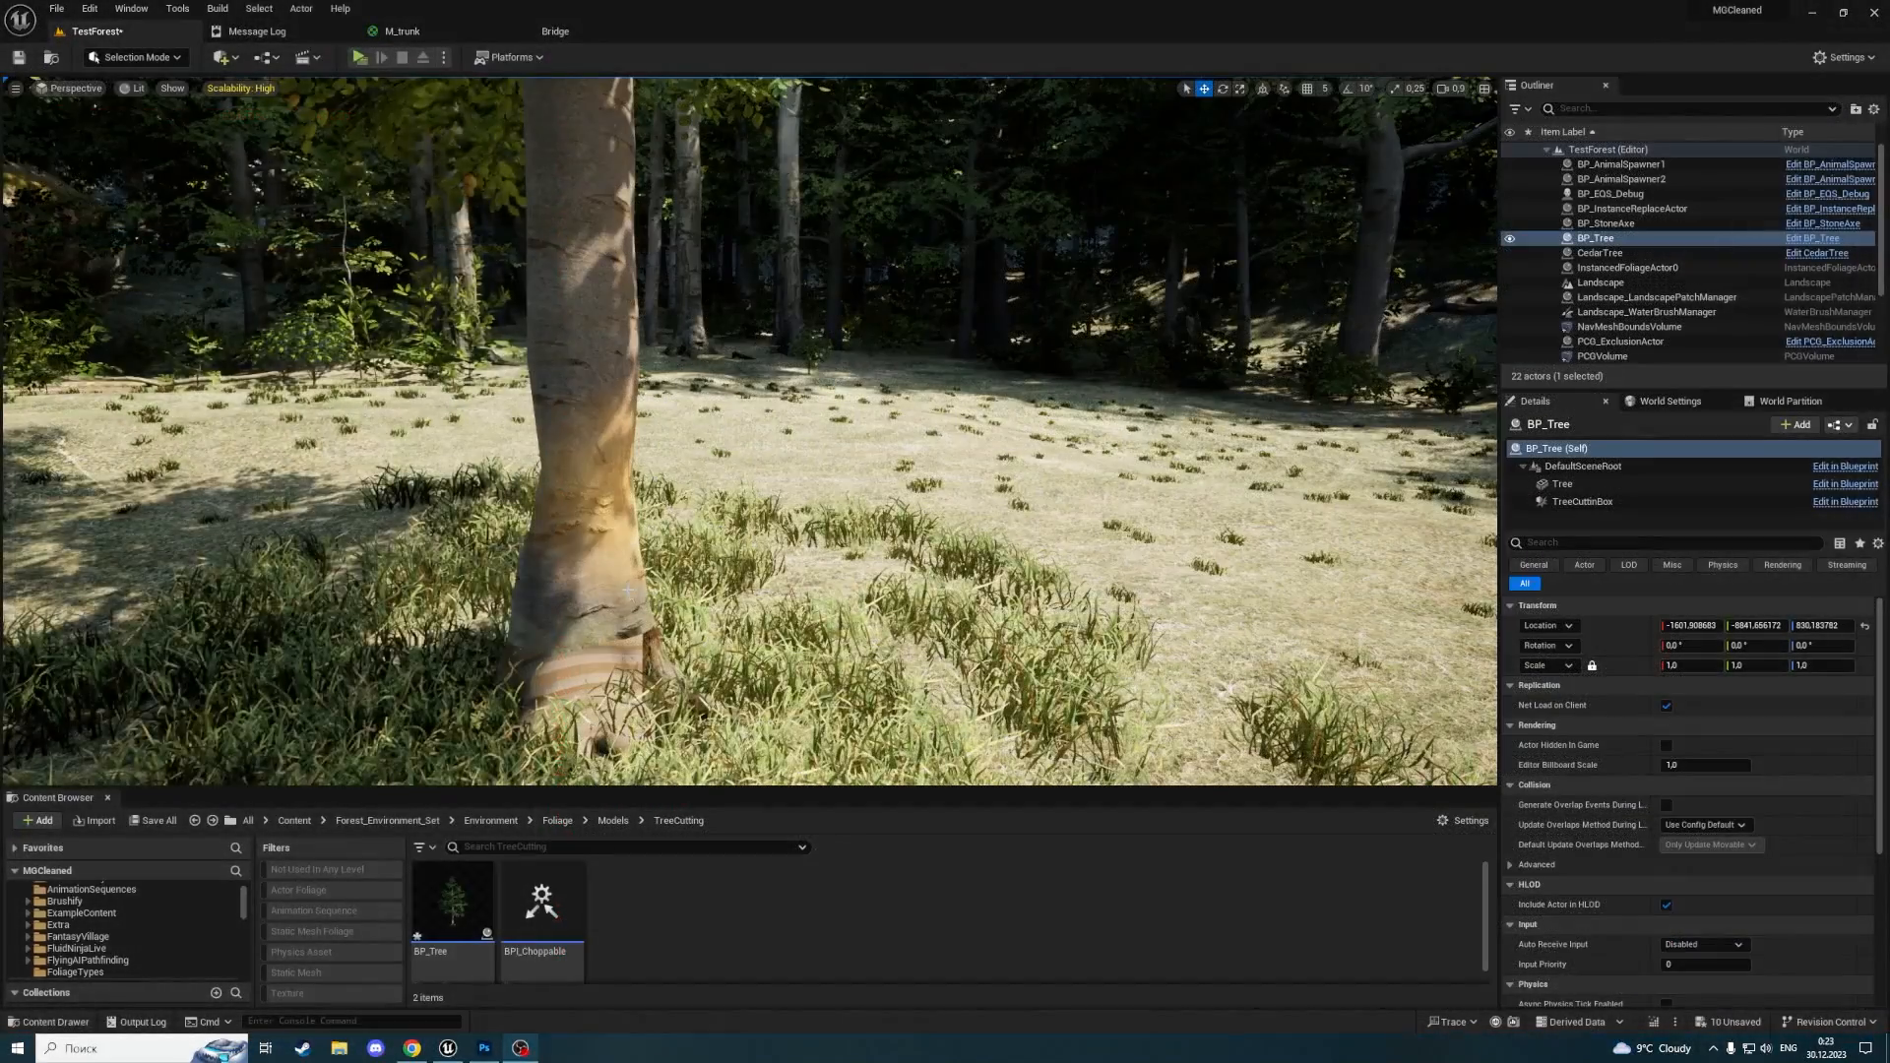
# Start a new Niagara system from selected emitters in the TreeCutting folder
pyautogui.moveTo(772, 559)
pyautogui.mouseDown(button='right')
pyautogui.moveTo(581, 571)
pyautogui.moveTo(773, 561)
pyautogui.mouseUp(button='right')
pyautogui.press('s')
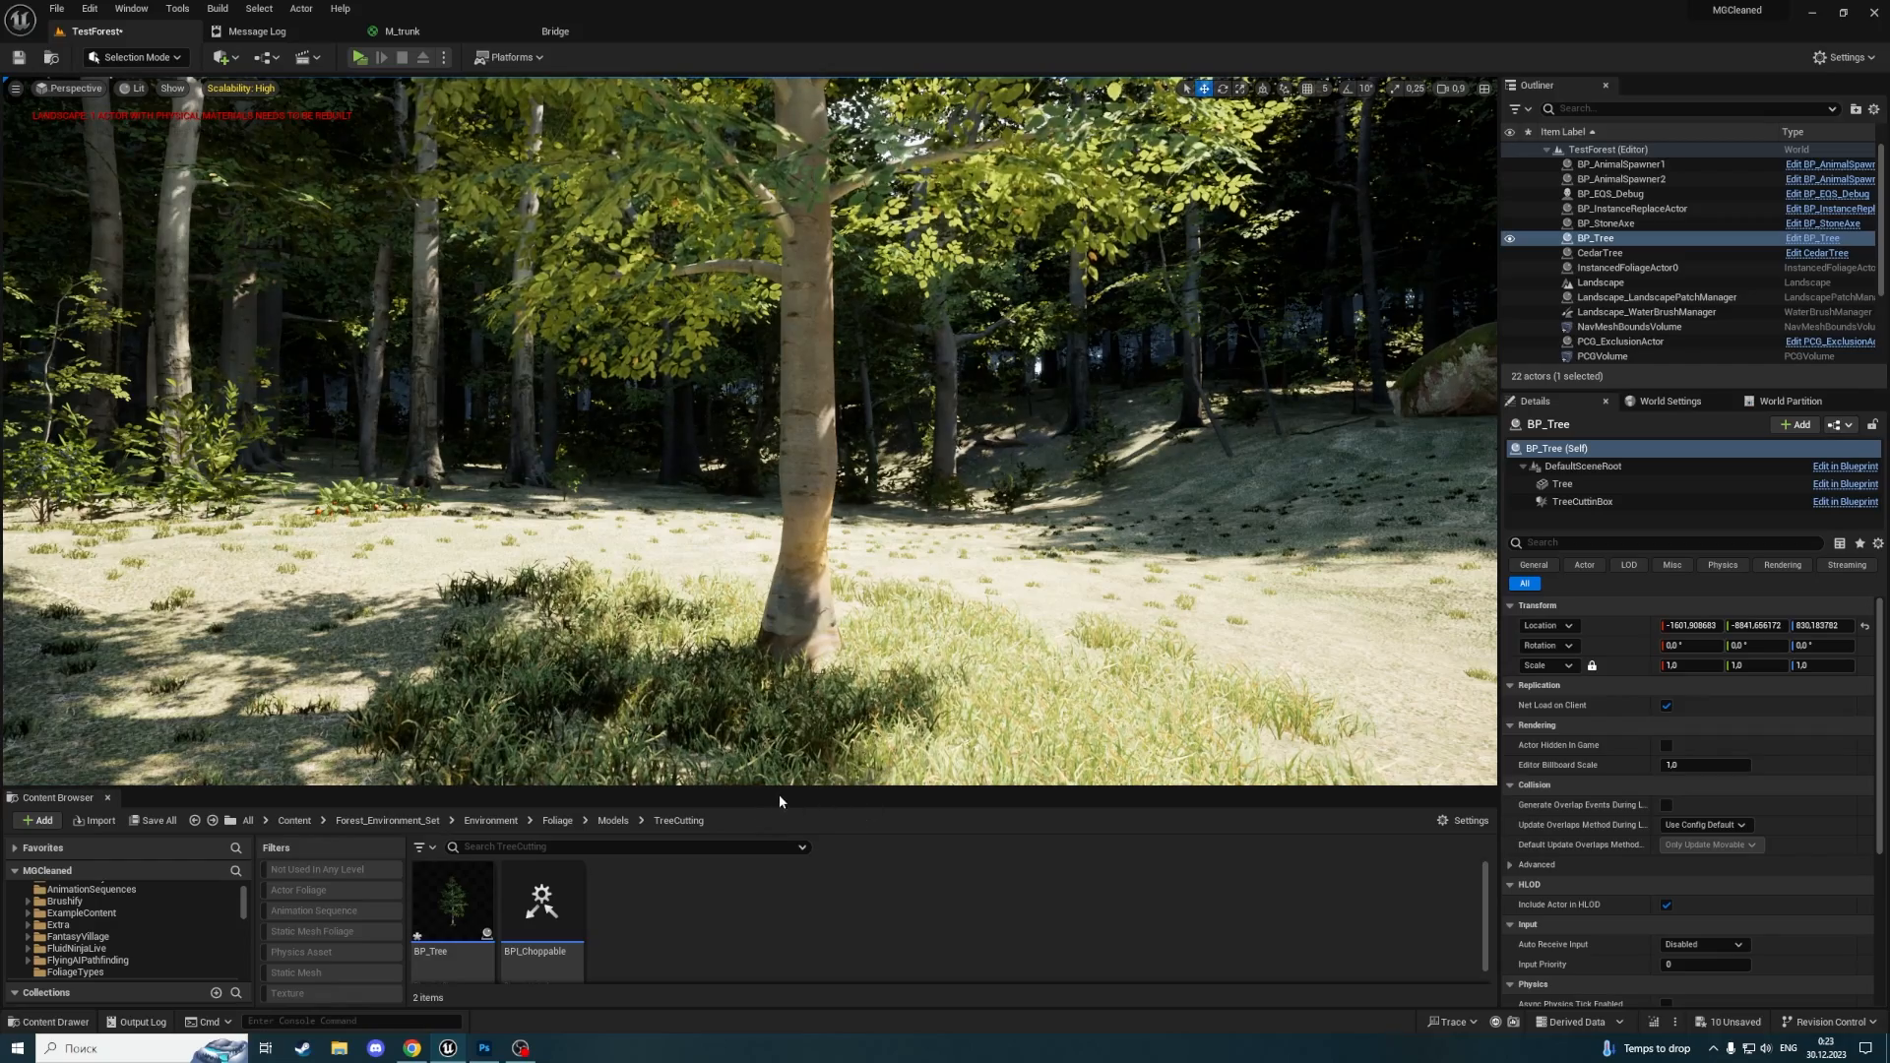
pyautogui.moveTo(798, 787); pyautogui.dragTo(802, 755)
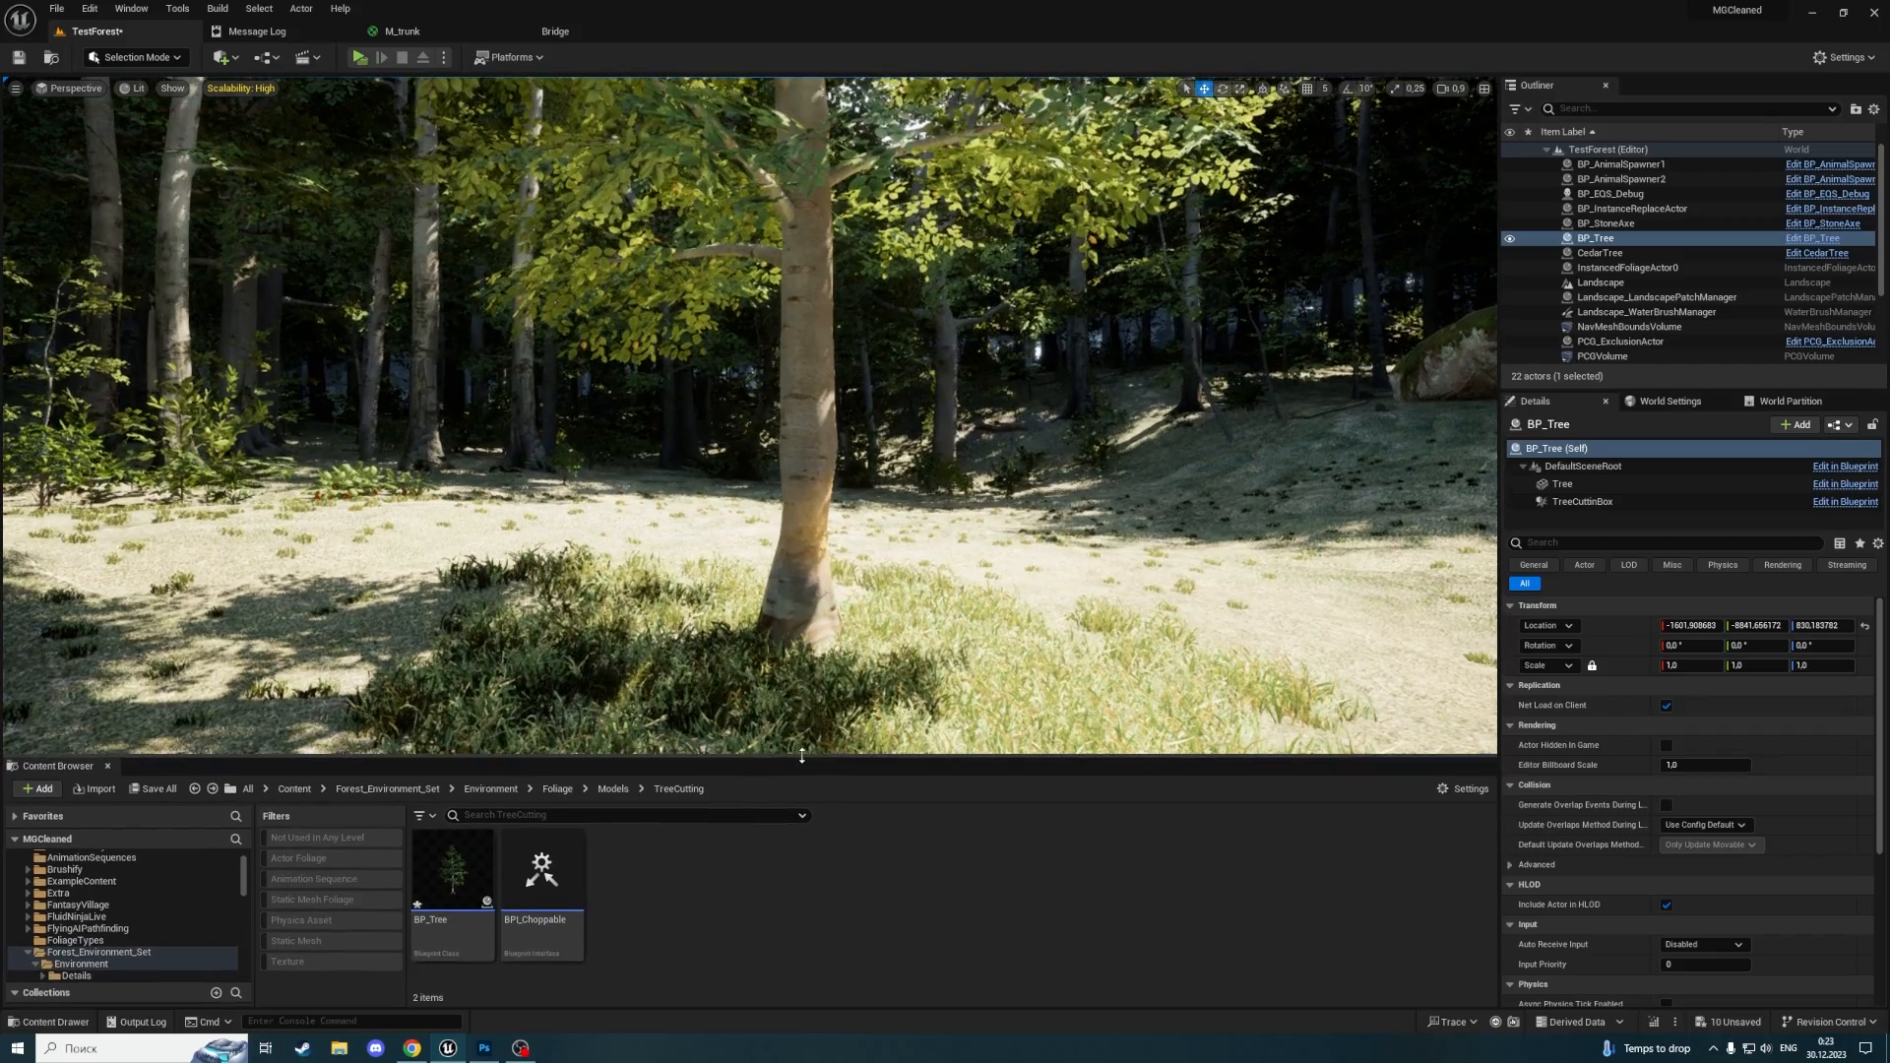
pyautogui.rightClick(691, 904)
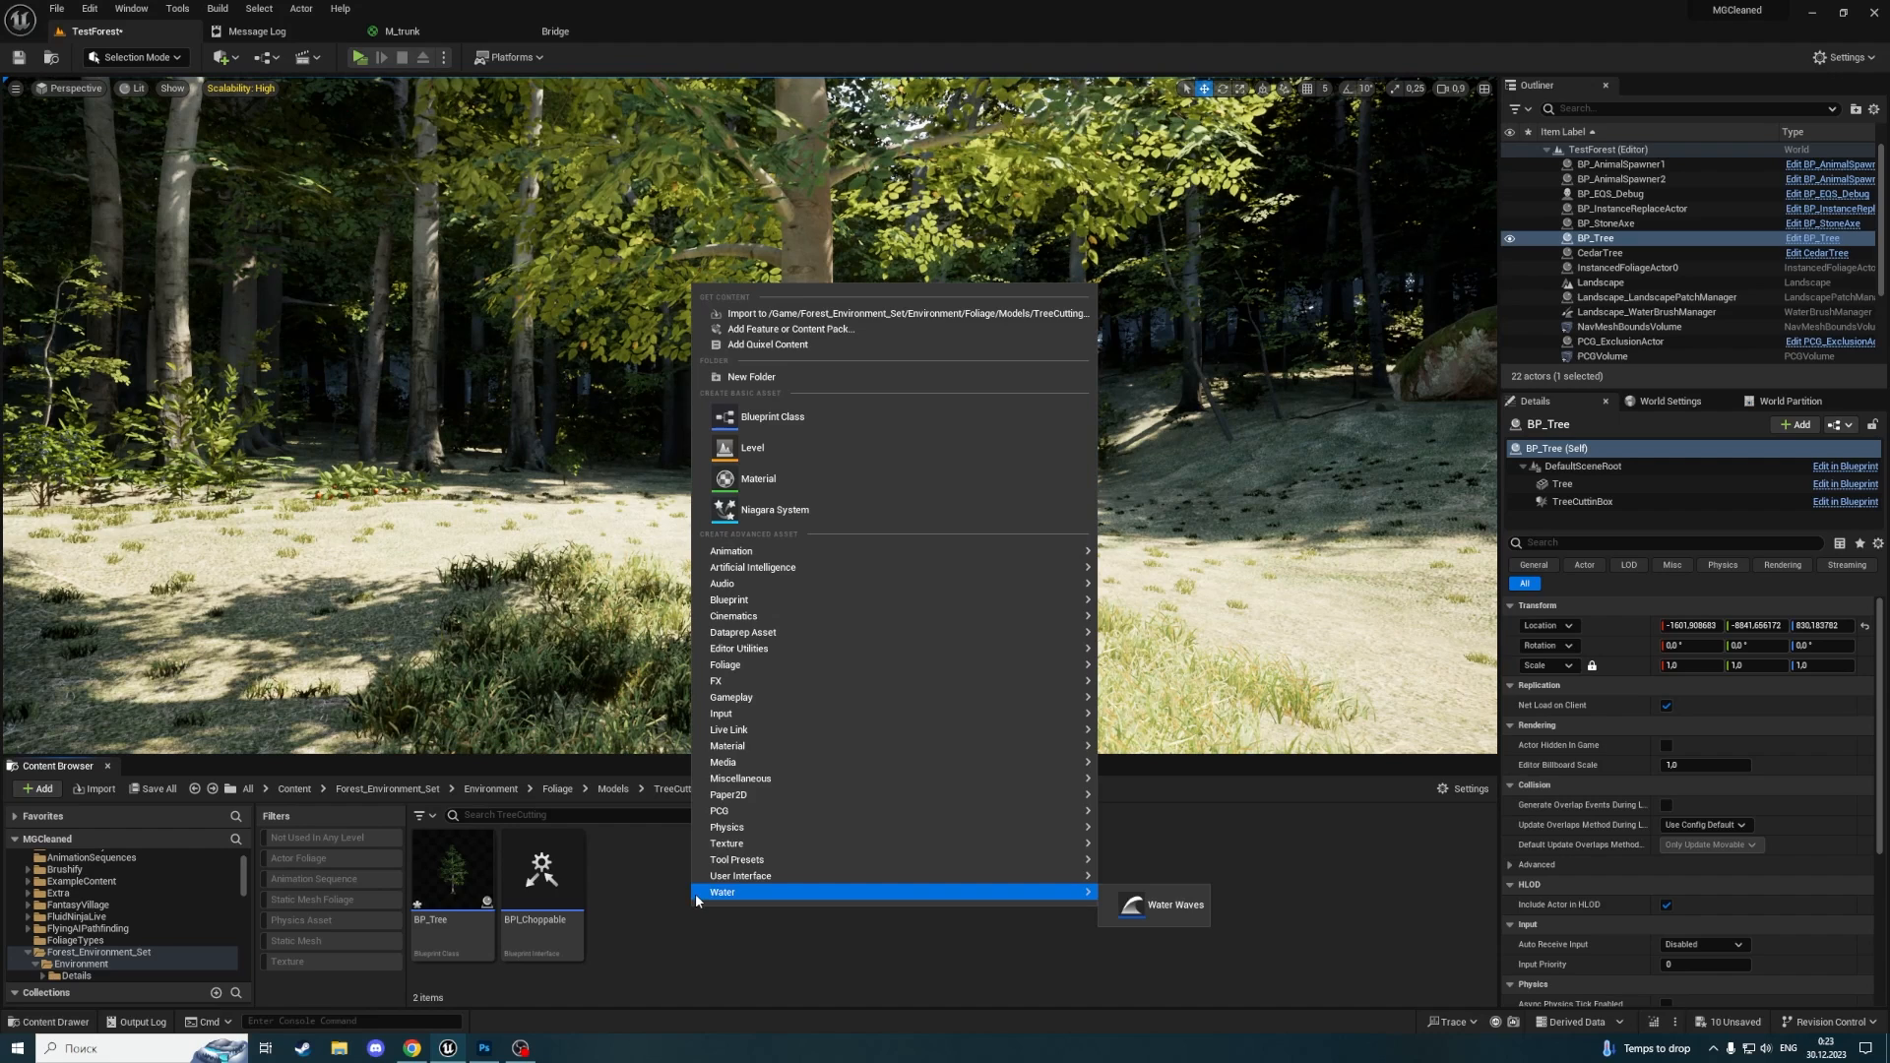
pyautogui.click(799, 508)
pyautogui.click(925, 739)
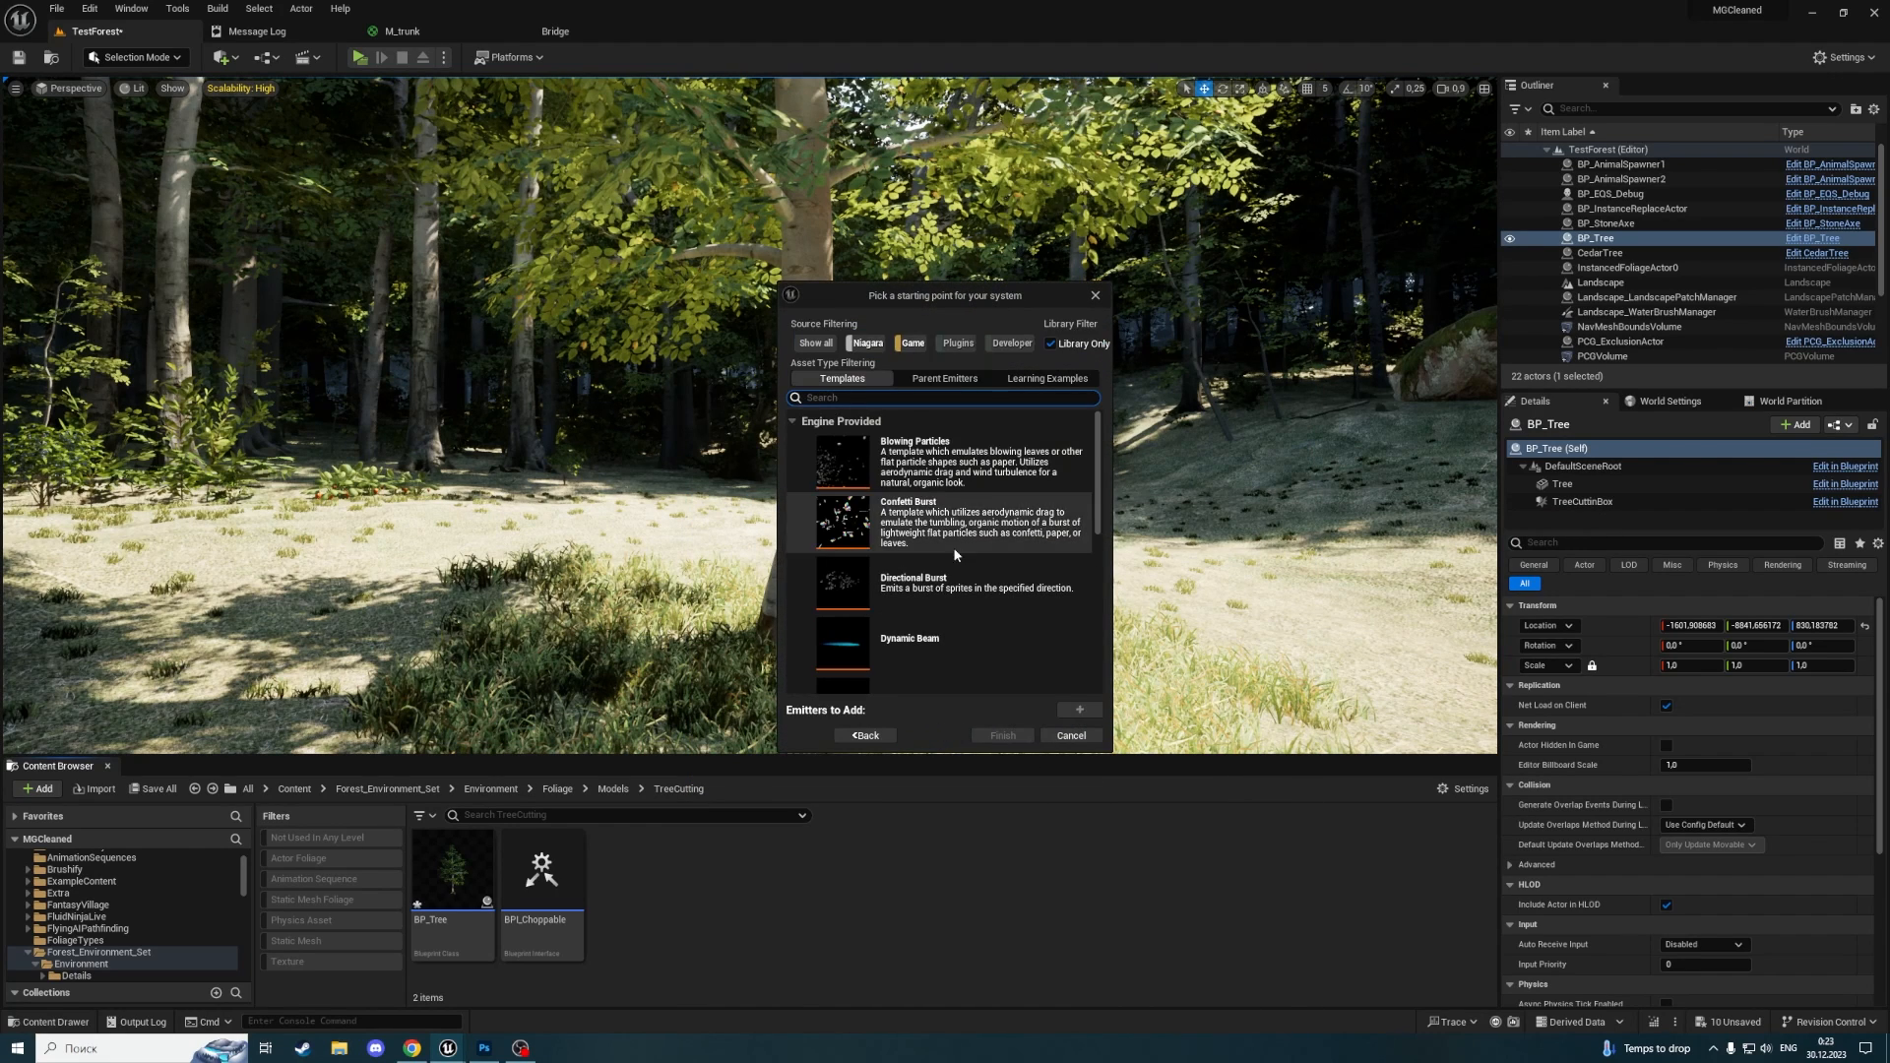
pyautogui.scroll(-1, 957, 551)
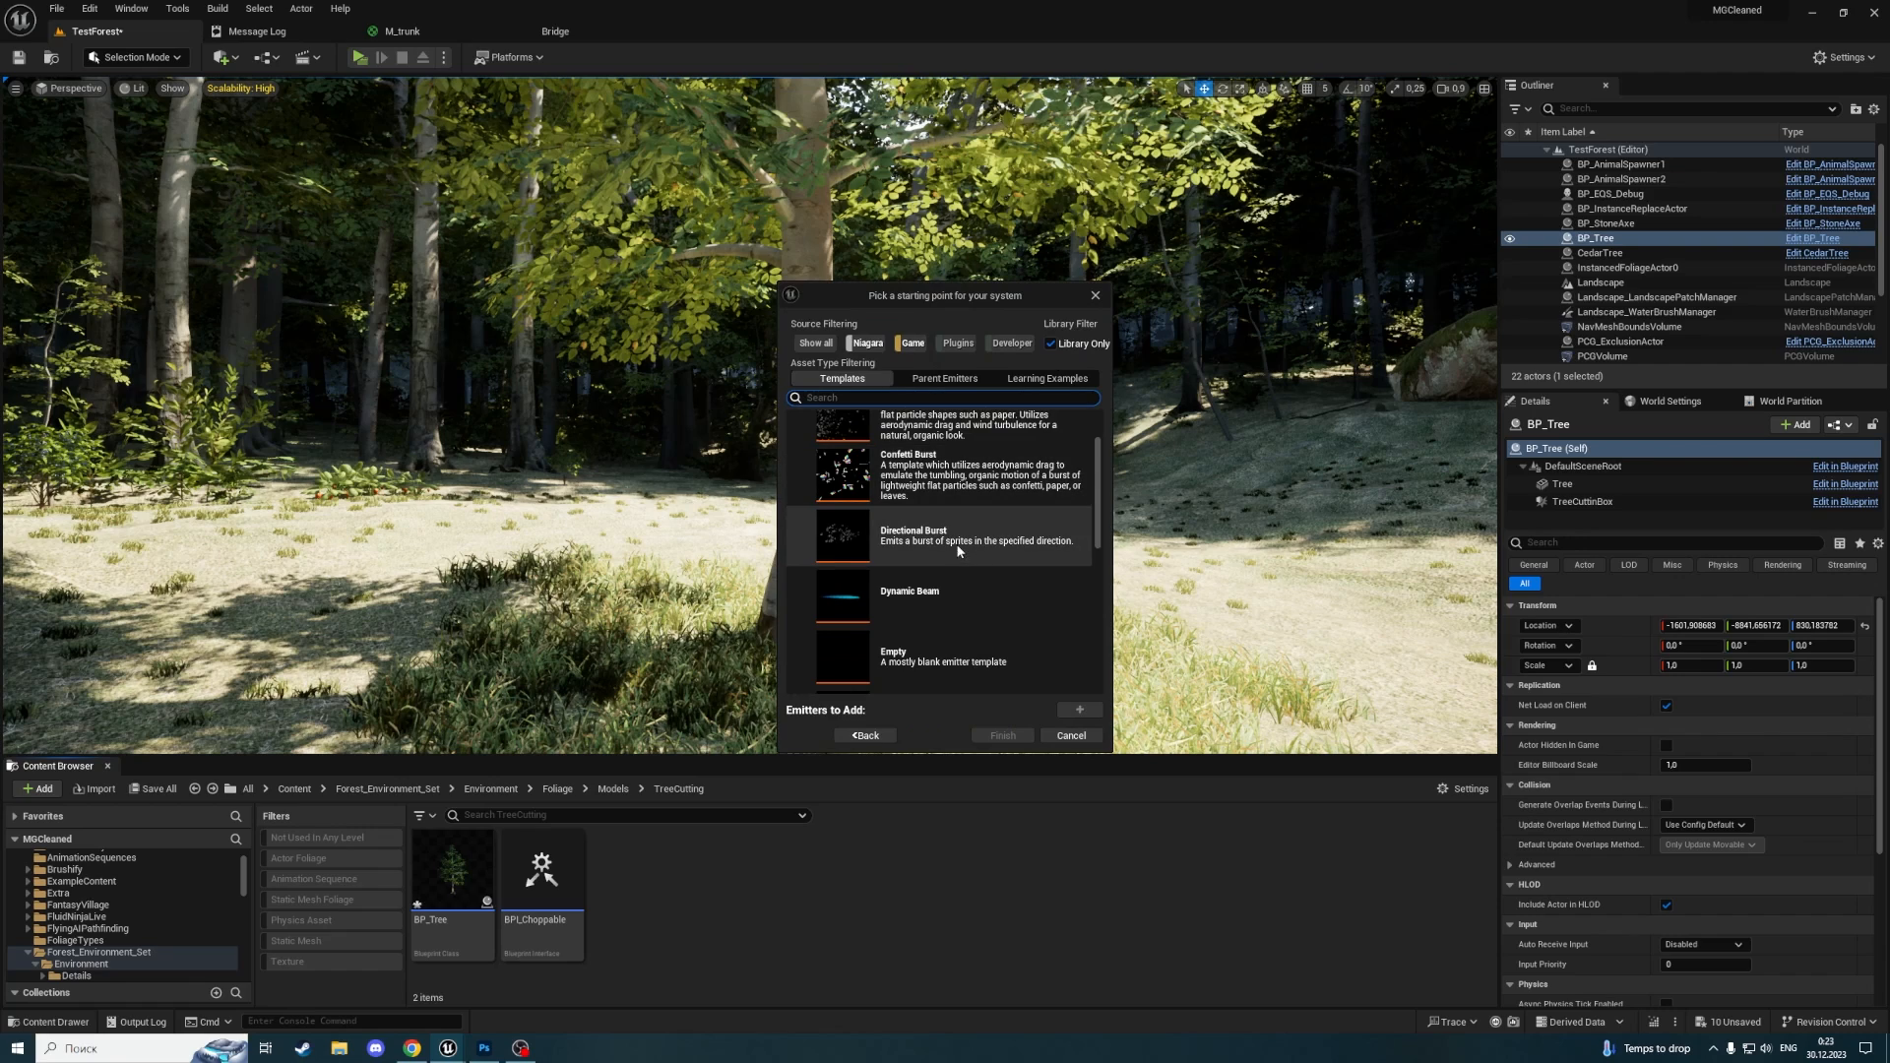
pyautogui.click(864, 735)
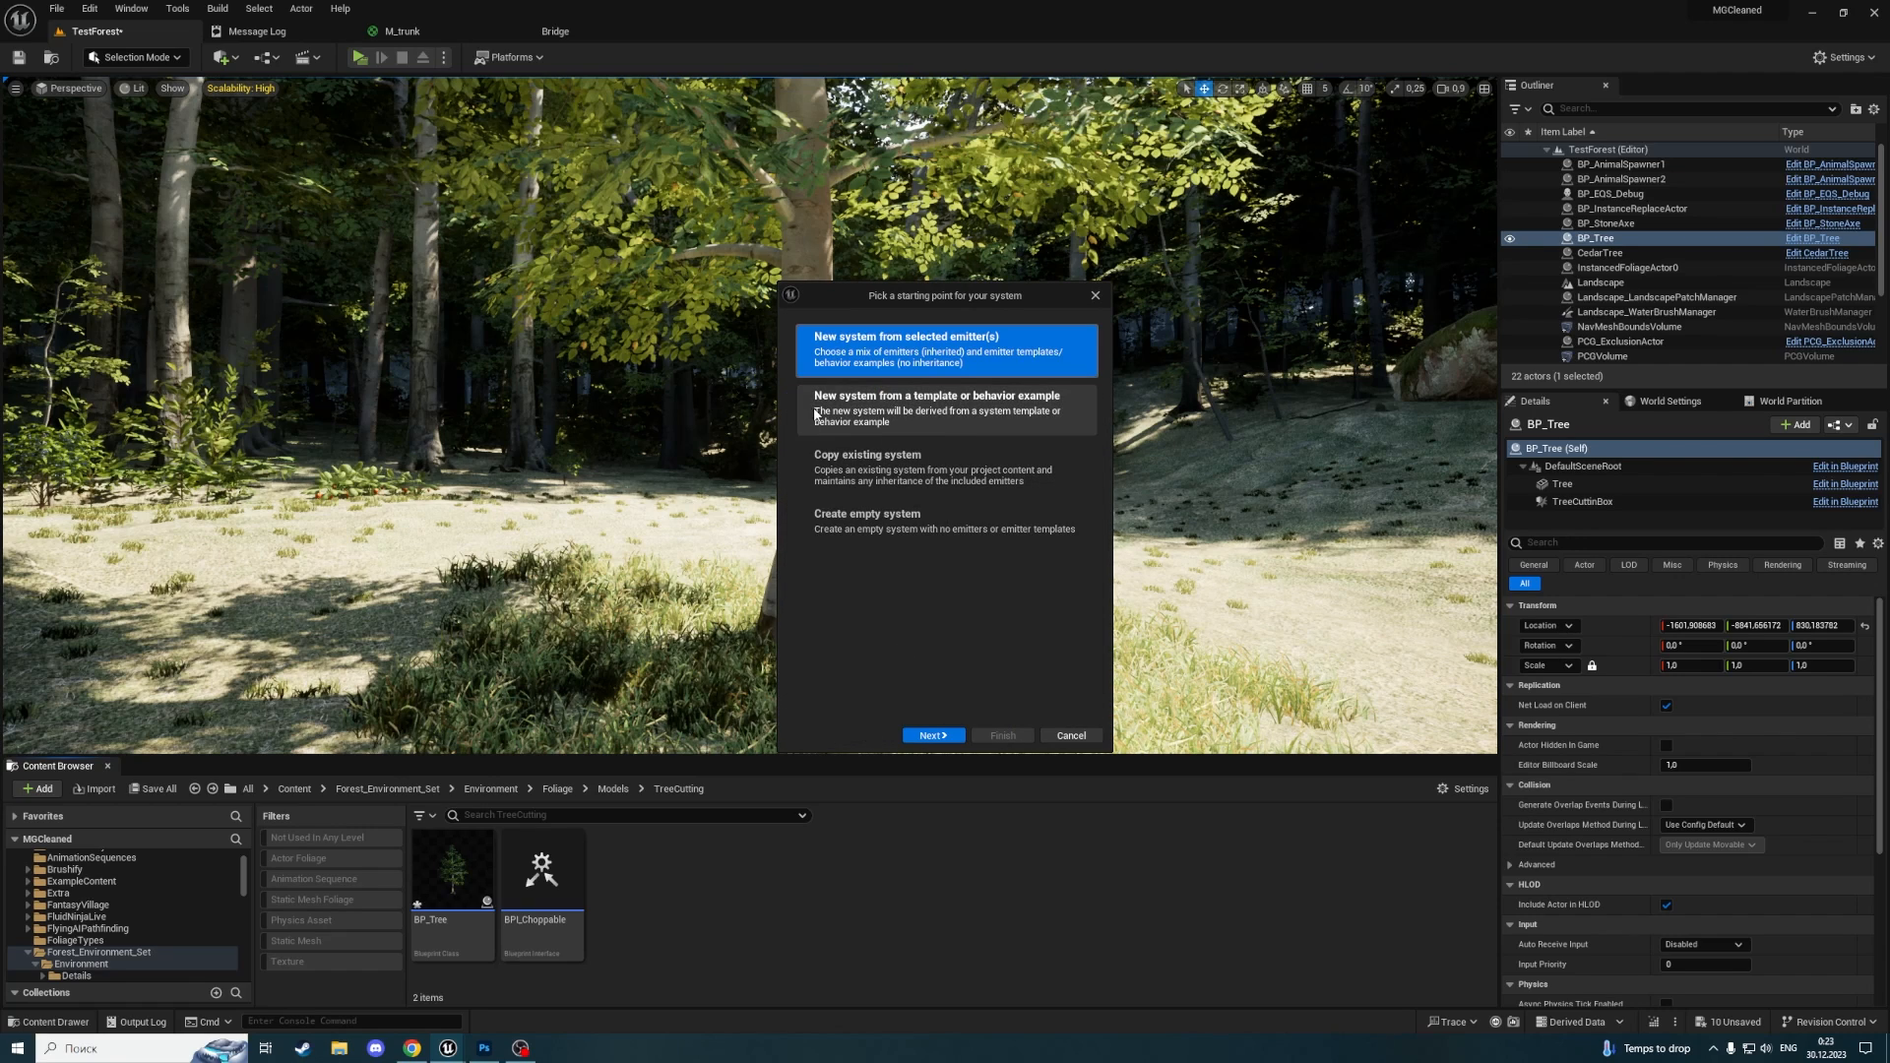
pyautogui.click(933, 735)
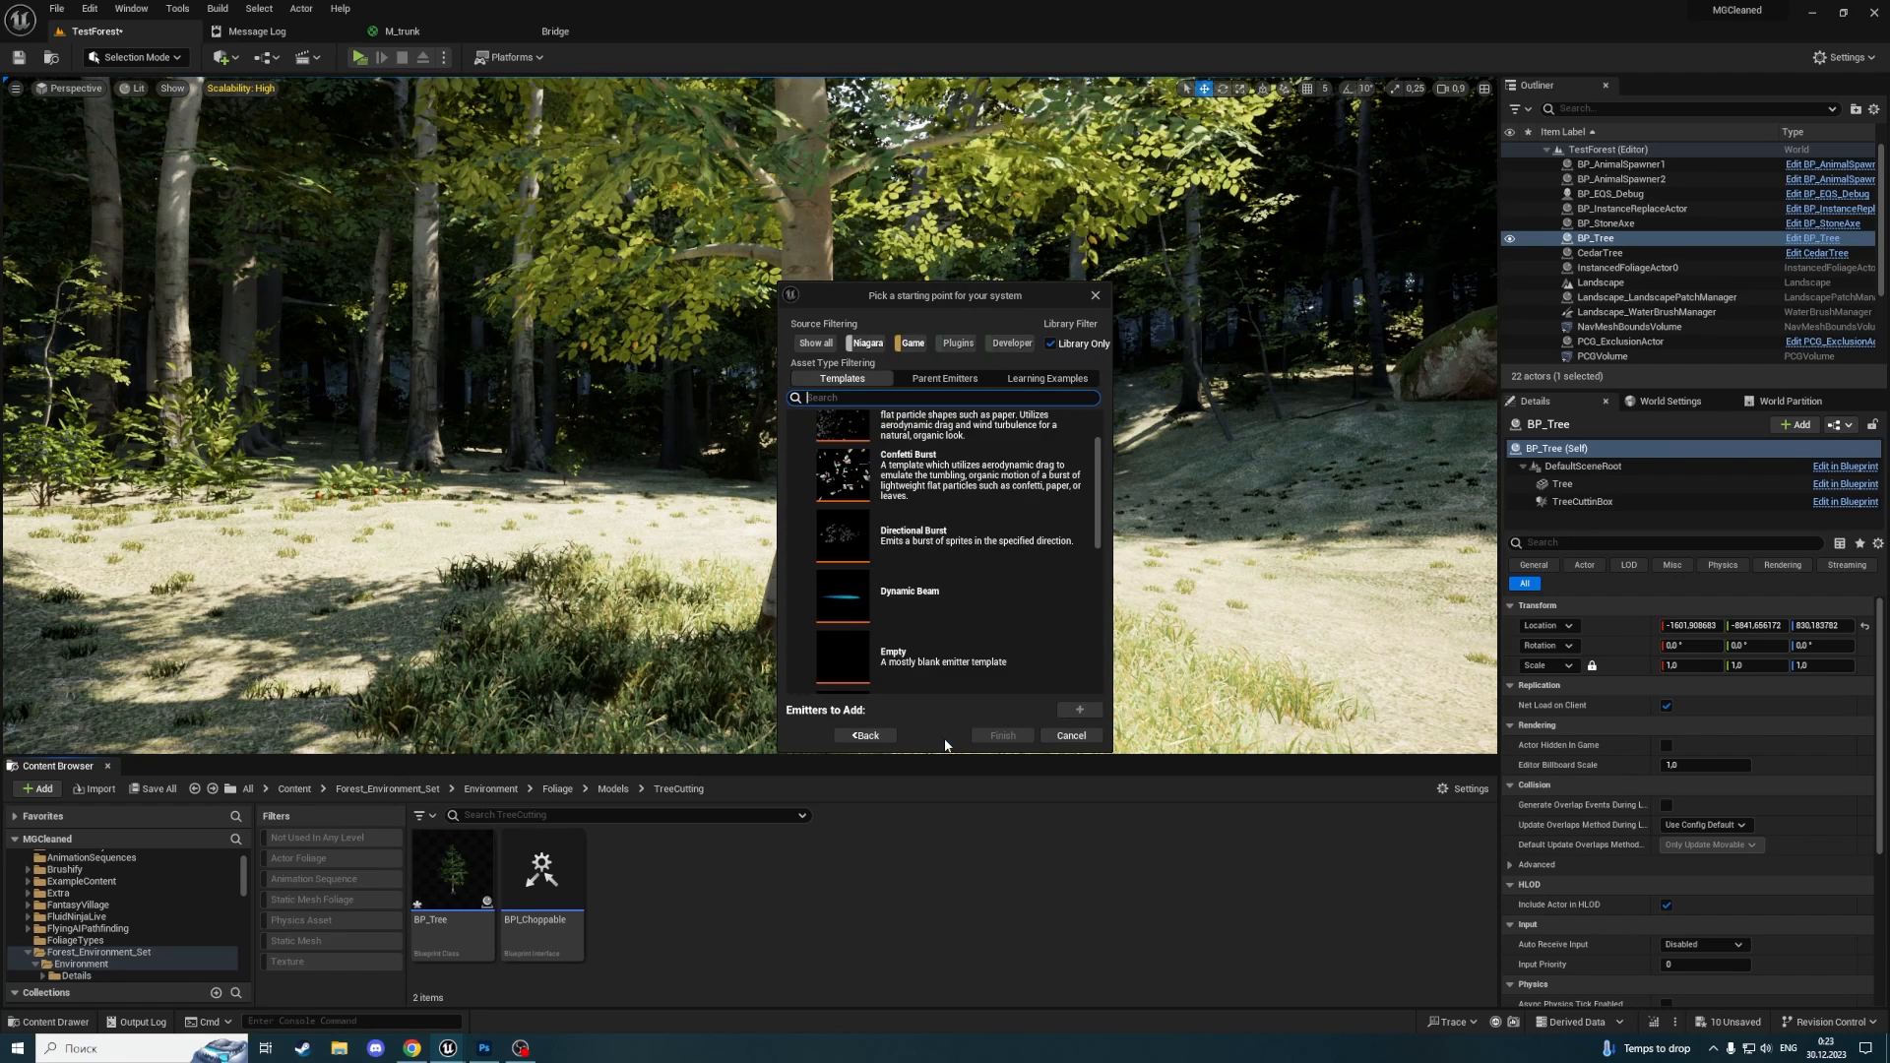
# Add the Directional Burst template as the emitter and finish creating the Niagara system
pyautogui.scroll(-3, 959, 607)
pyautogui.scroll(-2, 1002, 611)
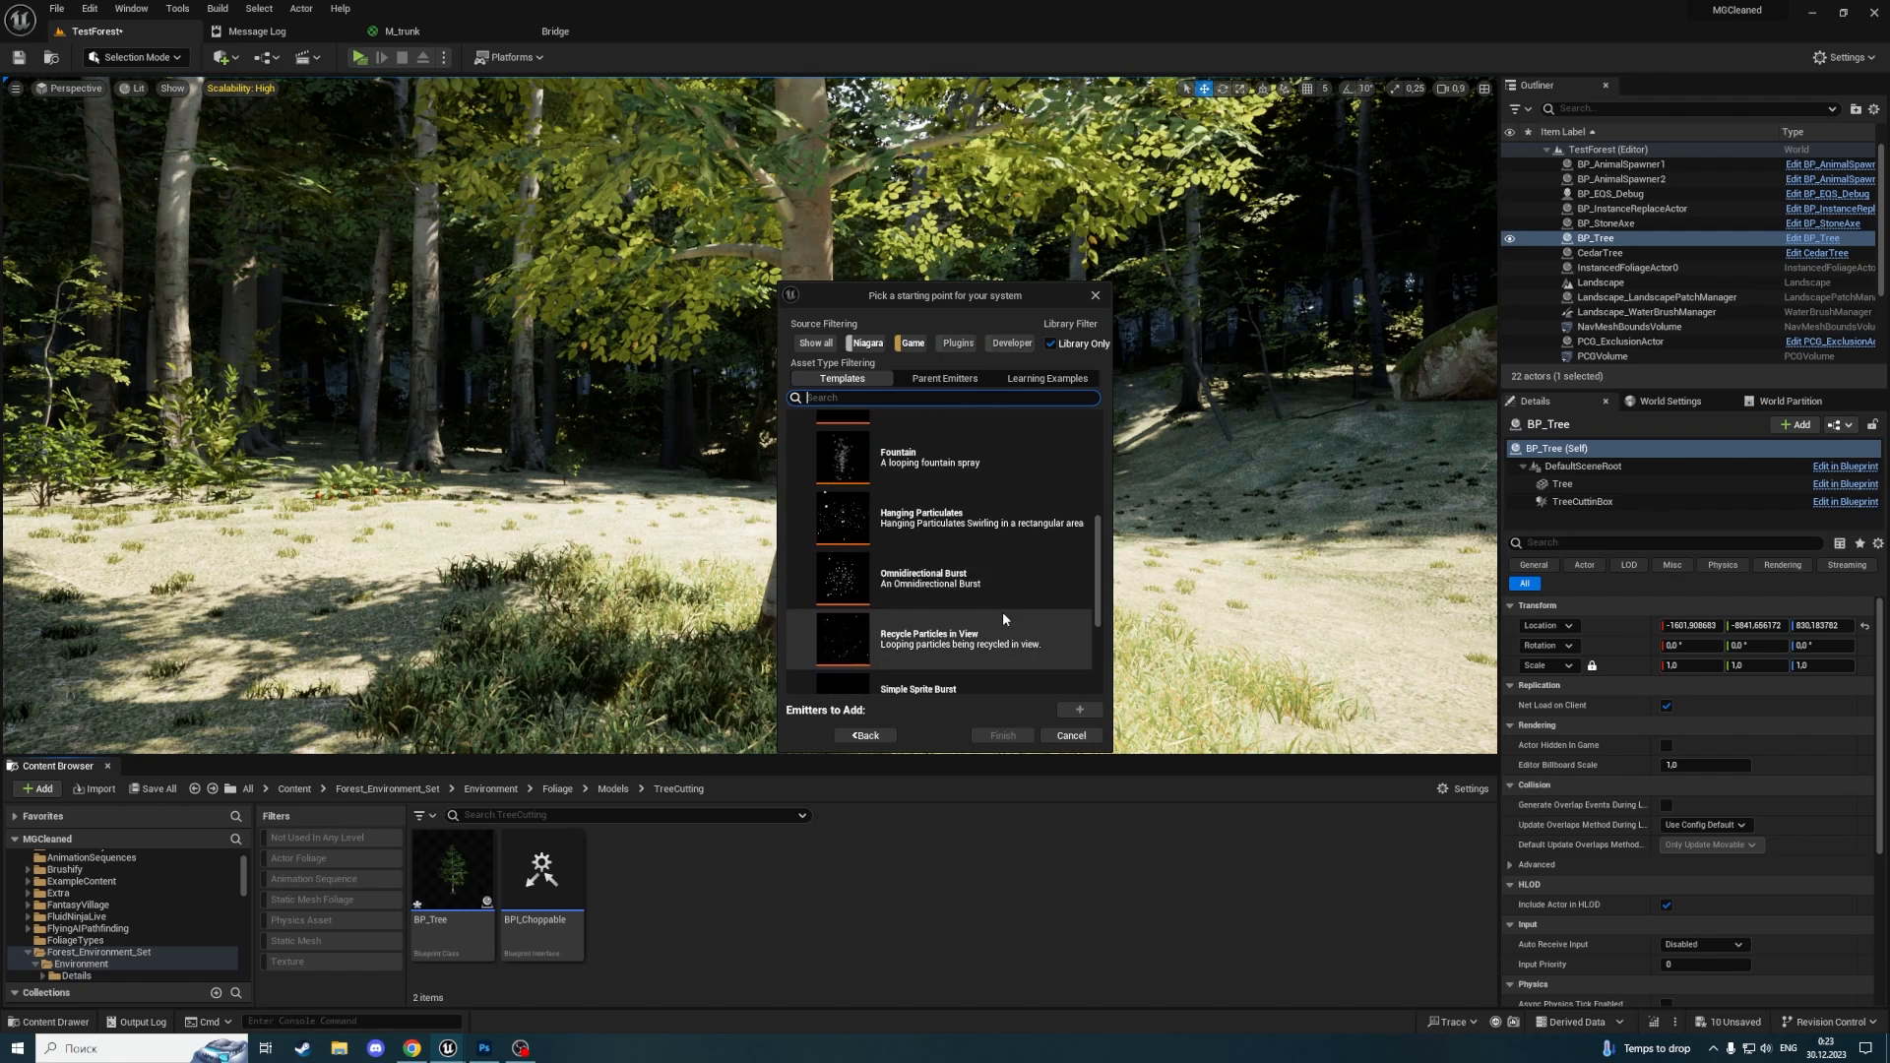
pyautogui.scroll(4, 985, 581)
pyautogui.click(972, 551)
pyautogui.click(1077, 709)
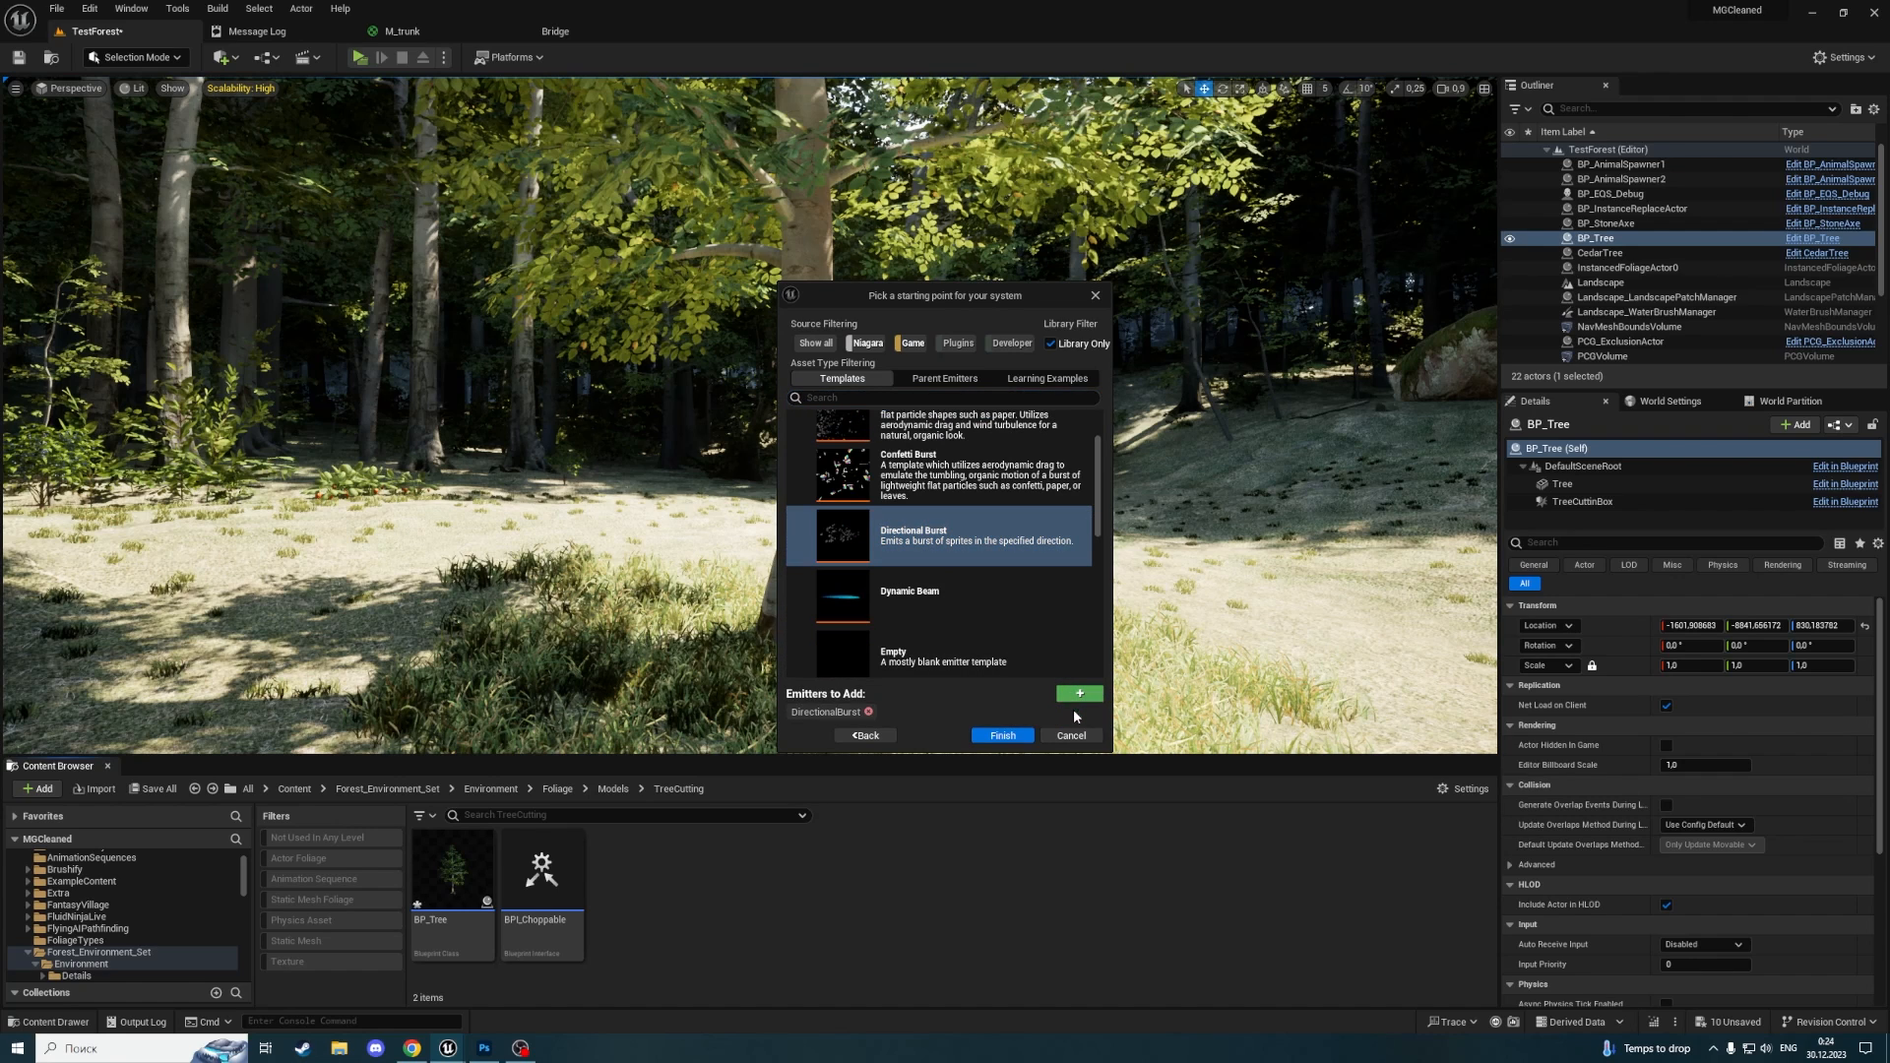
pyautogui.click(1003, 735)
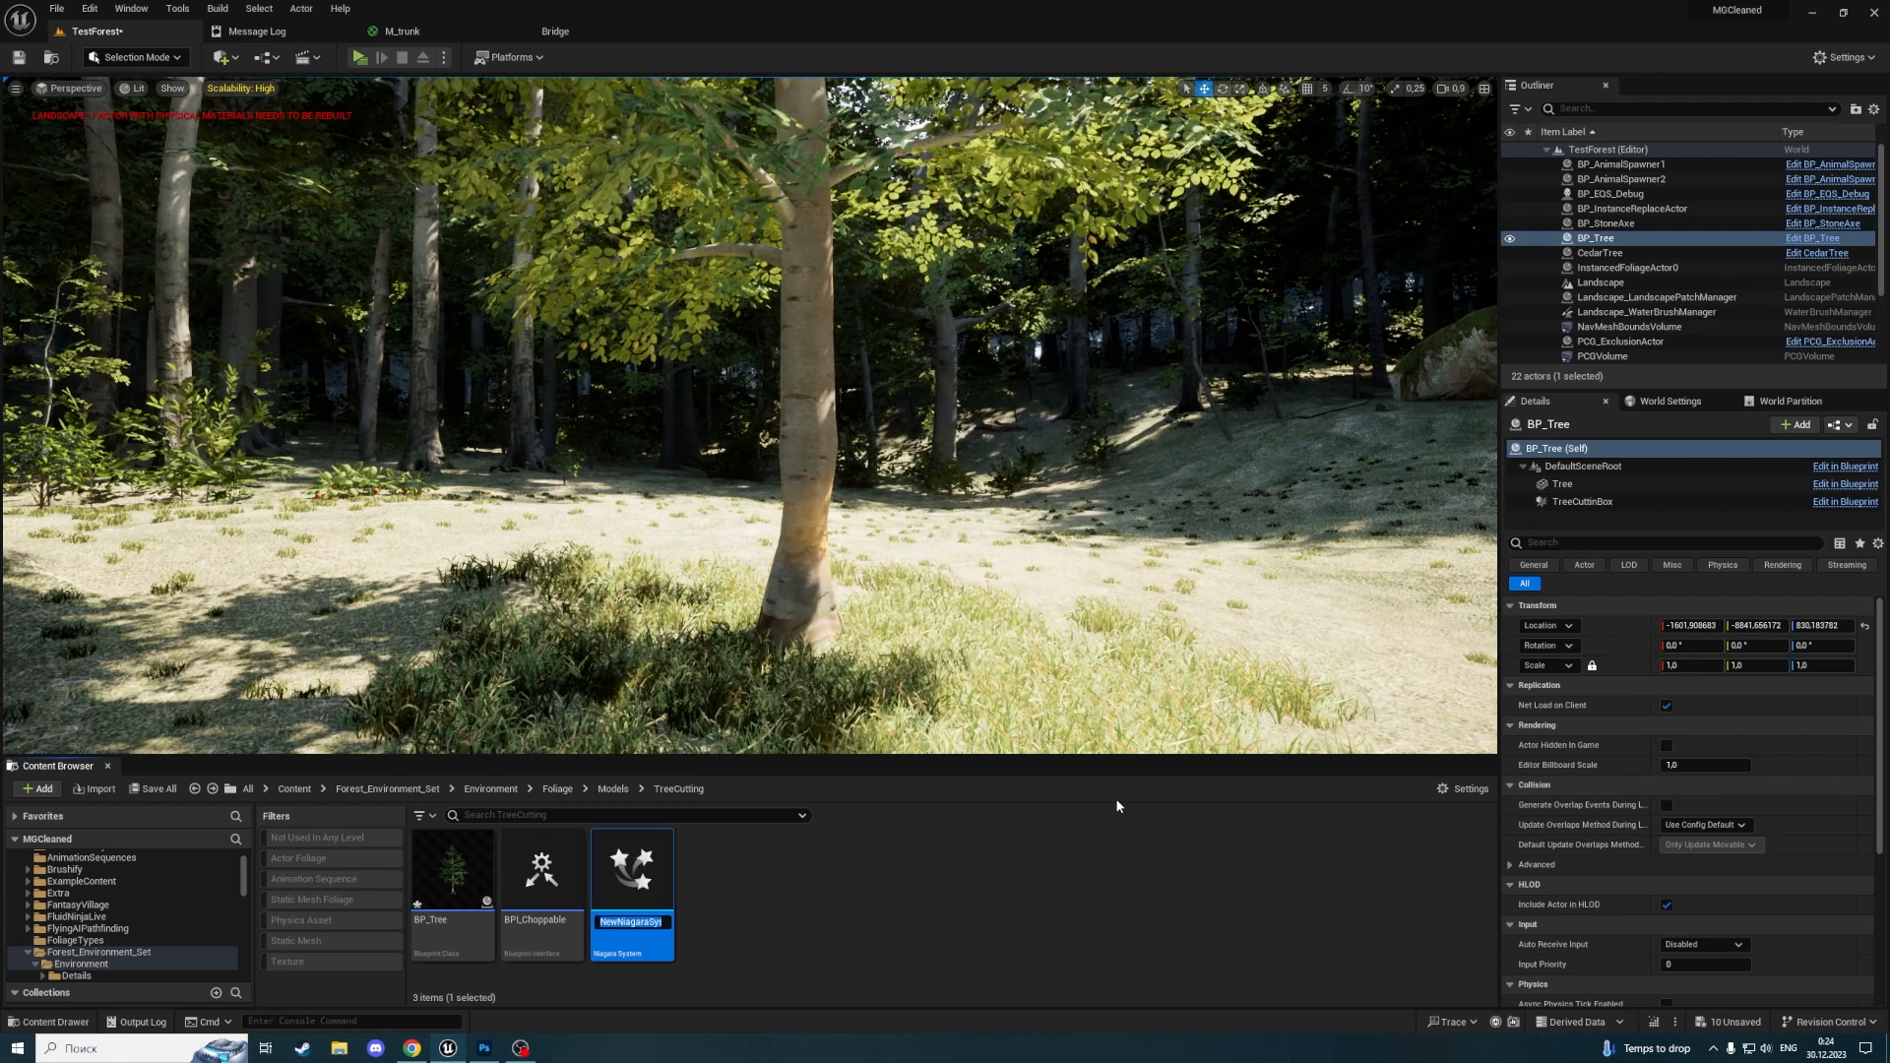
# Name the new Niagara system NS_ChopParticles and open it for editing
pyautogui.write('NS_Chop')
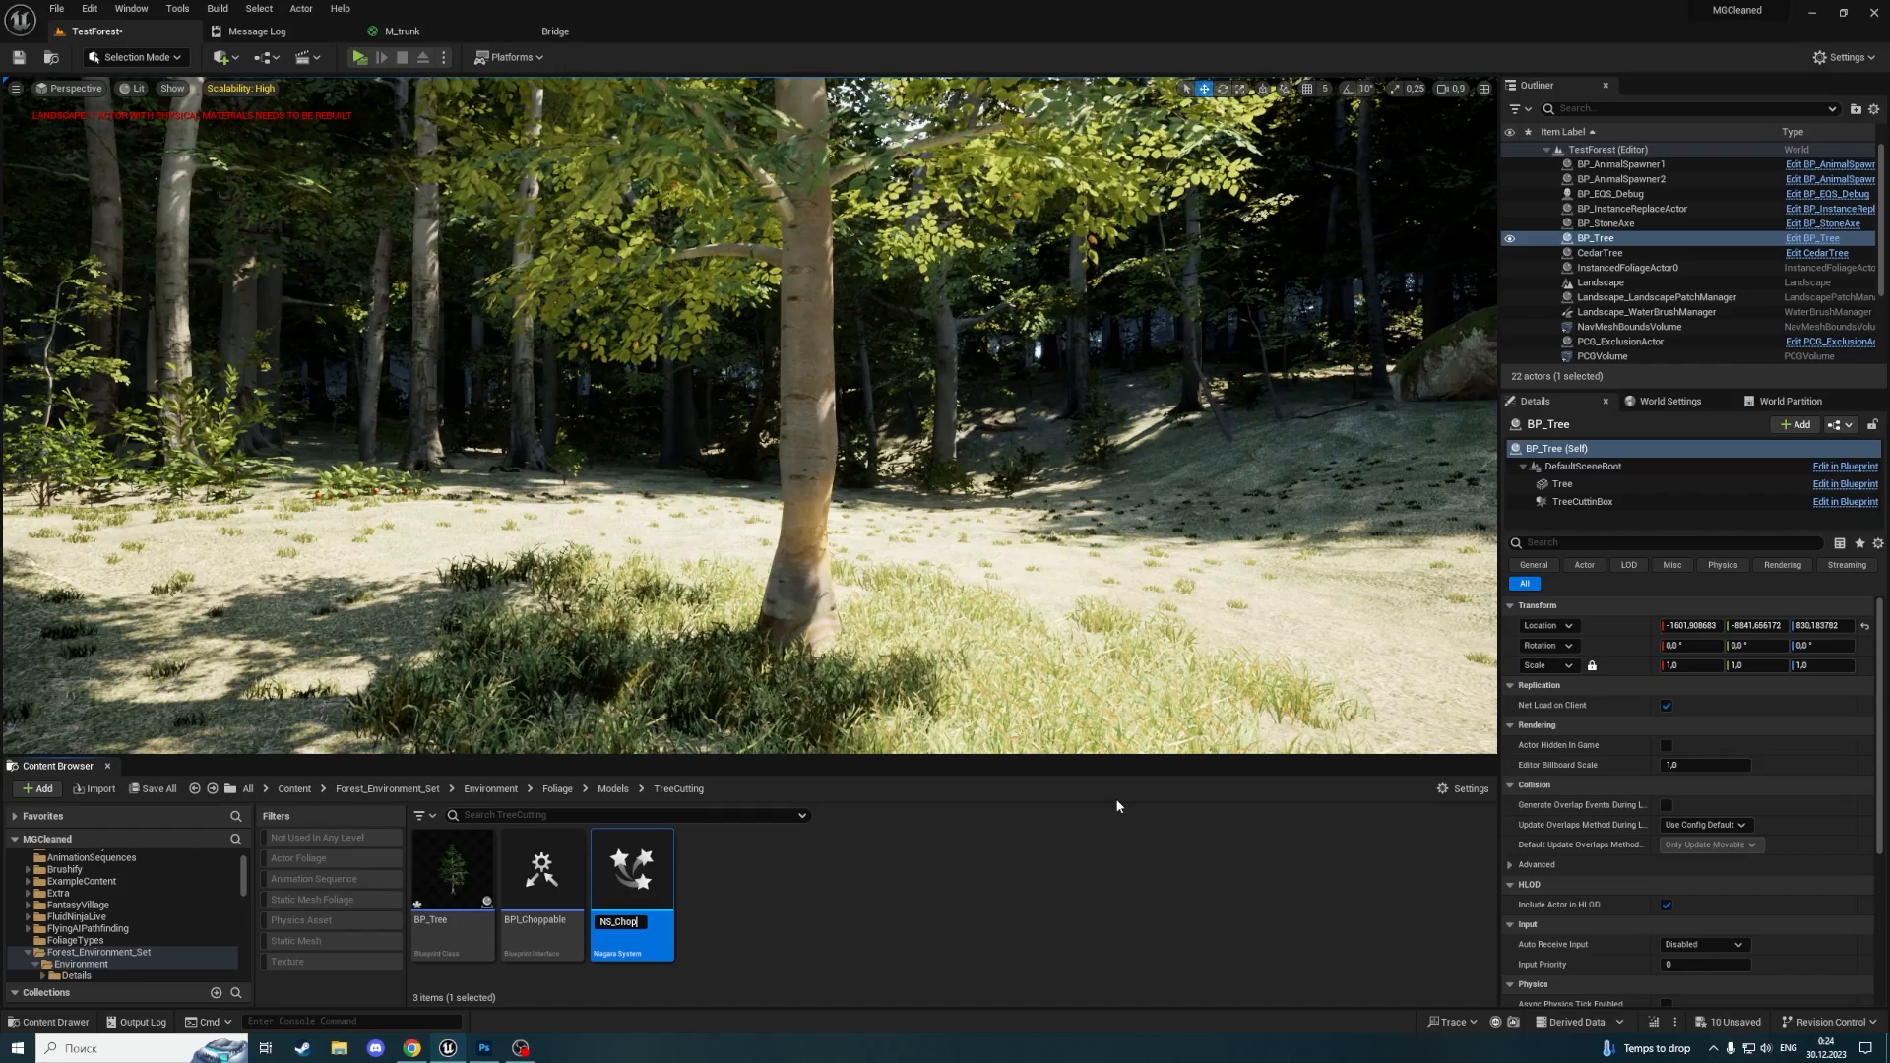
pyautogui.write('Particles')
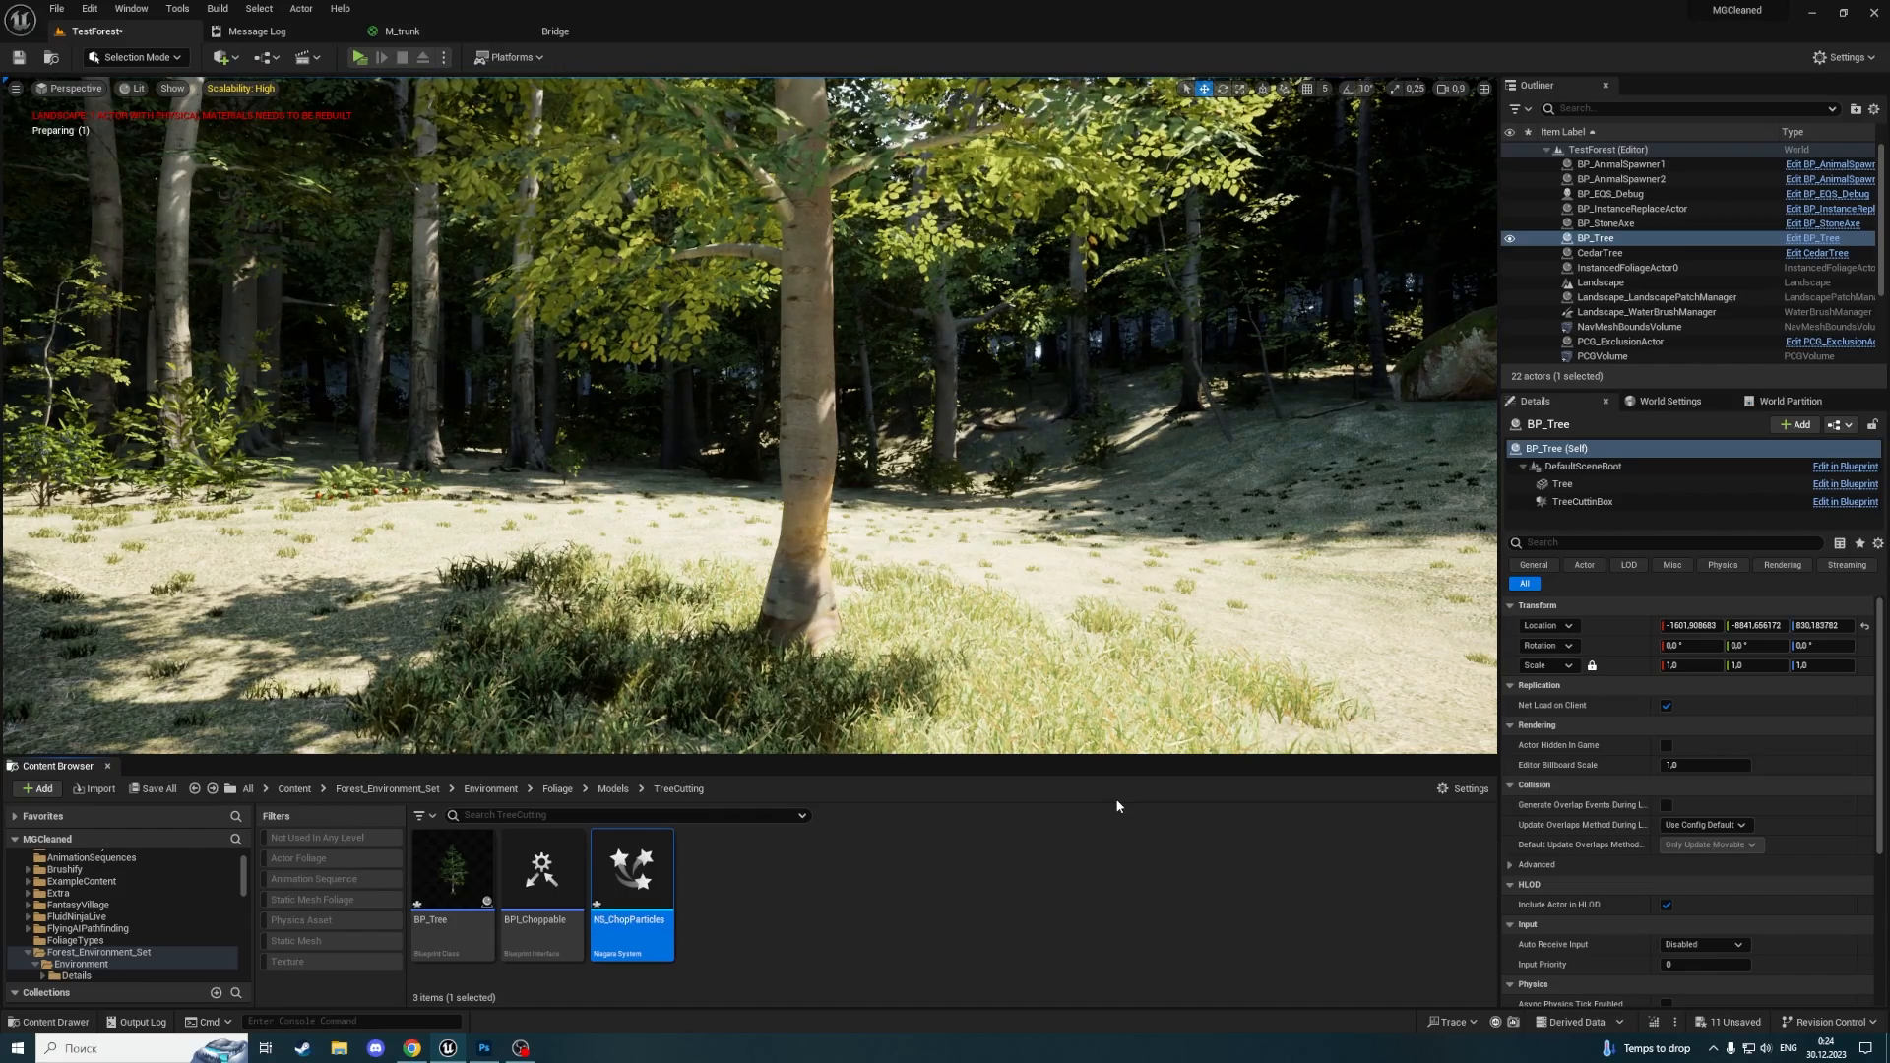
pyautogui.press('Return')
pyautogui.doubleClick(635, 866)
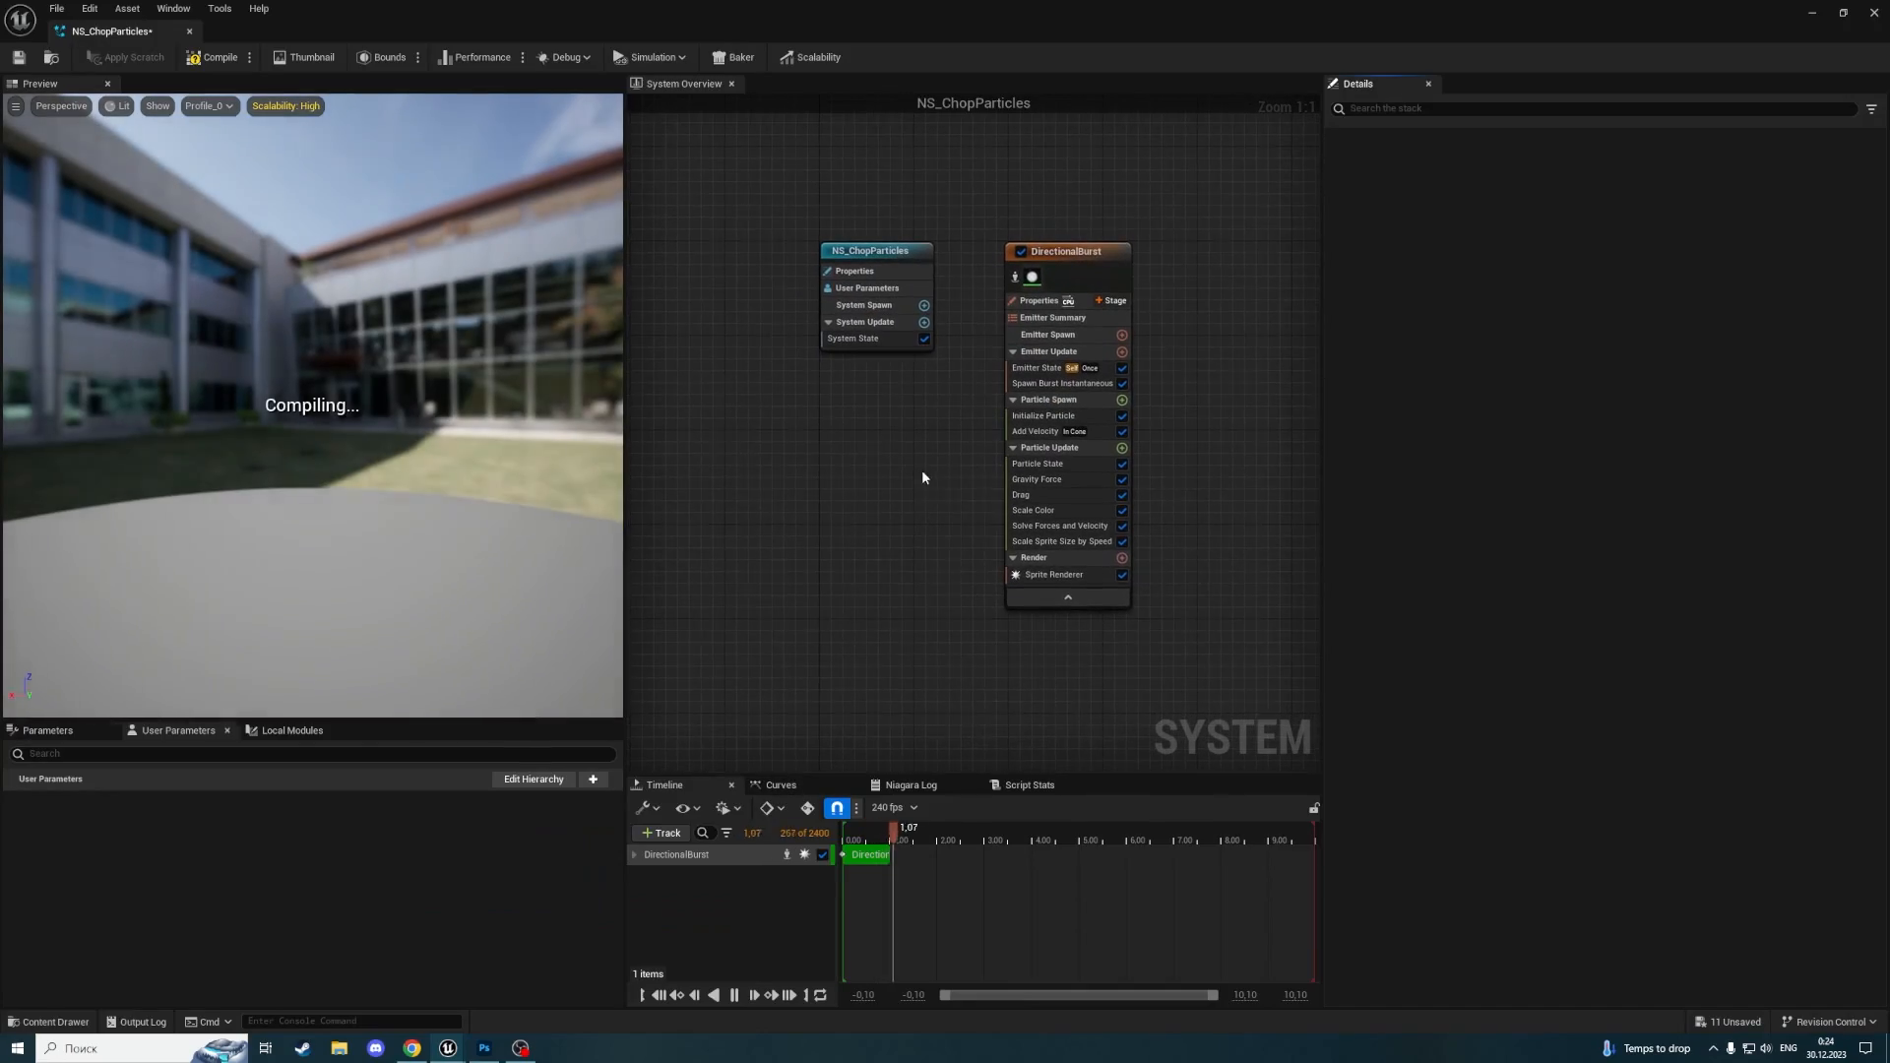
# Dock the NS_ChopParticles editor in the main window beside the other open editors
pyautogui.moveTo(469, 393); pyautogui.dragTo(493, 414)
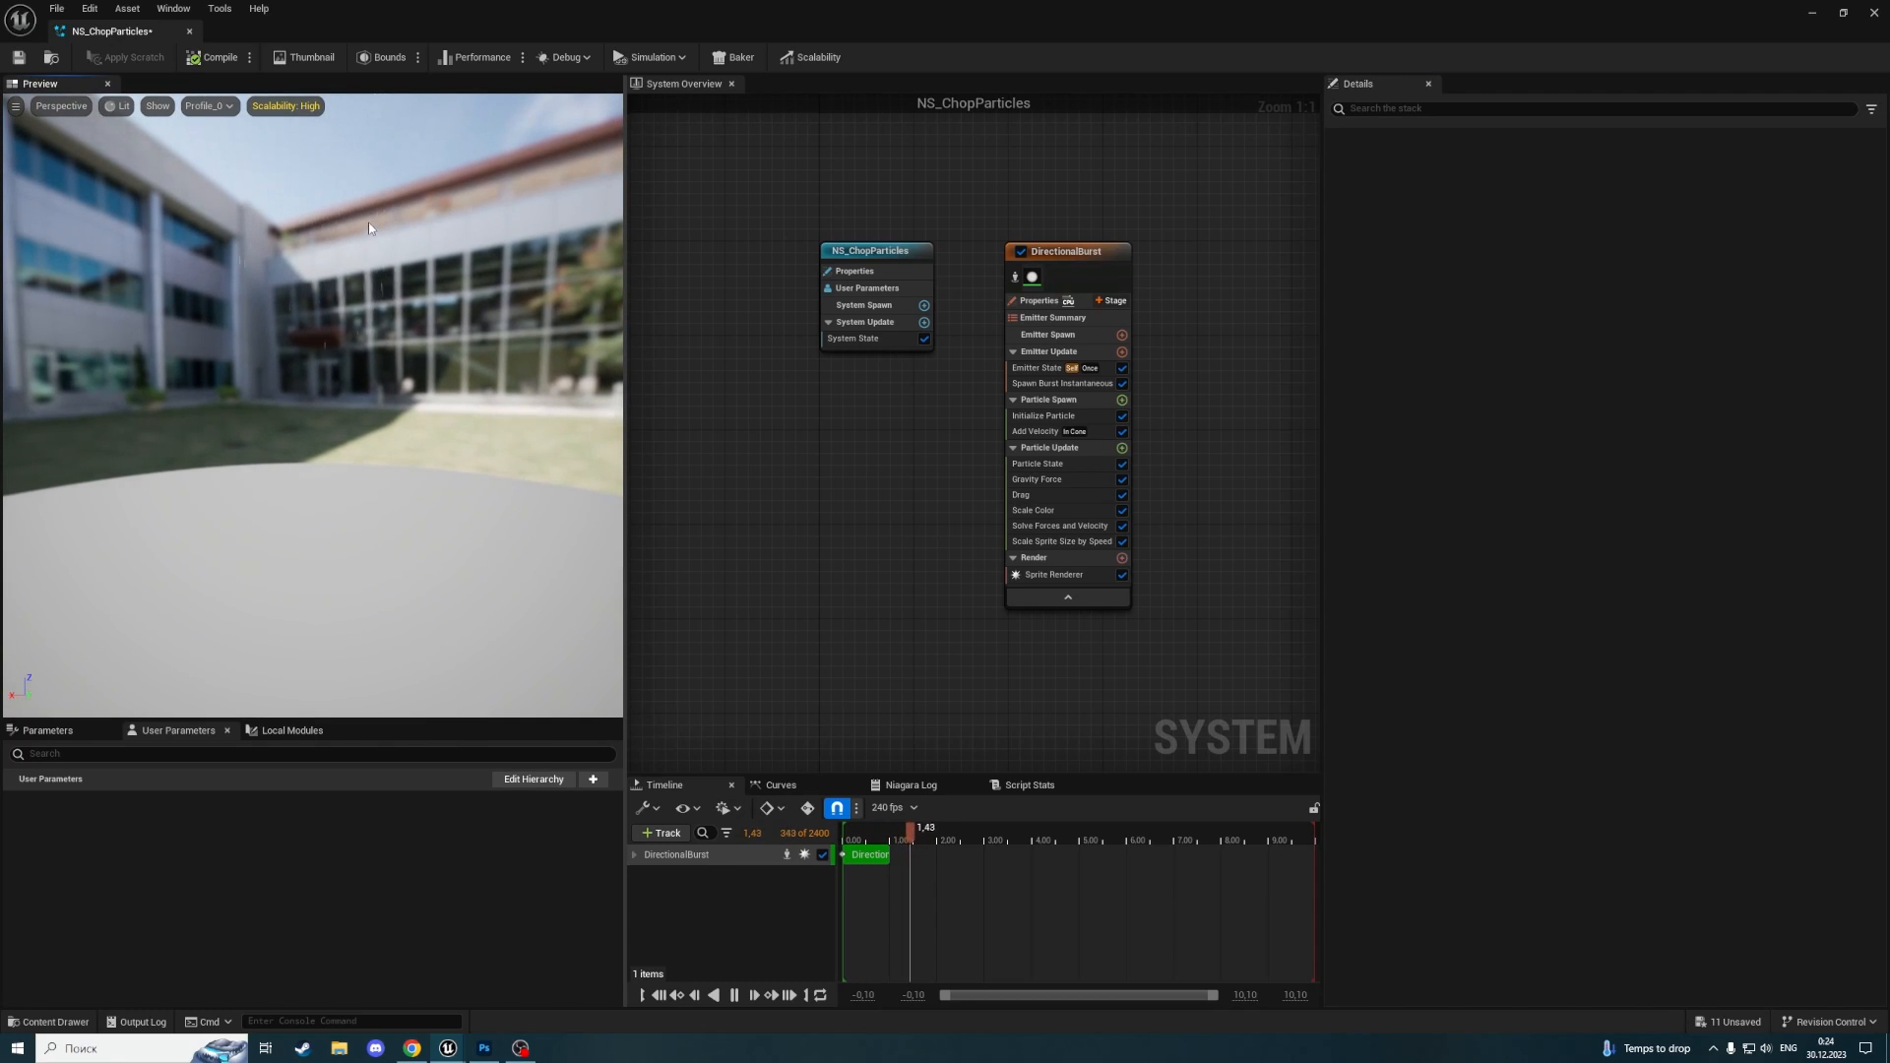
pyautogui.moveTo(392, 169)
pyautogui.mouseDown()
pyautogui.moveTo(395, 251)
pyautogui.moveTo(411, 138)
pyautogui.mouseUp()
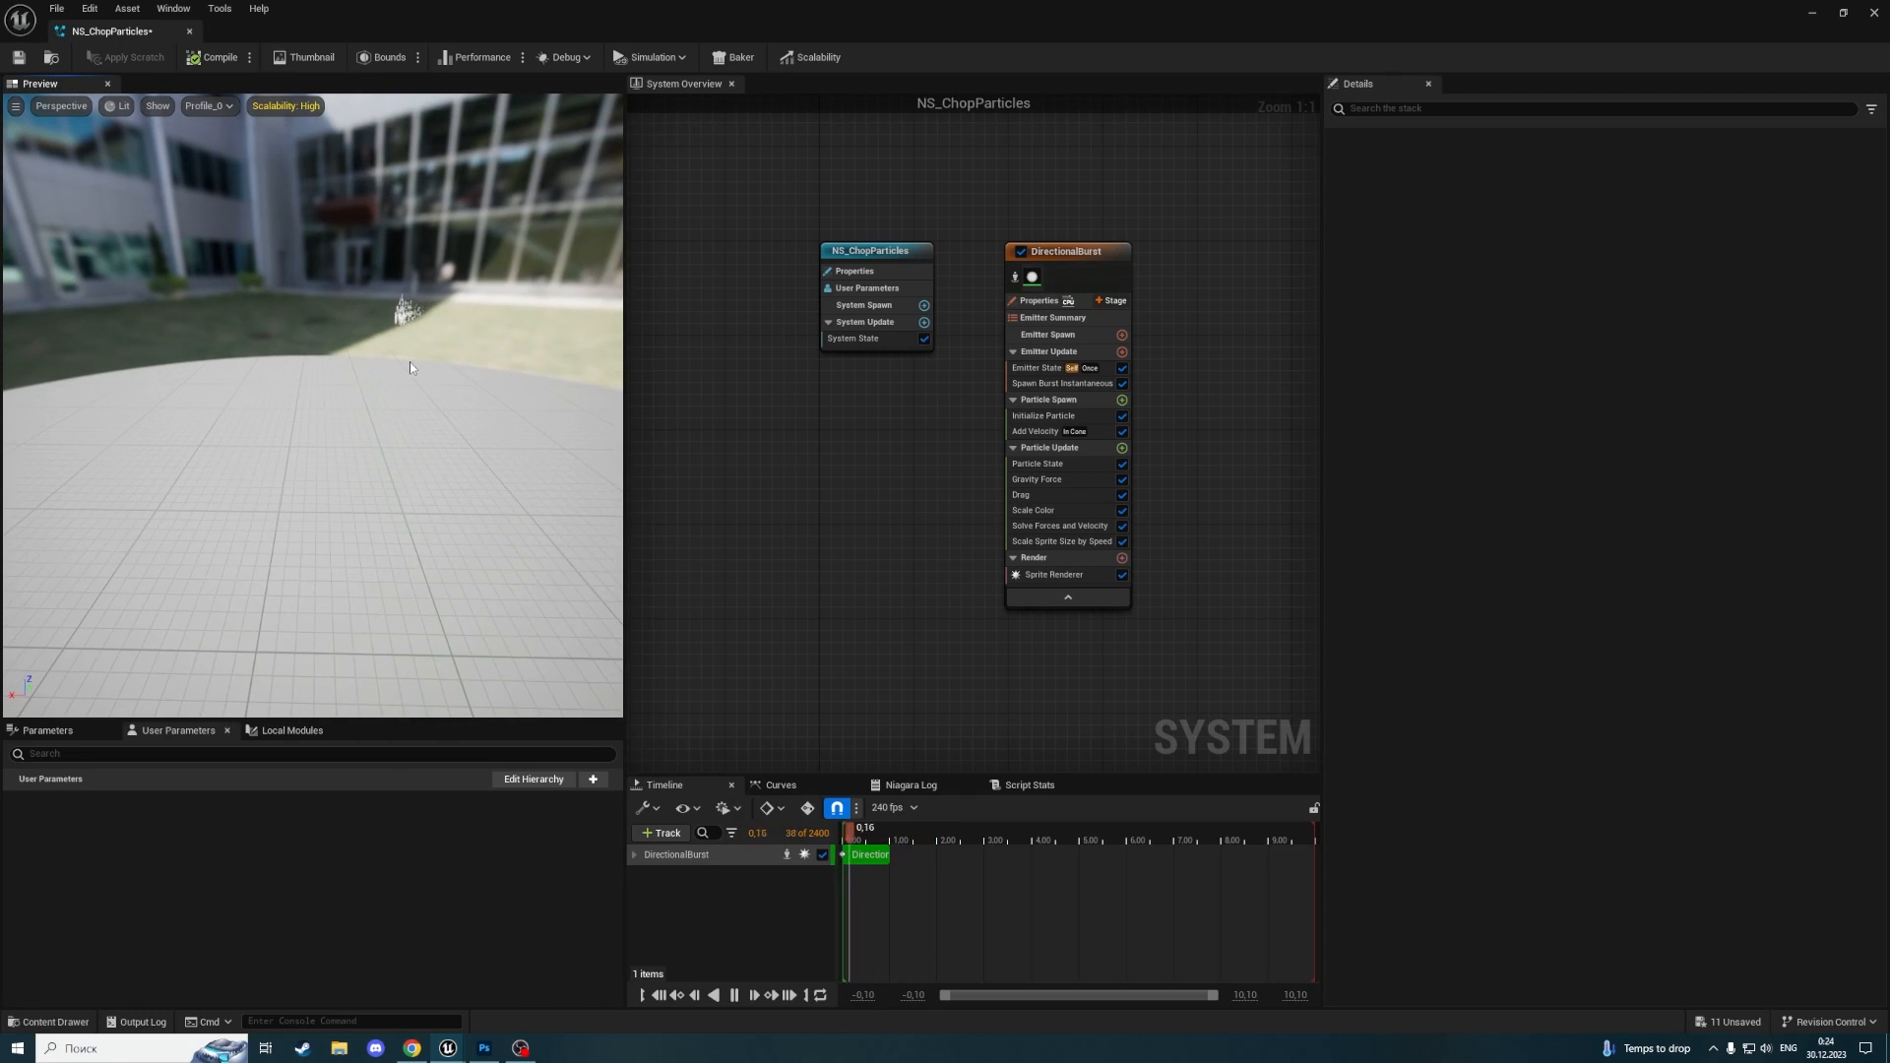
pyautogui.scroll(8, 482, 382)
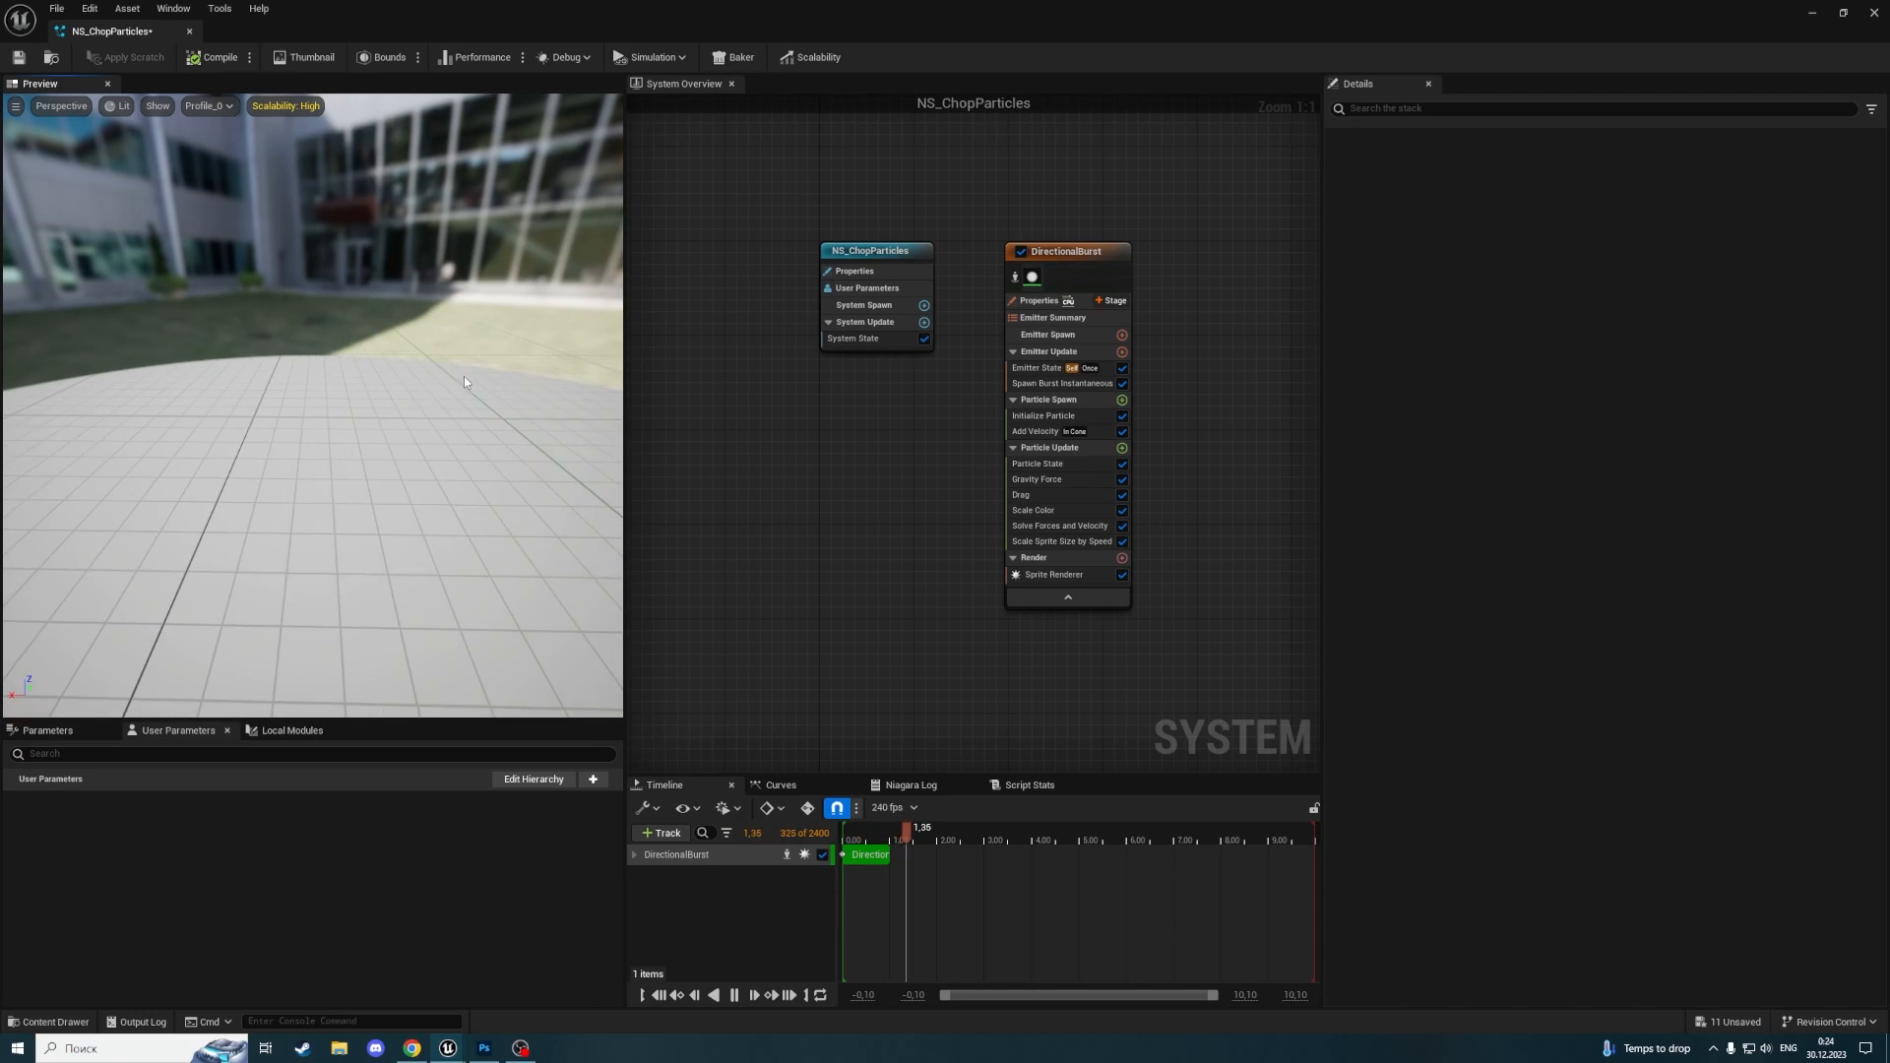
pyautogui.scroll(3, 461, 379)
pyautogui.moveTo(458, 376); pyautogui.dragTo(467, 384)
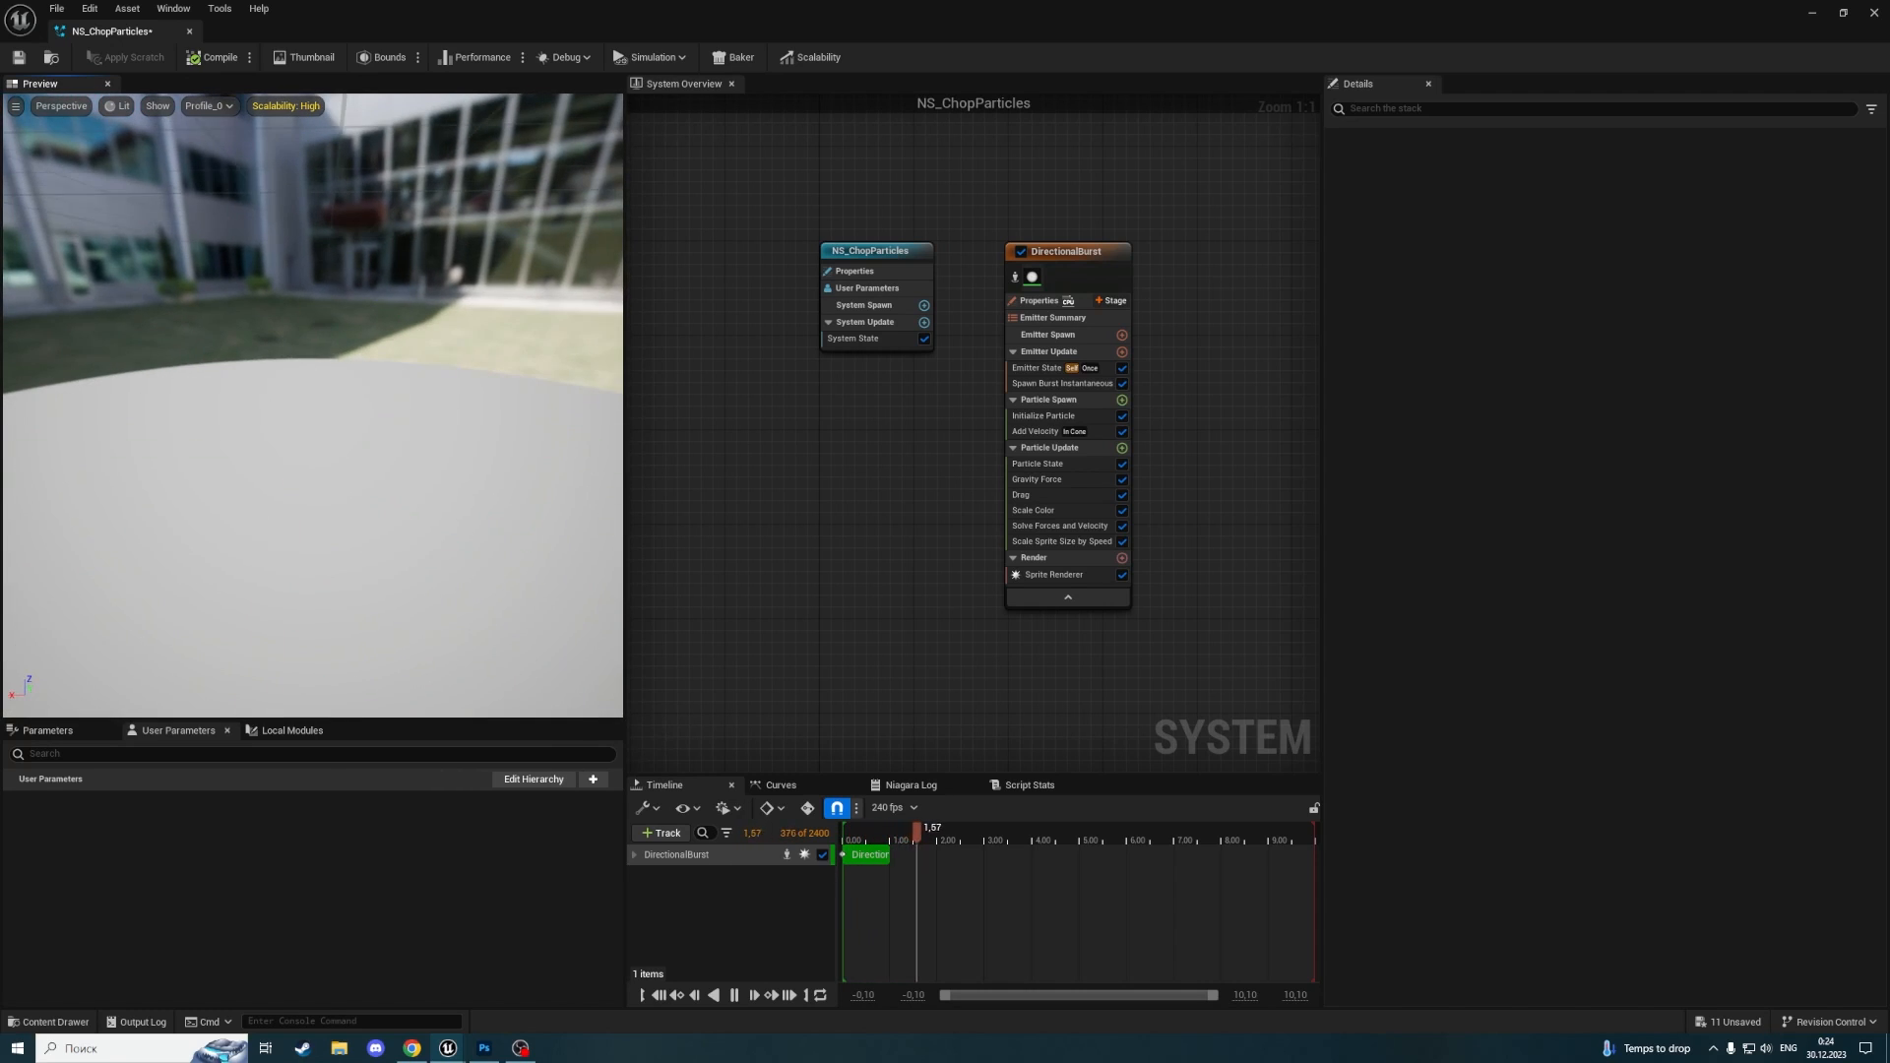
pyautogui.moveTo(467, 384); pyautogui.dragTo(457, 376, button='right')
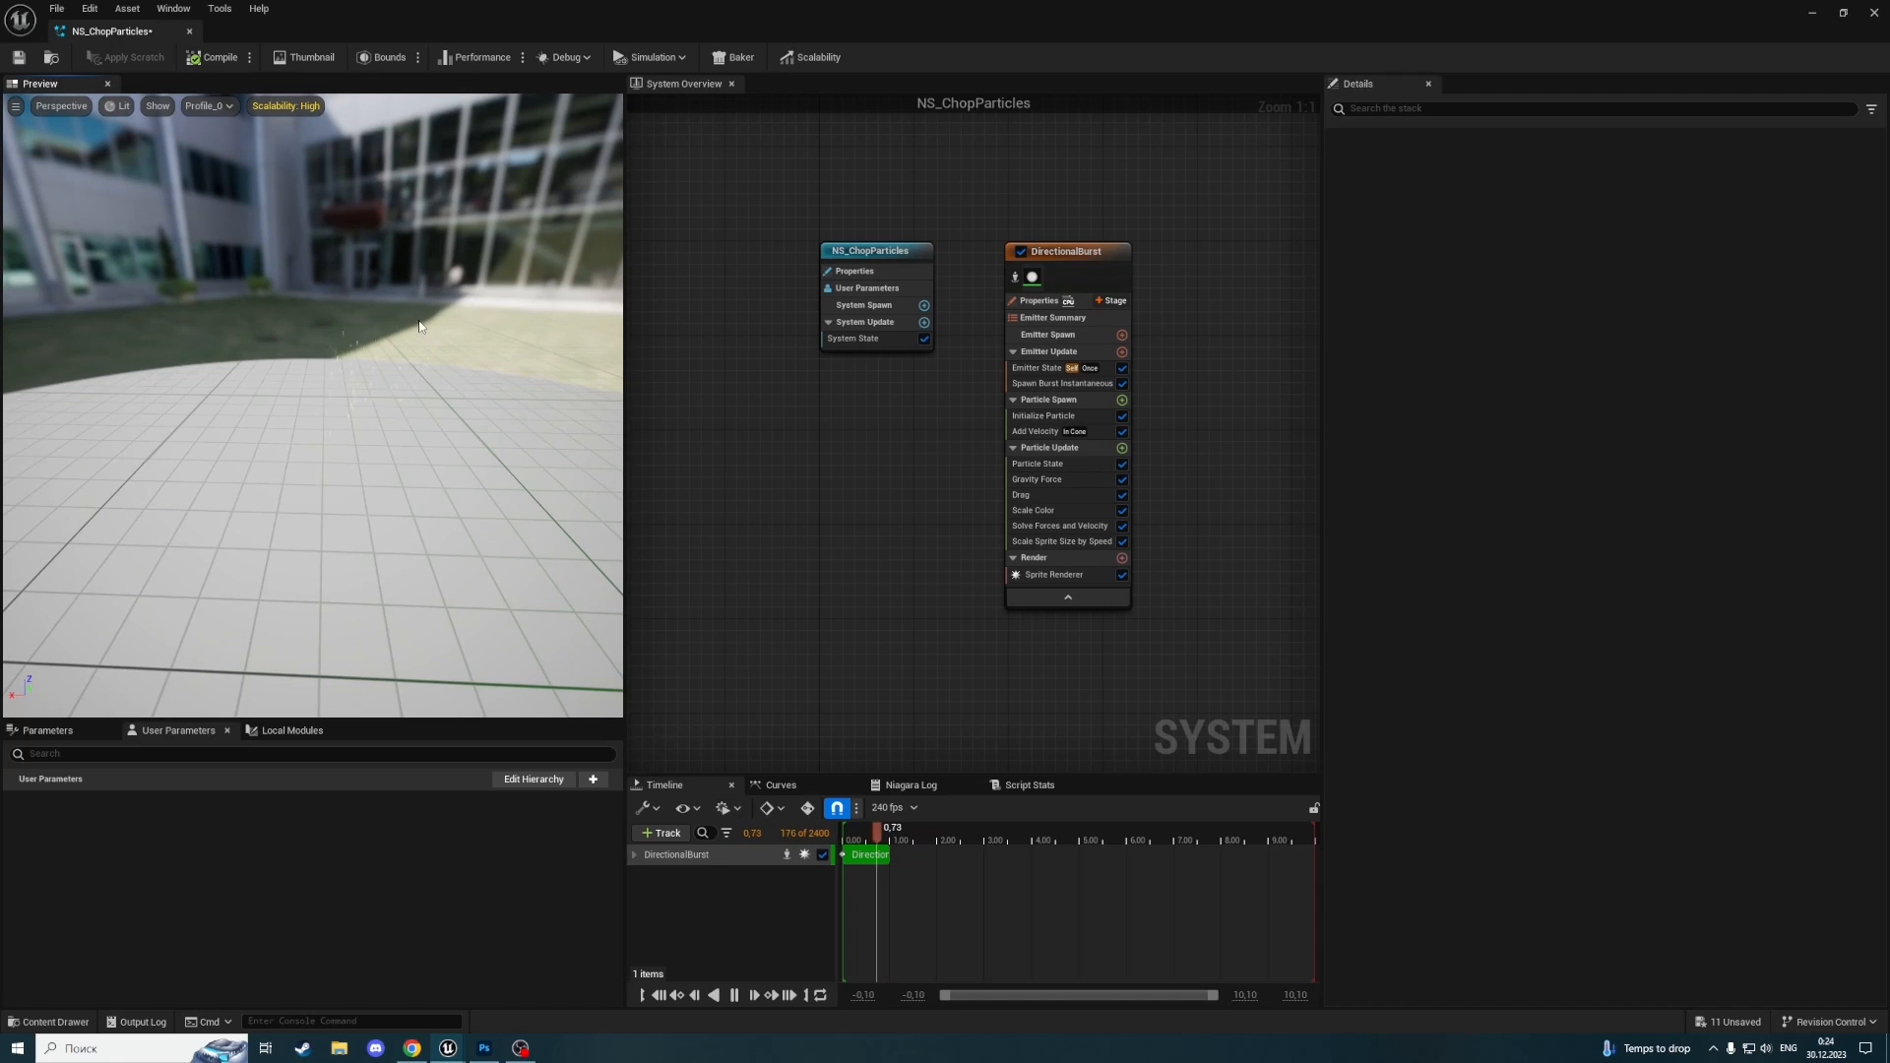
pyautogui.moveTo(111, 30); pyautogui.dragTo(731, 37)
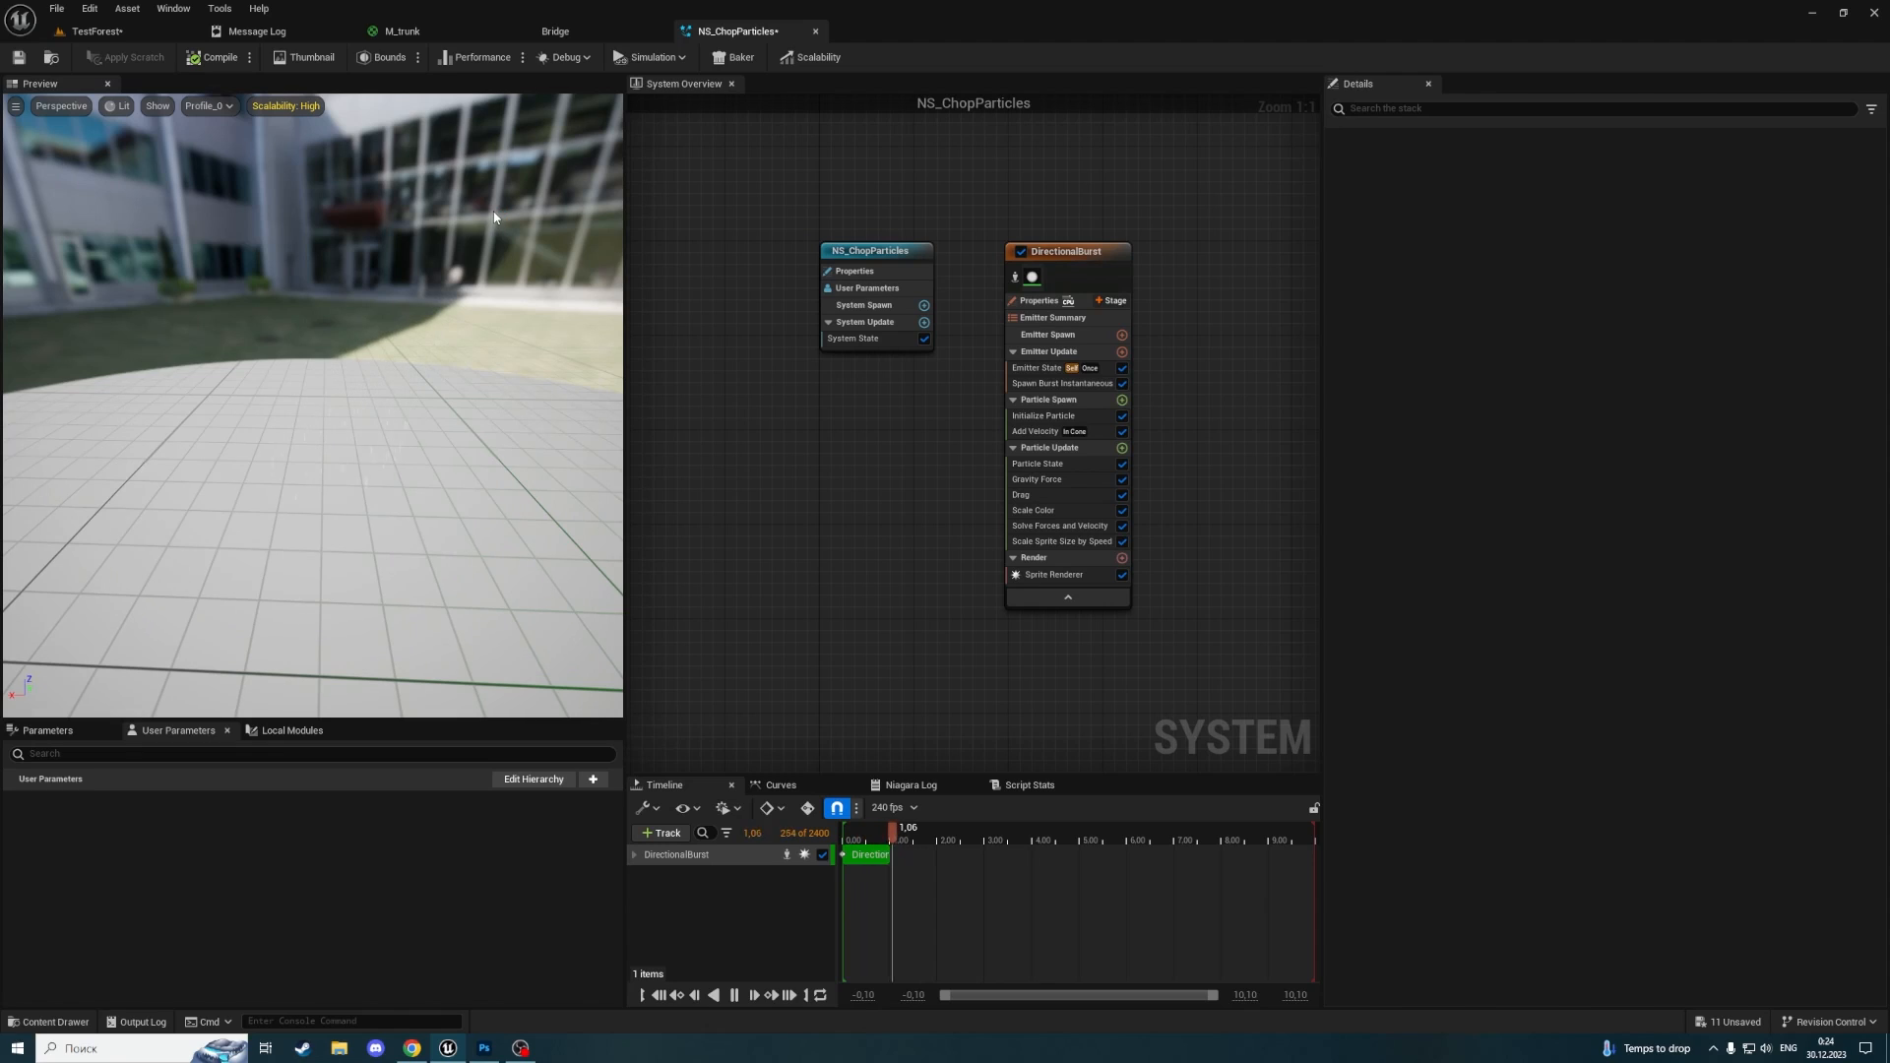
# Bring the Tree Debris 3D asset from the Quixel Bridge tree collection into the project at Medium Quality
pyautogui.click(557, 40)
pyautogui.scroll(-3, 1344, 728)
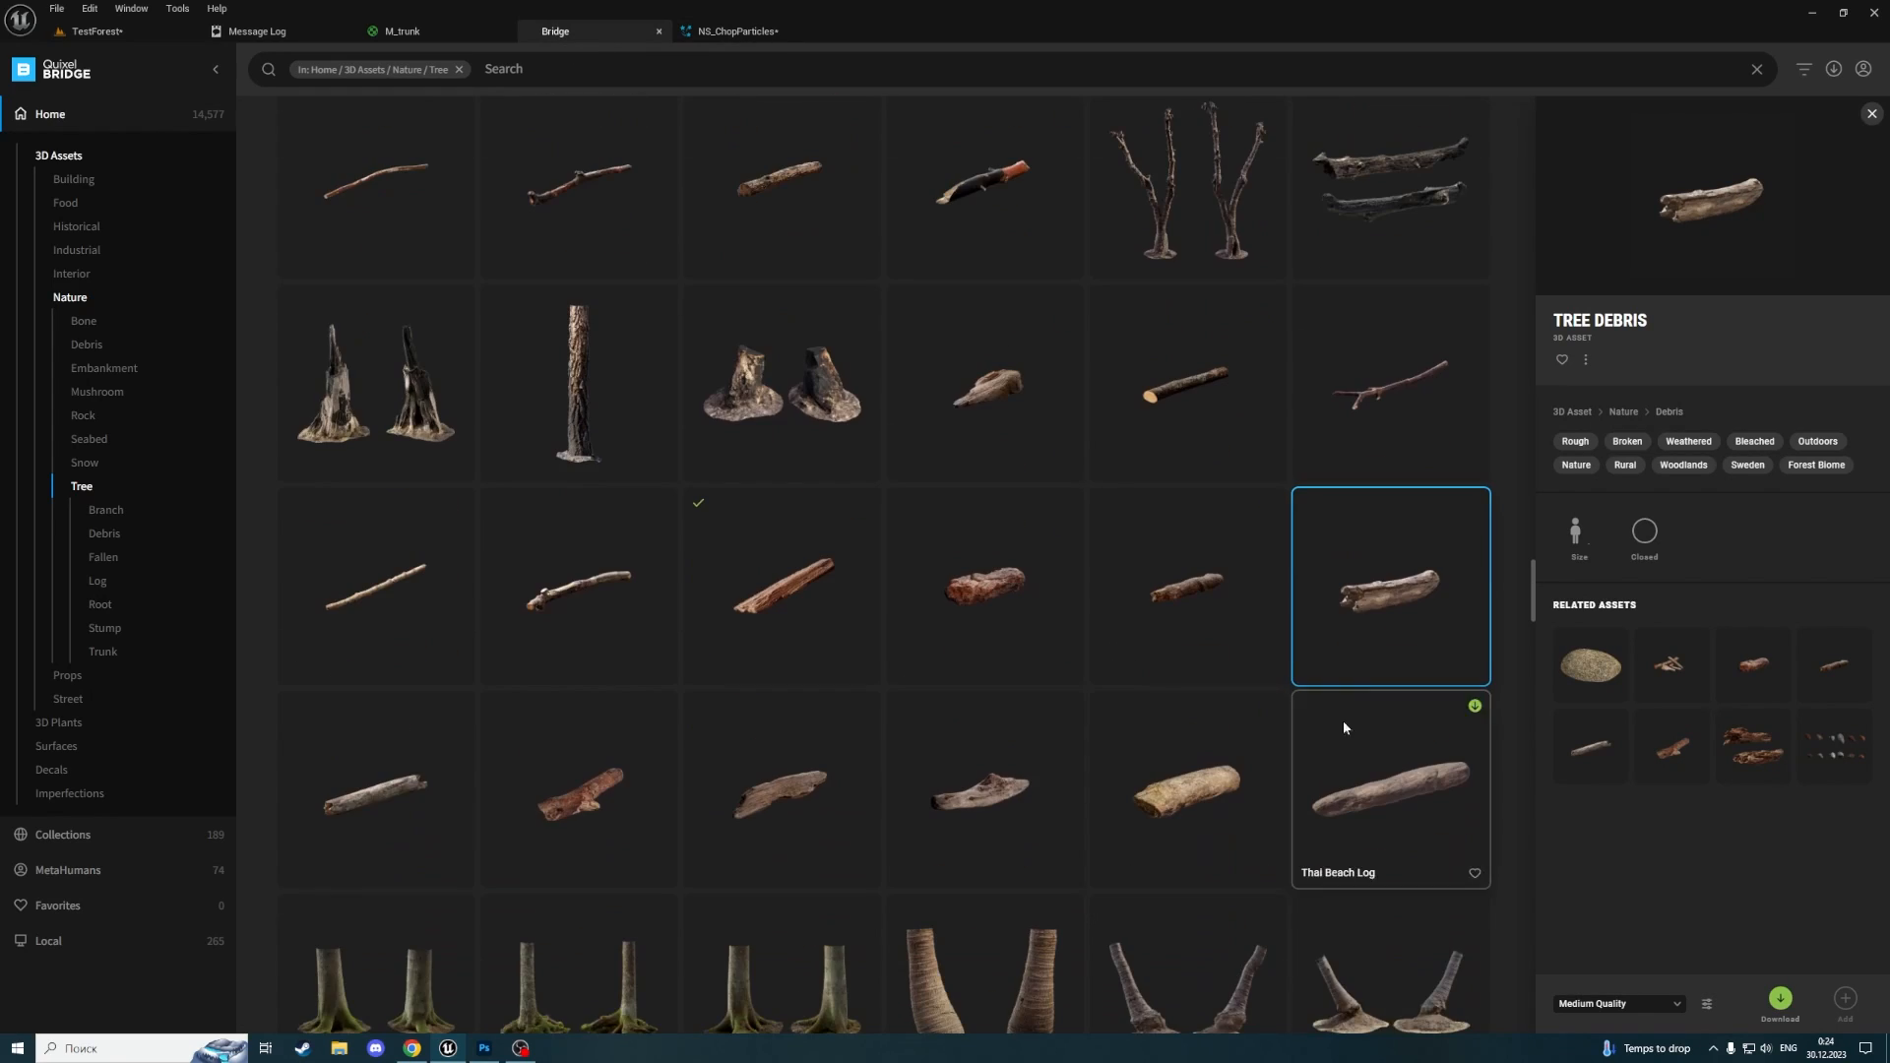
pyautogui.click(1203, 772)
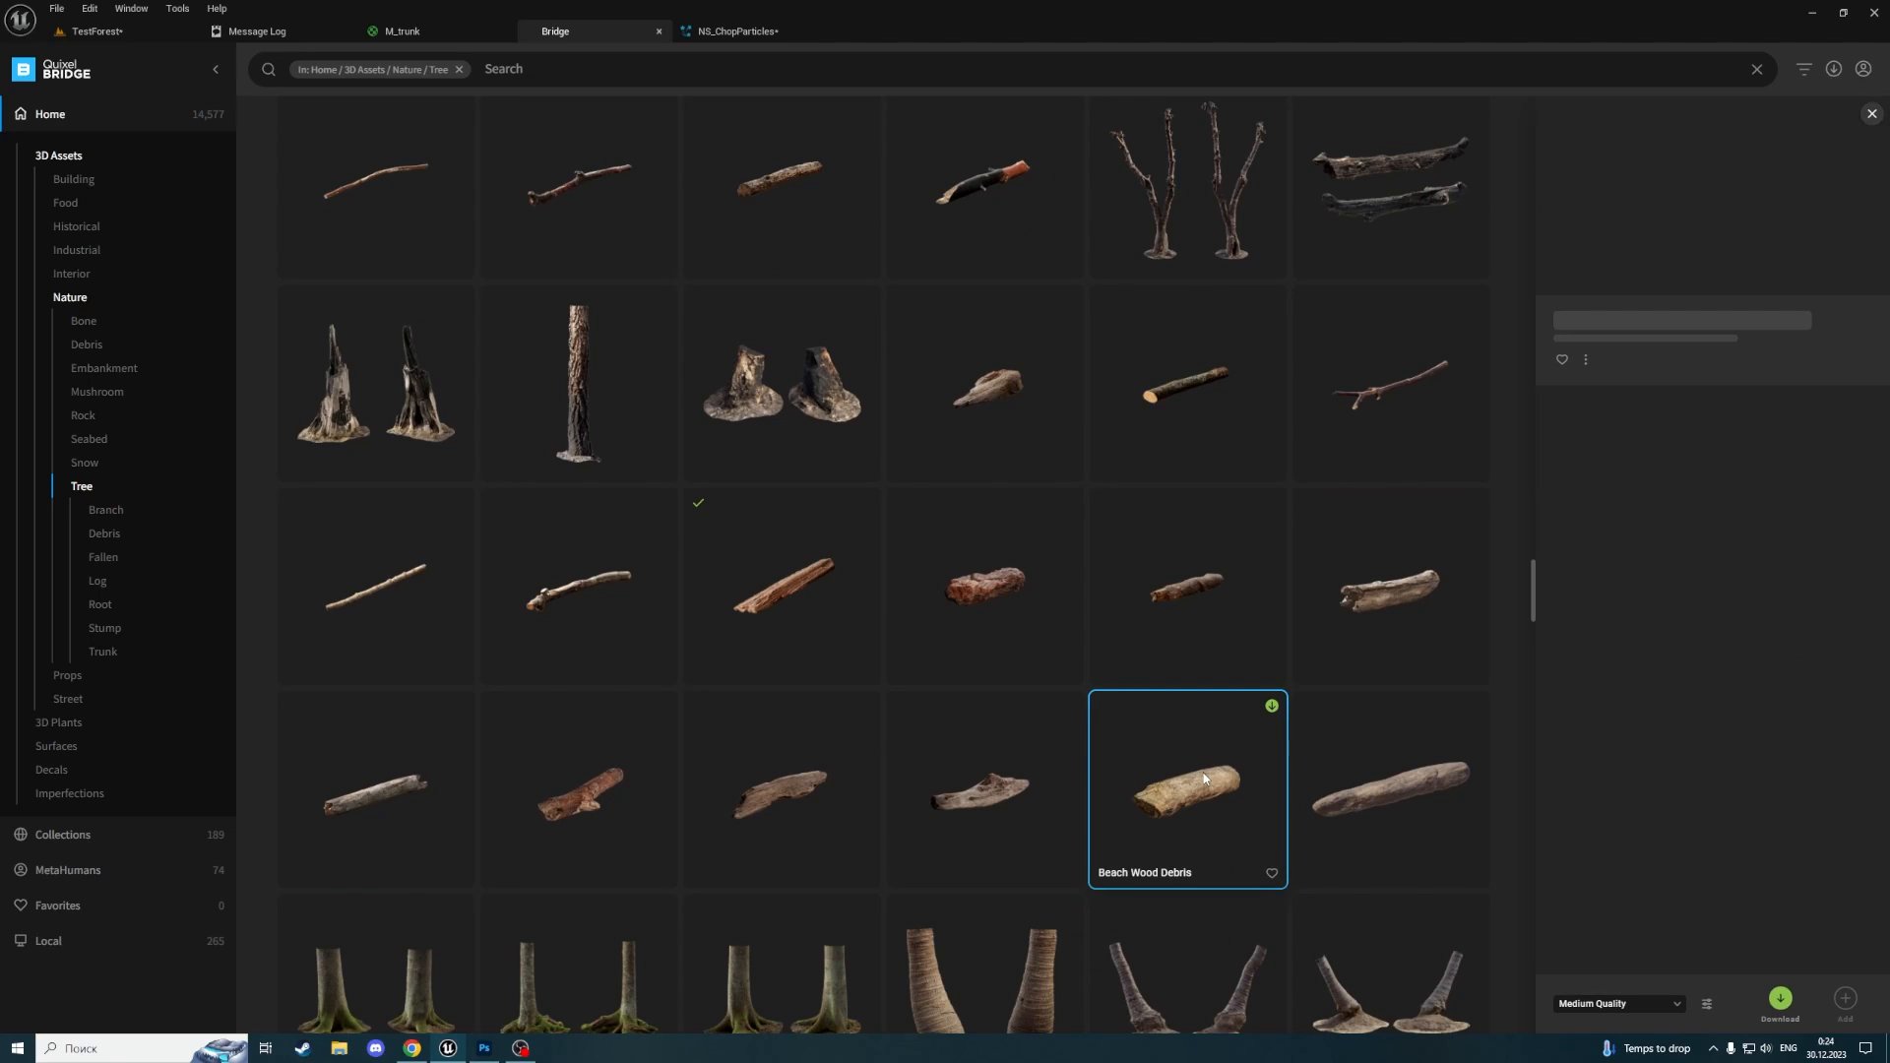
pyautogui.click(1364, 604)
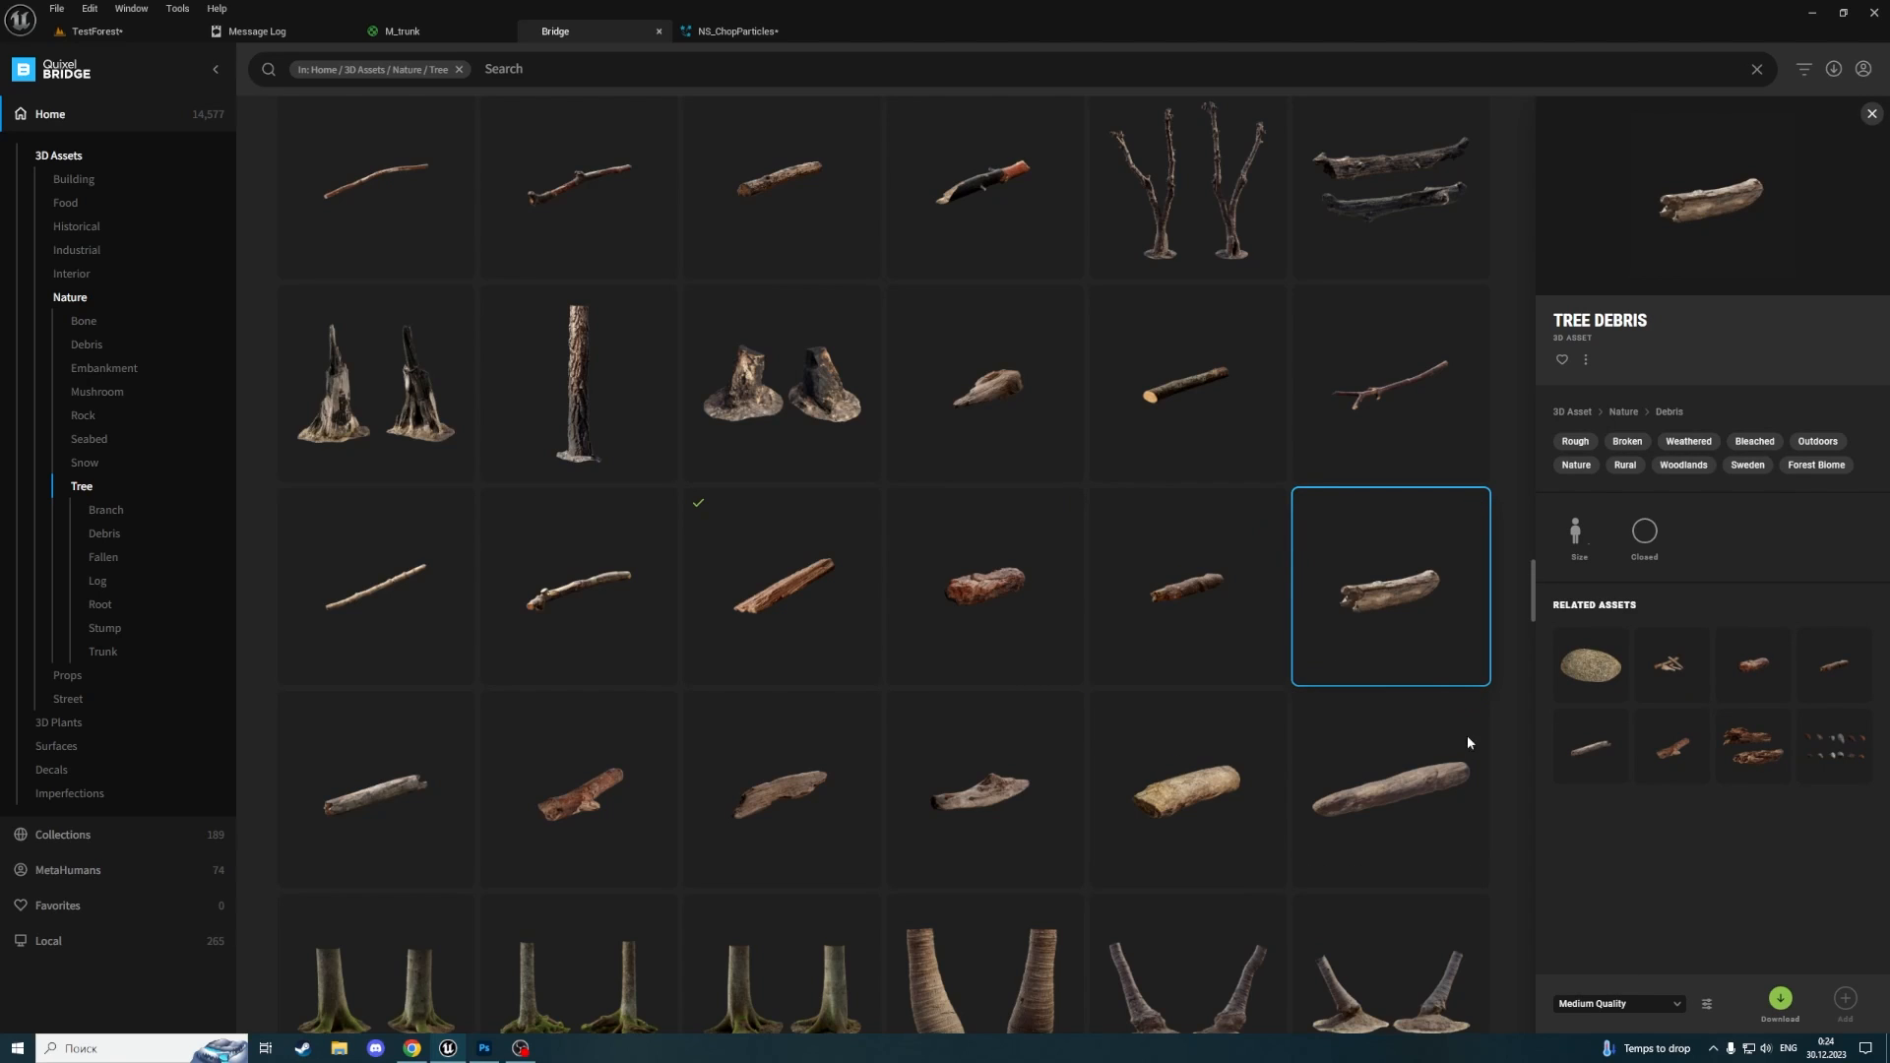
pyautogui.click(1624, 1004)
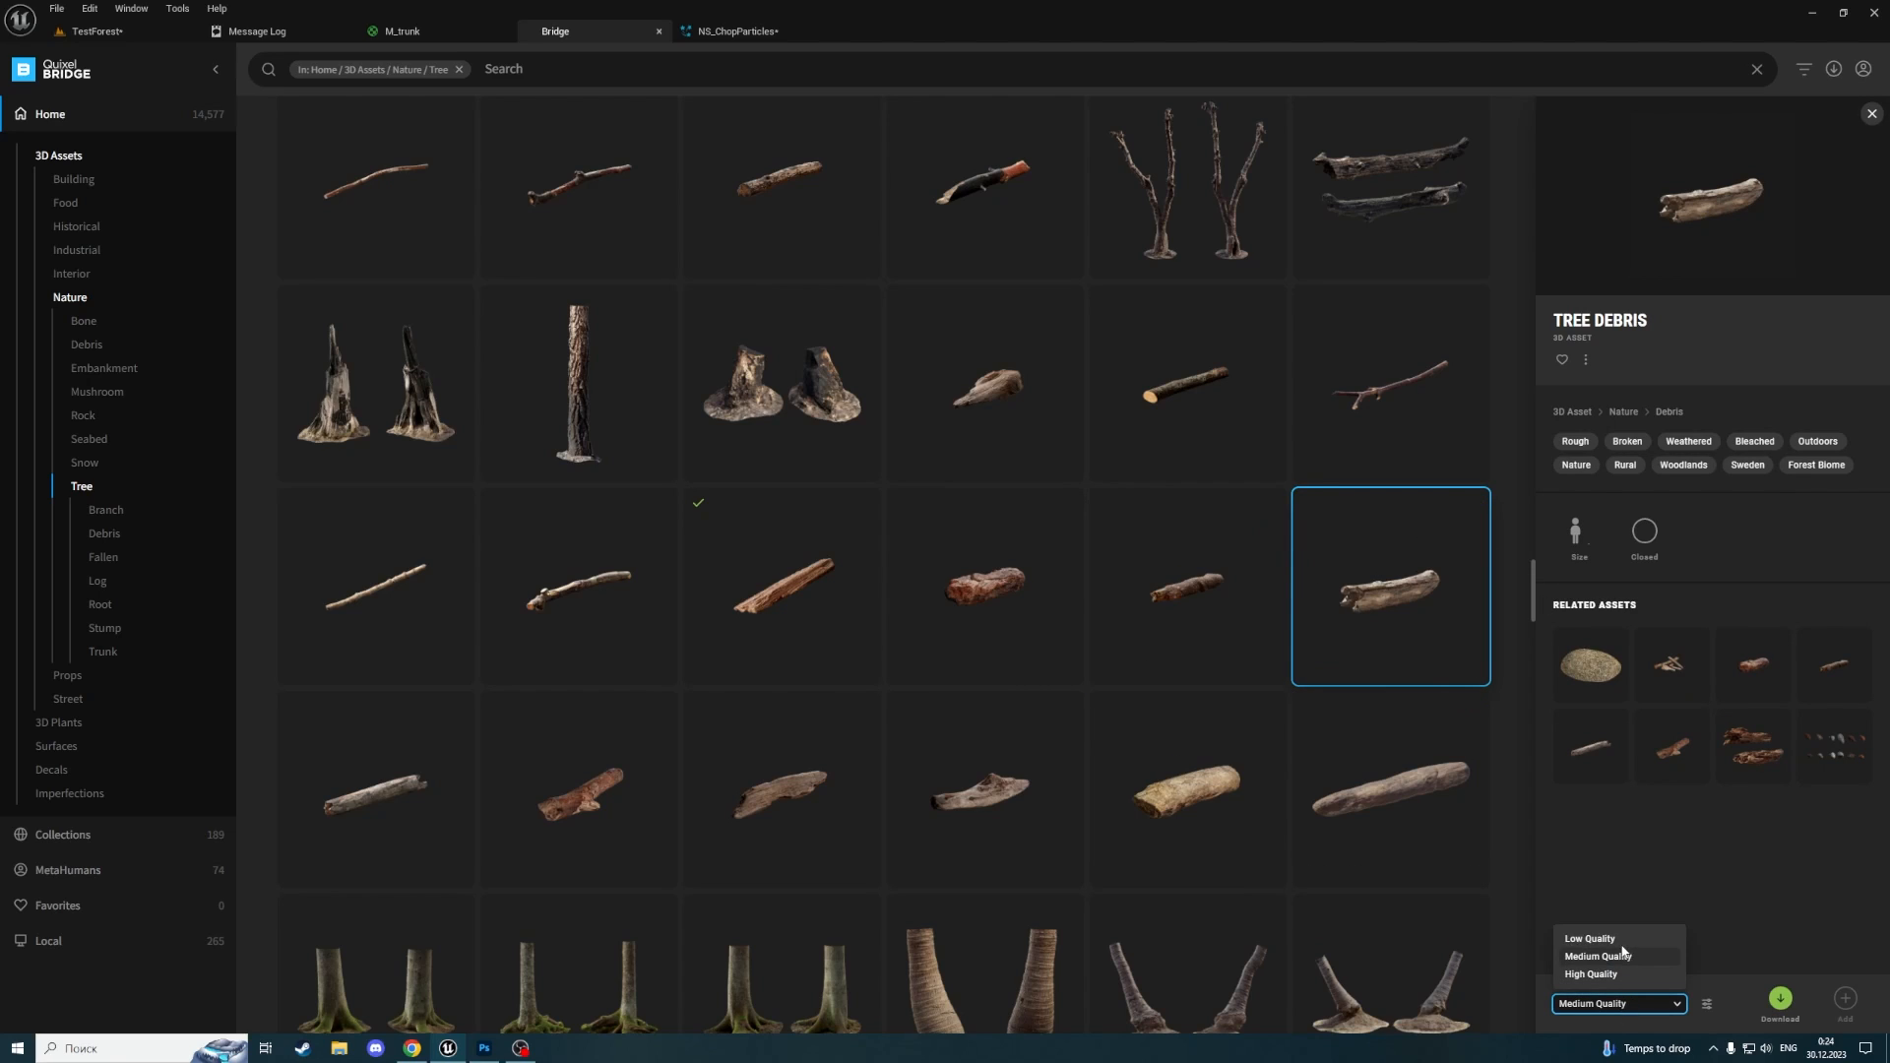
pyautogui.click(1621, 939)
pyautogui.click(1600, 1004)
pyautogui.click(1599, 956)
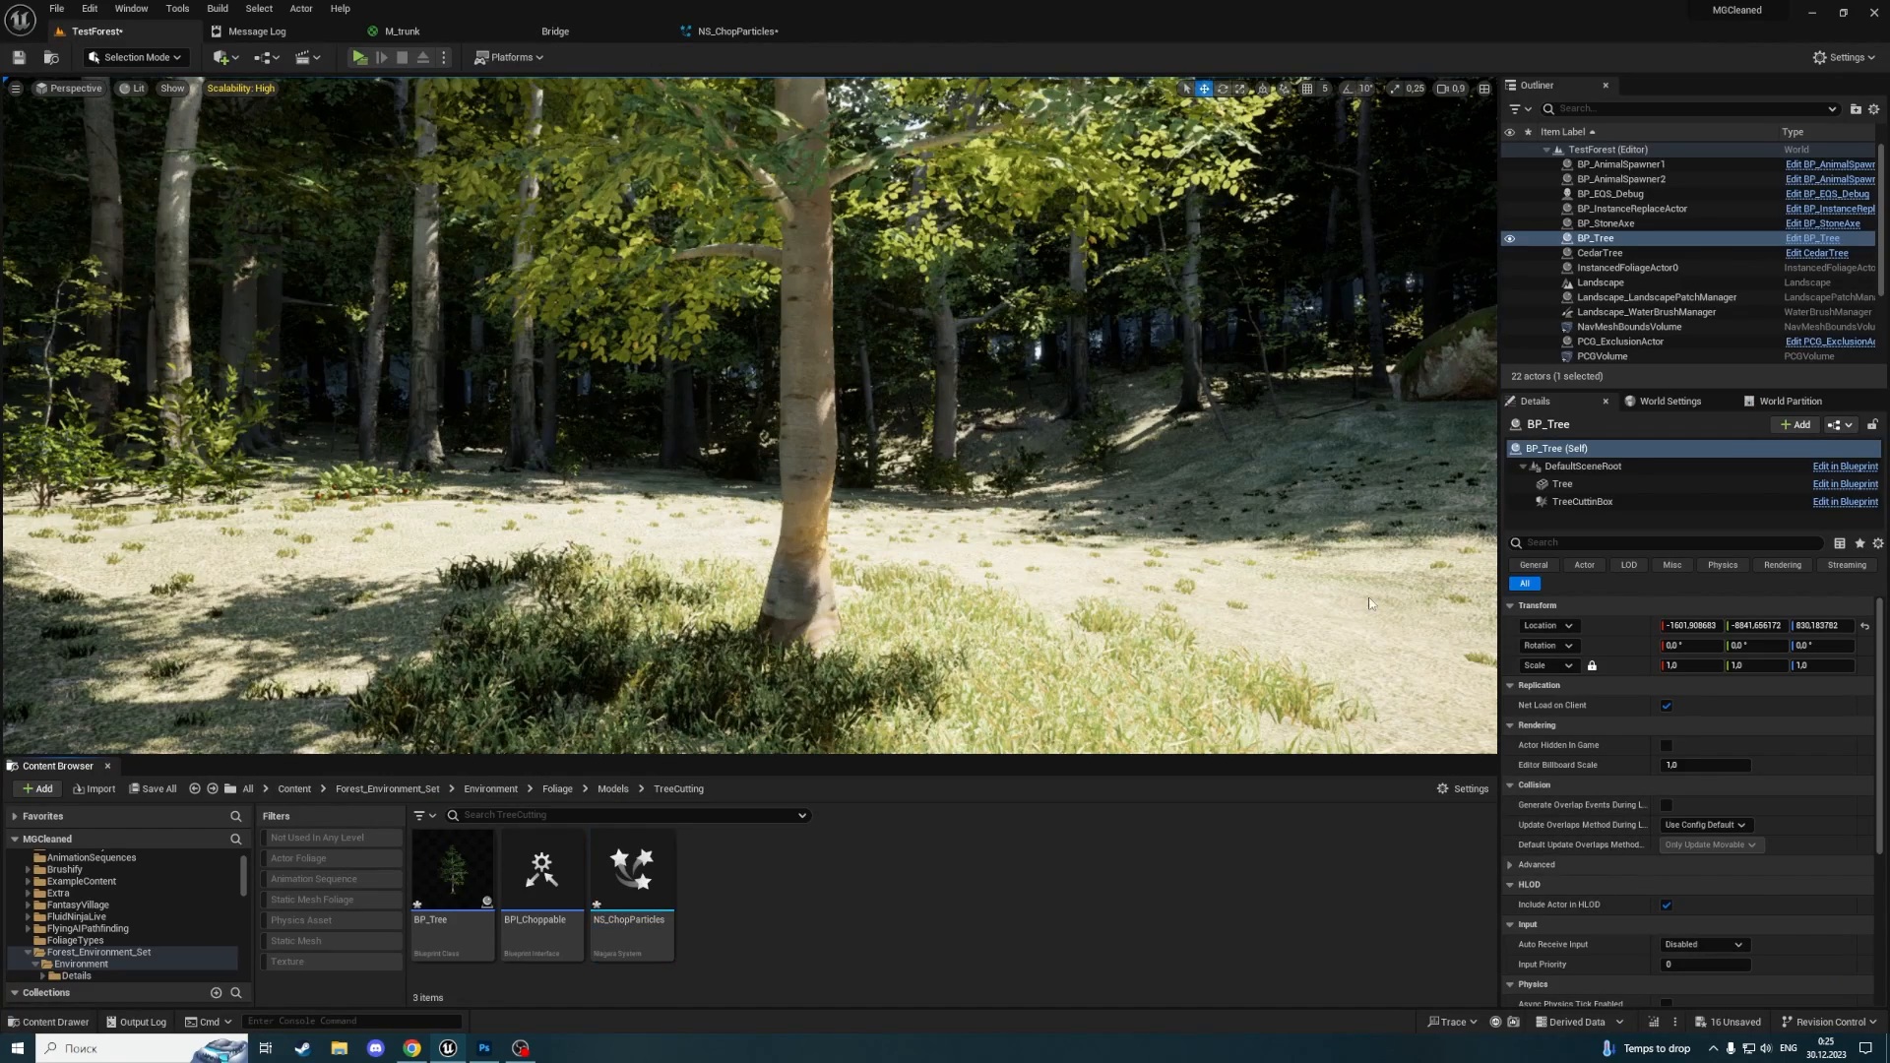
pyautogui.click(558, 42)
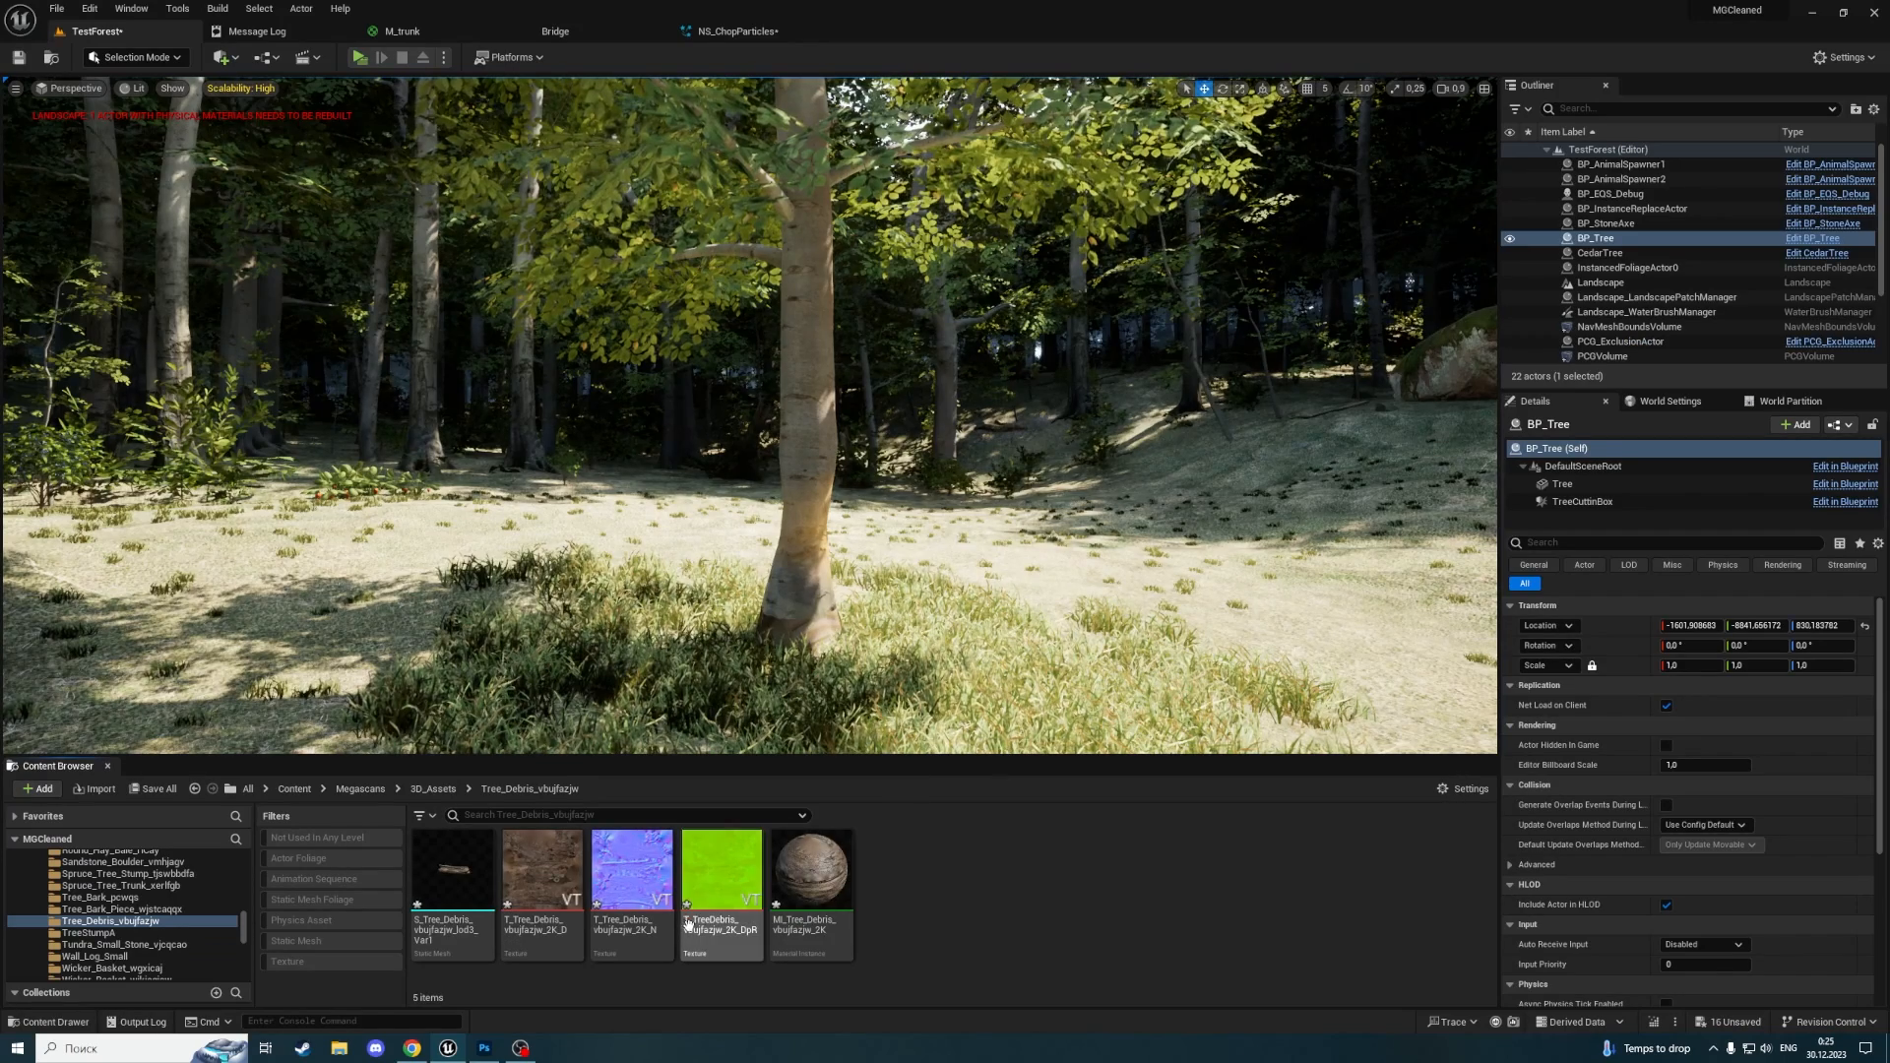
# Open the imported tree debris static mesh and compare its LOD 0 and LOD 1 previews
pyautogui.doubleClick(453, 886)
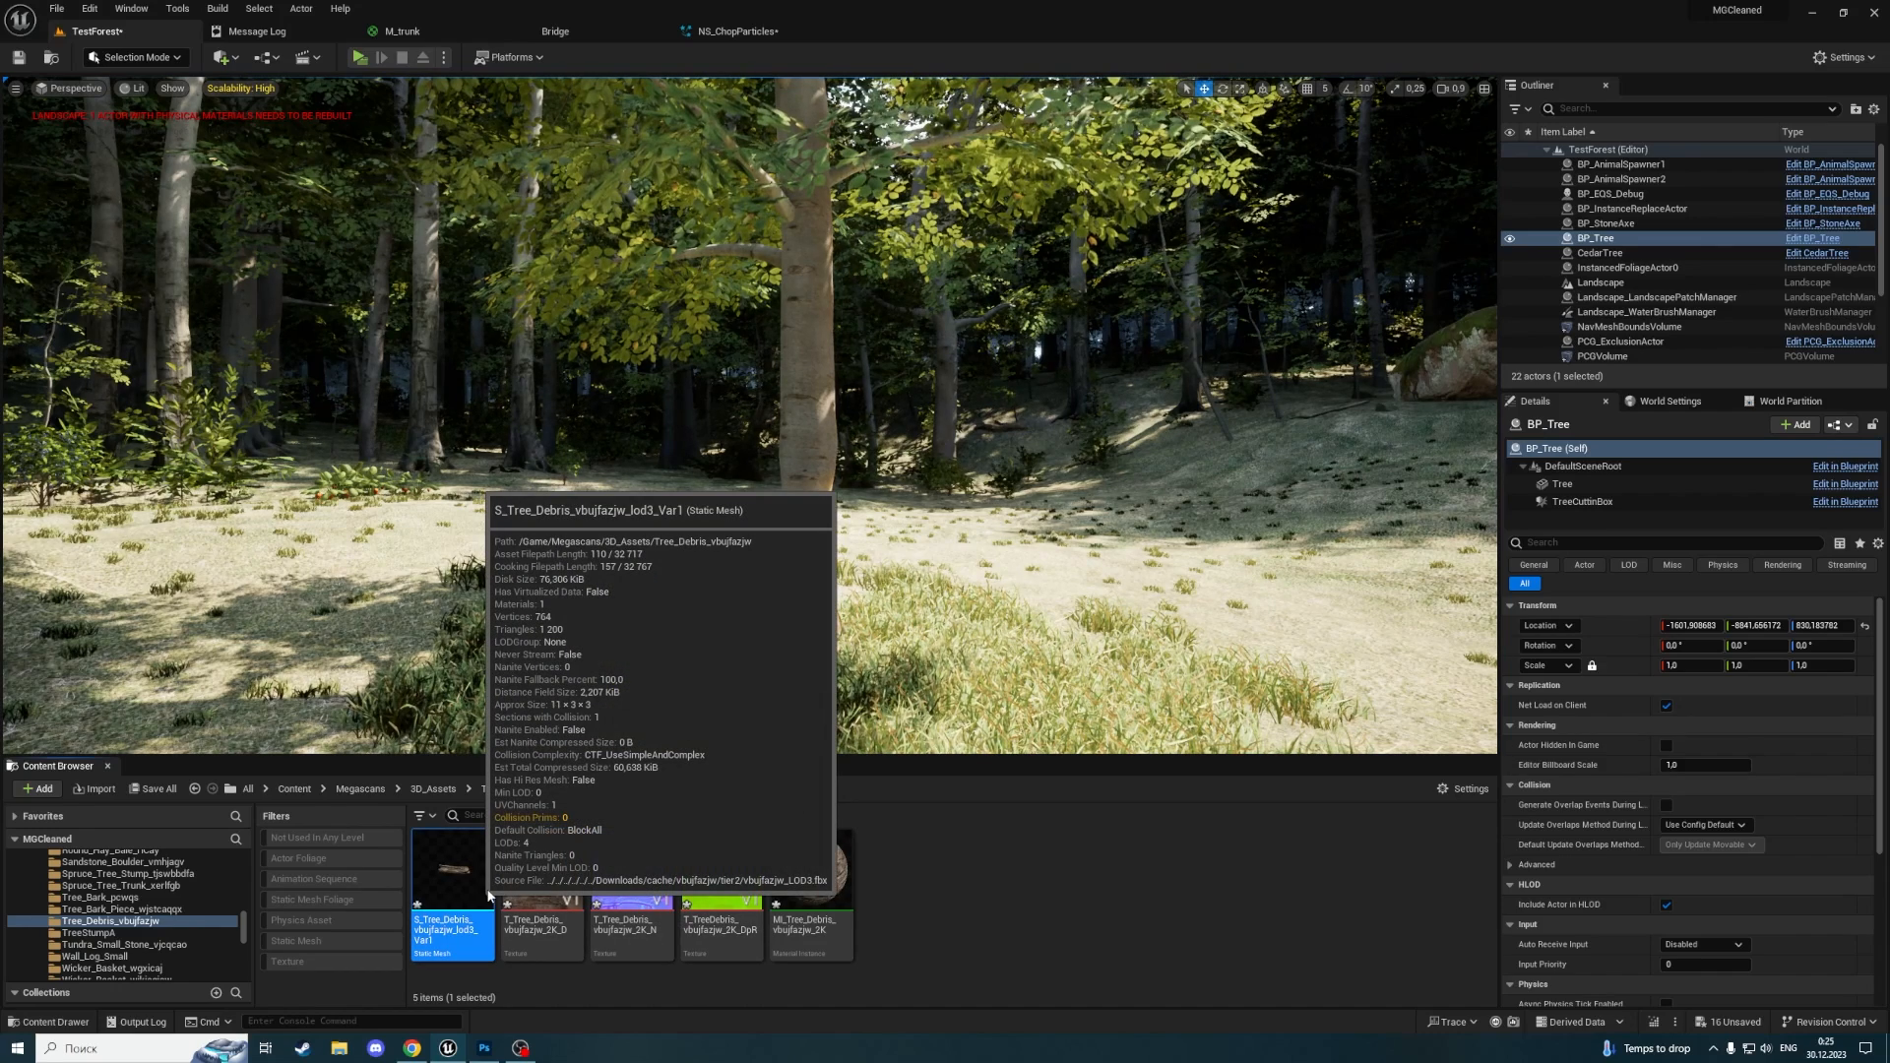
pyautogui.scroll(7, 447, 356)
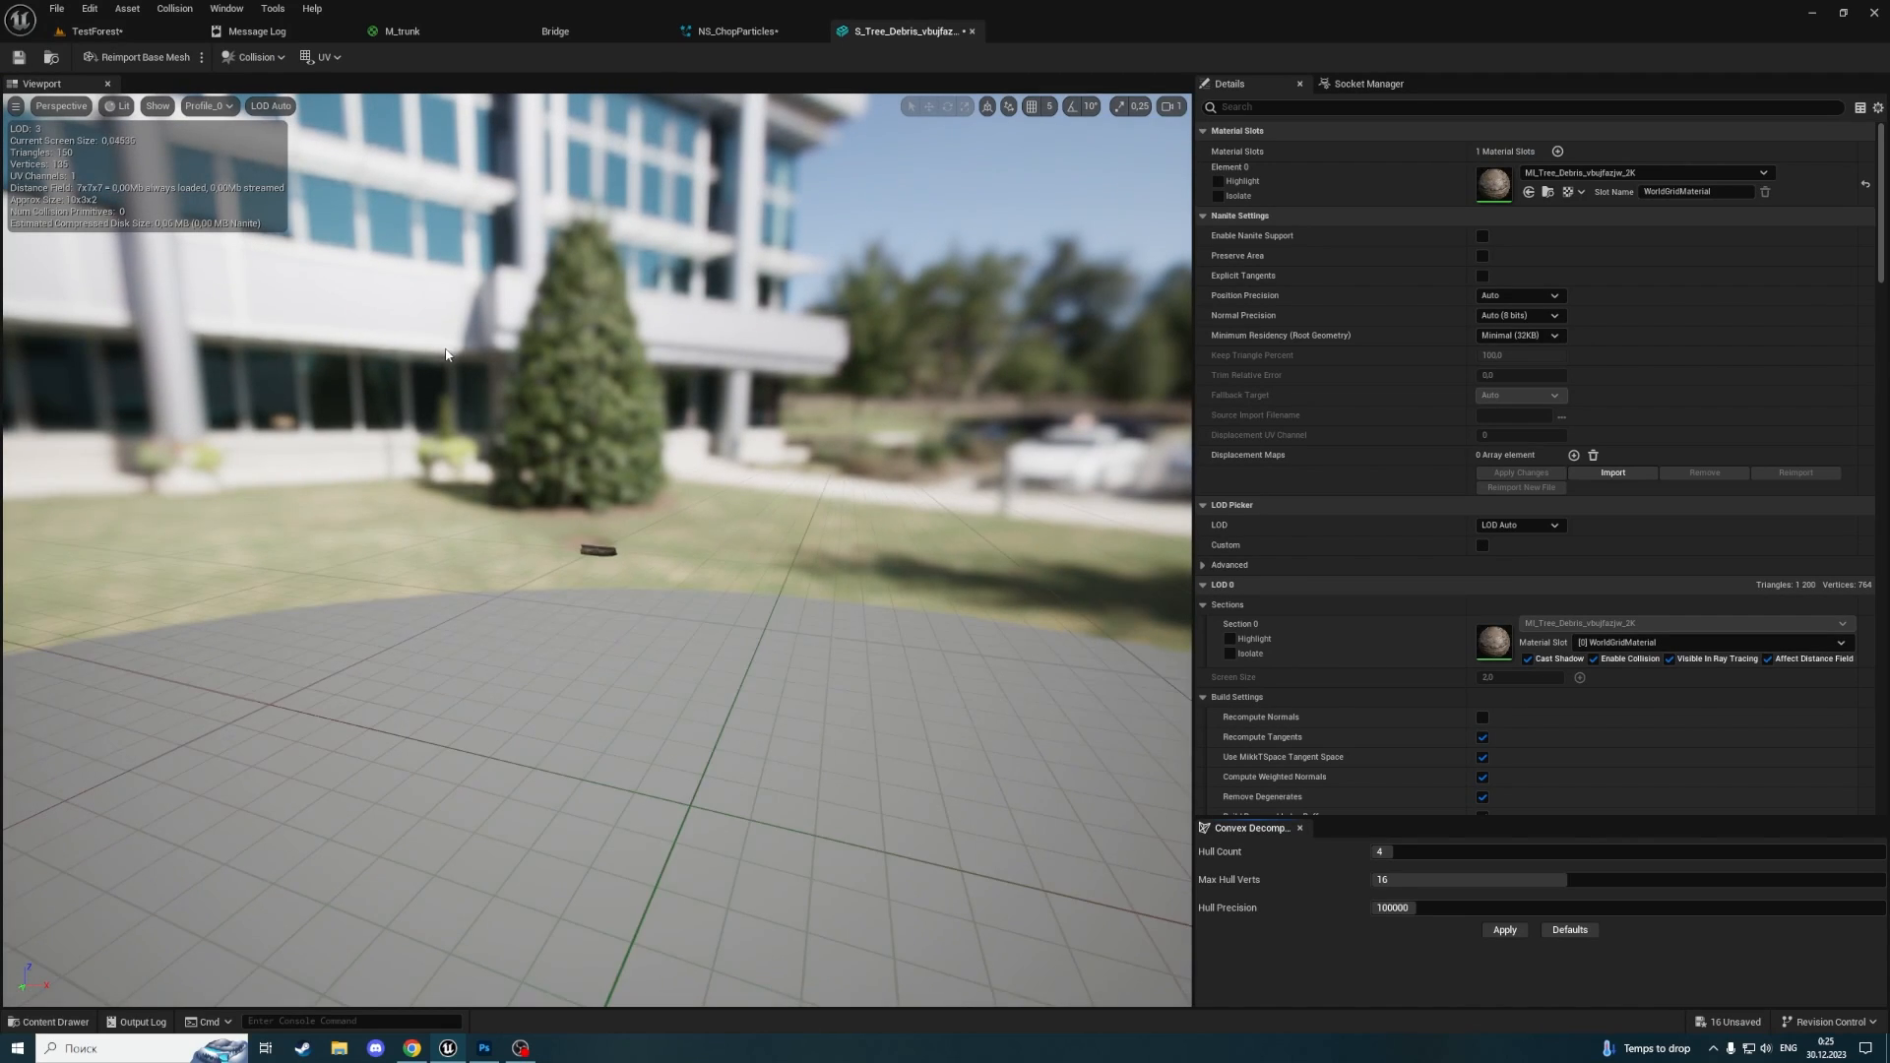
pyautogui.scroll(-1, 483, 394)
pyautogui.scroll(1, 483, 394)
pyautogui.click(271, 105)
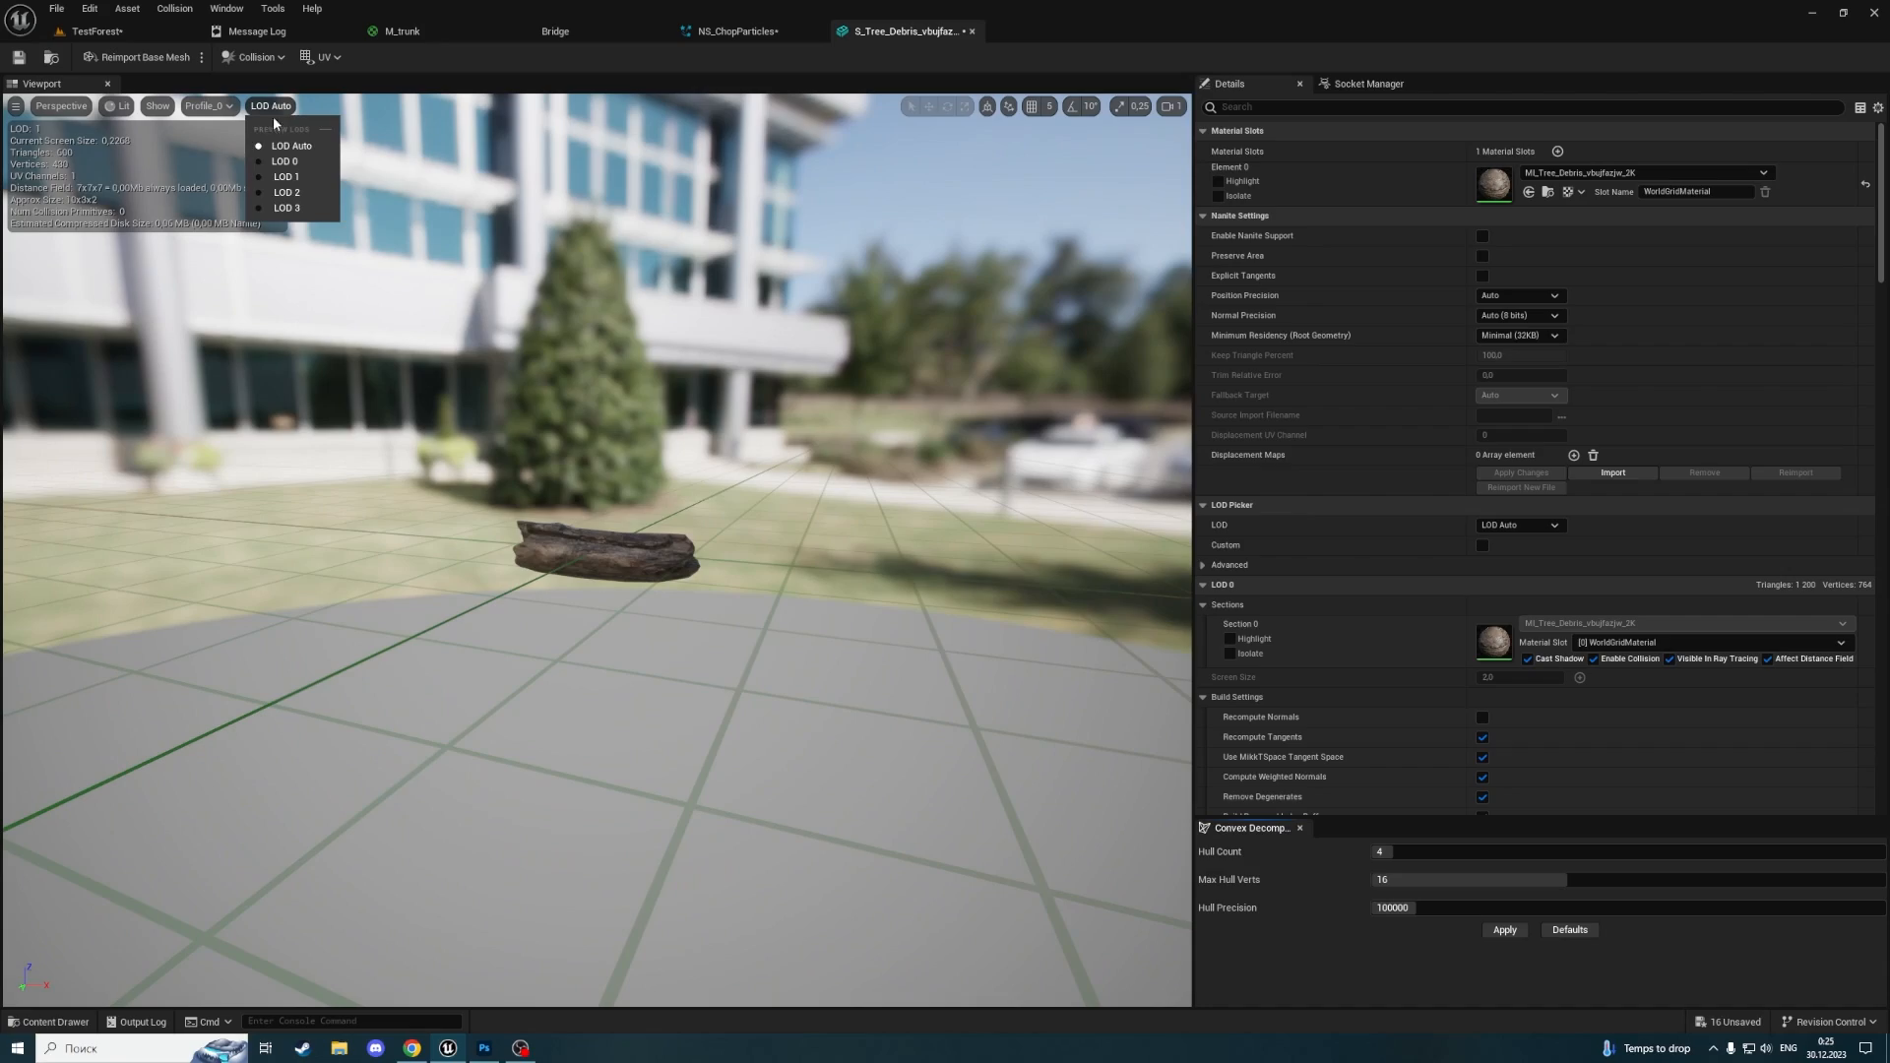
pyautogui.click(280, 174)
pyautogui.scroll(-3, 597, 550)
pyautogui.moveTo(597, 549); pyautogui.dragTo(1103, 650, button='right')
pyautogui.click(263, 105)
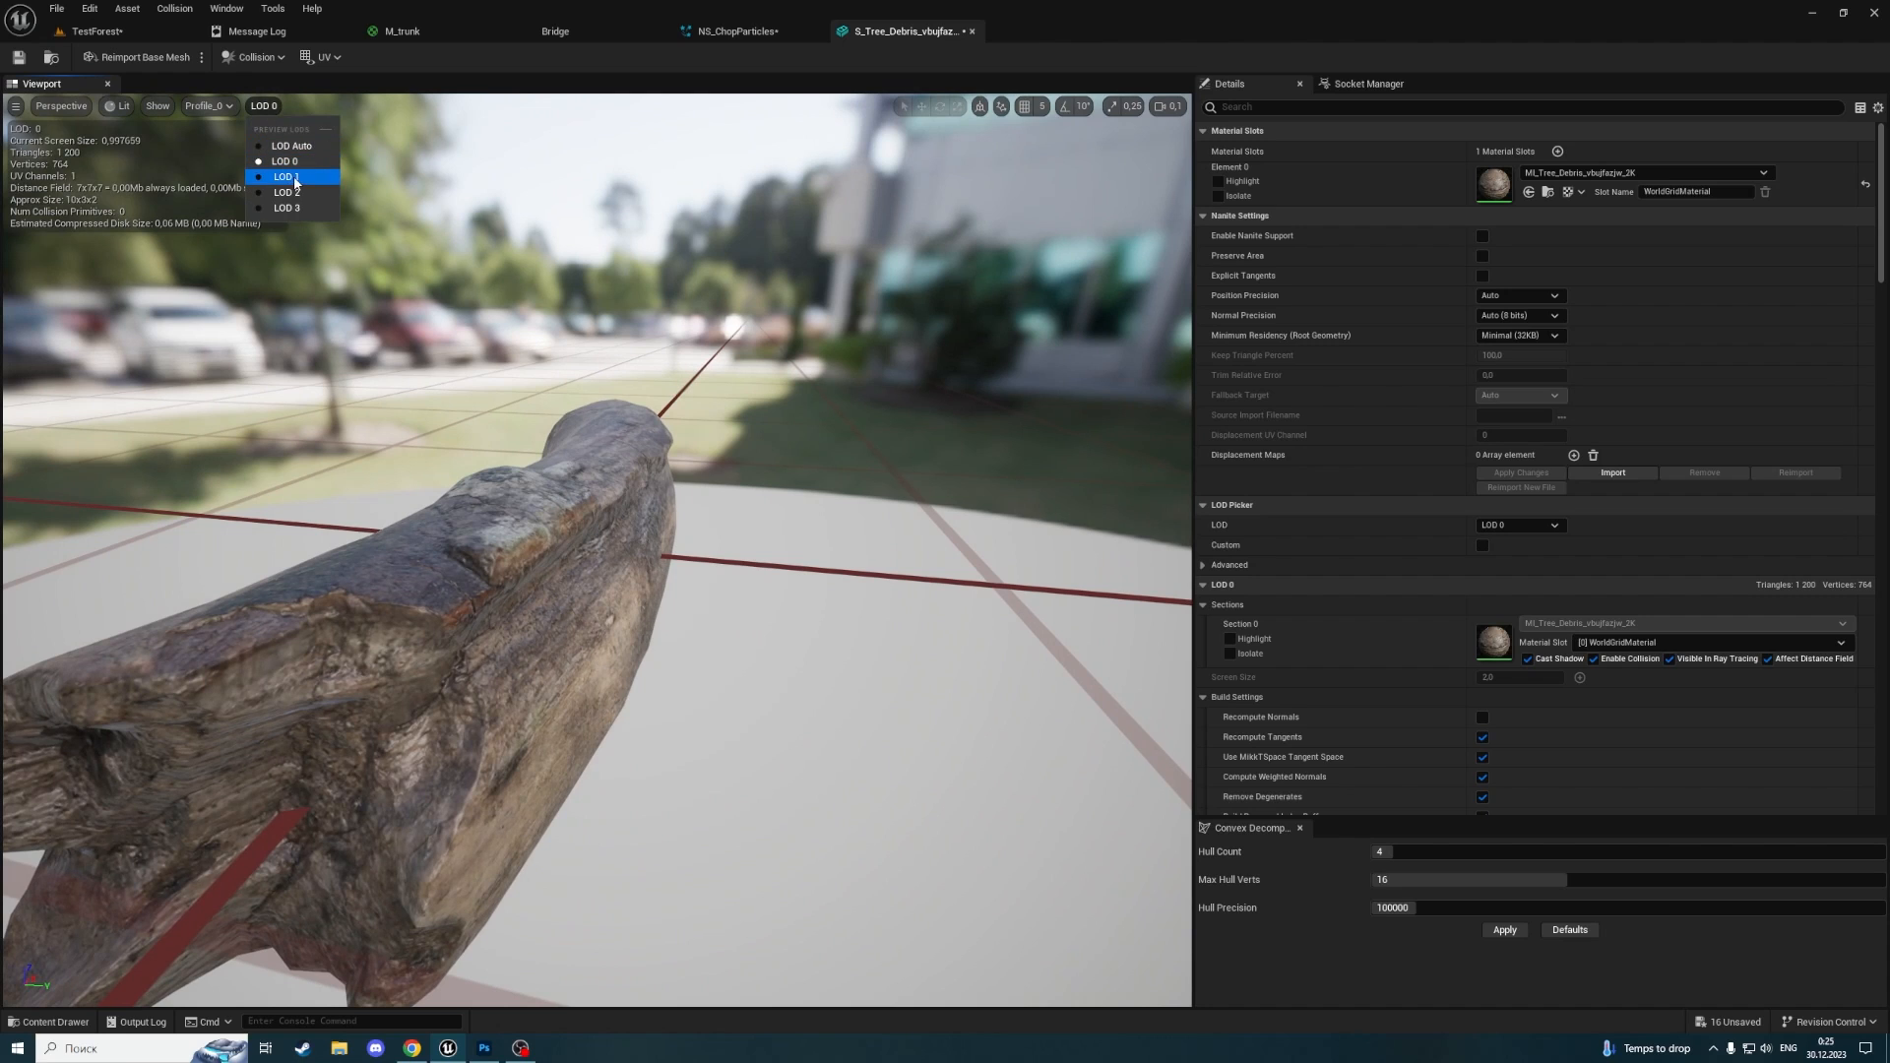
pyautogui.click(280, 181)
pyautogui.scroll(-2, 266, 123)
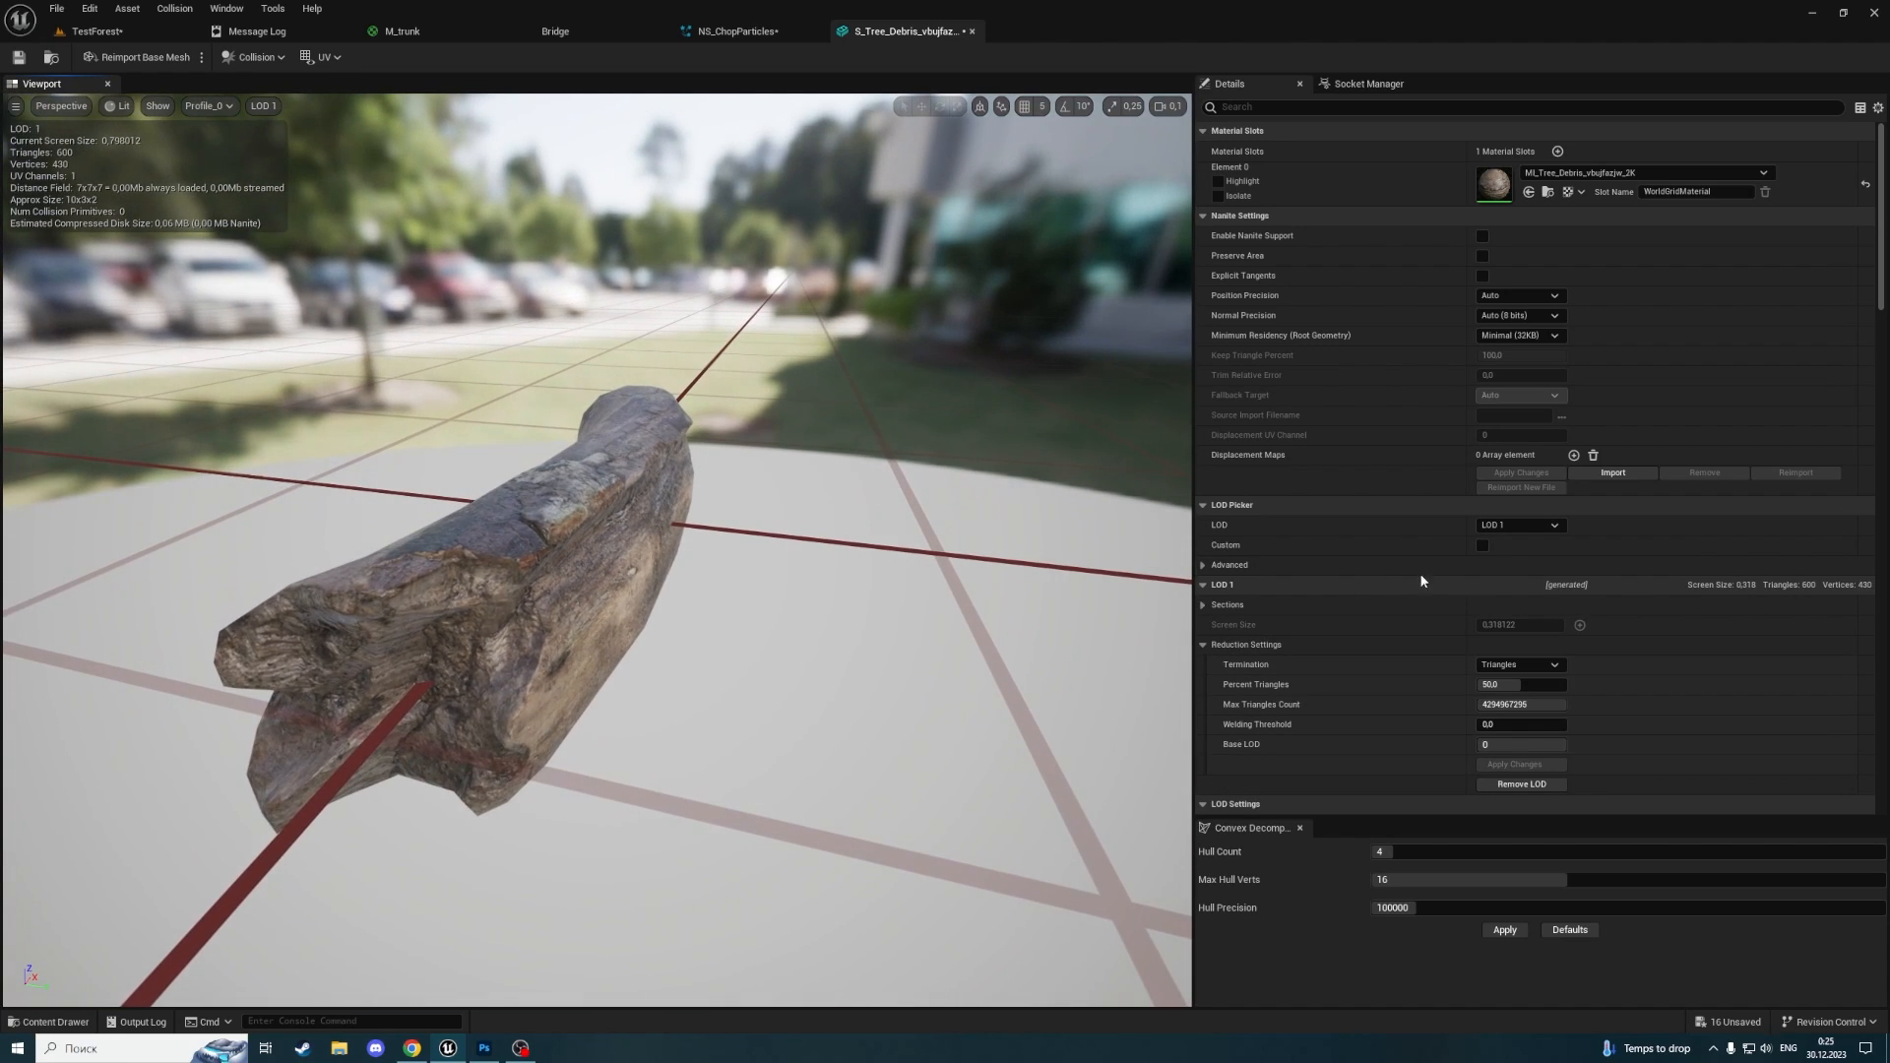
# Set the tree debris mesh's Minimum LOD to 1 and save the mesh
pyautogui.scroll(-3, 1422, 576)
pyautogui.click(1494, 653)
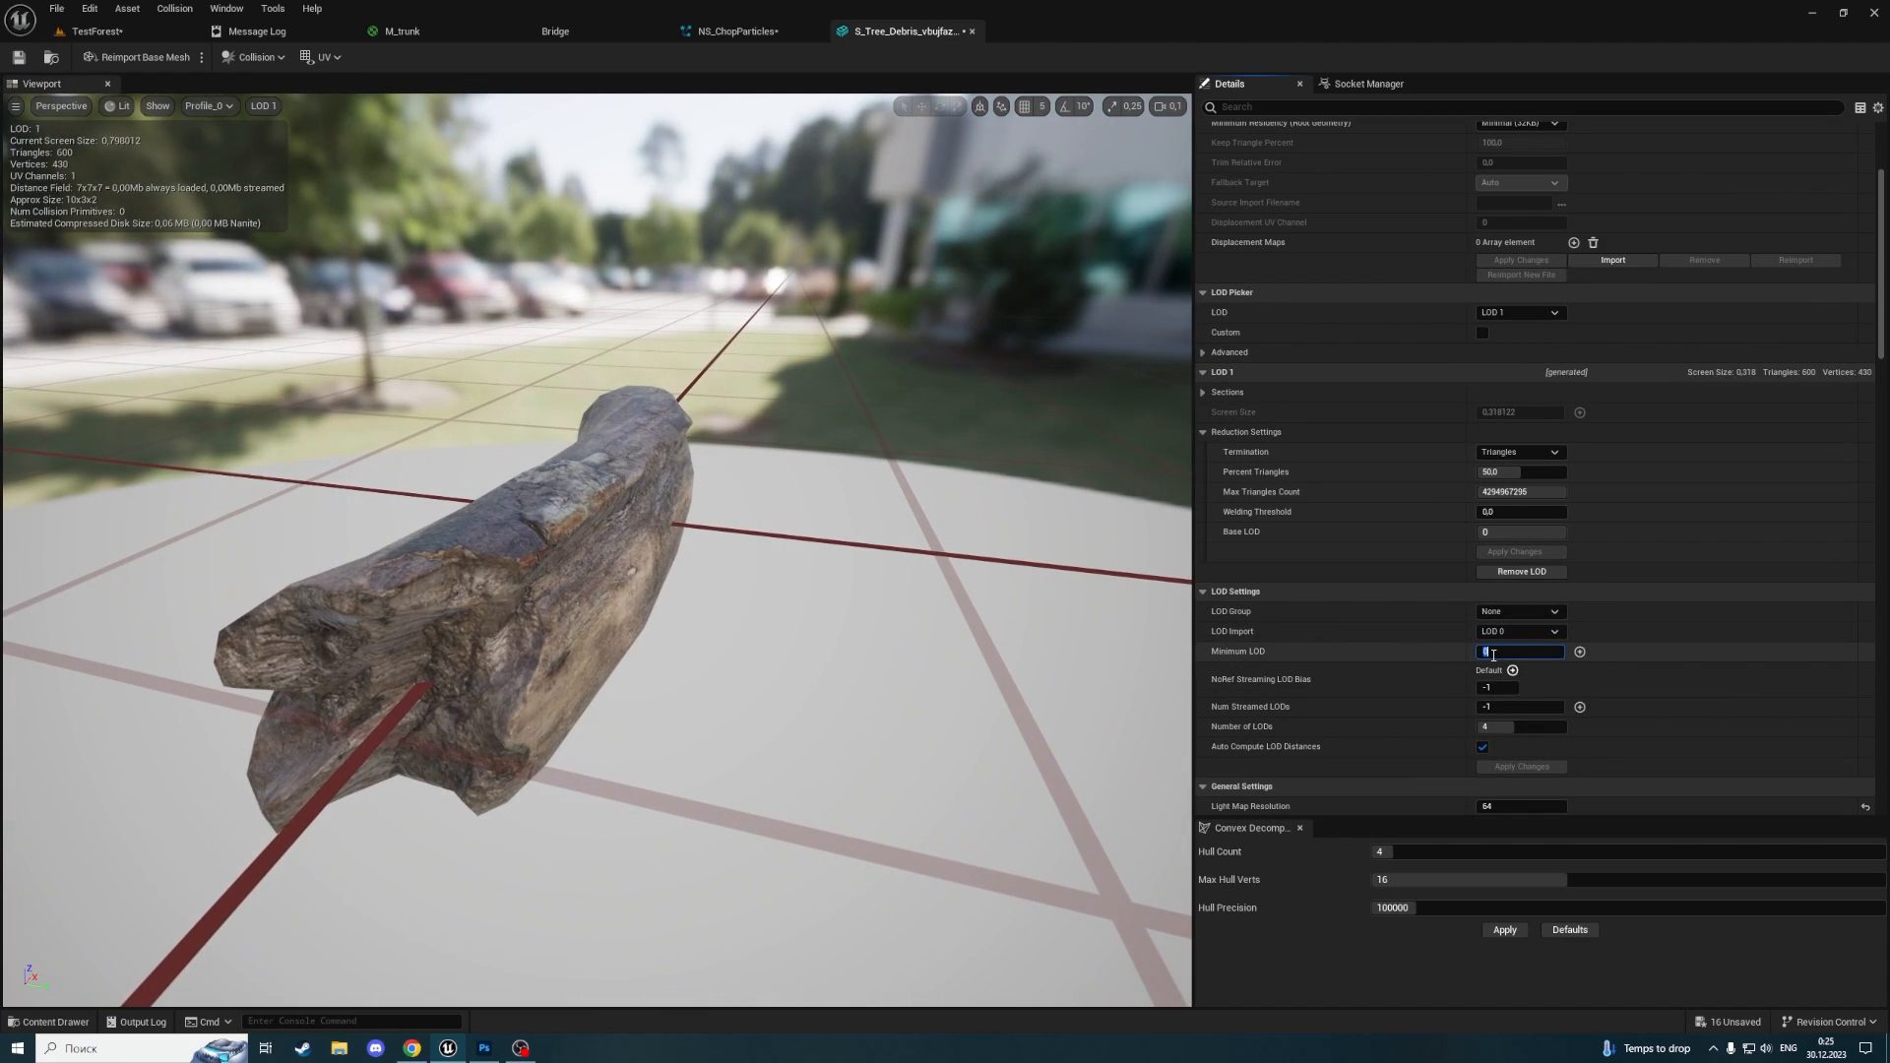
pyautogui.write('1')
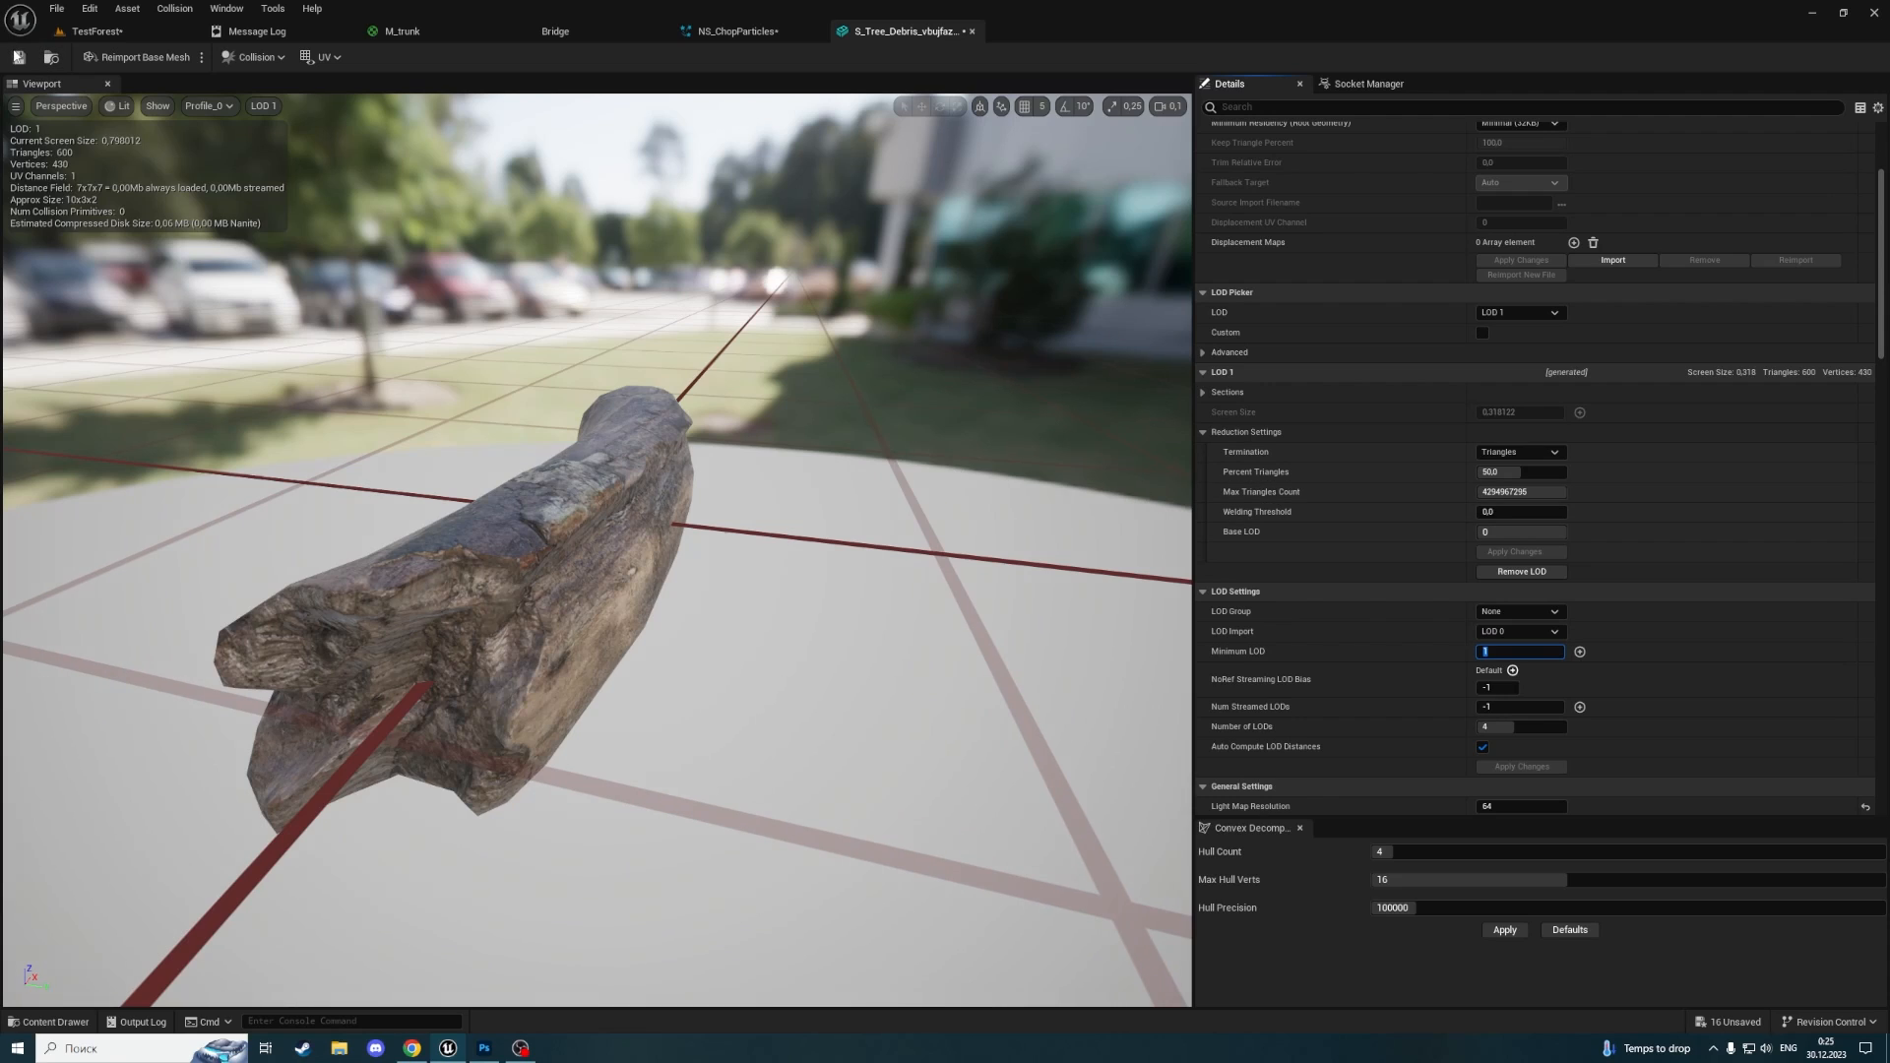
pyautogui.hotkey('ctrl', 's')
# Return to the TestForest level and enlarge the content browser area showing the tree debris assets
pyautogui.moveTo(911, 274); pyautogui.dragTo(803, 302)
pyautogui.click(768, 32)
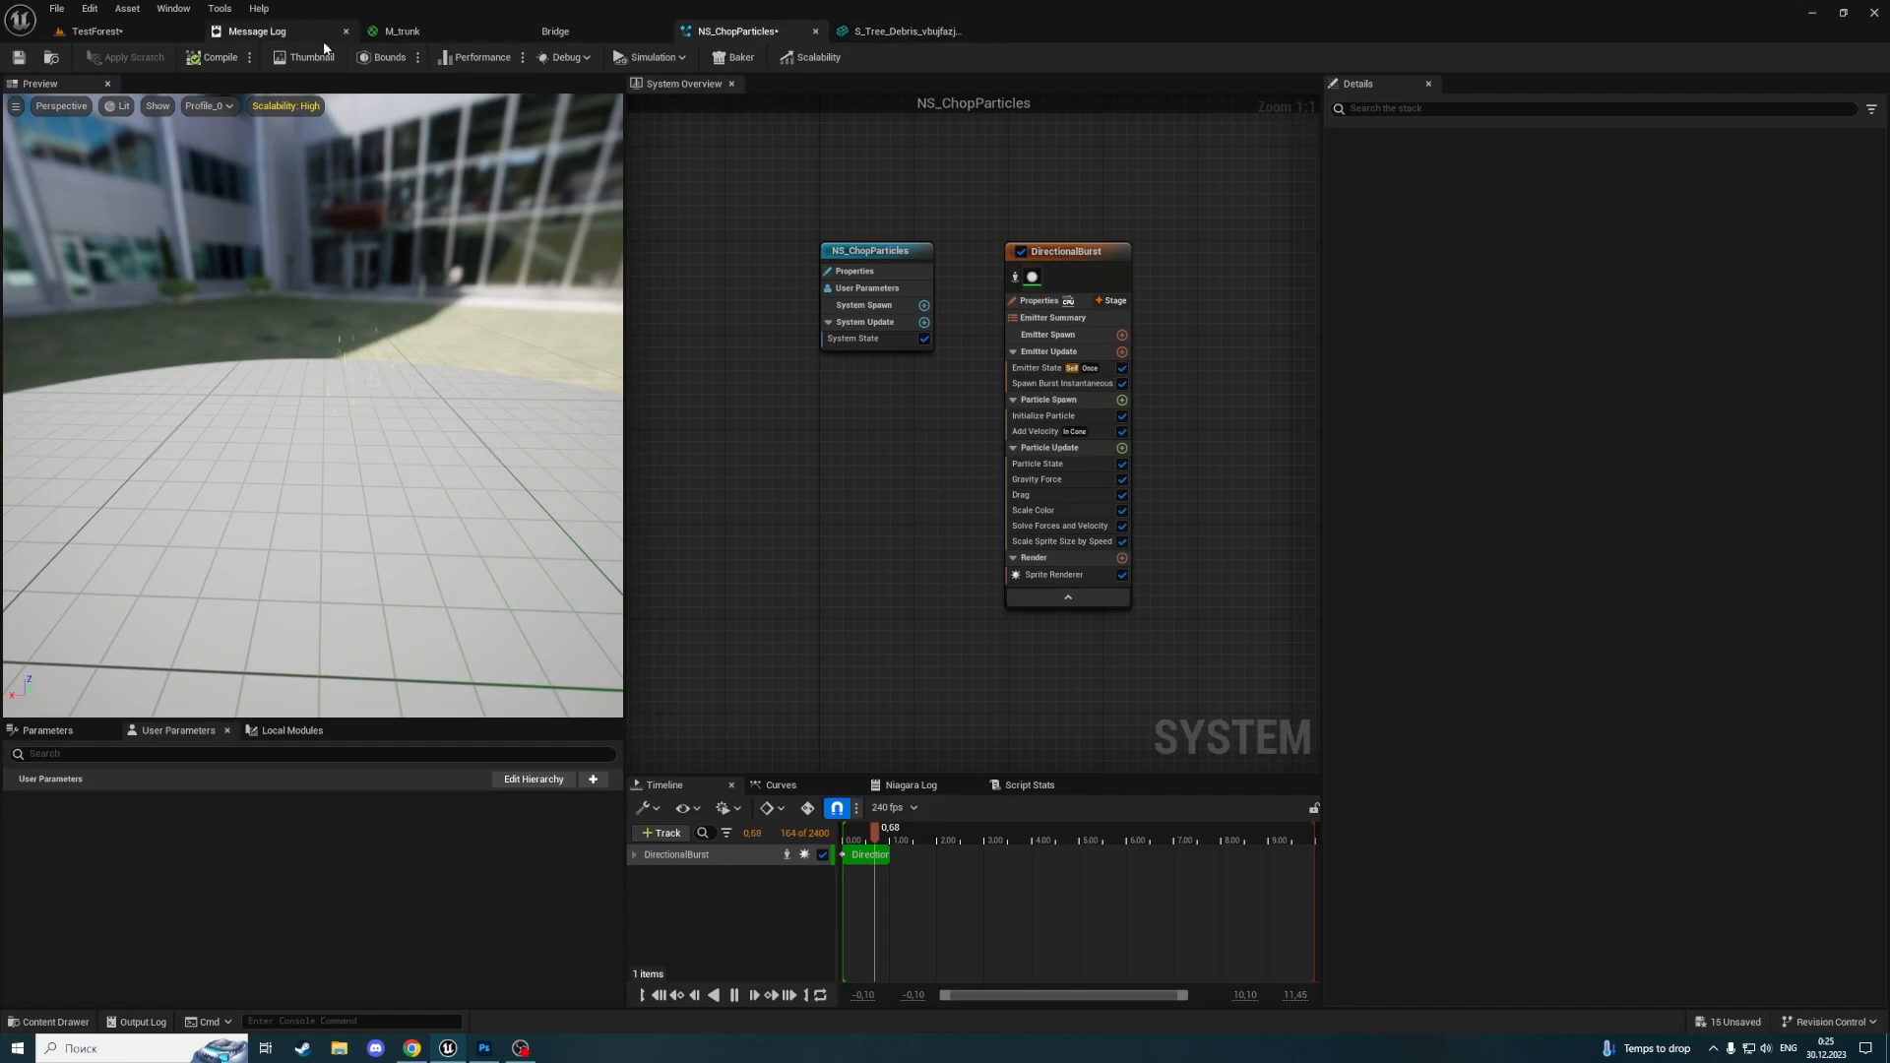
pyautogui.click(108, 31)
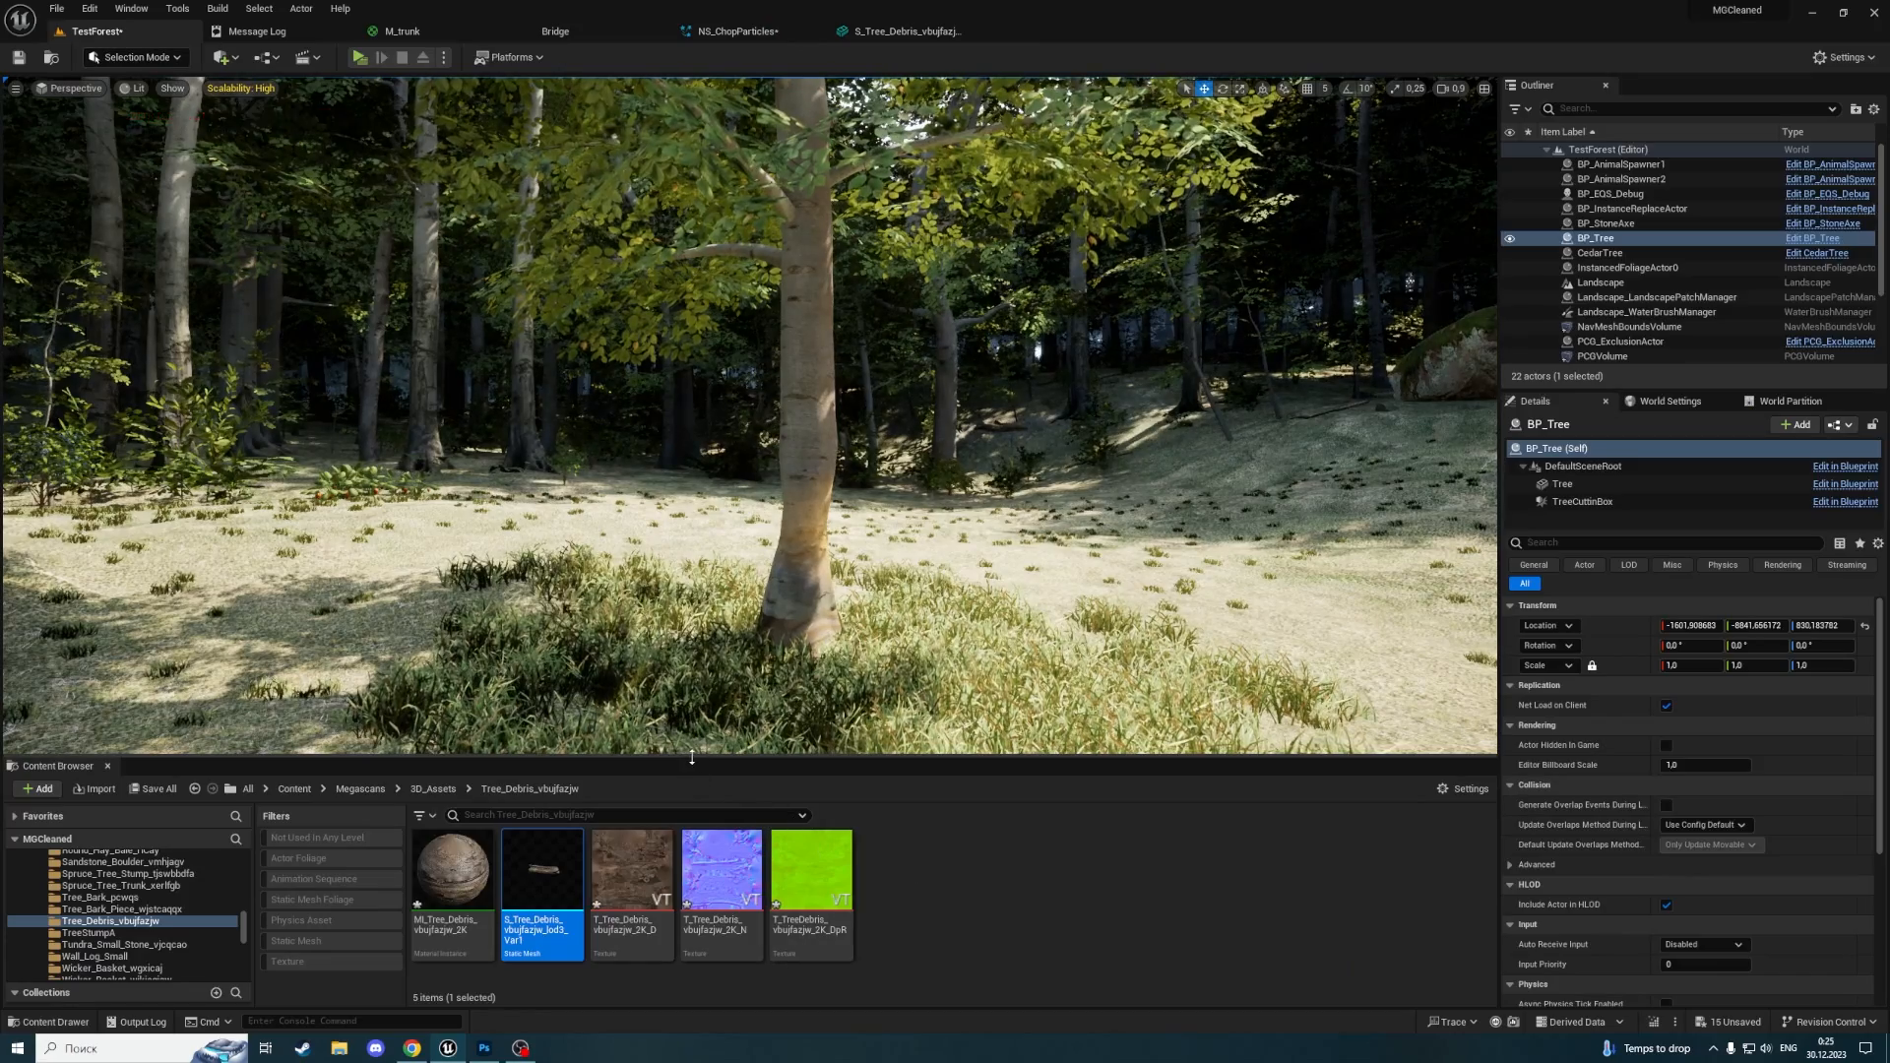
pyautogui.moveTo(682, 758); pyautogui.dragTo(683, 624)
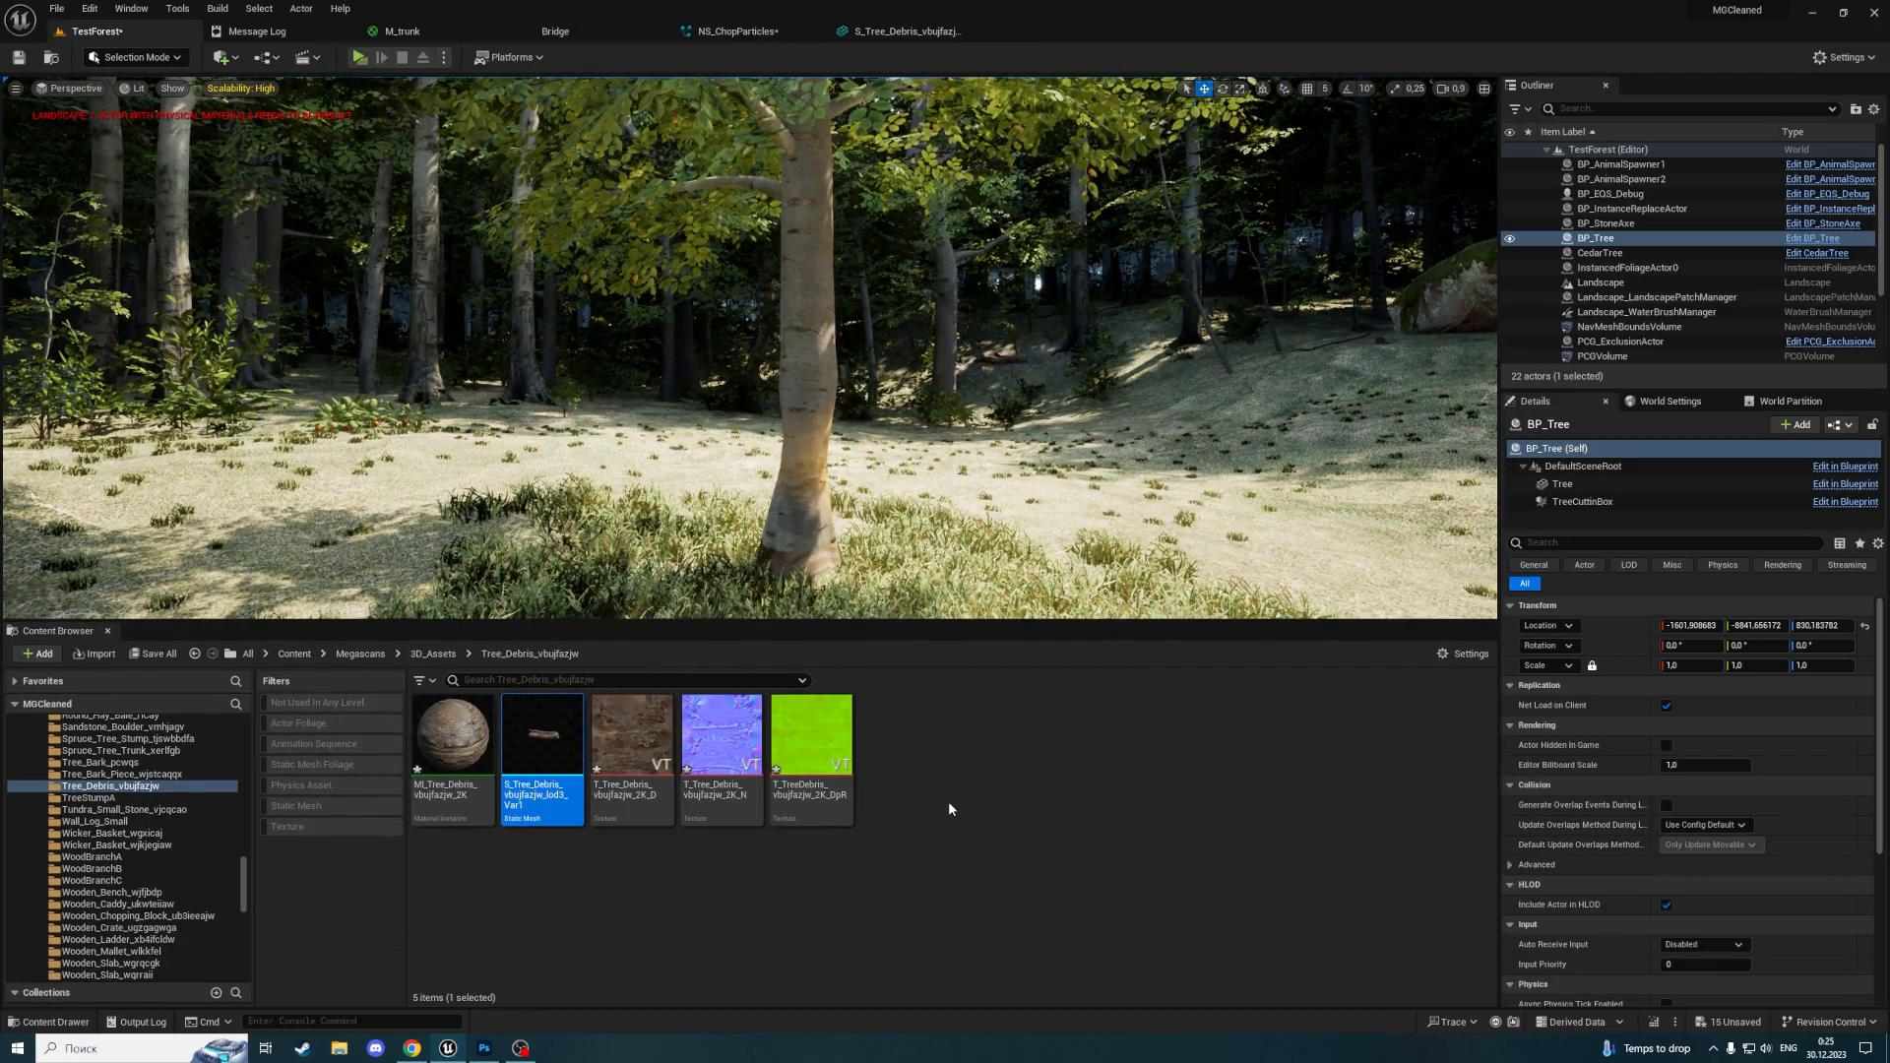
# Create a new material named M_ChopDebris in the Tree Debris asset folder
pyautogui.rightClick(948, 801)
pyautogui.click(1029, 372)
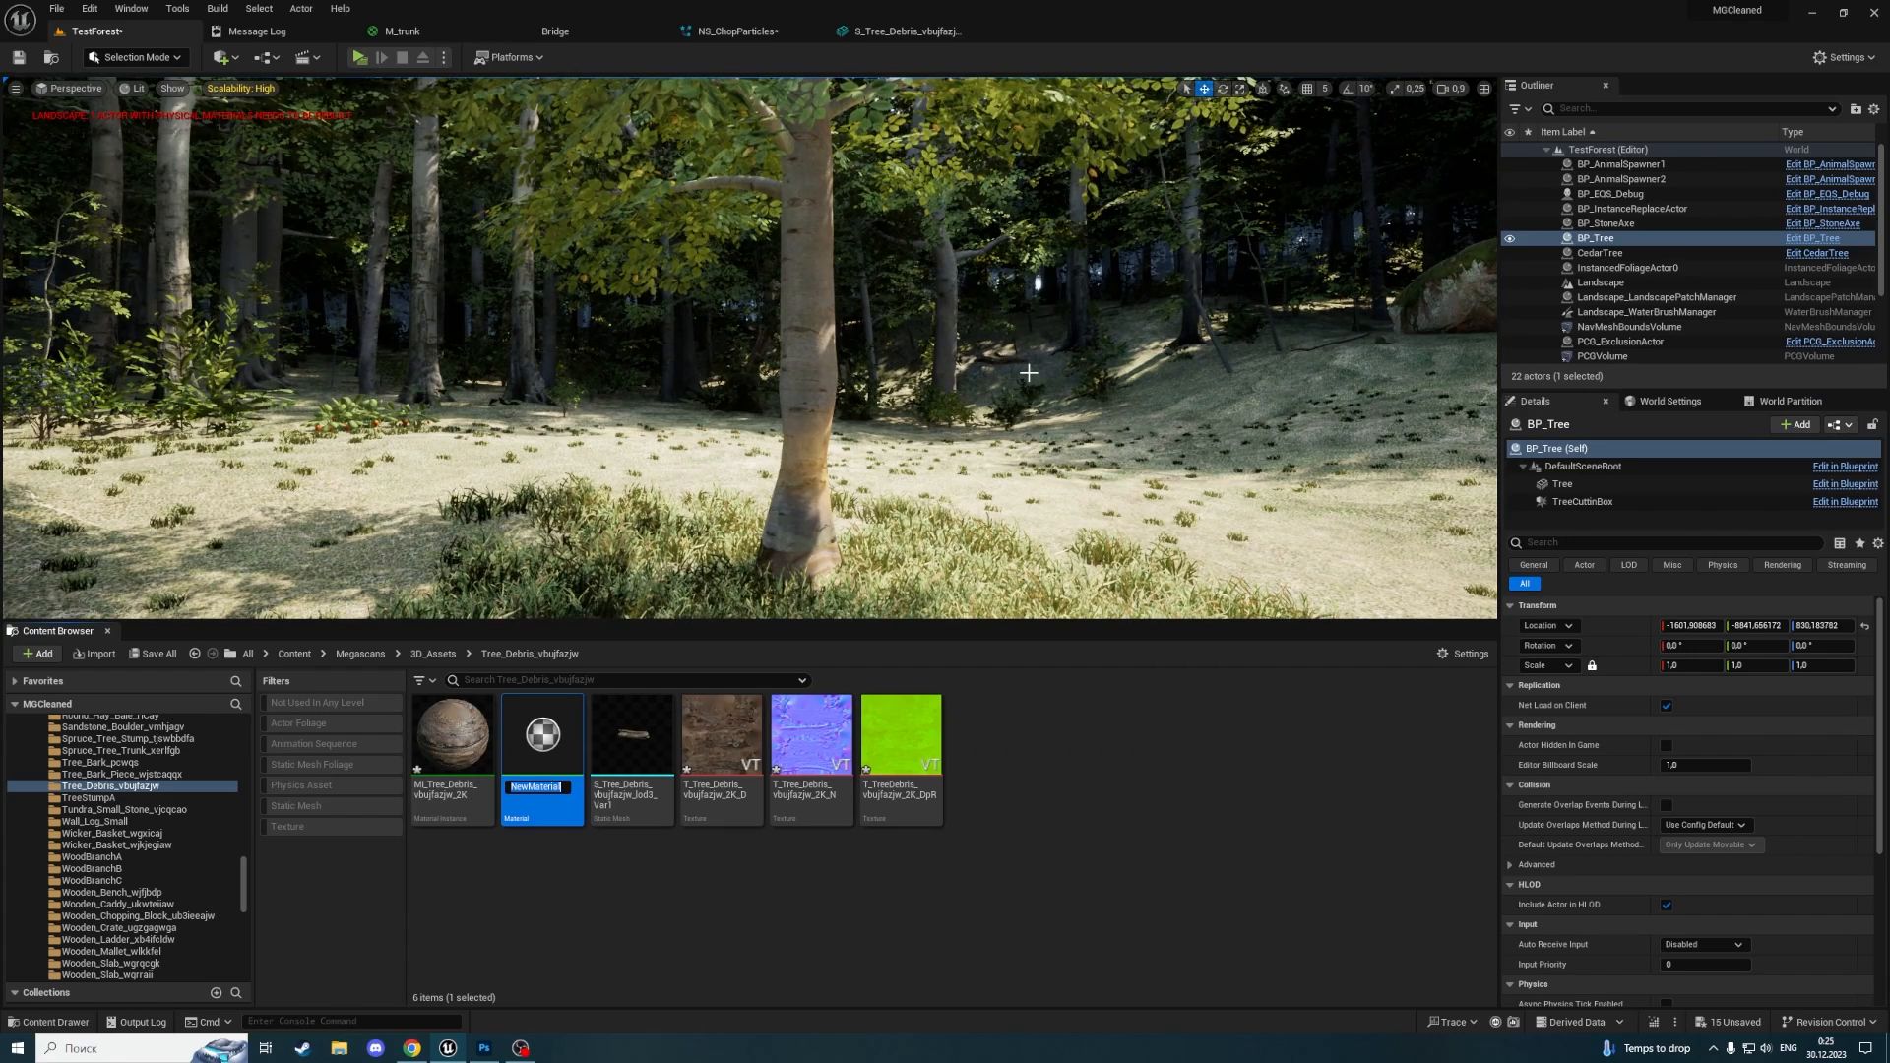
pyautogui.write('M_C')
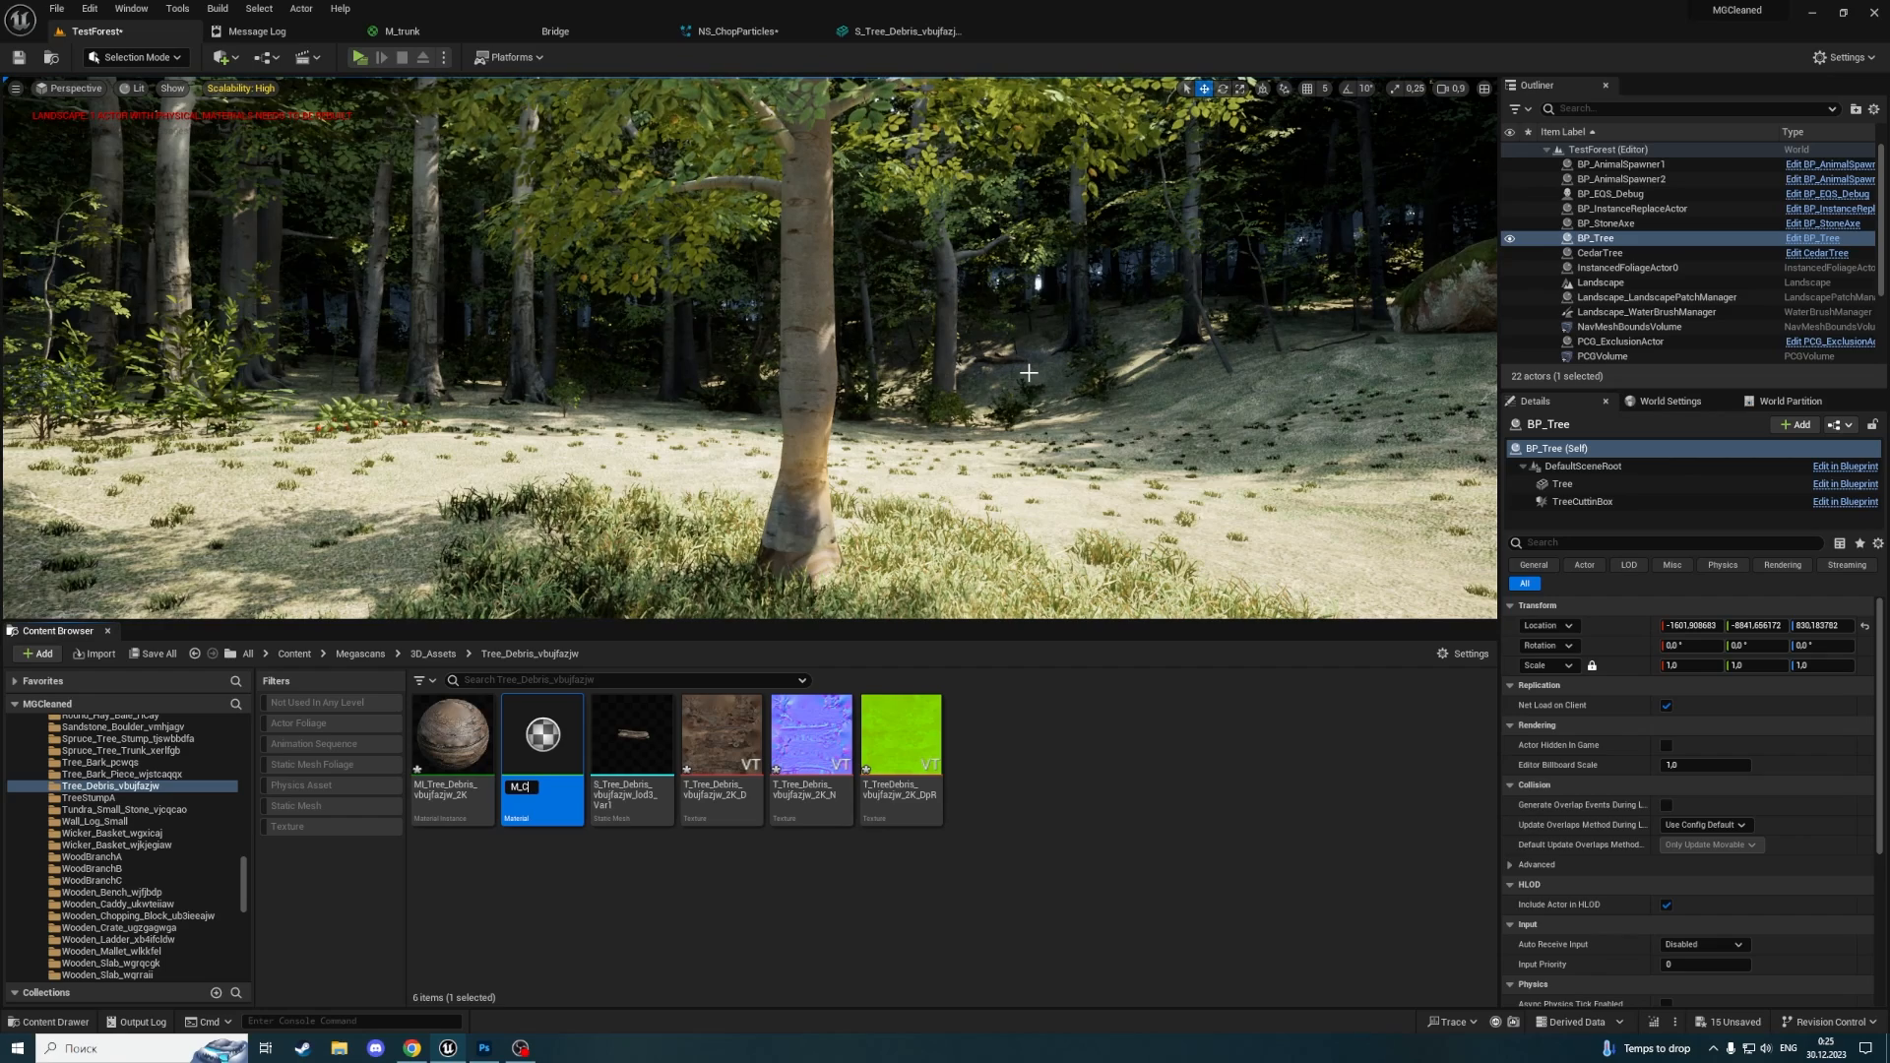
pyautogui.write('hopDeb')
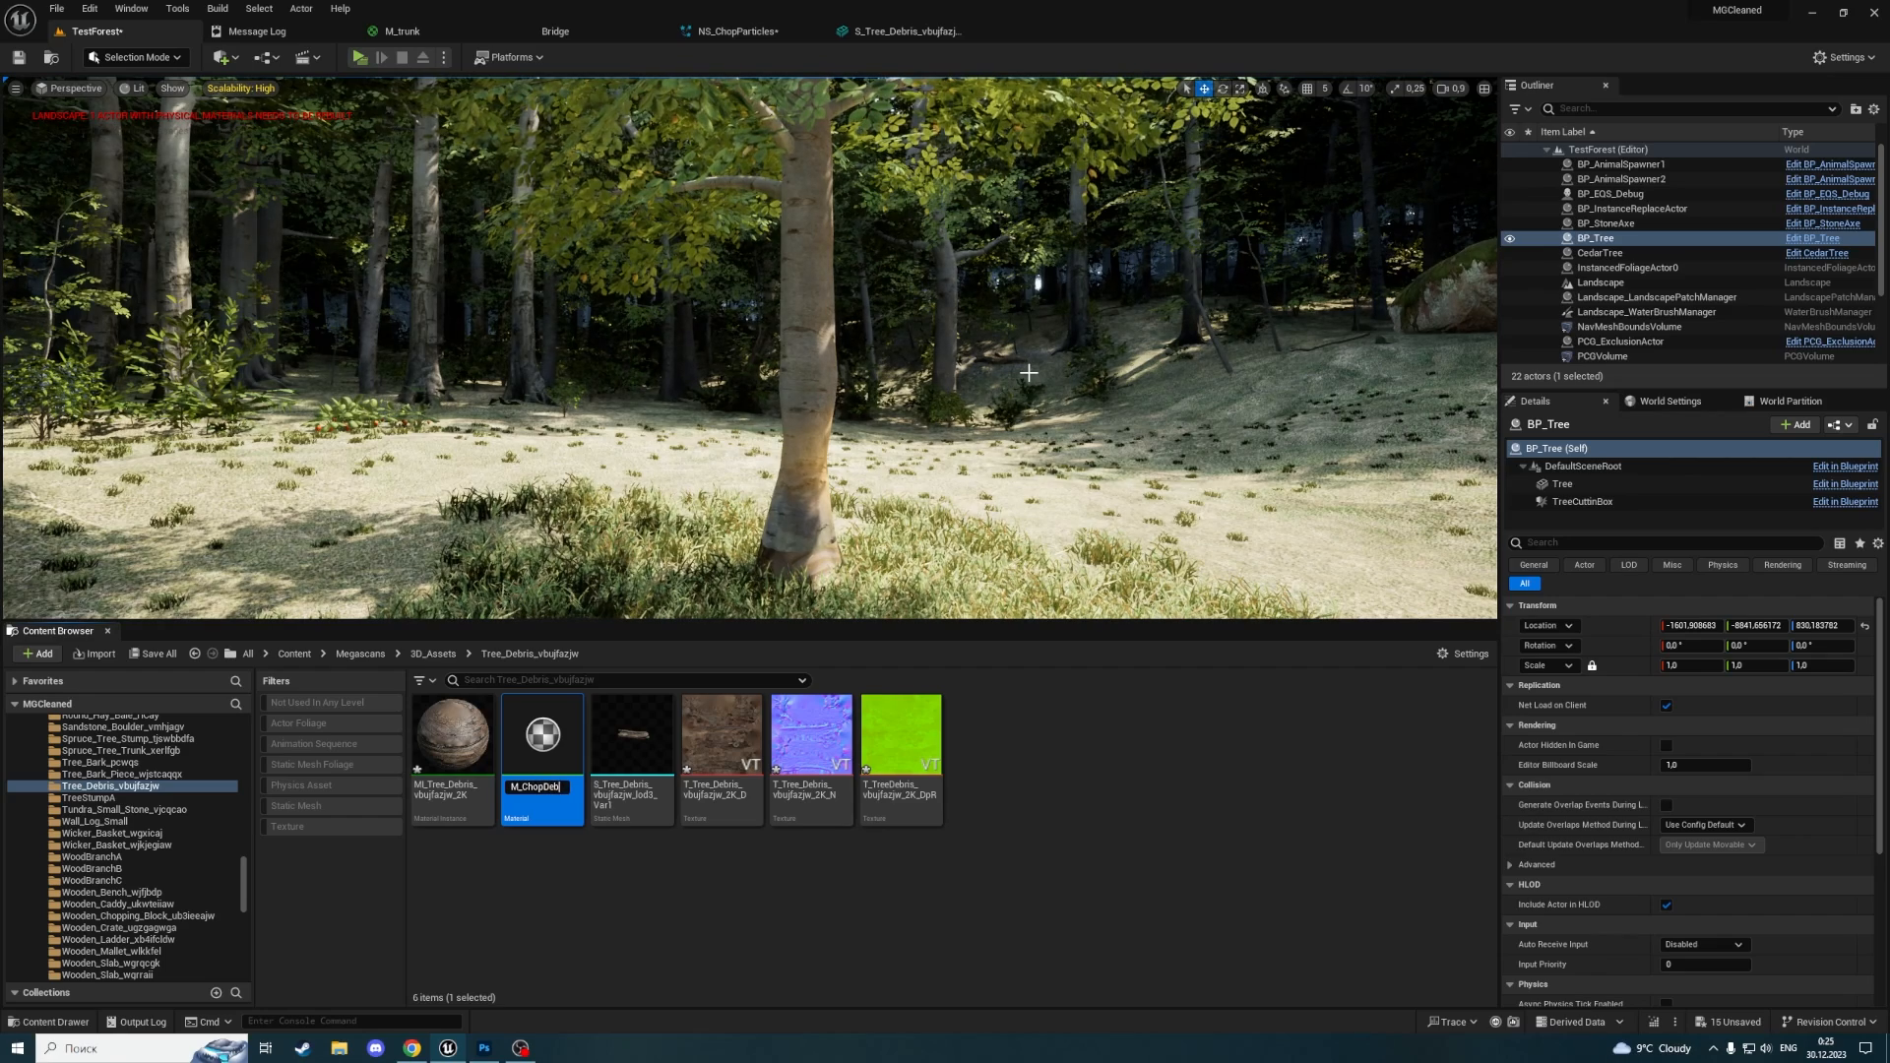
pyautogui.write('ris')
pyautogui.press('Return')
# Rename the tree debris static mesh as SM_ChopDebris
pyautogui.click(640, 751)
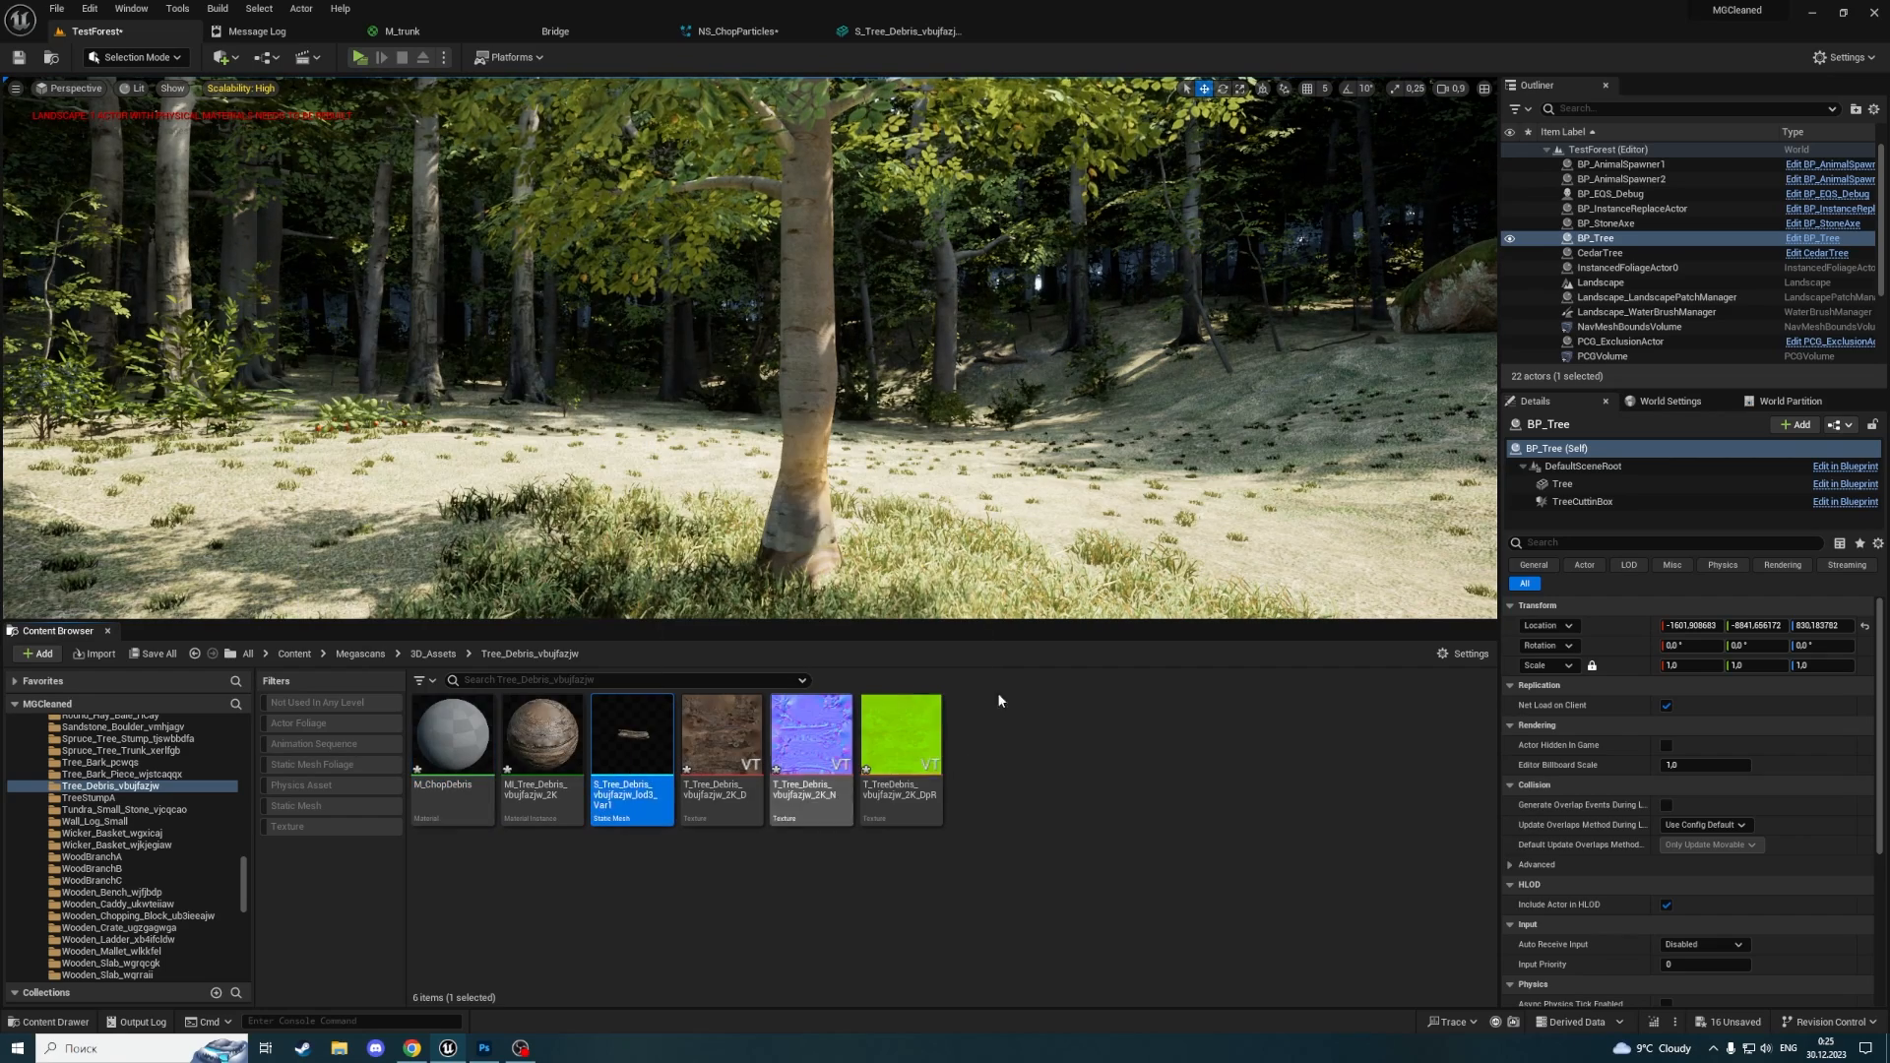
pyautogui.press('F2')
pyautogui.write('SM_Cho')
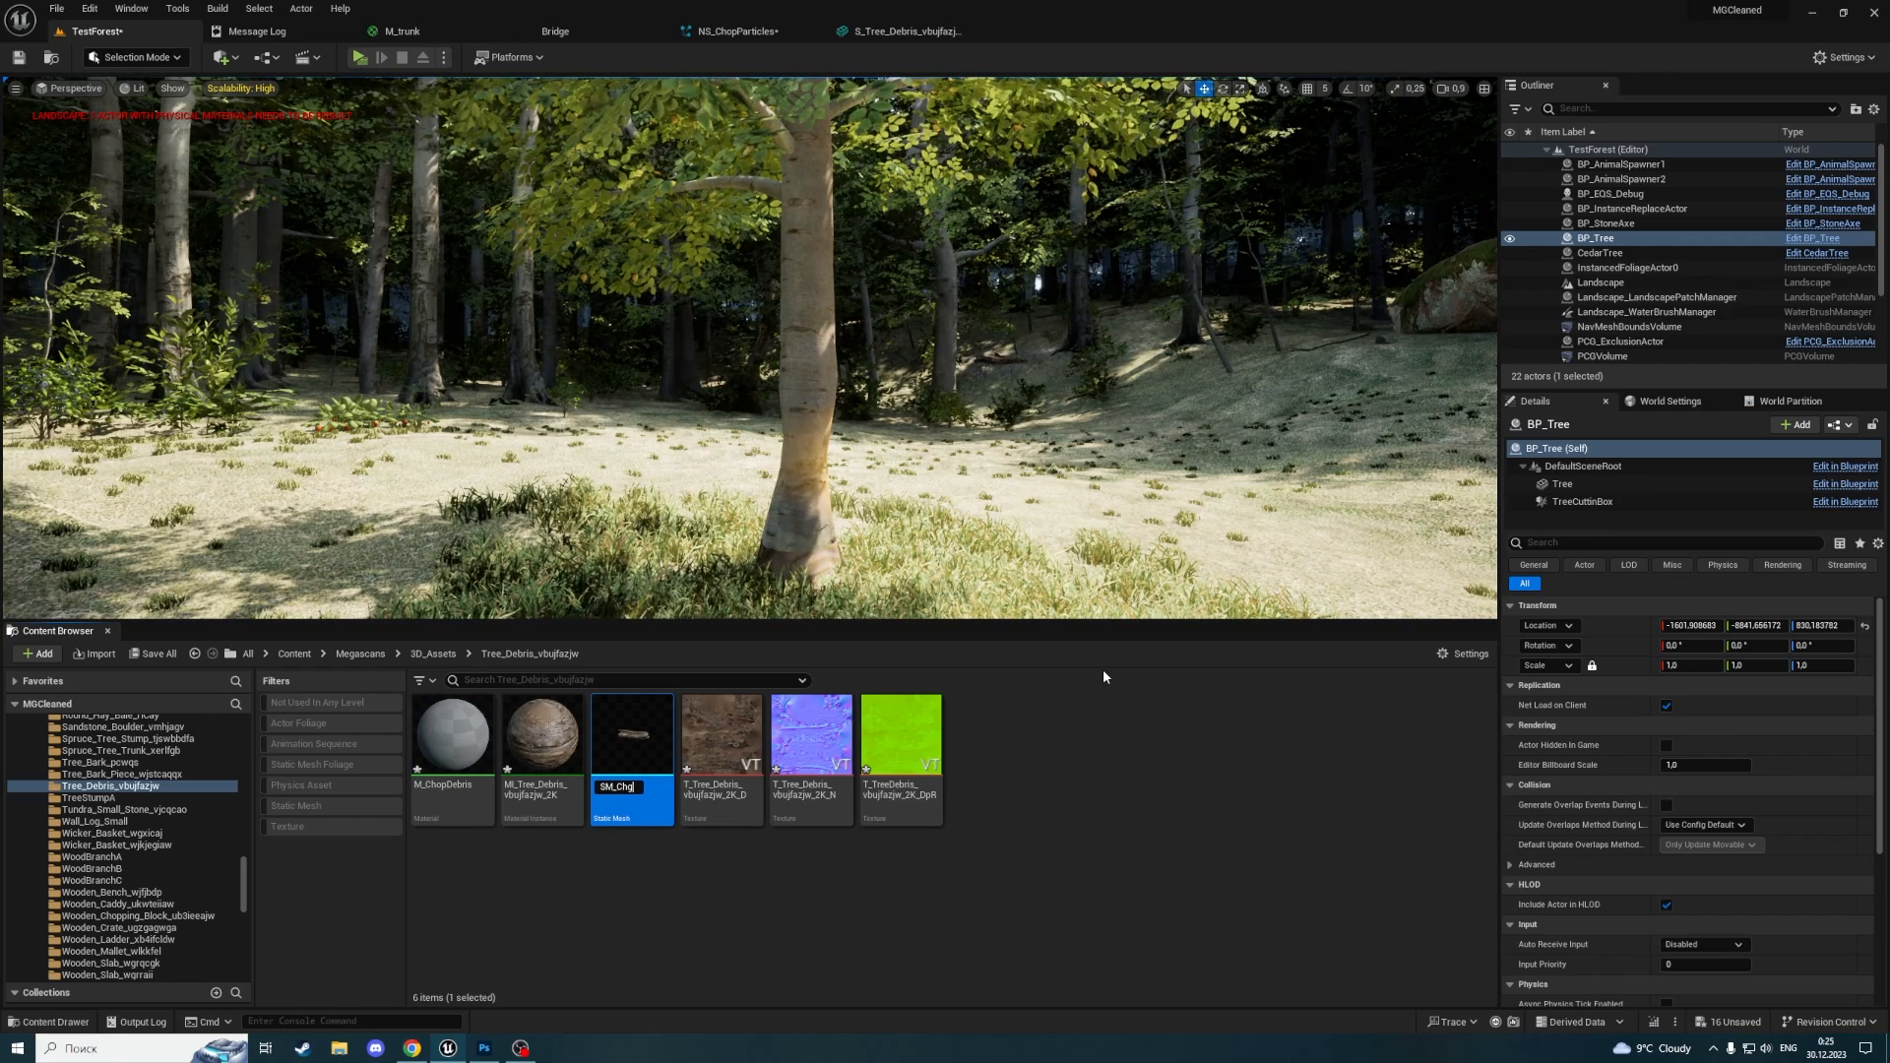
pyautogui.press('BackSpace')
pyautogui.write('op')
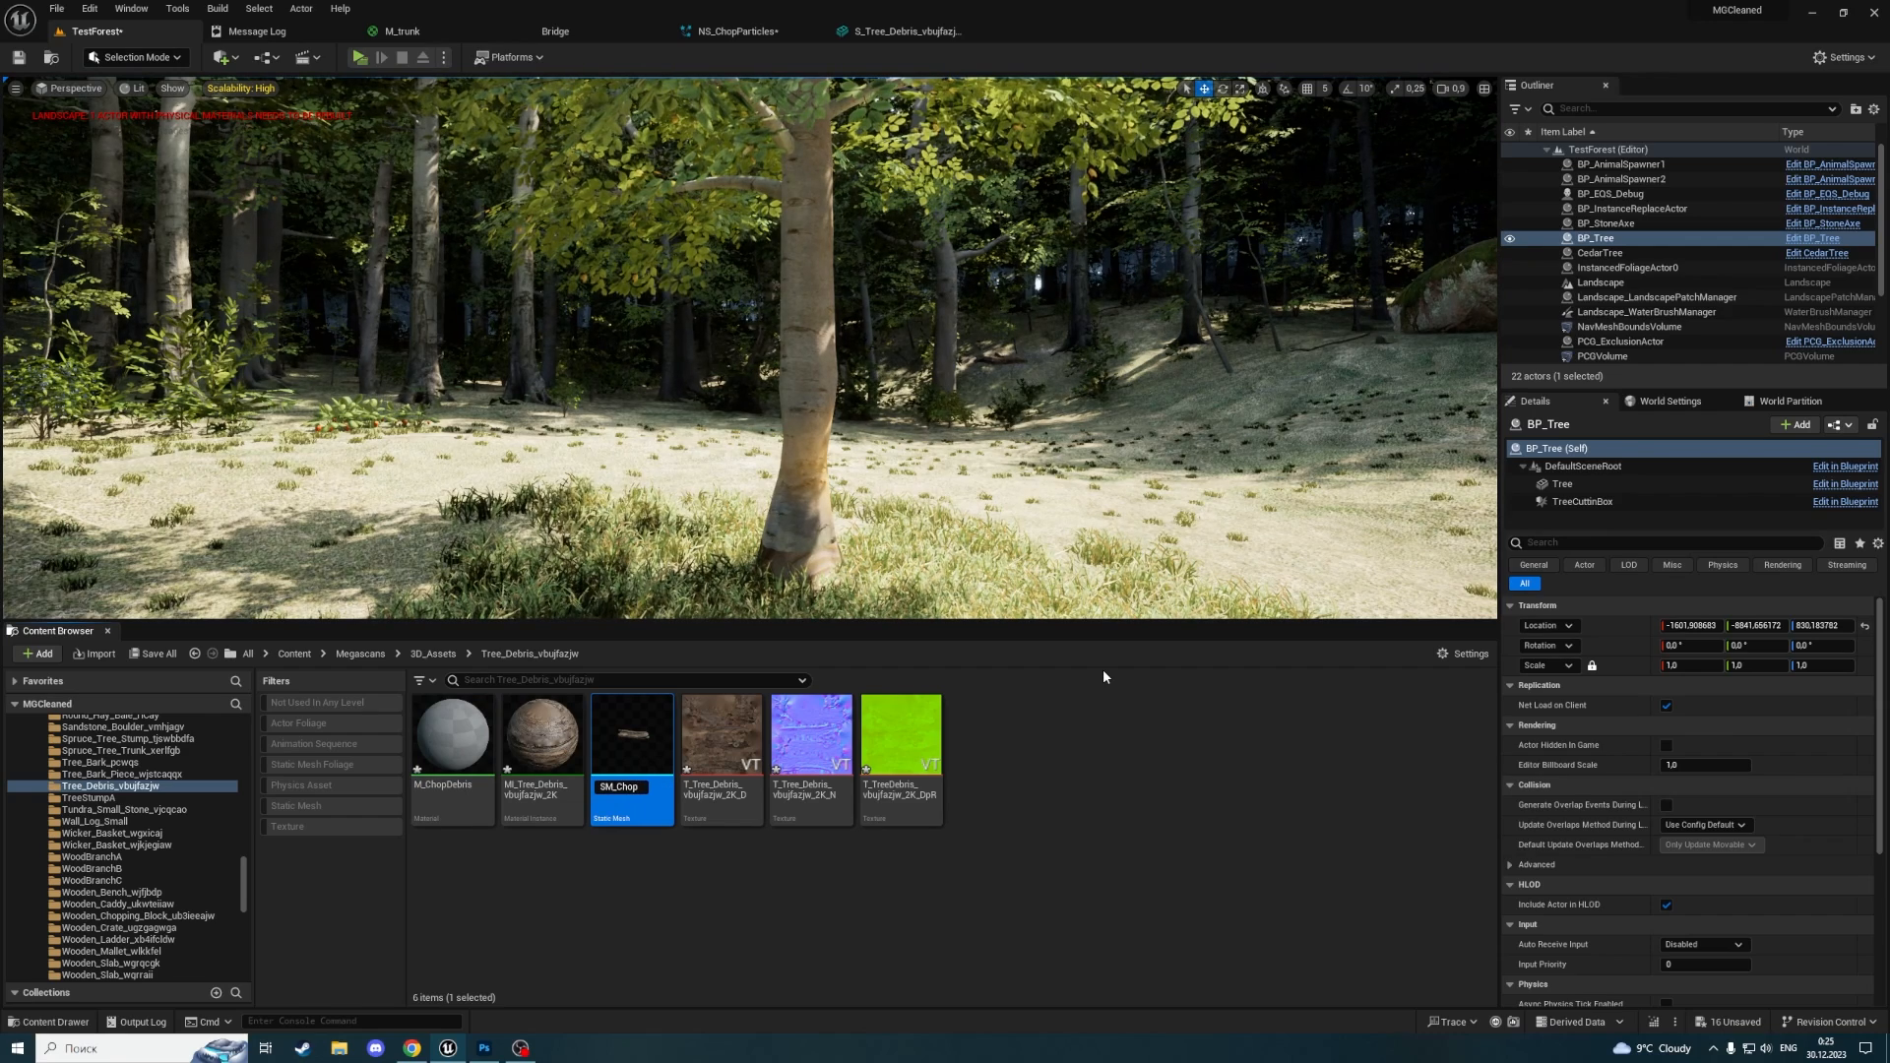
pyautogui.write('Debris')
pyautogui.press('Return')
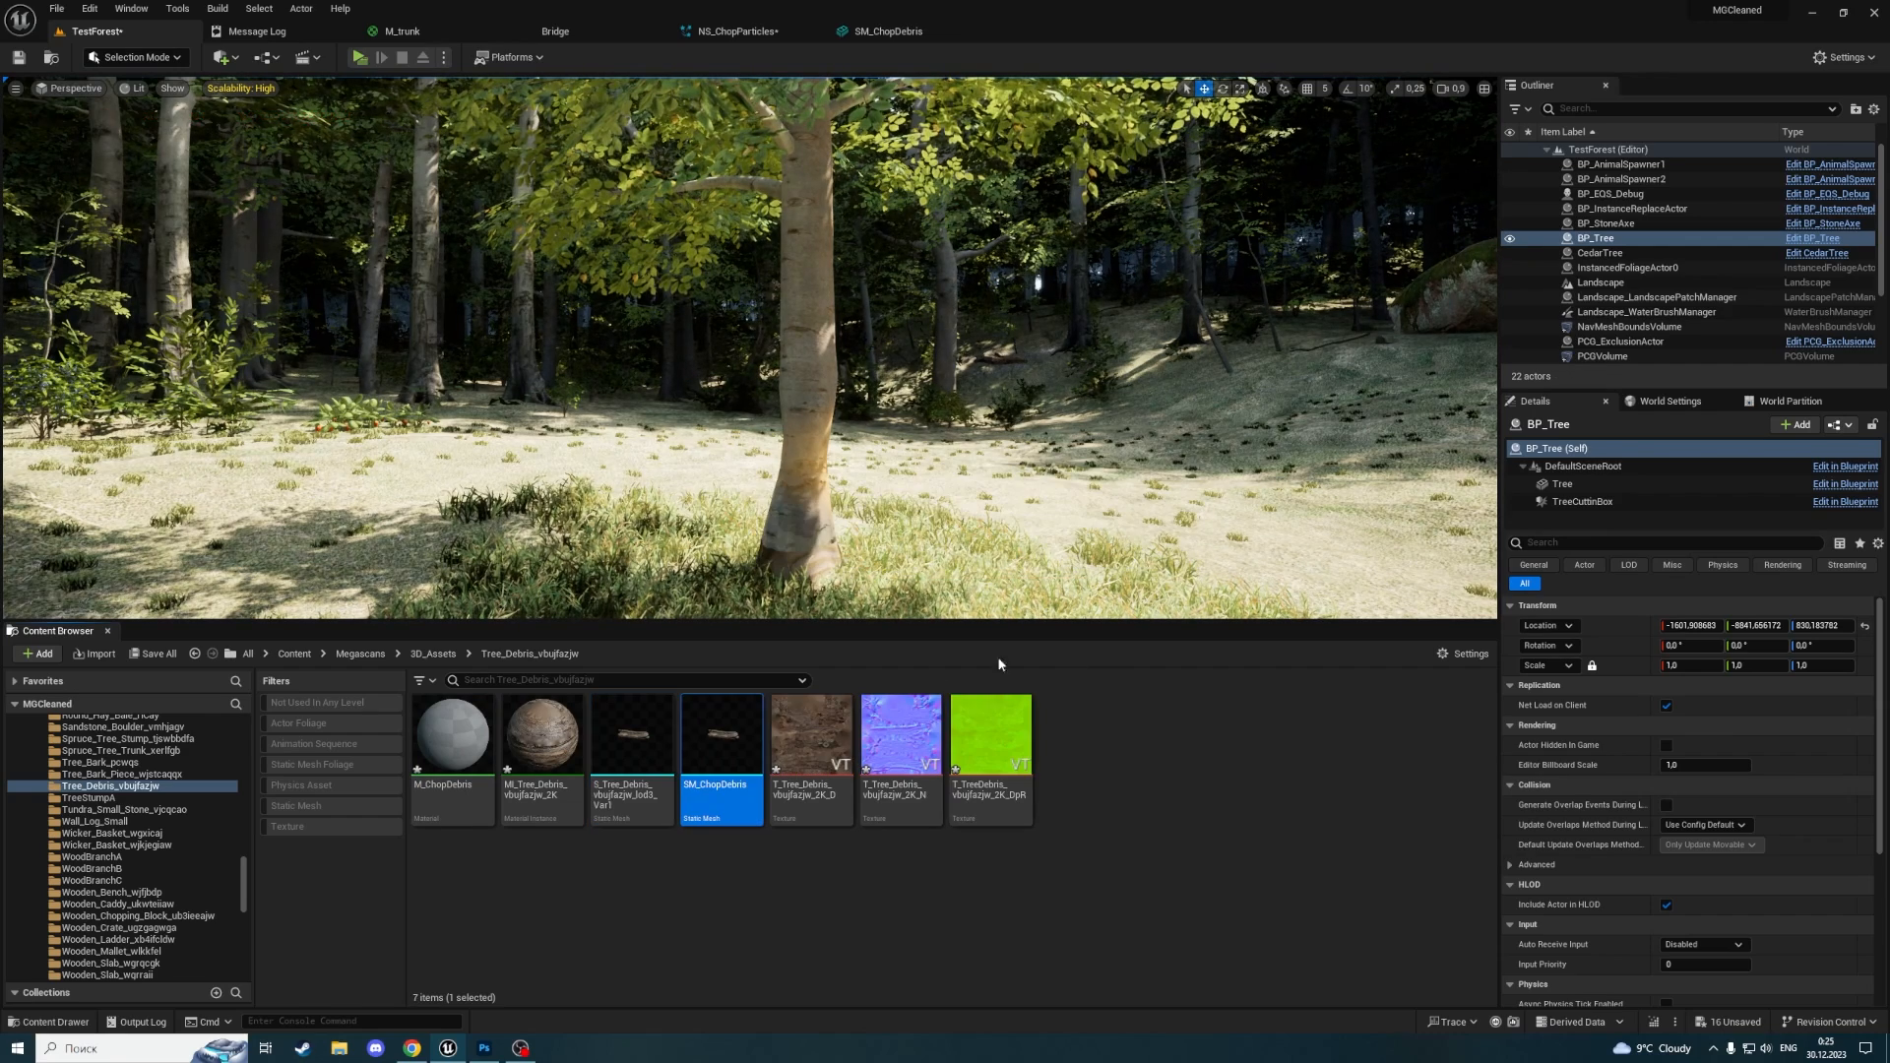
# Open M_ChopDebris and add the three tree debris textures from the asset folder to its material graph
pyautogui.doubleClick(453, 736)
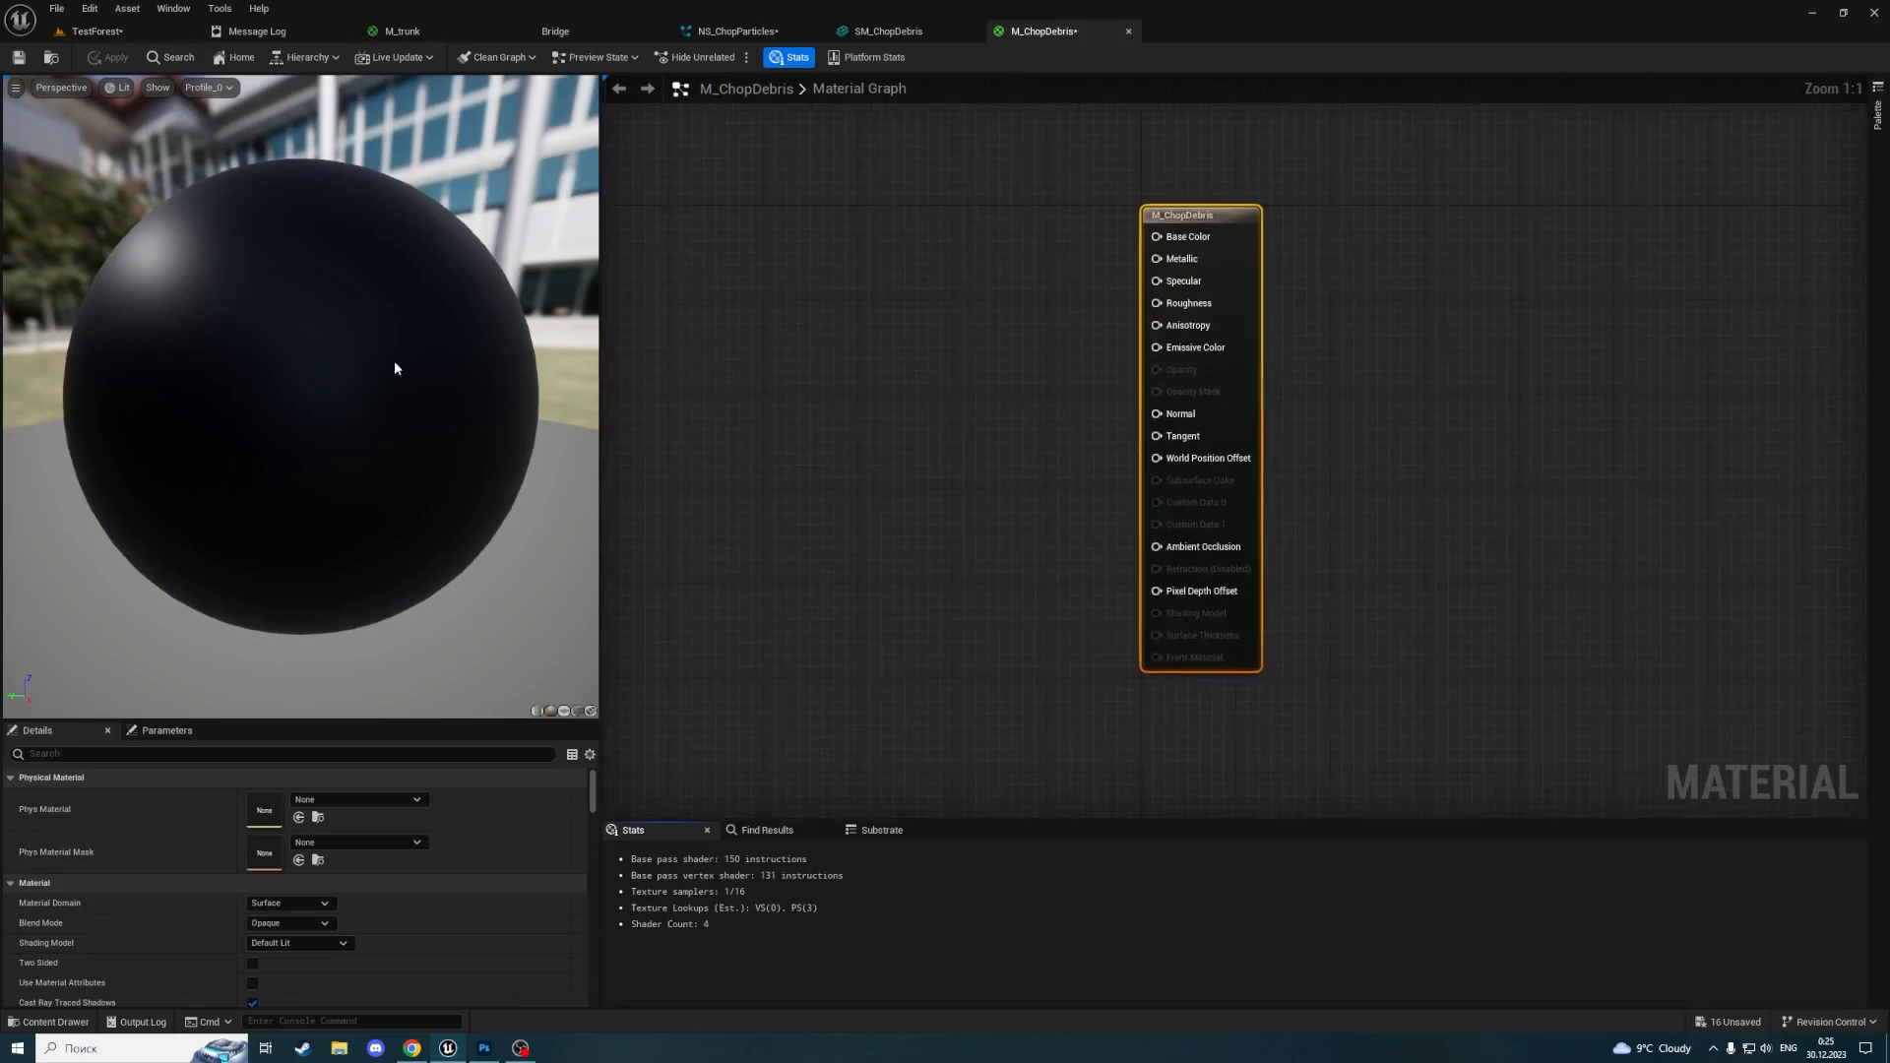
pyautogui.click(97, 31)
pyautogui.click(722, 750)
pyautogui.keyDown('shift'); pyautogui.click(899, 758); pyautogui.keyUp('shift')
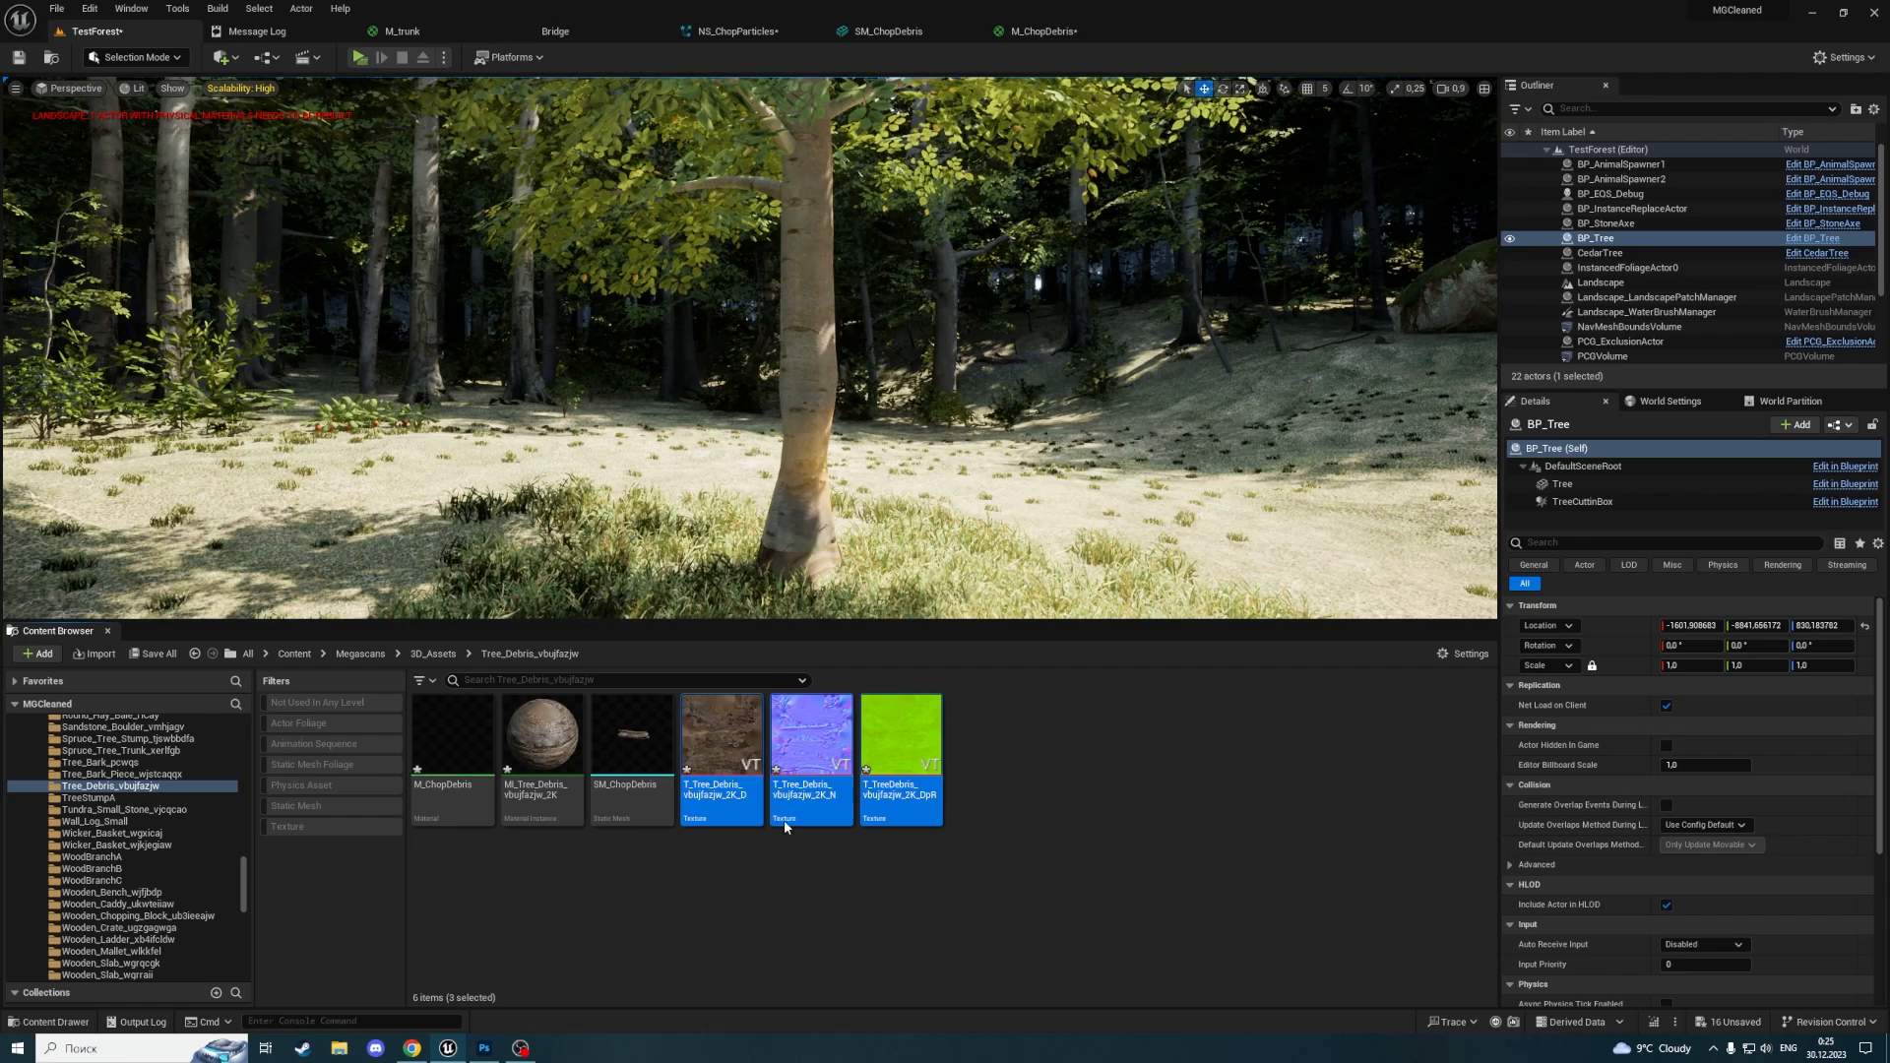
pyautogui.moveTo(785, 827); pyautogui.dragTo(873, 316)
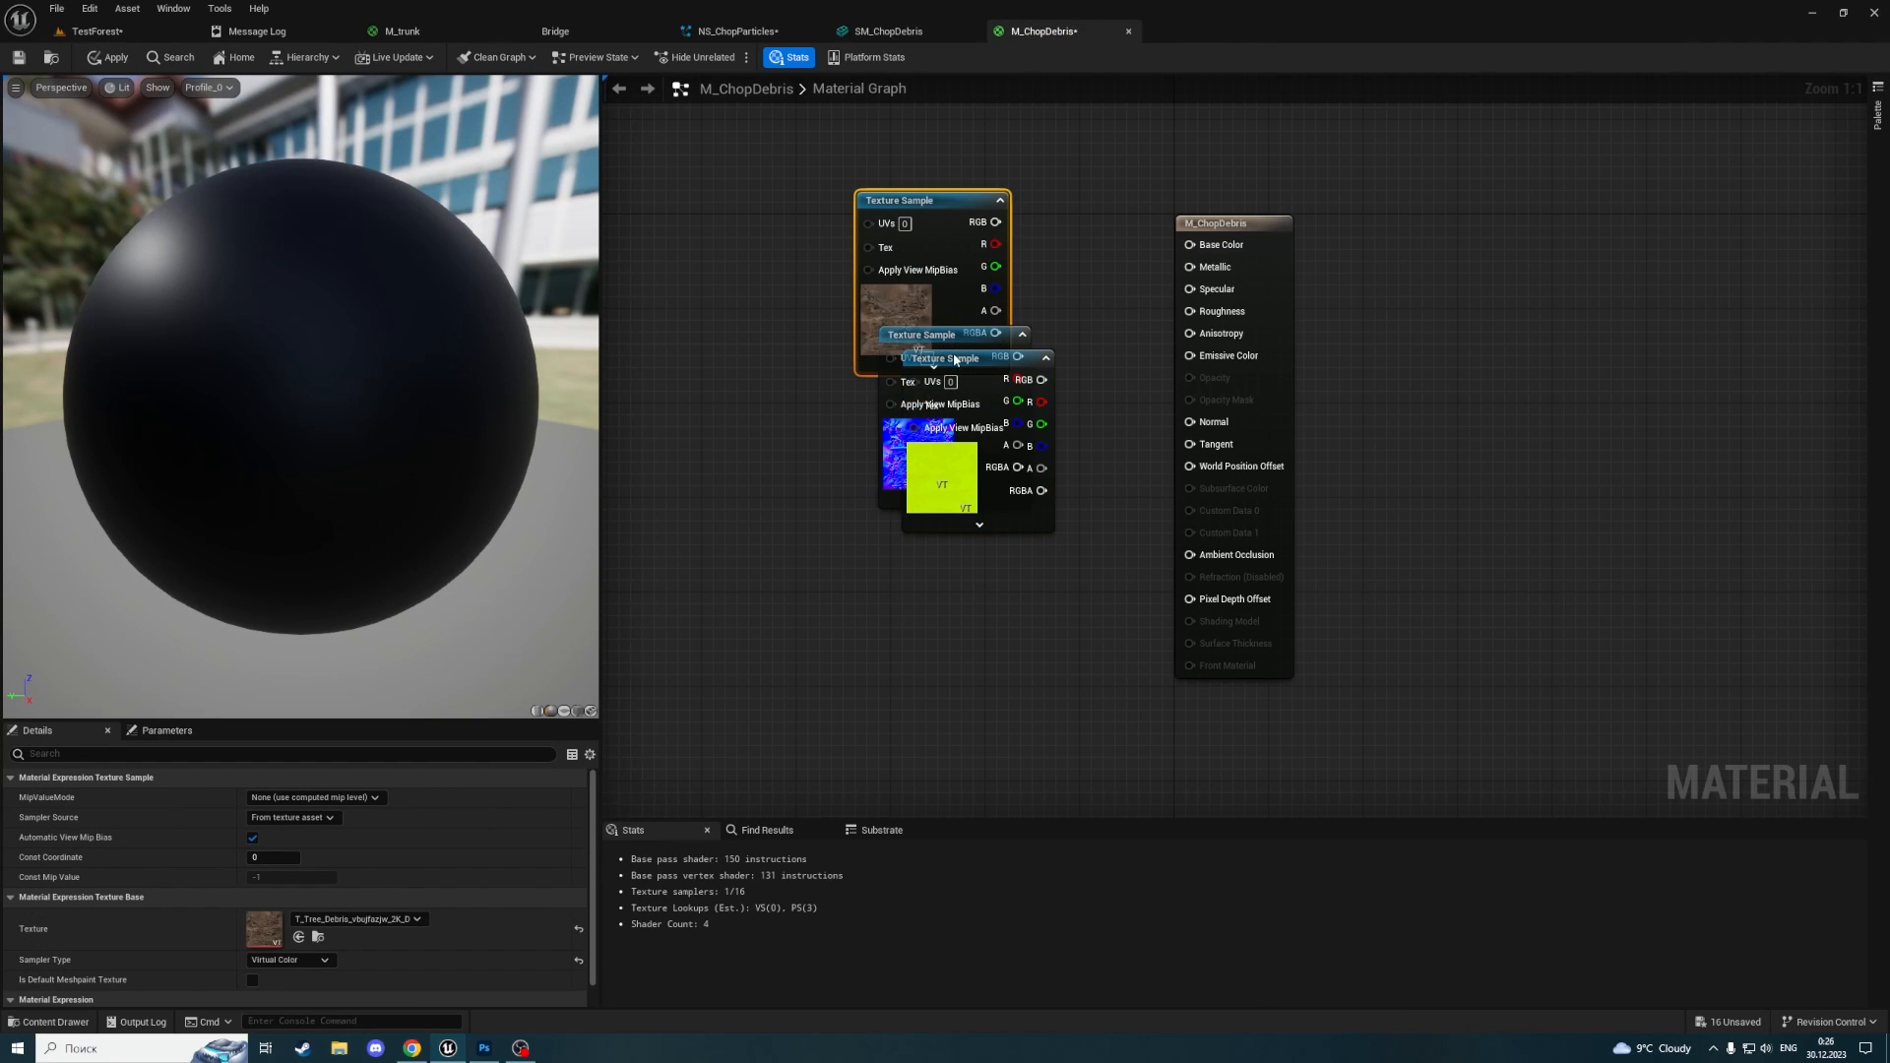
# Arrange the texture samples and connect the normal map to Normal, and the green DpR texture's R to Ambient Occlusion and G to Roughness
pyautogui.moveTo(954, 360); pyautogui.dragTo(884, 231)
pyautogui.moveTo(829, 325); pyautogui.dragTo(1008, 415)
pyautogui.moveTo(955, 338); pyautogui.dragTo(1193, 423)
pyautogui.click(838, 535)
pyautogui.moveTo(891, 554); pyautogui.dragTo(1211, 564)
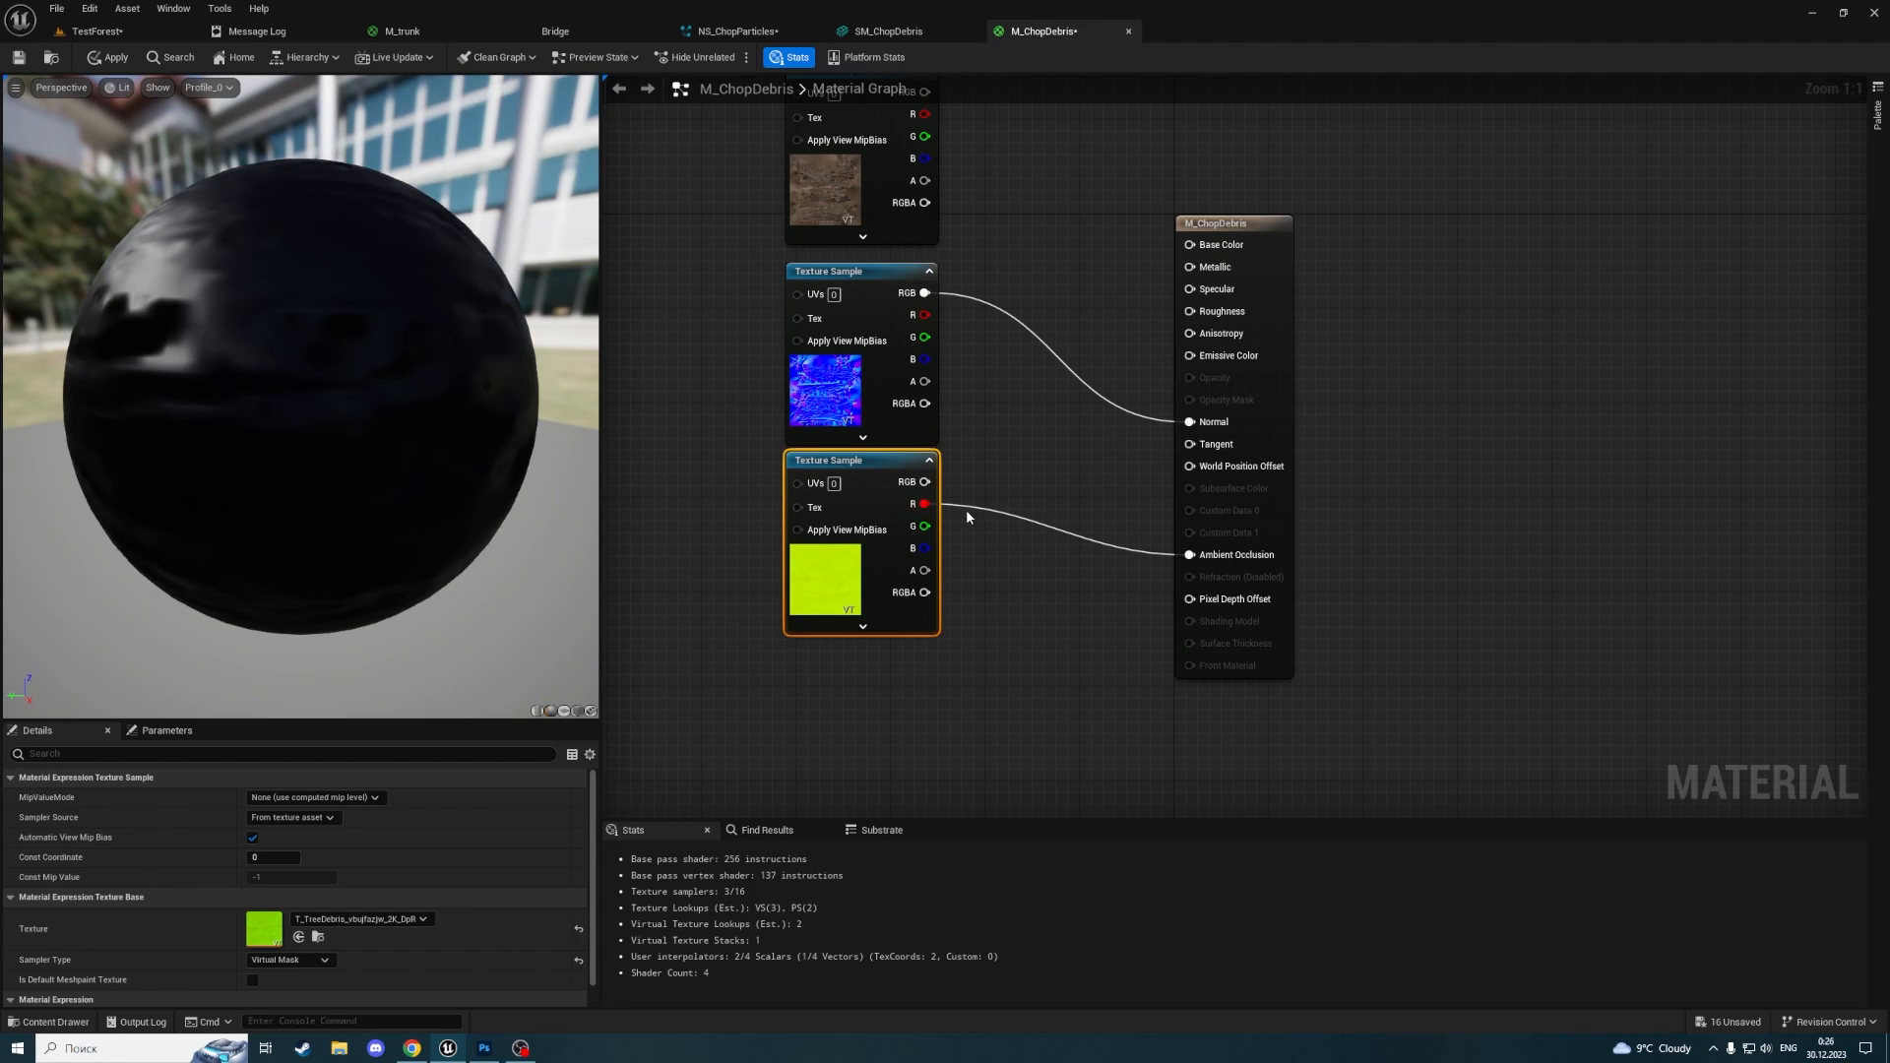
pyautogui.moveTo(925, 526); pyautogui.dragTo(1189, 312)
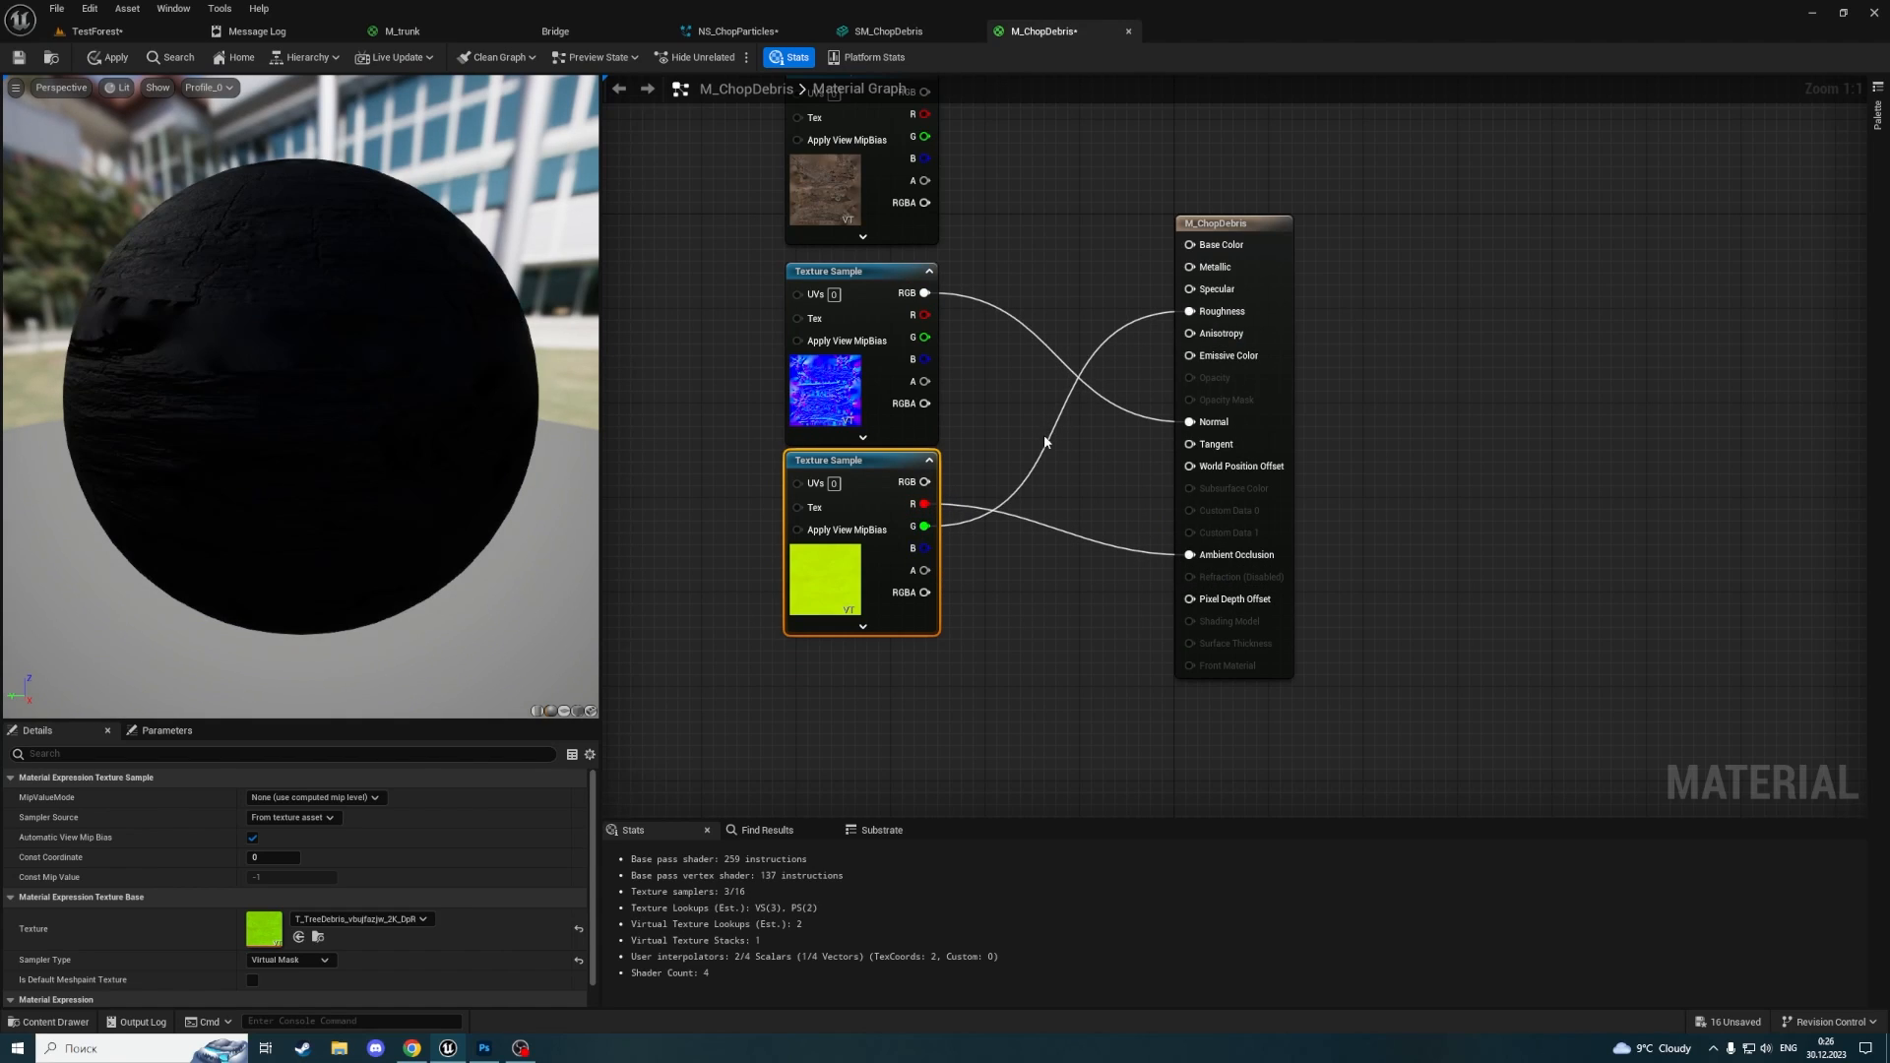
# Add a Multiply node with the brown colour texture's RGB output feeding its A input
pyautogui.moveTo(1063, 405); pyautogui.dragTo(1059, 512, button='right')
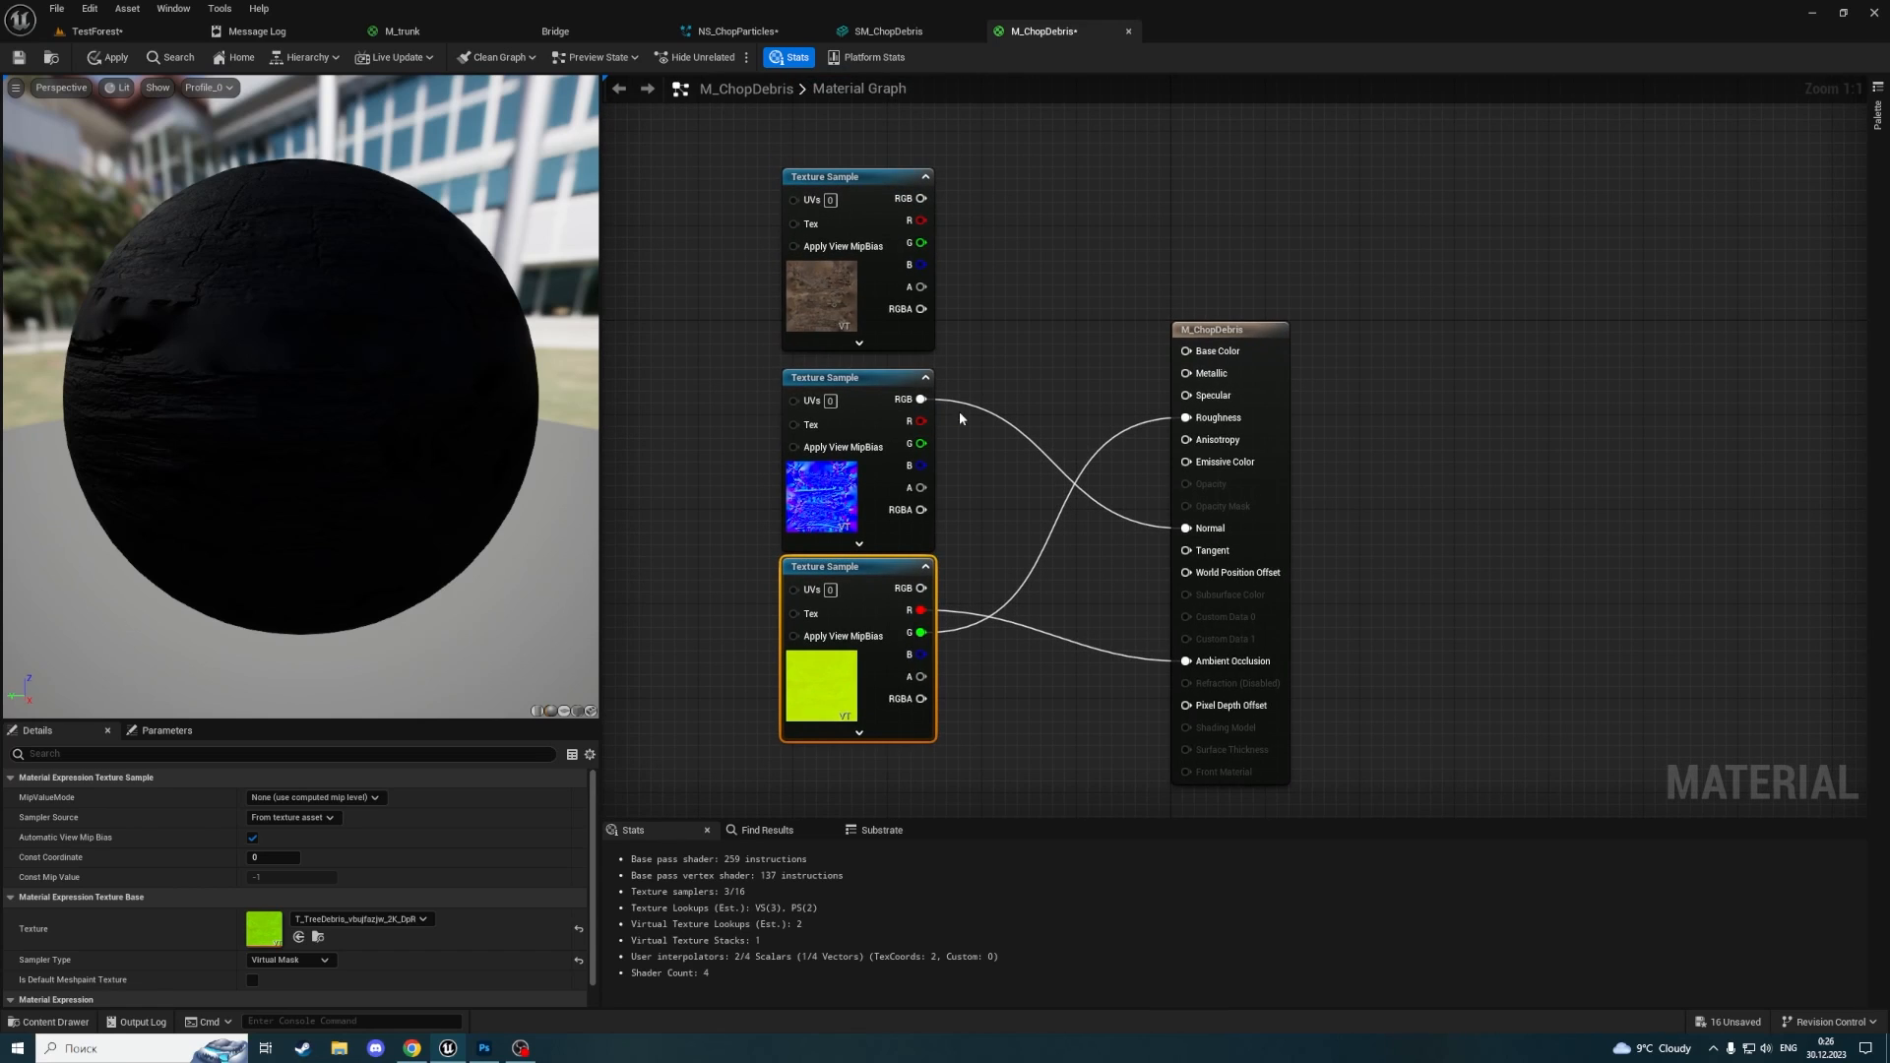
pyautogui.moveTo(1051, 343); pyautogui.dragTo(1034, 475, button='right')
pyautogui.click(940, 333)
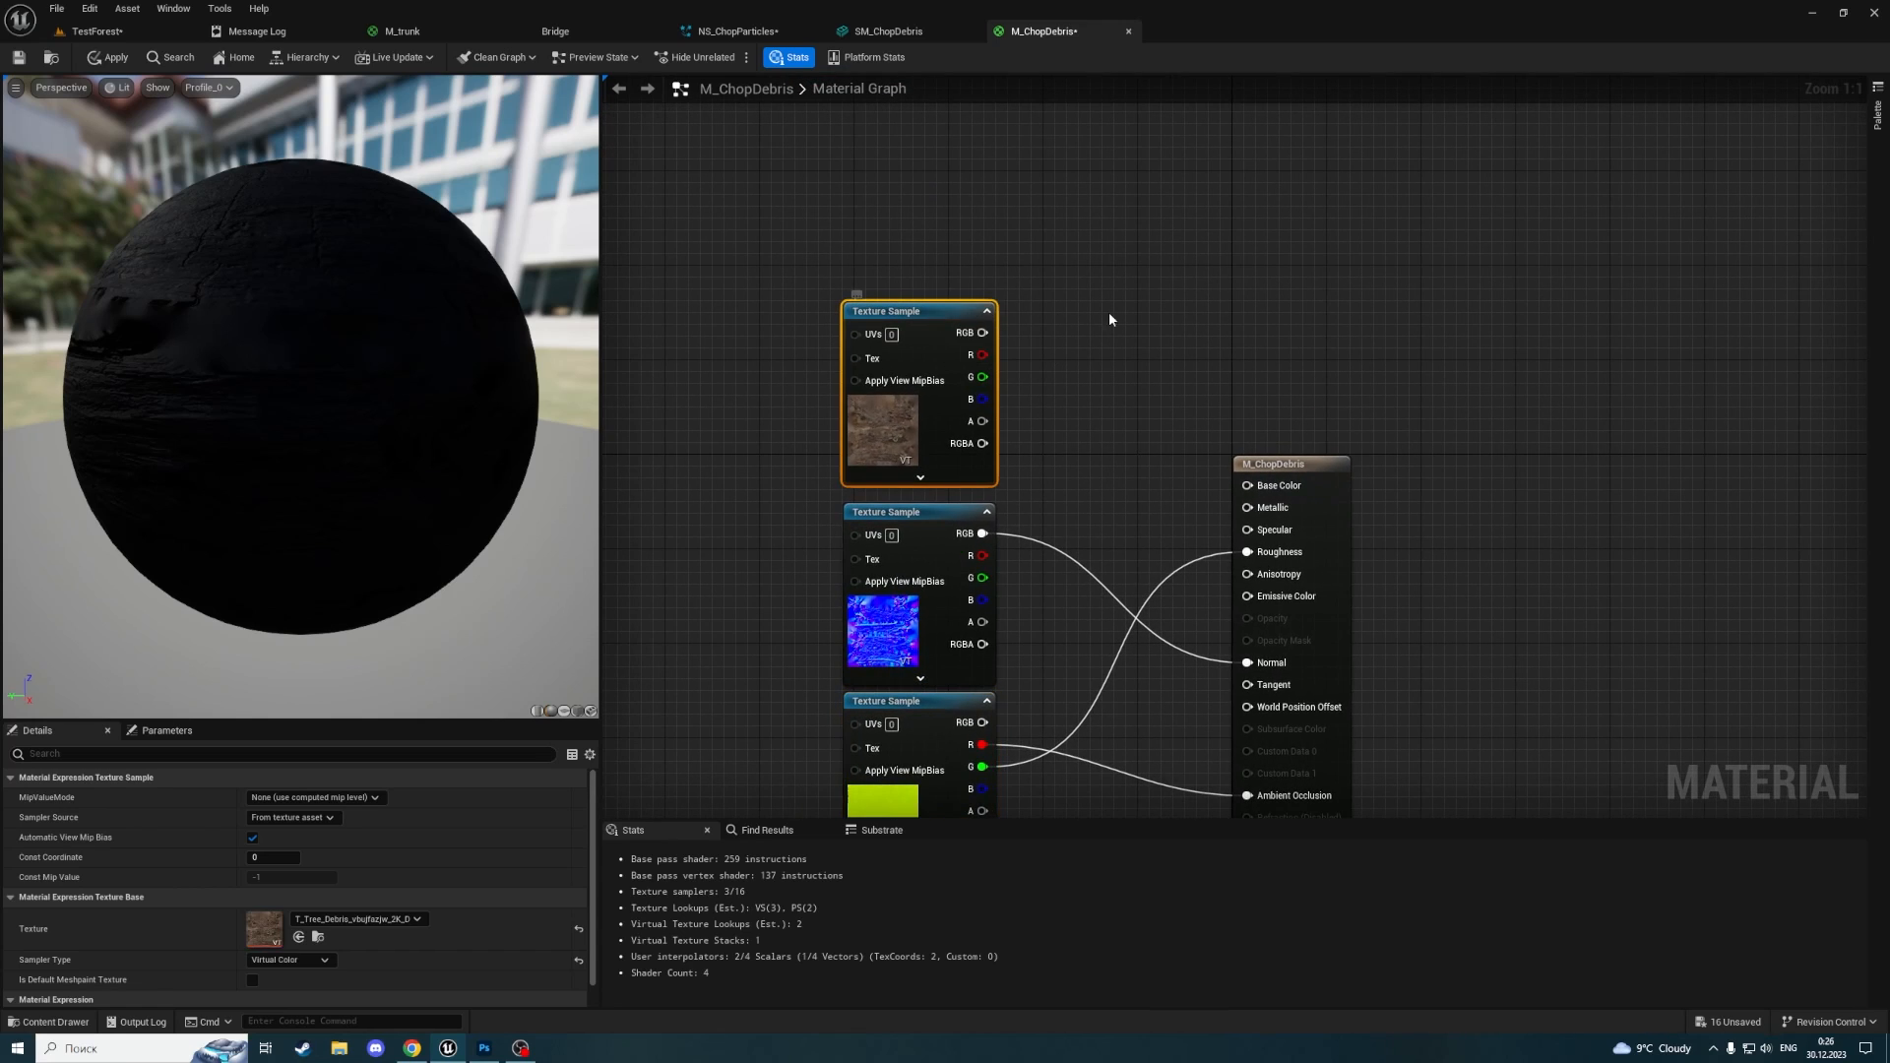
pyautogui.moveTo(1083, 273); pyautogui.dragTo(1013, 301, button='right')
pyautogui.moveTo(856, 344); pyautogui.dragTo(1214, 261)
pyautogui.write('*')
pyautogui.click(1133, 357)
pyautogui.click(1168, 247)
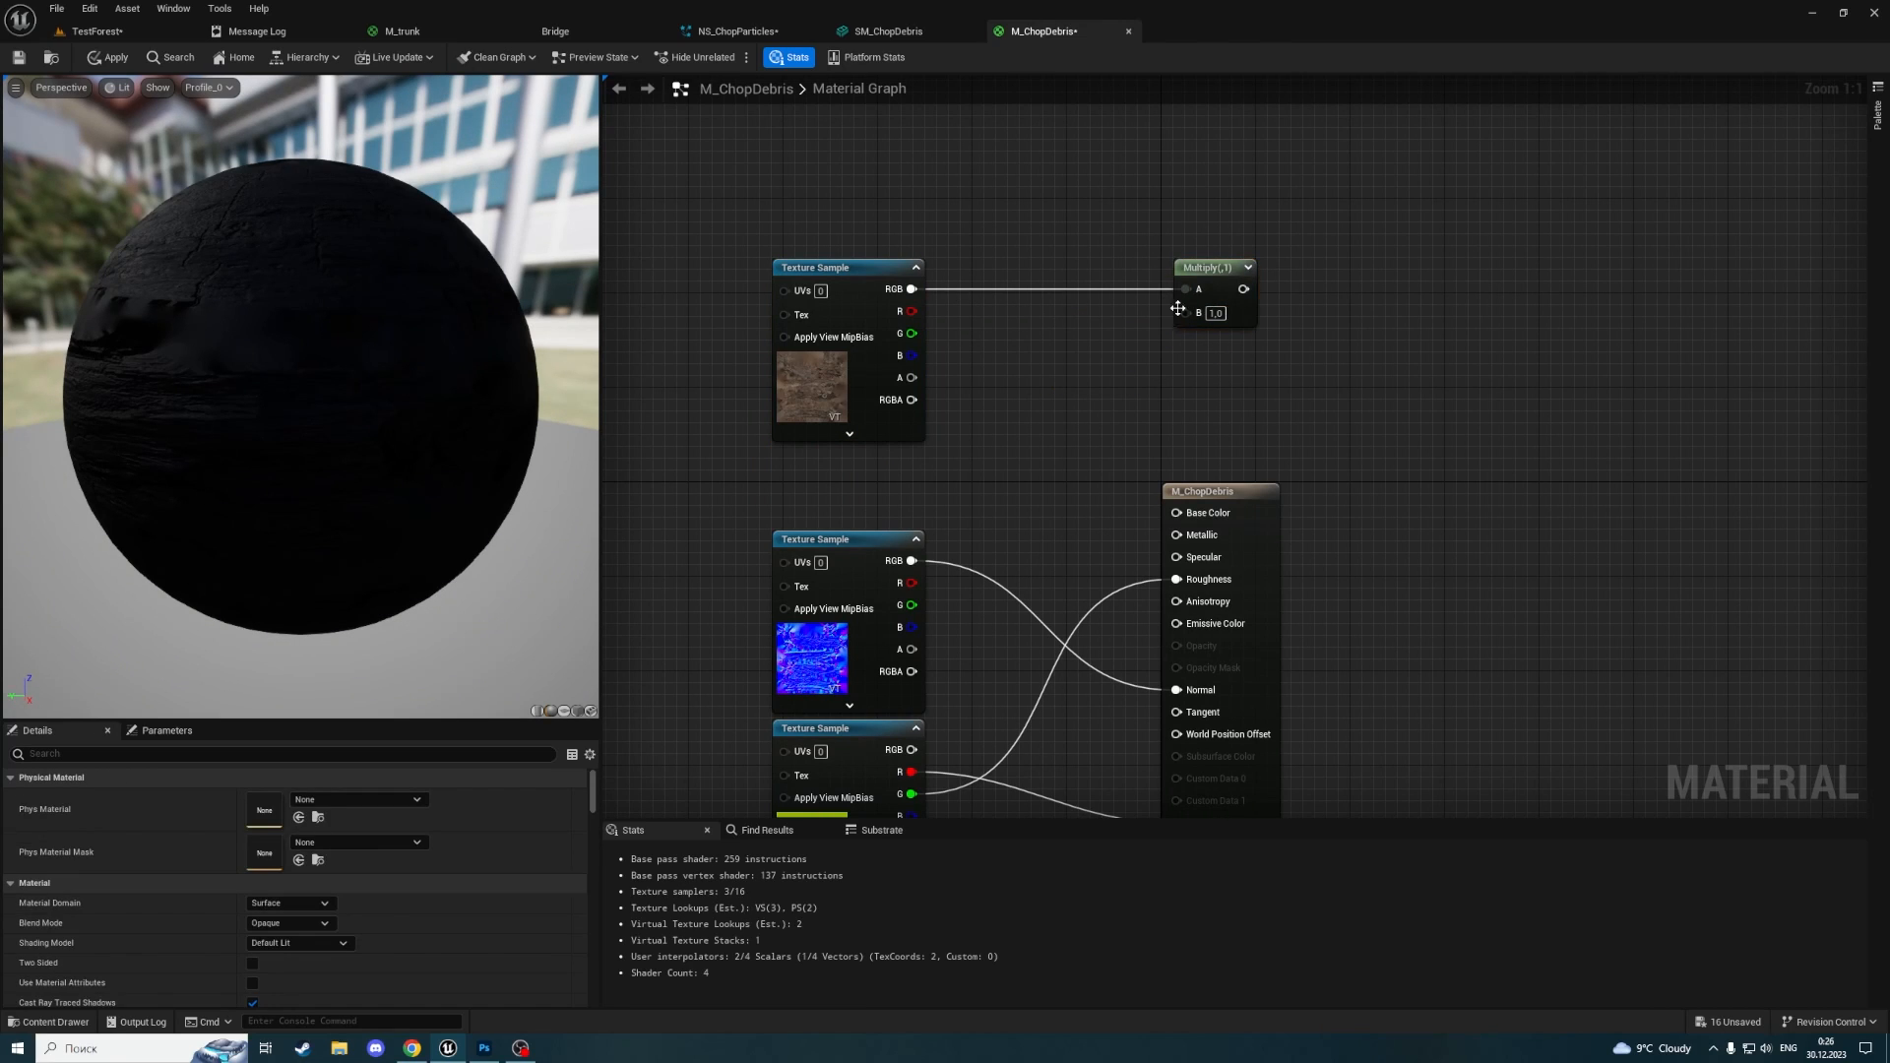
# Add a Constant3Vector node feeding the Multiply node's B input and place it beside the colour texture sample
pyautogui.moveTo(1164, 328); pyautogui.dragTo(1128, 351)
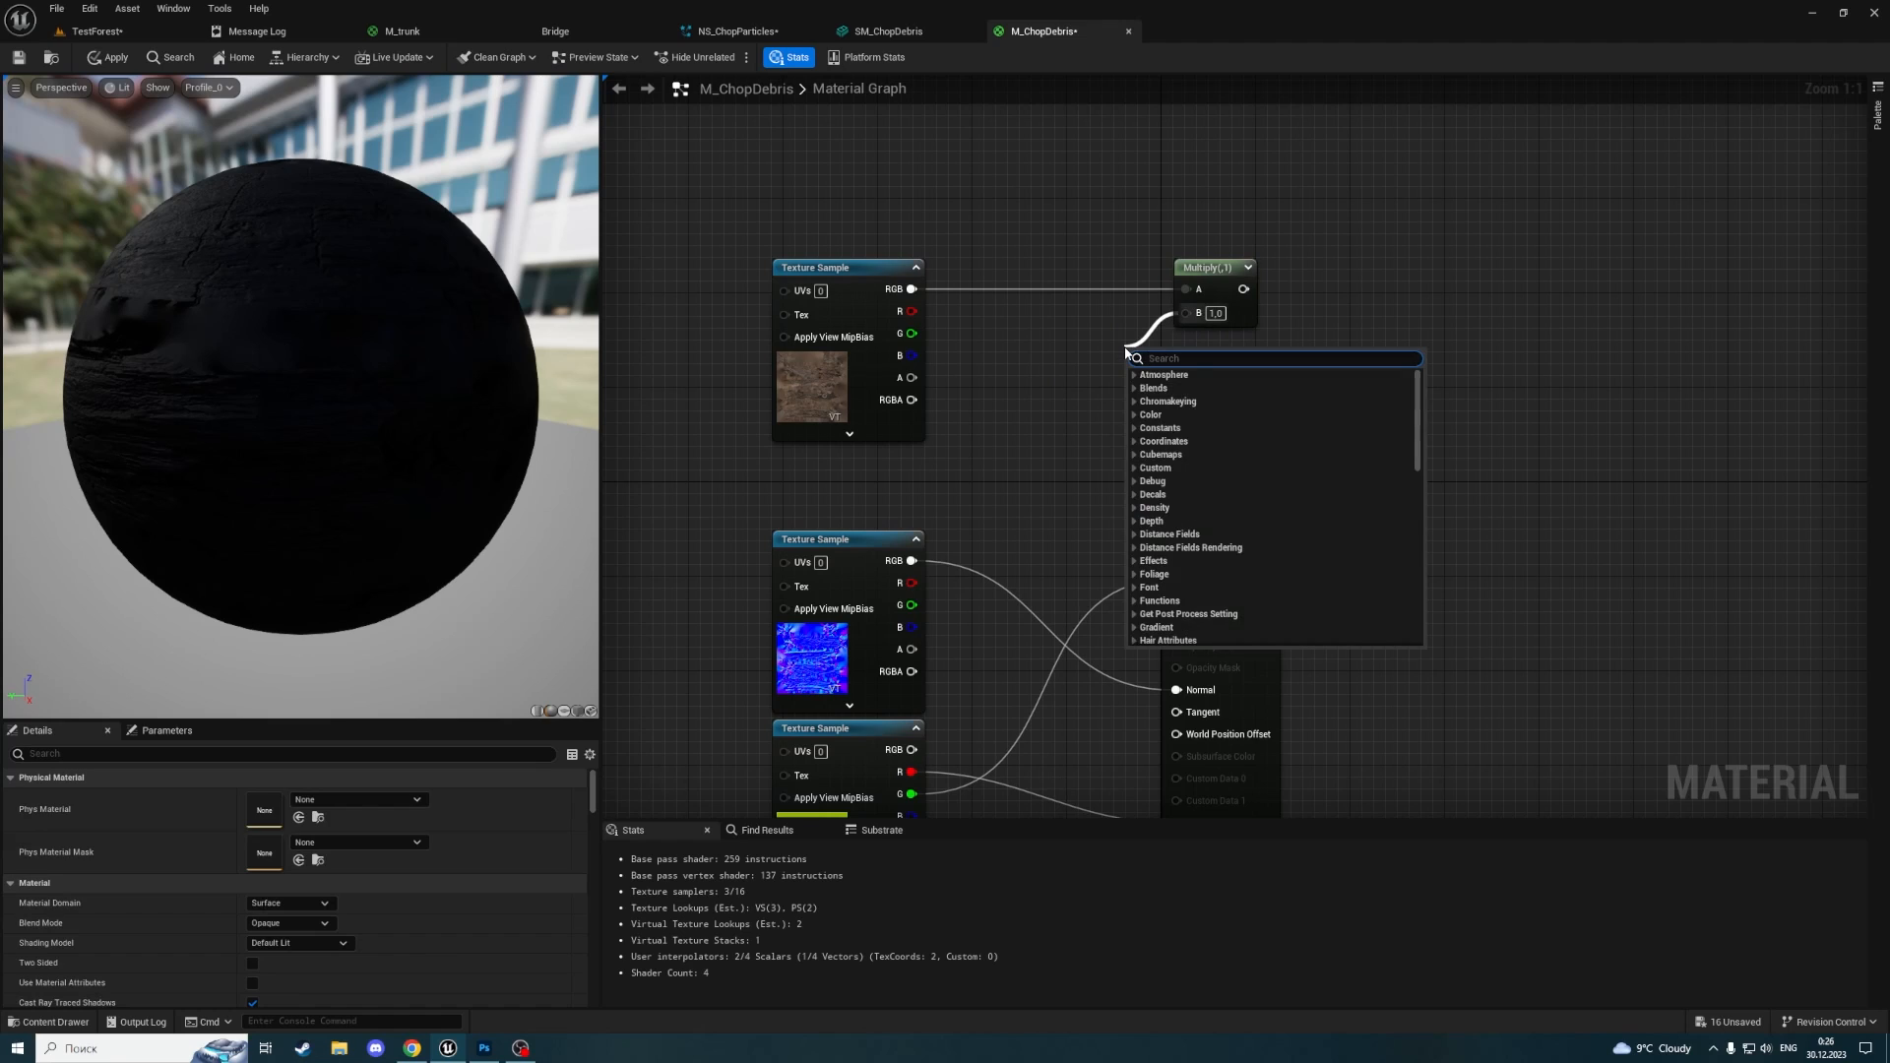
pyautogui.write('consta')
pyautogui.press('Down')
pyautogui.press('Down')
pyautogui.press('Return')
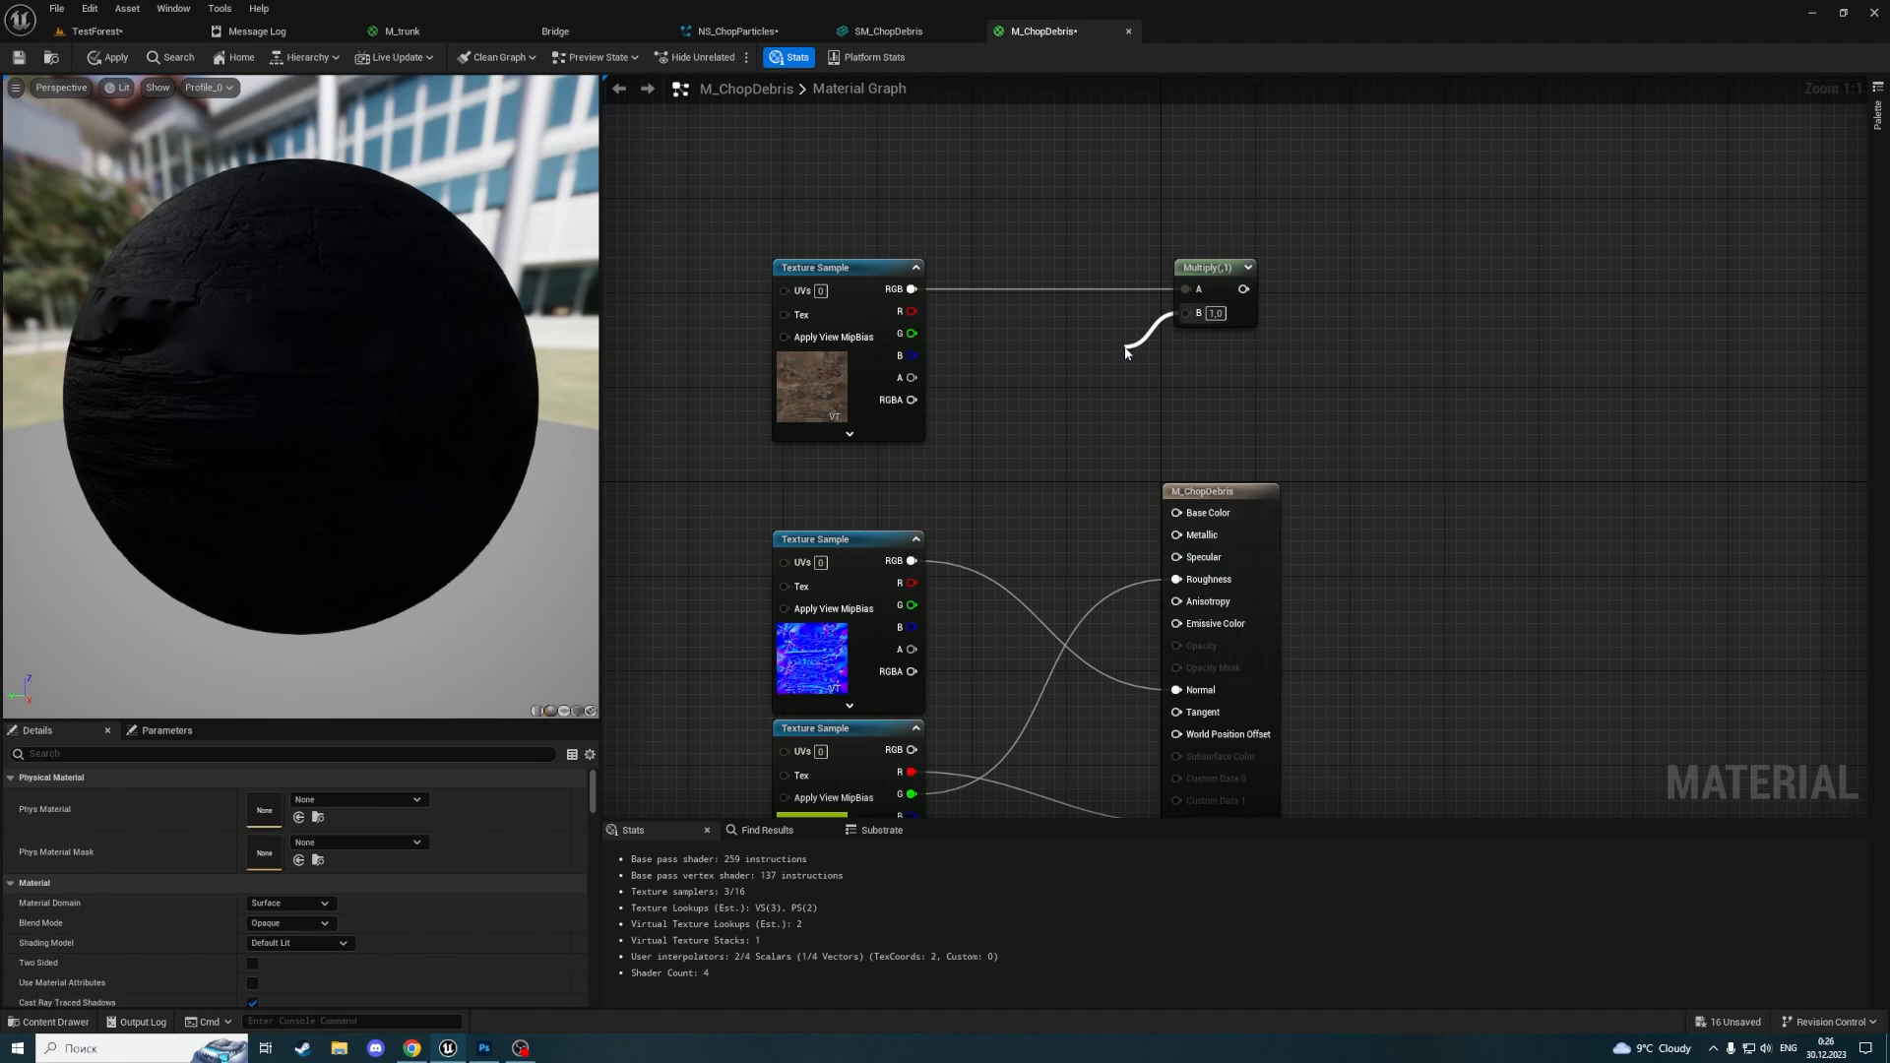
pyautogui.moveTo(1143, 364); pyautogui.dragTo(995, 399)
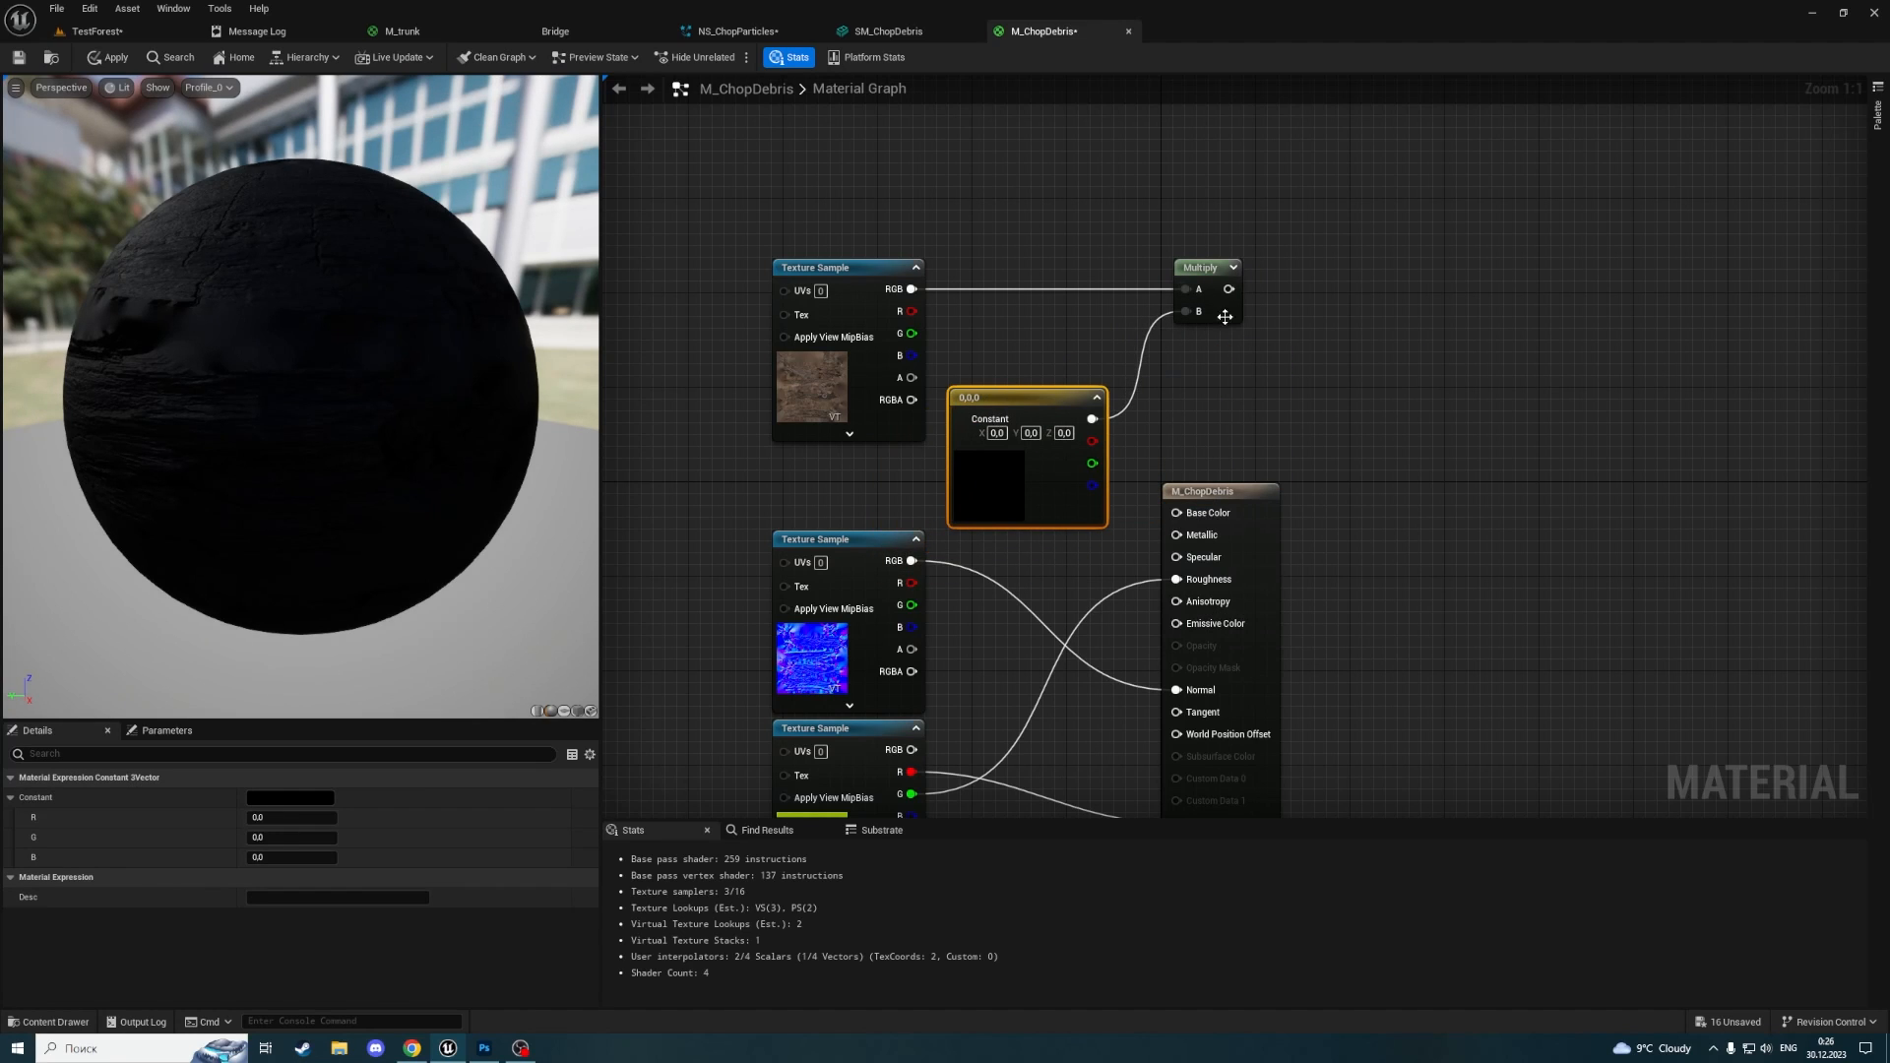
# Connect the Multiply output to the material's Base Color and switch the material preview to a flat-sided shape
pyautogui.moveTo(1250, 501); pyautogui.dragTo(1457, 502)
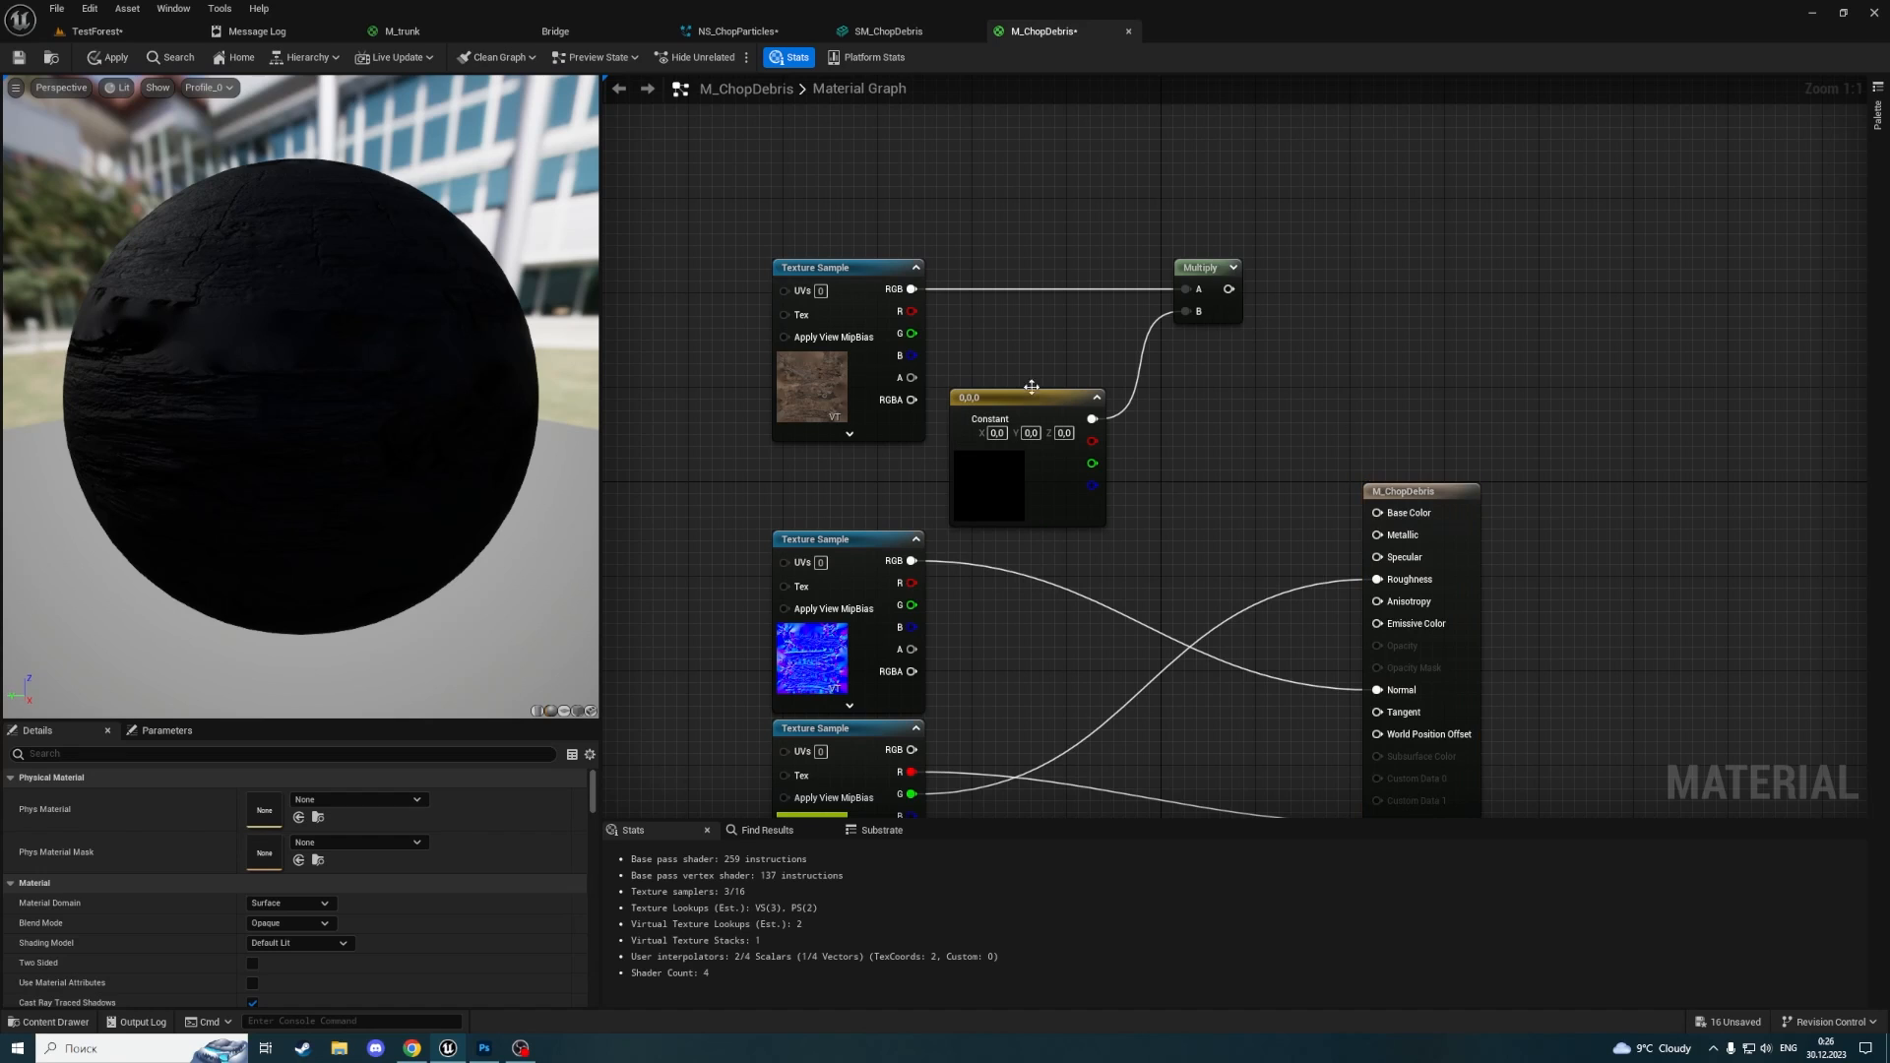
pyautogui.moveTo(1229, 289); pyautogui.dragTo(1378, 513)
pyautogui.click(579, 711)
pyautogui.moveTo(413, 410); pyautogui.dragTo(413, 410)
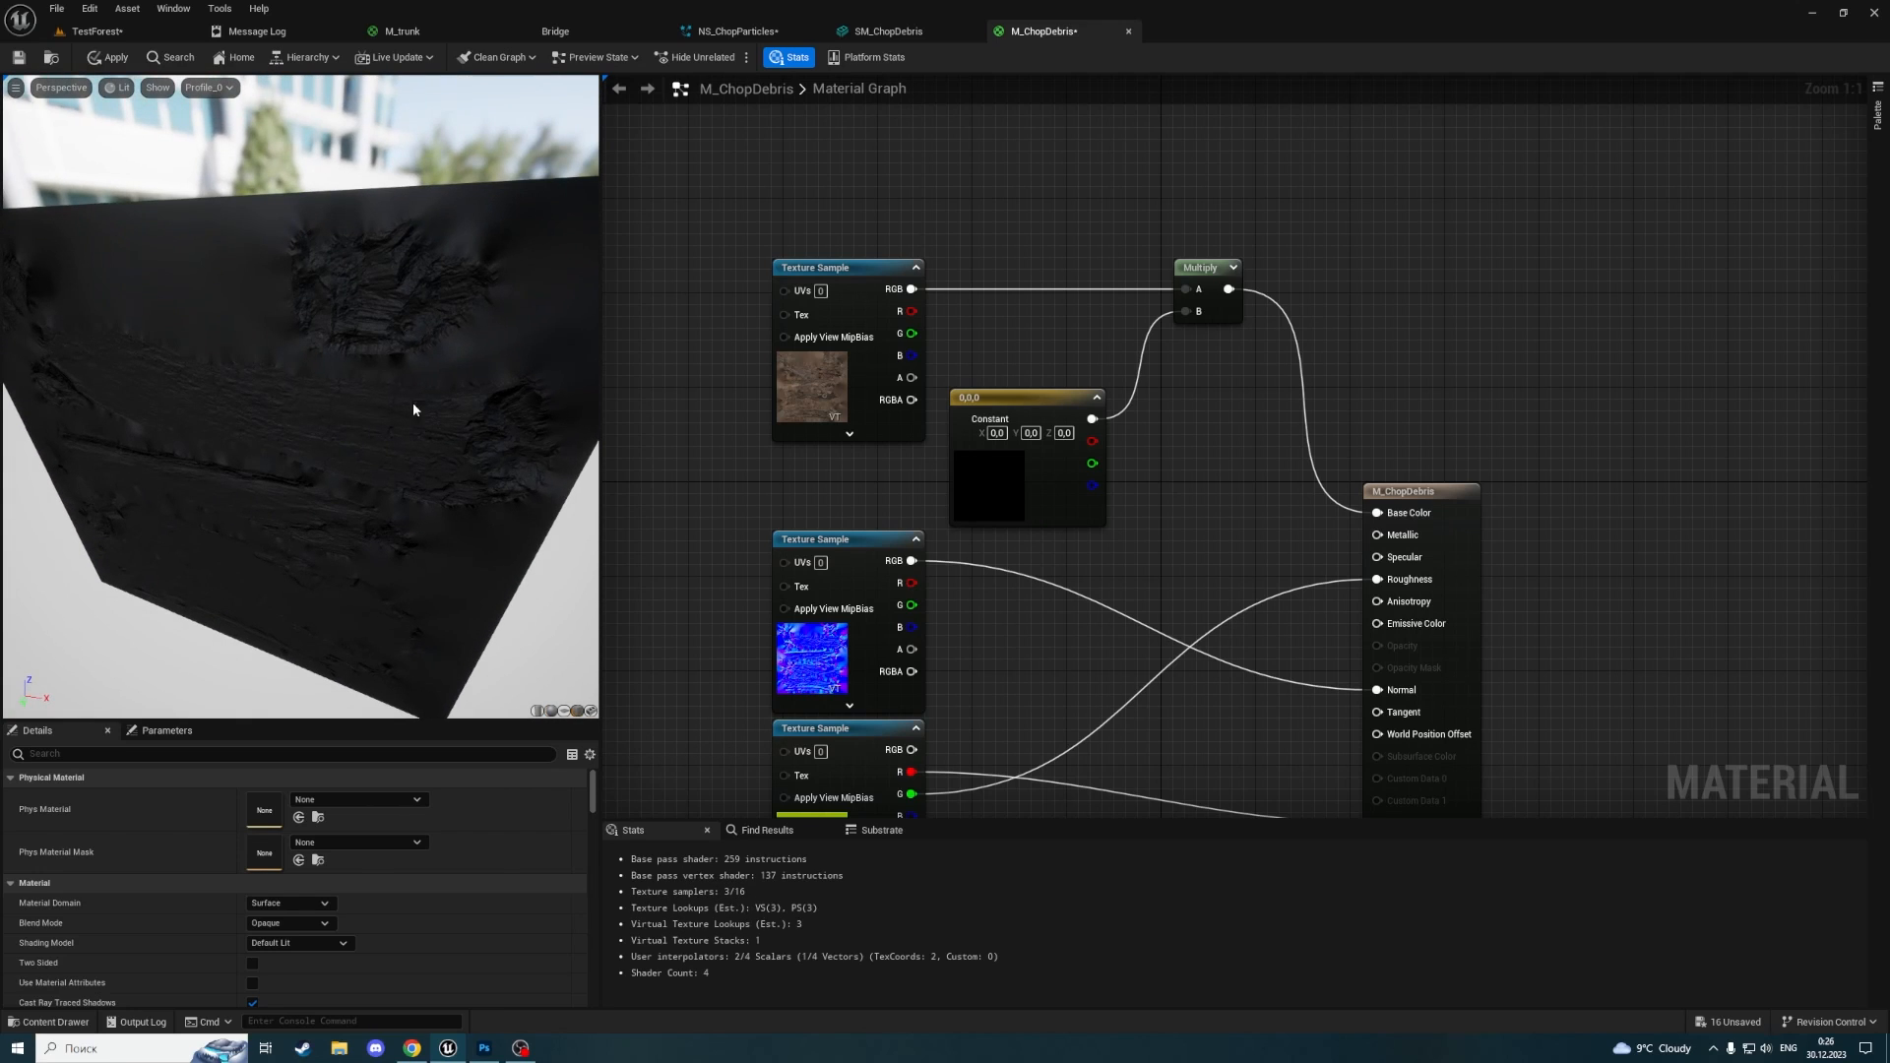
# Set the constant colour to yellow (R 1.0, G 0.912296, B 0.11238), then save and close M_ChopDebris
pyautogui.doubleClick(997, 503)
pyautogui.moveTo(1087, 682); pyautogui.dragTo(1150, 692)
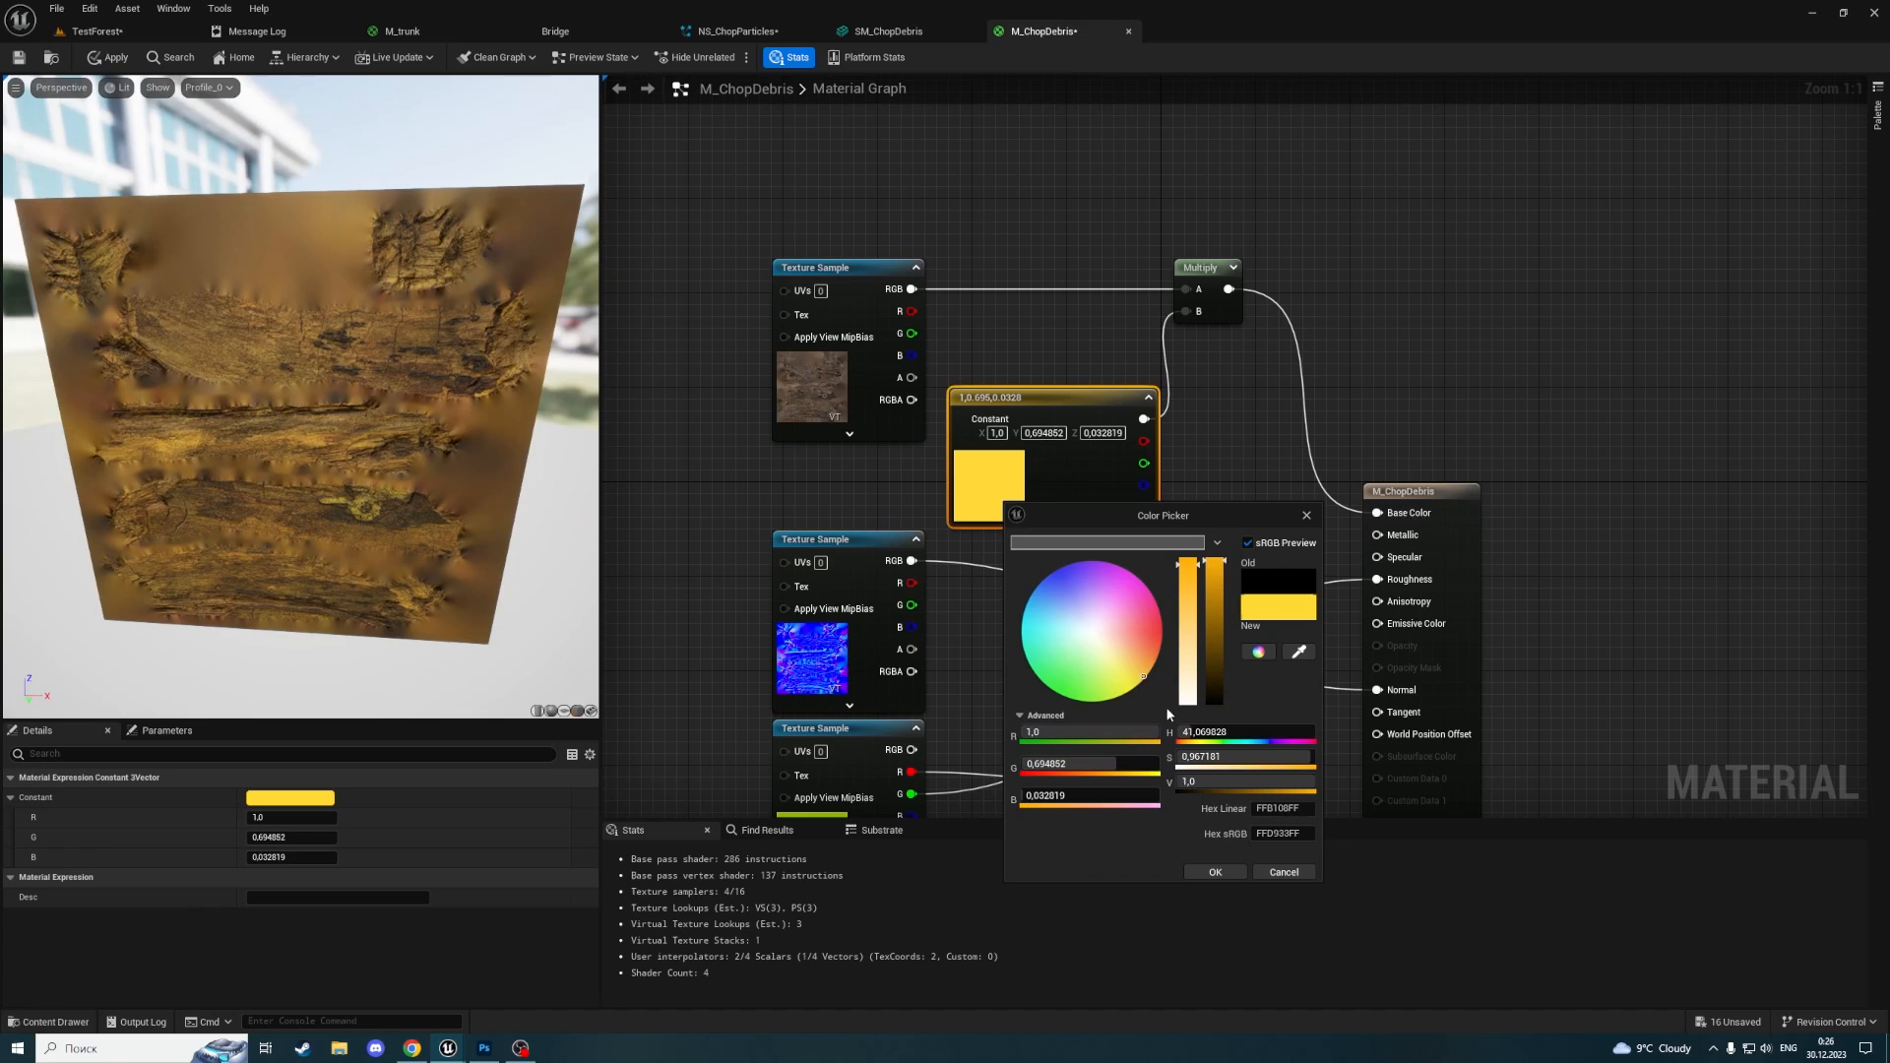
pyautogui.moveTo(1139, 681); pyautogui.dragTo(1130, 687)
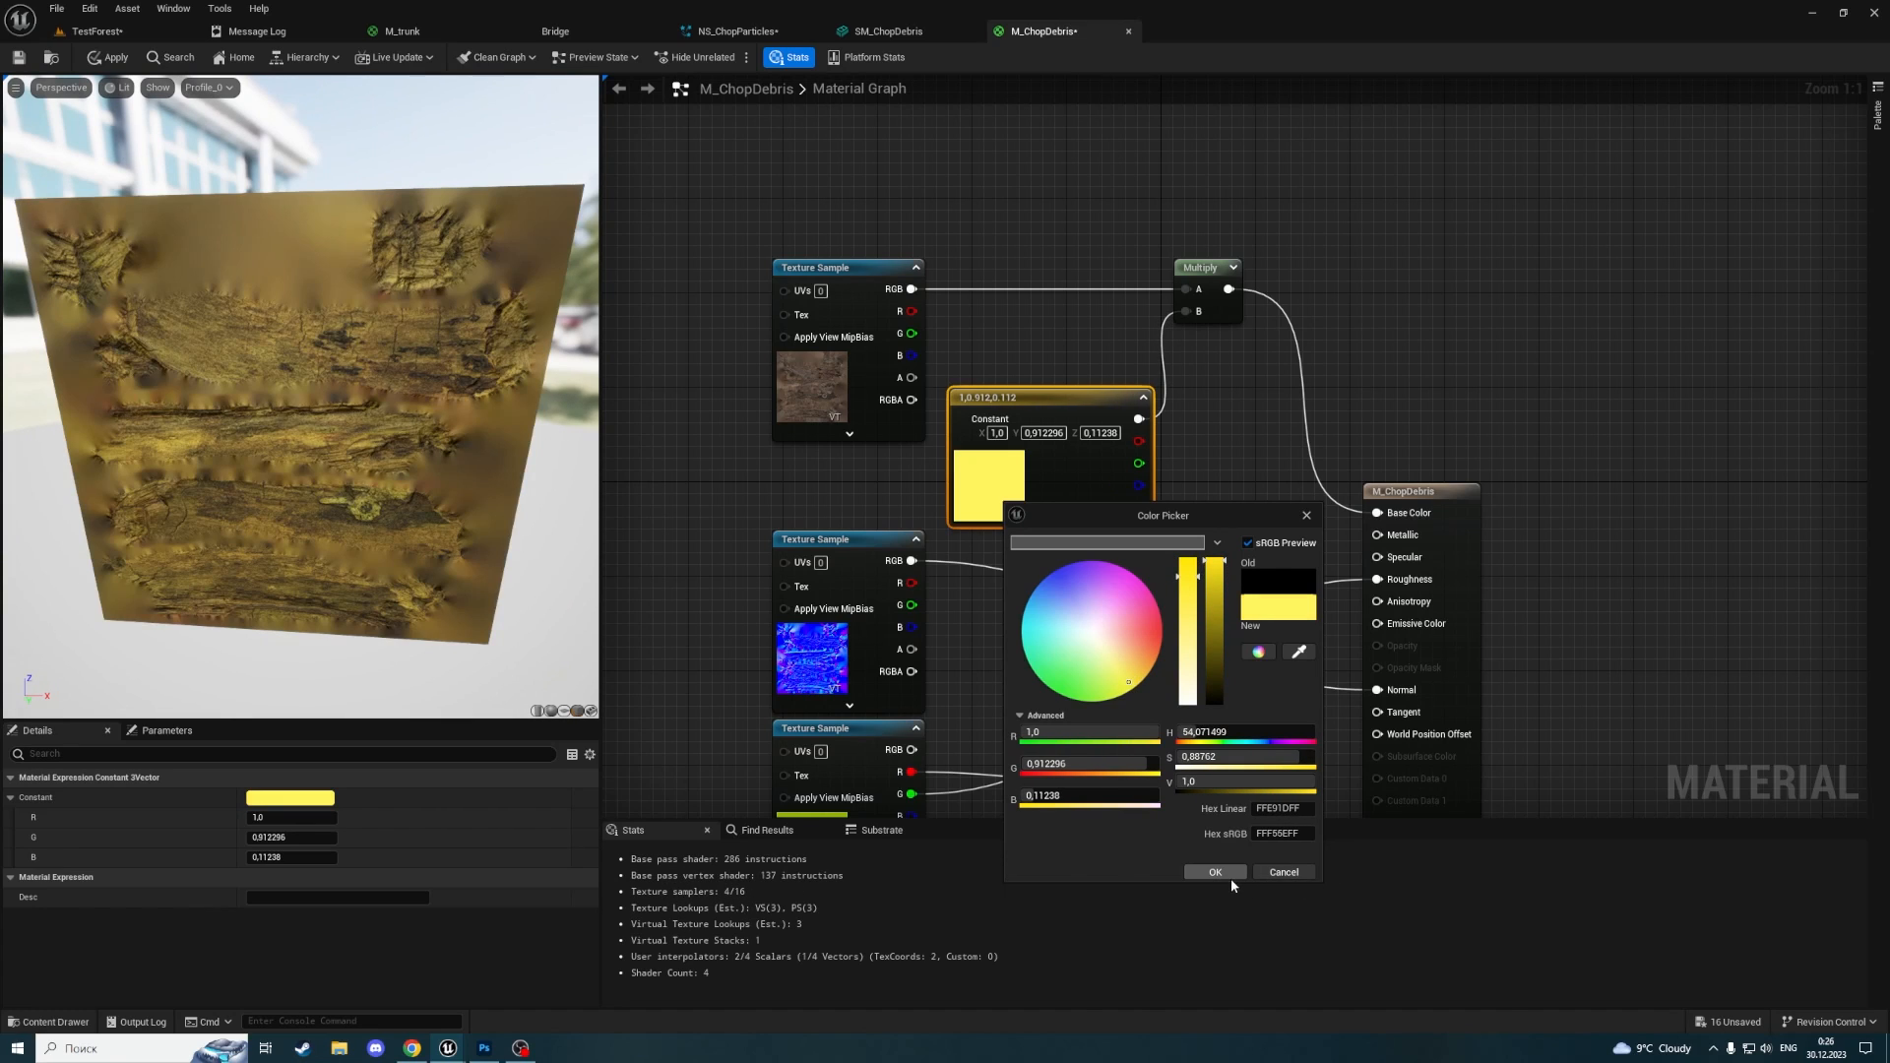
pyautogui.click(1228, 874)
pyautogui.click(18, 57)
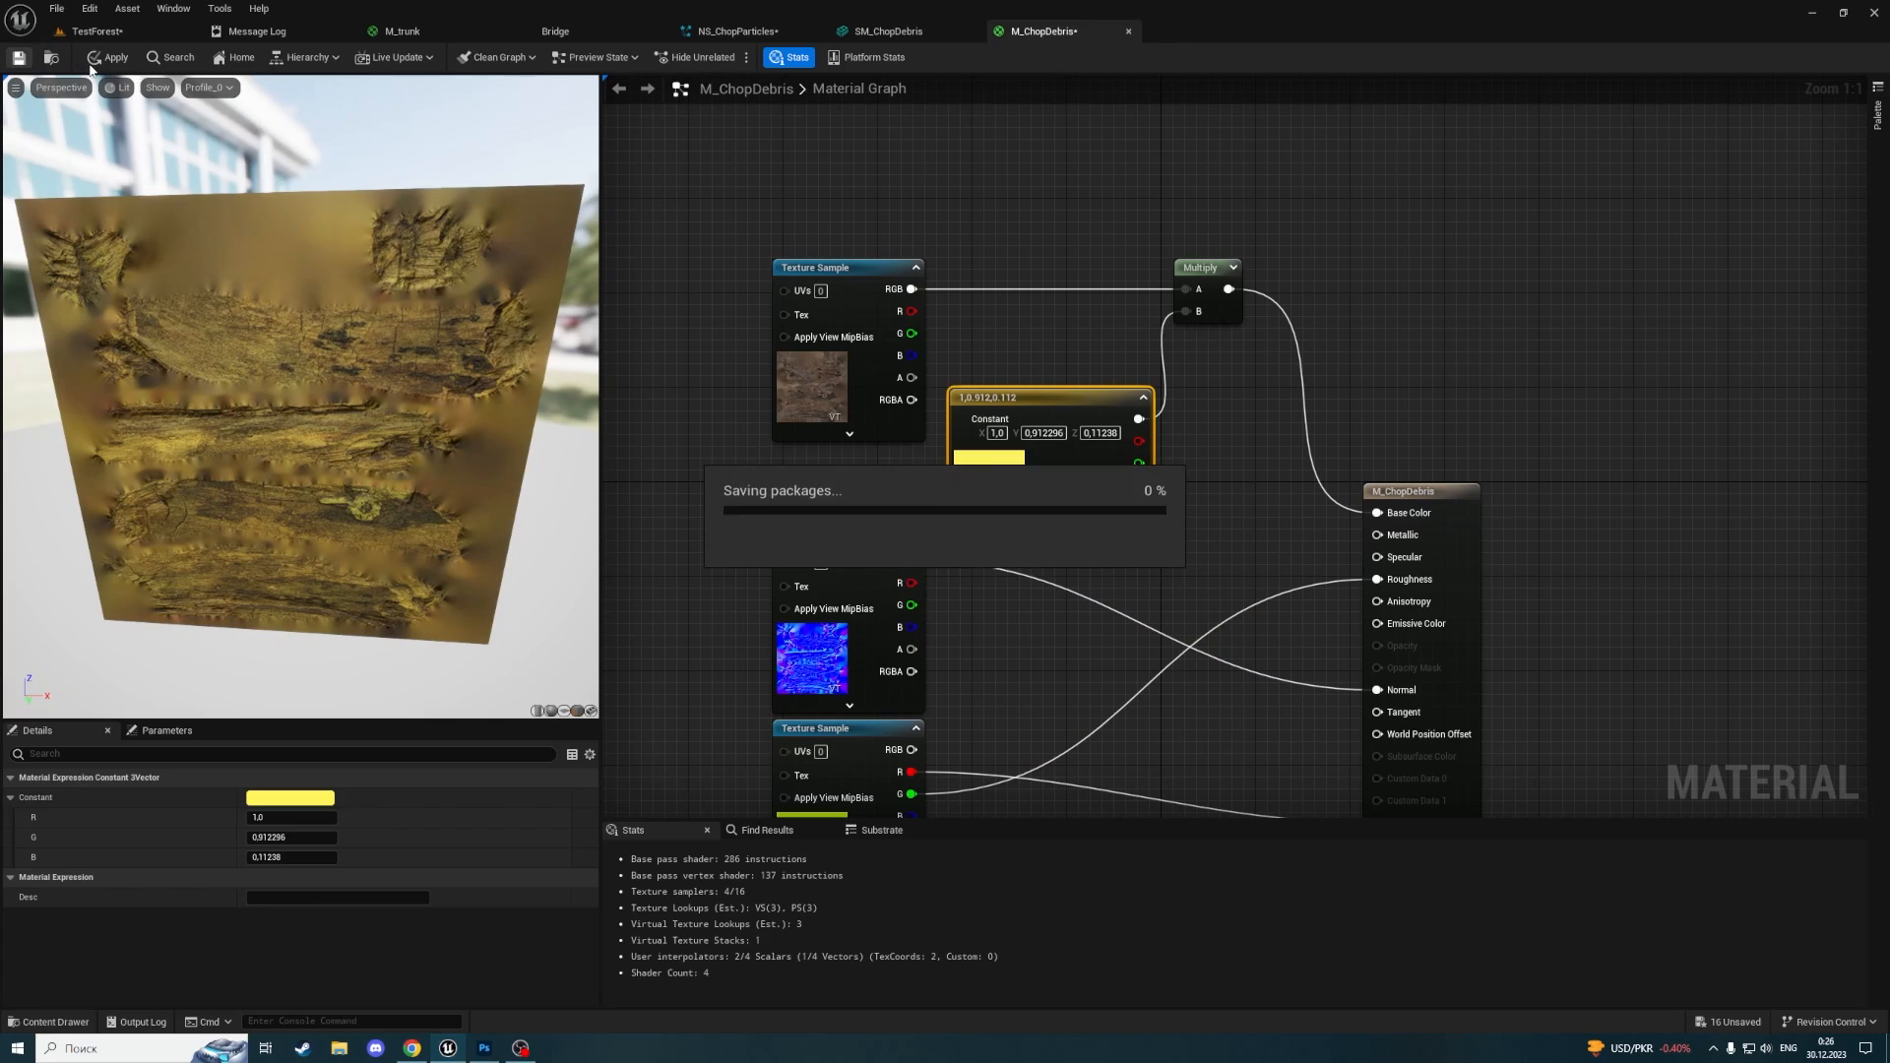
pyautogui.click(1130, 34)
pyautogui.click(132, 27)
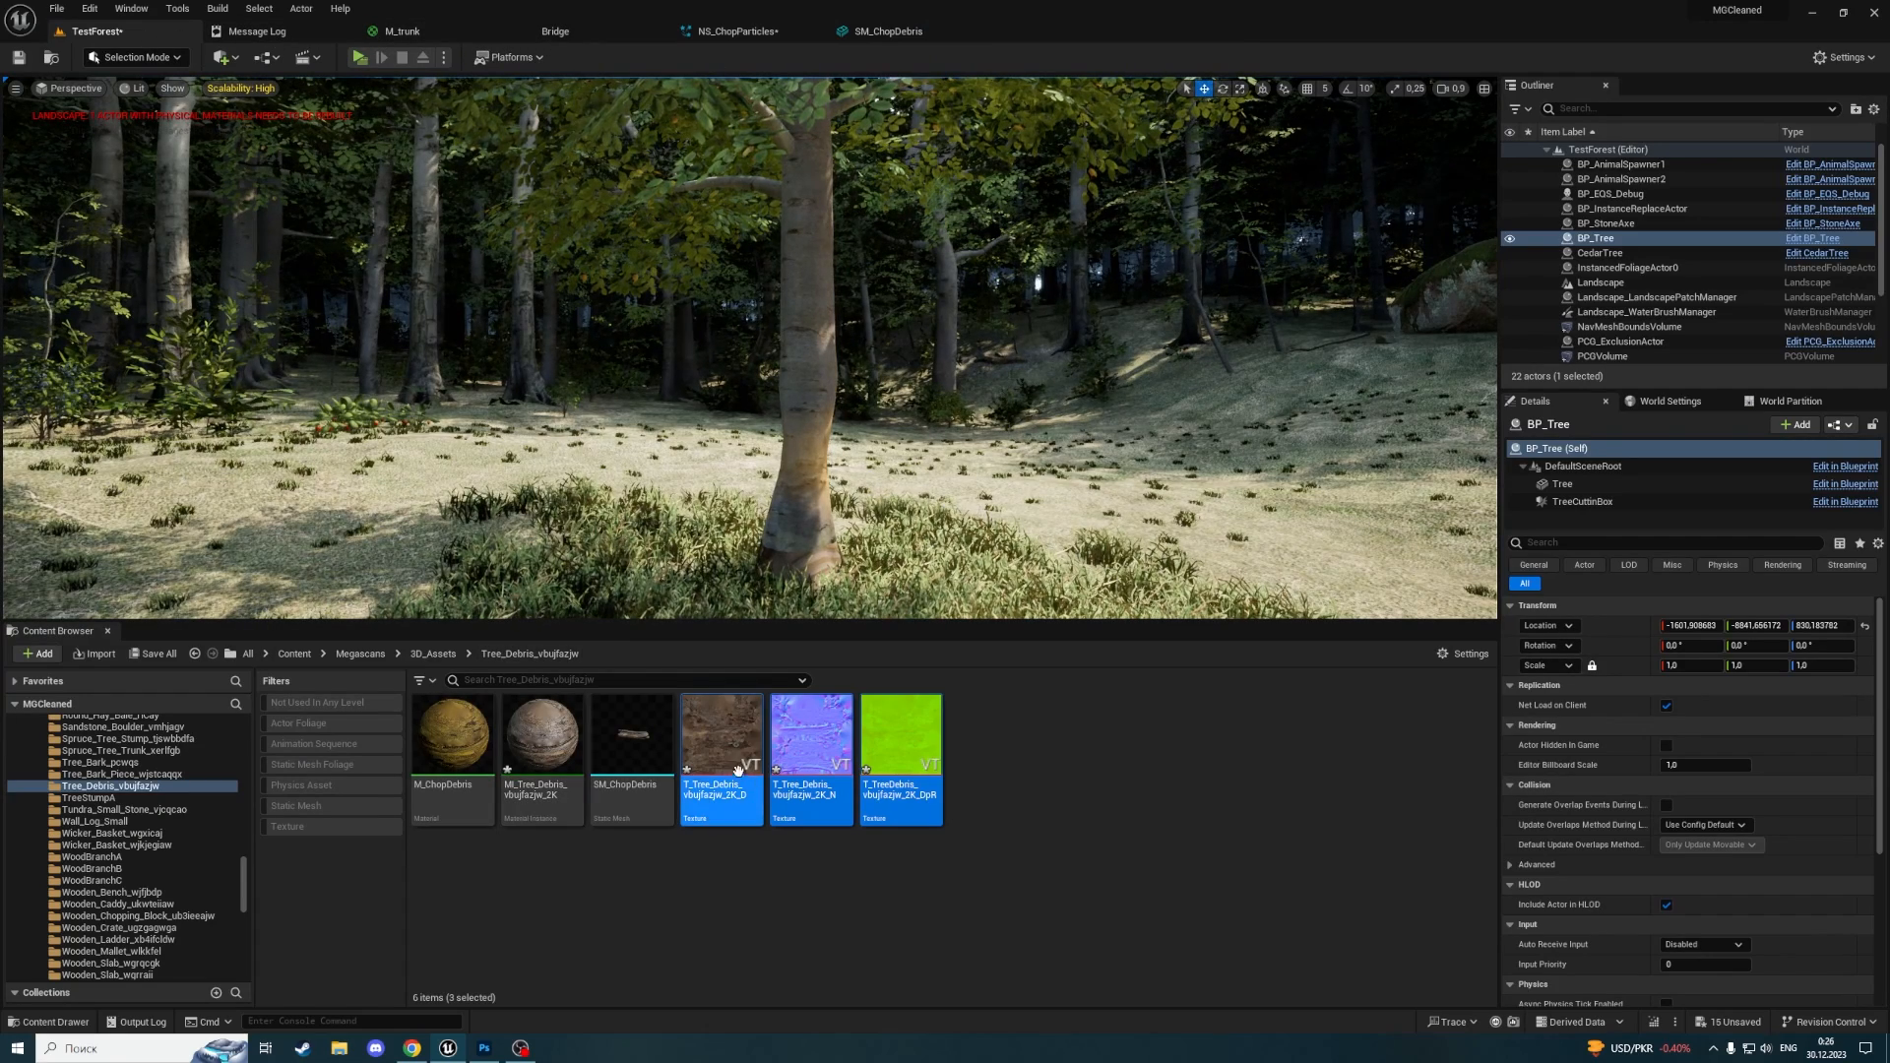
# Assign M_ChopDebris to the material slot of SM_ChopDebris and inspect the recoloured mesh from several angles
pyautogui.click(453, 778)
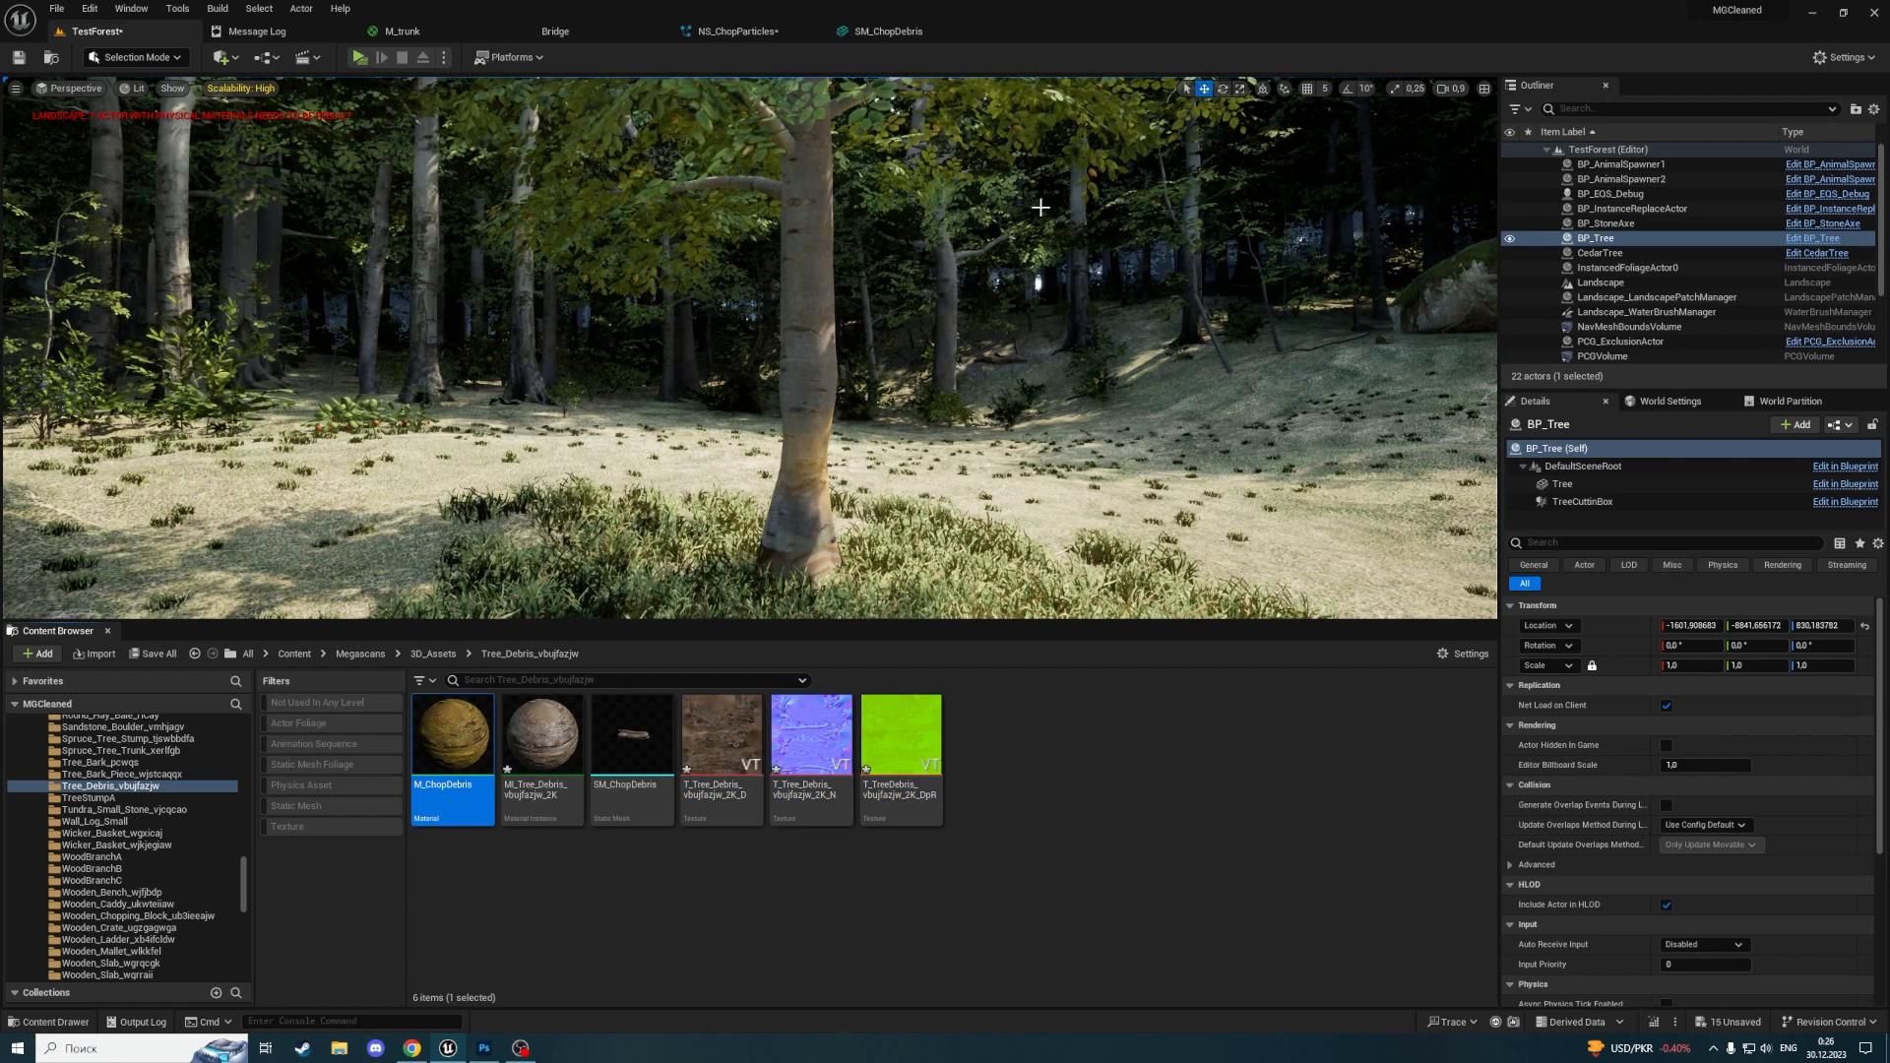
pyautogui.click(901, 34)
pyautogui.moveTo(734, 390); pyautogui.dragTo(630, 434, button='right')
pyautogui.scroll(-5, 628, 435)
pyautogui.scroll(5, 610, 437)
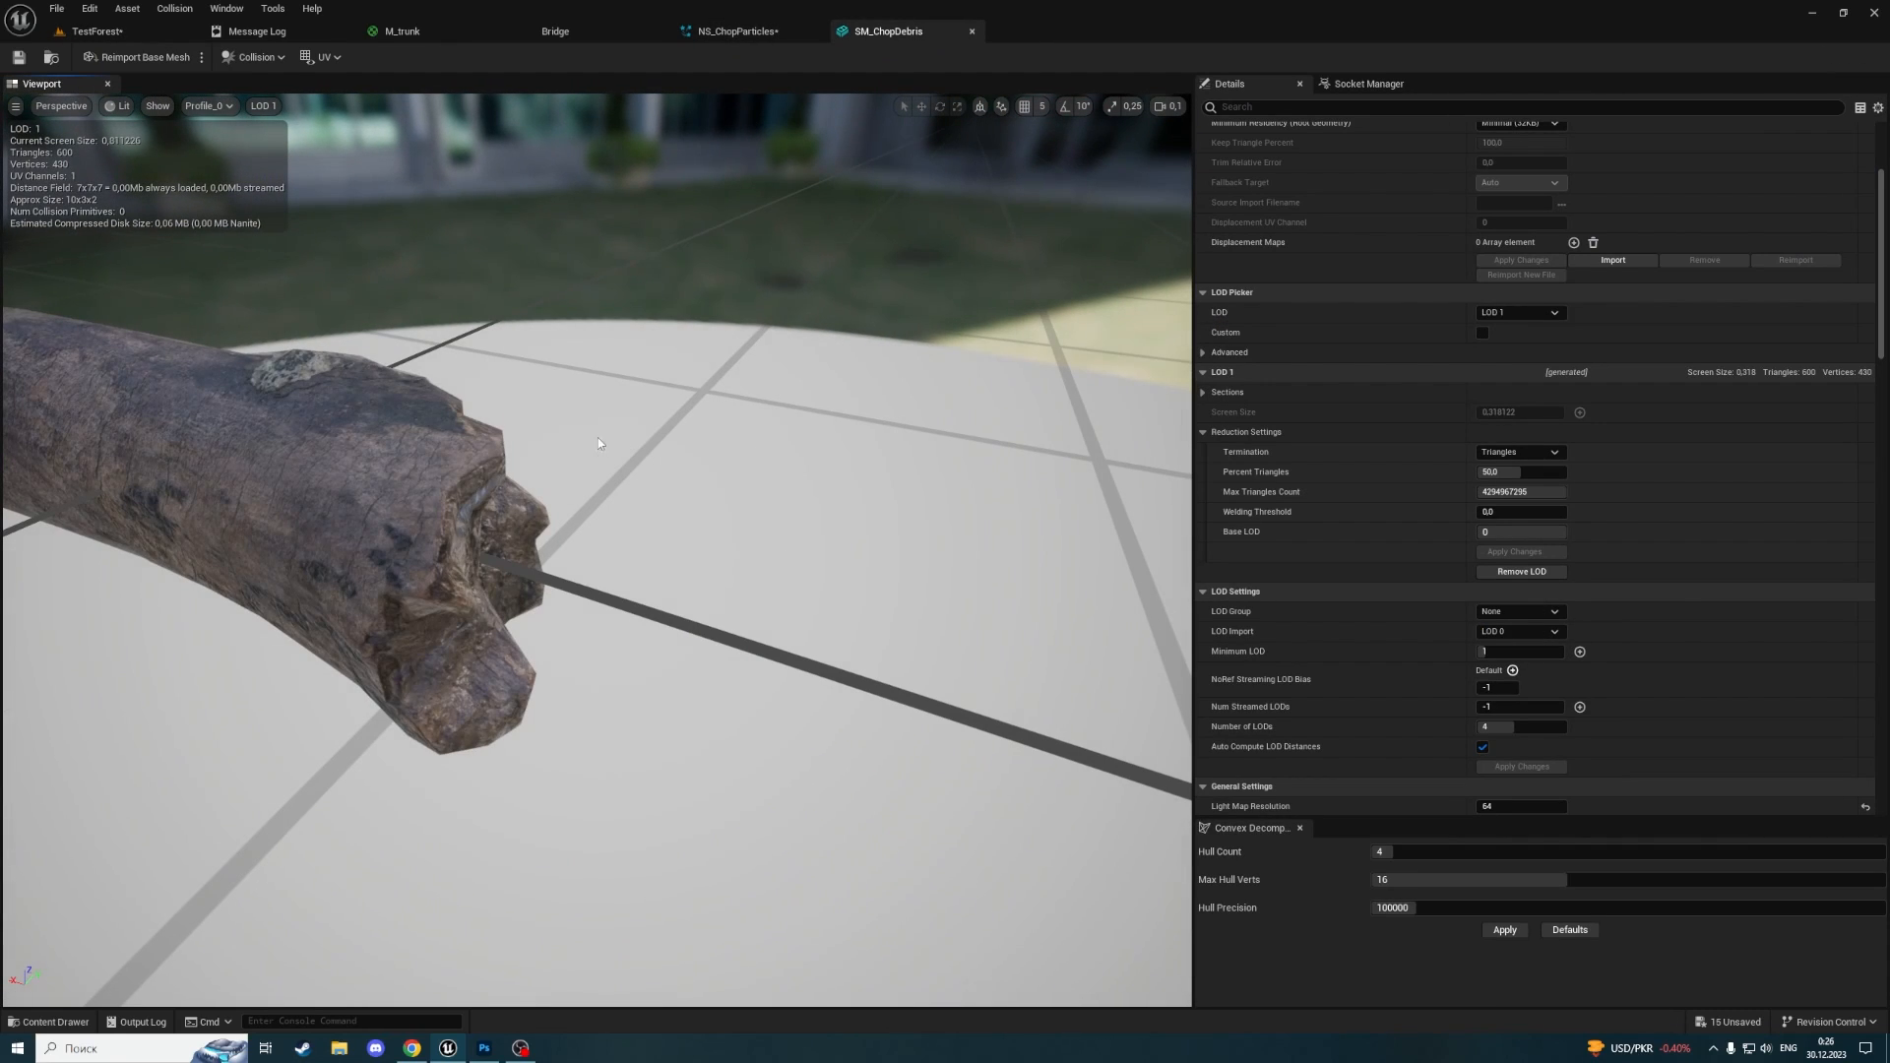
pyautogui.scroll(3, 1393, 334)
pyautogui.click(1529, 192)
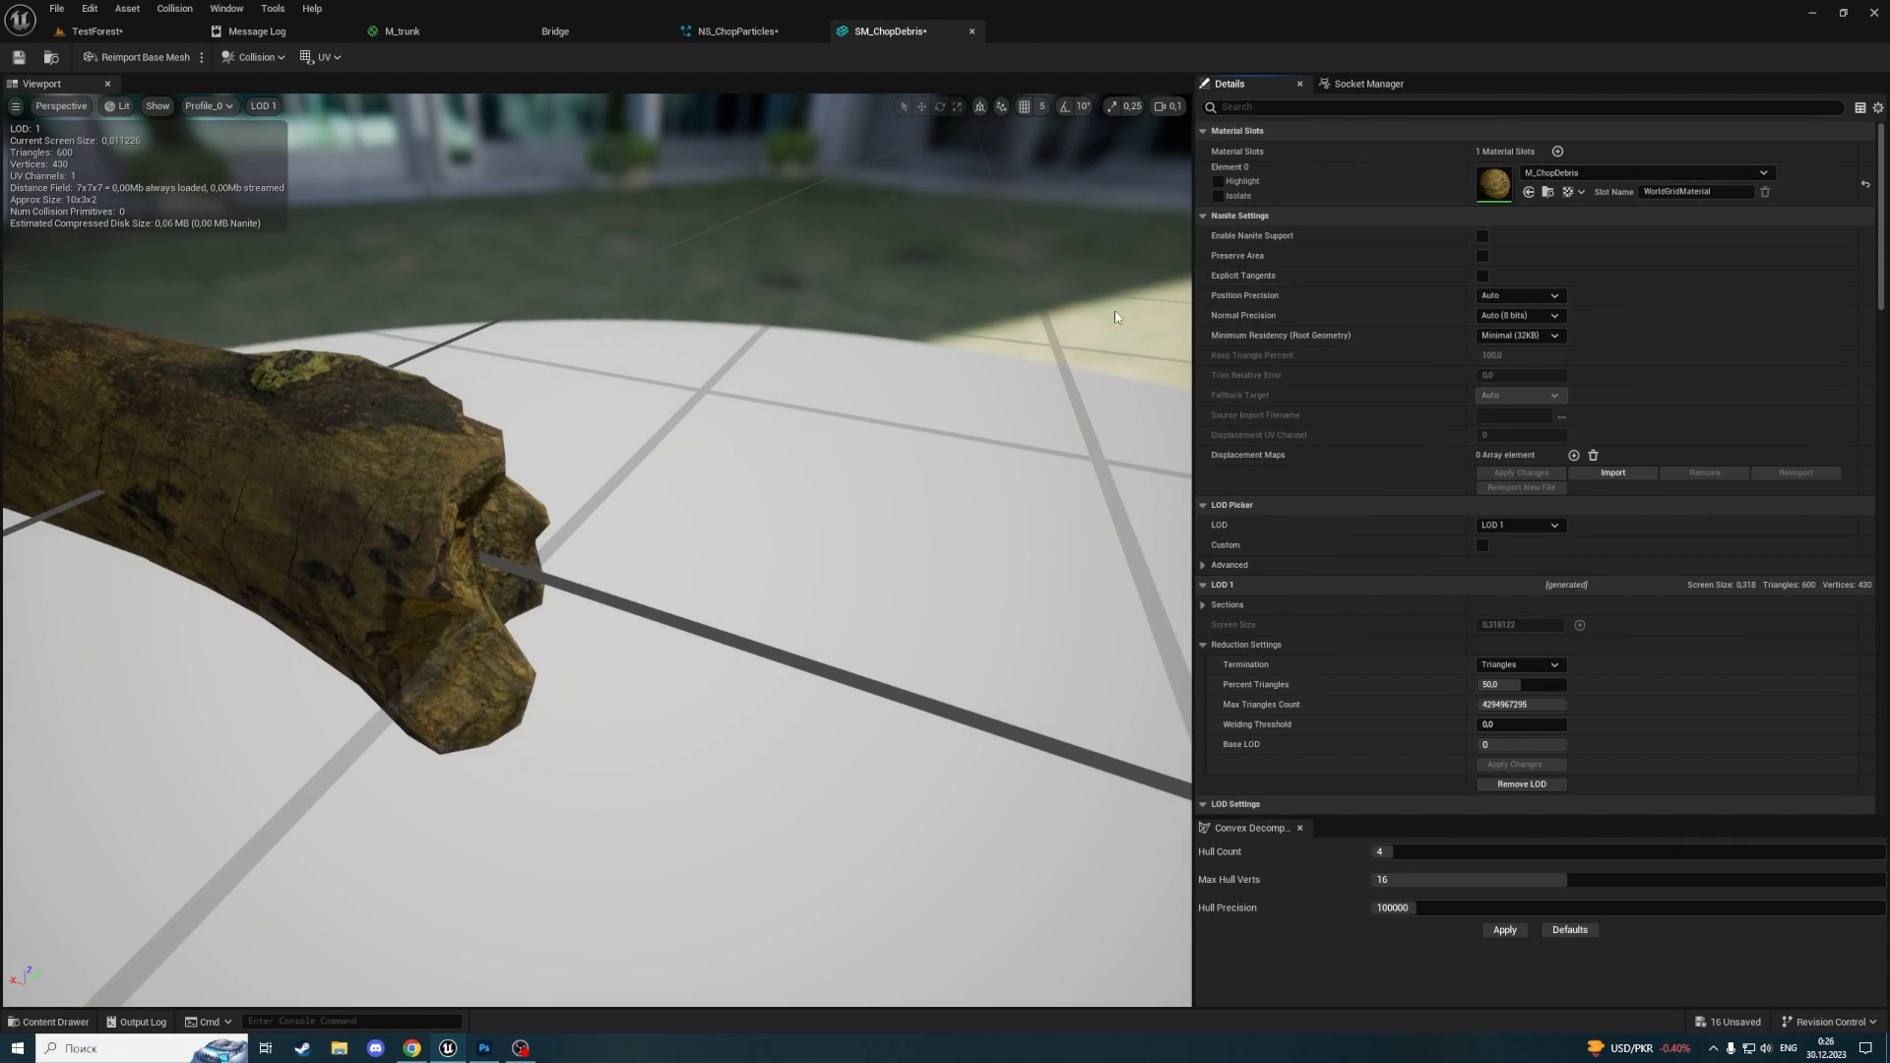
pyautogui.moveTo(770, 360); pyautogui.dragTo(630, 374, button='right')
pyautogui.scroll(-5, 770, 361)
pyautogui.scroll(5, 770, 362)
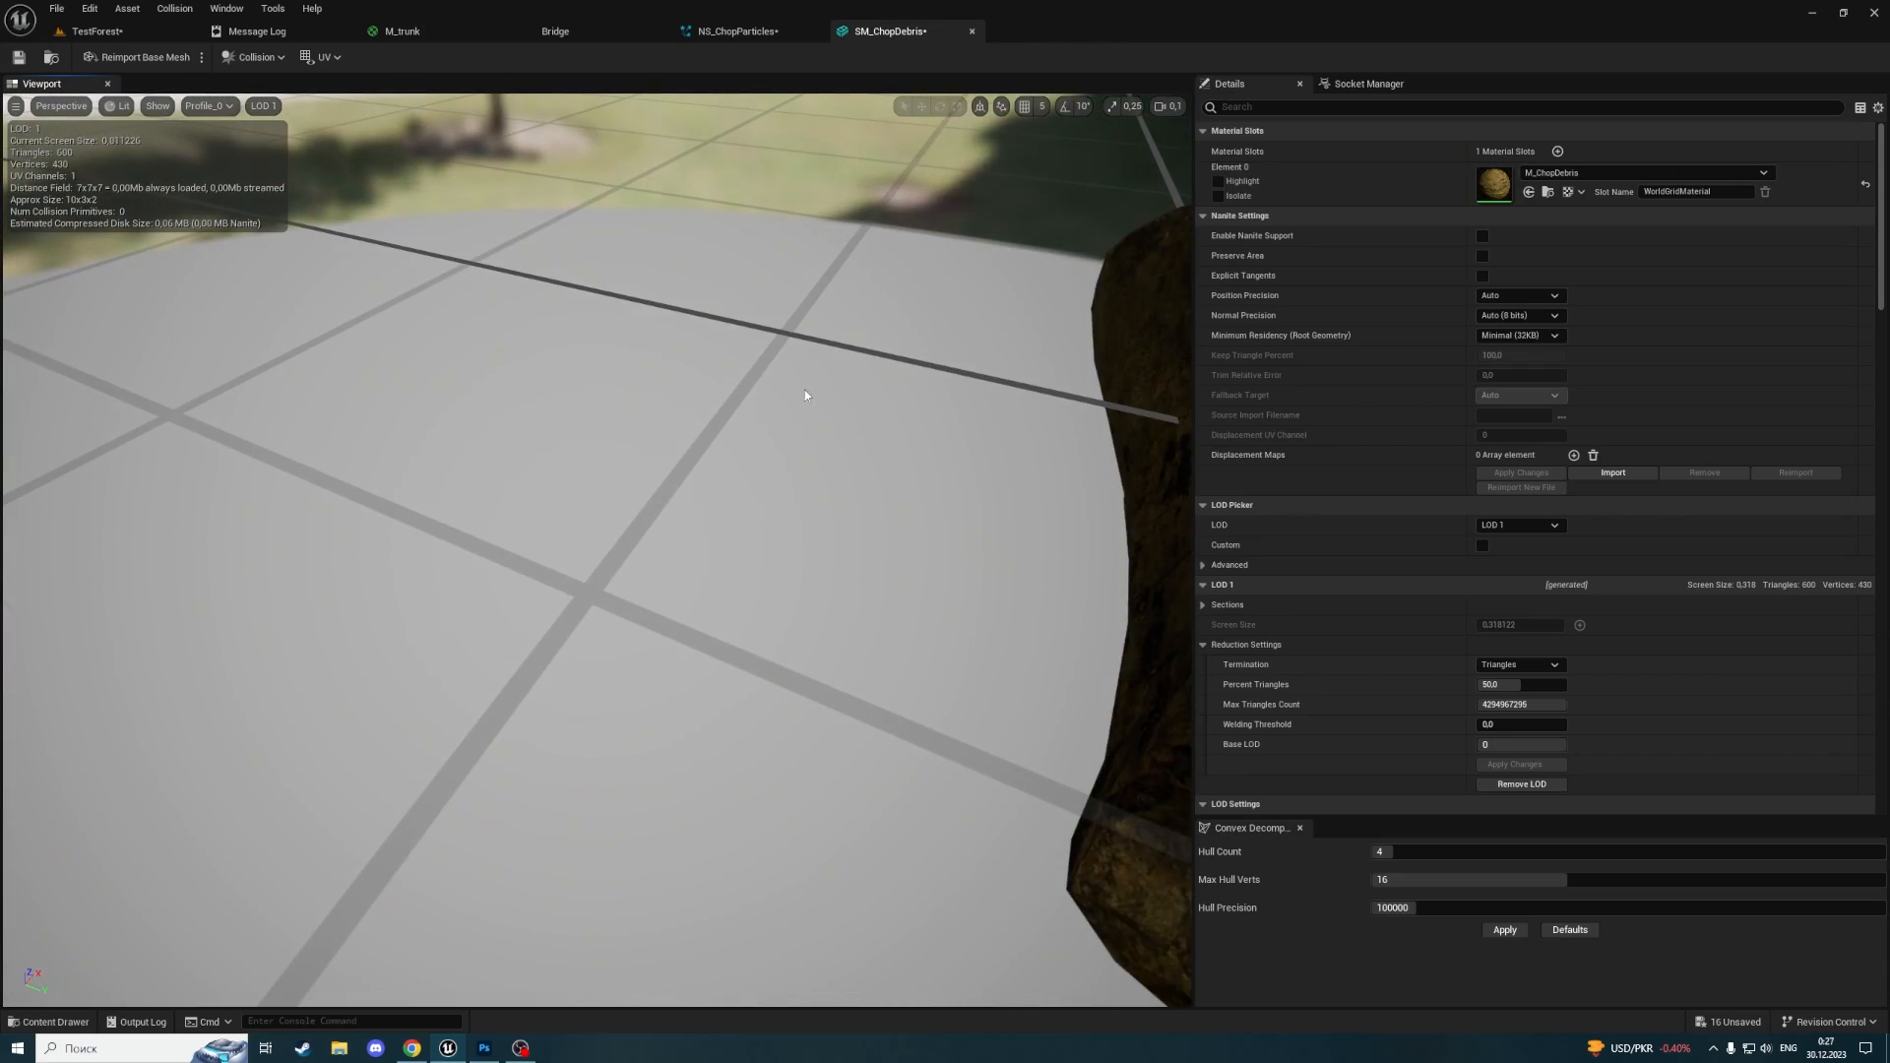
pyautogui.moveTo(805, 394); pyautogui.dragTo(729, 406, button='right')
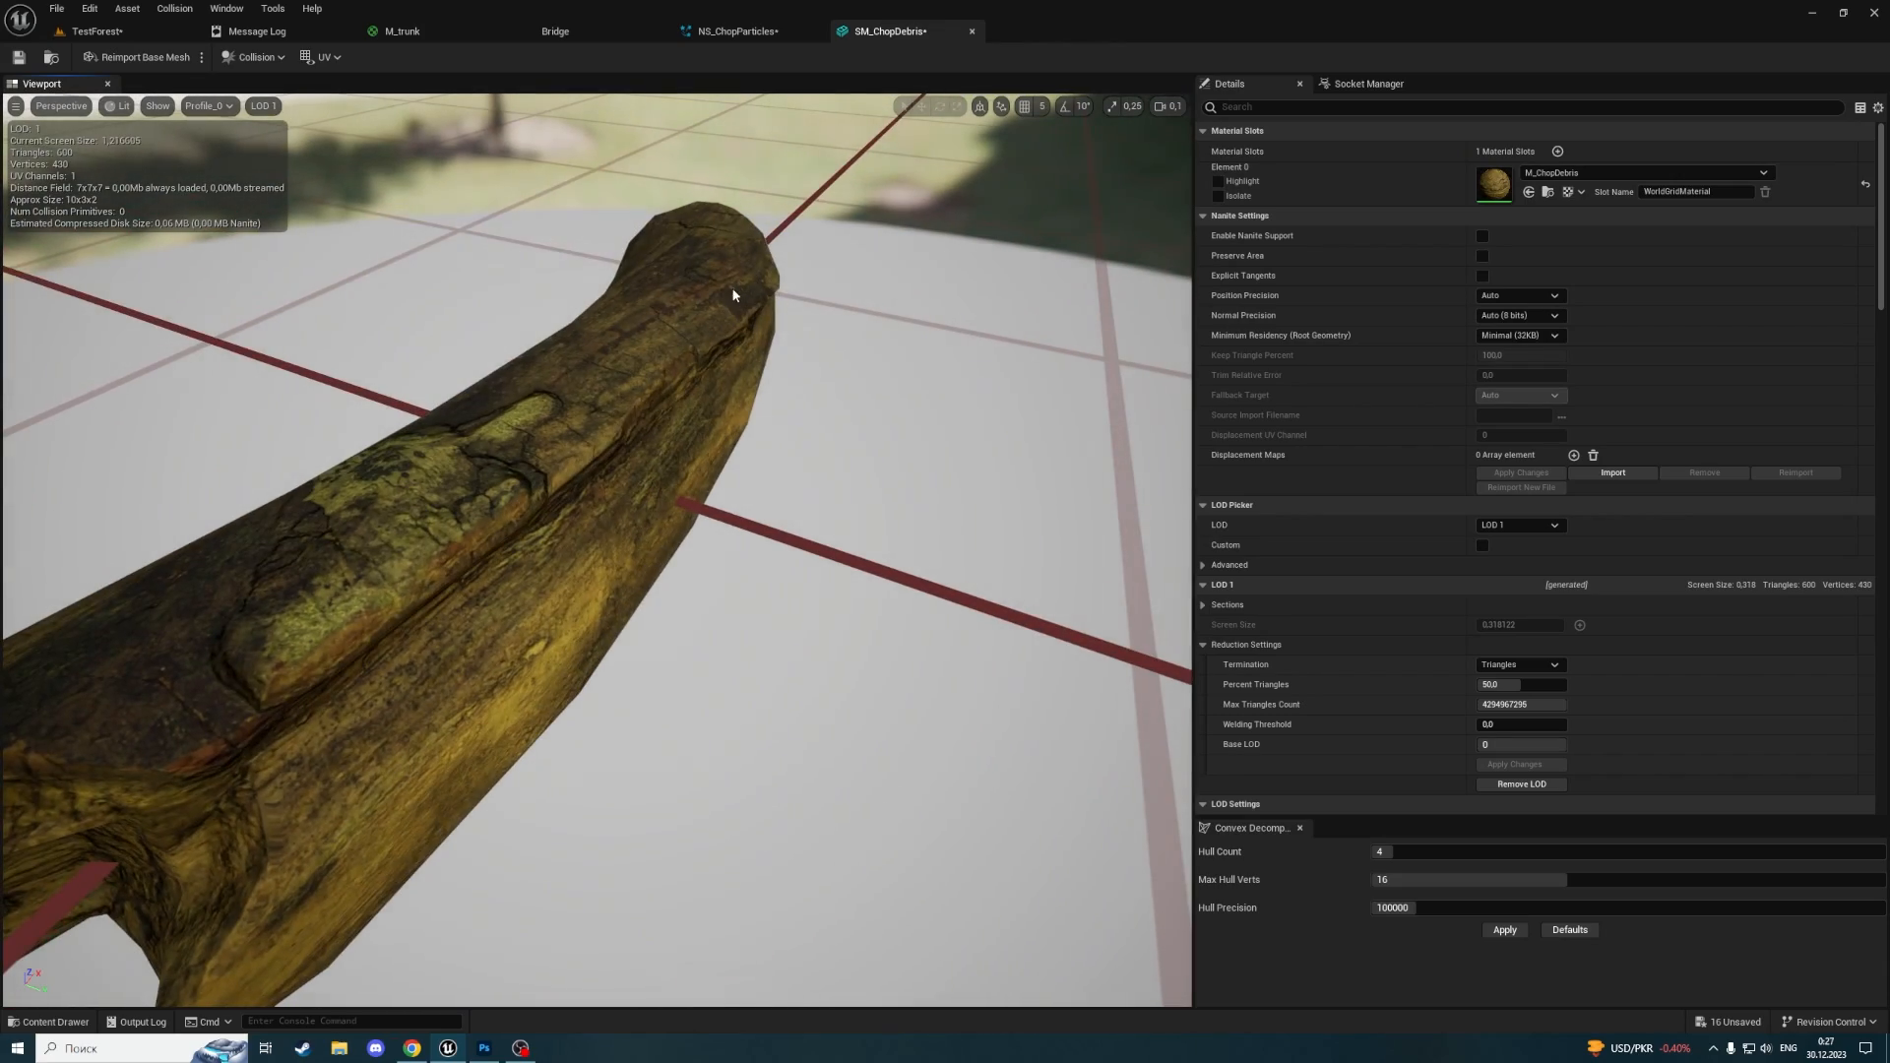
# Reopen the M_ChopDebris material and change its constant colour to a warmer yellow (R 1.0, G 0.842731, B 0.061054)
pyautogui.click(70, 30)
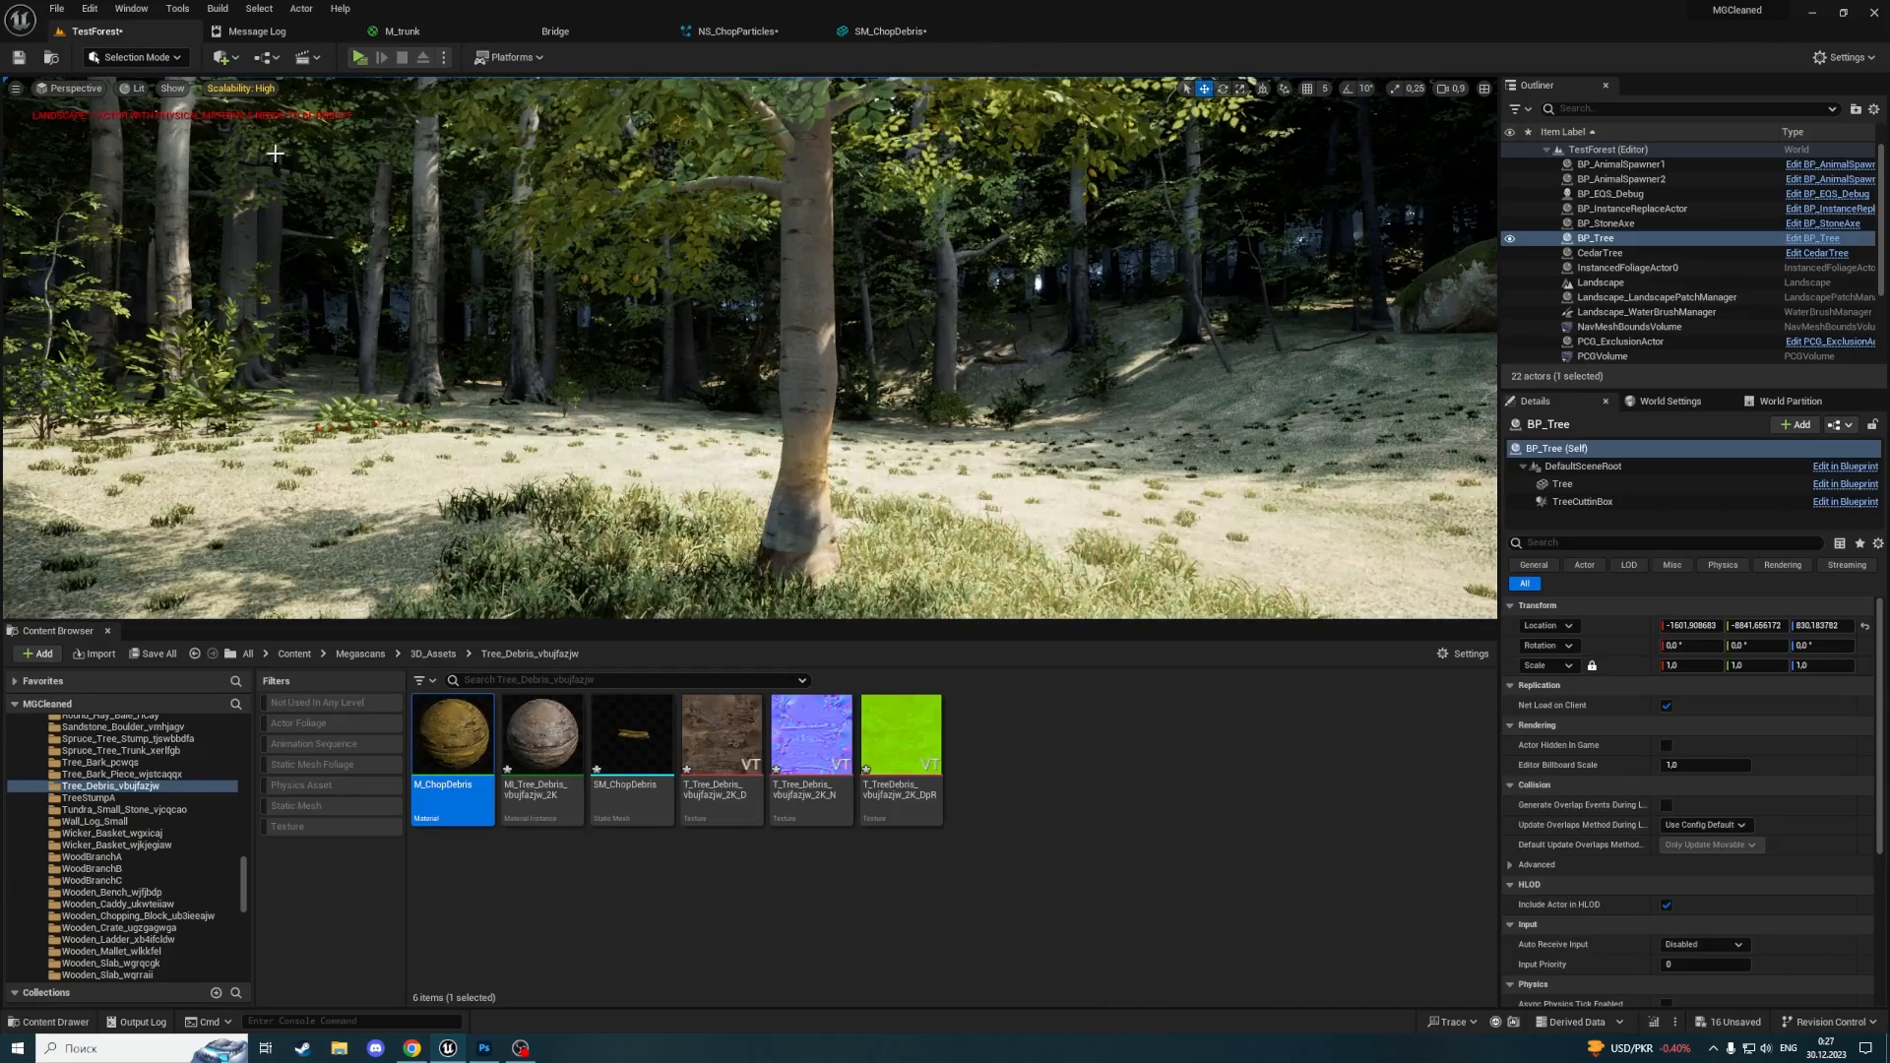
pyautogui.doubleClick(474, 750)
pyautogui.moveTo(929, 383); pyautogui.dragTo(1173, 573, button='right')
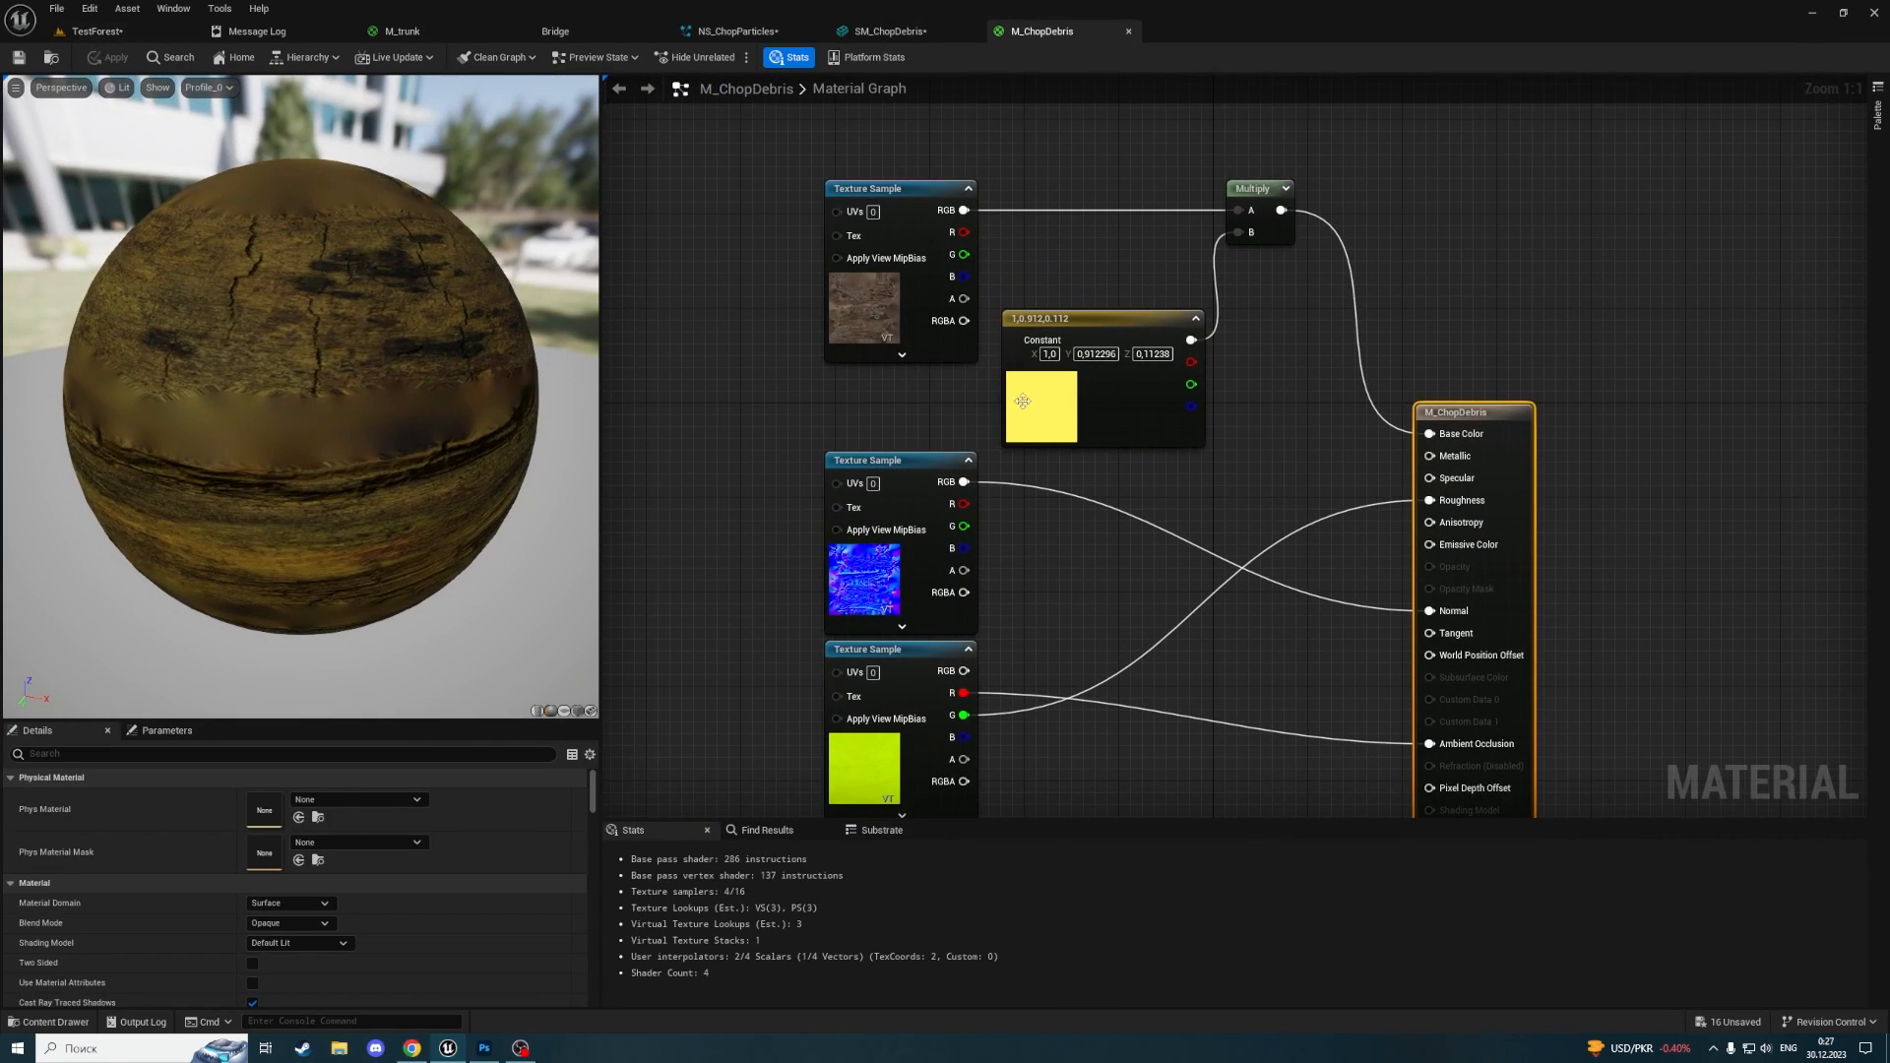
pyautogui.doubleClick(1023, 401)
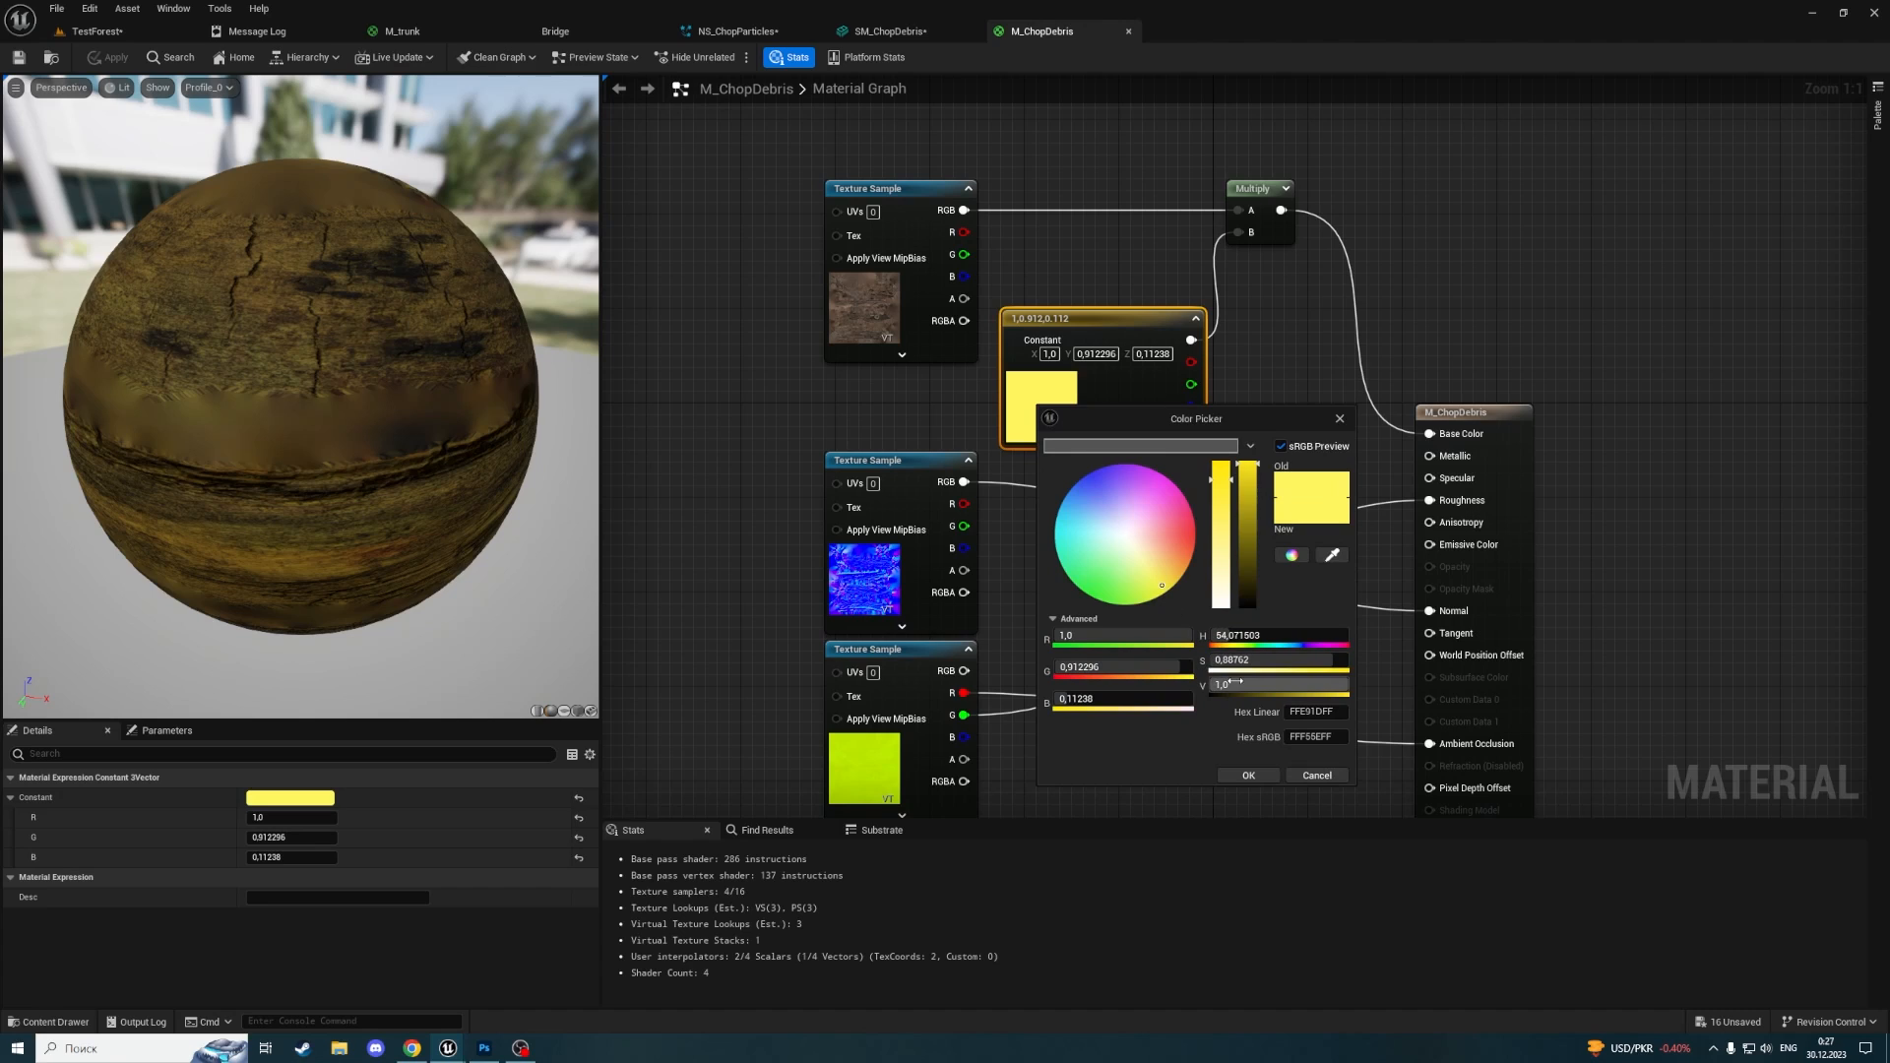
pyautogui.click(1157, 583)
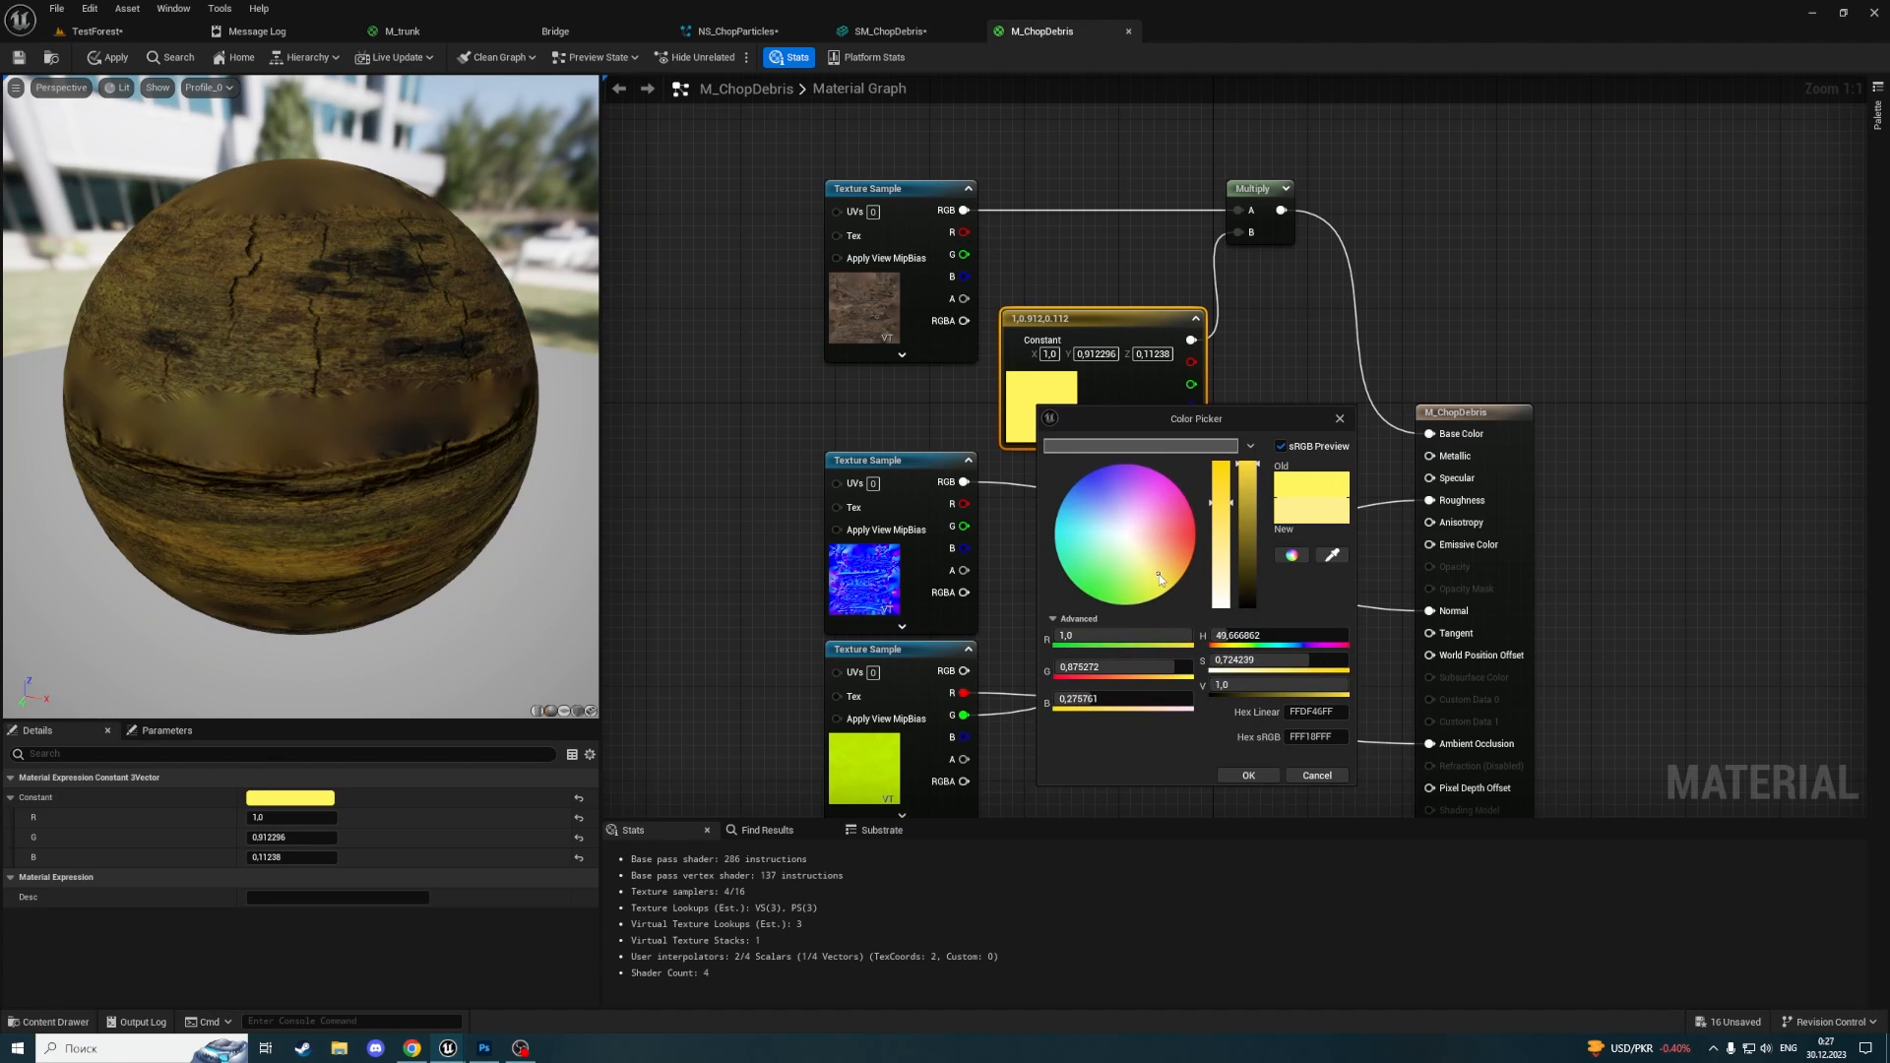
pyautogui.click(1153, 584)
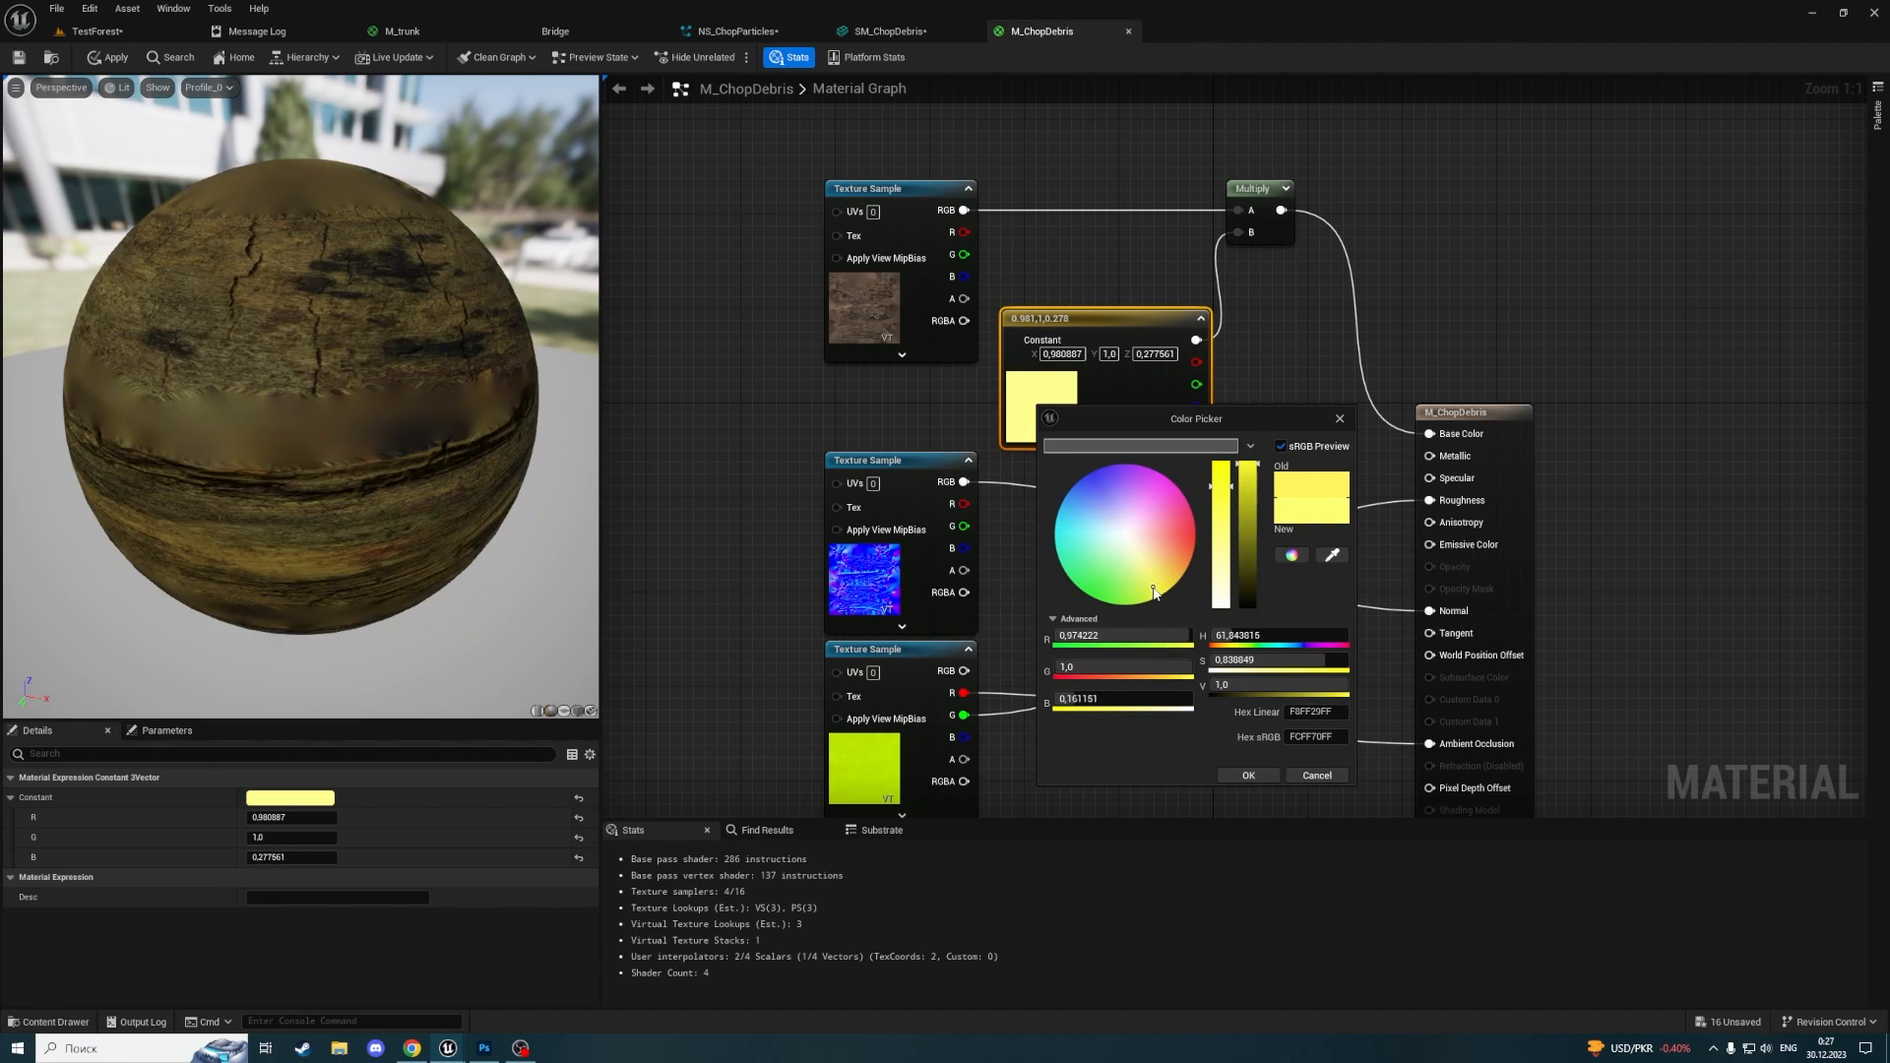
pyautogui.click(1159, 589)
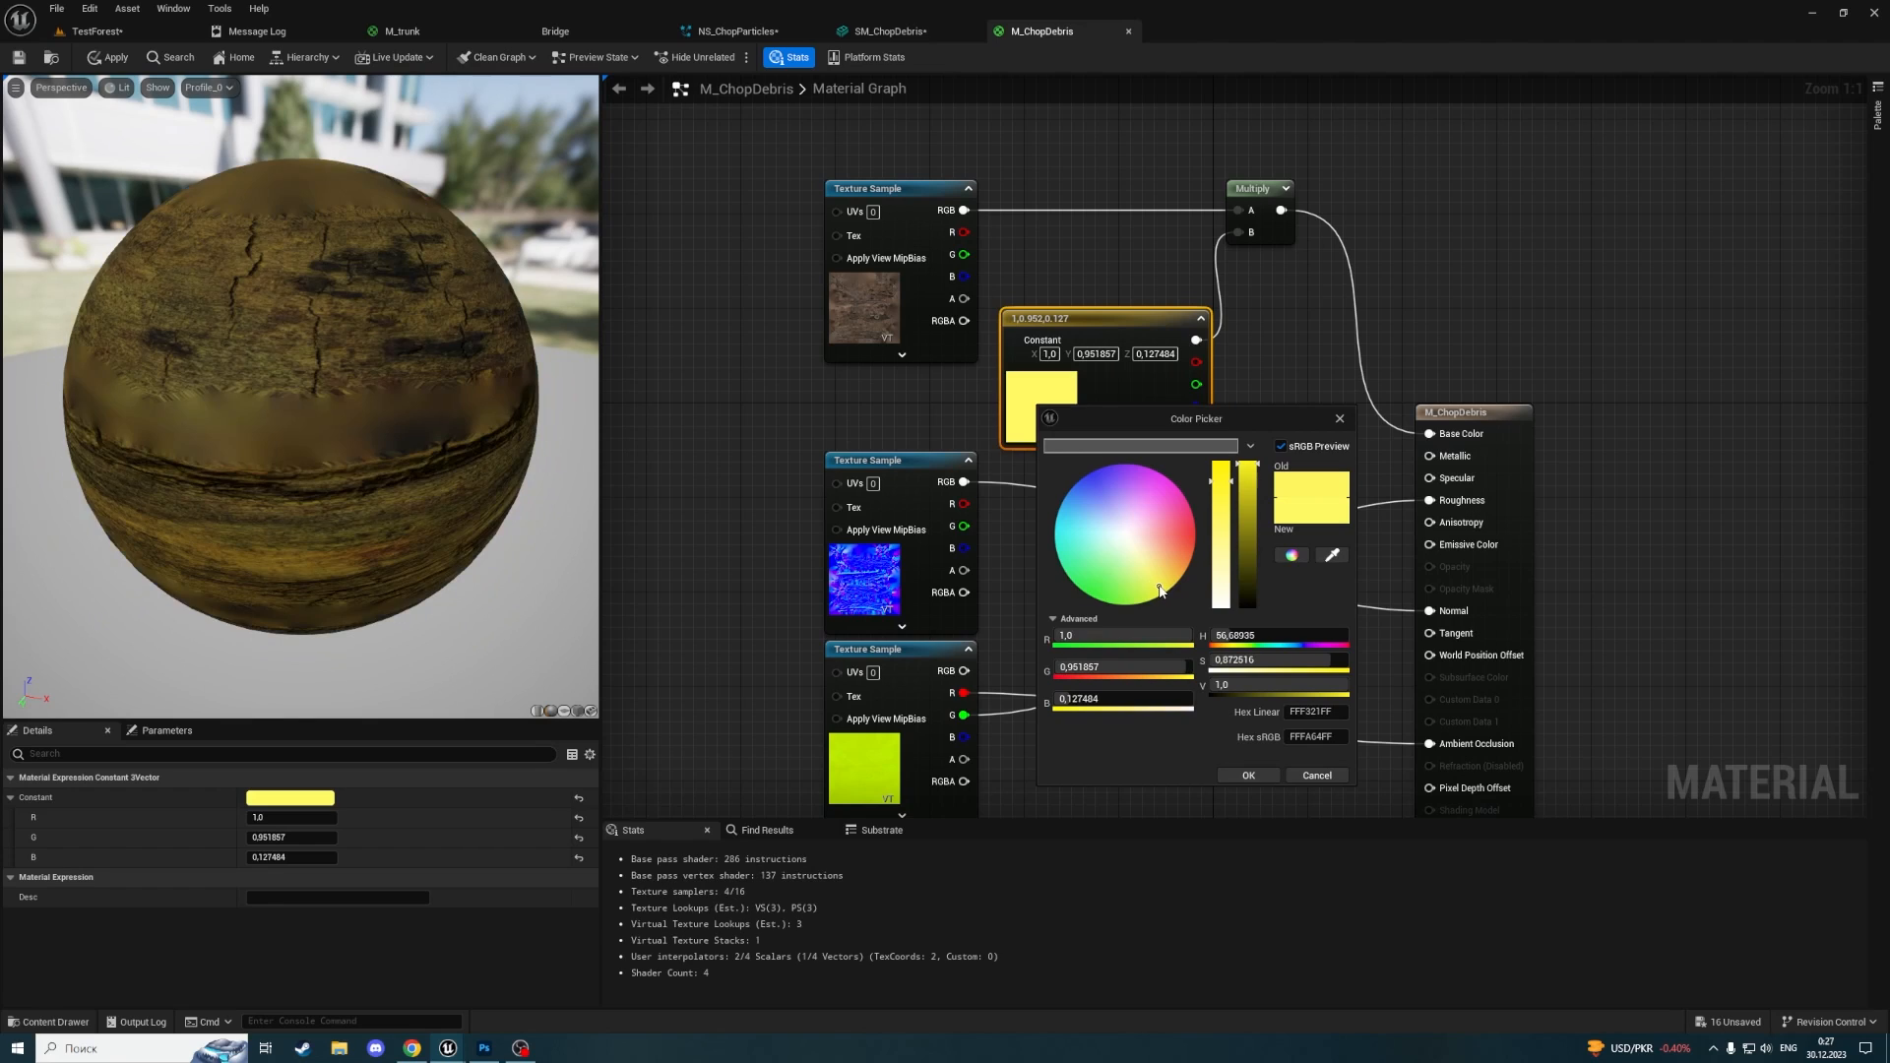
pyautogui.click(1170, 588)
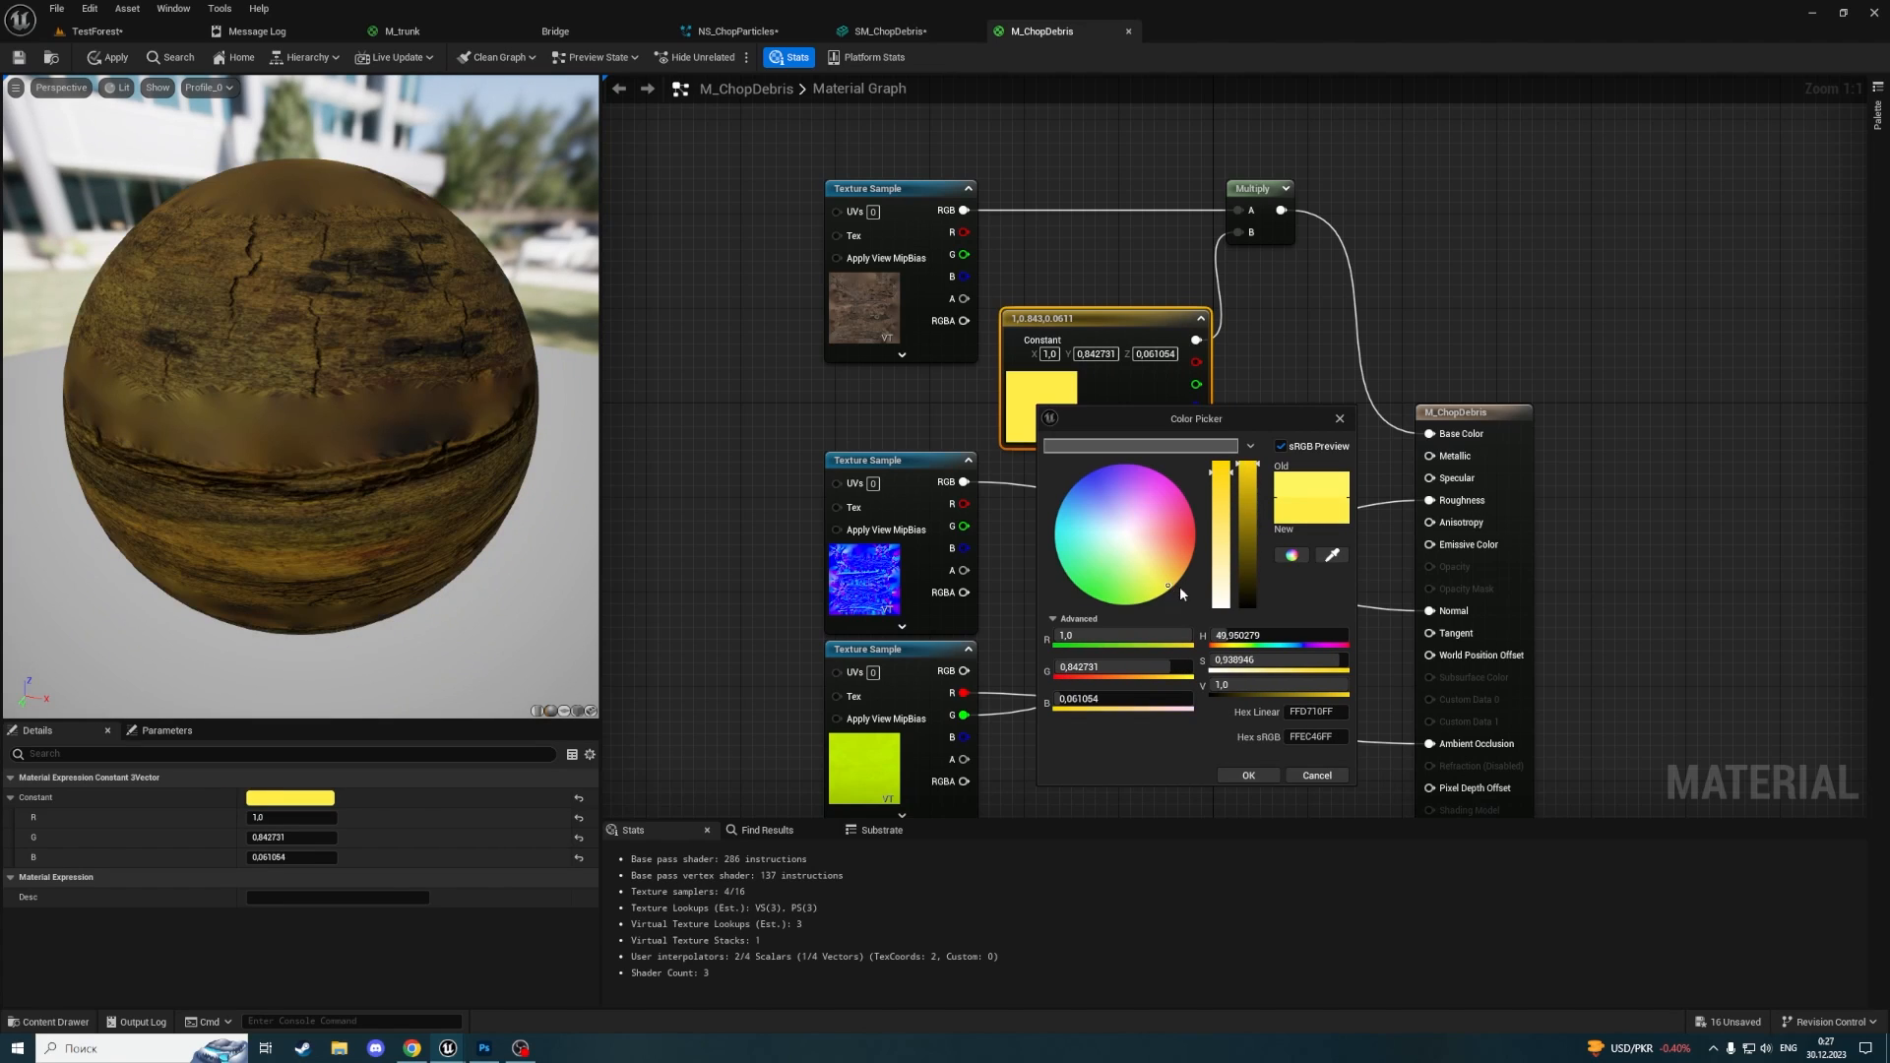
# Set the constant colour's brightness value to 2, save M_ChopDebris, and close the SM_ChopDebris mesh editor after checking the mesh
pyautogui.click(1257, 698)
pyautogui.write('5')
pyautogui.press('Return')
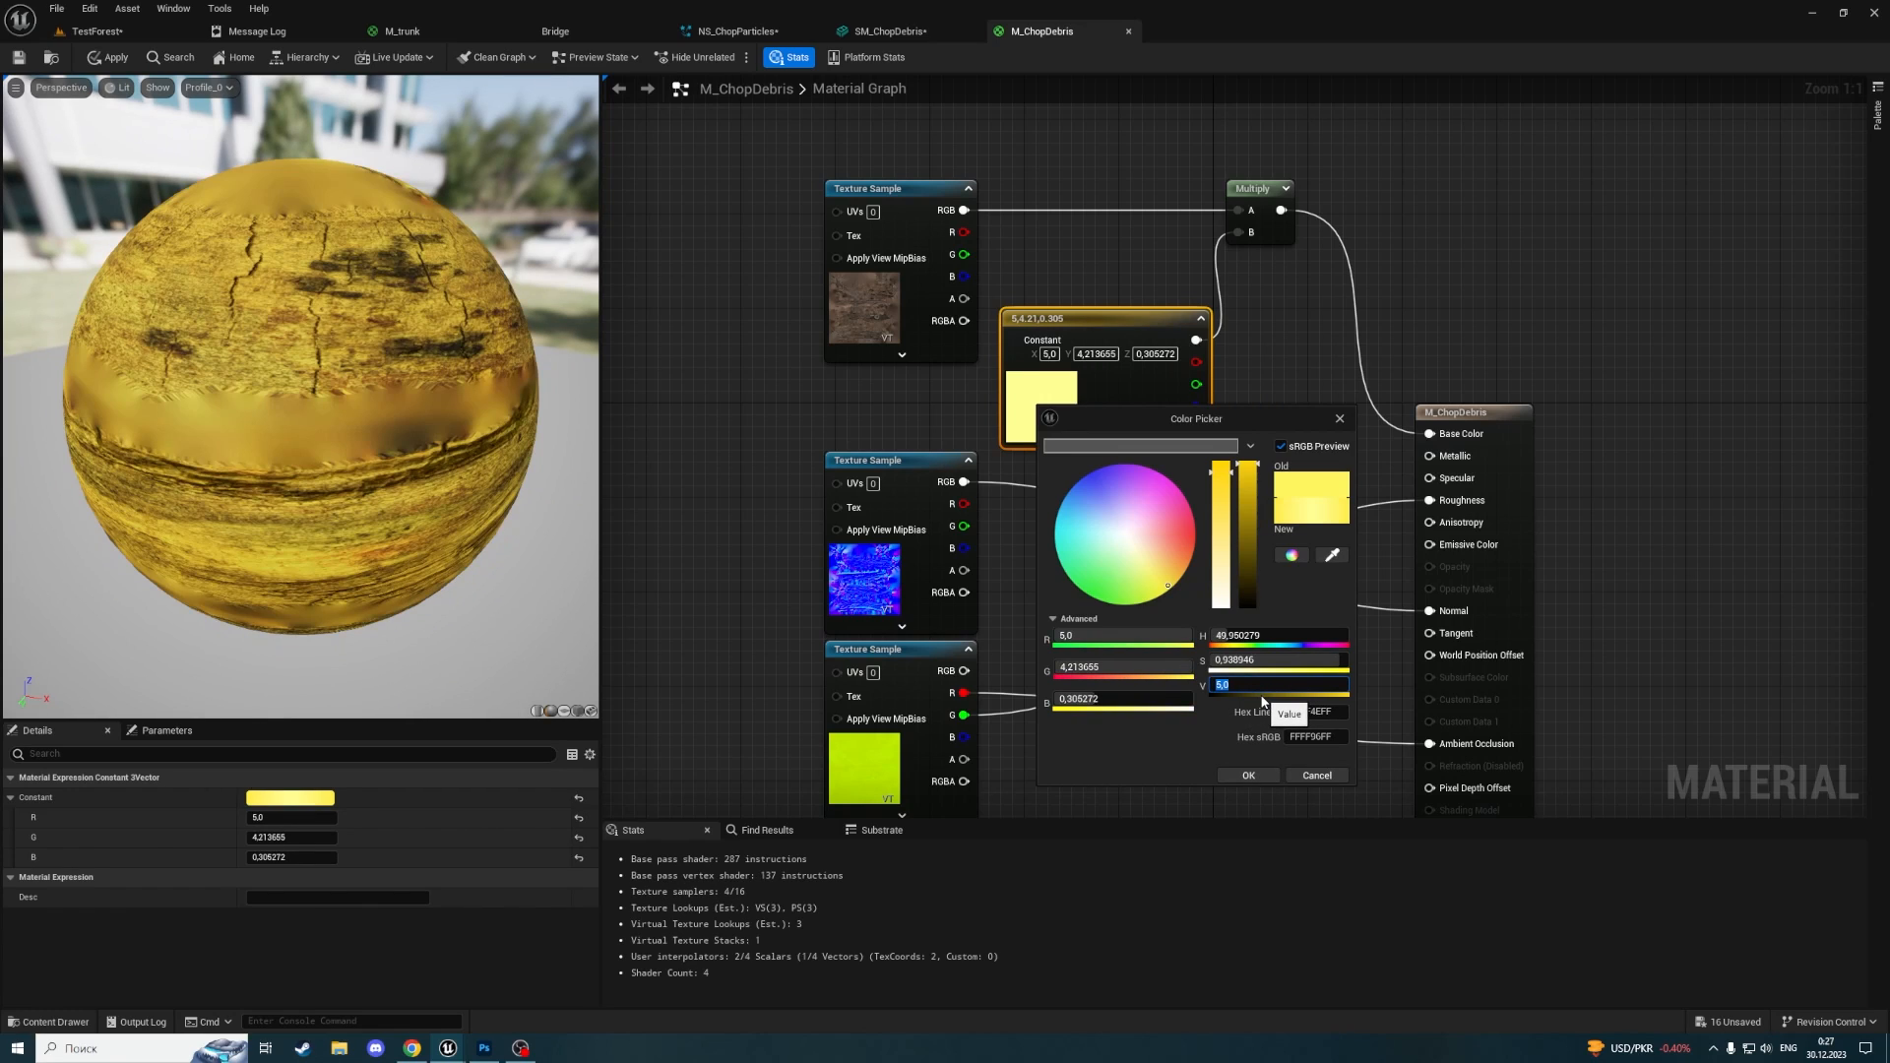
pyautogui.press('Return')
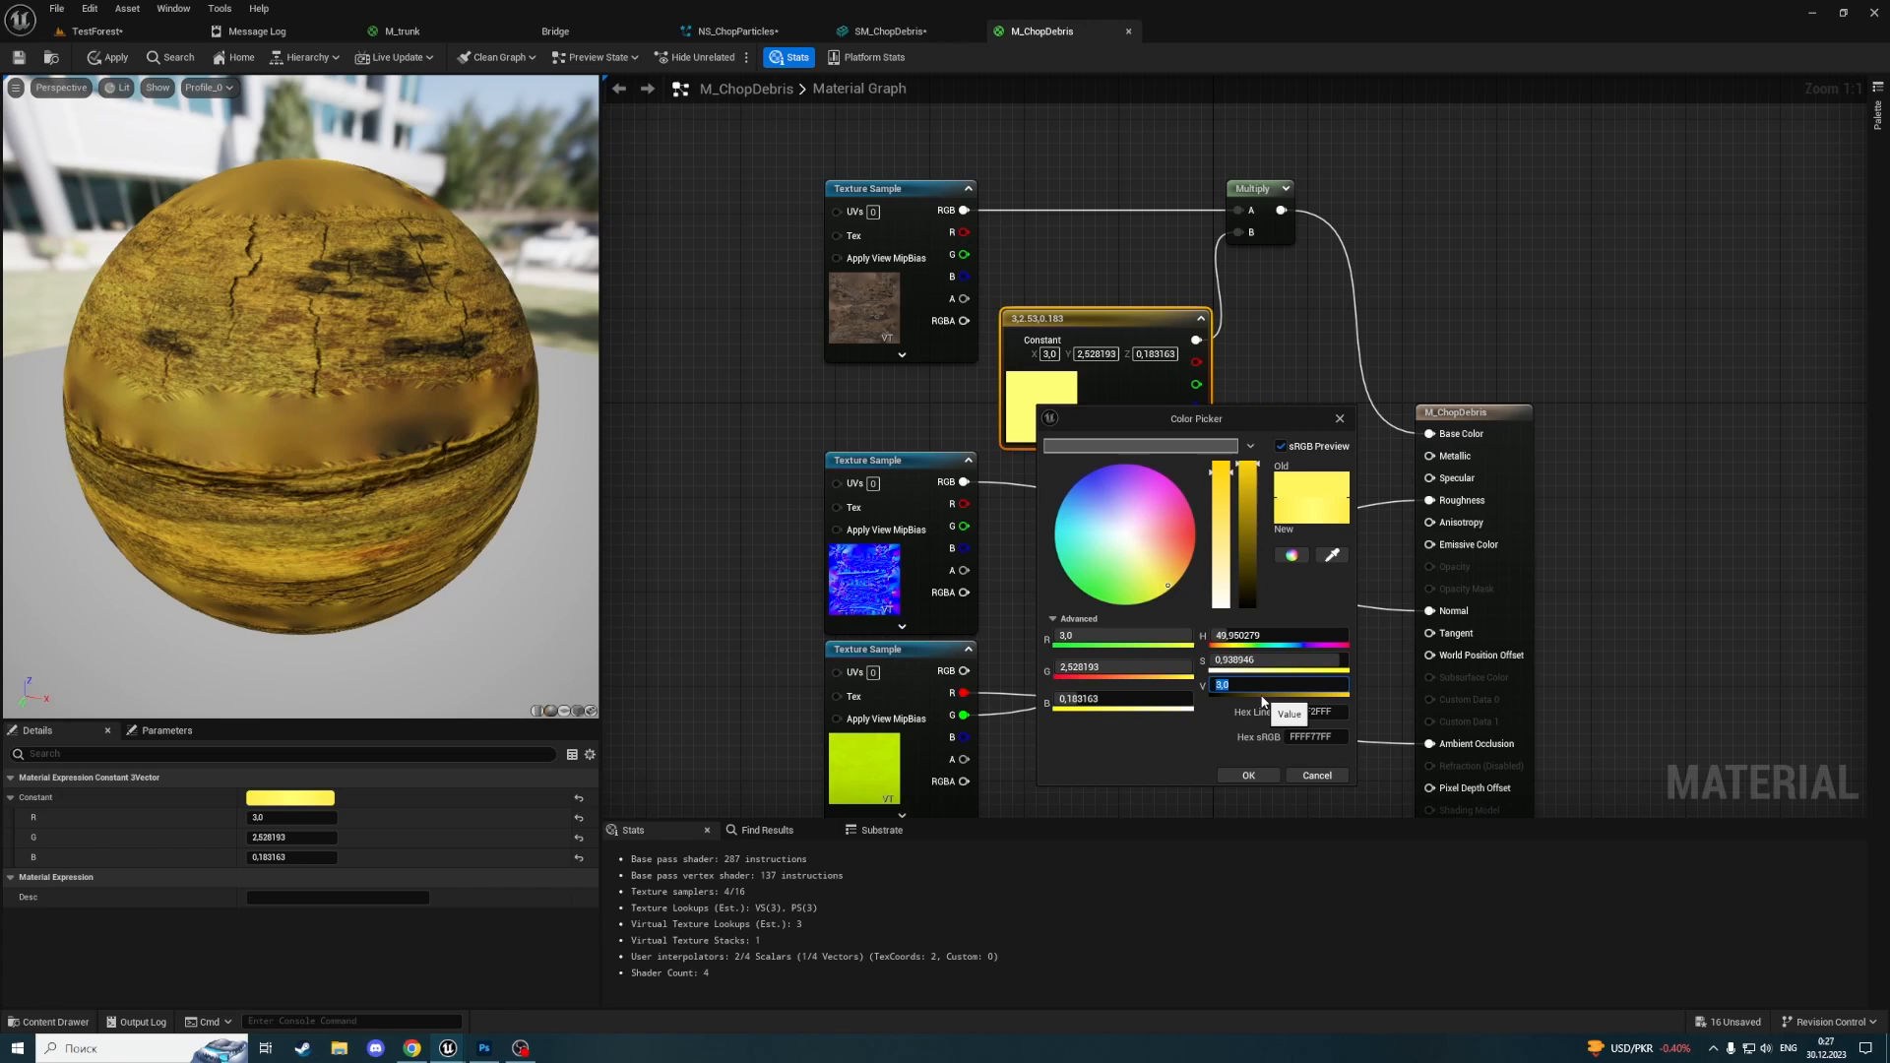
pyautogui.write('2')
pyautogui.press('Return')
pyautogui.click(1247, 777)
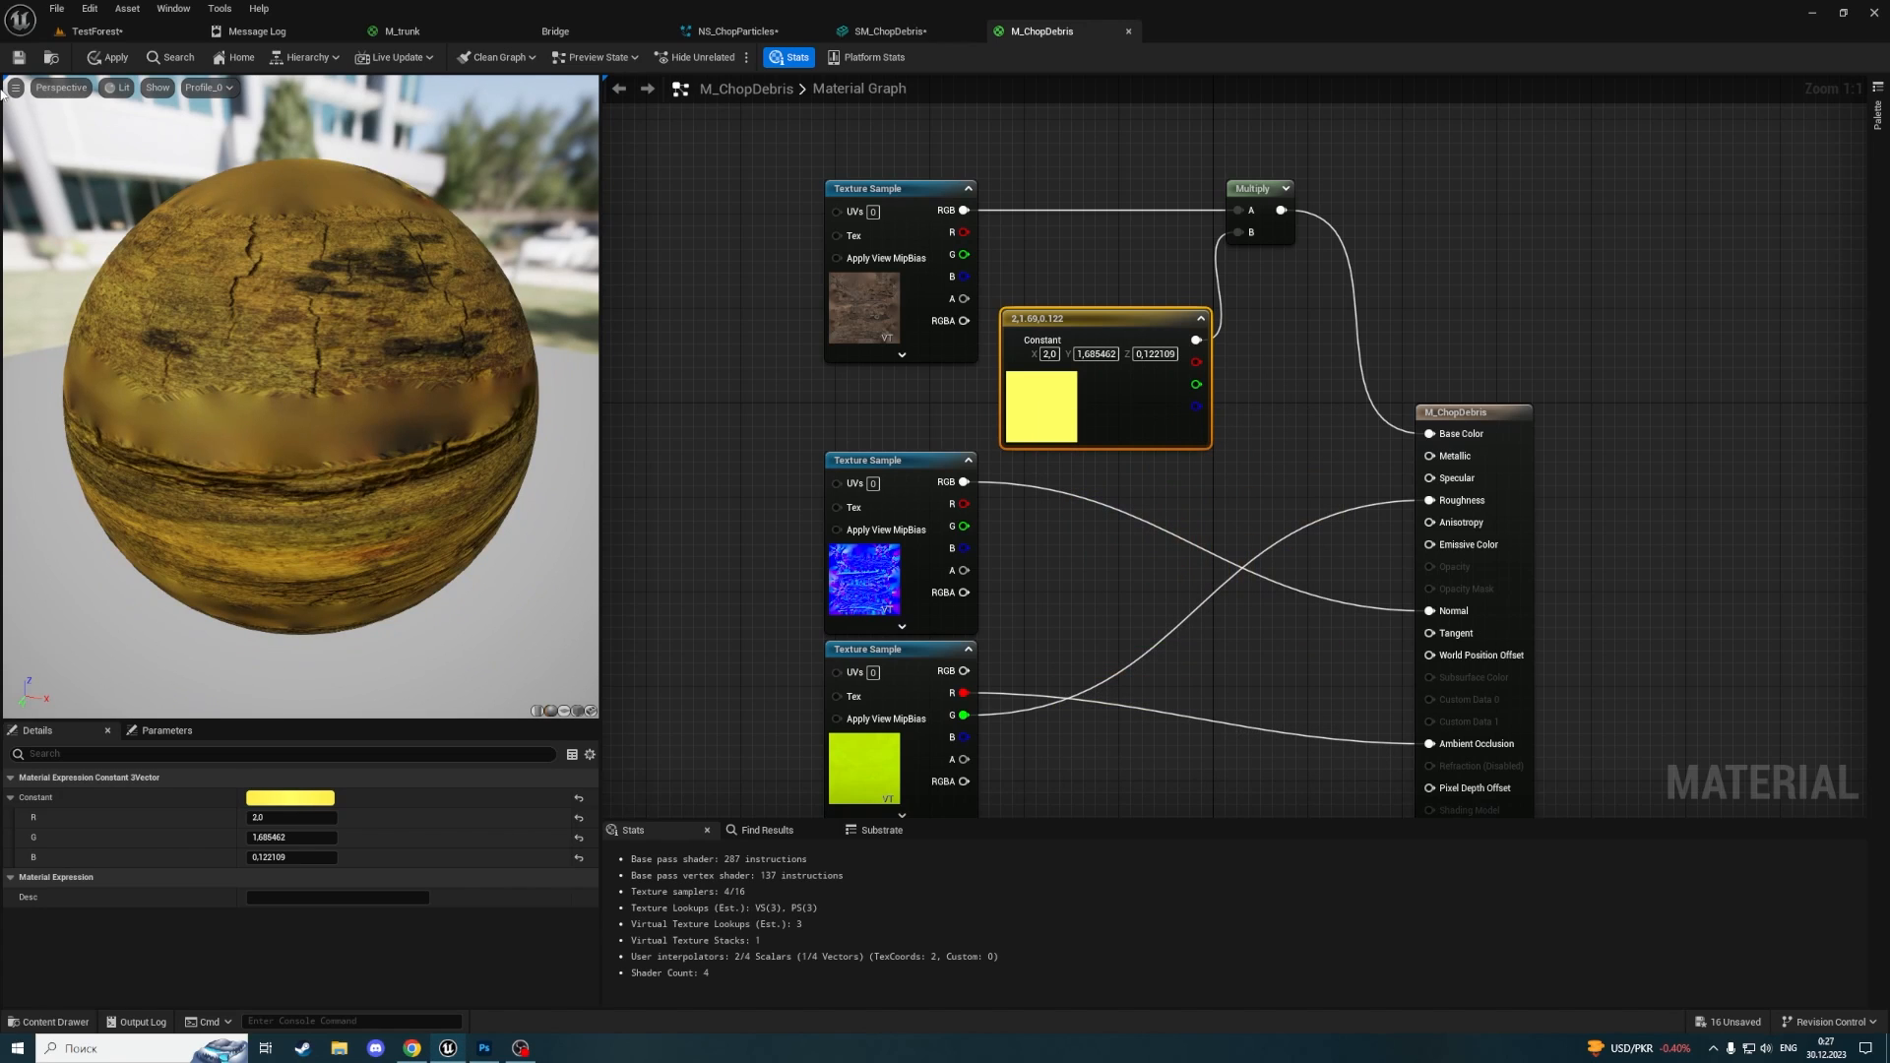
pyautogui.click(18, 59)
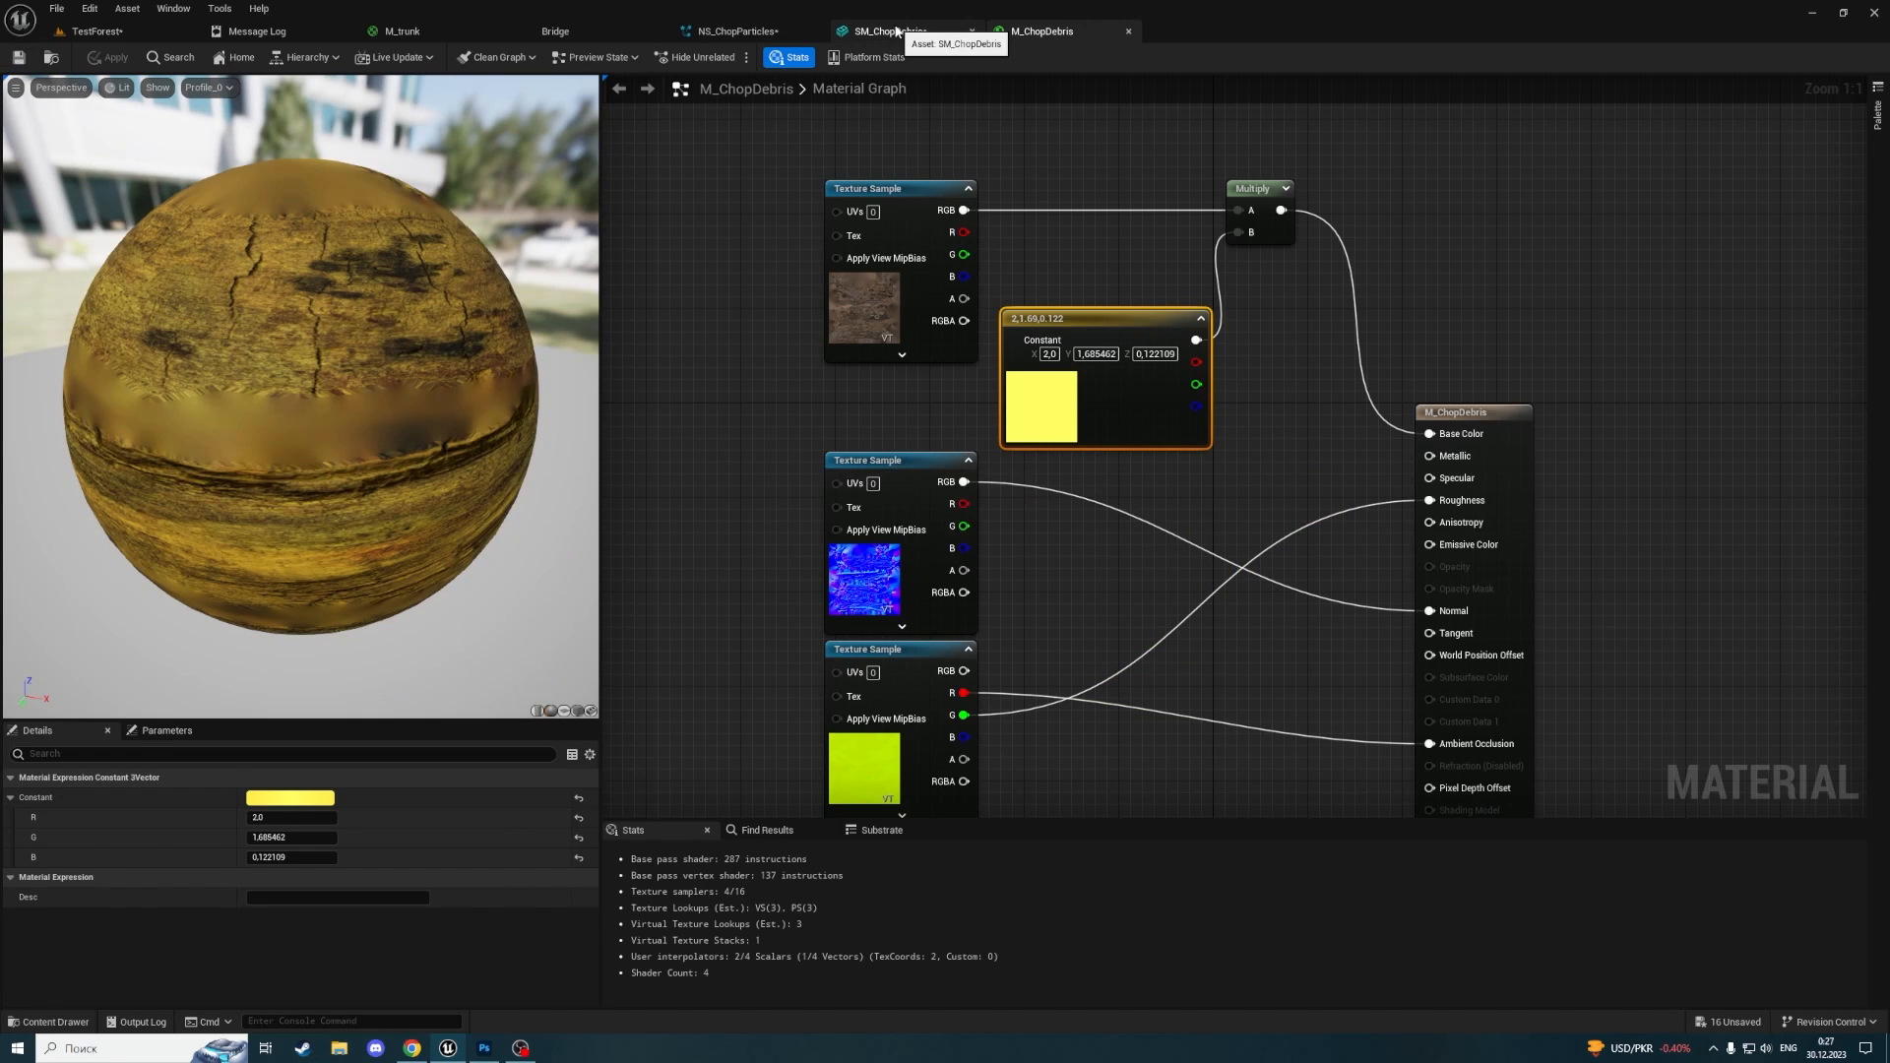
pyautogui.click(891, 32)
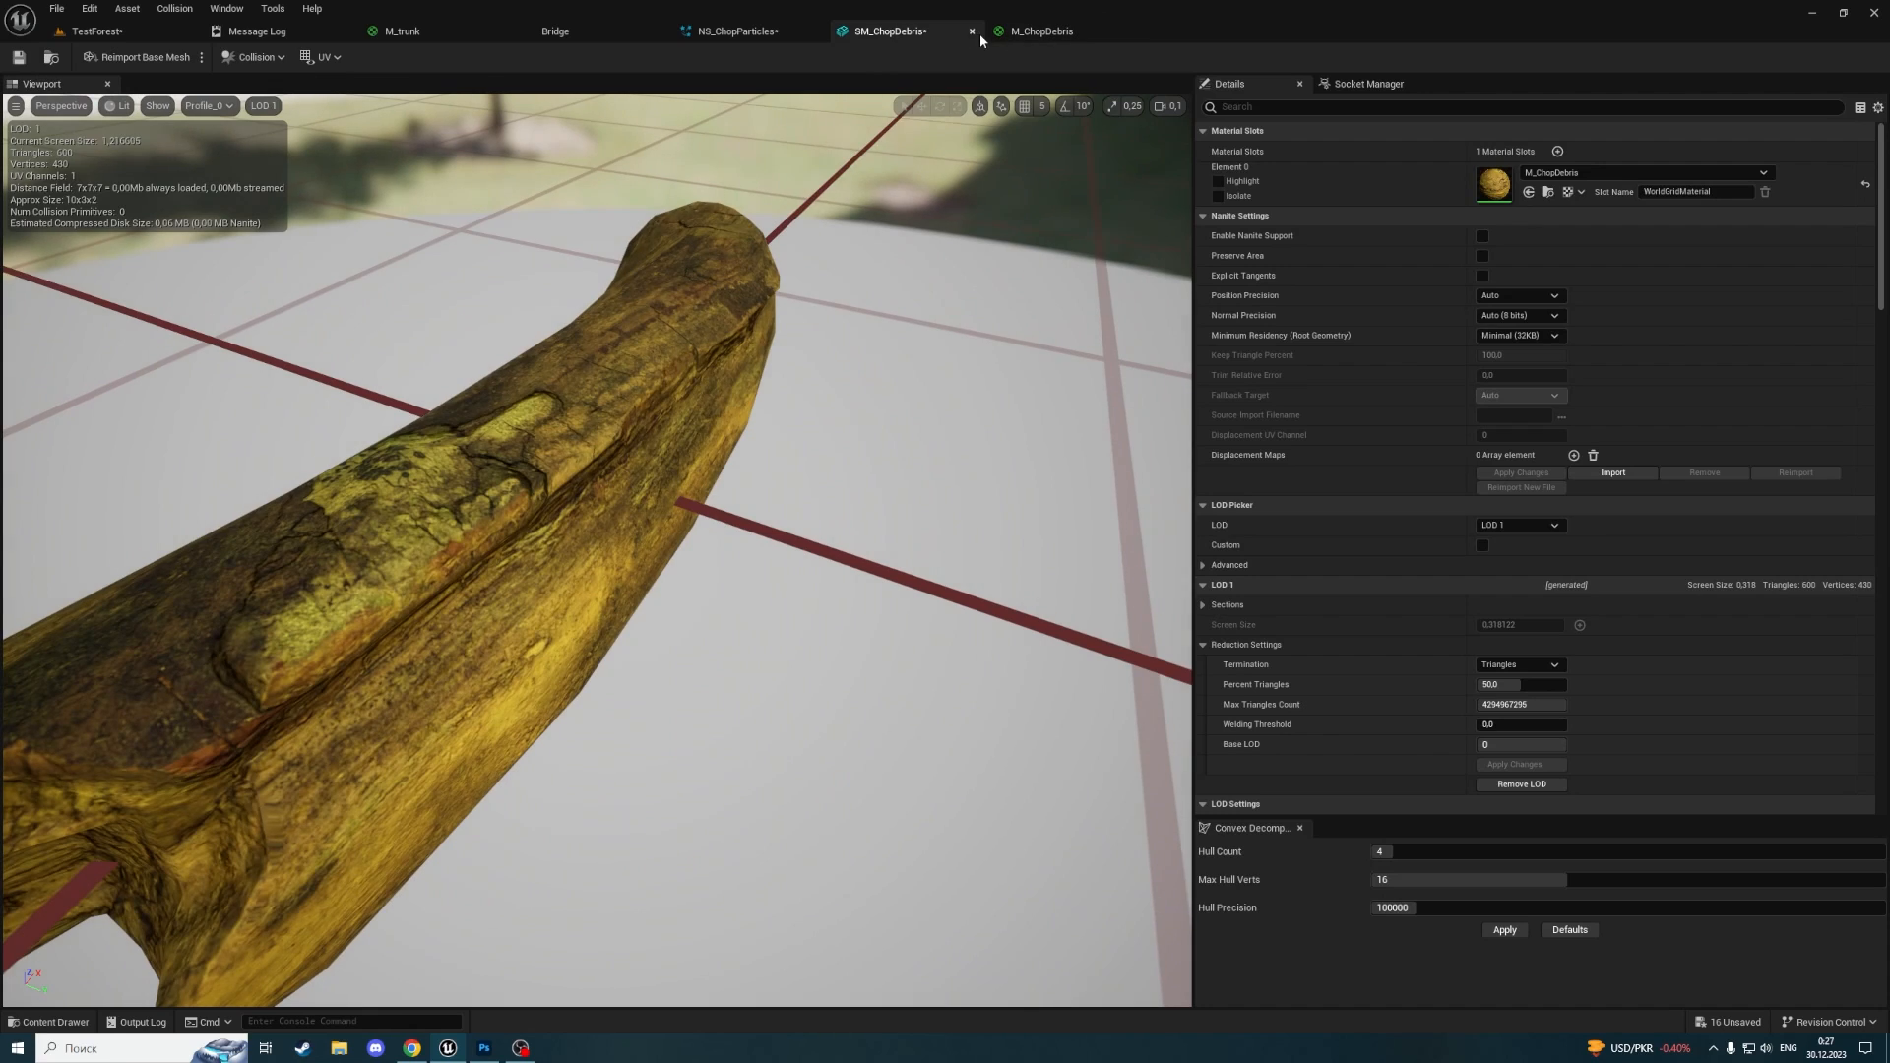
pyautogui.click(972, 32)
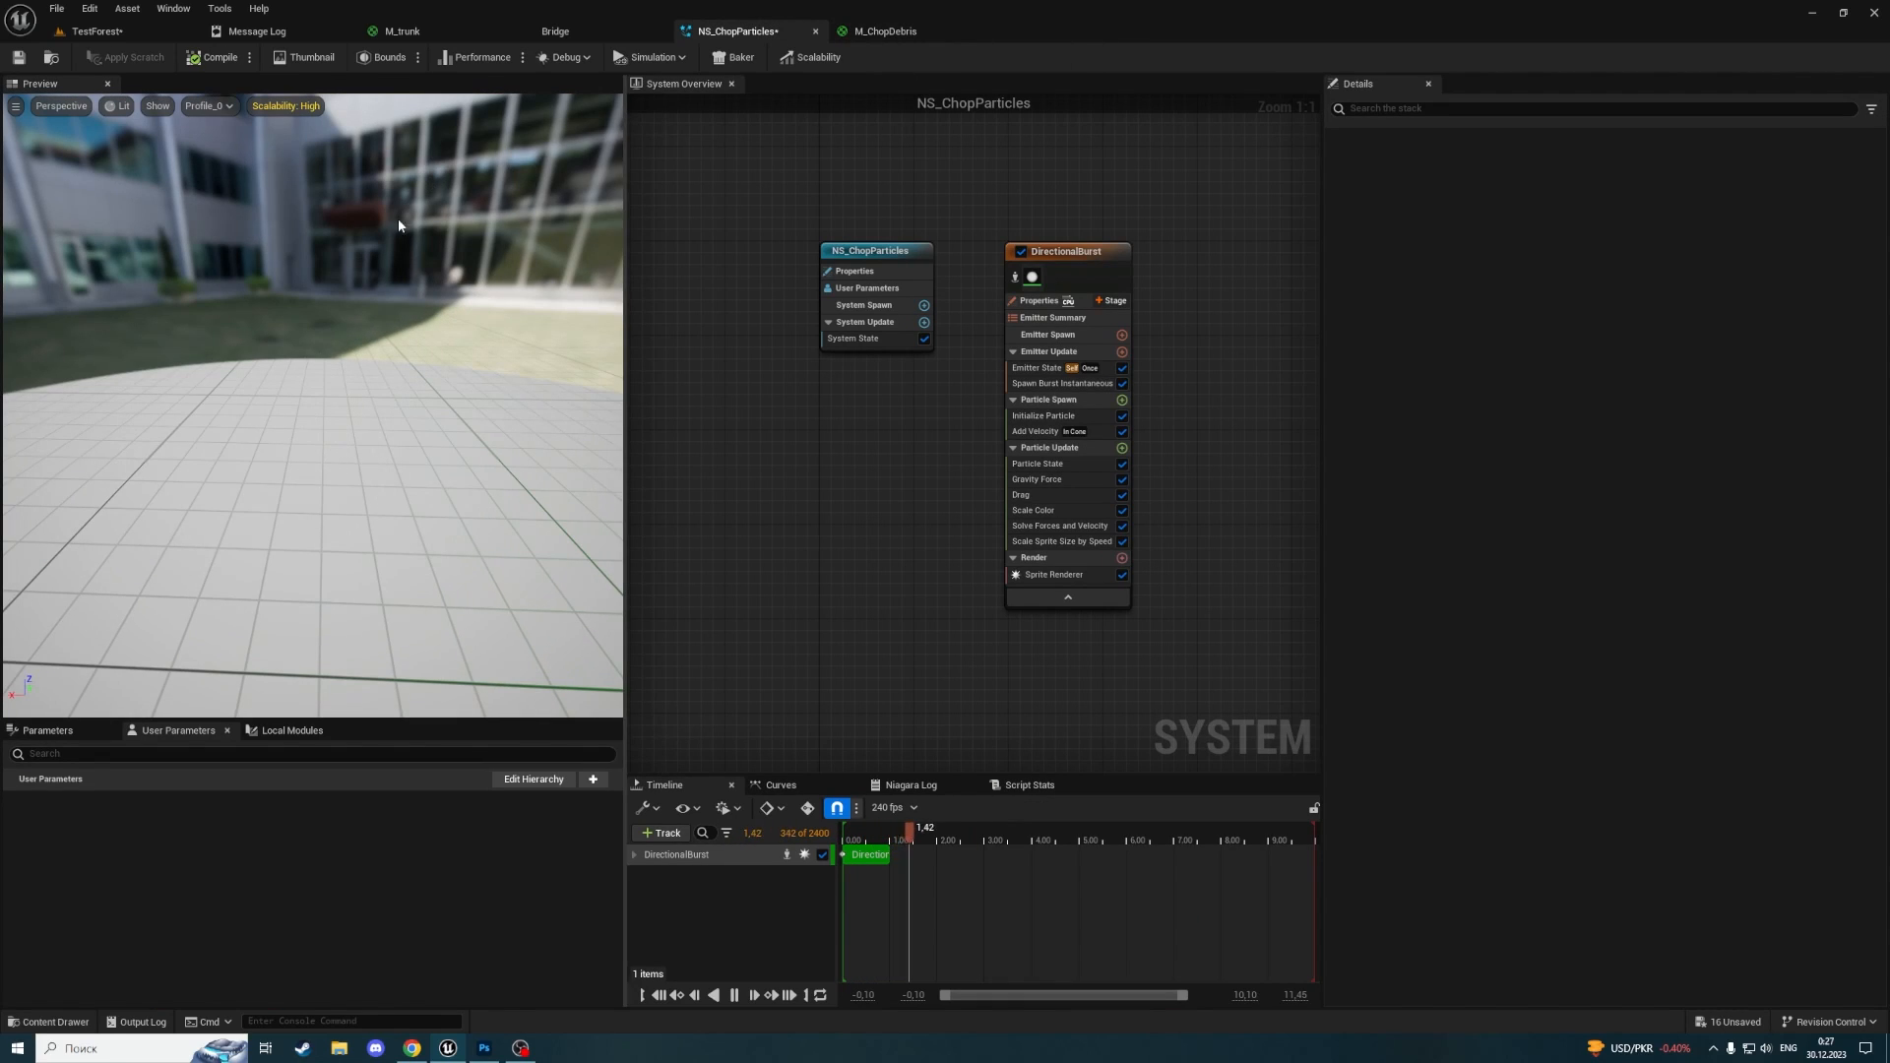
# Replace the Sprite Renderer of the DirectionalBurst emitter in NS_ChopParticles with a Mesh Renderer
pyautogui.moveTo(983, 186); pyautogui.dragTo(1224, 621)
pyautogui.moveTo(1181, 581); pyautogui.dragTo(973, 592, button='right')
pyautogui.moveTo(778, 192); pyautogui.dragTo(1014, 628)
pyautogui.click(881, 588)
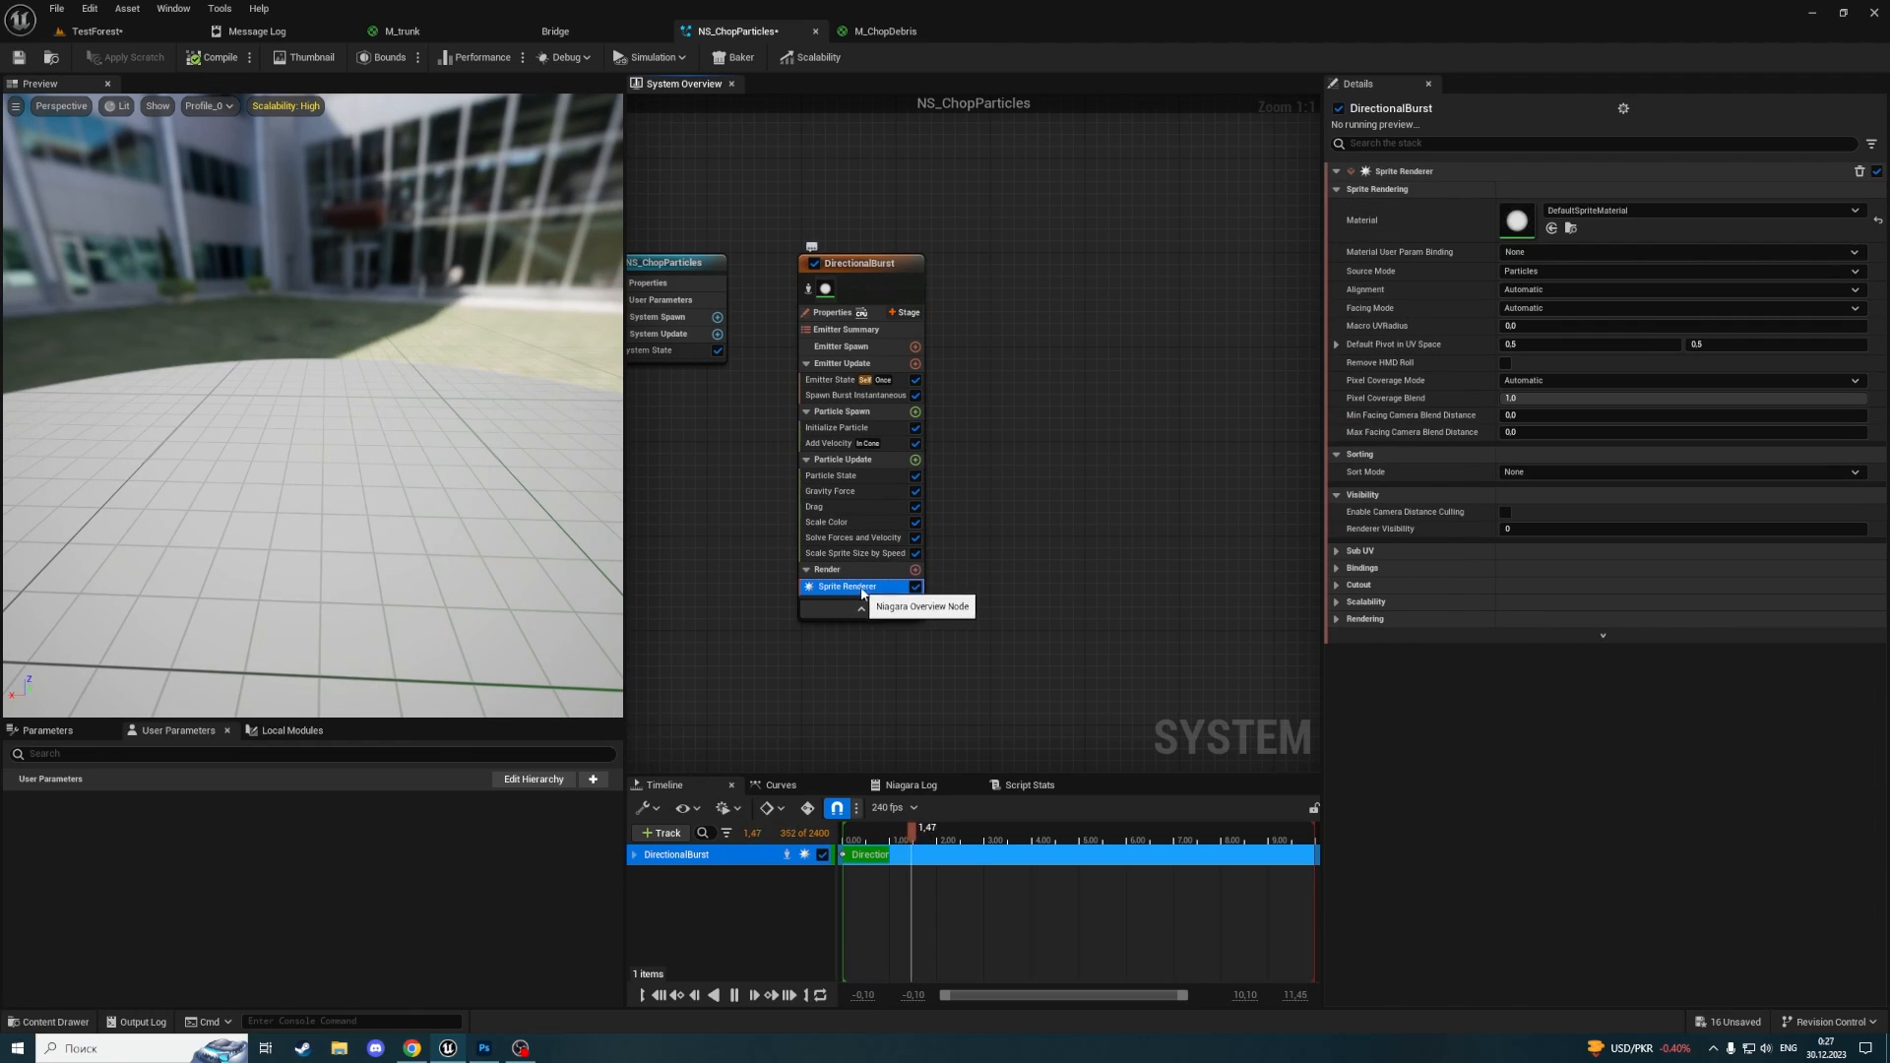
pyautogui.press('Delete')
pyautogui.click(915, 557)
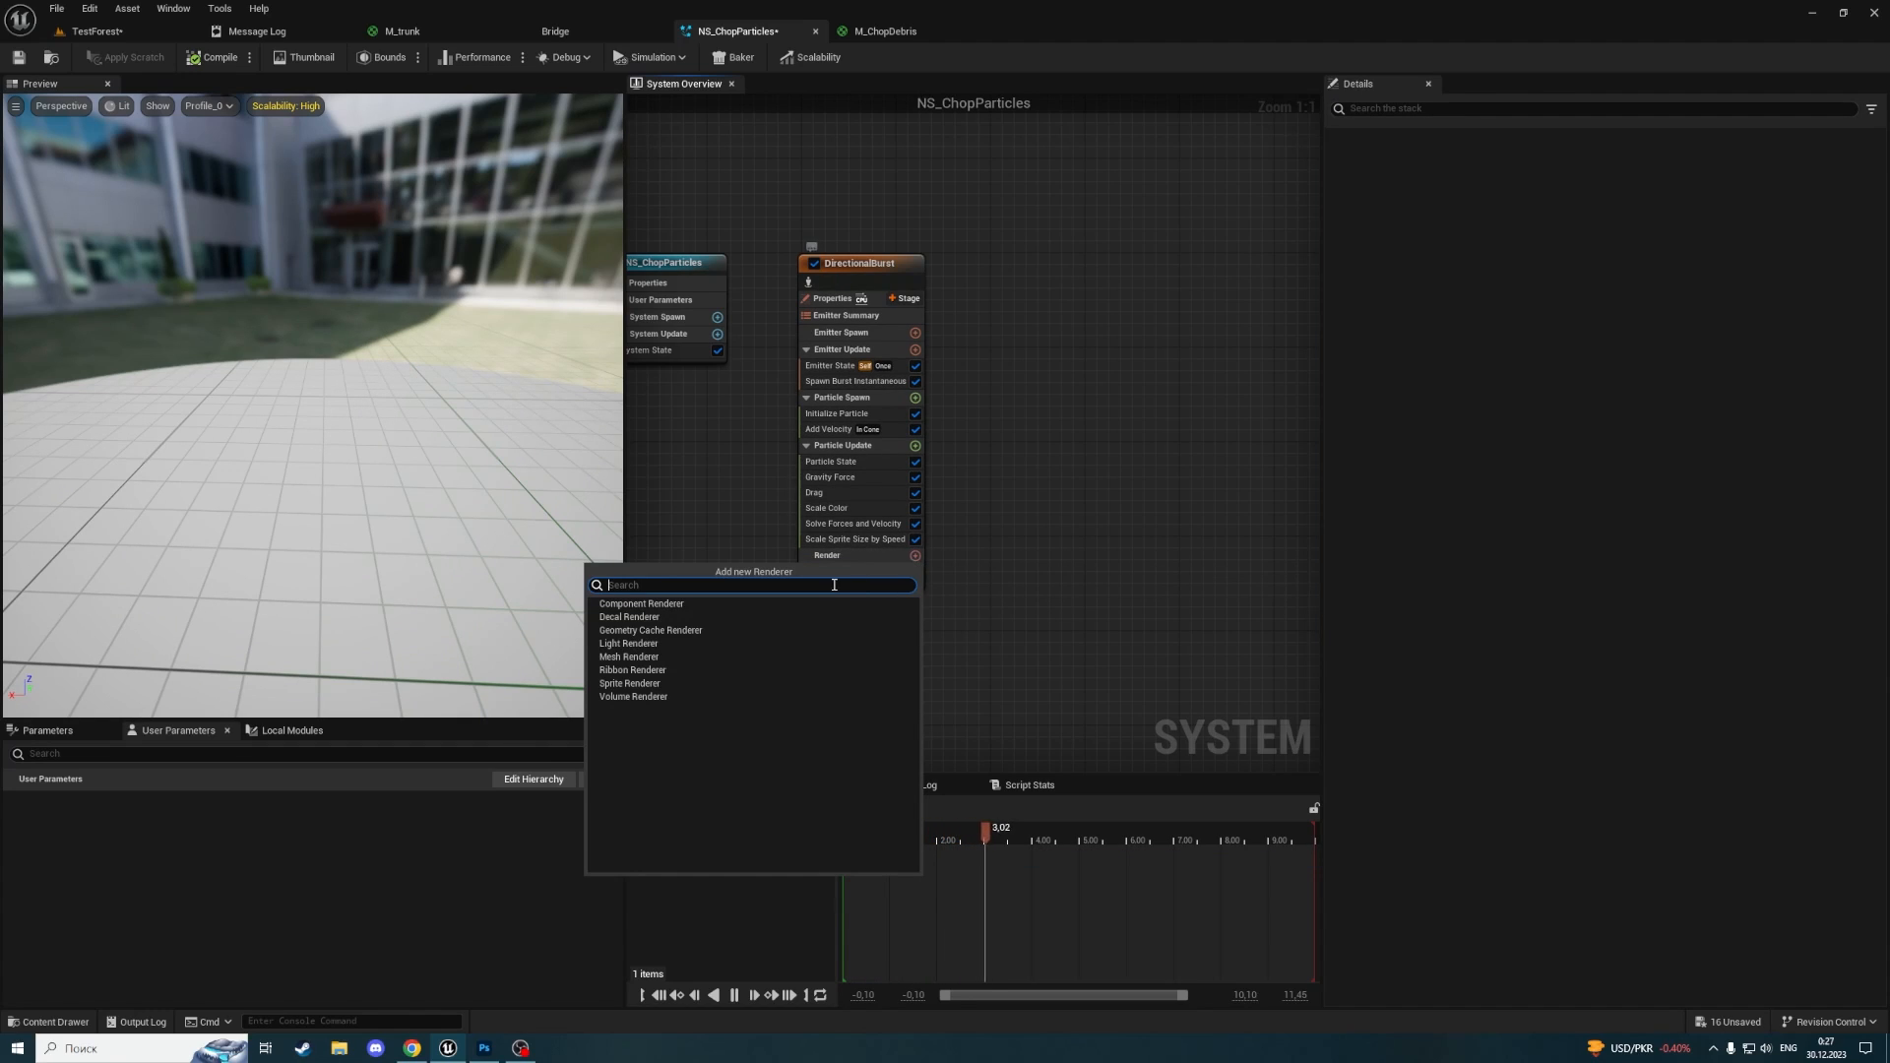
pyautogui.click(677, 657)
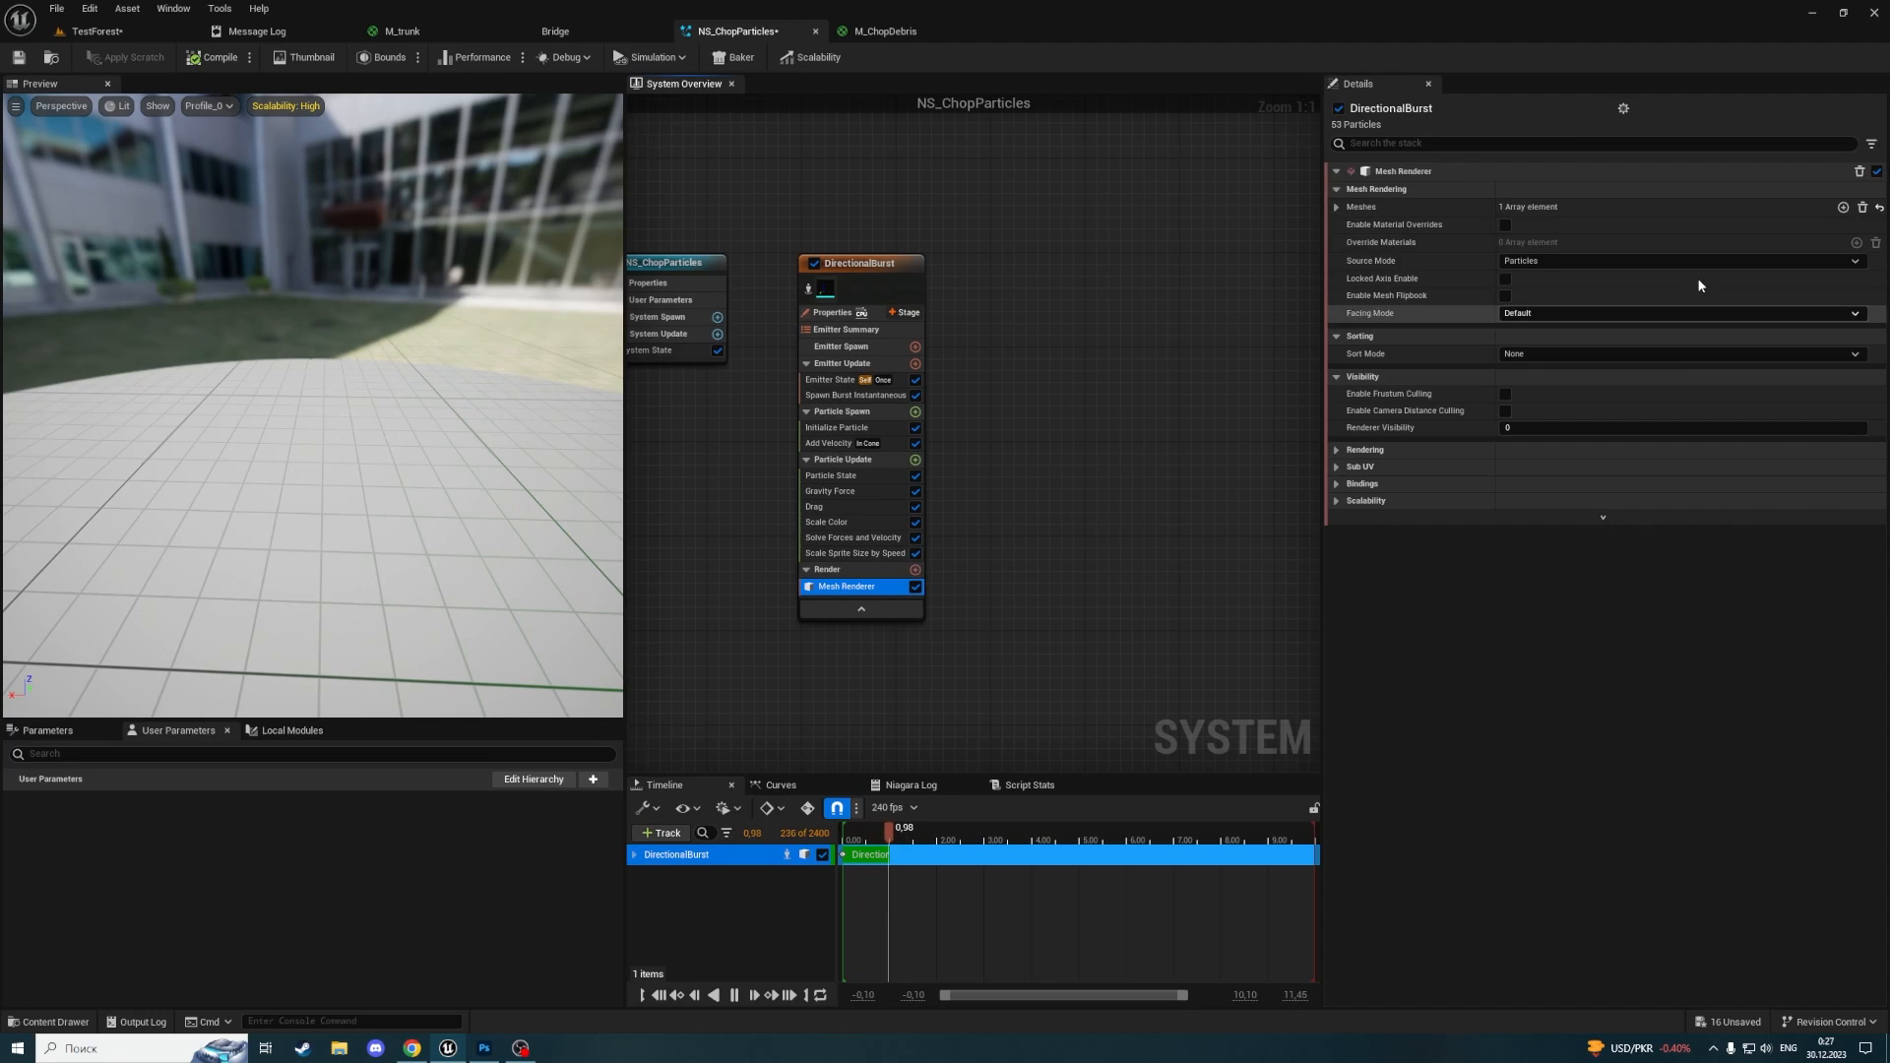
# Assign SM_ChopDebris as the Mesh Renderer's mesh and save NS_ChopParticles
pyautogui.click(1337, 208)
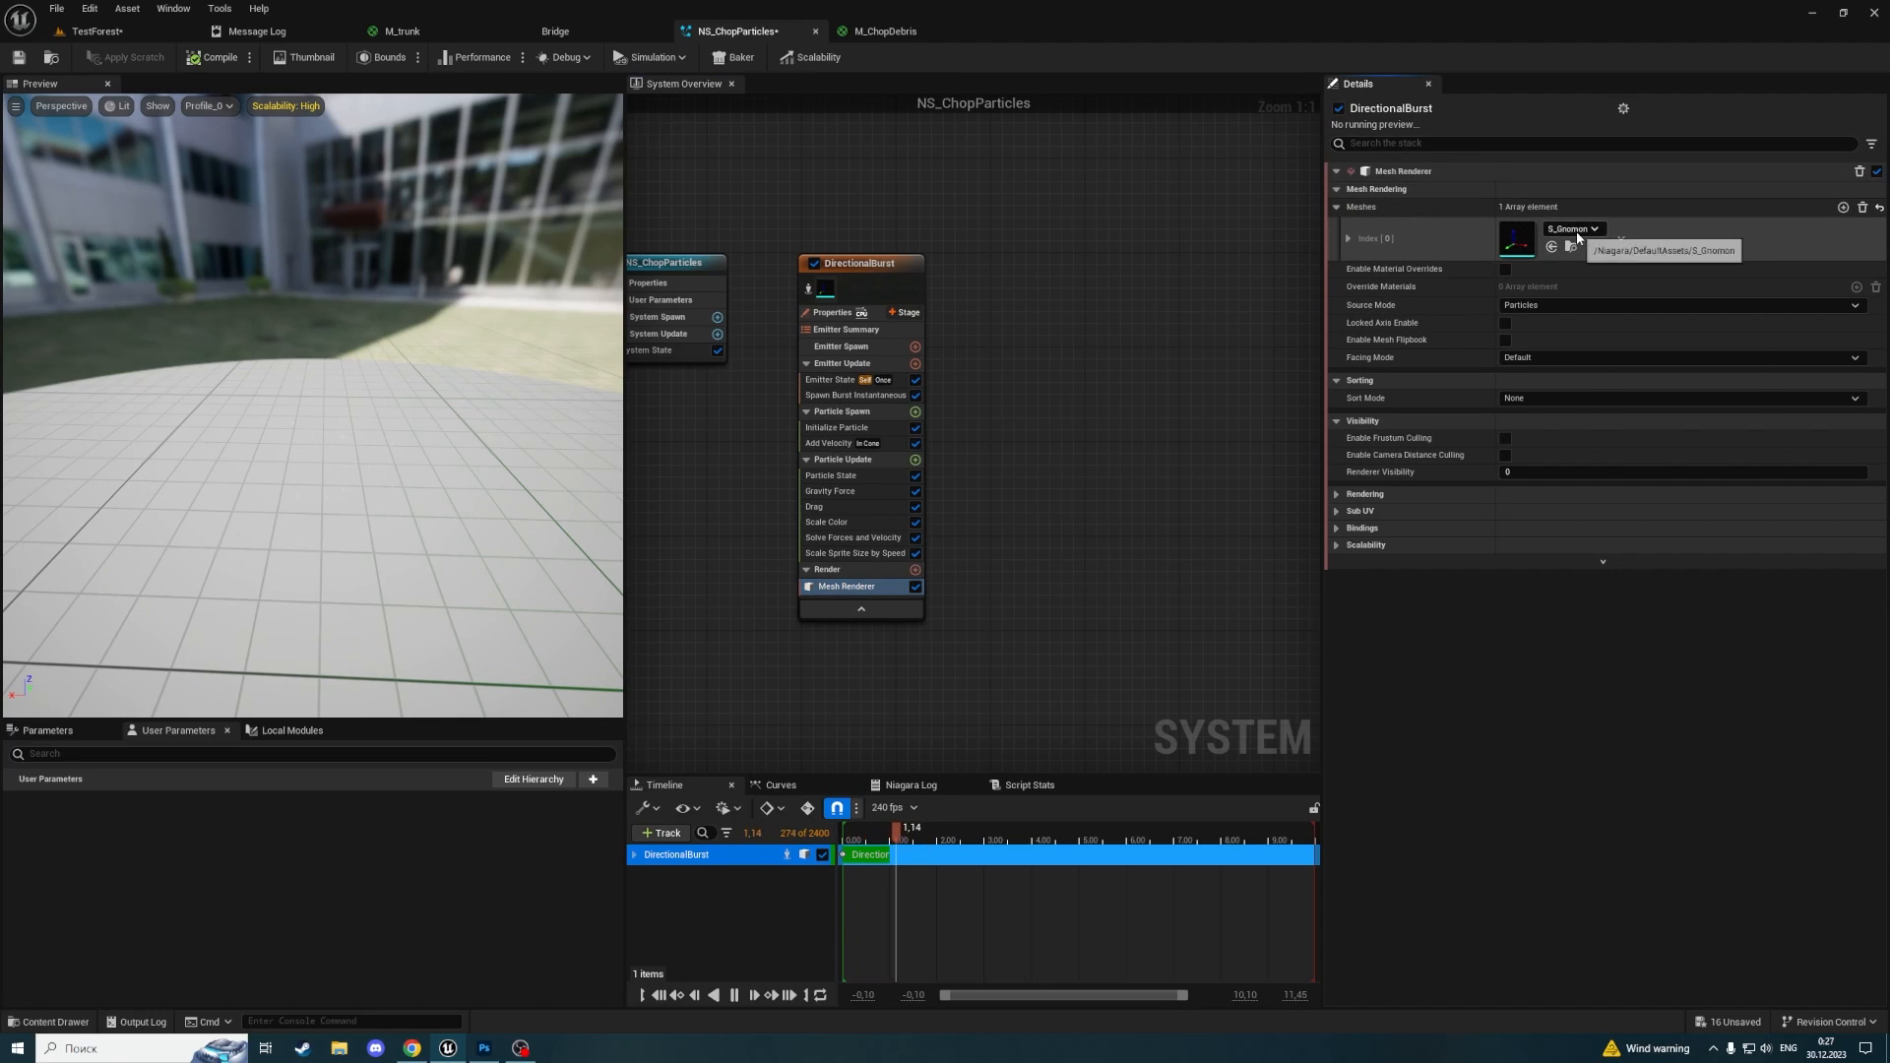
pyautogui.click(1574, 229)
pyautogui.write('SM')
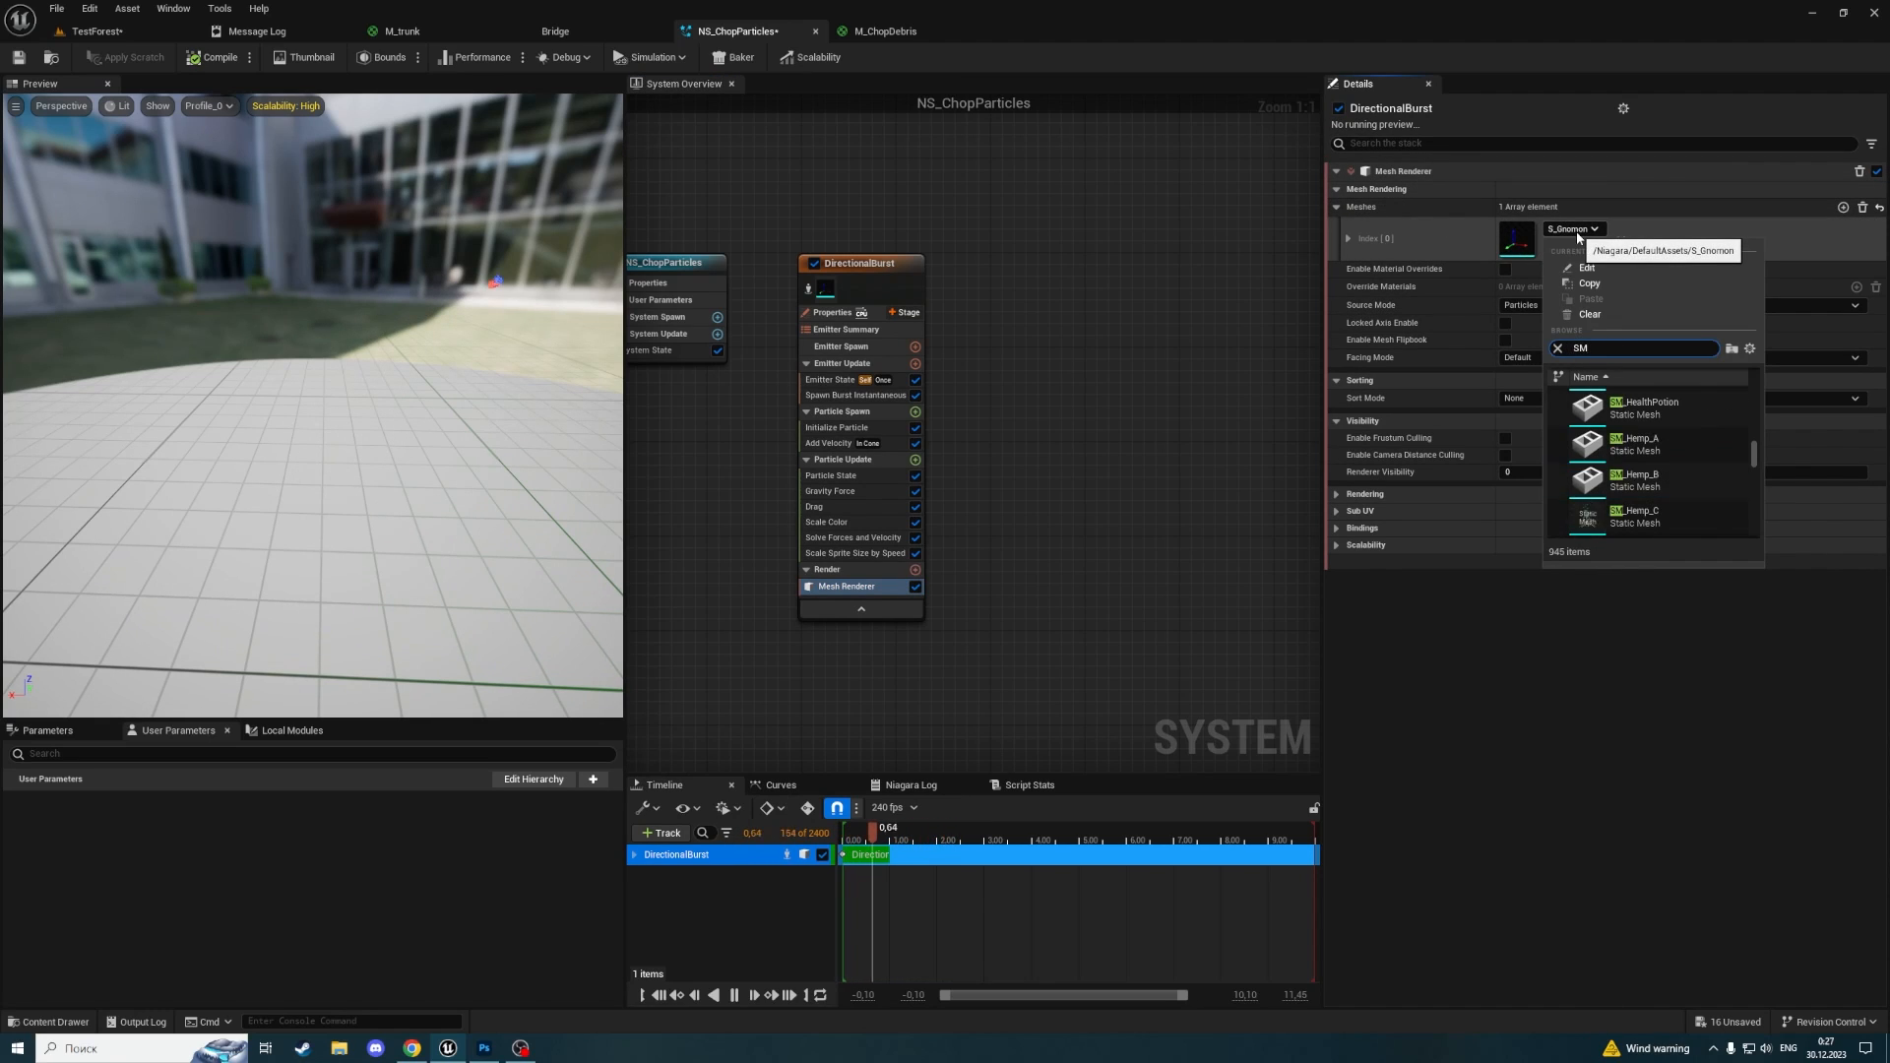
pyautogui.write('_Ch')
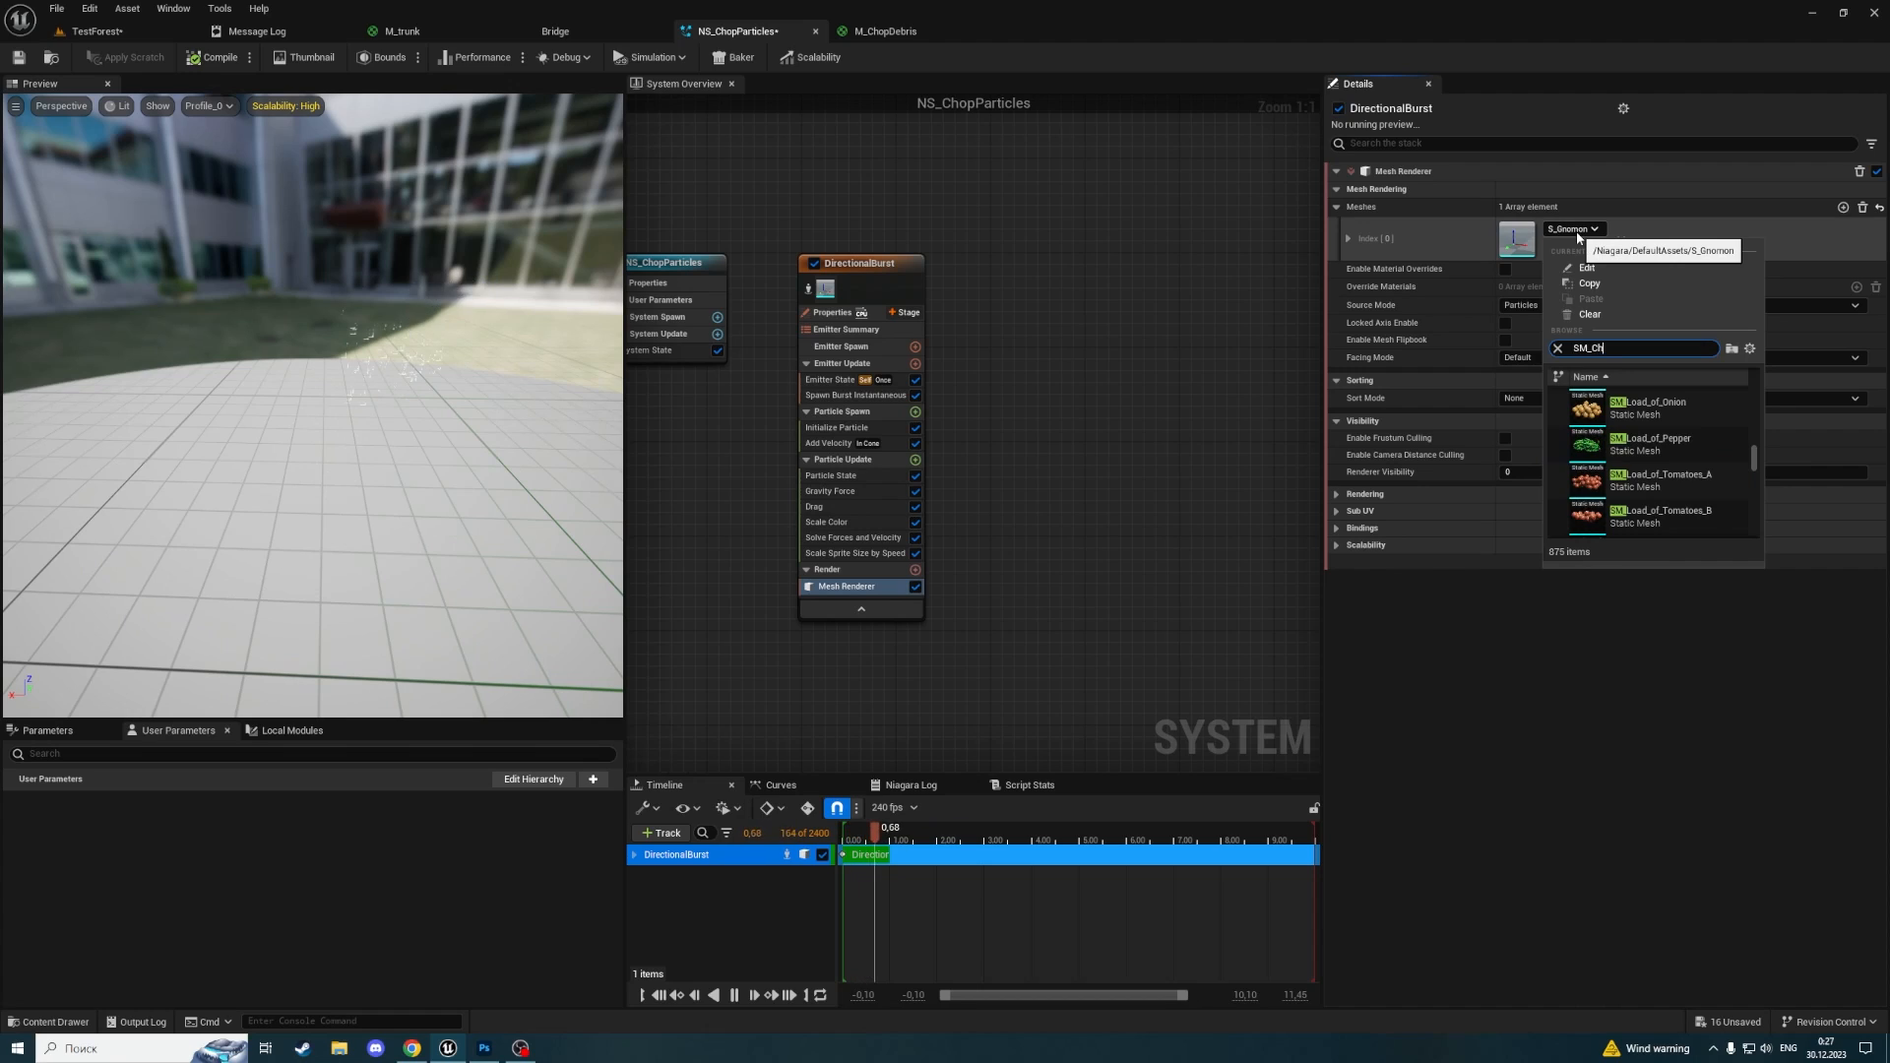
pyautogui.write('op')
pyautogui.press('Return')
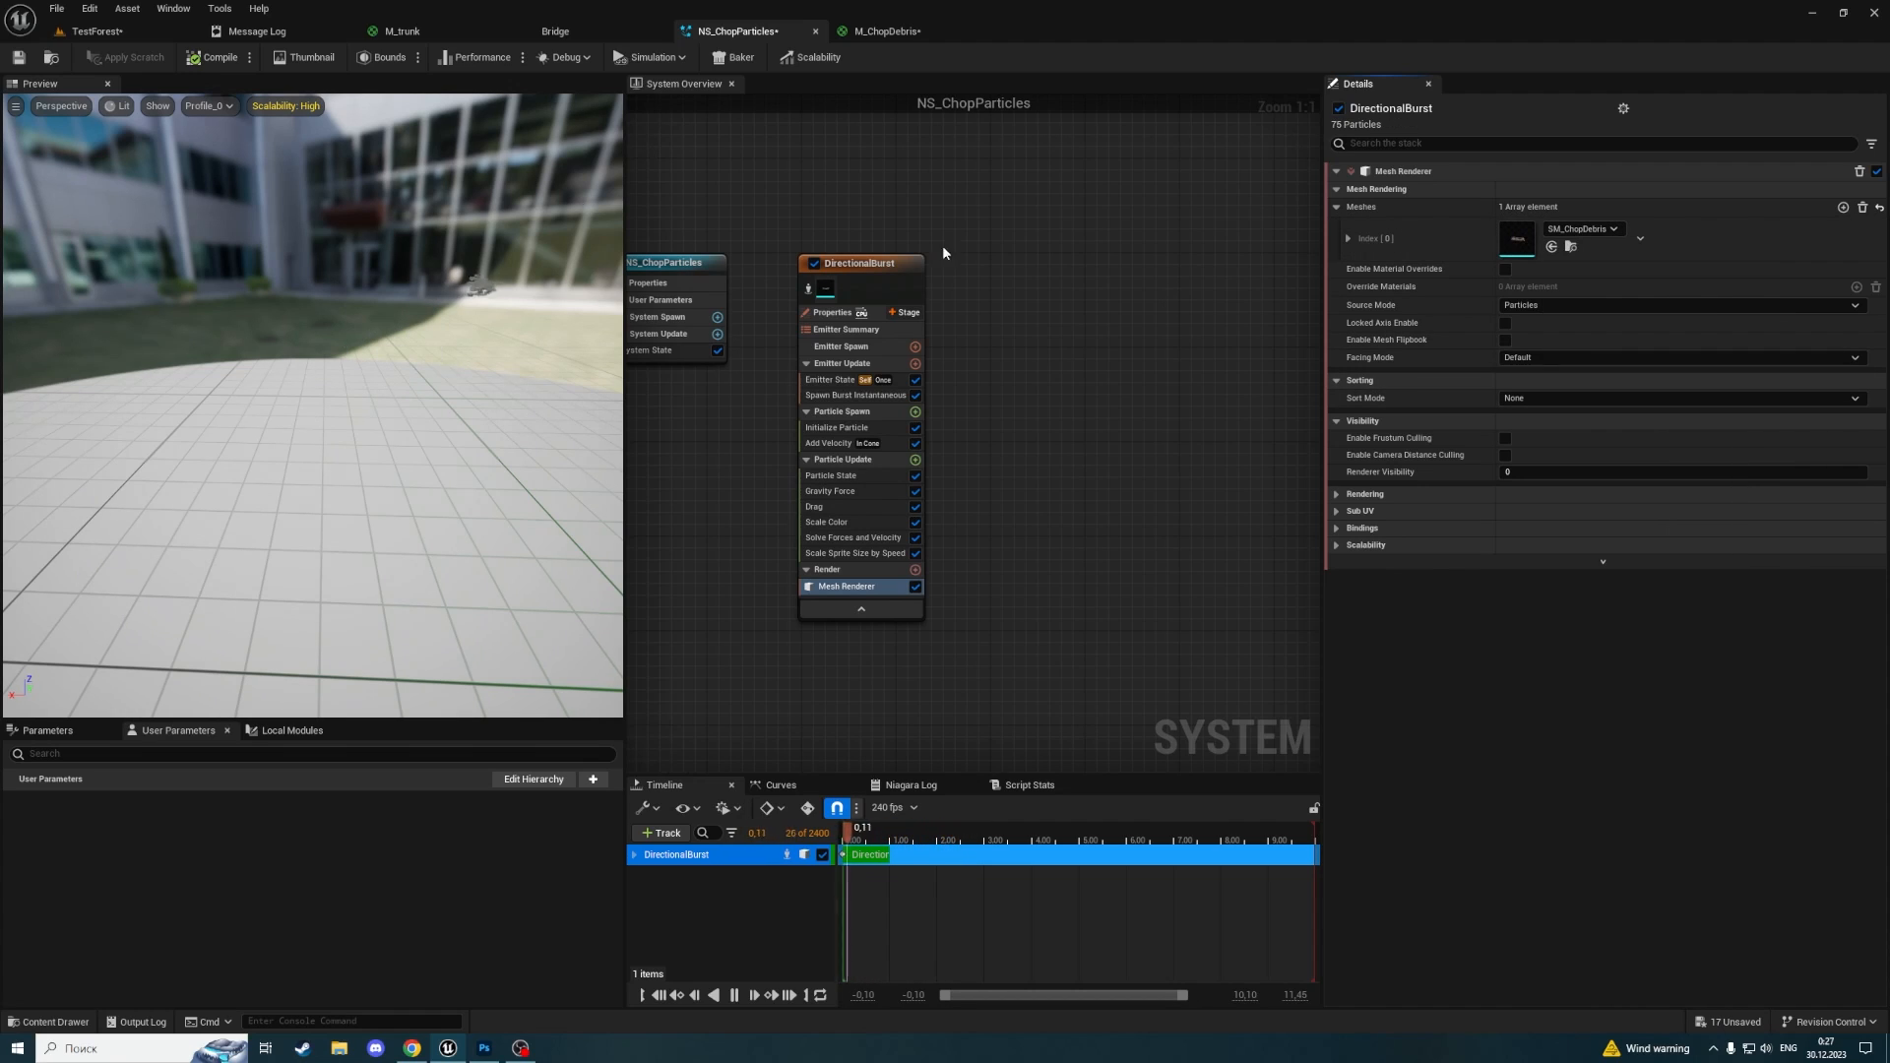
pyautogui.click(15, 59)
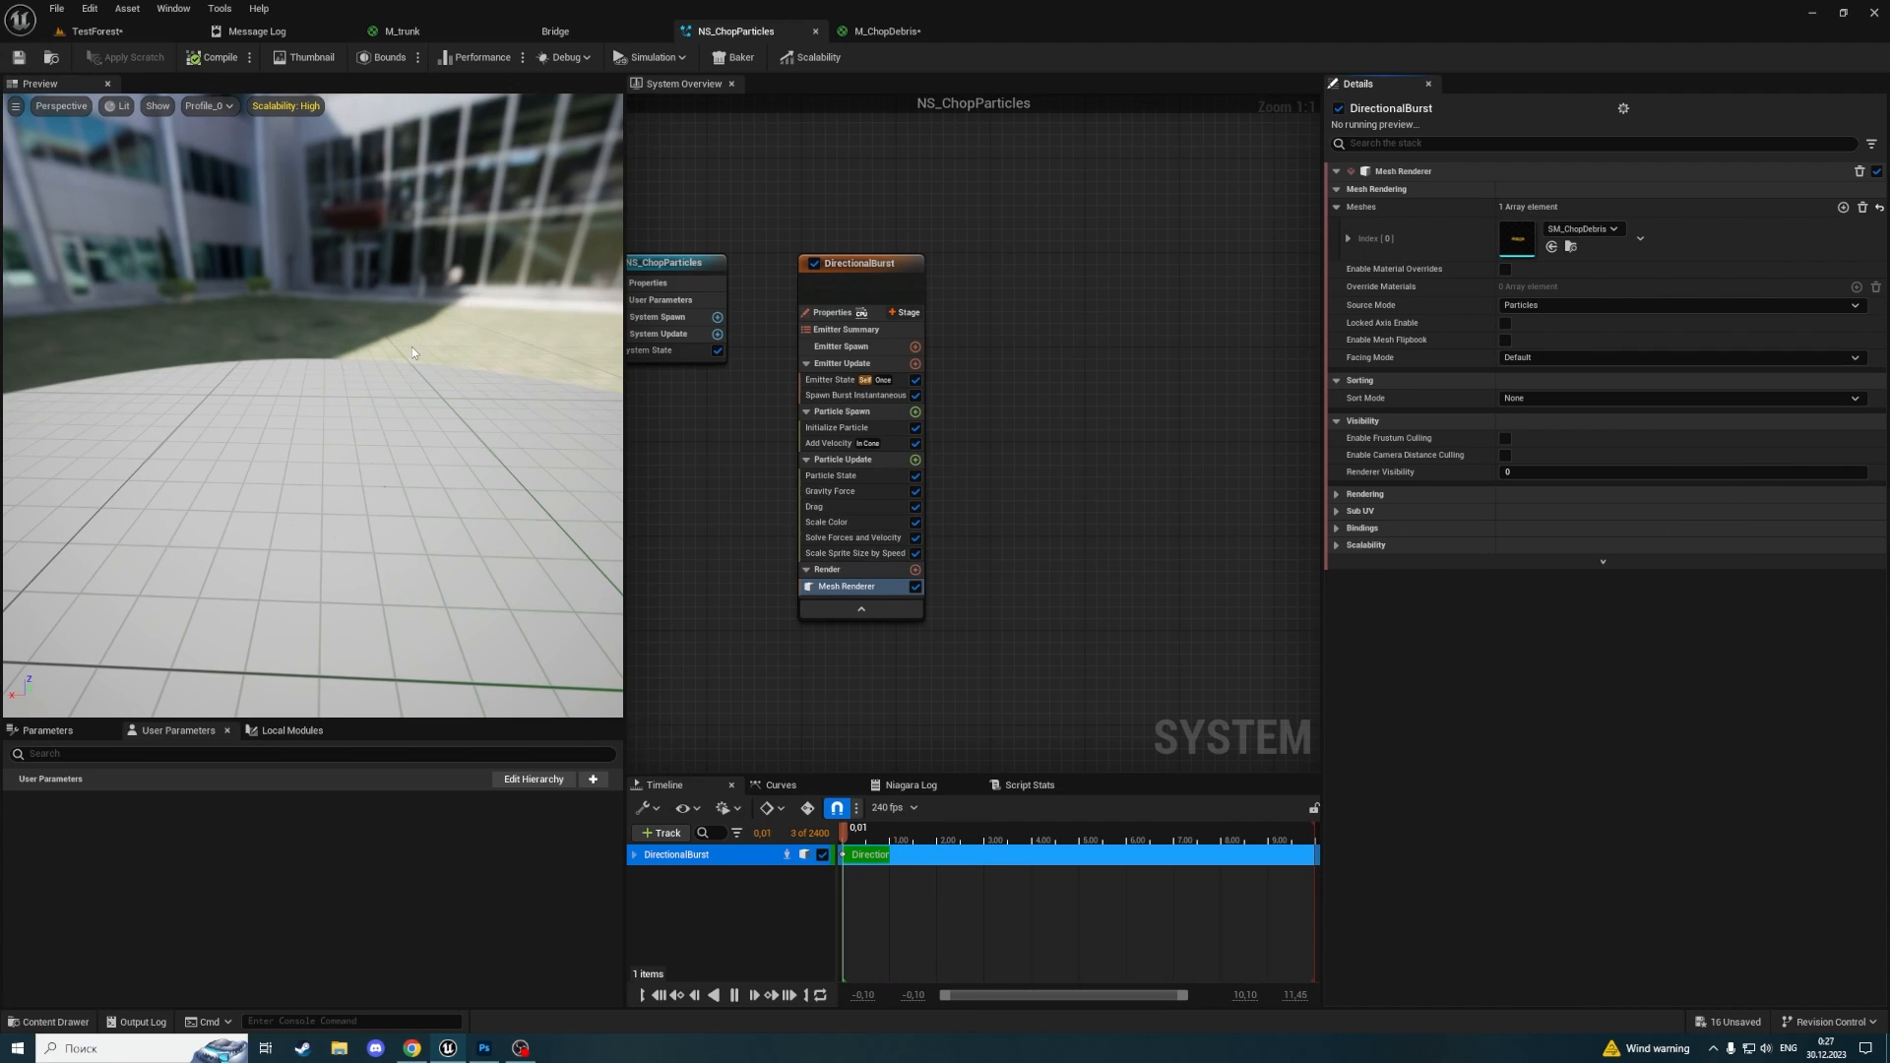
# Disable the Gravity Force and Drag modules in DirectionalBurst's Particle Update stage and view the burst in the preview
pyautogui.moveTo(380, 336)
pyautogui.mouseDown(button='right')
pyautogui.moveTo(380, 281)
pyautogui.moveTo(380, 335)
pyautogui.mouseUp(button='right')
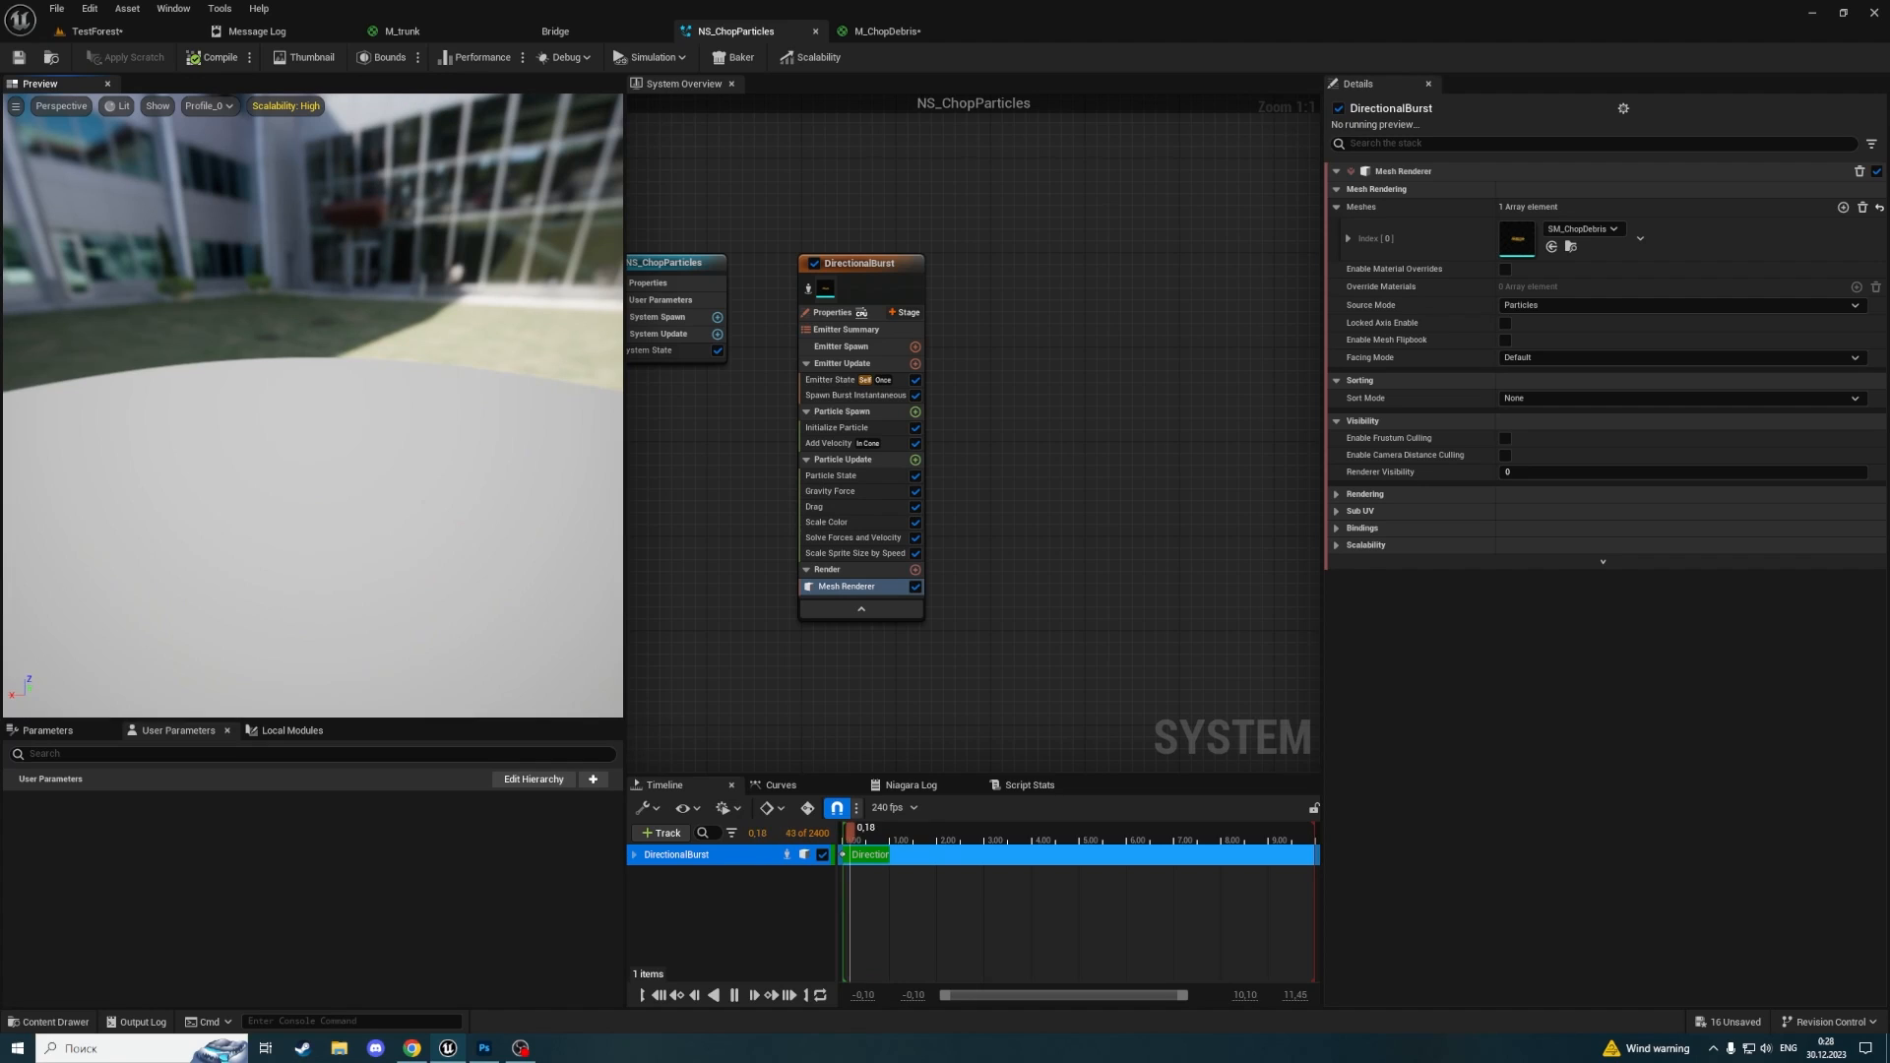
pyautogui.moveTo(481, 314); pyautogui.dragTo(484, 311)
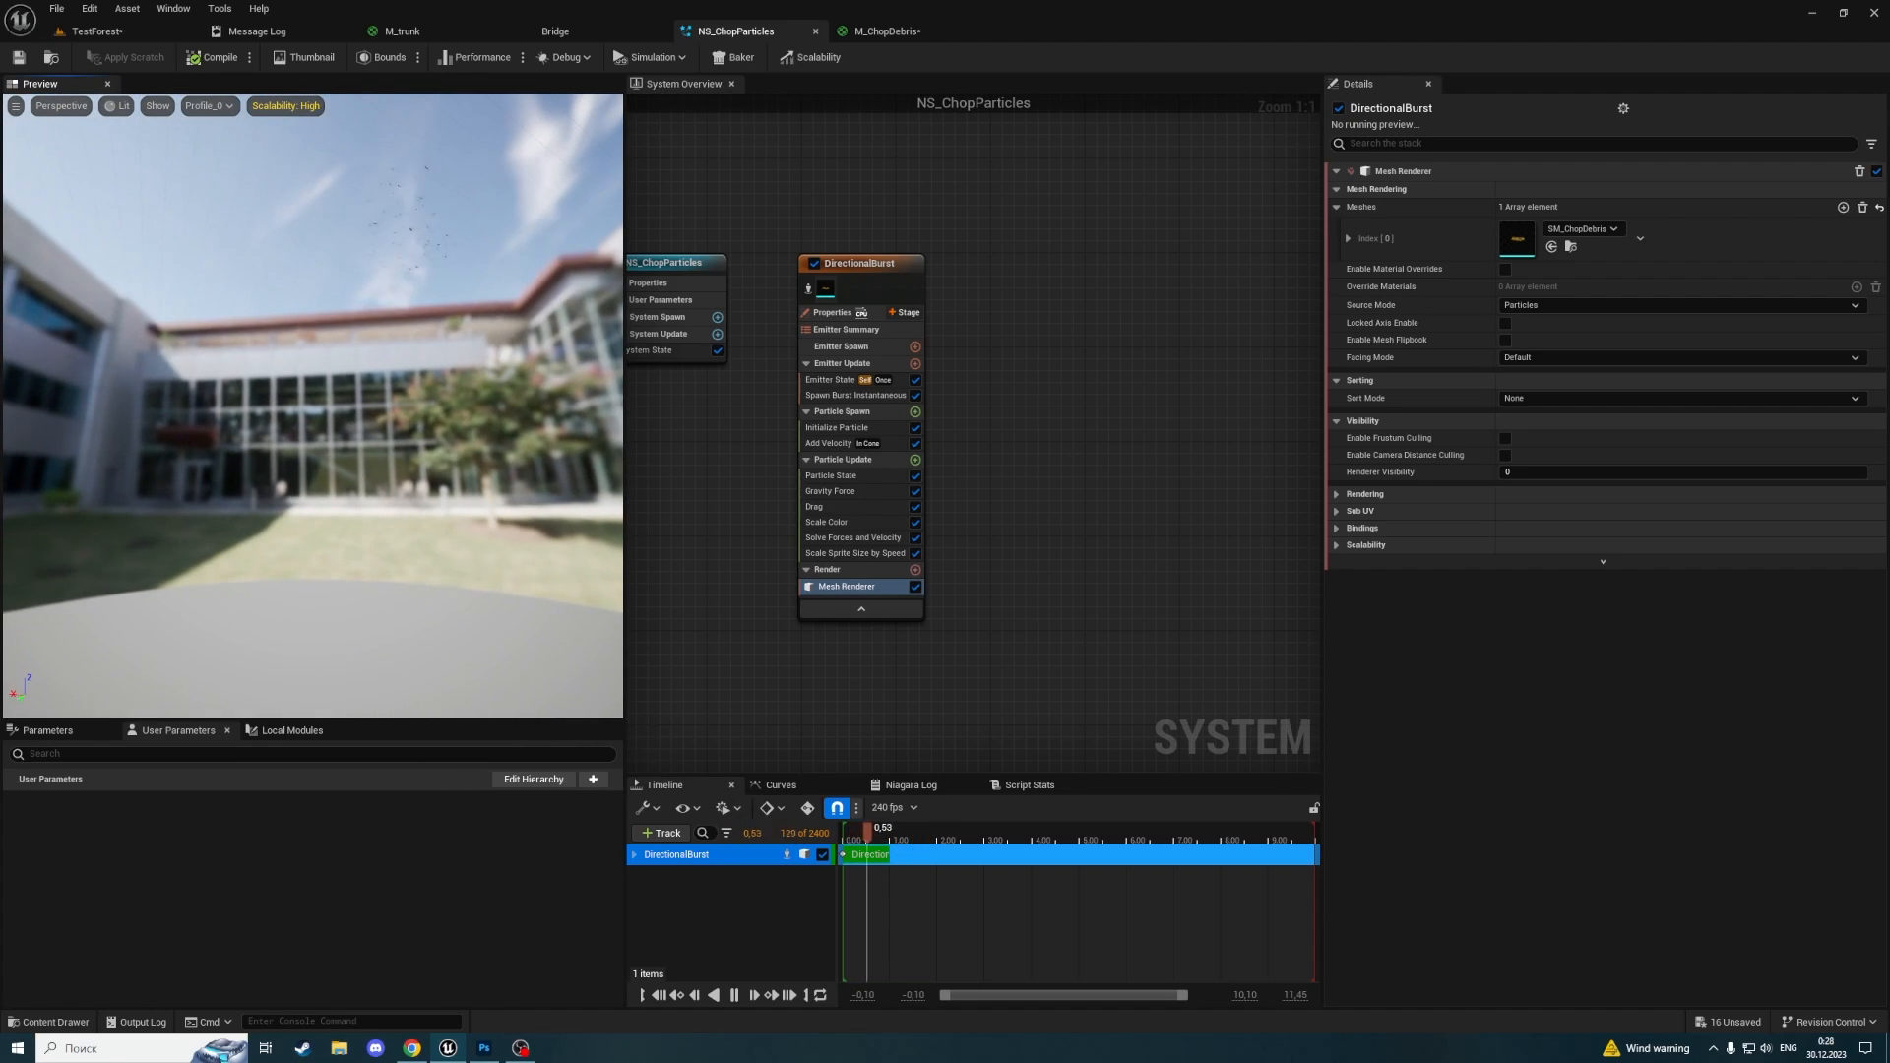
pyautogui.click(916, 491)
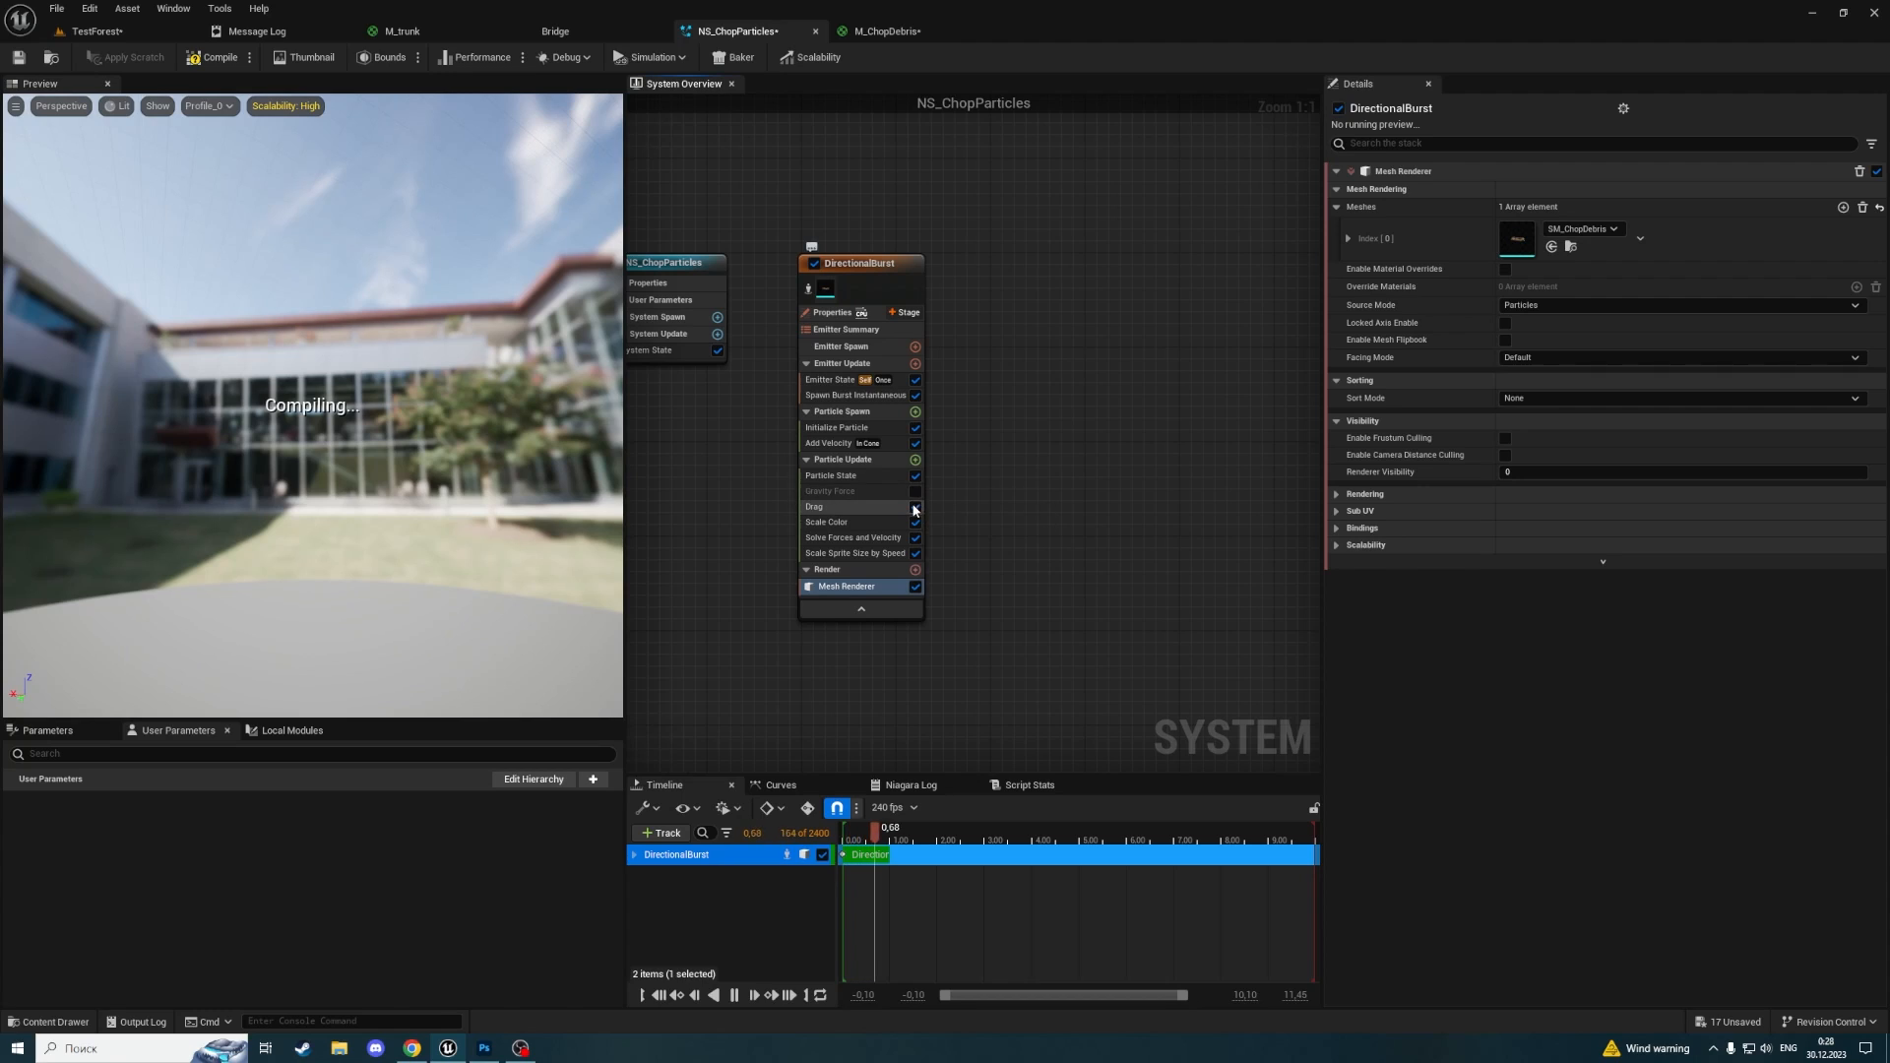
pyautogui.click(916, 507)
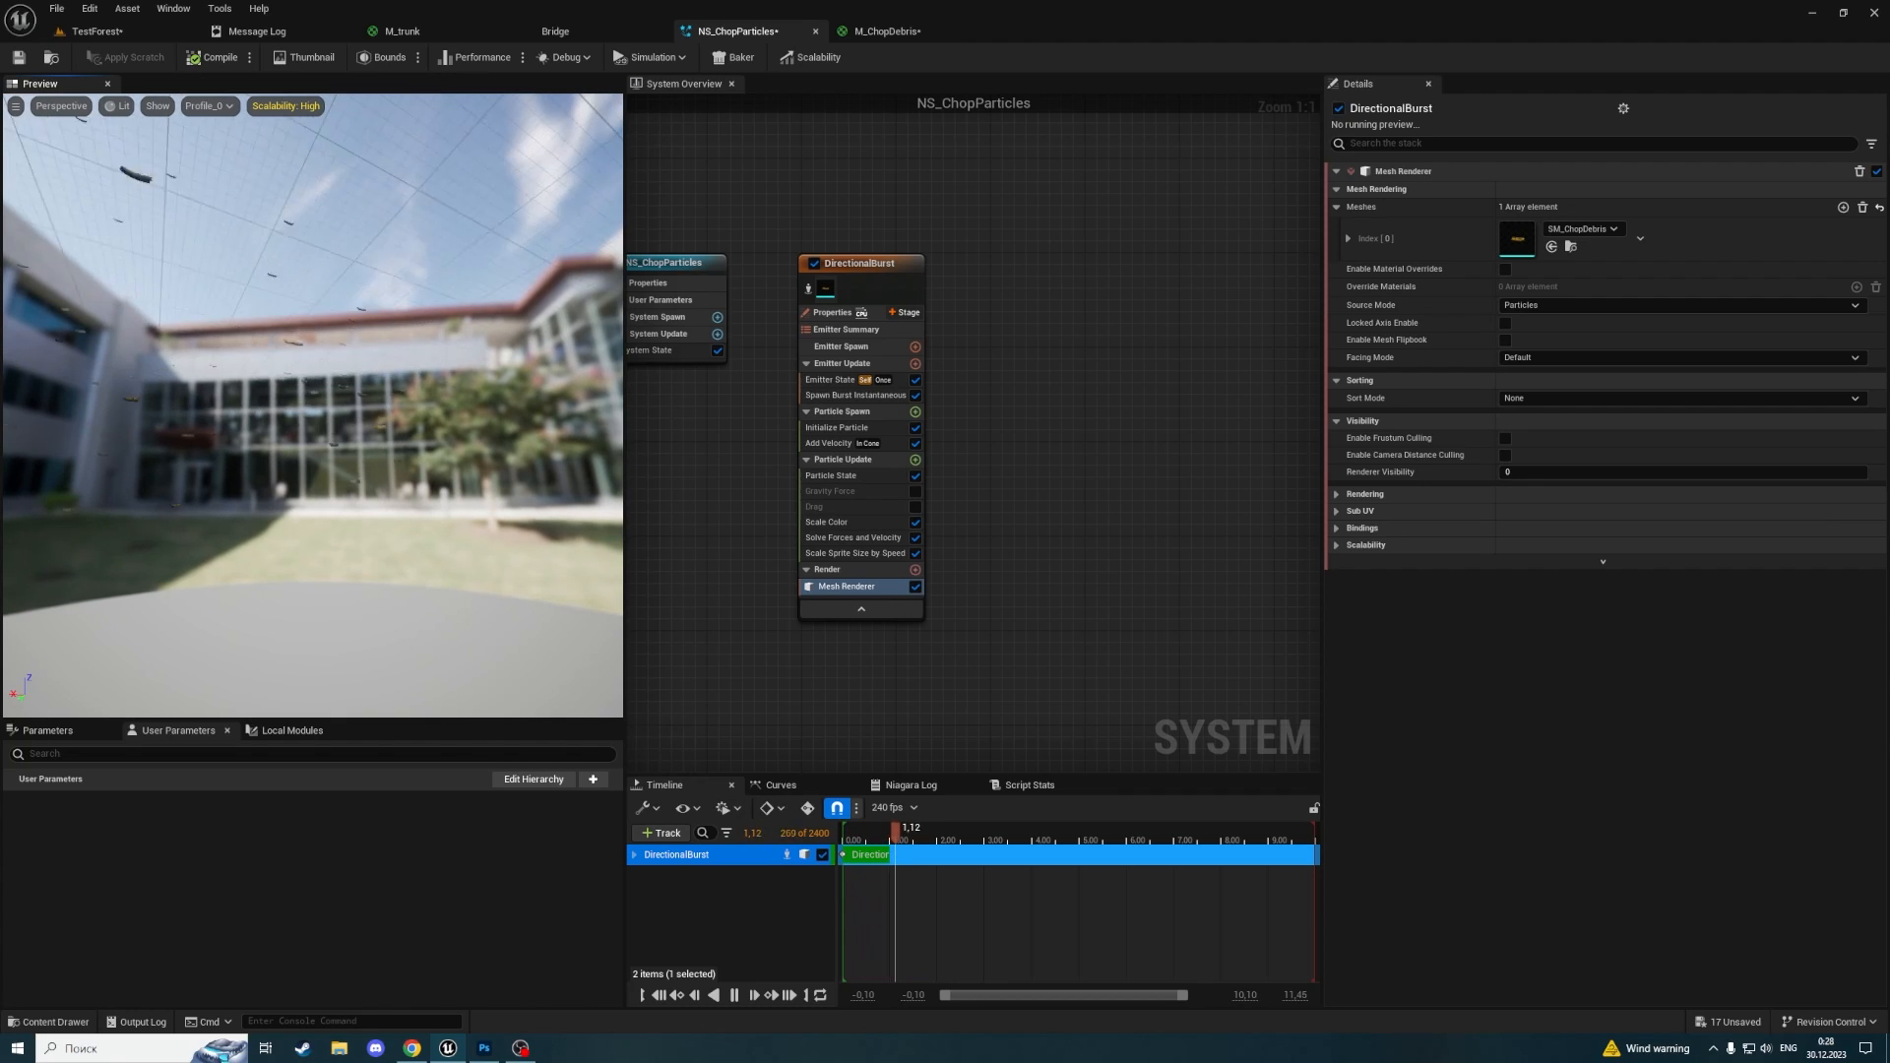
pyautogui.moveTo(312, 404); pyautogui.dragTo(434, 280)
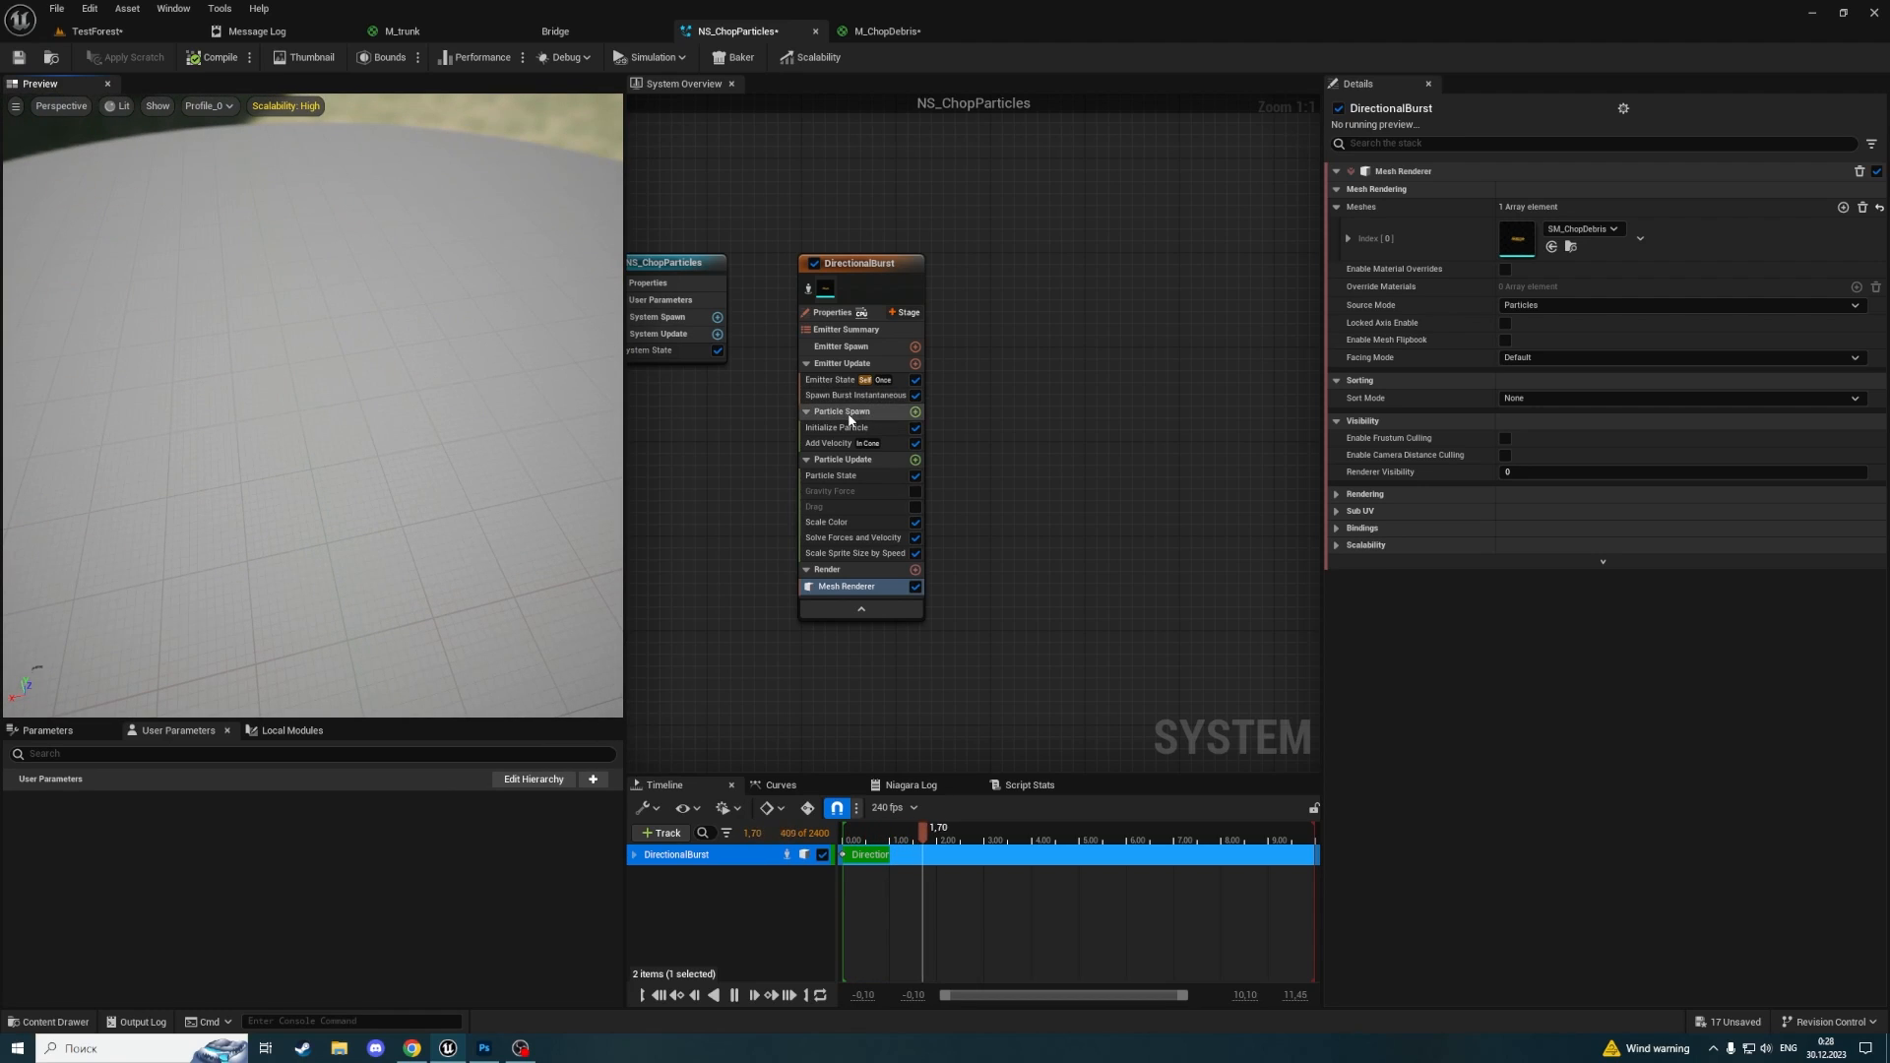
# Set the Mesh Scale Mode in DirectionalBurst's Initialize Particle module to Random Uniform
pyautogui.click(824, 382)
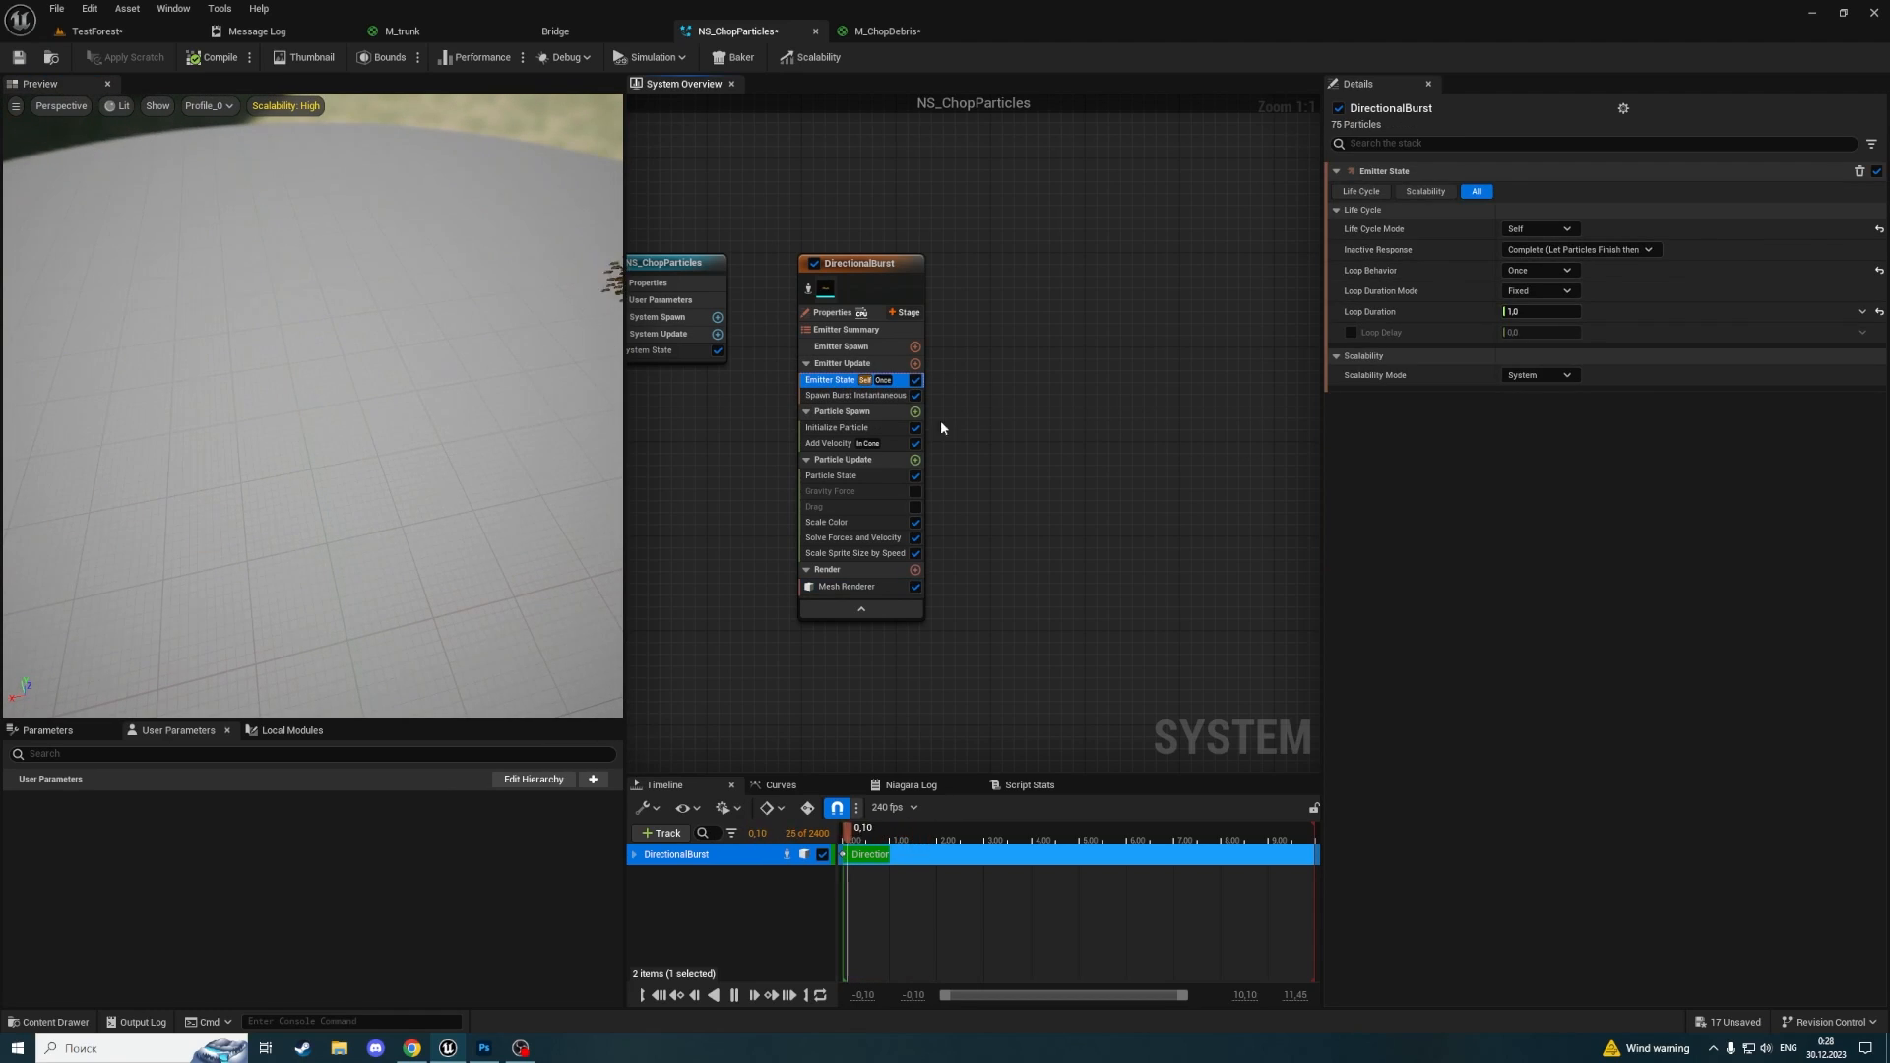
pyautogui.click(844, 432)
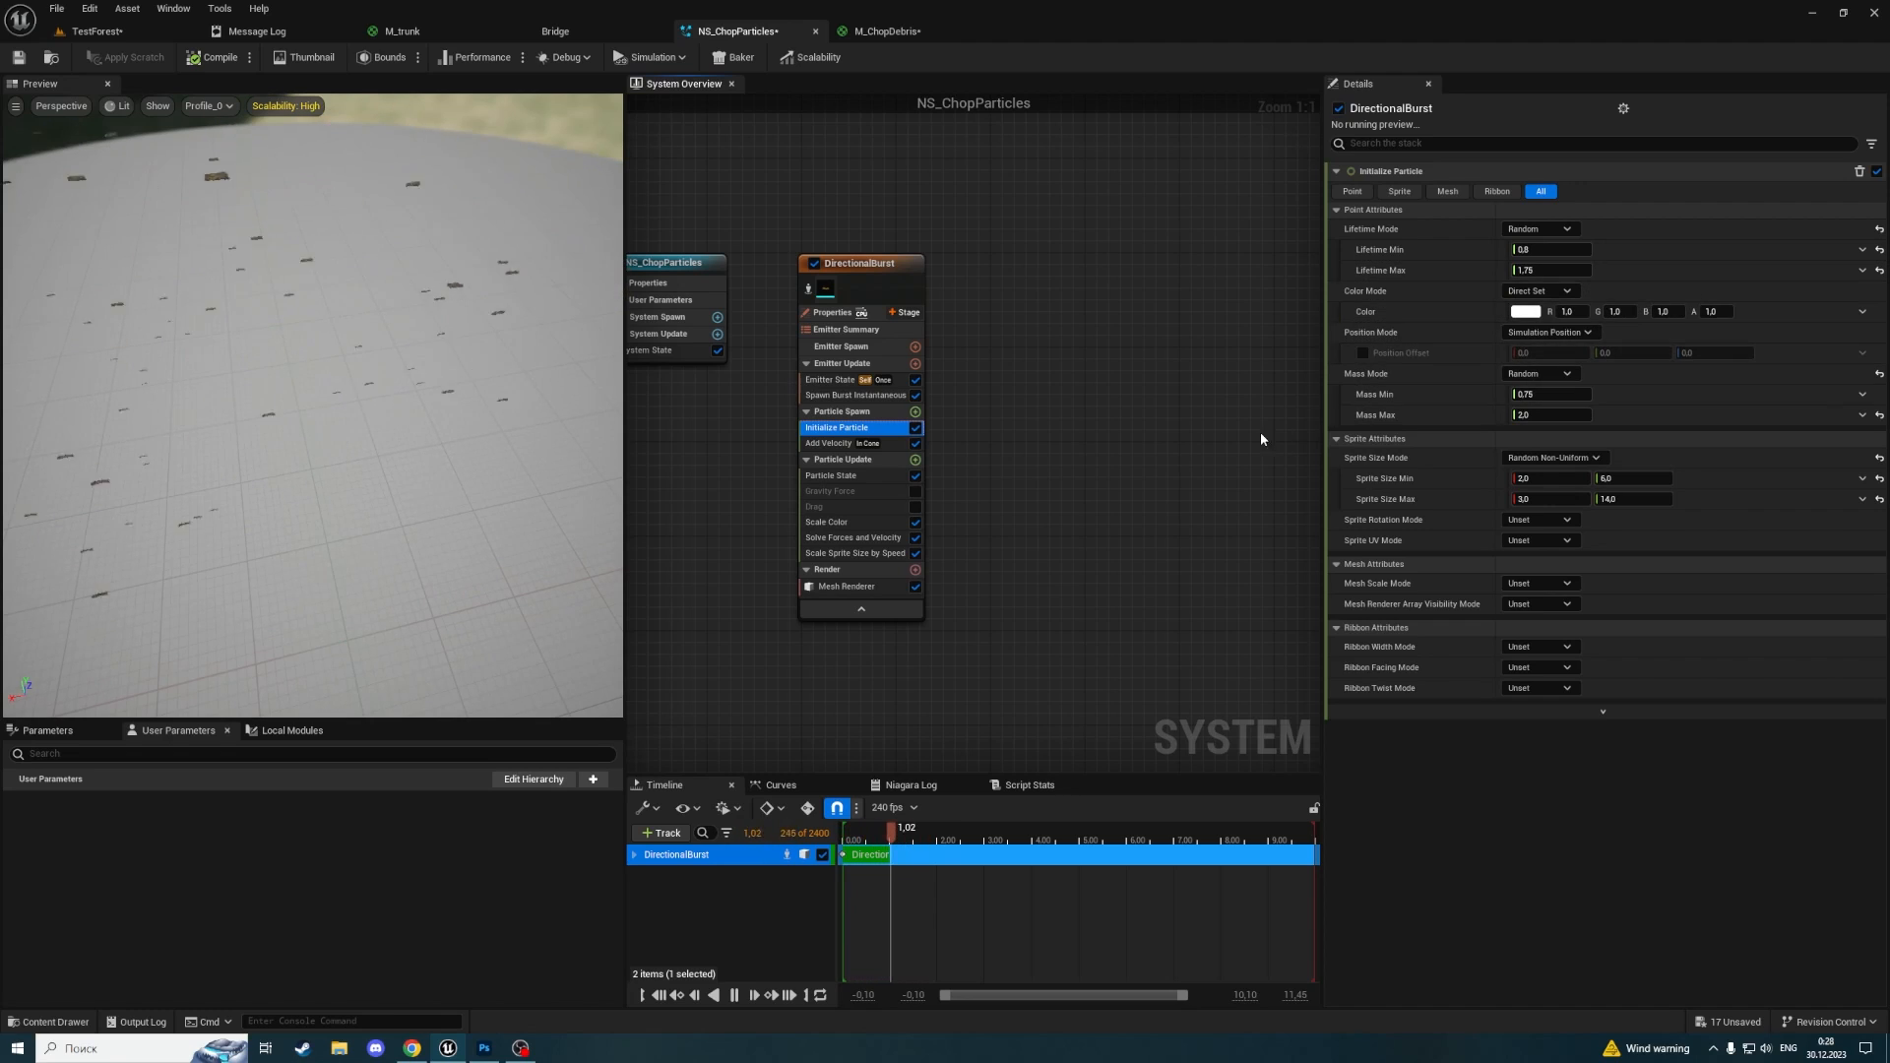
pyautogui.click(1338, 439)
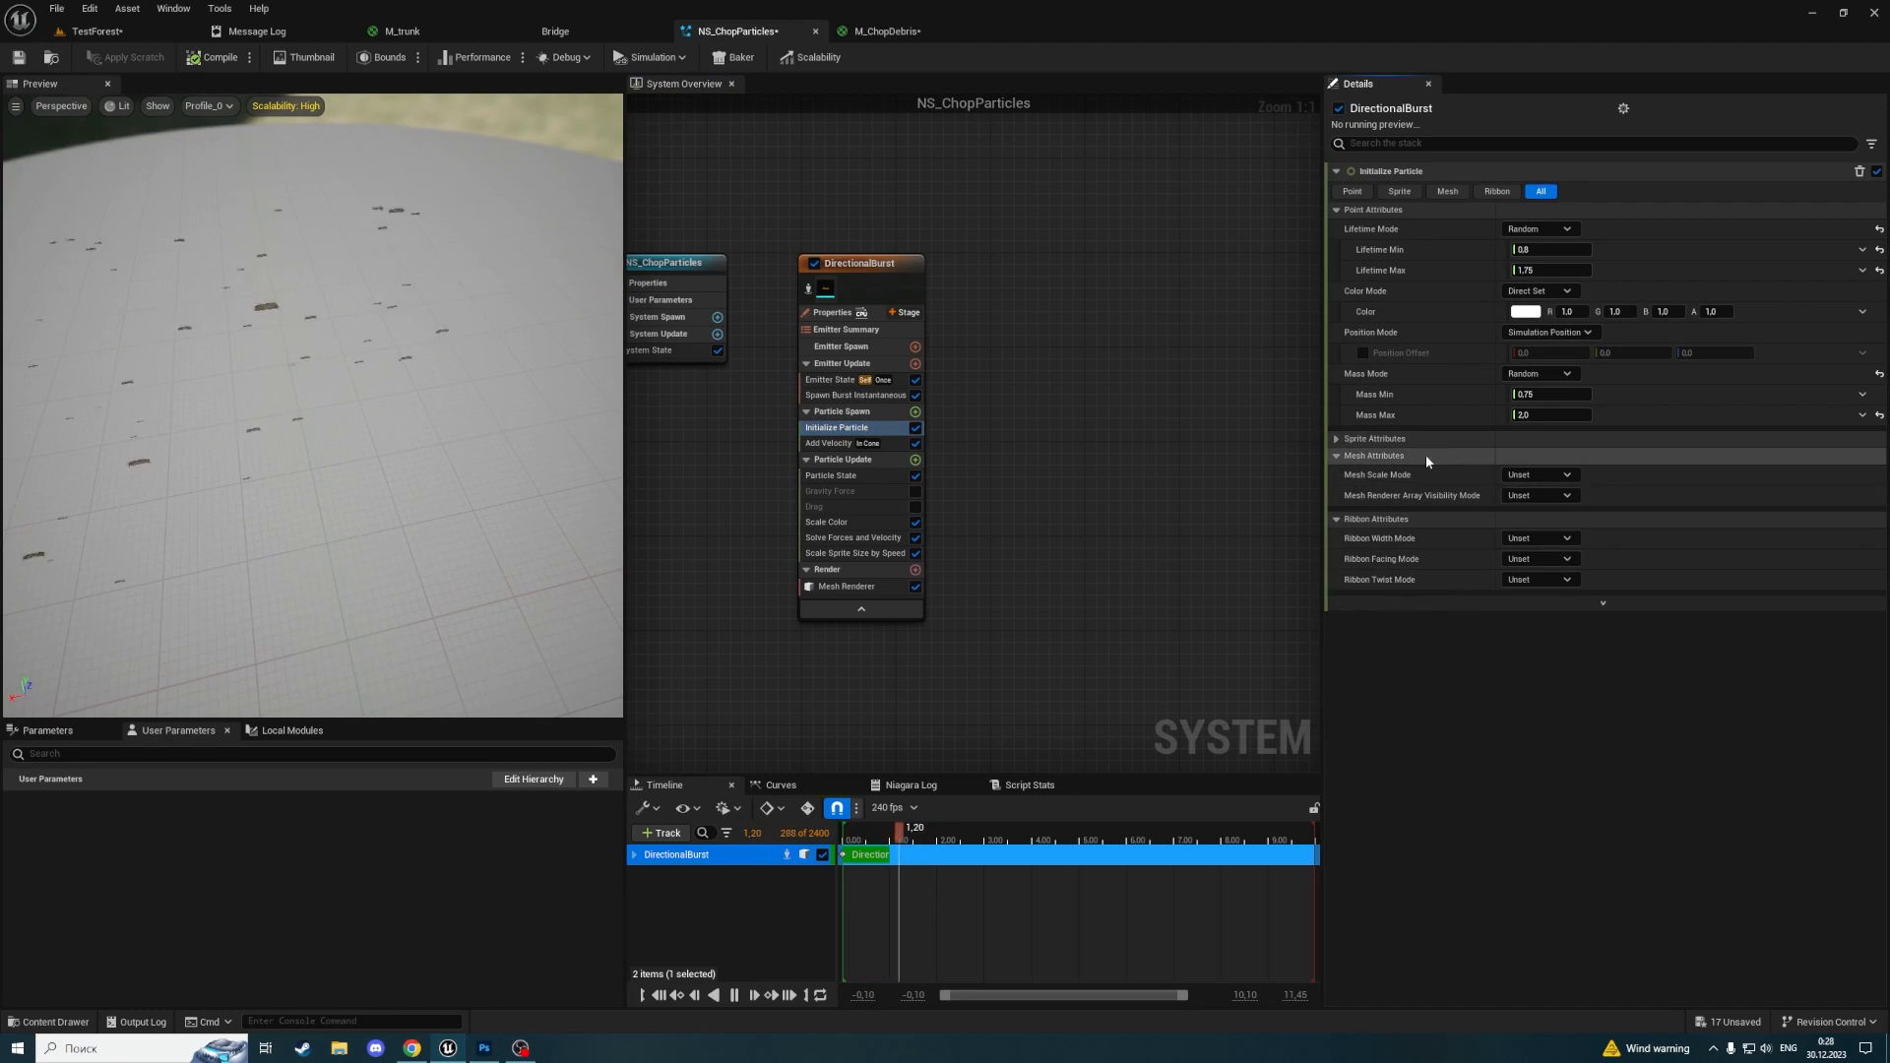
pyautogui.click(1541, 474)
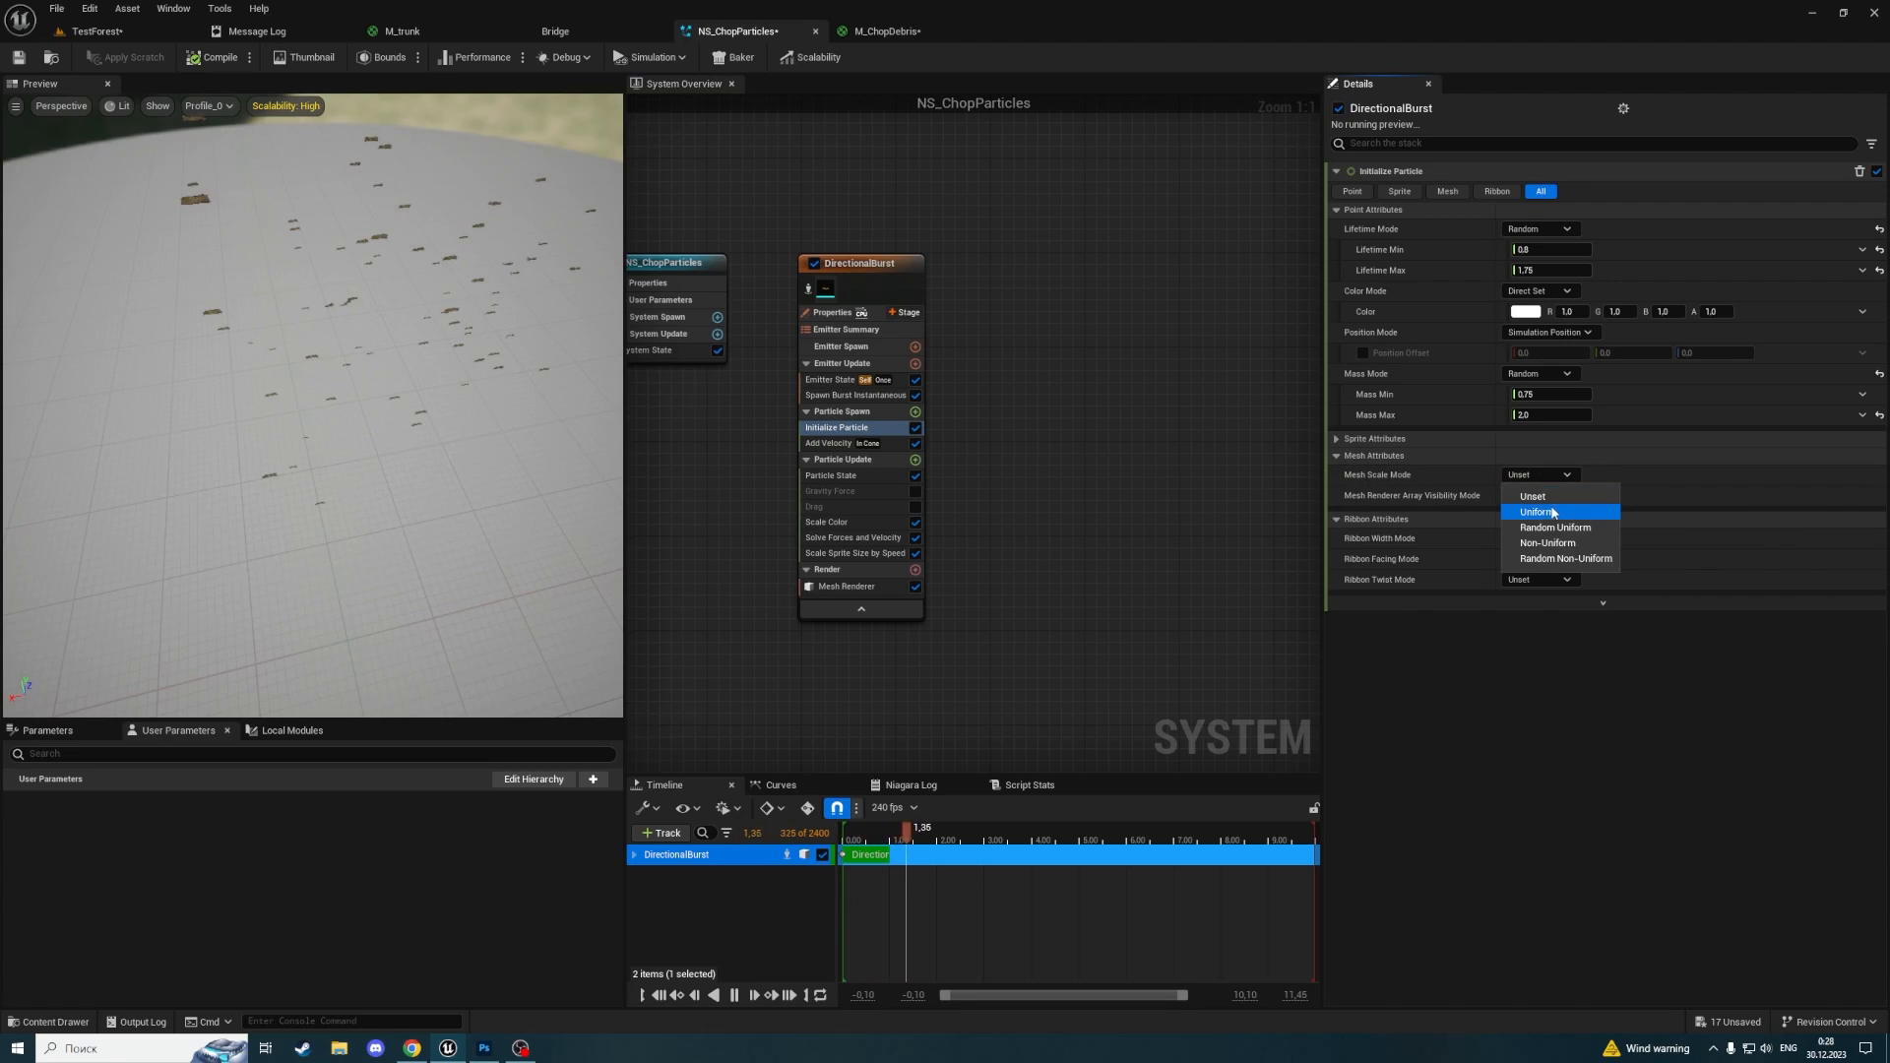
pyautogui.click(1575, 526)
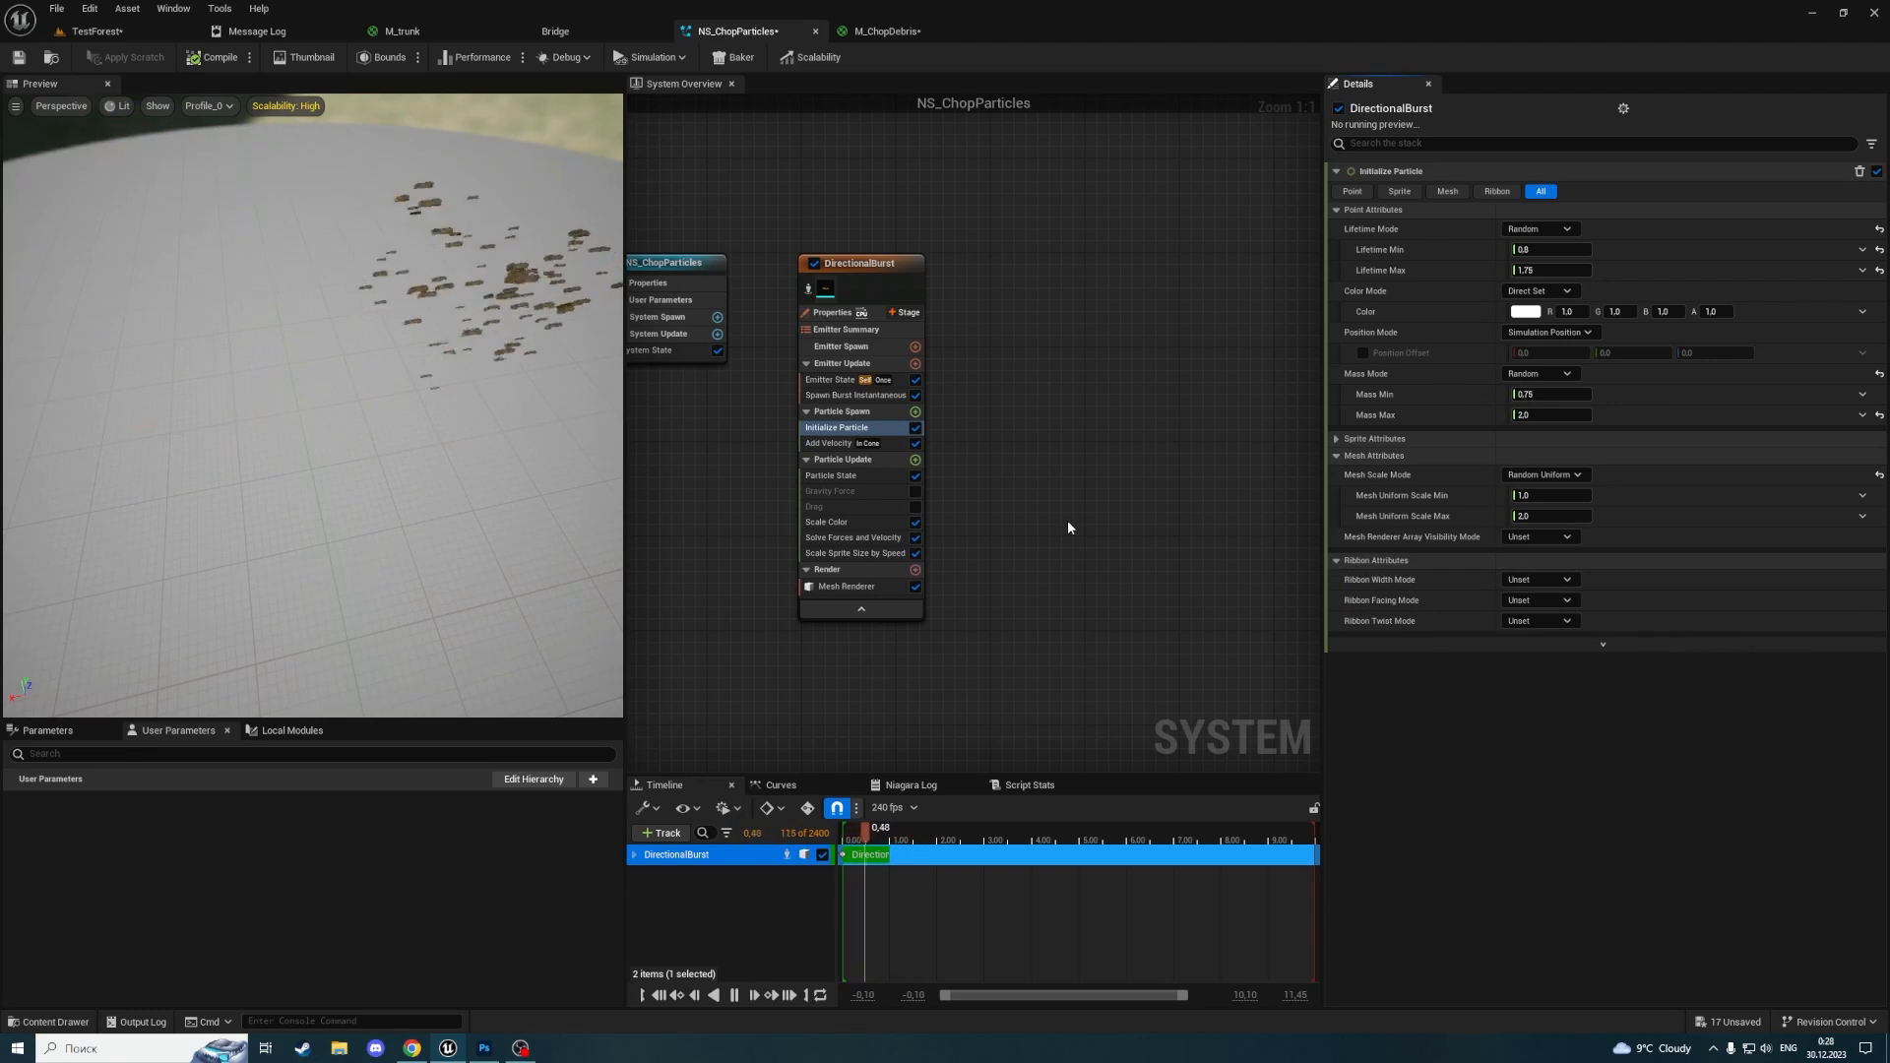
# Review the Mesh Renderer's Facing Mode, keeping Default, and reveal the sprite attributes of the Initialize Particle module
pyautogui.click(846, 586)
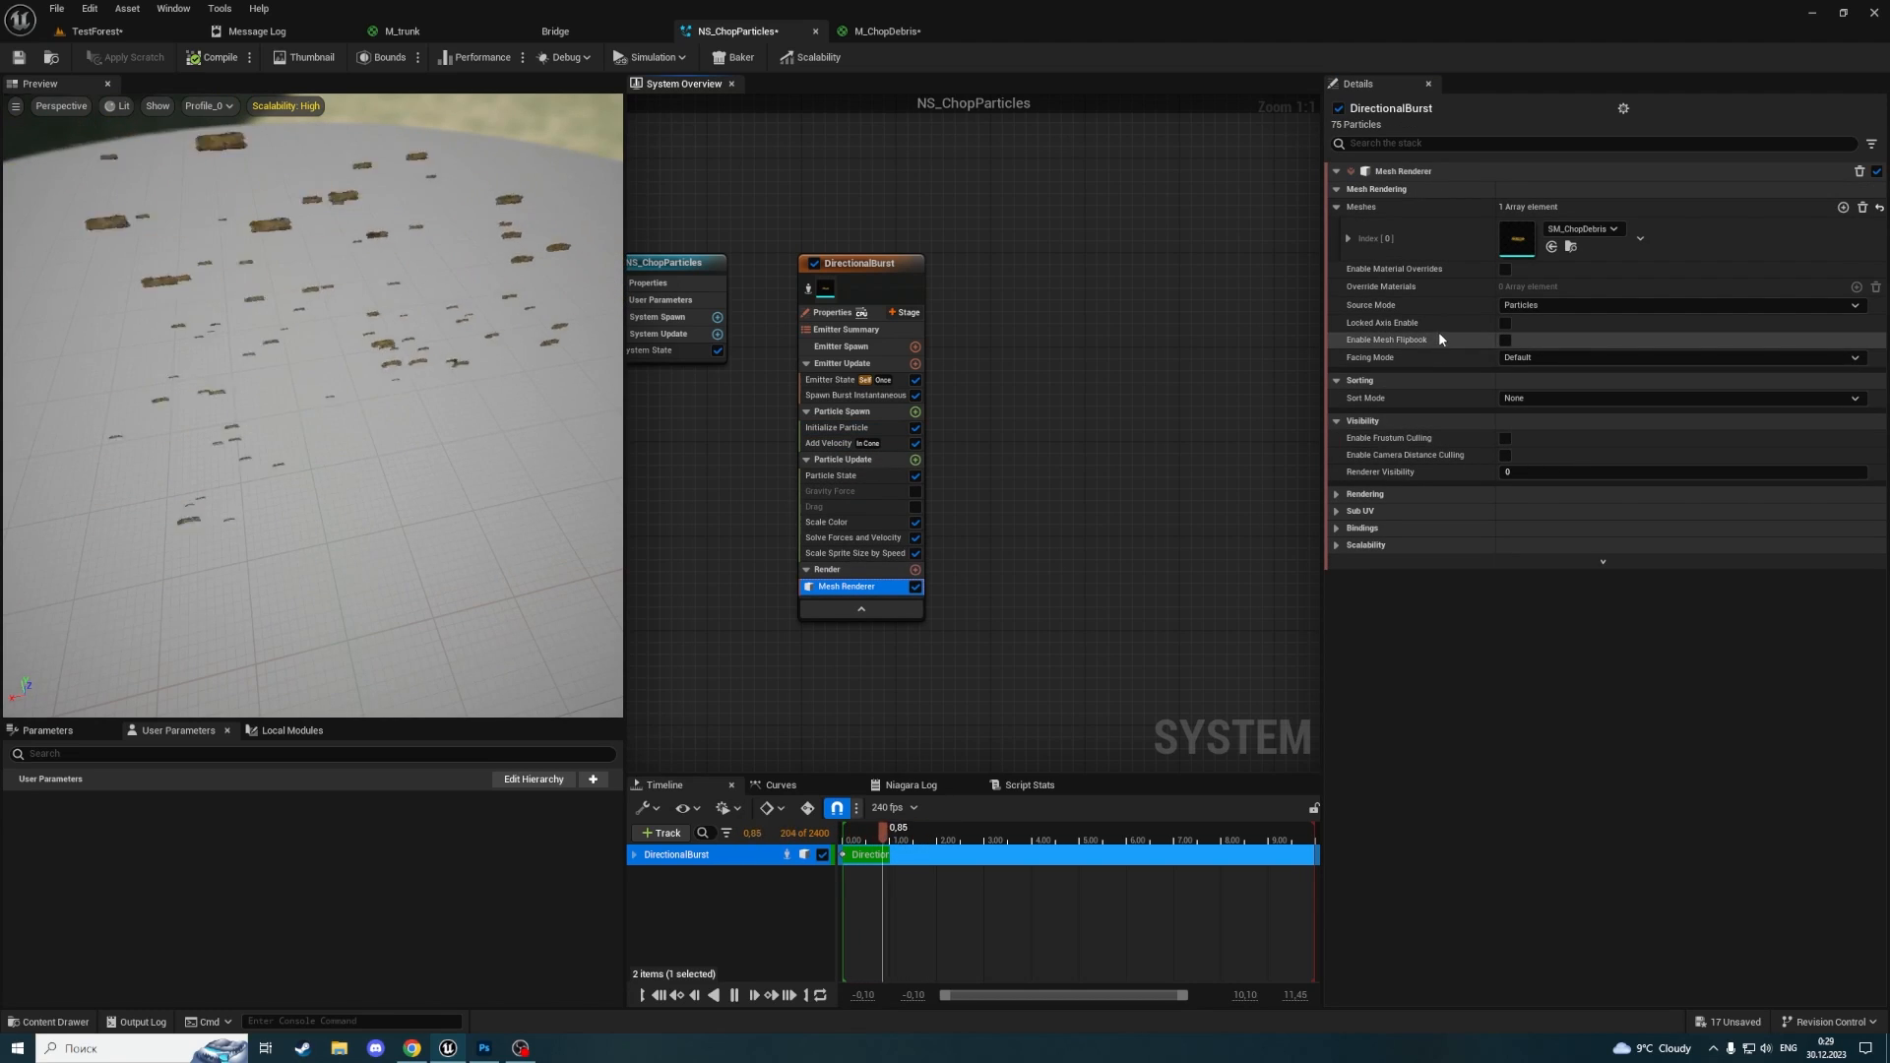
pyautogui.click(1534, 358)
pyautogui.click(1623, 372)
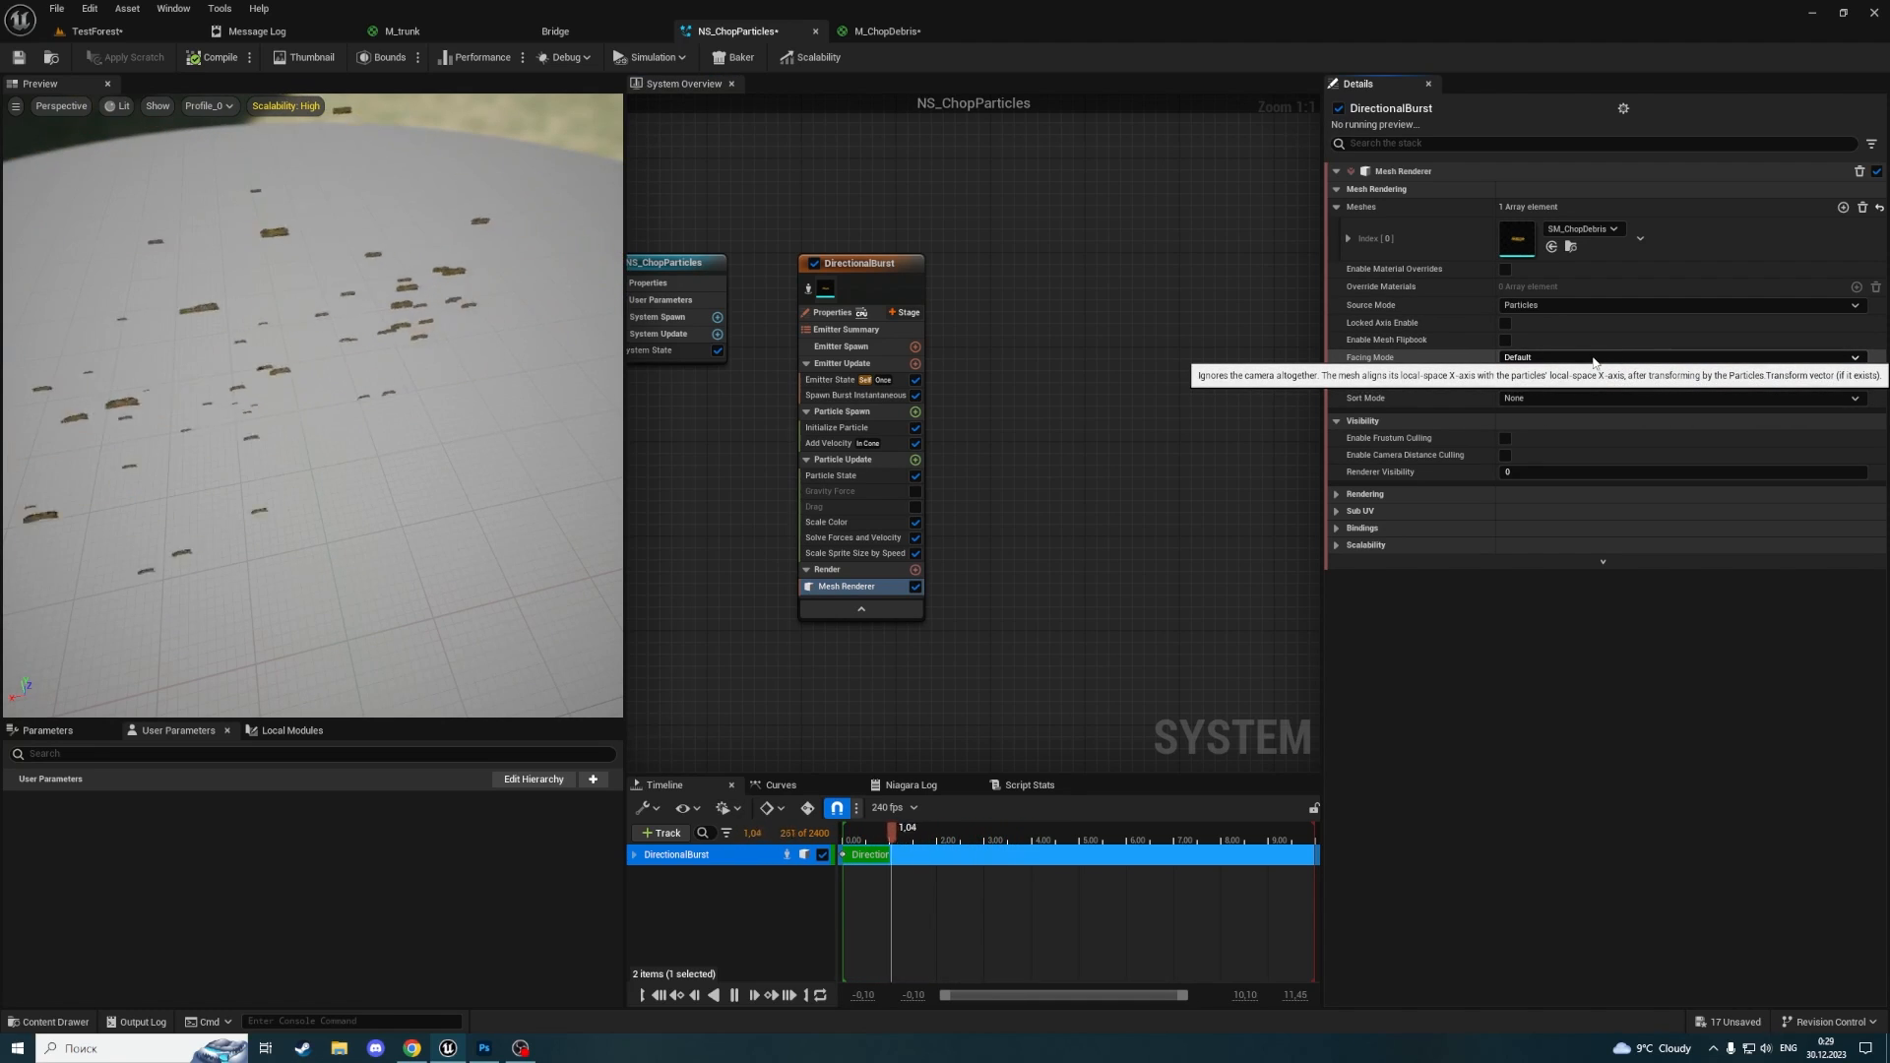
pyautogui.click(836, 429)
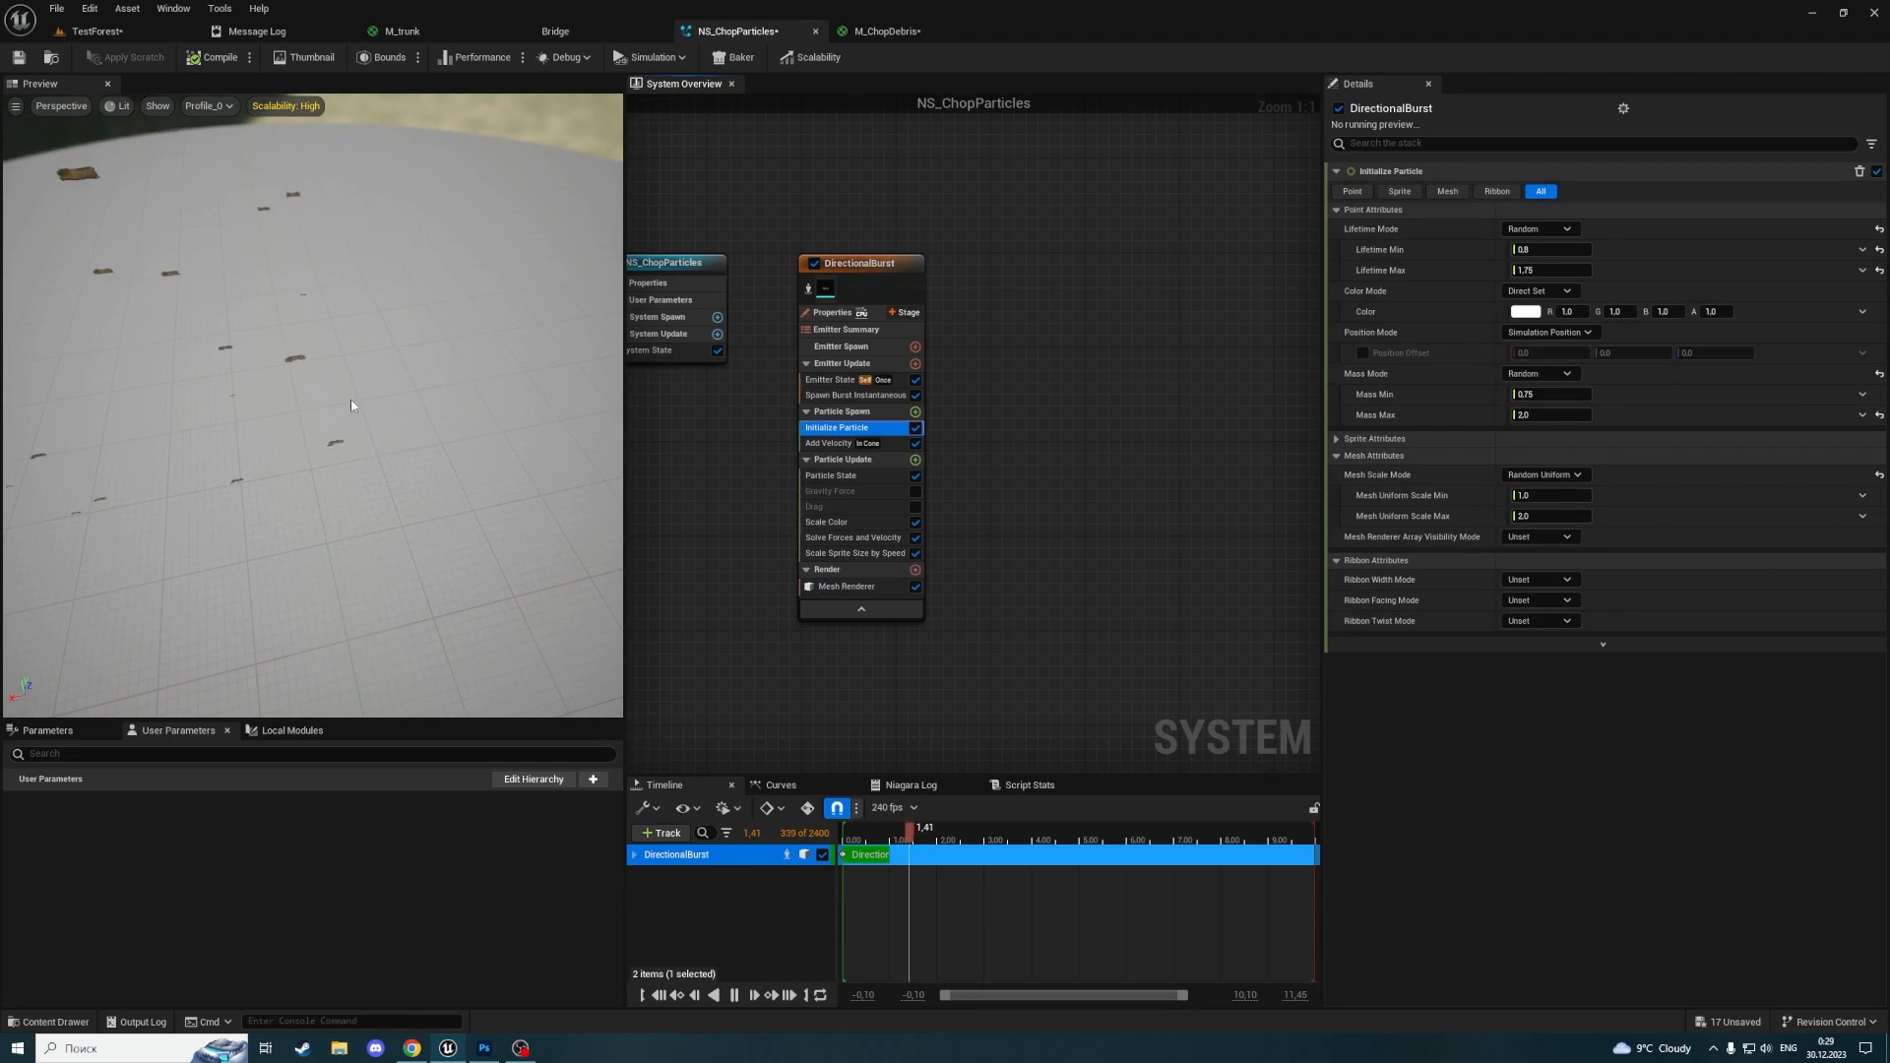
pyautogui.click(1337, 438)
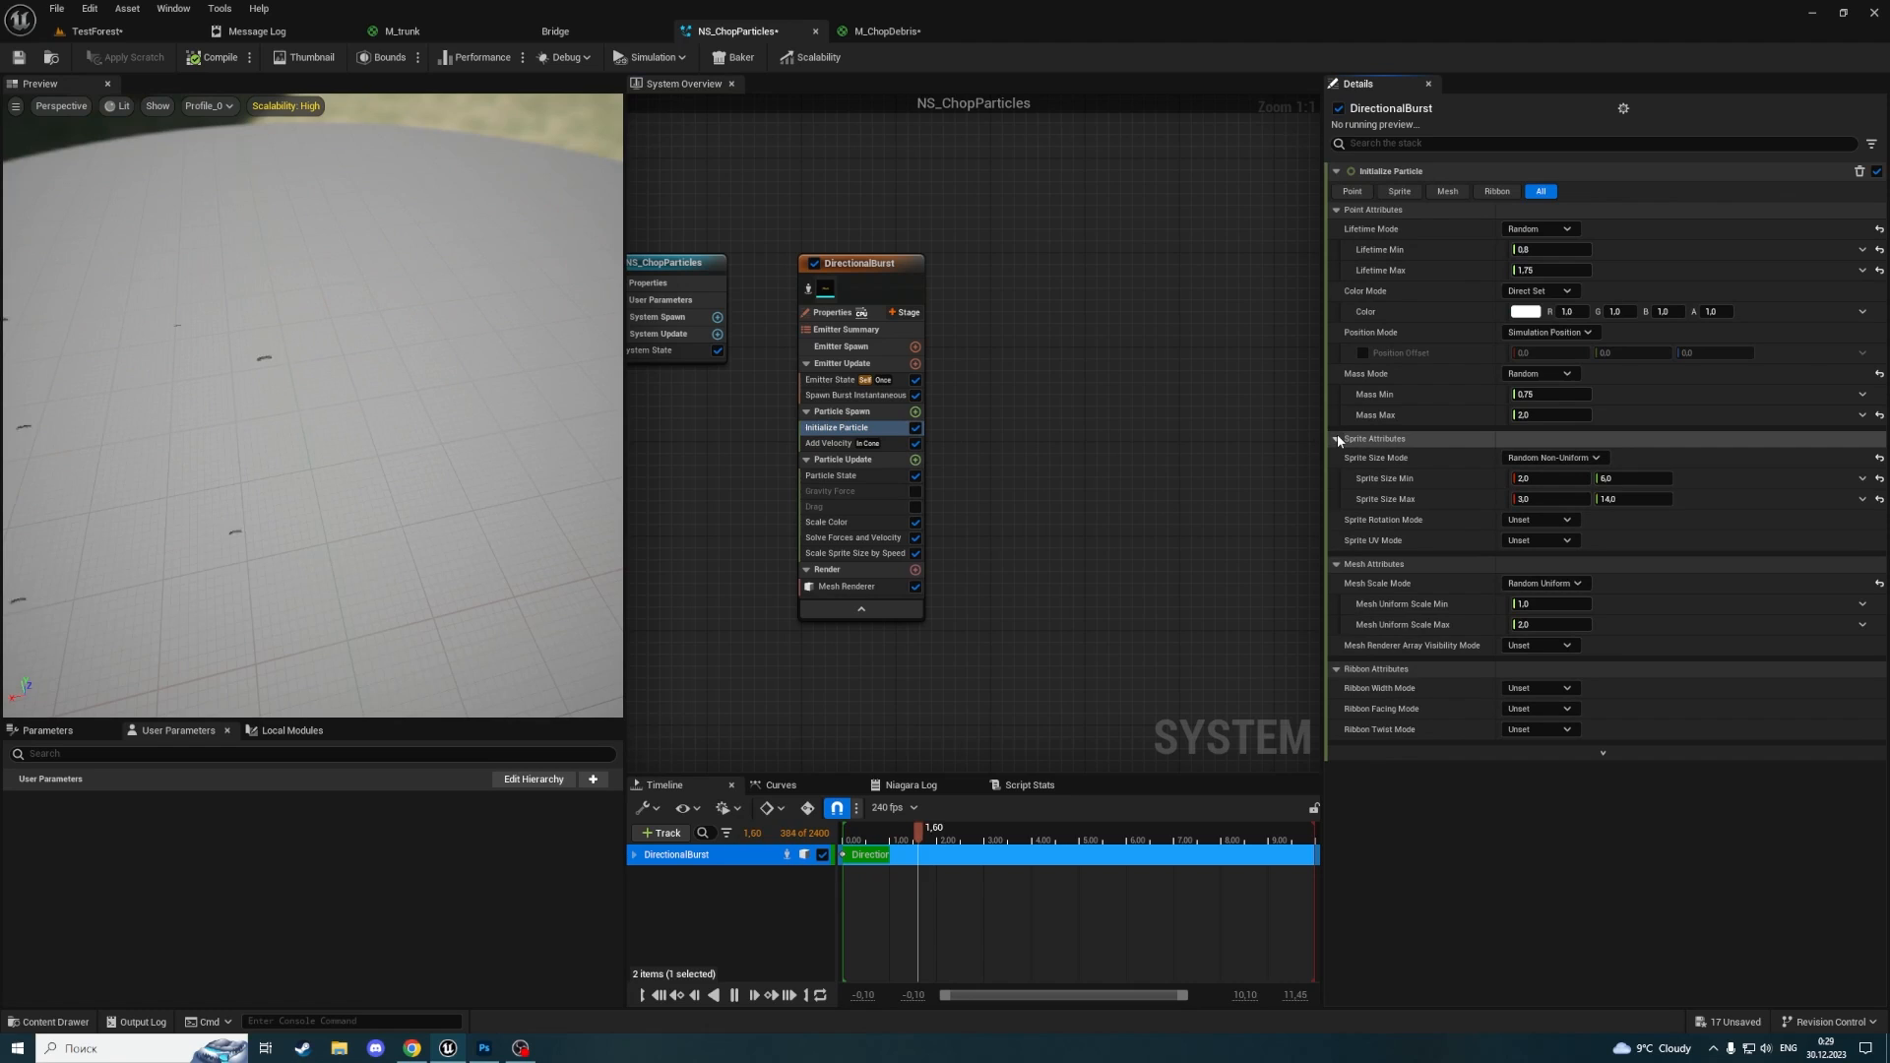
# Set the Sprite Rotation Mode in DirectionalBurst's Initialize Particle module to Random, after trying Direct Angle (Degrees)
pyautogui.click(1553, 519)
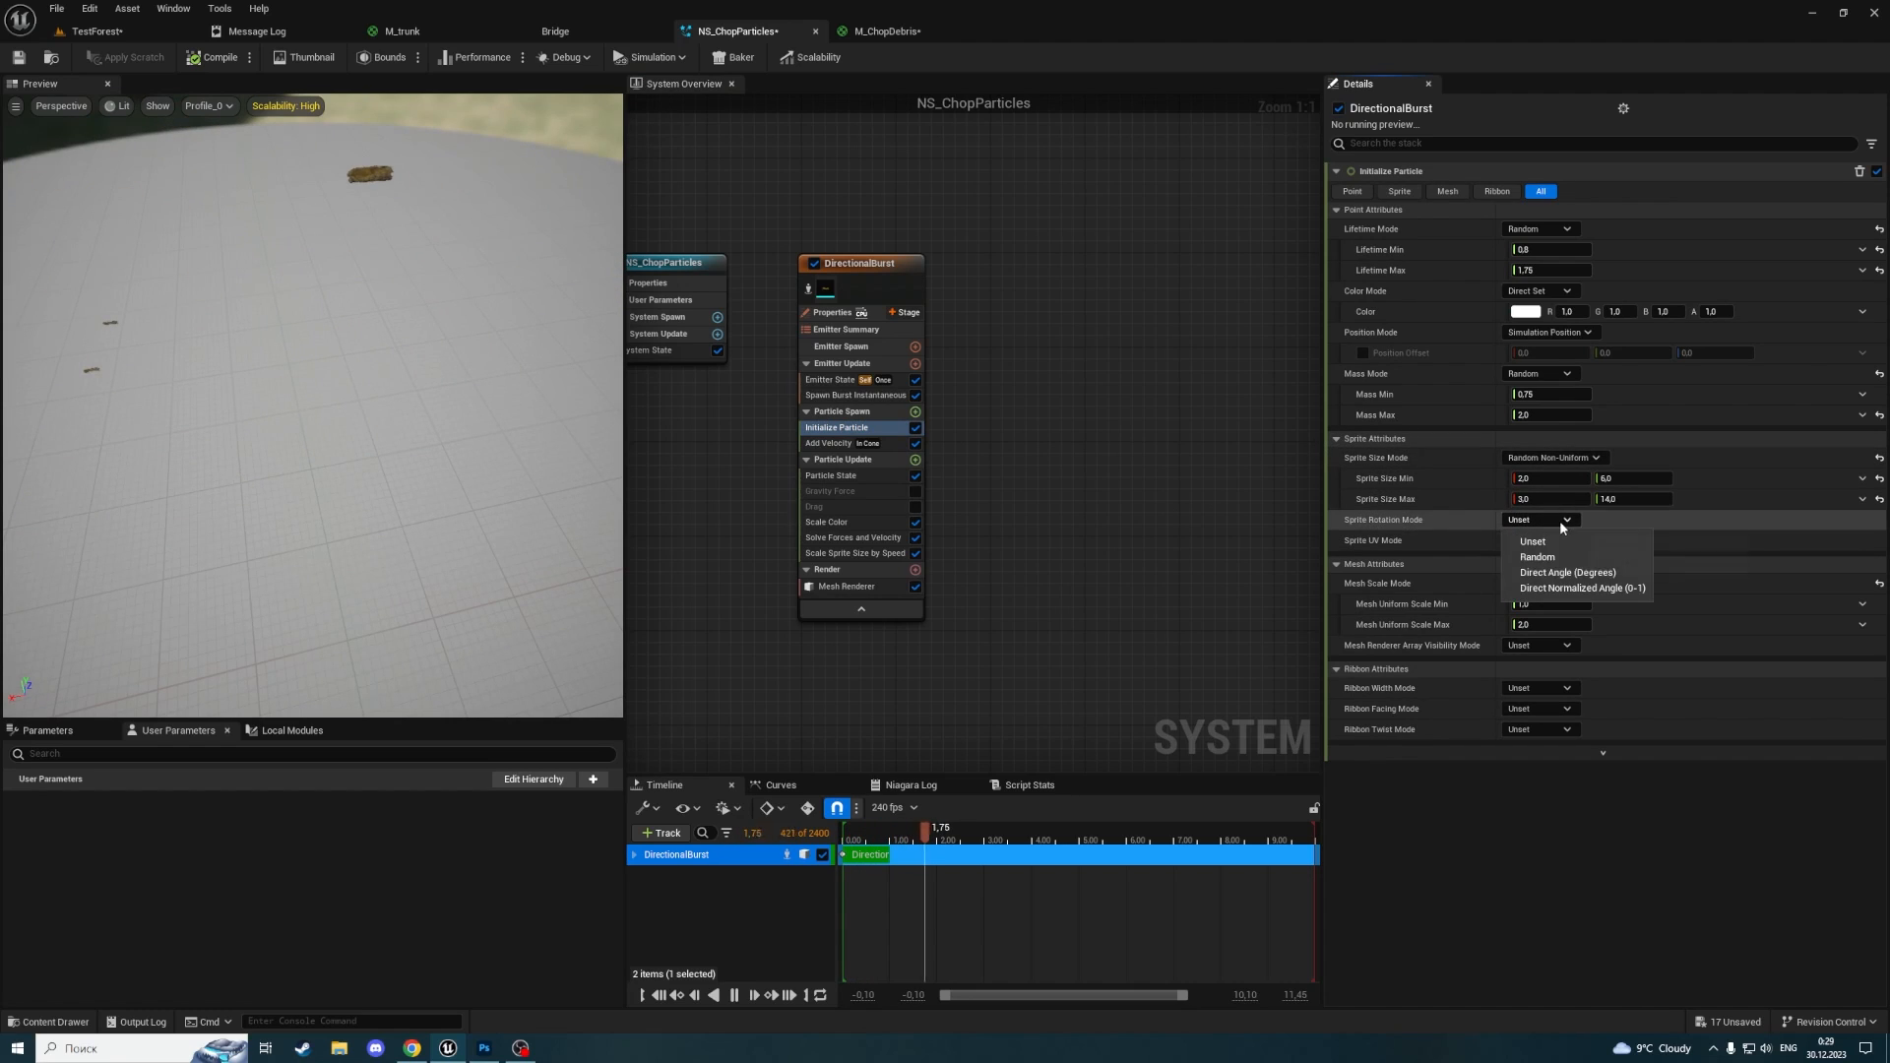
pyautogui.click(1567, 573)
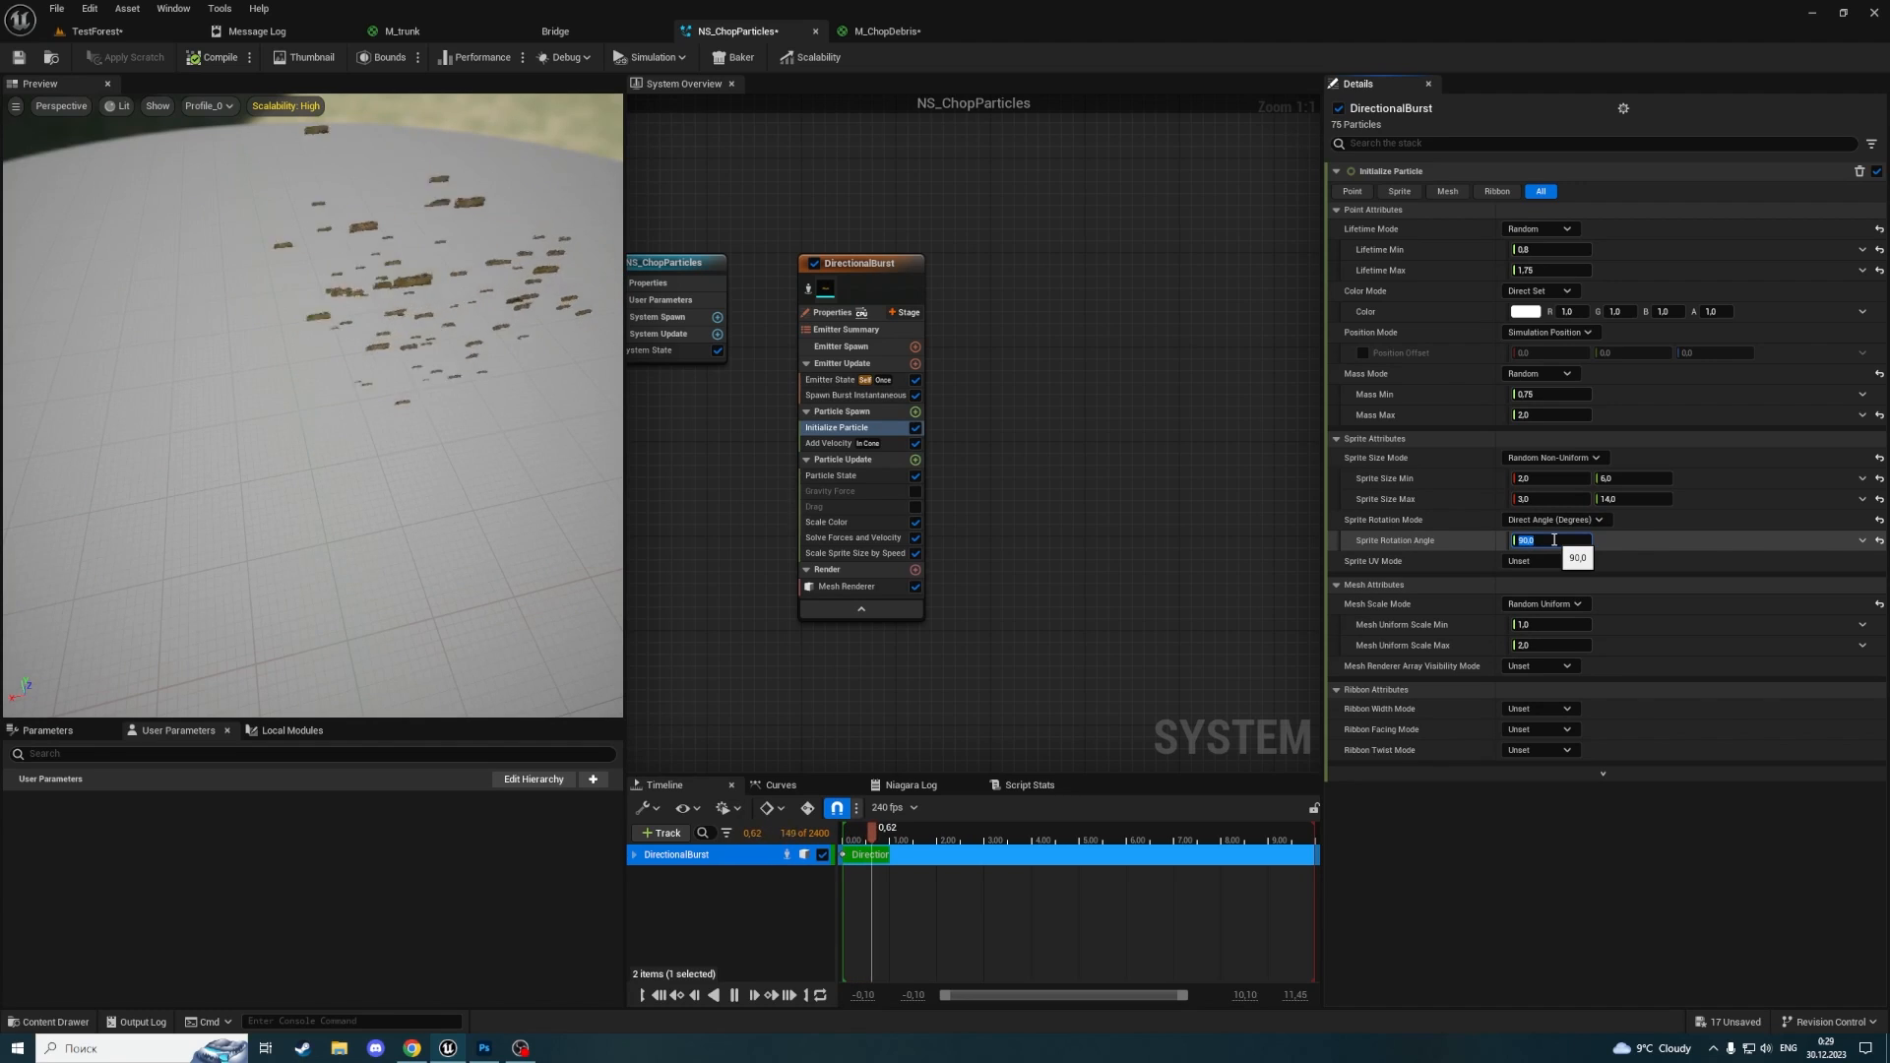
pyautogui.click(1564, 521)
pyautogui.click(1576, 559)
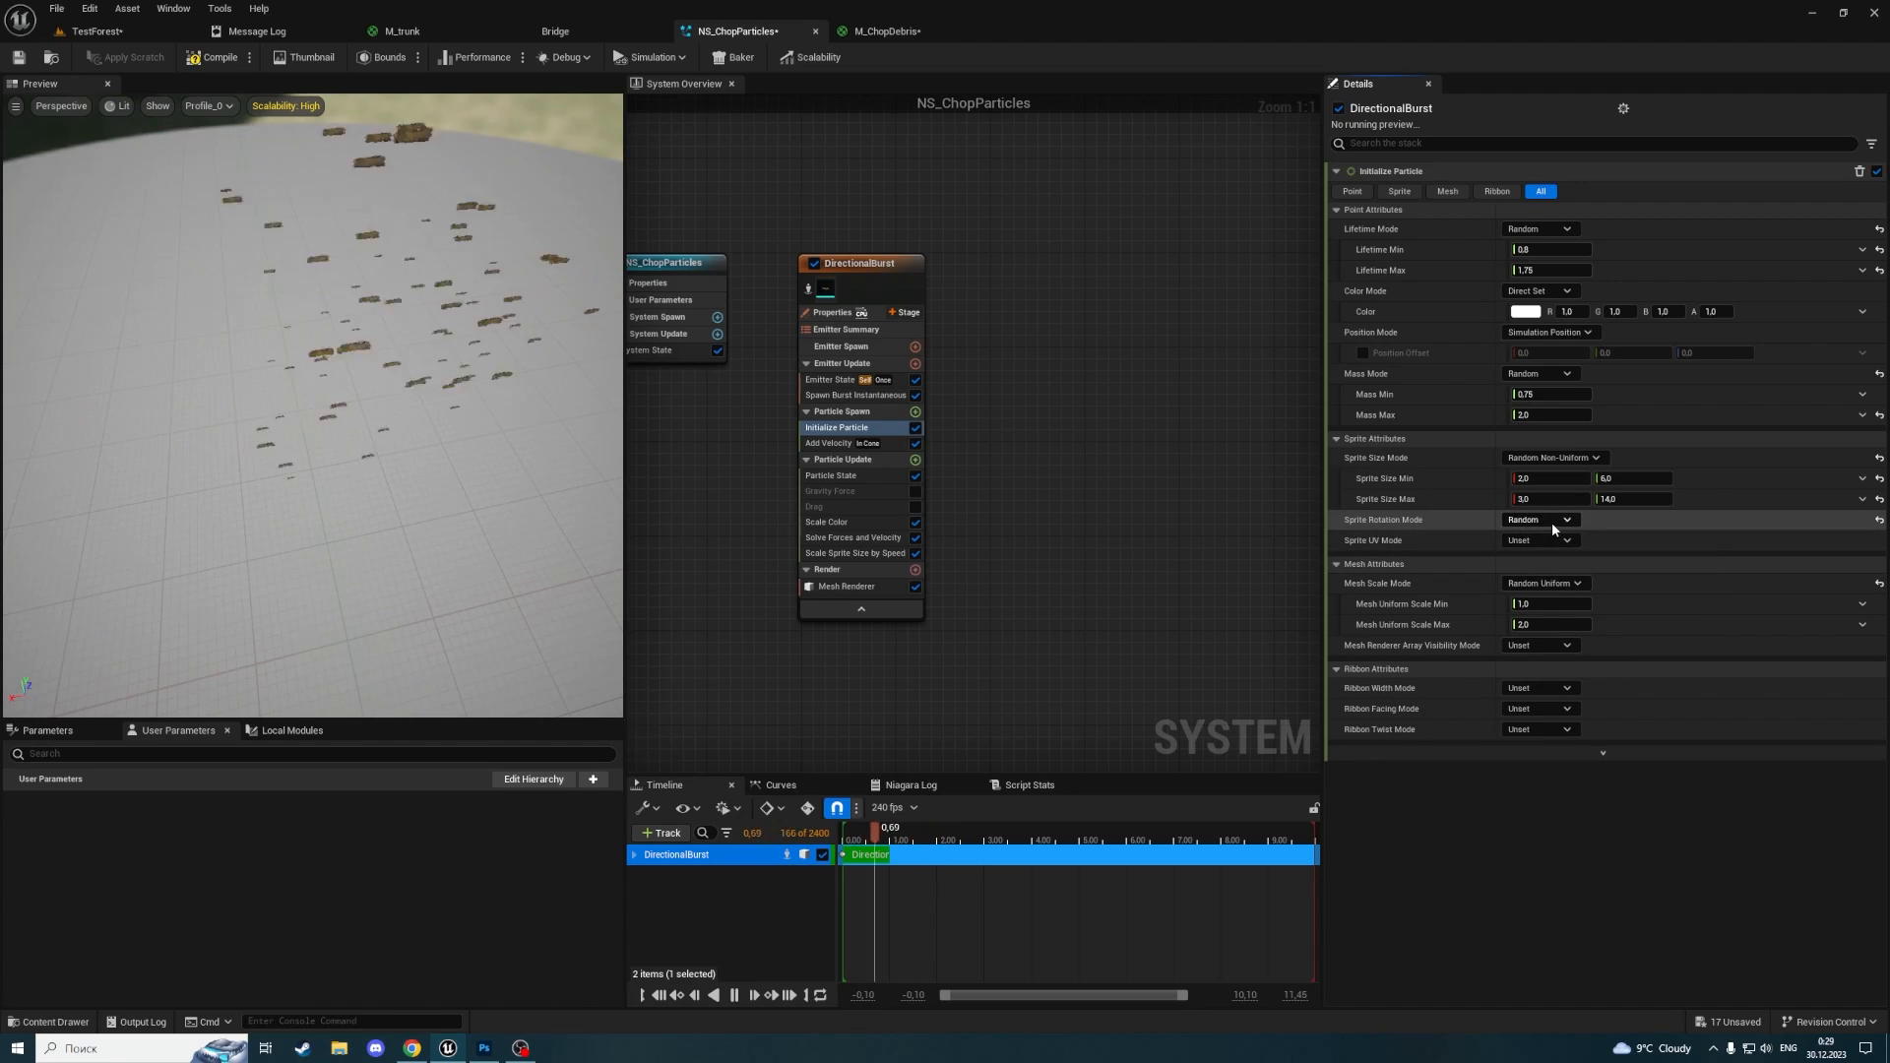
# Pause the burst preview at about 0.98 s and examine the orientation of the debris pieces from several angles
pyautogui.moveTo(264, 420); pyautogui.dragTo(393, 335)
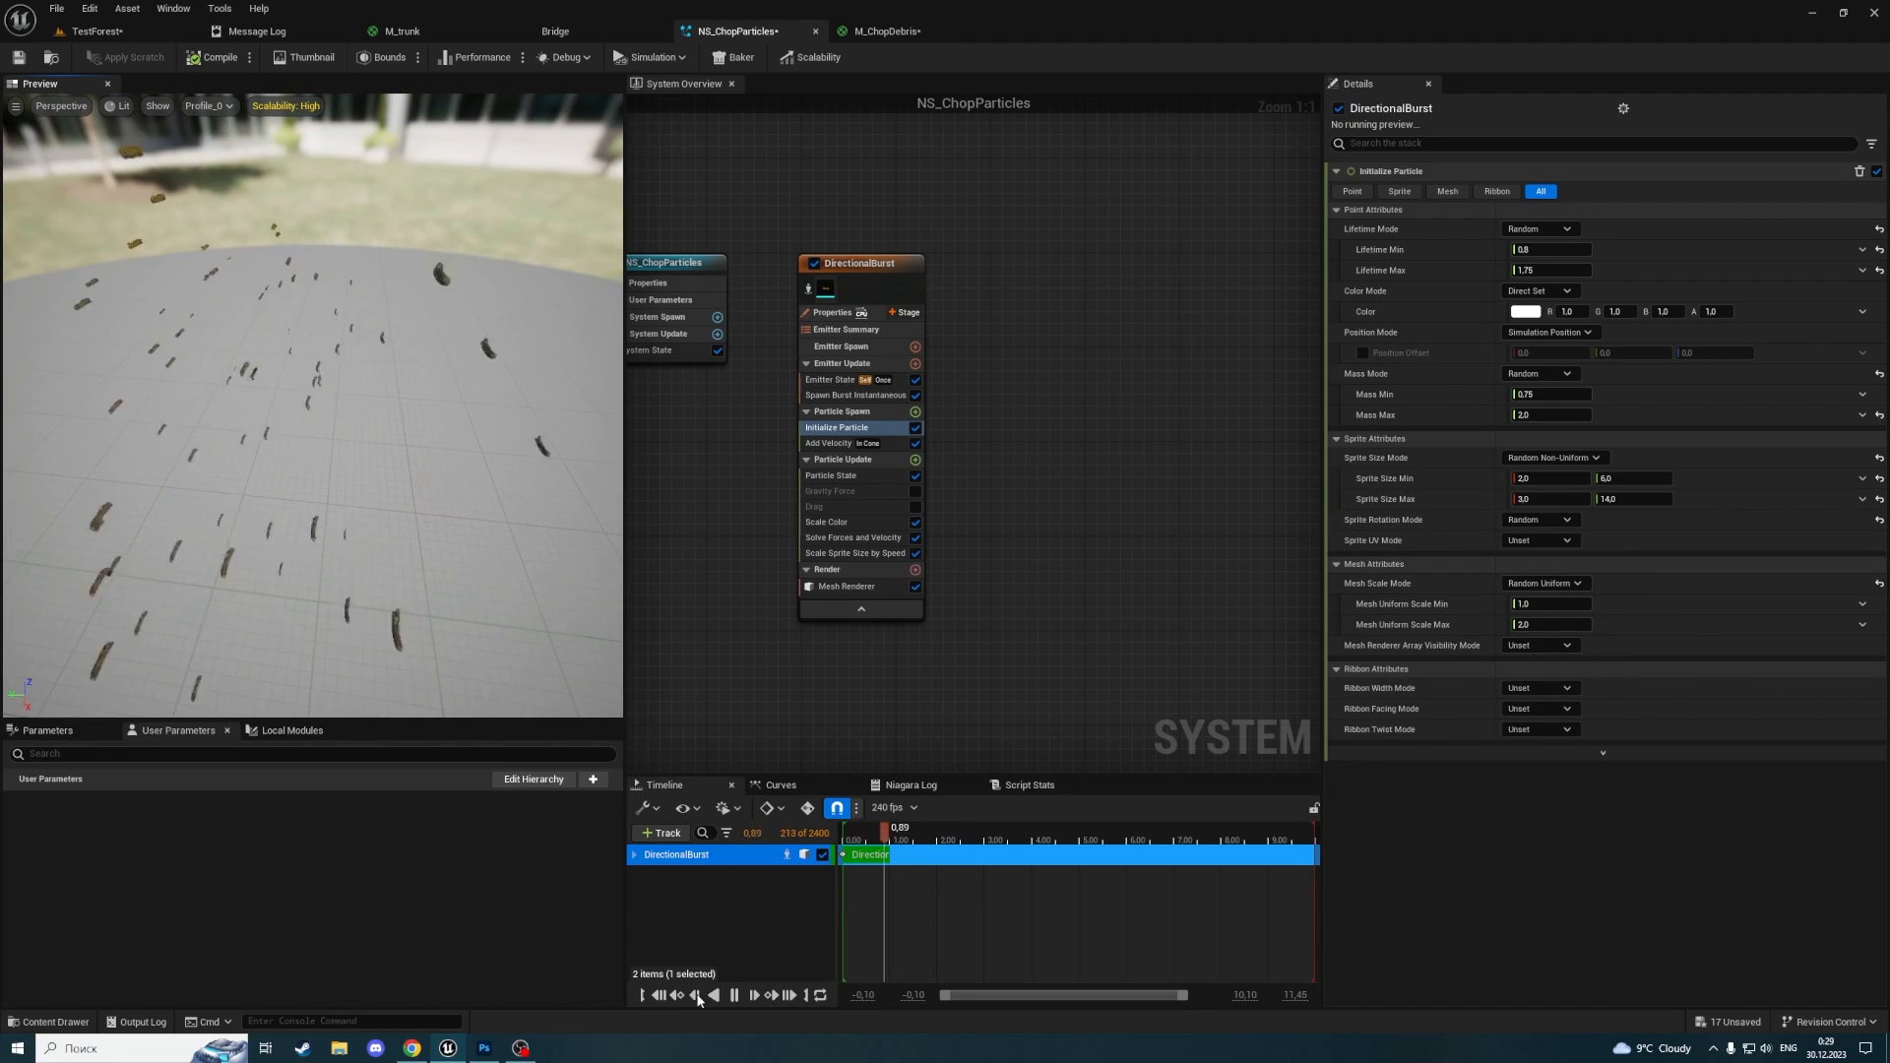
pyautogui.click(737, 994)
pyautogui.moveTo(566, 641); pyautogui.dragTo(758, 615)
pyautogui.moveTo(902, 833); pyautogui.dragTo(890, 832)
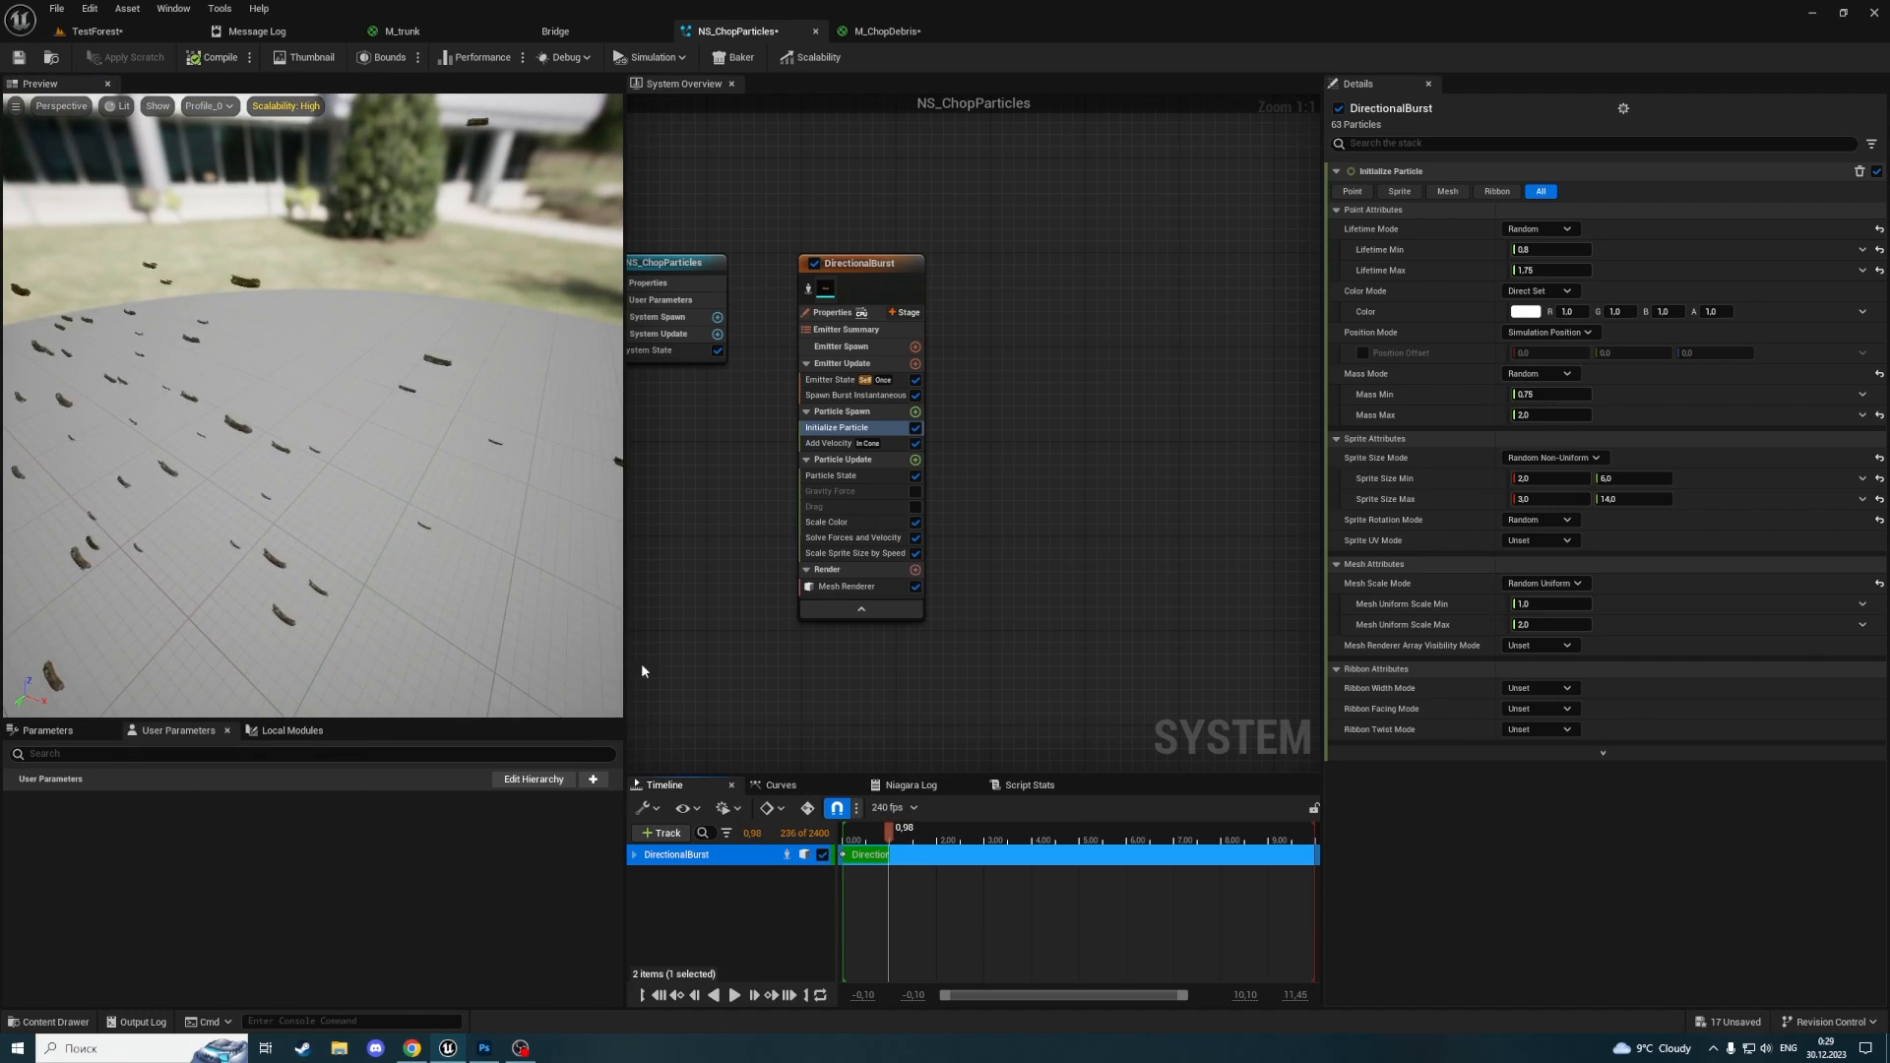
pyautogui.moveTo(591, 660); pyautogui.dragTo(788, 645)
pyautogui.moveTo(474, 458)
pyautogui.mouseDown()
pyautogui.moveTo(532, 455)
pyautogui.moveTo(474, 458)
pyautogui.mouseUp()
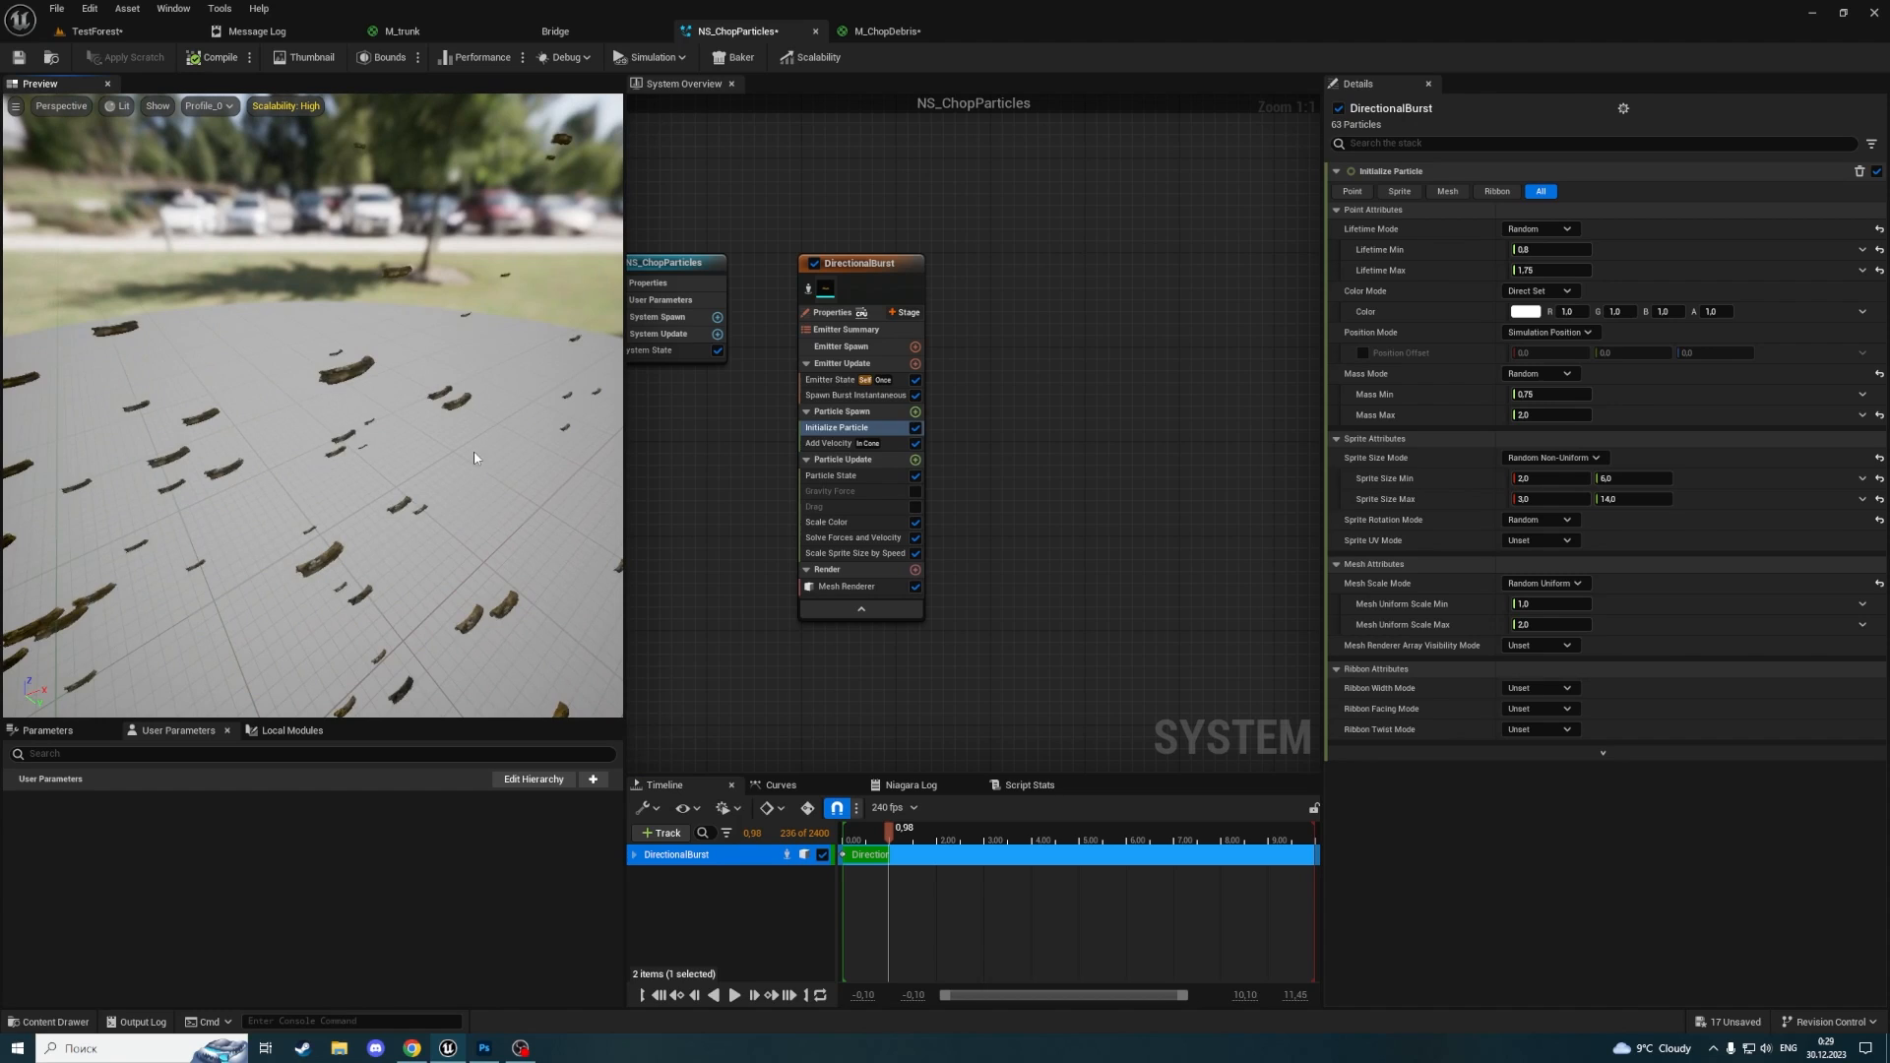
pyautogui.click(1337, 439)
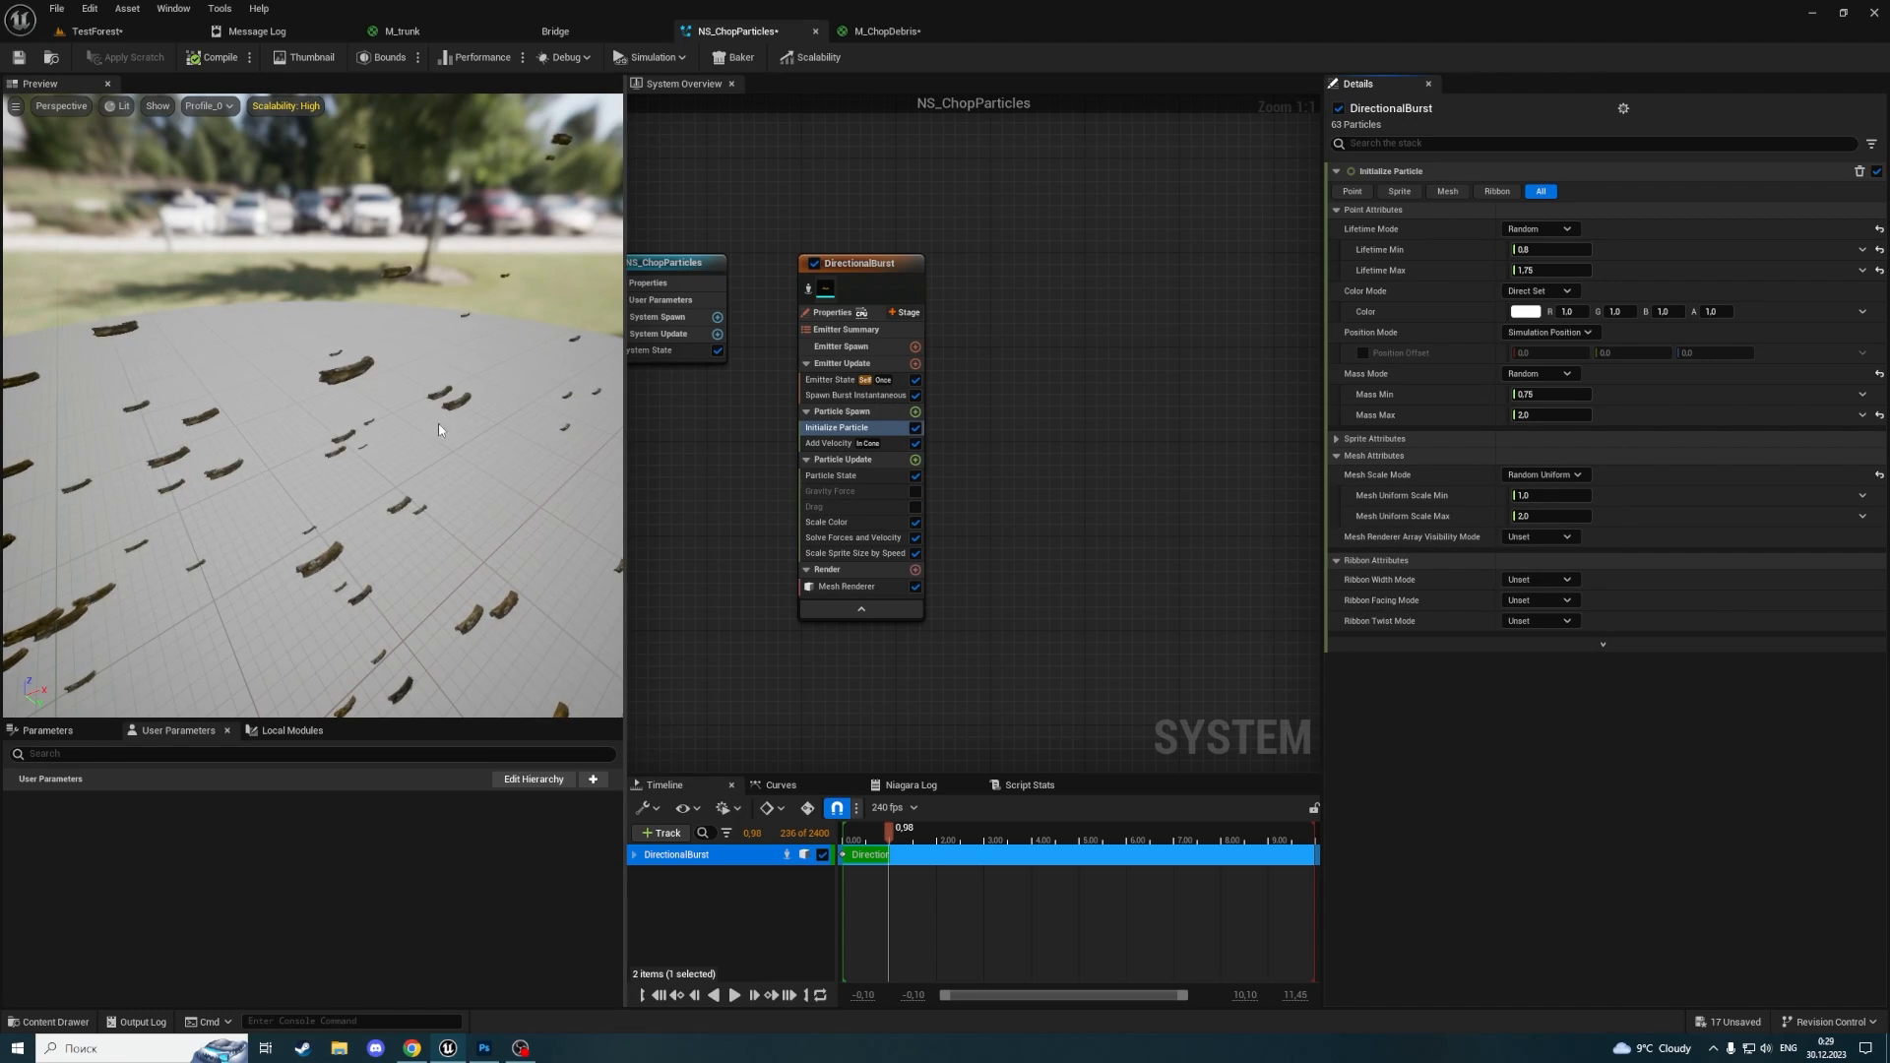
pyautogui.moveTo(461, 474); pyautogui.dragTo(354, 424)
pyautogui.moveTo(483, 453); pyautogui.dragTo(424, 445)
pyautogui.moveTo(388, 394); pyautogui.dragTo(463, 393)
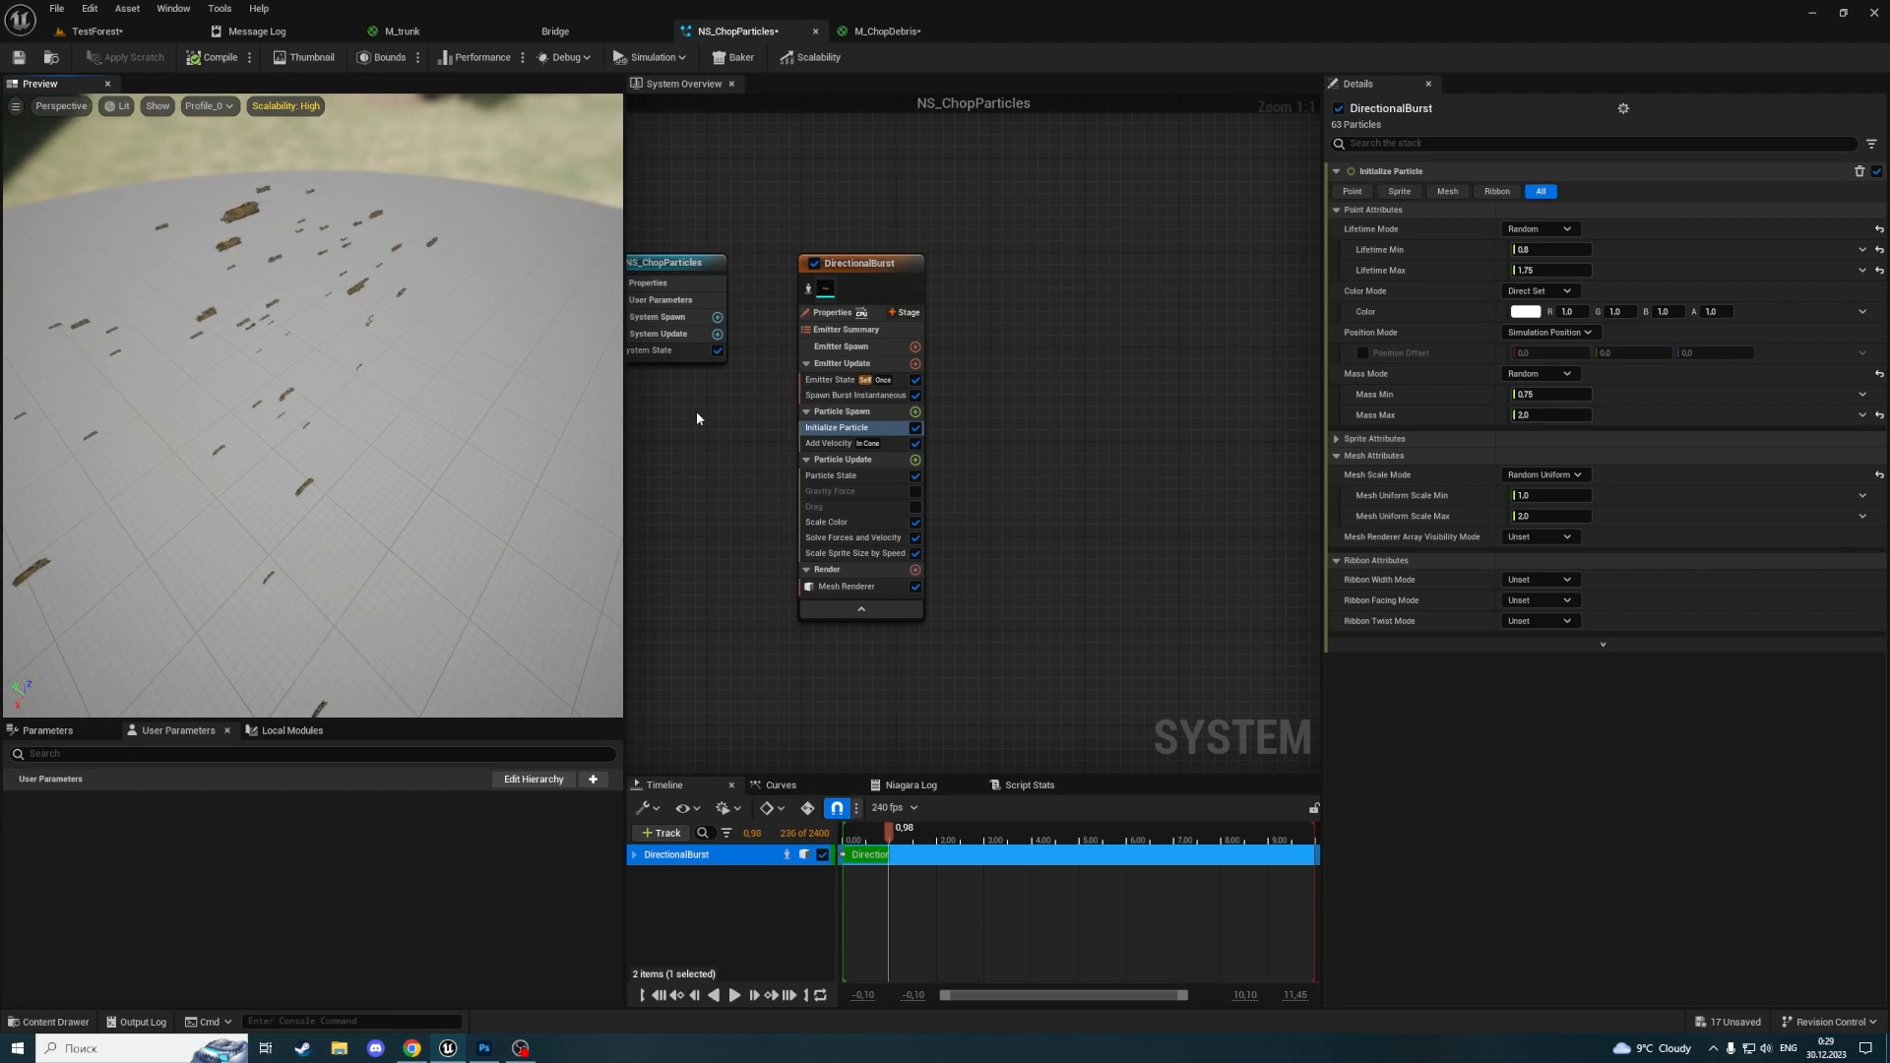
# Set the Cone Angle of DirectionalBurst's Add Velocity module to 70 and check the burst's spread in the preview
pyautogui.click(830, 443)
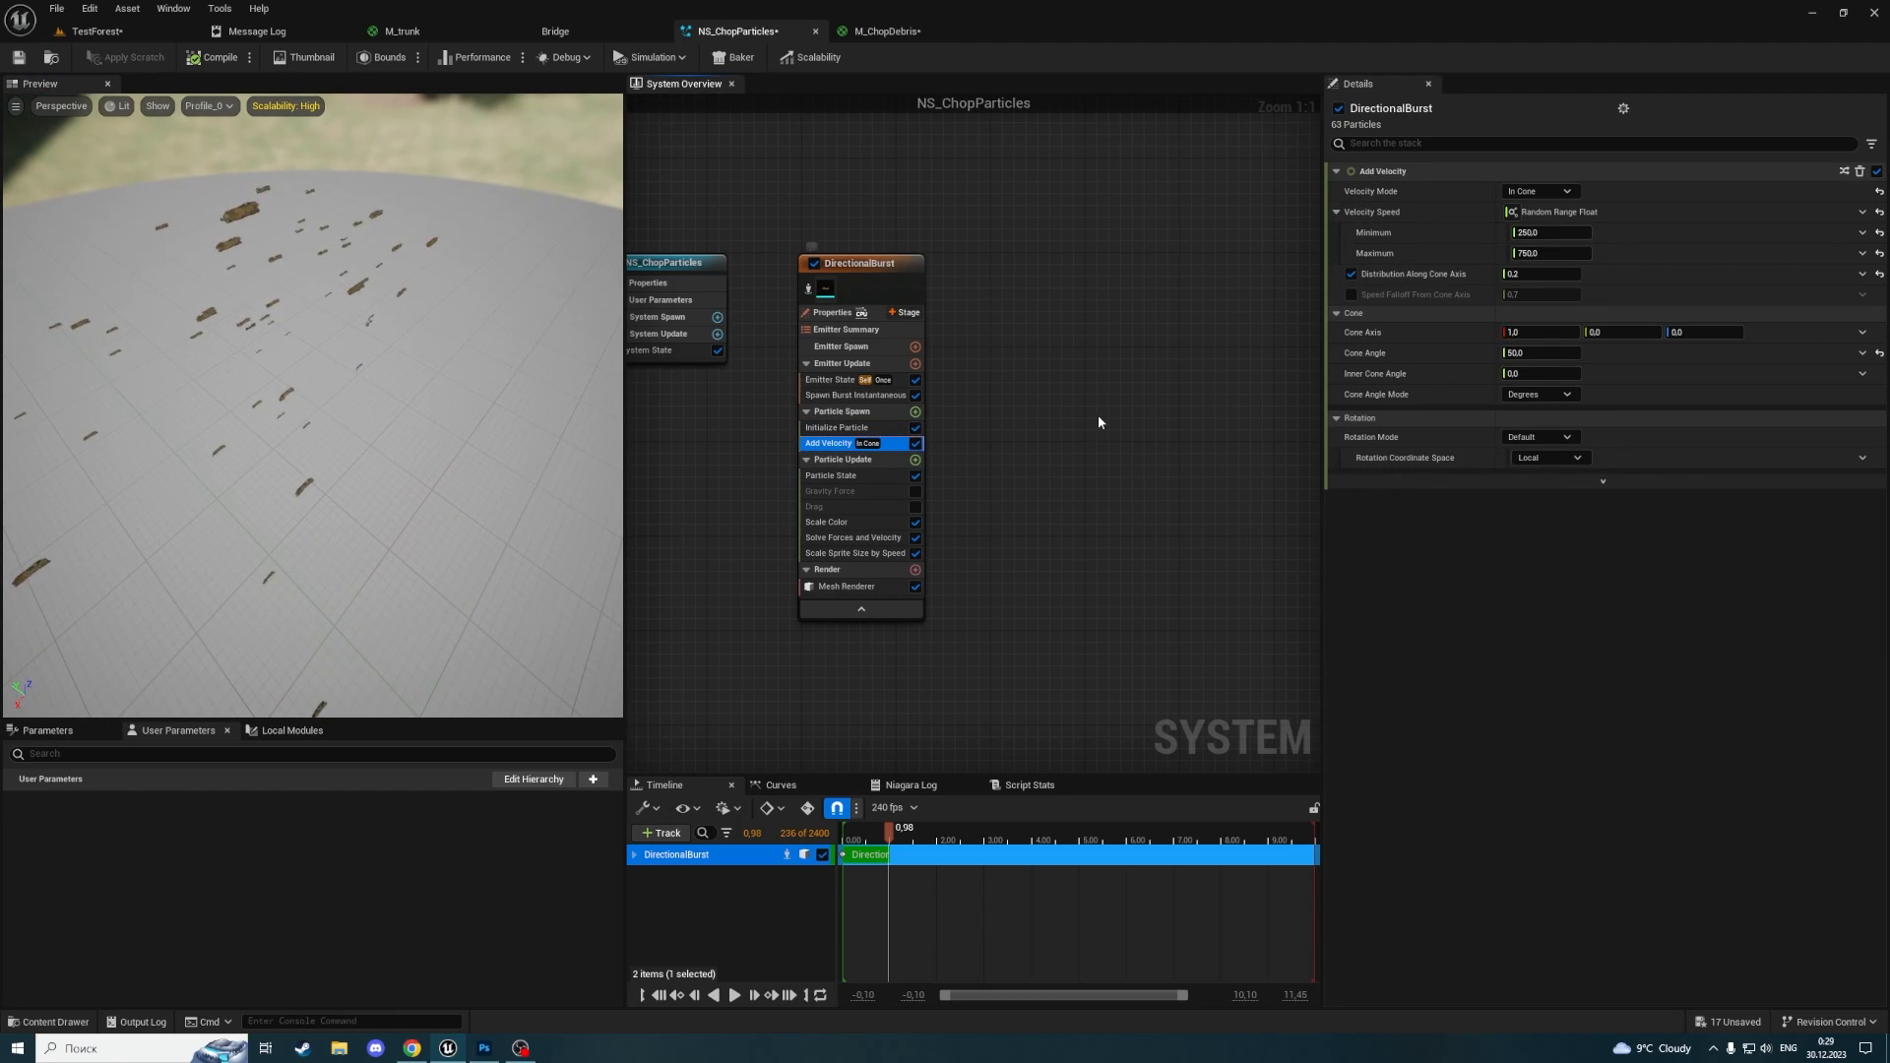
pyautogui.moveTo(596, 321); pyautogui.dragTo(423, 256)
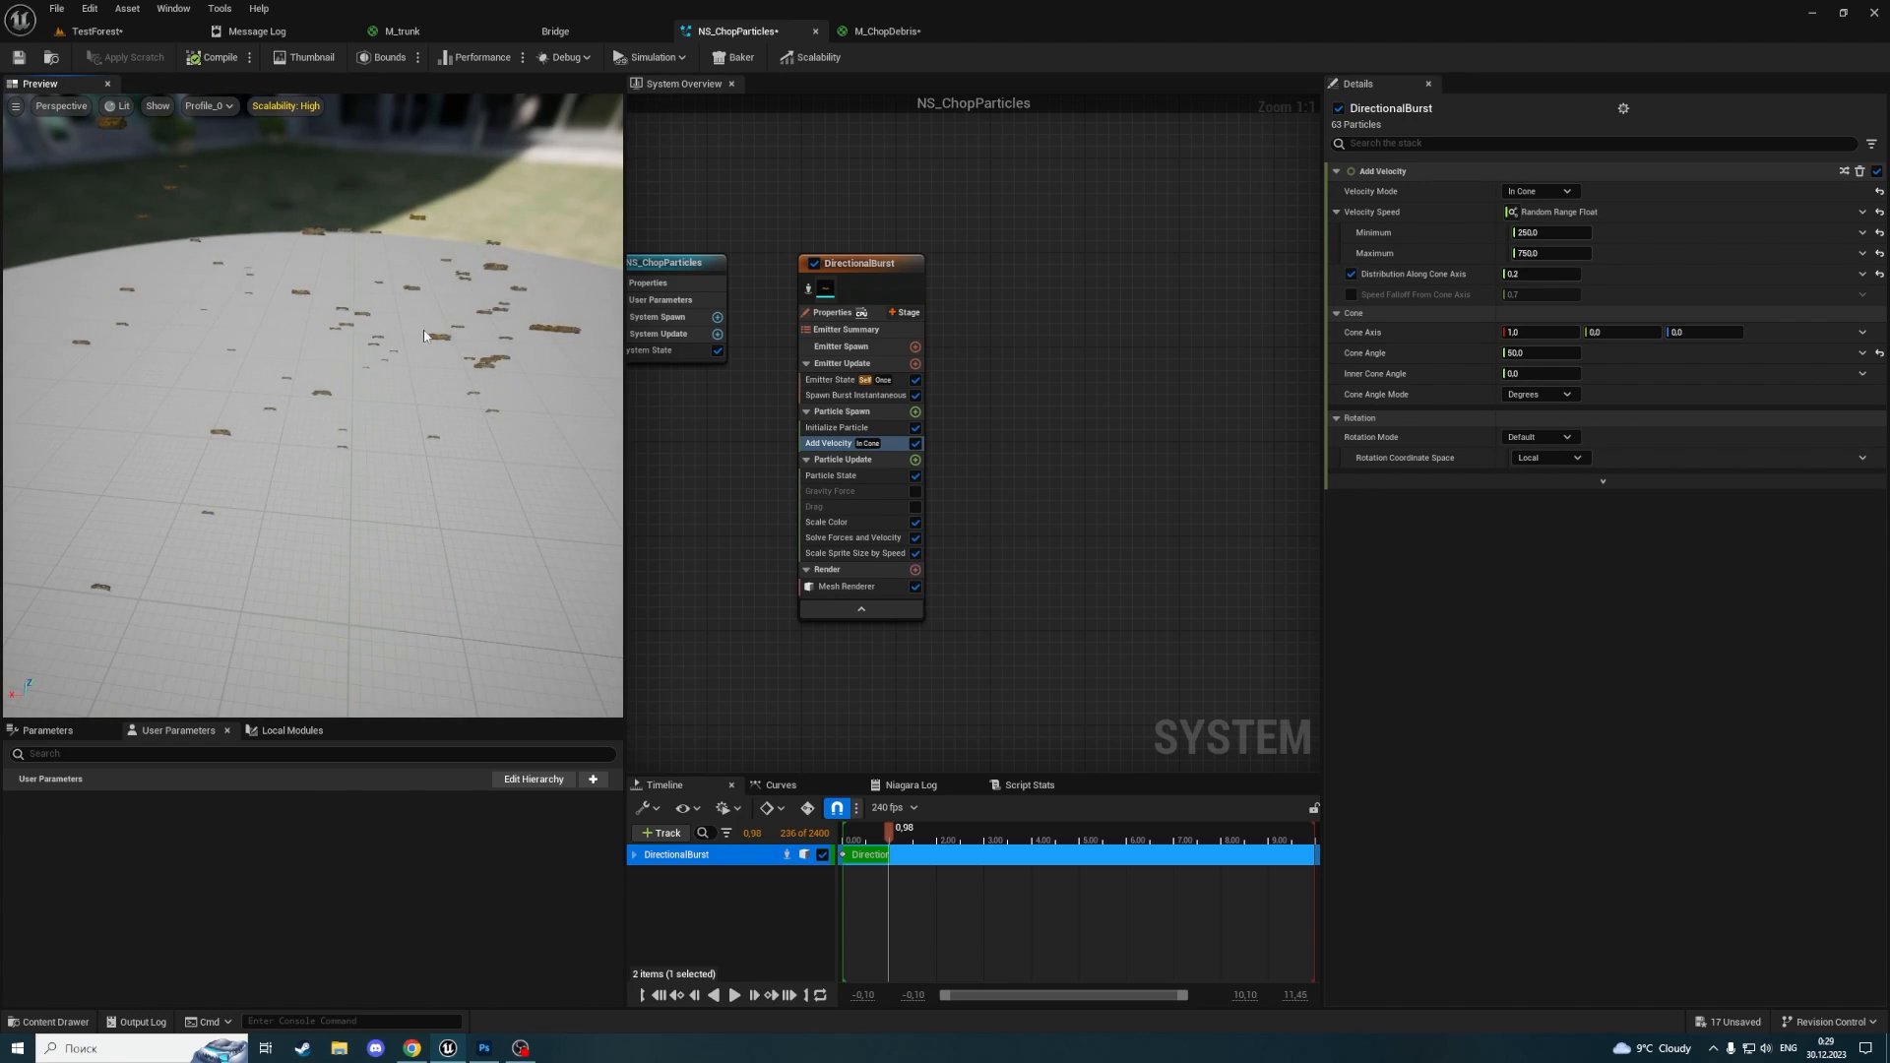
pyautogui.click(891, 835)
pyautogui.moveTo(891, 835)
pyautogui.mouseDown()
pyautogui.moveTo(850, 825)
pyautogui.moveTo(918, 819)
pyautogui.mouseUp()
pyautogui.moveTo(368, 402); pyautogui.dragTo(591, 364)
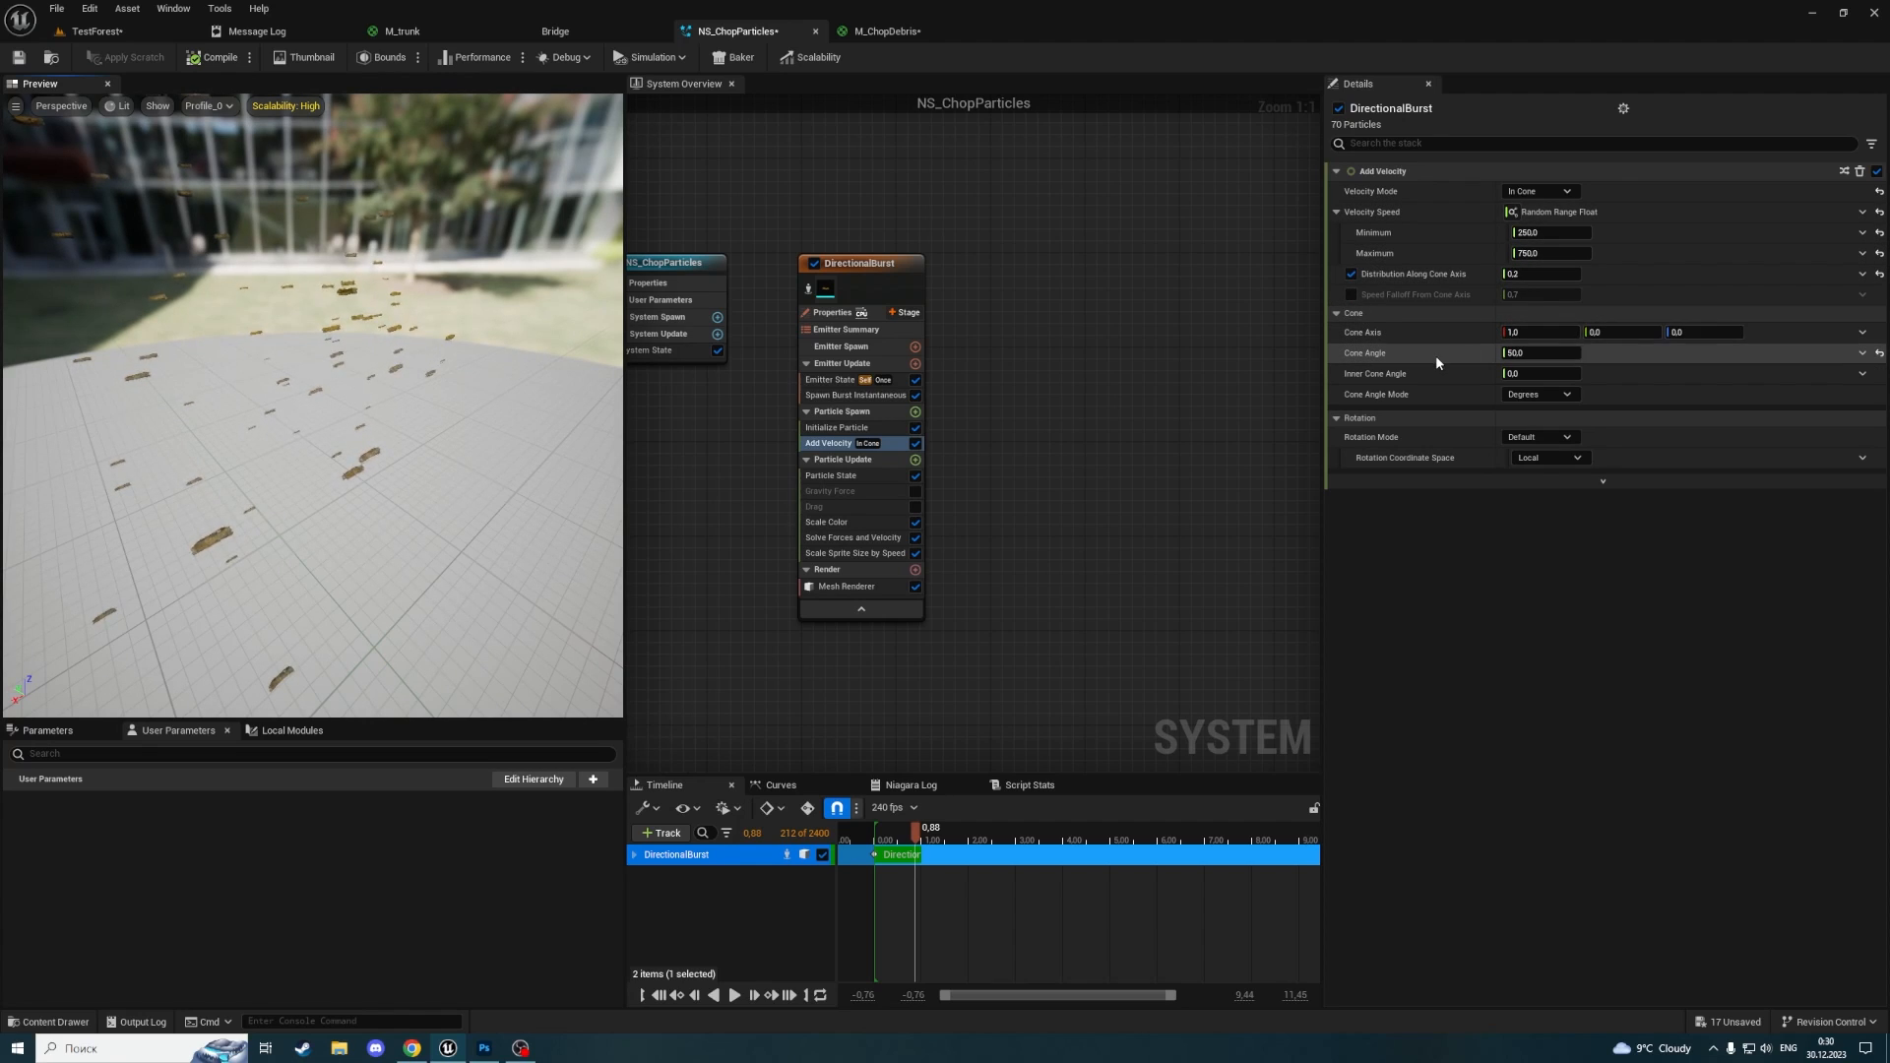
pyautogui.click(1546, 353)
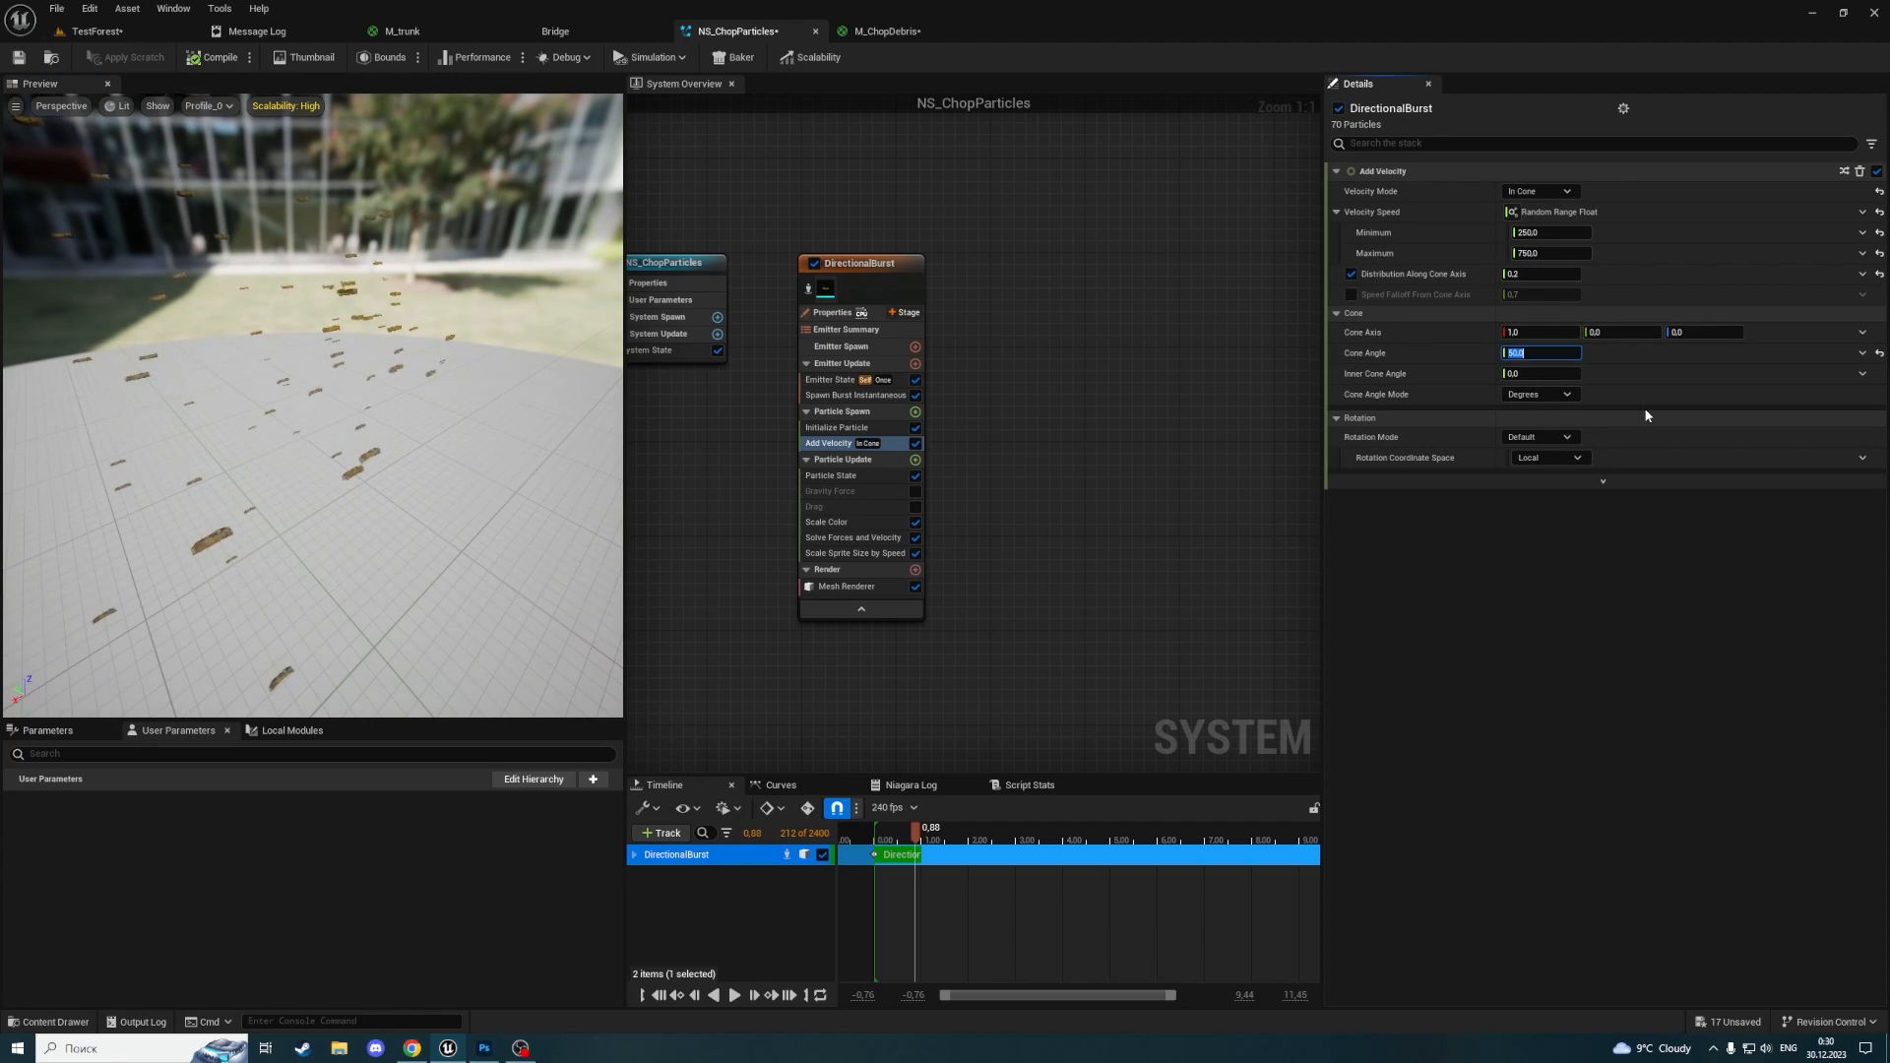
pyautogui.write('70')
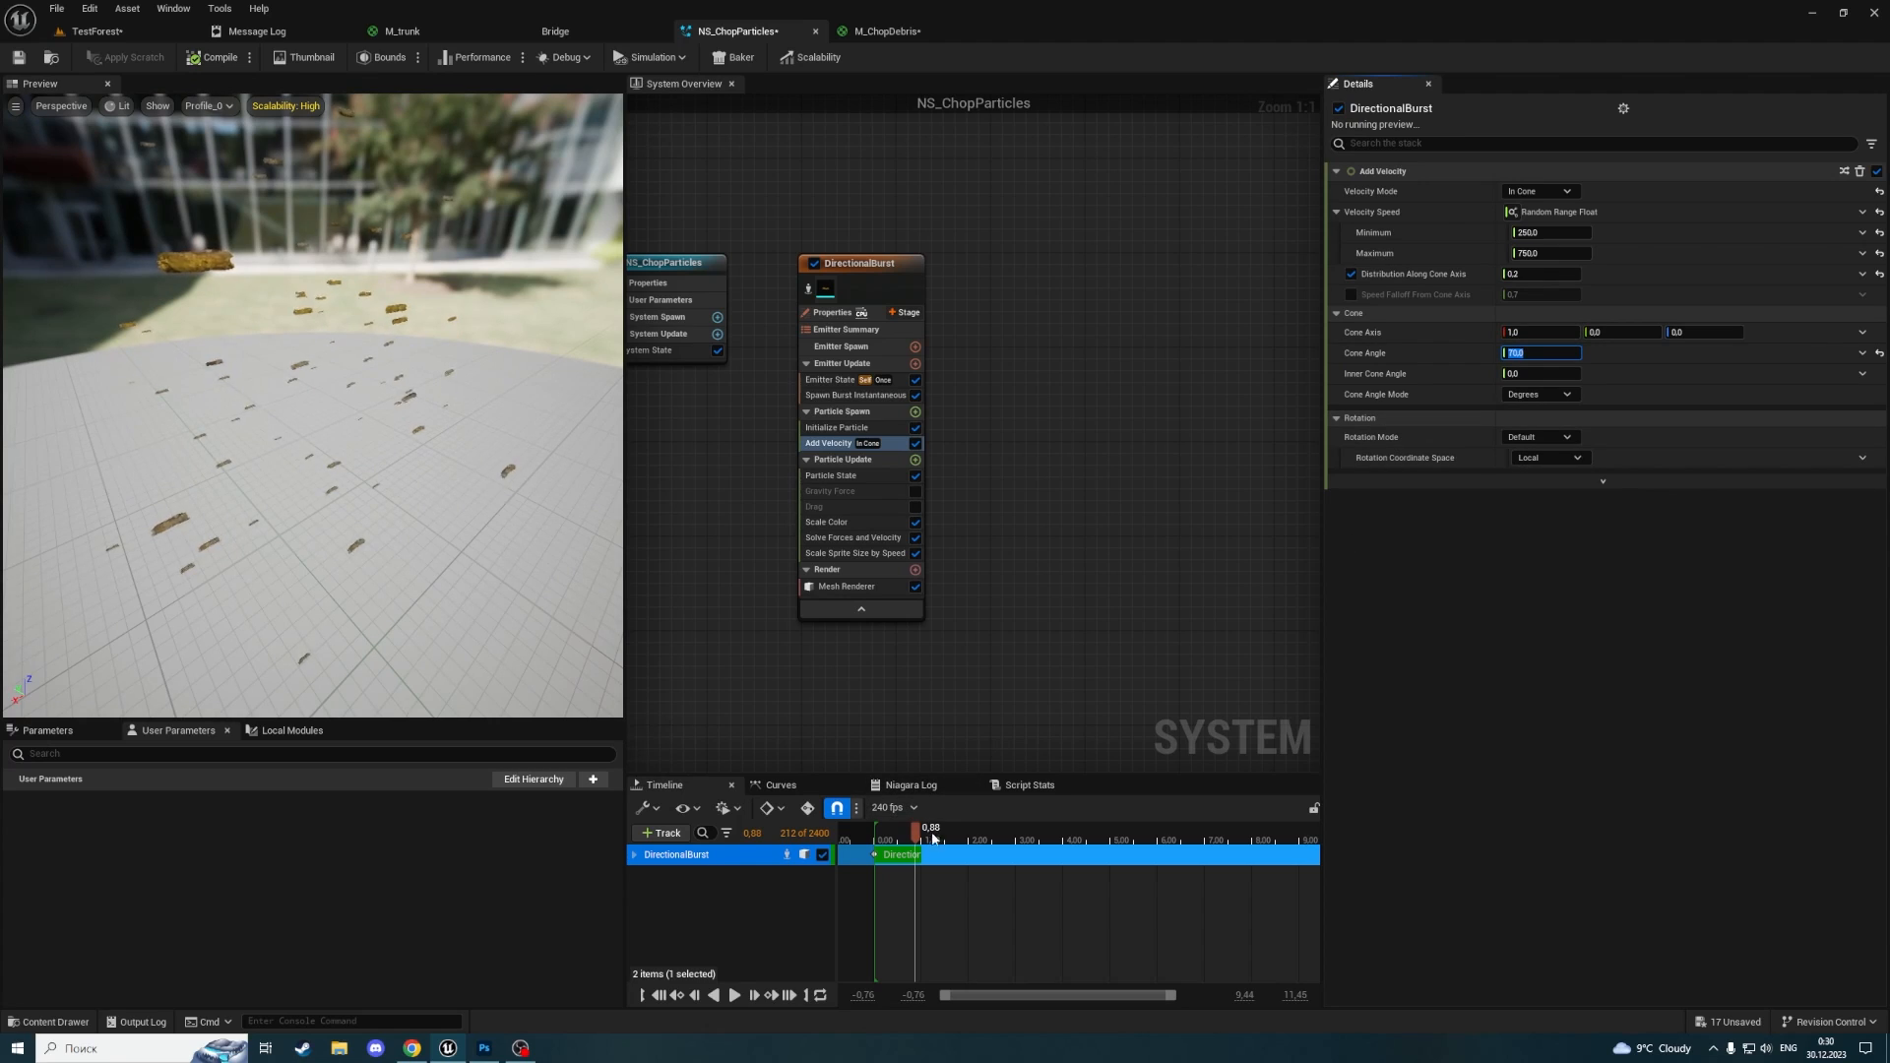
pyautogui.moveTo(932, 838)
pyautogui.mouseDown()
pyautogui.moveTo(885, 838)
pyautogui.moveTo(920, 845)
pyautogui.moveTo(899, 846)
pyautogui.mouseUp()
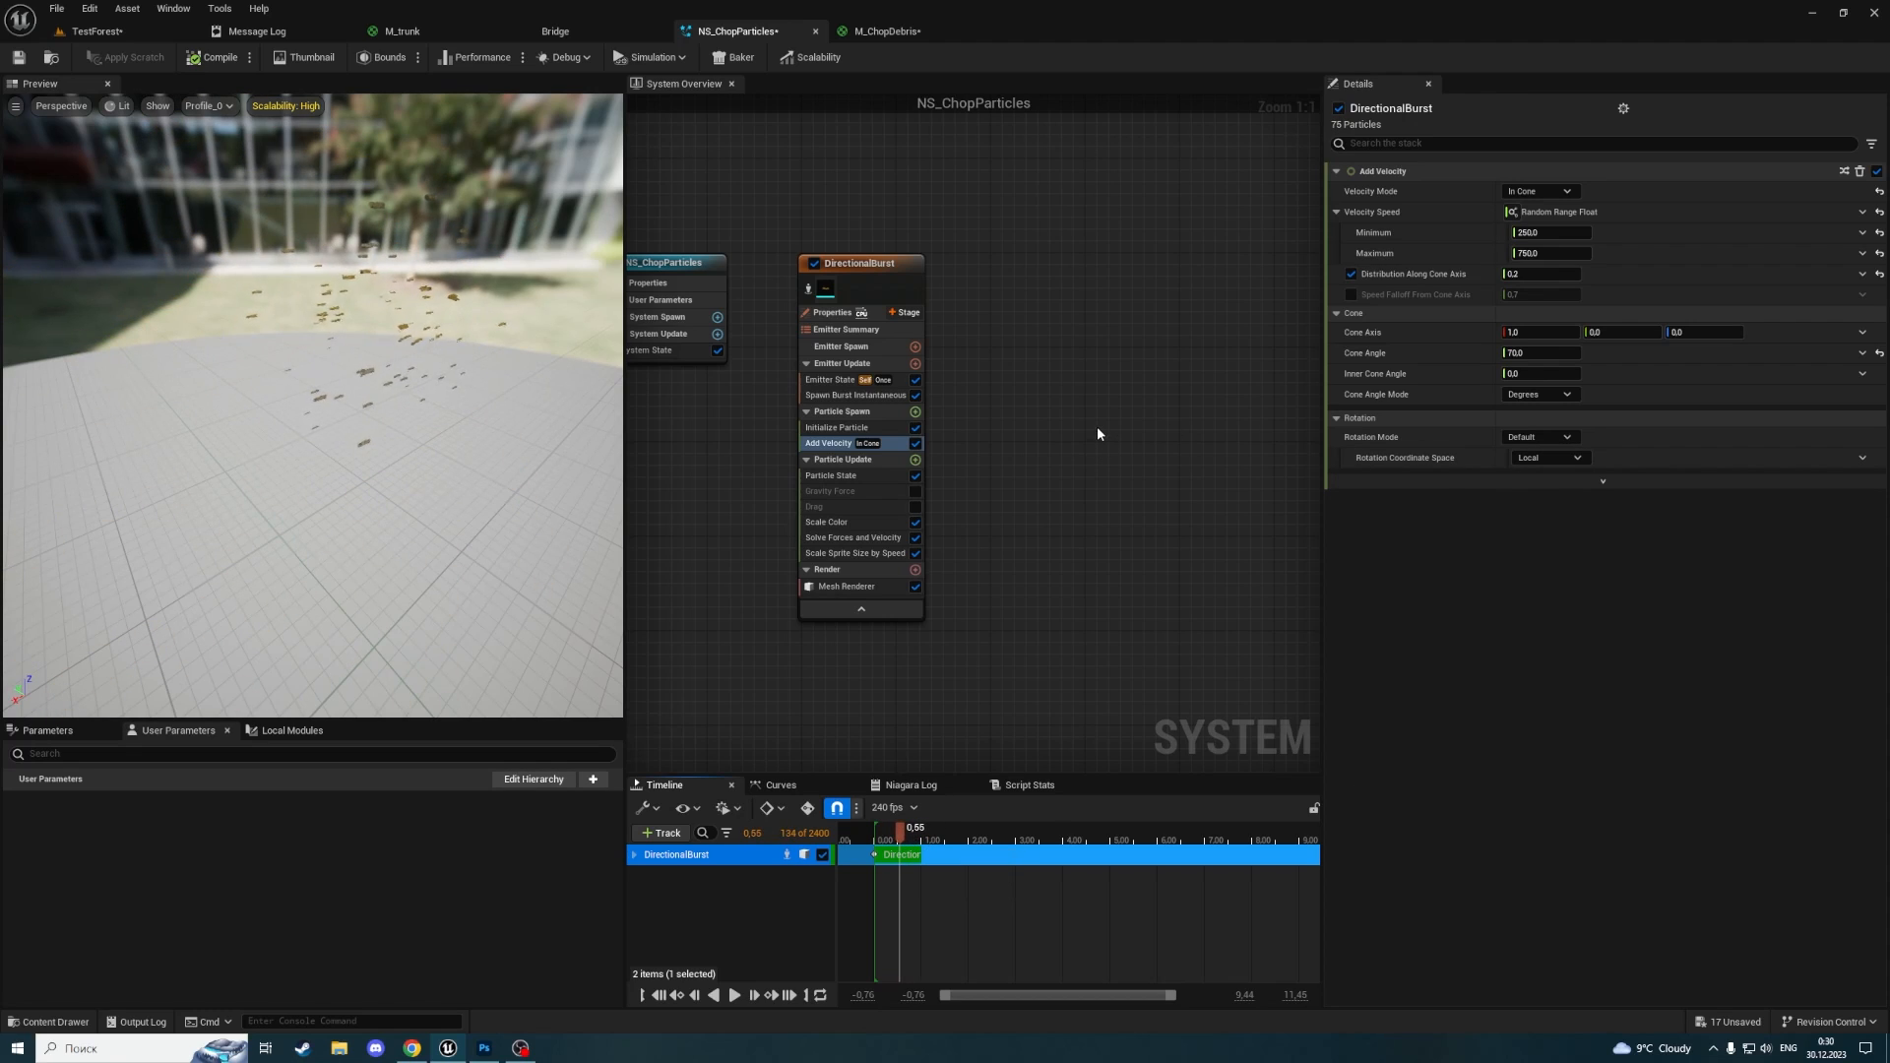
# Add an Initial Mesh Orientation module to DirectionalBurst's Particle Spawn stage and inspect the burst in the preview
pyautogui.click(914, 412)
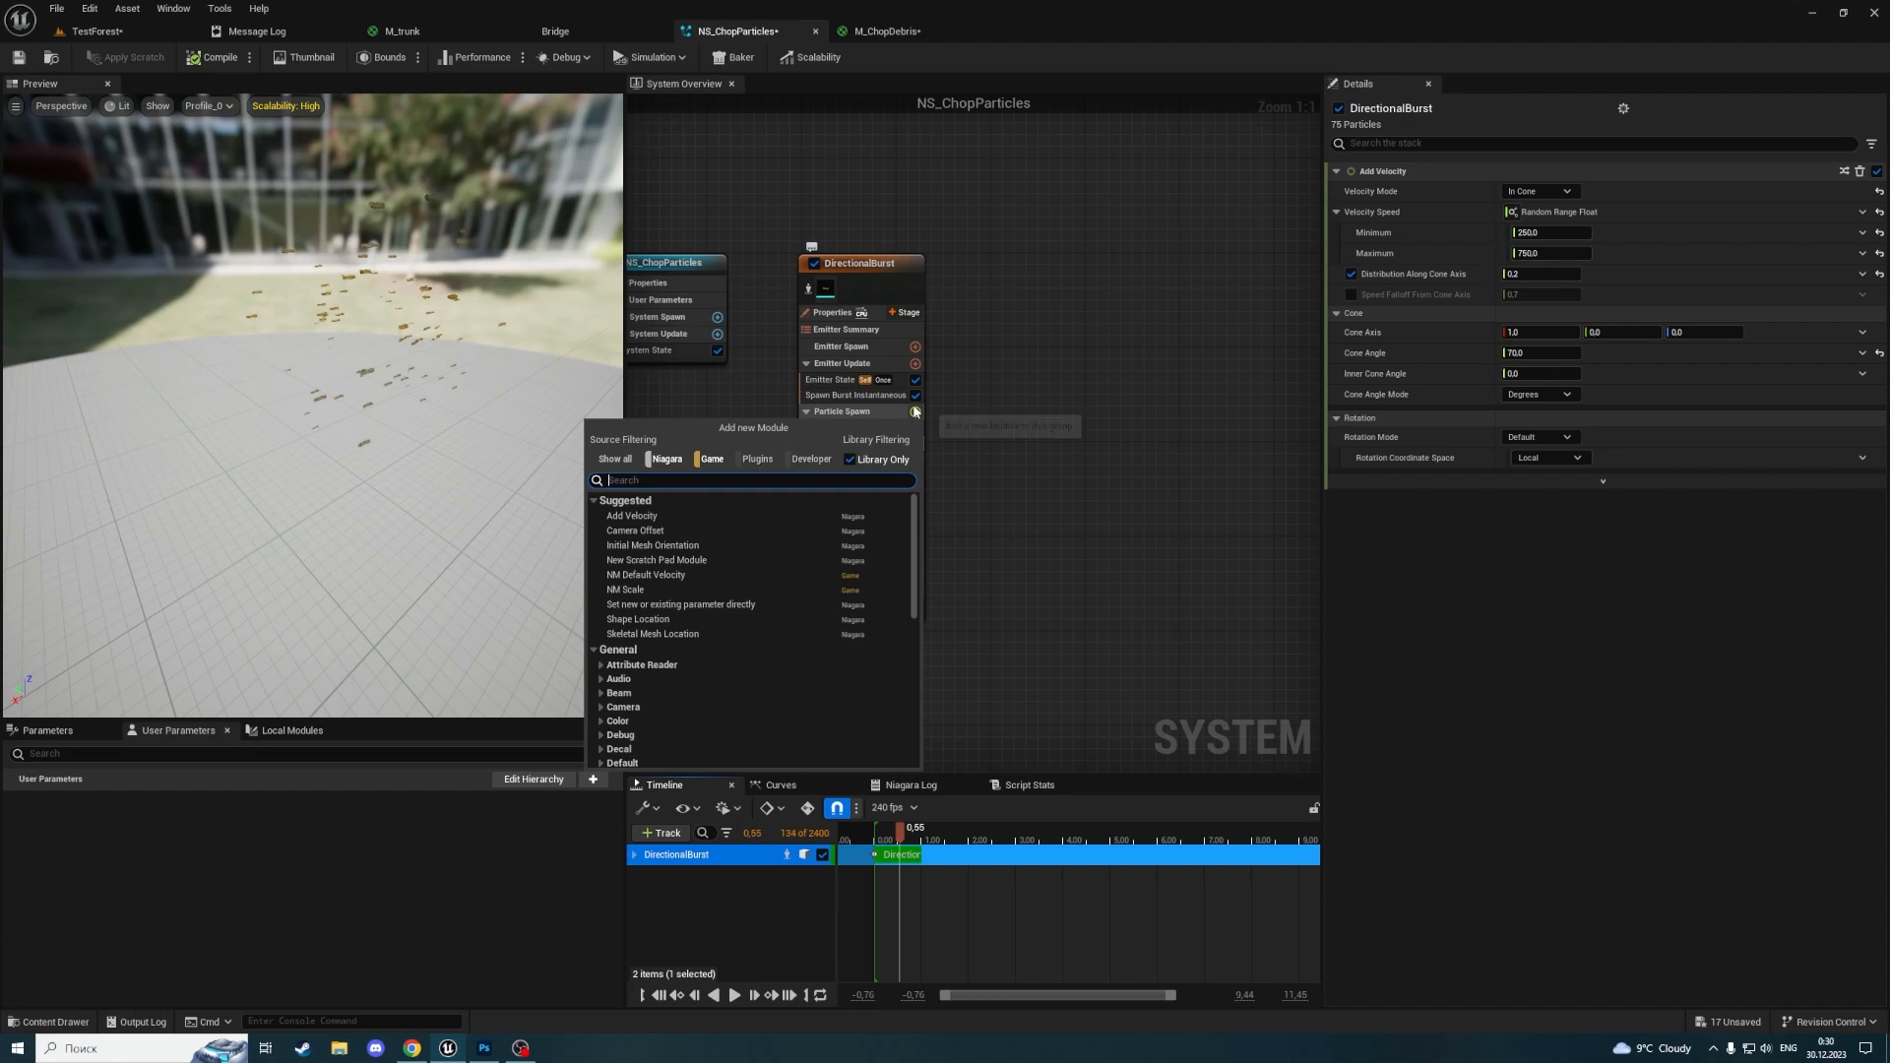
pyautogui.write('rotat')
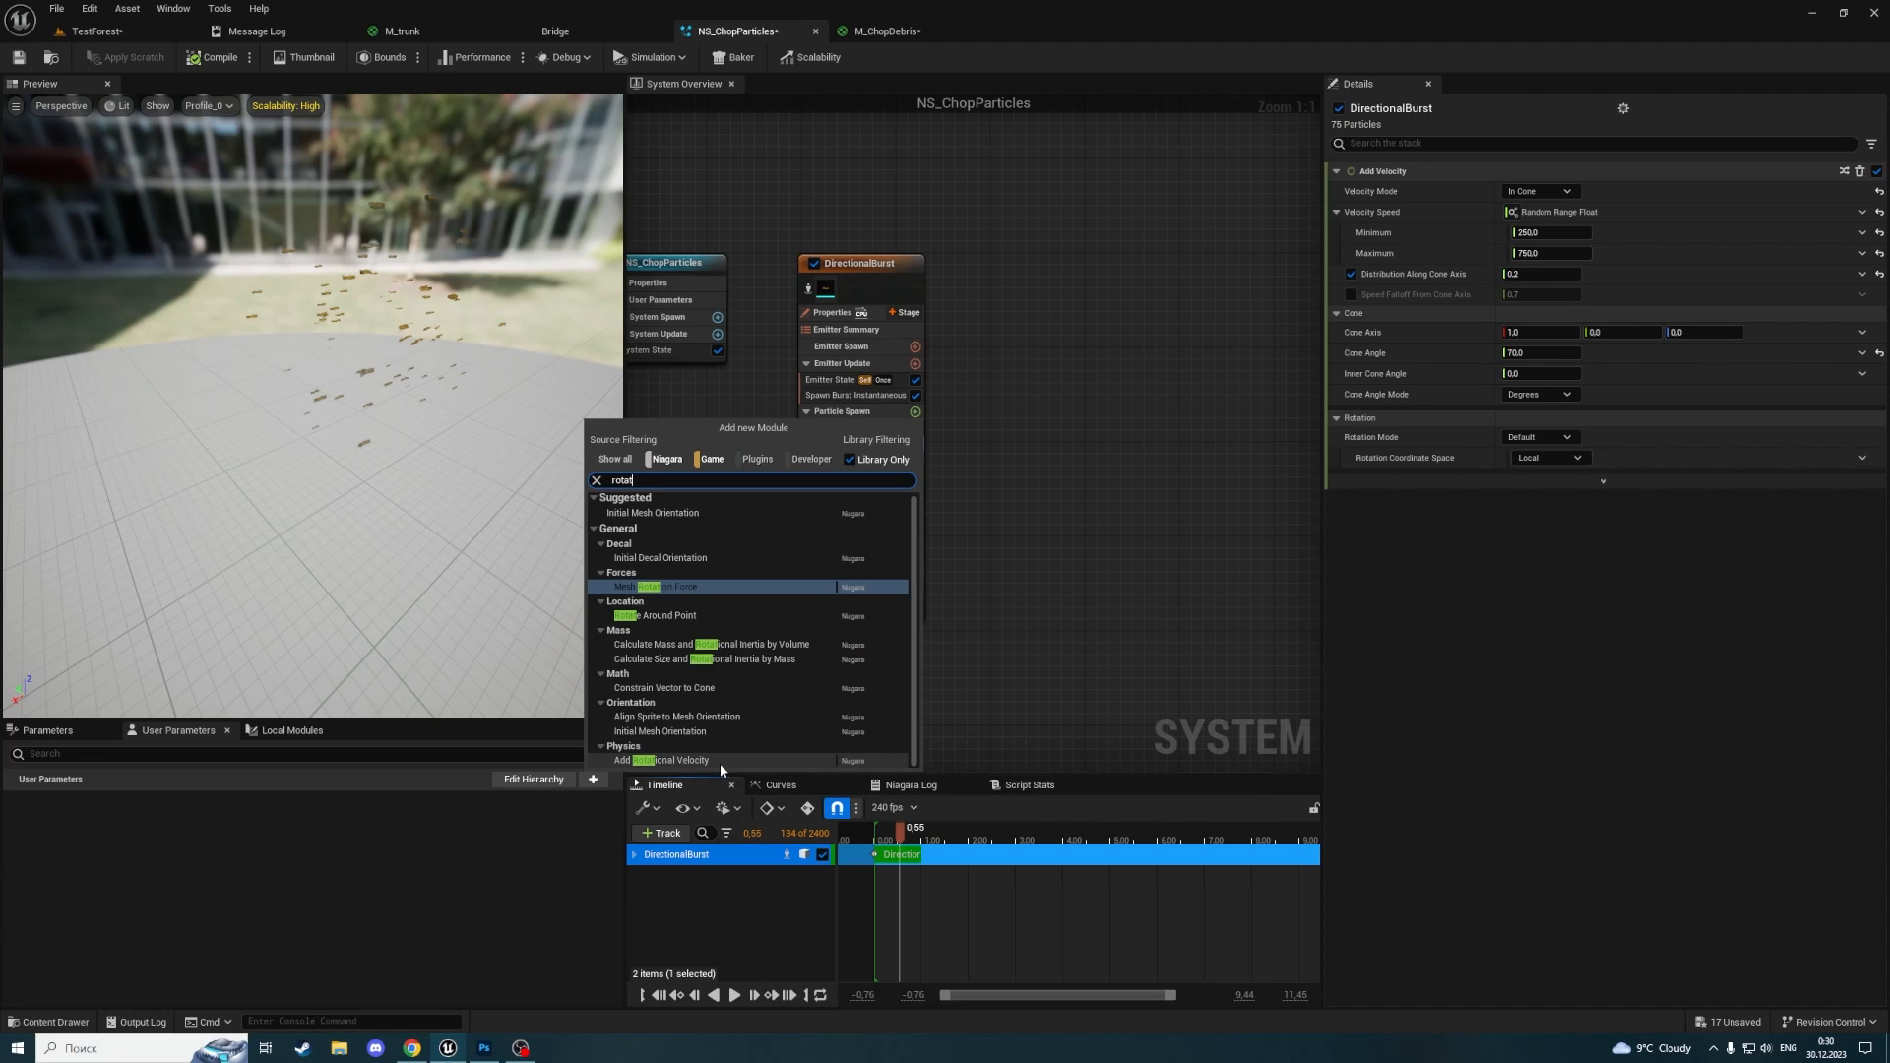
pyautogui.click(705, 512)
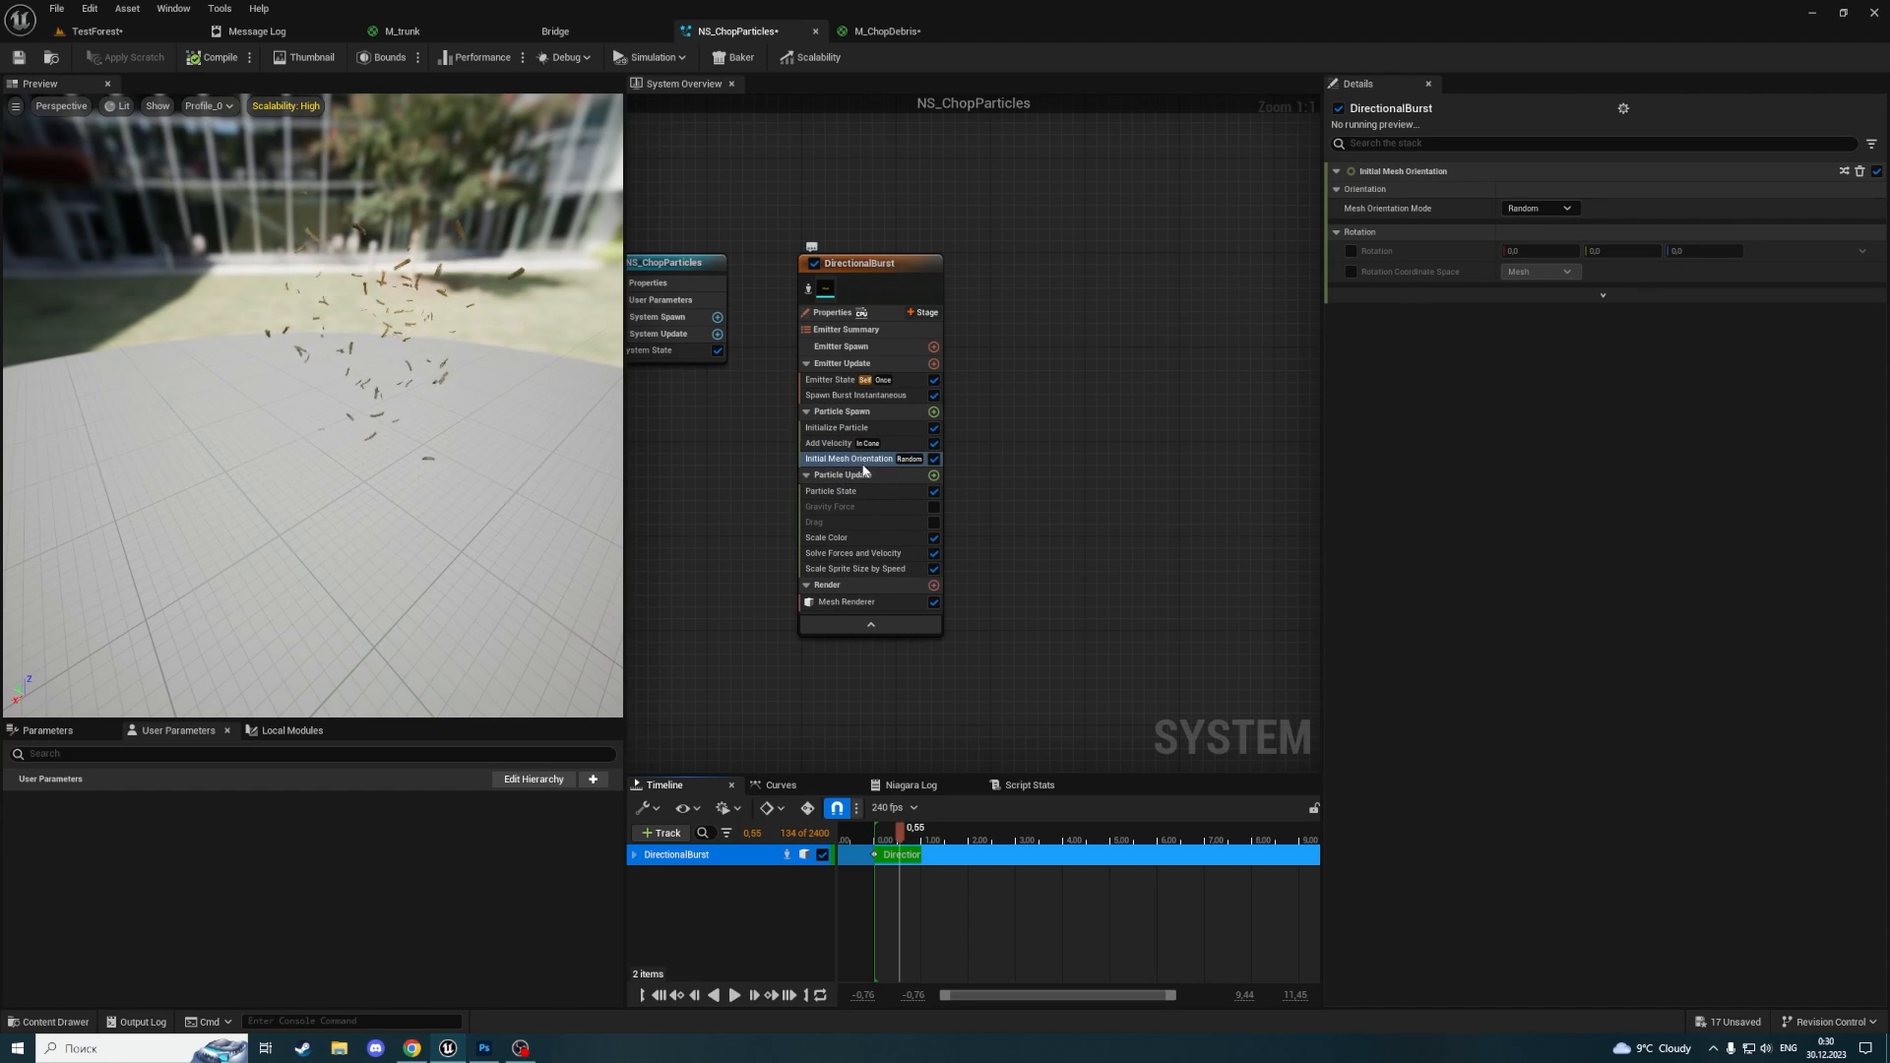
pyautogui.moveTo(483, 348)
pyautogui.mouseDown()
pyautogui.moveTo(483, 551)
pyautogui.moveTo(483, 348)
pyautogui.mouseUp()
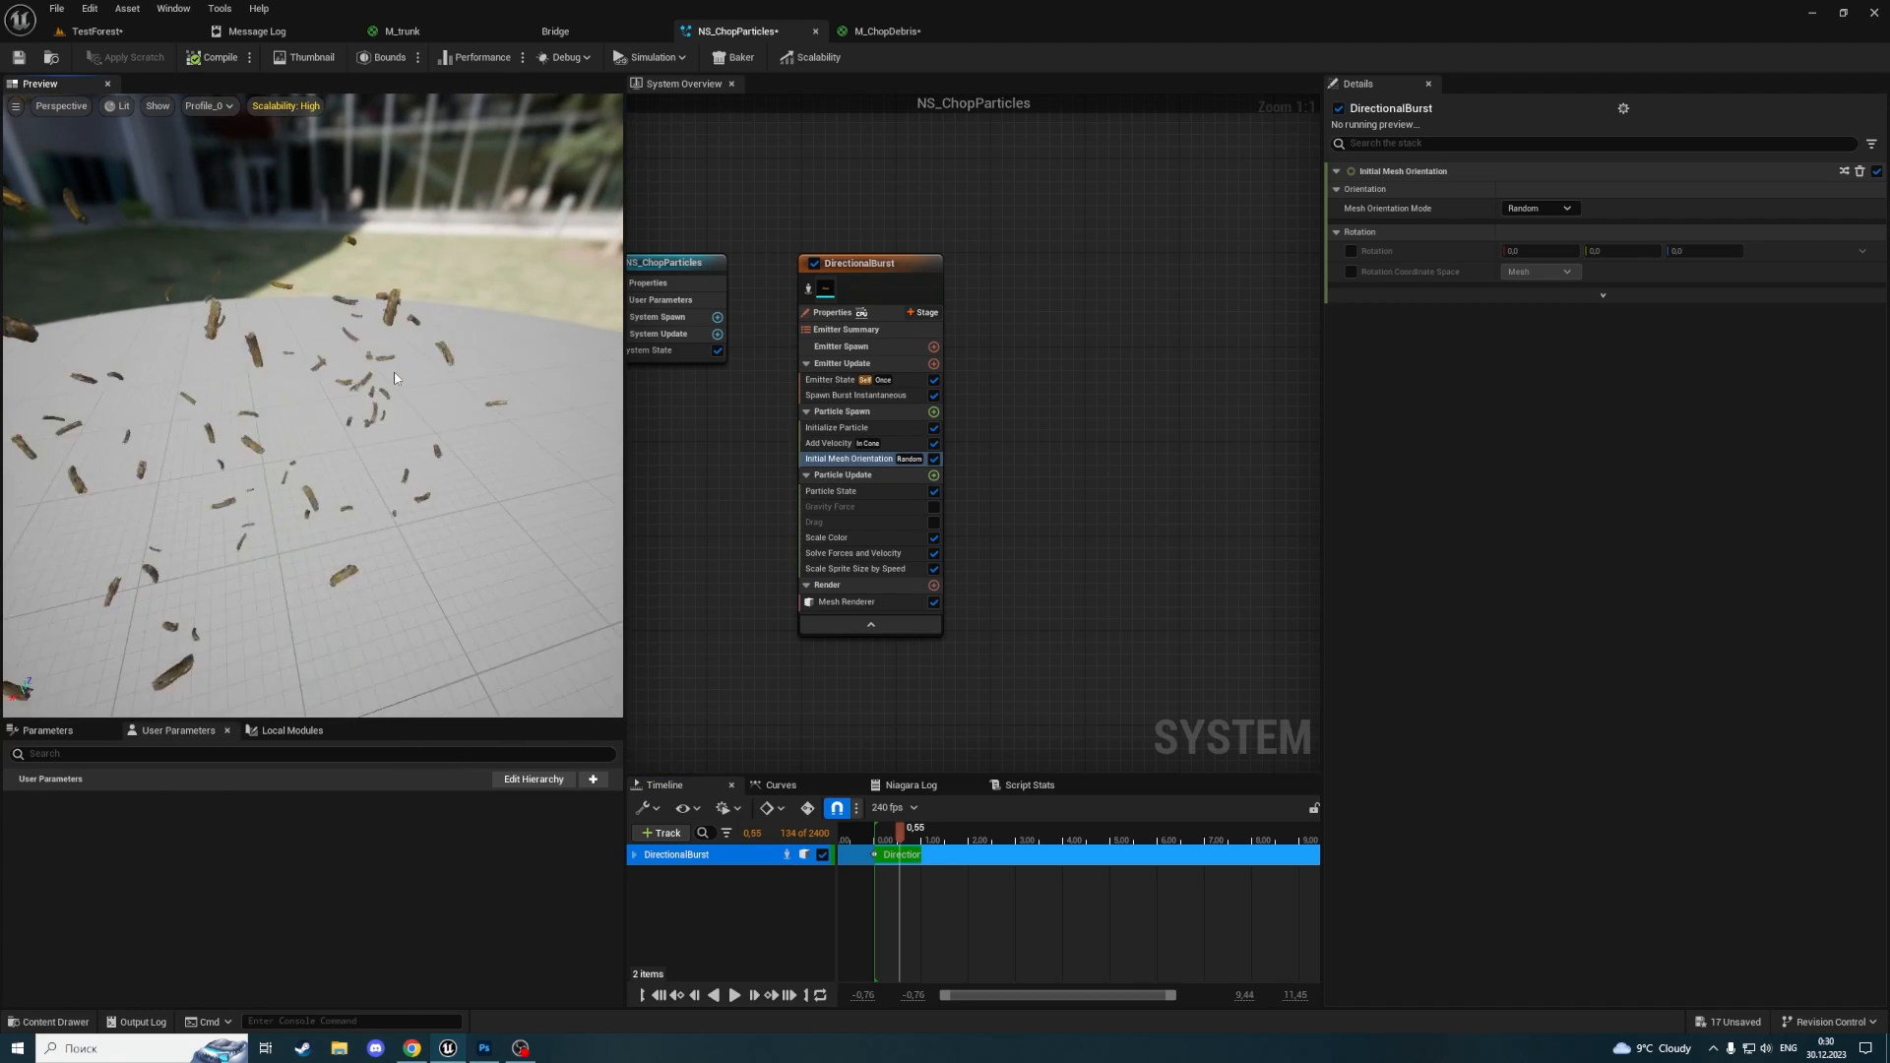
pyautogui.moveTo(423, 680); pyautogui.dragTo(335, 630)
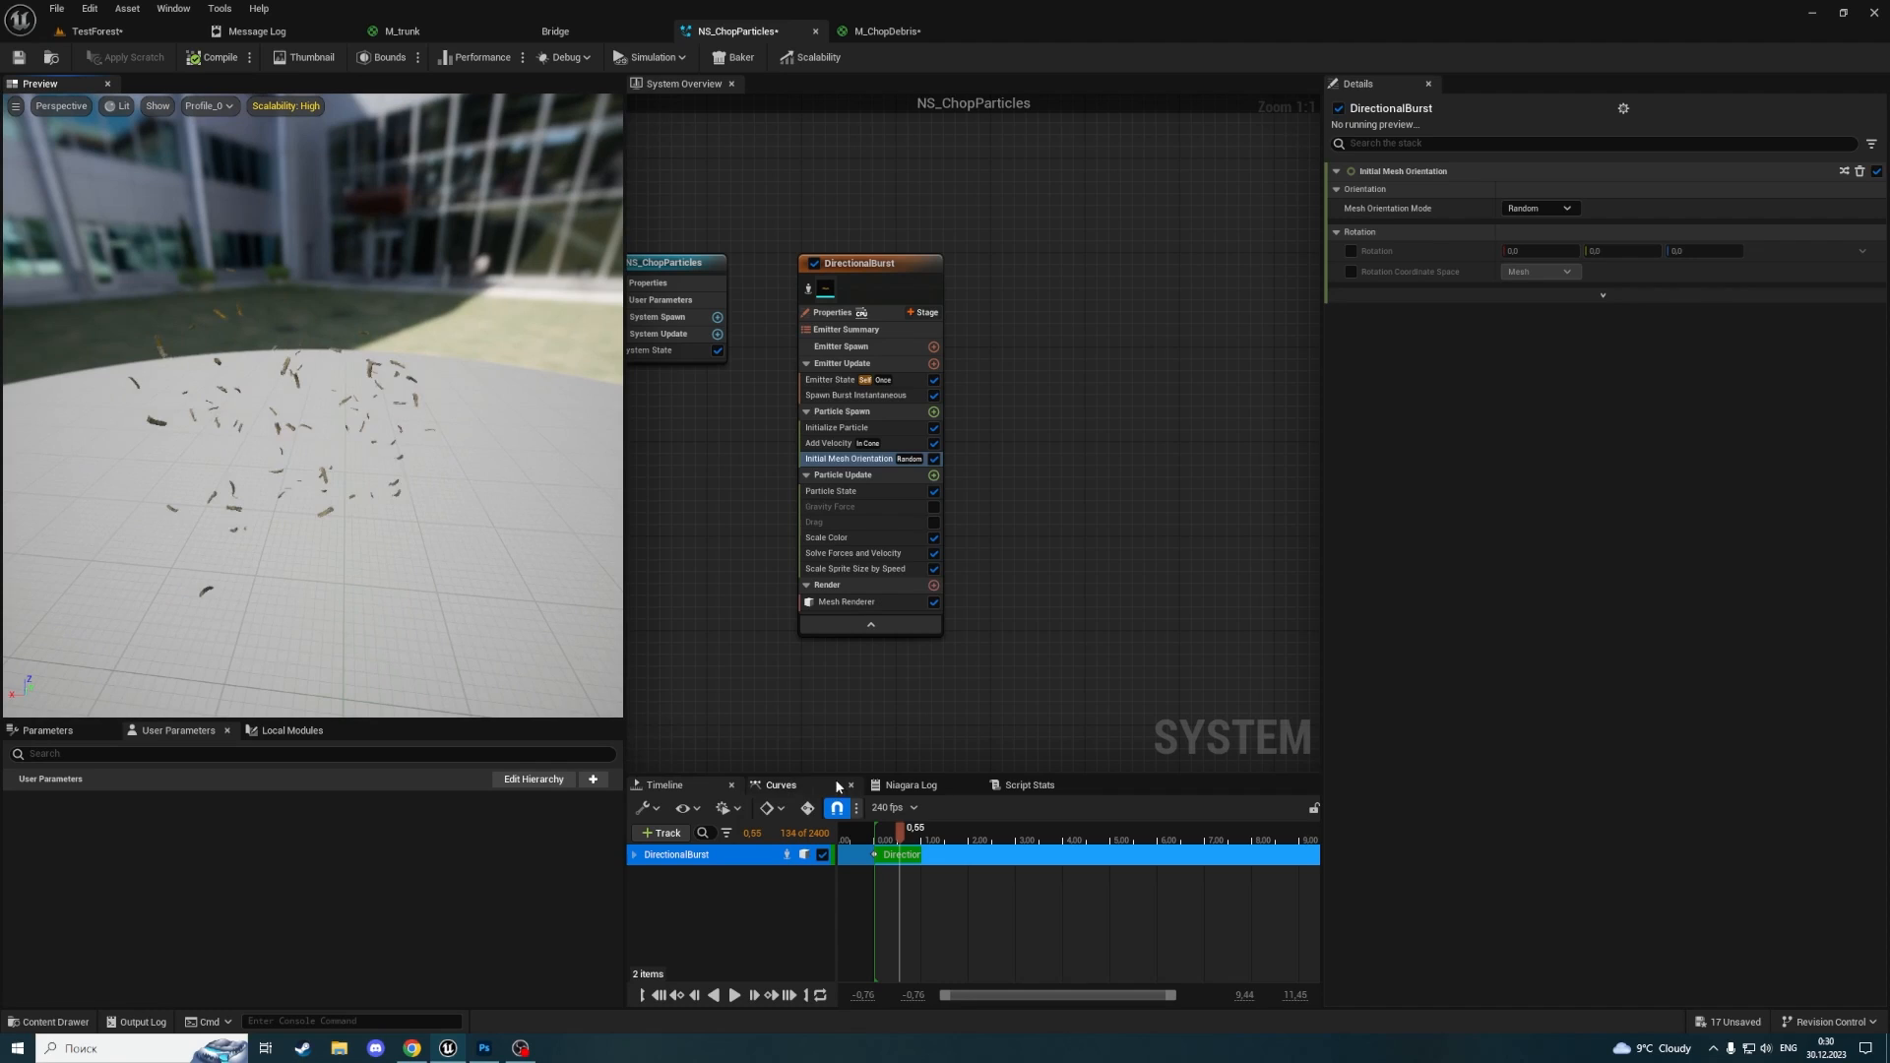
pyautogui.moveTo(900, 839)
pyautogui.mouseDown()
pyautogui.moveTo(878, 839)
pyautogui.moveTo(926, 834)
pyautogui.moveTo(885, 819)
pyautogui.mouseUp()
pyautogui.moveTo(438, 482); pyautogui.dragTo(670, 463)
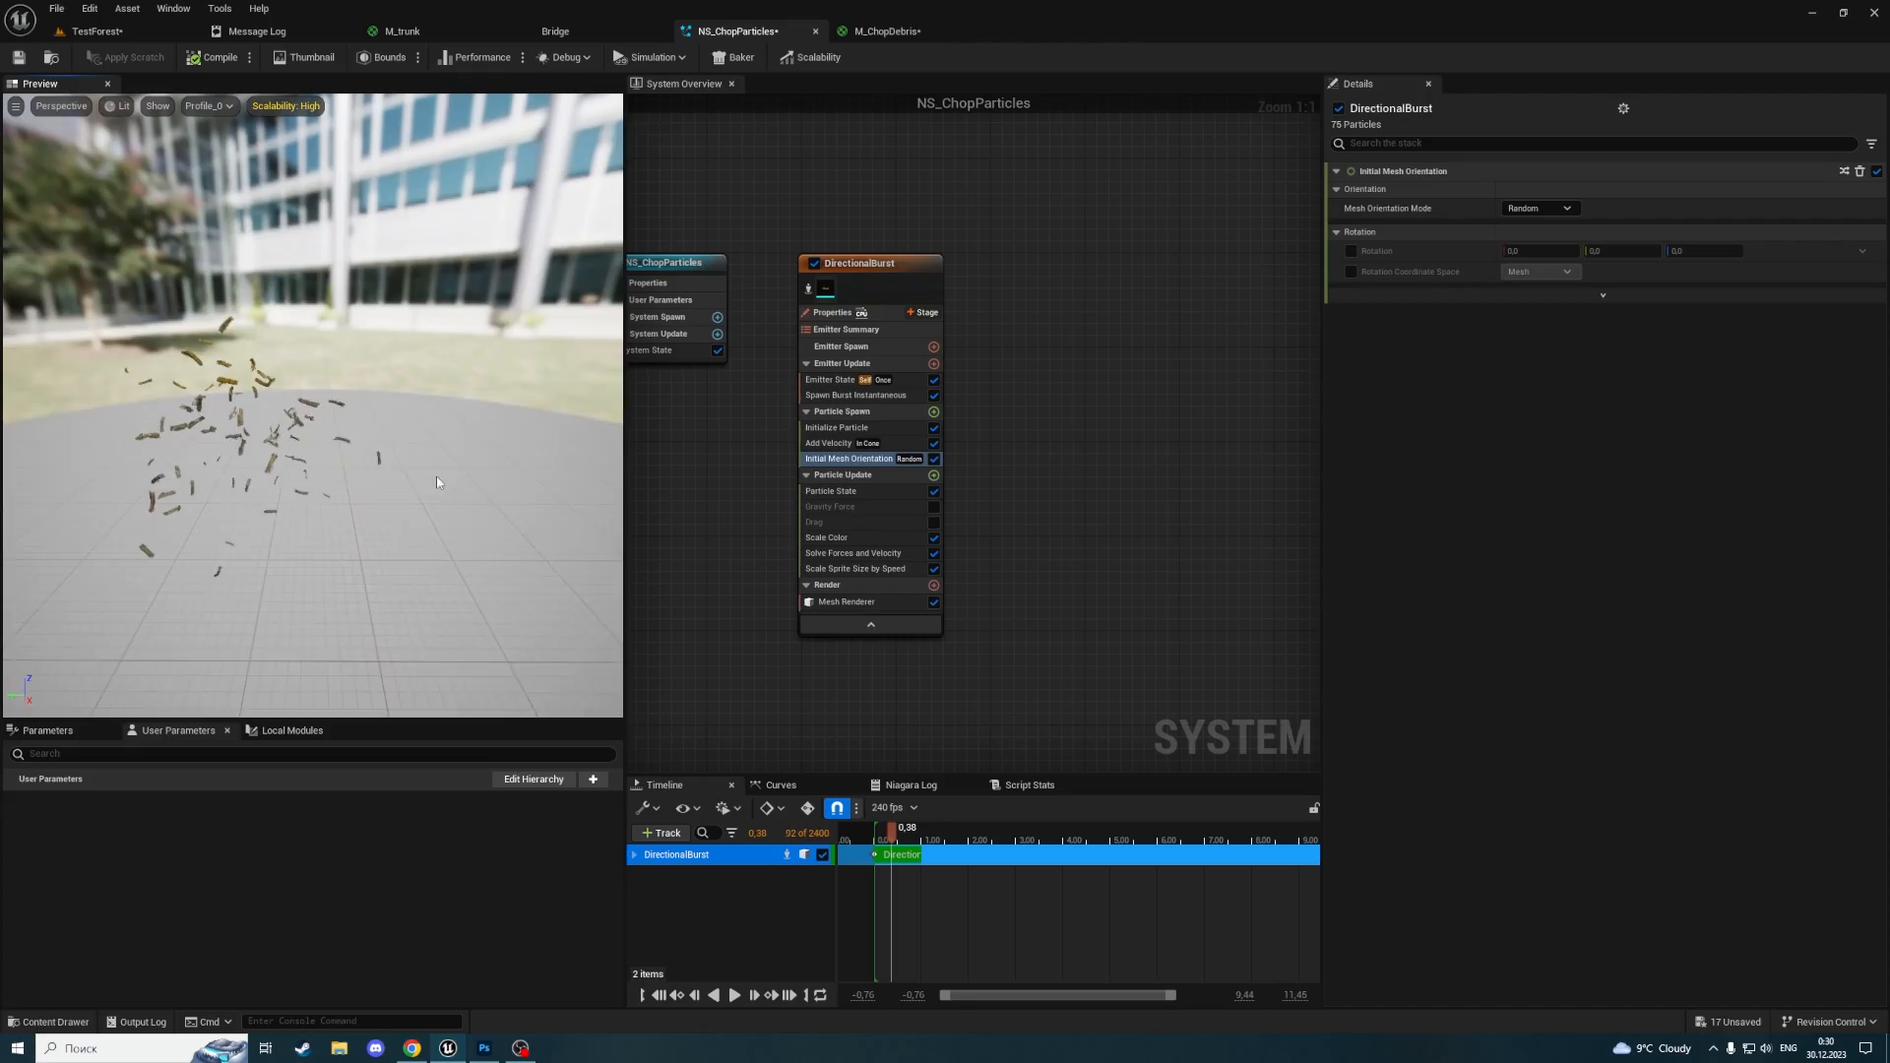
# Place NS_ChopParticles from the TreeCutting folder against the tree trunk in TestForest, rotated to about -172° around Z
pyautogui.click(94, 32)
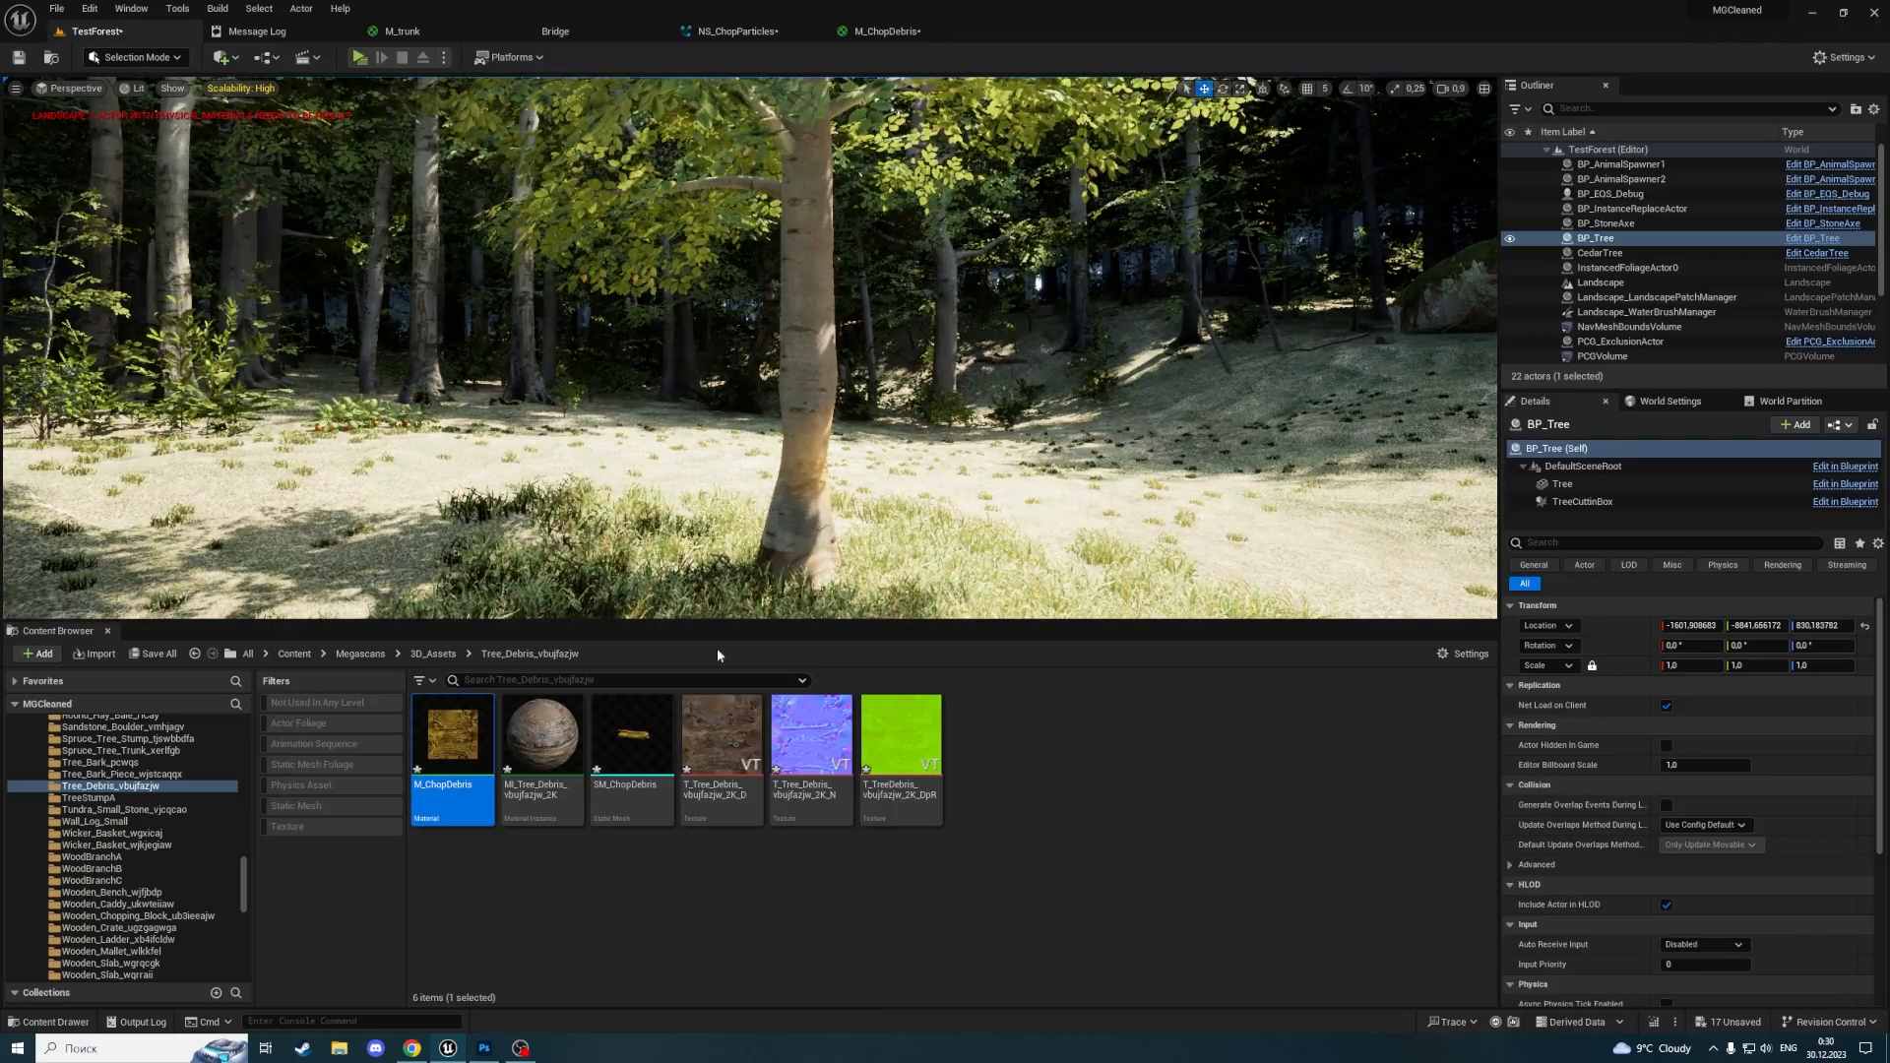
pyautogui.click(194, 655)
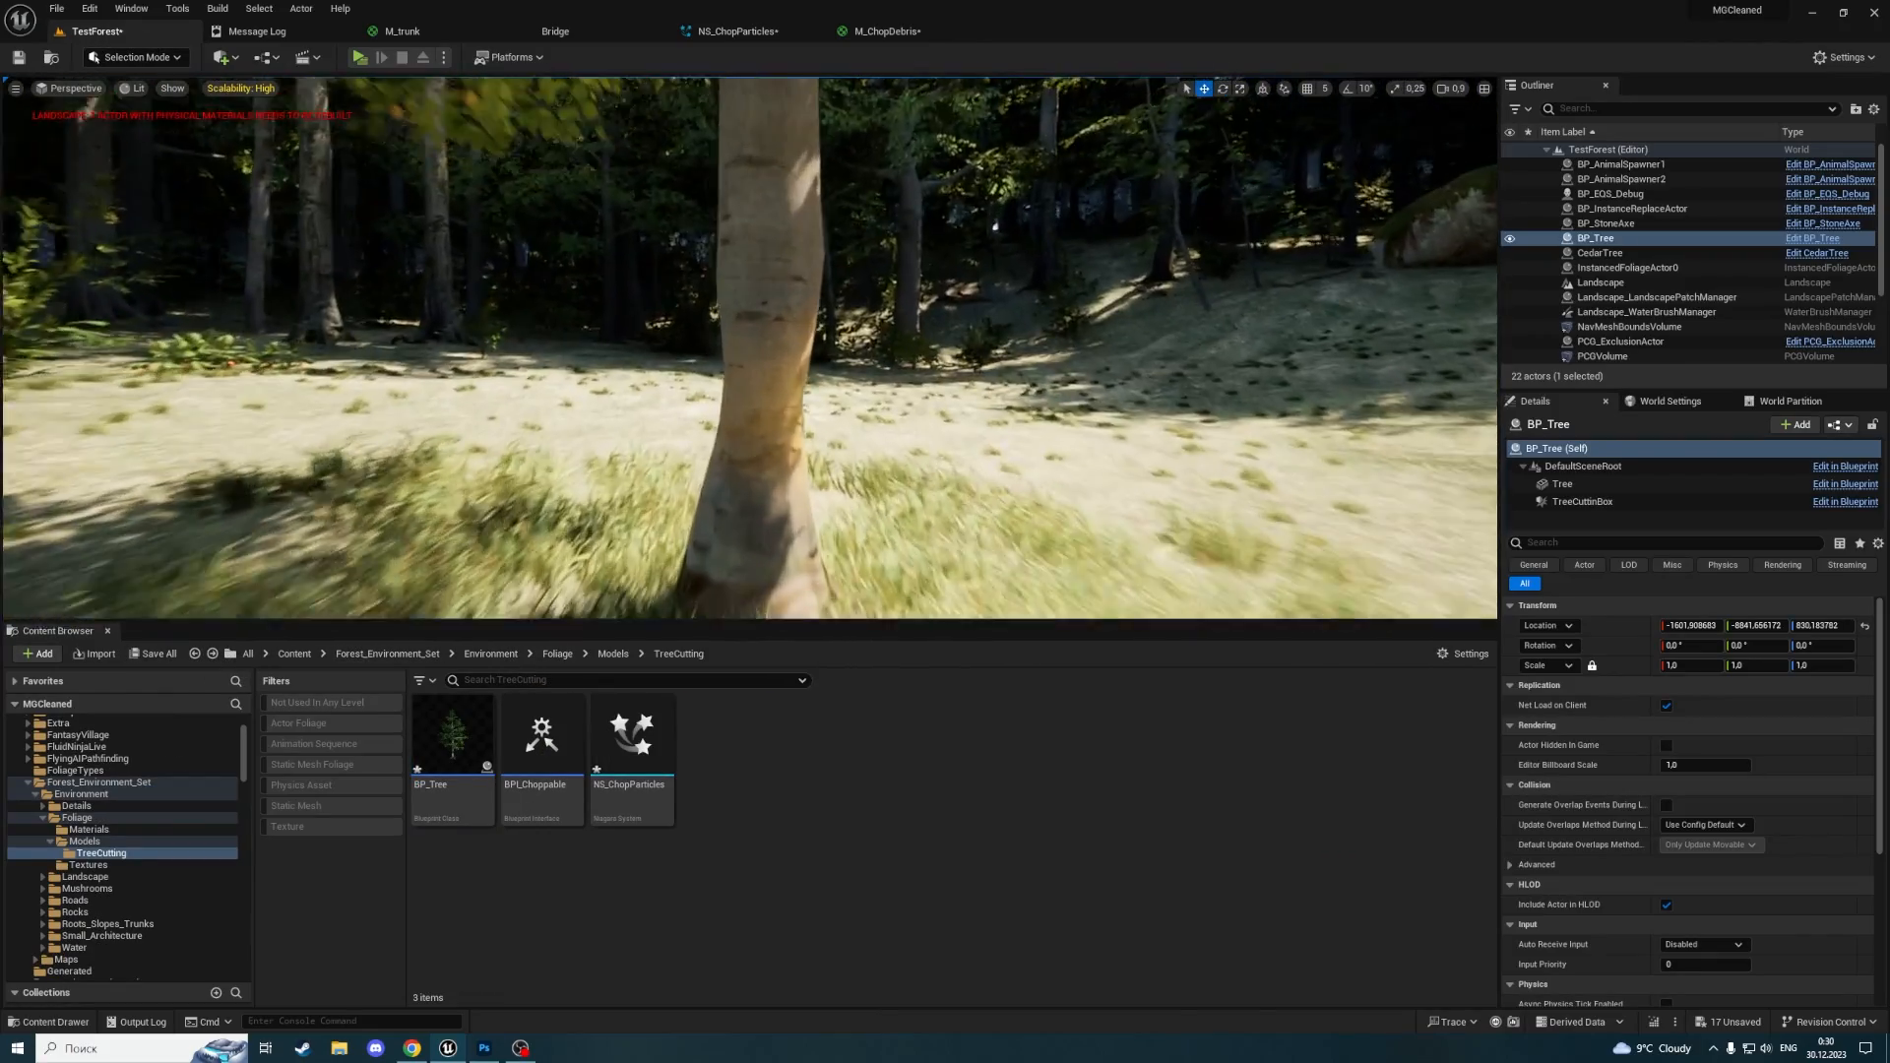
pyautogui.moveTo(633, 733); pyautogui.dragTo(536, 295)
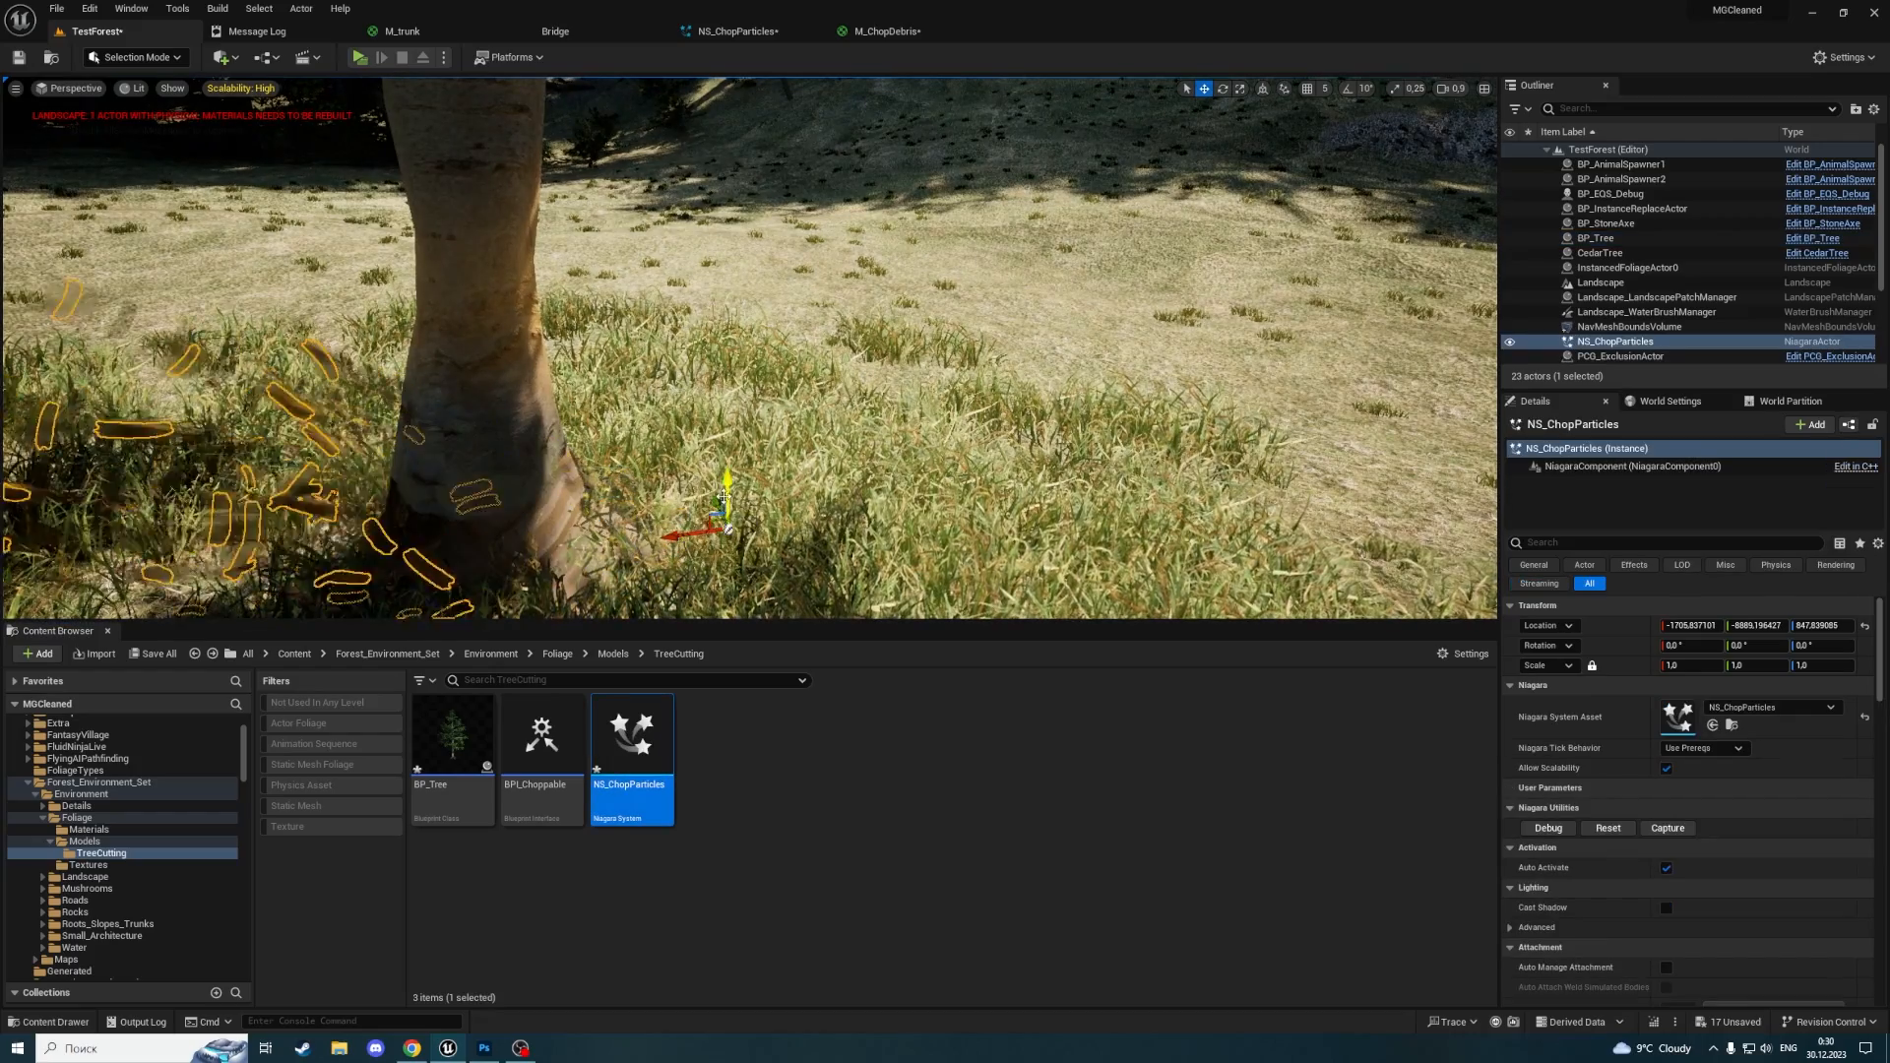
pyautogui.press('e')
pyautogui.press('w')
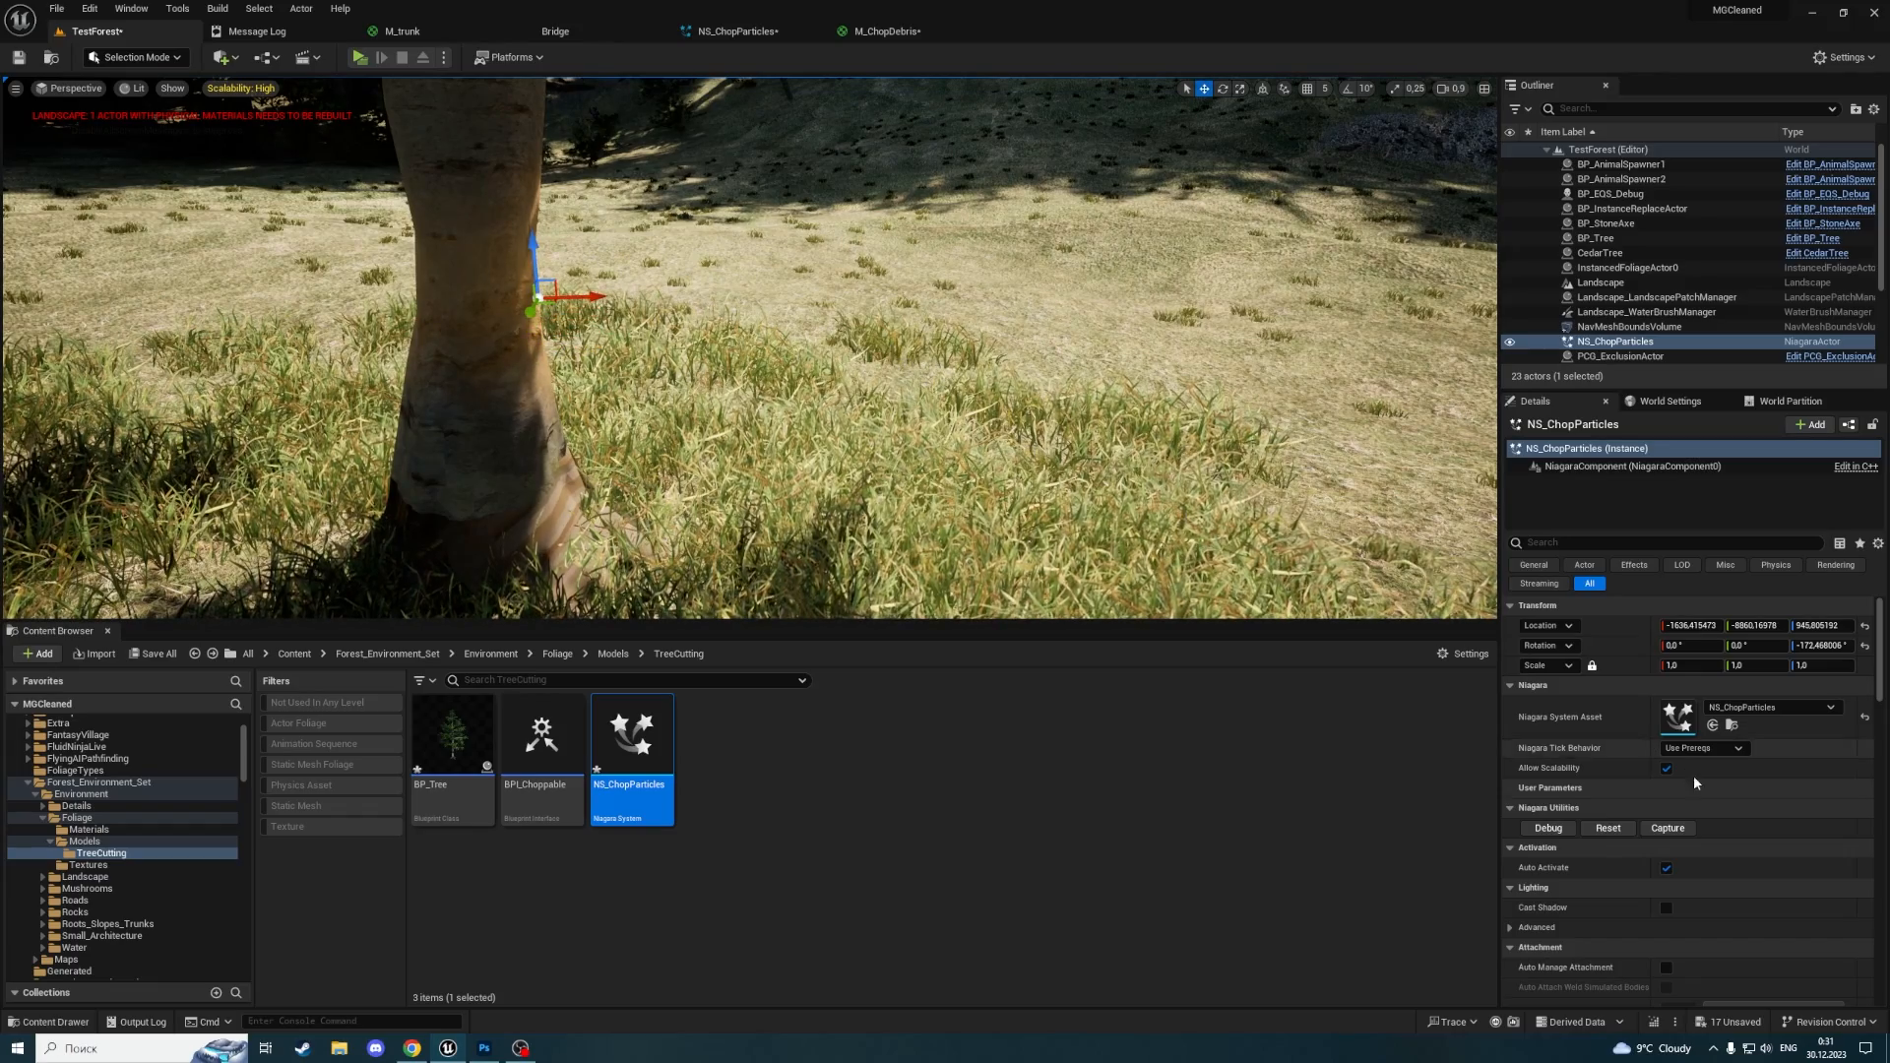
# Replay the placed NS_ChopParticles effect by switching Auto Activate off and on, and examine the chips in game view beside the tree
pyautogui.scroll(-3, 1614, 760)
pyautogui.scroll(3, 1616, 765)
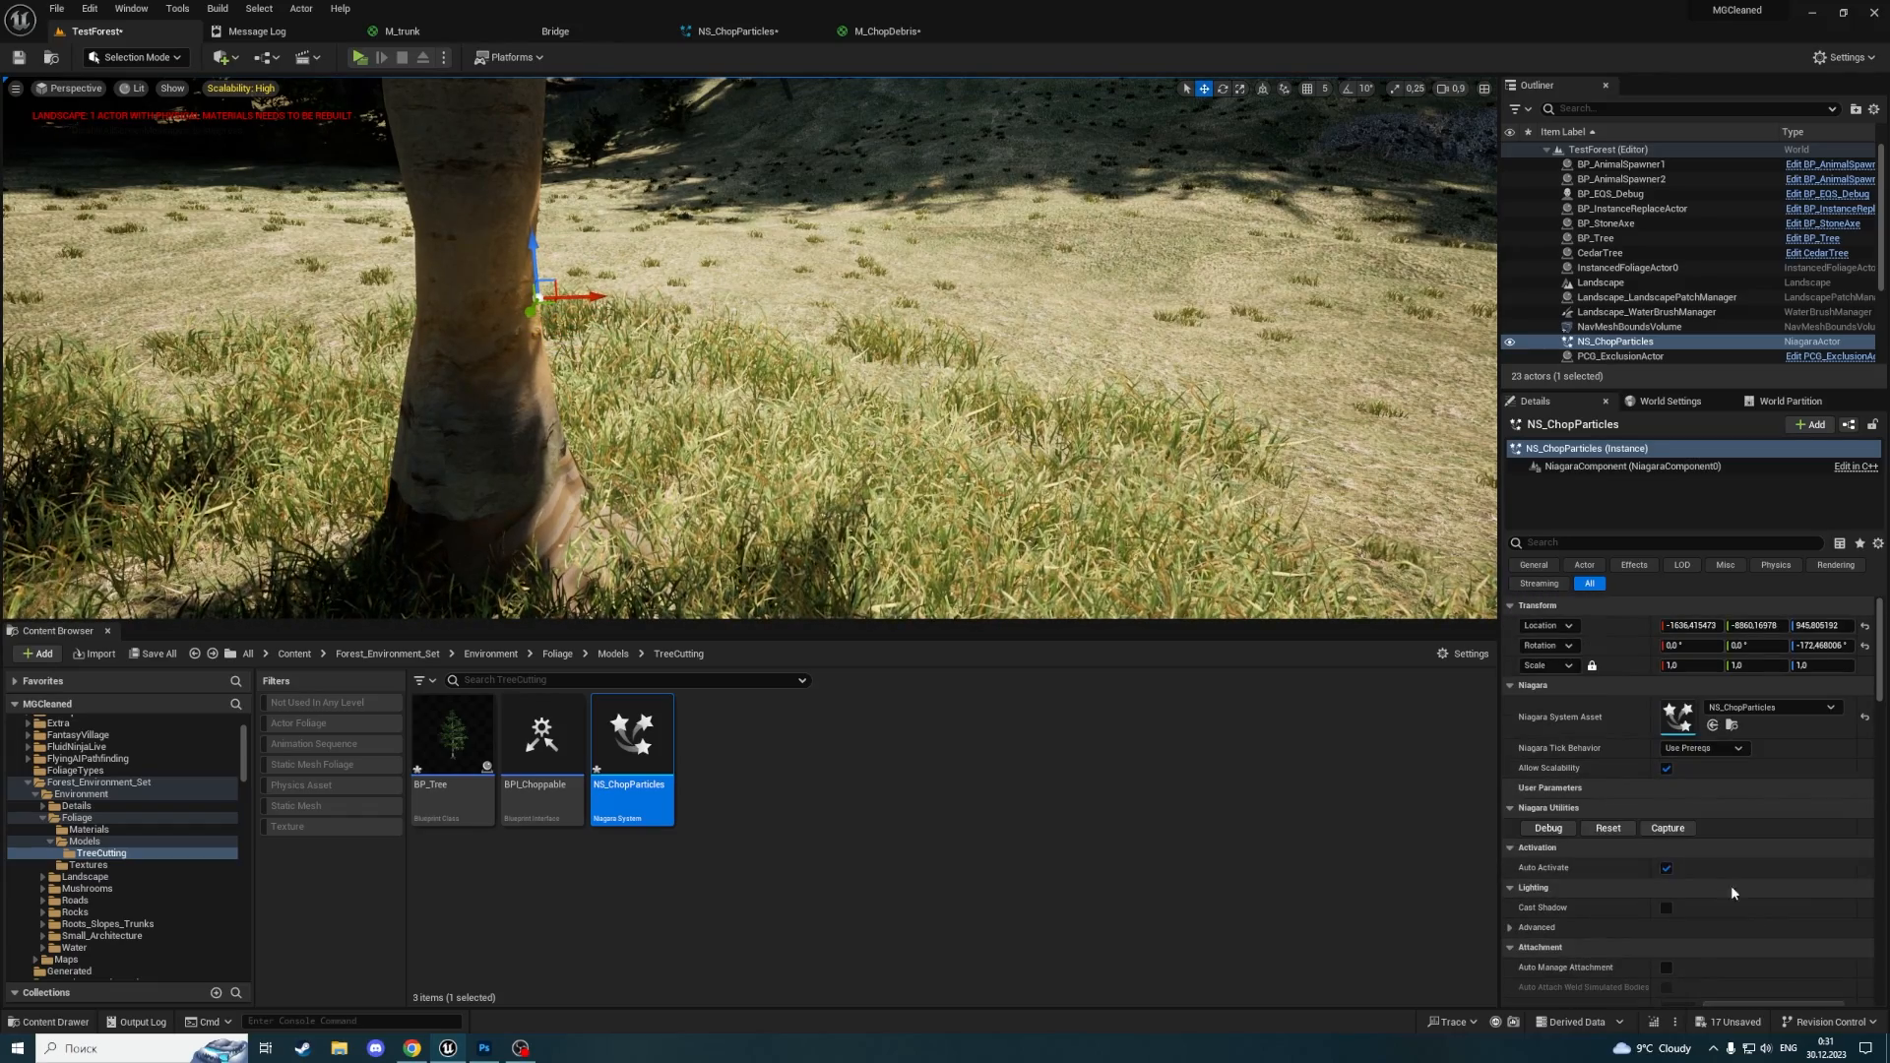
pyautogui.click(1664, 868)
pyautogui.click(1666, 868)
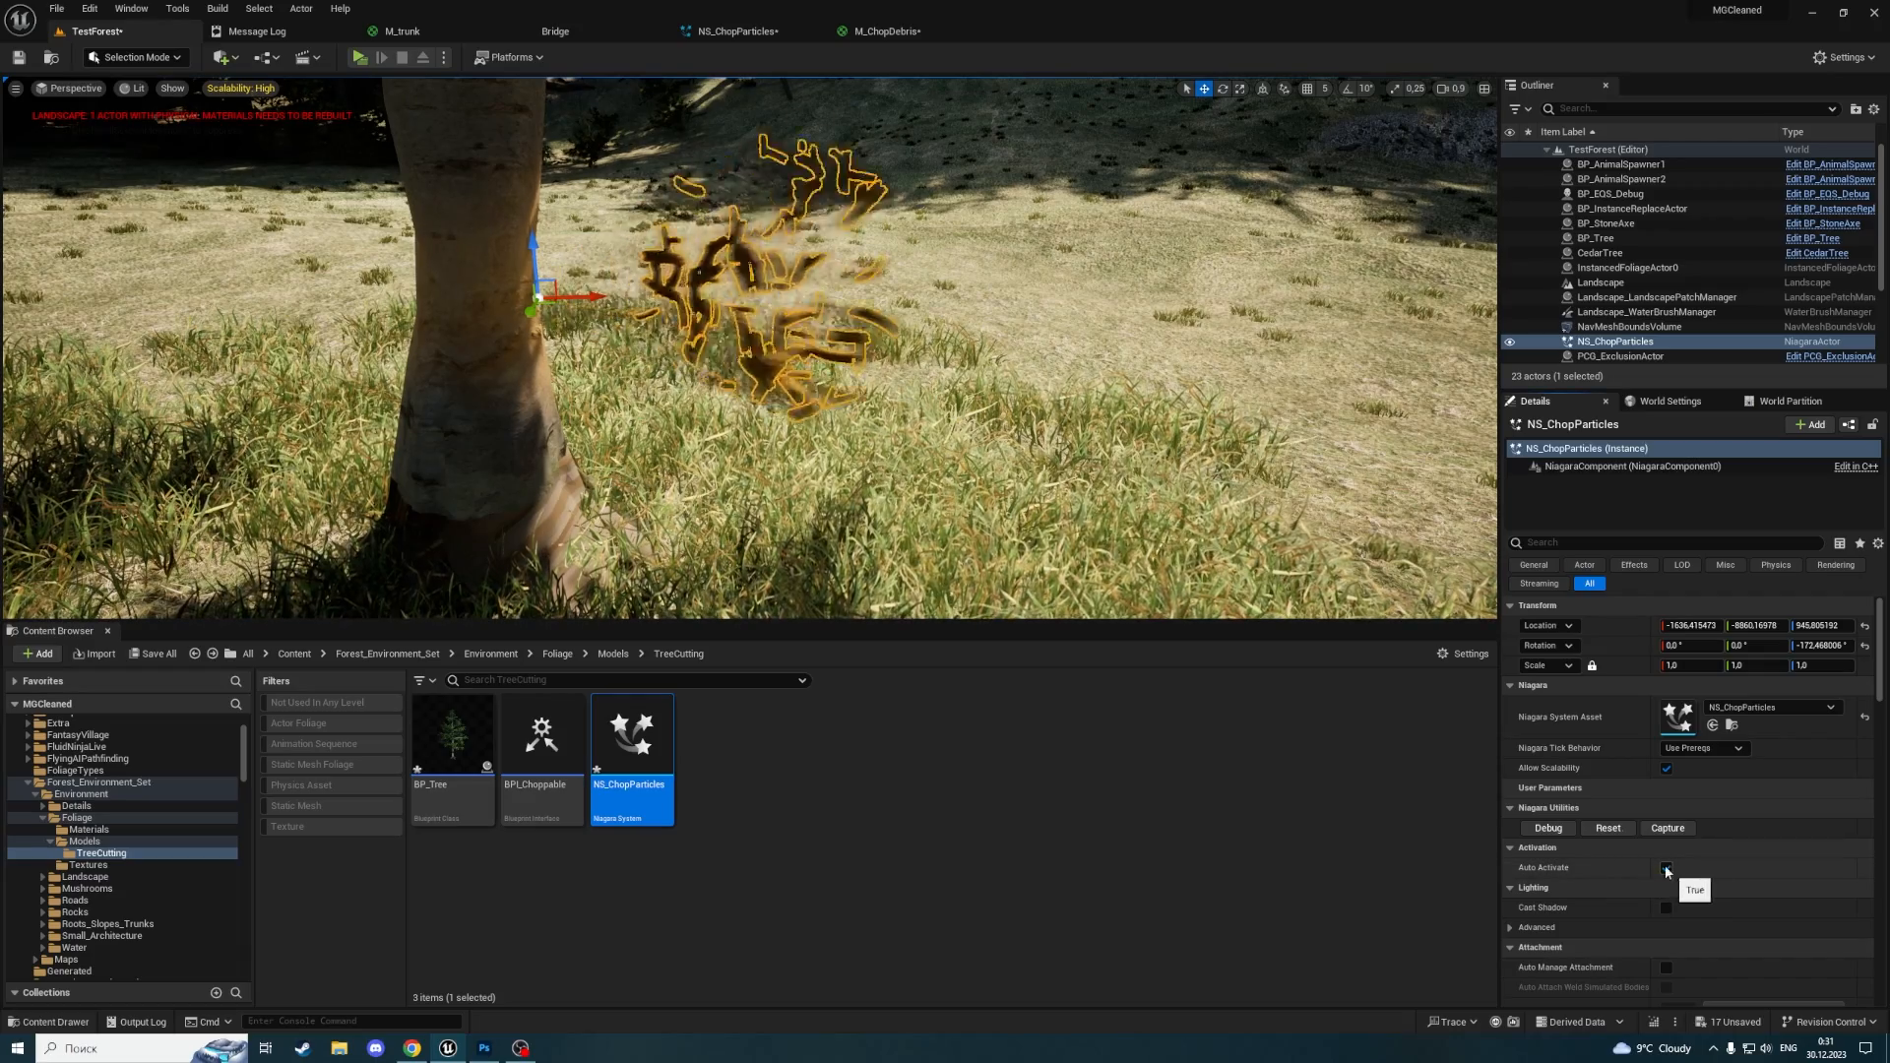
pyautogui.press('s')
pyautogui.moveTo(886, 374); pyautogui.dragTo(833, 278, button='right')
pyautogui.press('w')
pyautogui.press('g')
pyautogui.press('g')
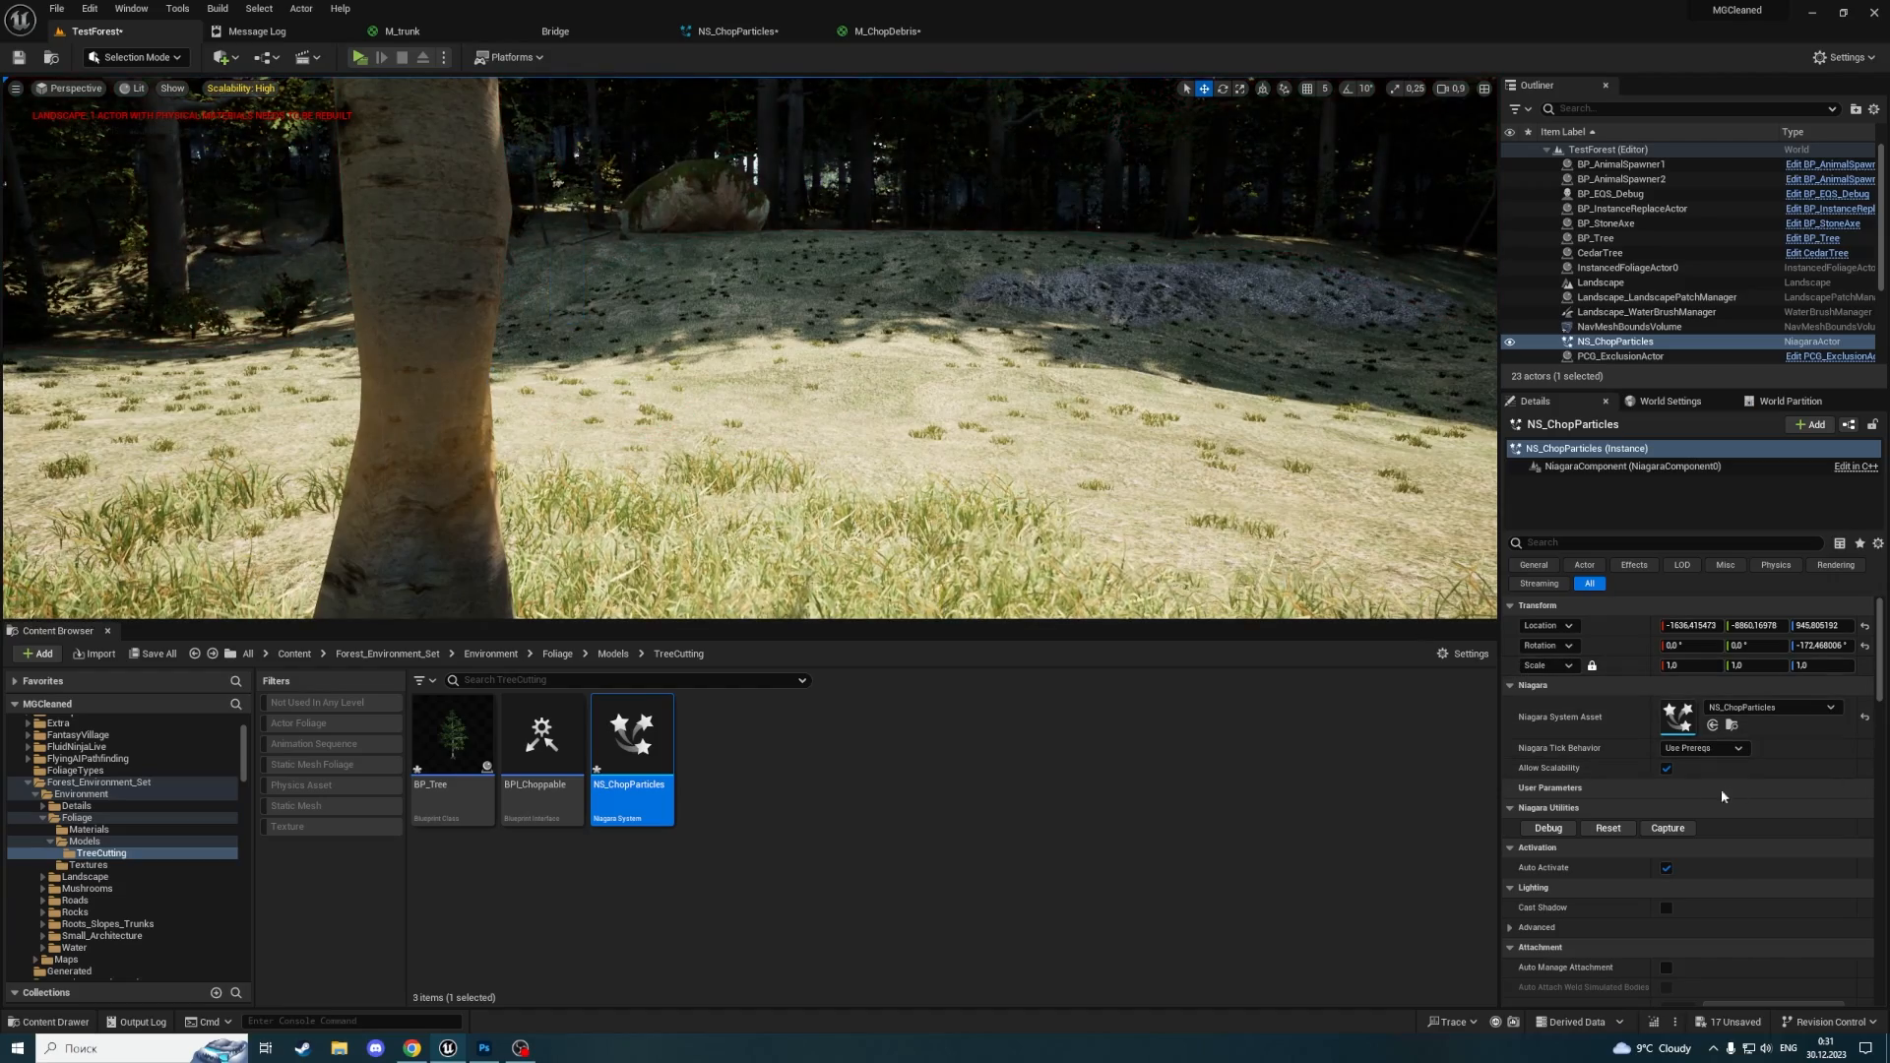
pyautogui.click(1667, 869)
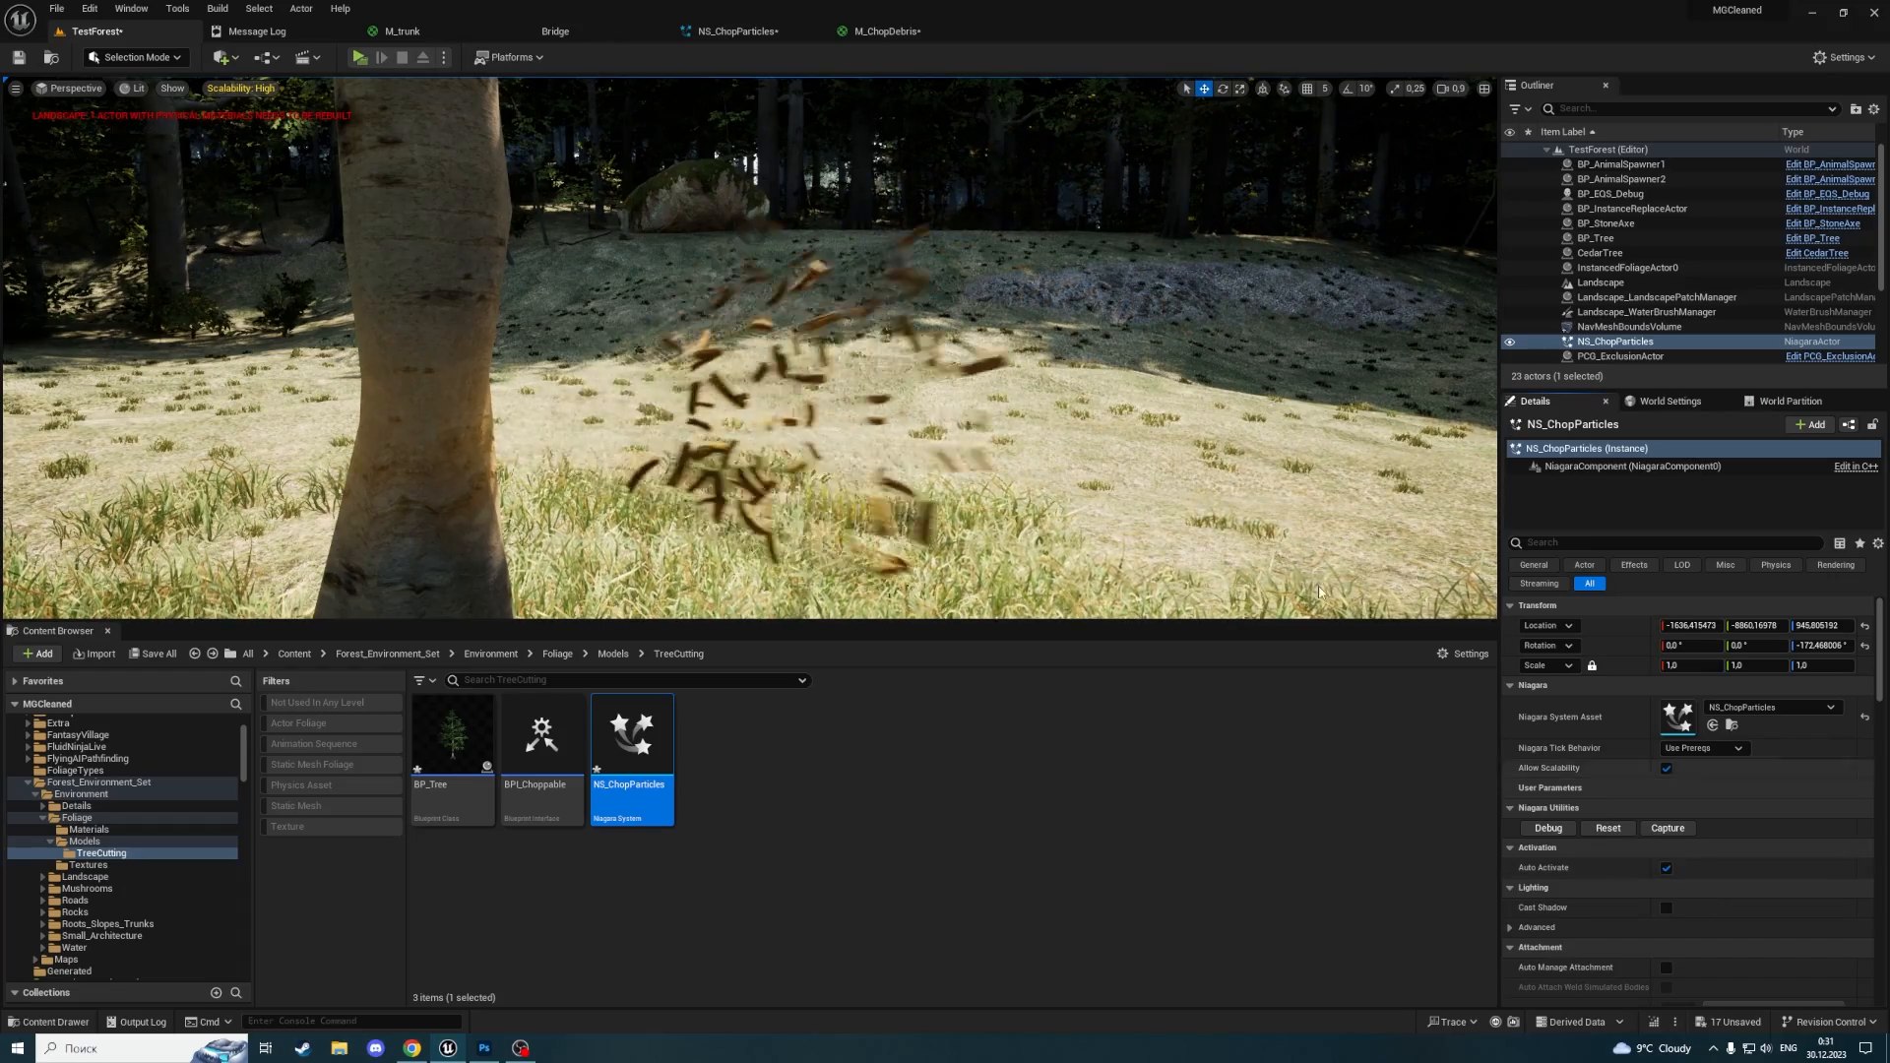
pyautogui.moveTo(1083, 393); pyautogui.dragTo(911, 433, button='right')
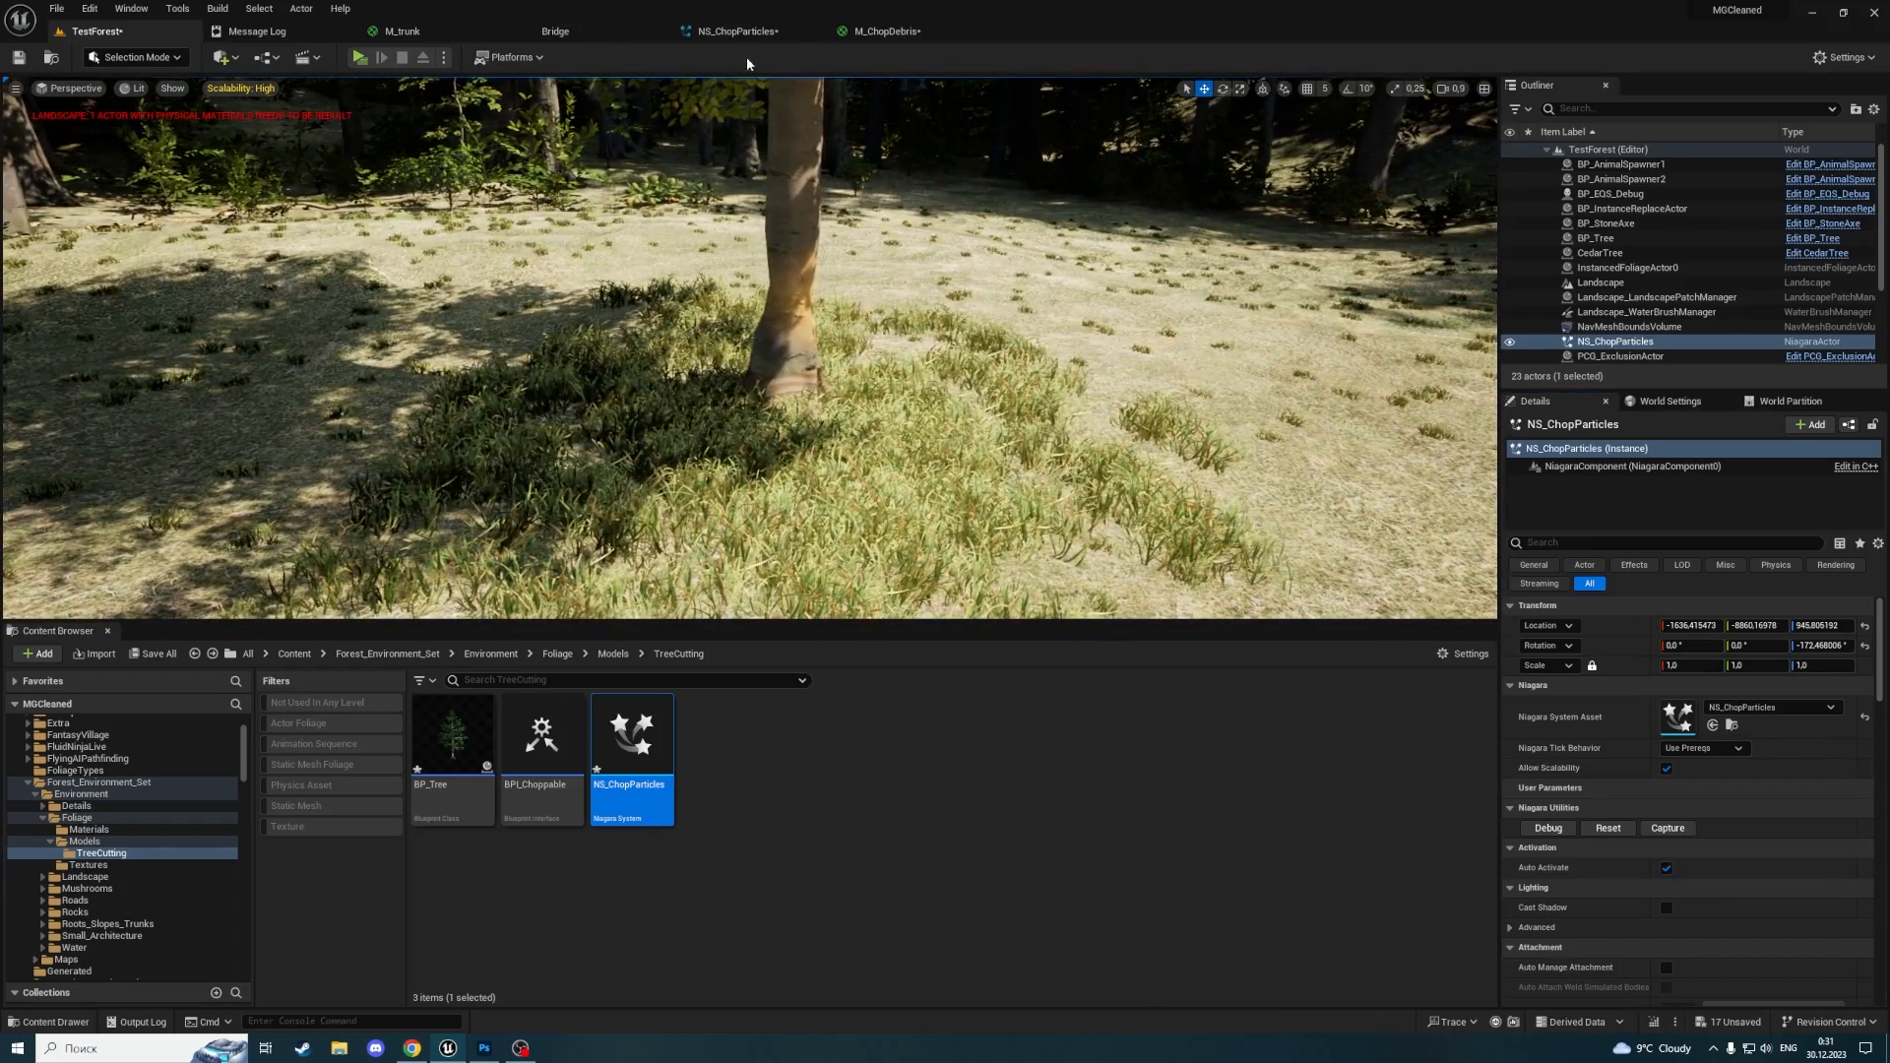
# In NS_ChopParticles' Initialize Particle module, set Mesh Uniform Scale Min to 0.5 and Mesh Uniform Scale Max to 0.75
pyautogui.click(886, 32)
pyautogui.click(733, 31)
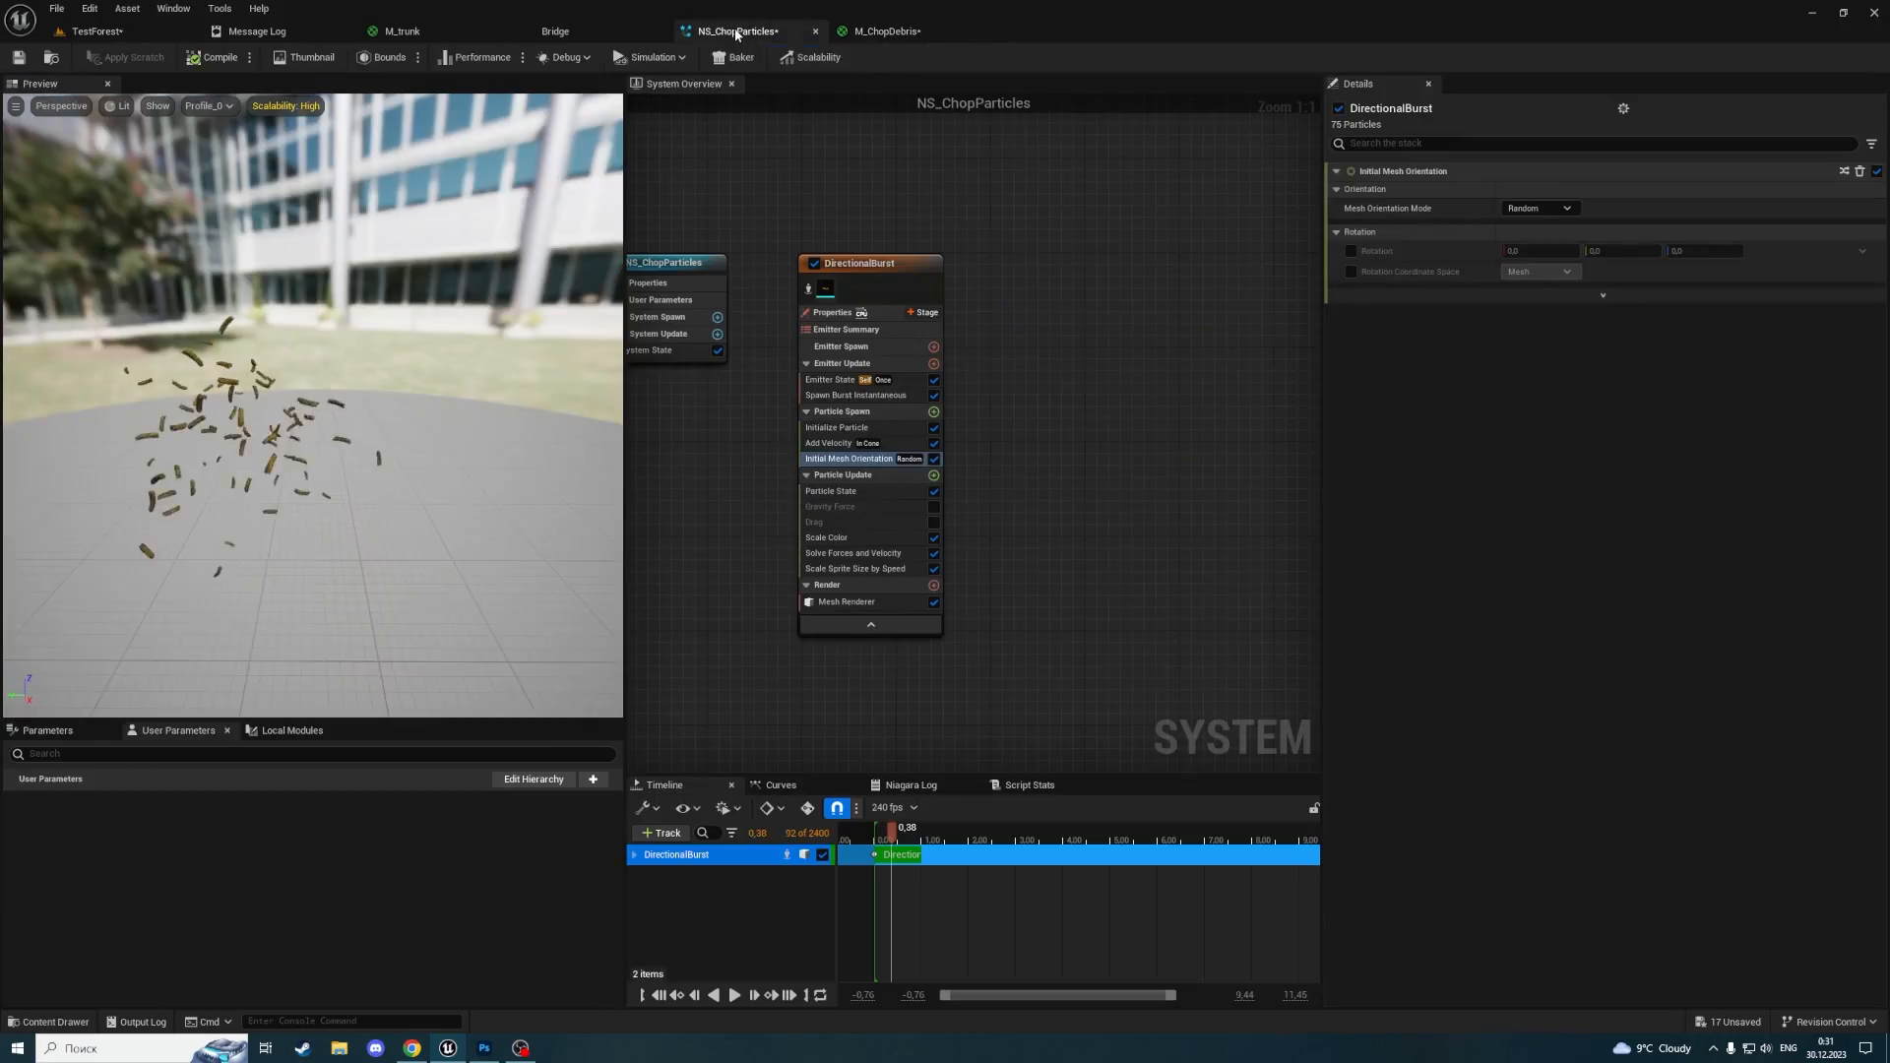
pyautogui.click(857, 427)
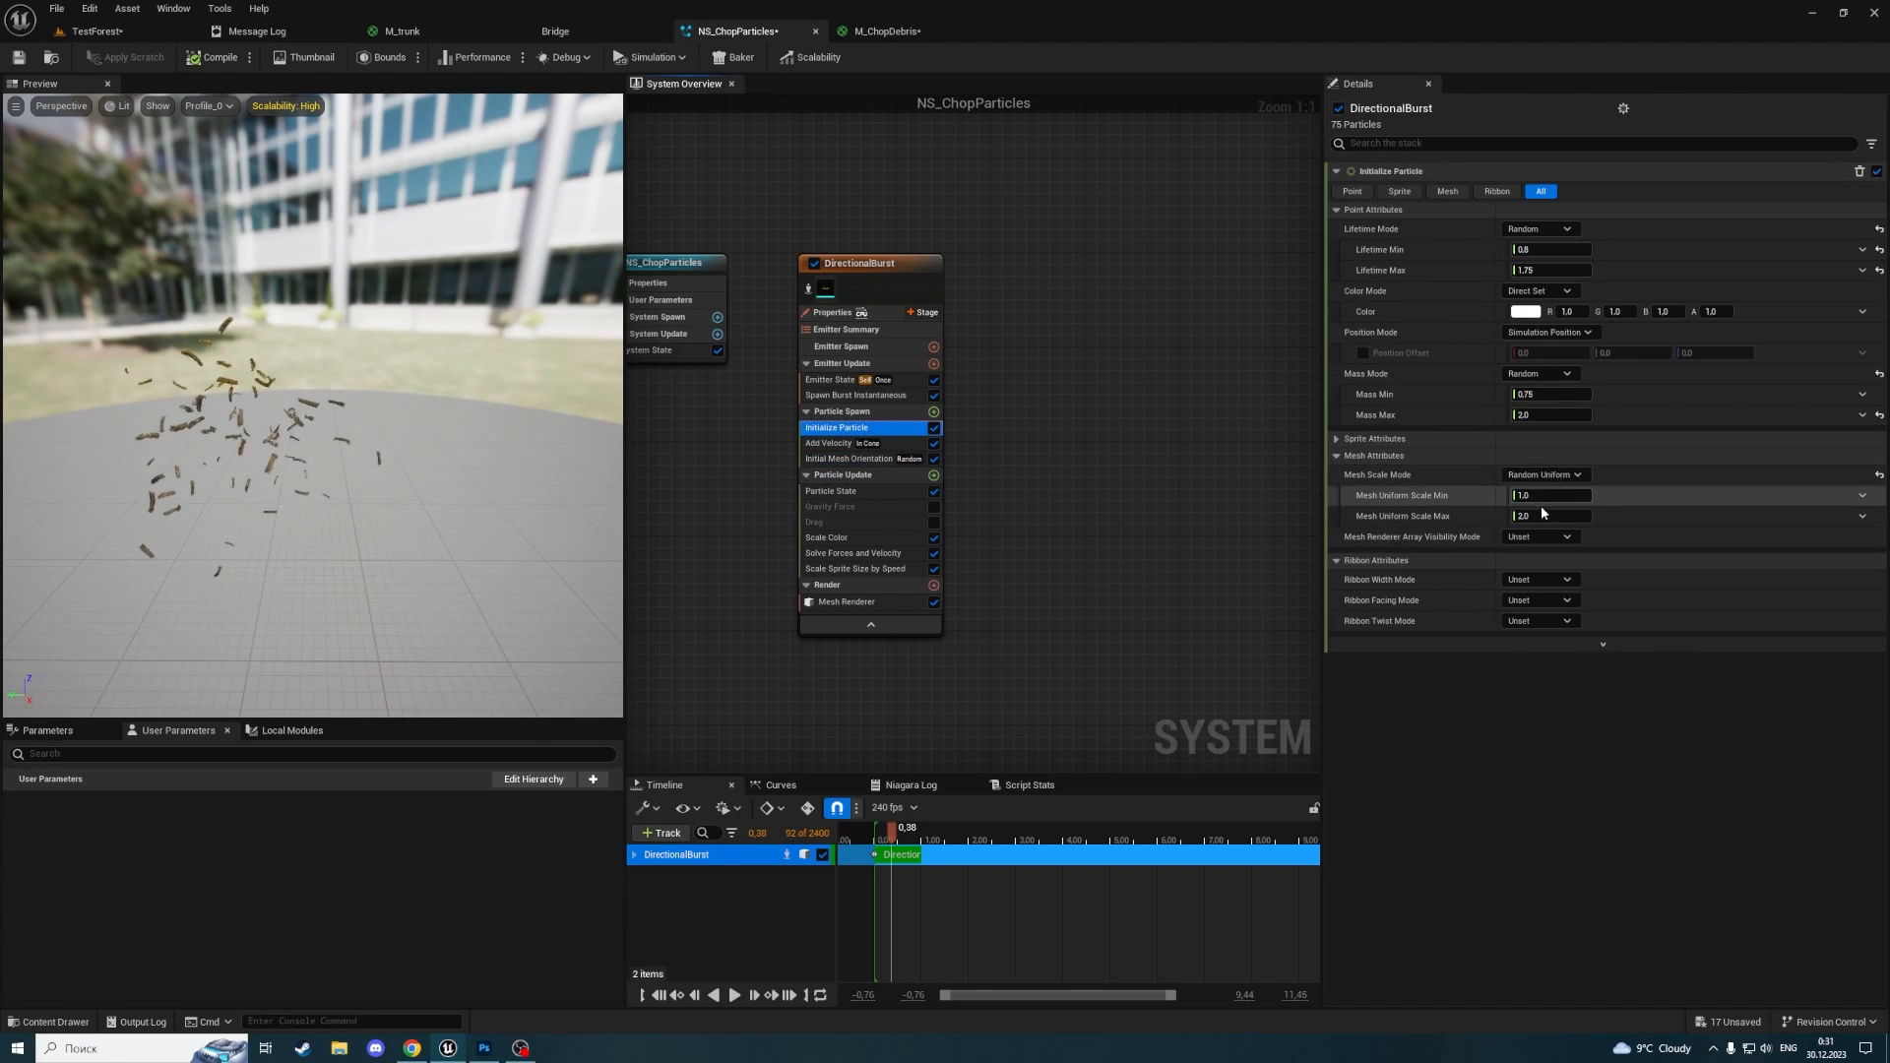
pyautogui.write('0,')
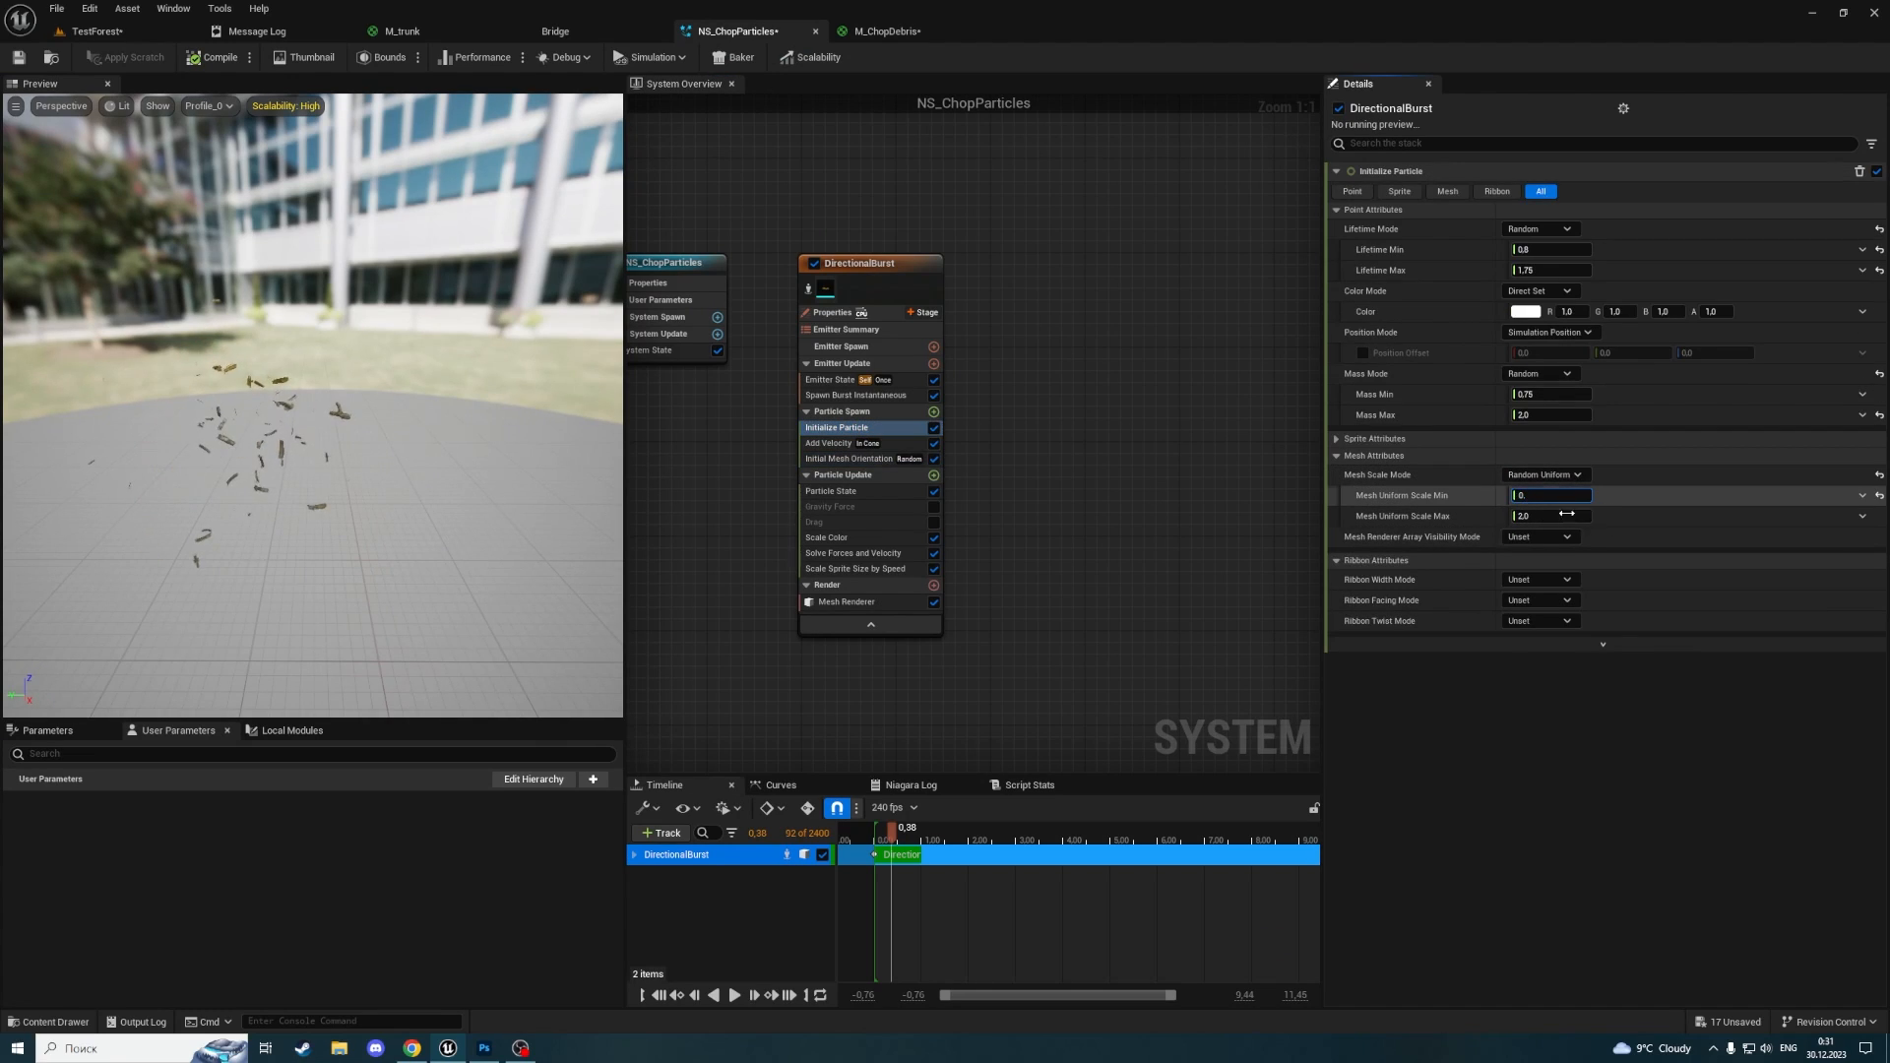
pyautogui.press('BackSpace')
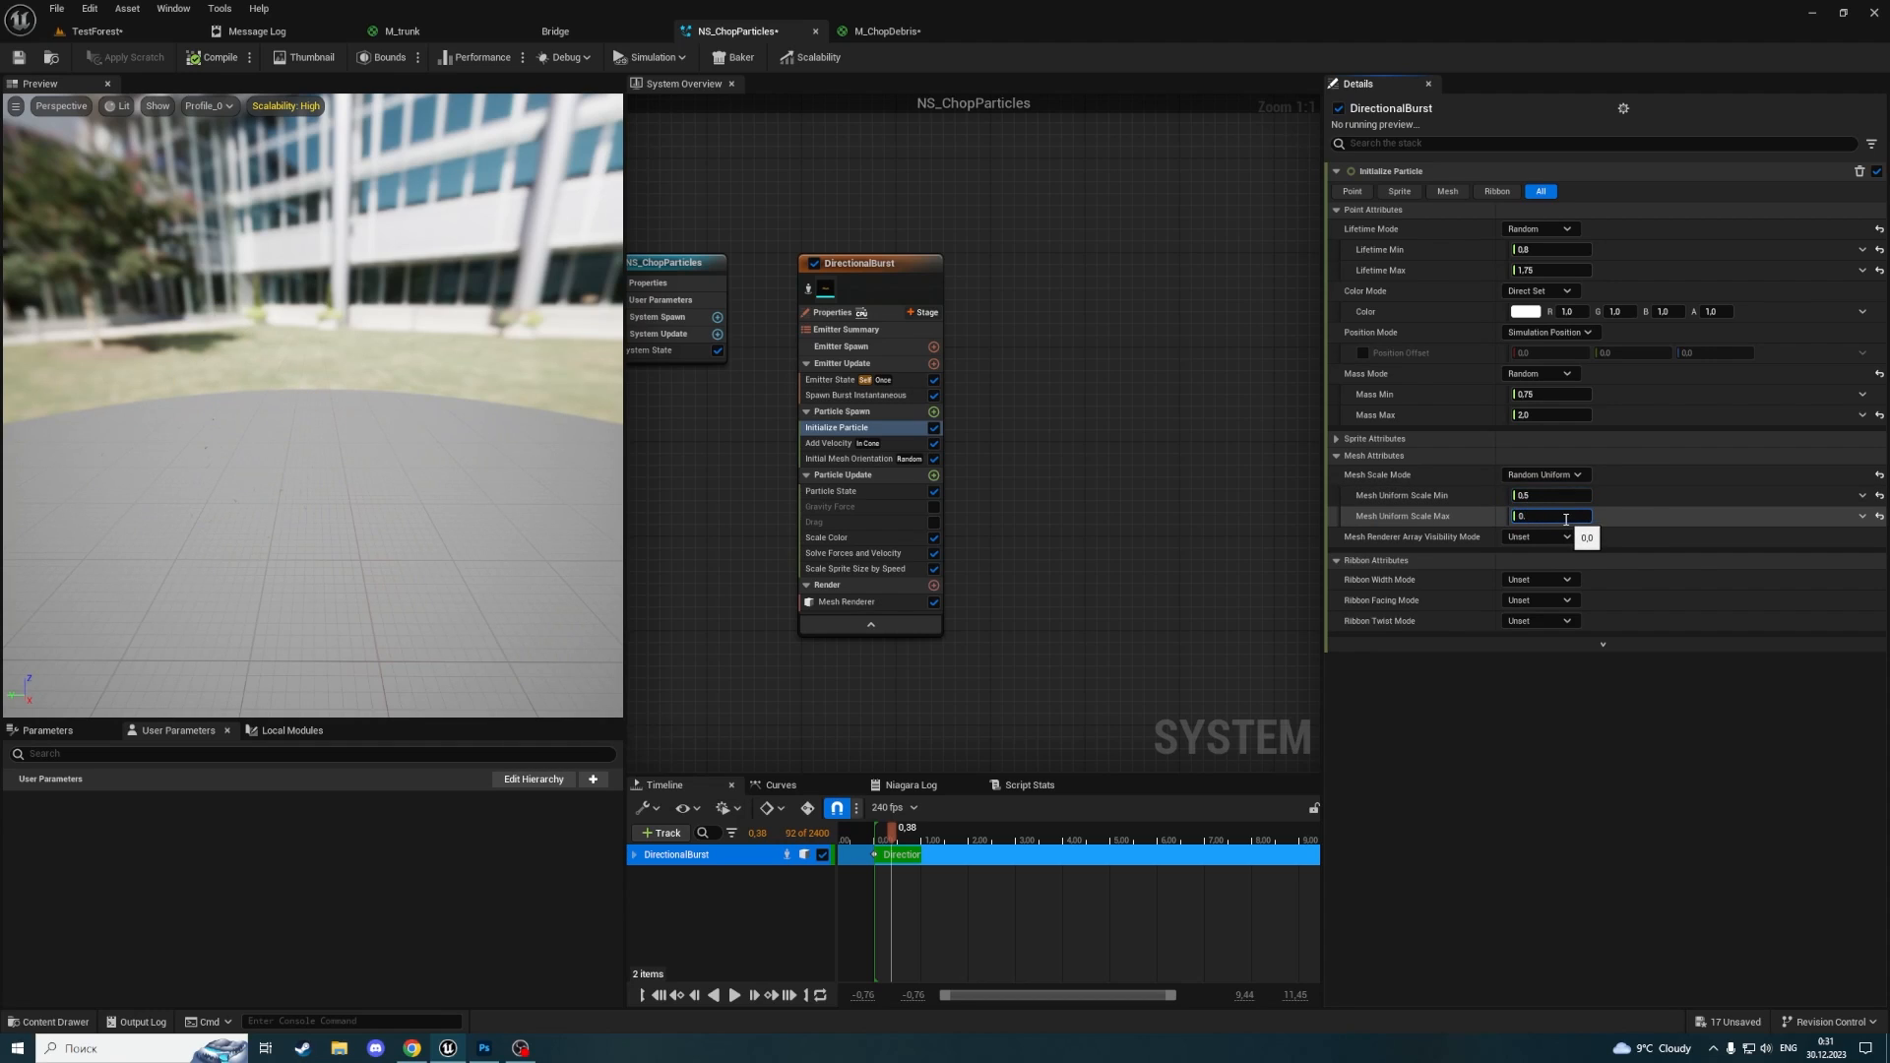
pyautogui.write('0,')
pyautogui.write('75')
pyautogui.press('Return')
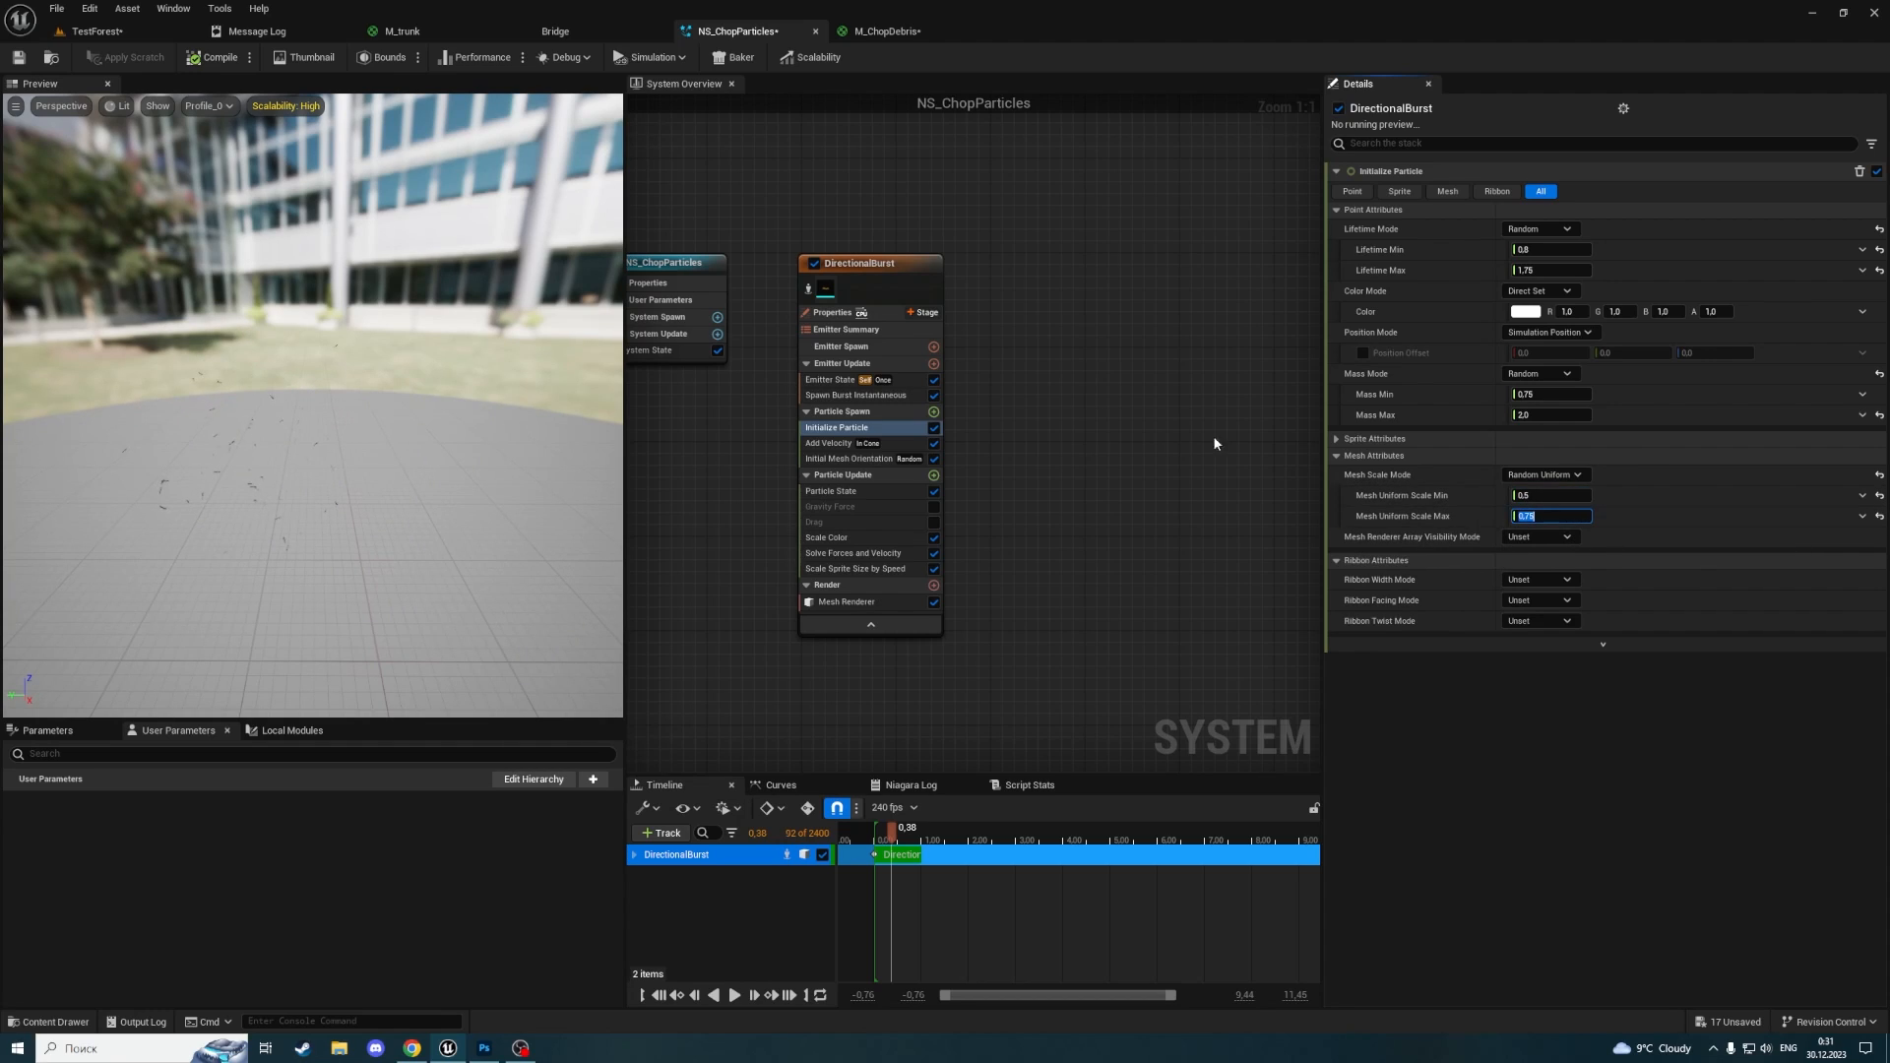
# Set the Spawn Count of DirectionalBurst's Spawn Burst Instantaneous module to 40
pyautogui.click(832, 380)
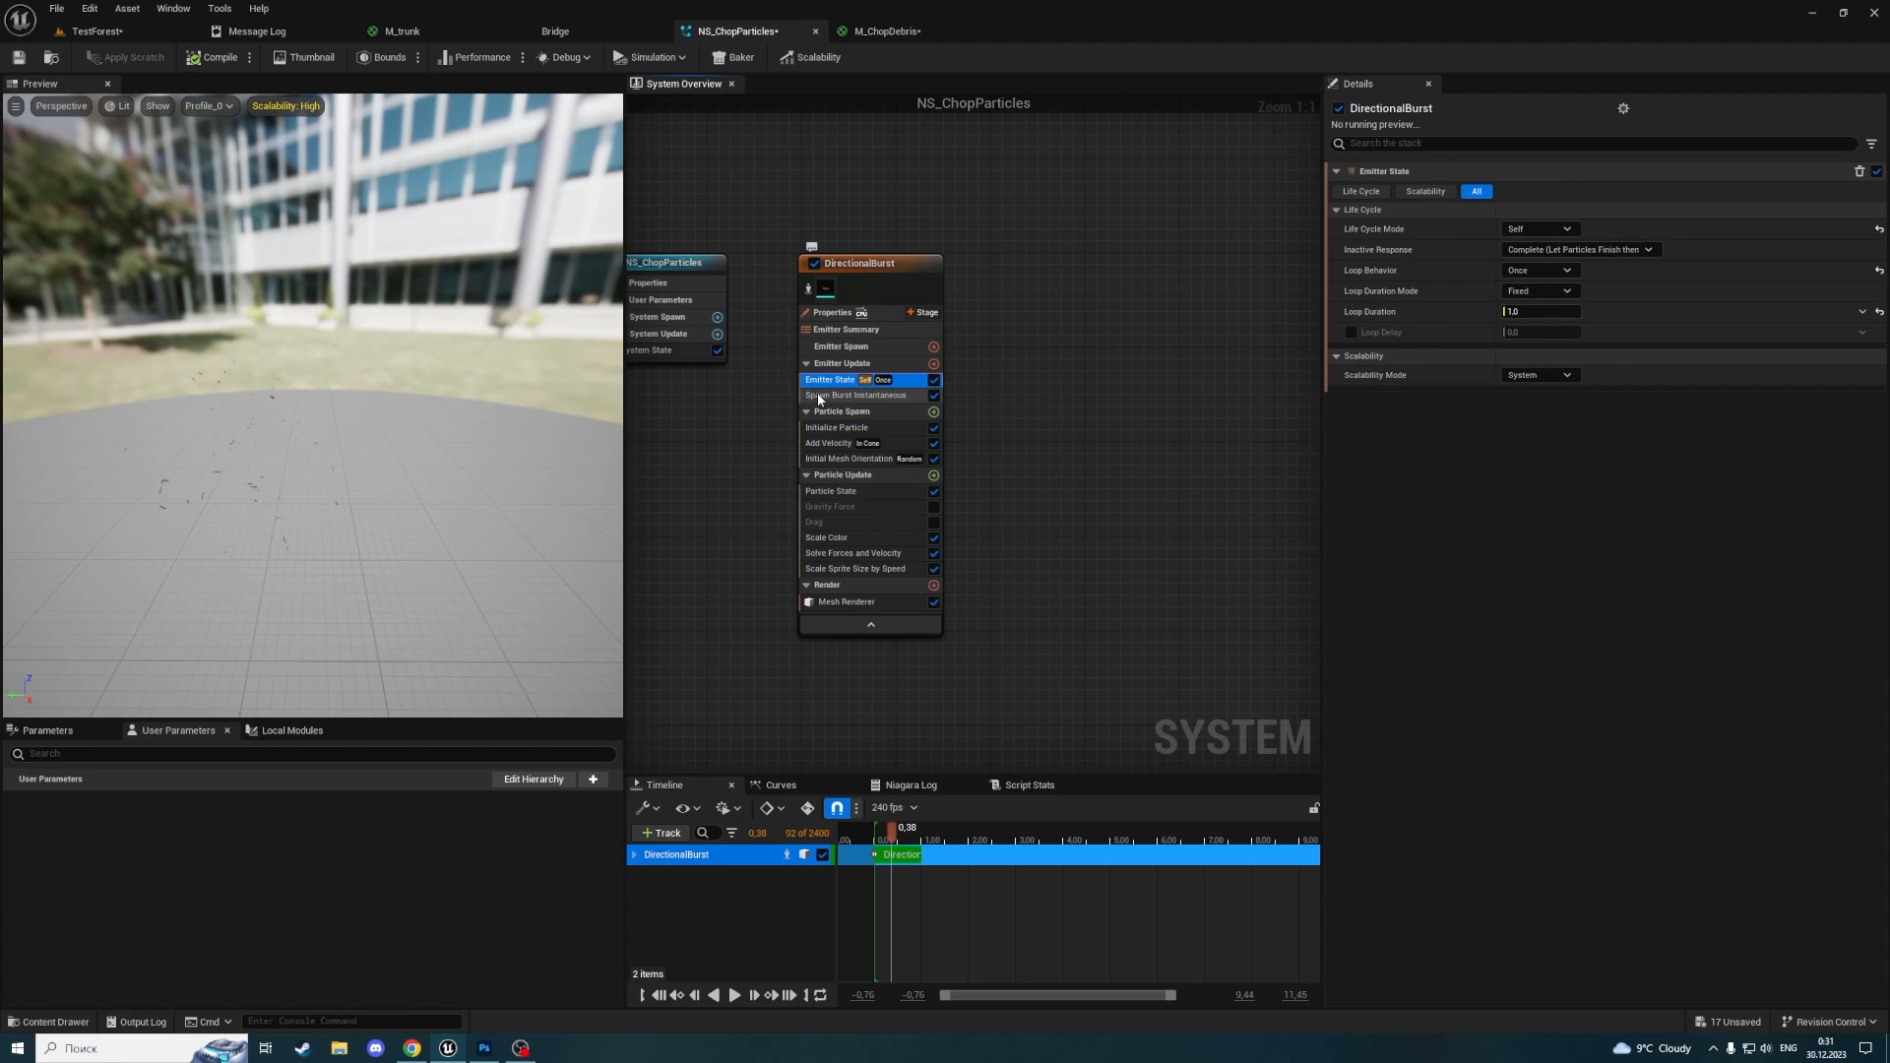
pyautogui.click(820, 397)
pyautogui.click(1541, 191)
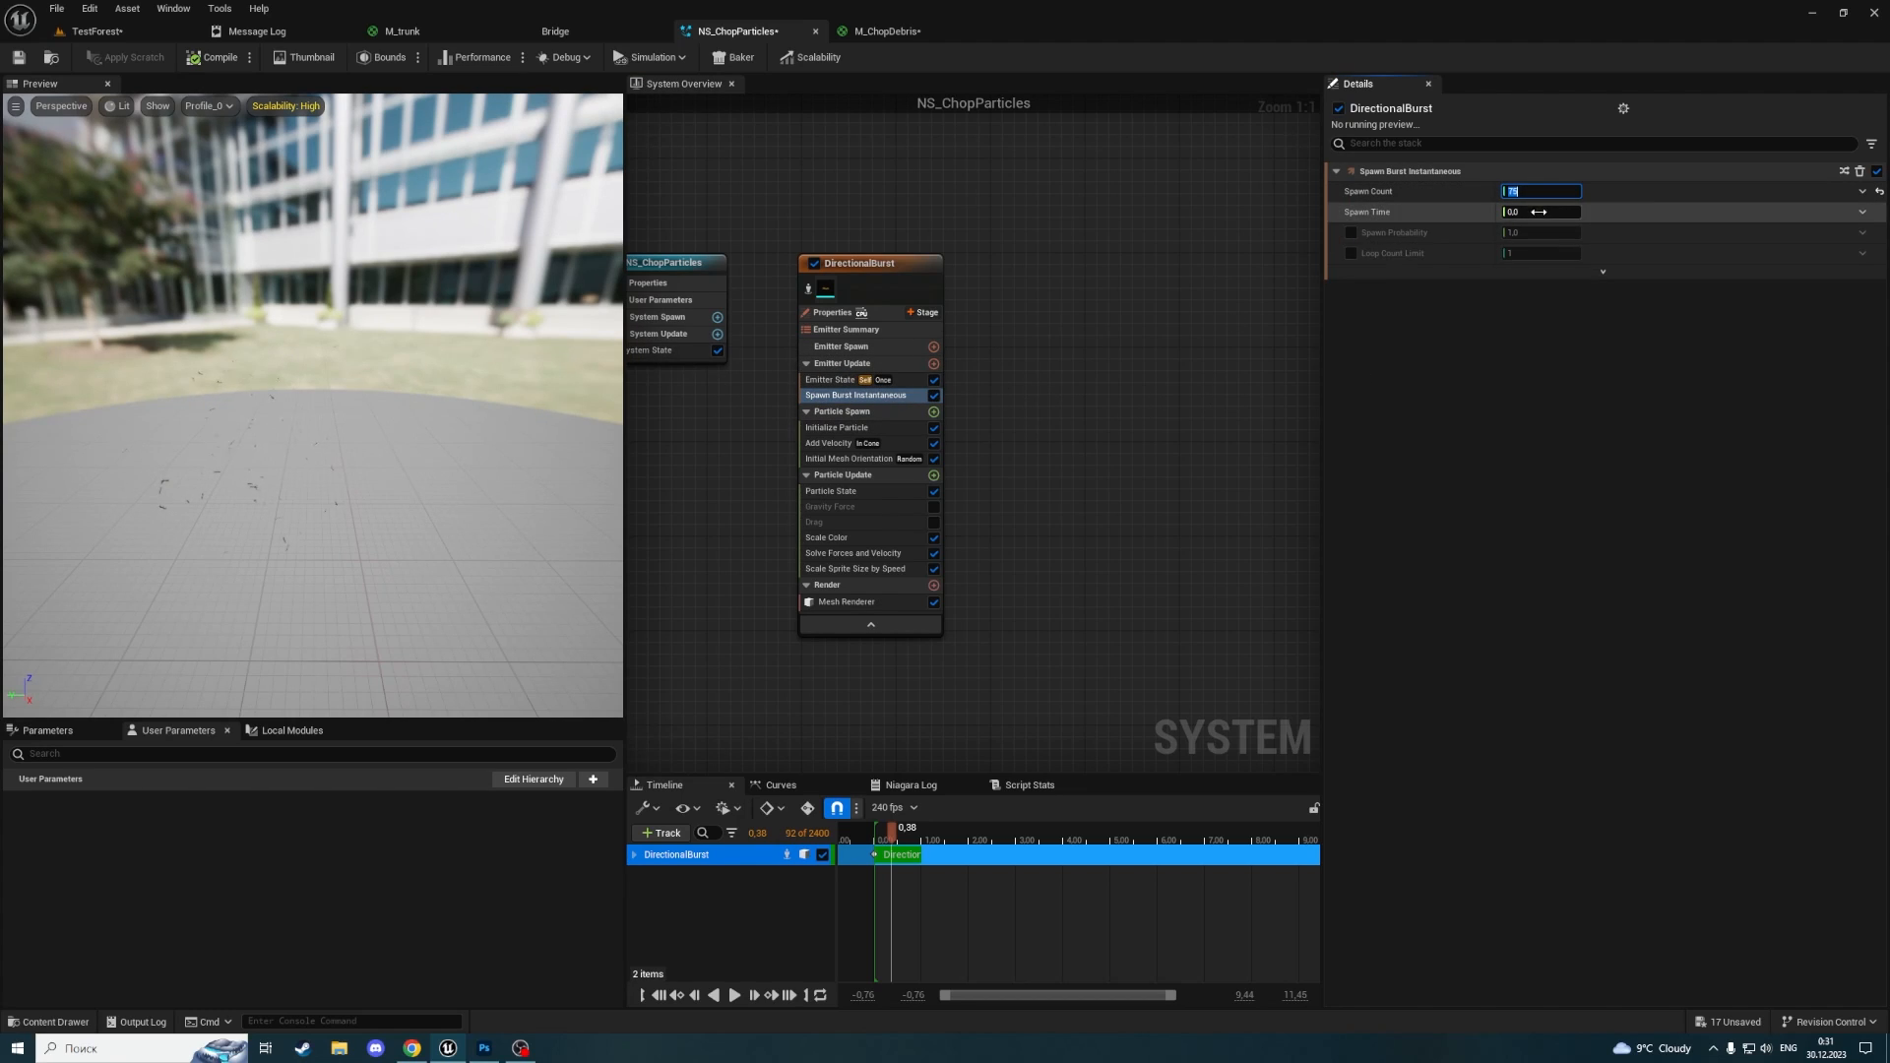
pyautogui.write('50')
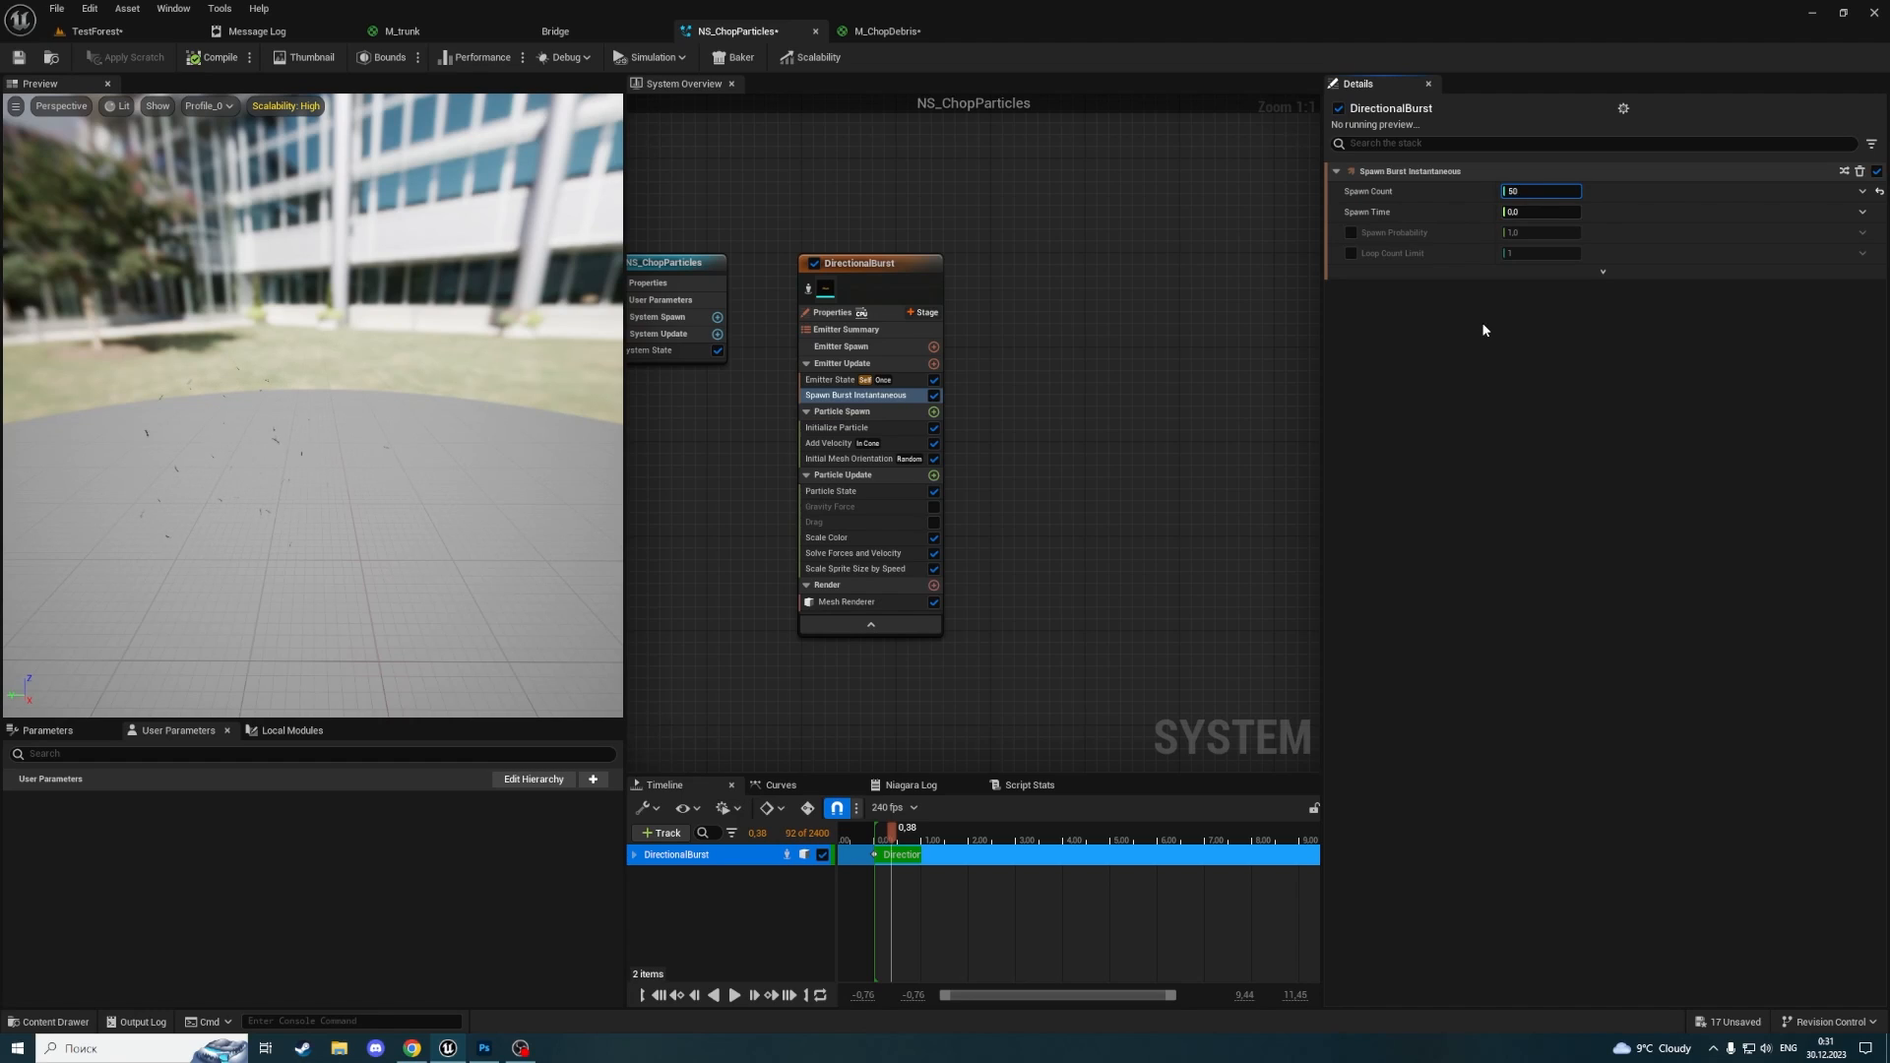
pyautogui.write('40')
pyautogui.press('Return')
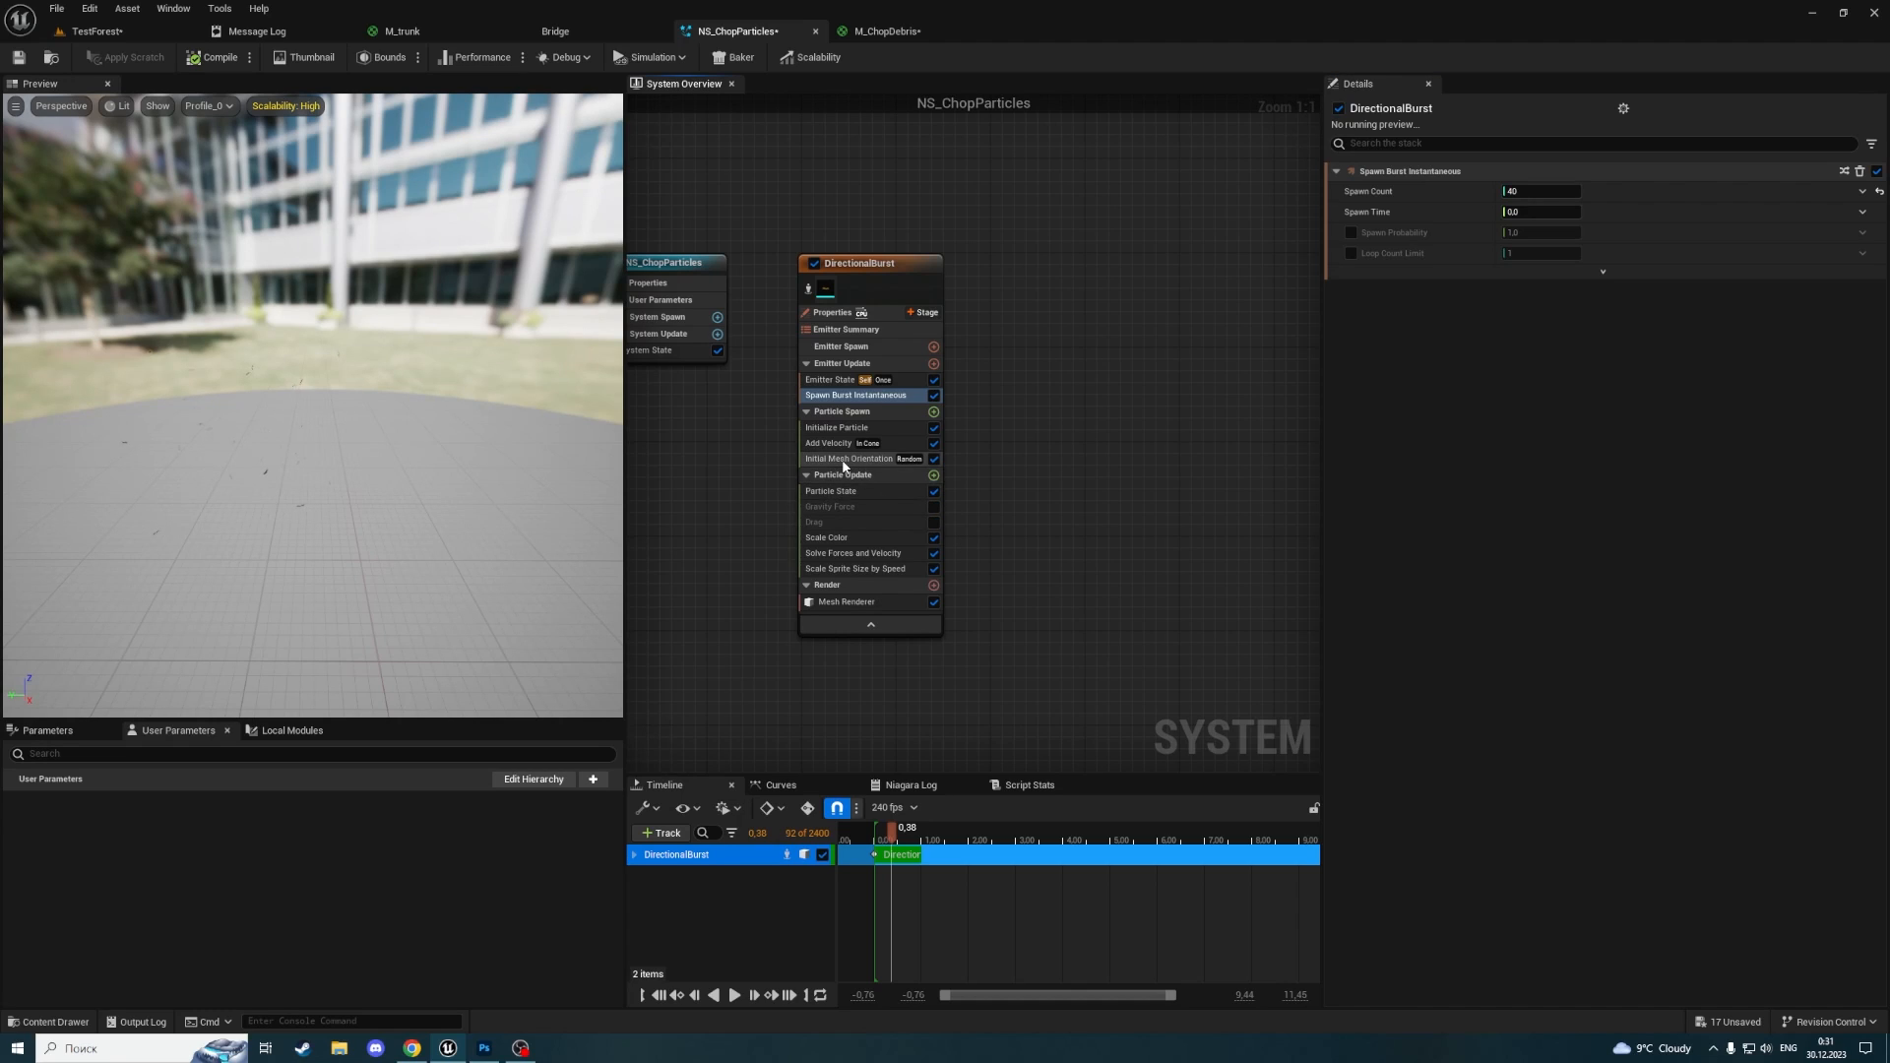
# Delete the Scale Sprite Size by Speed and Scale Color modules from DirectionalBurst's Particle Update stage
pyautogui.click(864, 553)
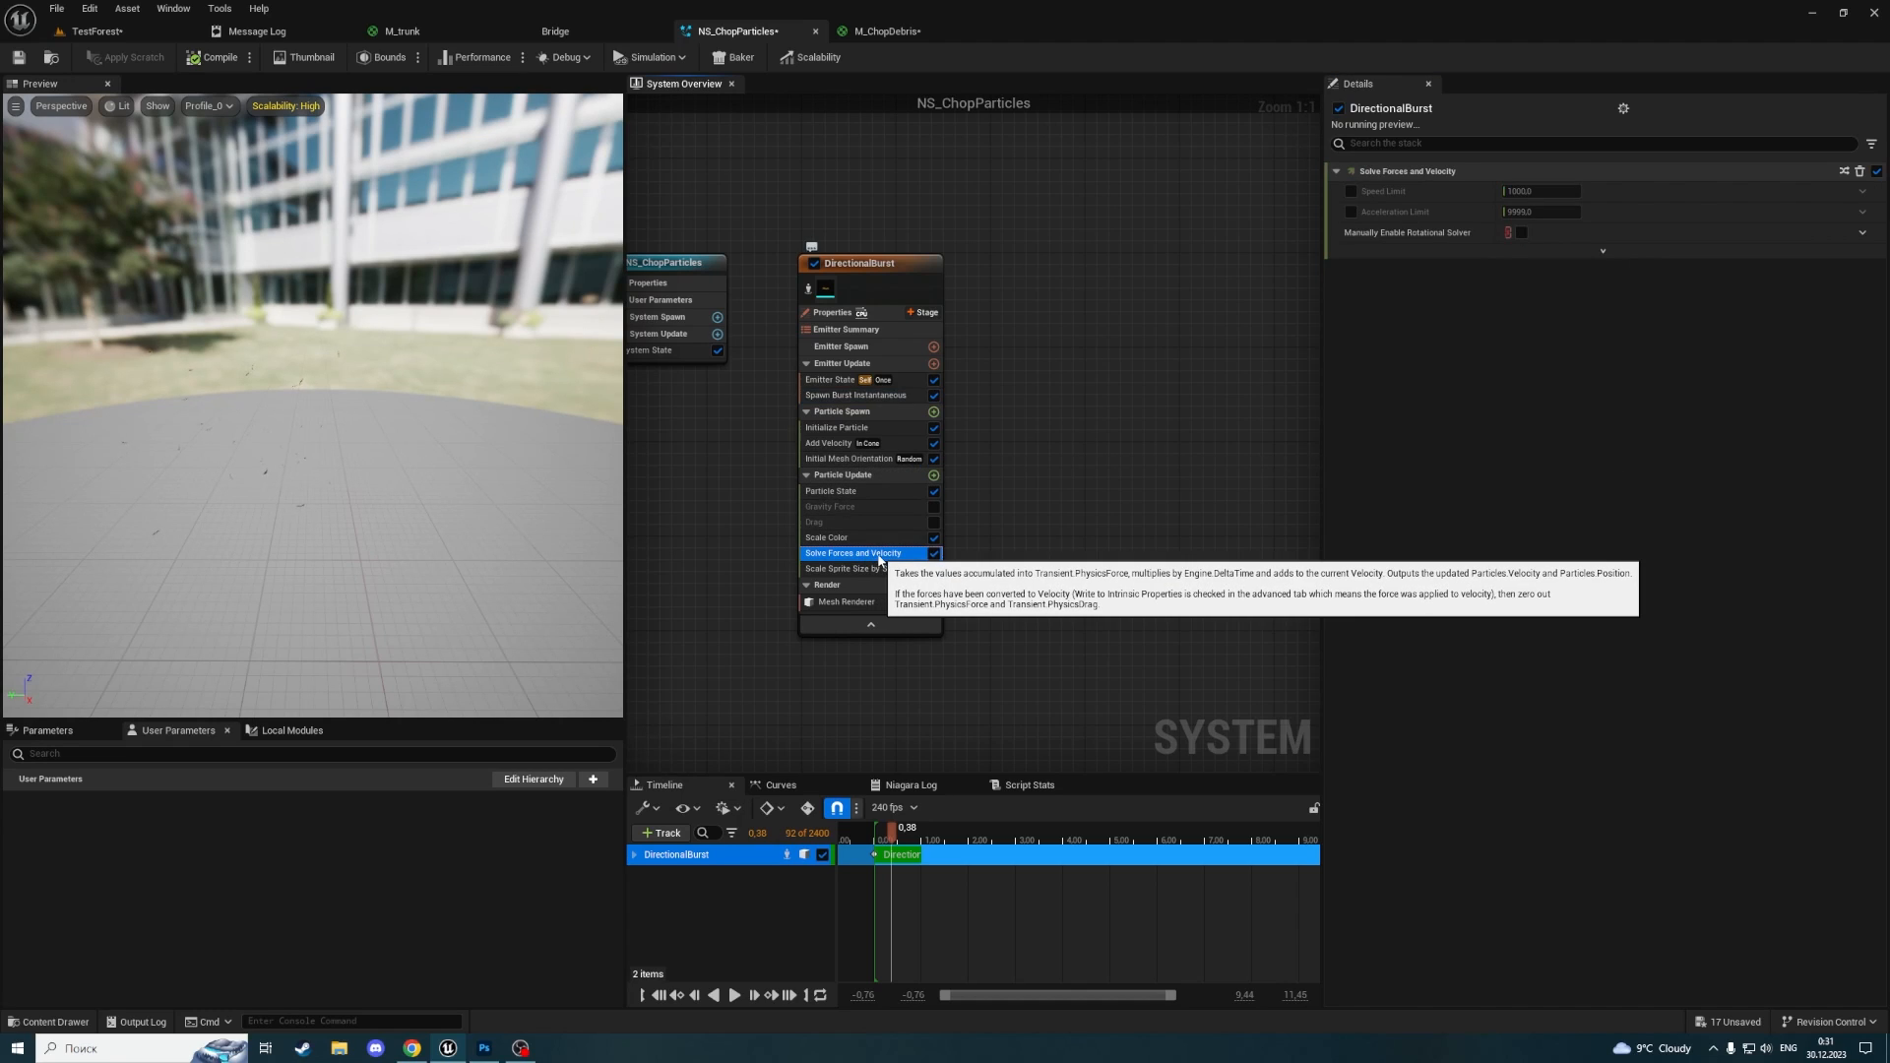
pyautogui.click(839, 449)
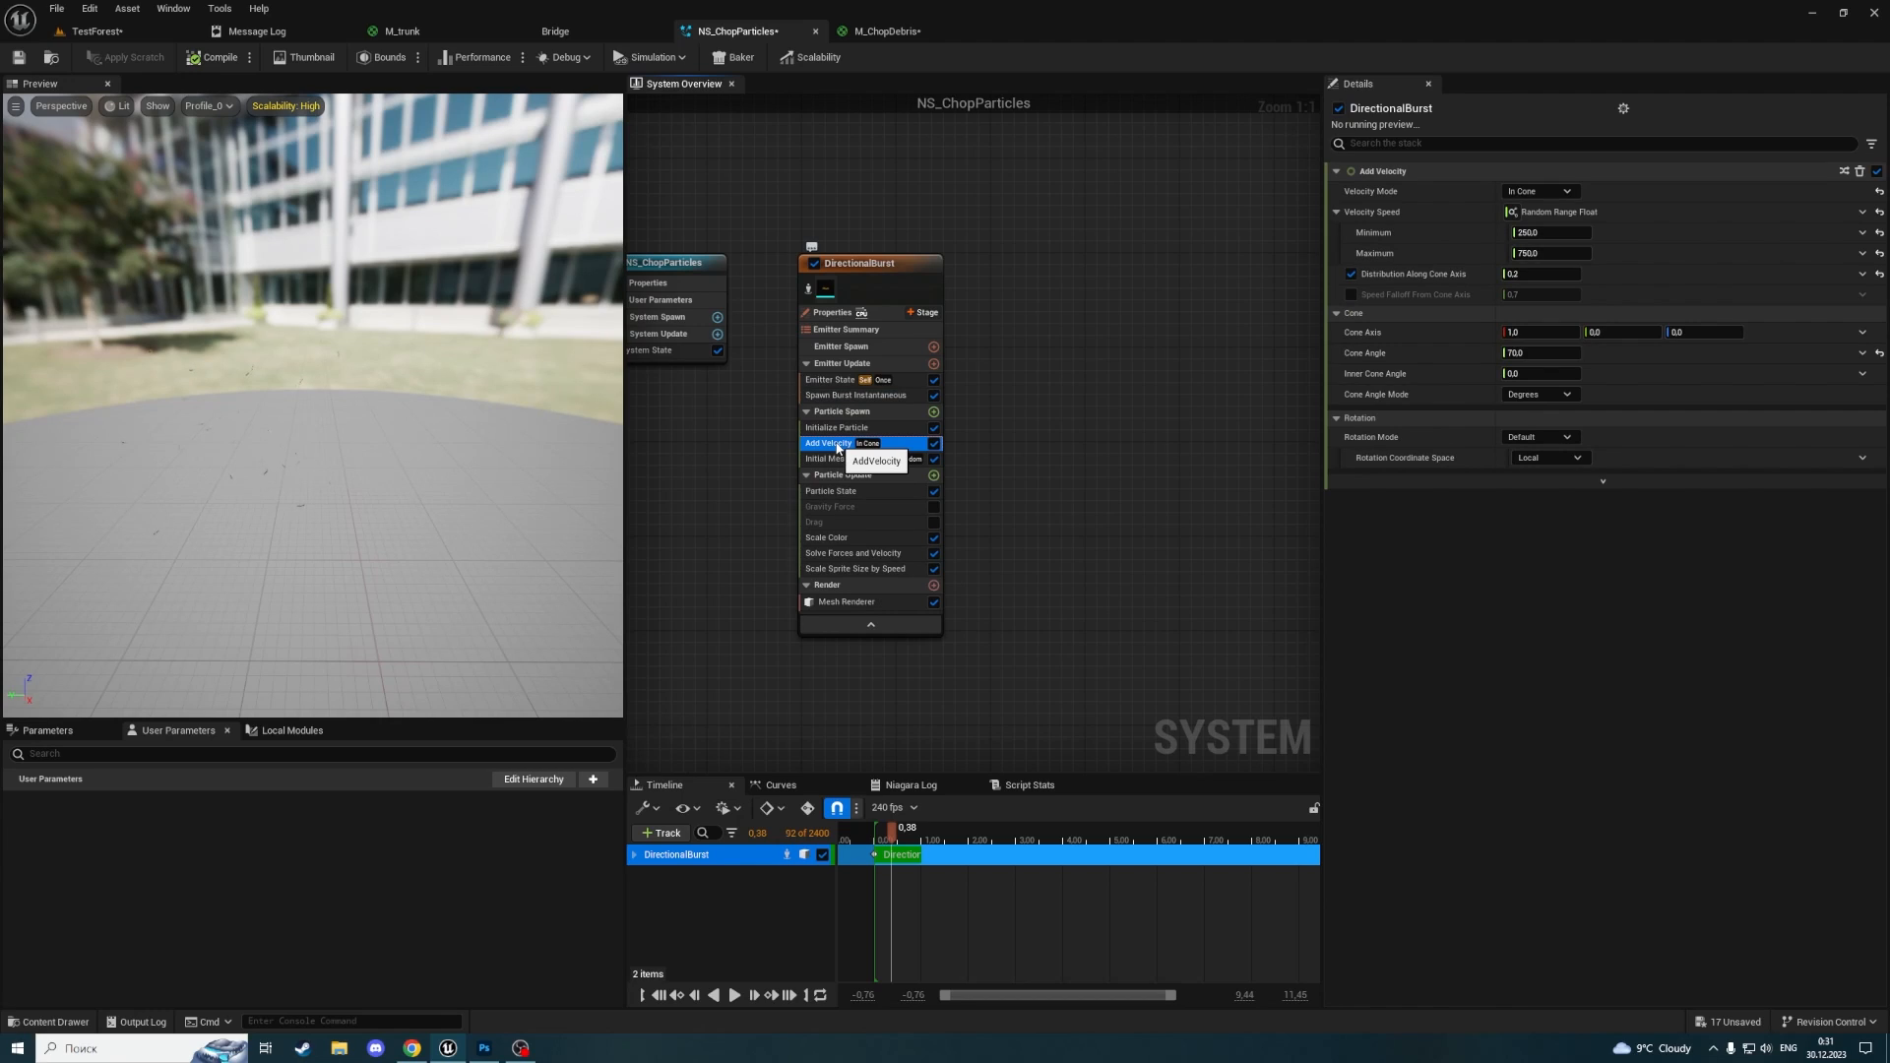
pyautogui.click(906, 568)
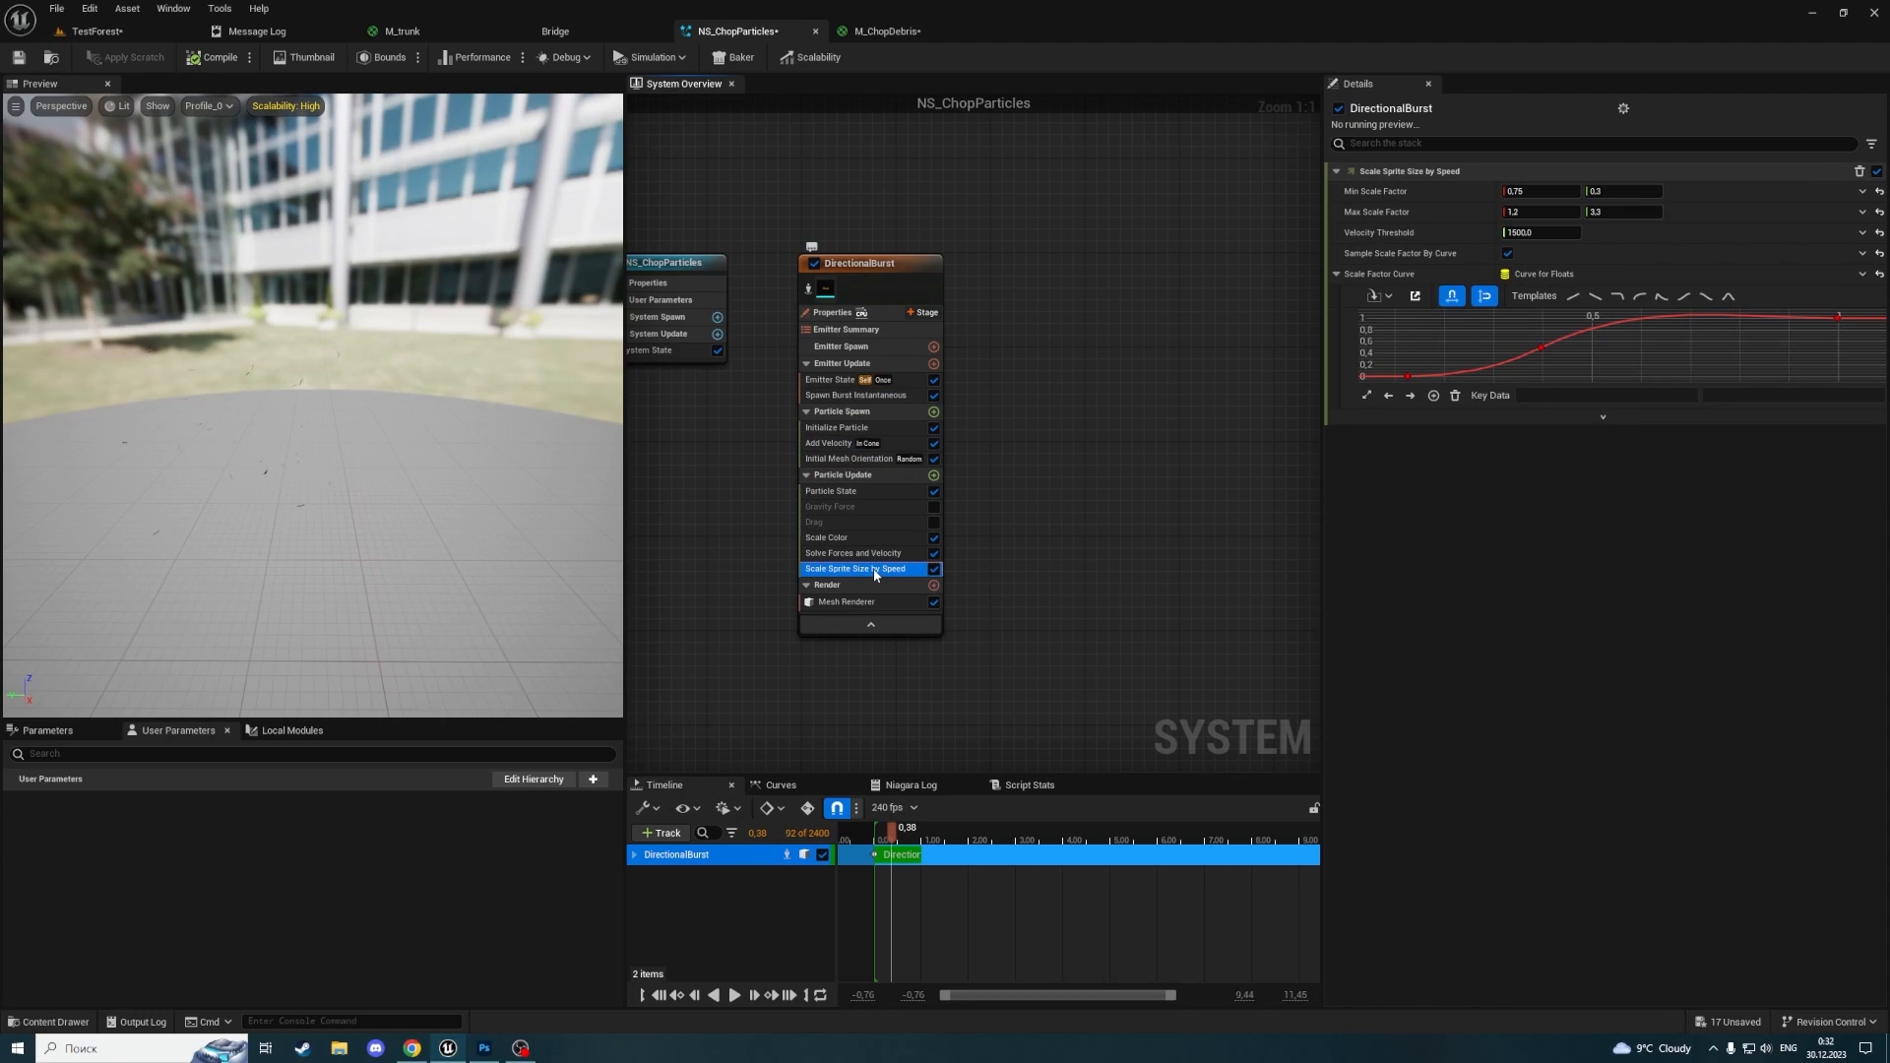
pyautogui.press('Delete')
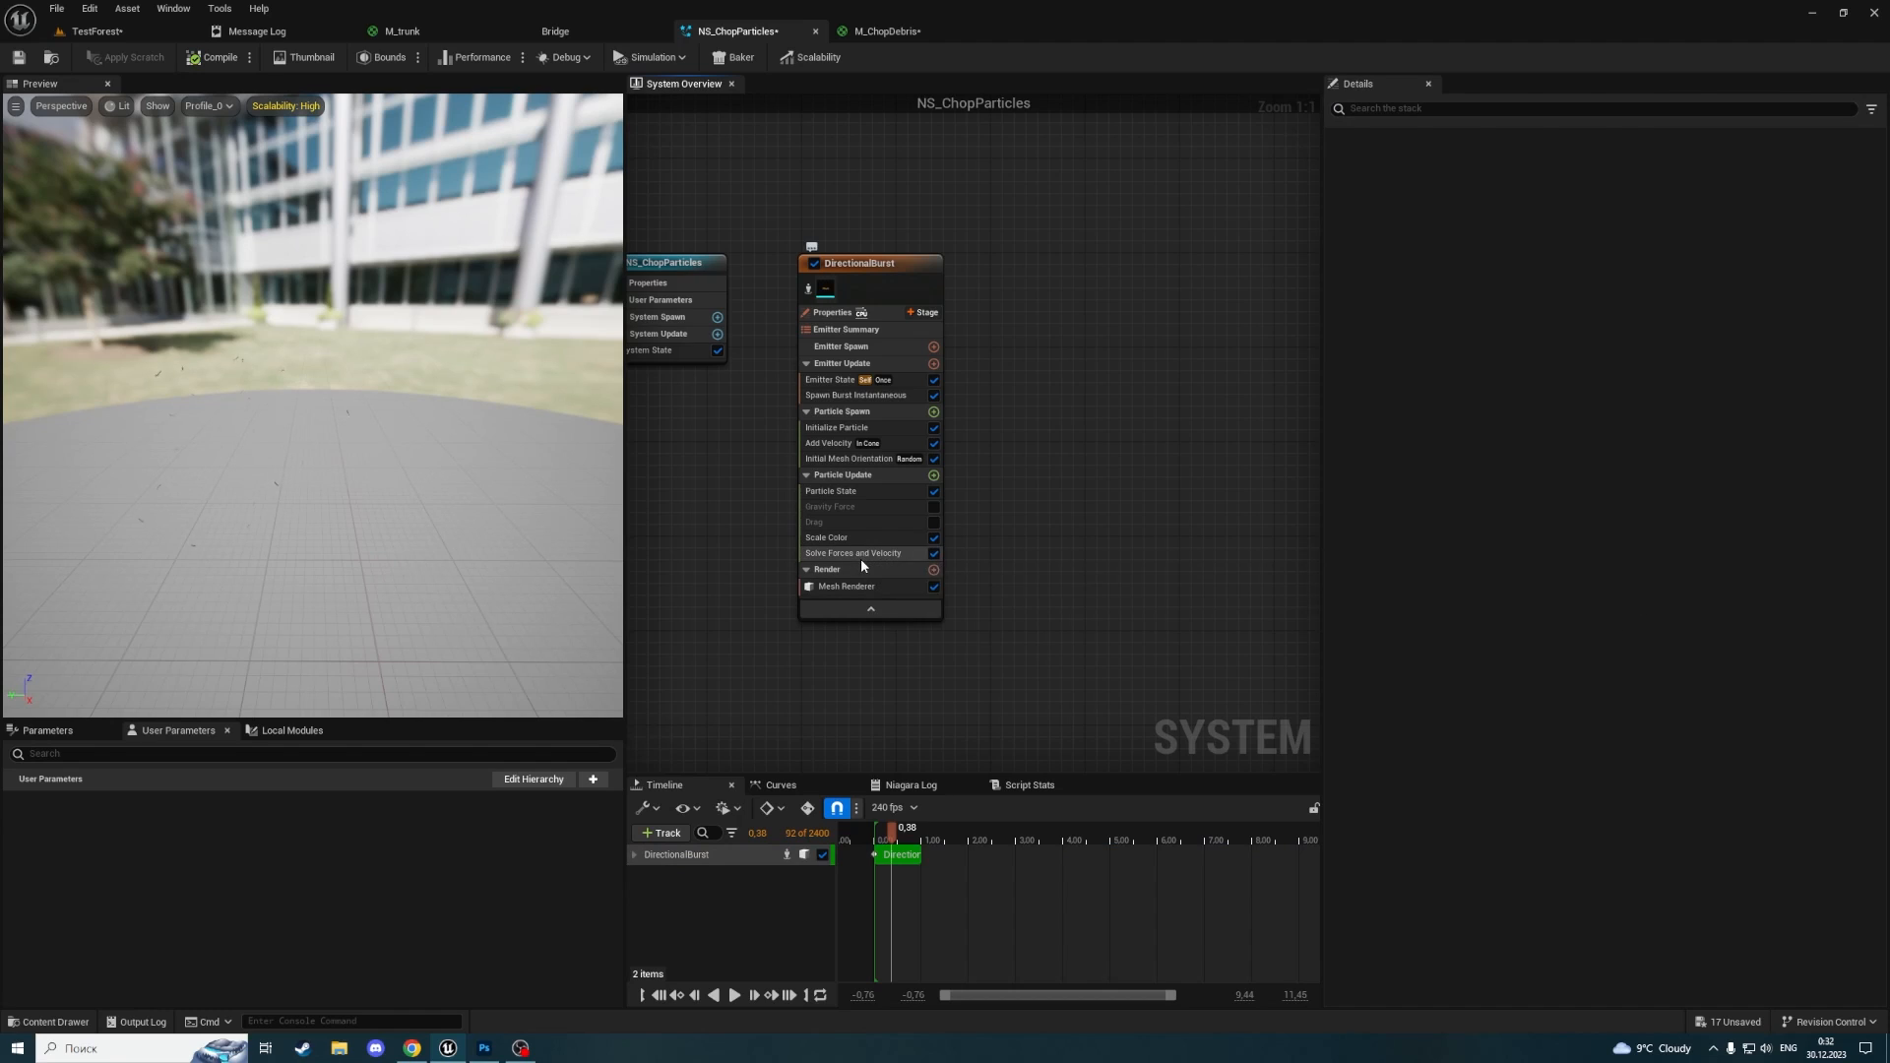
pyautogui.click(863, 556)
pyautogui.click(912, 539)
pyautogui.press('Delete')
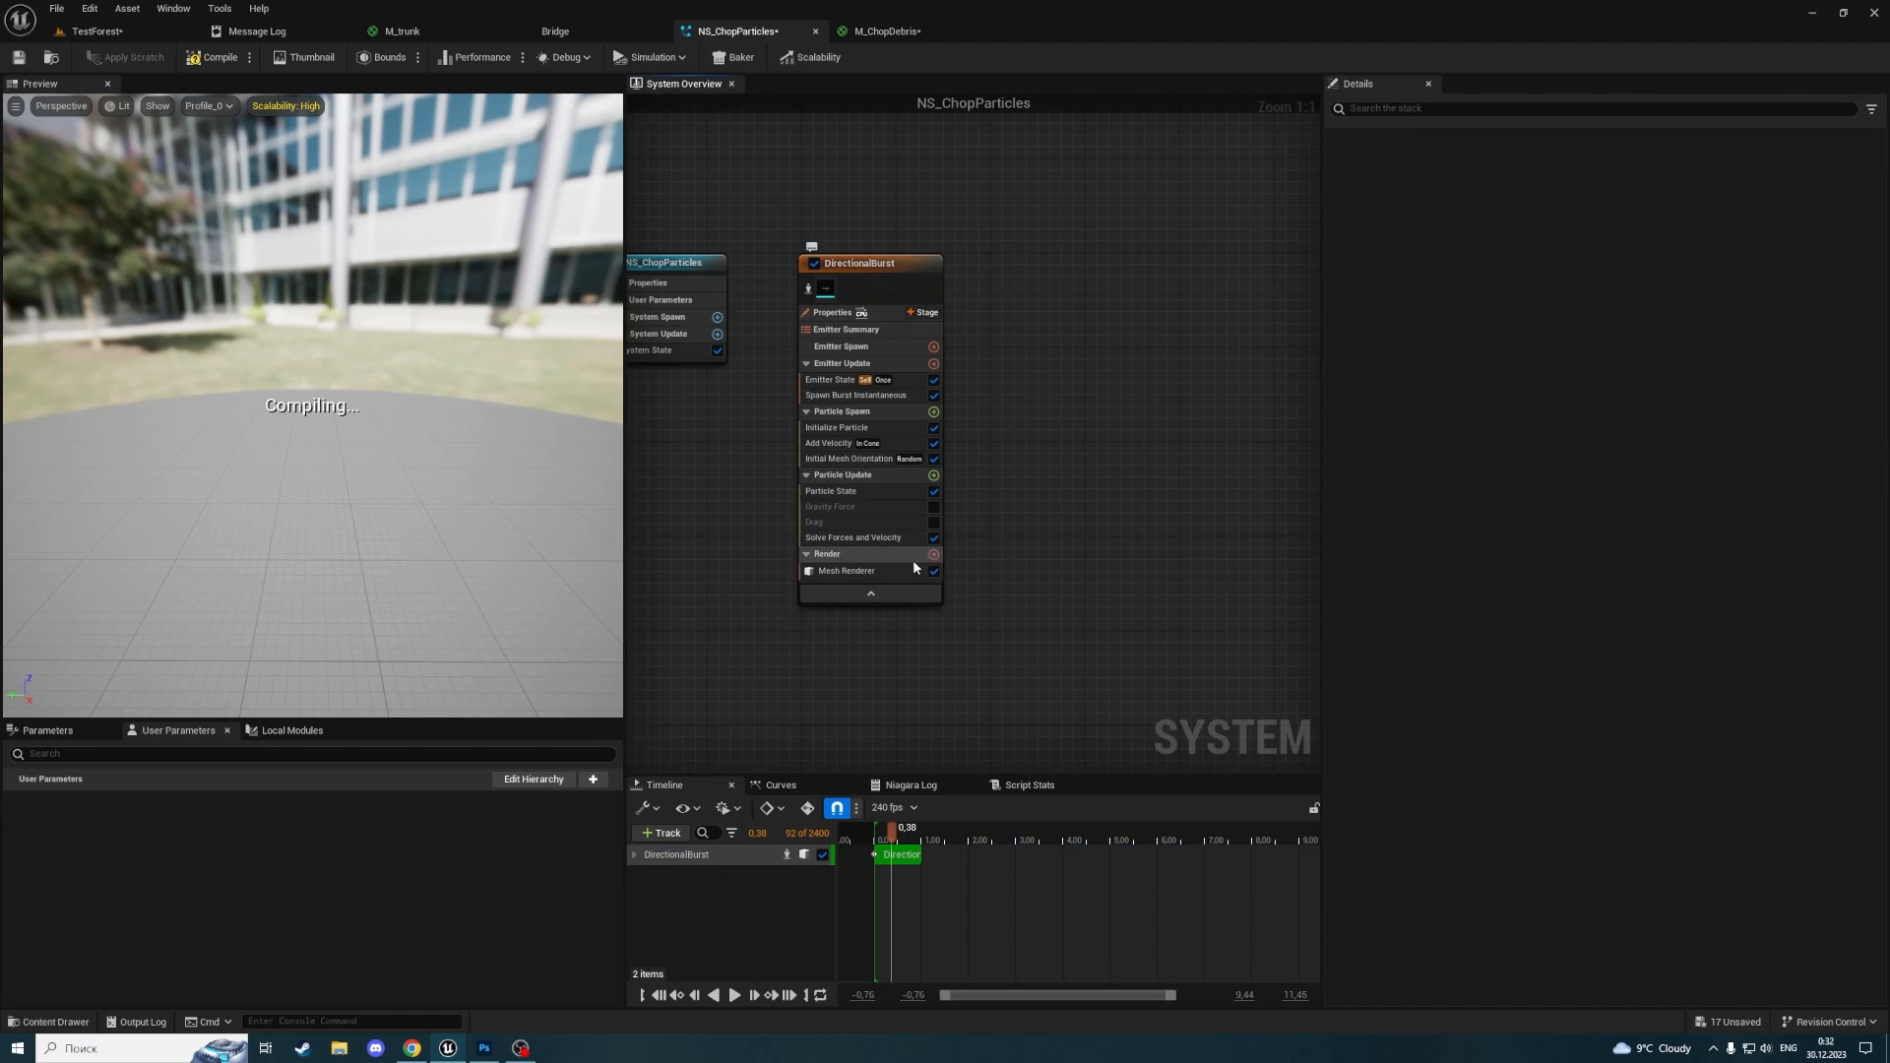
# Try the burst with the Solve Forces and Velocity module disabled, re-enable it, and inspect the Particle State settings
pyautogui.click(866, 539)
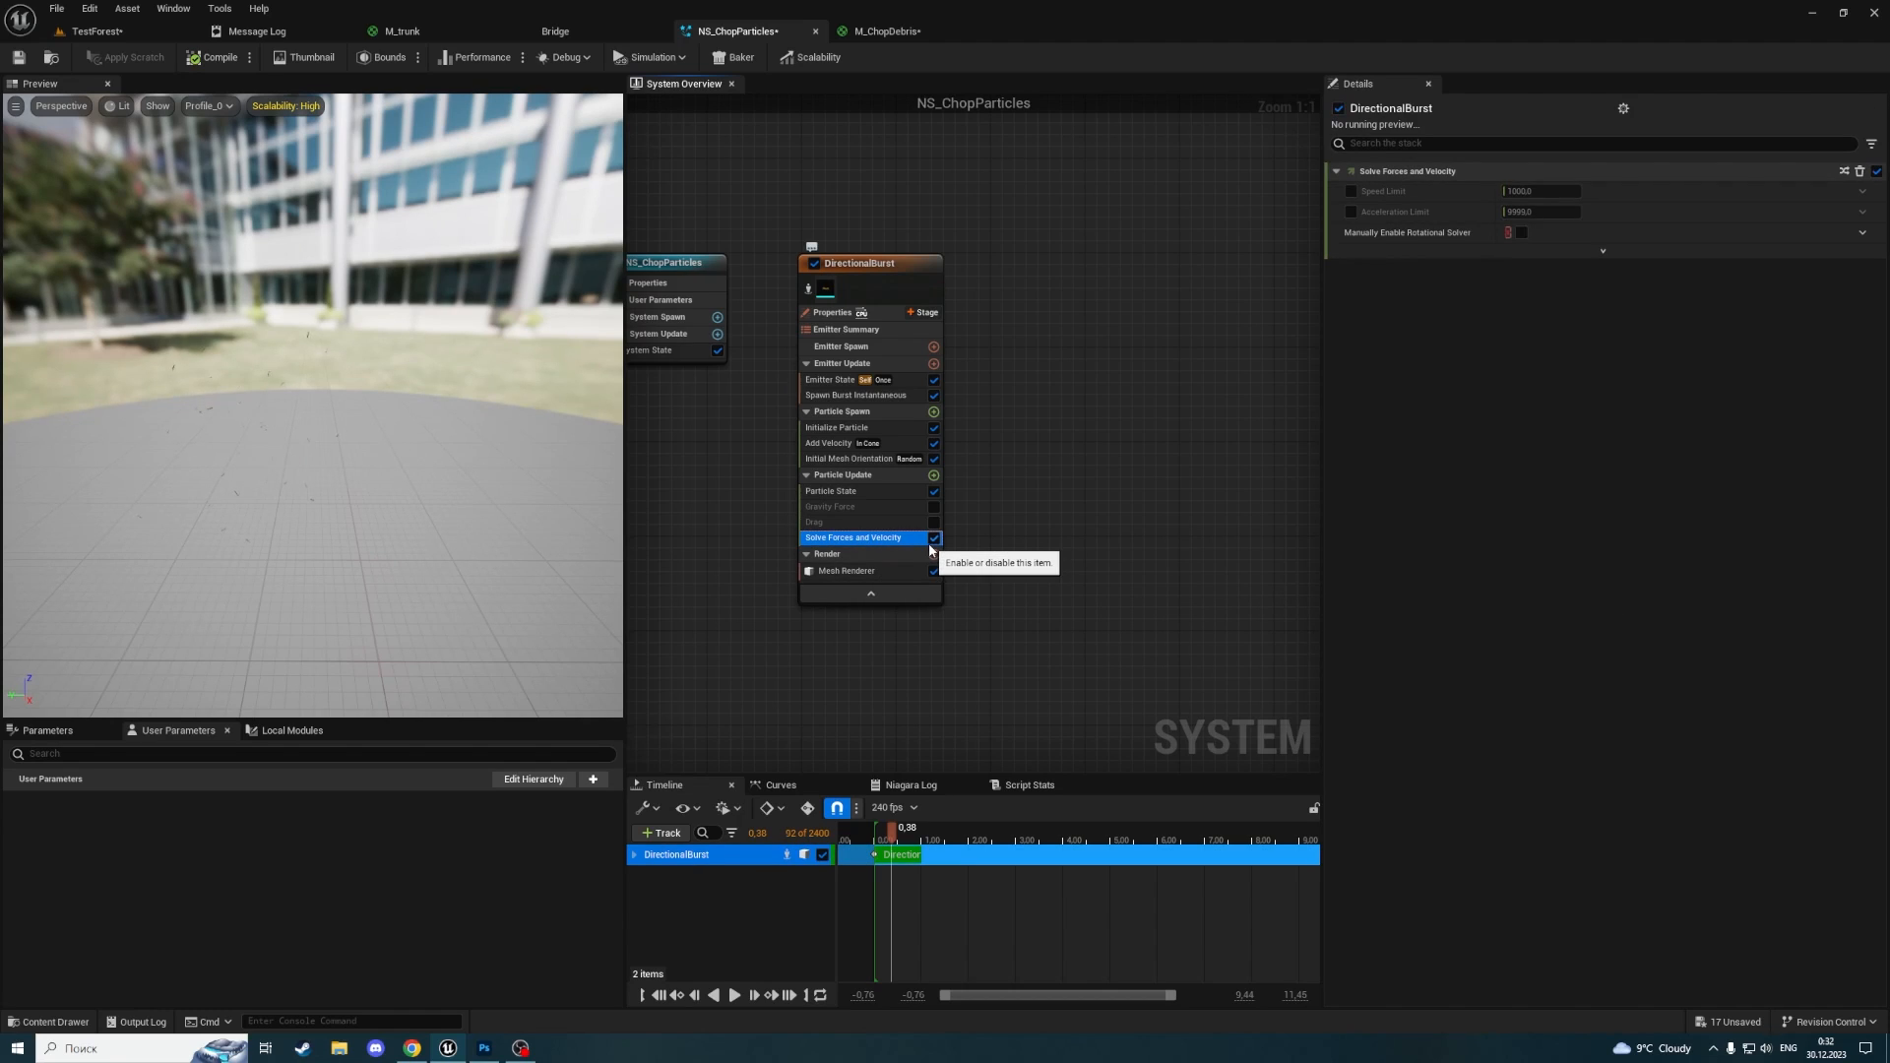
pyautogui.click(935, 538)
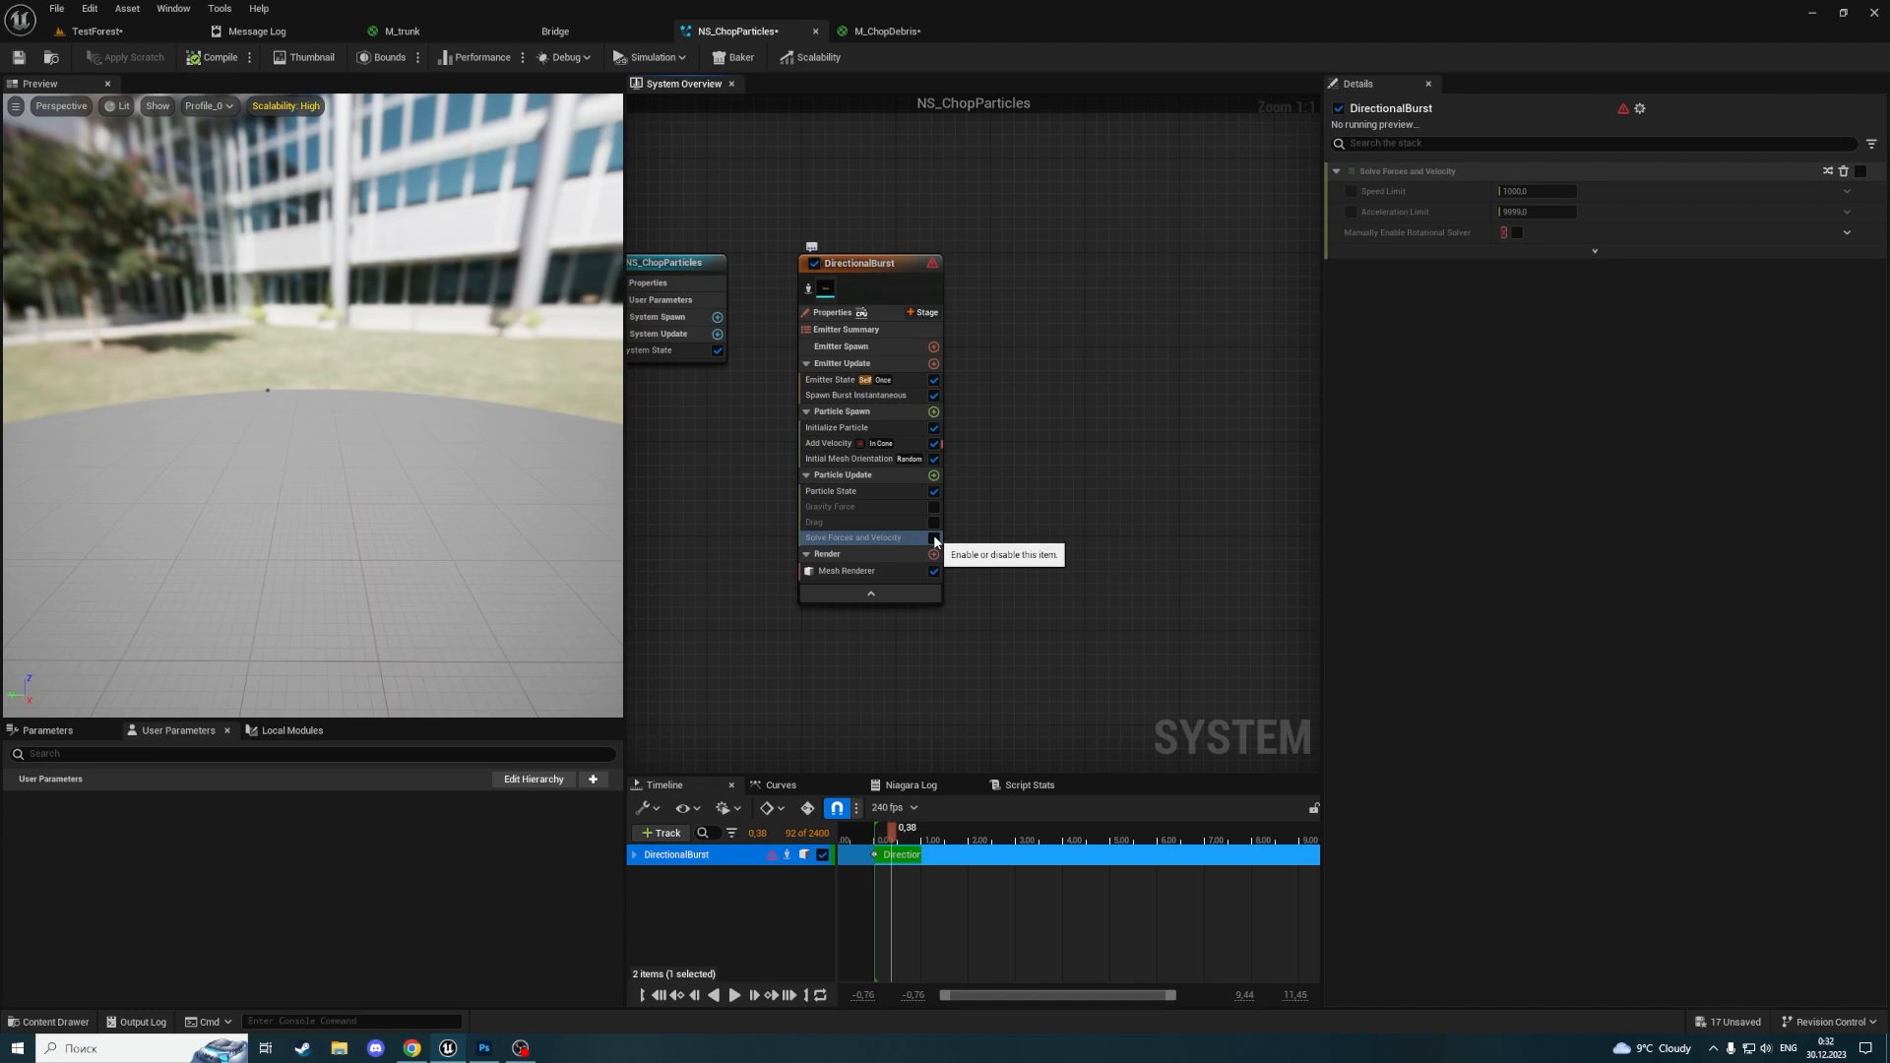
pyautogui.click(934, 539)
pyautogui.click(875, 498)
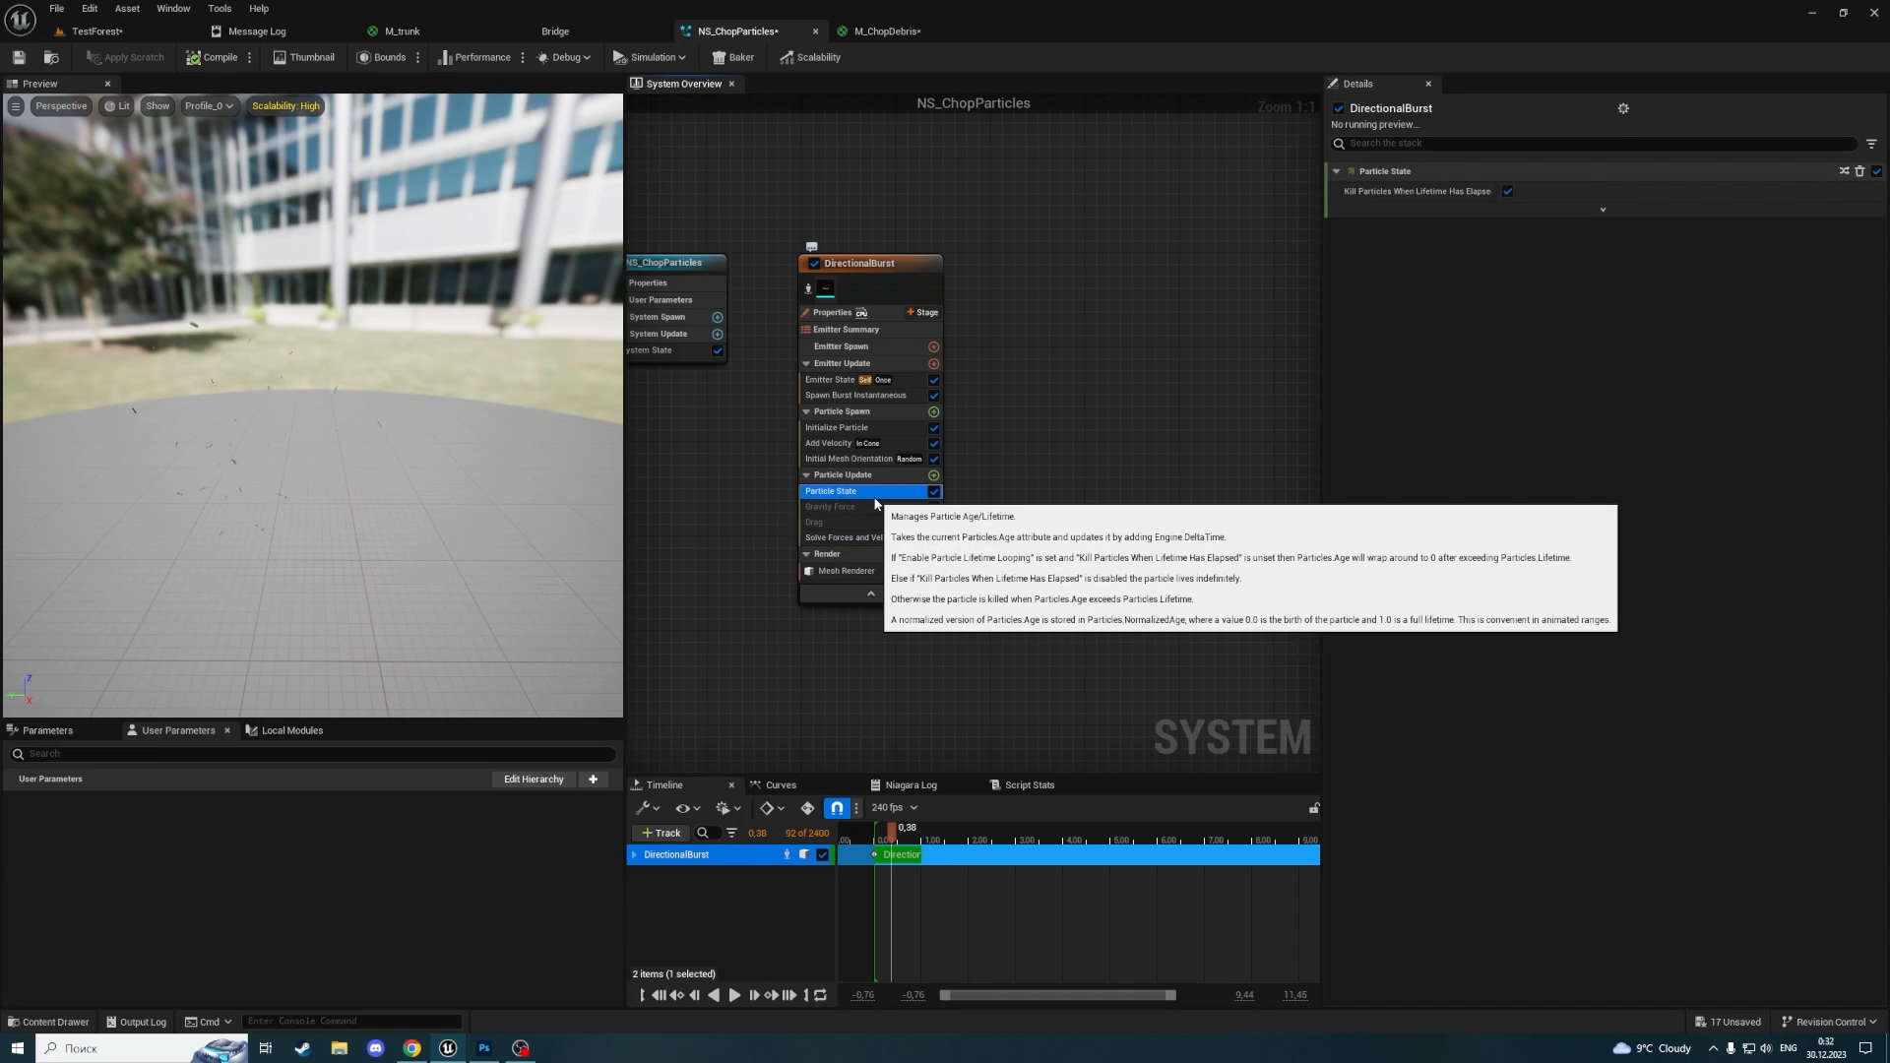
# View the tree trunk in TestForest and turn off Auto Activate on the placed NS_ChopParticles actor
pyautogui.click(97, 32)
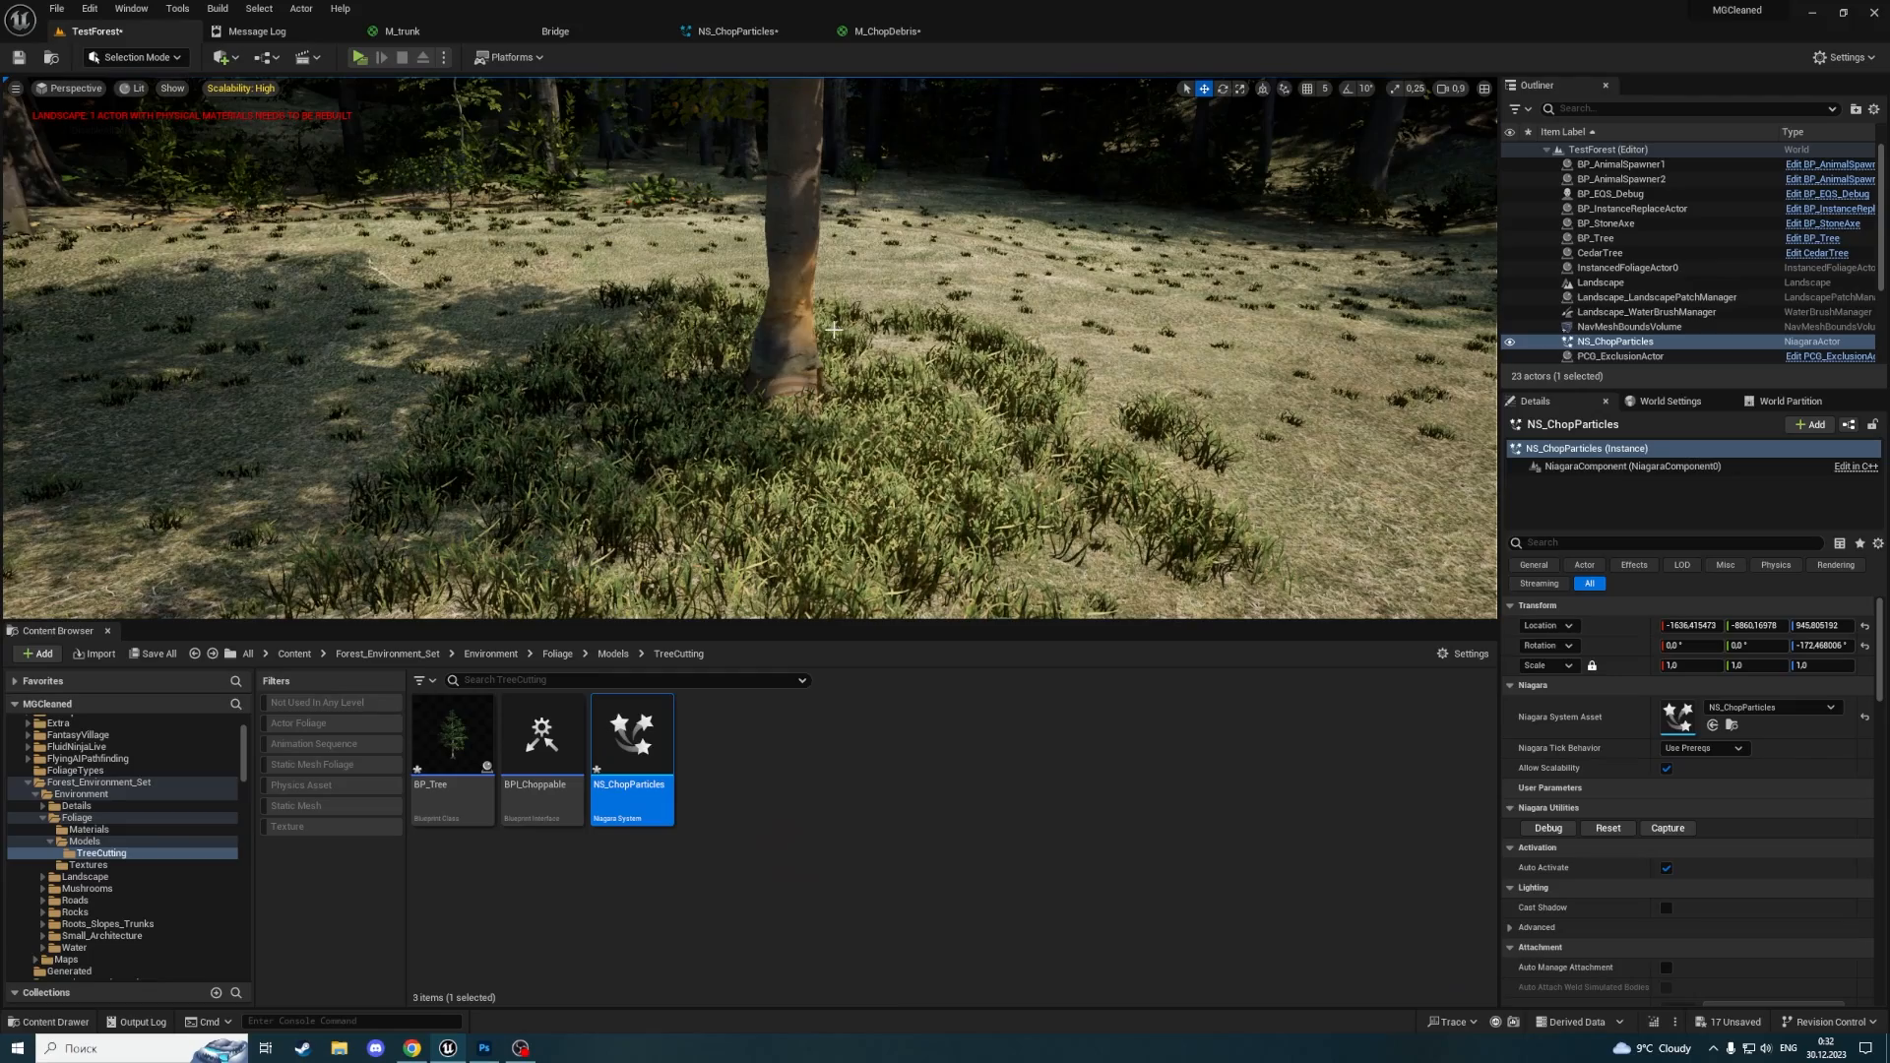
pyautogui.moveTo(1210, 596); pyautogui.dragTo(1210, 596, button='right')
pyautogui.press('w')
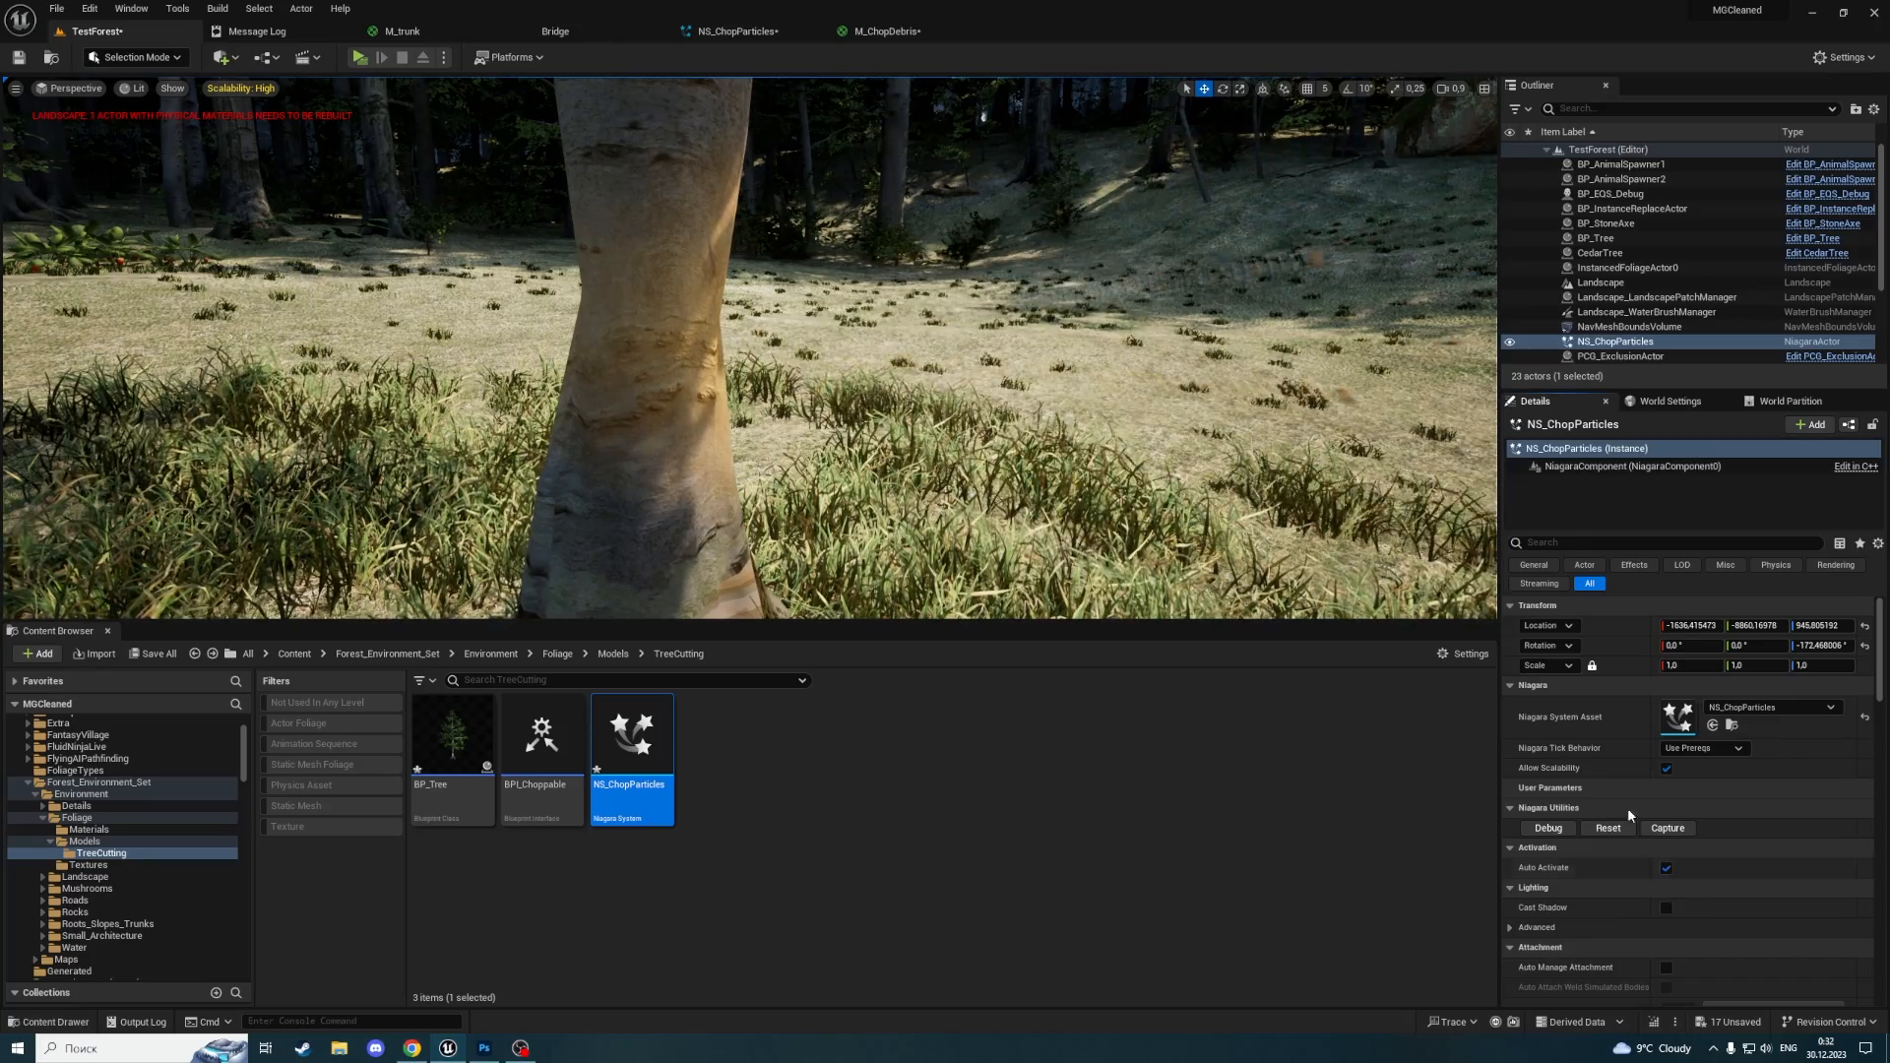
pyautogui.press('f')
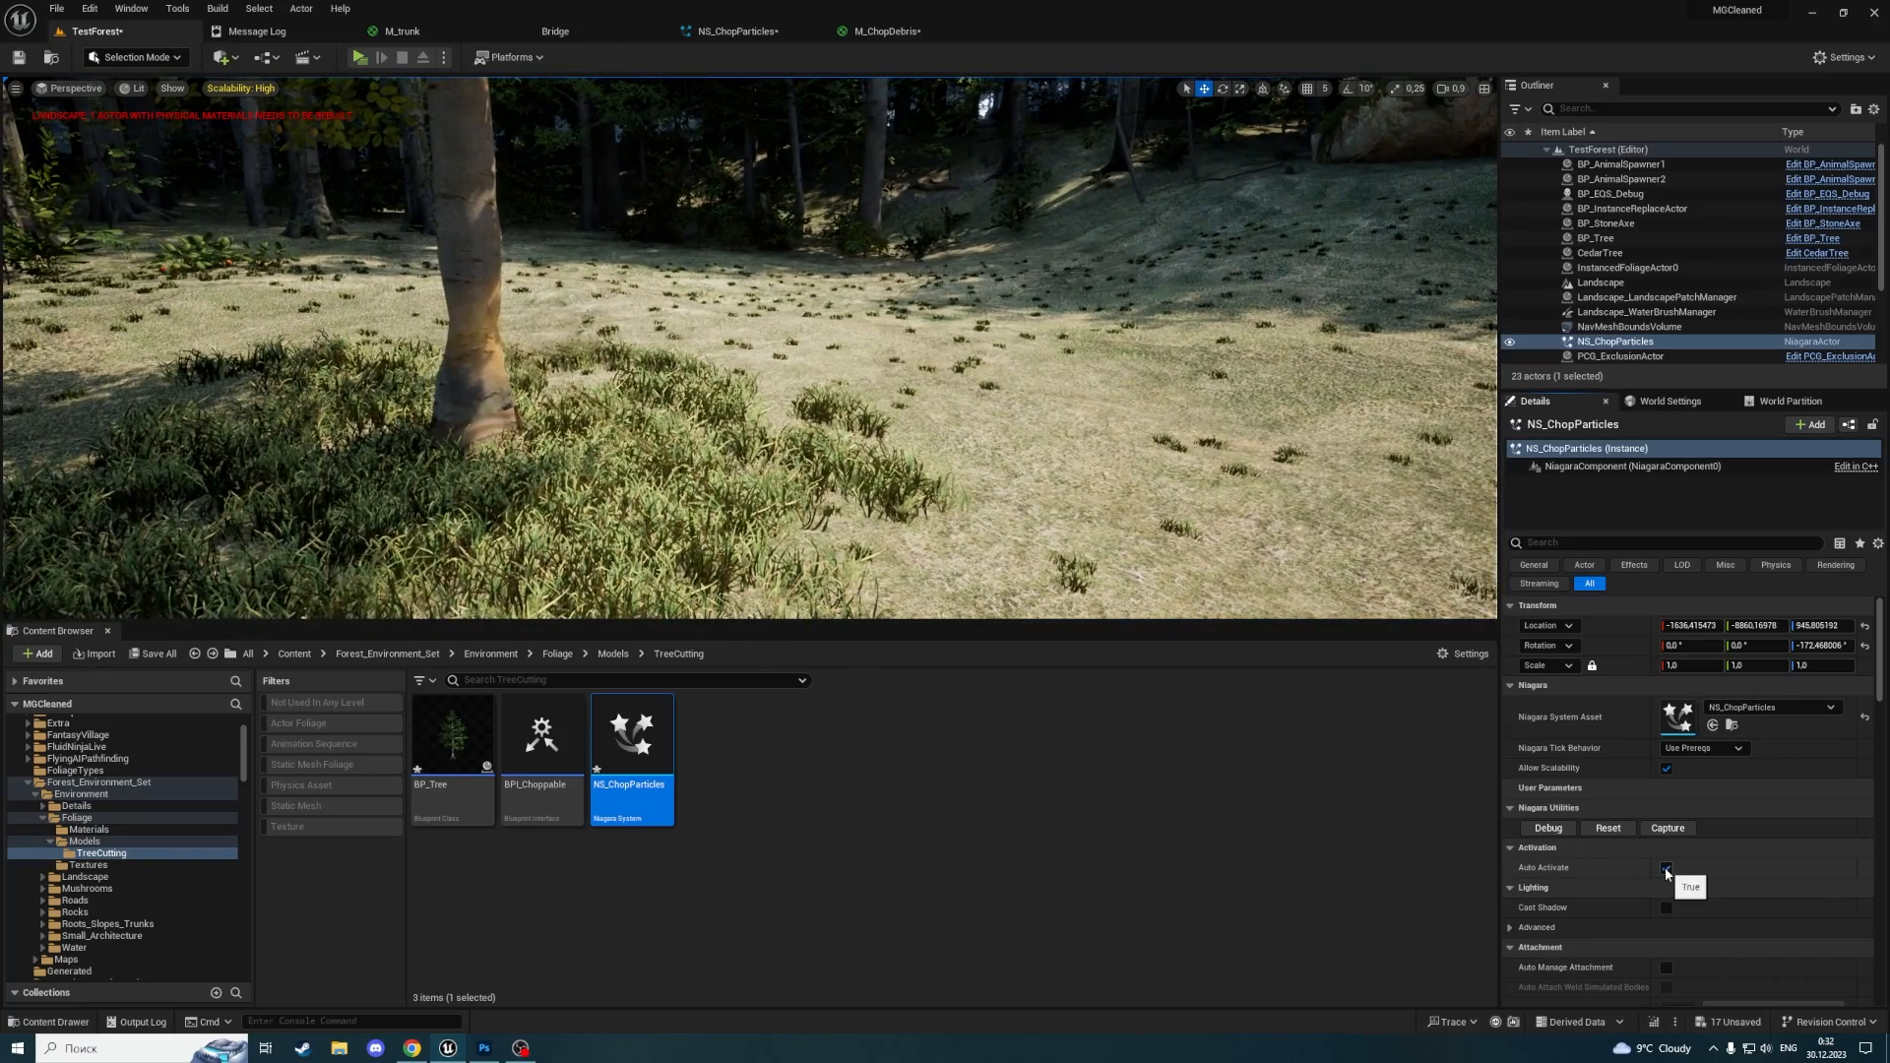
pyautogui.click(1665, 868)
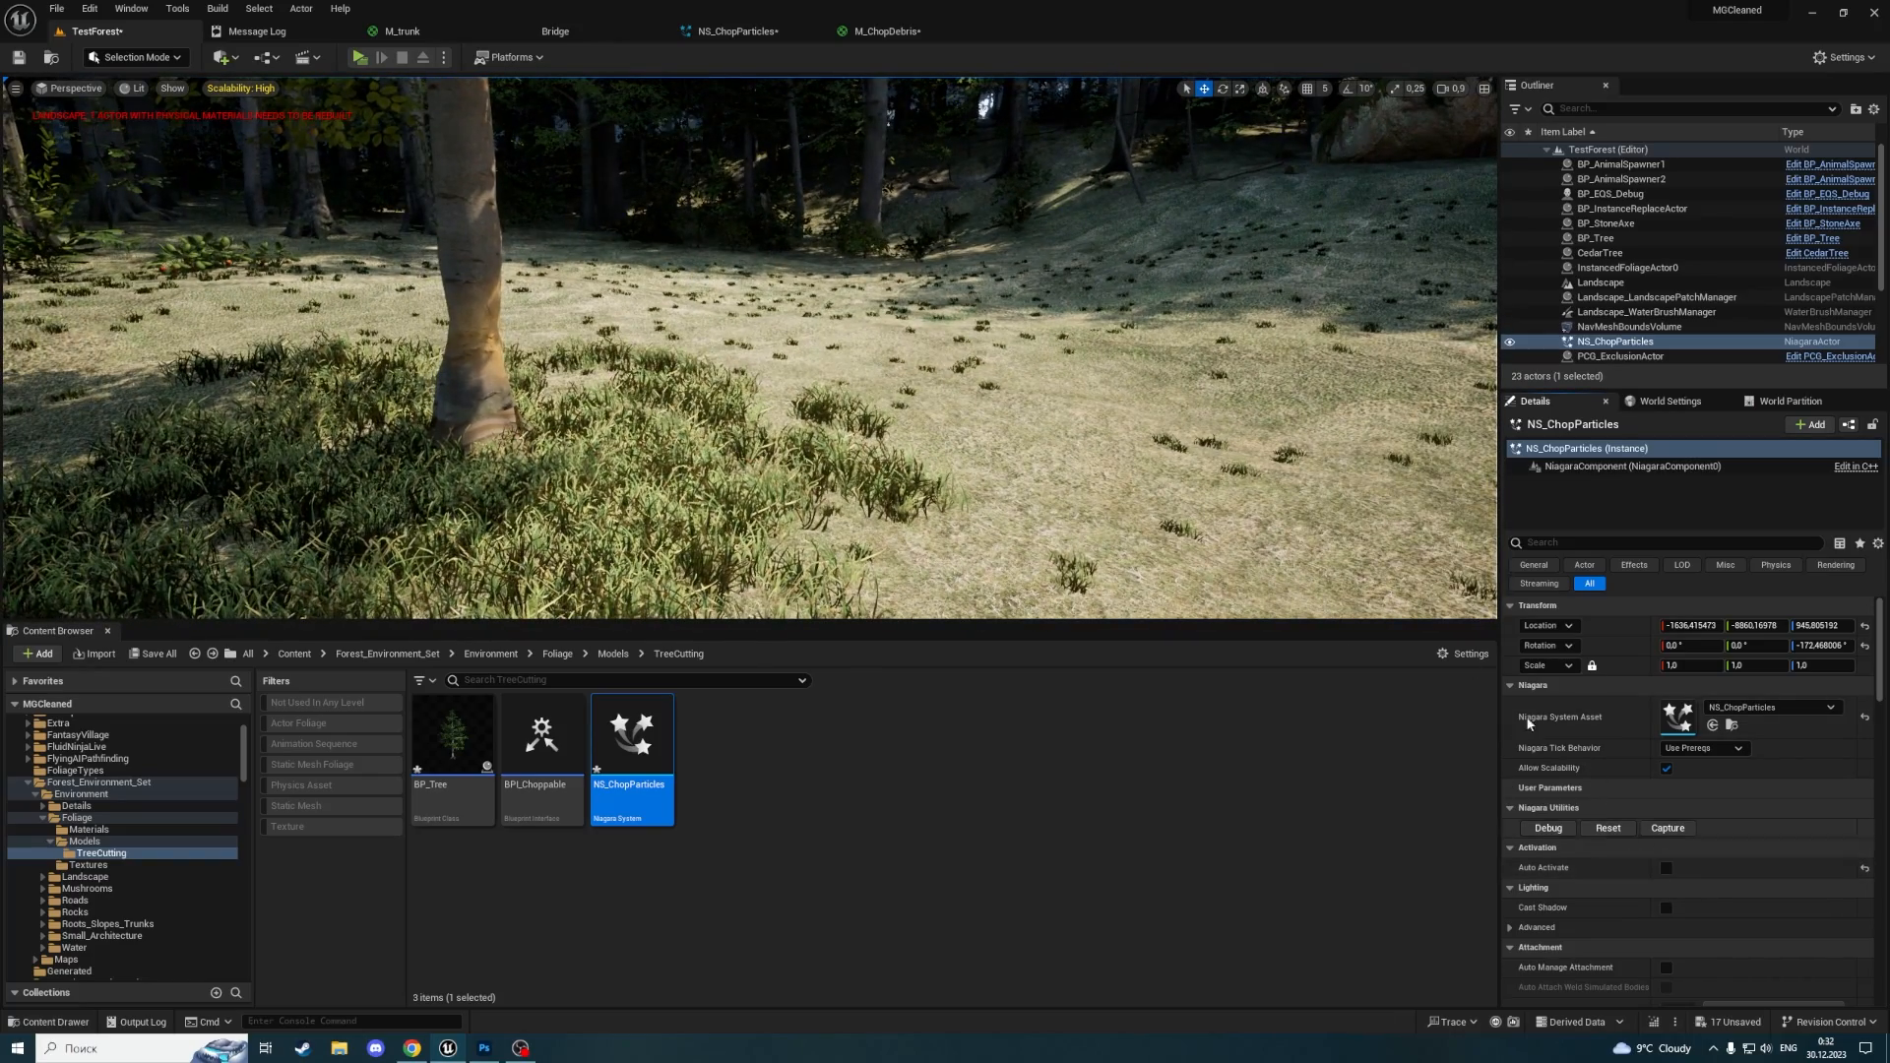
# Enable the Gravity Force module in the Particle Update stage of NS_ChopParticles' DirectionalBurst emitter
pyautogui.click(760, 35)
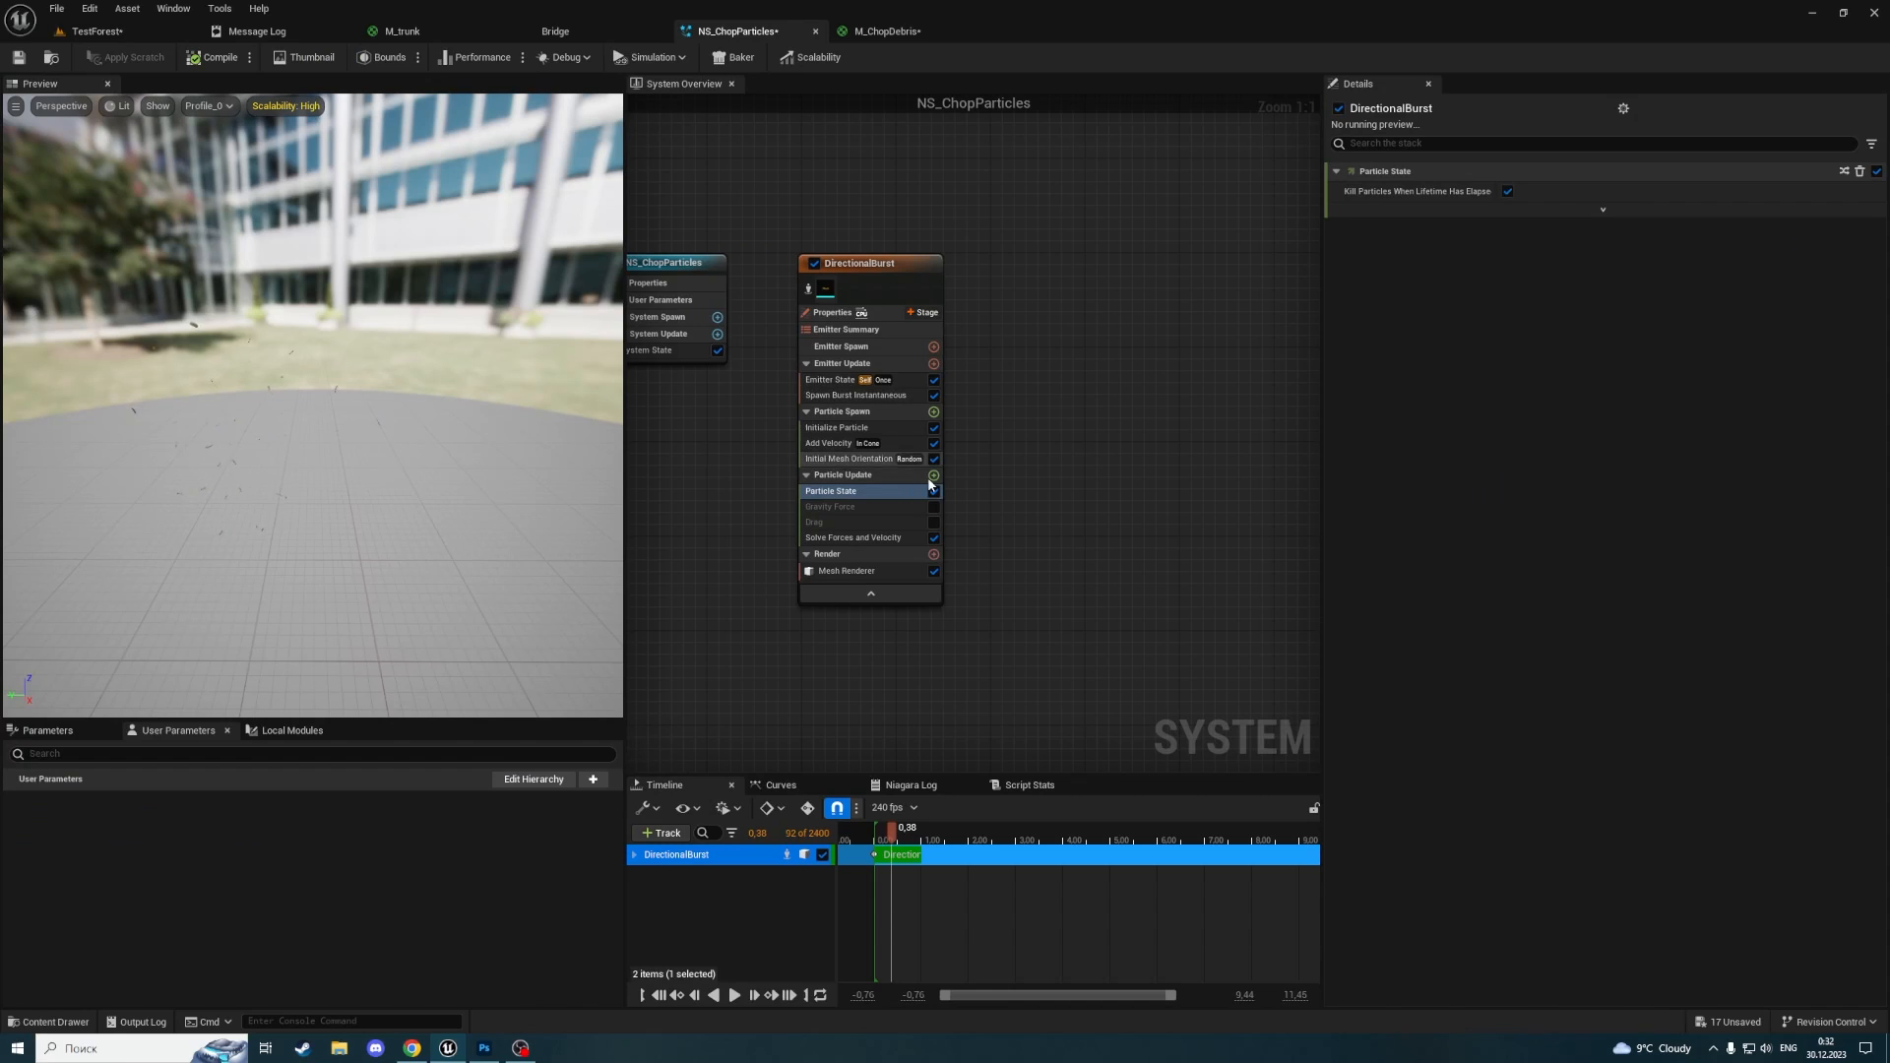
pyautogui.click(867, 507)
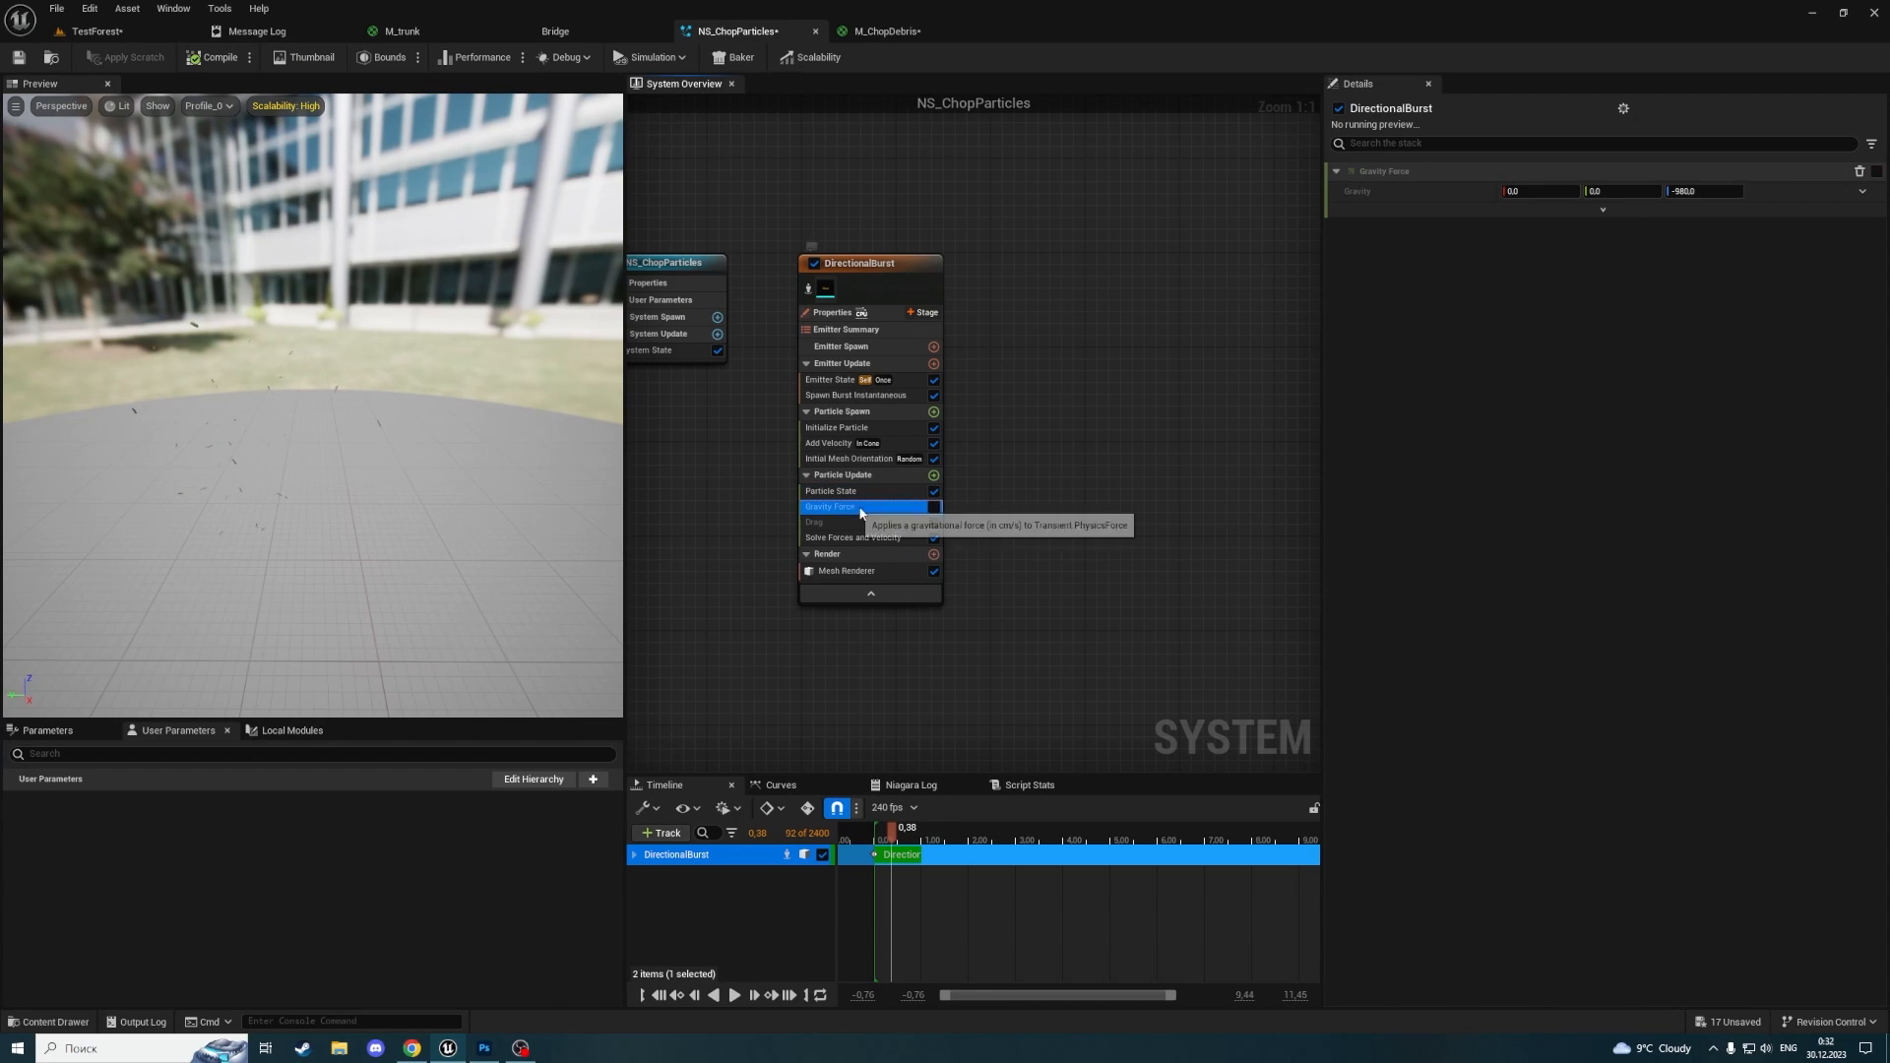
pyautogui.click(935, 507)
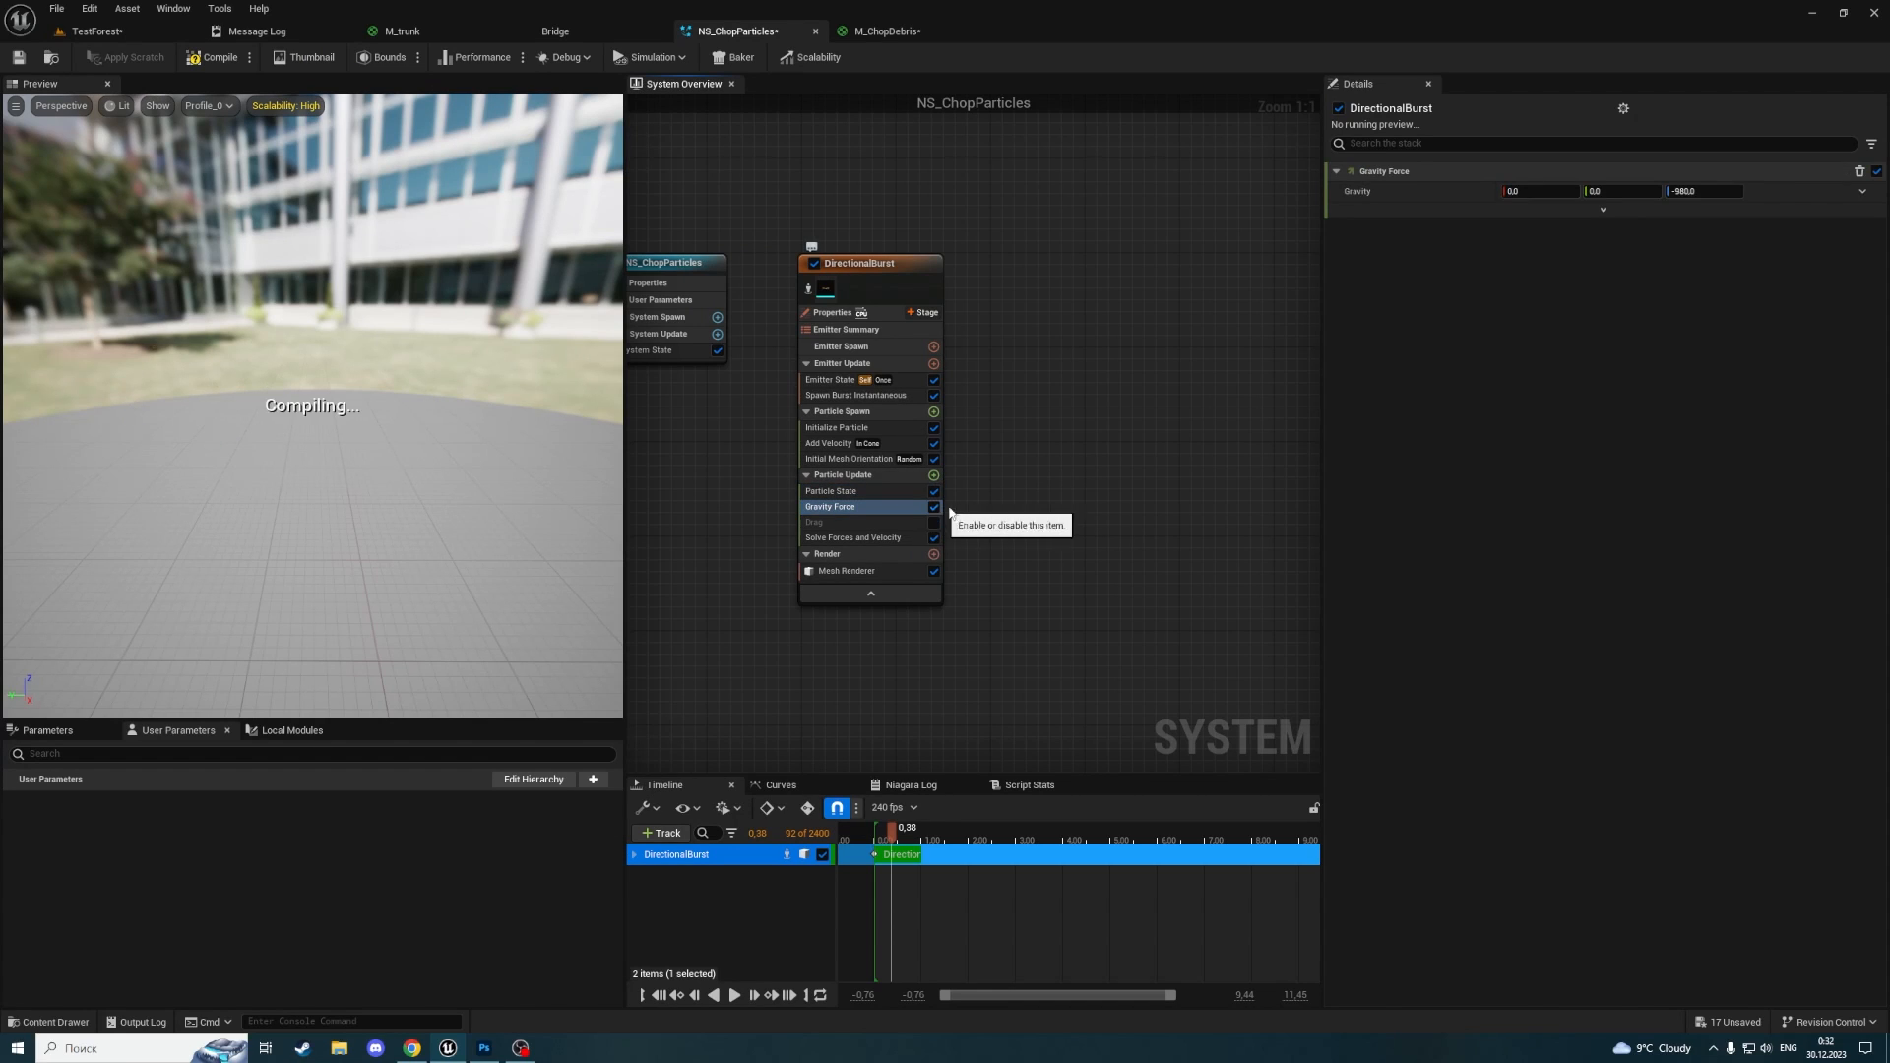
# Replay the placed NS_ChopParticles effect in TestForest by toggling Auto Activate, leaving it on, and examine how the chips fall
pyautogui.click(110, 31)
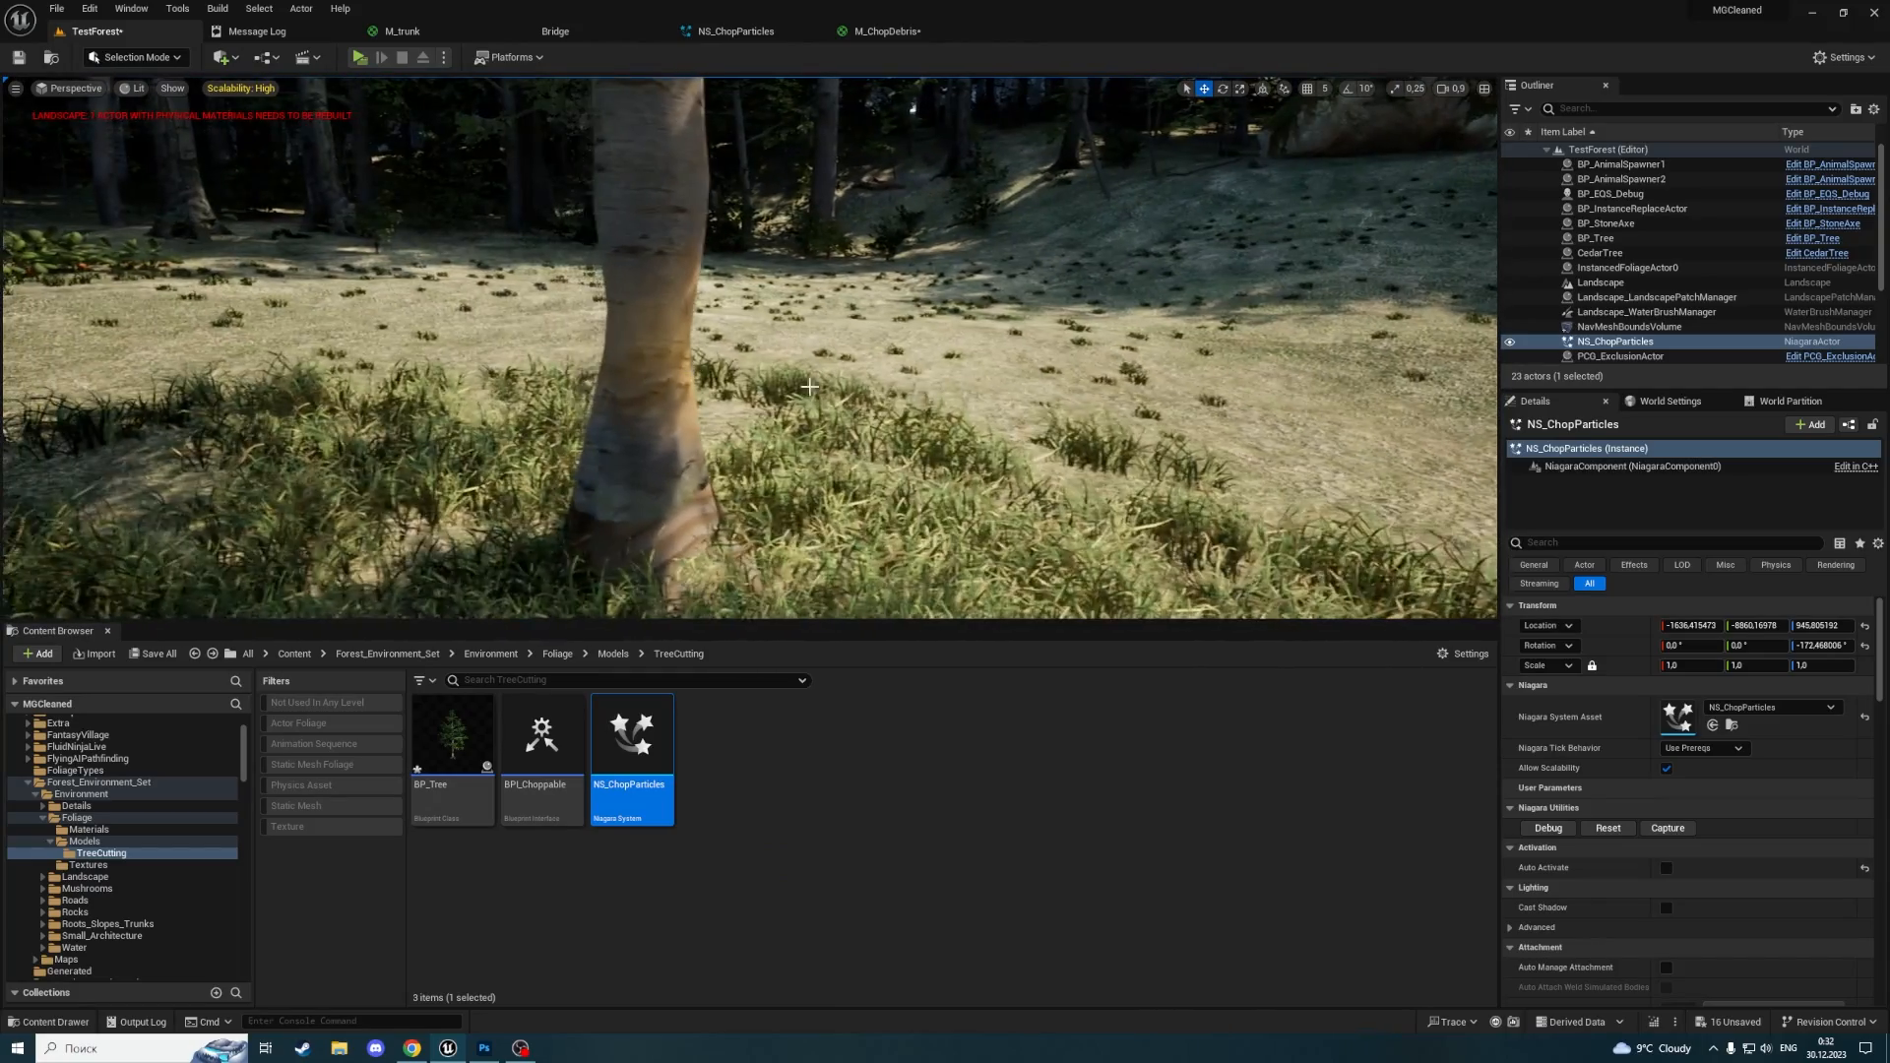
pyautogui.click(1601, 356)
pyautogui.click(1605, 342)
pyautogui.scroll(-1, 1664, 823)
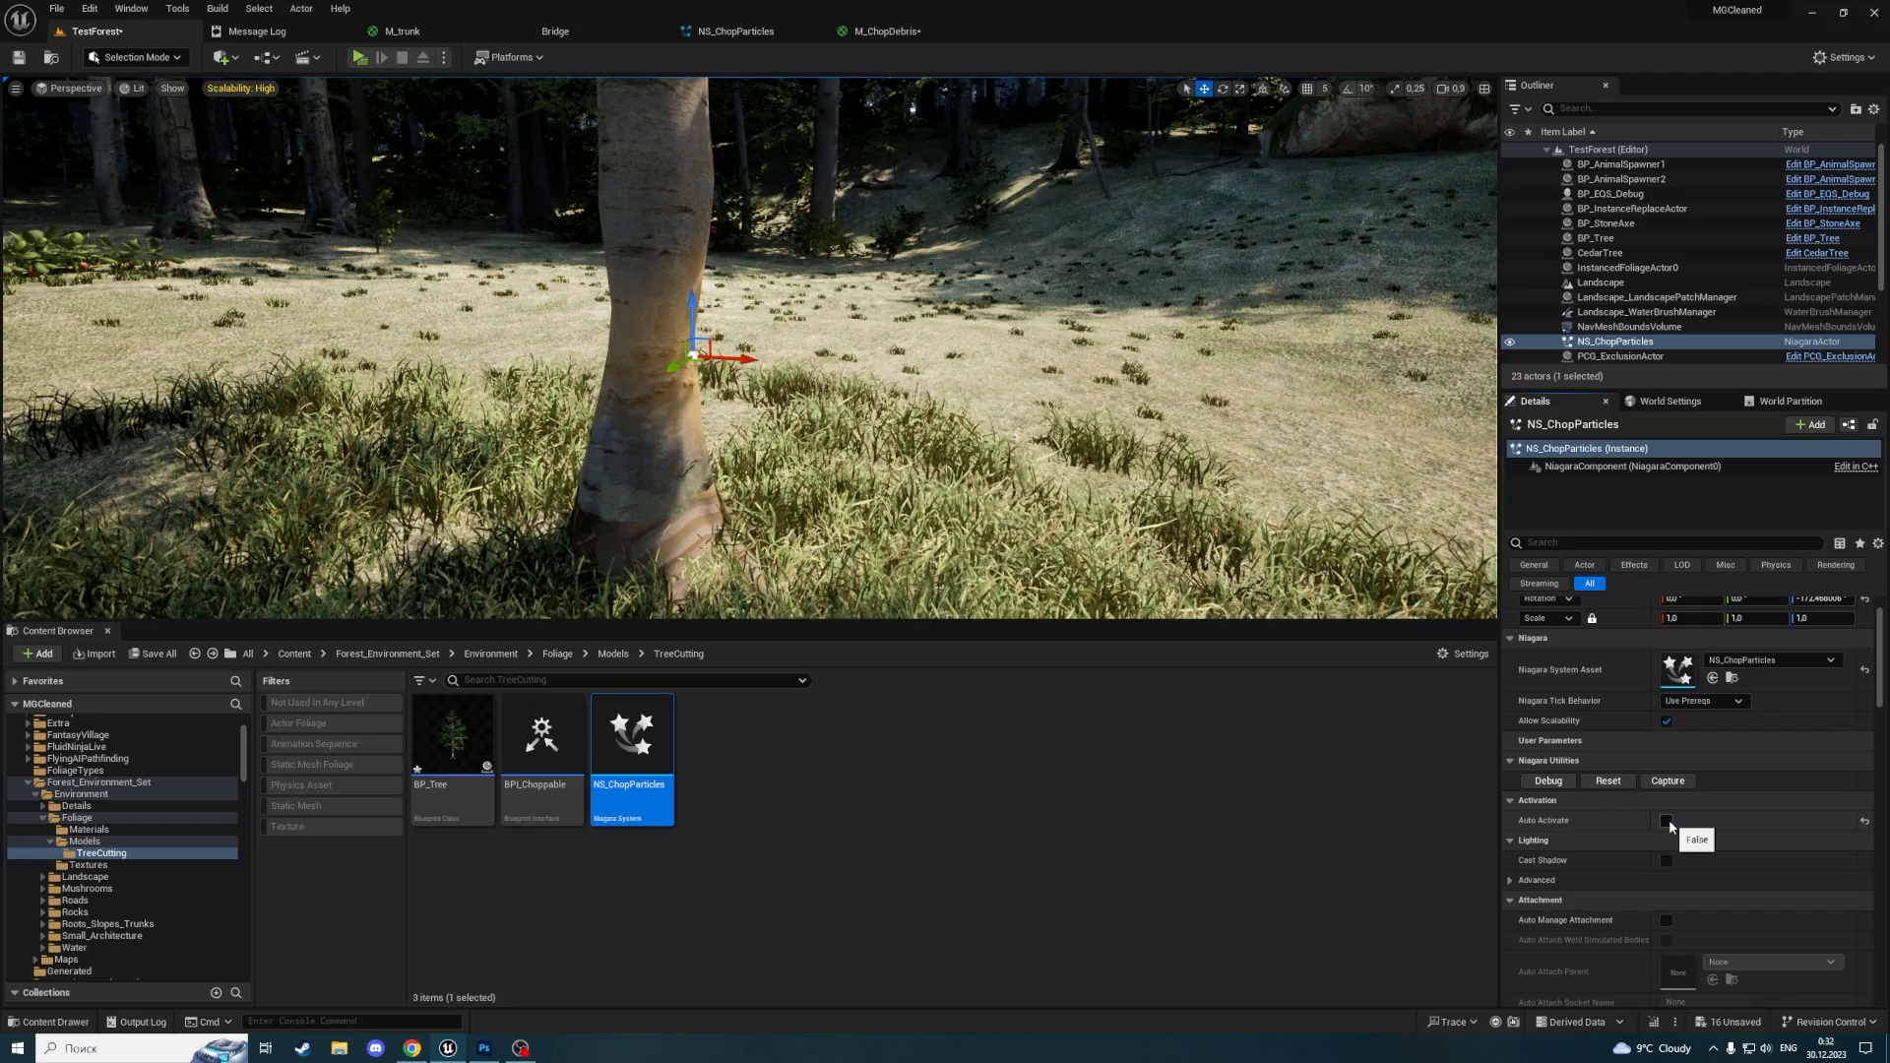
pyautogui.click(1667, 821)
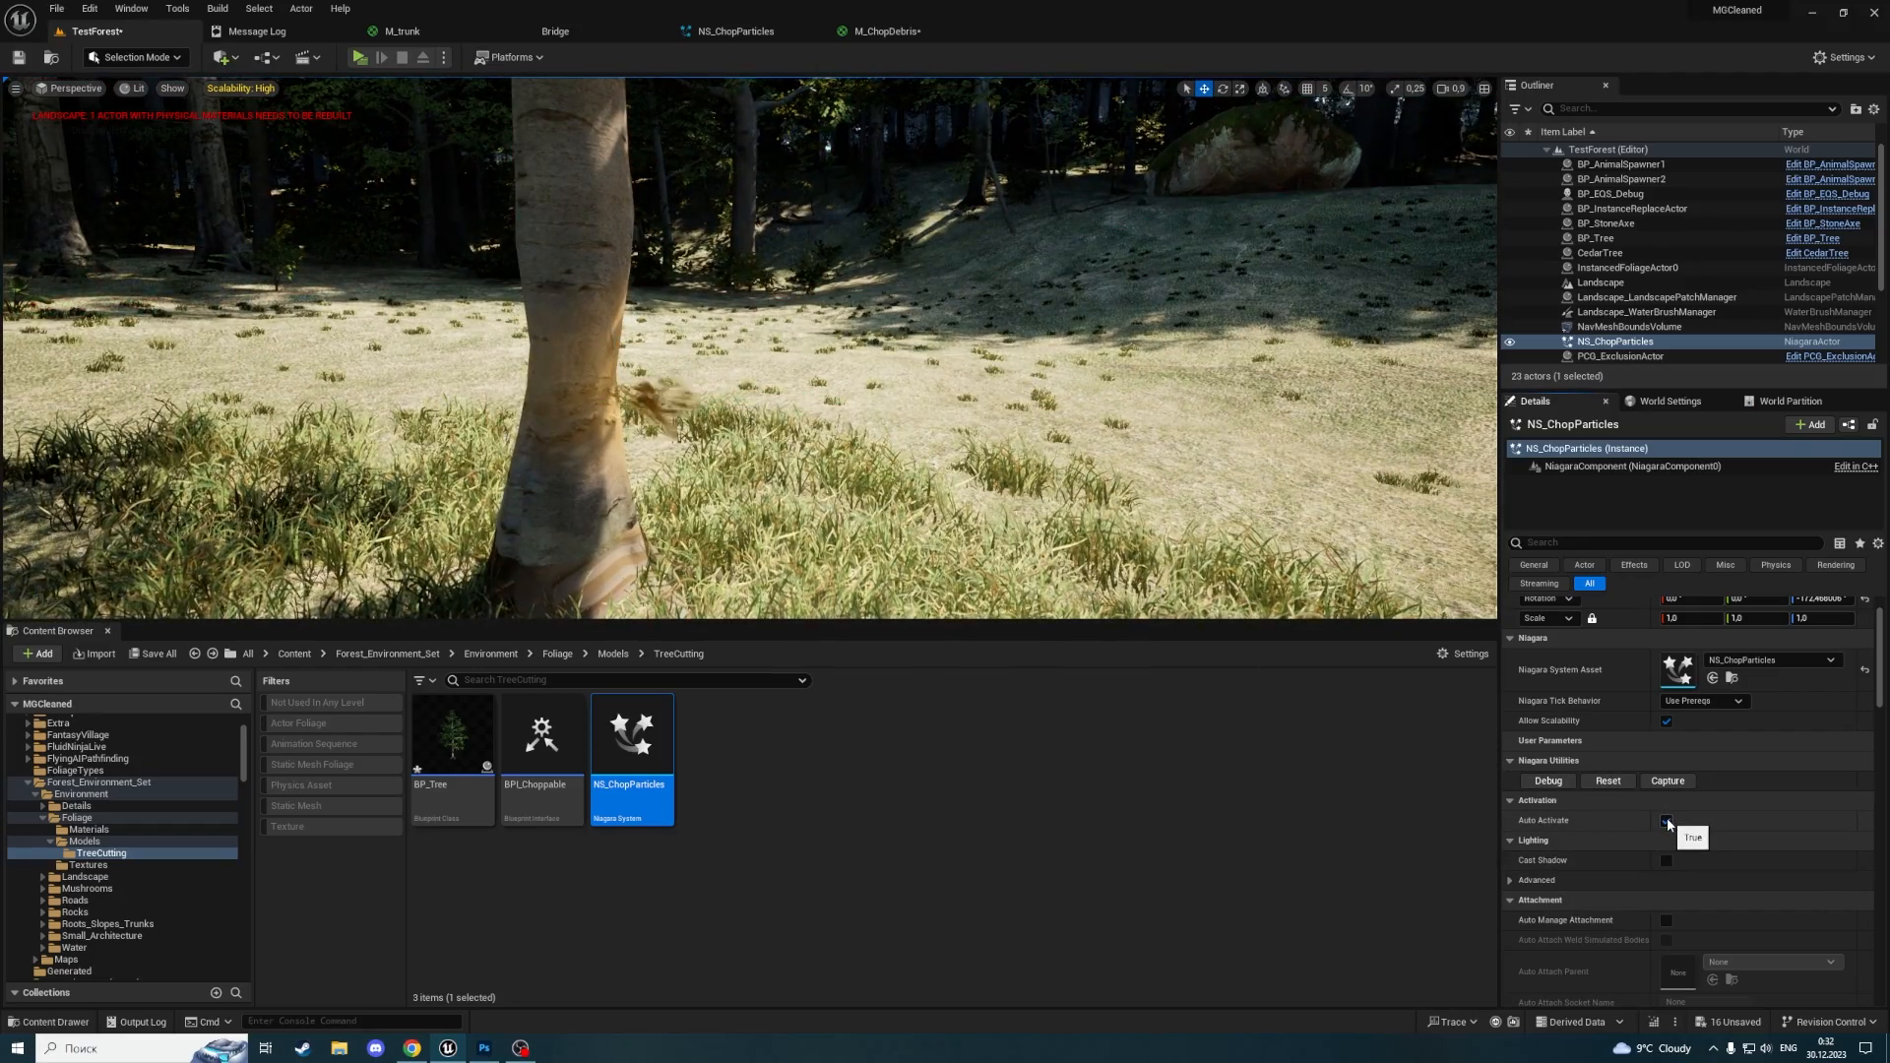
pyautogui.click(1667, 821)
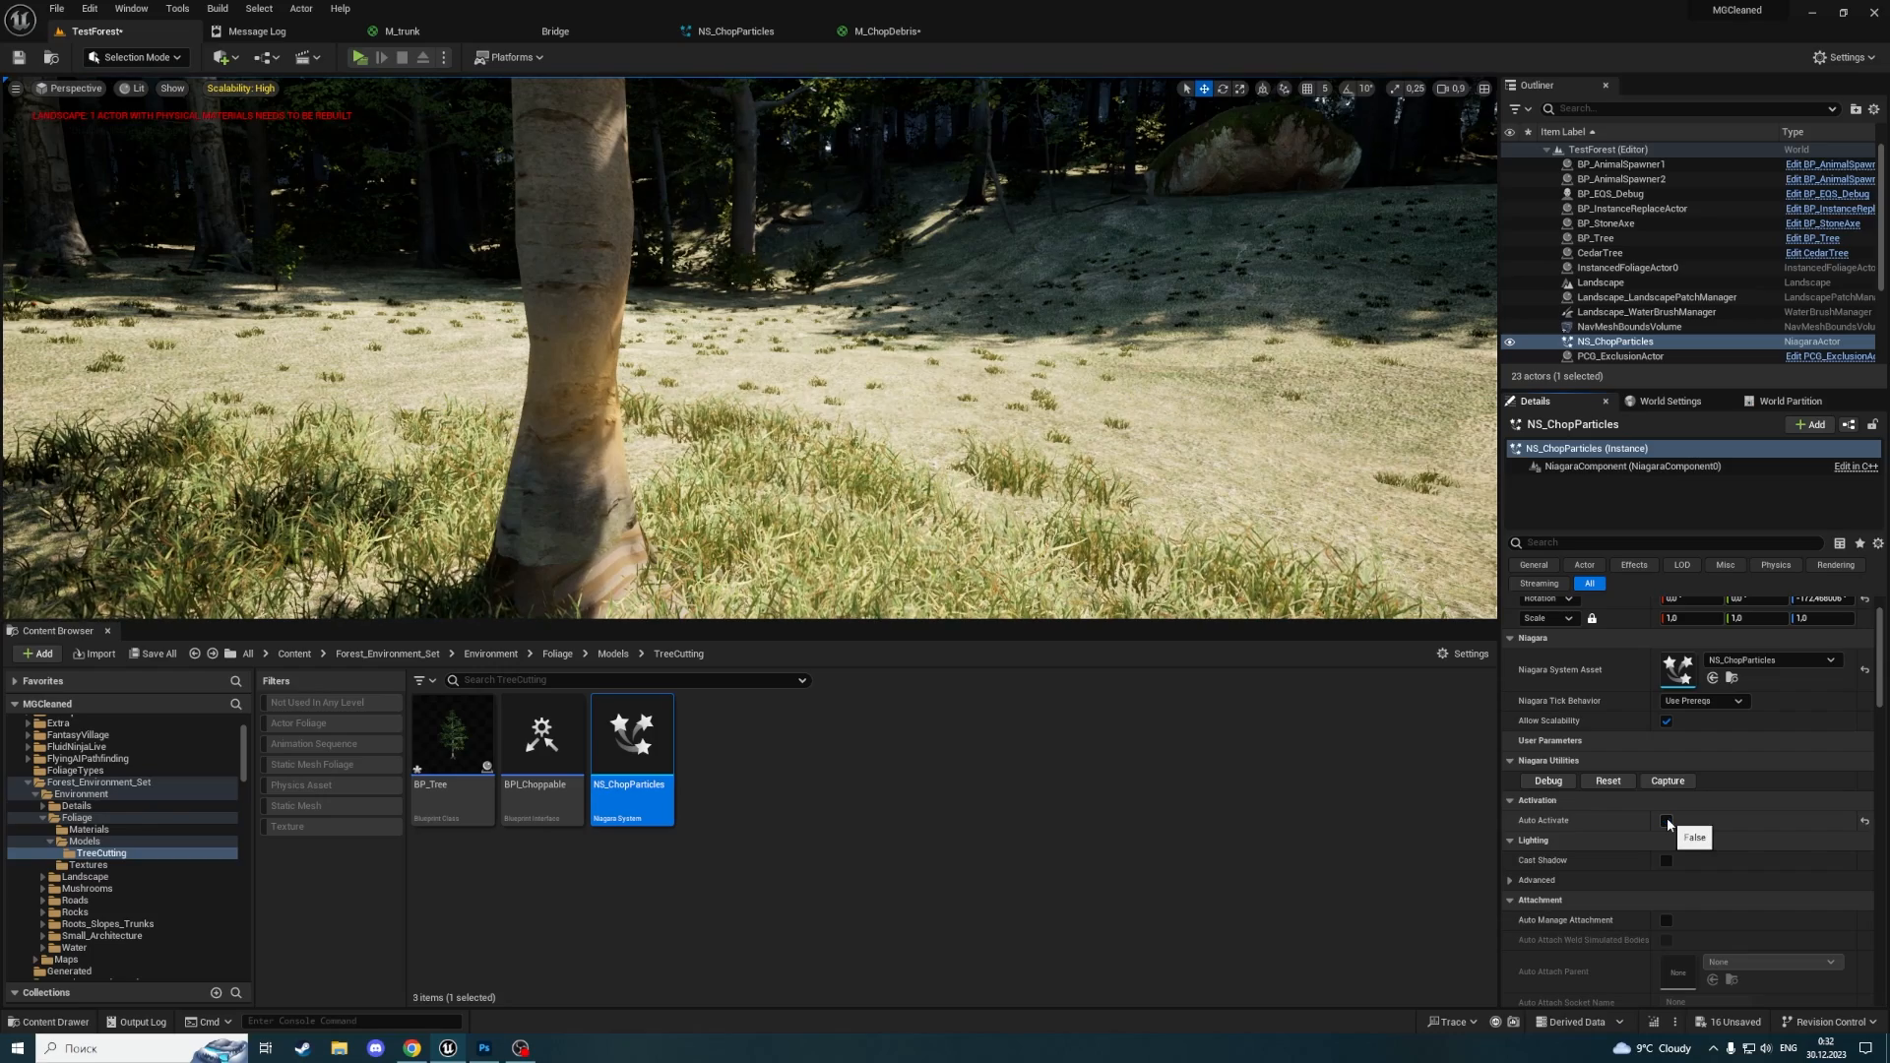
pyautogui.click(1667, 821)
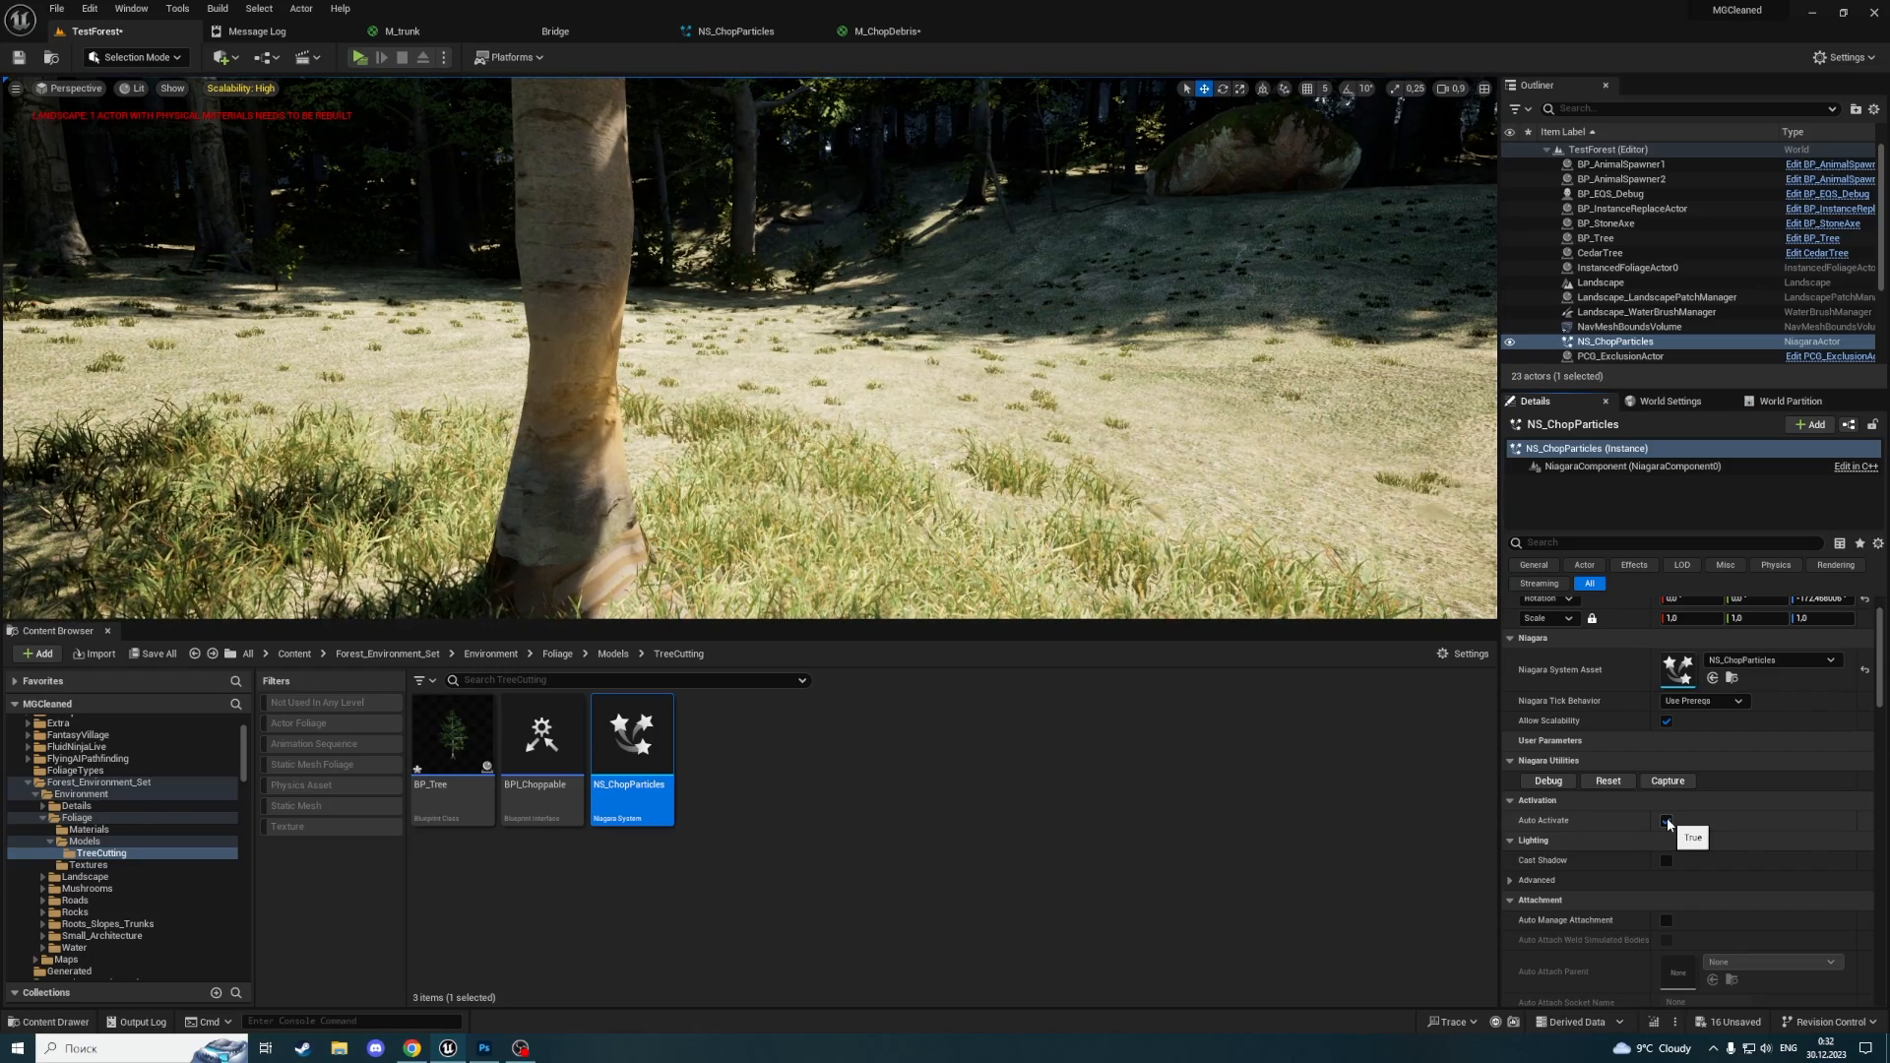
# Set the Add Velocity module's maximum Velocity Speed to 400 in NS_ChopParticles and save the system
pyautogui.click(736, 30)
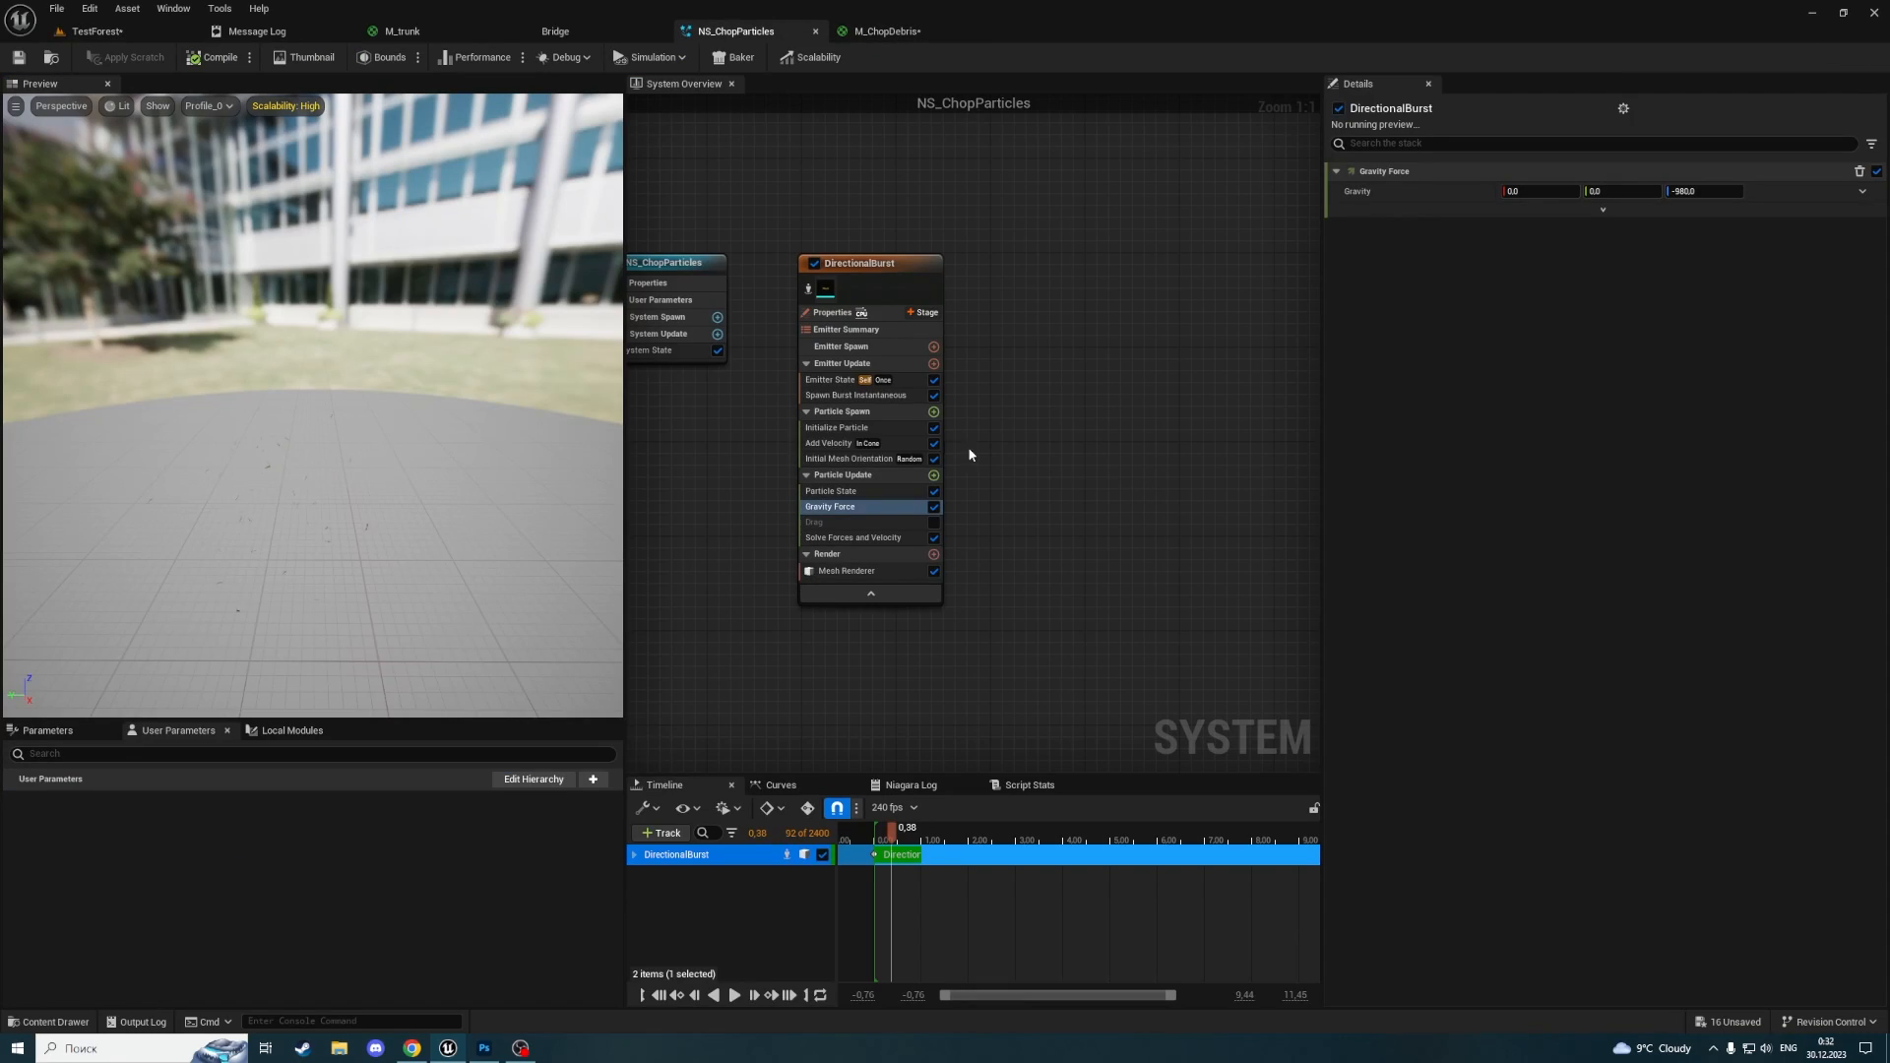
pyautogui.click(842, 443)
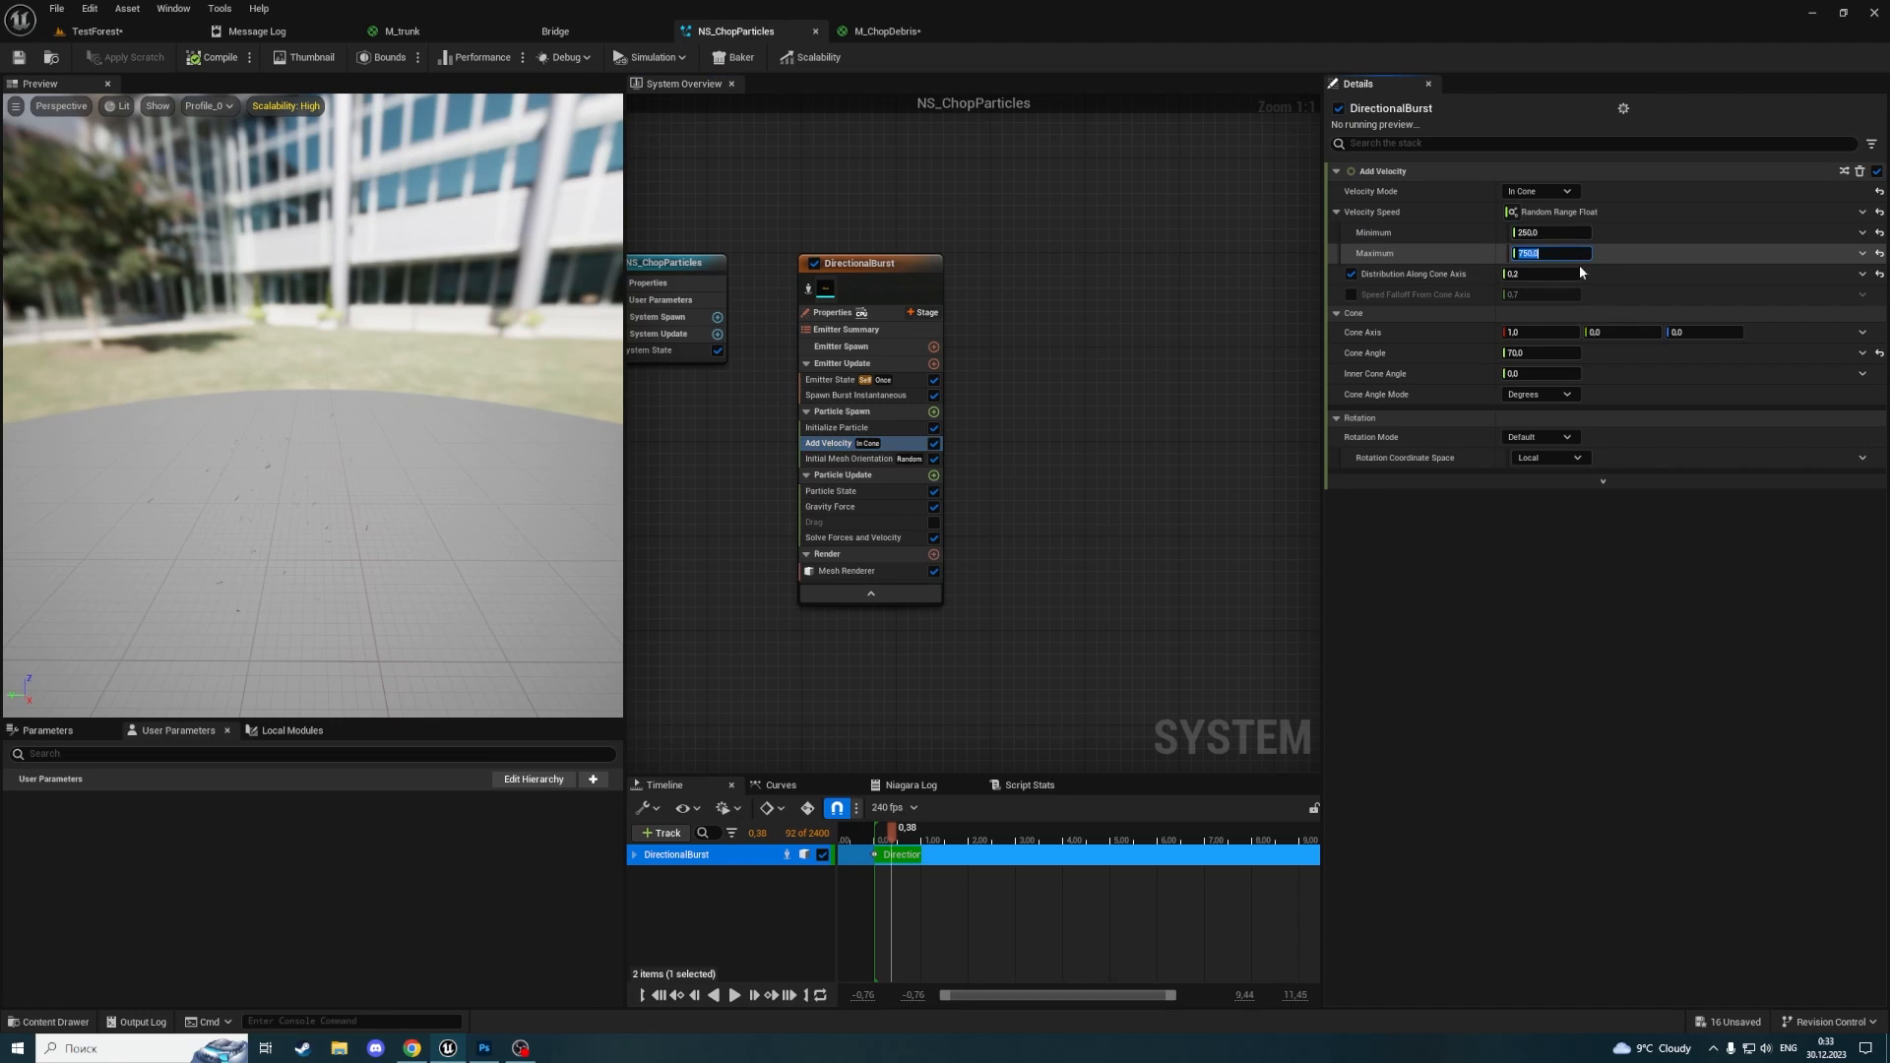
pyautogui.write('400')
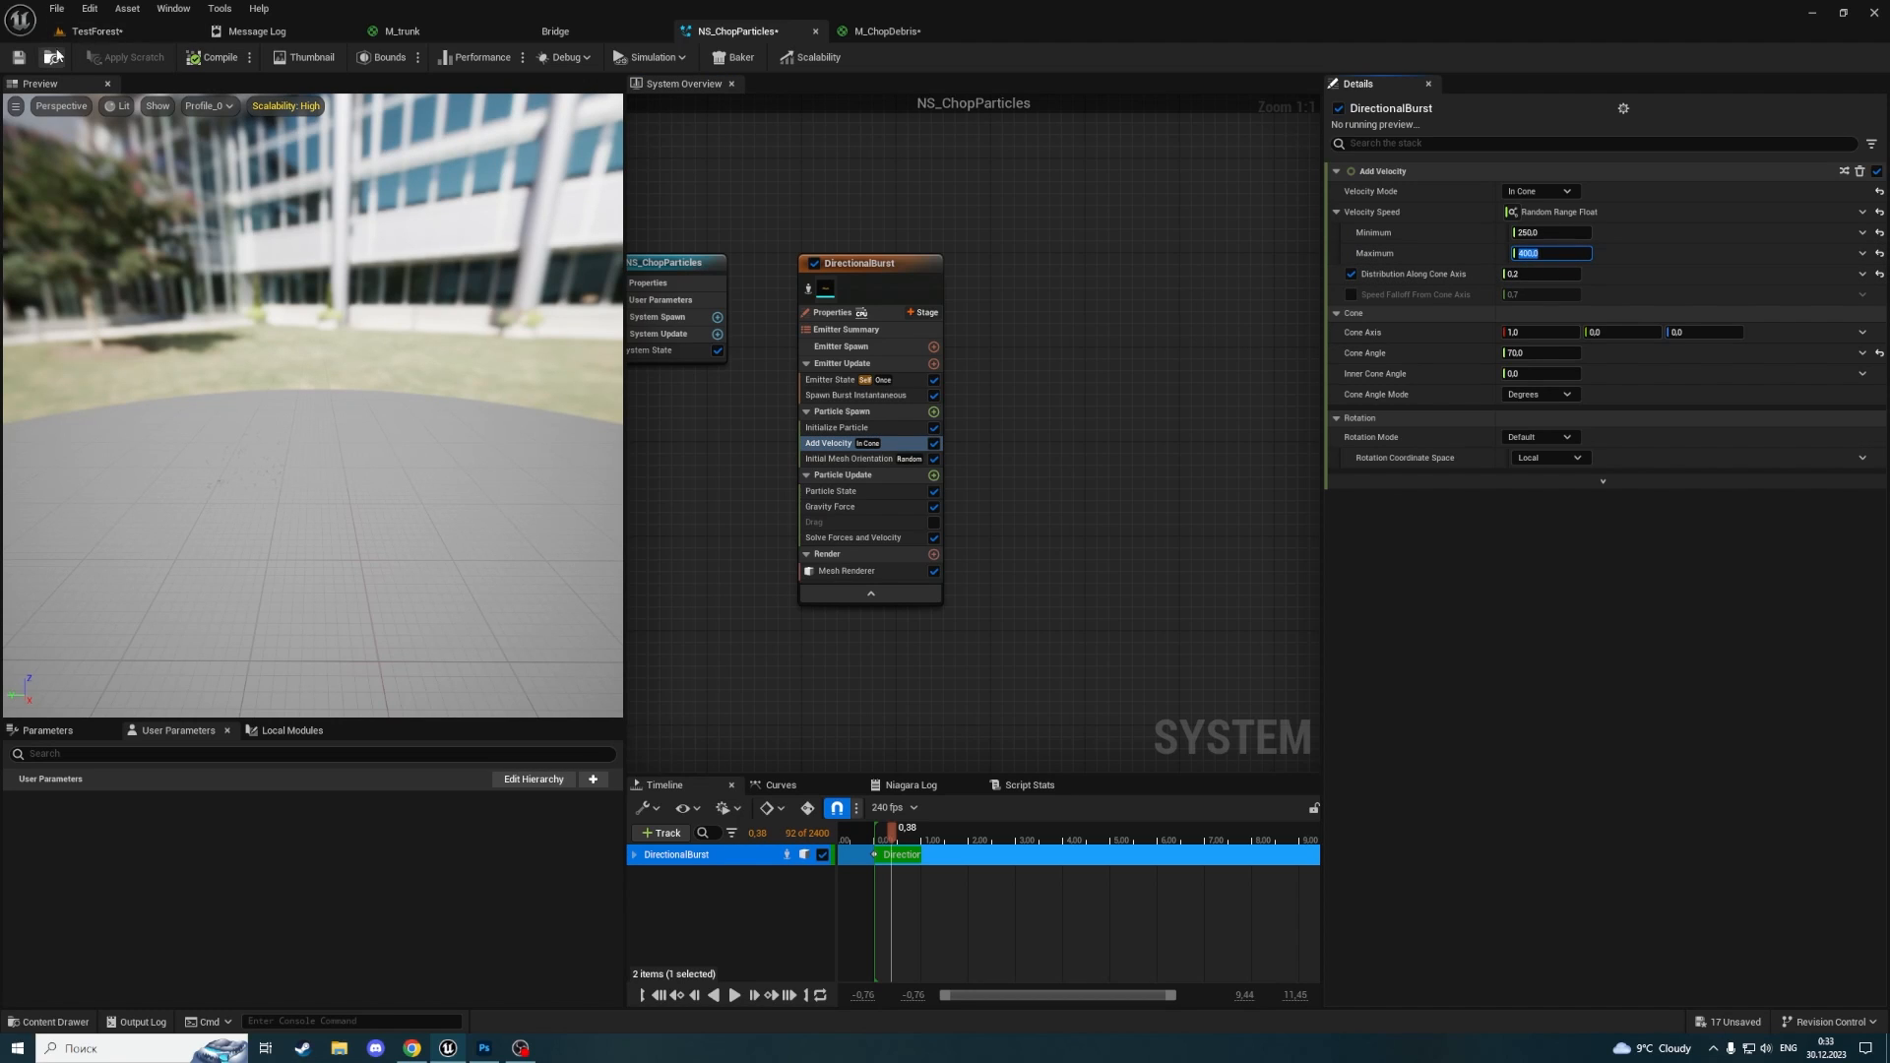
pyautogui.click(17, 57)
# Save the TestForest level and clear the asset selection in the TreeCutting folder
pyautogui.click(91, 30)
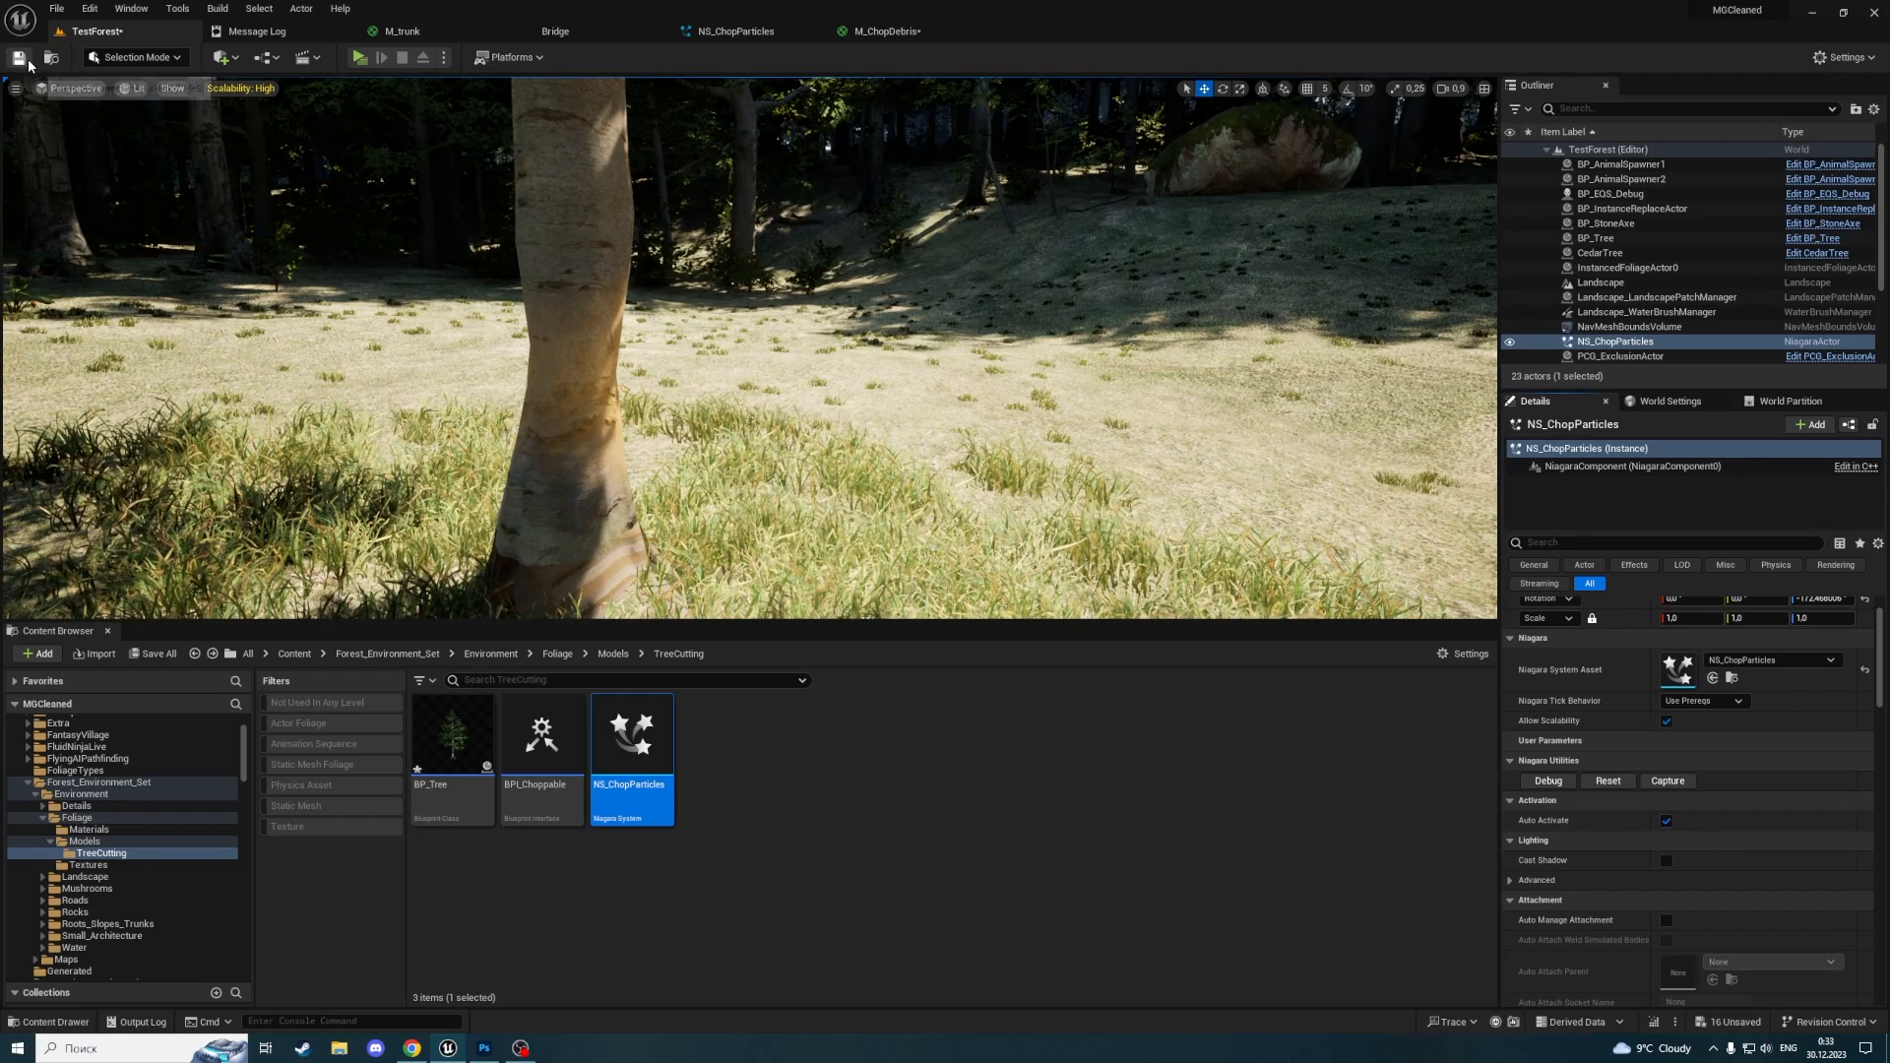
pyautogui.hotkey('ctrl', 's')
pyautogui.click(960, 812)
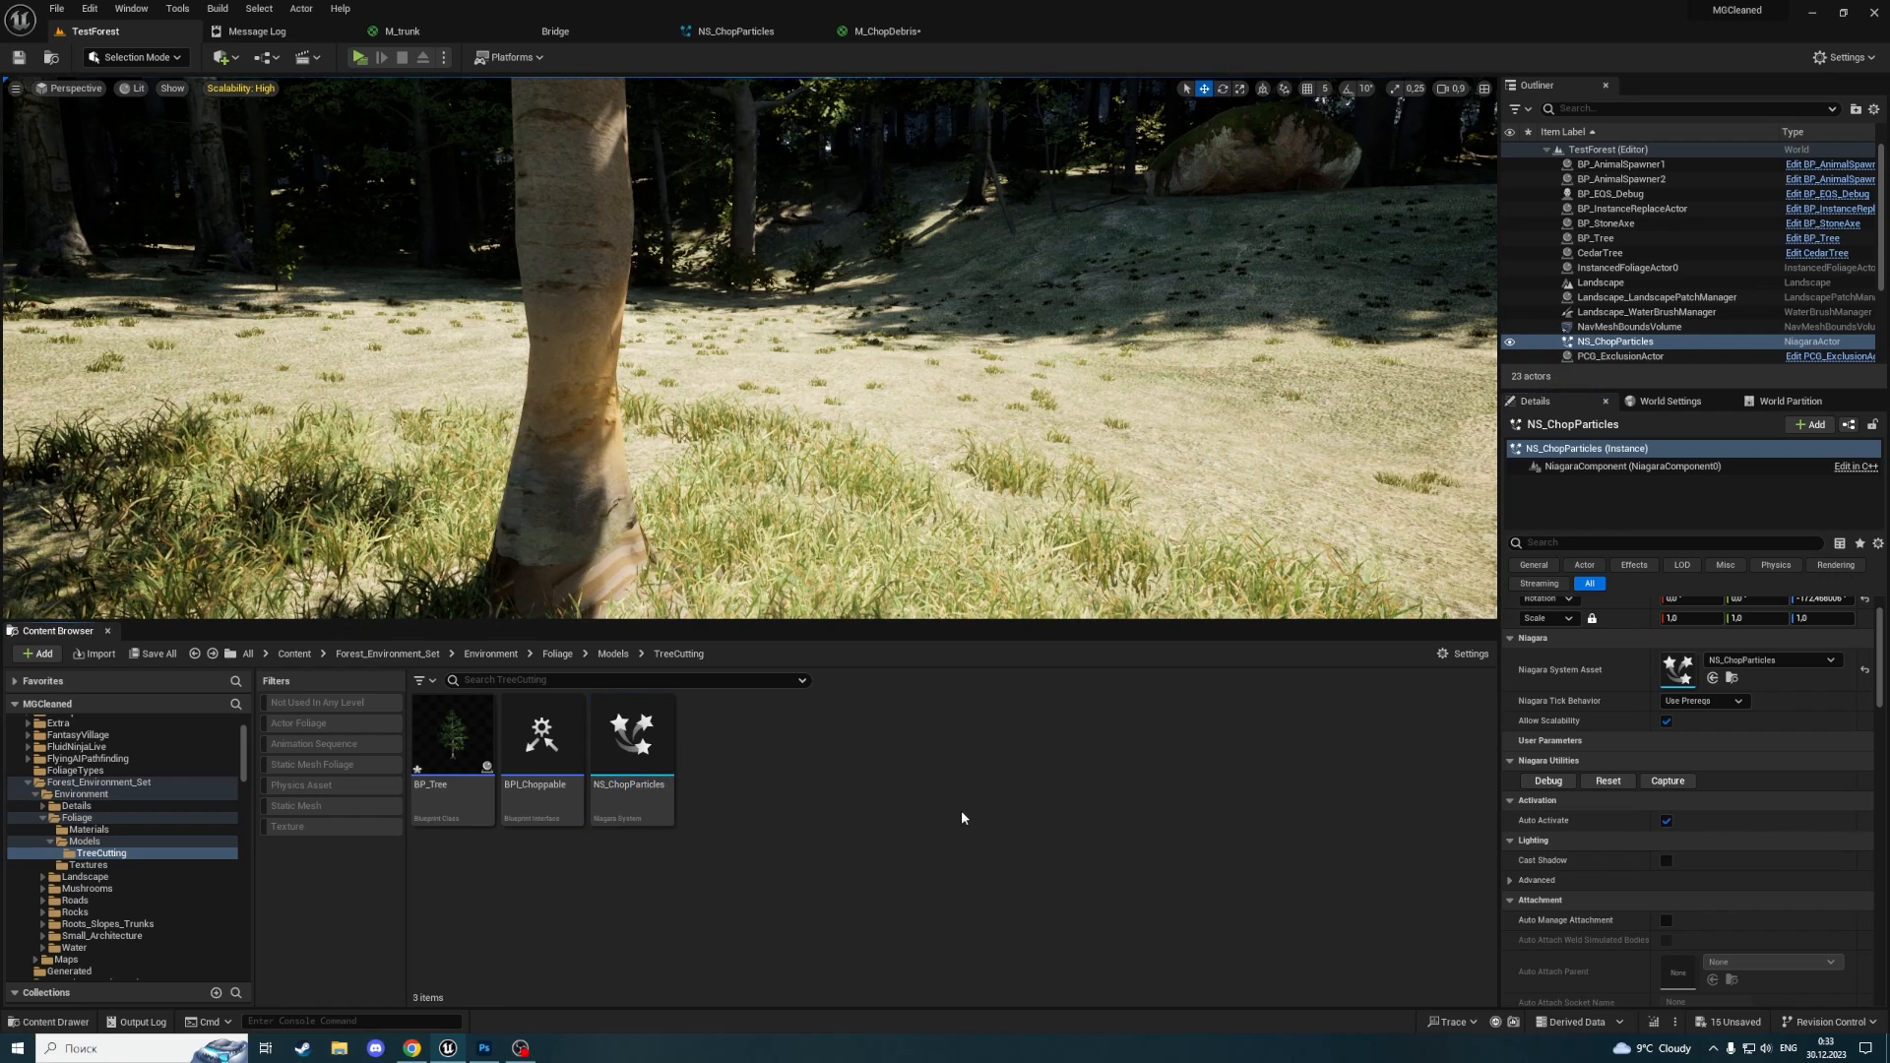
# Open the BP_Tree blueprint from the TreeCutting folder, and compile and save it
pyautogui.click(456, 732)
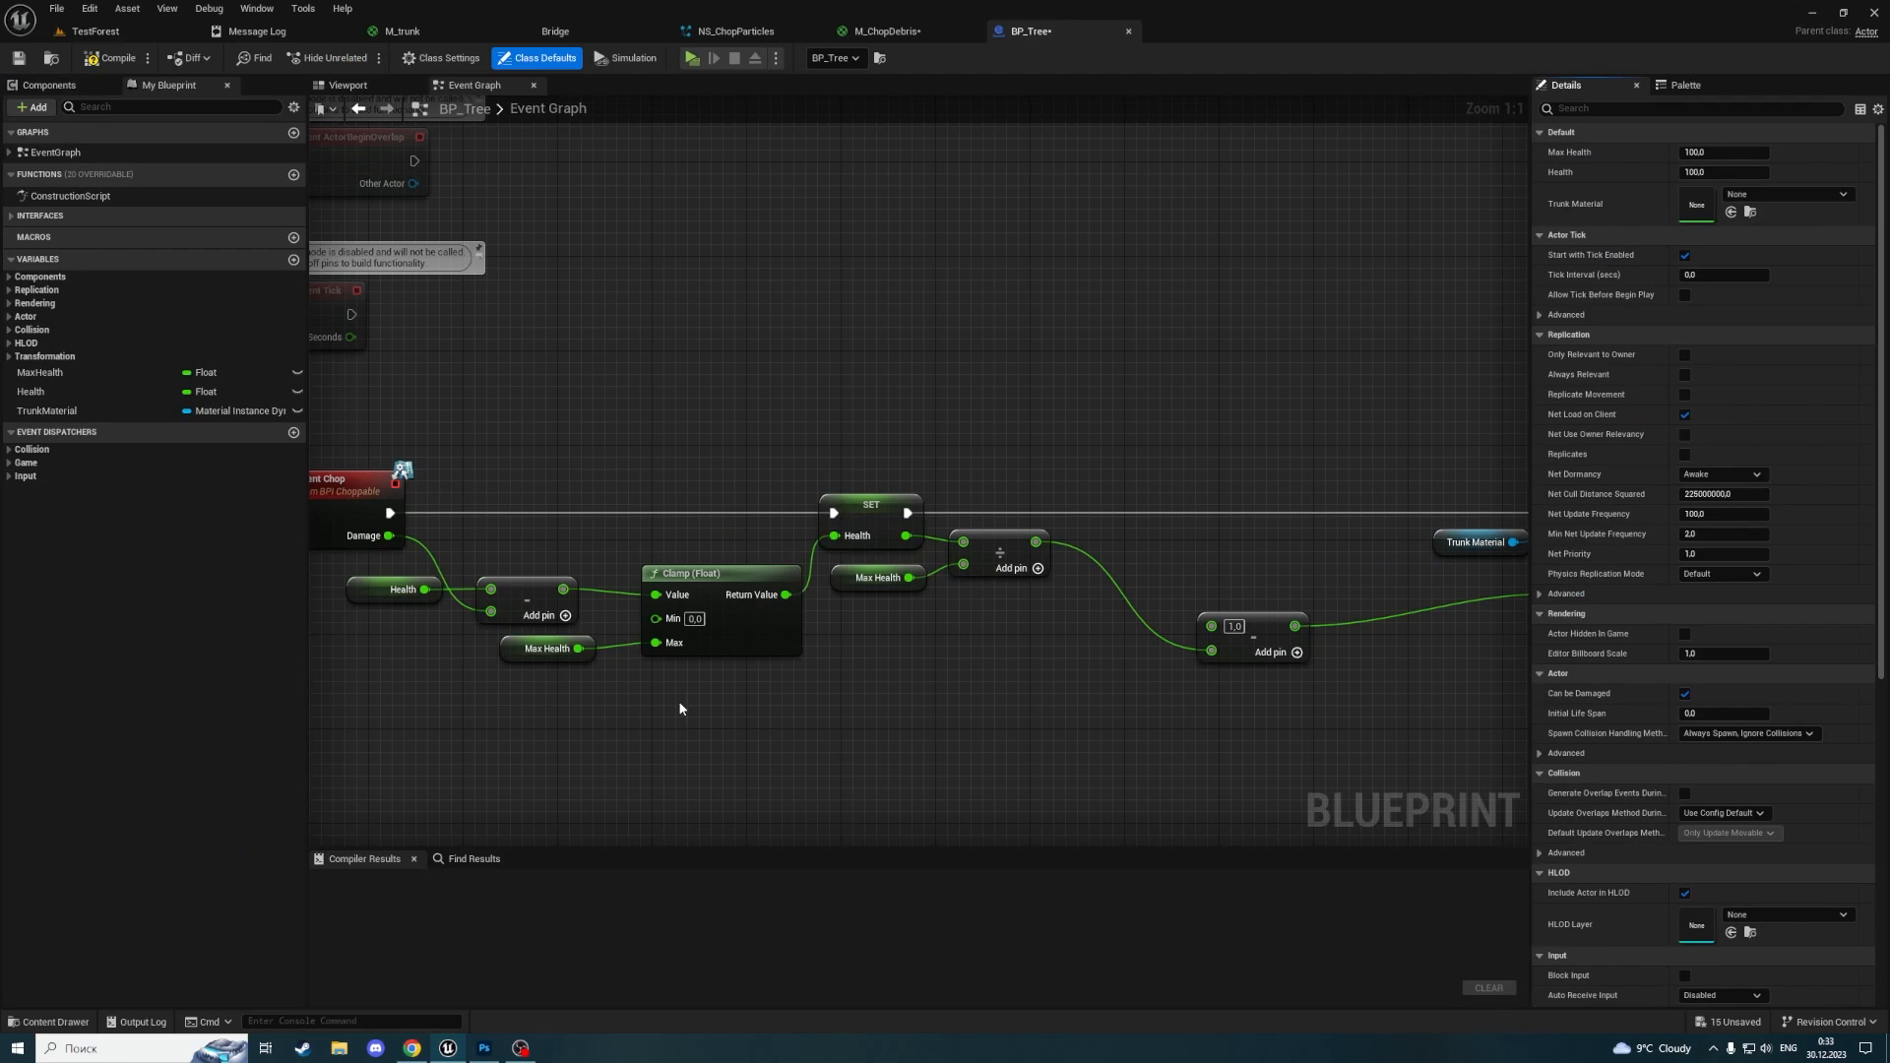
pyautogui.click(110, 58)
pyautogui.click(17, 60)
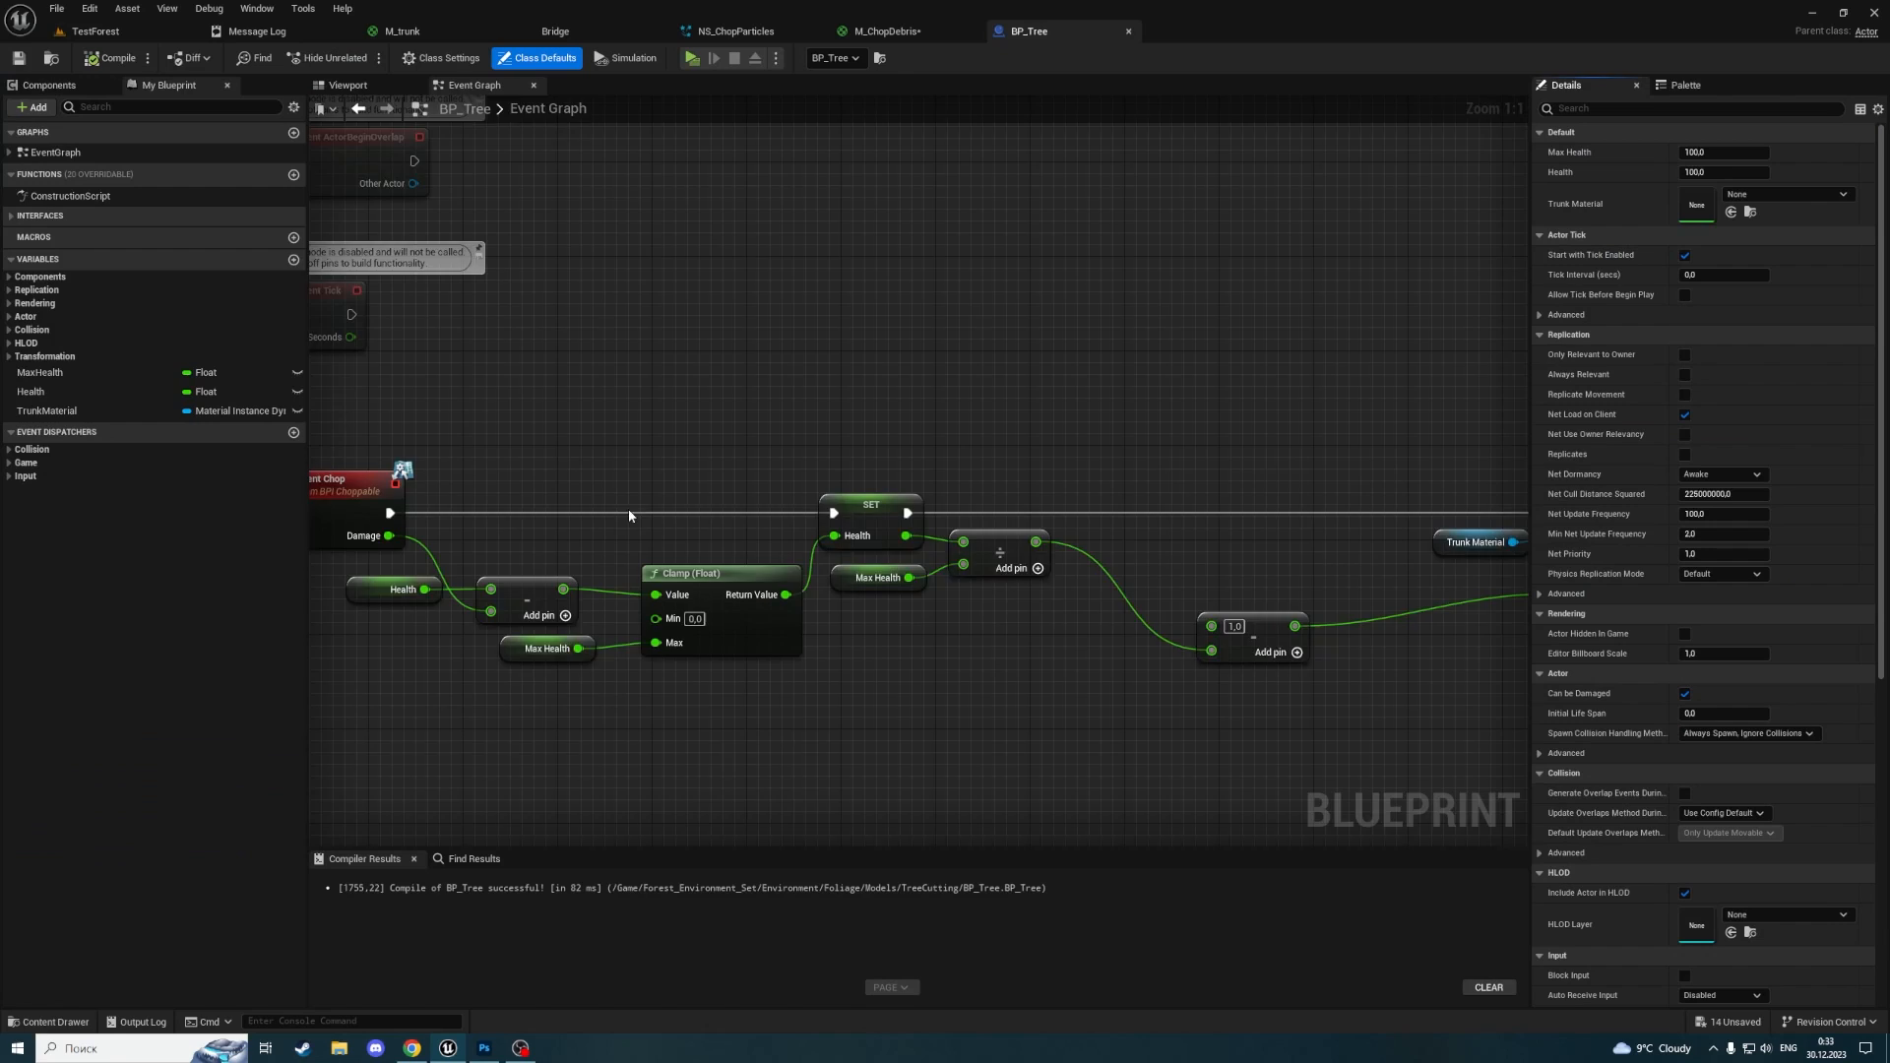
# Select the whole Event Chop node network in BP_Tree's Event Graph to review it
pyautogui.scroll(-1, 628, 508)
pyautogui.moveTo(433, 368); pyautogui.dragTo(626, 502)
pyautogui.scroll(-1, 707, 384)
pyautogui.scroll(-2, 707, 384)
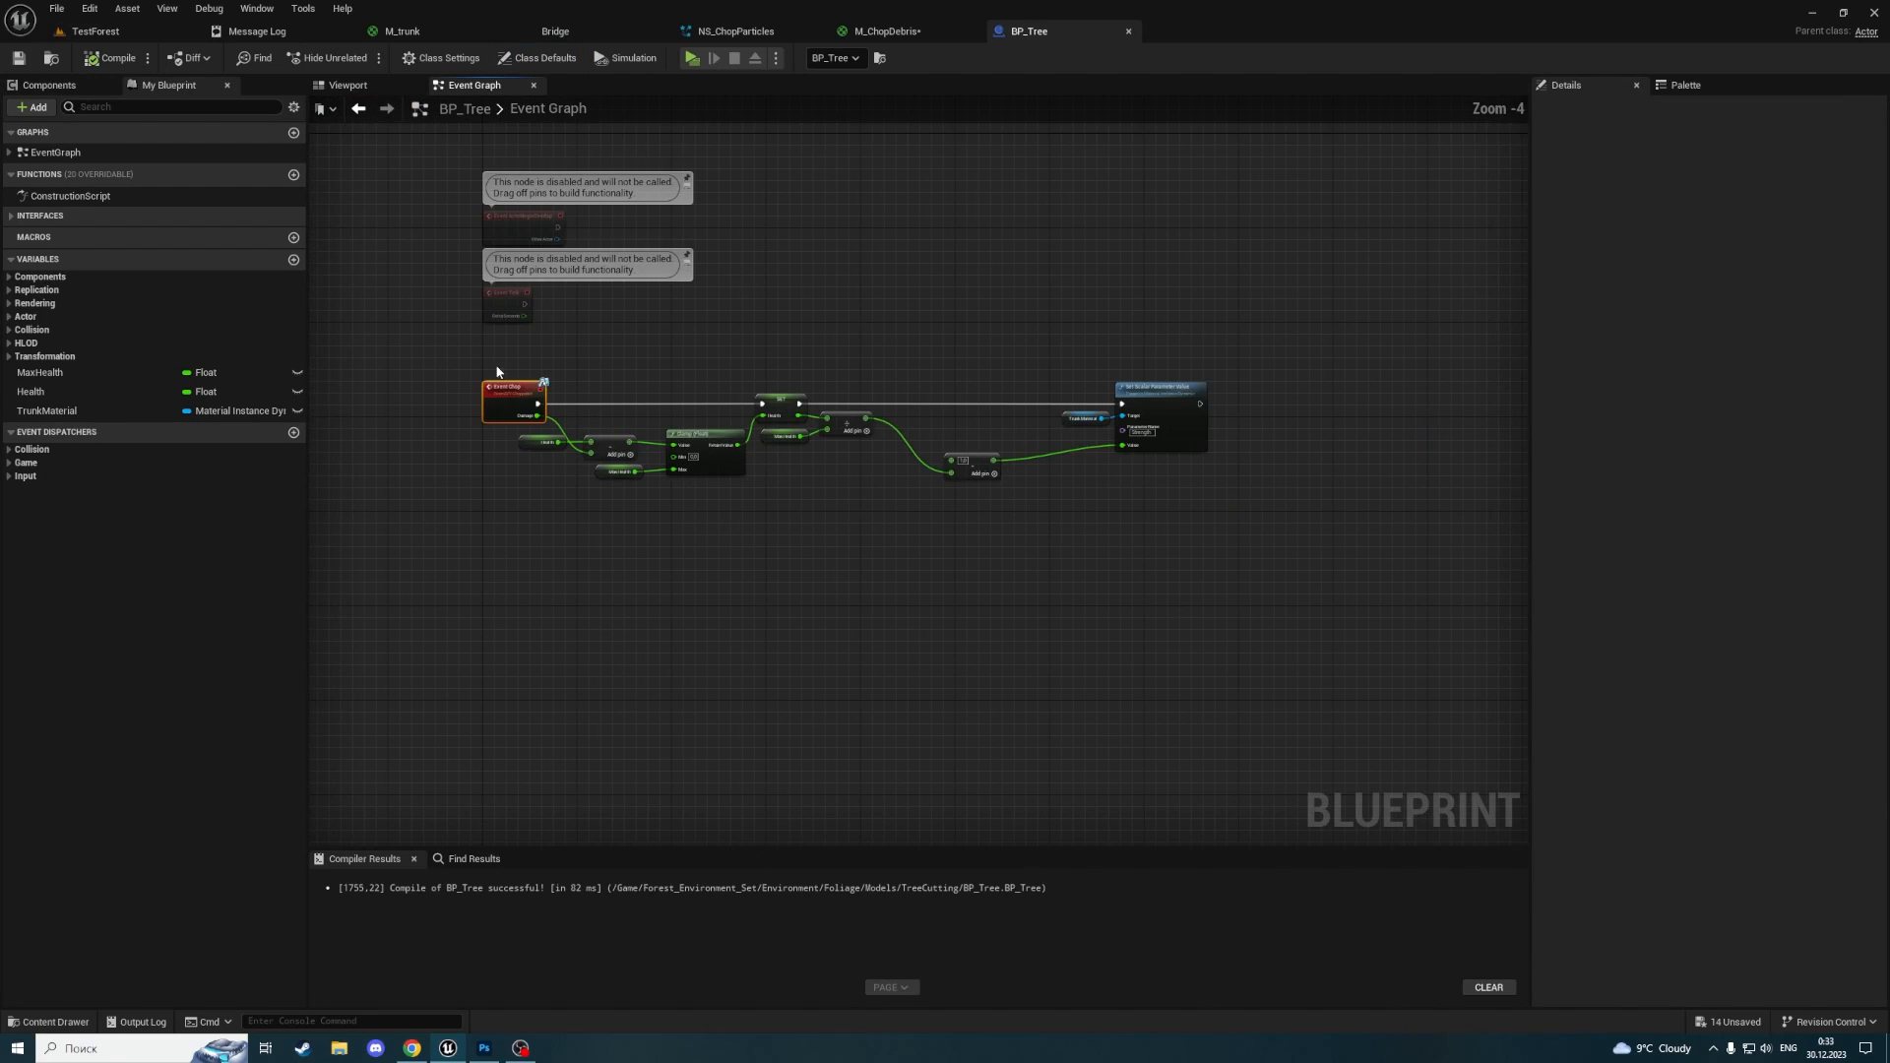
pyautogui.moveTo(434, 346); pyautogui.dragTo(1132, 569)
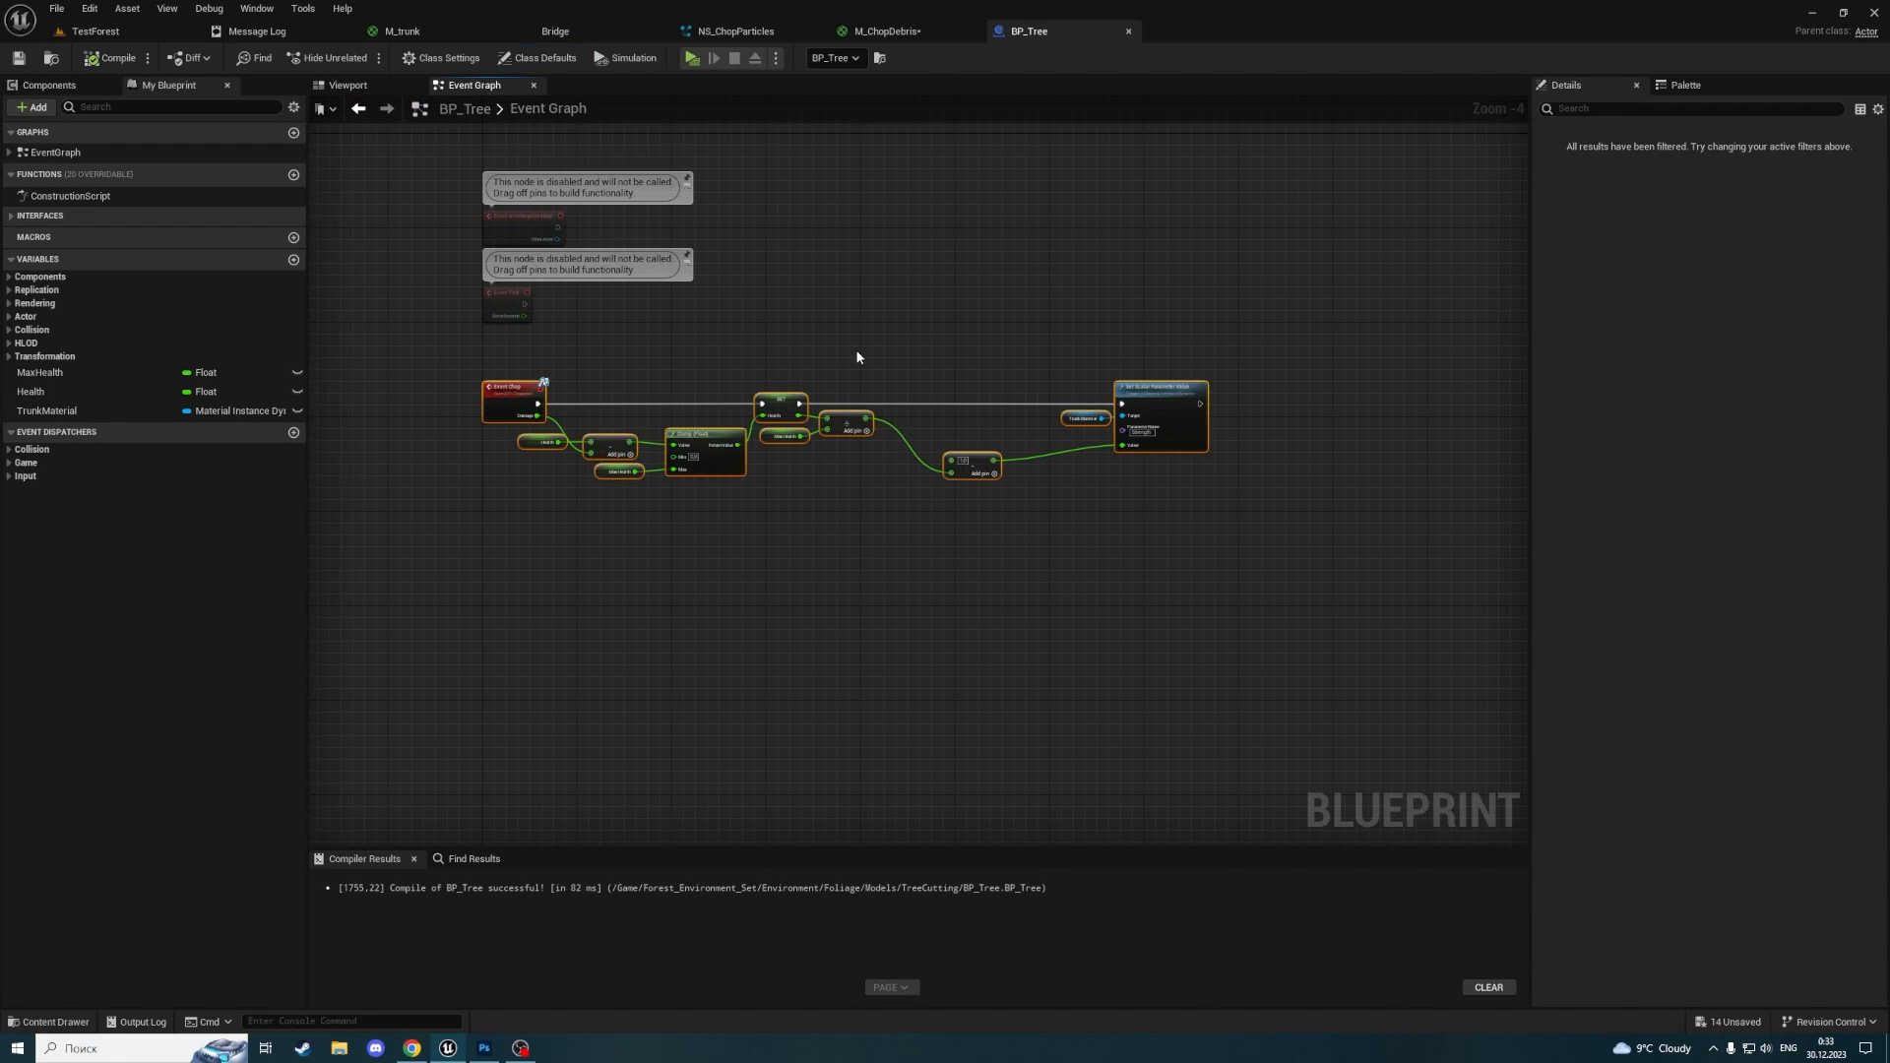
# Add a Niagara Particle System component named ChopParticles under DefaultSceneRoot in BP_Tree
pyautogui.click(23, 82)
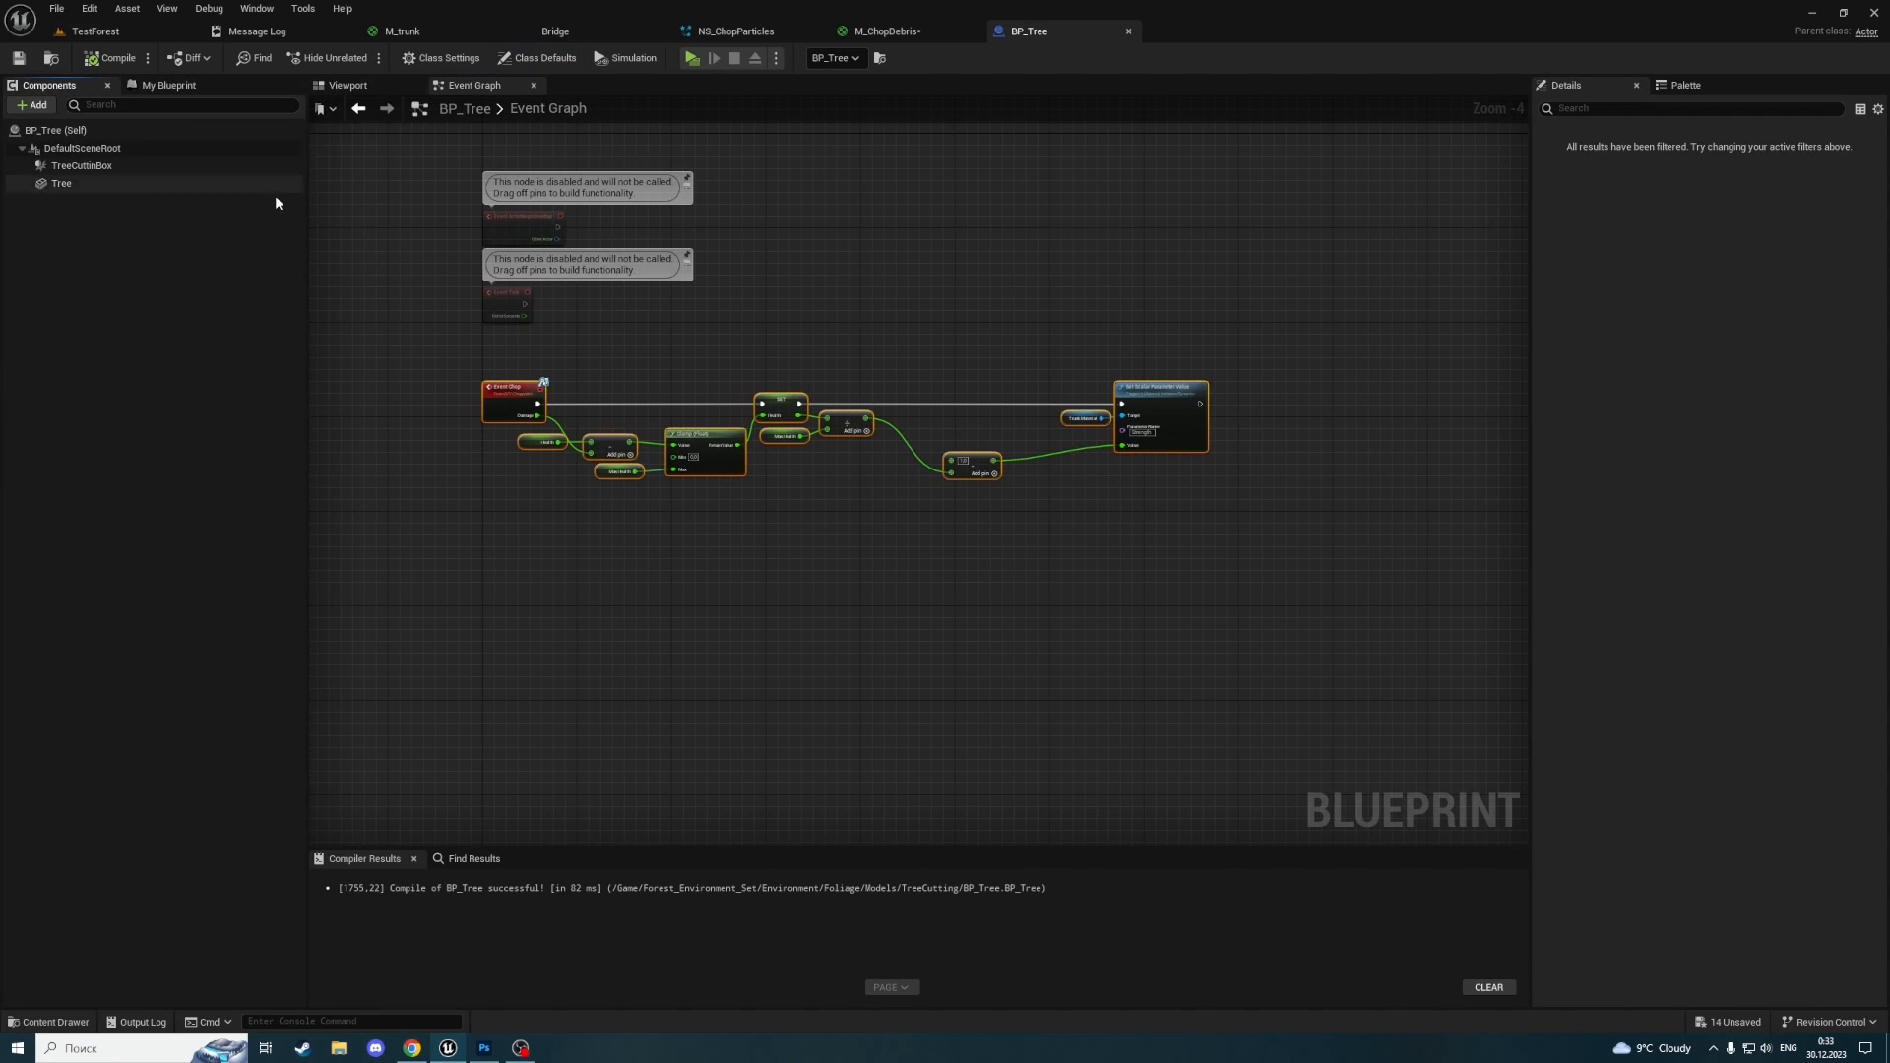
pyautogui.click(358, 91)
pyautogui.moveTo(918, 471); pyautogui.dragTo(1113, 502, button='right')
pyautogui.press('w')
pyautogui.scroll(-2, 915, 522)
pyautogui.press('a')
pyautogui.click(77, 147)
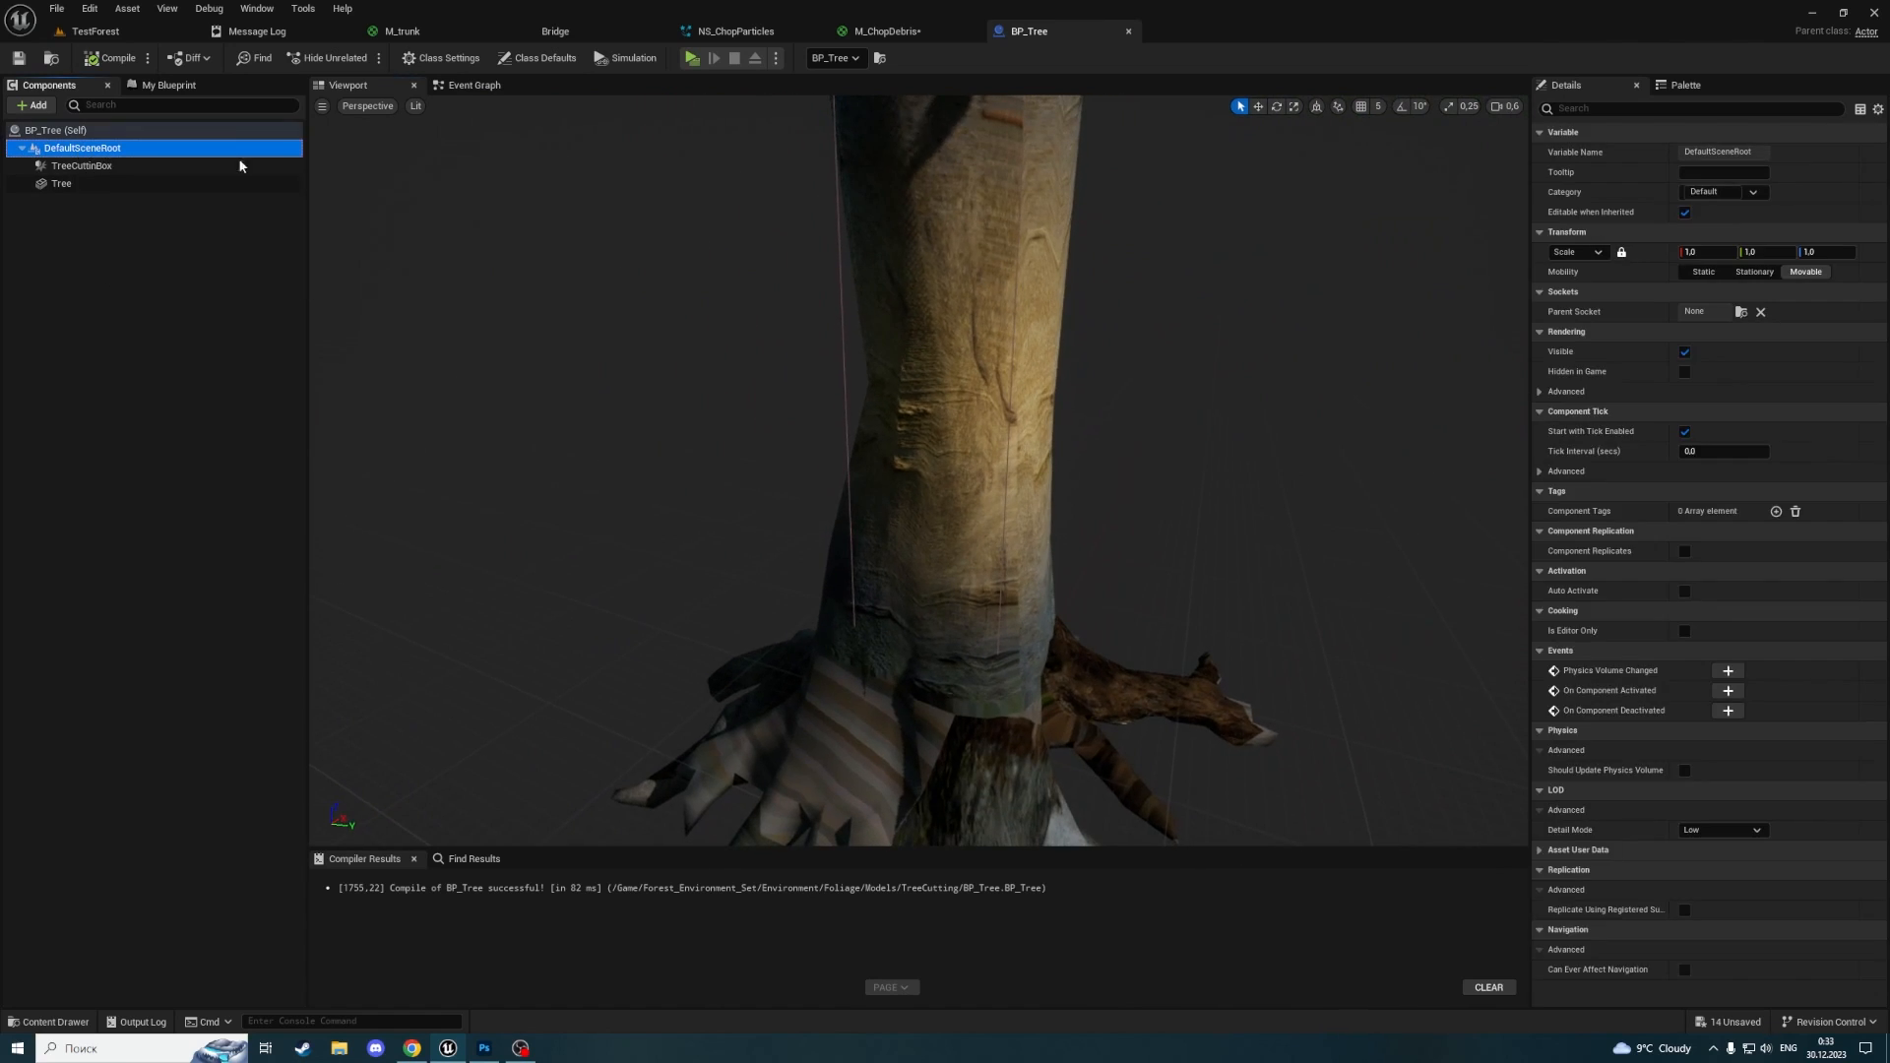
pyautogui.click(32, 105)
pyautogui.write('Niag')
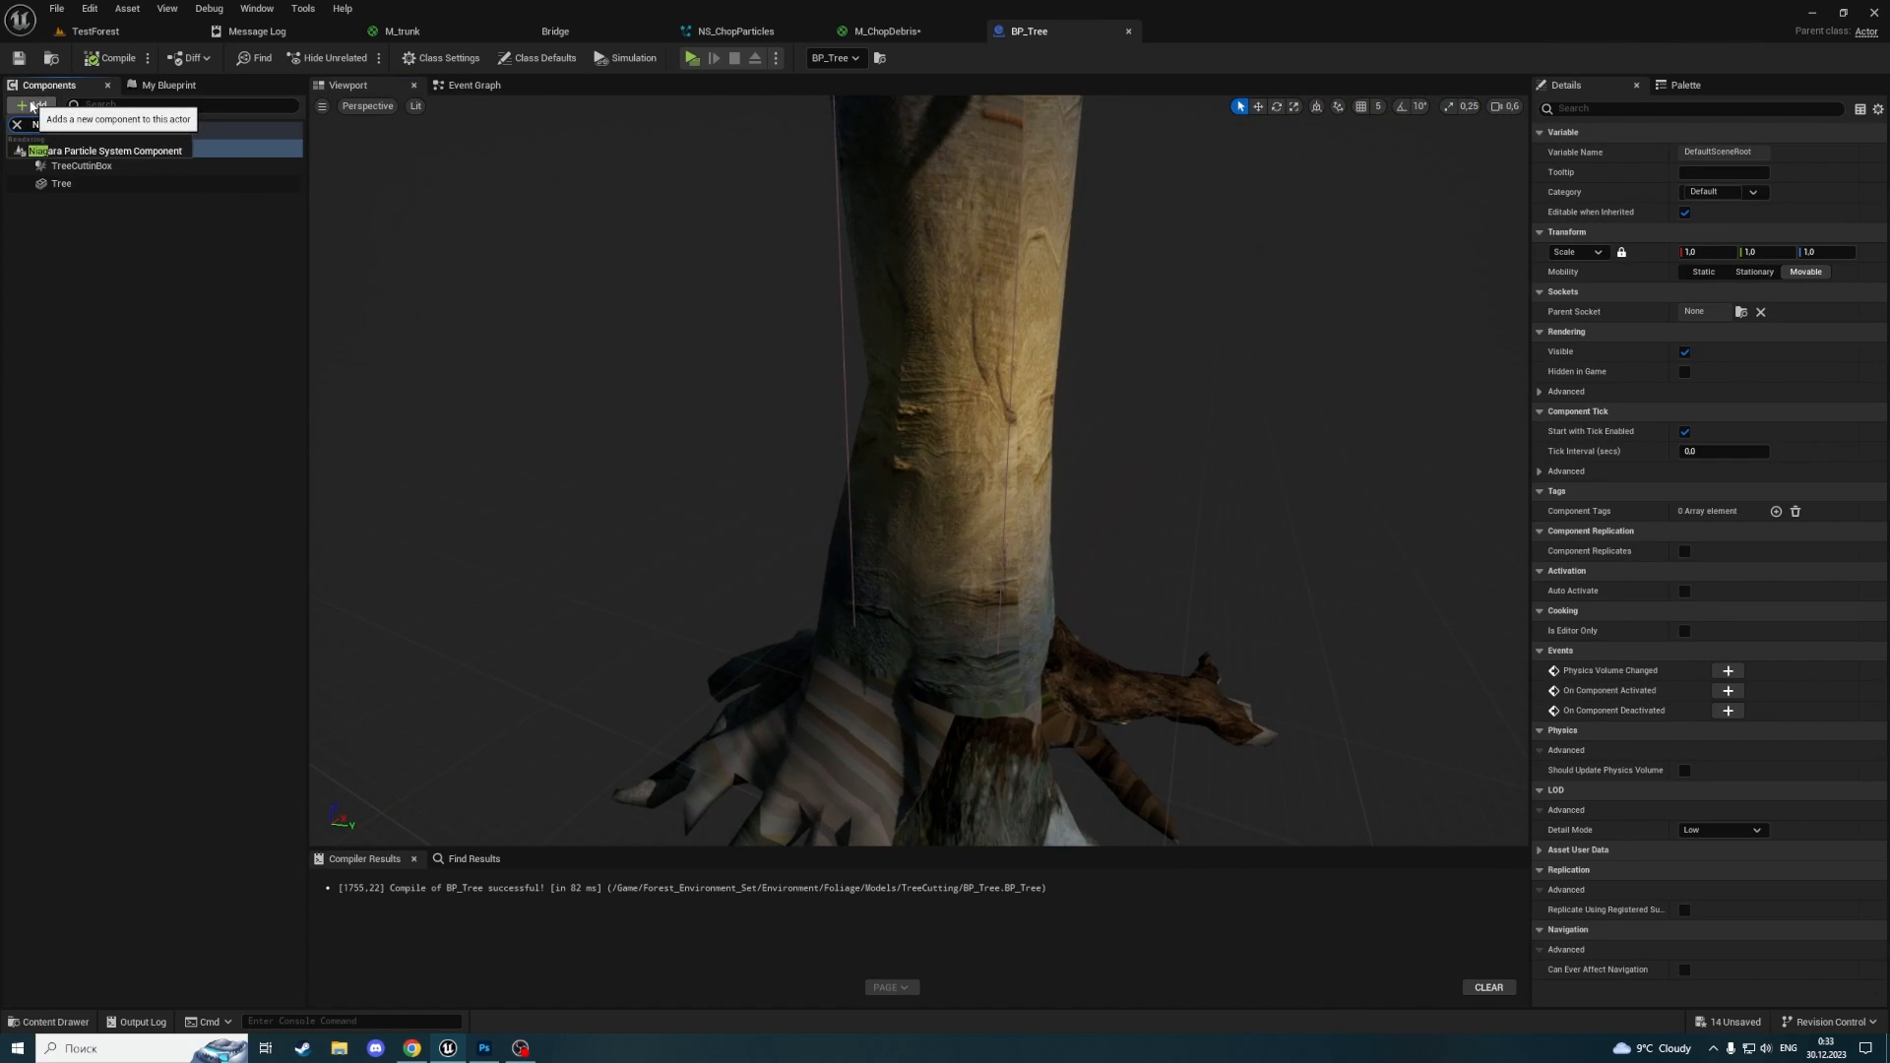
pyautogui.click(91, 150)
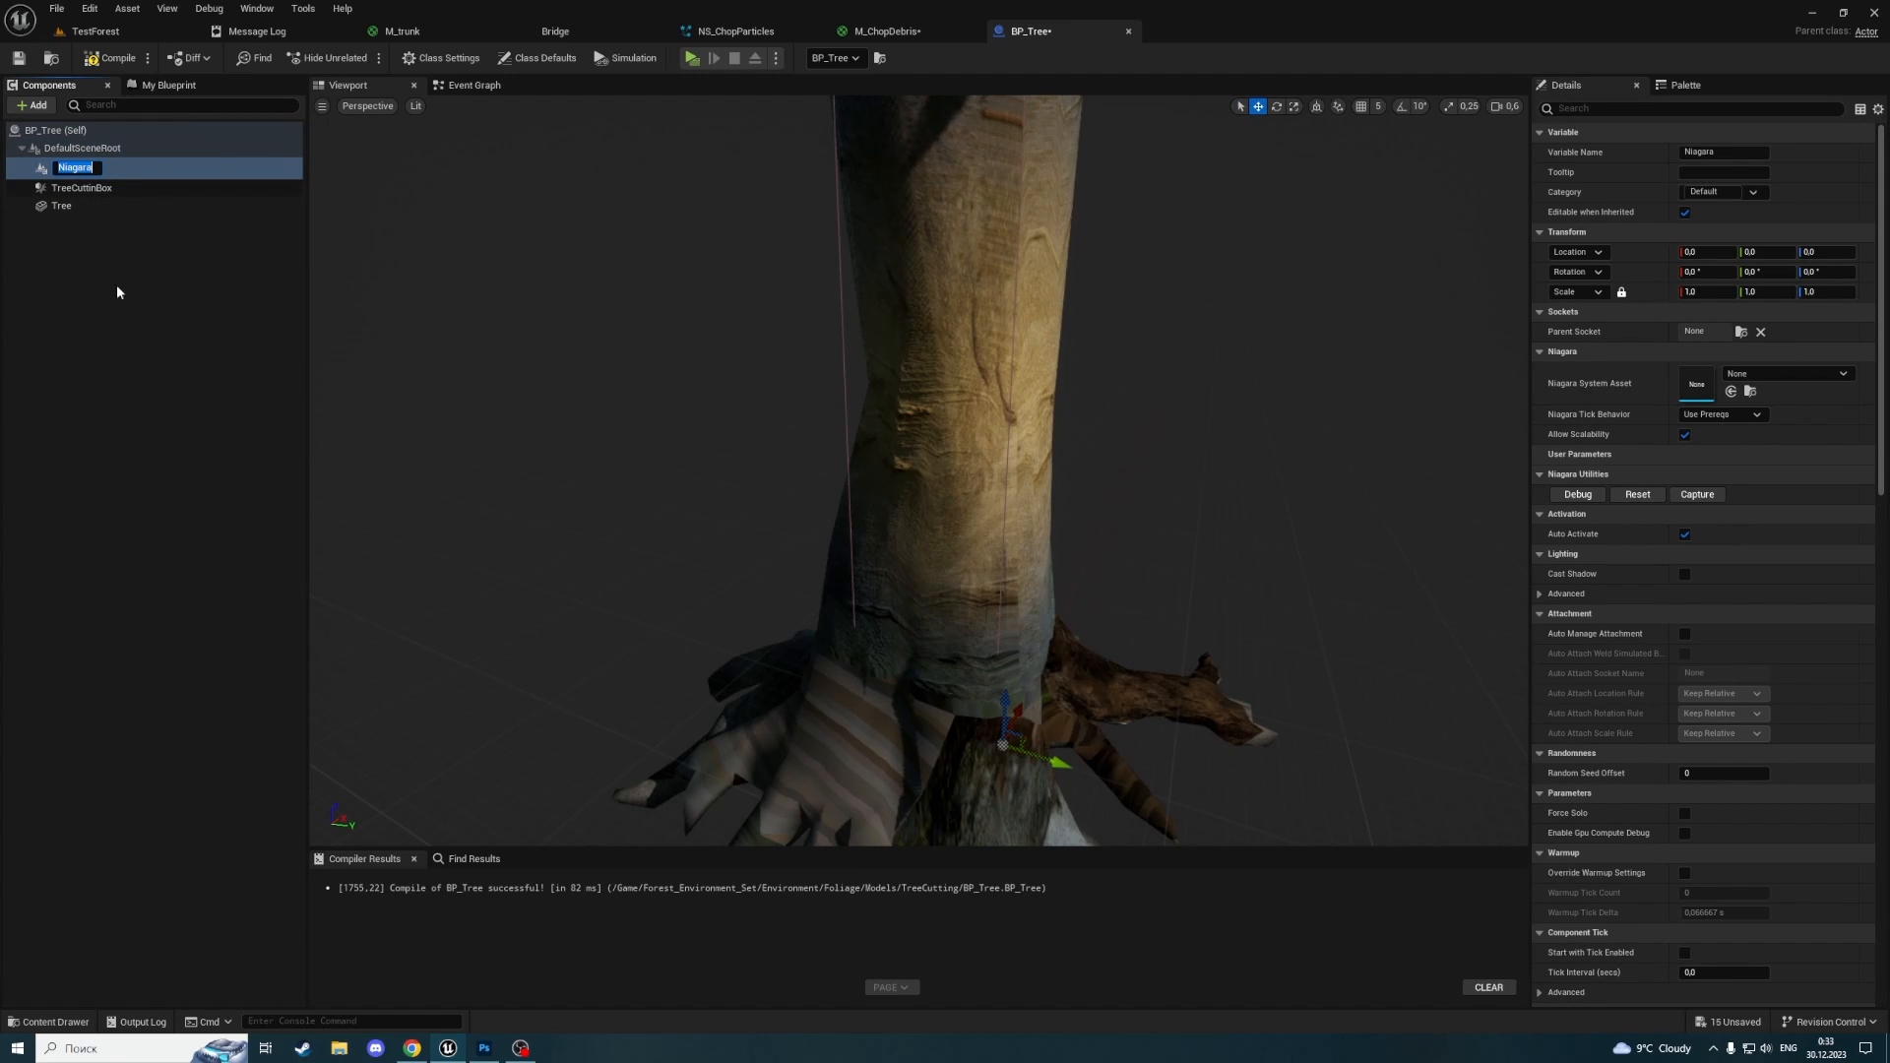
pyautogui.write('Cho')
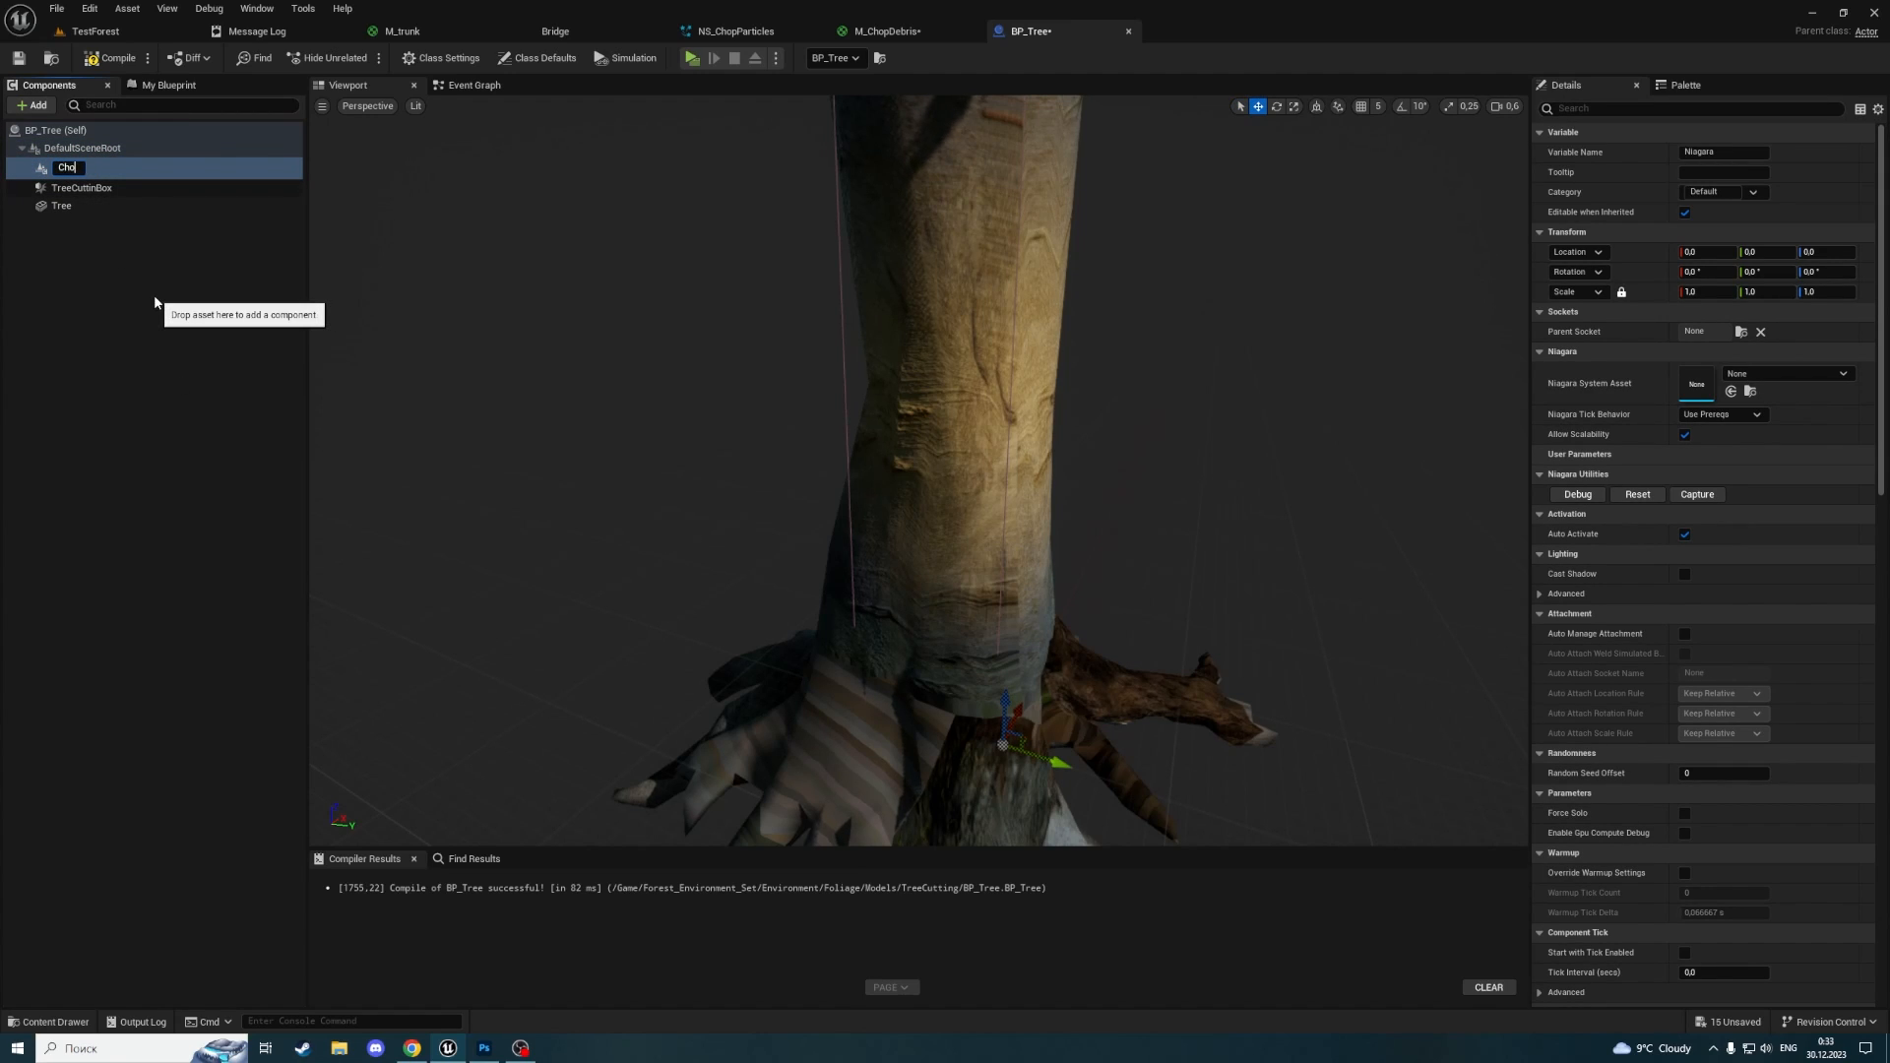
pyautogui.write('pParticles')
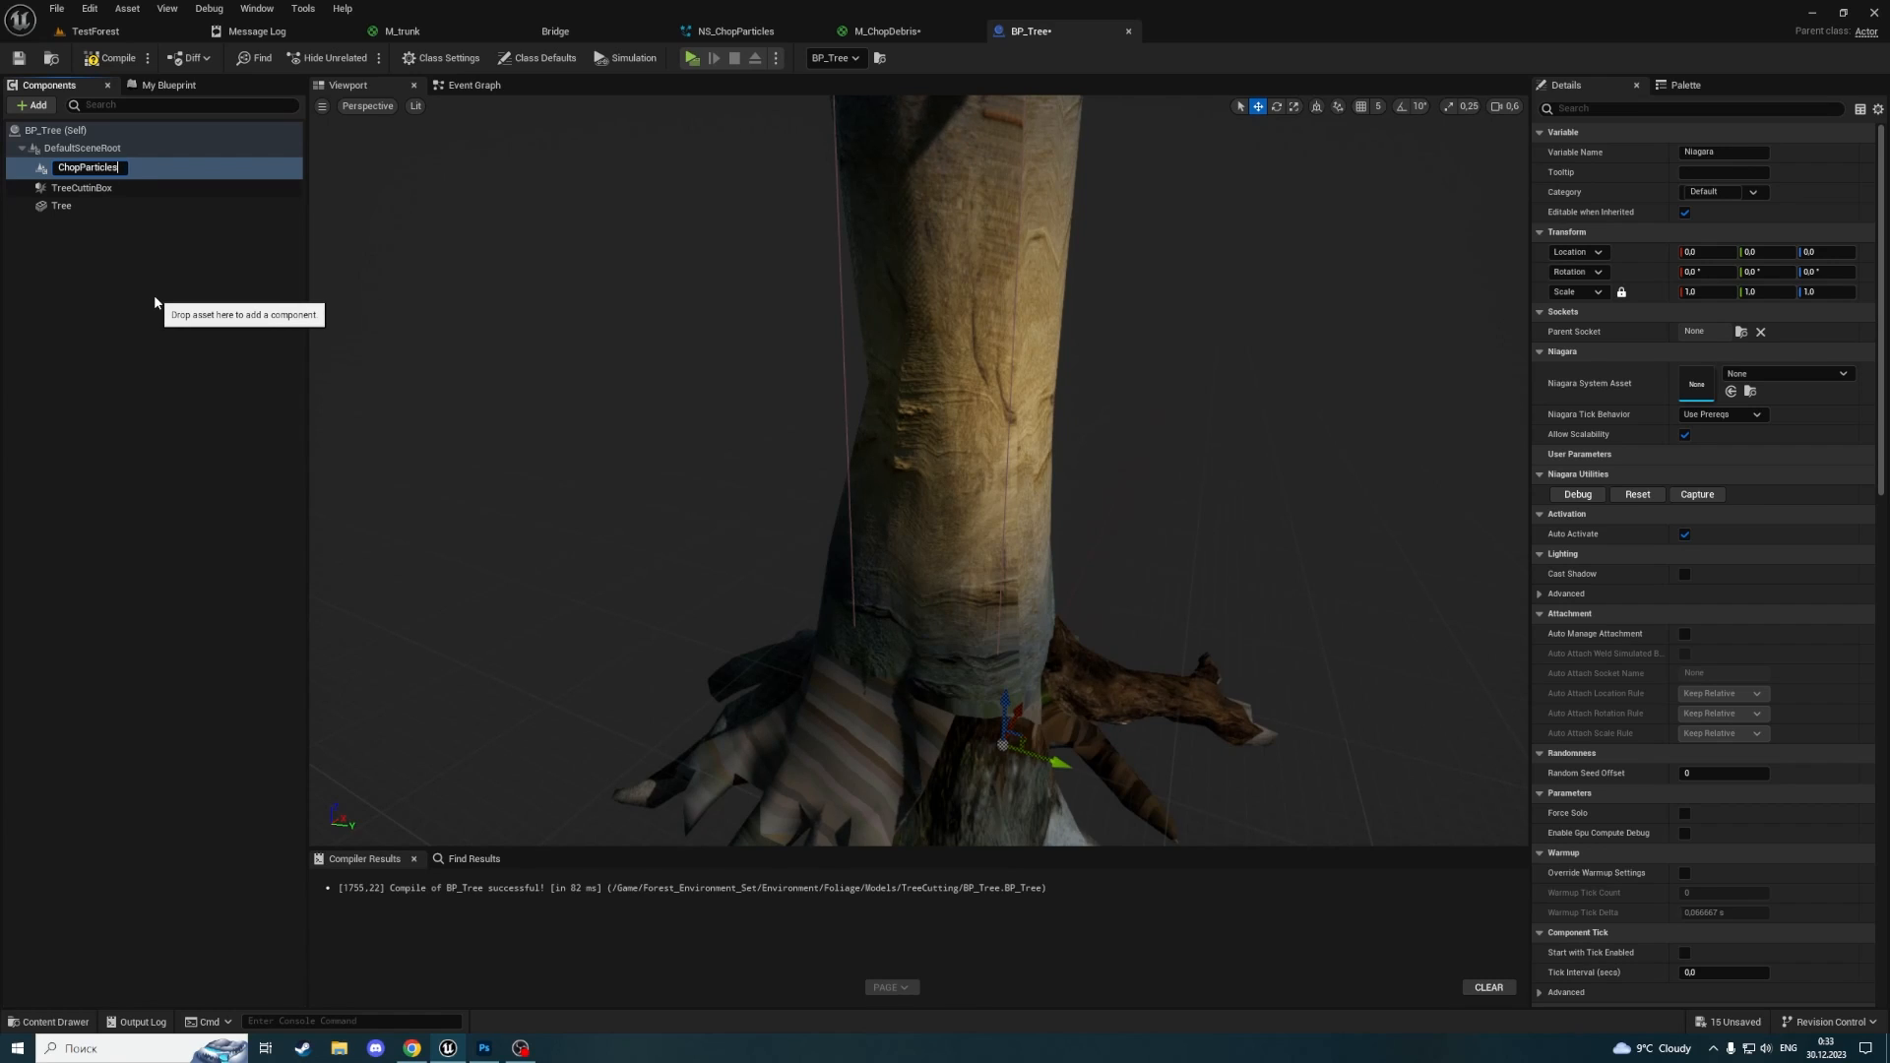
pyautogui.press('Return')
# Assign NS_ChopParticles as the Niagara System Asset of the ChopParticles component
pyautogui.click(1770, 380)
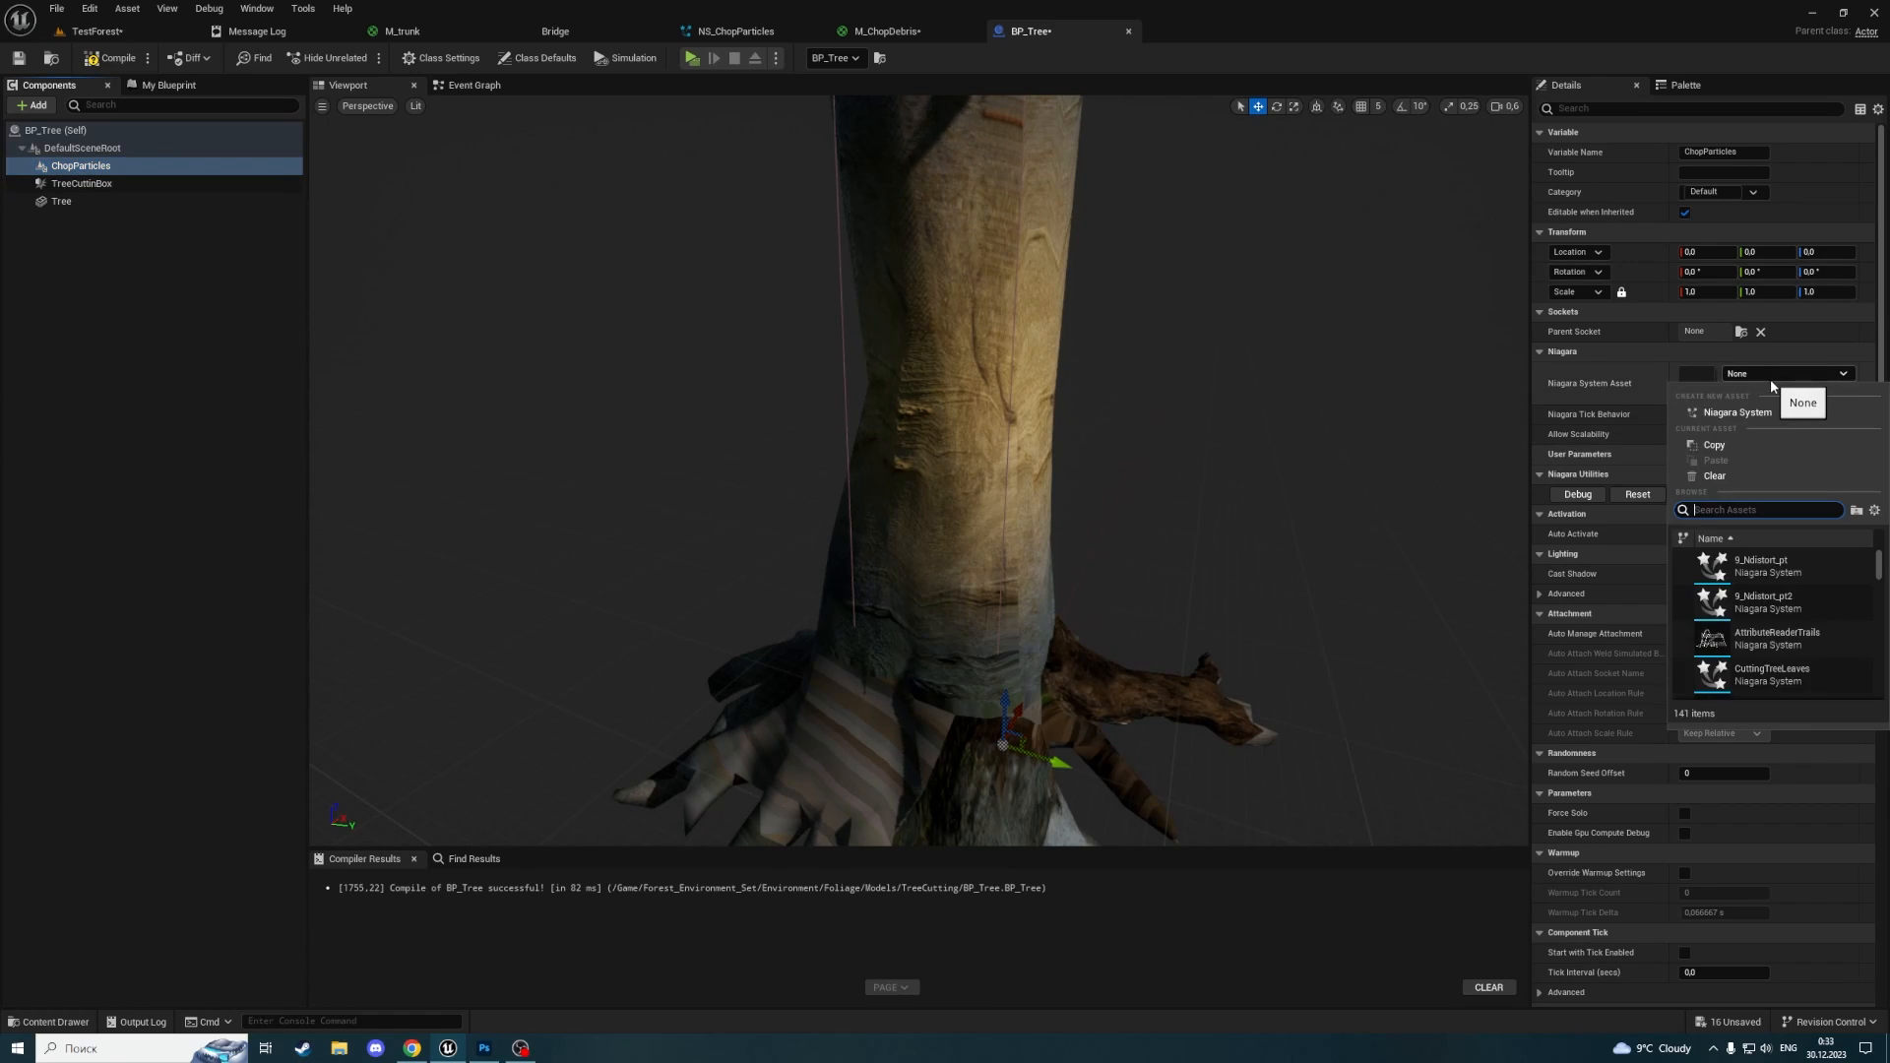
pyautogui.write('chop')
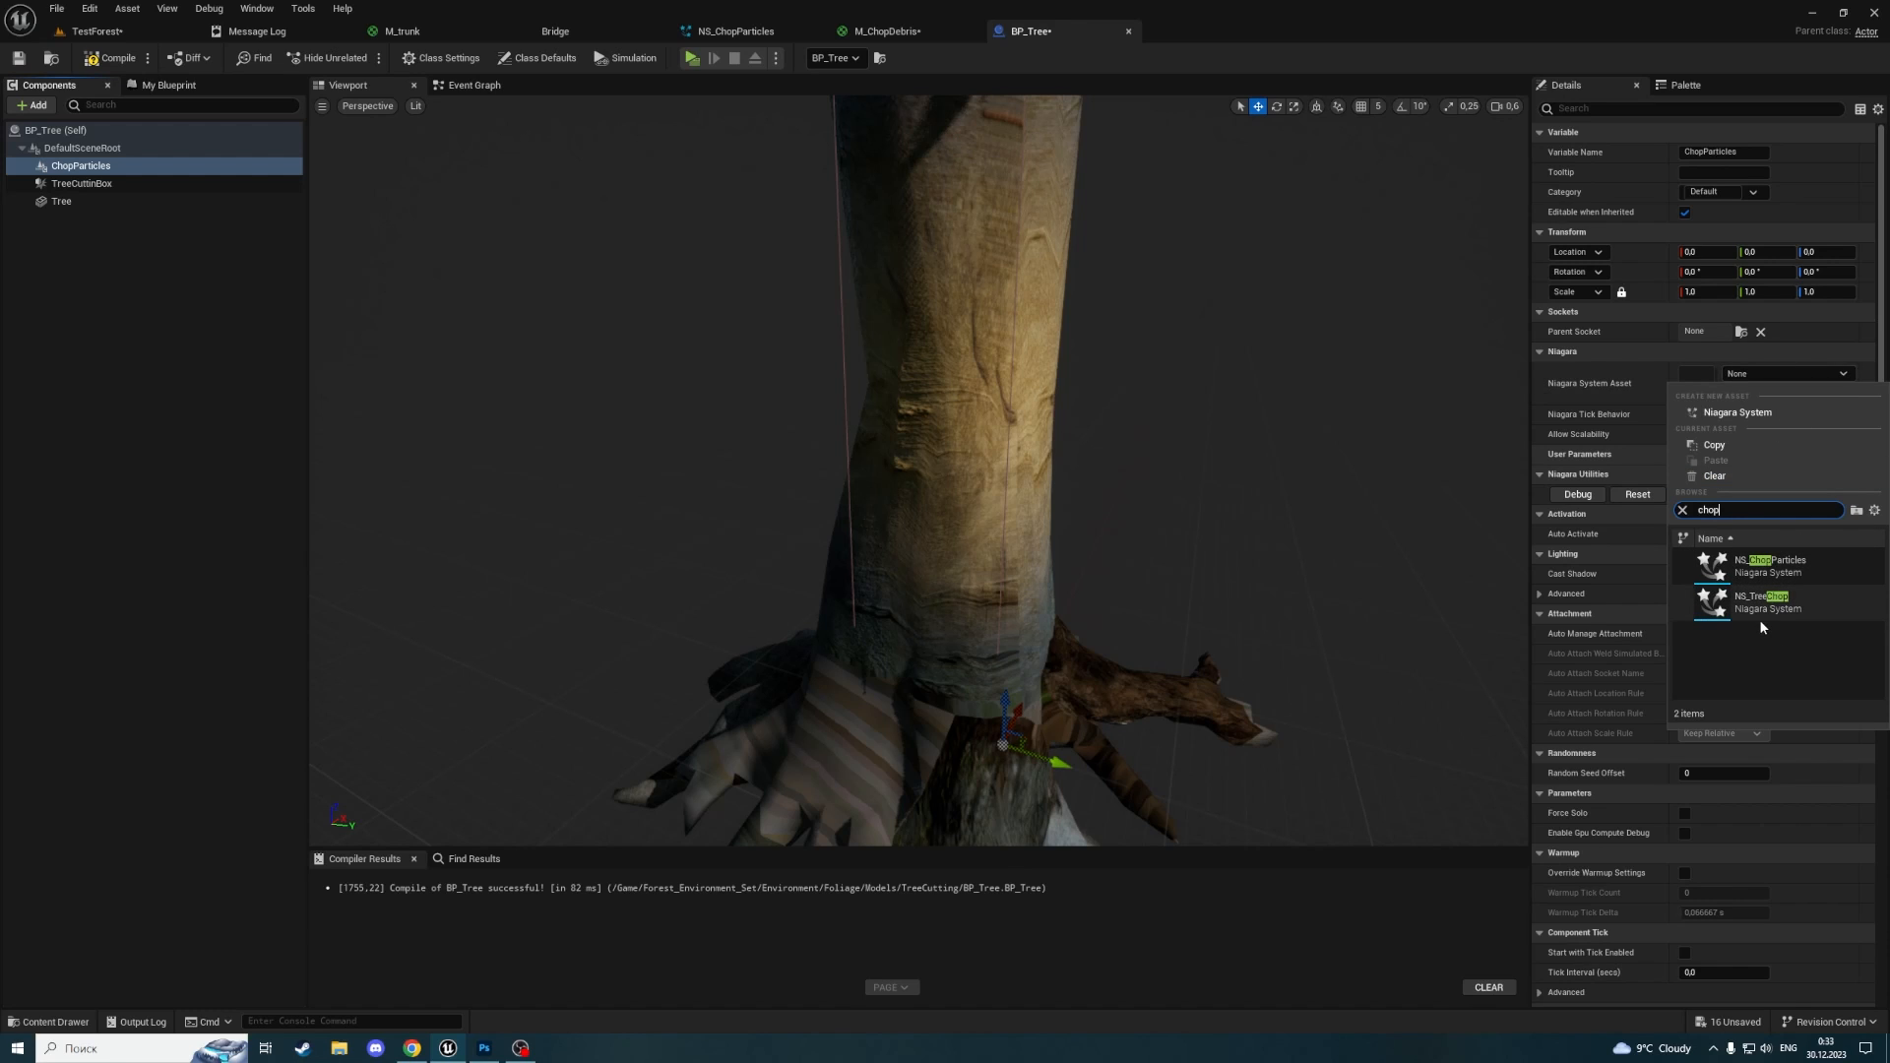
pyautogui.click(1758, 572)
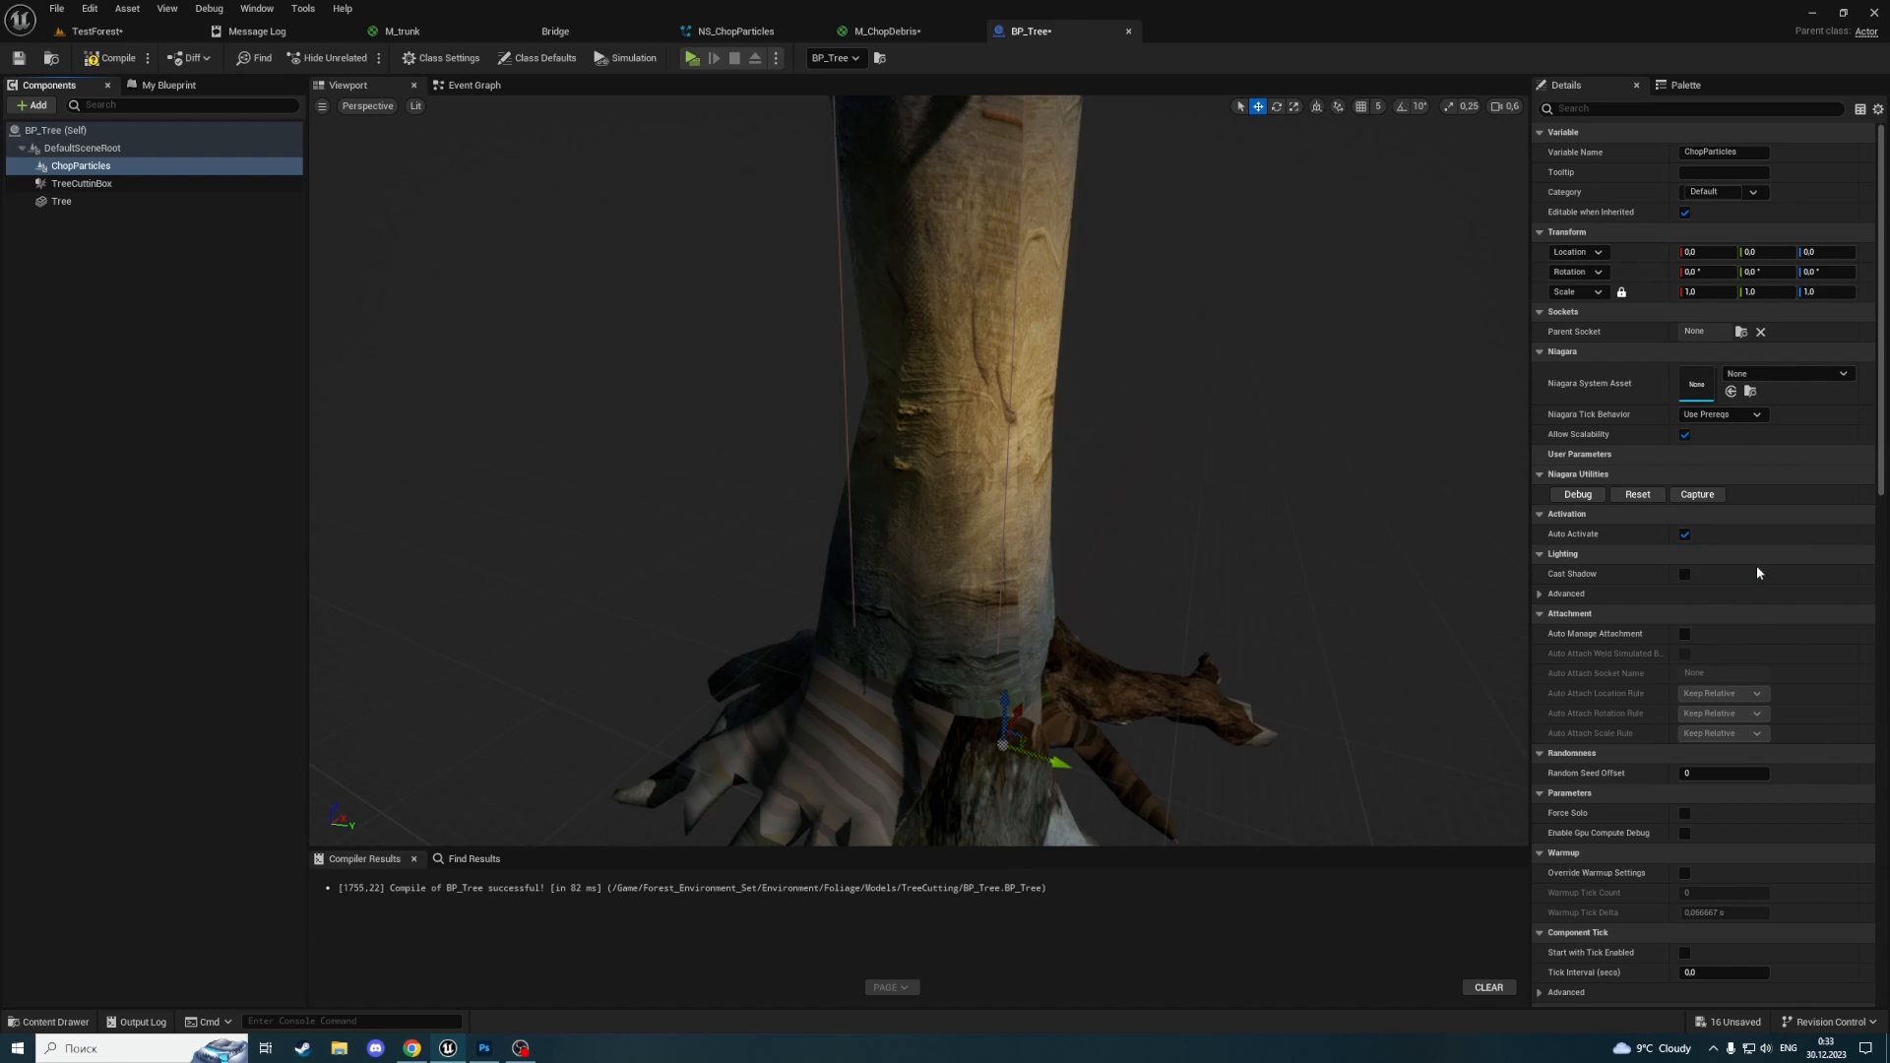
# Raise the ChopParticles component along the trunk to about Z 111 and shift it to about X -8.3
pyautogui.moveTo(993, 573); pyautogui.dragTo(1132, 573, button='right')
pyautogui.moveTo(890, 544); pyautogui.dragTo(865, 375)
pyautogui.moveTo(865, 375); pyautogui.dragTo(1123, 367, button='right')
pyautogui.moveTo(1155, 337); pyautogui.dragTo(1113, 329)
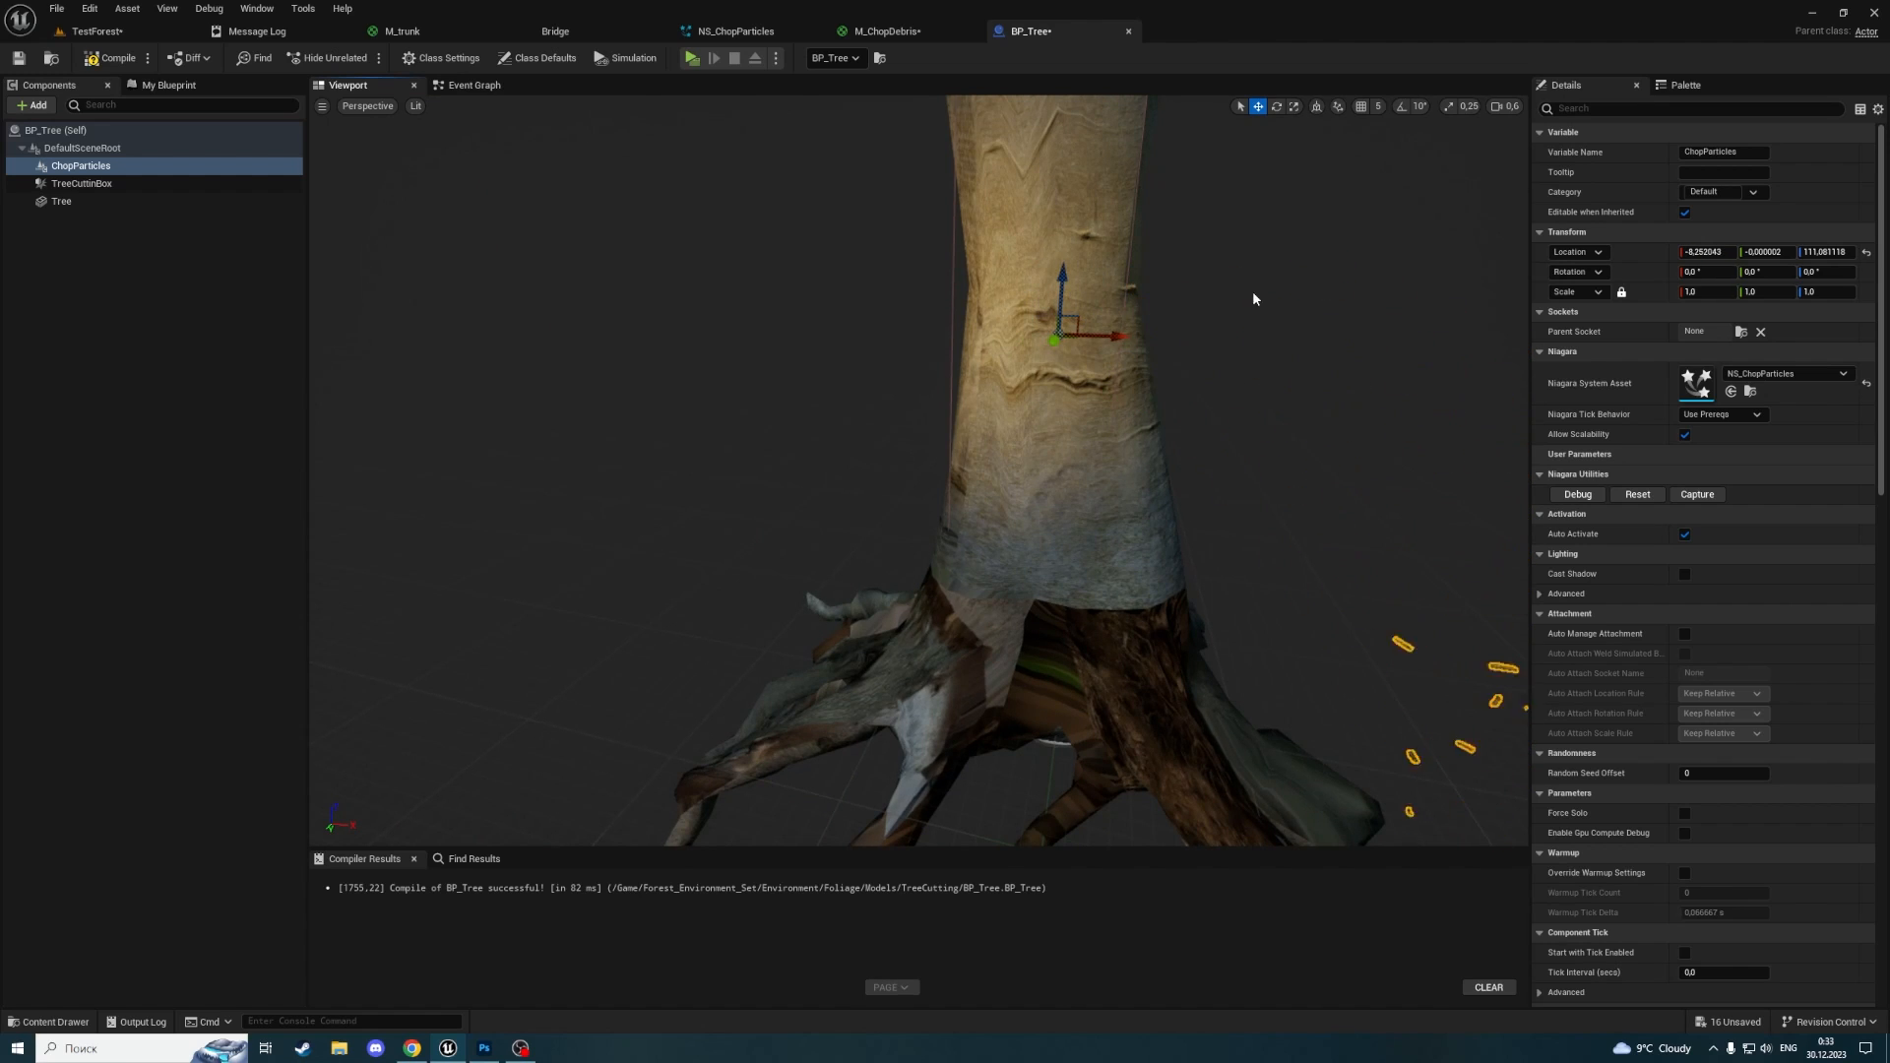
# Set the ChopParticles component's X and Y location to 0
pyautogui.moveTo(1252, 291); pyautogui.dragTo(1024, 283, button='right')
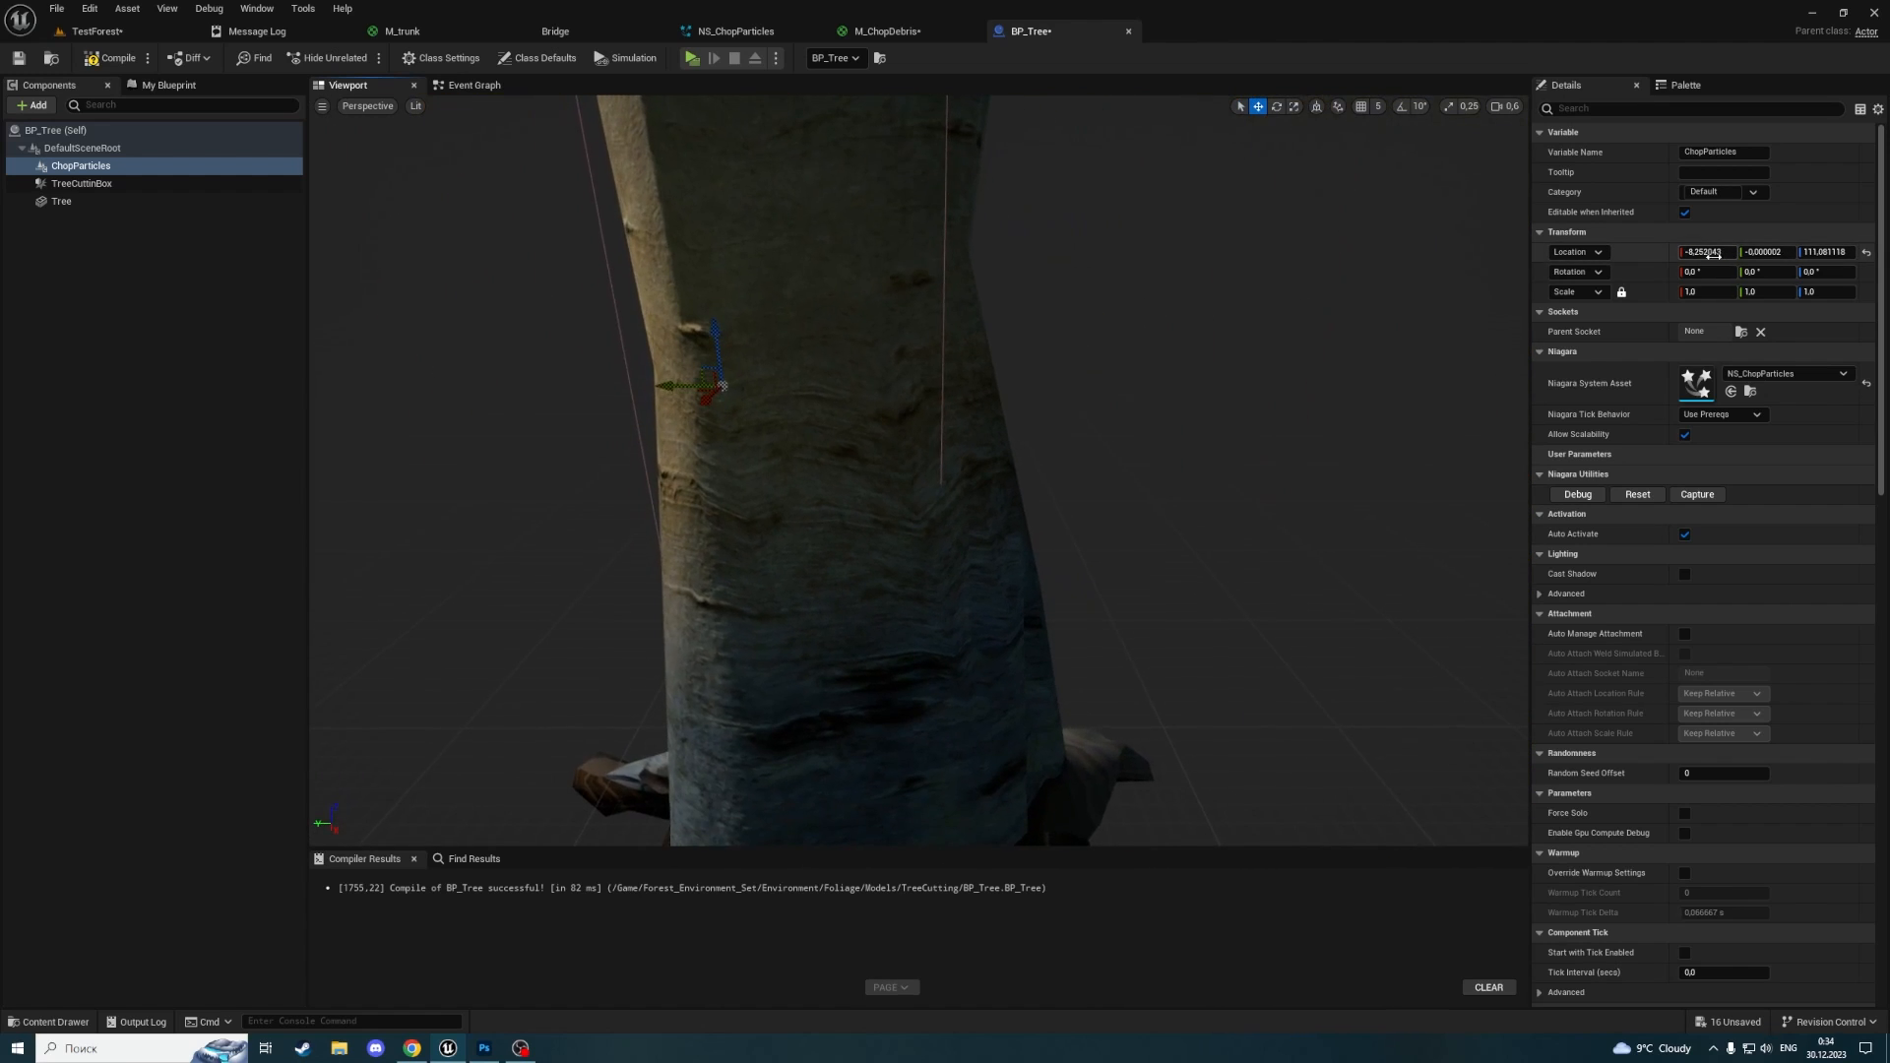
pyautogui.write('0')
pyautogui.click(1770, 253)
pyautogui.write('0')
pyautogui.press('Return')
# Move the ChopParticles component along the Y axis to about -18.2, towards the trunk's side
pyautogui.moveTo(826, 372); pyautogui.dragTo(886, 501, button='right')
pyautogui.click(887, 500)
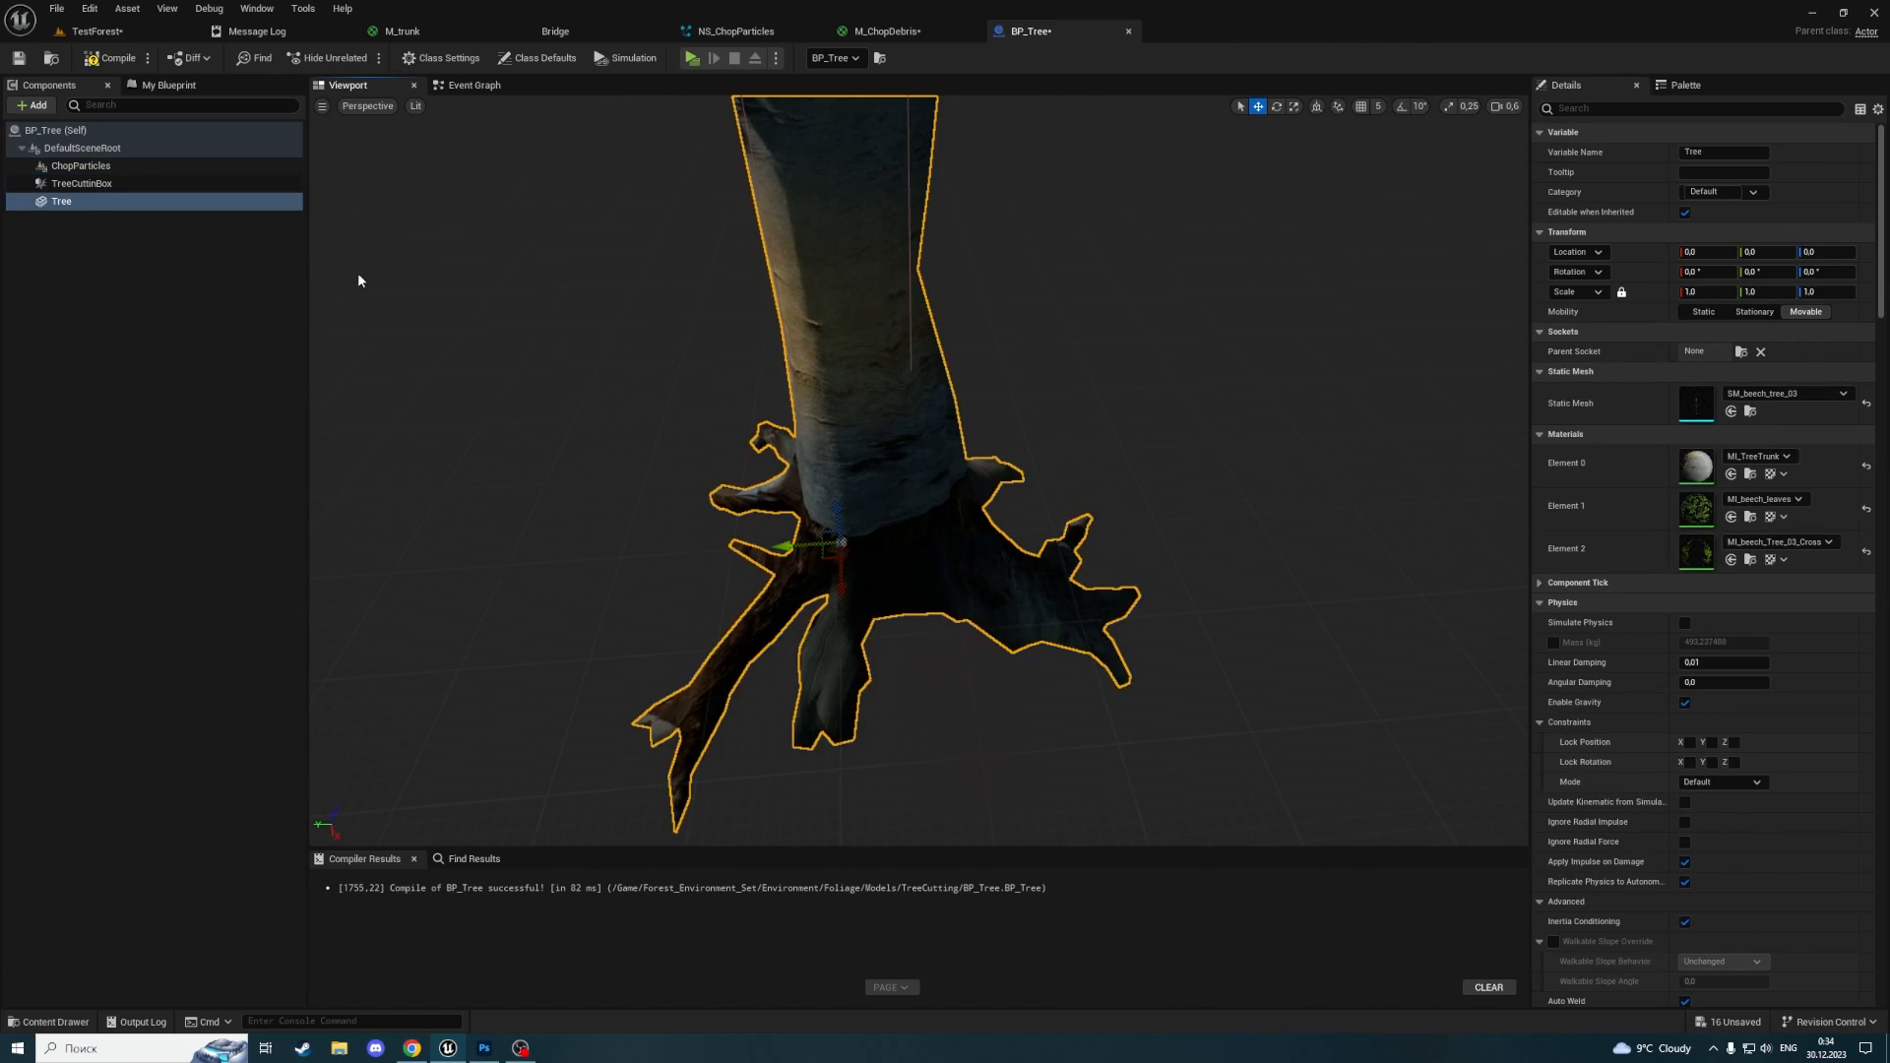
pyautogui.doubleClick(81, 166)
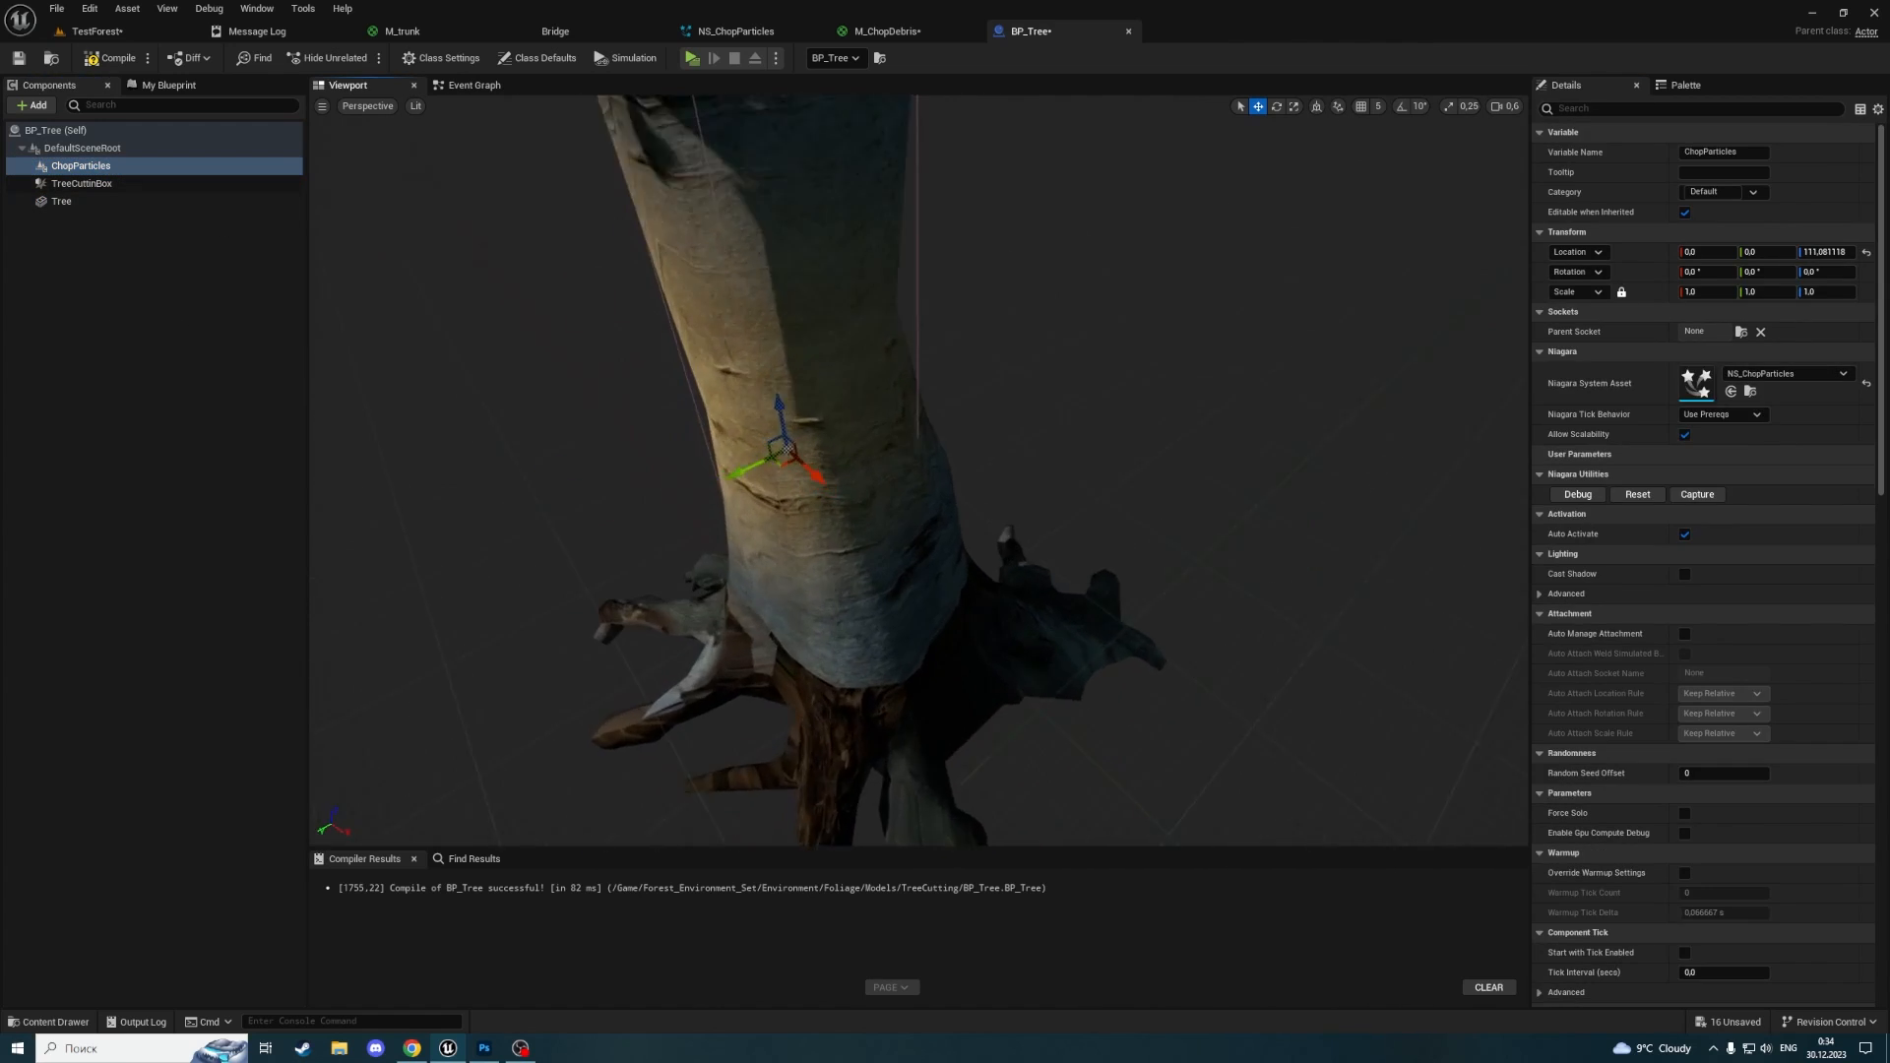
pyautogui.moveTo(821, 371); pyautogui.dragTo(729, 483, button='right')
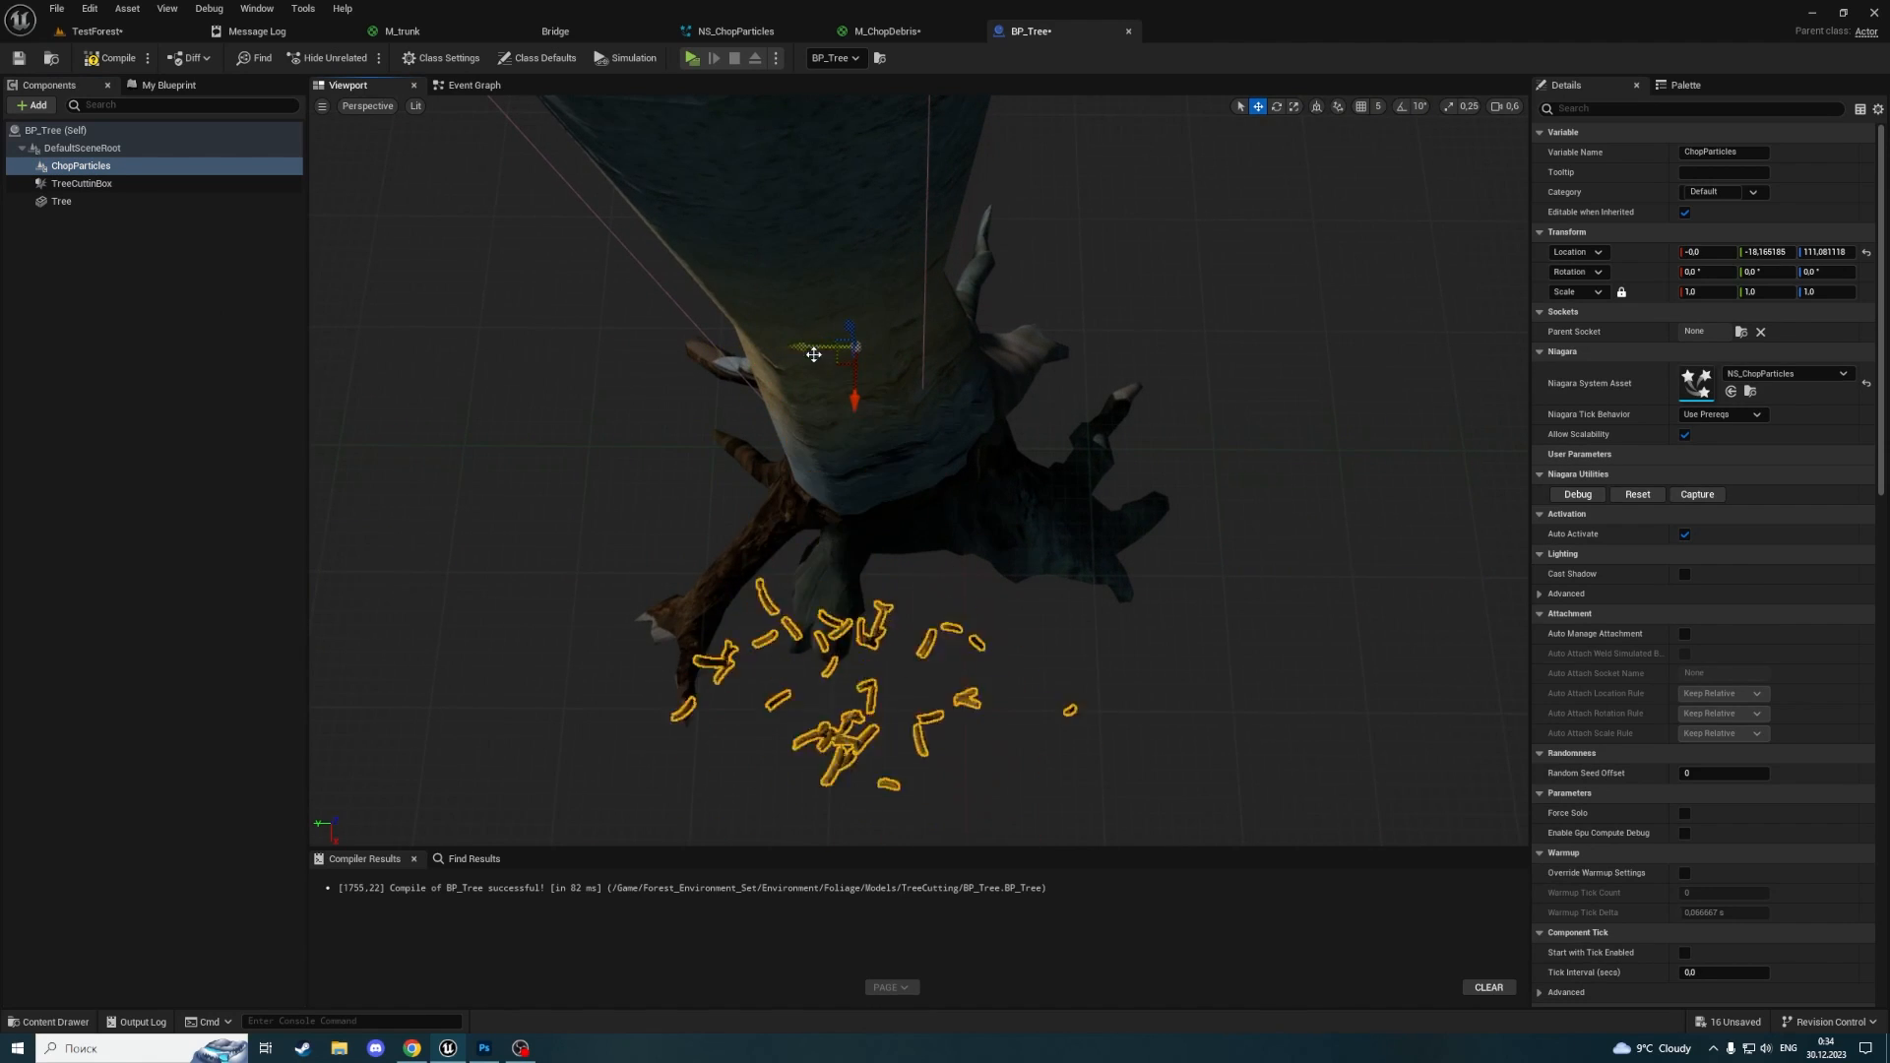
# Shift the ChopParticles component along the X axis to about -11.2 on the trunk
pyautogui.click(908, 433)
pyautogui.moveTo(909, 433); pyautogui.dragTo(819, 515, button='right')
pyautogui.scroll(-4, 908, 433)
pyautogui.scroll(2, 1083, 413)
pyautogui.scroll(3, 896, 679)
pyautogui.click(84, 168)
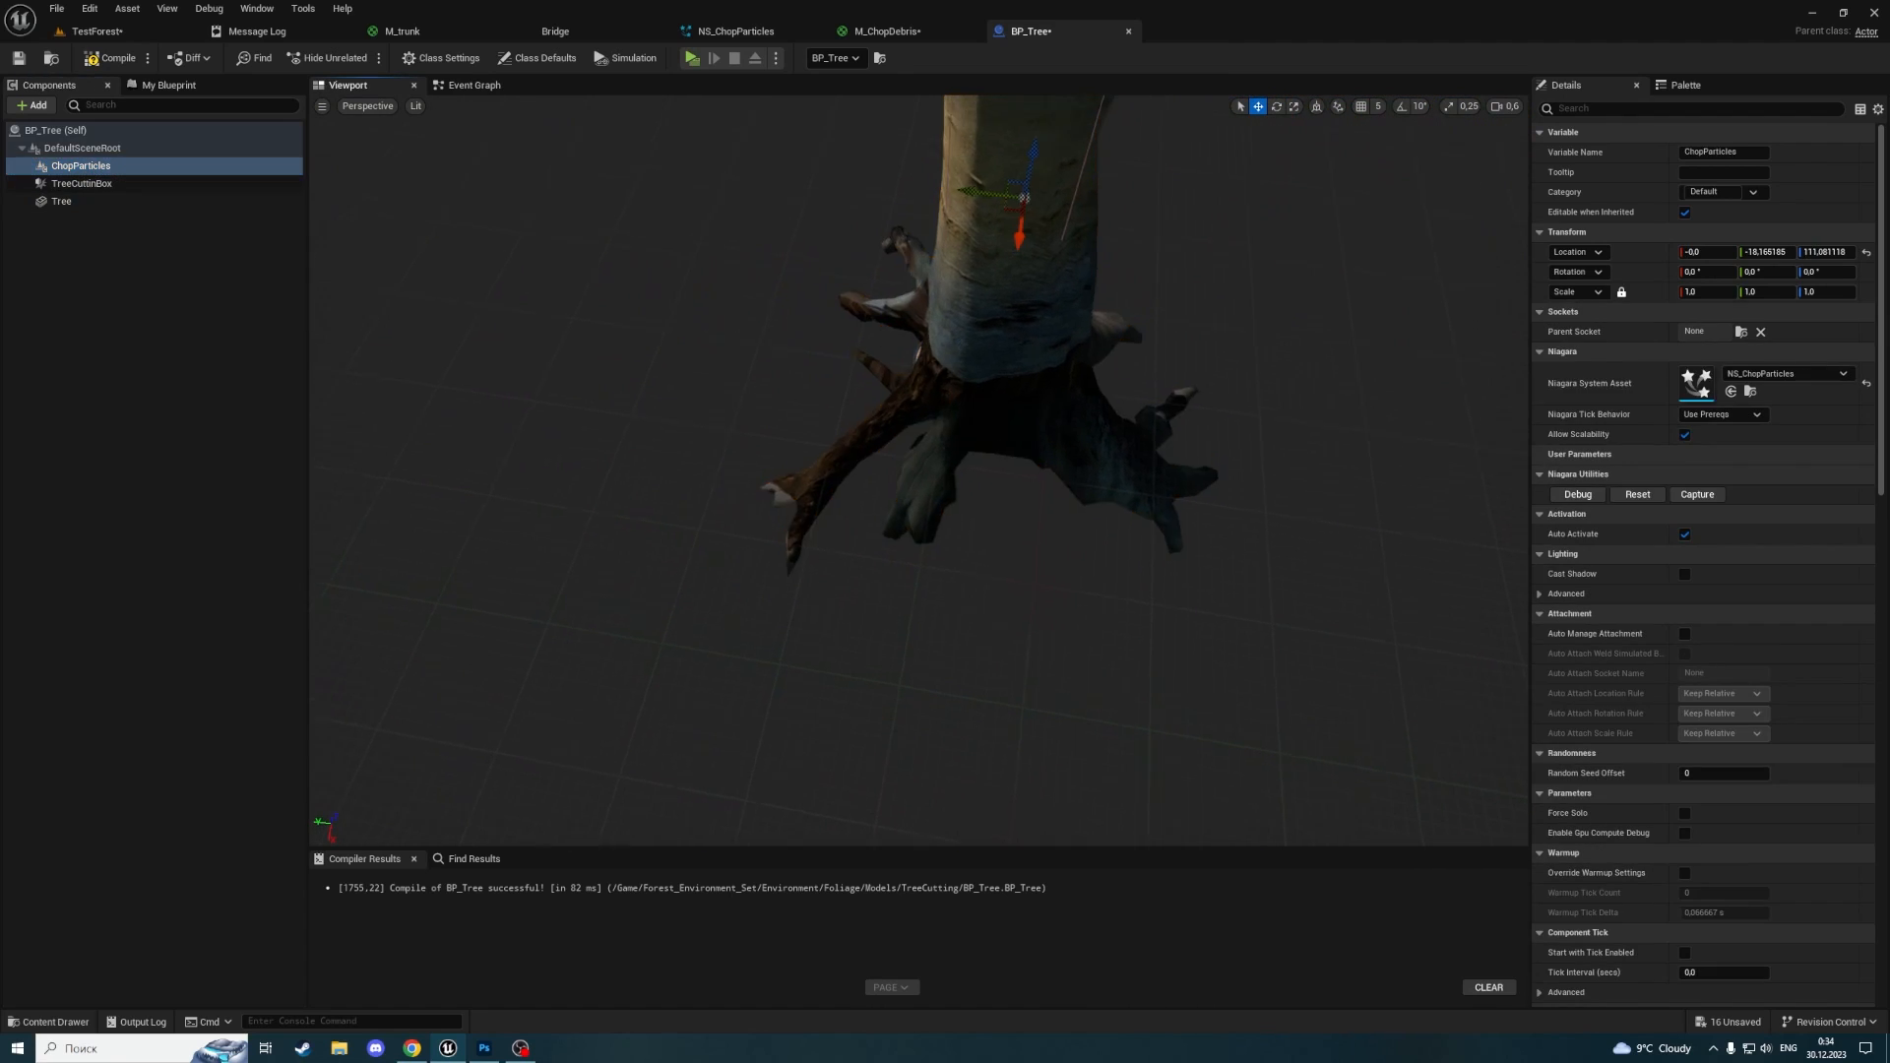
pyautogui.moveTo(919, 471); pyautogui.dragTo(996, 434, button='right')
pyautogui.moveTo(997, 434); pyautogui.dragTo(945, 426)
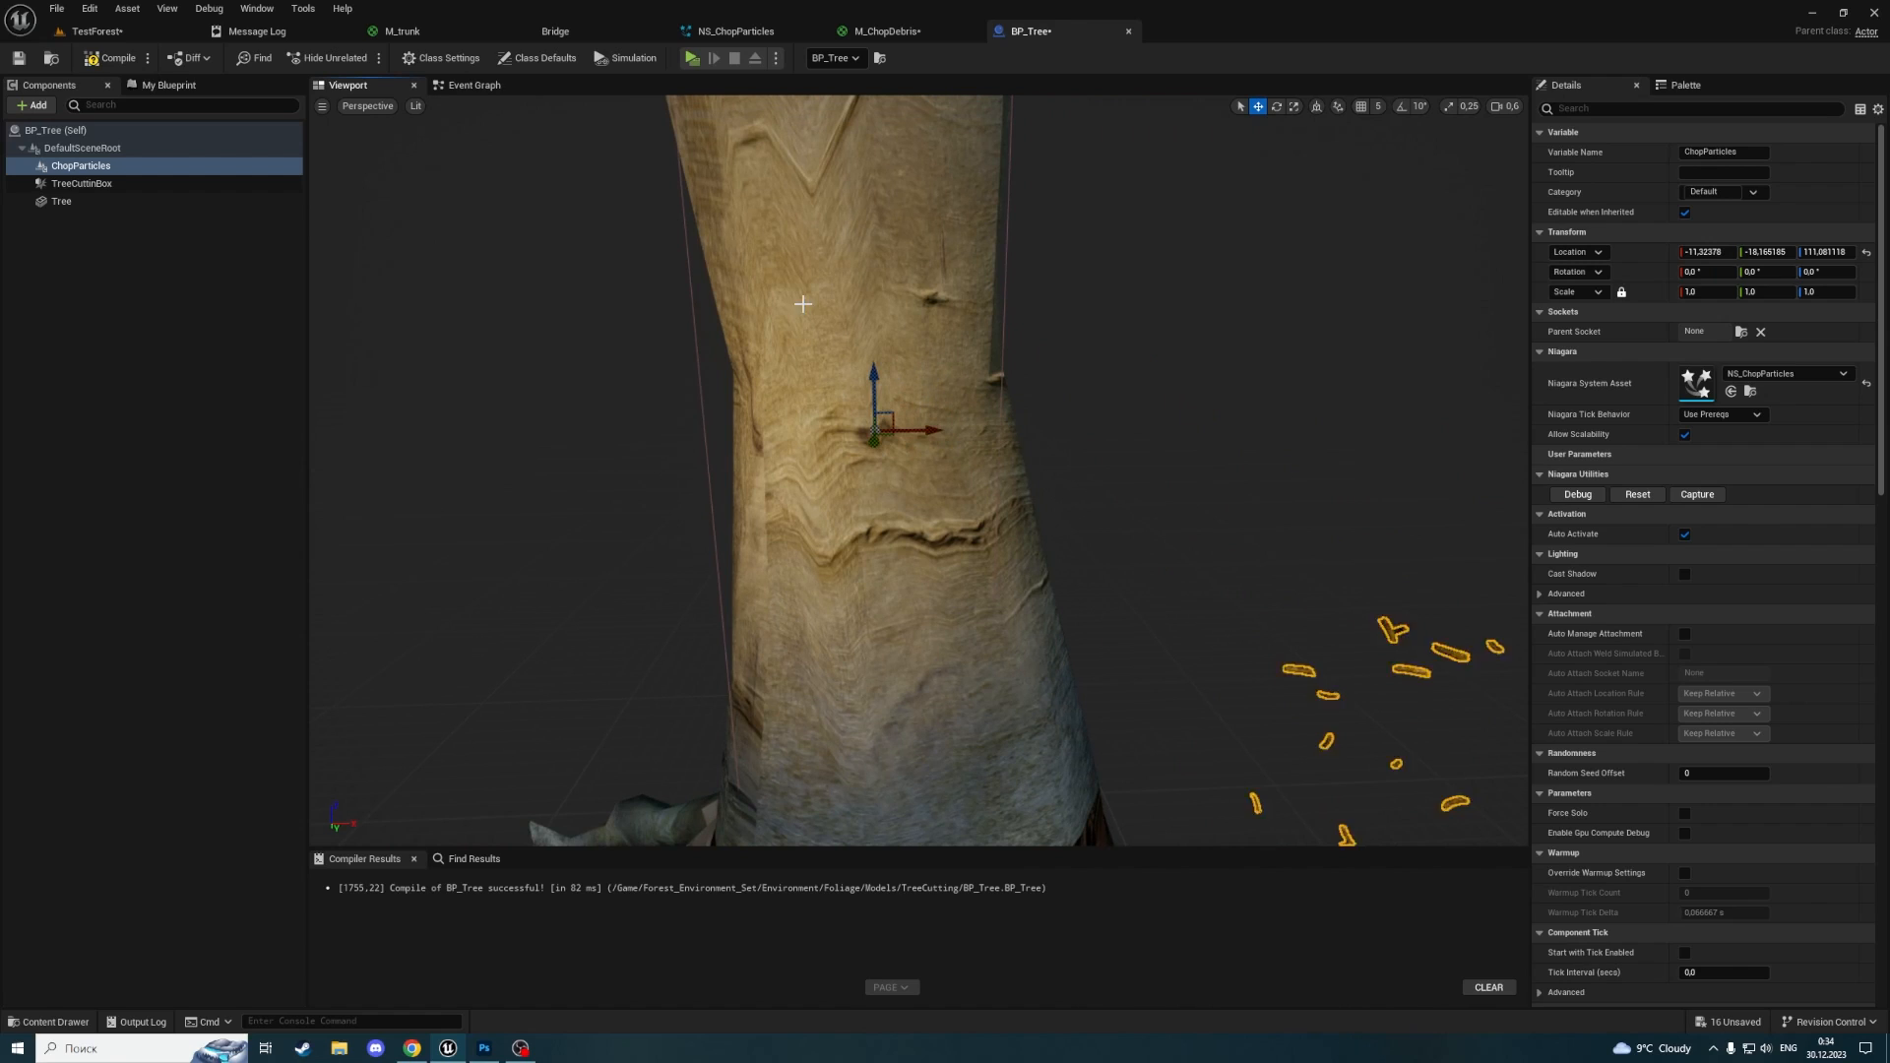
# Turn off Auto Activate for the ChopParticles component and compile BP_Tree
pyautogui.click(111, 57)
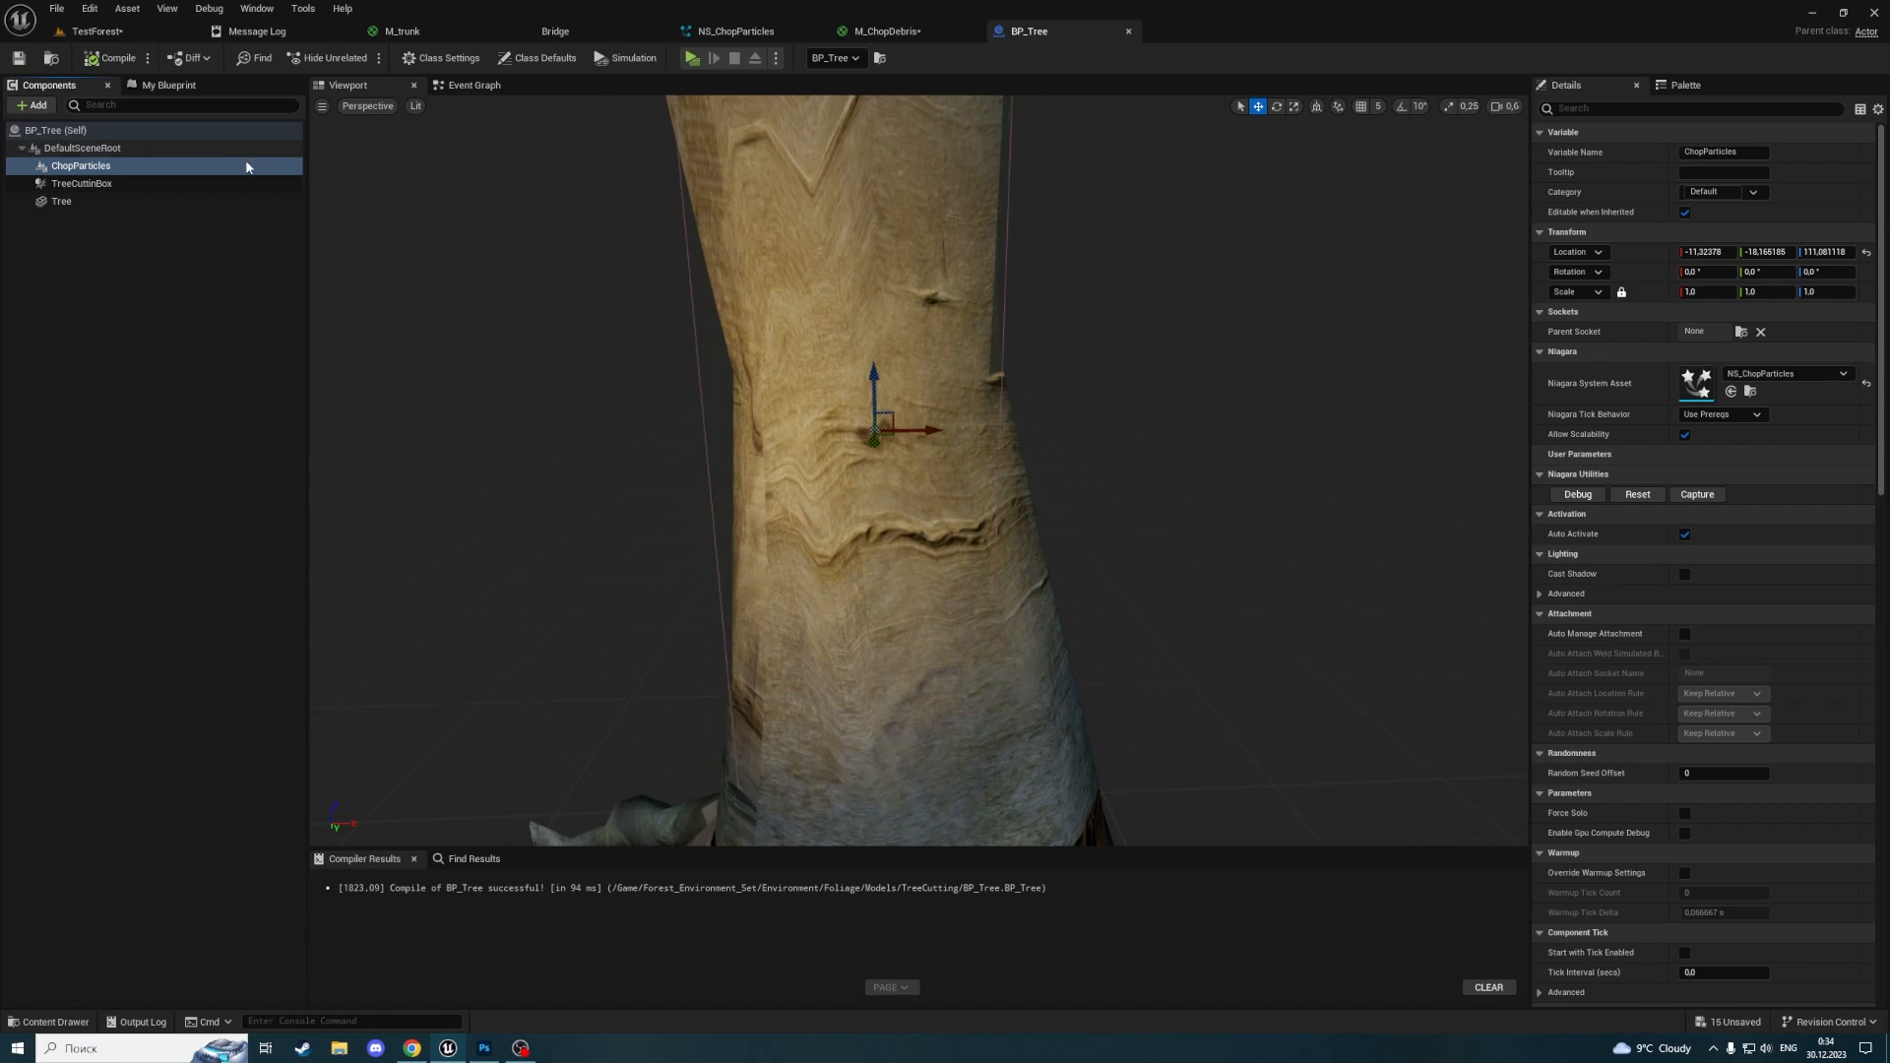
pyautogui.click(1685, 535)
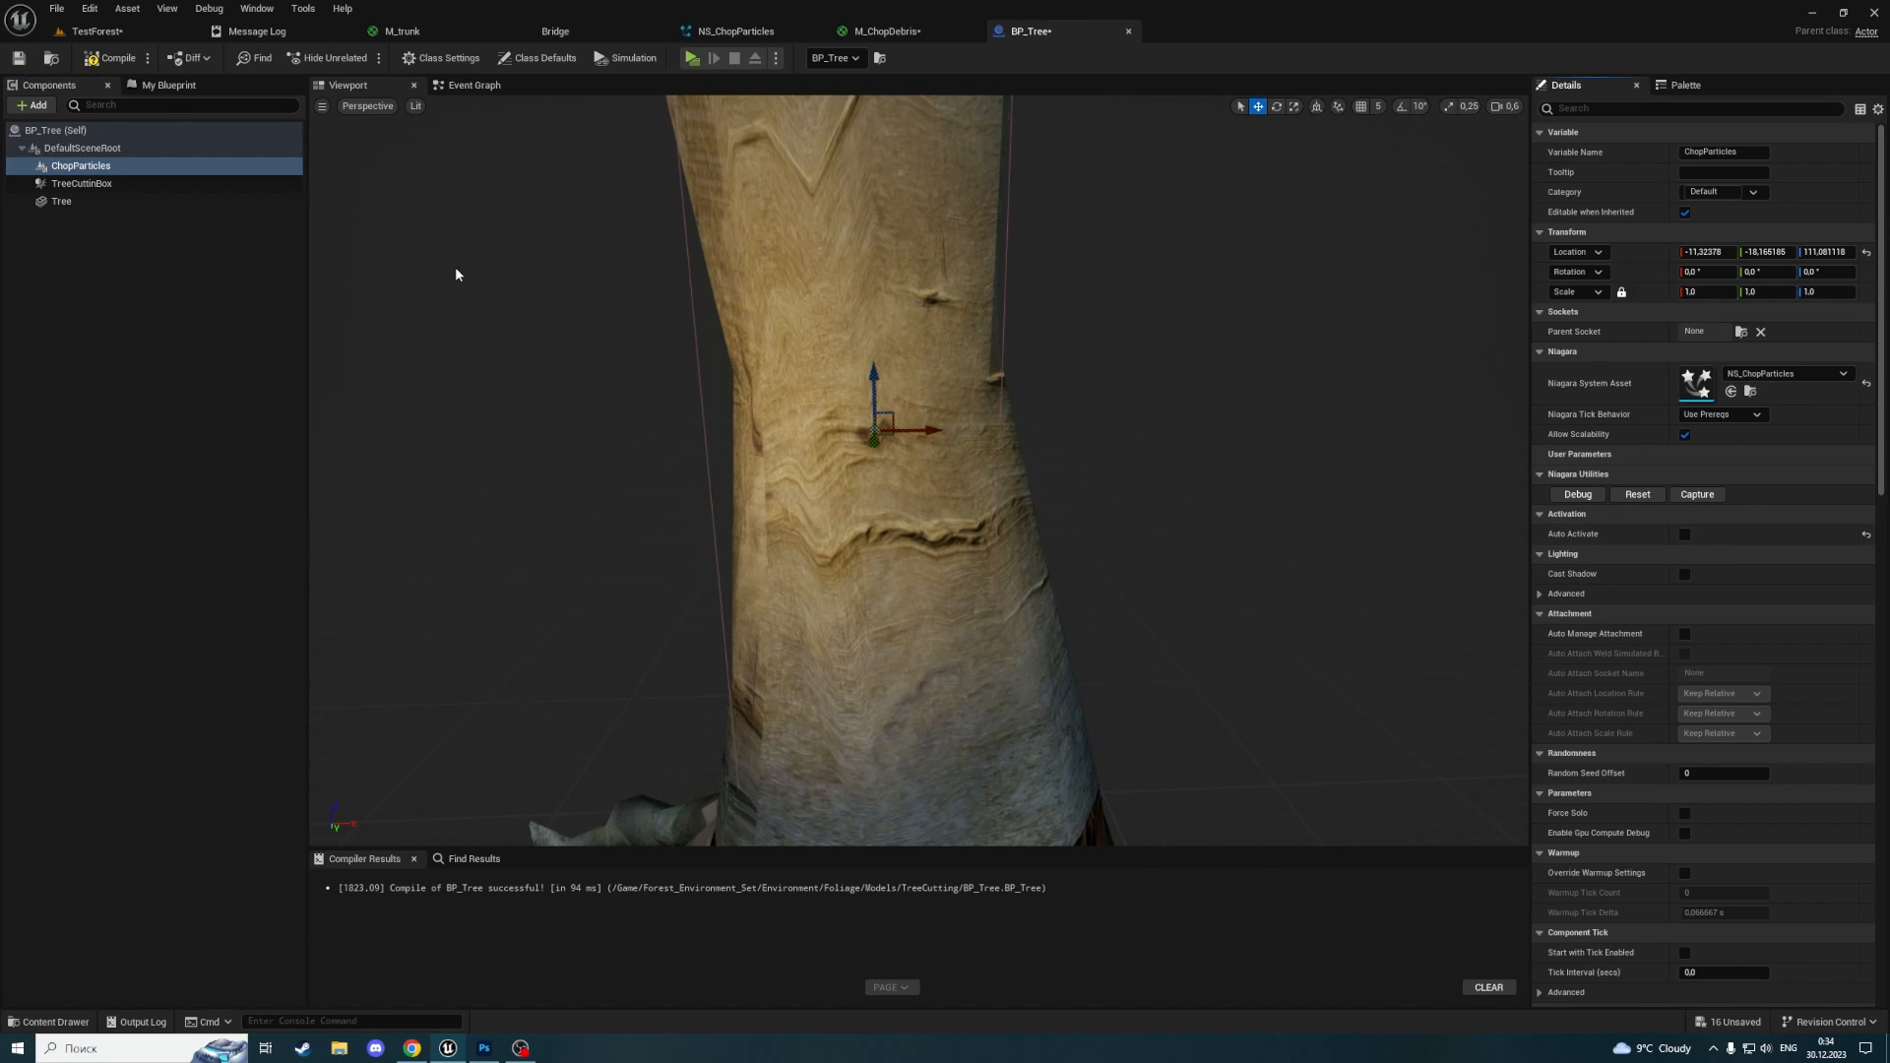
pyautogui.click(111, 58)
# Add an Activate node for Chop Particles after Set Scalar Parameter Value, enable its Reset option, and compile and save BP_Tree
pyautogui.click(471, 84)
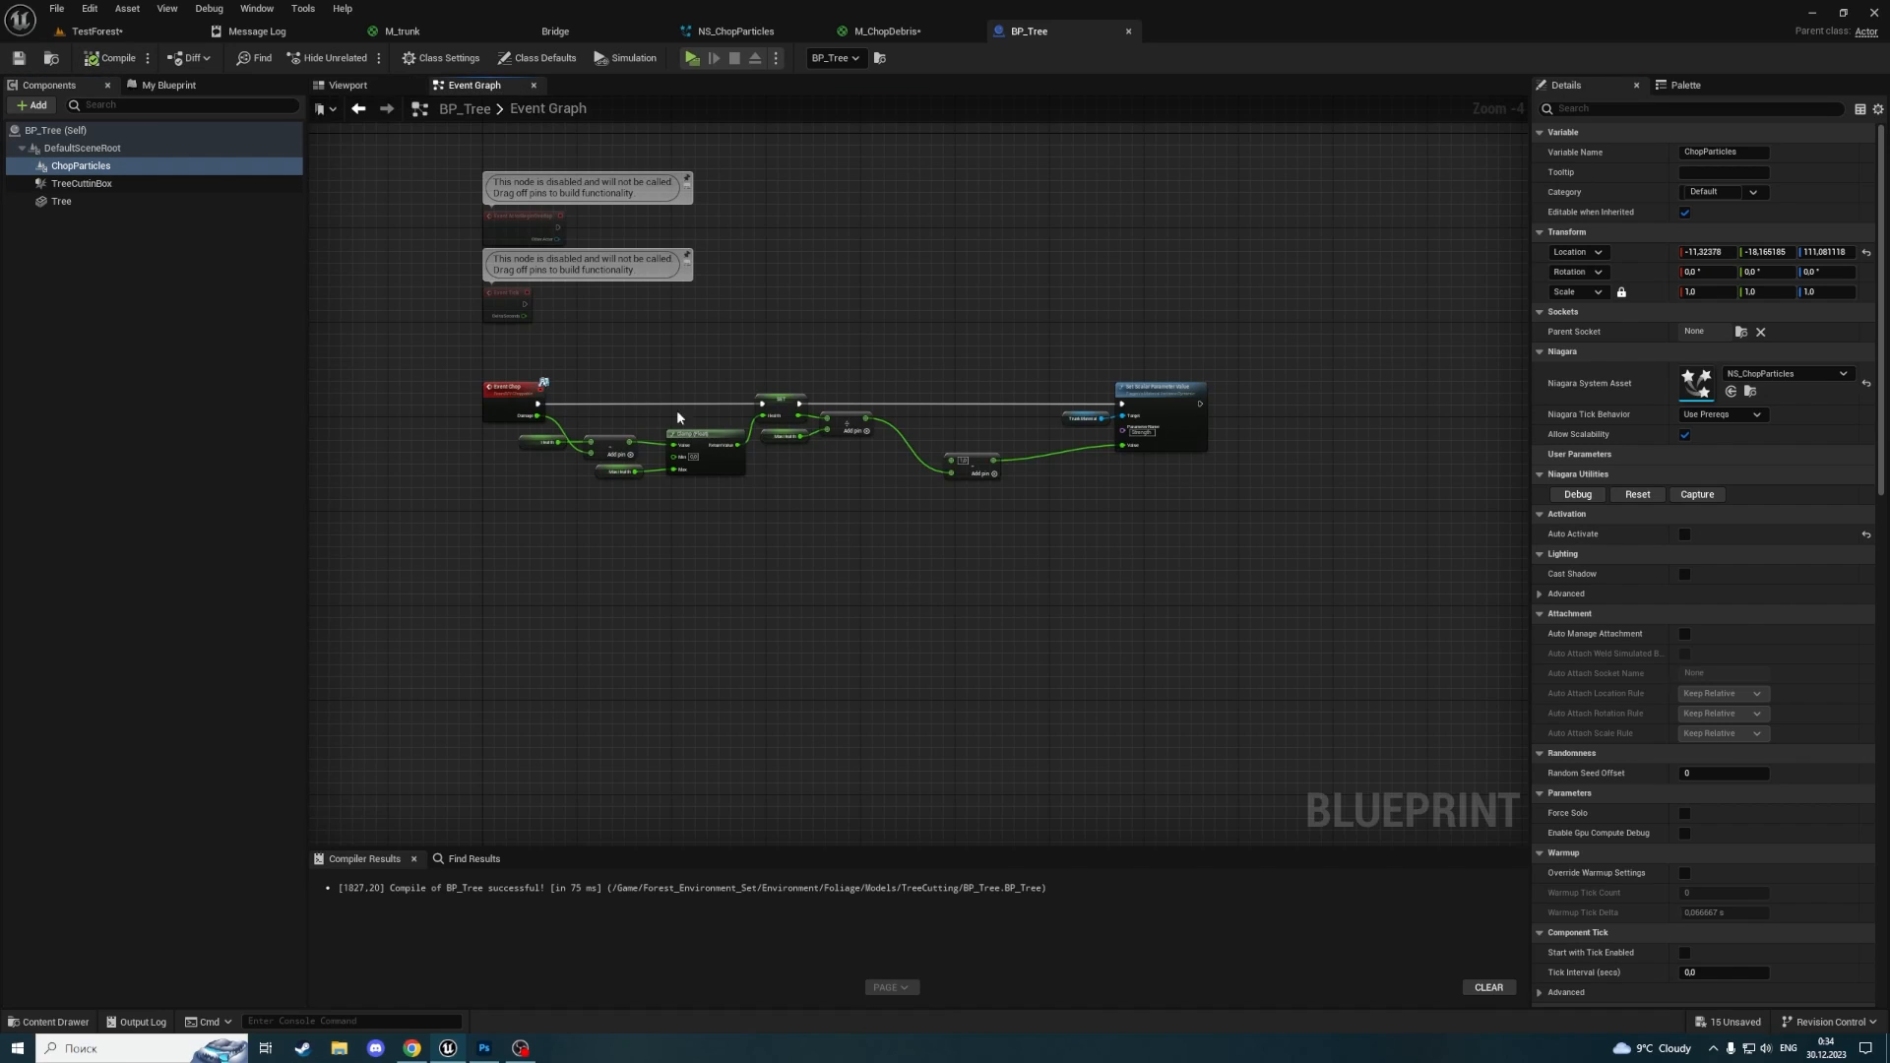
pyautogui.moveTo(677, 409); pyautogui.dragTo(193, 374, button='right')
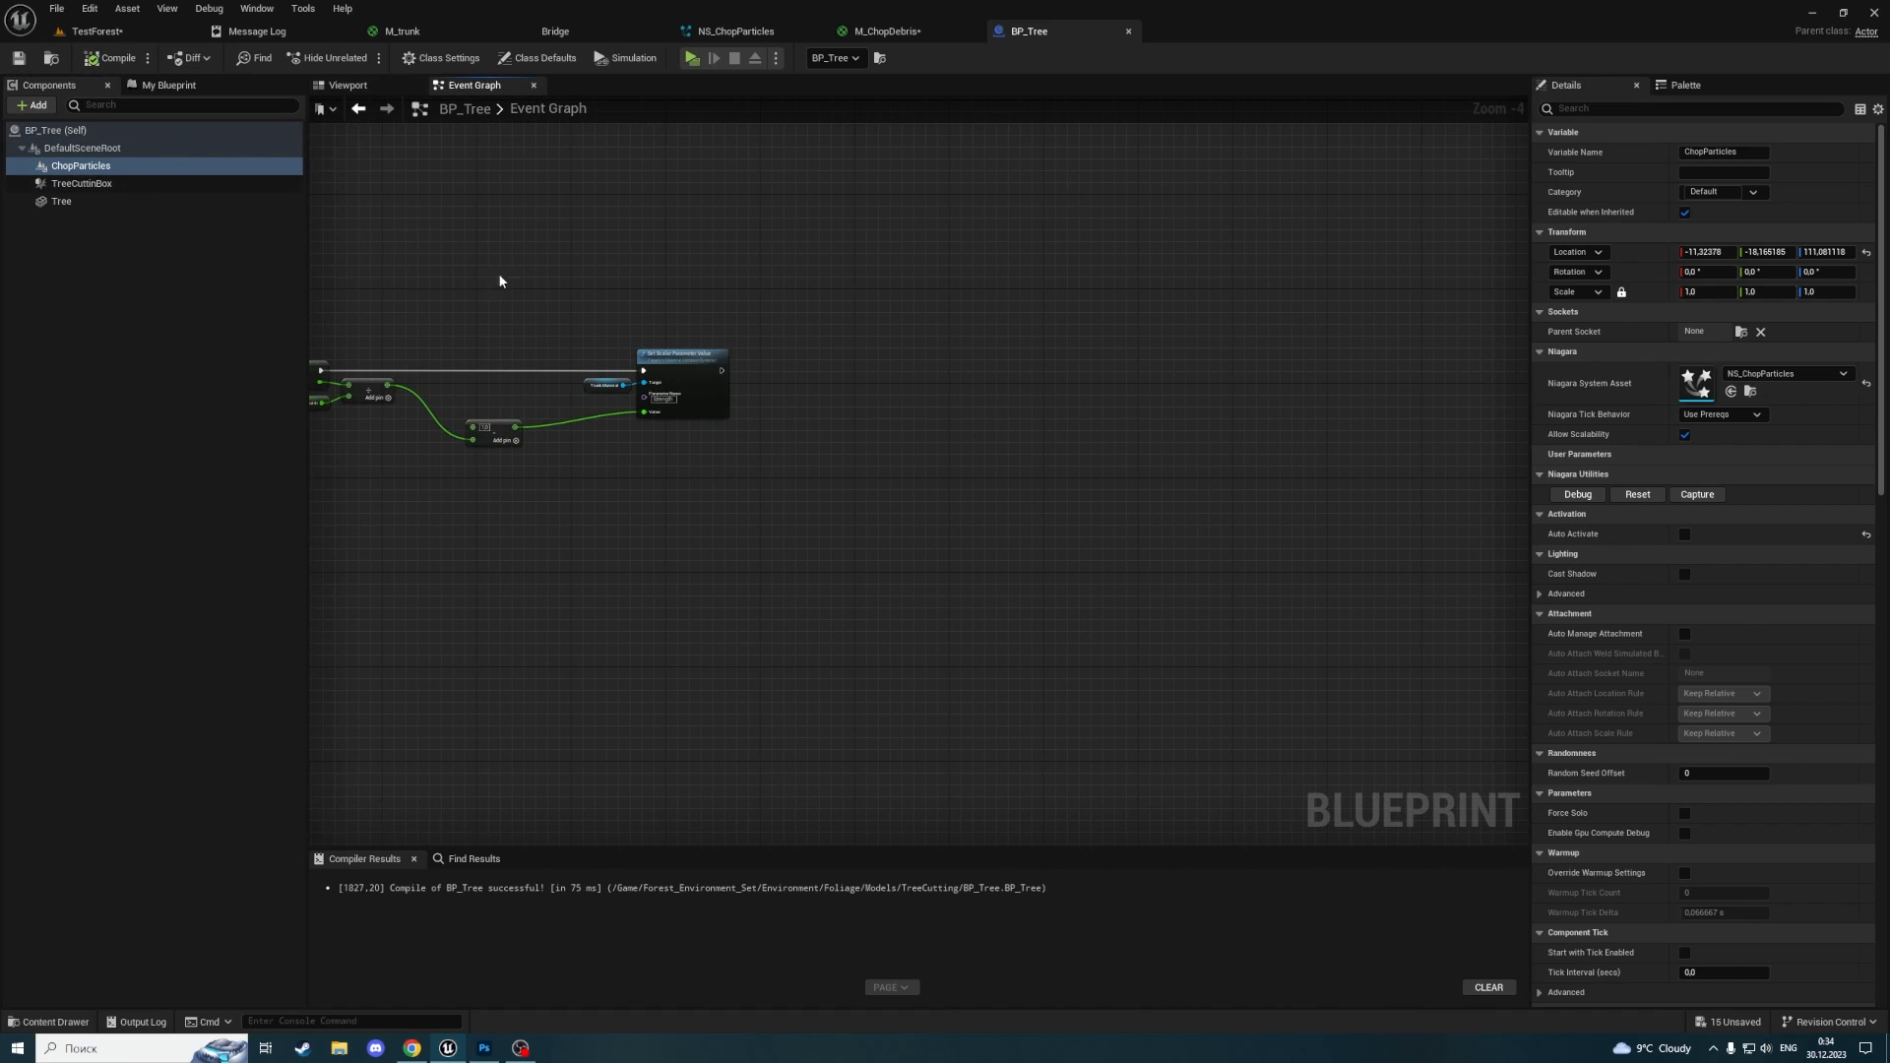
pyautogui.scroll(4, 566, 300)
pyautogui.moveTo(81, 166); pyautogui.dragTo(1117, 443)
pyautogui.write('activate')
pyautogui.press('Return')
pyautogui.moveTo(893, 449); pyautogui.dragTo(1095, 471)
pyautogui.moveTo(1129, 453); pyautogui.dragTo(1140, 432)
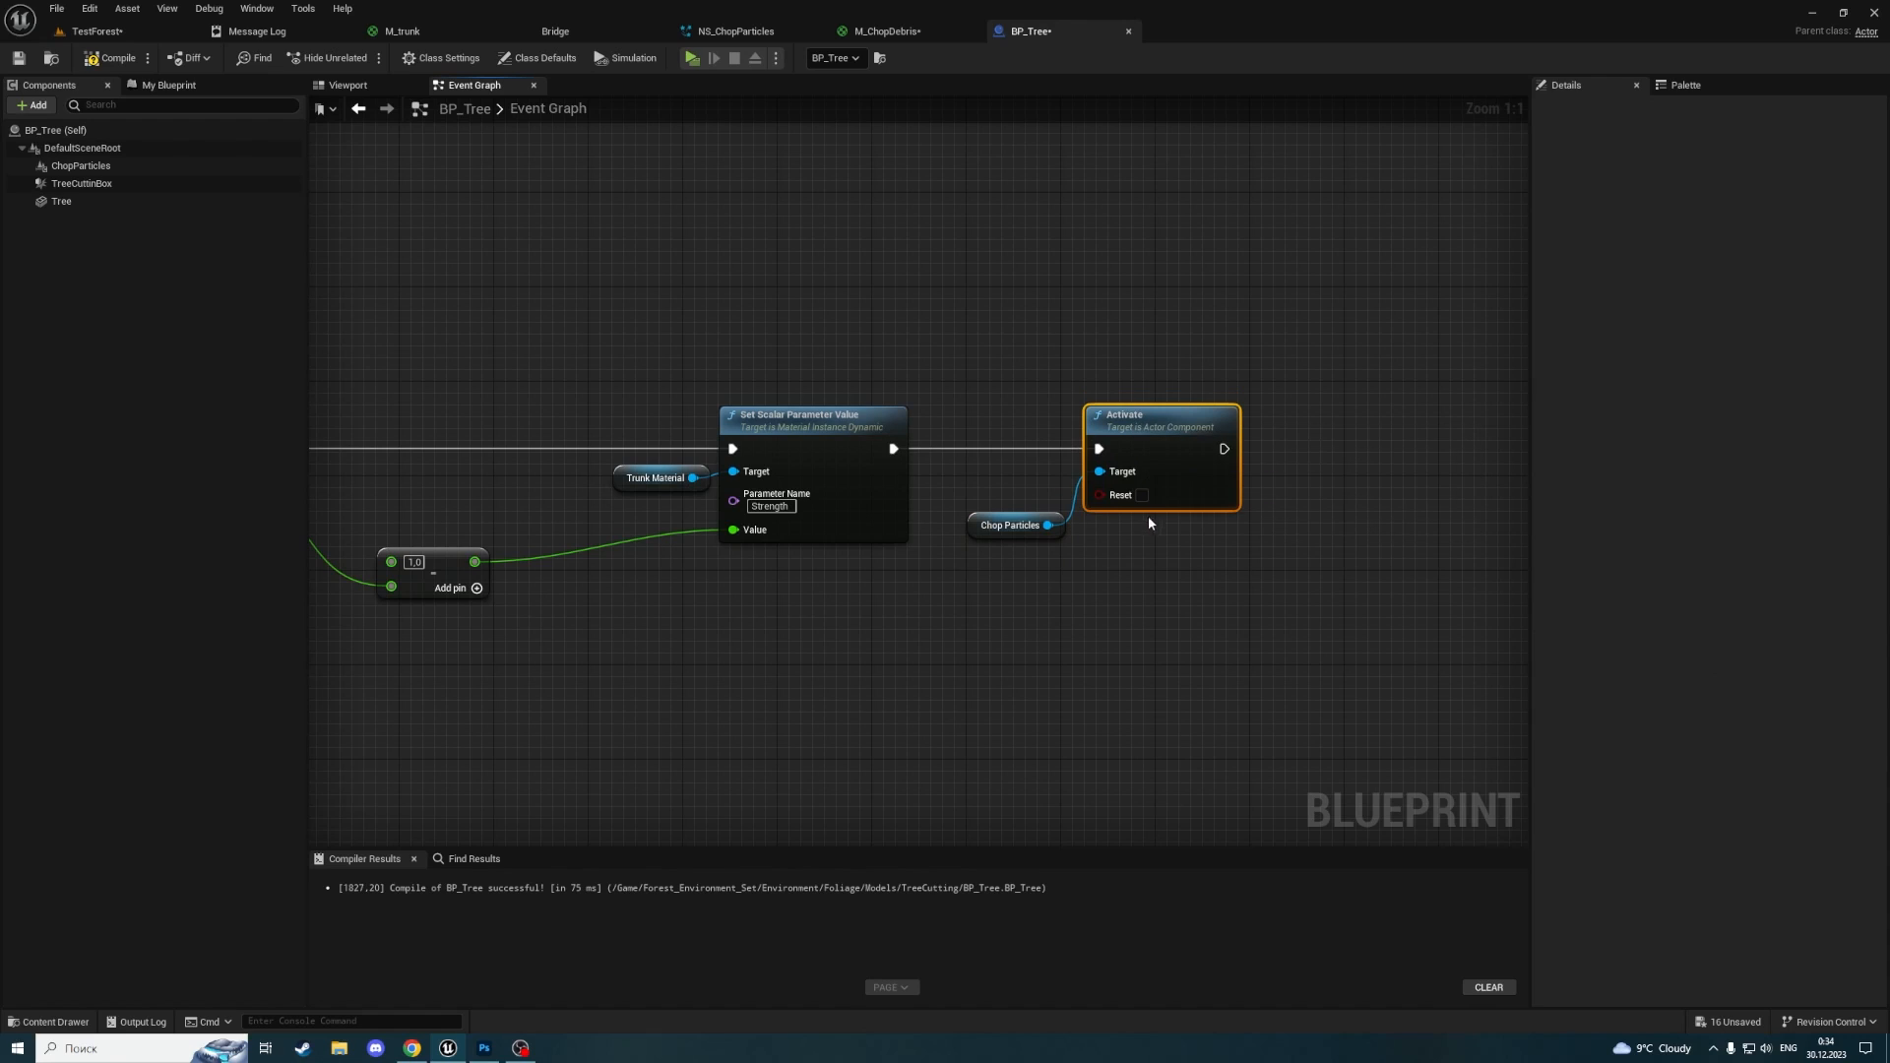
pyautogui.click(19, 58)
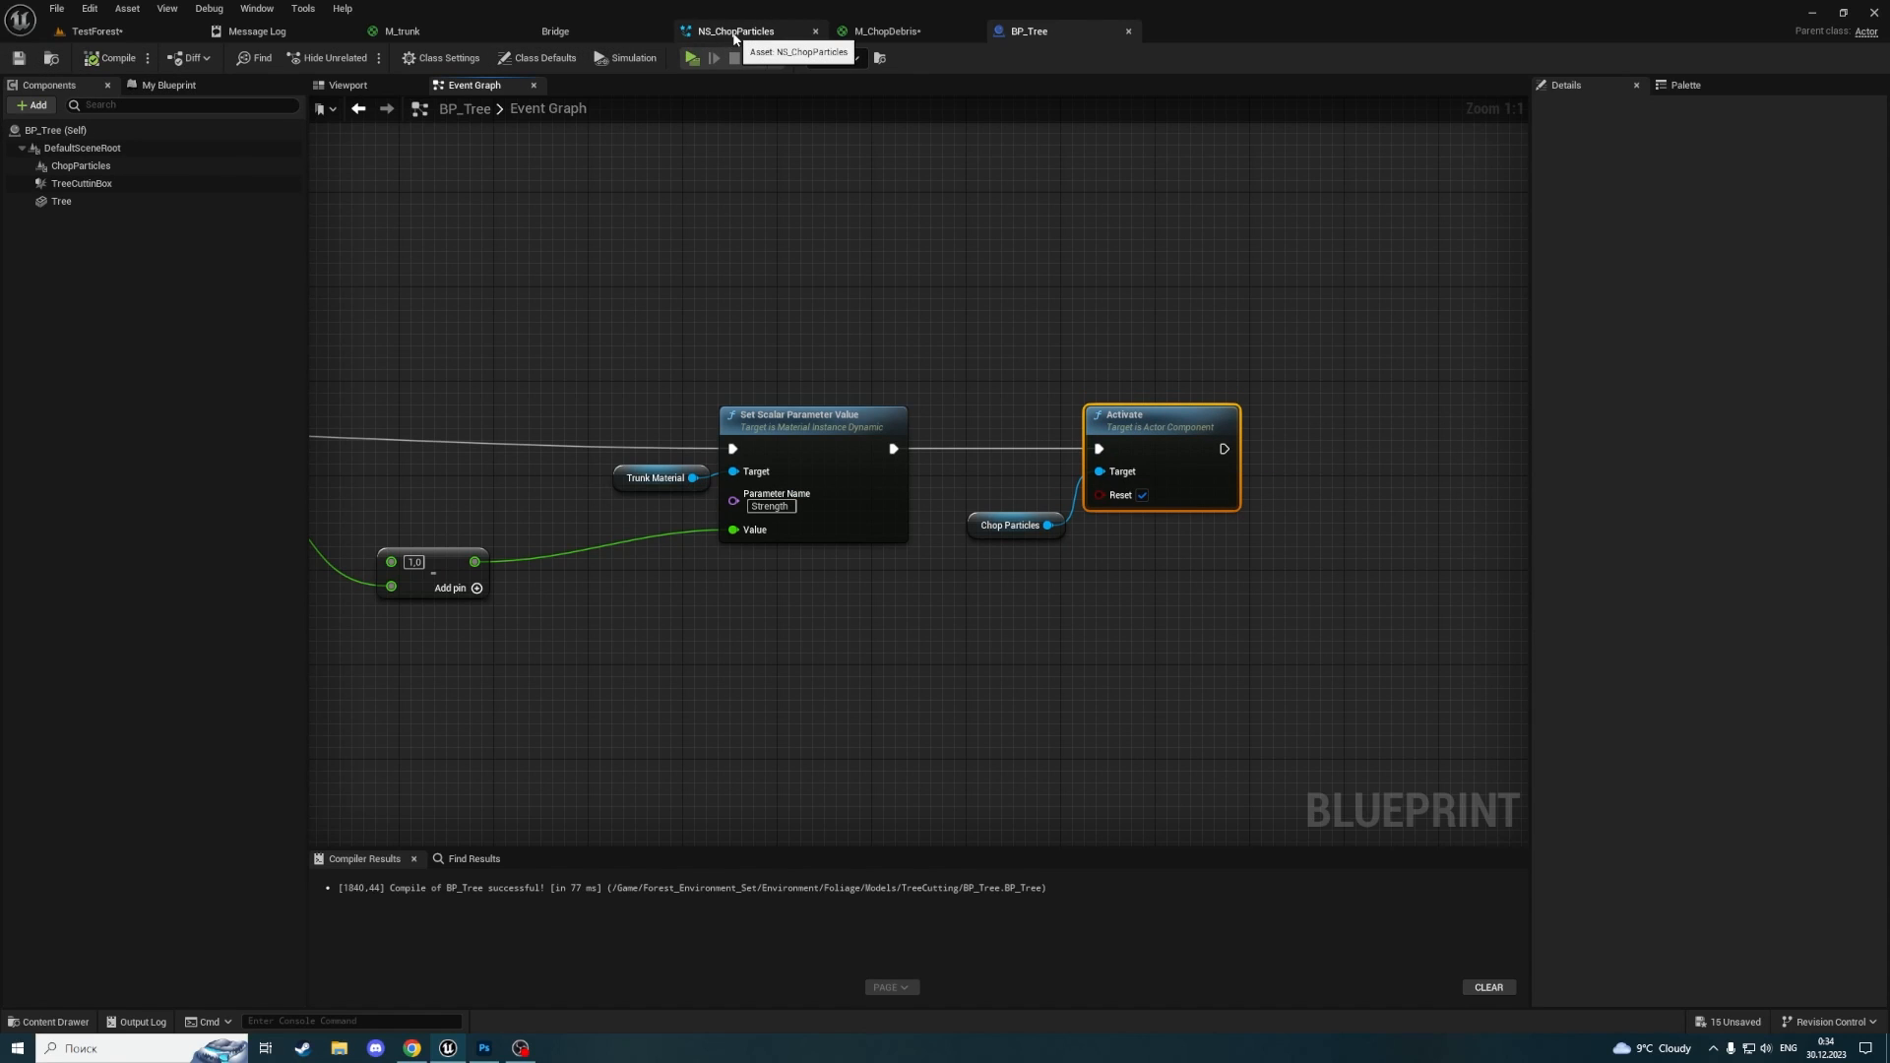
# Examine the Emitter State life cycle settings of the DirectionalBurst emitter in NS_ChopParticles
pyautogui.click(734, 33)
pyautogui.click(843, 383)
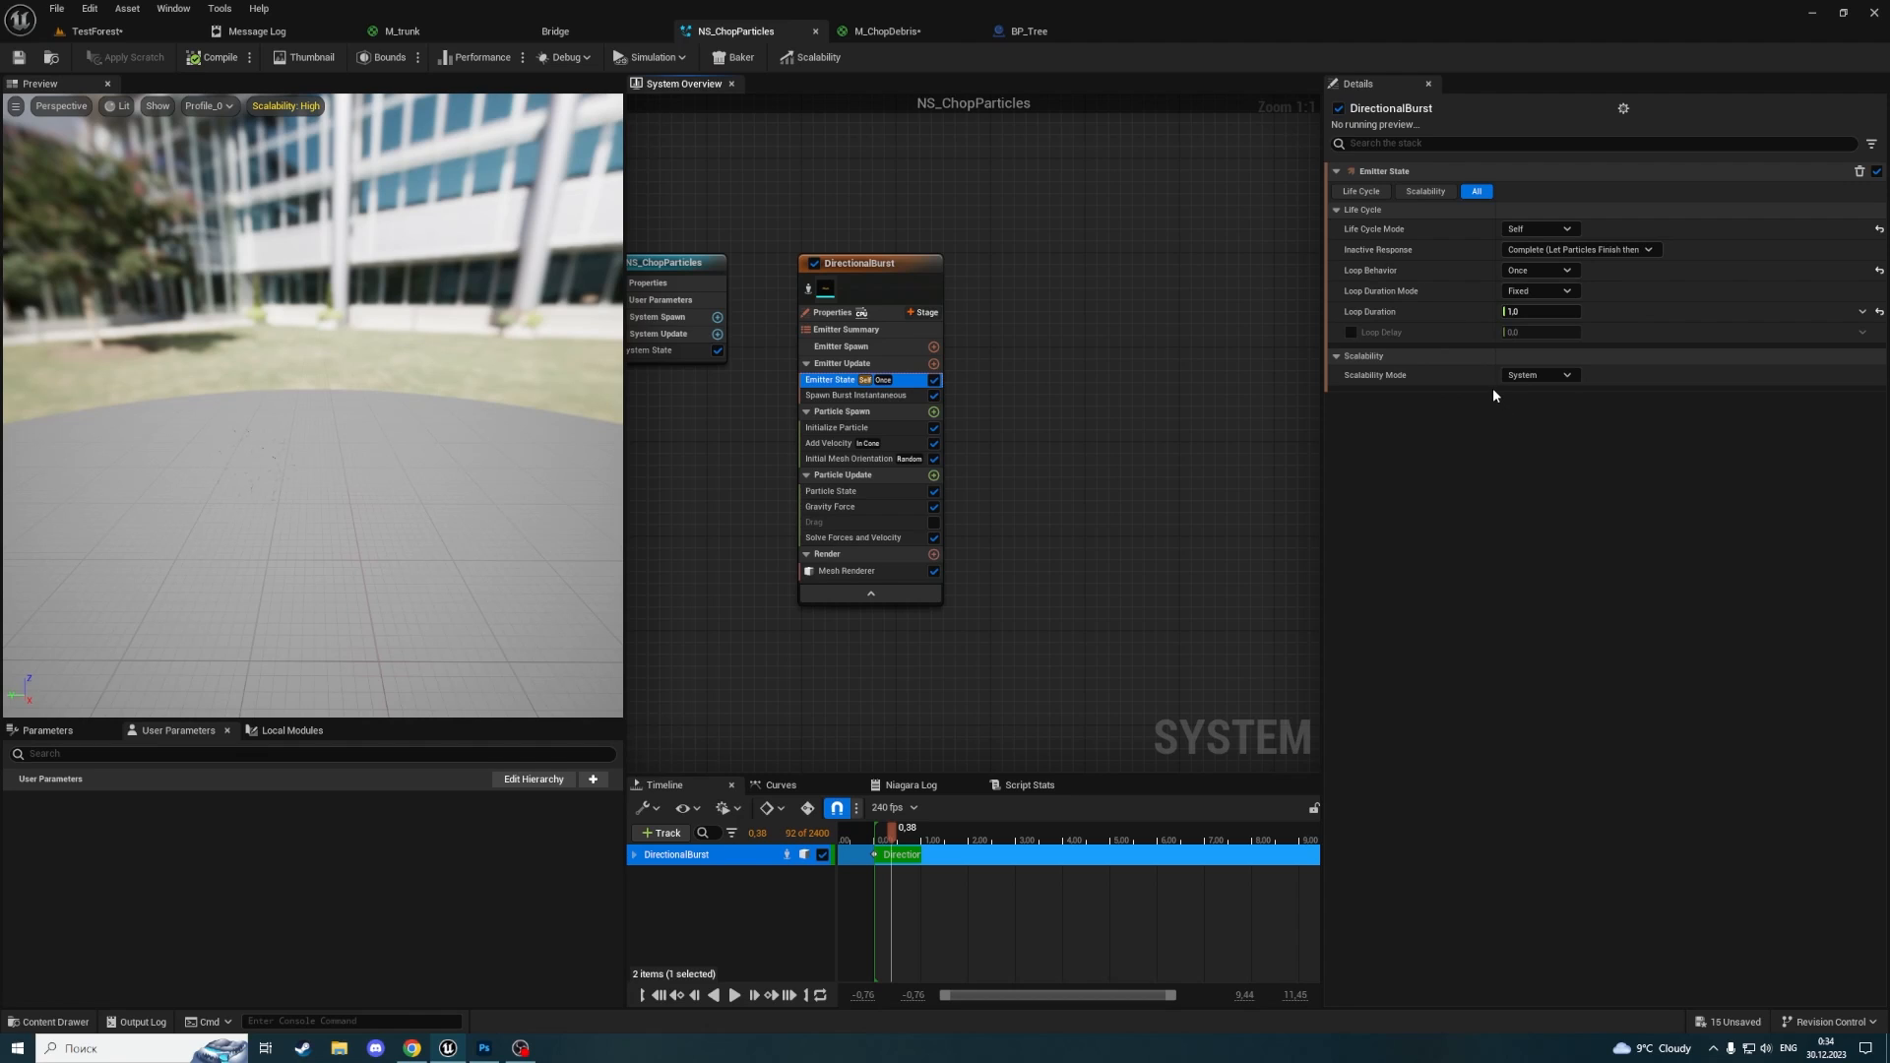
# Start a play test of the TestForest level and place the axe in hotbar slot 1
pyautogui.click(96, 32)
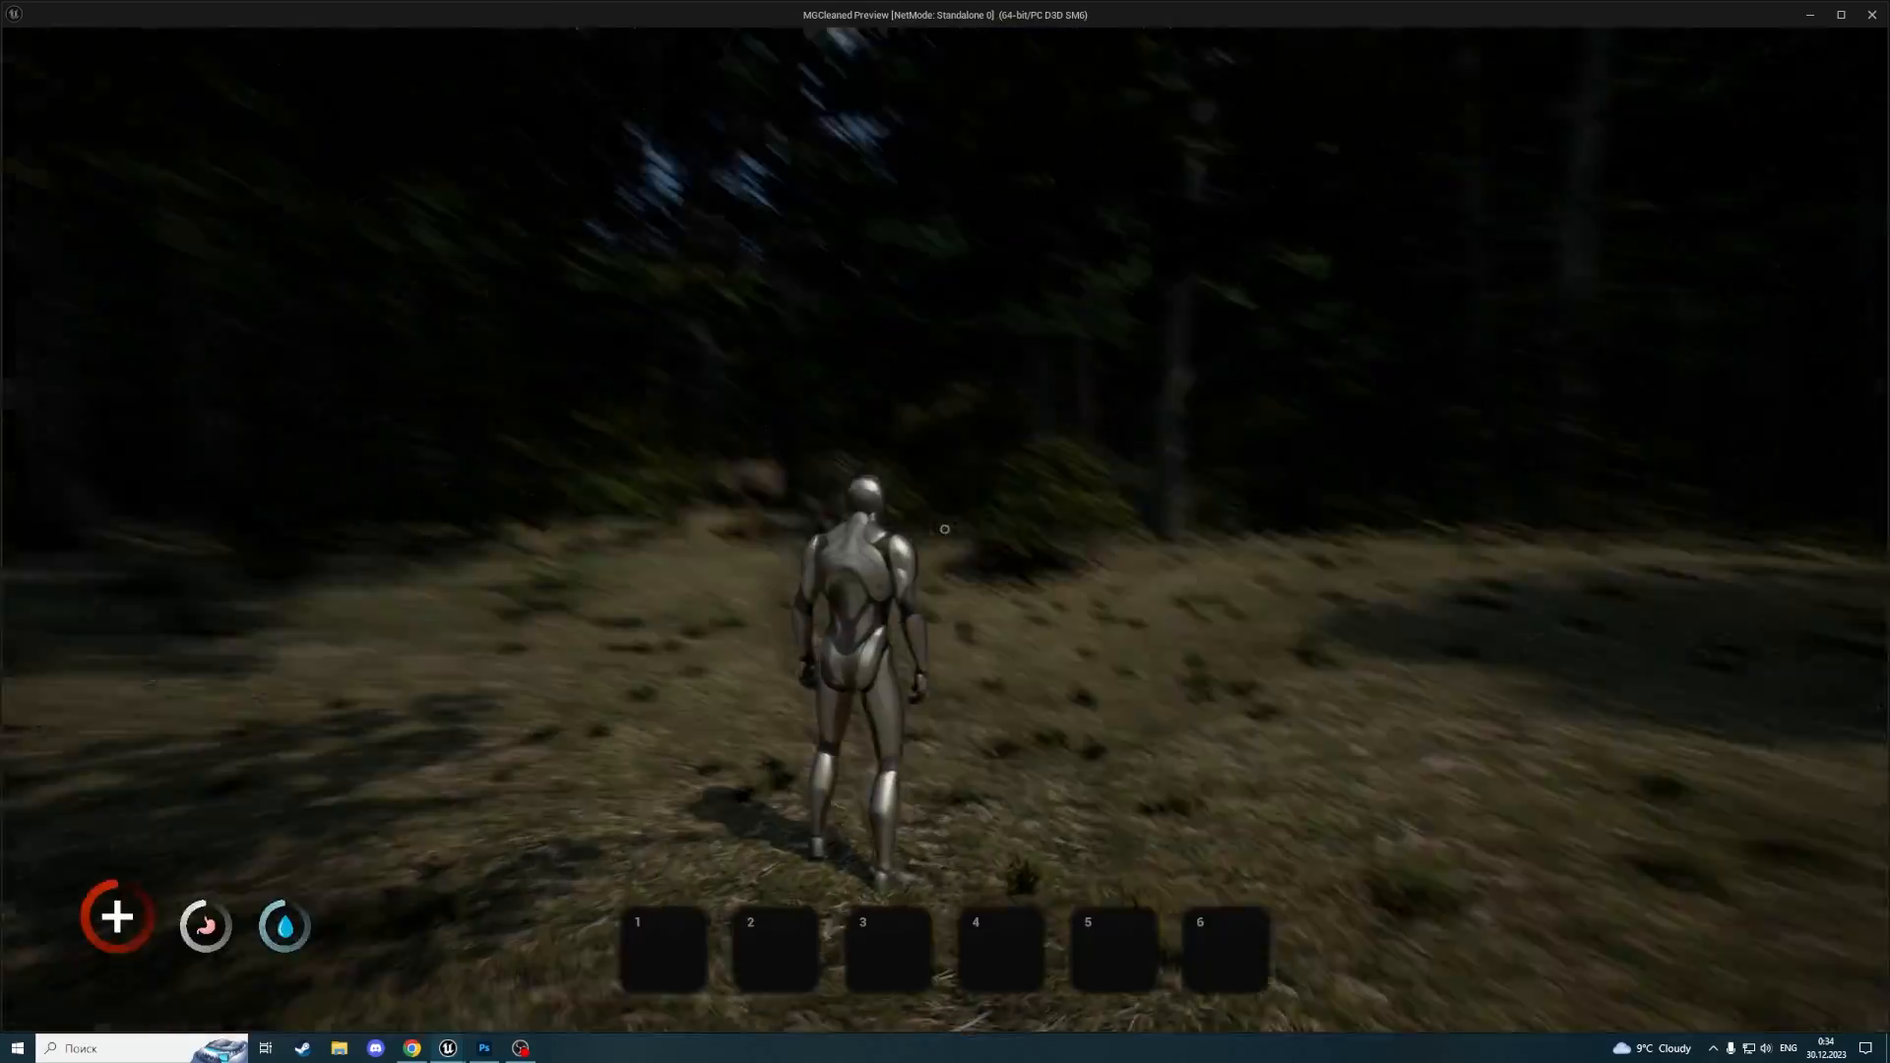
pyautogui.press('Tab')
pyautogui.moveTo(1139, 248); pyautogui.dragTo(1010, 177)
pyautogui.press('Tab')
# Run the character to the tree, chop it from several sides to check the wood chips, and end the play test
pyautogui.press('w')
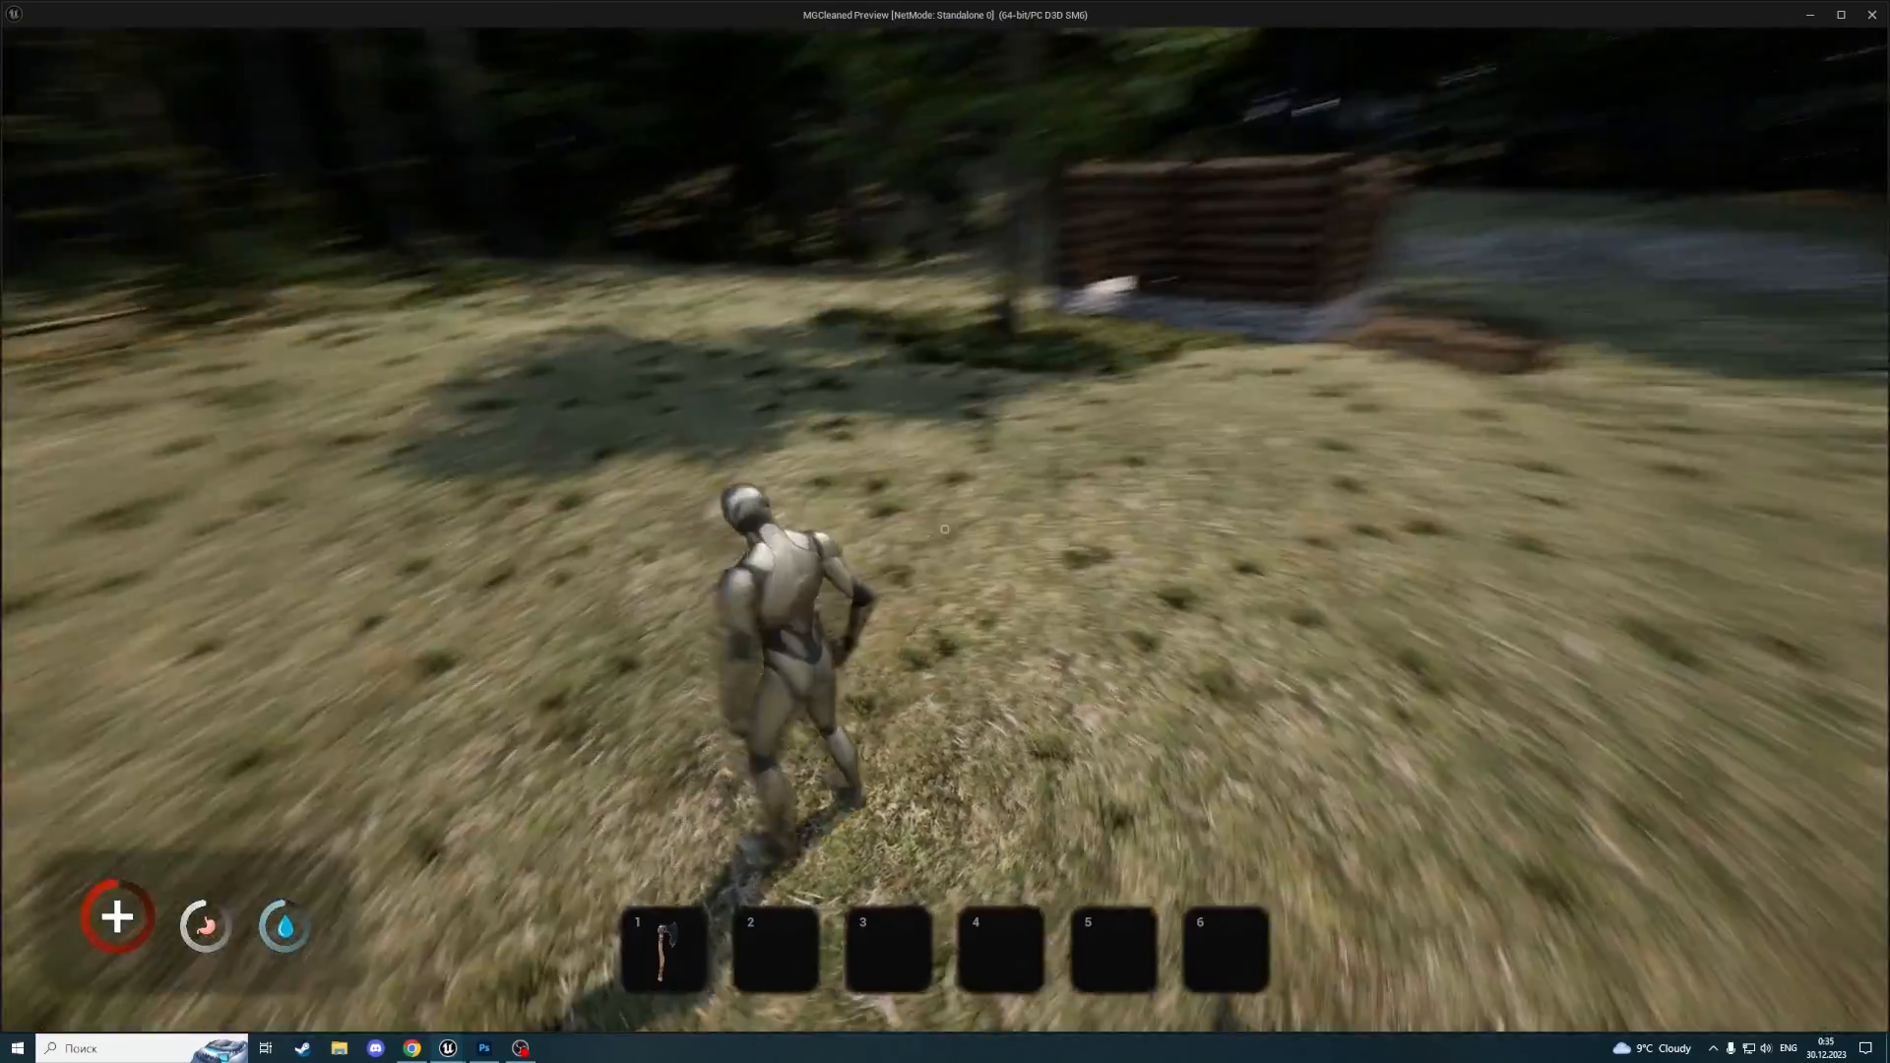
pyautogui.press('shift')
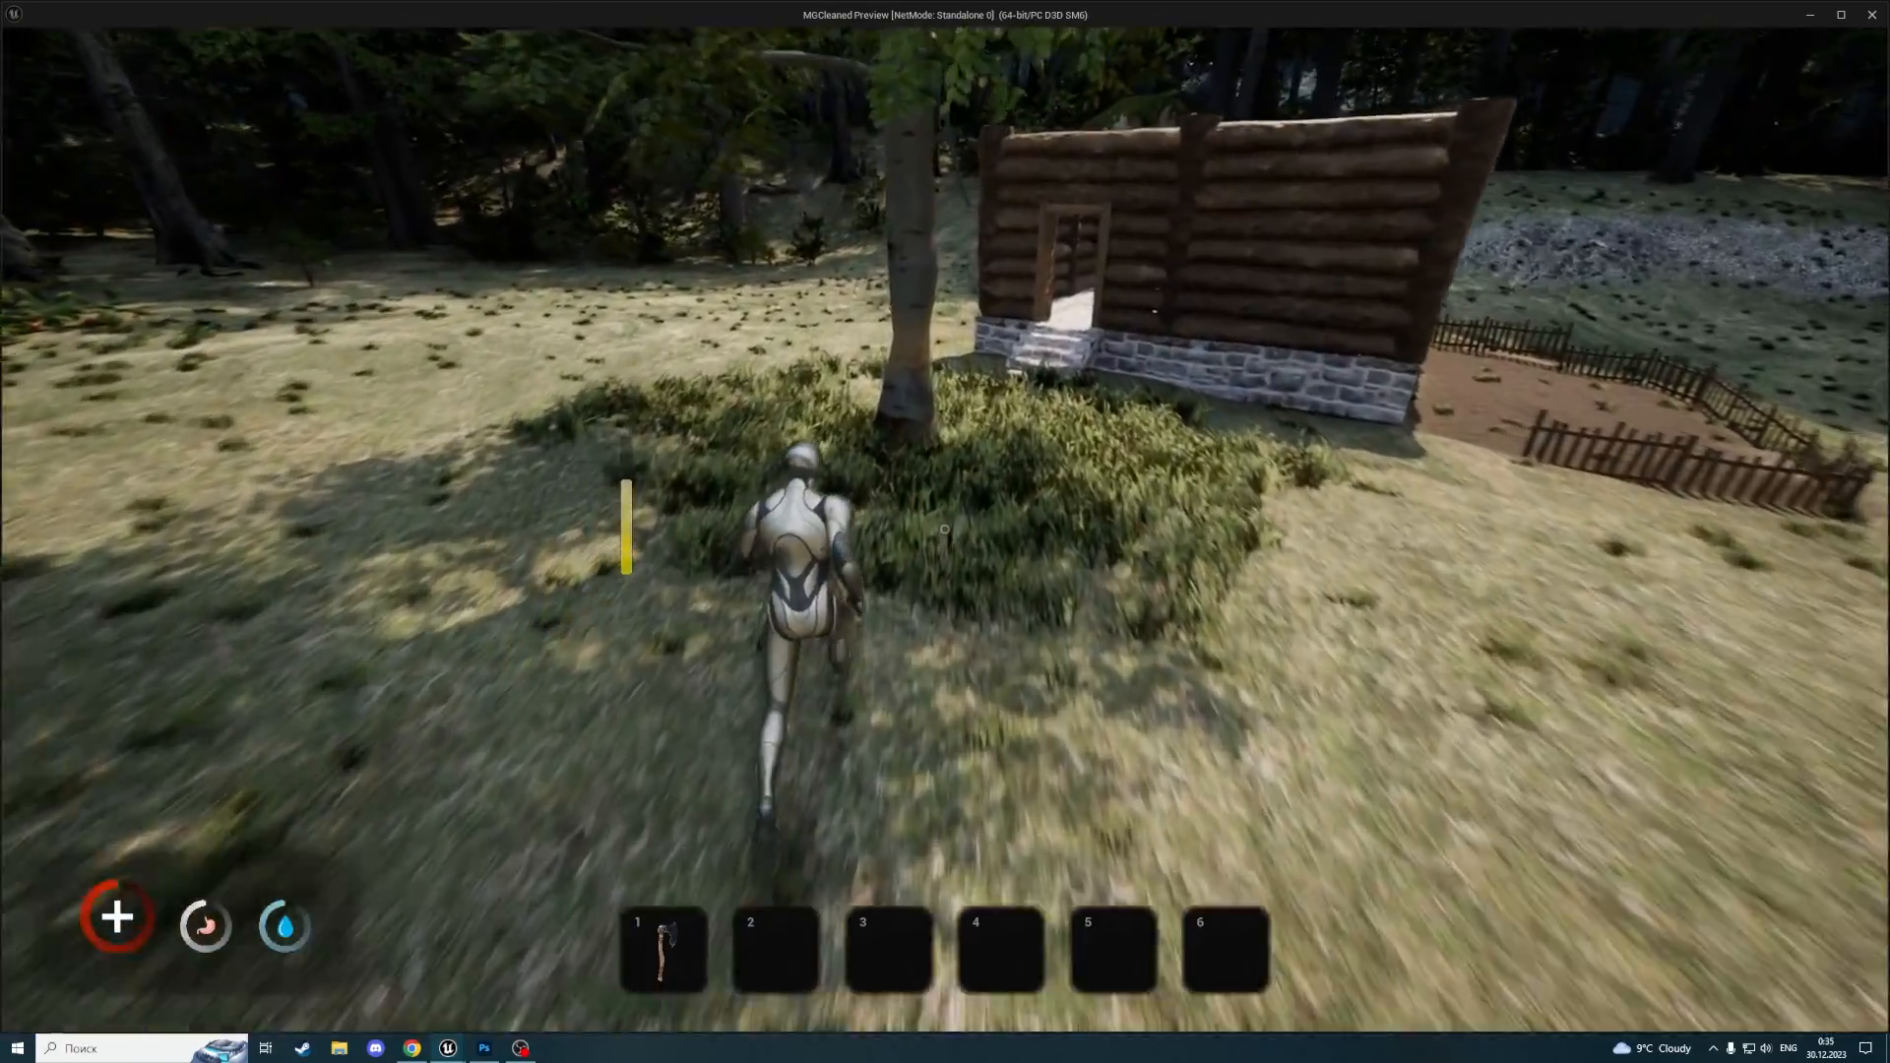
pyautogui.press('d')
pyautogui.press('a')
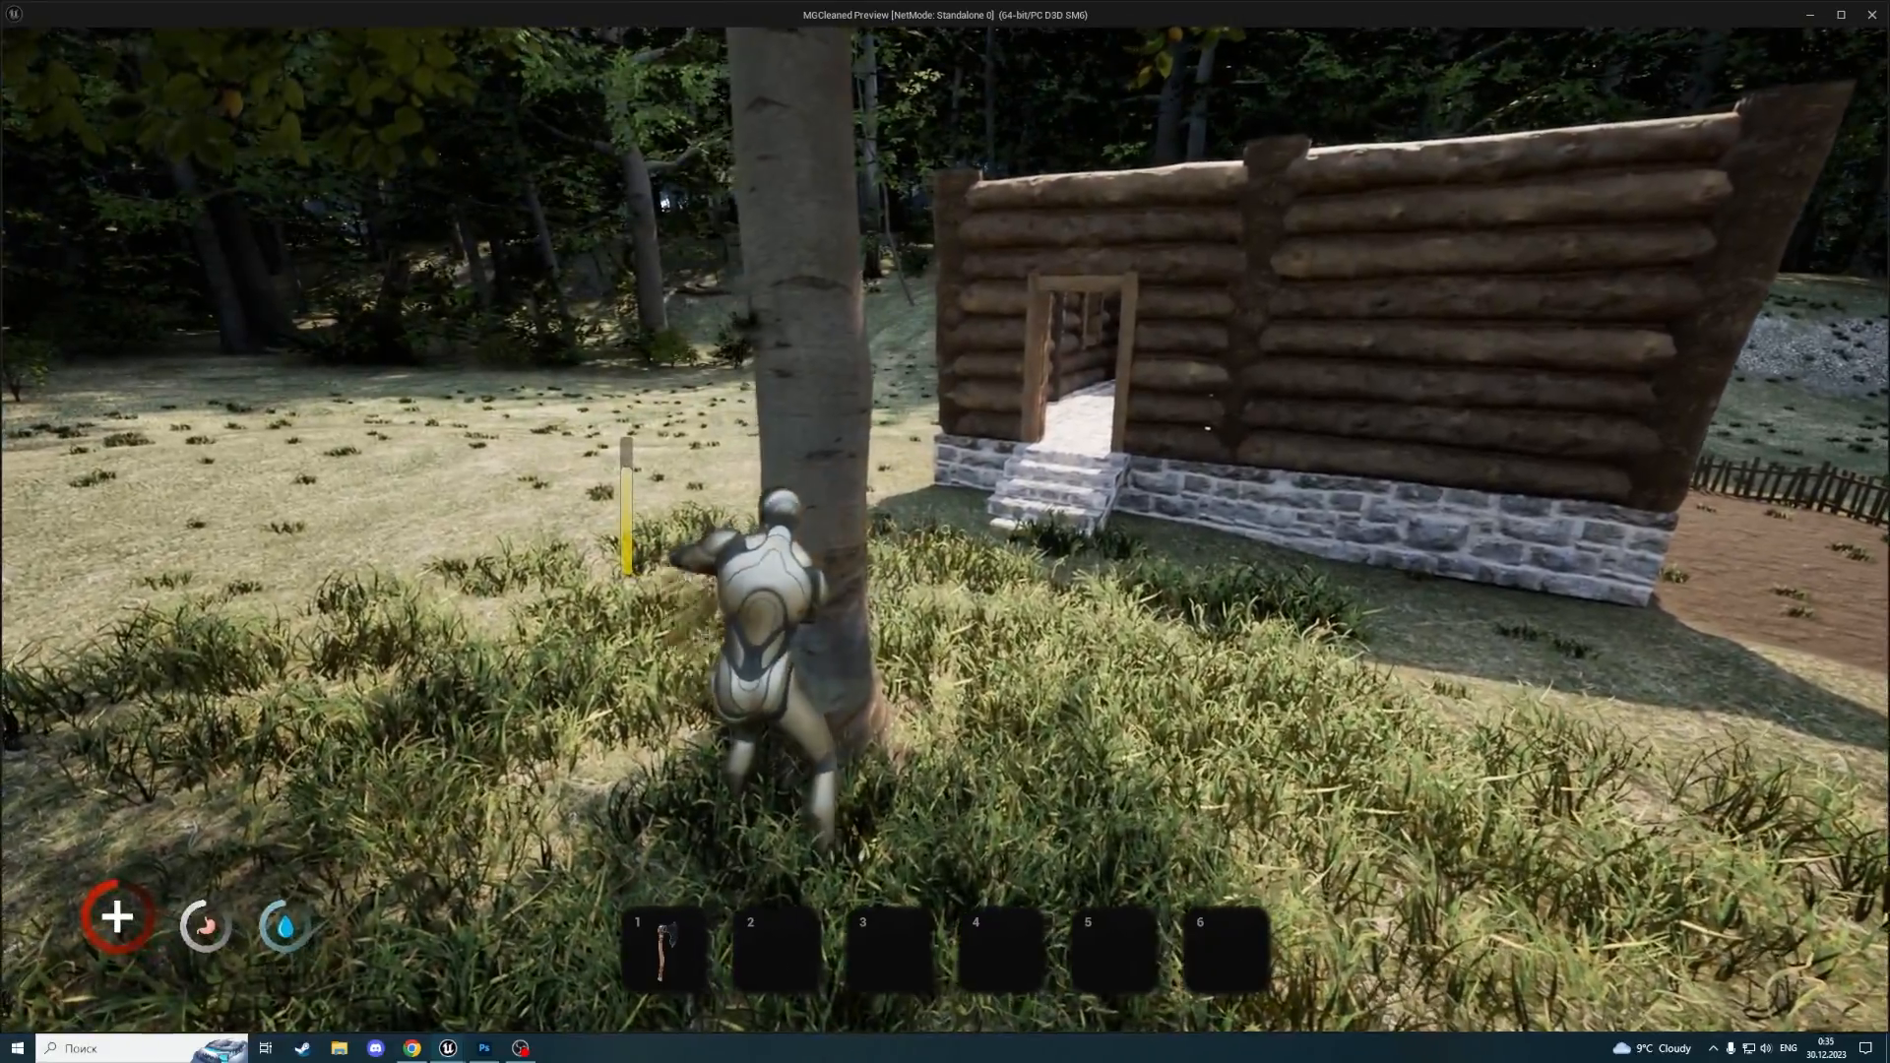
pyautogui.press('d')
pyautogui.press('a')
pyautogui.press('a')
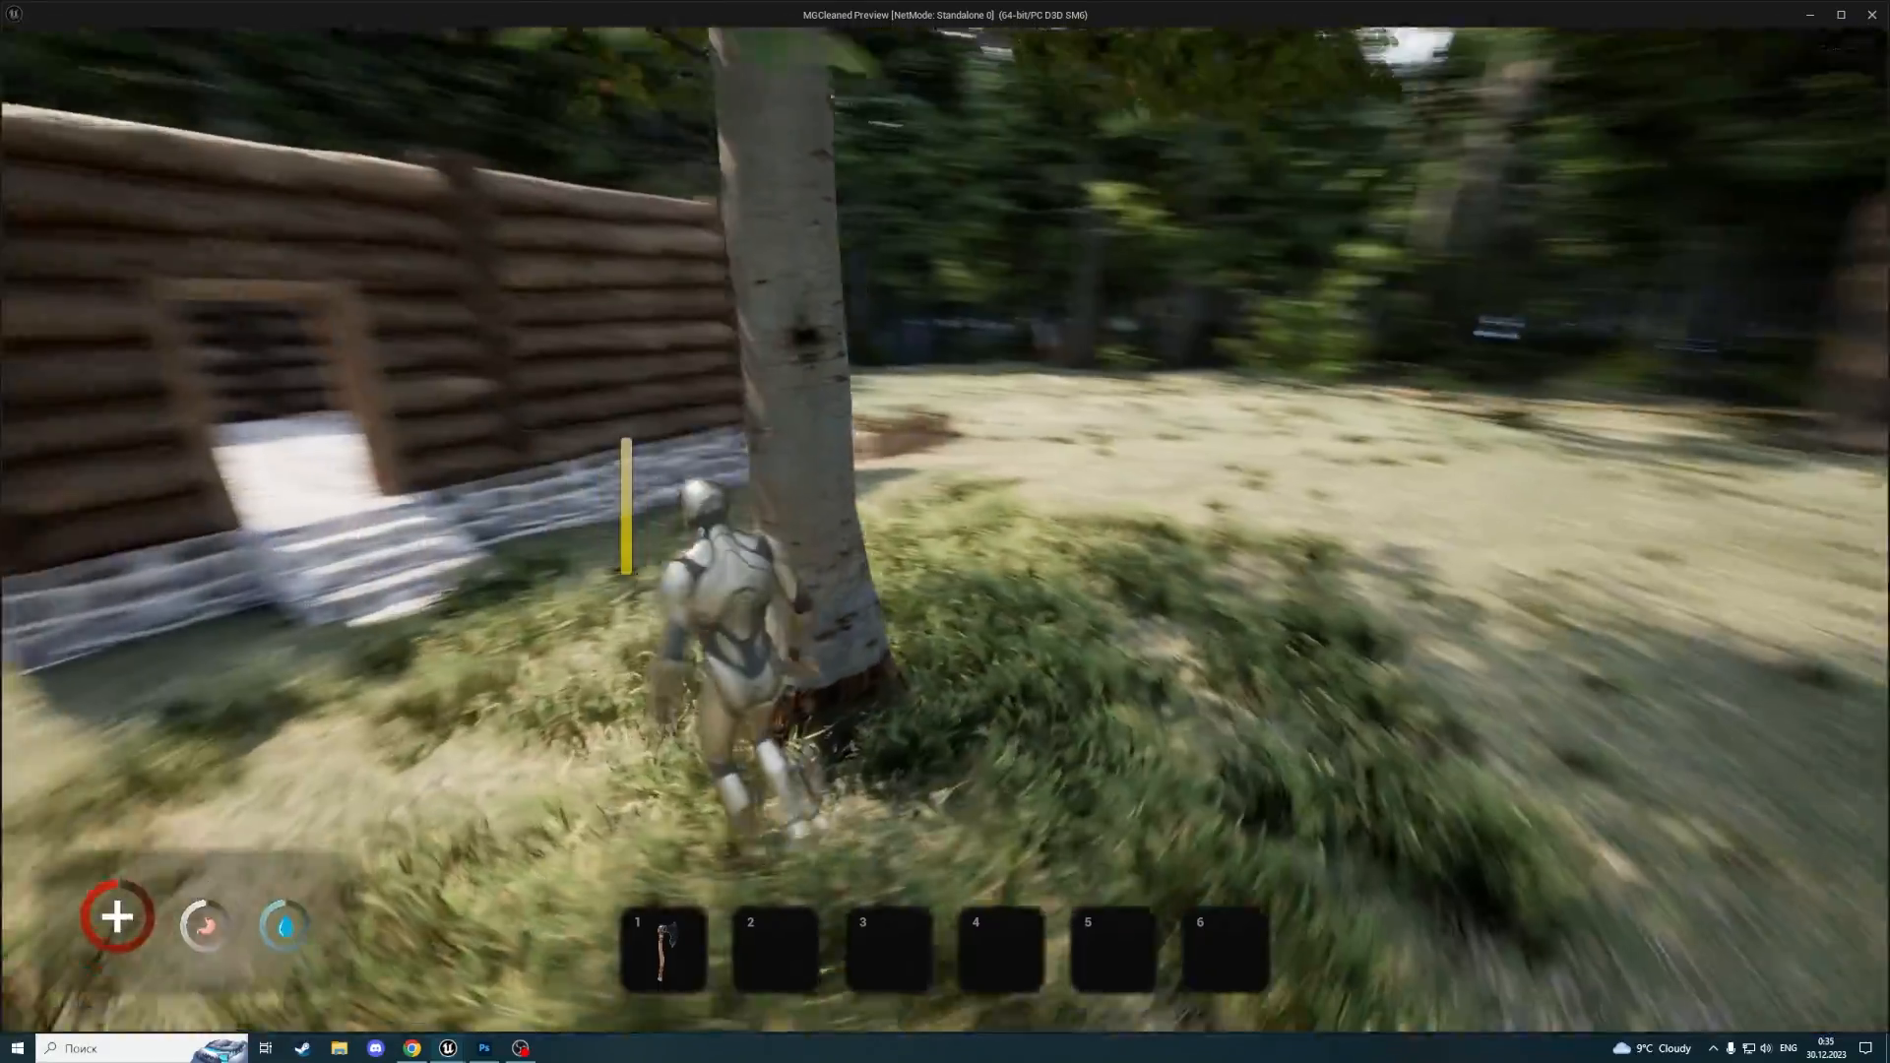
pyautogui.press('a')
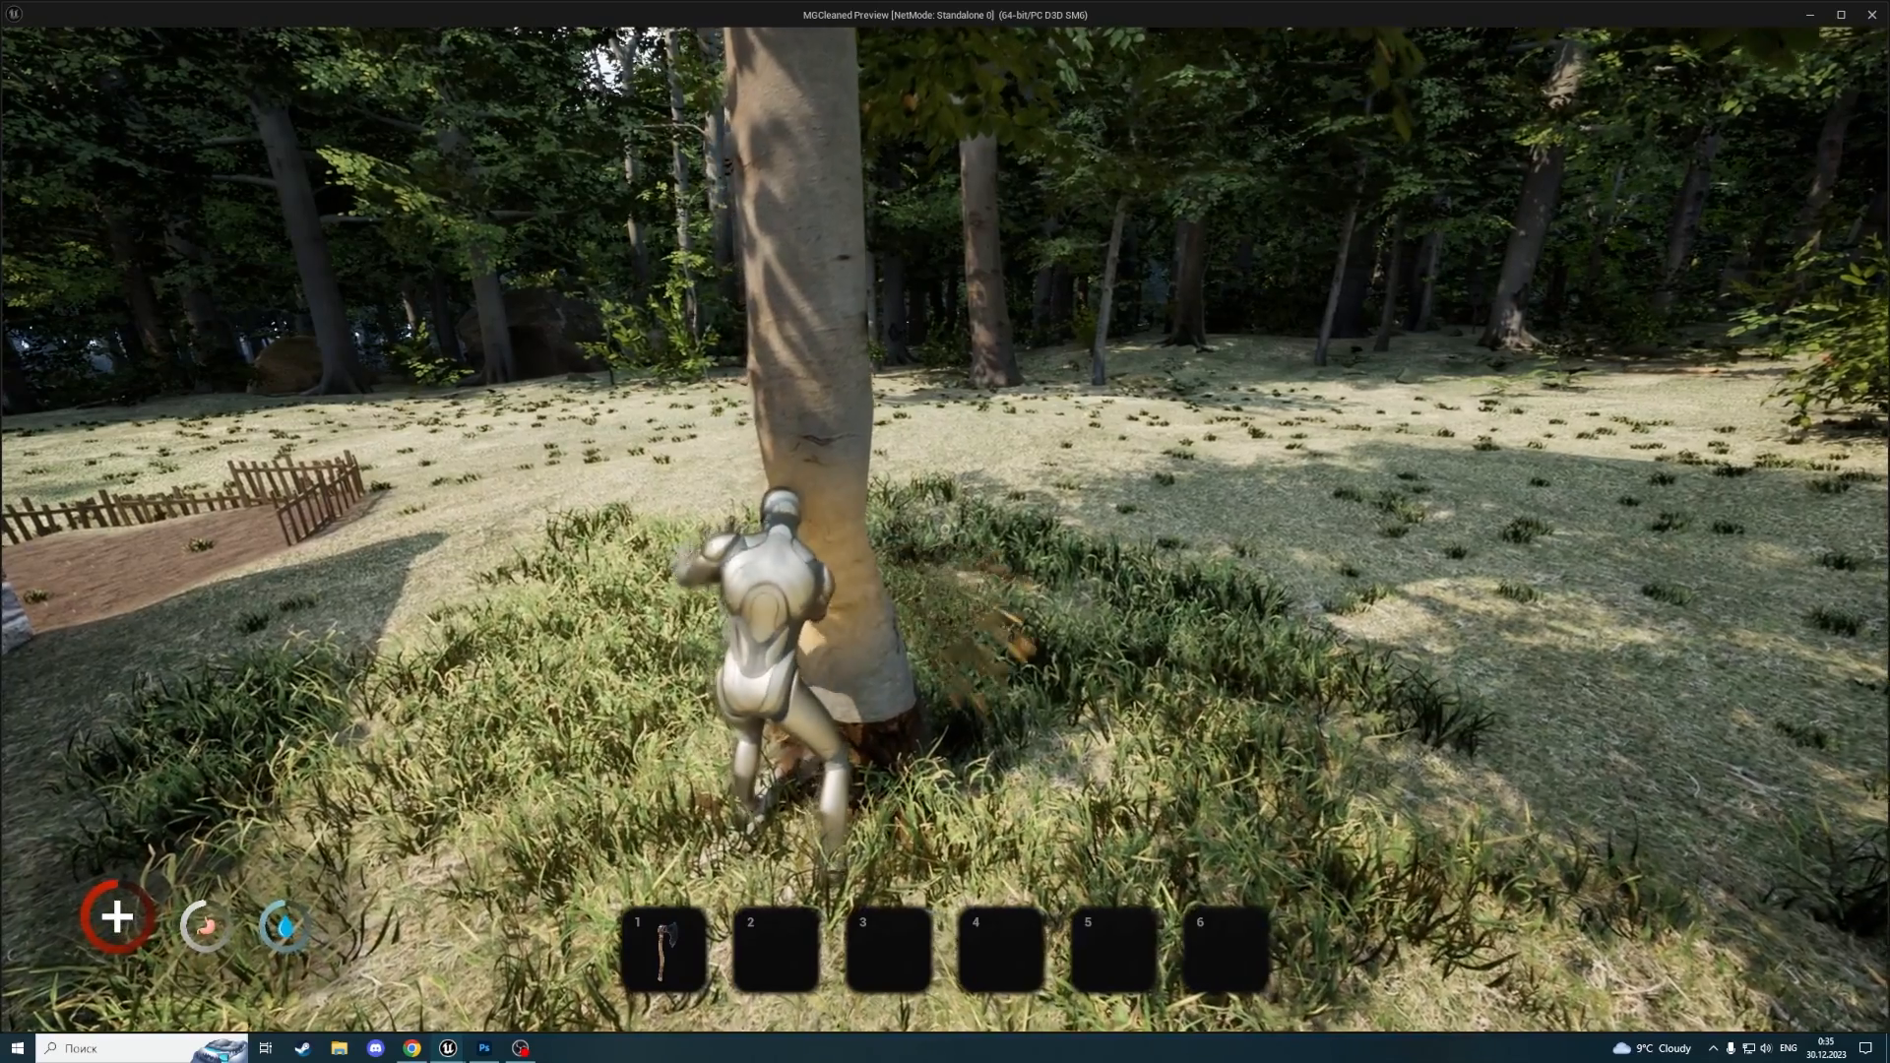
pyautogui.press('Escape')
# Set the Add Velocity module's Velocity Speed to minimum 100 and maximum 150 in NS_ChopParticles, and compile and save the system
pyautogui.click(748, 33)
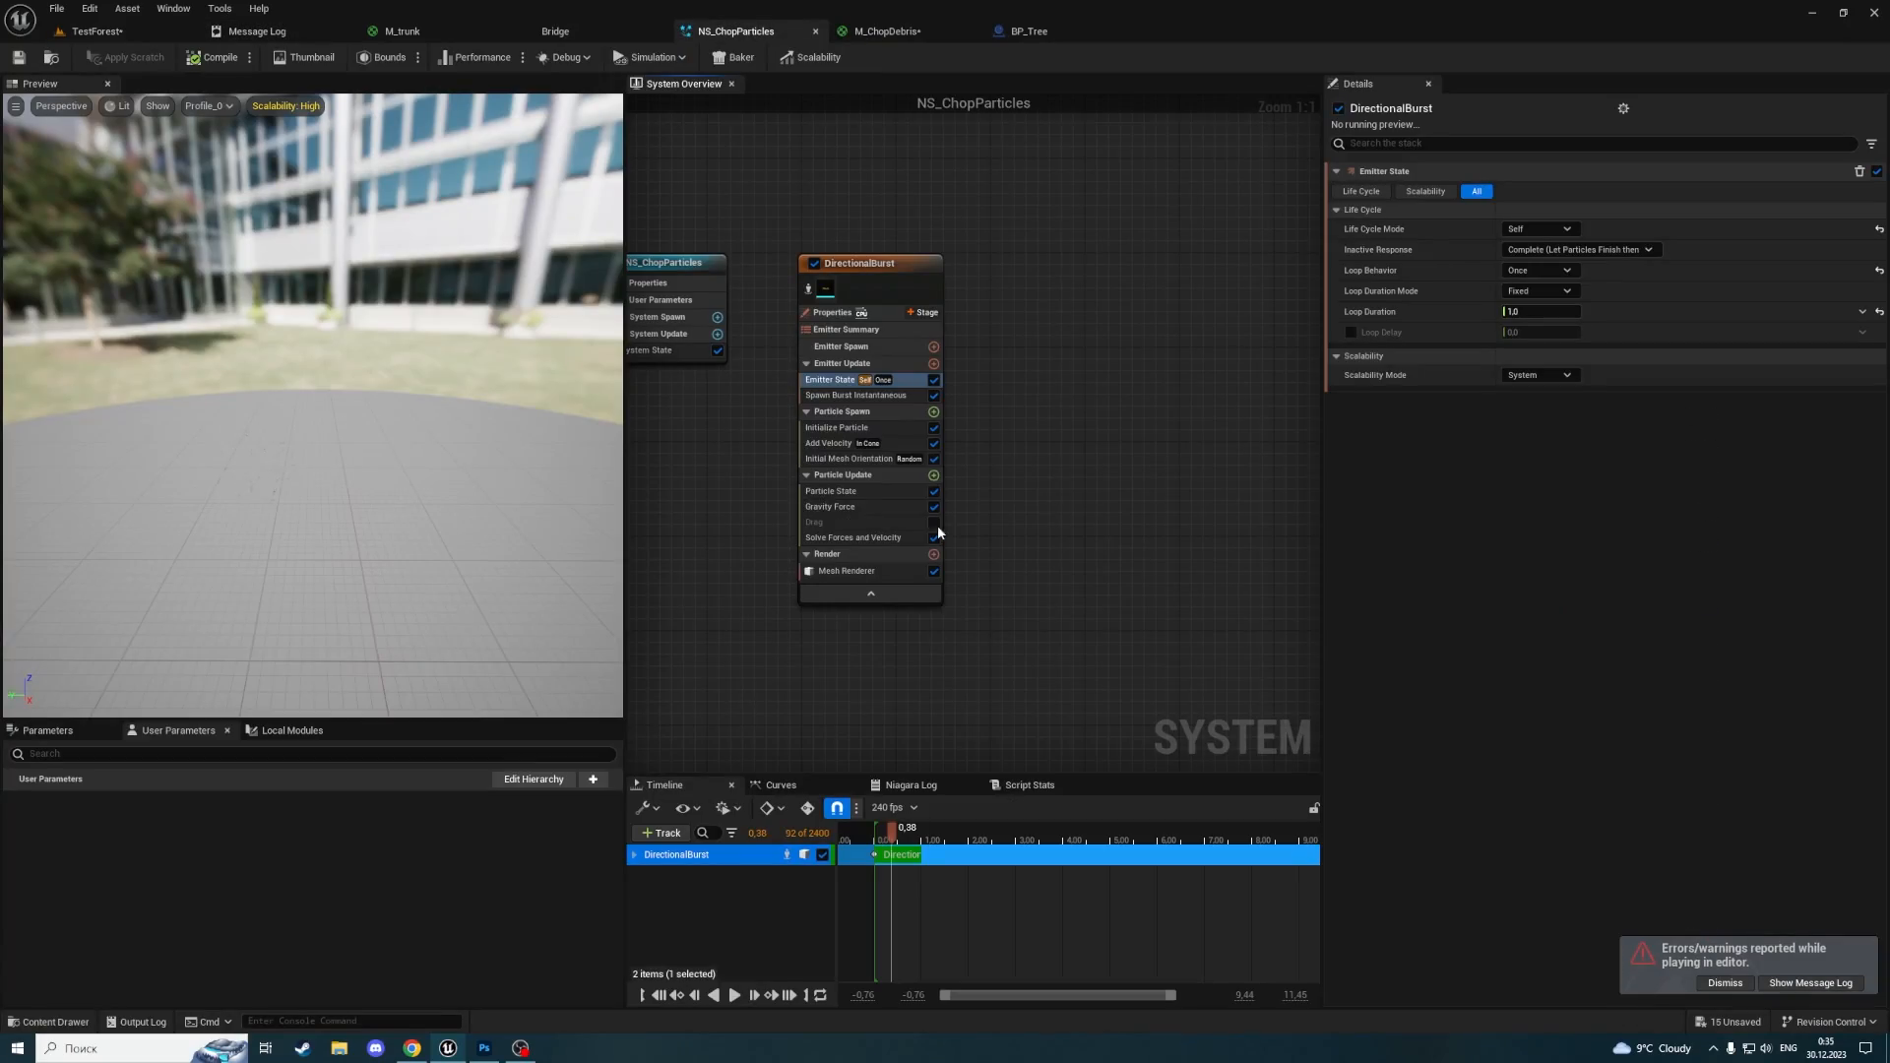
pyautogui.click(827, 443)
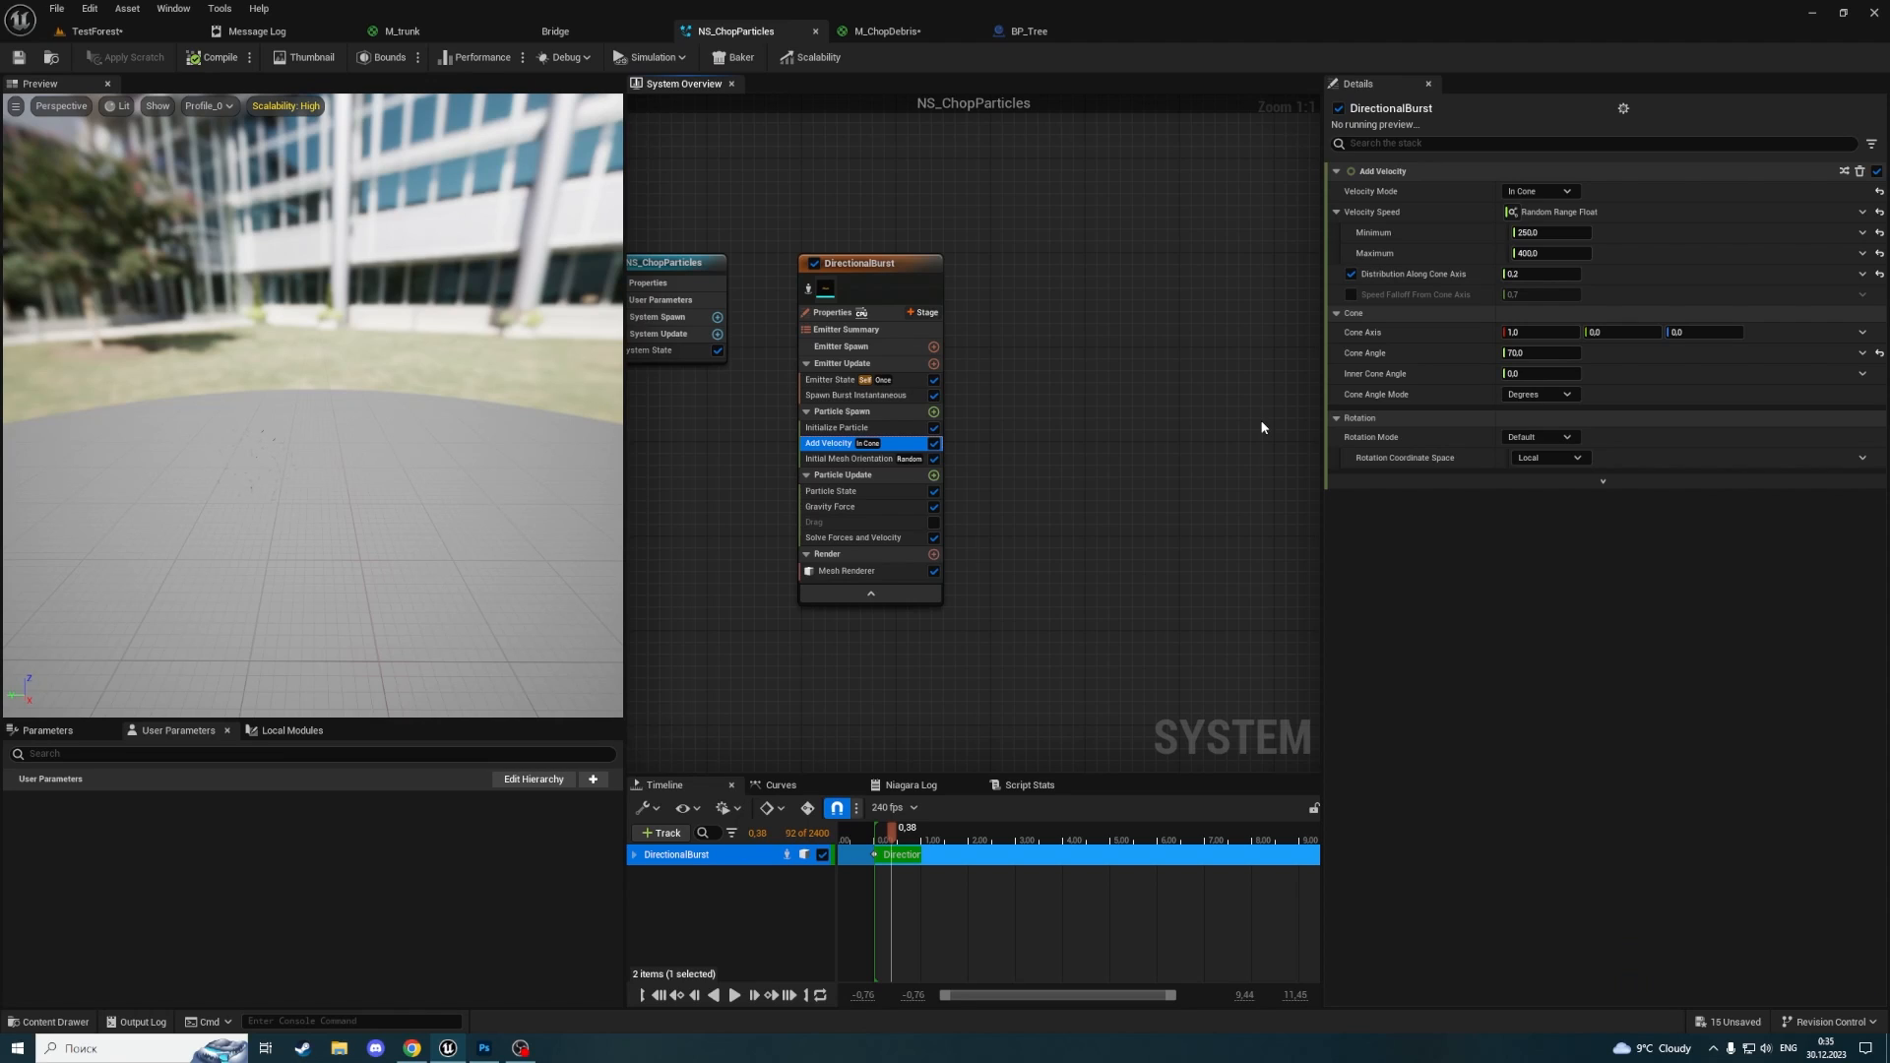
pyautogui.click(1556, 235)
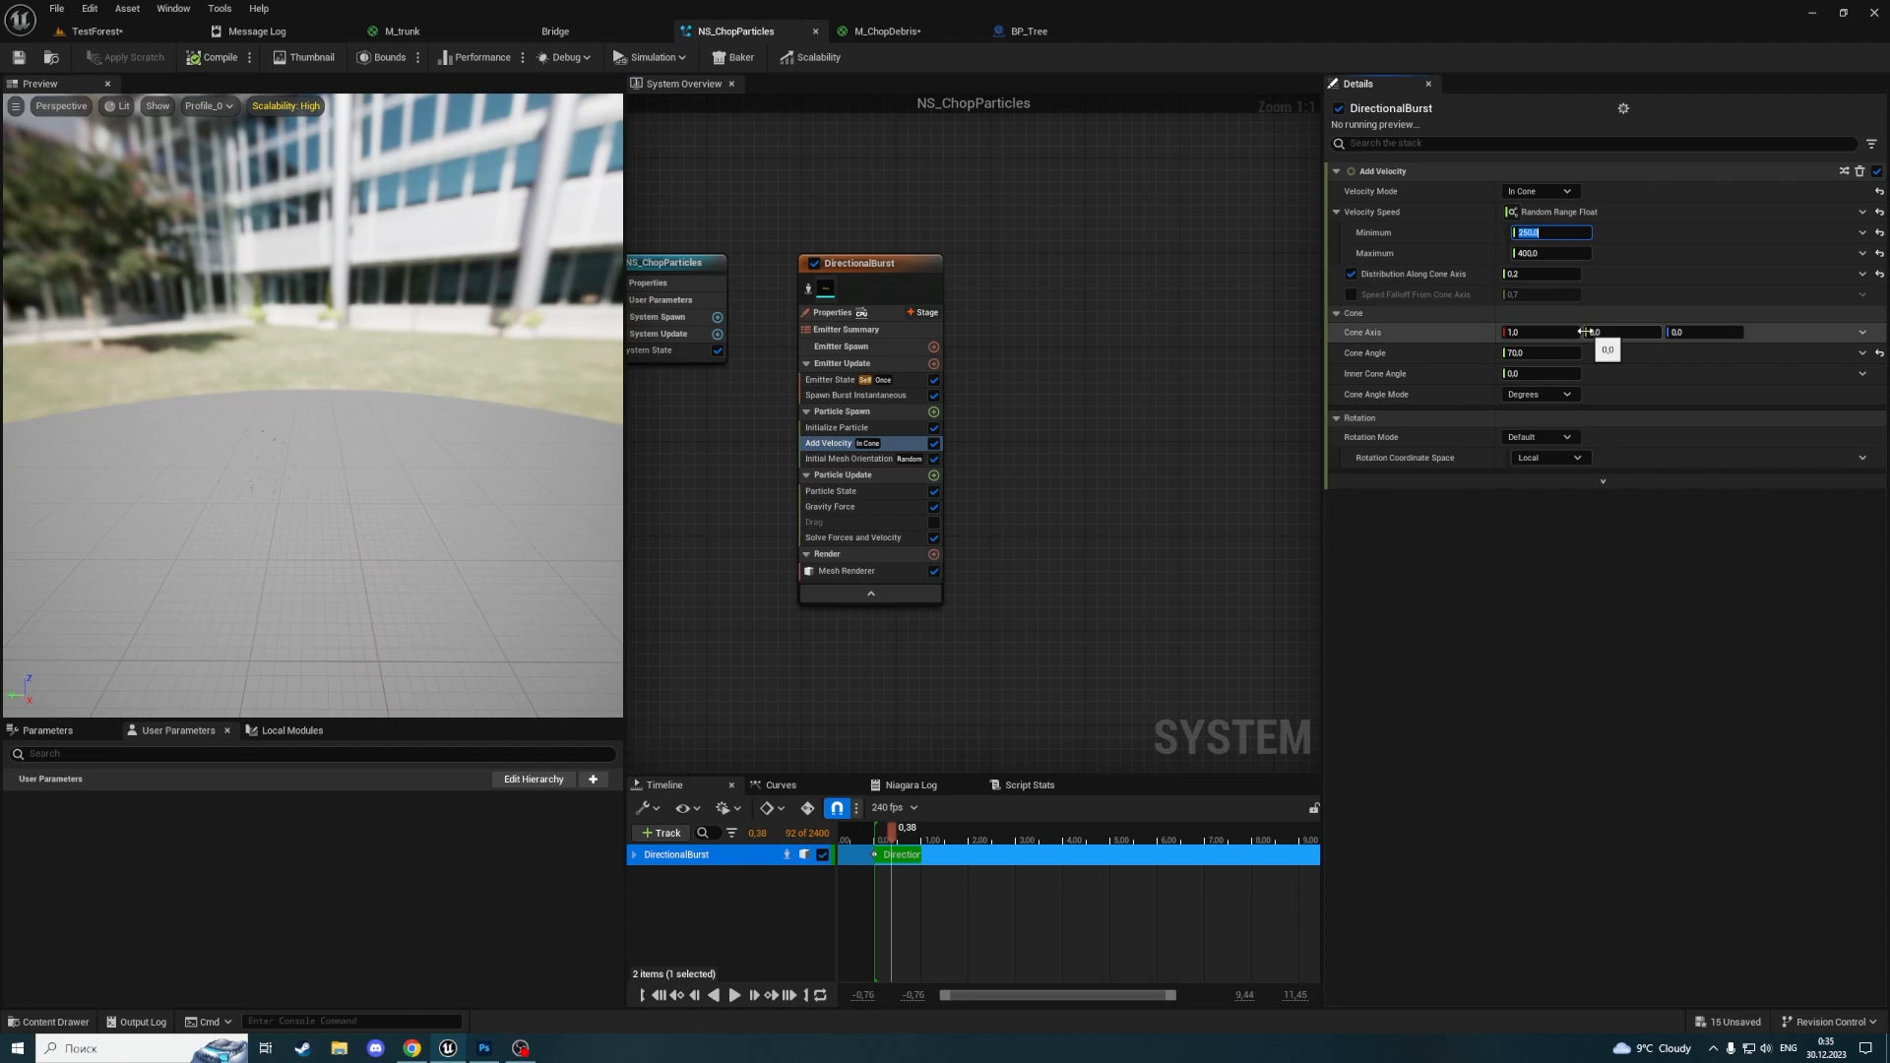
pyautogui.write('100')
pyautogui.press('Return')
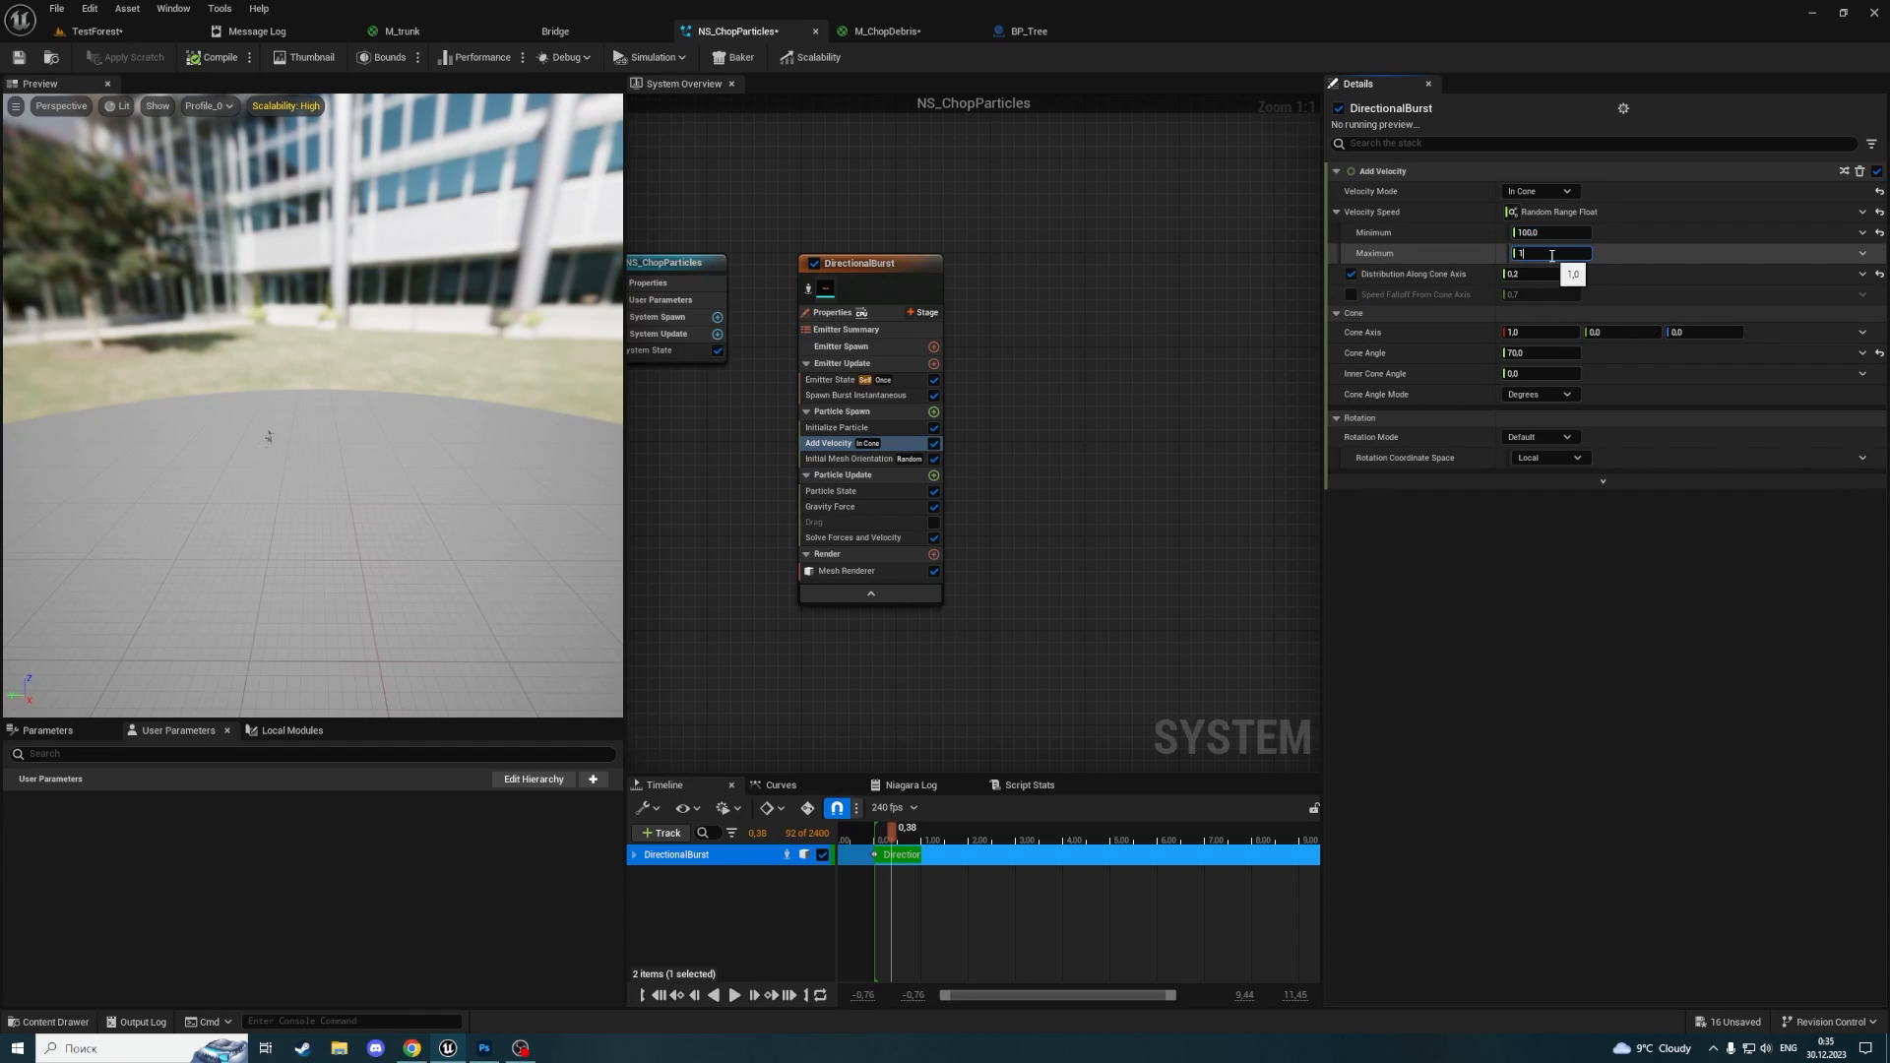
pyautogui.write('150')
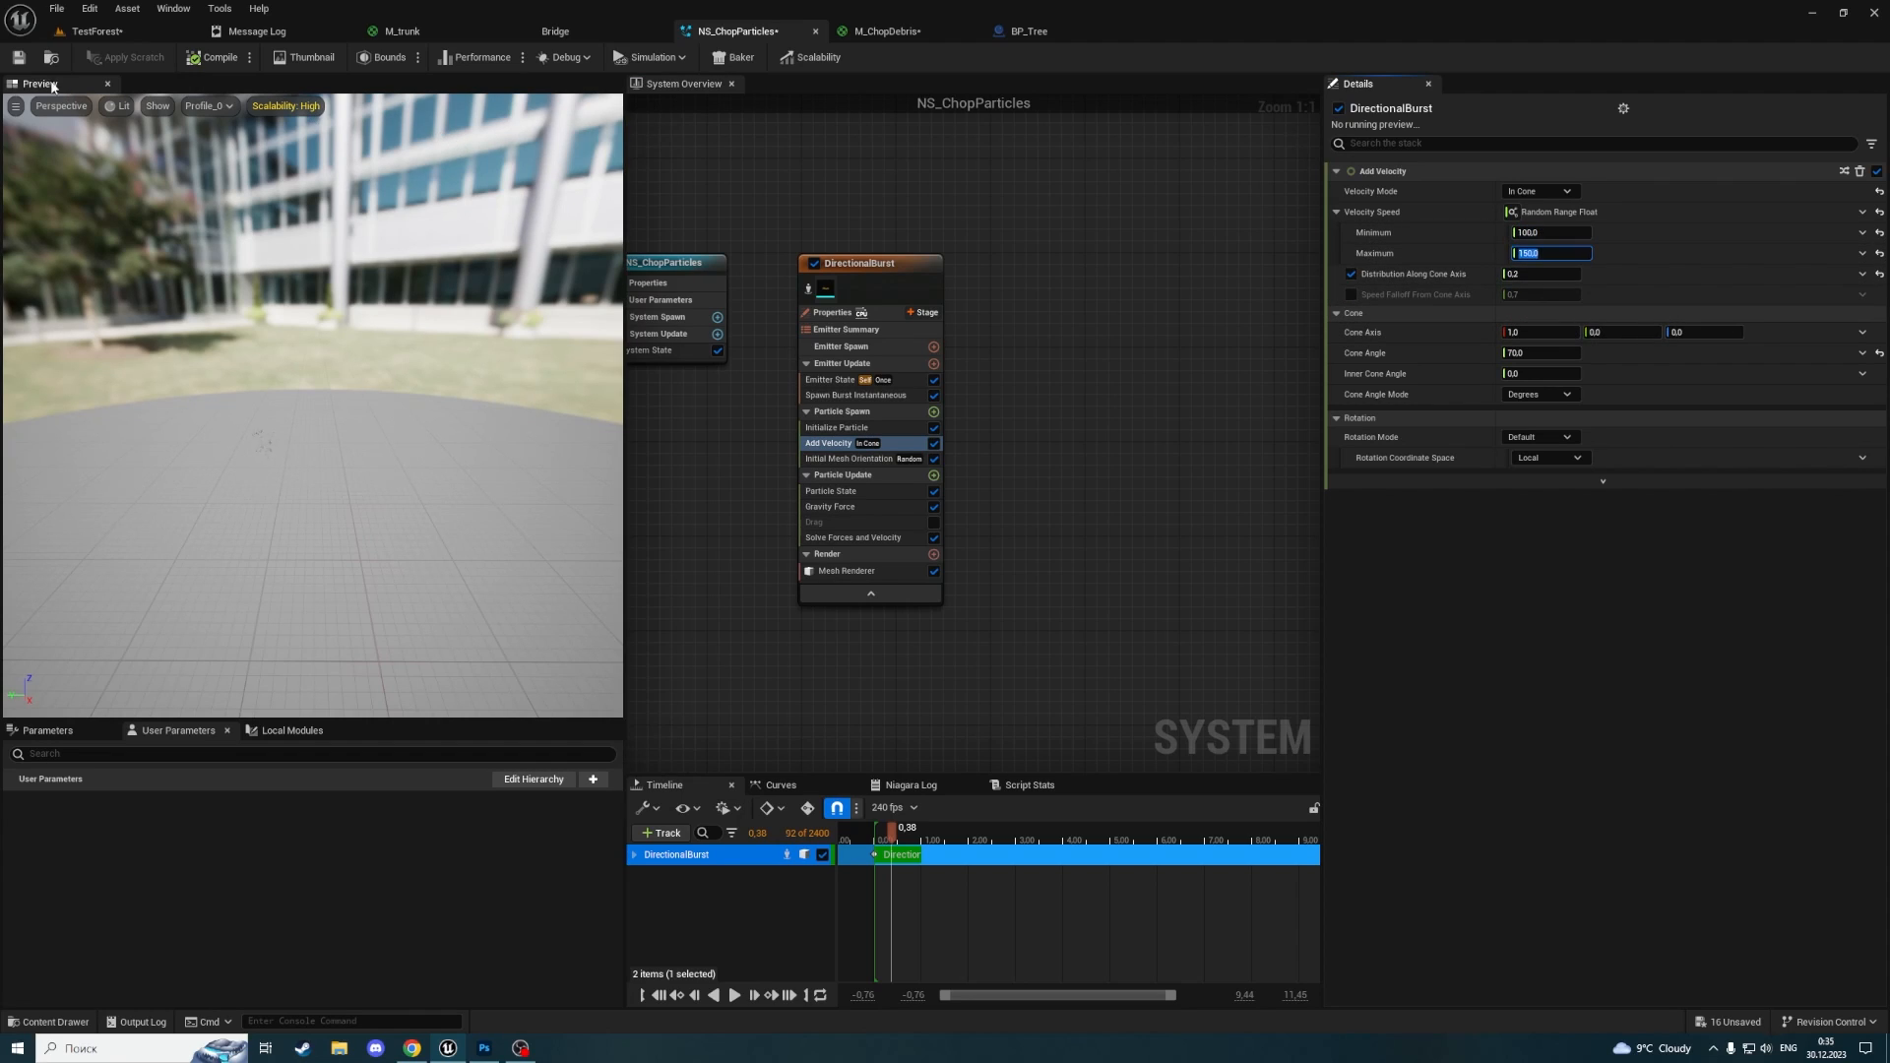
pyautogui.press('Return')
pyautogui.click(206, 58)
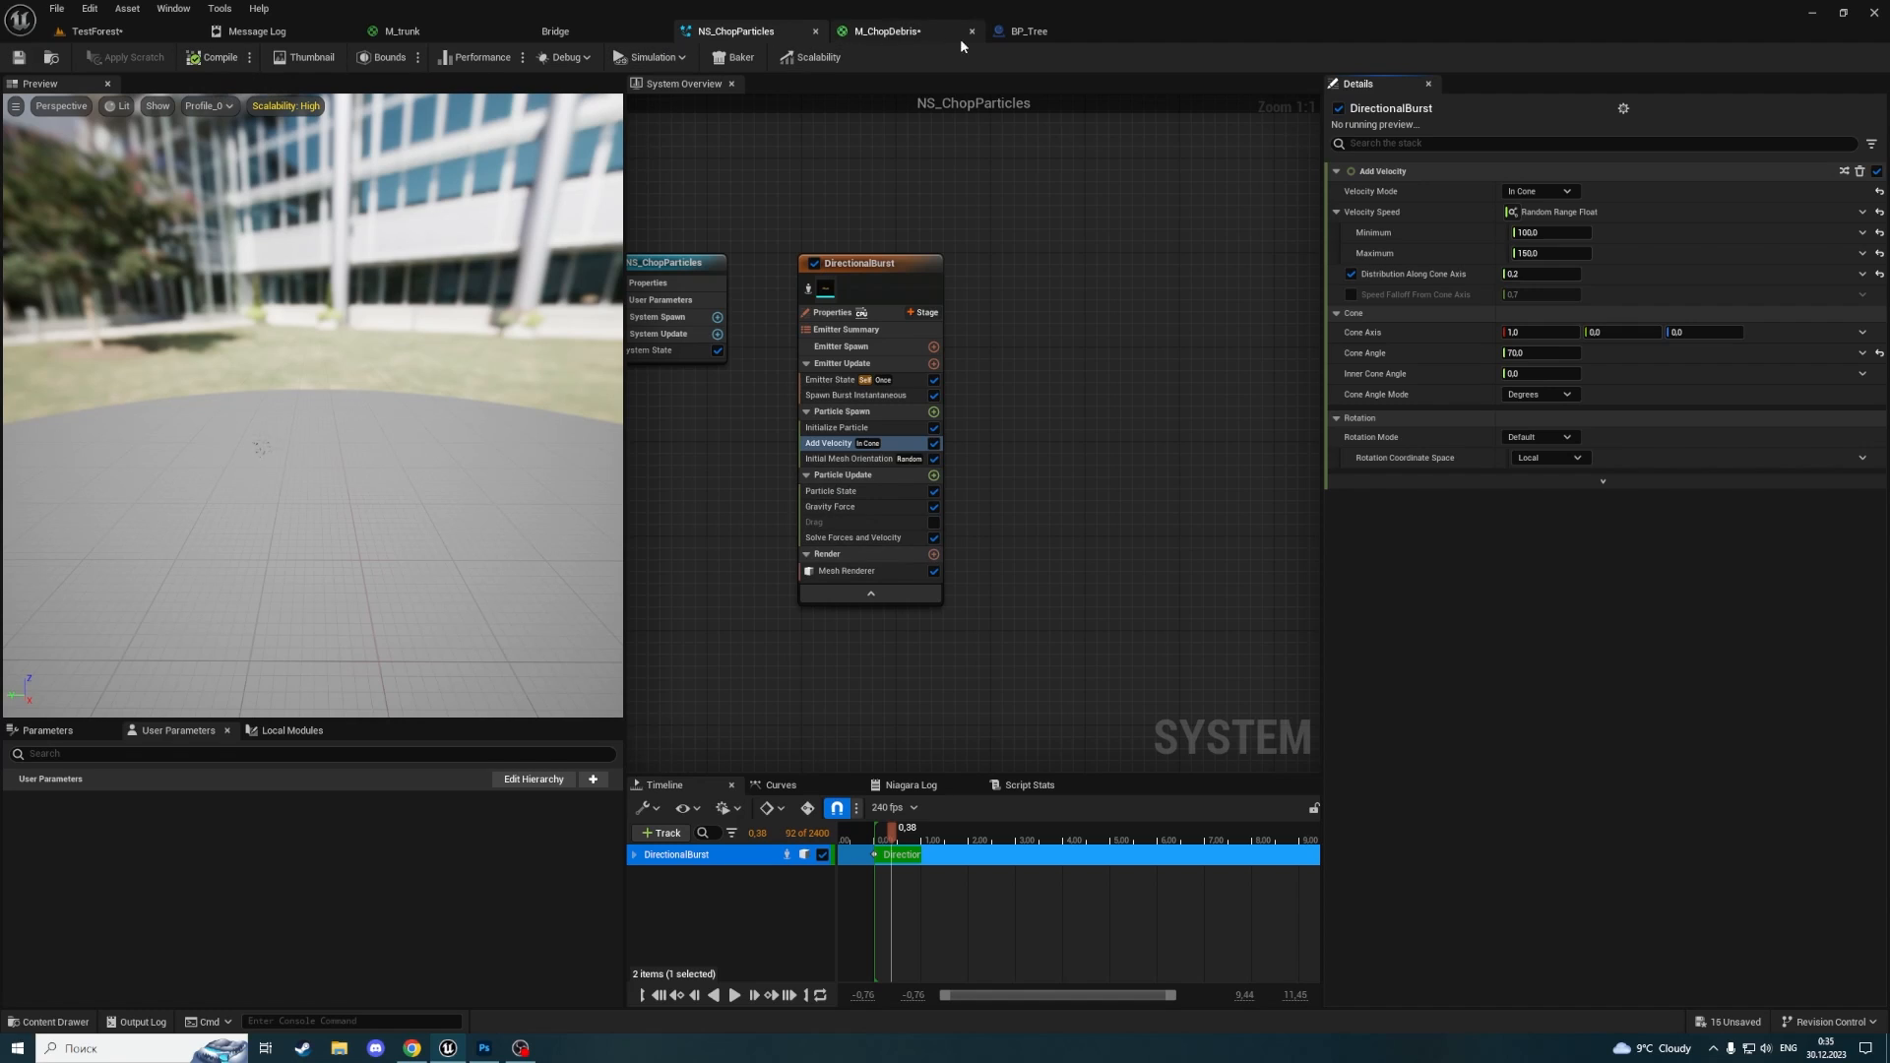
# Review the Event Chop node chain in BP_Tree's event graph
pyautogui.click(1026, 30)
pyautogui.moveTo(834, 412); pyautogui.dragTo(1099, 377, button='right')
pyautogui.scroll(-2, 1101, 375)
pyautogui.moveTo(705, 375); pyautogui.dragTo(1335, 377, button='right')
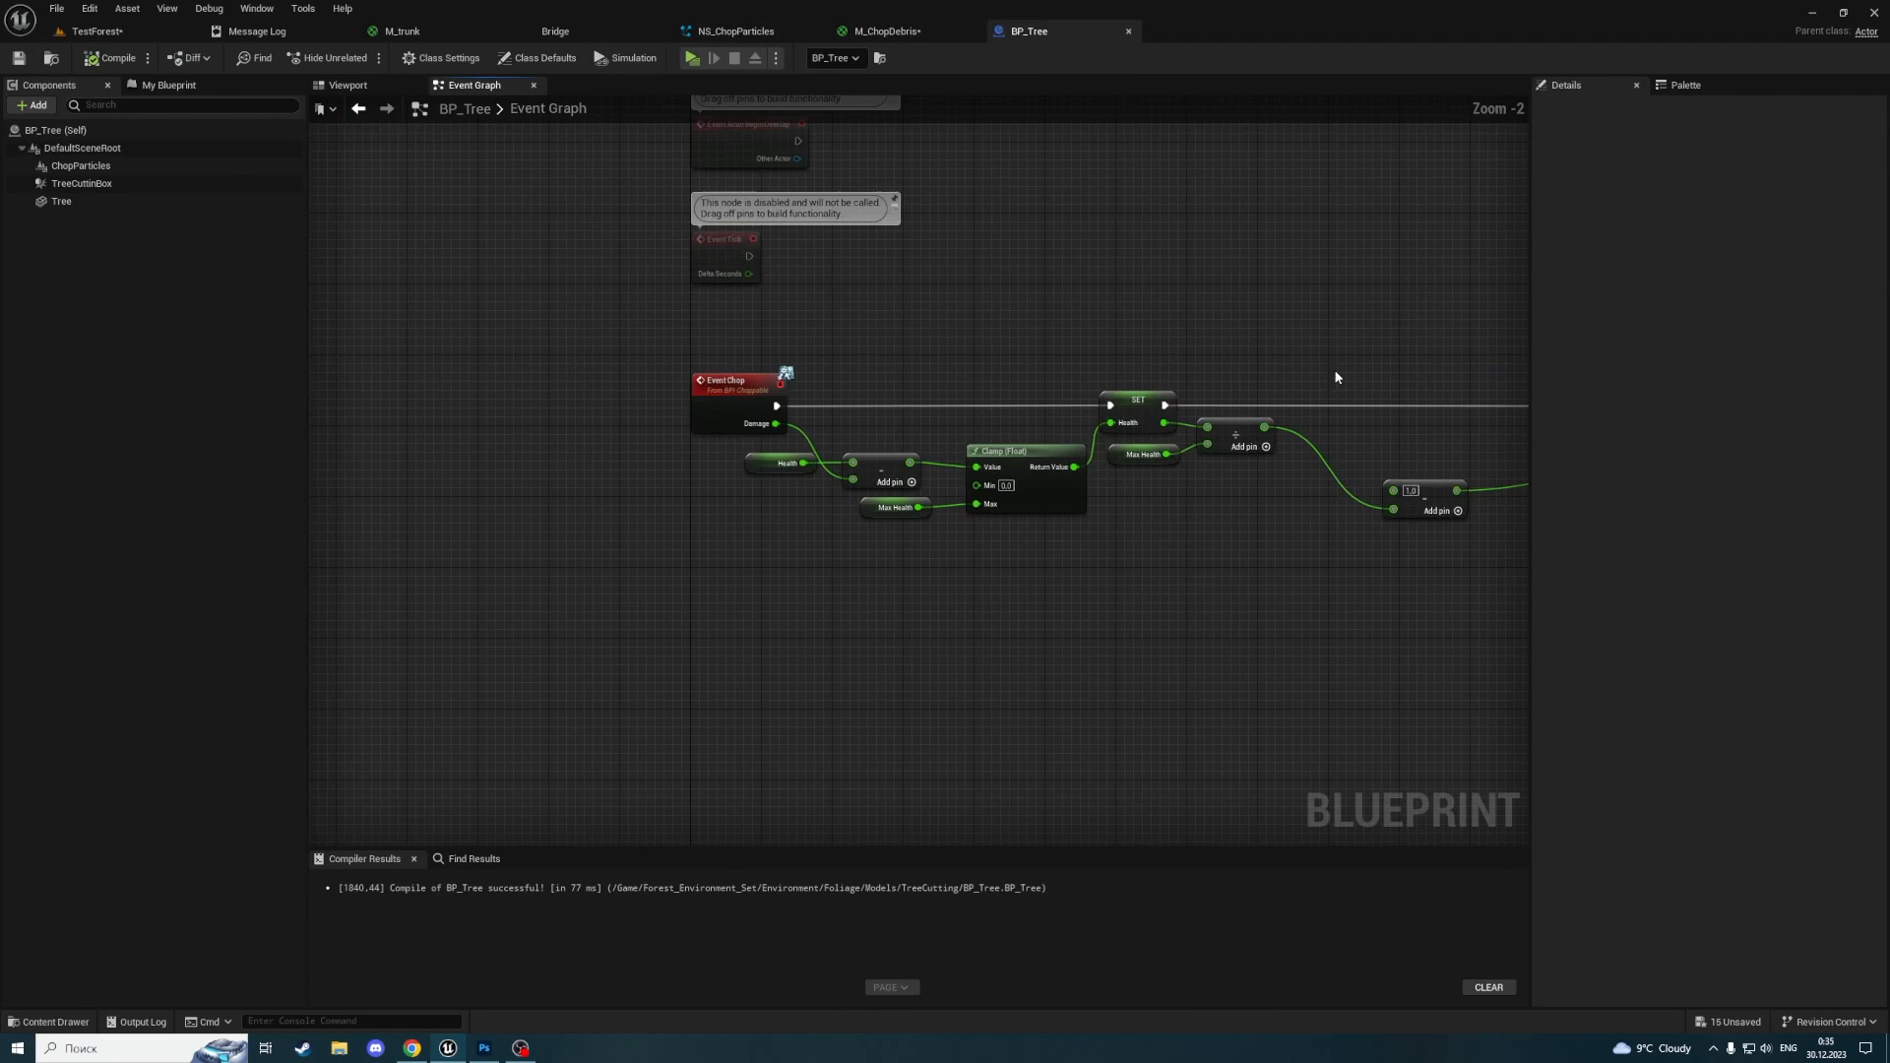
pyautogui.moveTo(982, 345); pyautogui.dragTo(435, 254, button='right')
pyautogui.moveTo(709, 245); pyautogui.dragTo(1167, 284, button='right')
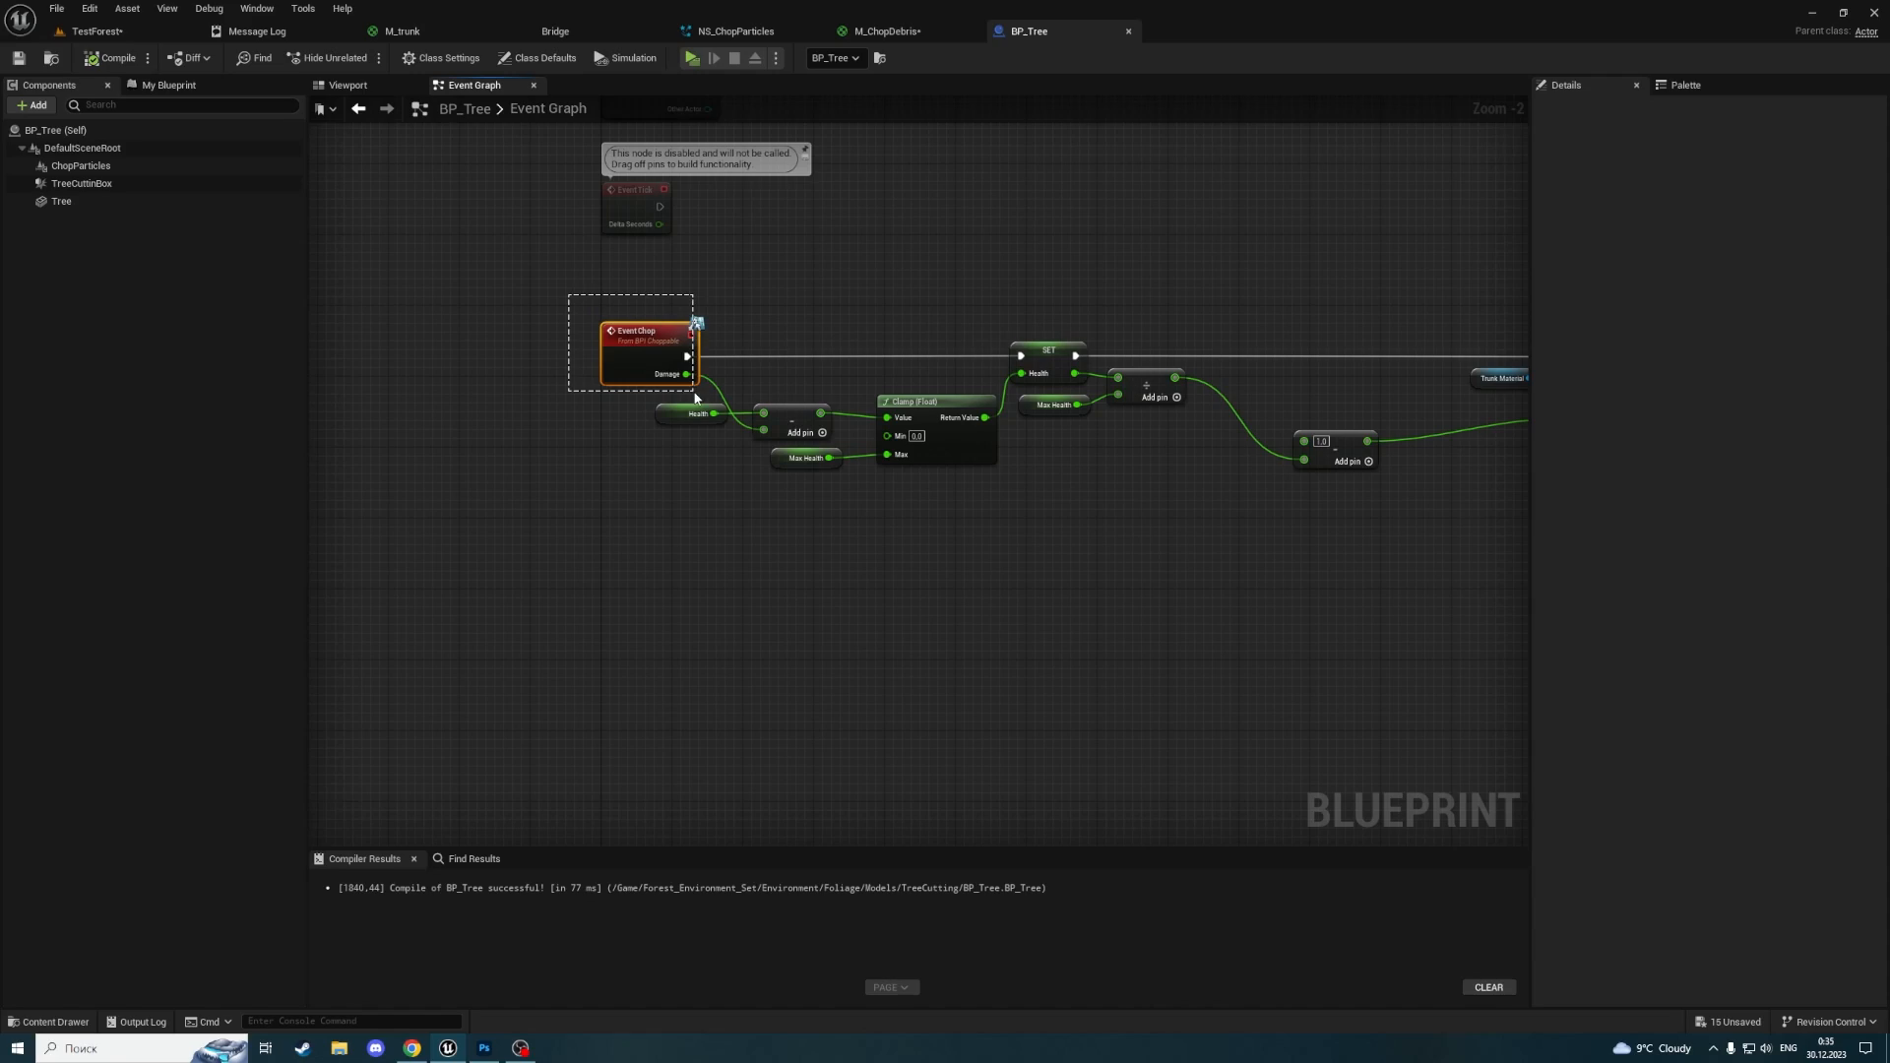
# Open the BPI_Choppable interface from the TreeCutting folder and inspect the inputs of its Chop function
pyautogui.click(96, 30)
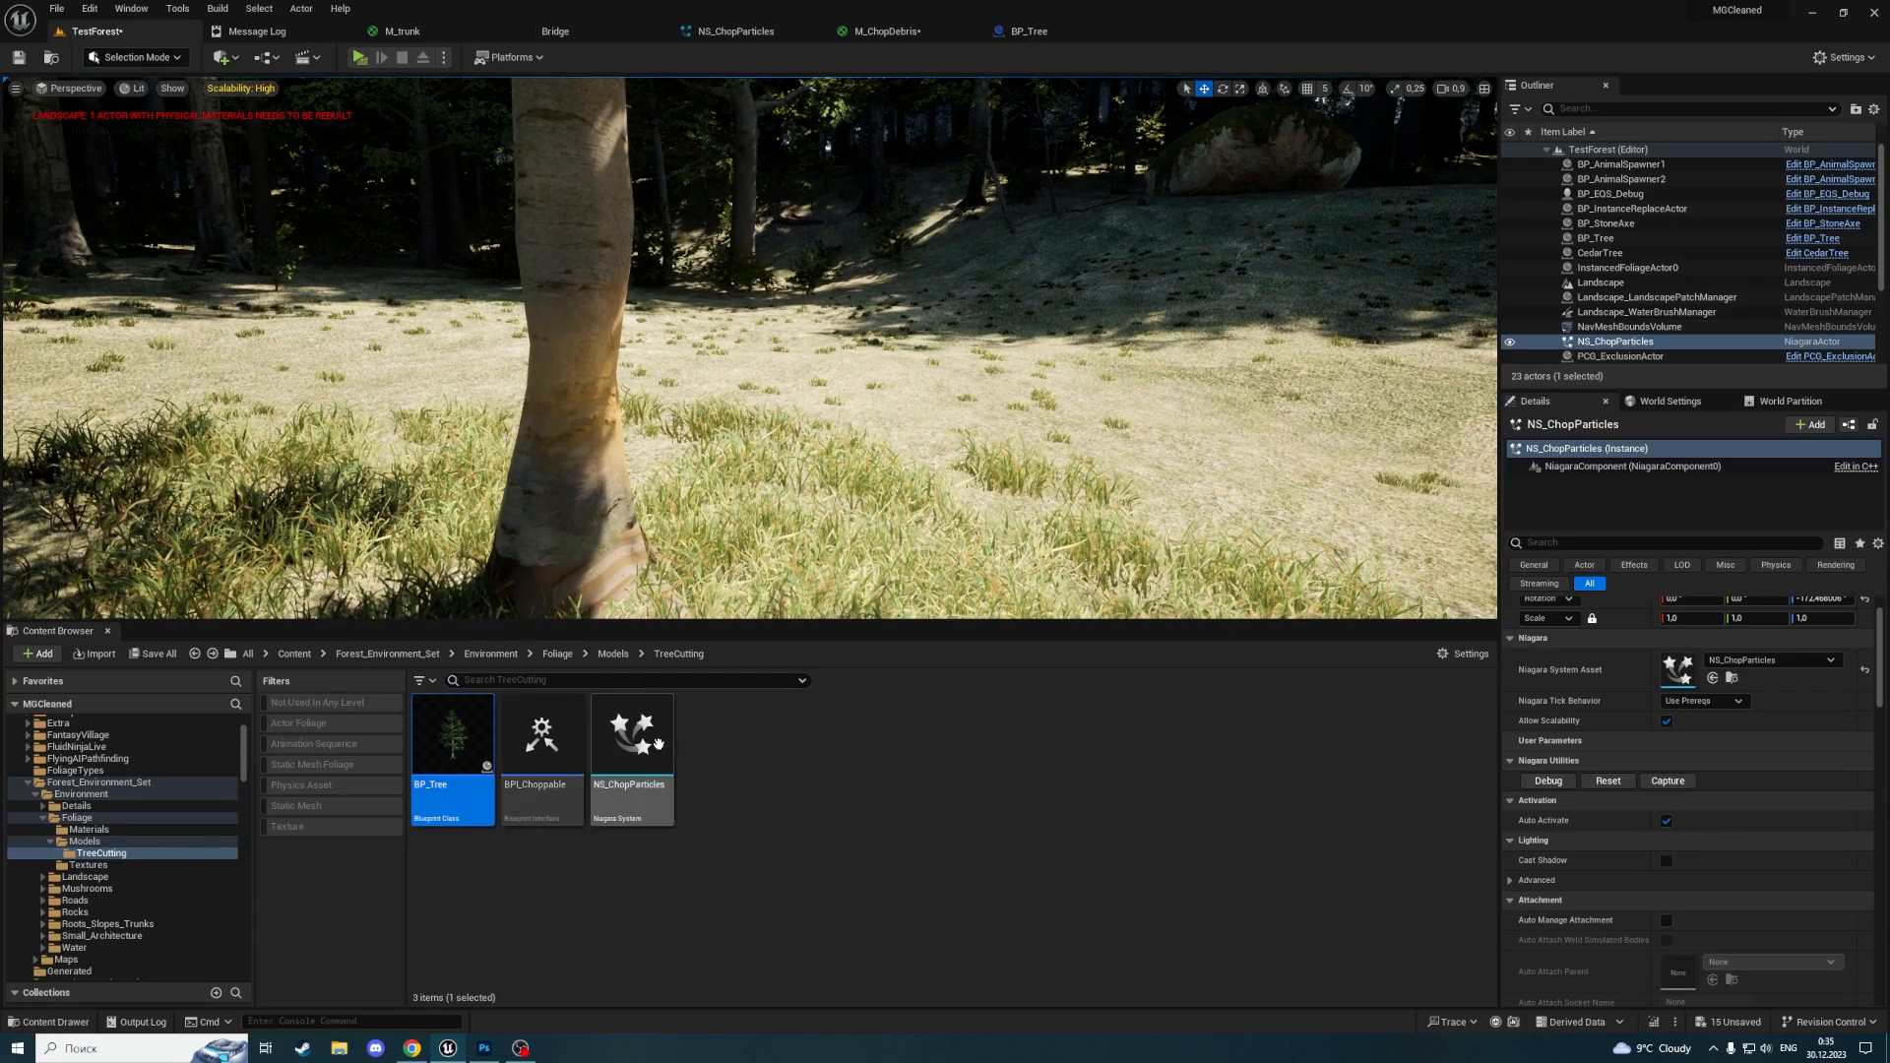
pyautogui.doubleClick(542, 736)
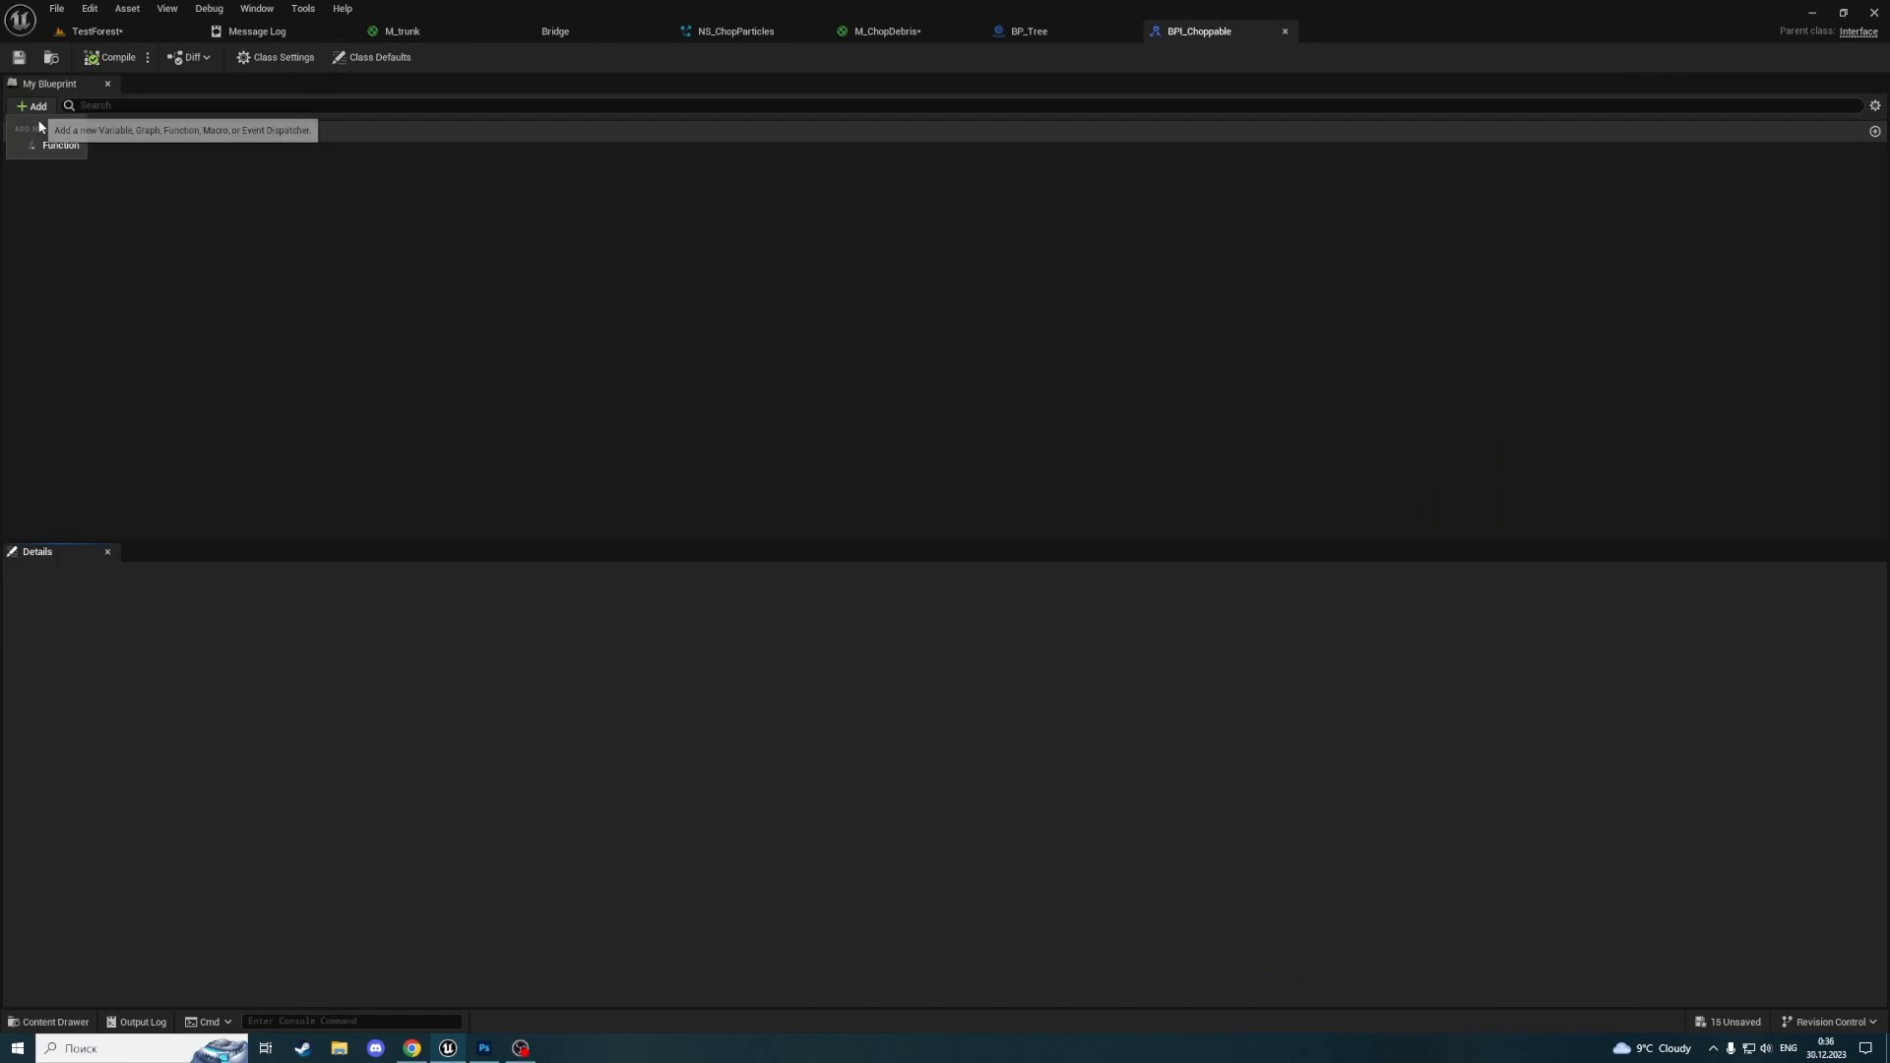
pyautogui.click(41, 153)
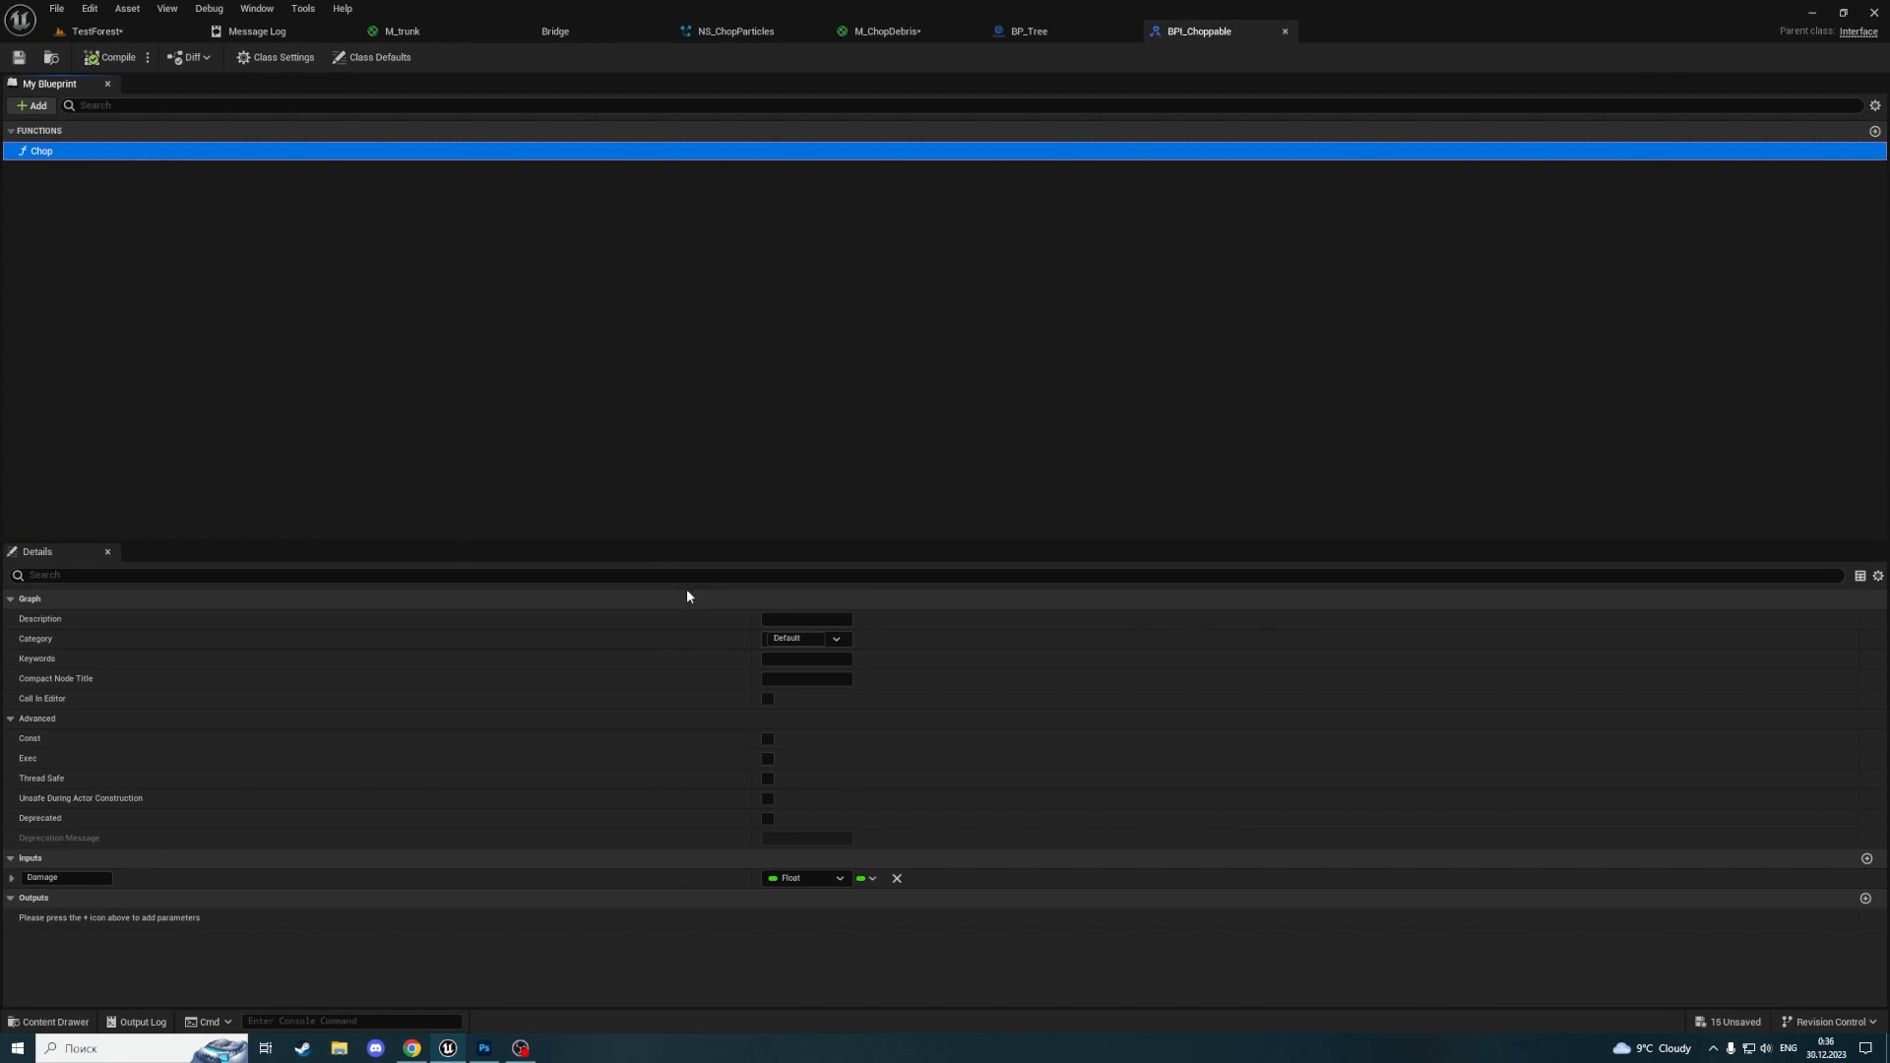
pyautogui.click(483, 859)
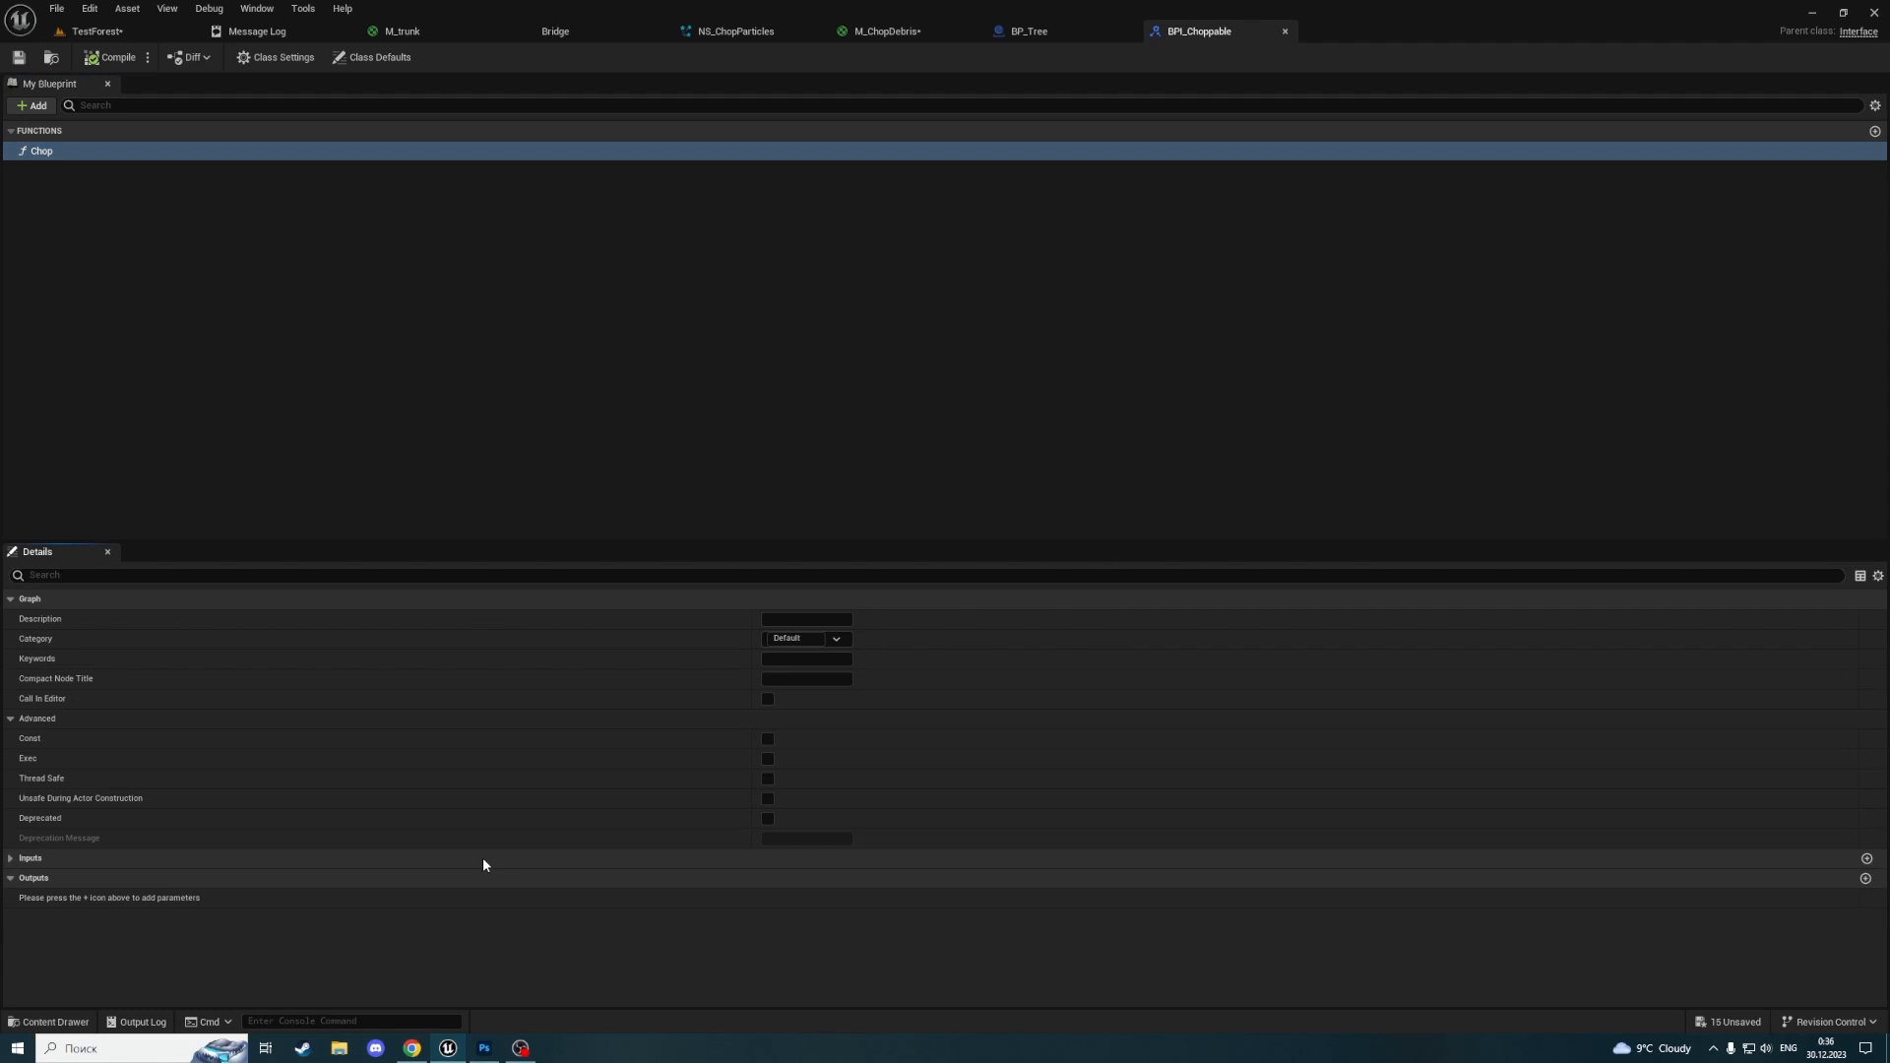
pyautogui.click(483, 859)
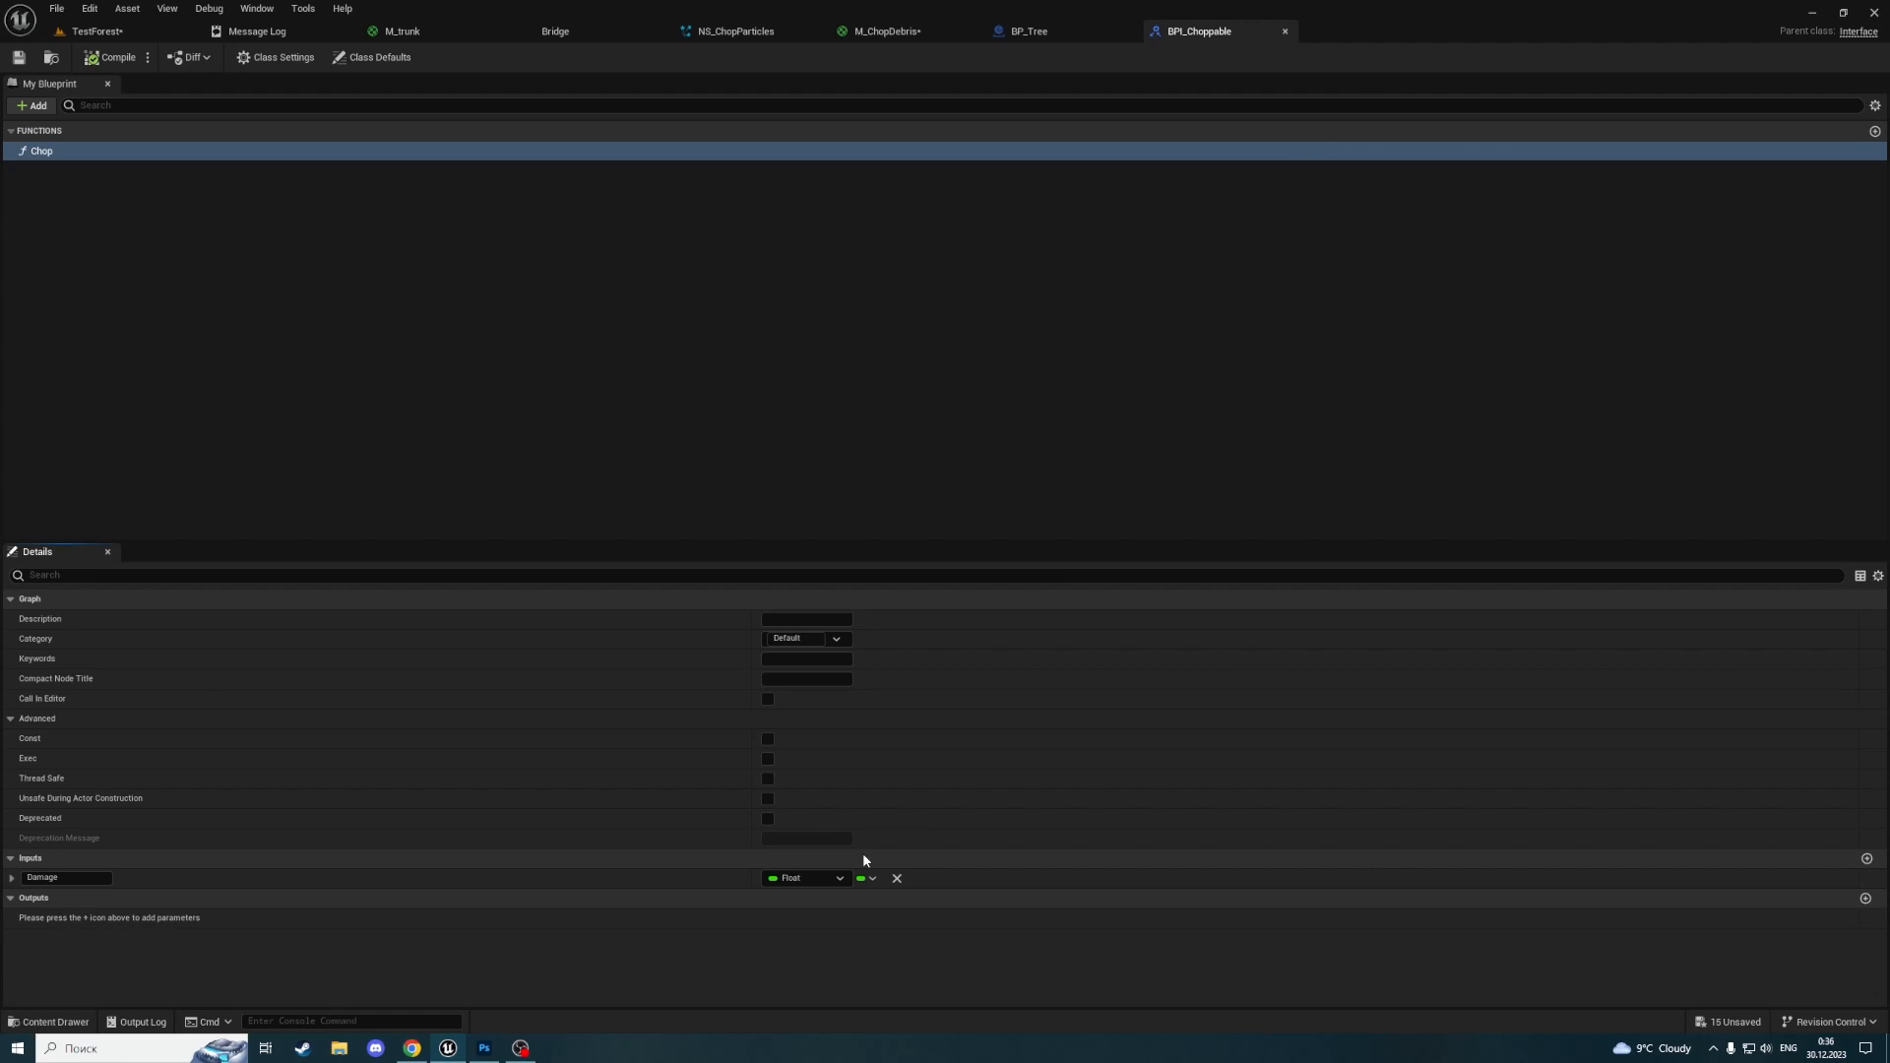
pyautogui.click(12, 878)
pyautogui.click(12, 879)
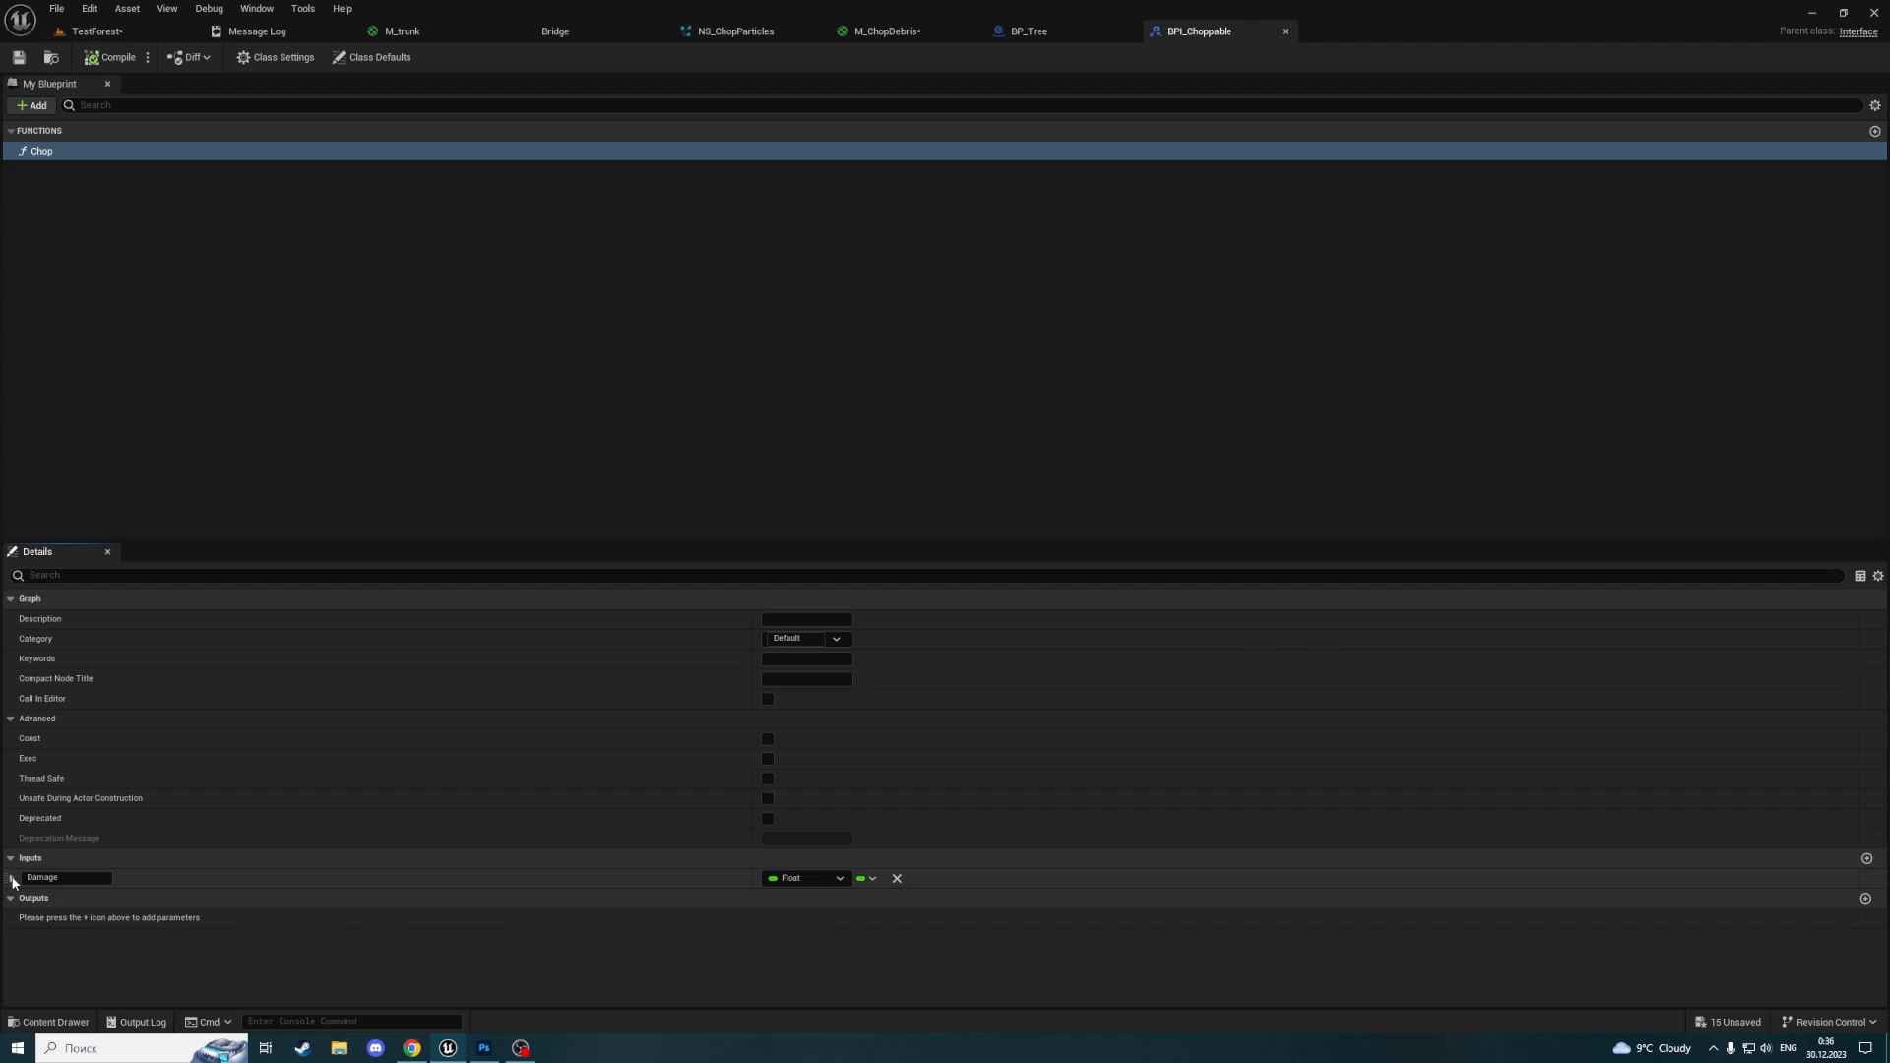
# Add a Vector input named HitLocation to the Chop function, and compile and save the interface
pyautogui.click(1864, 861)
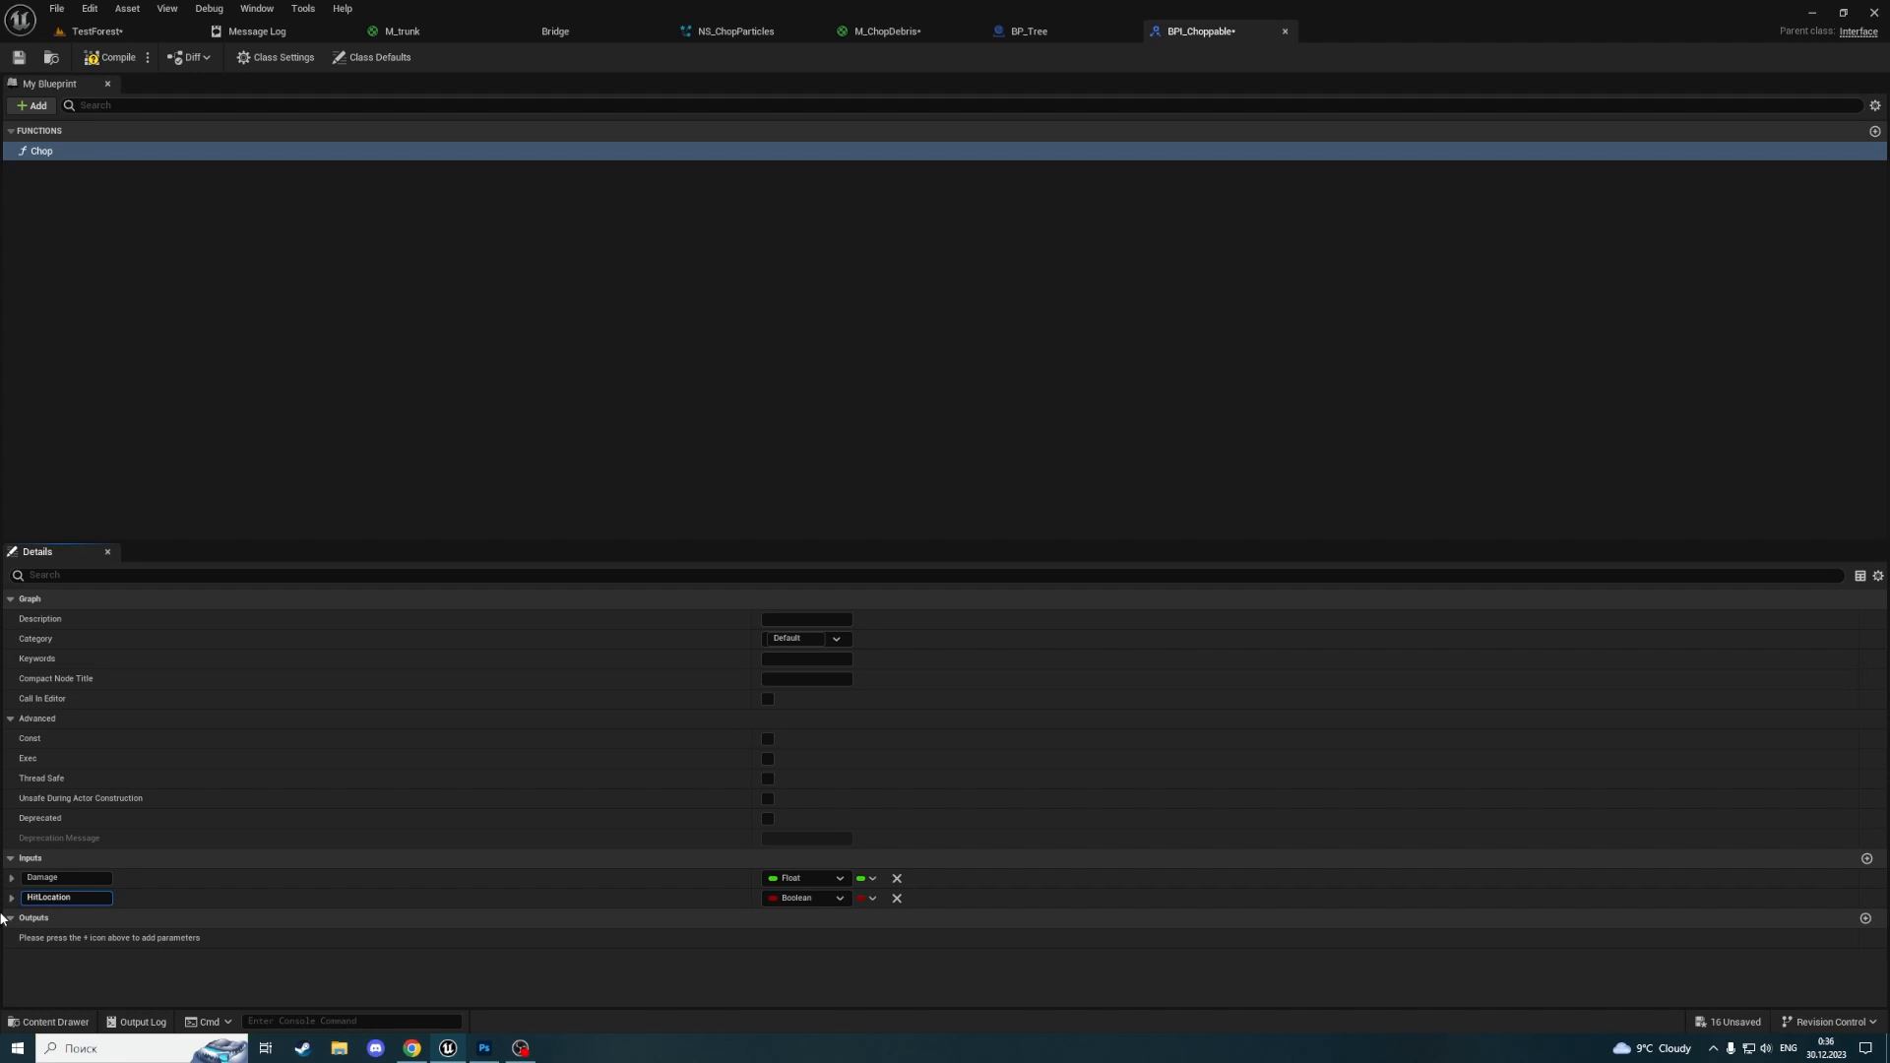
pyautogui.click(817, 898)
pyautogui.click(839, 739)
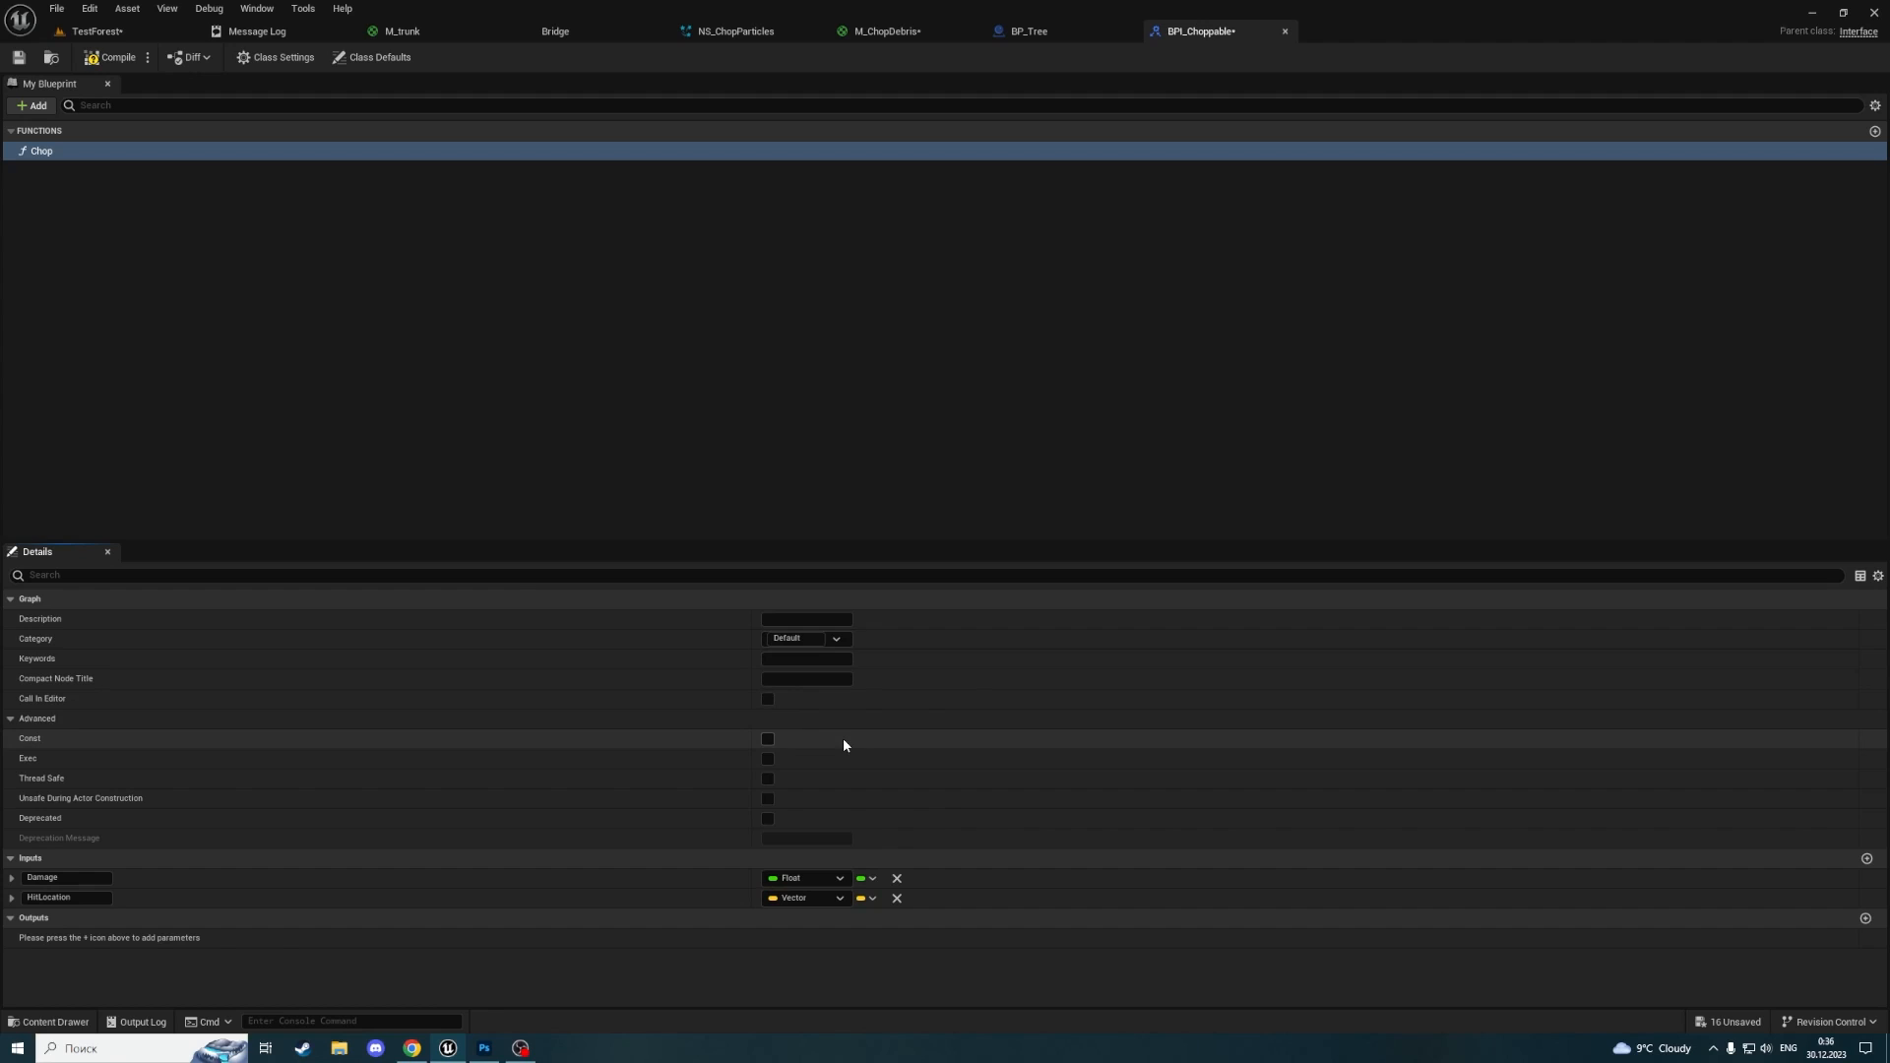
pyautogui.click(101, 60)
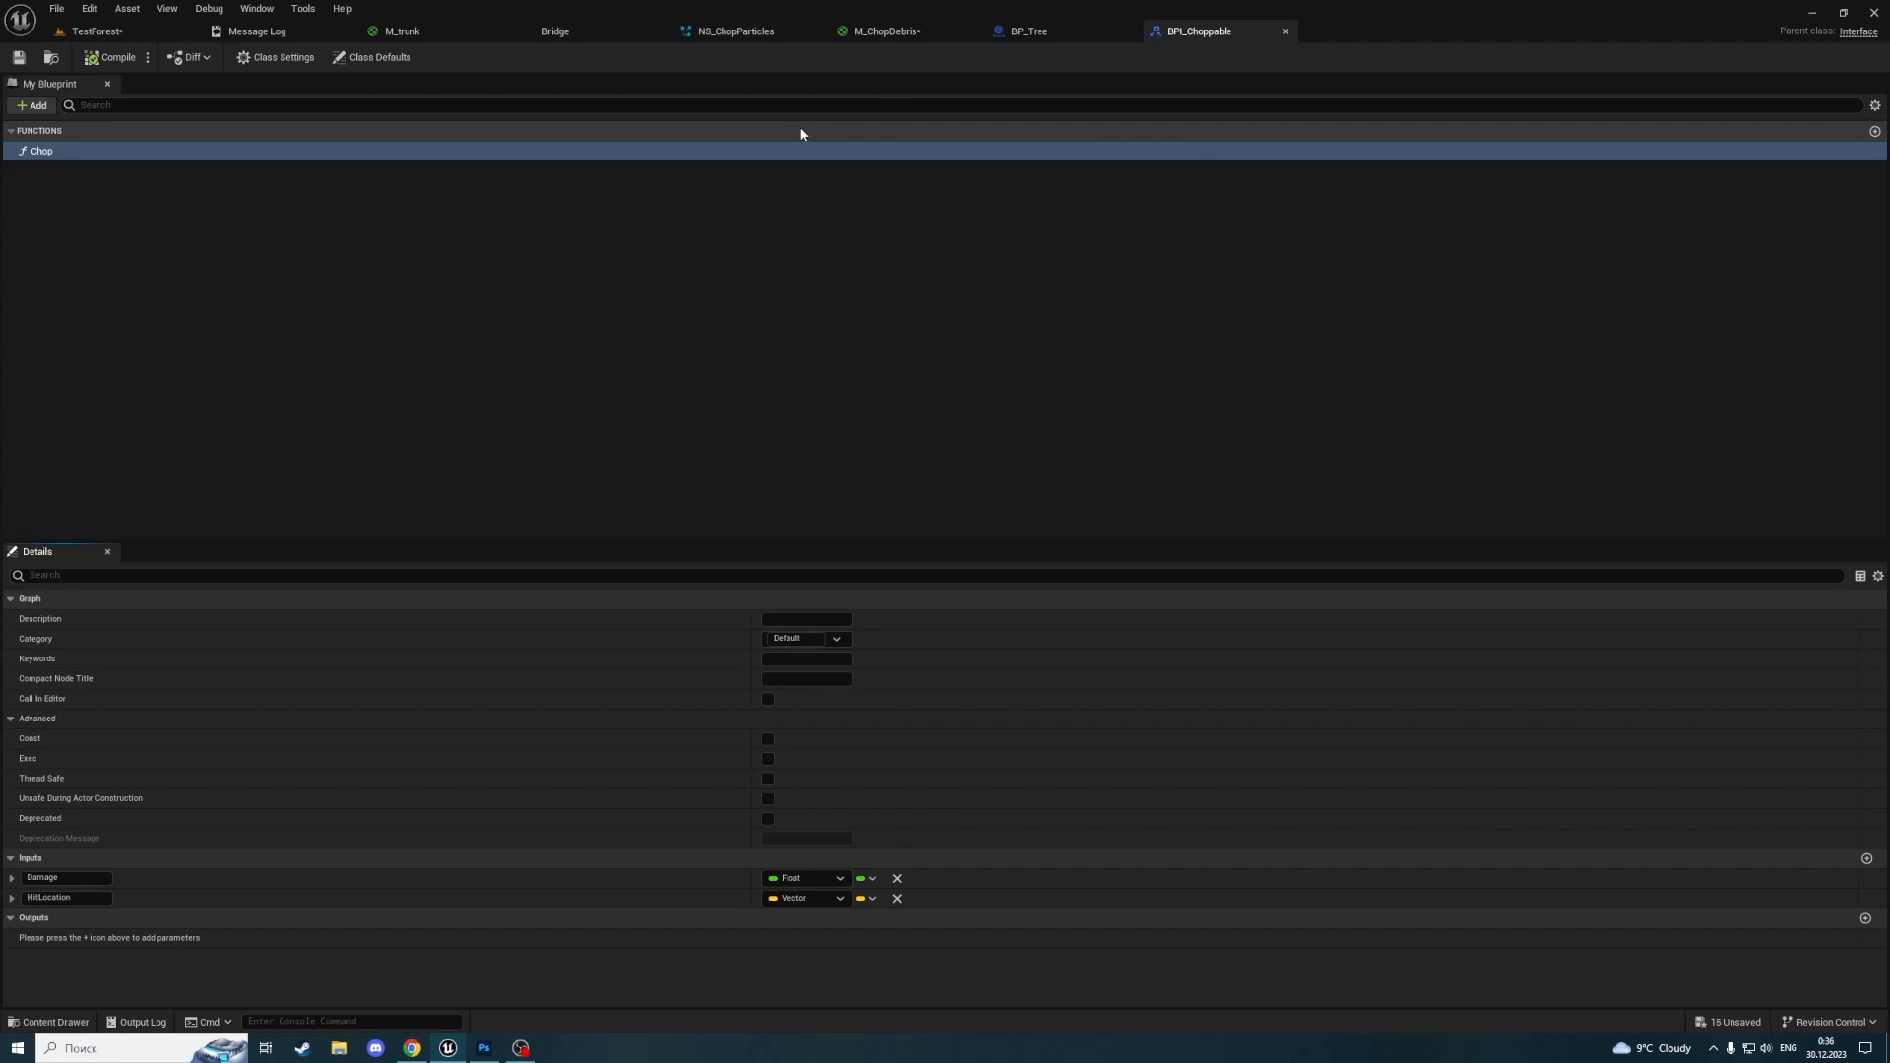
# In BP_Tree's event graph, shift the Health, subtract, Max Health and Clamp nodes and the divide node away from Event Chop
pyautogui.click(1033, 33)
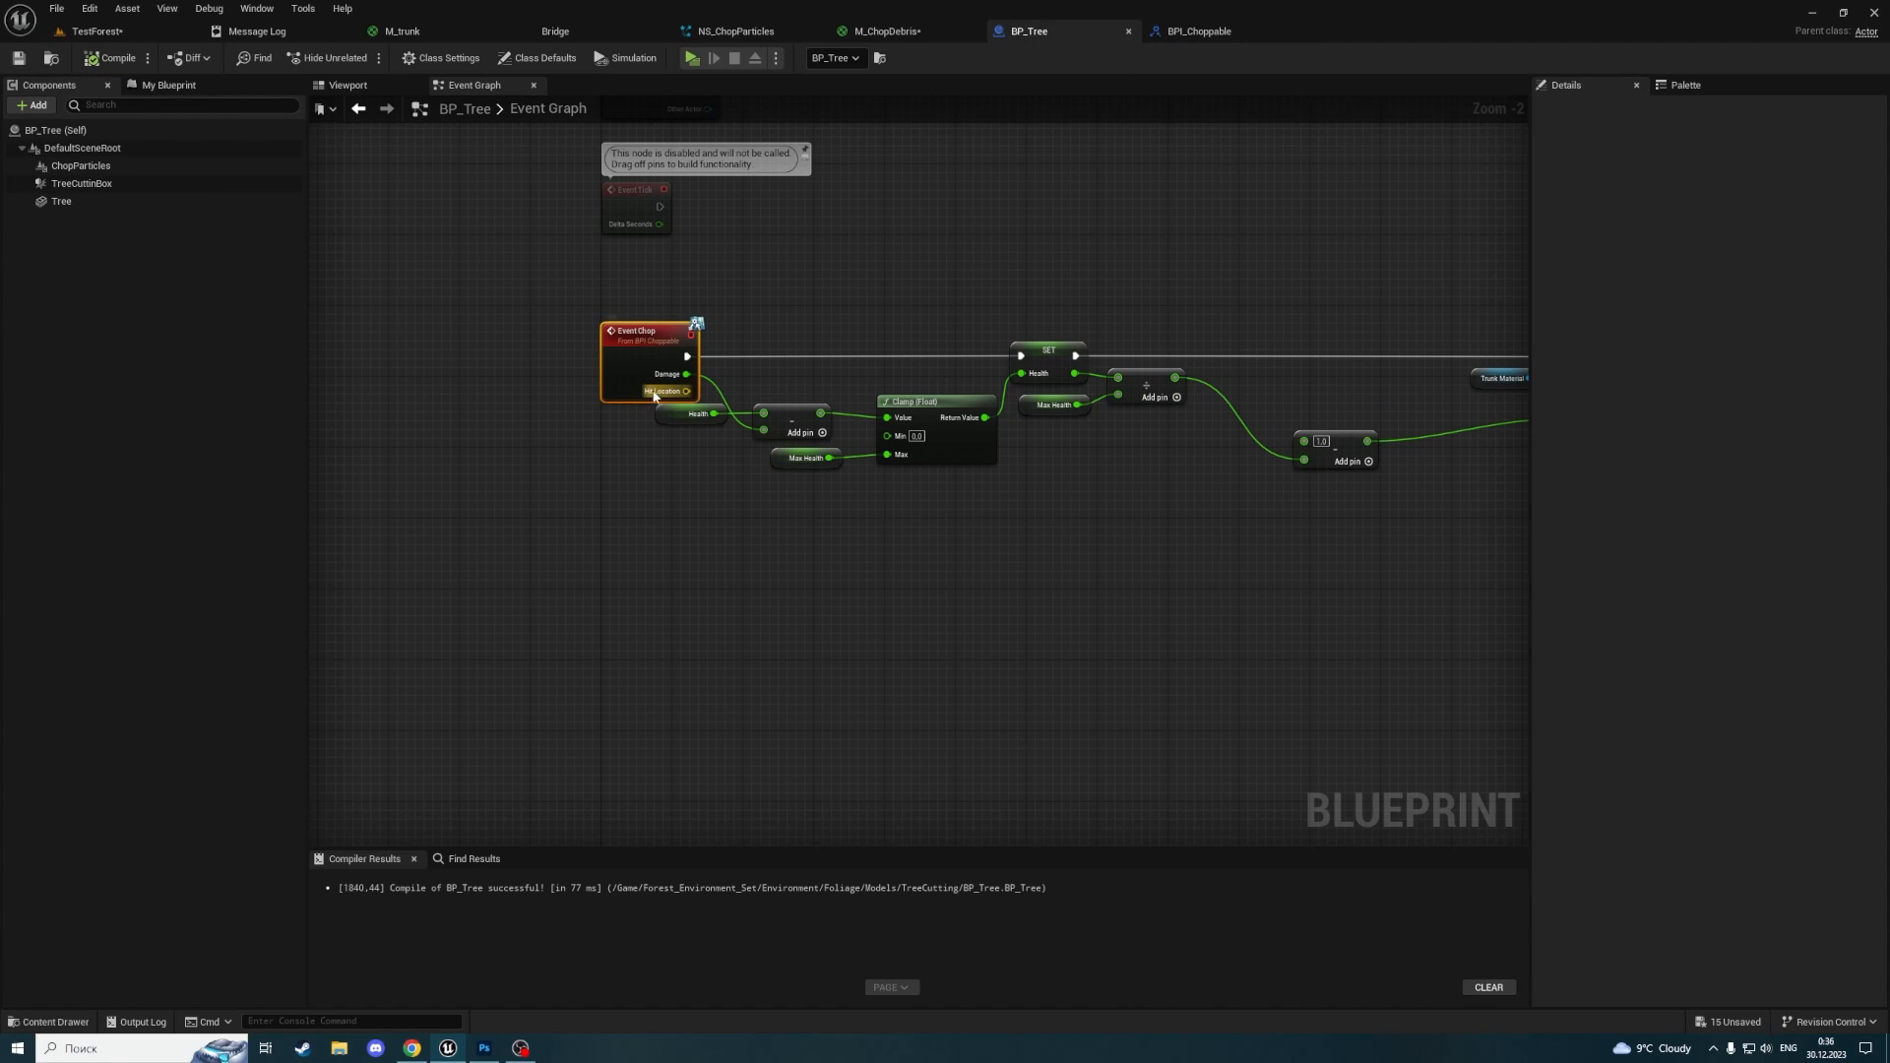
pyautogui.scroll(3, 654, 396)
pyautogui.moveTo(615, 401); pyautogui.dragTo(1172, 638)
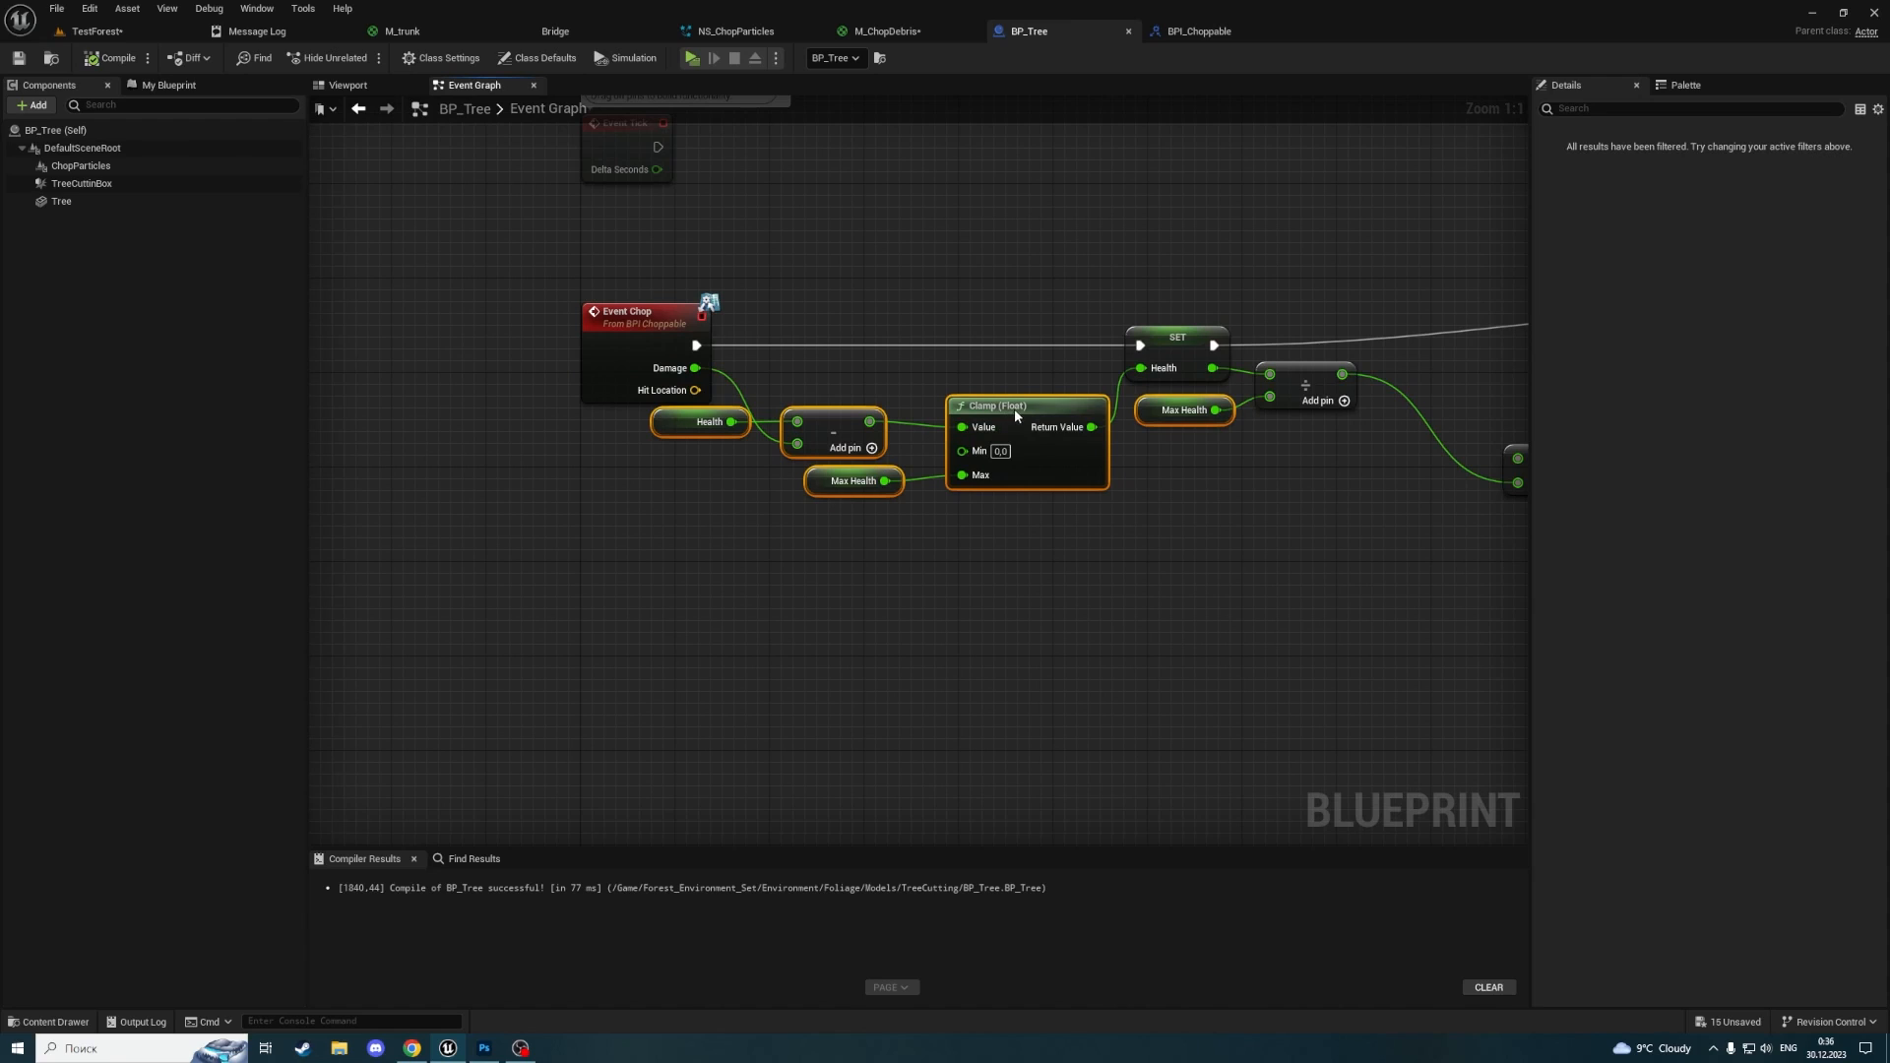
pyautogui.moveTo(1016, 414); pyautogui.dragTo(1052, 414)
pyautogui.click(1261, 473)
pyautogui.moveTo(1261, 473); pyautogui.dragTo(1127, 482, button='right')
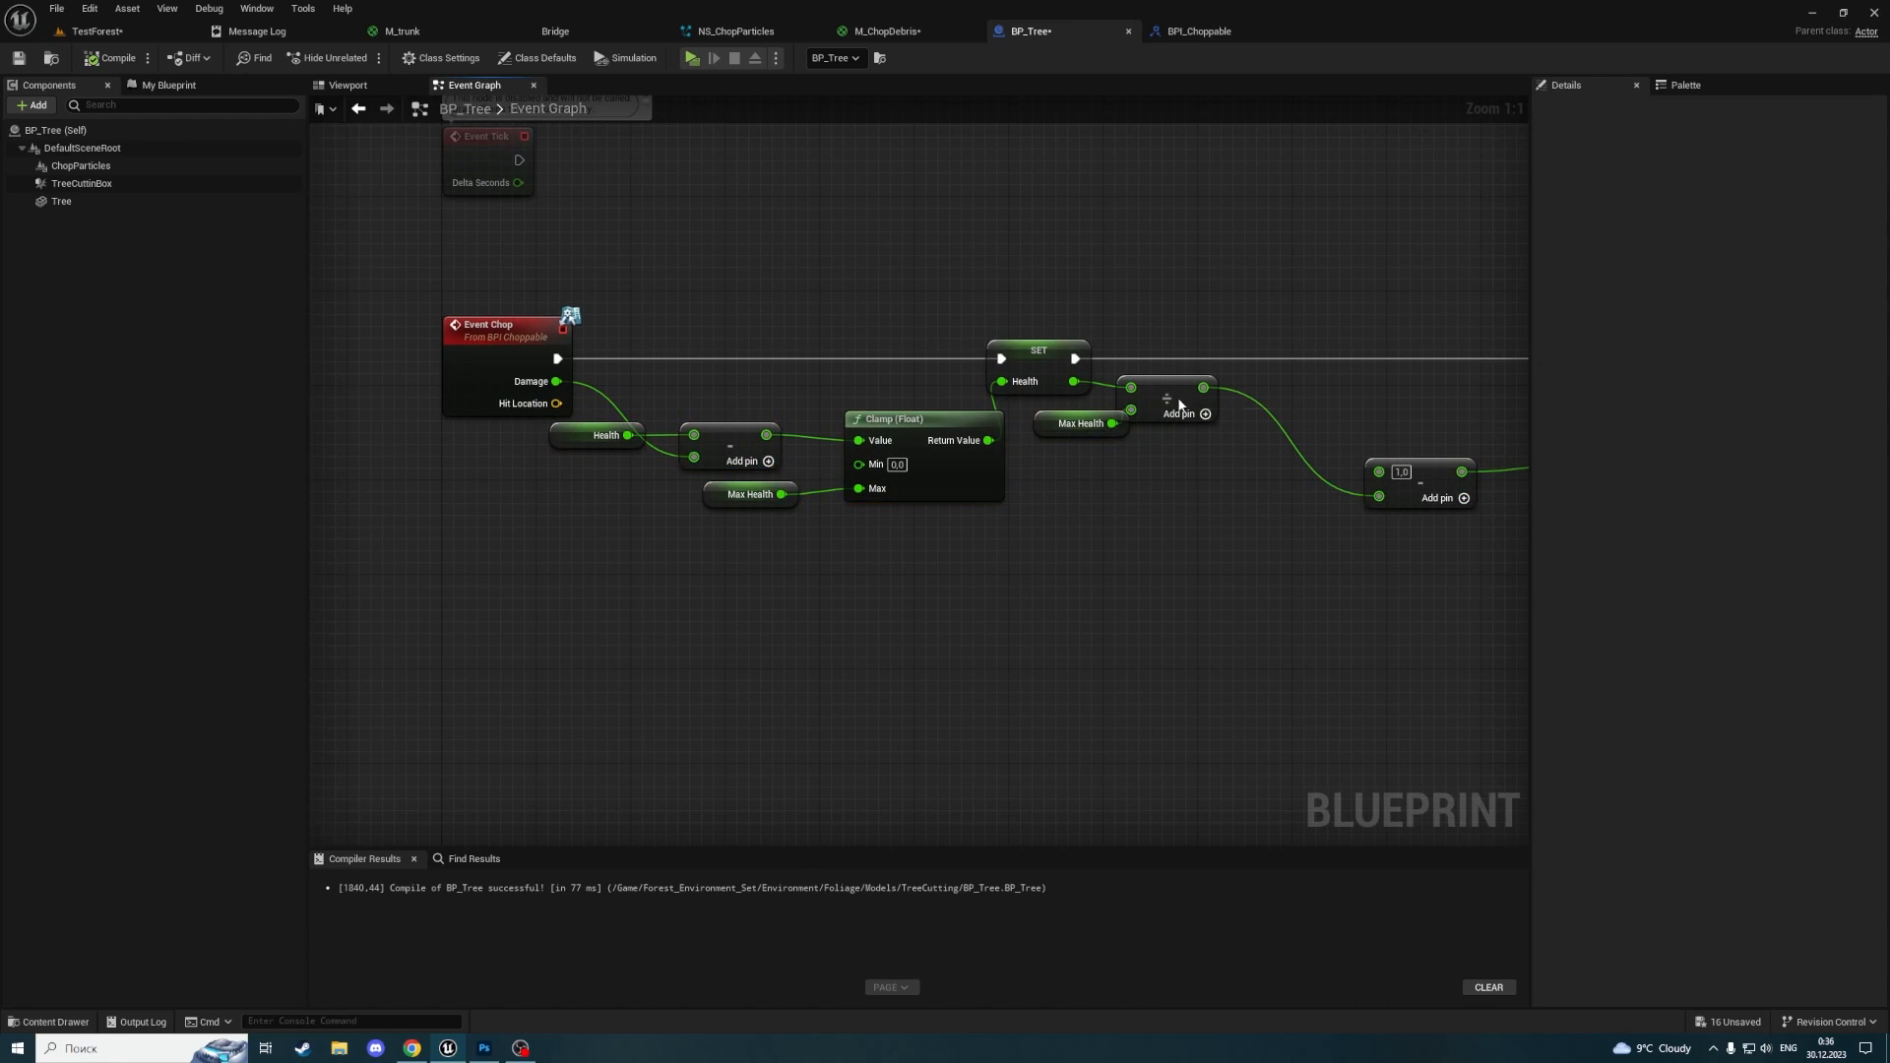
pyautogui.moveTo(1180, 403); pyautogui.dragTo(1203, 403)
# Search the project's assets for BP_StoneAxe and open that blueprint
pyautogui.hotkey('ctrl', 'p')
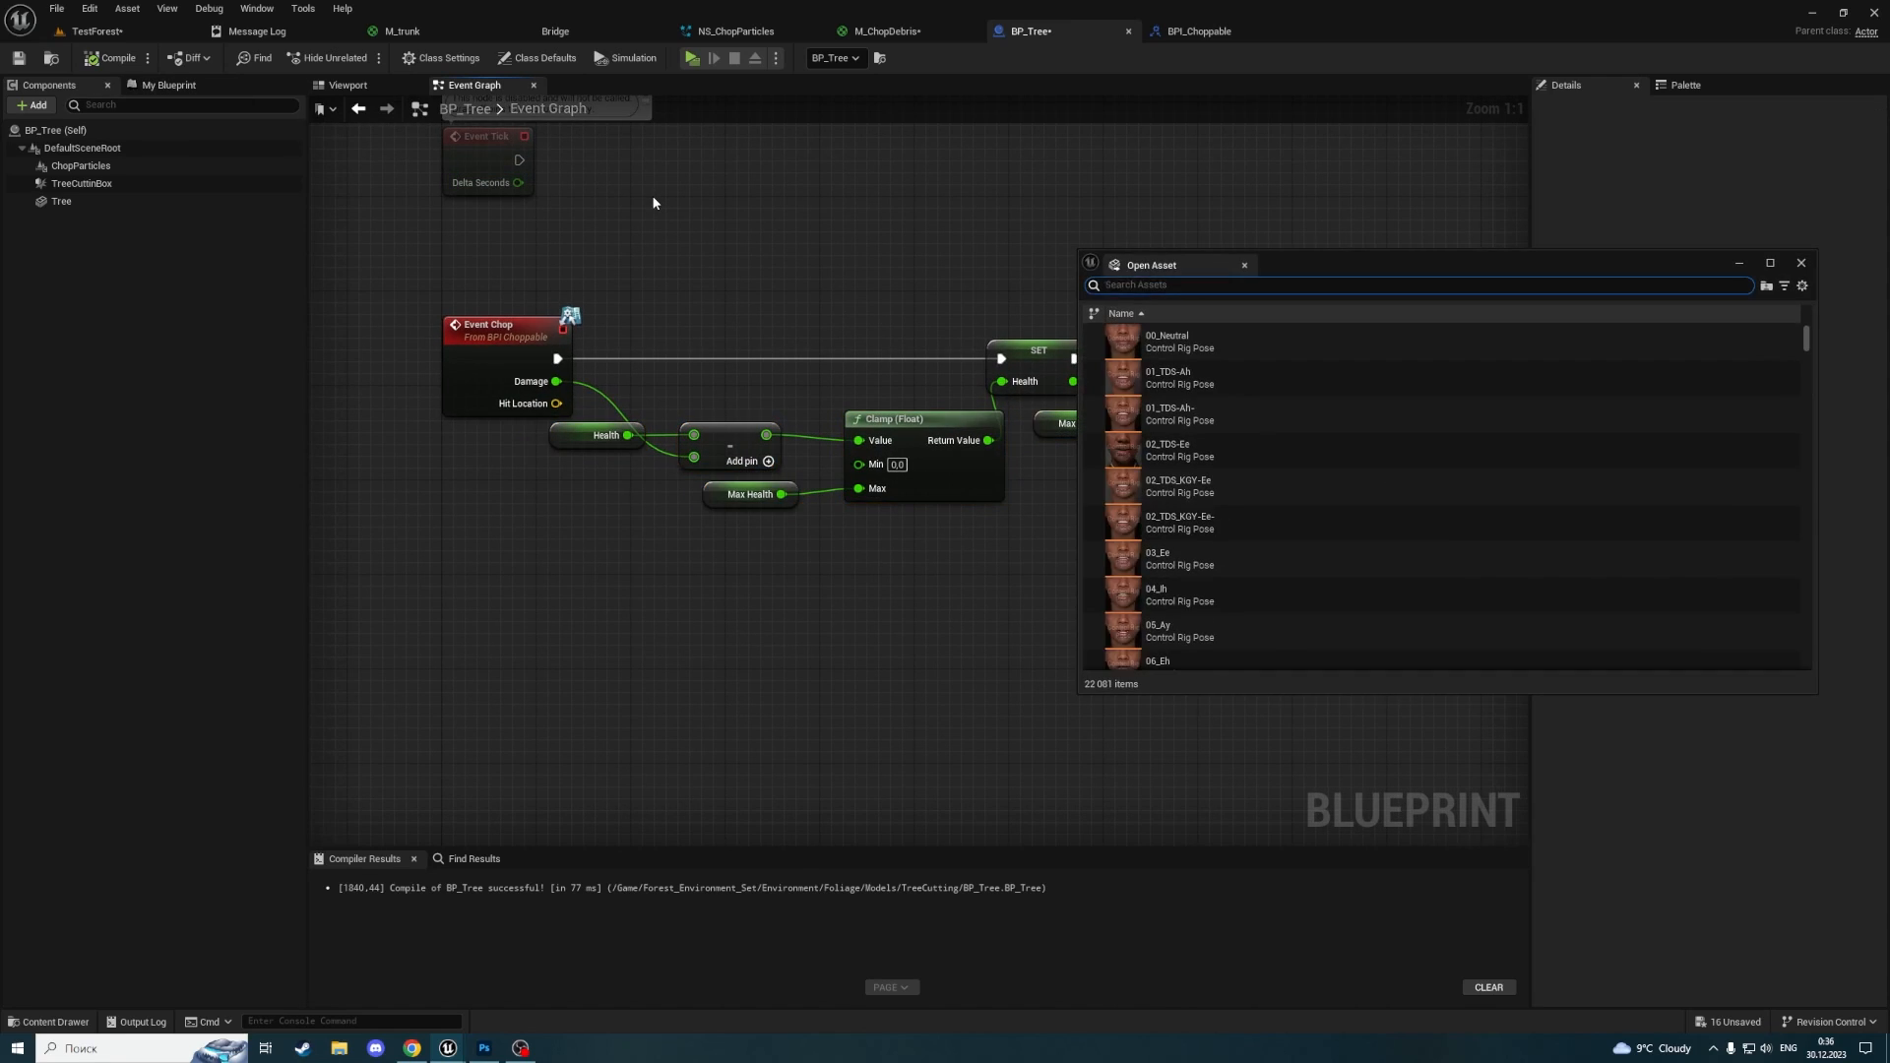
pyautogui.write('BP_MainC')
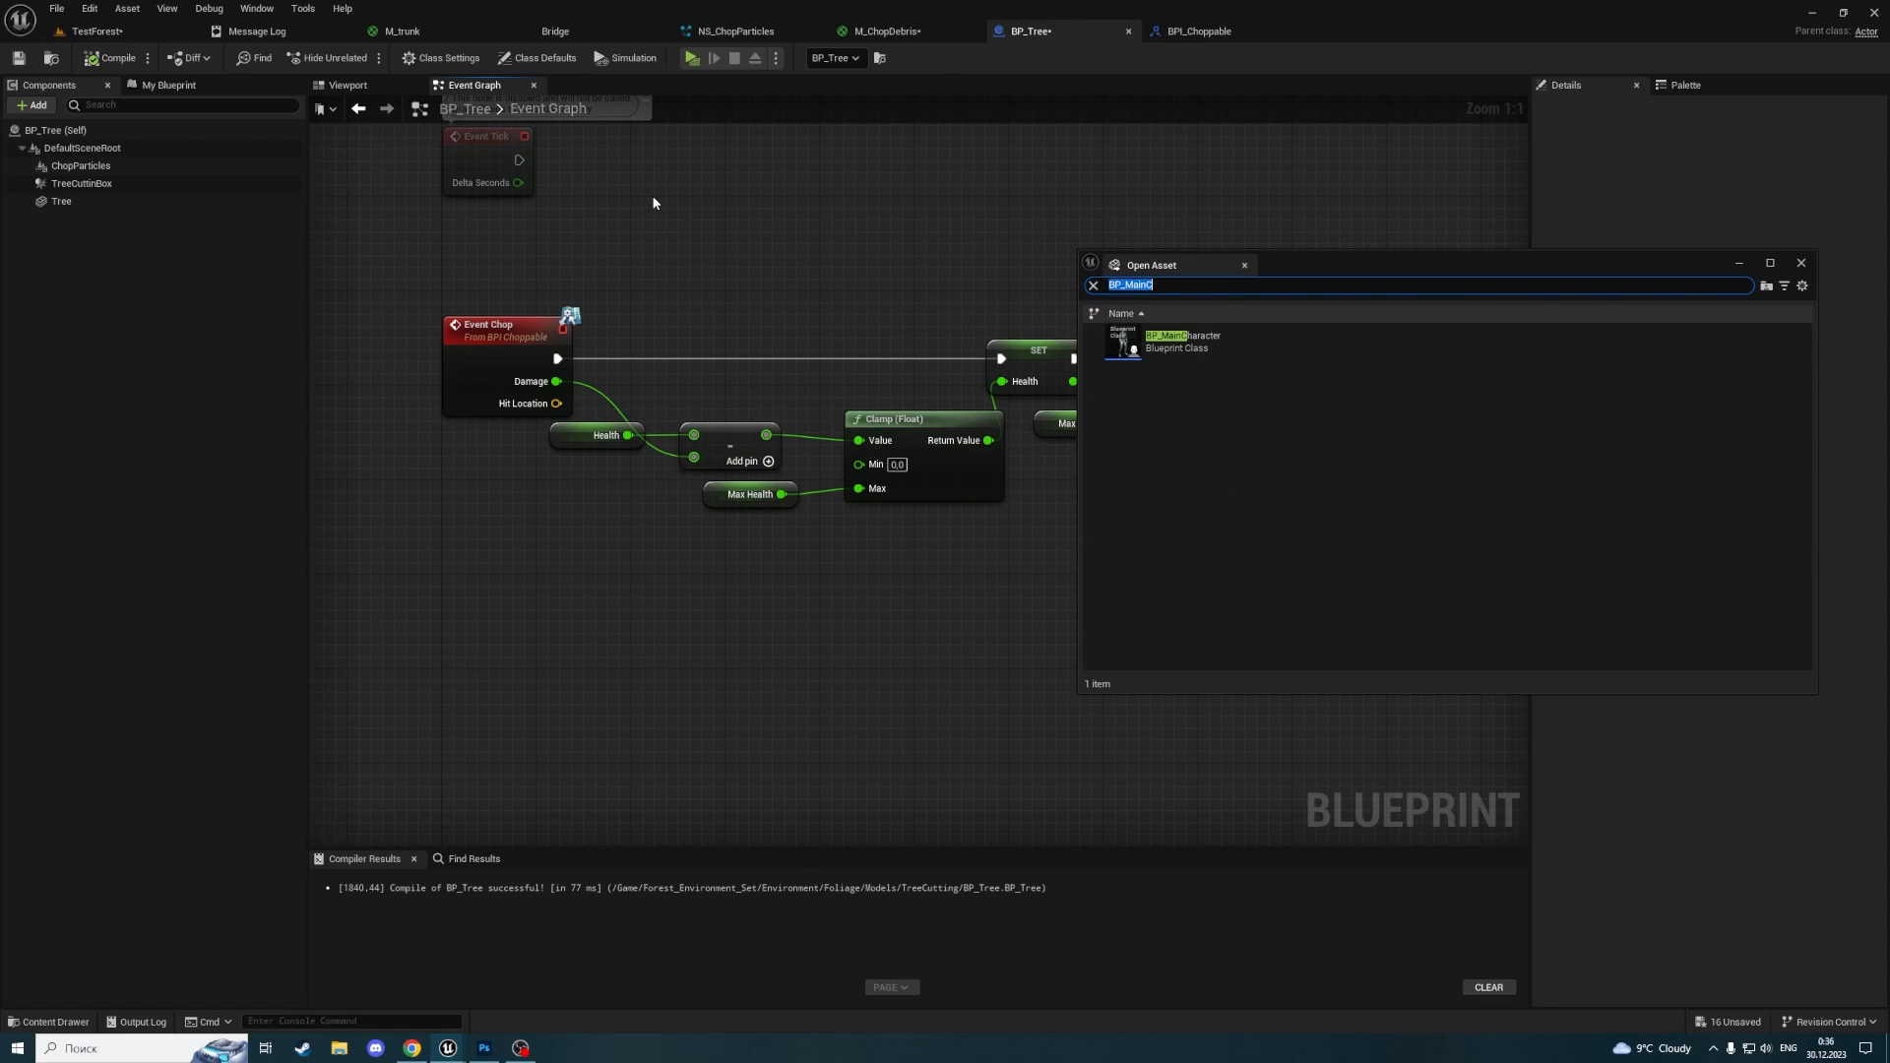
pyautogui.write('BP_Sto')
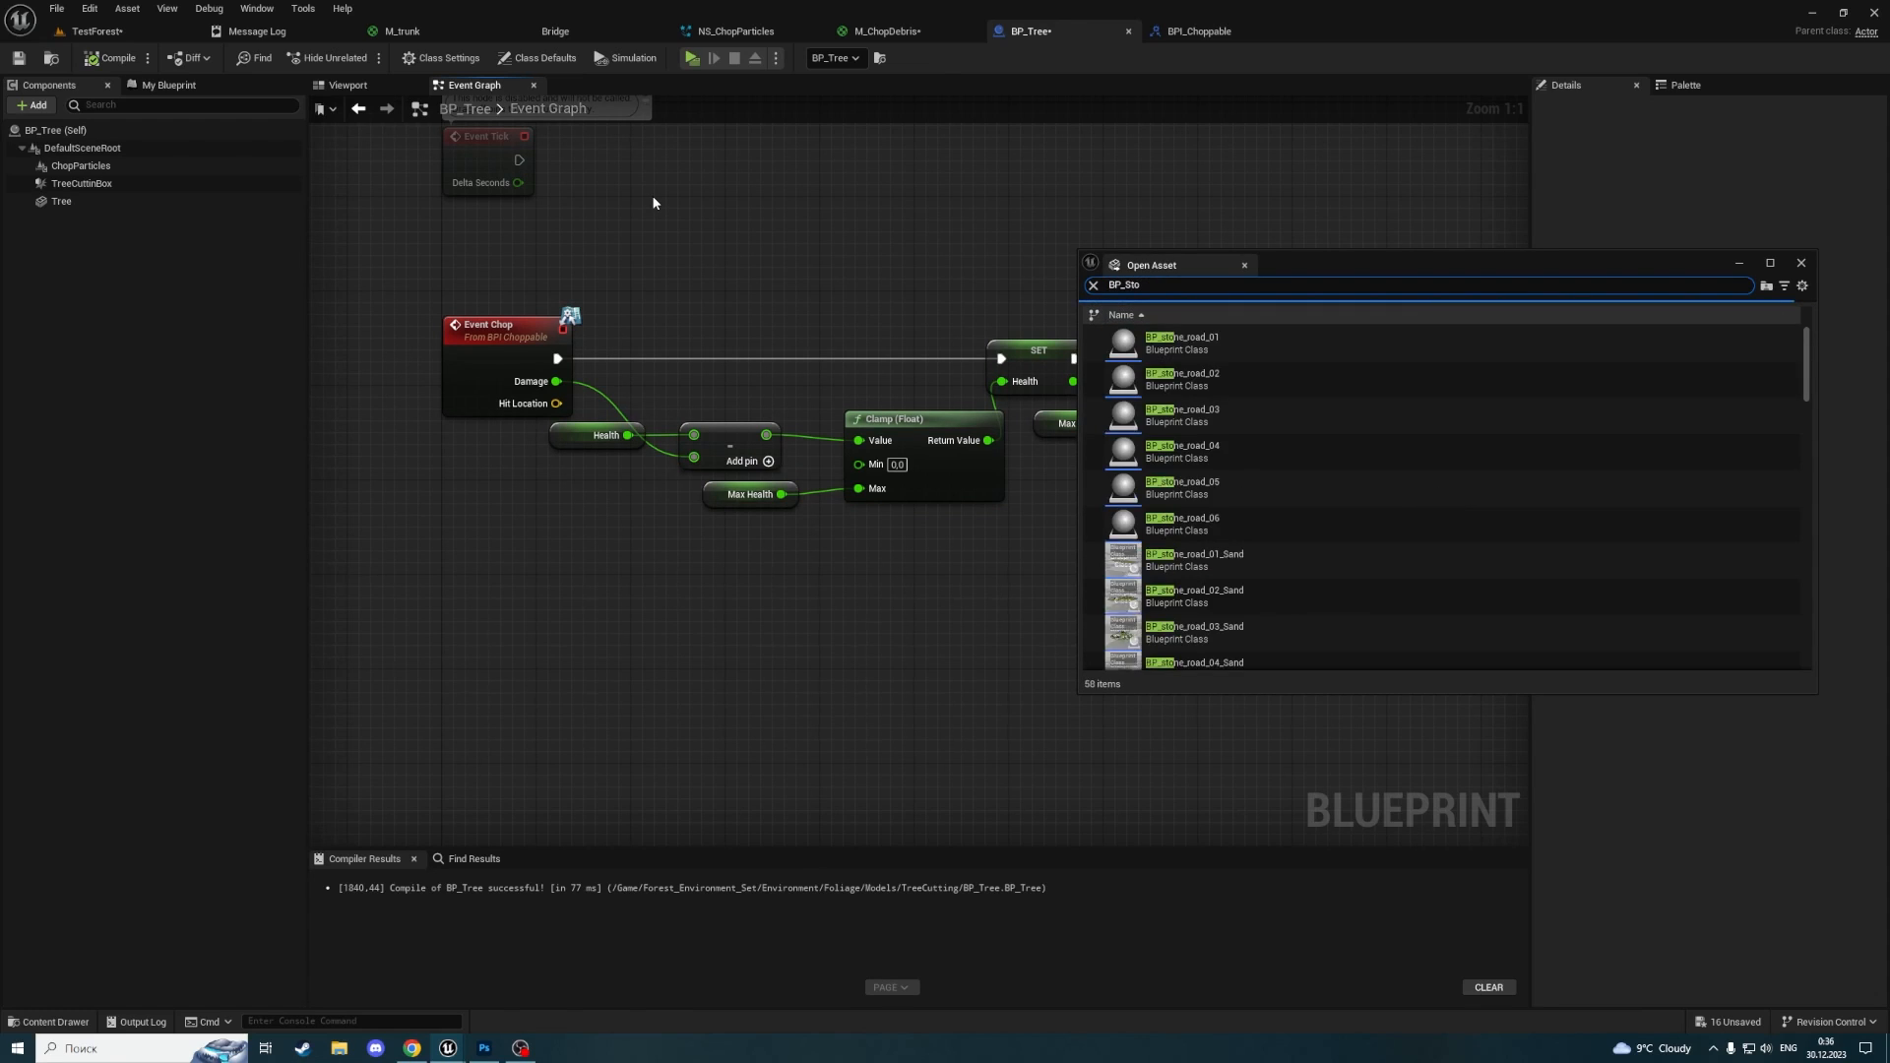
pyautogui.write('neAx')
pyautogui.click(1200, 356)
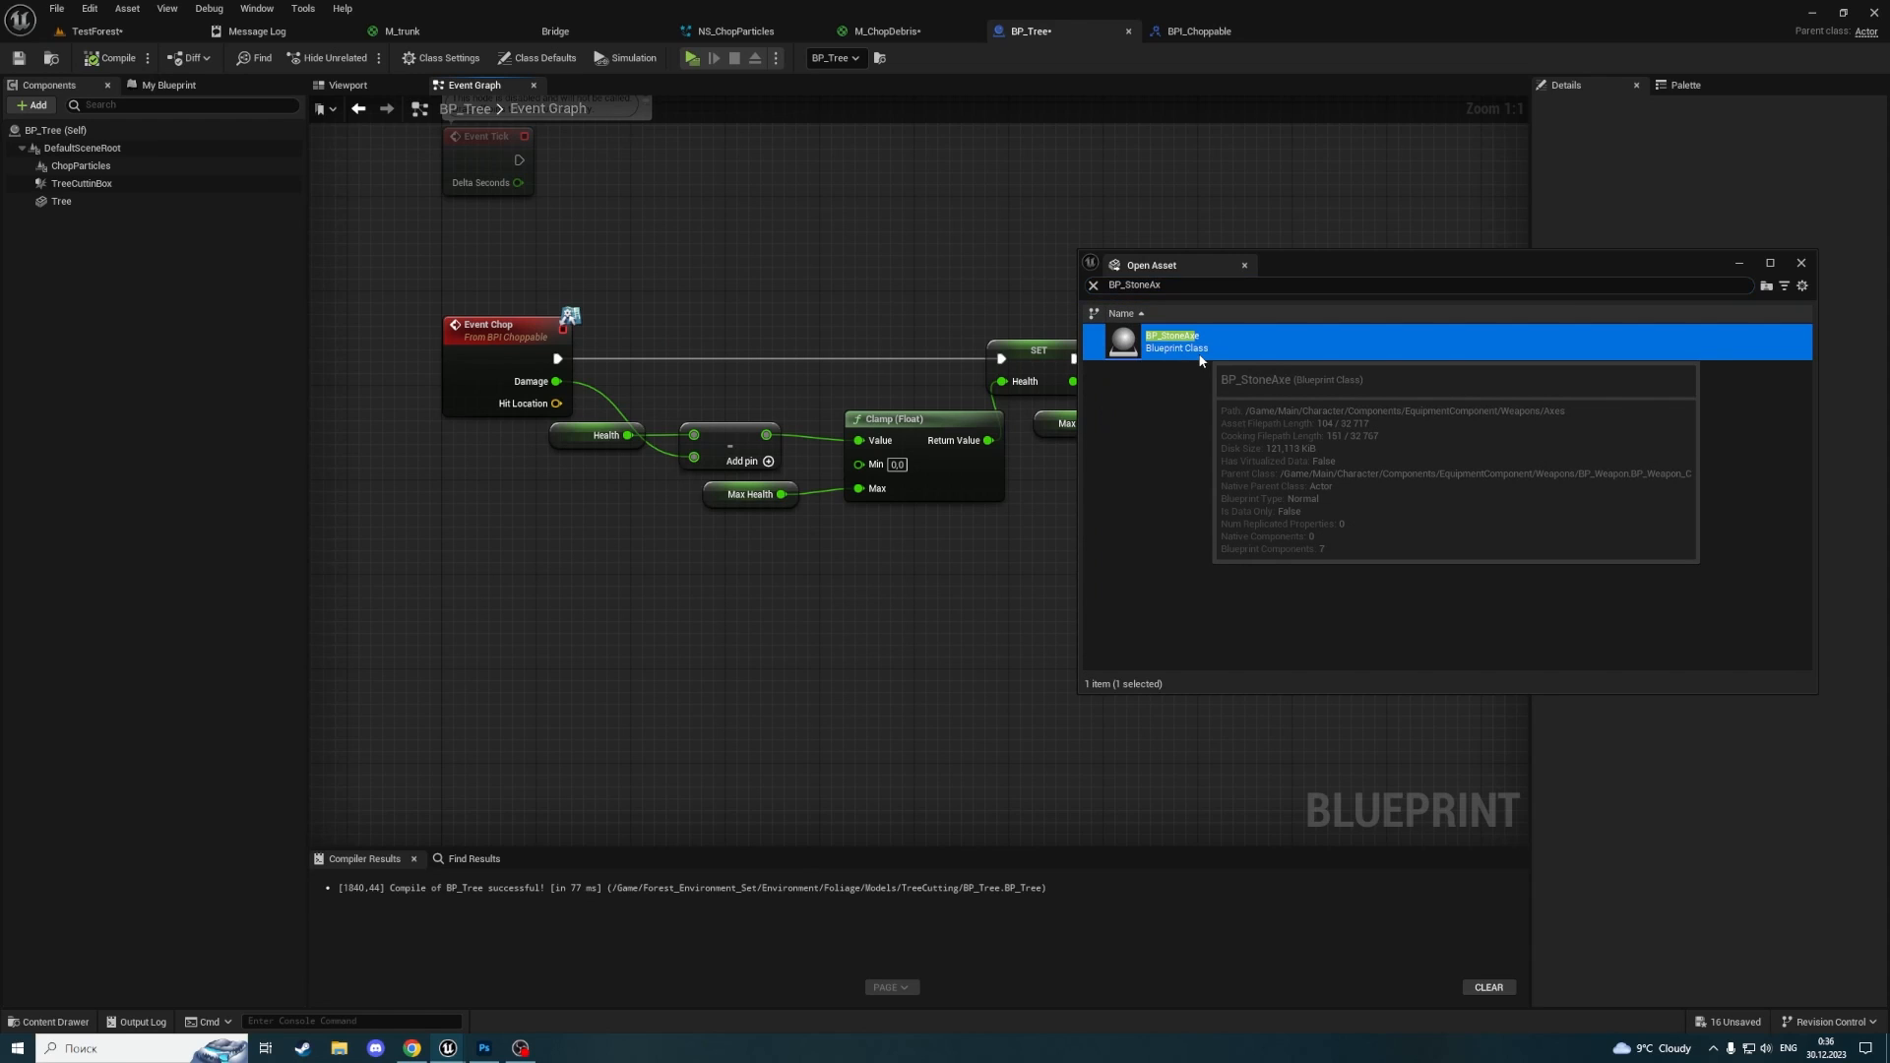
pyautogui.press('Return')
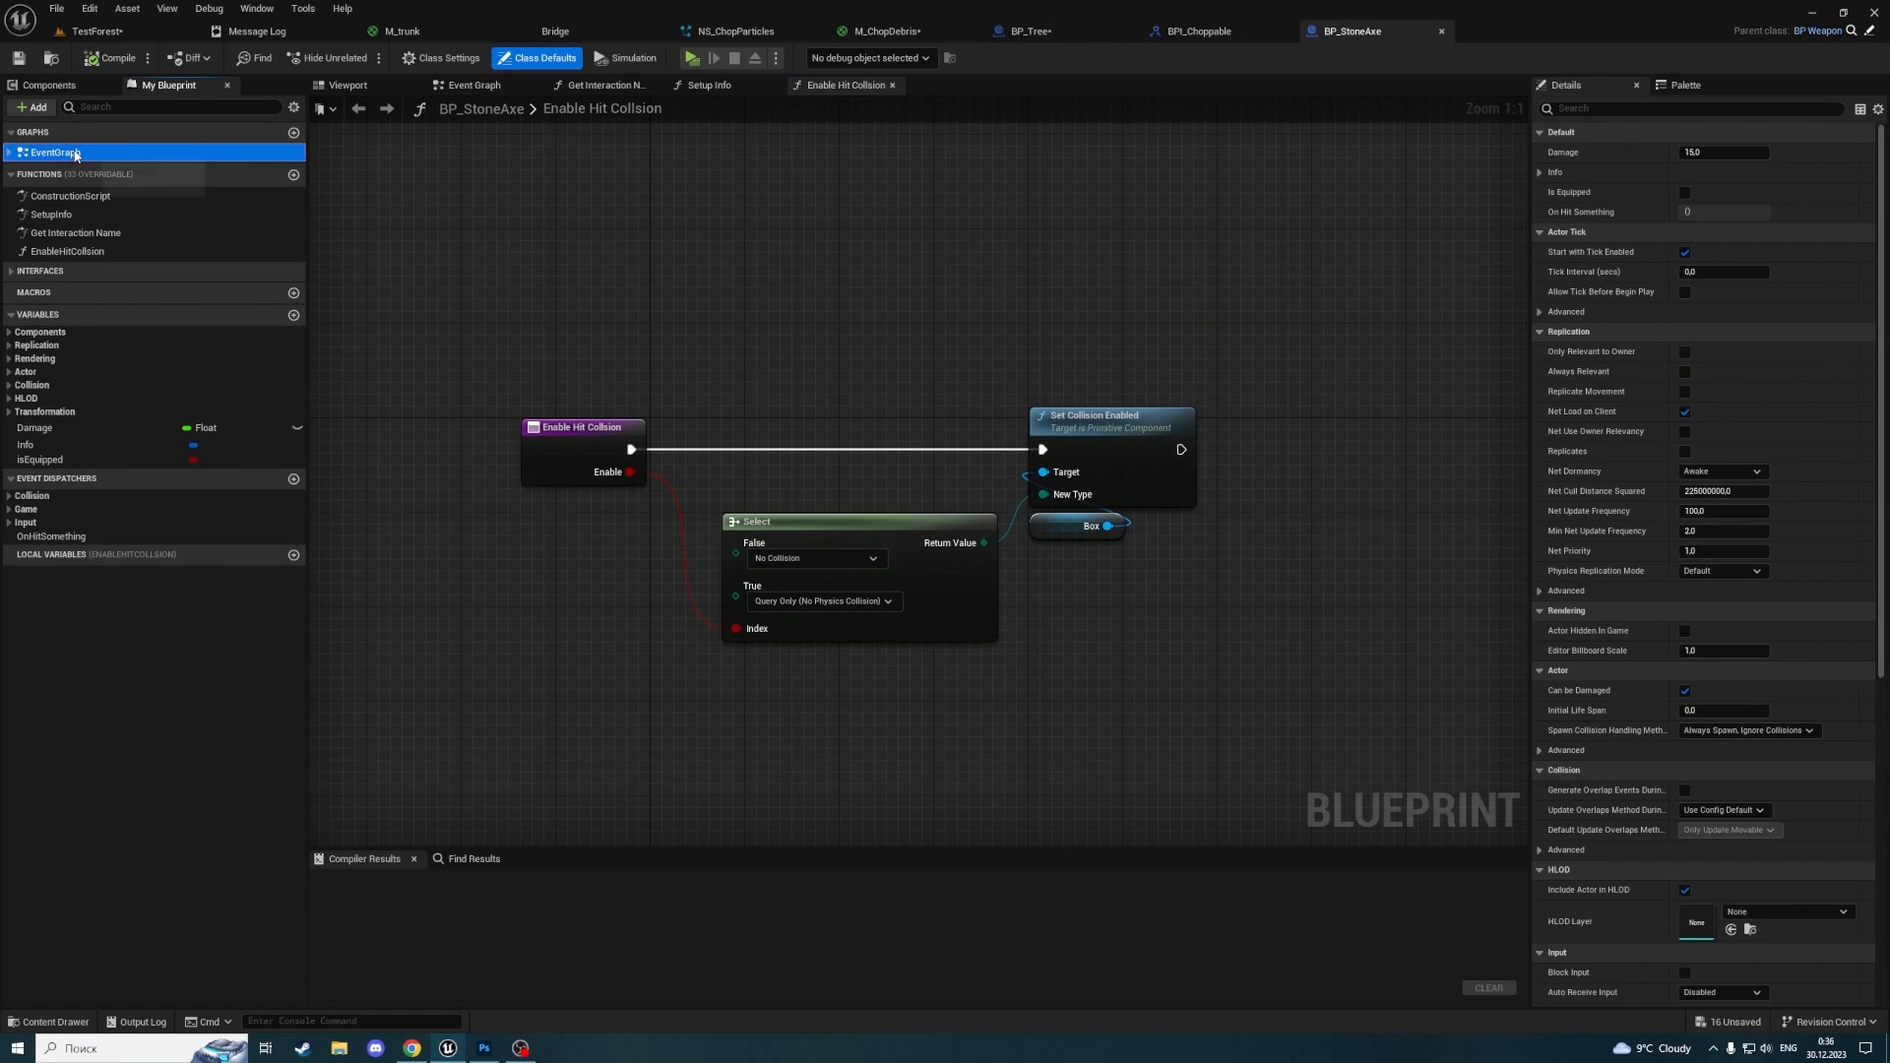
# Go through the Box begin-overlap logic in BP_StoneAxe's event graph and move the Damage getter clear of the Chop node
pyautogui.moveTo(975, 597); pyautogui.dragTo(975, 363, button='right')
pyautogui.scroll(3, 811, 592)
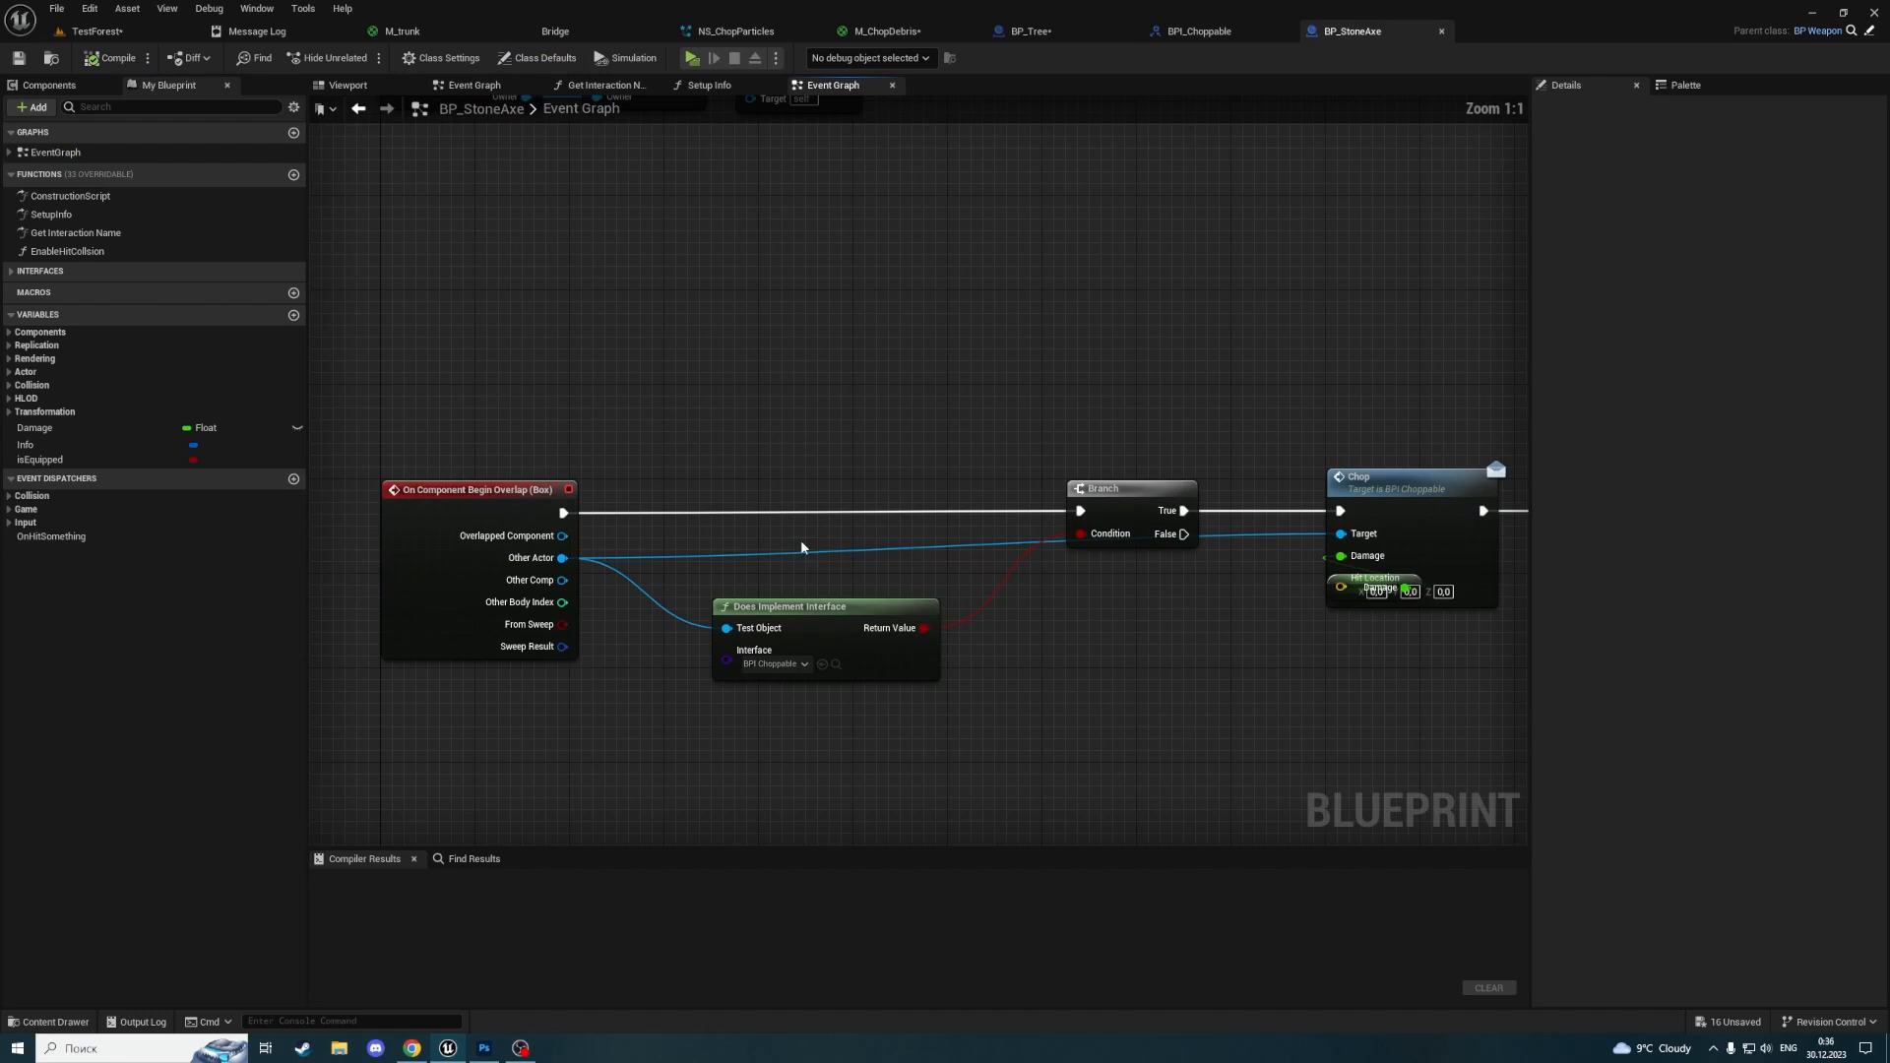
pyautogui.moveTo(801, 545); pyautogui.dragTo(734, 454, button='right')
pyautogui.moveTo(413, 321); pyautogui.dragTo(629, 305, button='right')
pyautogui.moveTo(518, 293); pyautogui.dragTo(582, 435)
pyautogui.moveTo(561, 254); pyautogui.dragTo(751, 658)
pyautogui.moveTo(960, 637); pyautogui.dragTo(836, 609, button='right')
pyautogui.moveTo(1020, 591); pyautogui.dragTo(777, 567, button='right')
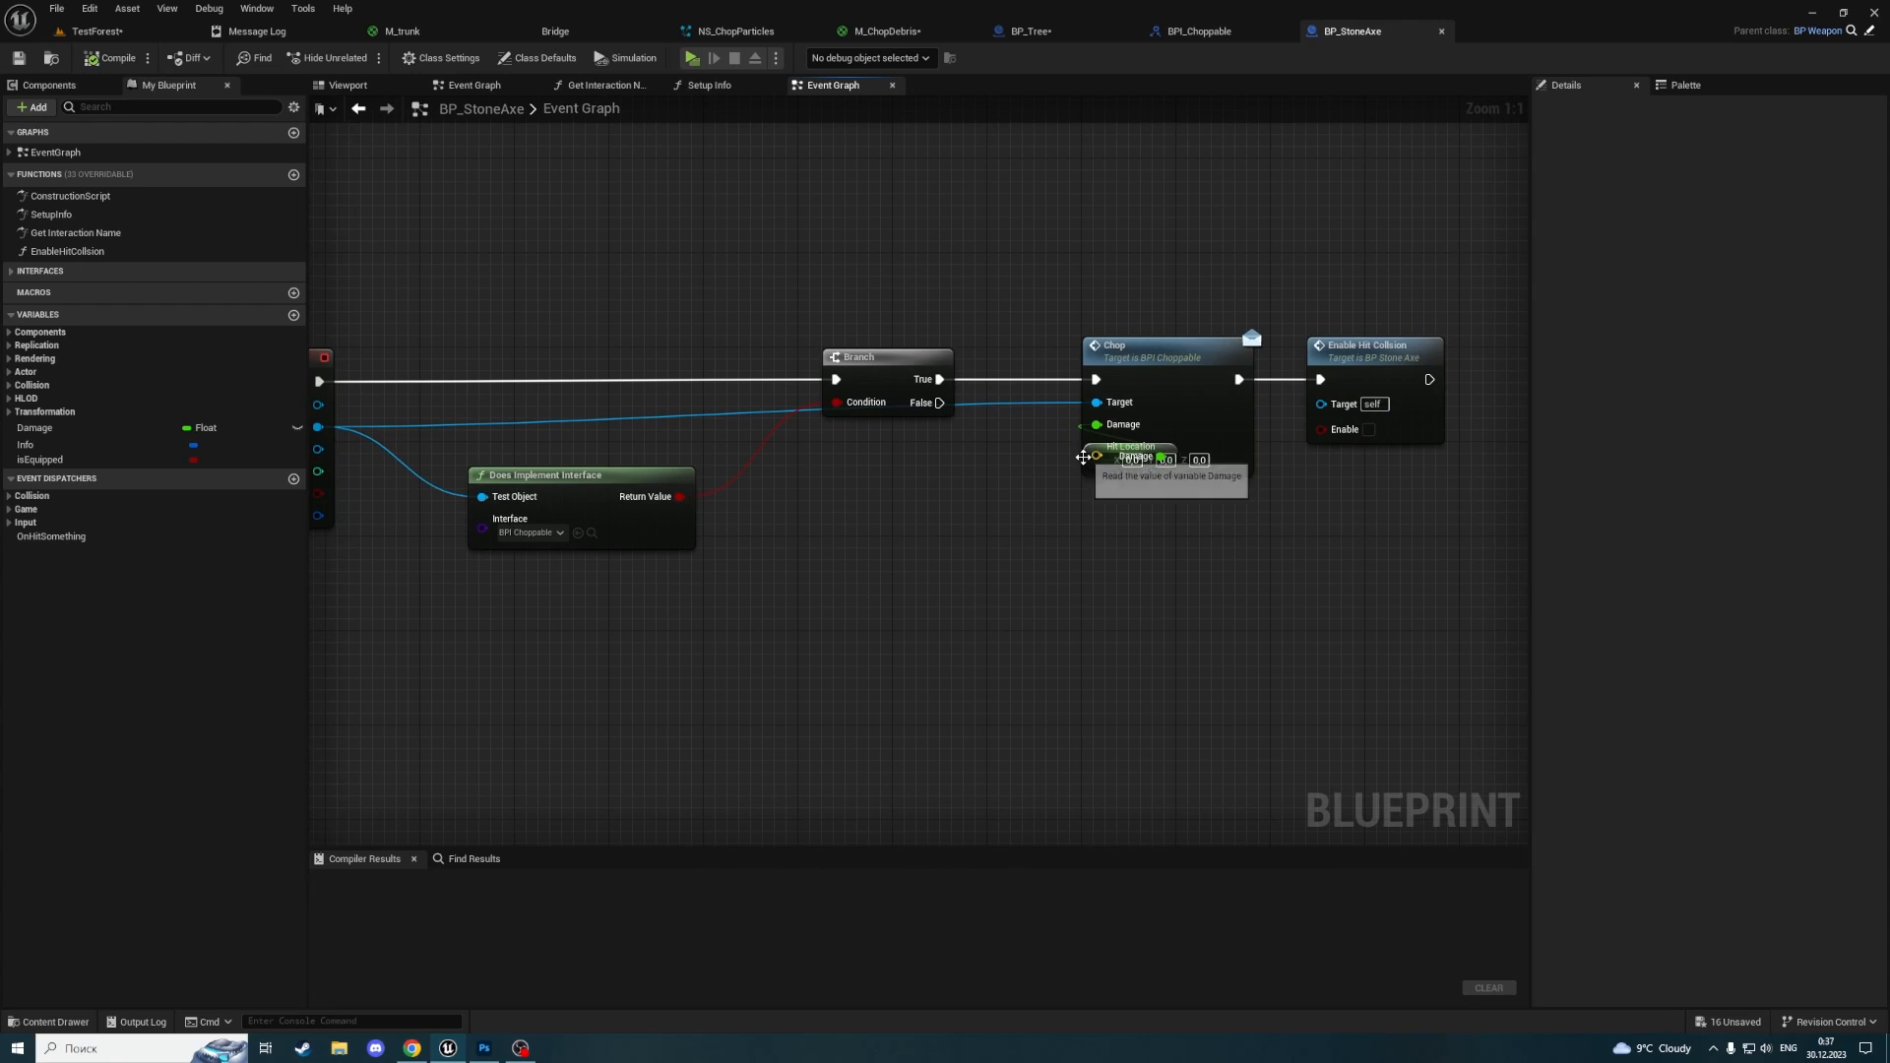
pyautogui.moveTo(1087, 450); pyautogui.dragTo(894, 451)
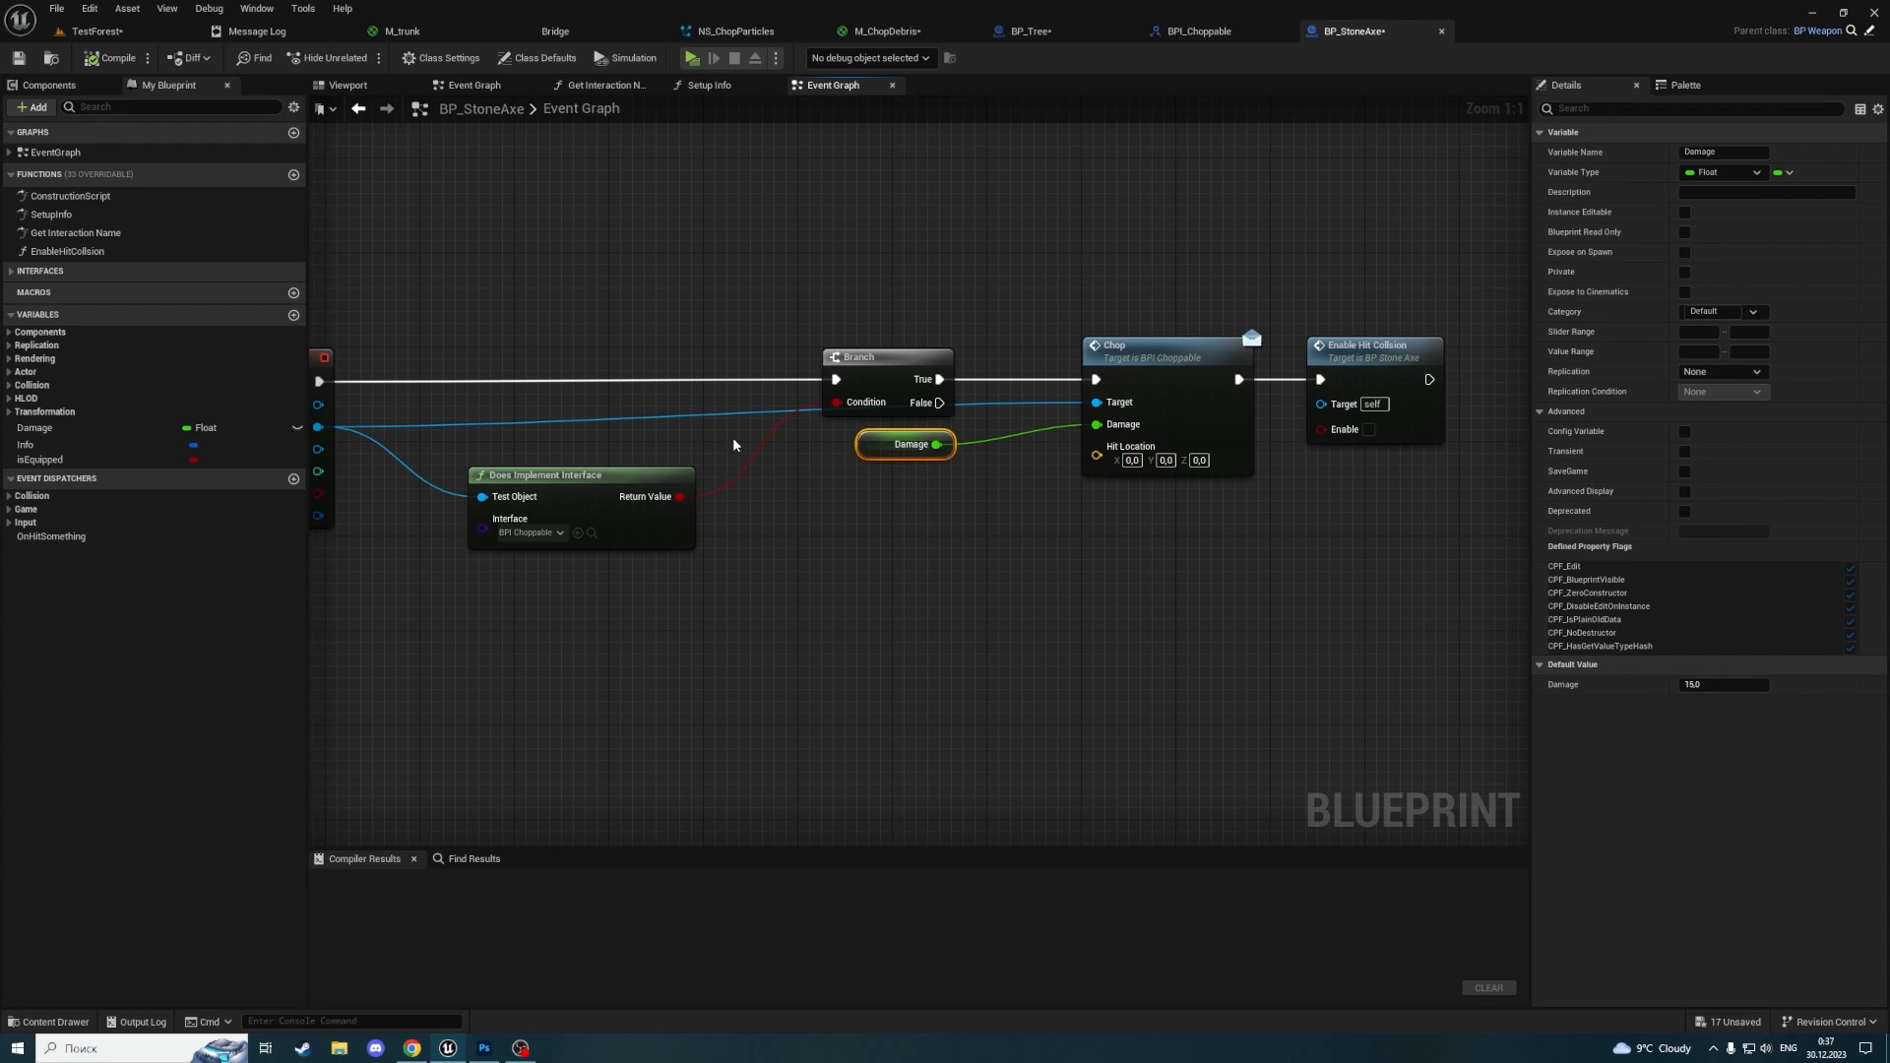
# Examine the collision box around the axe blade in BP_StoneAxe's viewport, and return to the event graph
pyautogui.click(31, 87)
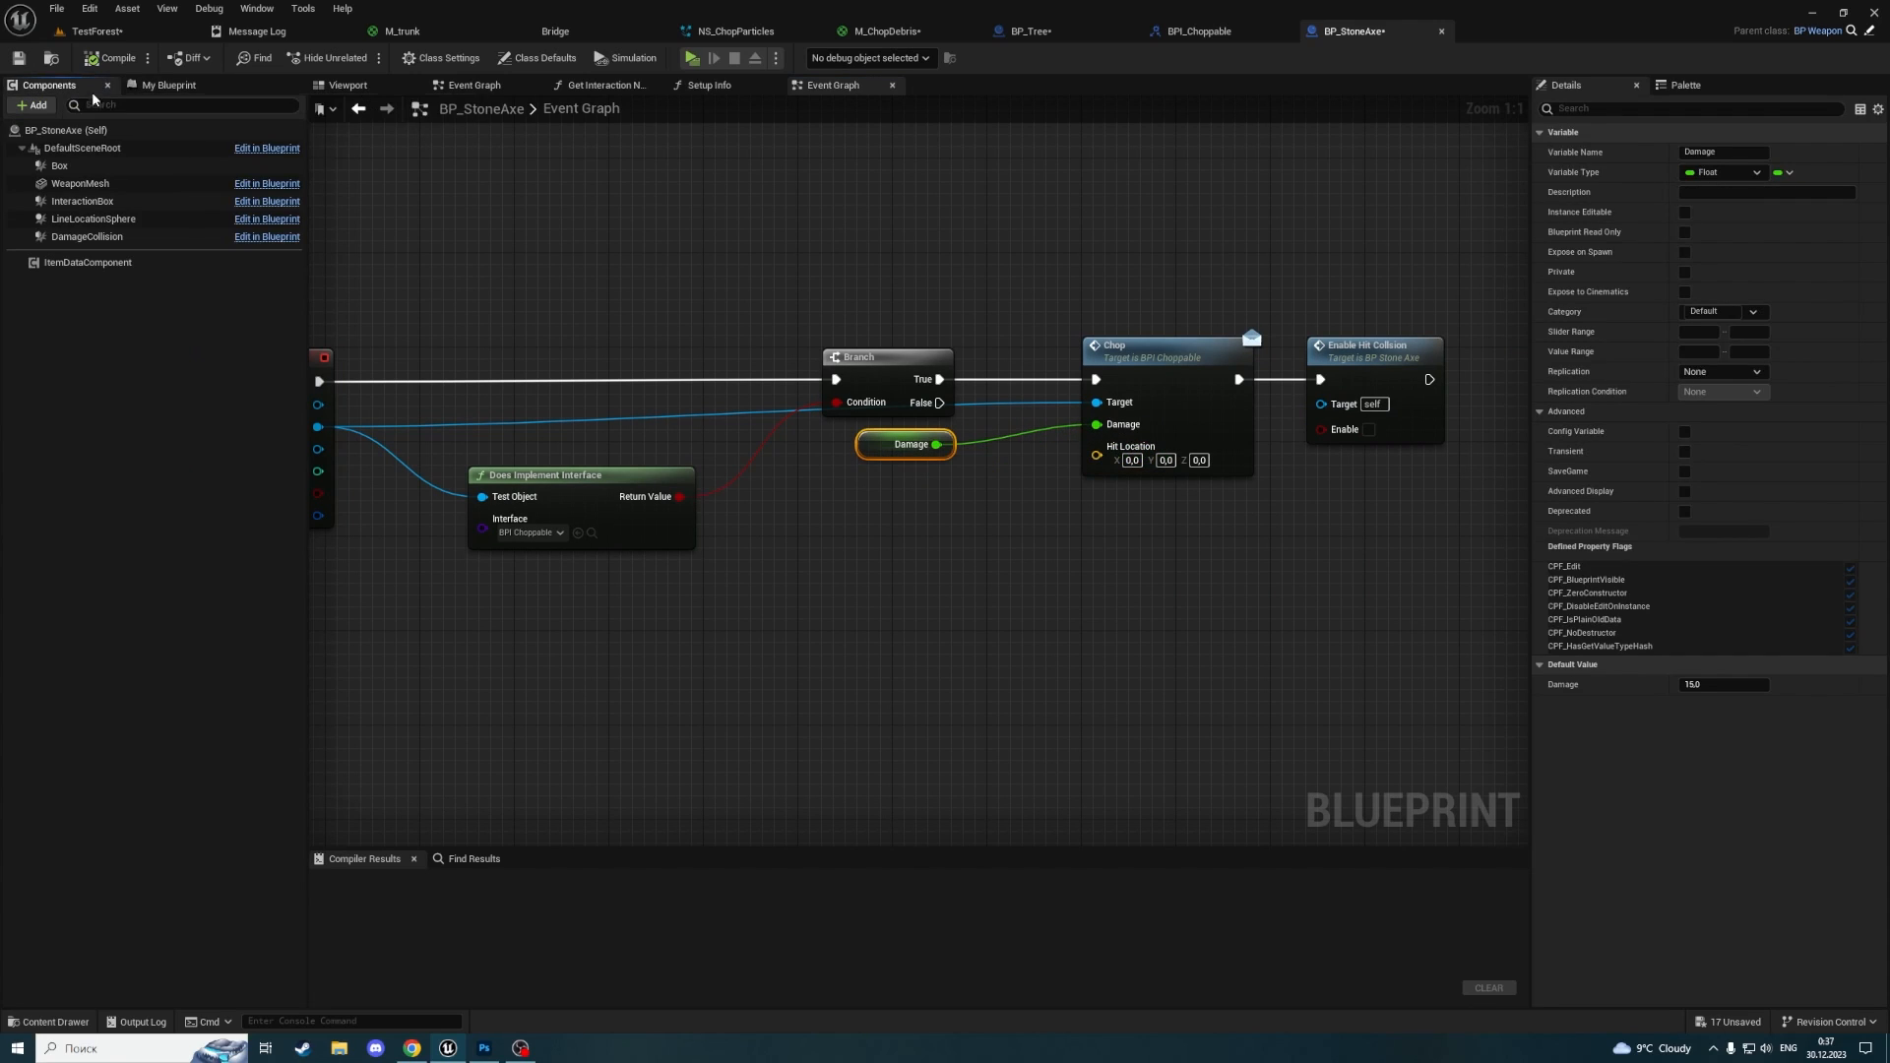
pyautogui.click(363, 87)
pyautogui.press('w')
pyautogui.scroll(-1, 1106, 353)
pyautogui.moveTo(1106, 352); pyautogui.dragTo(1106, 353, button='right')
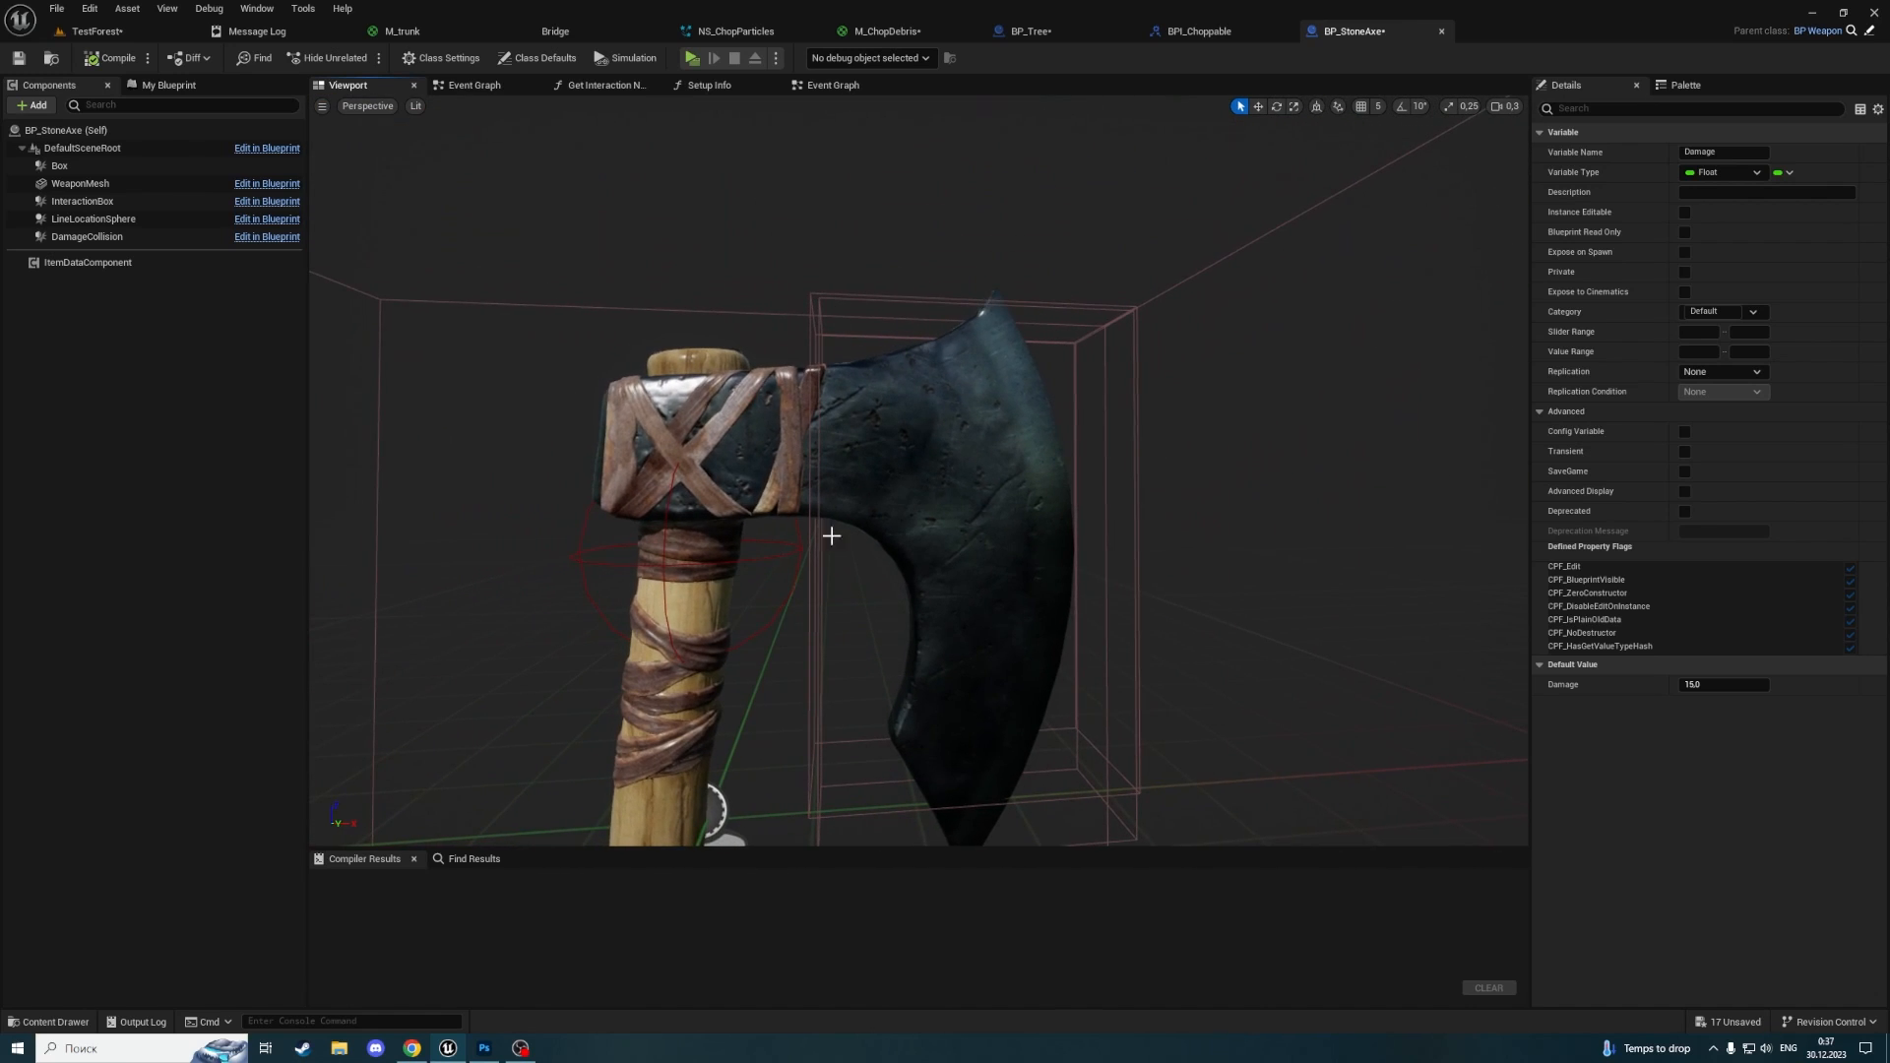
pyautogui.click(833, 87)
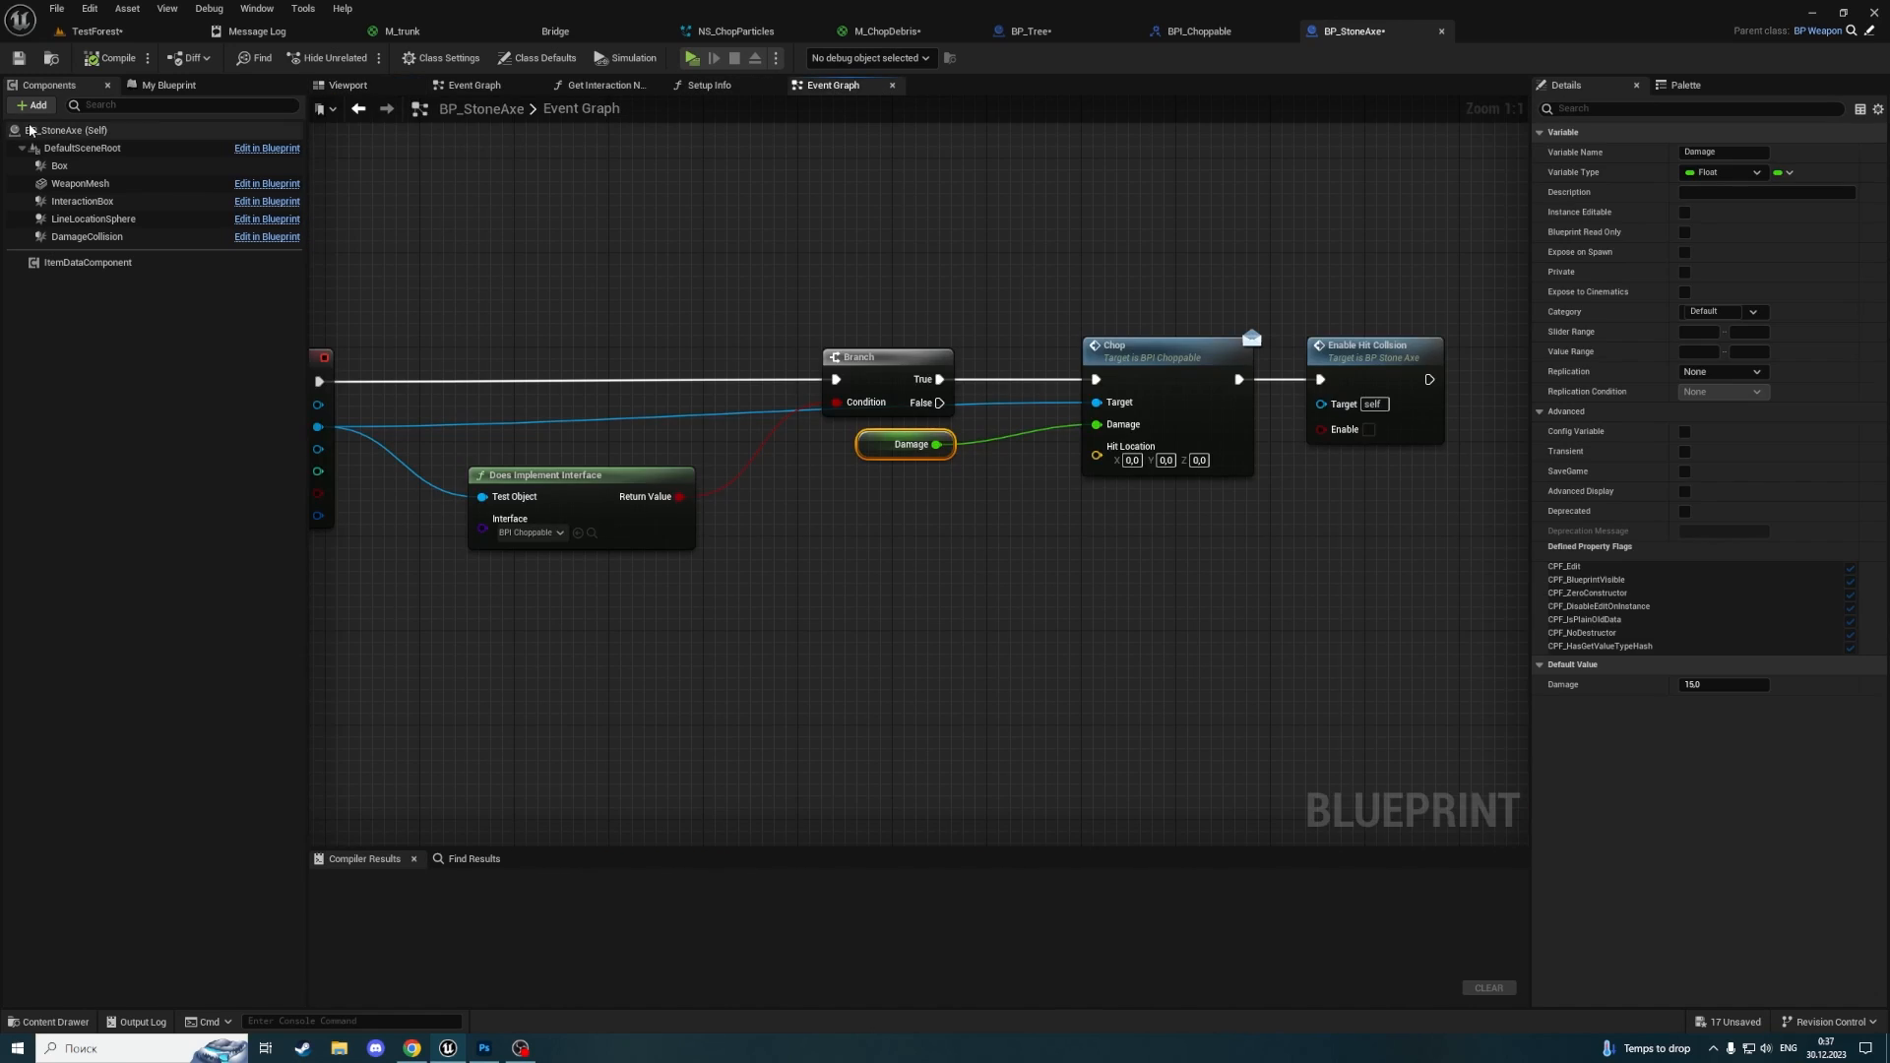
# Feed the Box component's Get World Location into Chop's Hit Location input, and compile and save BP_StoneAxe
pyautogui.moveTo(59, 166); pyautogui.dragTo(1084, 606)
pyautogui.moveTo(810, 536); pyautogui.dragTo(939, 540)
pyautogui.write('get world loca')
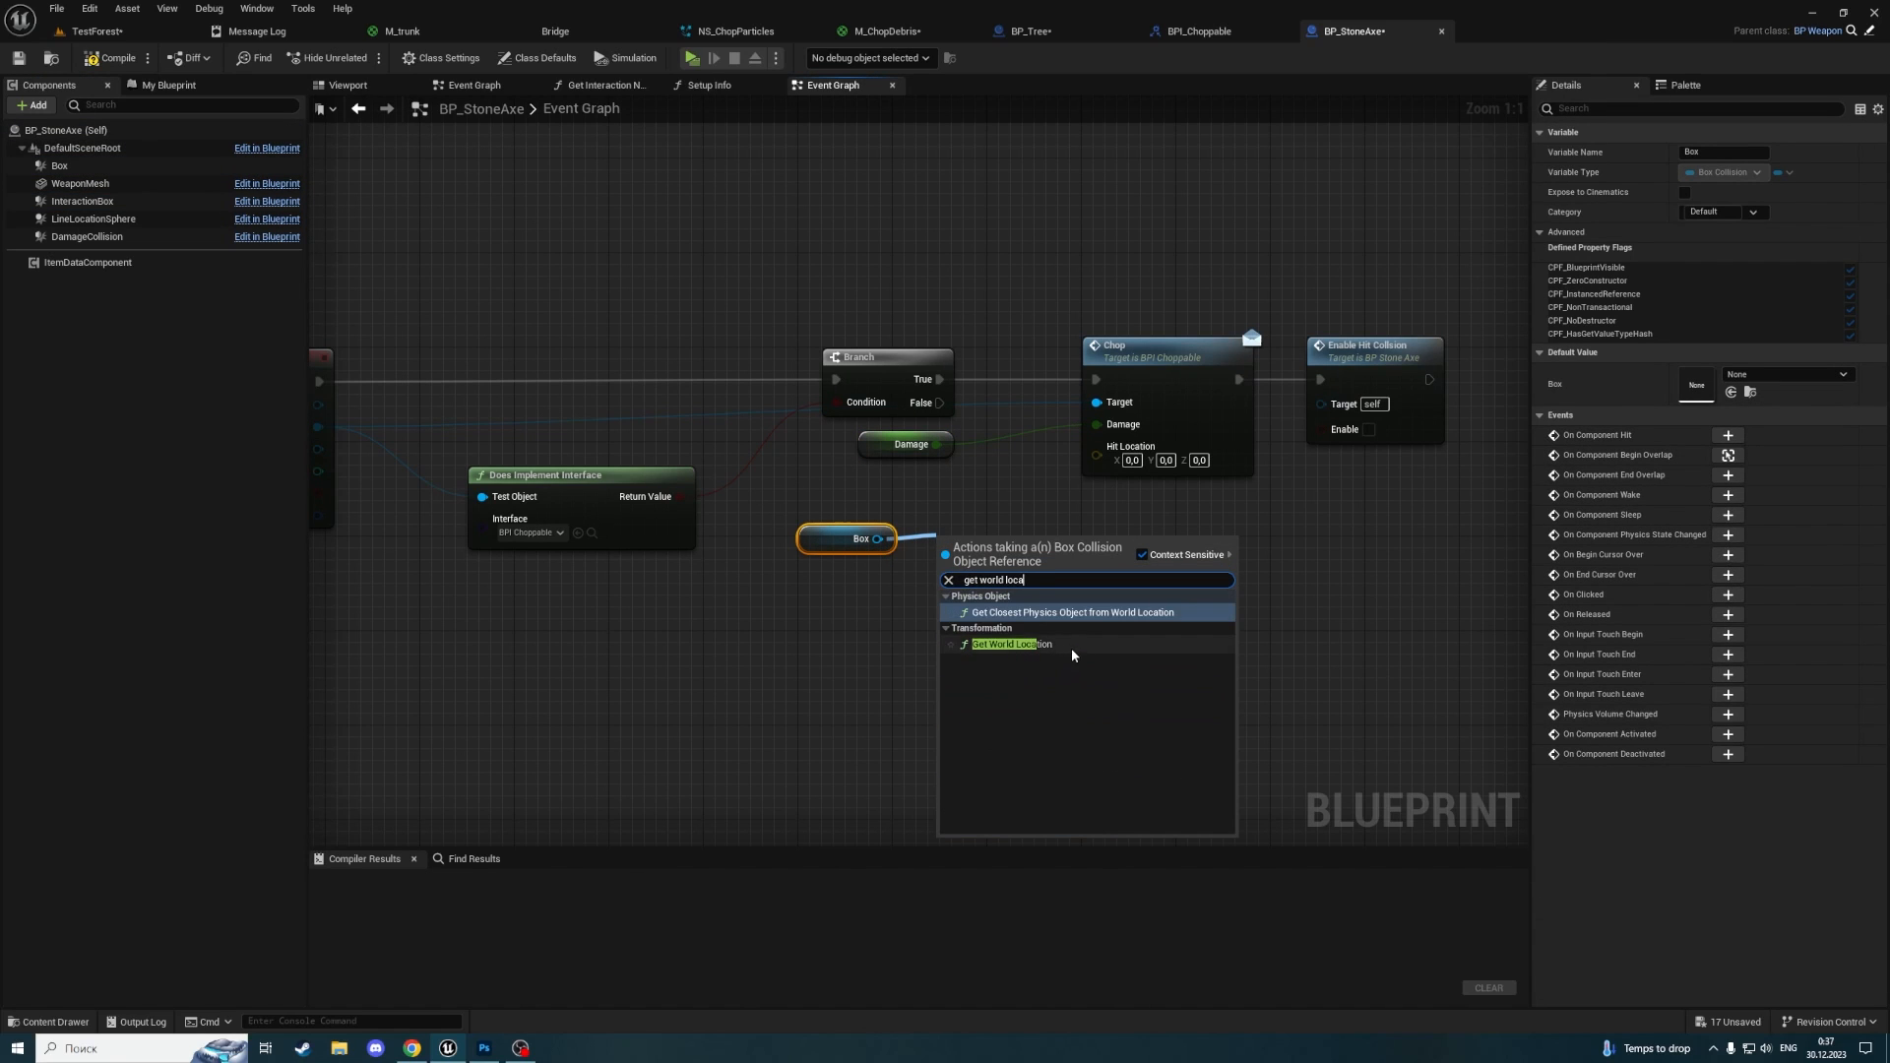
pyautogui.click(1071, 645)
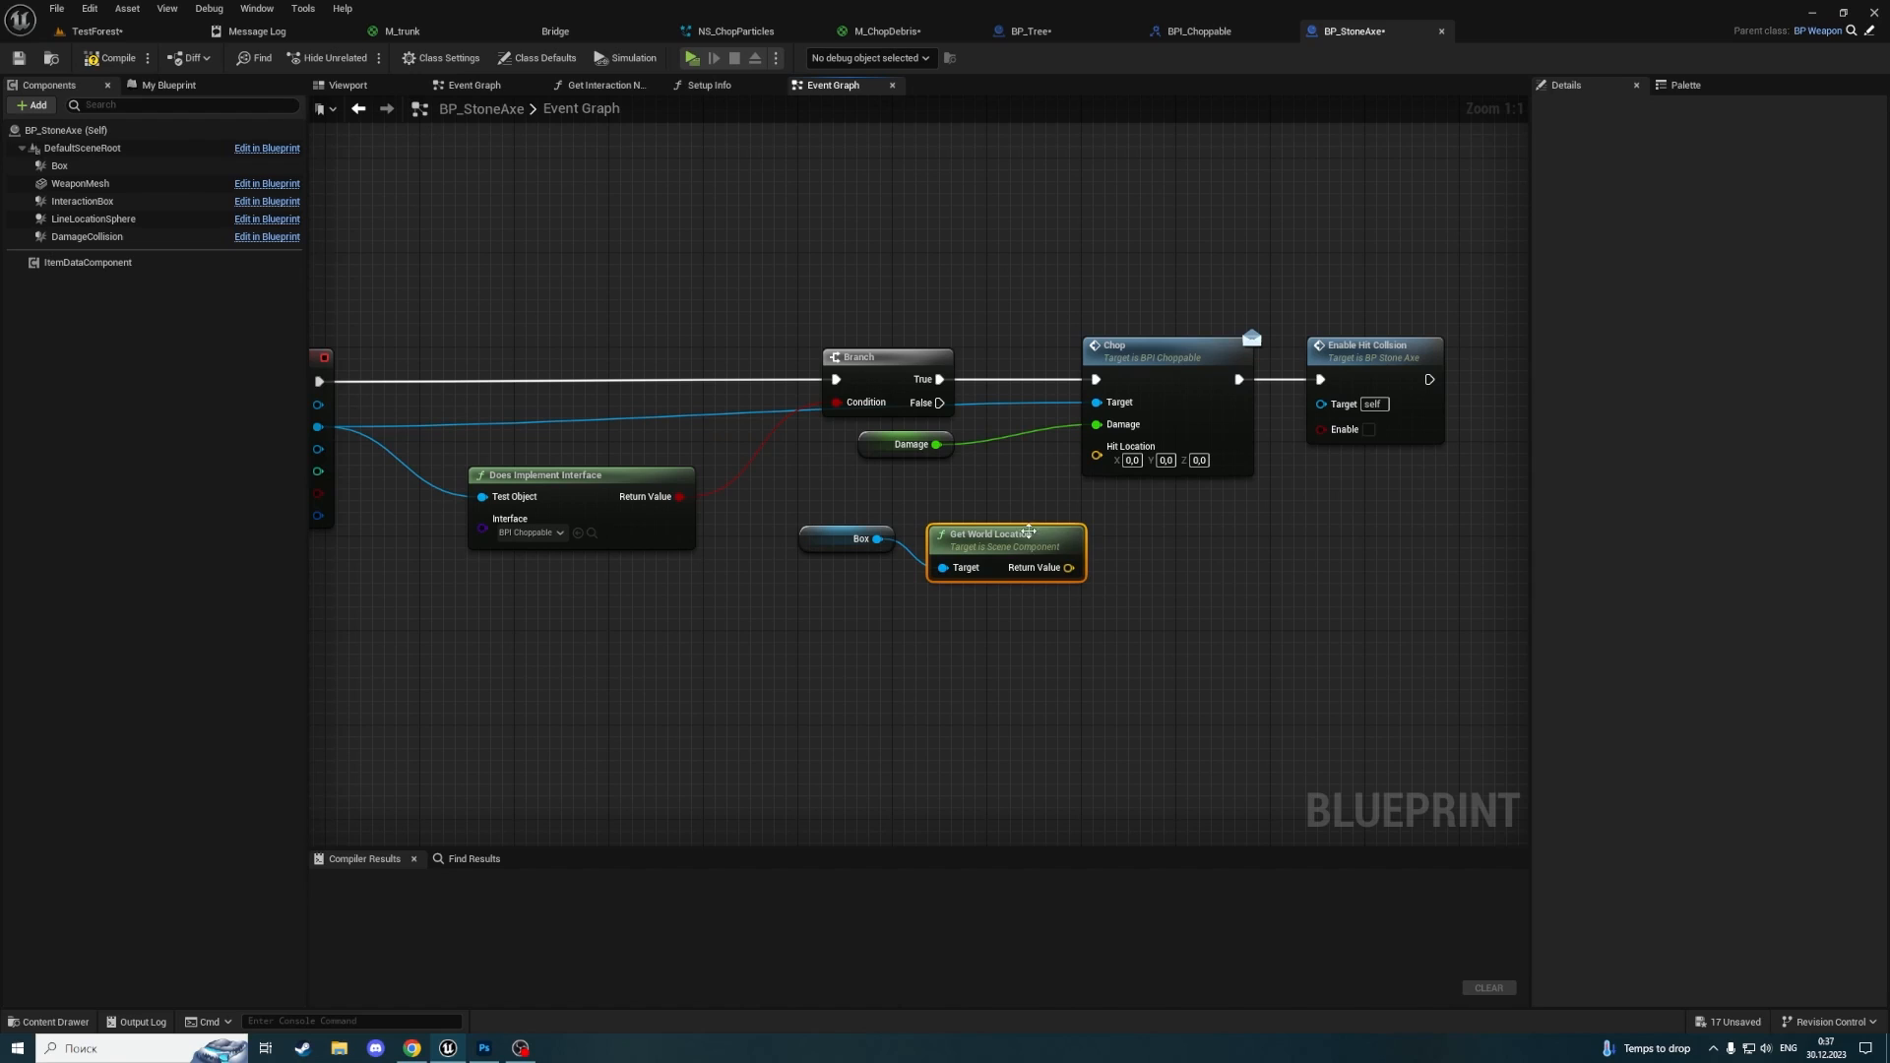
pyautogui.moveTo(1069, 568); pyautogui.dragTo(1097, 447)
pyautogui.moveTo(995, 536); pyautogui.dragTo(983, 513)
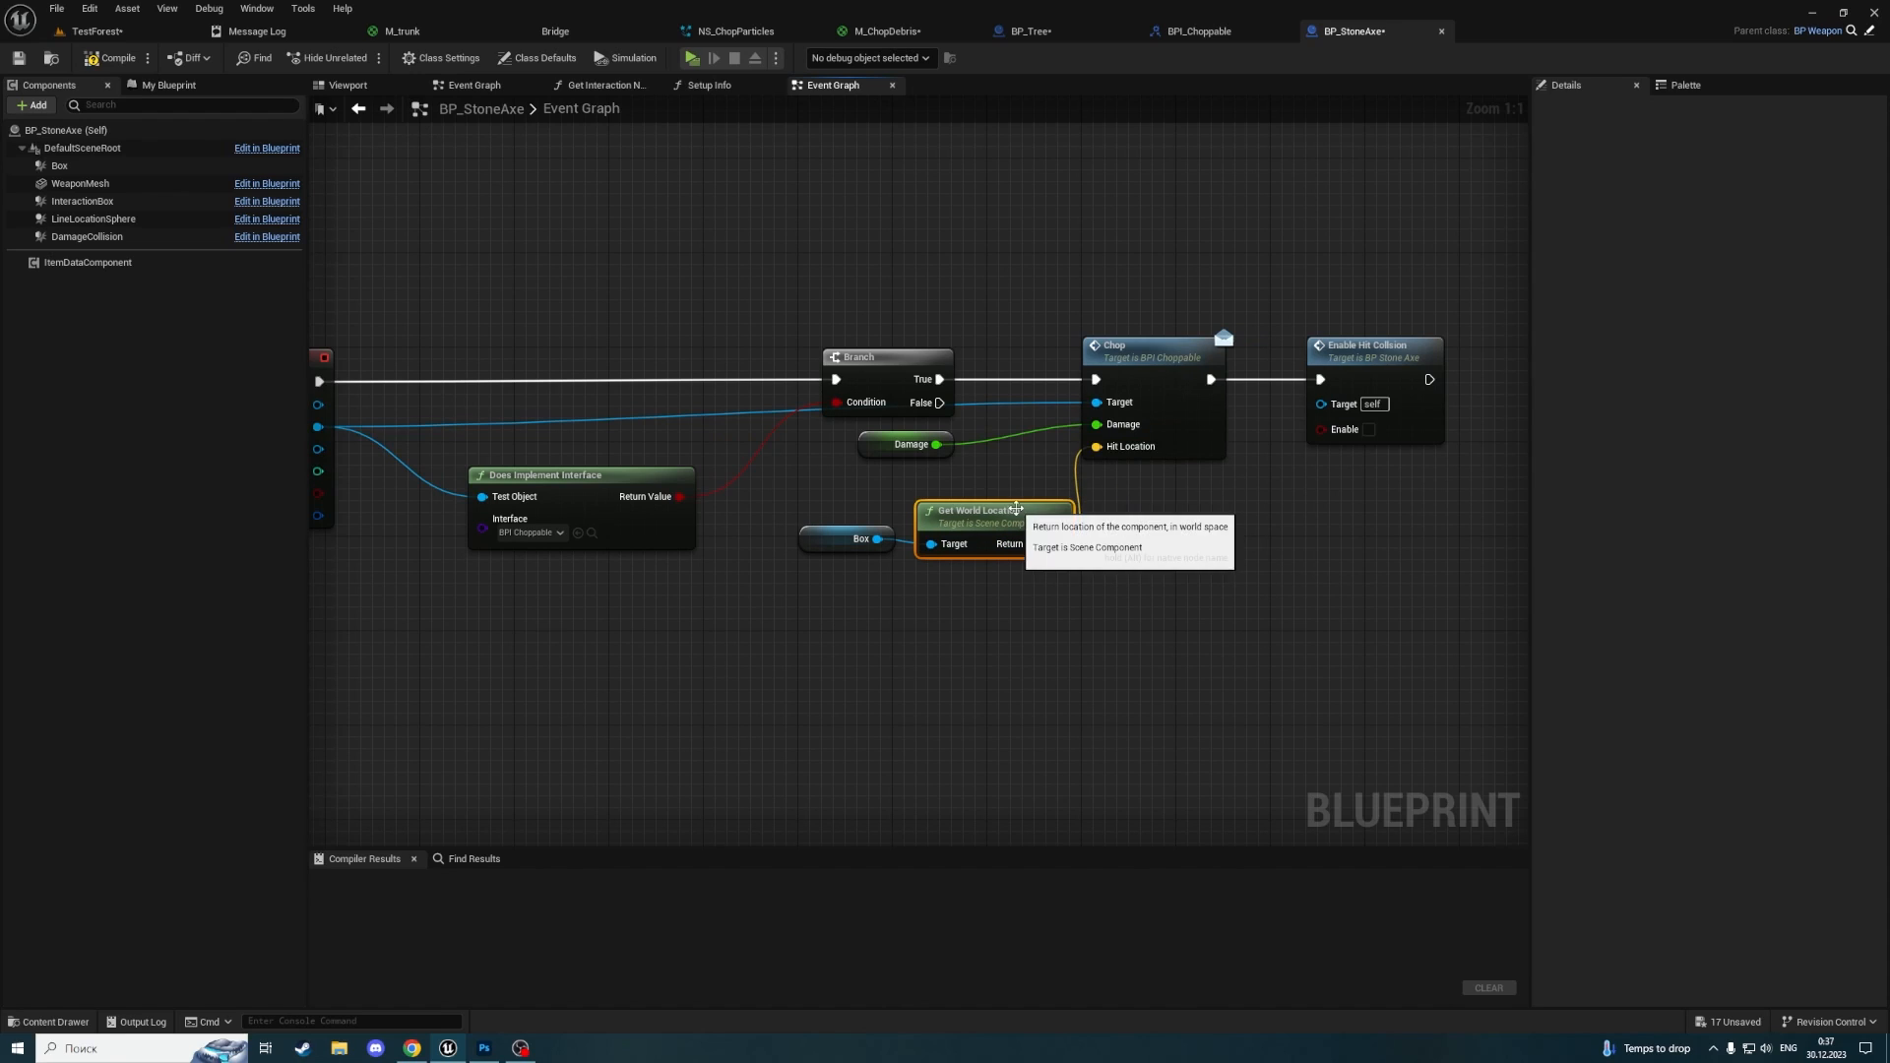
pyautogui.click(772, 302)
pyautogui.click(111, 59)
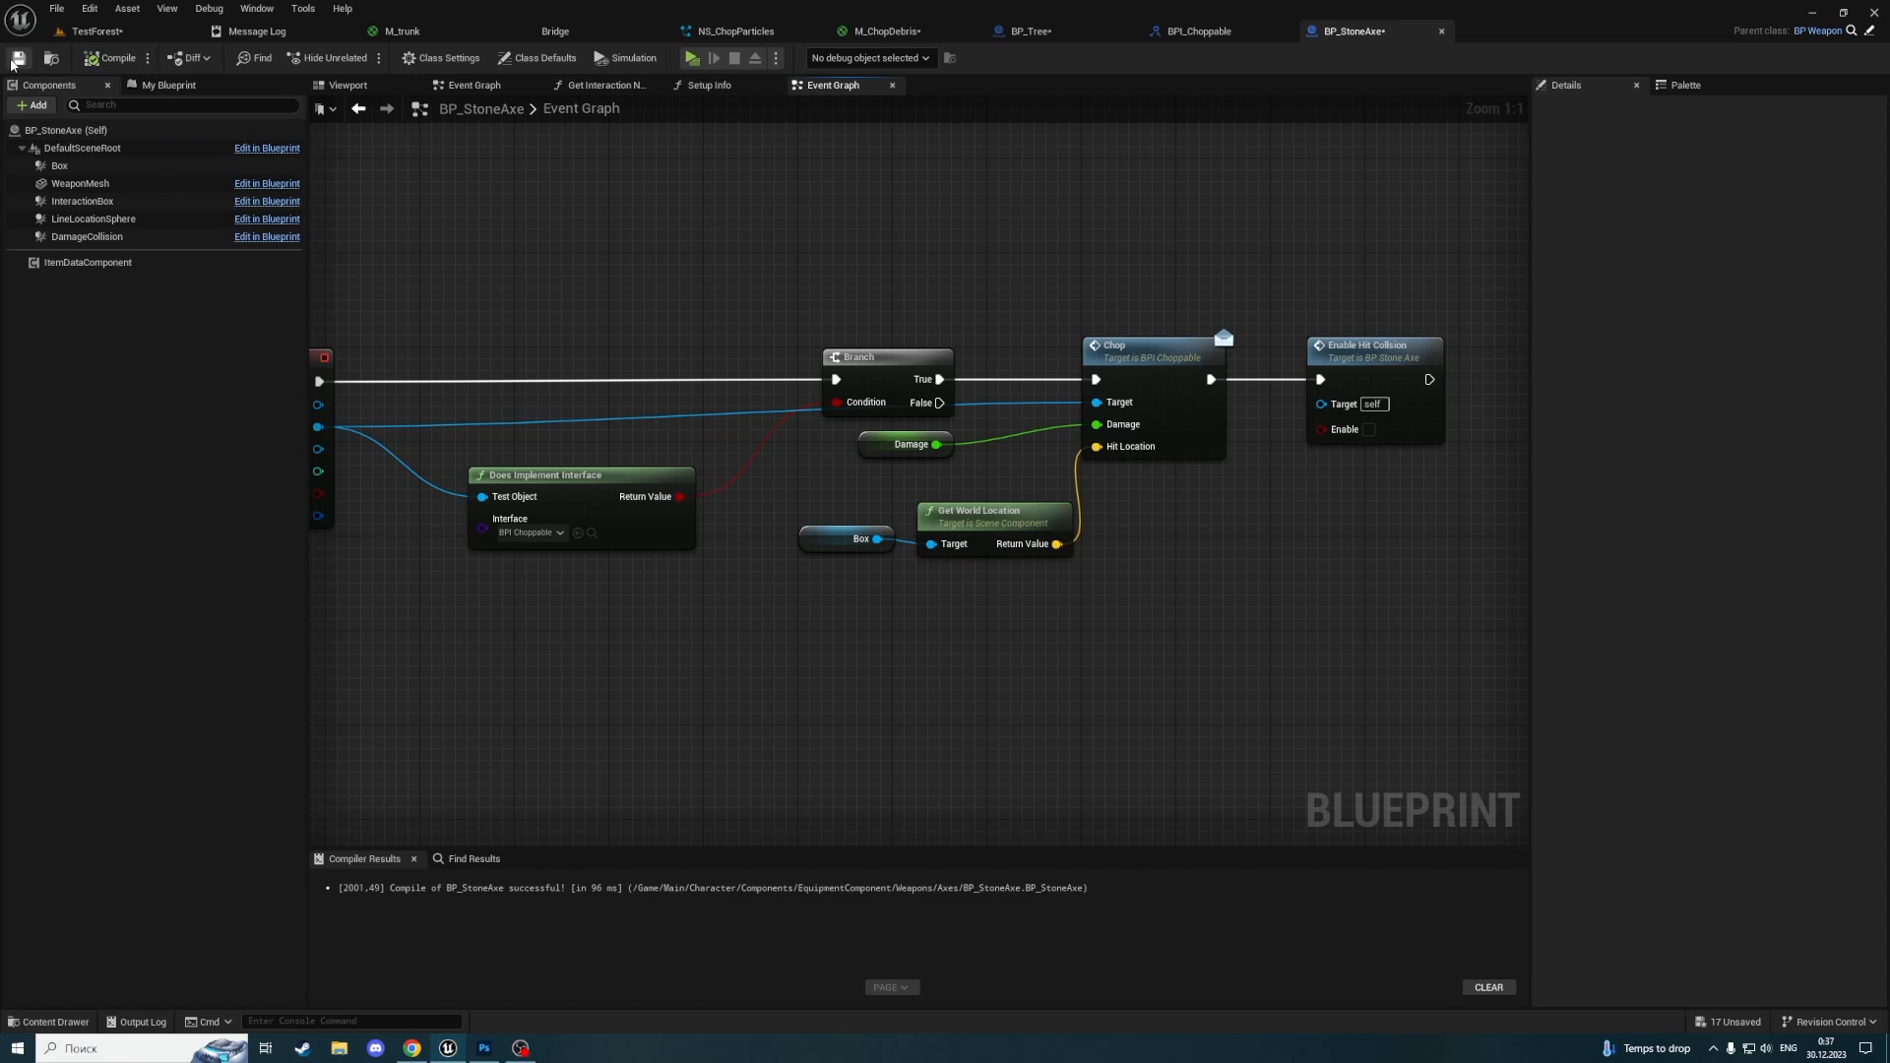
# In BP_Tree's event graph, move the Activate and Chop Particles nodes farther from Set Scalar Parameter Value to make room
pyautogui.click(1041, 28)
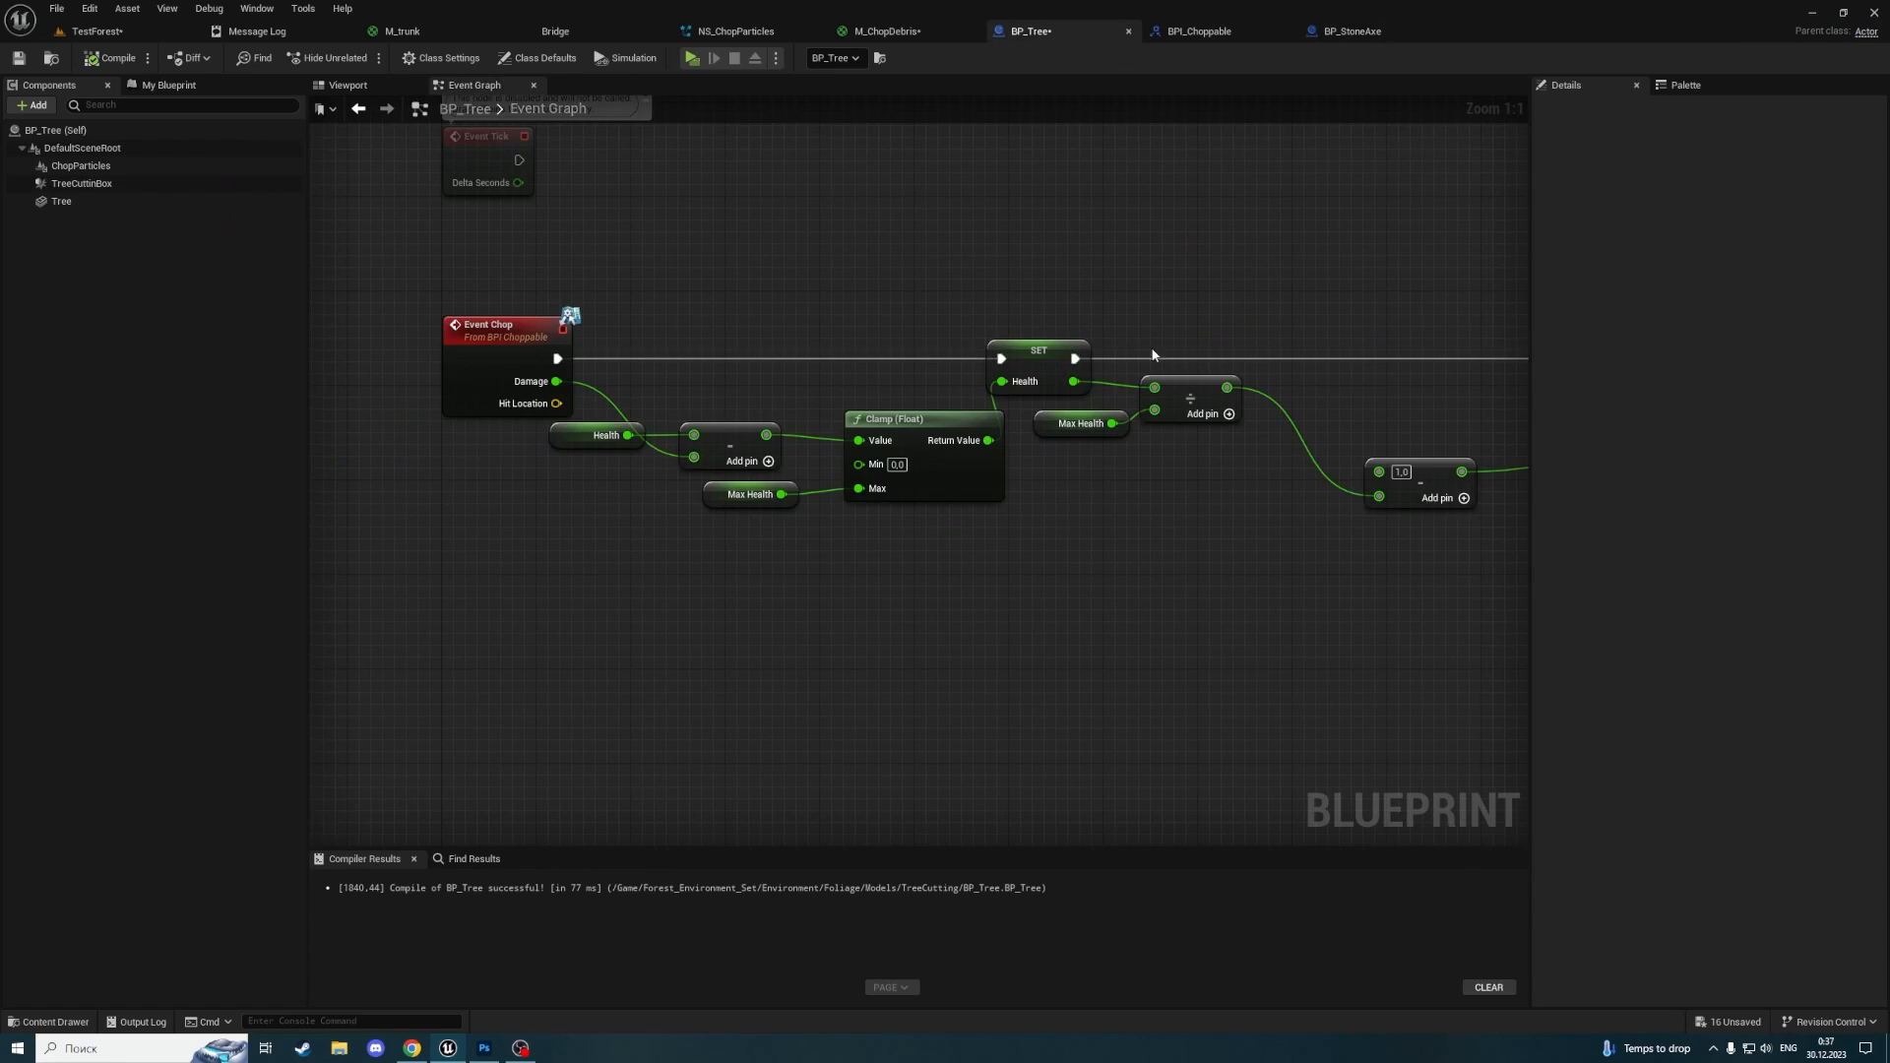
pyautogui.scroll(-3, 1121, 349)
pyautogui.moveTo(1128, 351); pyautogui.dragTo(777, 292, button='right')
pyautogui.moveTo(1459, 282); pyautogui.dragTo(868, 315, button='right')
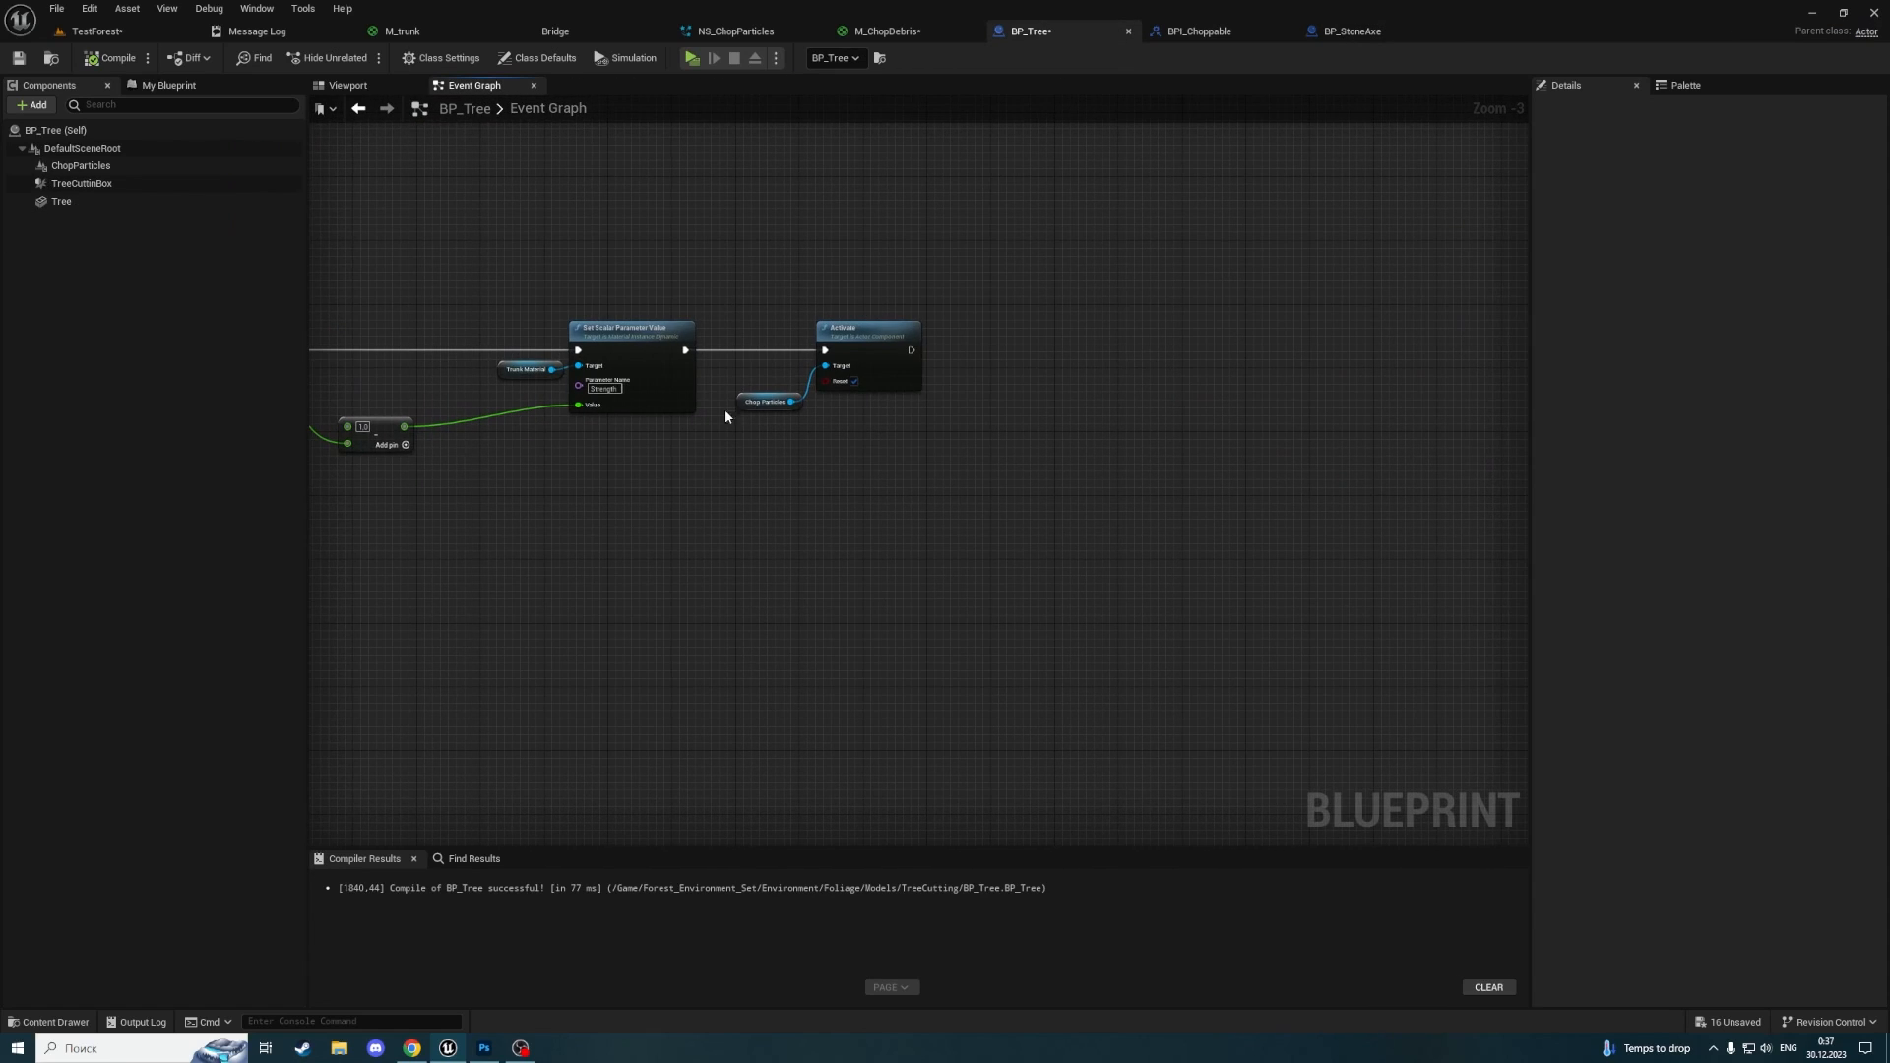
pyautogui.moveTo(750, 410); pyautogui.dragTo(825, 412)
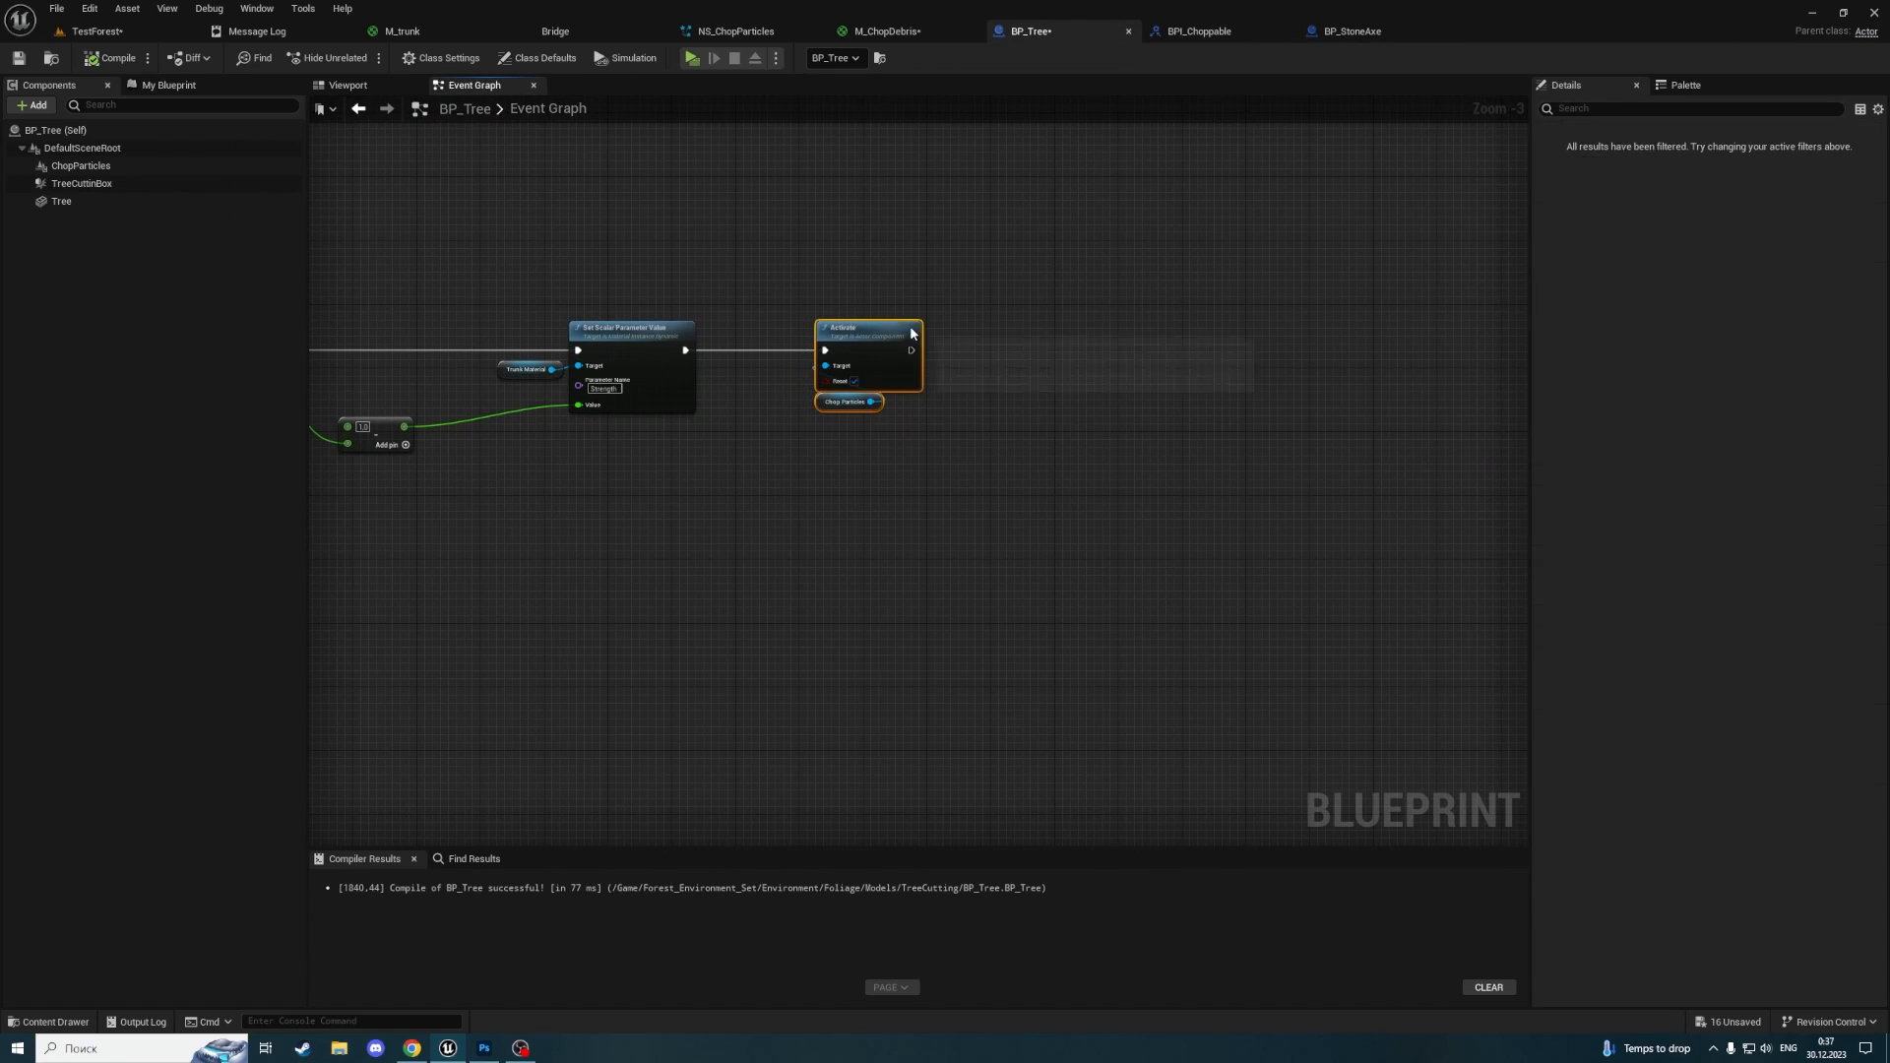
pyautogui.moveTo(852, 348); pyautogui.dragTo(1061, 349)
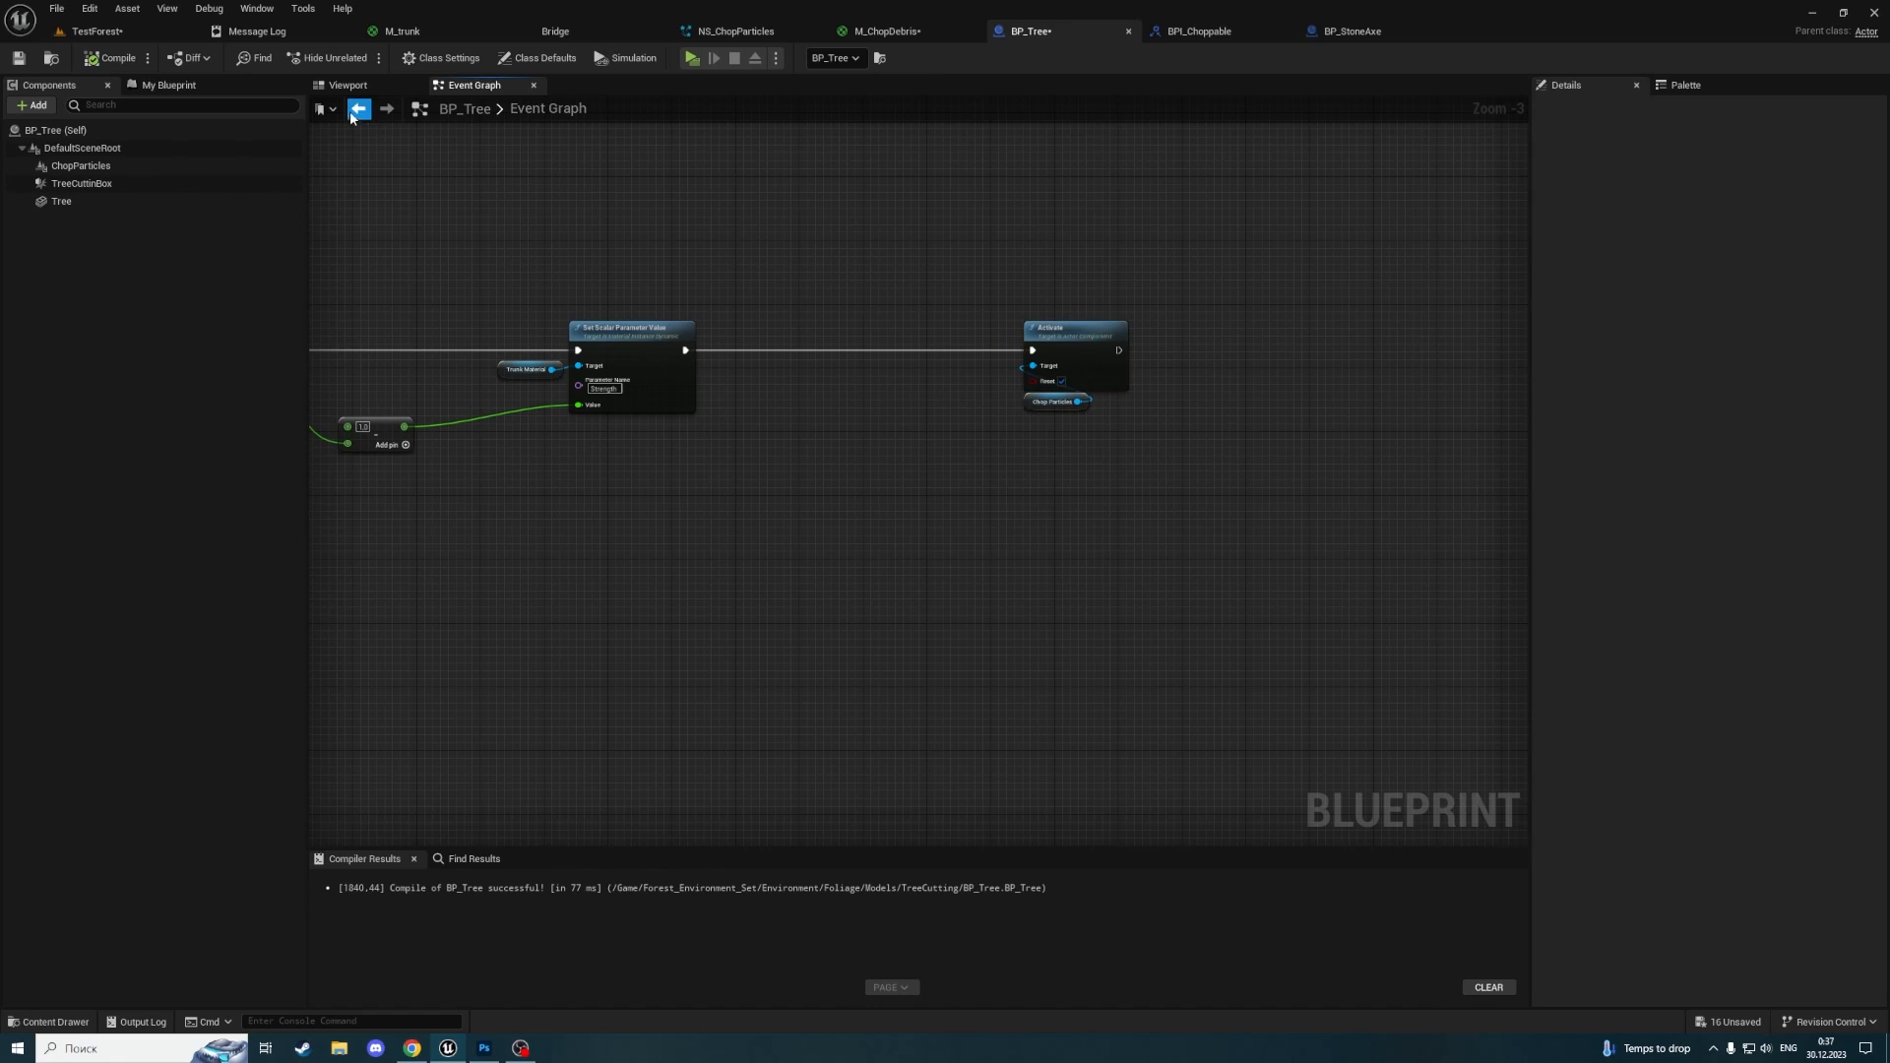
# Check the ChopParticles component's placement on the trunk in BP_Tree's viewport, and return to the event graph
pyautogui.click(366, 87)
pyautogui.click(108, 165)
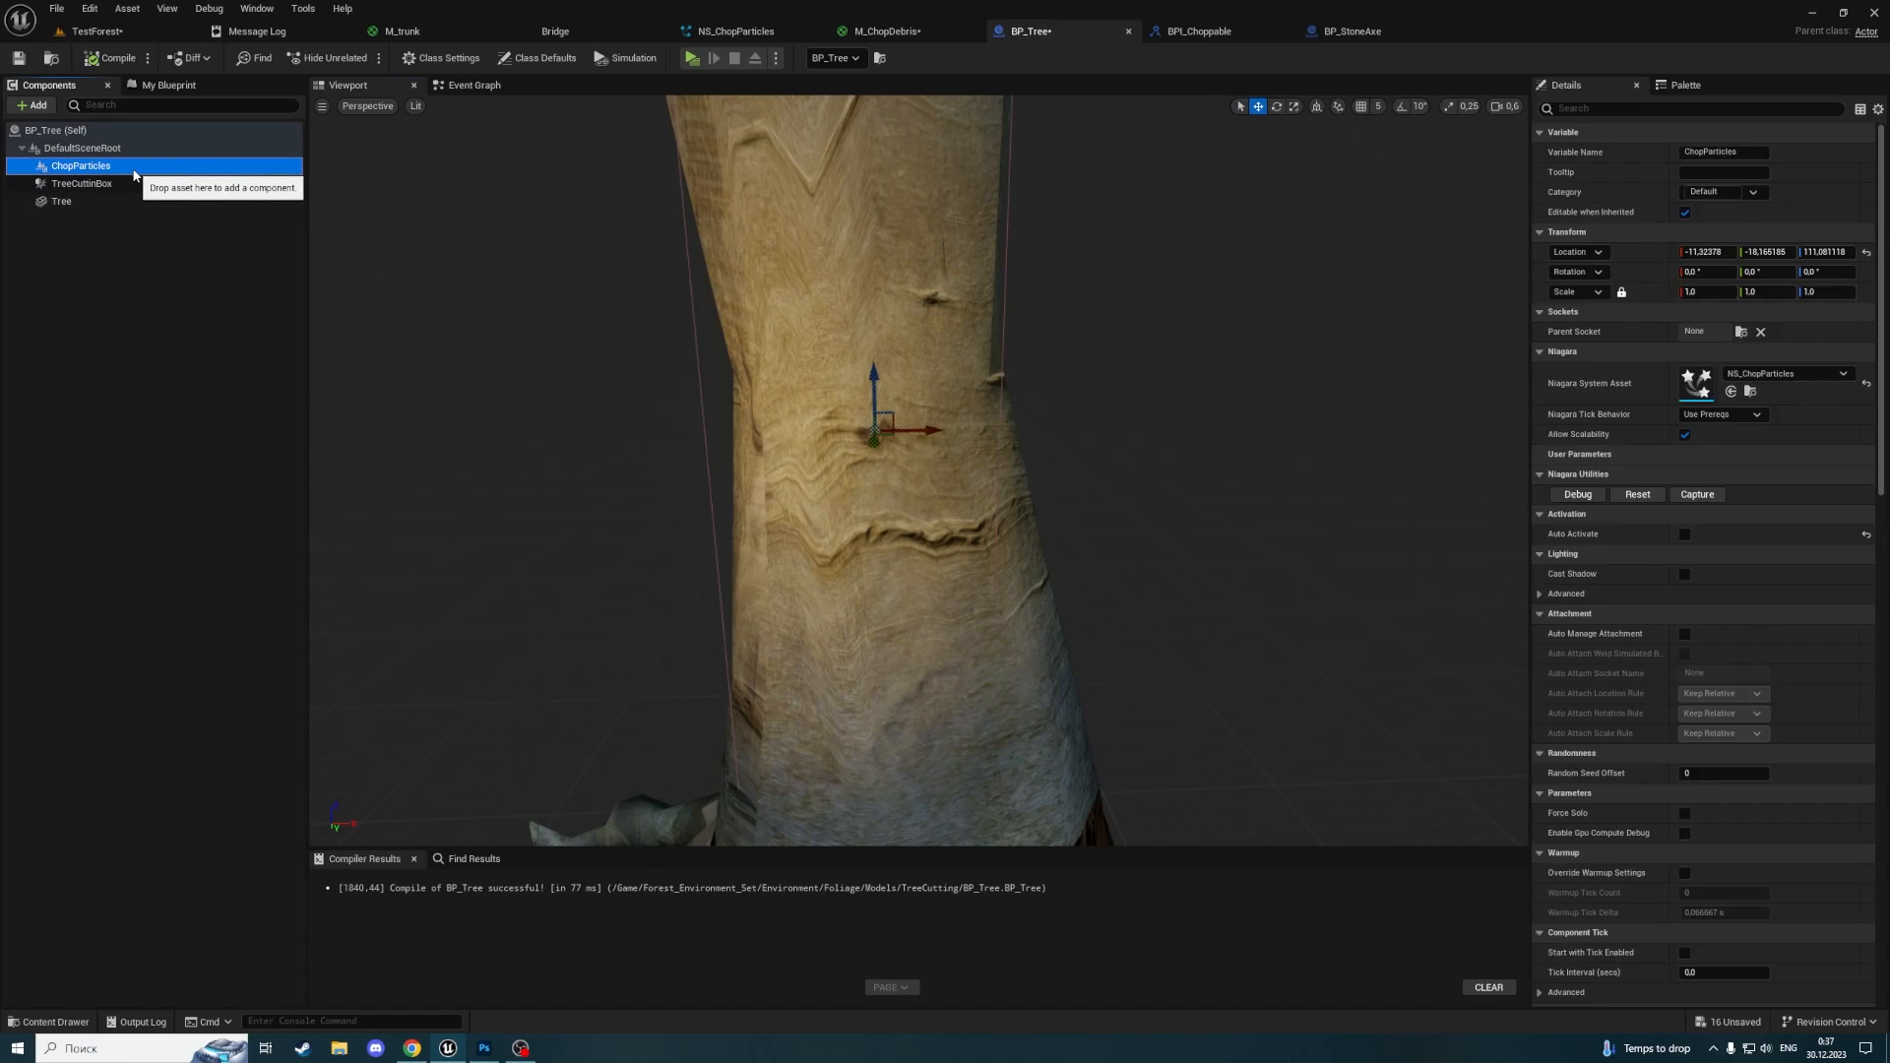
pyautogui.click(474, 85)
pyautogui.moveTo(923, 440); pyautogui.dragTo(1216, 463, button='right')
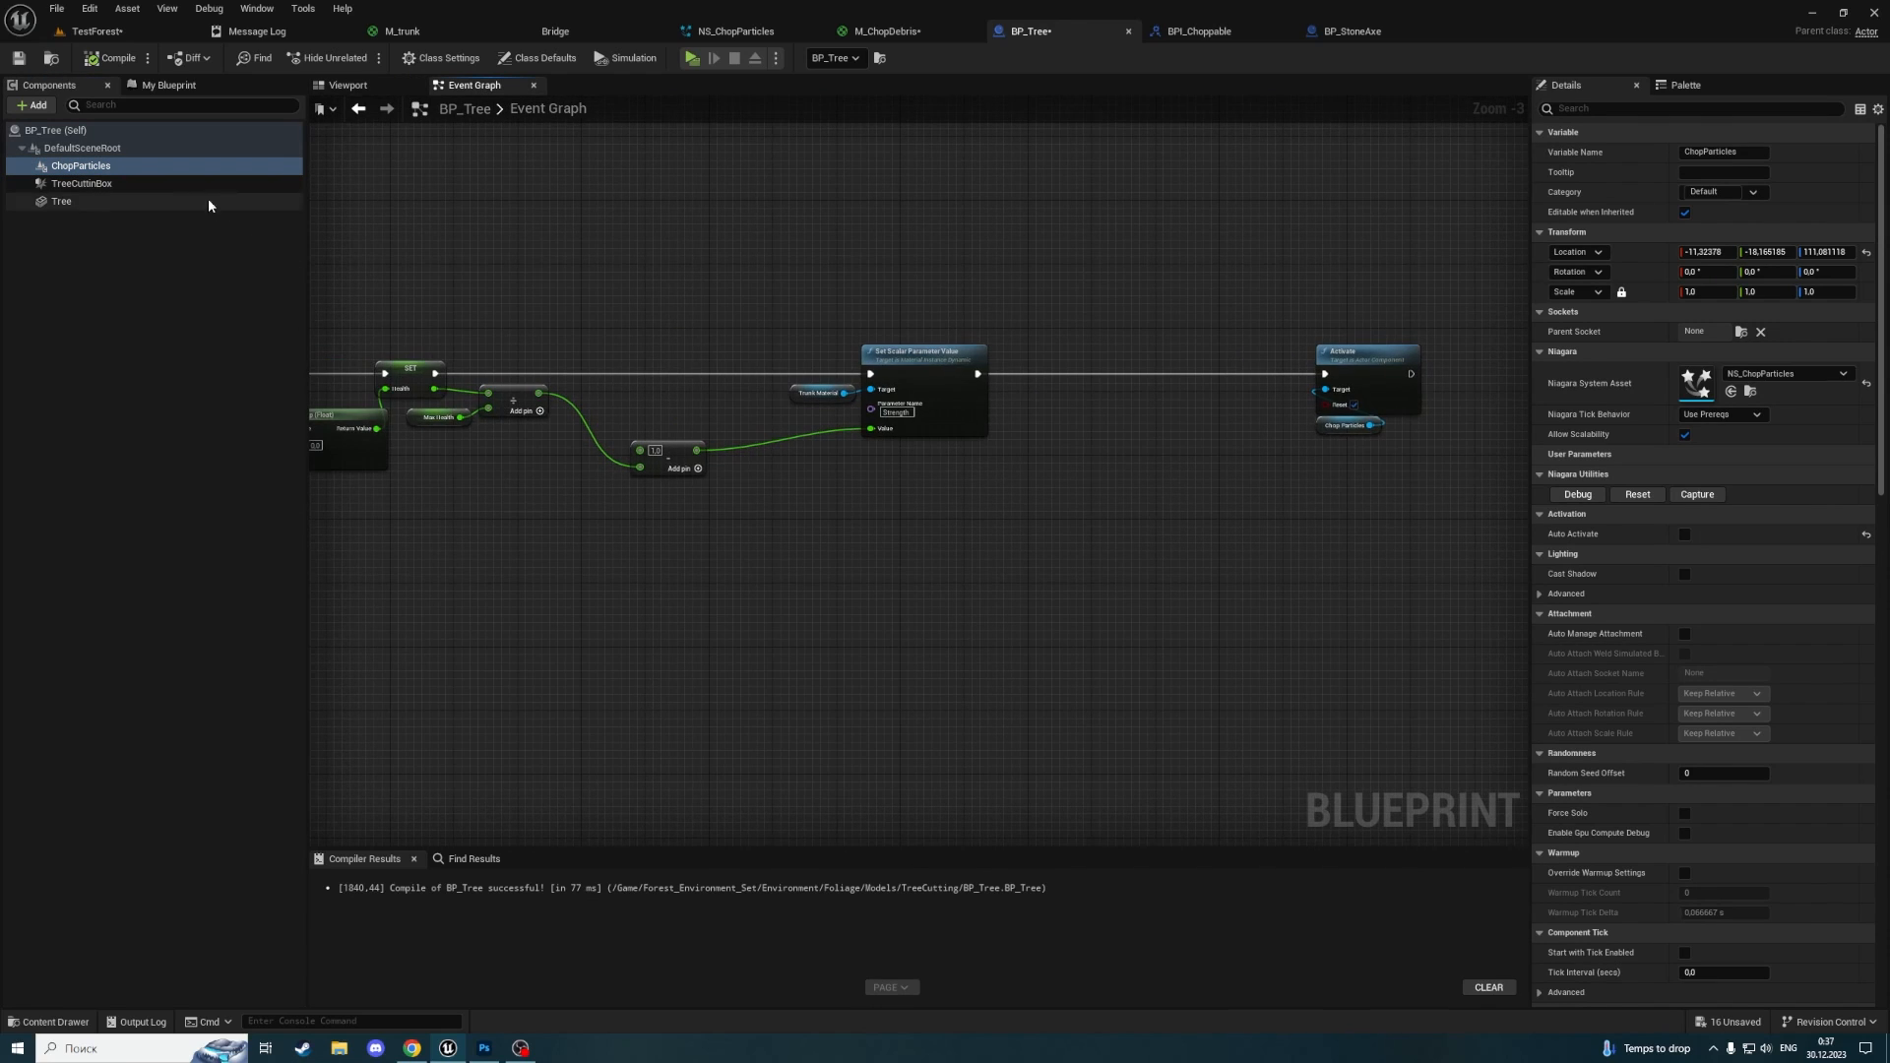
# Place a Chop Particles reference below Set Scalar Parameter Value and add a Get World Location node fed by it
pyautogui.moveTo(93, 166); pyautogui.dragTo(978, 522)
pyautogui.moveTo(902, 471); pyautogui.dragTo(1012, 476)
pyautogui.write('get')
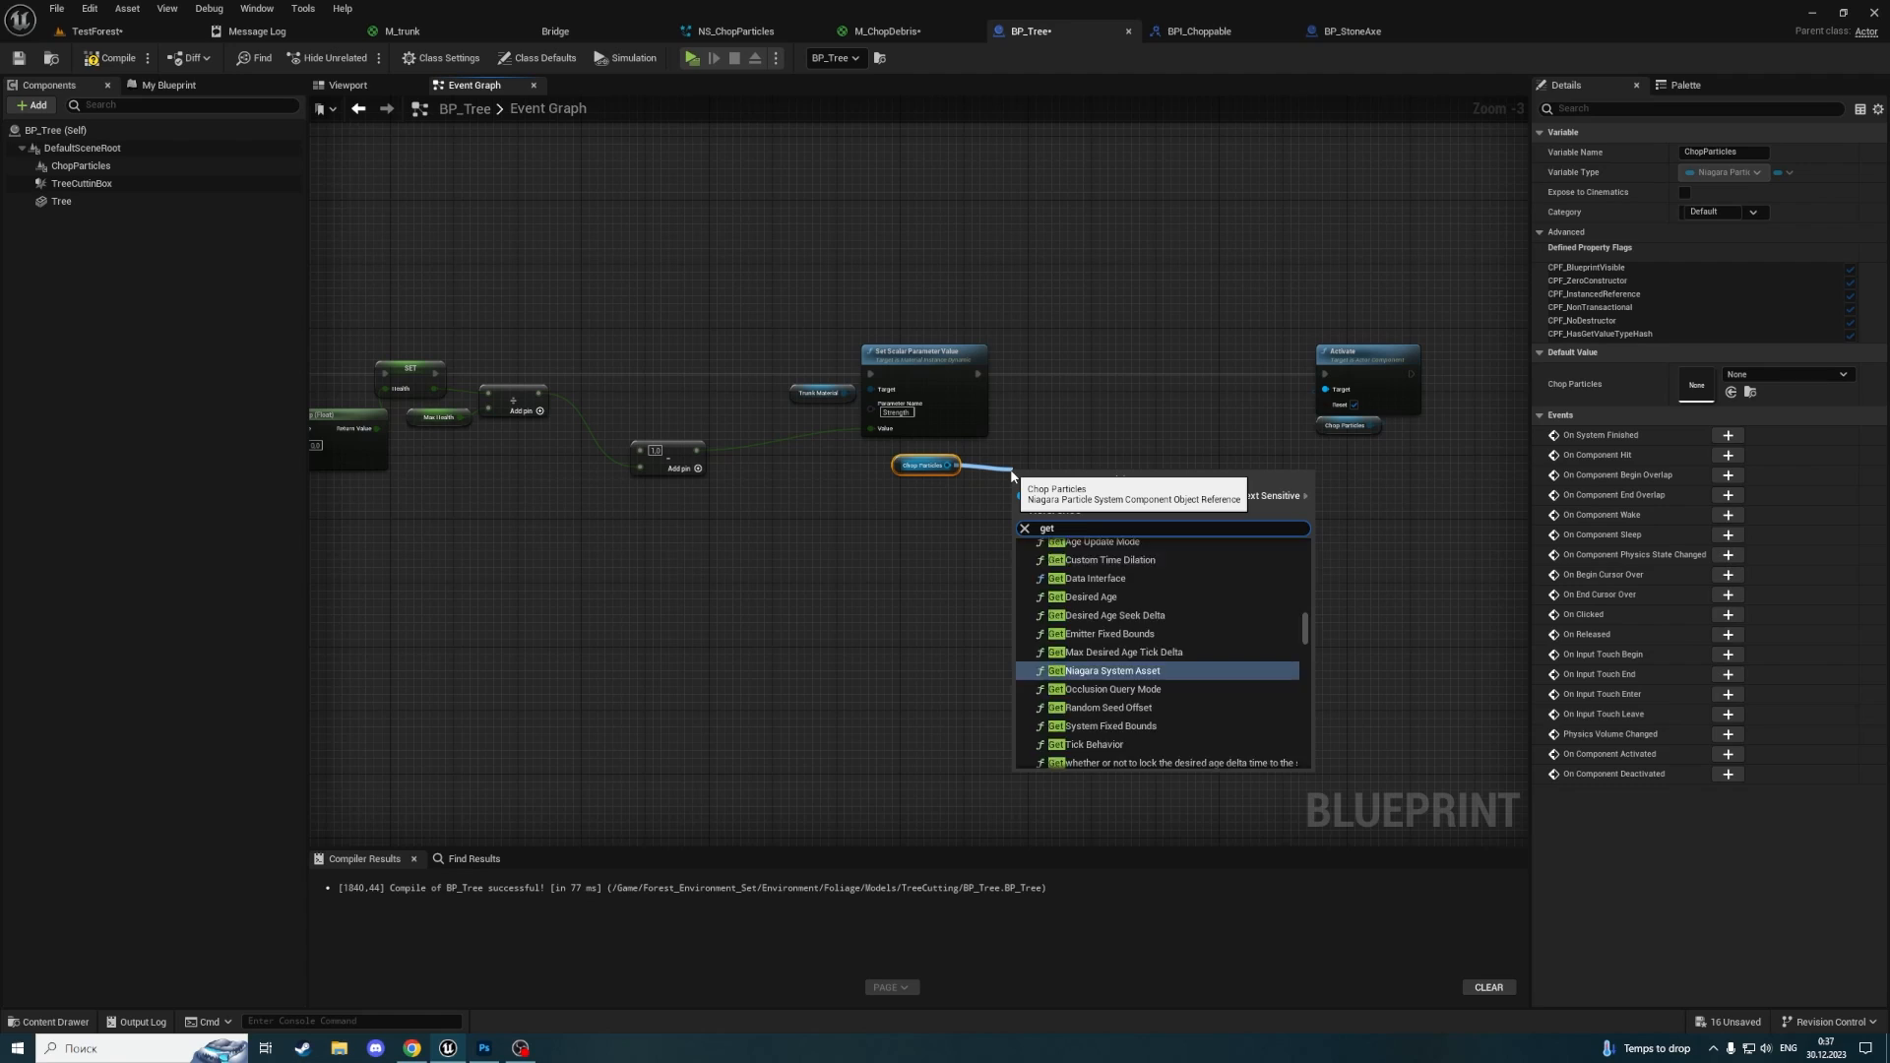
pyautogui.write(' world lo')
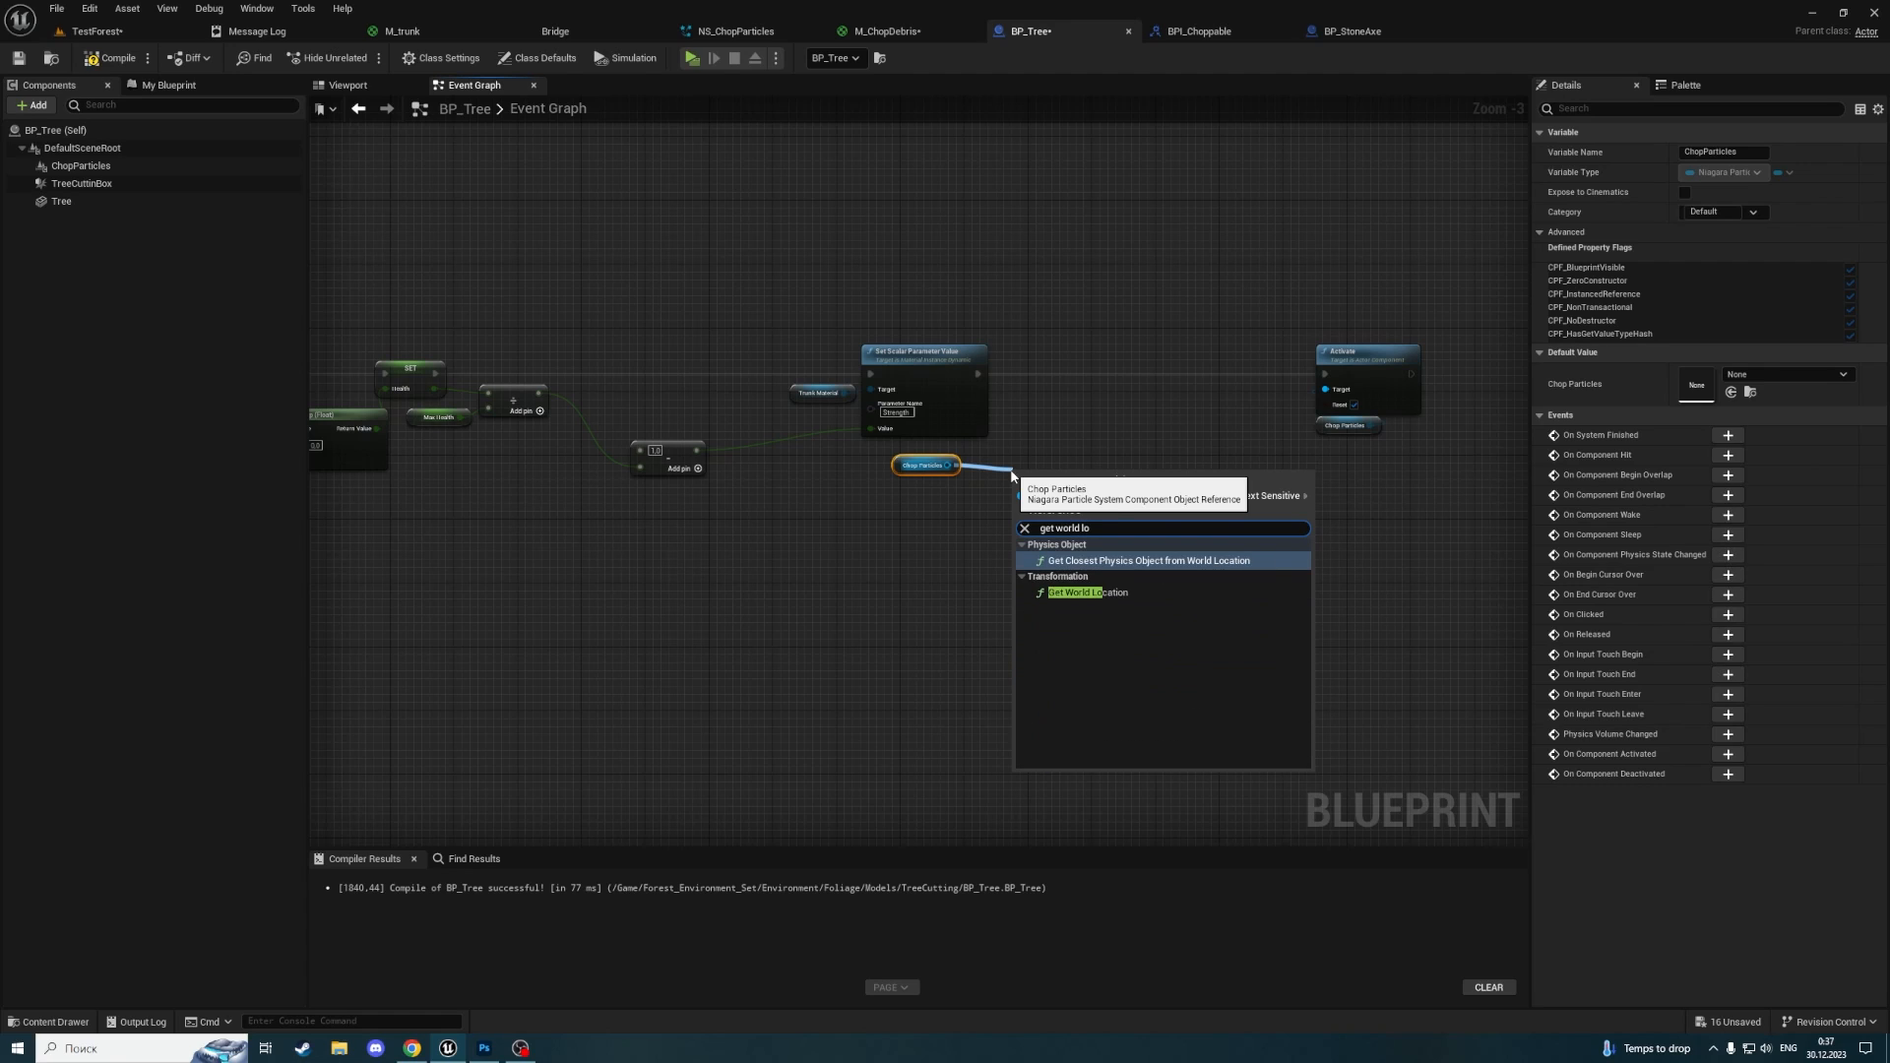
pyautogui.click(1088, 592)
pyautogui.scroll(3, 1019, 460)
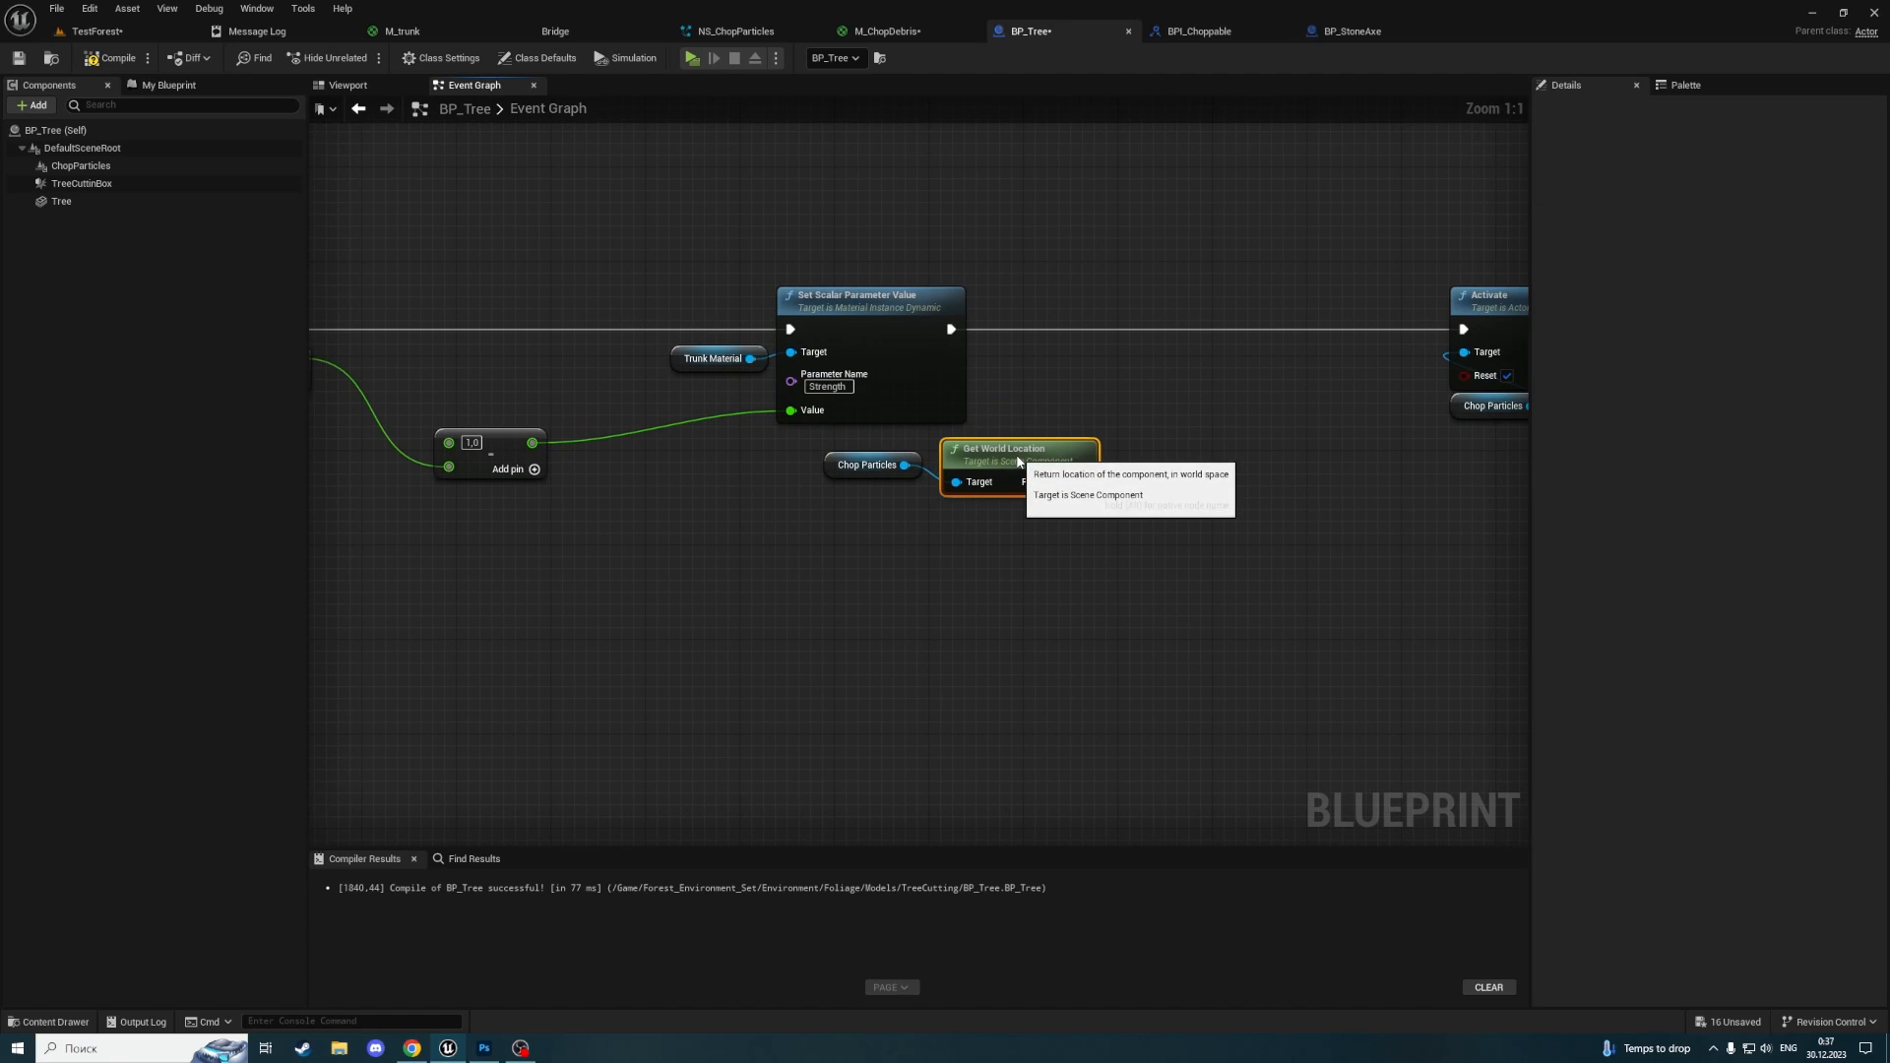
pyautogui.moveTo(1082, 482); pyautogui.dragTo(1203, 519)
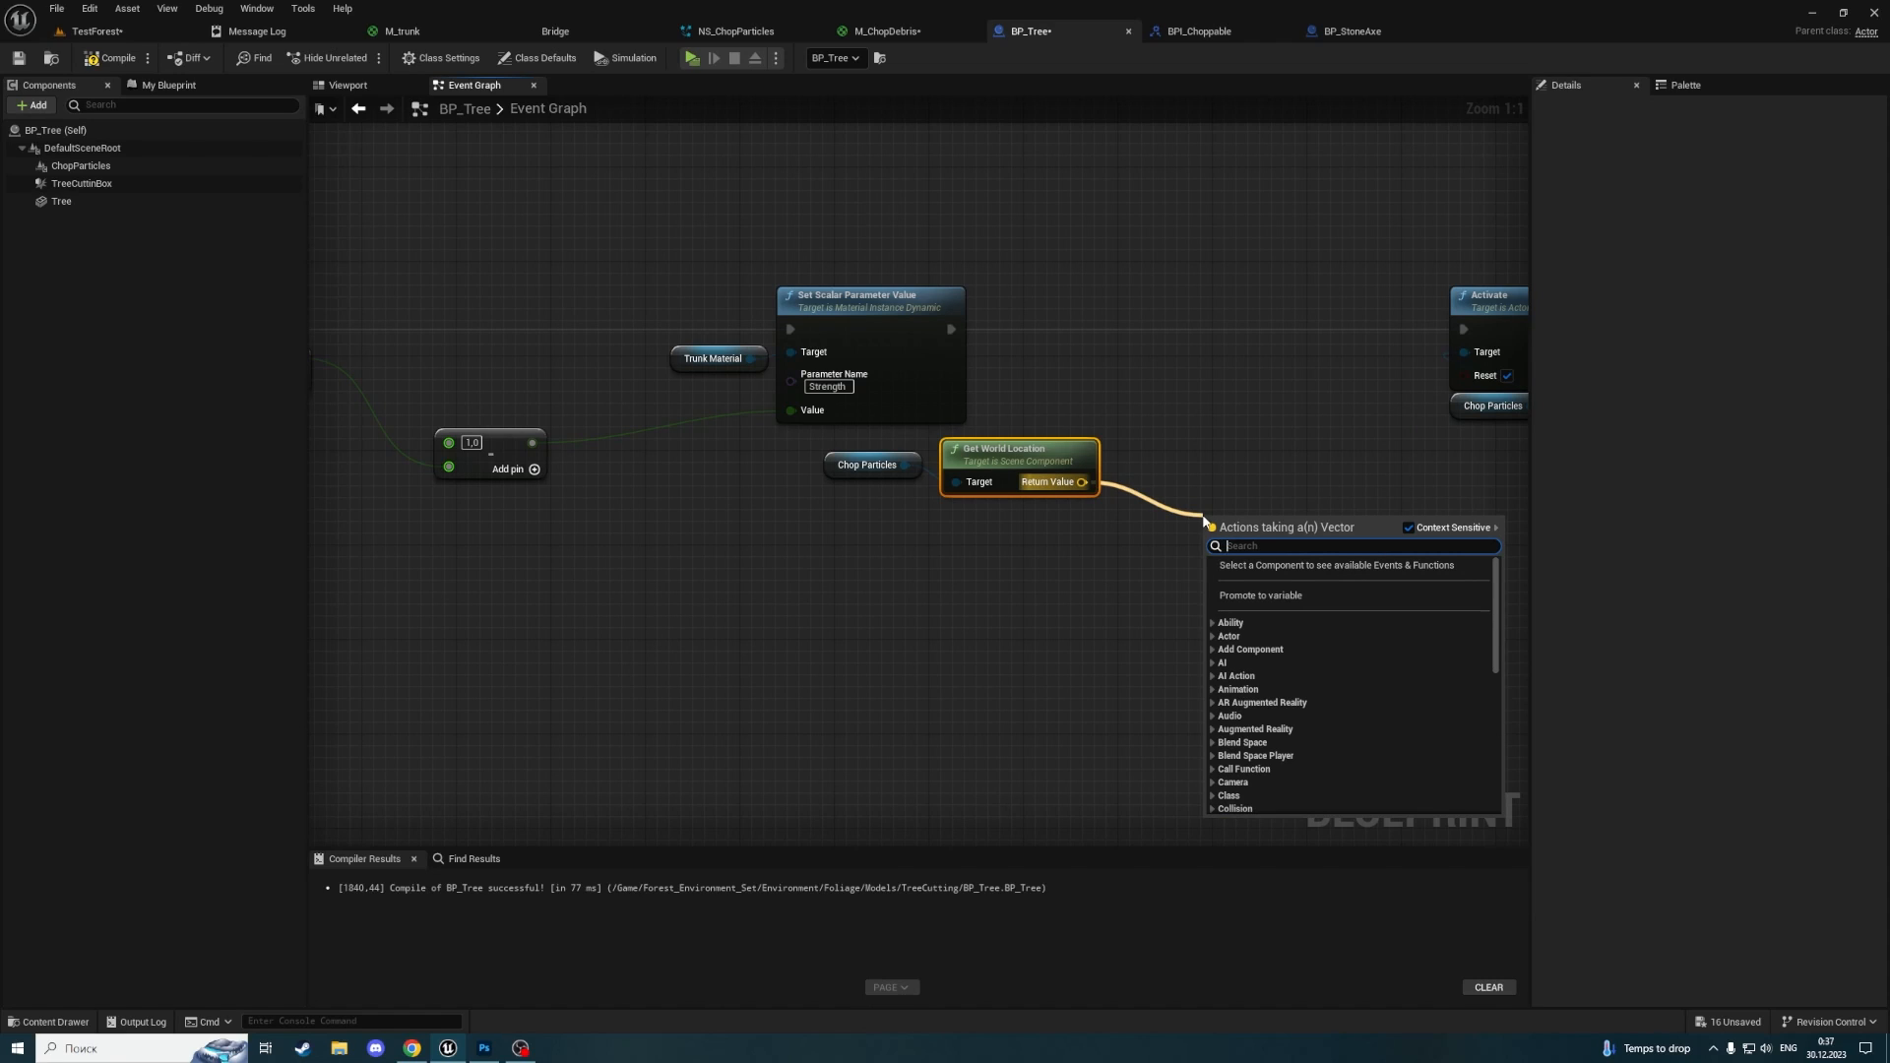
pyautogui.write('face')
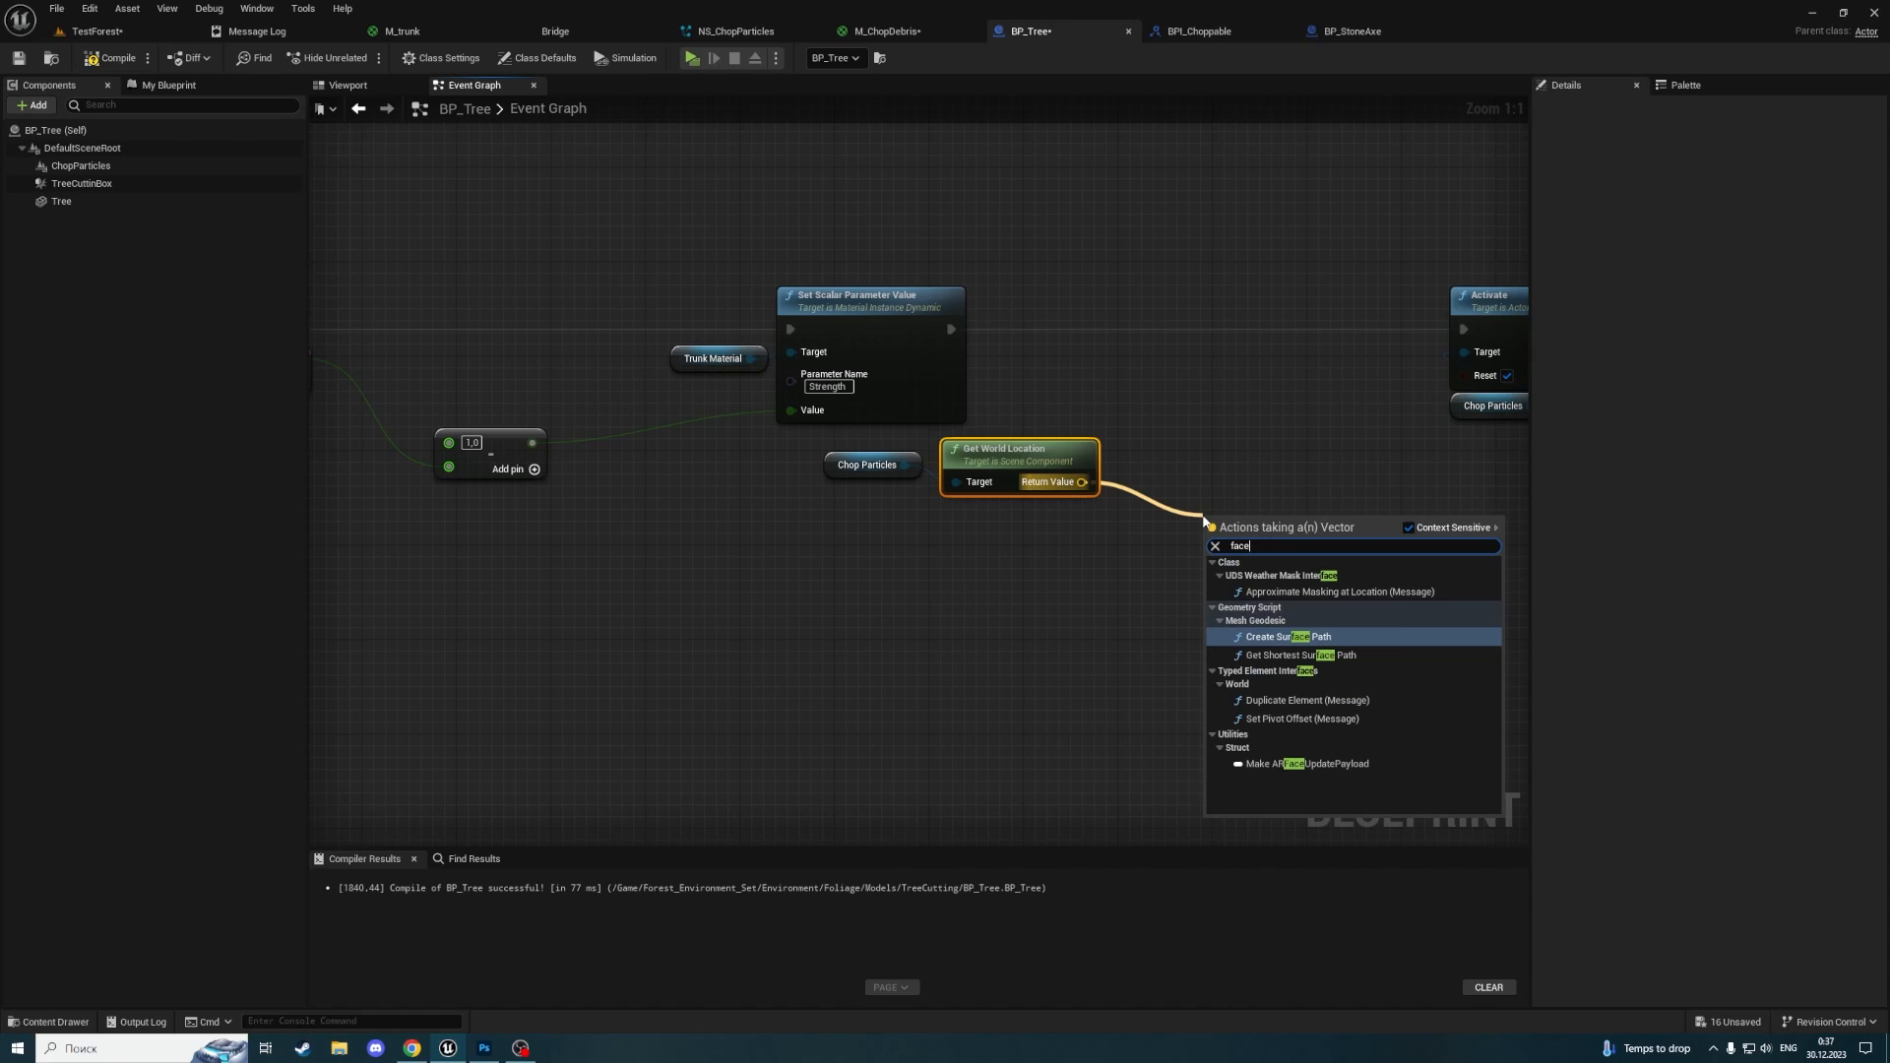
pyautogui.write('facin')
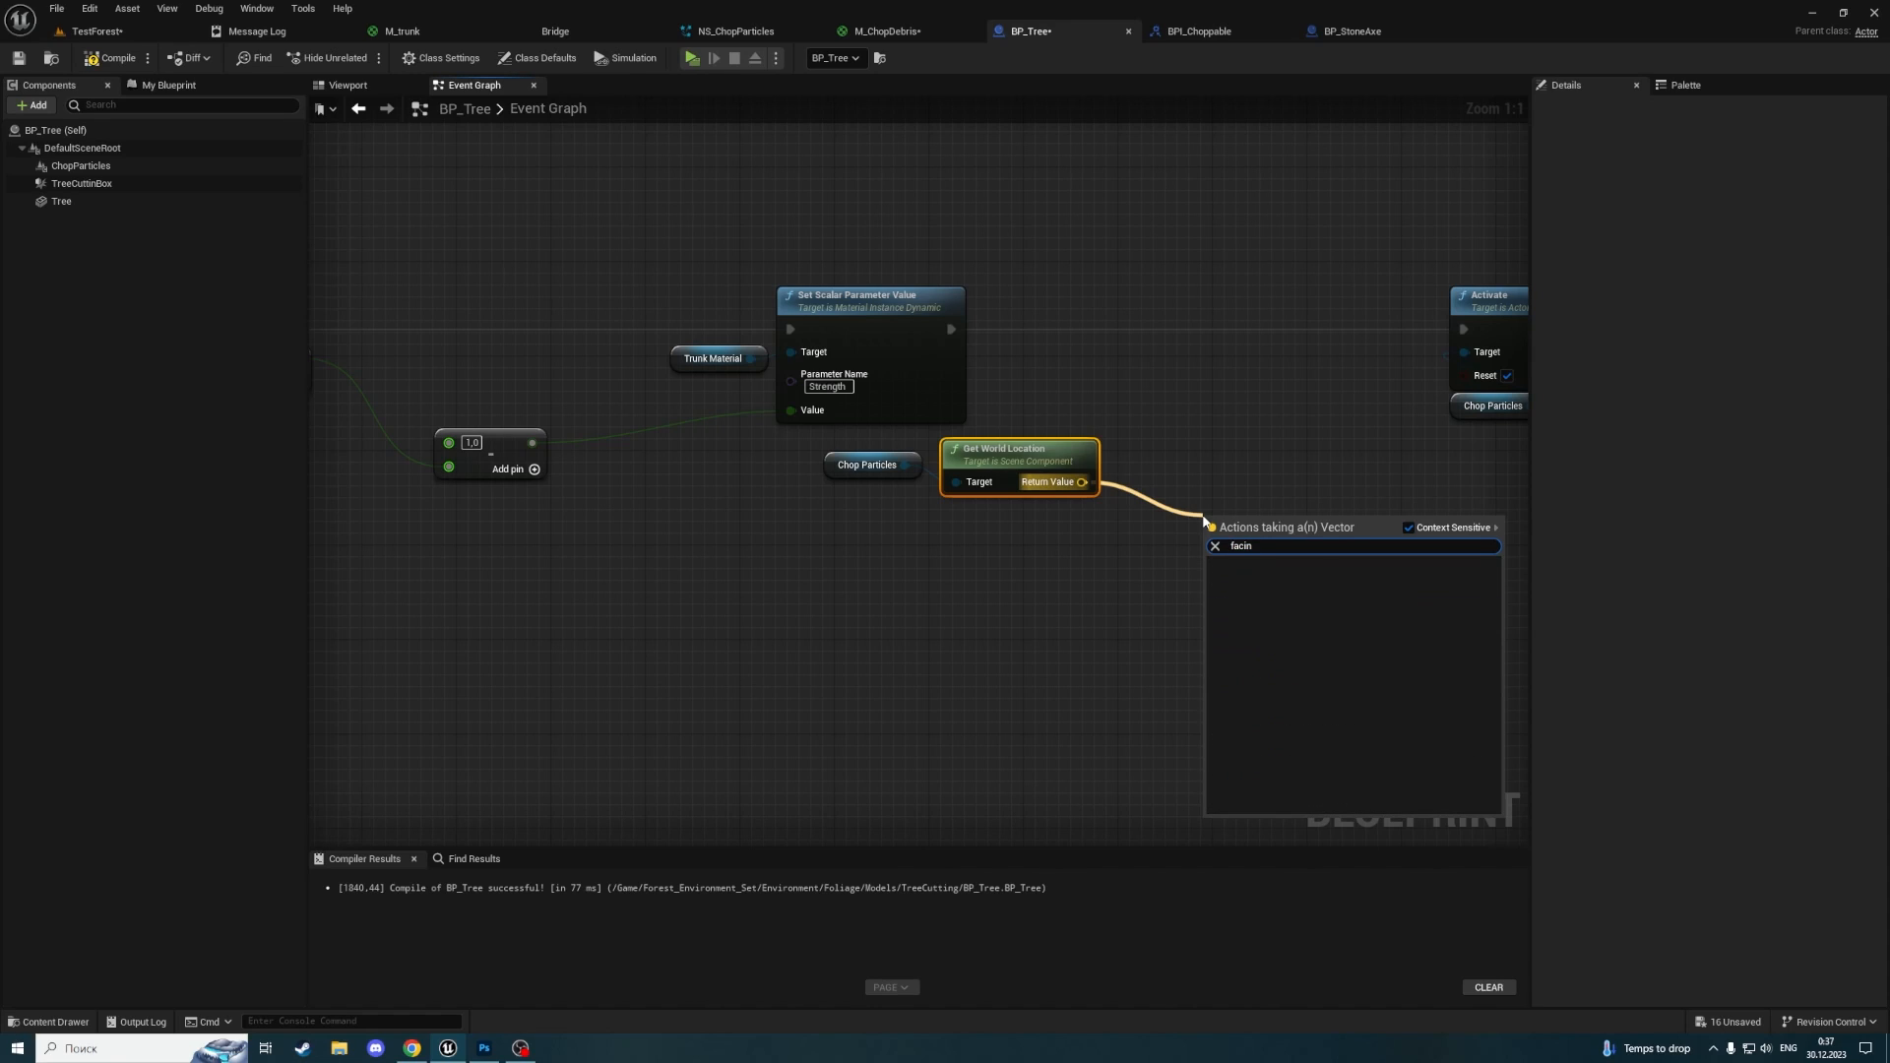
pyautogui.hotkey('ctrl', 'a')
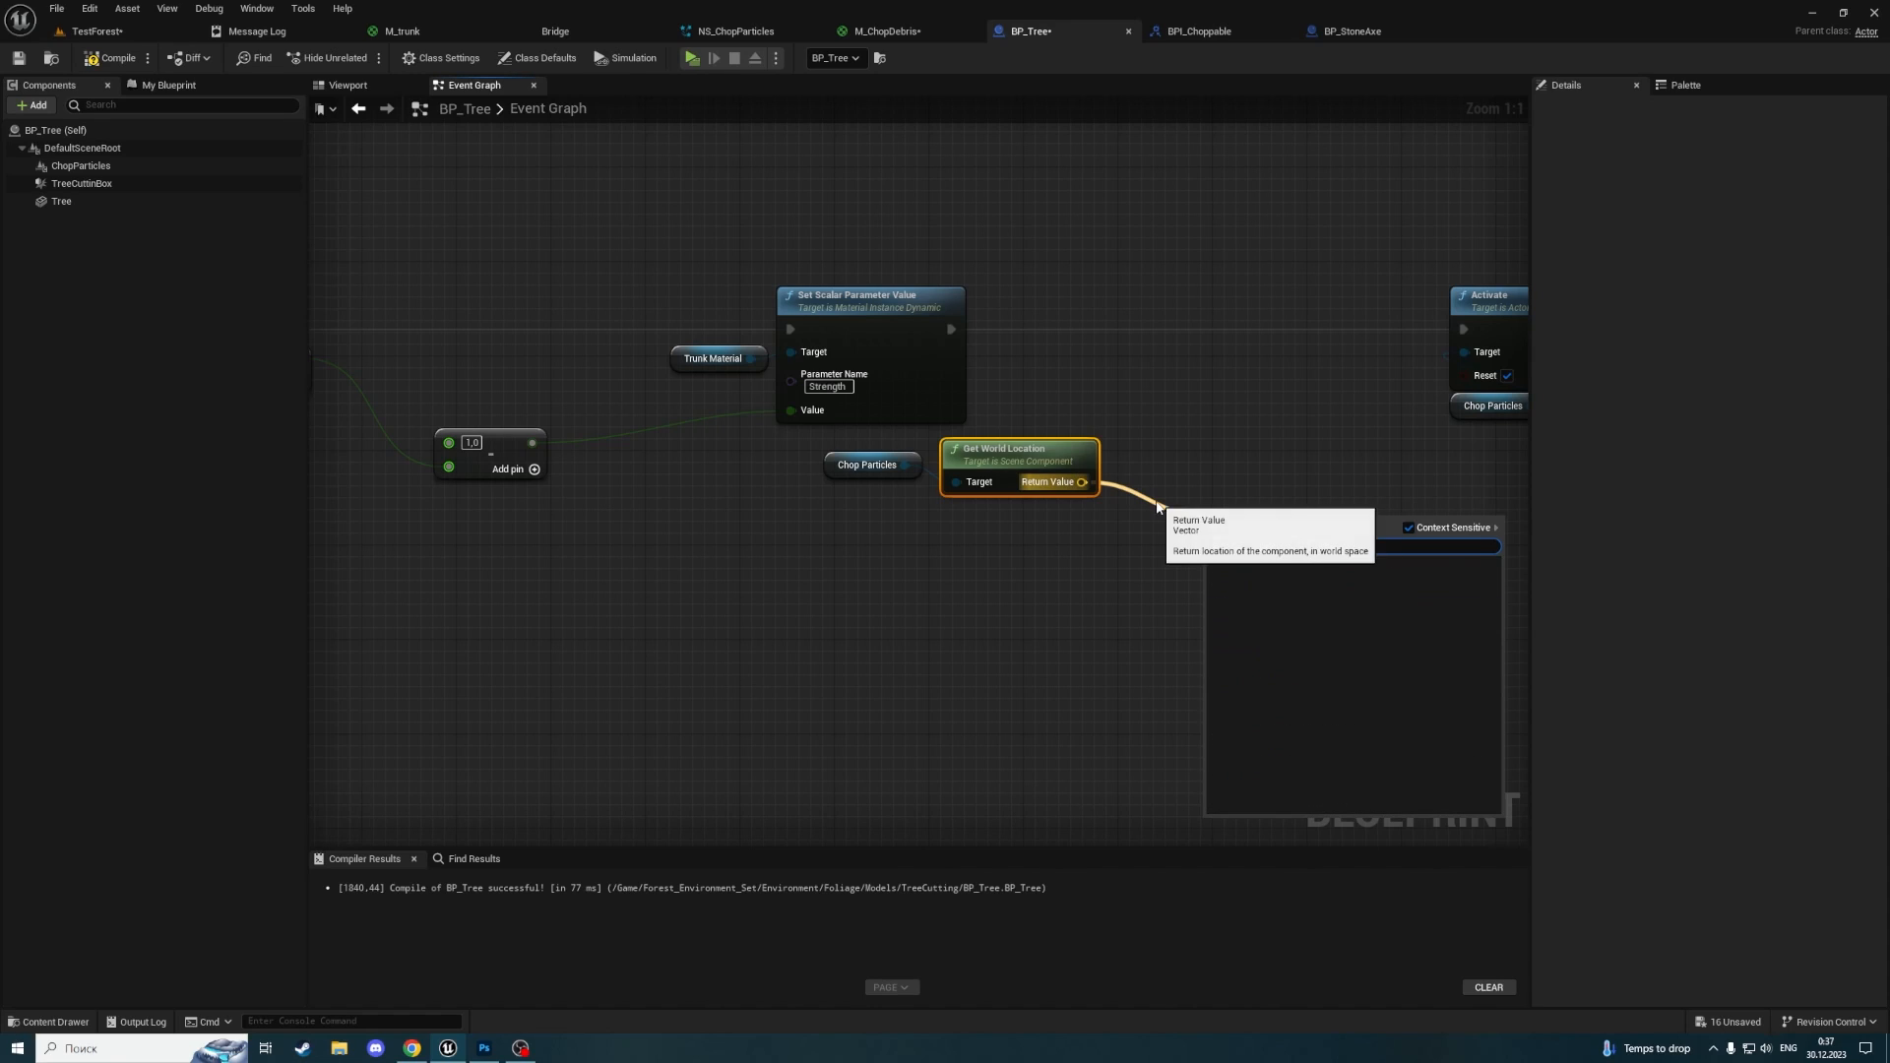
pyautogui.press('BackSpace')
pyautogui.click(1115, 541)
pyautogui.rightClick(1115, 542)
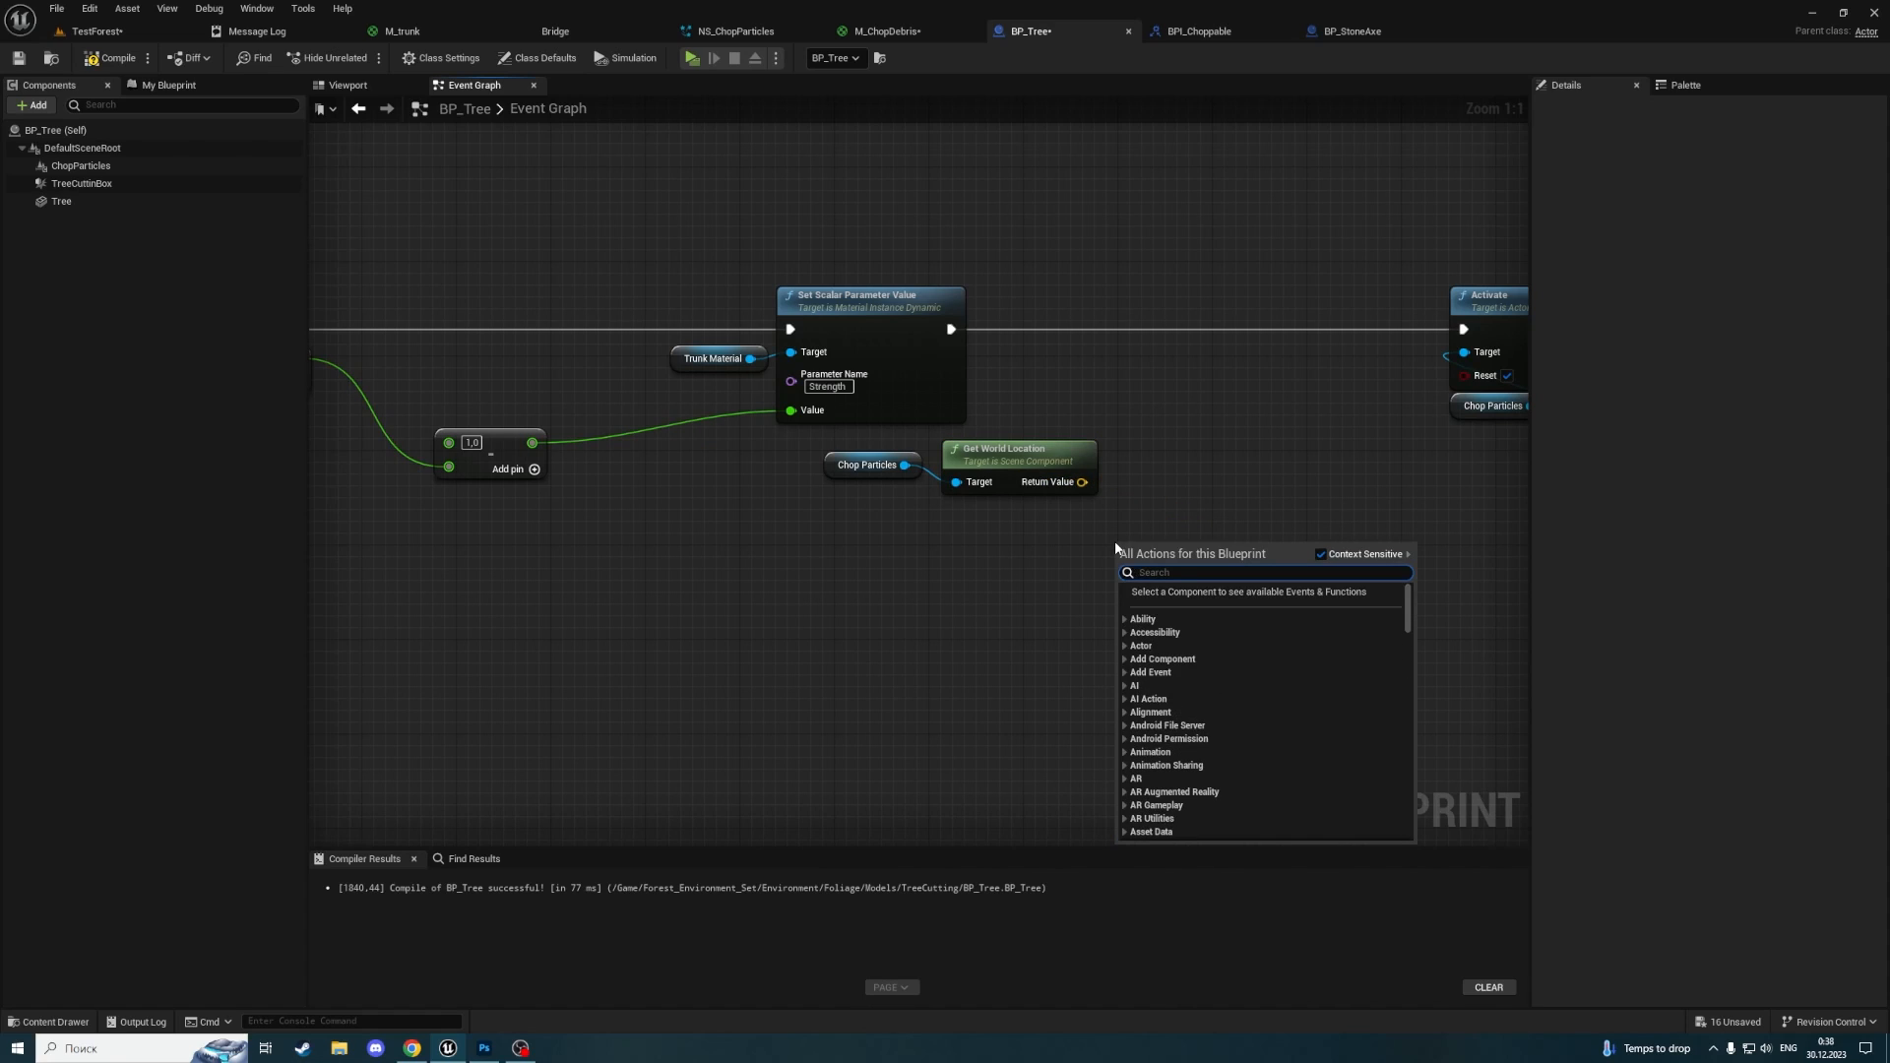
pyautogui.write('face rota')
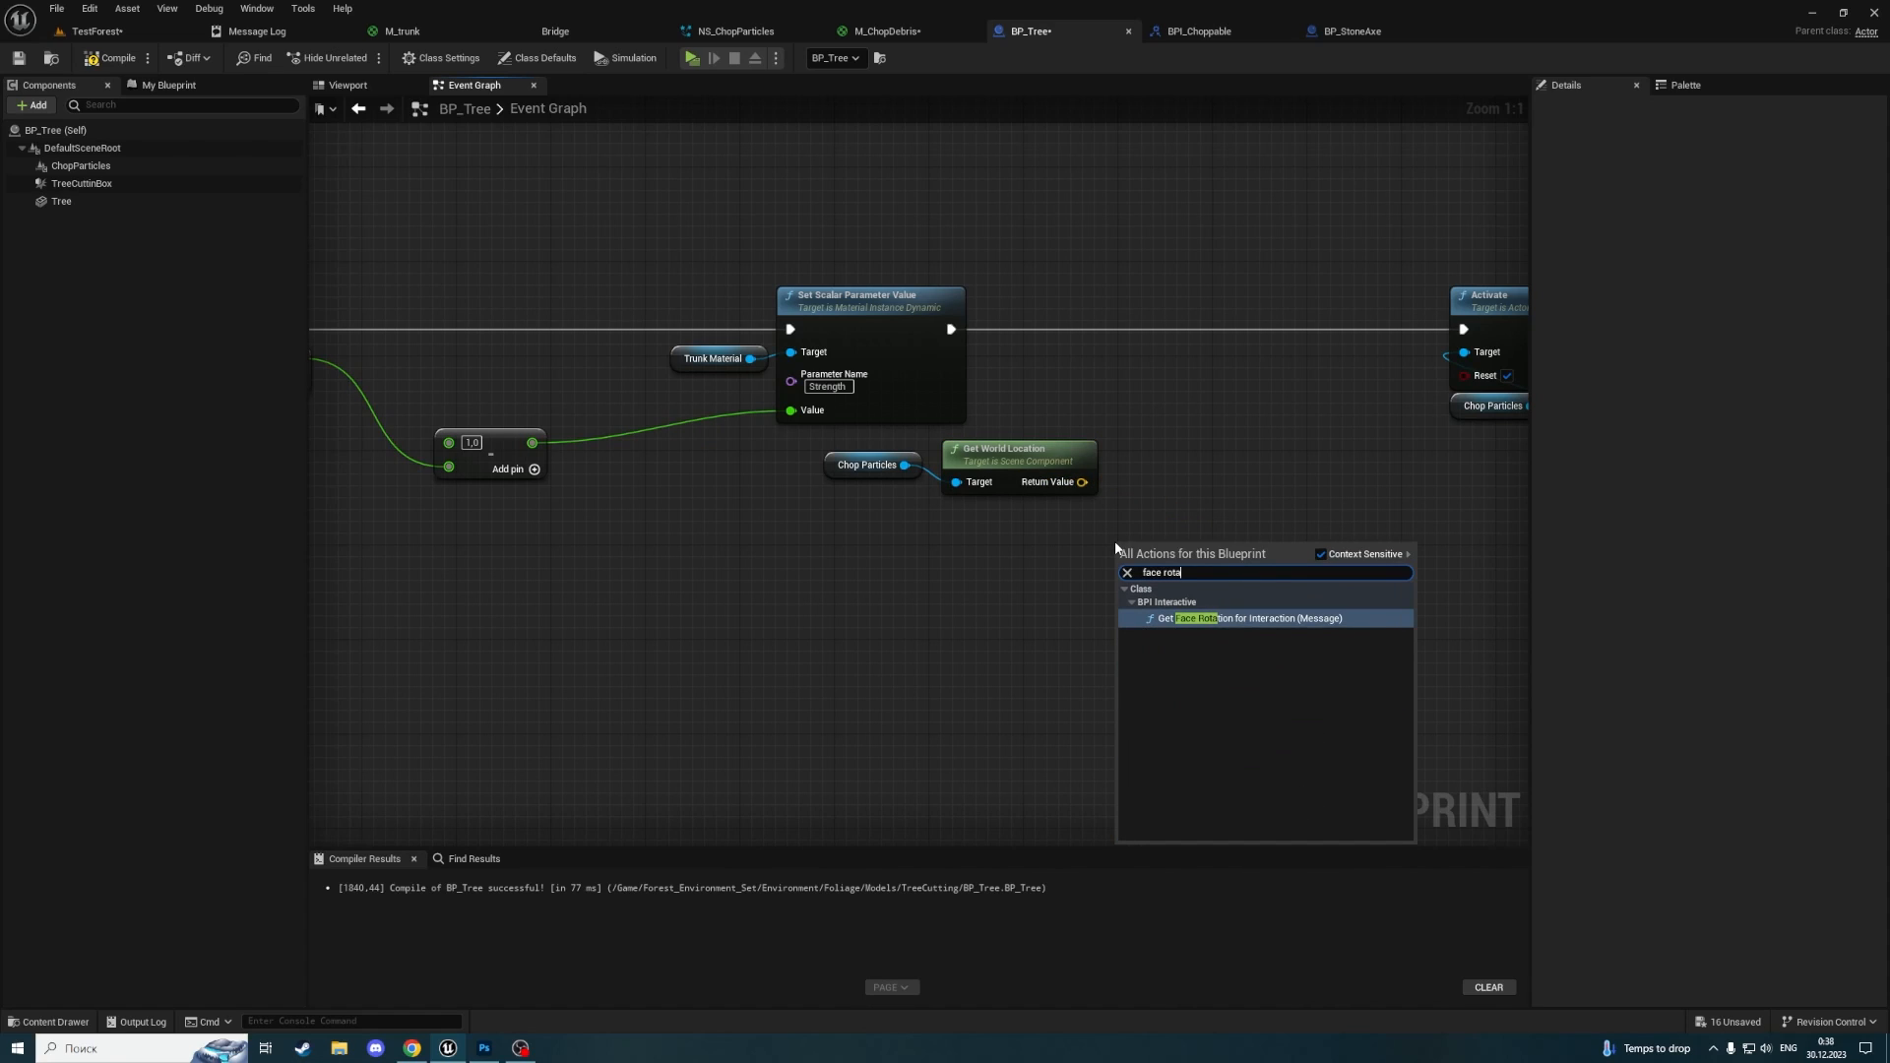
pyautogui.hotkey('ctrl', 'a')
pyautogui.press('BackSpace')
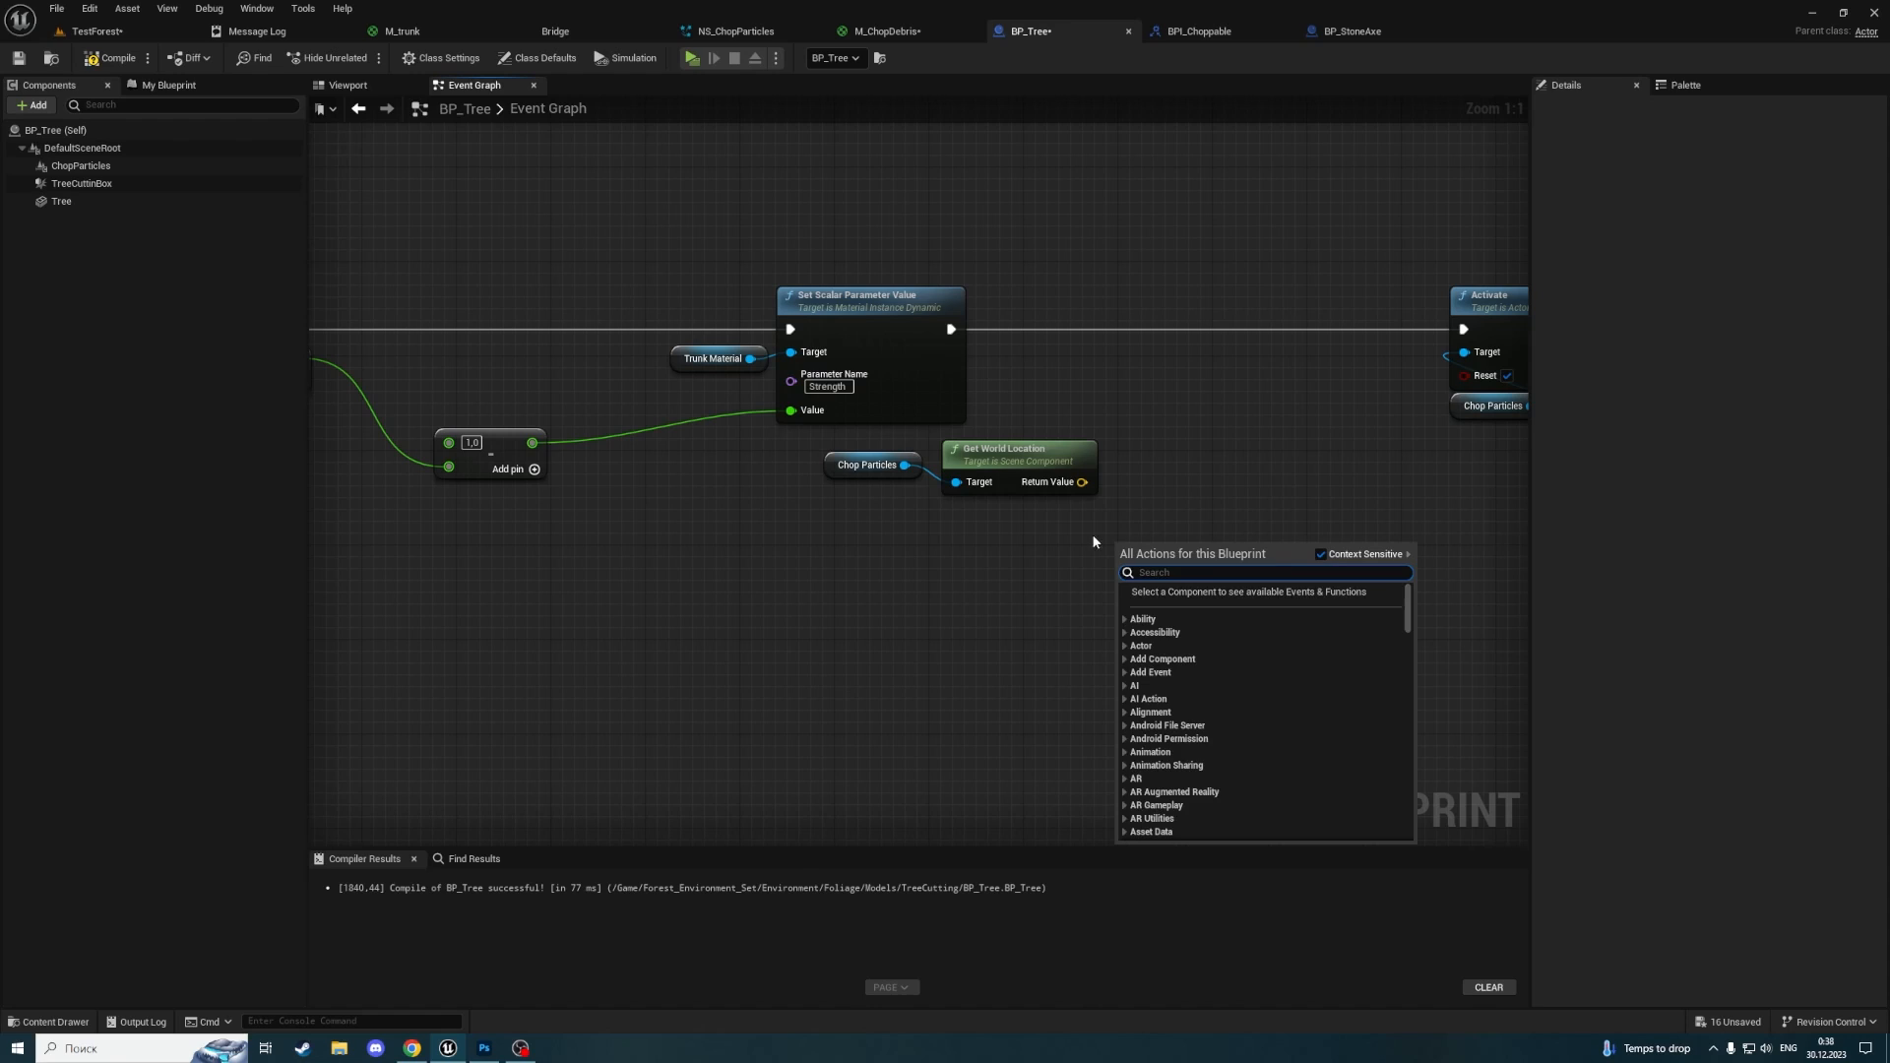
# Add a Find Look at Rotation node beside the Get World Location node
pyautogui.rightClick(1051, 538)
pyautogui.write('vec')
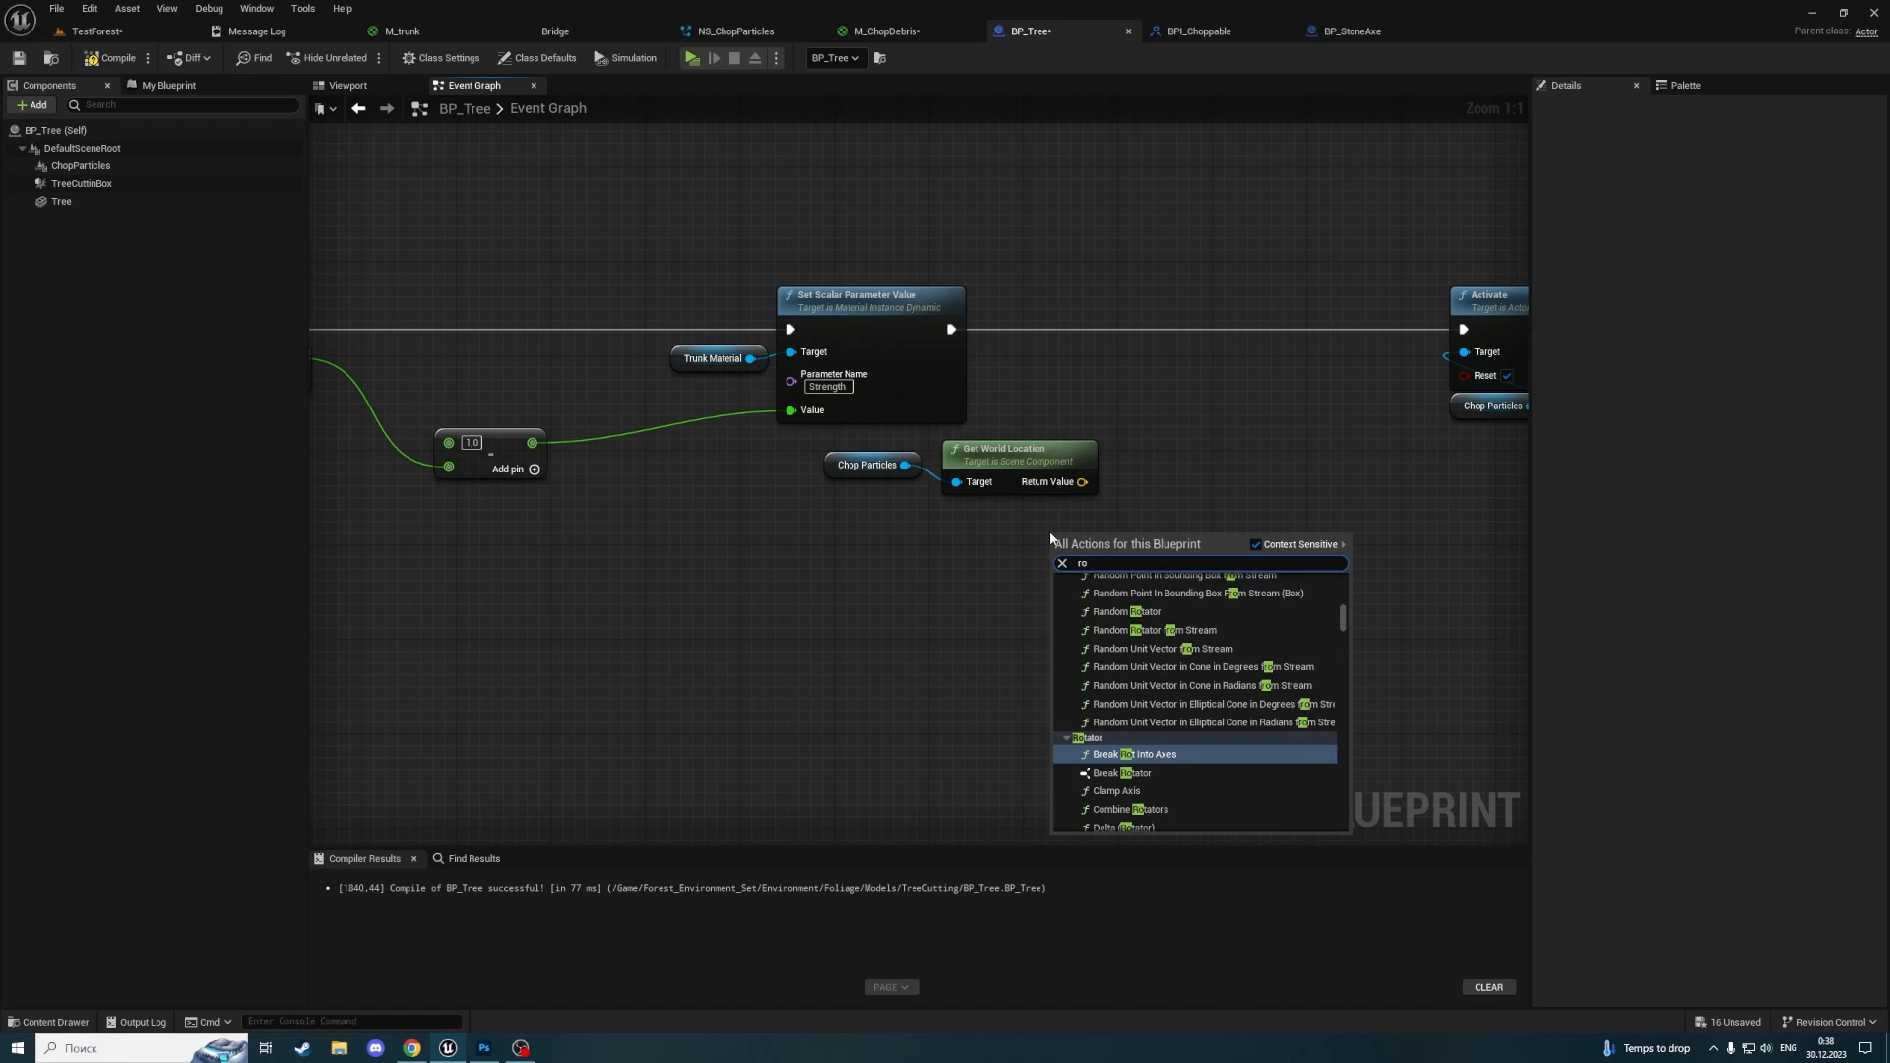
pyautogui.press('BackSpace')
pyautogui.press('BackSpace')
pyautogui.press('BackSpace')
pyautogui.write('fin')
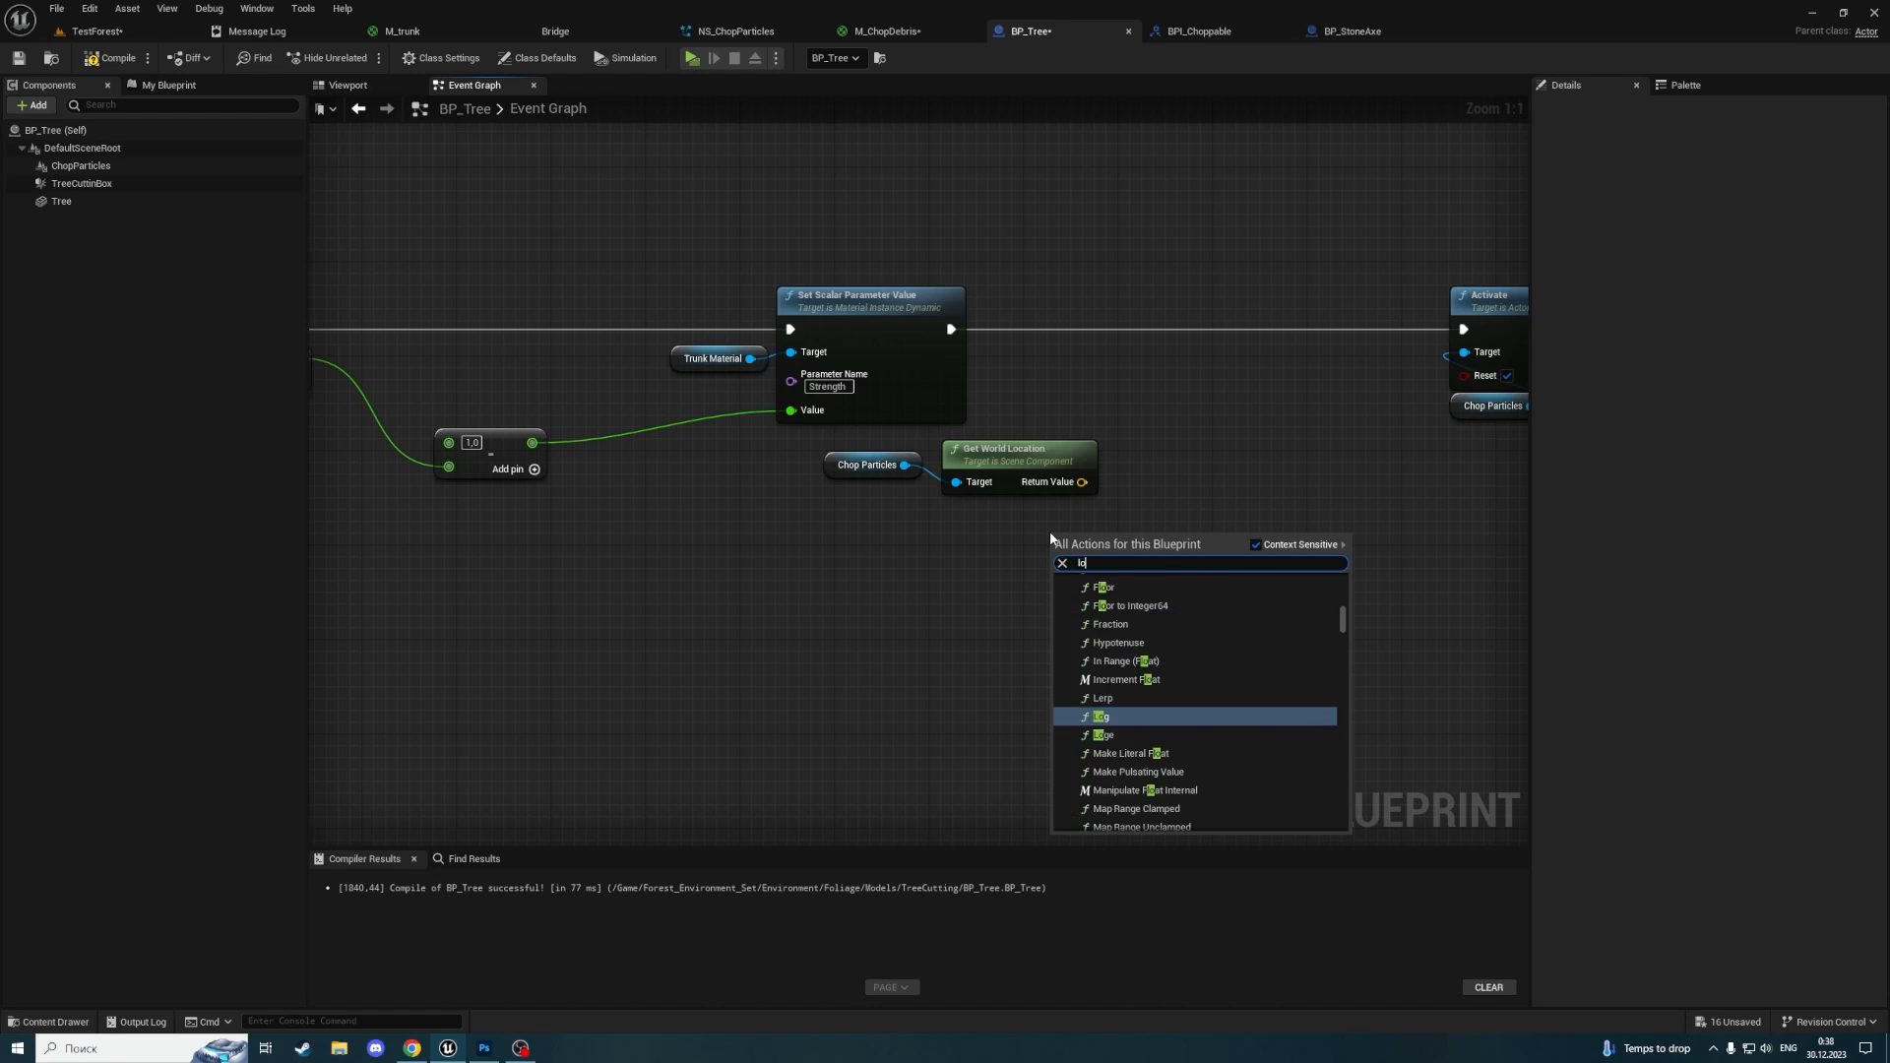
pyautogui.write('d look')
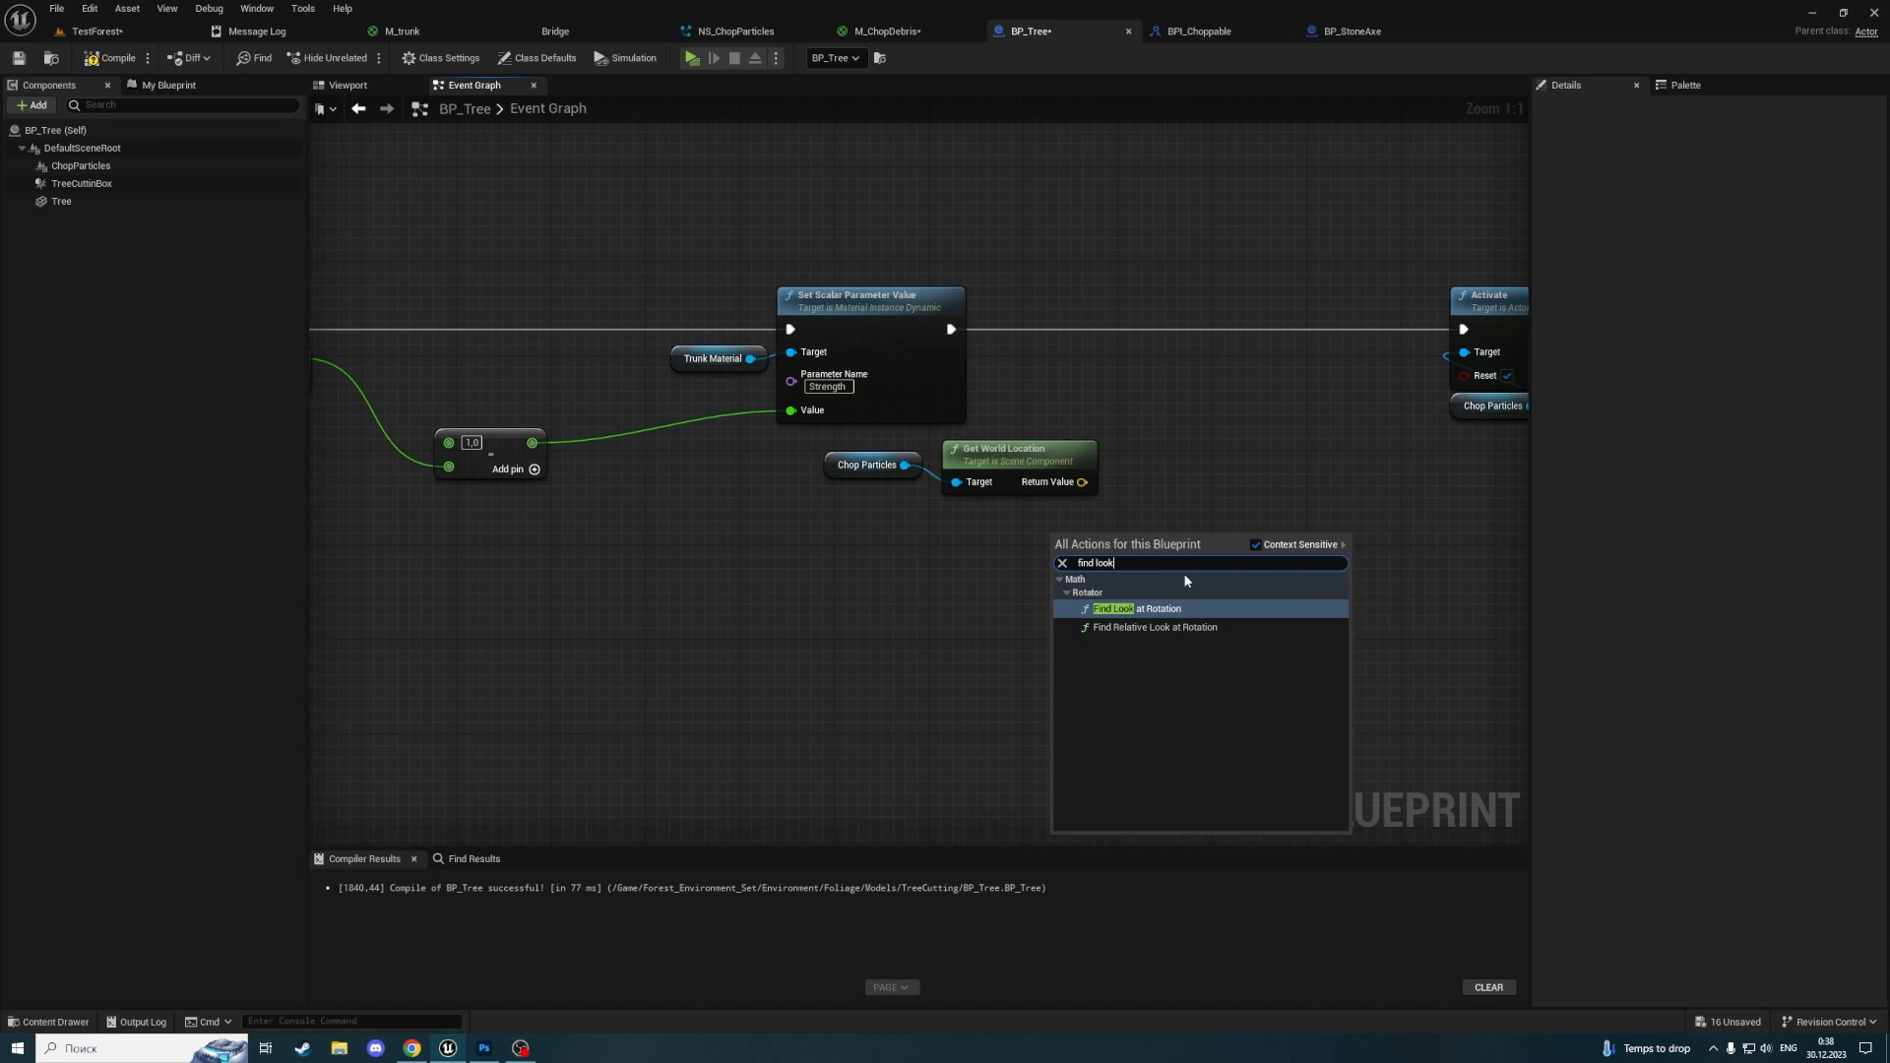
pyautogui.click(1137, 609)
pyautogui.moveTo(1152, 535); pyautogui.dragTo(1270, 503)
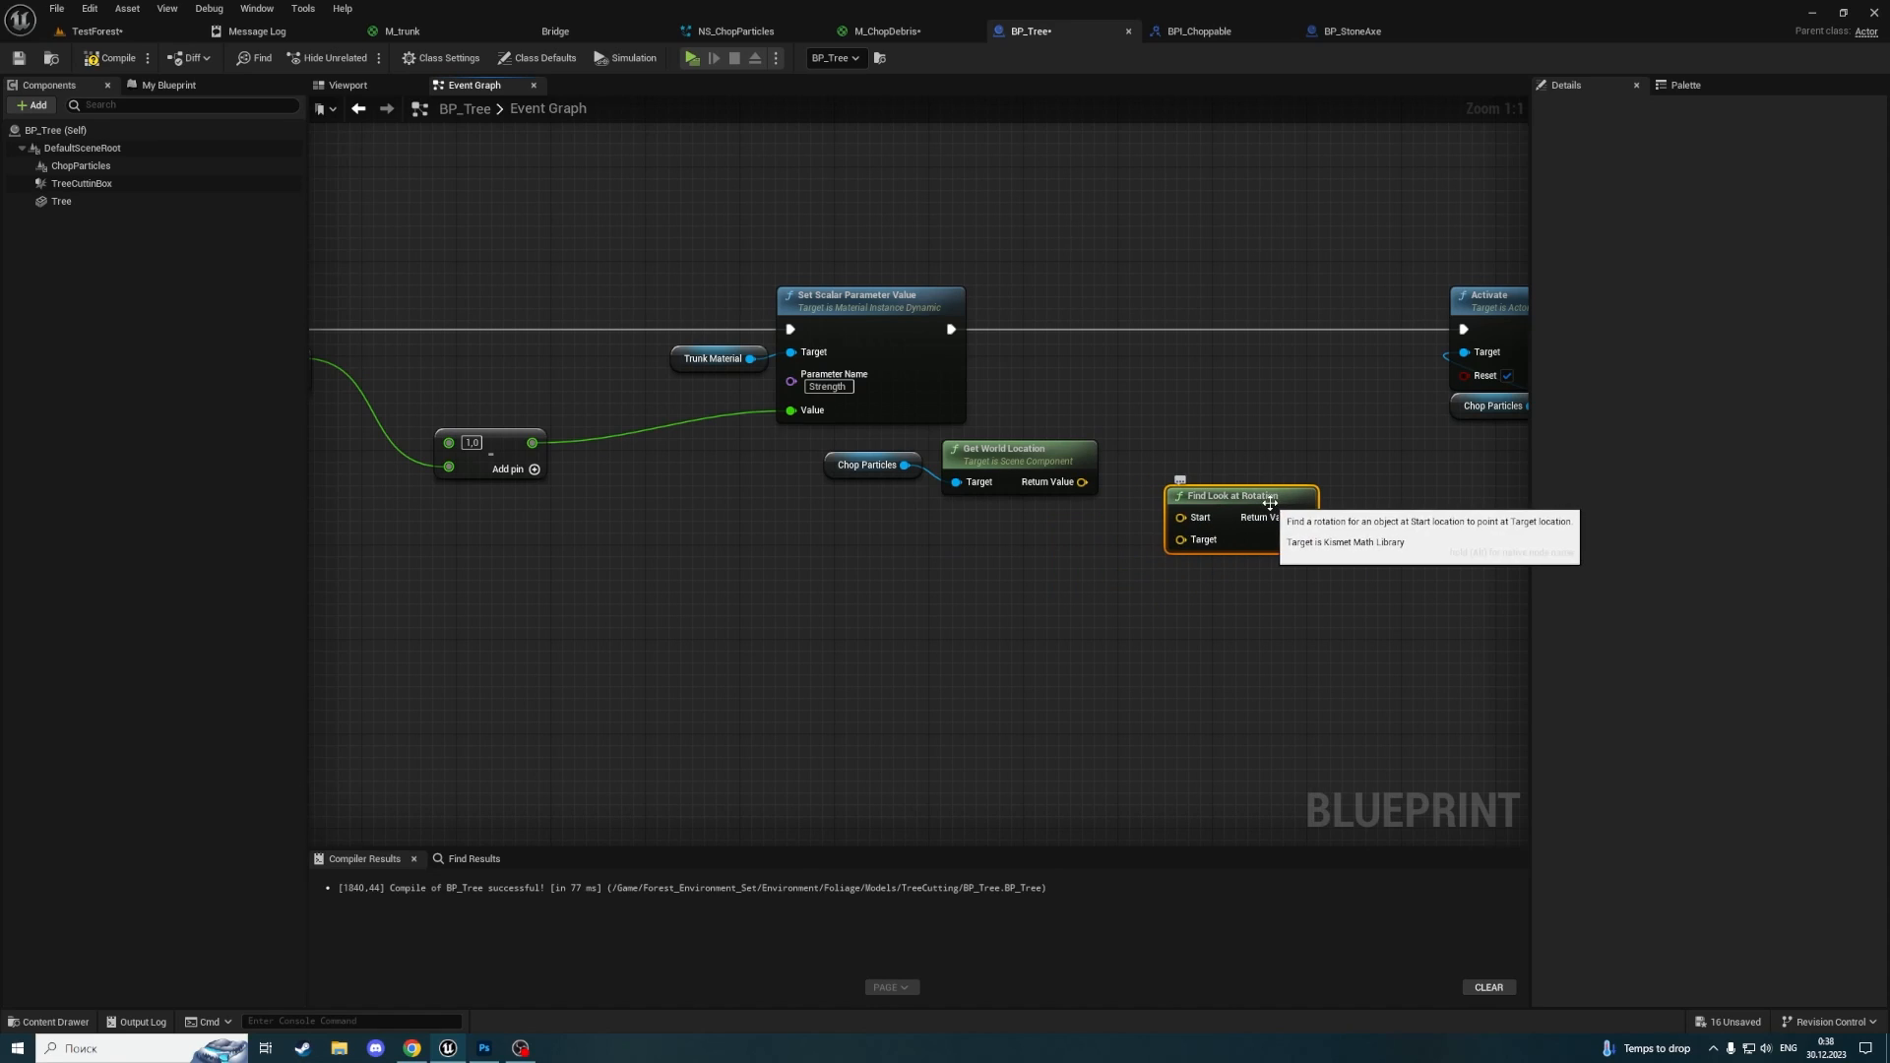
# Align the Chop Particles reference with Get World Location and feed its Return Value into Find Look at Rotation's Start input
pyautogui.moveTo(835, 473); pyautogui.dragTo(838, 499)
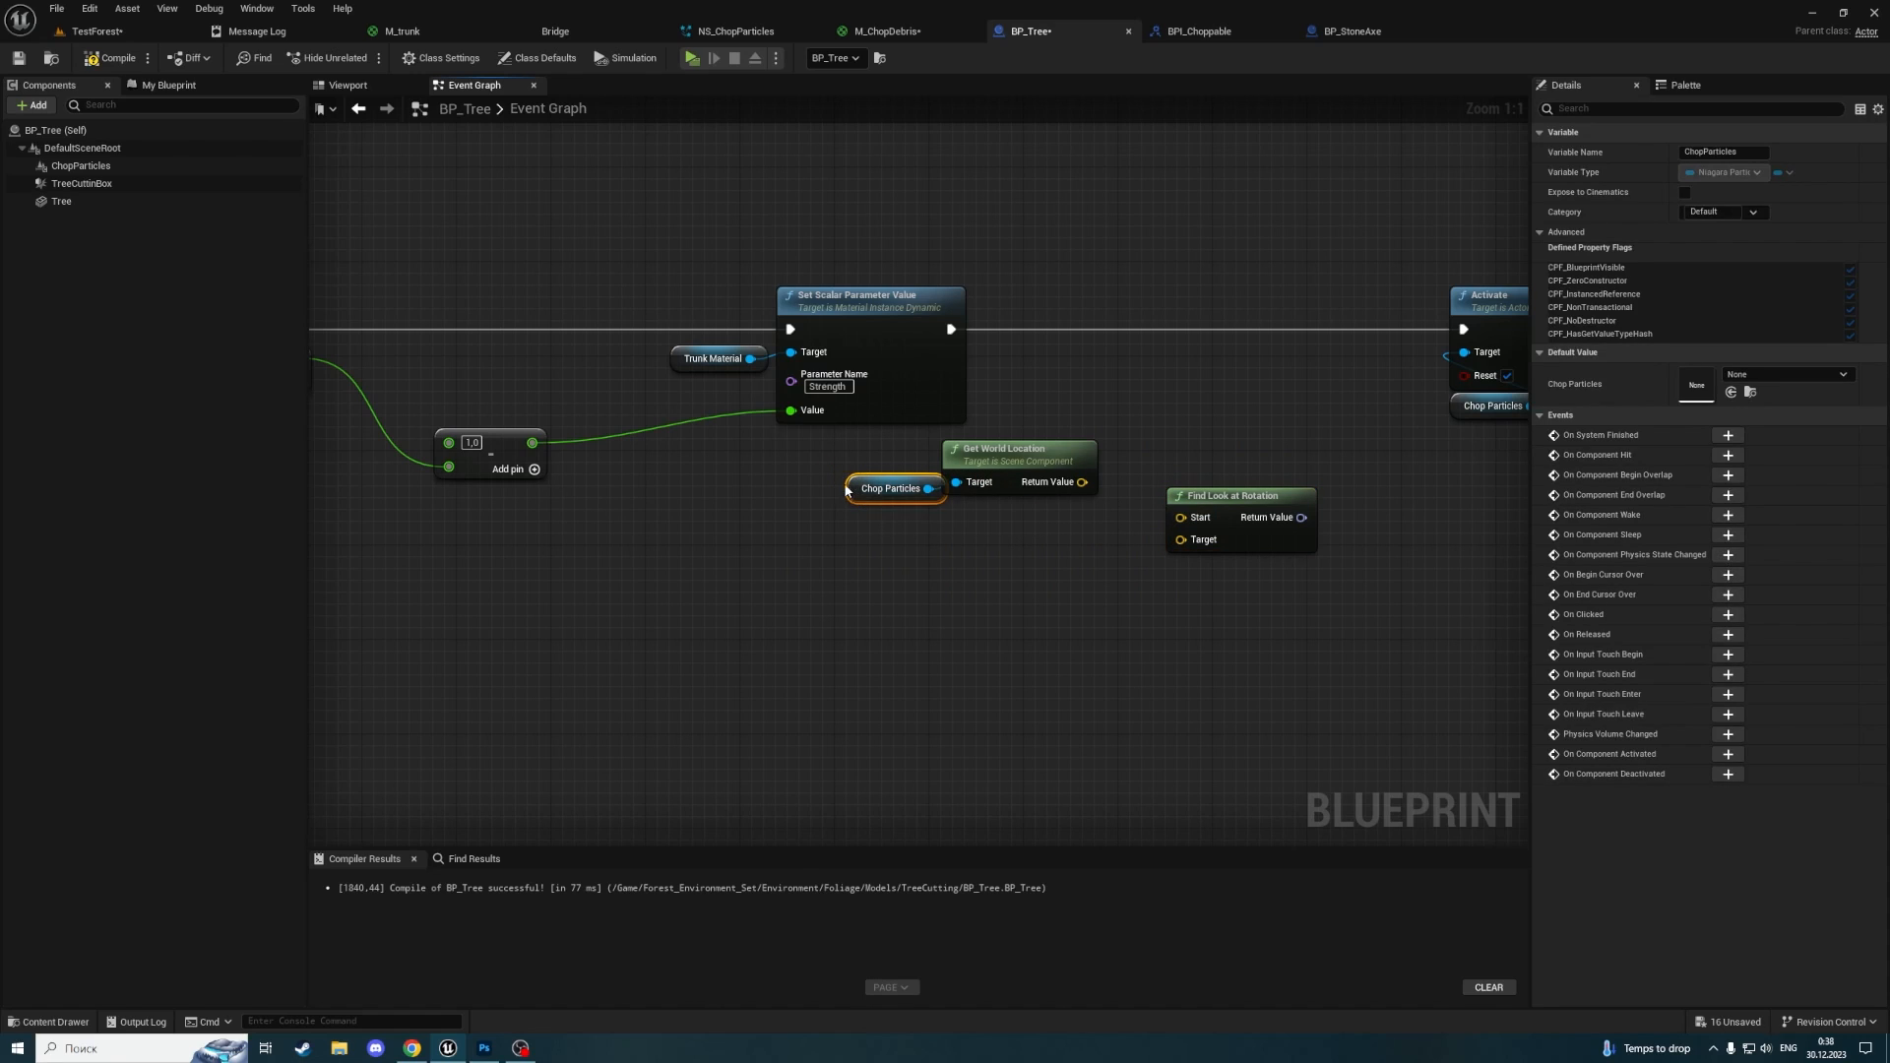
pyautogui.moveTo(812, 455); pyautogui.dragTo(1045, 564)
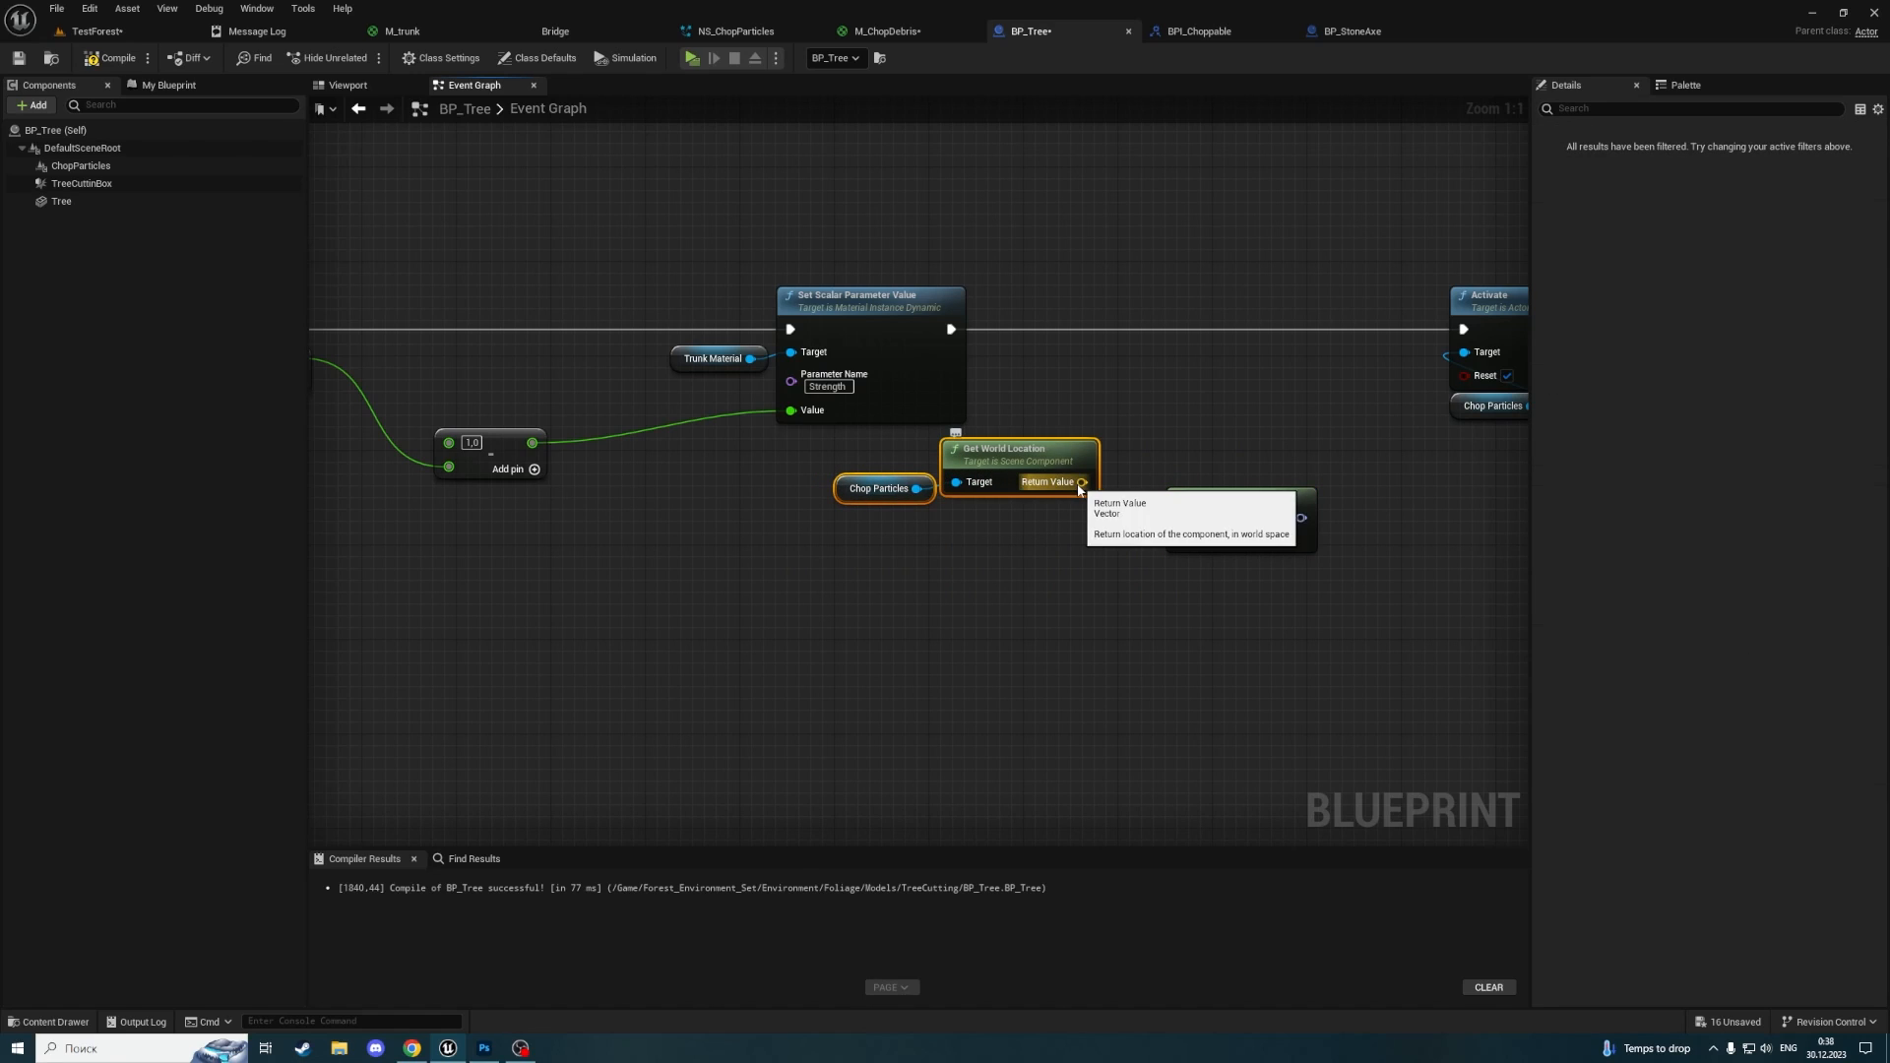
pyautogui.moveTo(1082, 483); pyautogui.dragTo(1181, 517)
pyautogui.click(1029, 461)
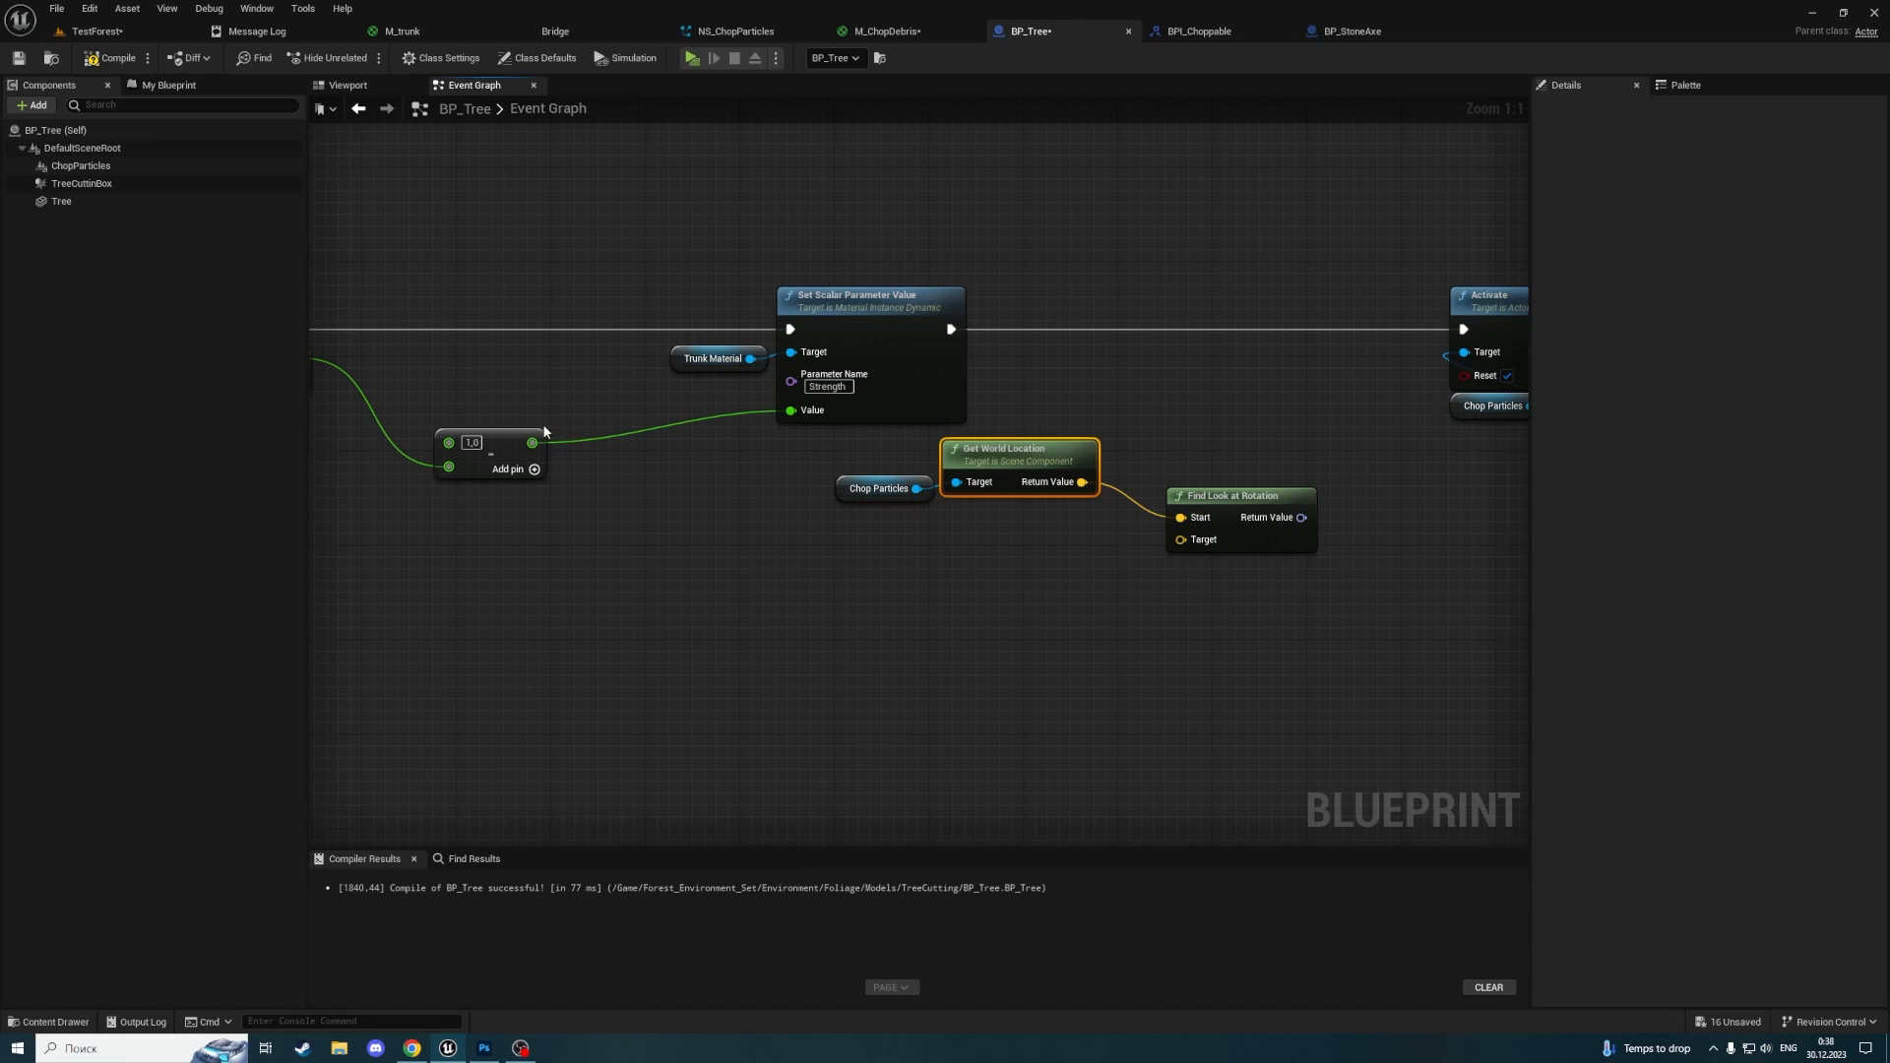
# Connect Event Chop's Hit Location to Find Look at Rotation's Target, routing the wire below the other nodes with a reroute node
pyautogui.moveTo(544, 430); pyautogui.dragTo(998, 384, button='right')
pyautogui.moveTo(448, 344); pyautogui.dragTo(1435, 523)
pyautogui.scroll(-3, 1085, 478)
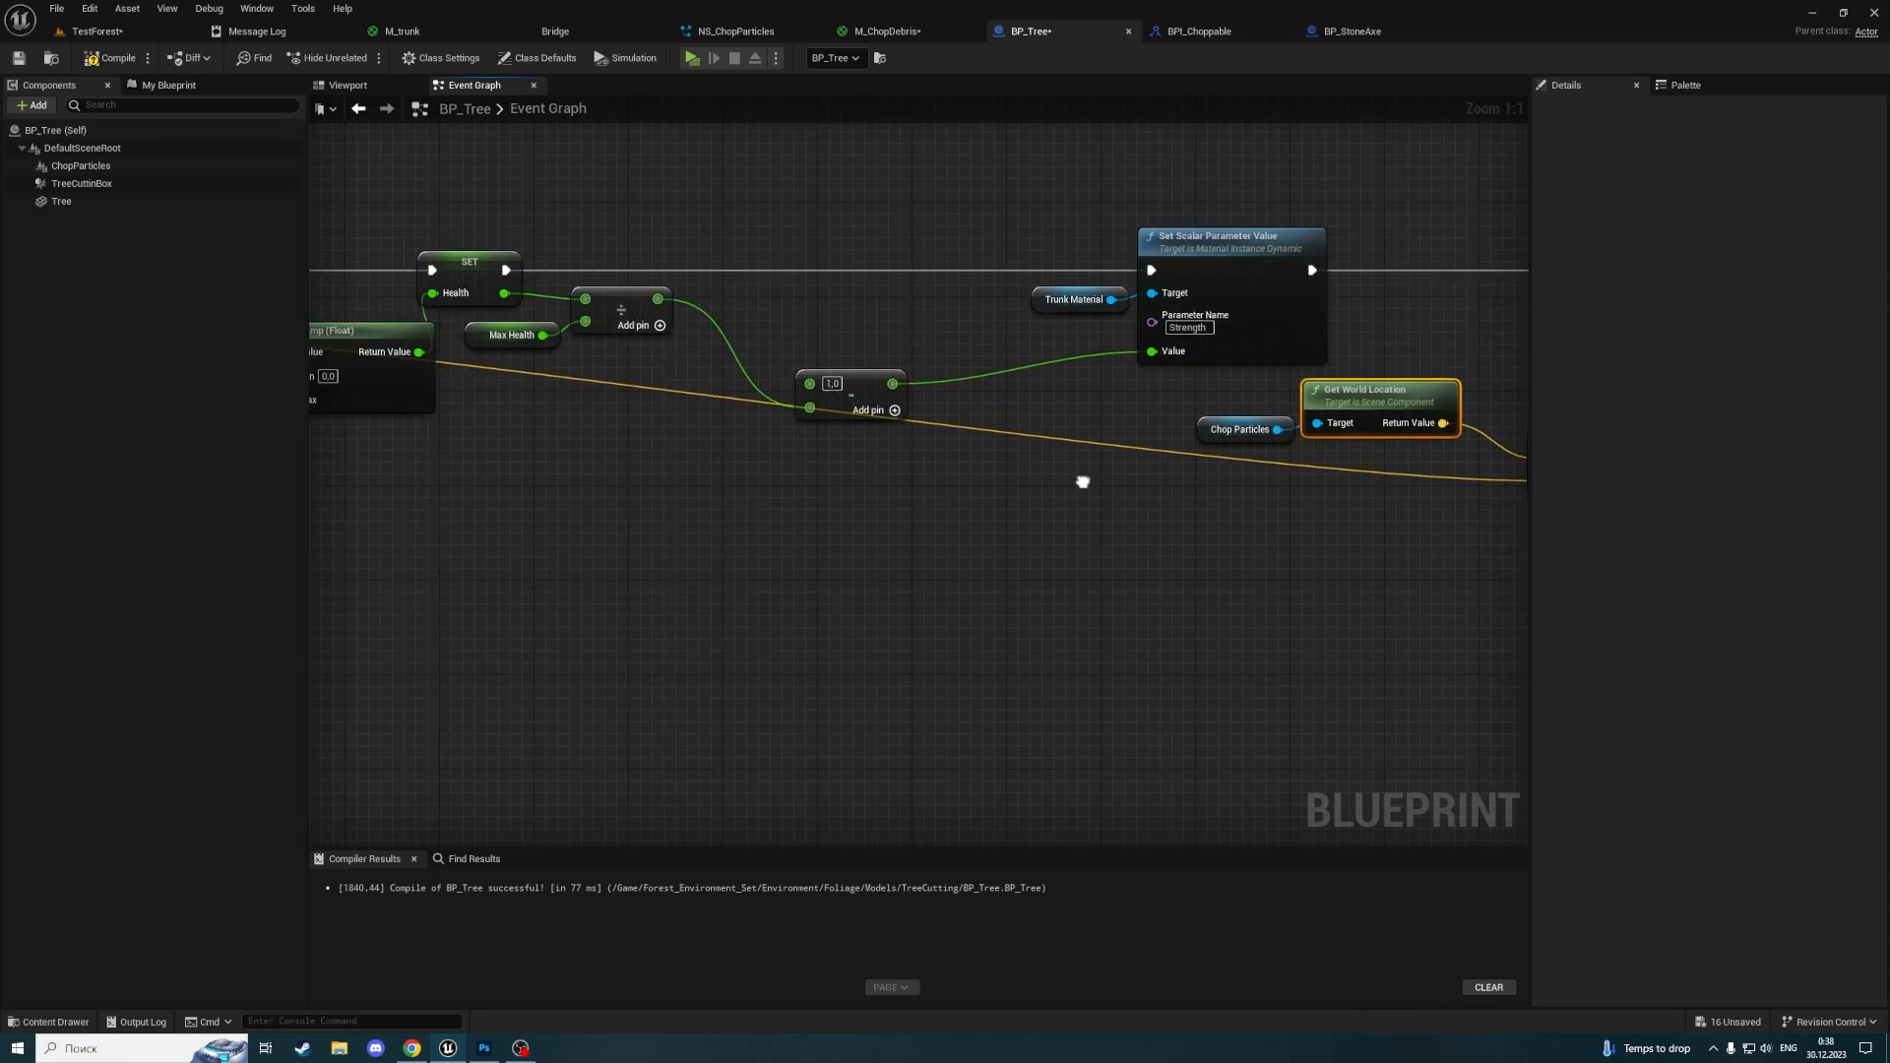
pyautogui.doubleClick(1120, 434)
pyautogui.moveTo(1122, 435); pyautogui.dragTo(788, 472)
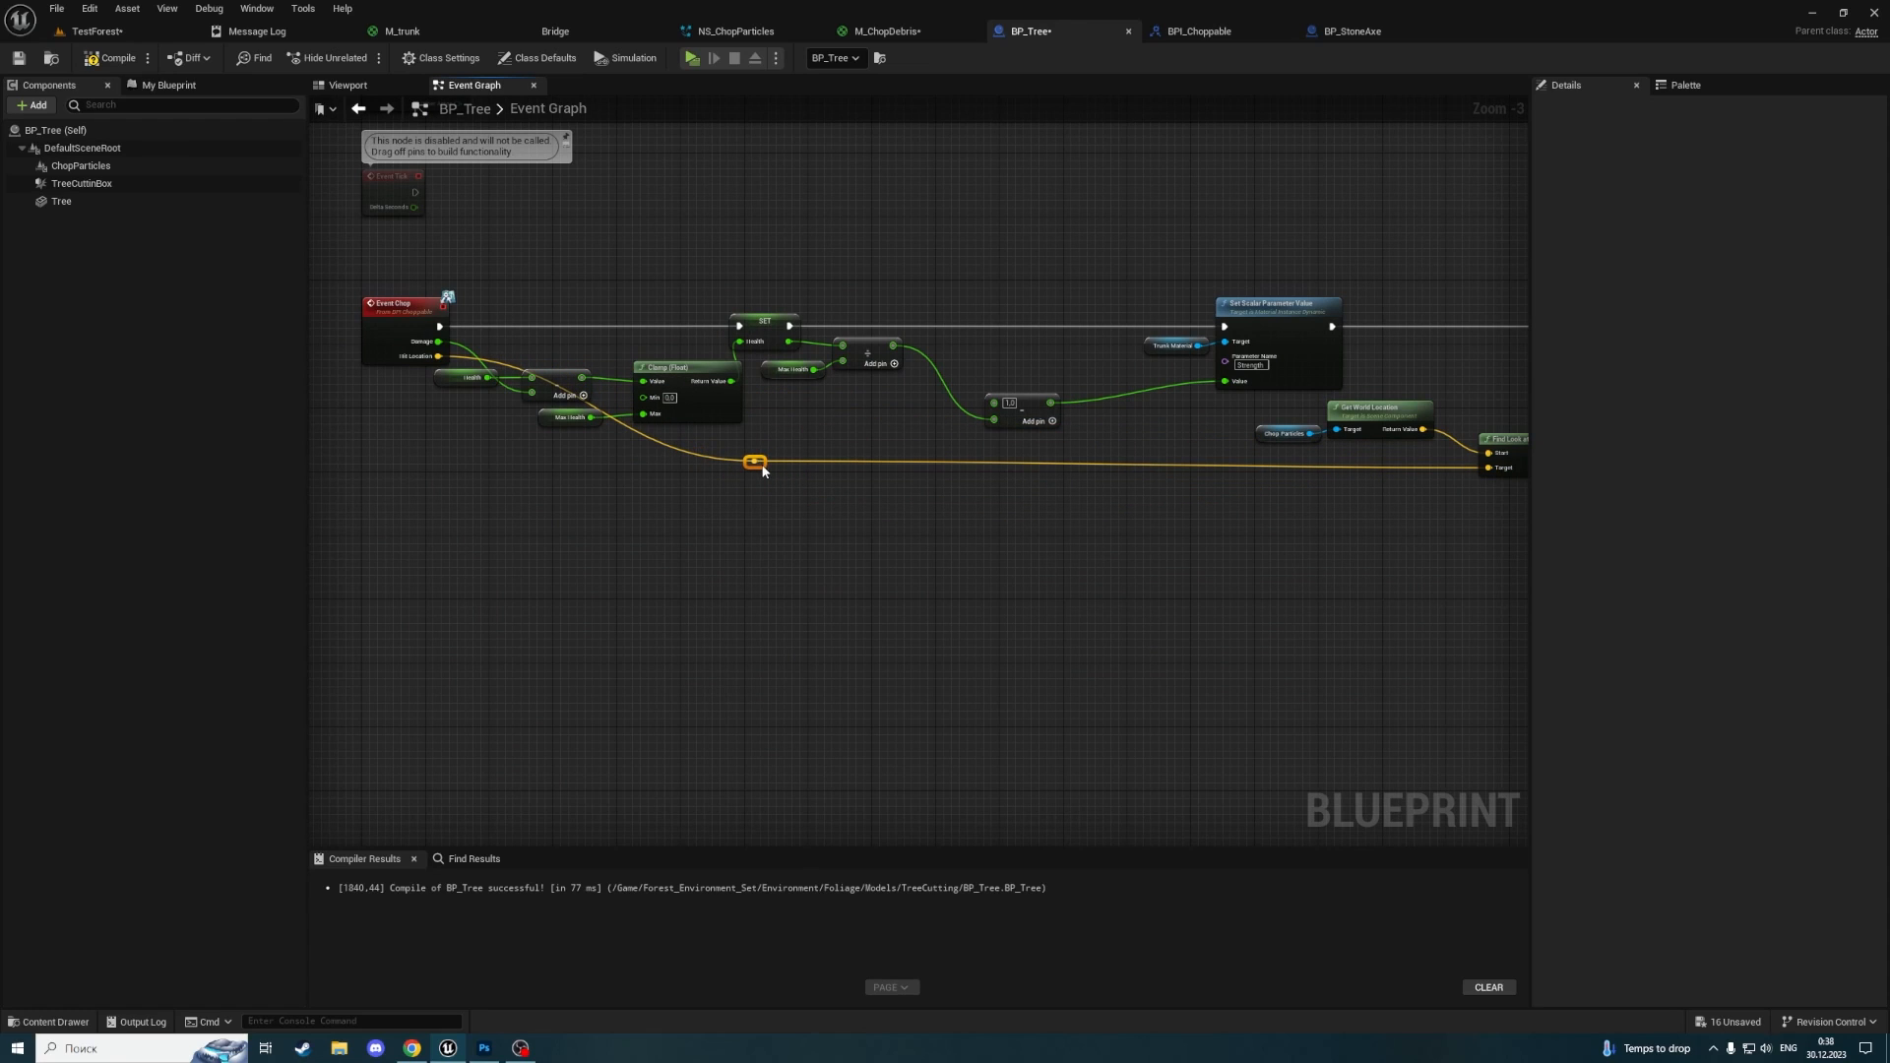
# Shift the Activate node and its Chop Particles reference farther along the execution line, leaving space beyond Find Look at Rotation
pyautogui.moveTo(1081, 507); pyautogui.dragTo(634, 517, button='right')
pyautogui.scroll(3, 634, 516)
pyautogui.moveTo(818, 295); pyautogui.dragTo(1166, 583)
pyautogui.moveTo(997, 325); pyautogui.dragTo(1450, 325)
pyautogui.moveTo(1083, 334); pyautogui.dragTo(1394, 338, button='right')
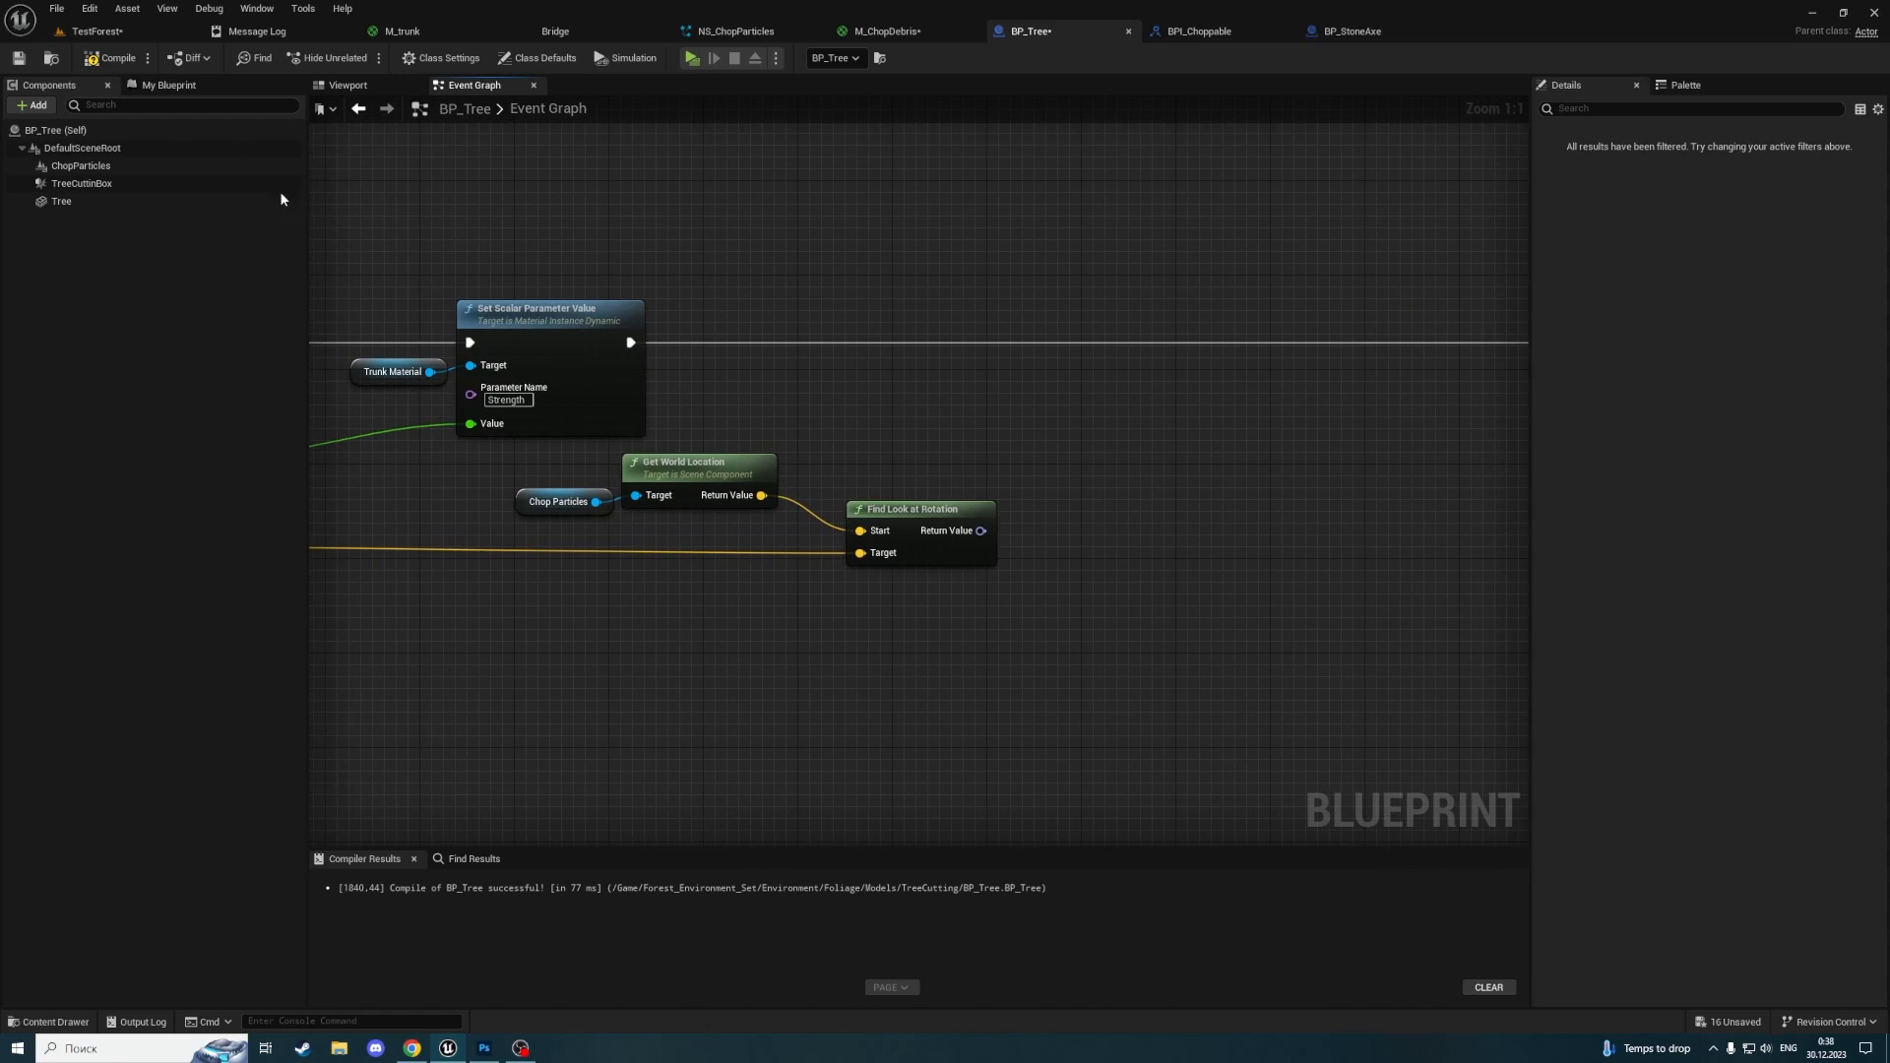
# Add another Chop Particles reference with a Set World Rotation node targeting it
pyautogui.click(104, 169)
pyautogui.moveTo(105, 174); pyautogui.dragTo(1113, 392)
pyautogui.write('set scale 3')
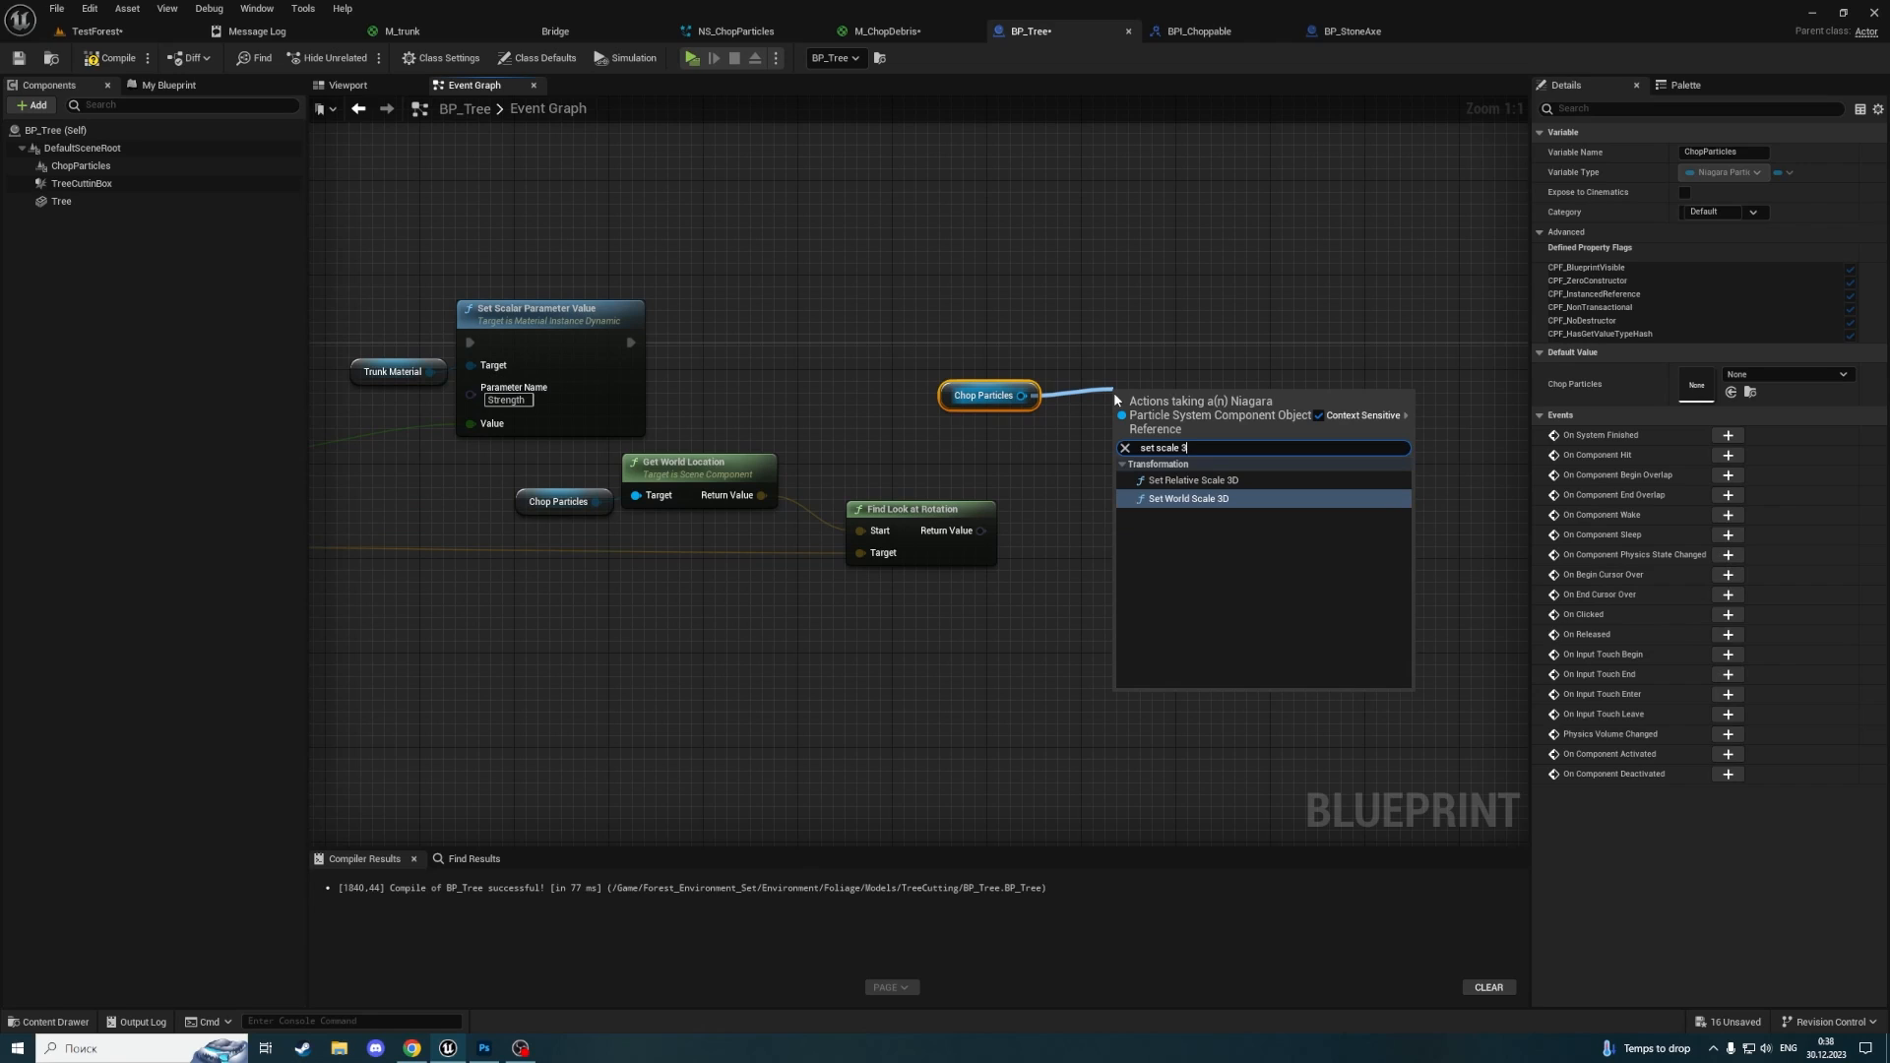
pyautogui.hotkey('ctrl', 'a')
pyautogui.write('SET W')
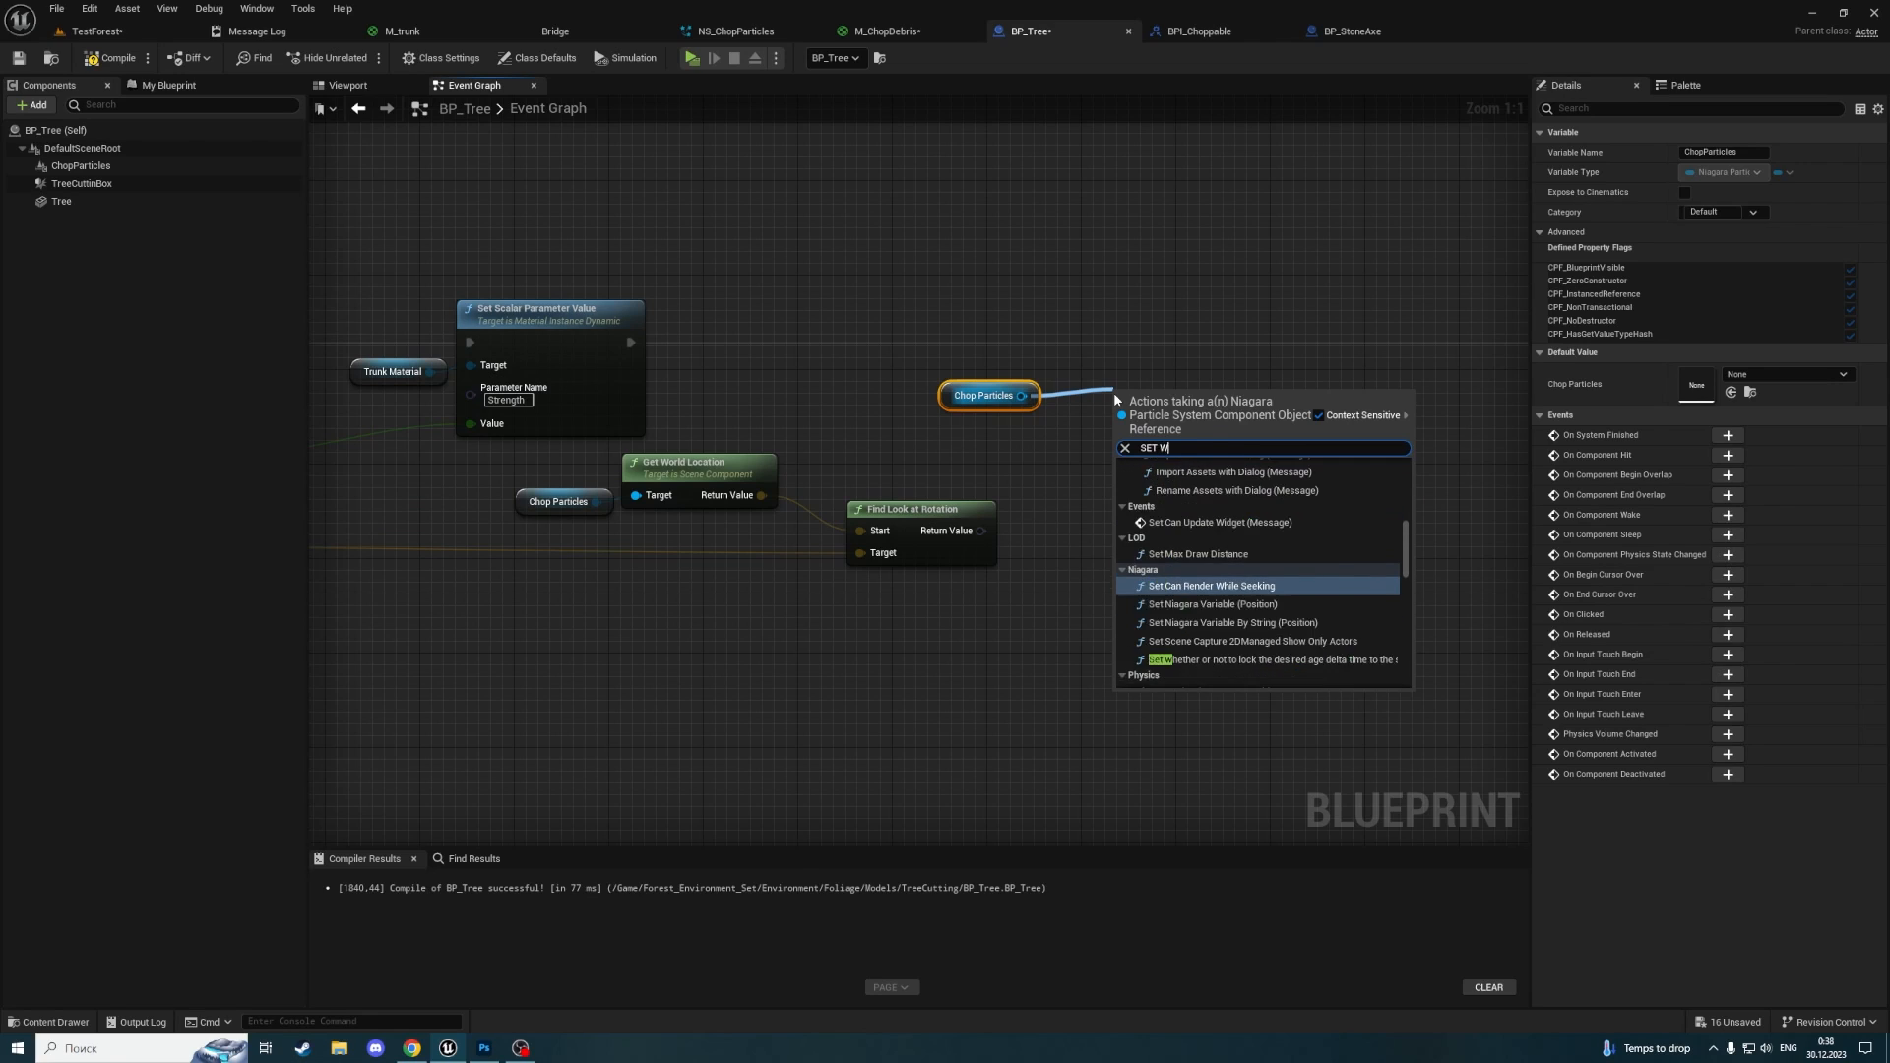
pyautogui.write('orld rot')
pyautogui.press('Return')
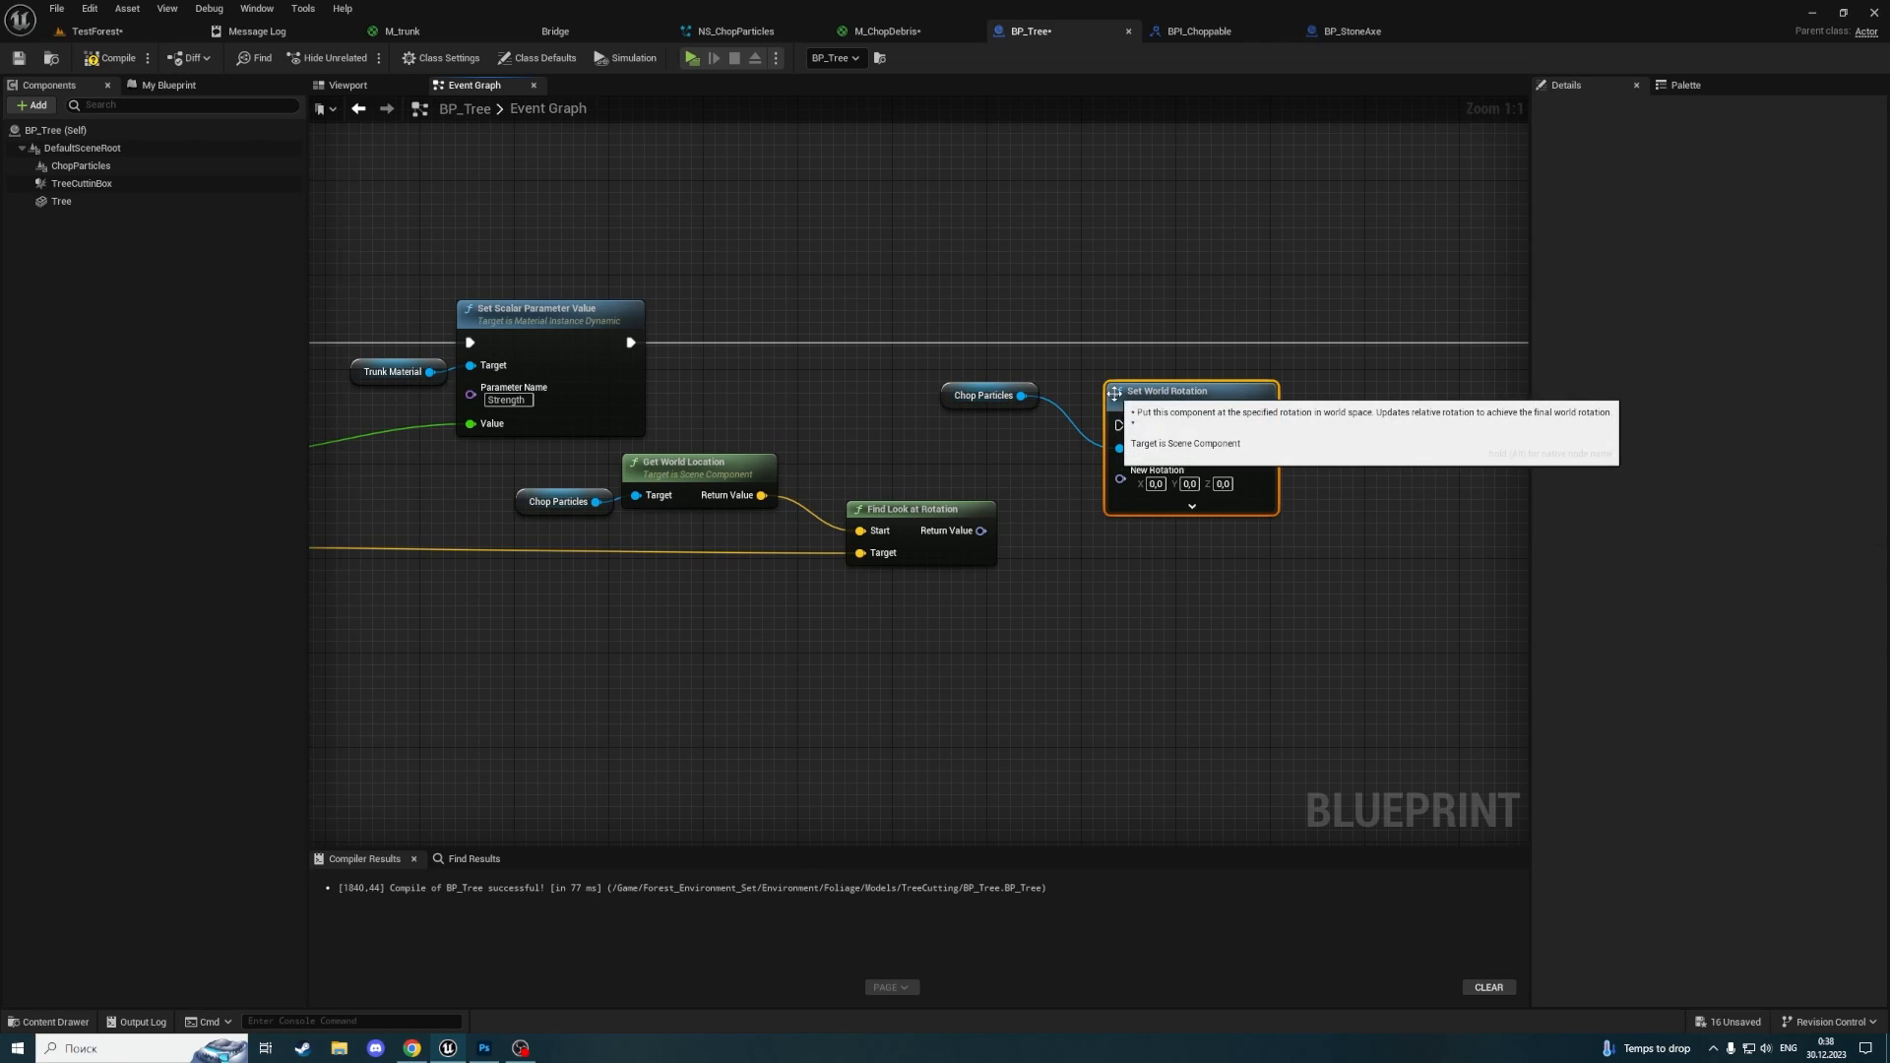
# Wire Set World Rotation between Set Scalar Parameter Value and Activate, feed Find Look at Rotation into New Rotation, and compile and save BP_Tree
pyautogui.moveTo(631, 343); pyautogui.dragTo(1190, 324)
pyautogui.moveTo(980, 531); pyautogui.dragTo(1169, 396)
pyautogui.moveTo(1387, 457); pyautogui.dragTo(921, 478, button='right')
pyautogui.moveTo(827, 364); pyautogui.dragTo(1232, 363)
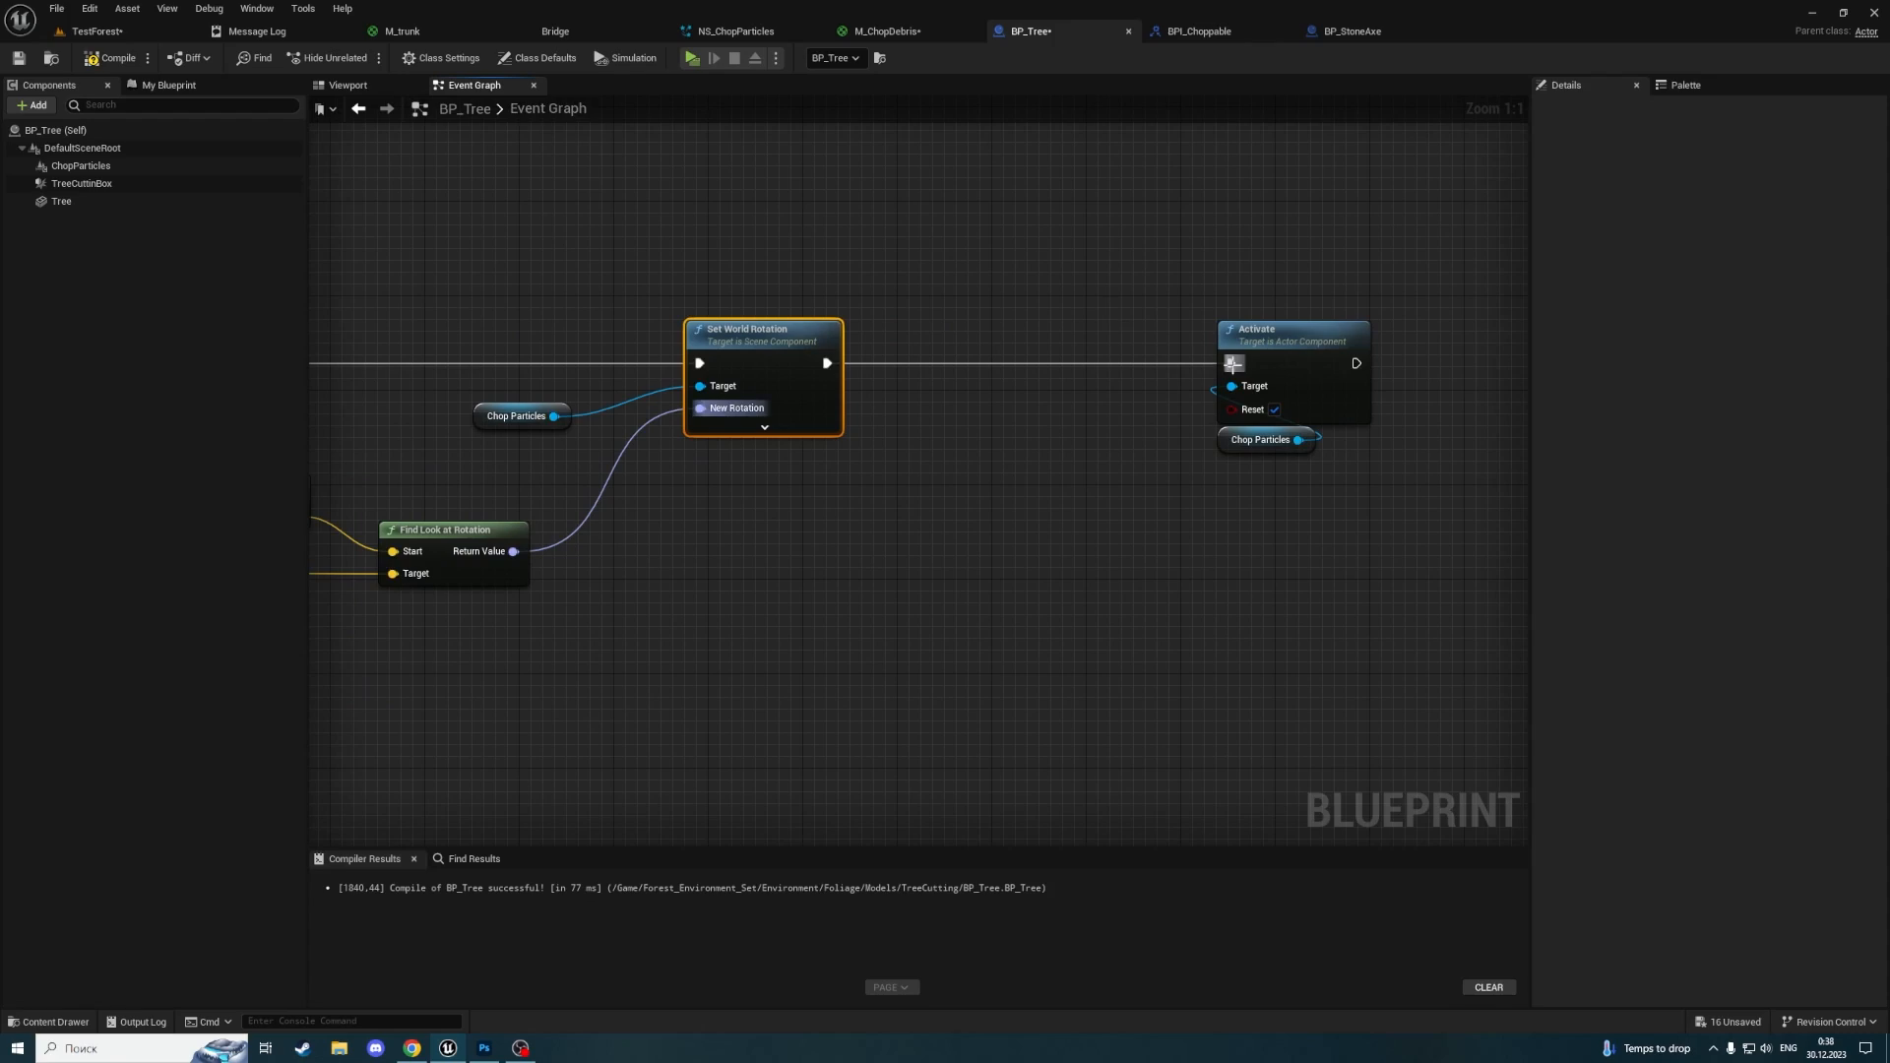
pyautogui.click(79, 59)
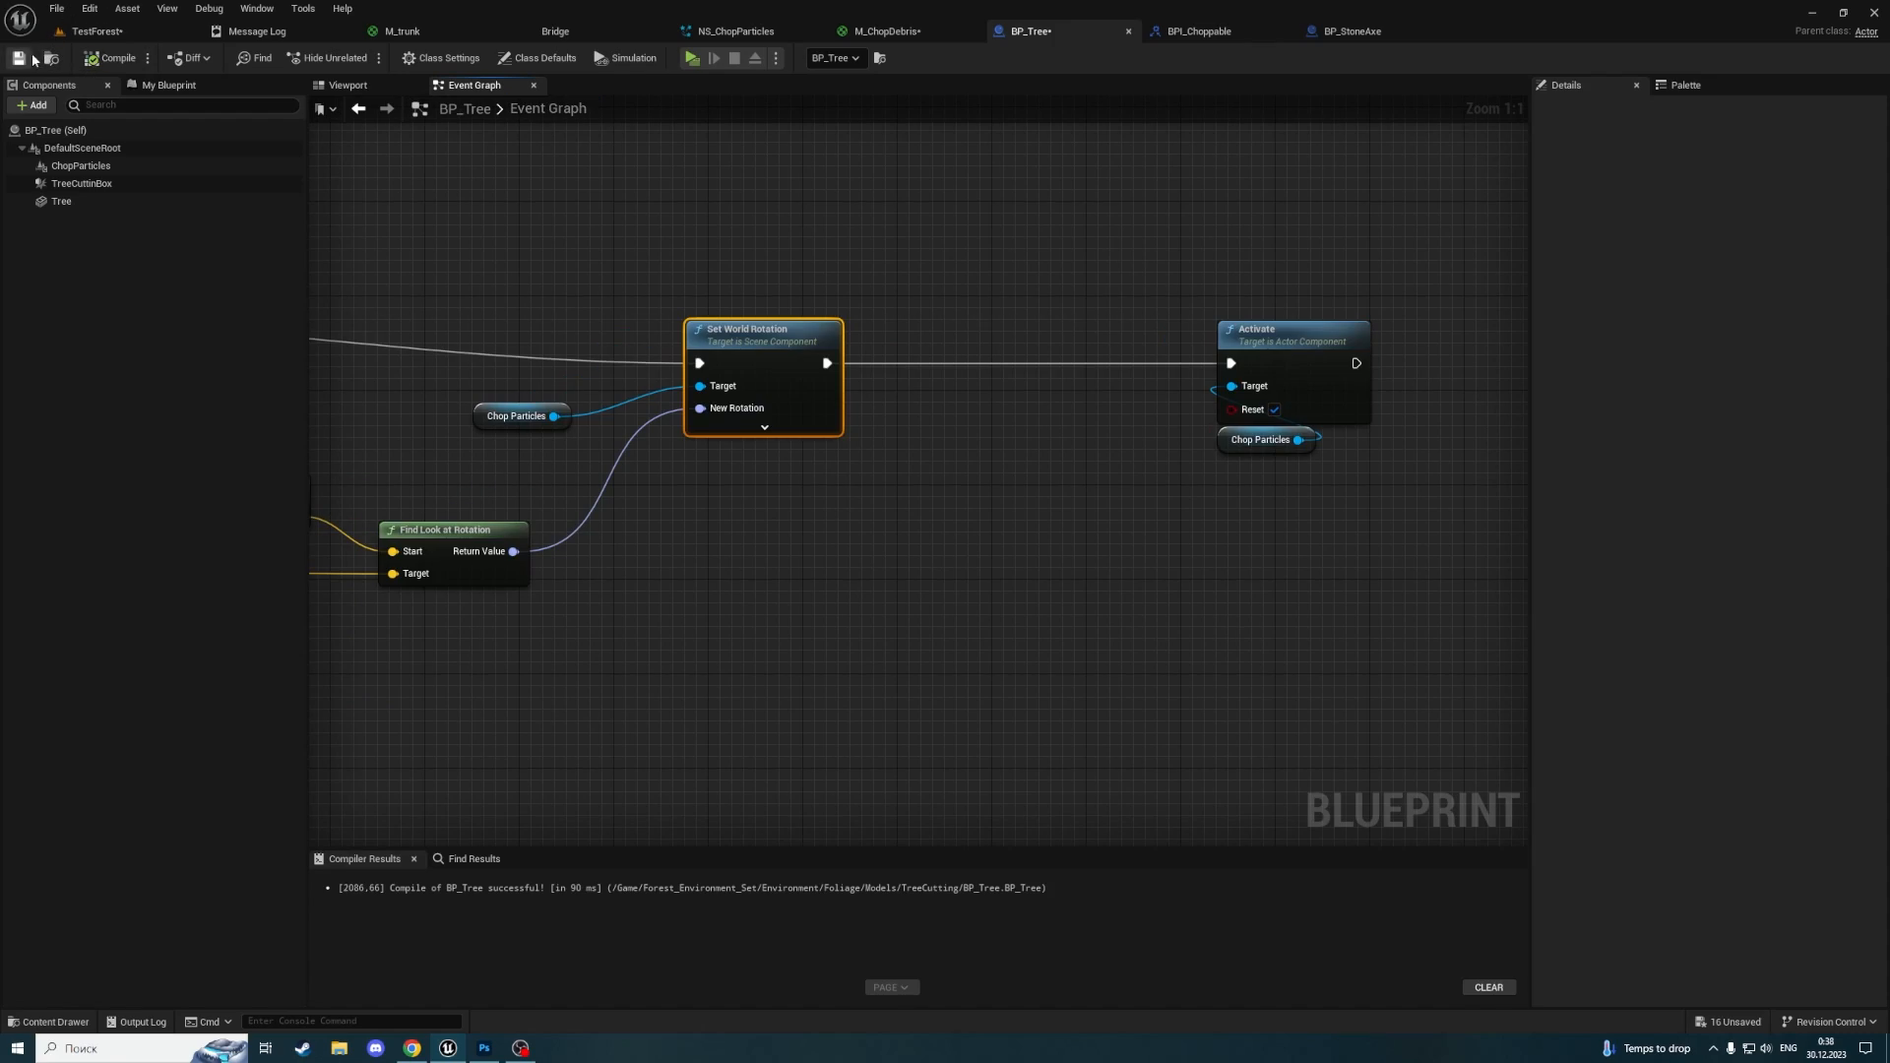
# From the Tree component's Element 0 material in the TestForest level, open parent MI_TreeTrunk, set Strength to 0, and save it
pyautogui.click(98, 32)
pyautogui.click(569, 392)
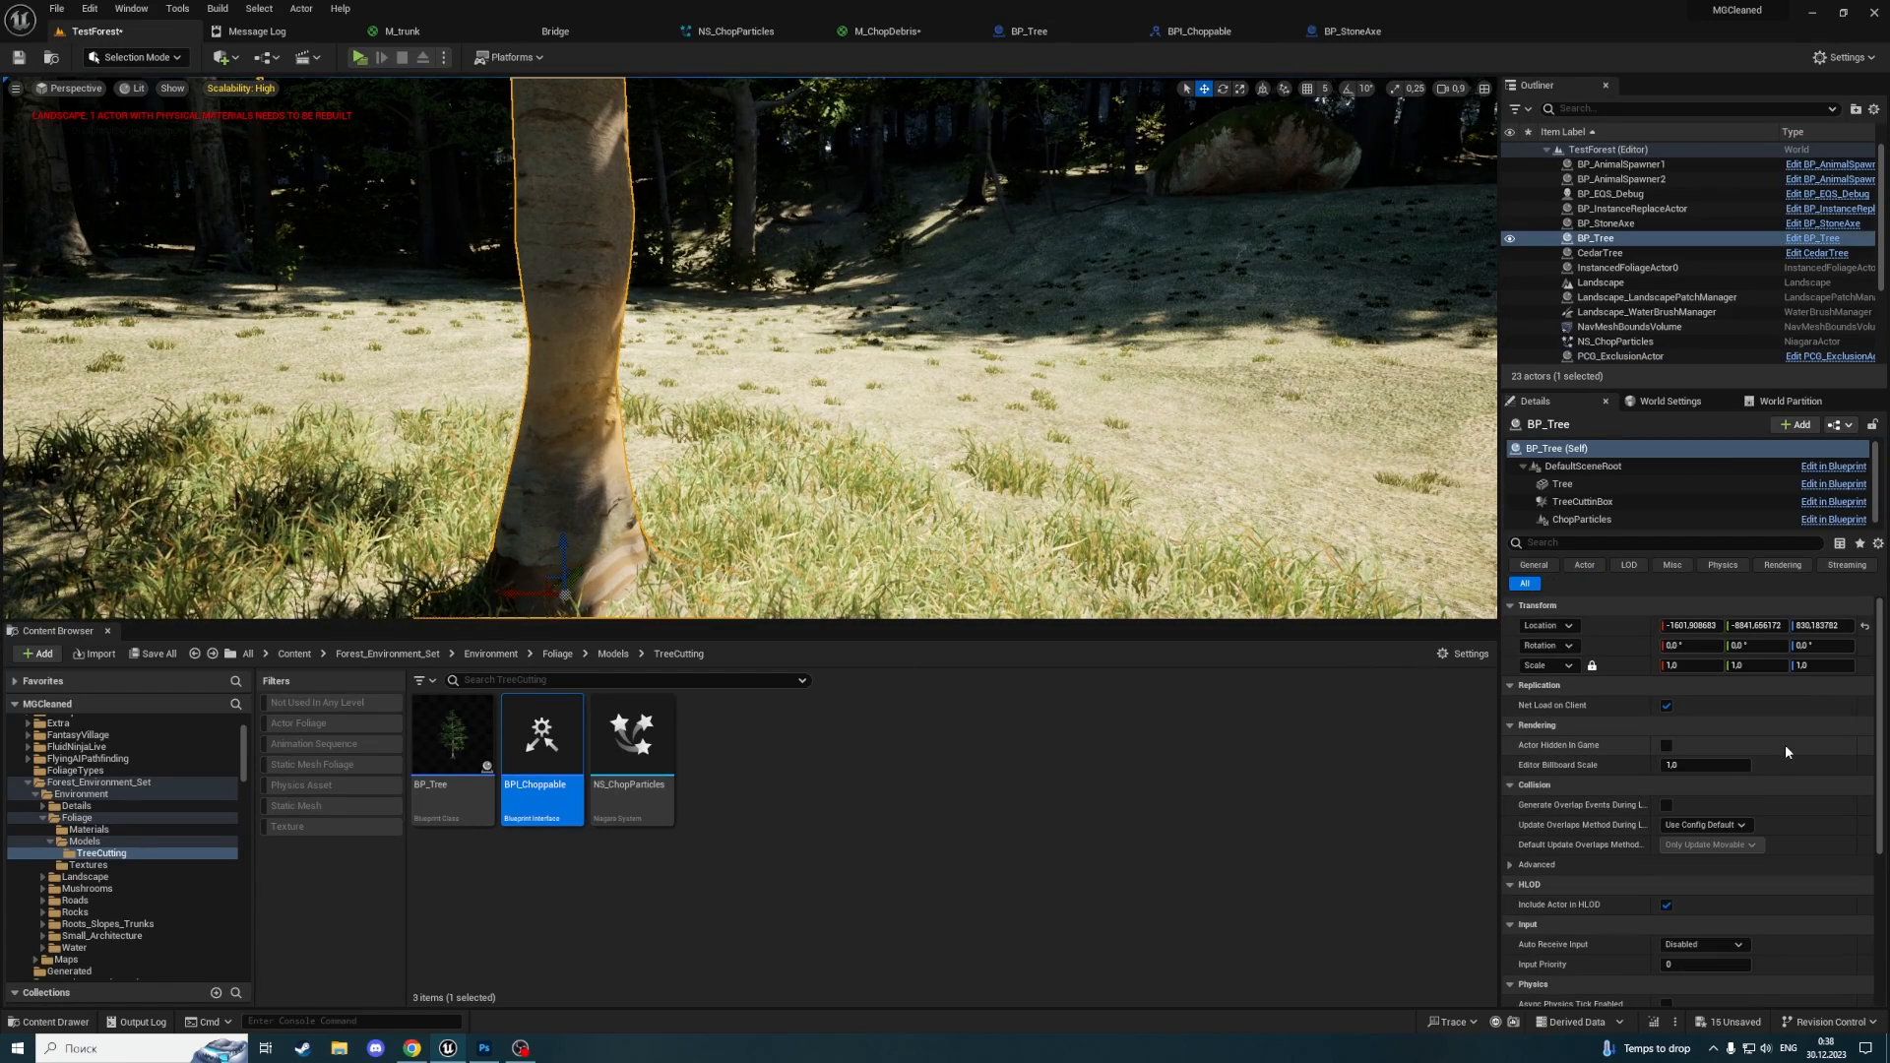
pyautogui.scroll(-3, 1786, 744)
pyautogui.click(1562, 484)
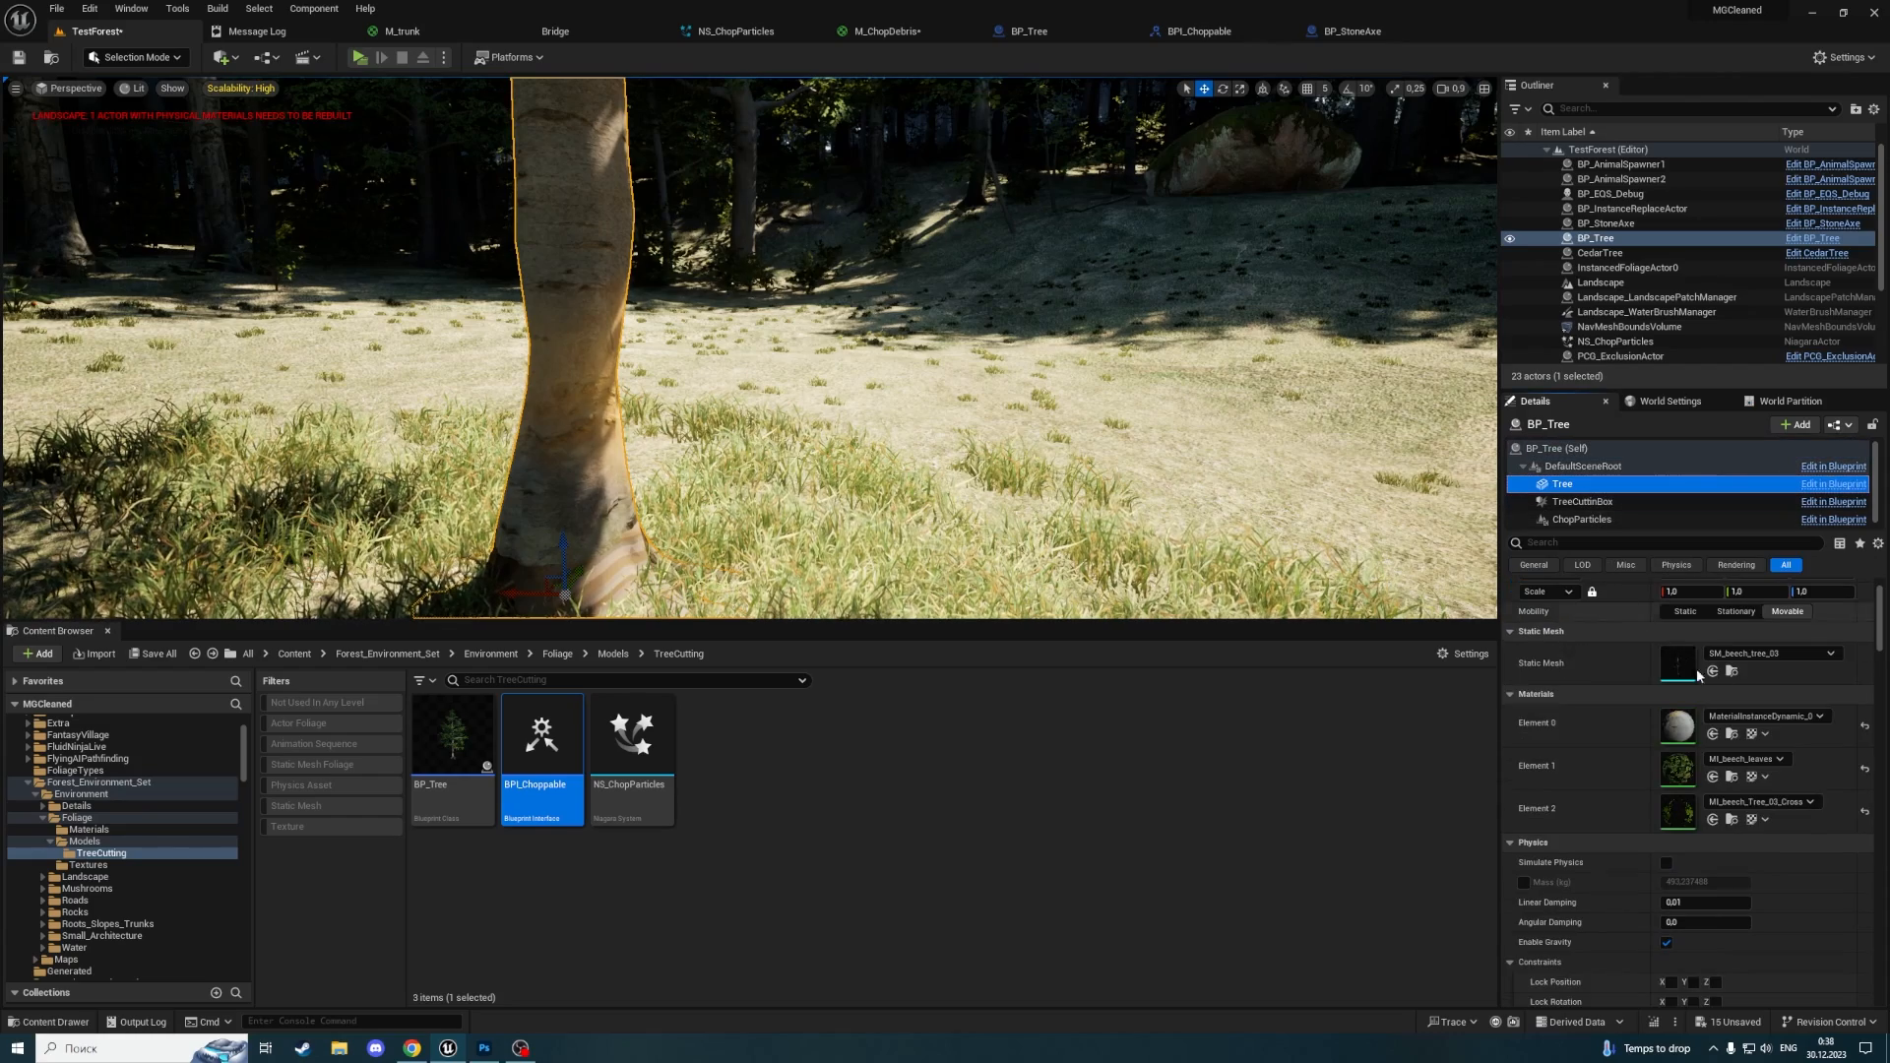
pyautogui.doubleClick(1678, 726)
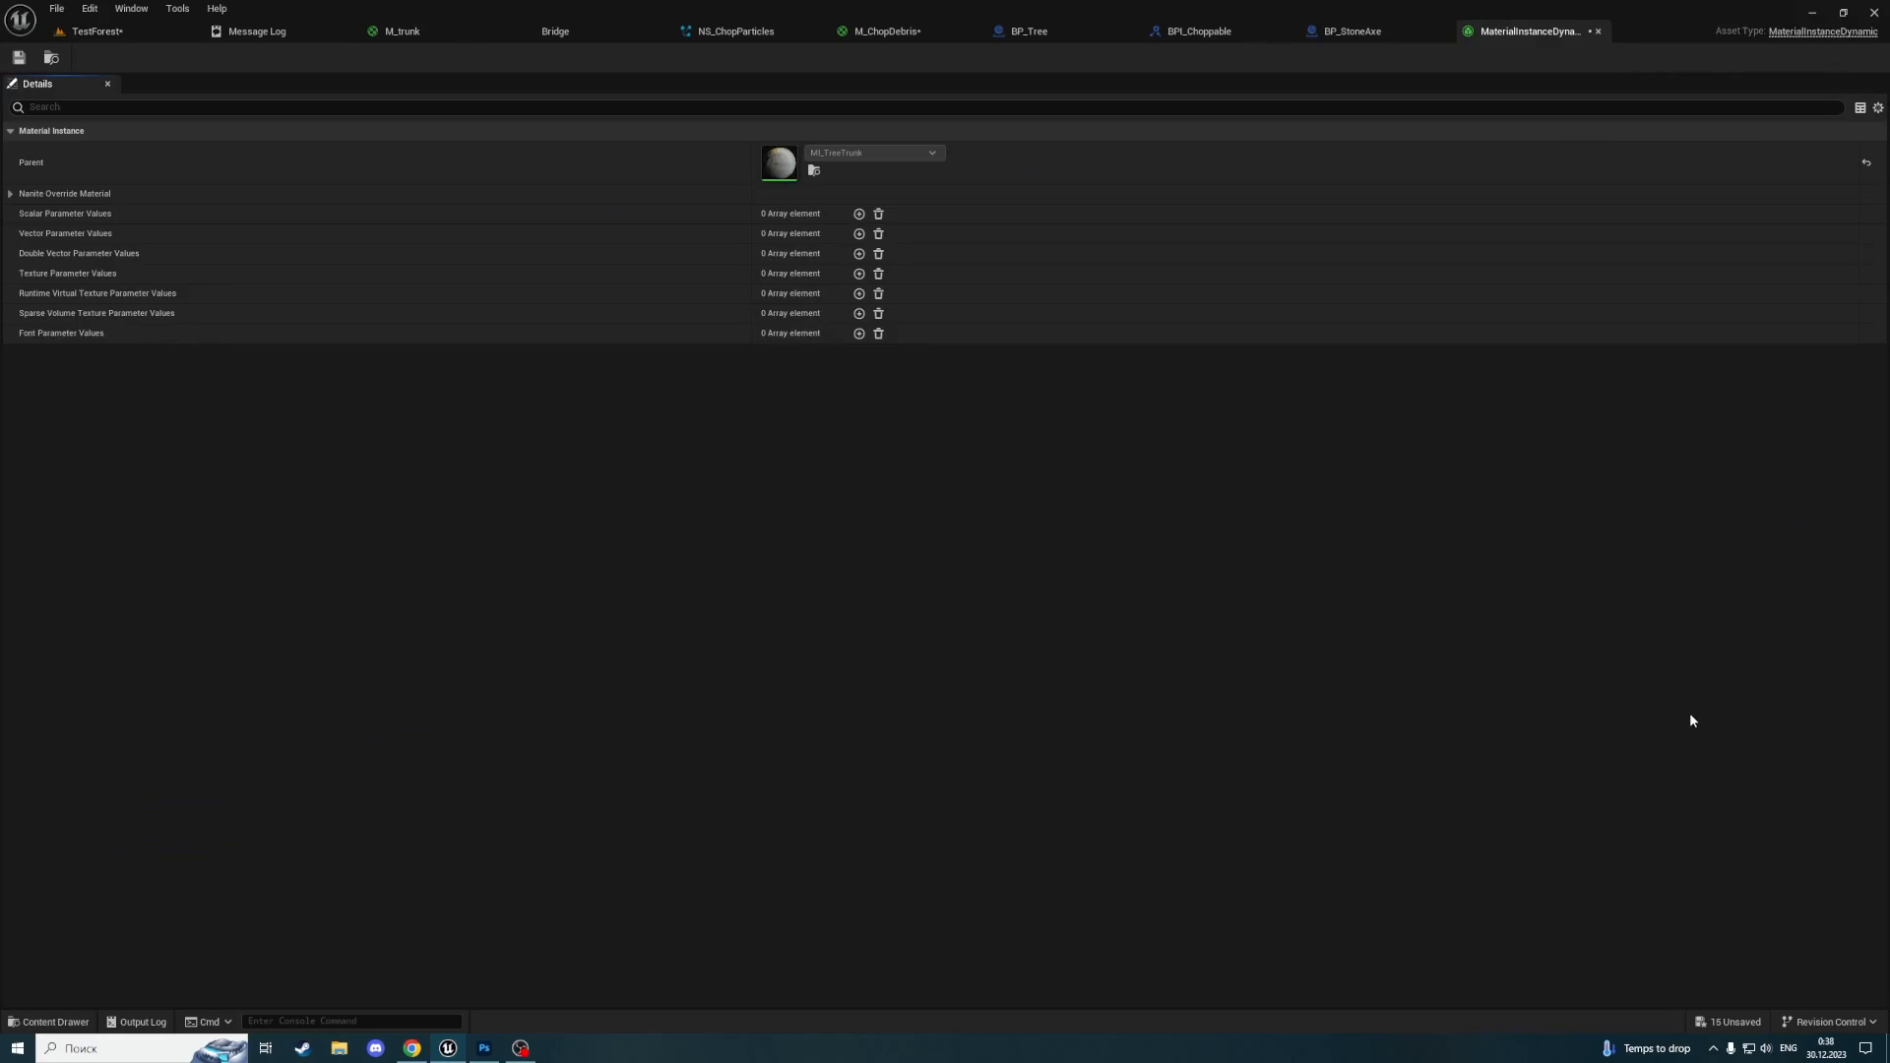
pyautogui.click(814, 173)
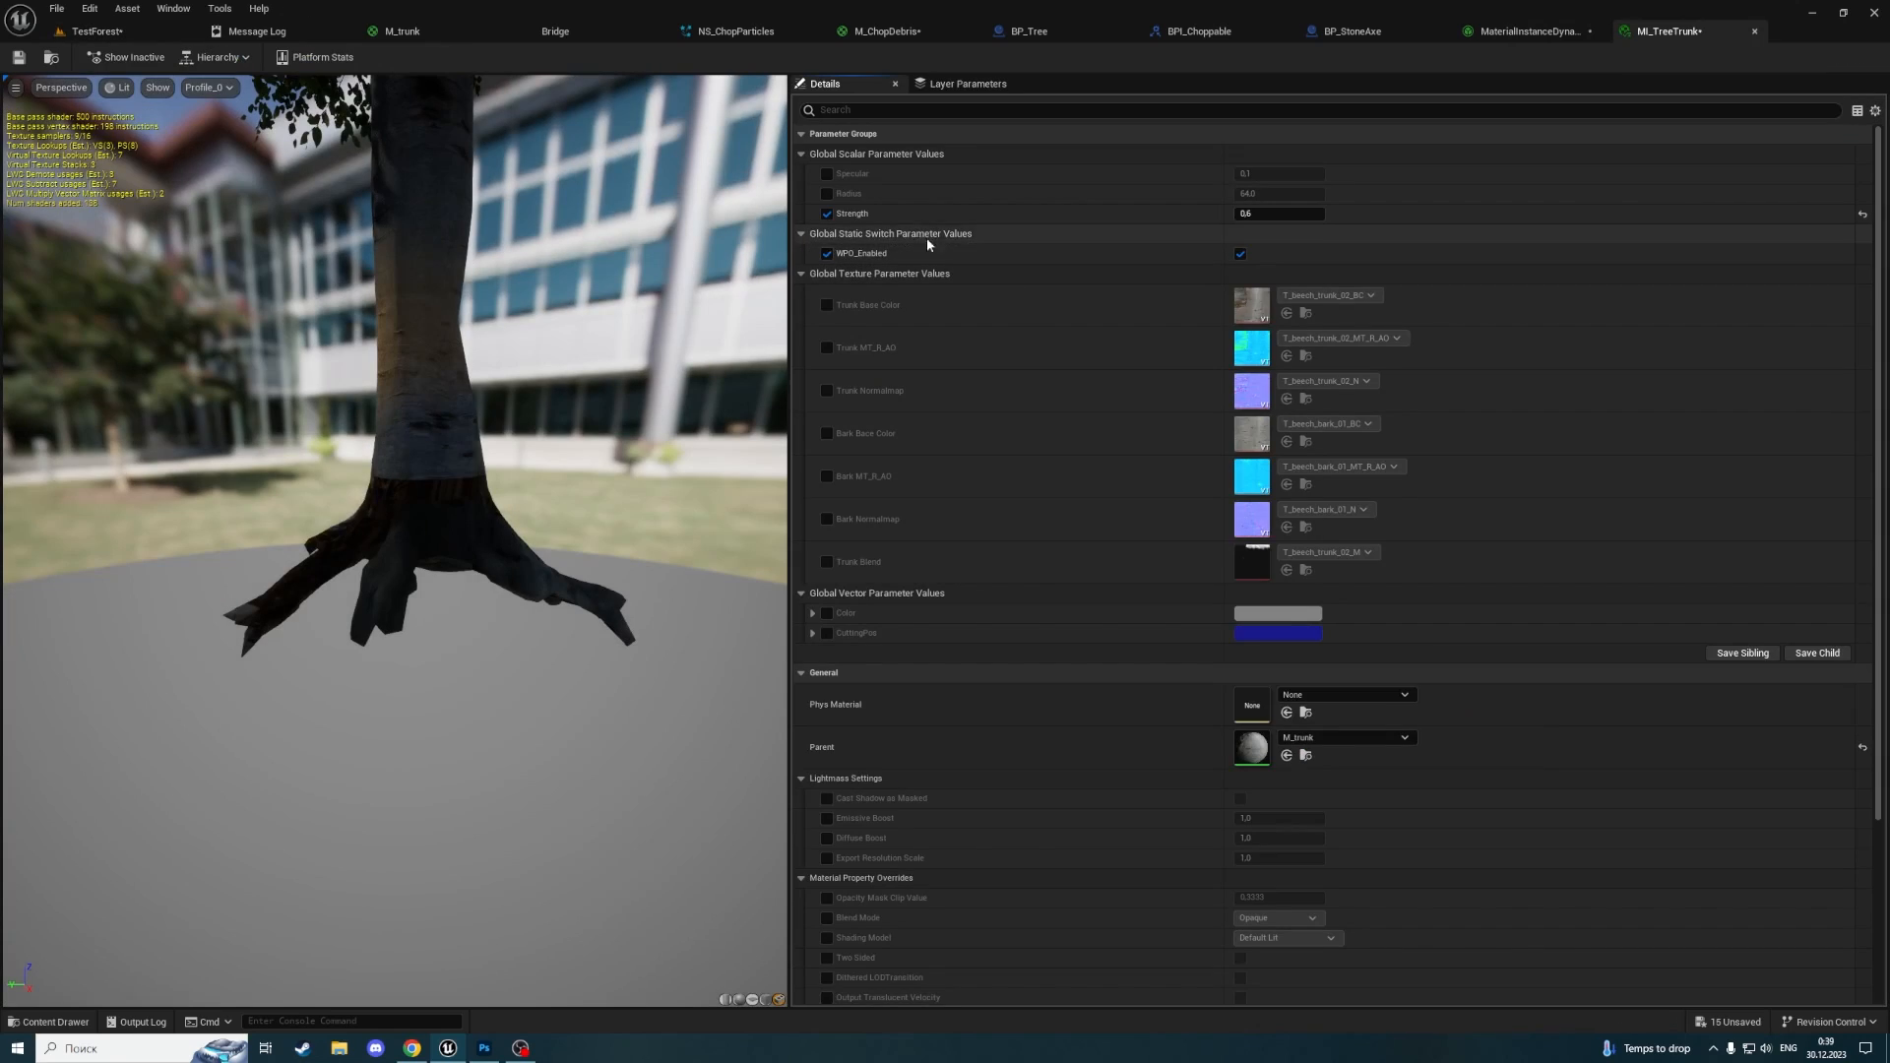
pyautogui.click(1273, 218)
pyautogui.write('0')
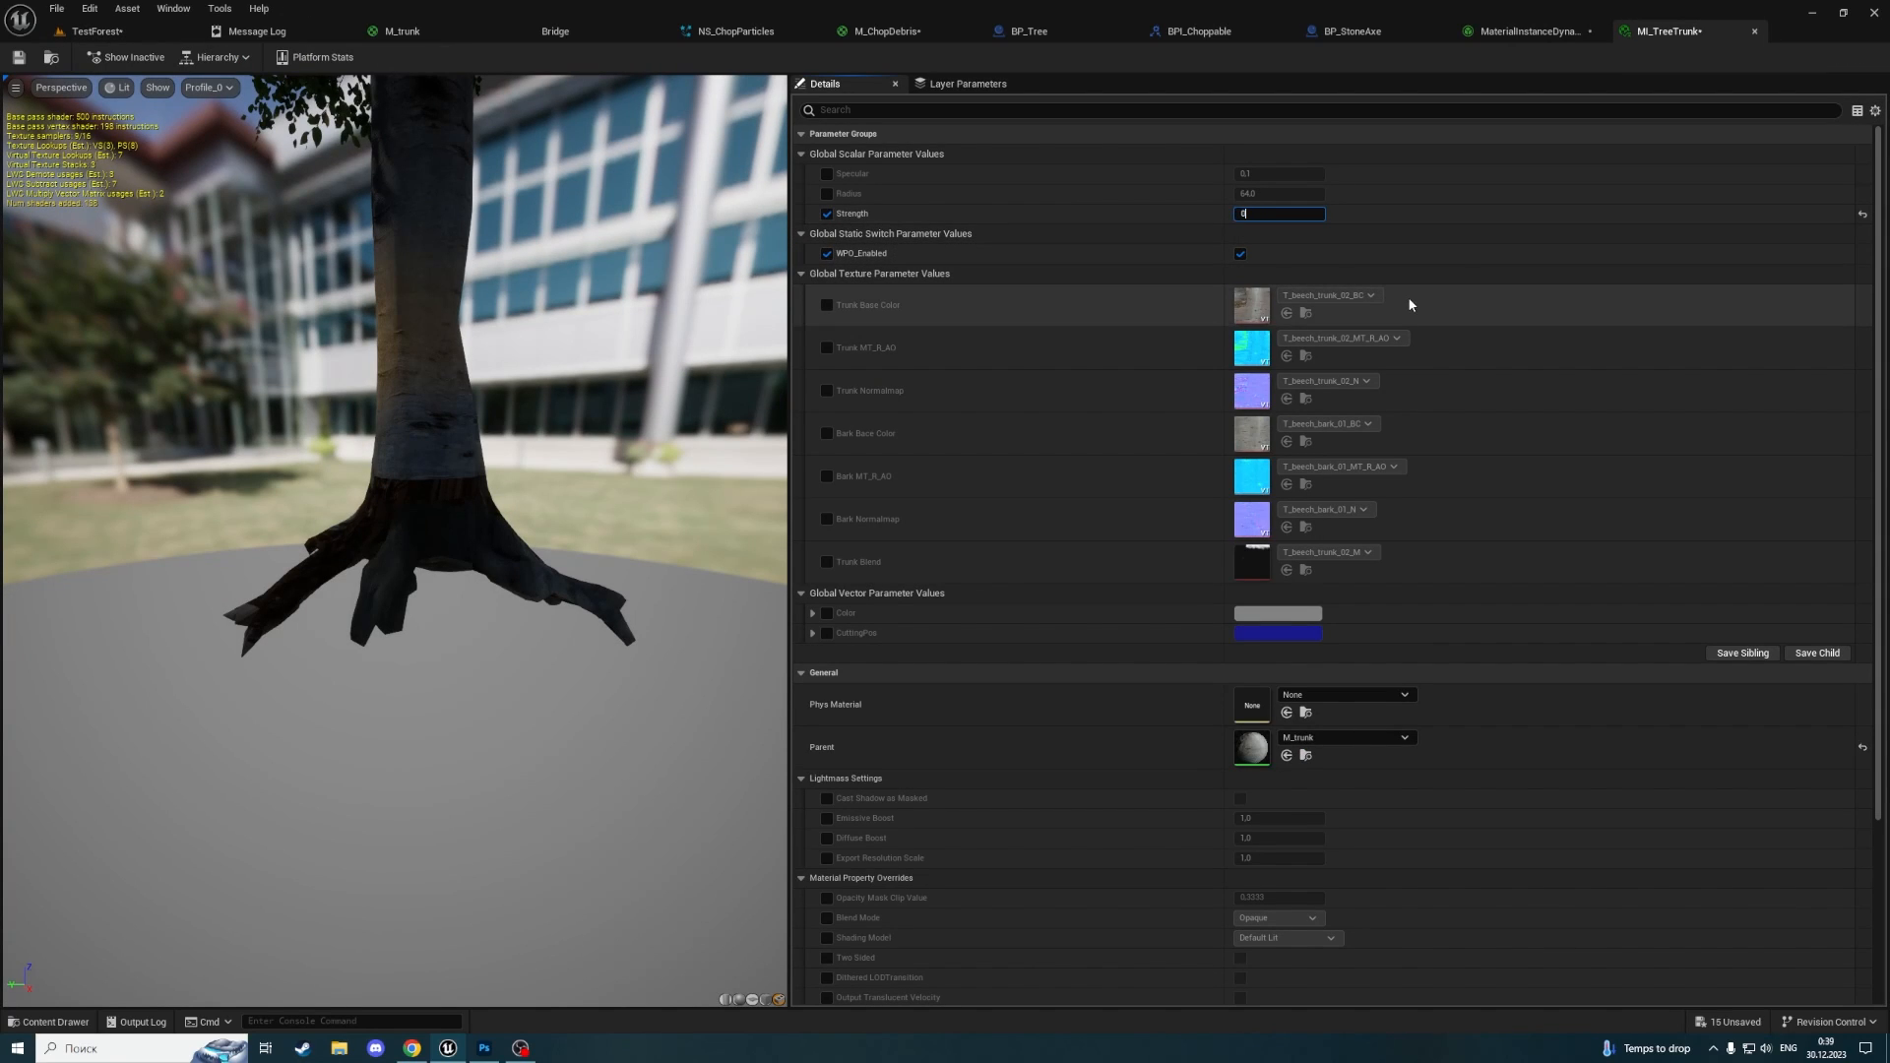
pyautogui.press('Return')
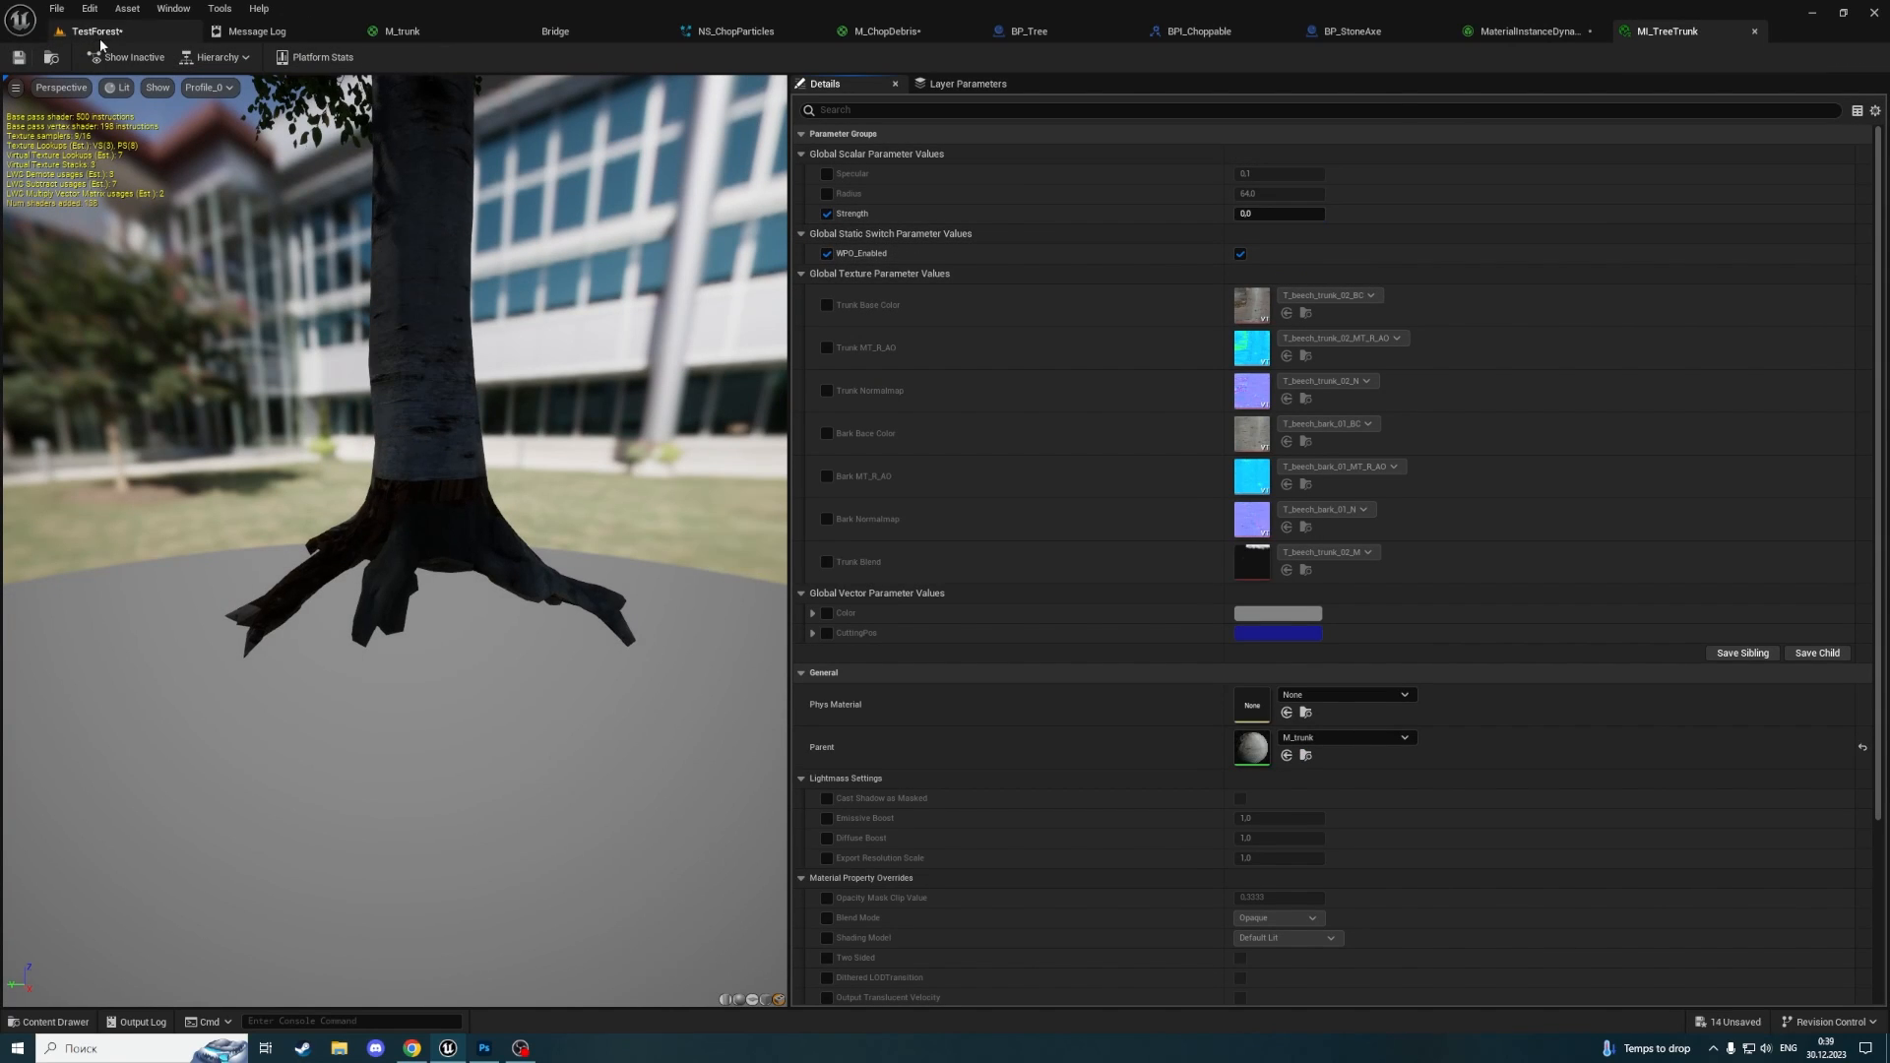
# Play the TestForest level, assign the axe from the Weapons inventory to quick slot 1, and run up to the tree
pyautogui.click(96, 32)
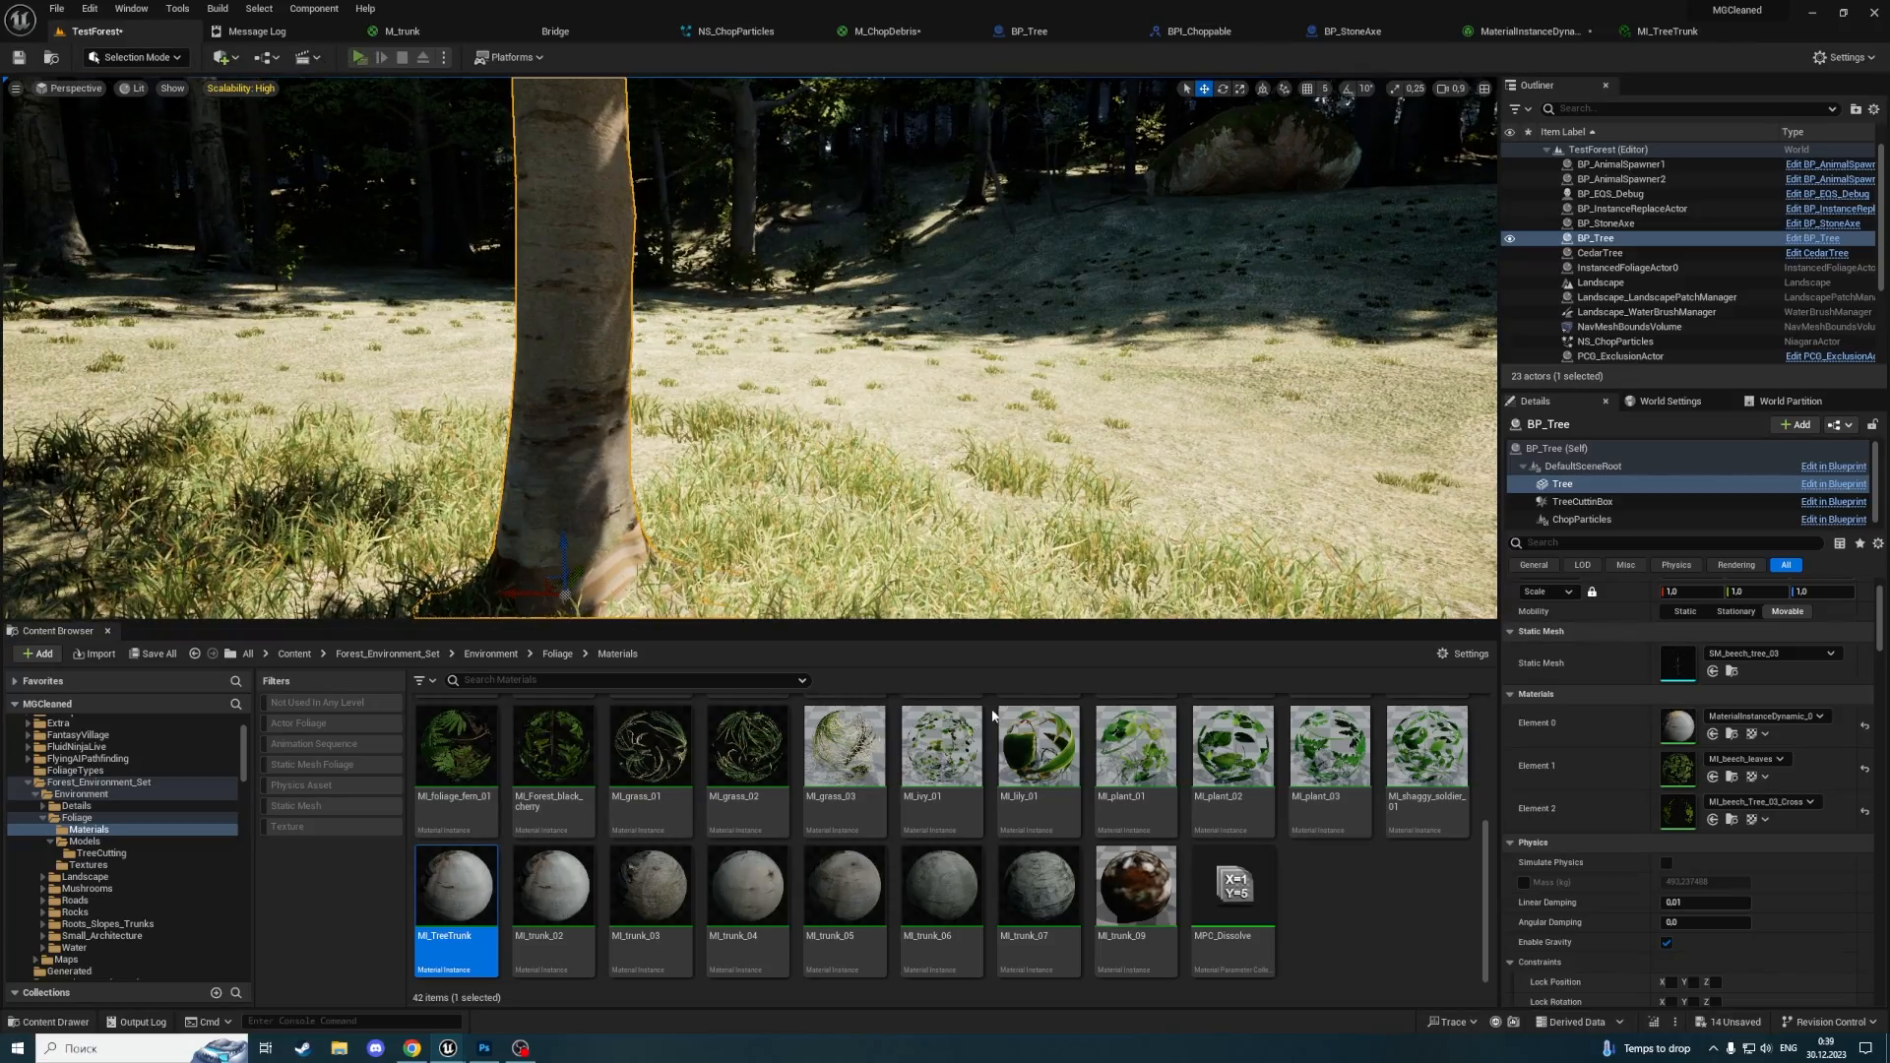
pyautogui.hotkey('alt', 'p')
pyautogui.press('Tab')
pyautogui.moveTo(1139, 249); pyautogui.dragTo(1017, 178)
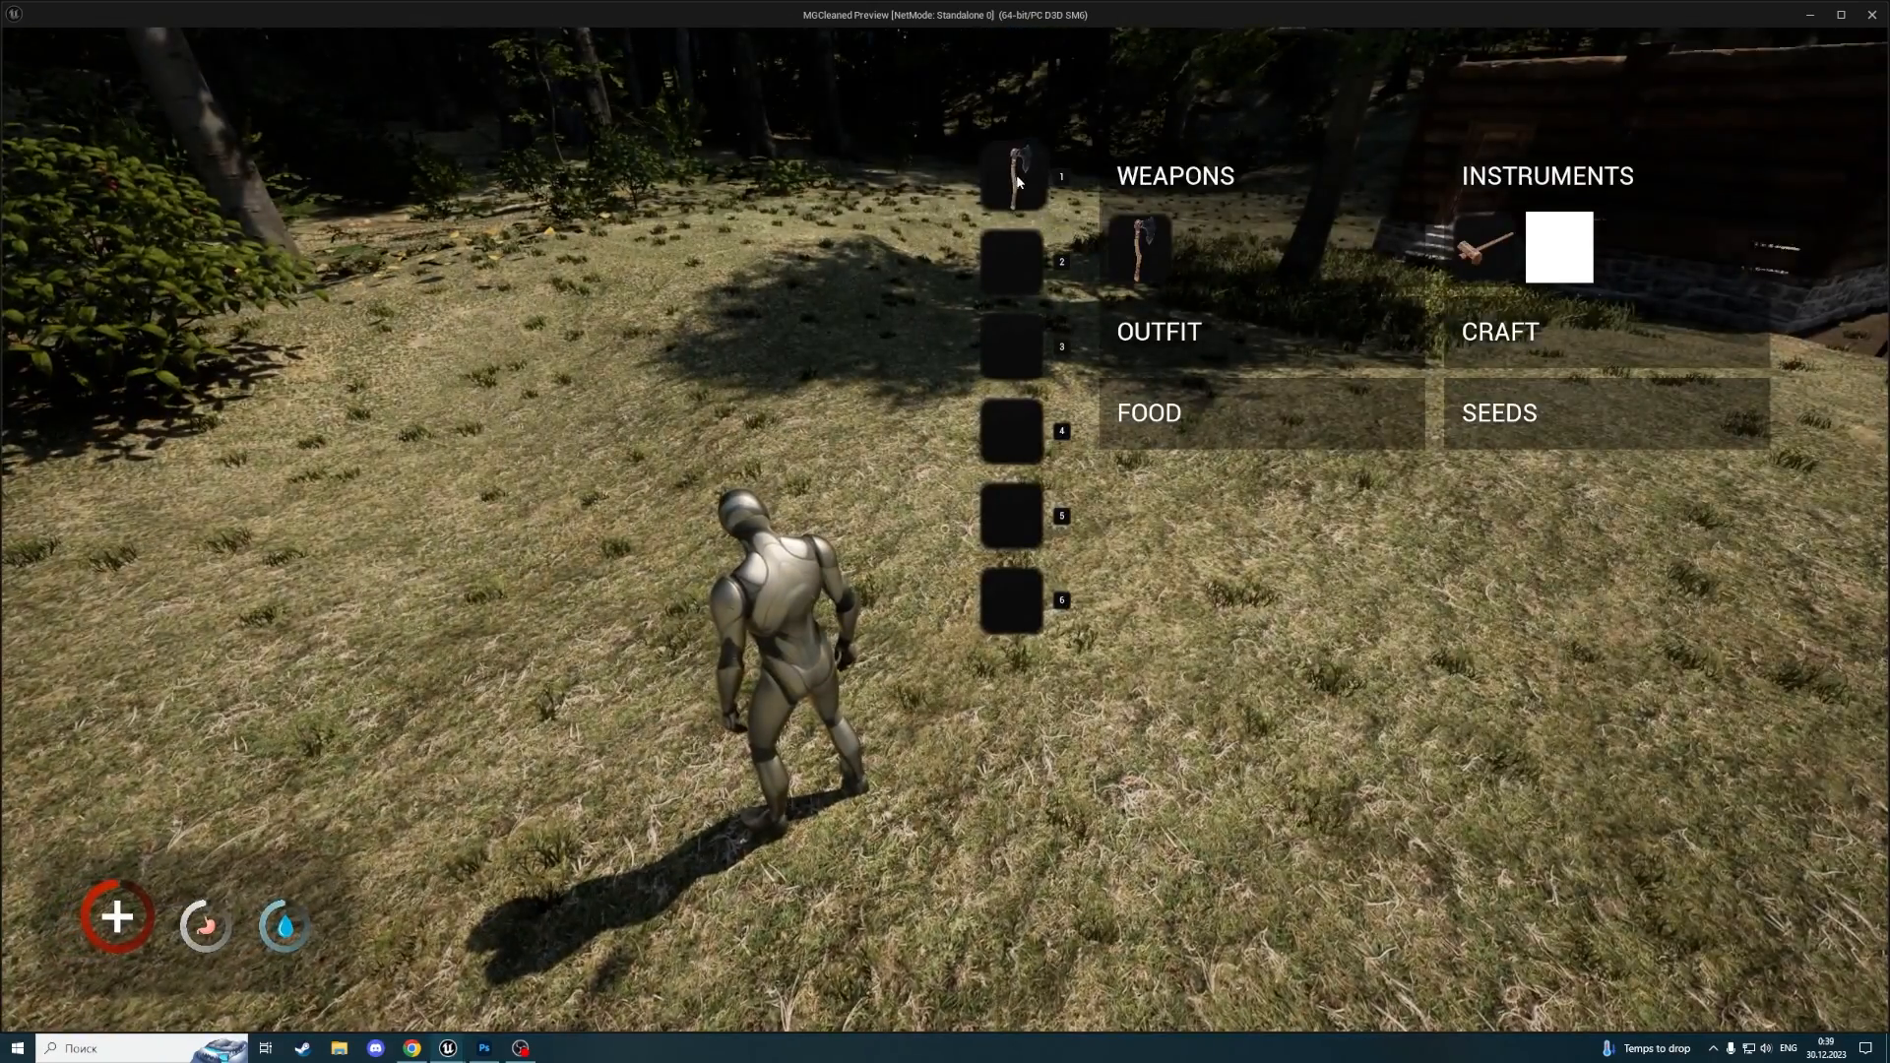
pyautogui.press('Tab')
pyautogui.press('w')
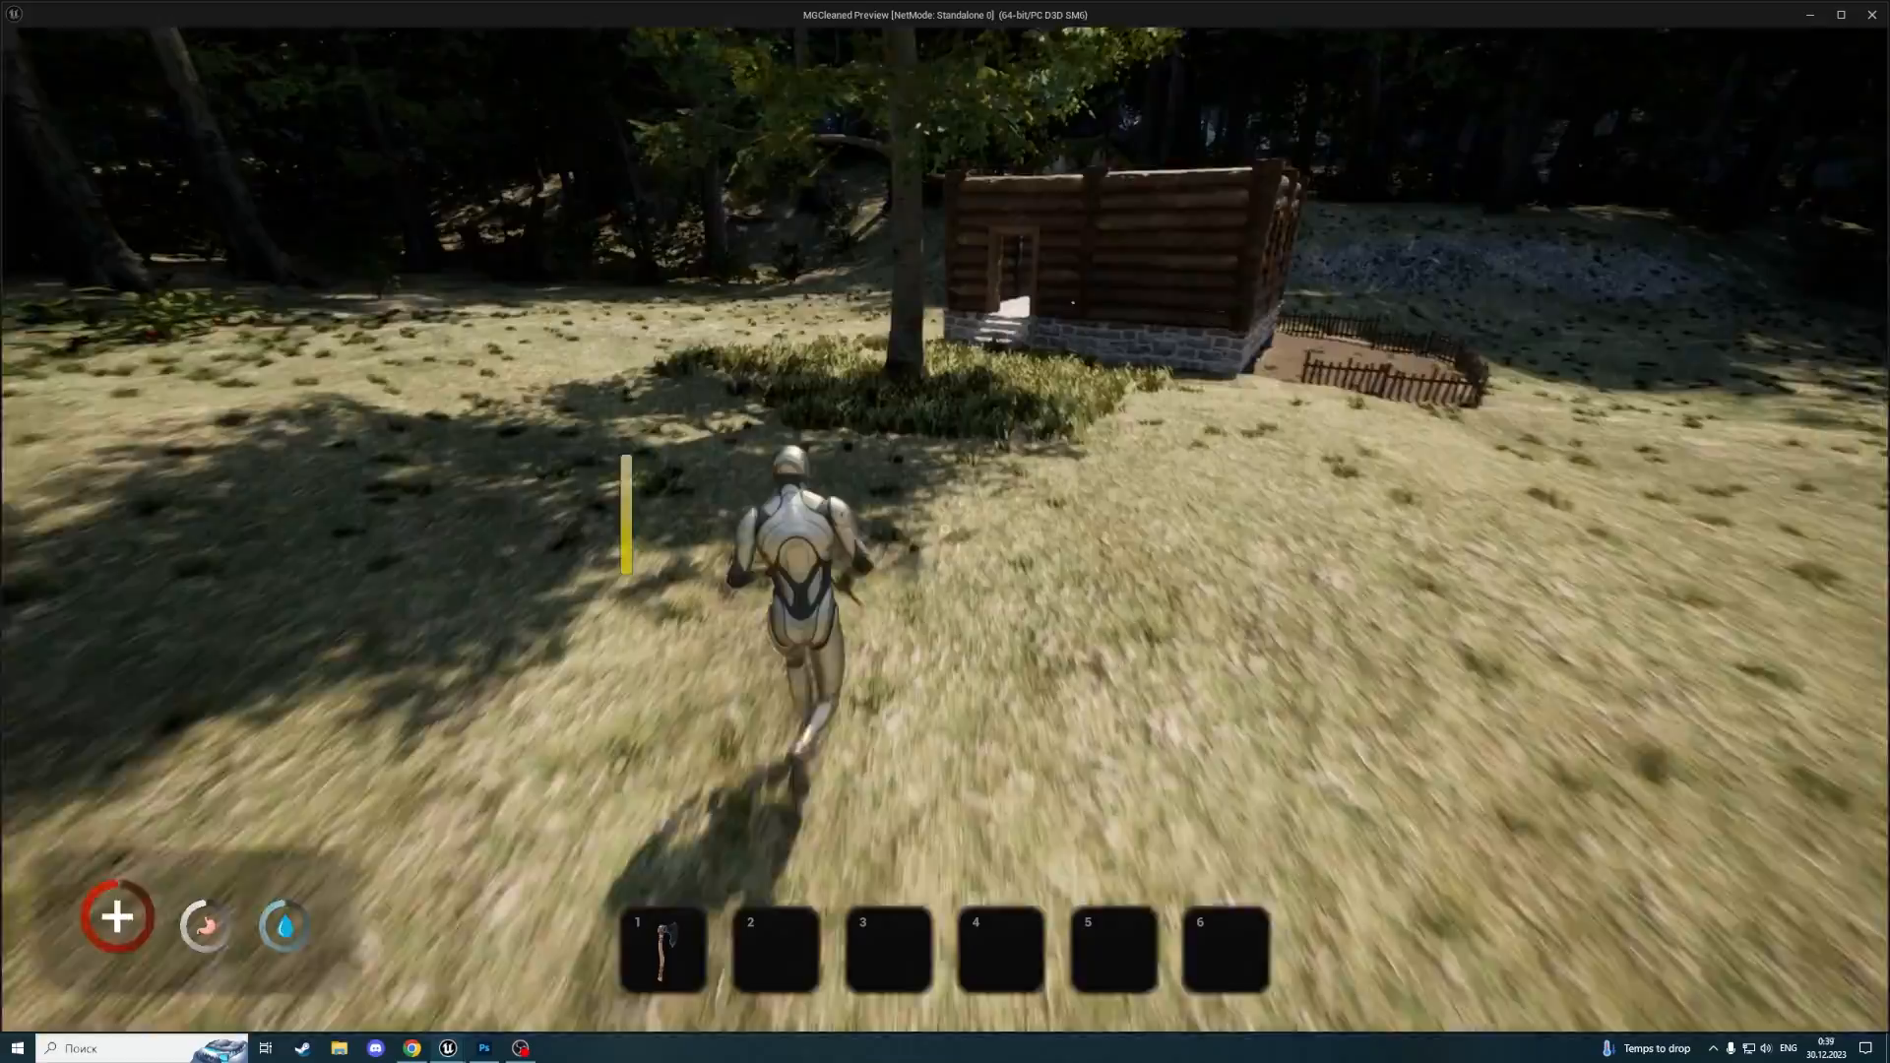
pyautogui.hotkey('shift', 'w')
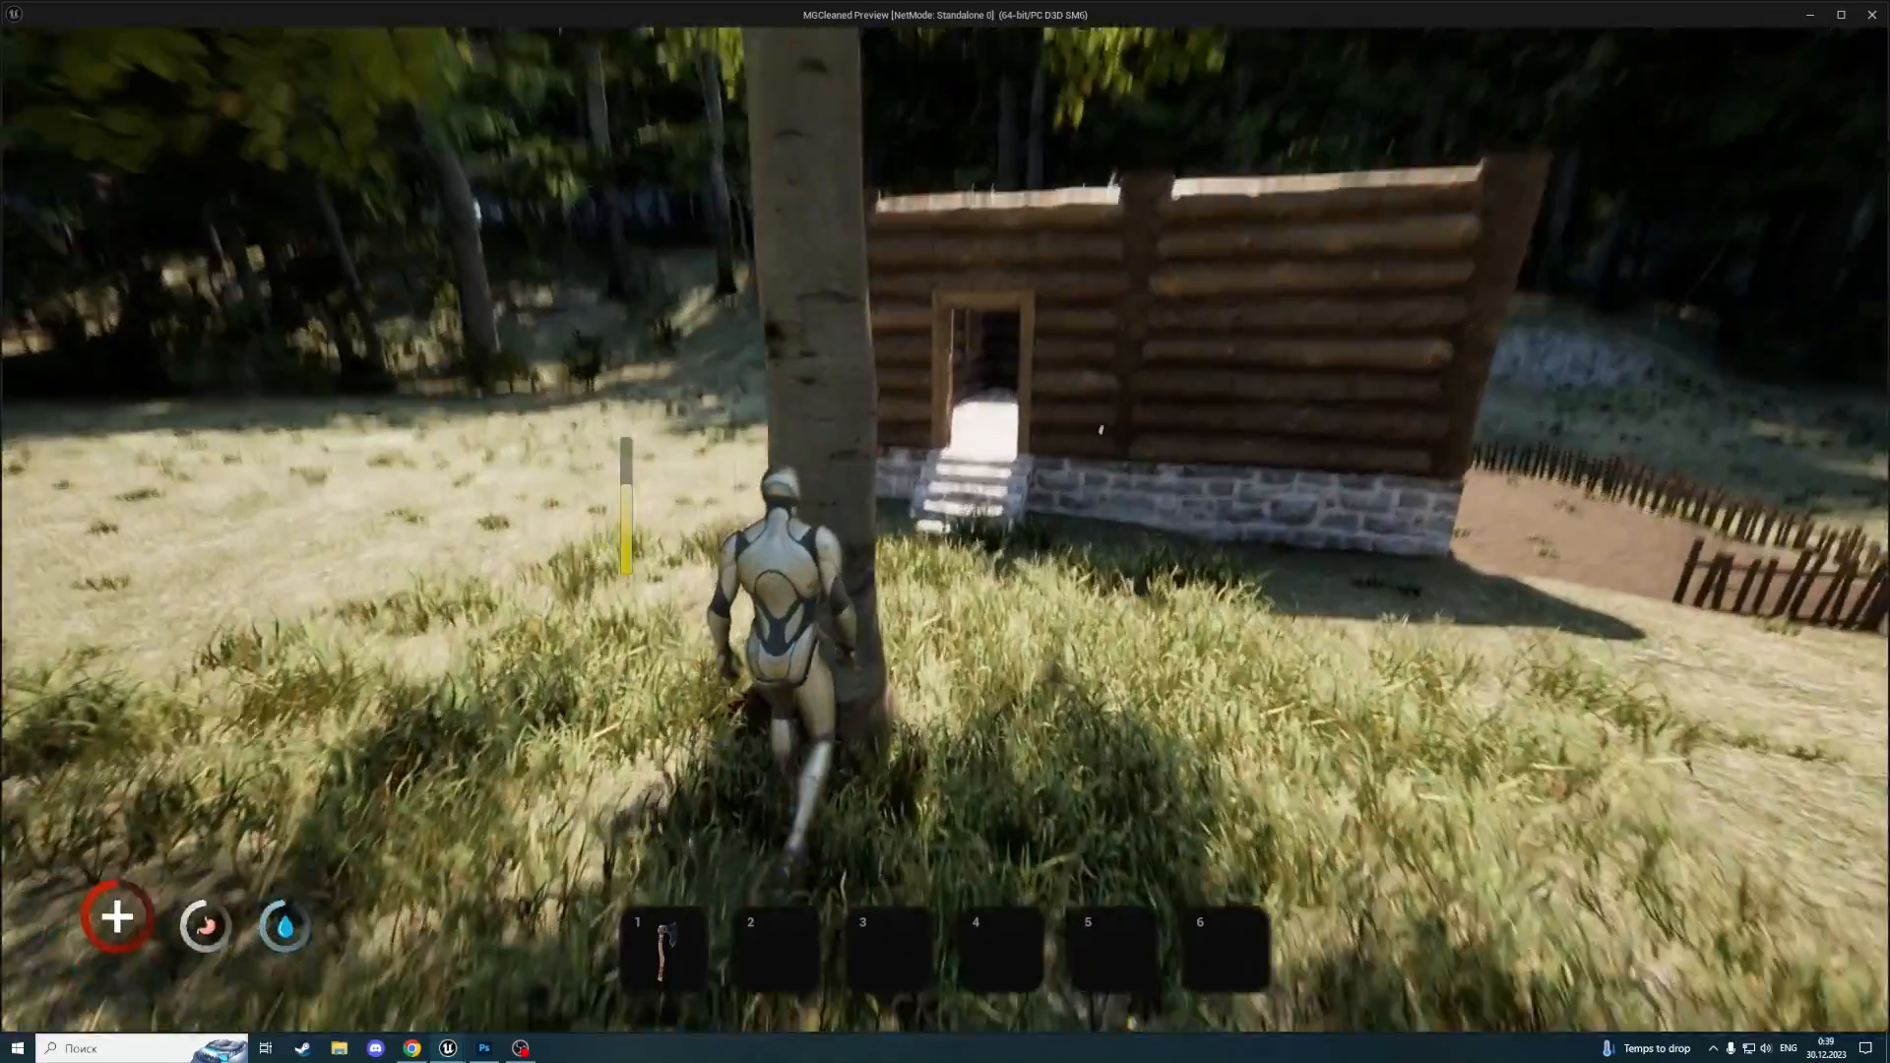
# Chop the tree trunk with the axe from several sides to examine the wood-chip burst direction, and end the play session
pyautogui.click(945, 532)
pyautogui.click(946, 532)
pyautogui.press('a')
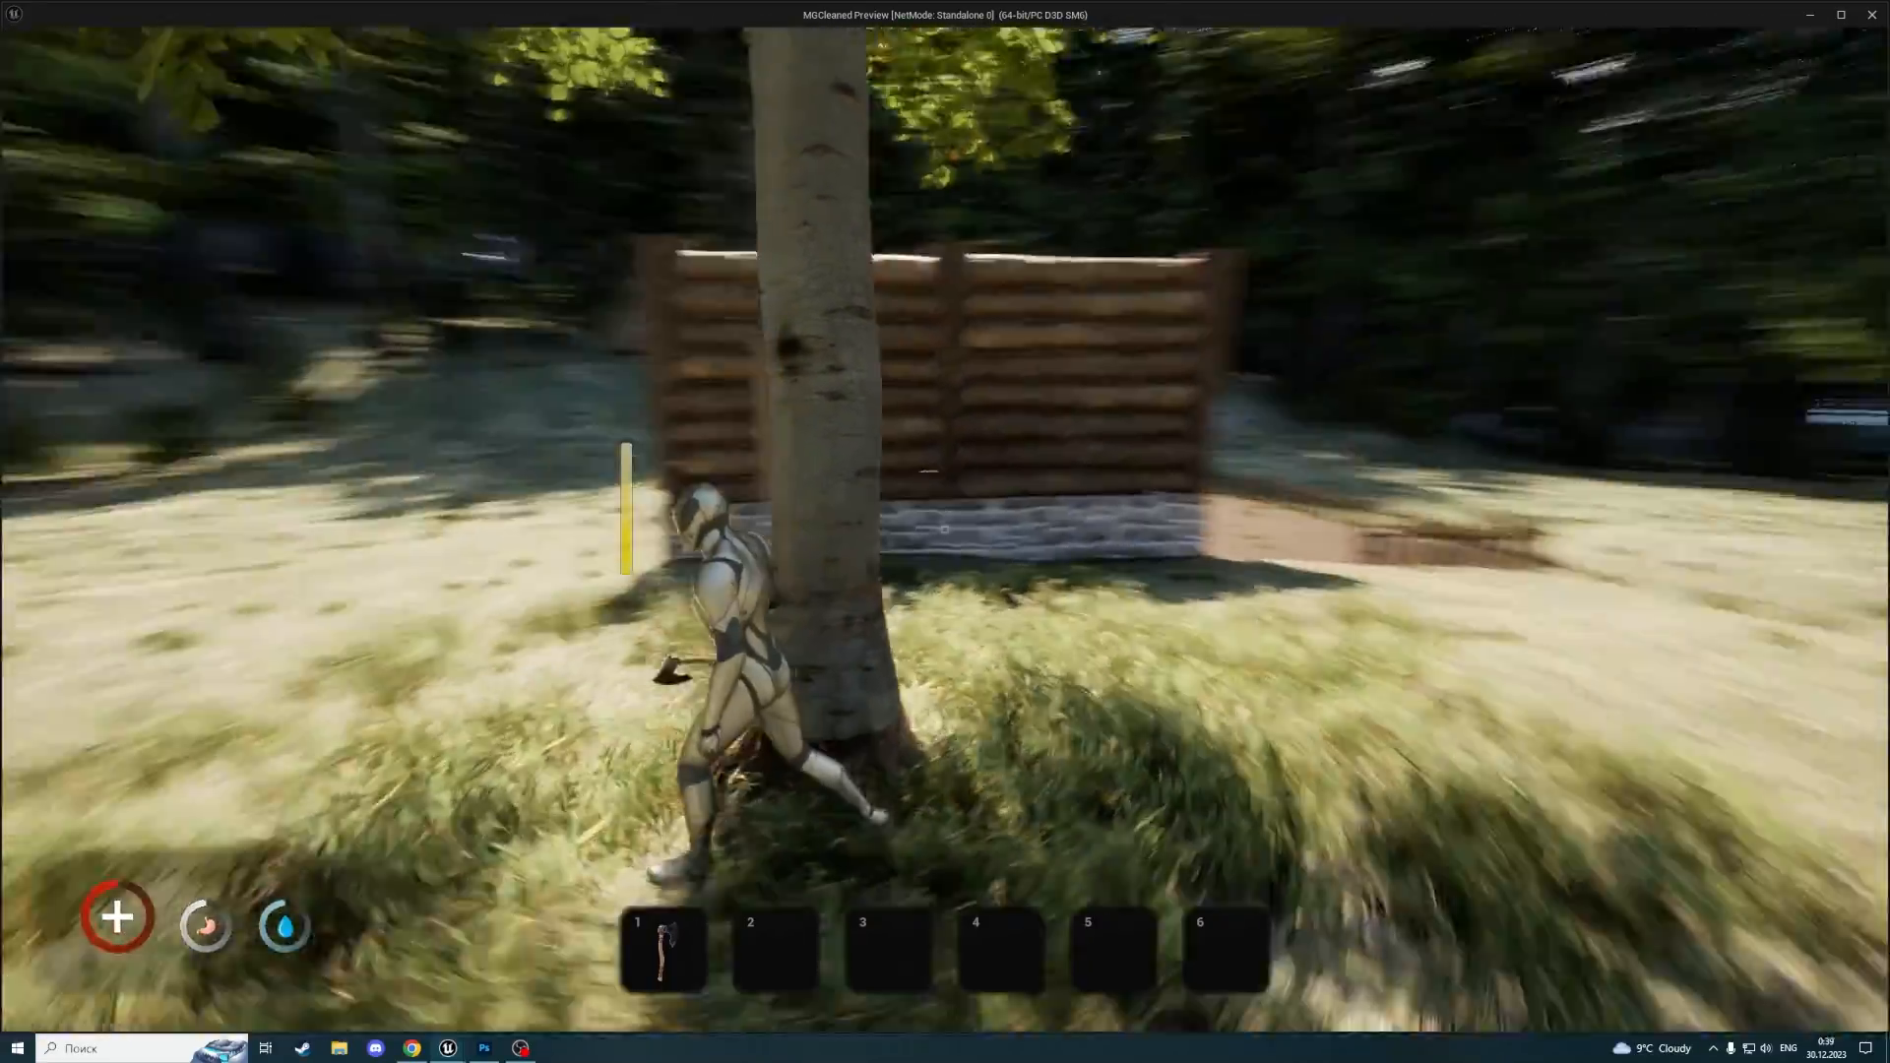
pyautogui.click(944, 529)
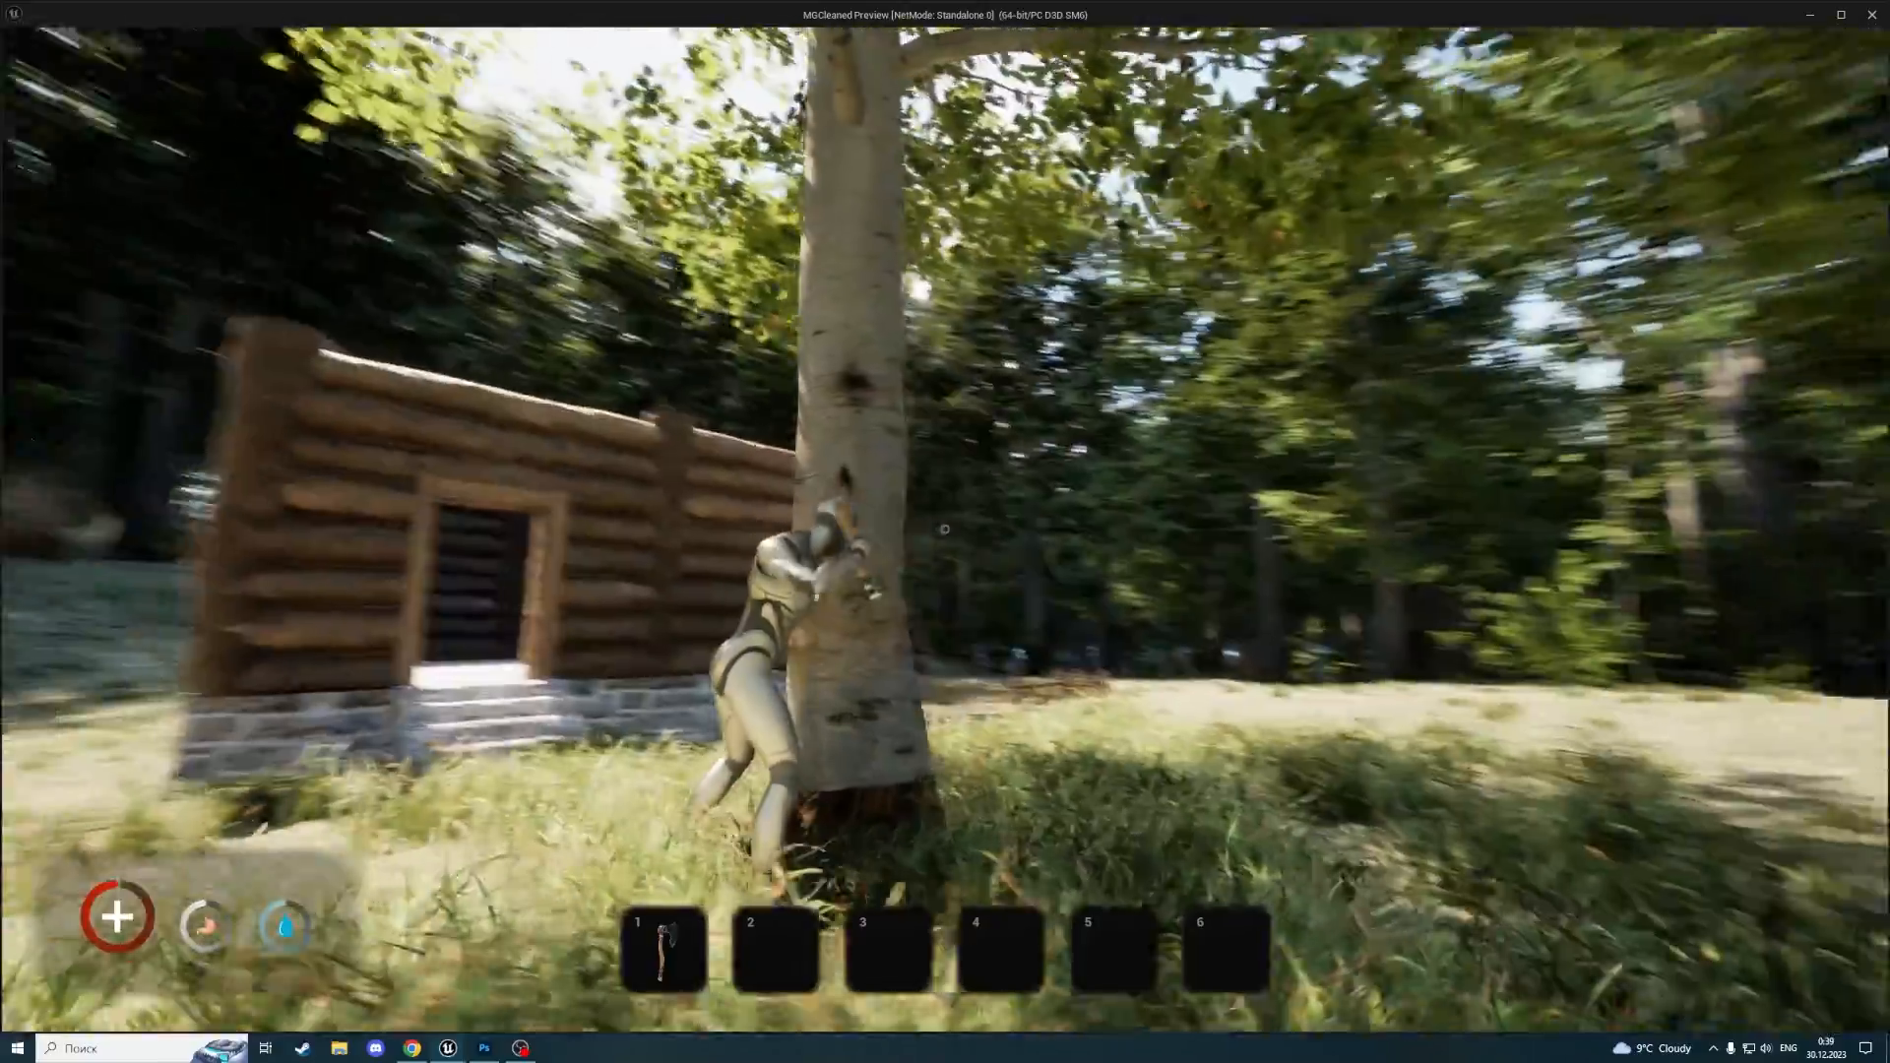
pyautogui.click(944, 529)
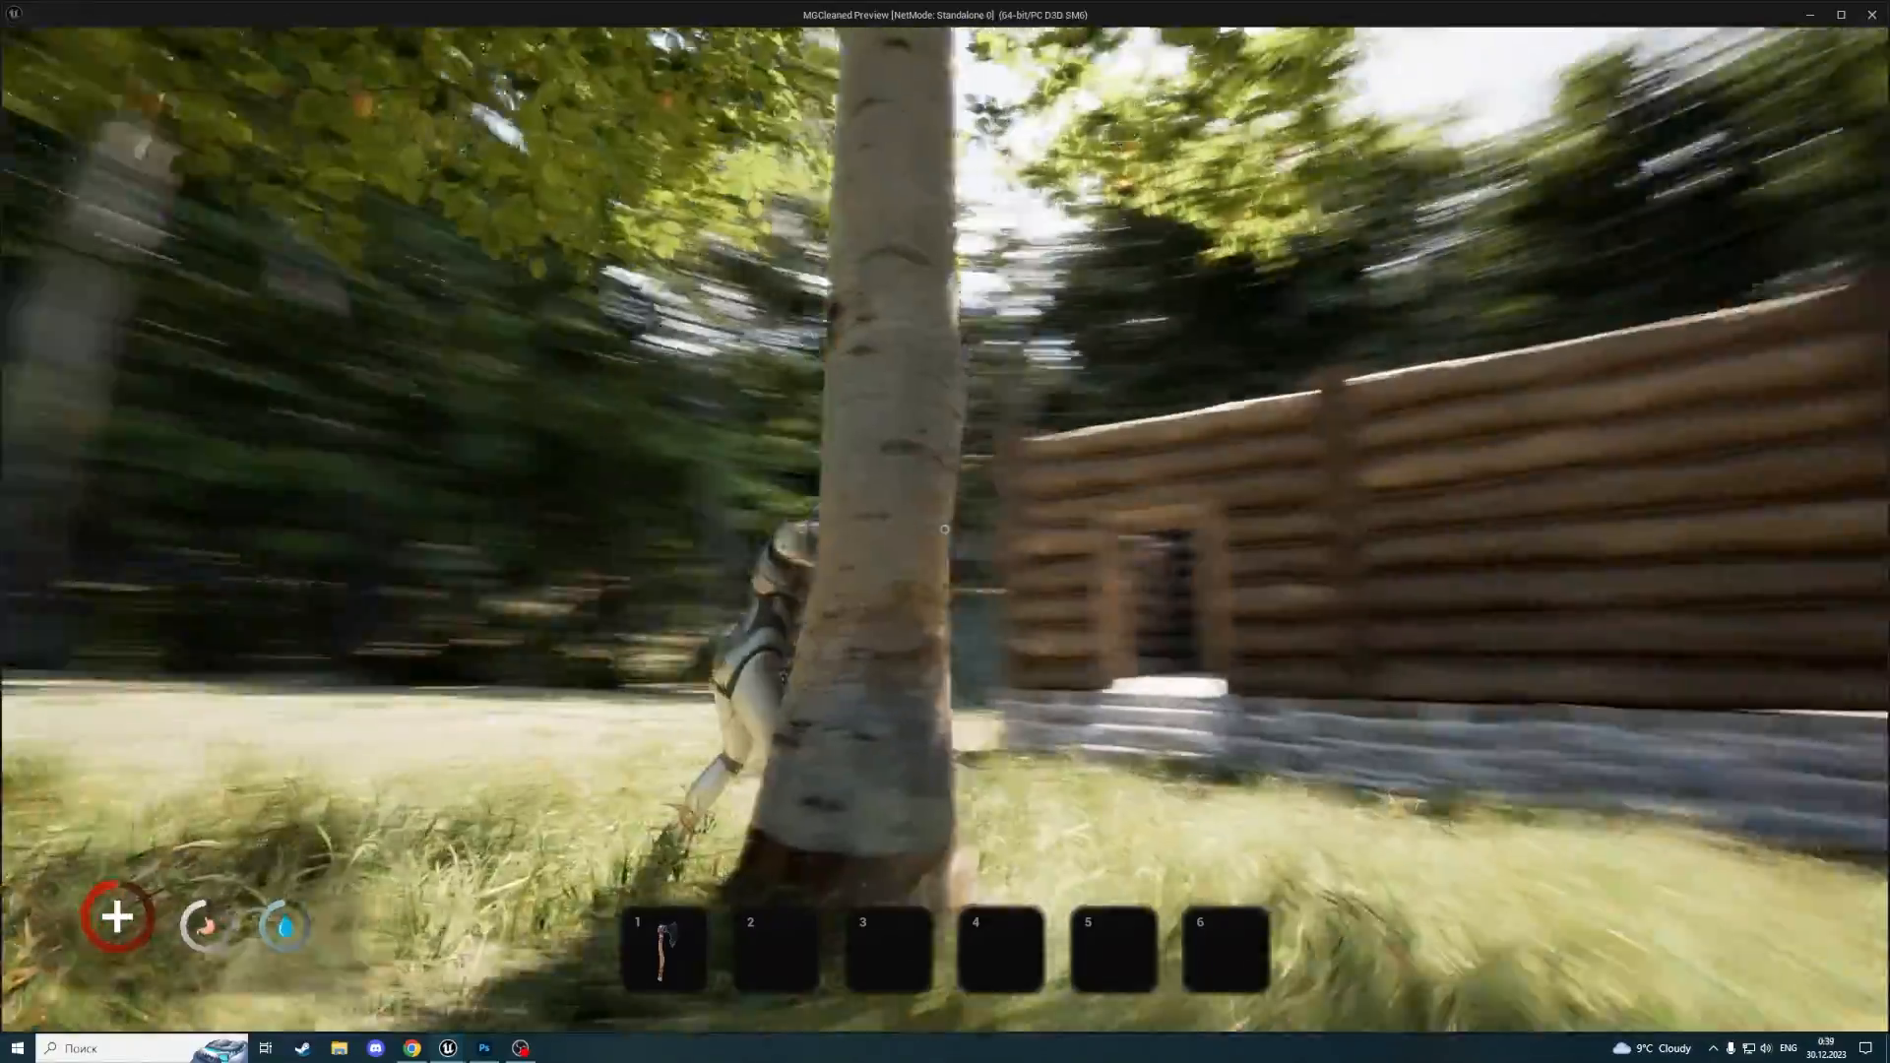
pyautogui.click(944, 529)
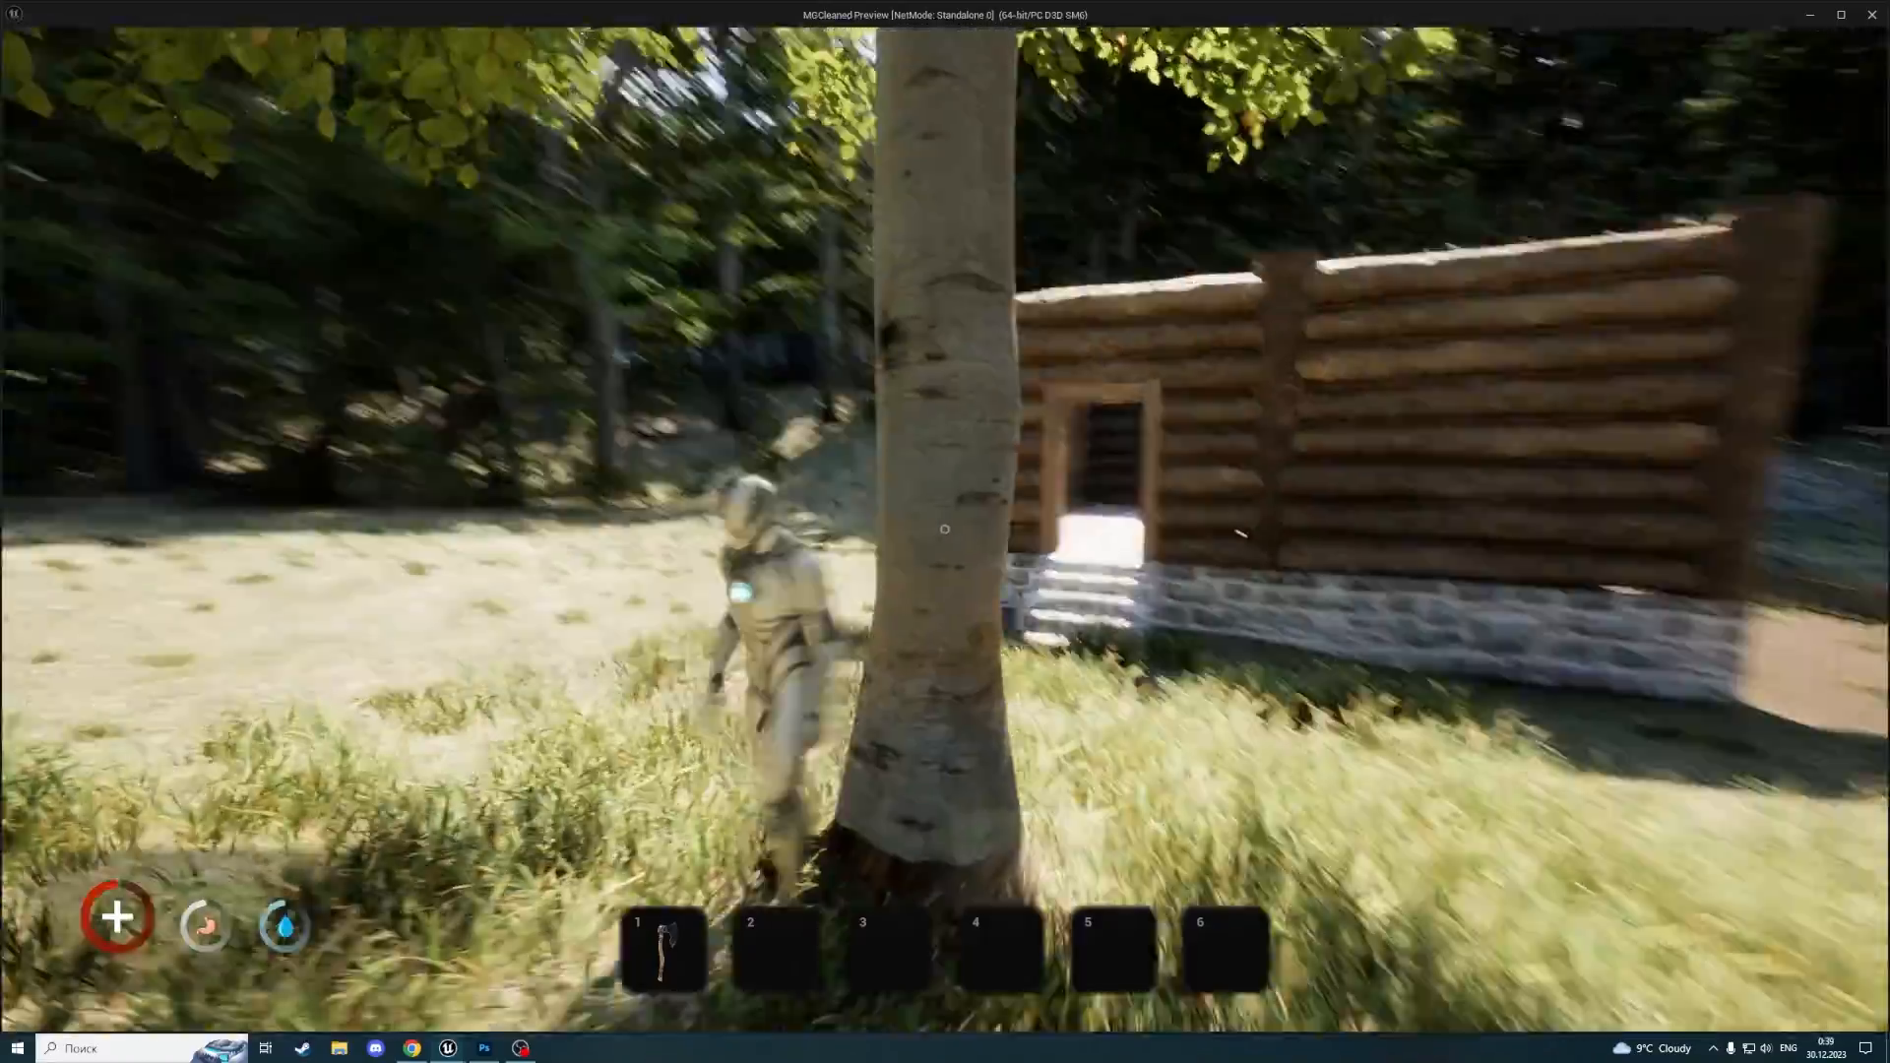
pyautogui.click(944, 528)
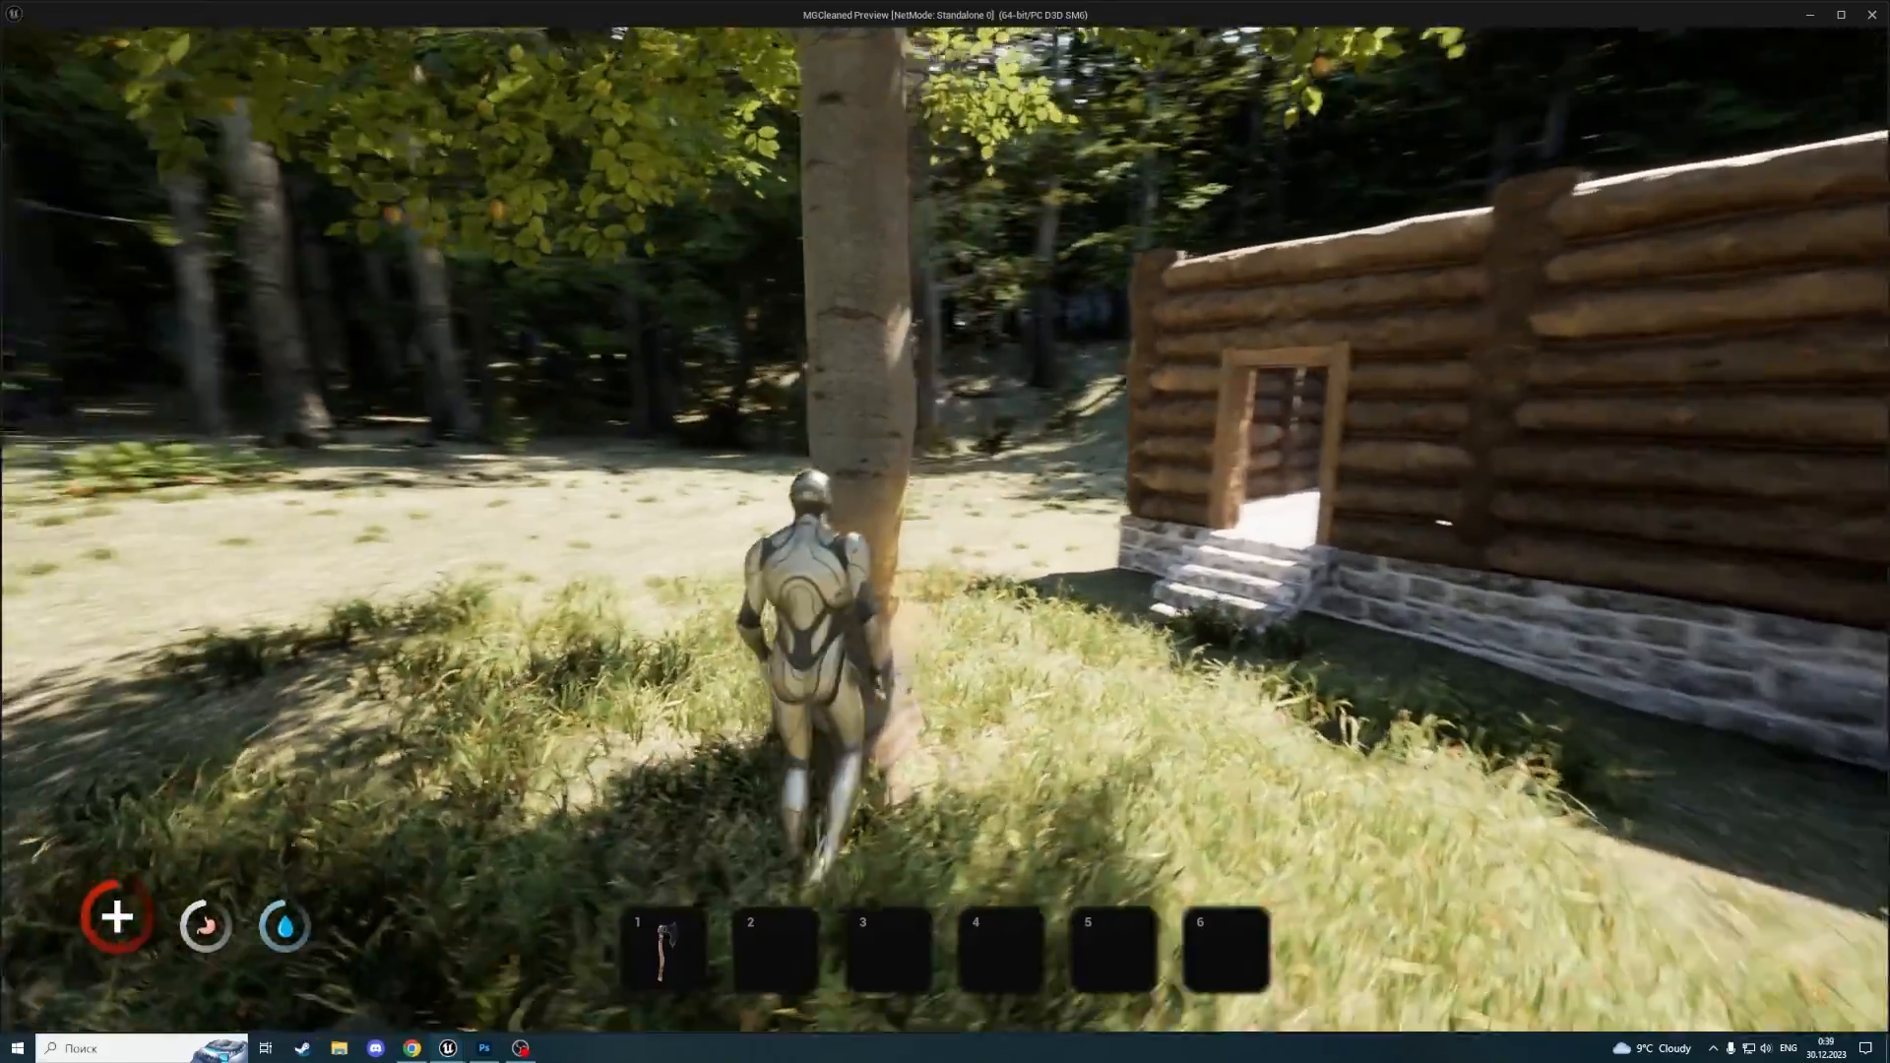
pyautogui.click(944, 529)
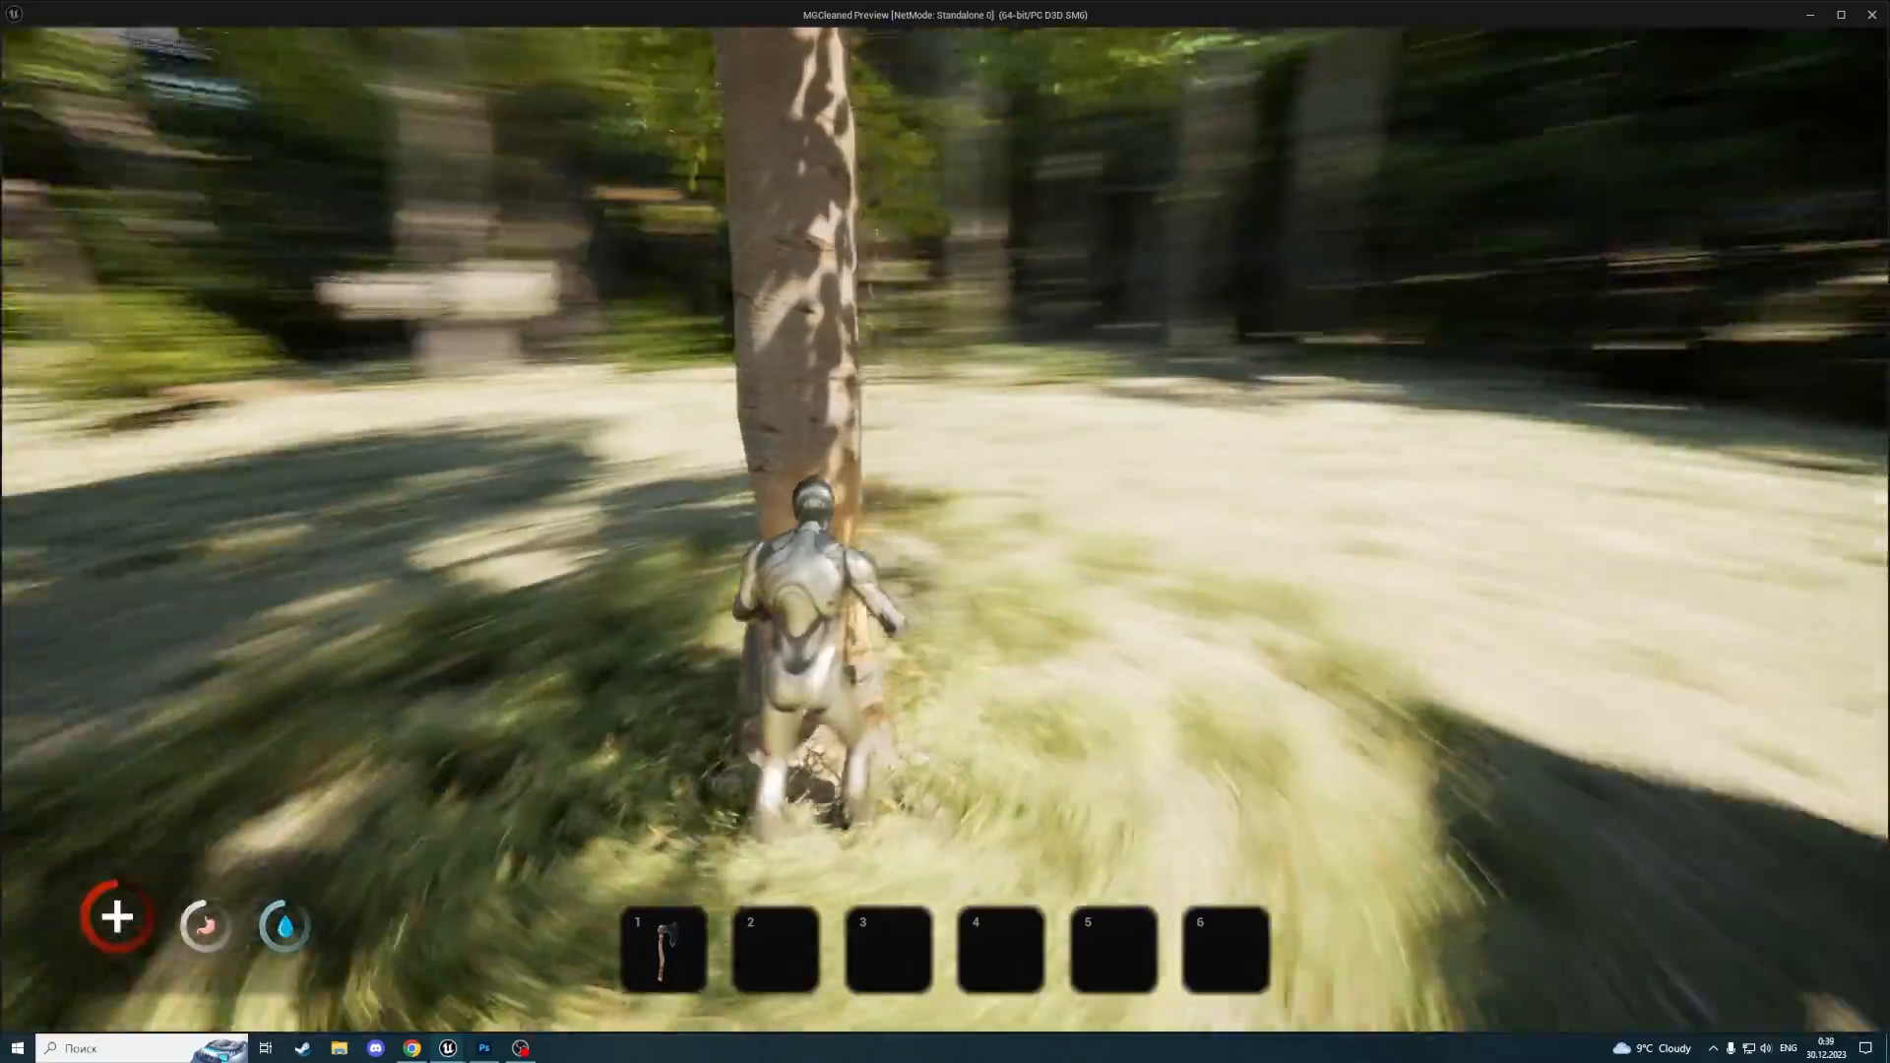
pyautogui.click(945, 529)
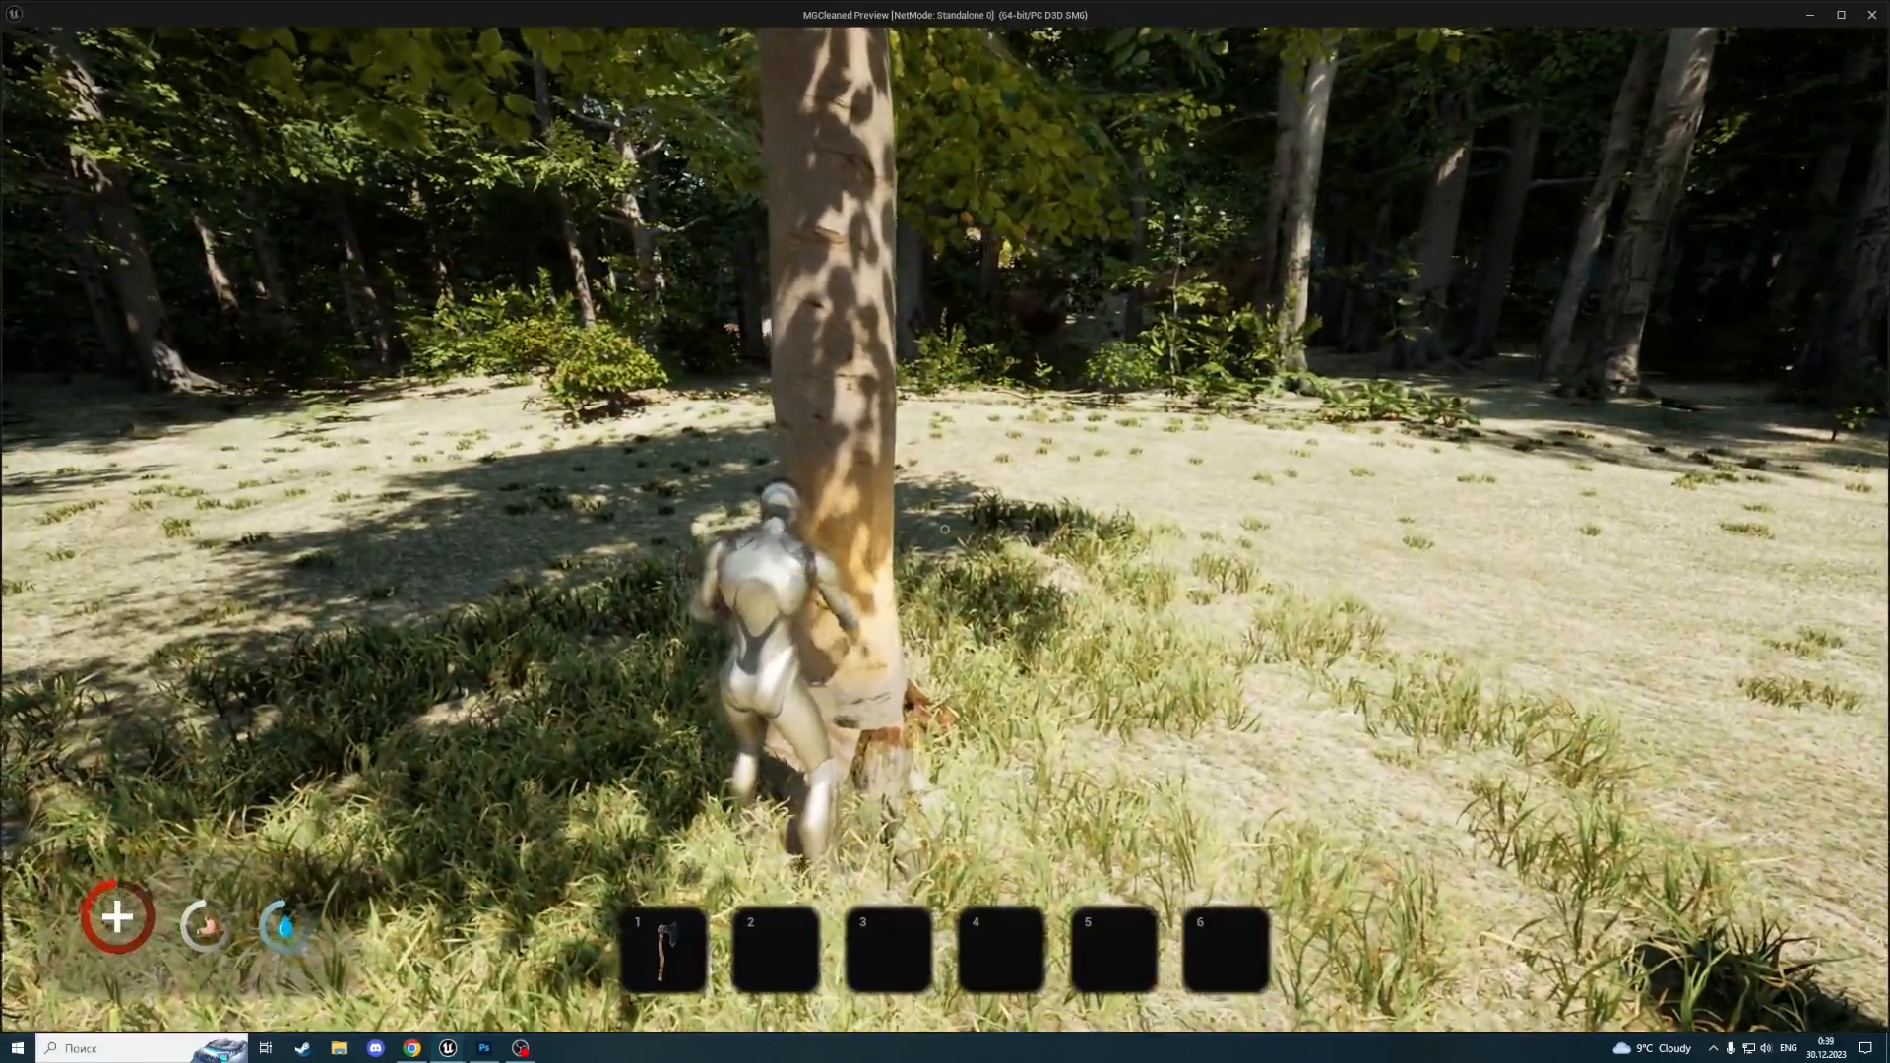
pyautogui.press('Escape')
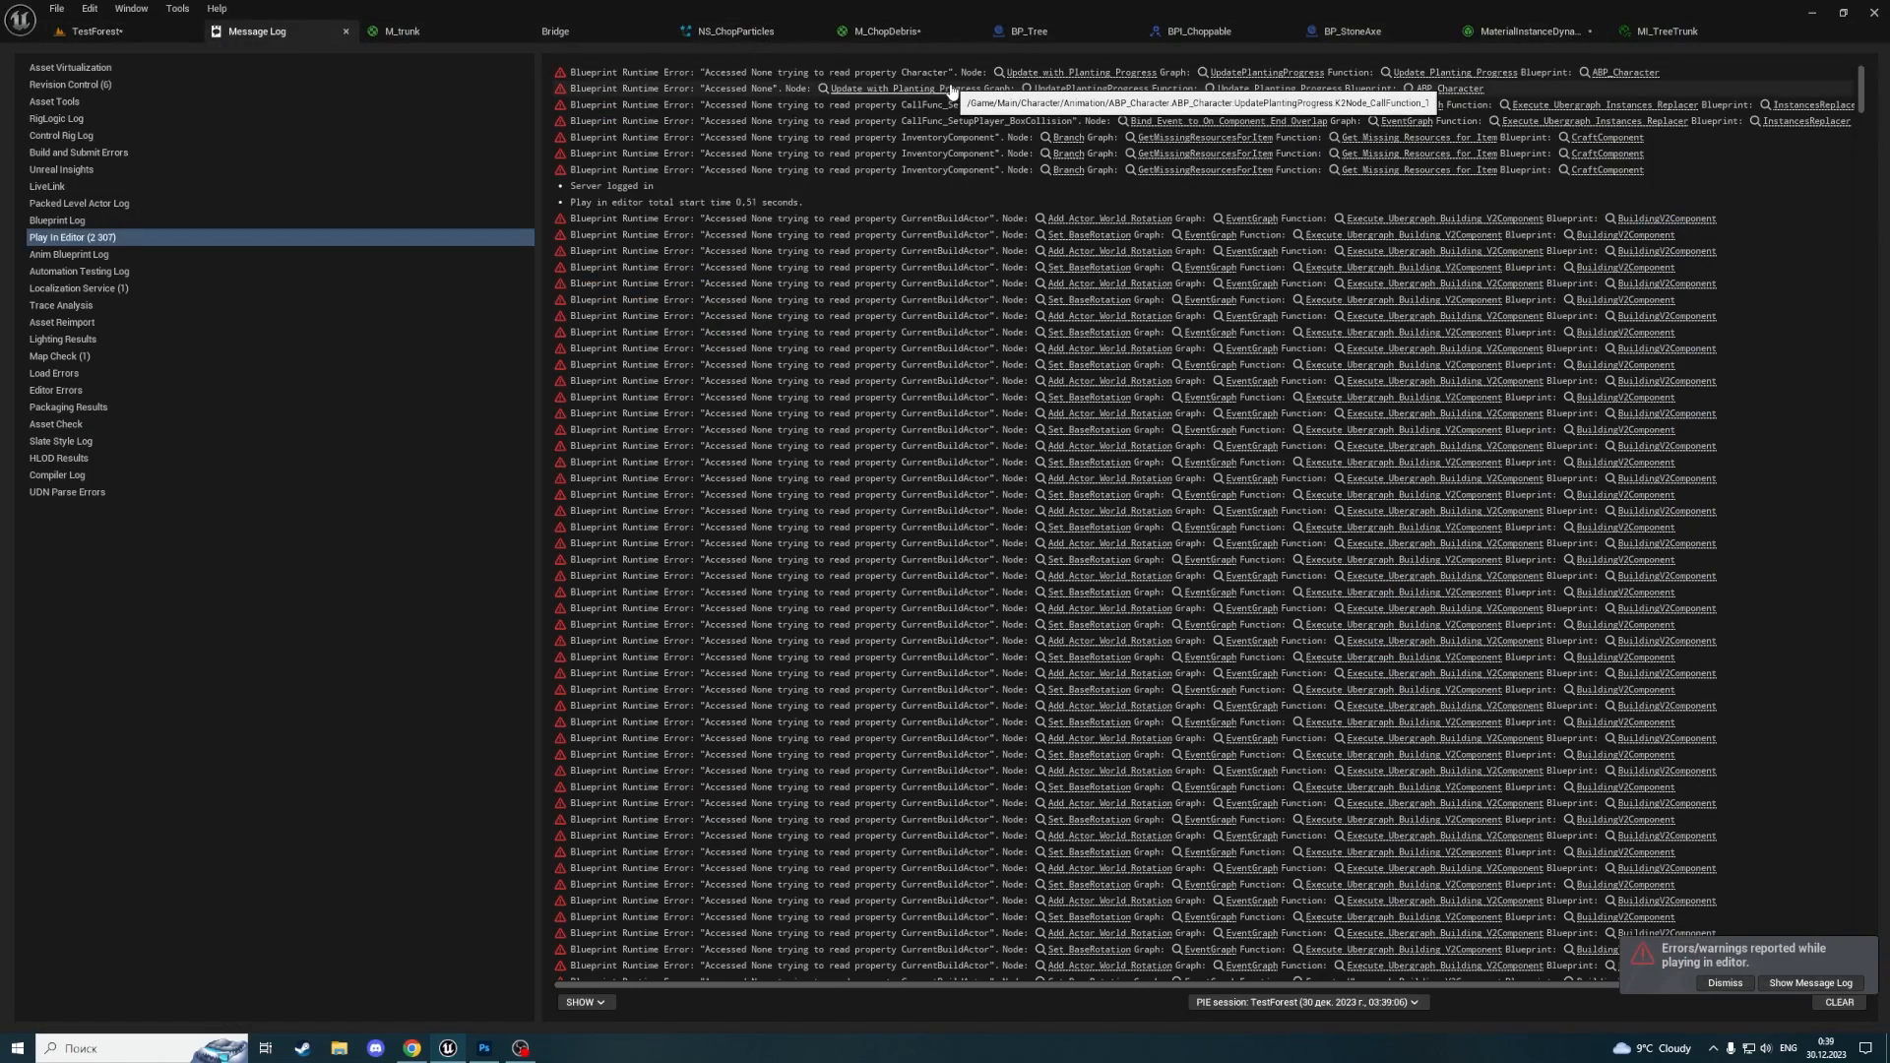
# Examine BP_Tree in the TestForest level with the rotation gizmo displayed at its base
pyautogui.click(140, 33)
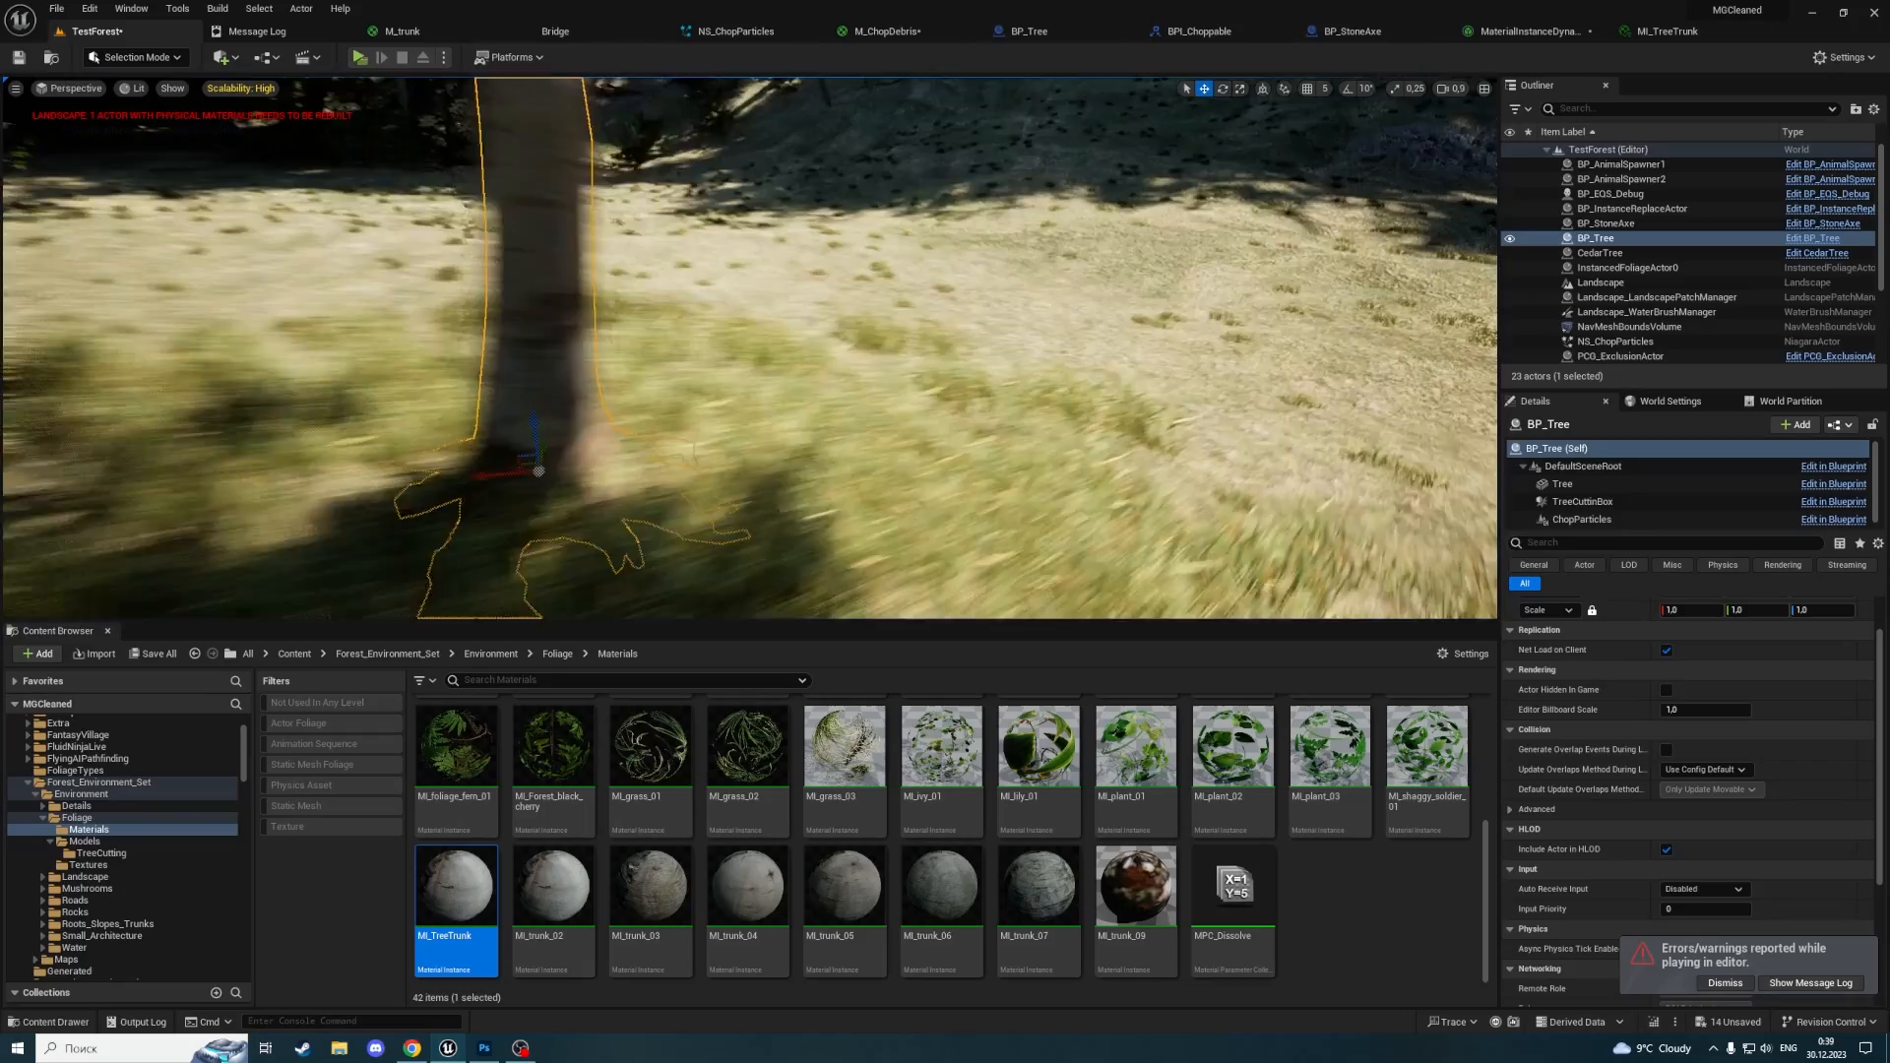
pyautogui.press('e')
pyautogui.moveTo(525, 466)
pyautogui.mouseDown(button='right')
pyautogui.moveTo(591, 423)
pyautogui.moveTo(423, 452)
pyautogui.moveTo(502, 464)
pyautogui.mouseUp(button='right')
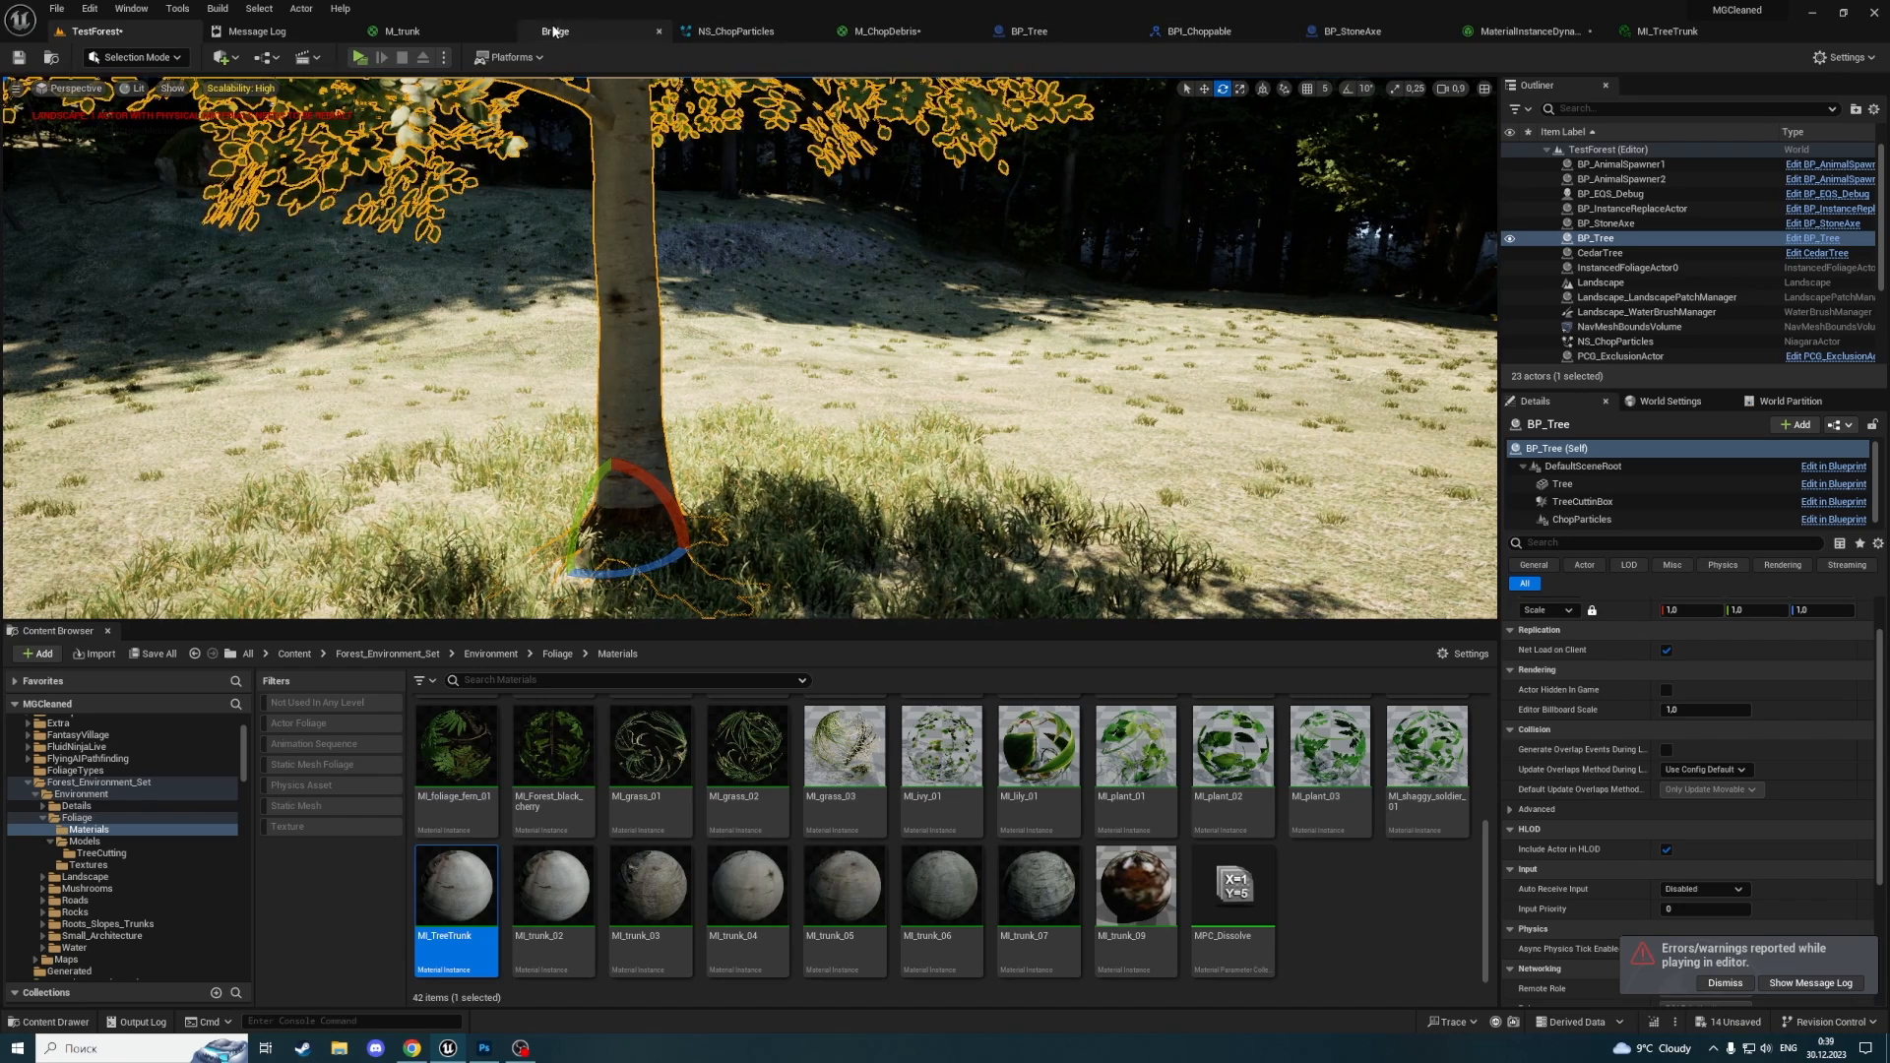
# In BP_Tree, disconnect Find Look at Rotation from Set World Rotation and split both rotation pins into Roll, Pitch and Yaw
pyautogui.click(1029, 31)
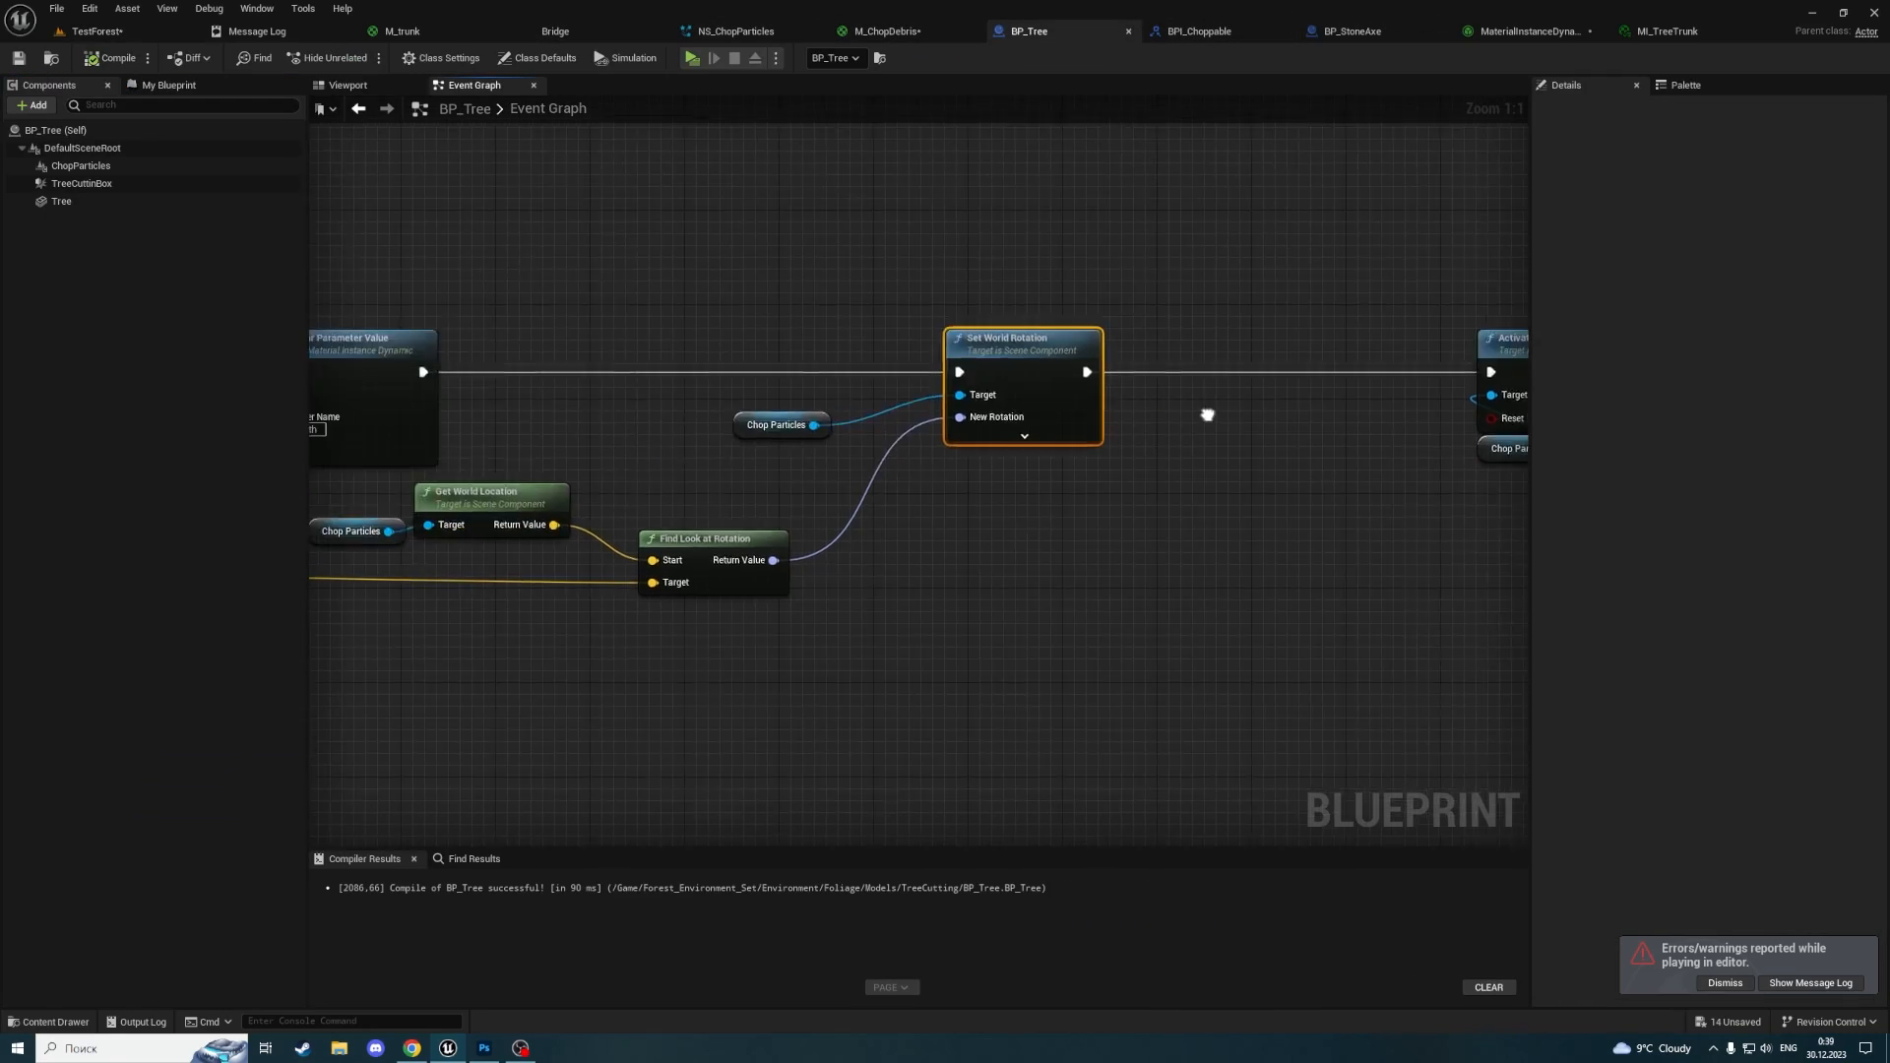
pyautogui.moveTo(1207, 414); pyautogui.dragTo(1372, 422, button='right')
pyautogui.moveTo(914, 435); pyautogui.dragTo(816, 421)
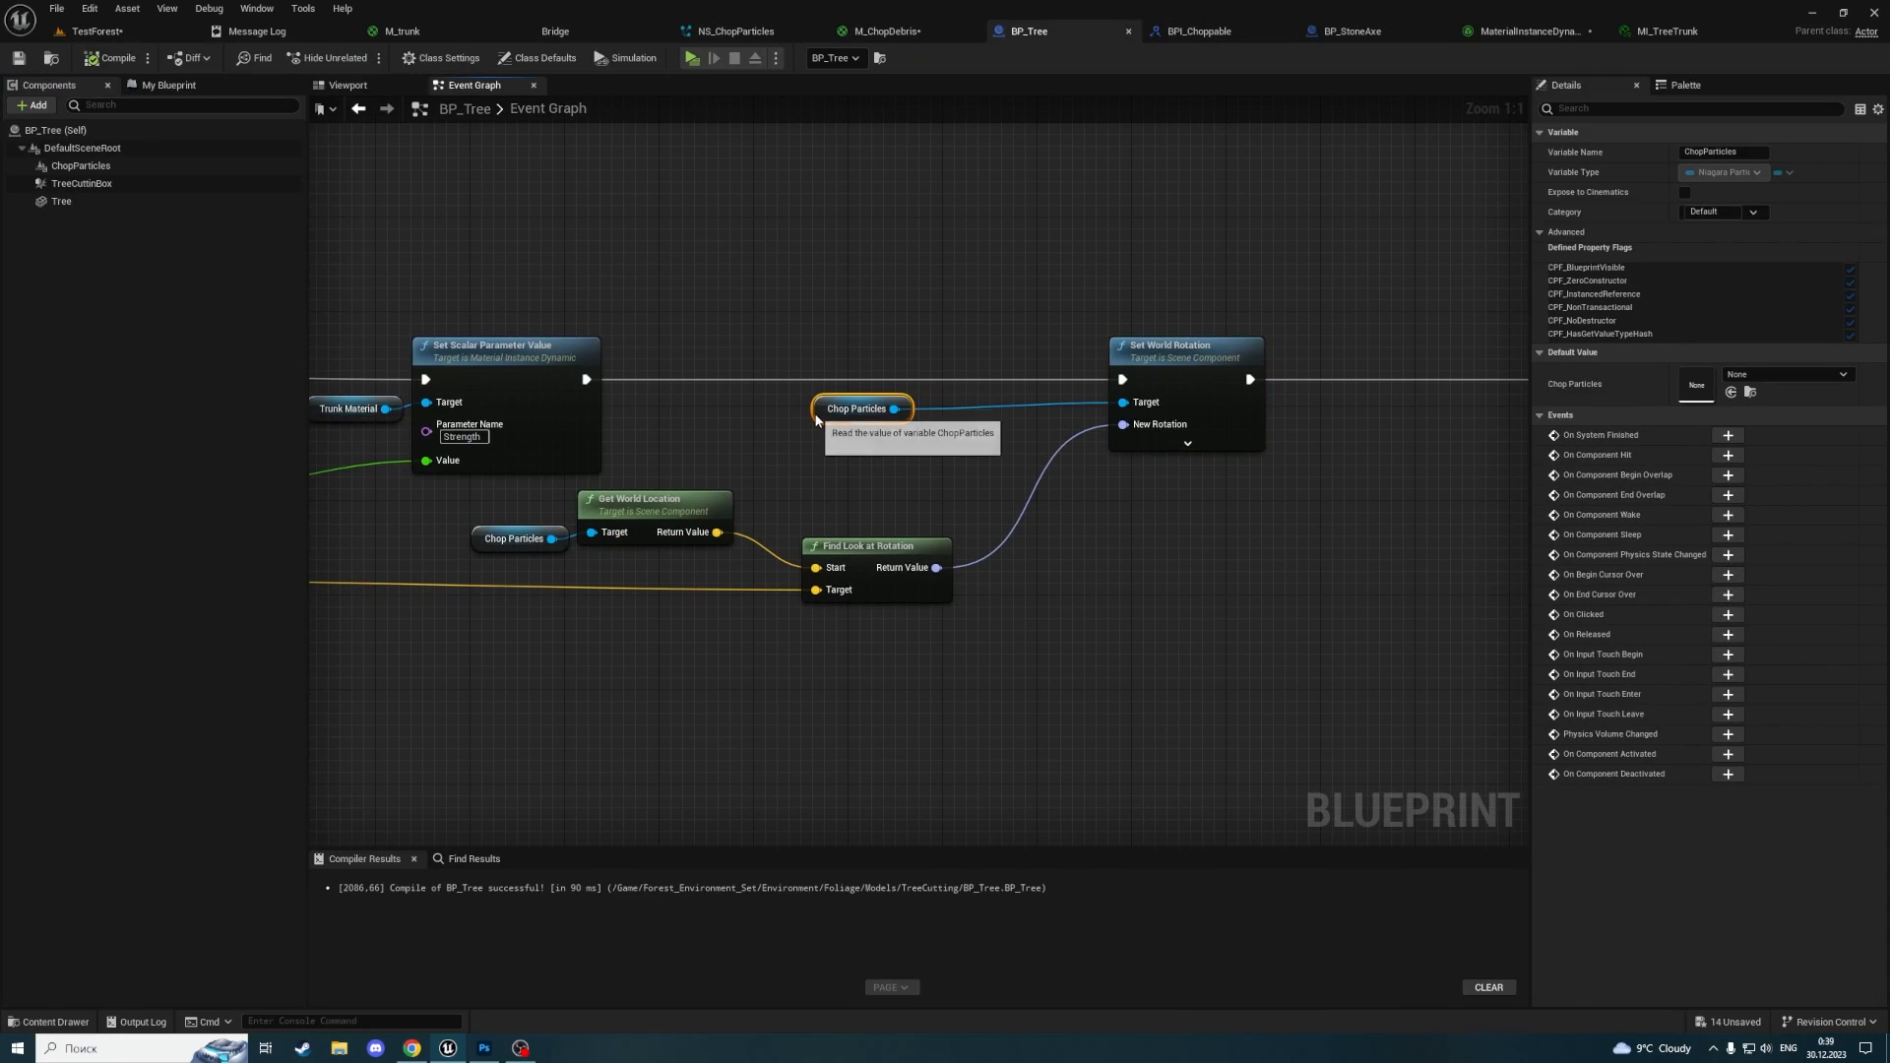
pyautogui.keyDown('alt'); pyautogui.click(1124, 424); pyautogui.keyUp('alt')
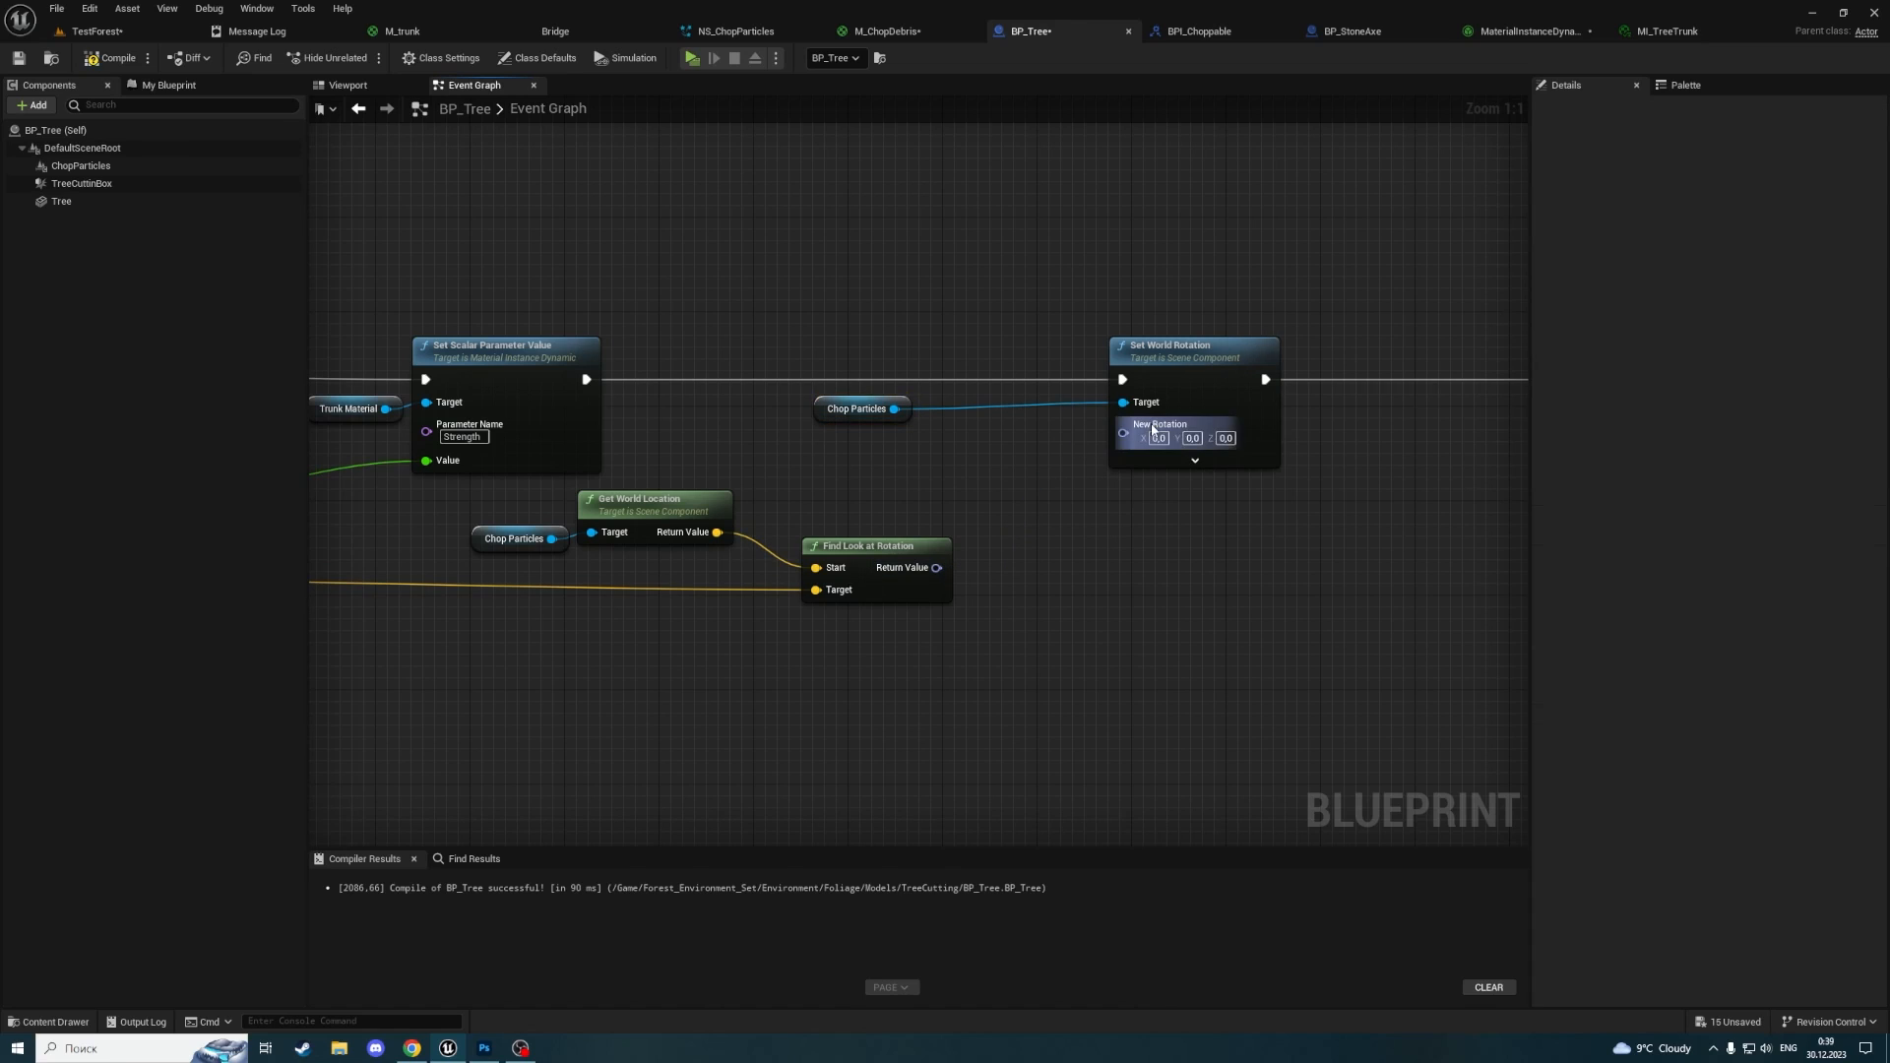
pyautogui.rightClick(1142, 431)
pyautogui.click(1228, 469)
pyautogui.moveTo(1187, 345); pyautogui.dragTo(1458, 347)
pyautogui.moveTo(1312, 378); pyautogui.dragTo(1162, 362, button='right')
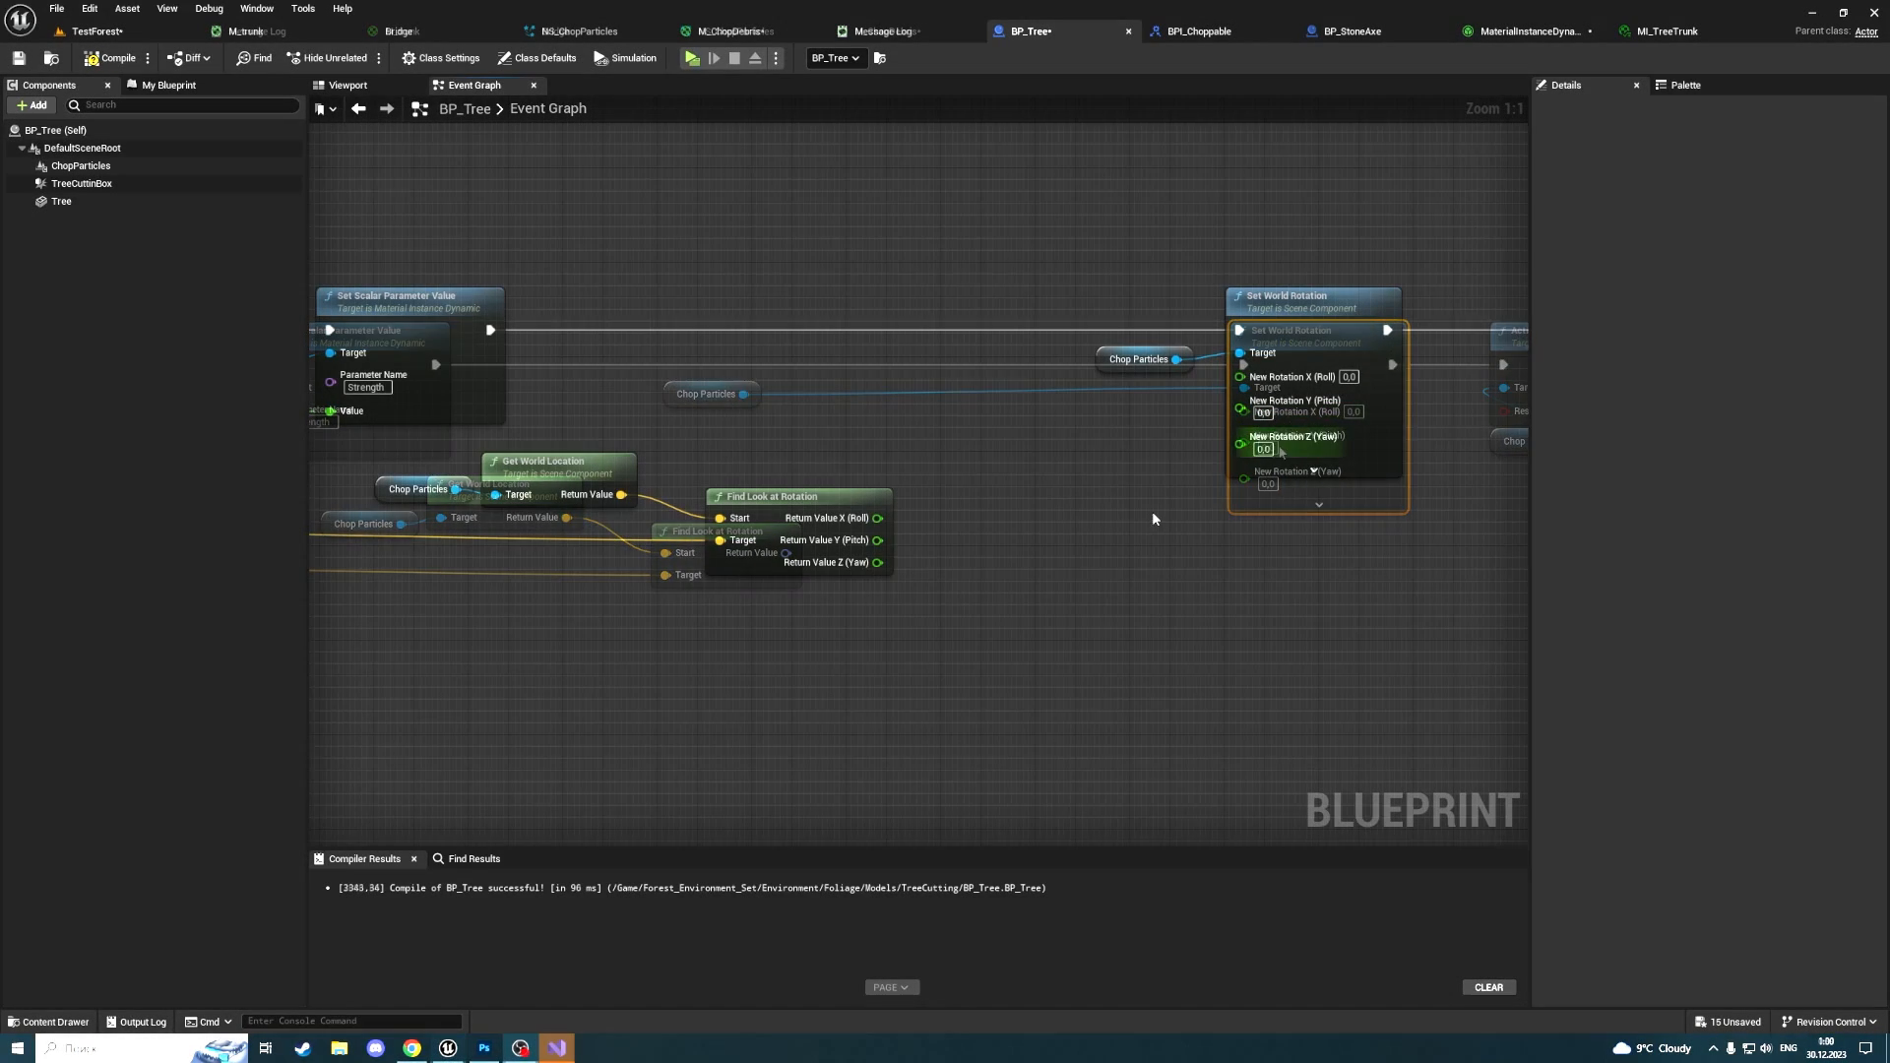
# Enable Reset on the Activate node for Chop Particles at the end of the execution line
pyautogui.moveTo(1152, 511); pyautogui.dragTo(945, 476, button='right')
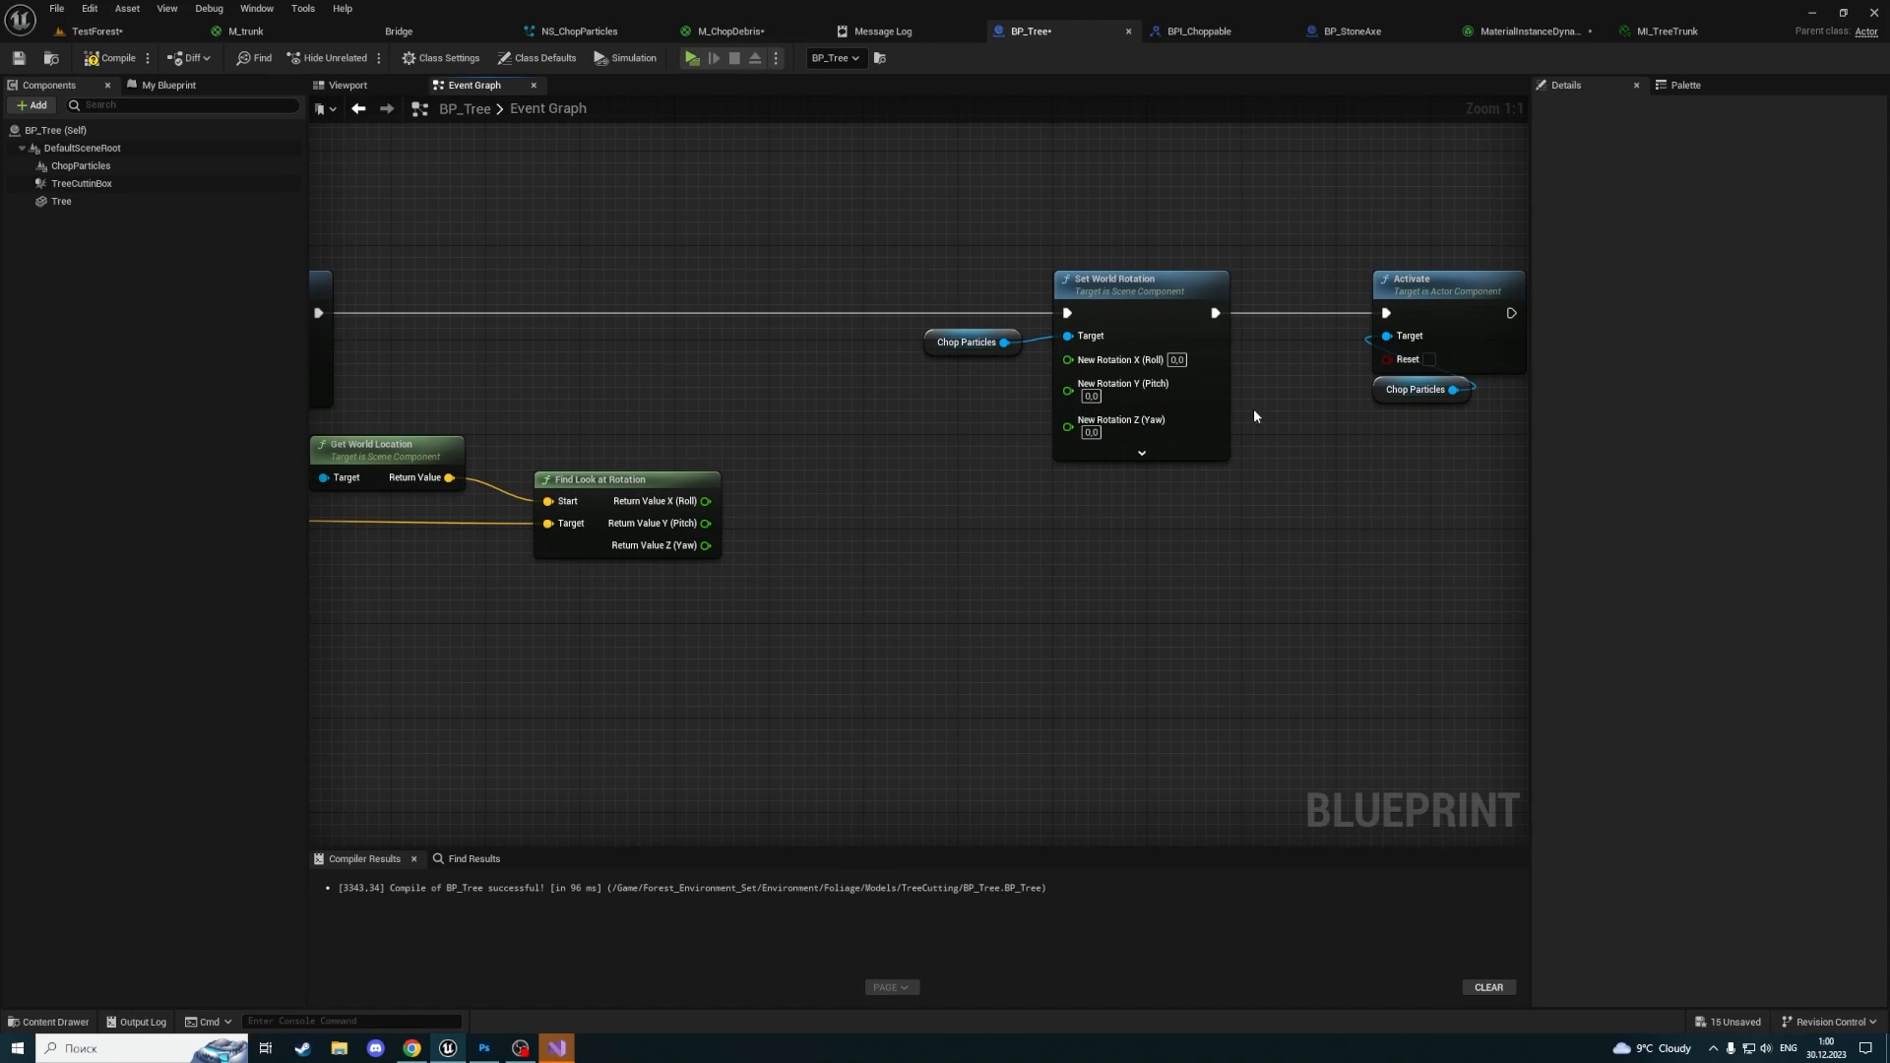
pyautogui.moveTo(1224, 186); pyautogui.dragTo(1000, 179, button='right')
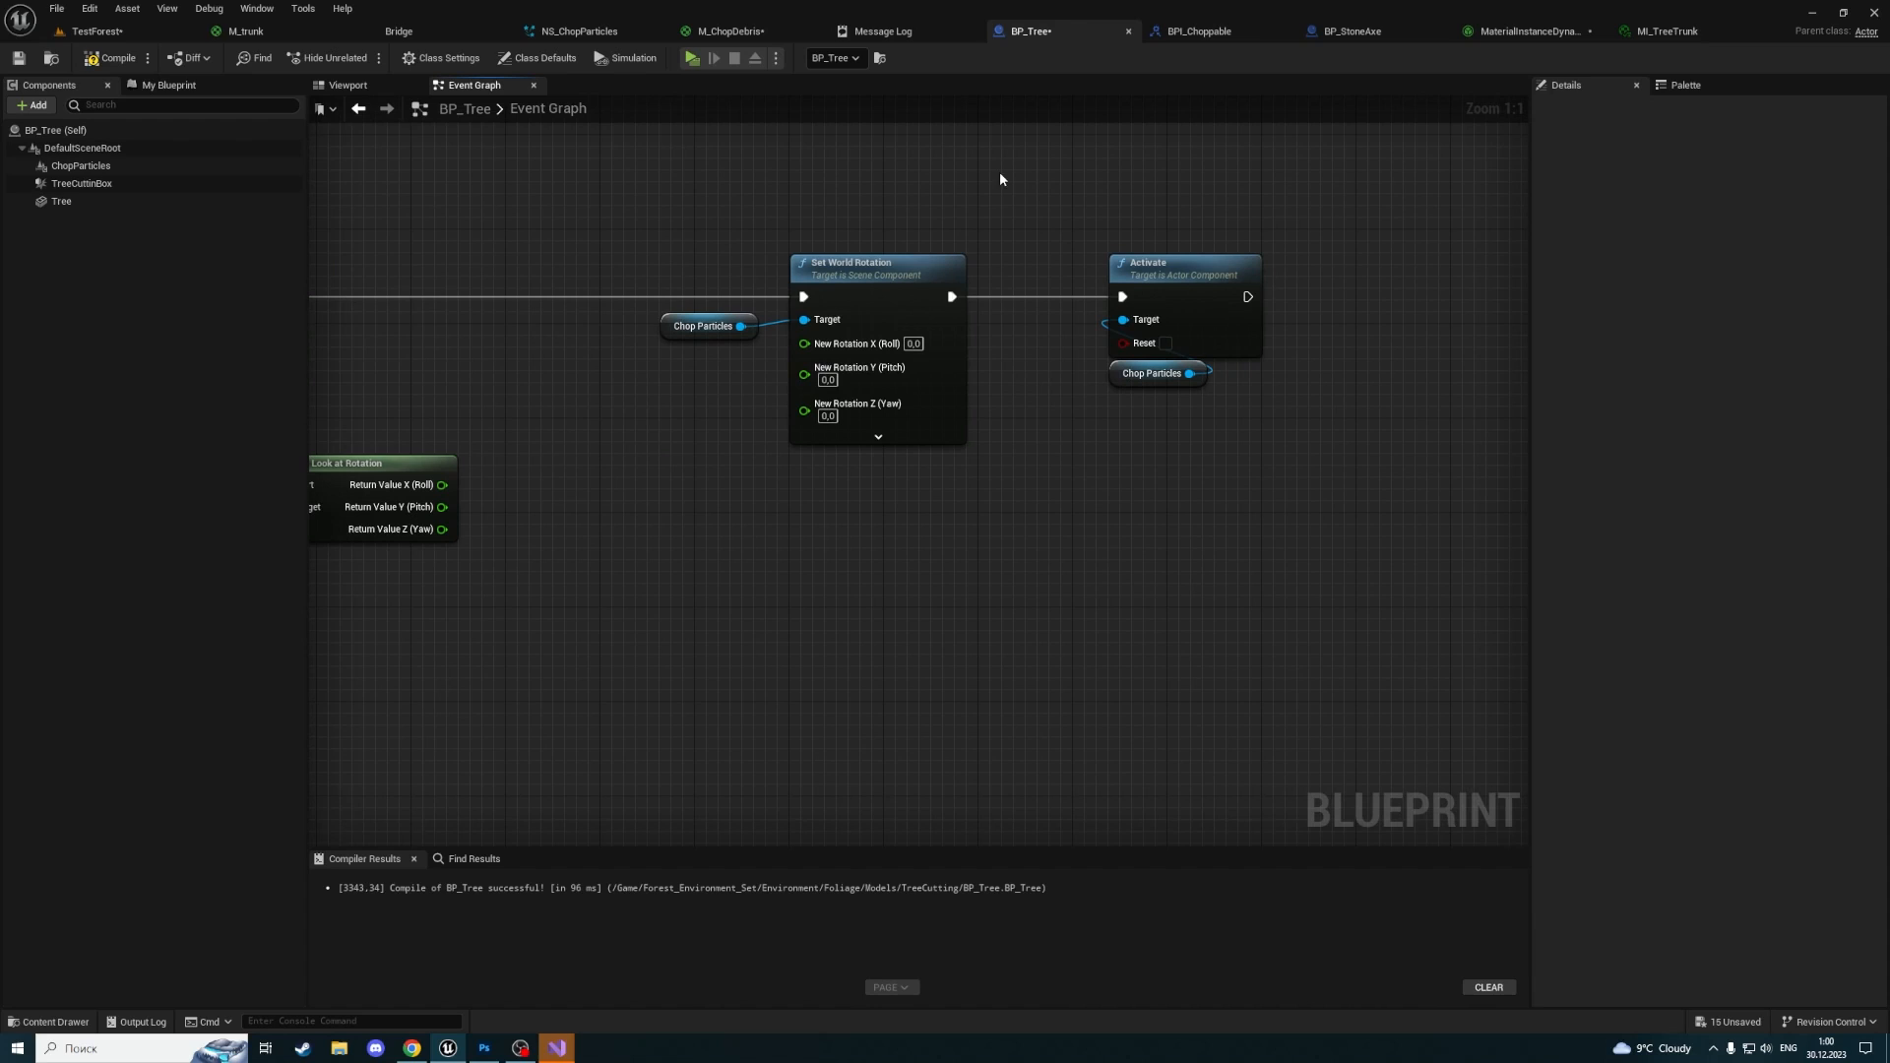
pyautogui.moveTo(1191, 446); pyautogui.dragTo(1191, 445)
pyautogui.click(1165, 342)
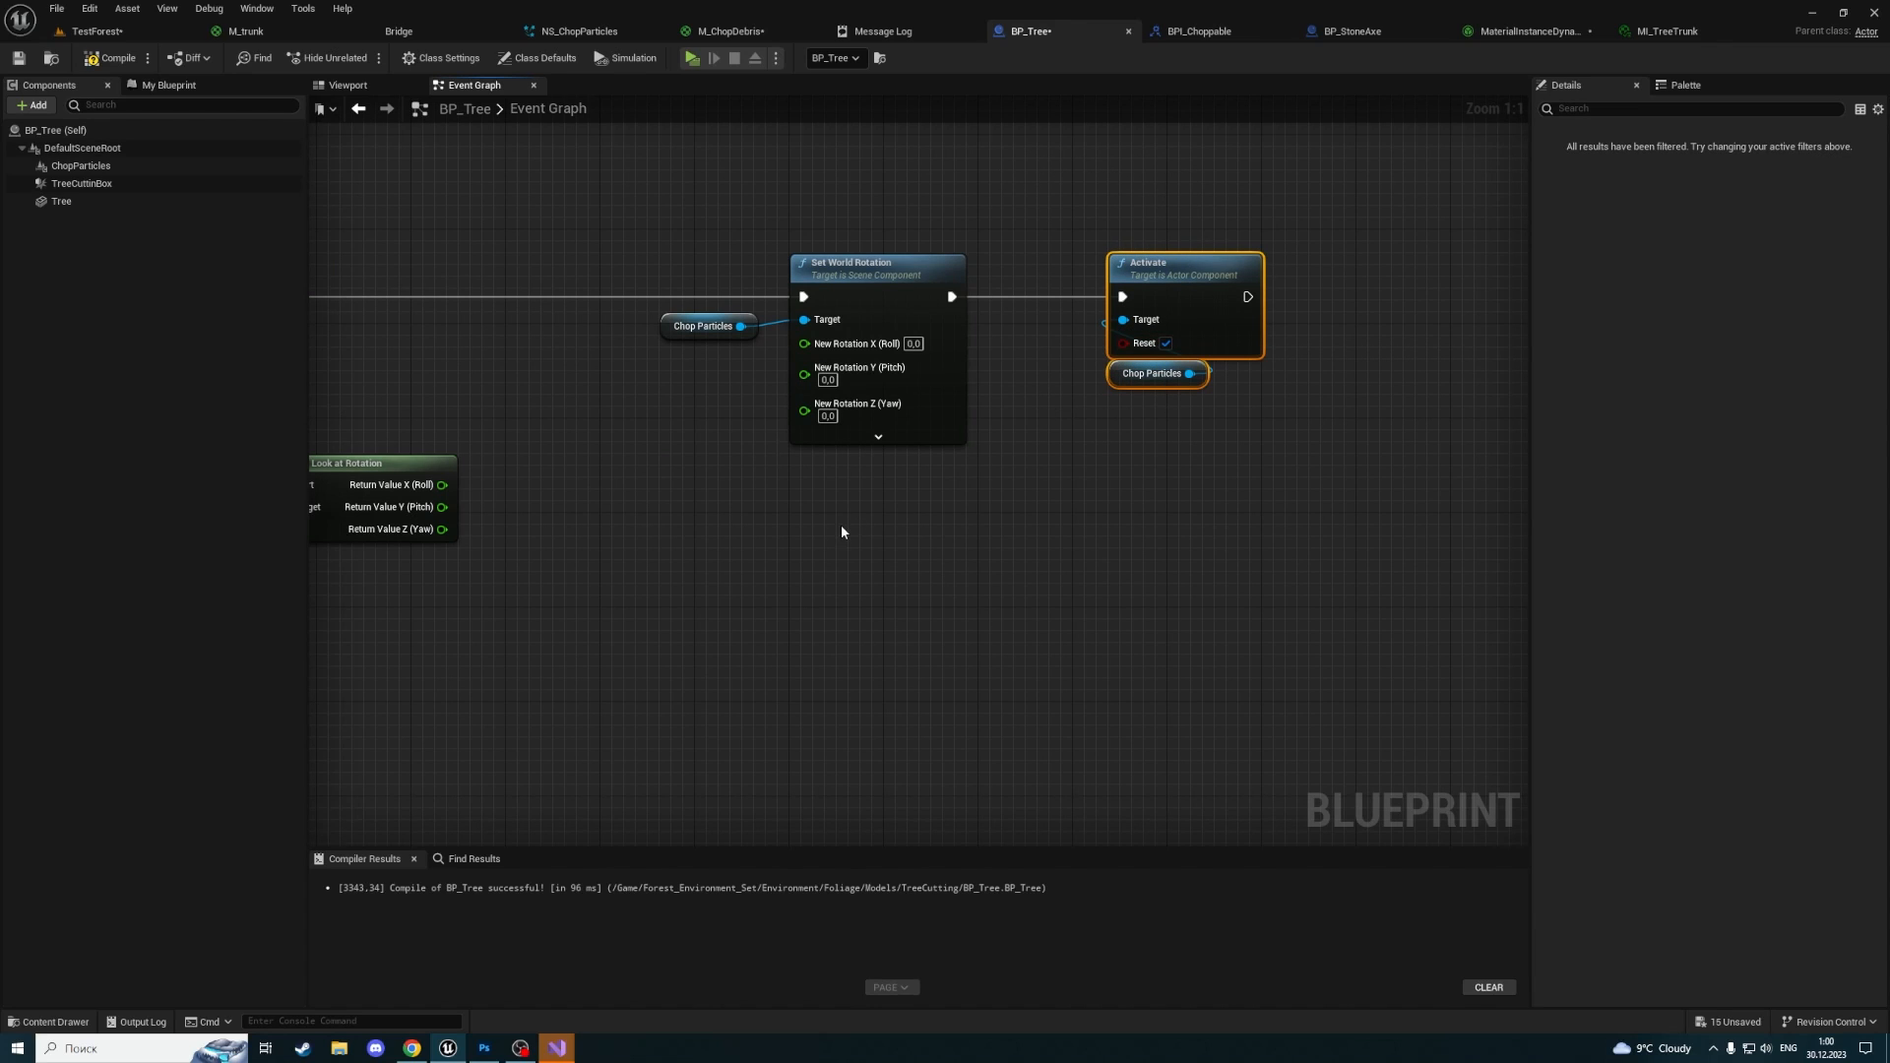
# Move Set World Rotation and its Chop Particles reference closer to the Find Look at Rotation node
pyautogui.moveTo(844, 521); pyautogui.dragTo(1309, 531, button='right')
pyautogui.click(1070, 434)
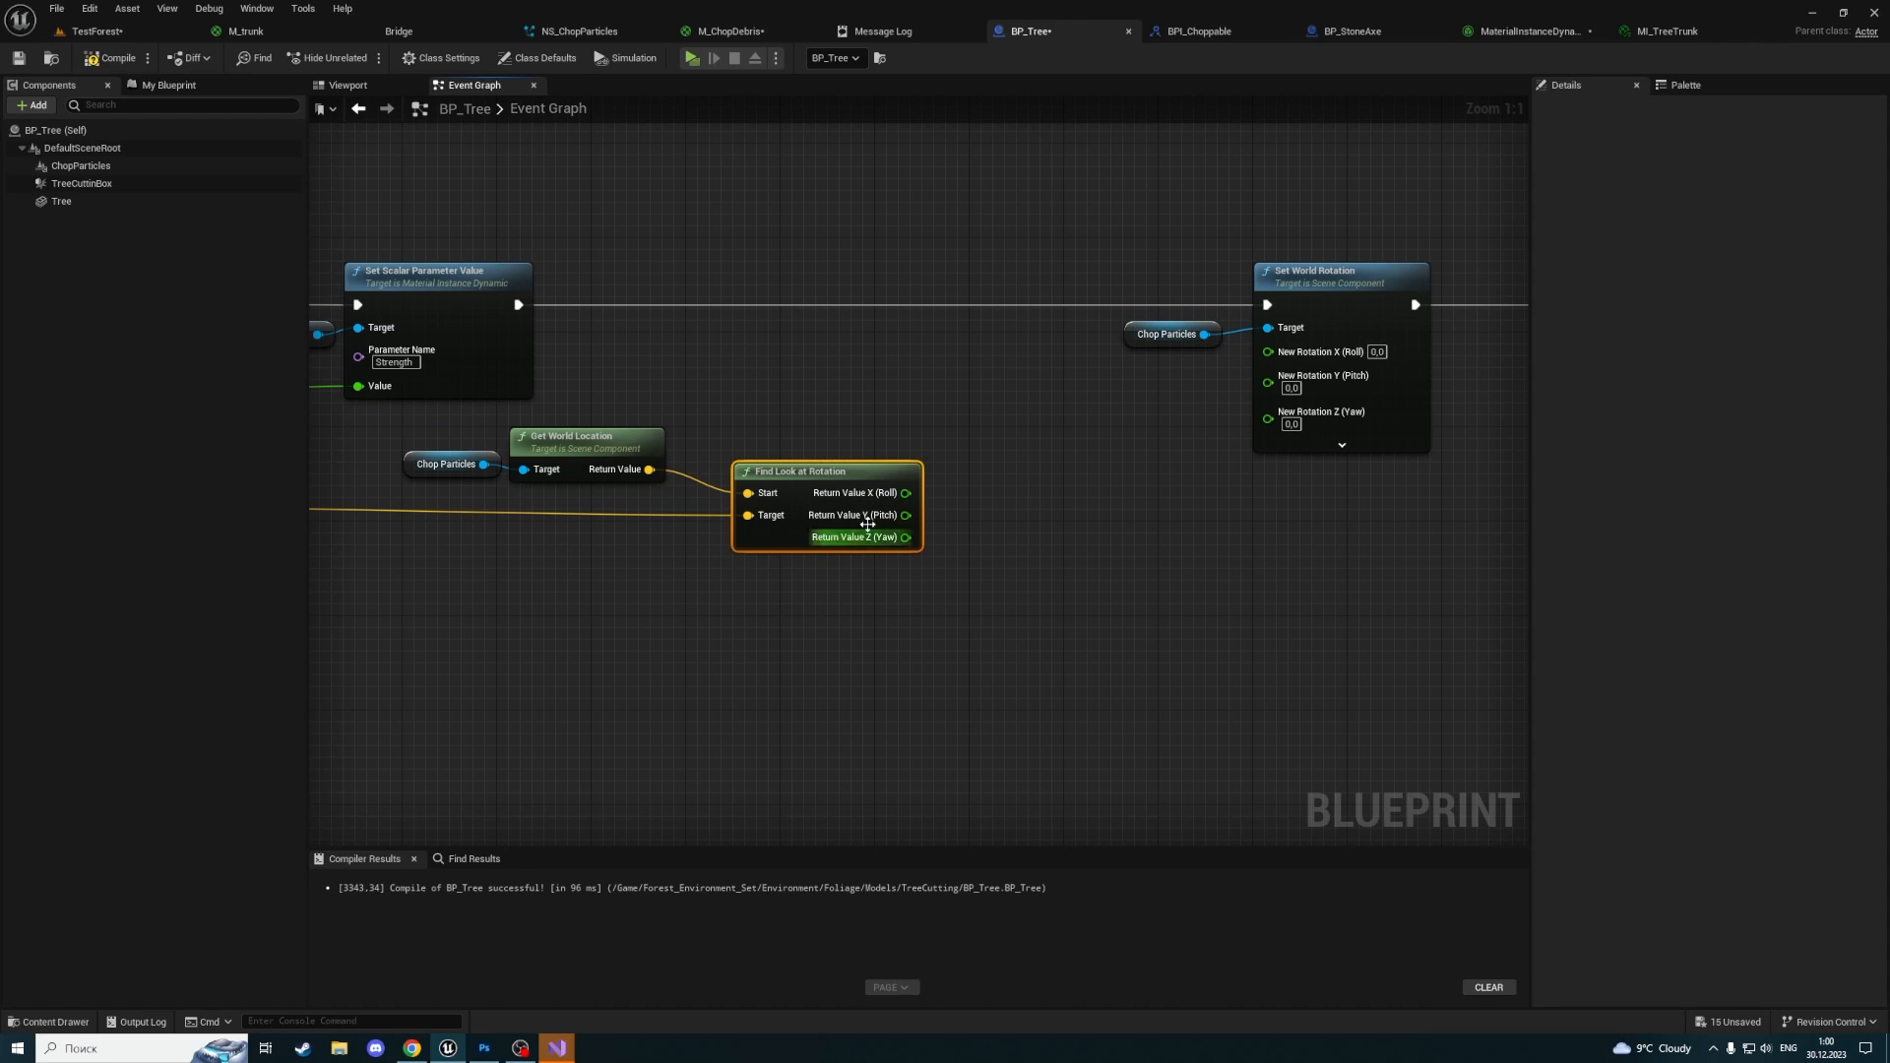
pyautogui.moveTo(1123, 240); pyautogui.dragTo(1280, 355)
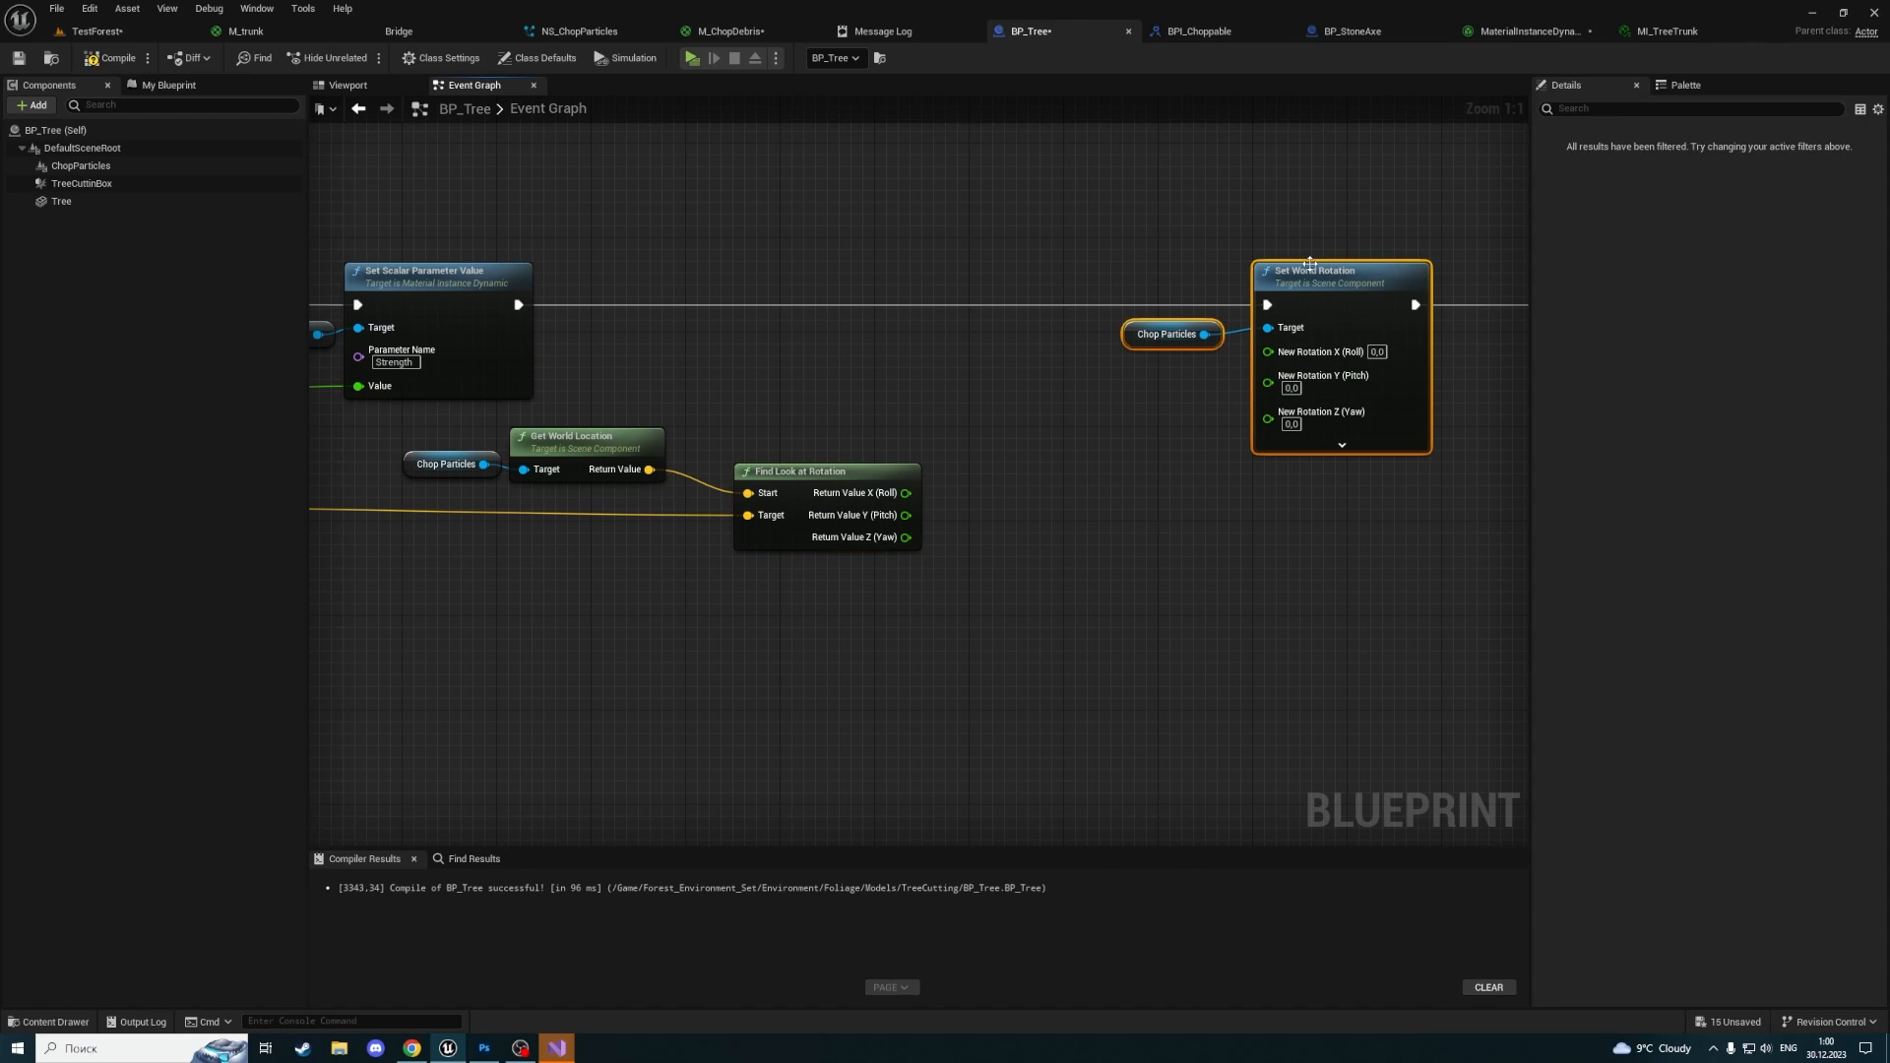
pyautogui.moveTo(1308, 264); pyautogui.dragTo(982, 265)
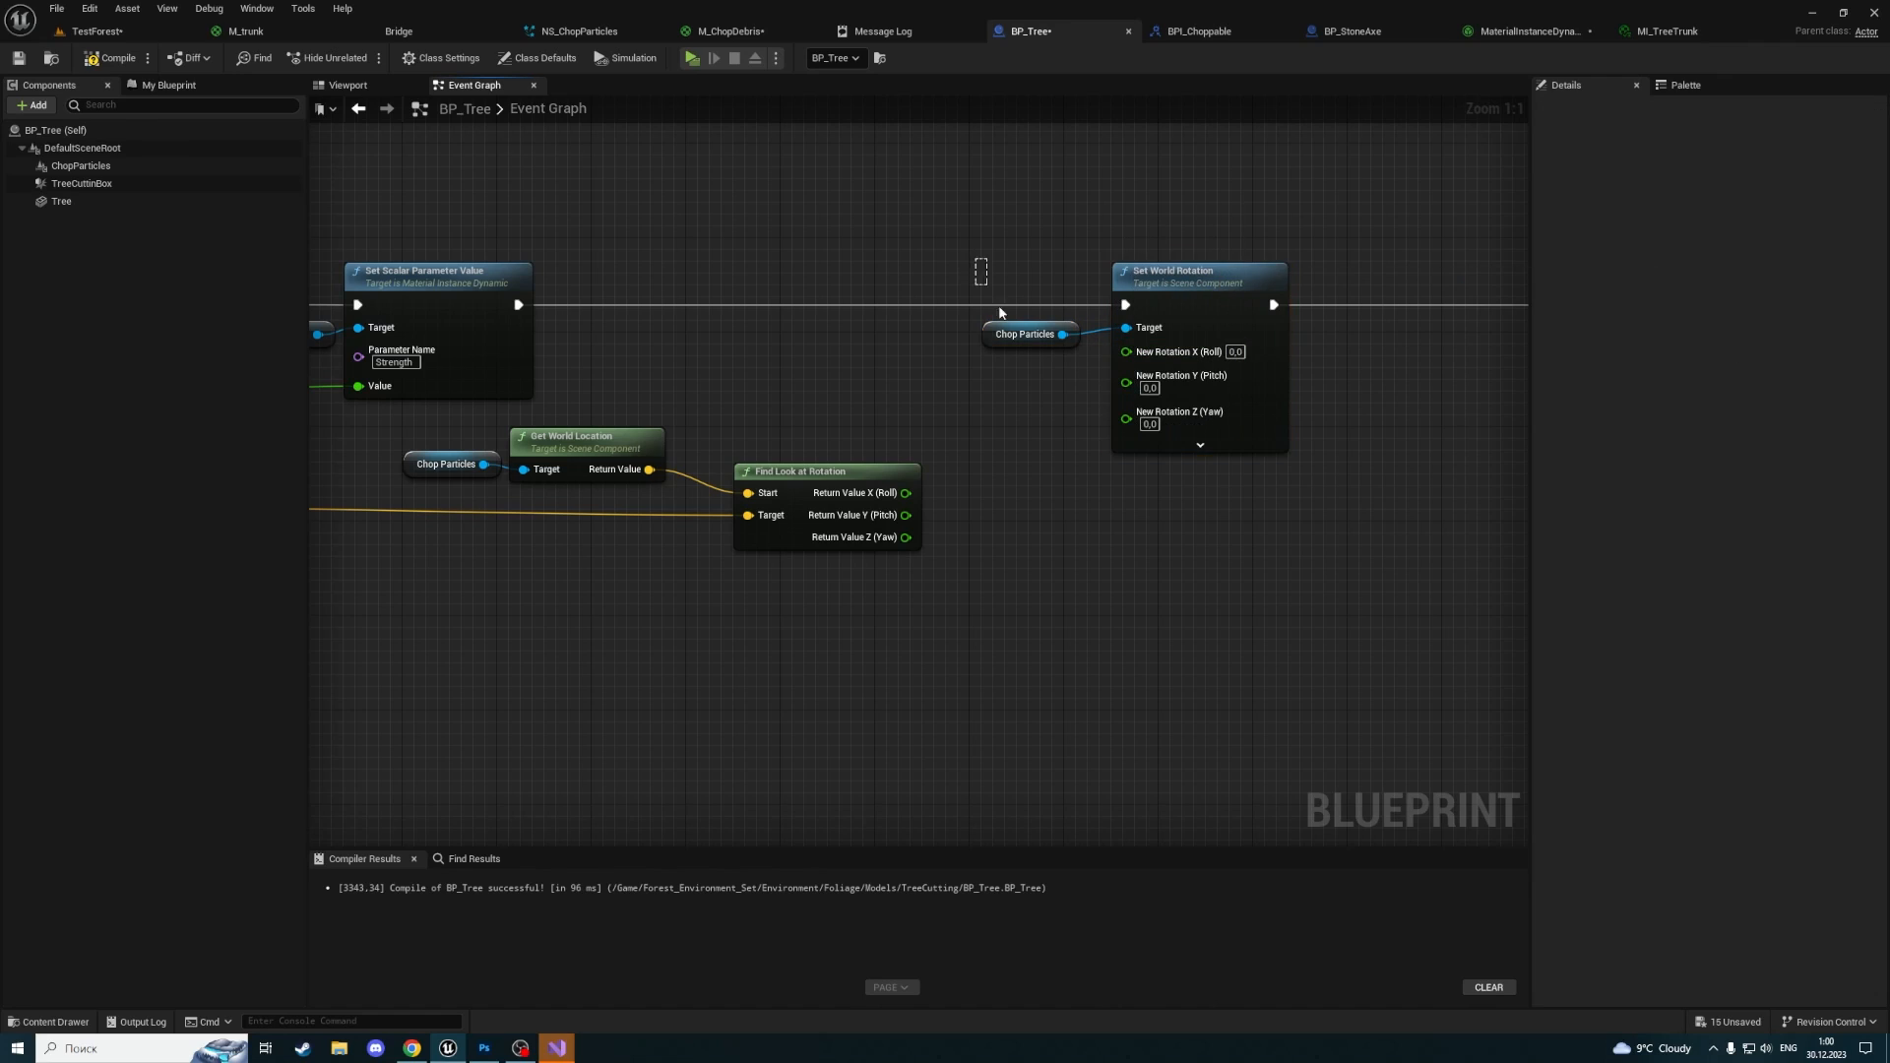
pyautogui.click(1024, 336)
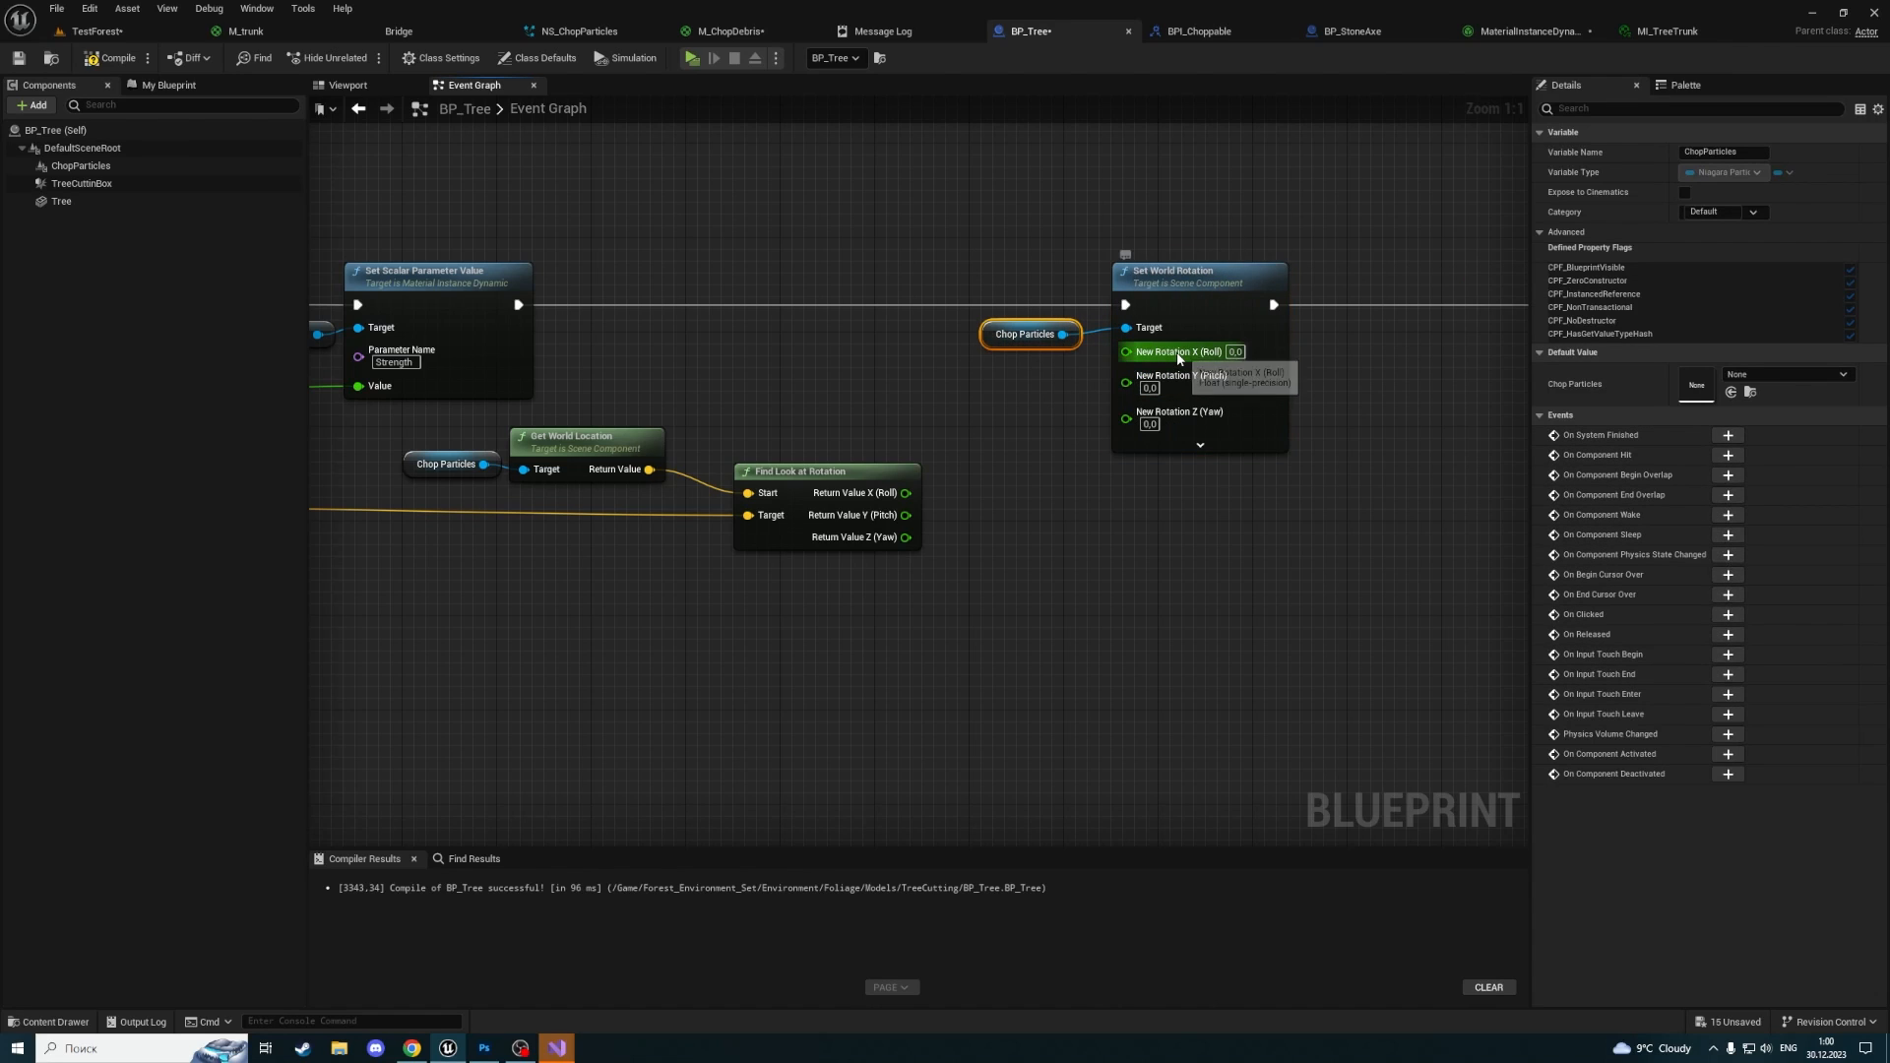
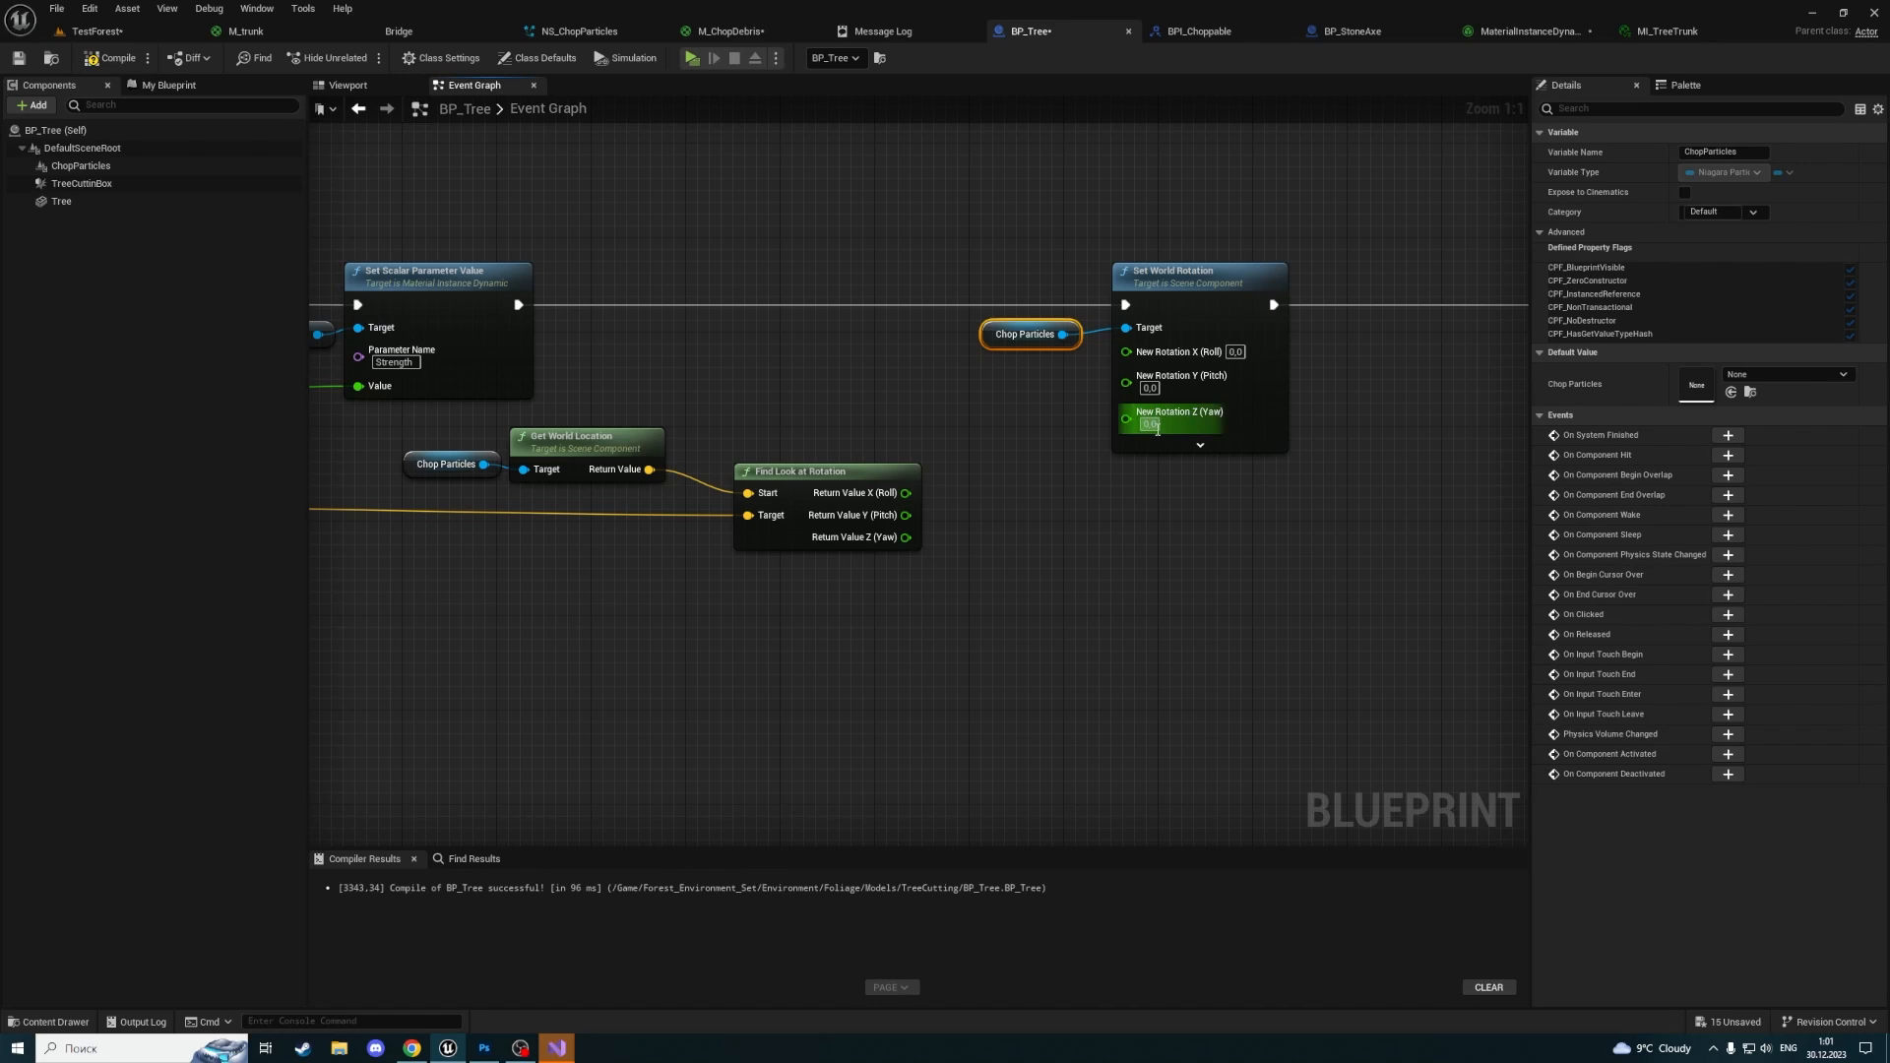
# Feed Find Look at Rotation's Return Value Z (Yaw) into New Rotation Z (Yaw), and compile and save BP_Tree
pyautogui.moveTo(902, 544); pyautogui.dragTo(1129, 420)
pyautogui.click(18, 58)
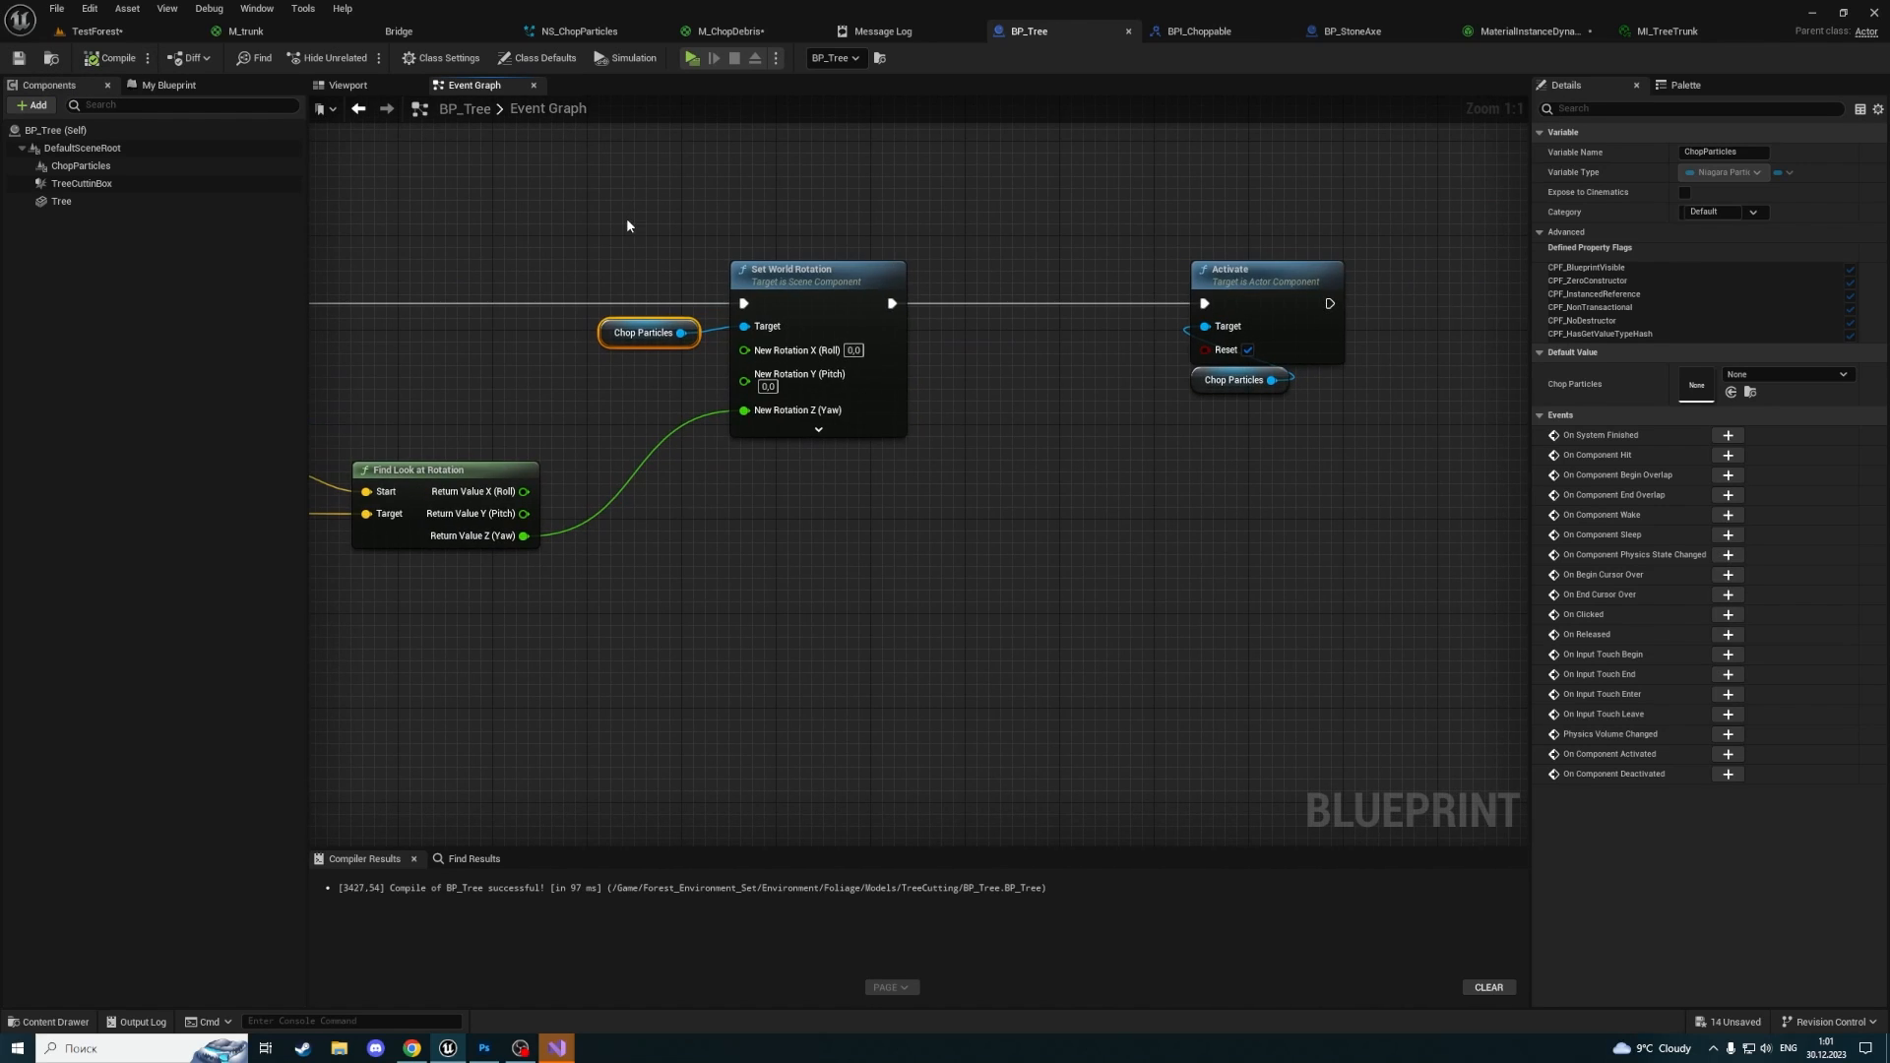
pyautogui.moveTo(669, 232); pyautogui.dragTo(1044, 234, button='right')
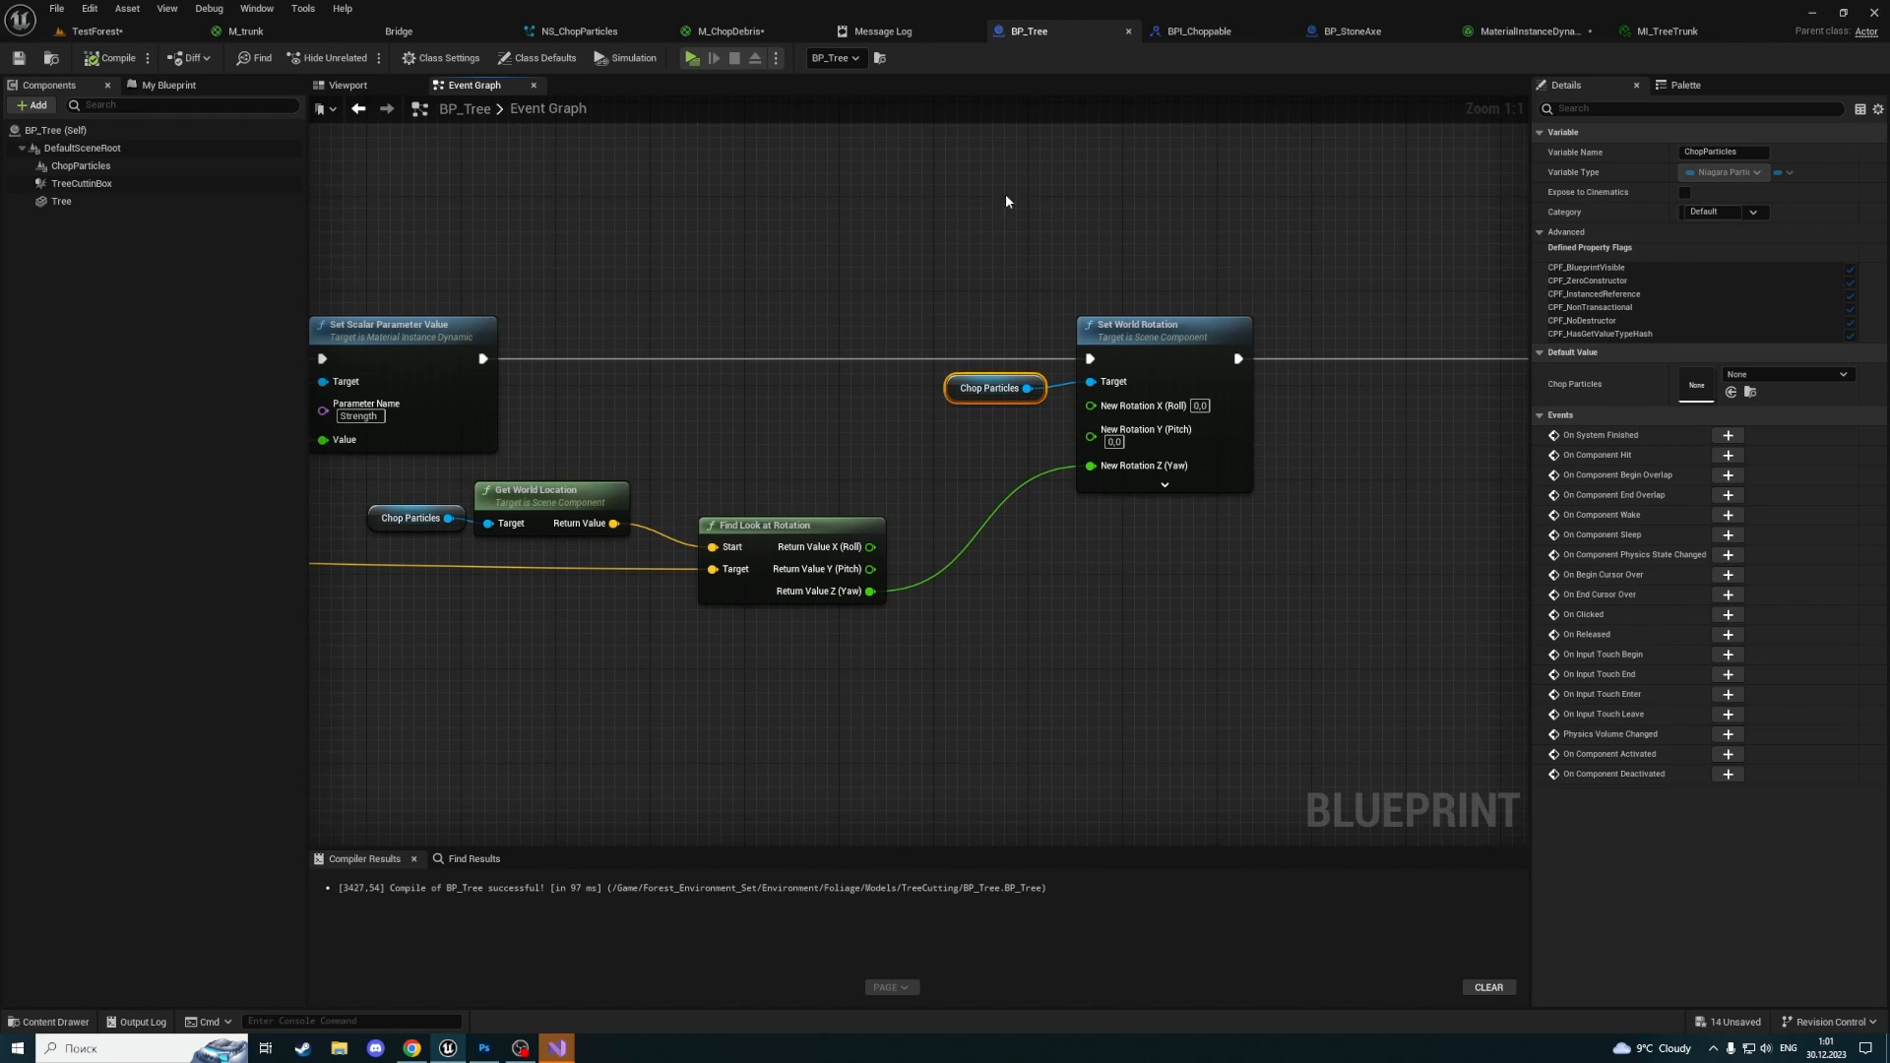
# In NS_ChopParticles, set the DirectionalBurst emitter's Gravity Force Z value to -500 and save the system
pyautogui.click(577, 32)
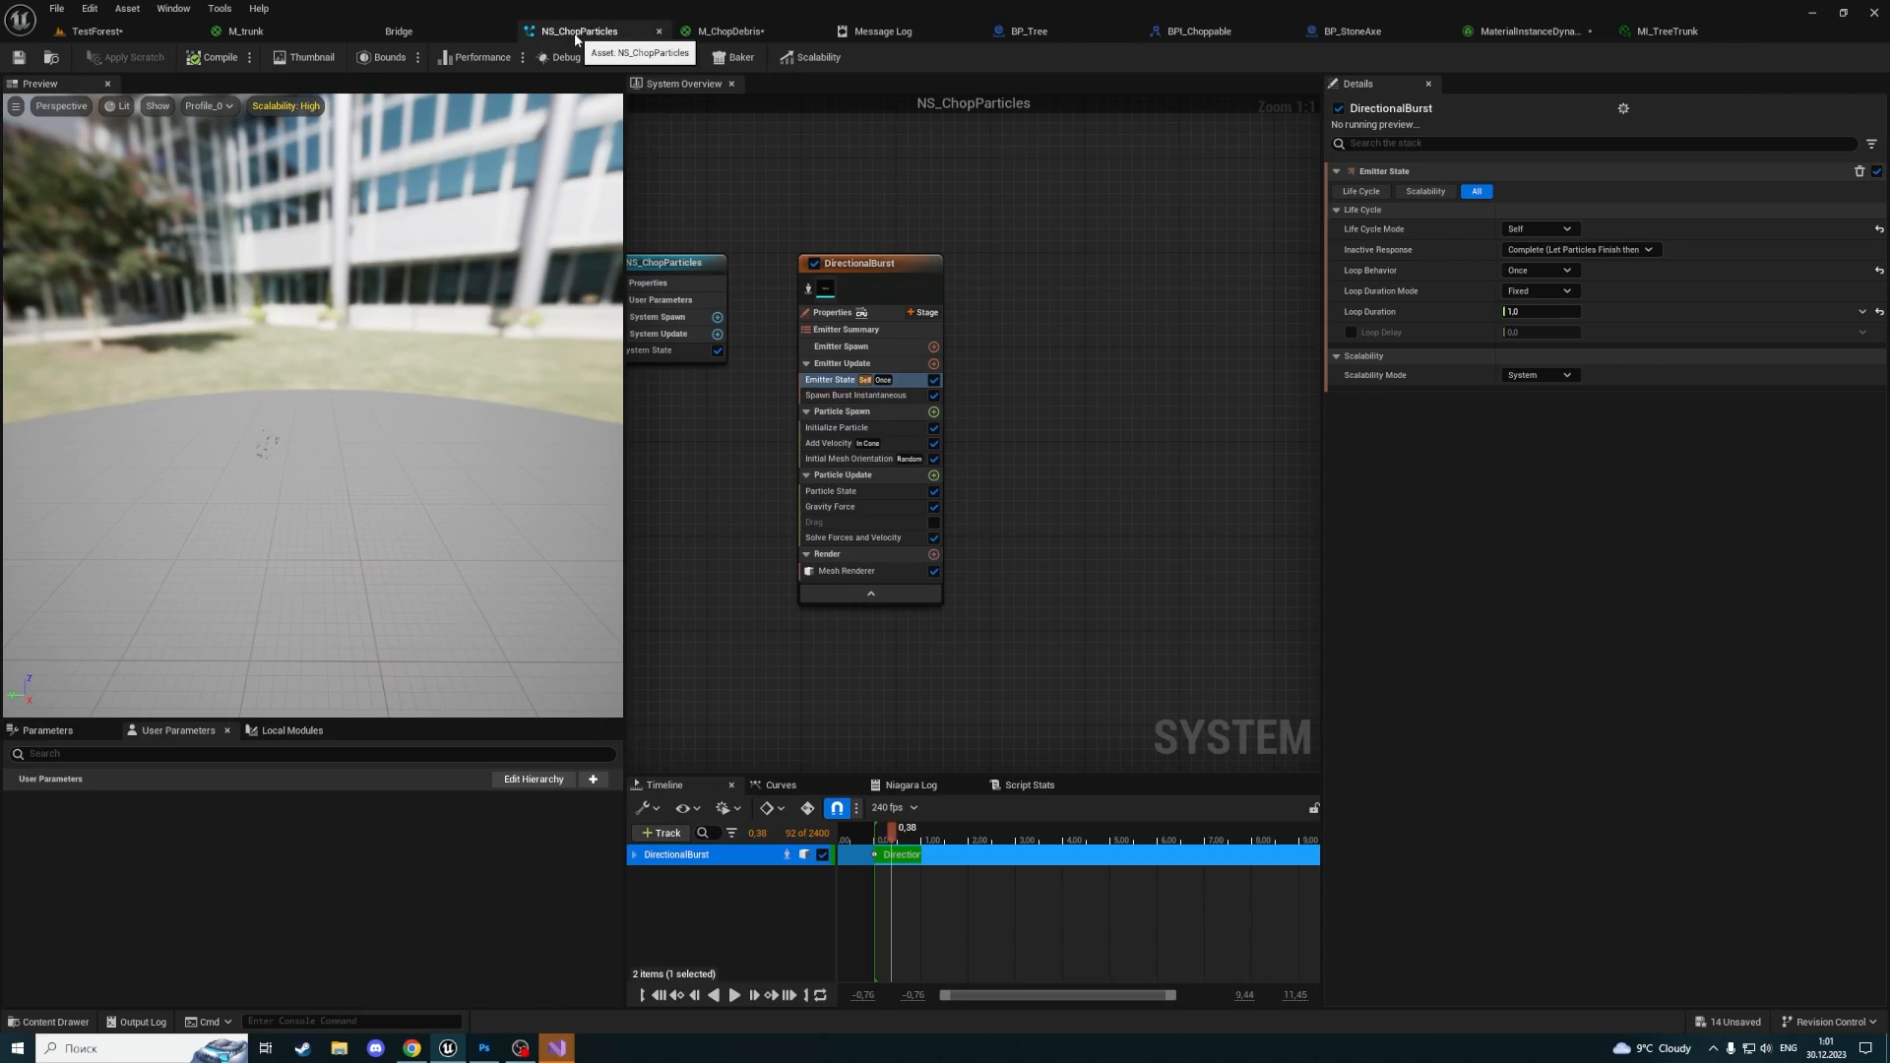
pyautogui.click(851, 508)
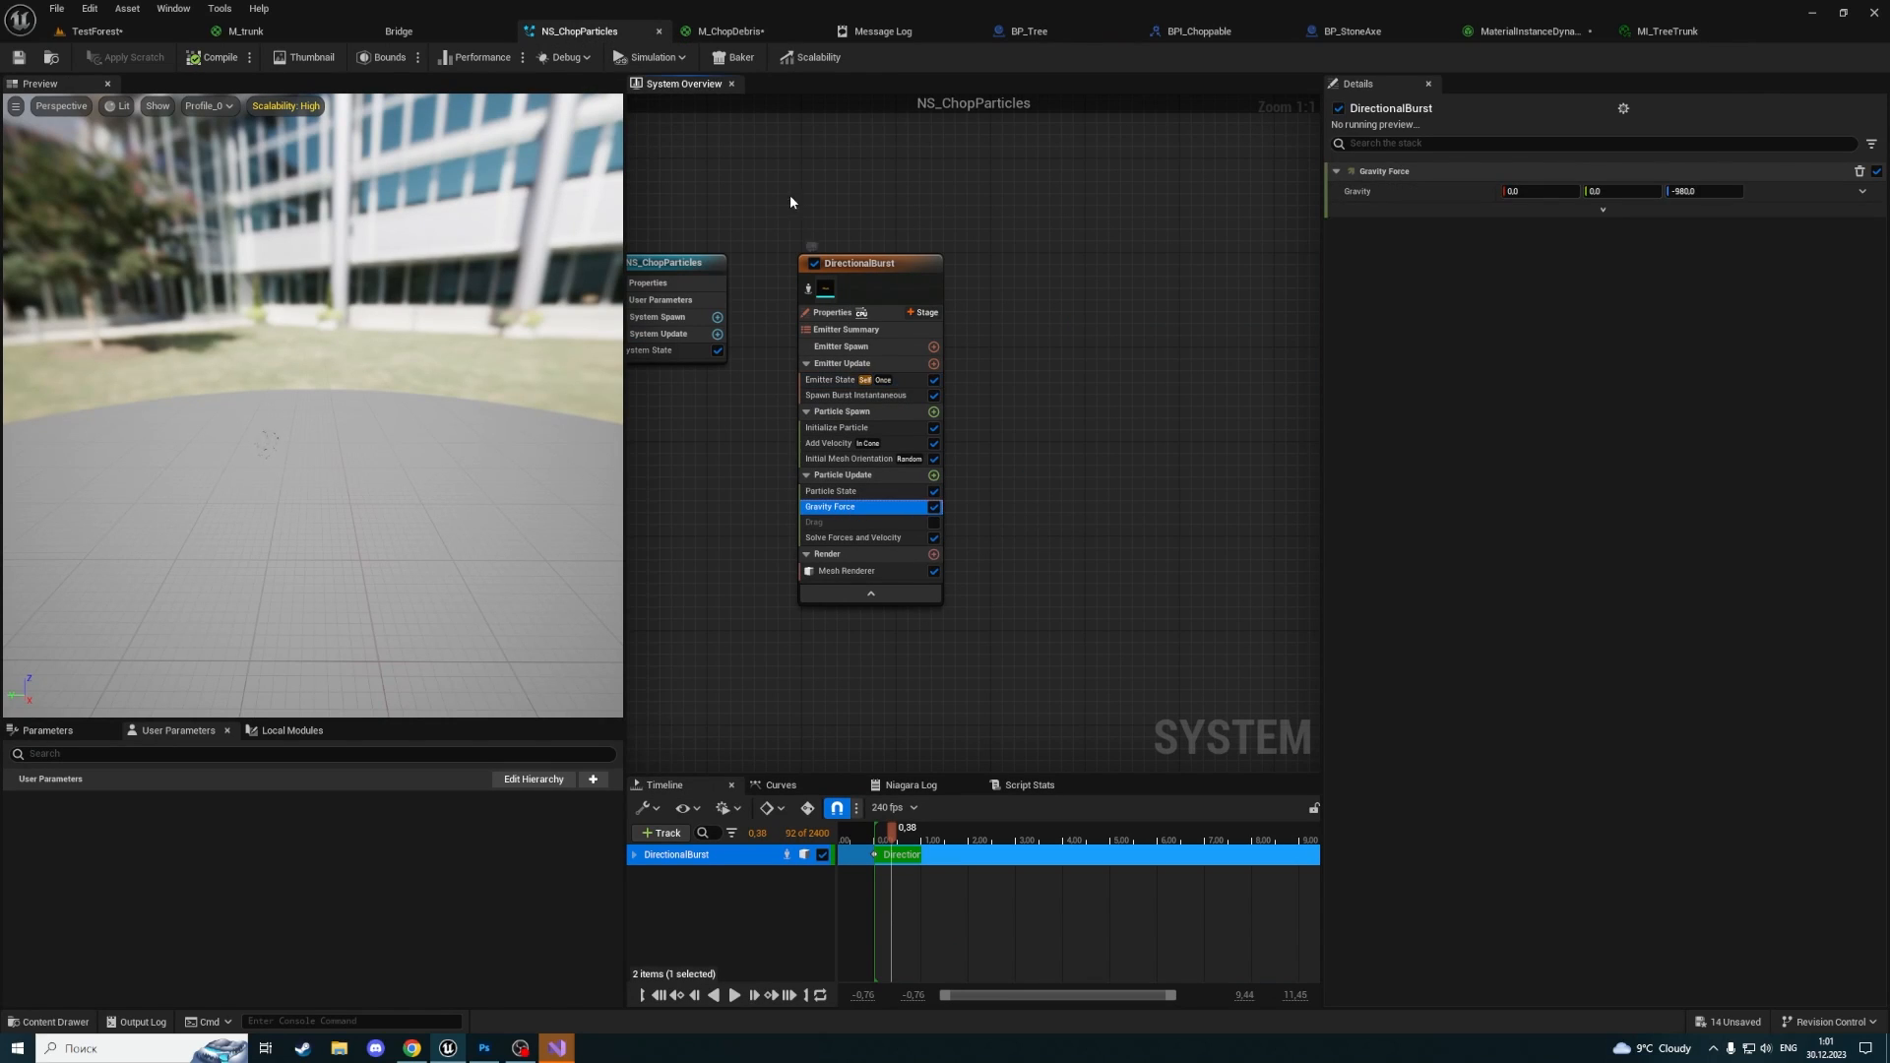
pyautogui.moveTo(790, 203); pyautogui.dragTo(996, 602)
pyautogui.click(867, 508)
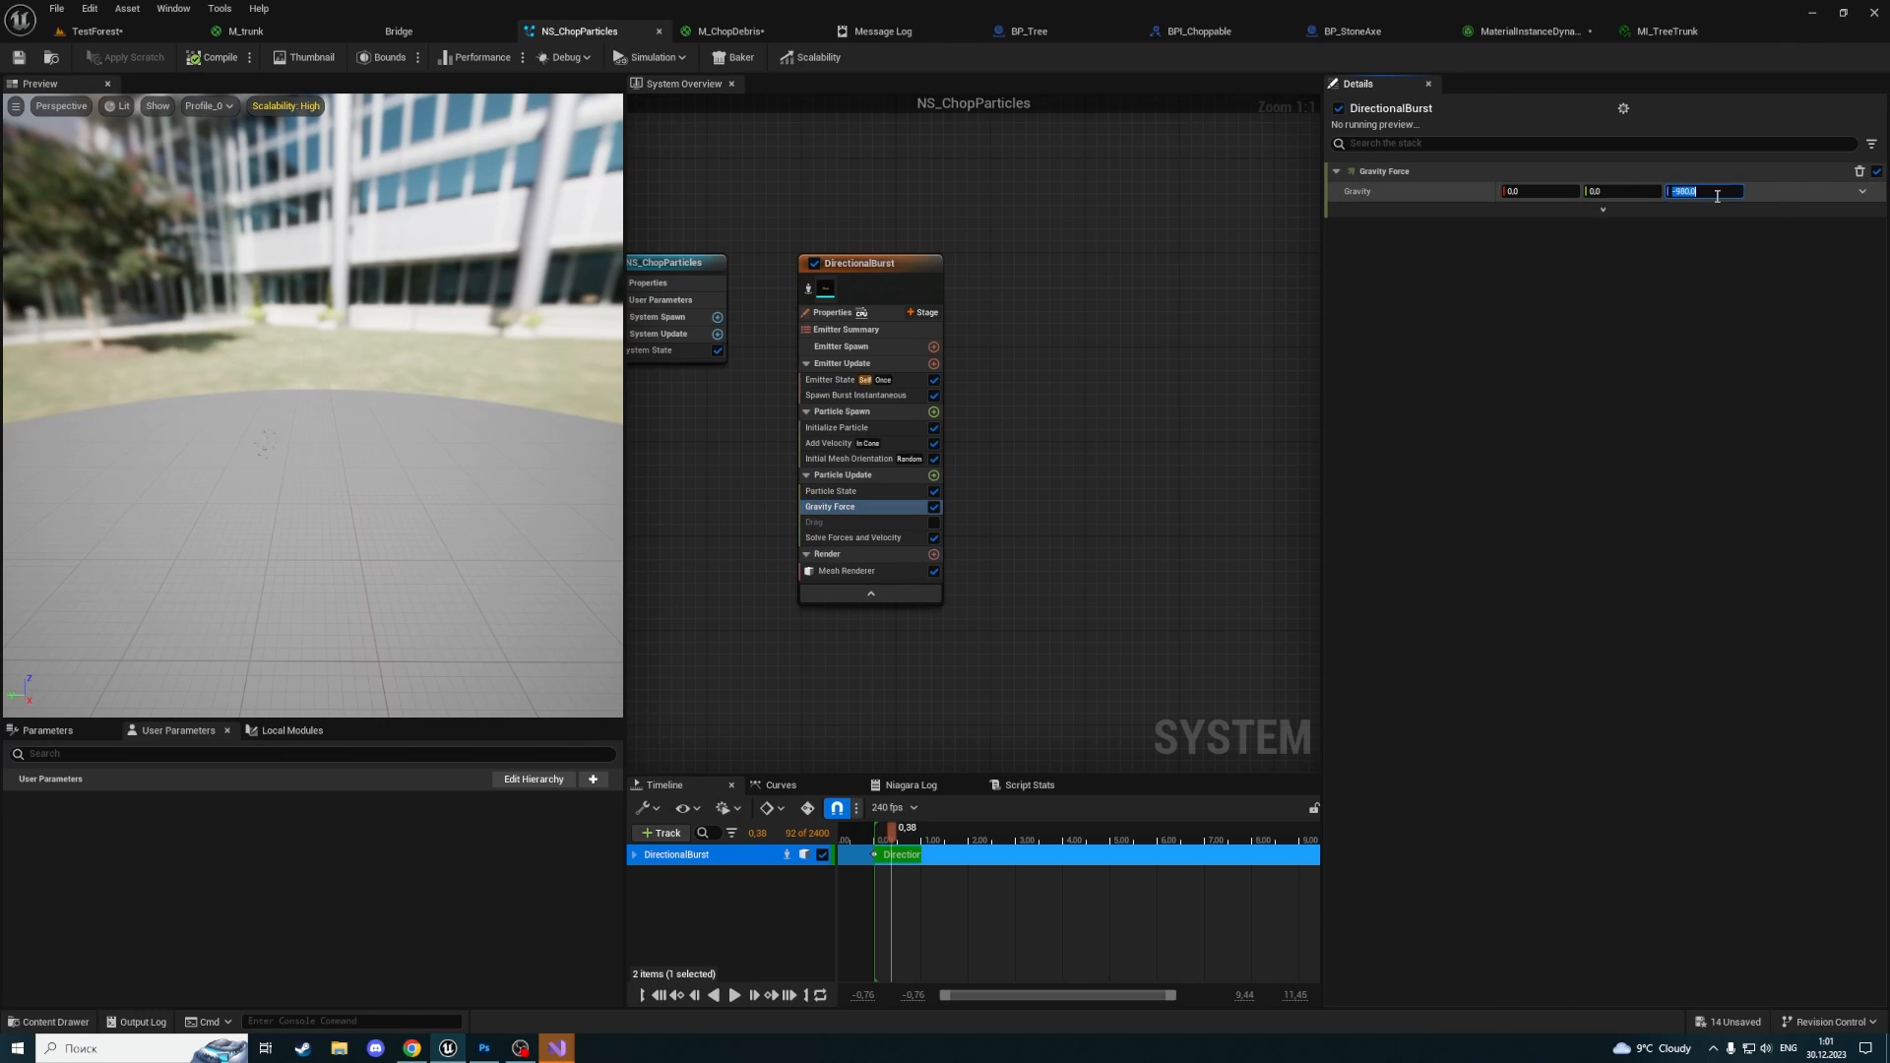
pyautogui.write('-5')
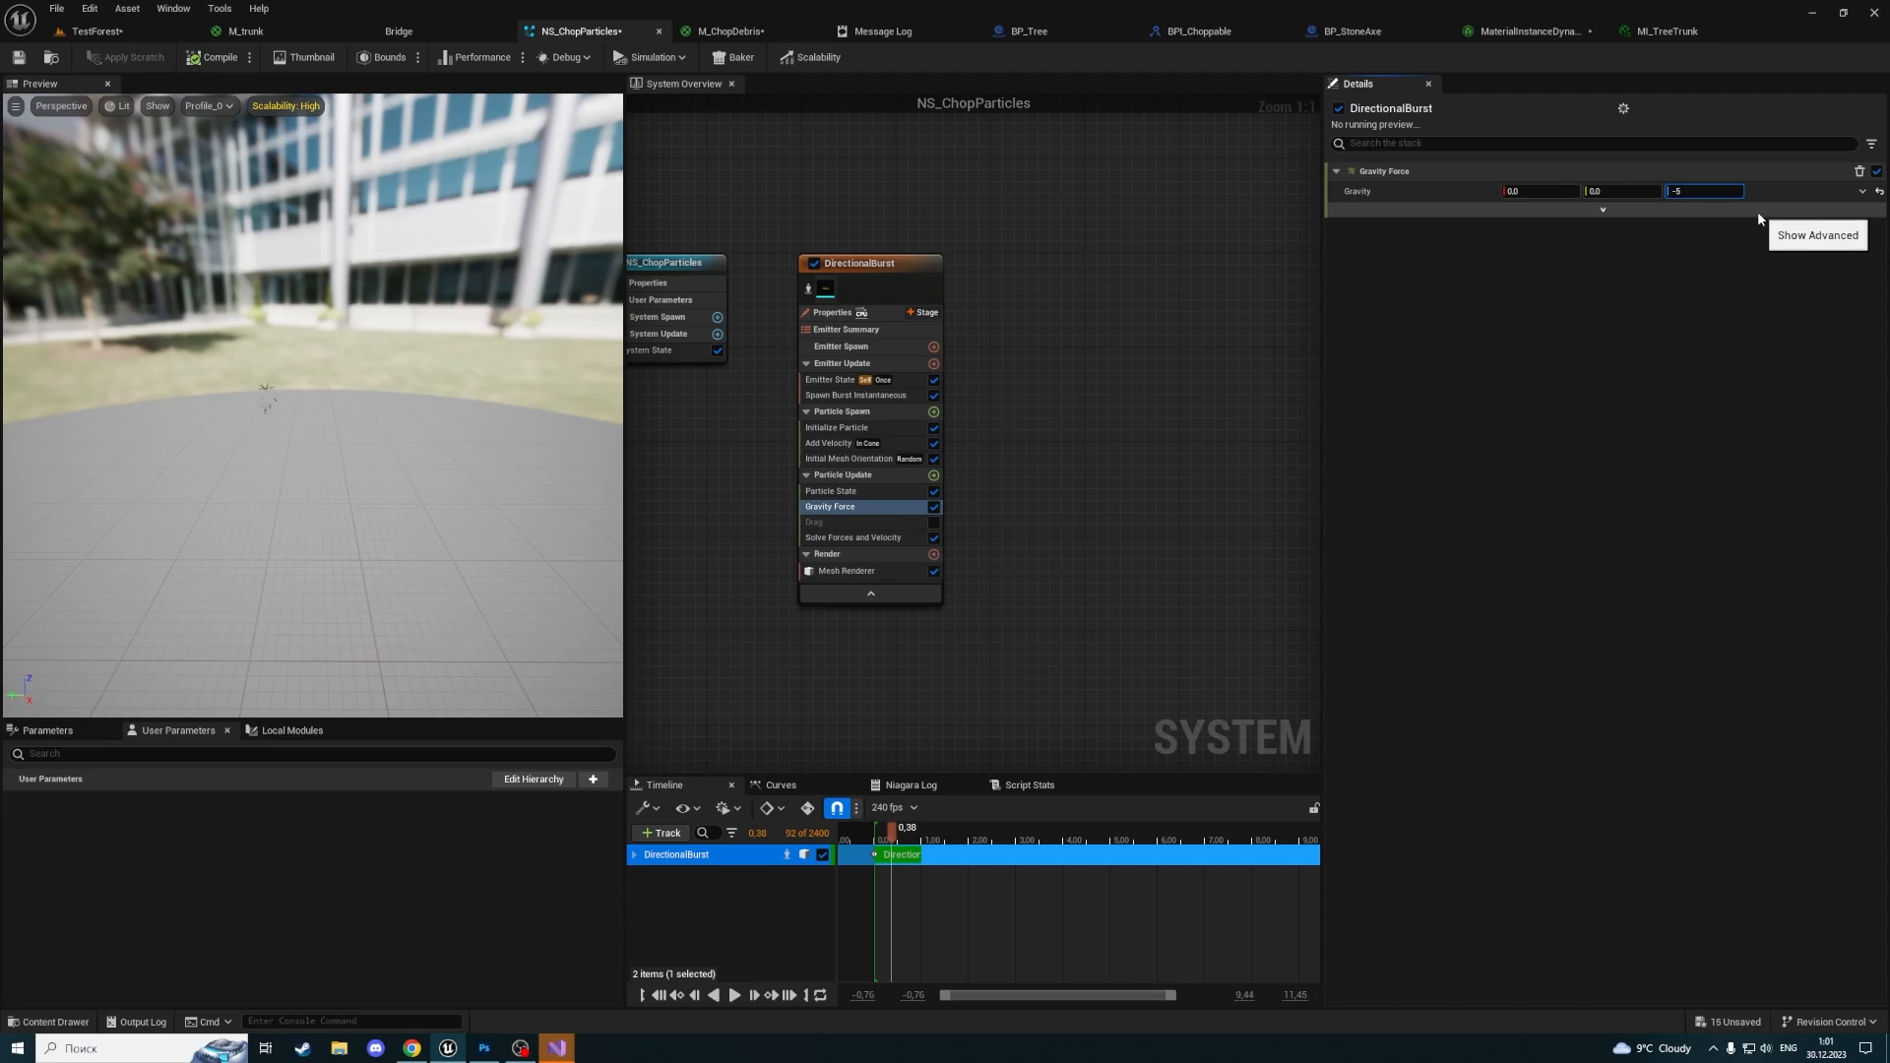
pyautogui.write('00')
pyautogui.press('Return')
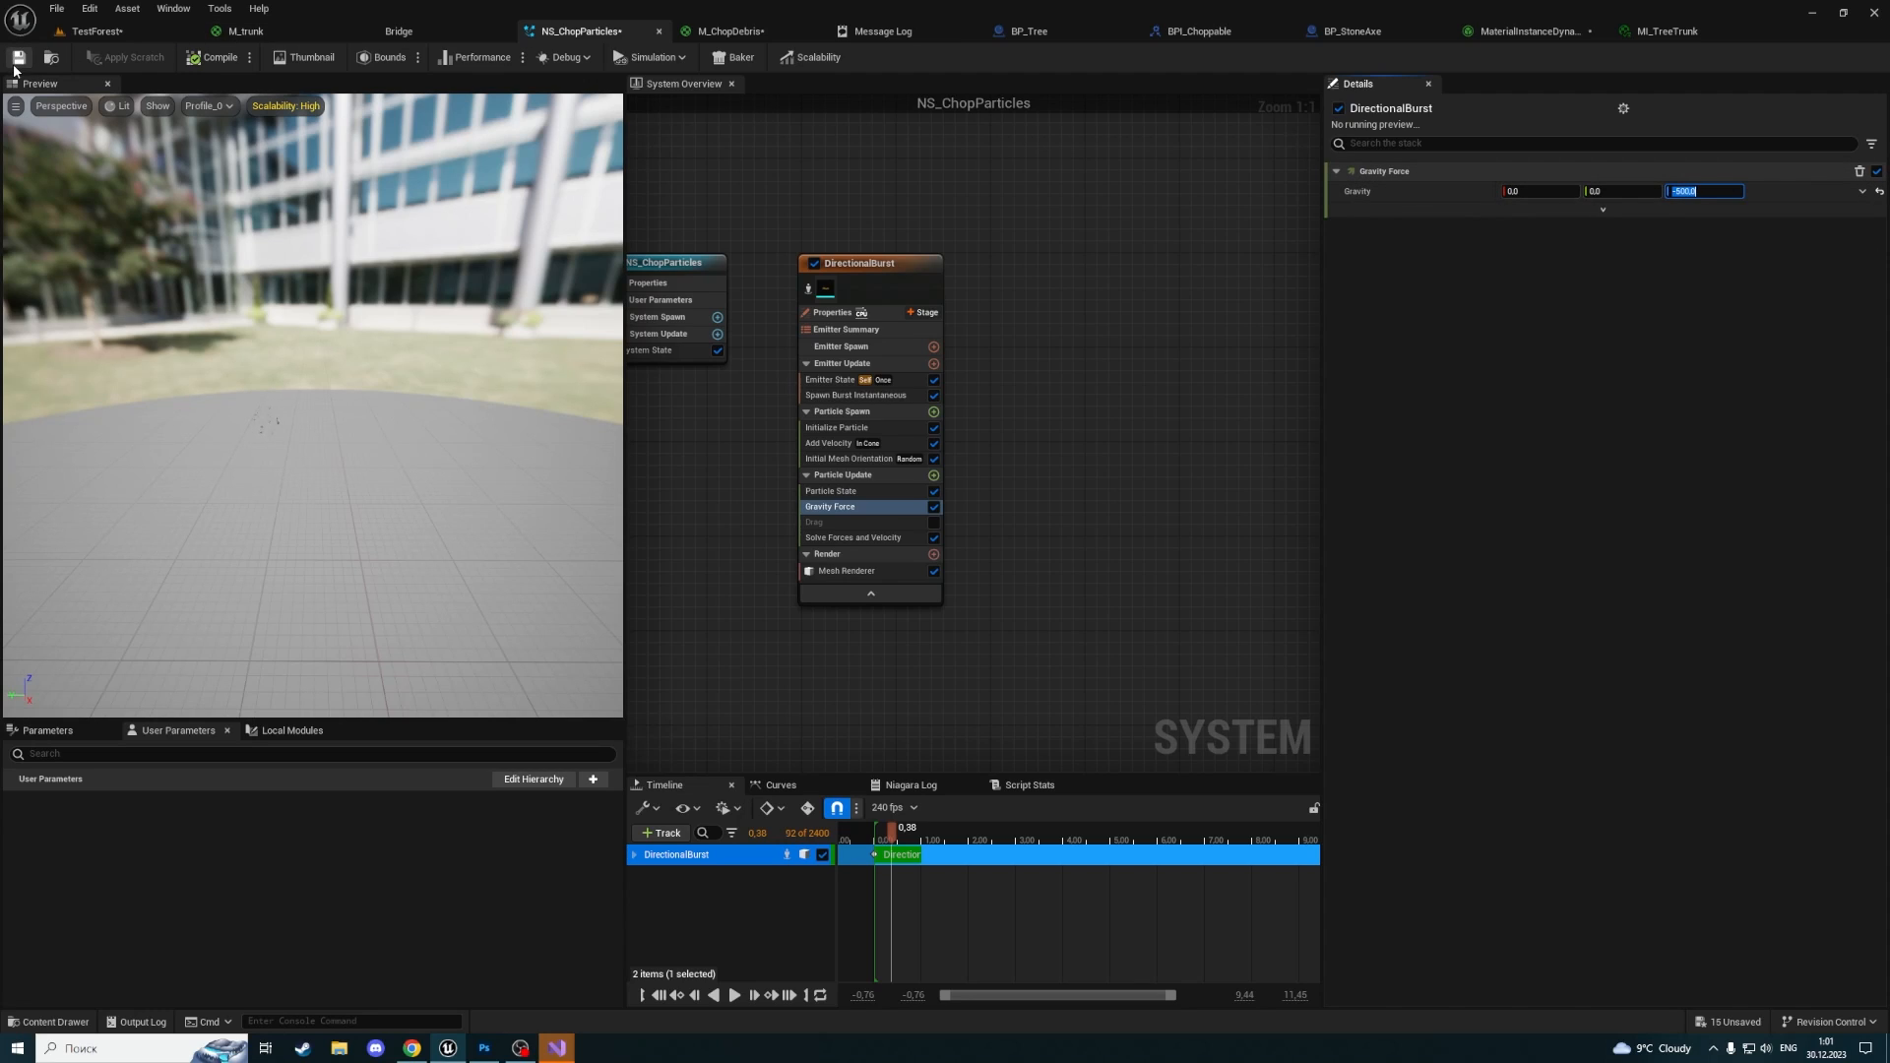
# Start a play test of the TestForest level, assign the axe from Weapons to quick slot 1 and equip it
pyautogui.click(866, 443)
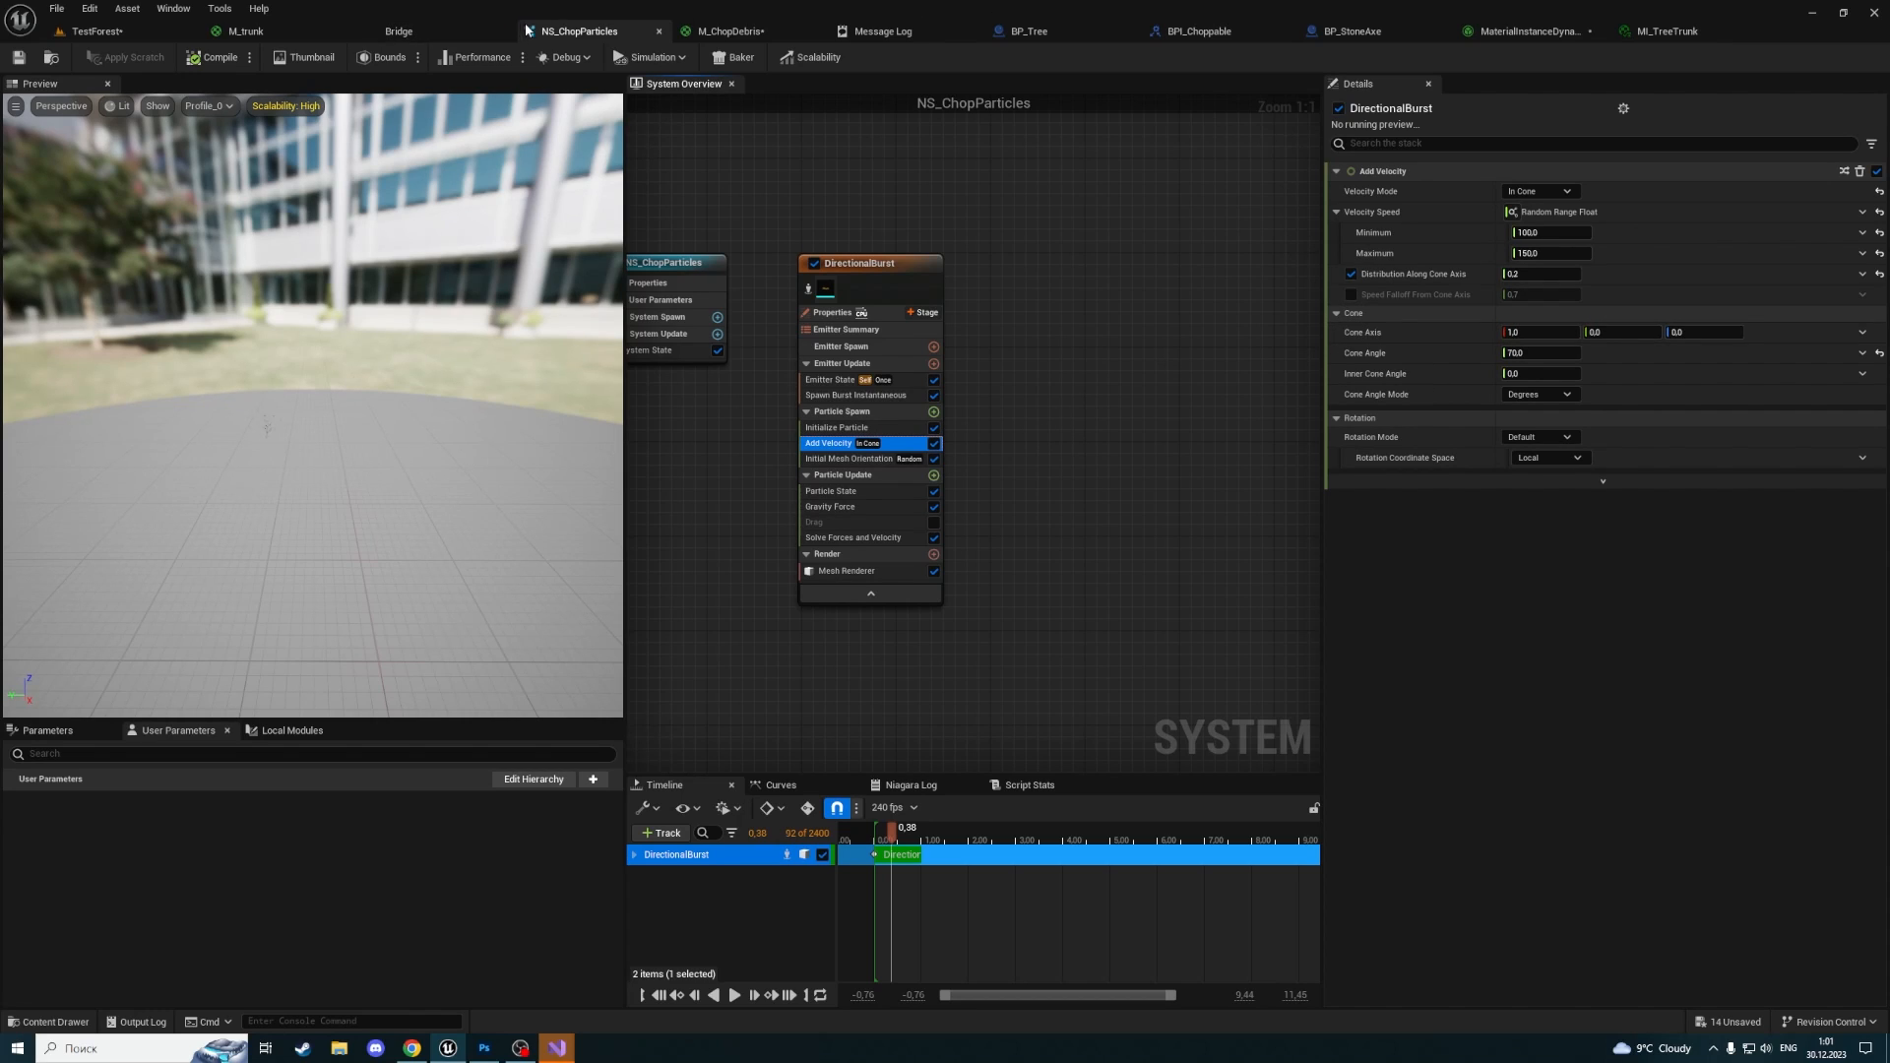
pyautogui.click(1029, 32)
pyautogui.click(116, 35)
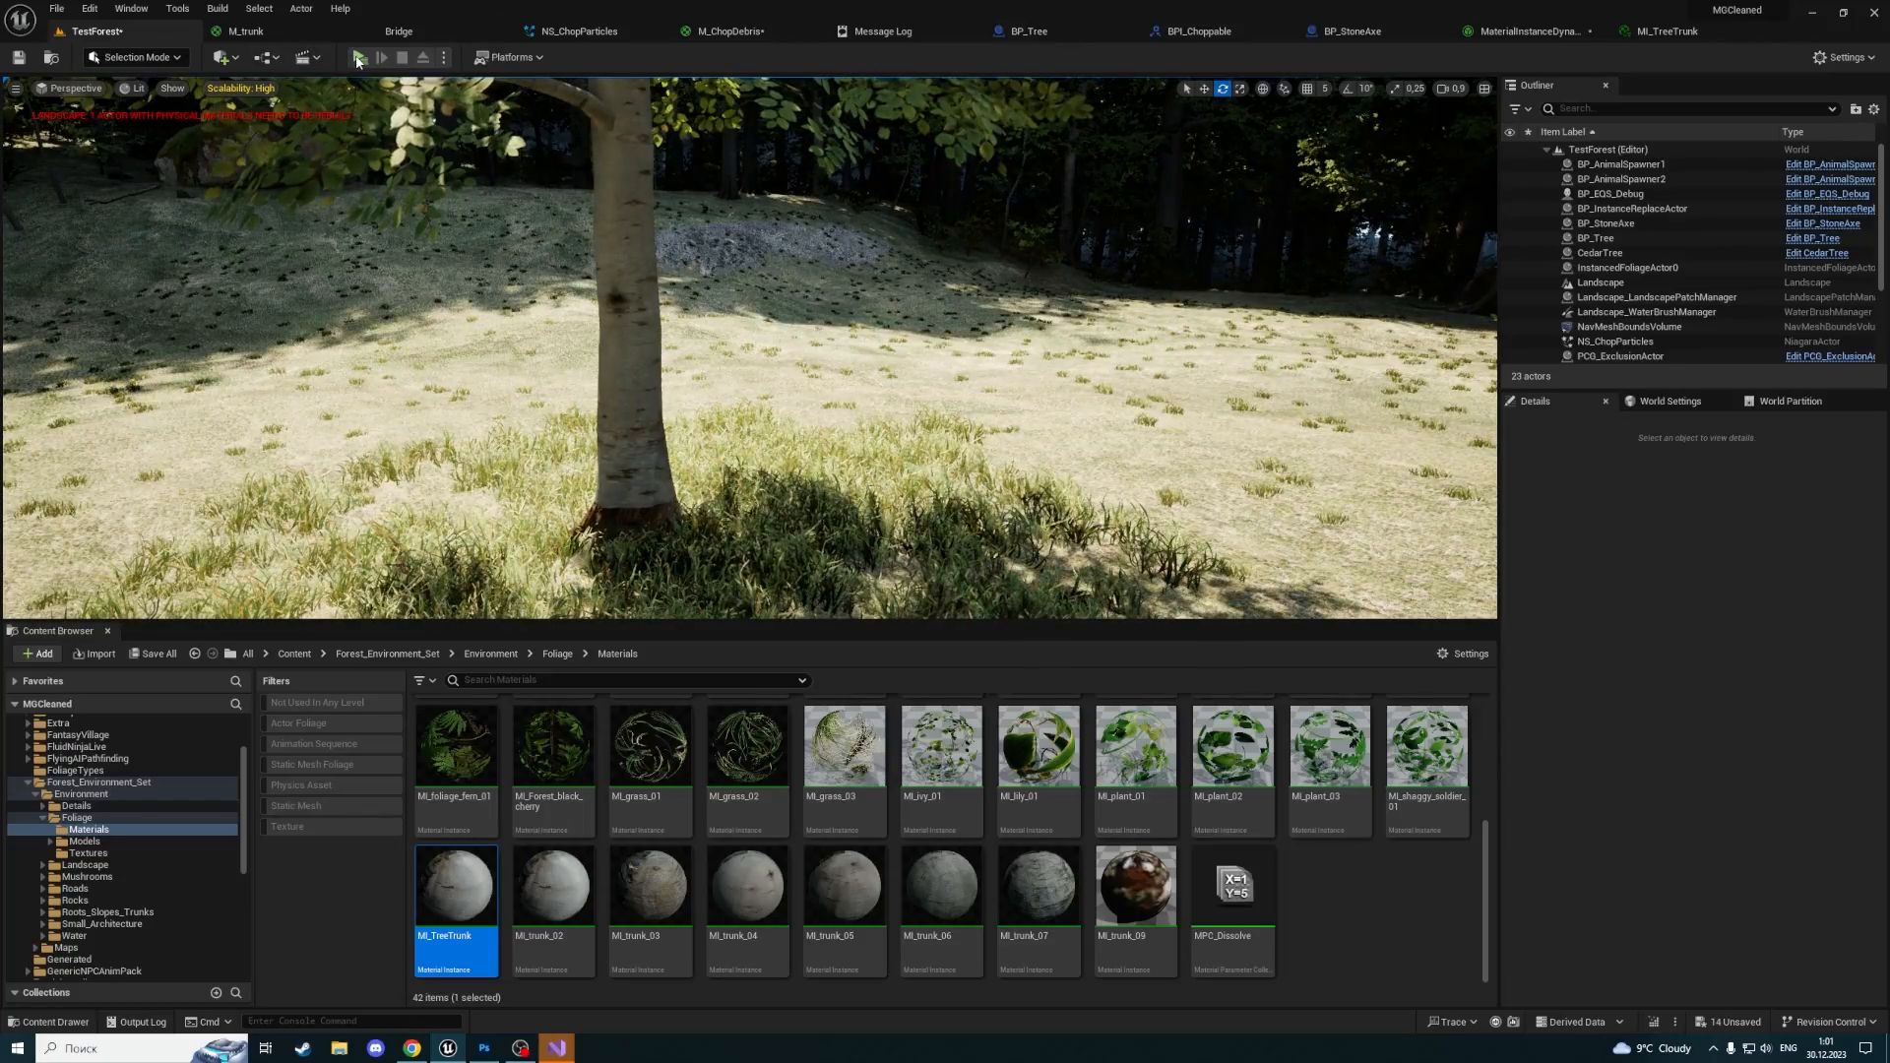
pyautogui.press('Tab')
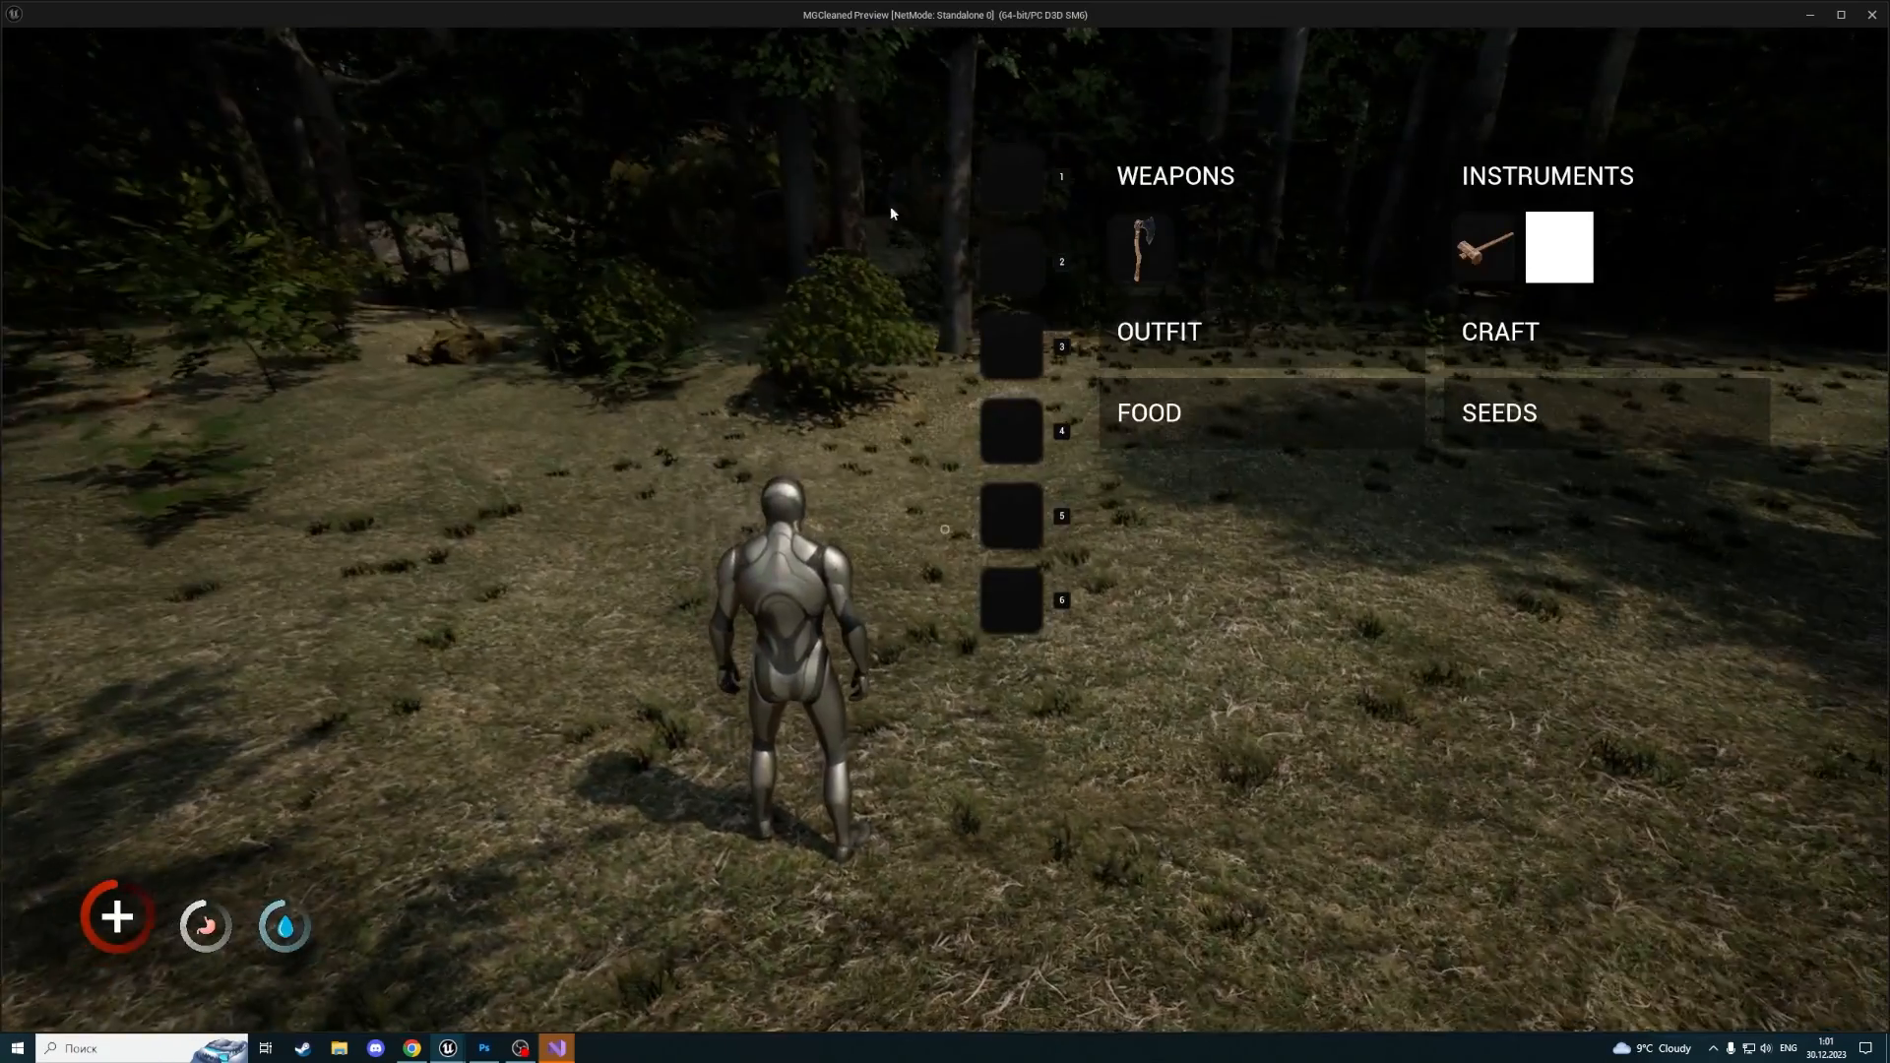
pyautogui.moveTo(1135, 243); pyautogui.dragTo(1011, 176)
pyautogui.press('Tab')
pyautogui.press('1')
# Run to the tree and chop it to check the wood-chip effect, and end the play test
pyautogui.press('w')
pyautogui.hotkey('shift', 'w')
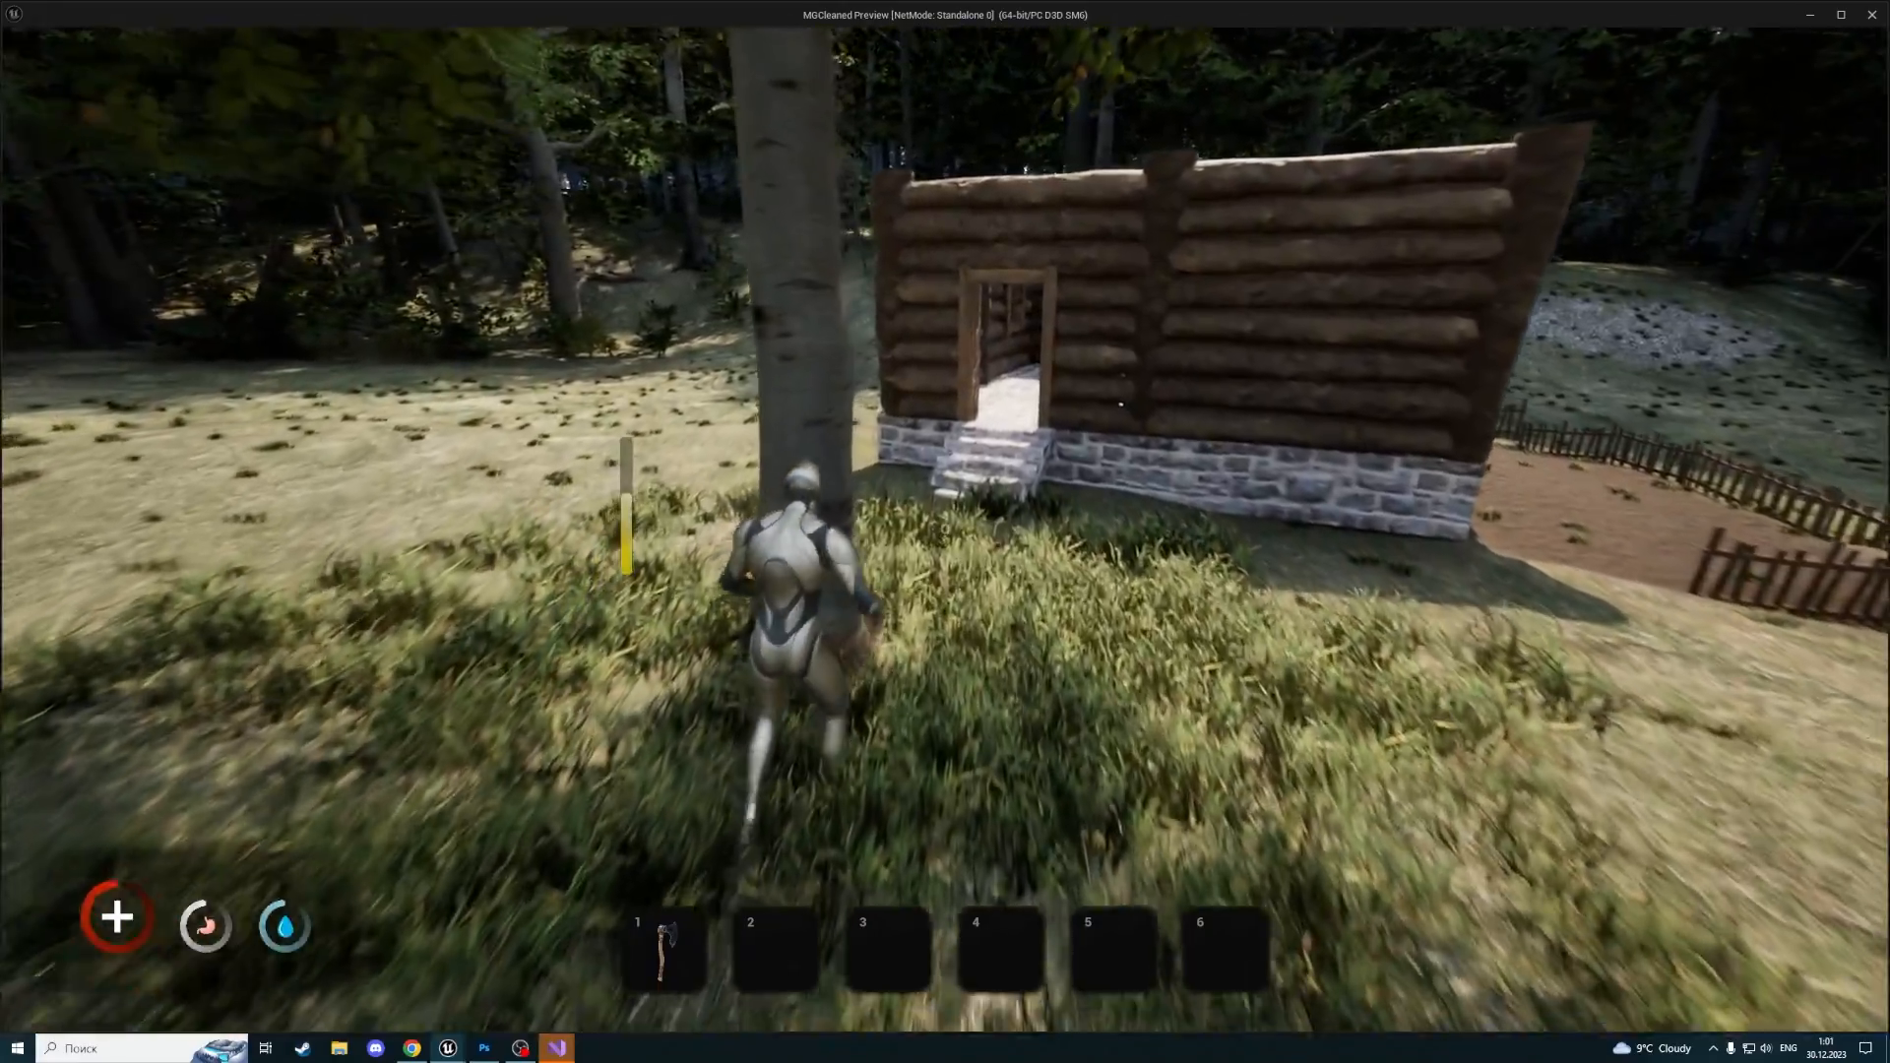
pyautogui.click(945, 529)
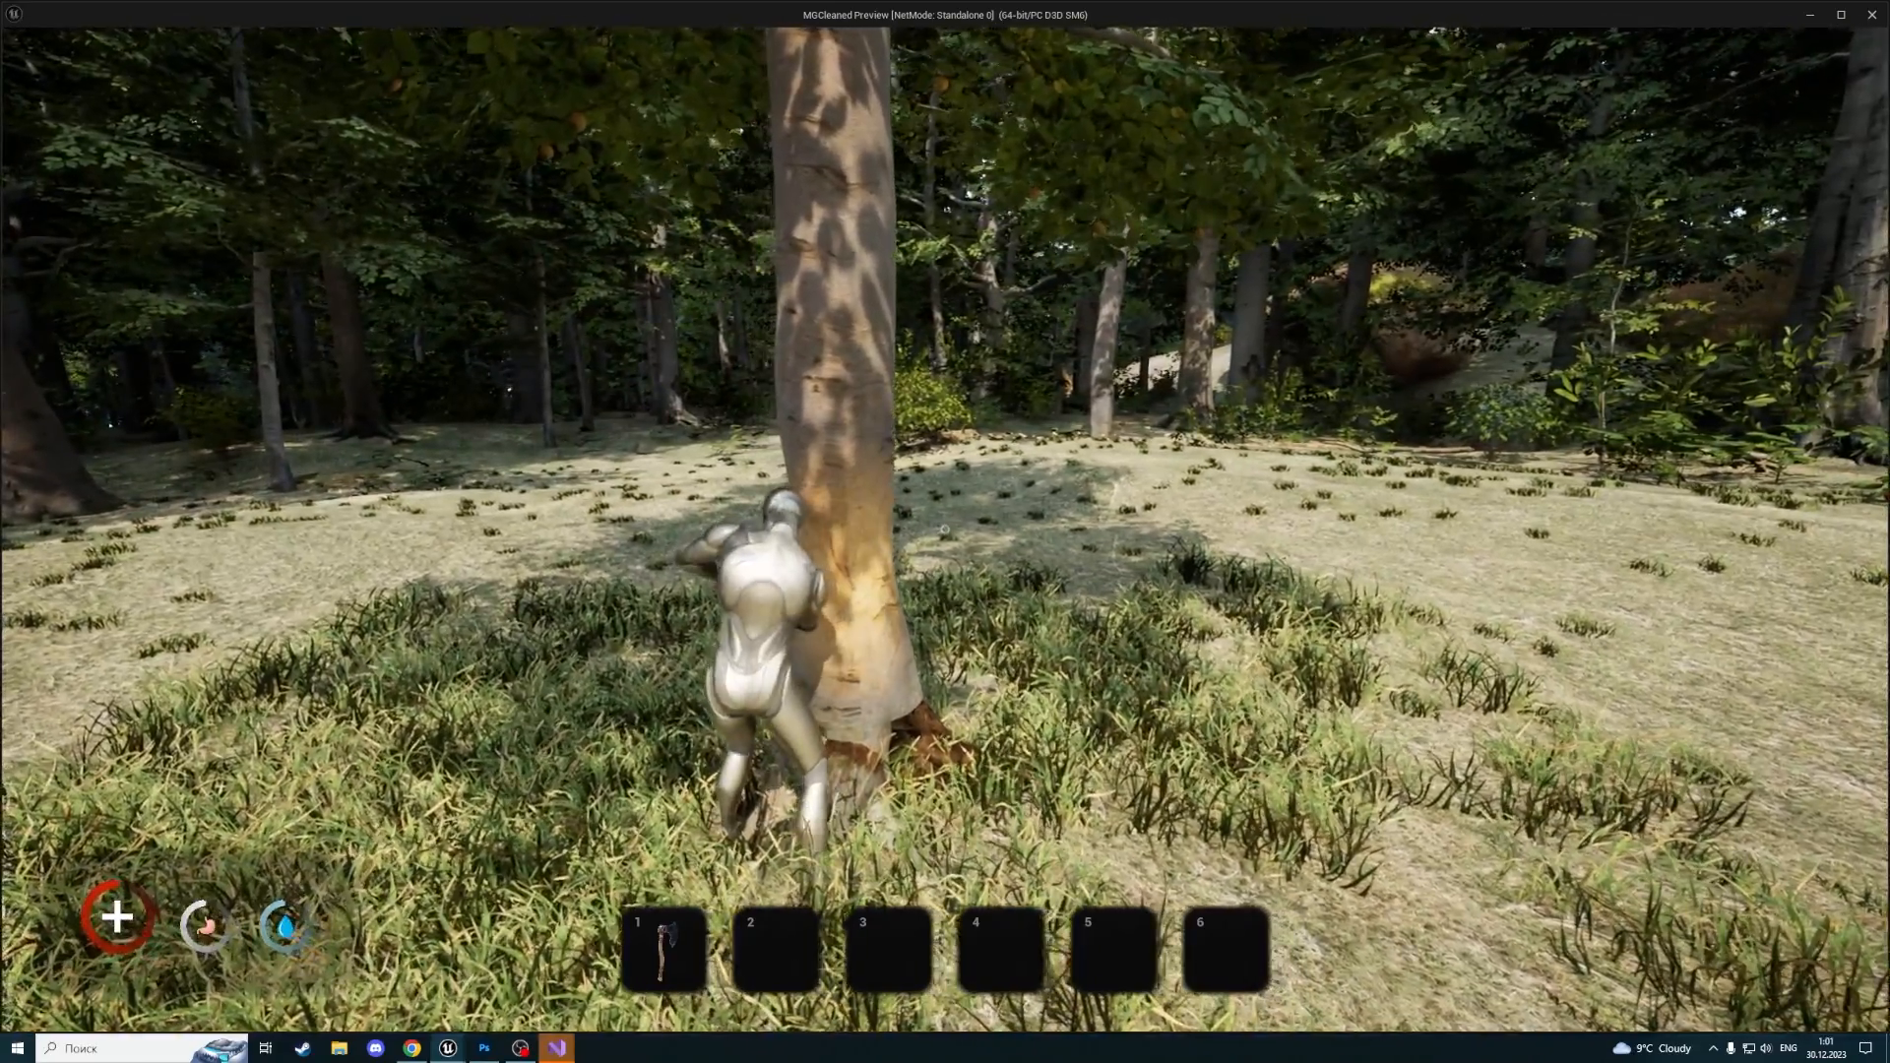
pyautogui.press('Escape')
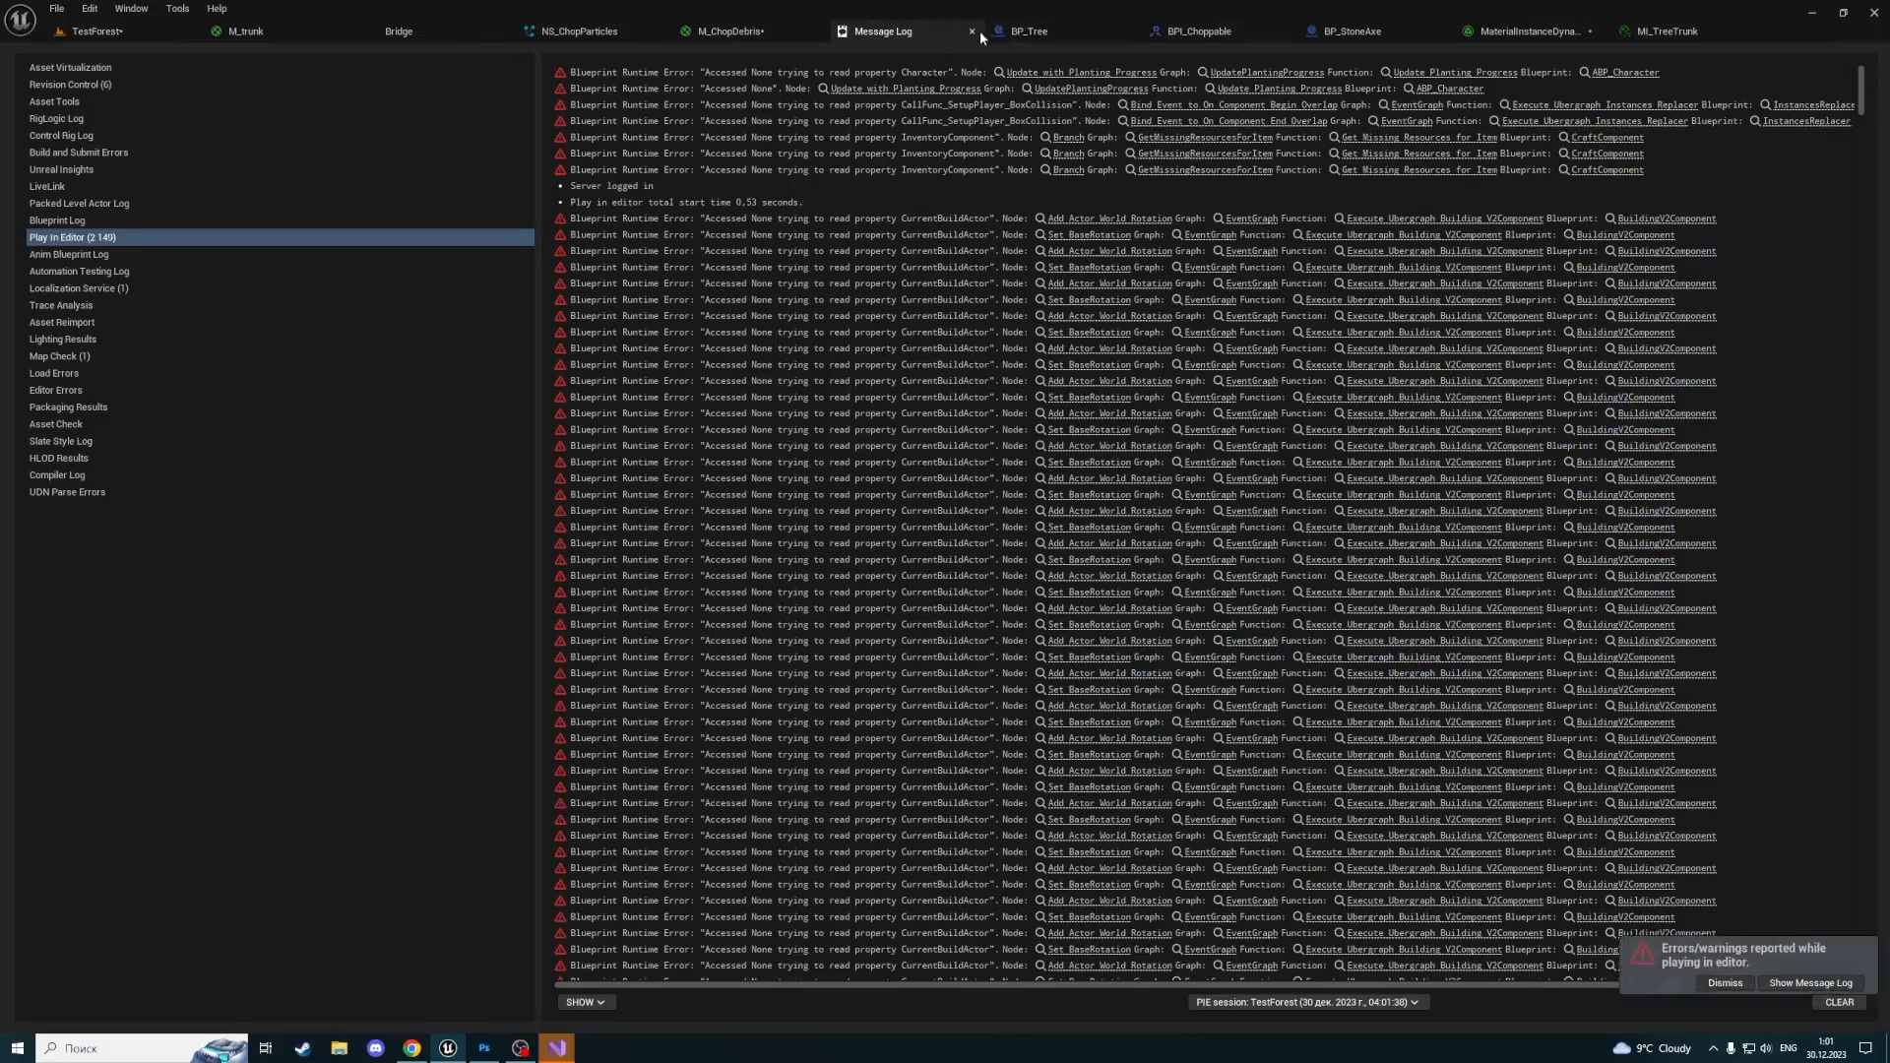
# Close the Message Log and, in BP_StoneAxe's event graph, delete the Box reference and Get World Location nodes feeding Chop's Hit Location
pyautogui.click(973, 31)
pyautogui.click(1193, 33)
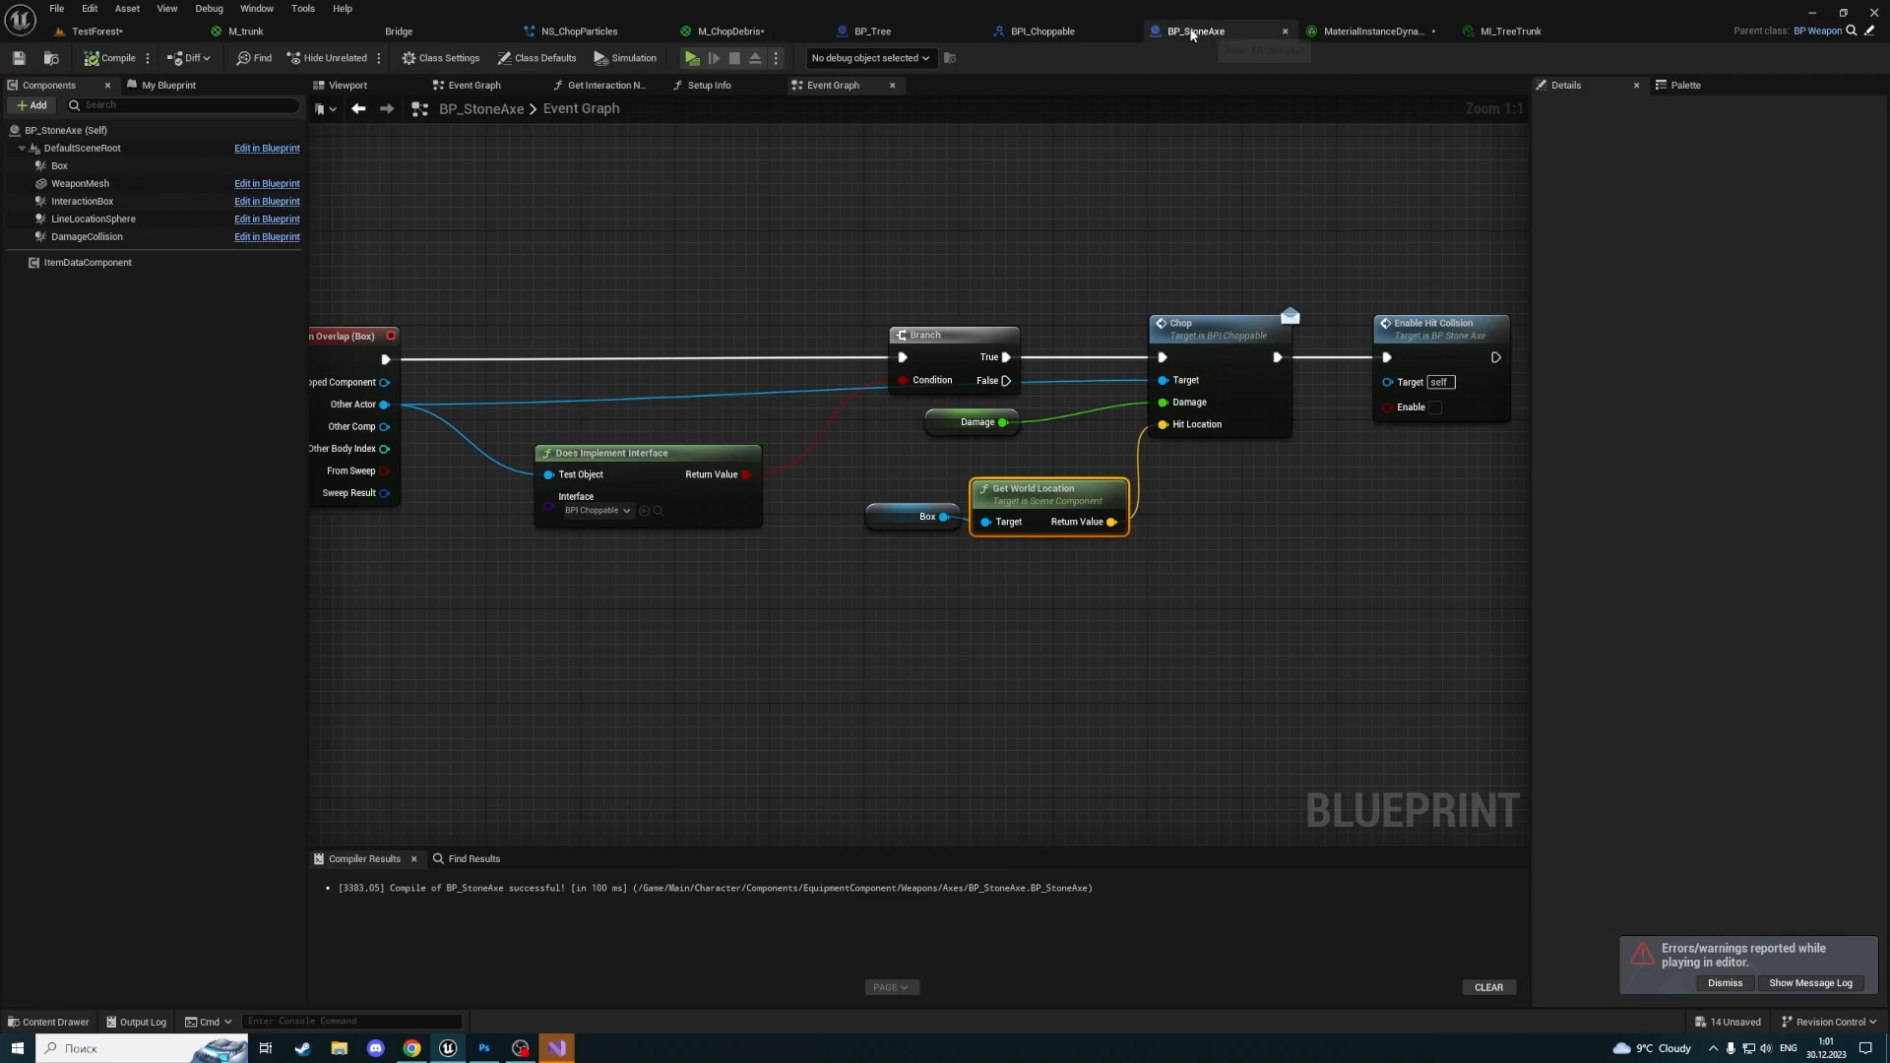
pyautogui.click(833, 449)
pyautogui.moveTo(820, 457); pyautogui.dragTo(1030, 488, button='right')
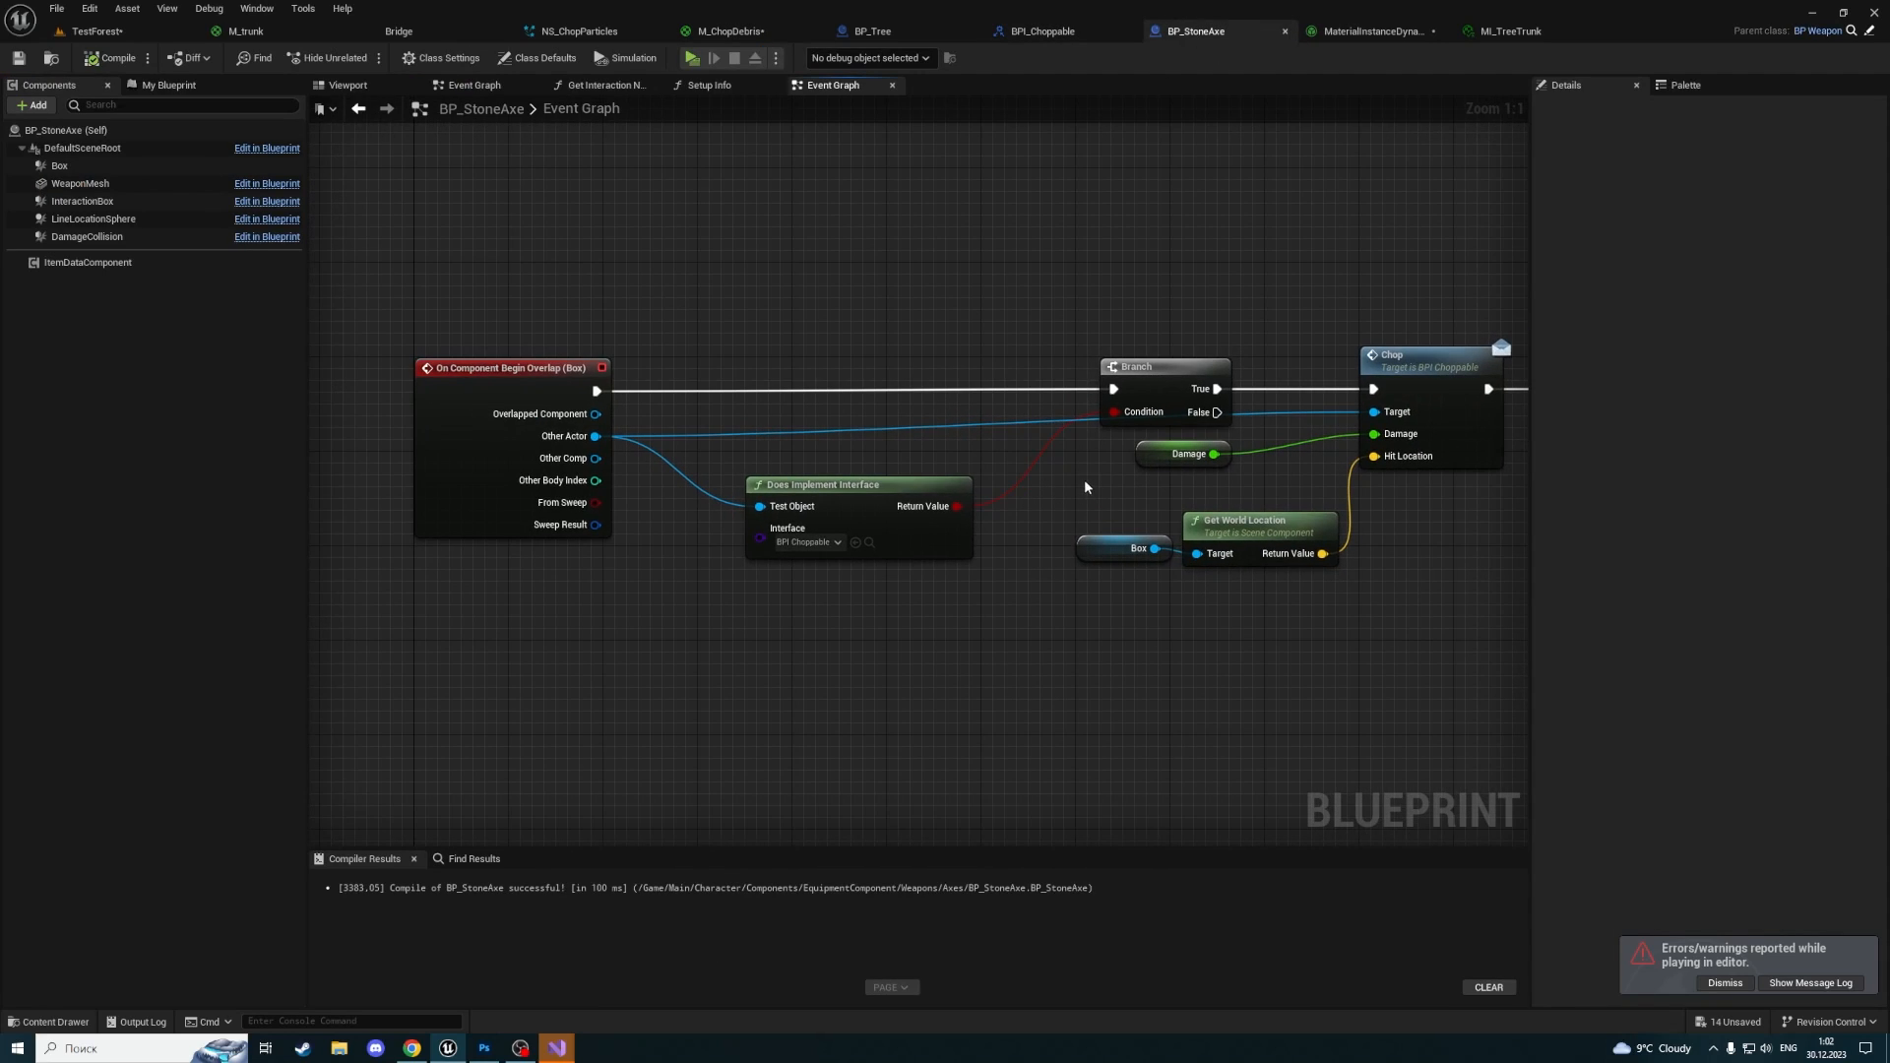
pyautogui.moveTo(1198, 613); pyautogui.dragTo(1101, 484)
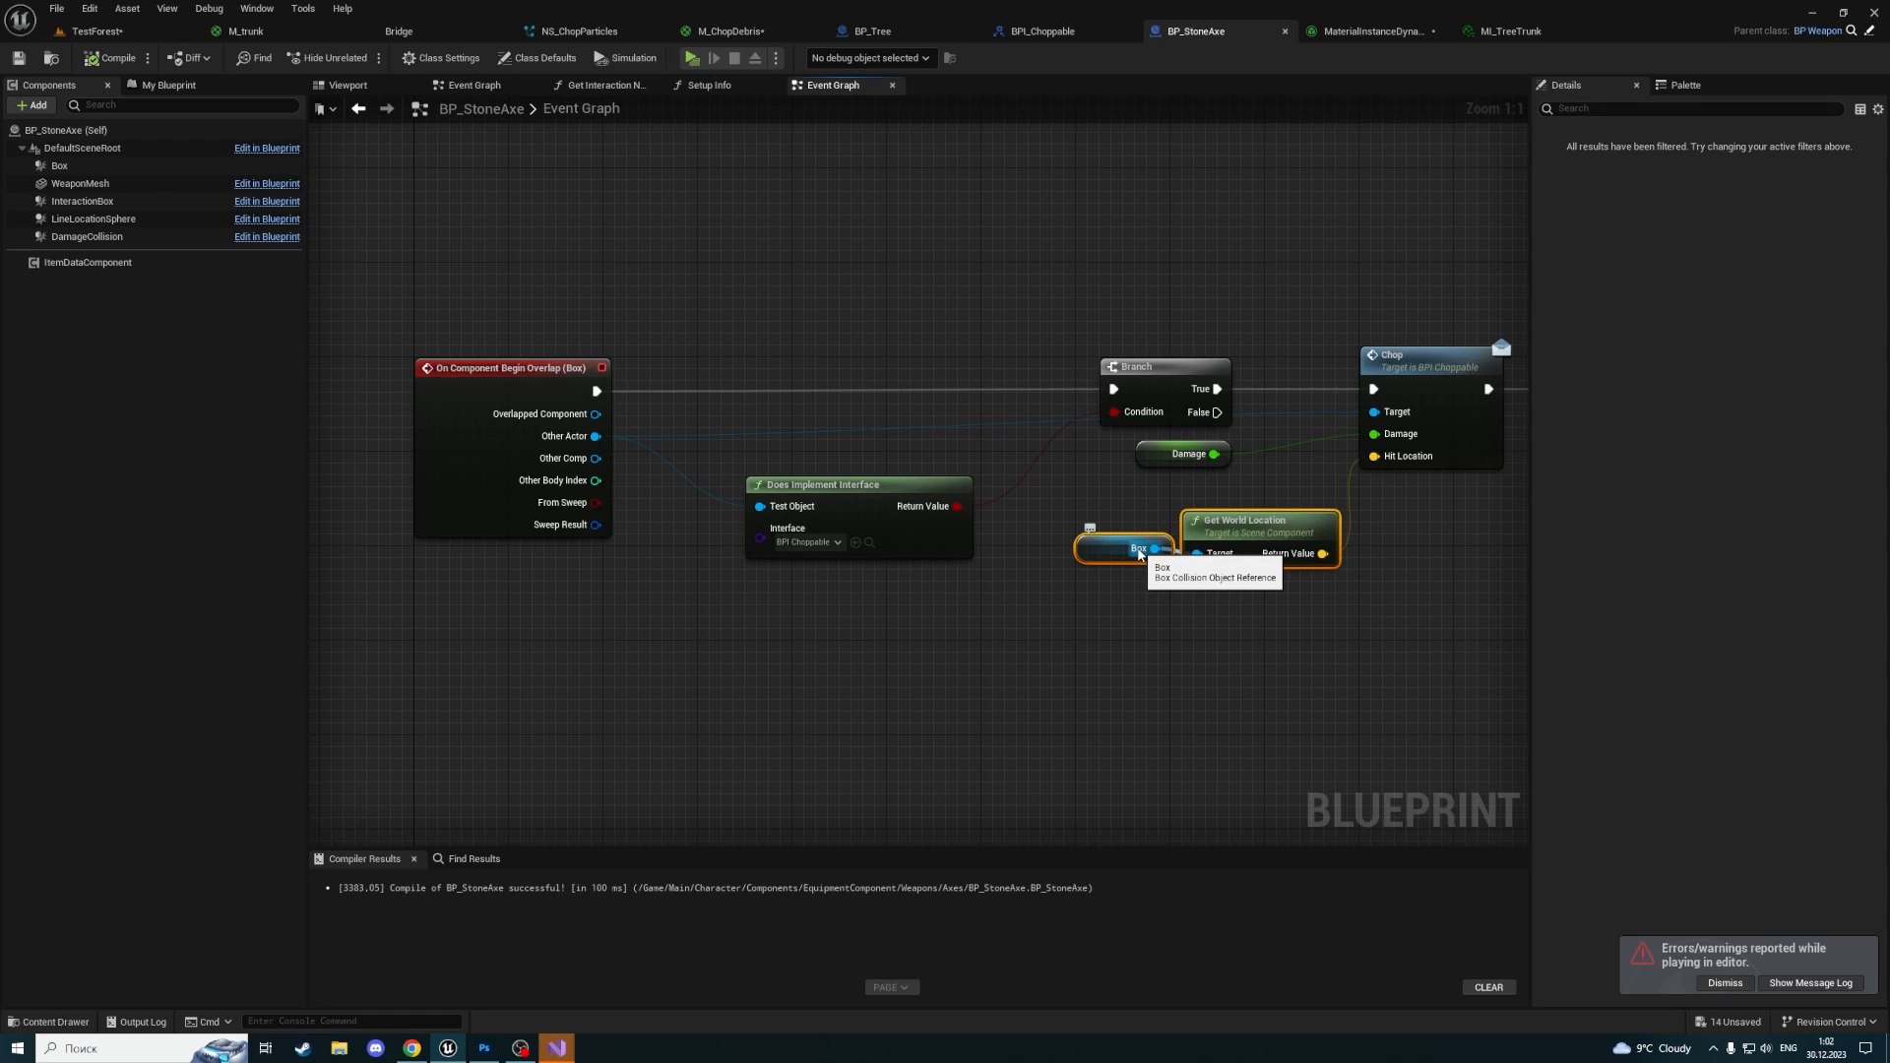
pyautogui.moveTo(488, 258); pyautogui.dragTo(506, 511)
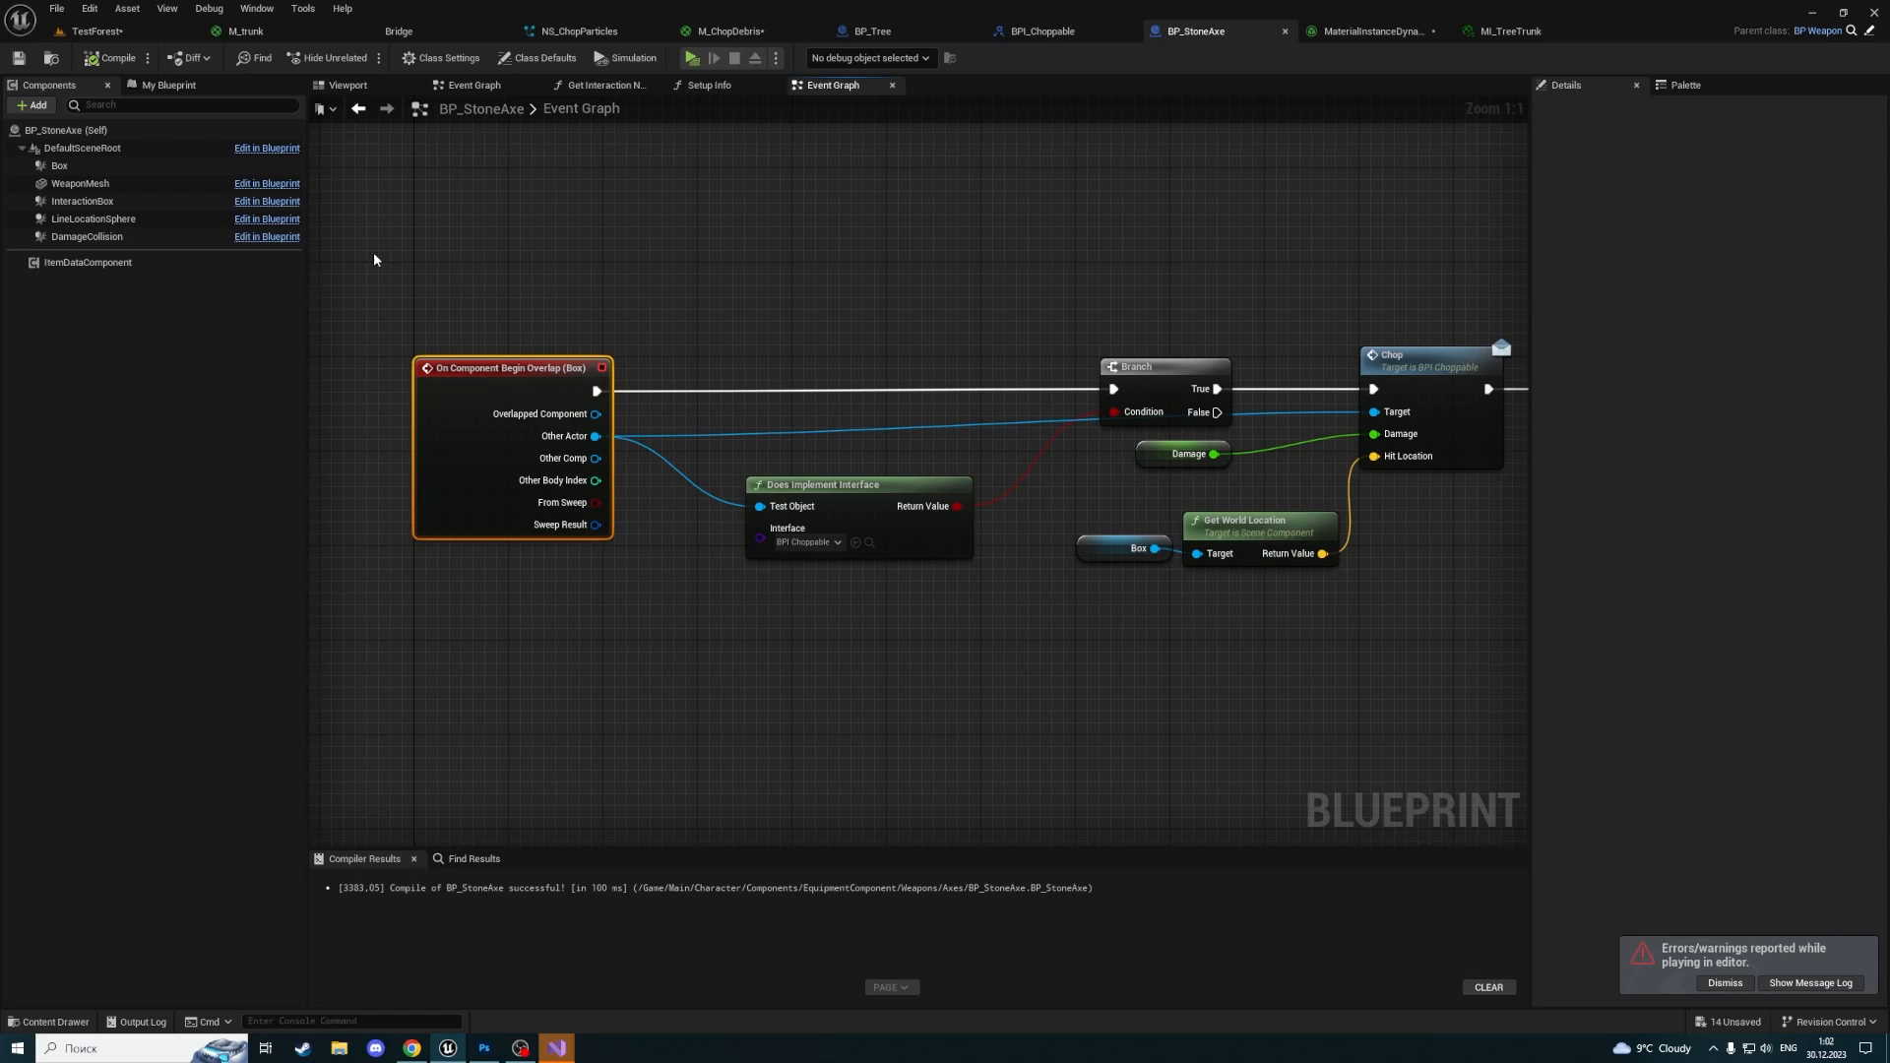
pyautogui.moveTo(345, 246); pyautogui.dragTo(611, 705)
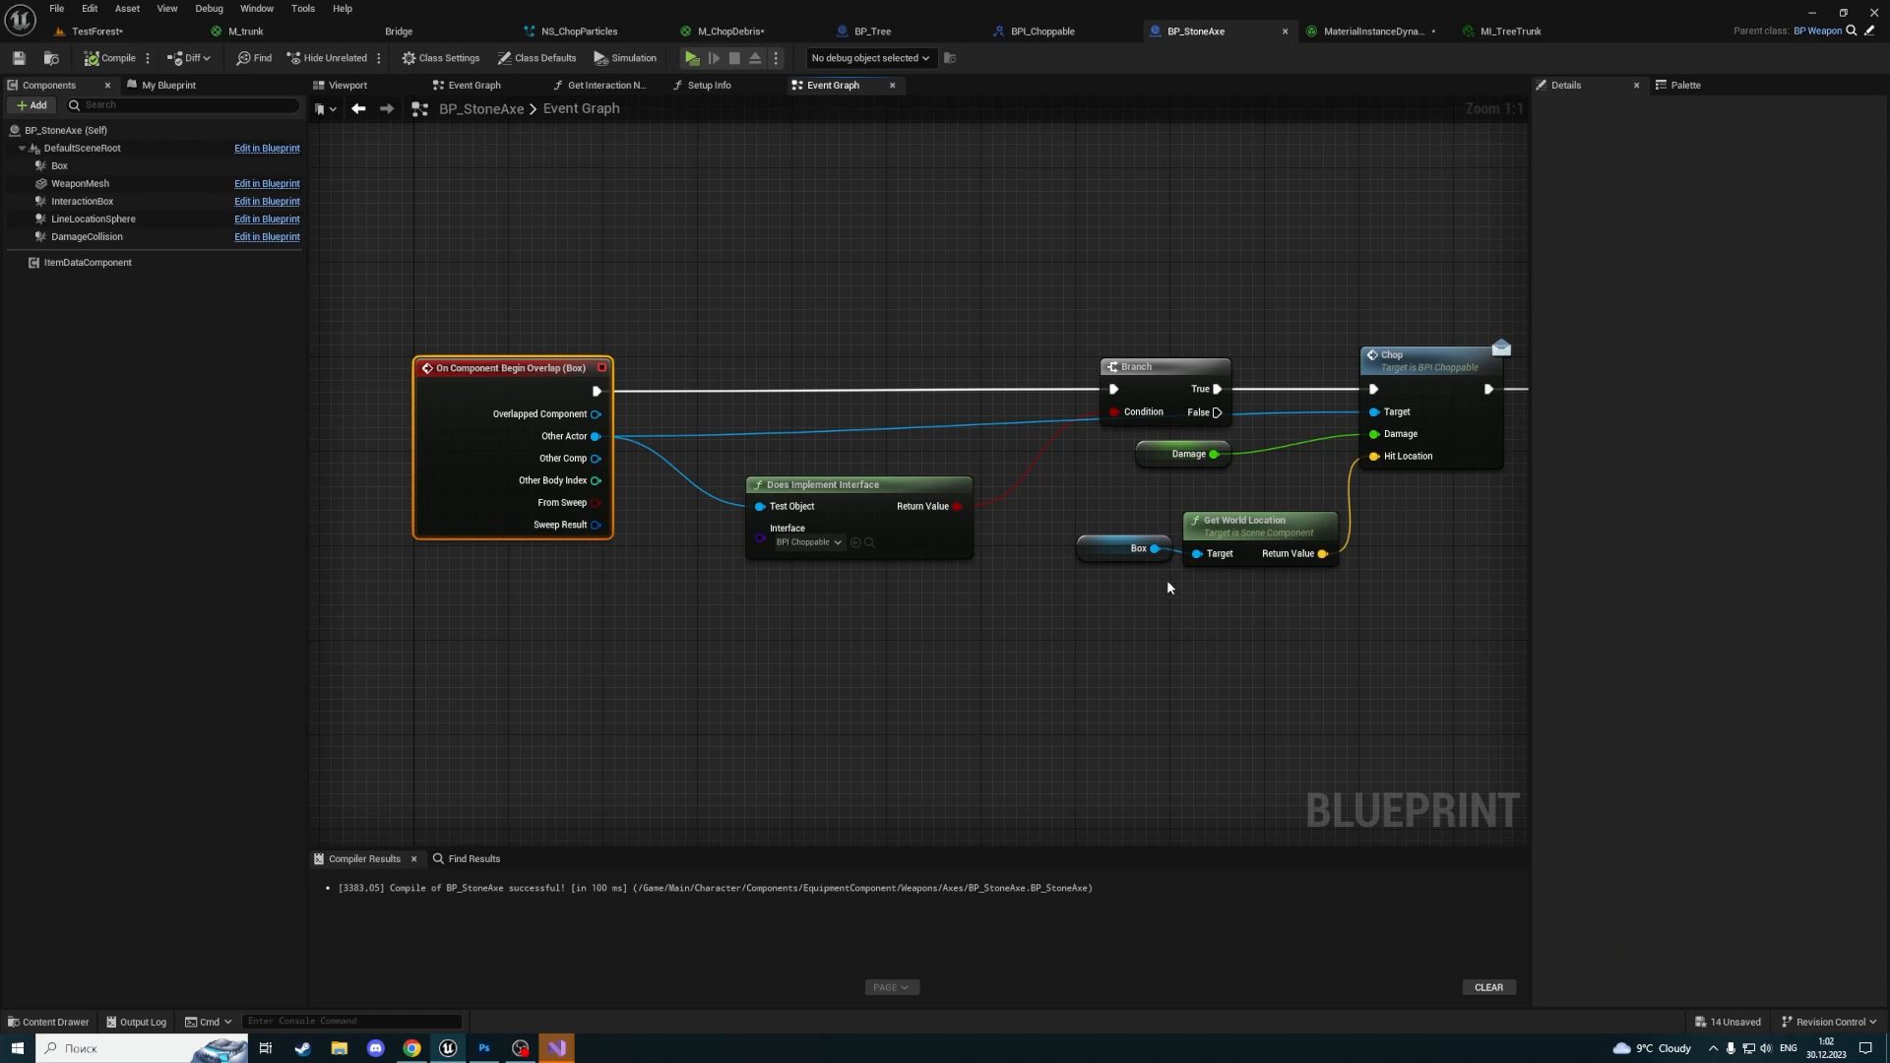
pyautogui.moveTo(1260, 624); pyautogui.dragTo(1262, 627)
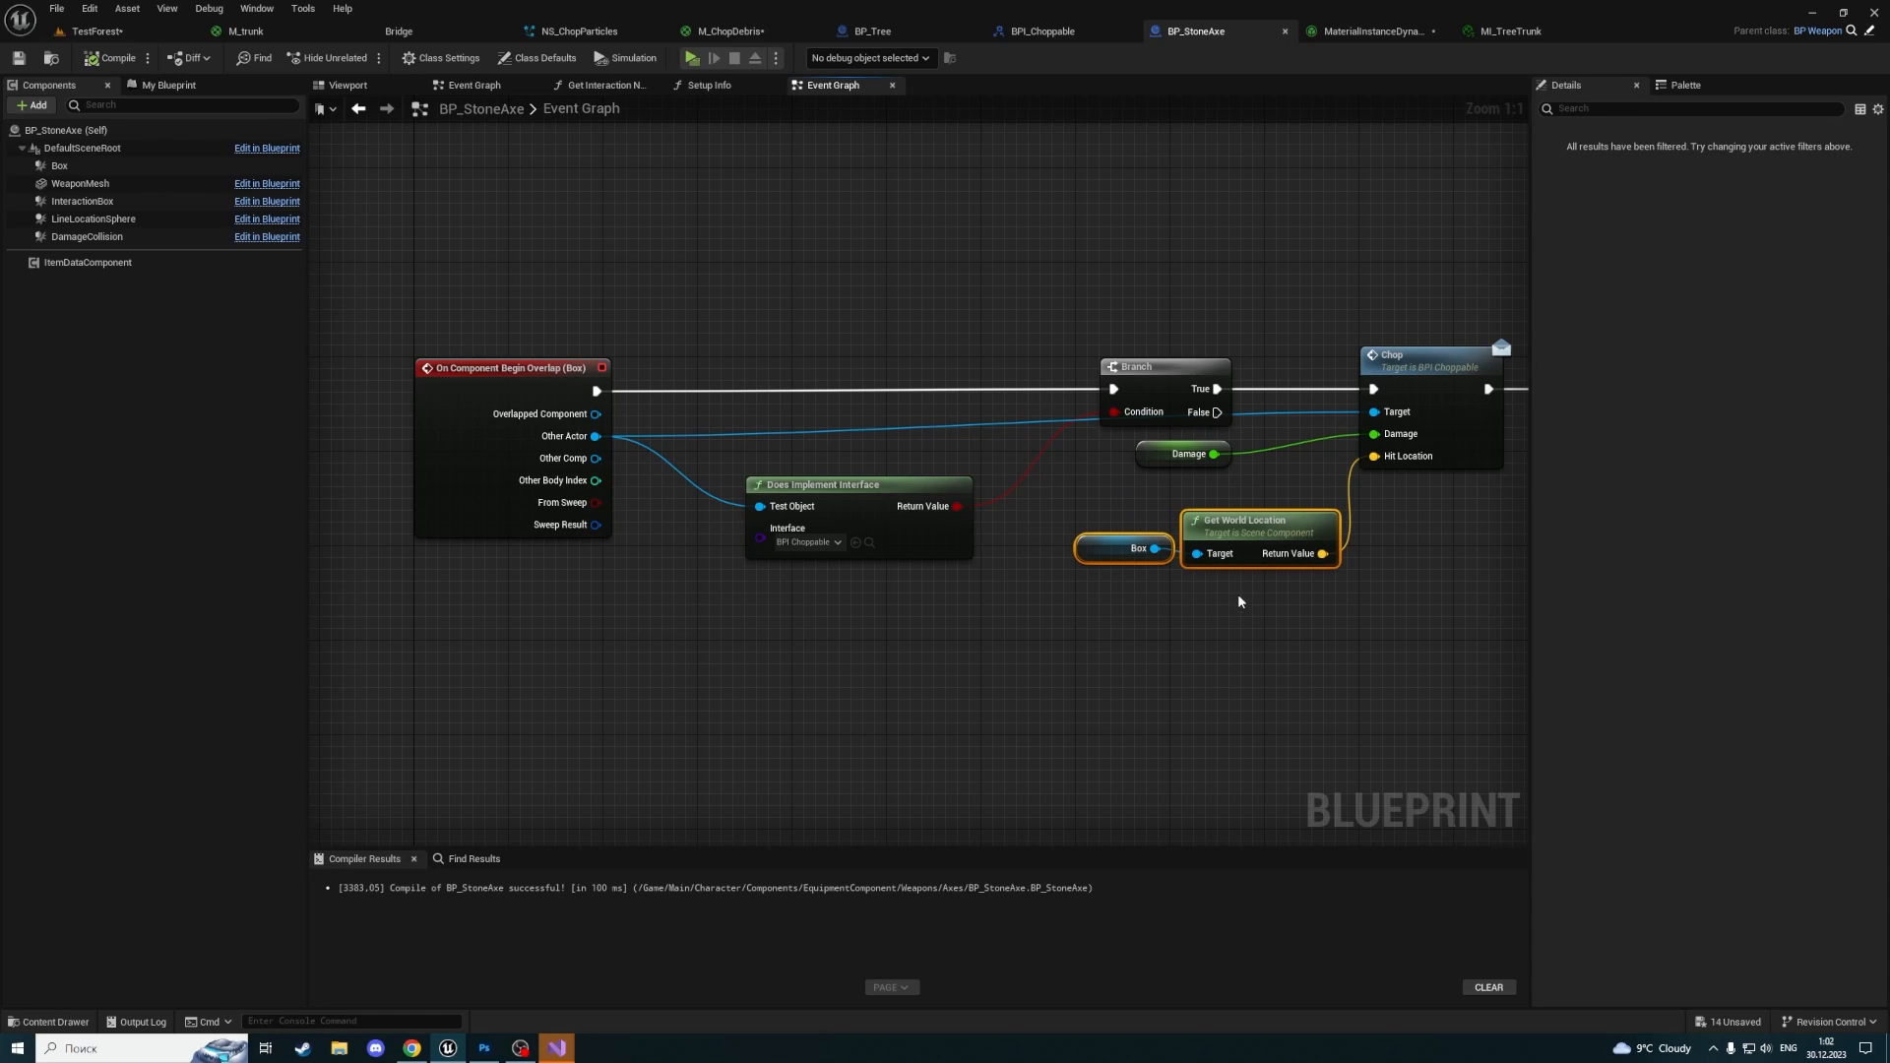
pyautogui.press('Delete')
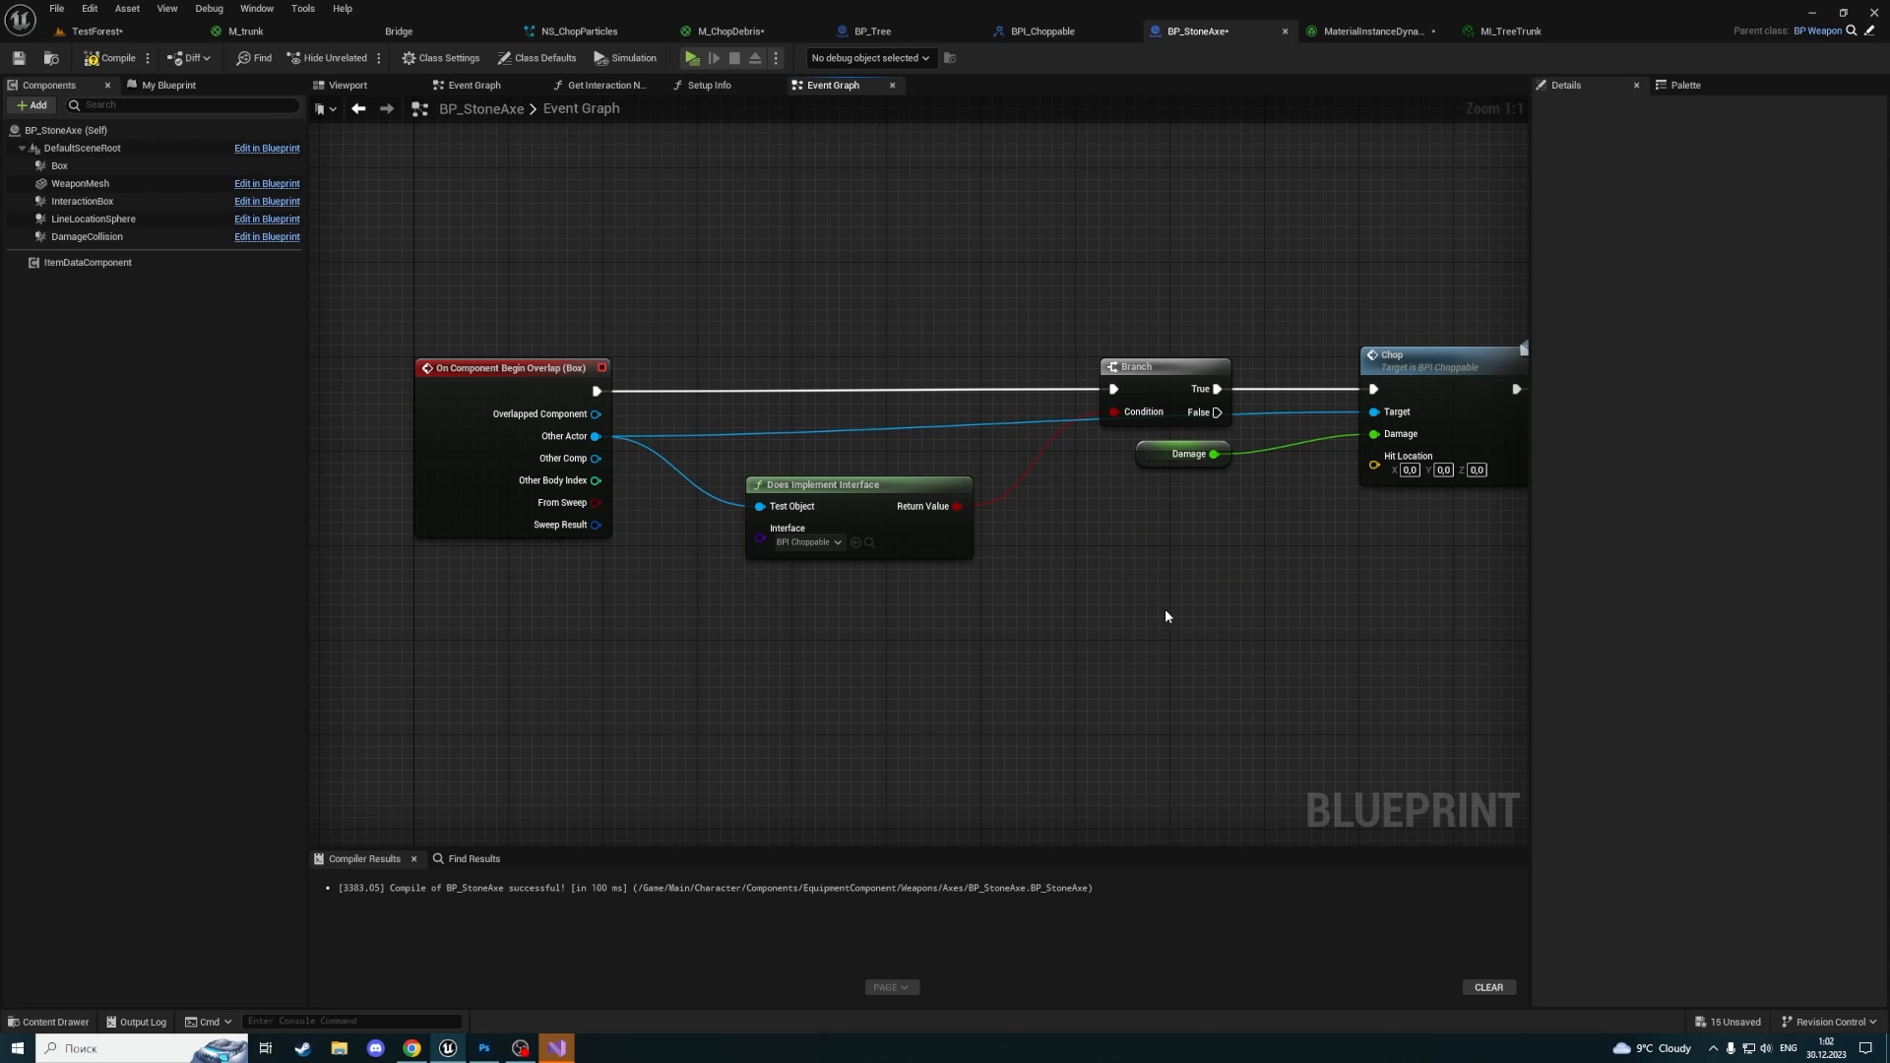
# Add a Get Player Character node below the Branch and Damage nodes in BP_StoneAxe's event graph
pyautogui.rightClick(1122, 620)
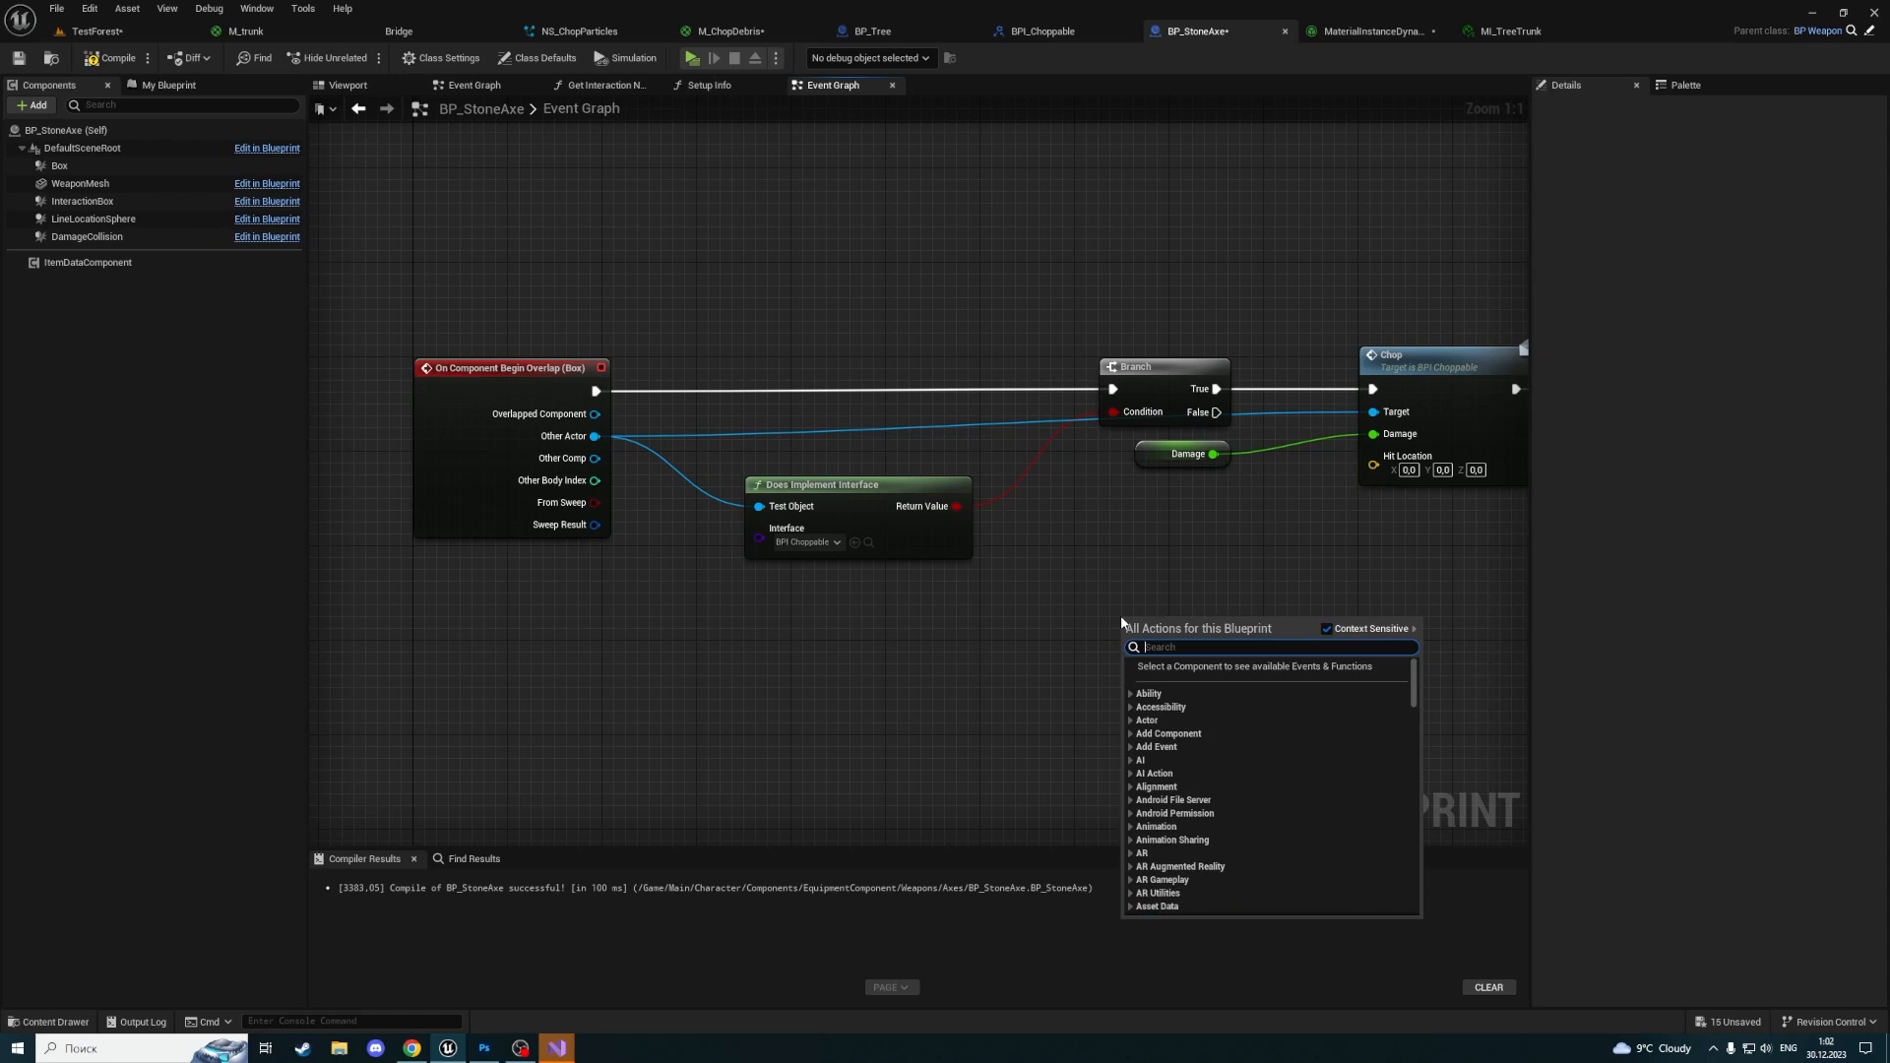
pyautogui.write('get player')
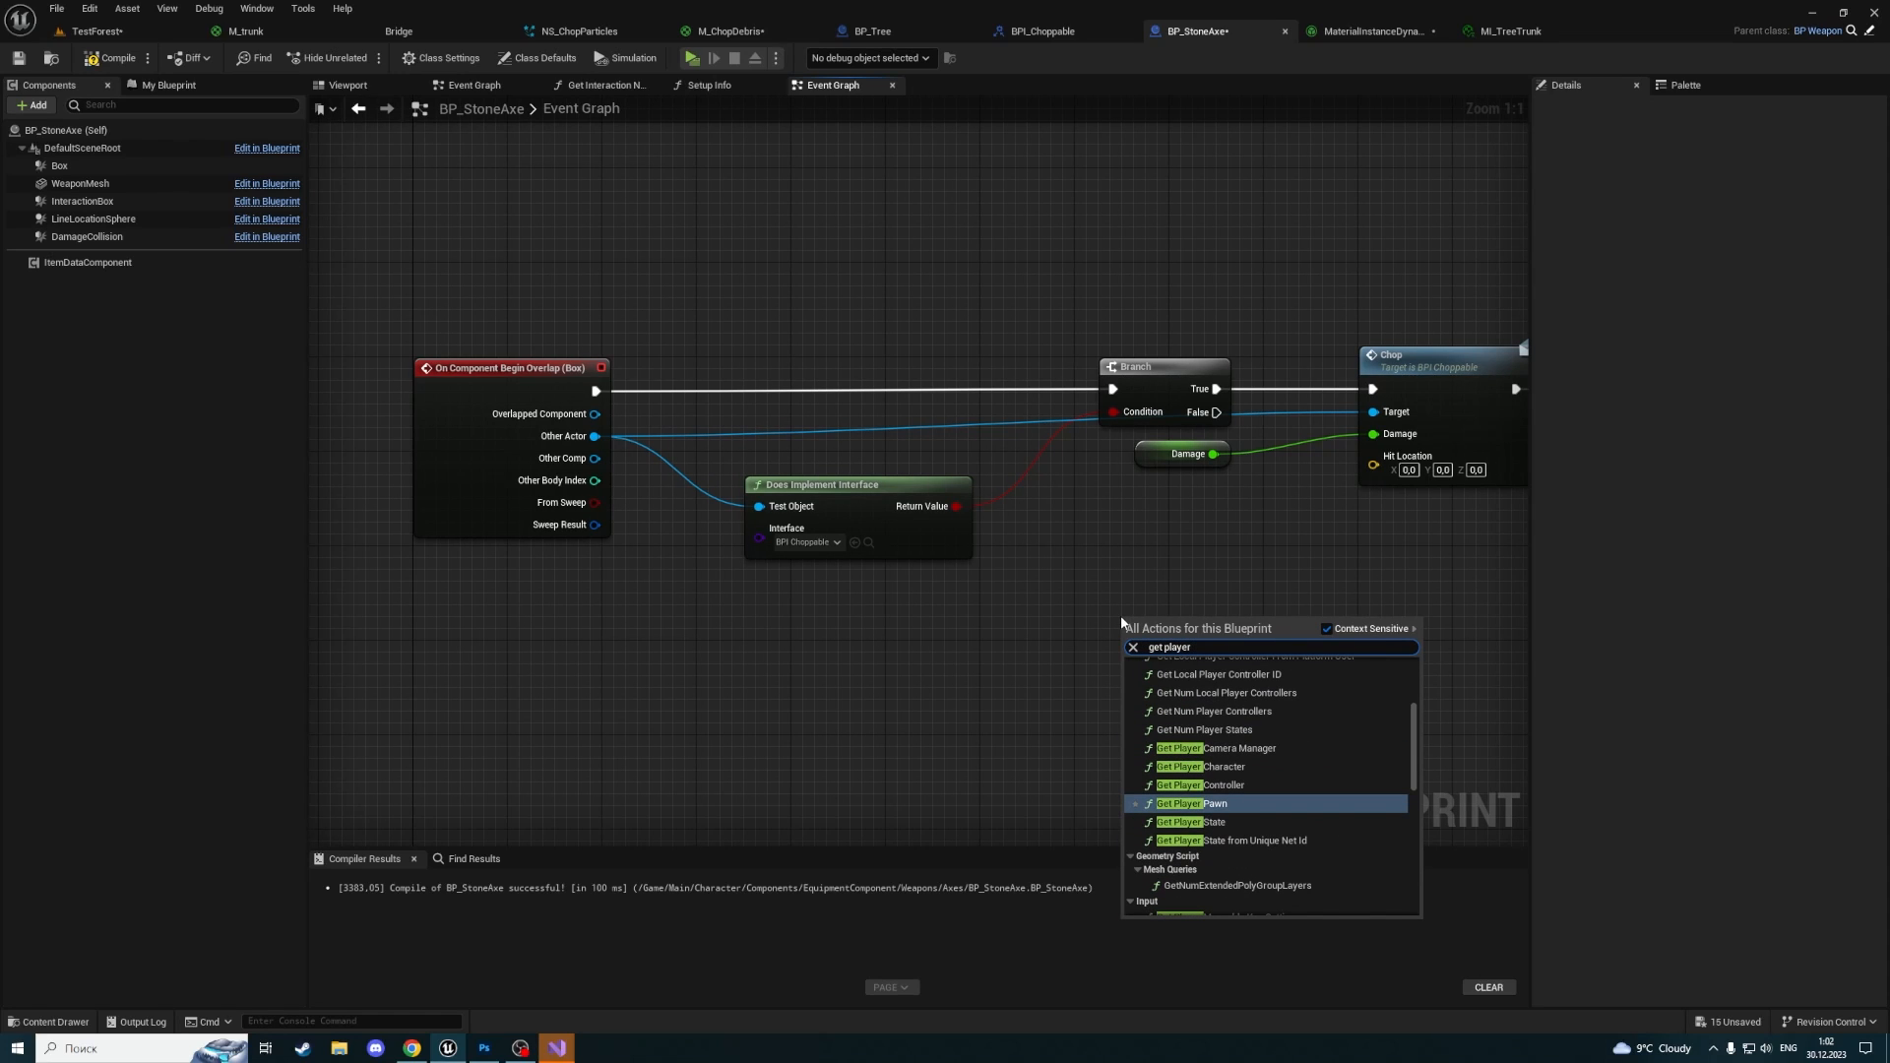
pyautogui.write(' ch')
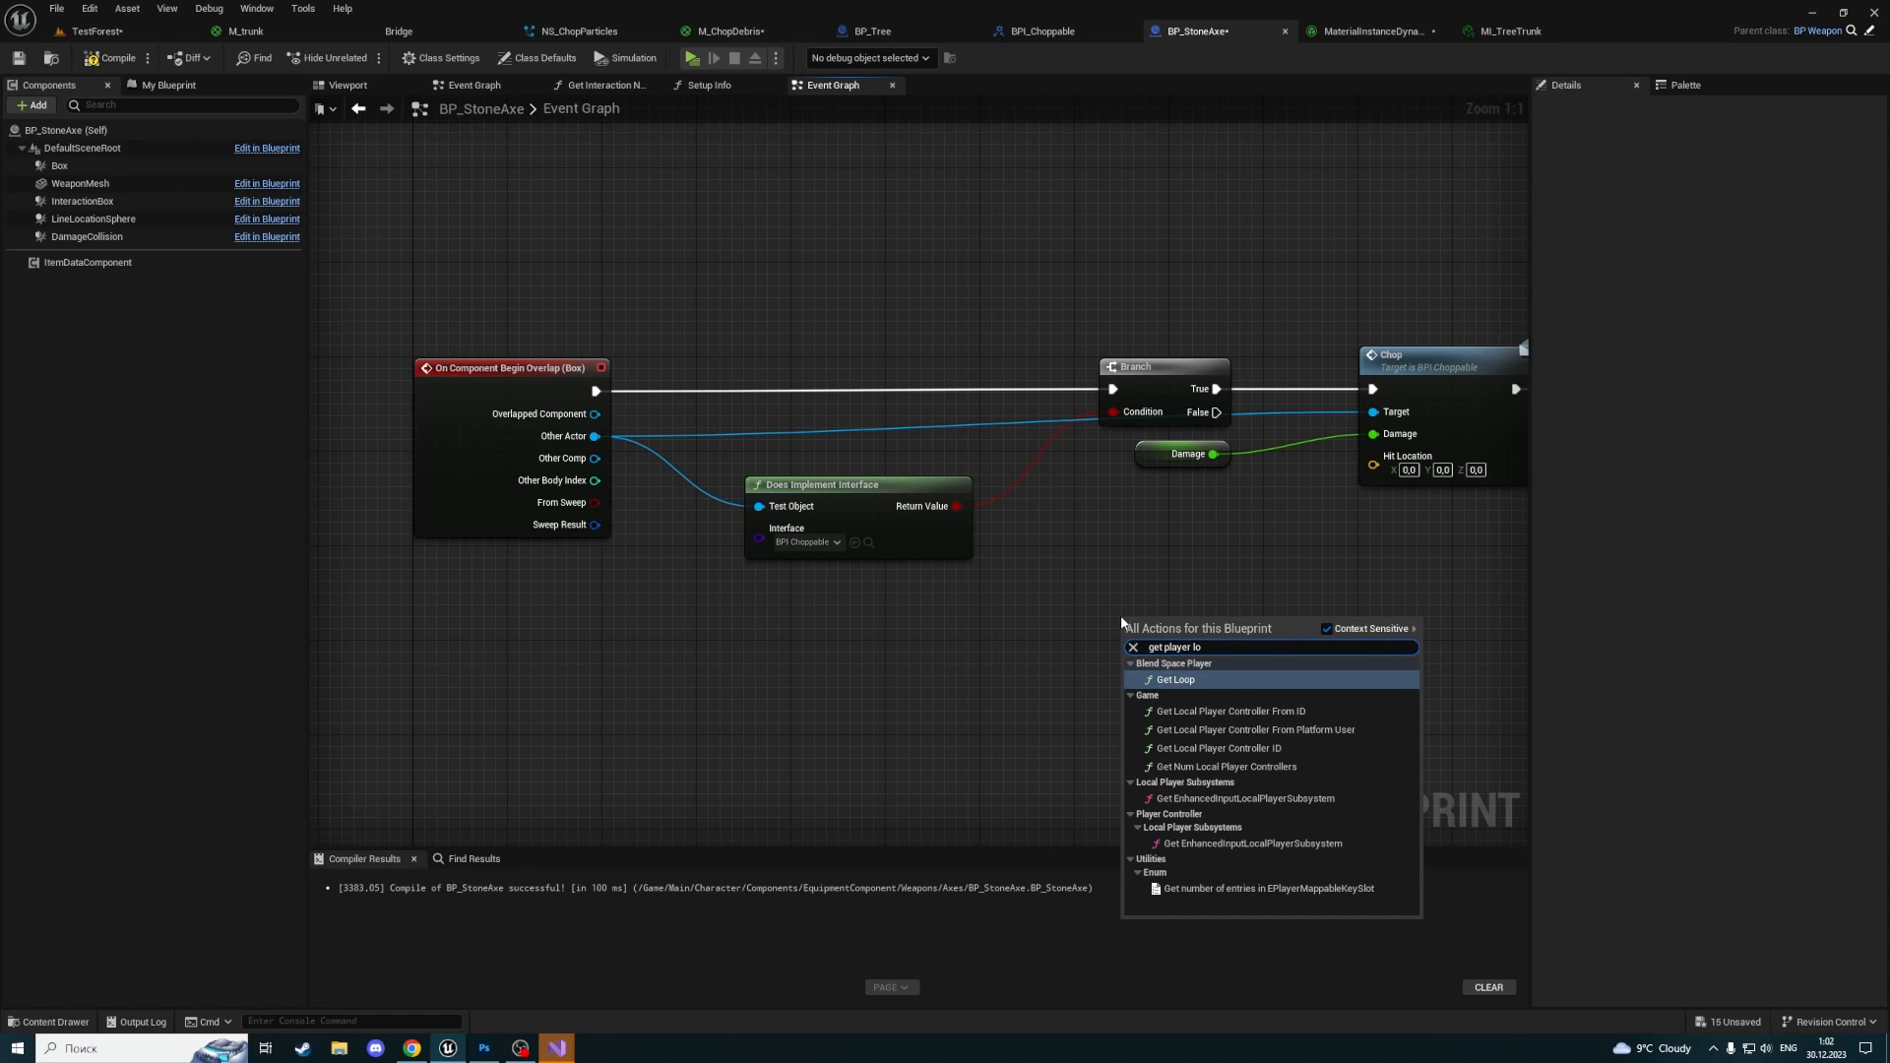
pyautogui.press('Return')
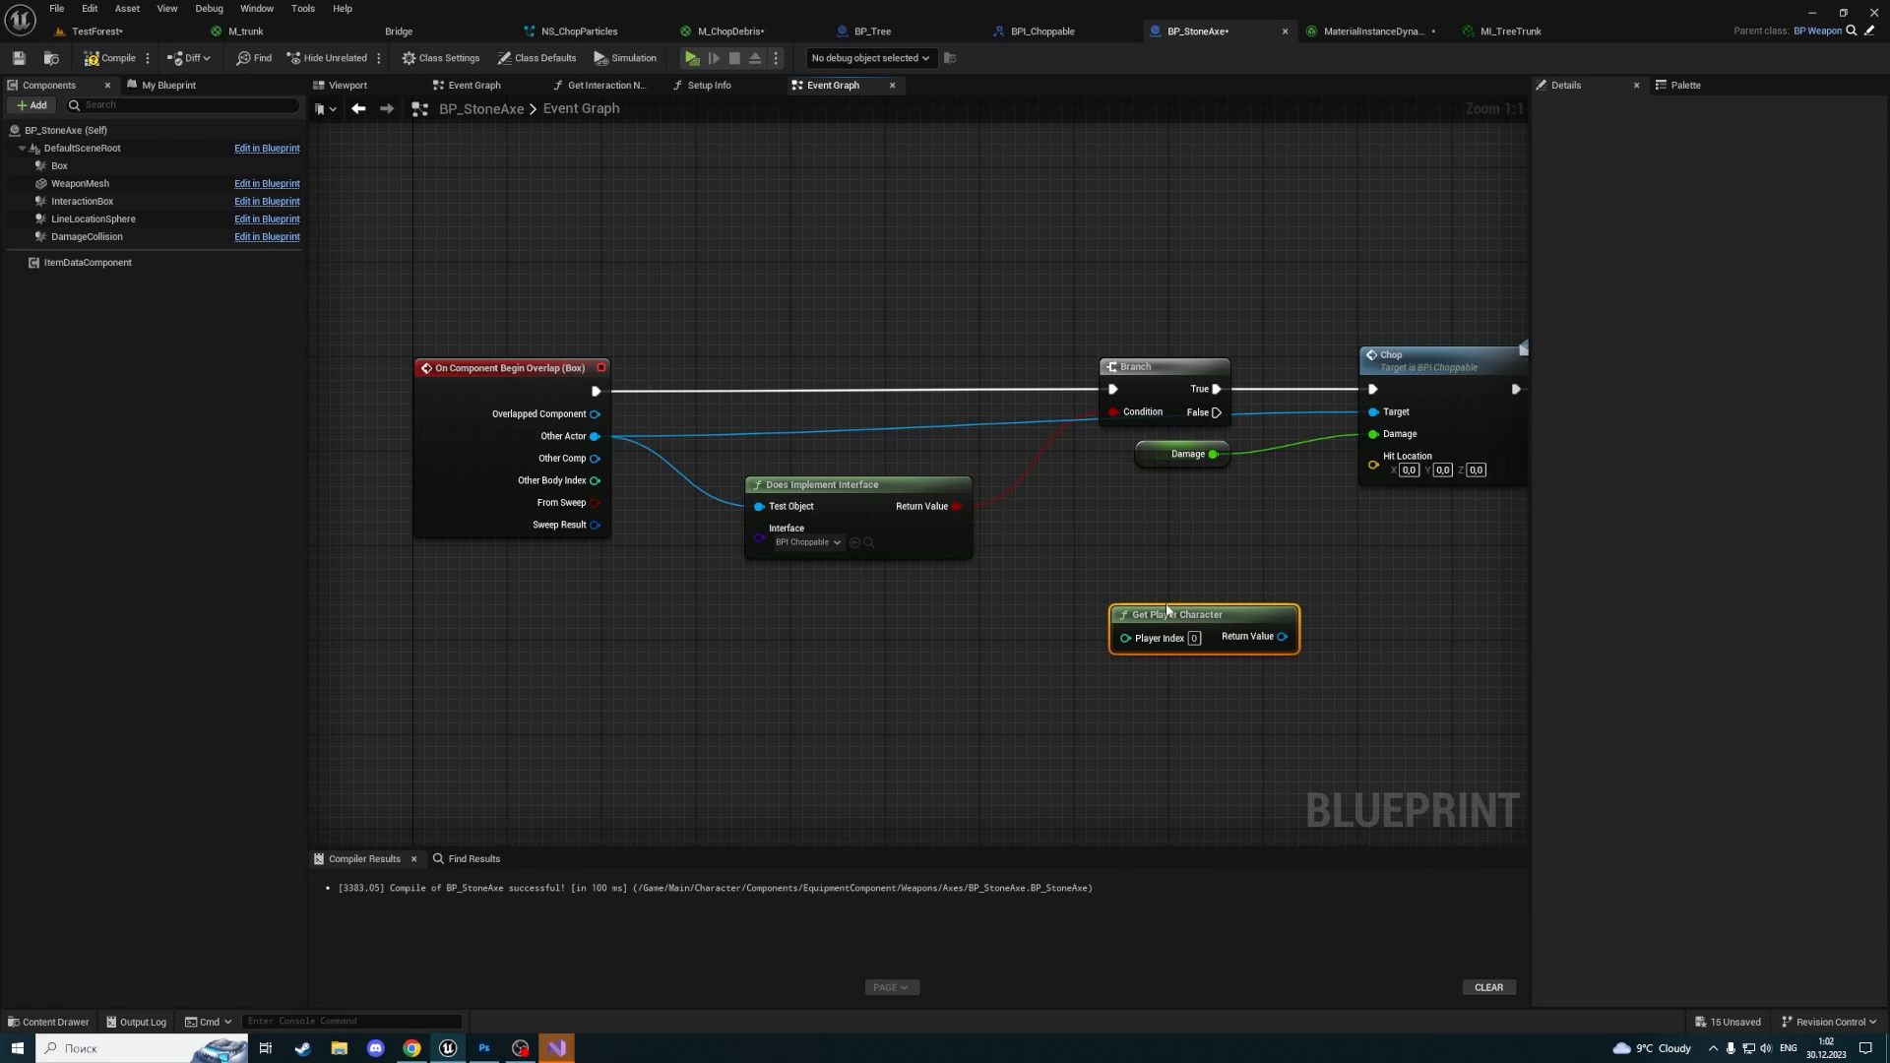
# Add Get Actor Location from Get Player Character's Return Value, connect its result to Chop's Hit Location, and compile BP_StoneAxe
pyautogui.moveTo(1280, 637); pyautogui.dragTo(1384, 646)
pyautogui.write('get acto')
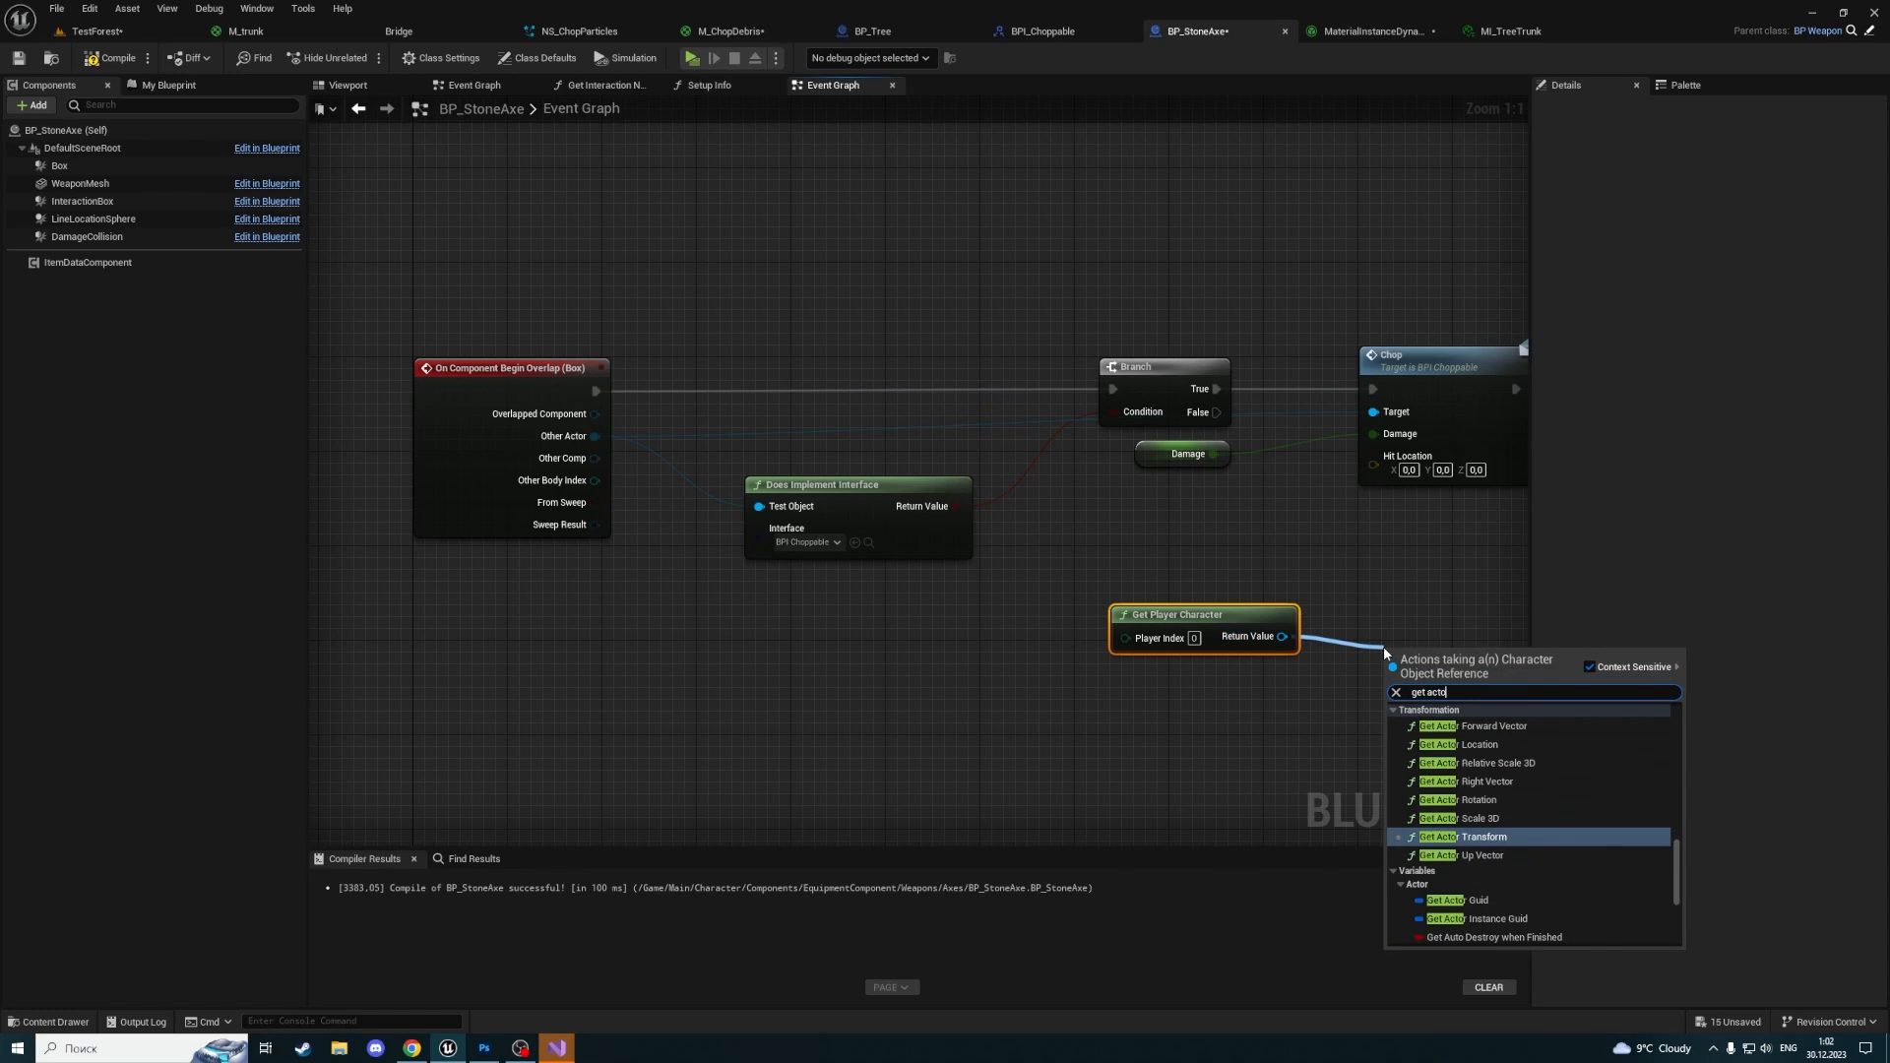
pyautogui.write('r loca')
pyautogui.press('Down')
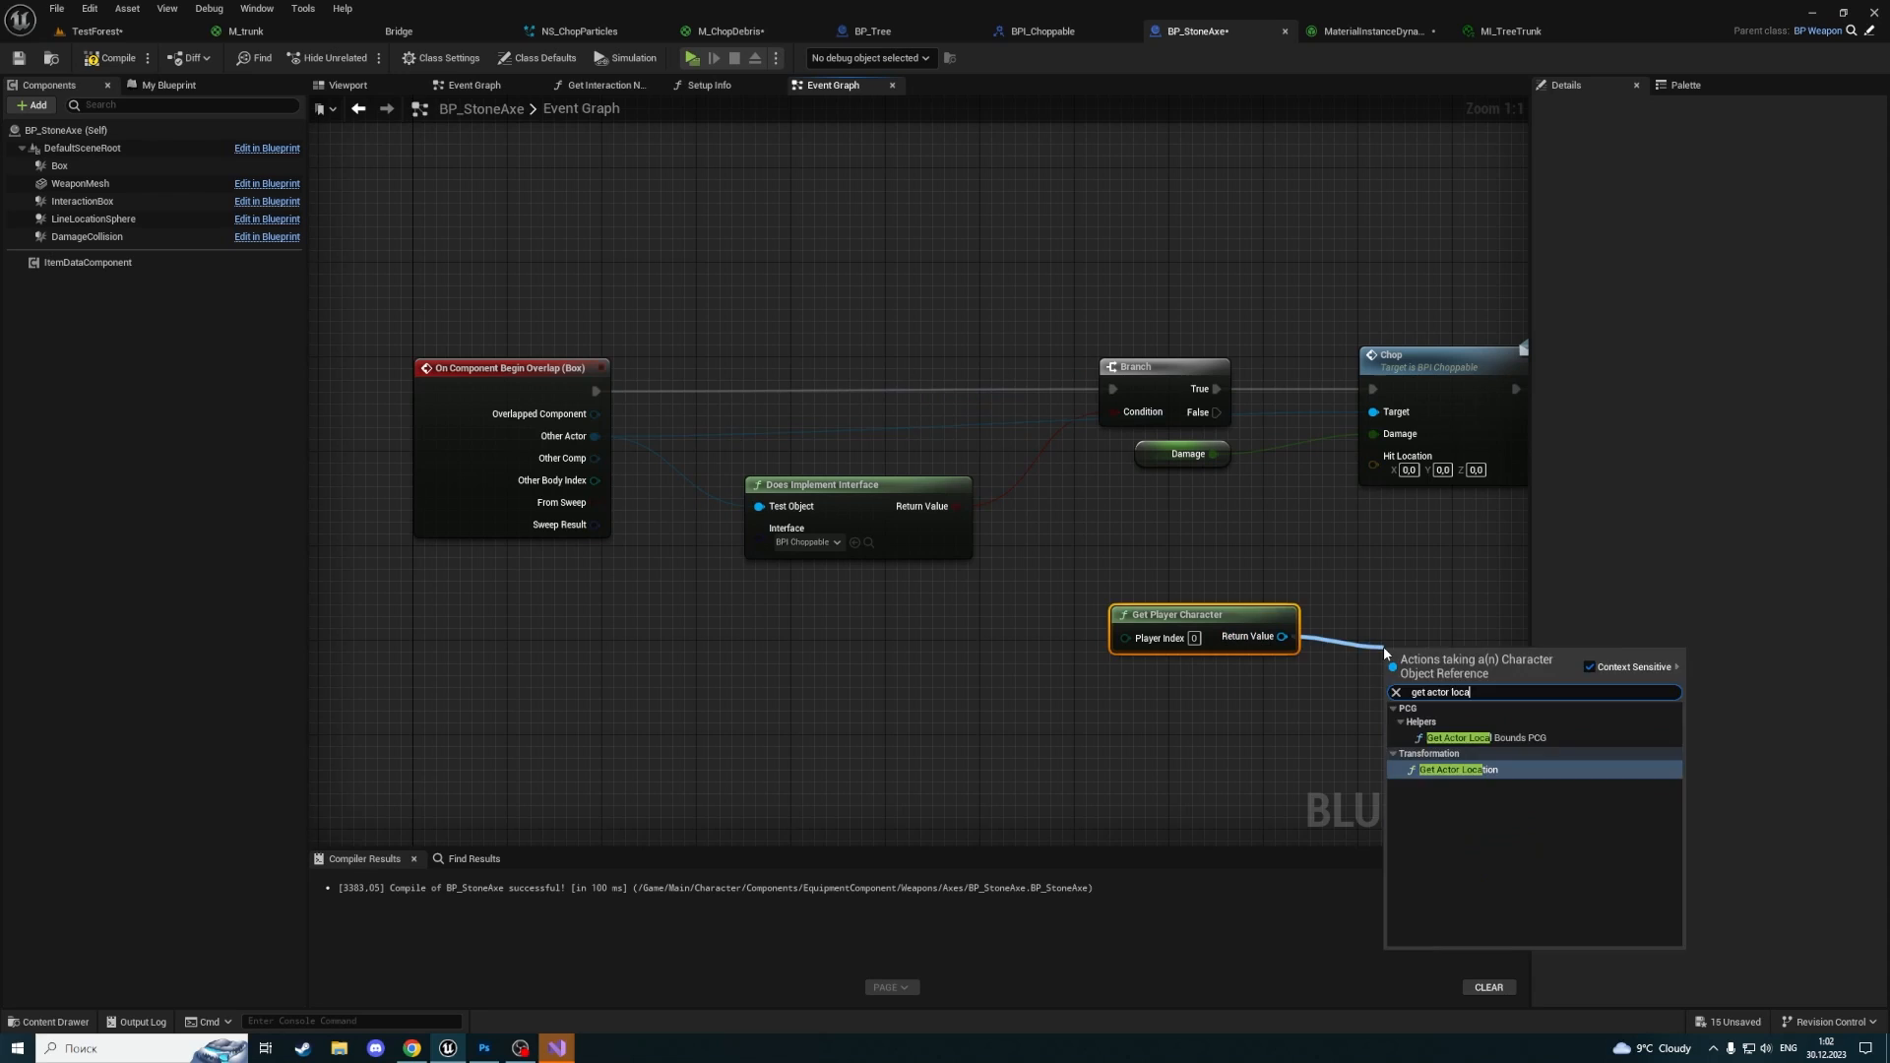
pyautogui.press('Return')
pyautogui.moveTo(1449, 583); pyautogui.dragTo(1180, 560, button='right')
pyautogui.moveTo(1147, 608); pyautogui.dragTo(1109, 435)
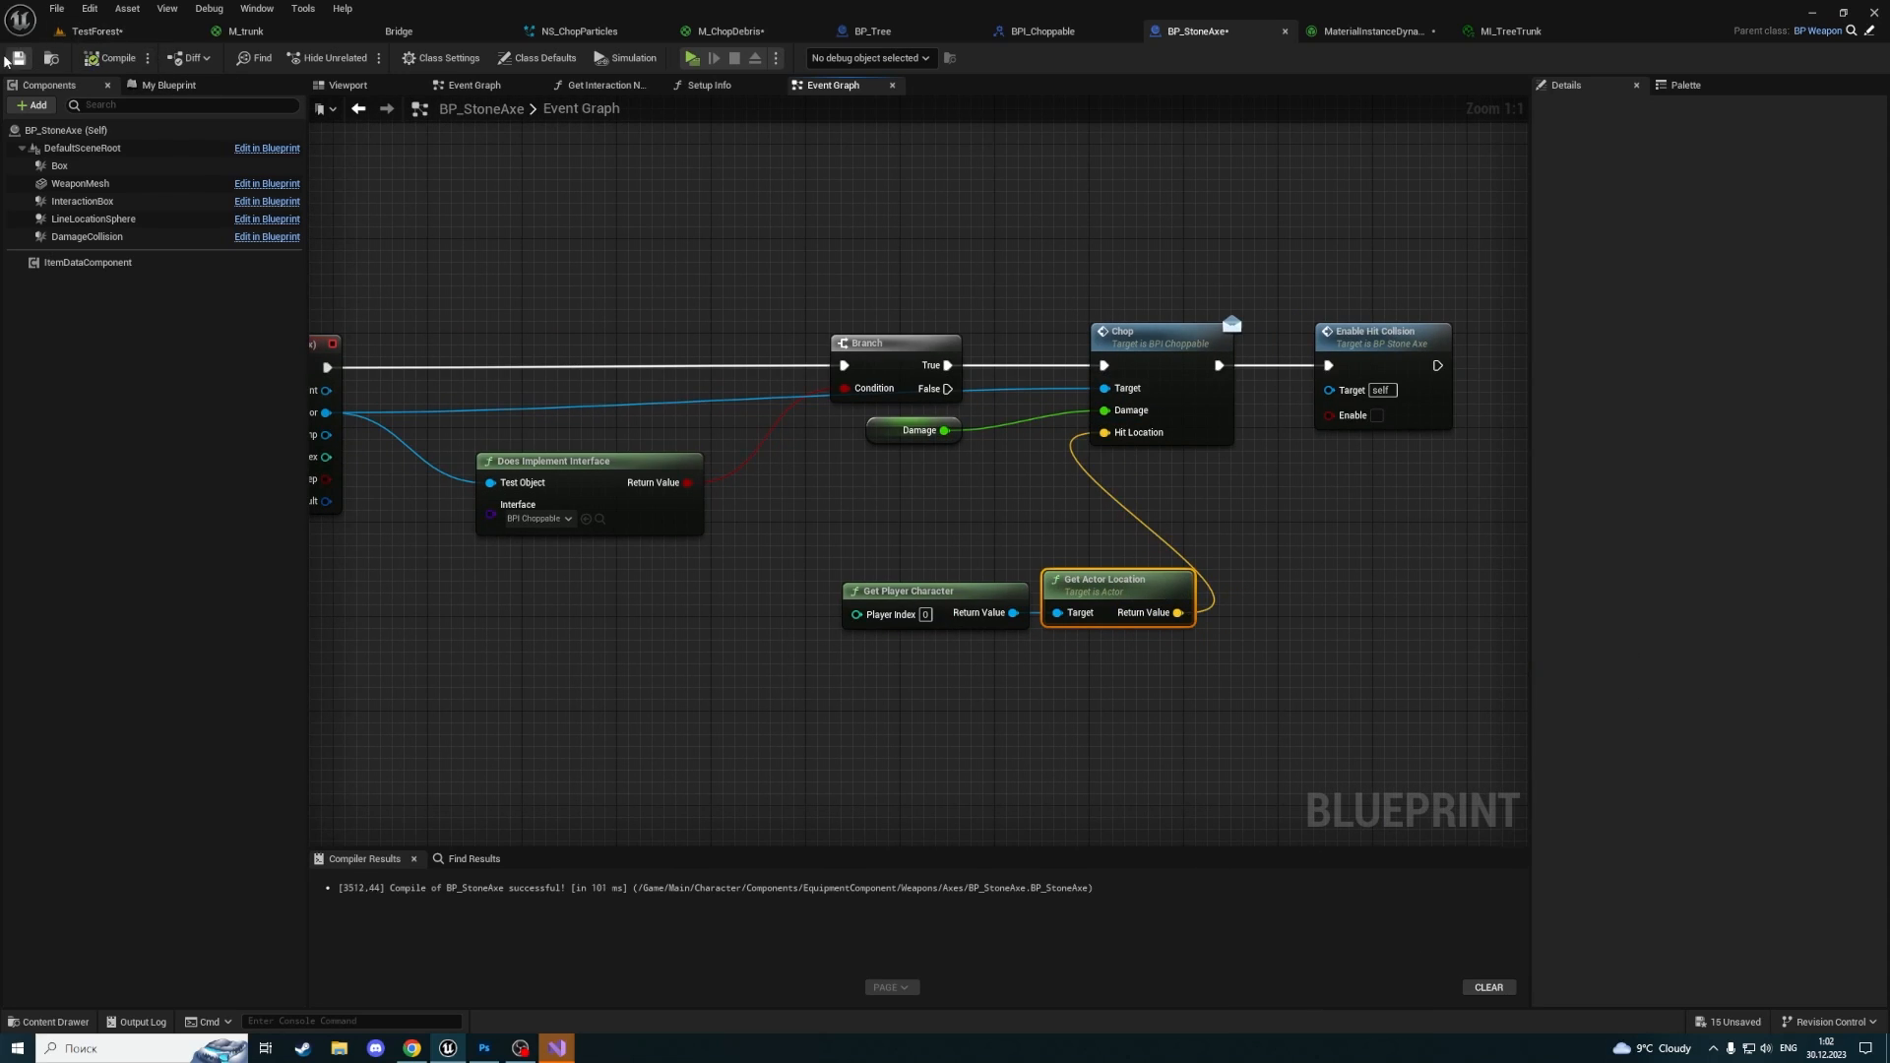
# Play-test TestForest again, place the axe in quick slot 1 and run to the tree
pyautogui.click(96, 31)
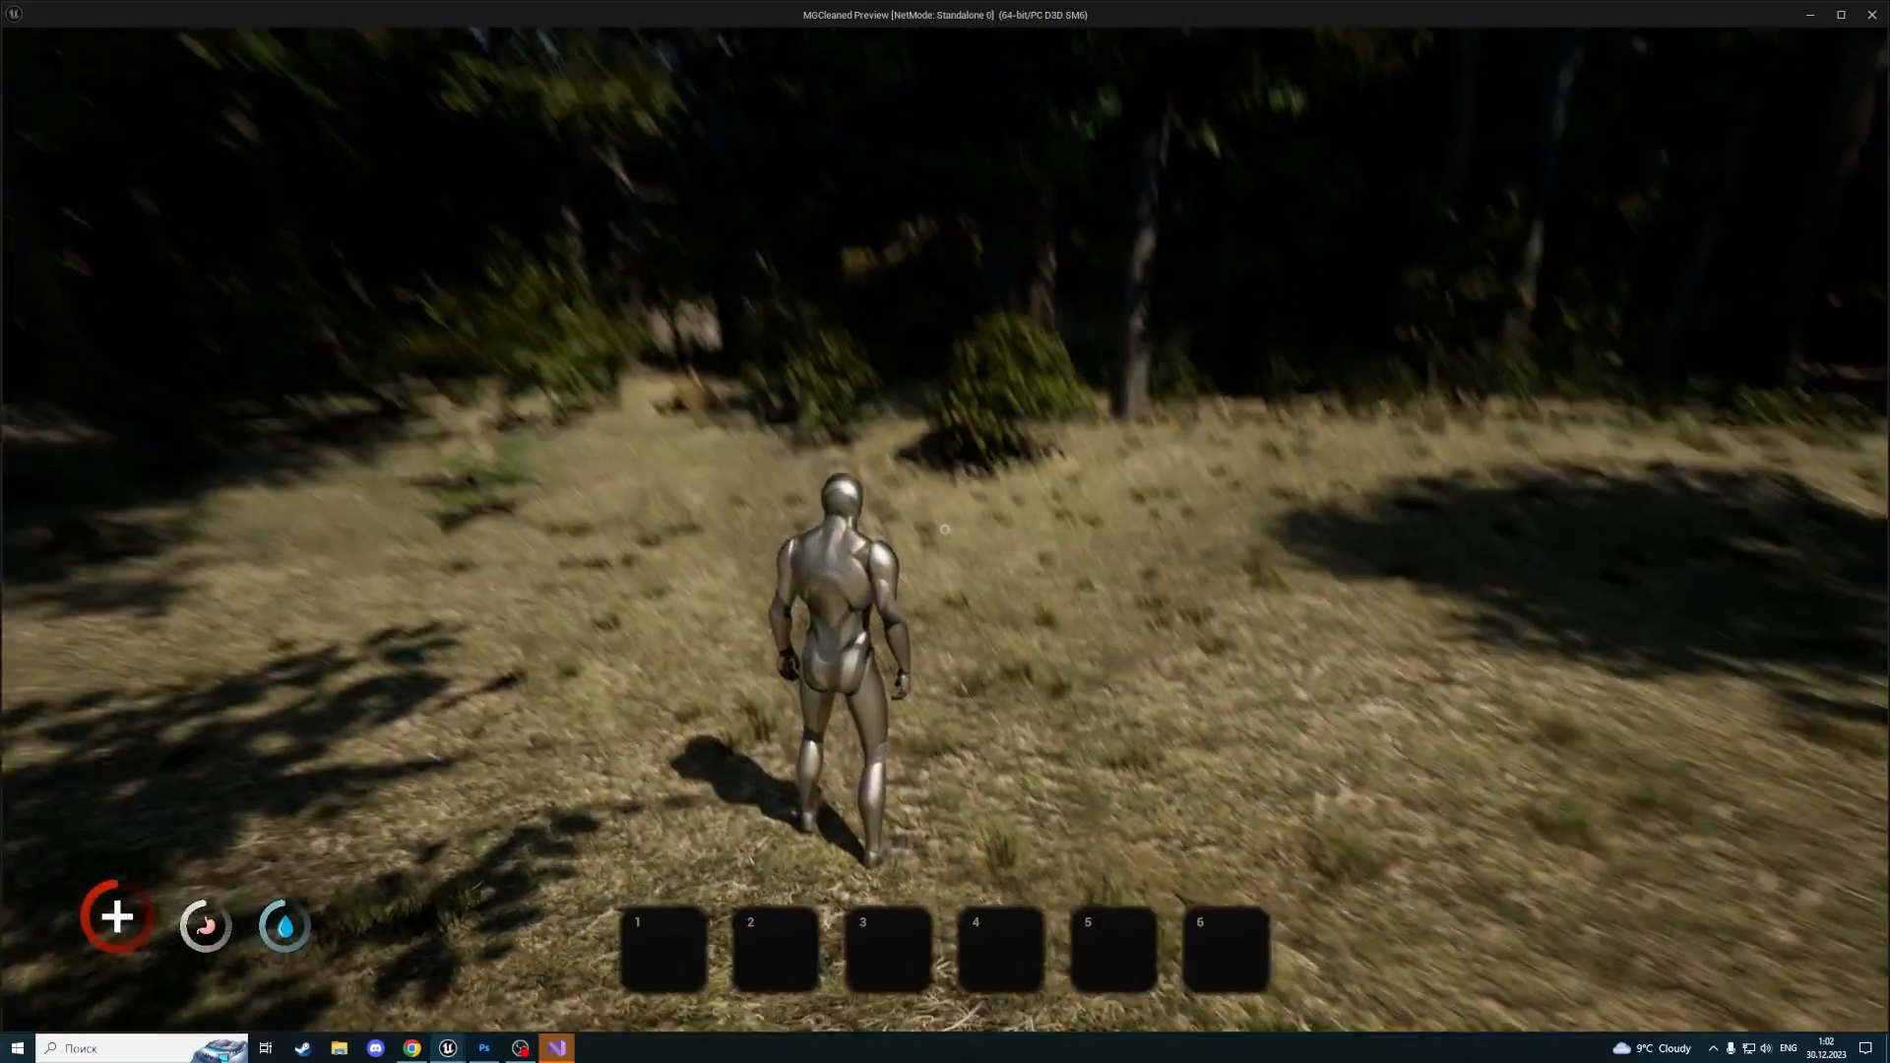
pyautogui.press('Tab')
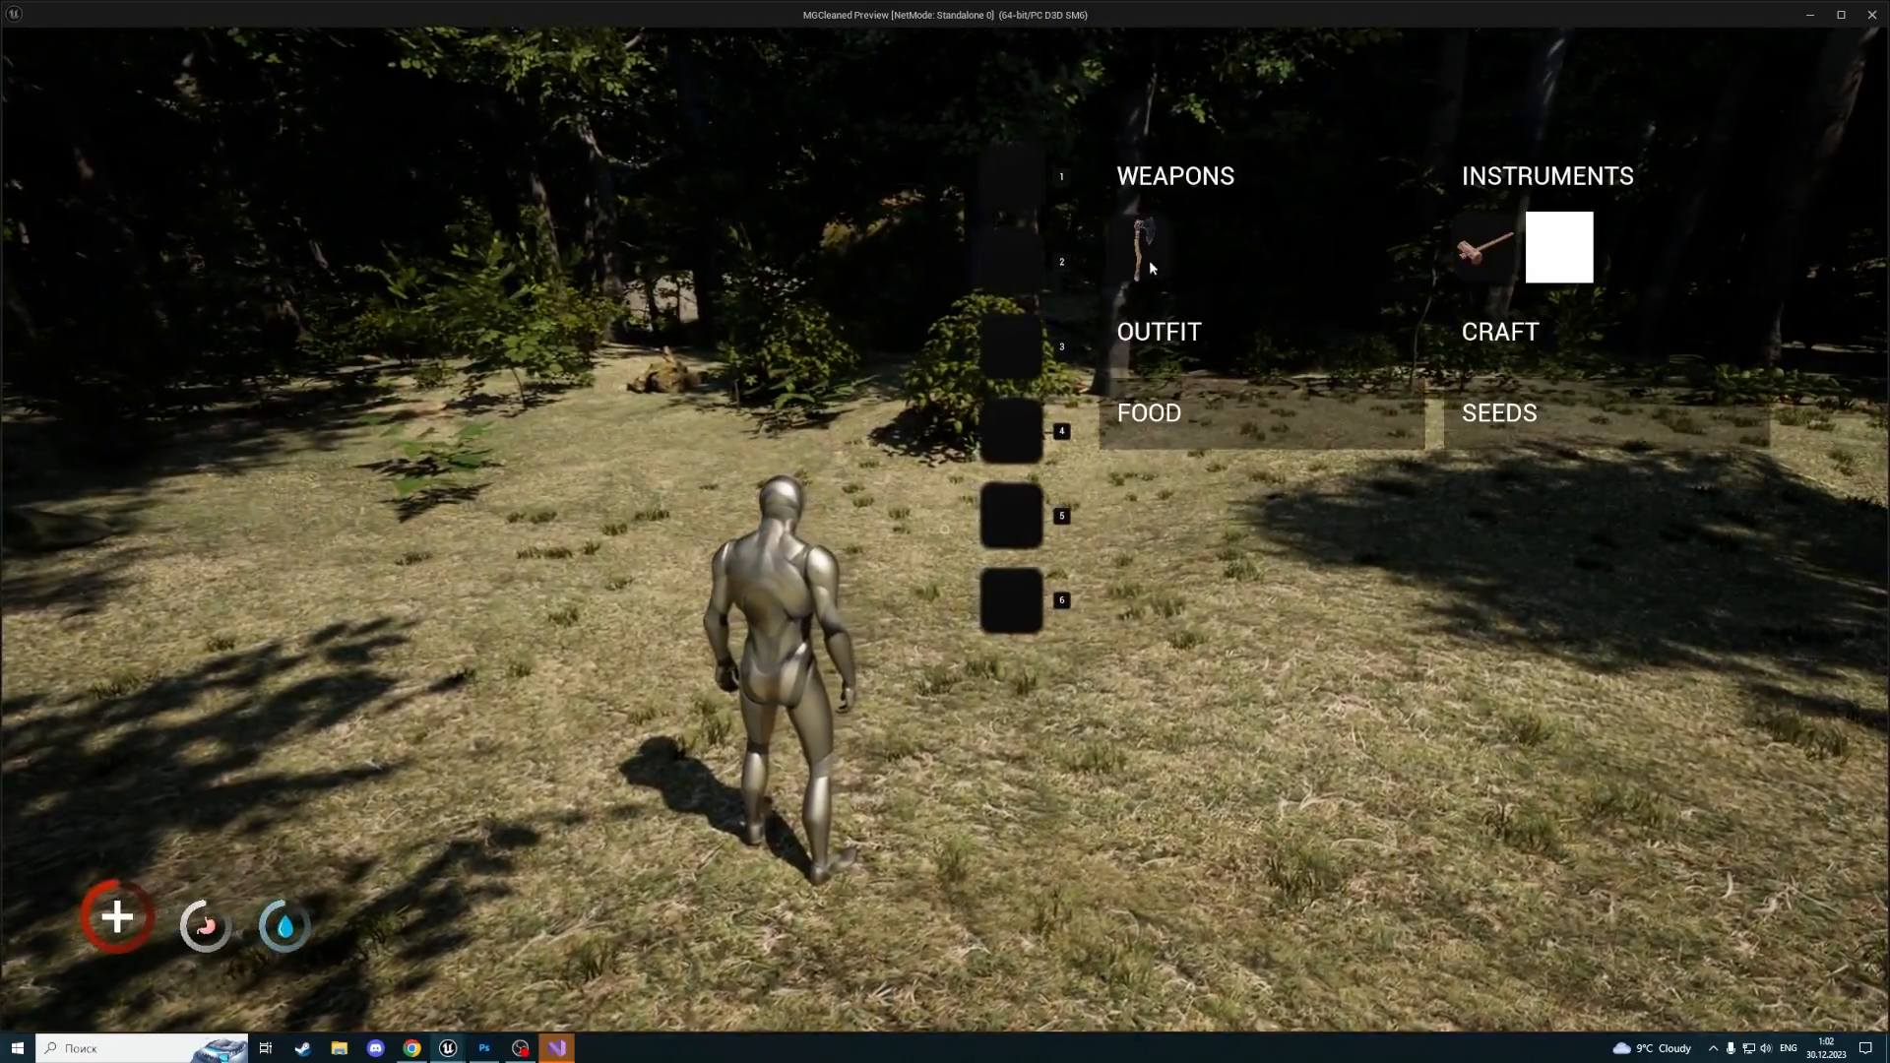
pyautogui.press('w')
pyautogui.press('shift')
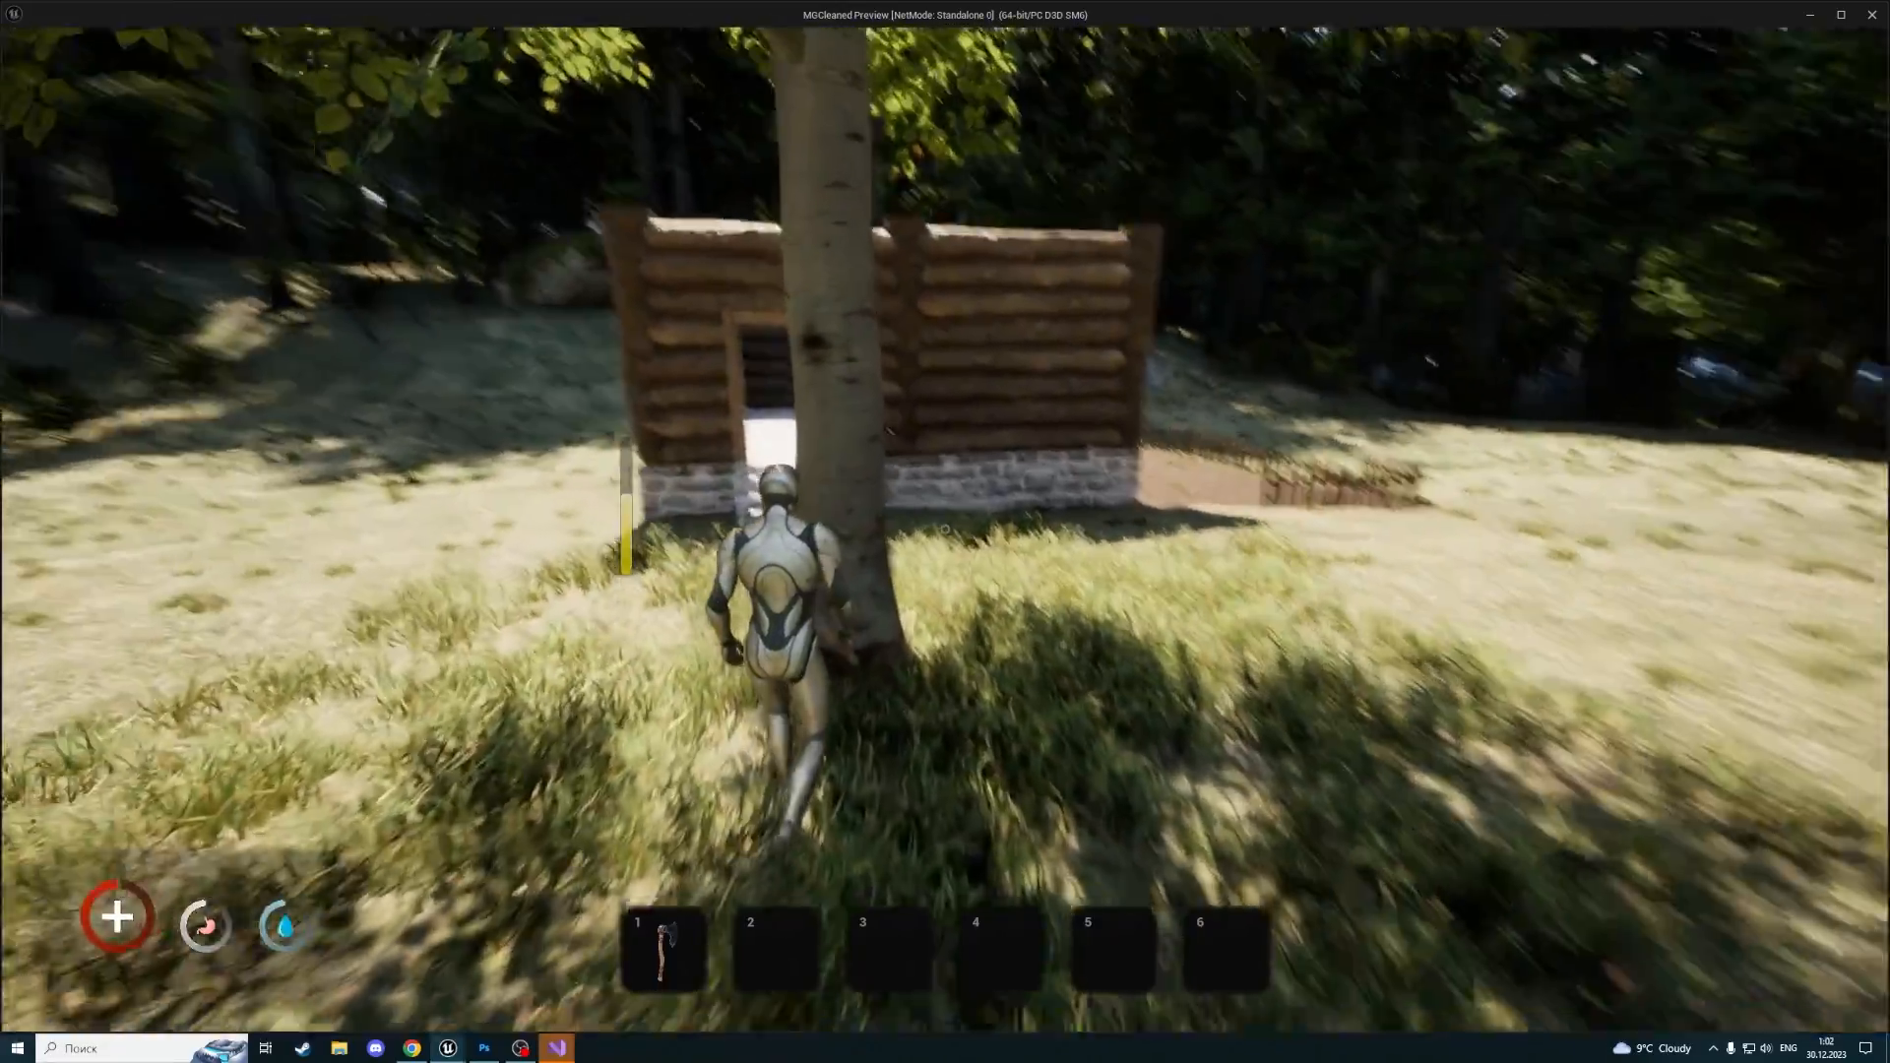
# Chop the tree repeatedly from several sides to check that the wood chips fly toward the player character
pyautogui.click(945, 529)
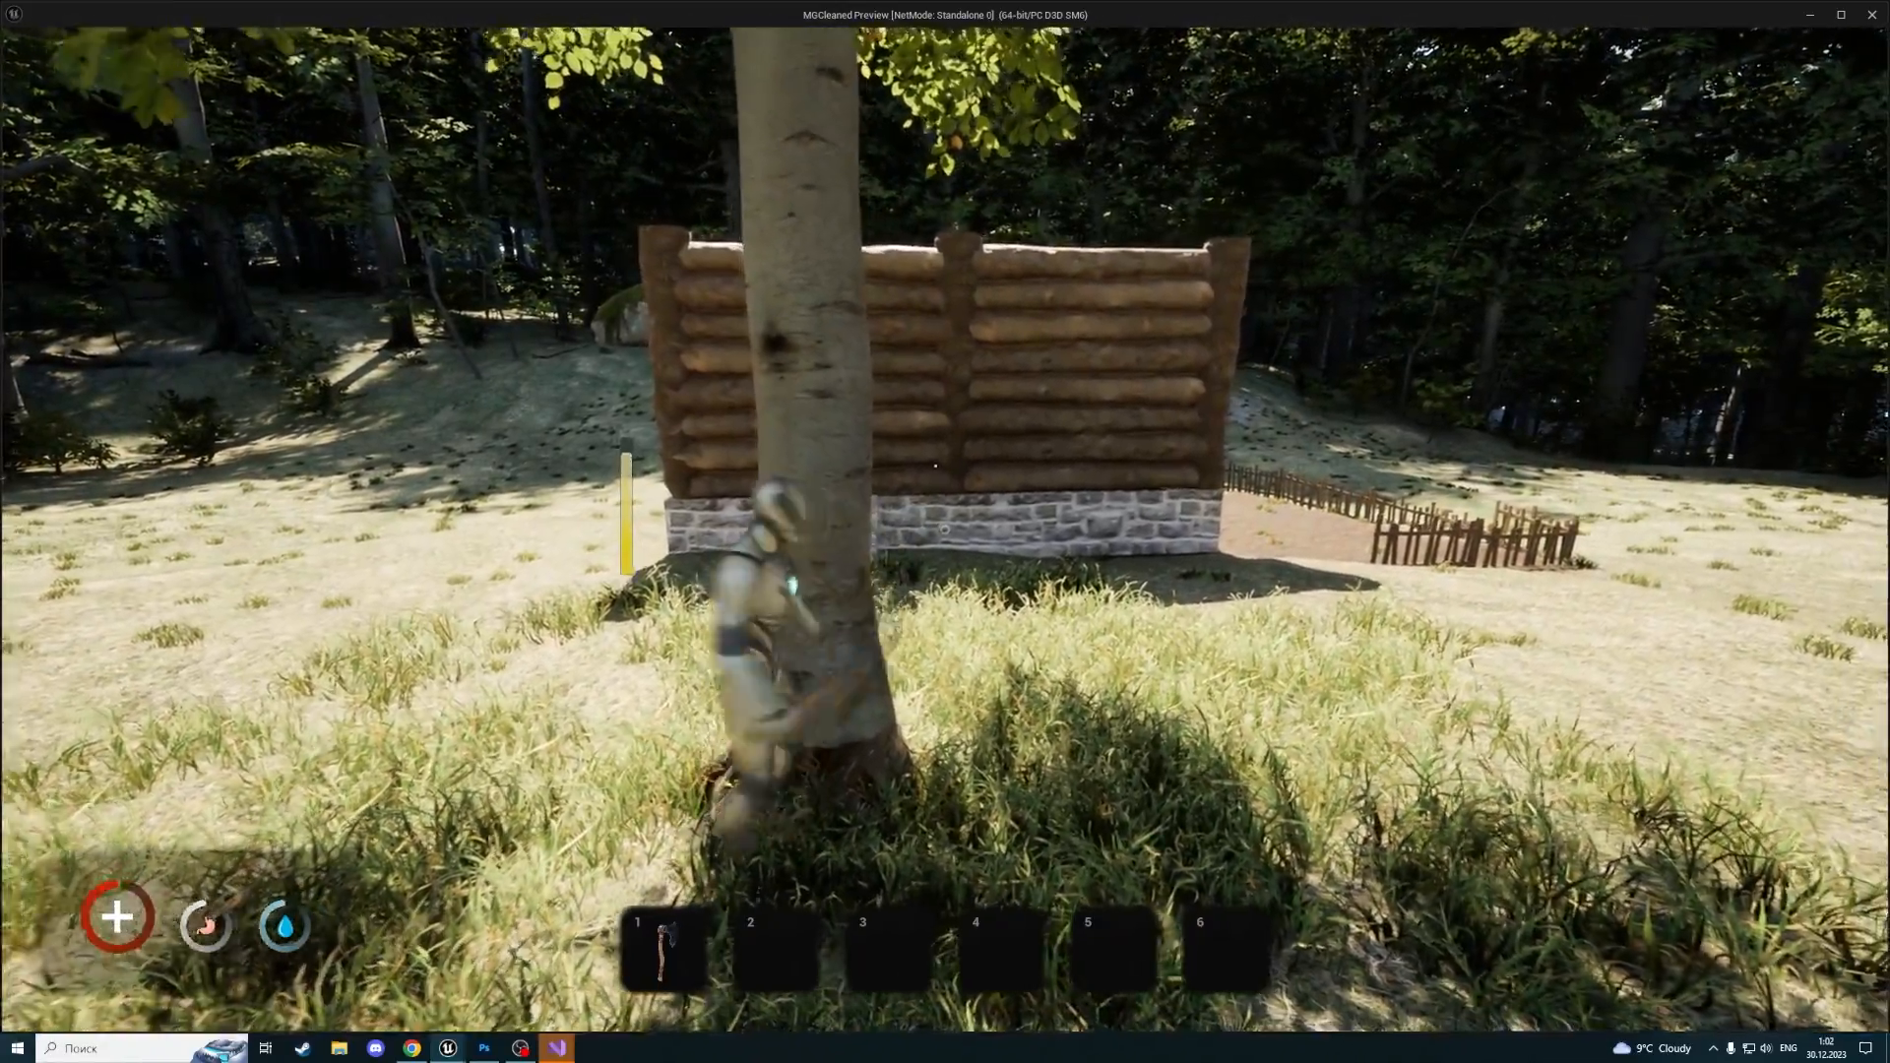
pyautogui.press('d')
pyautogui.click(945, 529)
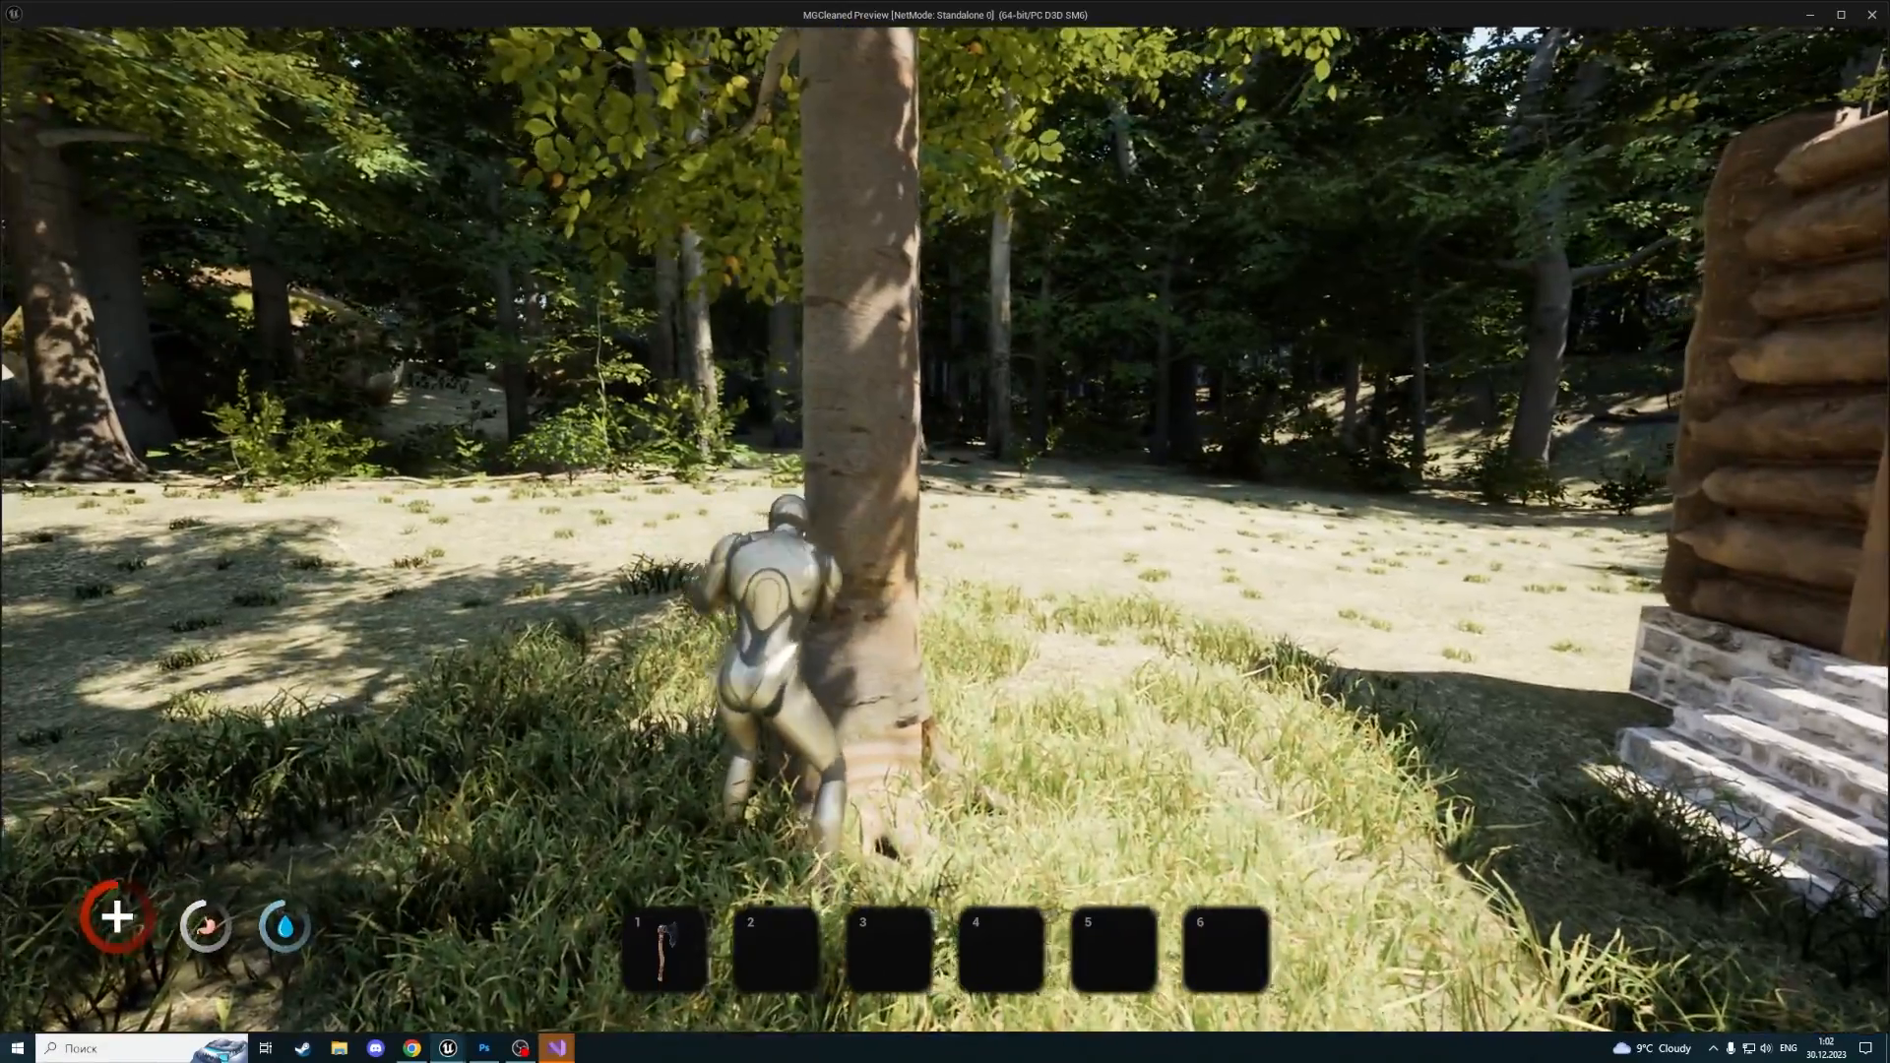
pyautogui.click(945, 528)
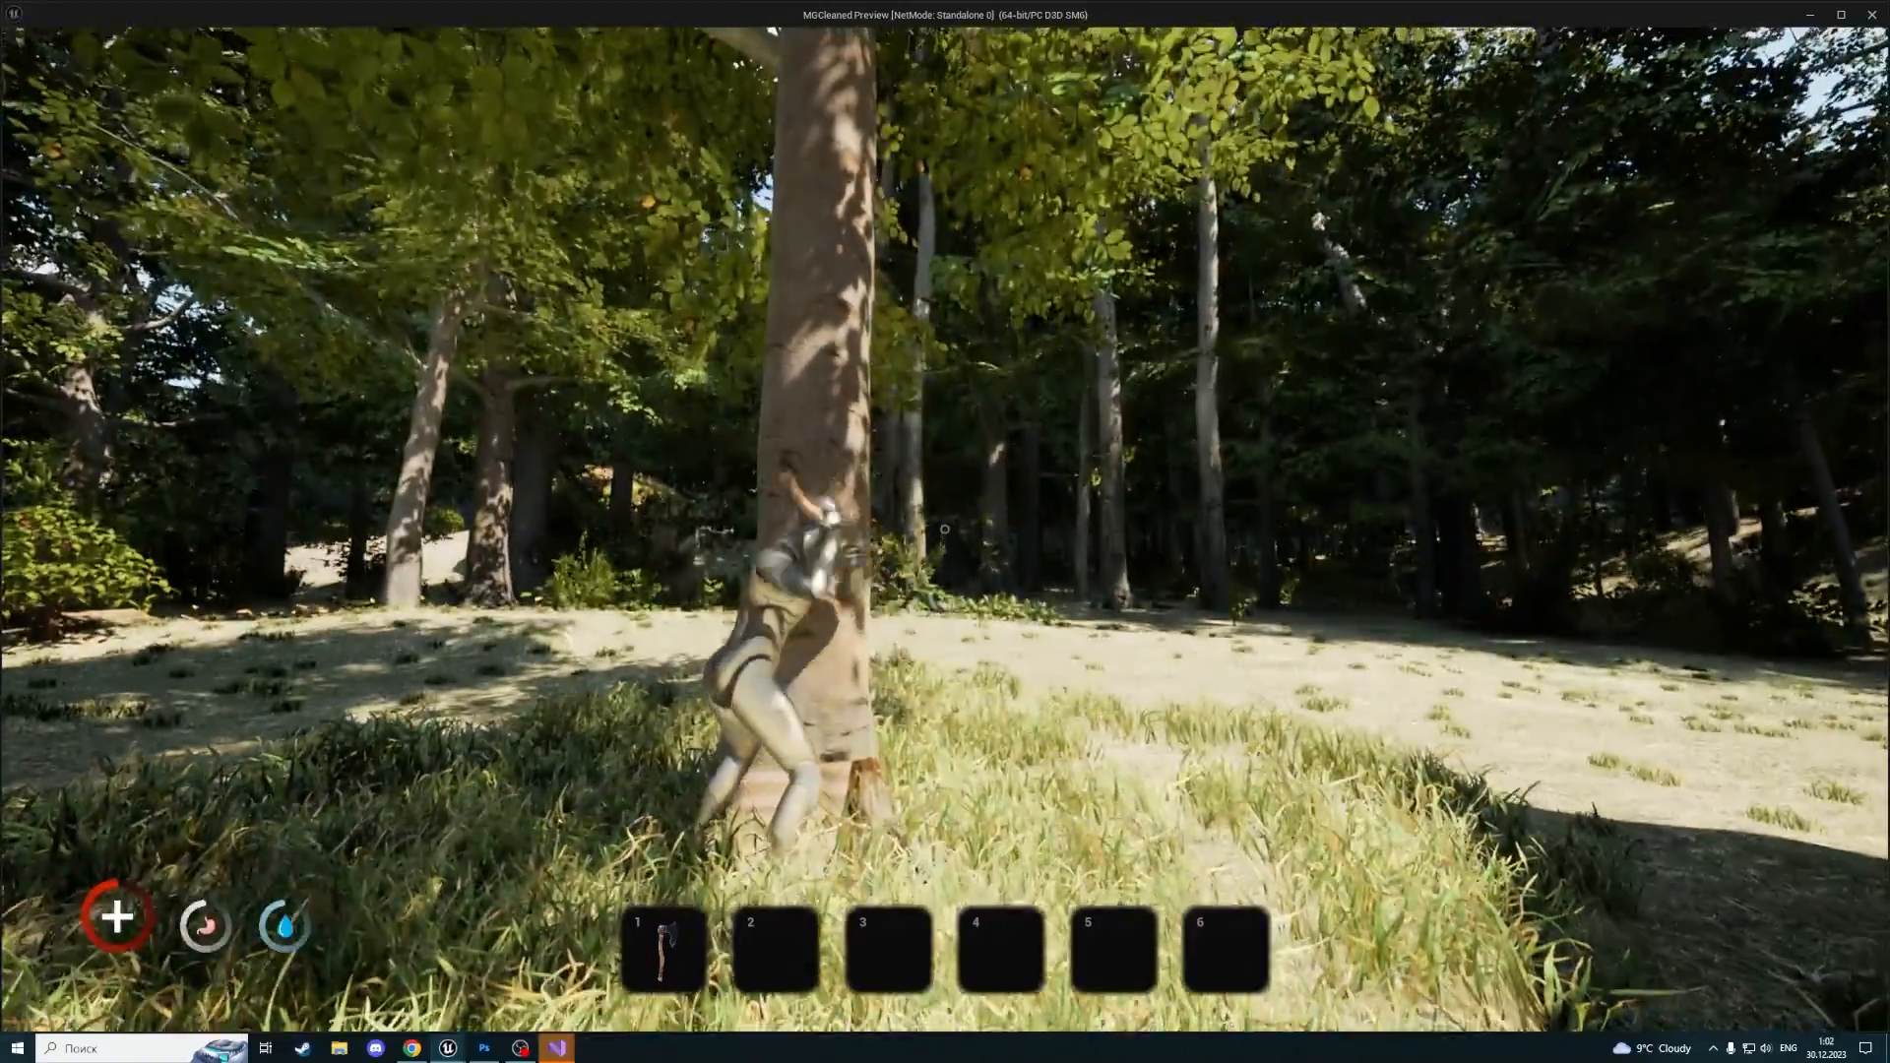
pyautogui.click(945, 528)
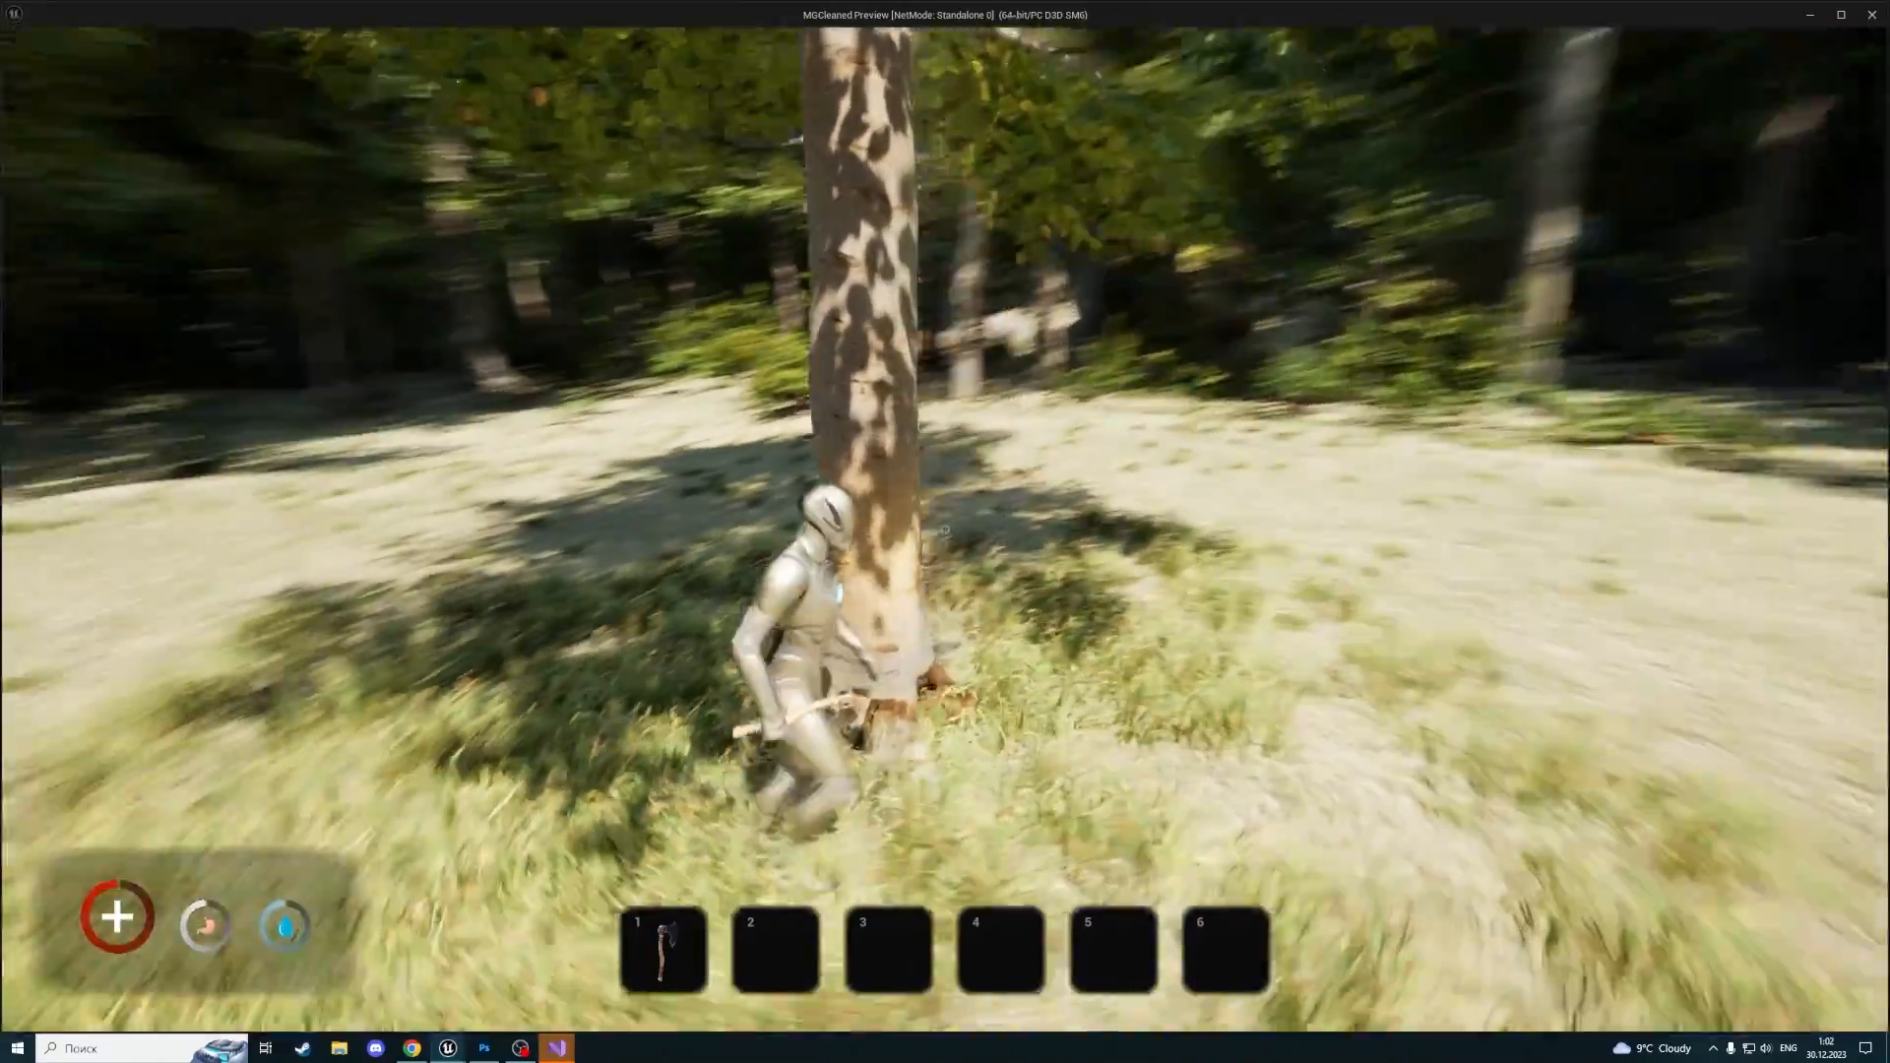
pyautogui.click(946, 528)
pyautogui.click(946, 529)
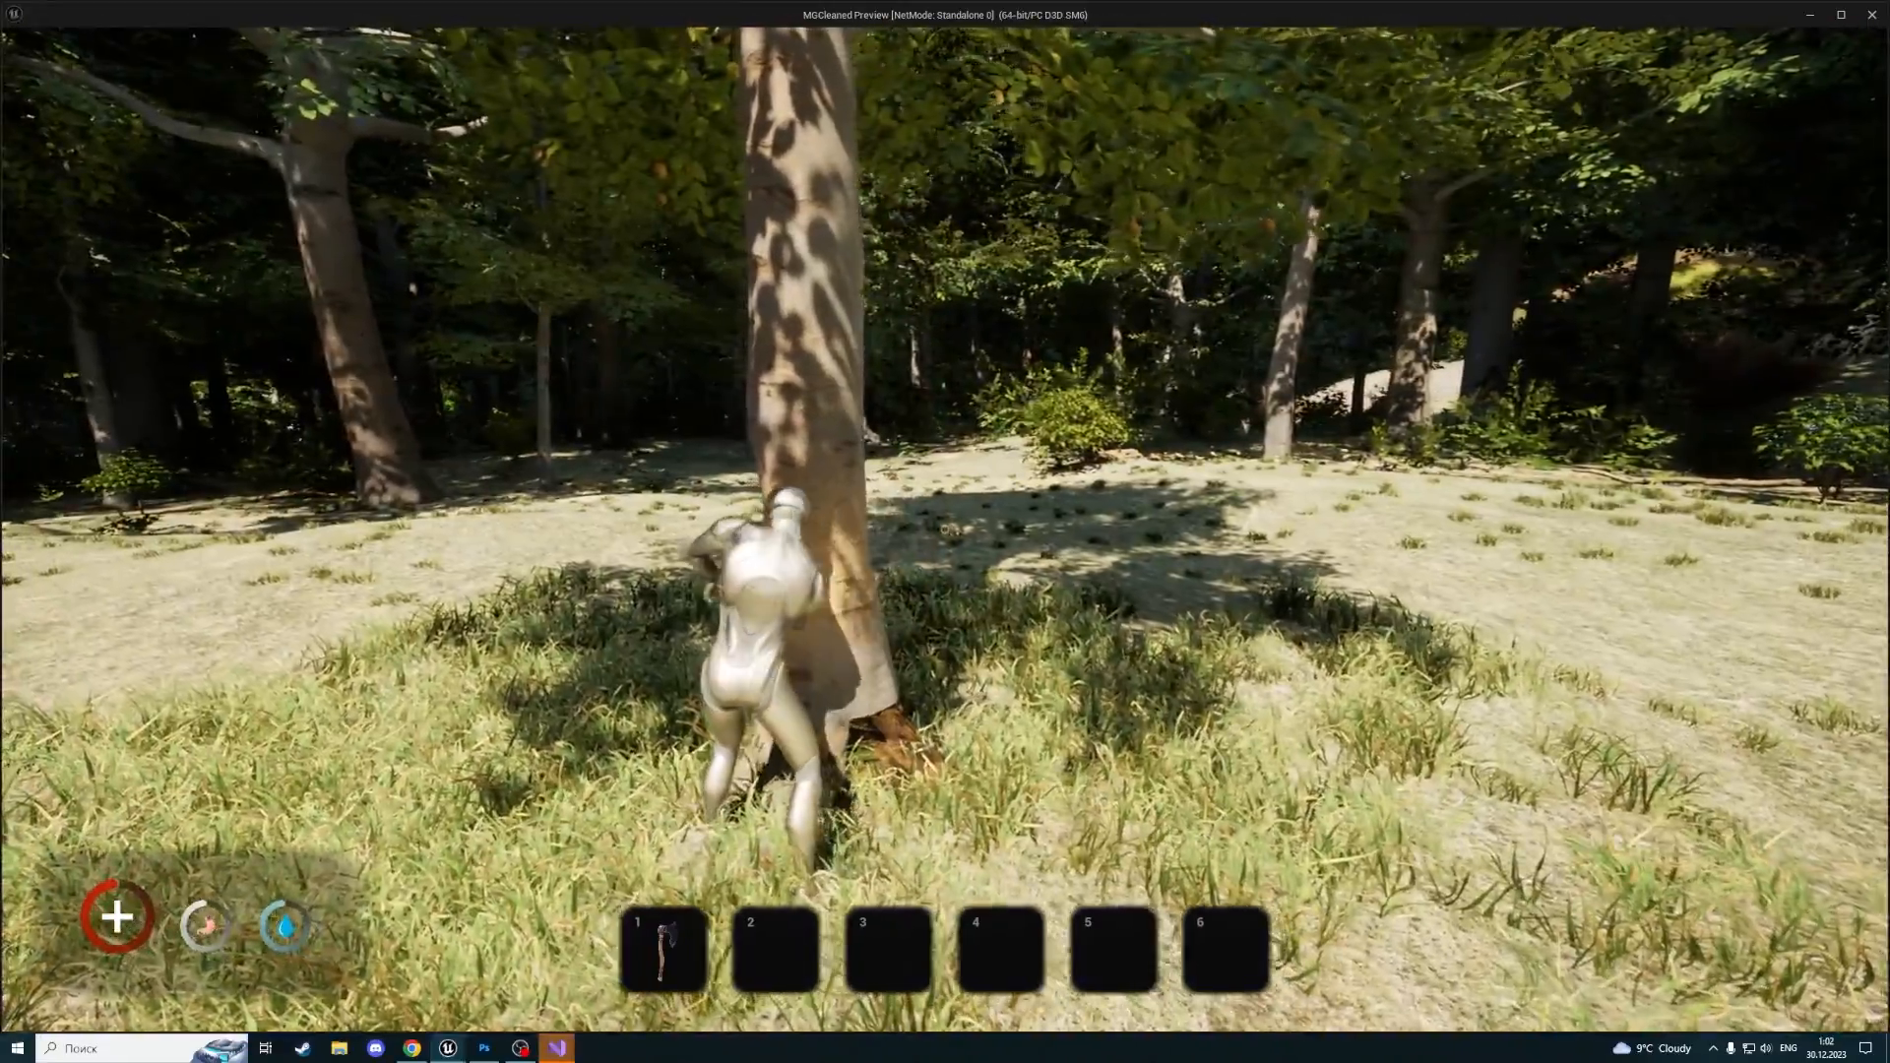
pyautogui.press('s')
pyautogui.click(945, 529)
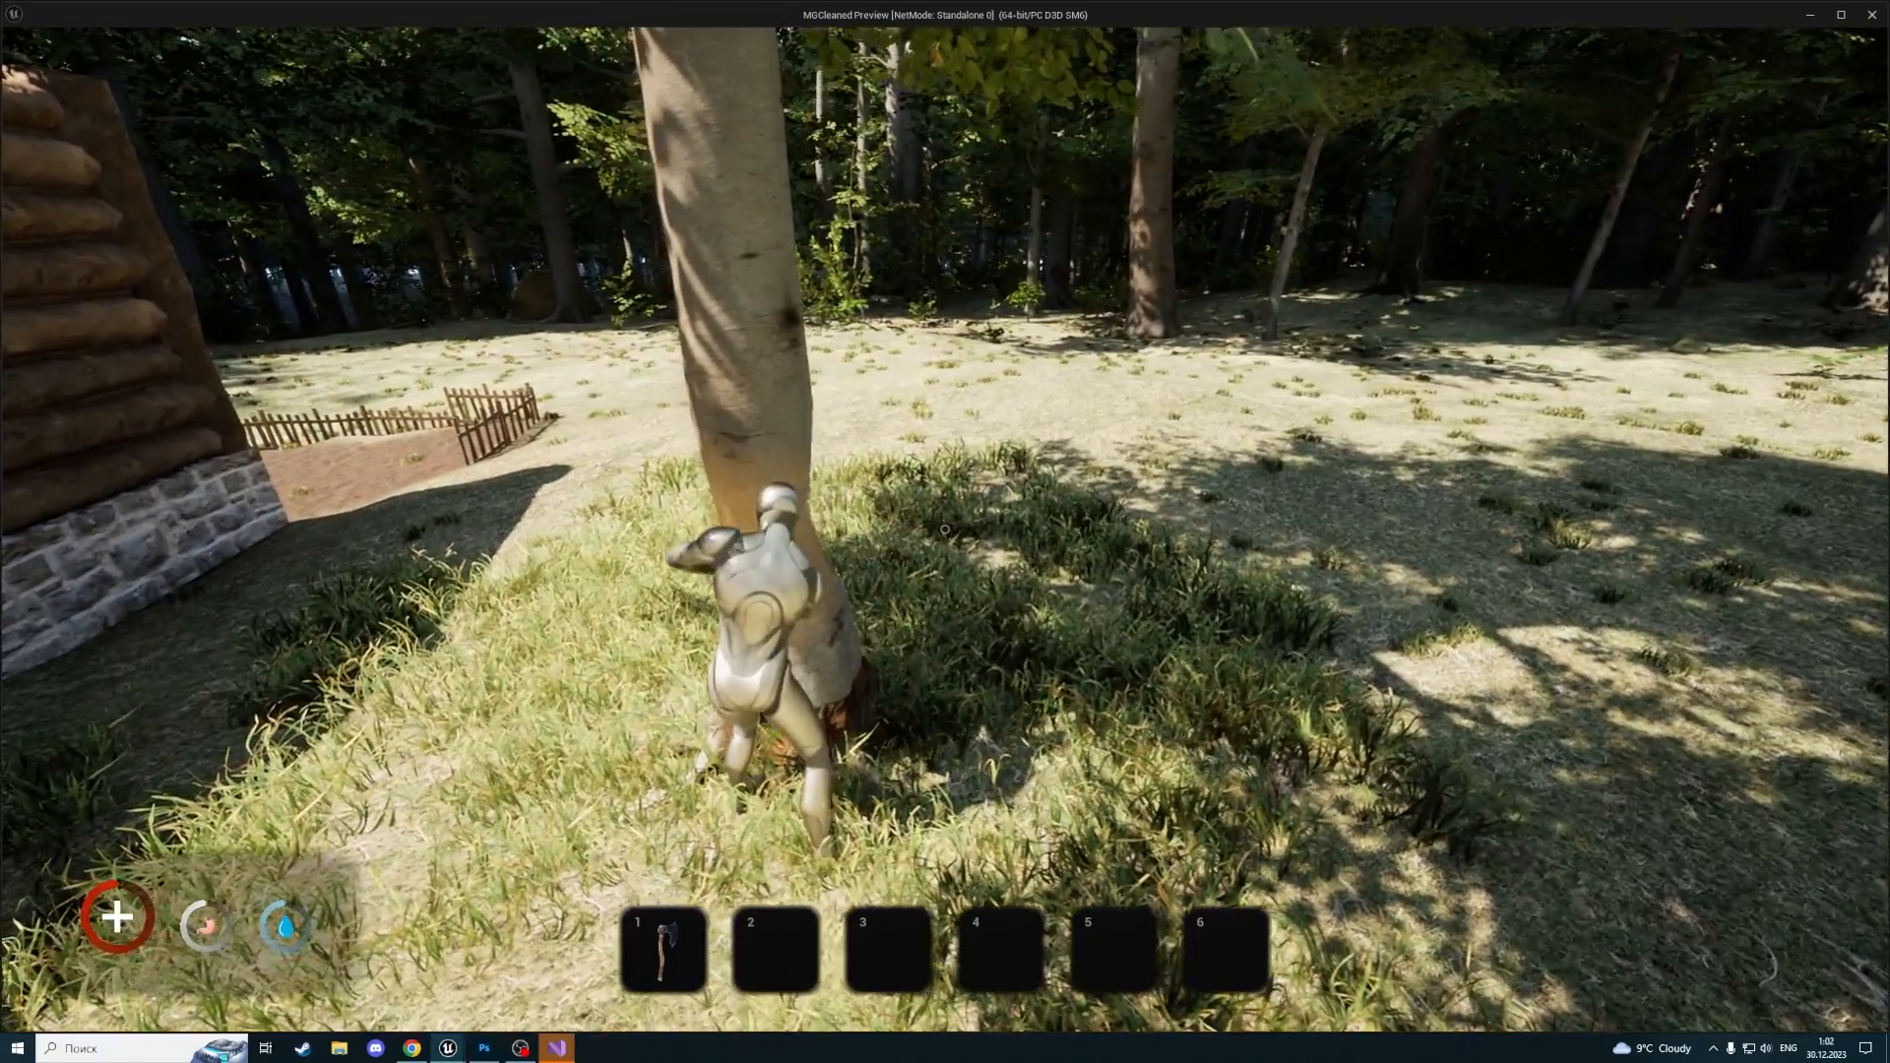
# Chop the tree trunk with the axe in the running preview, and end the play session
pyautogui.click(945, 528)
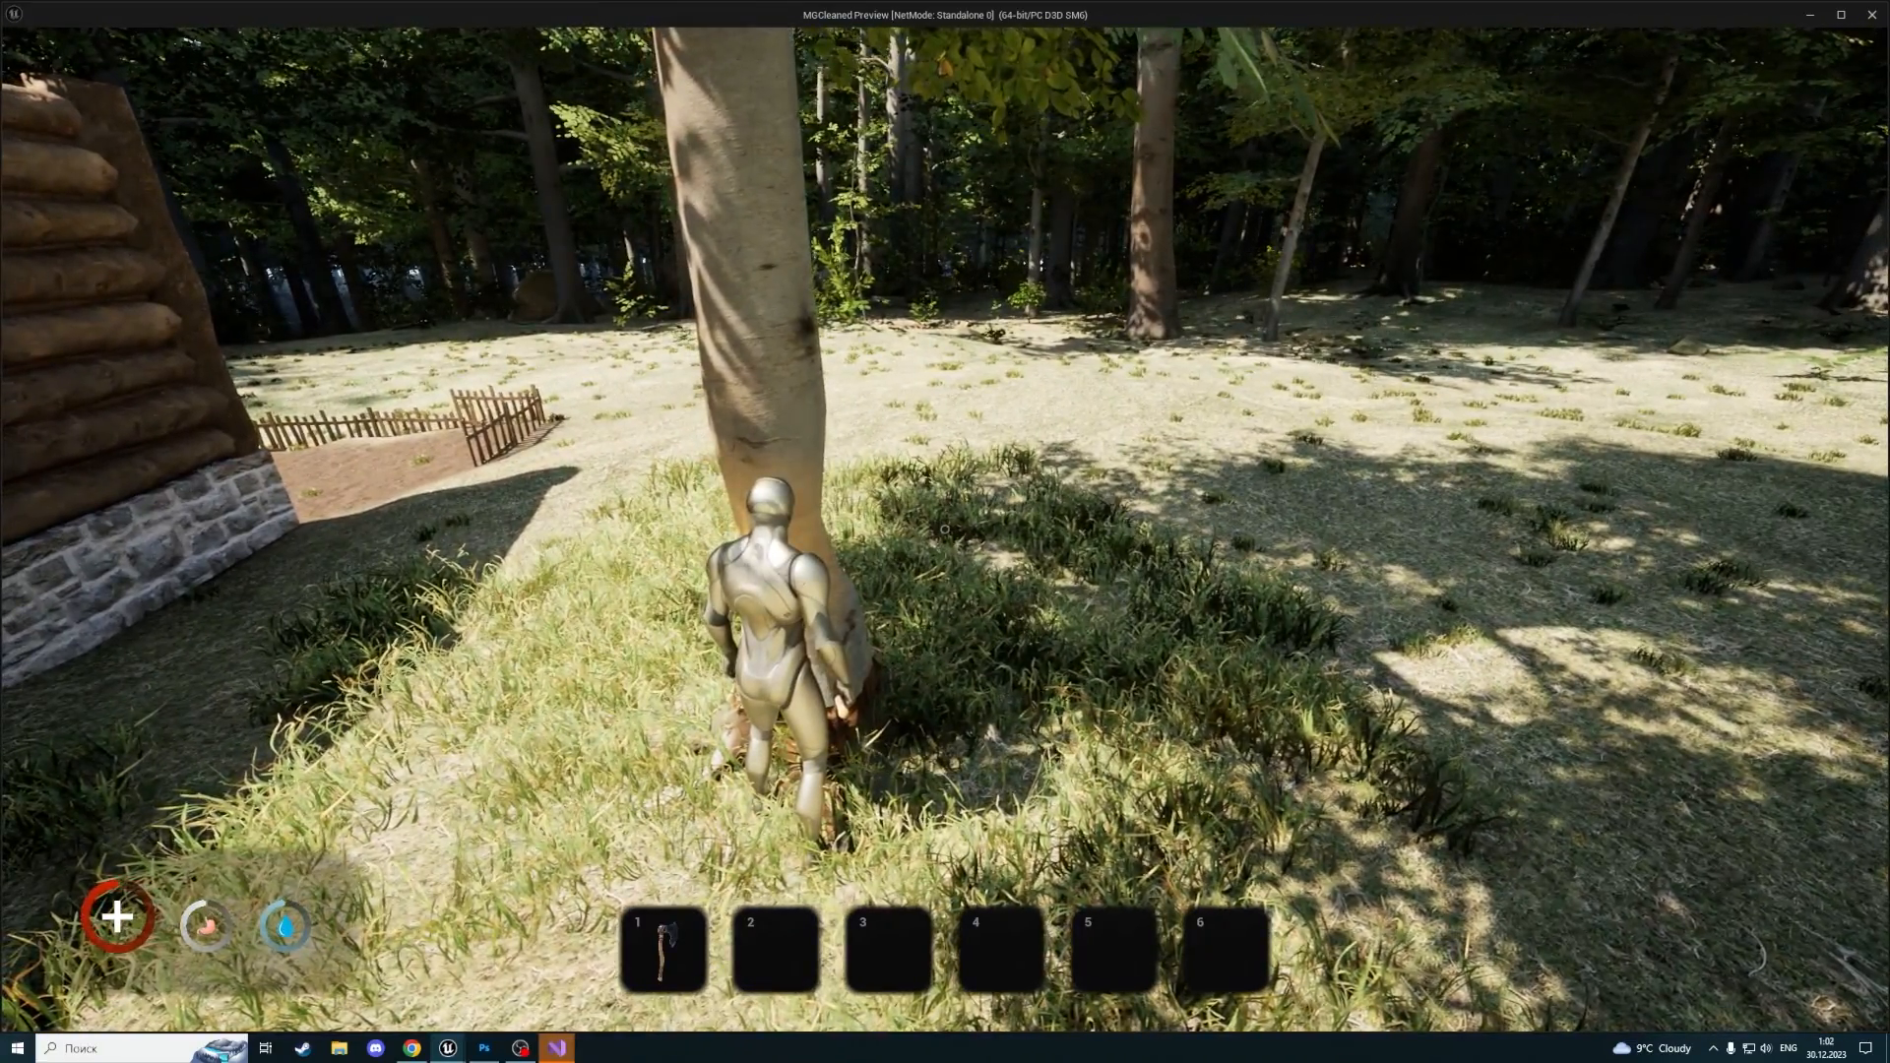
pyautogui.press('Escape')
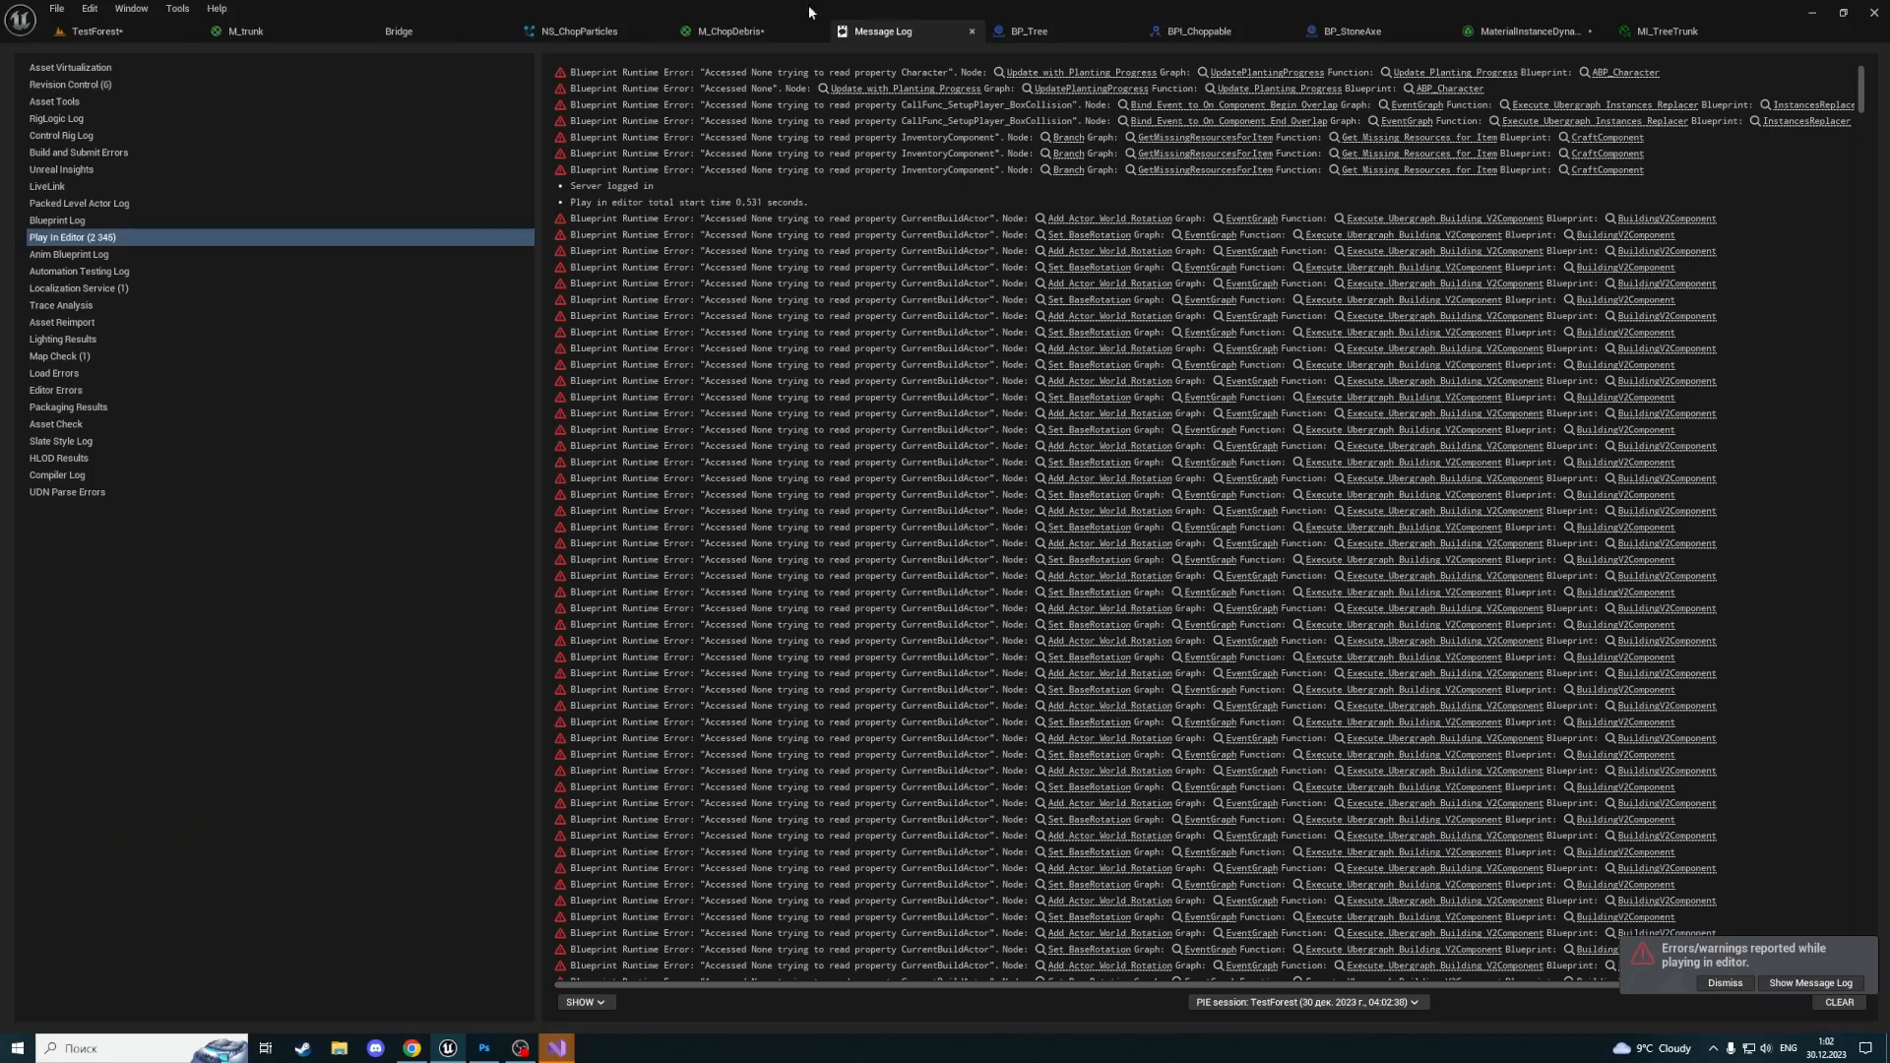
# Try rotating BP_Tree slightly around its vertical axis in the TestForest level, and undo the rotation
pyautogui.click(148, 32)
pyautogui.click(647, 571)
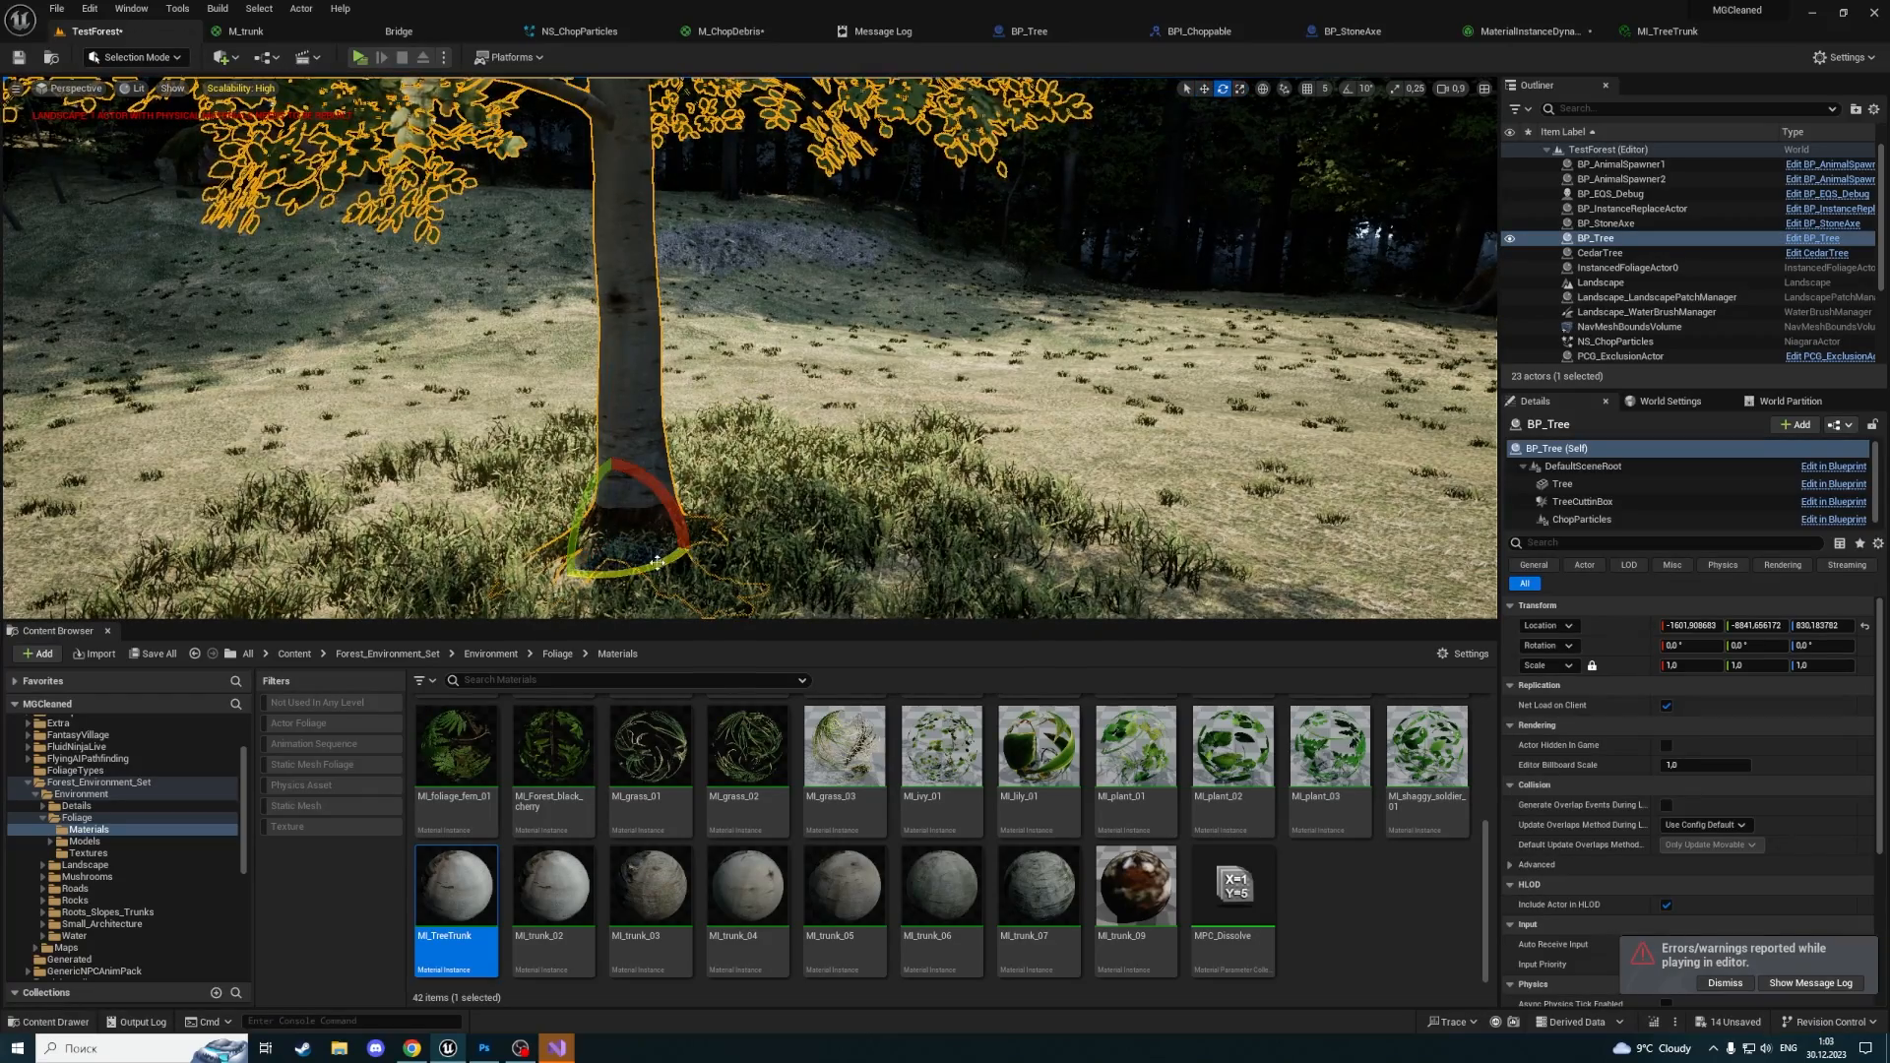
pyautogui.moveTo(647, 571); pyautogui.dragTo(680, 567)
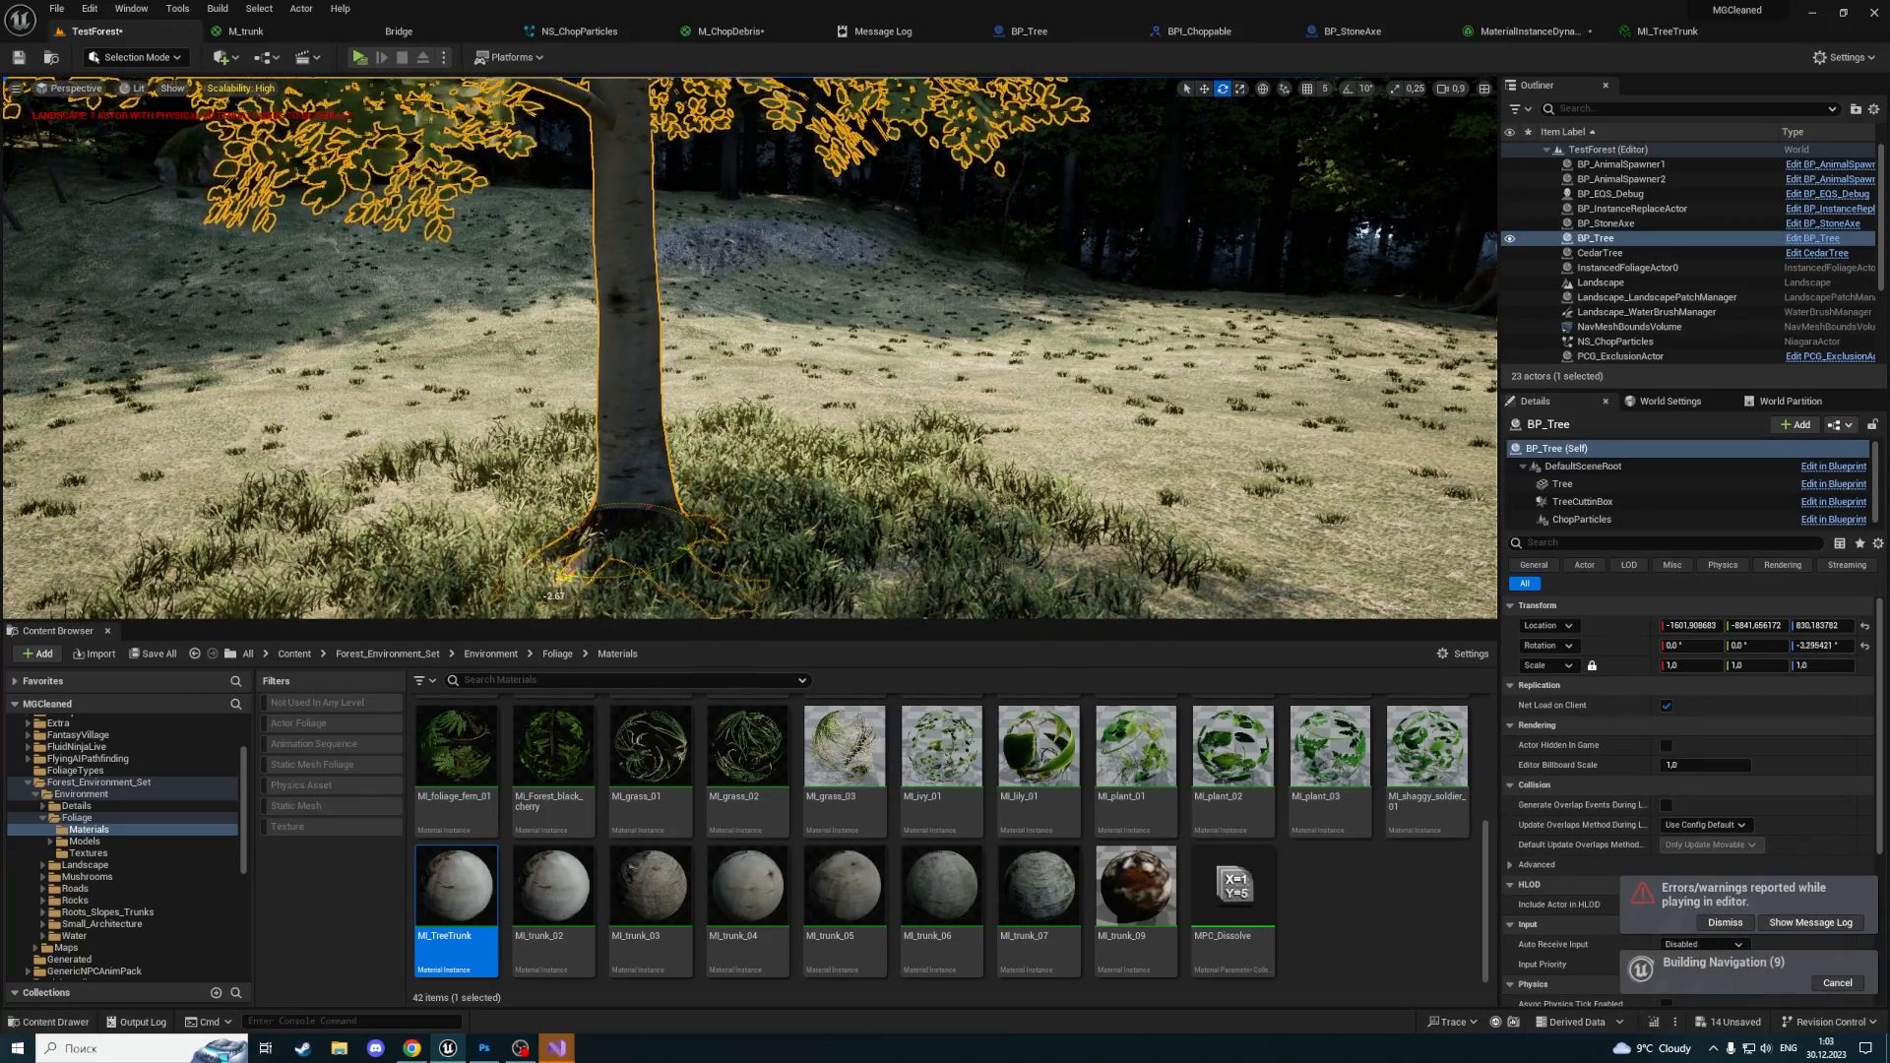
pyautogui.hotkey('ctrl', 'z')
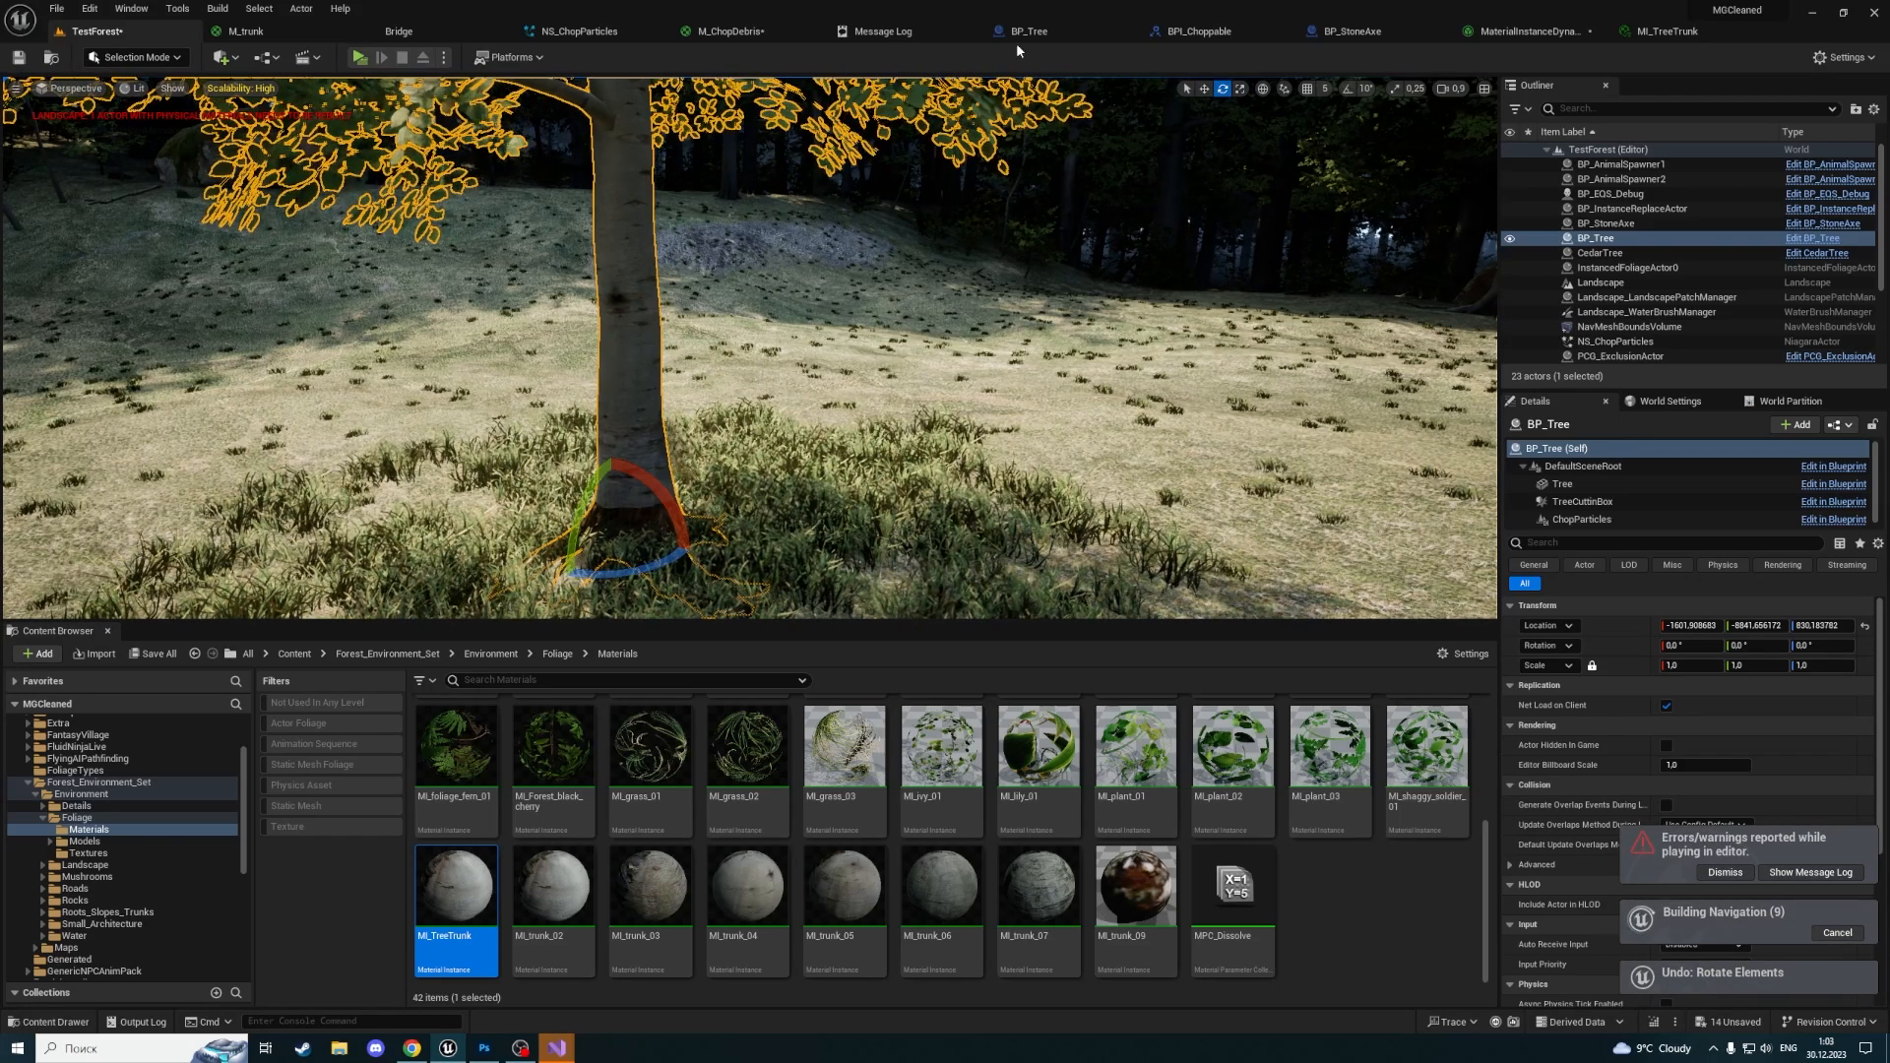
# In BP_Tree, insert a Subtract node between Find Look at Rotation's yaw and Set World Rotation's New Rotation Z, and save
pyautogui.click(1030, 31)
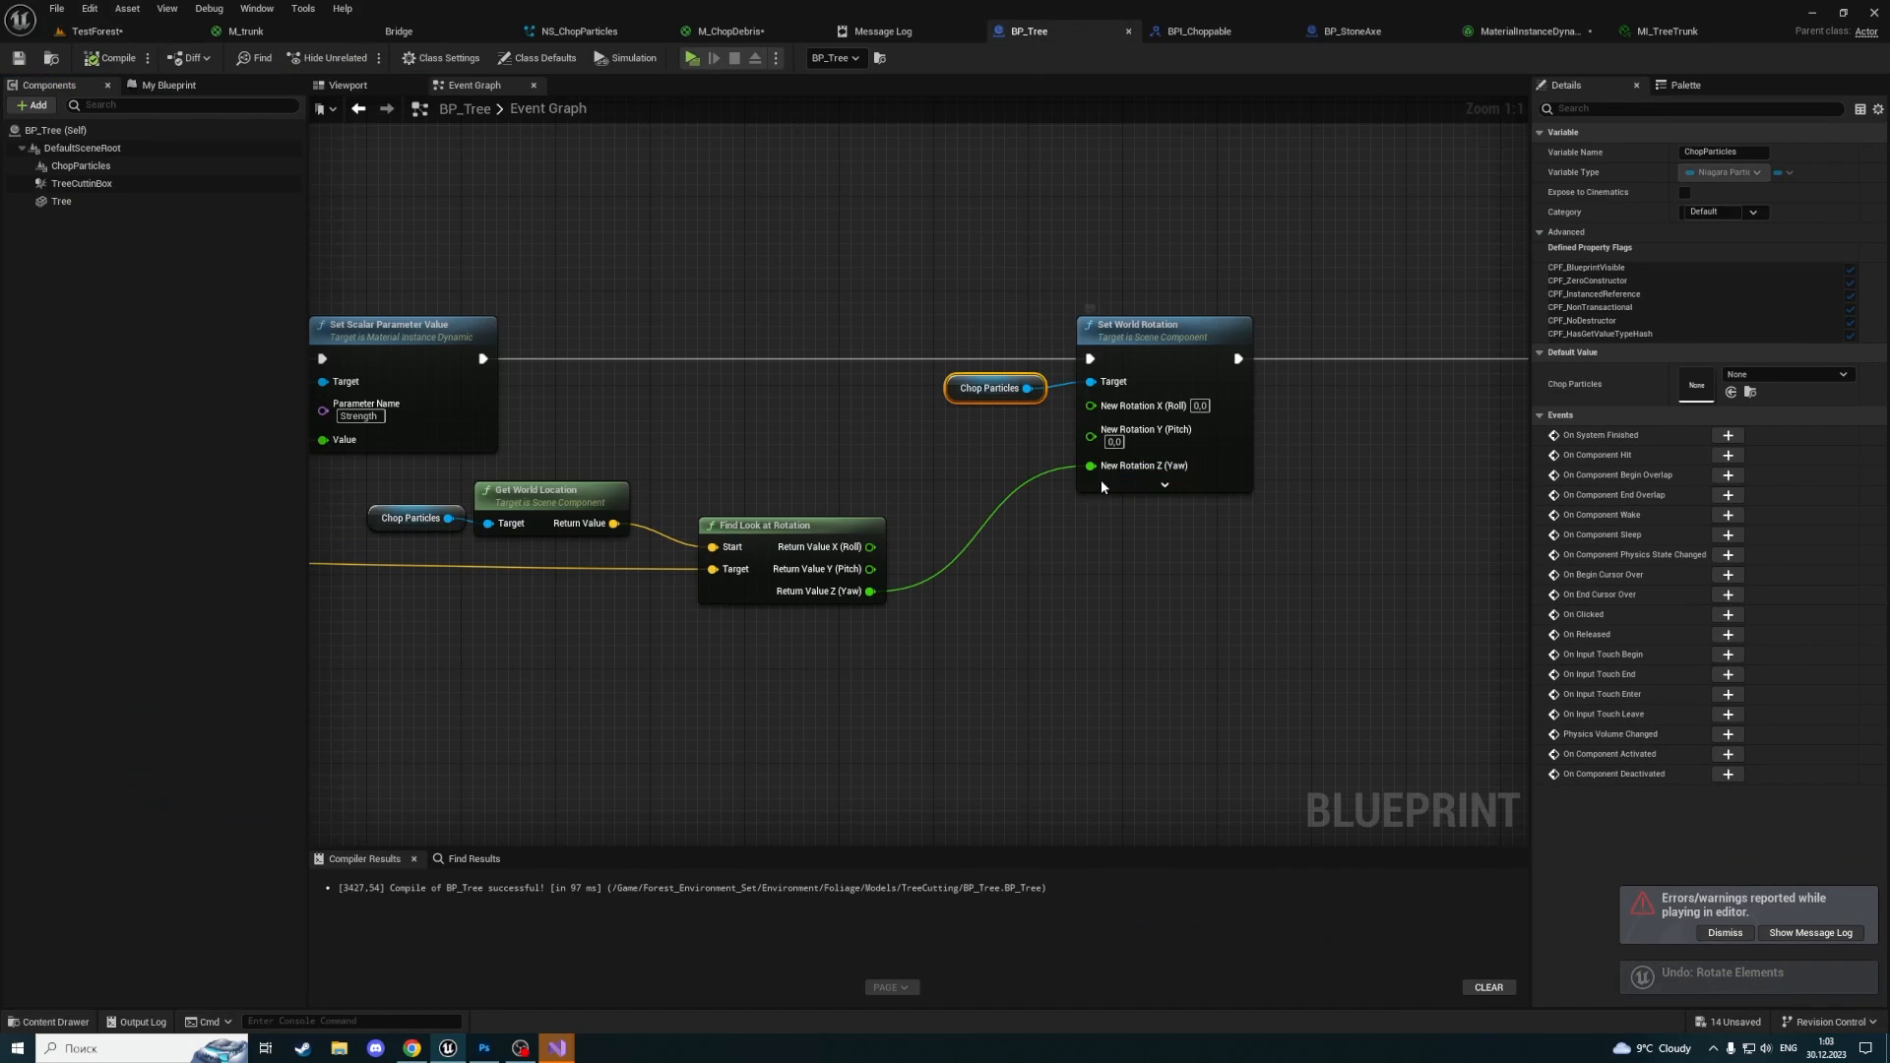
pyautogui.keyDown('alt'); pyautogui.click(925, 581); pyautogui.keyUp('alt')
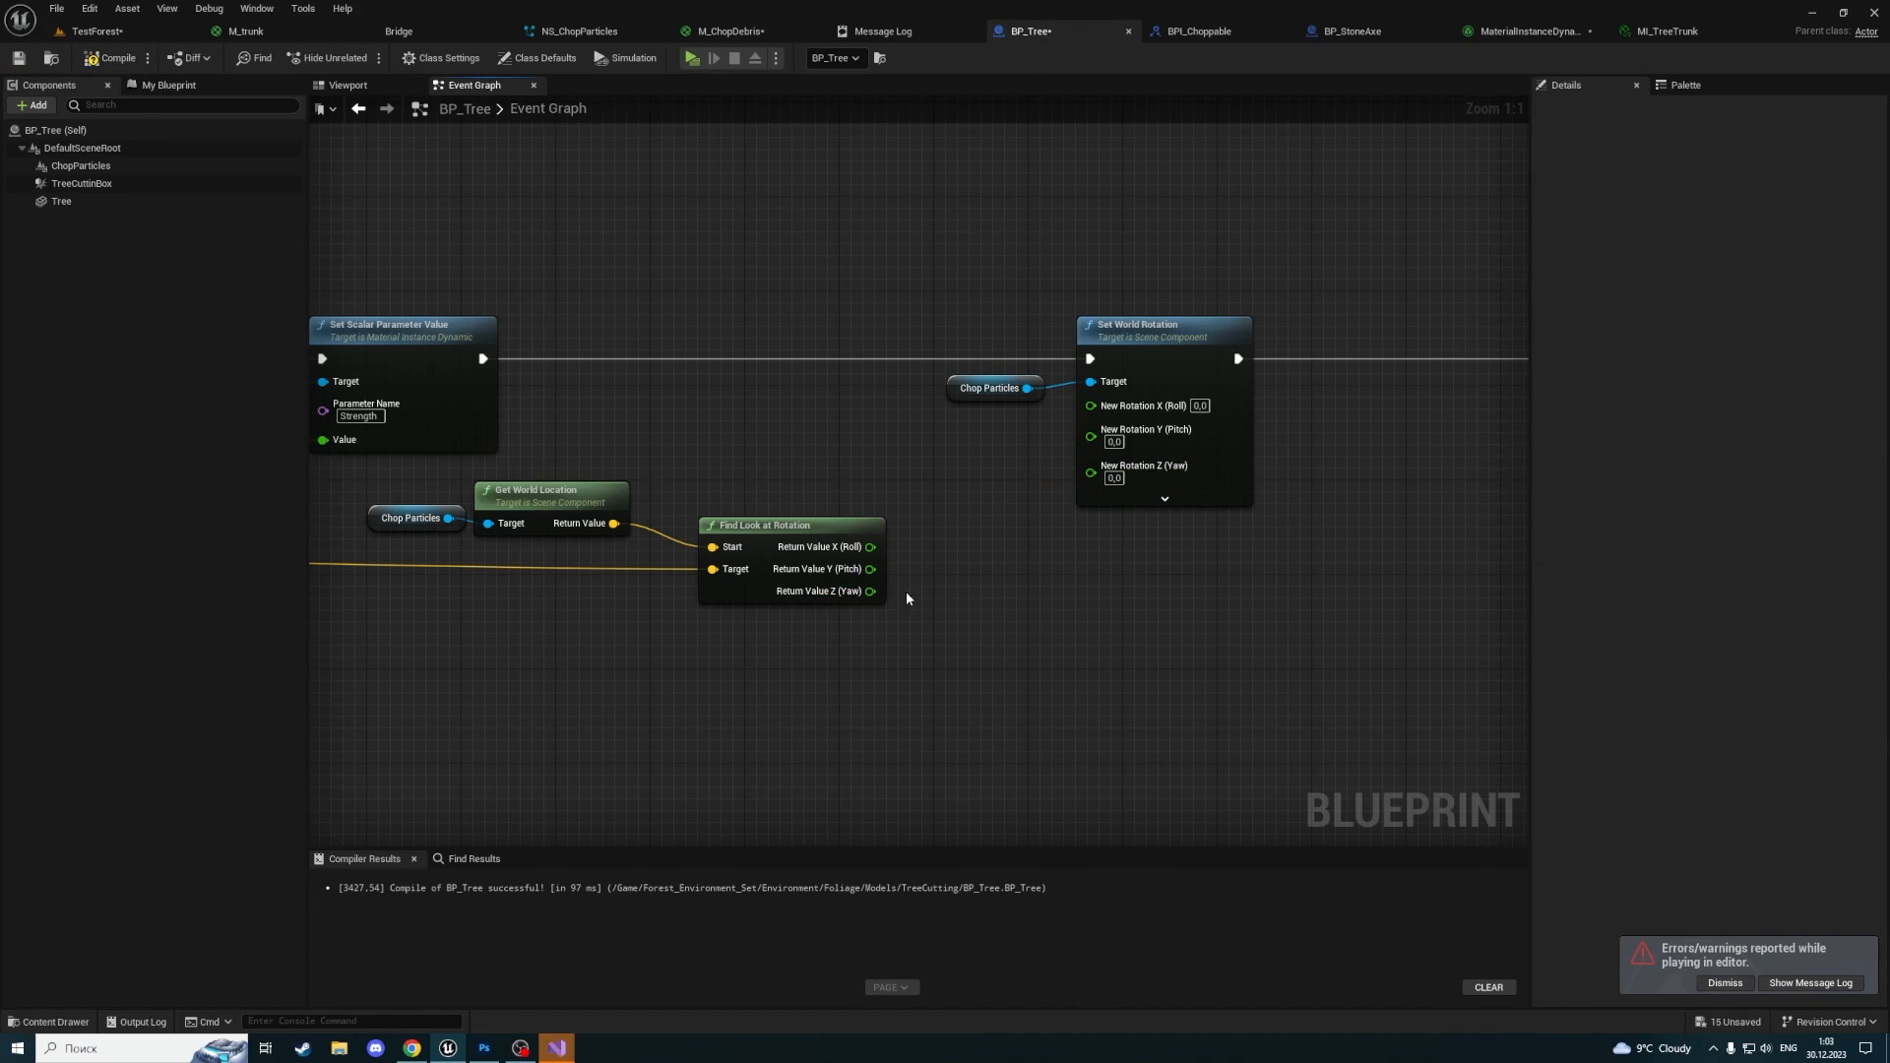
pyautogui.moveTo(870, 591); pyautogui.dragTo(925, 595)
pyautogui.write('-')
pyautogui.press('Return')
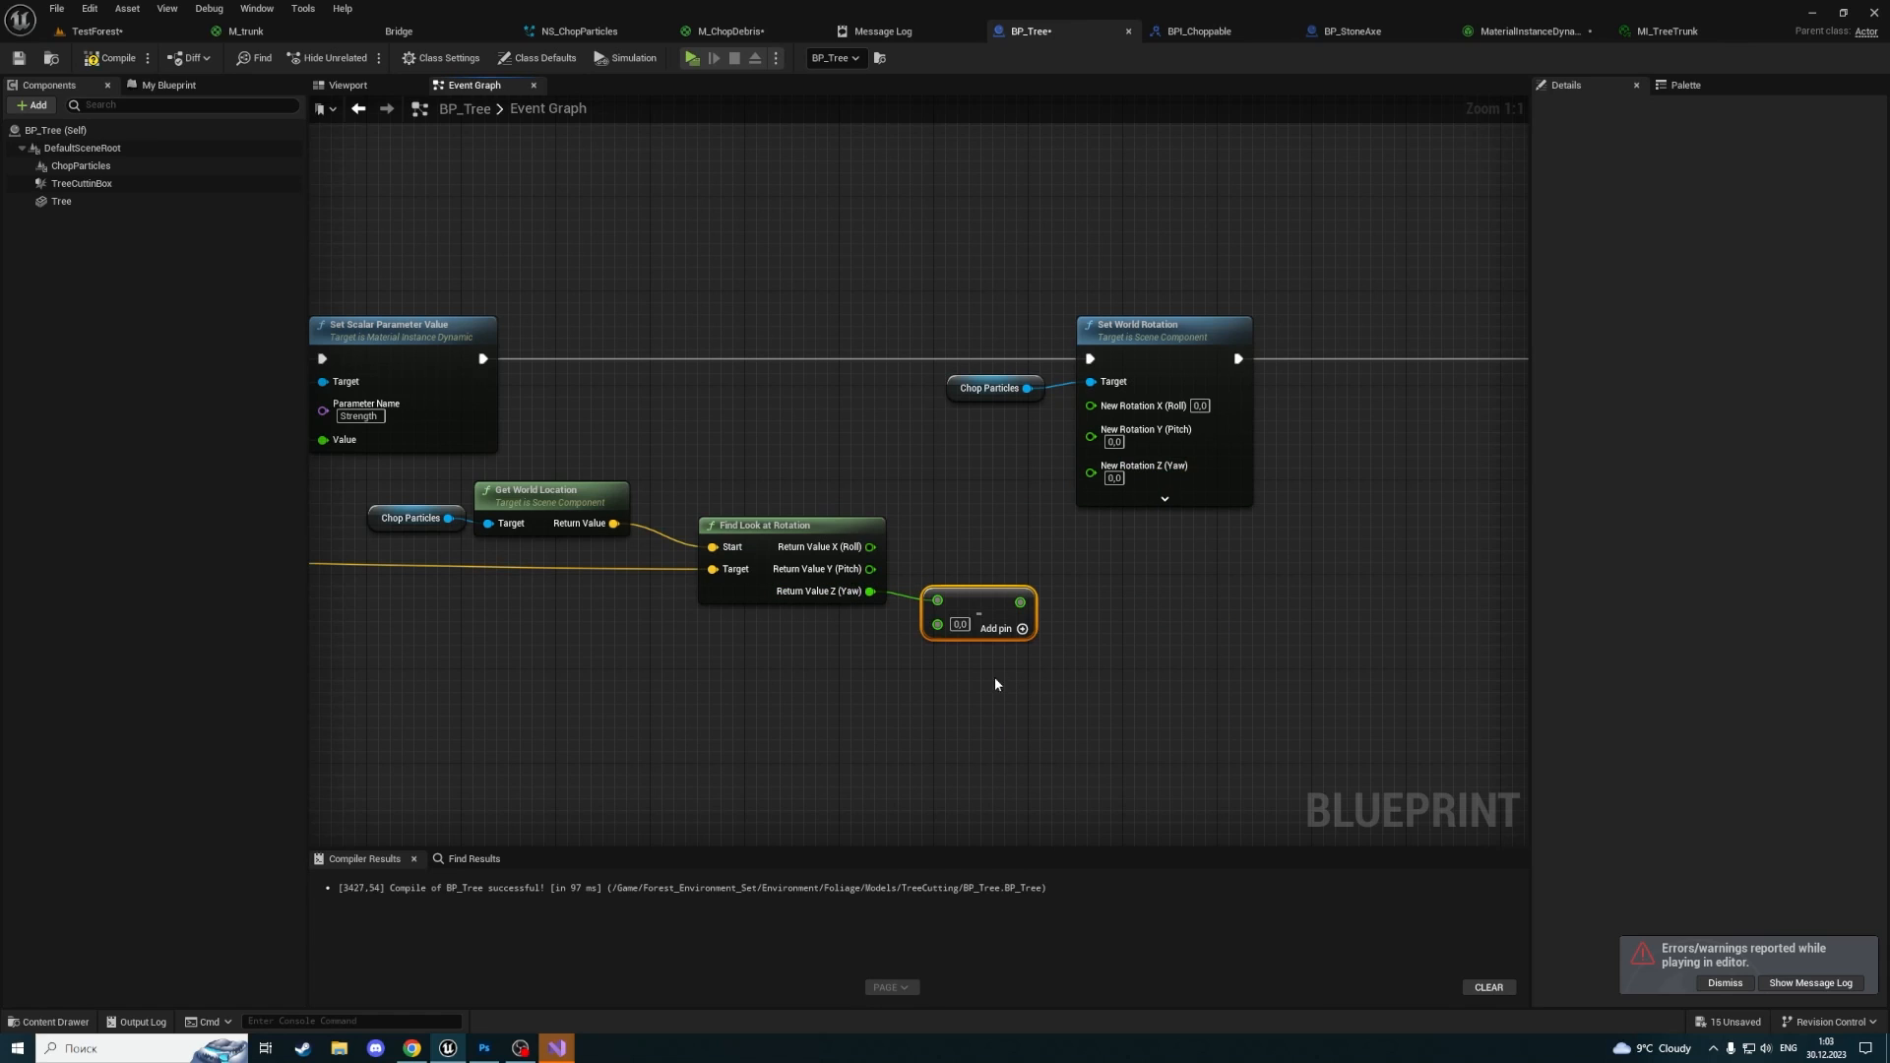
pyautogui.moveTo(1026, 603); pyautogui.dragTo(1091, 466)
pyautogui.click(19, 57)
# Play-test TestForest with the axe equipped, chop the tree from several sides to check the particle direction, and end the session
pyautogui.click(96, 30)
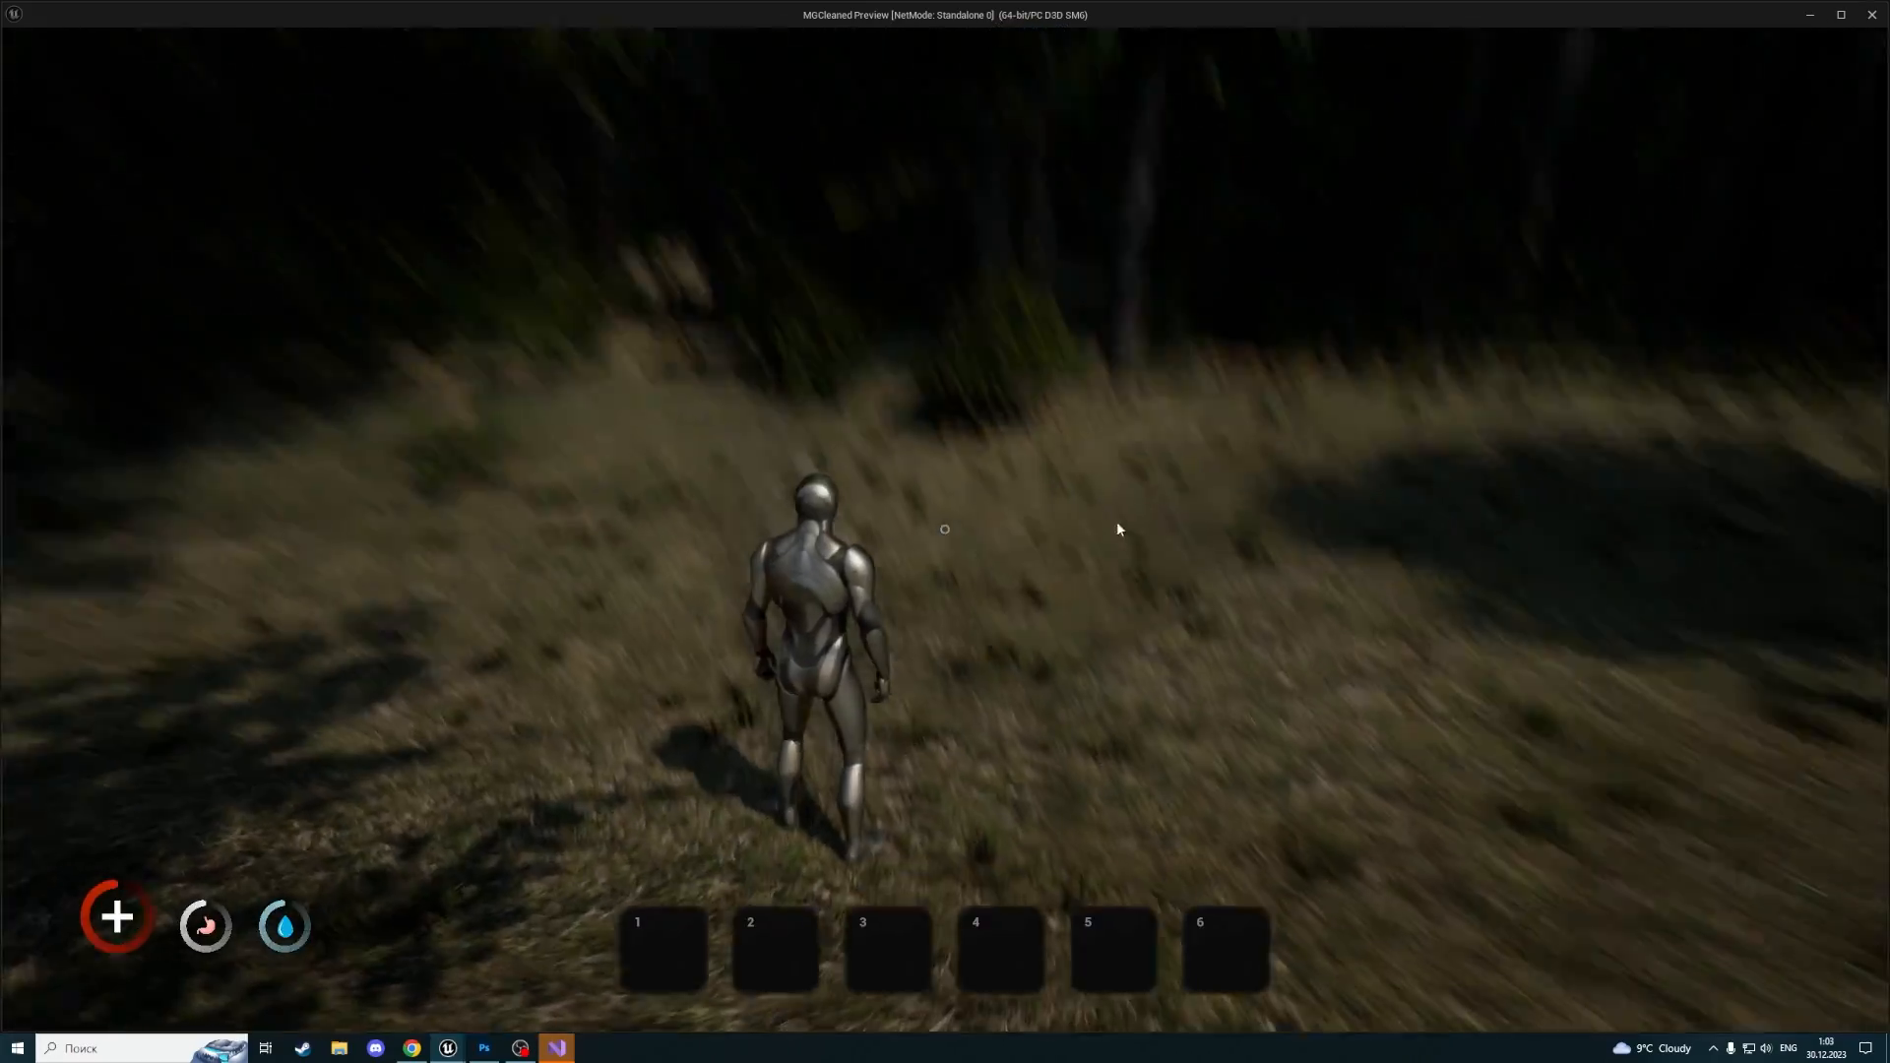
pyautogui.press('Tab')
pyautogui.press('Tab')
pyautogui.press('w')
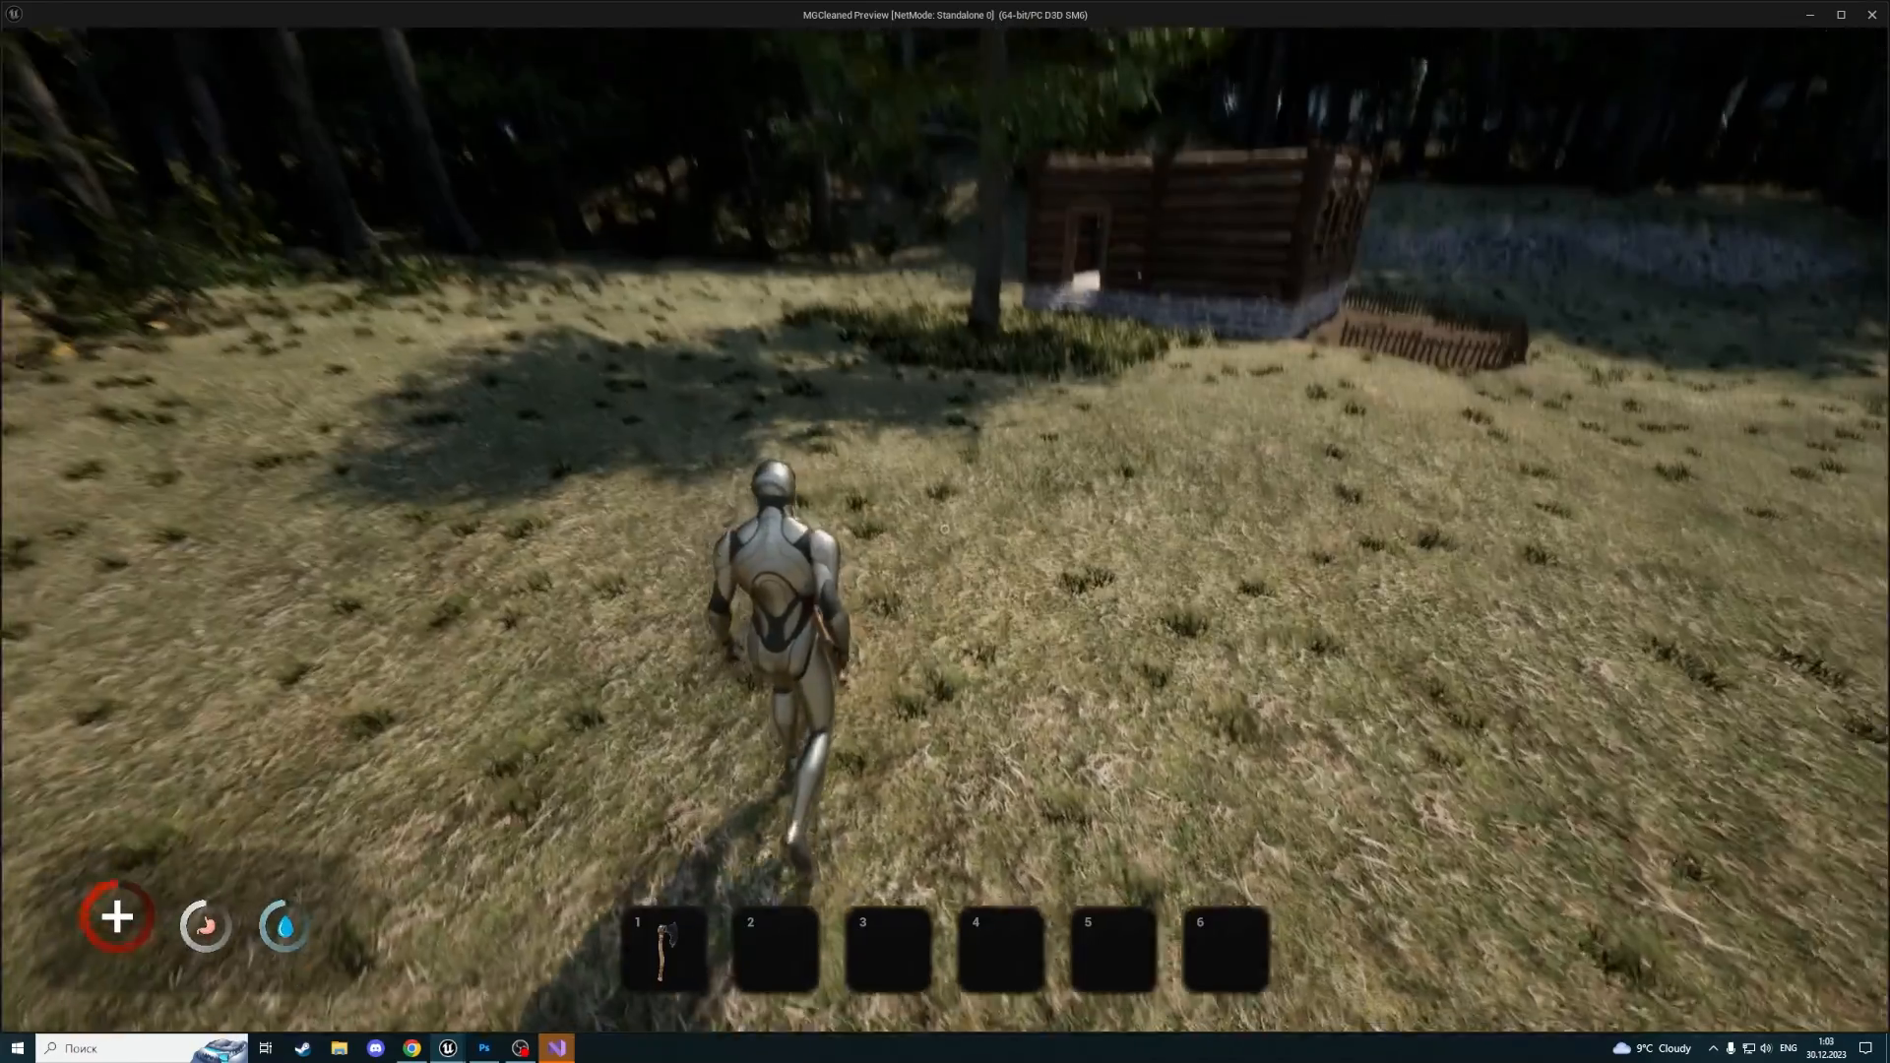
pyautogui.press('shift')
pyautogui.press('w')
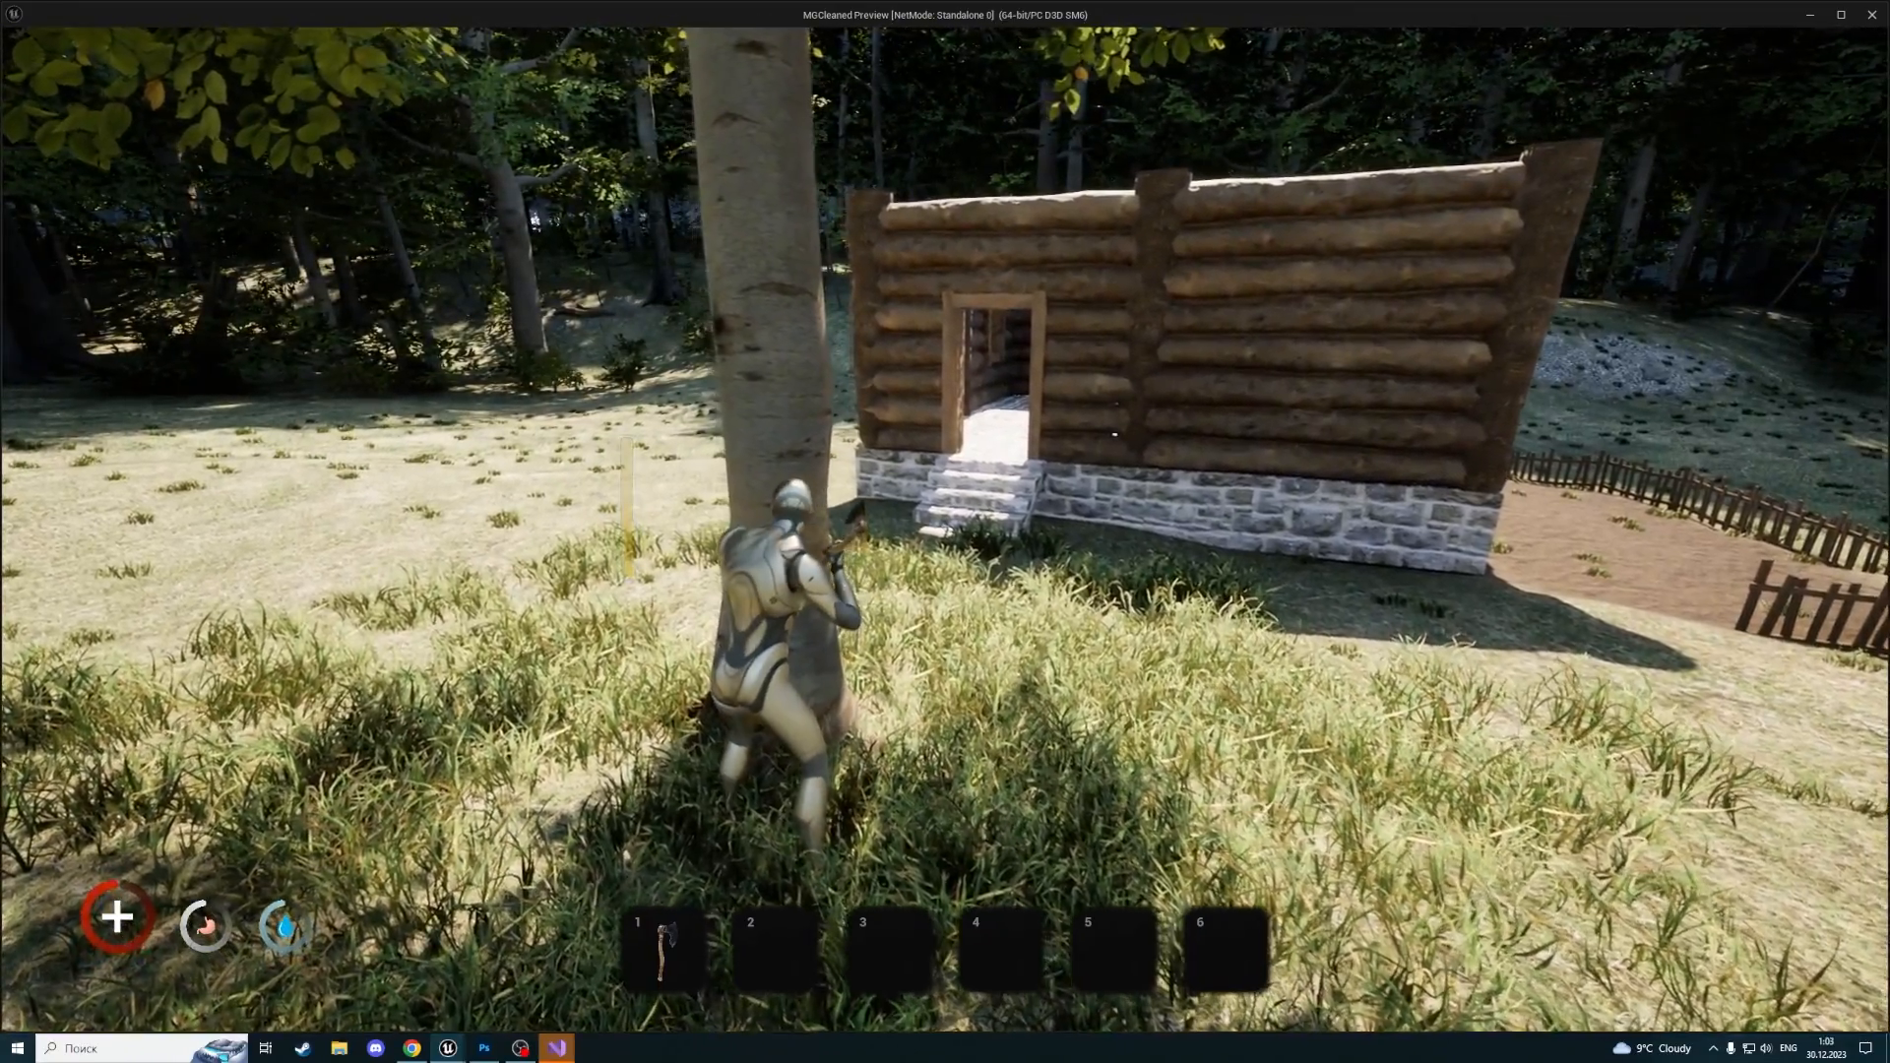
pyautogui.press('a')
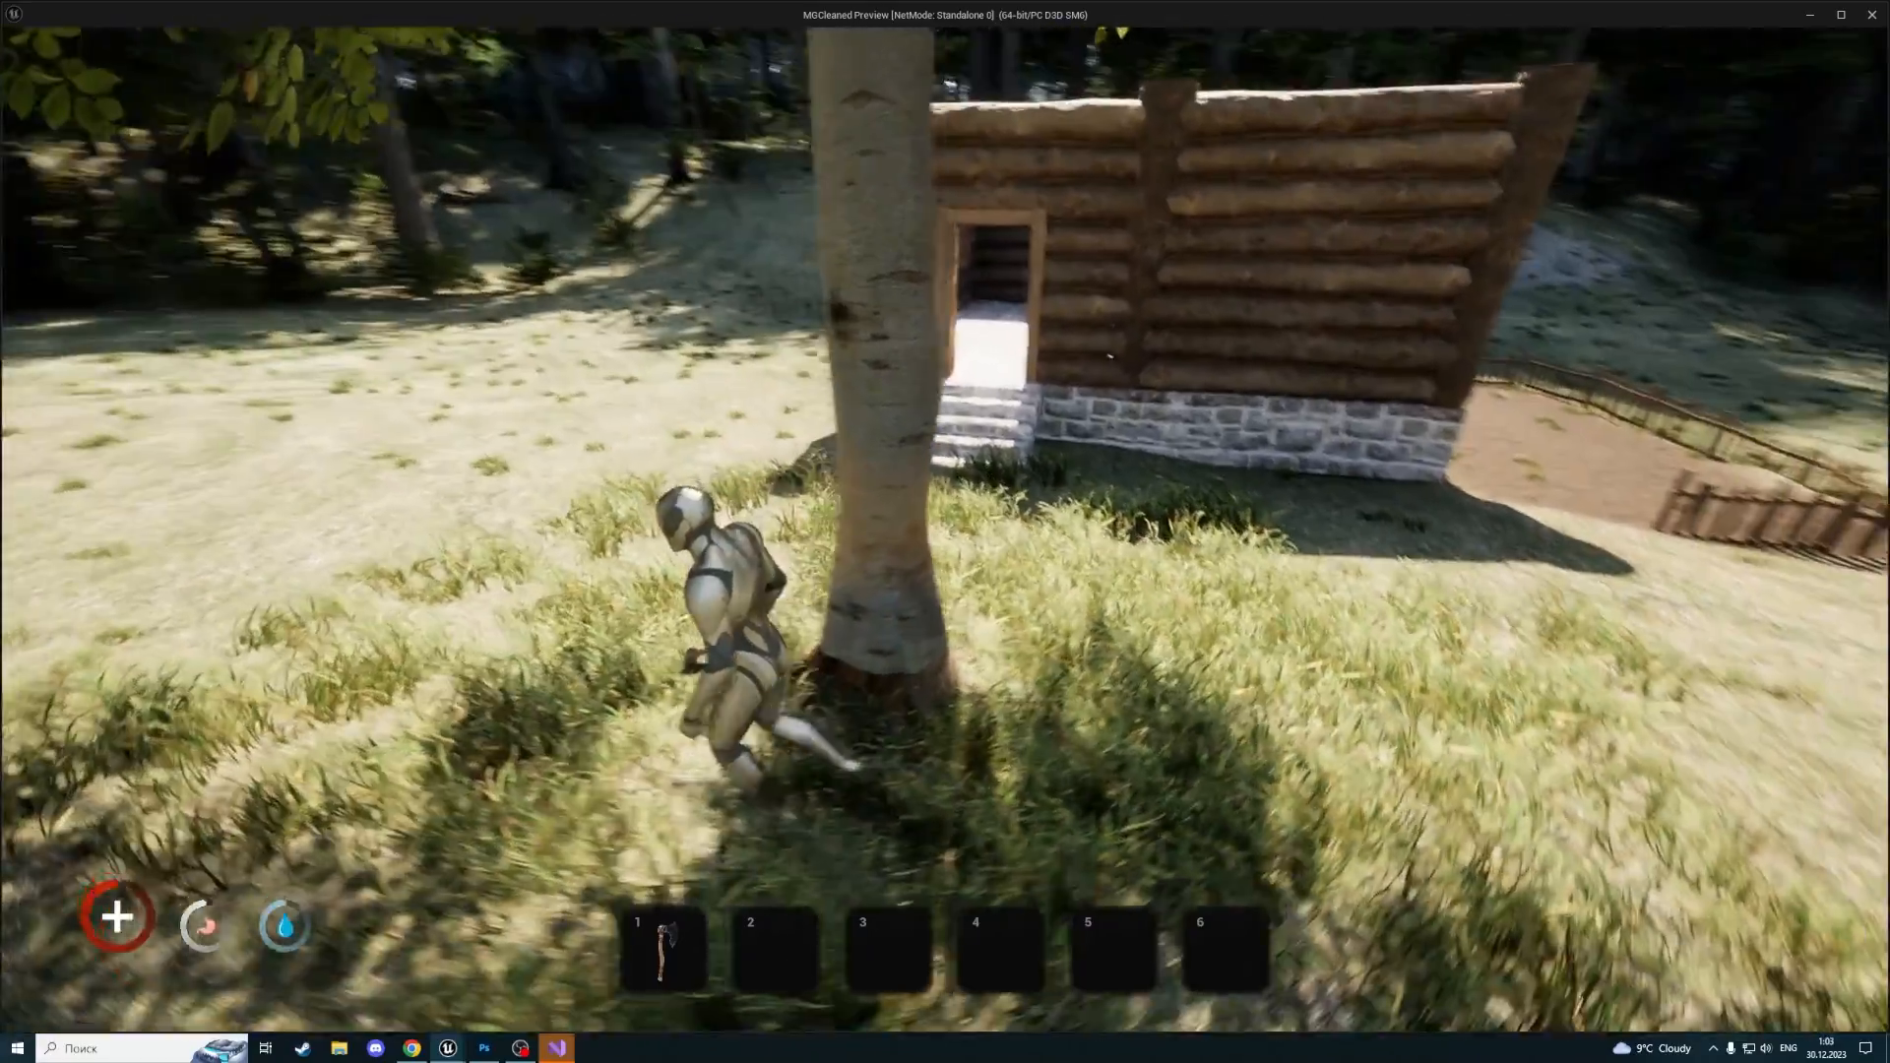
pyautogui.press('w')
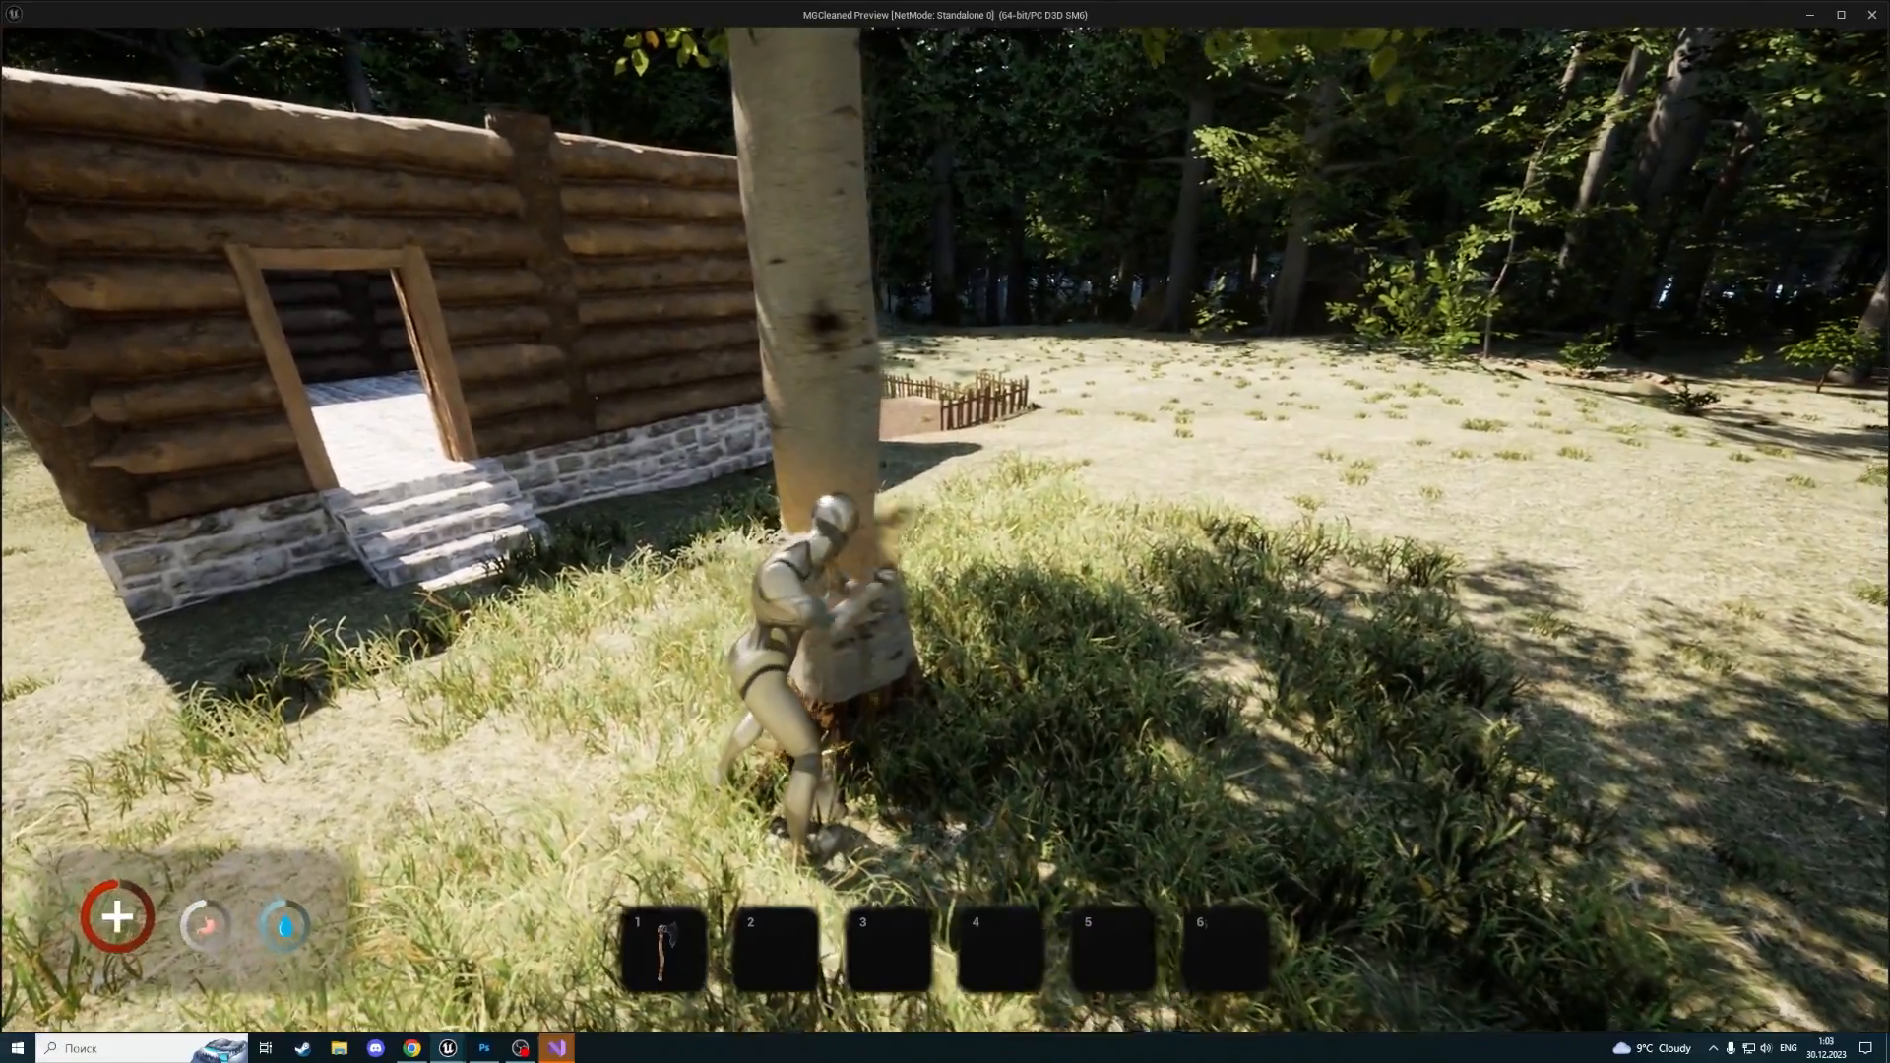
pyautogui.press('a')
pyautogui.press('w')
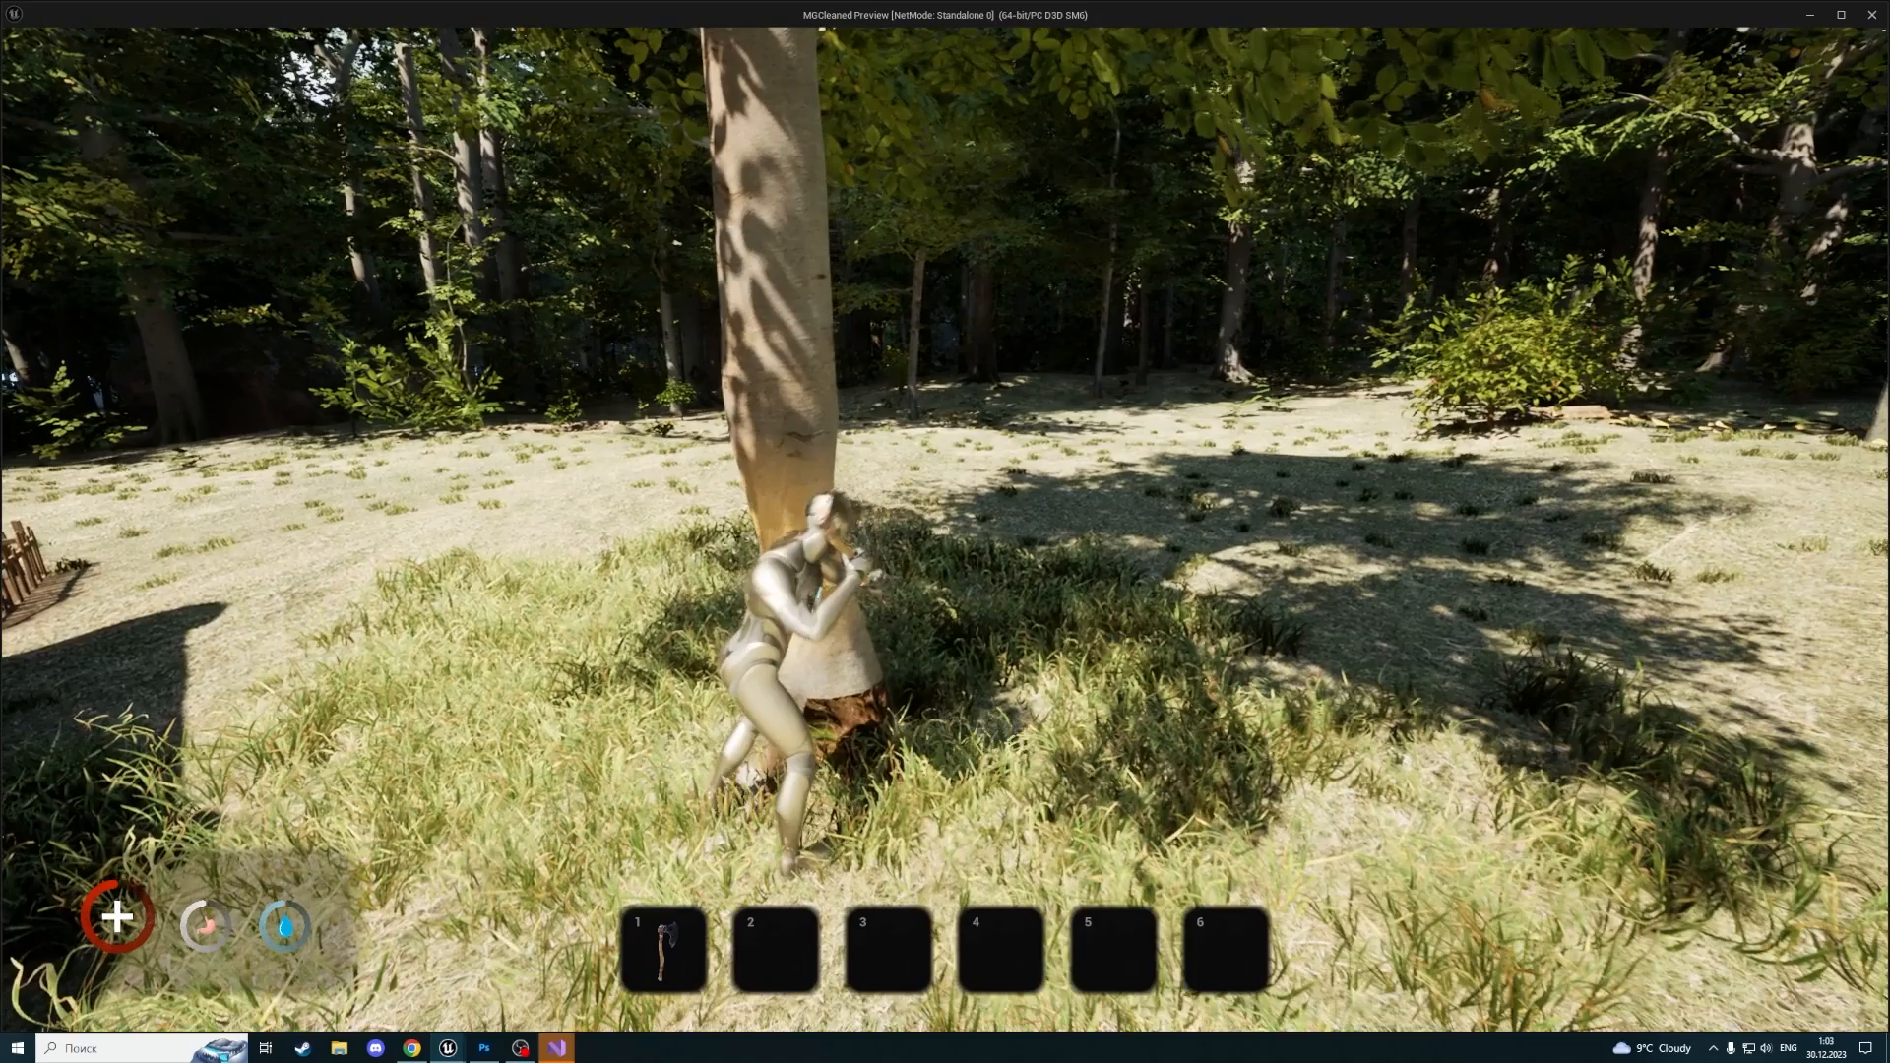
pyautogui.press('Escape')
# Set the value subtracted from the chop particles' yaw to 20 in BP_Tree, and save the blueprint
pyautogui.click(1036, 32)
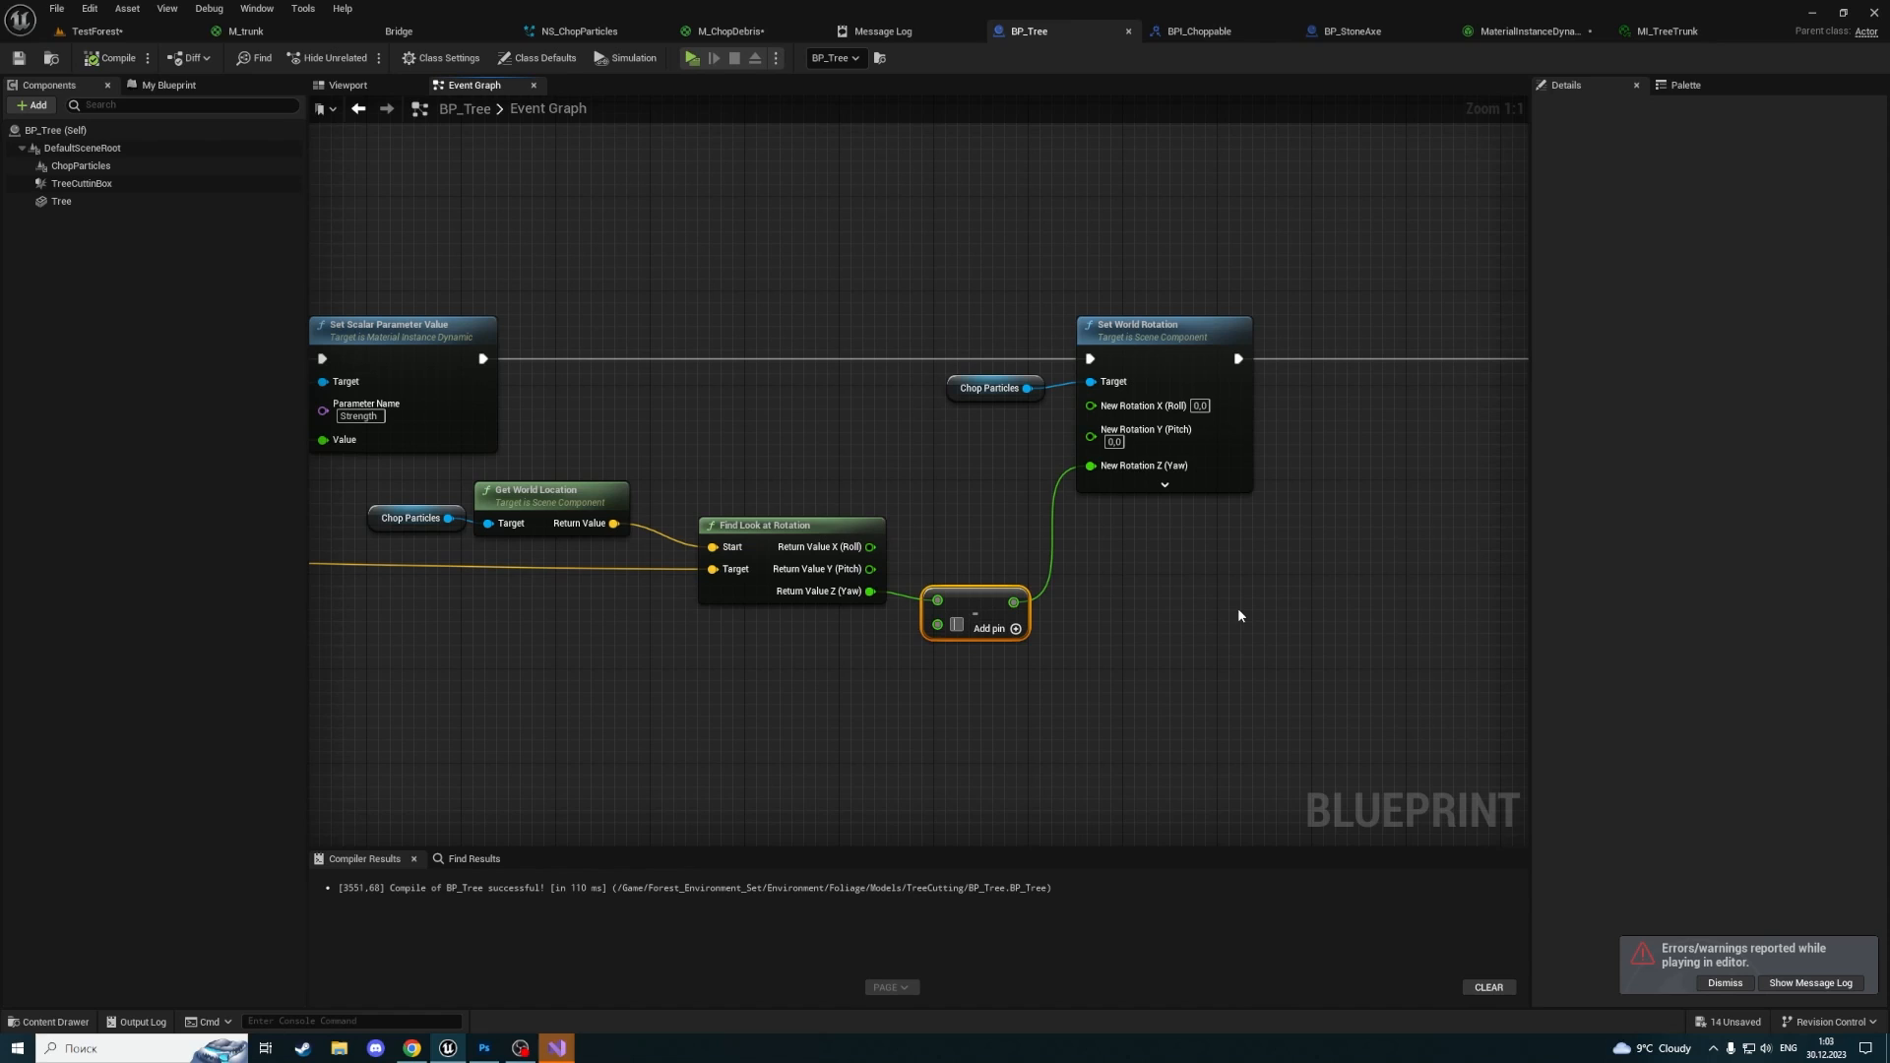
pyautogui.write('20')
pyautogui.press('Return')
pyautogui.click(17, 59)
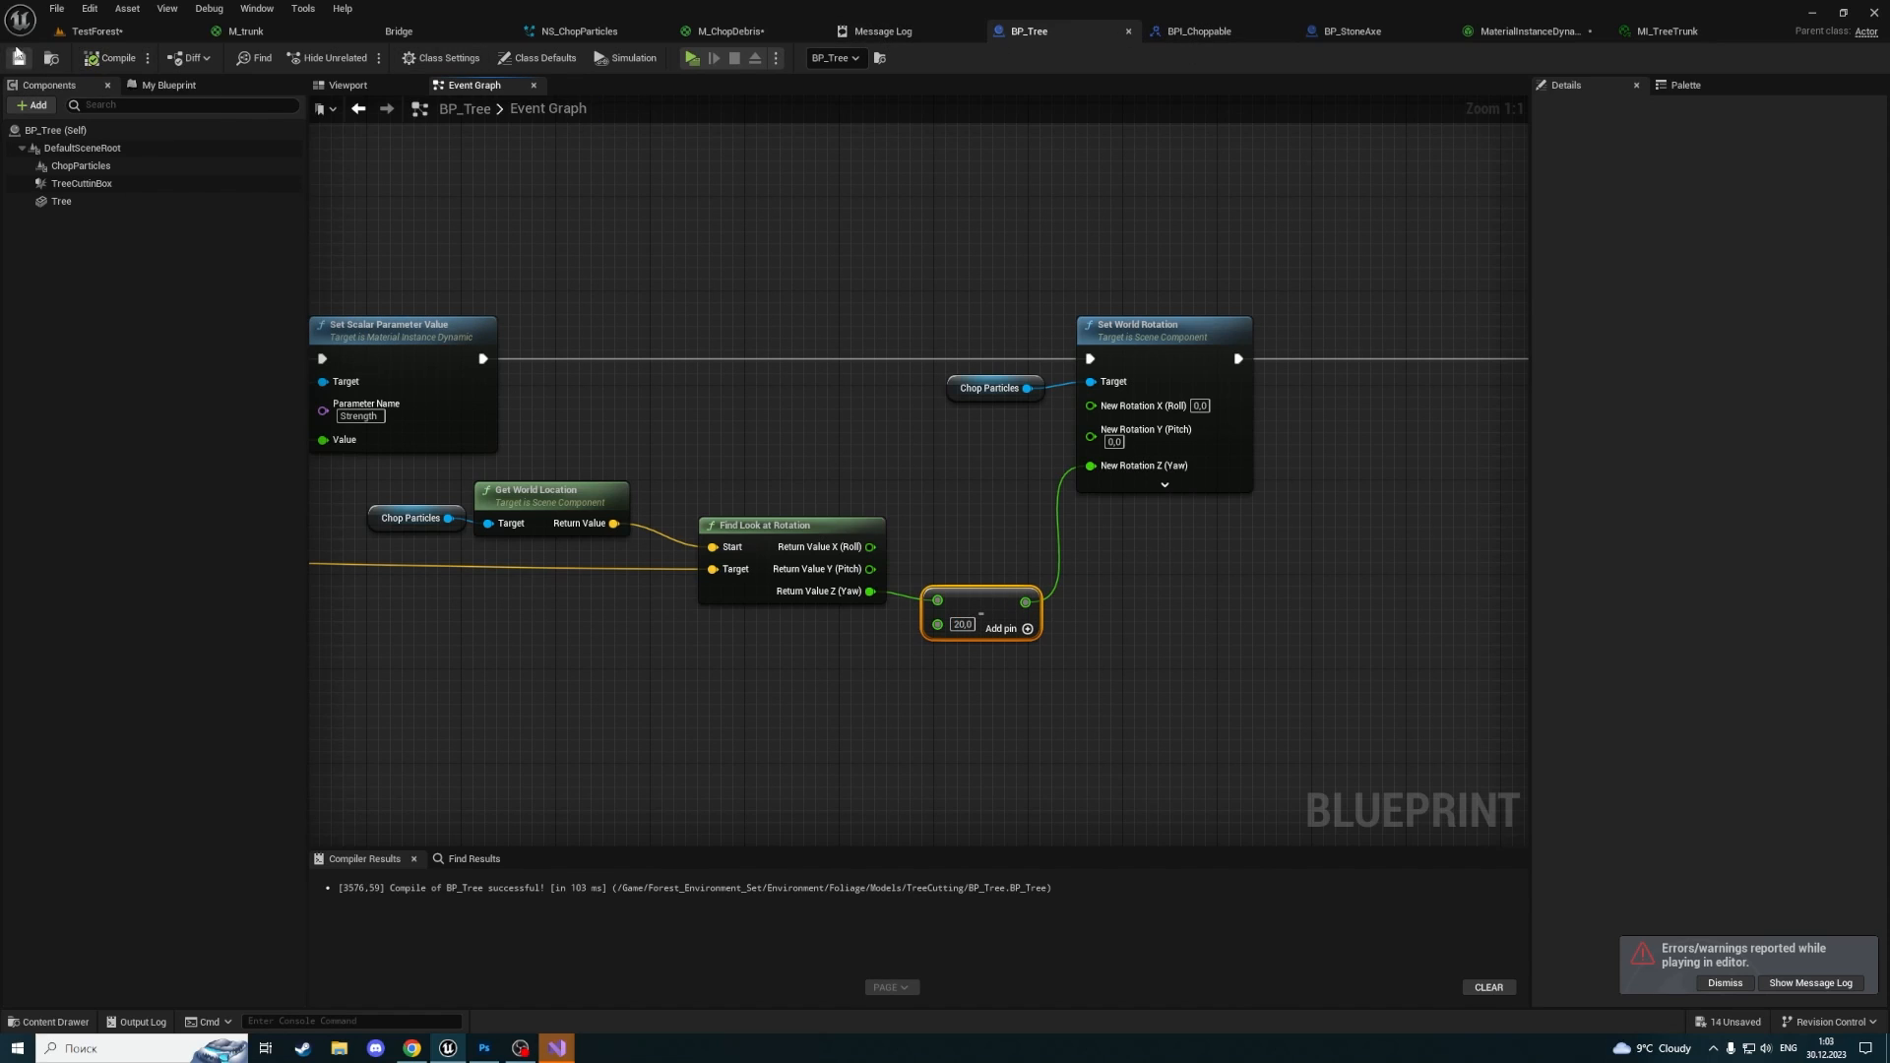
# Run TestForest again, assign the axe to slot 1, chop the tree to check the adjusted yaw offset, and end the session
pyautogui.click(95, 32)
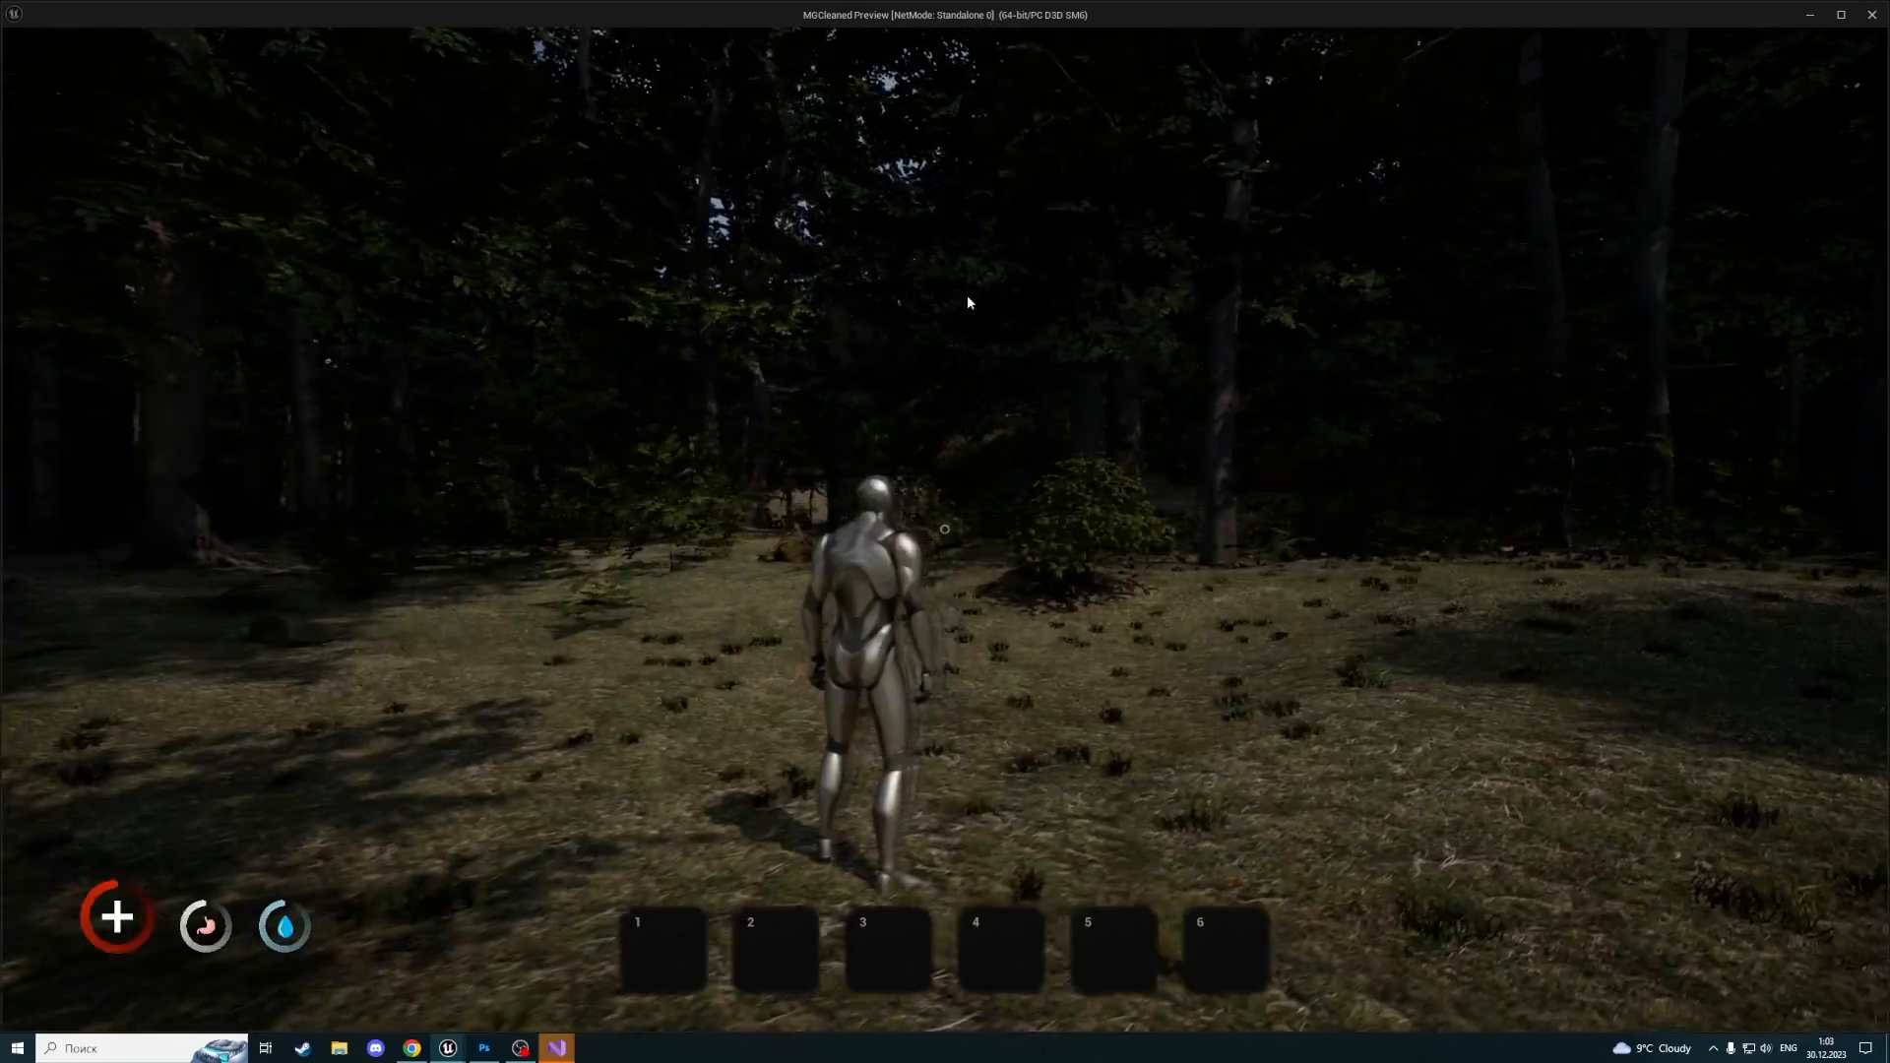
pyautogui.press('Tab')
pyautogui.moveTo(1140, 253); pyautogui.dragTo(1006, 185)
pyautogui.press('Tab')
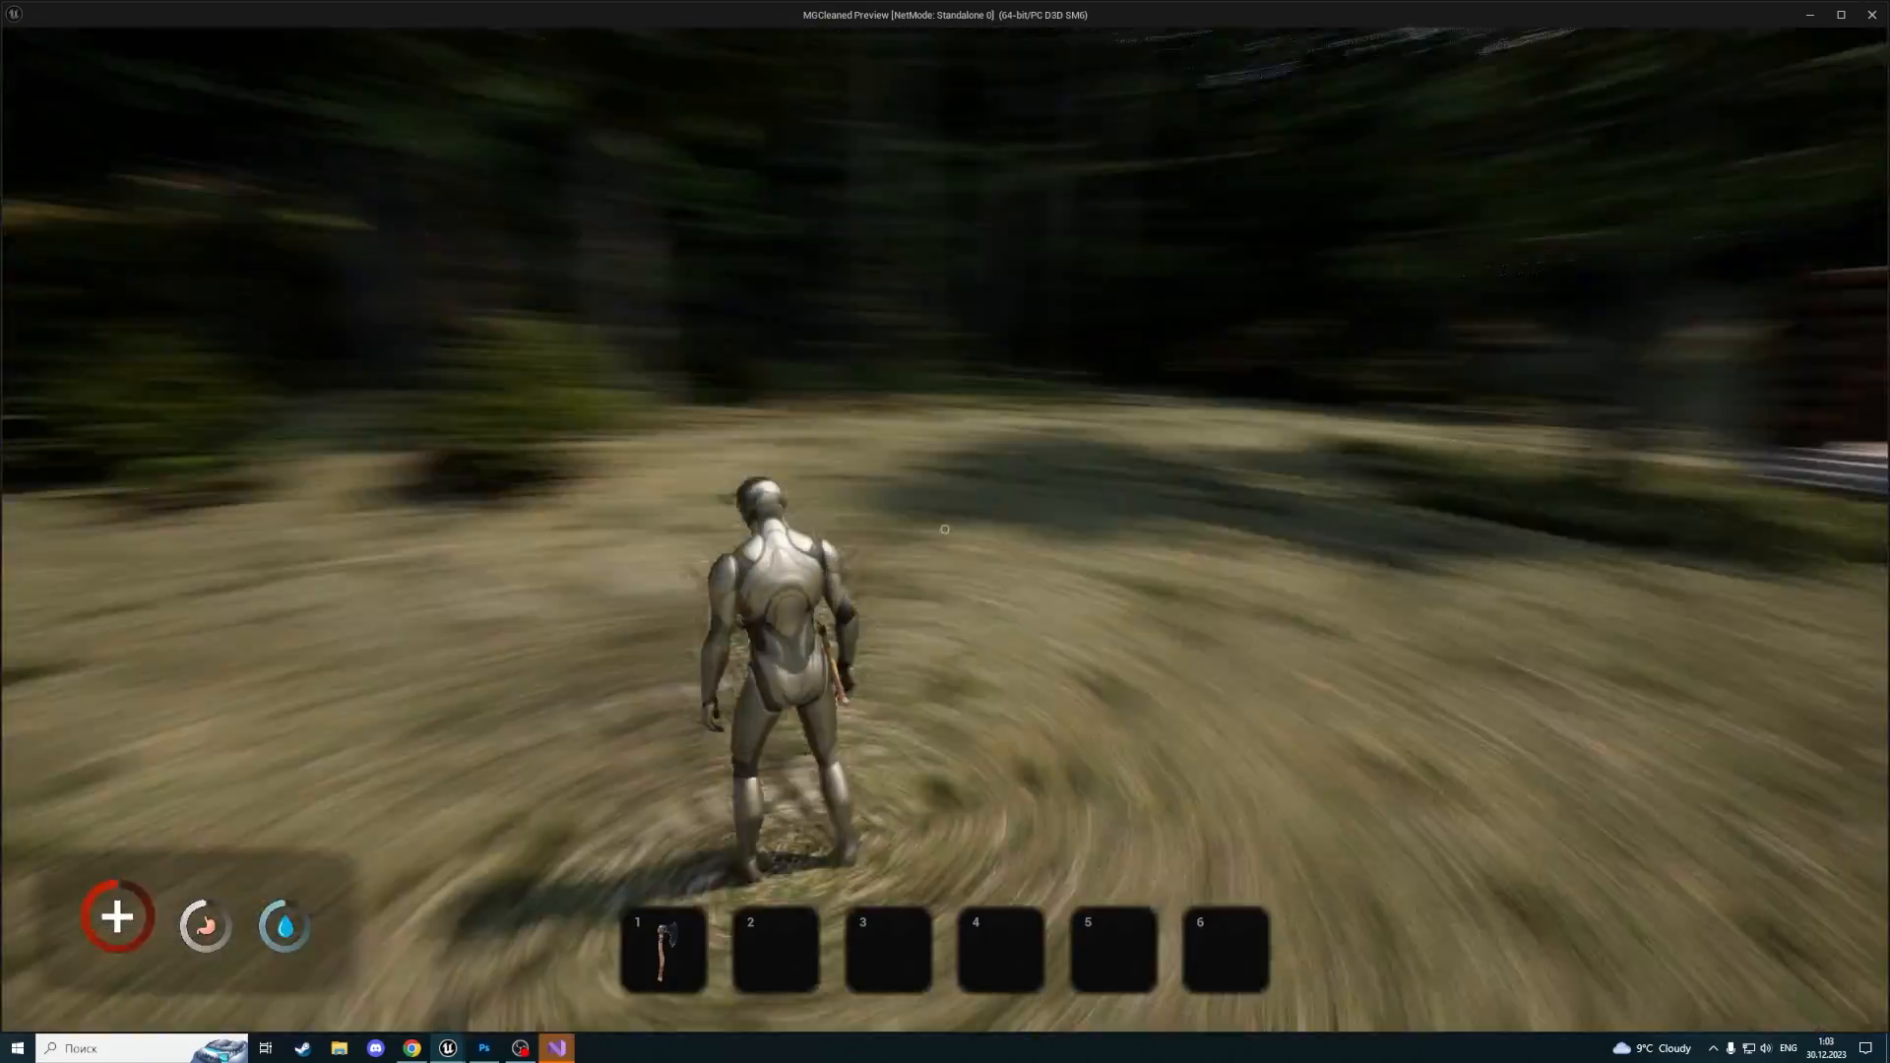
pyautogui.press('w')
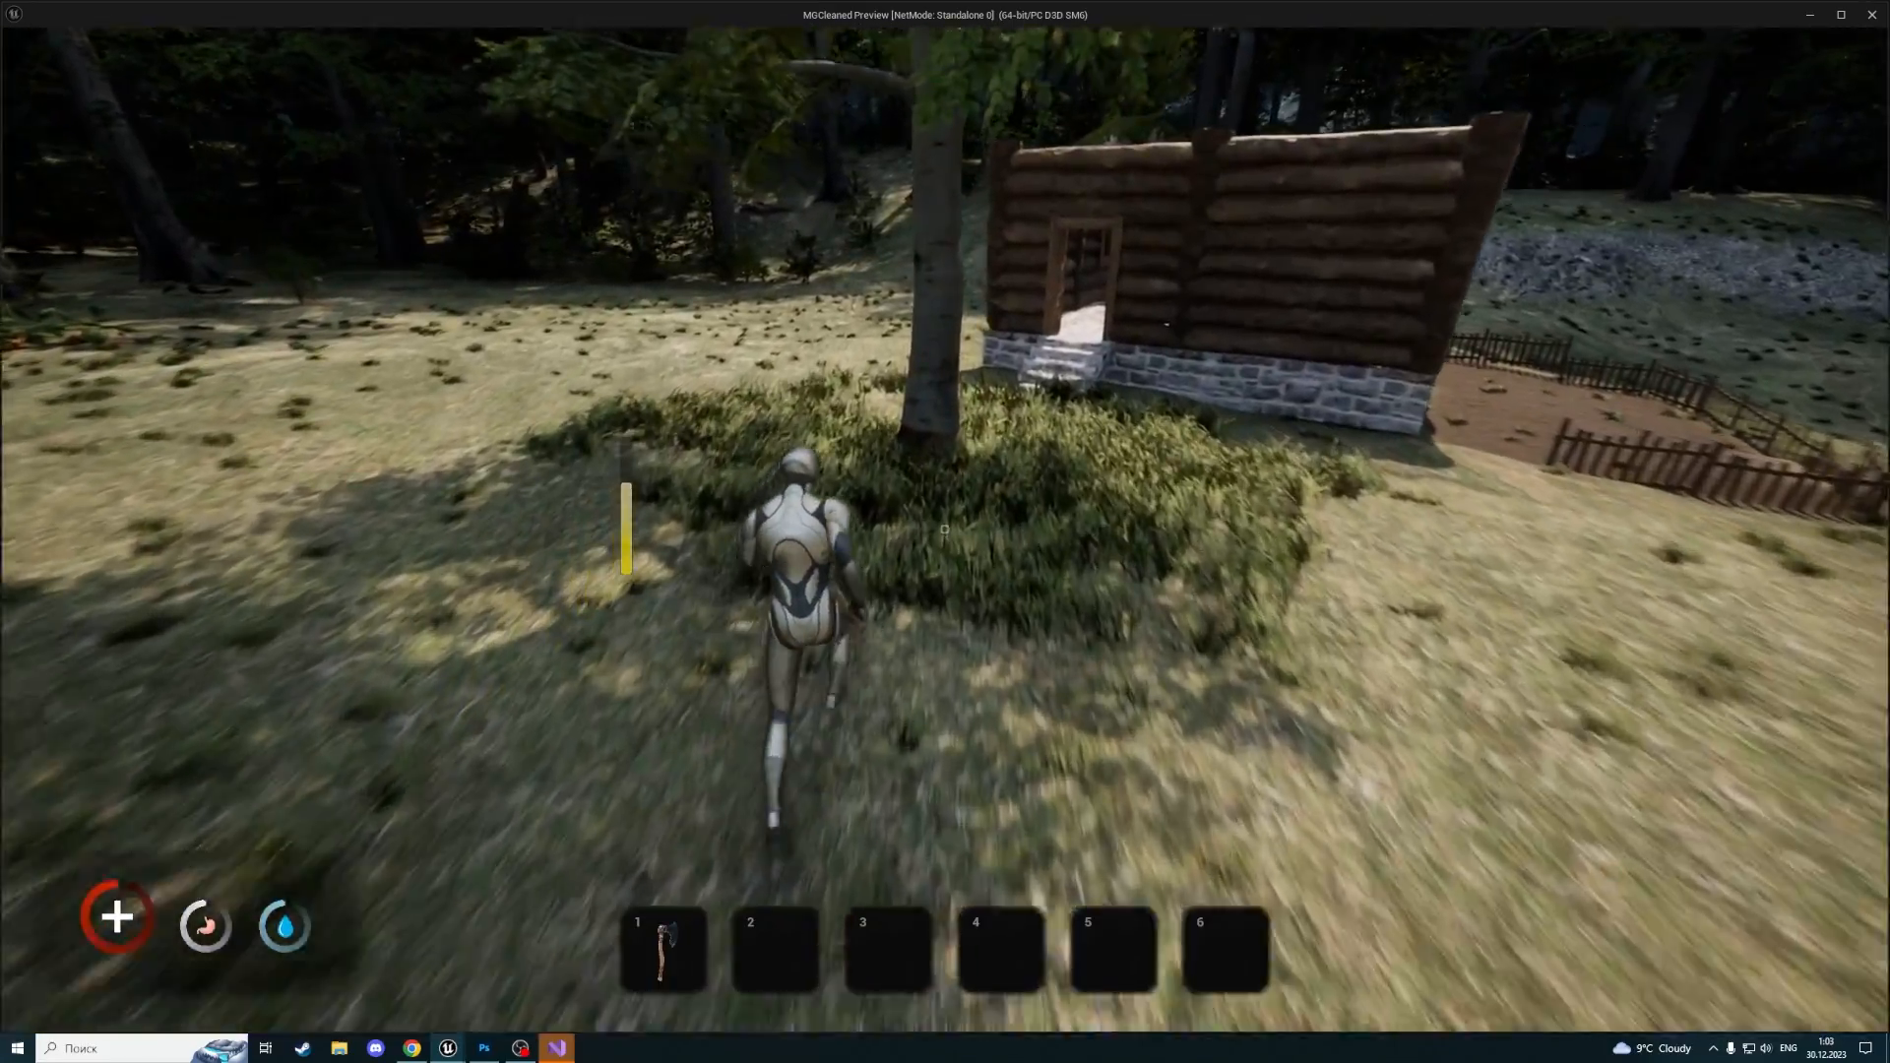
pyautogui.press('w')
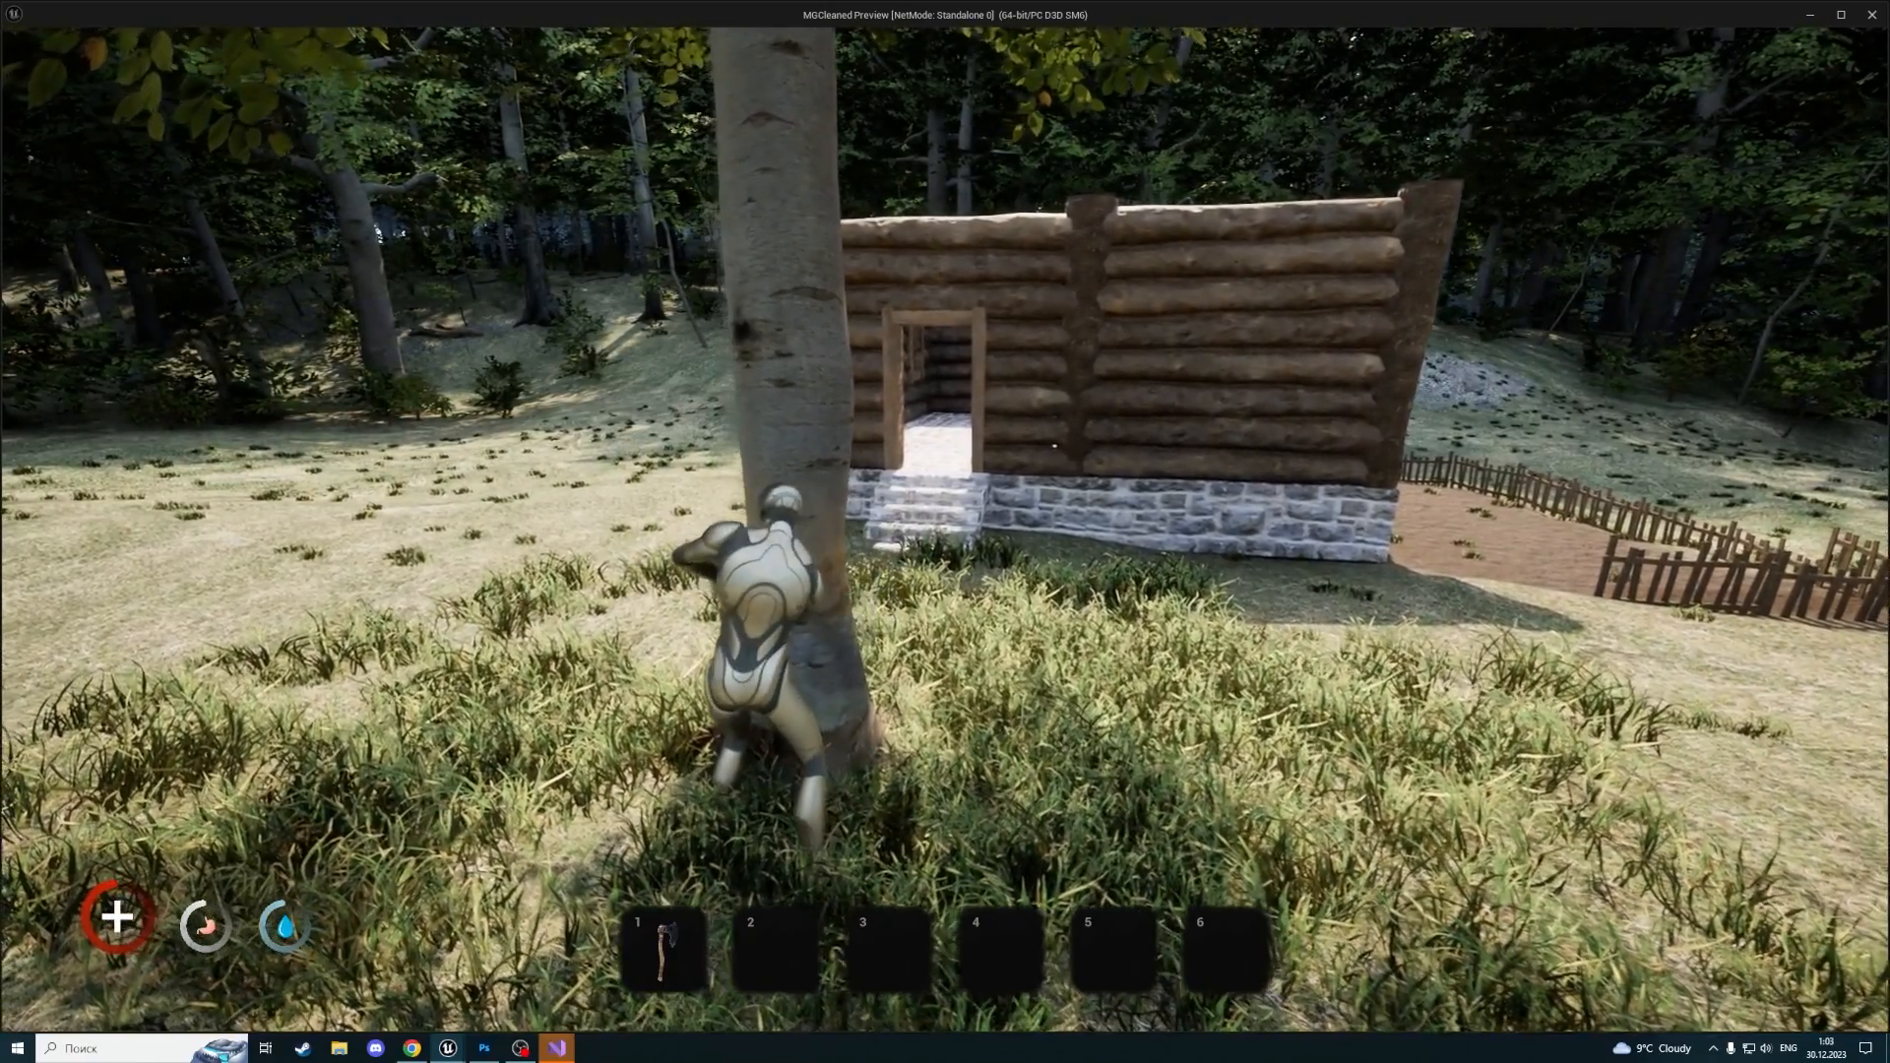
pyautogui.press('Escape')
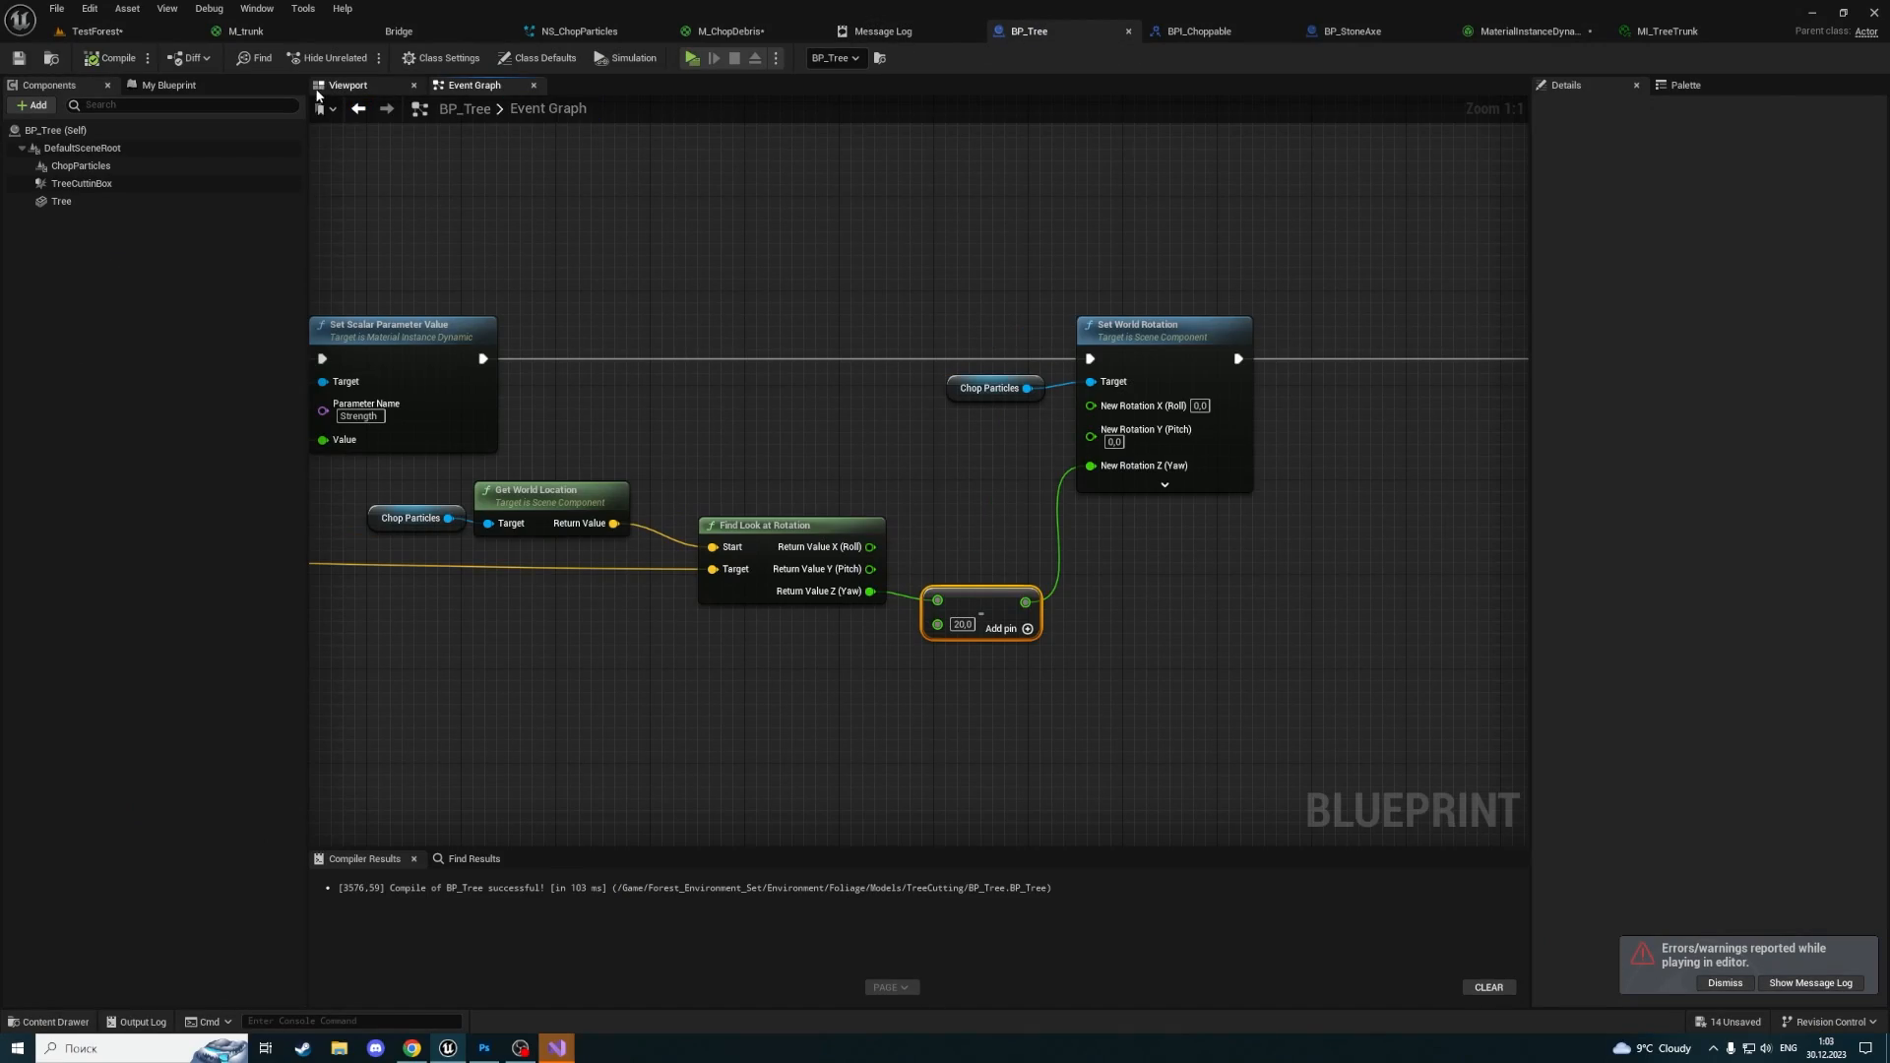
# Raise the ChopParticles component along the trunk in BP_Tree to a Z location of about 142, and save
pyautogui.click(348, 85)
pyautogui.doubleClick(80, 165)
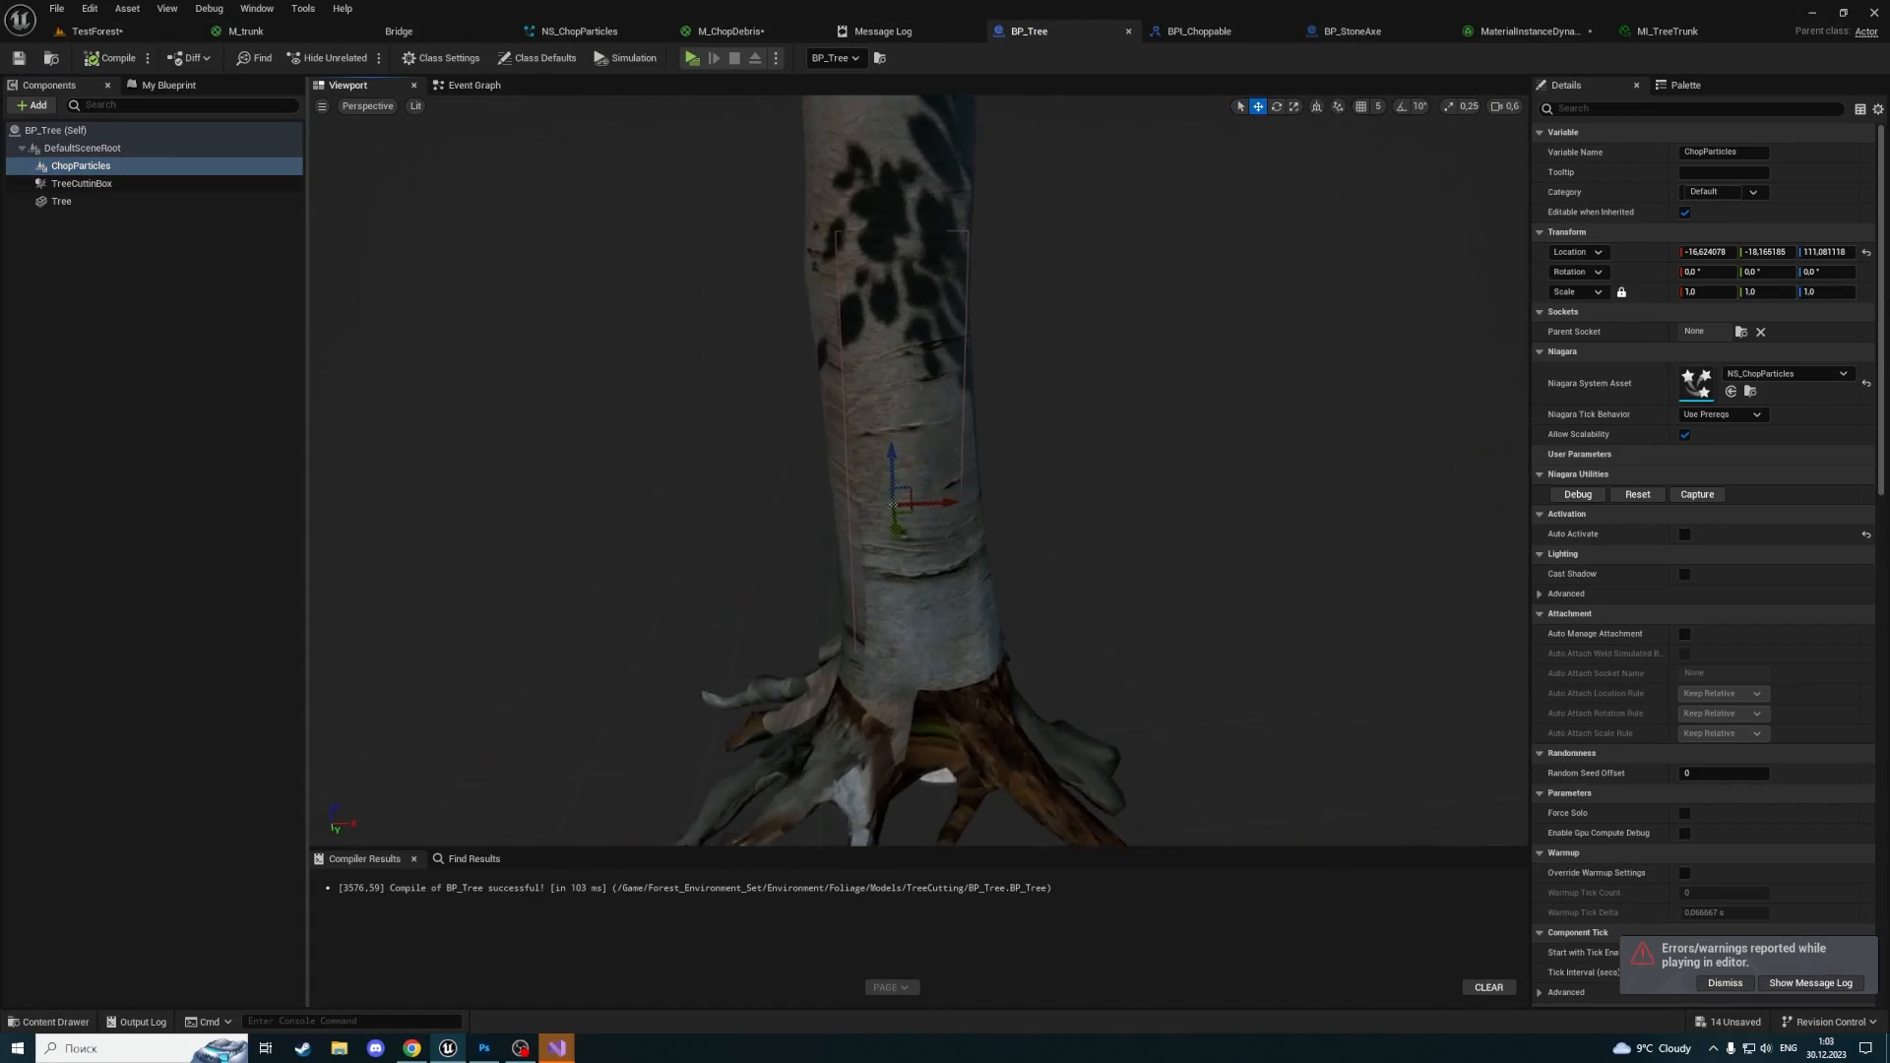
pyautogui.moveTo(860, 516)
pyautogui.mouseDown(button='right')
pyautogui.moveTo(860, 463)
pyautogui.moveTo(860, 516)
pyautogui.mouseUp(button='right')
pyautogui.moveTo(882, 525); pyautogui.dragTo(898, 439)
pyautogui.click(19, 58)
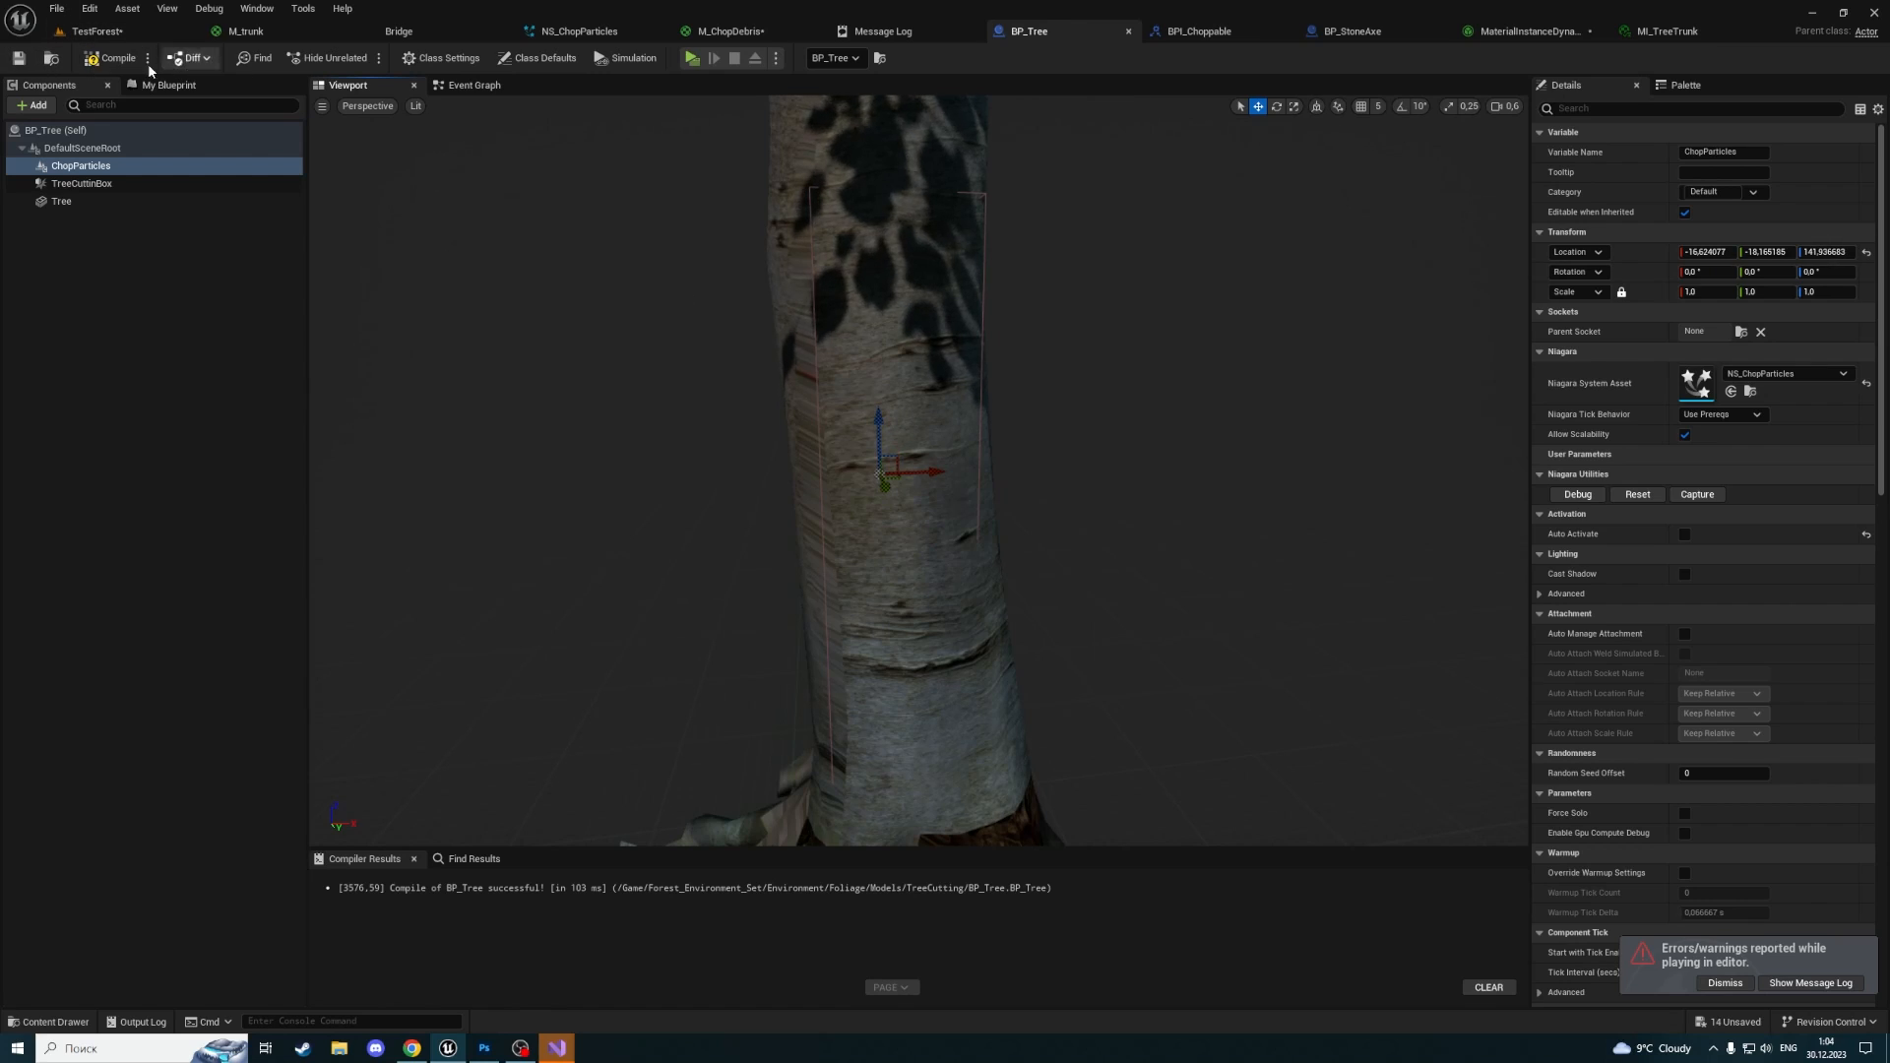
# Set the Cone Angle of the DirectionalBurst emitter's Add Velocity module to 85 in NS_ChopParticles
pyautogui.click(575, 30)
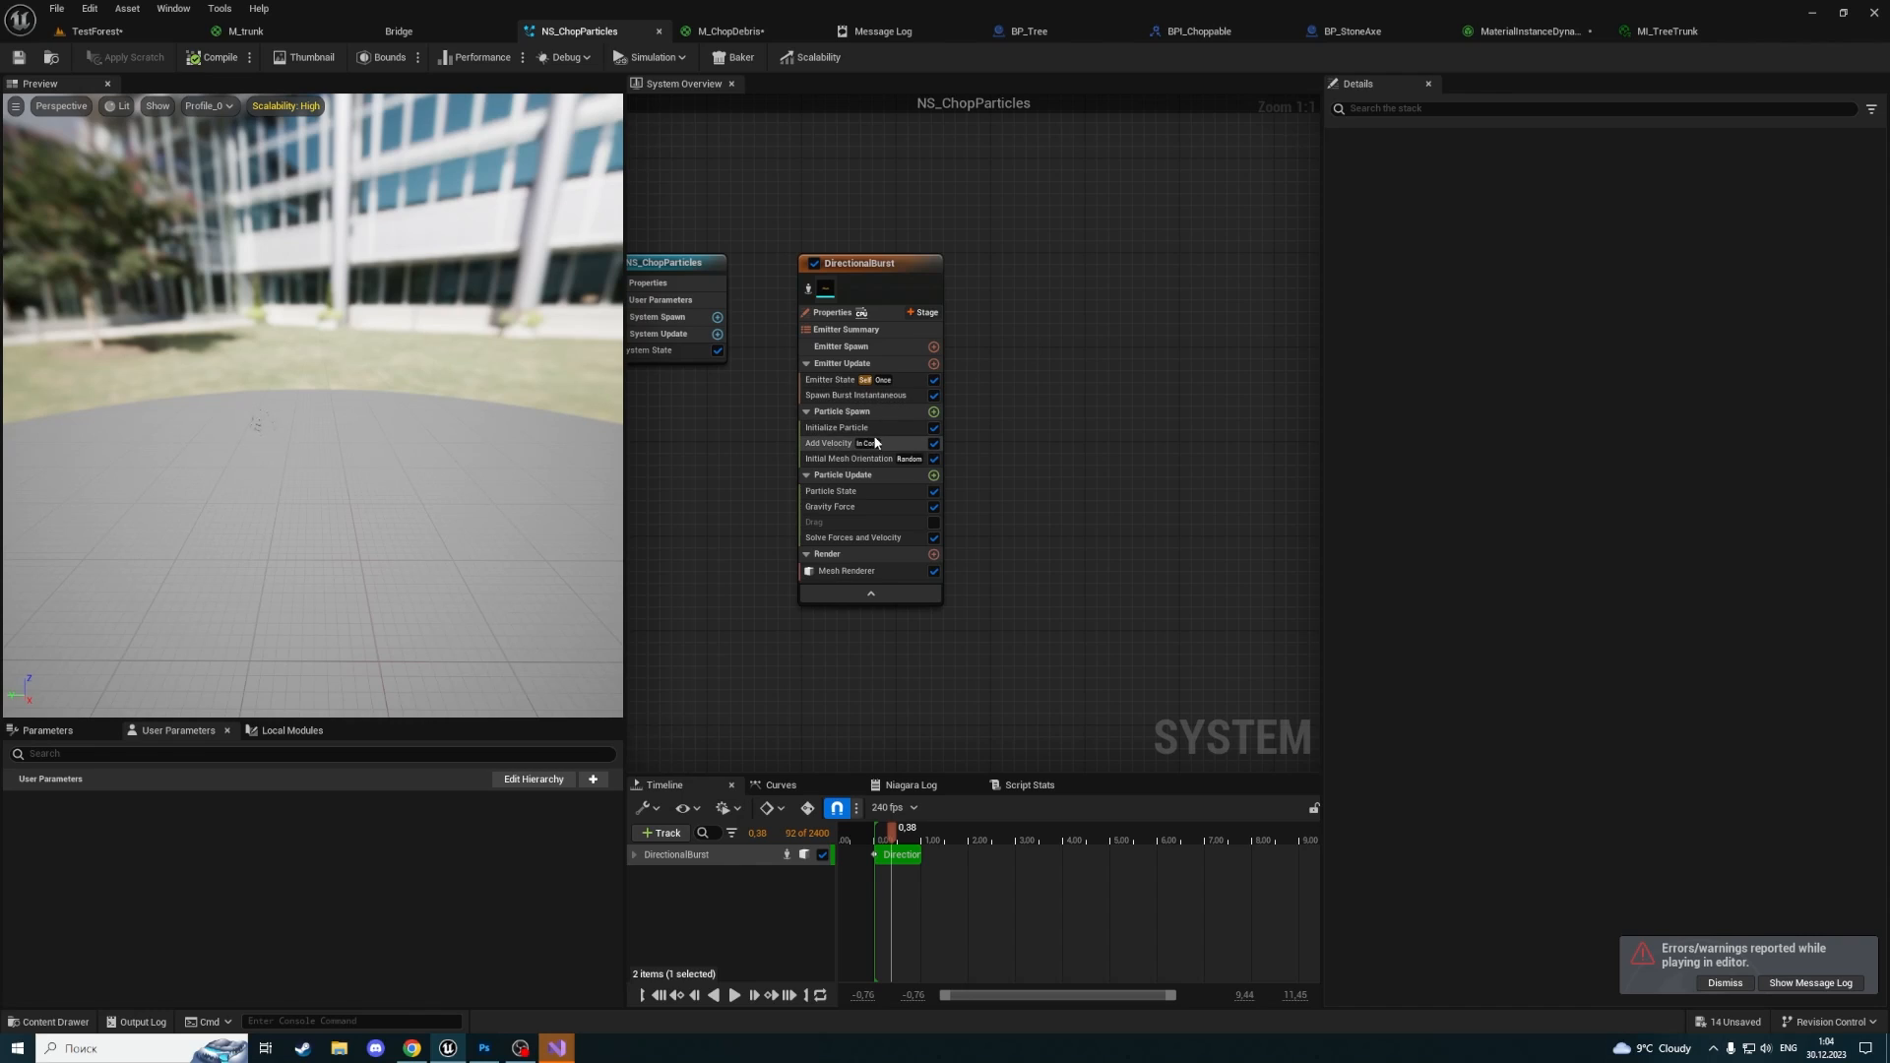
pyautogui.click(816, 445)
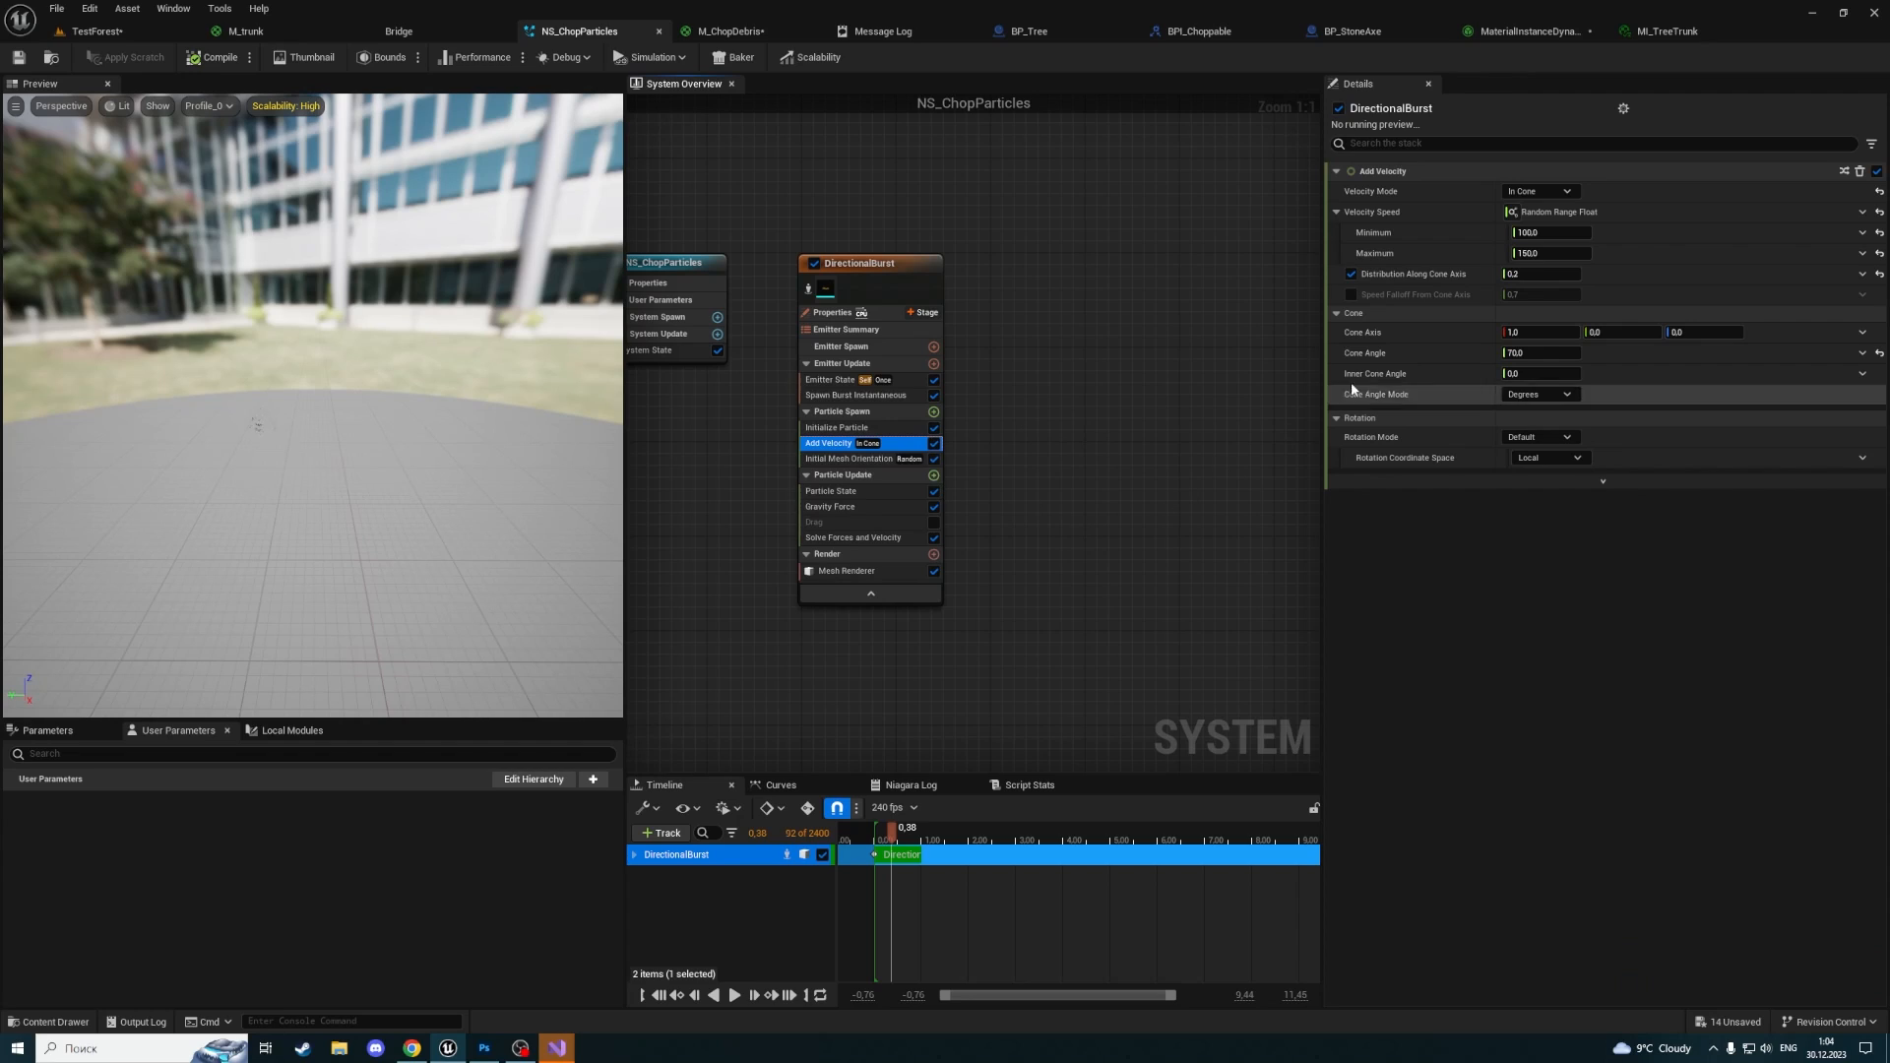
pyautogui.click(1529, 354)
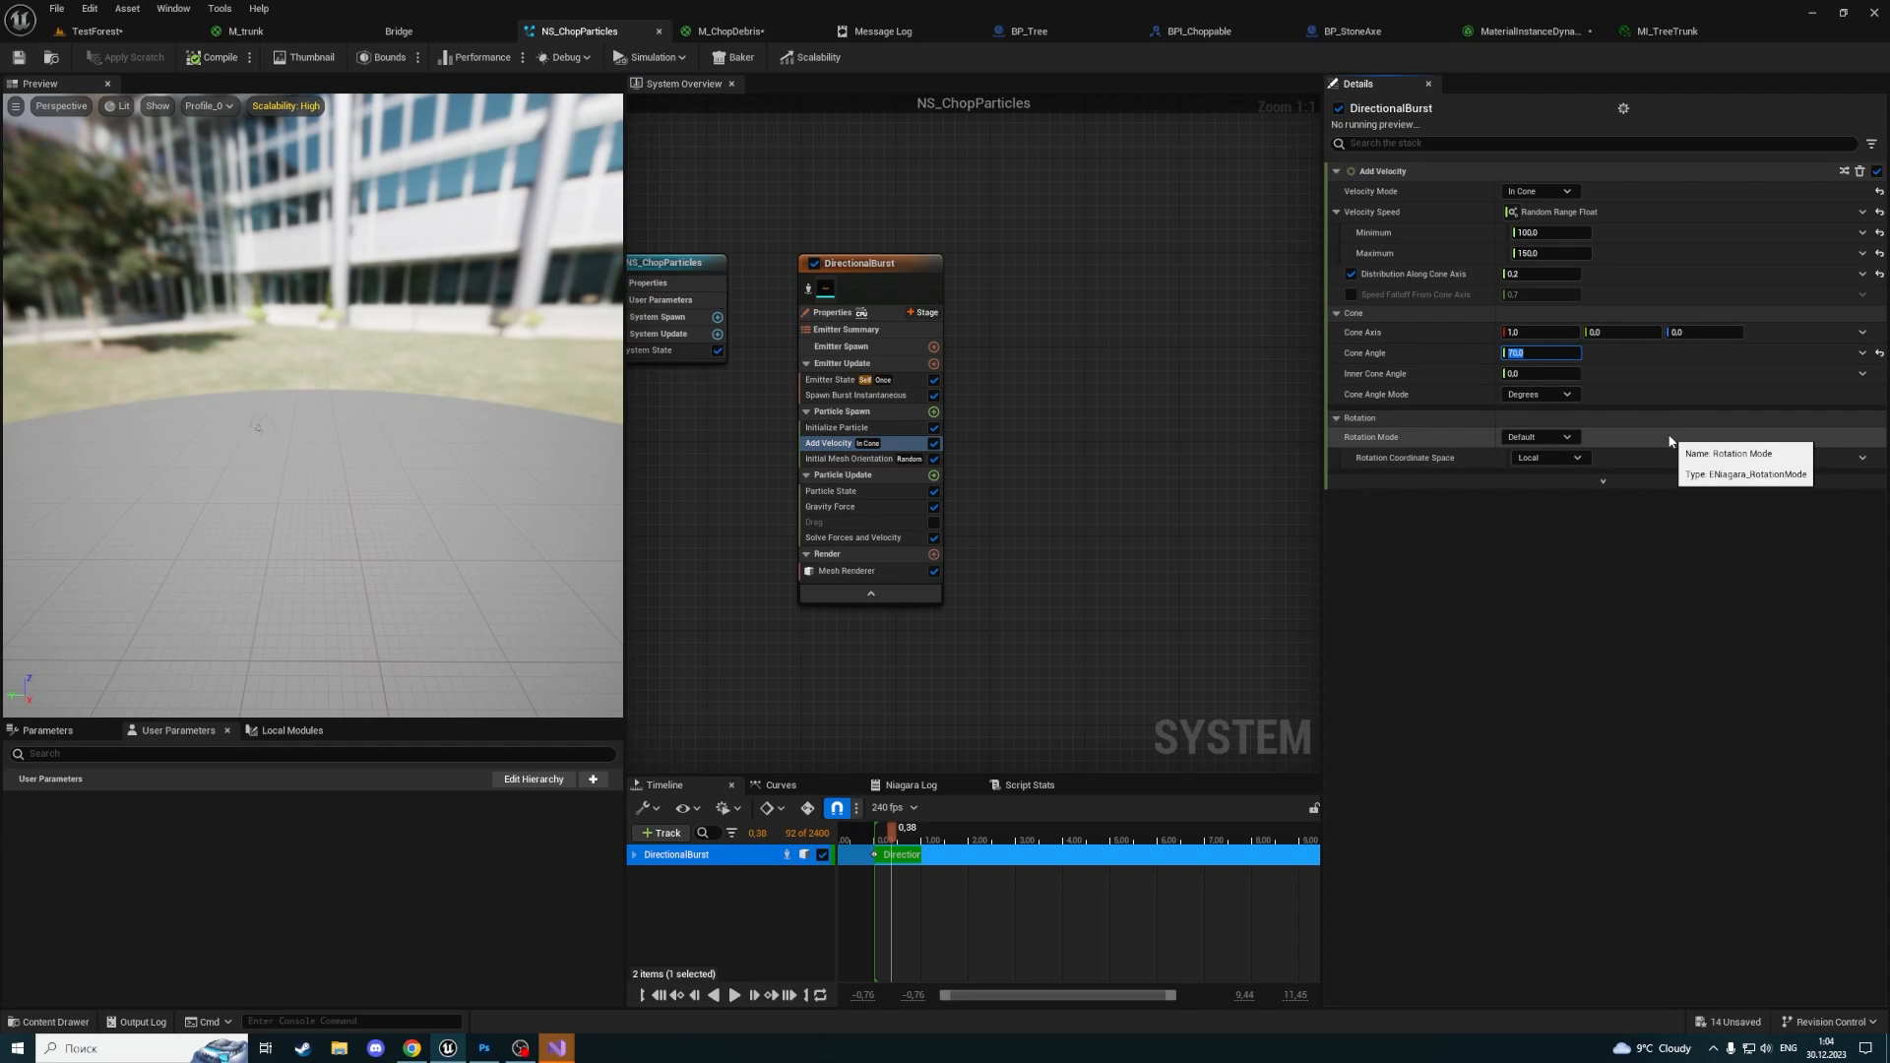
pyautogui.write('85')
pyautogui.press('Return')
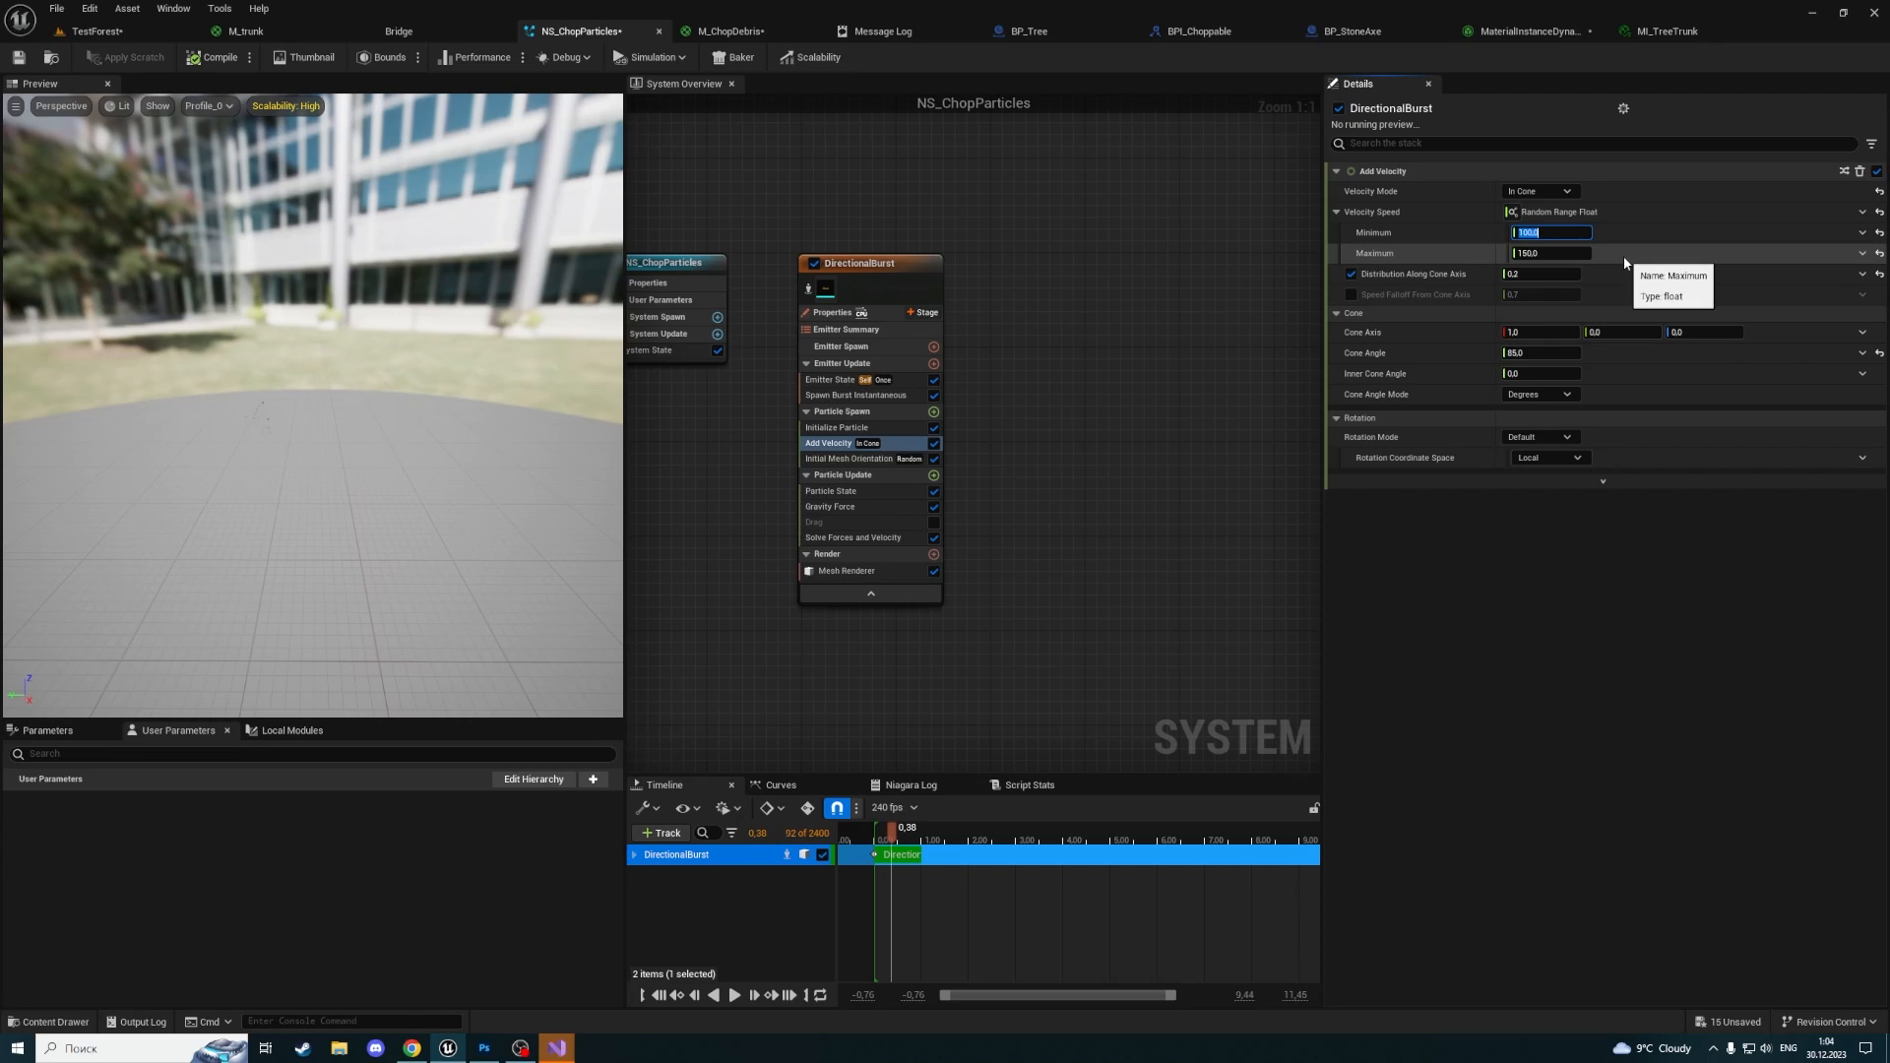
# Set the Add Velocity speed range to a minimum of 130 and a maximum of 180, and save the system
pyautogui.click(1552, 252)
pyautogui.write('180')
pyautogui.press('Return')
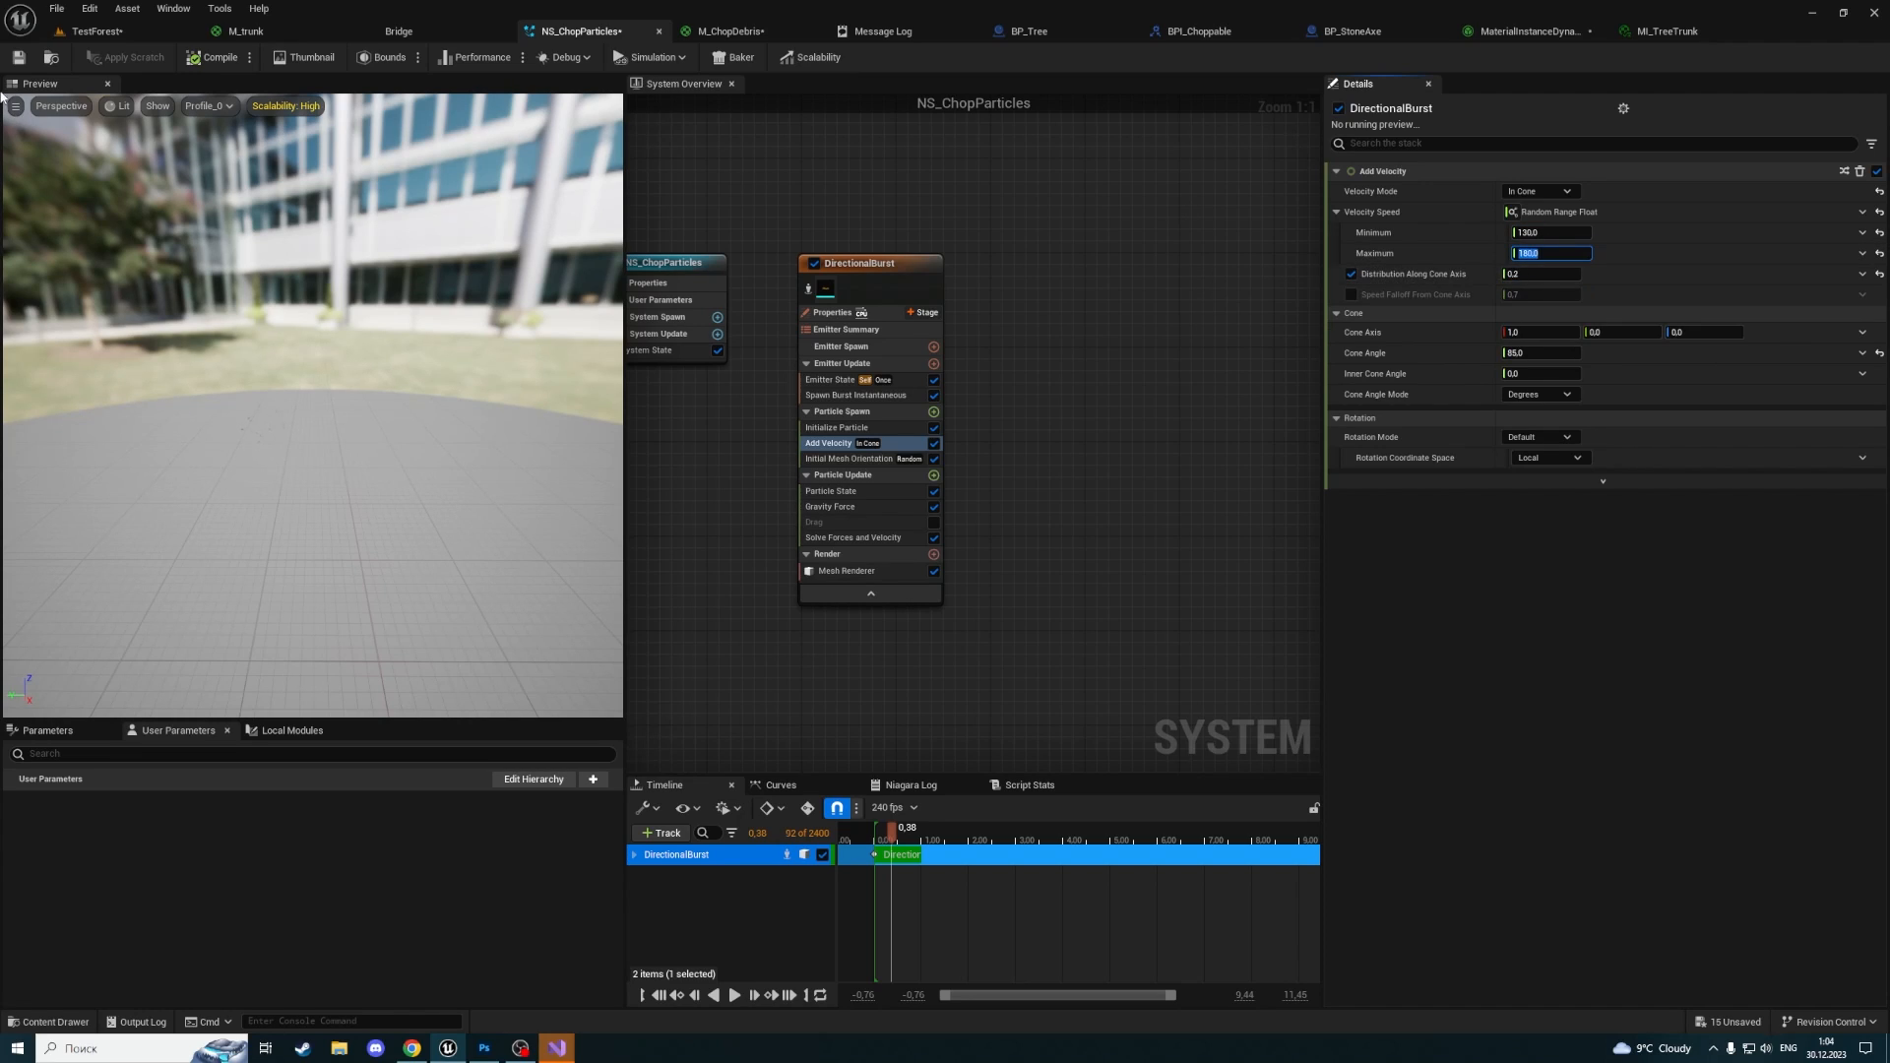
pyautogui.click(18, 58)
# Play-test the faster, wider particle burst by chopping the tree from different sides with the axe, and return to NS_ChopParticles
pyautogui.click(79, 32)
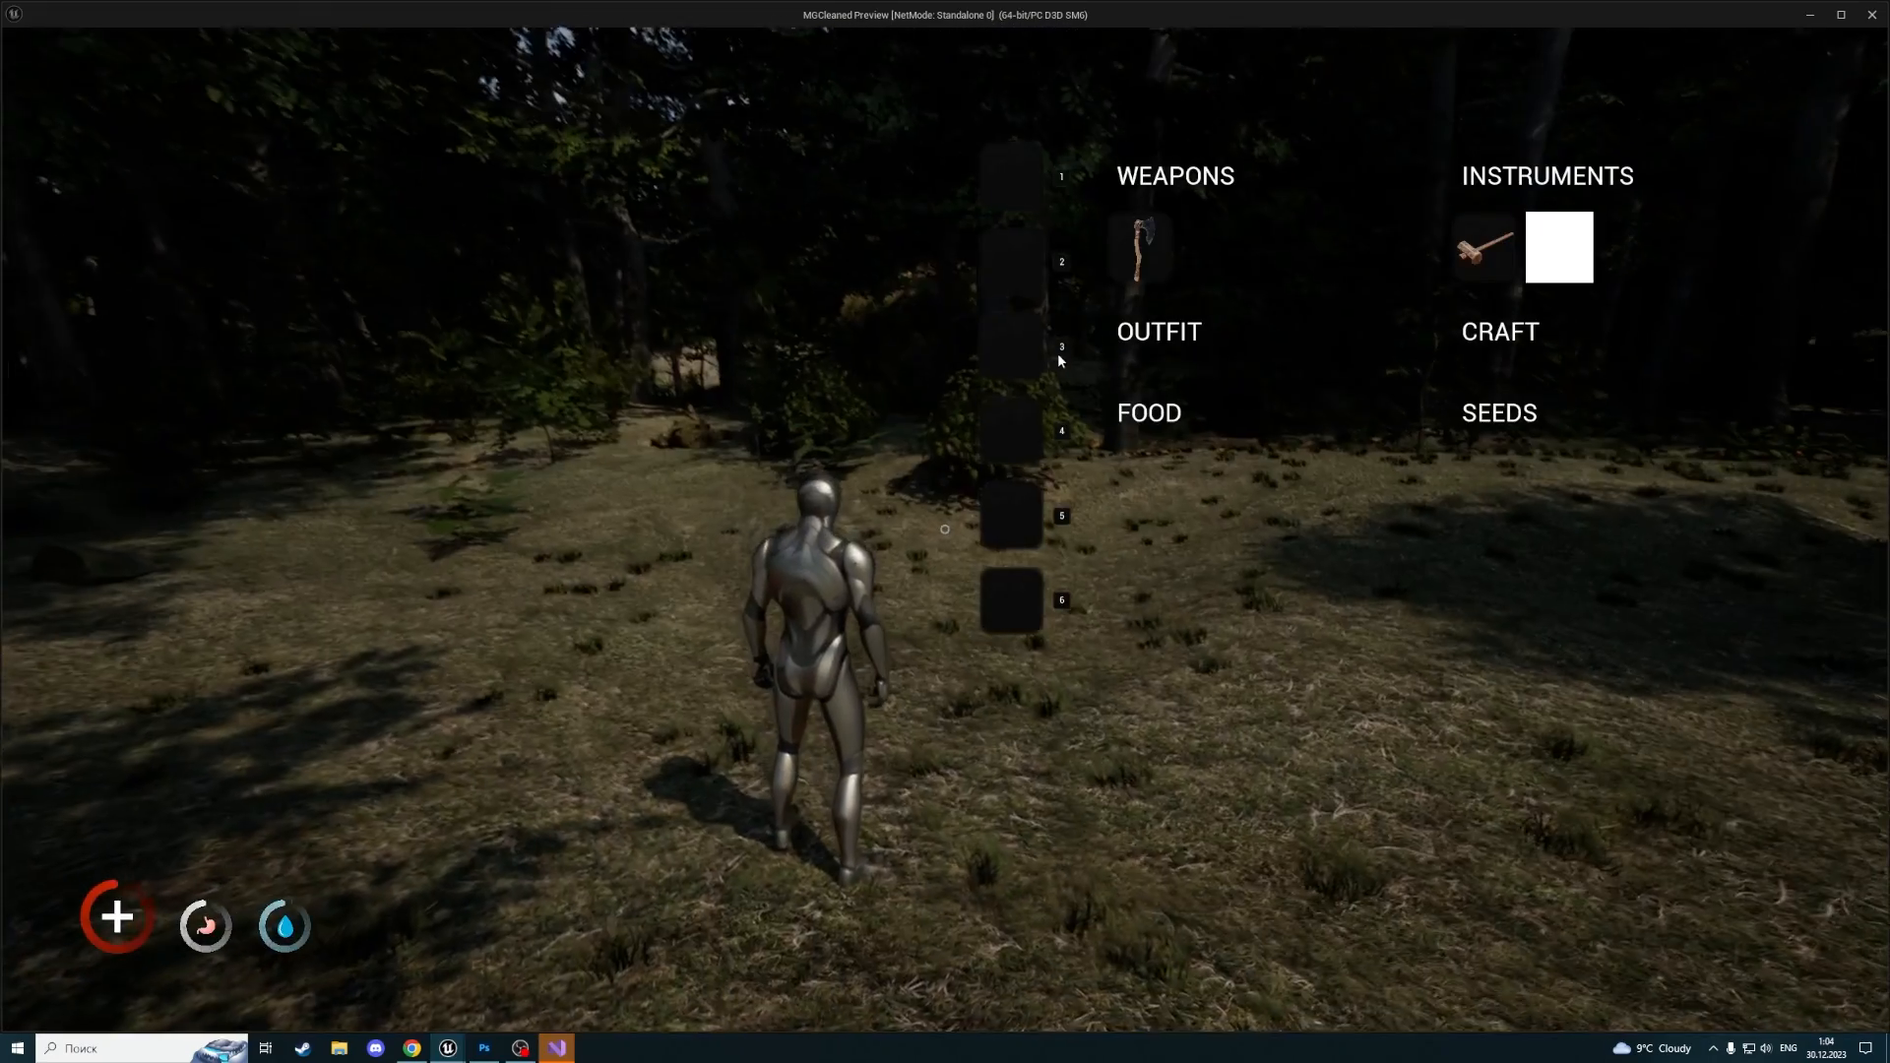
pyautogui.moveTo(1139, 246); pyautogui.dragTo(1008, 181)
pyautogui.press('Tab')
pyautogui.hotkey('shift', 'w')
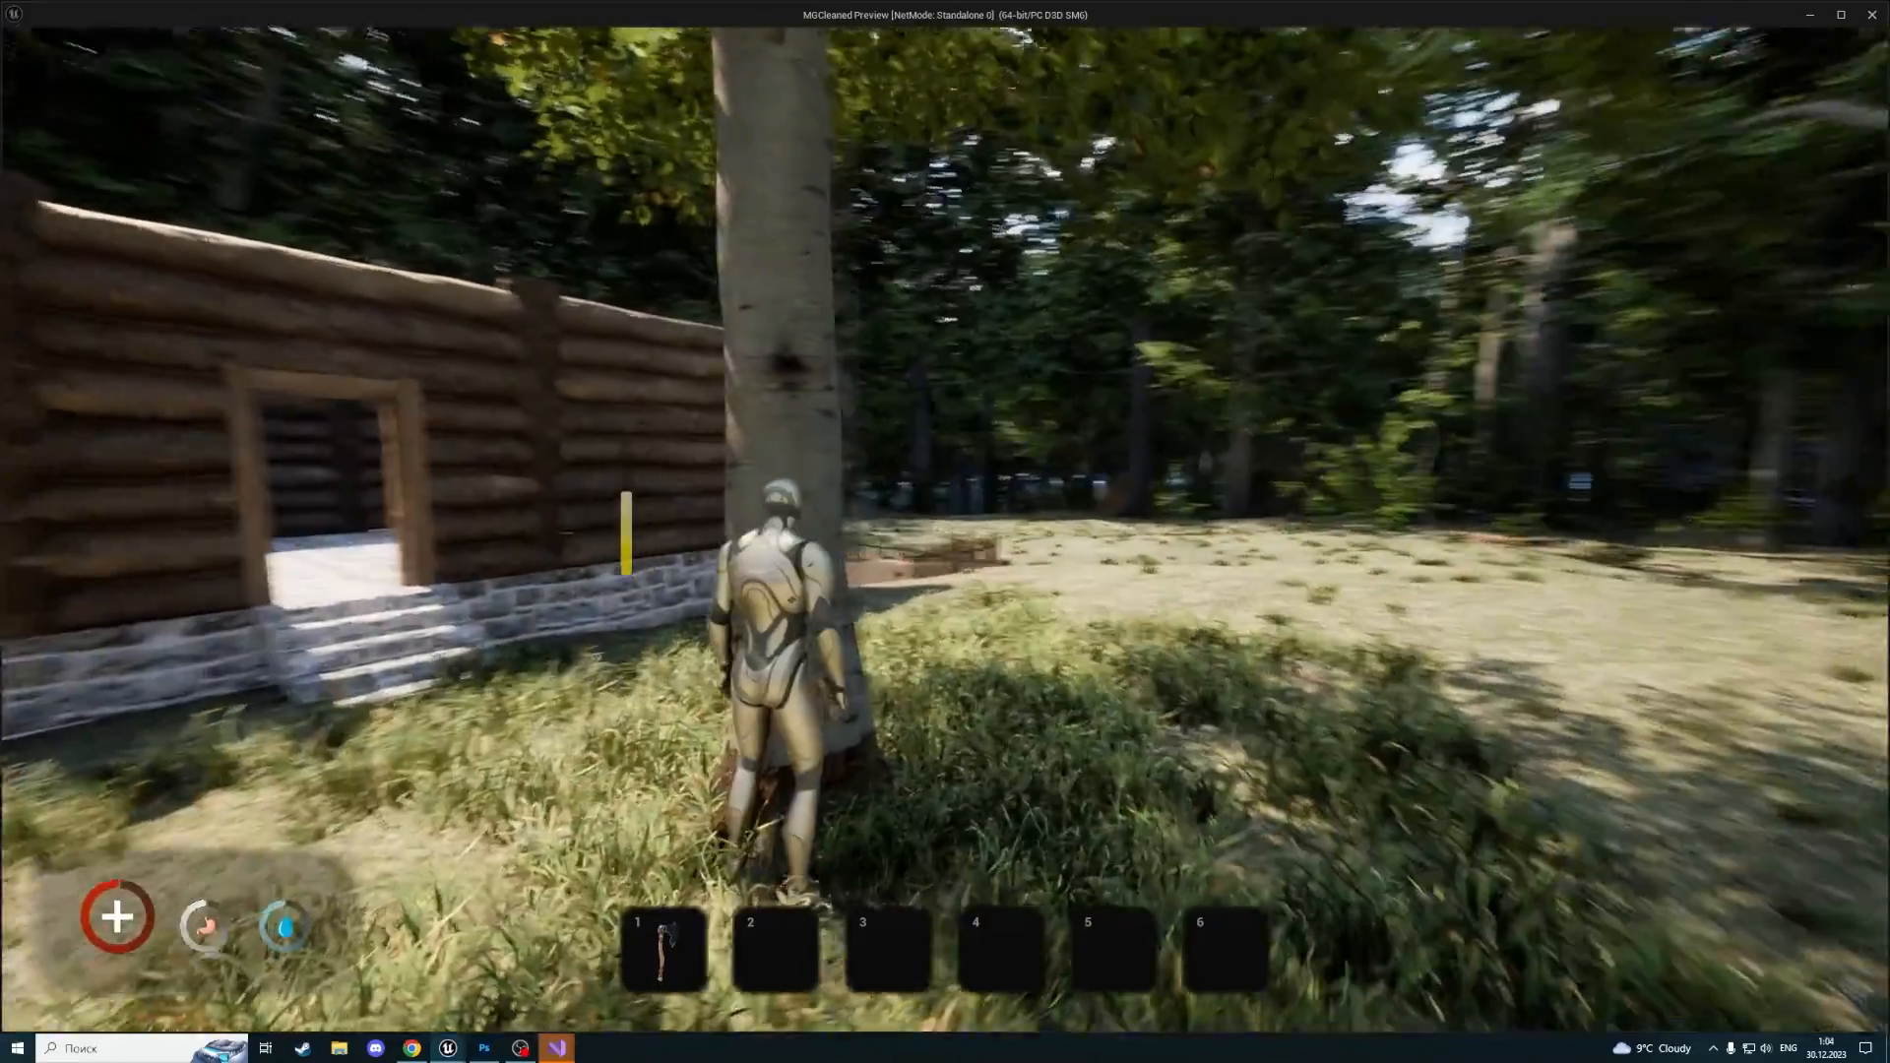
pyautogui.click(946, 529)
pyautogui.click(945, 529)
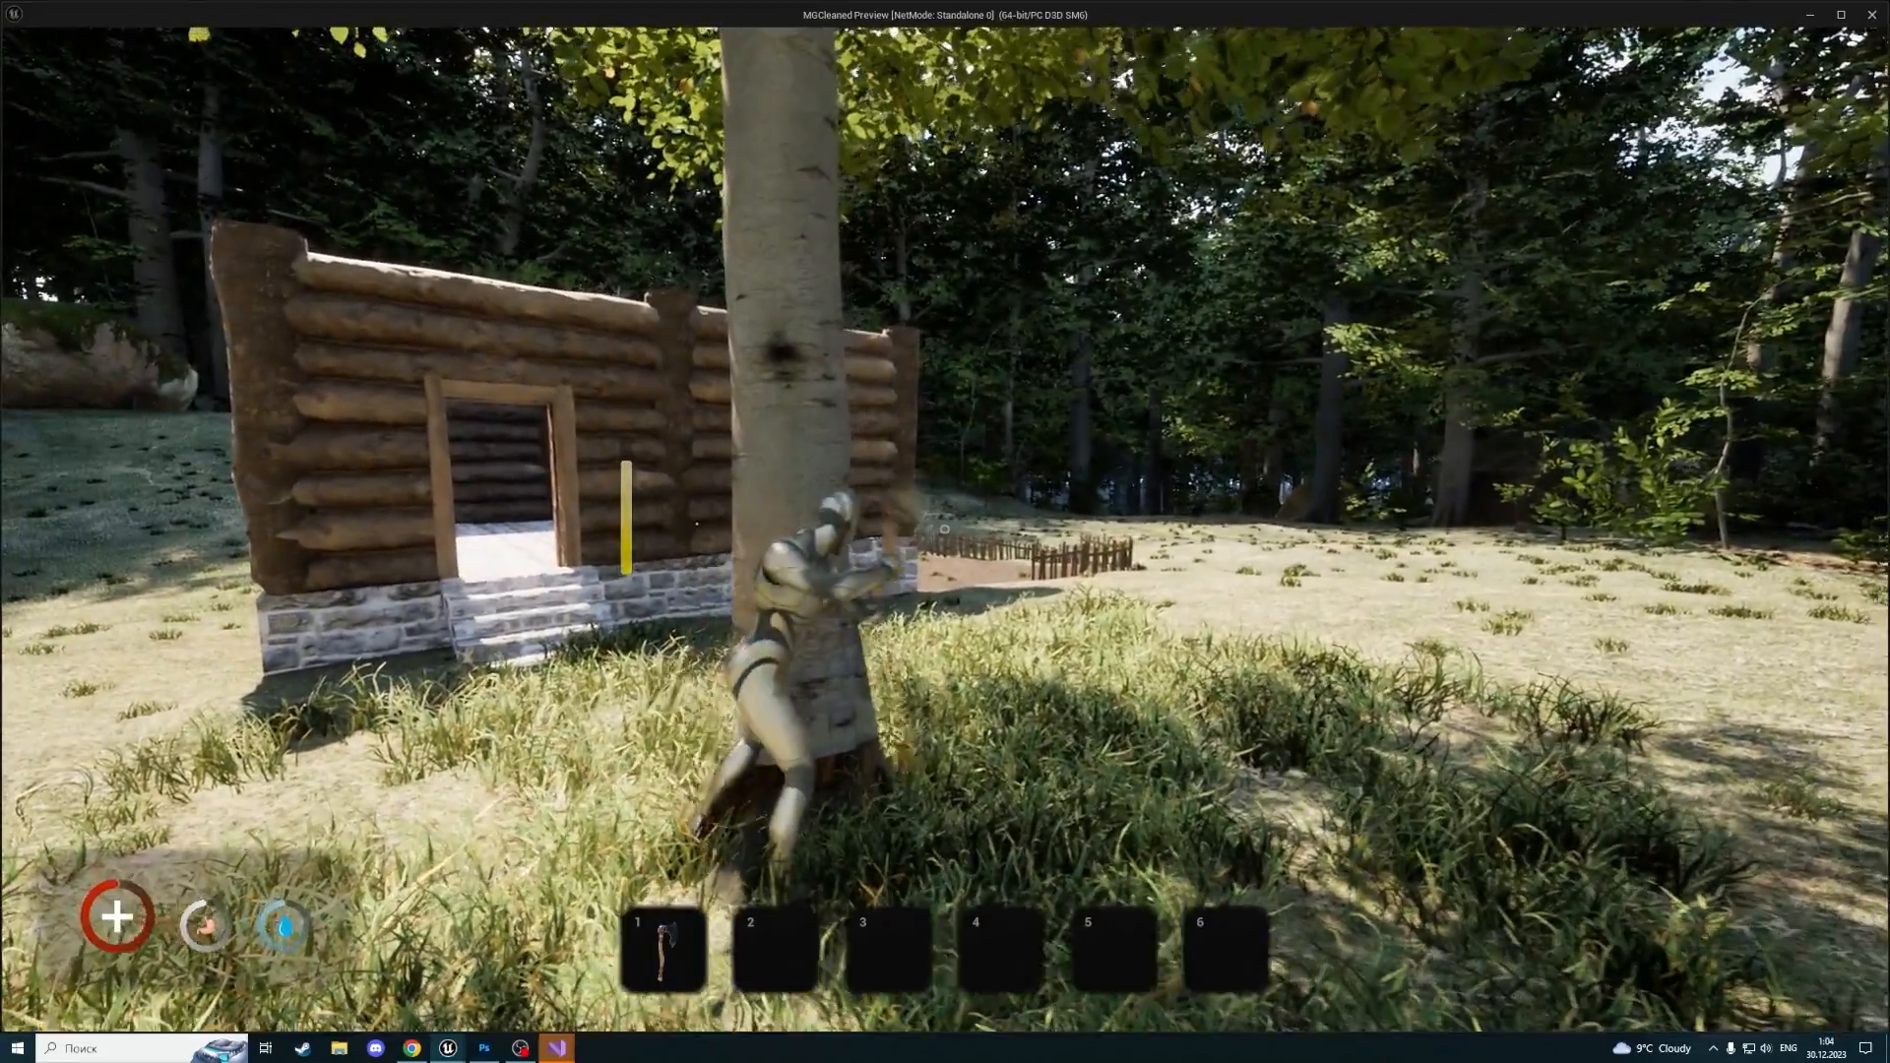
pyautogui.click(945, 529)
pyautogui.click(945, 528)
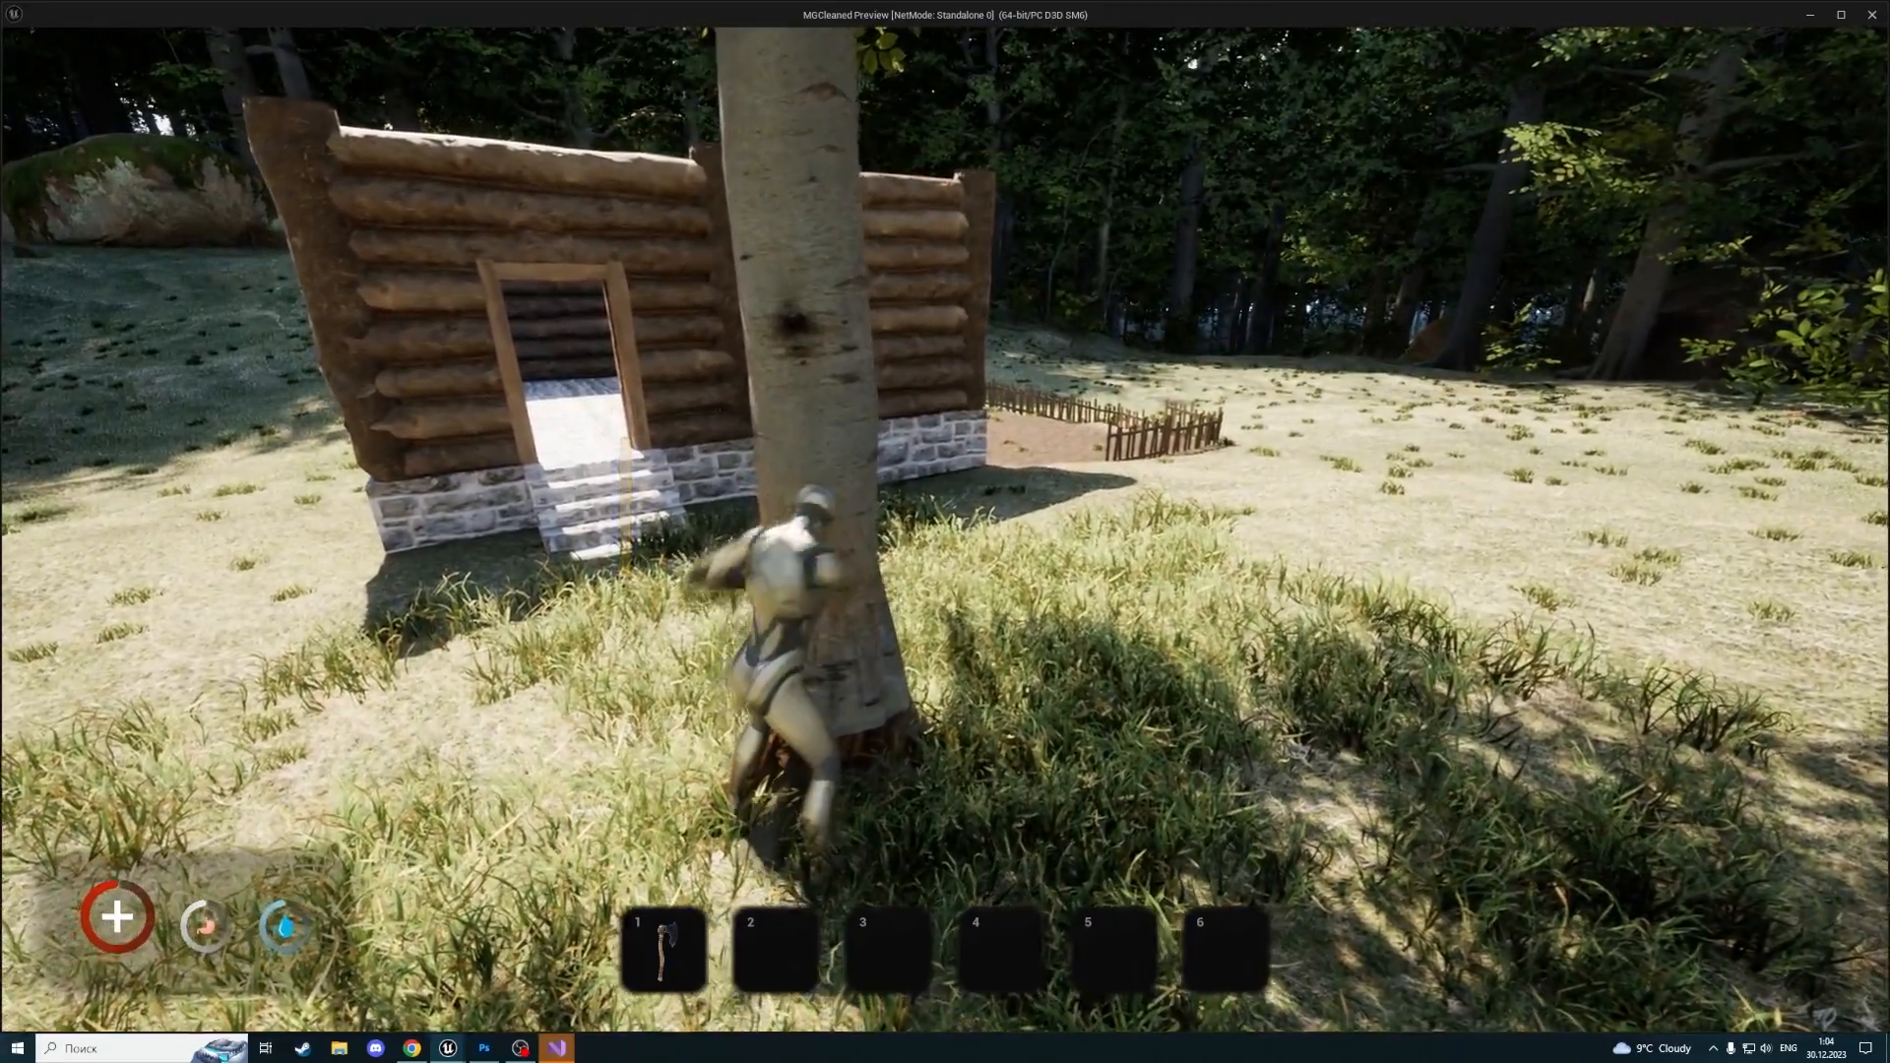
pyautogui.click(945, 529)
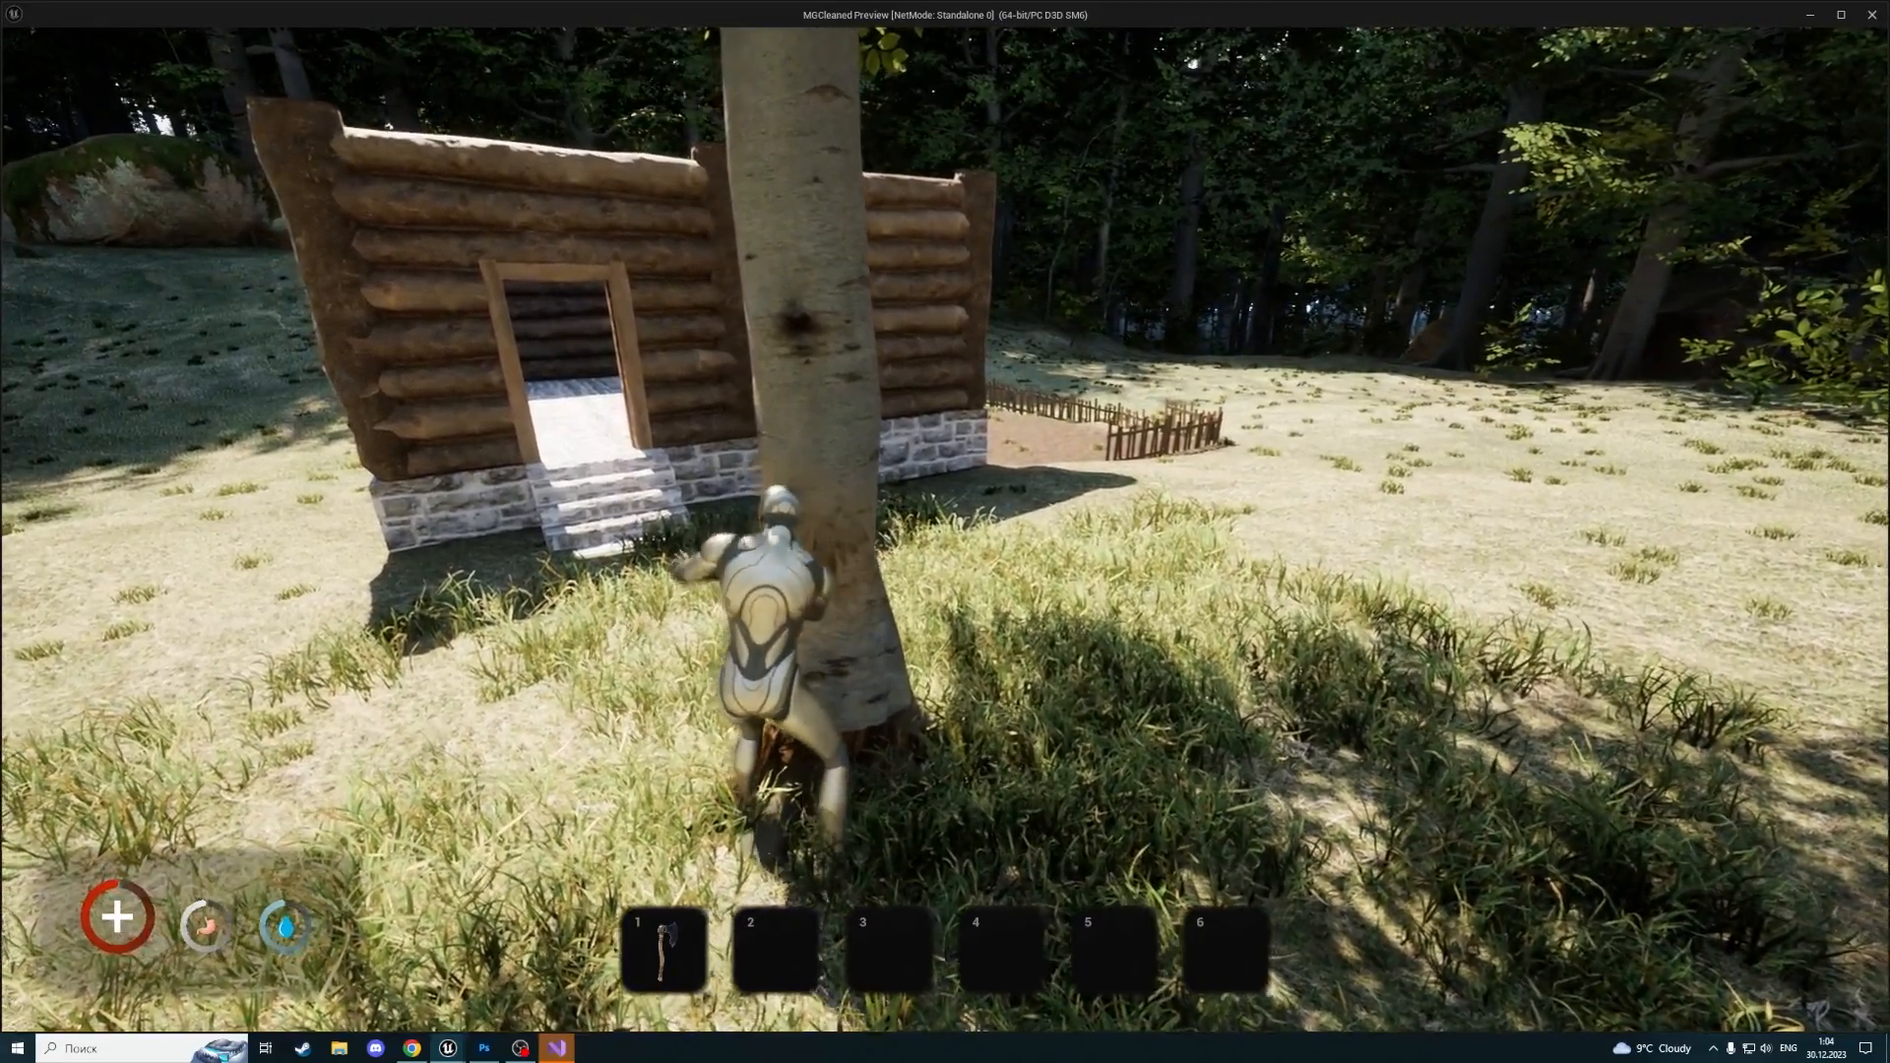
pyautogui.press('a')
pyautogui.click(946, 529)
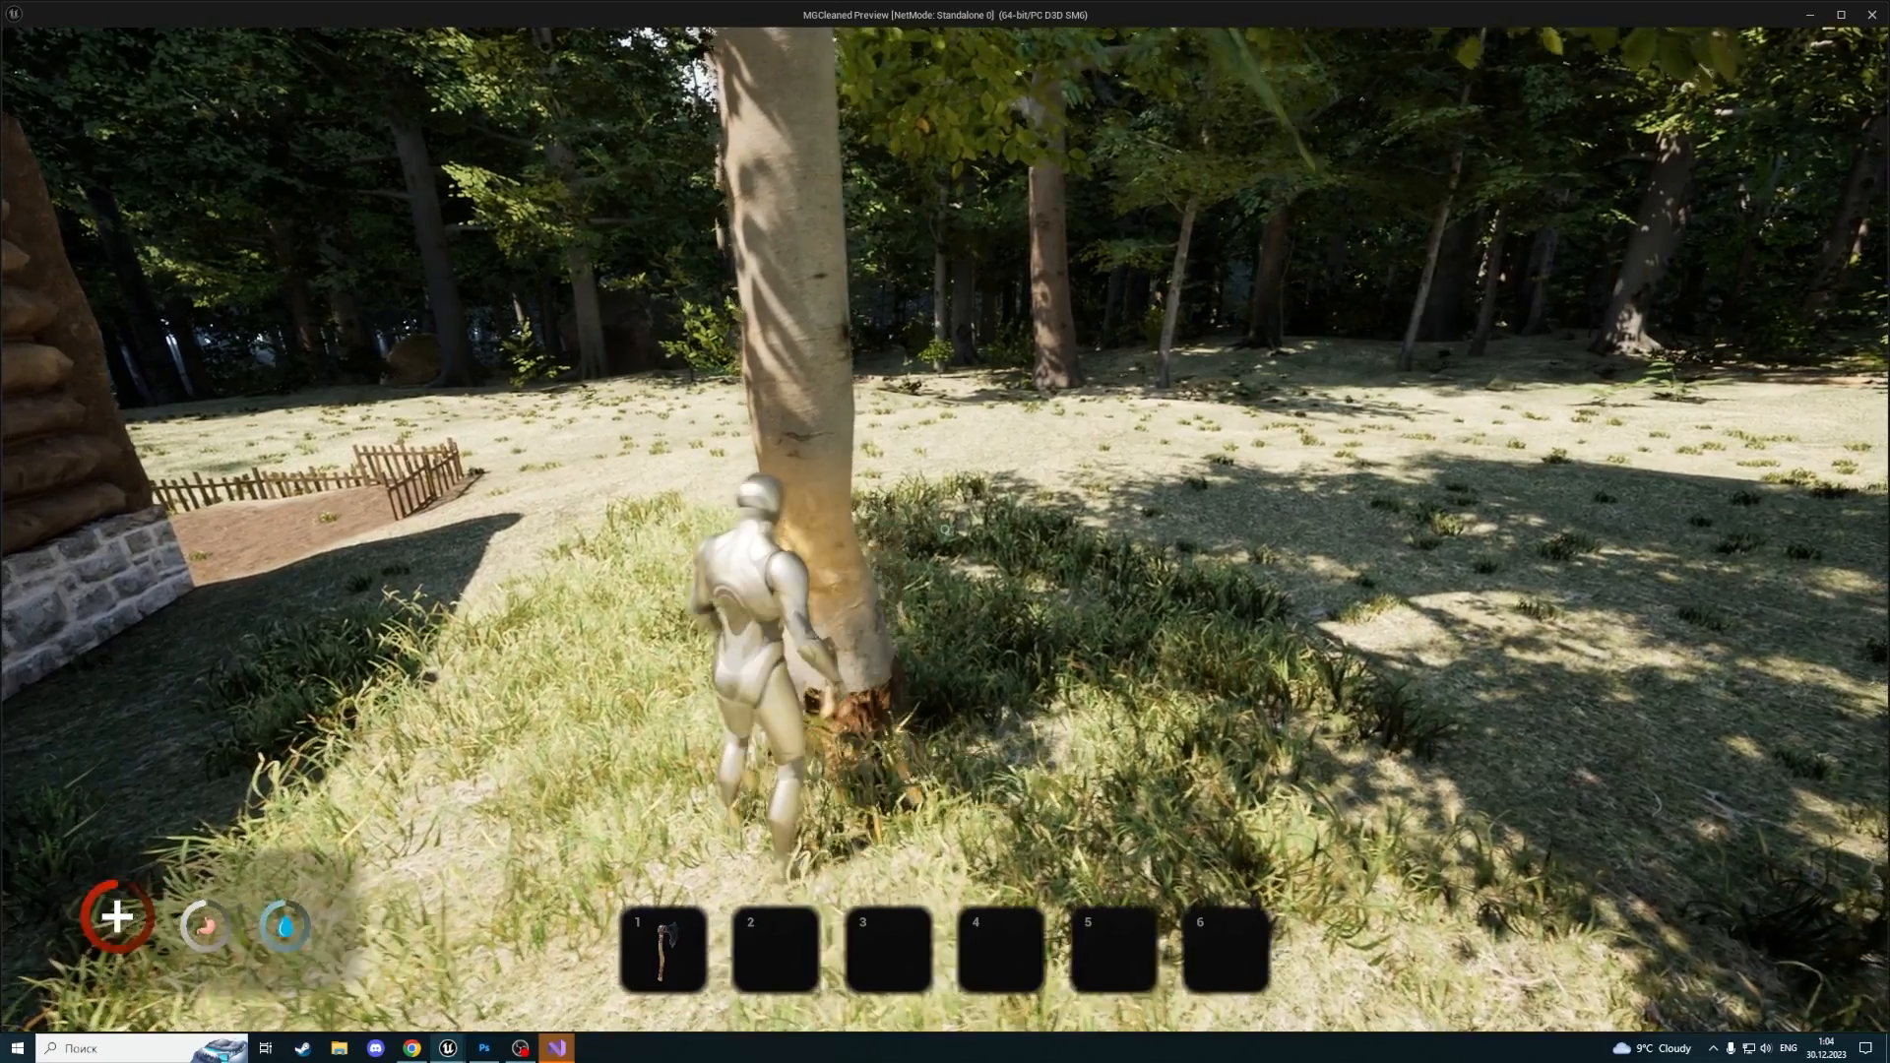
pyautogui.press('Escape')
pyautogui.click(596, 33)
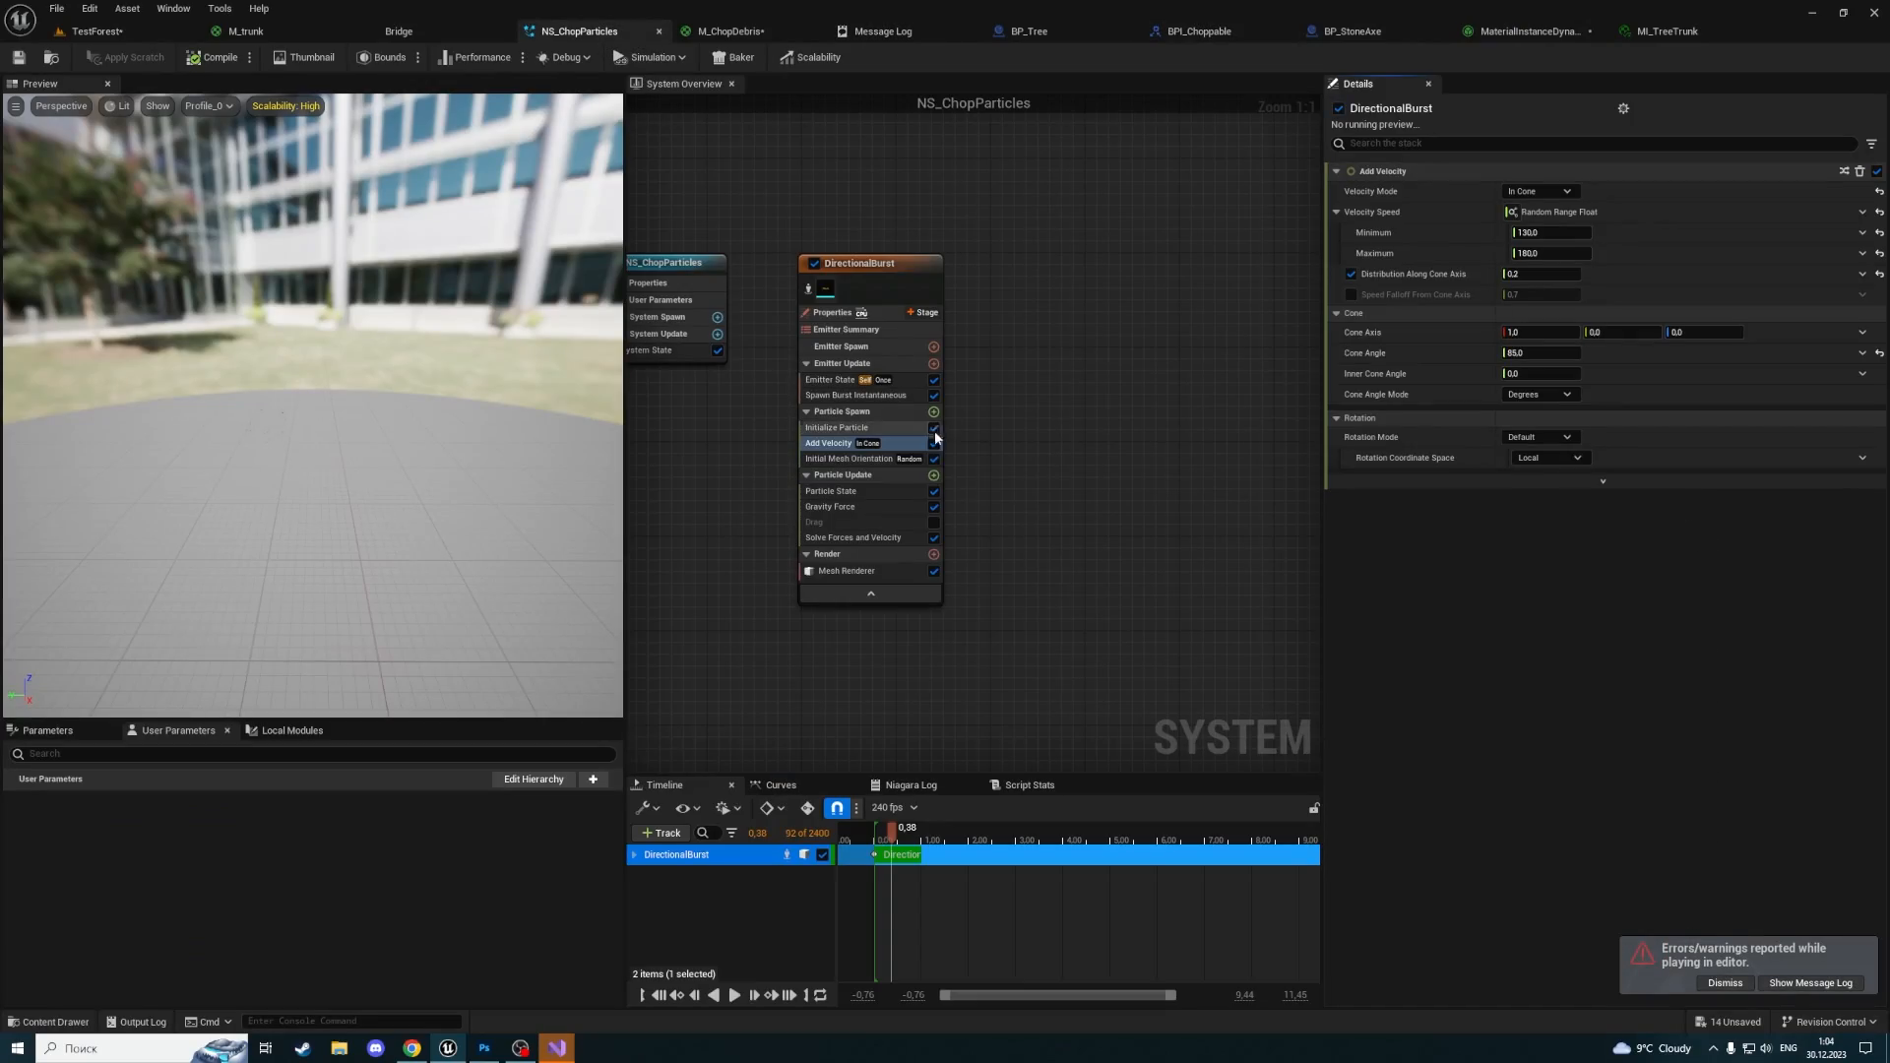
# Set the Spawn Count of the DirectionalBurst emitter's Spawn Burst Instantaneous module to 30, and return to the TestForest level
pyautogui.click(837, 395)
pyautogui.click(830, 380)
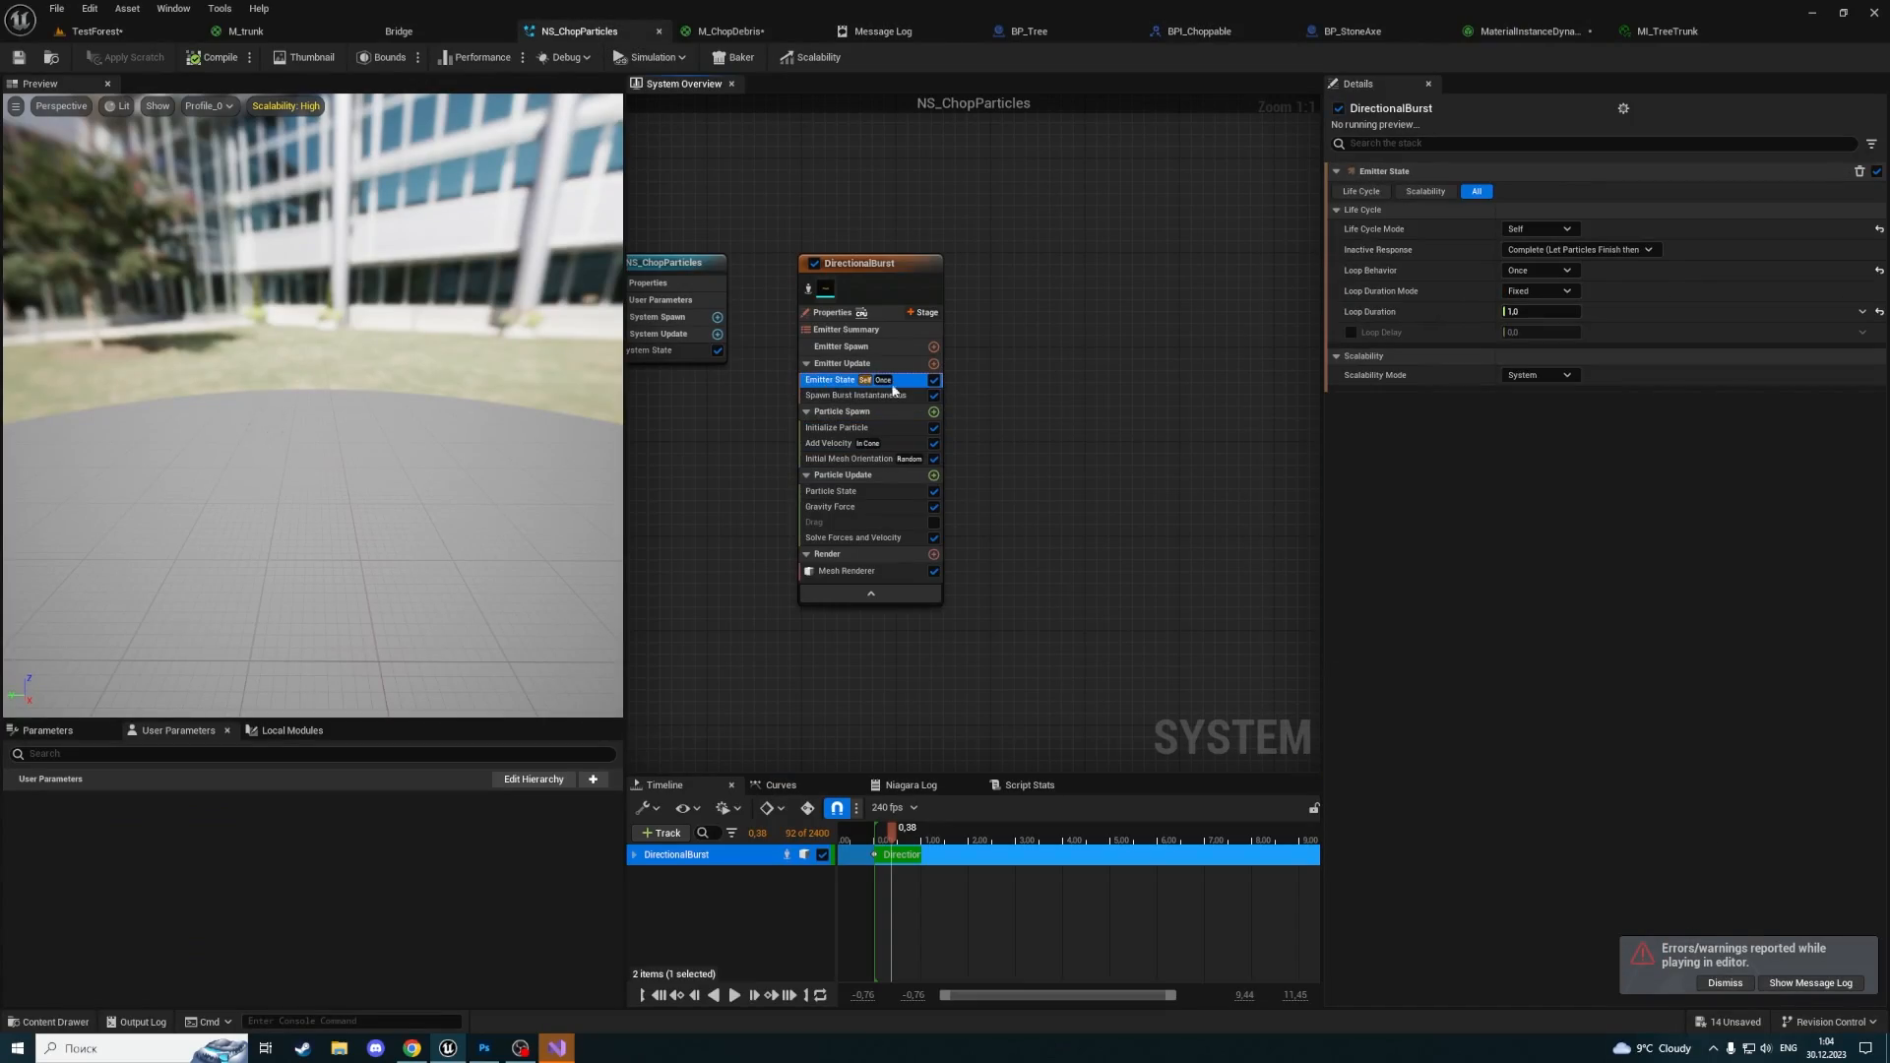
pyautogui.click(830, 397)
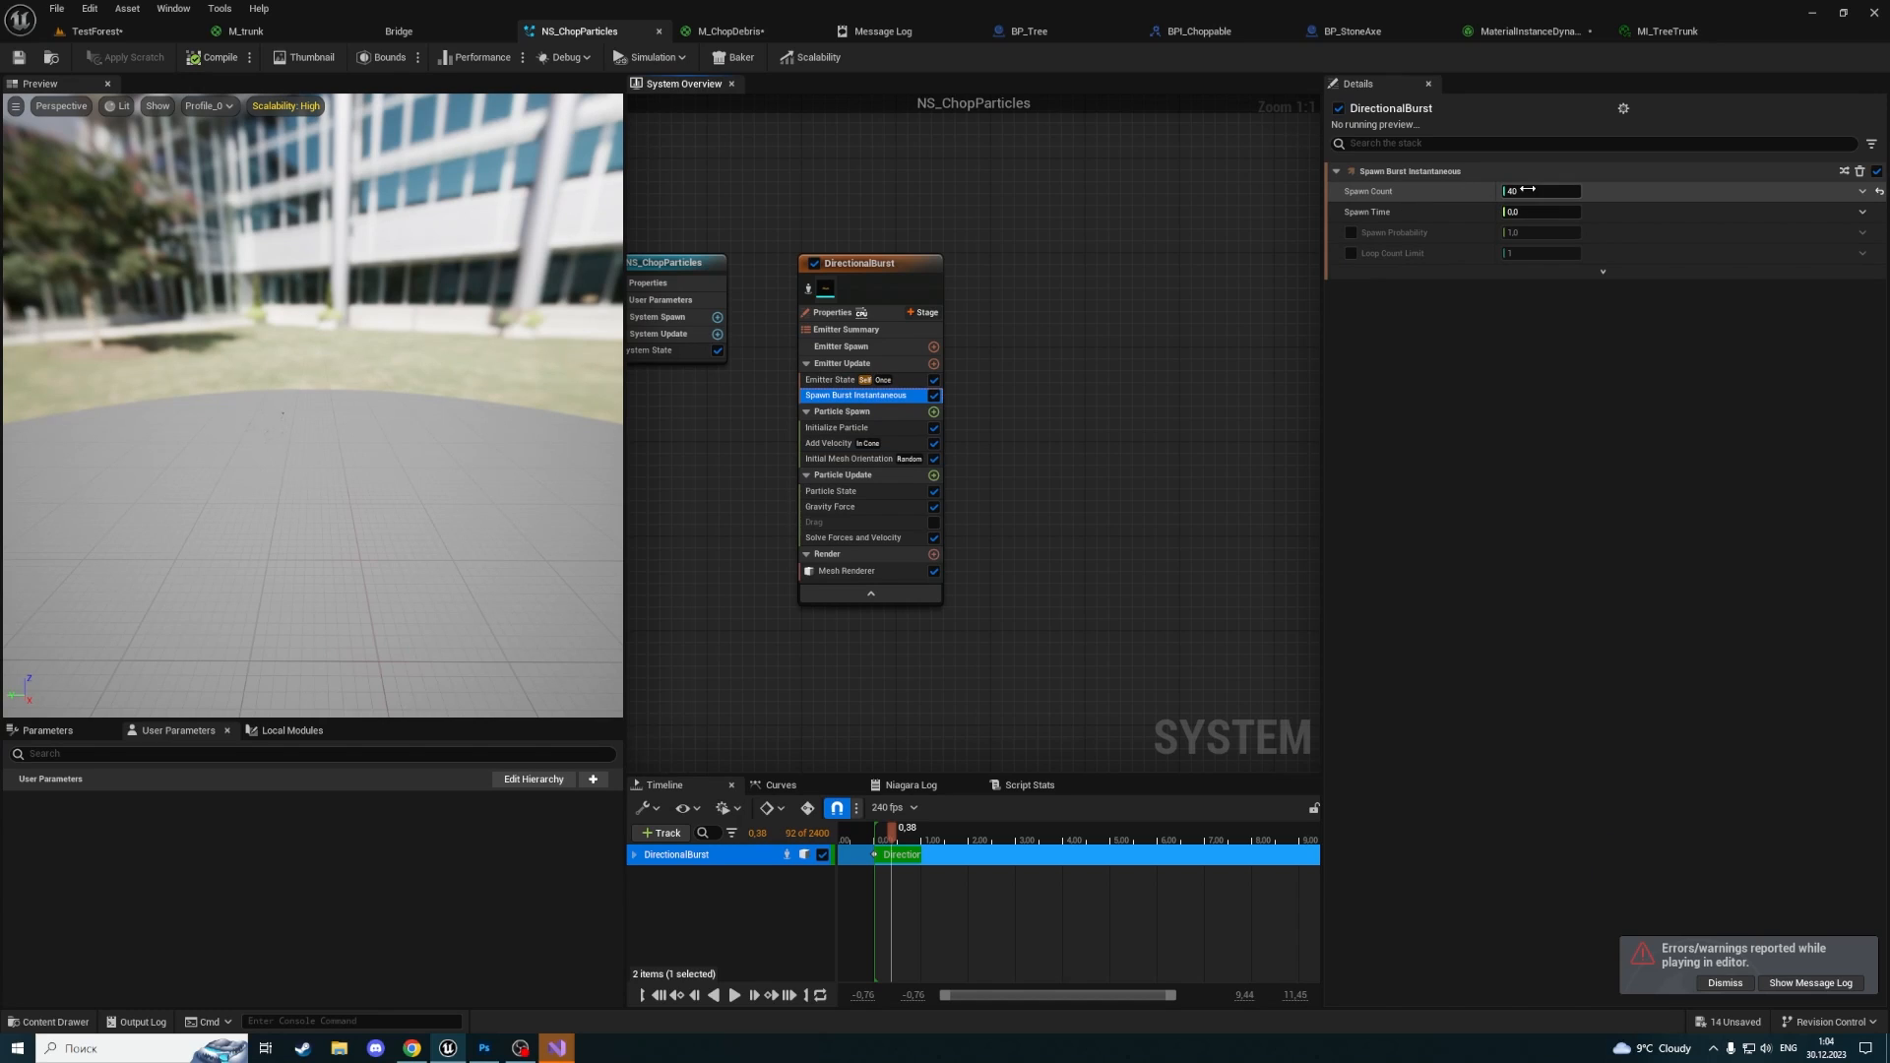
pyautogui.moveTo(1542, 193); pyautogui.dragTo(1512, 192)
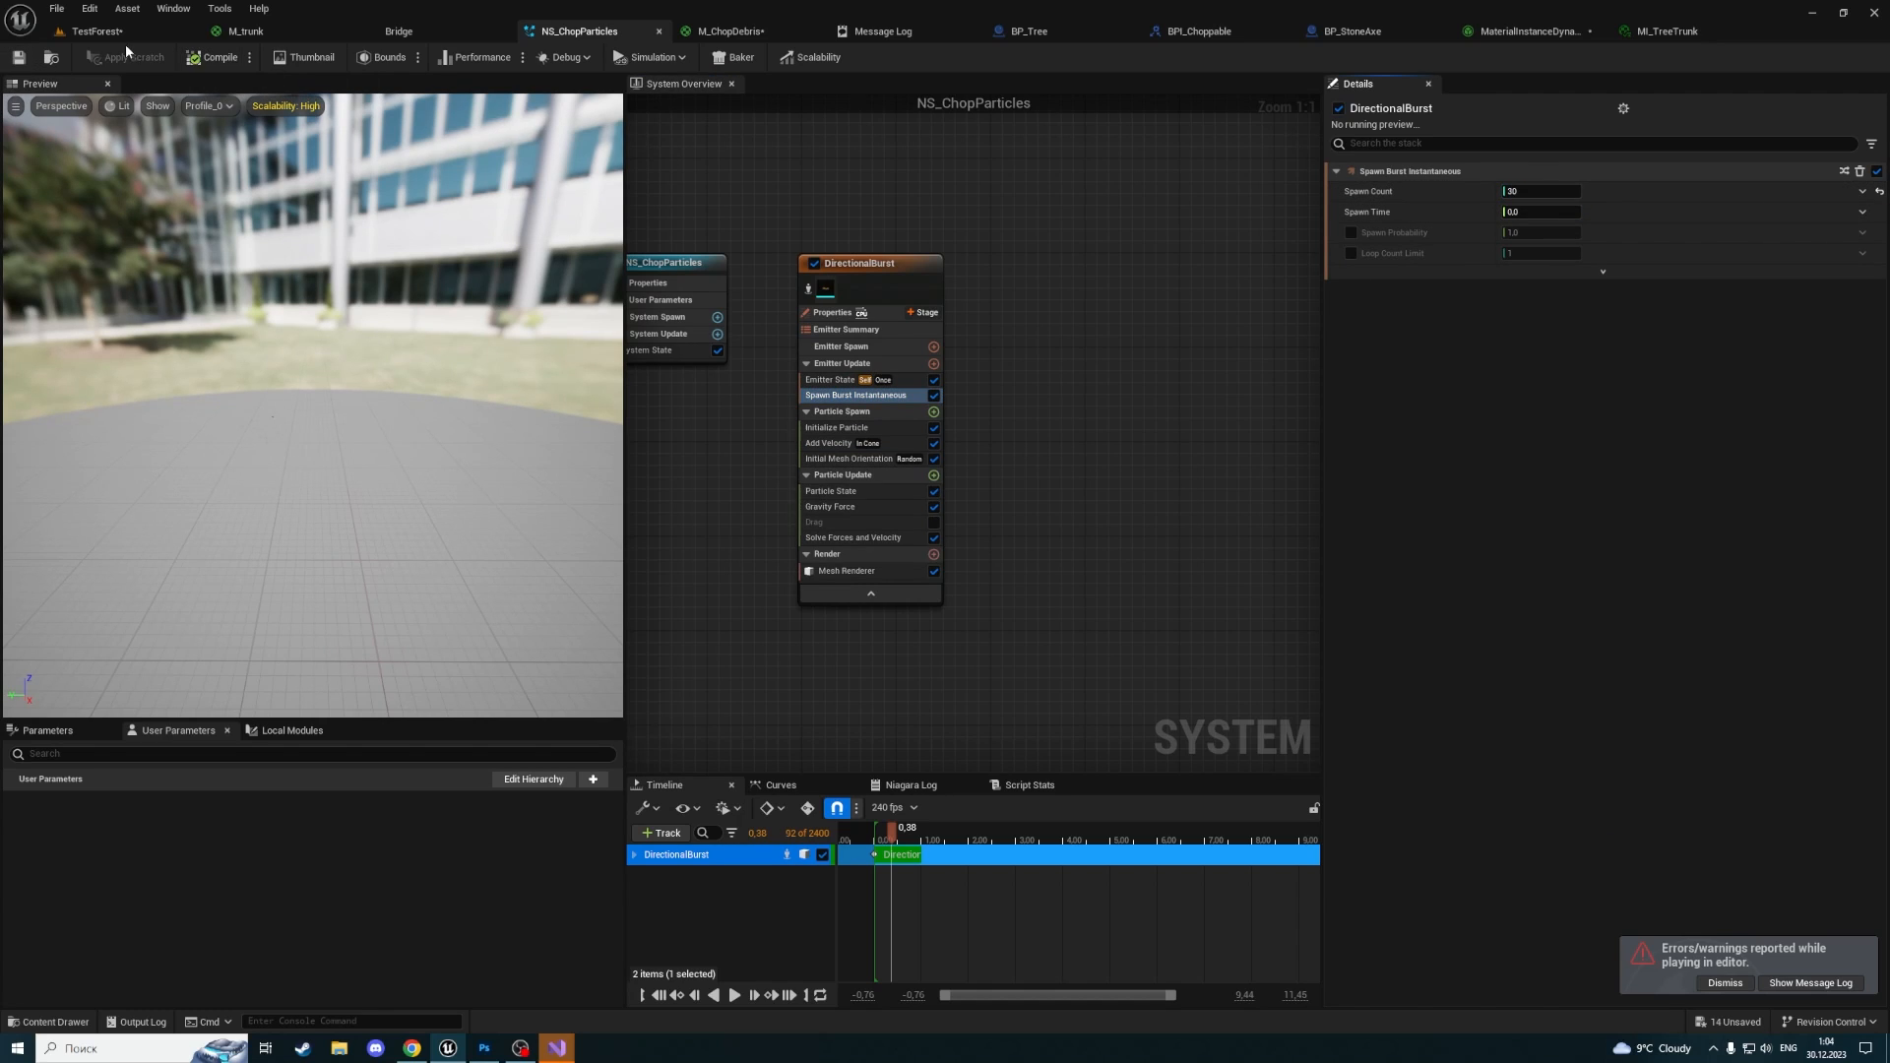
pyautogui.click(99, 31)
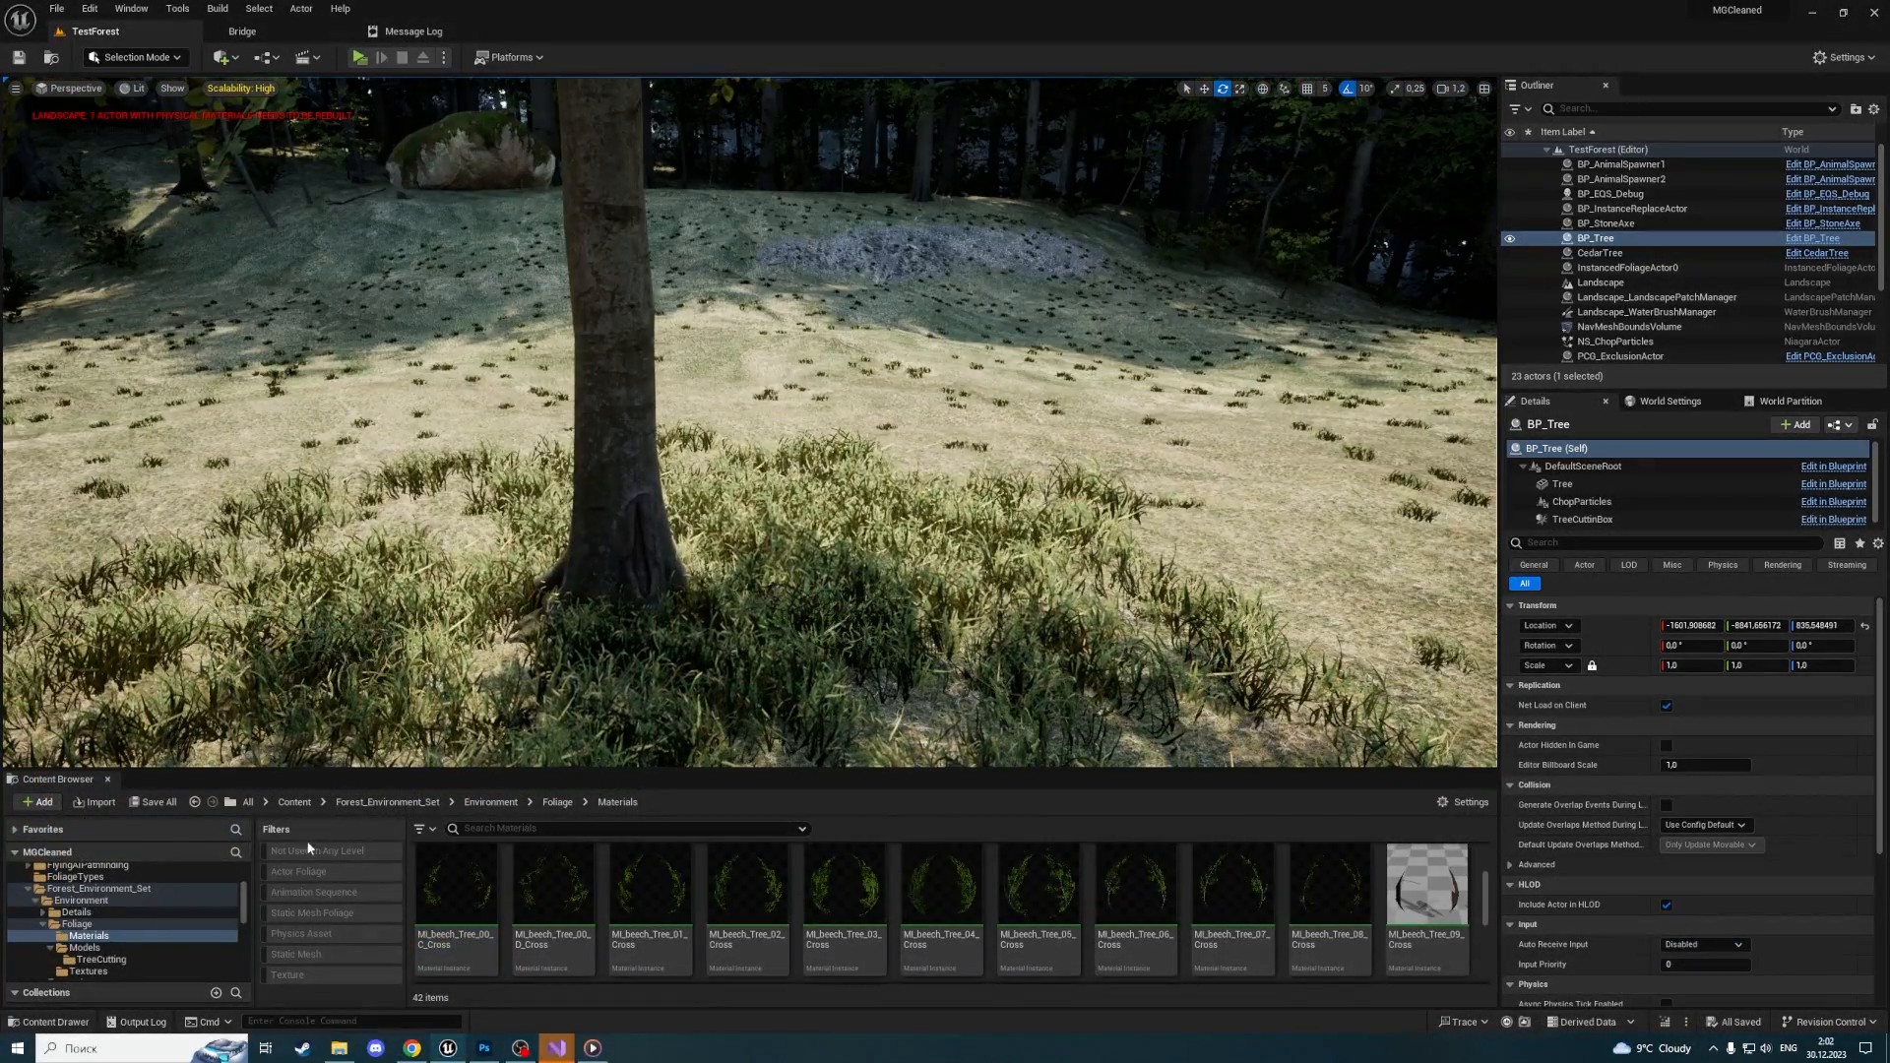
# Return to the foliage Models folder and examine the whole BP_Tree and its surroundings in the level from near and far
pyautogui.click(194, 801)
pyautogui.moveTo(359, 712)
pyautogui.mouseDown(button='right')
pyautogui.moveTo(349, 512)
pyautogui.moveTo(358, 712)
pyautogui.mouseUp(button='right')
pyautogui.press('w')
pyautogui.scroll(-3, 359, 712)
pyautogui.press('w')
pyautogui.moveTo(1040, 544); pyautogui.dragTo(1014, 393, button='right')
pyautogui.moveTo(1040, 544); pyautogui.dragTo(990, 541, button='right')
pyautogui.press('s')
pyautogui.scroll(3, 1041, 545)
pyautogui.press('w')
pyautogui.moveTo(833, 370); pyautogui.dragTo(833, 369, button='right')
pyautogui.scroll(-4, 833, 369)
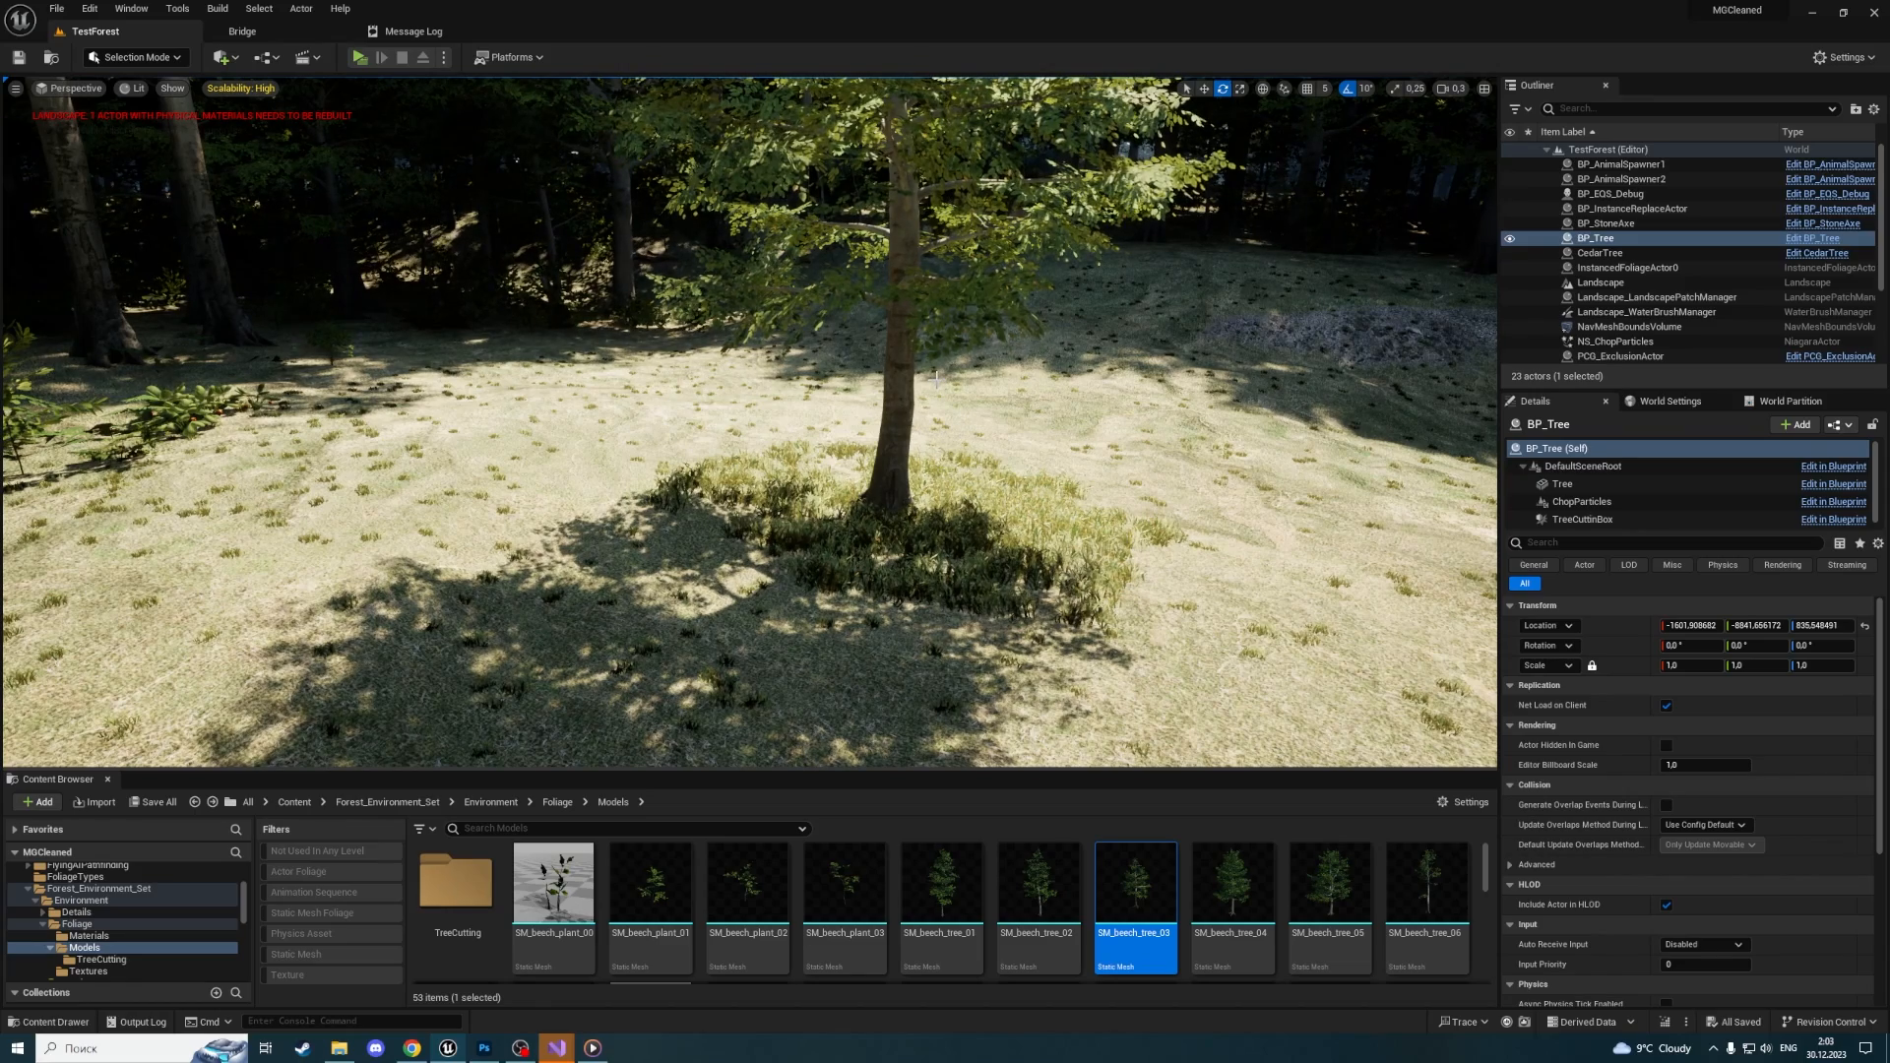
pyautogui.moveTo(900, 384); pyautogui.dragTo(989, 404, button='right')
pyautogui.press('w')
pyautogui.scroll(1, 900, 384)
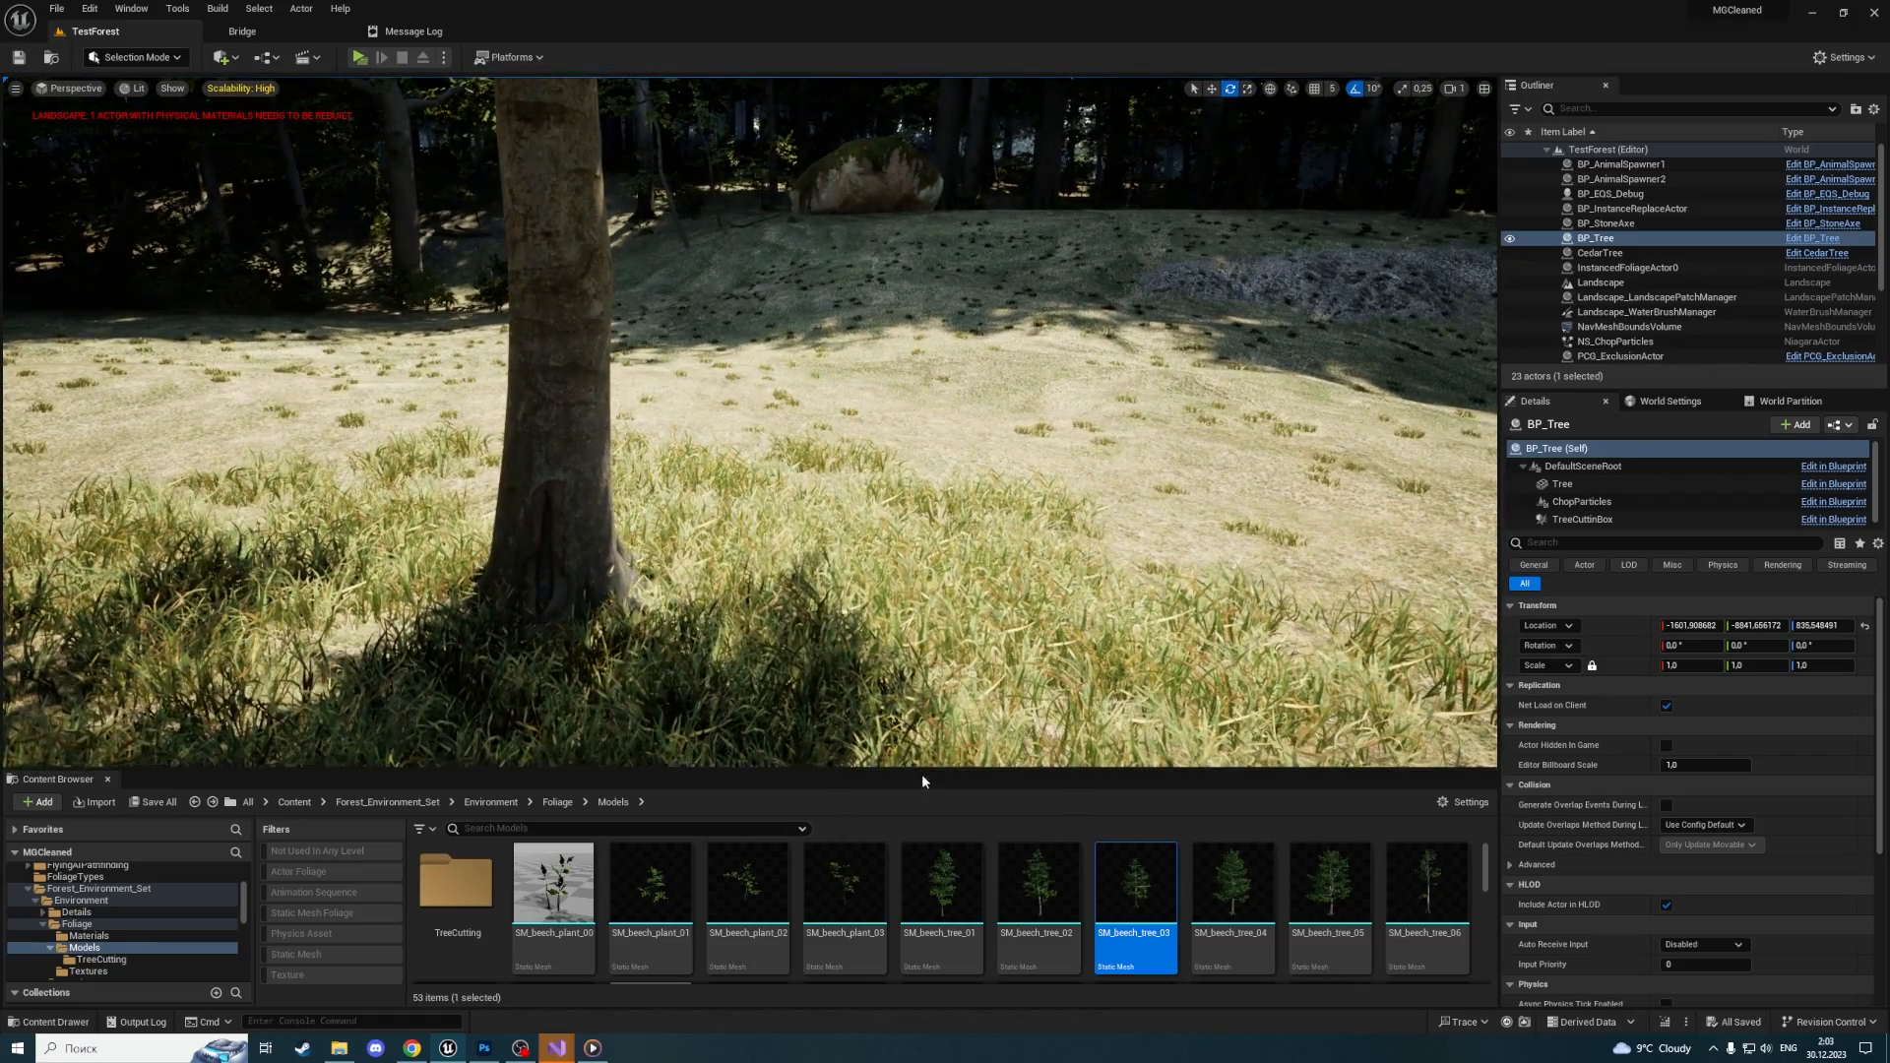
pyautogui.moveTo(924, 773); pyautogui.dragTo(916, 707)
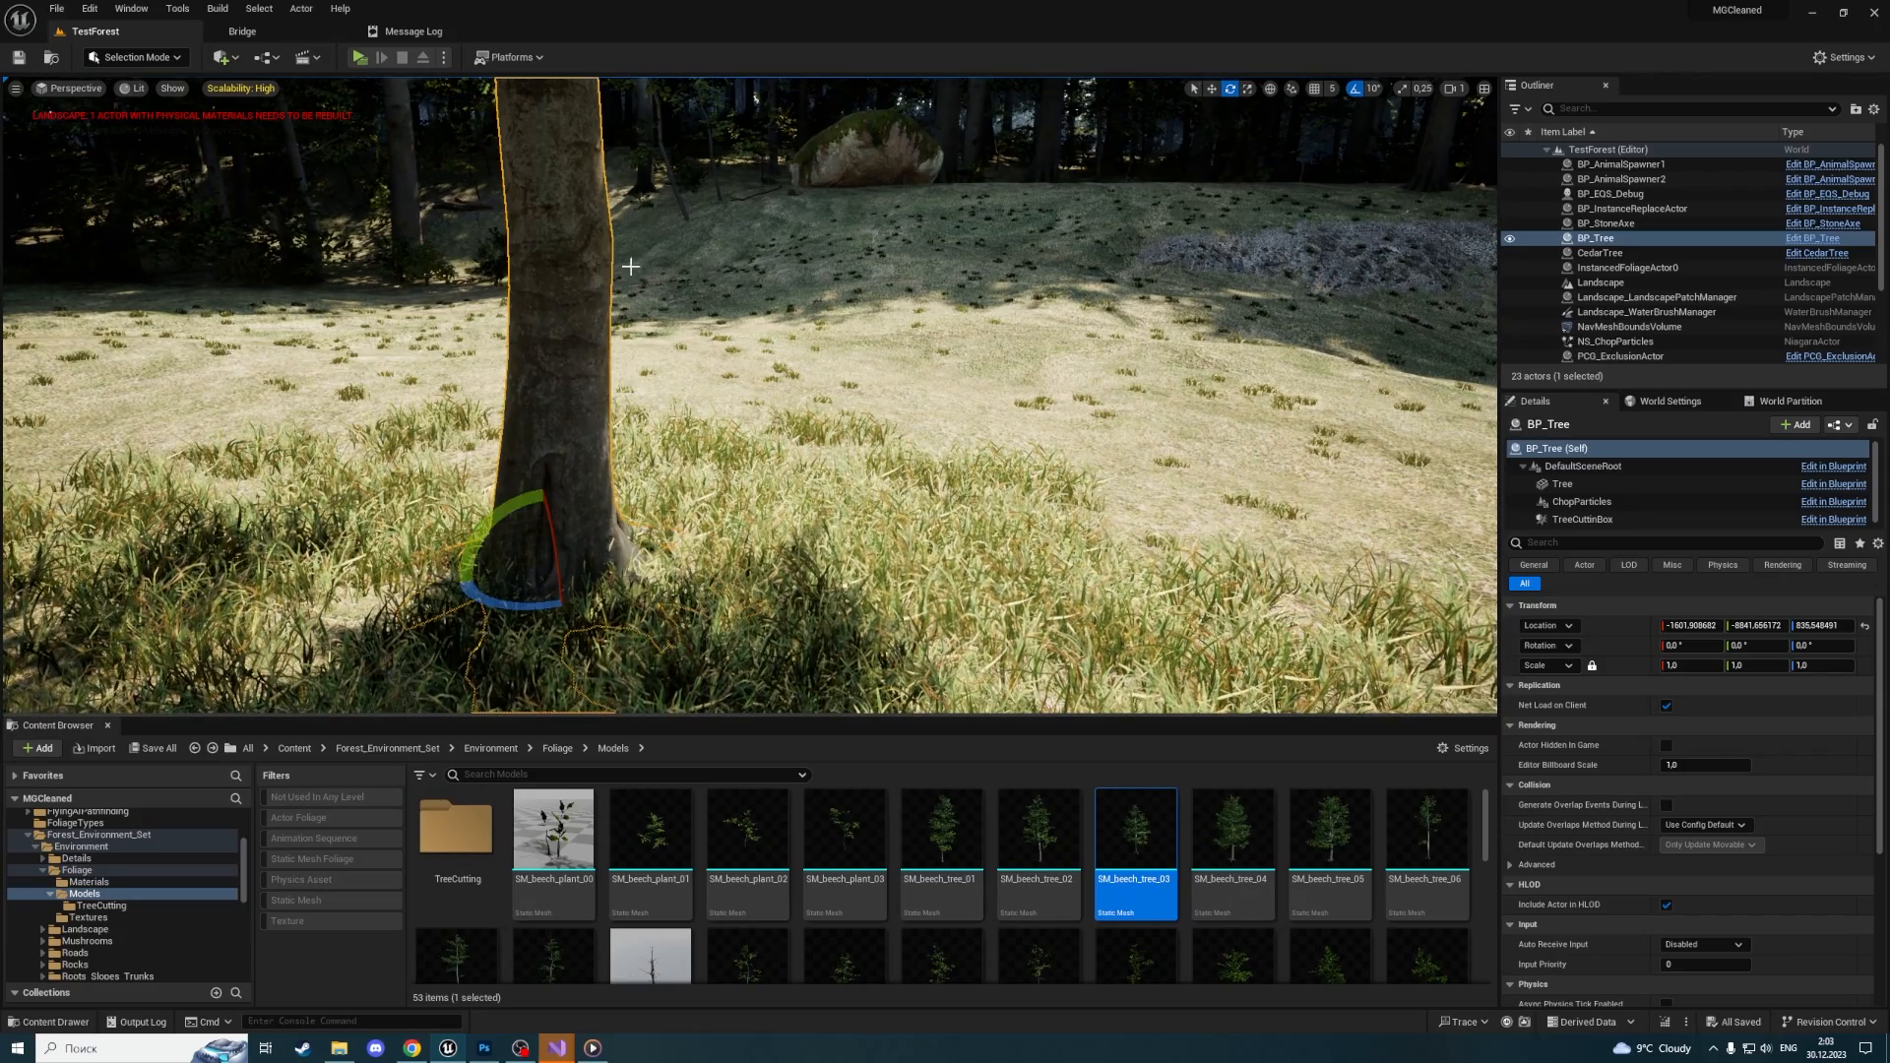
# Examine the base of BP_Tree's trunk from several angles, and look over the open ground beside it
pyautogui.moveTo(675, 259); pyautogui.dragTo(631, 231, button='right')
pyautogui.press('w')
pyautogui.moveTo(877, 365)
pyautogui.mouseDown(button='right')
pyautogui.moveTo(839, 388)
pyautogui.moveTo(1083, 393)
pyautogui.moveTo(1004, 399)
pyautogui.moveTo(1005, 472)
pyautogui.moveTo(985, 404)
pyautogui.moveTo(888, 345)
pyautogui.mouseUp(button='right')
pyautogui.scroll(-3, 984, 404)
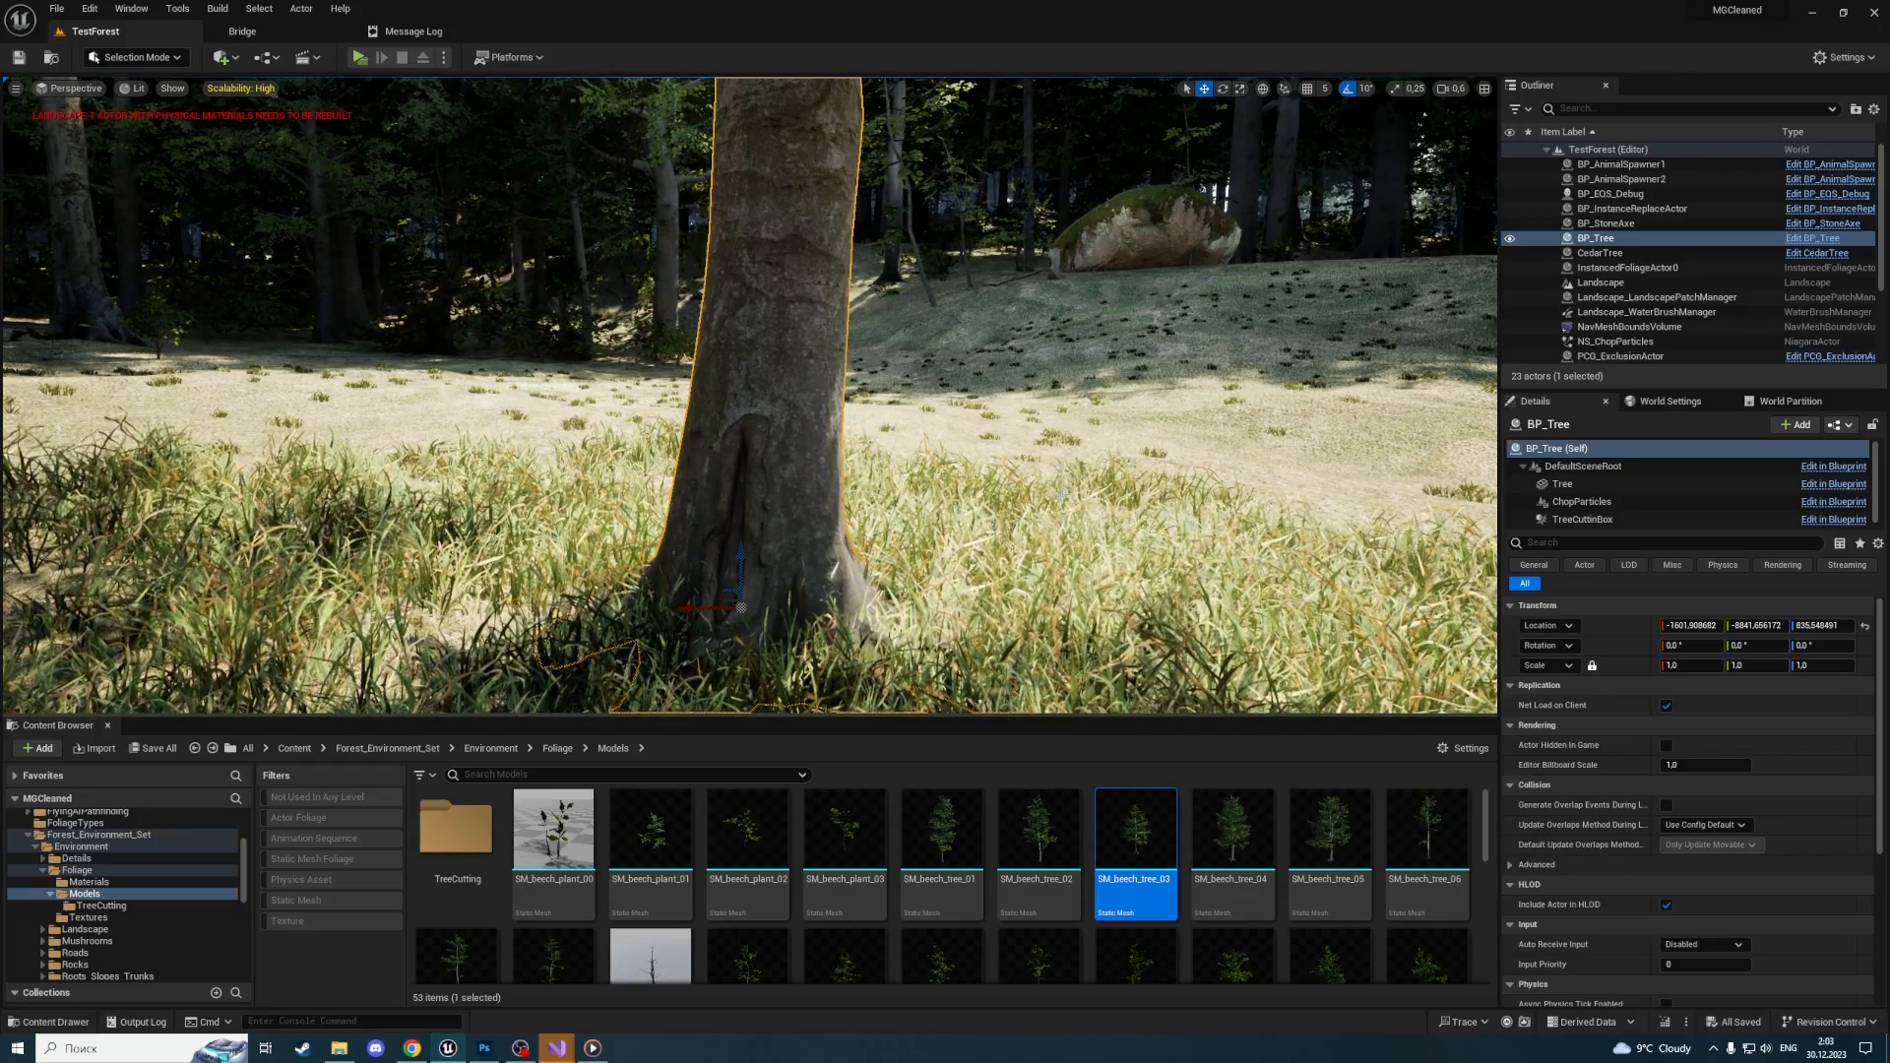
pyautogui.moveTo(1062, 494); pyautogui.dragTo(1161, 483, button='right')
pyautogui.moveTo(1078, 532); pyautogui.dragTo(984, 606, button='right')
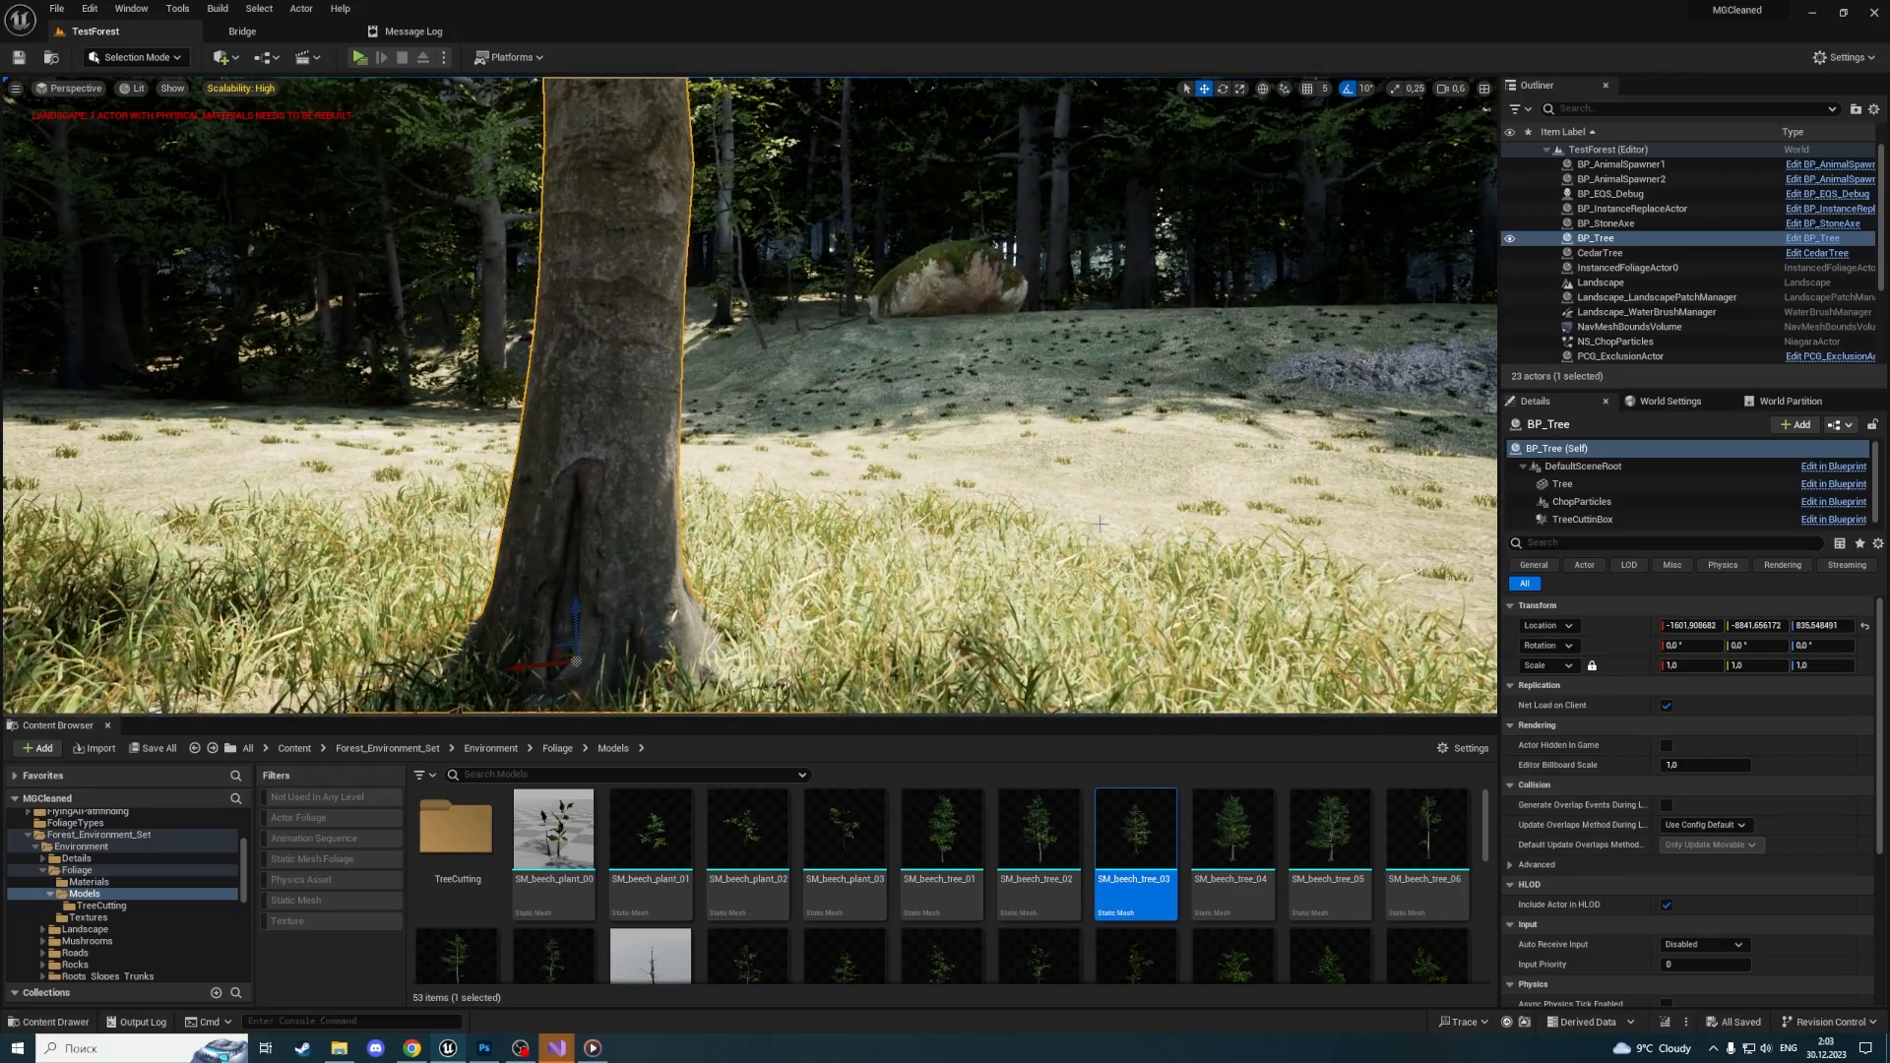
pyautogui.moveTo(948, 506)
pyautogui.mouseDown(button='right')
pyautogui.moveTo(1005, 571)
pyautogui.moveTo(949, 507)
pyautogui.mouseUp(button='right')
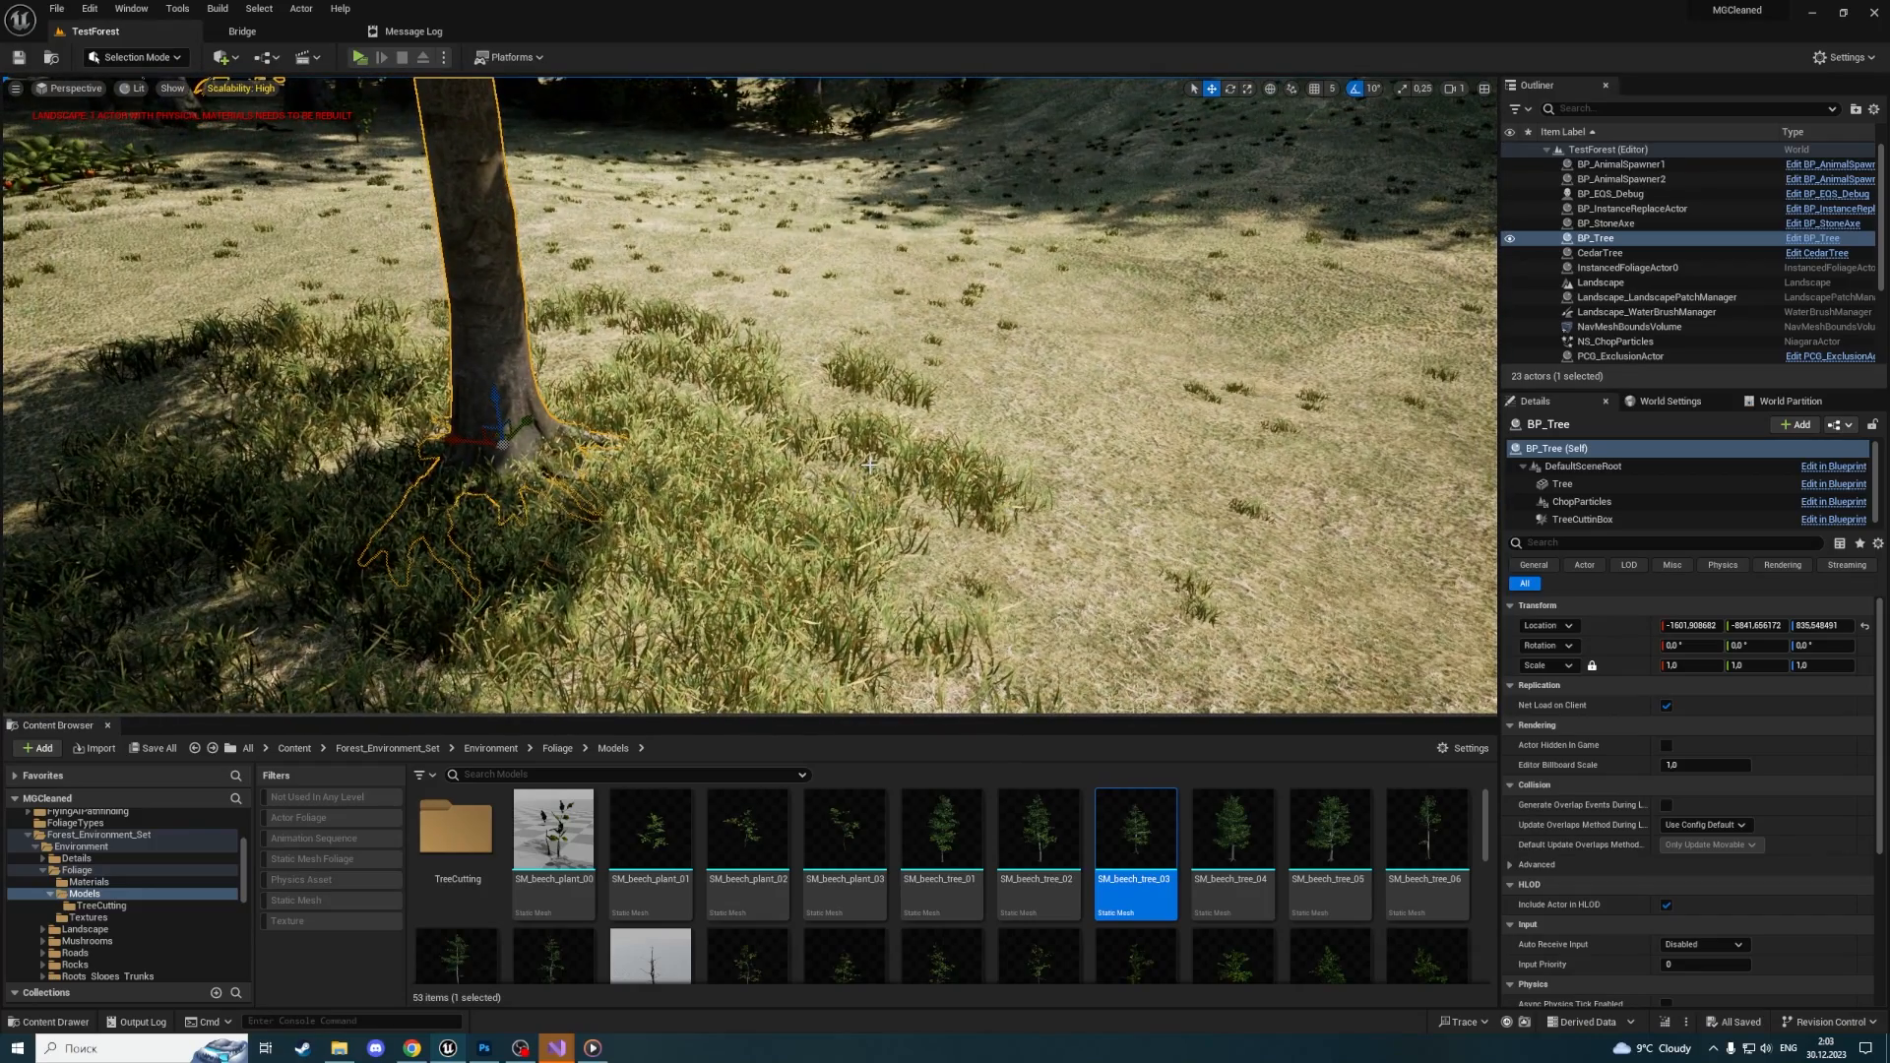
pyautogui.moveTo(869, 464); pyautogui.dragTo(940, 443, button='right')
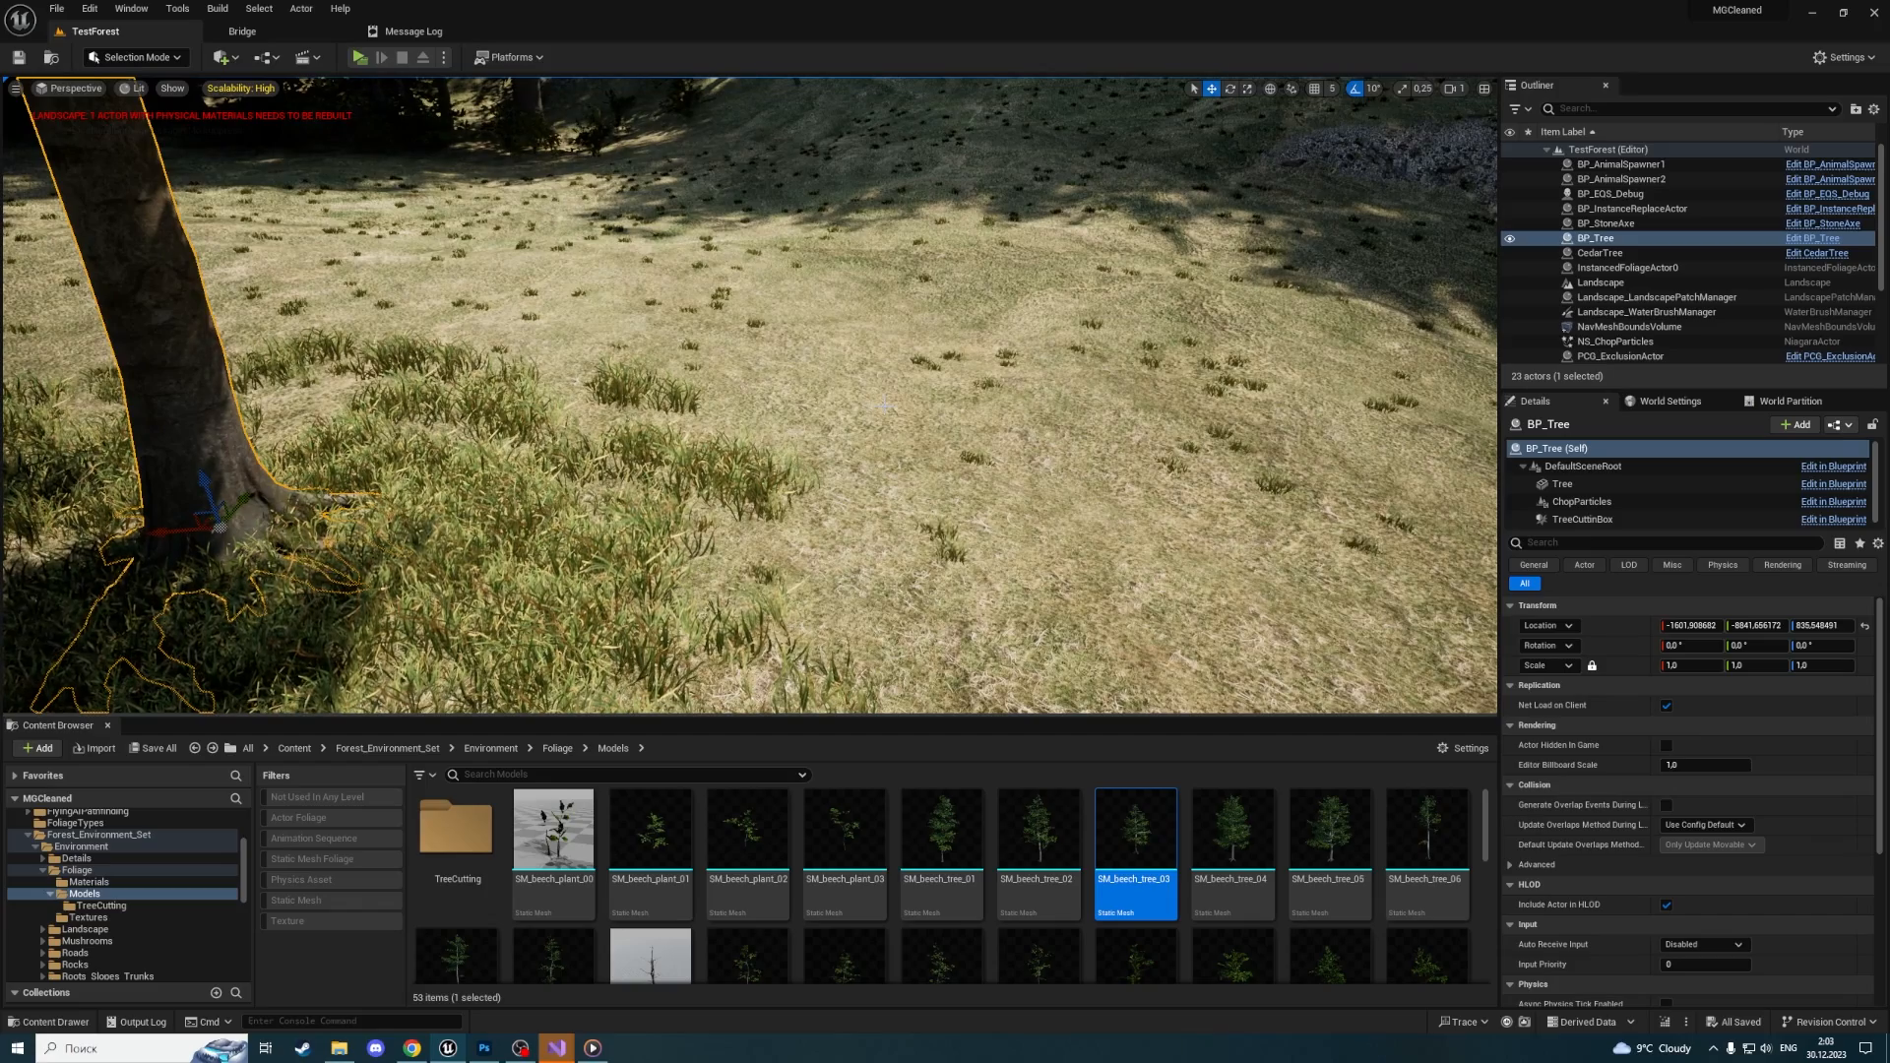
pyautogui.moveTo(889, 382)
pyautogui.mouseDown(button='right')
pyautogui.moveTo(938, 351)
pyautogui.moveTo(1034, 404)
pyautogui.moveTo(867, 413)
pyautogui.moveTo(855, 386)
pyautogui.moveTo(1092, 388)
pyautogui.moveTo(889, 456)
pyautogui.moveTo(901, 365)
pyautogui.mouseUp(button='right')
pyautogui.press('f')
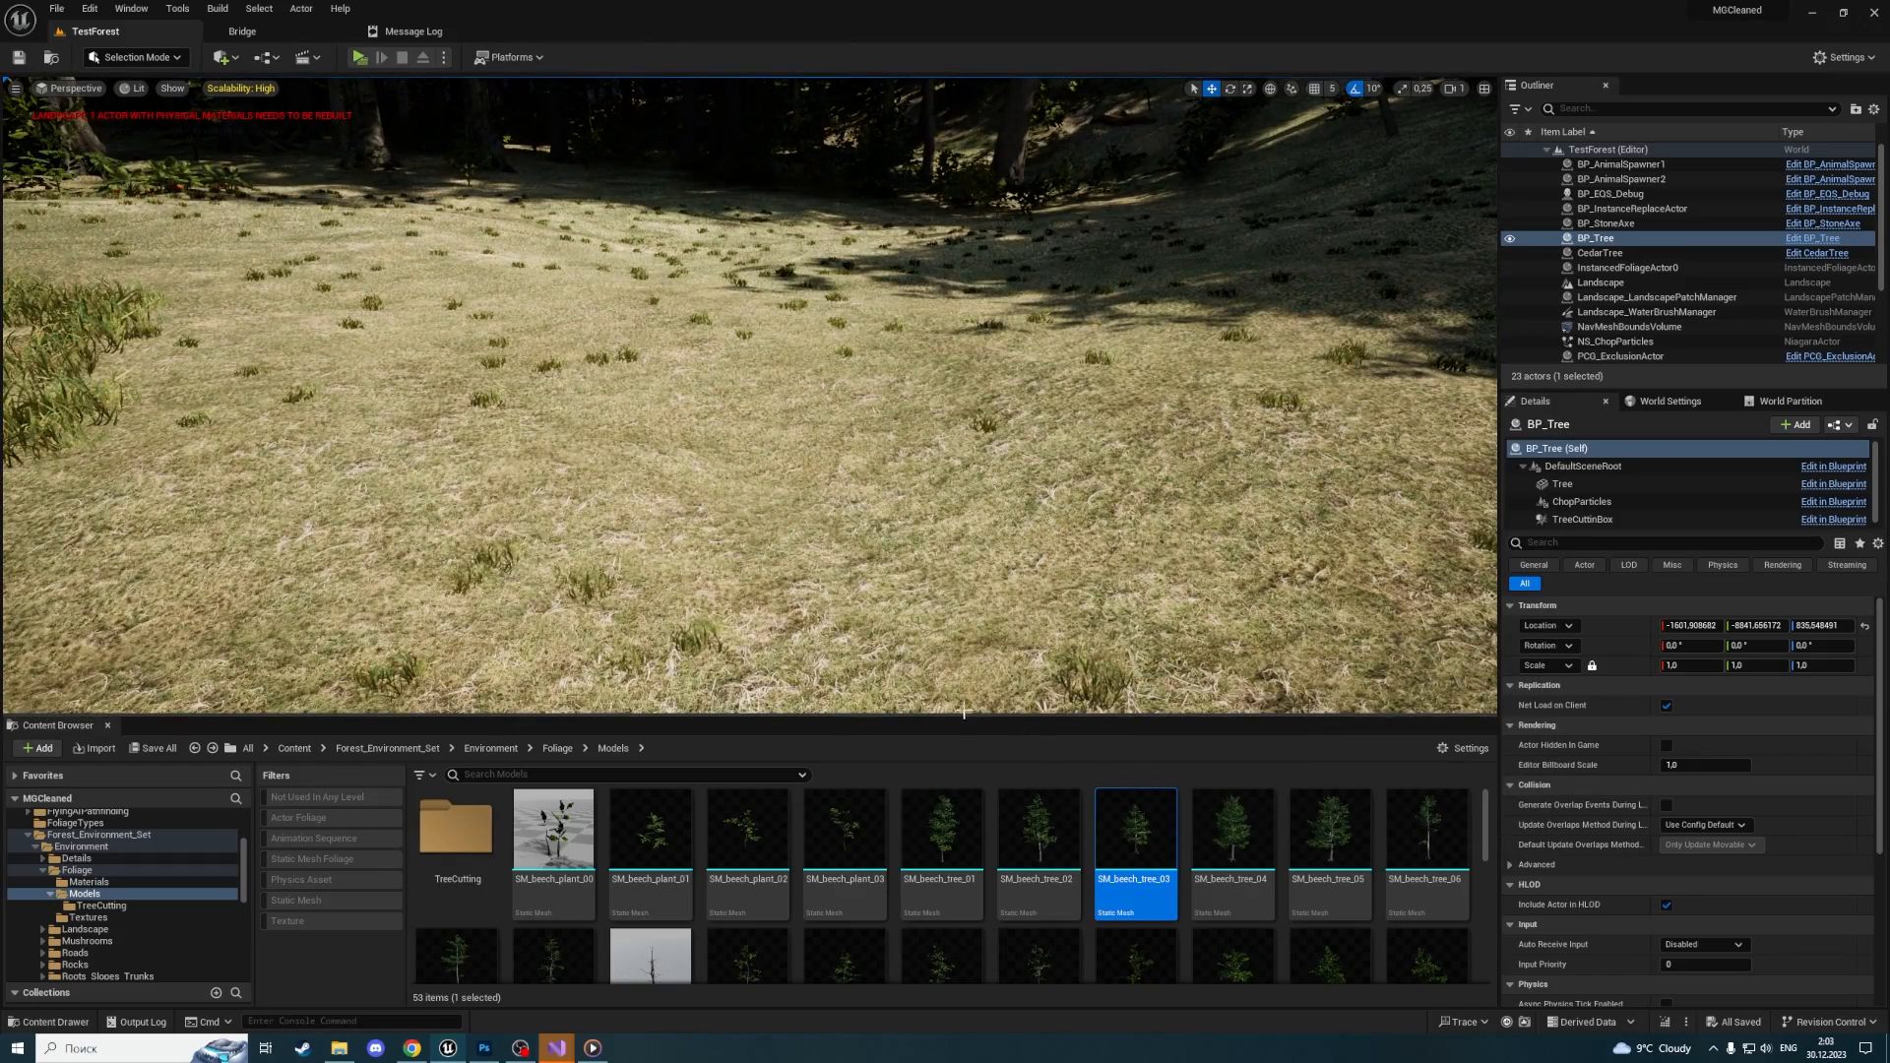
pyautogui.moveTo(960, 716)
pyautogui.mouseDown()
pyautogui.moveTo(956, 757)
pyautogui.moveTo(955, 740)
pyautogui.mouseUp()
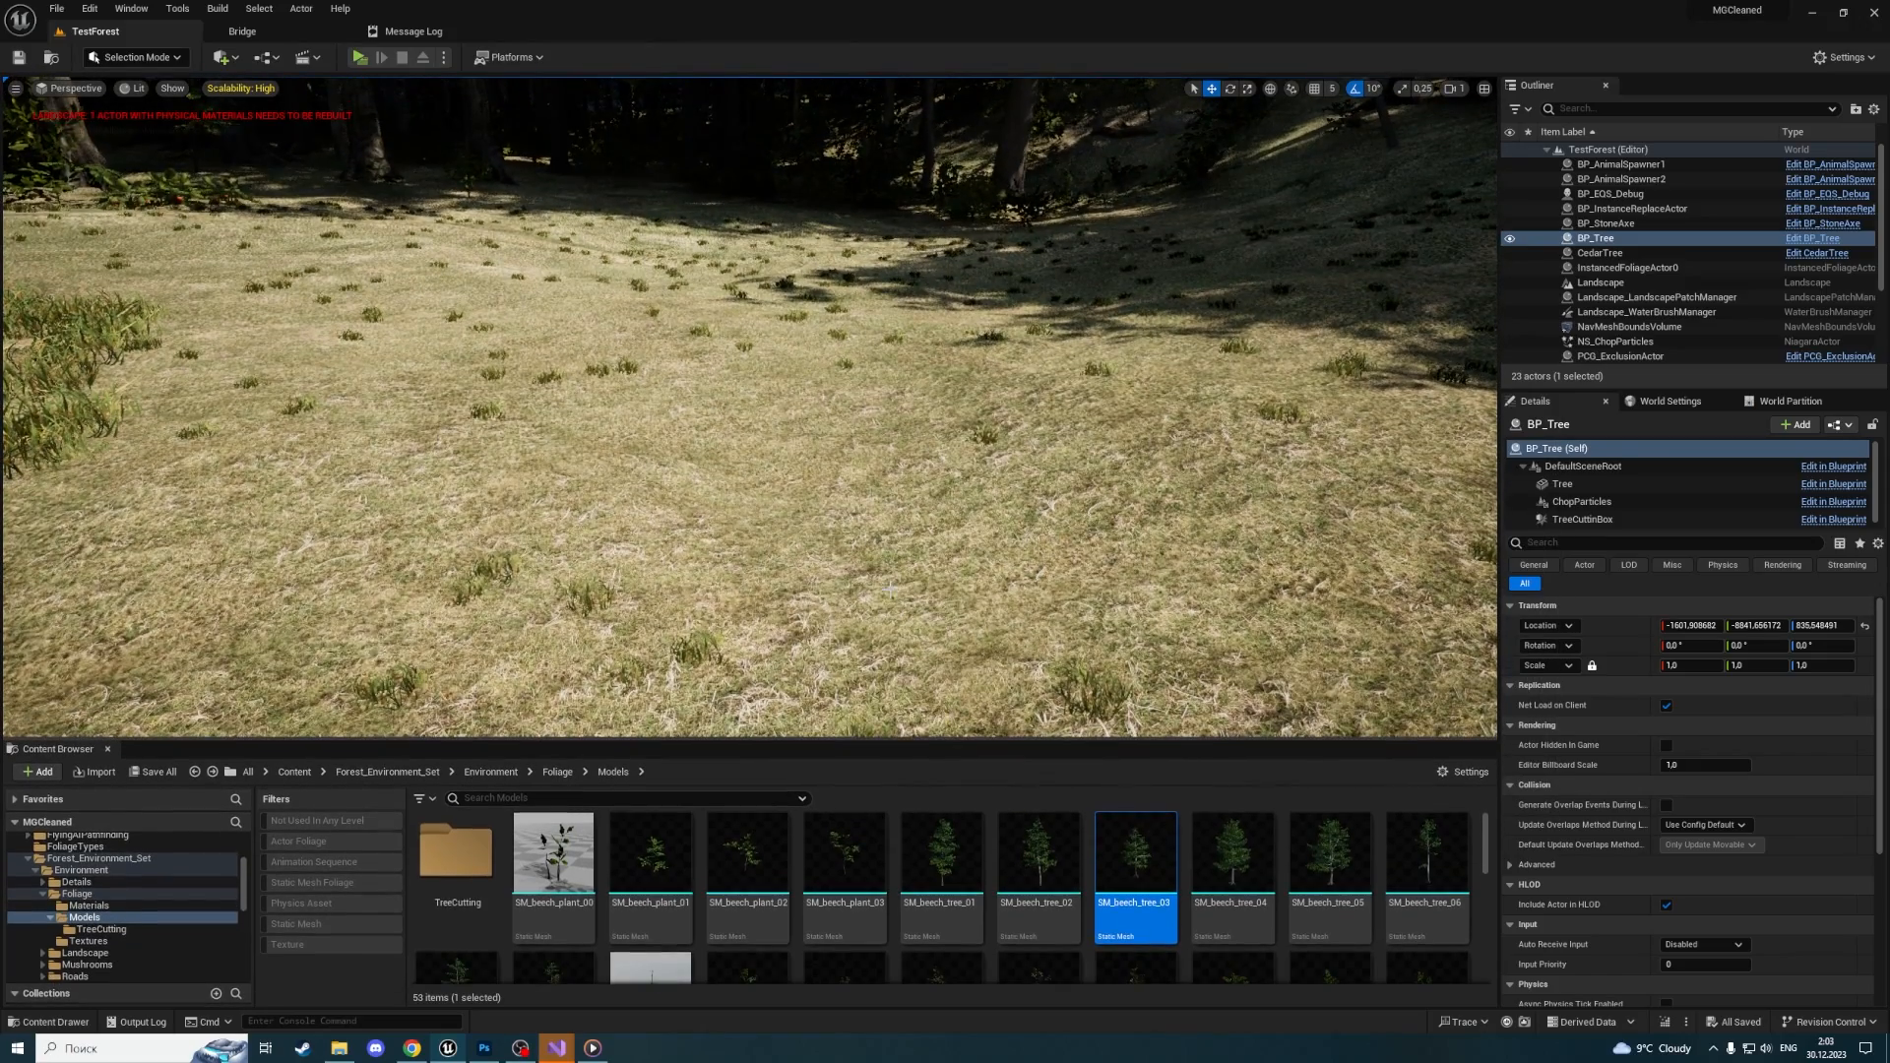
# Duplicate the SM_beech_tree_03 static mesh in the Models folder, keeping the suggested name
pyautogui.moveTo(1142, 844)
pyautogui.mouseDown()
pyautogui.moveTo(680, 498)
pyautogui.moveTo(1127, 857)
pyautogui.mouseUp()
pyautogui.scroll(-3, 1182, 876)
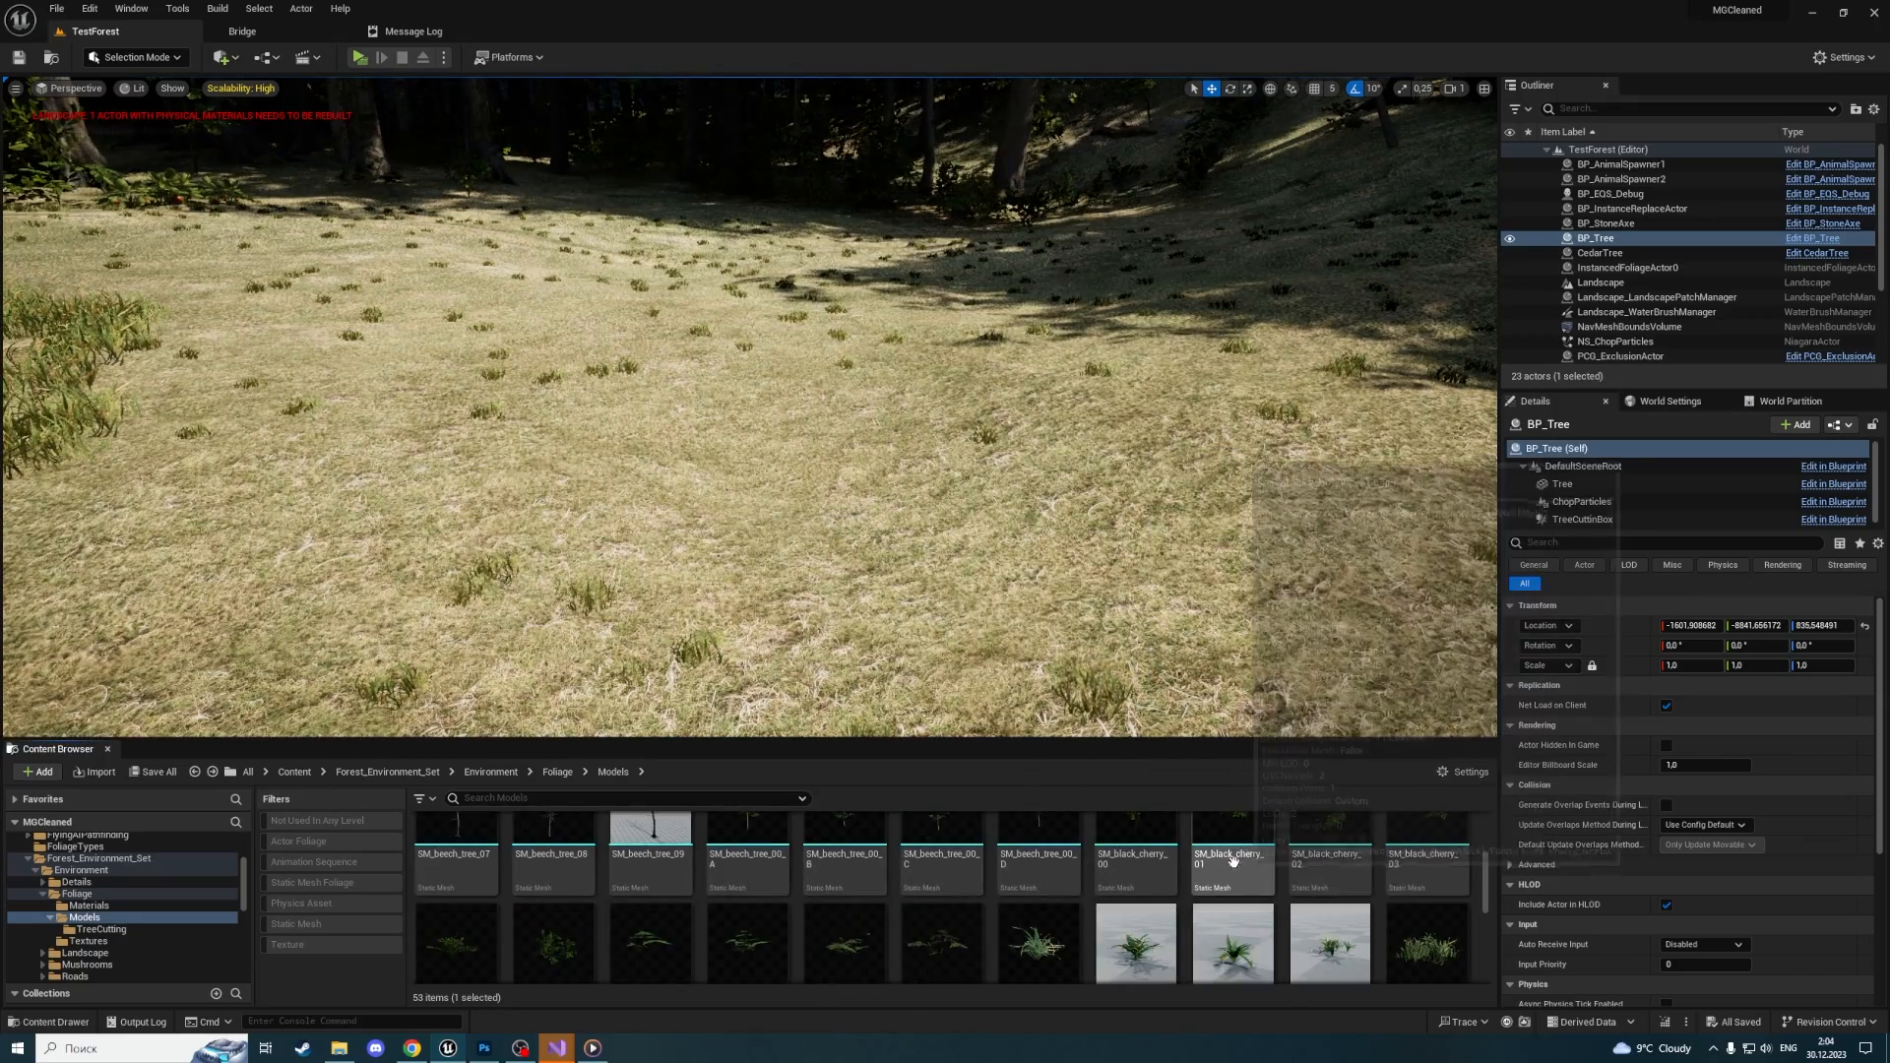
pyautogui.scroll(3, 1205, 897)
pyautogui.click(1208, 881)
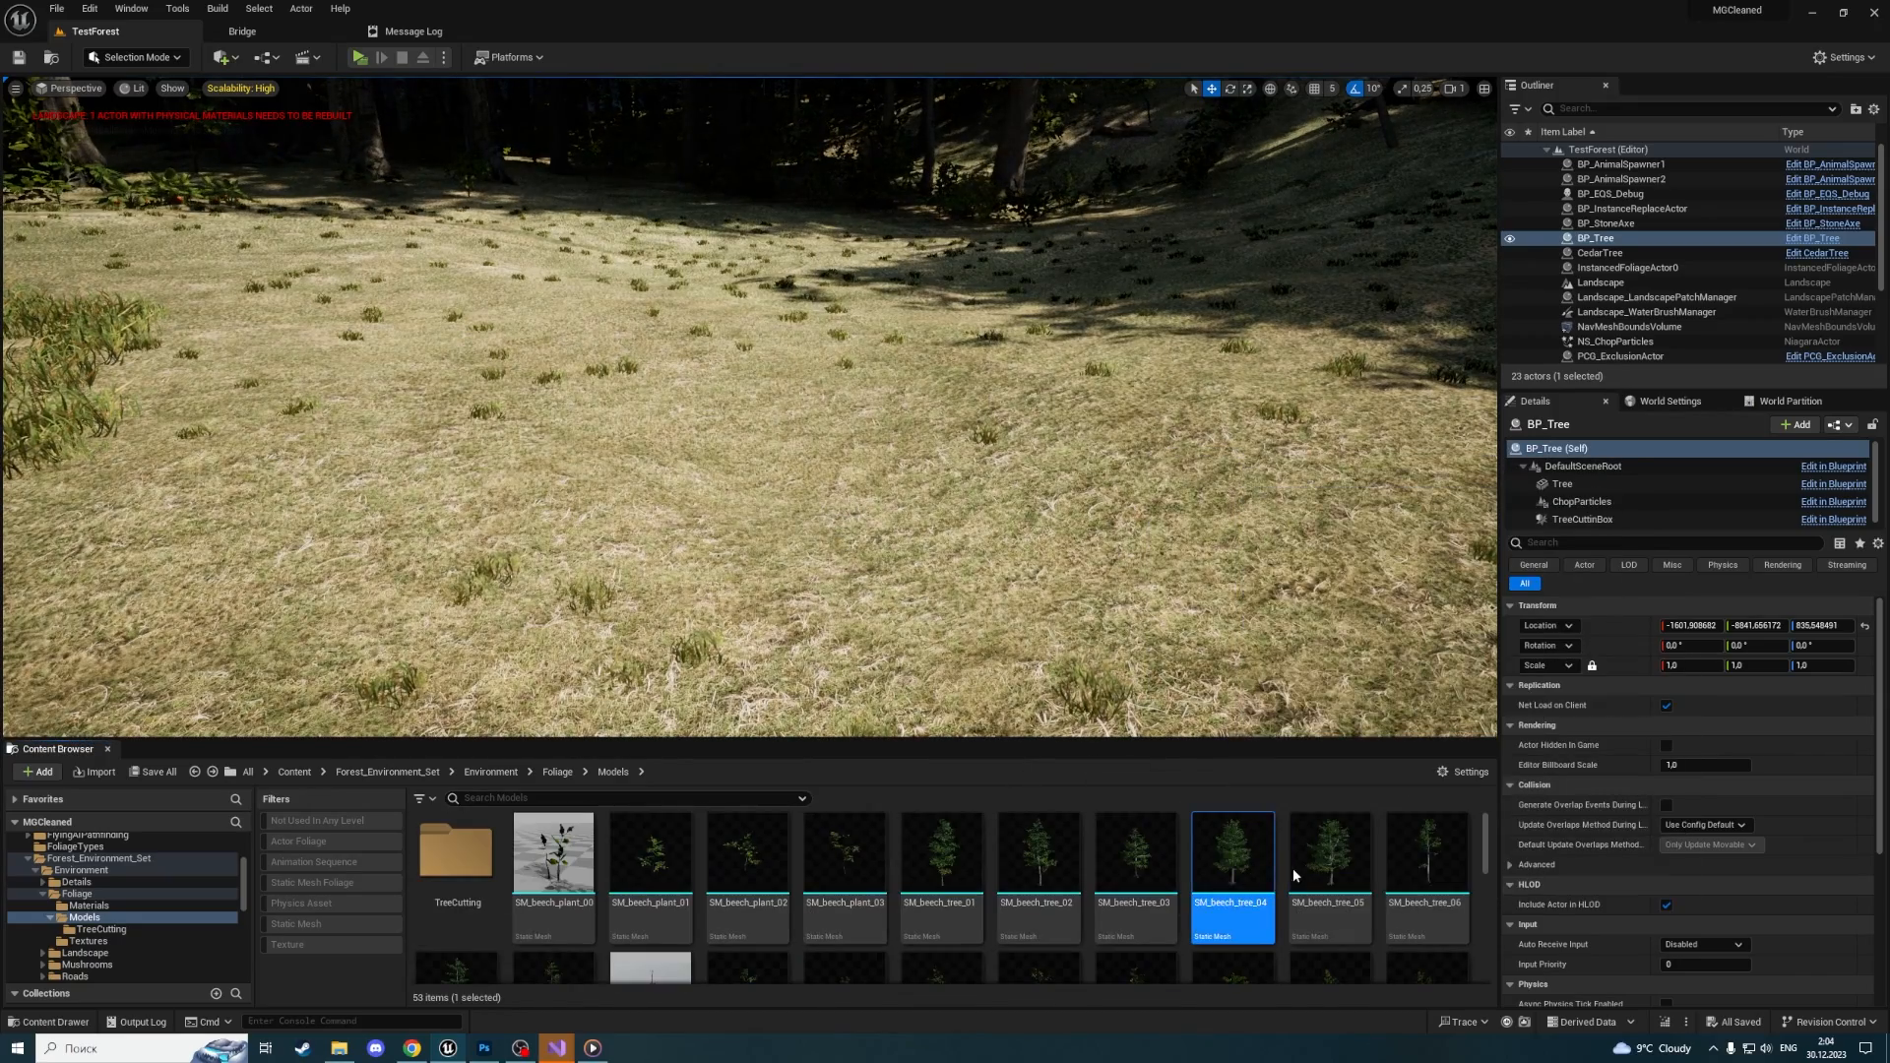
pyautogui.moveTo(1142, 845)
pyautogui.mouseDown()
pyautogui.moveTo(1157, 857)
pyautogui.moveTo(869, 540)
pyautogui.moveTo(1146, 864)
pyautogui.mouseUp()
pyautogui.click(1233, 844)
pyautogui.click(1172, 861)
pyautogui.hotkey('ctrl', 'd')
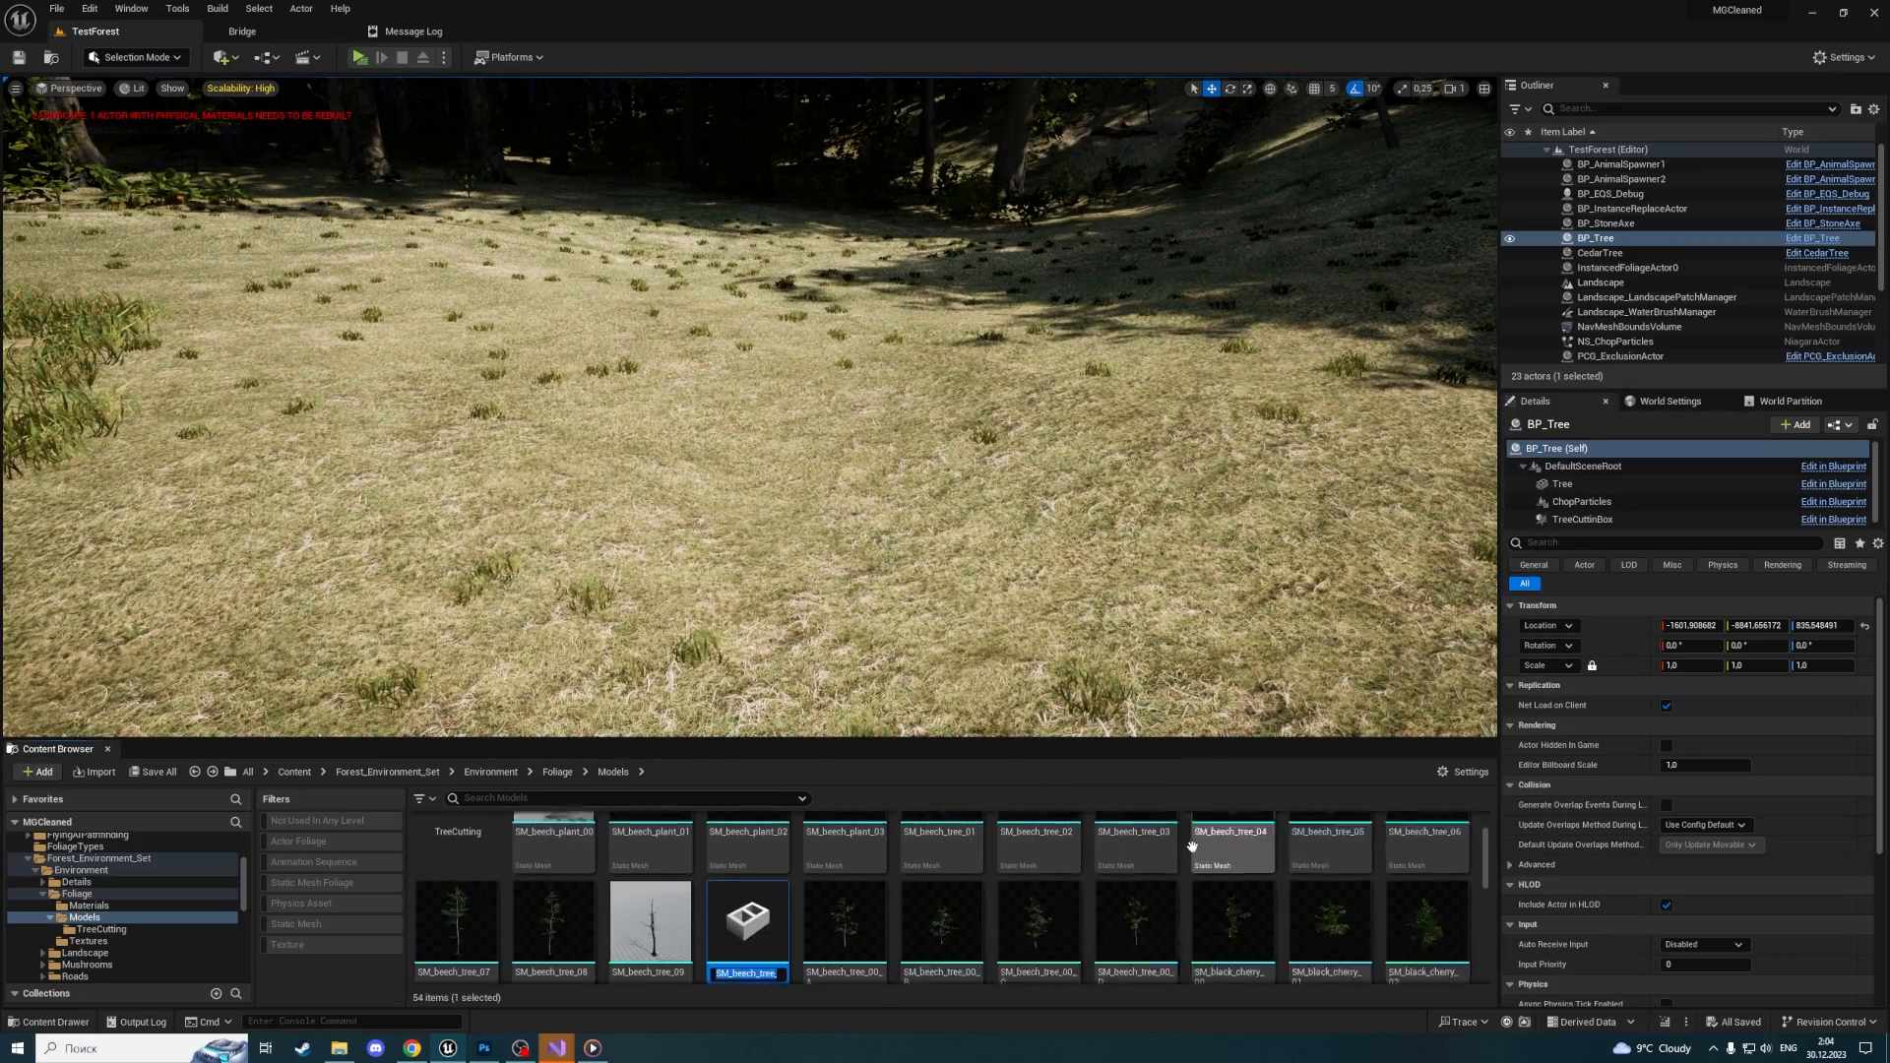
pyautogui.press('Return')
# Move the duplicated beech tree mesh into the TreeCutting folder and rename it SM_Stump
pyautogui.moveTo(751, 888)
pyautogui.mouseDown()
pyautogui.moveTo(552, 866)
pyautogui.moveTo(760, 879)
pyautogui.moveTo(744, 885)
pyautogui.mouseUp()
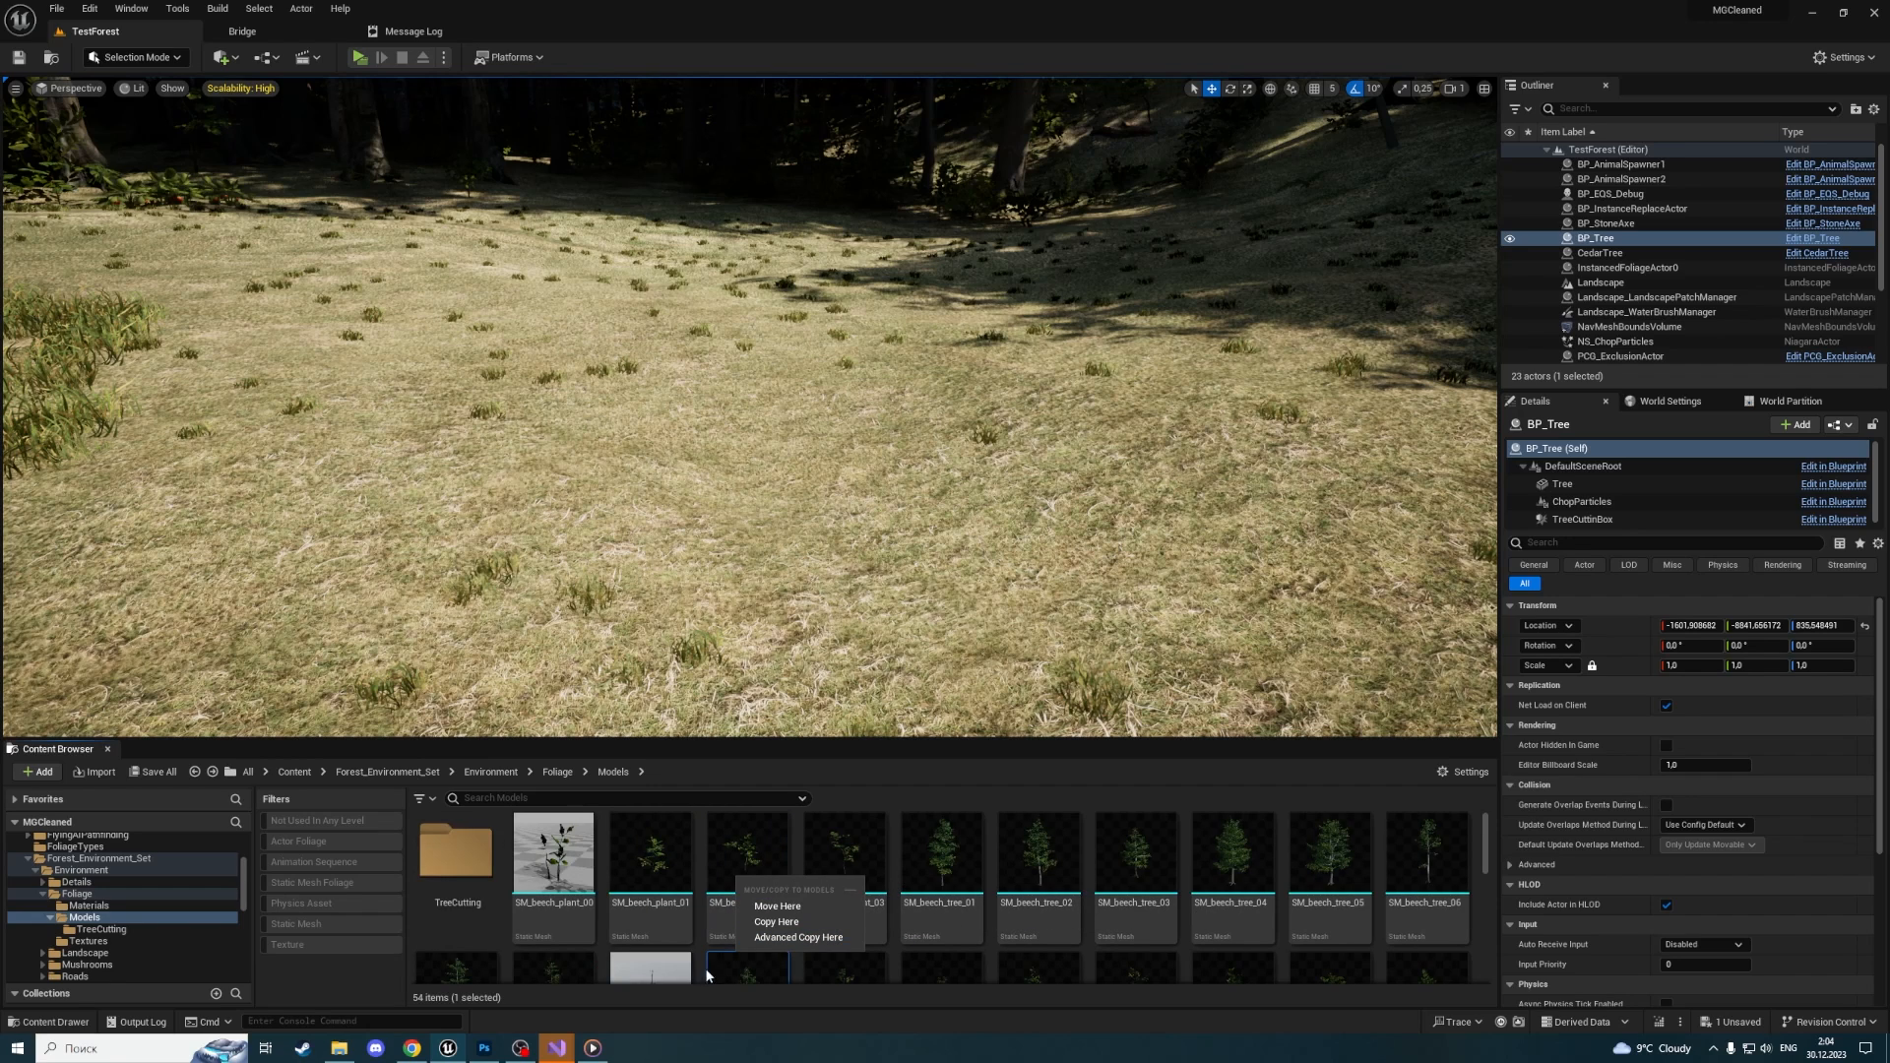
pyautogui.moveTo(705, 975); pyautogui.dragTo(461, 864)
pyautogui.click(482, 898)
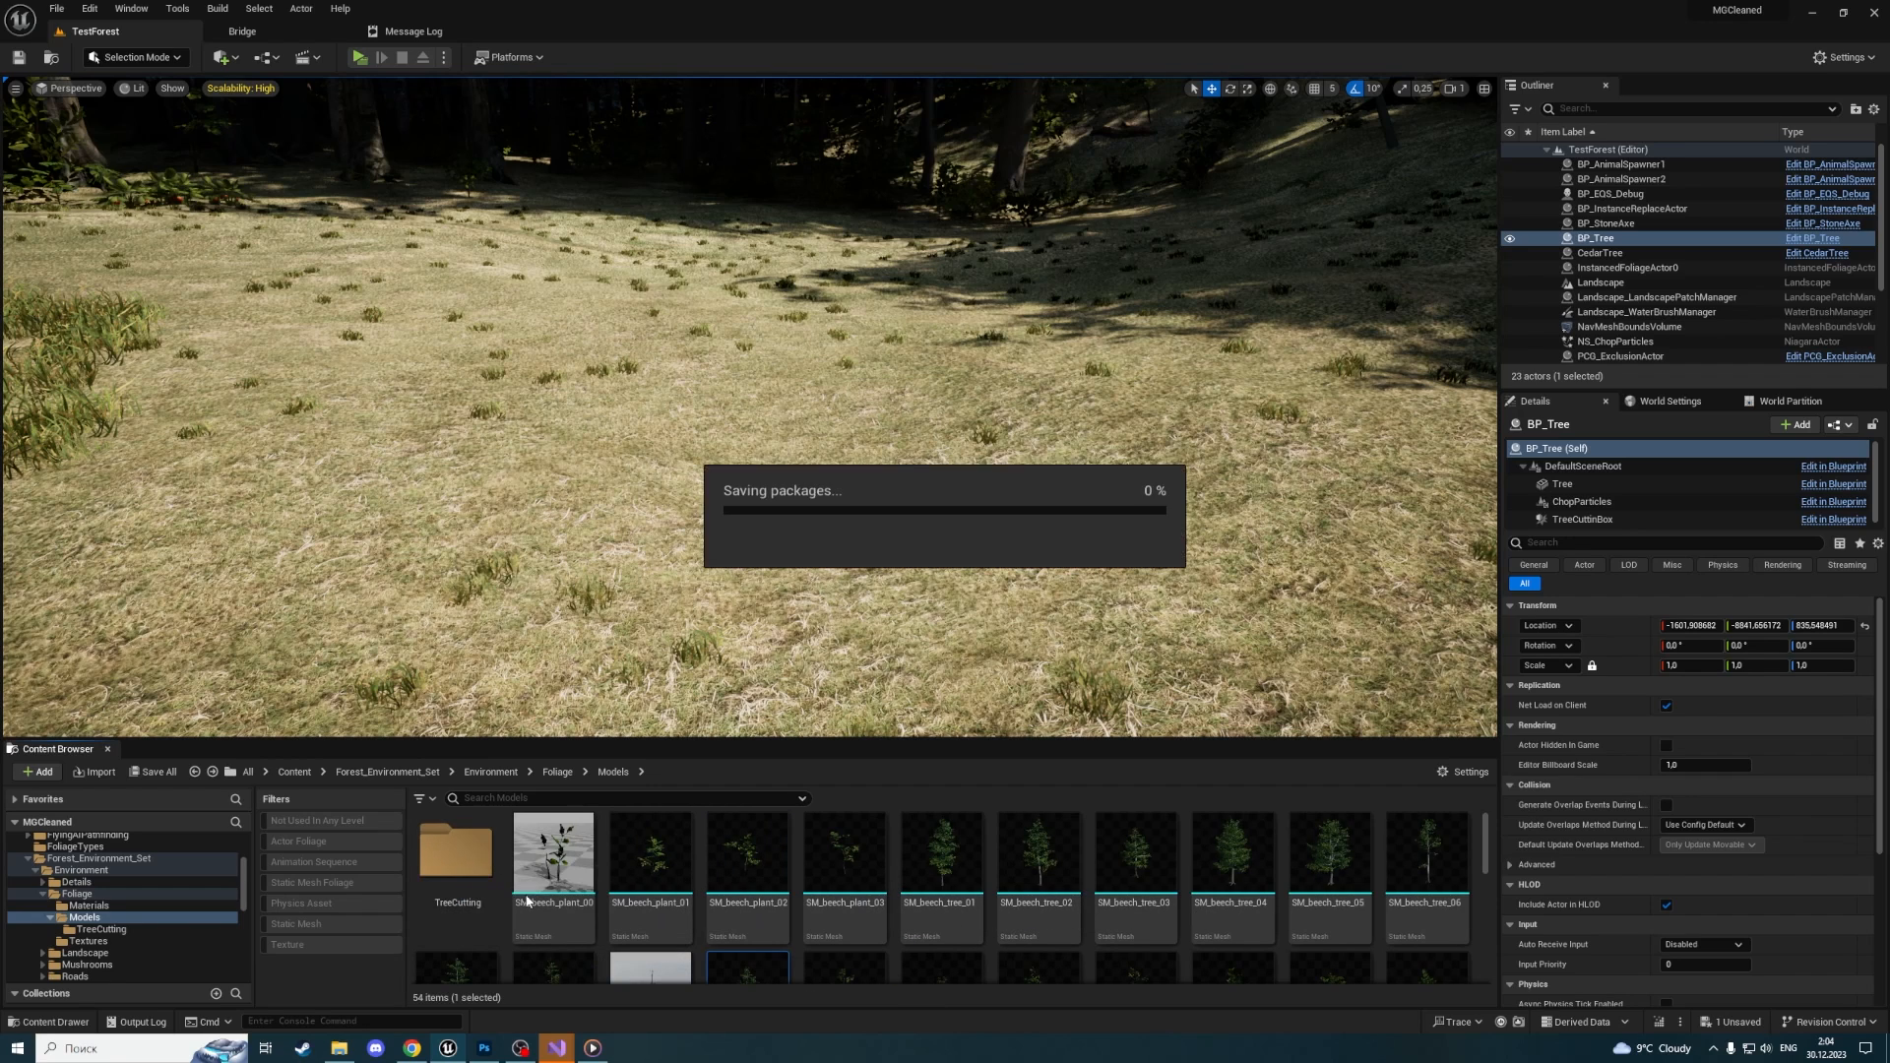
pyautogui.doubleClick(474, 853)
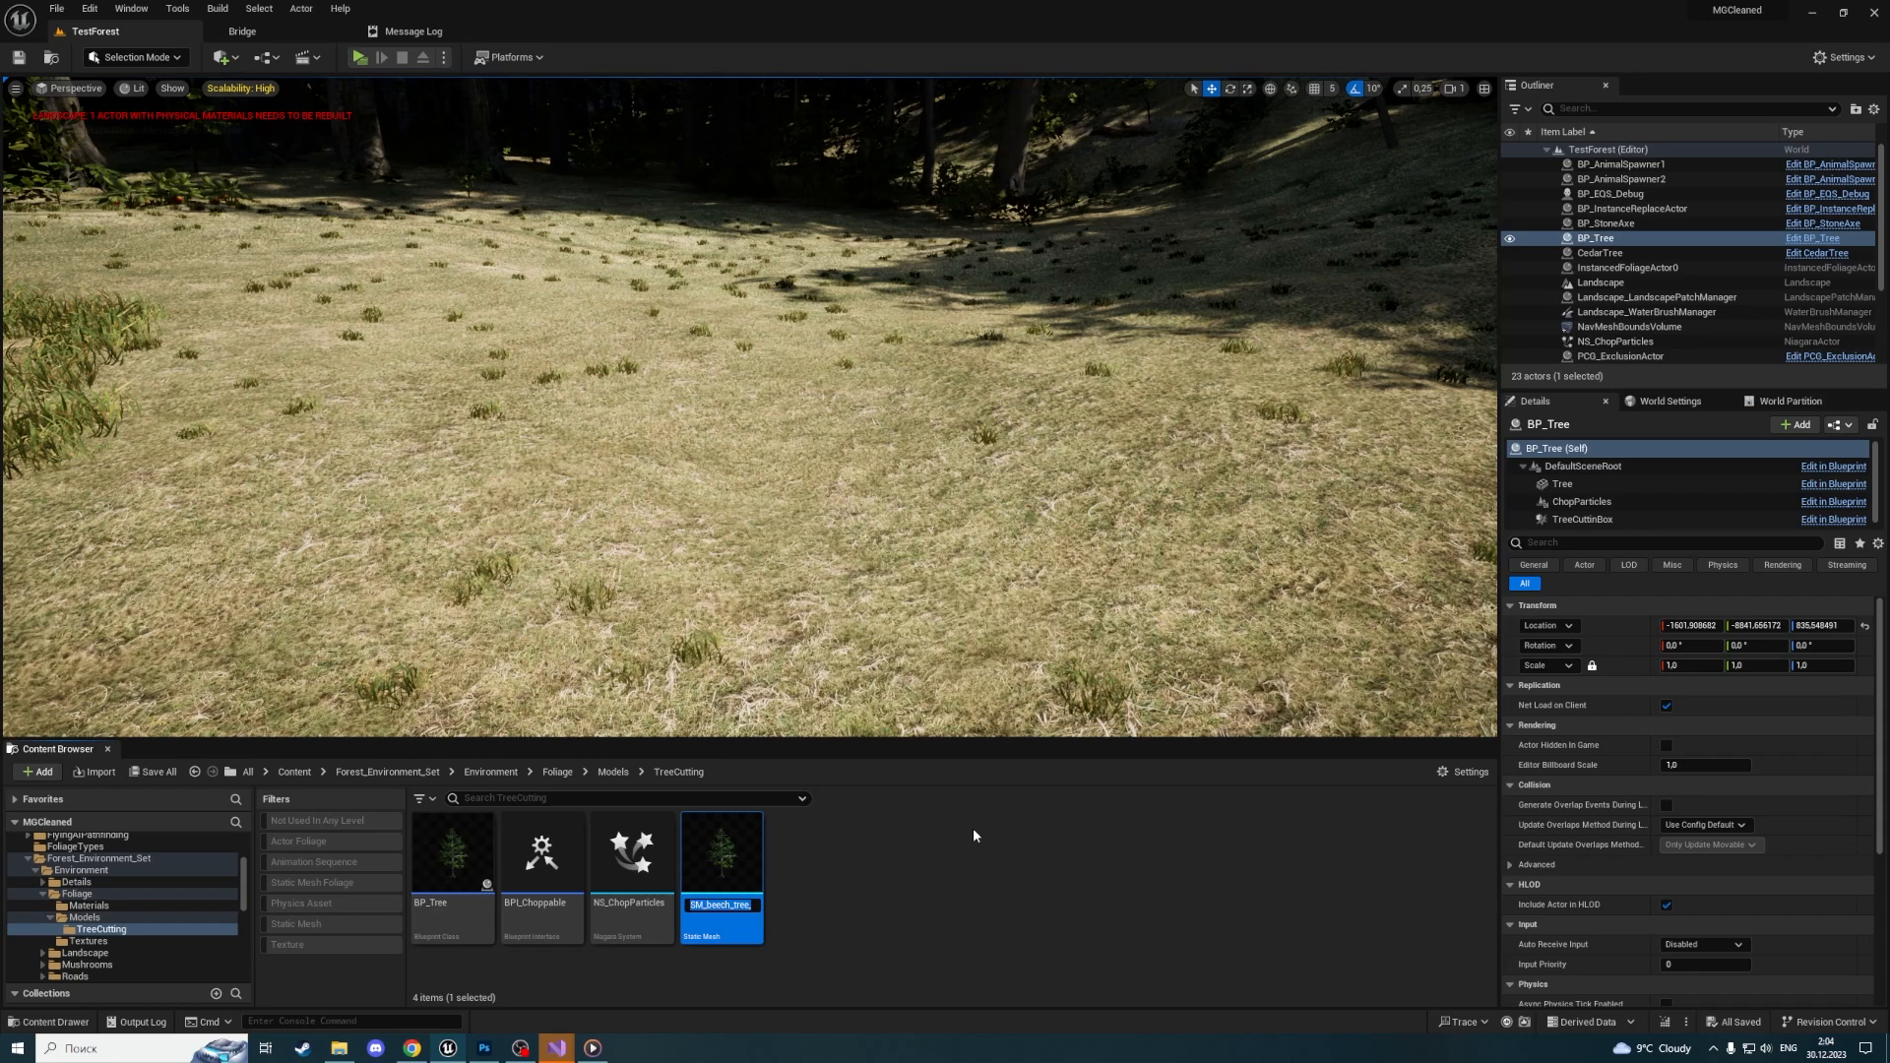
pyautogui.write('SM_St')
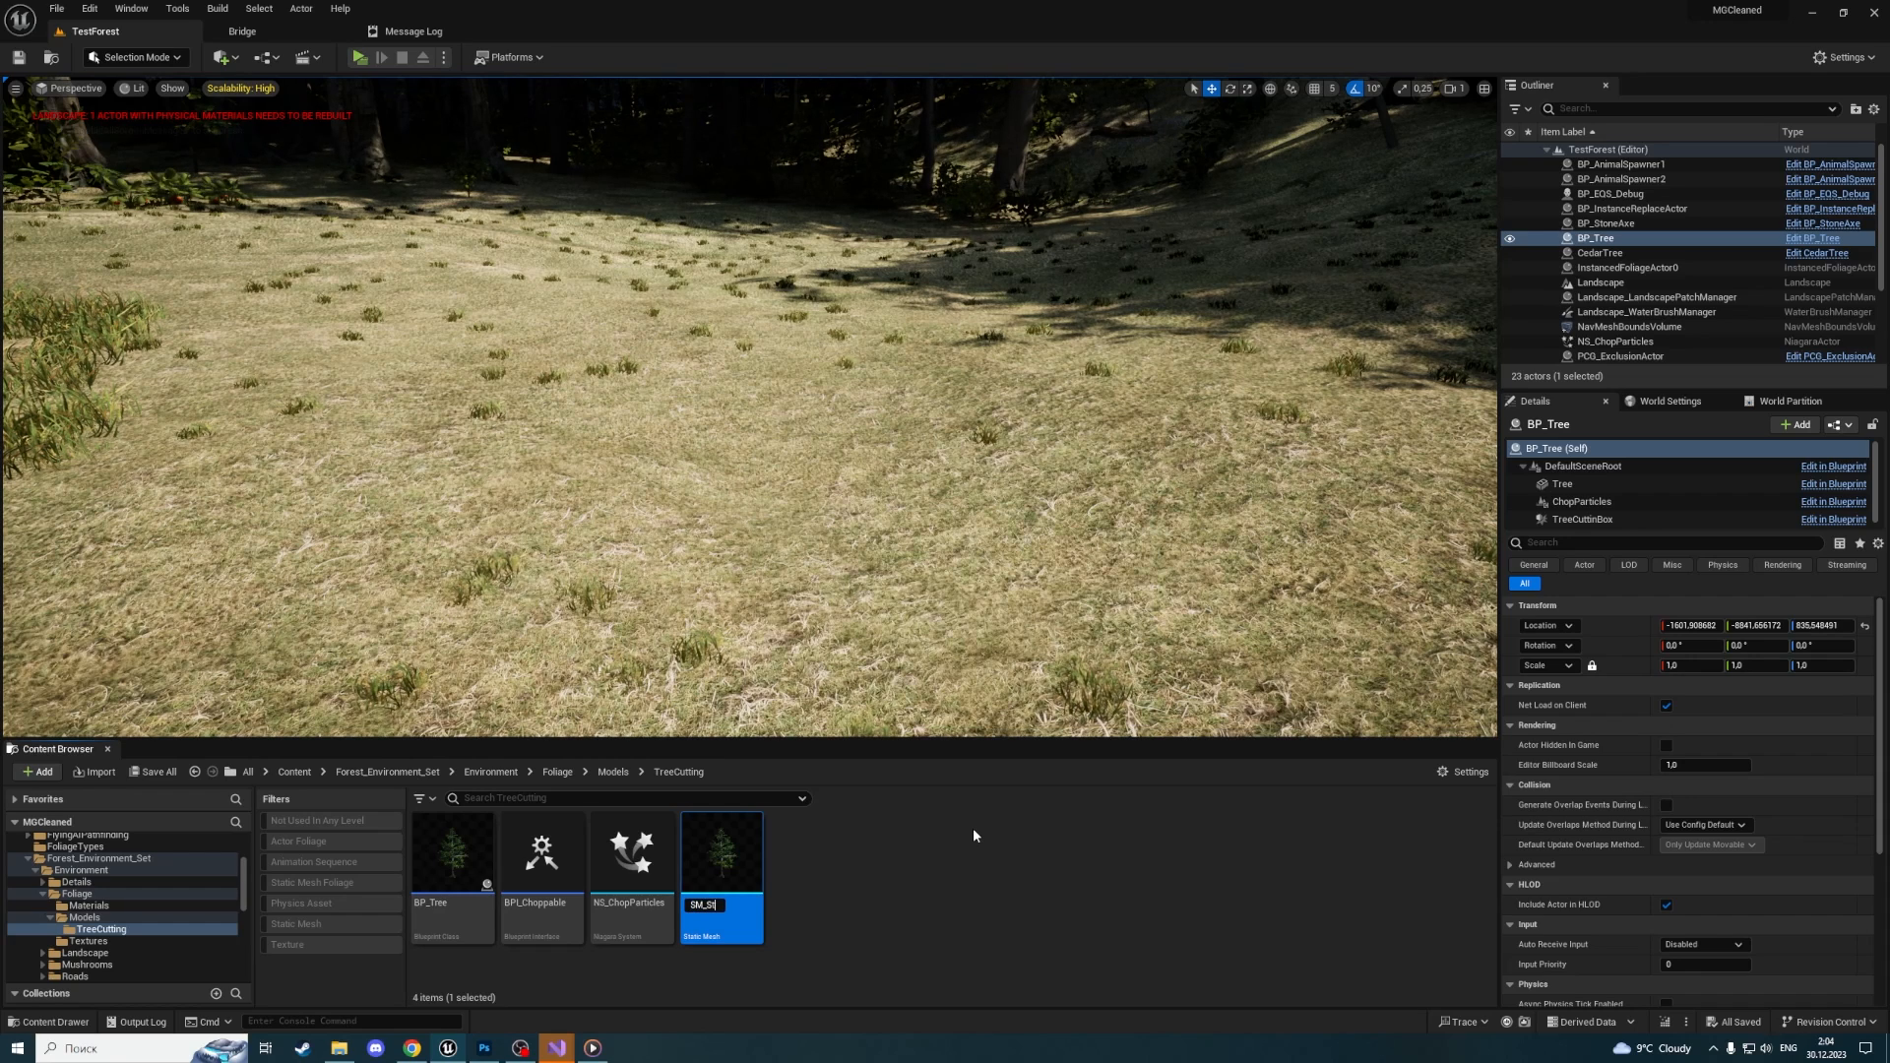
pyautogui.write('ump')
pyautogui.press('Return')
# Duplicate SM_Stump in the TreeCutting folder and name the copy SM_Trunk
pyautogui.hotkey('ctrl', 'd')
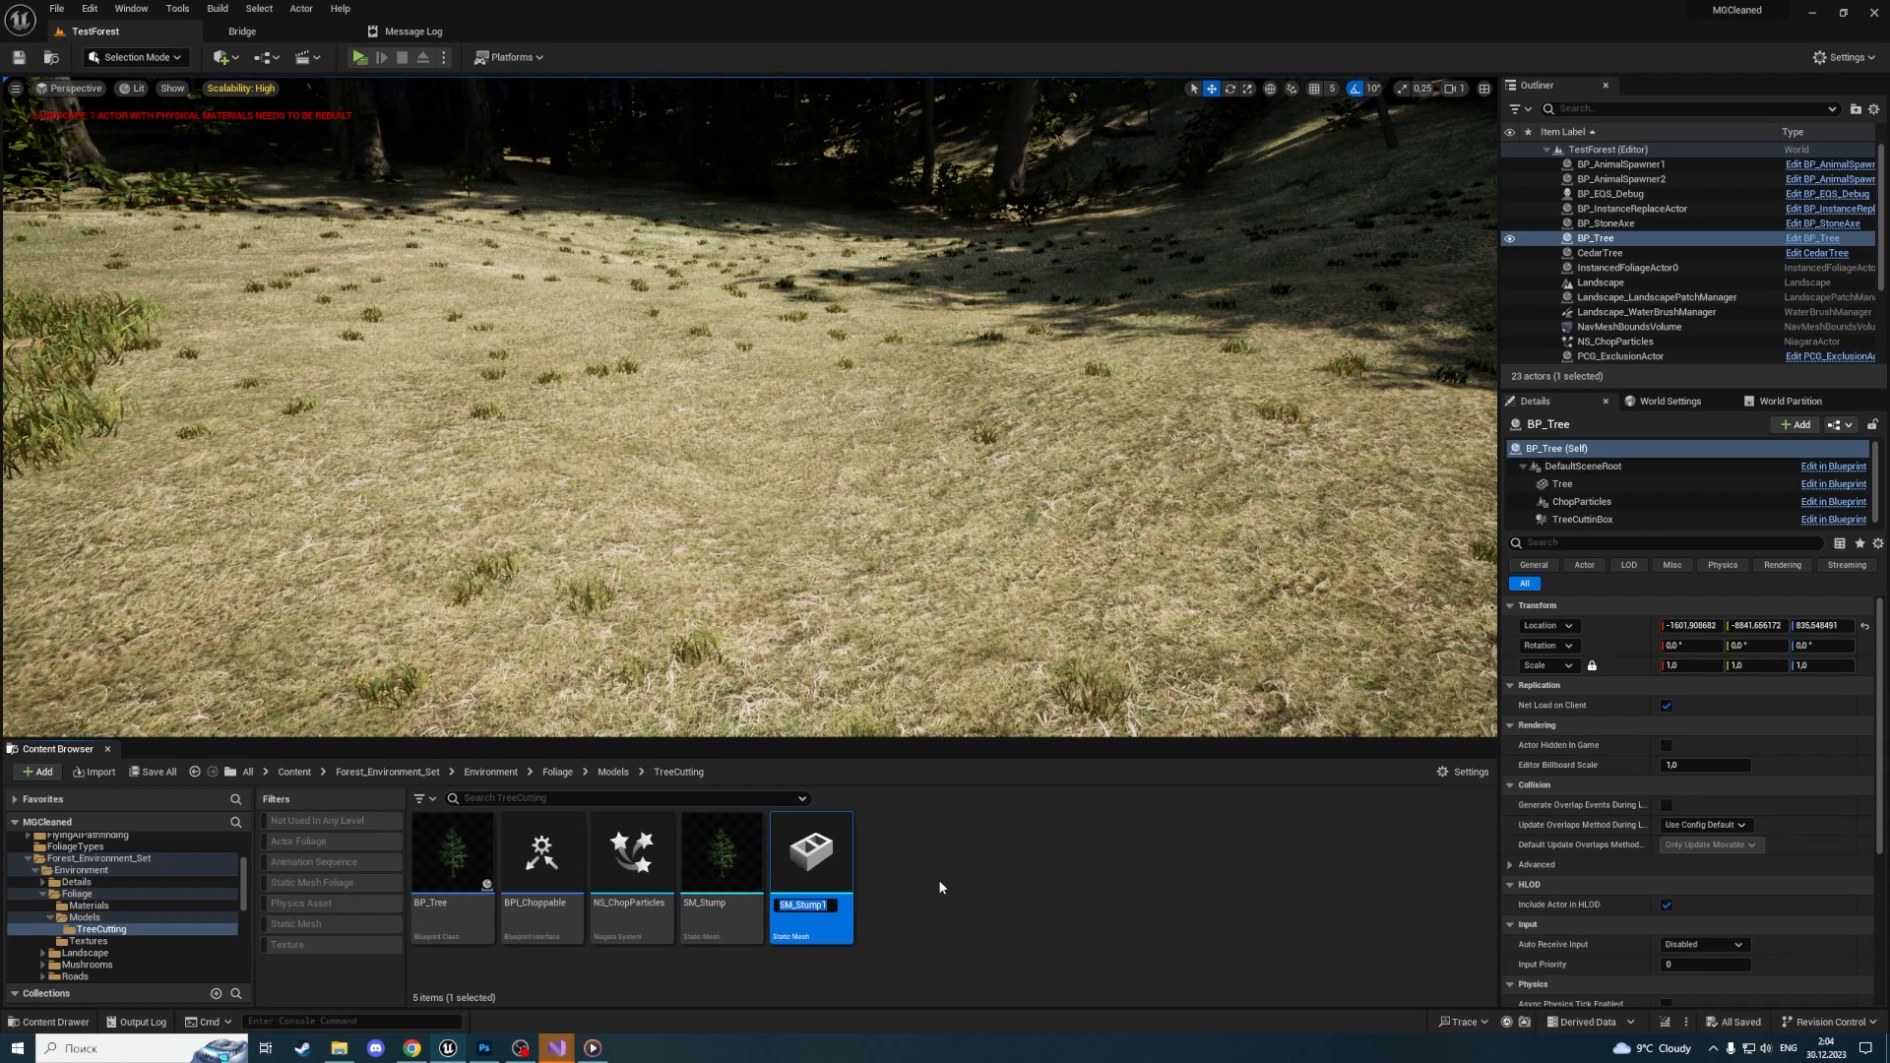
pyautogui.write('SM')
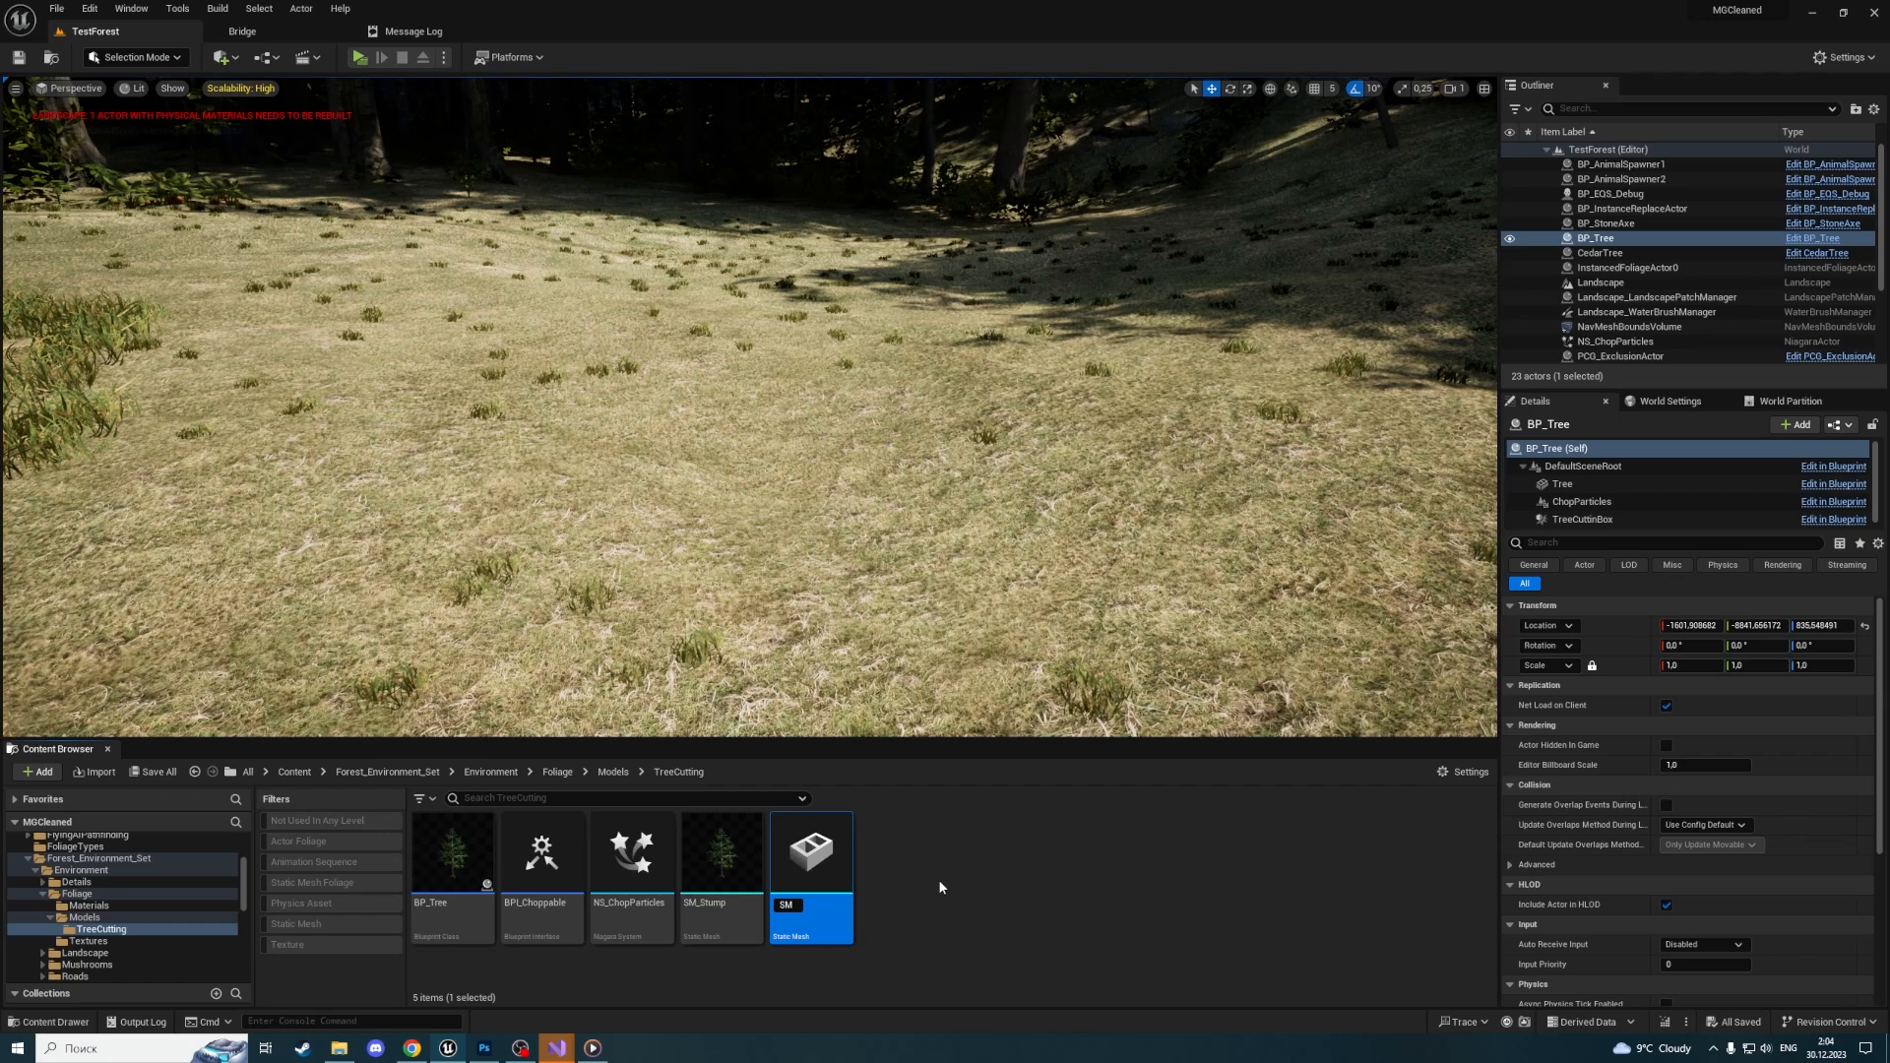
pyautogui.write('_Trunk')
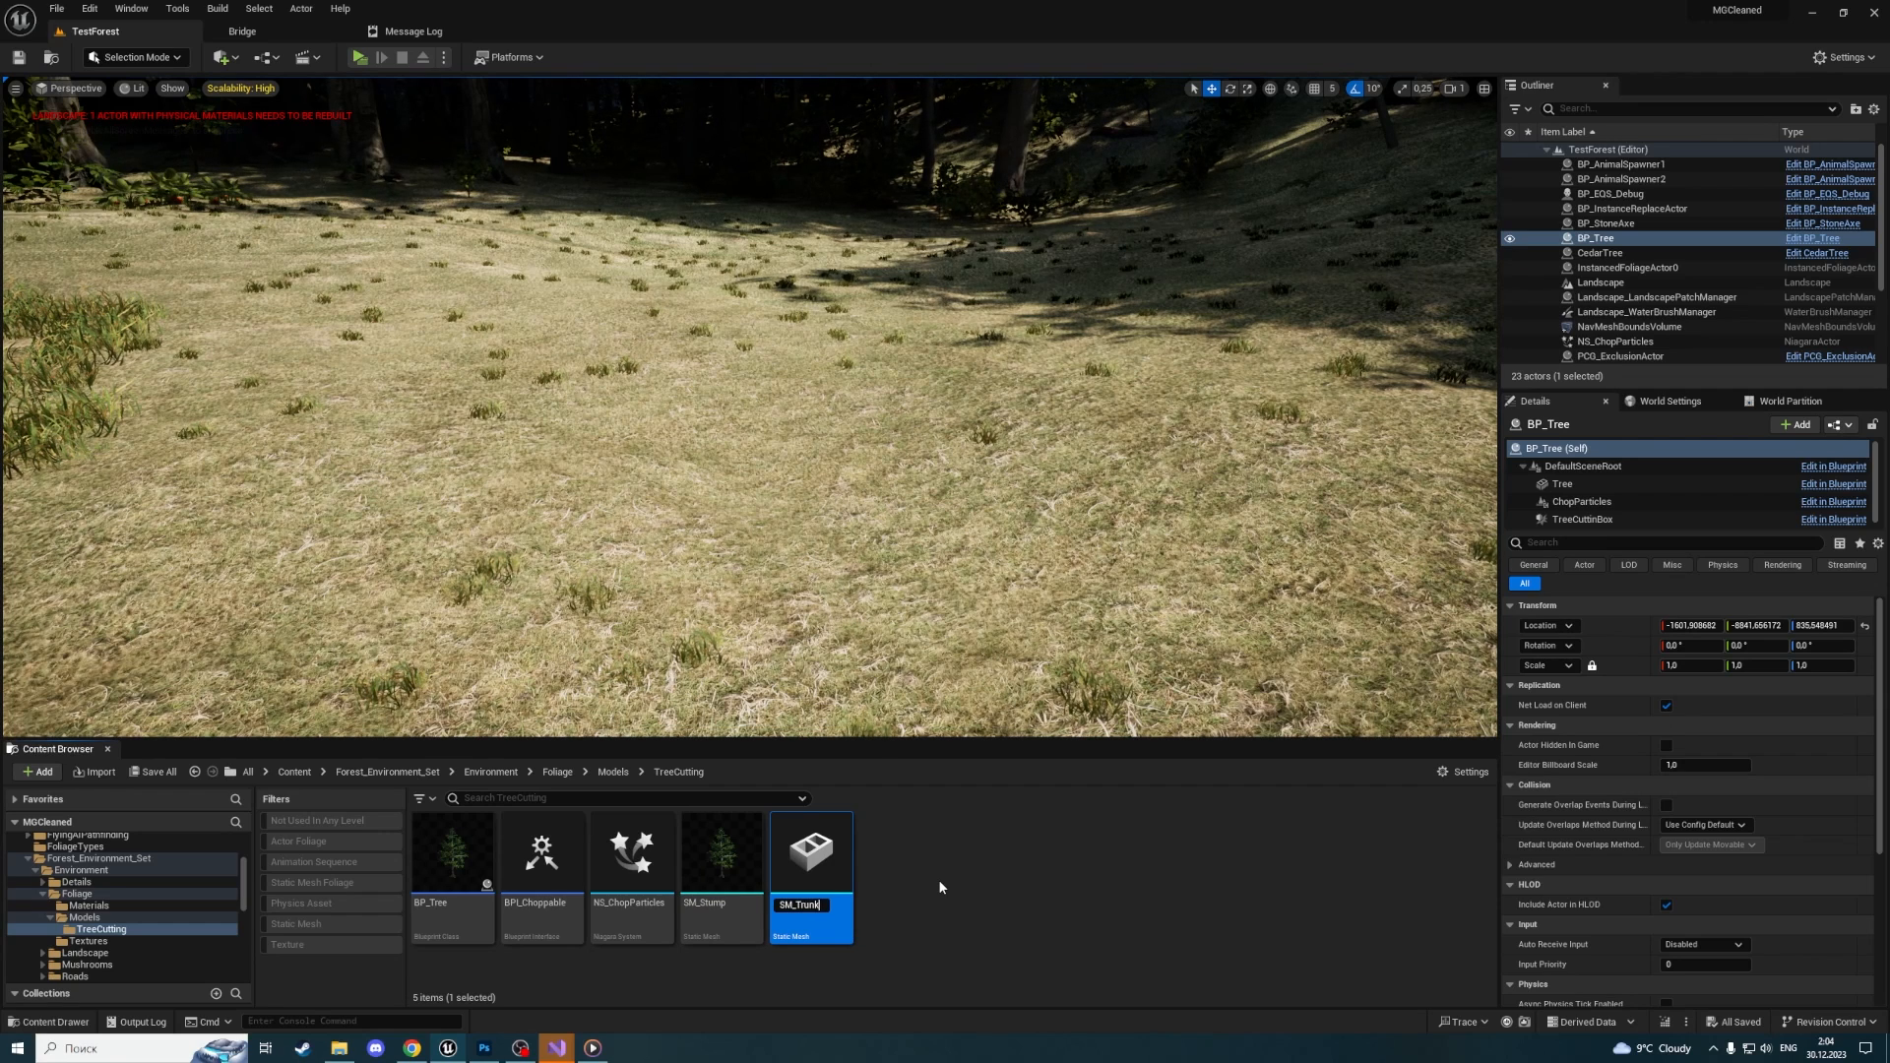
pyautogui.press('Return')
# Place SM_Stump and SM_Trunk side by side on the open ground of the TestForest level
pyautogui.click(721, 857)
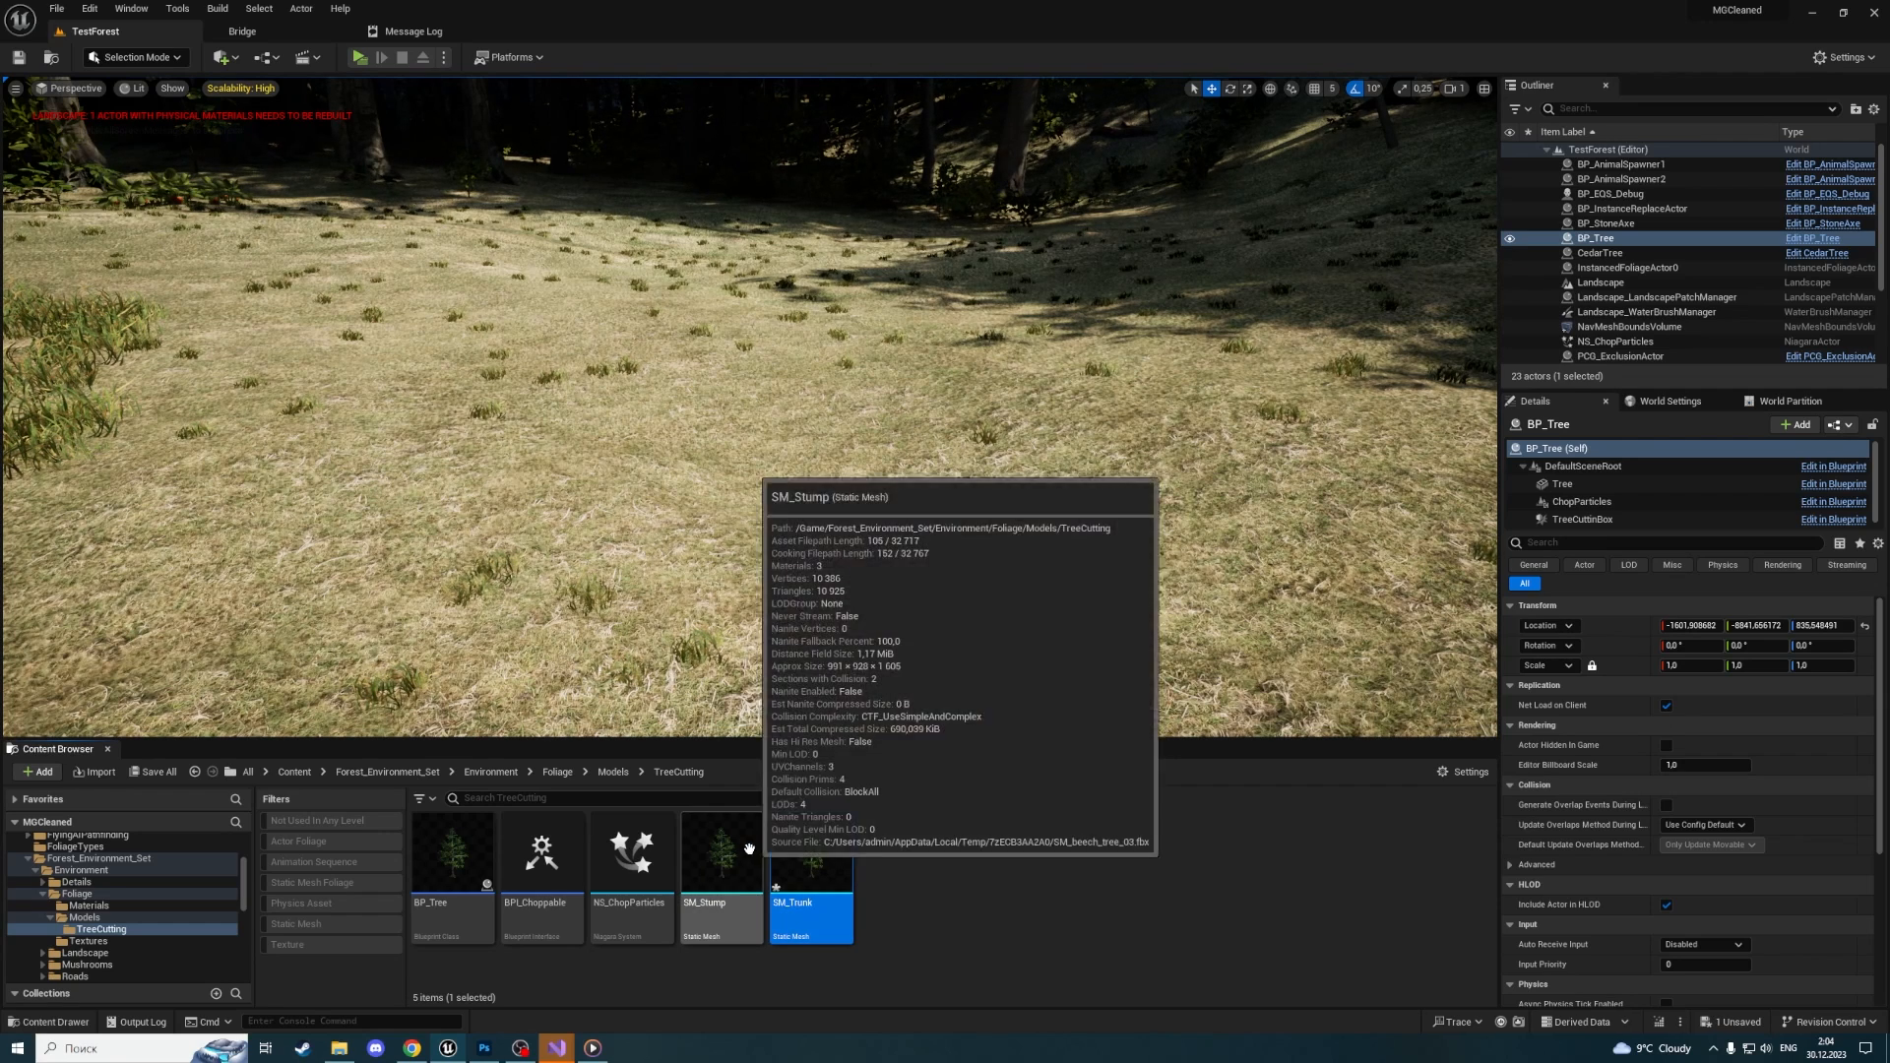
pyautogui.moveTo(722, 857); pyautogui.dragTo(793, 454)
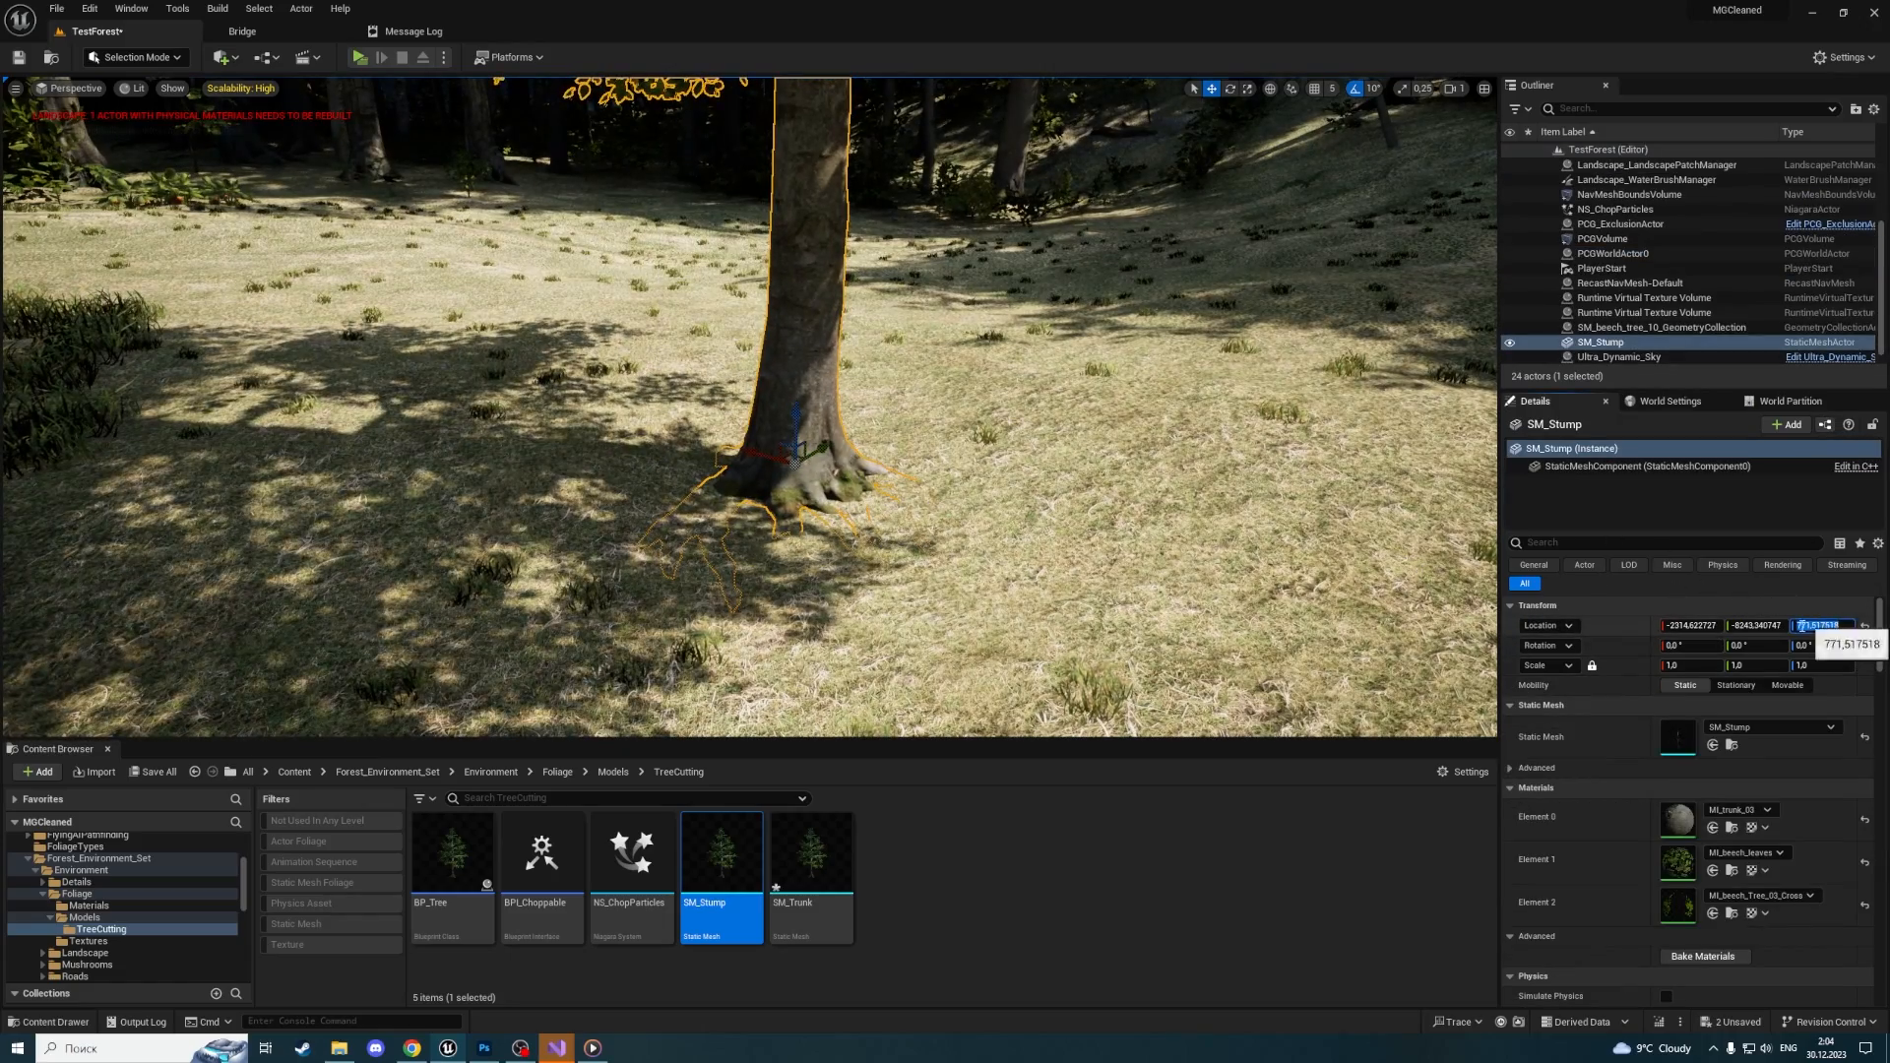
pyautogui.moveTo(811, 867); pyautogui.dragTo(1164, 496)
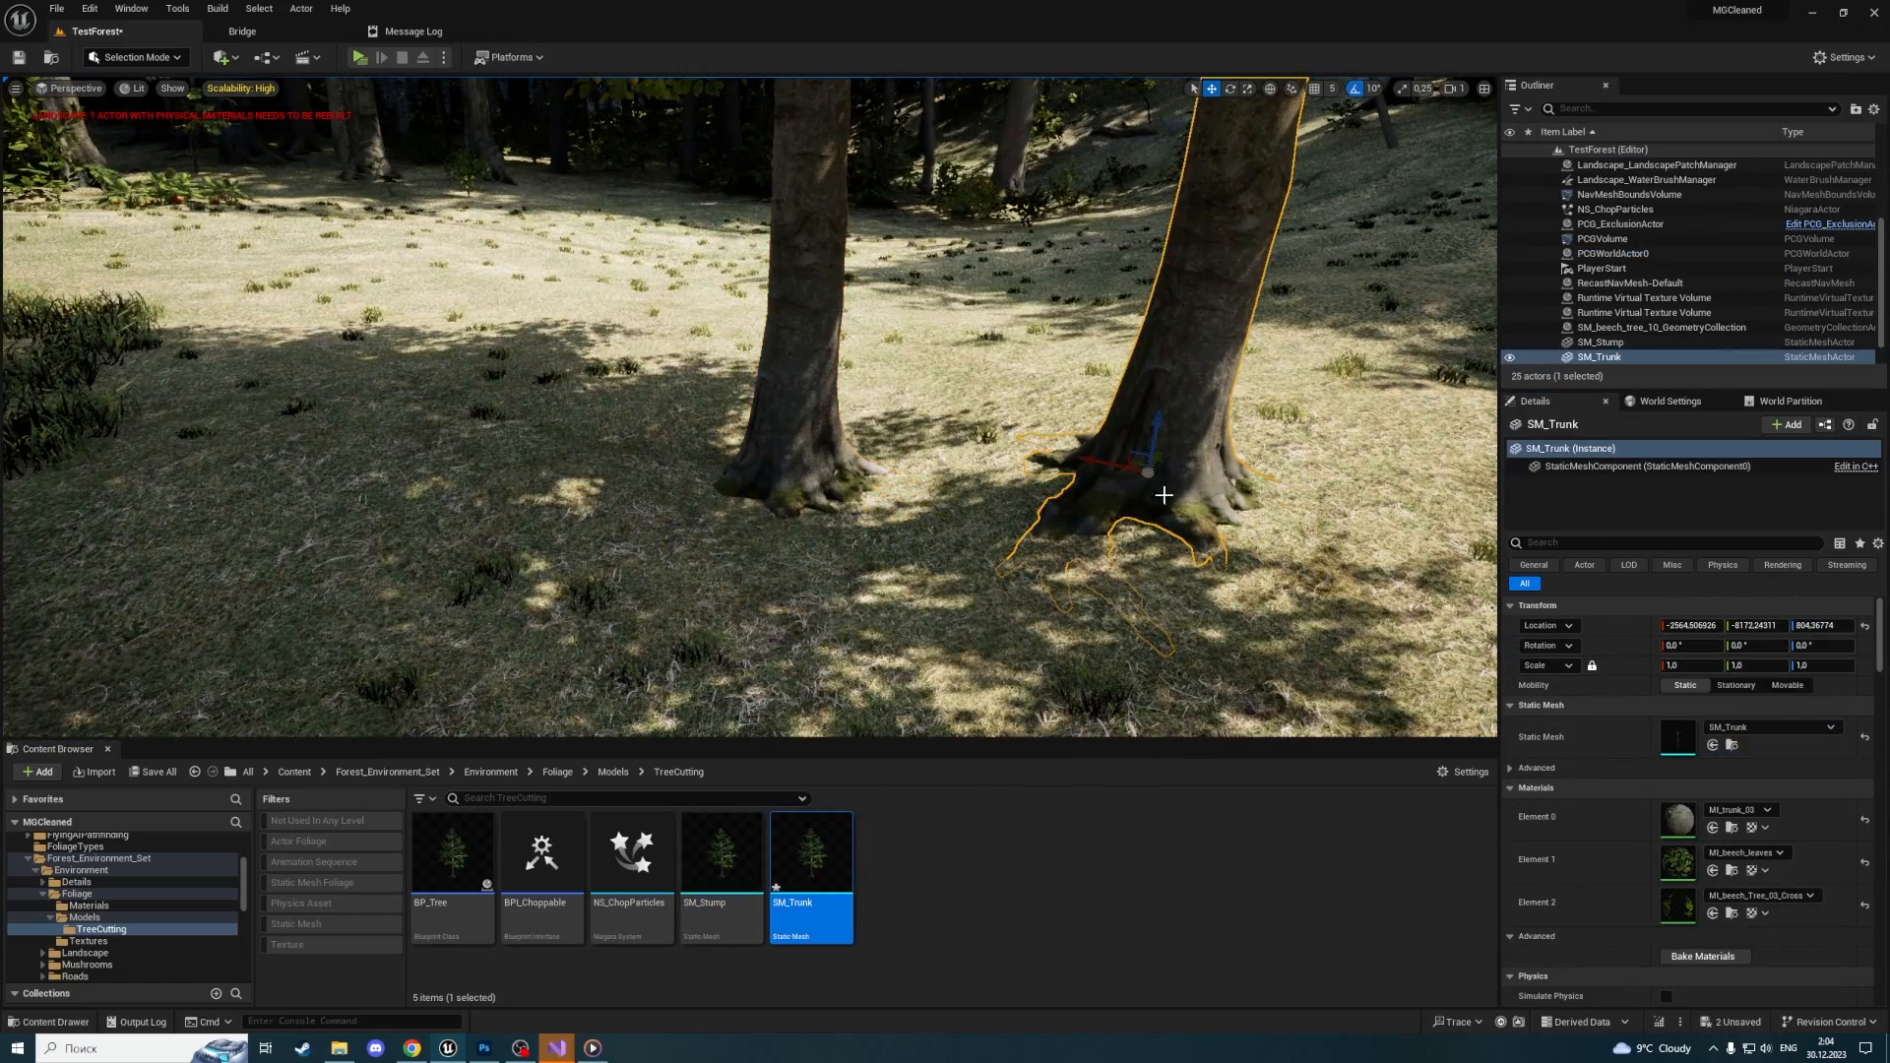
# Match SM_Trunk's Z location to SM_Stump's by setting it to 771,517518, and save the level
pyautogui.click(1834, 626)
pyautogui.write('771,517518')
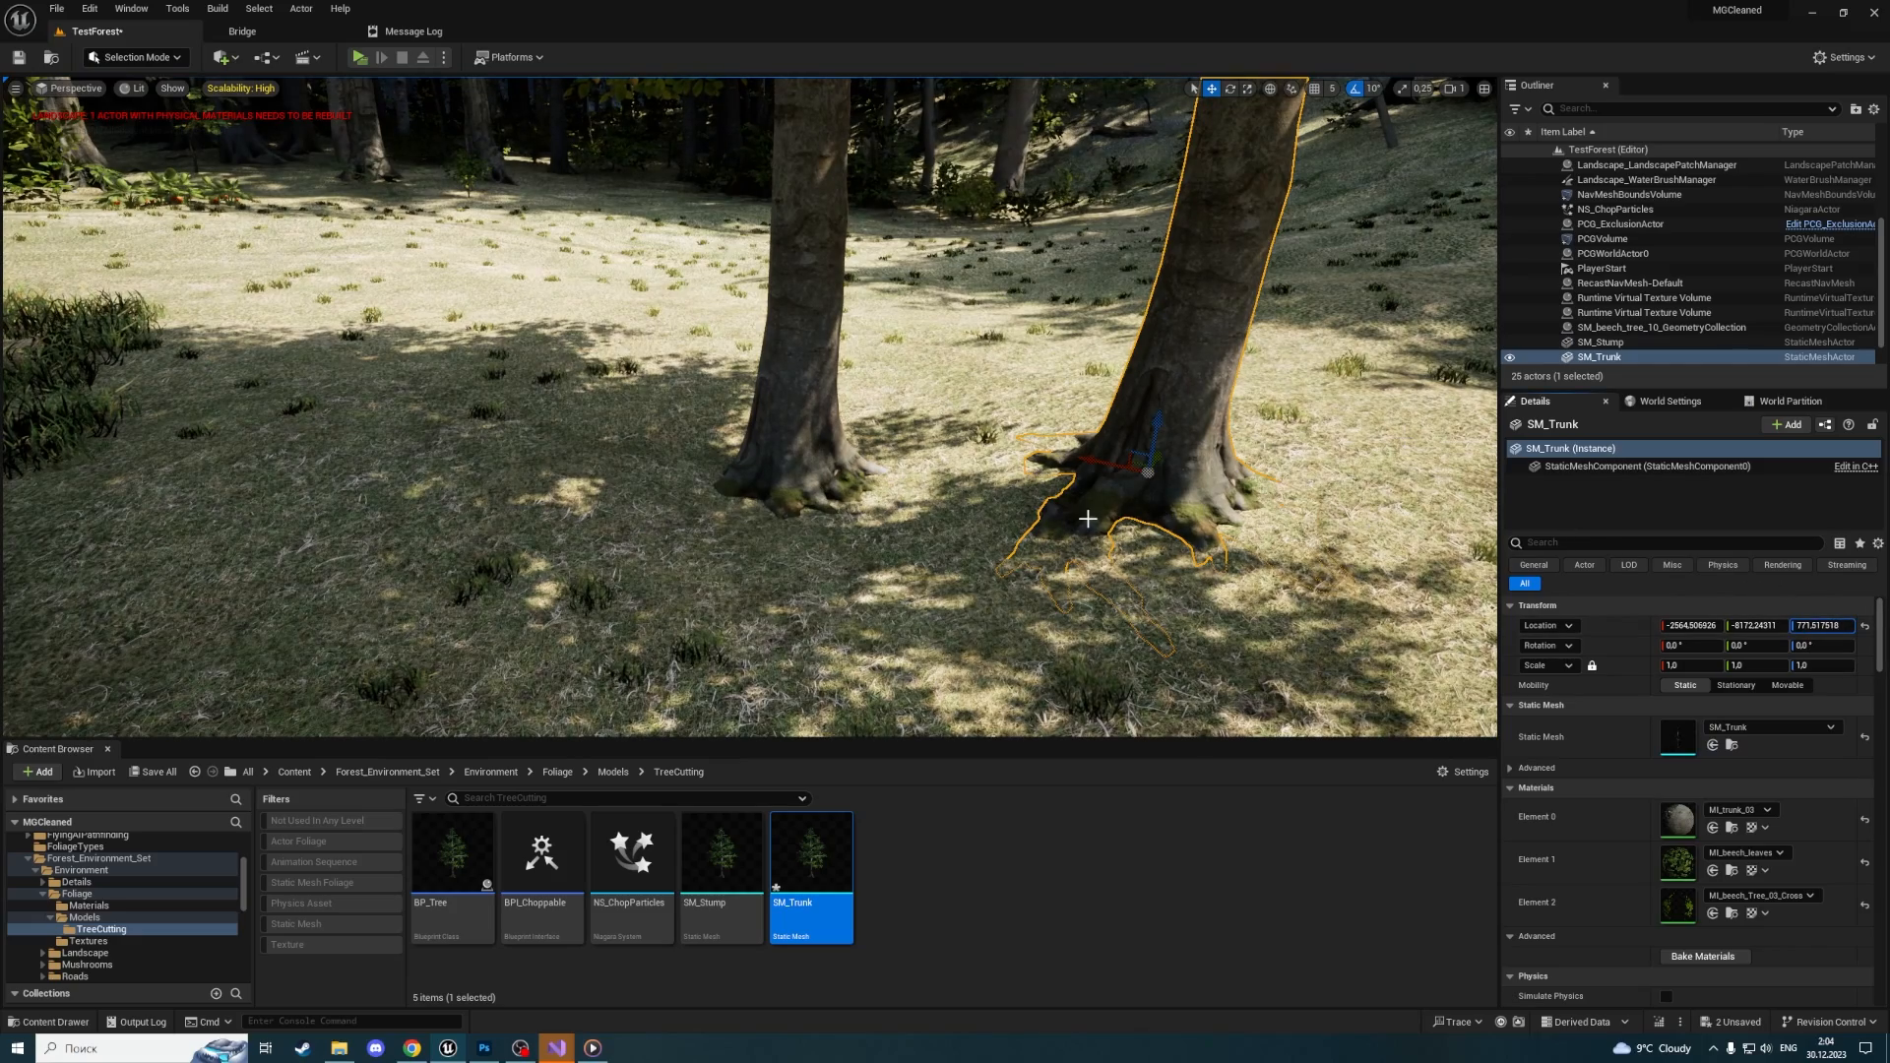
pyautogui.press('Return')
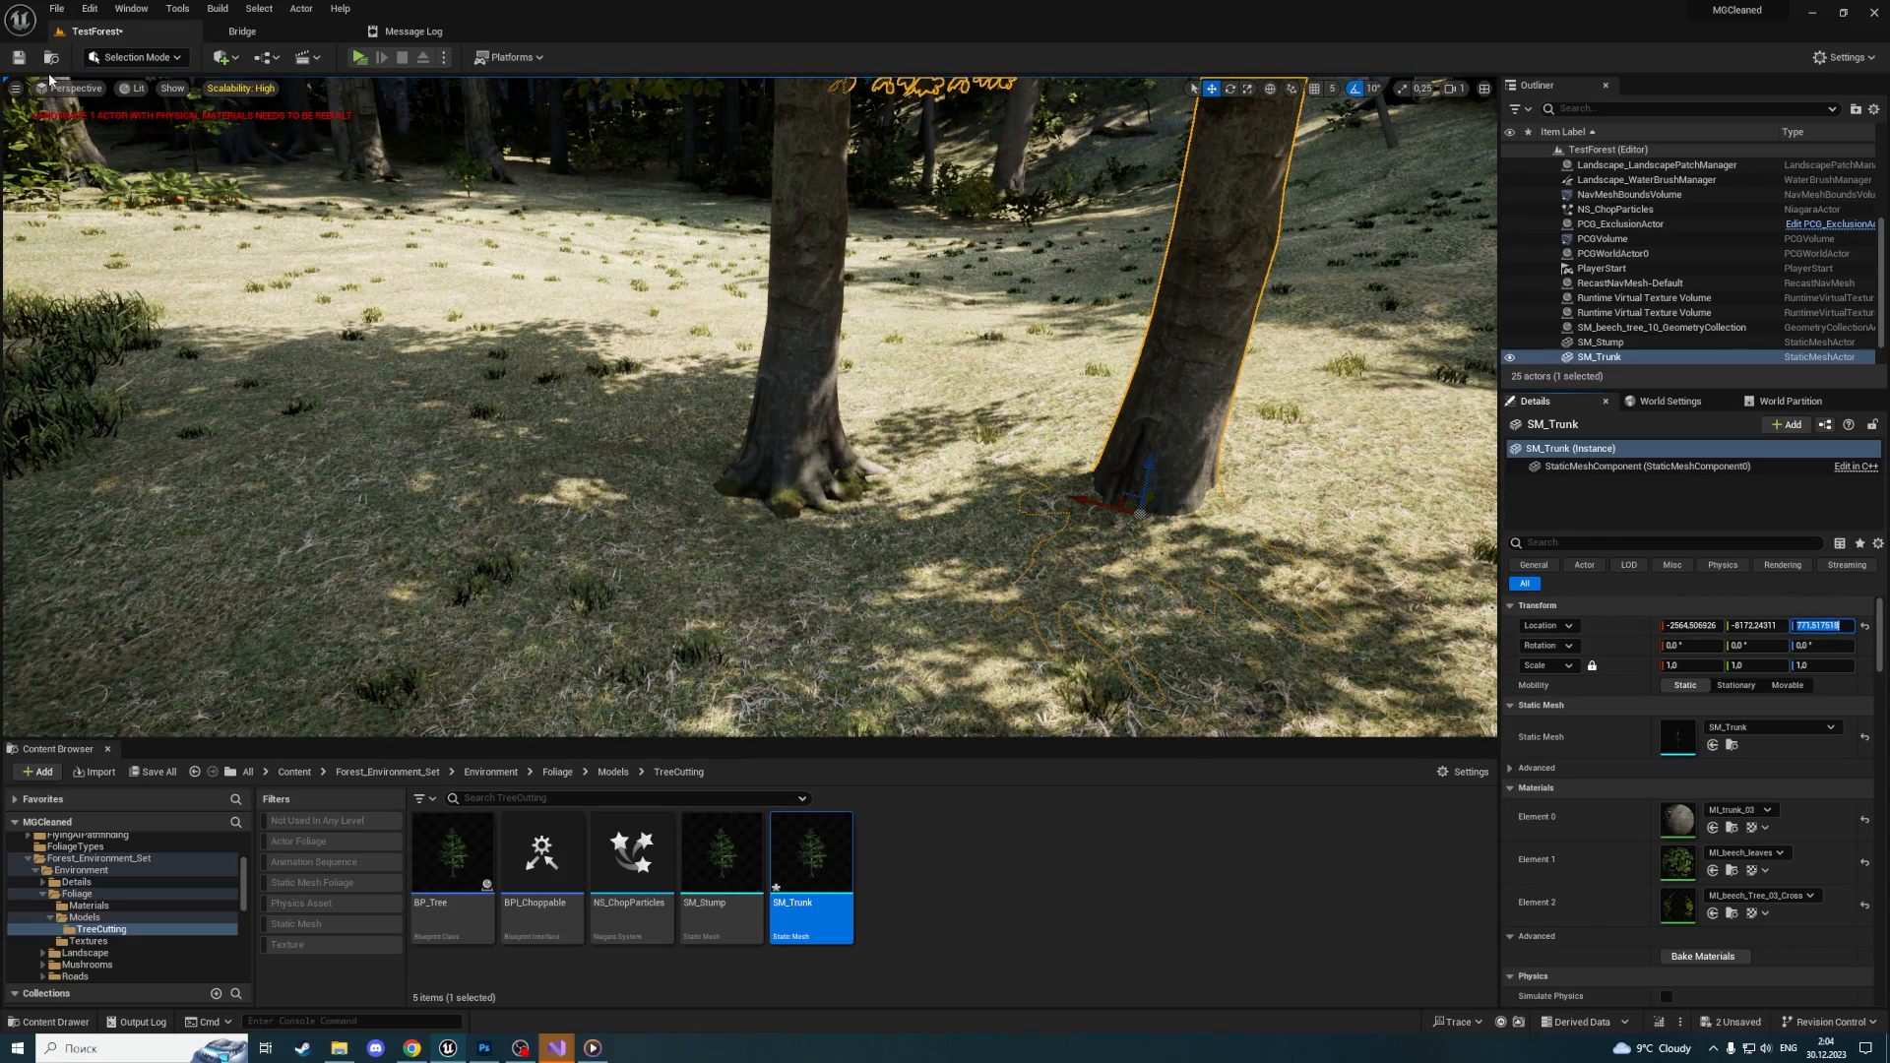
pyautogui.click(19, 57)
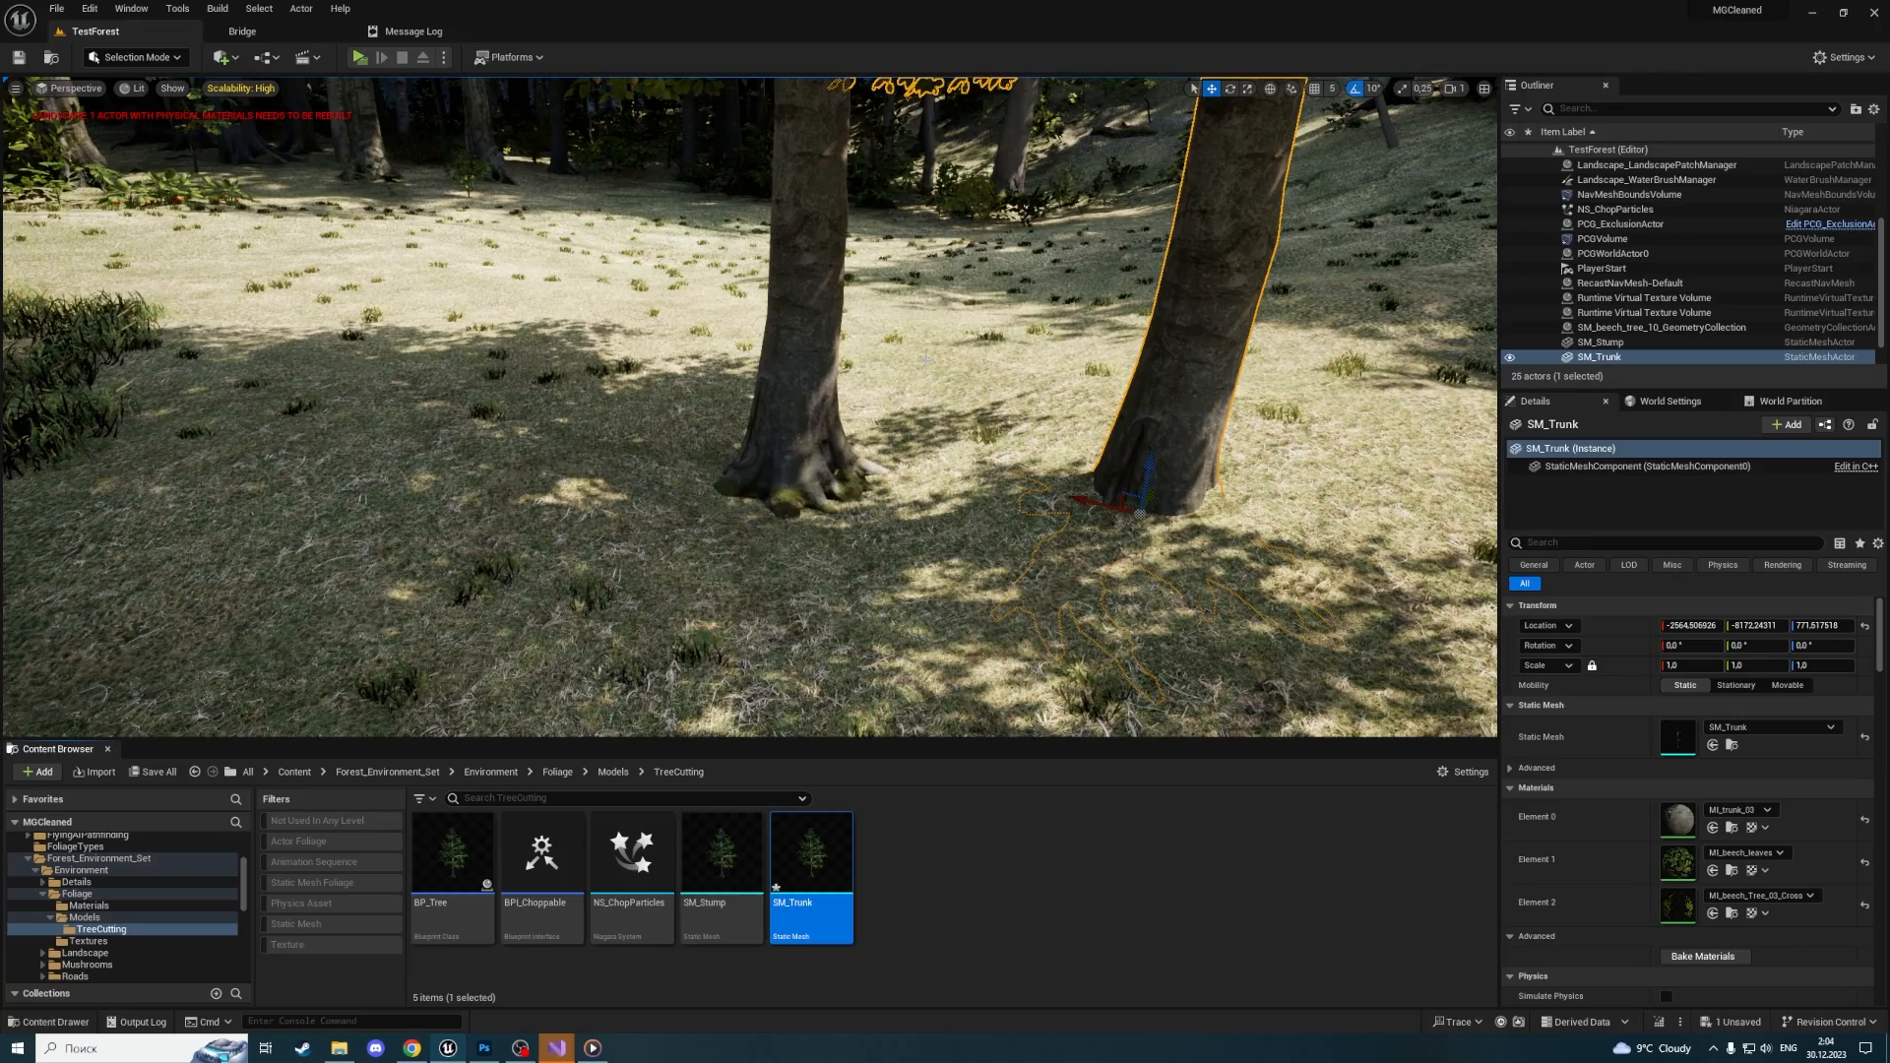
# Select the placed SM_Stump, switch to Modeling mode and start the Plane Cut tool on it
pyautogui.click(721, 856)
pyautogui.click(761, 443)
pyautogui.moveTo(761, 444); pyautogui.dragTo(761, 374, button='right')
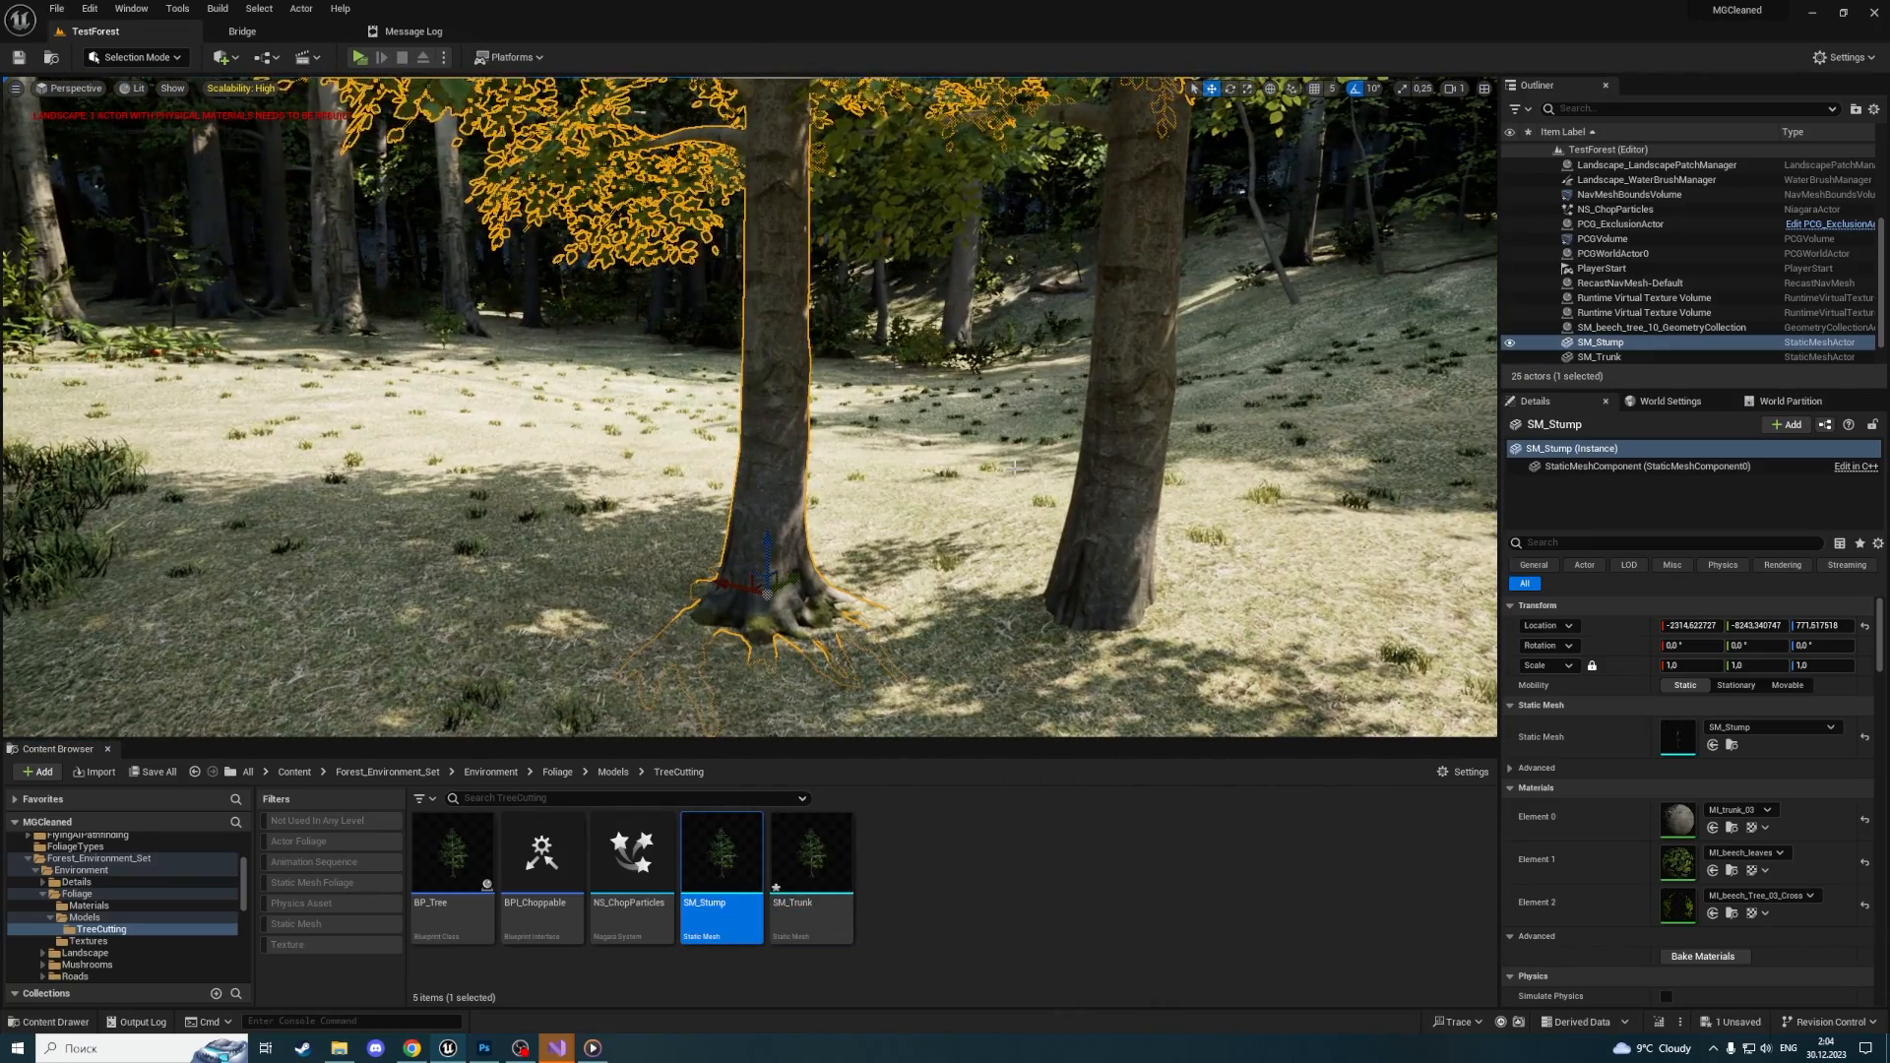
pyautogui.click(150, 59)
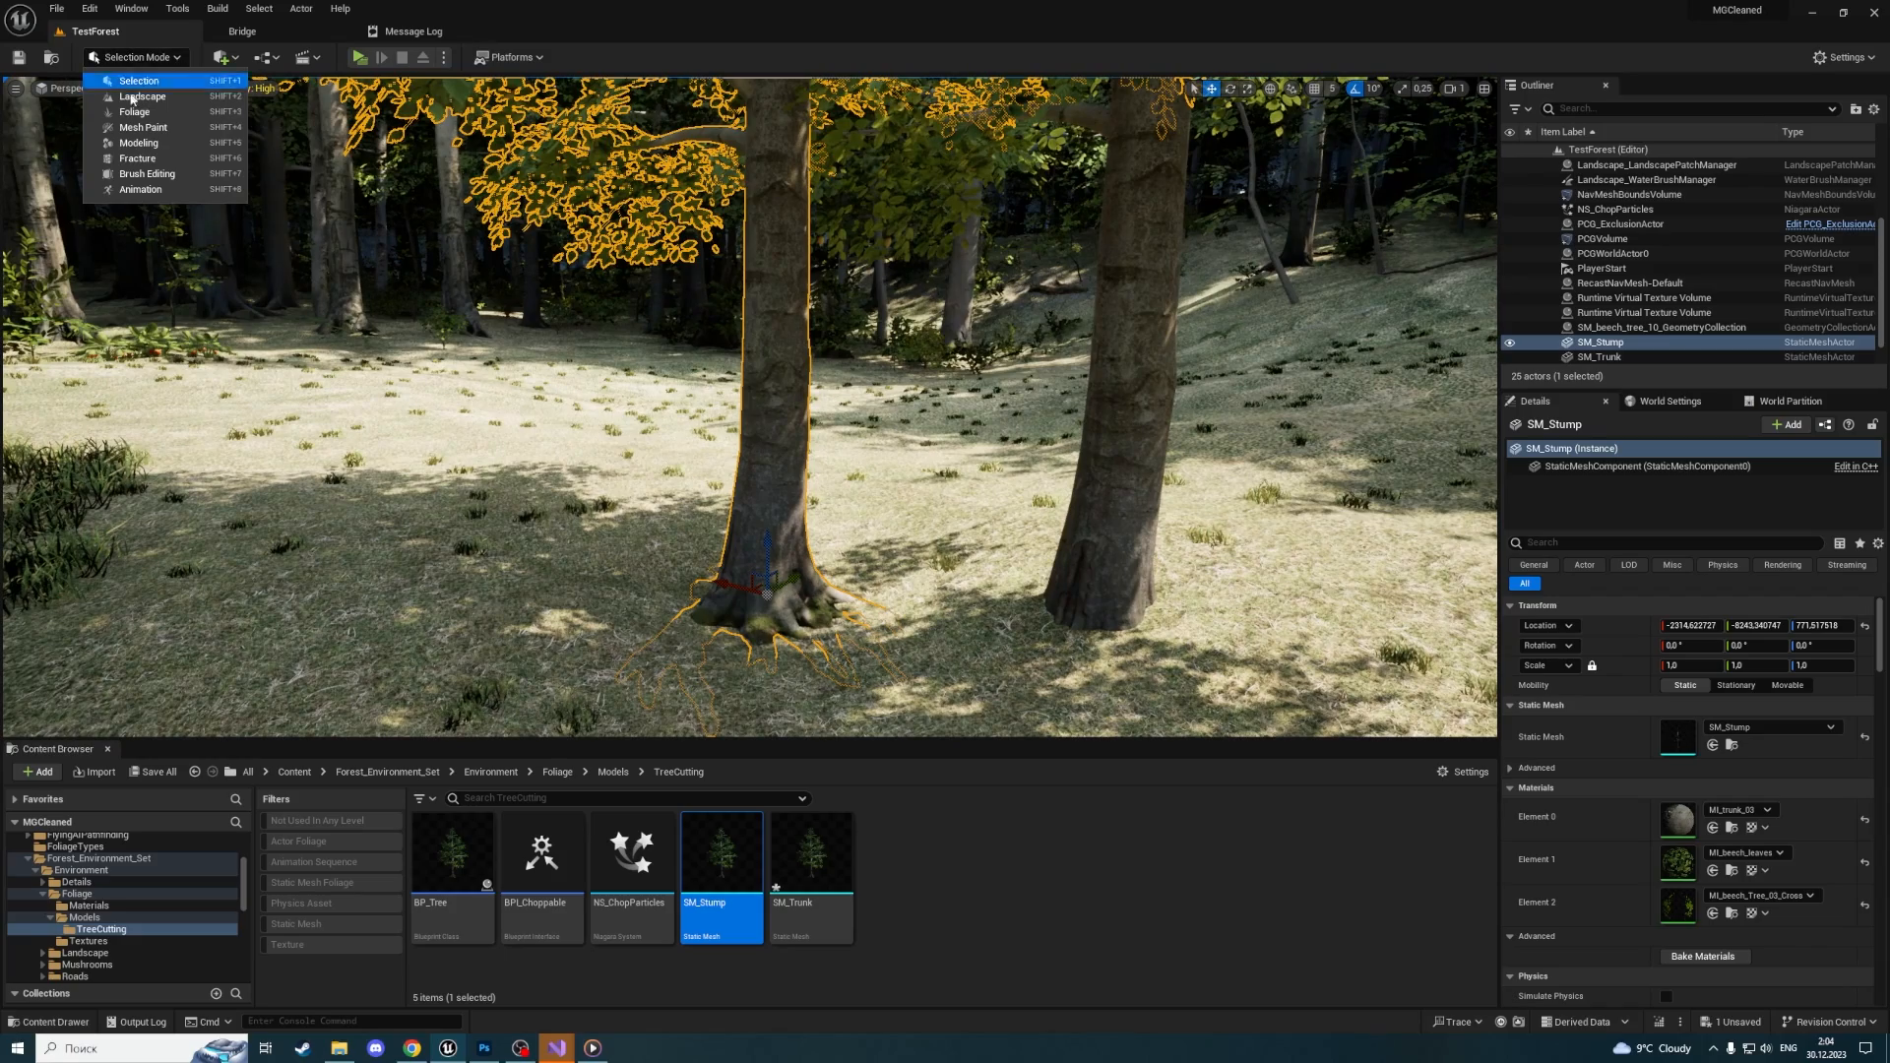
pyautogui.click(138, 143)
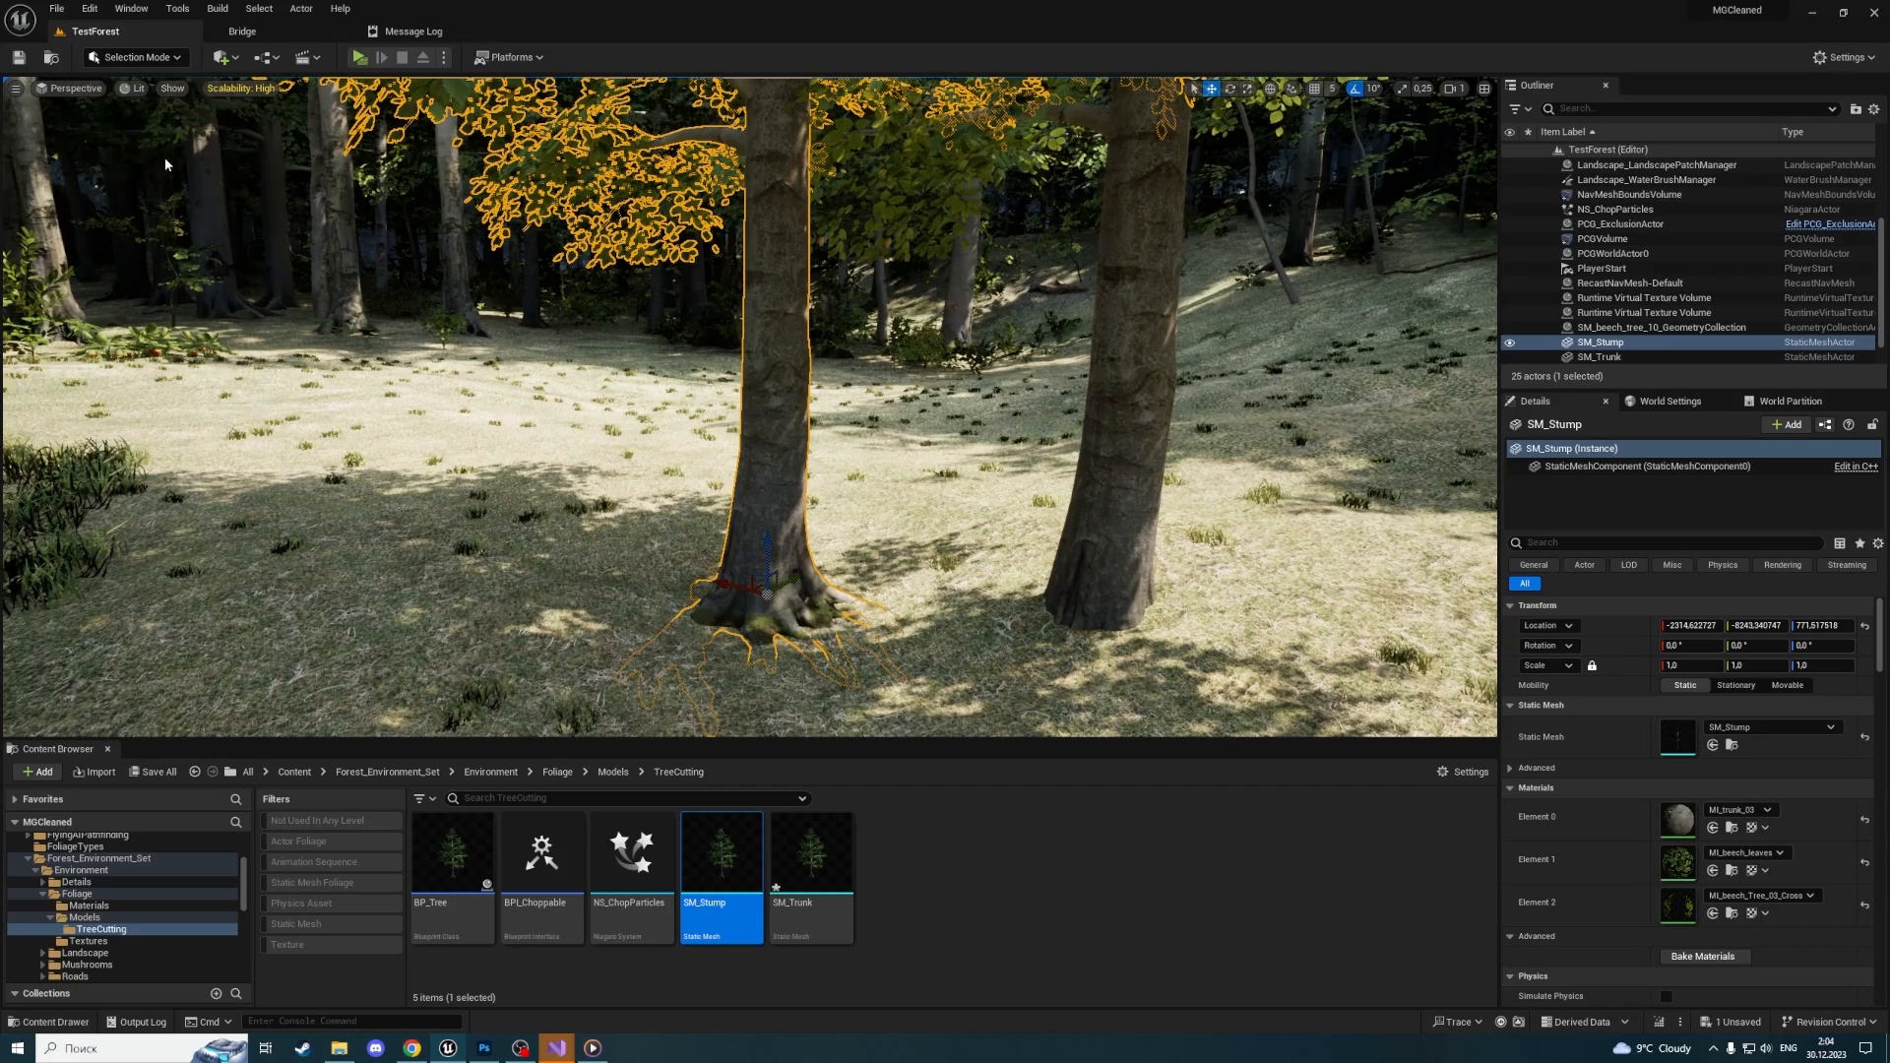
pyautogui.click(29, 270)
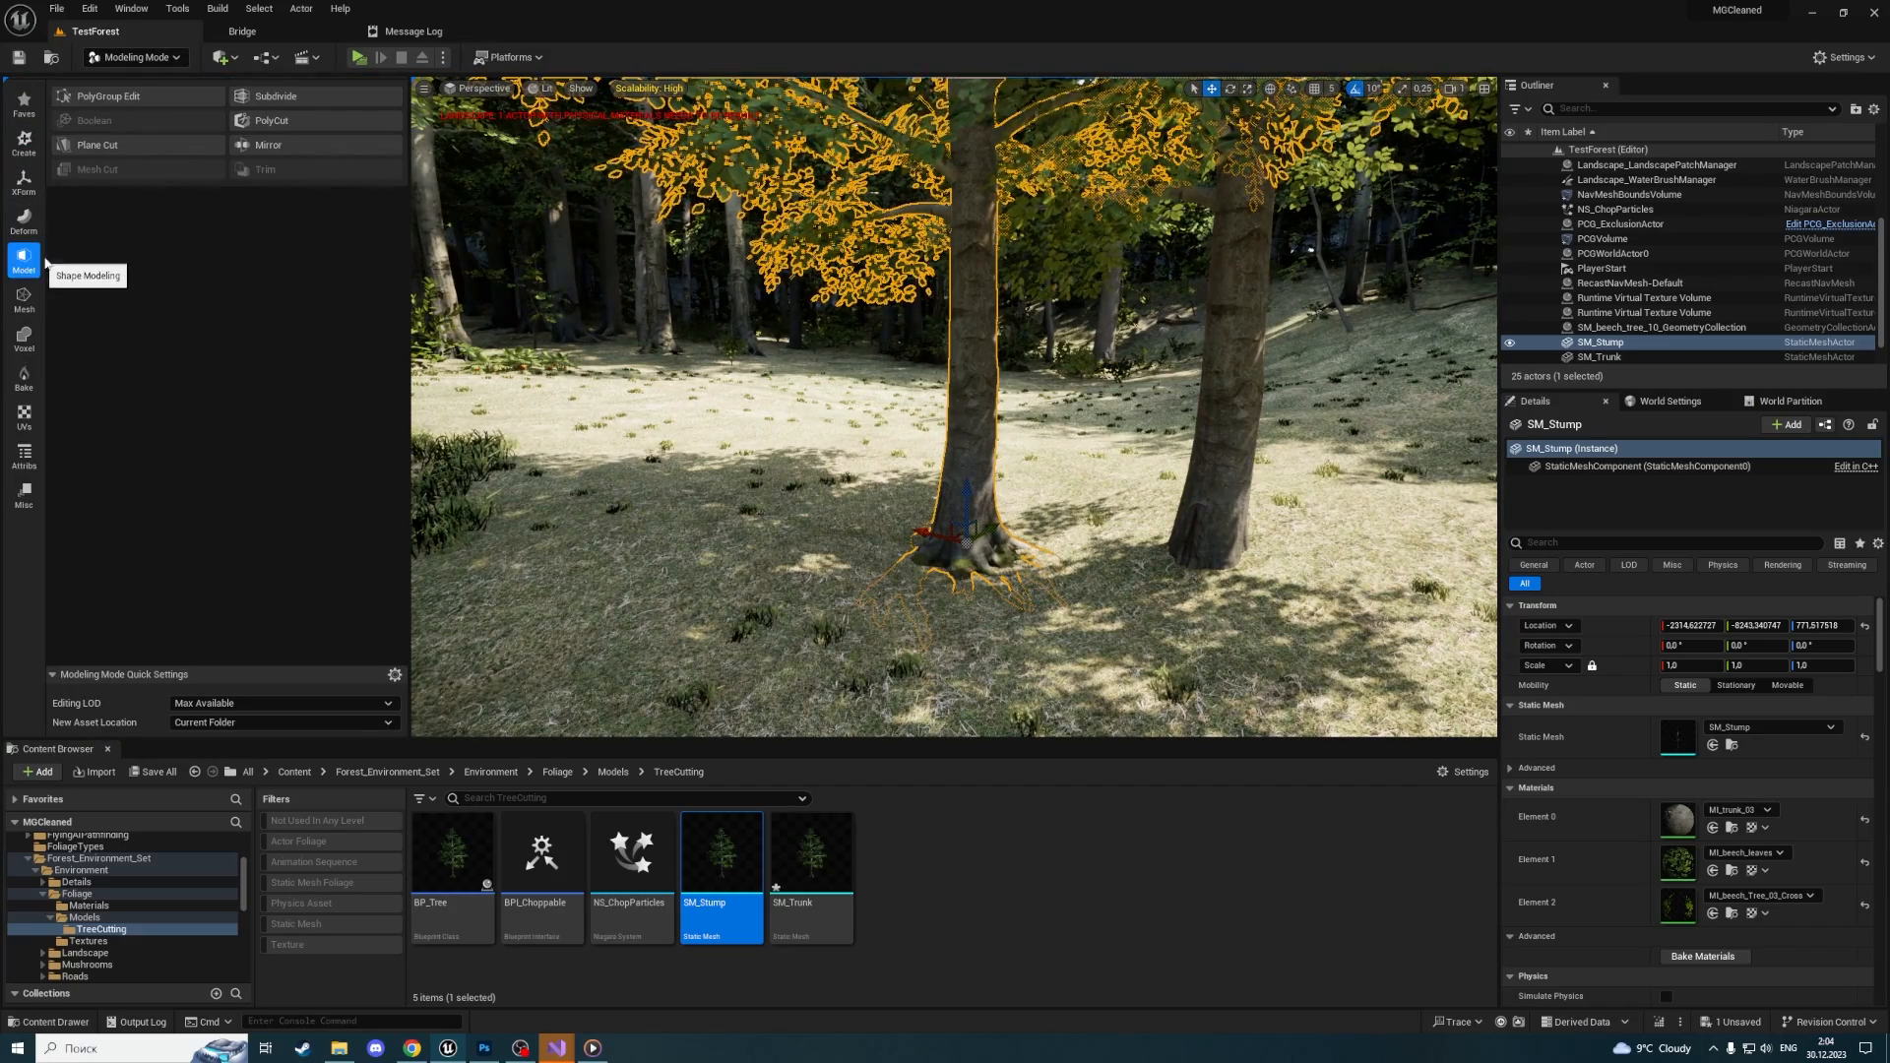
pyautogui.click(89, 169)
# Lower the cutting plane on SM_Stump to Z 843,567994, just above the roots, and accept the cut
pyautogui.moveTo(1236, 437); pyautogui.dragTo(1191, 291, button='right')
pyautogui.moveTo(924, 392); pyautogui.dragTo(931, 647)
pyautogui.moveTo(932, 647); pyautogui.dragTo(901, 849, button='right')
pyautogui.moveTo(945, 305); pyautogui.dragTo(964, 531)
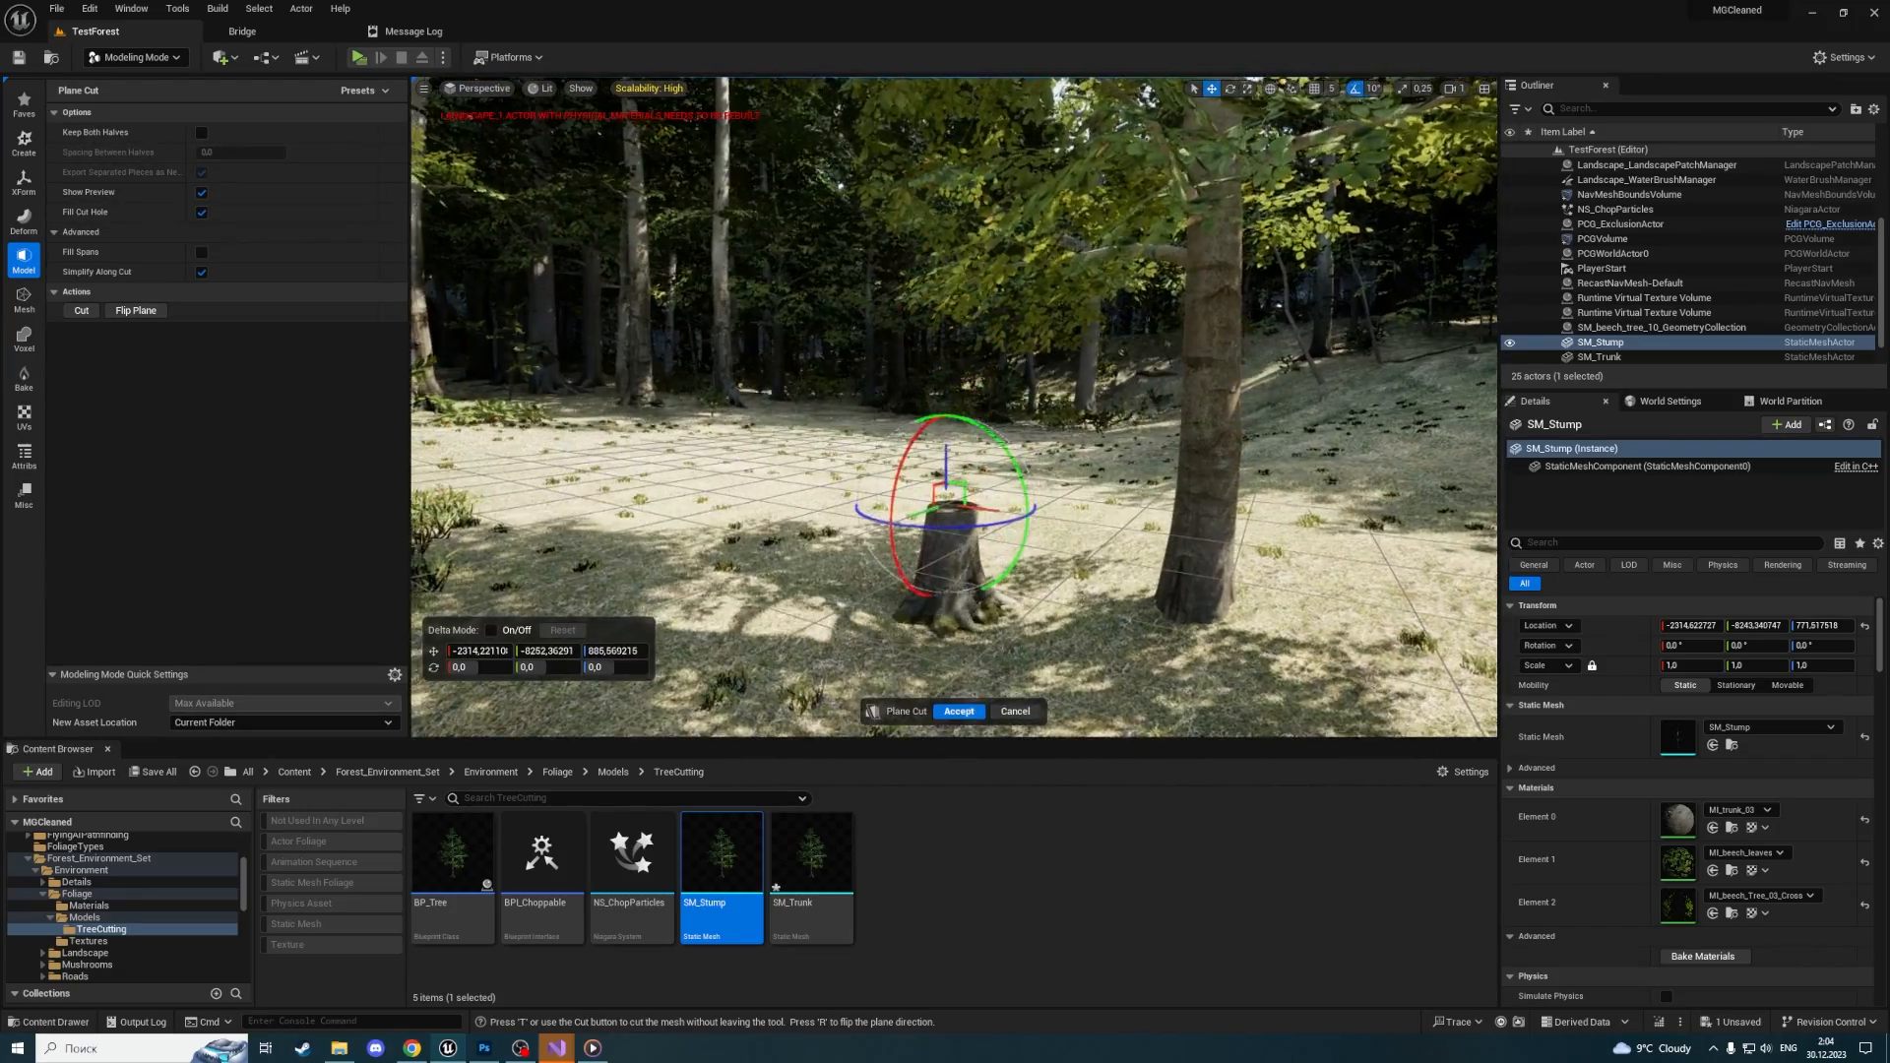
pyautogui.moveTo(964, 532); pyautogui.dragTo(904, 615, button='right')
pyautogui.moveTo(1073, 340); pyautogui.dragTo(1073, 334)
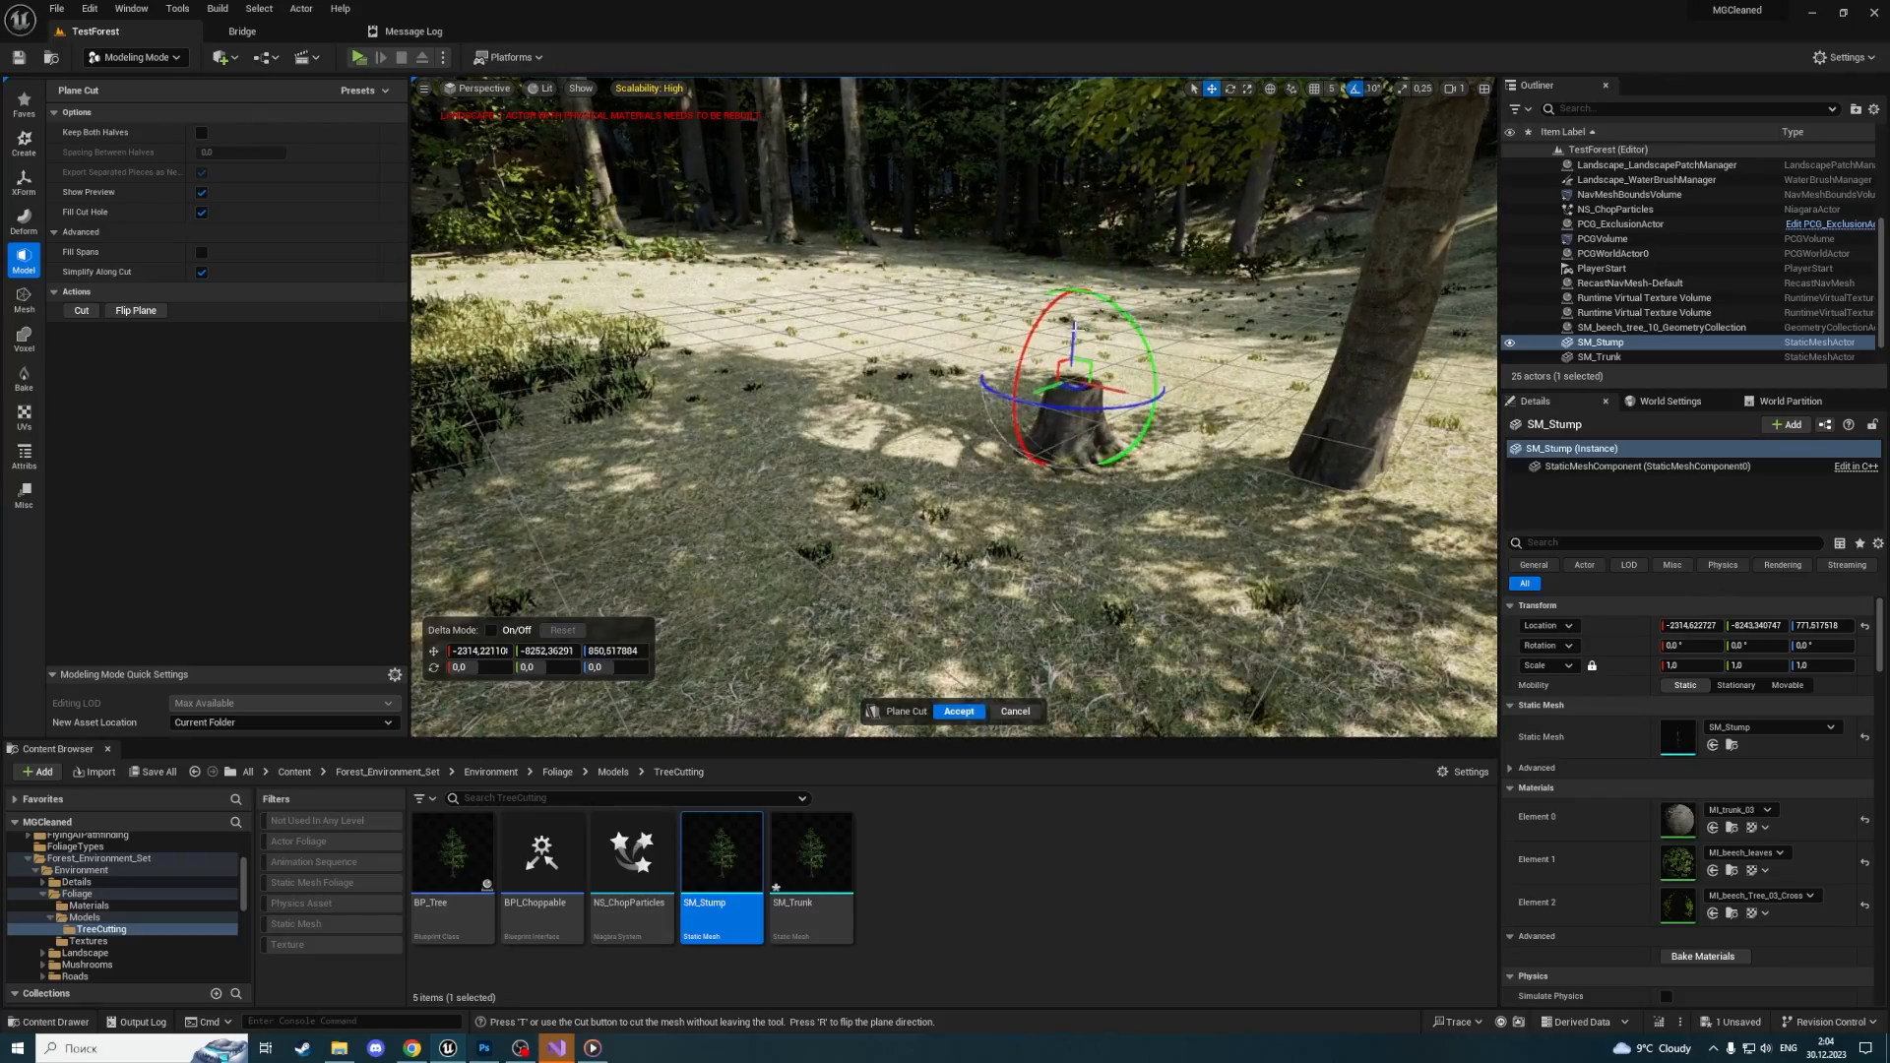
pyautogui.moveTo(1073, 333); pyautogui.dragTo(1192, 320, button='right')
pyautogui.press('w')
pyautogui.press('f')
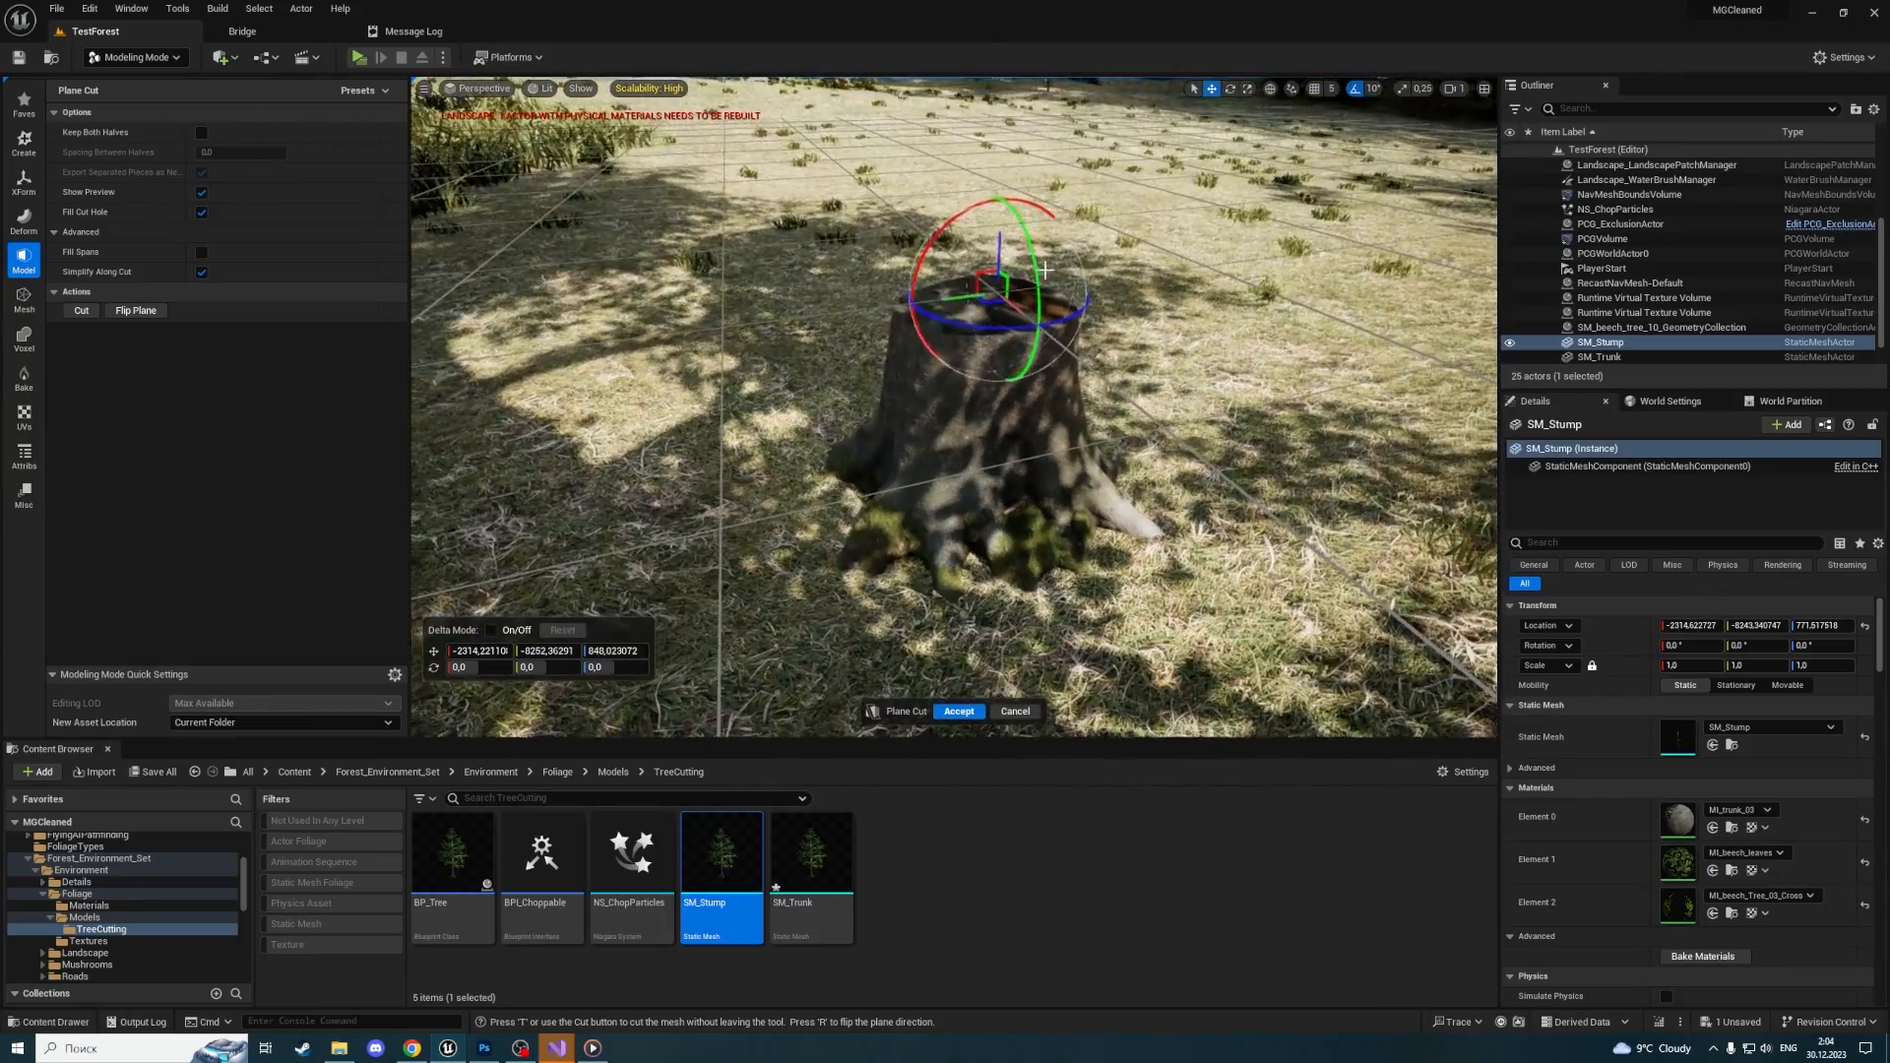
pyautogui.moveTo(587, 718)
pyautogui.mouseDown(button='right')
pyautogui.moveTo(503, 718)
pyautogui.moveTo(587, 718)
pyautogui.mouseUp(button='right')
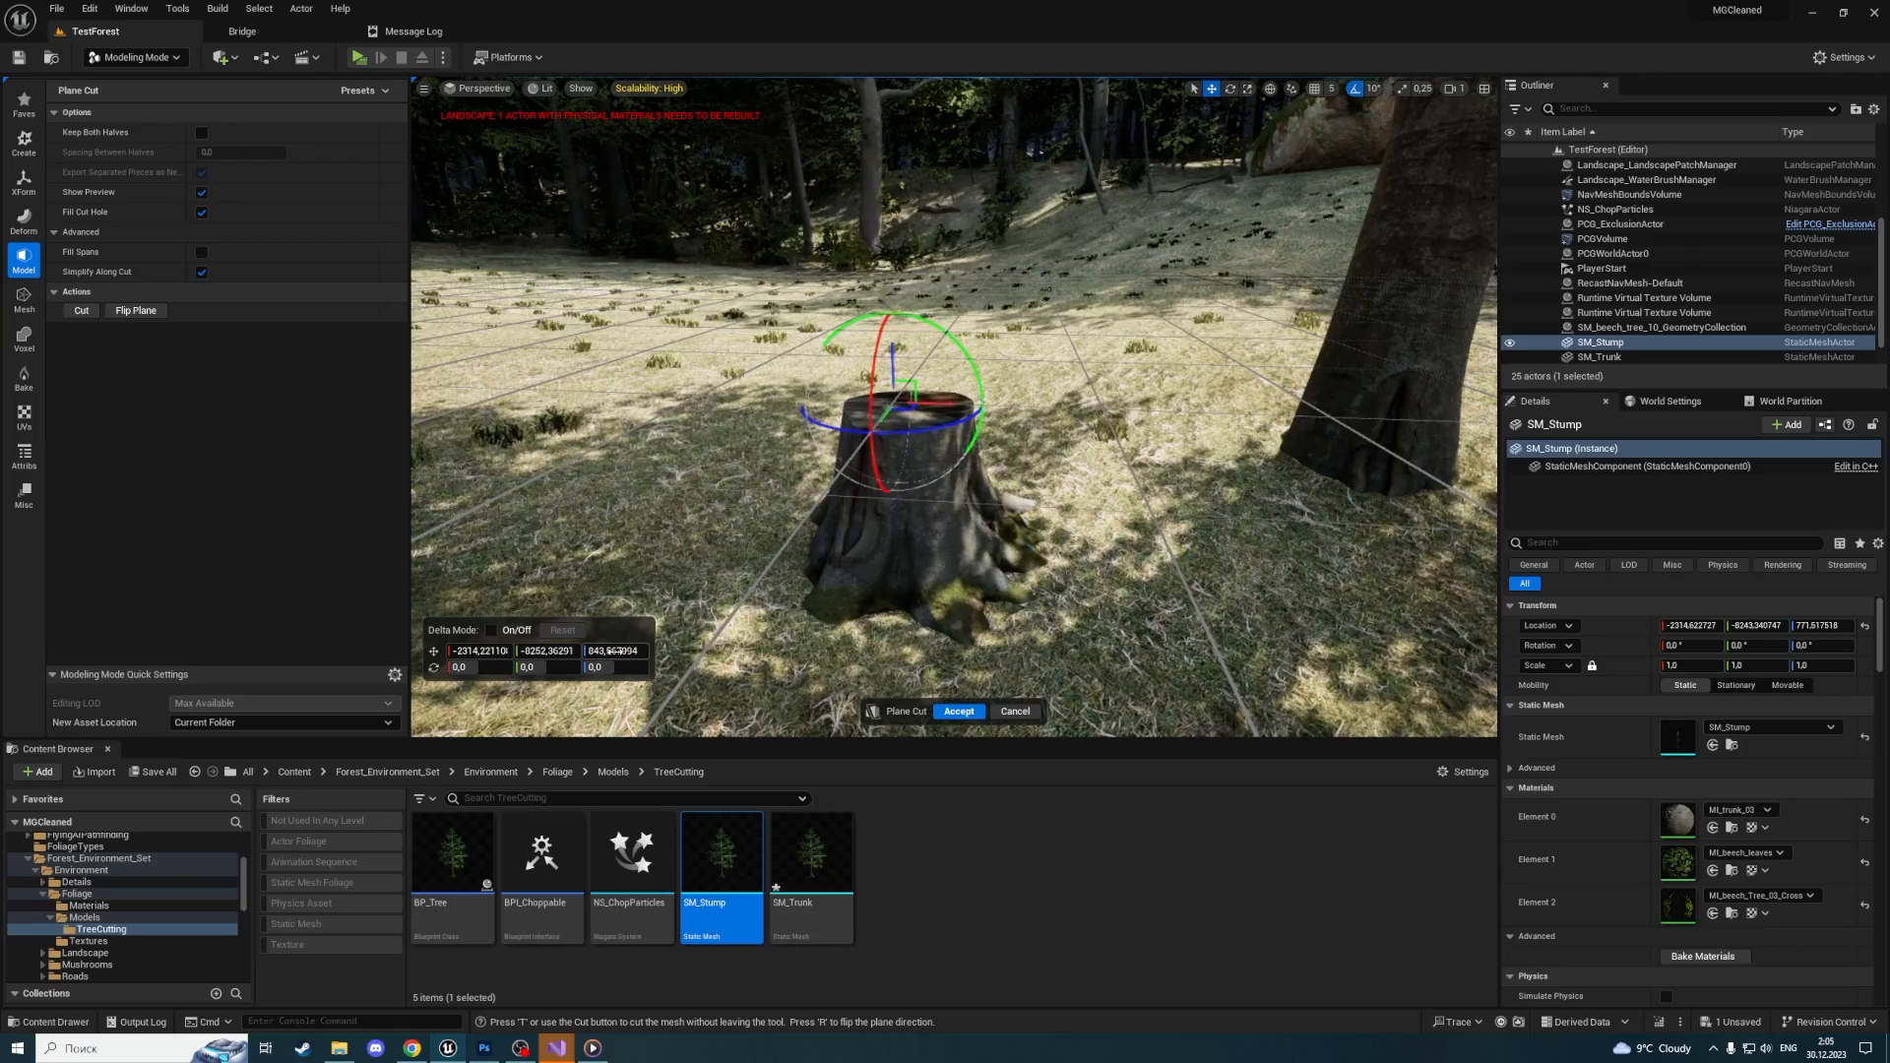
pyautogui.click(974, 713)
# Start a Plane Cut on the placed SM_Trunk and set its cutting plane's Z position to 843,567994
pyautogui.moveTo(974, 713); pyautogui.dragTo(999, 654, button='right')
pyautogui.press('s')
pyautogui.press('w')
pyautogui.scroll(-1, 999, 655)
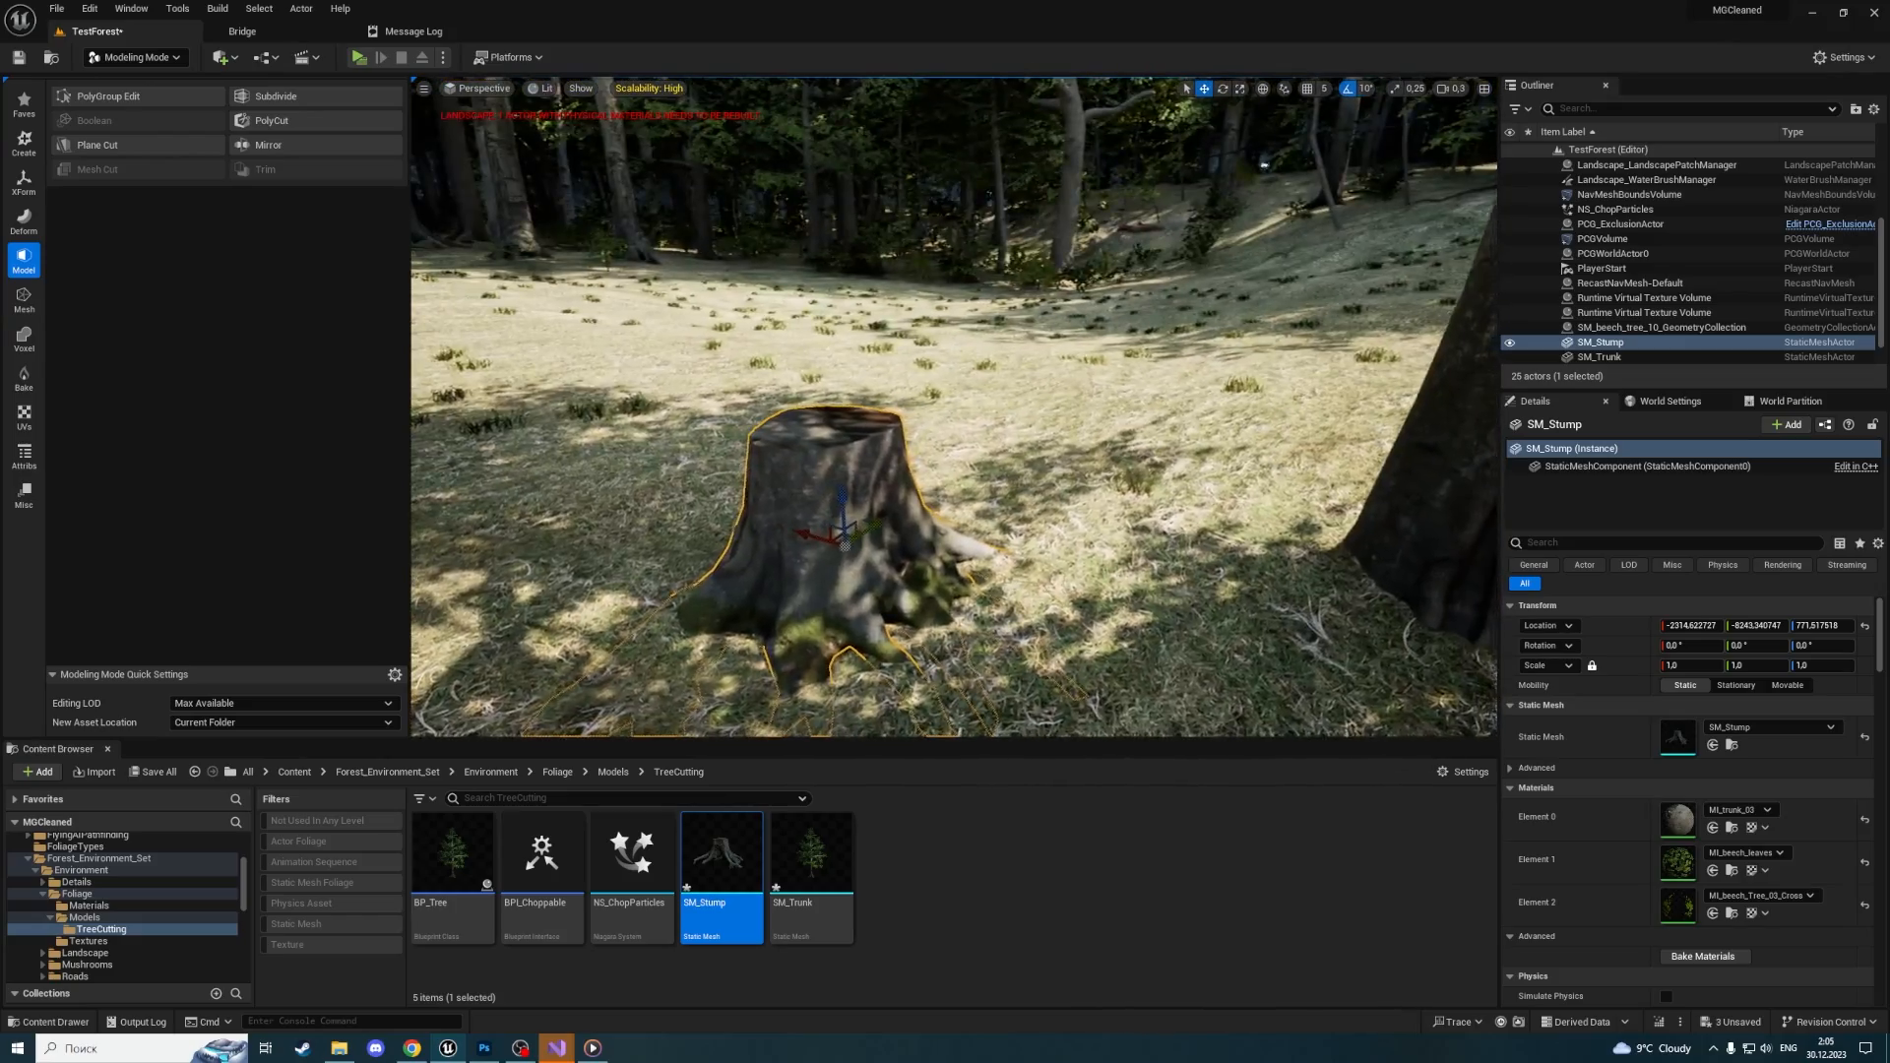
pyautogui.moveTo(1010, 326); pyautogui.dragTo(871, 310, button='right')
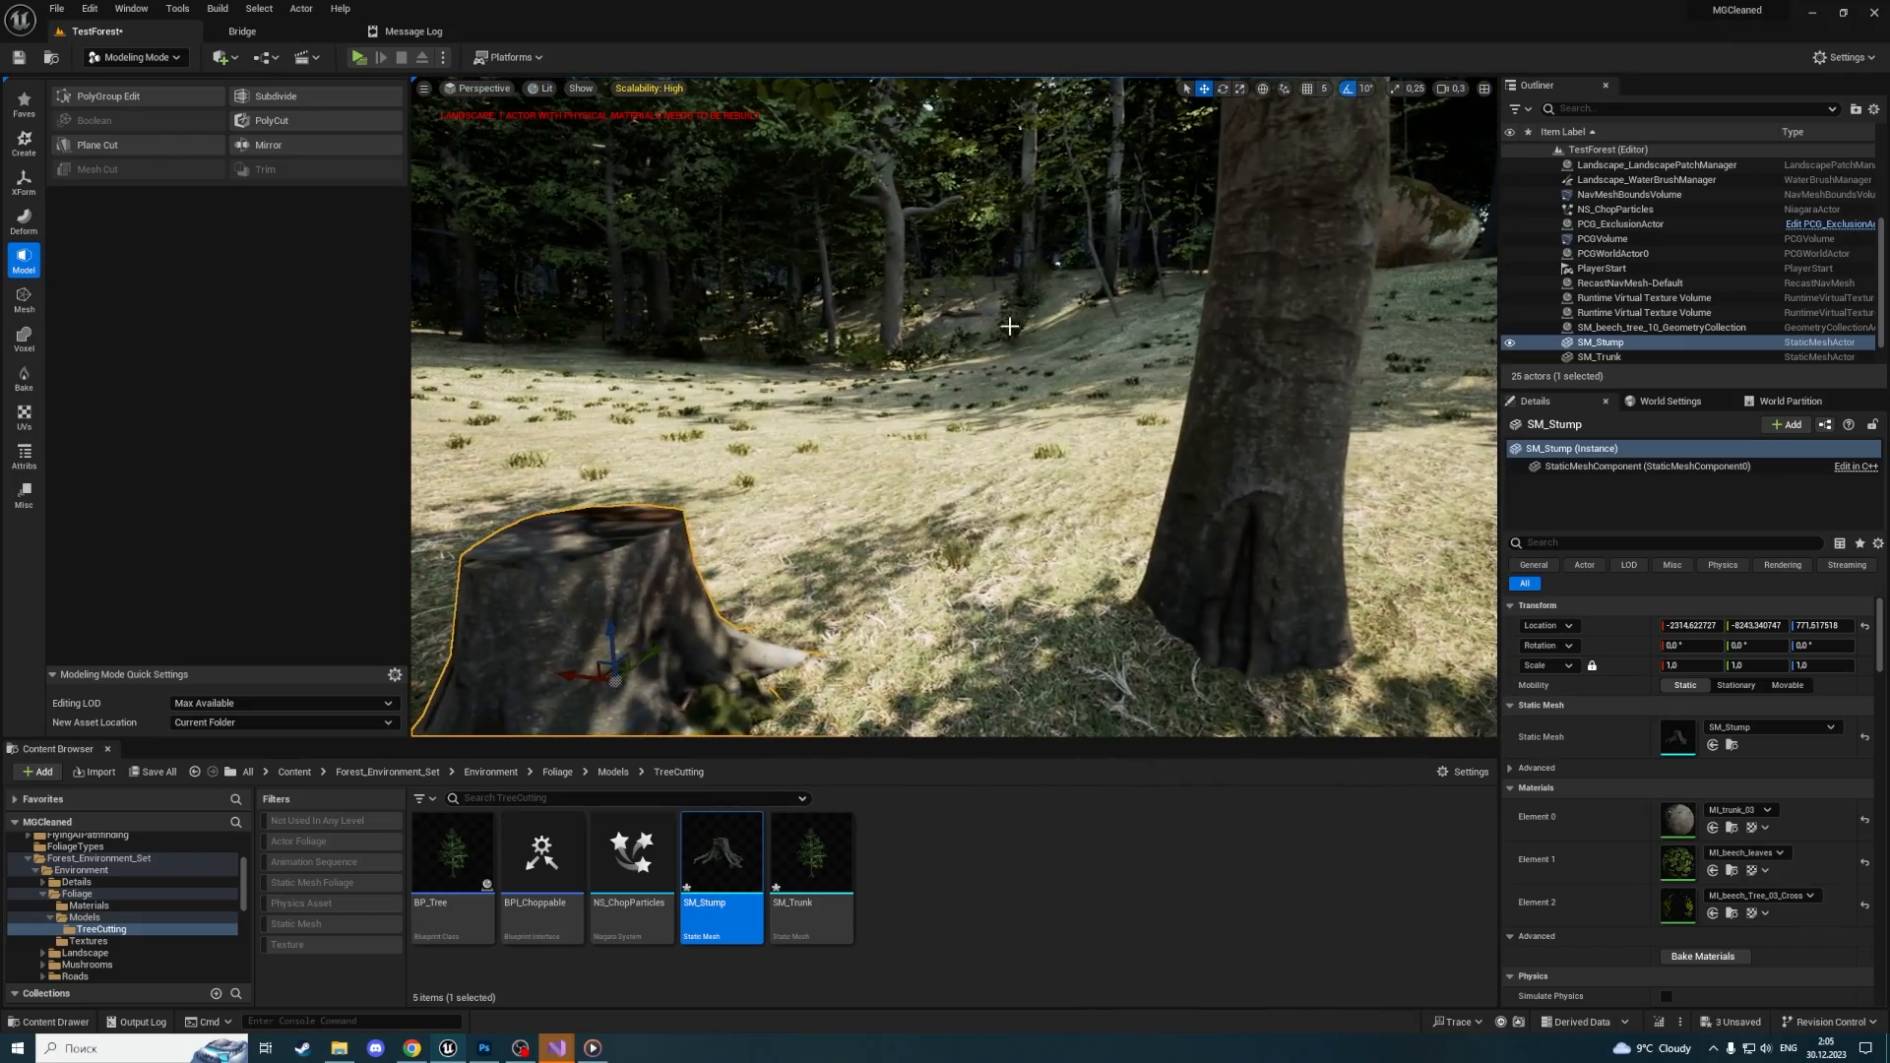
pyautogui.click(1296, 280)
pyautogui.moveTo(1073, 285); pyautogui.dragTo(1201, 260, button='right')
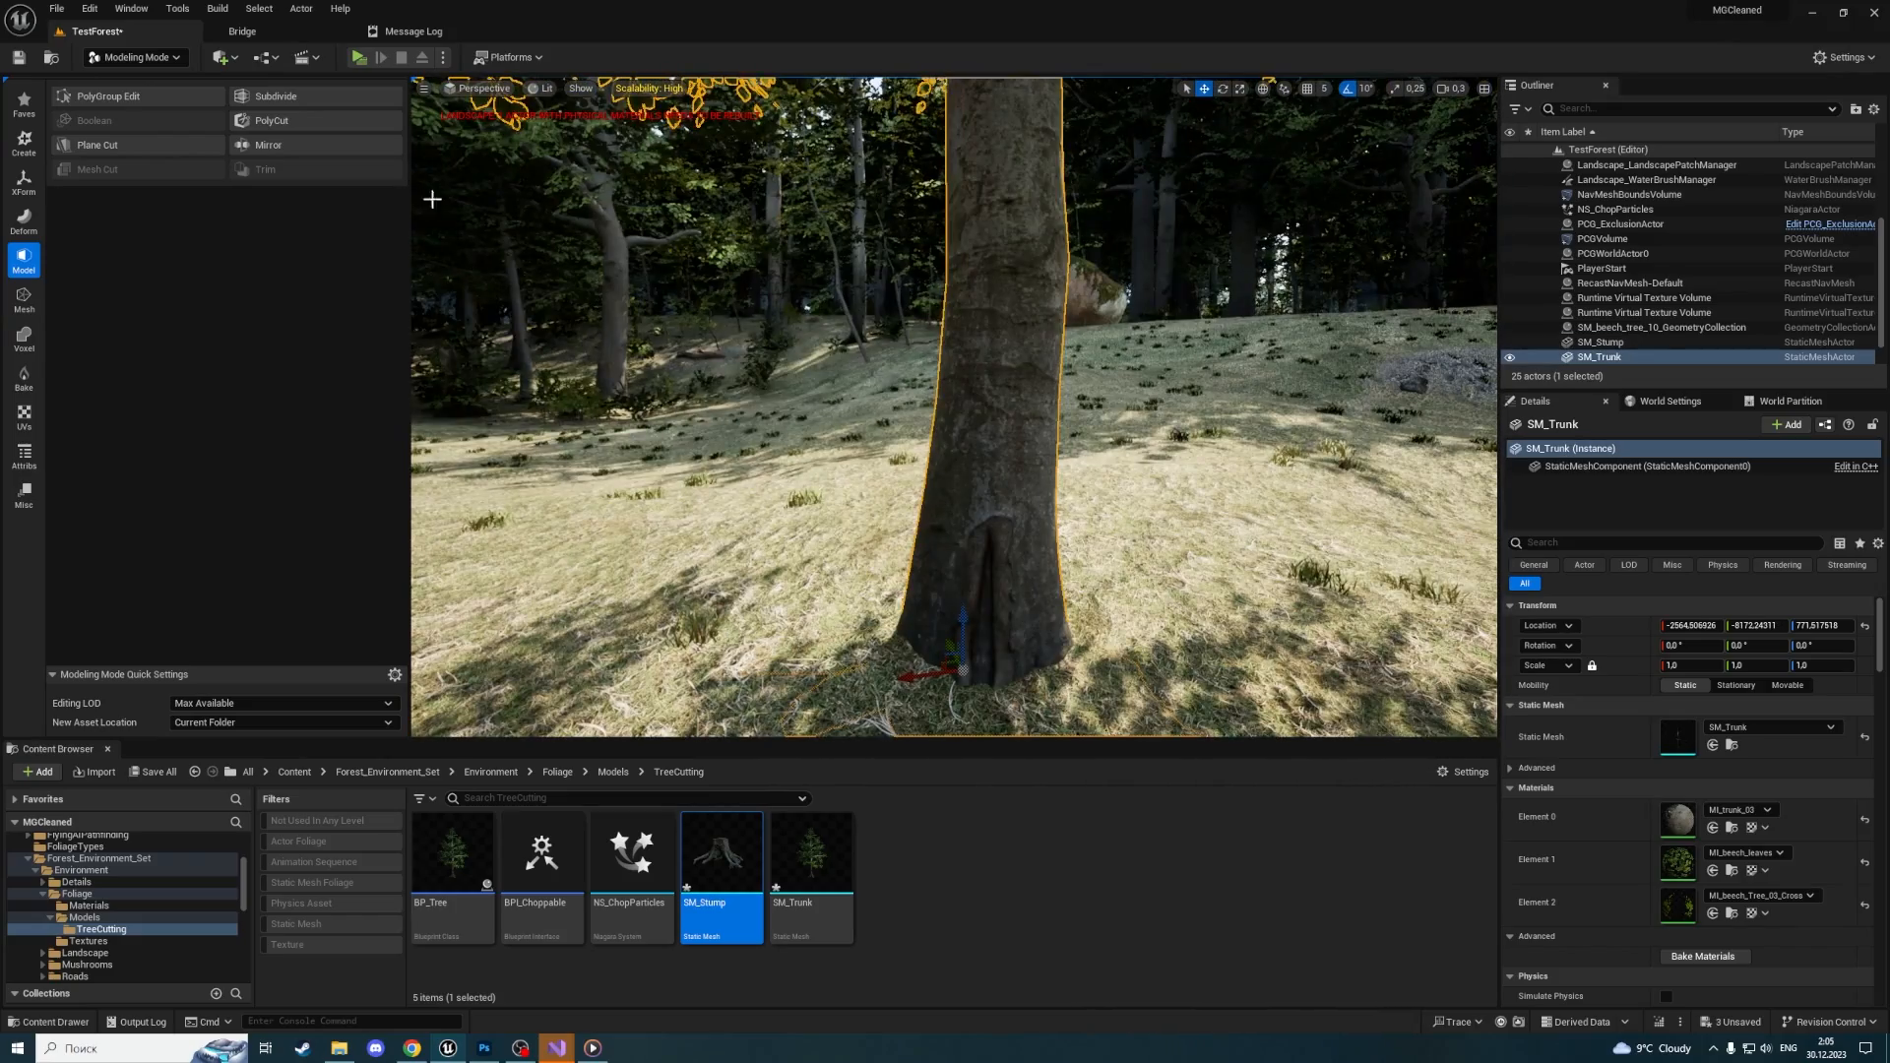
pyautogui.click(99, 147)
pyautogui.moveTo(709, 325); pyautogui.dragTo(733, 227, button='right')
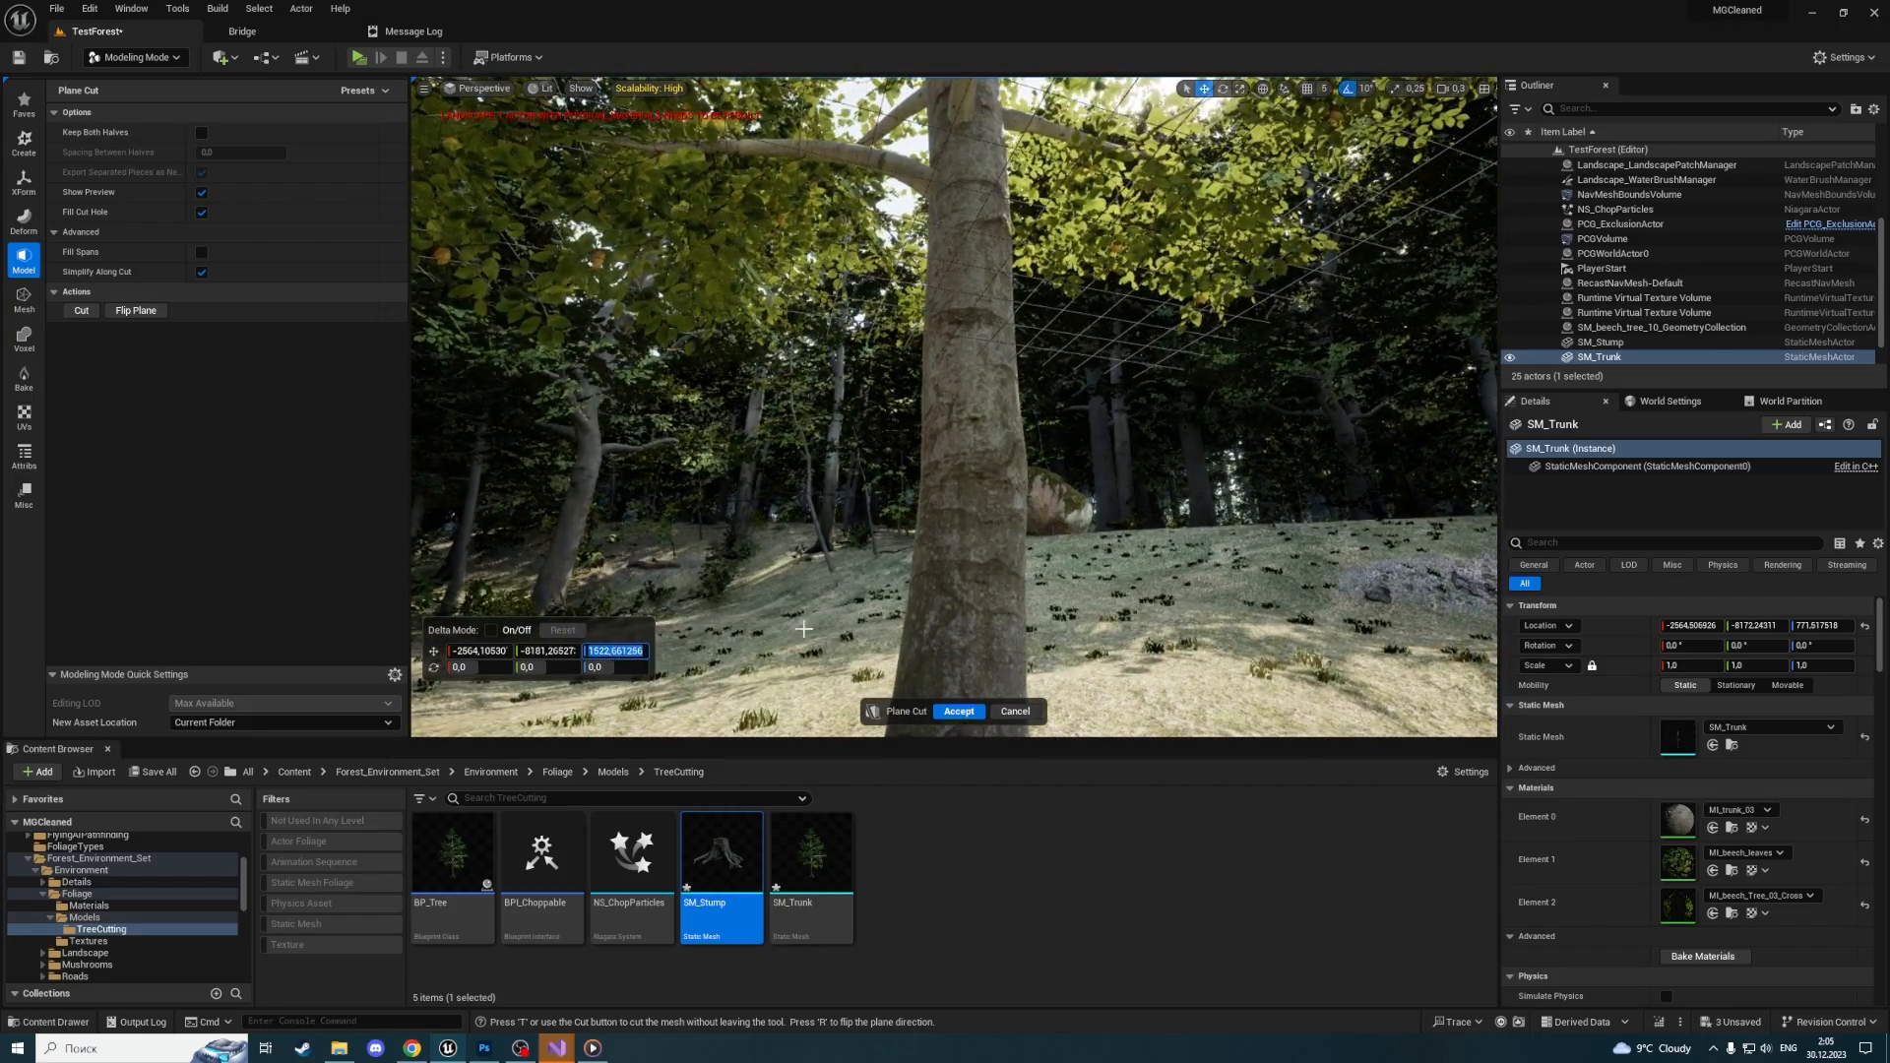
pyautogui.press('Return')
pyautogui.moveTo(827, 614); pyautogui.dragTo(719, 680, button='right')
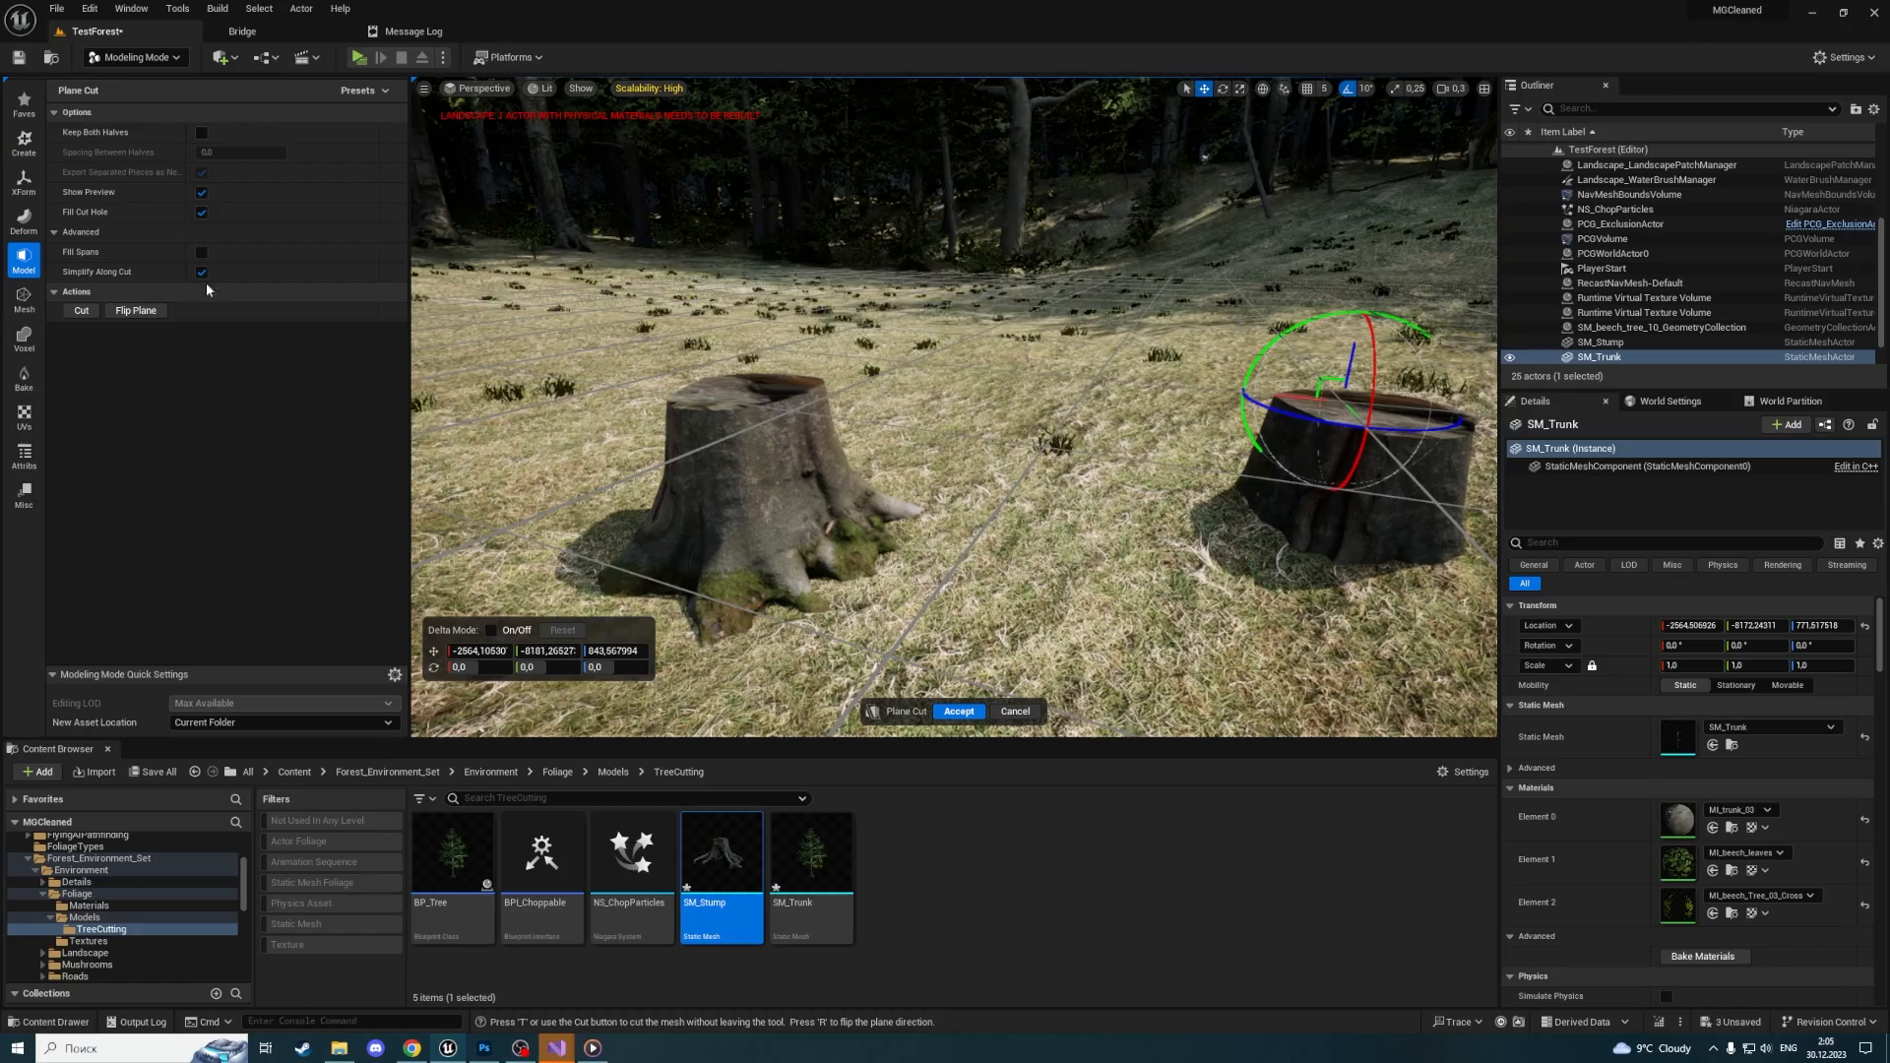
# Flip SM_Trunk's cutting plane so the upper tree is kept, and accept the cut
pyautogui.click(144, 315)
pyautogui.moveTo(748, 413); pyautogui.dragTo(866, 384, button='right')
pyautogui.scroll(6, 808, 355)
pyautogui.moveTo(1116, 394); pyautogui.dragTo(1116, 296, button='right')
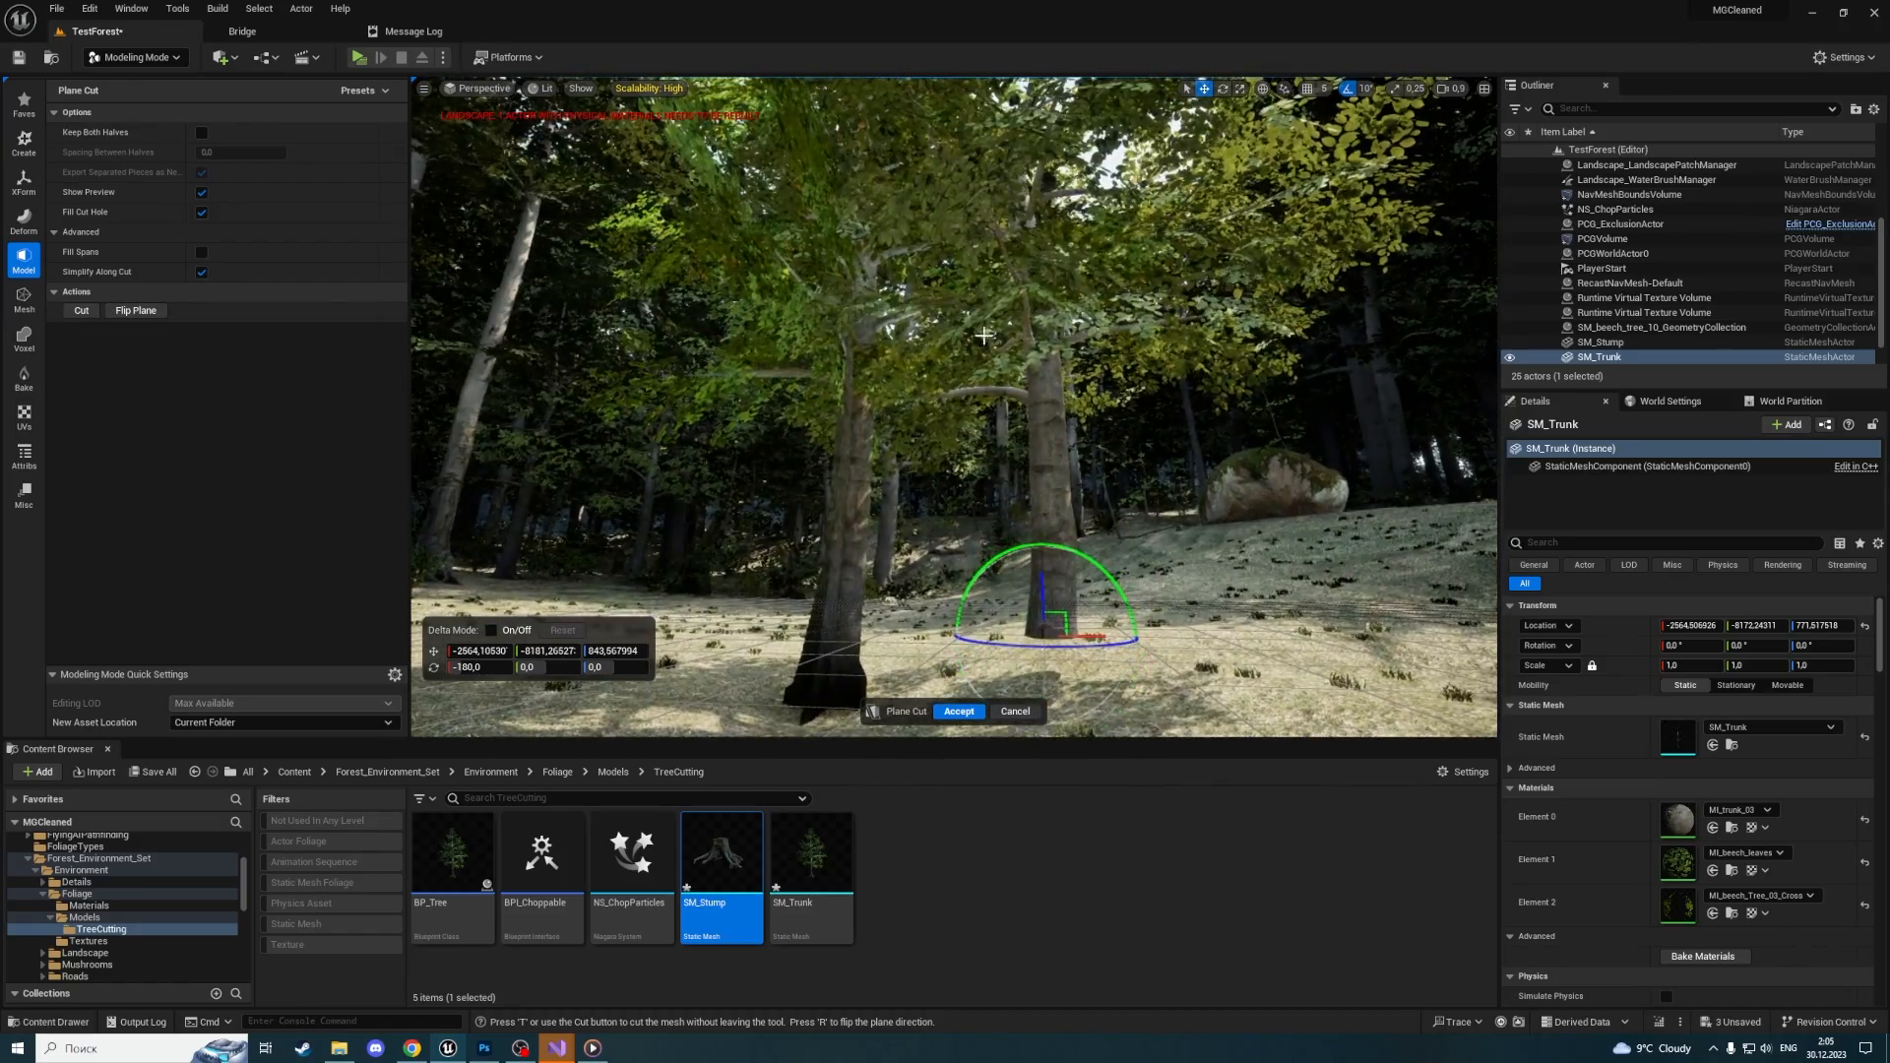
pyautogui.moveTo(984, 334); pyautogui.dragTo(984, 394, button='right')
pyautogui.press('w')
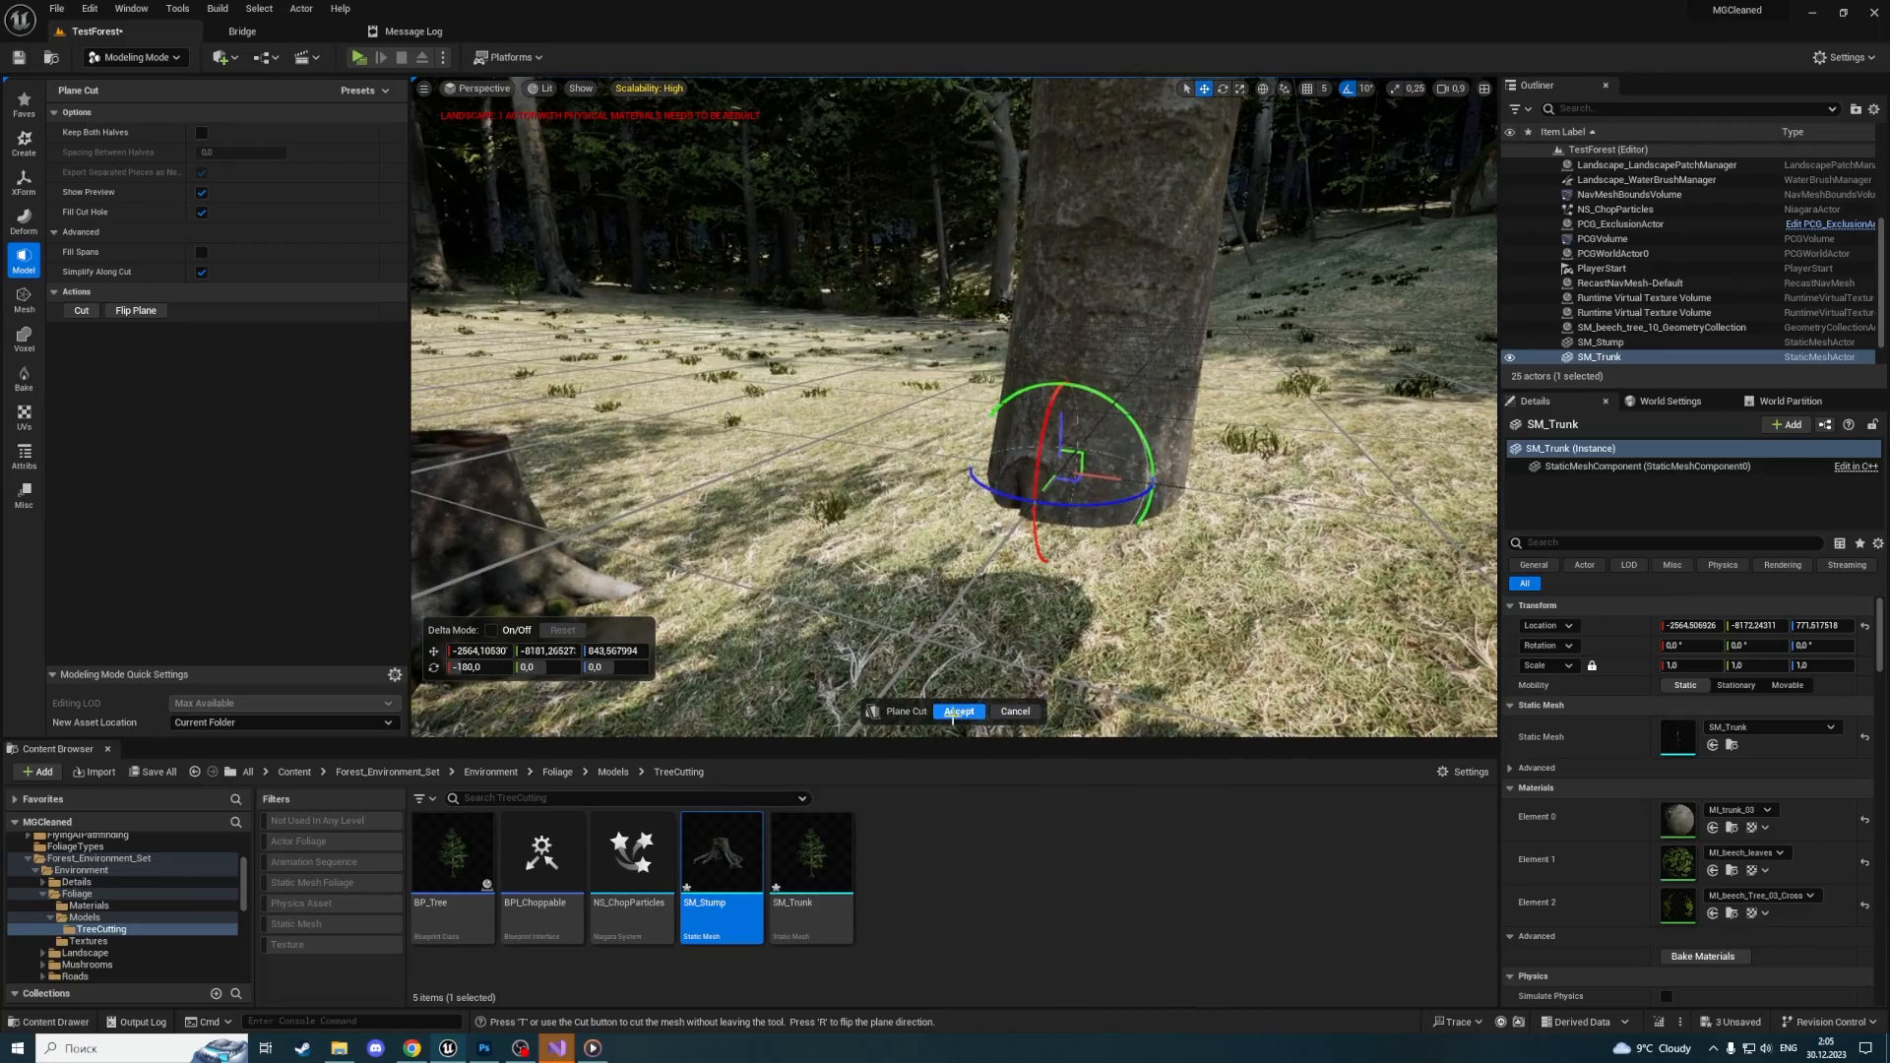
pyautogui.click(959, 712)
# Return to Selection mode and enlarge the level viewport
pyautogui.click(128, 61)
pyautogui.click(155, 85)
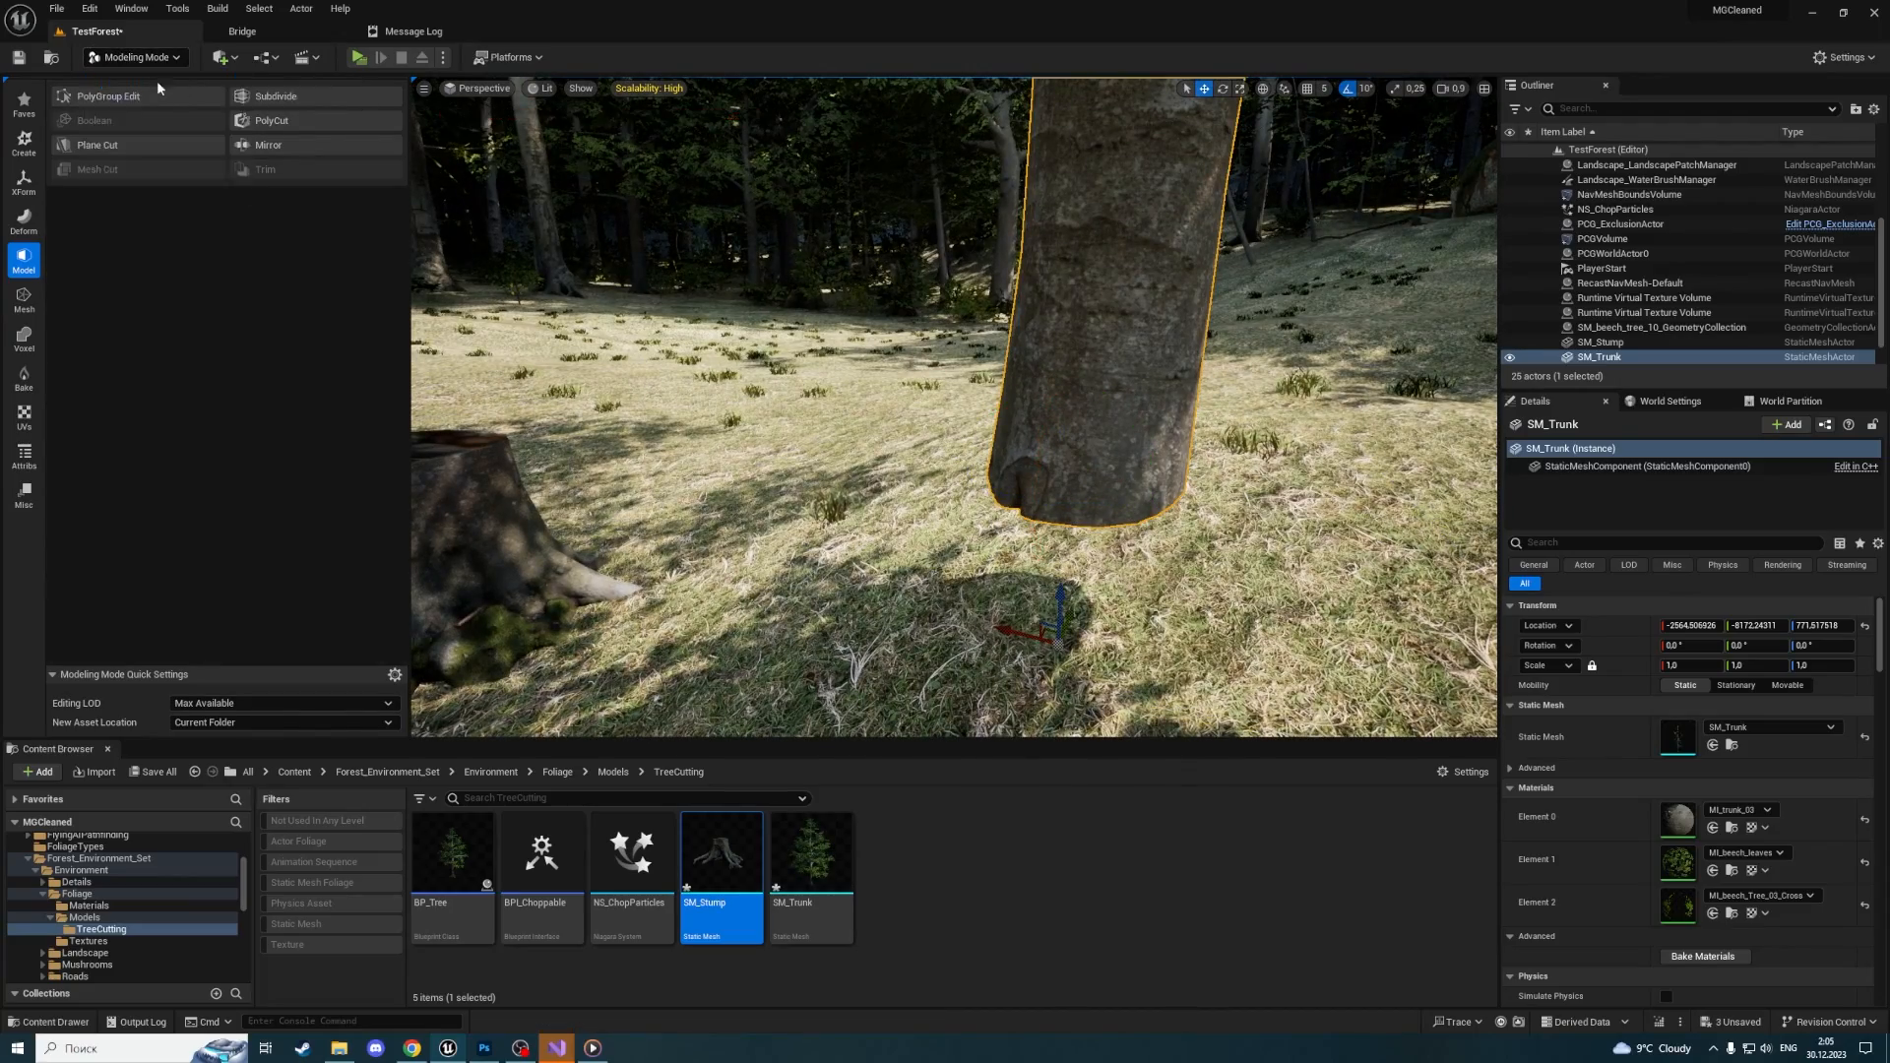
pyautogui.press('w')
pyautogui.moveTo(751, 407)
pyautogui.mouseDown(button='right')
pyautogui.moveTo(750, 448)
pyautogui.moveTo(750, 414)
pyautogui.mouseUp(button='right')
pyautogui.press('a')
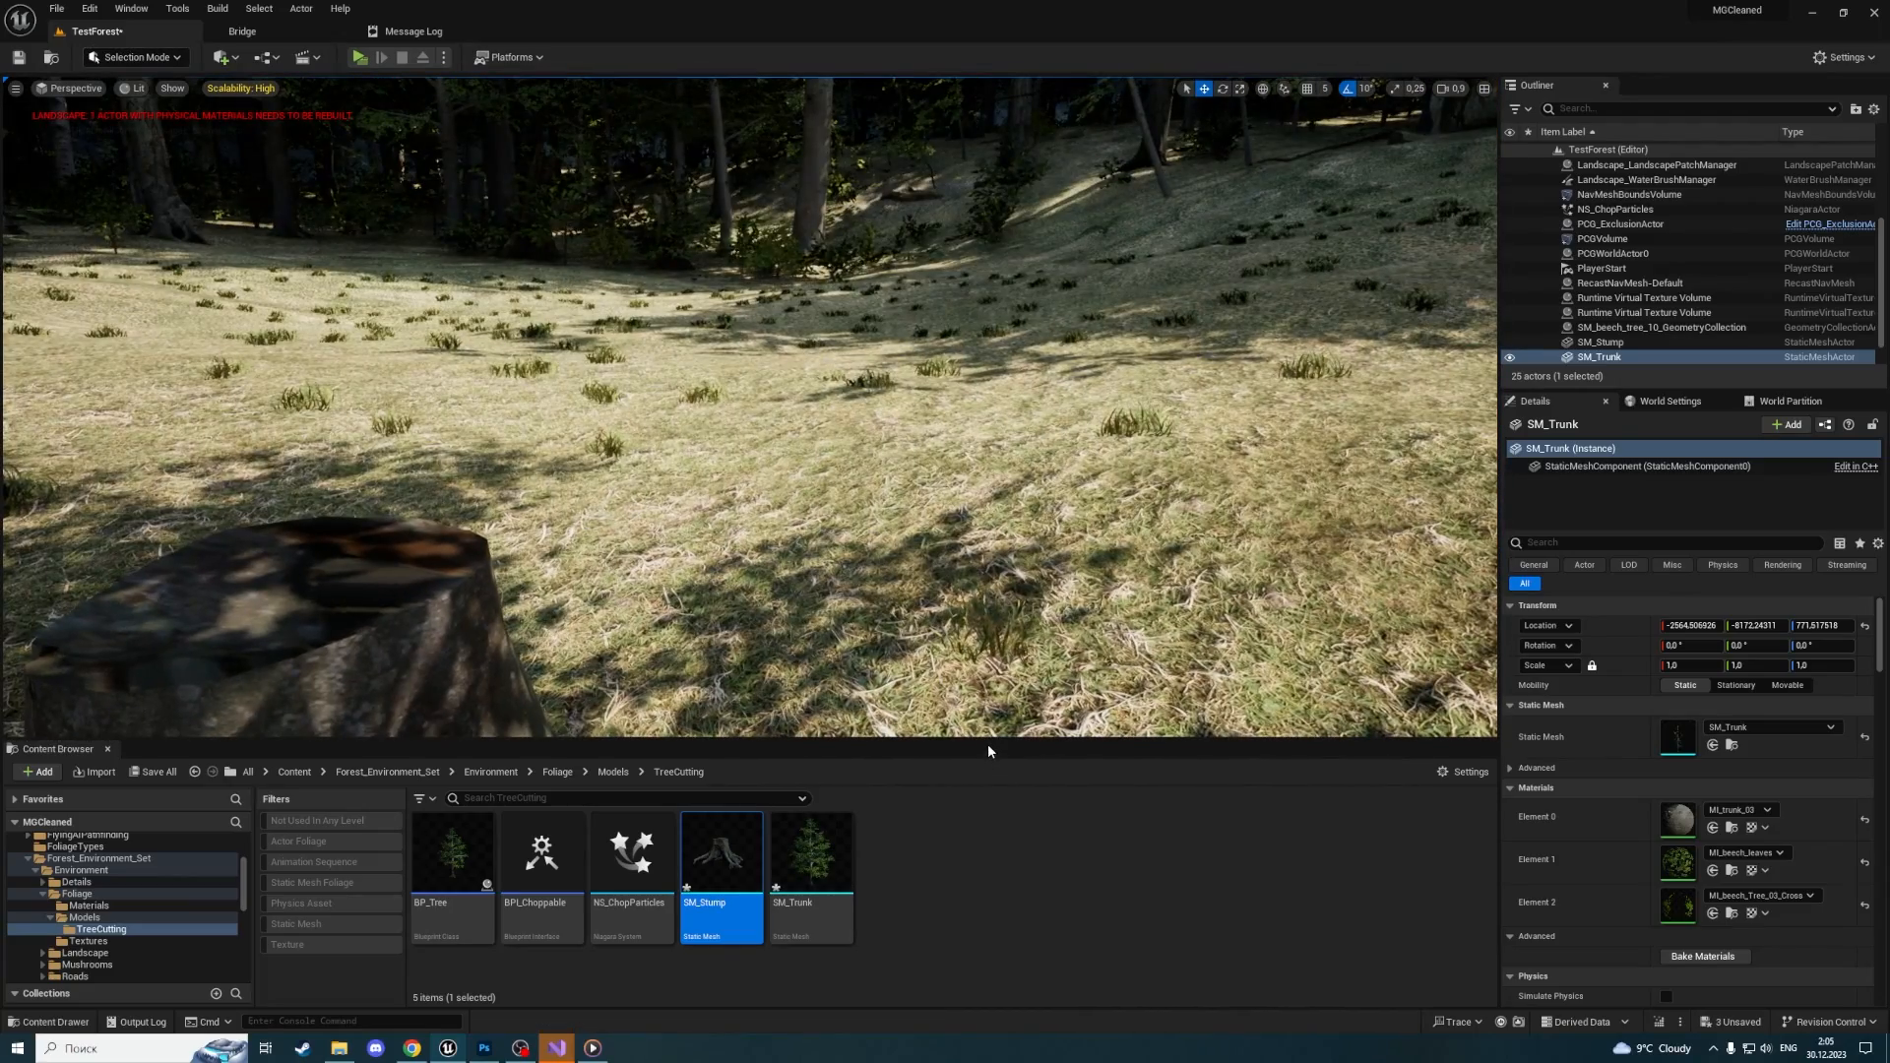
pyautogui.moveTo(991, 740); pyautogui.dragTo(990, 911)
# Examine how the cut stump and trunk display in the level from near and far
pyautogui.moveTo(989, 591); pyautogui.dragTo(989, 492, button='right')
pyautogui.press('s')
pyautogui.press('s')
pyautogui.moveTo(982, 665); pyautogui.dragTo(972, 637, button='right')
pyautogui.scroll(3, 983, 665)
pyautogui.press('g')
pyautogui.press('w')
pyautogui.press('s')
pyautogui.press('w')
pyautogui.press('s')
pyautogui.press('w')
pyautogui.press('s')
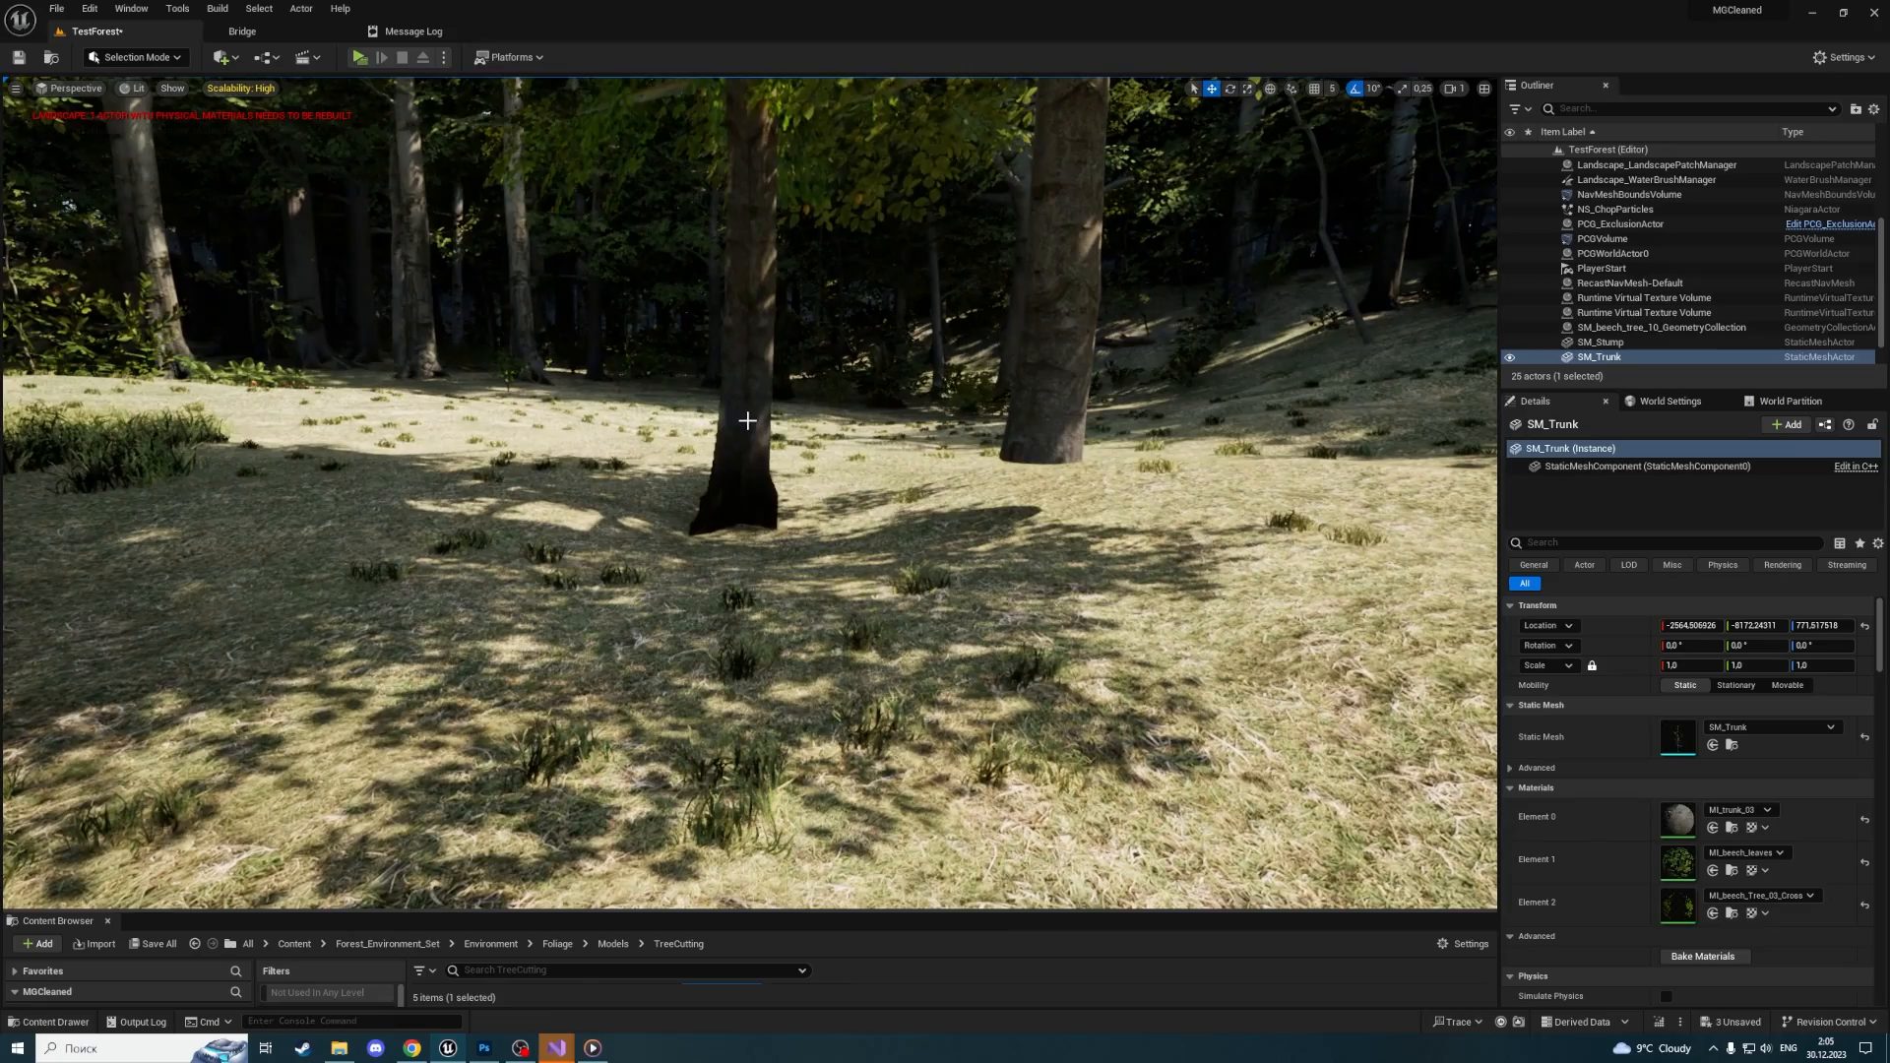
# Select and focus the placed SM_Stump, and open its mesh in the Static Mesh Editor
pyautogui.click(740, 424)
pyautogui.press('f')
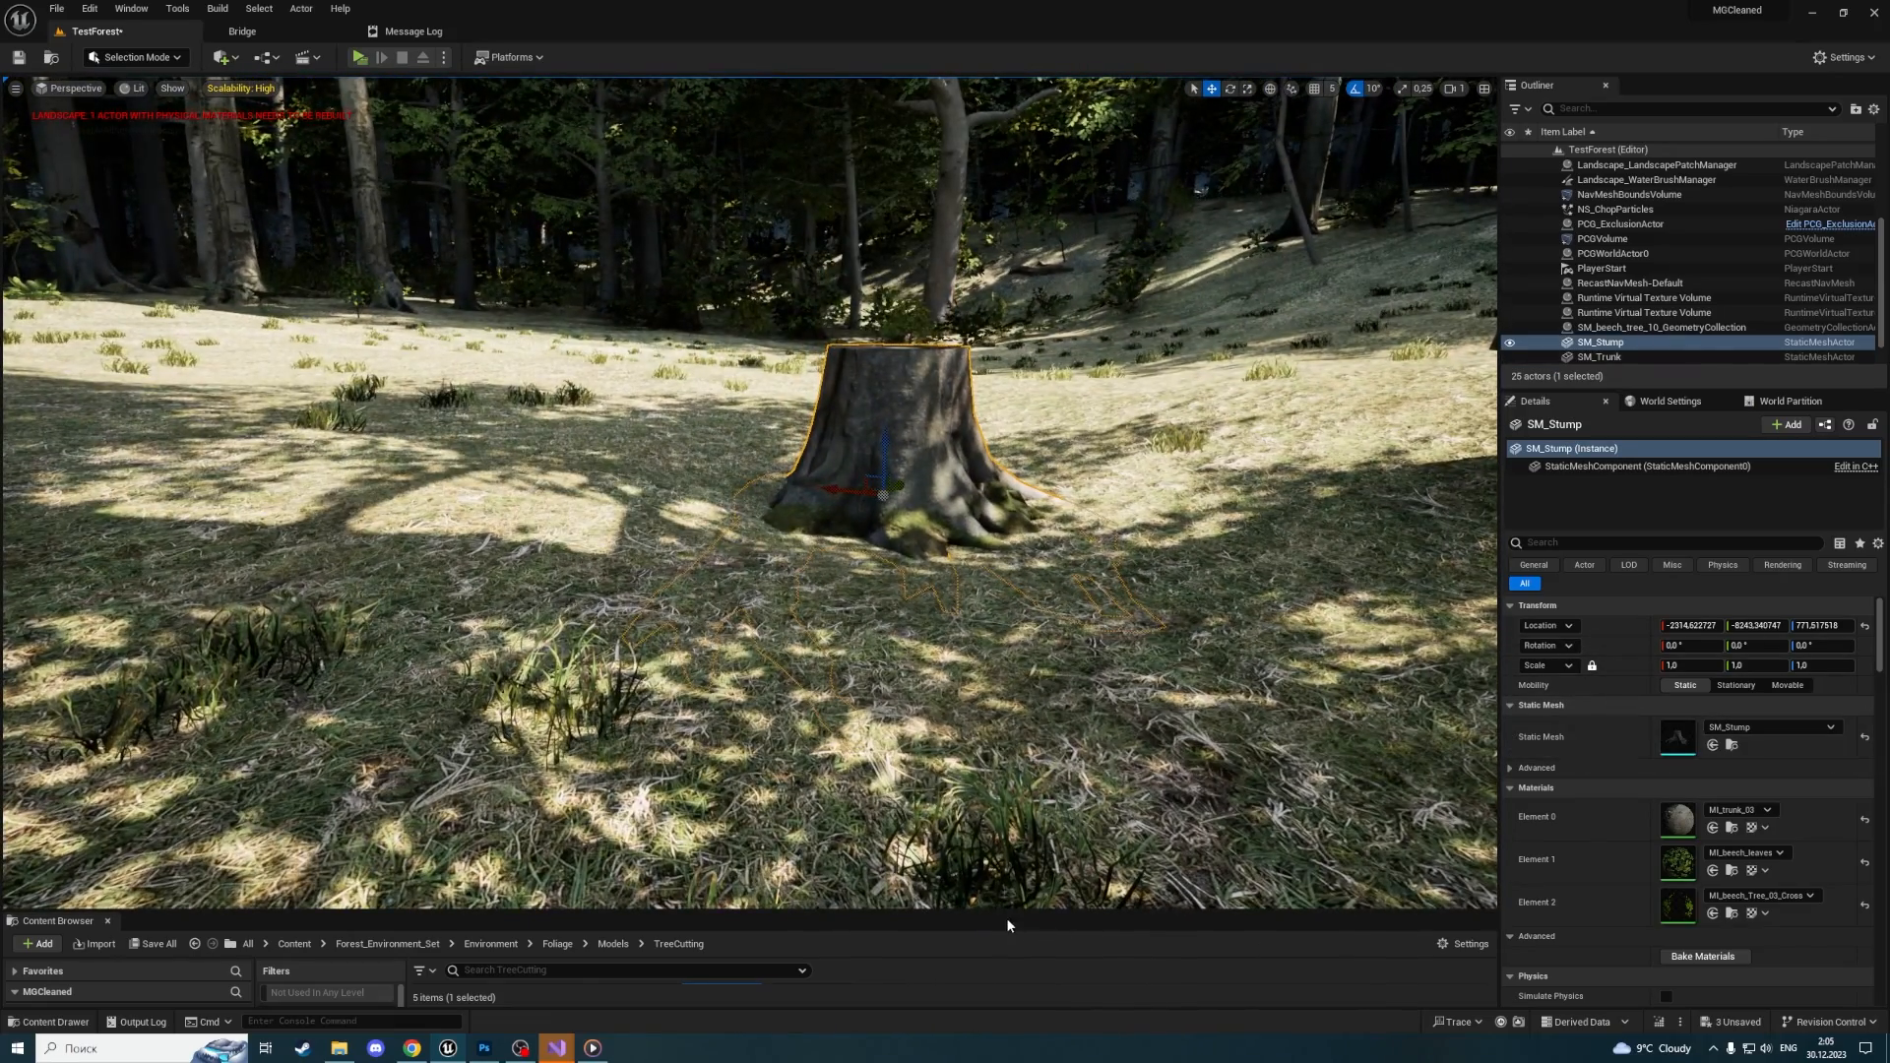
pyautogui.moveTo(1010, 910); pyautogui.dragTo(1010, 652)
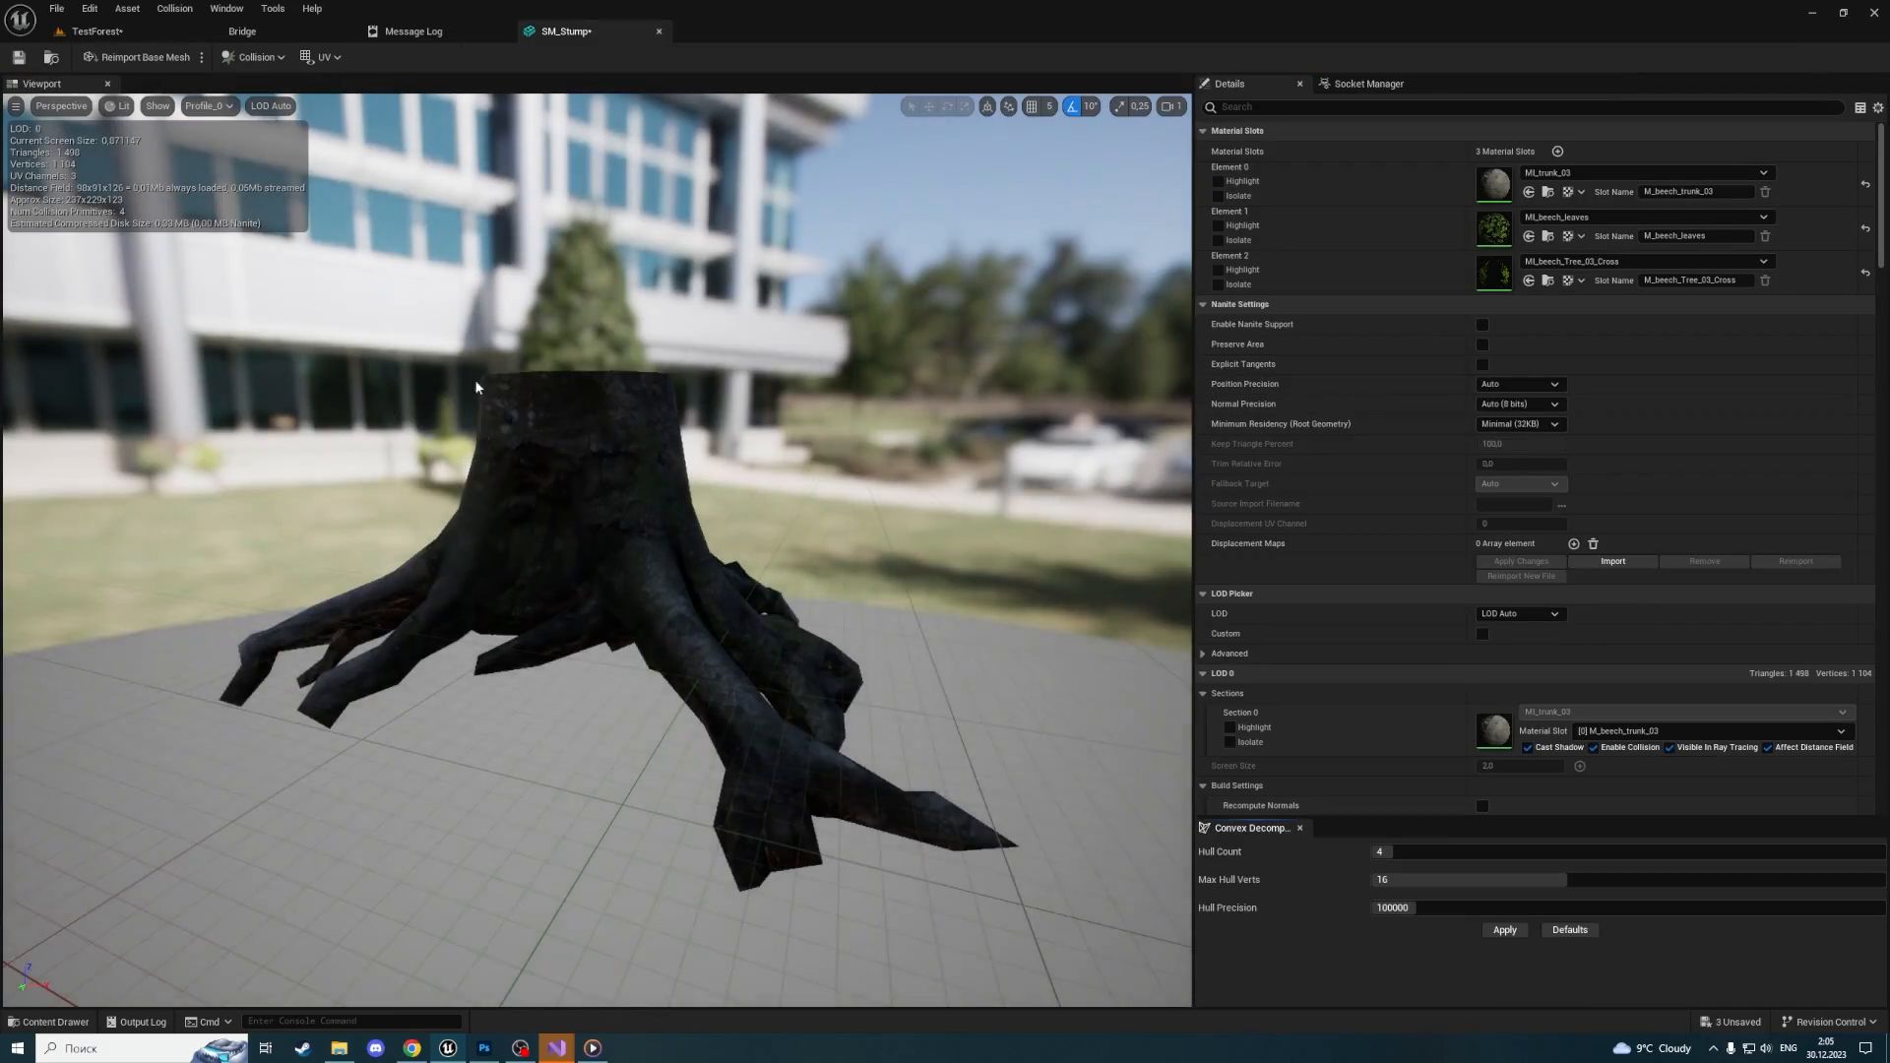
# Inspect the SM_Stump mesh from several distances and preview it at LOD 0
pyautogui.moveTo(475, 380); pyautogui.dragTo(623, 389, button='right')
pyautogui.scroll(-1, 522, 413)
pyautogui.press('s')
pyautogui.scroll(1, 620, 389)
pyautogui.click(269, 105)
pyautogui.click(283, 164)
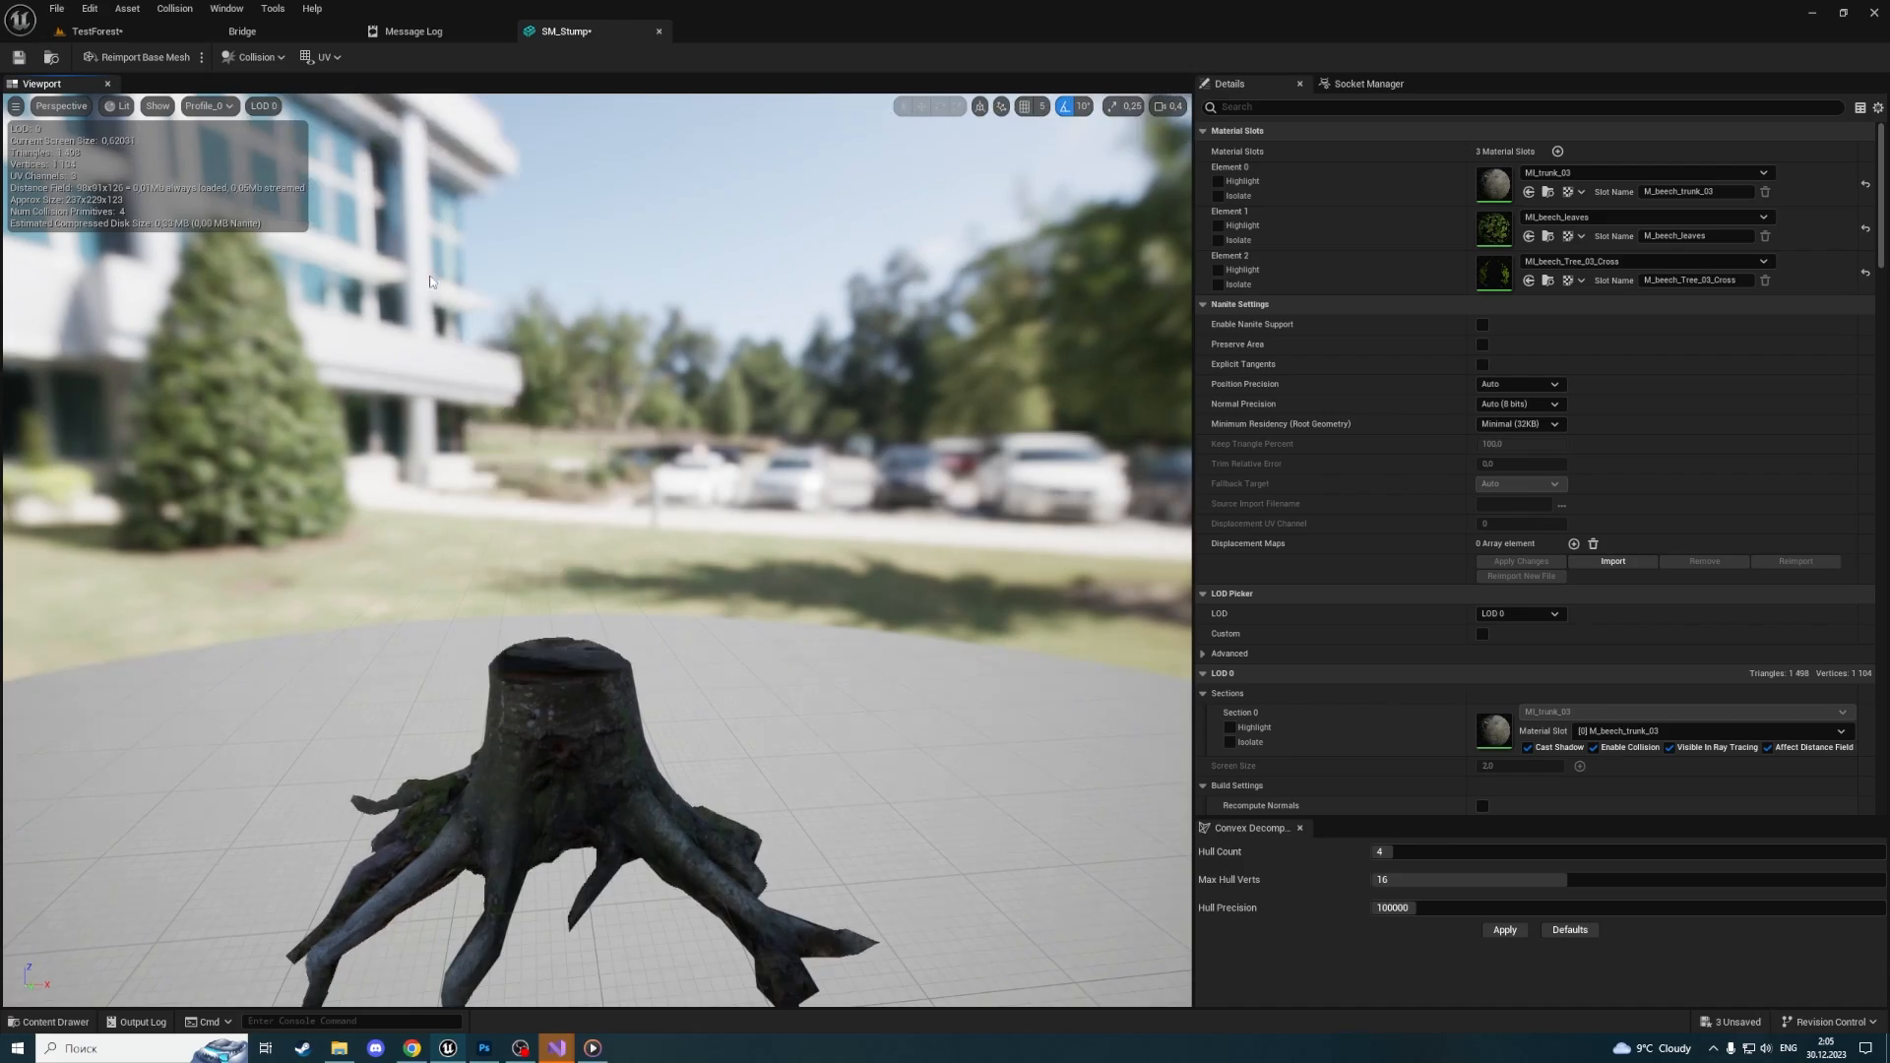
pyautogui.moveTo(430, 282); pyautogui.dragTo(394, 262, button='right')
pyautogui.press('s')
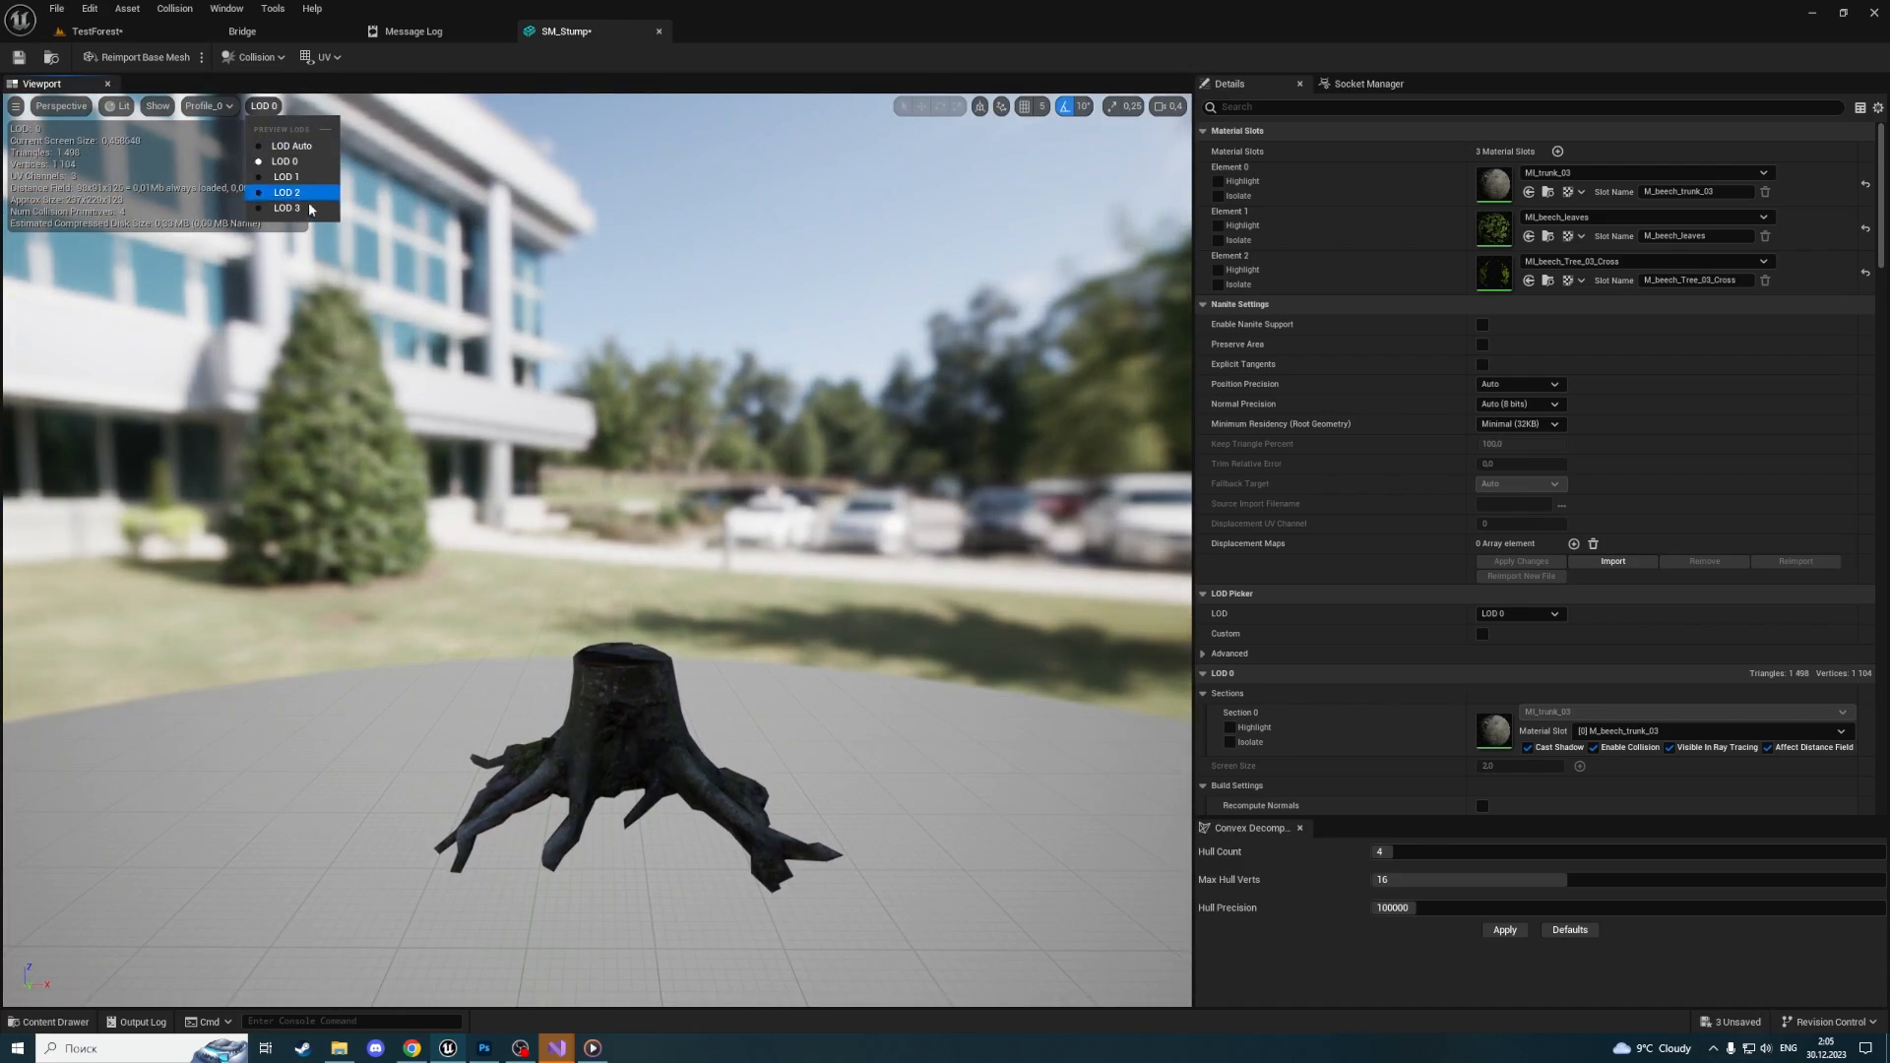
# Preview SM_Stump at LOD 1 and LOD 2, and return the preview to LOD Auto
pyautogui.click(300, 179)
pyautogui.moveTo(683, 500)
pyautogui.mouseDown(button='right')
pyautogui.moveTo(650, 394)
pyautogui.moveTo(683, 522)
pyautogui.moveTo(683, 500)
pyautogui.mouseUp(button='right')
pyautogui.press('s')
pyautogui.scroll(2, 683, 512)
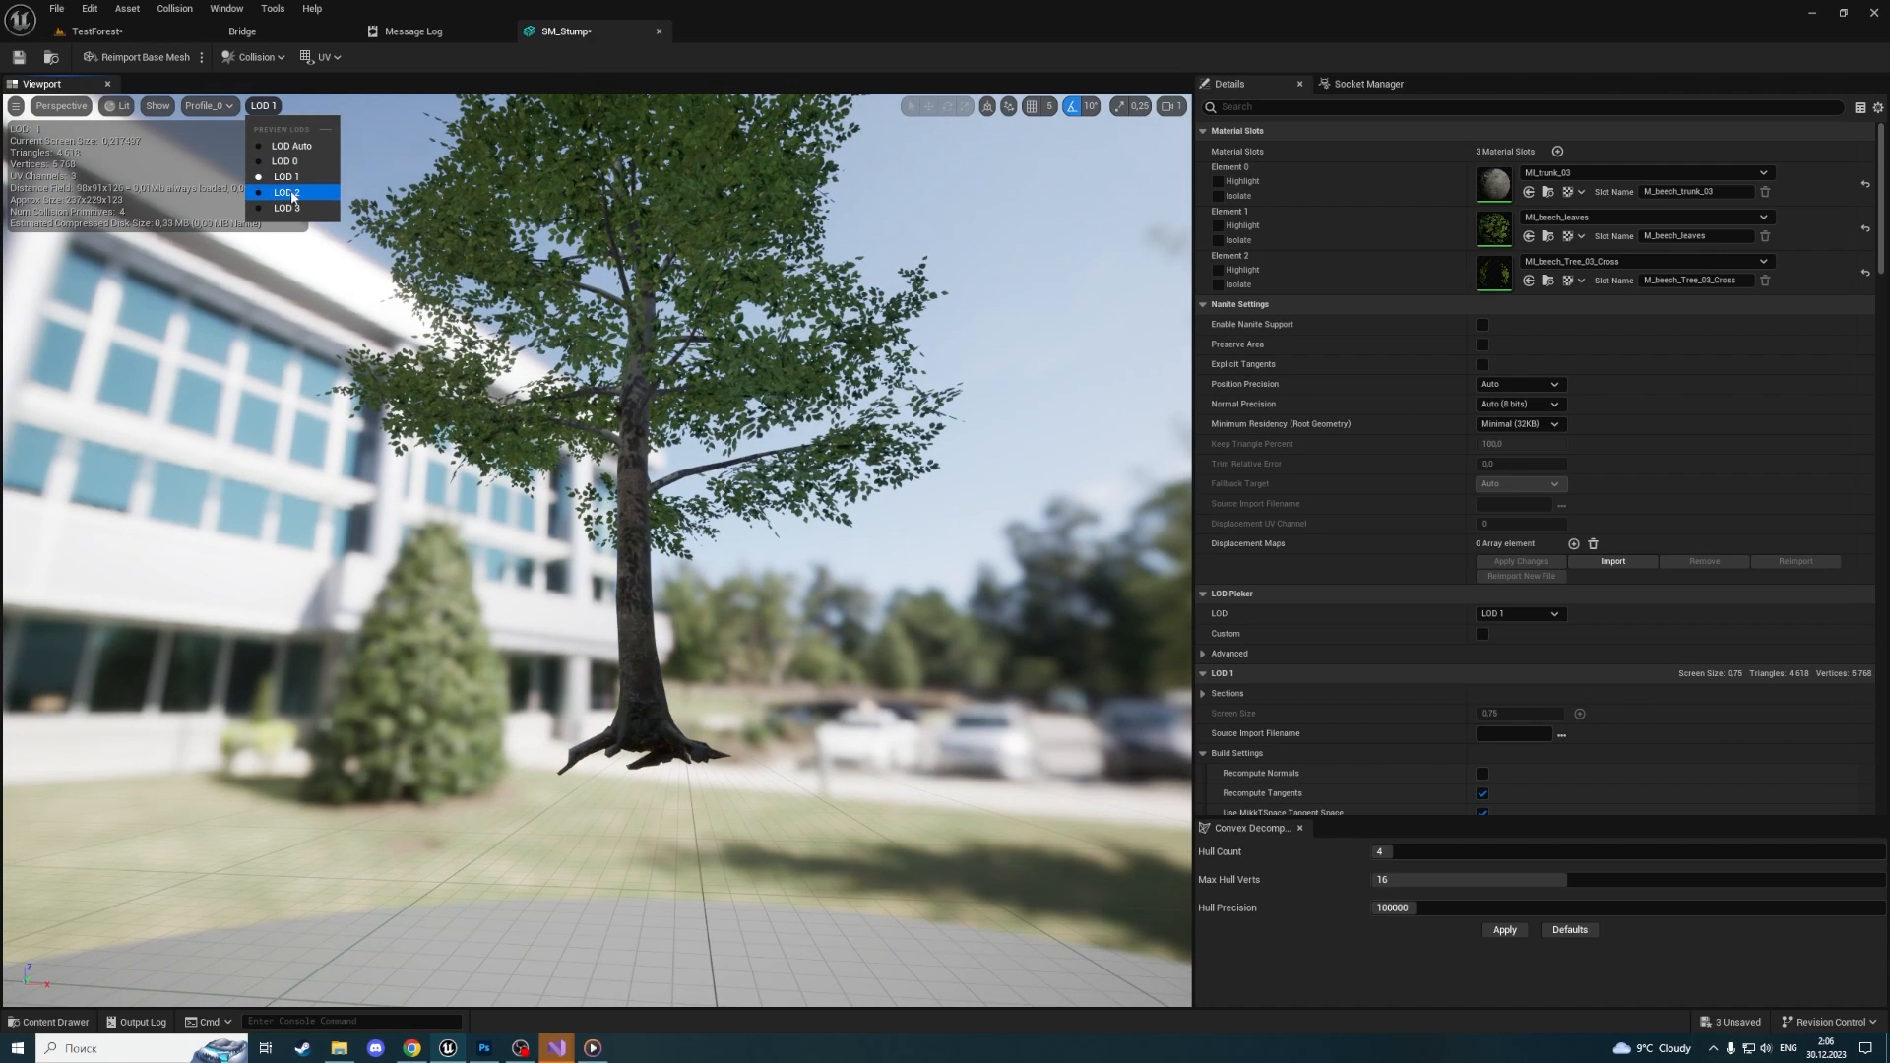
pyautogui.click(289, 193)
pyautogui.click(296, 149)
pyautogui.moveTo(941, 376); pyautogui.dragTo(906, 585, button='right')
pyautogui.press('w')
pyautogui.scroll(-2, 941, 376)
pyautogui.moveTo(1084, 321); pyautogui.dragTo(1079, 325, button='right')
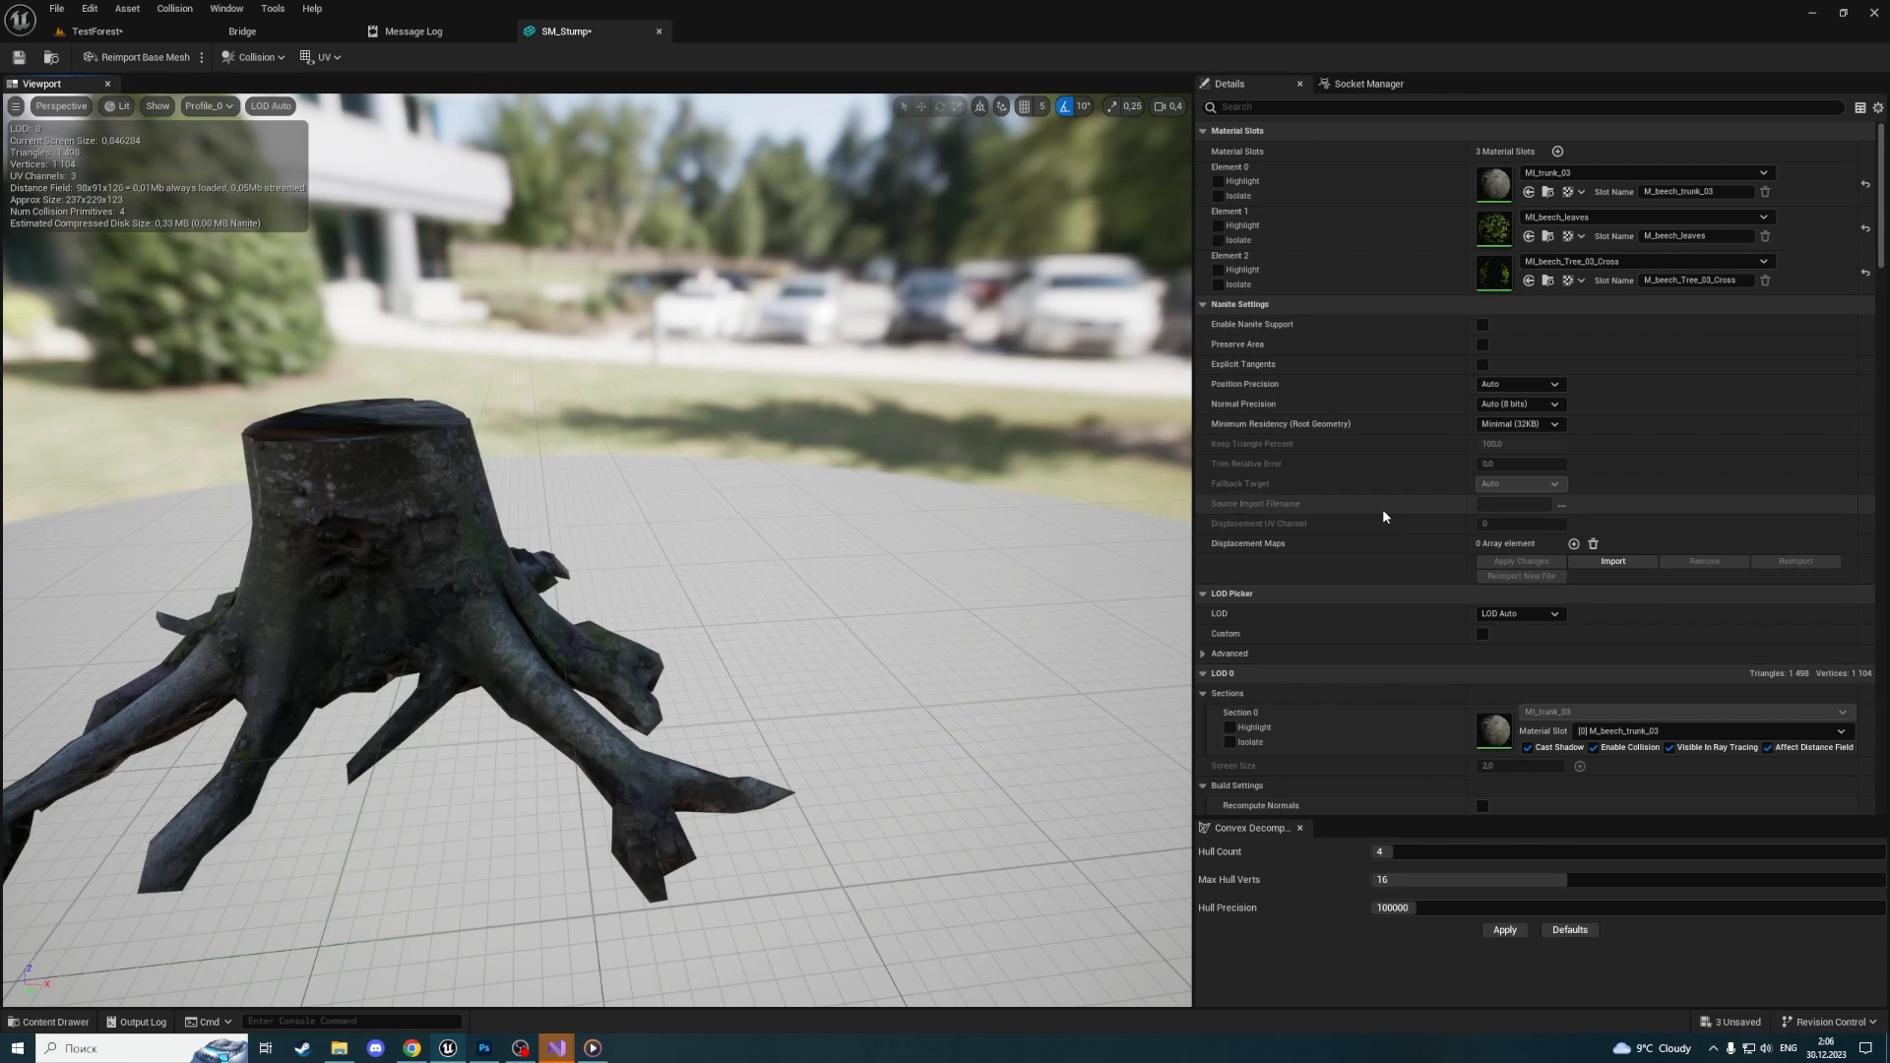
# Expand the LOD Picker's advanced options for SM_Stump and enable Custom
pyautogui.scroll(-3, 1359, 600)
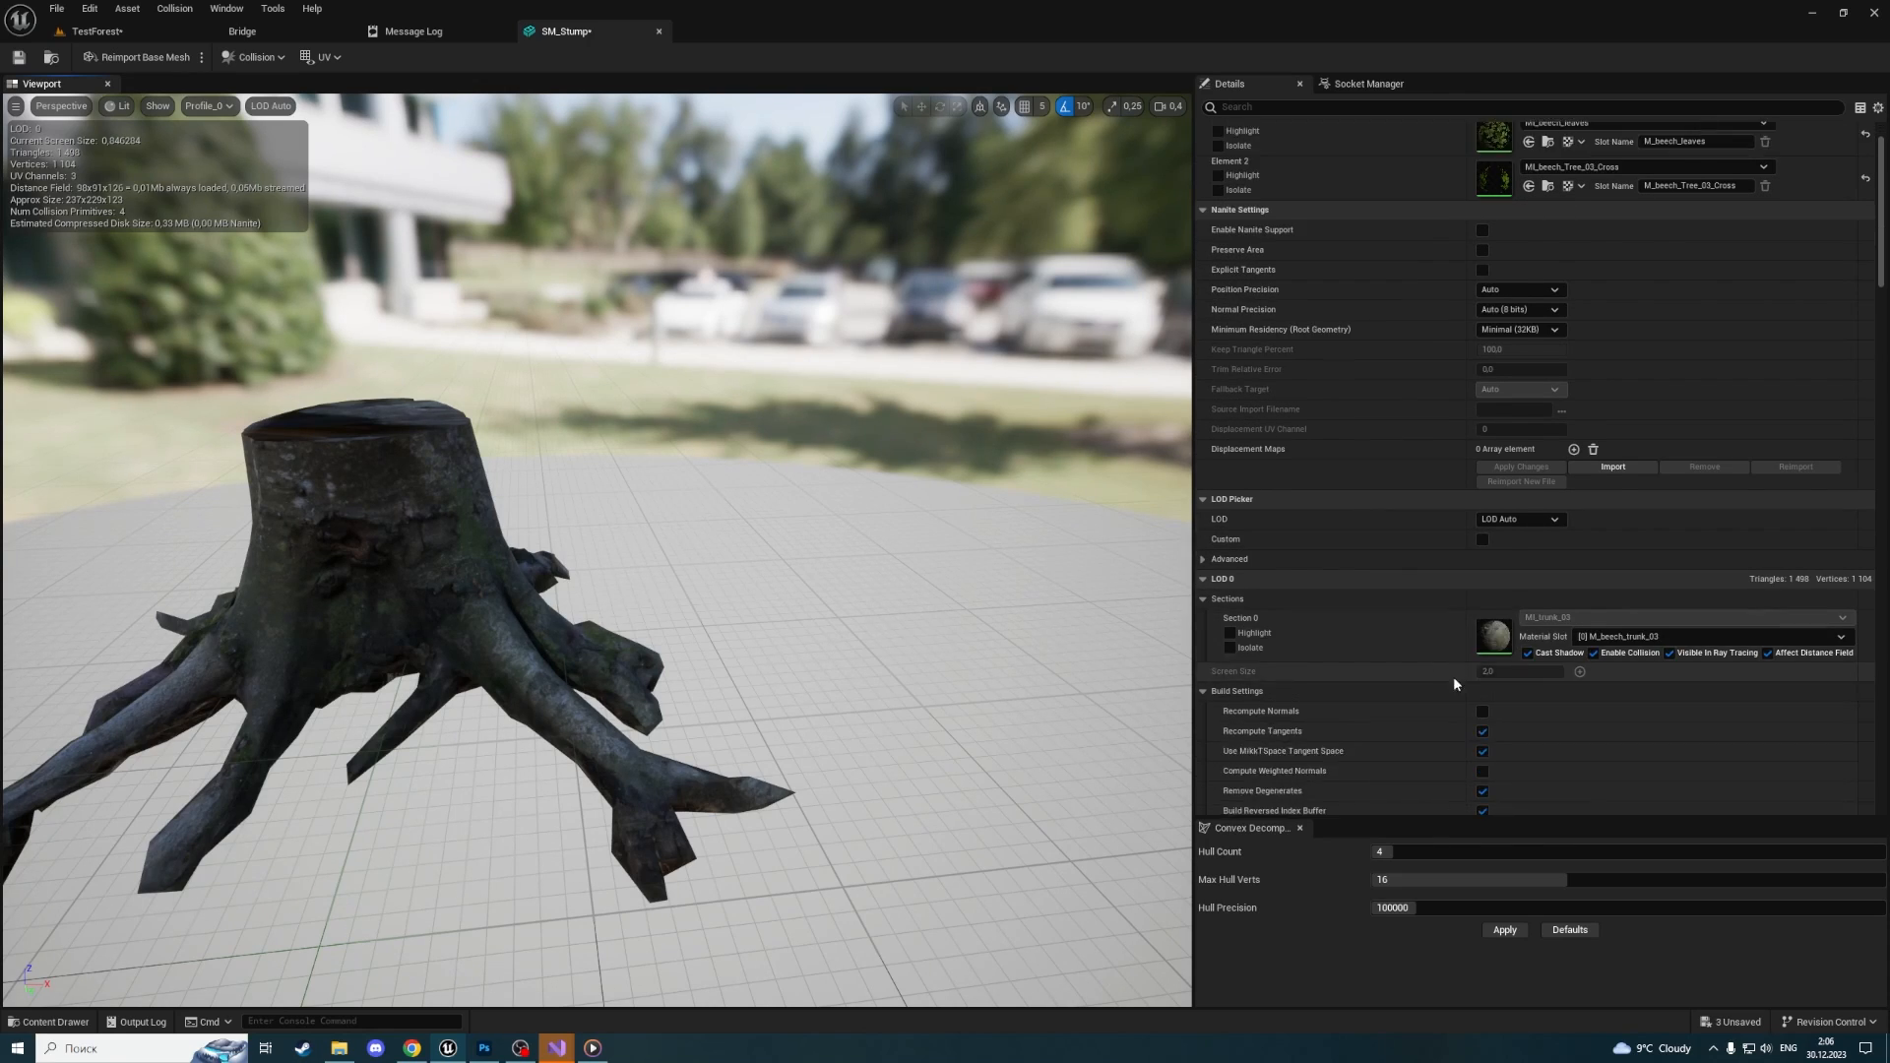
pyautogui.click(1204, 513)
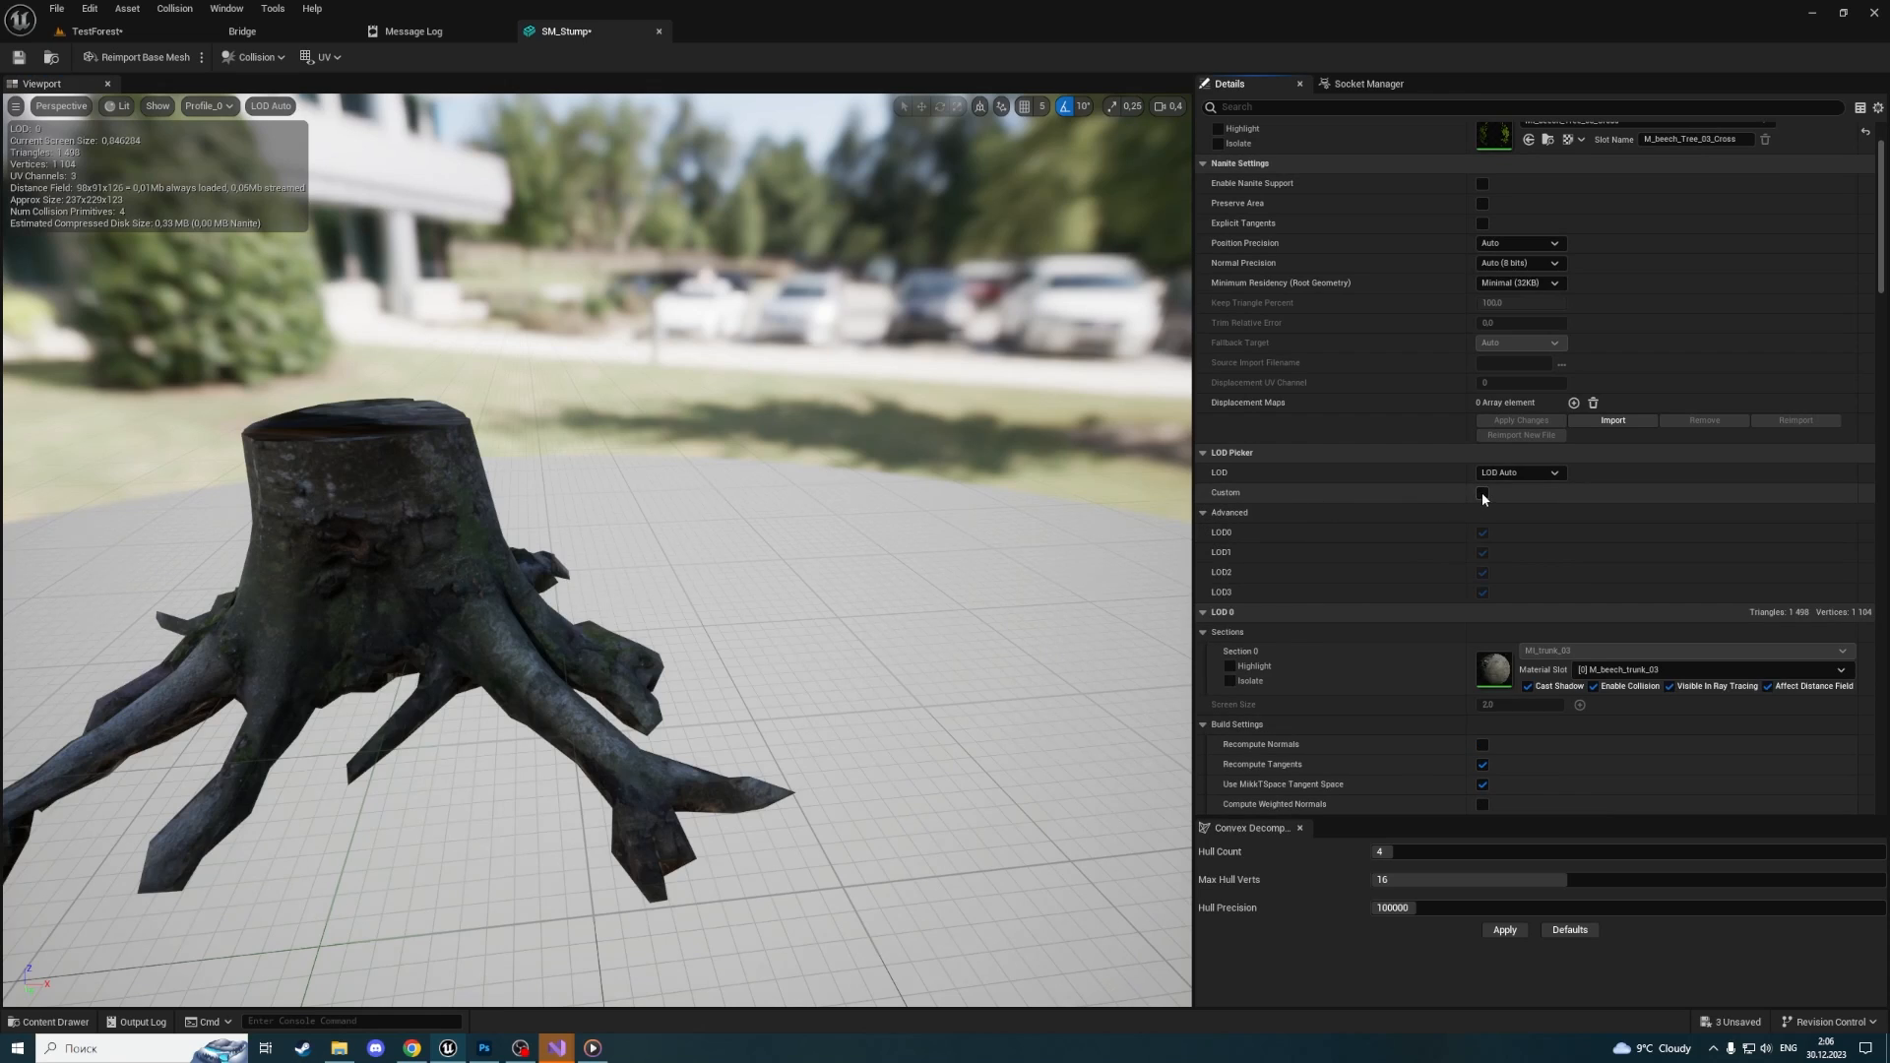
pyautogui.click(1483, 493)
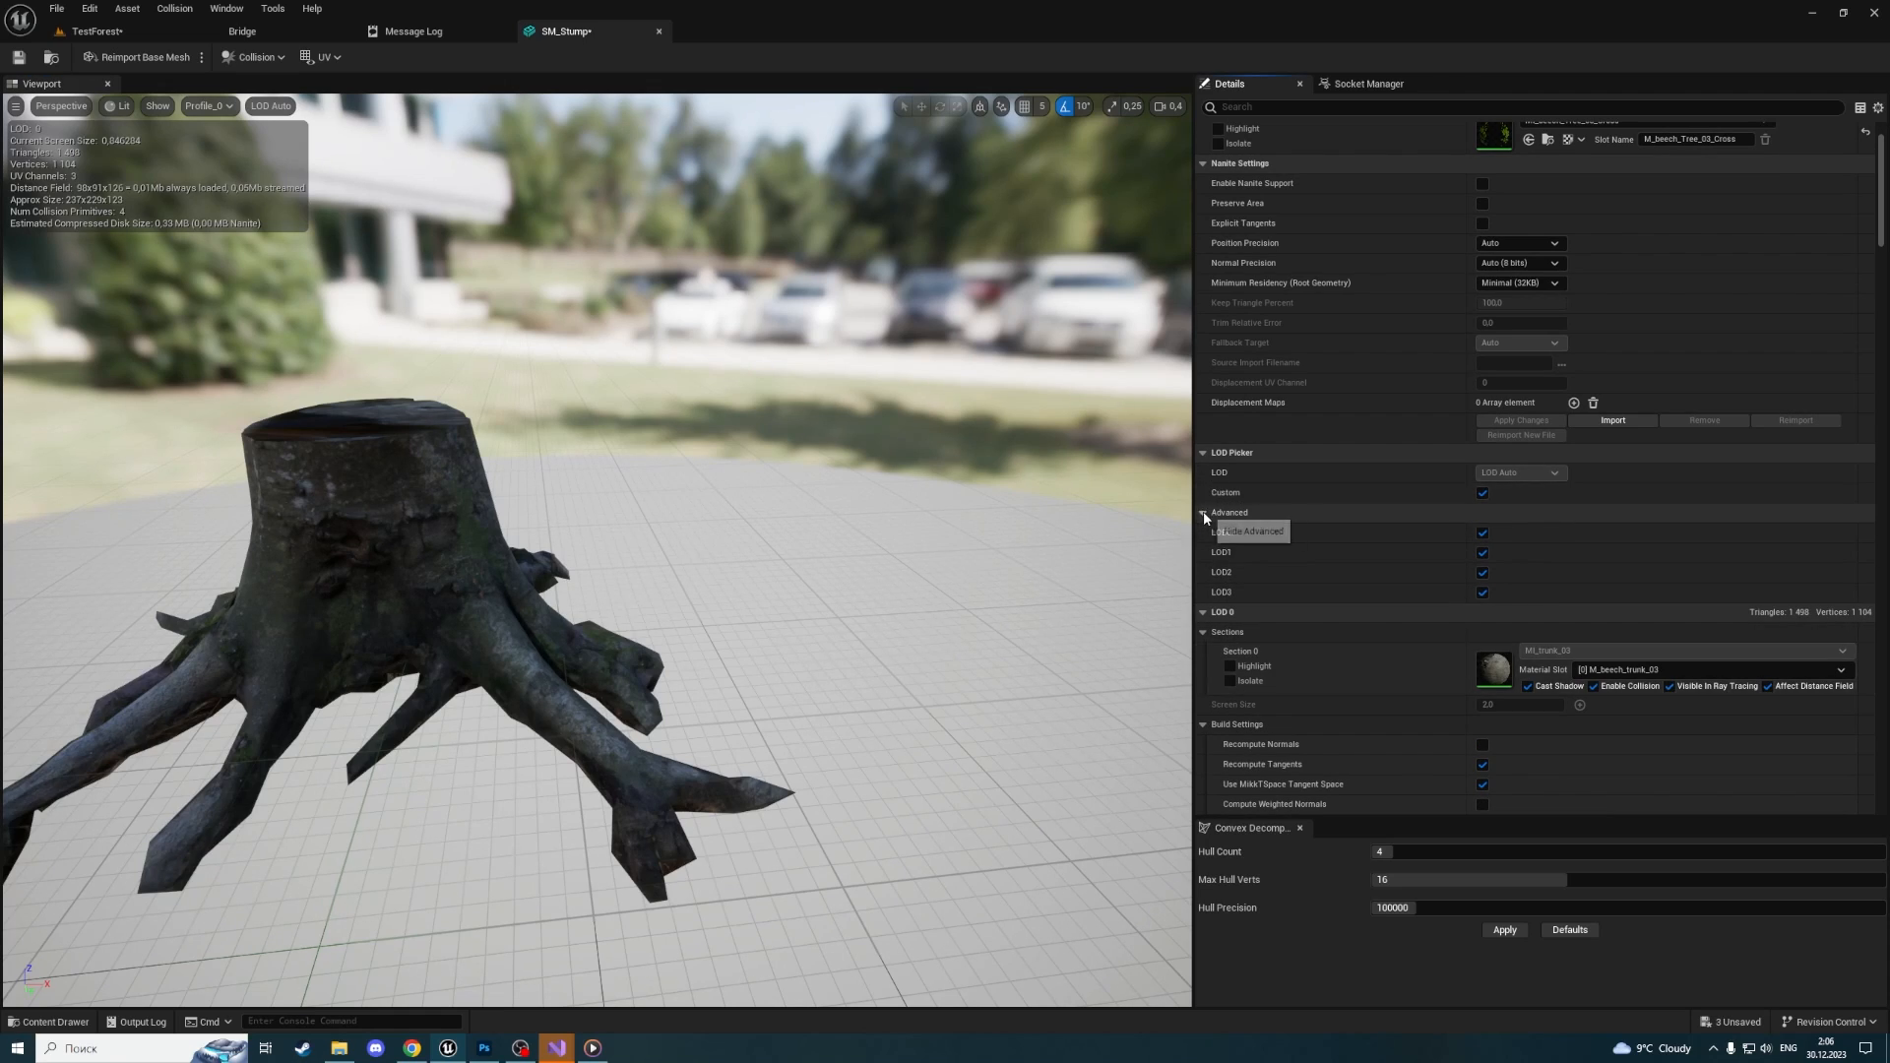
# Look through SM_Stump's LOD sections, collision and import settings for the option controlling its LOD count
pyautogui.scroll(-8, 1326, 510)
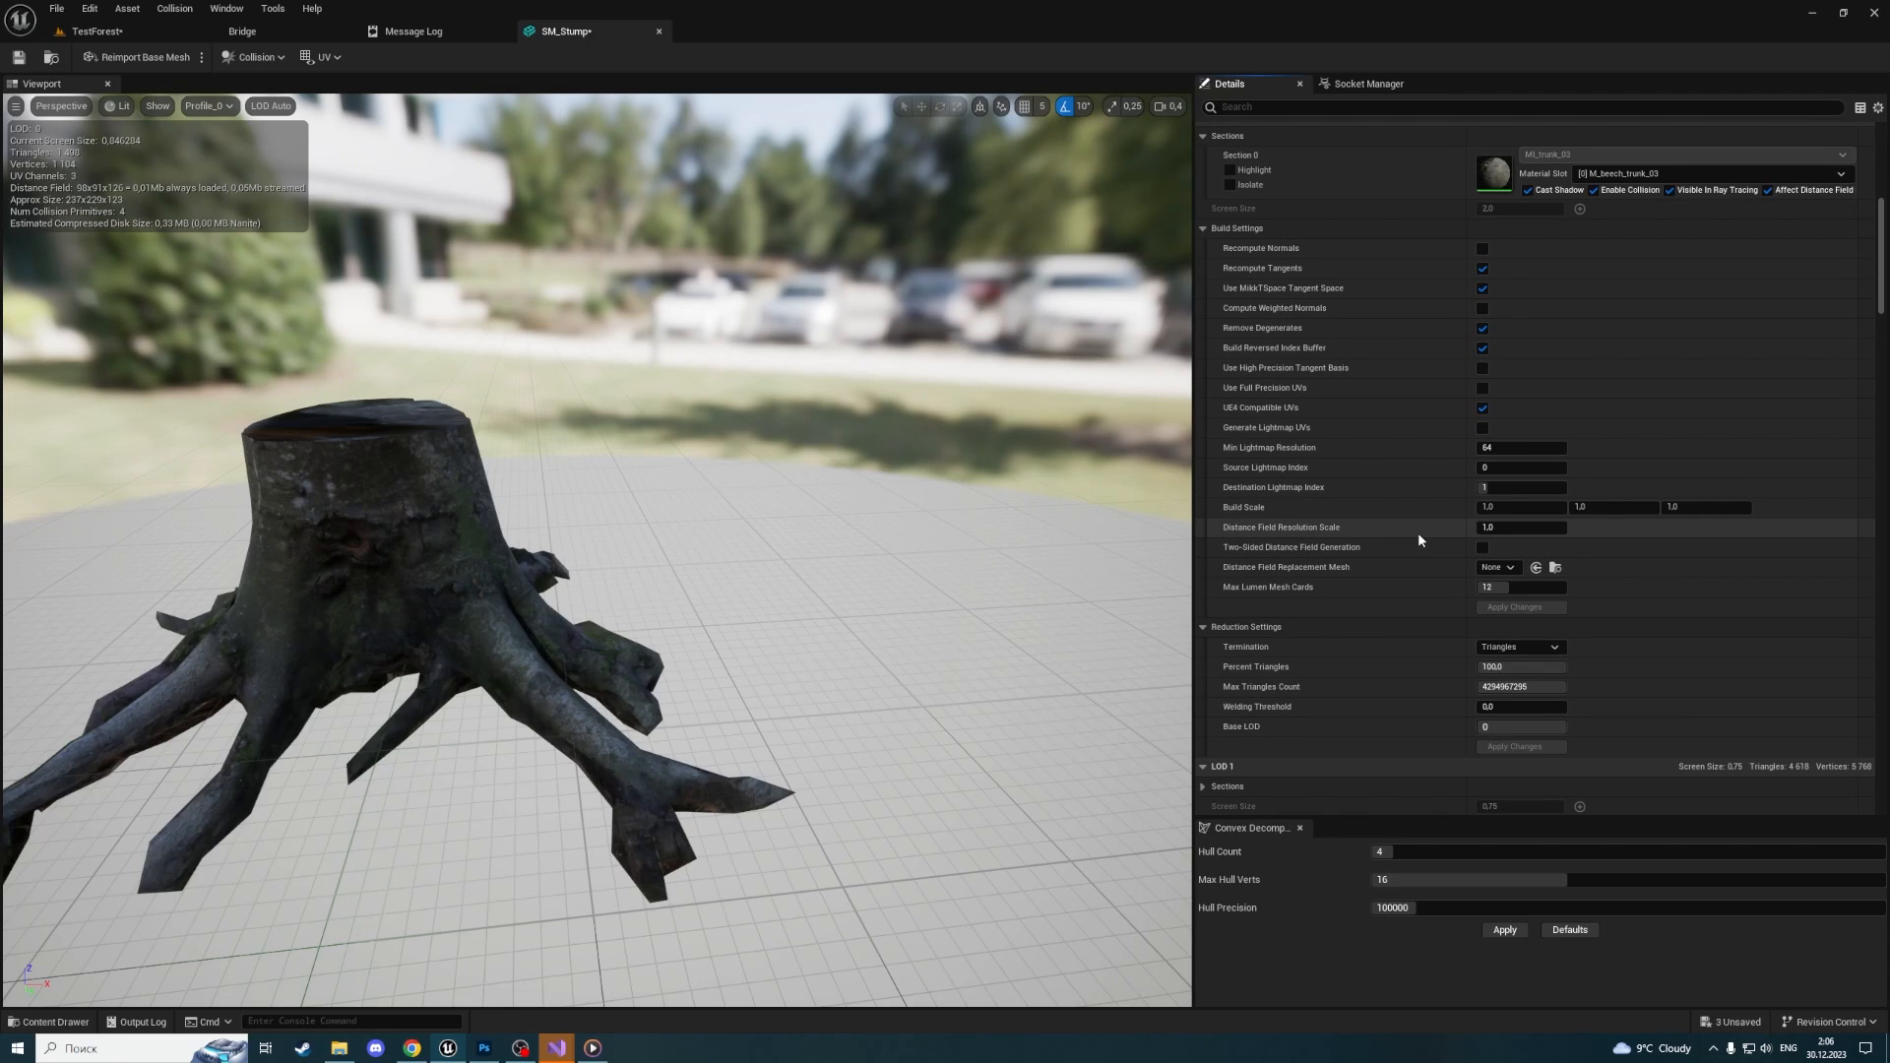
pyautogui.scroll(-8, 1418, 540)
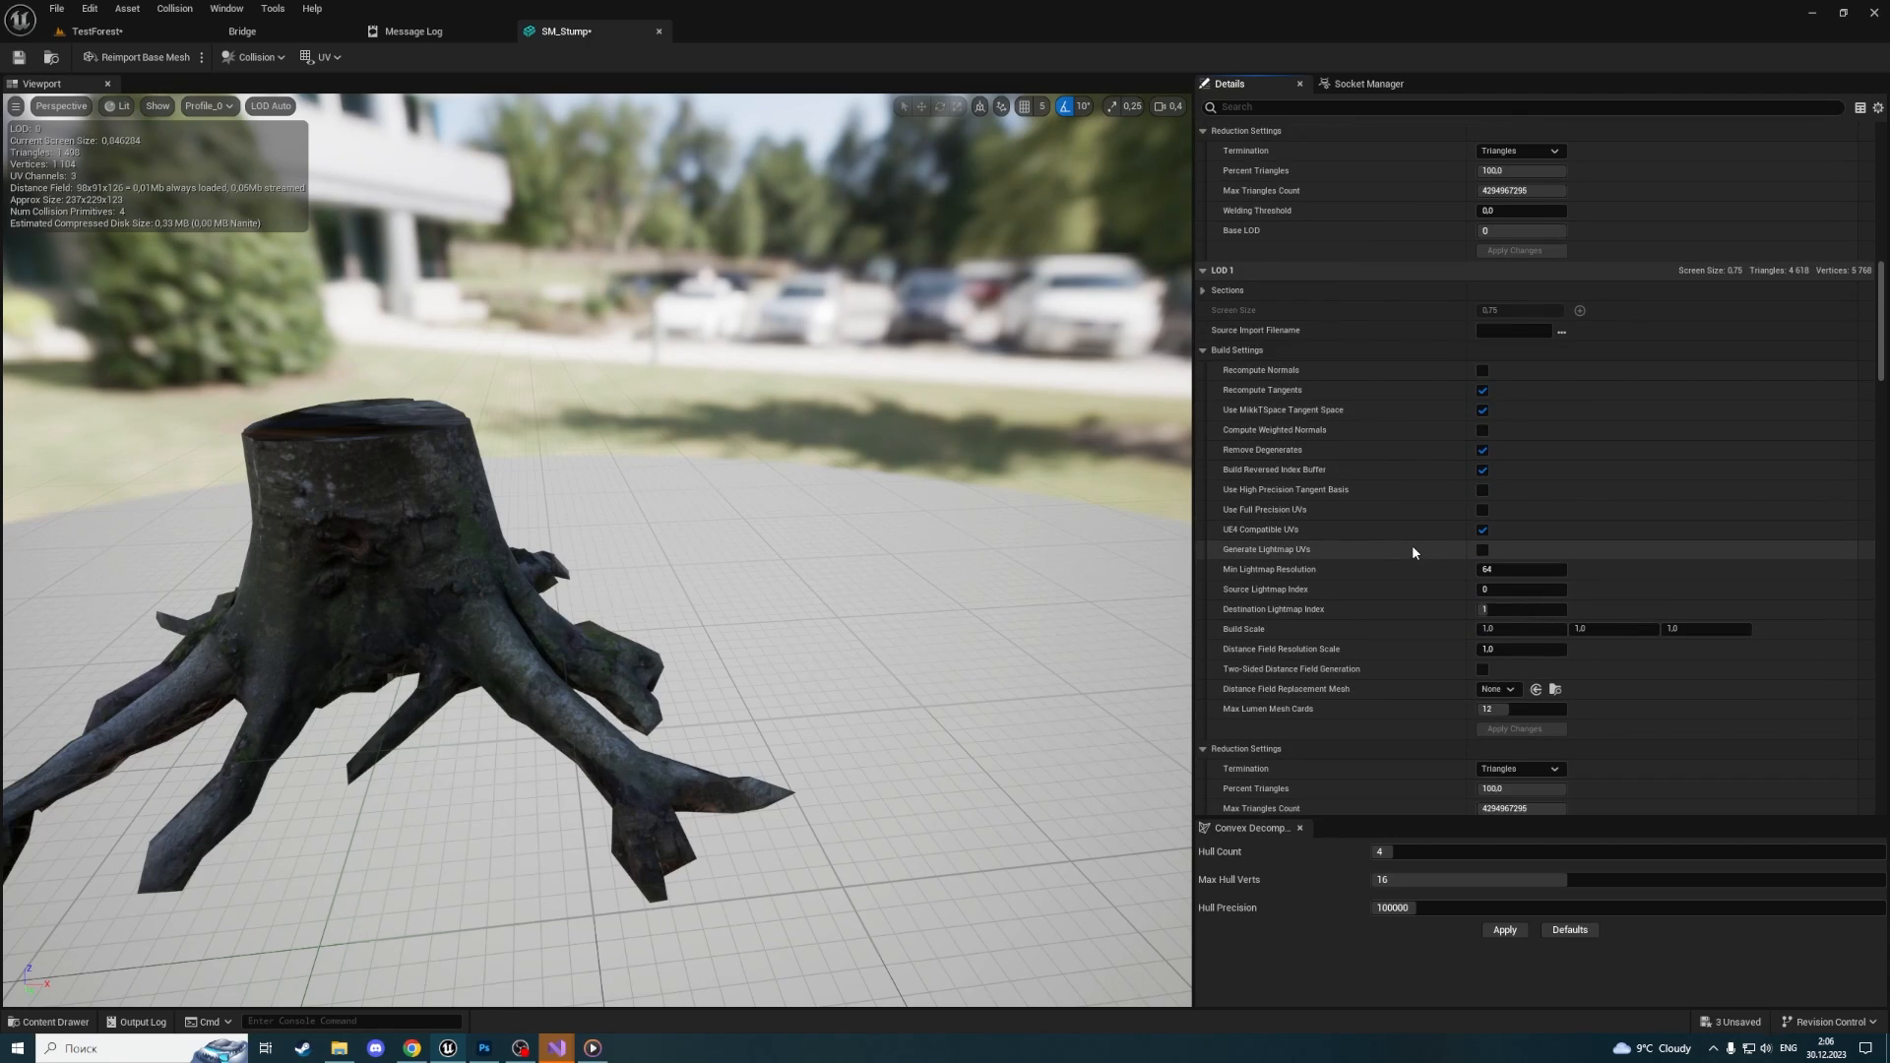
pyautogui.scroll(-8, 1392, 583)
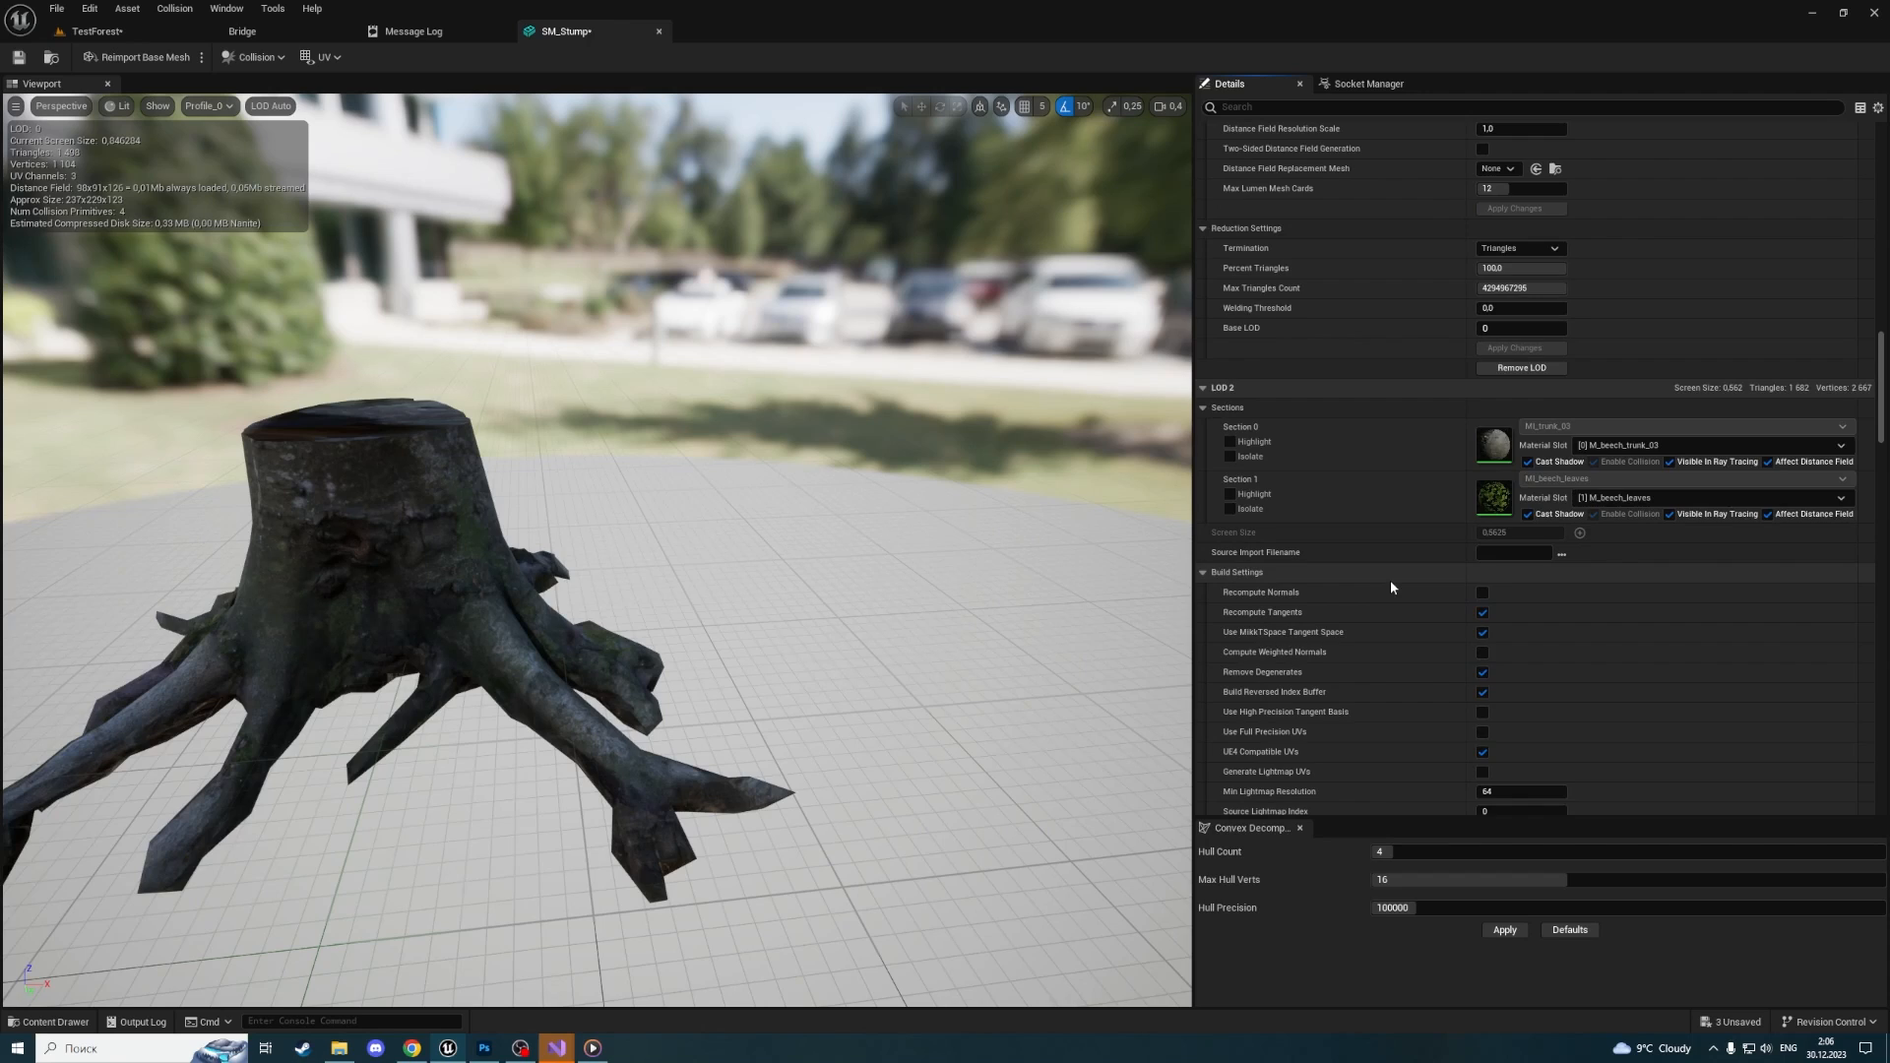
pyautogui.scroll(-7, 1391, 588)
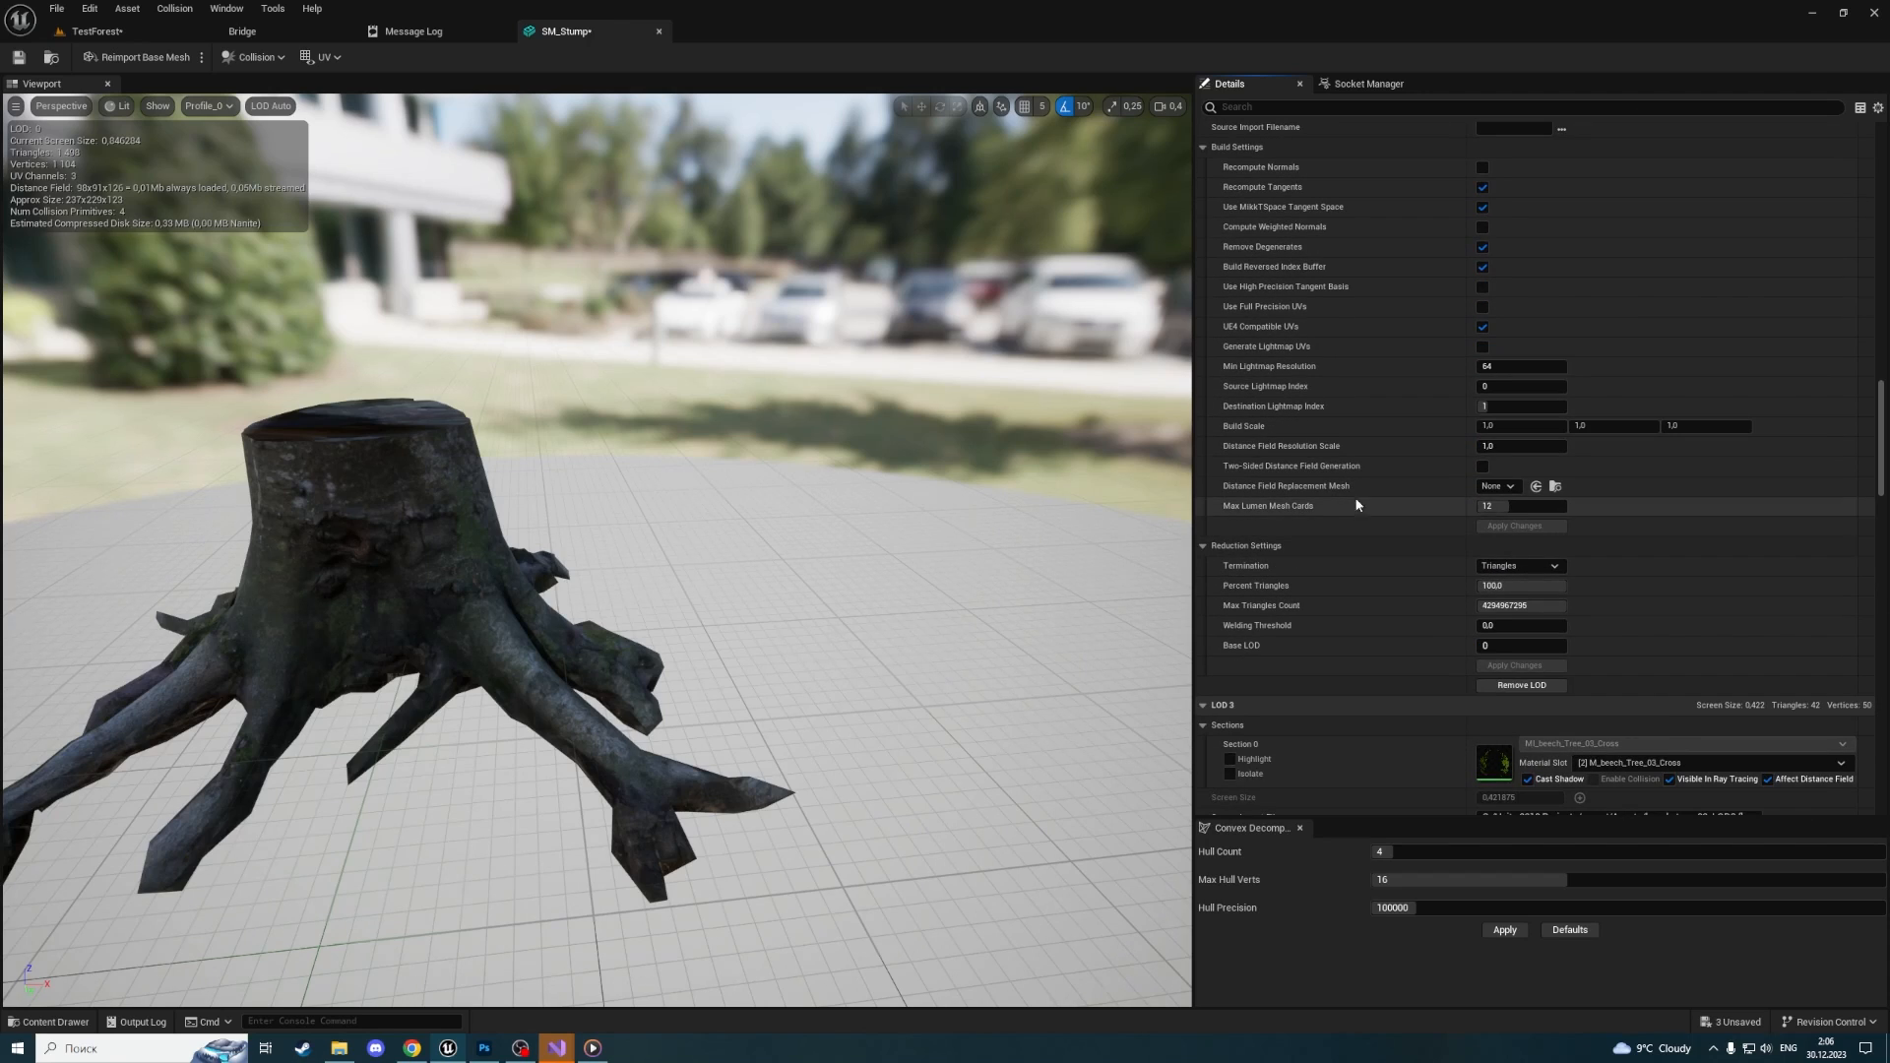
pyautogui.scroll(-5, 1369, 502)
pyautogui.scroll(-6, 1372, 500)
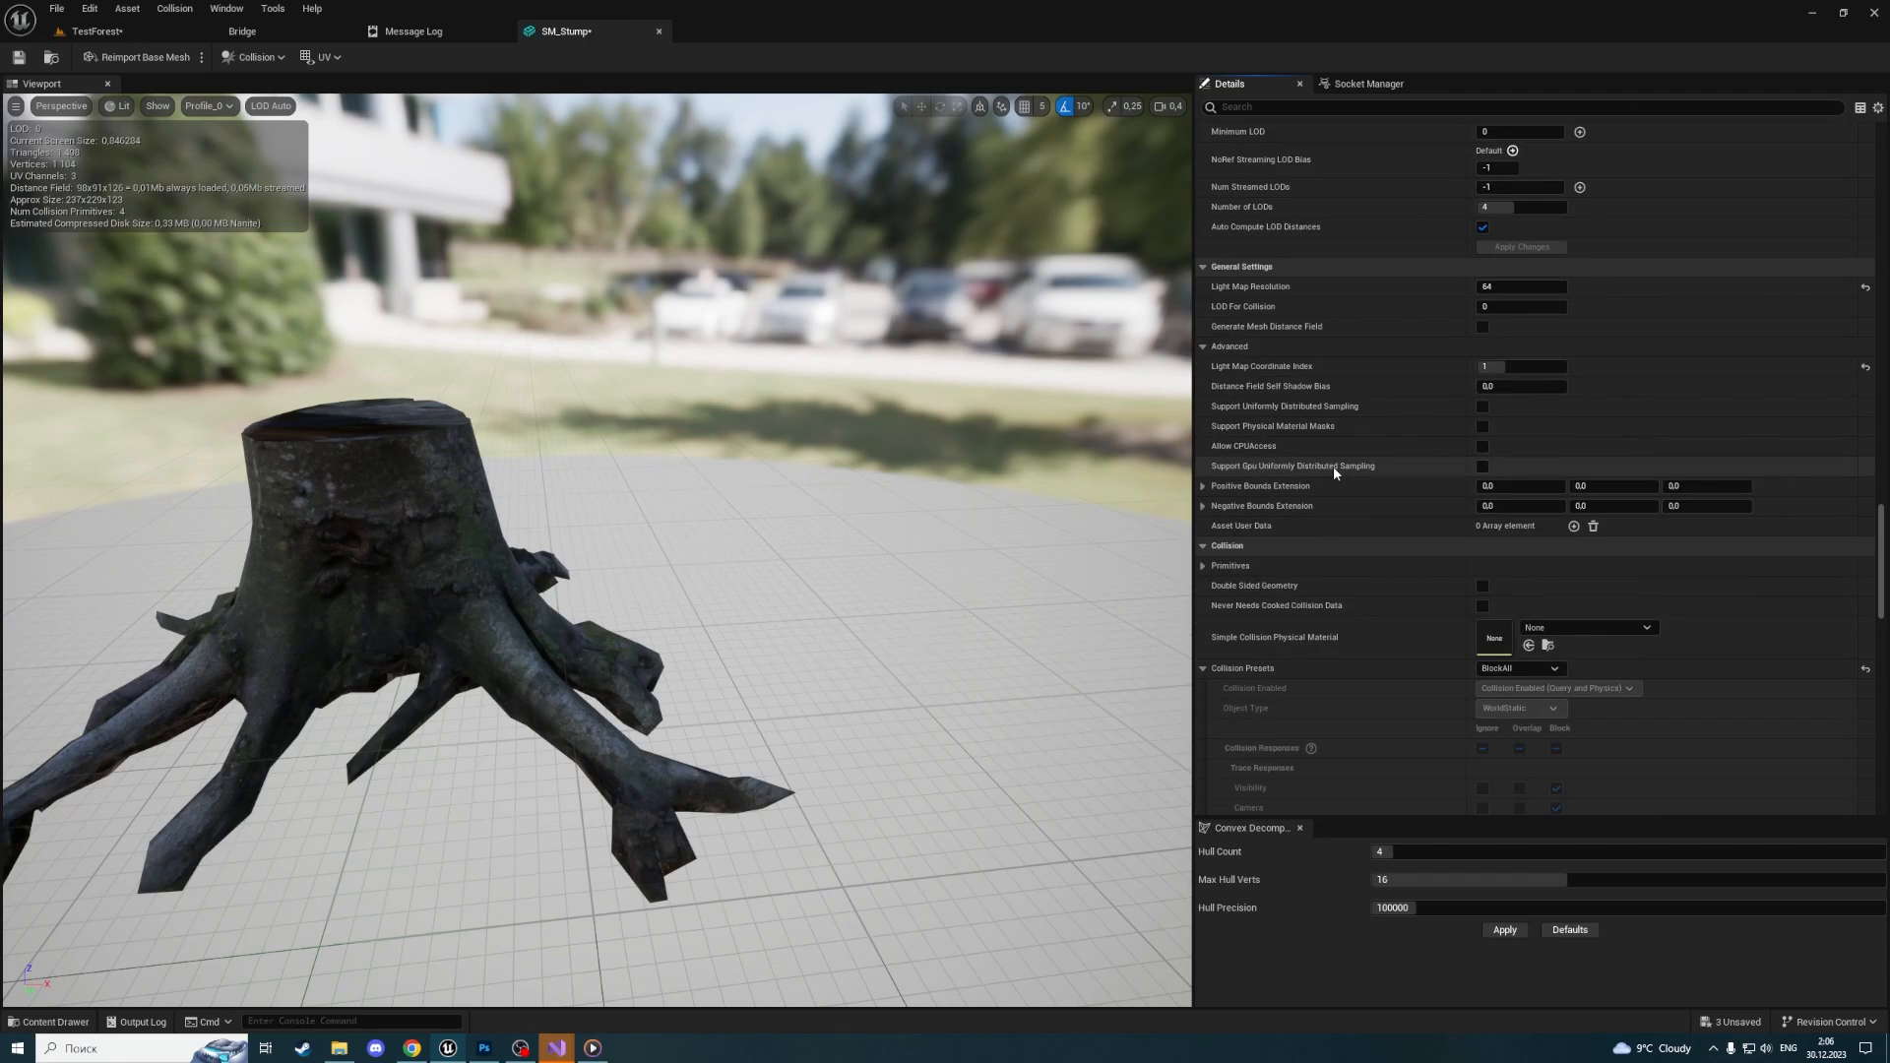
pyautogui.scroll(9, 1333, 465)
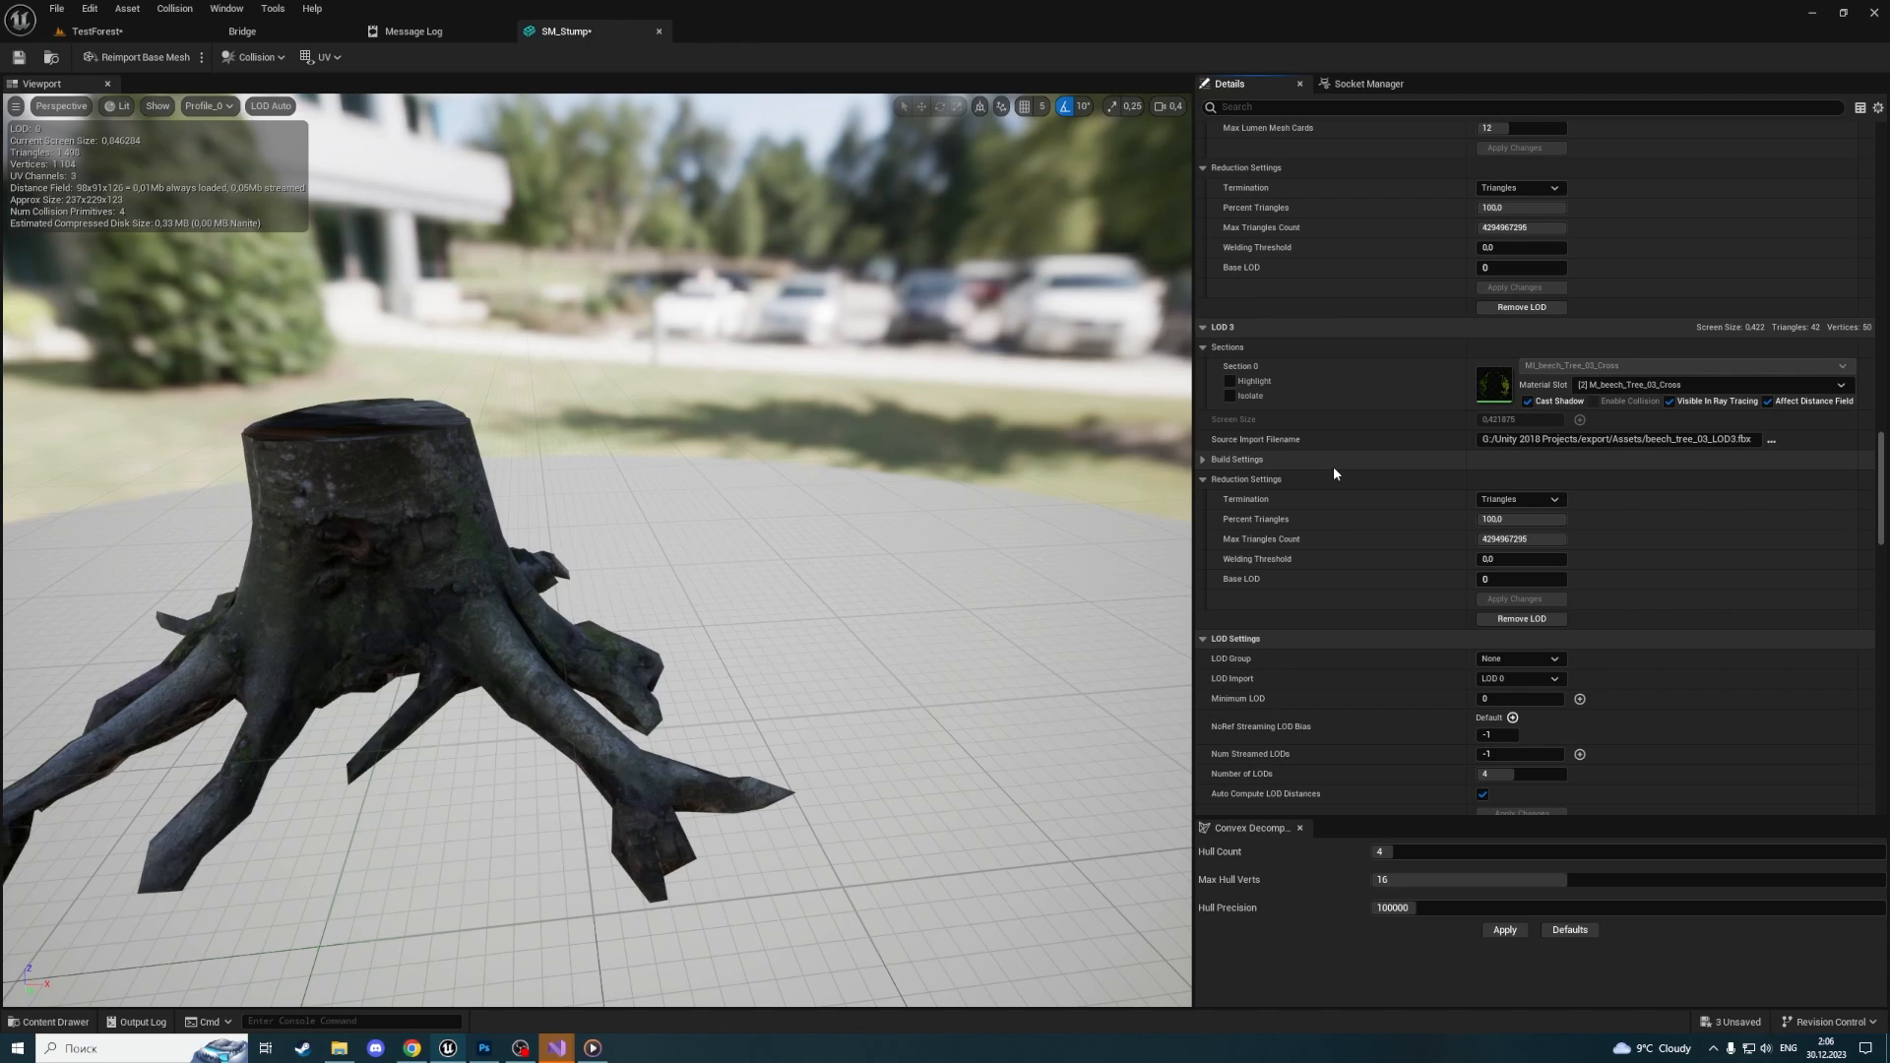
pyautogui.scroll(-3, 1334, 465)
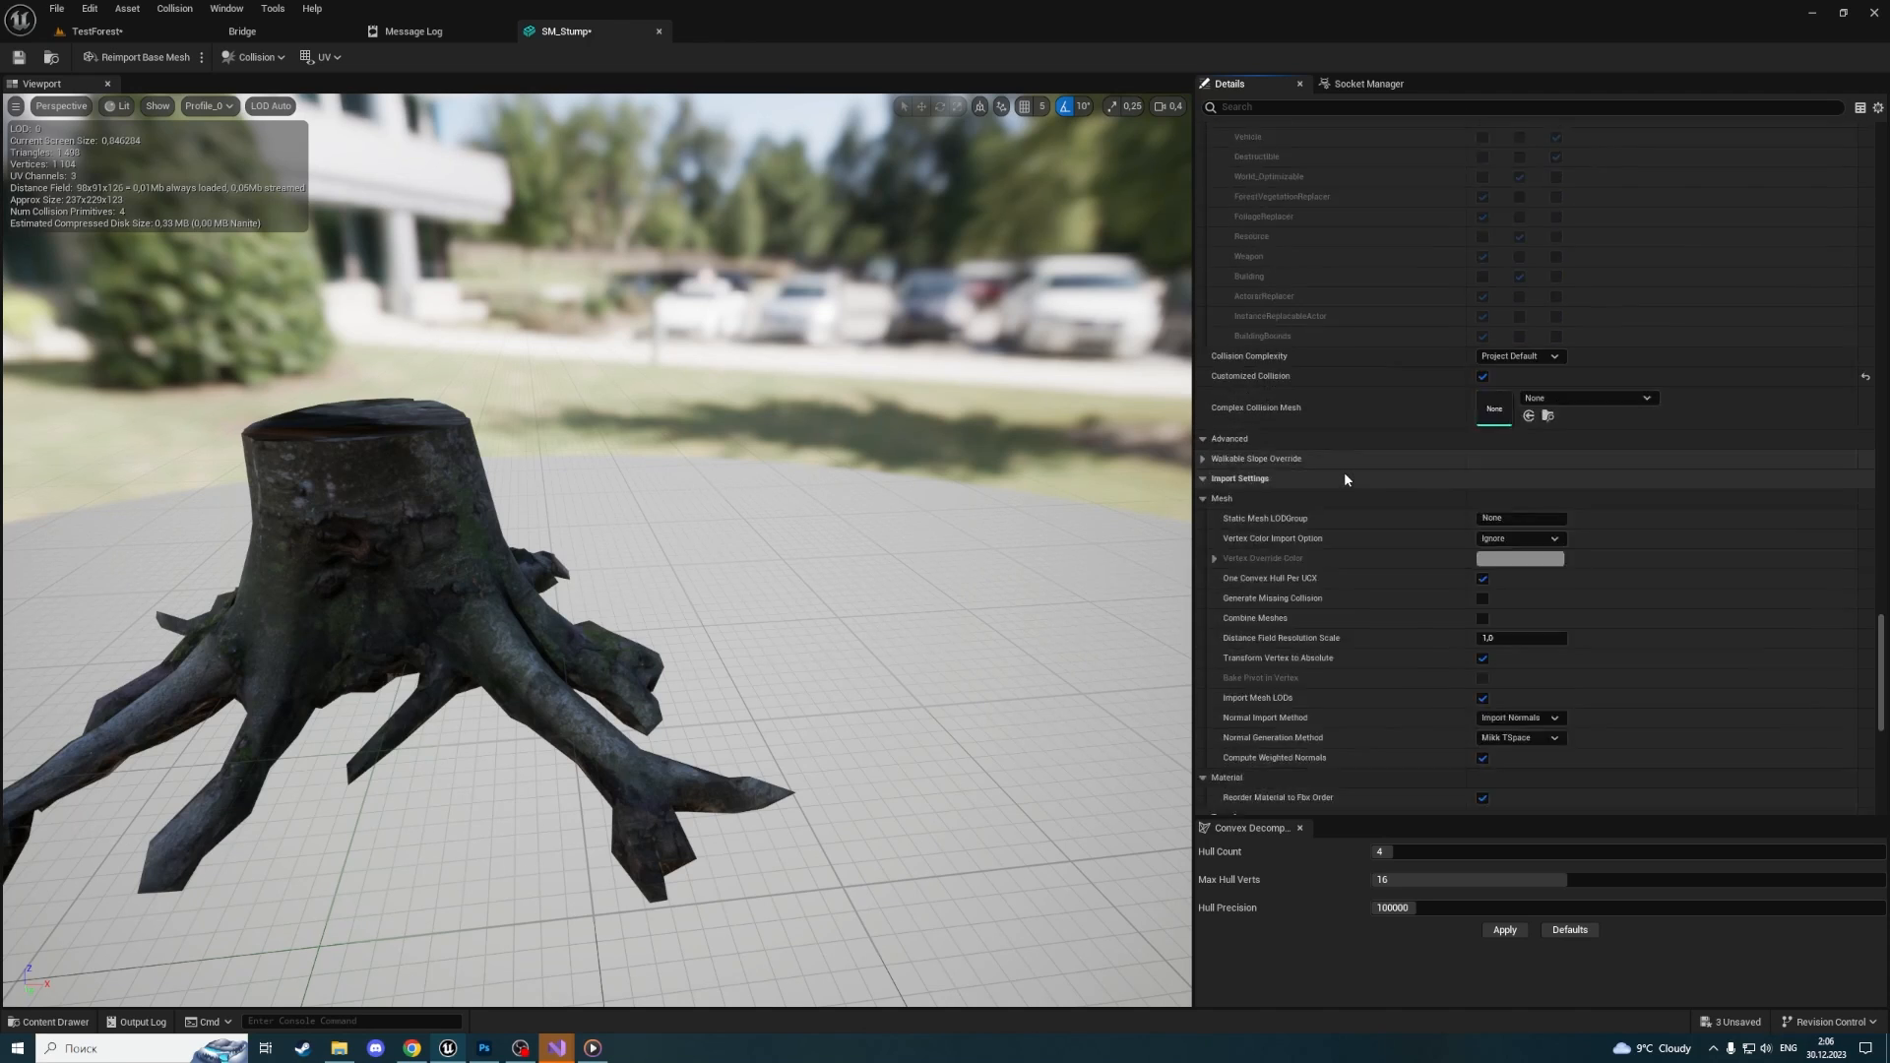
pyautogui.scroll(6, 1366, 505)
pyautogui.scroll(-7, 1371, 501)
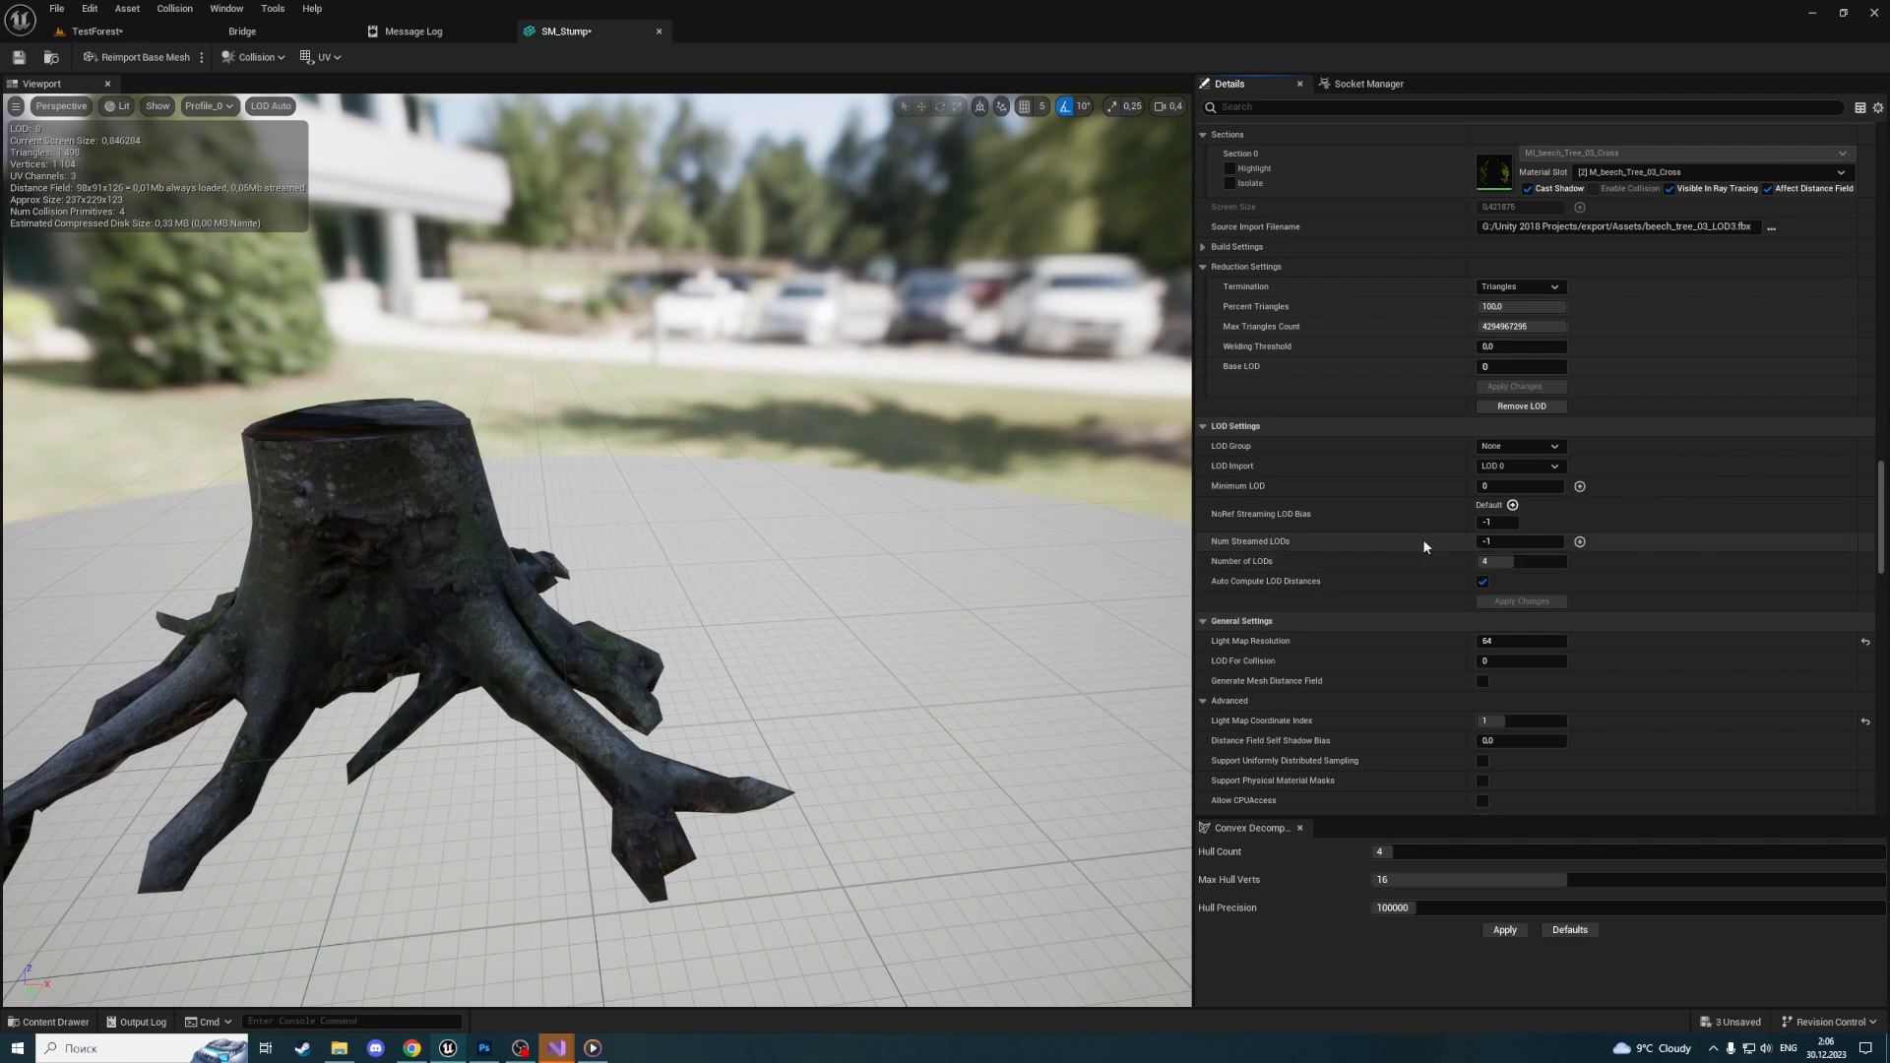
# Set SM_Stump's Number of LODs to 1 and apply the change
pyautogui.moveTo(1507, 562); pyautogui.dragTo(1478, 561)
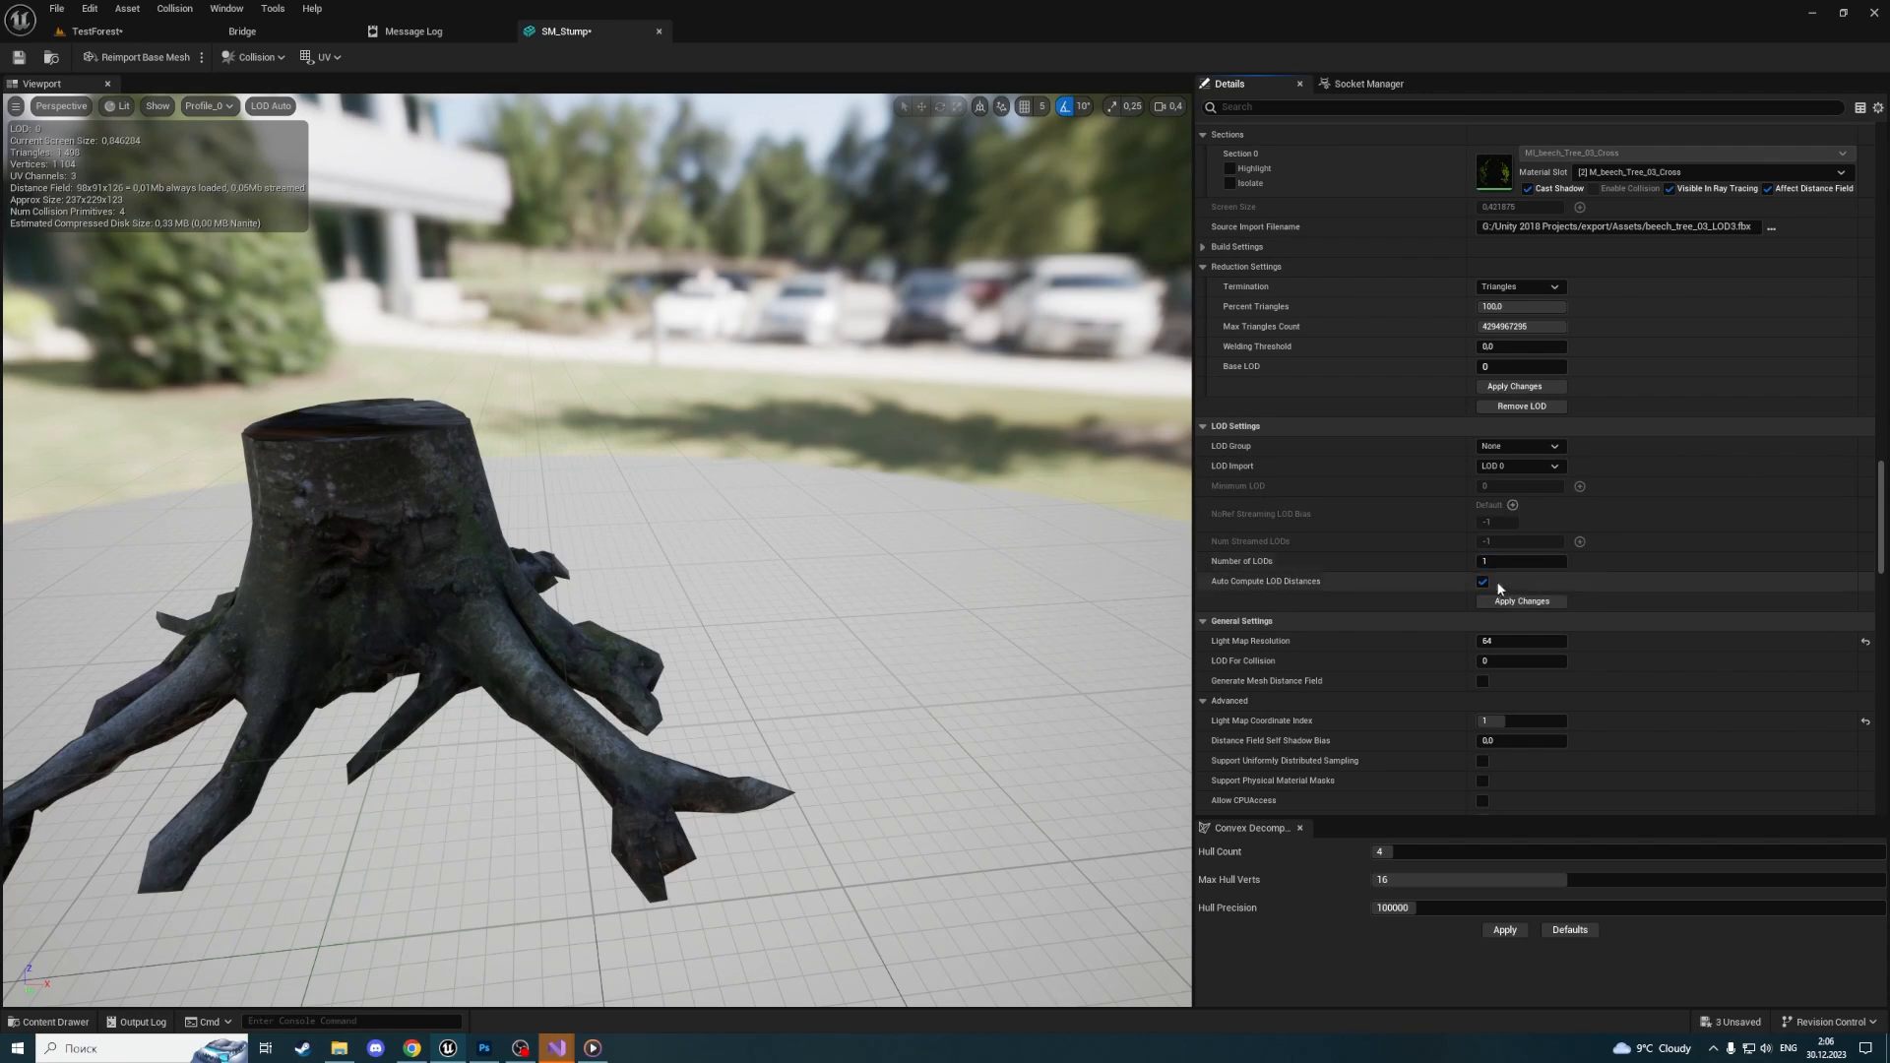
pyautogui.click(1515, 602)
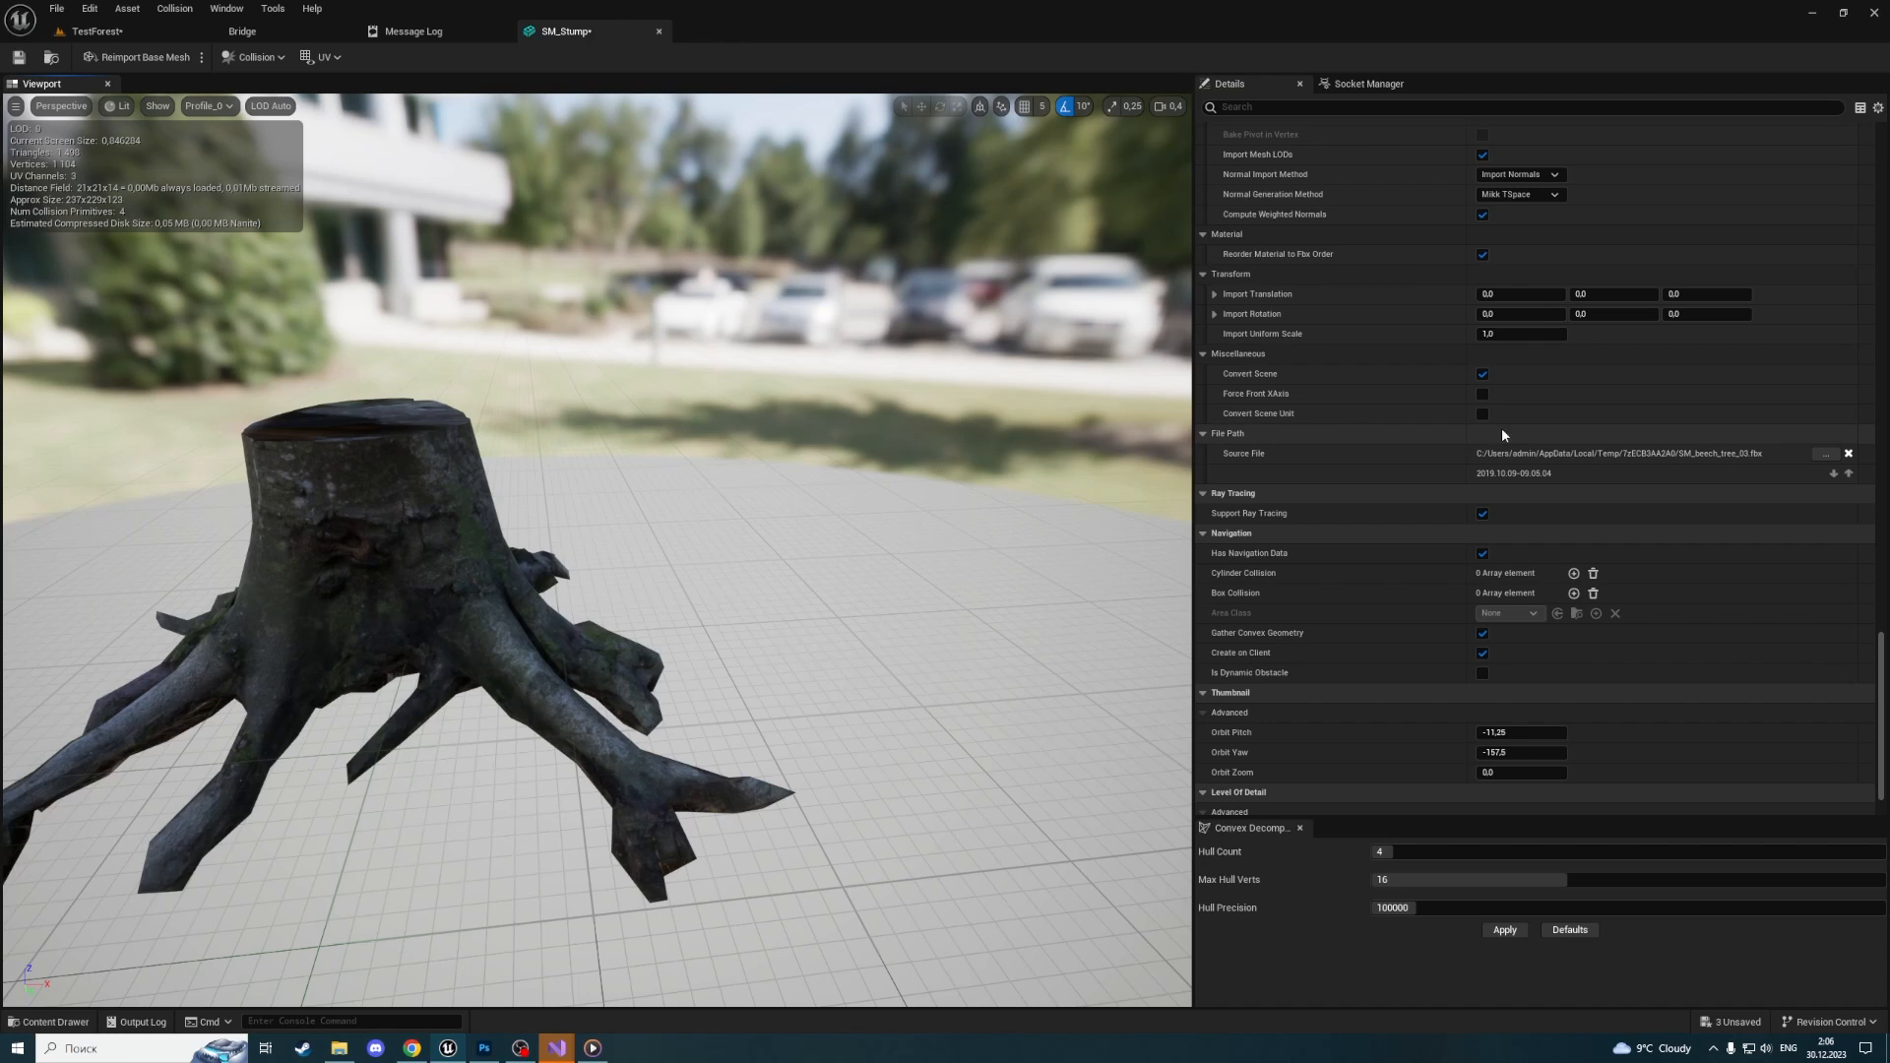
pyautogui.scroll(-10, 1394, 355)
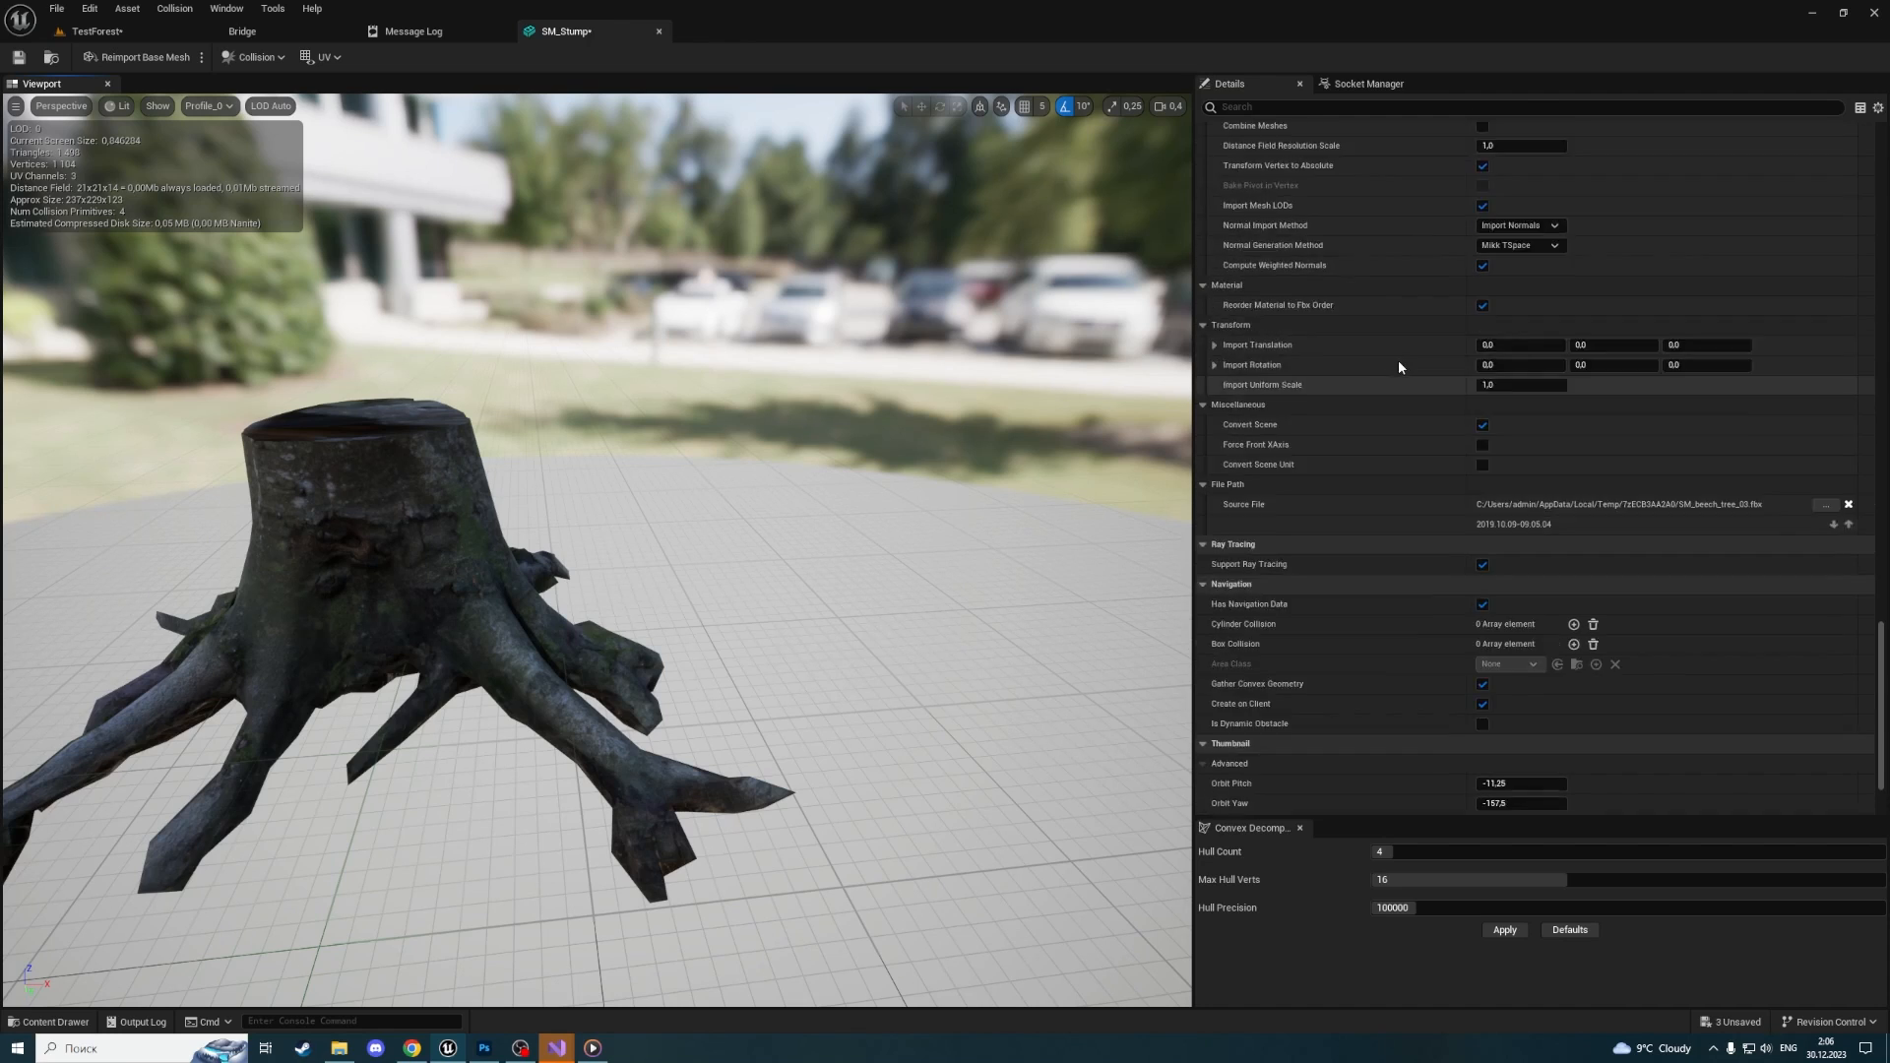
pyautogui.scroll(5, 1421, 394)
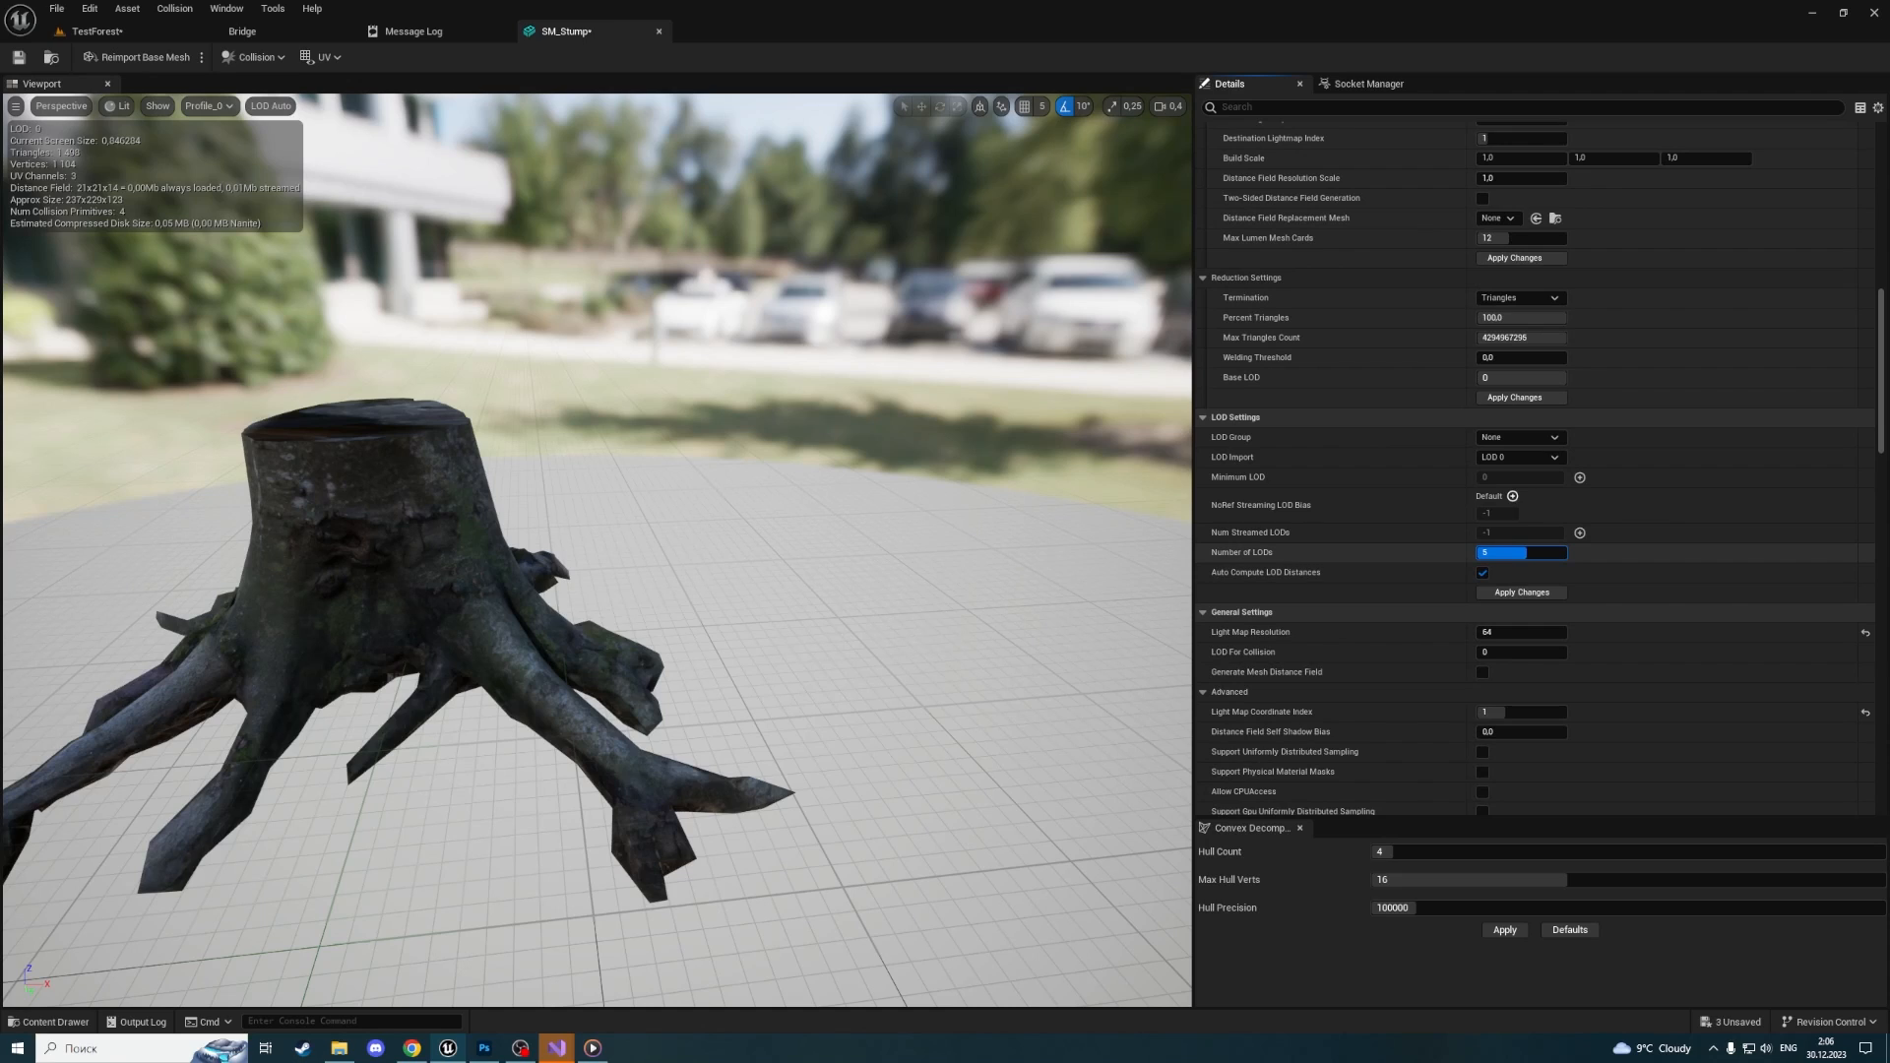
# Apply SM_Stump's changed LOD count and review the settings of the generated LOD 1 to LOD 5
pyautogui.click(1518, 593)
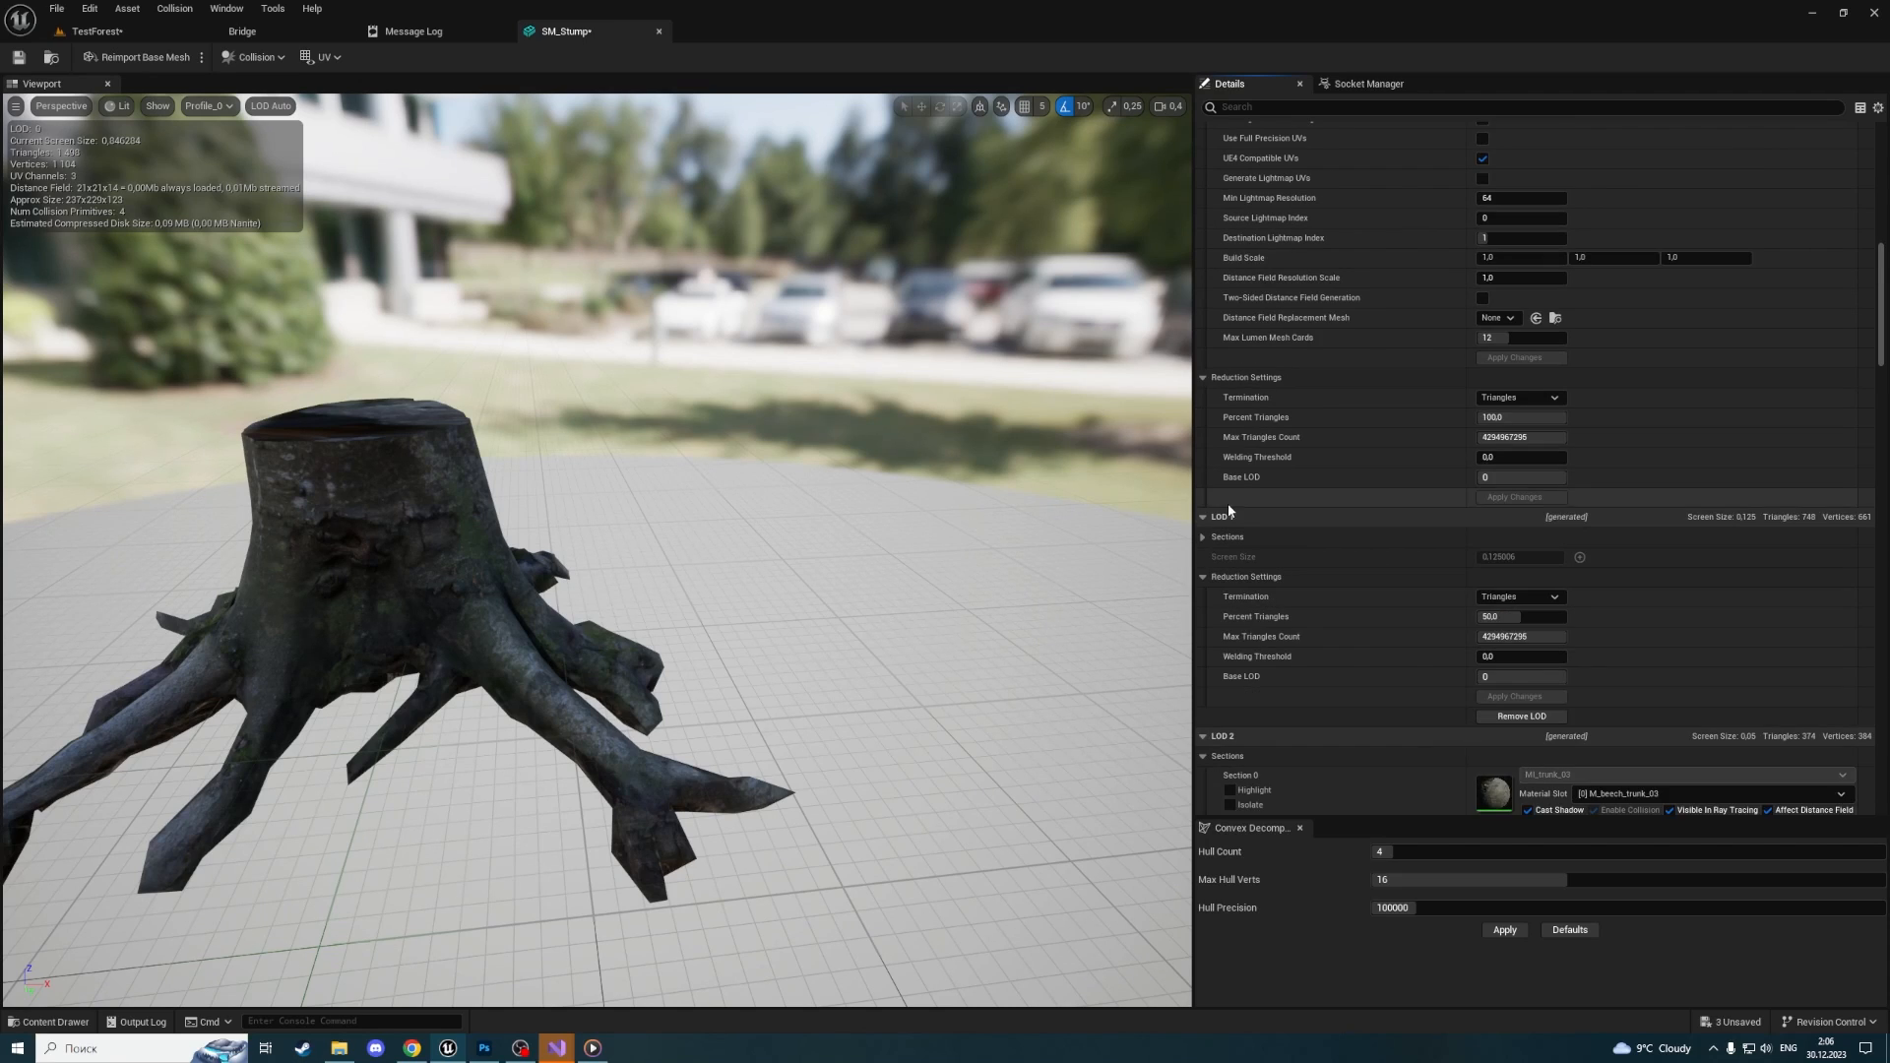
pyautogui.scroll(10, 1412, 497)
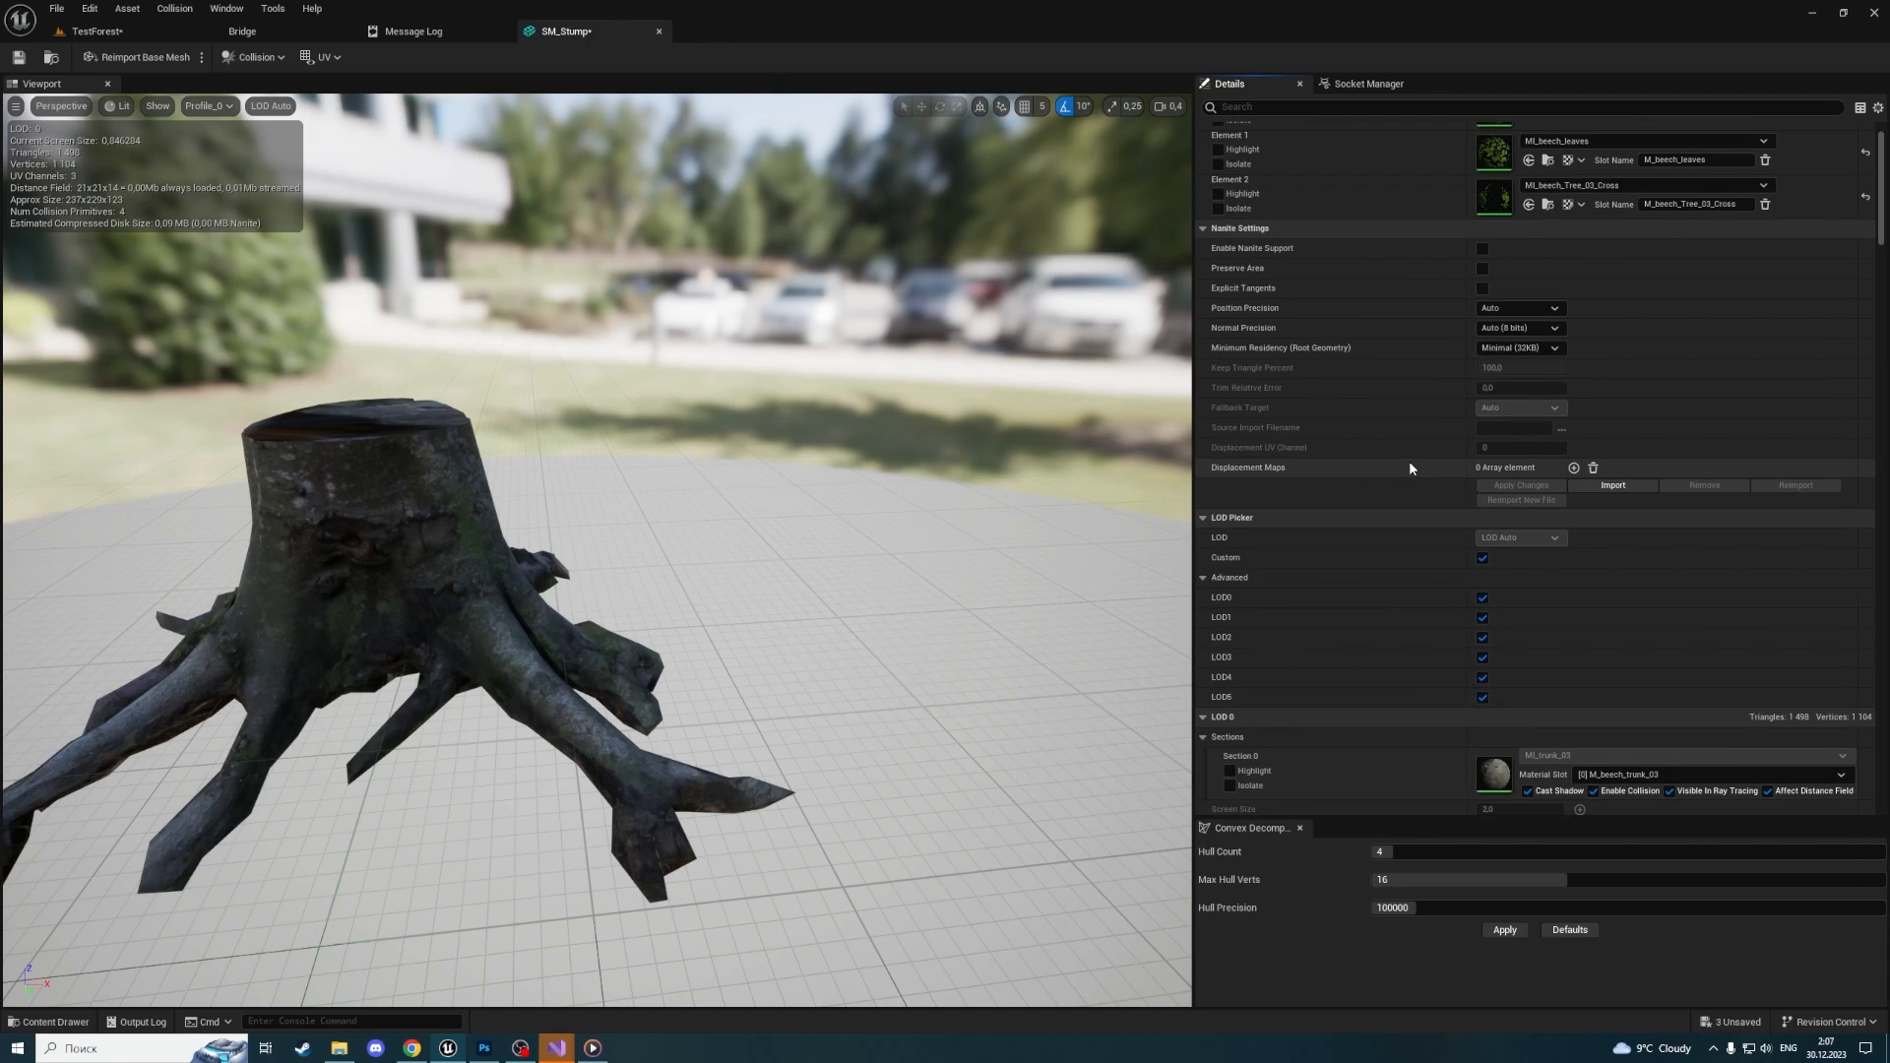
pyautogui.scroll(-10, 1411, 468)
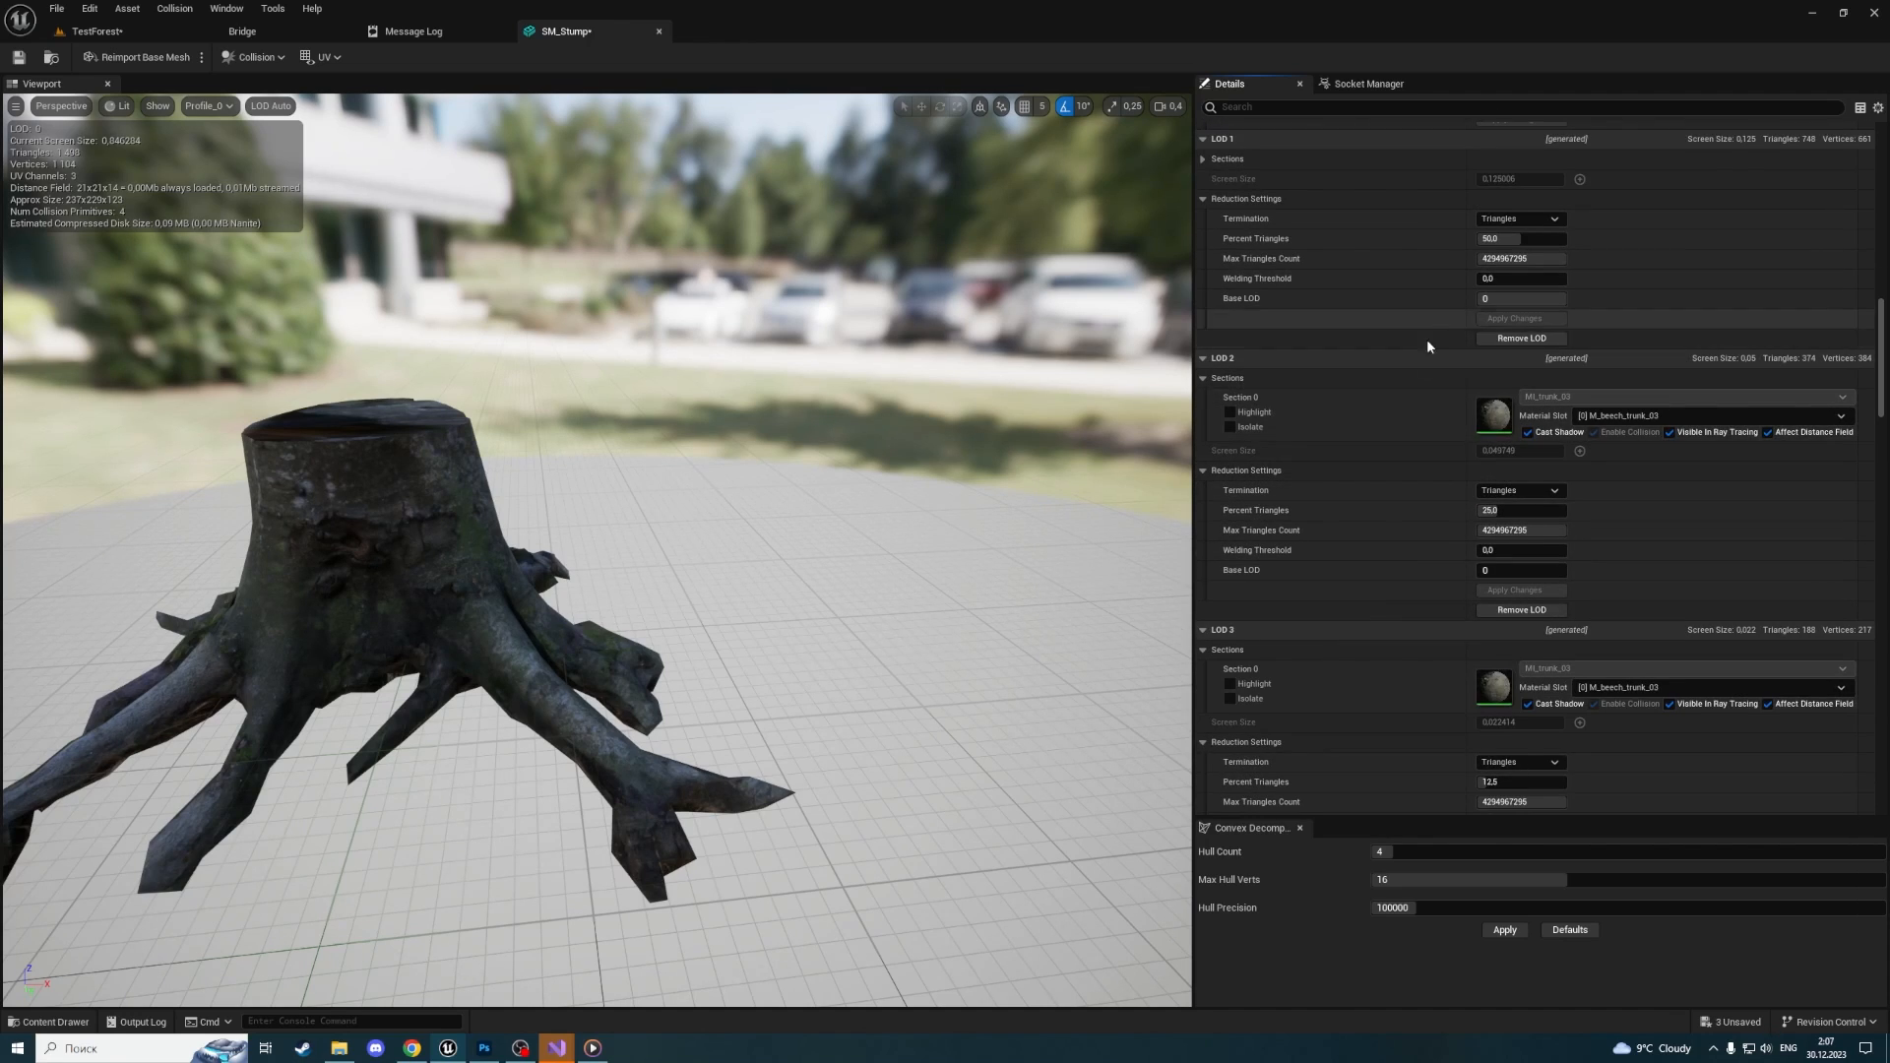
pyautogui.scroll(-7, 1427, 342)
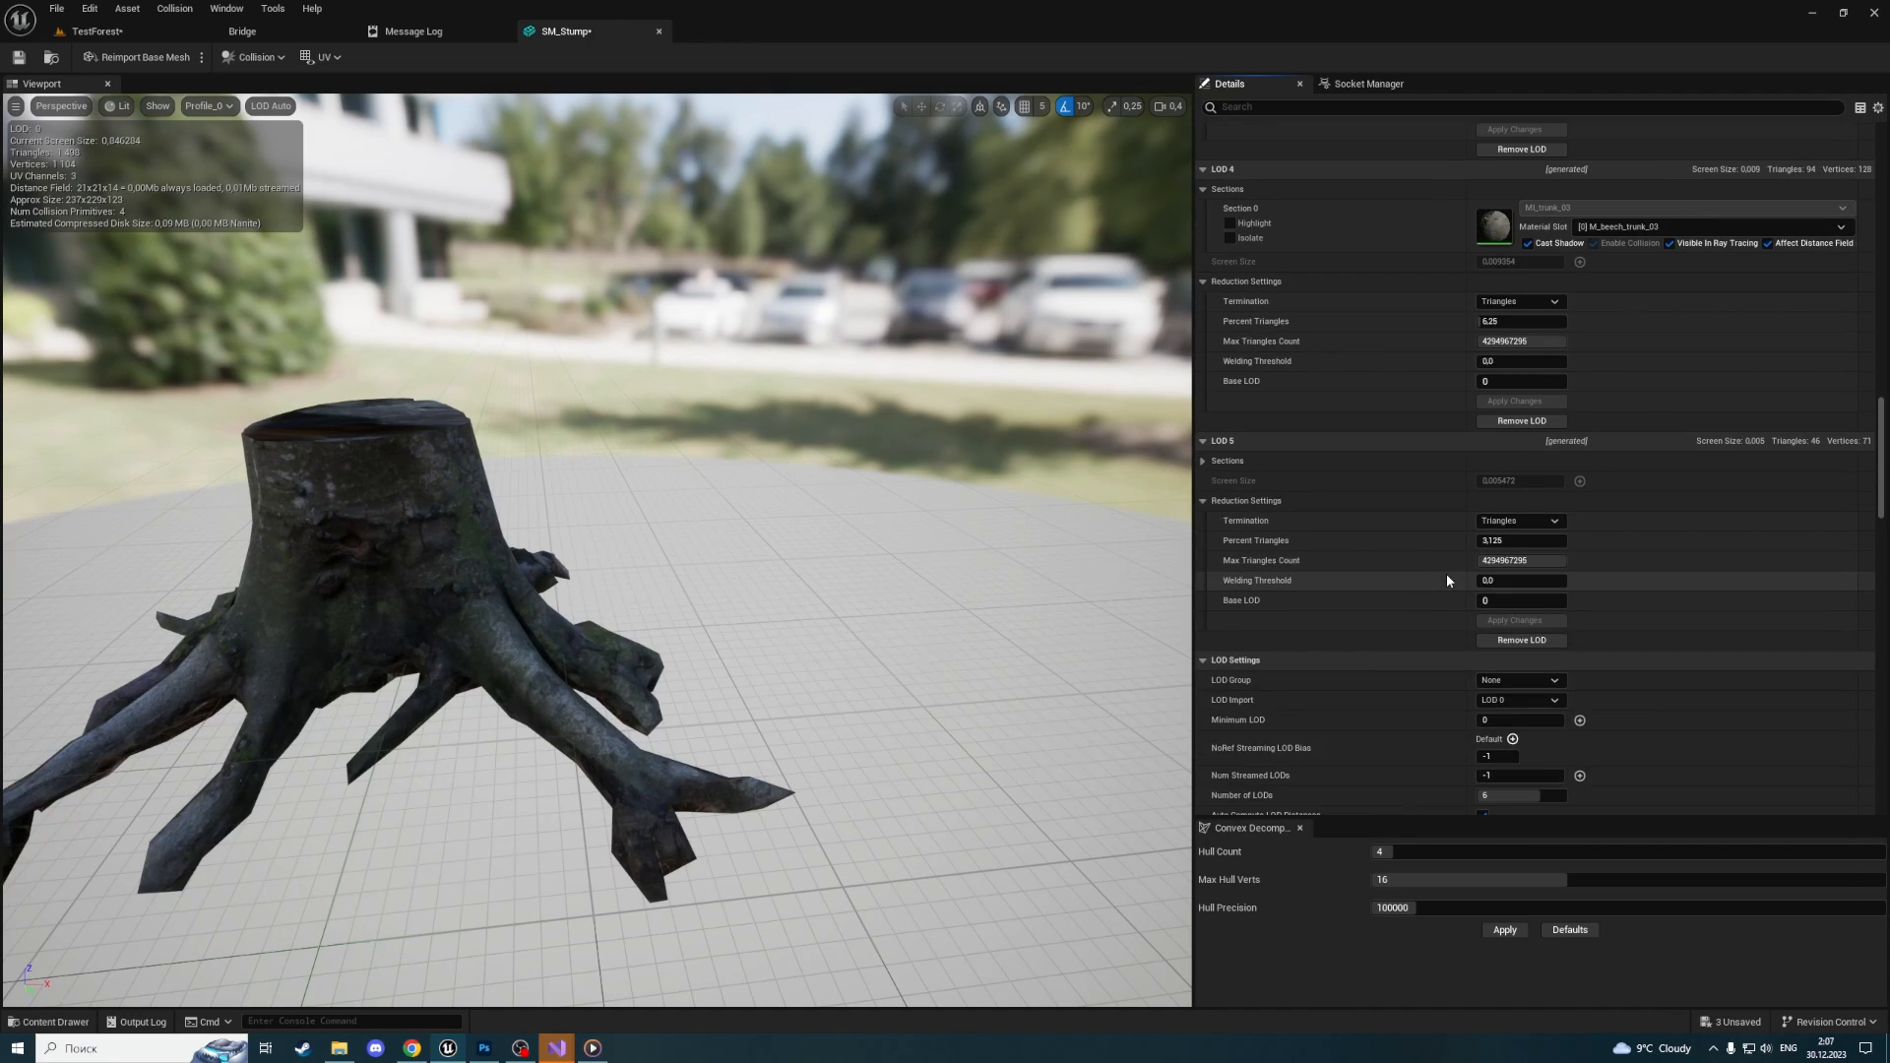
pyautogui.scroll(-6, 1445, 573)
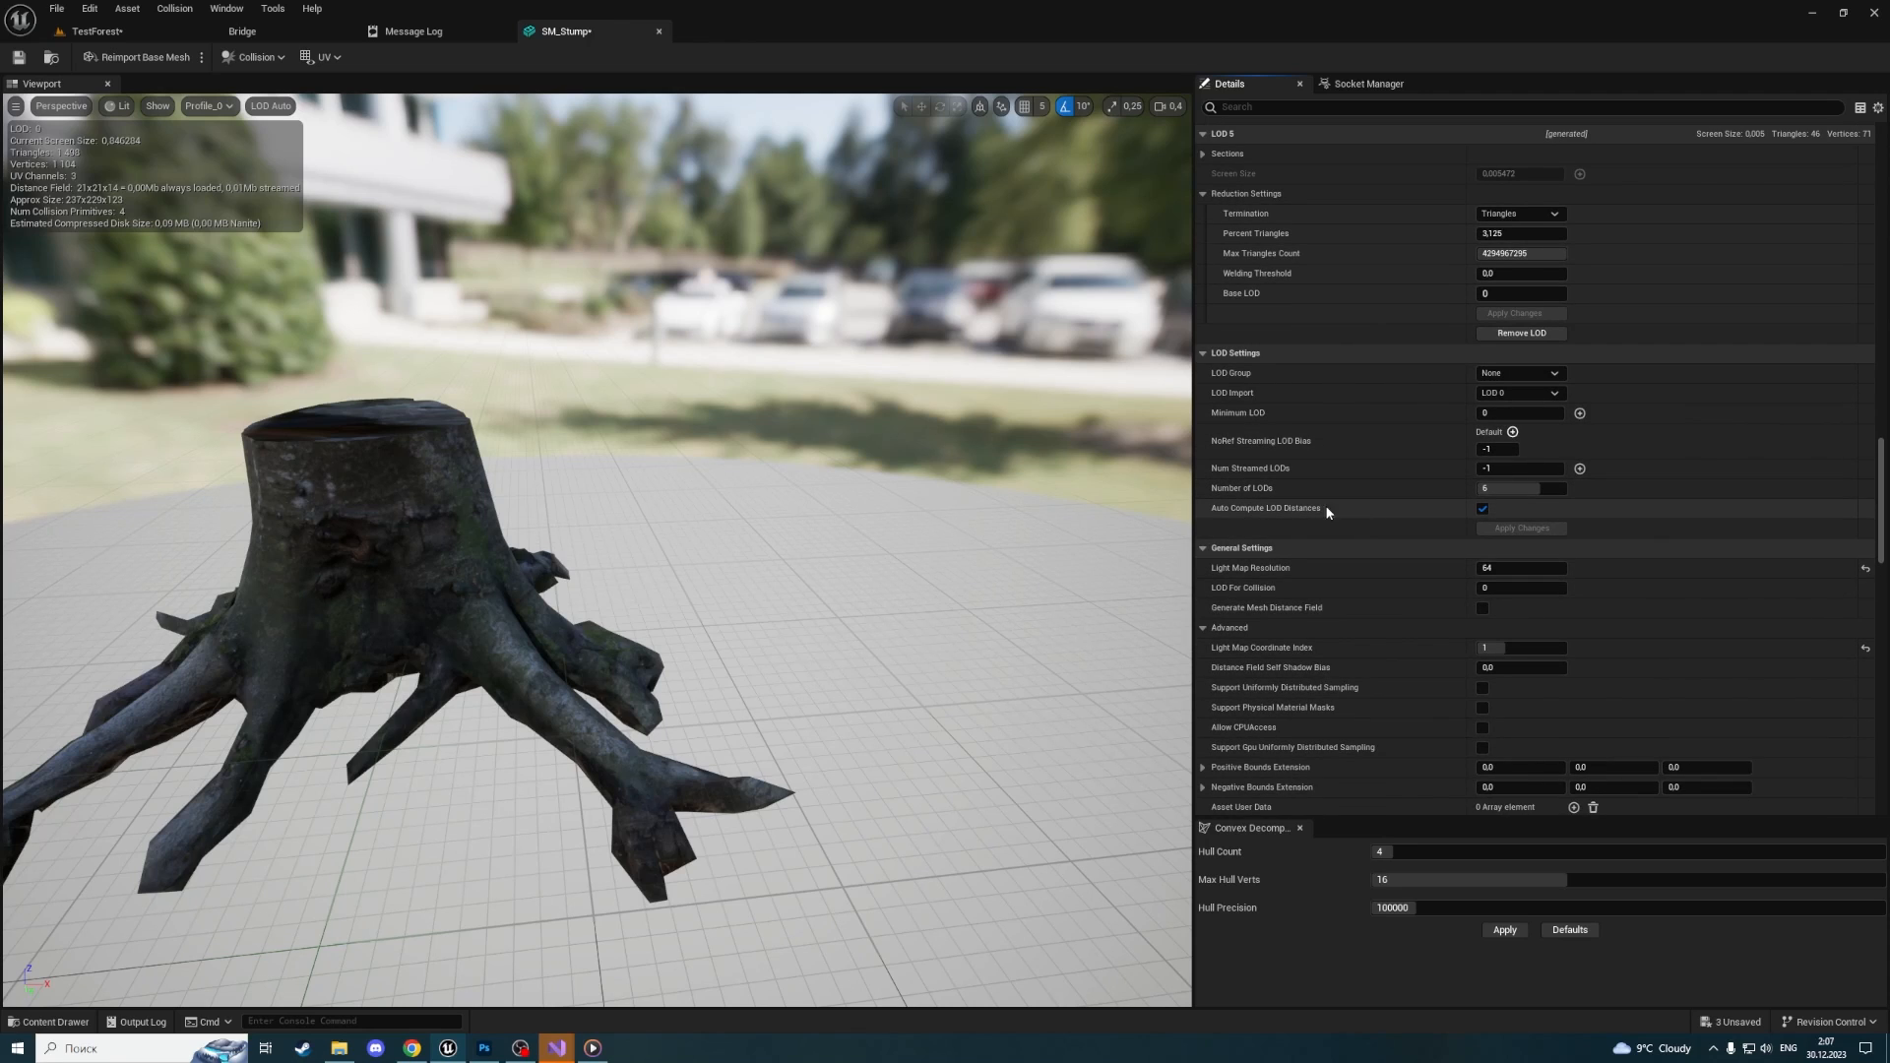
# Preview SM_Stump at LOD 1, LOD 4 and LOD 5, and switch the preview to LOD 0
pyautogui.moveTo(683, 422); pyautogui.dragTo(261, 211, button='right')
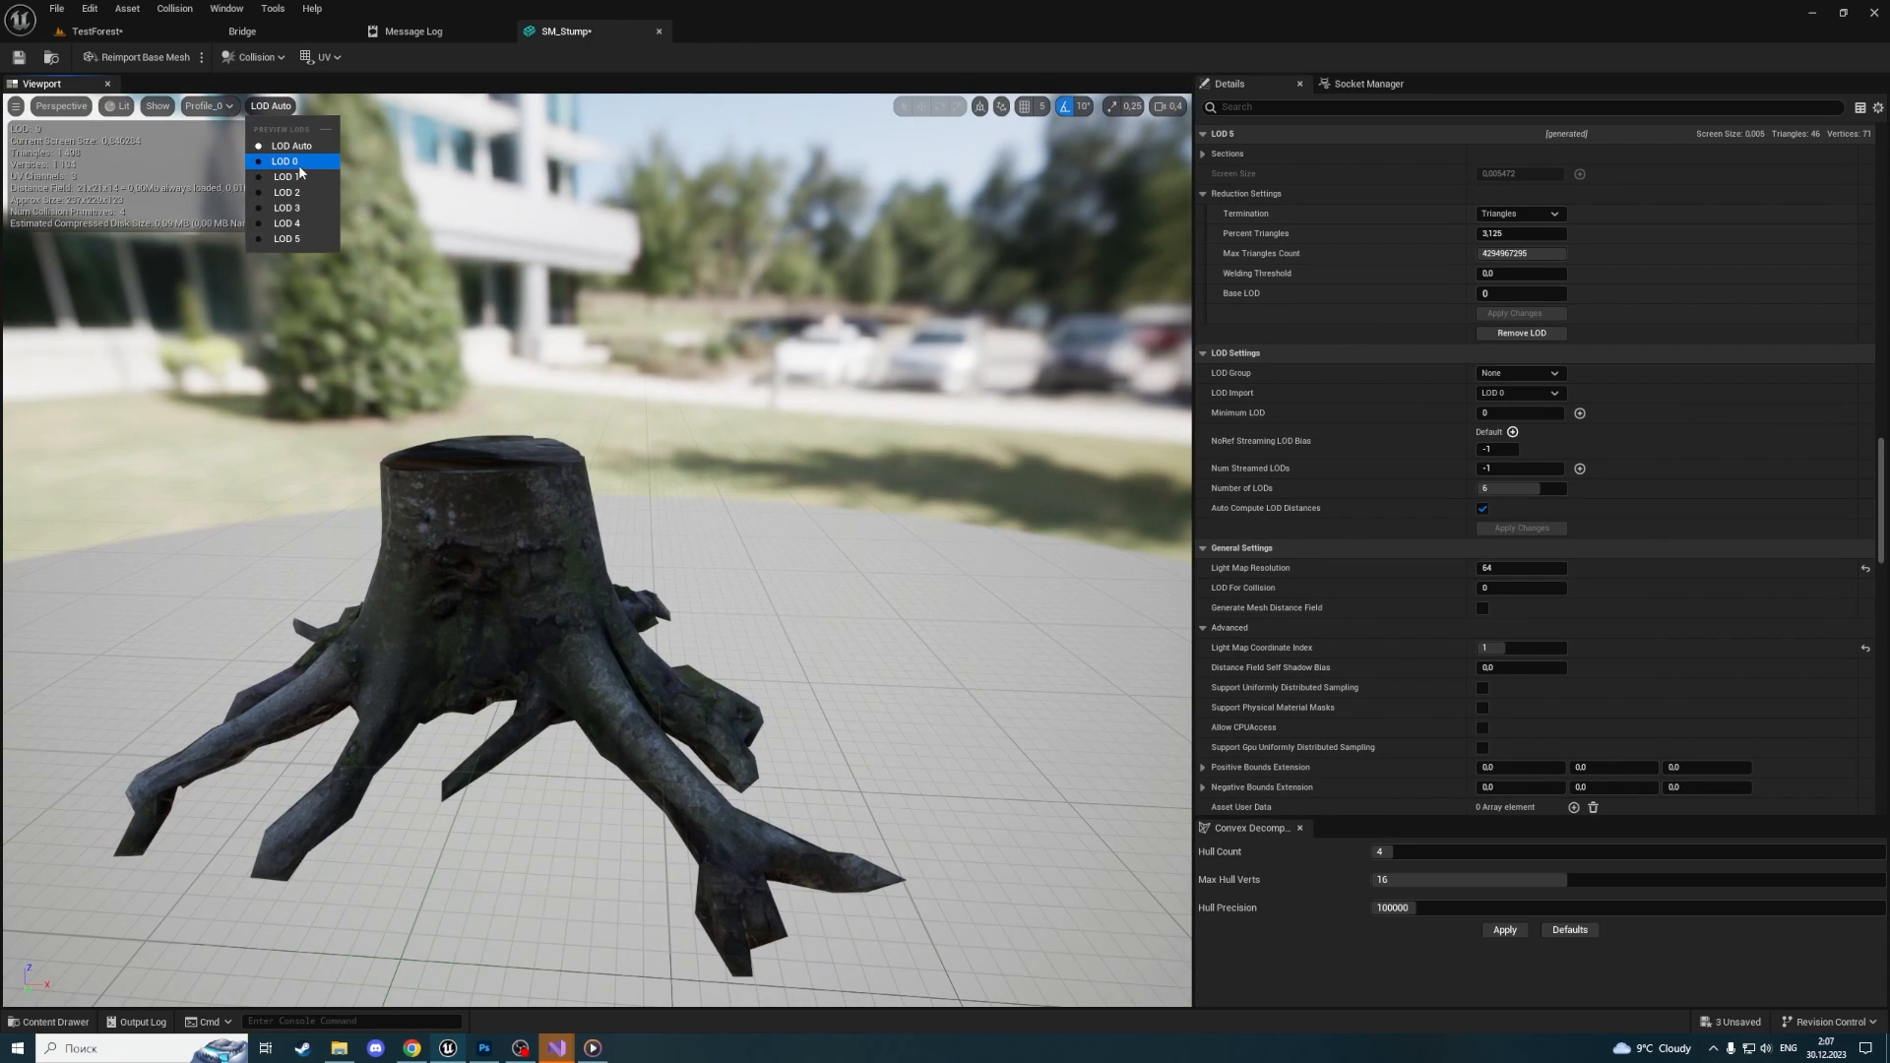
pyautogui.click(301, 178)
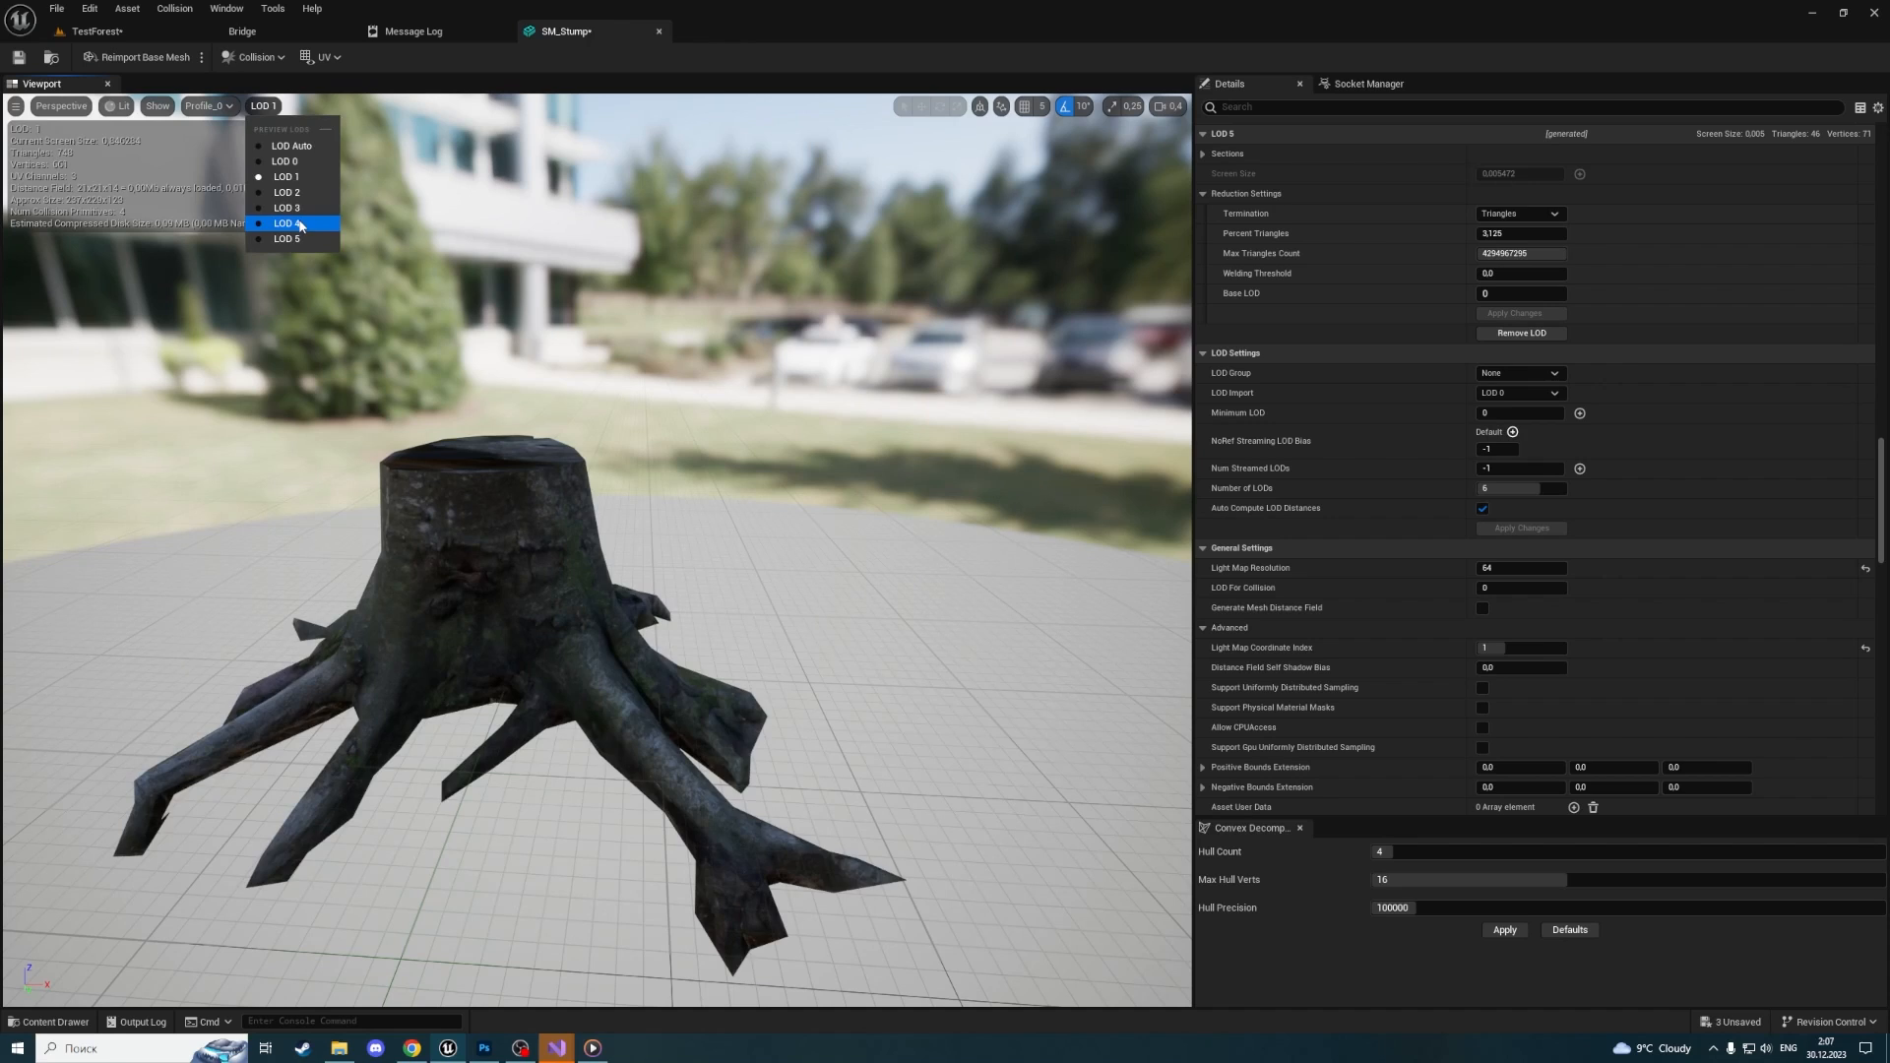
pyautogui.click(299, 224)
pyautogui.click(281, 239)
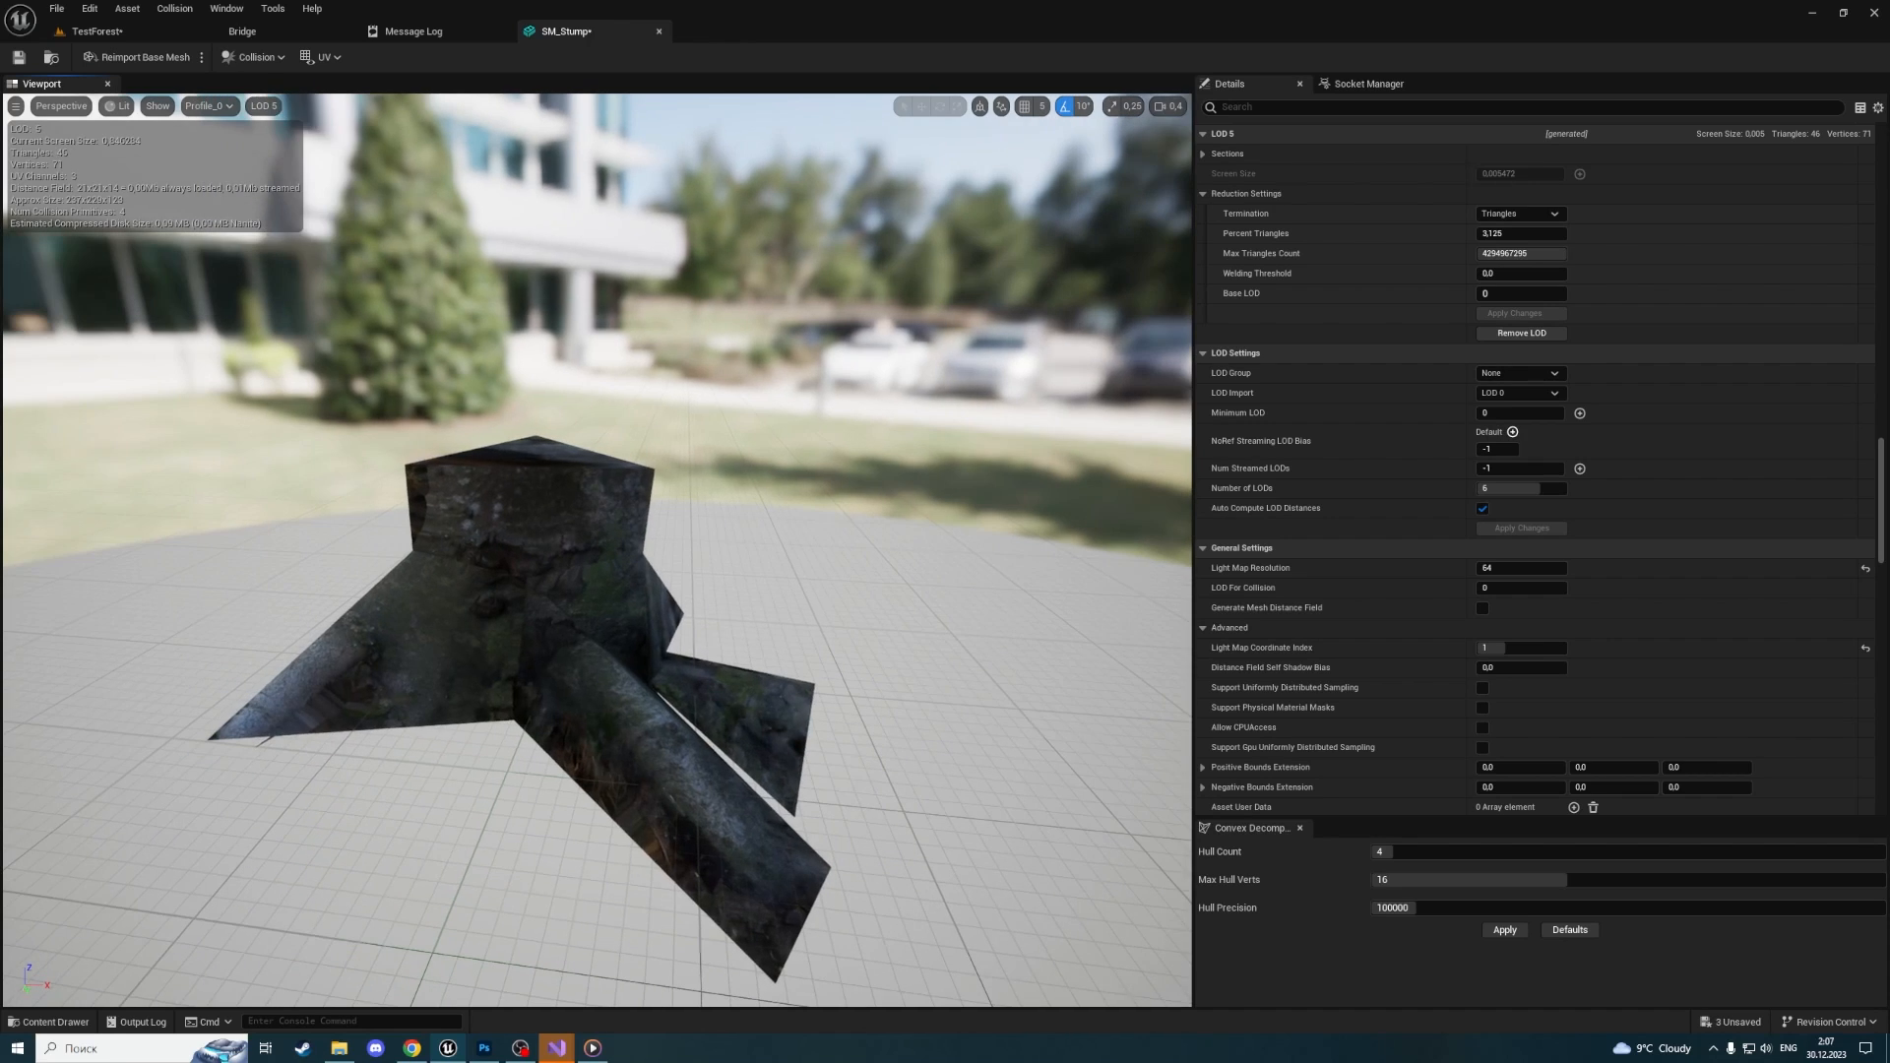
pyautogui.click(263, 105)
pyautogui.click(286, 162)
# Save SM_Stump, close its mesh editor and return to the TestForest level
pyautogui.hotkey('ctrl', 's')
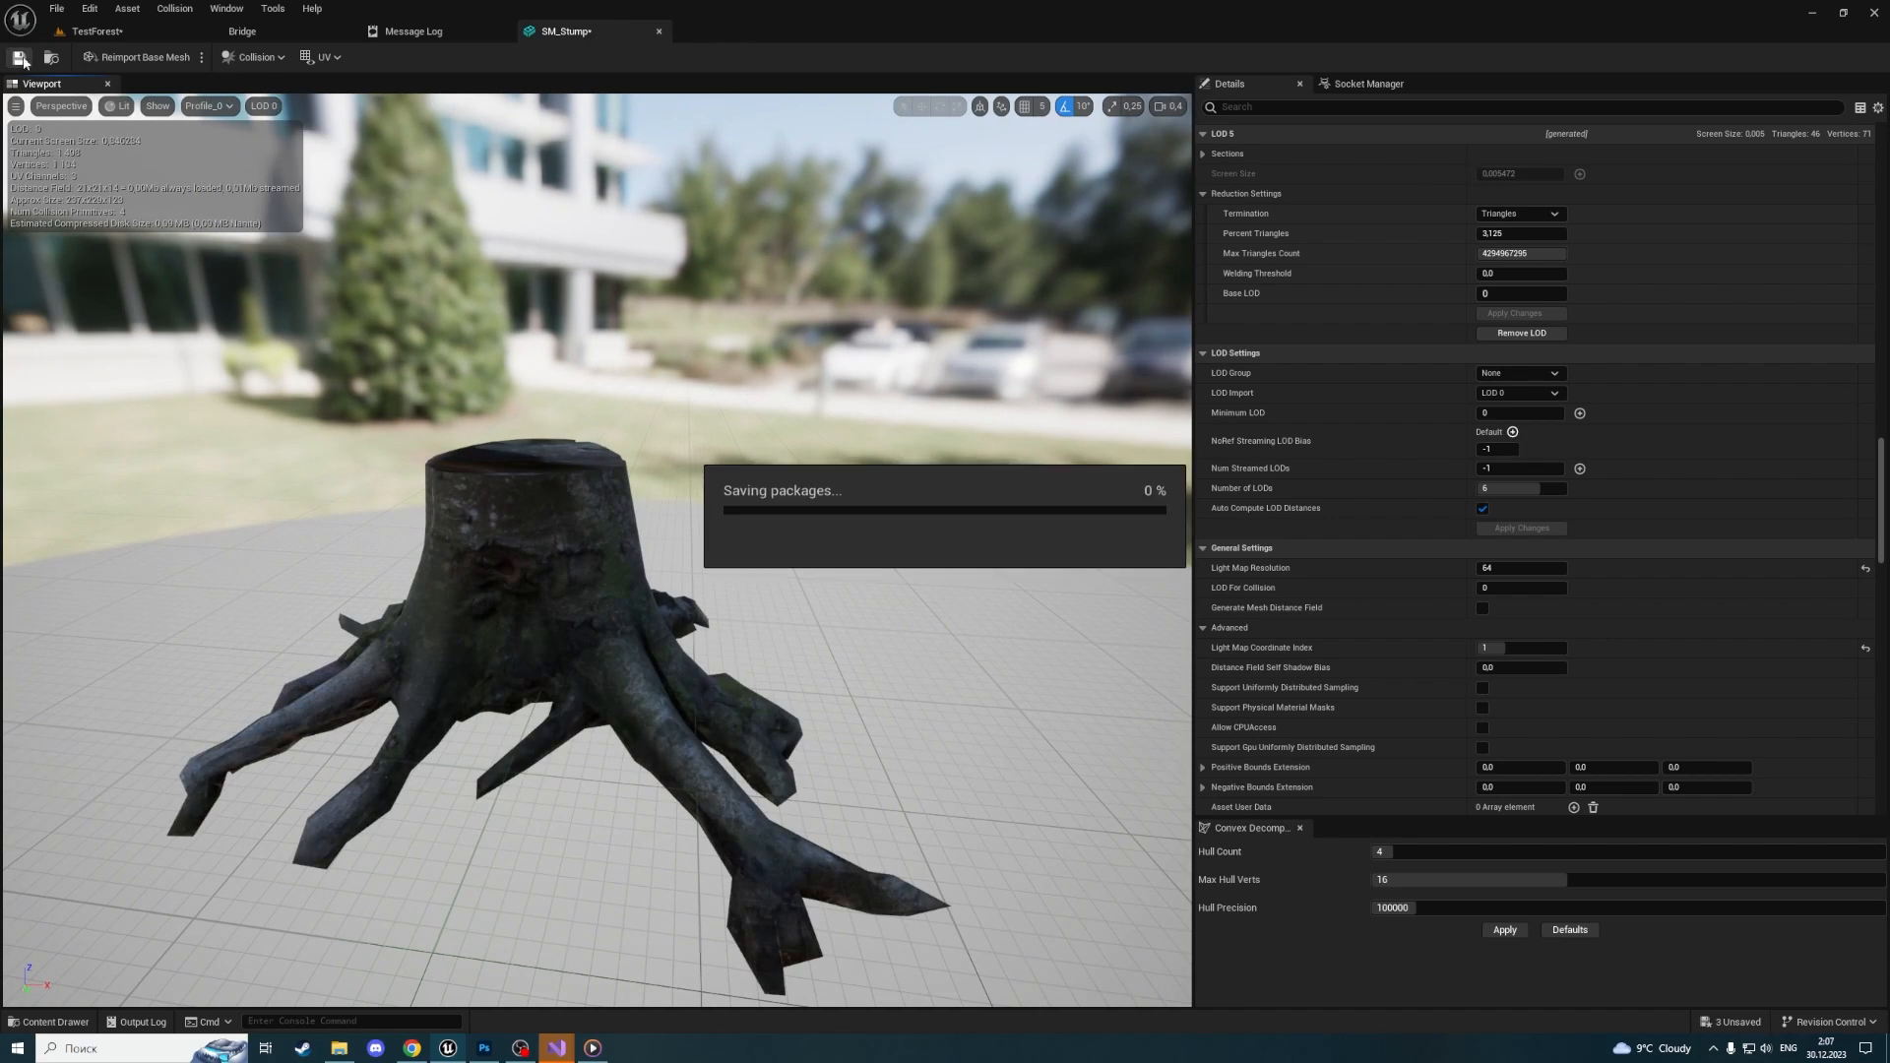
pyautogui.click(659, 32)
pyautogui.click(99, 31)
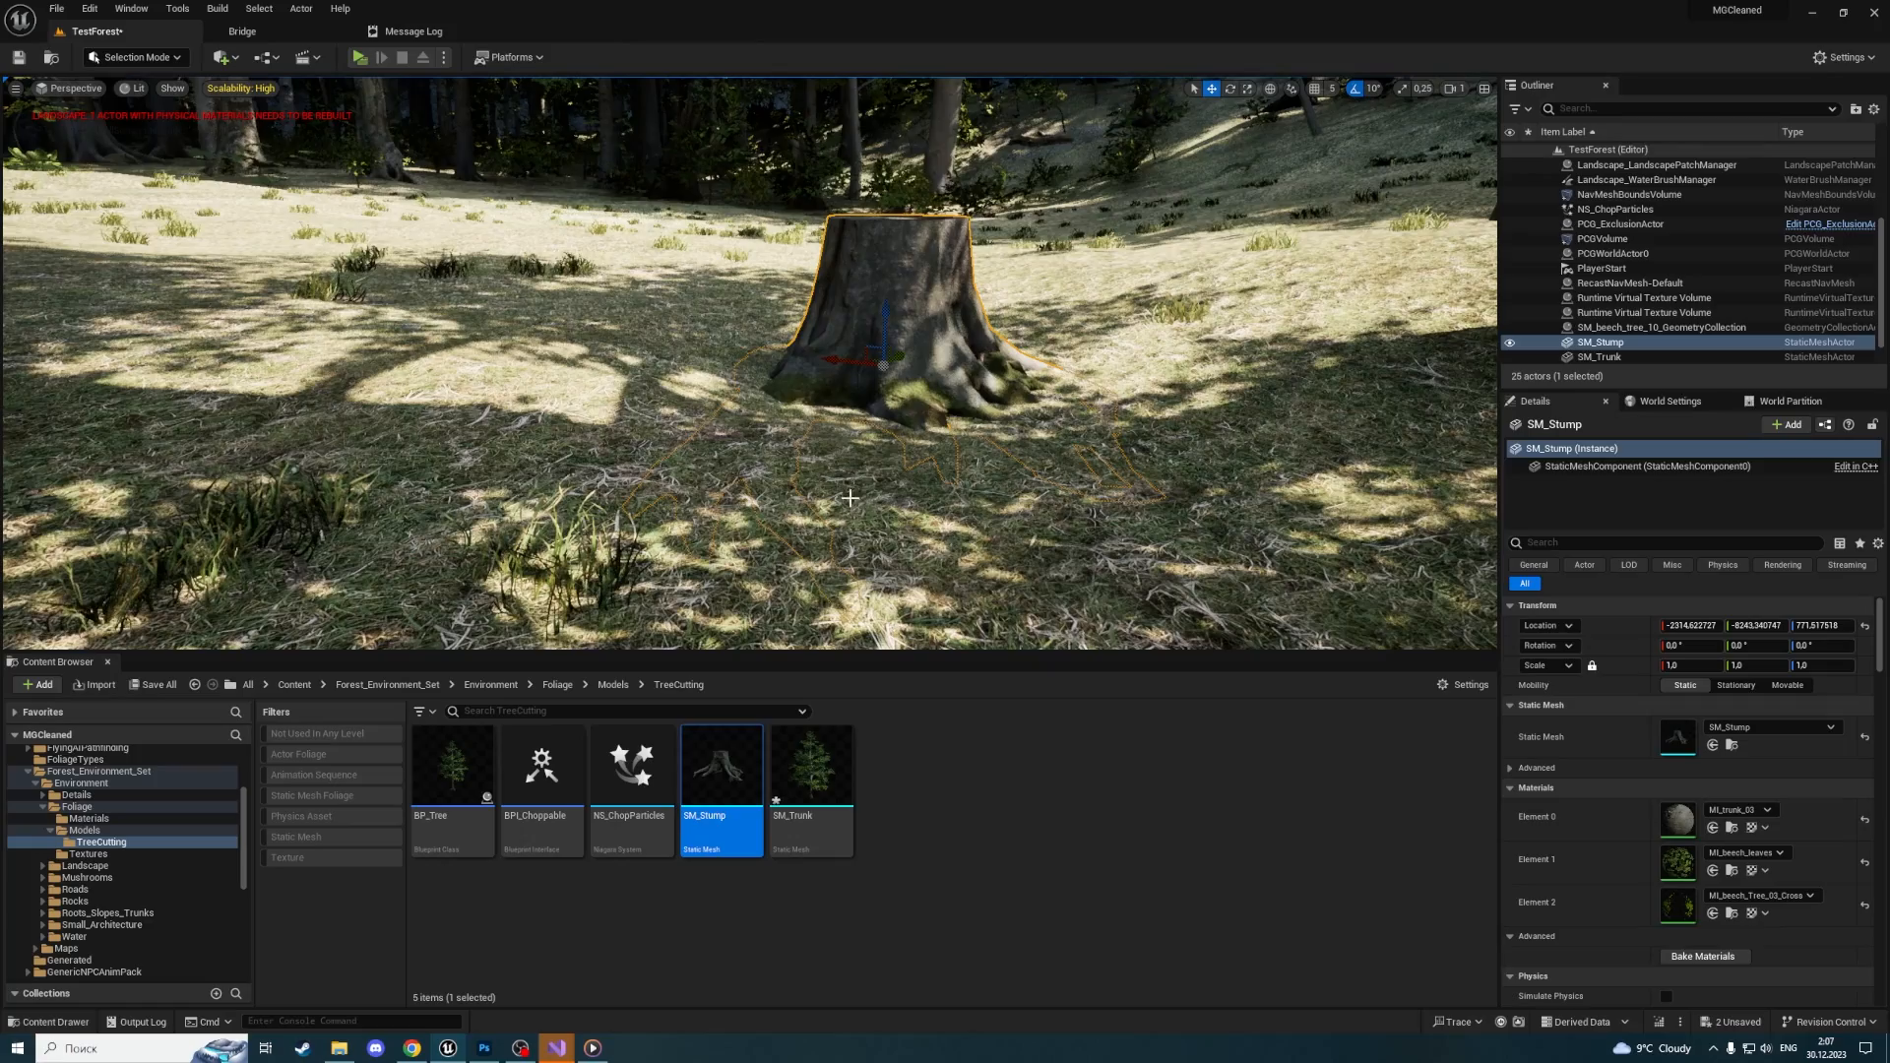
# Open SM_Trunk, enable Nanite support, apply the change and save the mesh
pyautogui.click(839, 777)
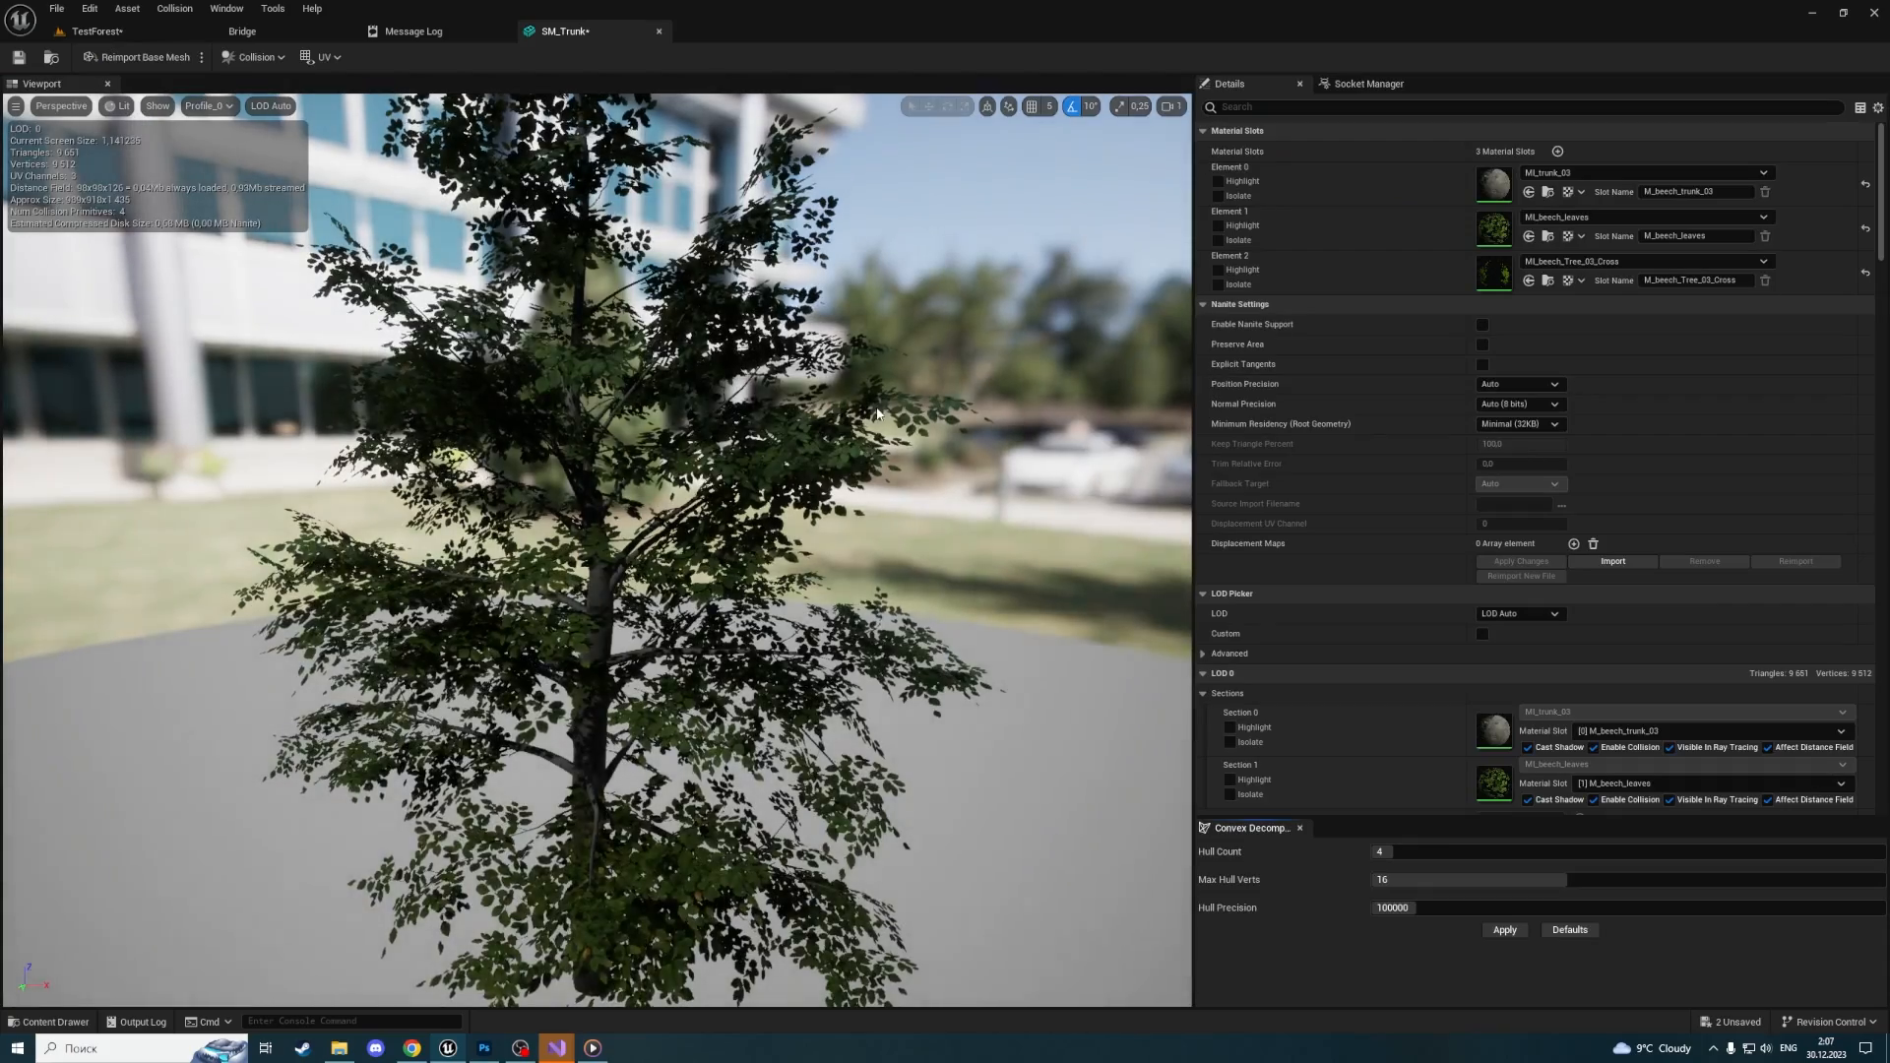
pyautogui.moveTo(715, 480); pyautogui.dragTo(641, 508, button='right')
pyautogui.moveTo(553, 307)
pyautogui.mouseDown(button='right')
pyautogui.moveTo(719, 310)
pyautogui.moveTo(748, 236)
pyautogui.moveTo(787, 246)
pyautogui.moveTo(630, 256)
pyautogui.moveTo(551, 226)
pyautogui.moveTo(569, 223)
pyautogui.moveTo(577, 280)
pyautogui.mouseUp(button='right')
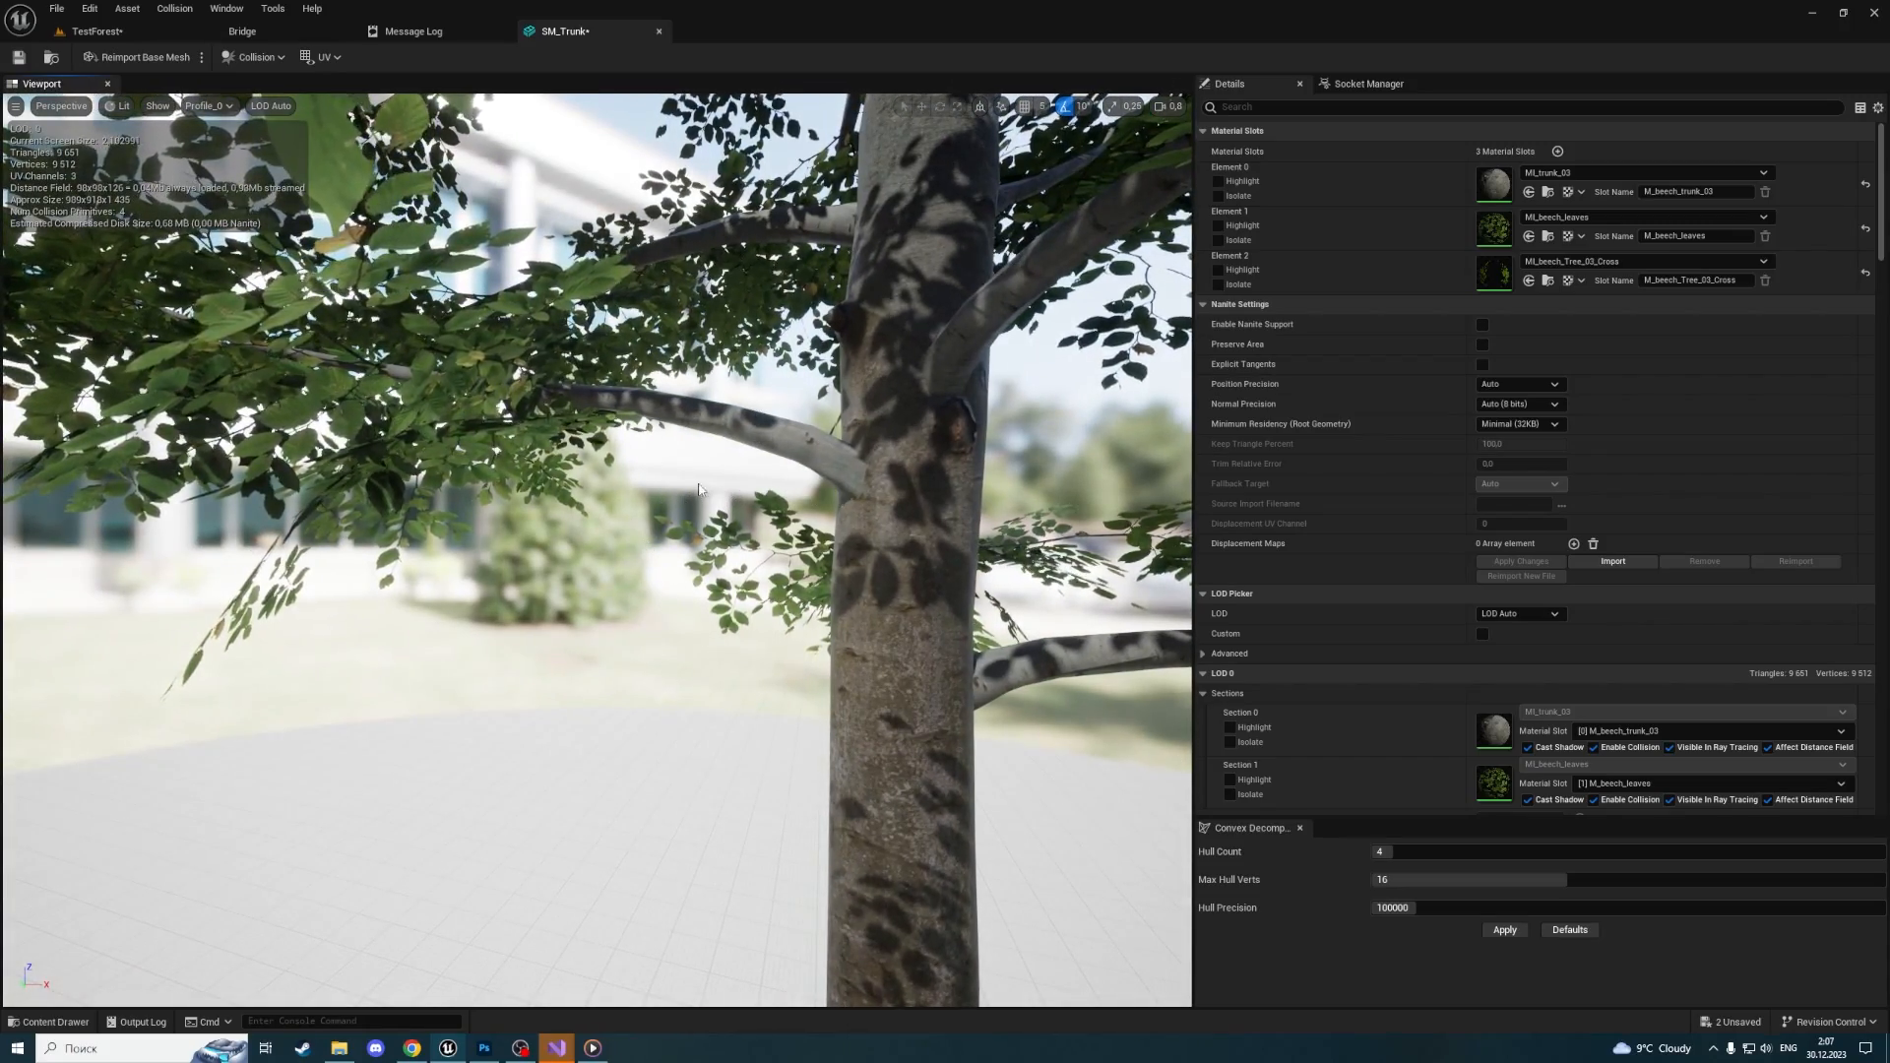
pyautogui.moveTo(684, 504); pyautogui.dragTo(683, 433, button='right')
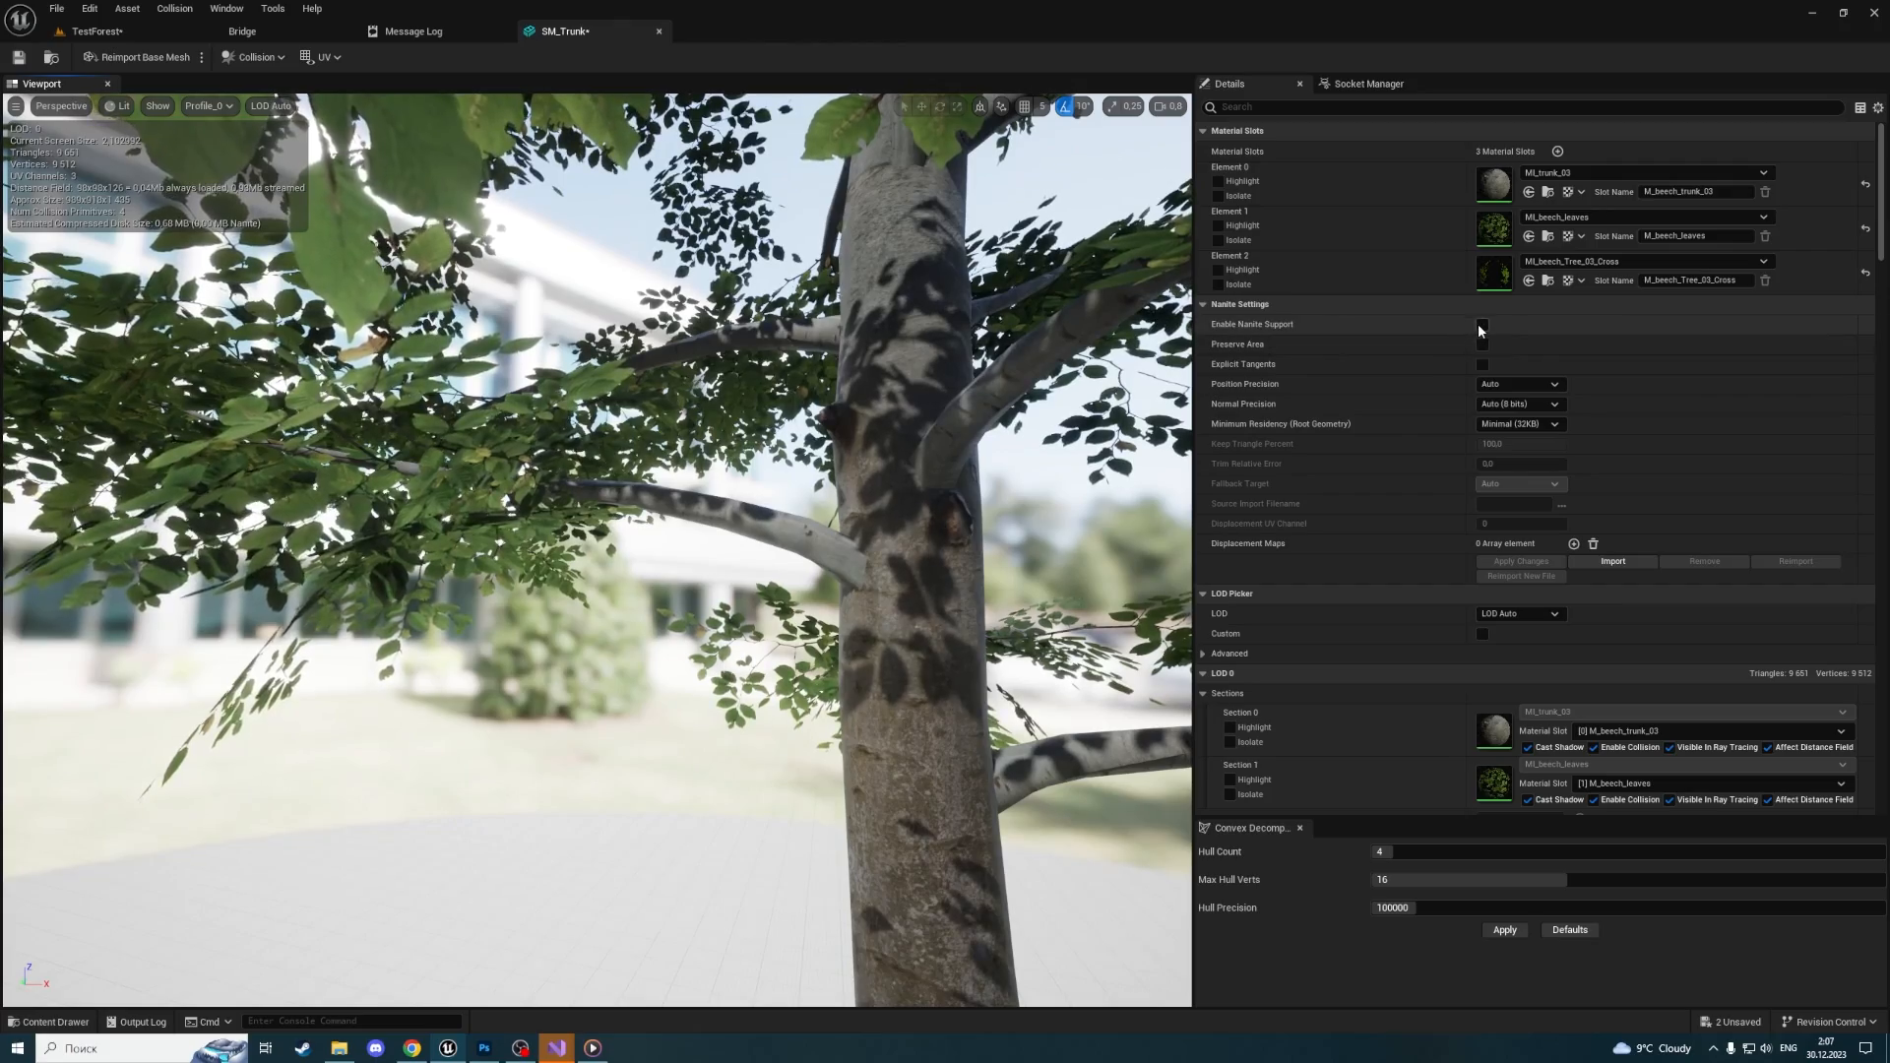
pyautogui.click(1482, 324)
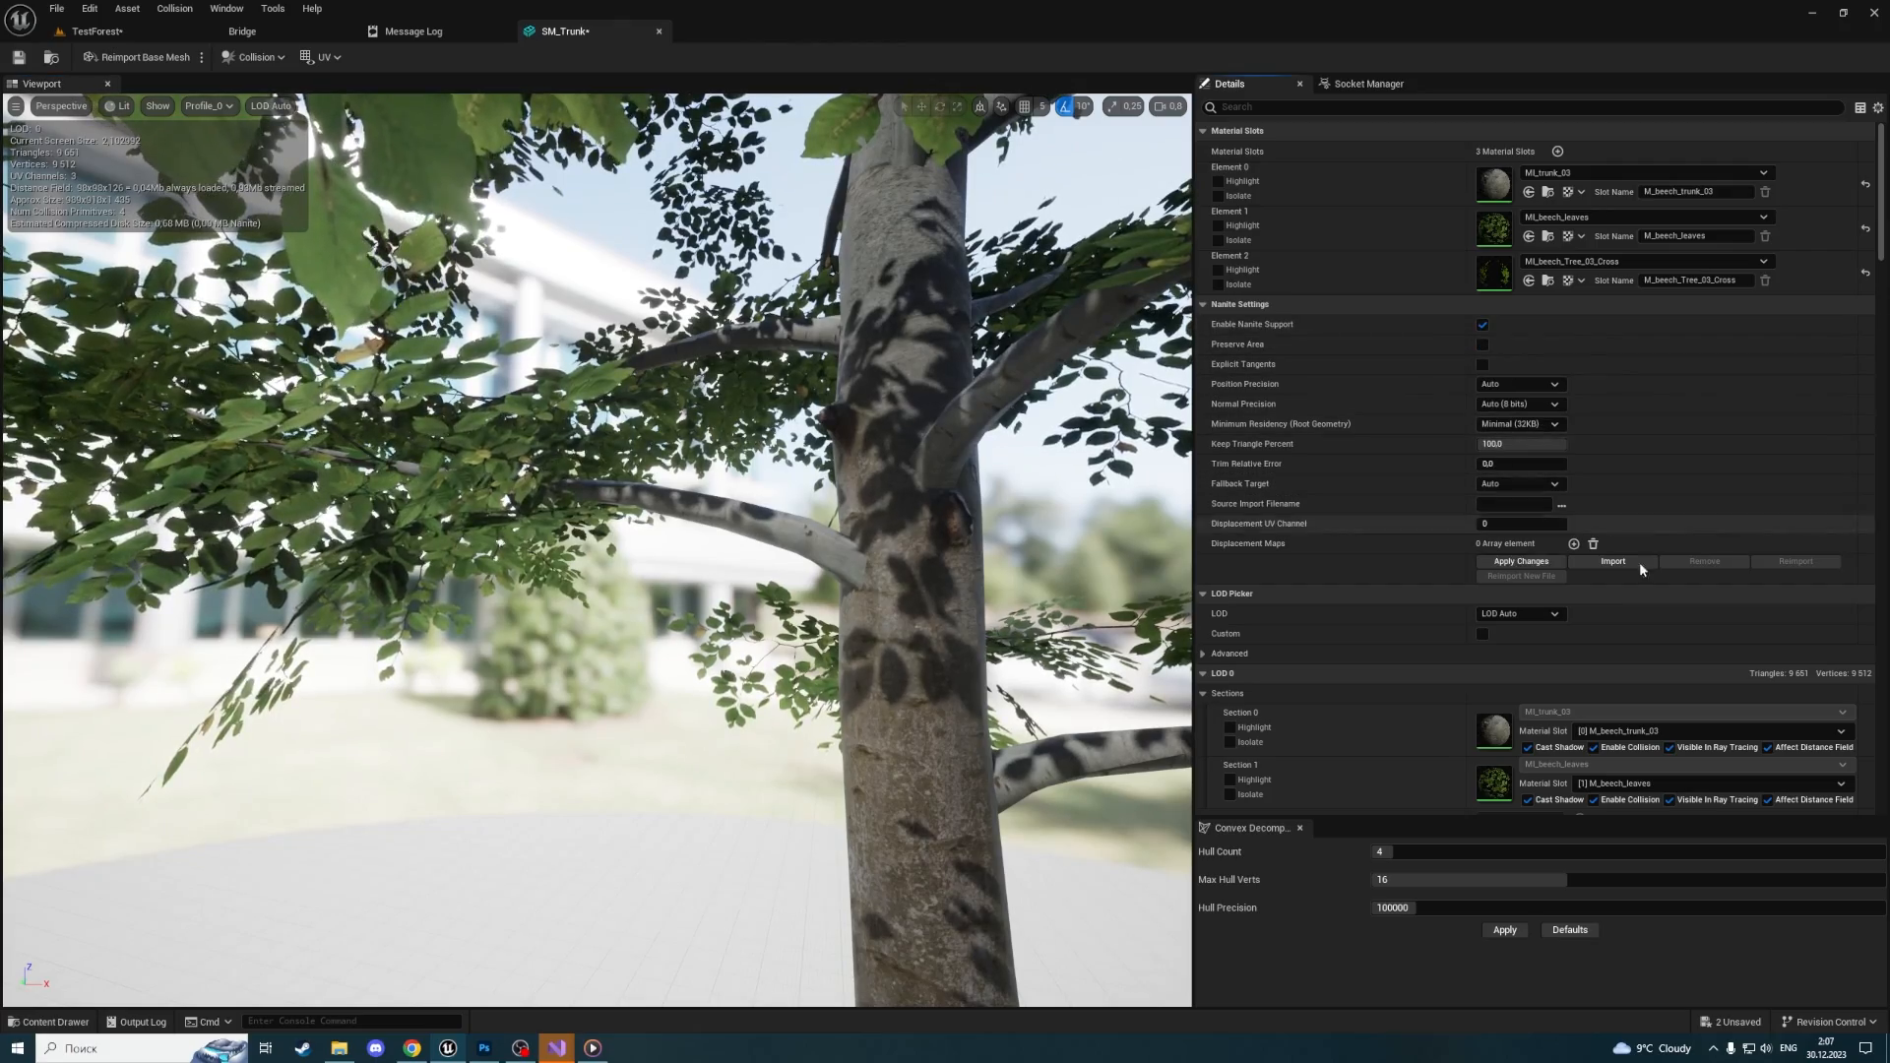
pyautogui.click(1524, 562)
pyautogui.click(17, 57)
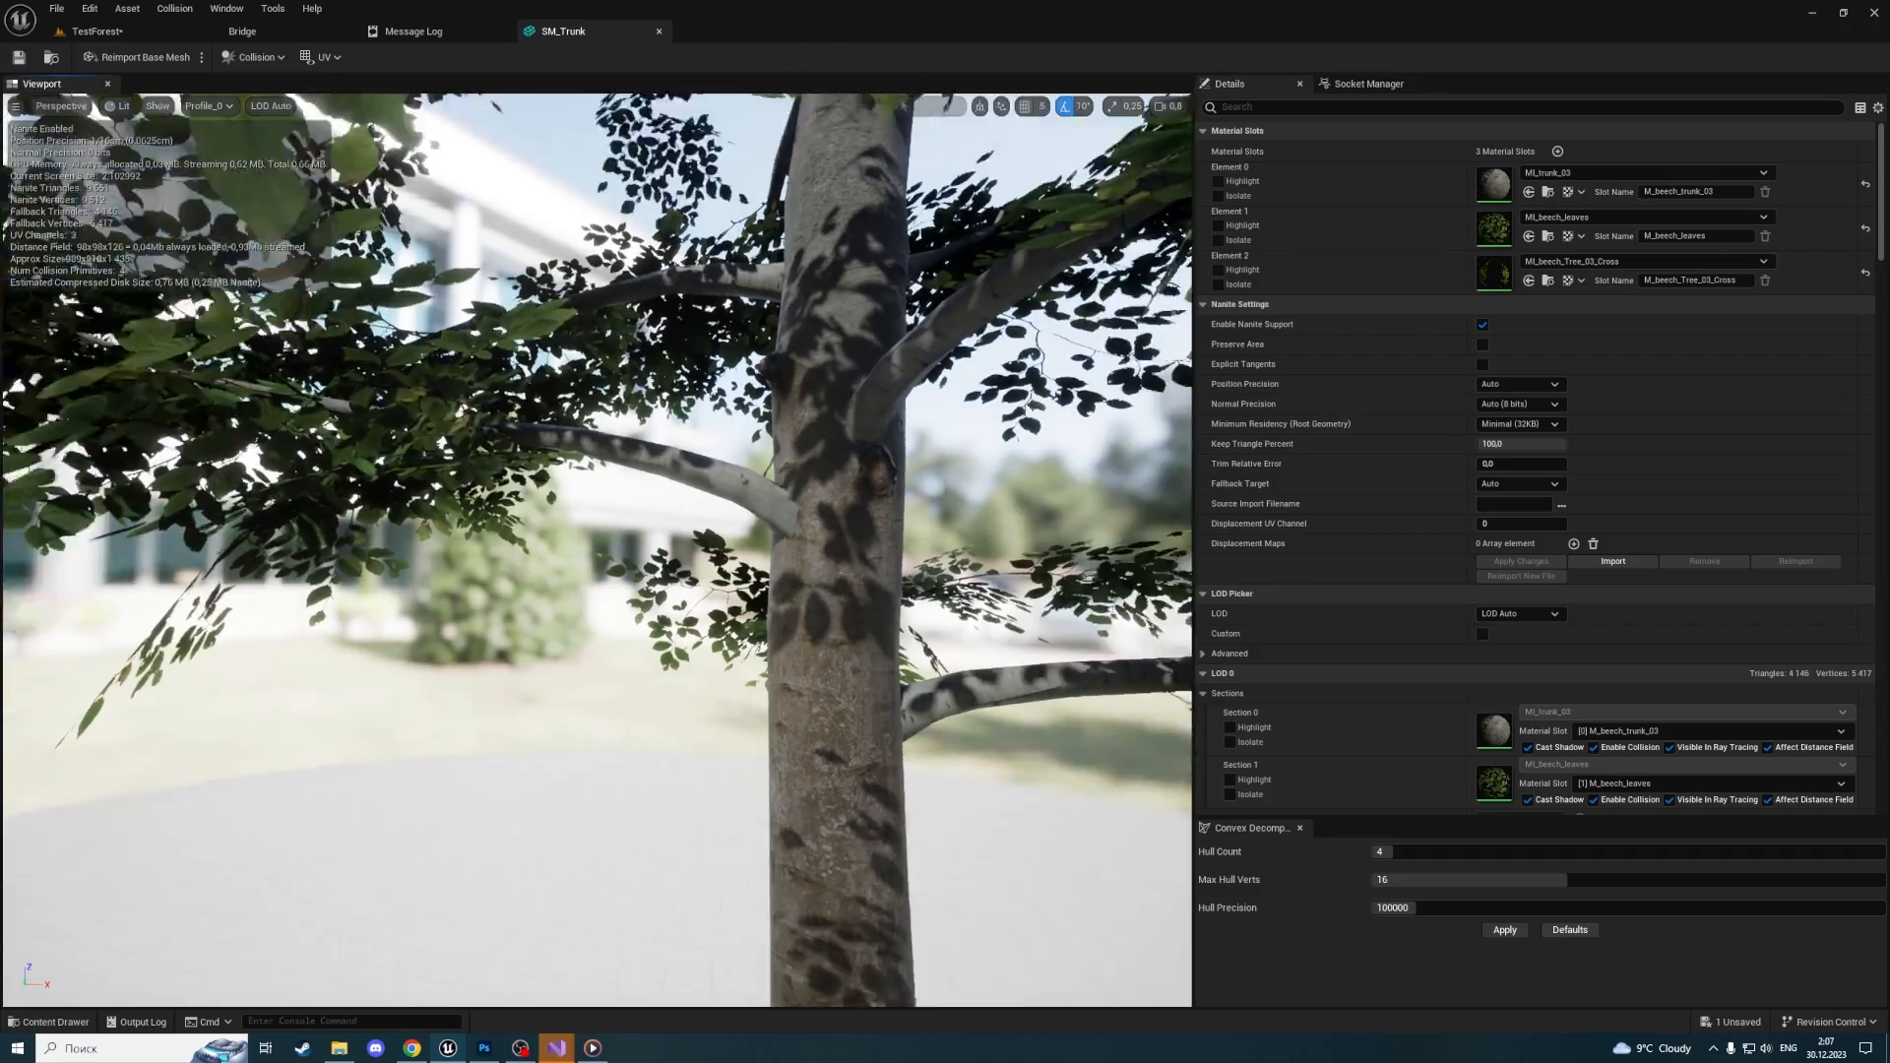
# Shorten SM_Trunk's capsule collision and reposition it so its lower end lines up with the trunk's cut base
pyautogui.press('s')
pyautogui.scroll(3, 597, 550)
pyautogui.moveTo(597, 550)
pyautogui.mouseDown(button='right')
pyautogui.moveTo(631, 566)
pyautogui.moveTo(512, 672)
pyautogui.moveTo(575, 559)
pyautogui.mouseUp(button='right')
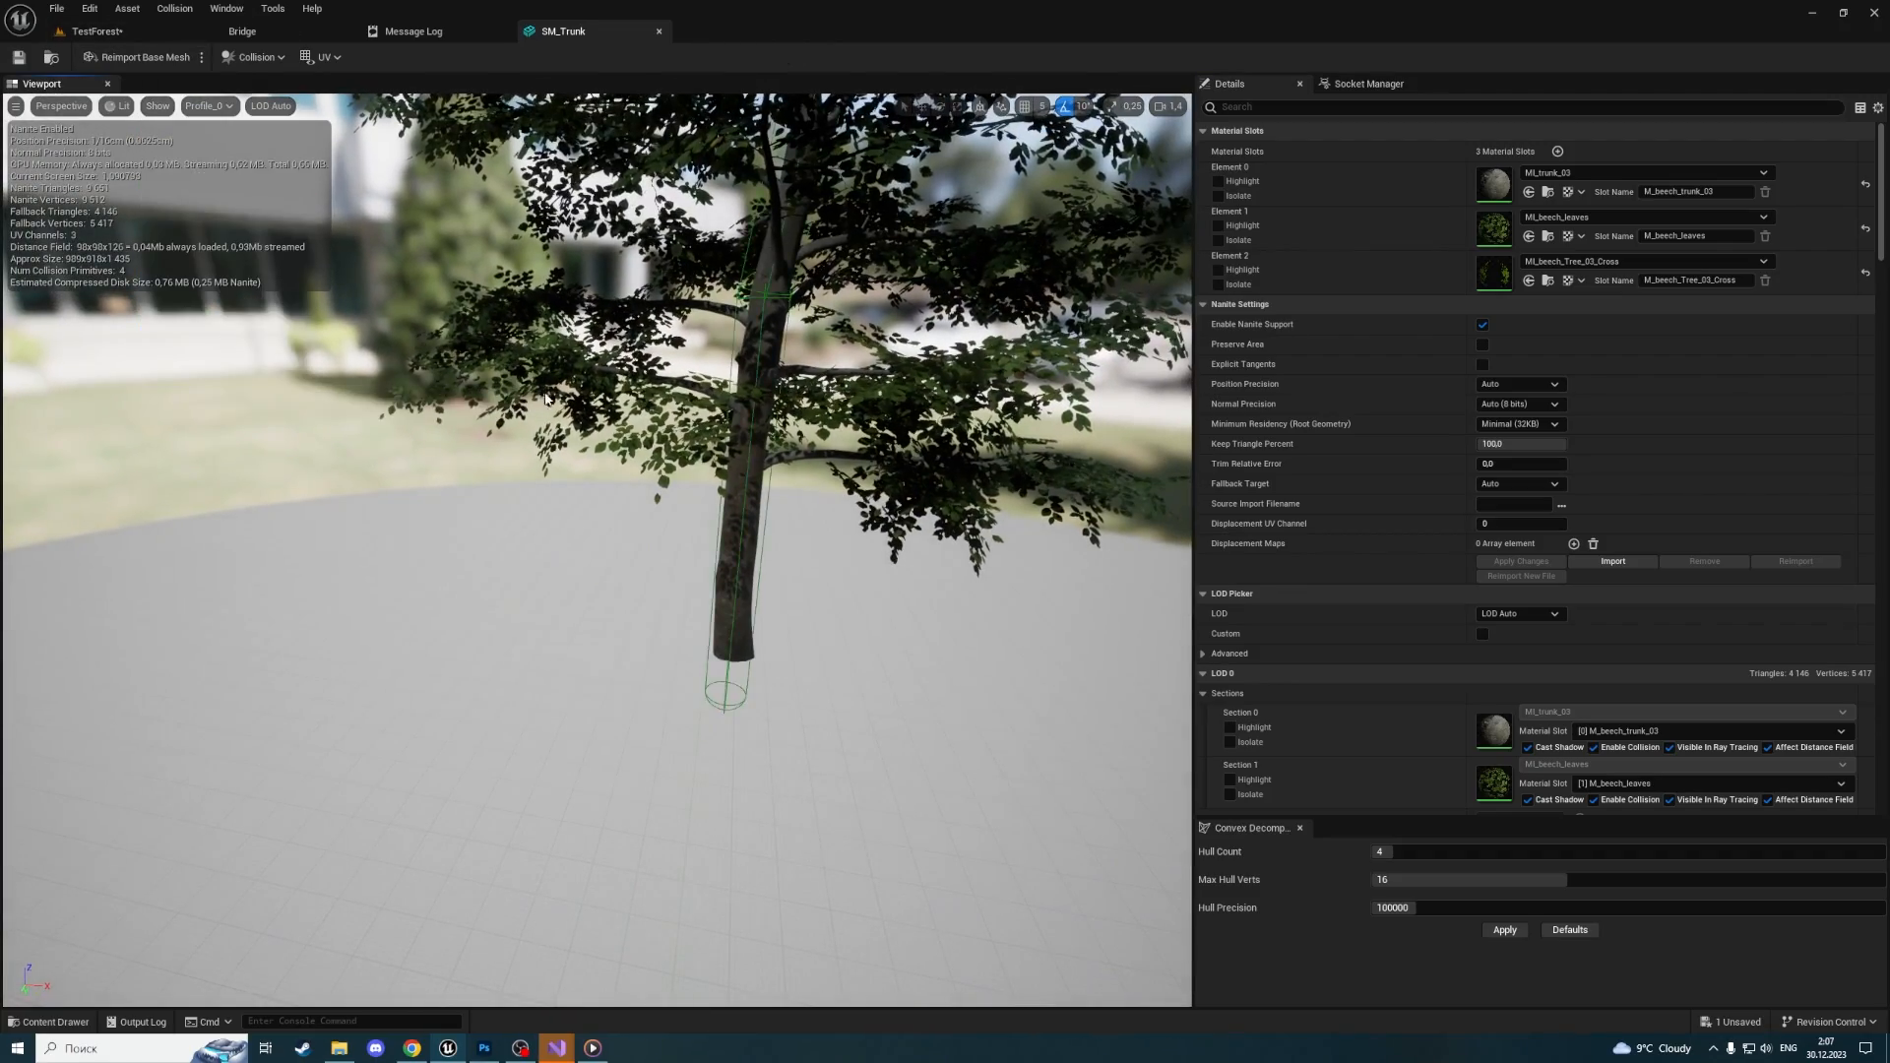
pyautogui.moveTo(545, 399); pyautogui.dragTo(601, 392, button='right')
pyautogui.press('s')
pyautogui.press('w')
pyautogui.press('s')
pyautogui.scroll(-5, 544, 522)
pyautogui.press('w')
pyautogui.press('w')
pyautogui.scroll(2, 581, 394)
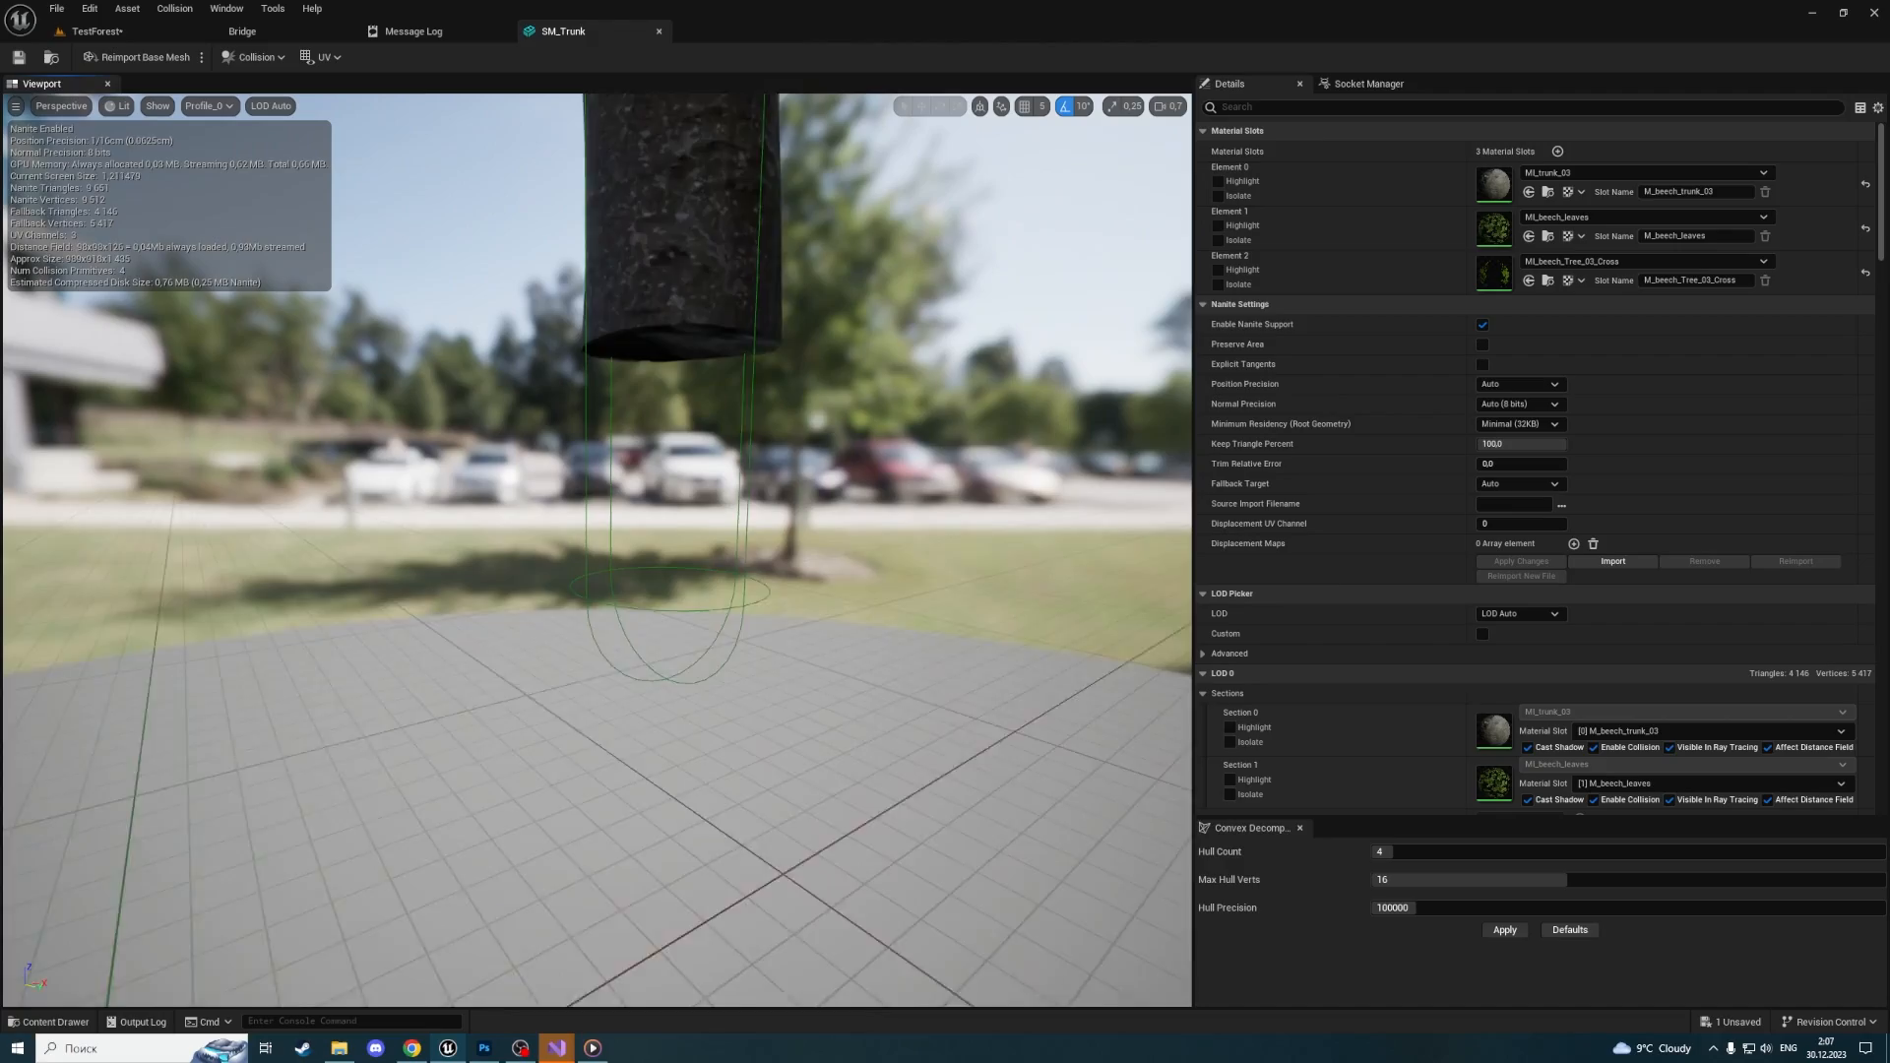
pyautogui.click(752, 607)
pyautogui.moveTo(753, 606)
pyautogui.mouseDown(button='right')
pyautogui.moveTo(752, 295)
pyautogui.moveTo(784, 626)
pyautogui.mouseUp(button='right')
pyautogui.press('s')
pyautogui.press('w')
pyautogui.press('s')
pyautogui.press('e')
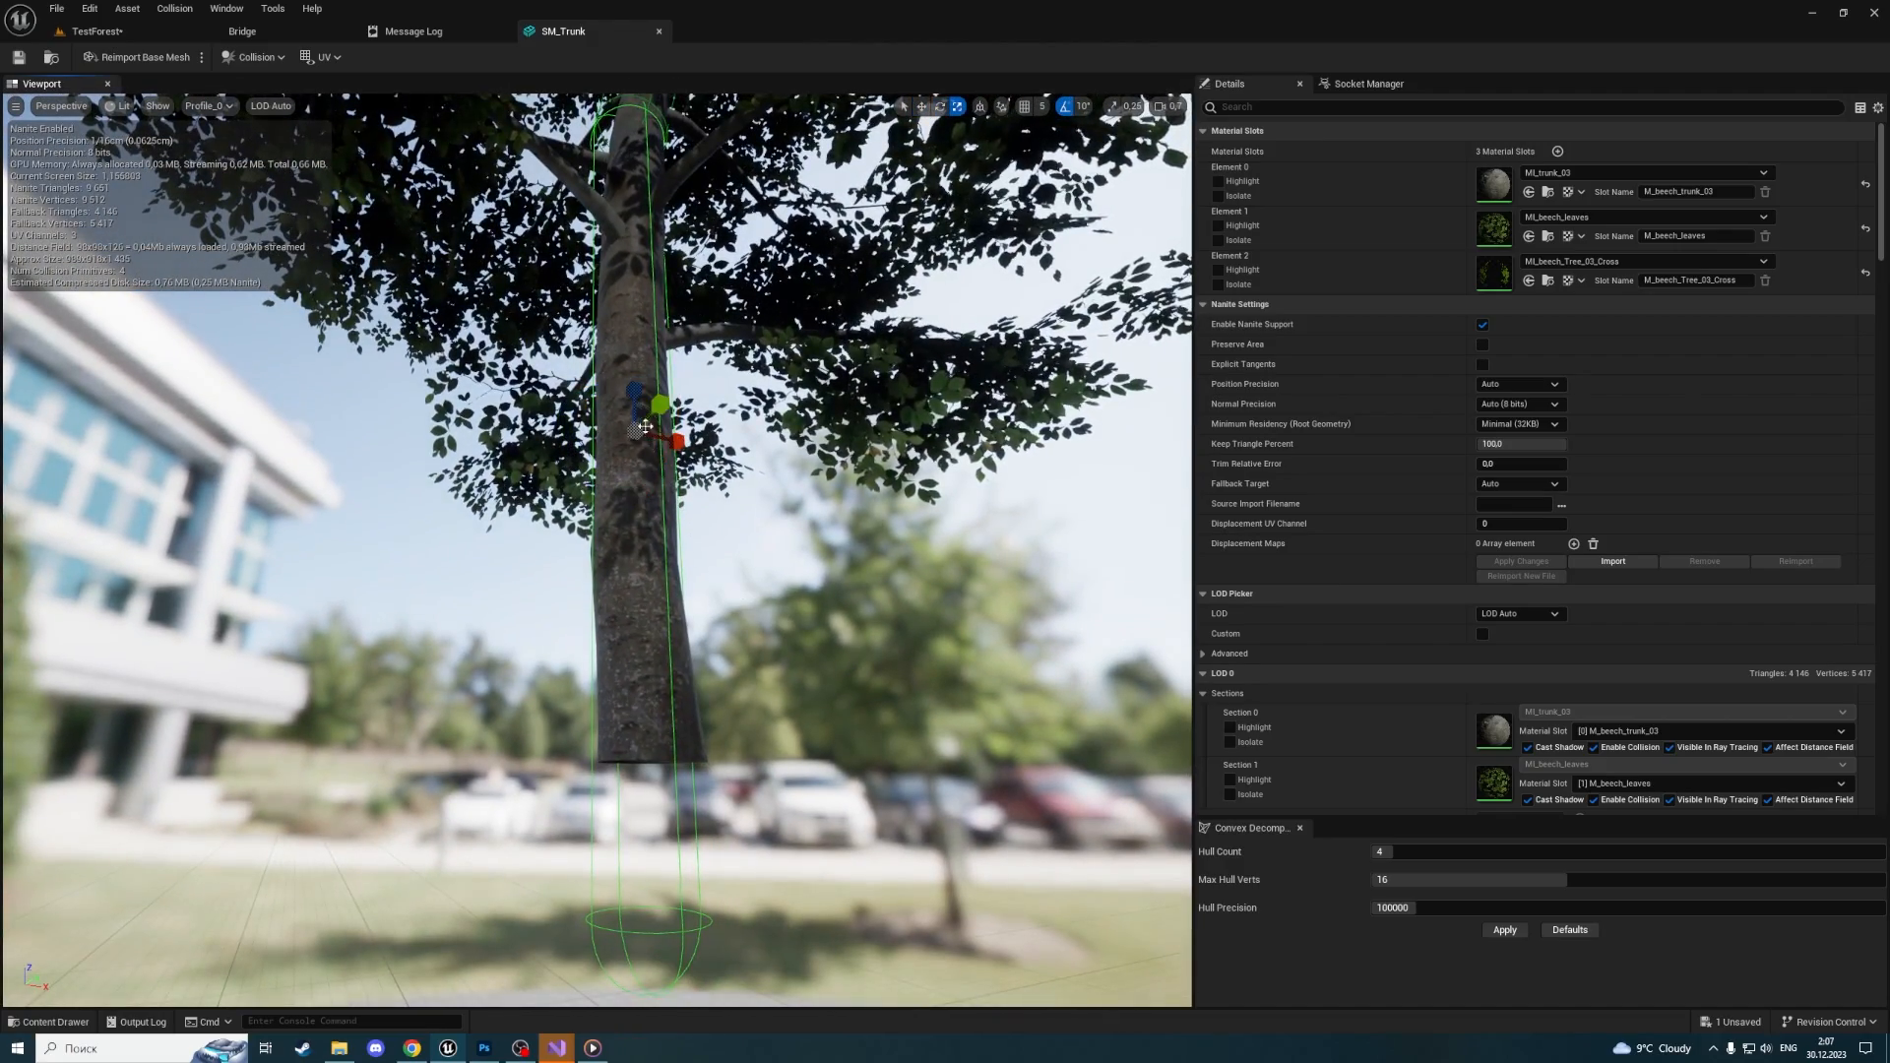
pyautogui.moveTo(634, 386); pyautogui.dragTo(634, 424)
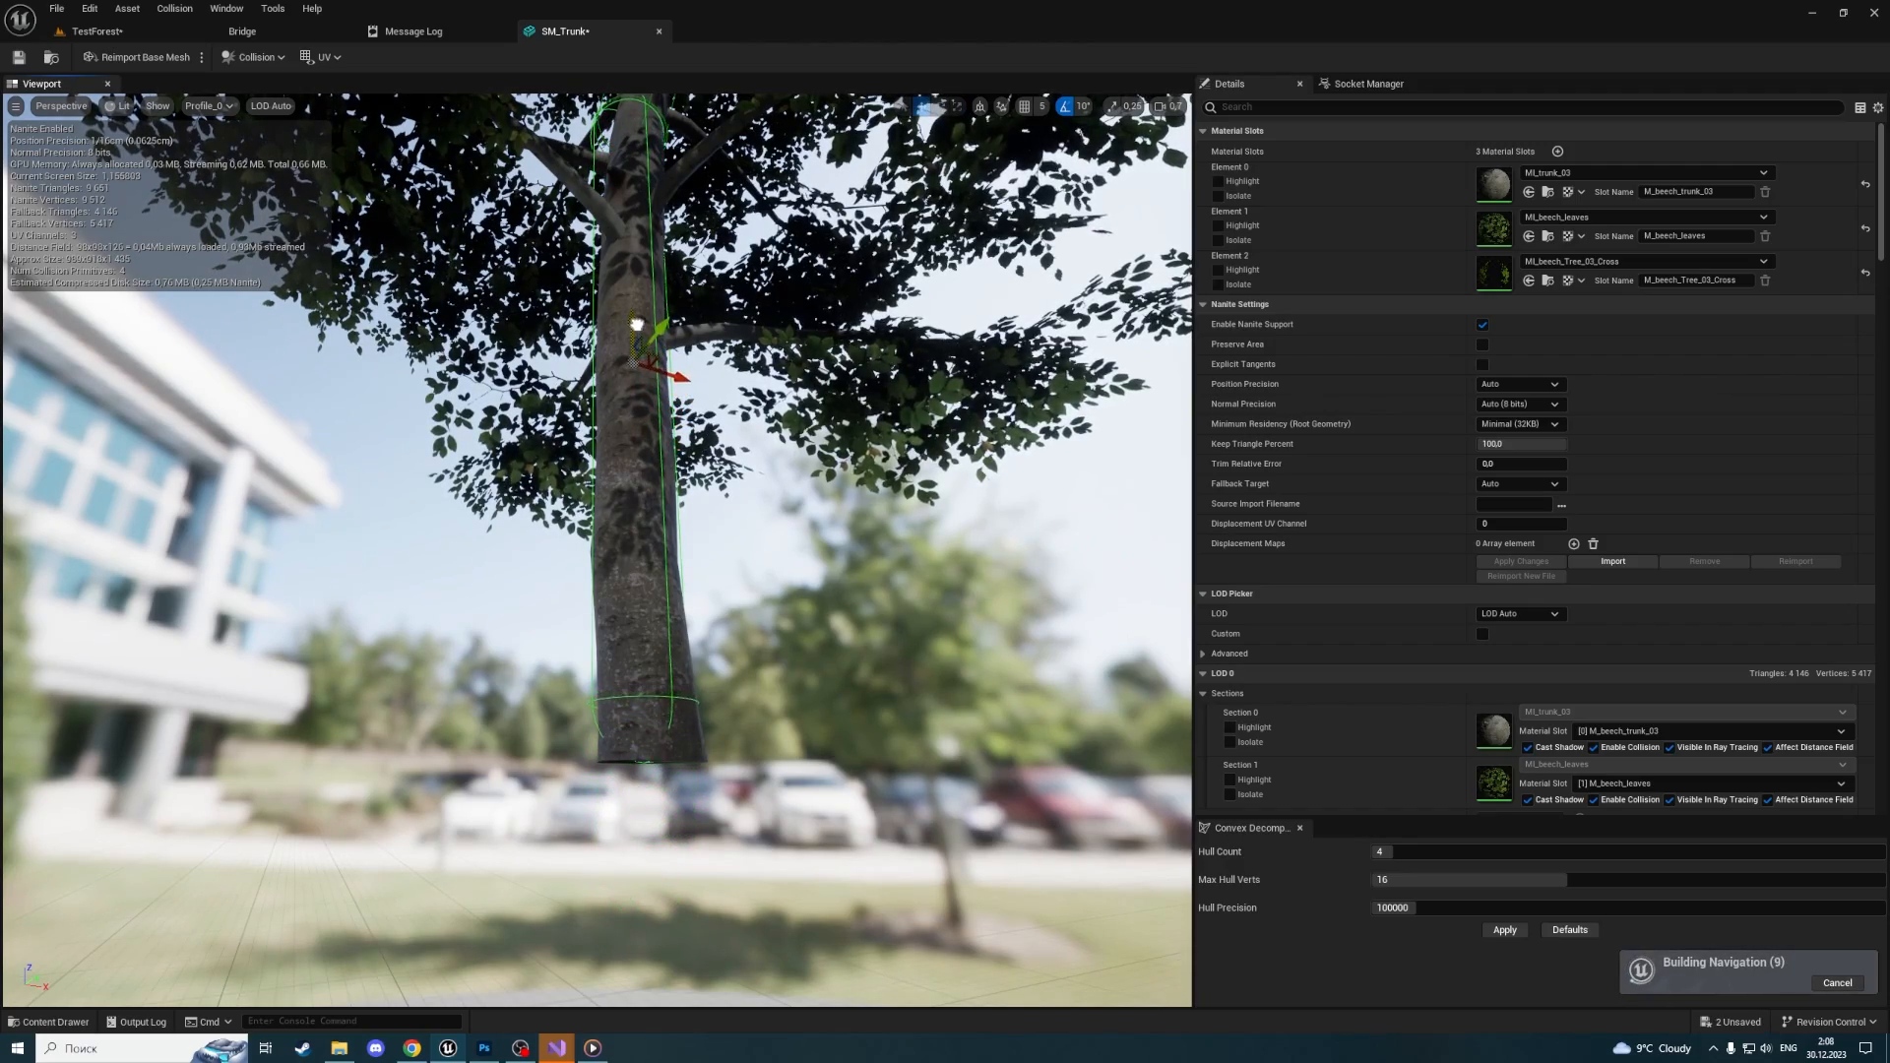
pyautogui.press('w')
pyautogui.moveTo(643, 336); pyautogui.dragTo(697, 583, button='right')
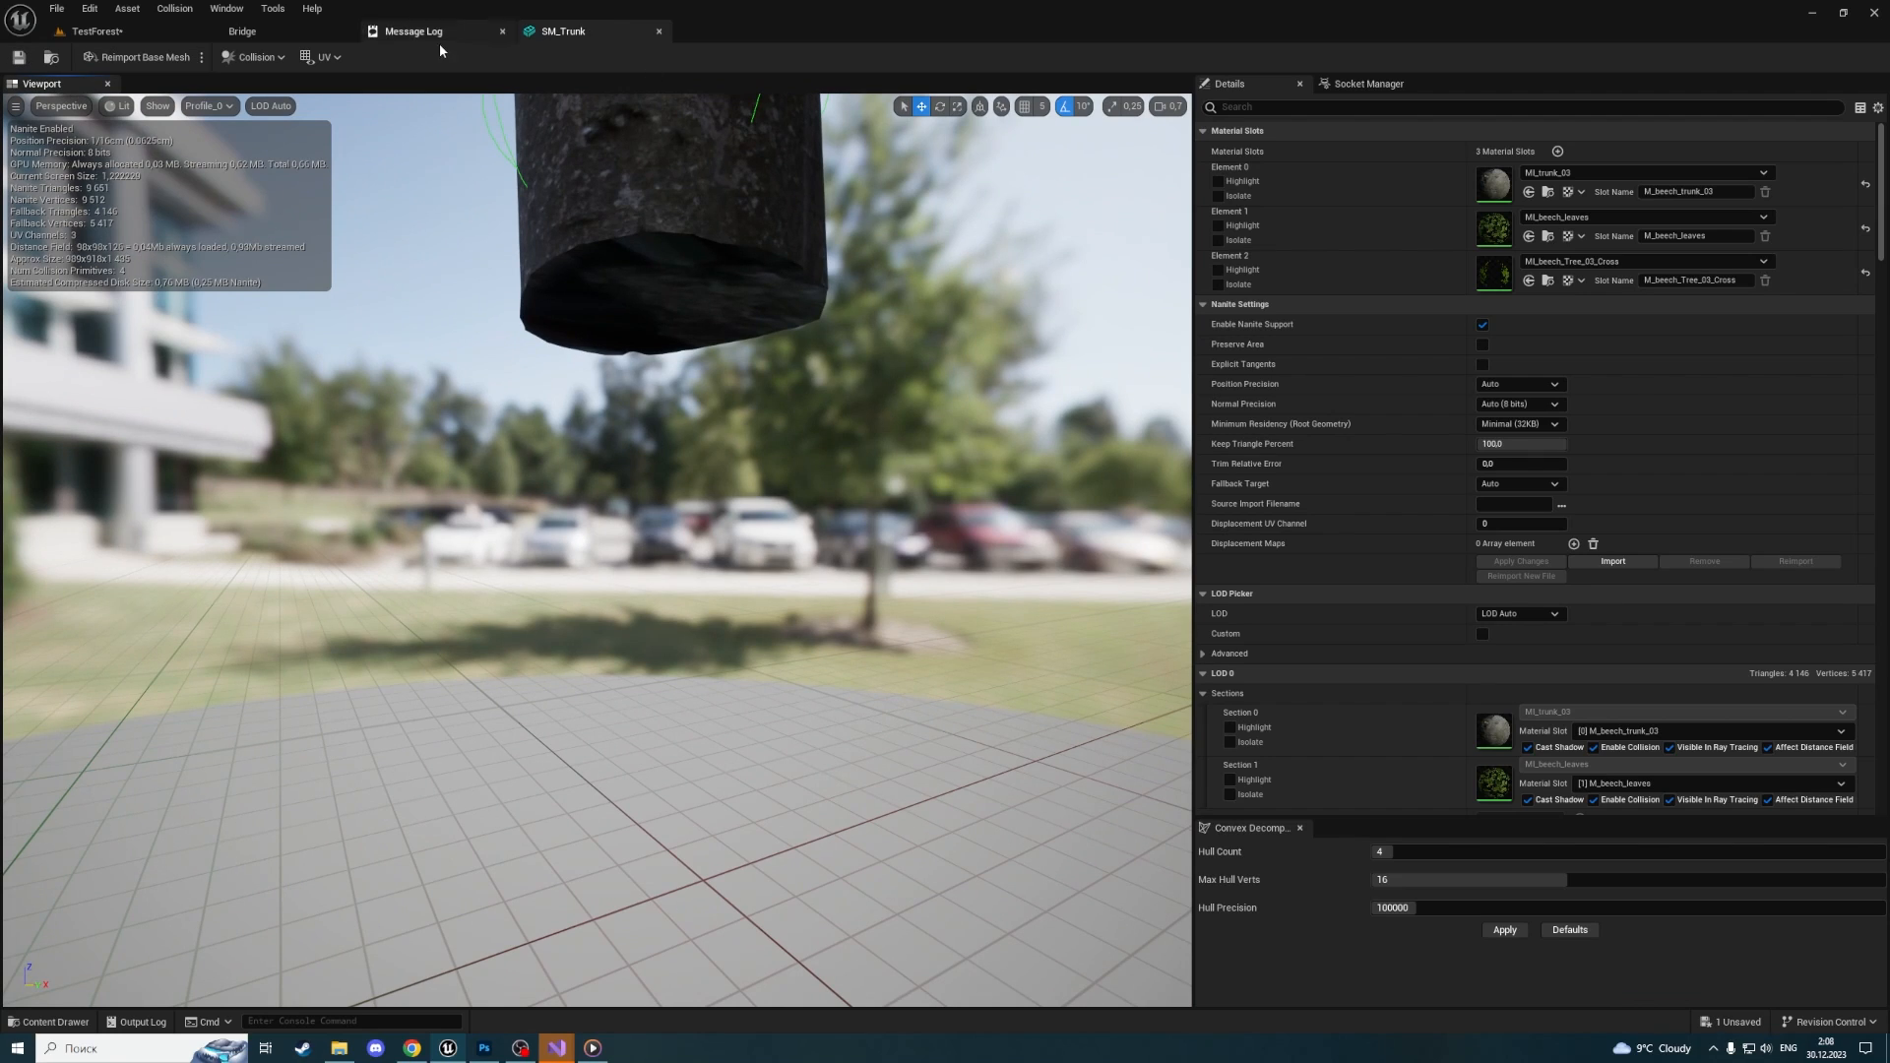
# Close SM_Trunk, open SM_Stump from the TreeCutting folder and display its simple collision
pyautogui.click(659, 32)
pyautogui.click(94, 32)
pyautogui.click(728, 777)
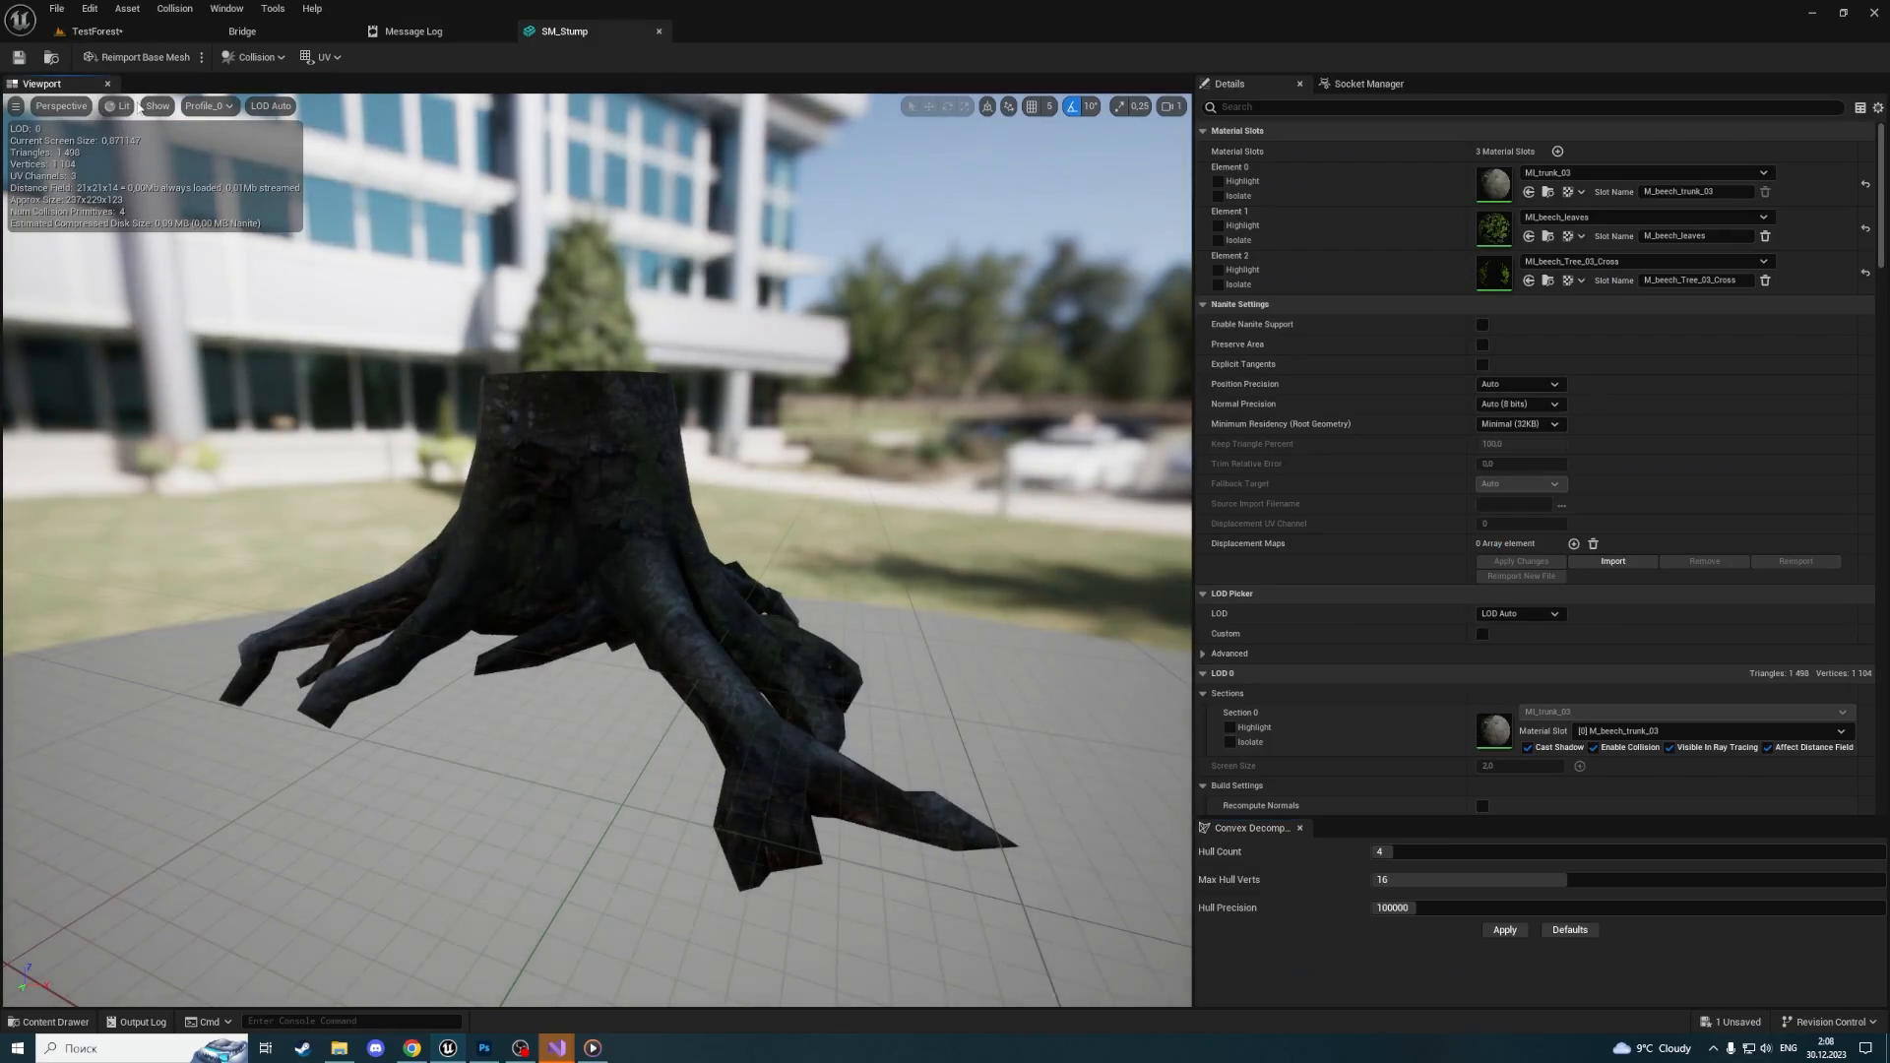
pyautogui.click(156, 107)
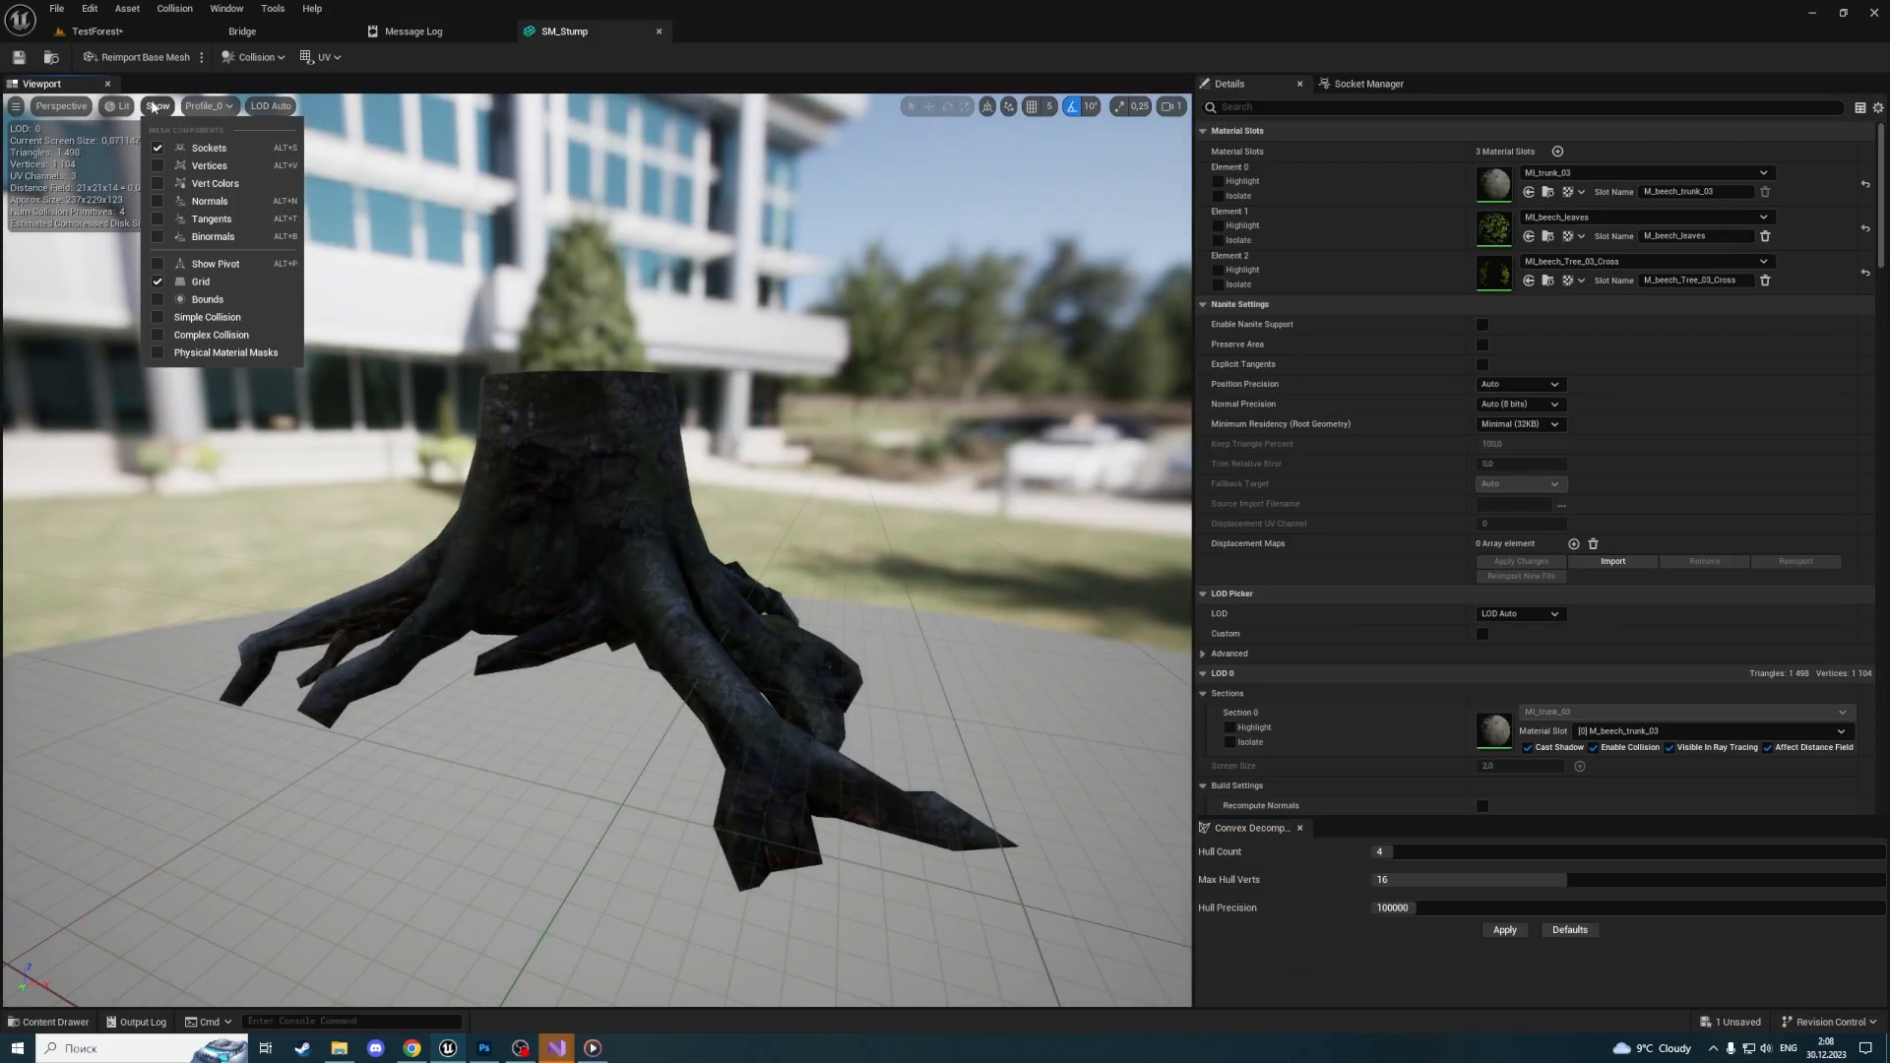
pyautogui.click(213, 317)
pyautogui.moveTo(669, 455); pyautogui.dragTo(670, 455, button='right')
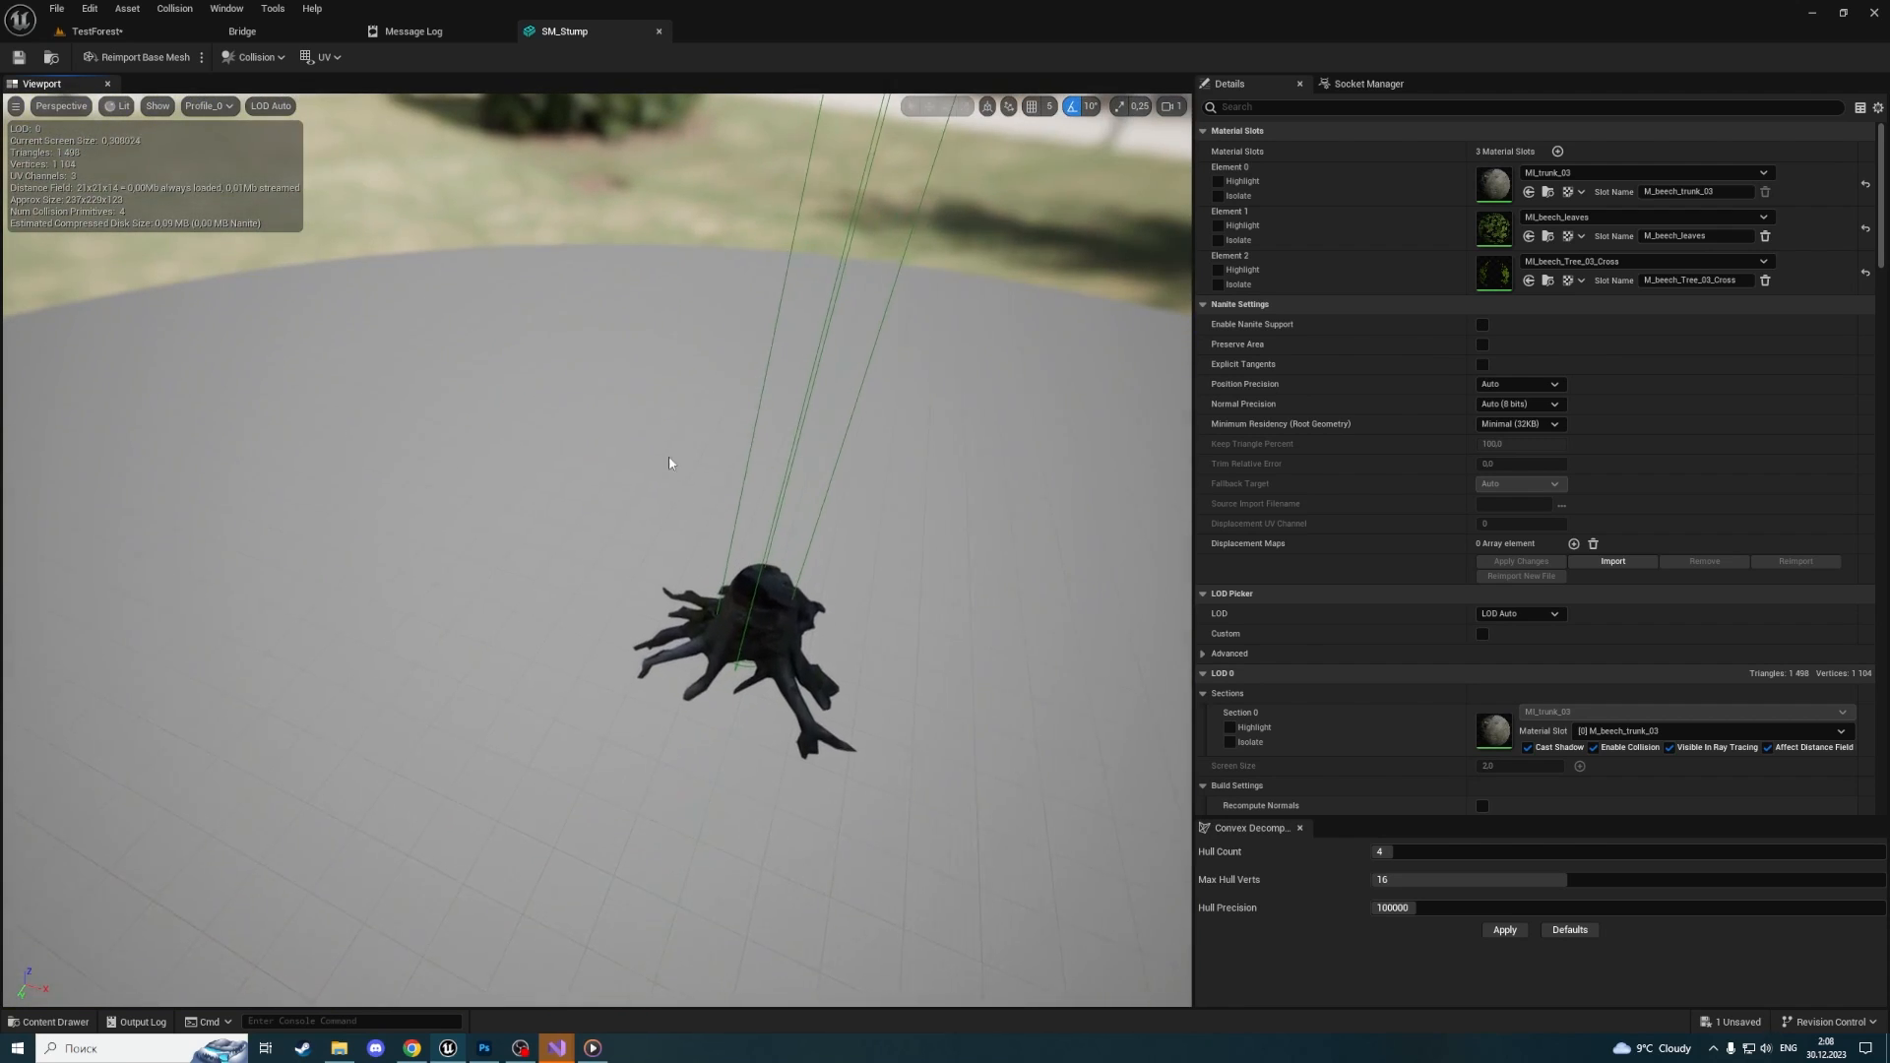
# Remove SM_Stump's existing collision and add a box simplified collision
pyautogui.click(255, 56)
pyautogui.click(324, 236)
pyautogui.press('w')
pyautogui.scroll(-1, 200, 124)
pyautogui.moveTo(200, 124); pyautogui.dragTo(200, 125, button='right')
pyautogui.click(258, 61)
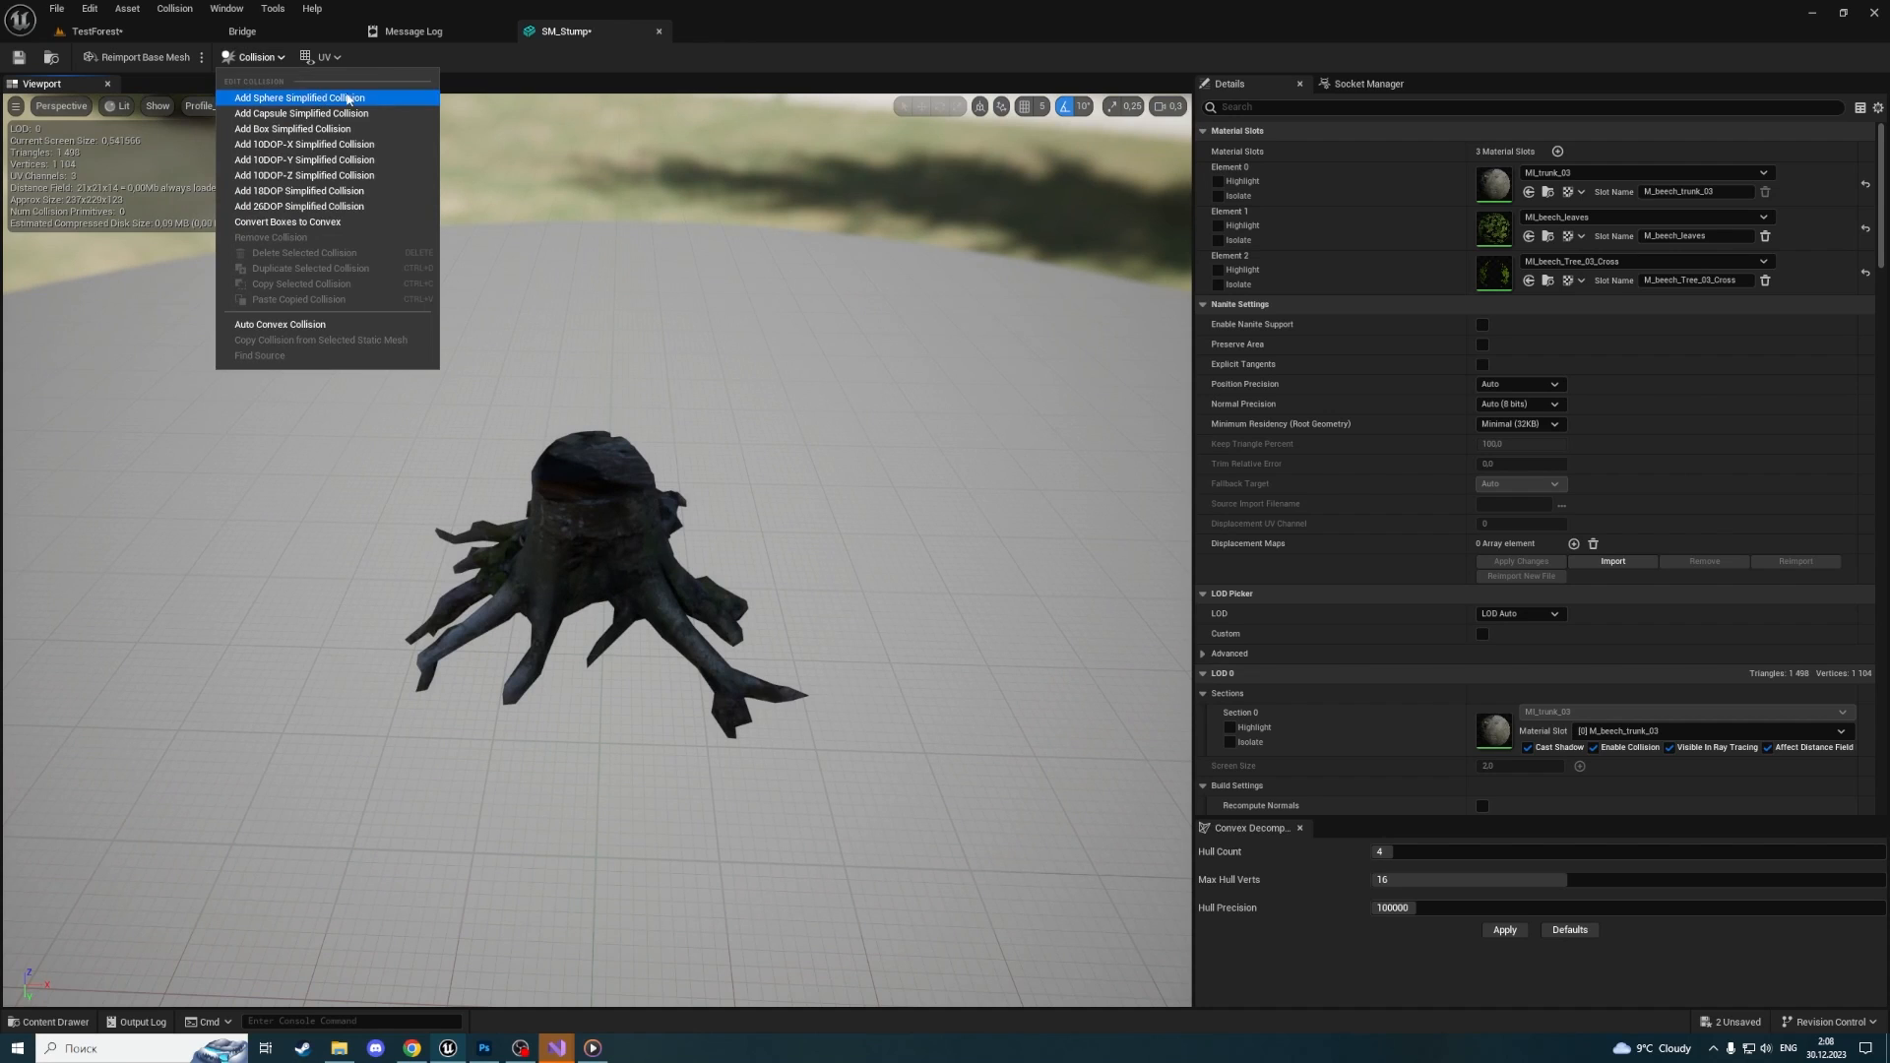
pyautogui.click(305, 96)
pyautogui.click(804, 436)
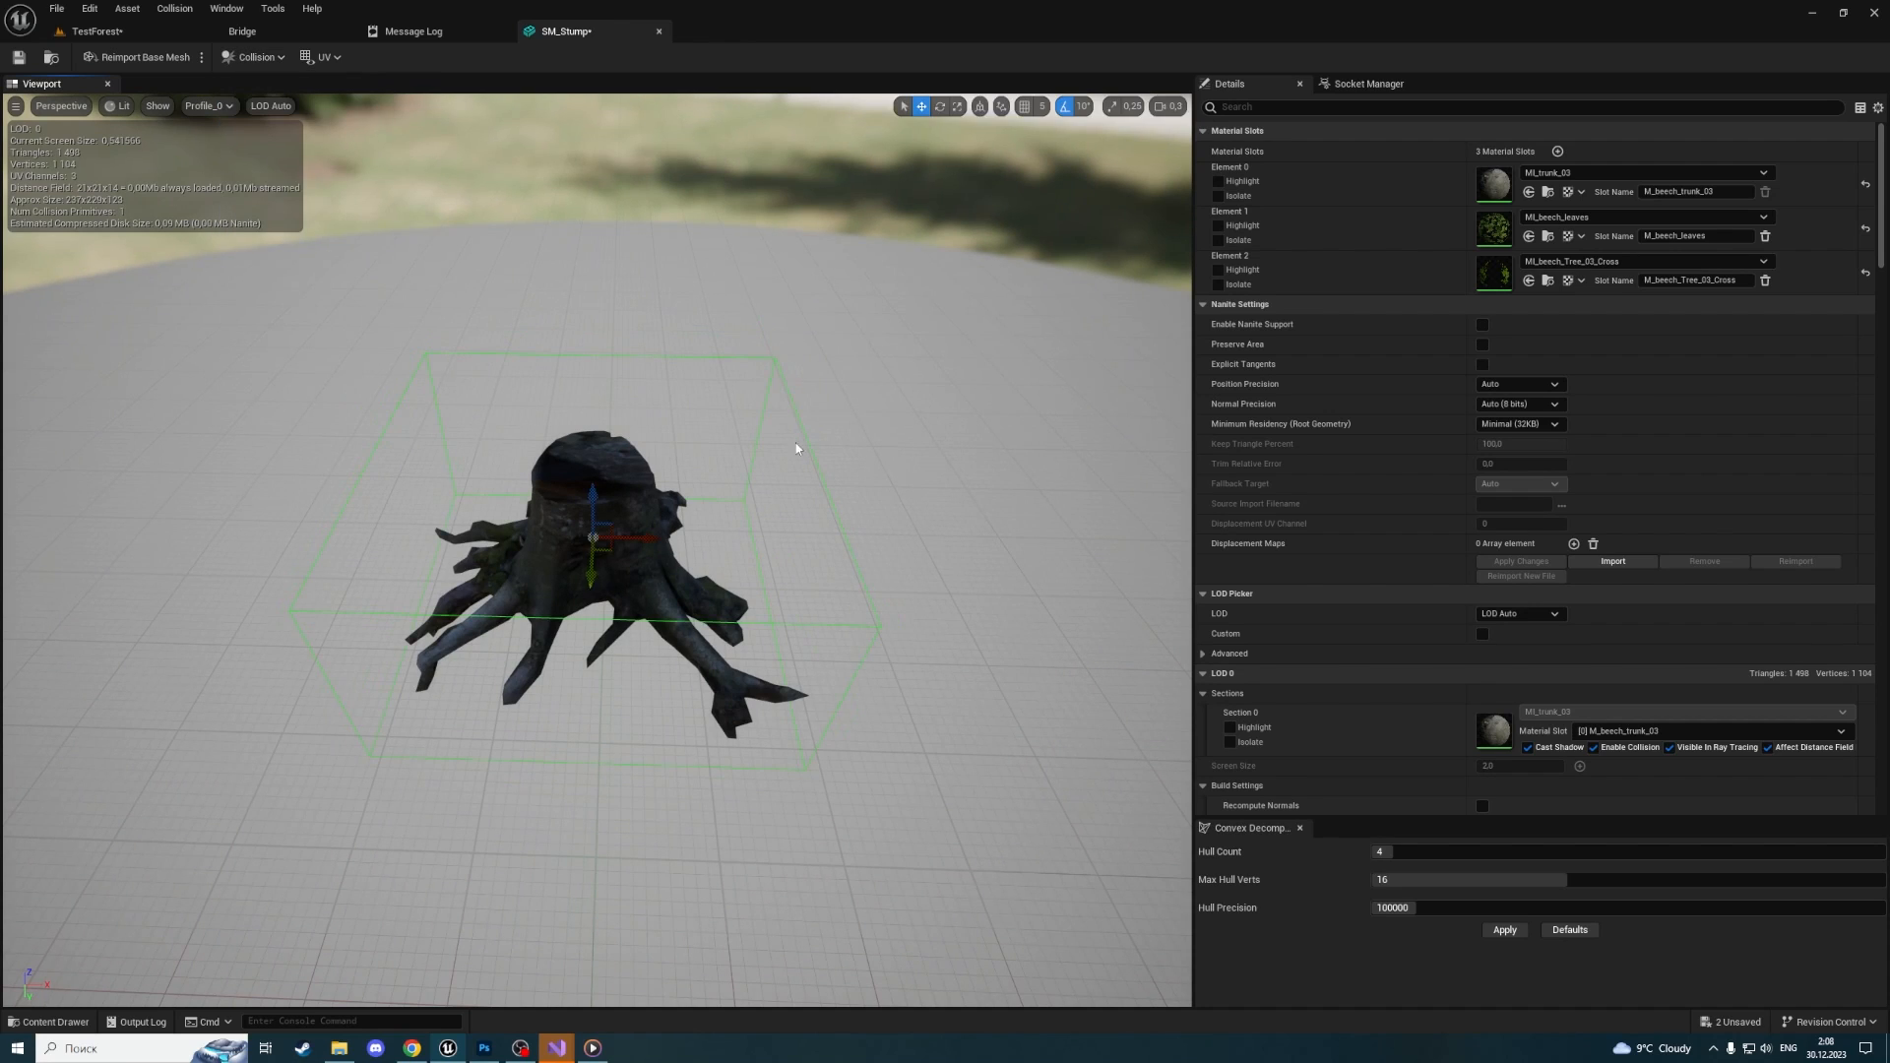
# Scale the box collision down to the stump's trunk width and move it so its upper face meets the cut
pyautogui.press('e')
pyautogui.press('r')
pyautogui.moveTo(617, 556); pyautogui.dragTo(607, 543)
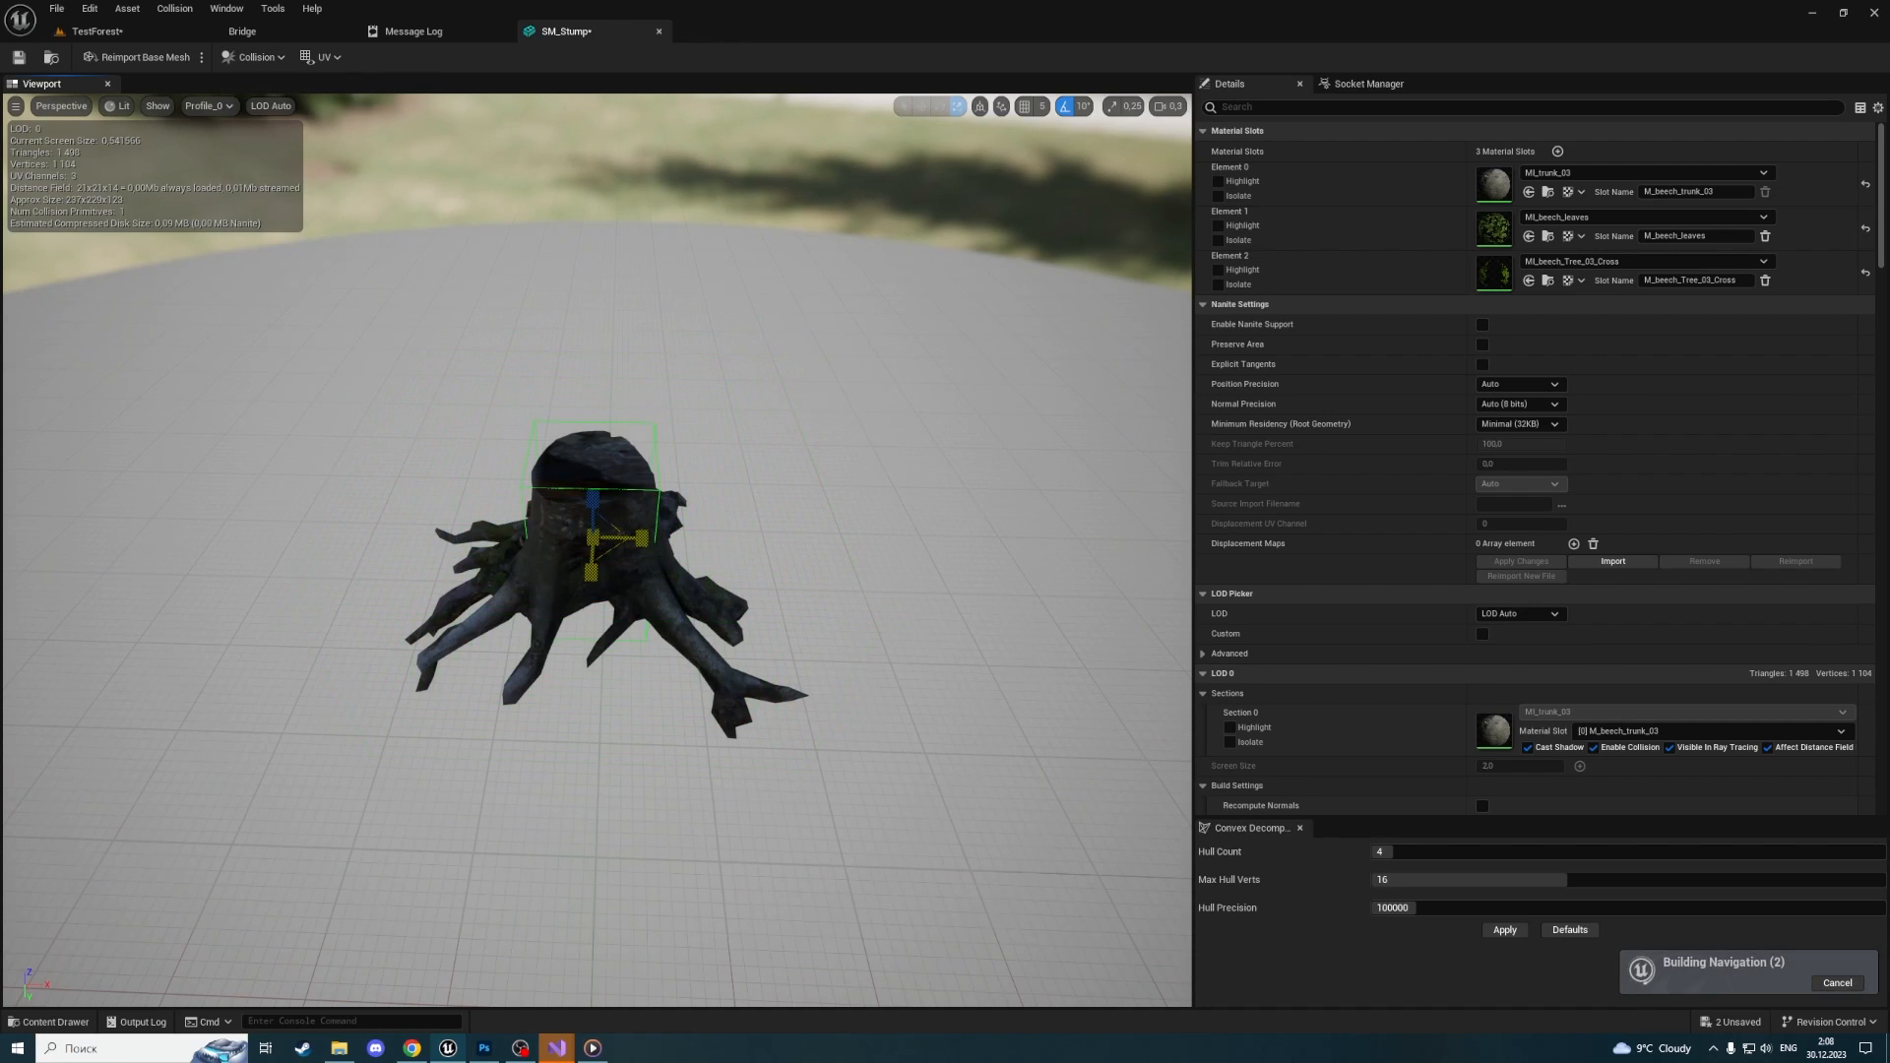
pyautogui.moveTo(608, 544); pyautogui.dragTo(512, 601, button='right')
pyautogui.press('w')
pyautogui.press('d')
pyautogui.press('w')
pyautogui.press('d')
pyautogui.scroll(1, 658, 633)
pyautogui.moveTo(727, 689); pyautogui.dragTo(658, 633, button='right')
pyautogui.moveTo(604, 642); pyautogui.dragTo(564, 644)
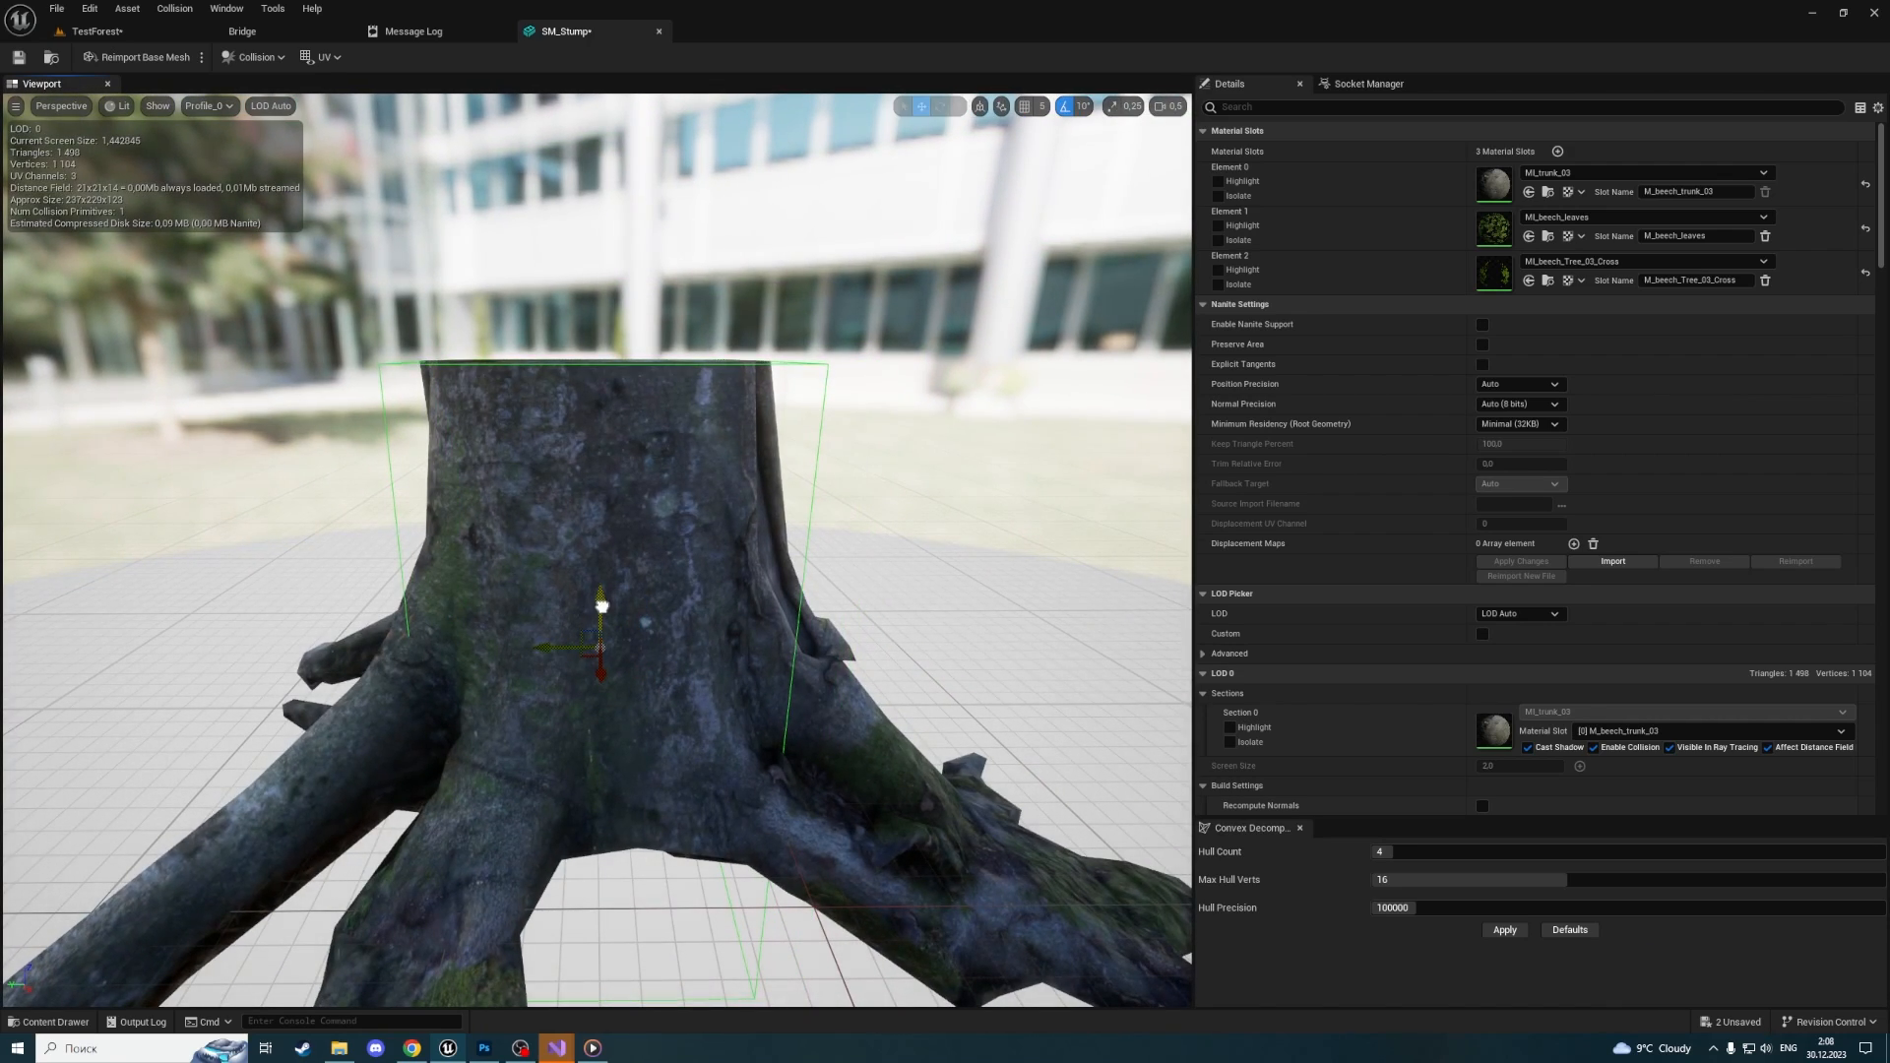
# Close SM_Stump, return to the TestForest level and save it
pyautogui.click(659, 33)
pyautogui.click(138, 30)
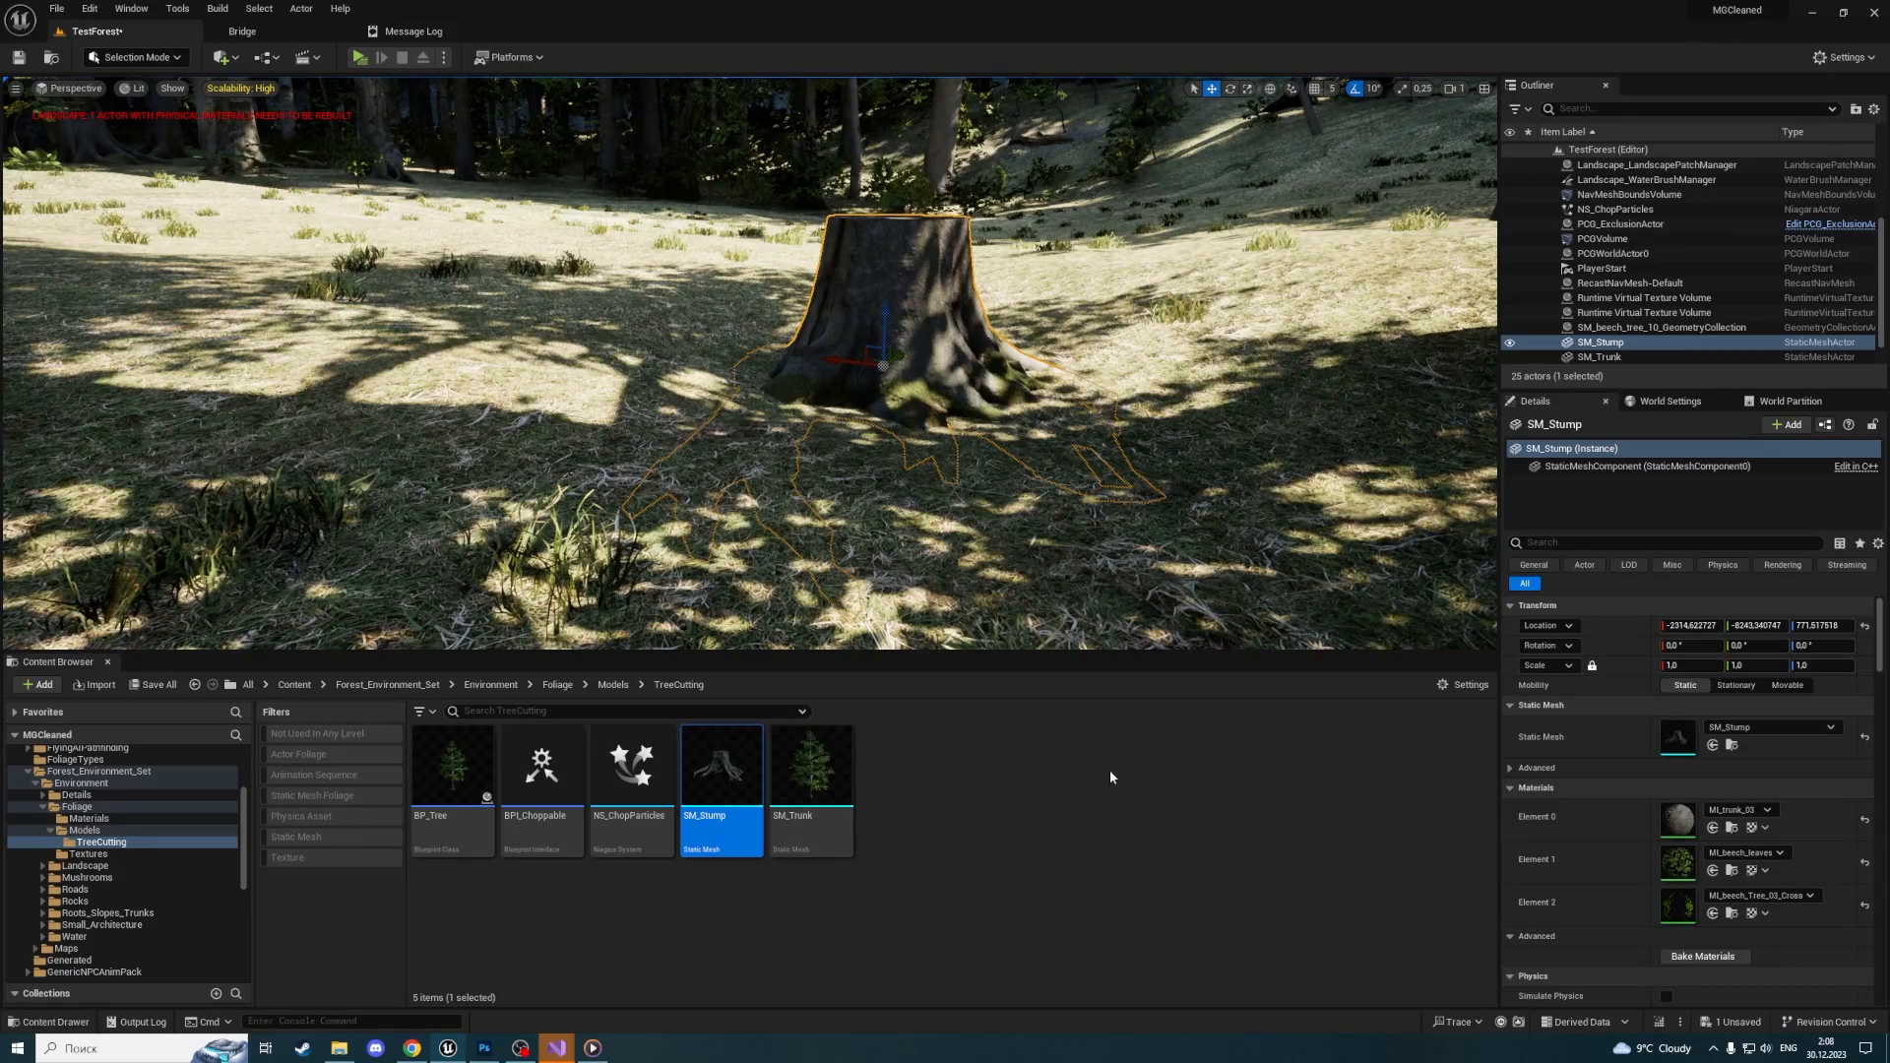
pyautogui.hotkey('ctrl', 's')
pyautogui.click(1078, 687)
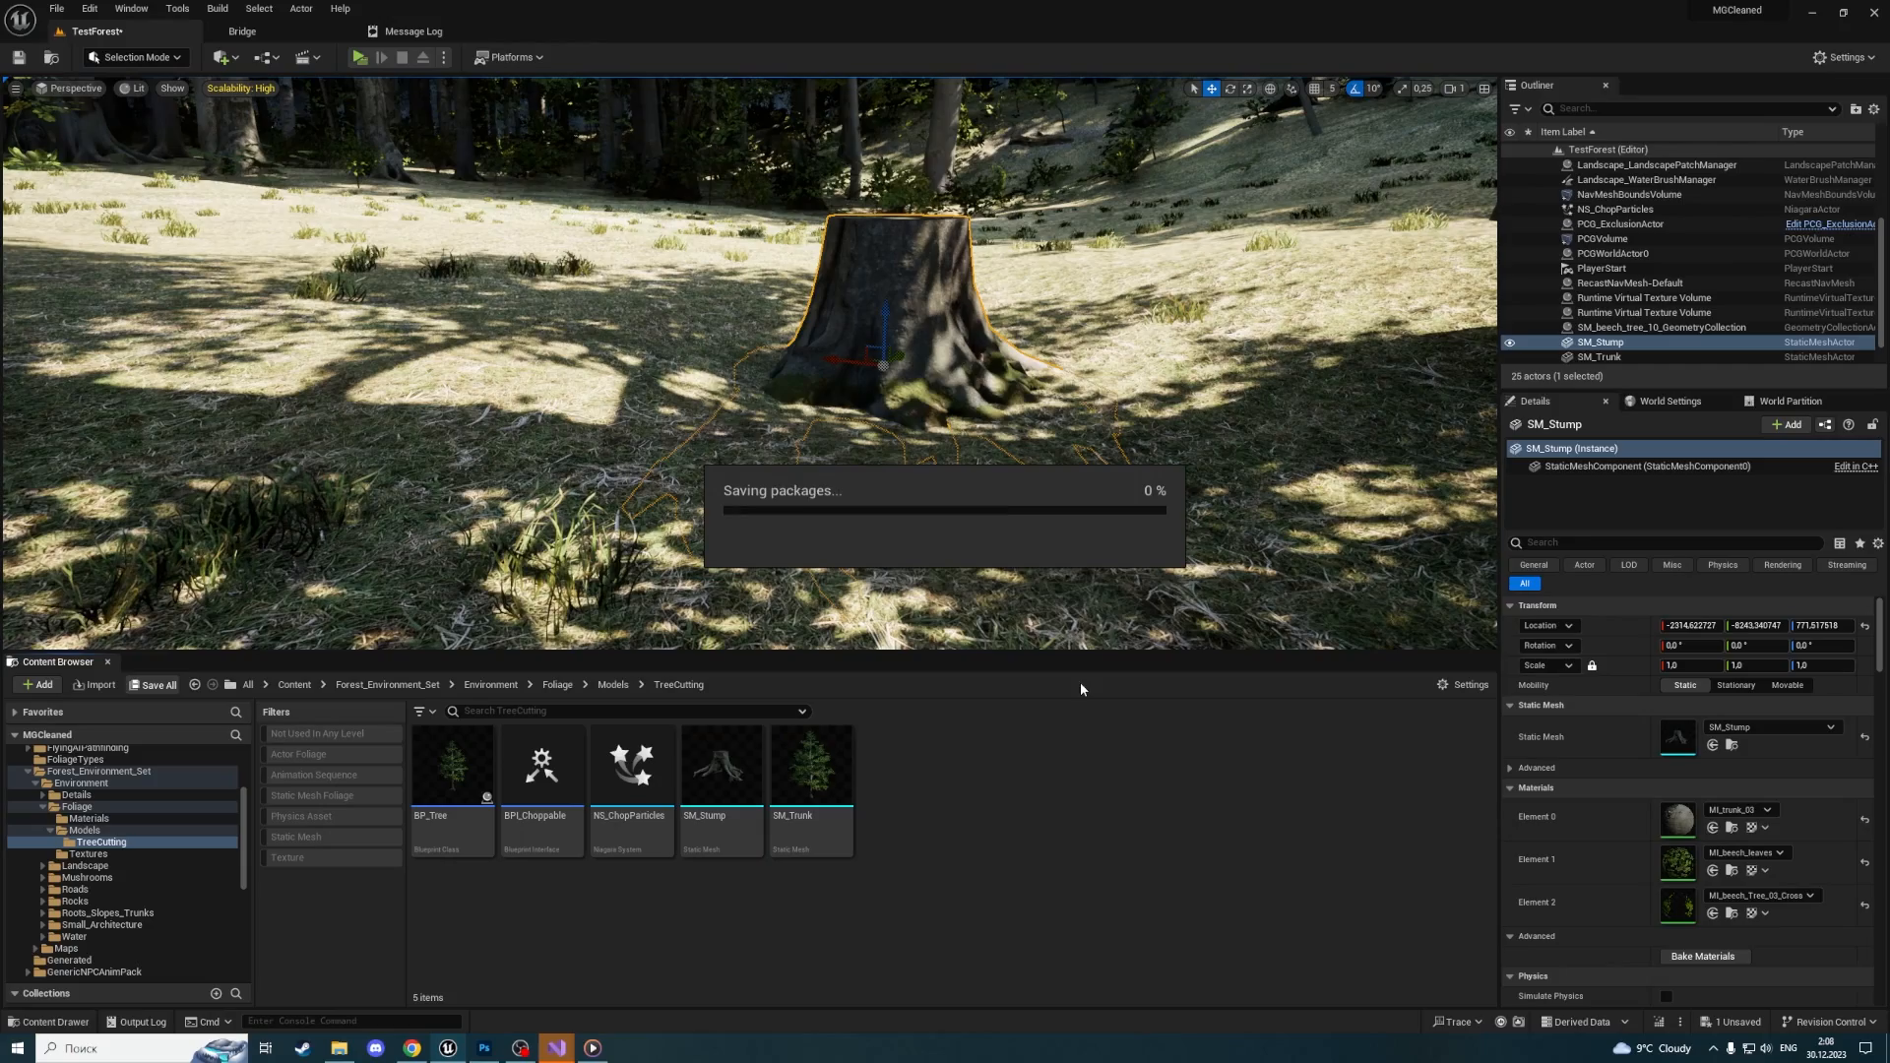
# Delete the placed SM_Trunk and SM_Stump actors from the TestForest level
pyautogui.moveTo(896, 302); pyautogui.dragTo(1001, 265, button='right')
pyautogui.click(1001, 266)
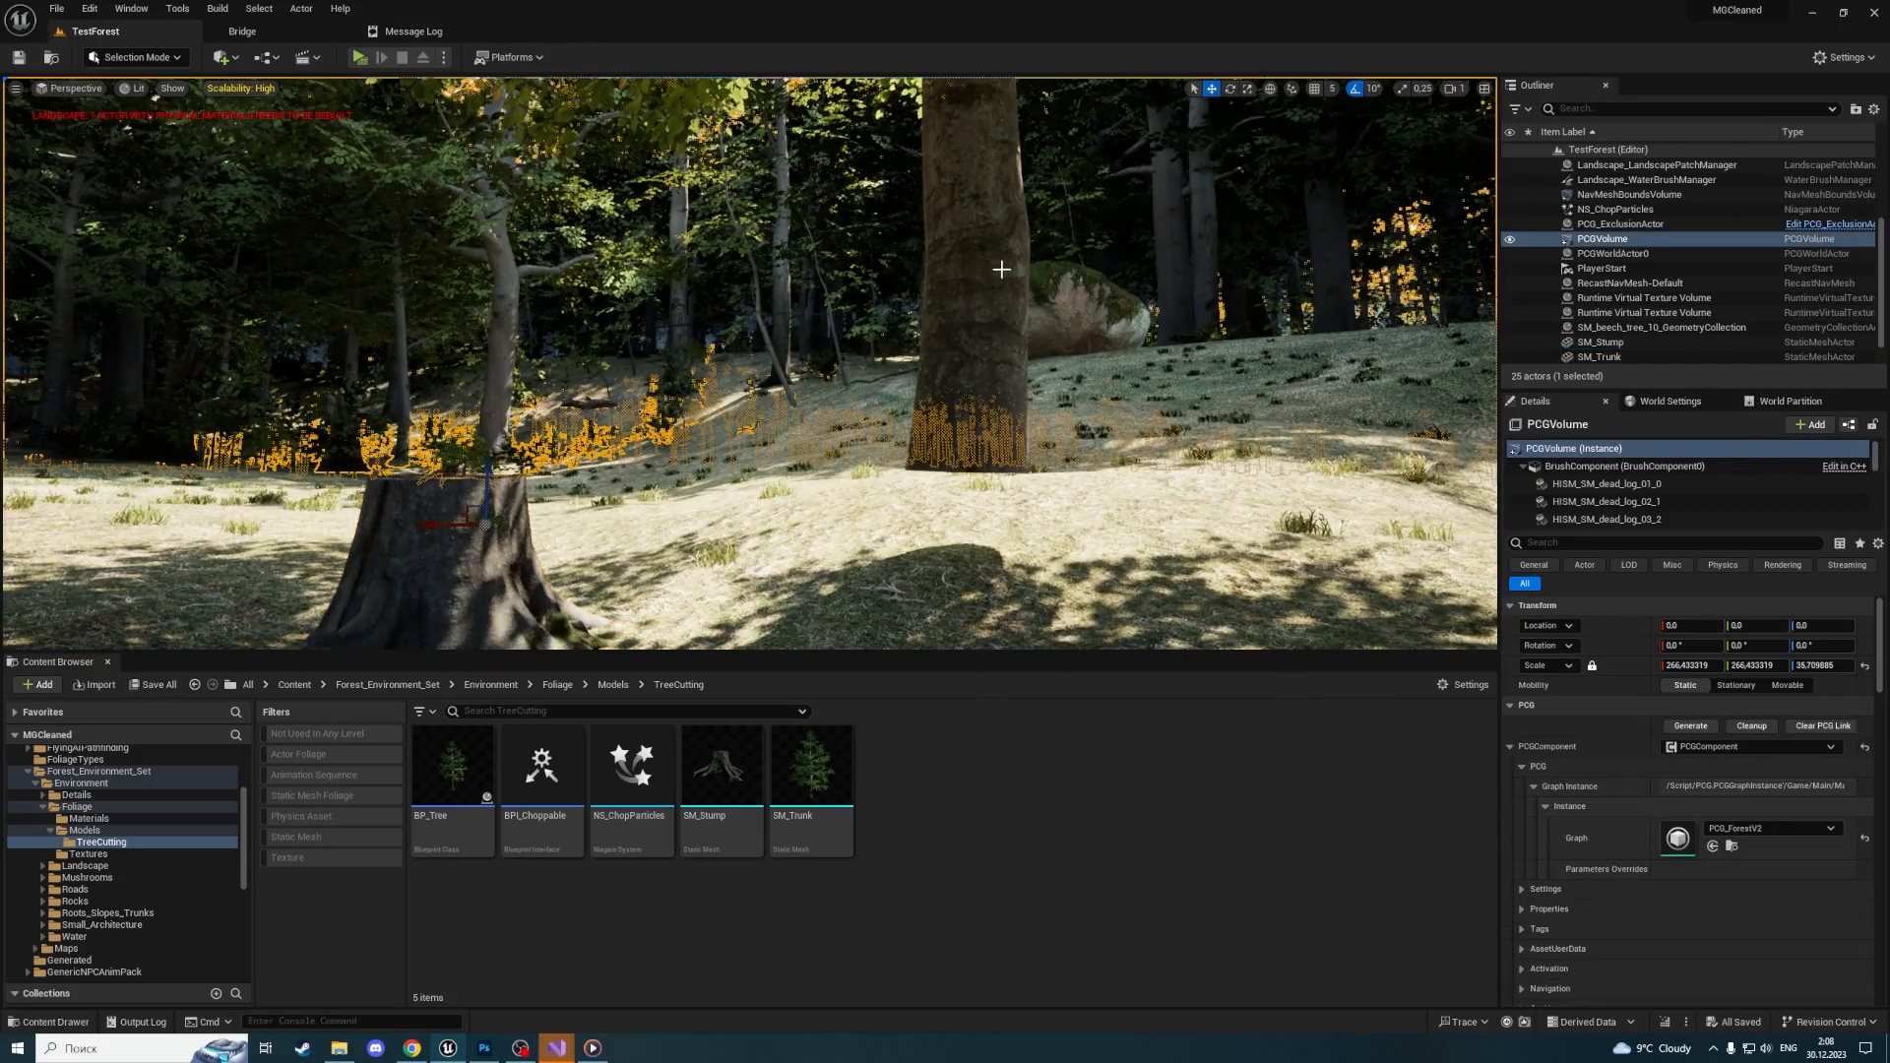
pyautogui.click(925, 337)
pyautogui.press('Delete')
pyautogui.click(453, 536)
pyautogui.press('Delete')
pyautogui.press('w')
pyautogui.moveTo(453, 537); pyautogui.dragTo(759, 404, button='right')
pyautogui.scroll(3, 748, 414)
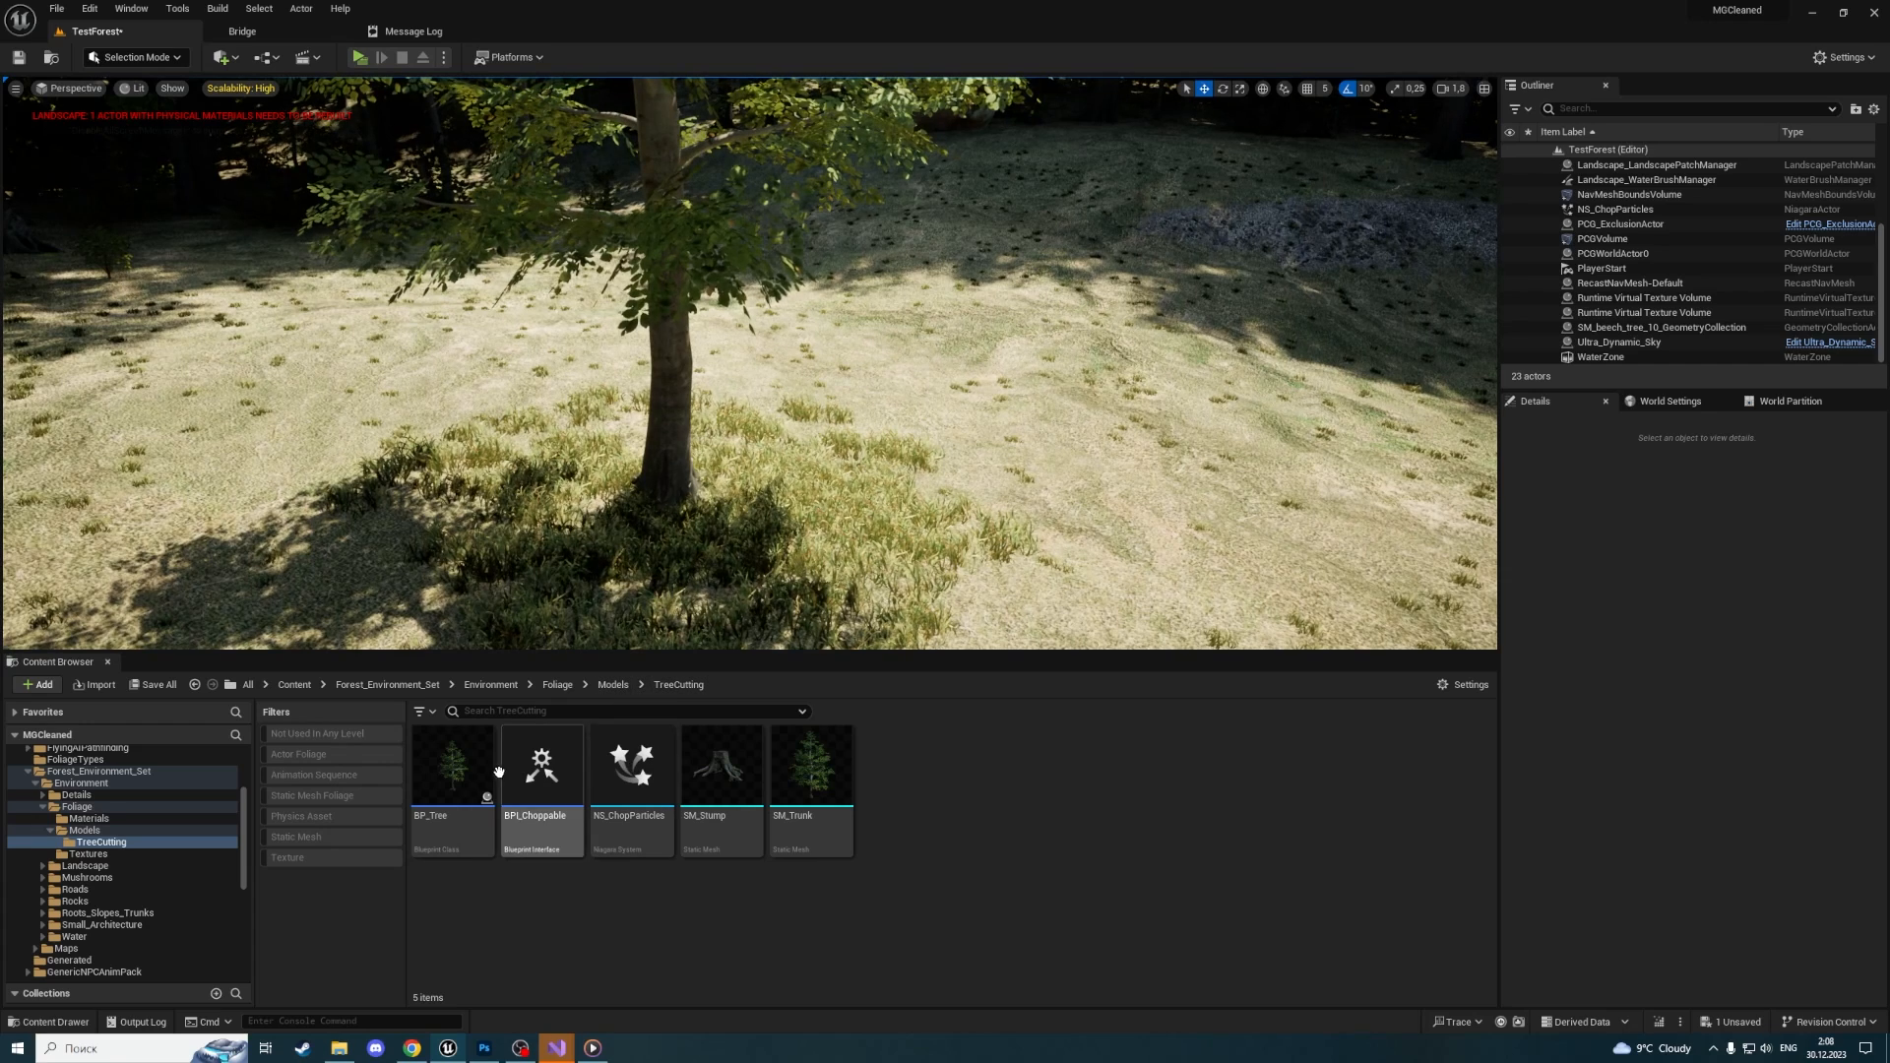
# Open the BP_Tree blueprint and show the base of its tree in the 3D preview
pyautogui.click(468, 770)
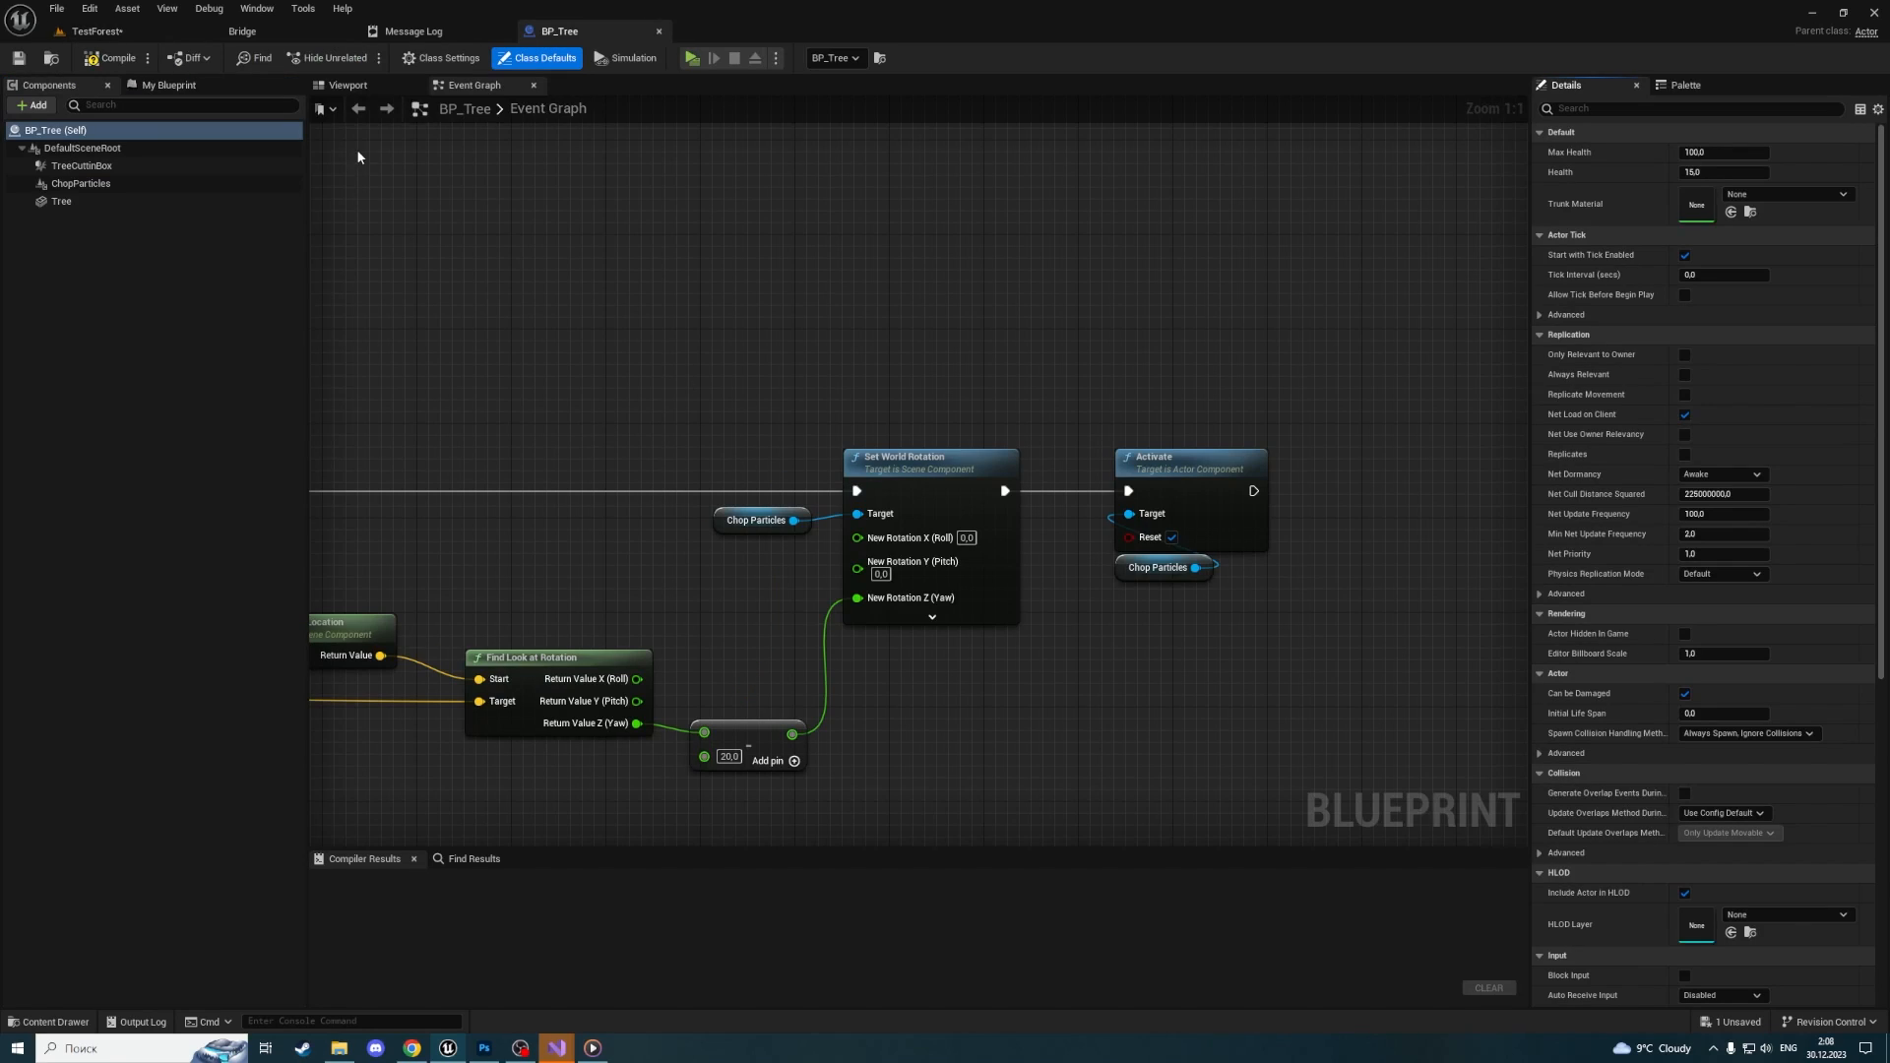
pyautogui.click(343, 89)
pyautogui.moveTo(788, 394); pyautogui.dragTo(832, 517, button='right')
pyautogui.press('w')
# Add a static mesh component named Stump to the BP_Tree blueprint
pyautogui.click(36, 106)
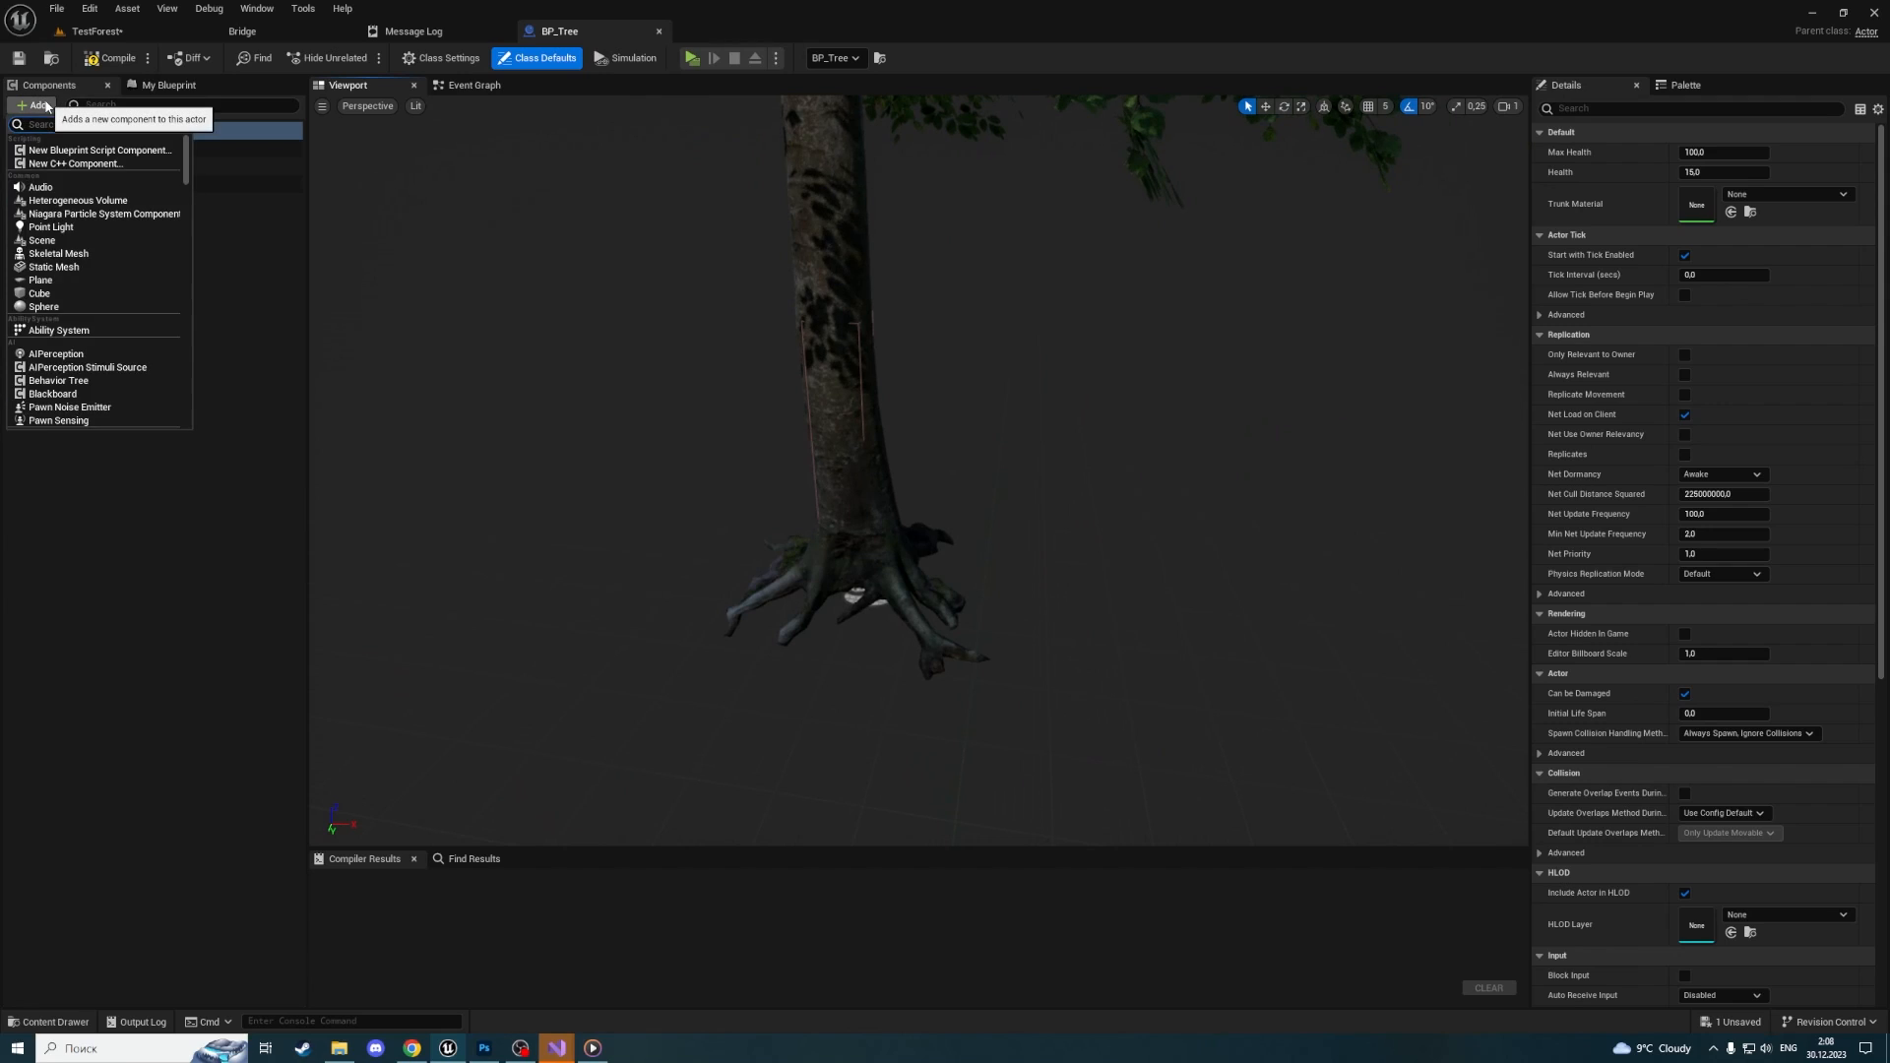
pyautogui.write('Static me')
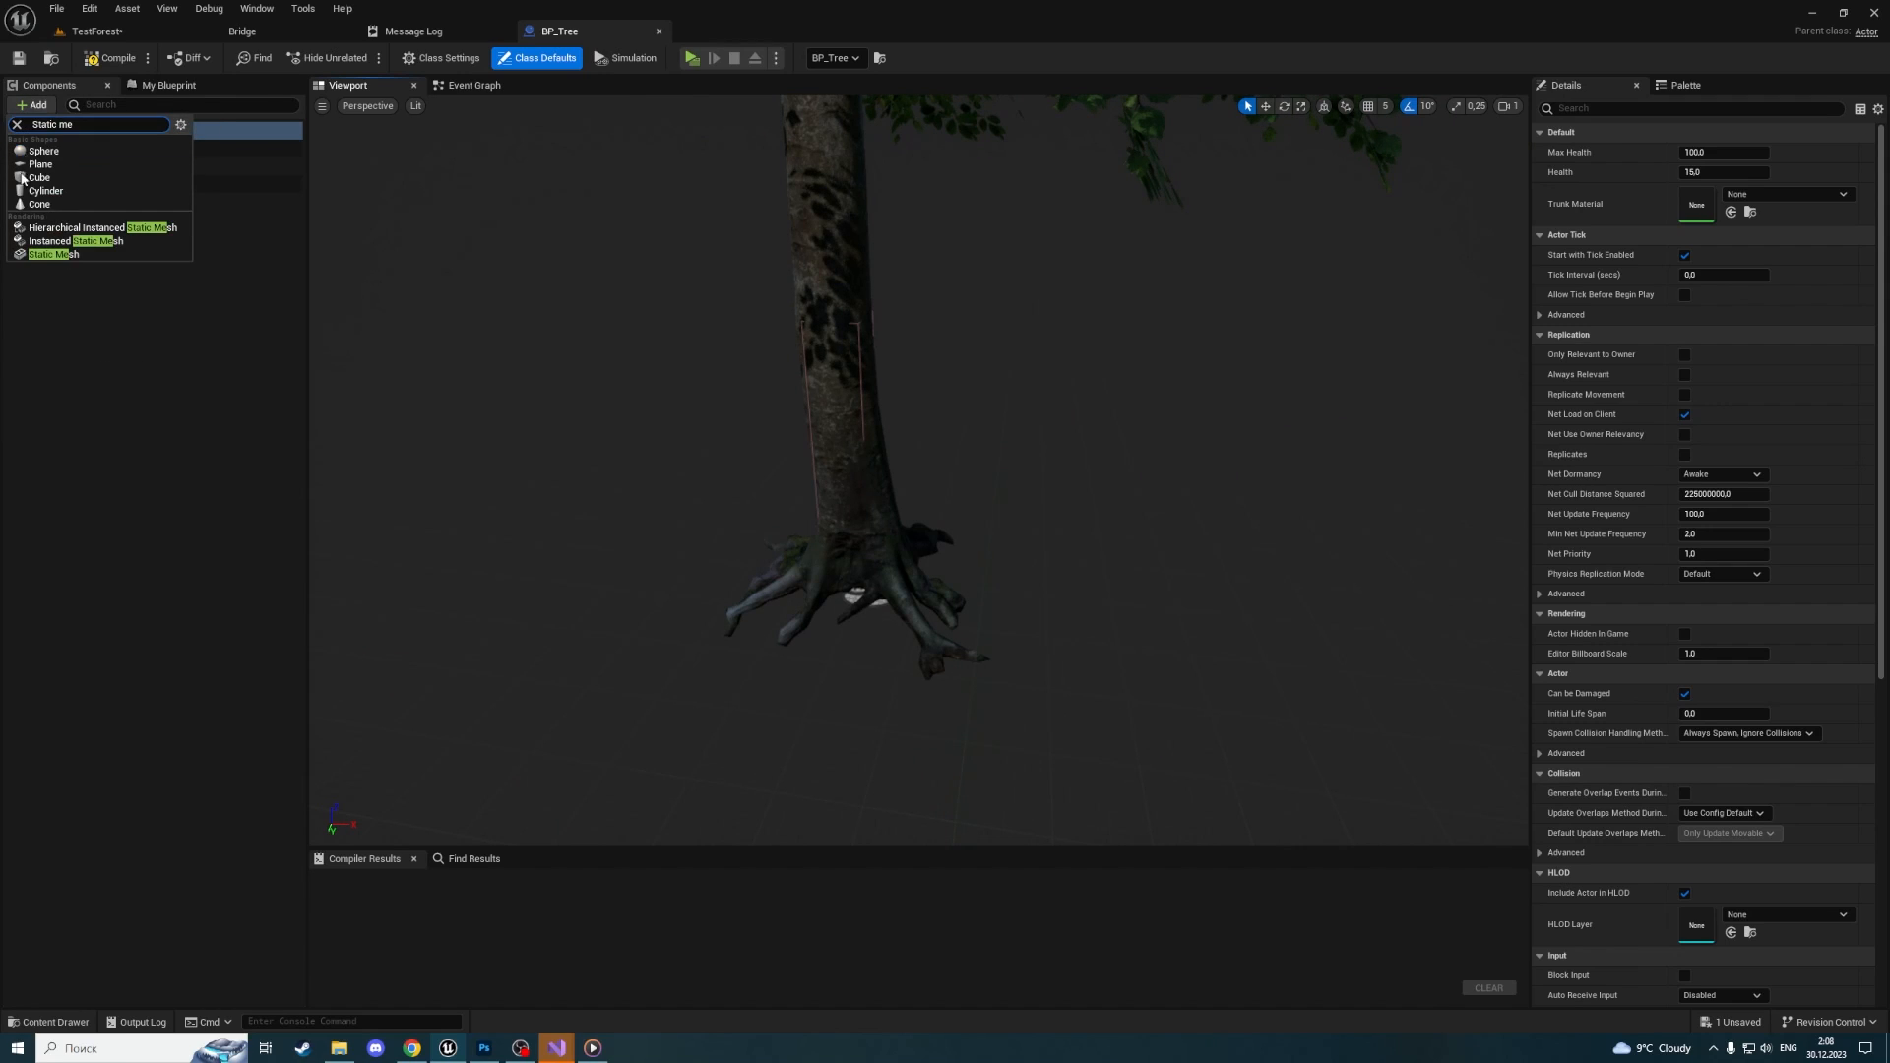
pyautogui.click(80, 256)
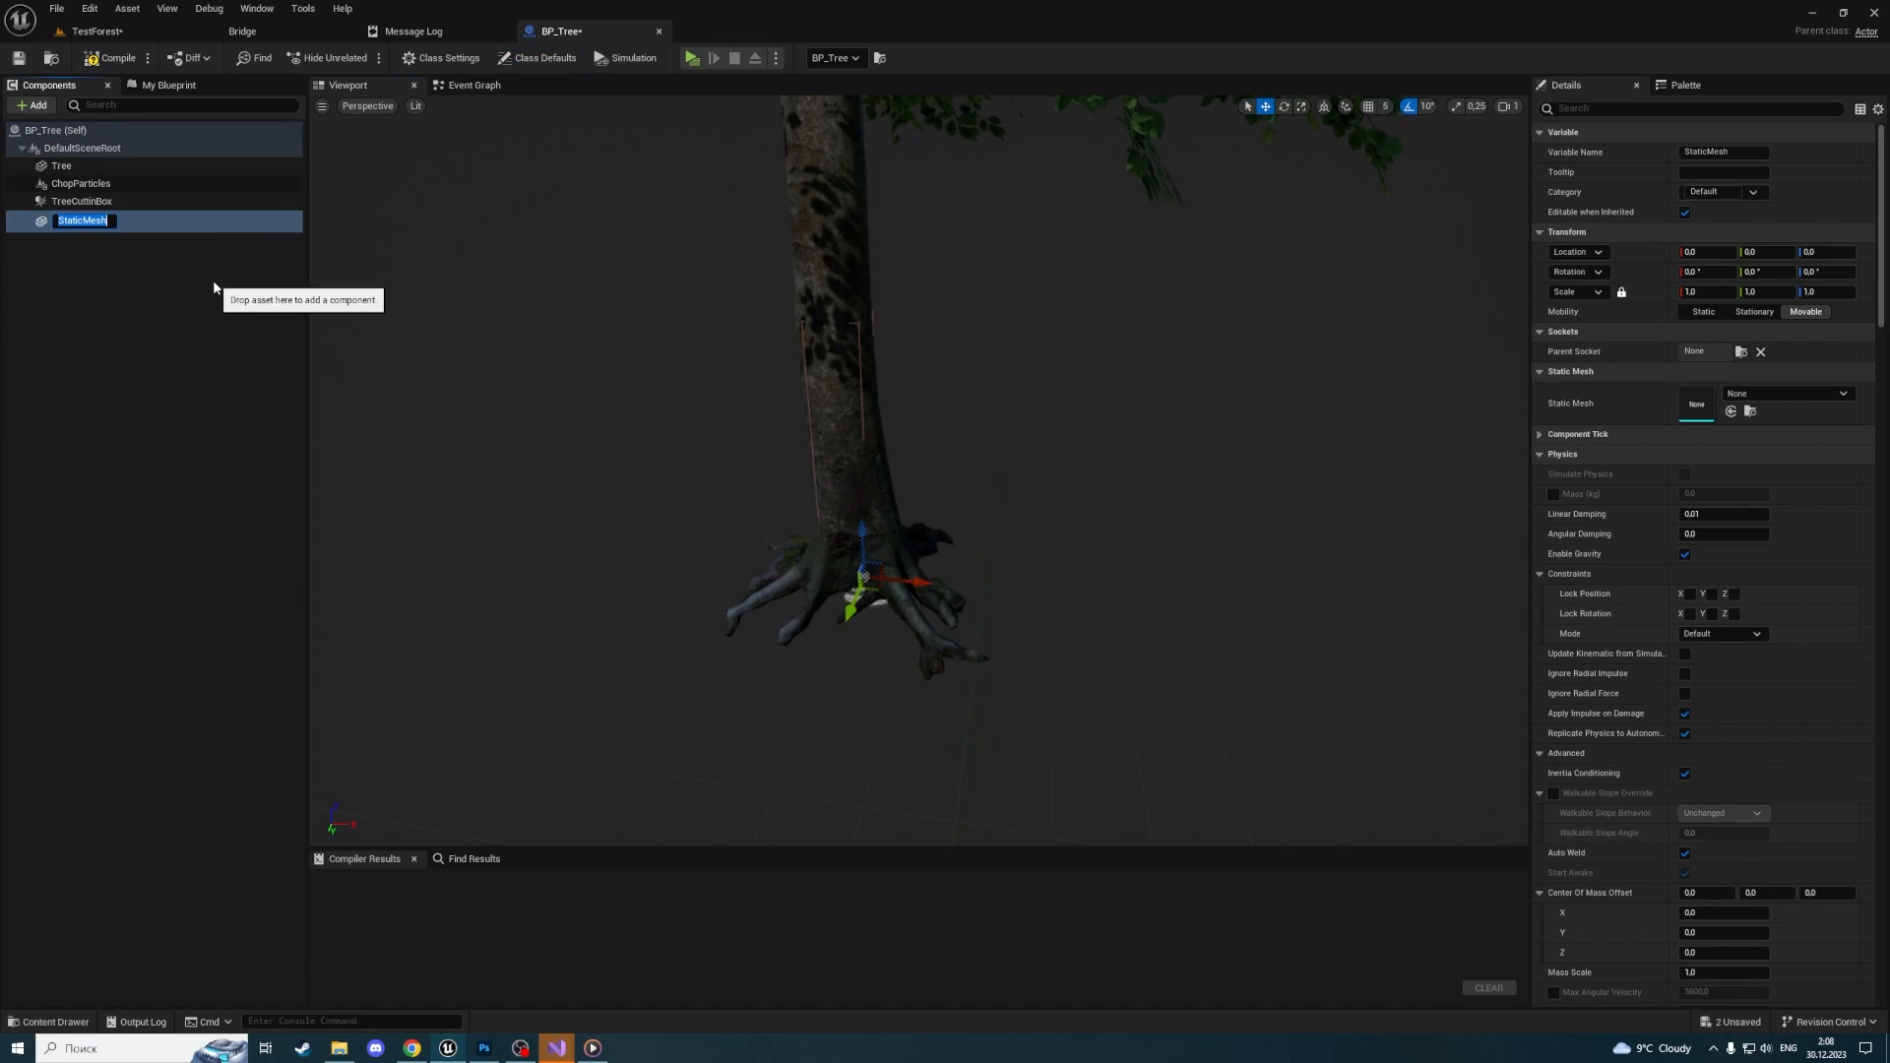
pyautogui.write('Stump')
pyautogui.press('Return')
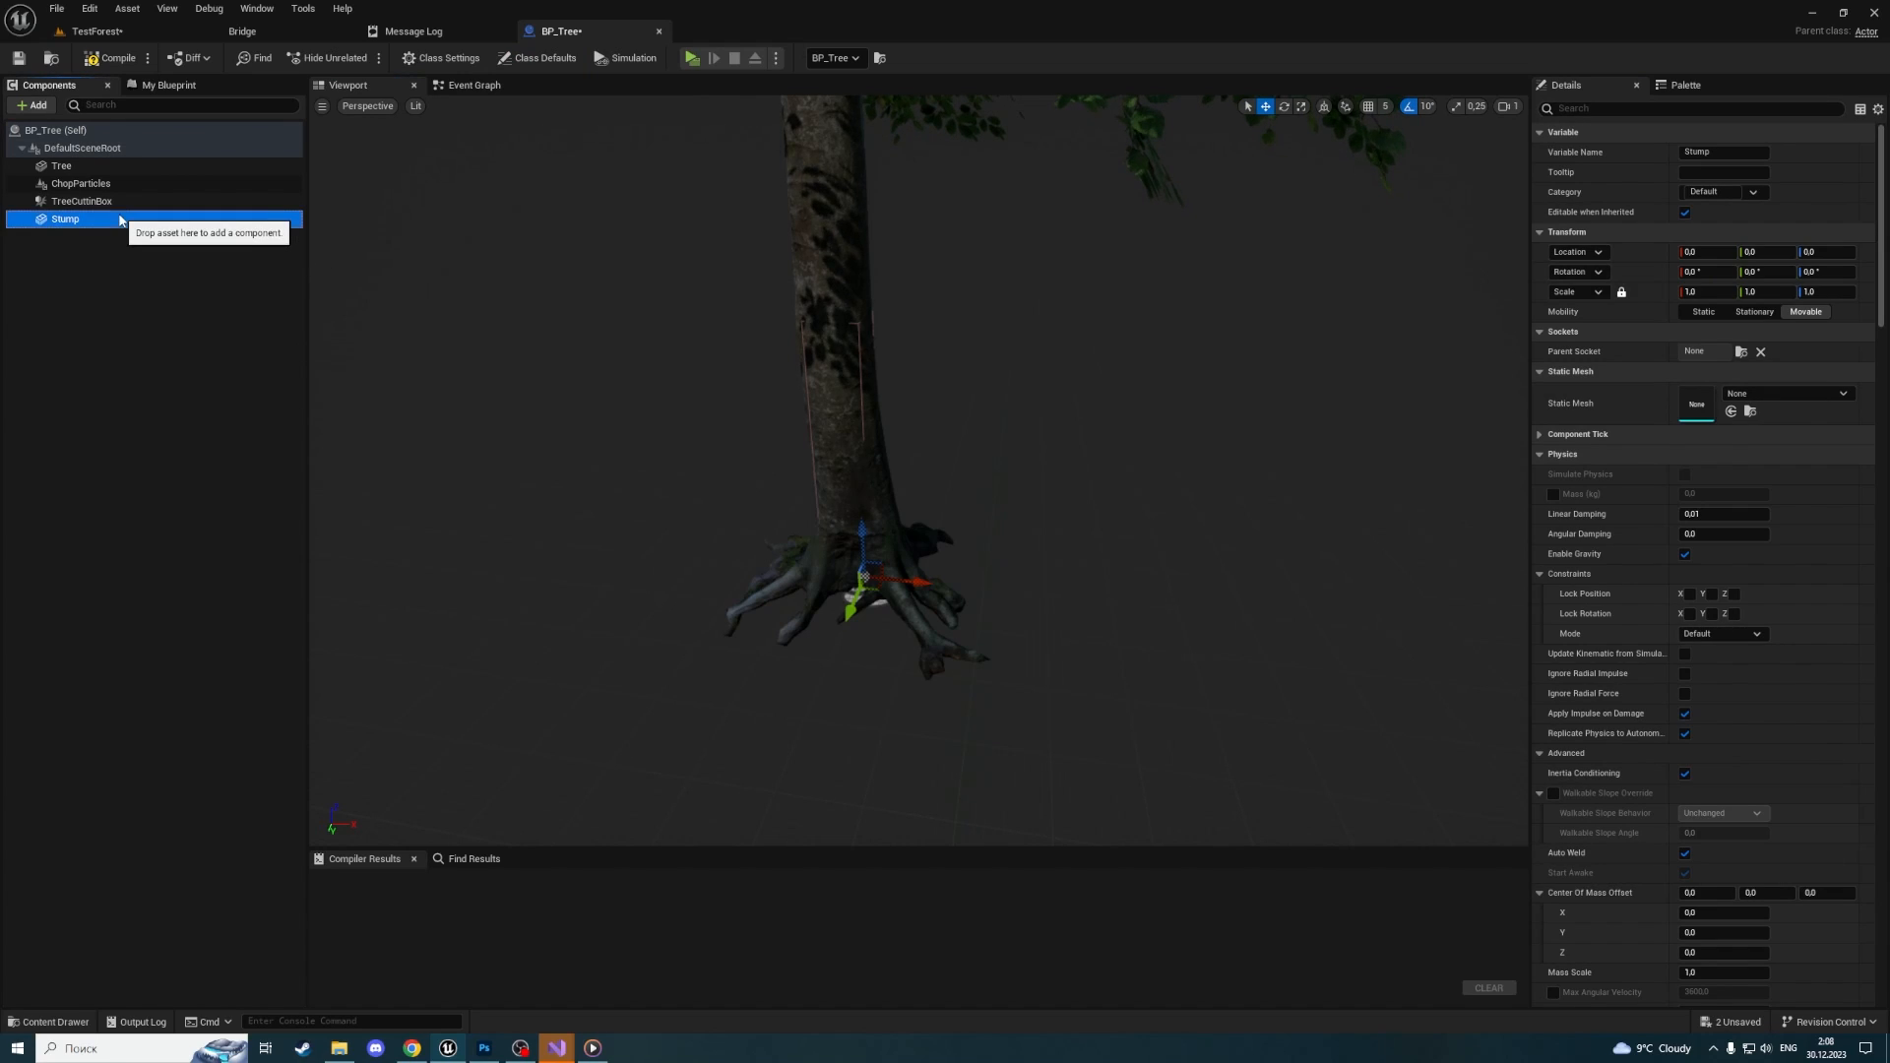
# Duplicate the Stump component and name the copy Trunk
pyautogui.hotkey('ctrl', 'd')
pyautogui.write('Trunk')
pyautogui.press('Return')
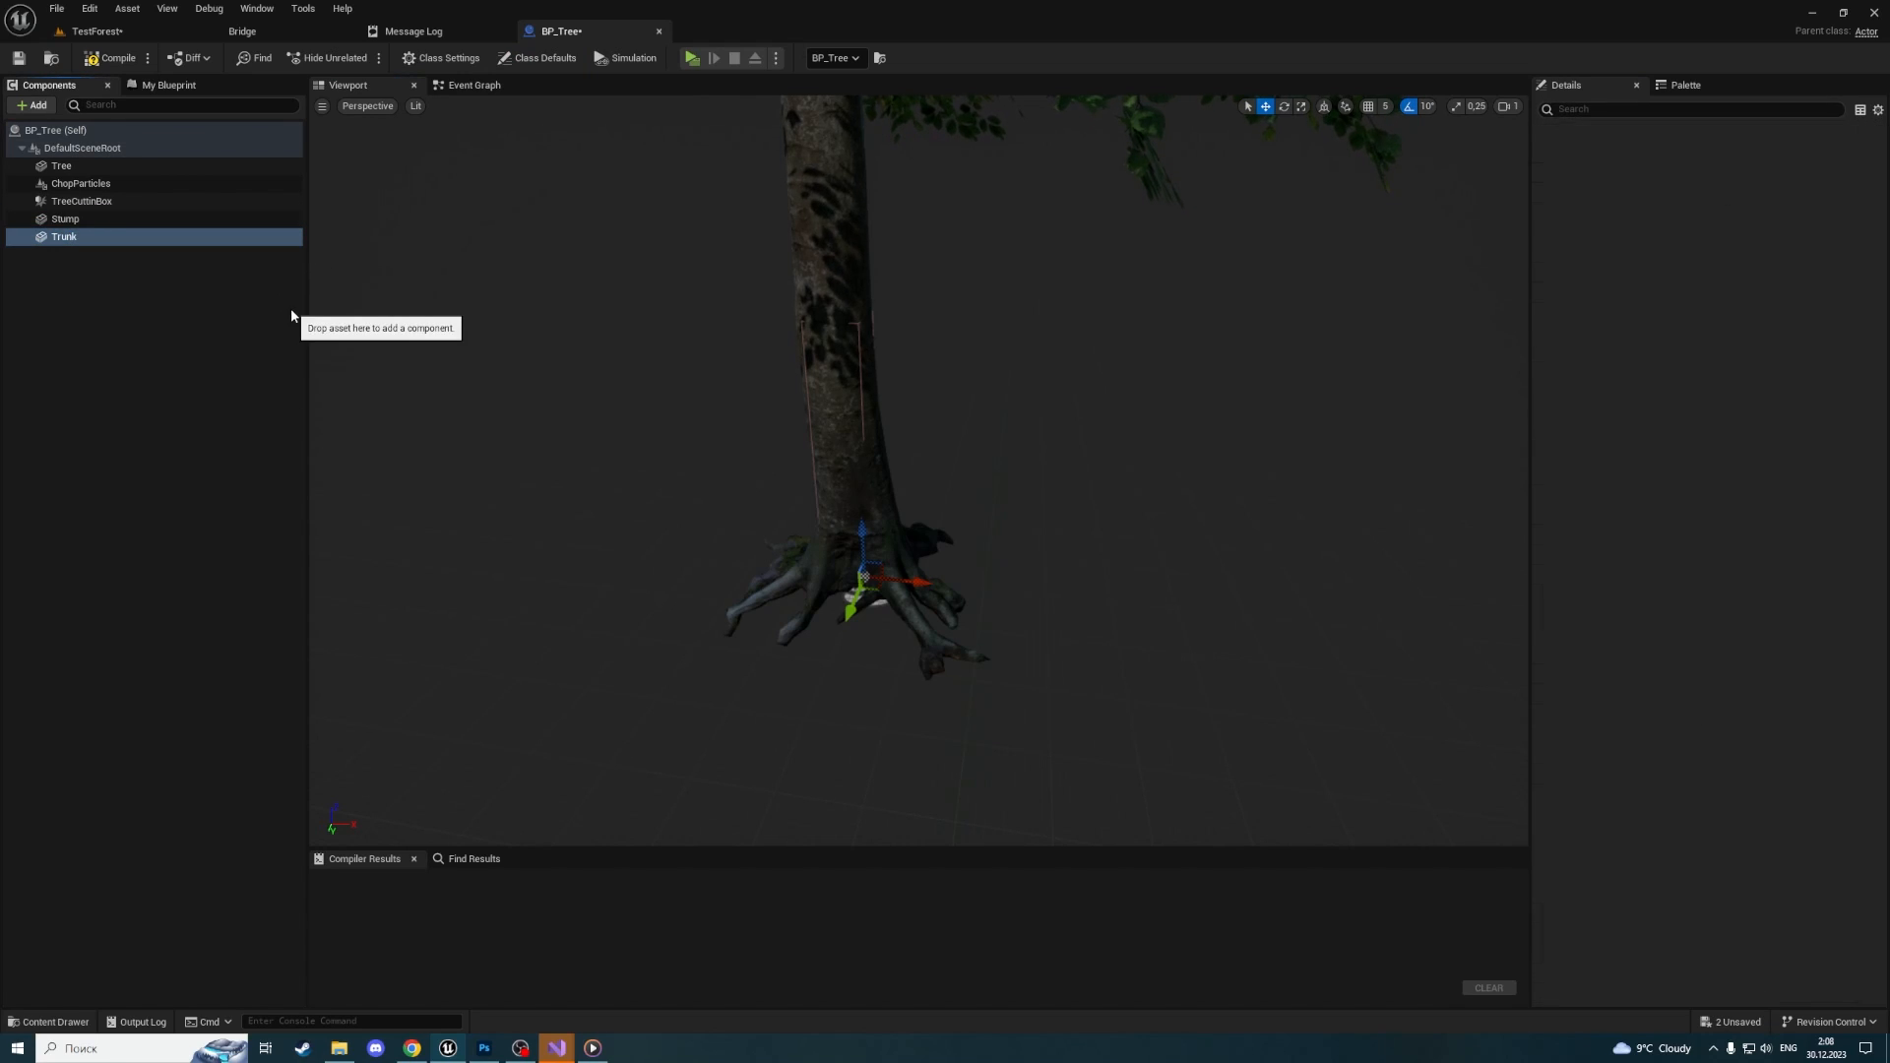
# Assign the SM_Stump mesh that matches the tree's base to the Stump component
pyautogui.click(63, 218)
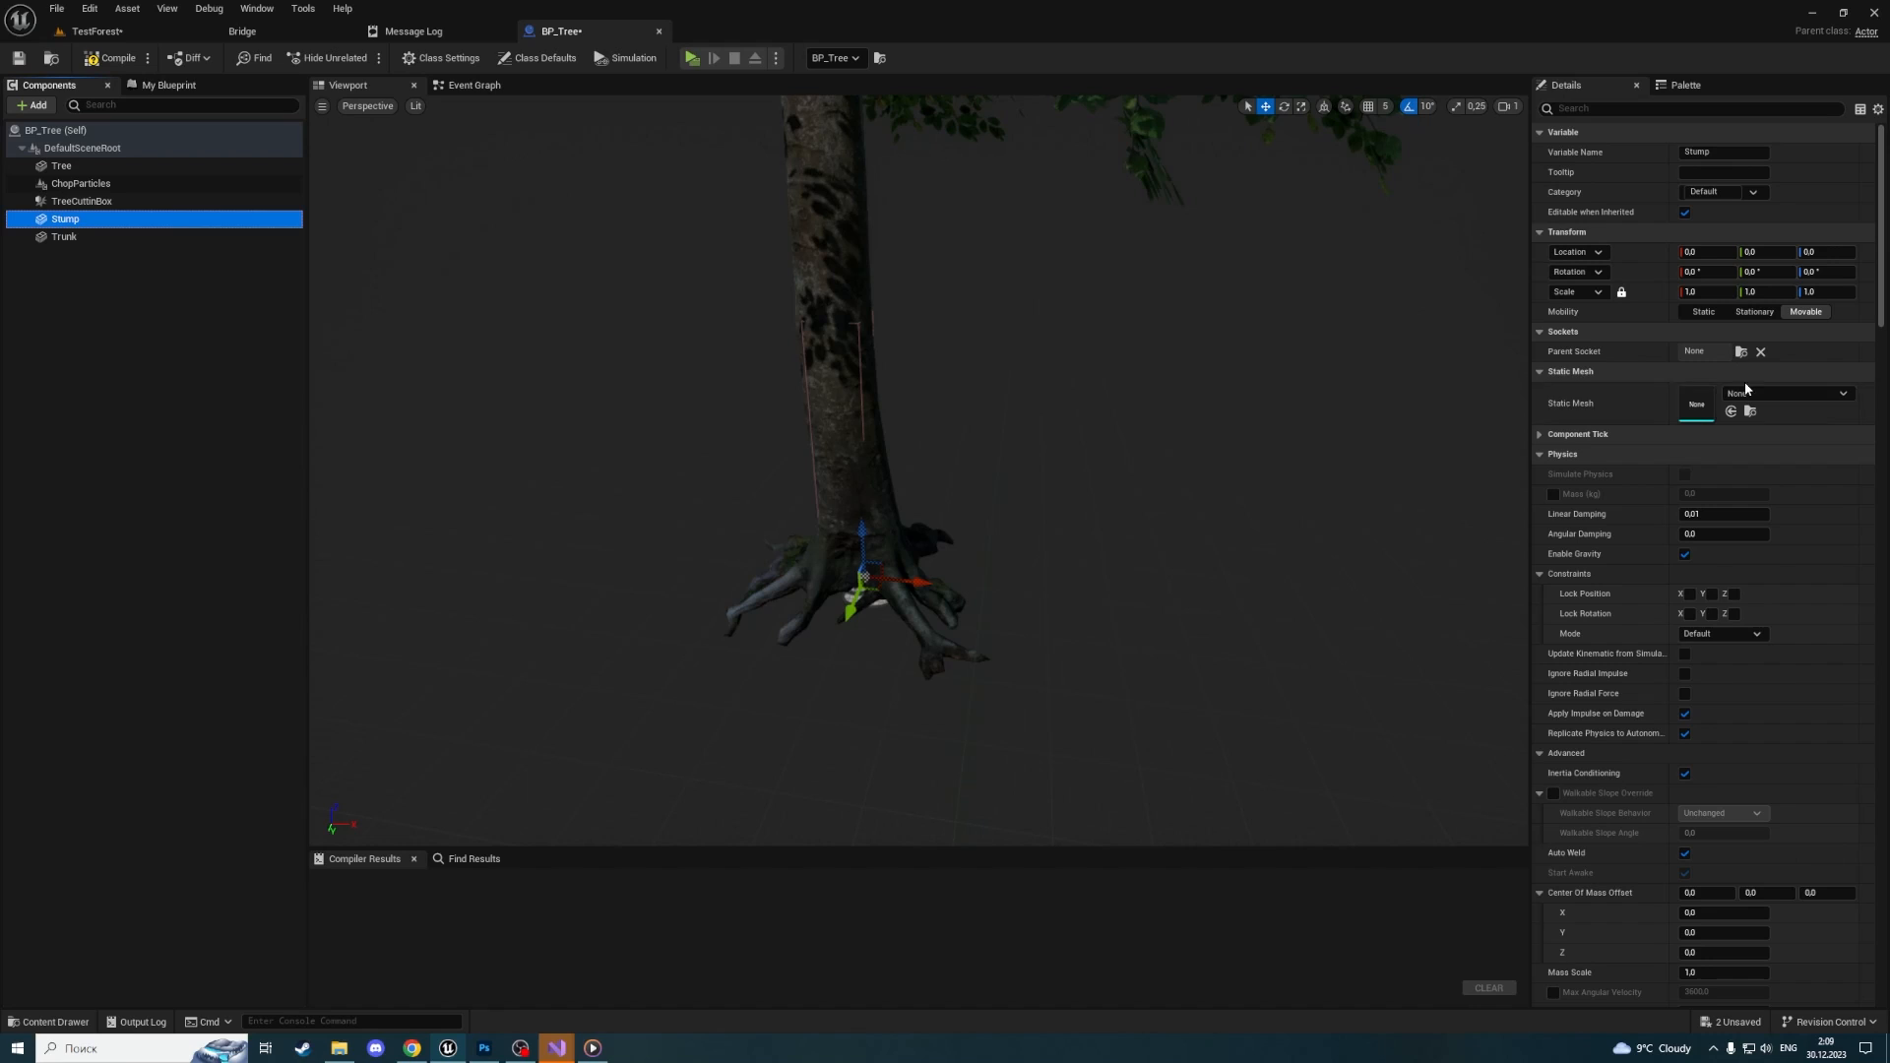
pyautogui.click(1770, 392)
pyautogui.write('S')
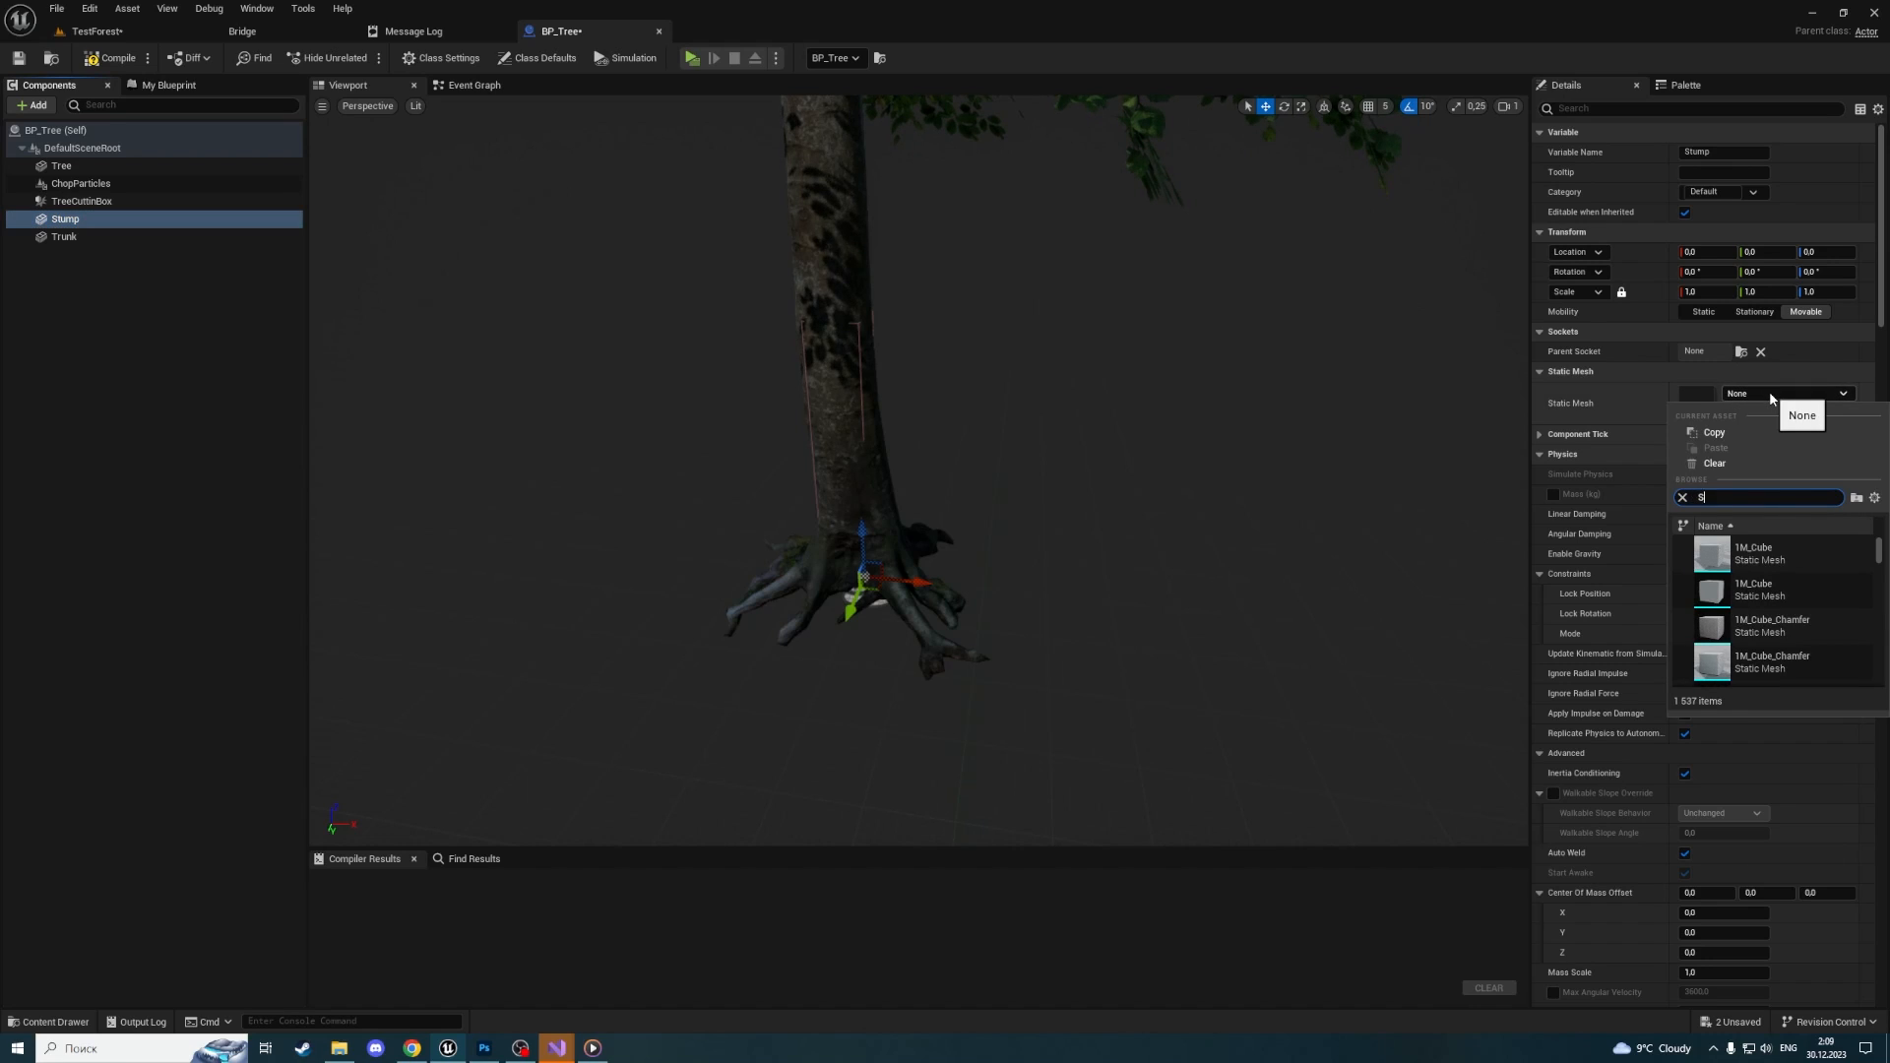
pyautogui.write('M_Stum')
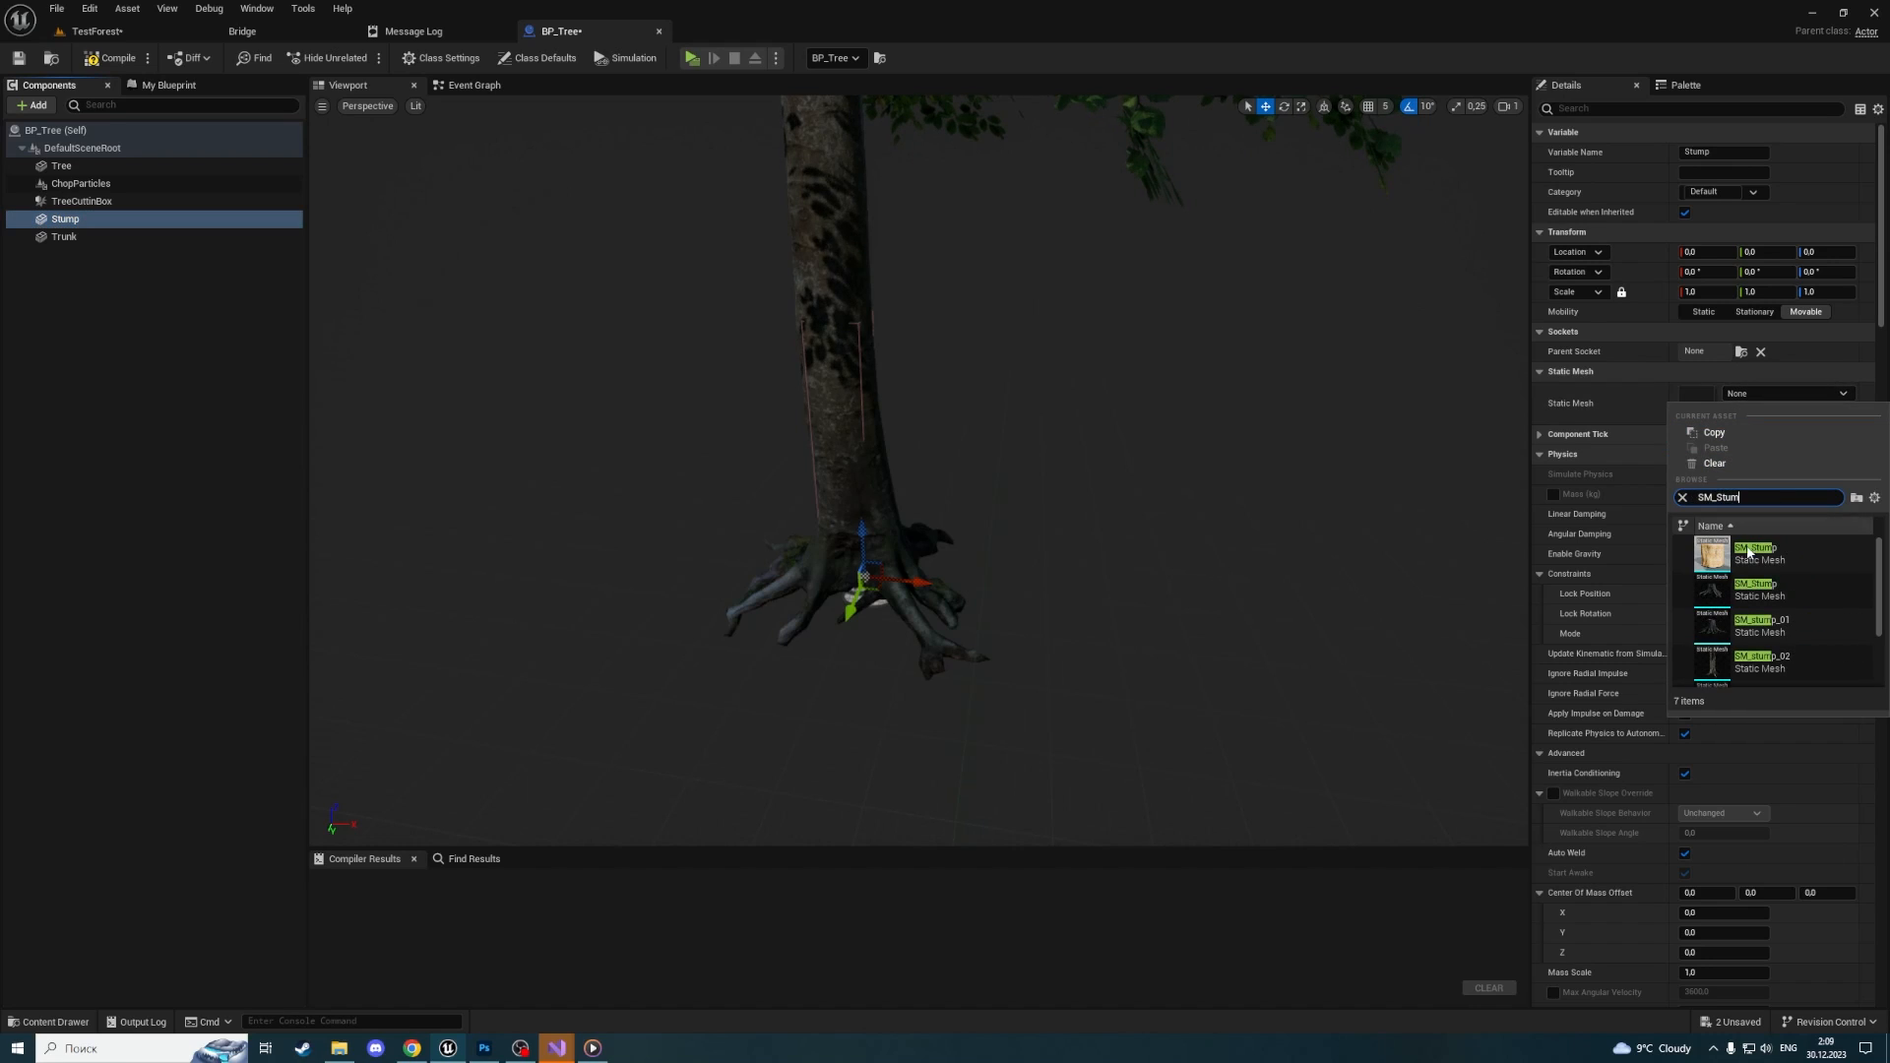
pyautogui.scroll(-3, 1773, 591)
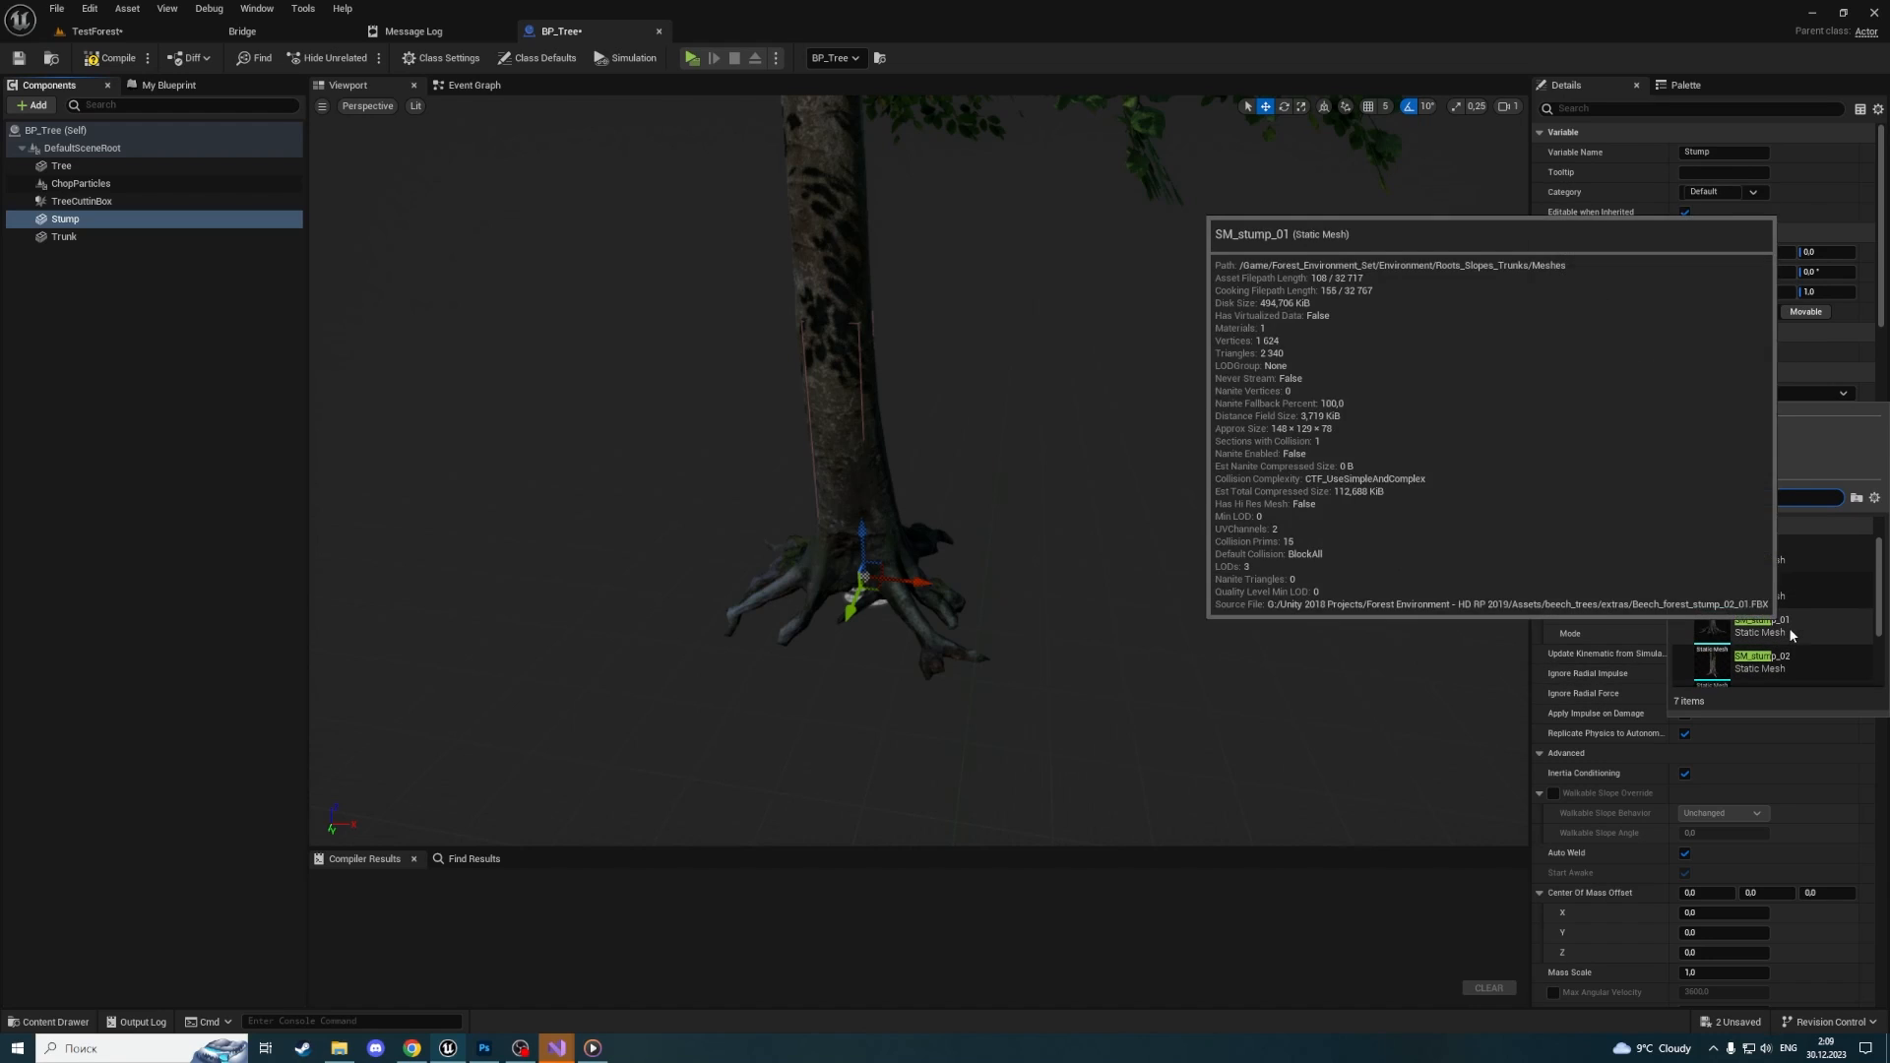
pyautogui.click(1787, 591)
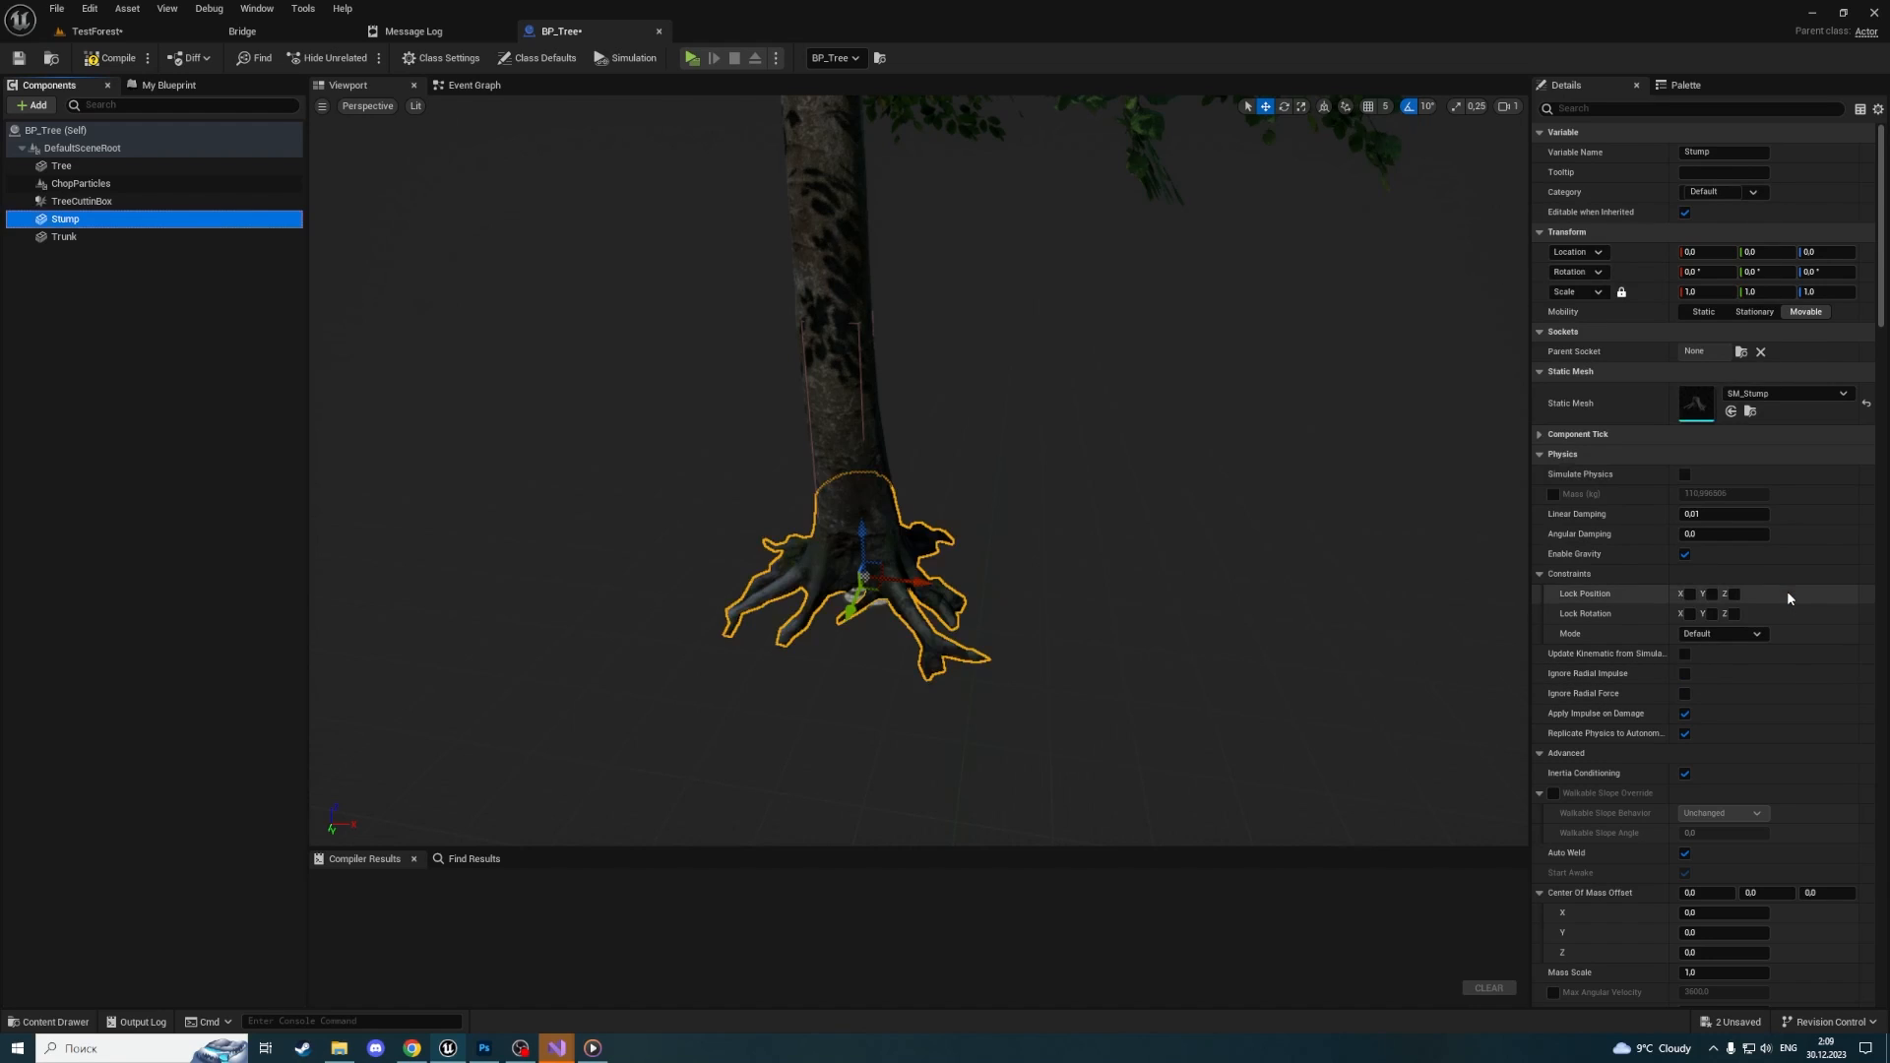
# Assign the SM_Trunk mesh to the Trunk component and save the blueprint
pyautogui.click(98, 237)
pyautogui.click(1752, 394)
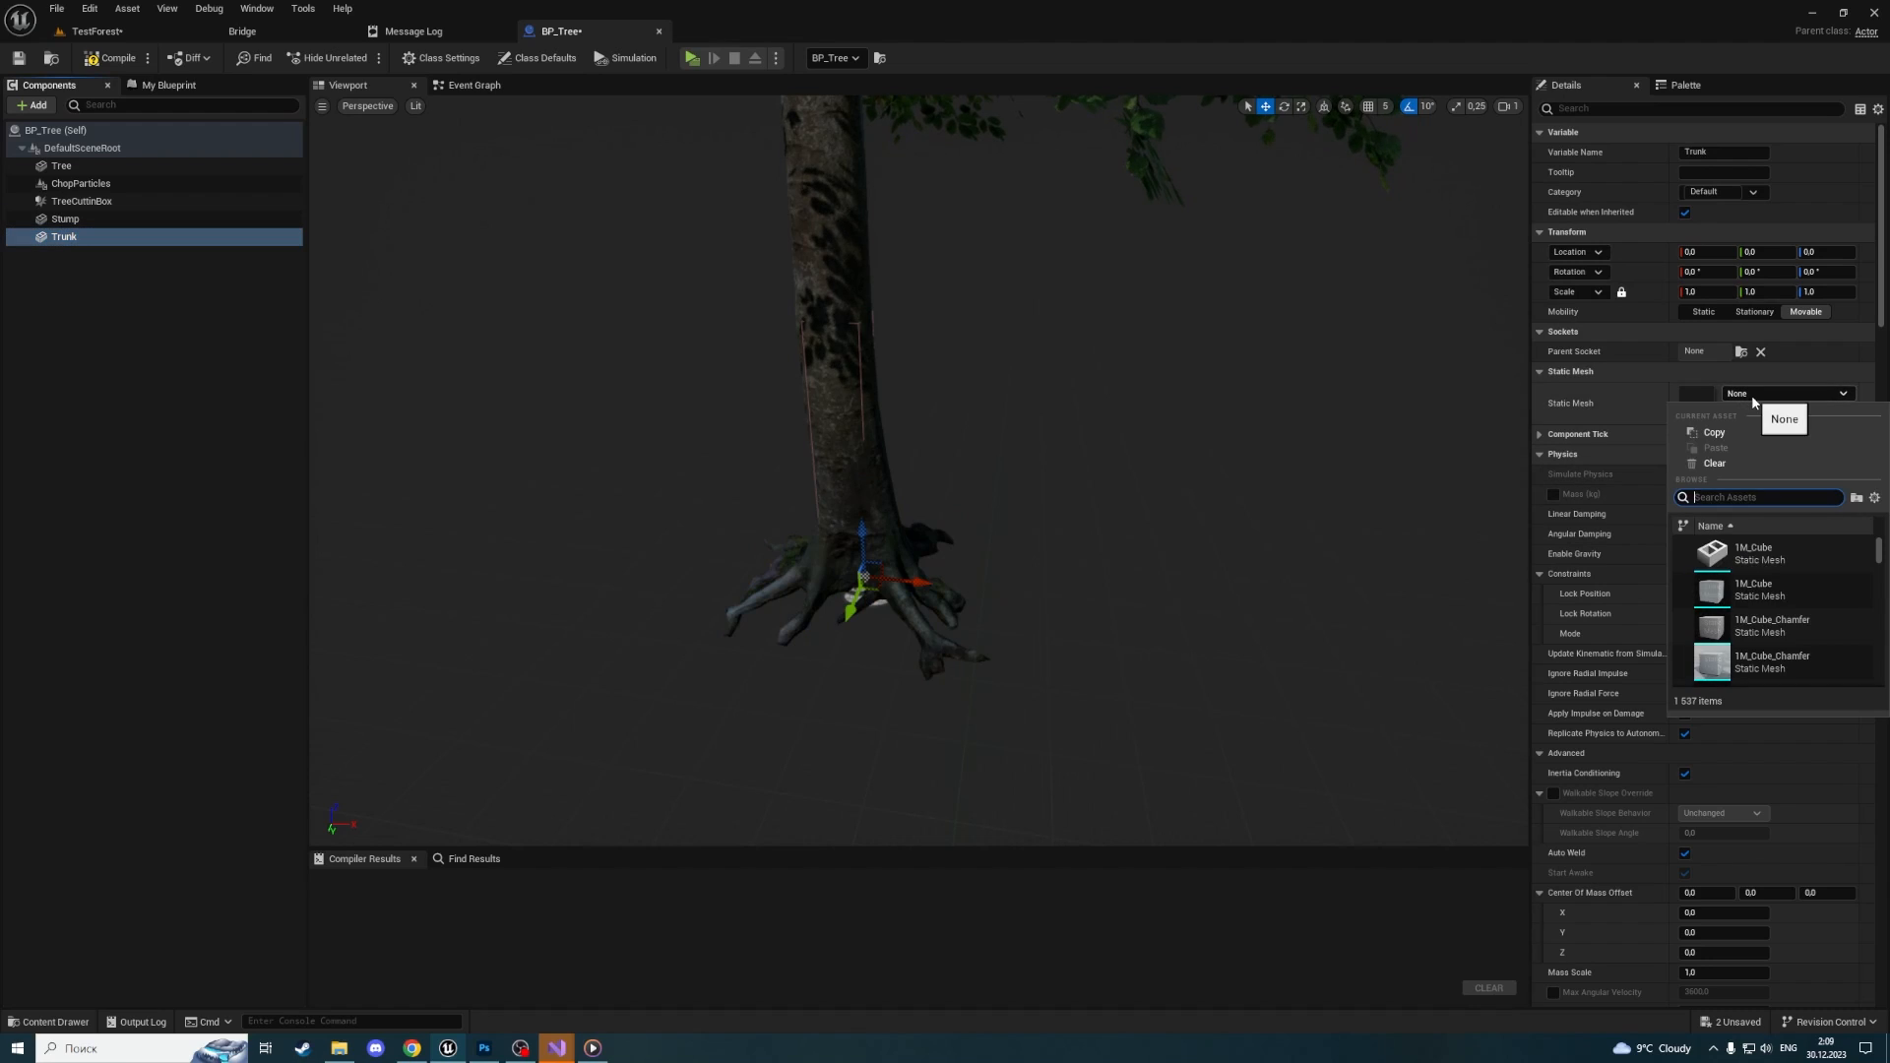
pyautogui.write('SM_Trunk')
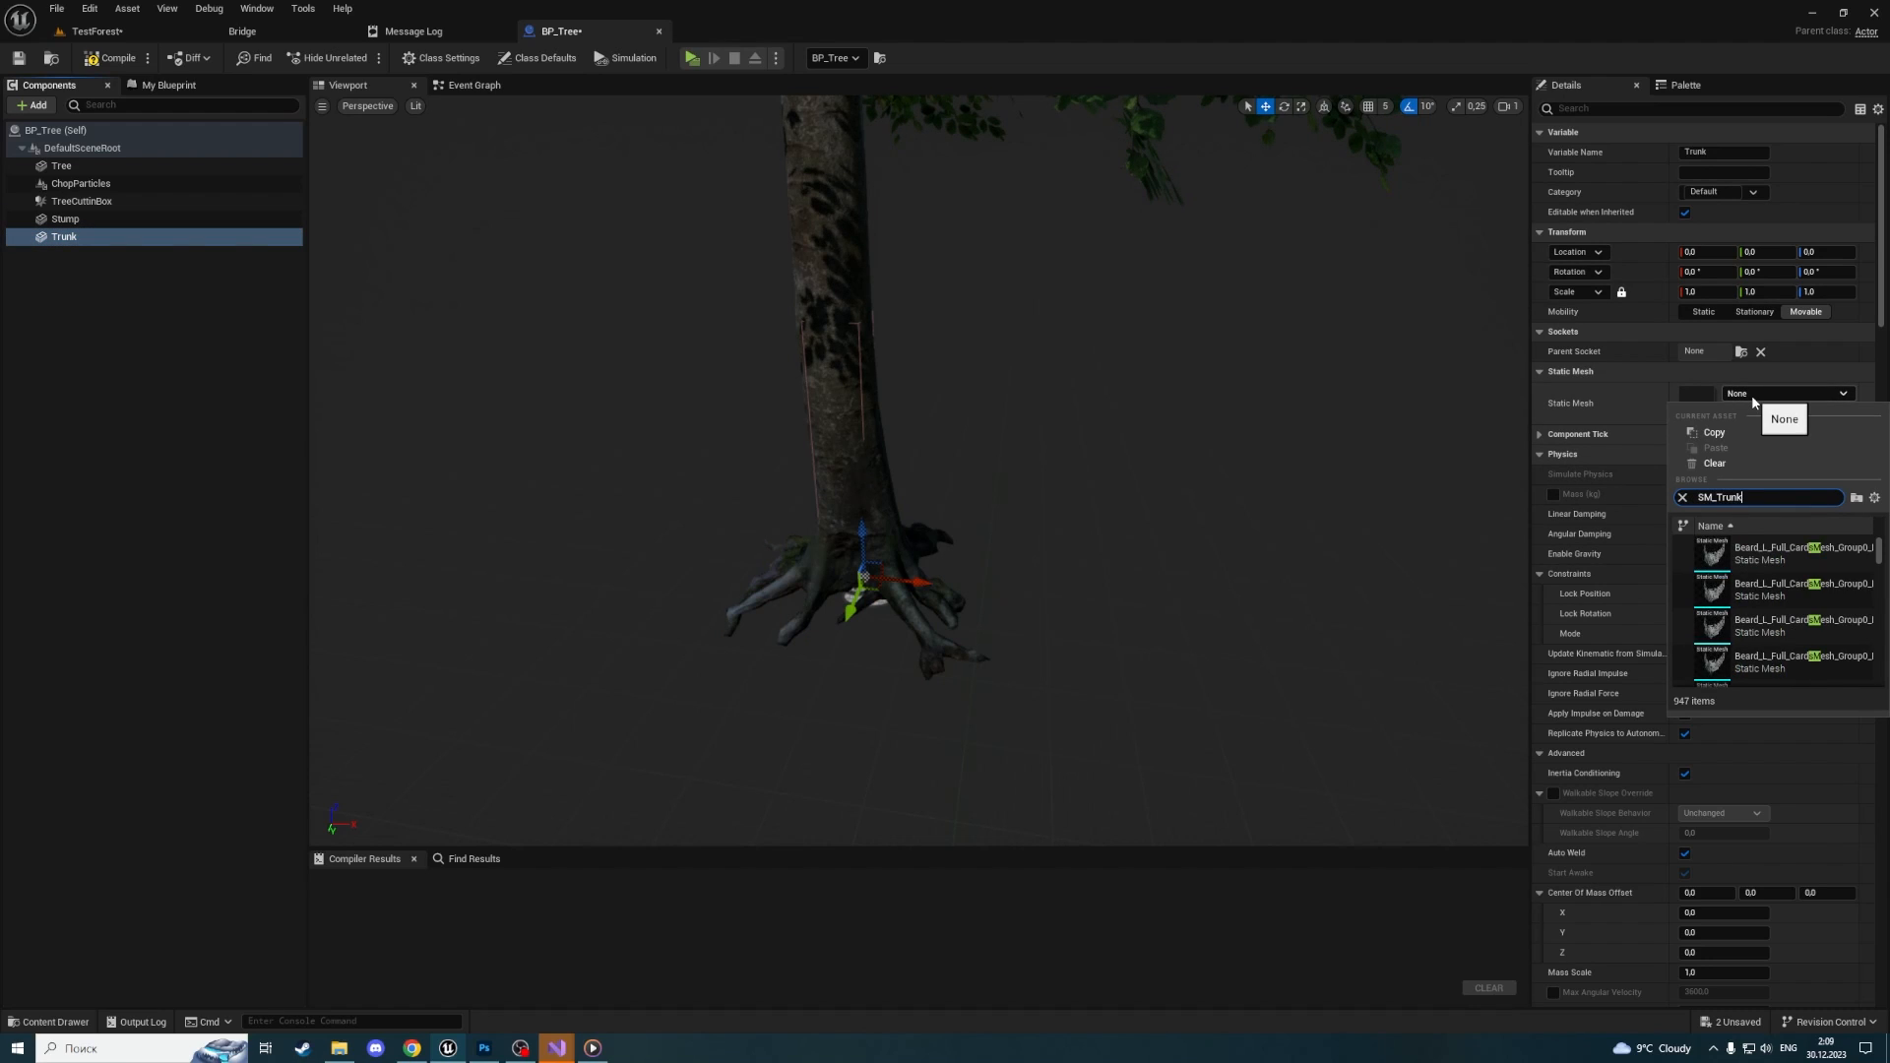
pyautogui.click(1790, 565)
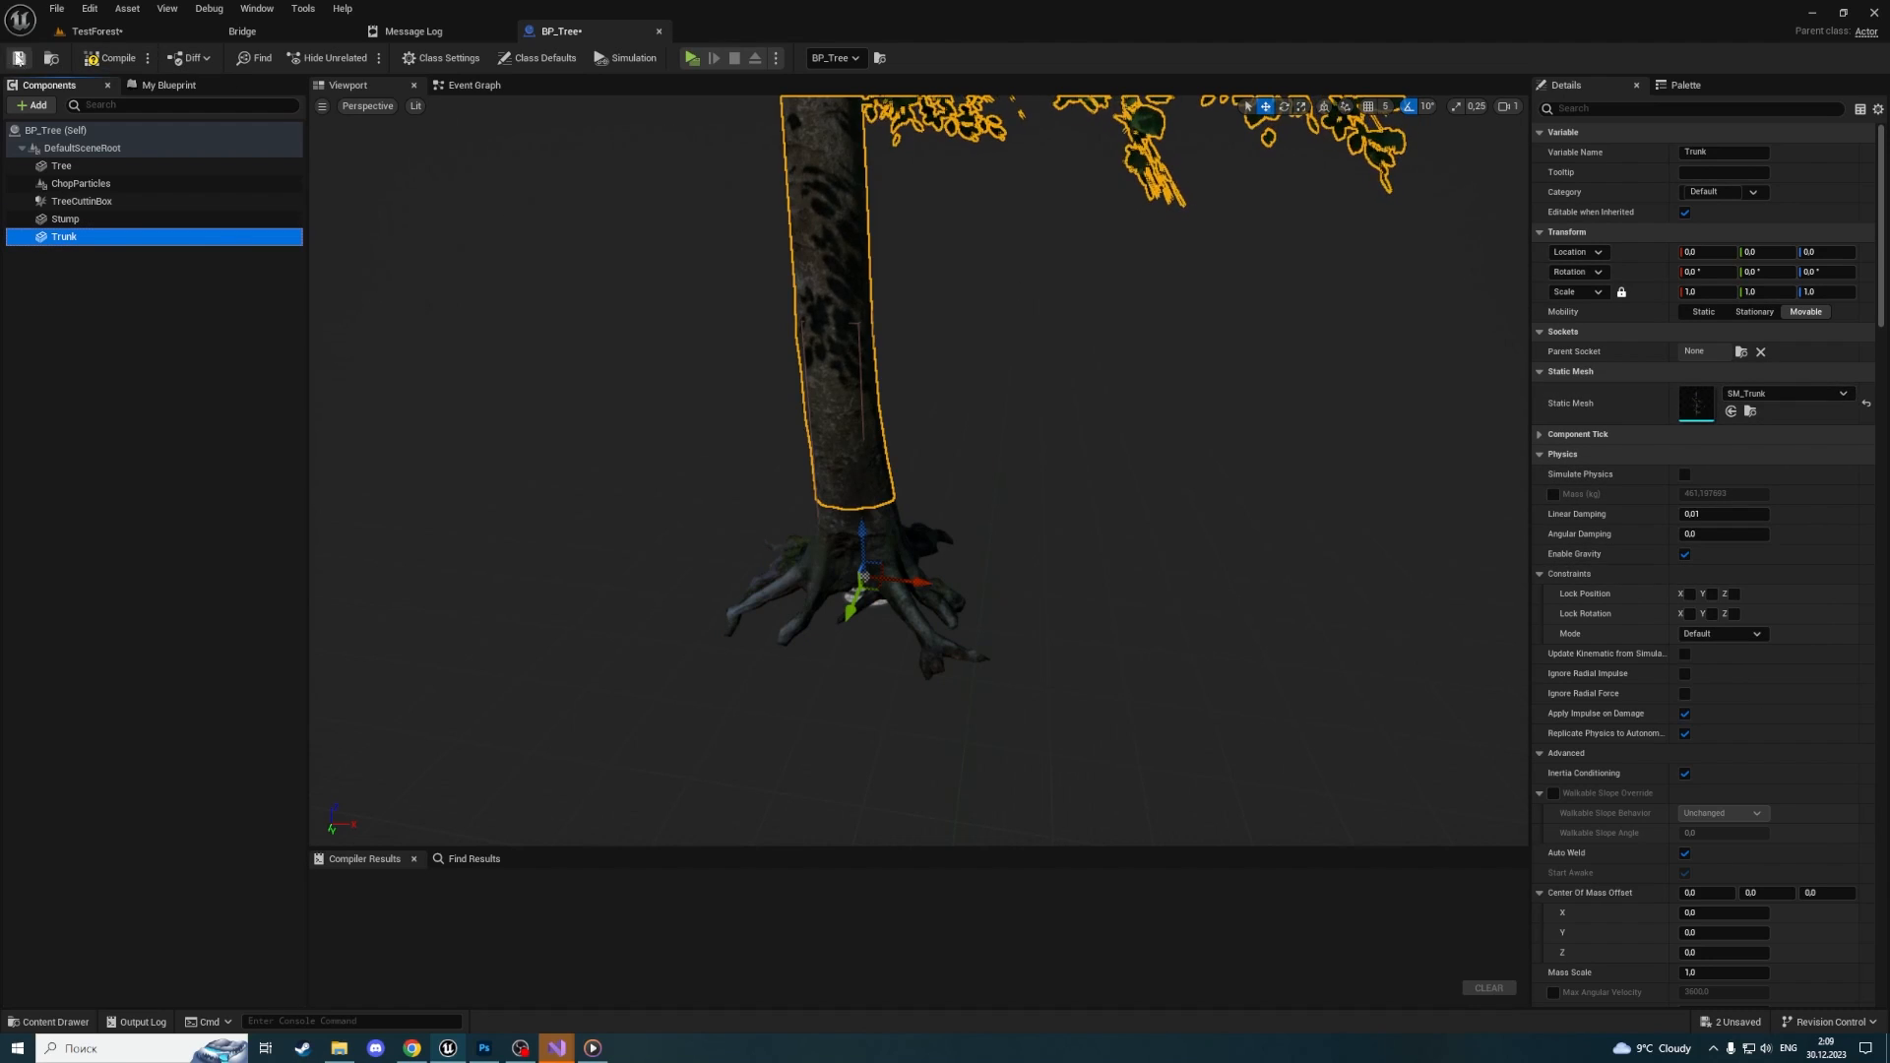
pyautogui.click(17, 57)
# Change the Stump component's collision preset to Custom and its Collision Enabled setting to No Collision
pyautogui.click(65, 219)
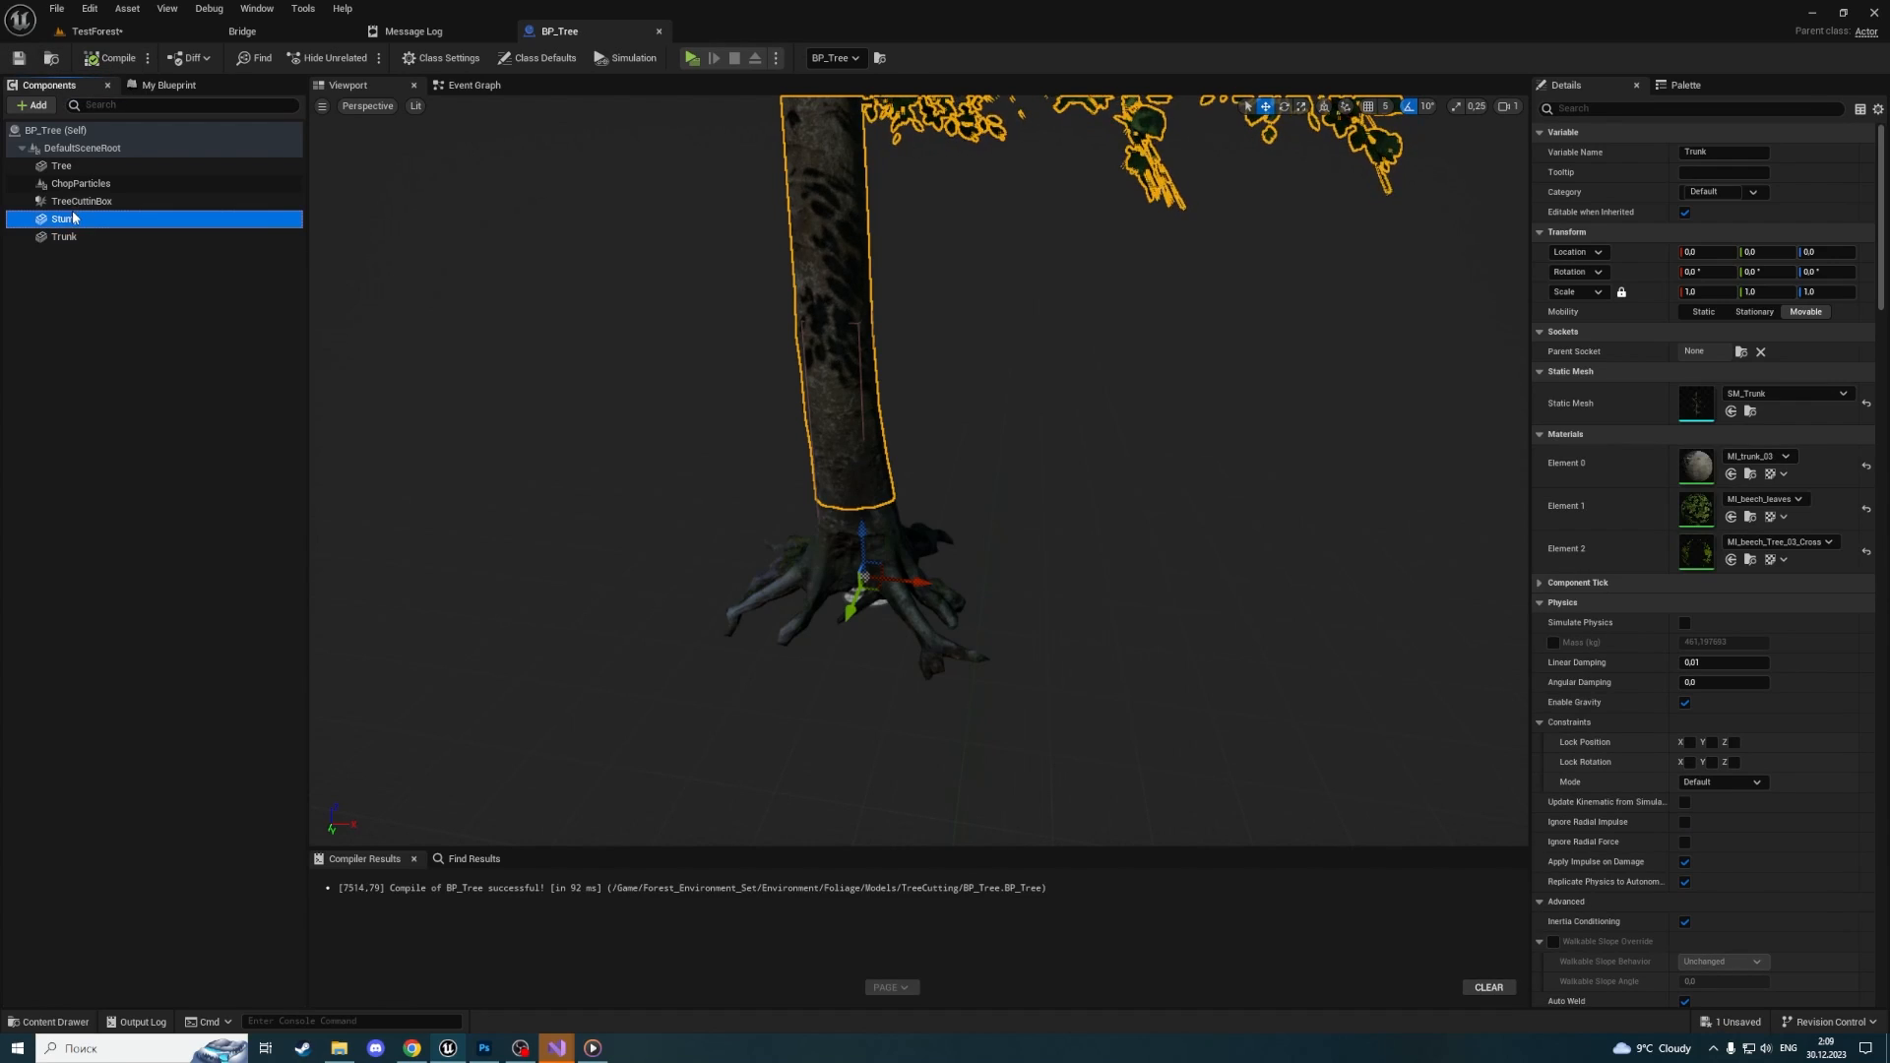
pyautogui.scroll(-2, 1621, 422)
pyautogui.scroll(-8, 1622, 430)
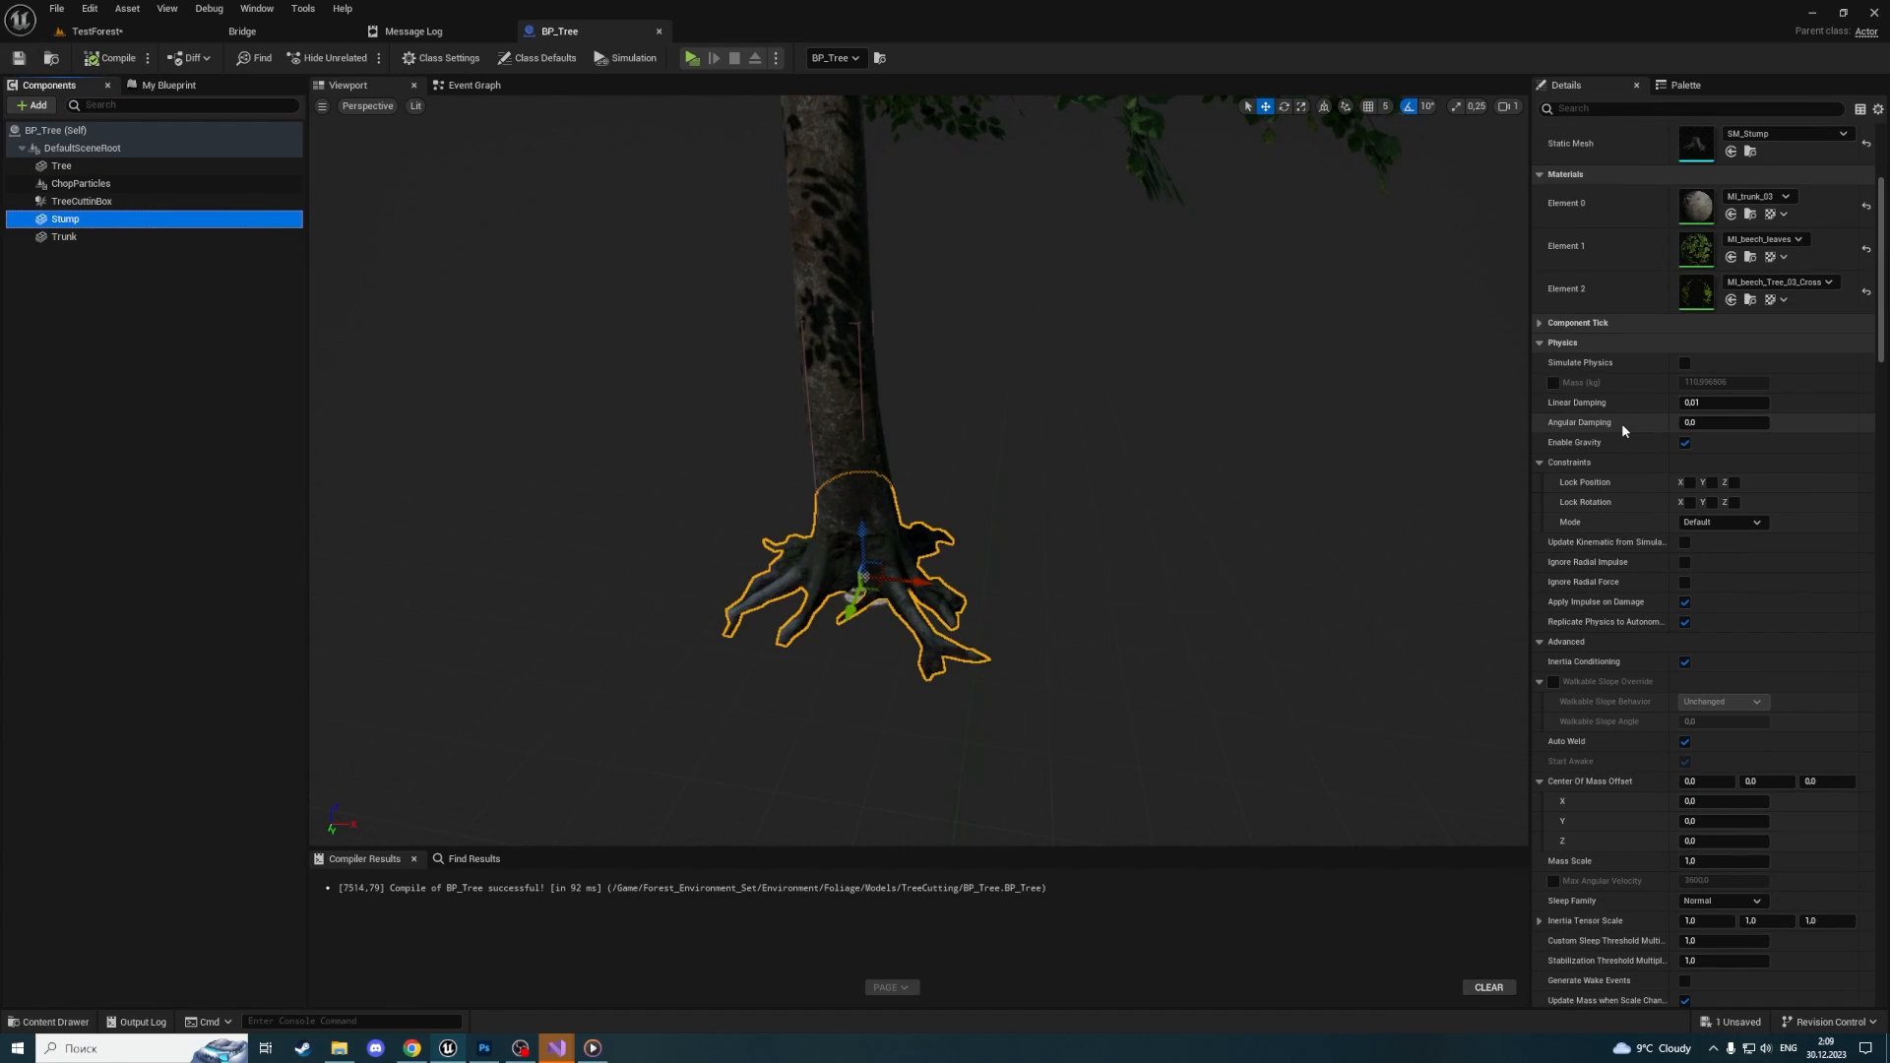
pyautogui.click(1721, 550)
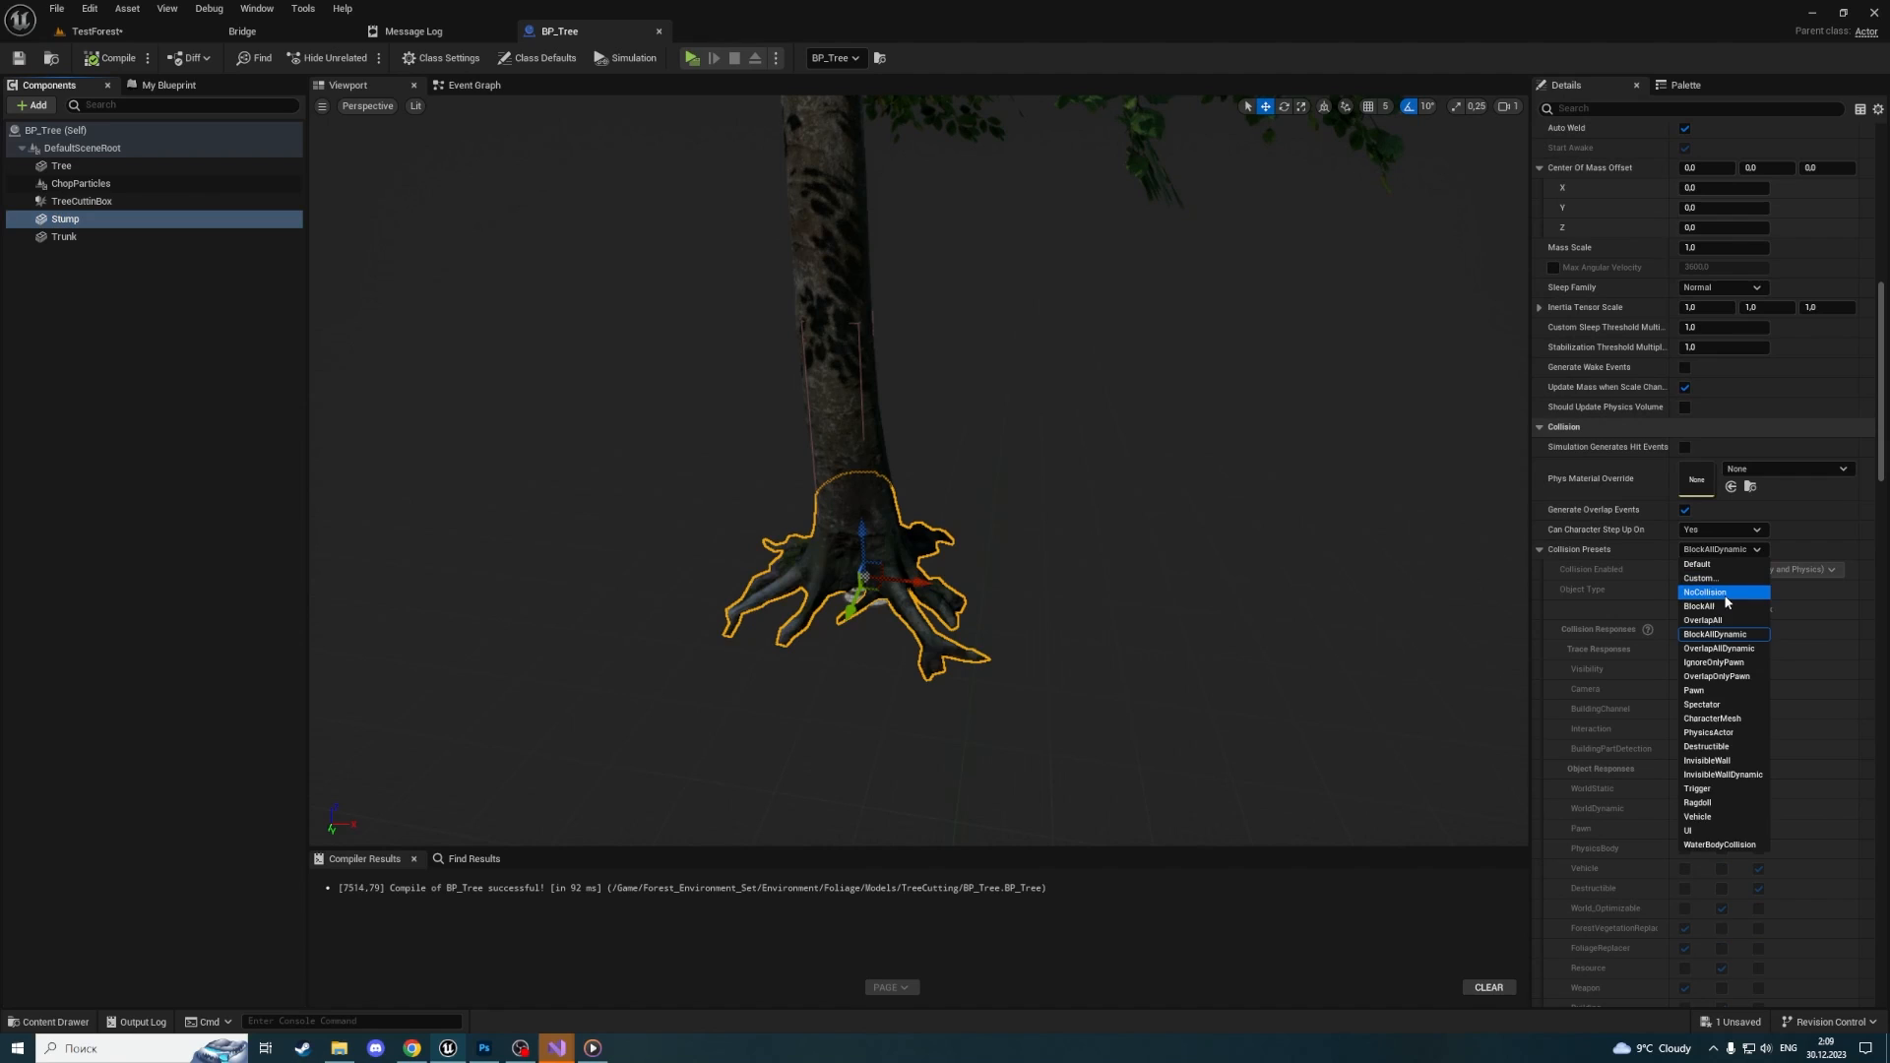
pyautogui.click(1686, 552)
pyautogui.click(1730, 551)
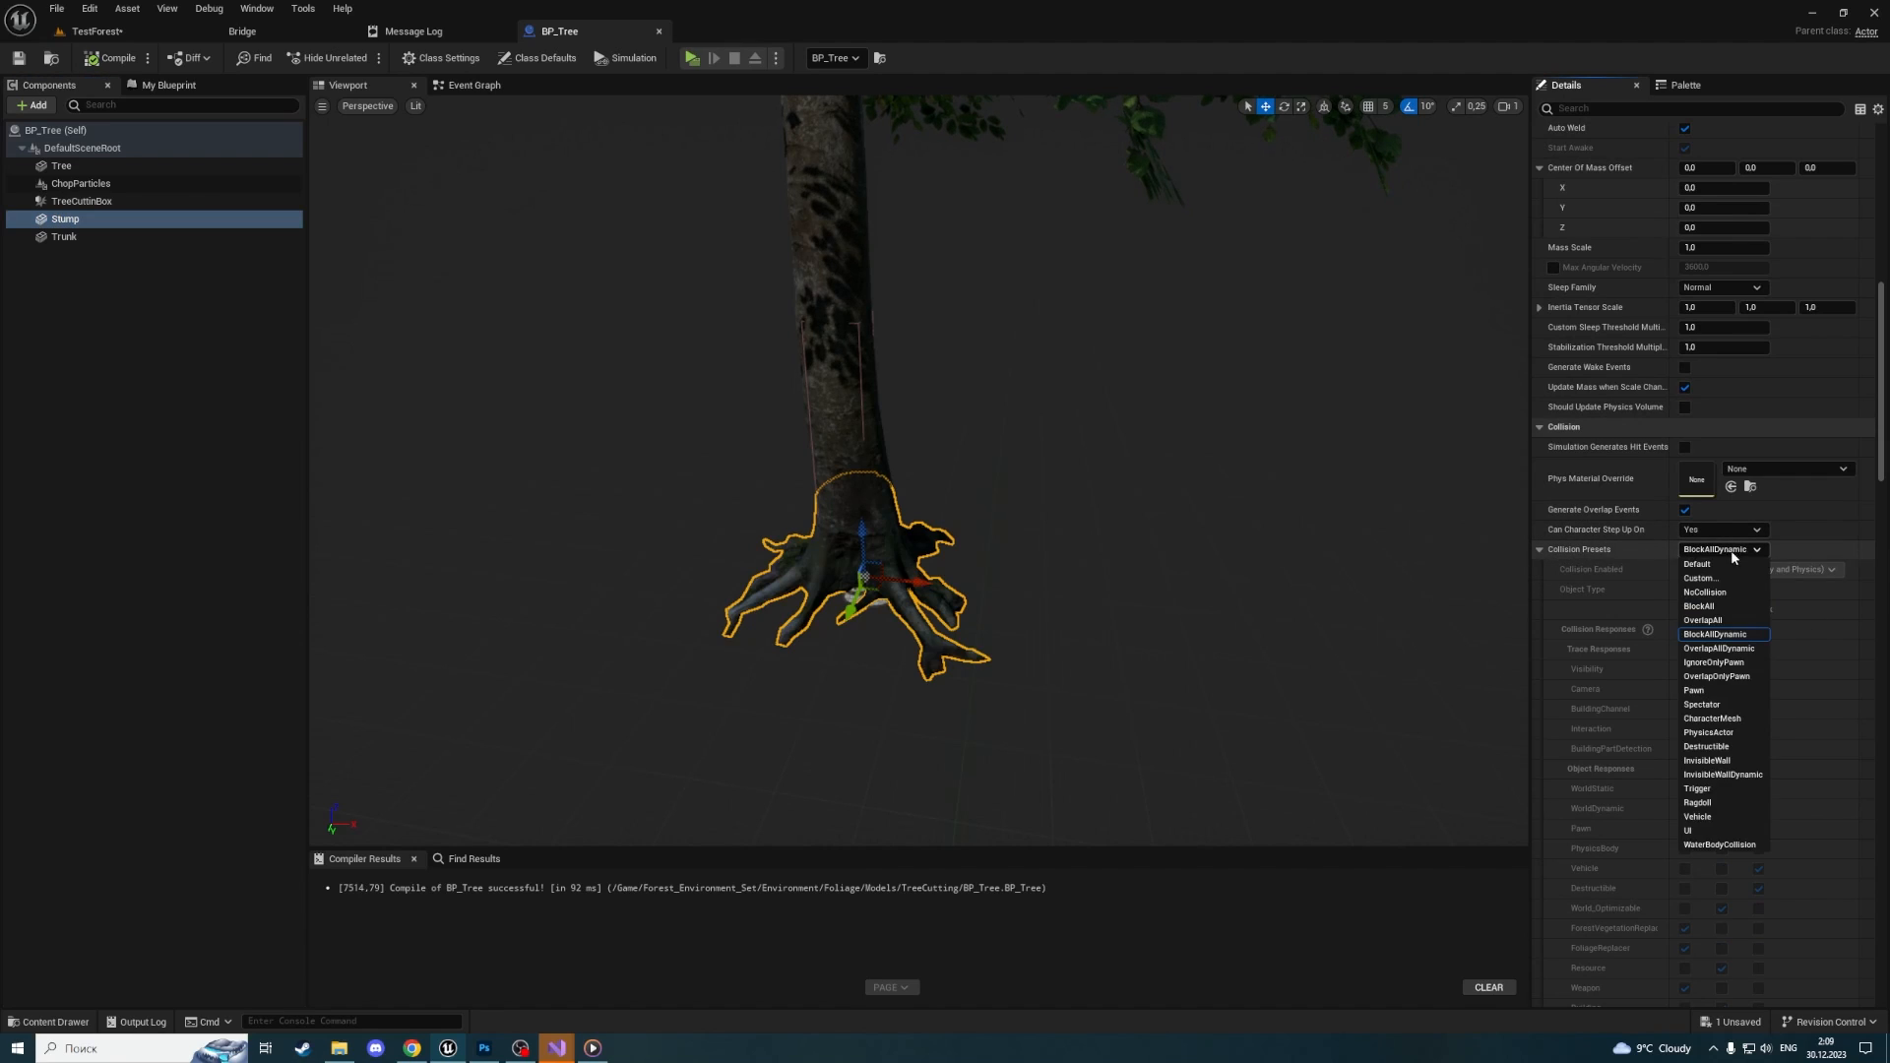
pyautogui.click(1735, 553)
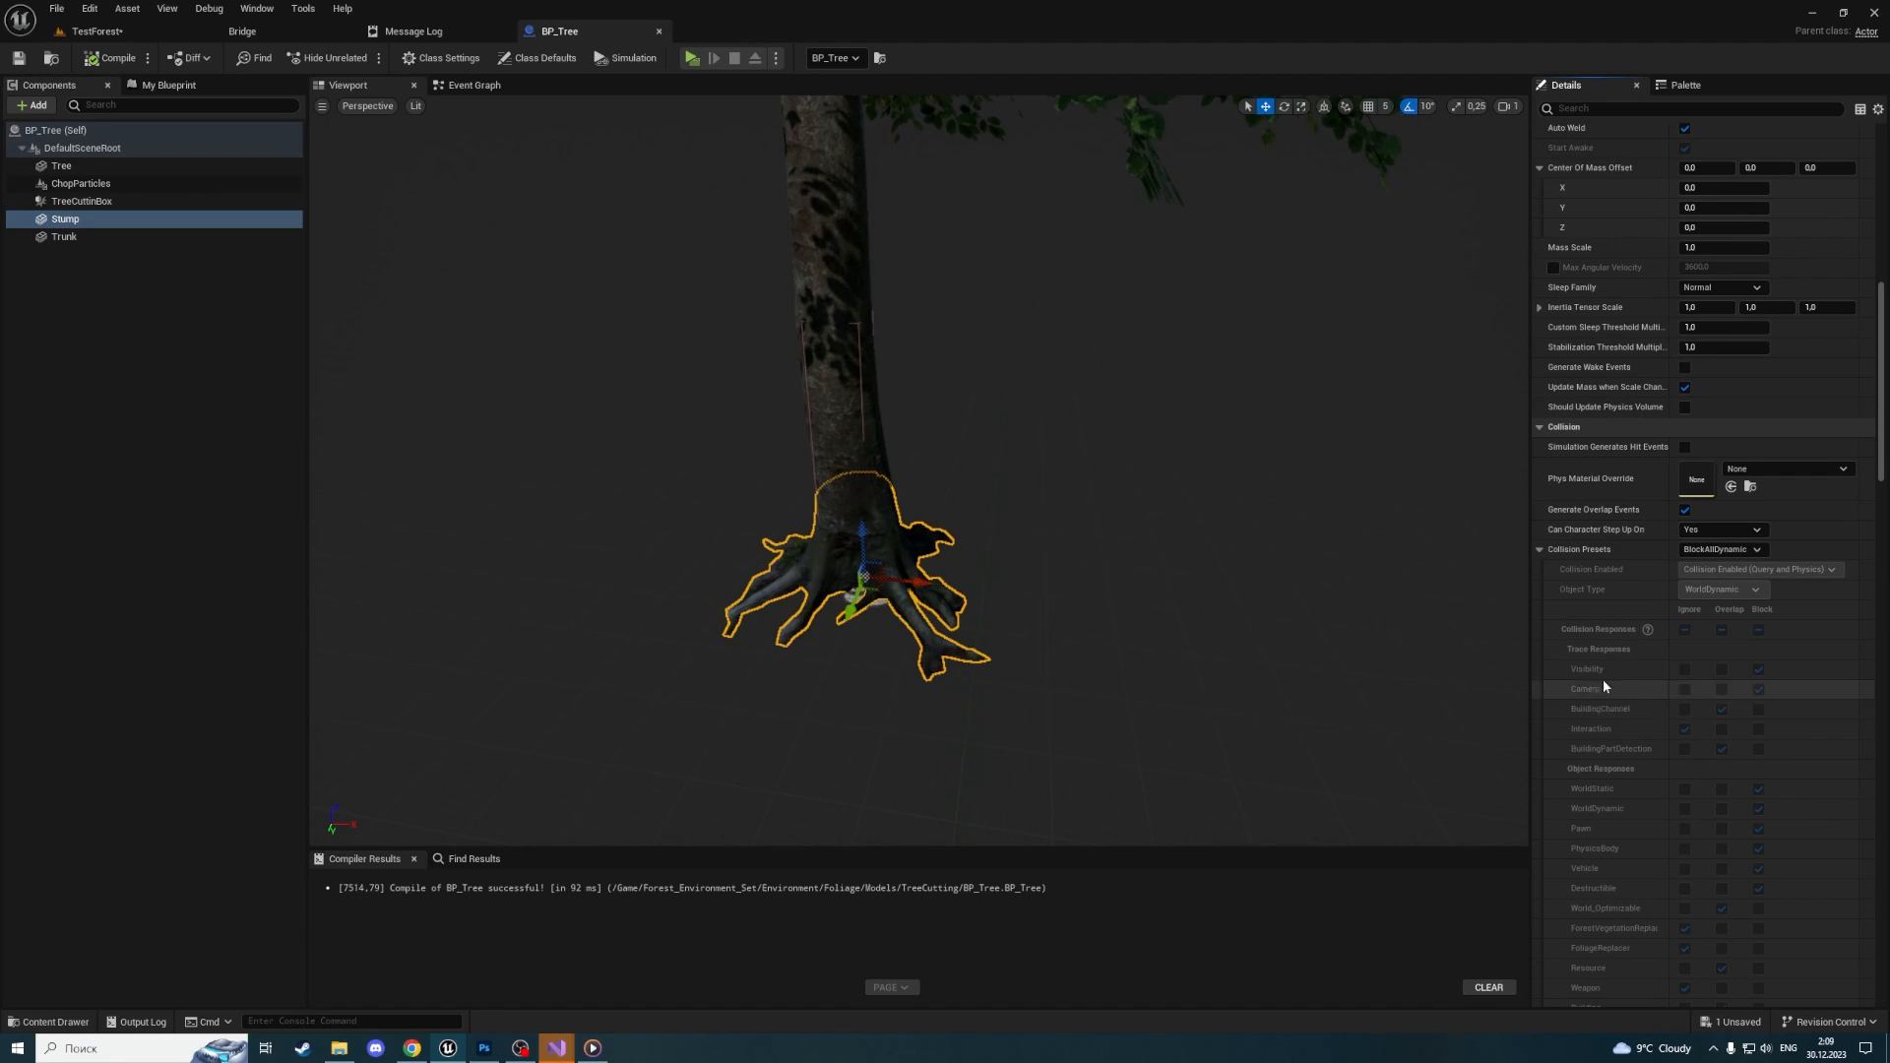
pyautogui.click(1737, 549)
pyautogui.click(1730, 552)
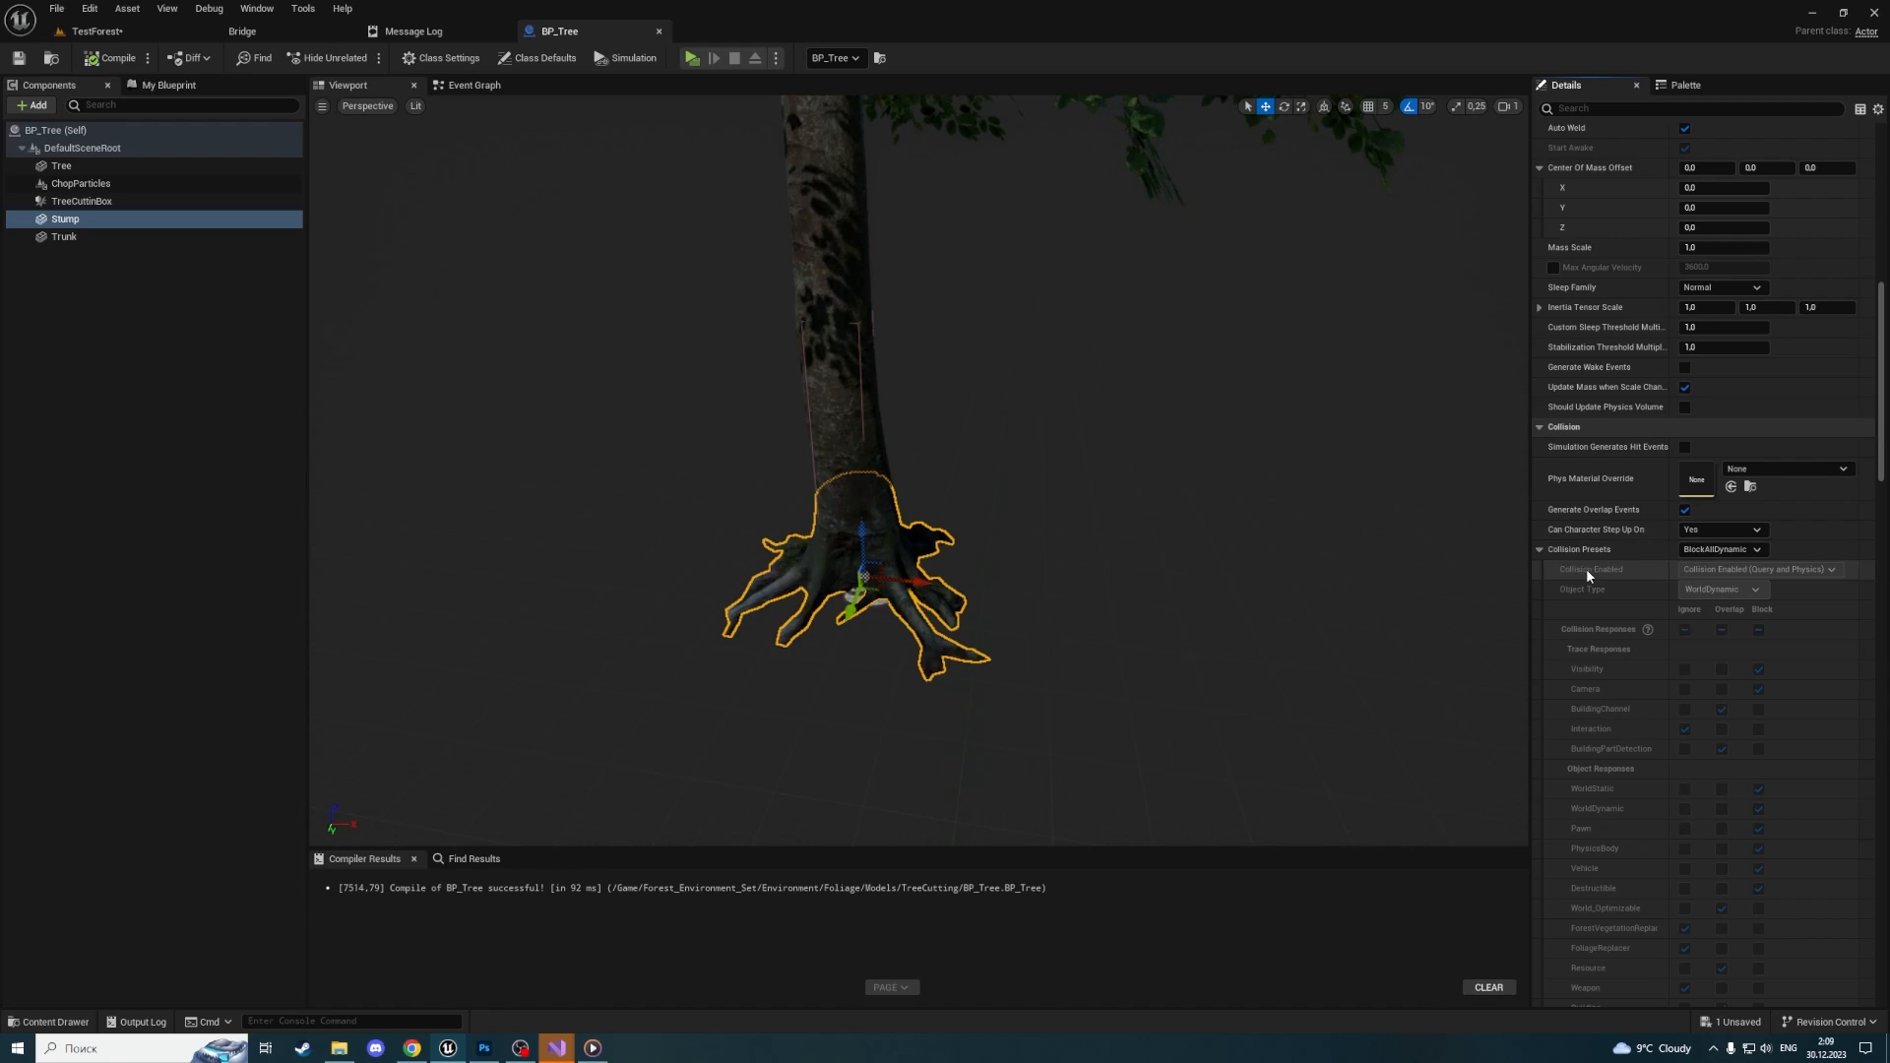
pyautogui.click(1699, 550)
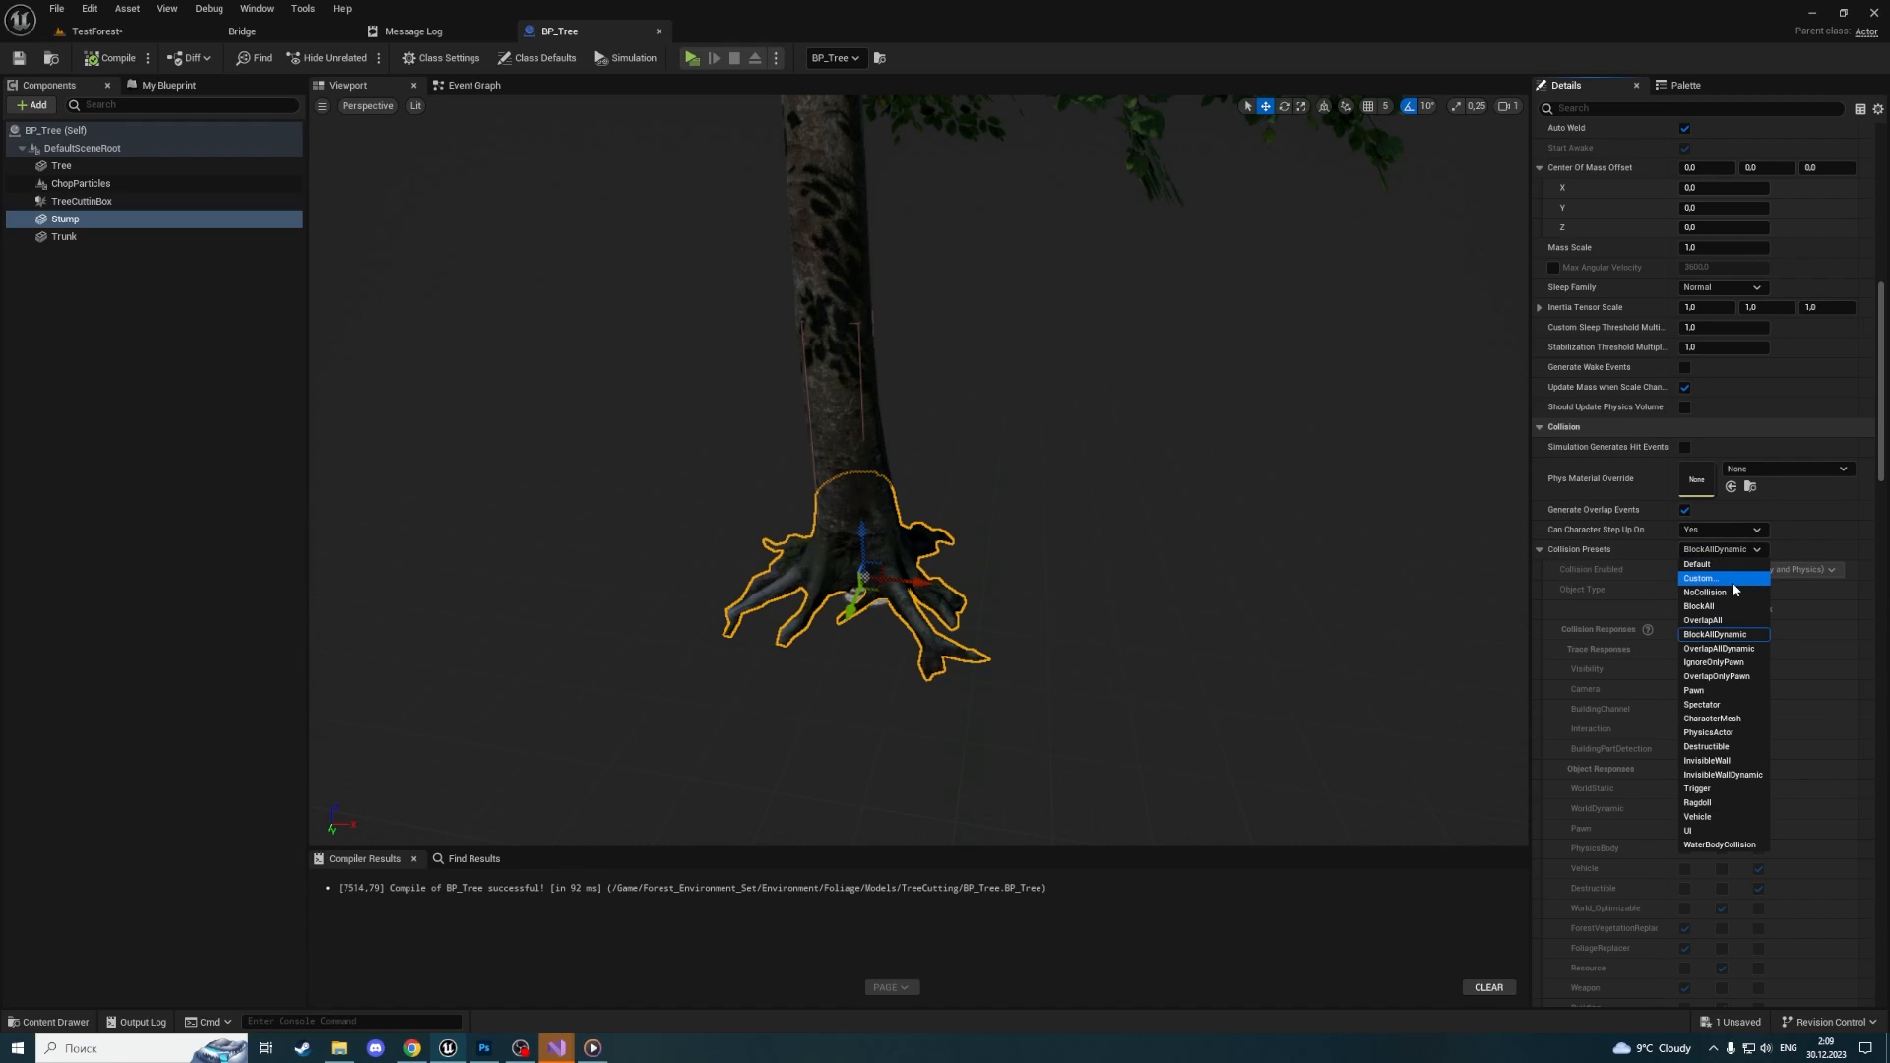
pyautogui.click(1732, 578)
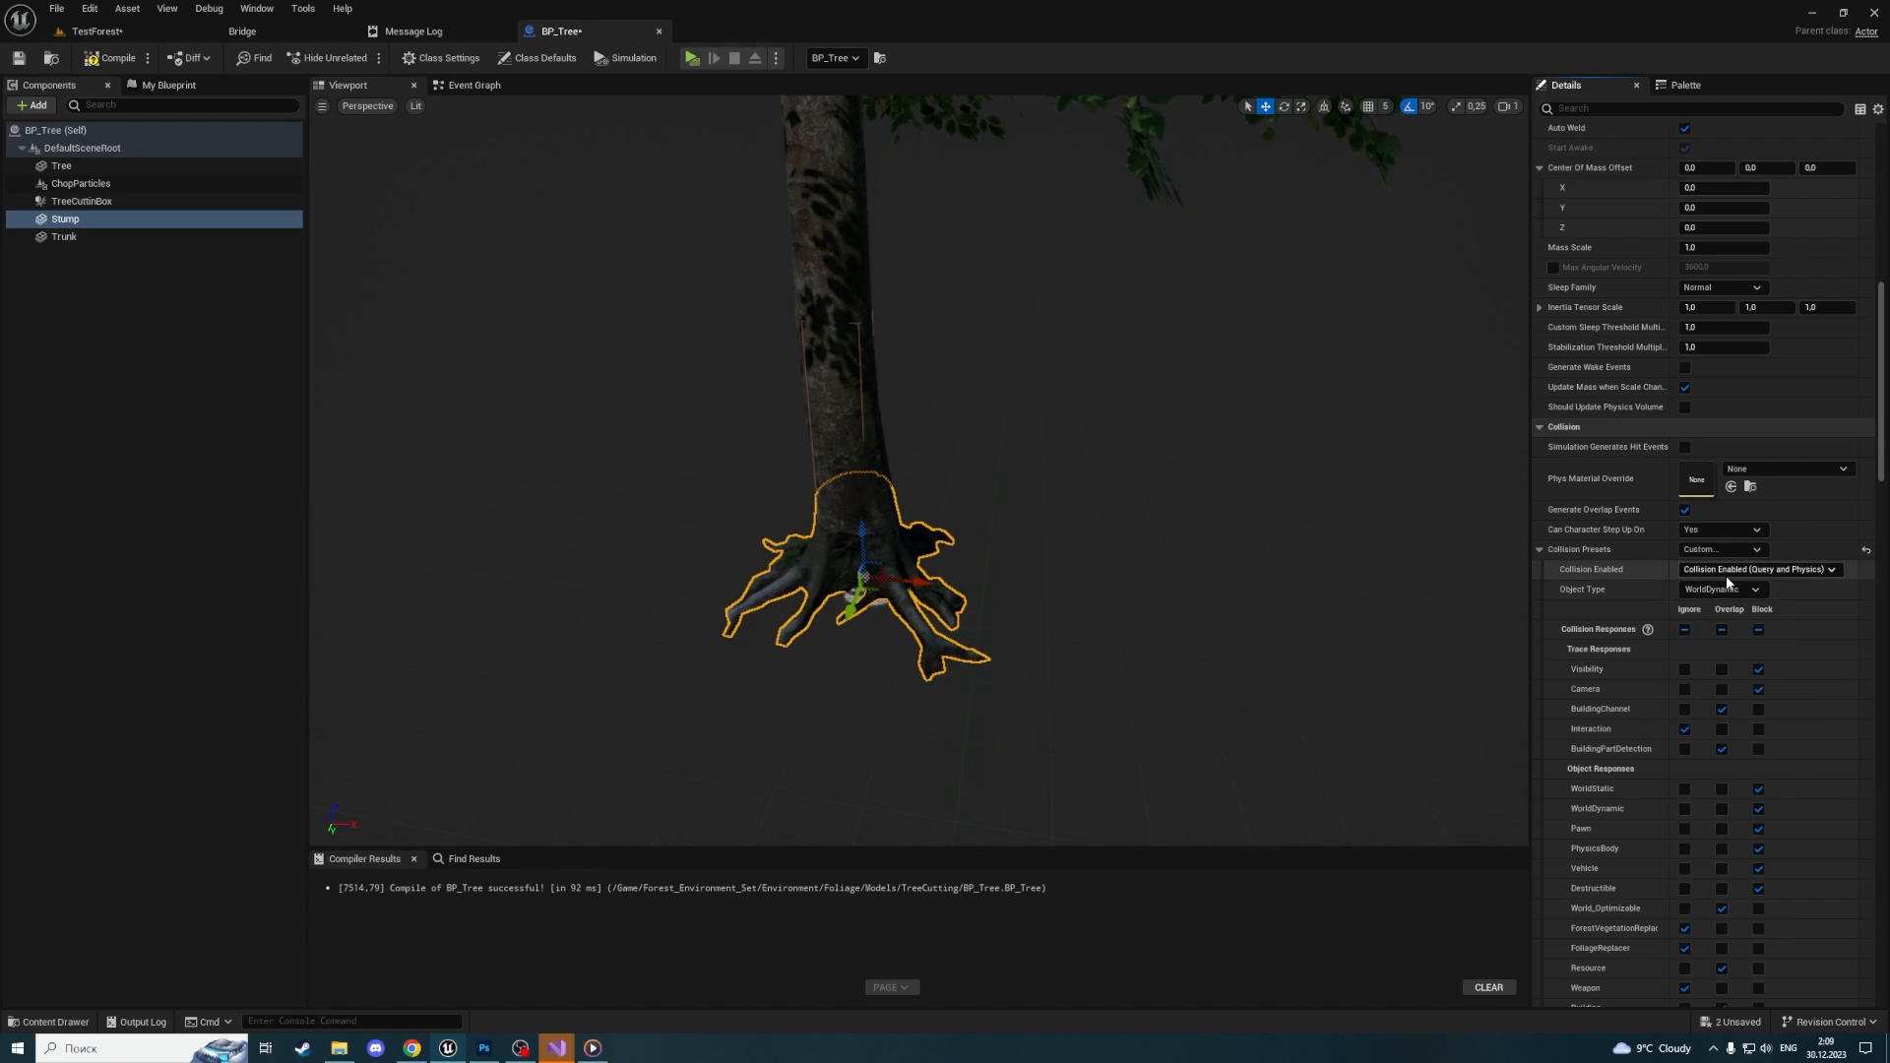
pyautogui.click(1727, 569)
pyautogui.click(1703, 589)
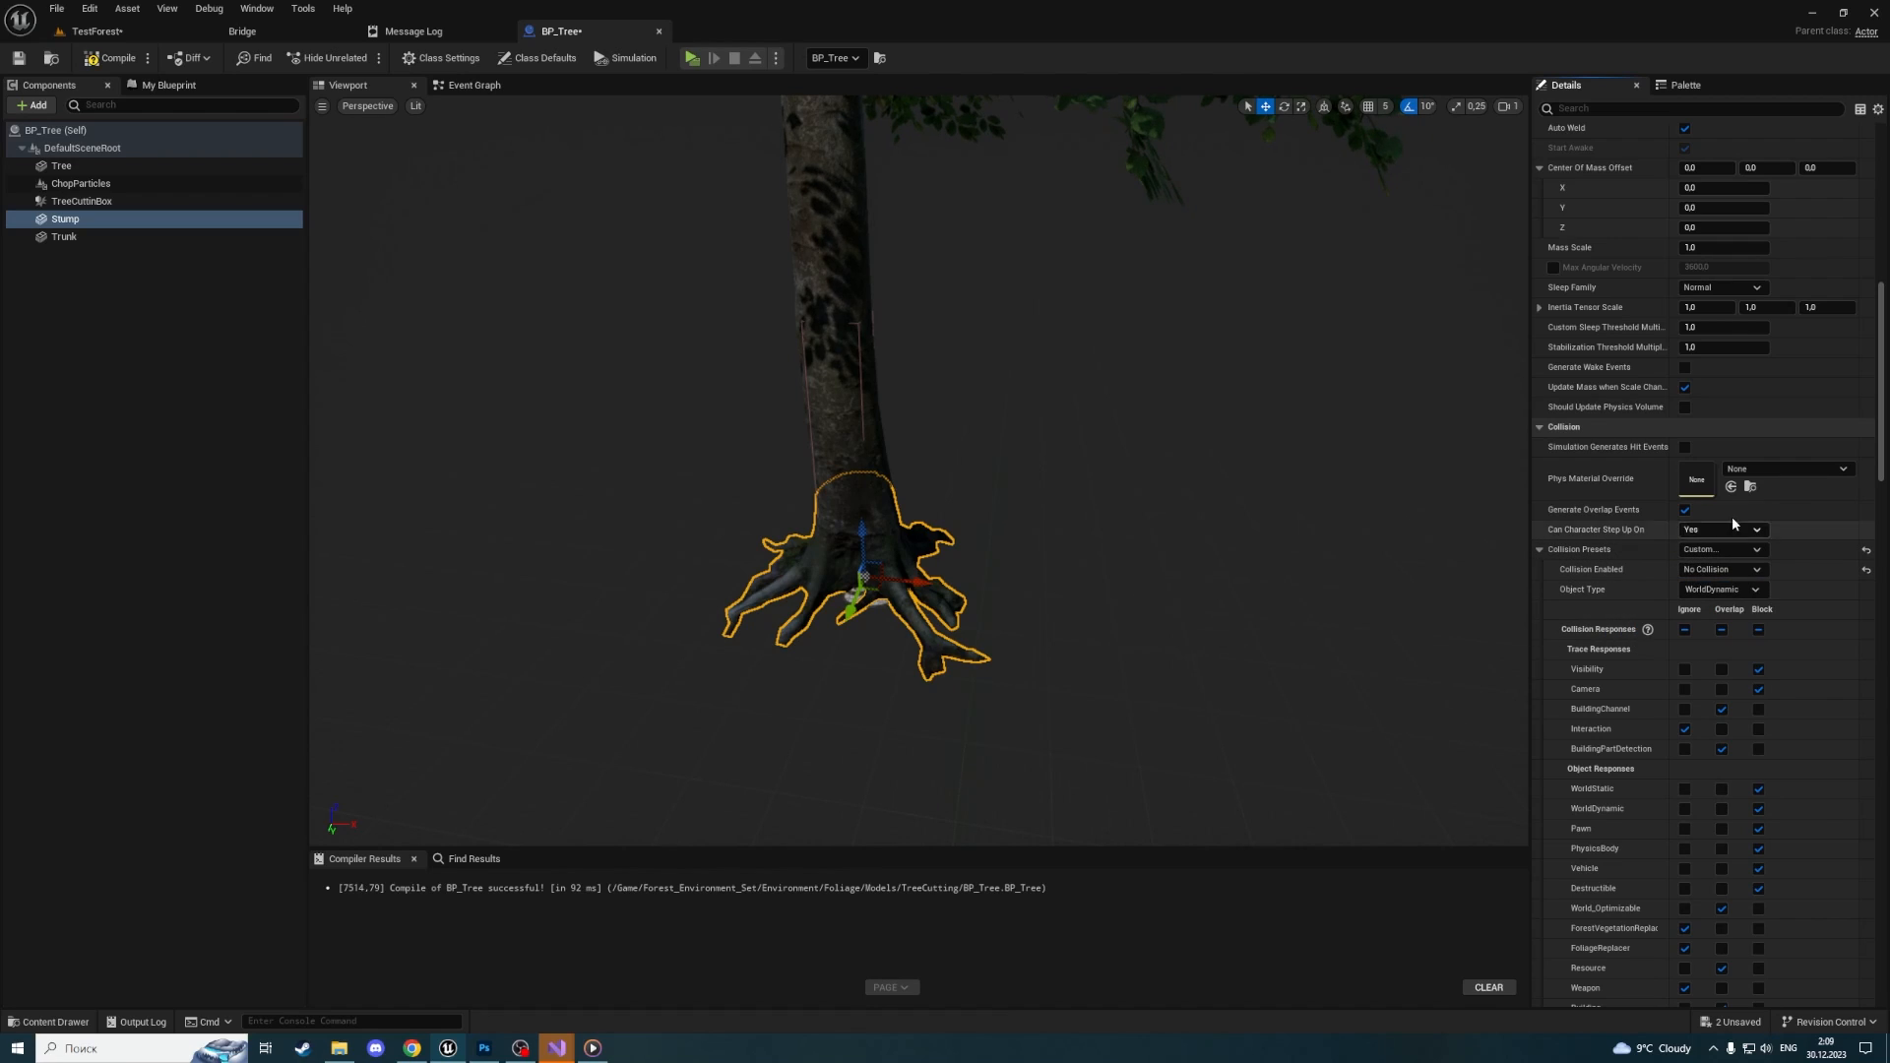
# Give the Trunk component a Custom collision preset with No Collision, and save and compile the blueprint
pyautogui.click(65, 237)
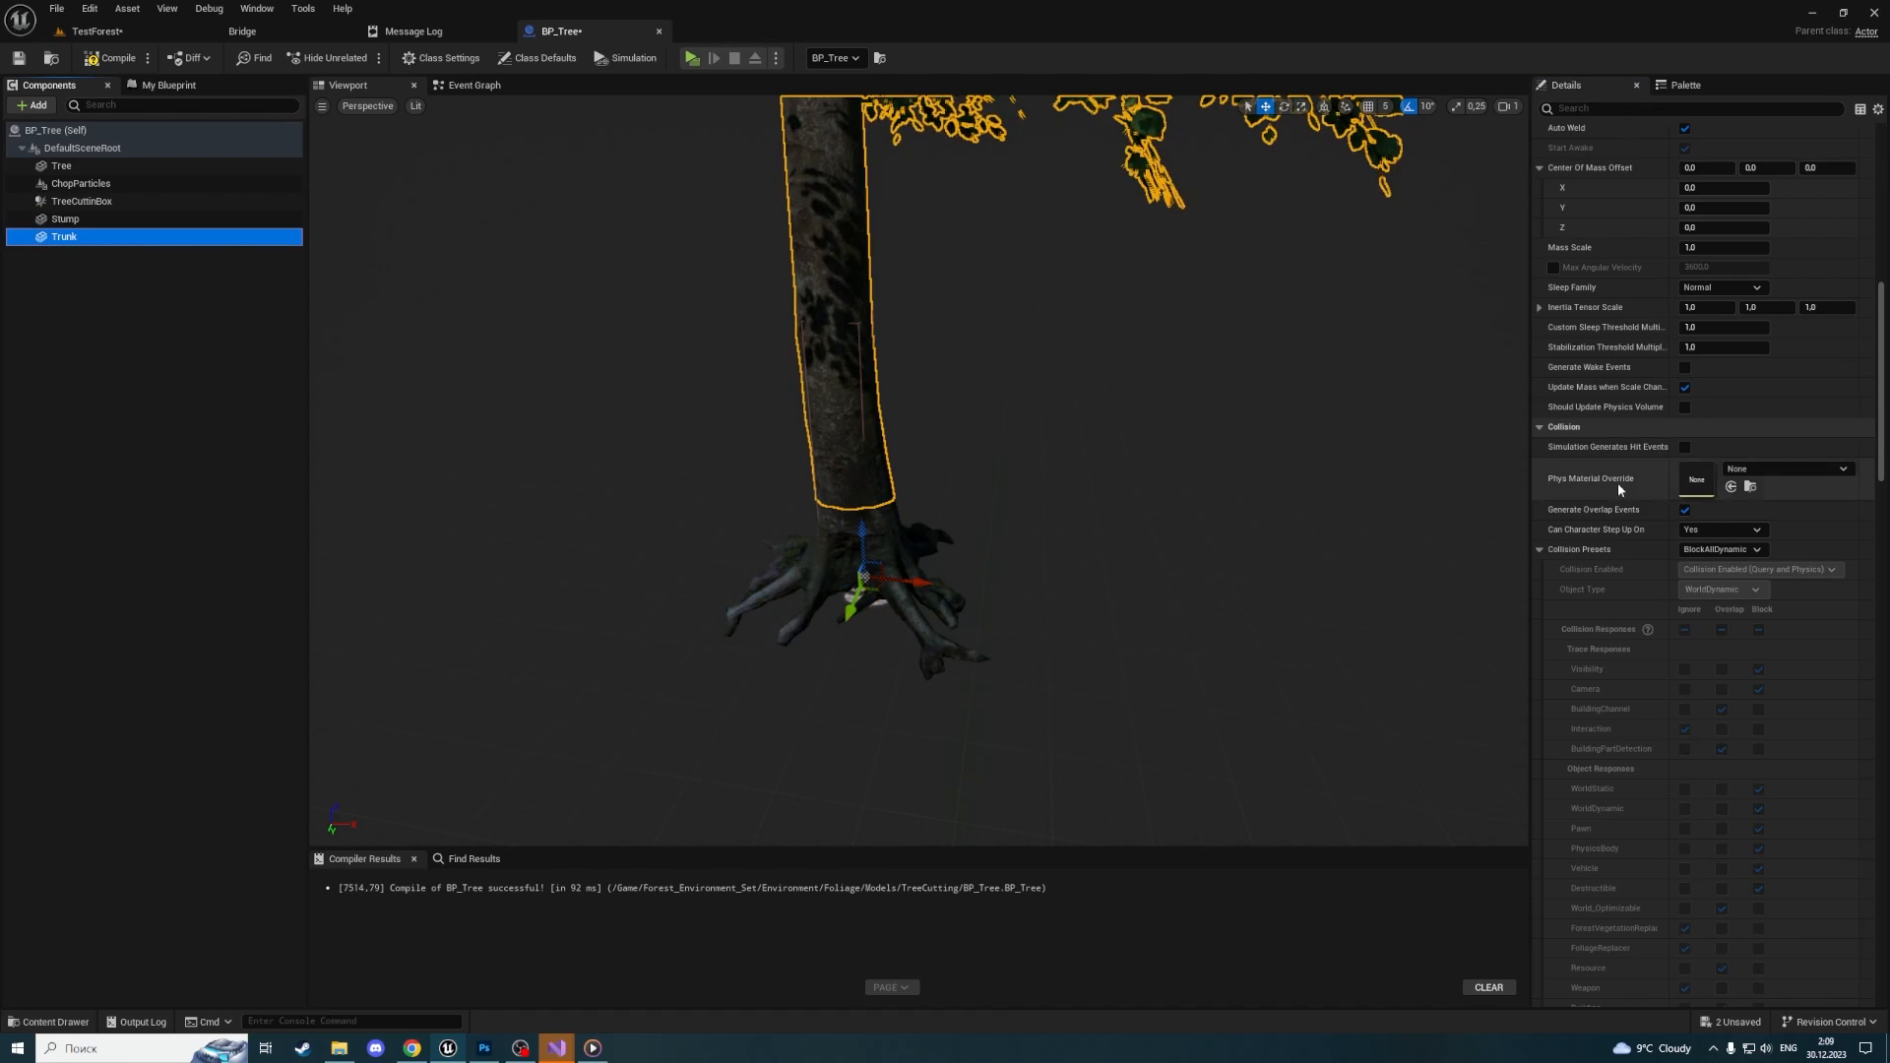
pyautogui.click(1716, 550)
pyautogui.click(1711, 578)
pyautogui.click(1718, 569)
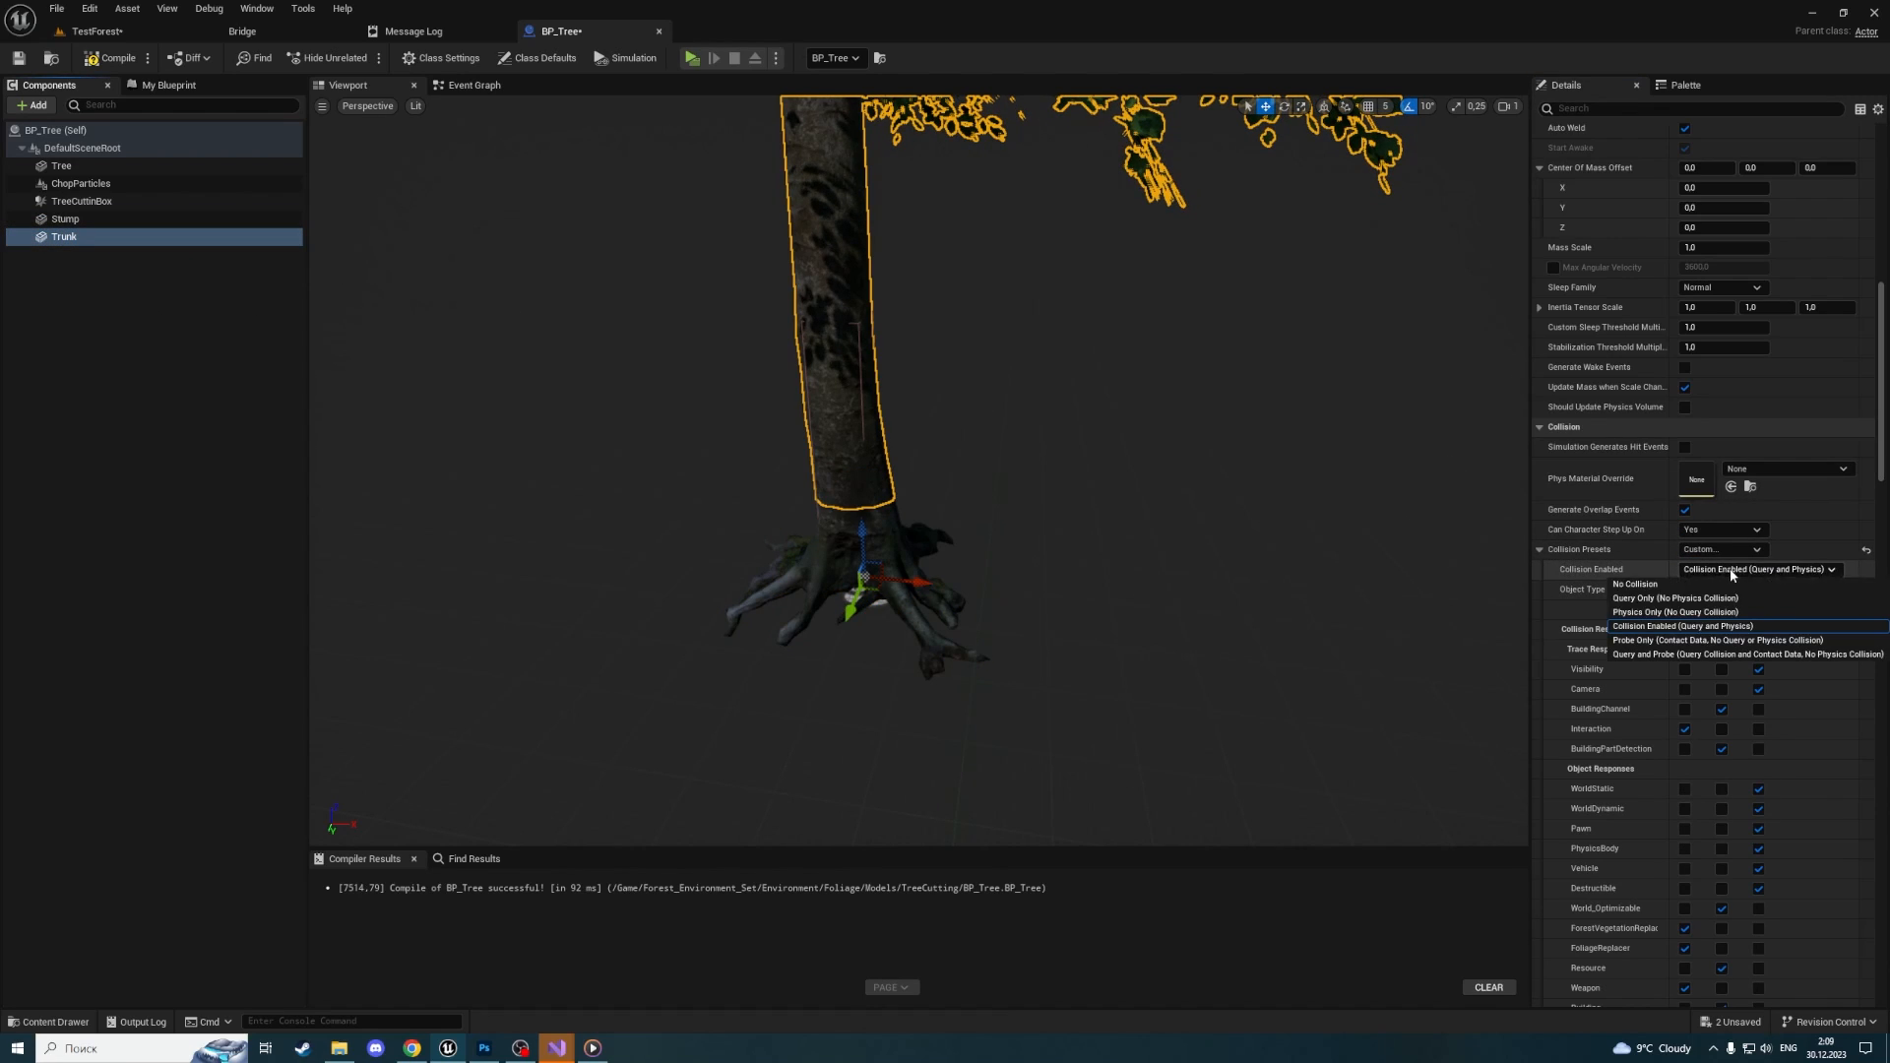
pyautogui.click(1672, 584)
pyautogui.hotkey('ctrl', 's')
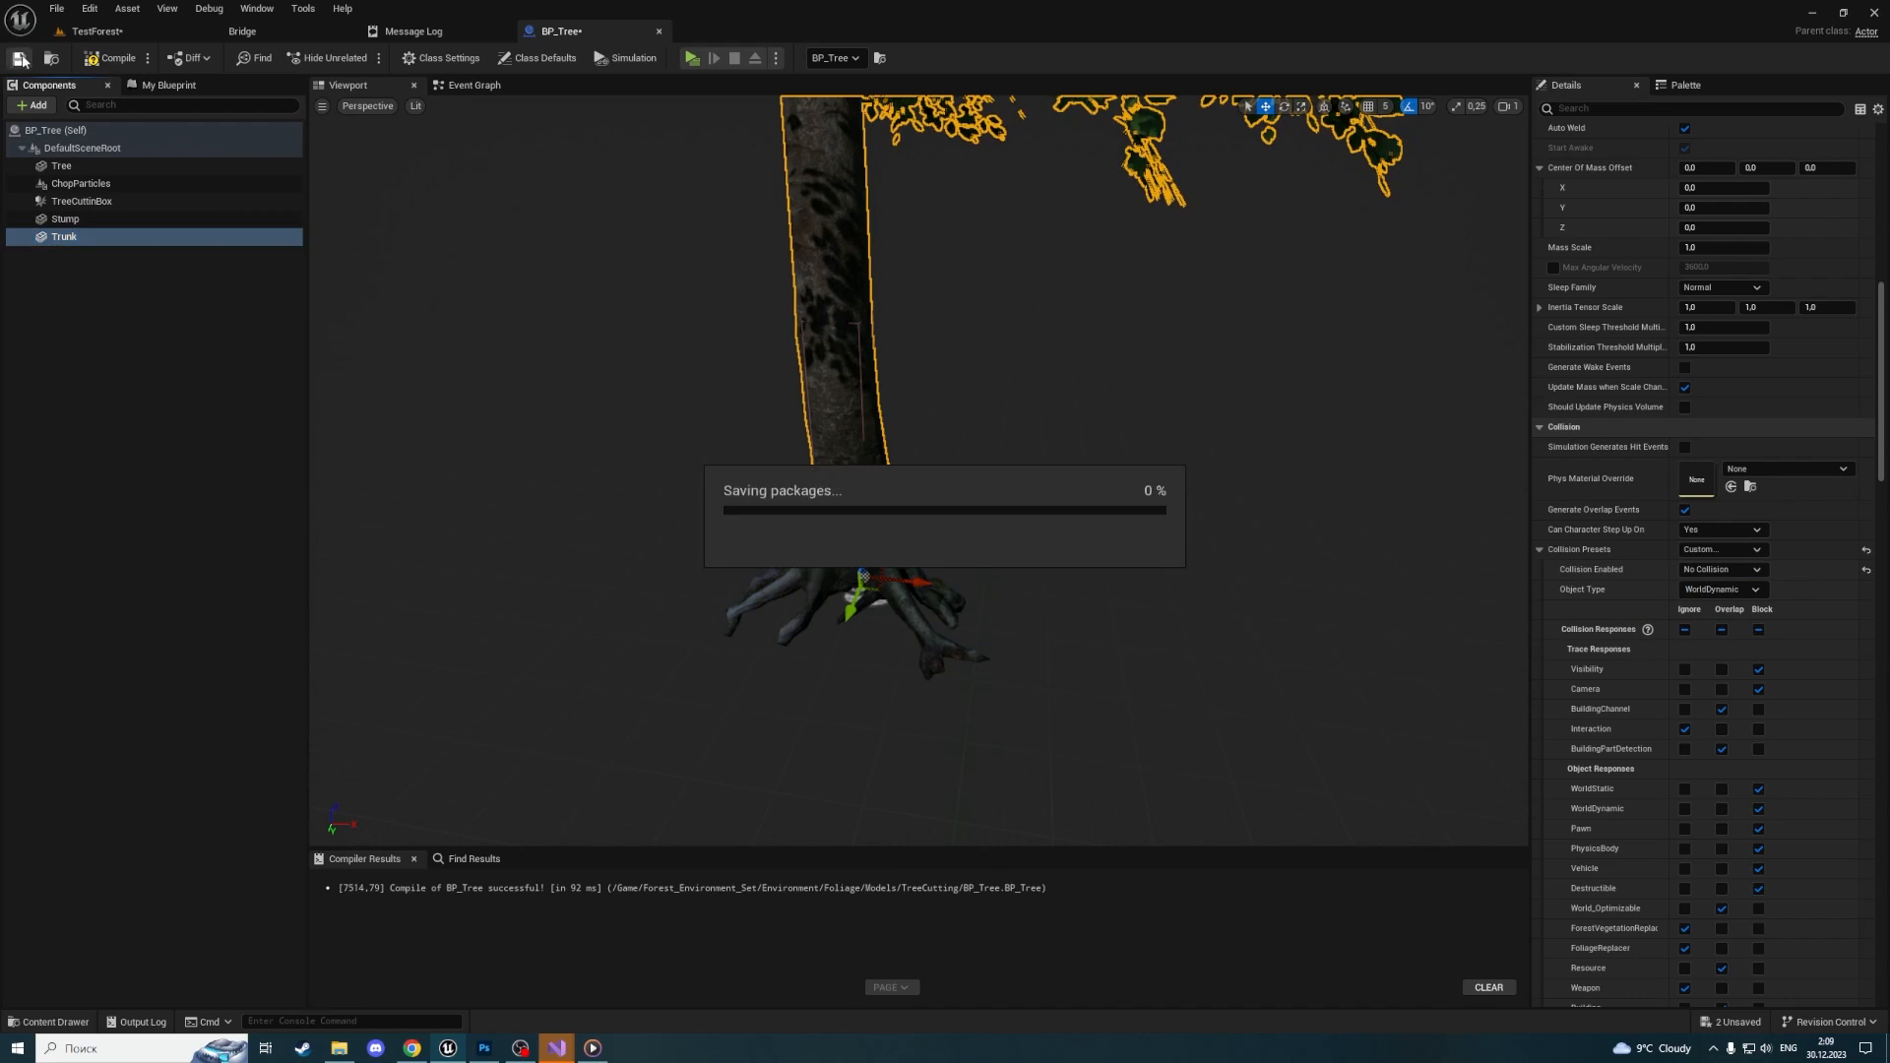
pyautogui.click(108, 58)
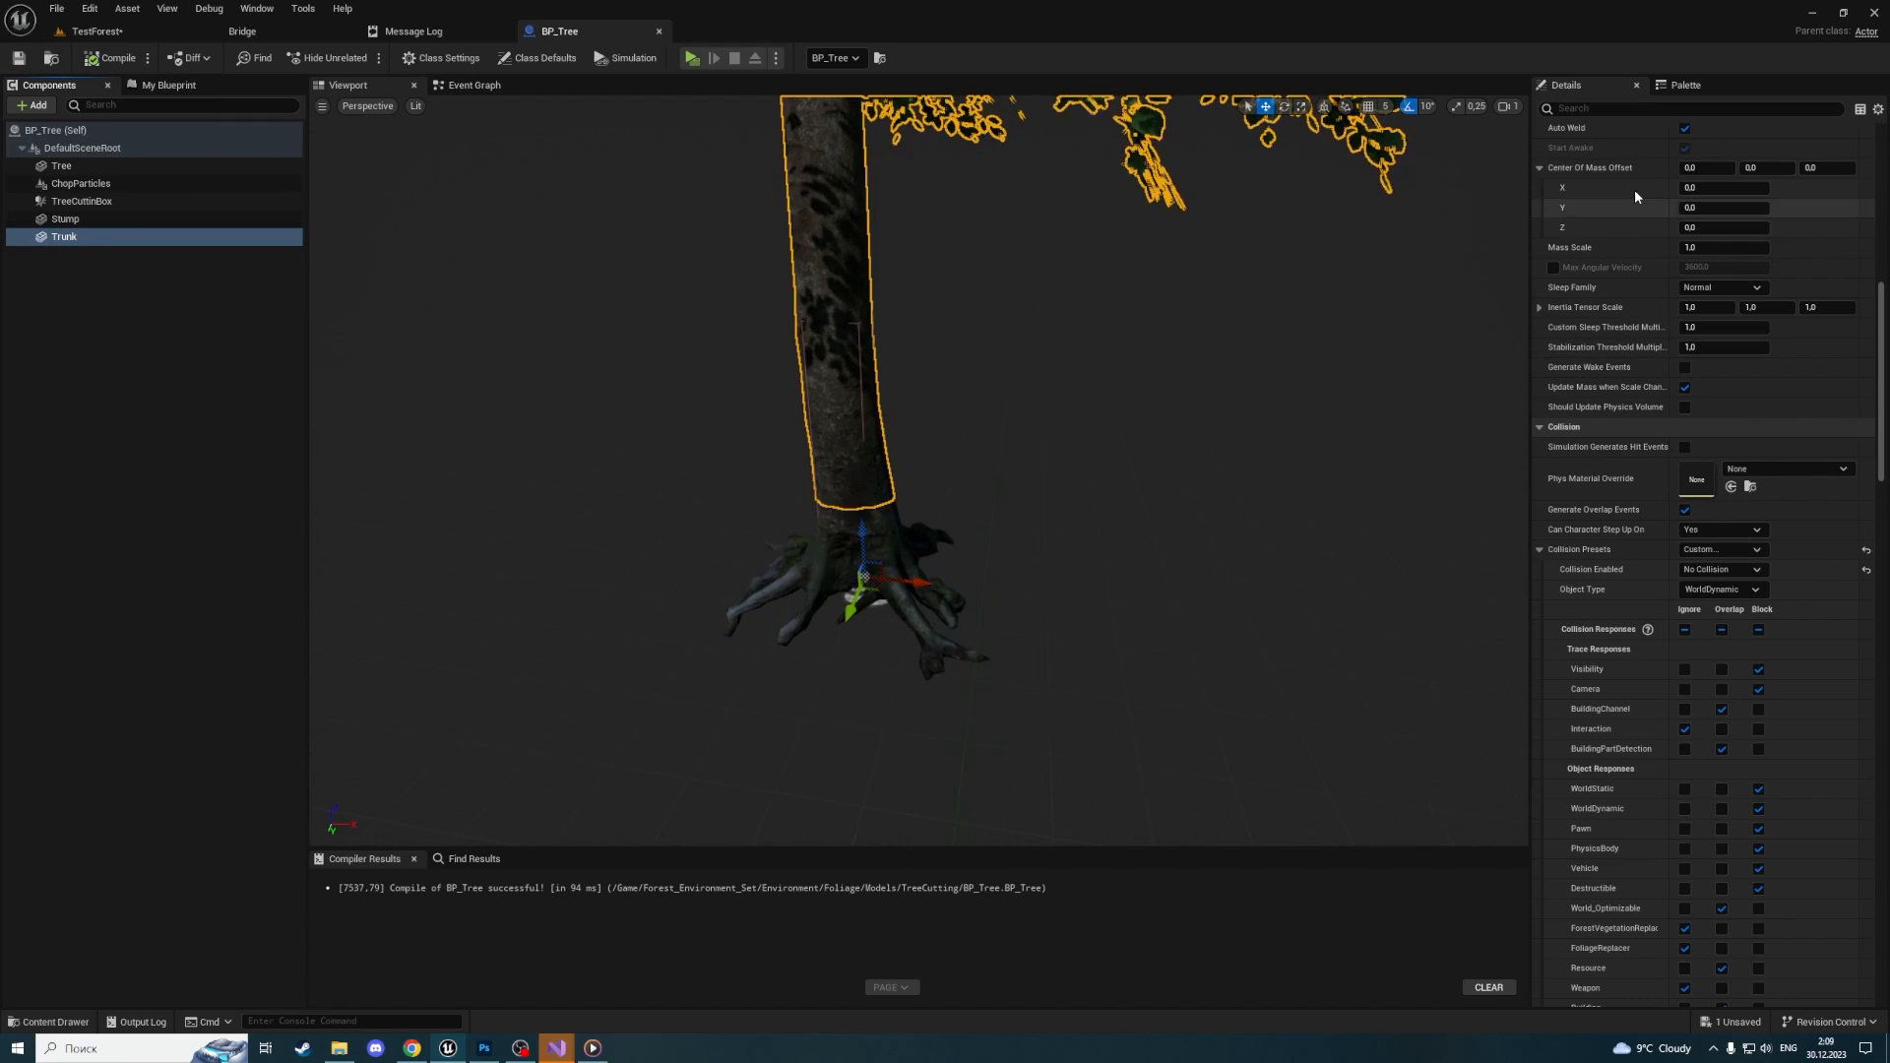
# Turn off Visible for the Trunk and Stump components and save the blueprint
pyautogui.click(1618, 110)
pyautogui.write('visi')
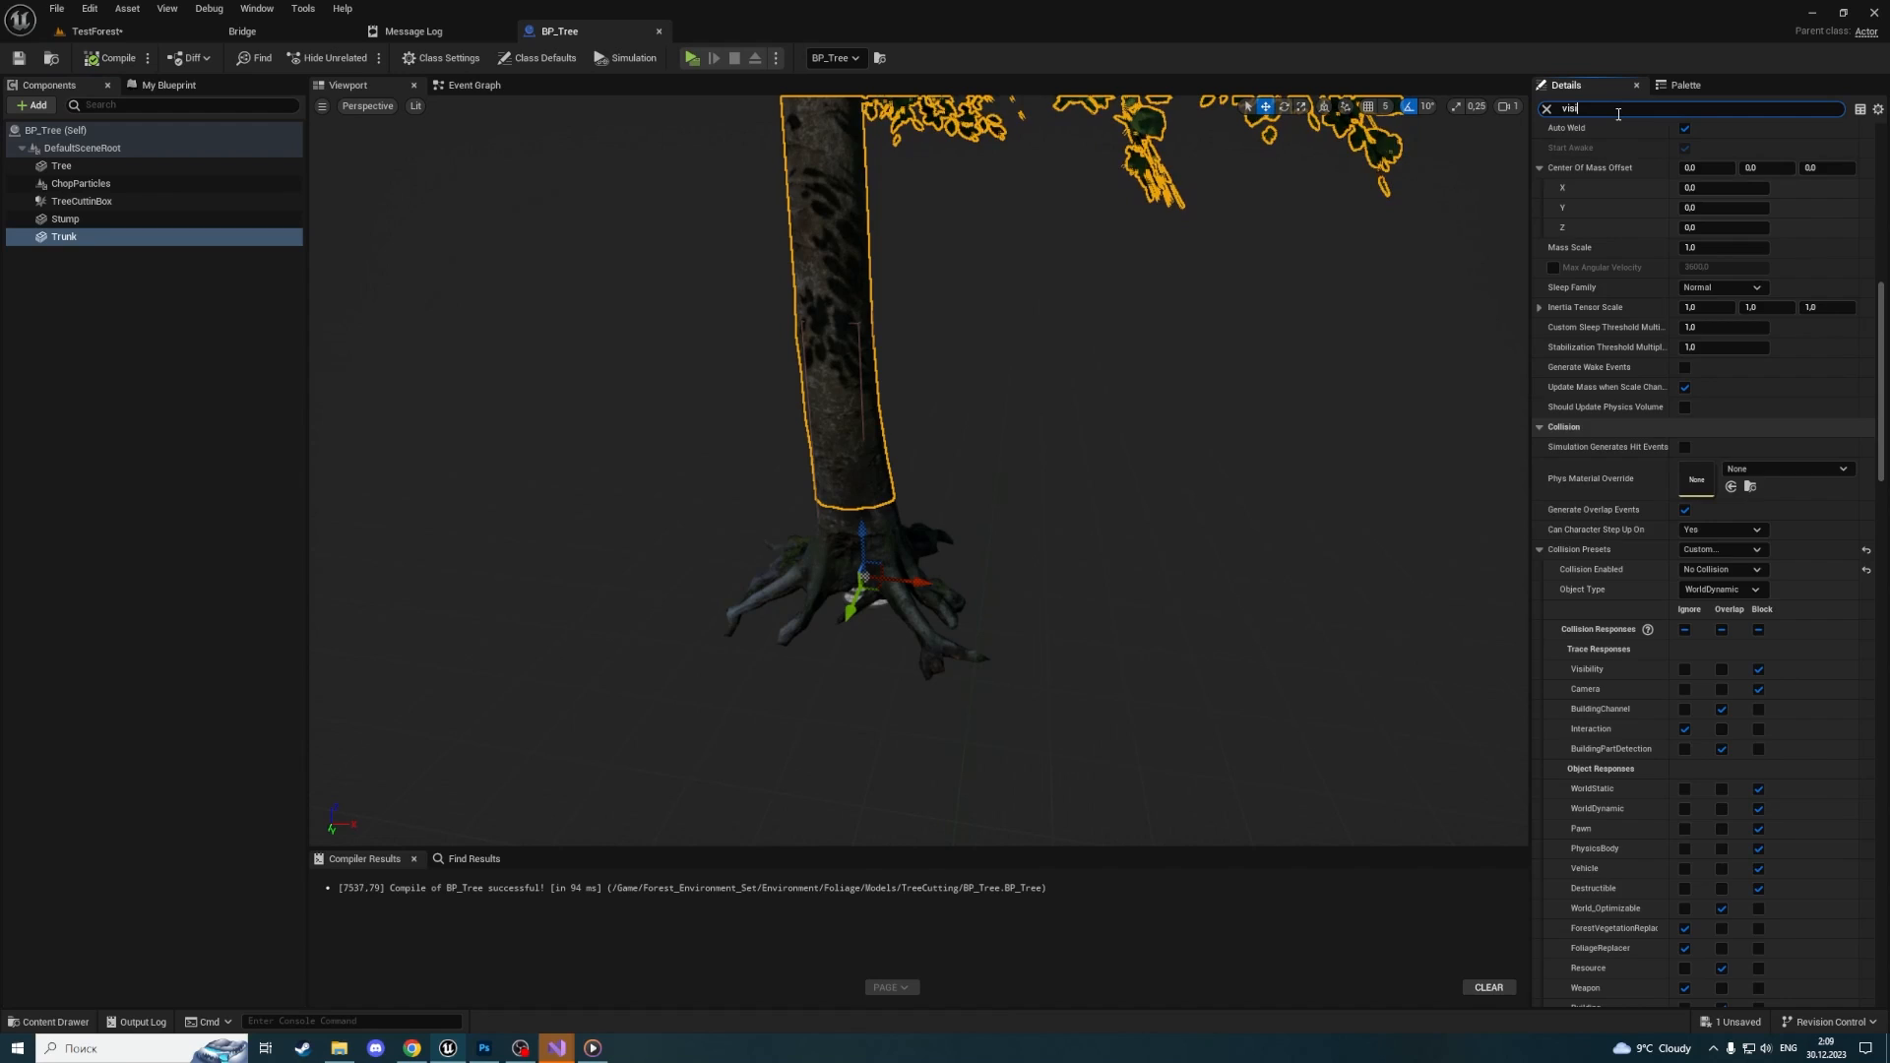
pyautogui.click(1685, 212)
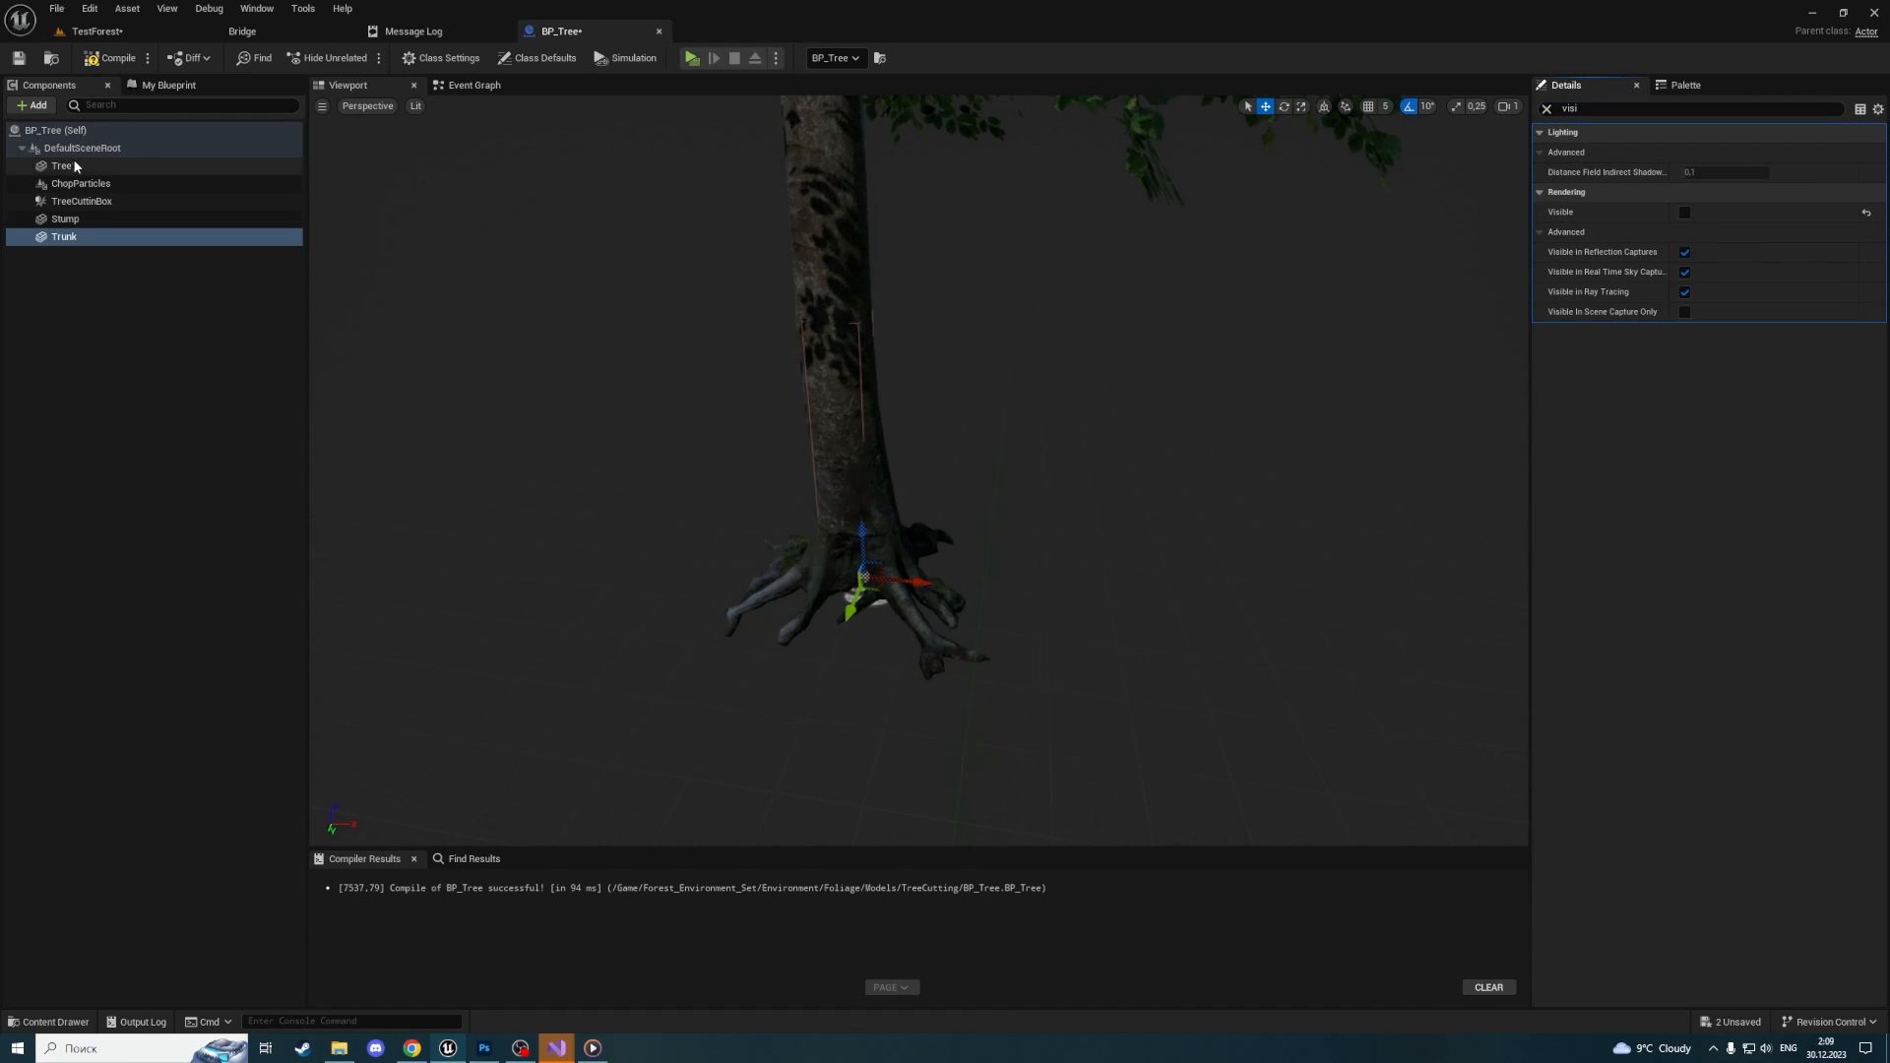
pyautogui.click(177, 218)
pyautogui.click(1685, 212)
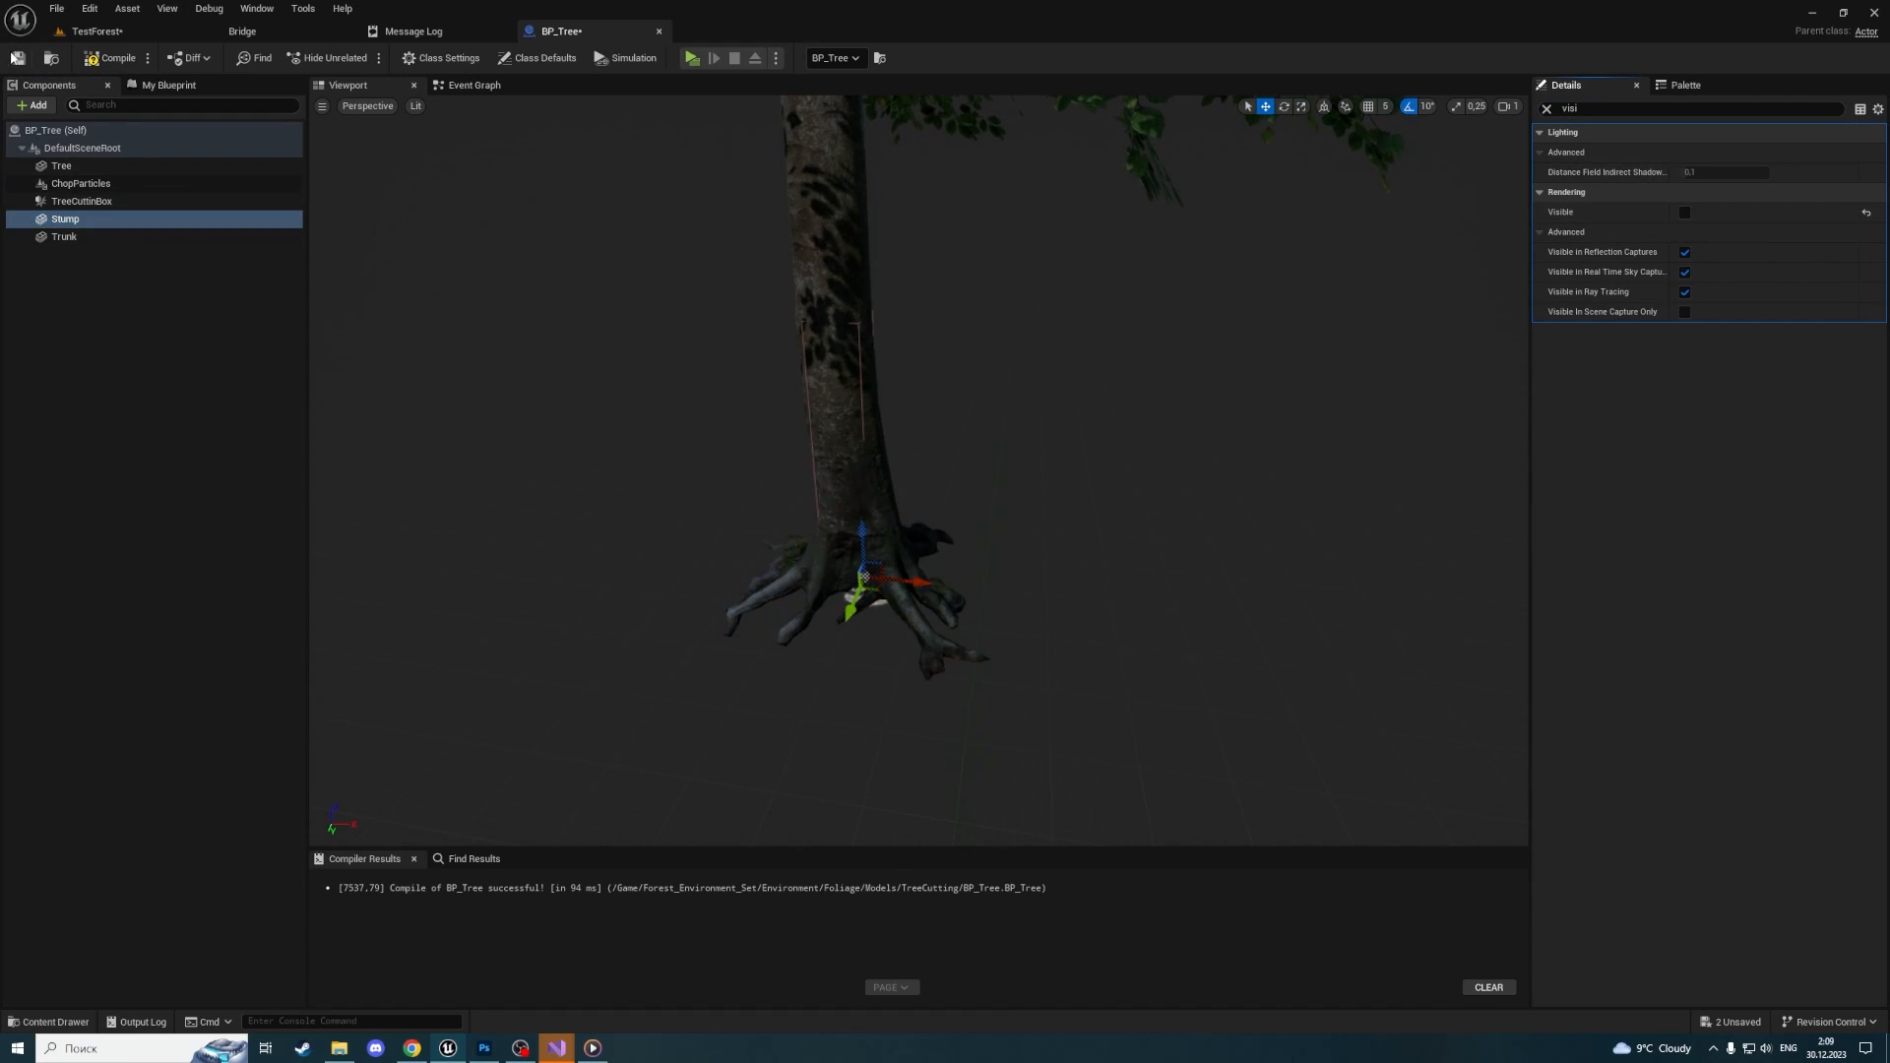
pyautogui.click(20, 61)
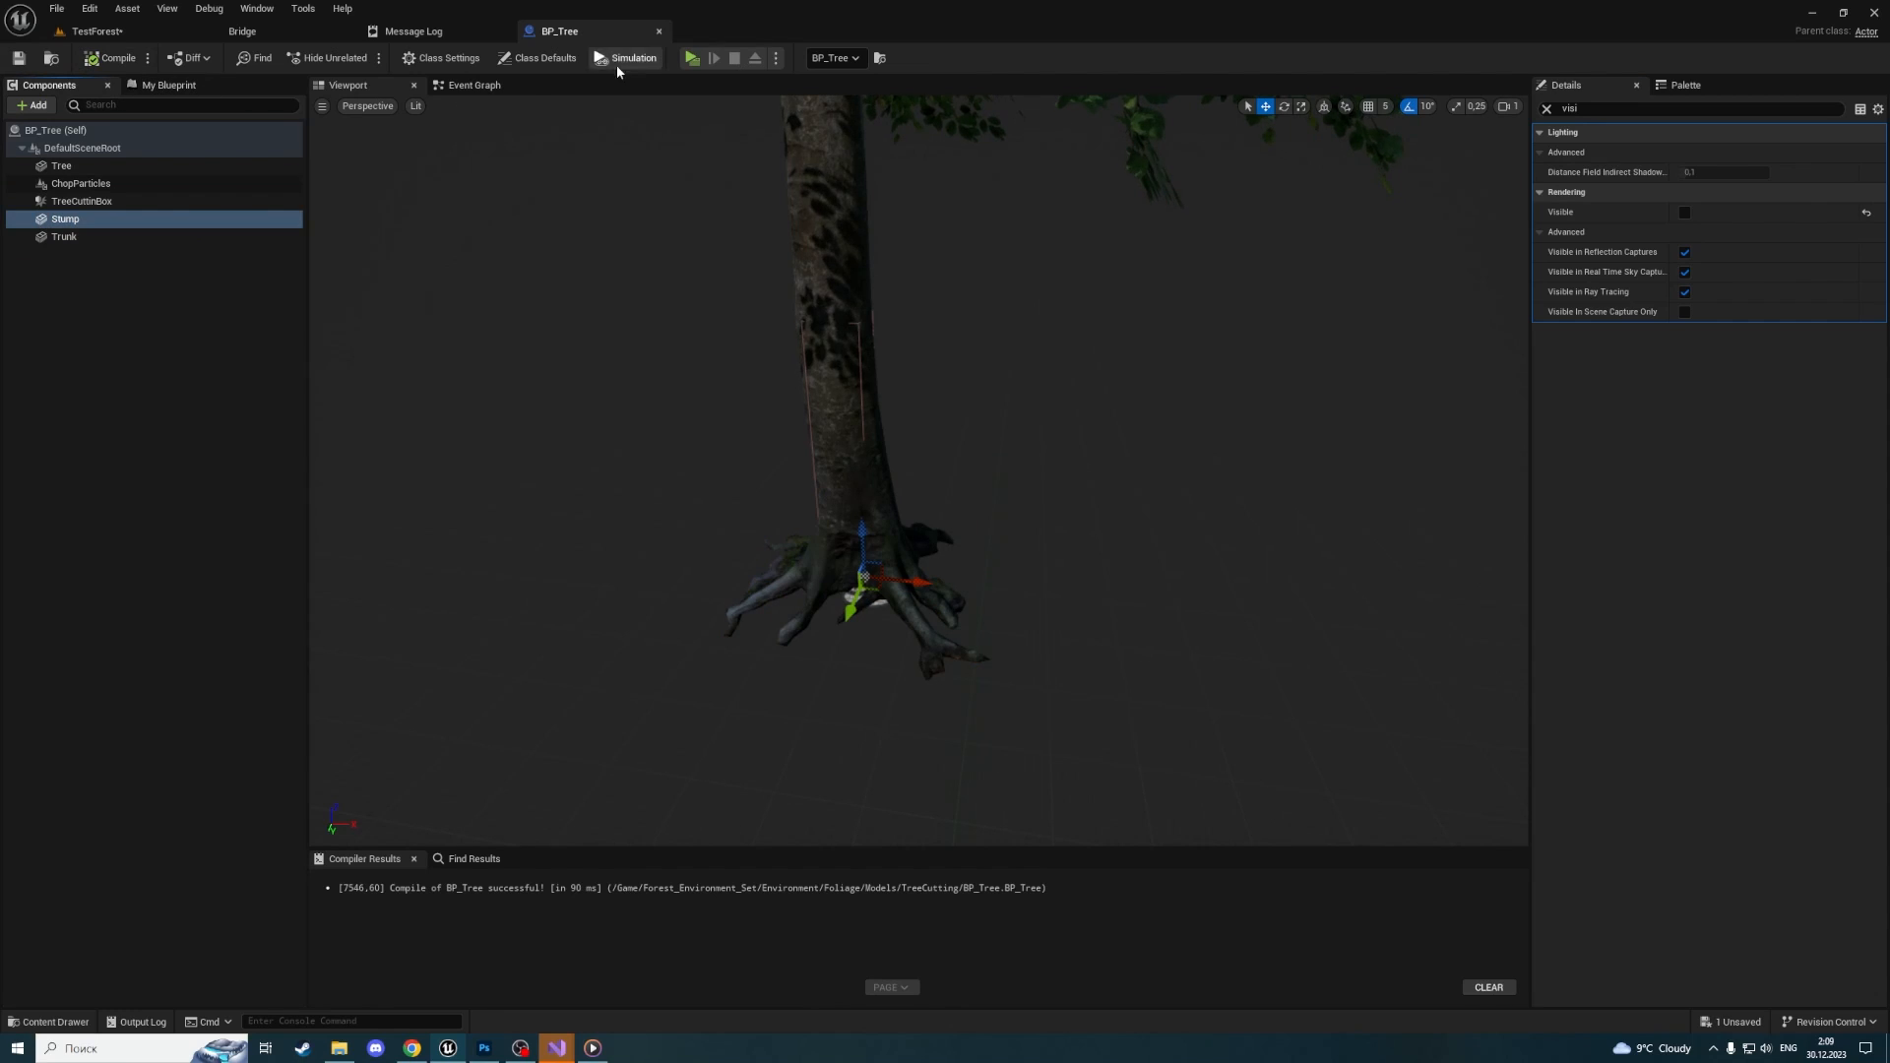
# Add a custom event named OnTreeCutted below the Event Chop chain in the event graph
pyautogui.click(478, 86)
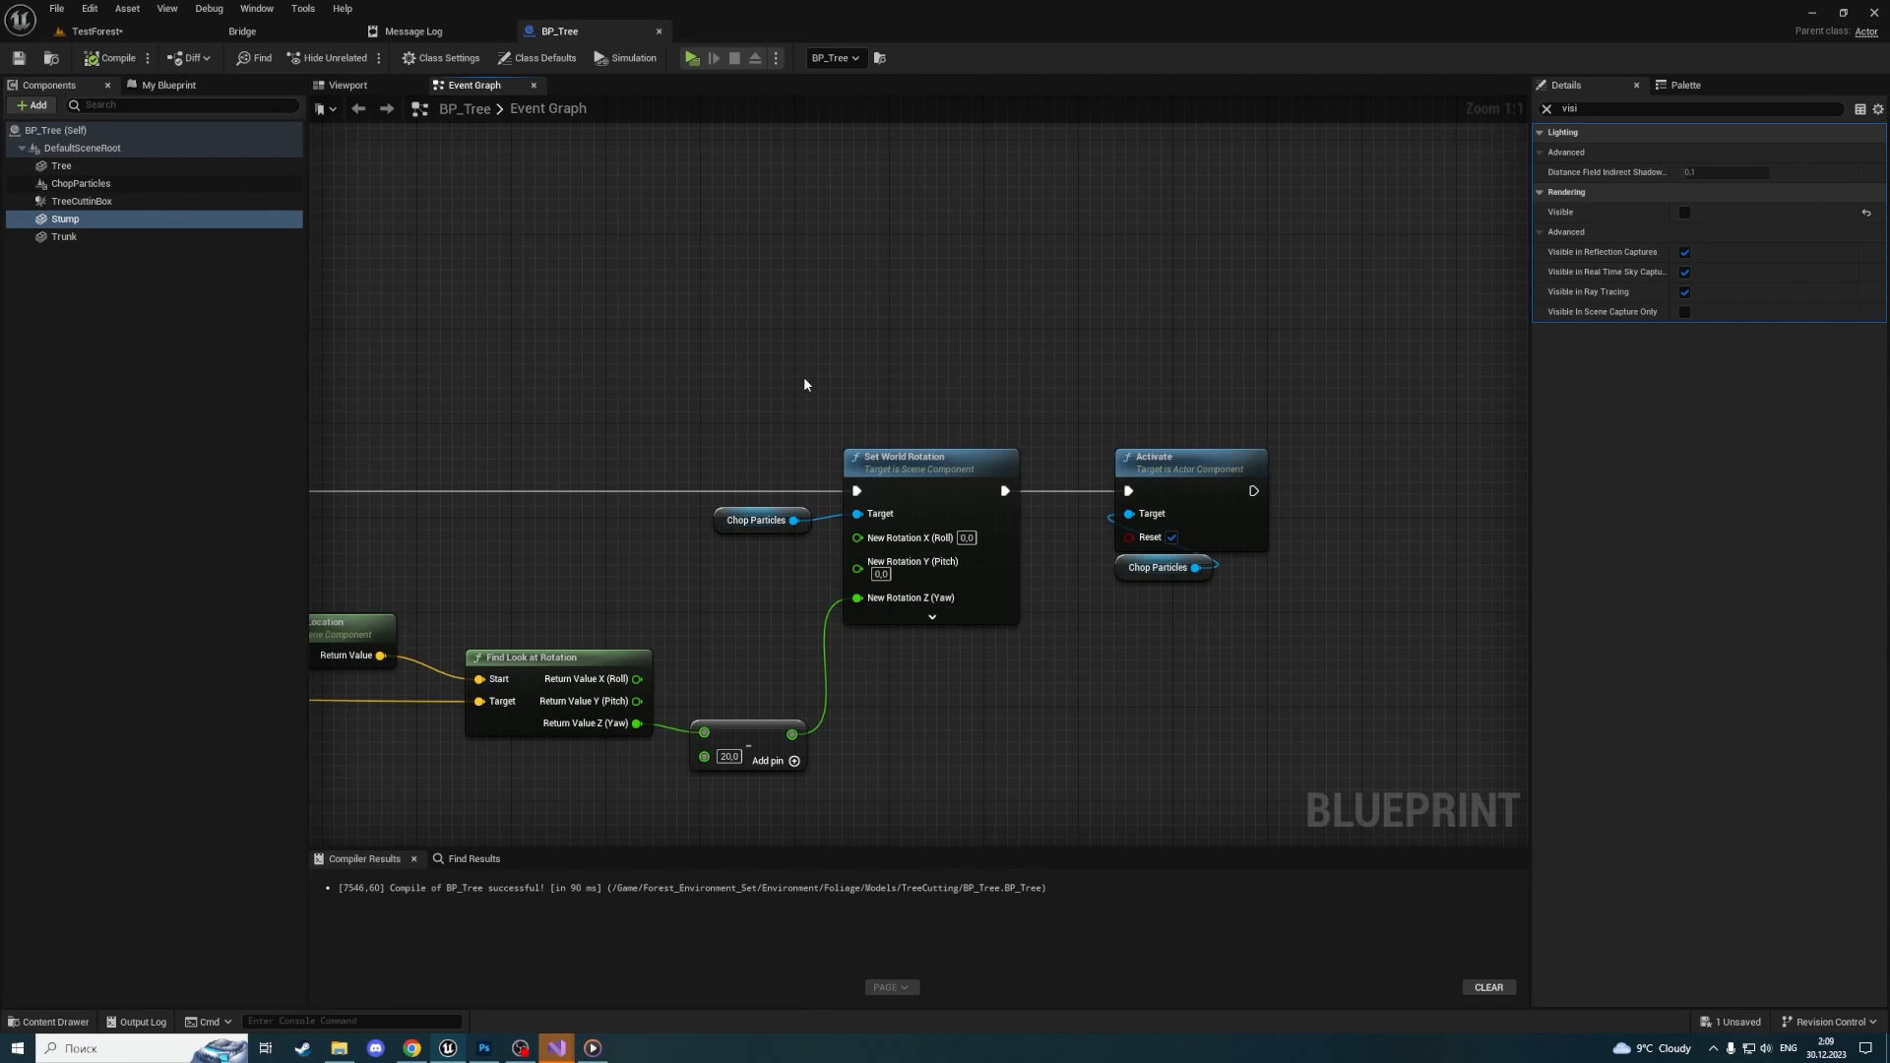
pyautogui.moveTo(657, 350); pyautogui.dragTo(1375, 262, button='right')
pyautogui.scroll(-7, 1009, 355)
pyautogui.scroll(4, 620, 492)
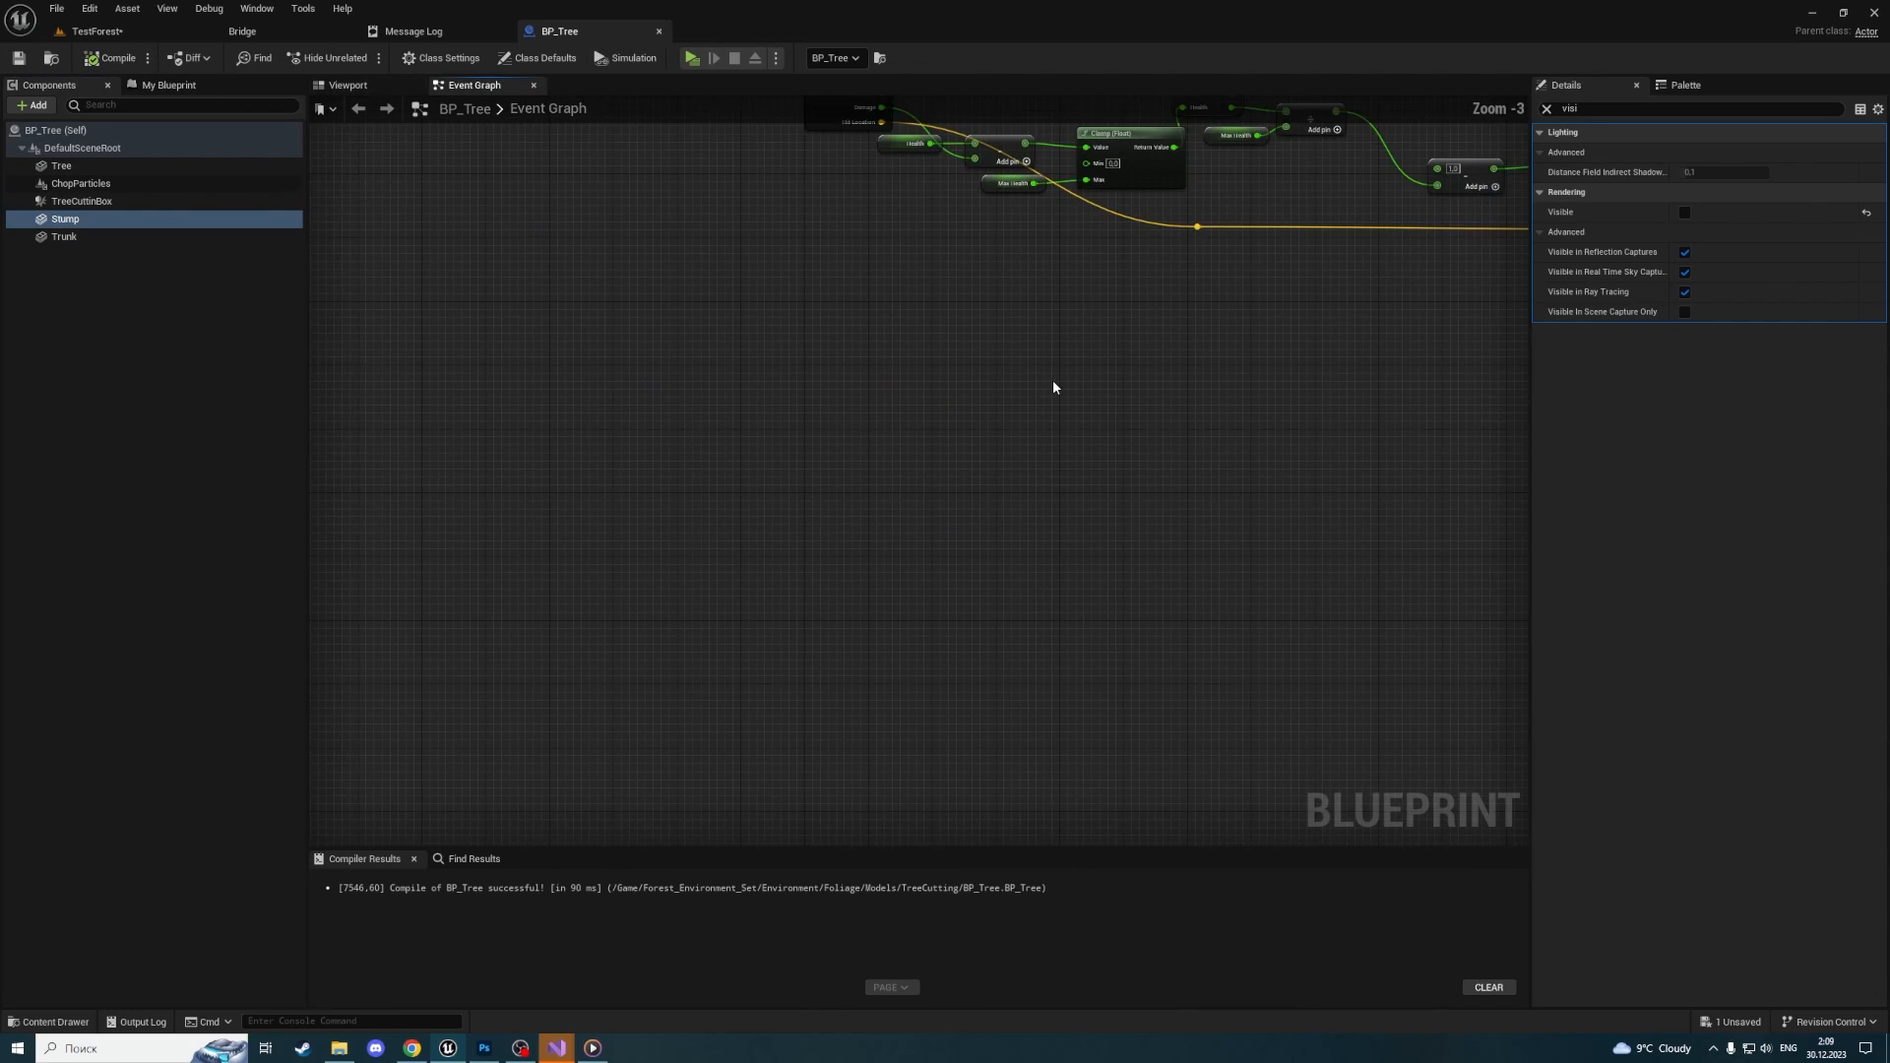
pyautogui.moveTo(1058, 354); pyautogui.dragTo(1049, 508, button='right')
pyautogui.click(1548, 109)
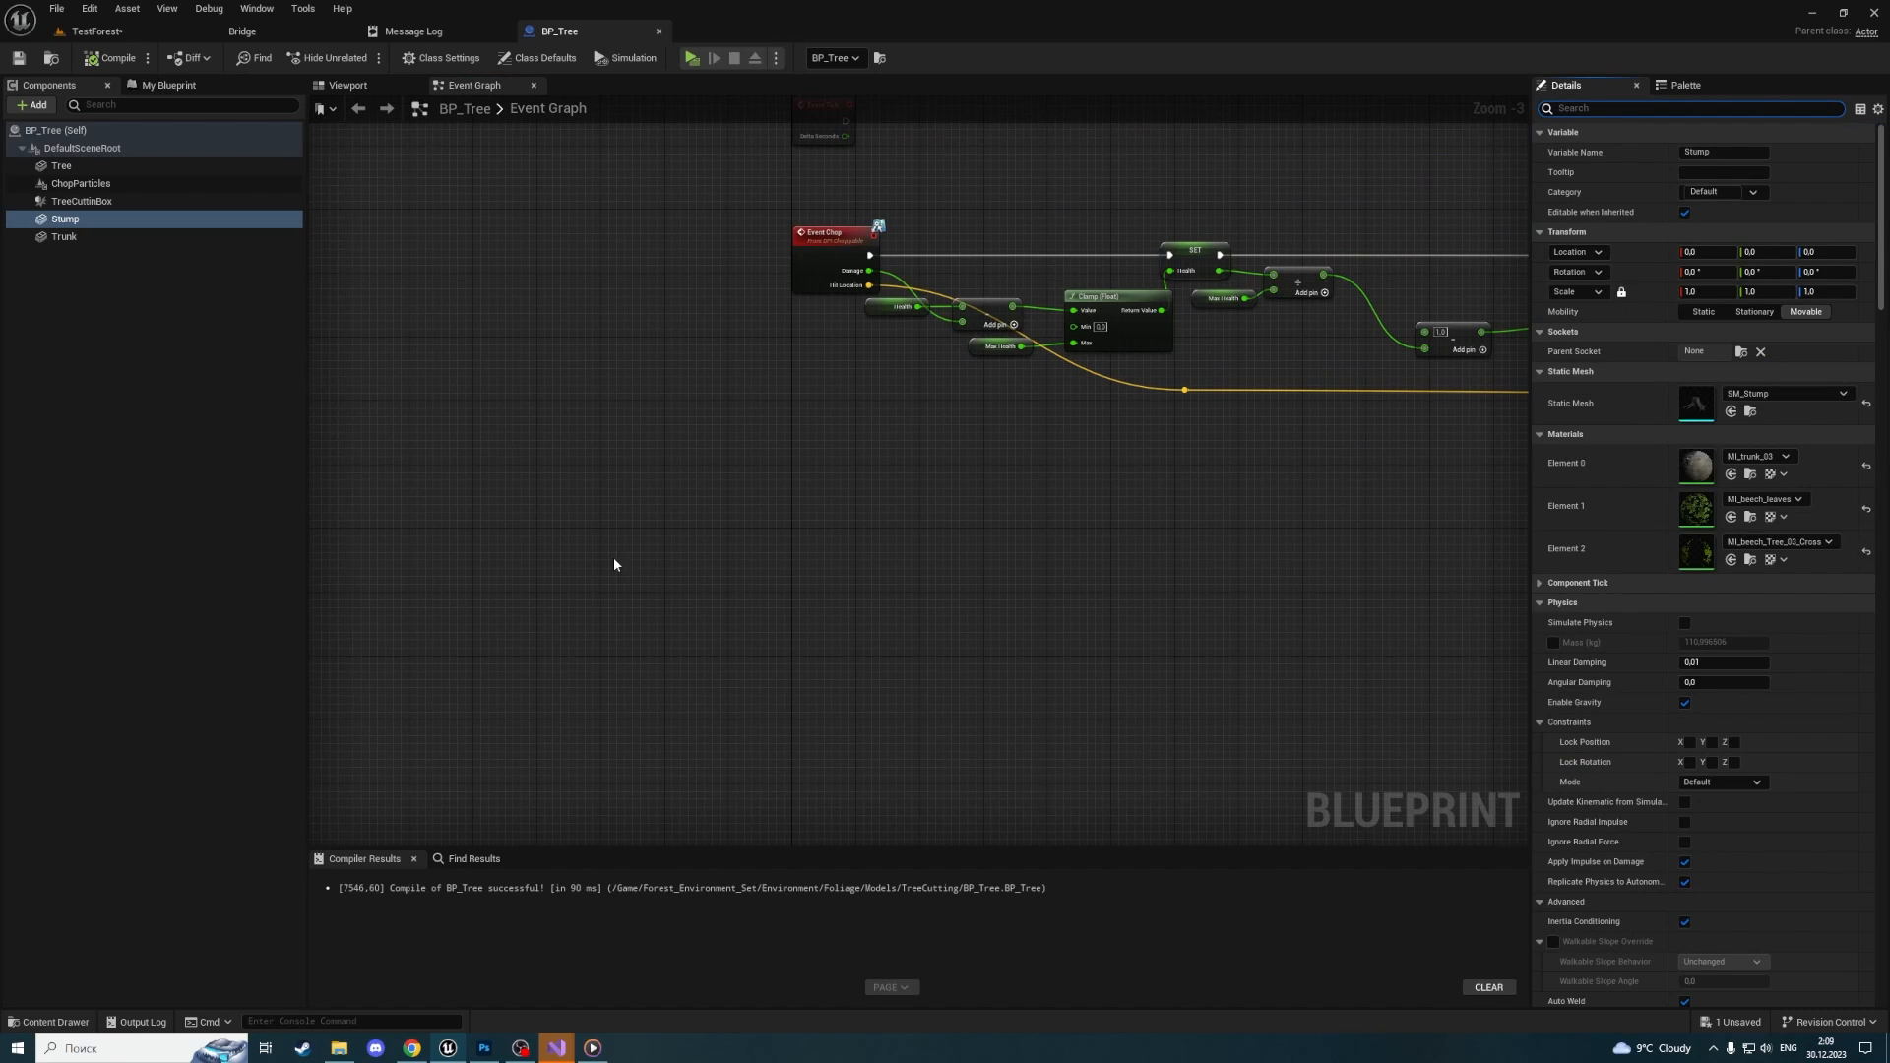
pyautogui.rightClick(796, 567)
pyautogui.write('custom e')
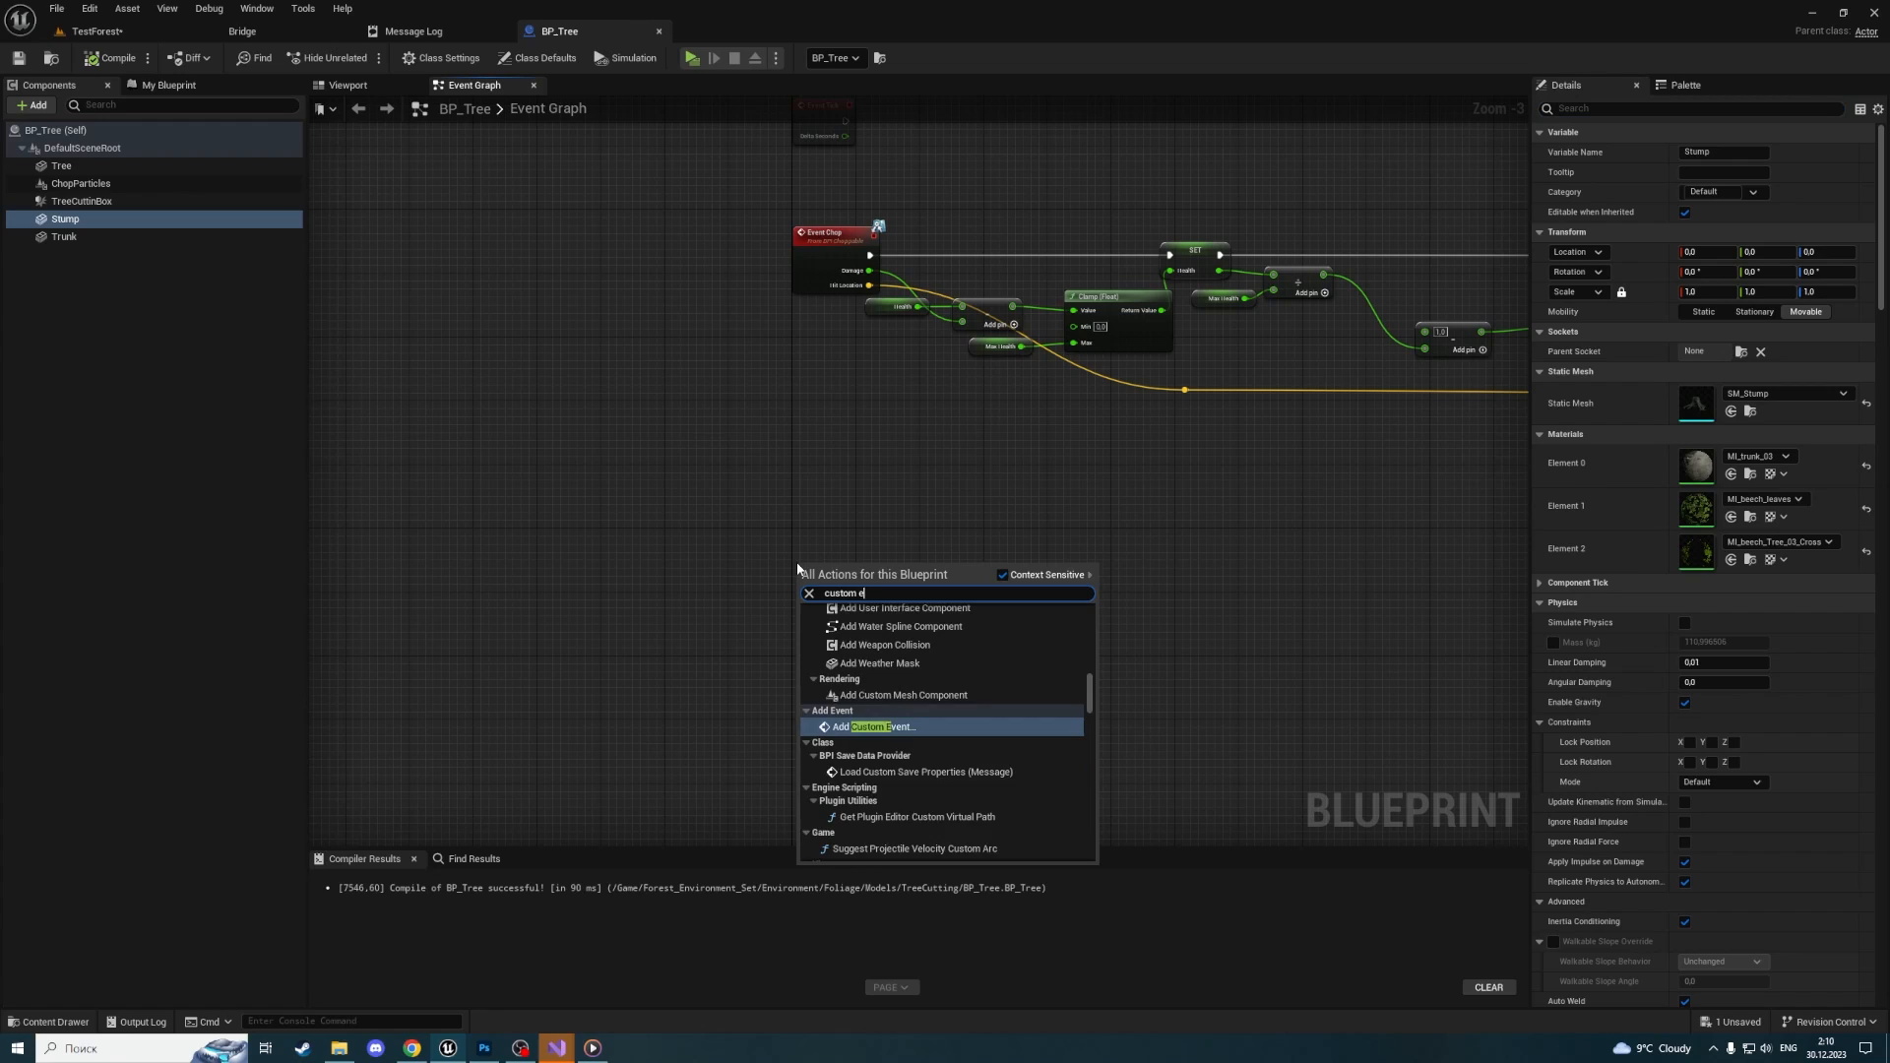
pyautogui.press('Return')
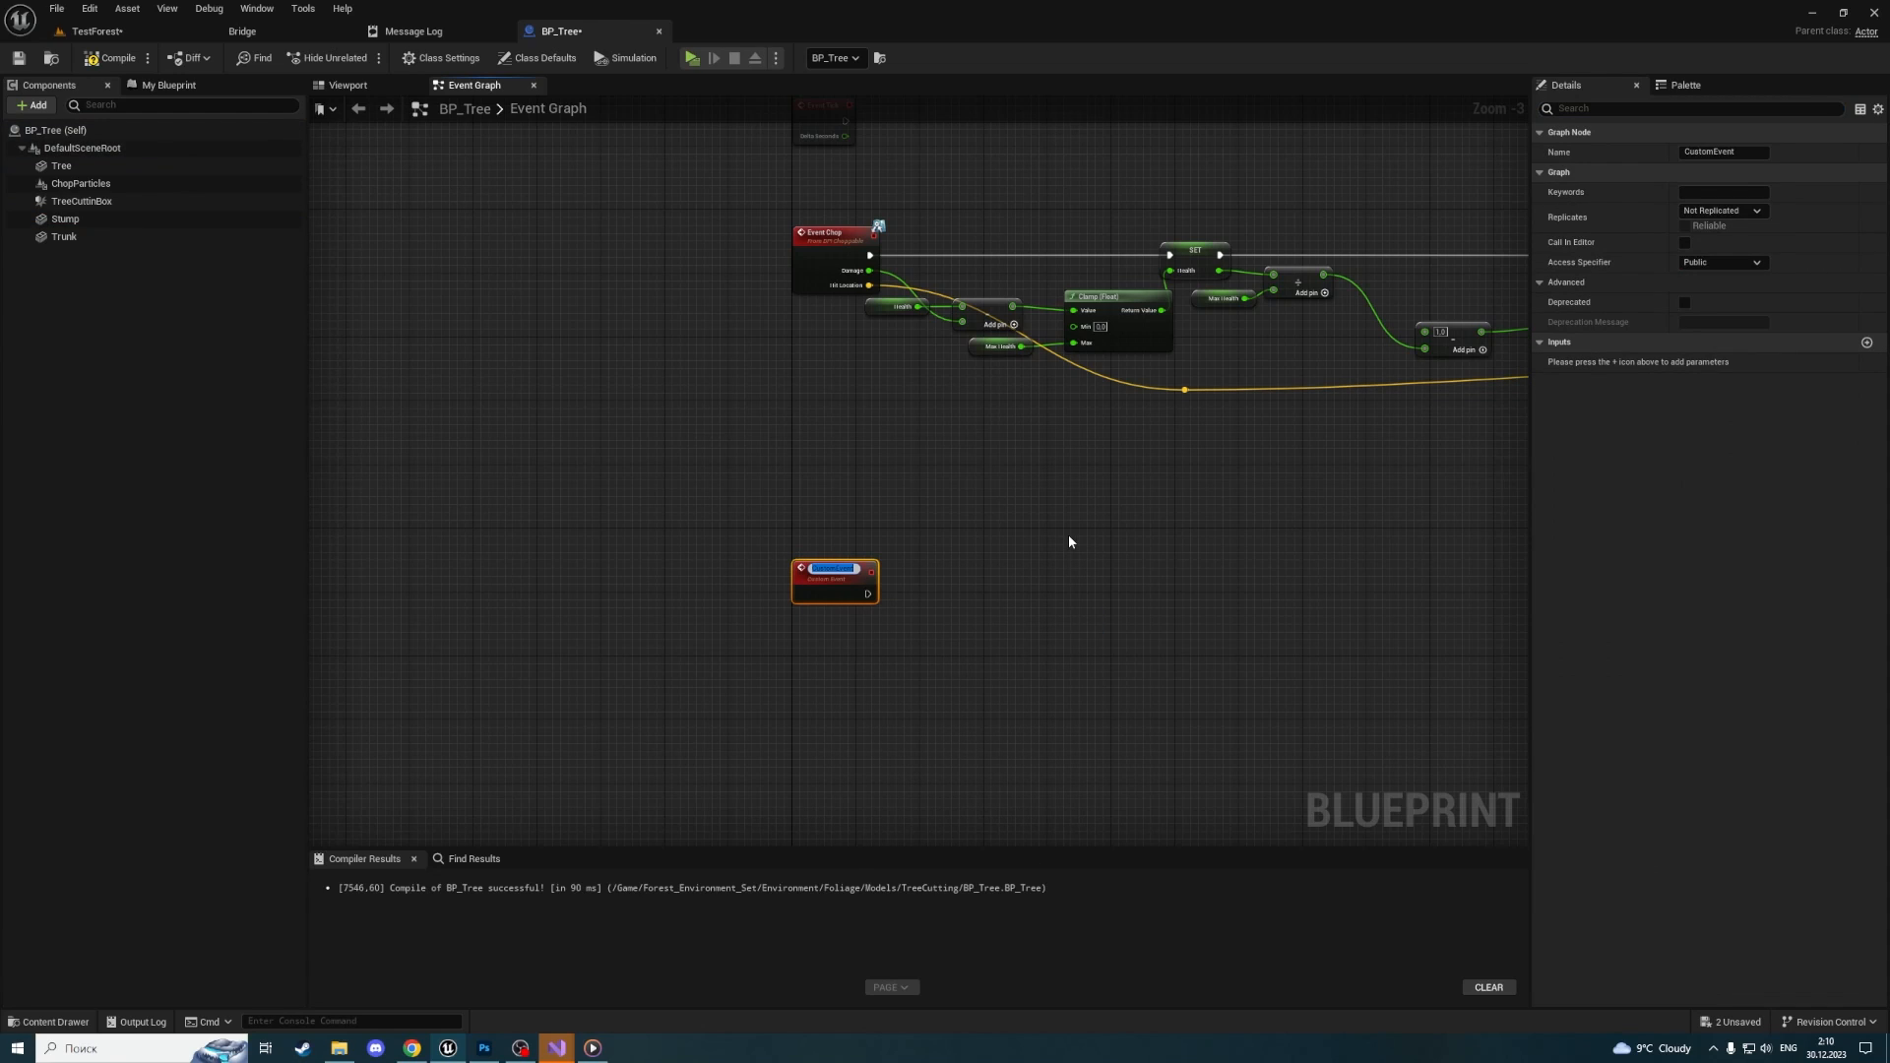
pyautogui.write('OnTreeCutted')
pyautogui.press('Return')
pyautogui.scroll(3, 855, 587)
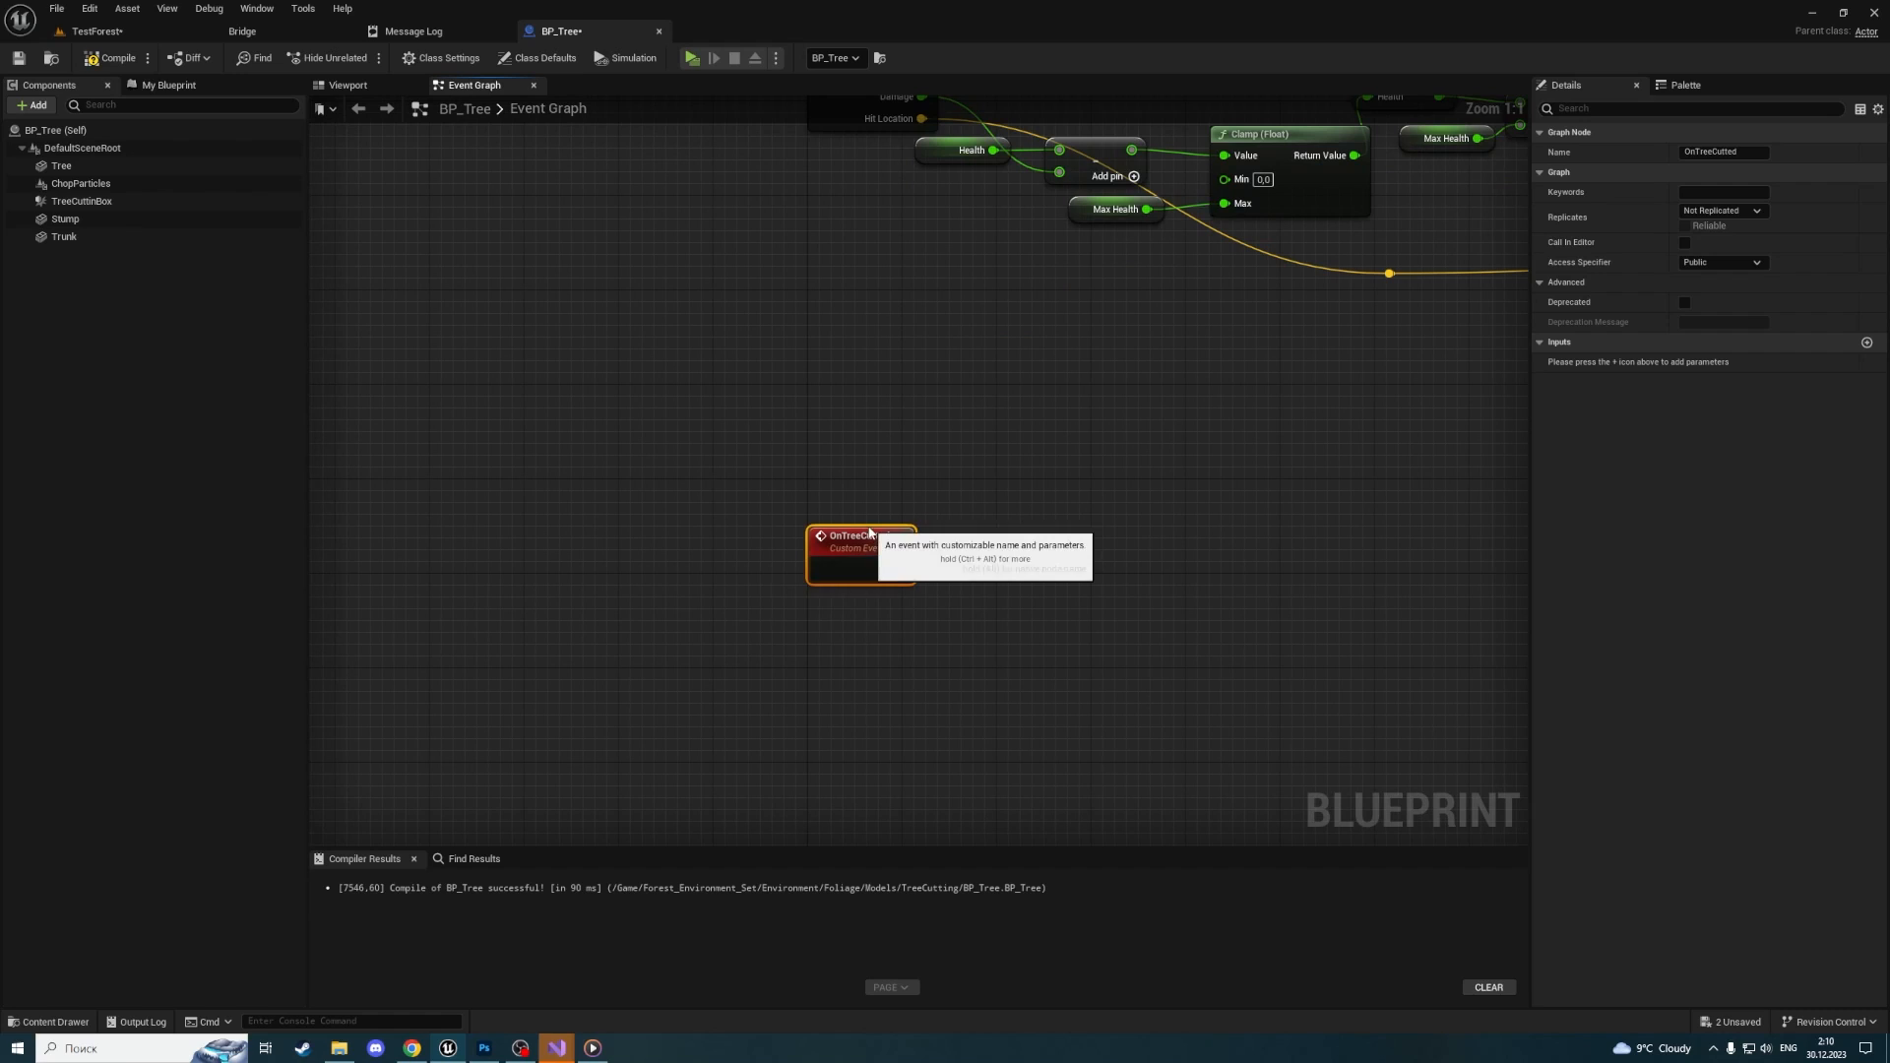
# Add a Health getter feeding a Less Equal comparison against 0.0, placed after the Activate node of the chop chain
pyautogui.moveTo(1274, 471); pyautogui.dragTo(923, 527, button='right')
pyautogui.scroll(-3, 922, 528)
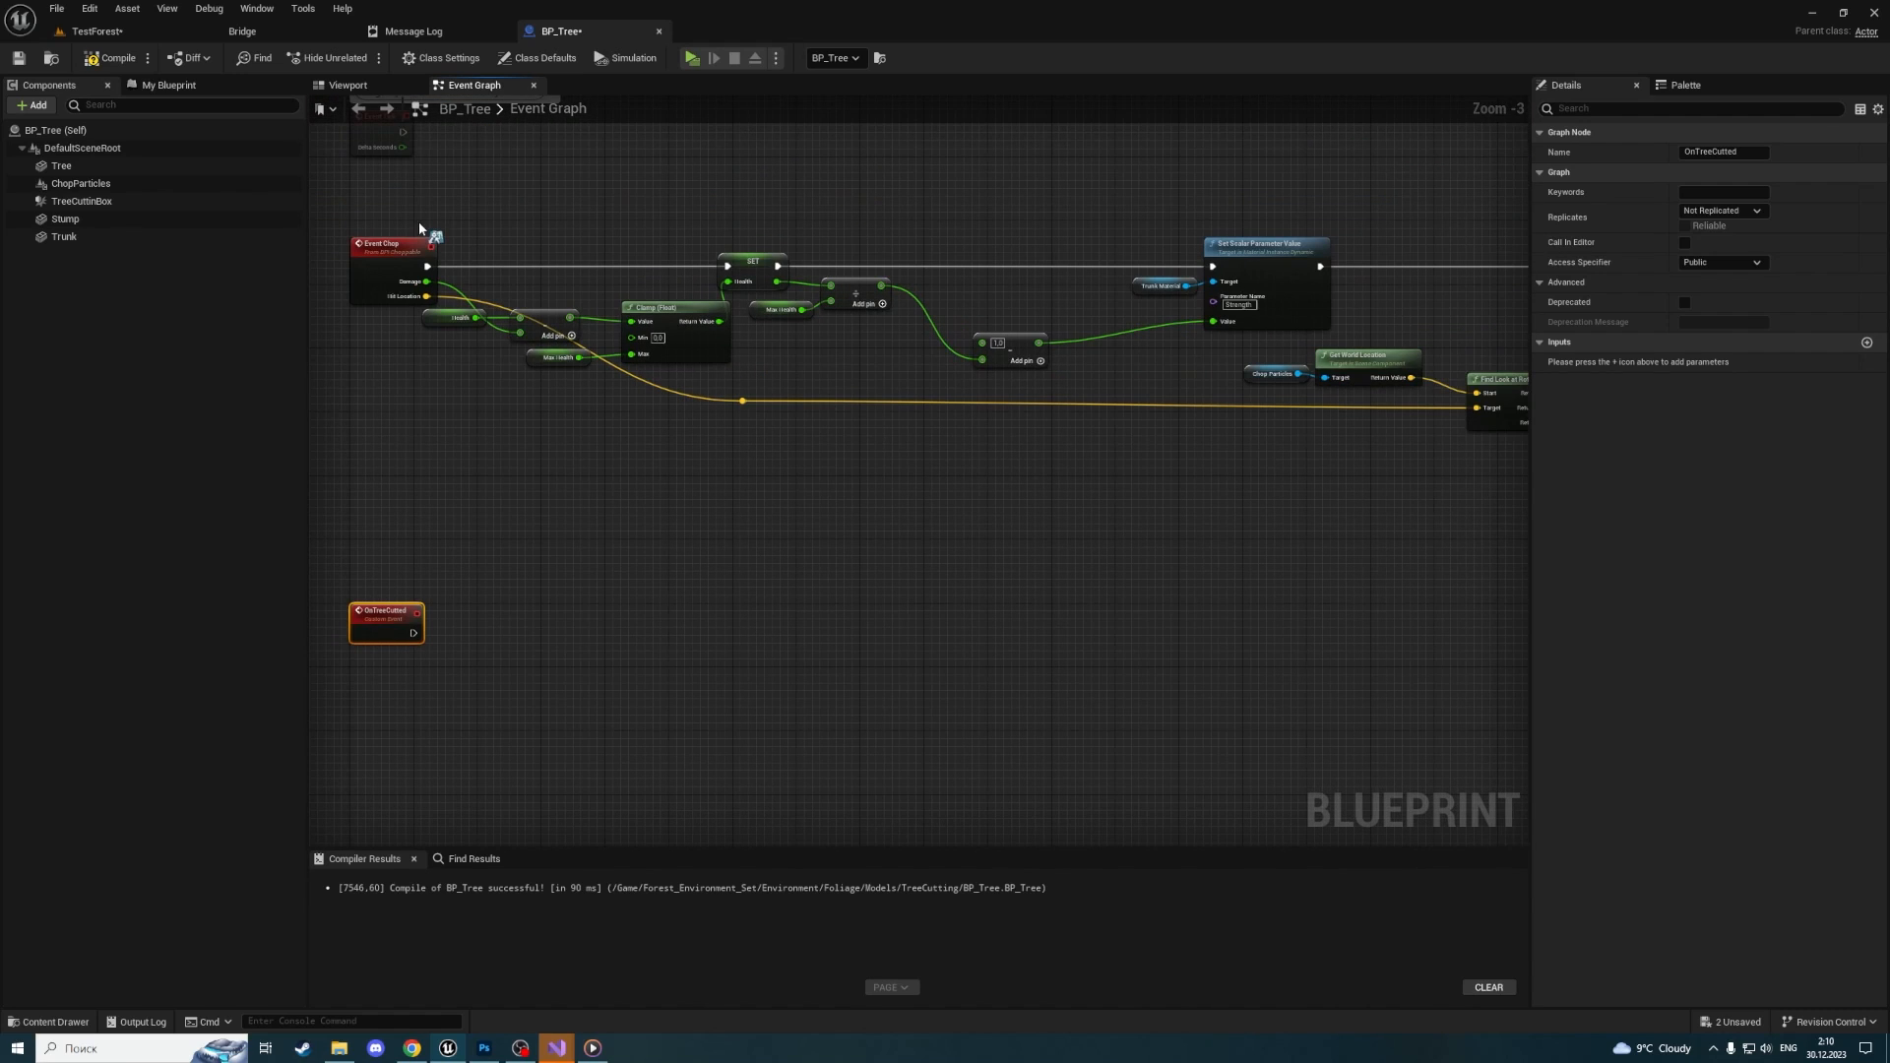
pyautogui.moveTo(684, 402); pyautogui.dragTo(686, 402)
pyautogui.moveTo(998, 200); pyautogui.dragTo(309, 215, button='right')
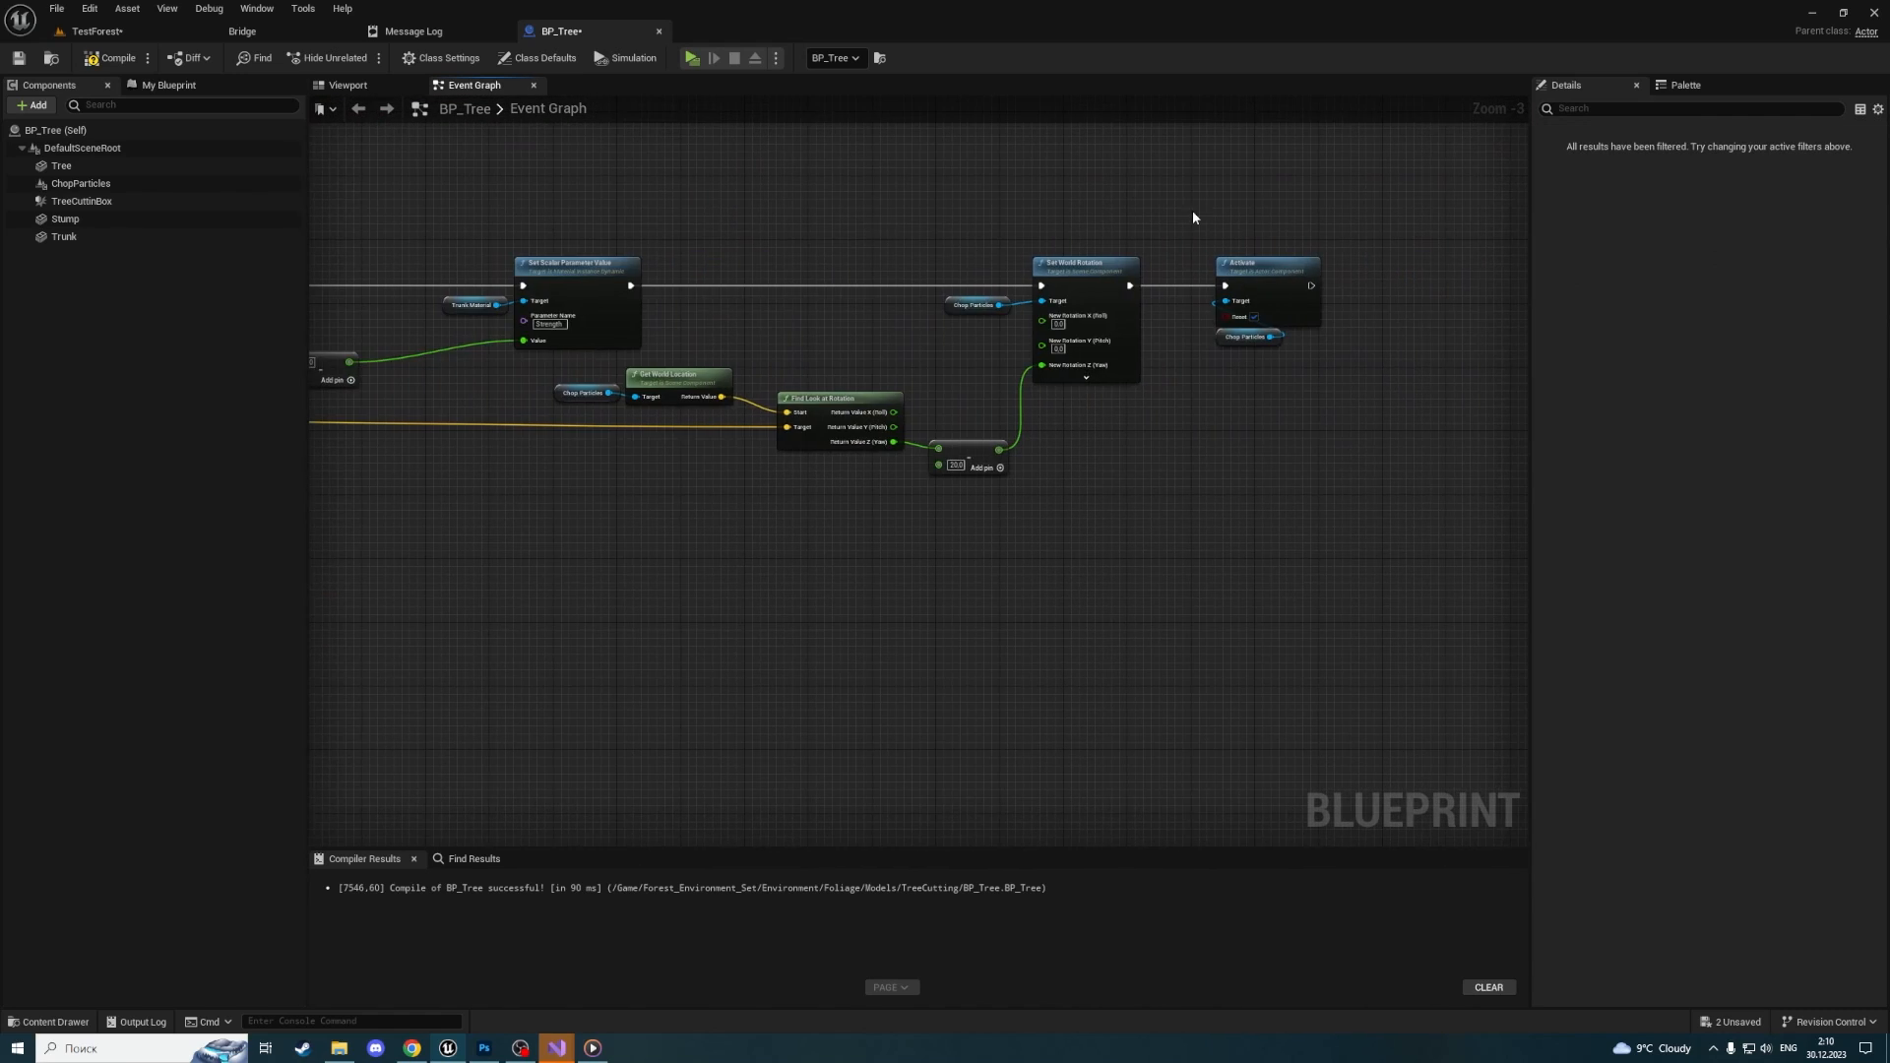
pyautogui.moveTo(1191, 210); pyautogui.dragTo(701, 268, button='right')
pyautogui.scroll(3, 697, 269)
pyautogui.moveTo(766, 279); pyautogui.dragTo(985, 598)
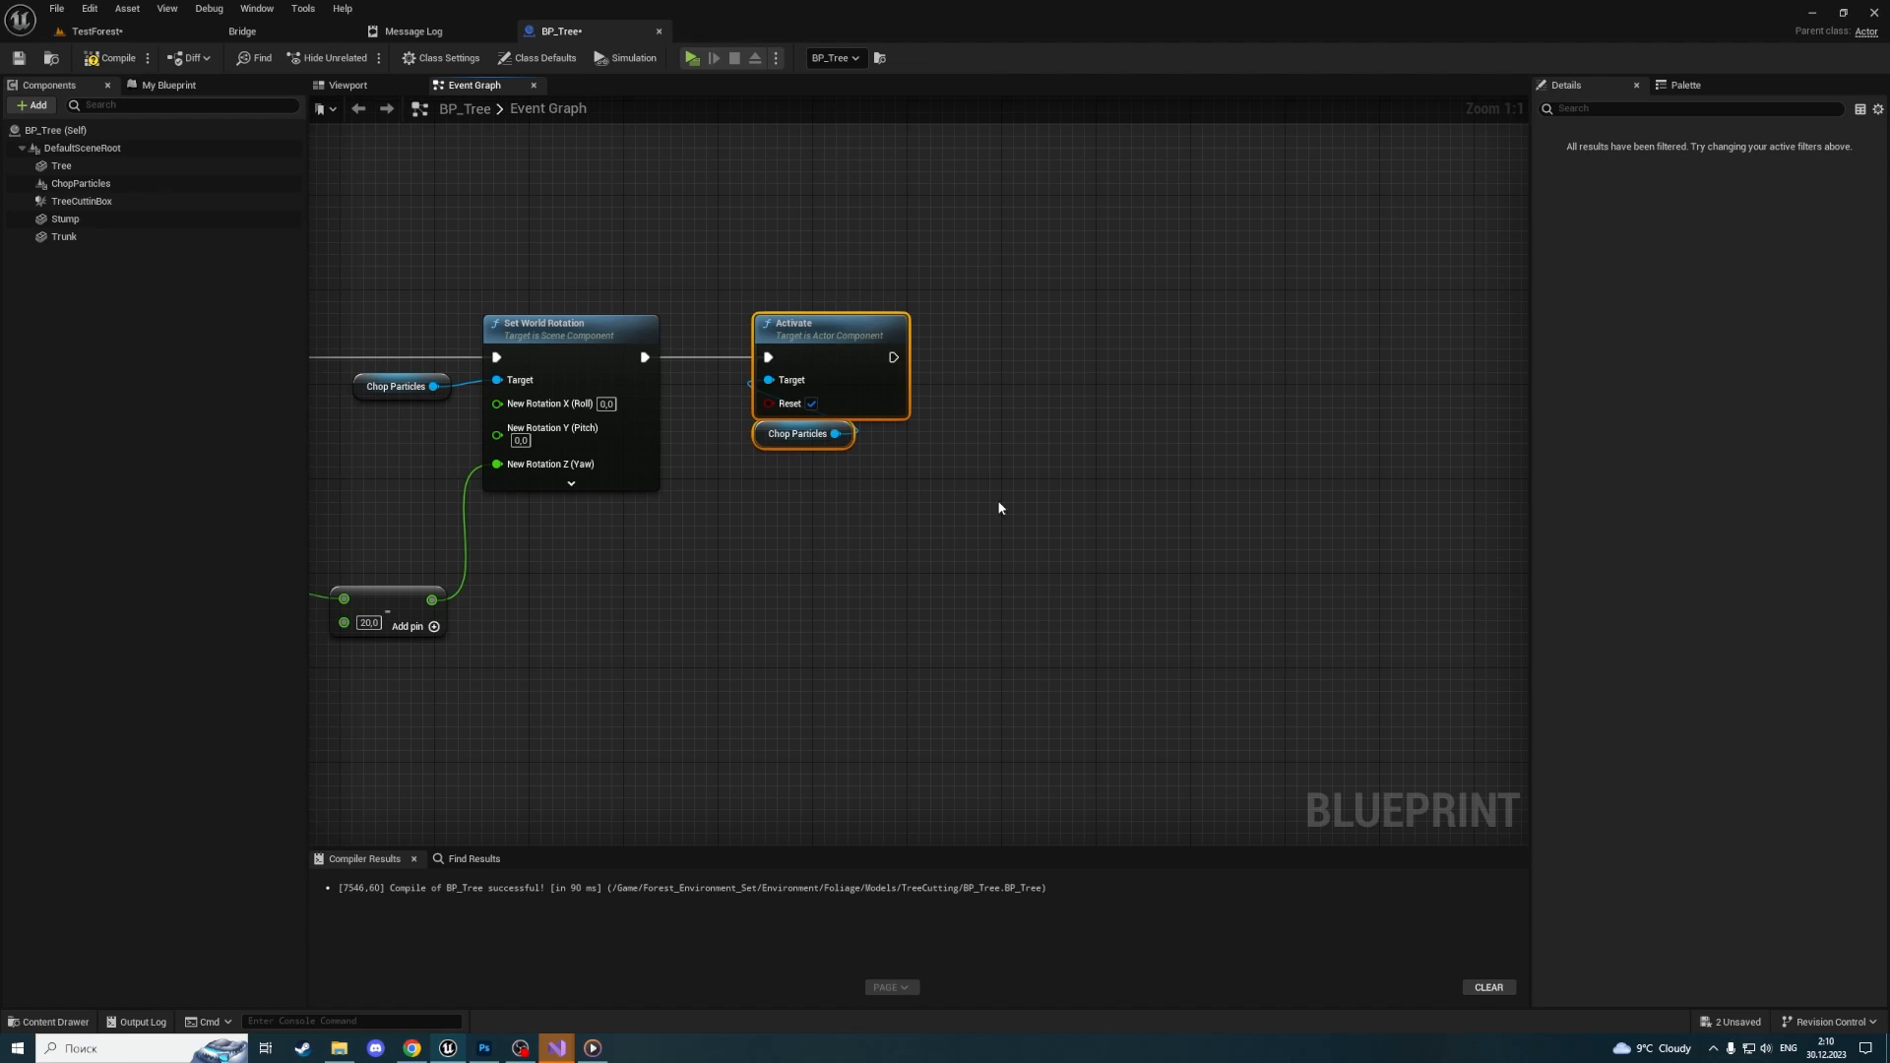
pyautogui.moveTo(955, 391); pyautogui.dragTo(745, 397, button='right')
pyautogui.rightClick(814, 386)
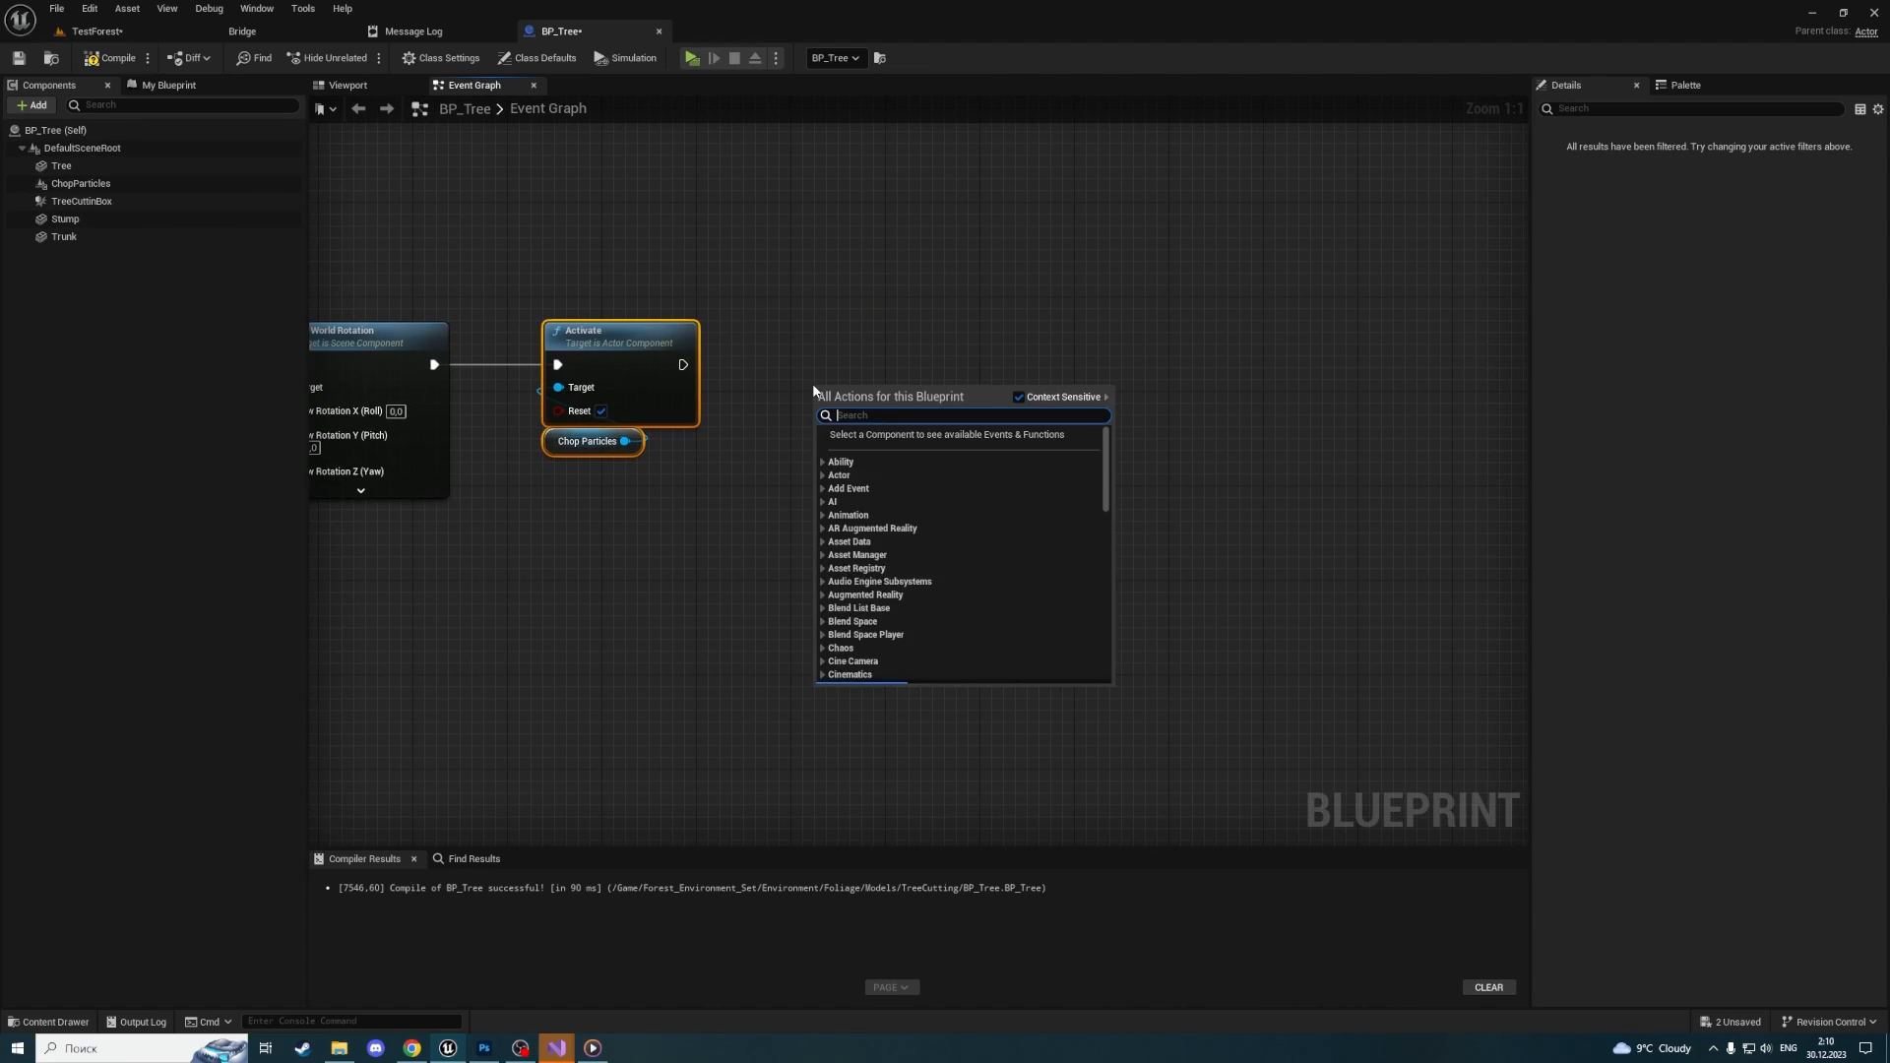
pyautogui.write('get hel')
pyautogui.press('BackSpace')
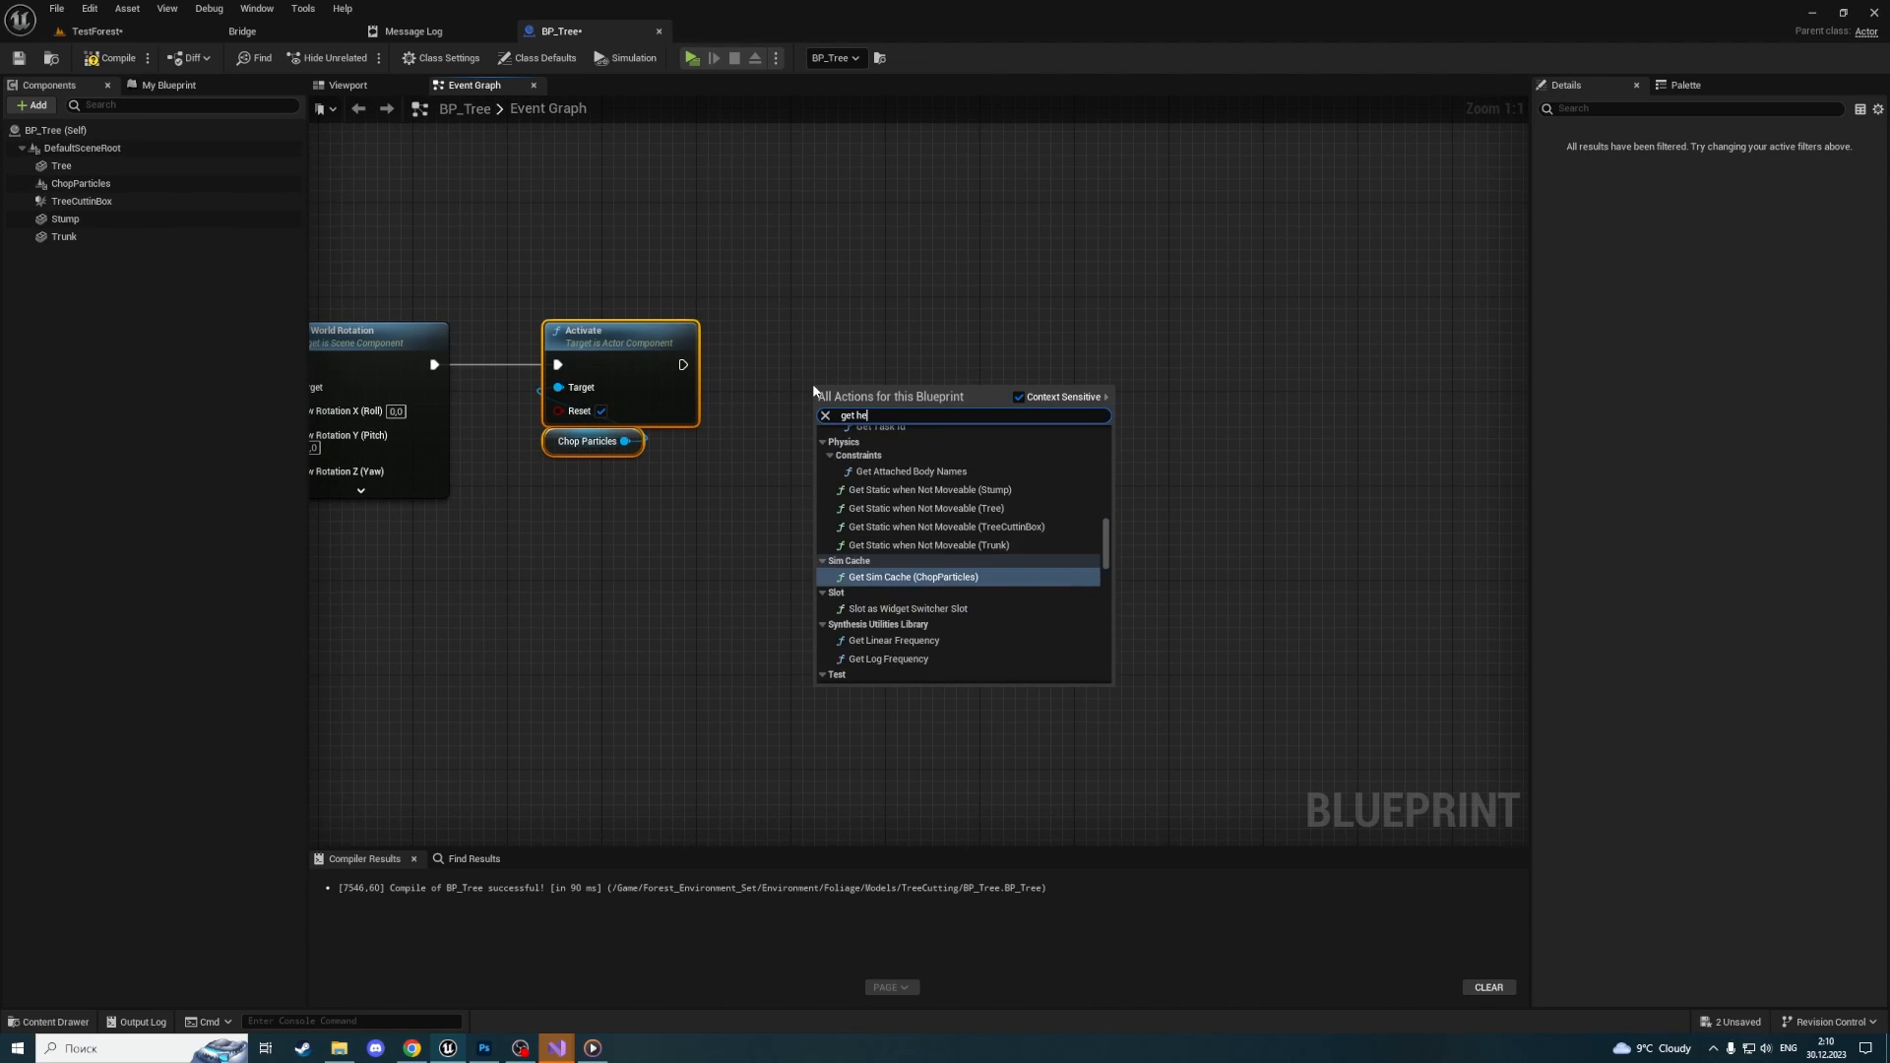
pyautogui.write('a')
pyautogui.press('Return')
pyautogui.moveTo(827, 383)
pyautogui.mouseDown()
pyautogui.moveTo(768, 442)
pyautogui.moveTo(980, 389)
pyautogui.mouseUp()
pyautogui.write('<')
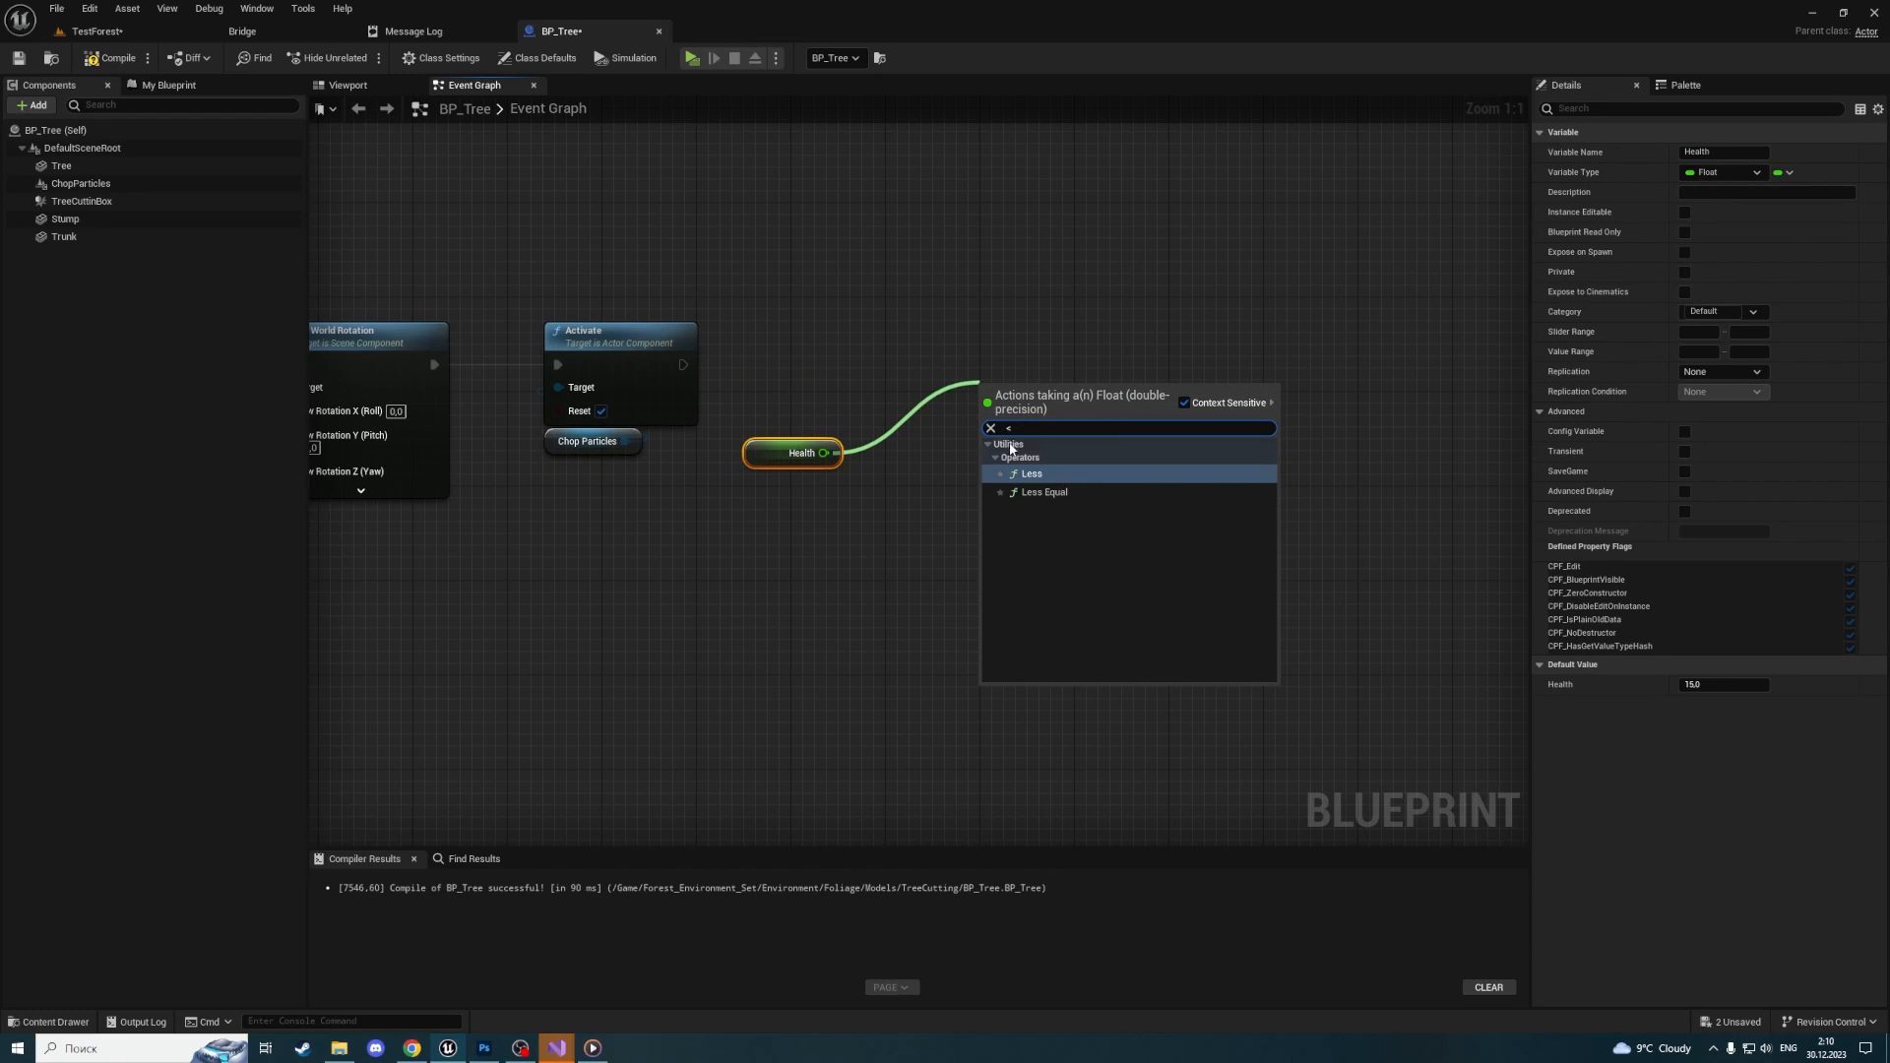
pyautogui.click(1053, 492)
pyautogui.moveTo(1055, 396); pyautogui.dragTo(950, 458)
# Add a Branch after Activate with the Health comparison as its condition, and save and compile the blueprint
pyautogui.click(1002, 382)
pyautogui.moveTo(686, 366); pyautogui.dragTo(1089, 358)
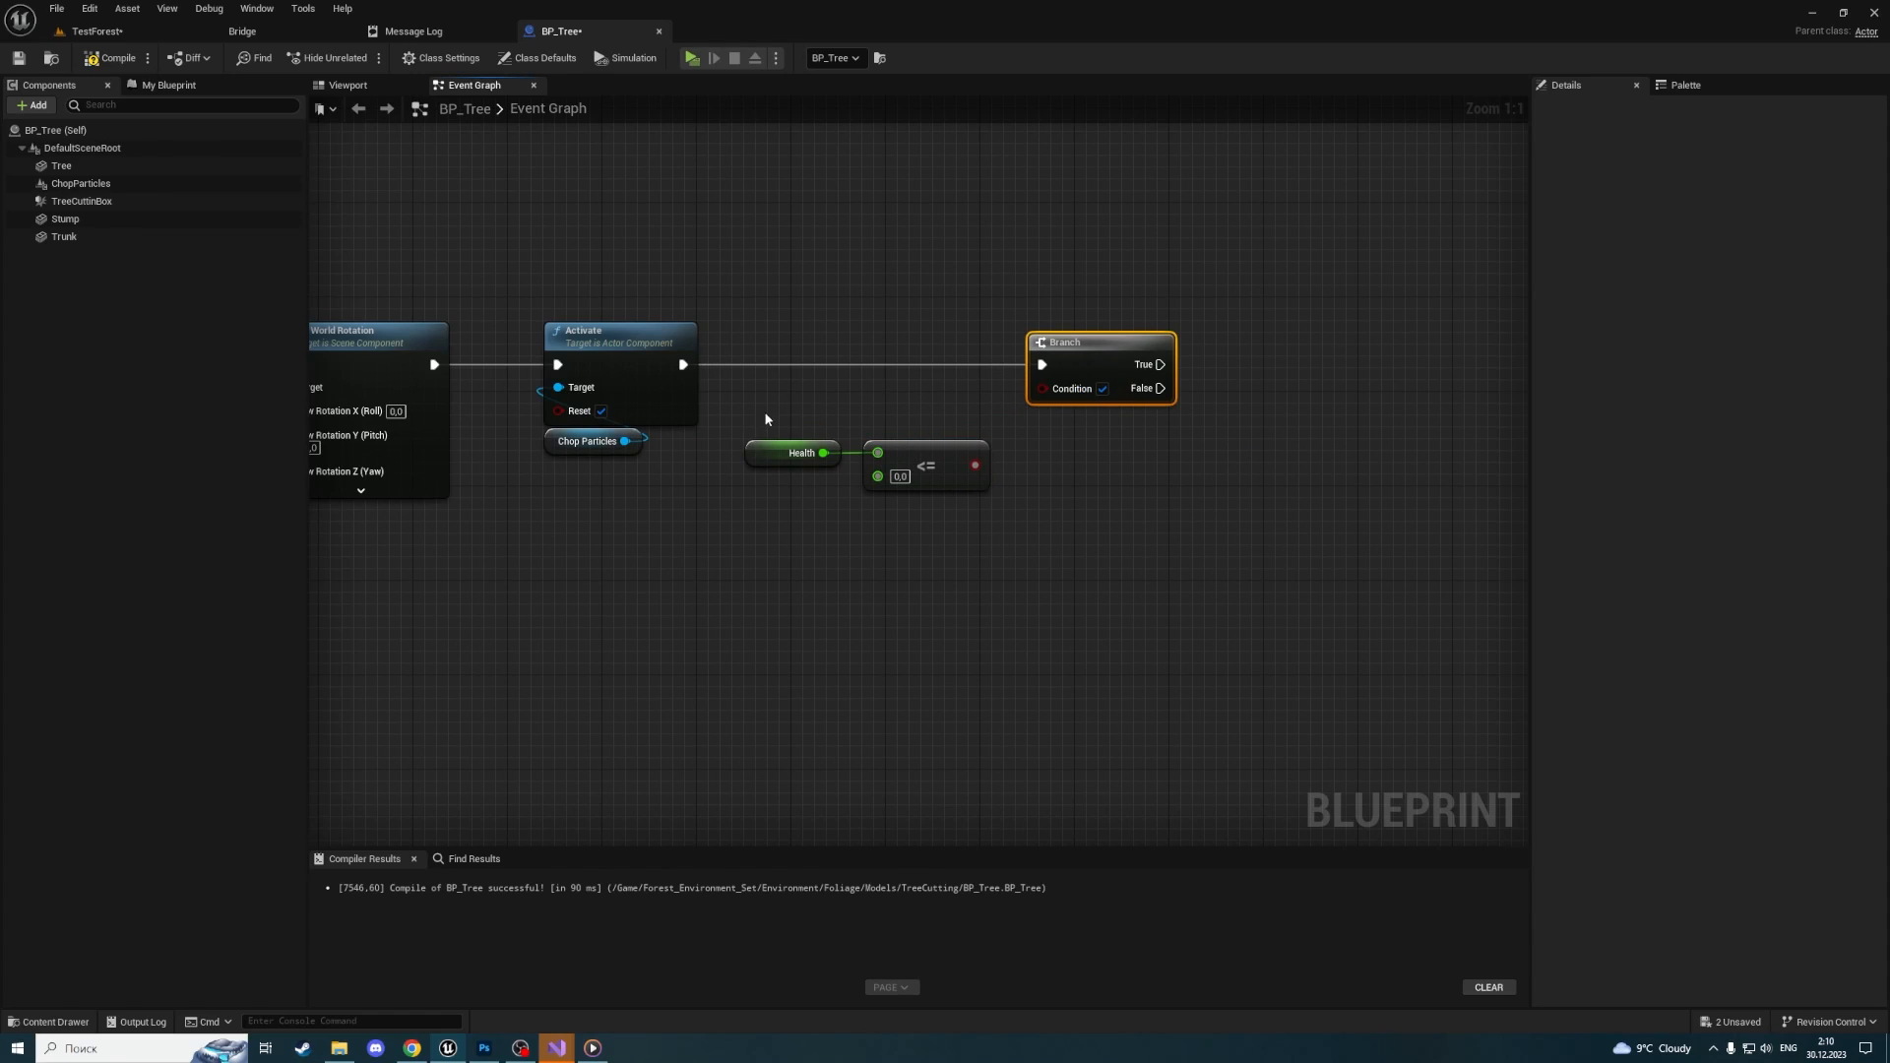
pyautogui.click(794, 453)
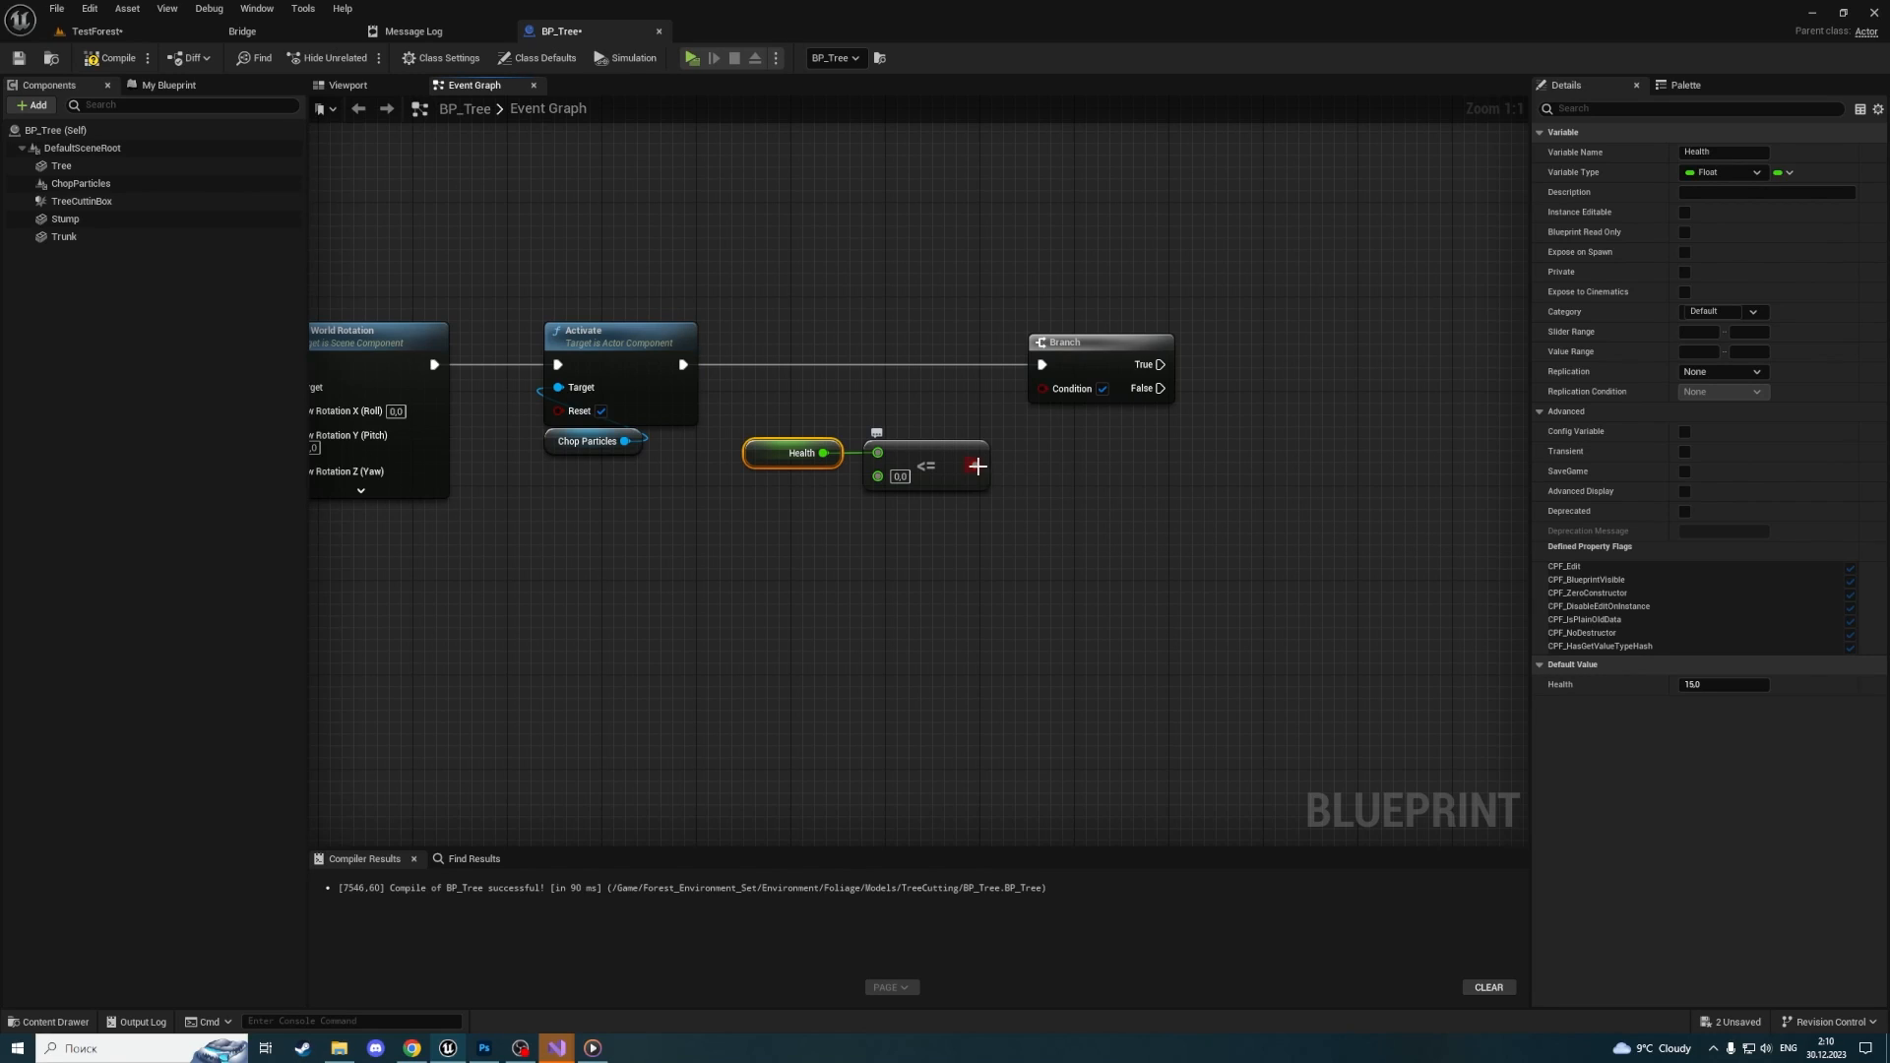
pyautogui.click(112, 65)
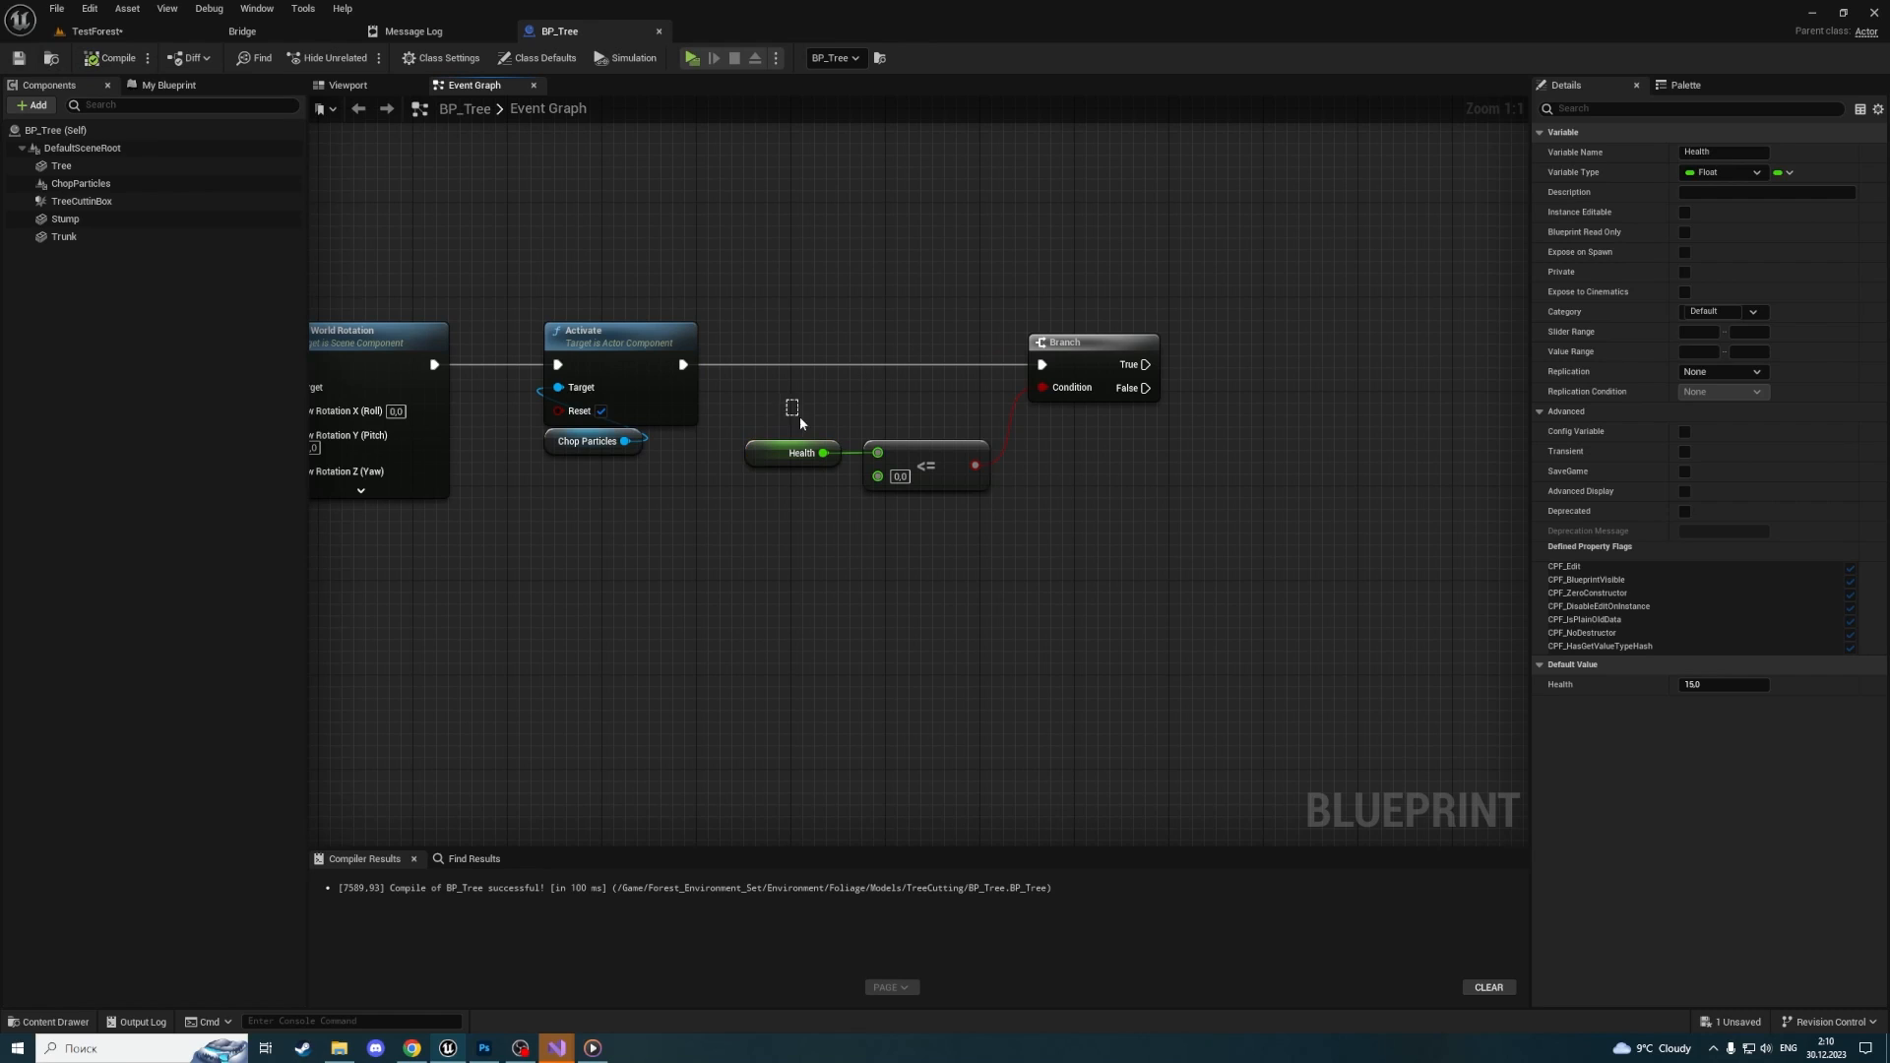
# Call On Tree Cutted from the Branch's True output and save the blueprint
pyautogui.moveTo(800, 417)
pyautogui.mouseDown()
pyautogui.moveTo(760, 384)
pyautogui.moveTo(924, 532)
pyautogui.mouseUp()
pyautogui.moveTo(1196, 499); pyautogui.dragTo(951, 503, button='right')
pyautogui.scroll(-7, 664, 548)
pyautogui.moveTo(325, 601); pyautogui.dragTo(1034, 425, button='right')
pyautogui.scroll(7, 784, 446)
pyautogui.moveTo(1321, 355)
pyautogui.mouseDown(button='right')
pyautogui.moveTo(1207, 393)
pyautogui.moveTo(550, 482)
pyautogui.moveTo(941, 376)
pyautogui.mouseUp(button='right')
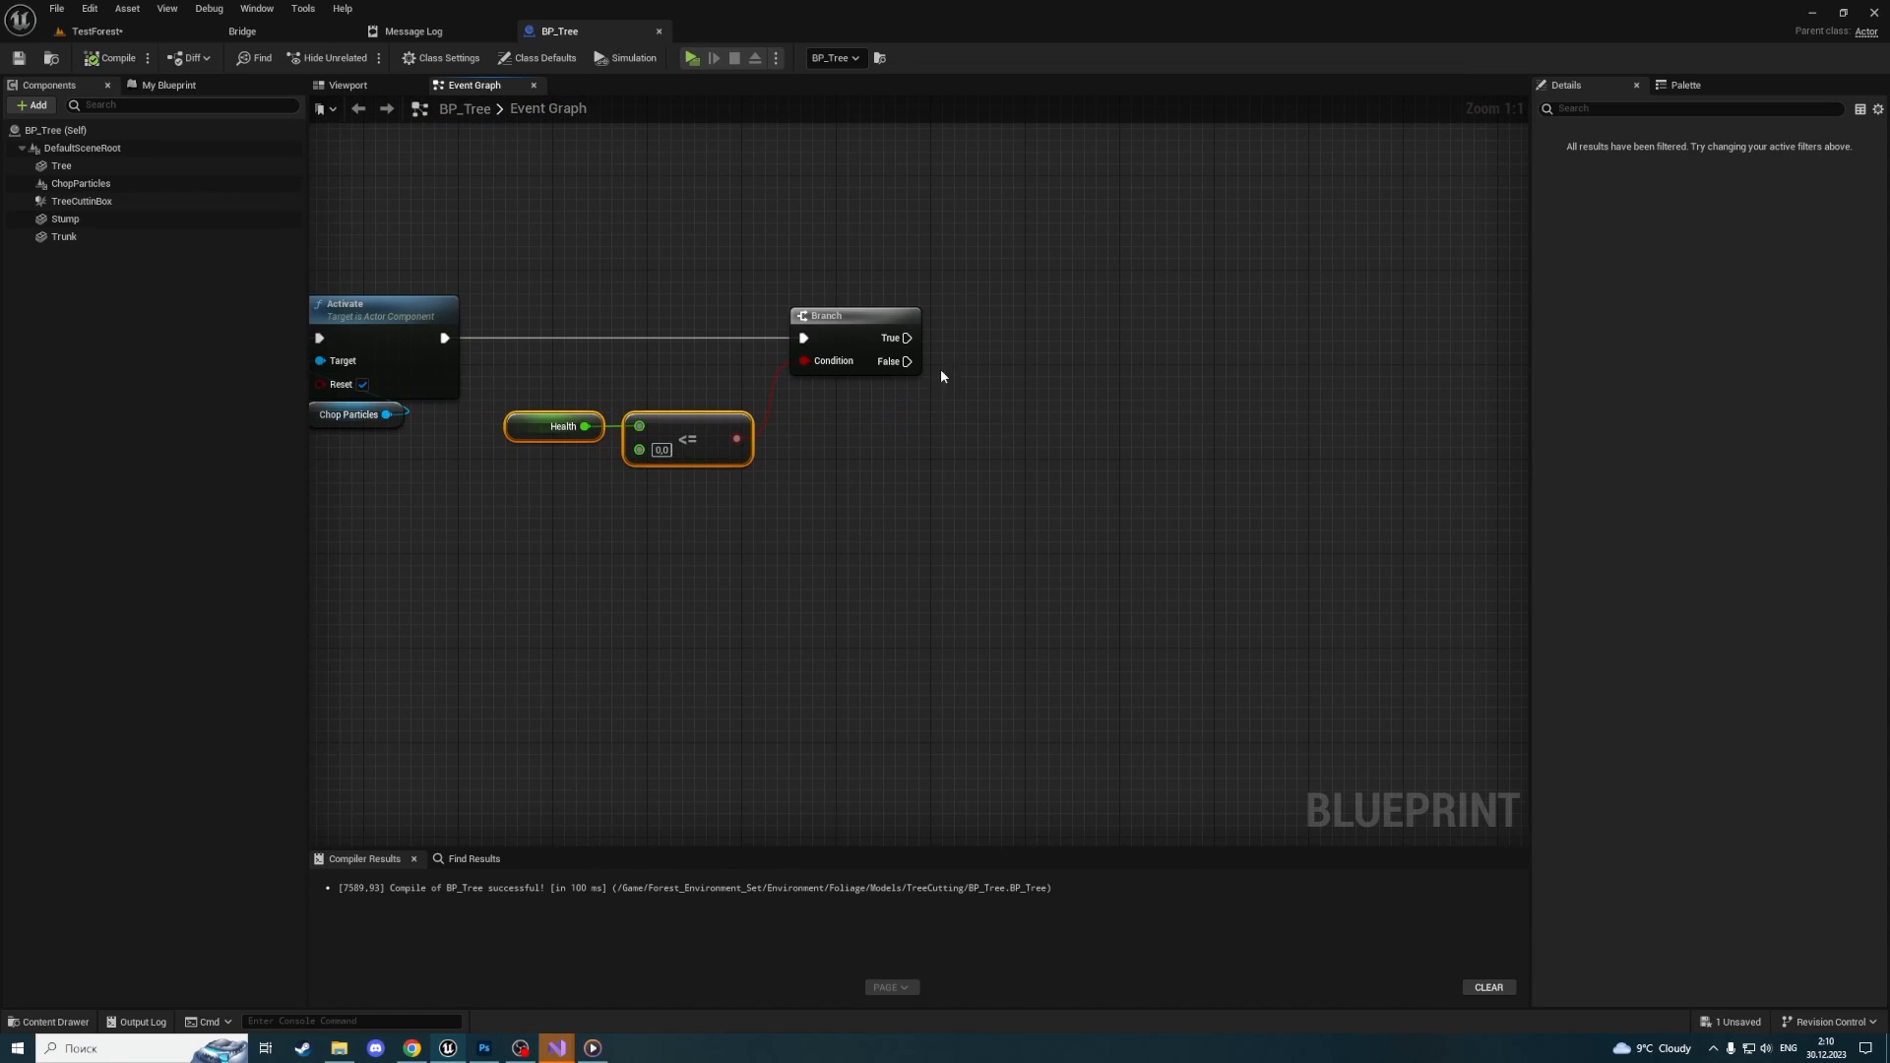
pyautogui.moveTo(890, 339); pyautogui.dragTo(1095, 334)
pyautogui.write('ontree')
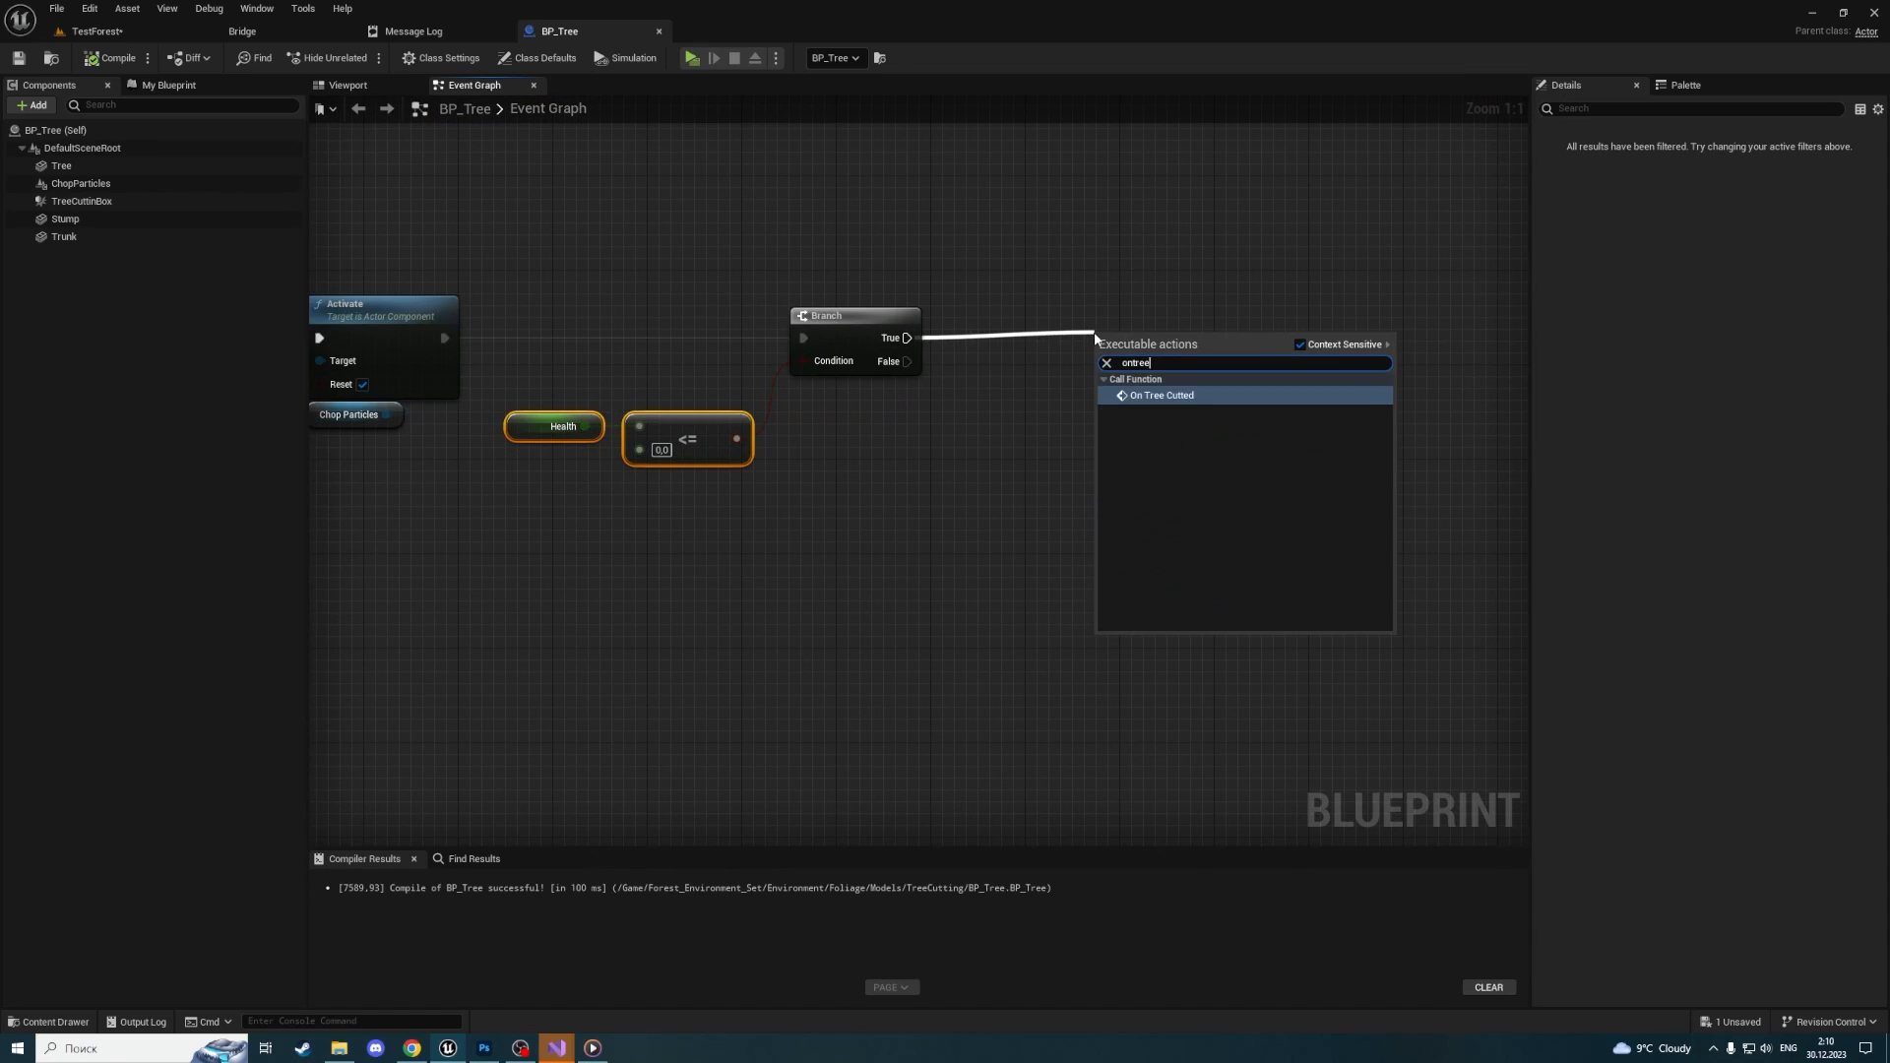
pyautogui.press('Return')
pyautogui.moveTo(1169, 308); pyautogui.dragTo(1101, 305)
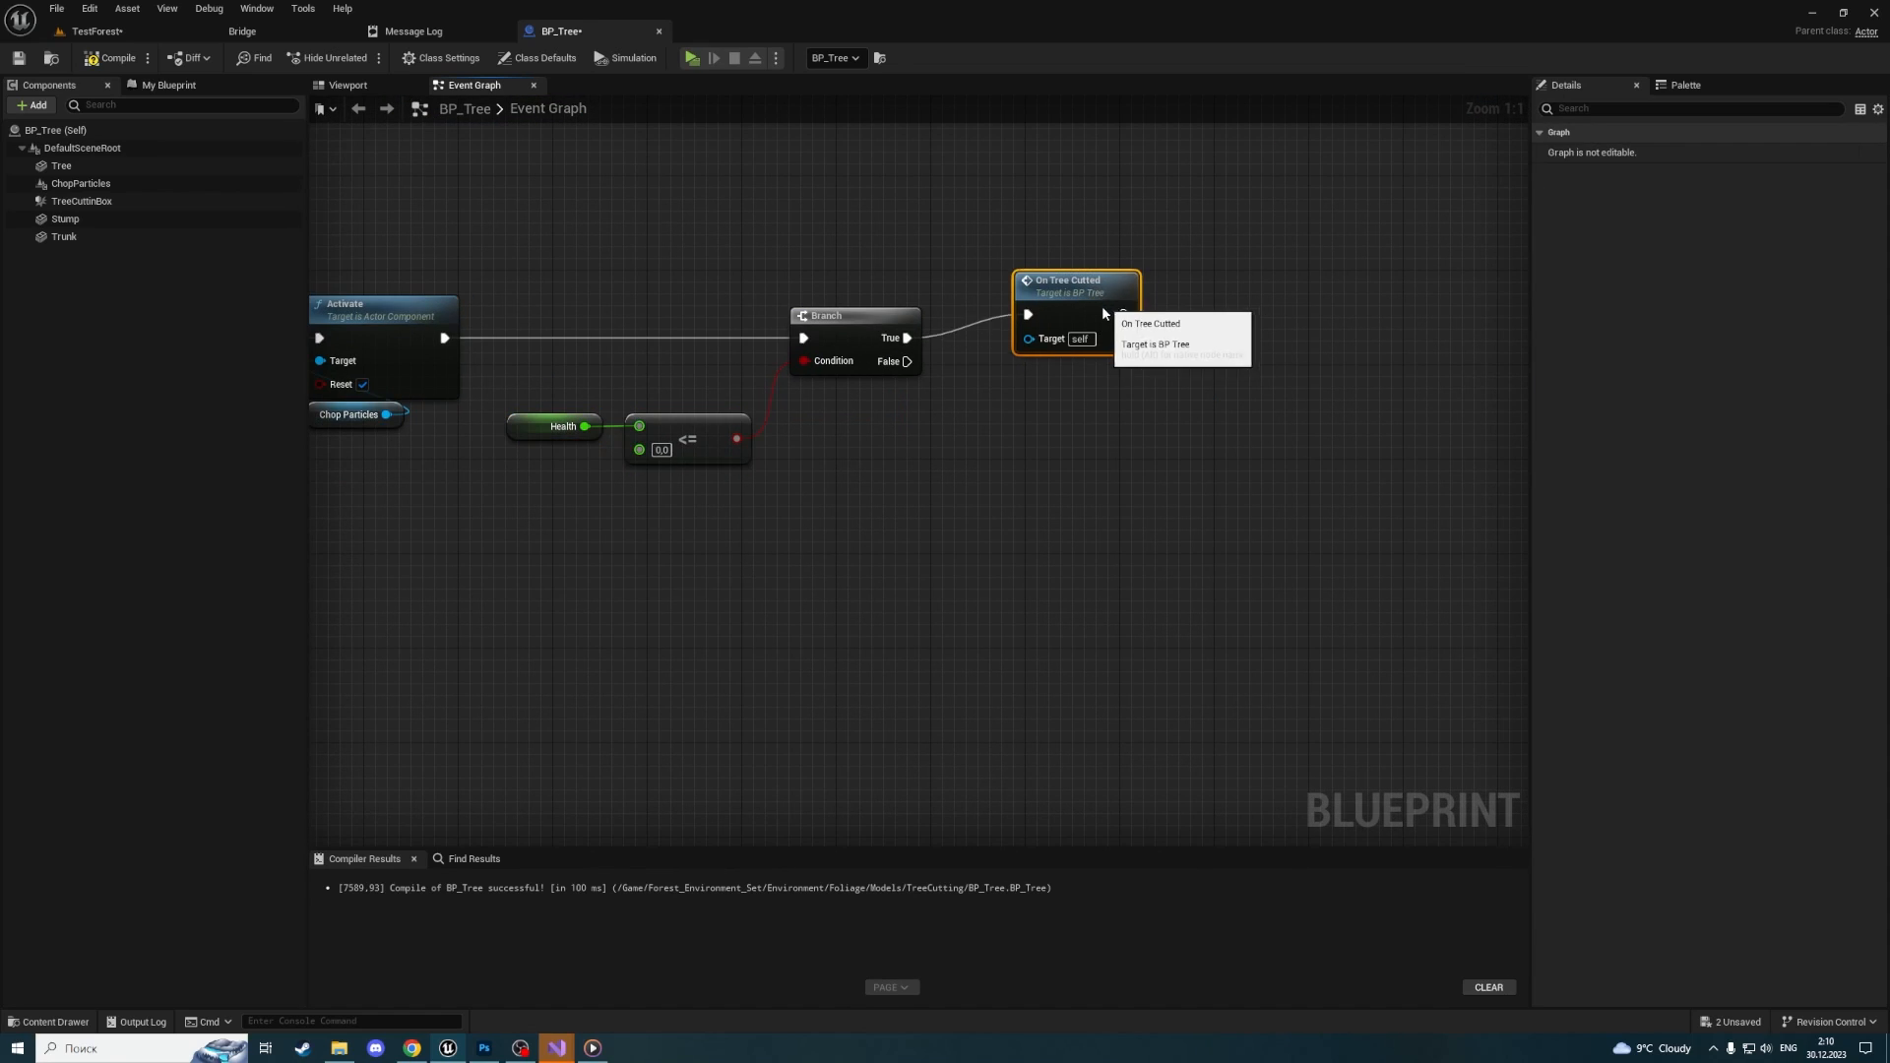
pyautogui.click(20, 59)
# Connect the OnTreeCutted event to a Set Visibility node that targets Tree with New Visibility off
pyautogui.scroll(-4, 1321, 486)
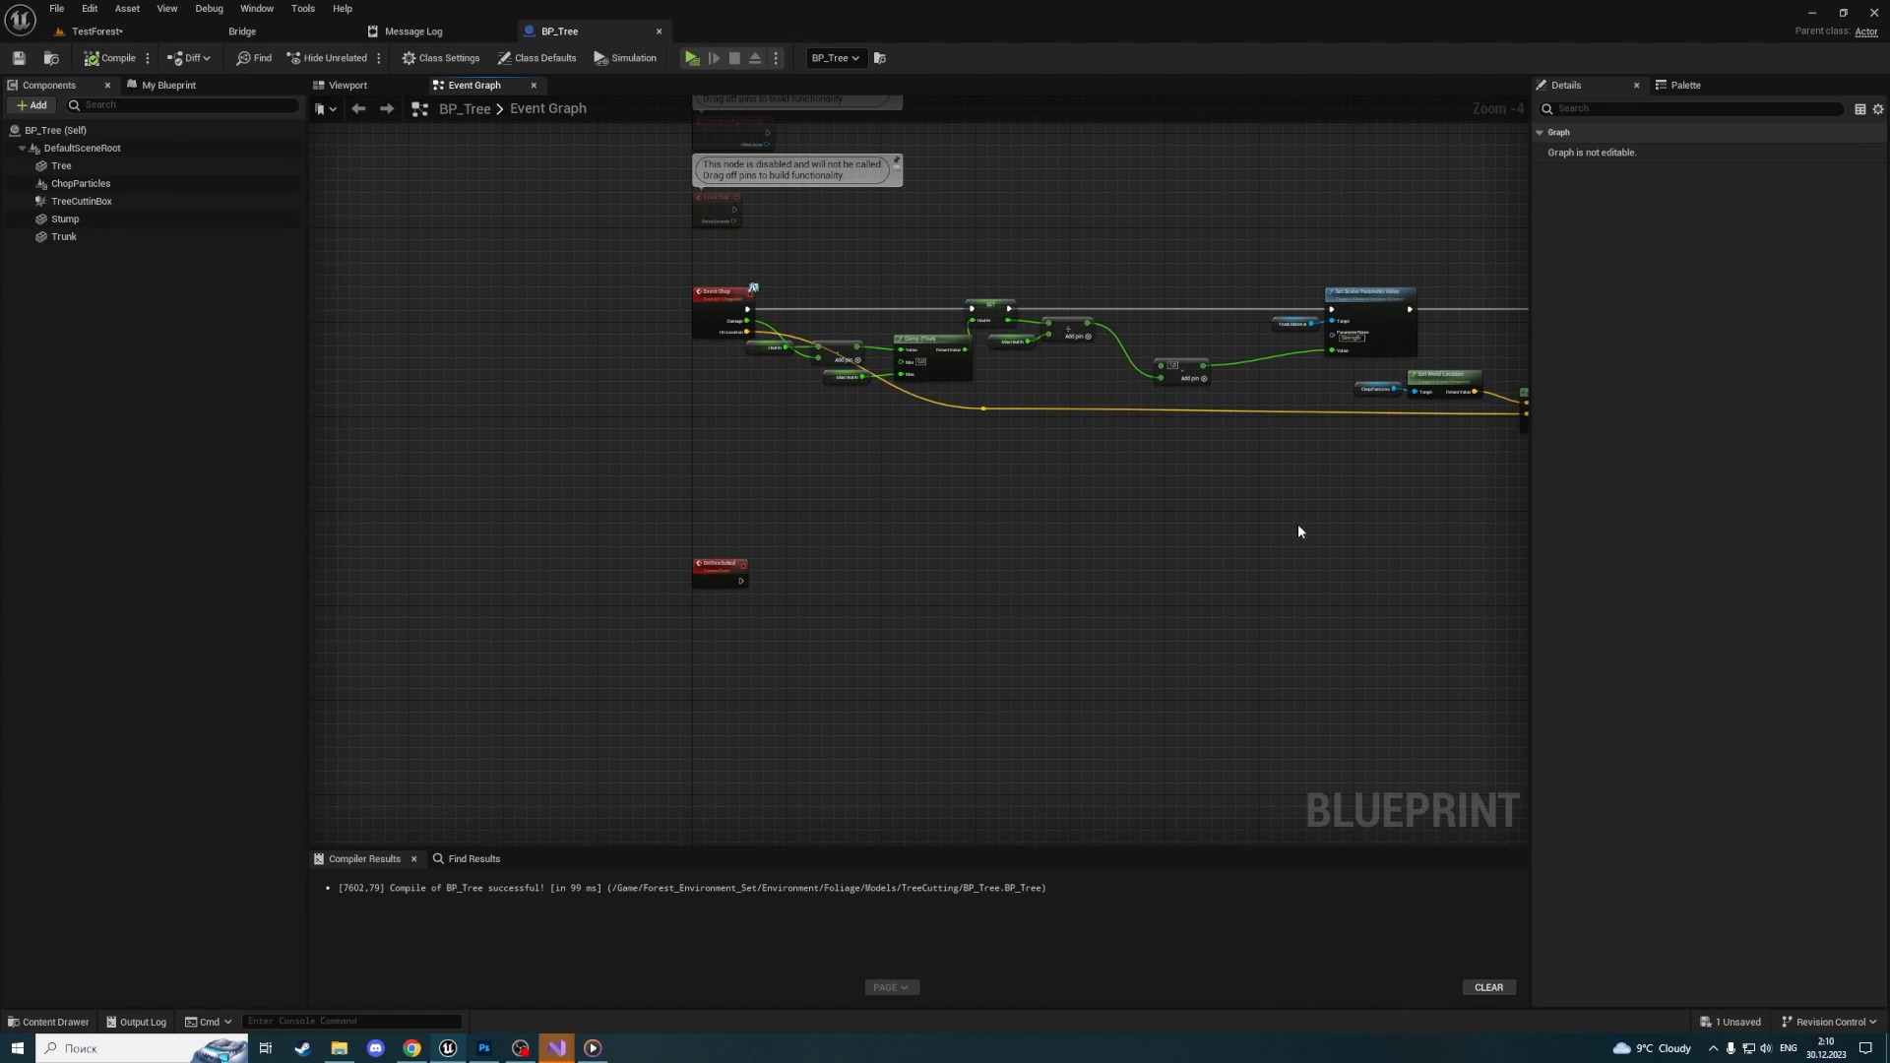
pyautogui.moveTo(1297, 526); pyautogui.dragTo(1333, 318, button='right')
pyautogui.scroll(4, 924, 397)
pyautogui.moveTo(563, 317); pyautogui.dragTo(557, 416)
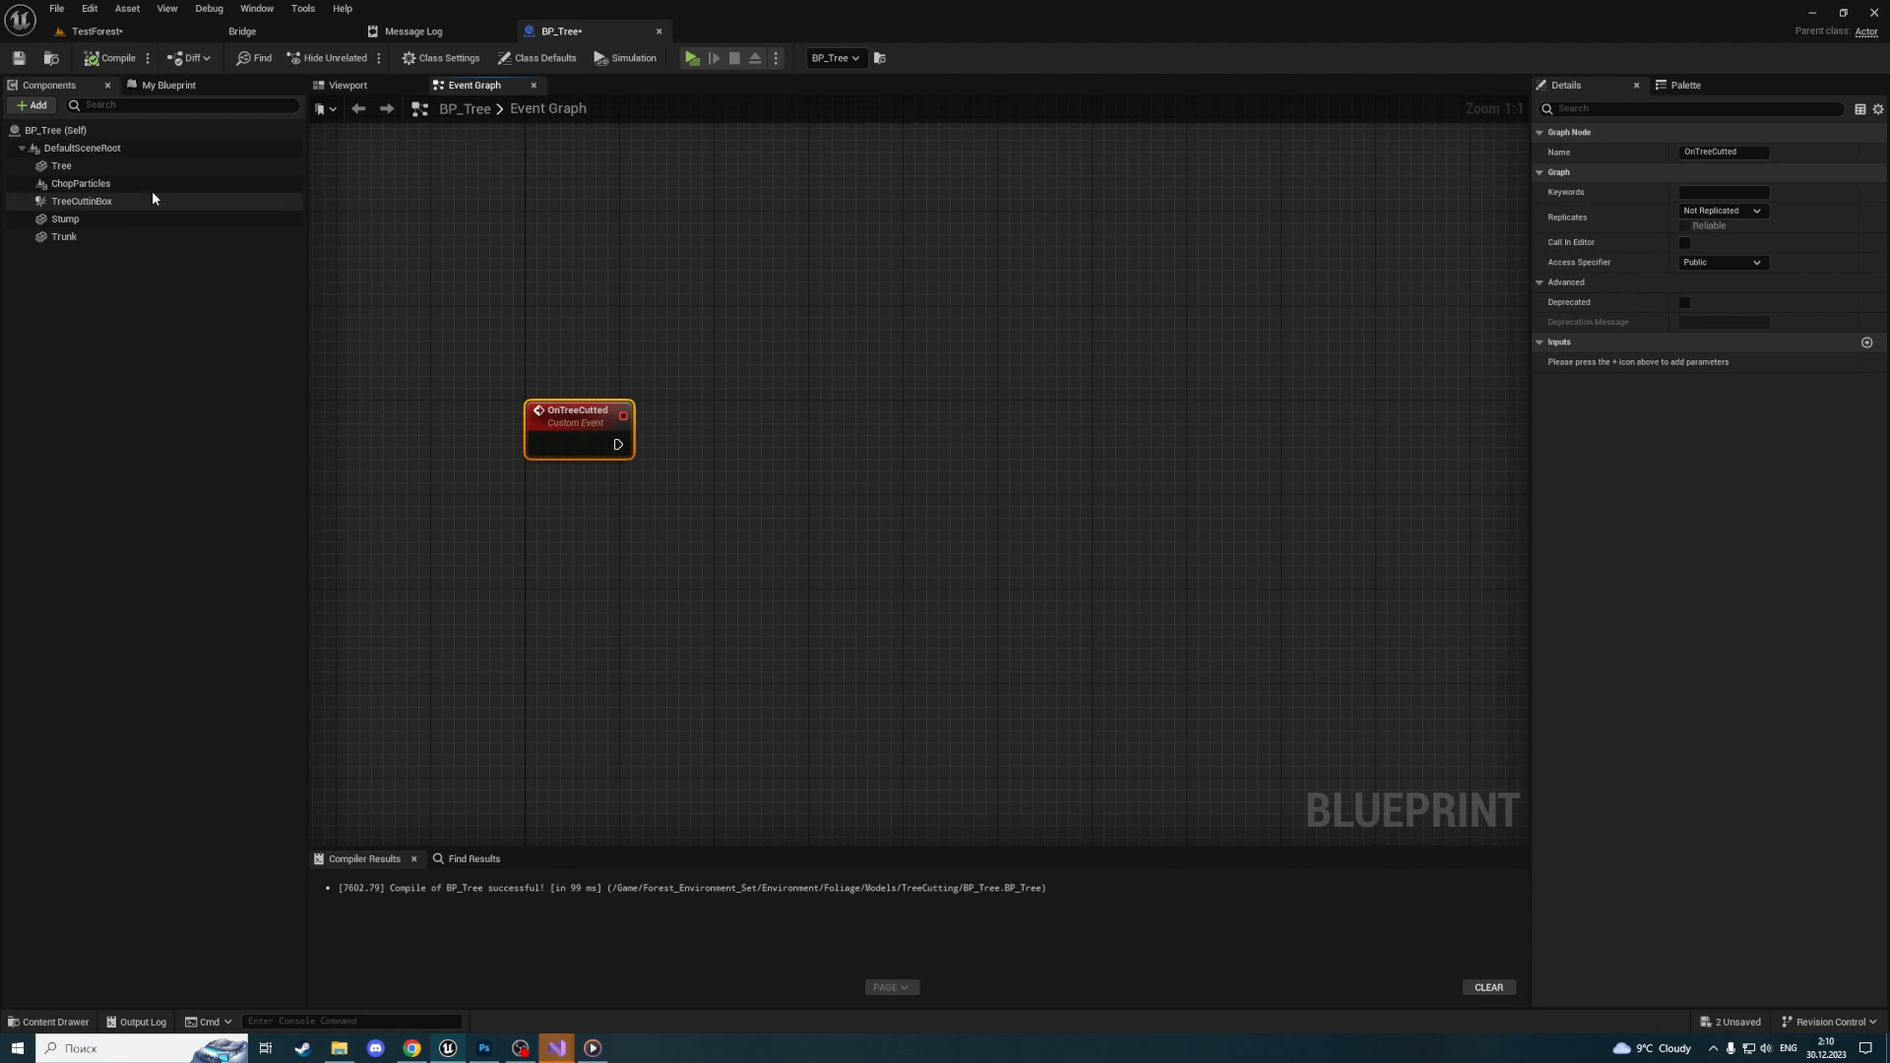
pyautogui.moveTo(89, 165); pyautogui.dragTo(827, 432)
pyautogui.moveTo(665, 494); pyautogui.dragTo(851, 465)
pyautogui.write('set visi')
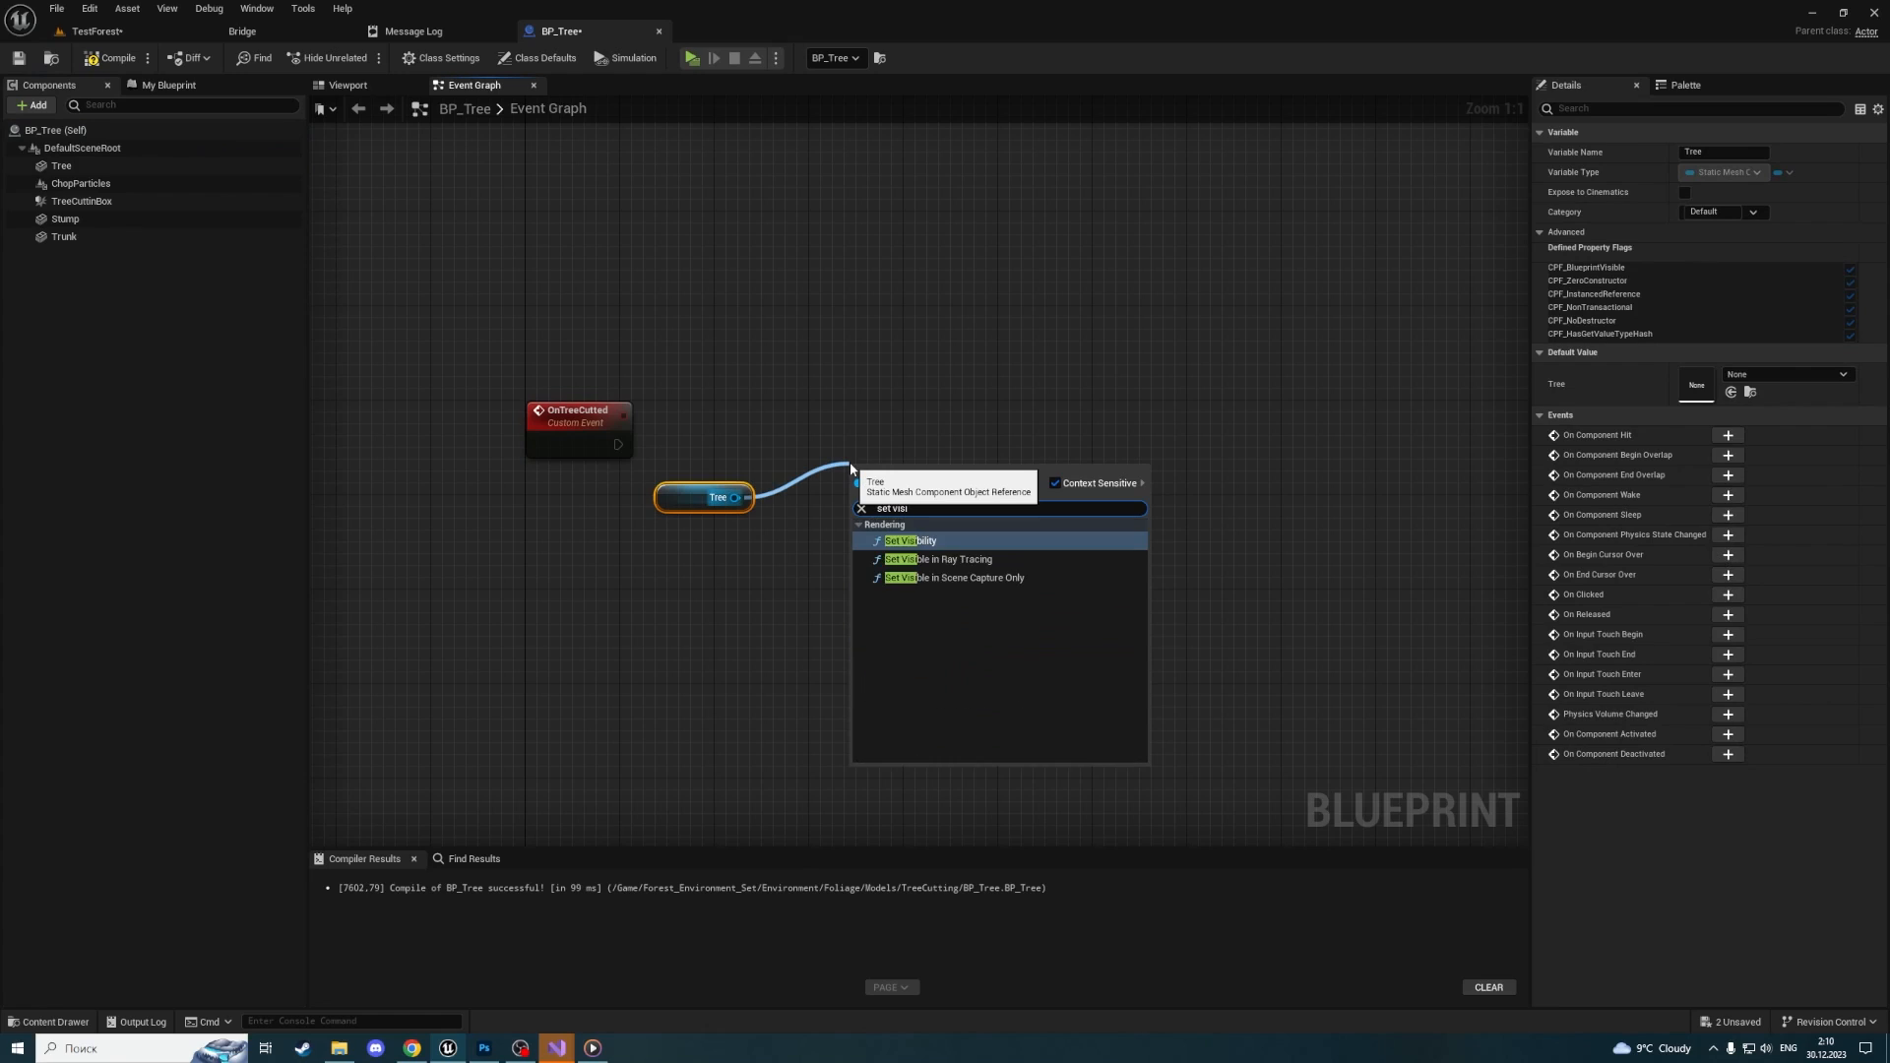
pyautogui.press('Return')
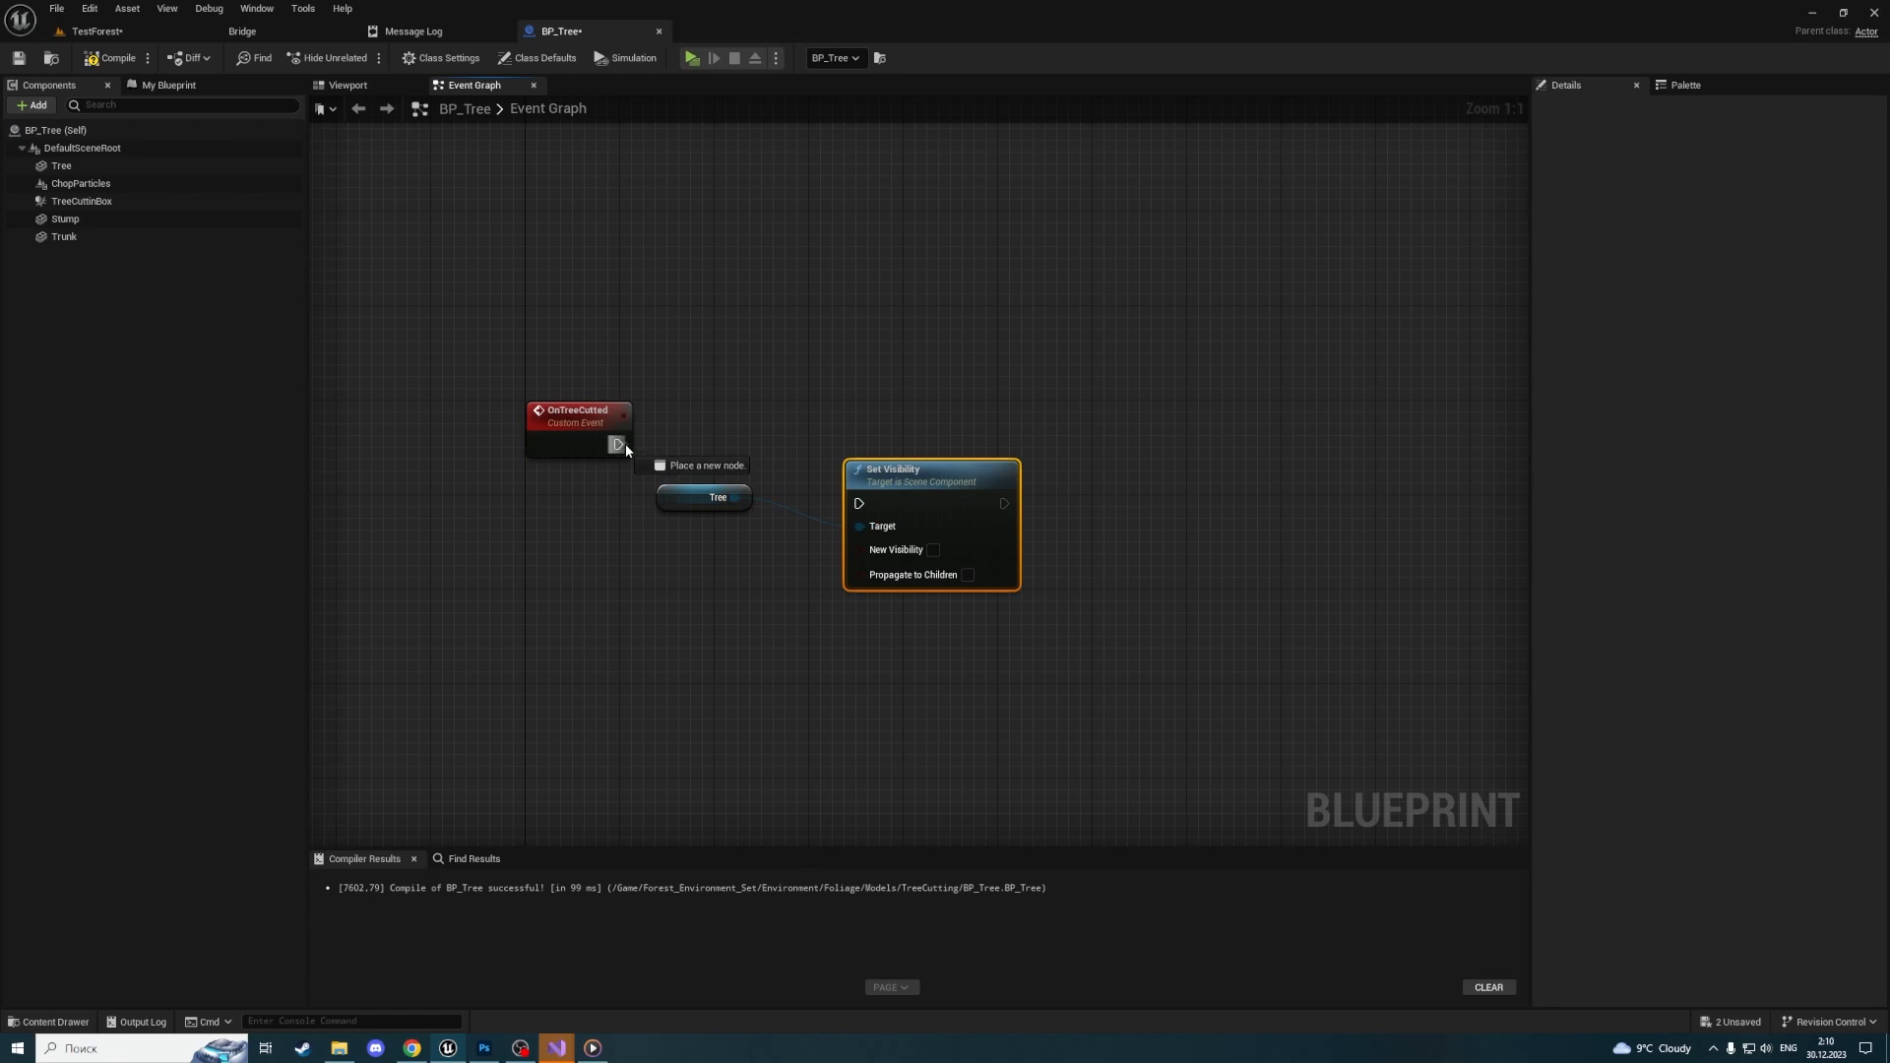
pyautogui.moveTo(868, 511); pyautogui.dragTo(862, 504)
pyautogui.moveTo(927, 477); pyautogui.dragTo(902, 419)
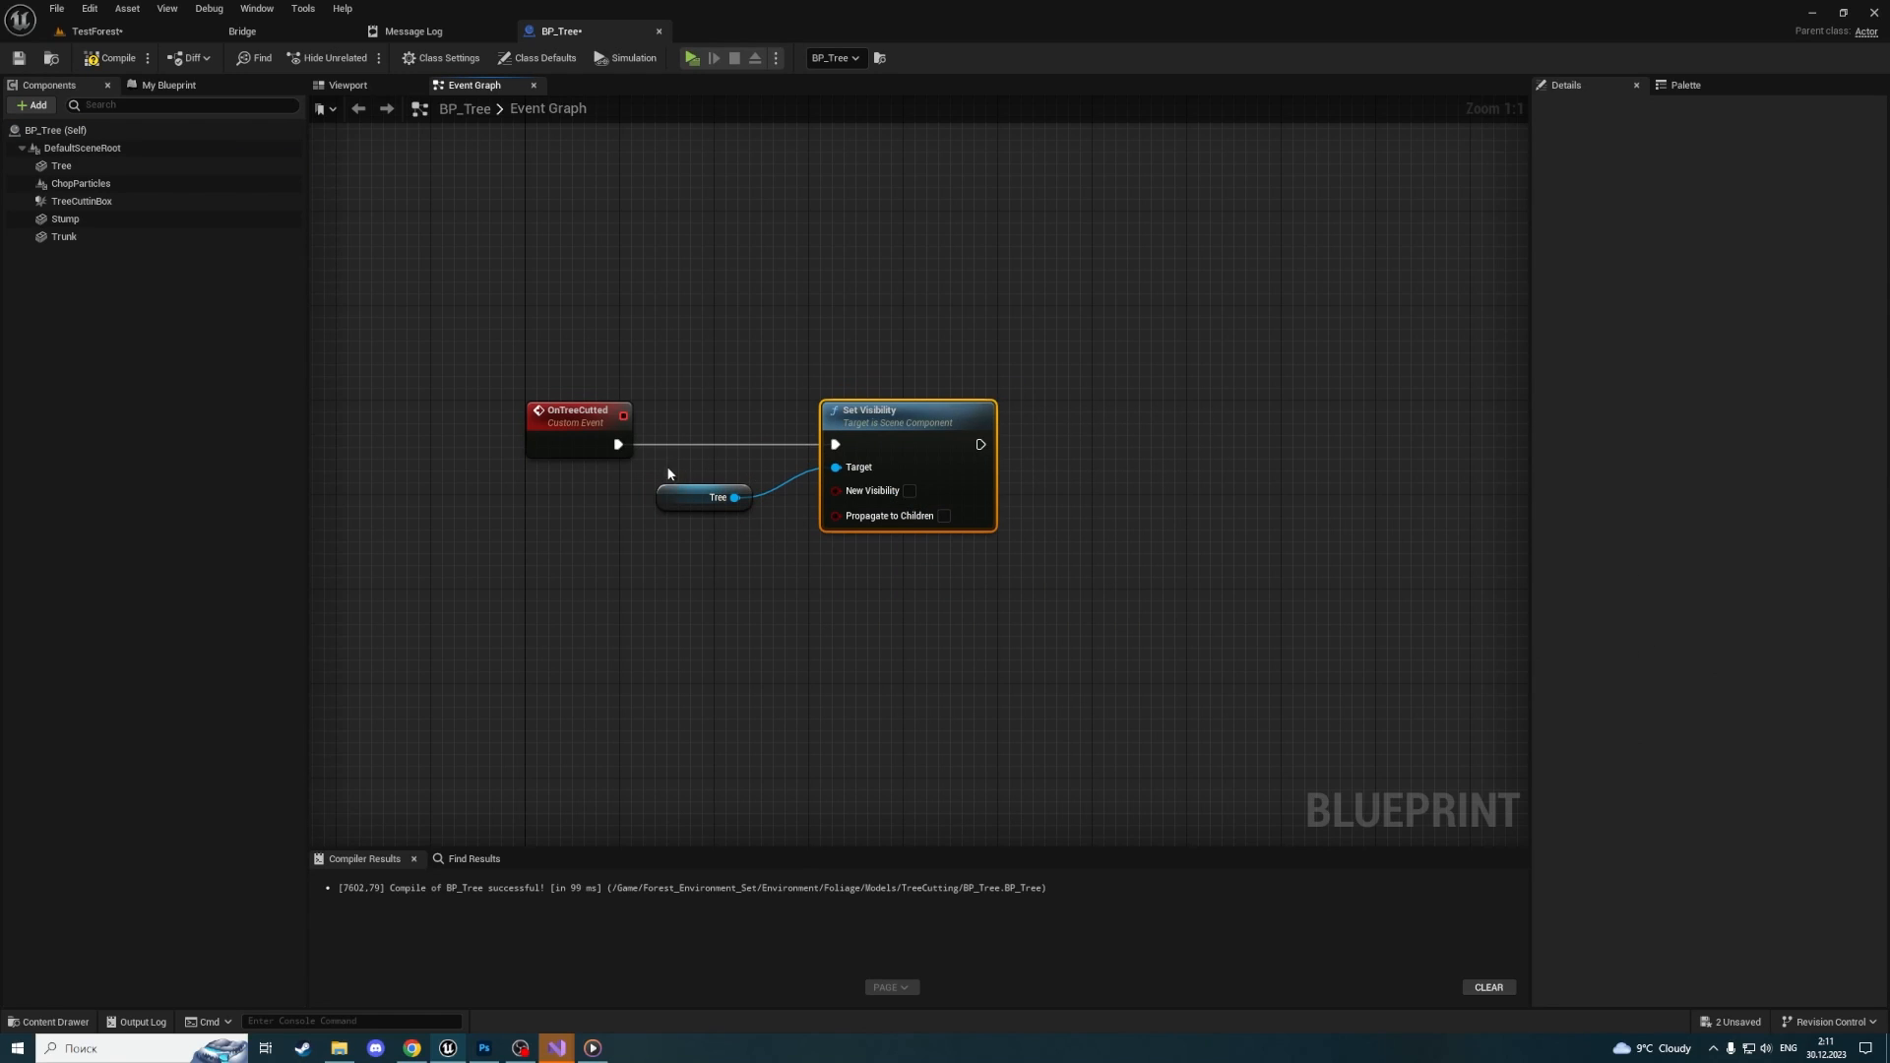
# Chain a Set Collision Enabled node with No Collision after Set Visibility, targeting a copy of the Tree reference
pyautogui.click(682, 495)
pyautogui.hotkey('ctrl', 'c')
pyautogui.hotkey('ctrl', 'v')
pyautogui.moveTo(917, 554); pyautogui.dragTo(1181, 513)
pyautogui.write('set coll')
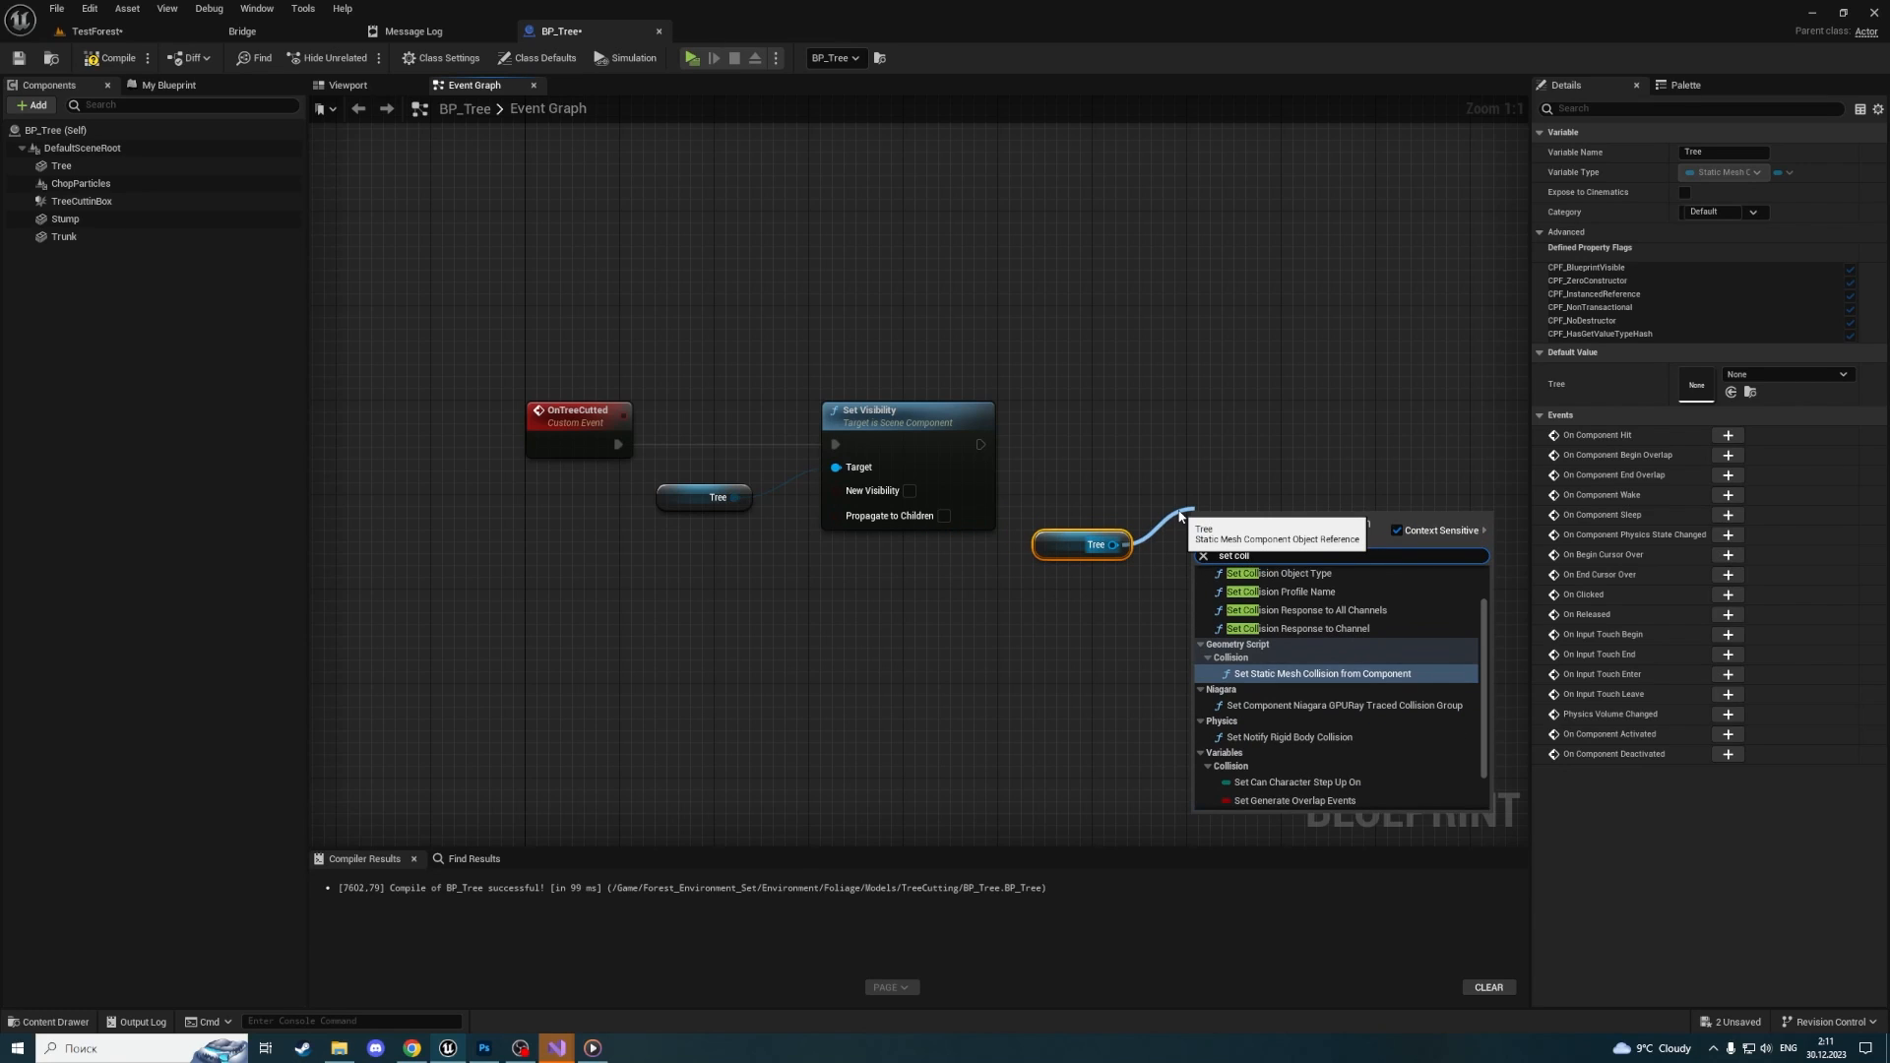
pyautogui.write('ision ena')
pyautogui.press('Return')
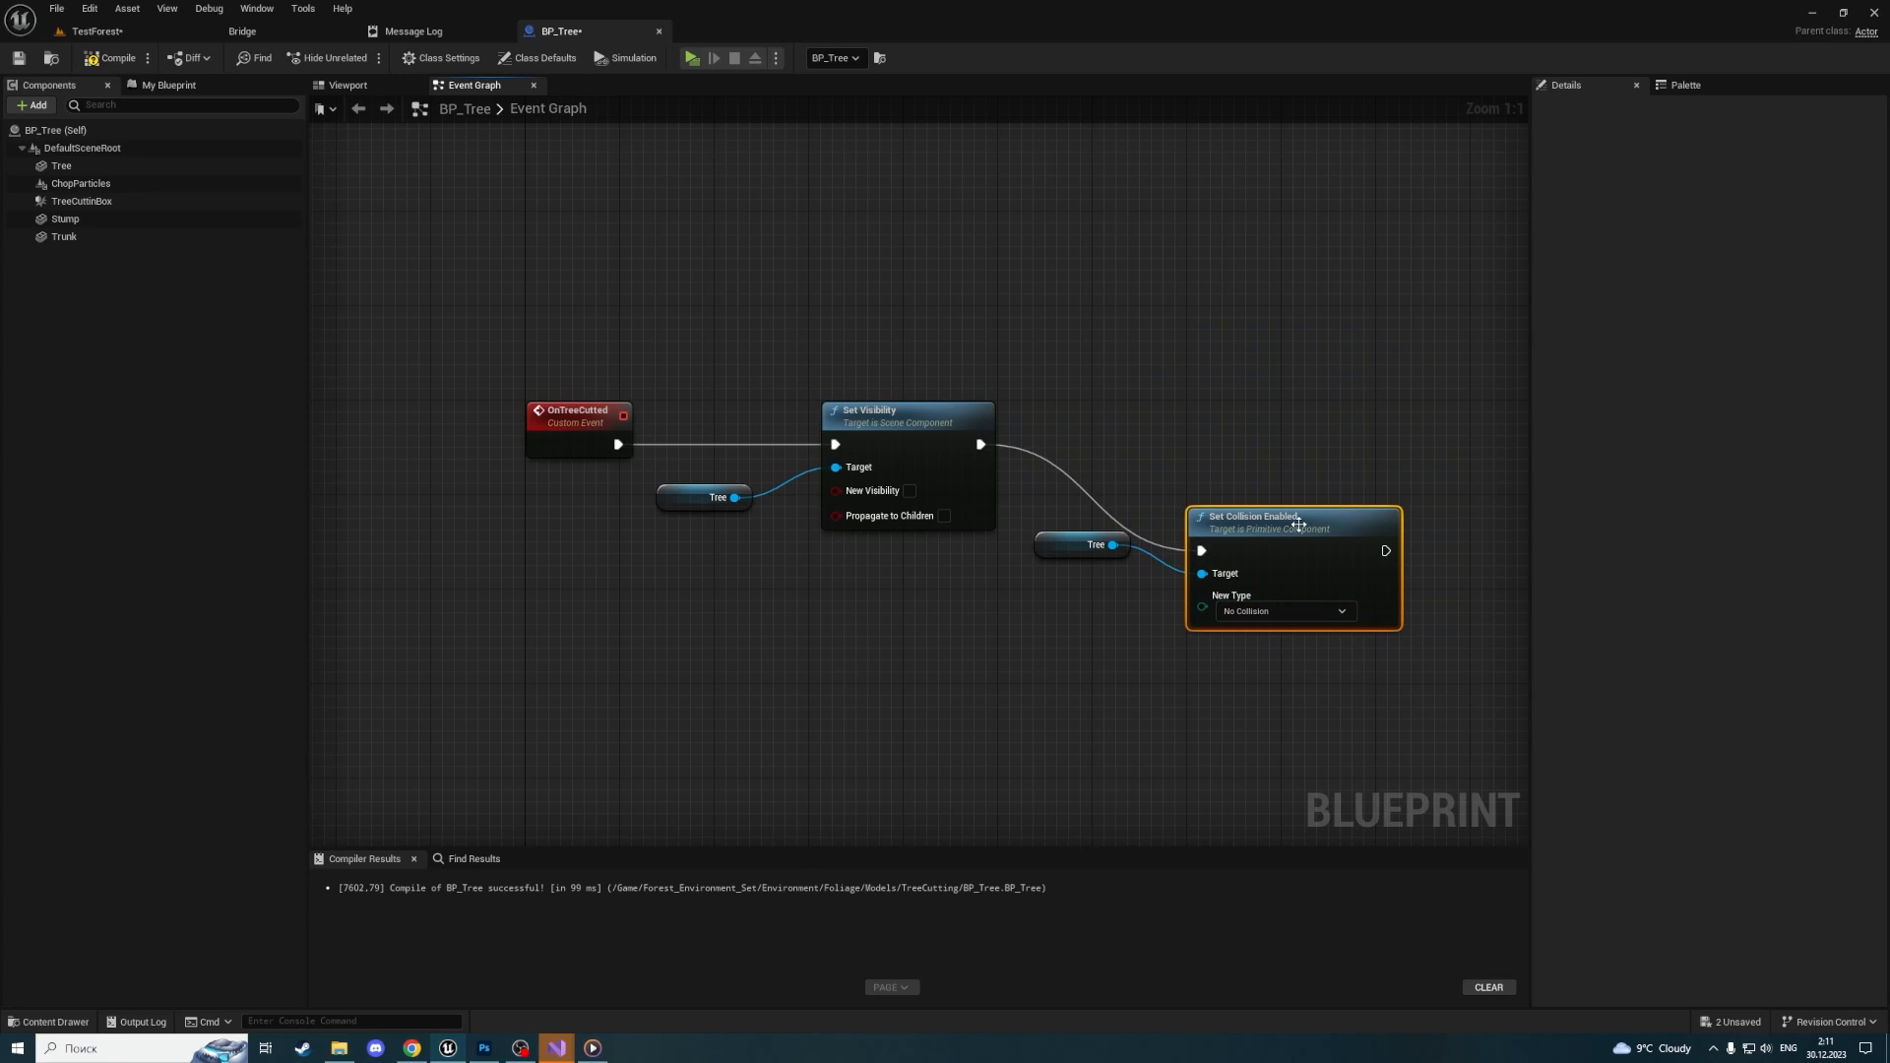
pyautogui.moveTo(1300, 525); pyautogui.dragTo(1289, 419)
pyautogui.moveTo(1051, 555); pyautogui.dragTo(1197, 556)
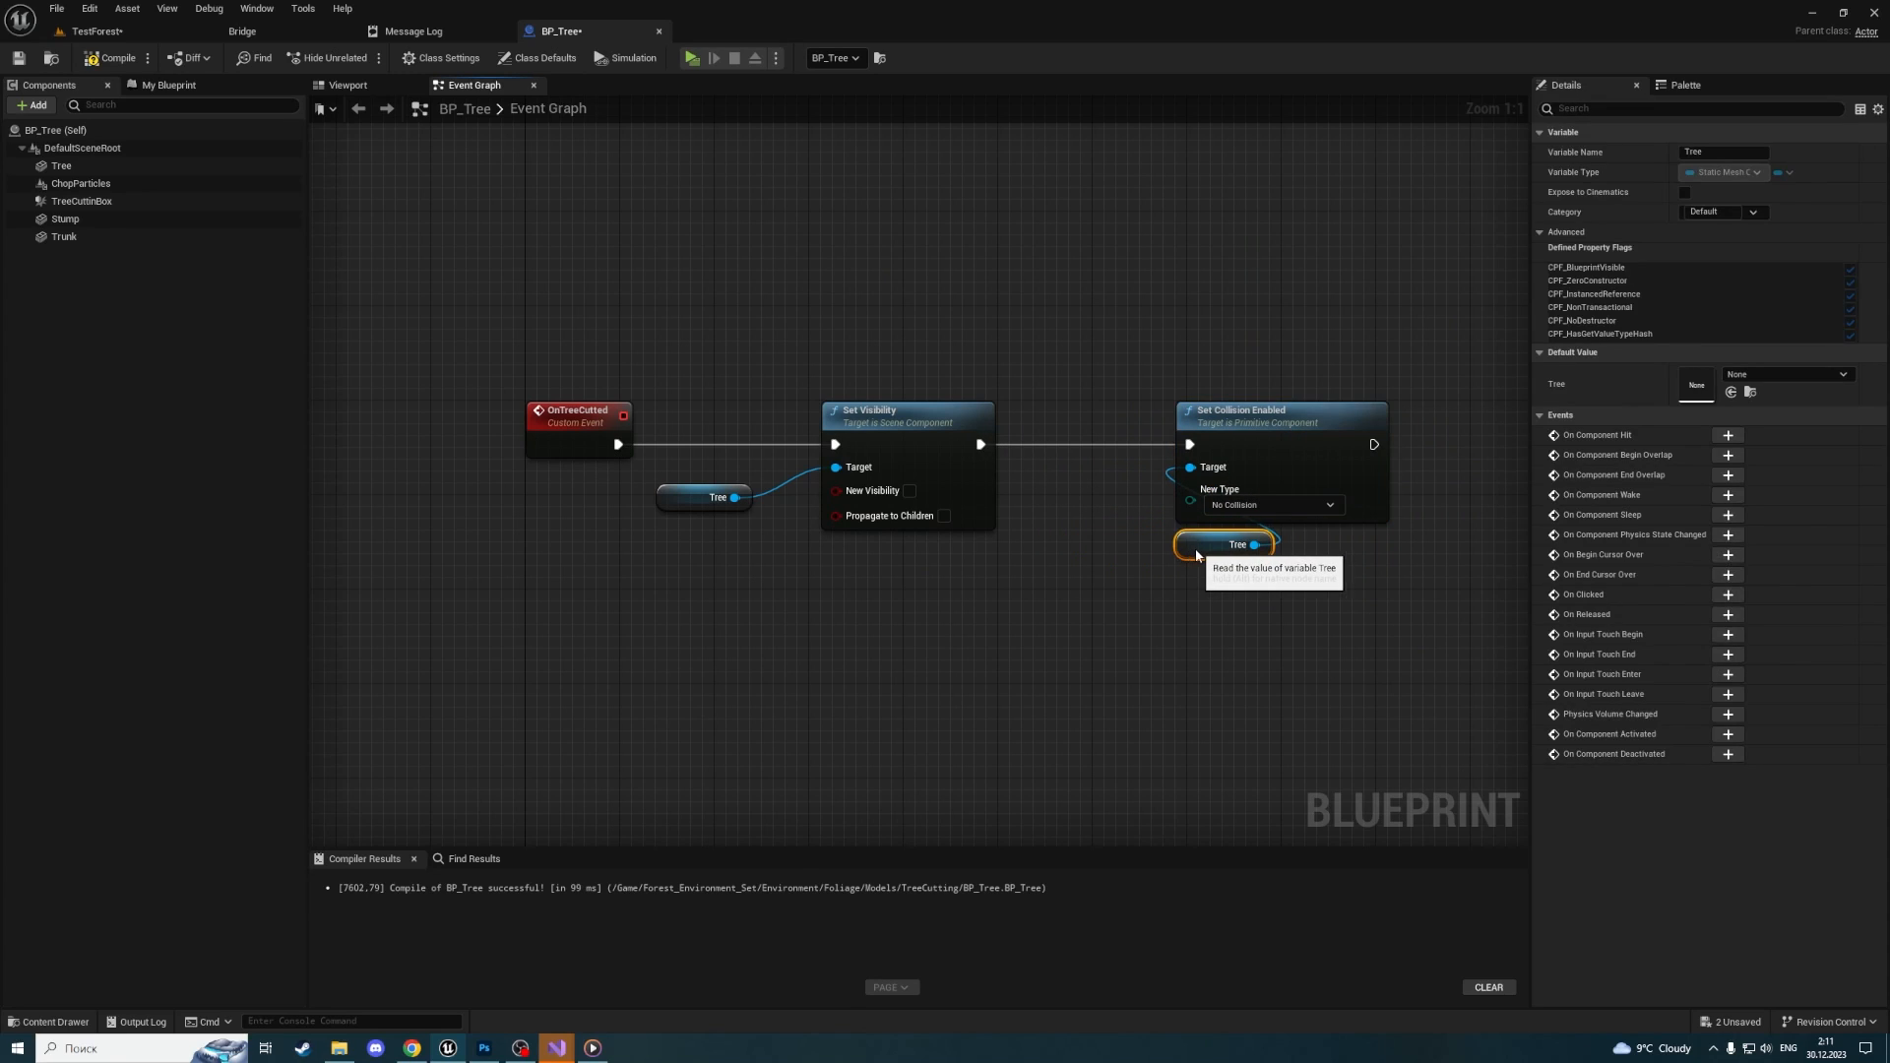
# Add TreeCuttinBox as a second target of Set Collision Enabled, save and compile, and move these nodes closer to Set Visibility
pyautogui.moveTo(82, 201); pyautogui.dragTo(1205, 473)
pyautogui.moveTo(1016, 507); pyautogui.dragTo(1212, 605)
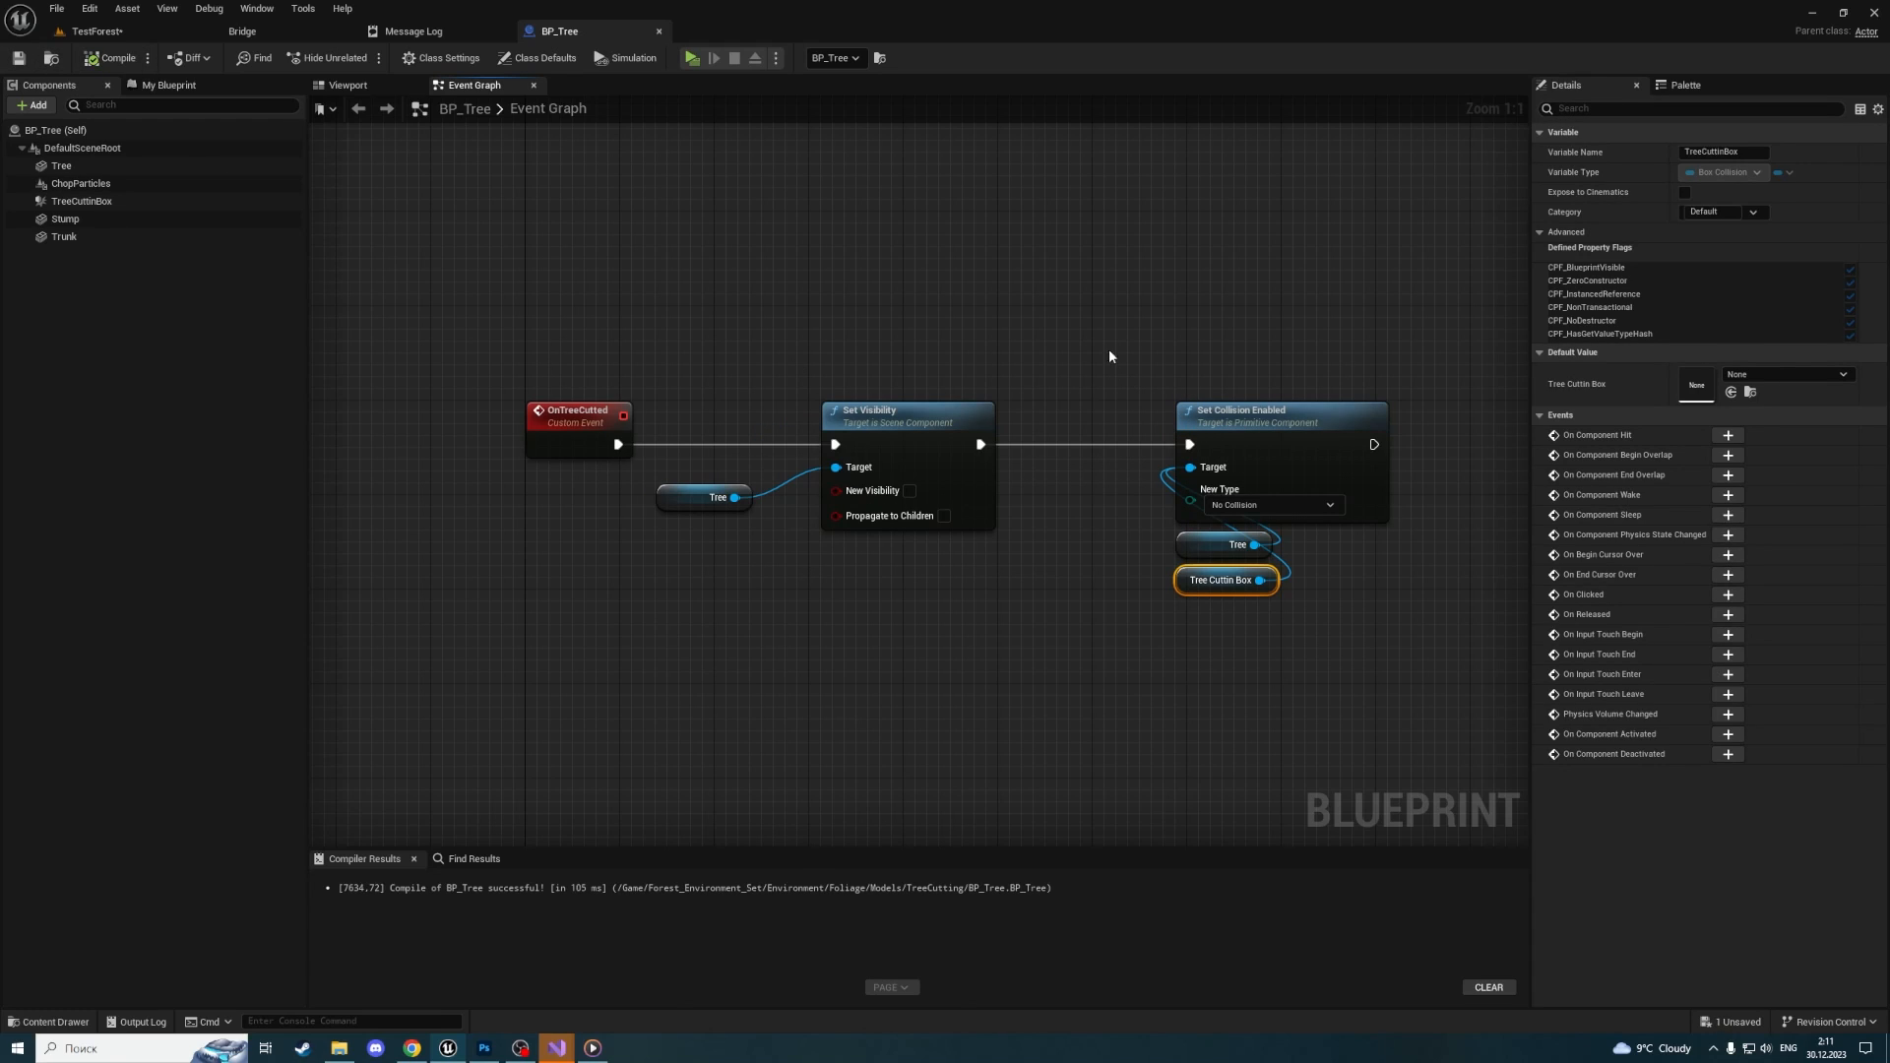
pyautogui.moveTo(1107, 336); pyautogui.dragTo(1310, 590)
pyautogui.moveTo(1264, 418); pyautogui.dragTo(1167, 413)
pyautogui.click(1177, 335)
# Chain a Set Visibility node after Set Collision Enabled, targeting Stump and Trunk with New Visibility enabled
pyautogui.moveTo(1170, 313); pyautogui.dragTo(575, 271, button='right')
pyautogui.moveTo(489, 208); pyautogui.dragTo(1050, 169, button='right')
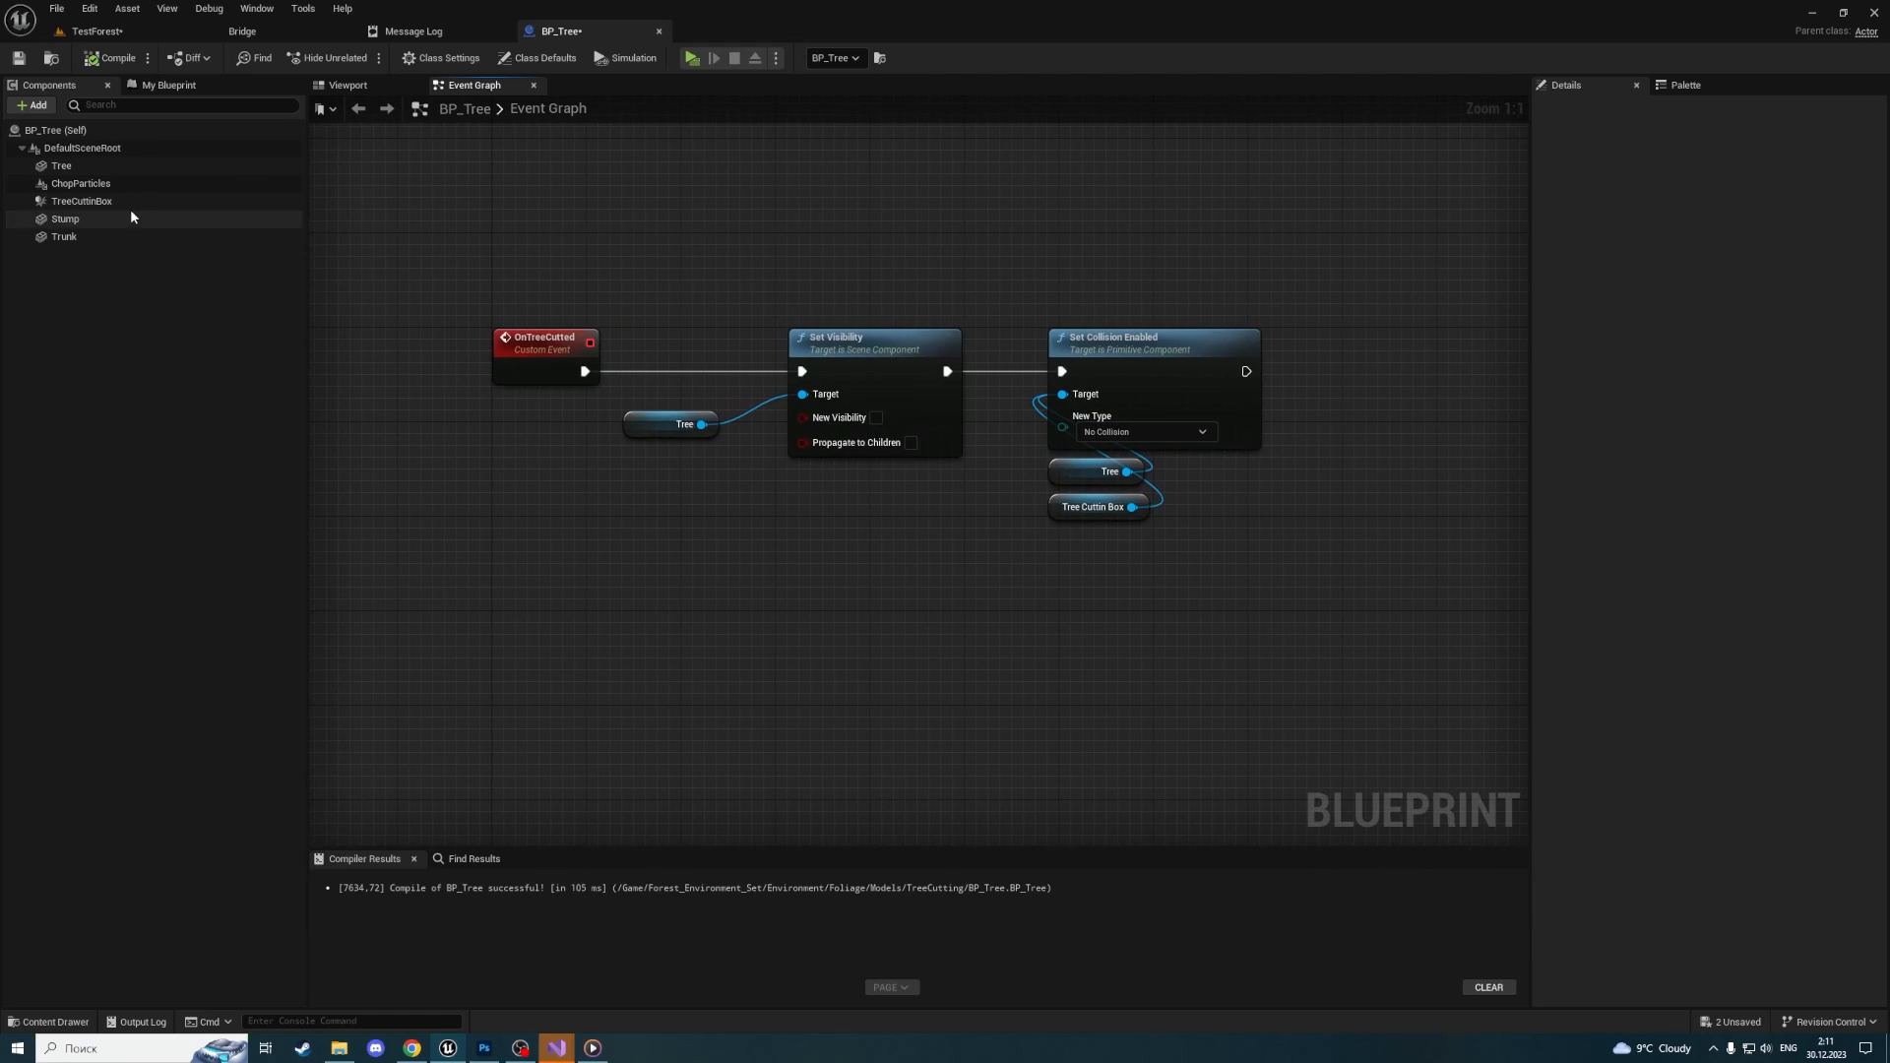
pyautogui.moveTo(1270, 261); pyautogui.dragTo(625, 290, button='right')
pyautogui.moveTo(109, 223); pyautogui.dragTo(699, 498)
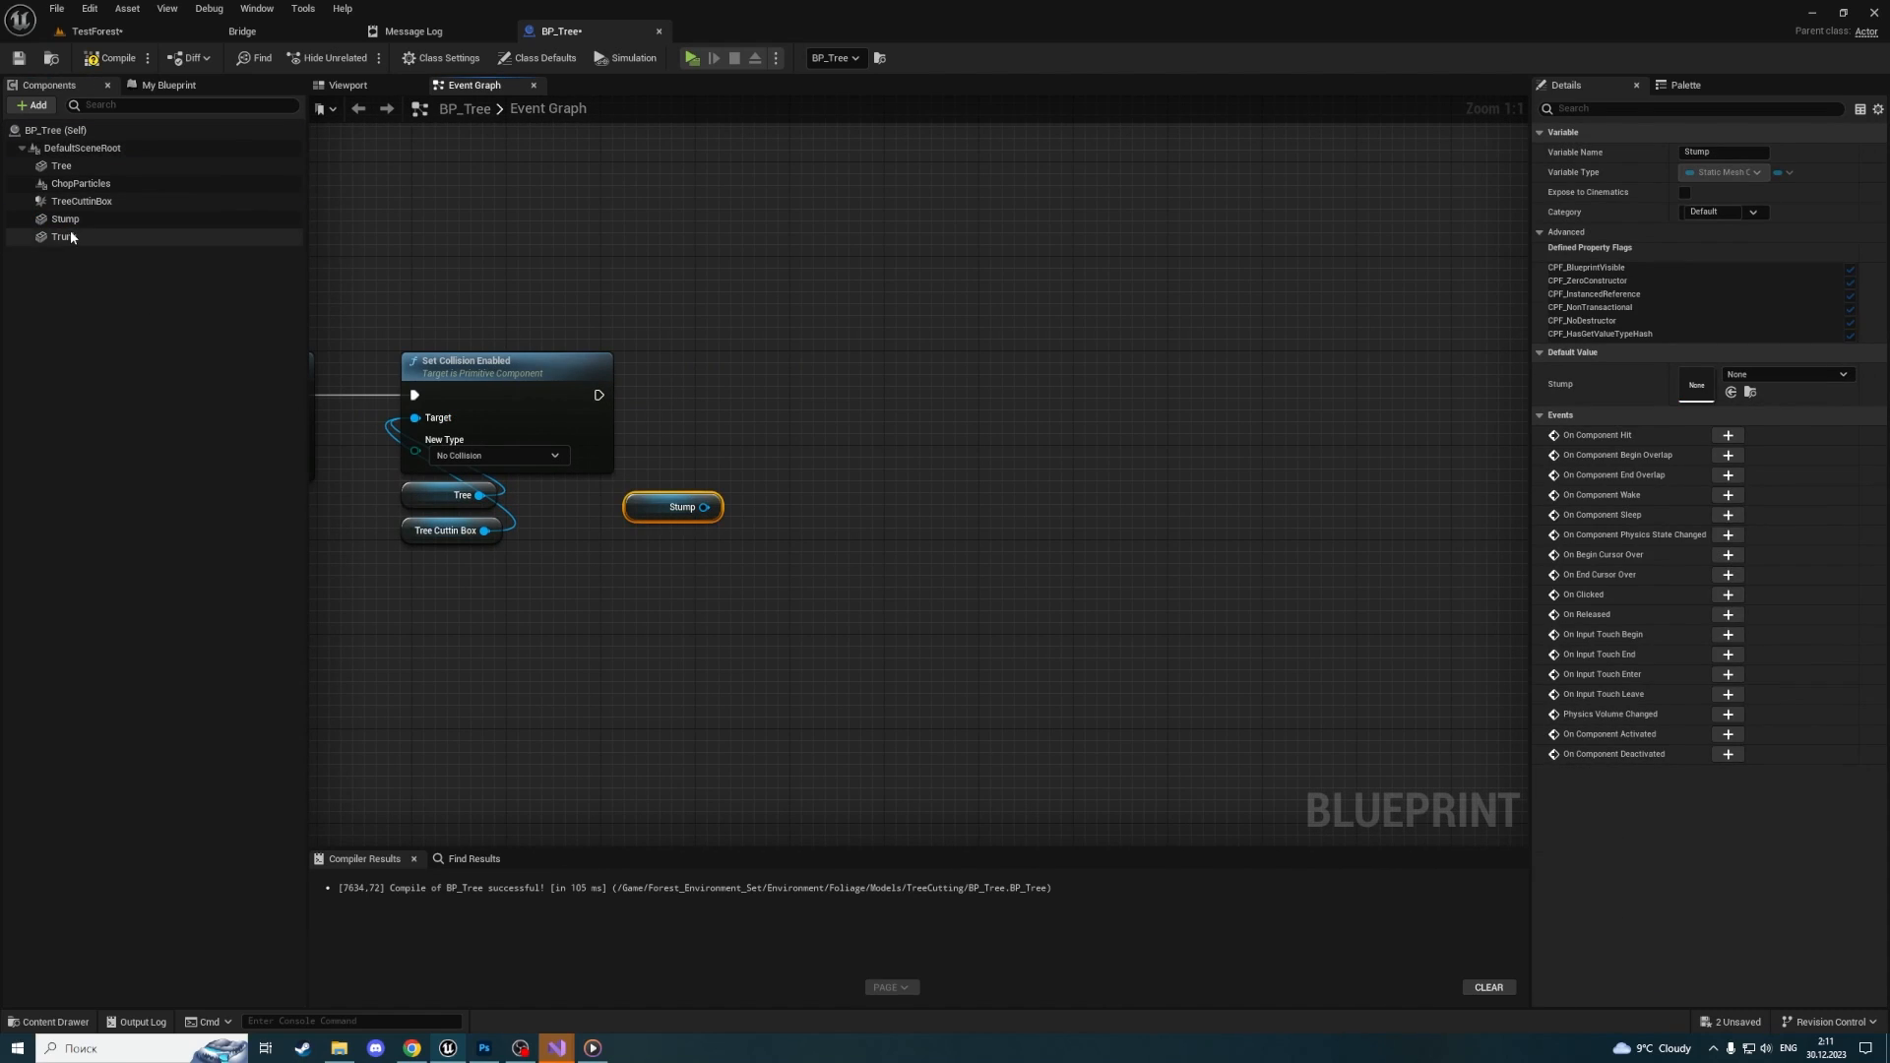
pyautogui.moveTo(71, 237); pyautogui.dragTo(770, 470)
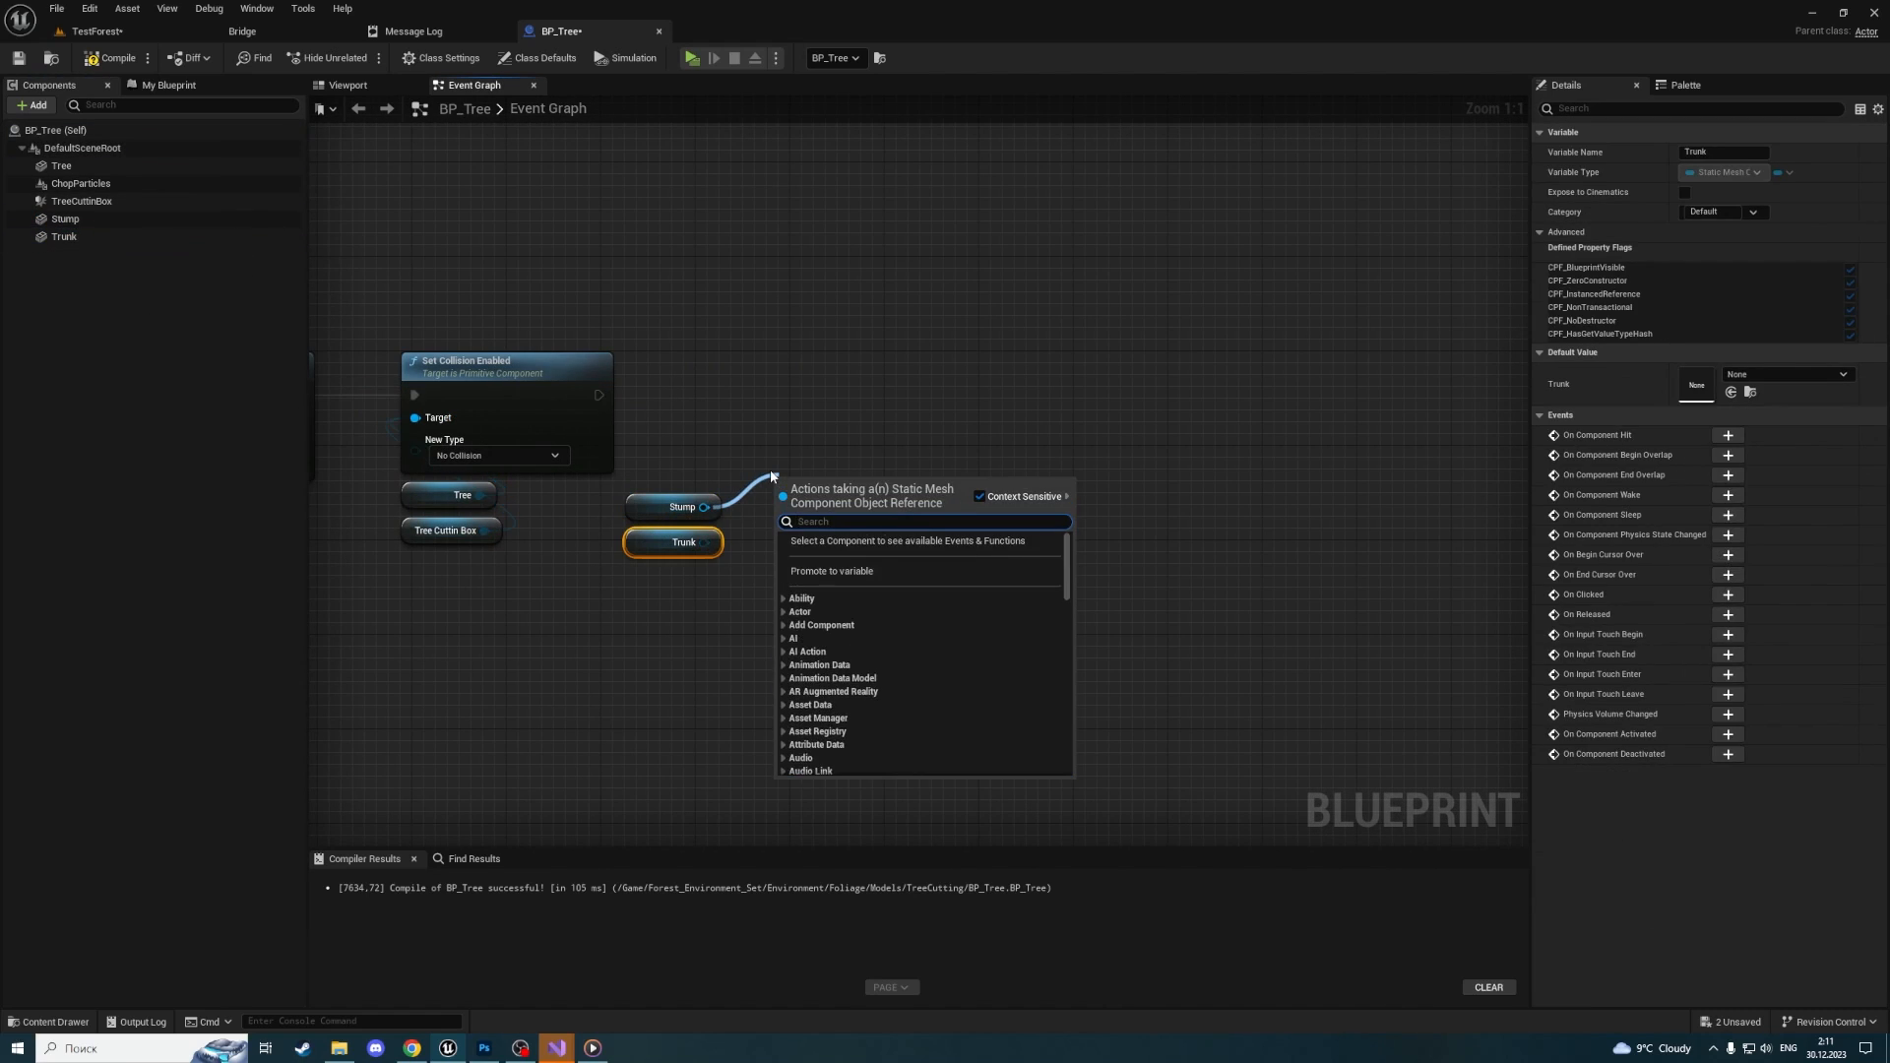
pyautogui.write('set visibility')
pyautogui.press('Return')
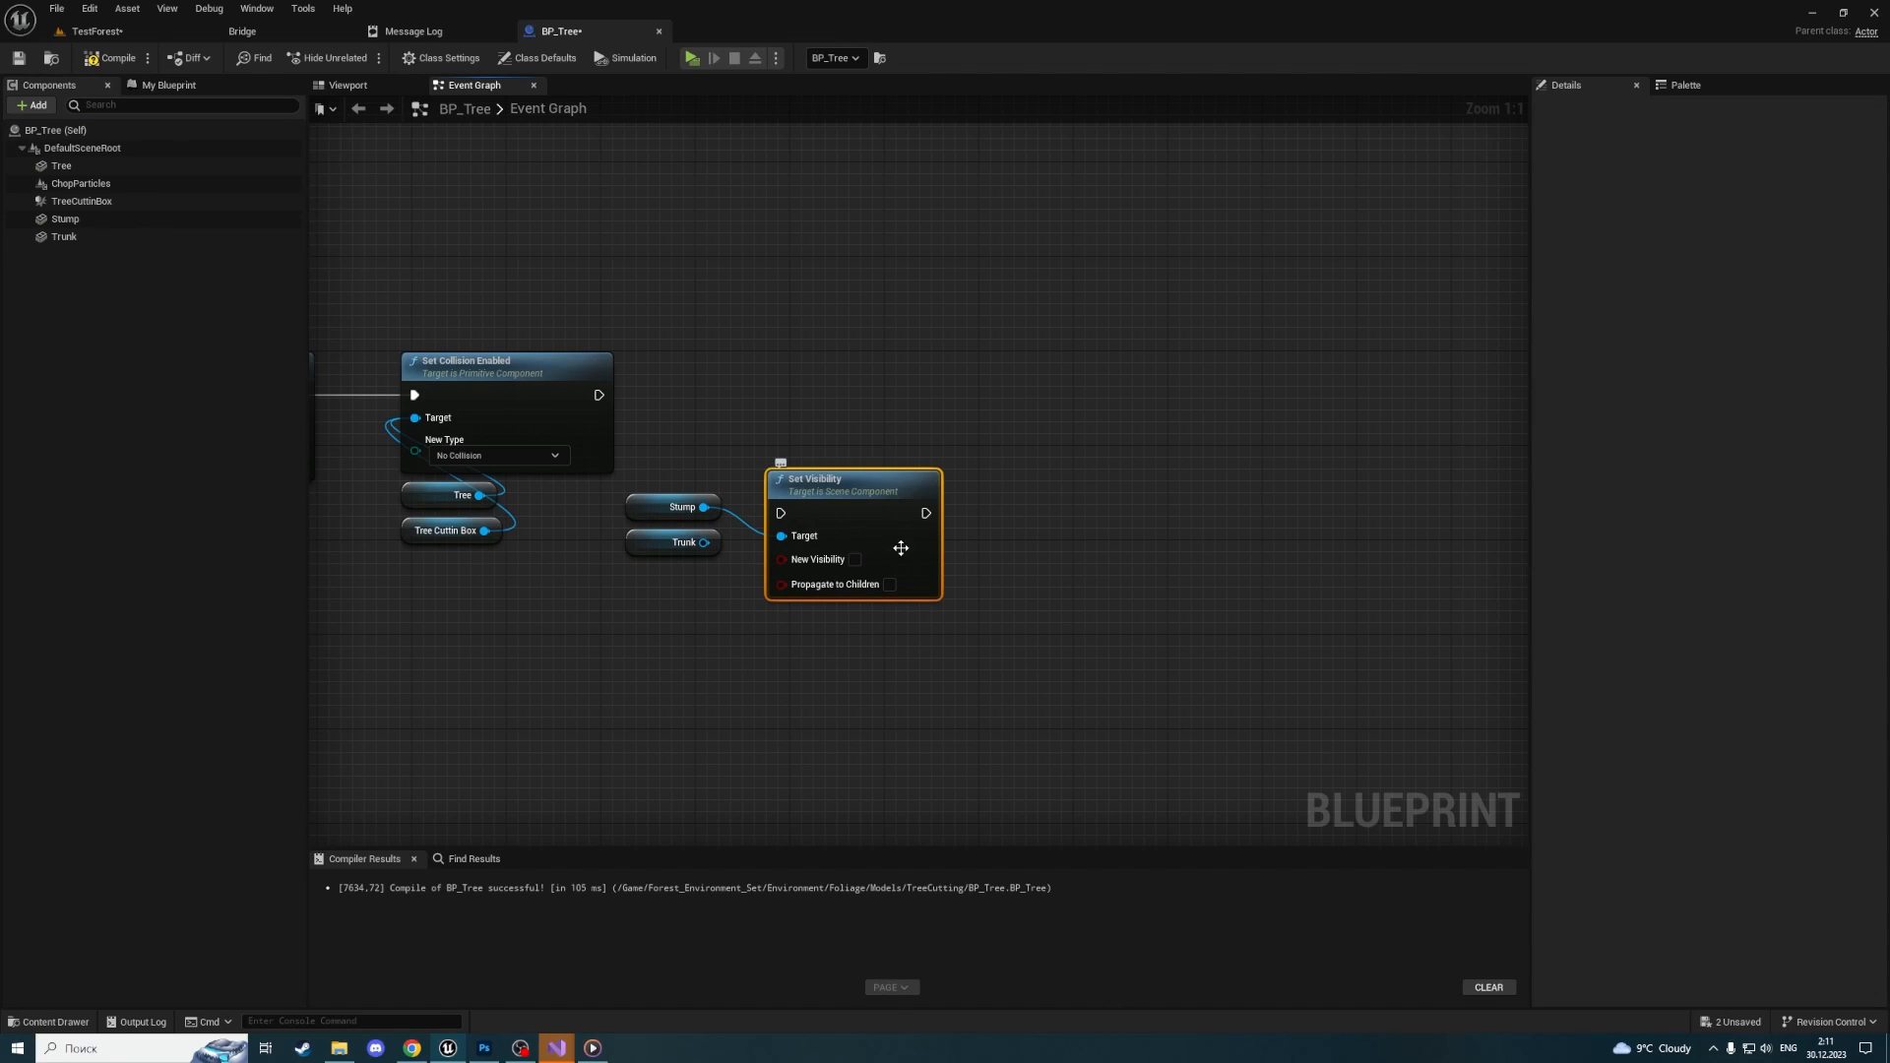
pyautogui.moveTo(855, 526); pyautogui.dragTo(867, 419)
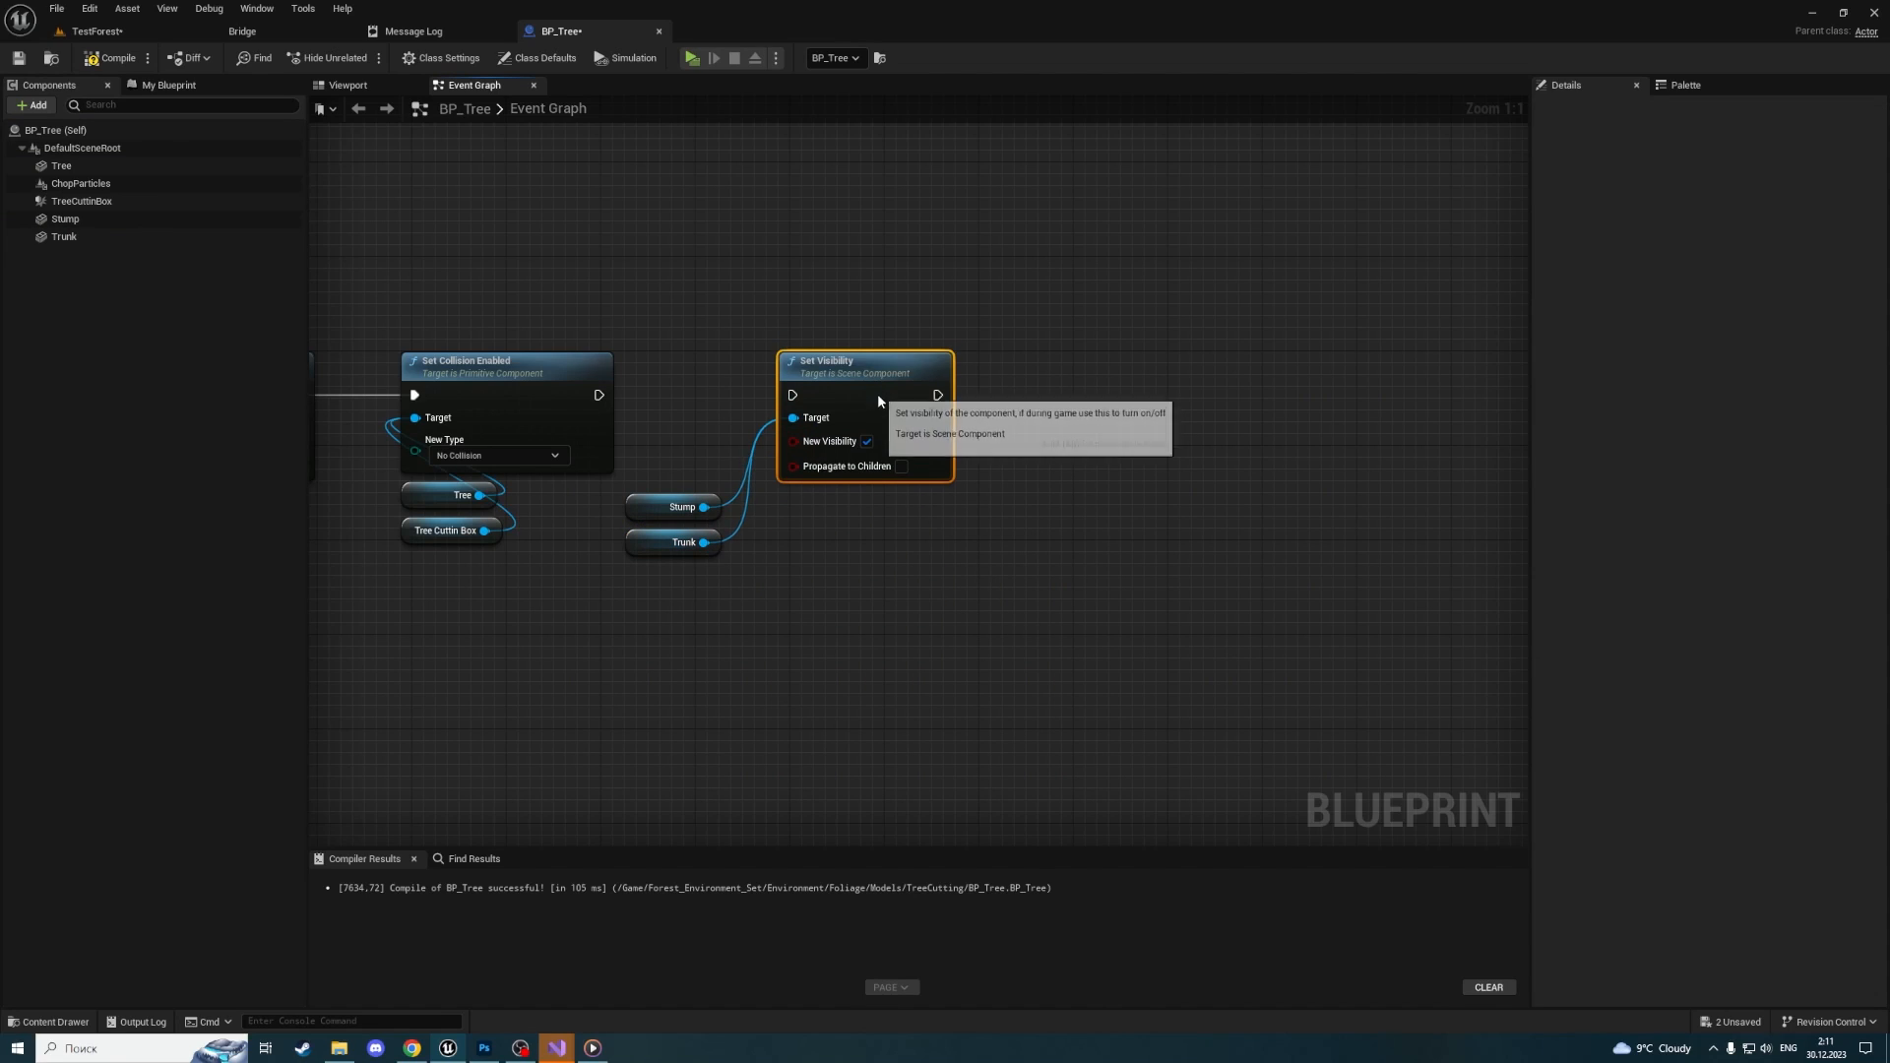
pyautogui.moveTo(599, 395); pyautogui.dragTo(853, 393)
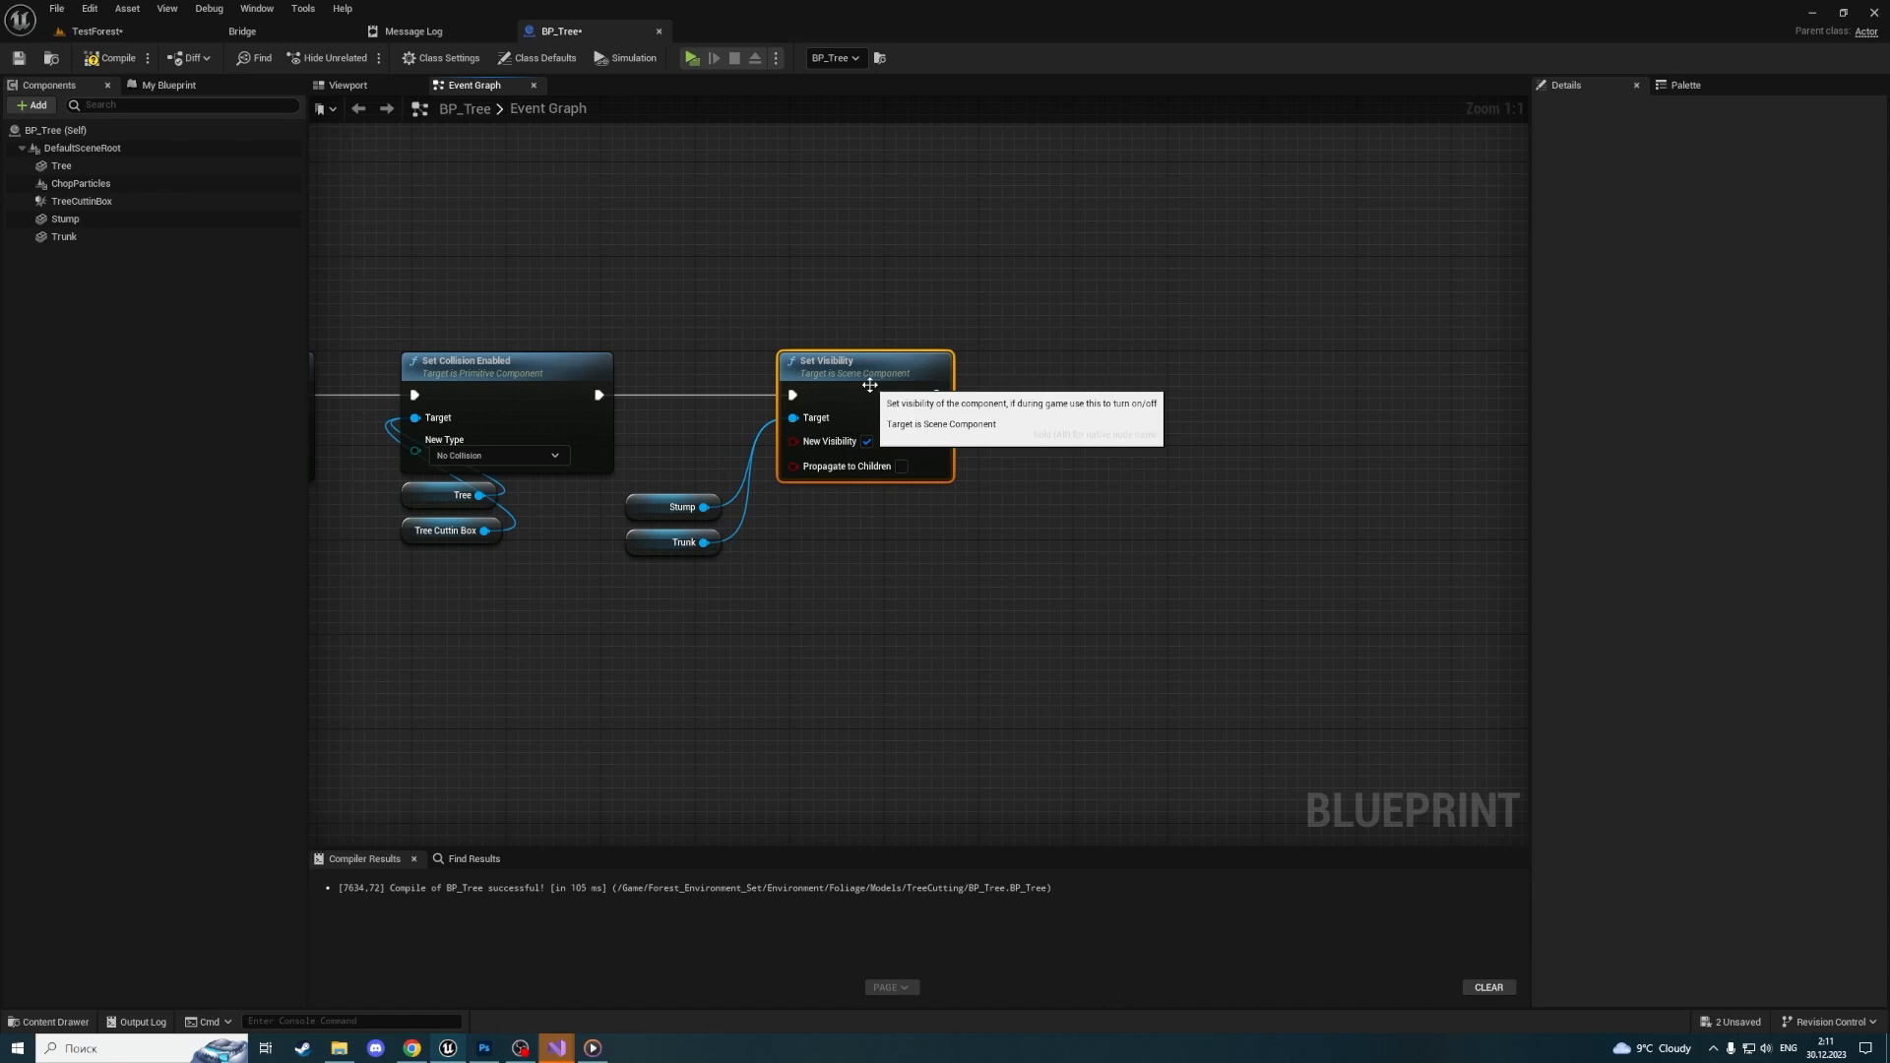
# Chain a Set Collision Enabled node after the Stump and Trunk Set Visibility node, targeting copies of the Stump and Trunk references
pyautogui.moveTo(682, 455); pyautogui.dragTo(669, 545)
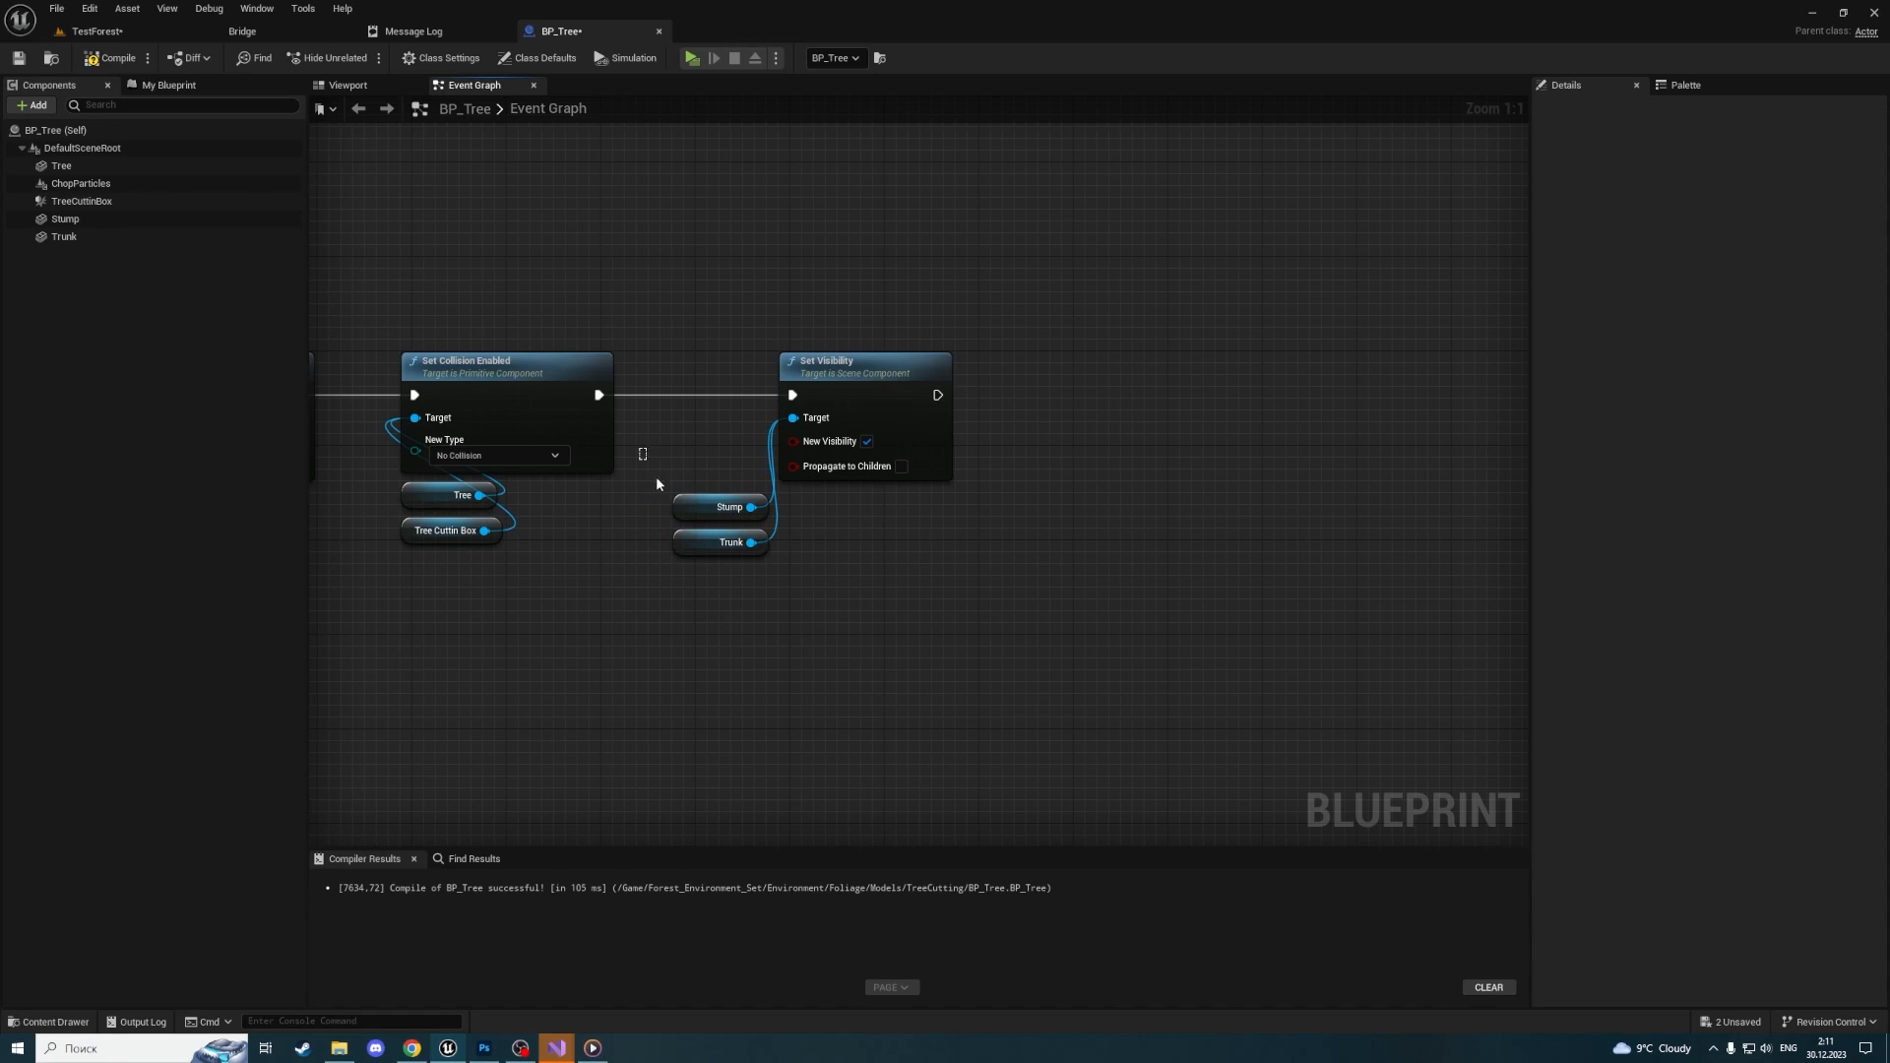
pyautogui.hotkey('ctrl', 'v')
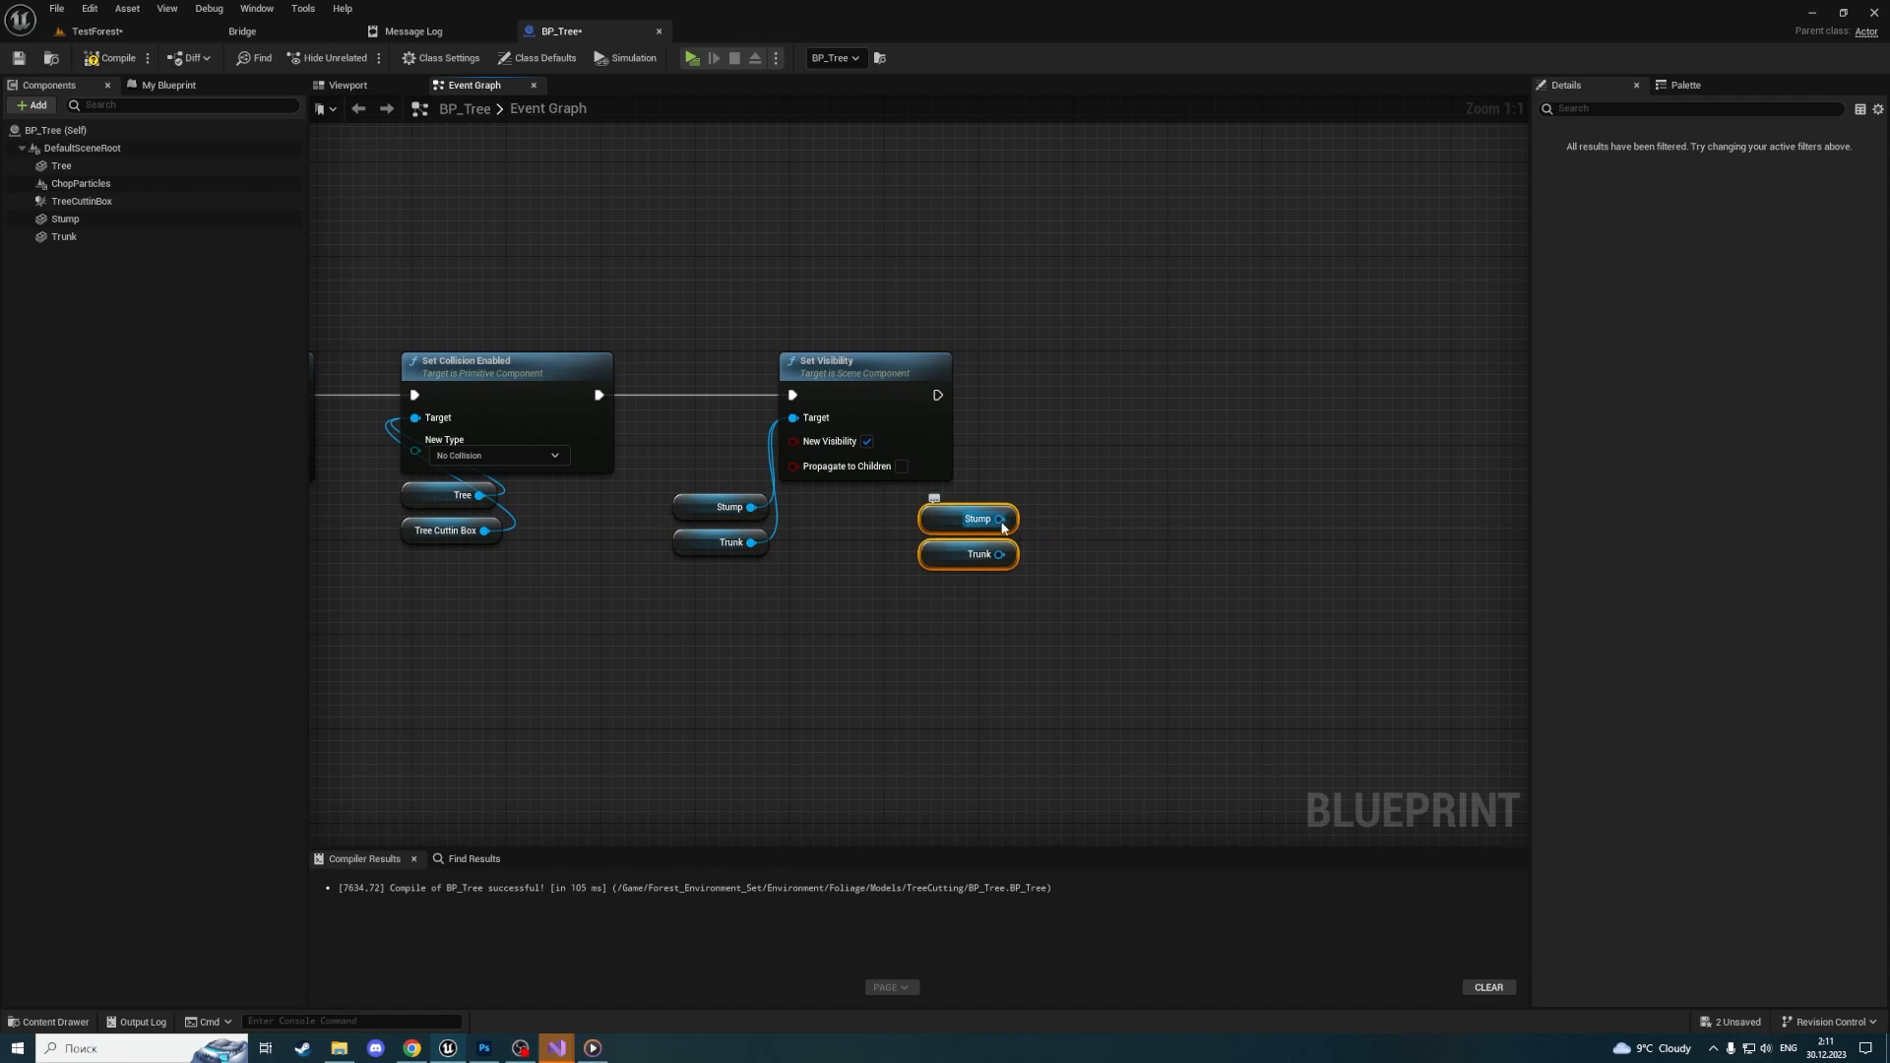
pyautogui.moveTo(999, 519); pyautogui.dragTo(1128, 443)
pyautogui.write('set coll')
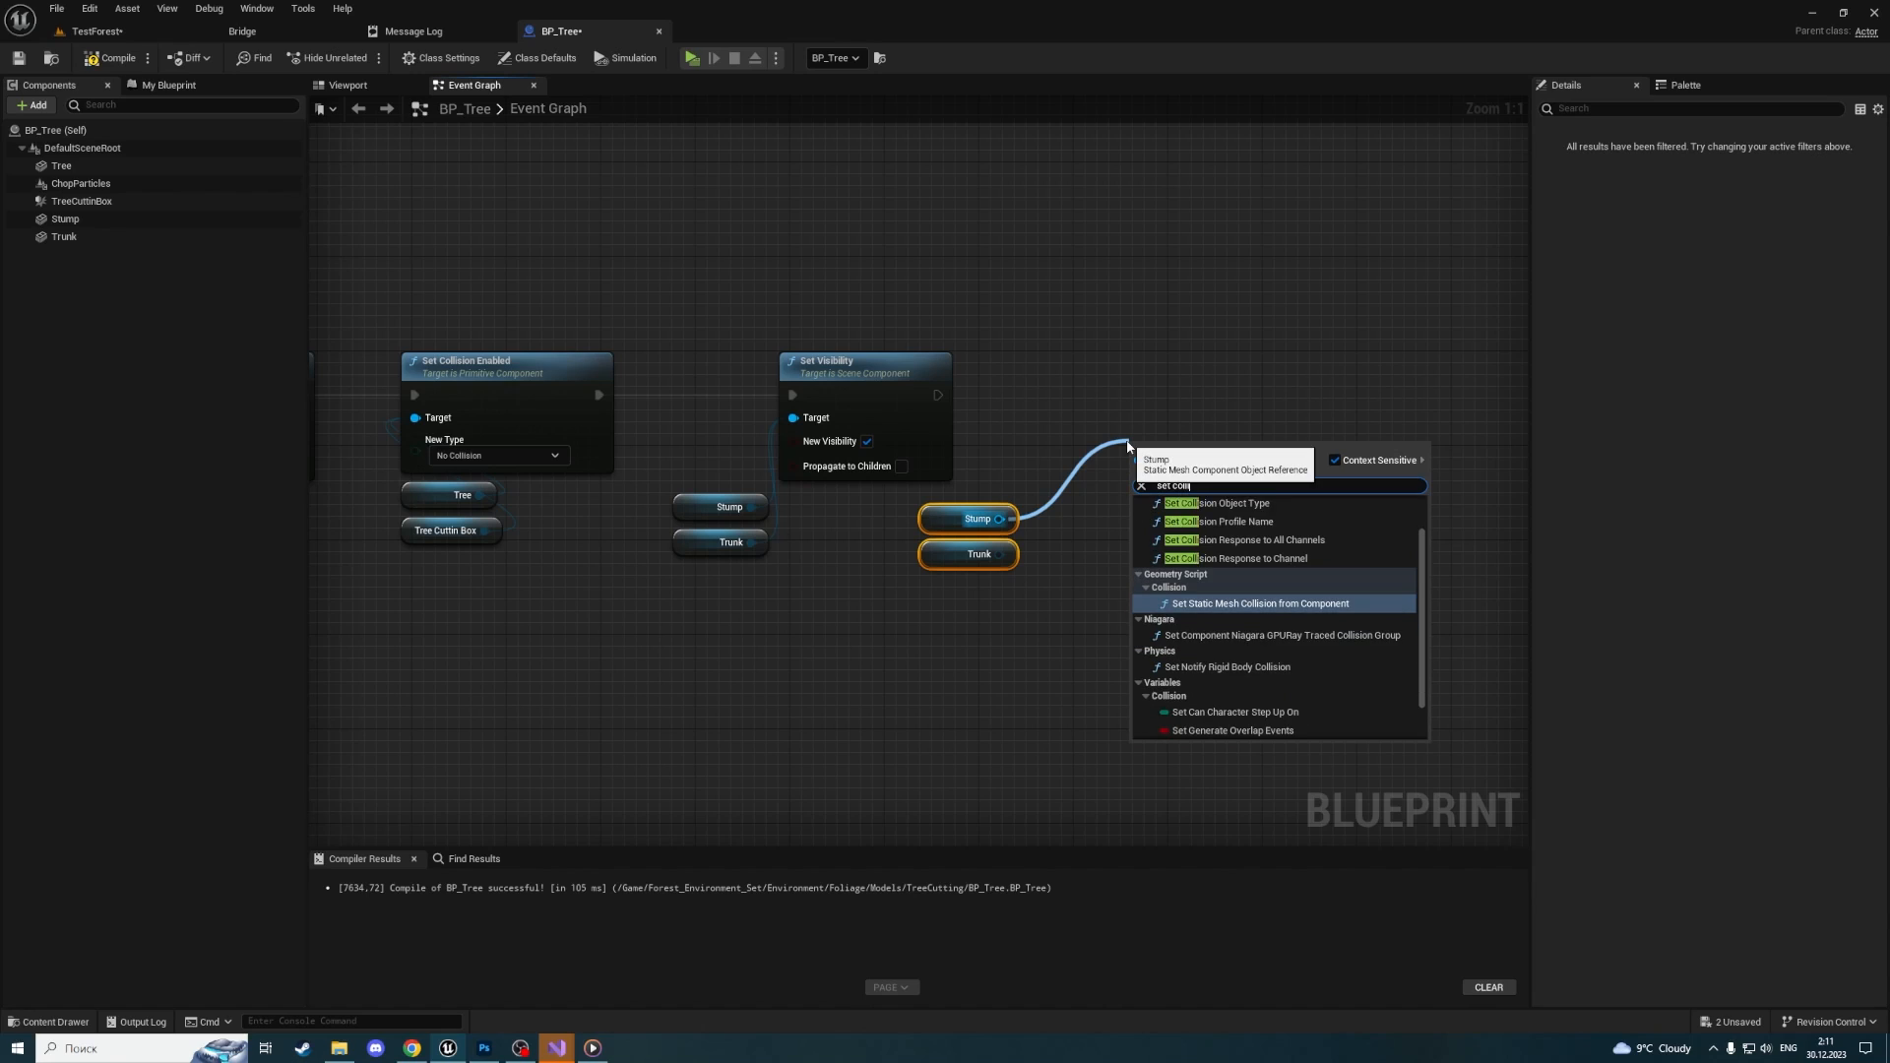
pyautogui.write('ision enabl')
pyautogui.press('Return')
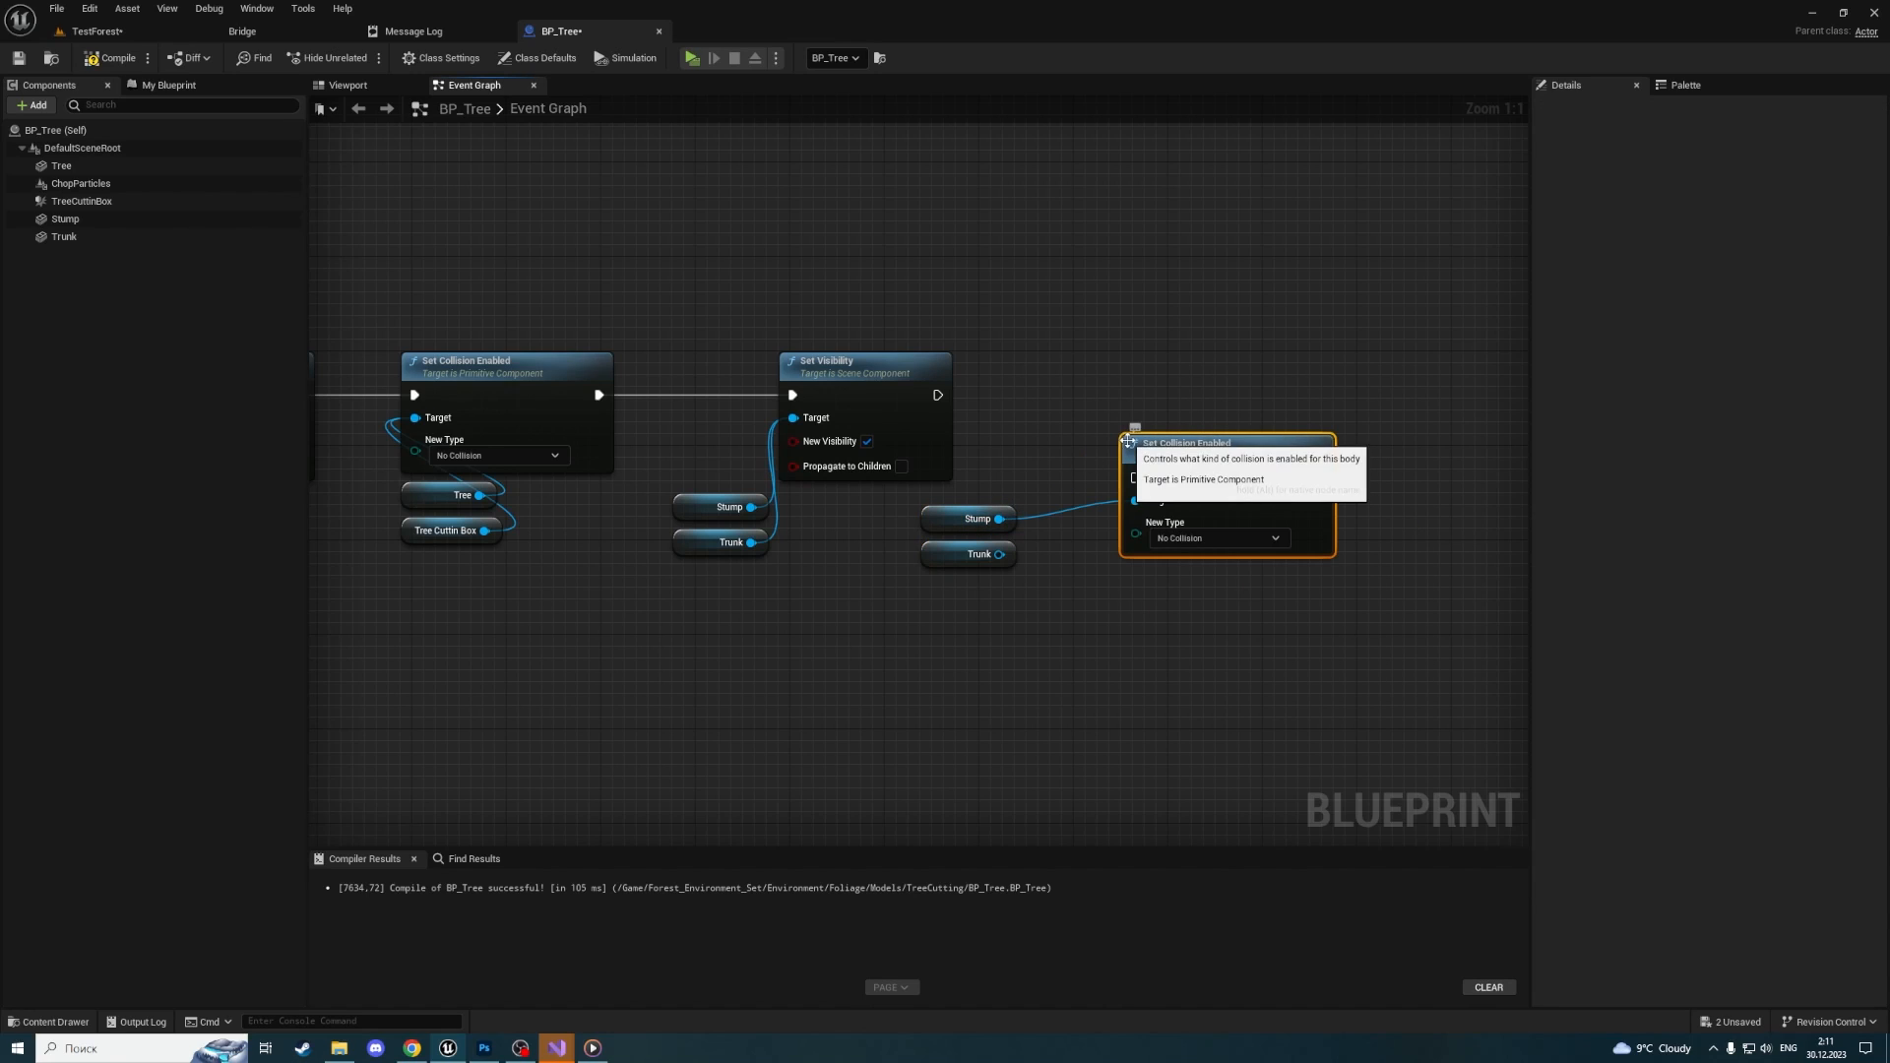
pyautogui.moveTo(999, 555); pyautogui.dragTo(1191, 709)
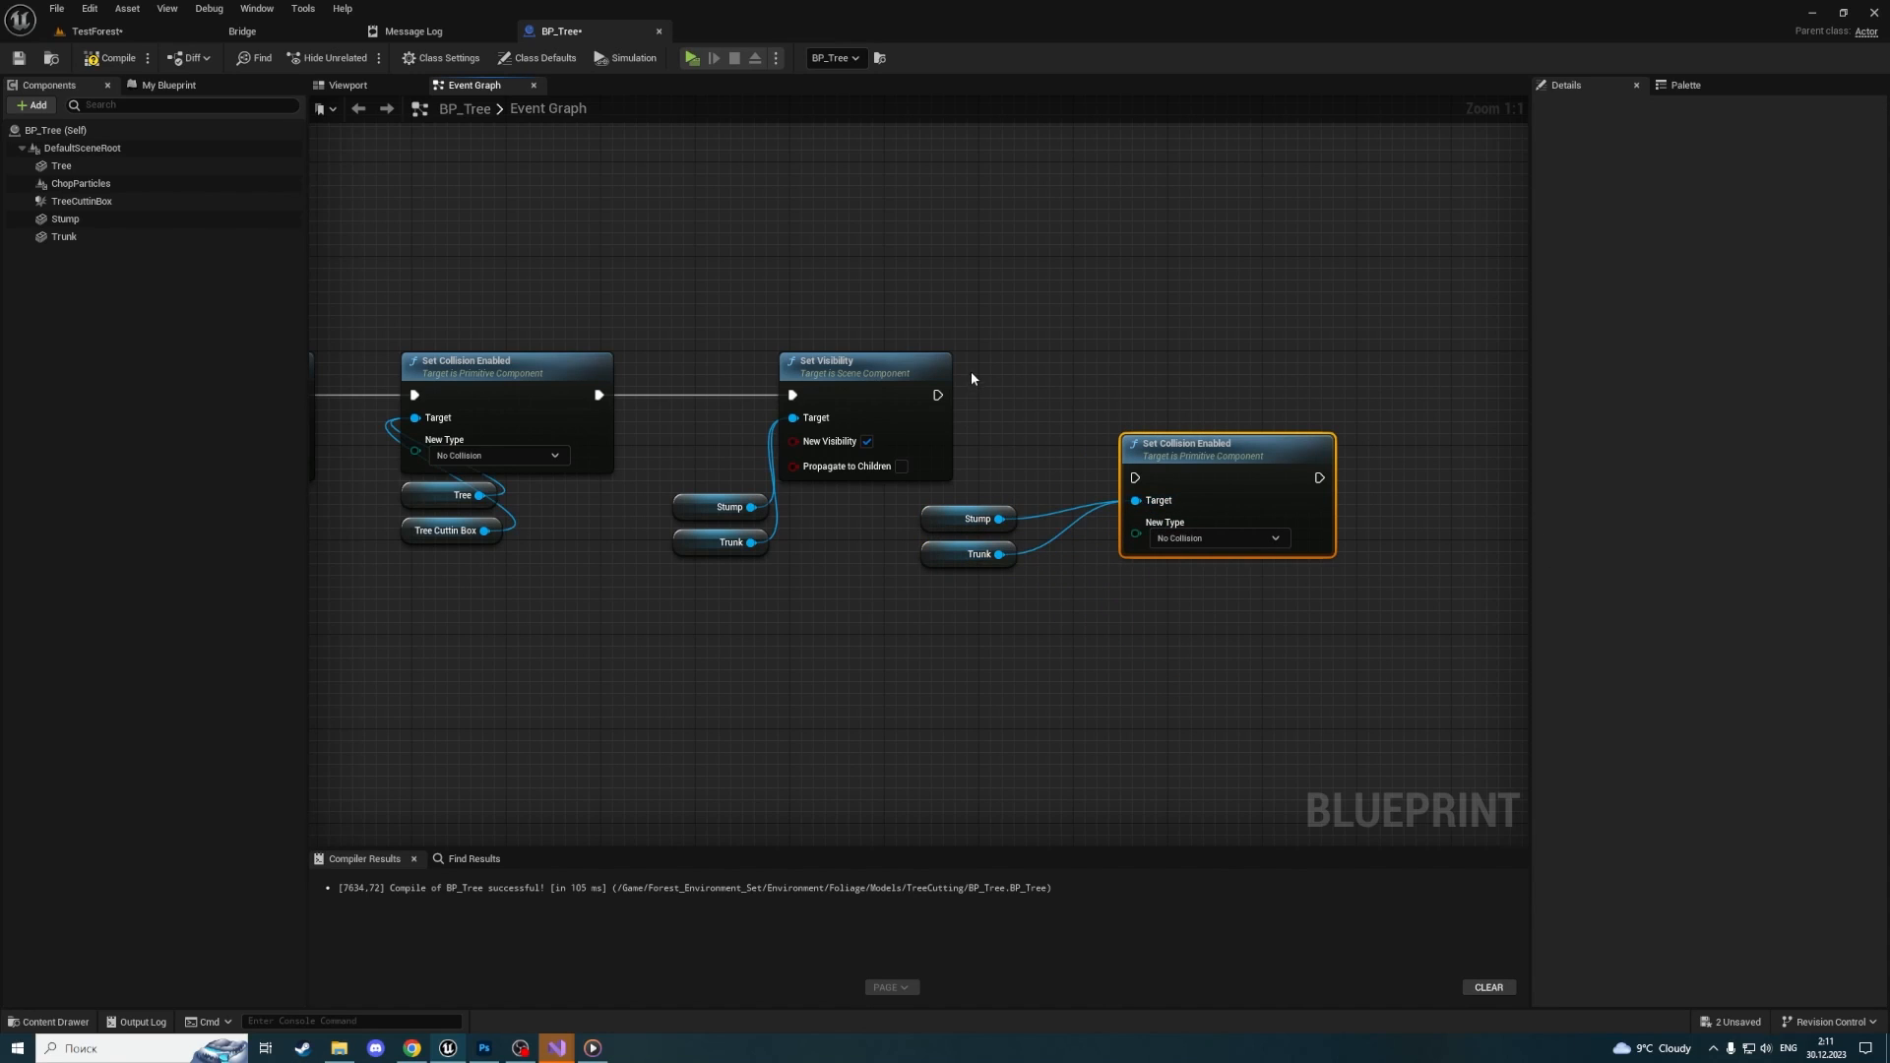
pyautogui.press('q')
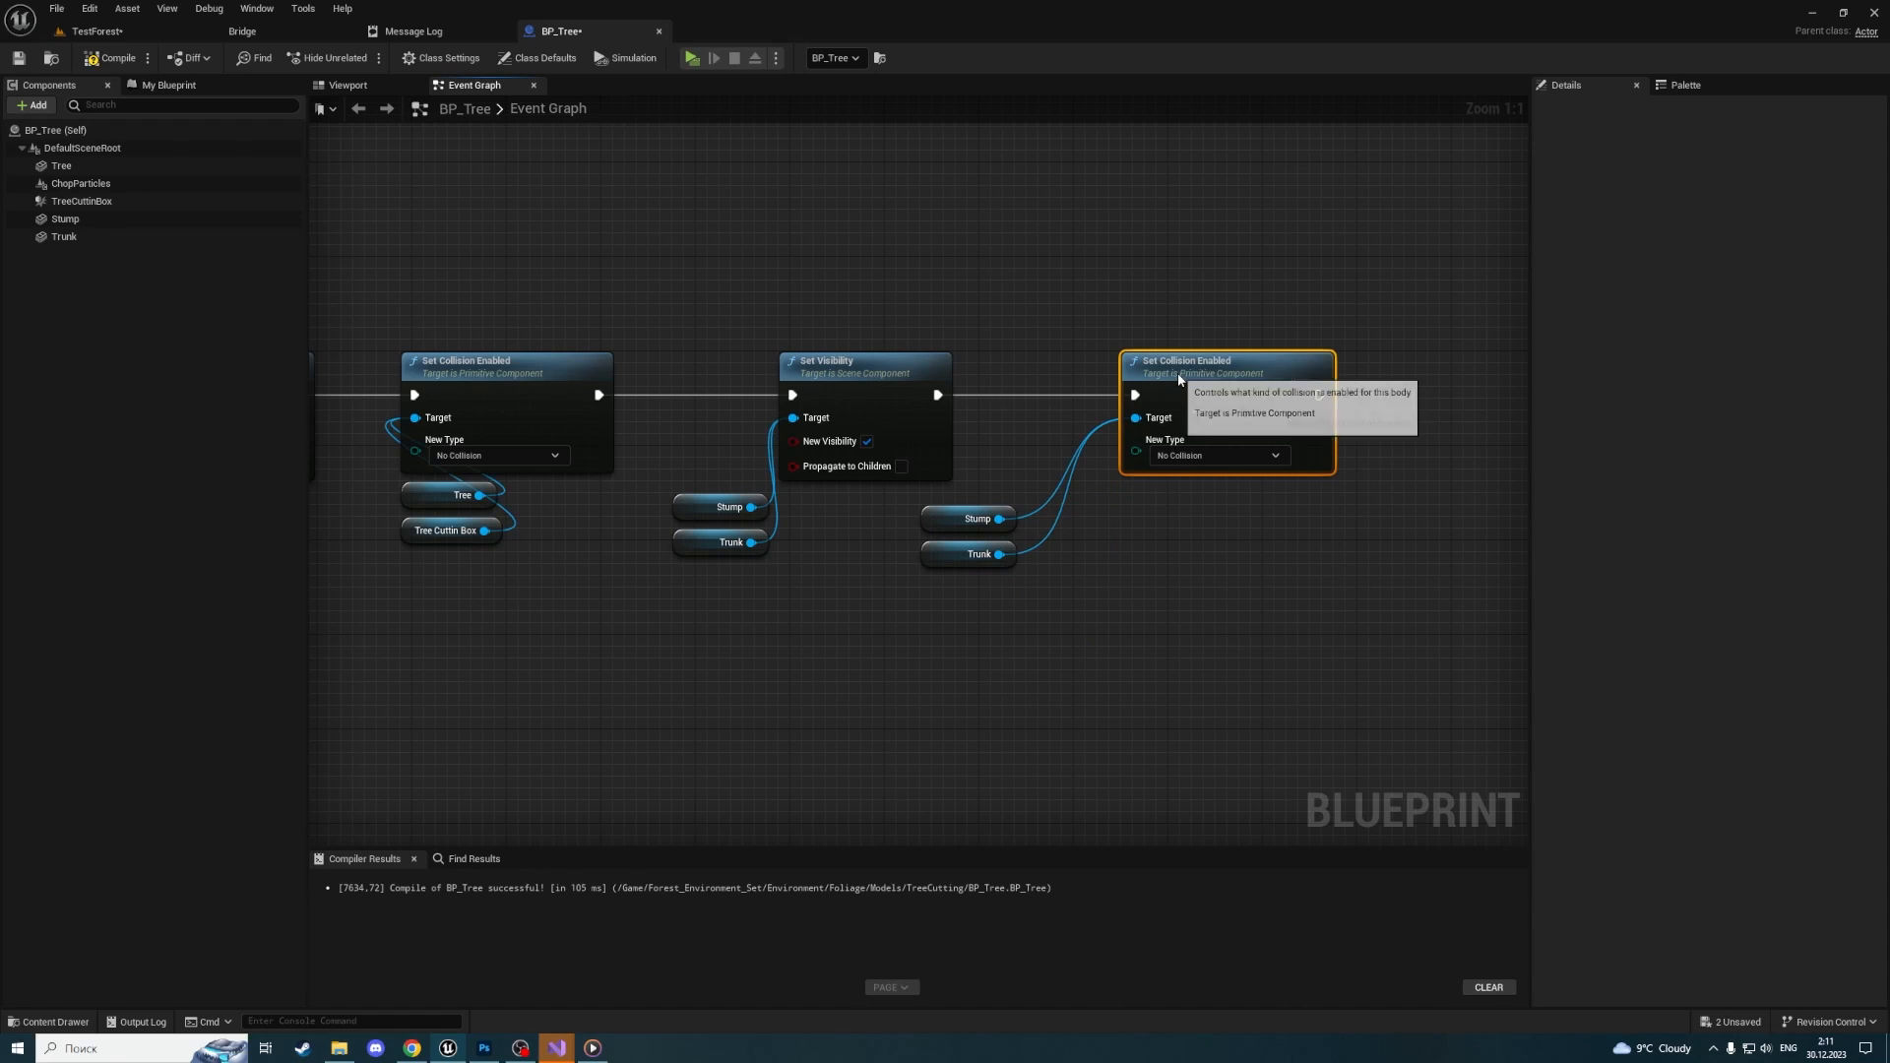
# Set New Type on the new Set Collision Enabled node to Collision Enabled (Query and Physics), and compile and save the Blueprint
pyautogui.click(1205, 456)
pyautogui.click(1201, 501)
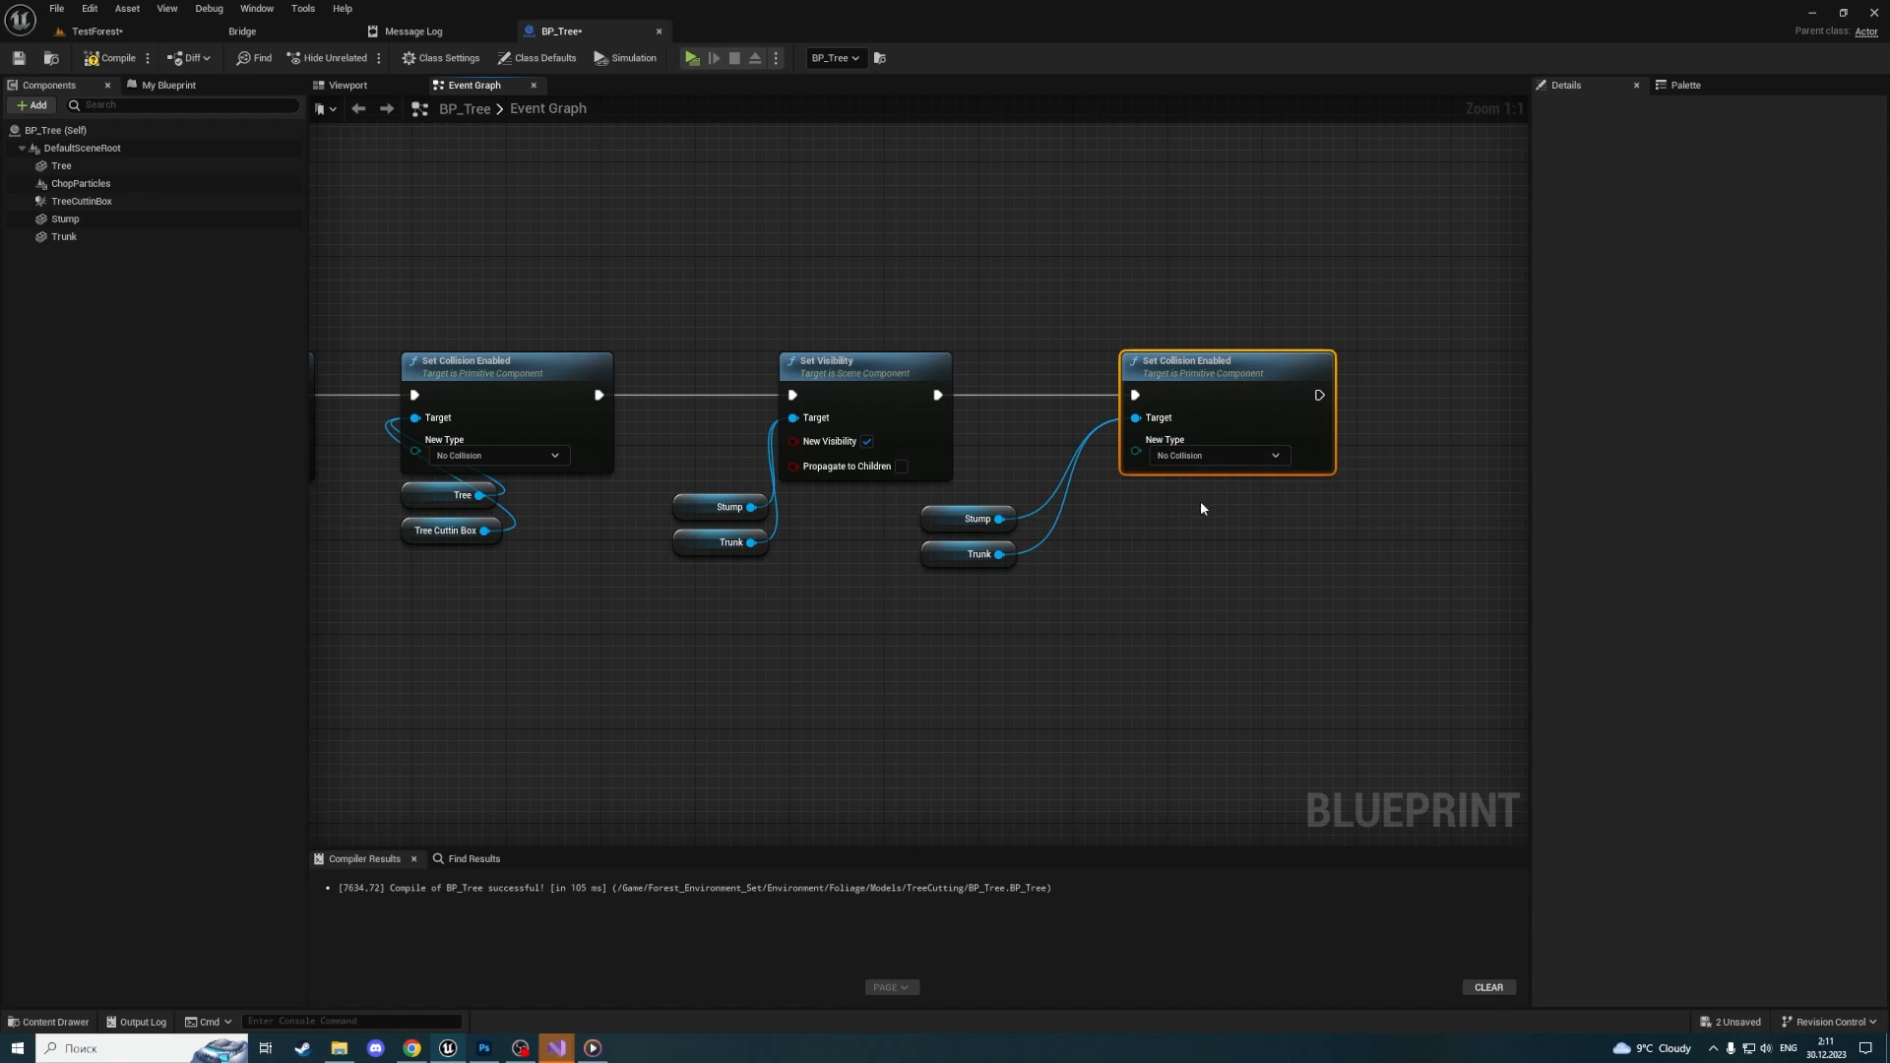
pyautogui.click(104, 59)
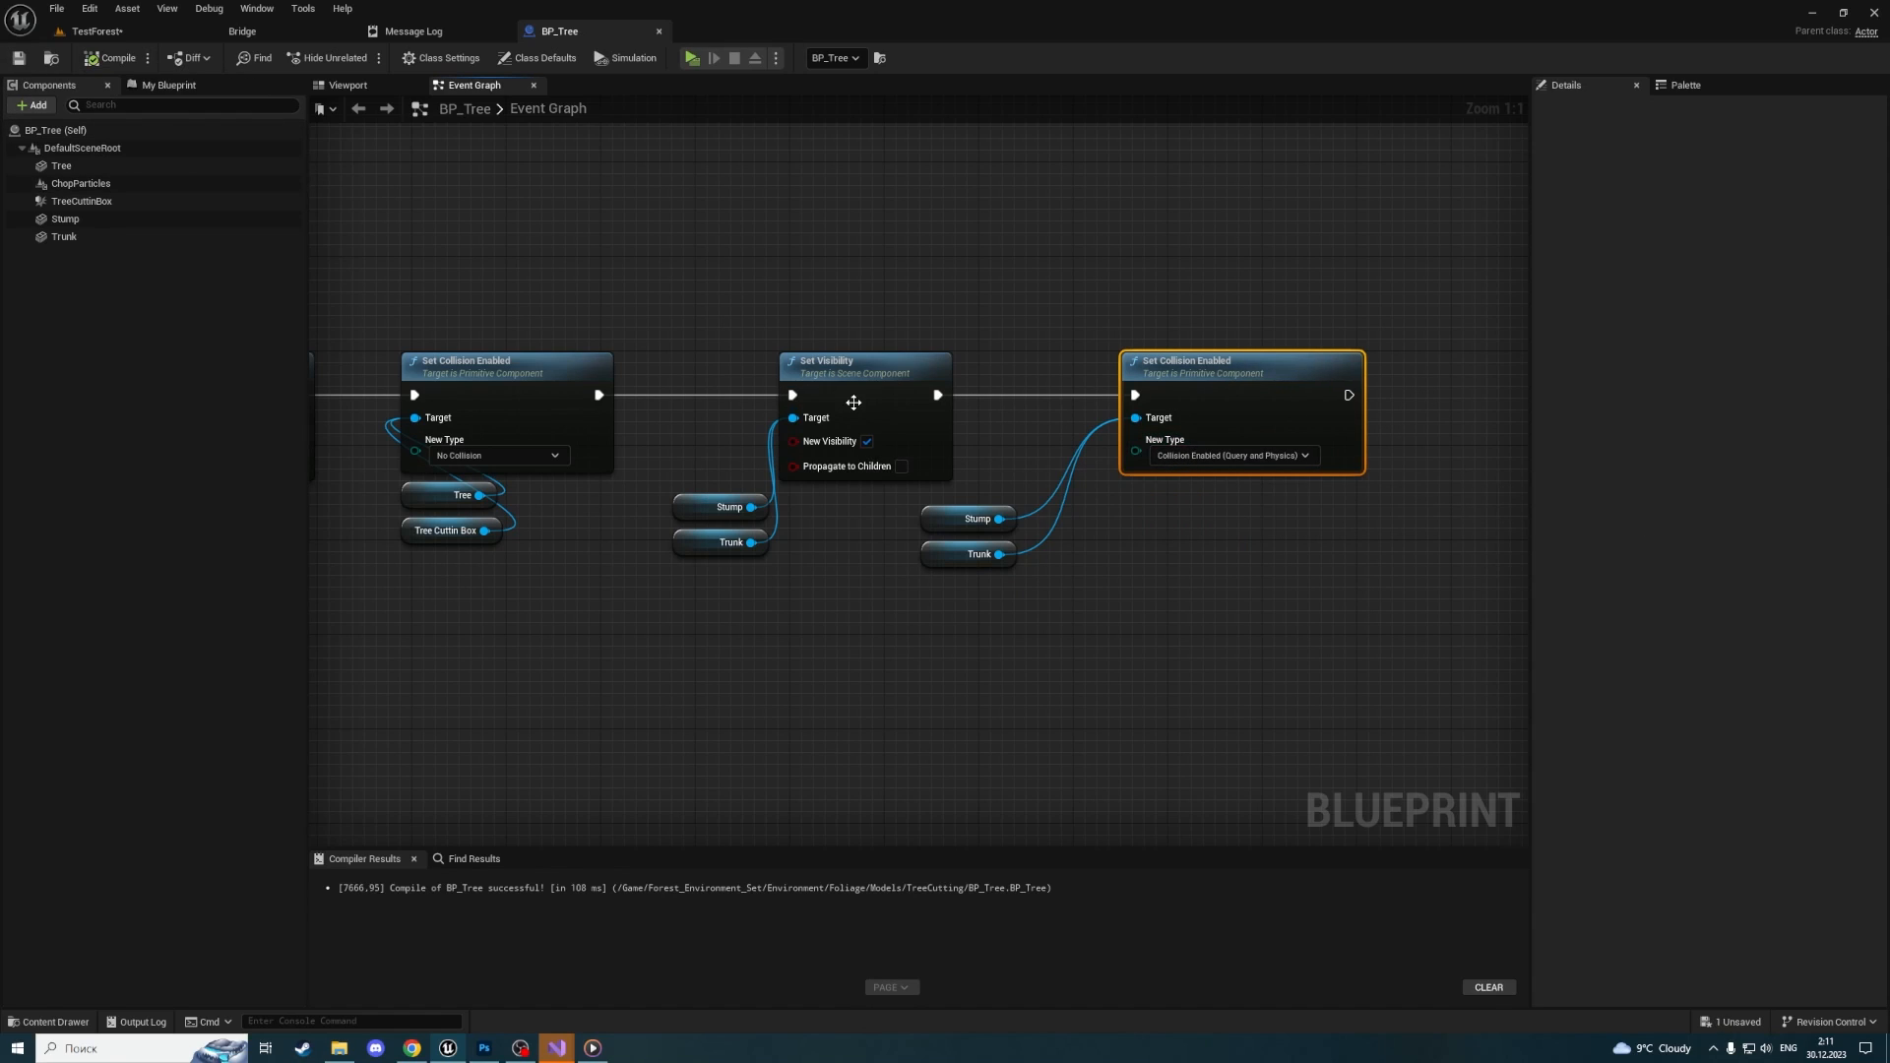
# Shift the nodes following Event Chop further along the graph to make room directly after the event
pyautogui.moveTo(782, 267); pyautogui.dragTo(1169, 577, button='right')
pyautogui.scroll(-2, 1014, 490)
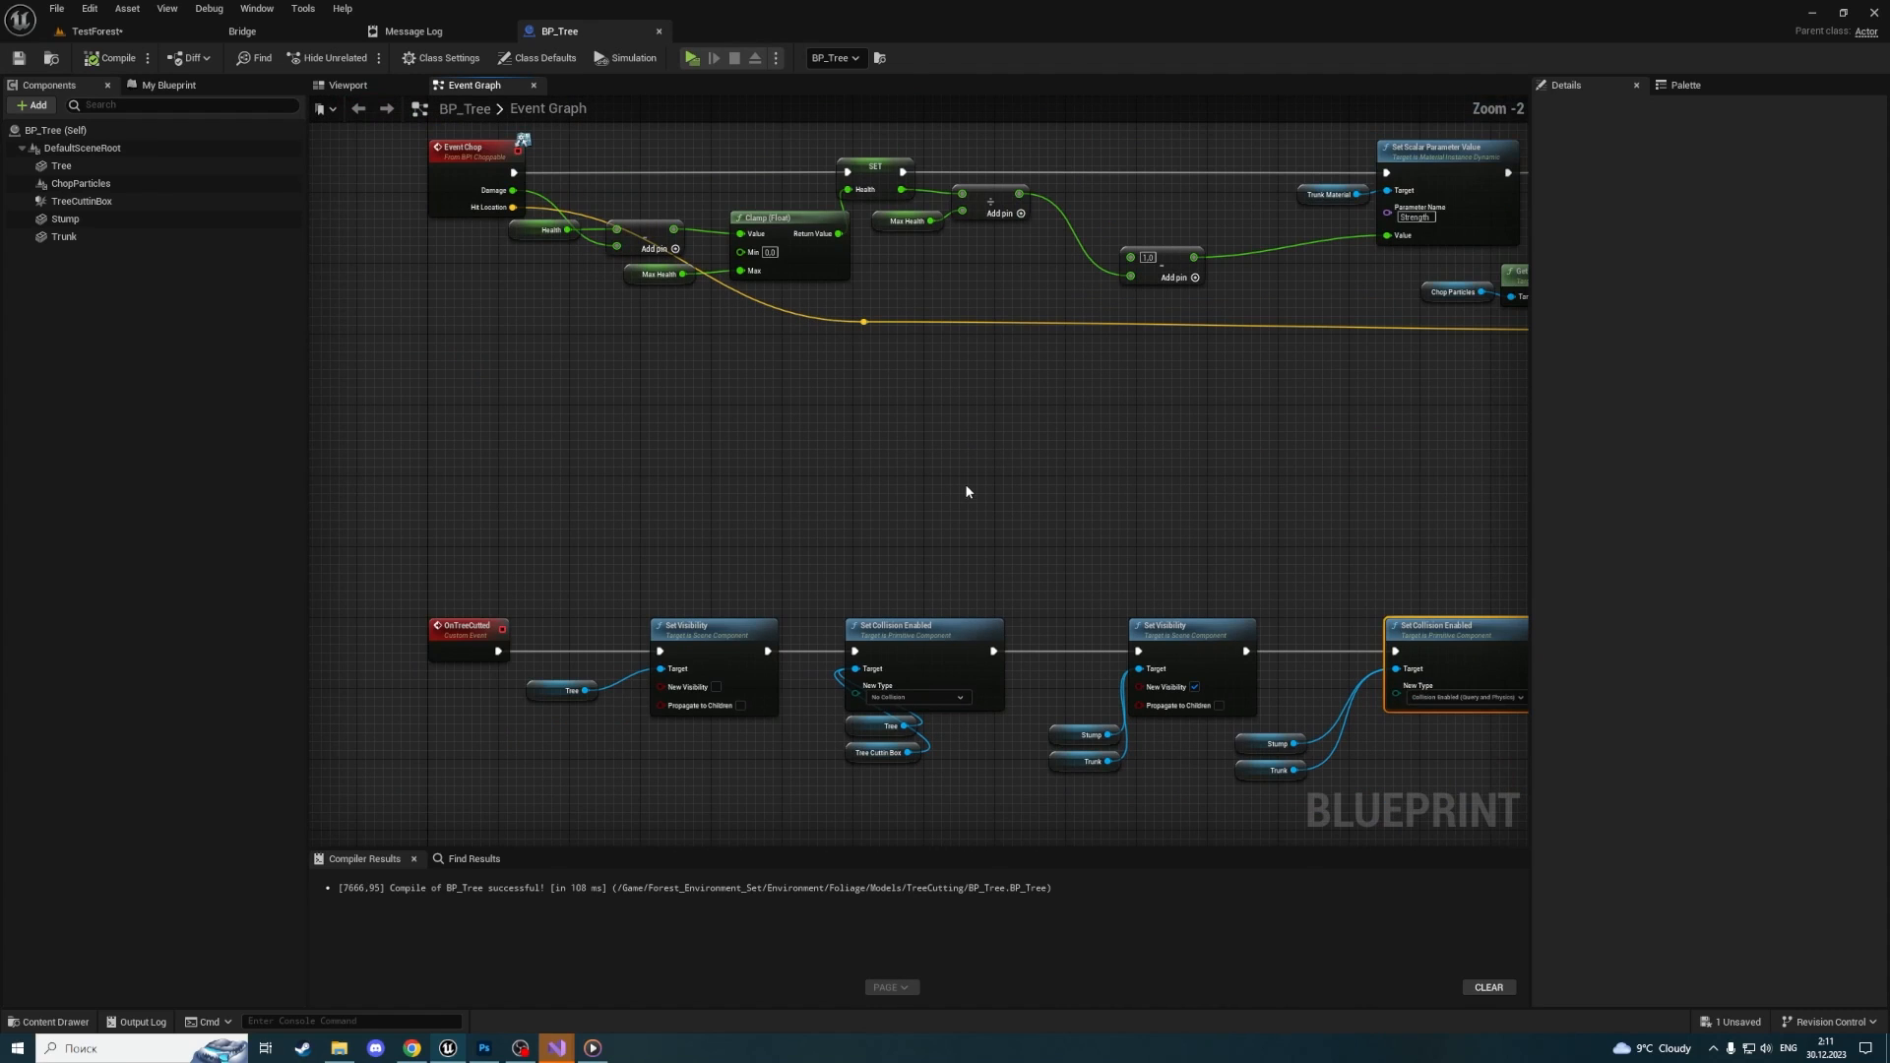
pyautogui.scroll(-1, 979, 453)
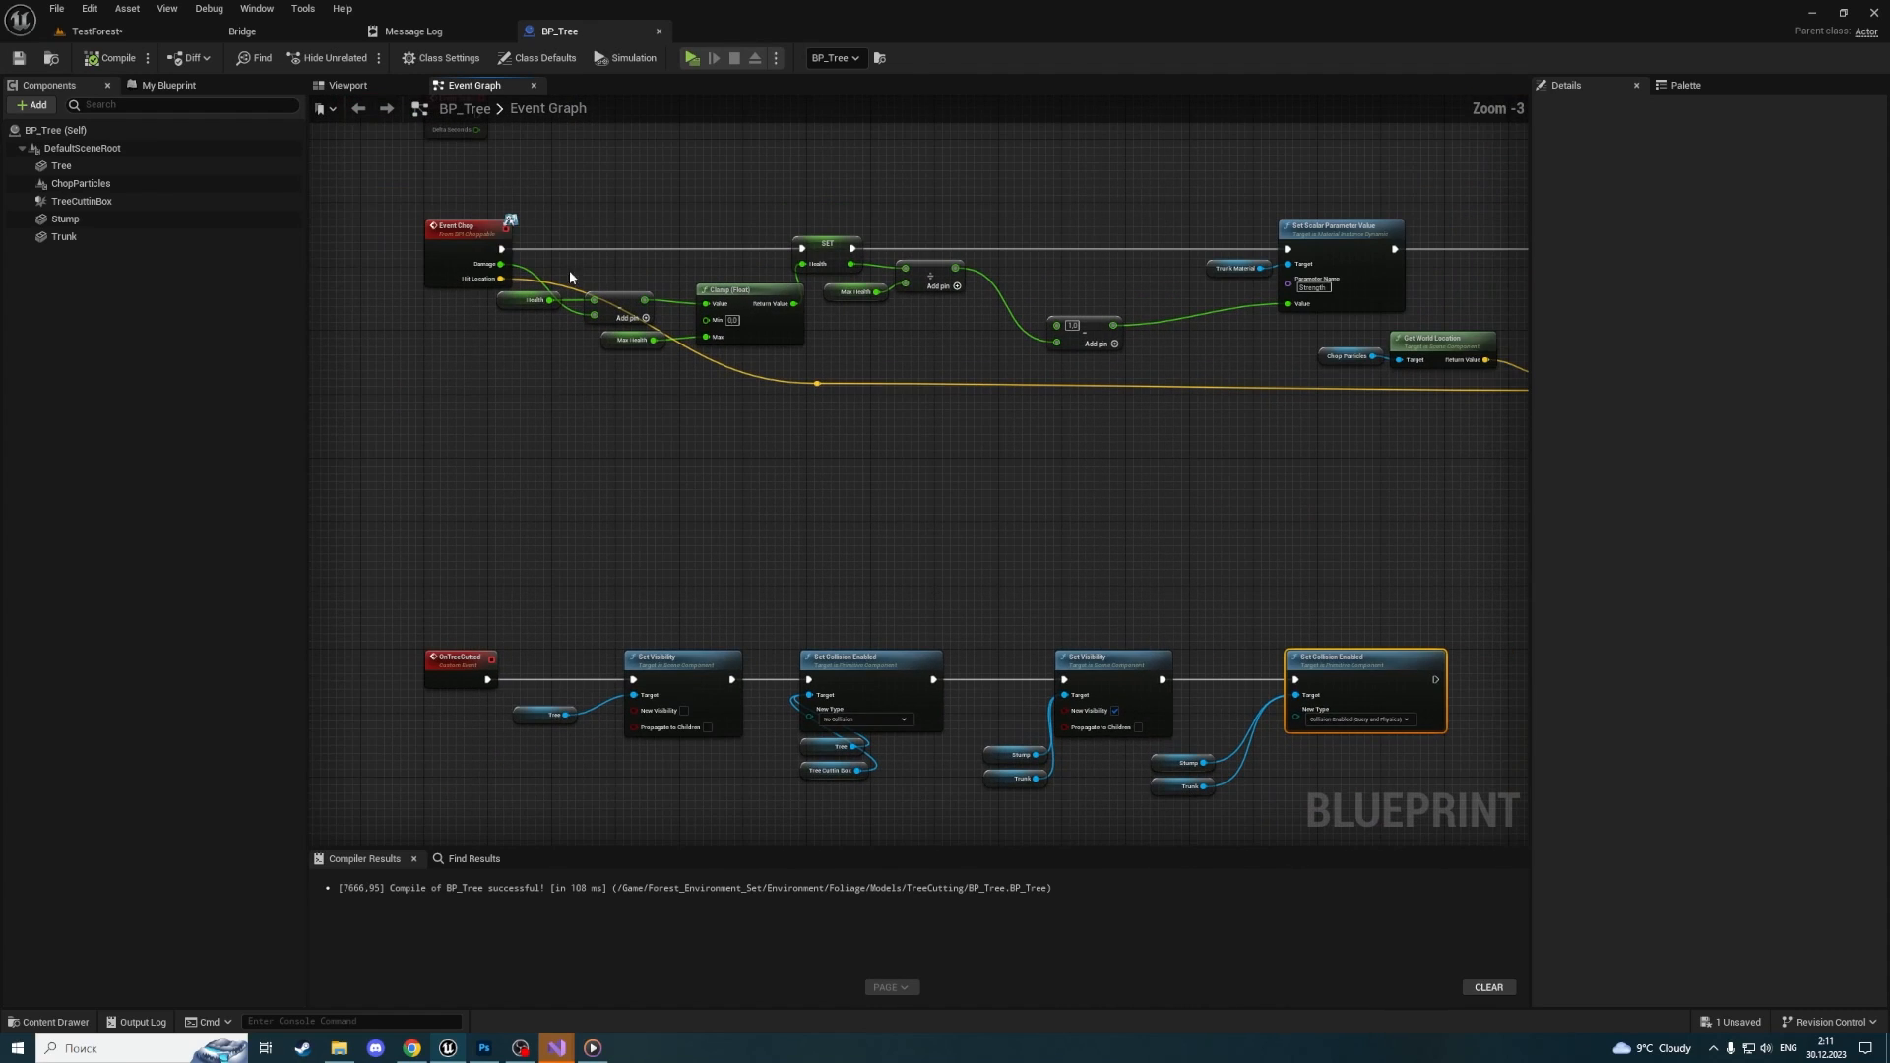
pyautogui.moveTo(1039, 403); pyautogui.dragTo(1428, 500)
pyautogui.moveTo(685, 446); pyautogui.dragTo(1526, 402, button='right')
pyautogui.scroll(-2, 816, 415)
pyautogui.moveTo(671, 410); pyautogui.dragTo(1169, 453, button='right')
pyautogui.scroll(3, 872, 423)
pyautogui.moveTo(1009, 306); pyautogui.dragTo(1374, 307)
pyautogui.moveTo(839, 341); pyautogui.dragTo(885, 601, button='right')
pyautogui.scroll(2, 1008, 509)
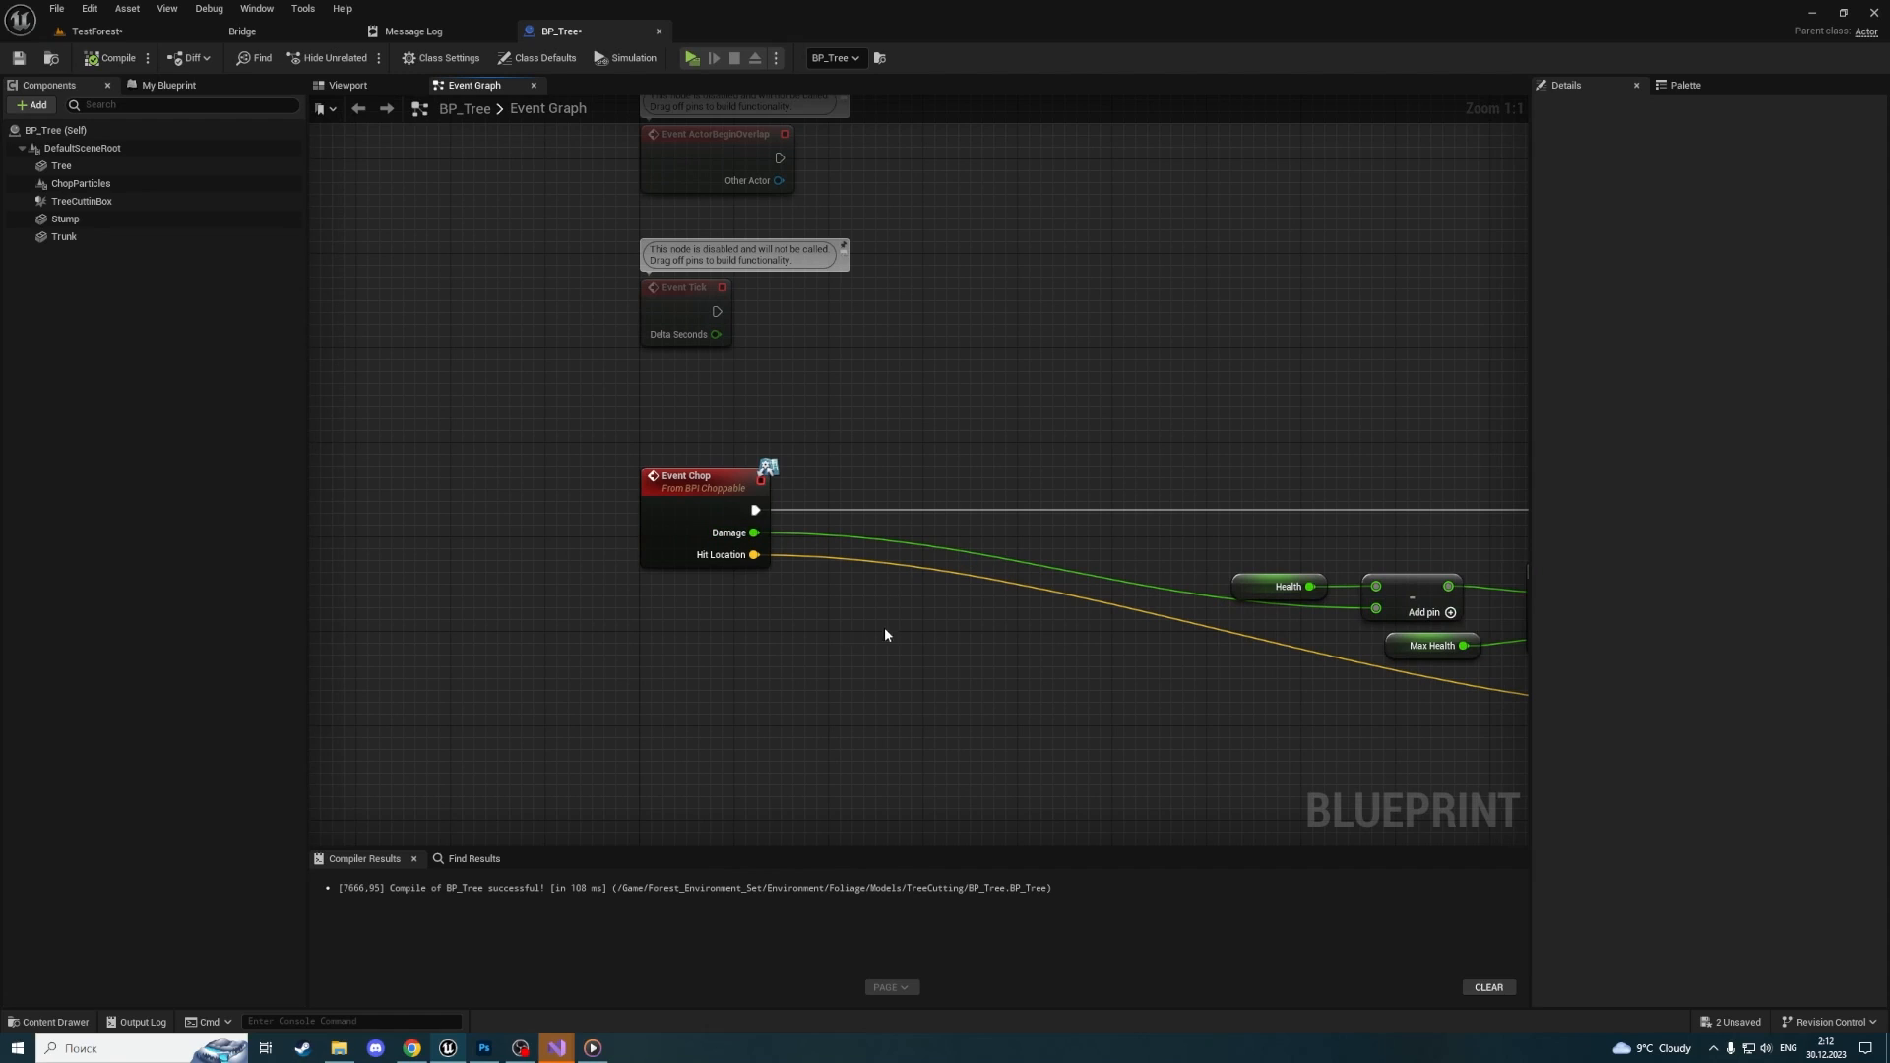
# Place a copy of the Health reference near Event Chop and feed it into a Greater (>) comparison against 0.0
pyautogui.click(1280, 587)
pyautogui.hotkey('ctrl', 'c')
pyautogui.hotkey('ctrl', 'v')
pyautogui.moveTo(897, 622); pyautogui.dragTo(974, 600)
pyautogui.write('>')
pyautogui.press('Return')
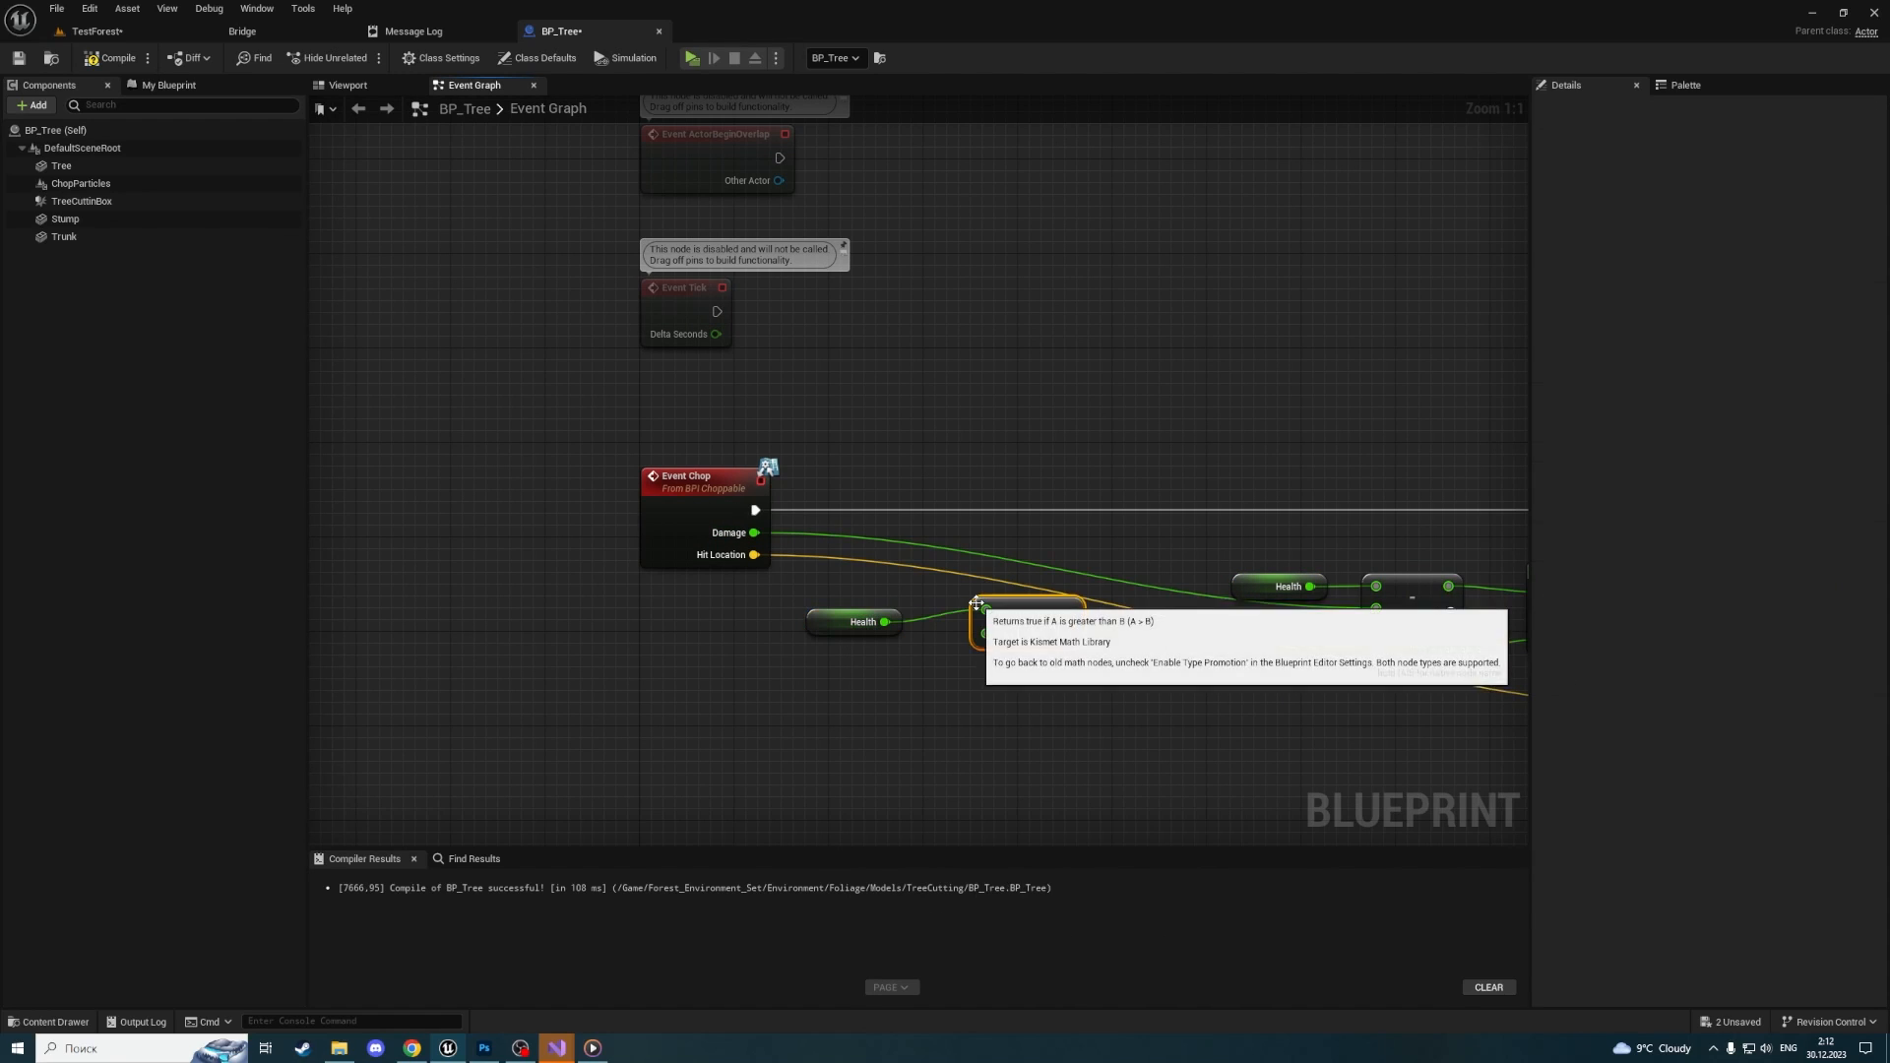
# Insert a Branch after Event Chop, using the Health comparison as its Condition and leading True to the SET Health node
pyautogui.press('b')
pyautogui.click(1069, 526)
pyautogui.moveTo(1107, 536); pyautogui.dragTo(1091, 481)
pyautogui.moveTo(1070, 622); pyautogui.dragTo(1093, 509)
pyautogui.moveTo(1300, 515); pyautogui.dragTo(687, 458, button='right')
pyautogui.moveTo(577, 451); pyautogui.dragTo(1082, 459)
pyautogui.moveTo(875, 671); pyautogui.dragTo(1123, 511, button='right')
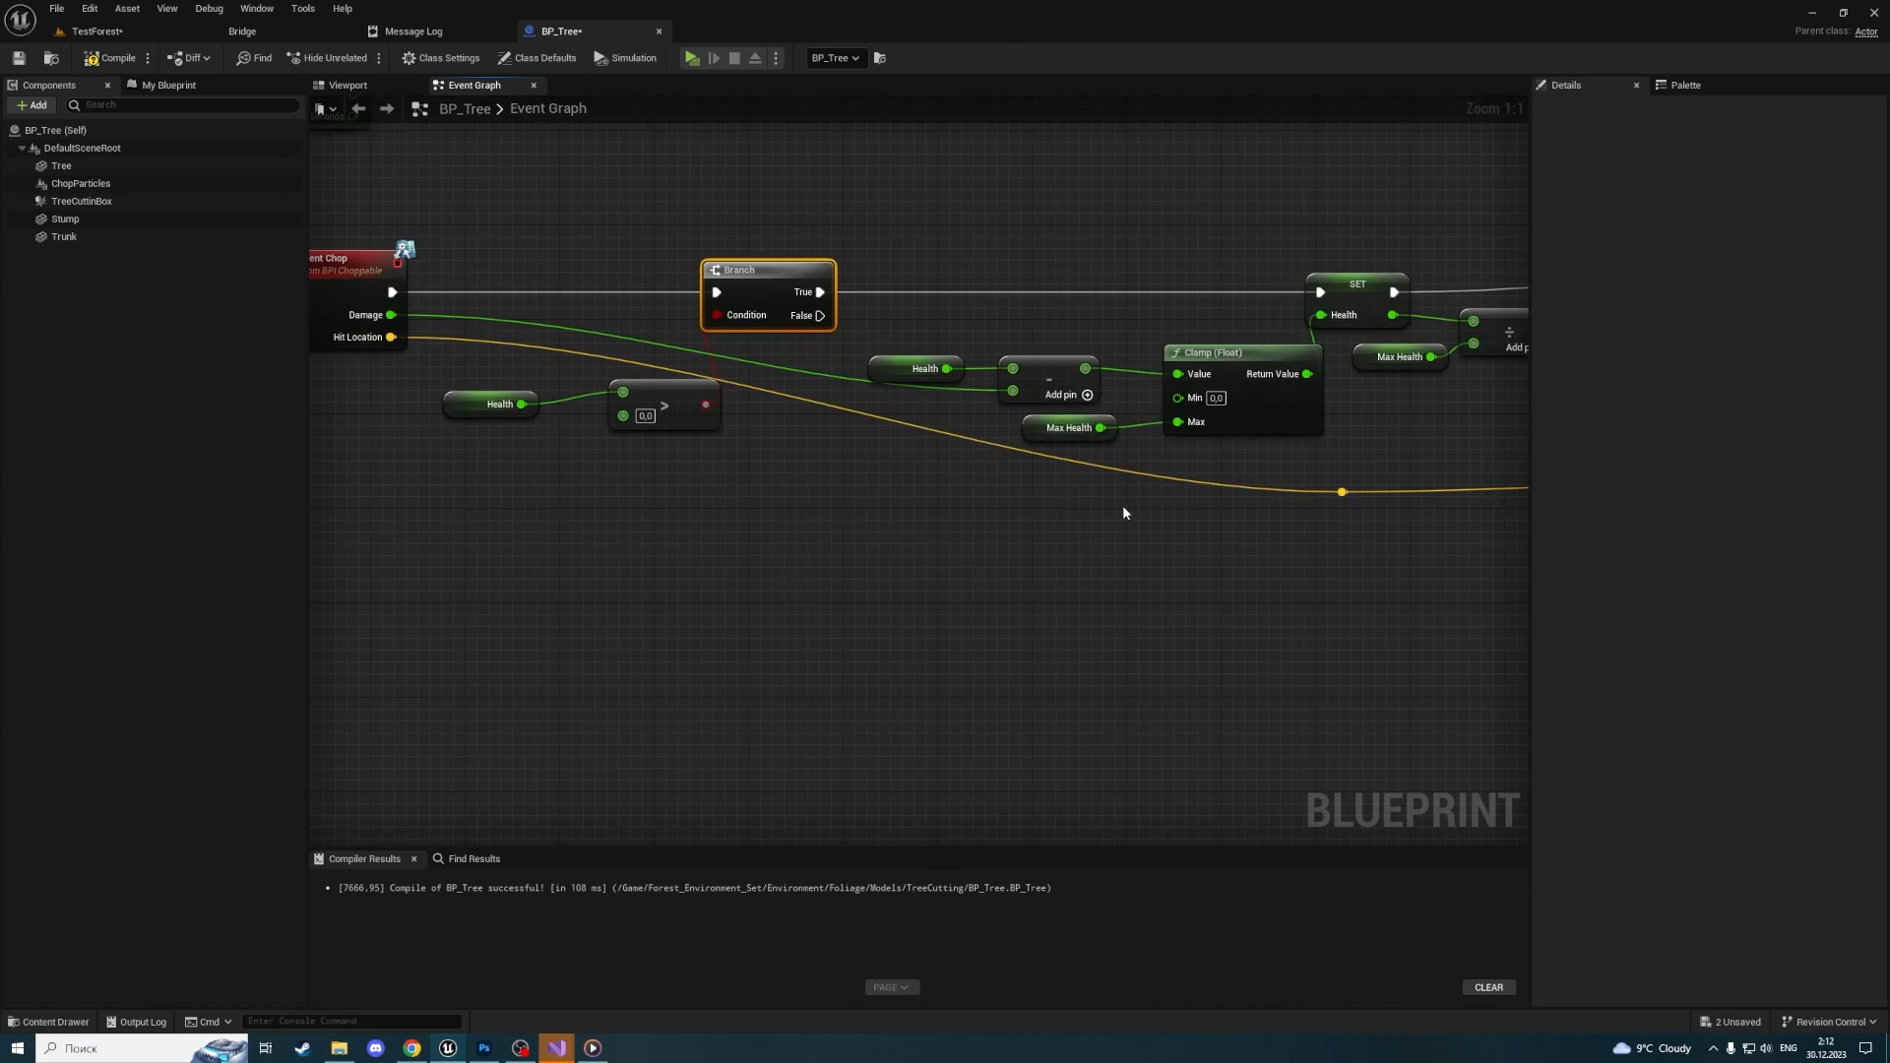
# Move the Stump and Trunk references up beside the last Set Collision Enabled node in the OnTreeCutted chain
pyautogui.scroll(-1, 866, 595)
pyautogui.moveTo(867, 595); pyautogui.dragTo(387, 205, button='right')
pyautogui.moveTo(983, 463); pyautogui.dragTo(981, 390, button='right')
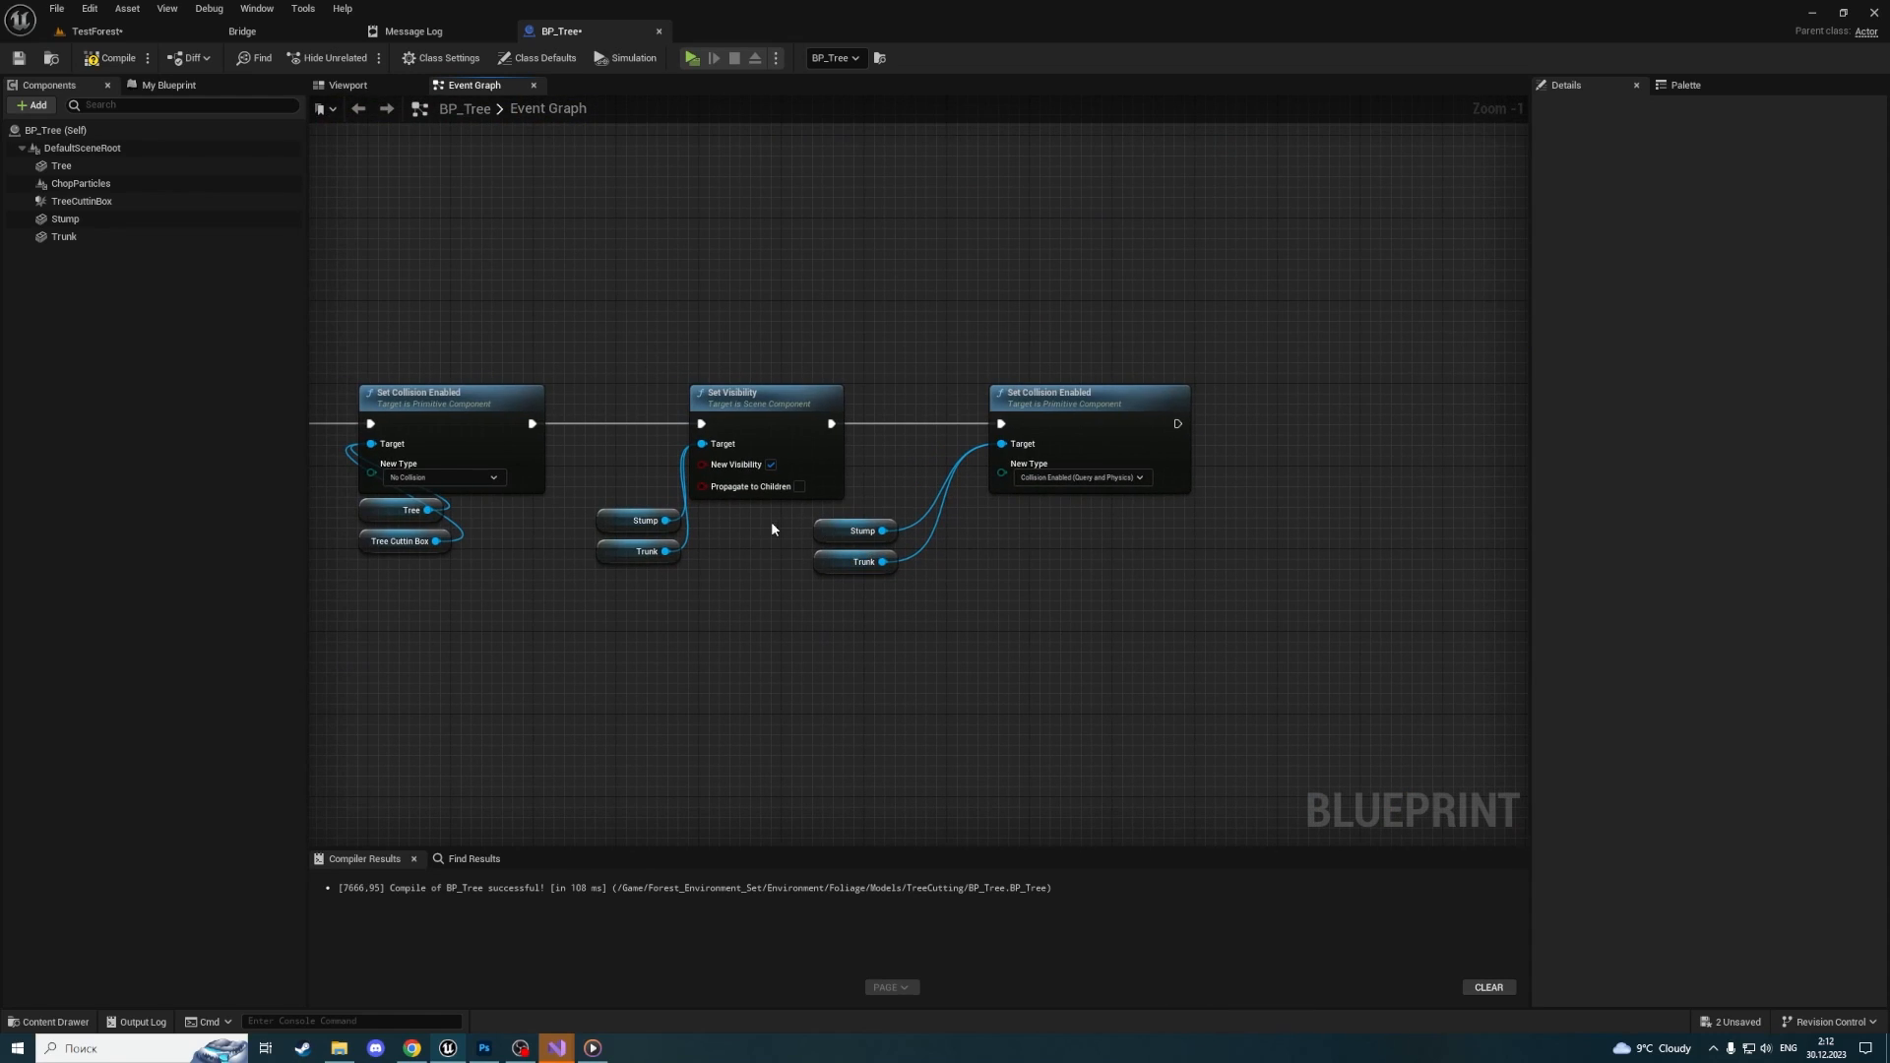
pyautogui.moveTo(832, 541); pyautogui.dragTo(909, 467)
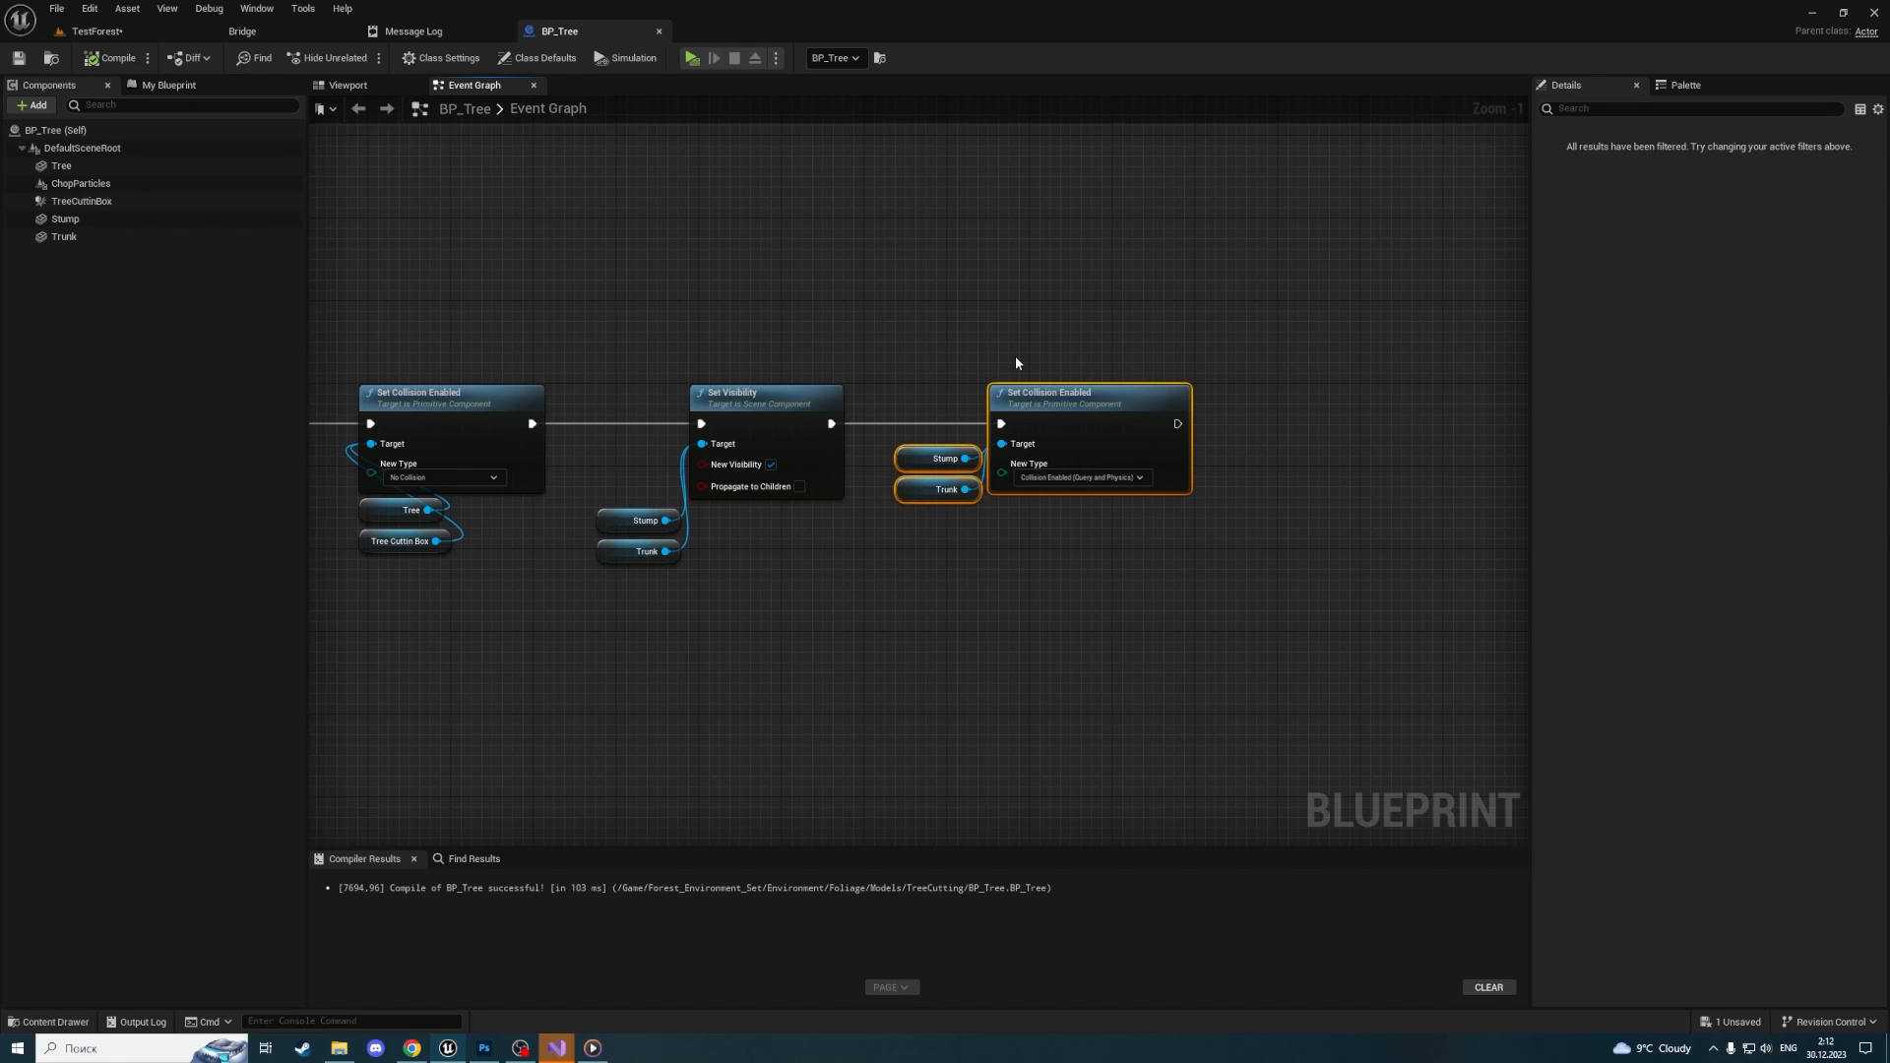
pyautogui.click(1001, 335)
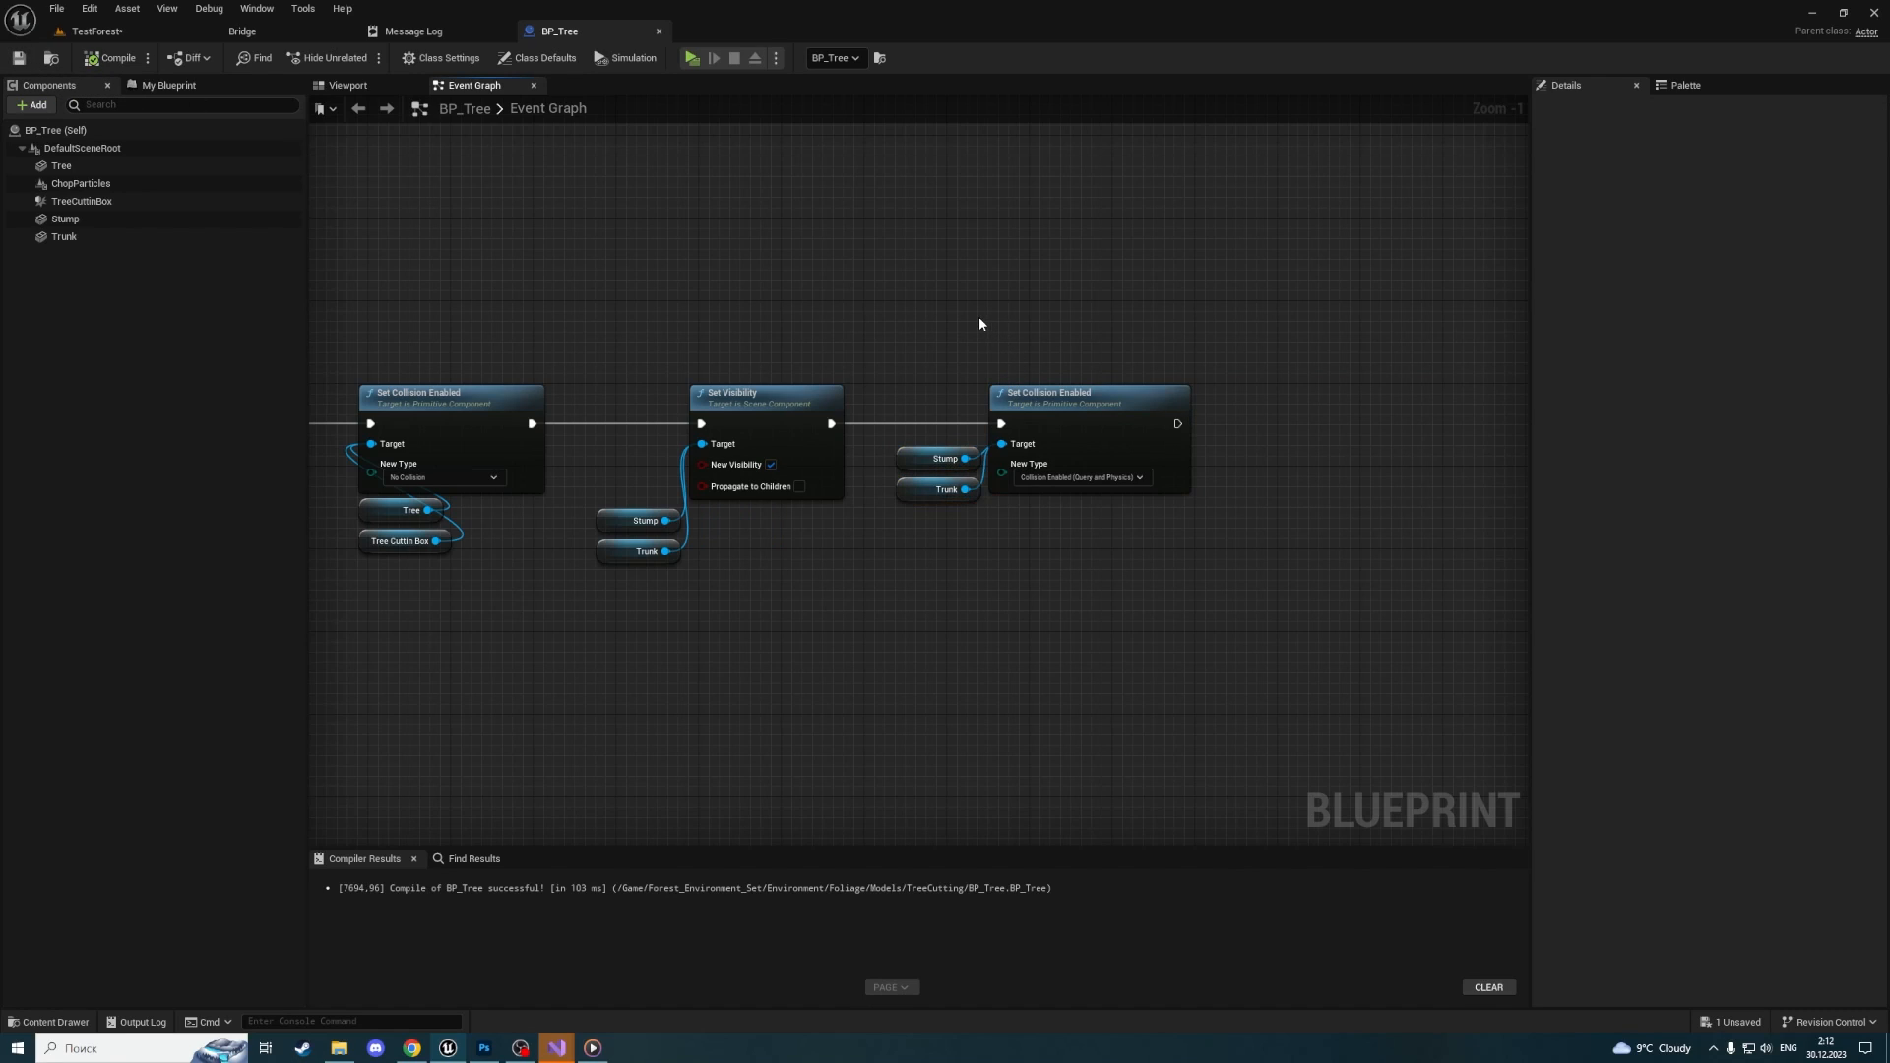
pyautogui.moveTo(600, 320); pyautogui.dragTo(1258, 663)
pyautogui.click(1199, 611)
pyautogui.moveTo(1198, 612); pyautogui.dragTo(948, 580, button='right')
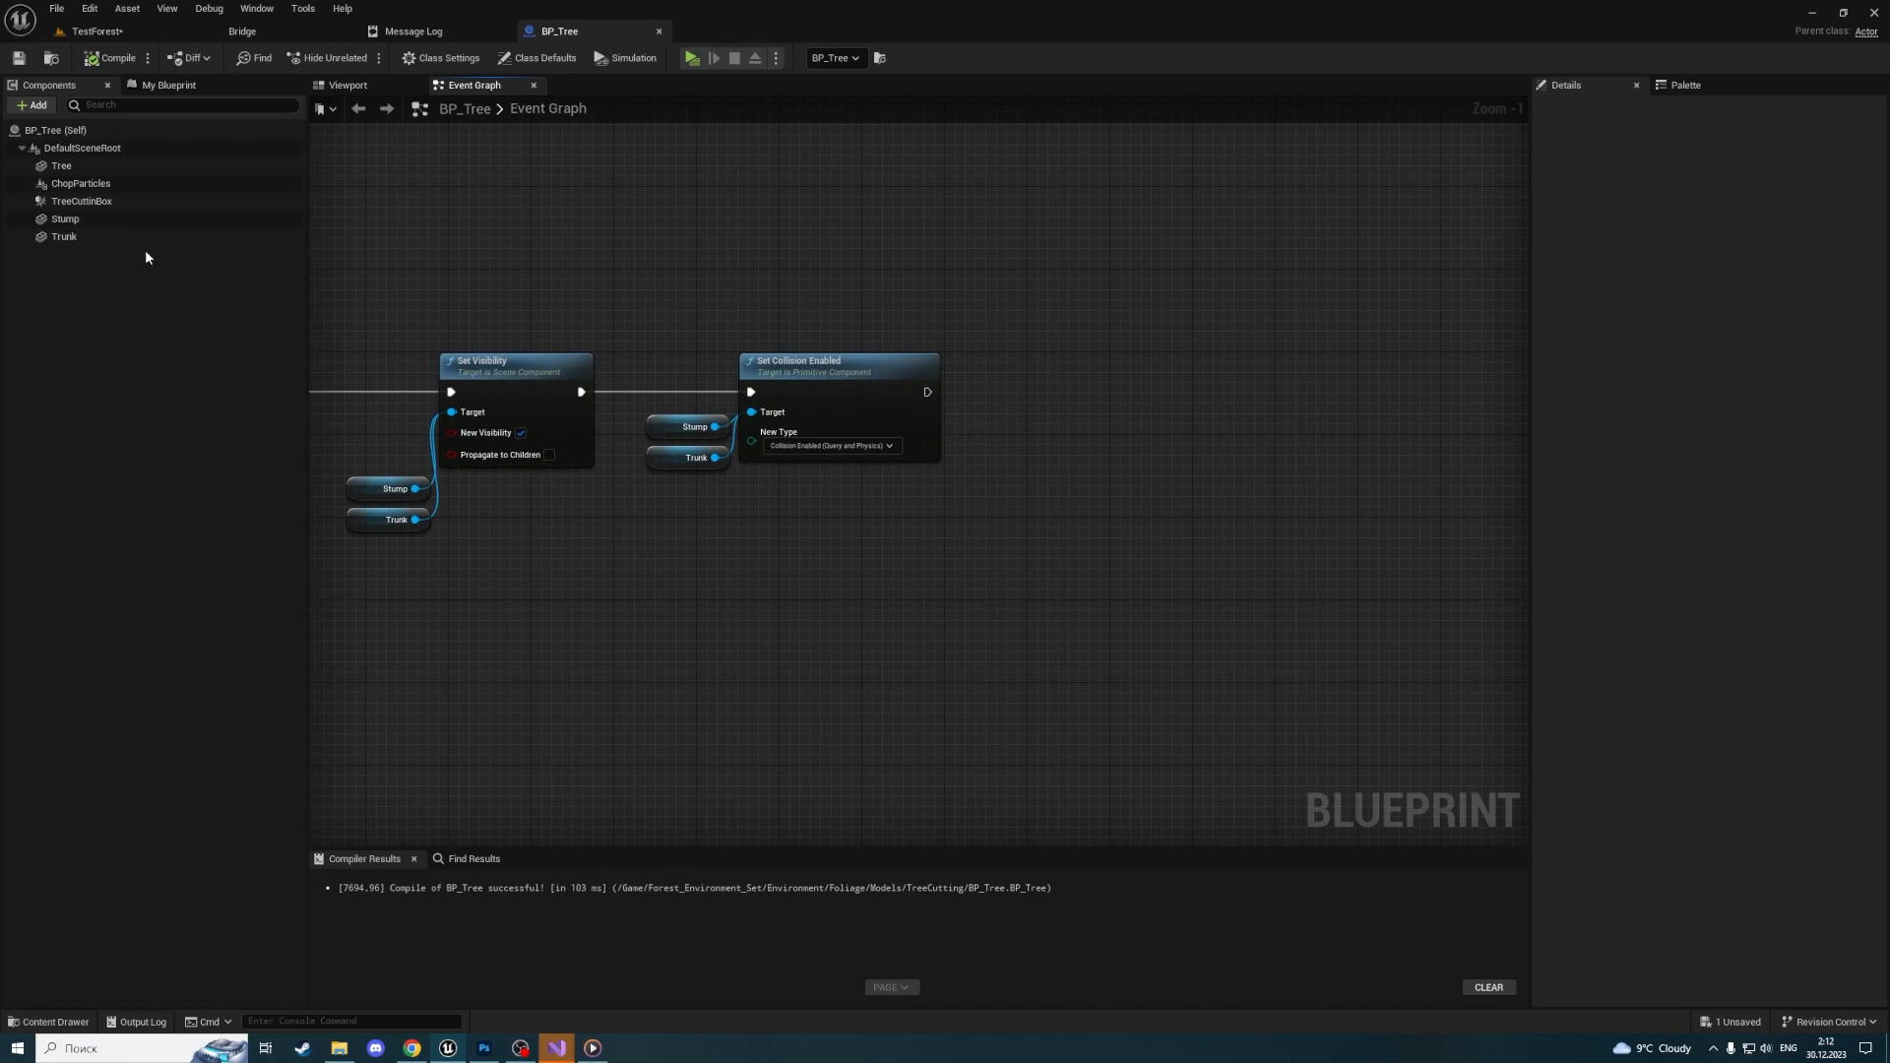
# Chain a Set Simulate Physics node after the last Set Collision Enabled, targeting a new Trunk reference with Simulate enabled
pyautogui.moveTo(45, 245); pyautogui.dragTo(1220, 429)
pyautogui.click(1015, 488)
pyautogui.write('set simul')
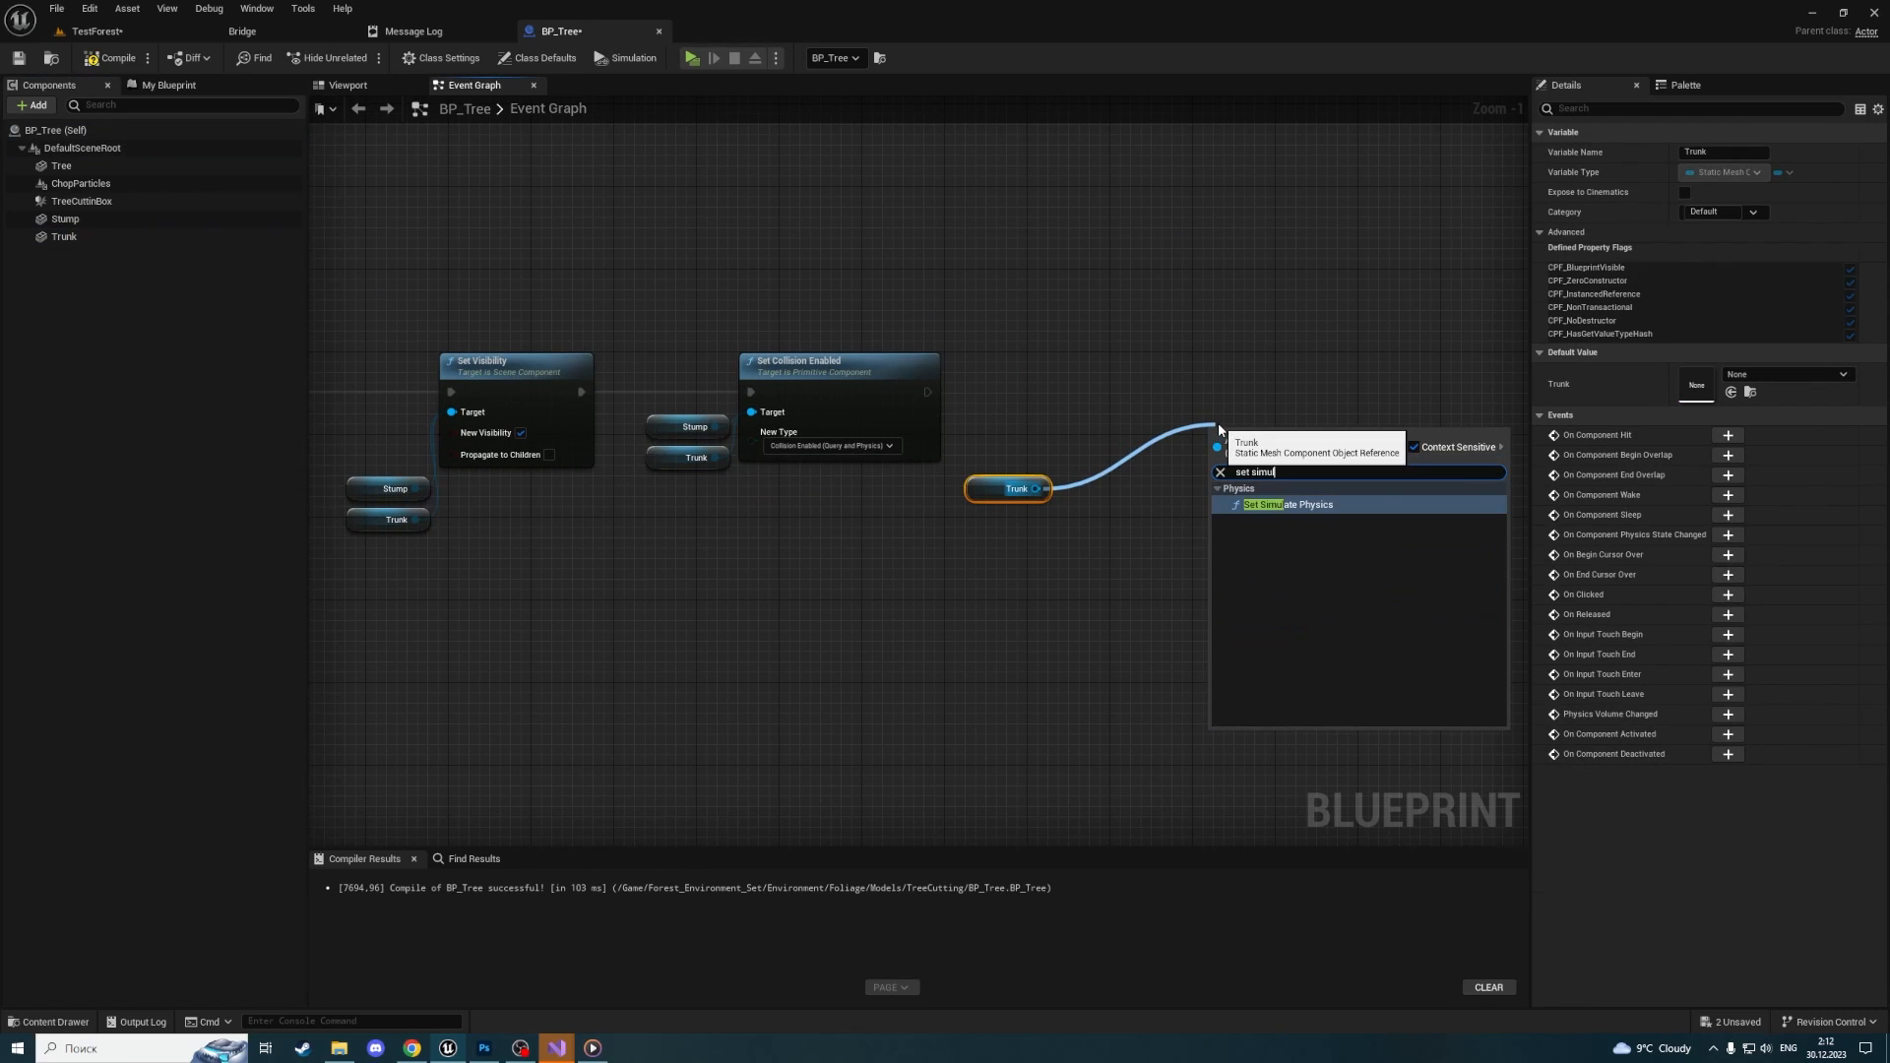
pyautogui.press('Return')
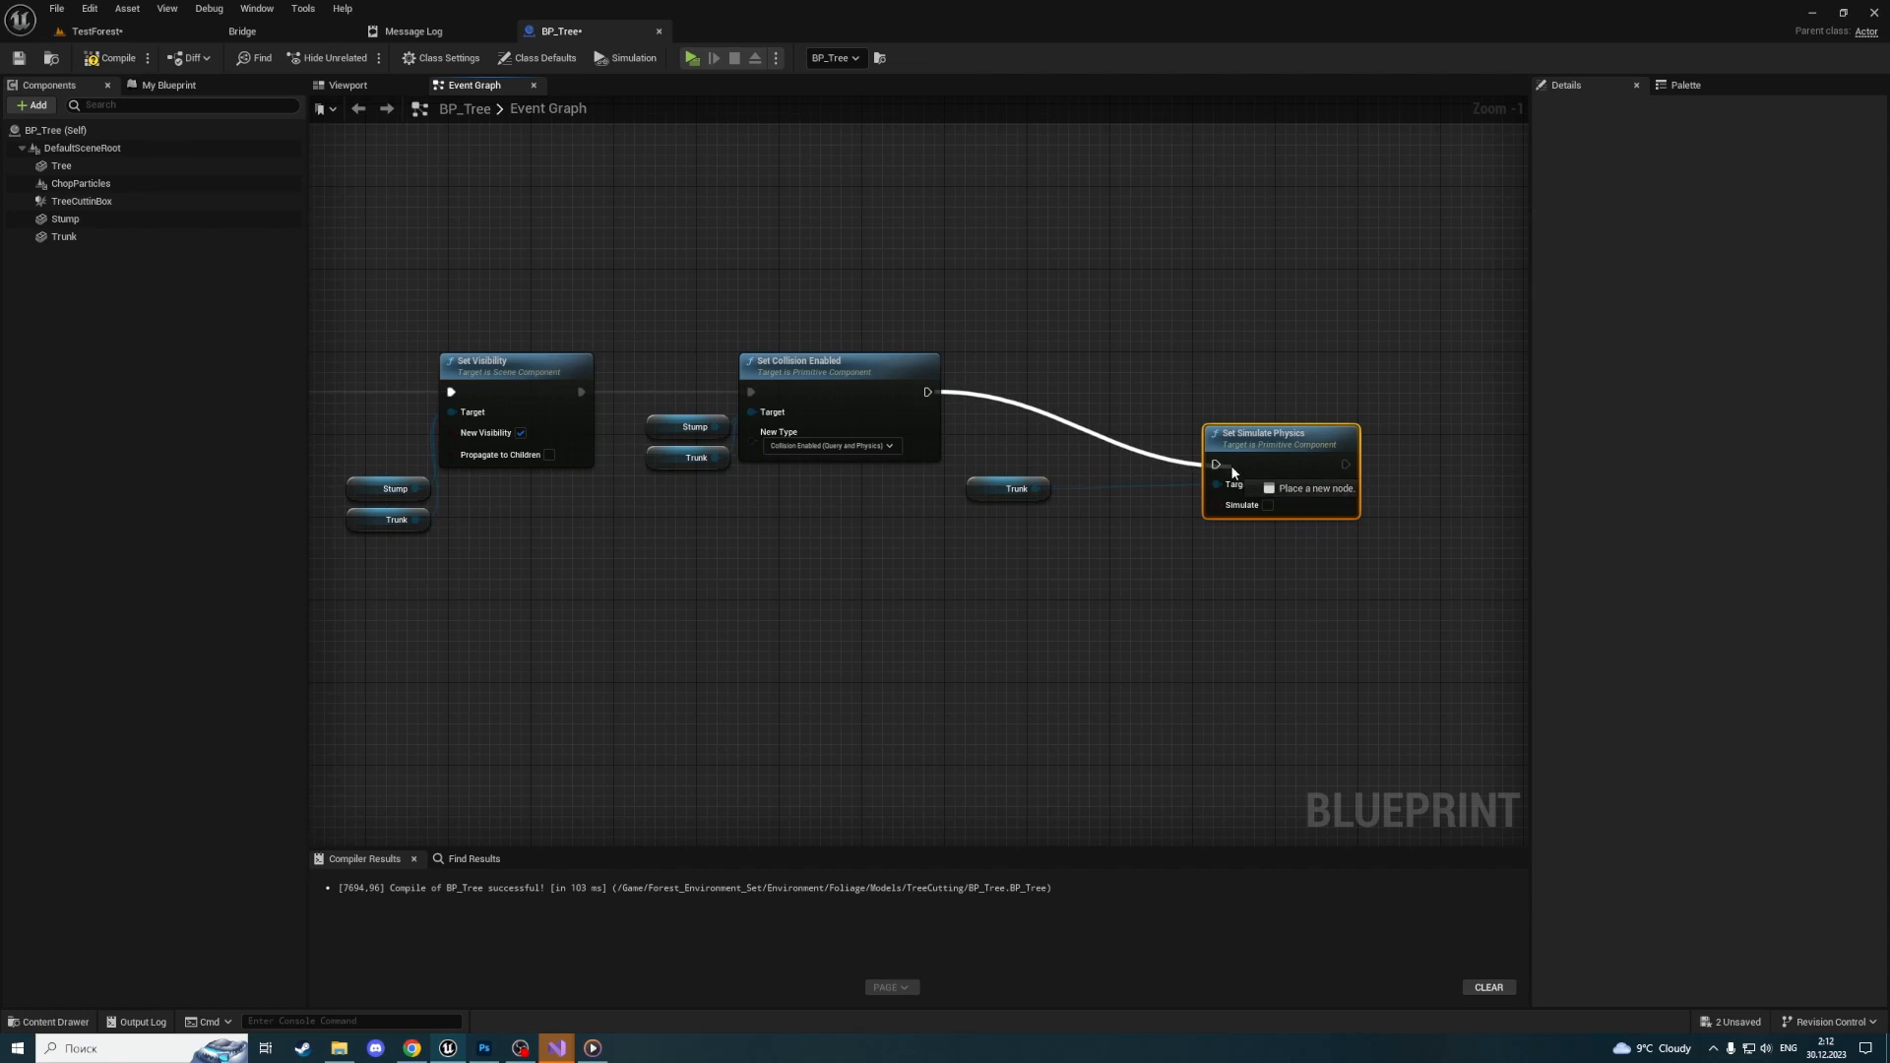
pyautogui.moveTo(1232, 473); pyautogui.dragTo(1145, 439)
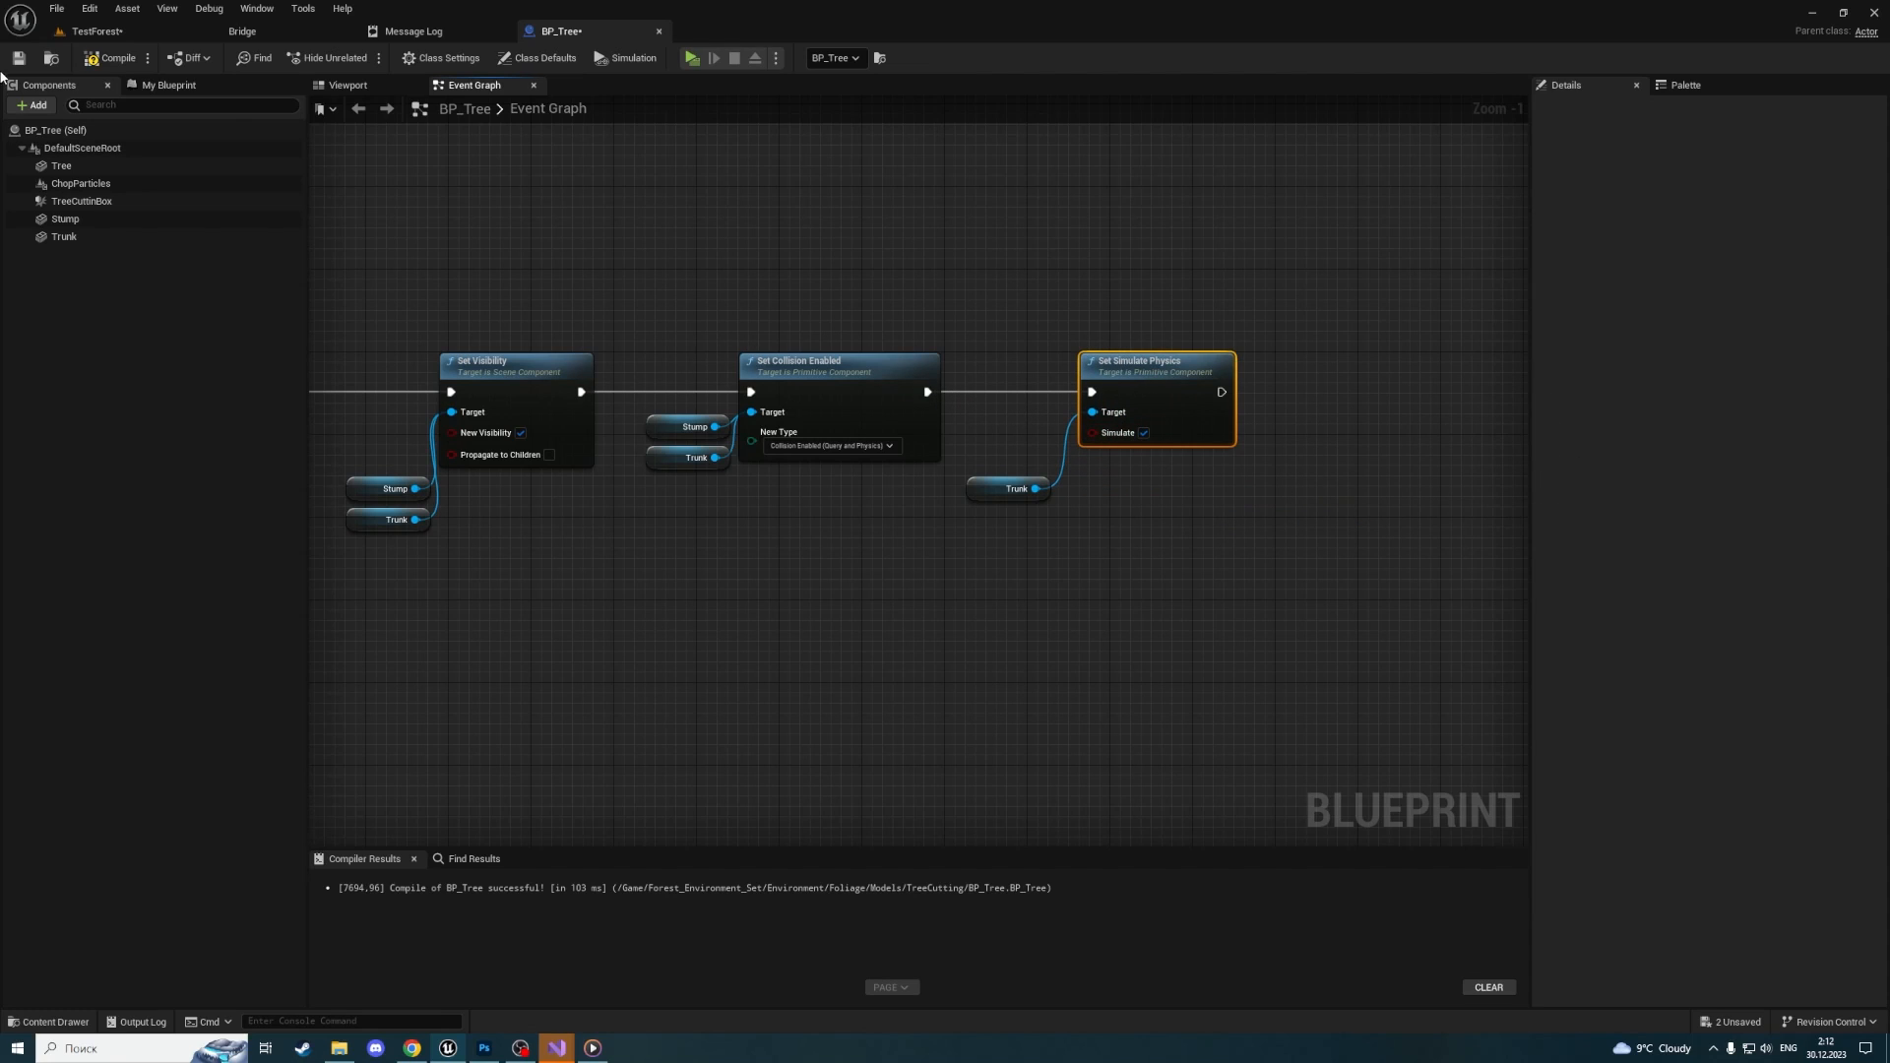
pyautogui.moveTo(1174, 258); pyautogui.dragTo(926, 225, button='right')
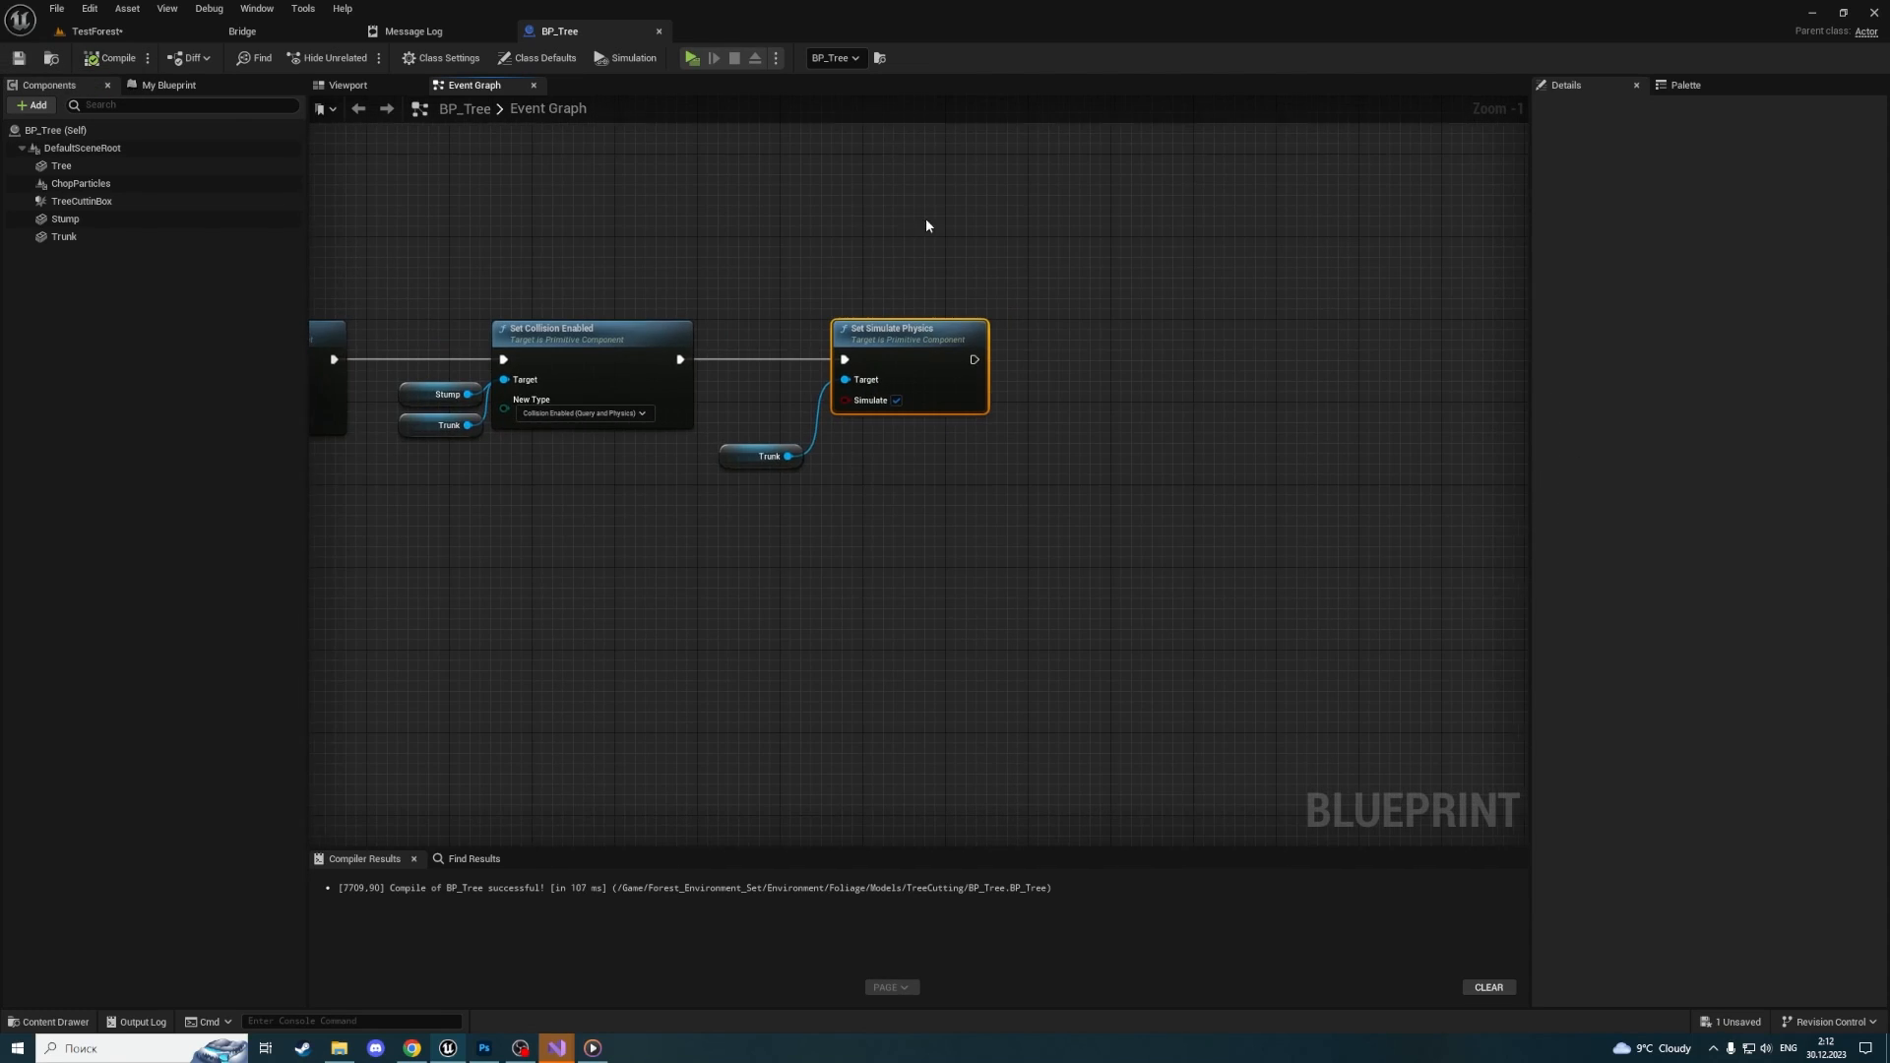
# Play-test the TestForest level by assigning the axe to quick slot 1, running to the tree and chopping it, and end the session
pyautogui.click(74, 33)
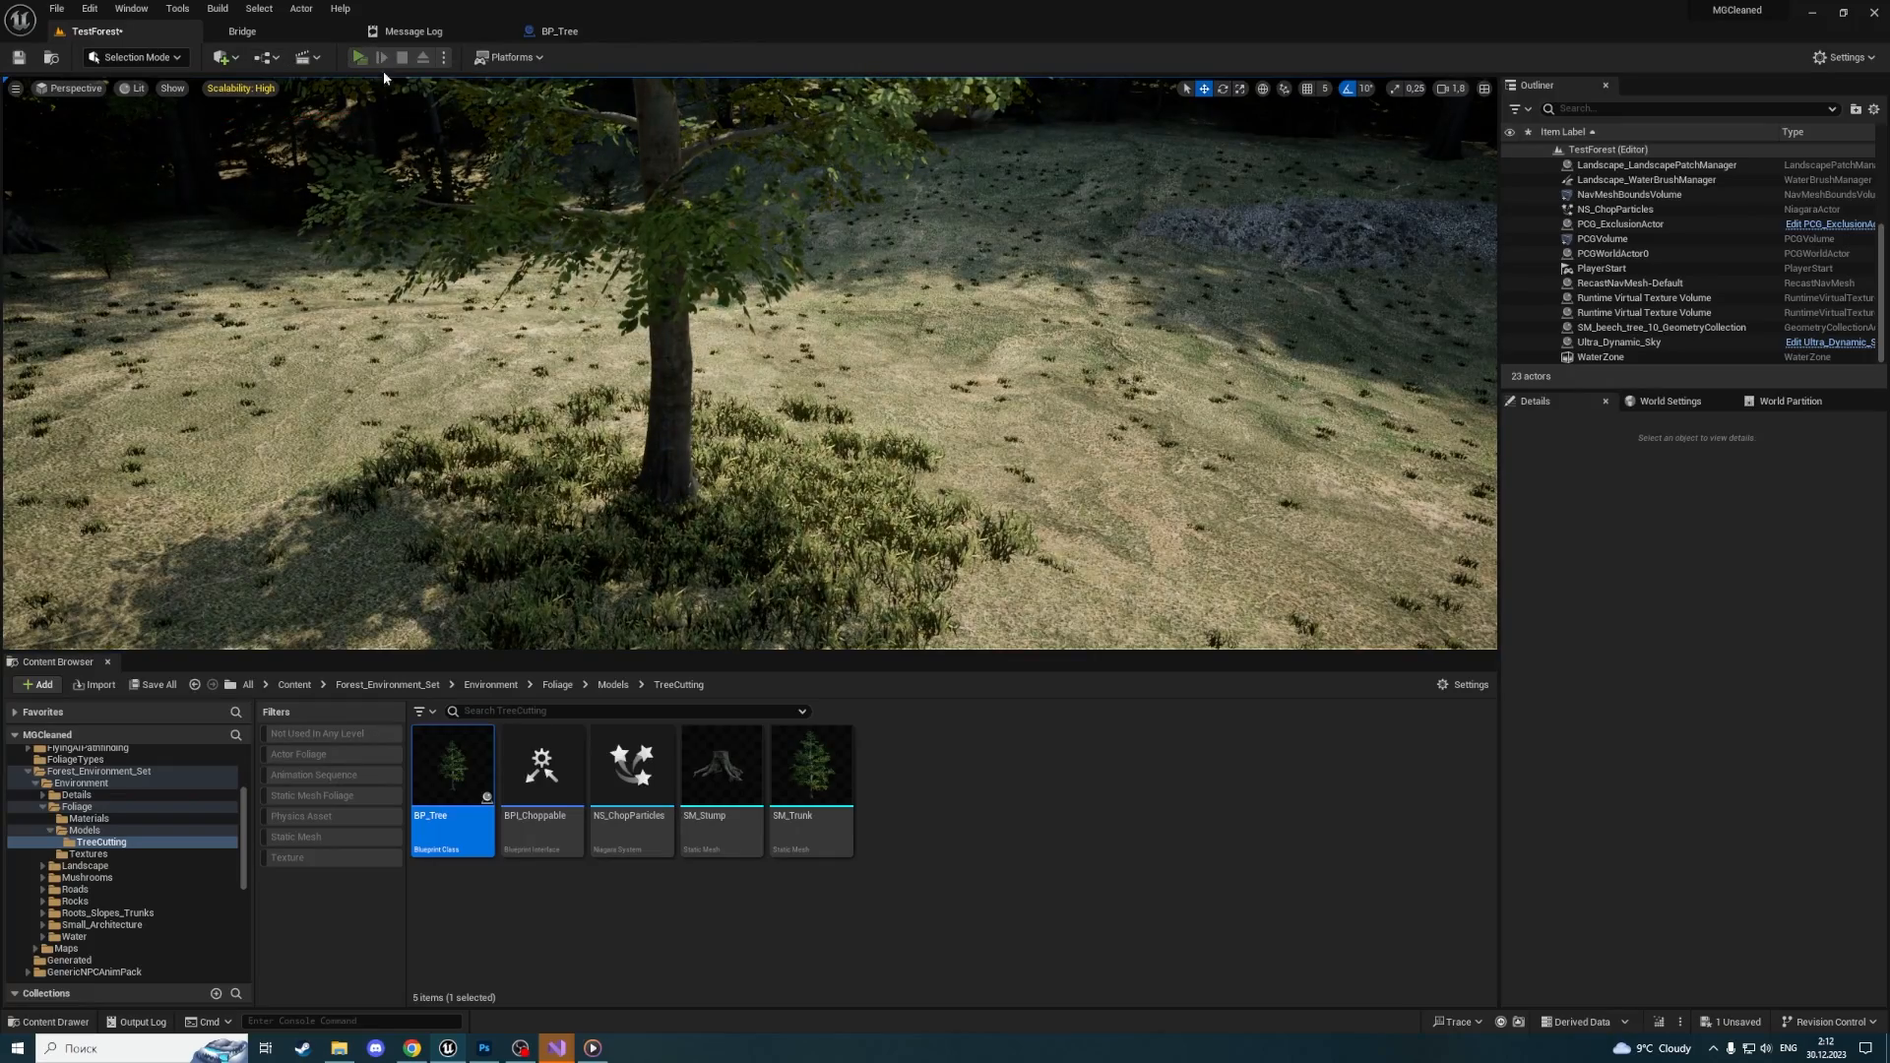
pyautogui.press('Tab')
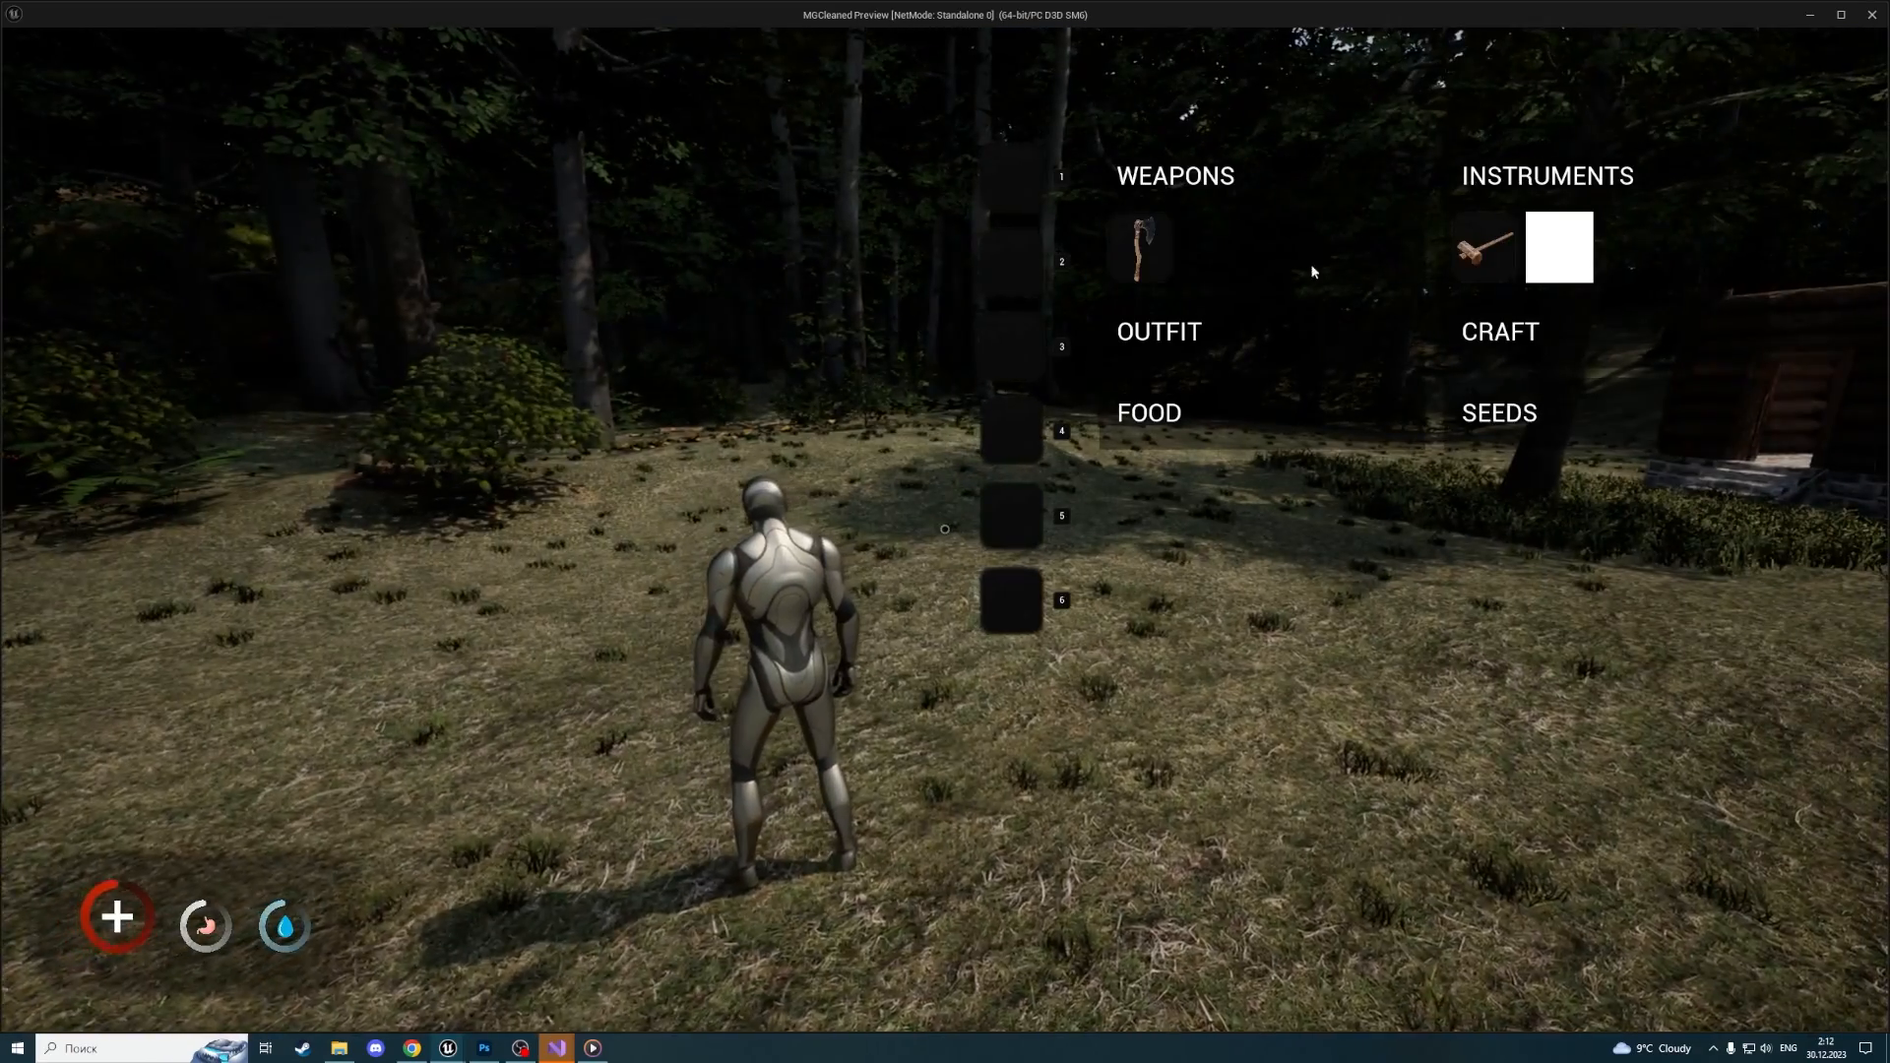
pyautogui.moveTo(1139, 249); pyautogui.dragTo(1016, 196)
pyautogui.press('Tab')
pyautogui.press('w')
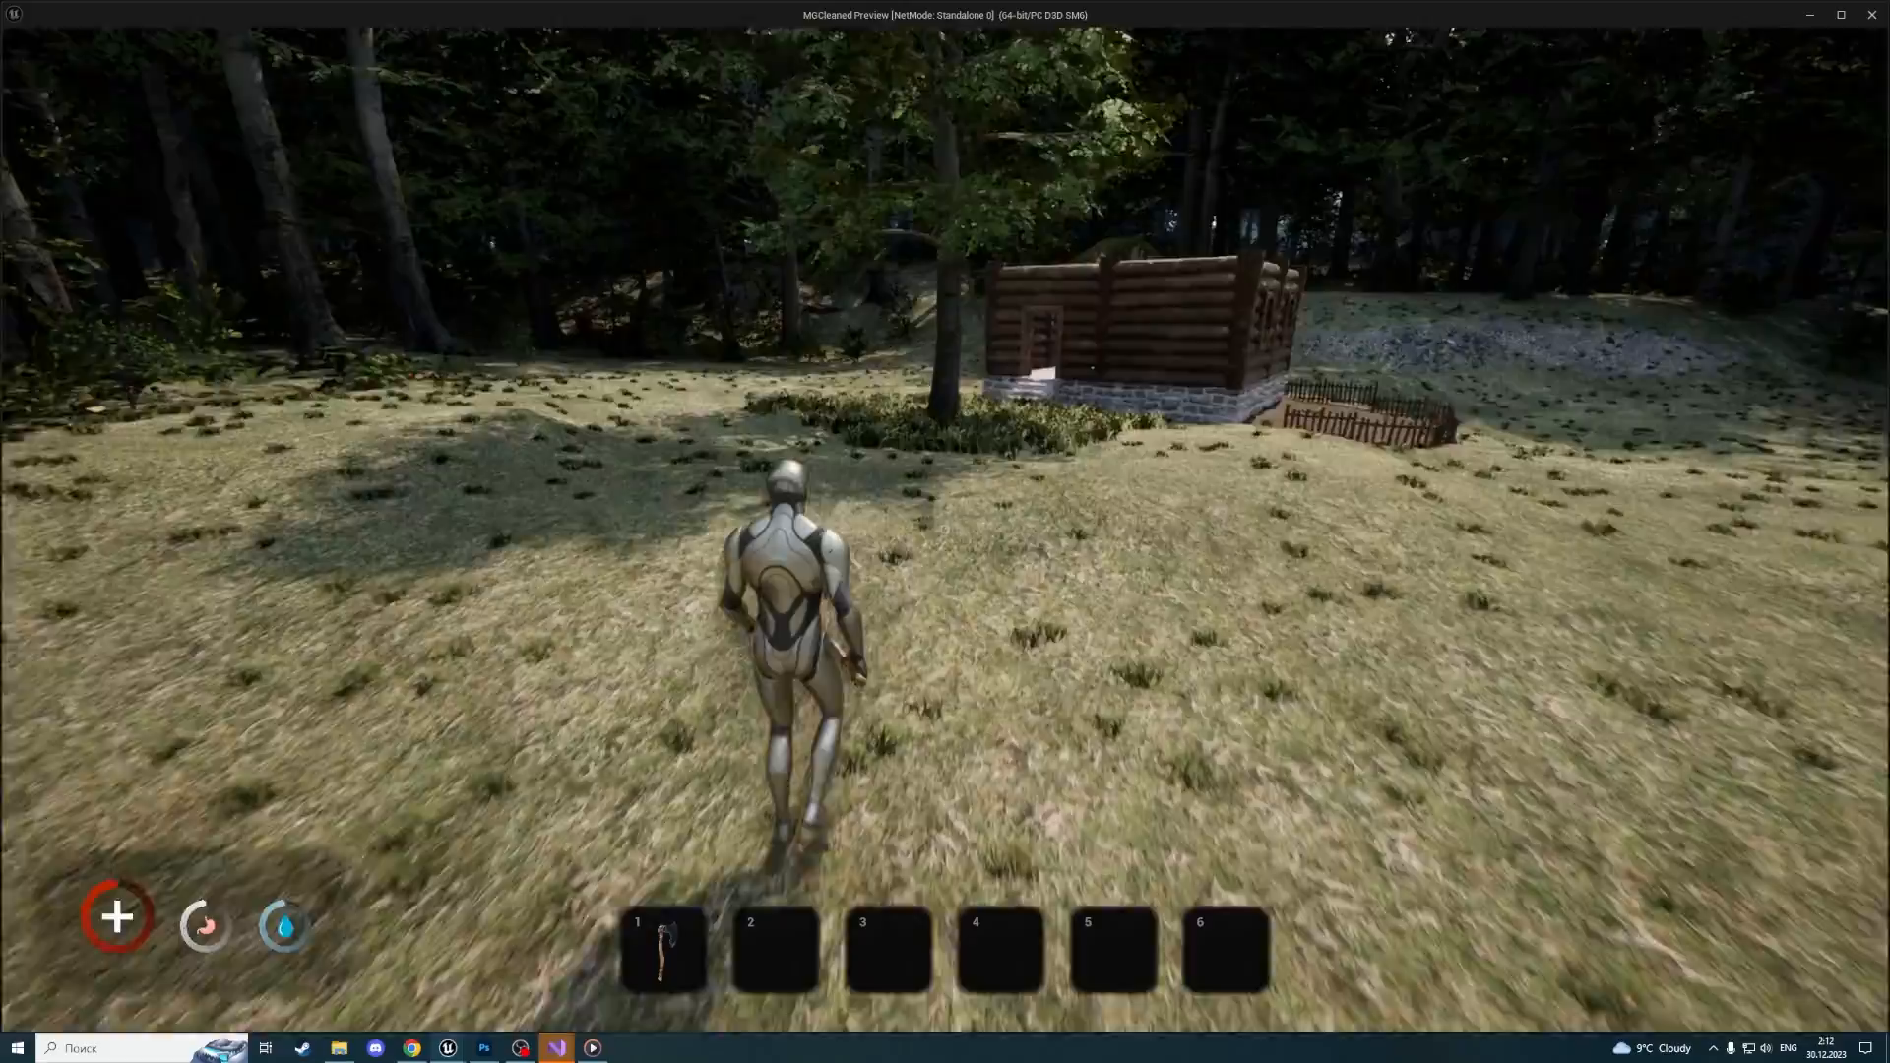
pyautogui.press('shift')
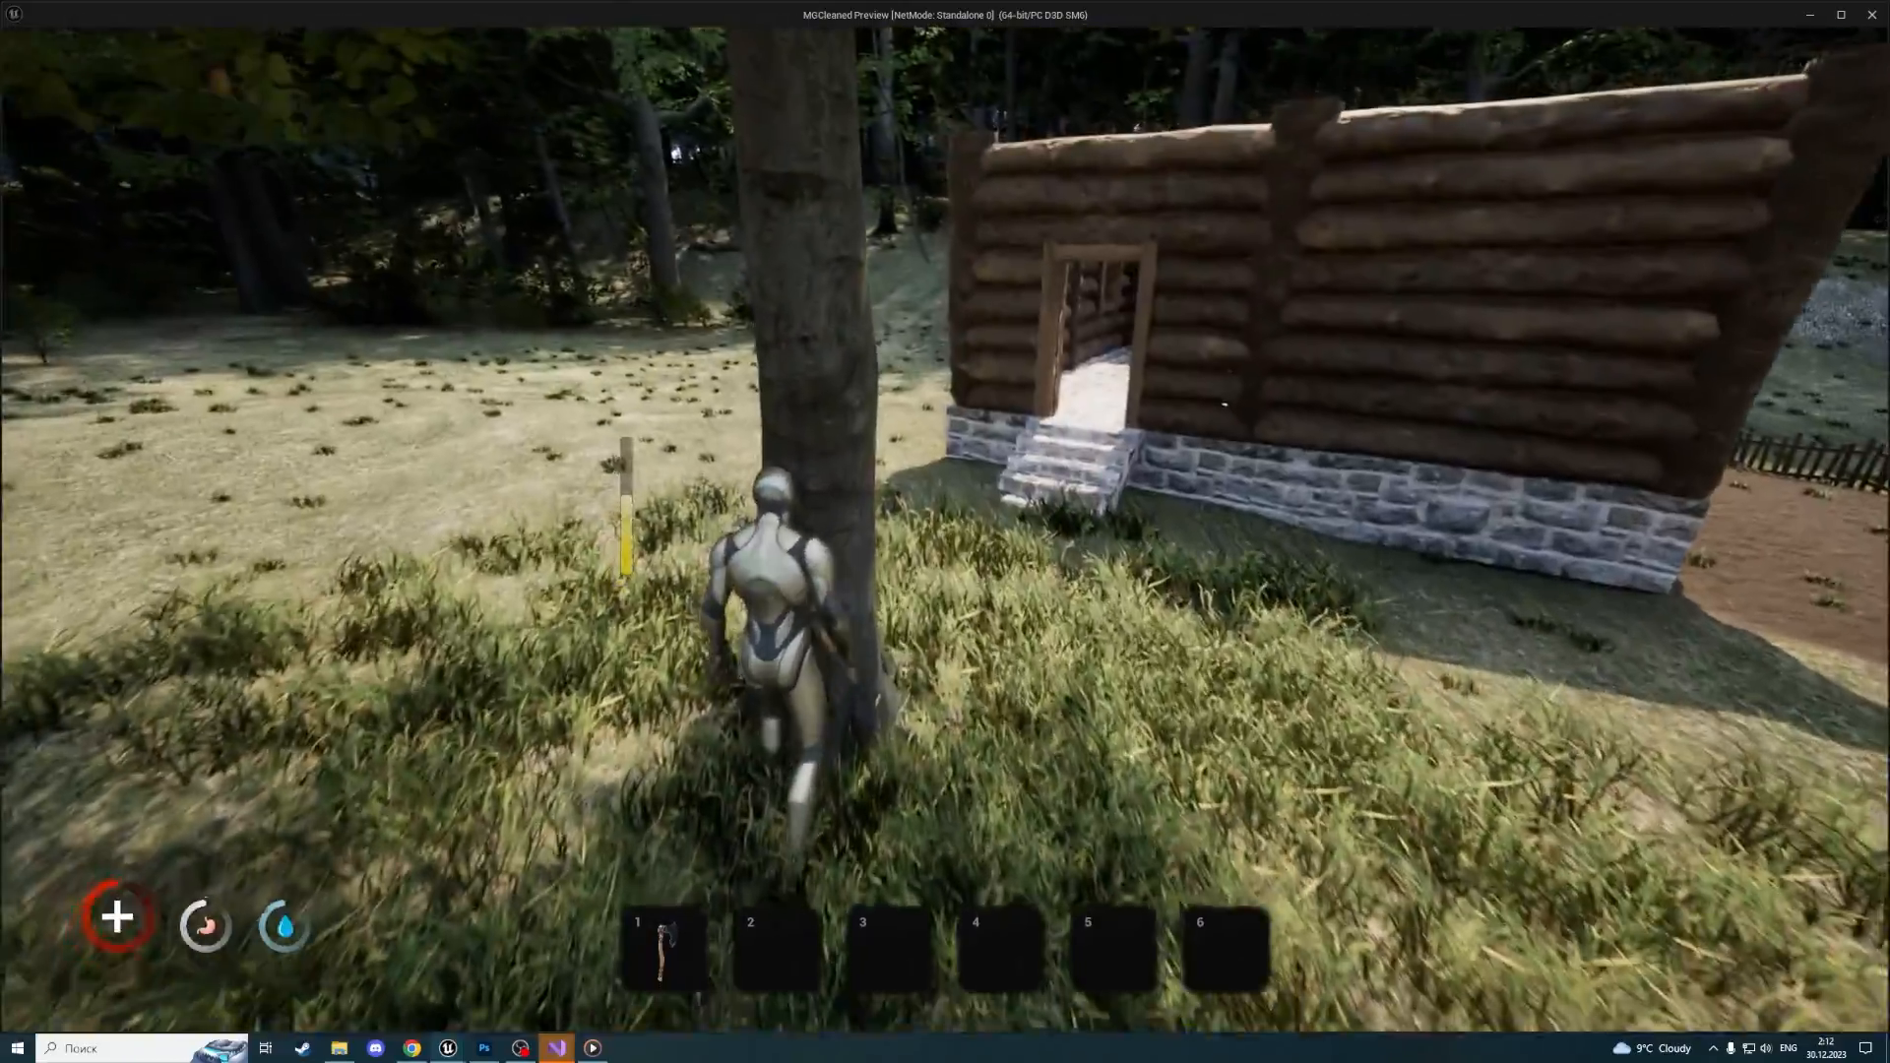
pyautogui.click(944, 529)
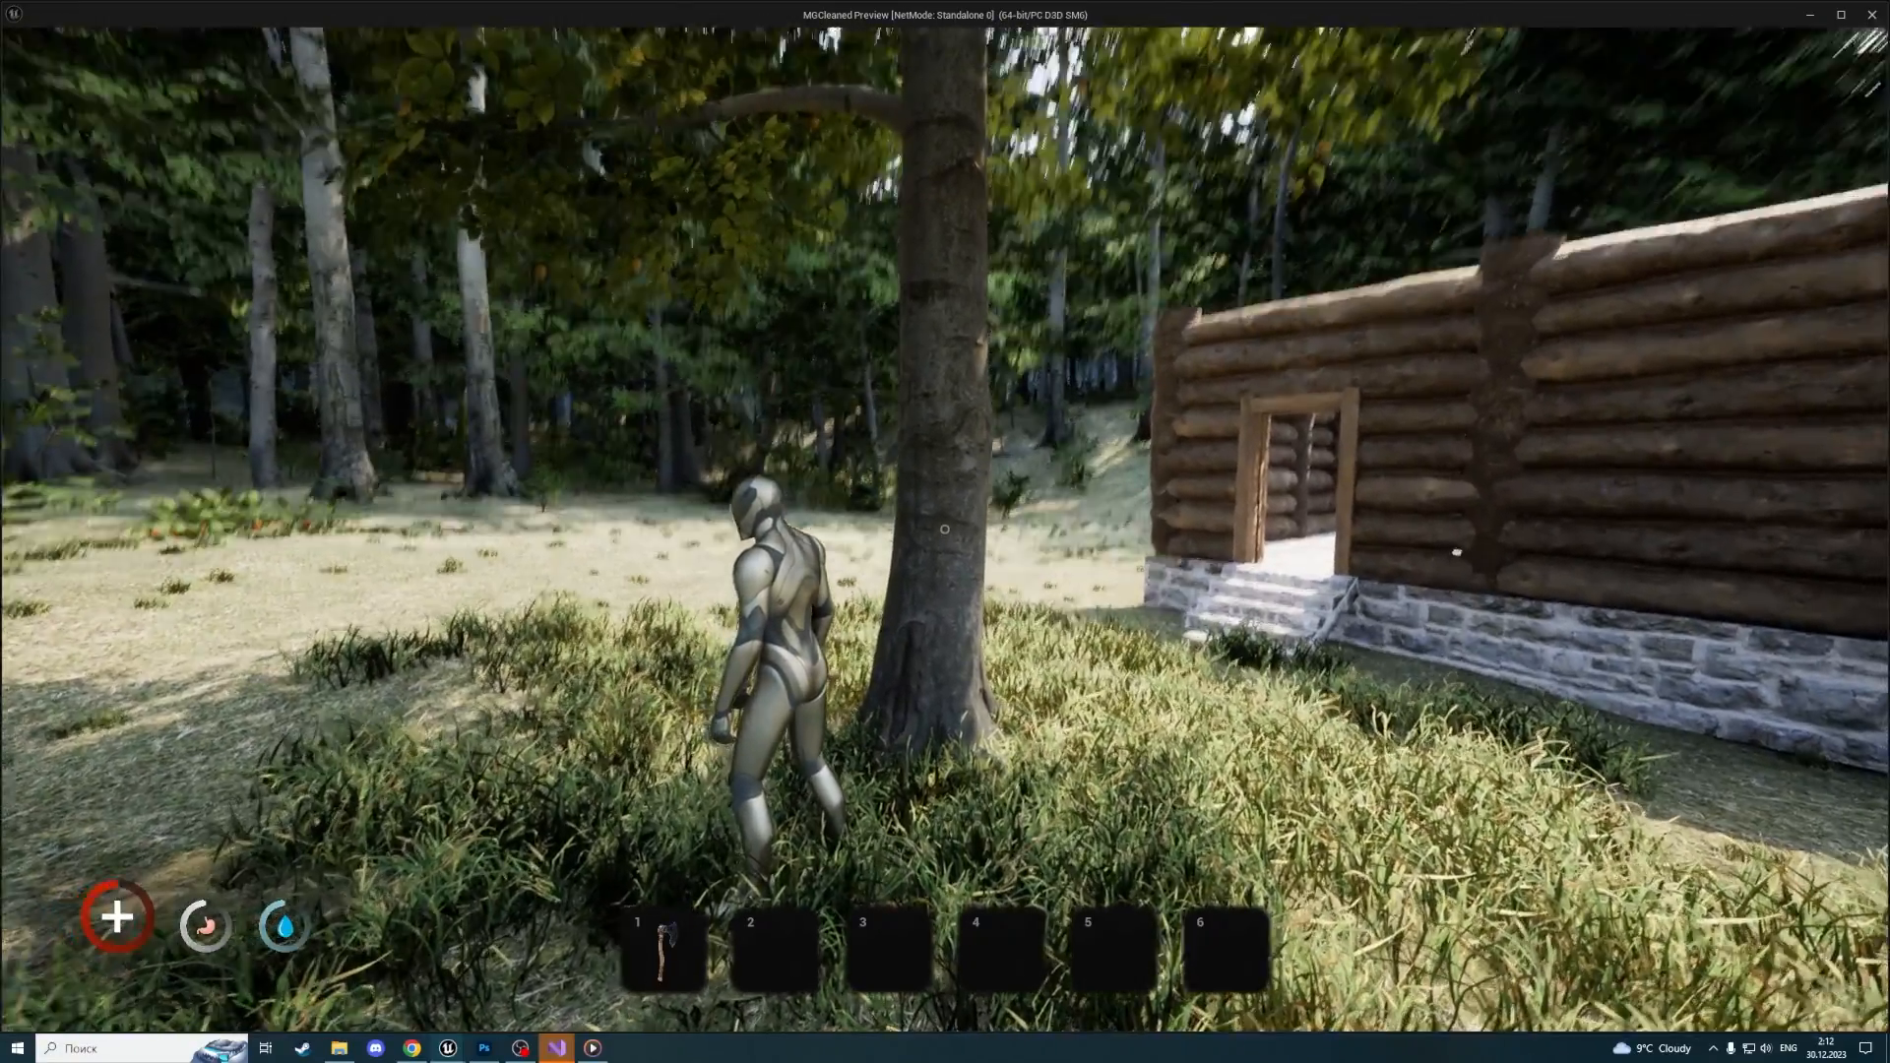
pyautogui.press('Escape')
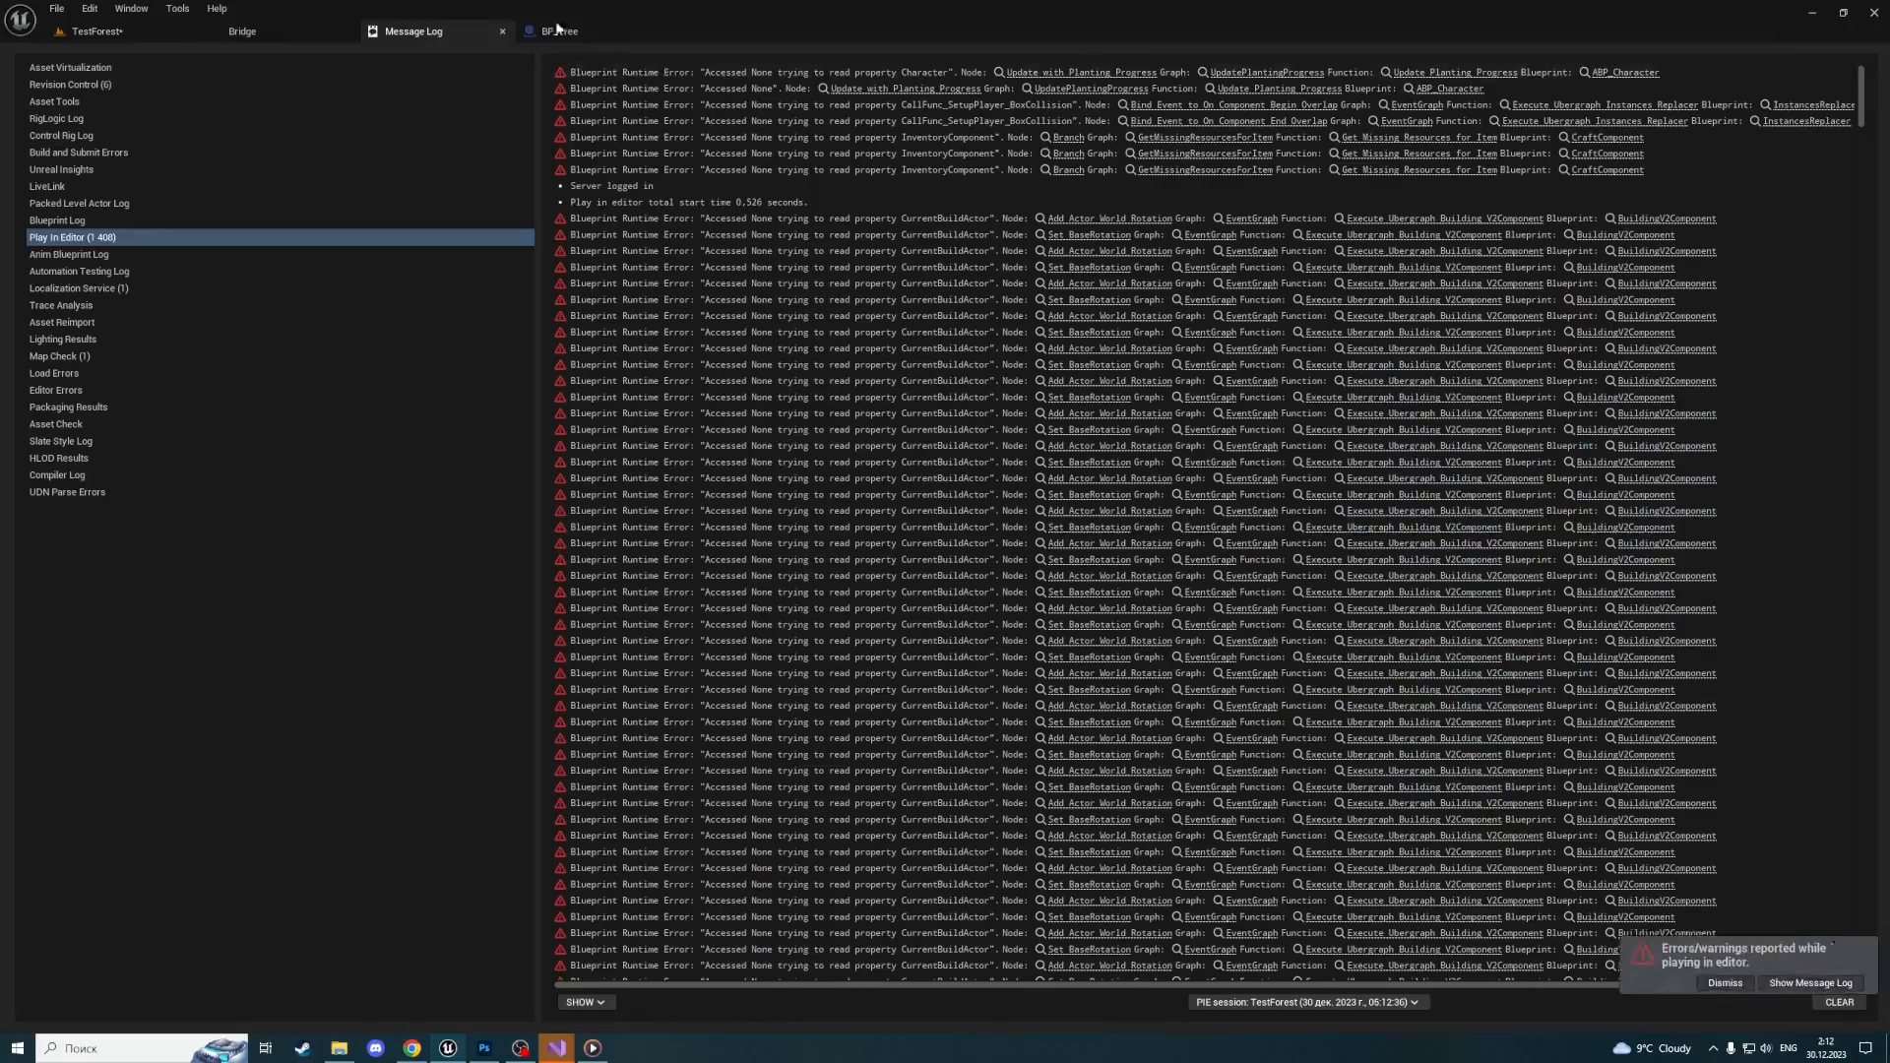
# Close the Message Log, return to BP_Tree and tuck the Trunk reference beneath the Set Simulate Physics node
pyautogui.click(503, 32)
pyautogui.click(435, 30)
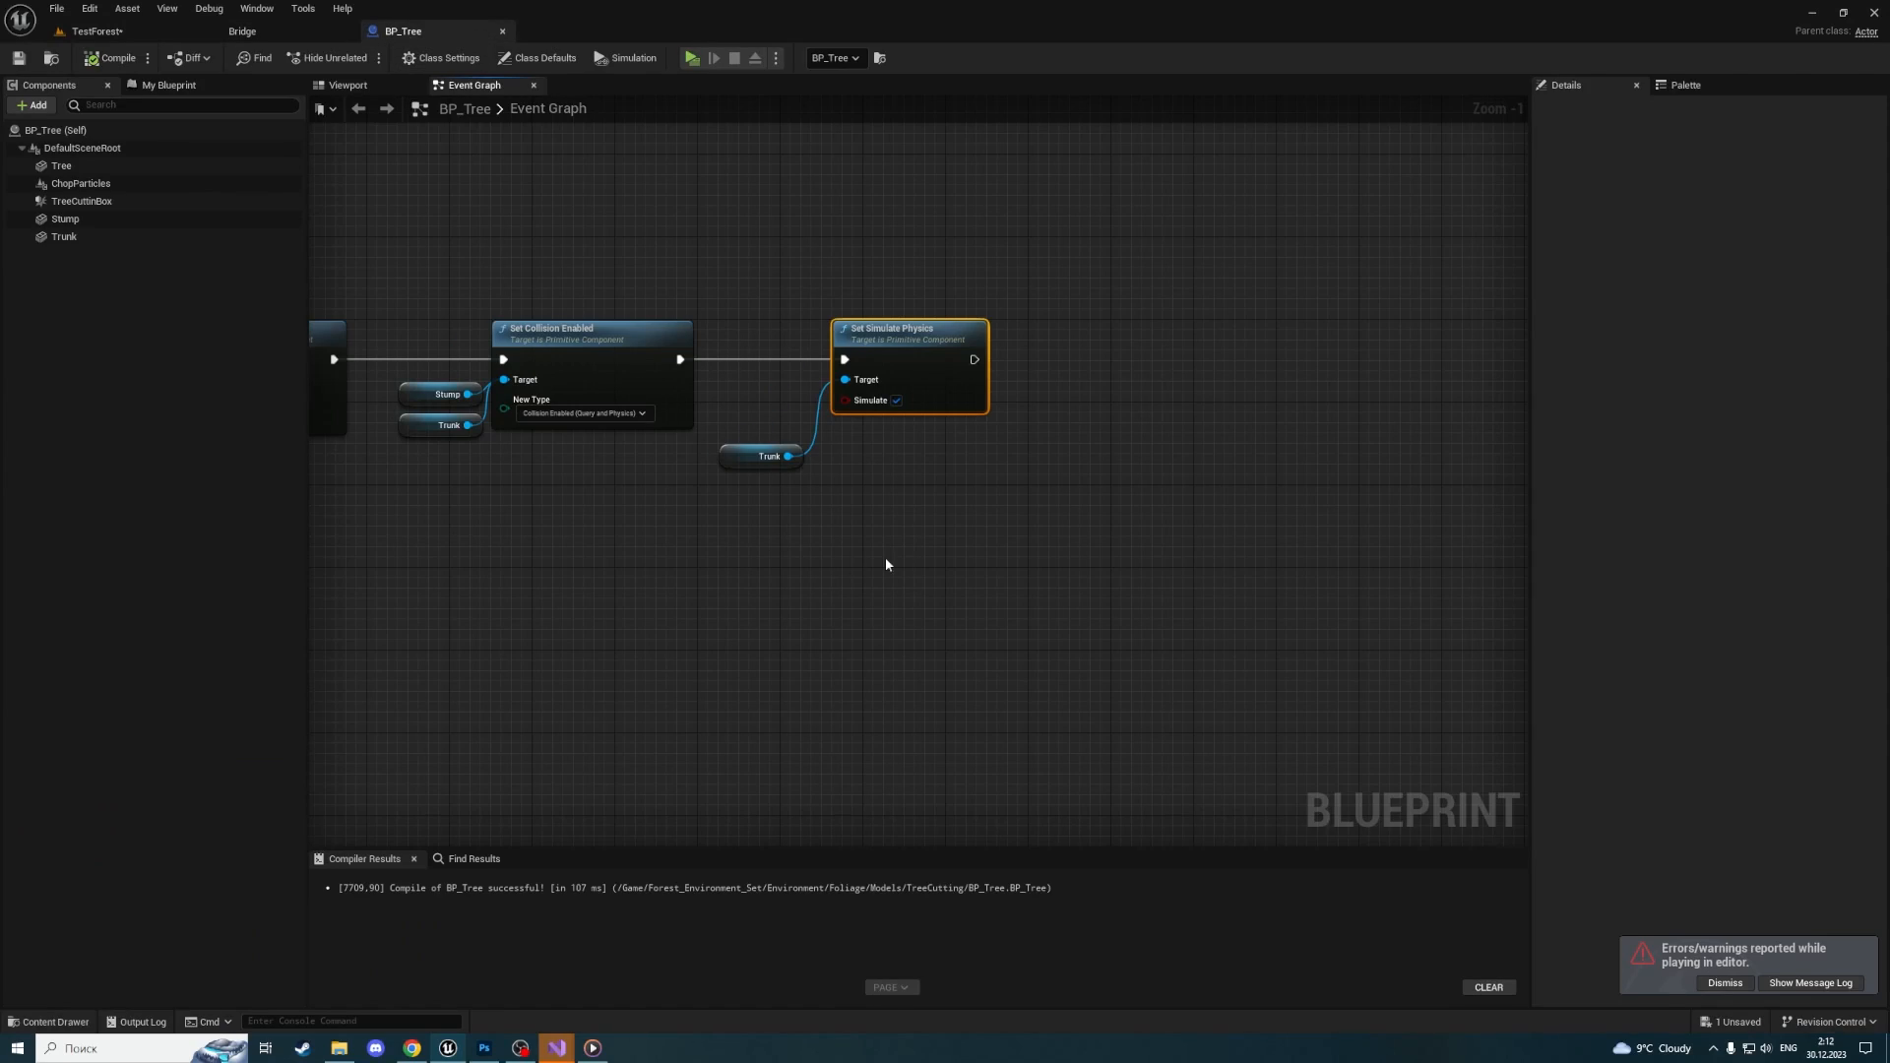
pyautogui.moveTo(775, 451); pyautogui.dragTo(847, 430)
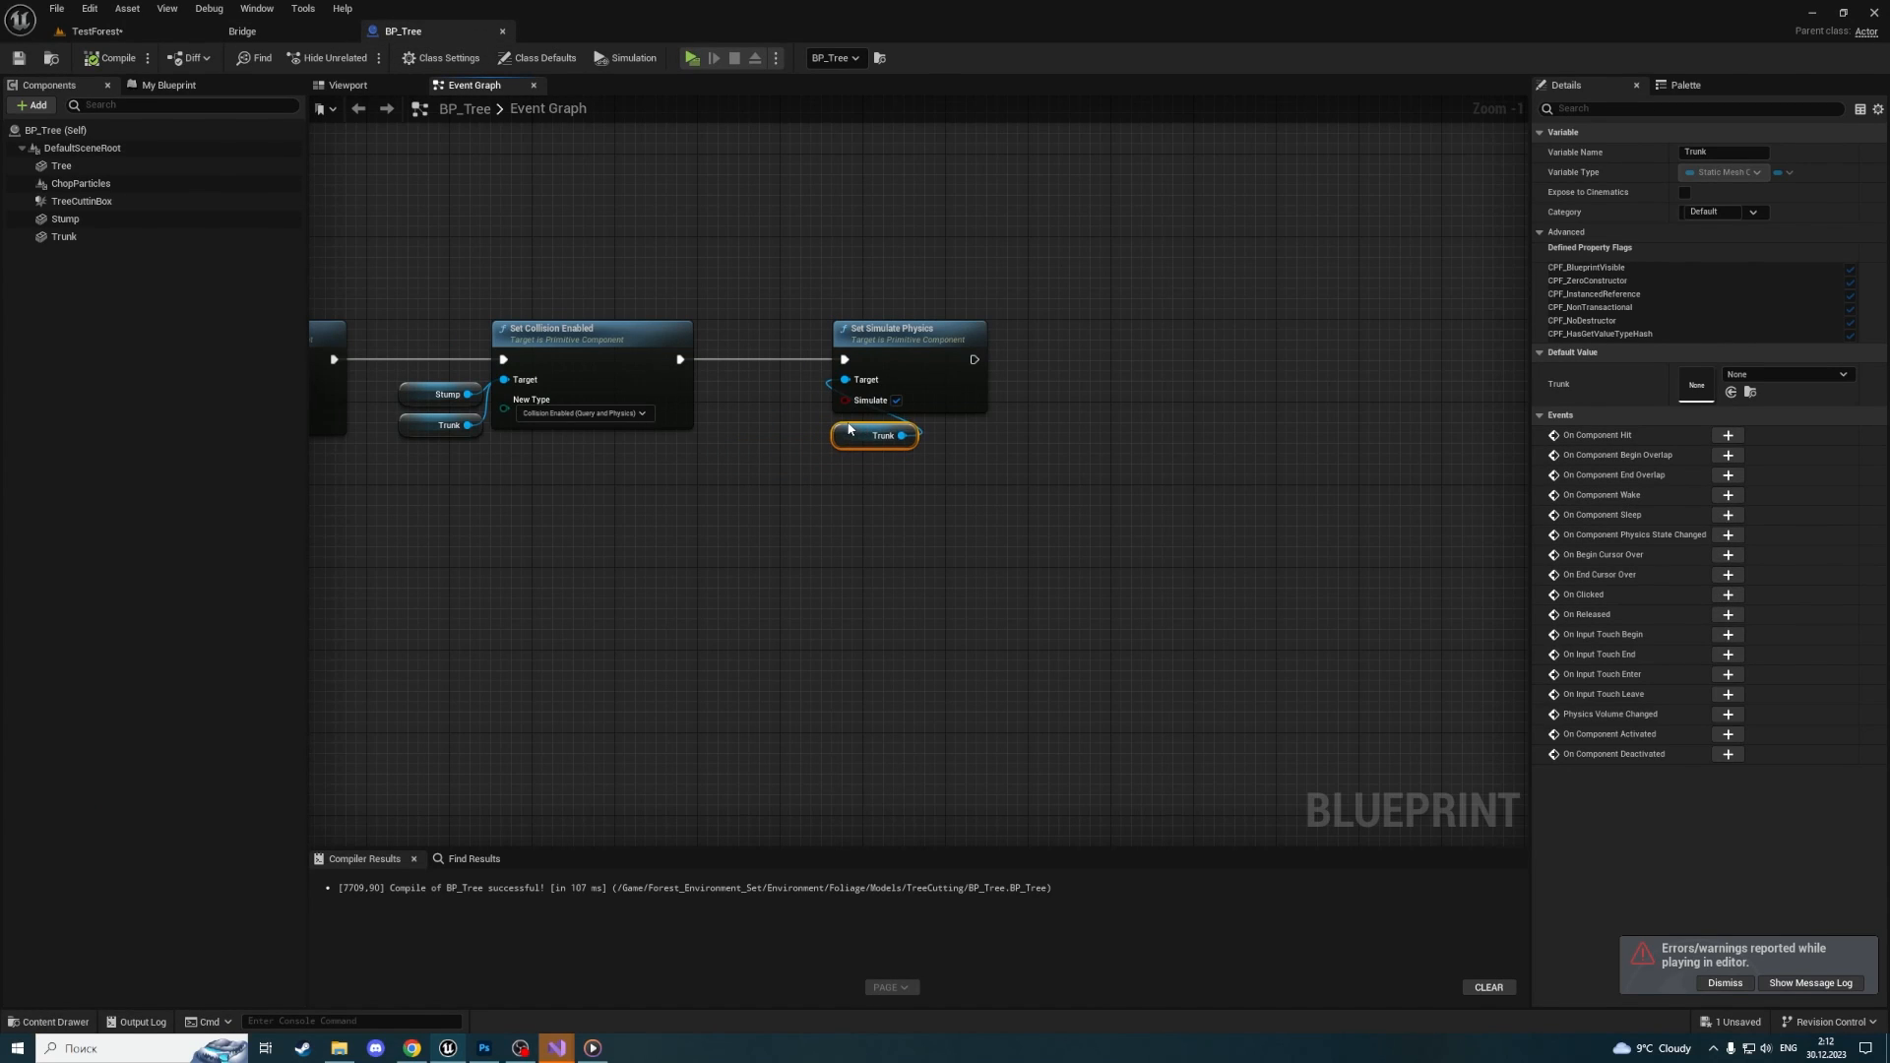
pyautogui.click(903, 518)
# Place a copy of the Trunk reference in the free space after the Set Simulate Physics node
pyautogui.click(874, 427)
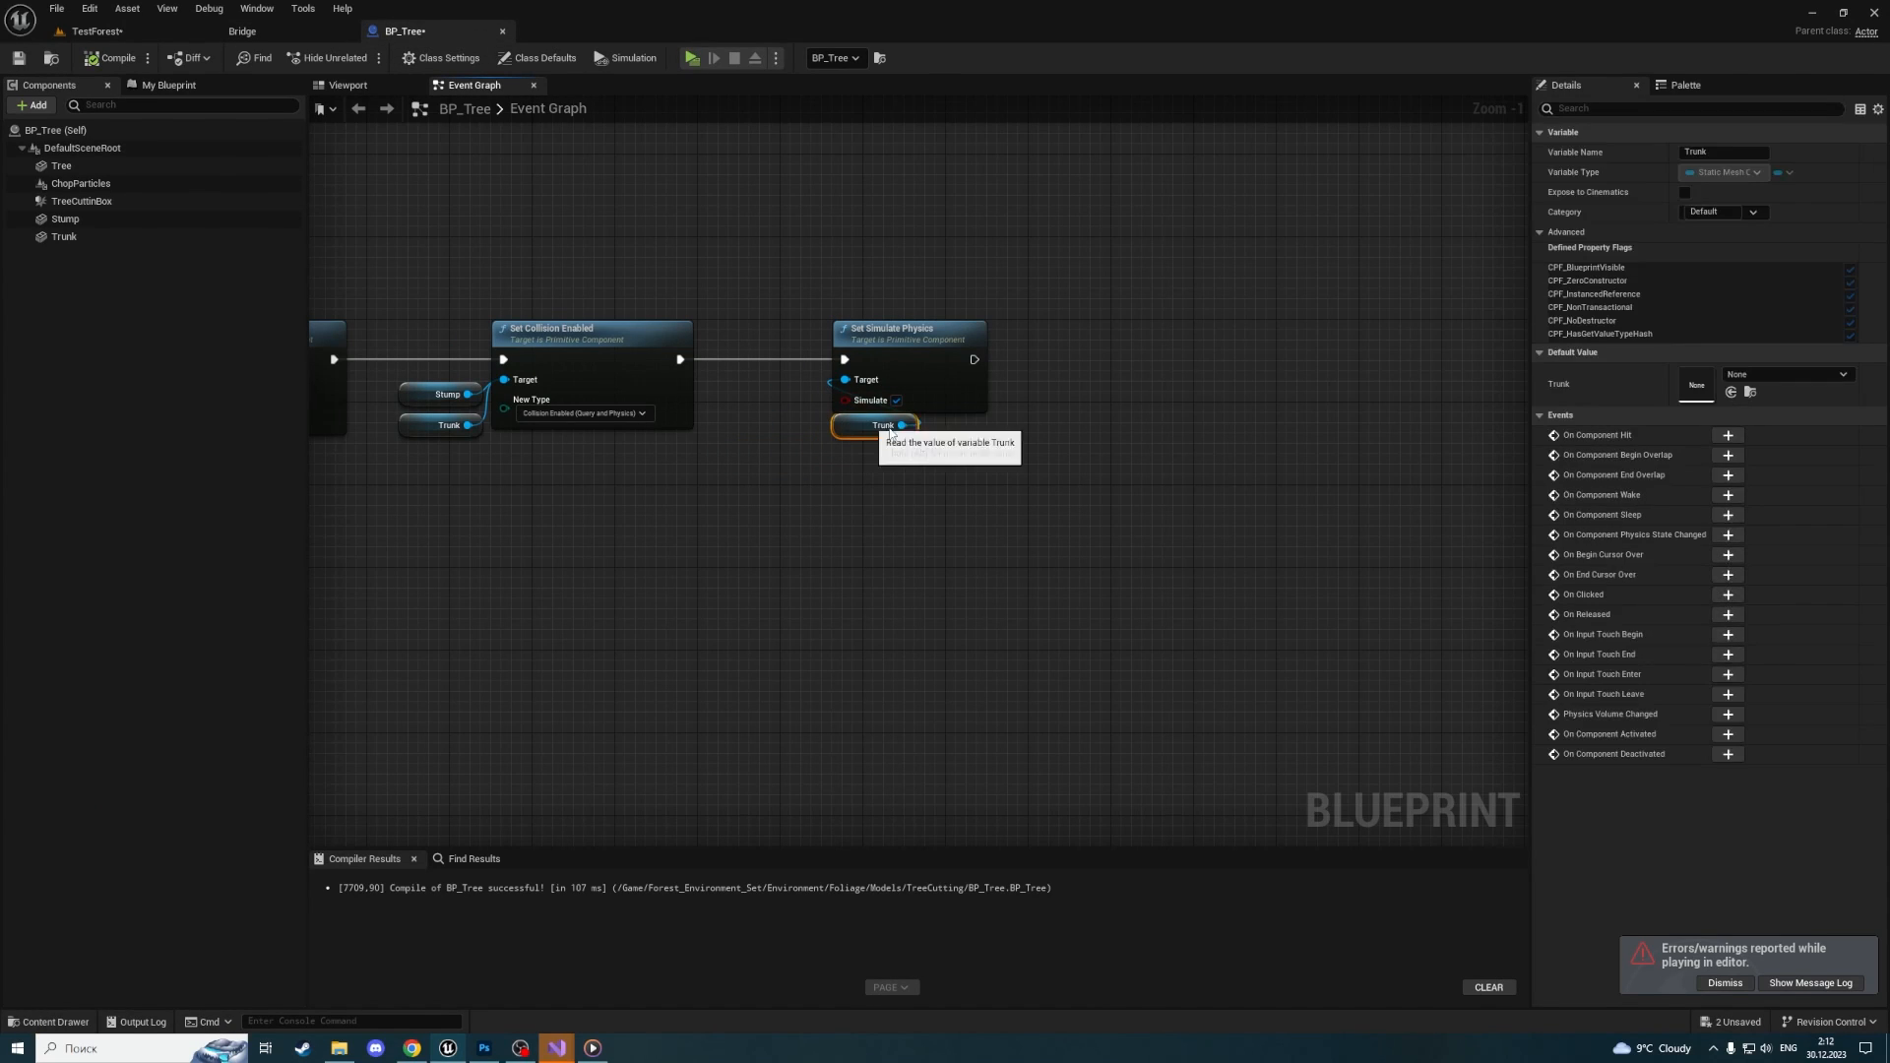
pyautogui.hotkey('ctrl', 'c')
pyautogui.click(1024, 463)
pyautogui.hotkey('ctrl', 'v')
pyautogui.moveTo(1066, 441); pyautogui.dragTo(884, 500, button='right')
pyautogui.scroll(1, 876, 530)
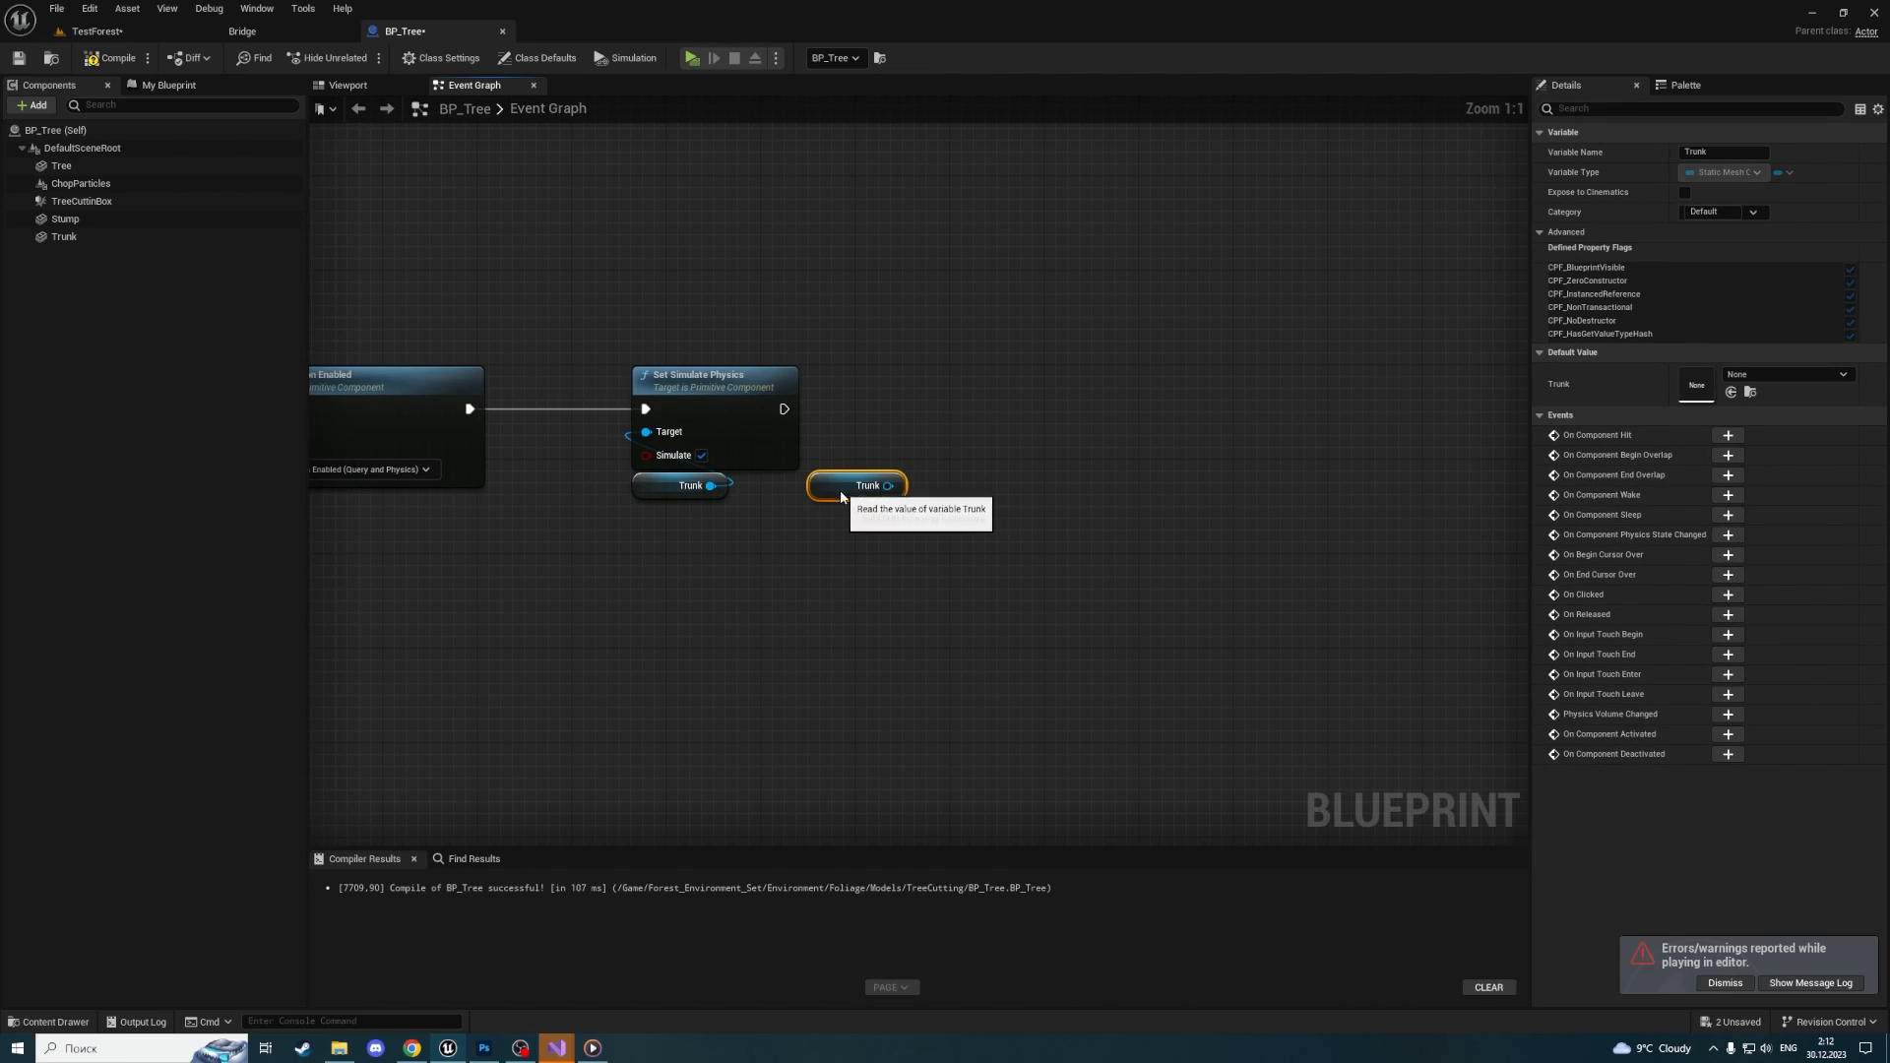
# Override the Trunk component's mass in its physics settings with 1500 kg
pyautogui.click(65, 236)
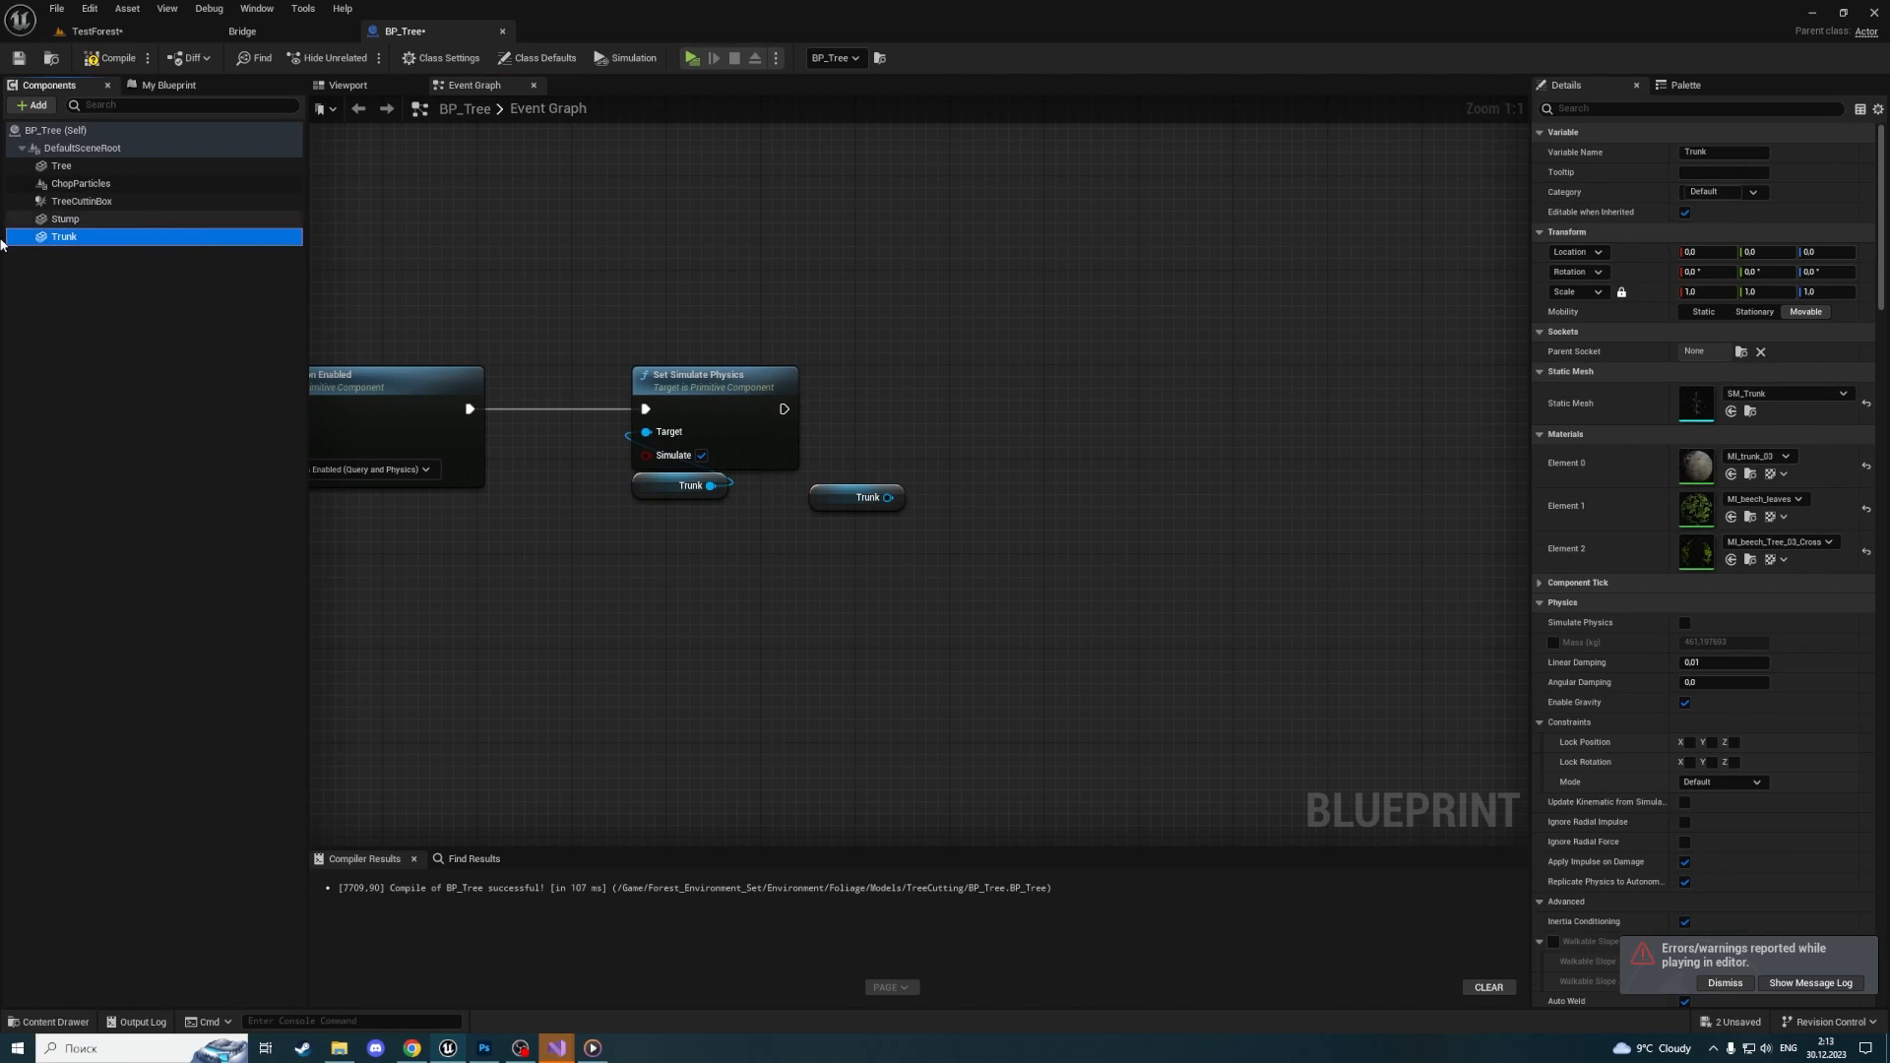
pyautogui.scroll(-3, 1807, 458)
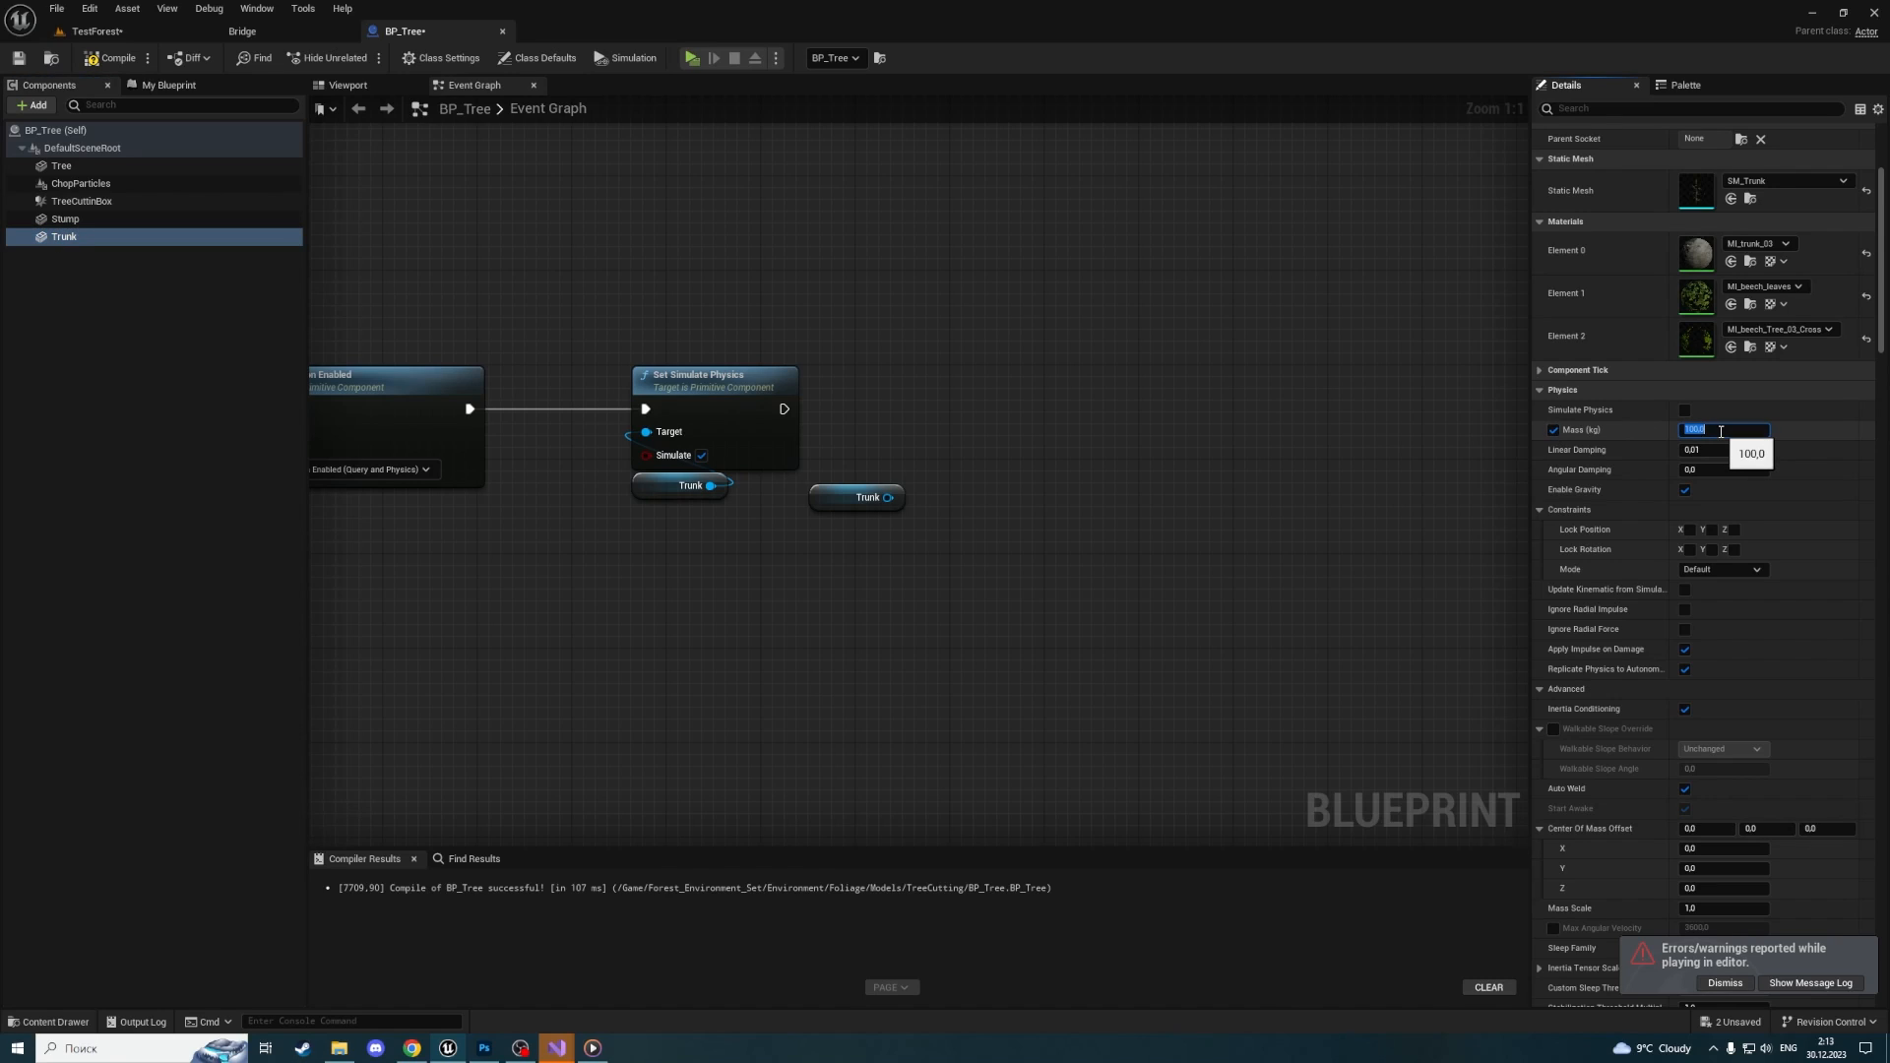
pyautogui.click(1721, 431)
pyautogui.write('1500')
pyautogui.press('Return')
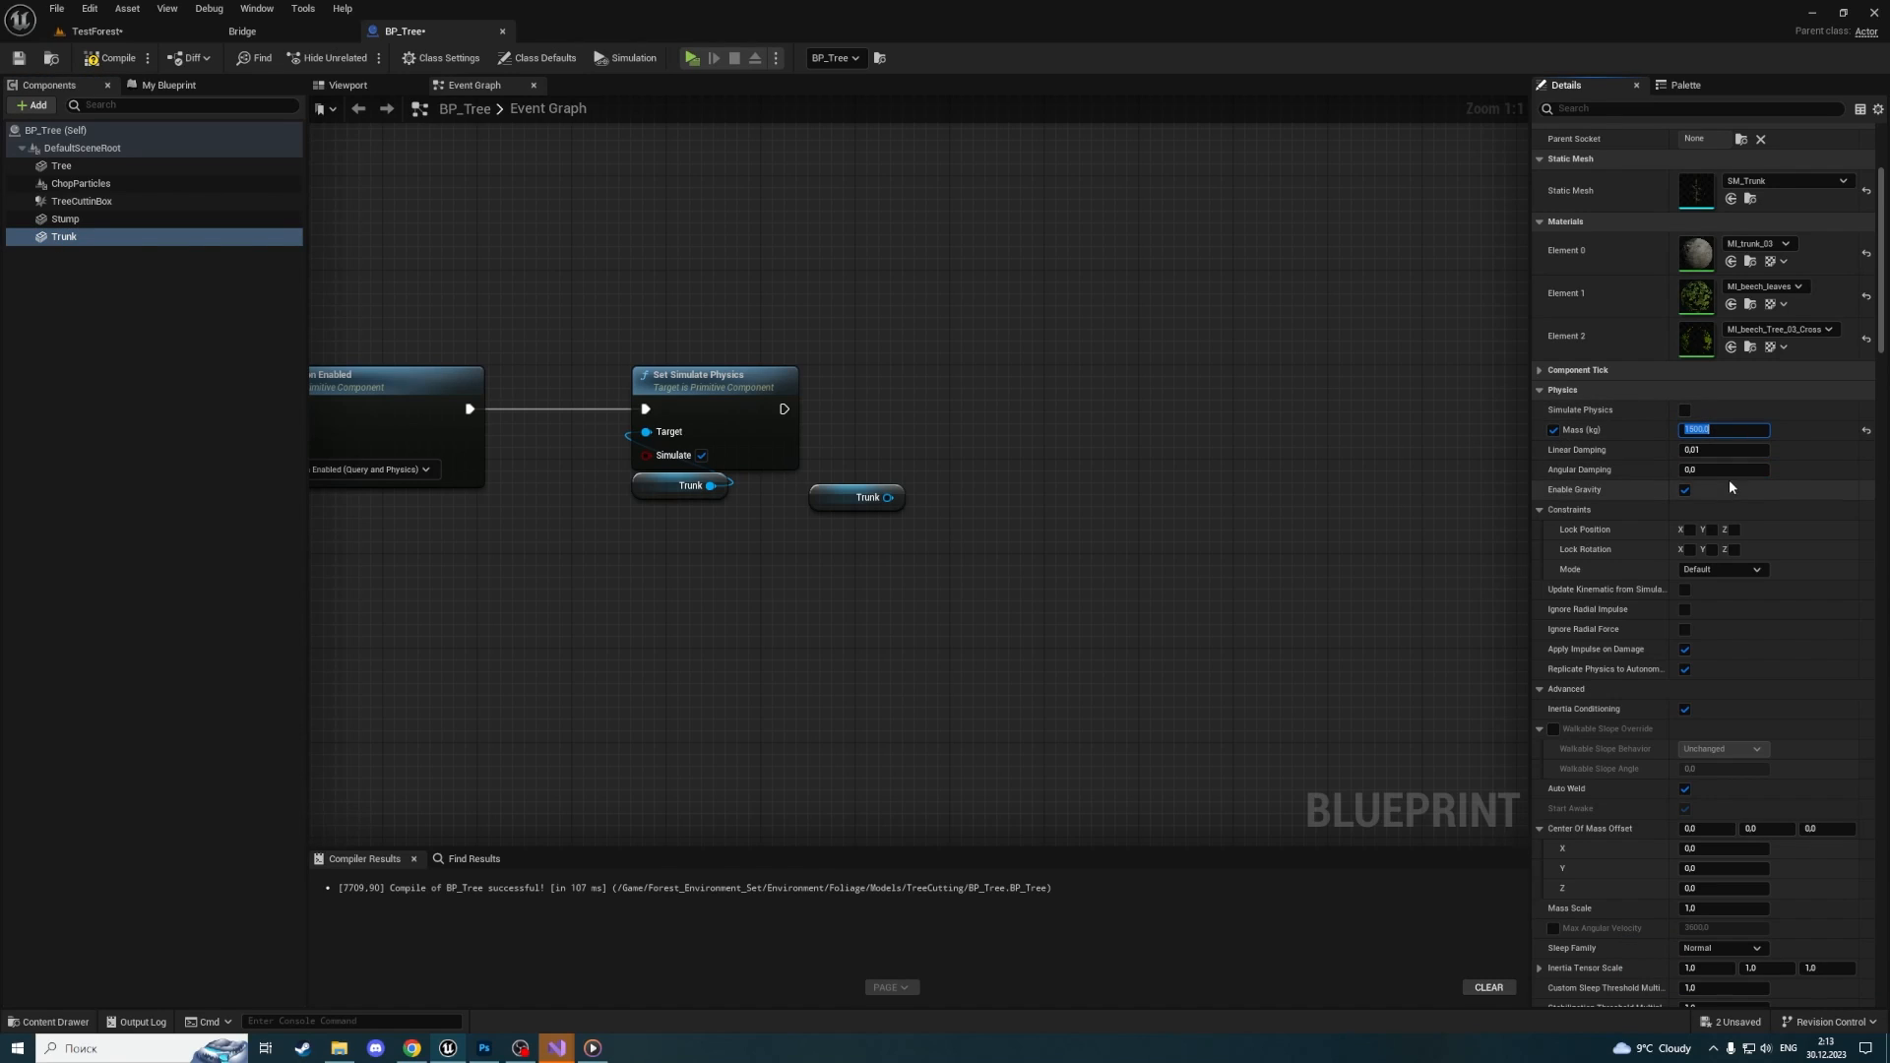
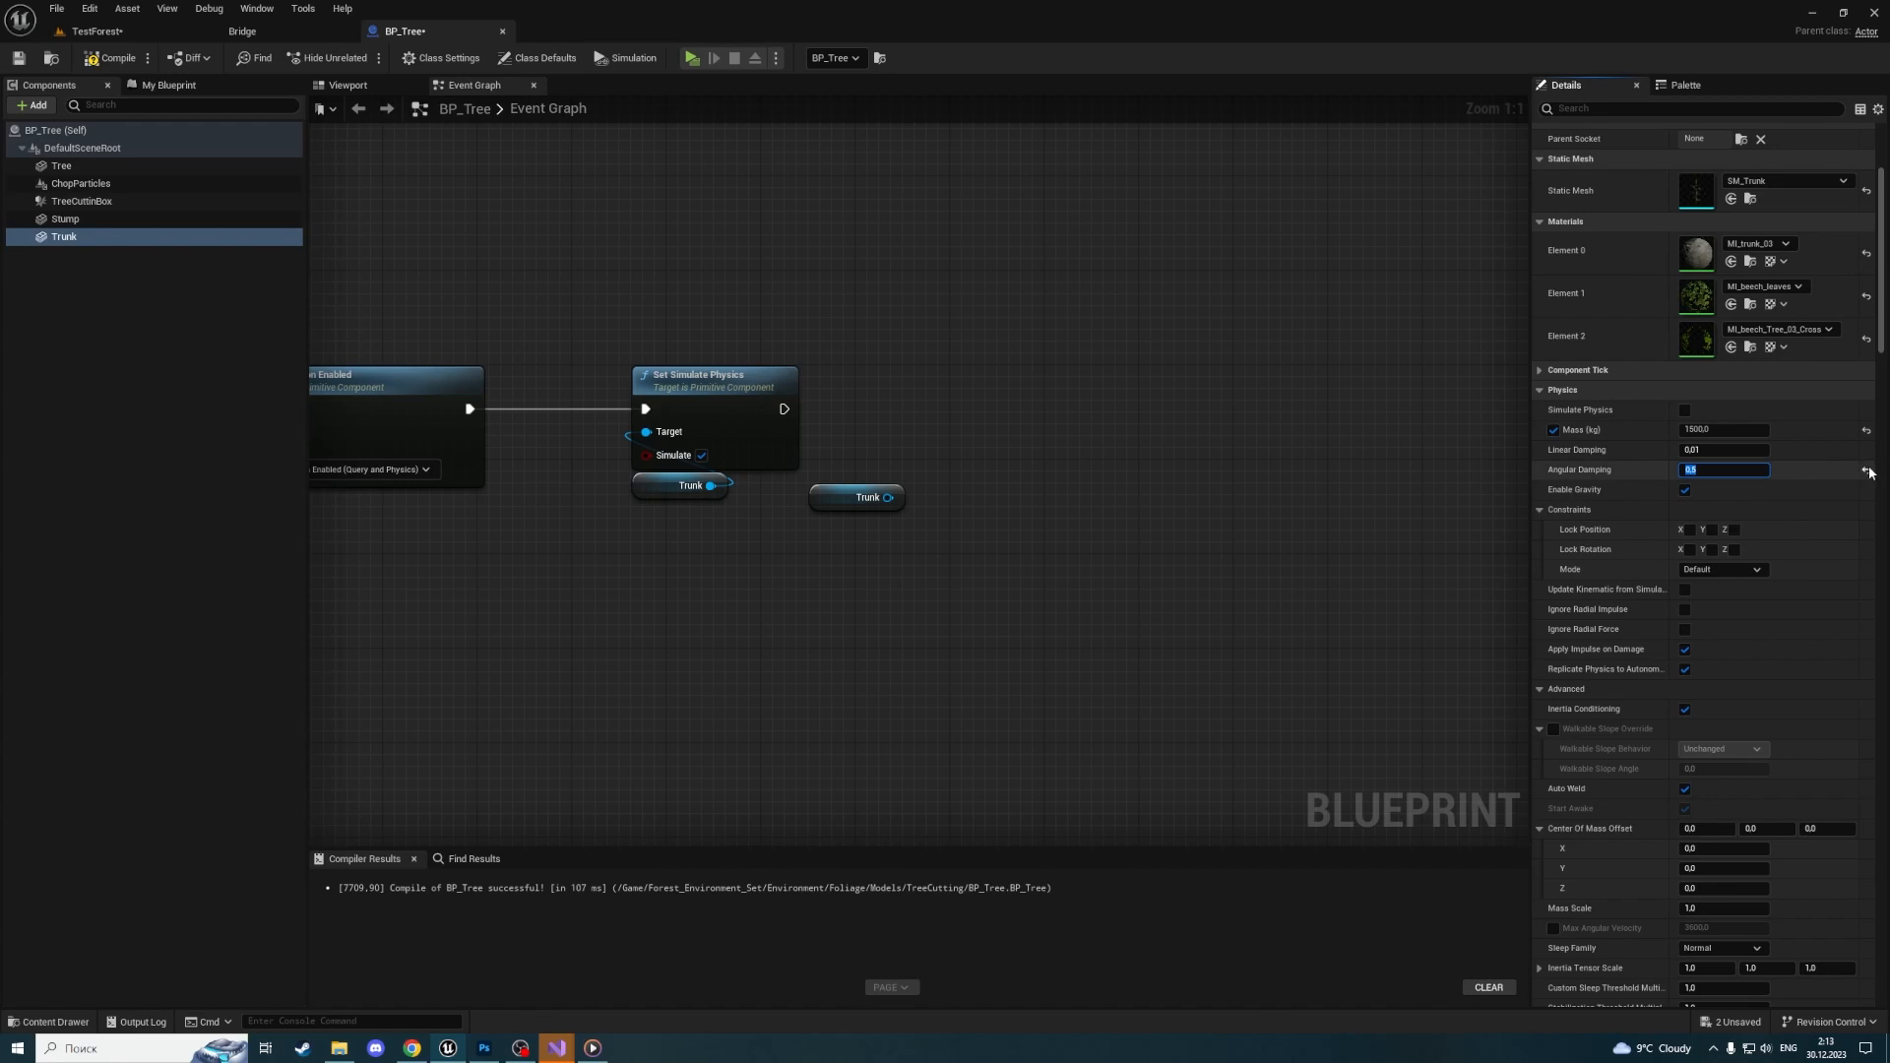
# Set the Trunk component's linear damping to 0.05 and compile the blueprint
pyautogui.write('0.05')
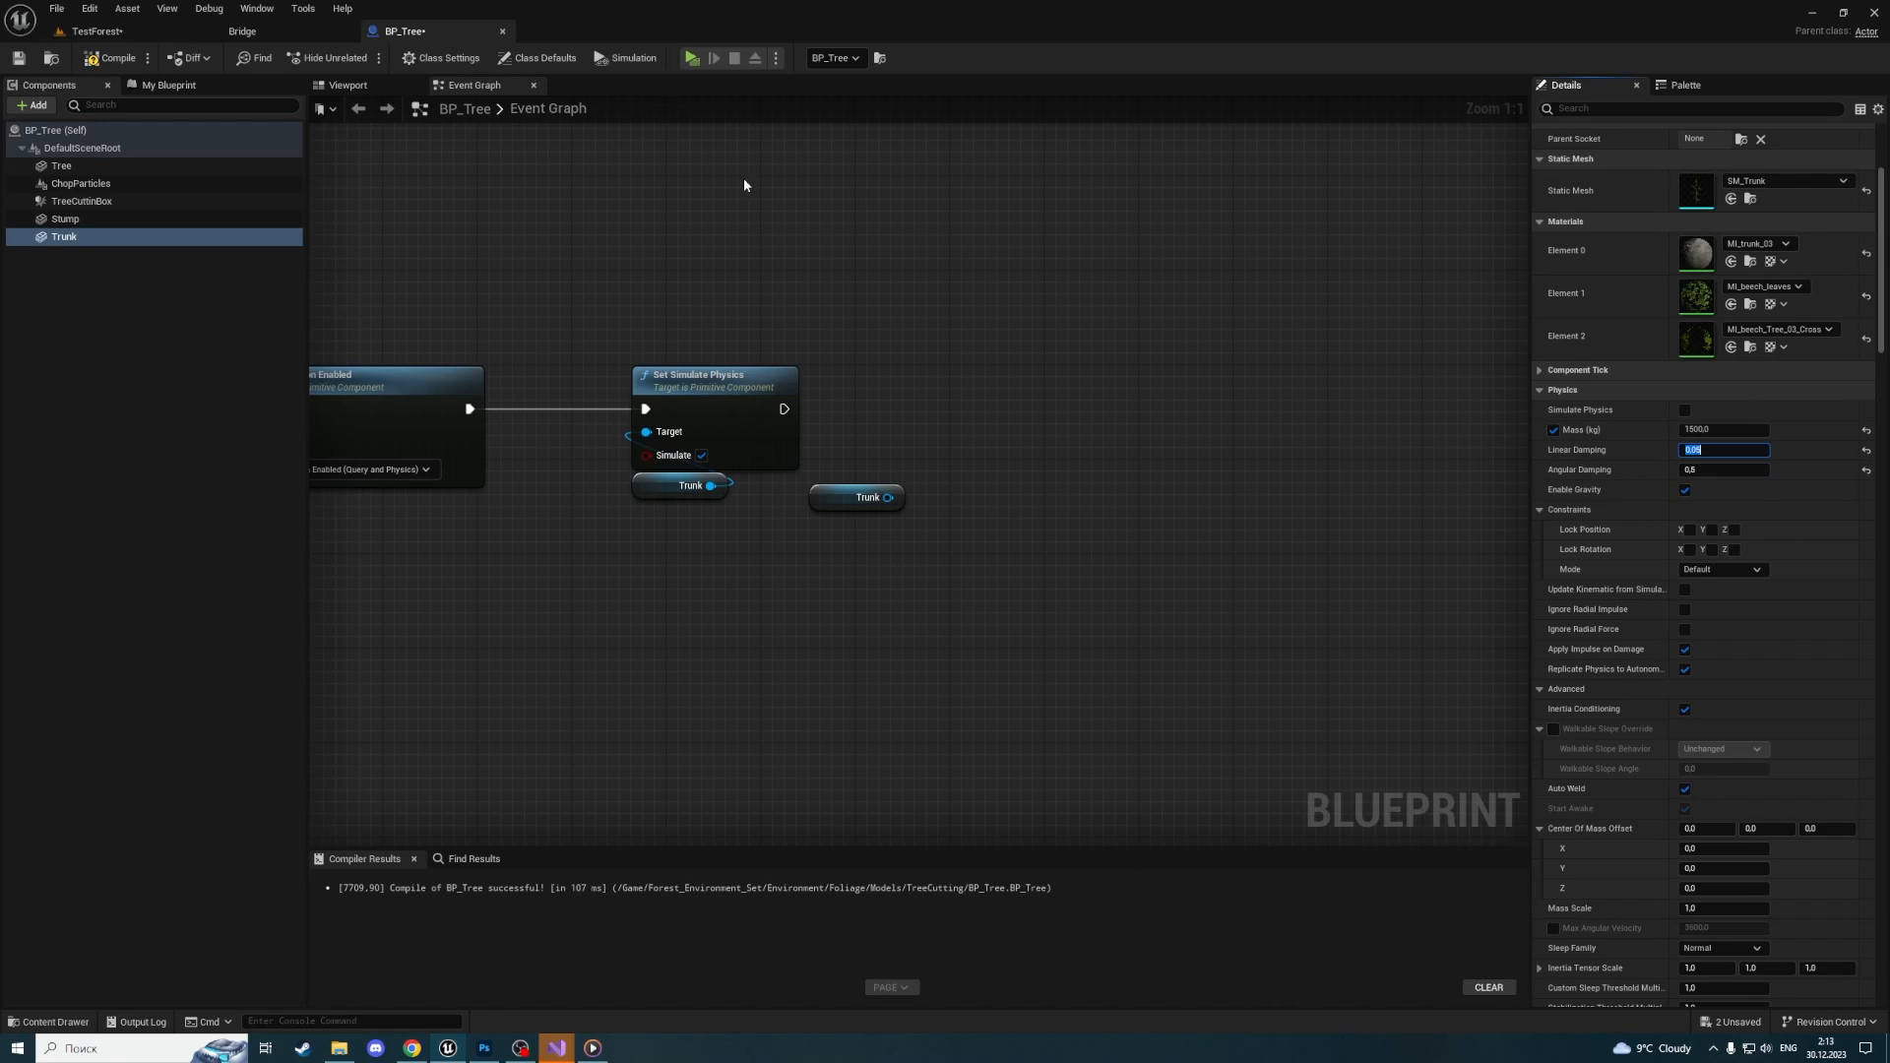
pyautogui.click(92, 59)
# Add an Add Impulse node targeting the free Trunk reference and connect its execution after Set Simulate Physics
pyautogui.moveTo(884, 498); pyautogui.dragTo(1083, 478)
pyautogui.write('add impulse')
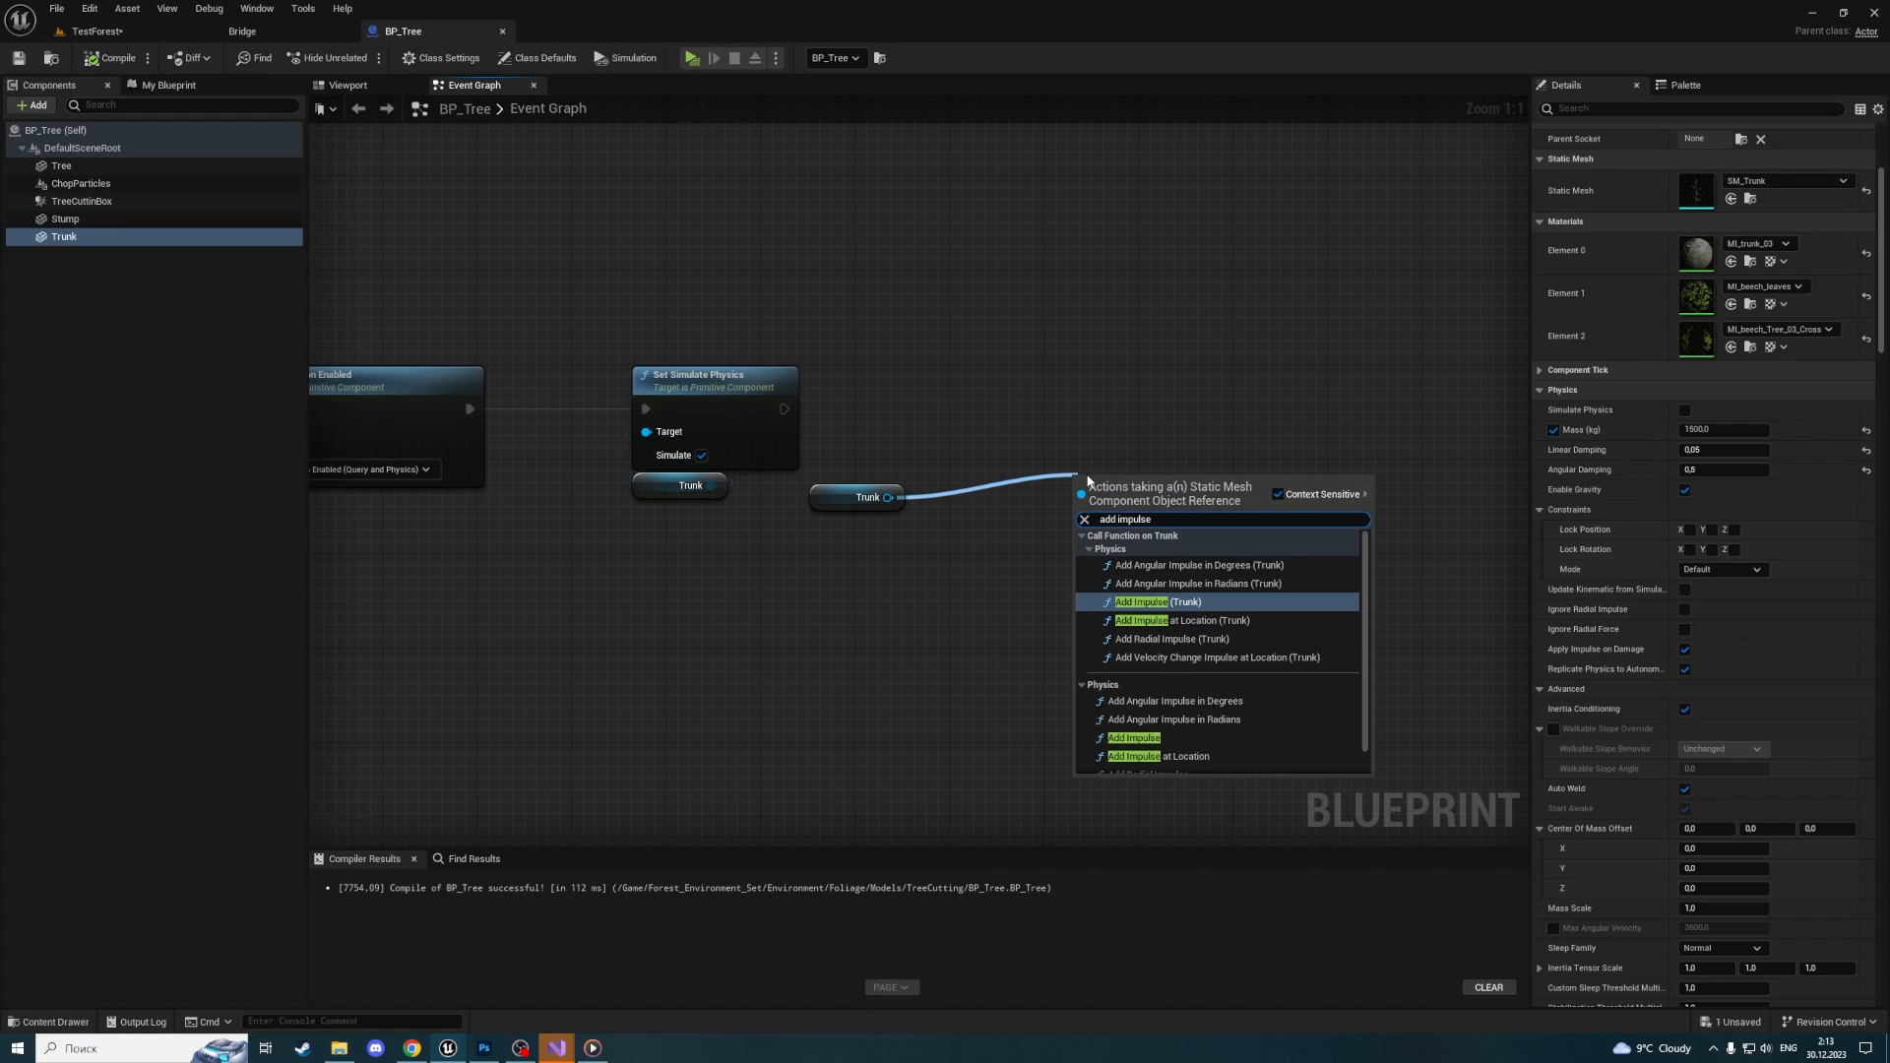
pyautogui.scroll(-1, 1196, 687)
pyautogui.click(1180, 710)
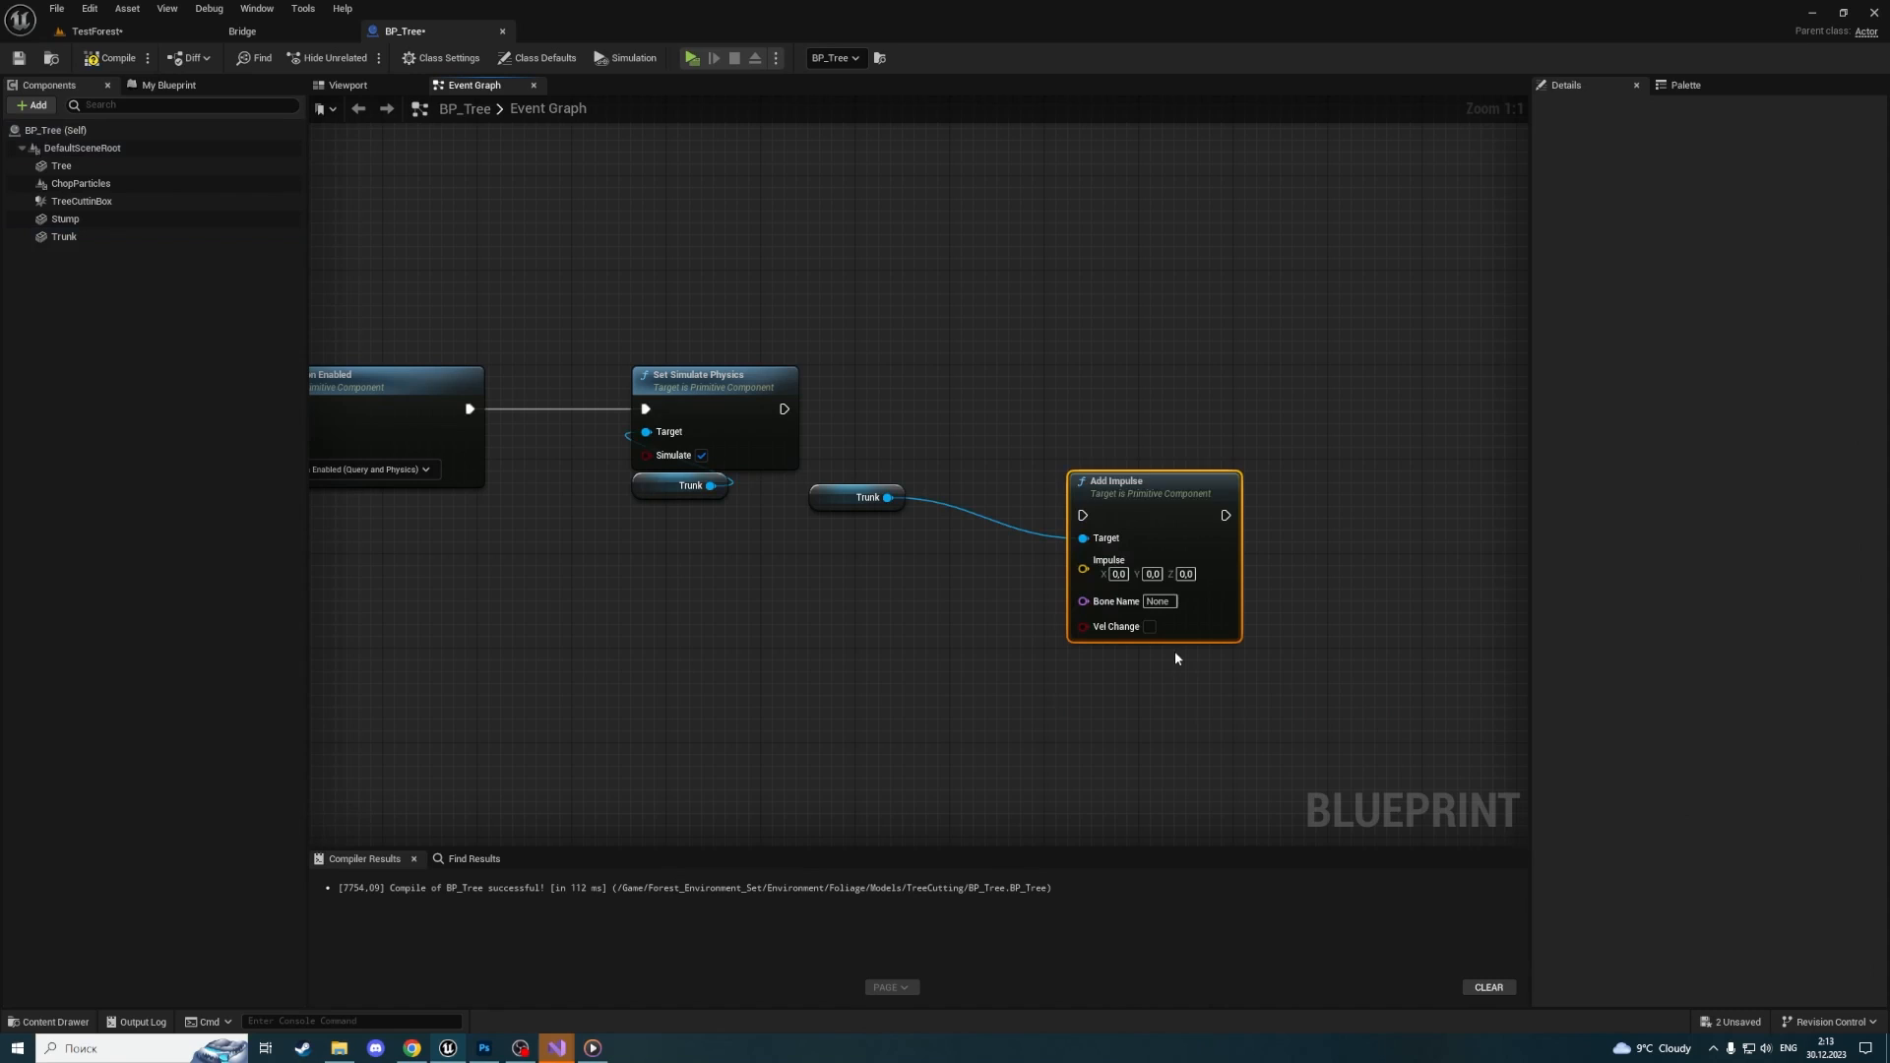
pyautogui.moveTo(1066, 512); pyautogui.dragTo(1082, 515)
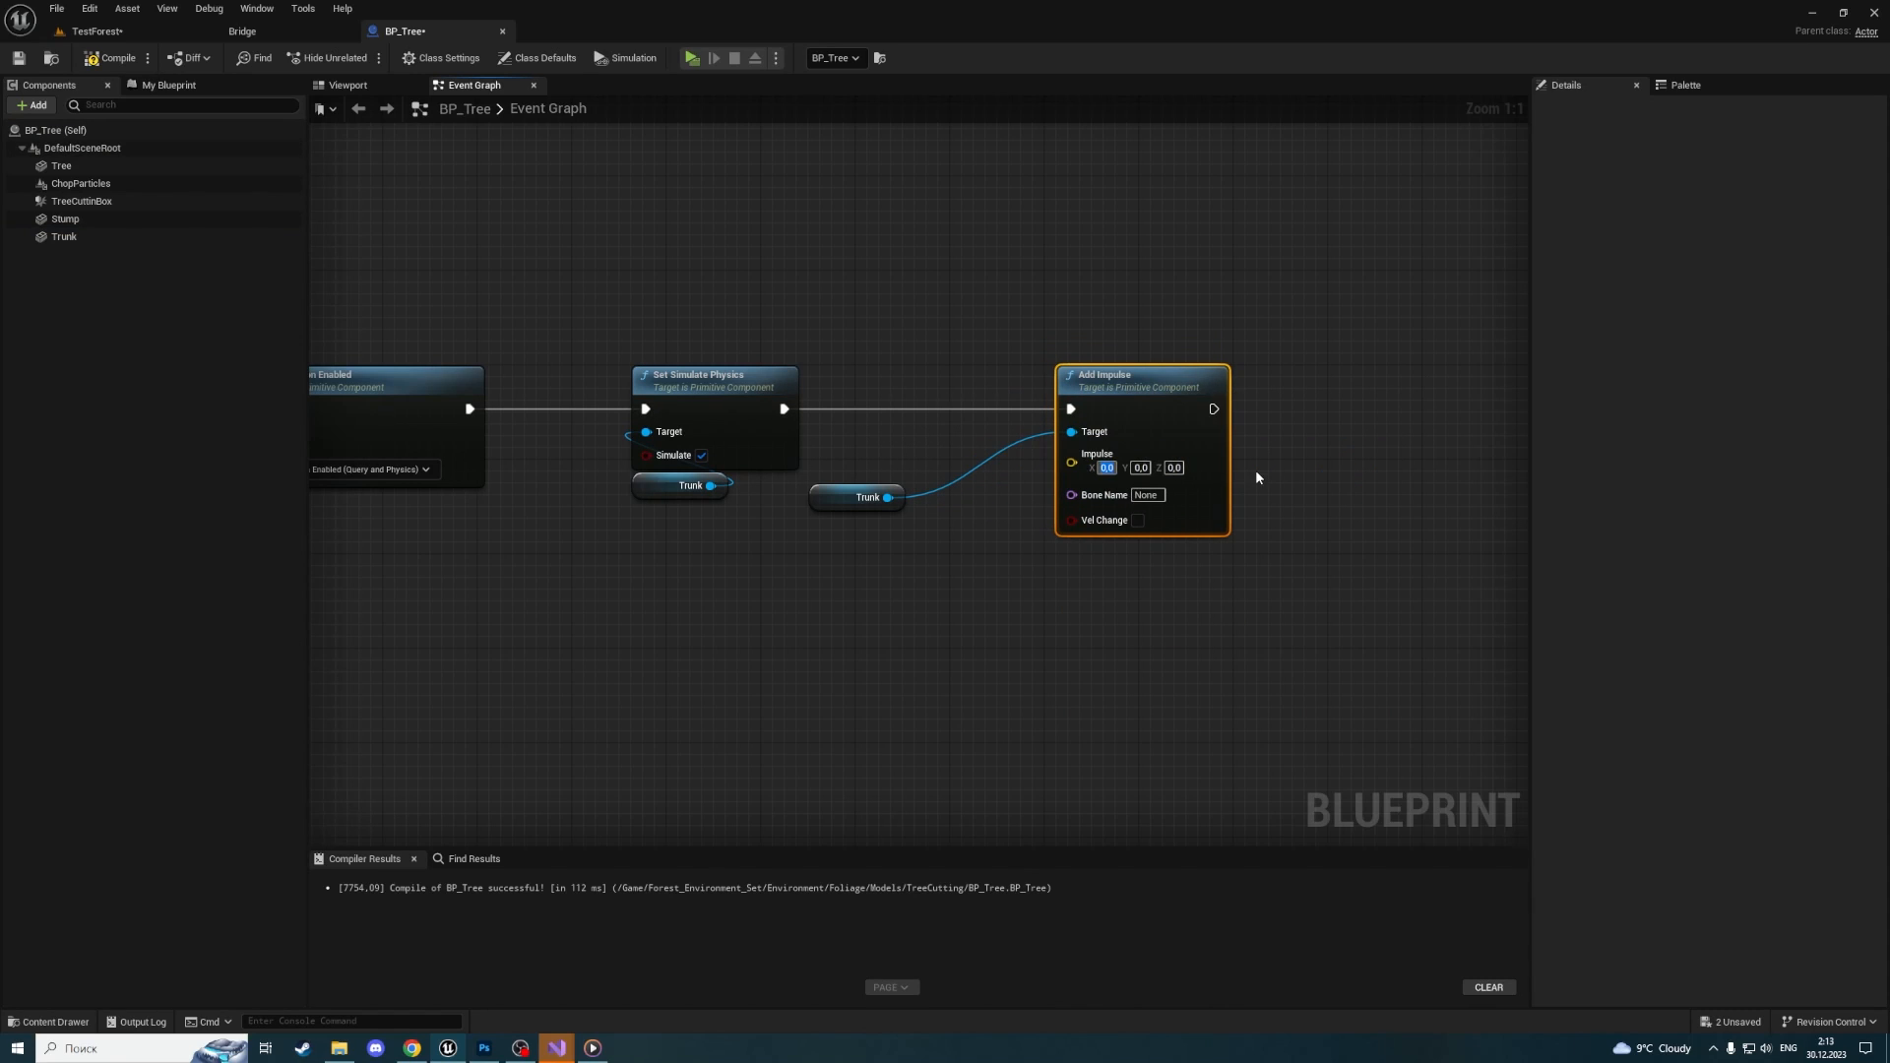
# Set the Add Impulse node's X impulse to 50 and enable Vel Change
pyautogui.write('50')
pyautogui.press('Return')
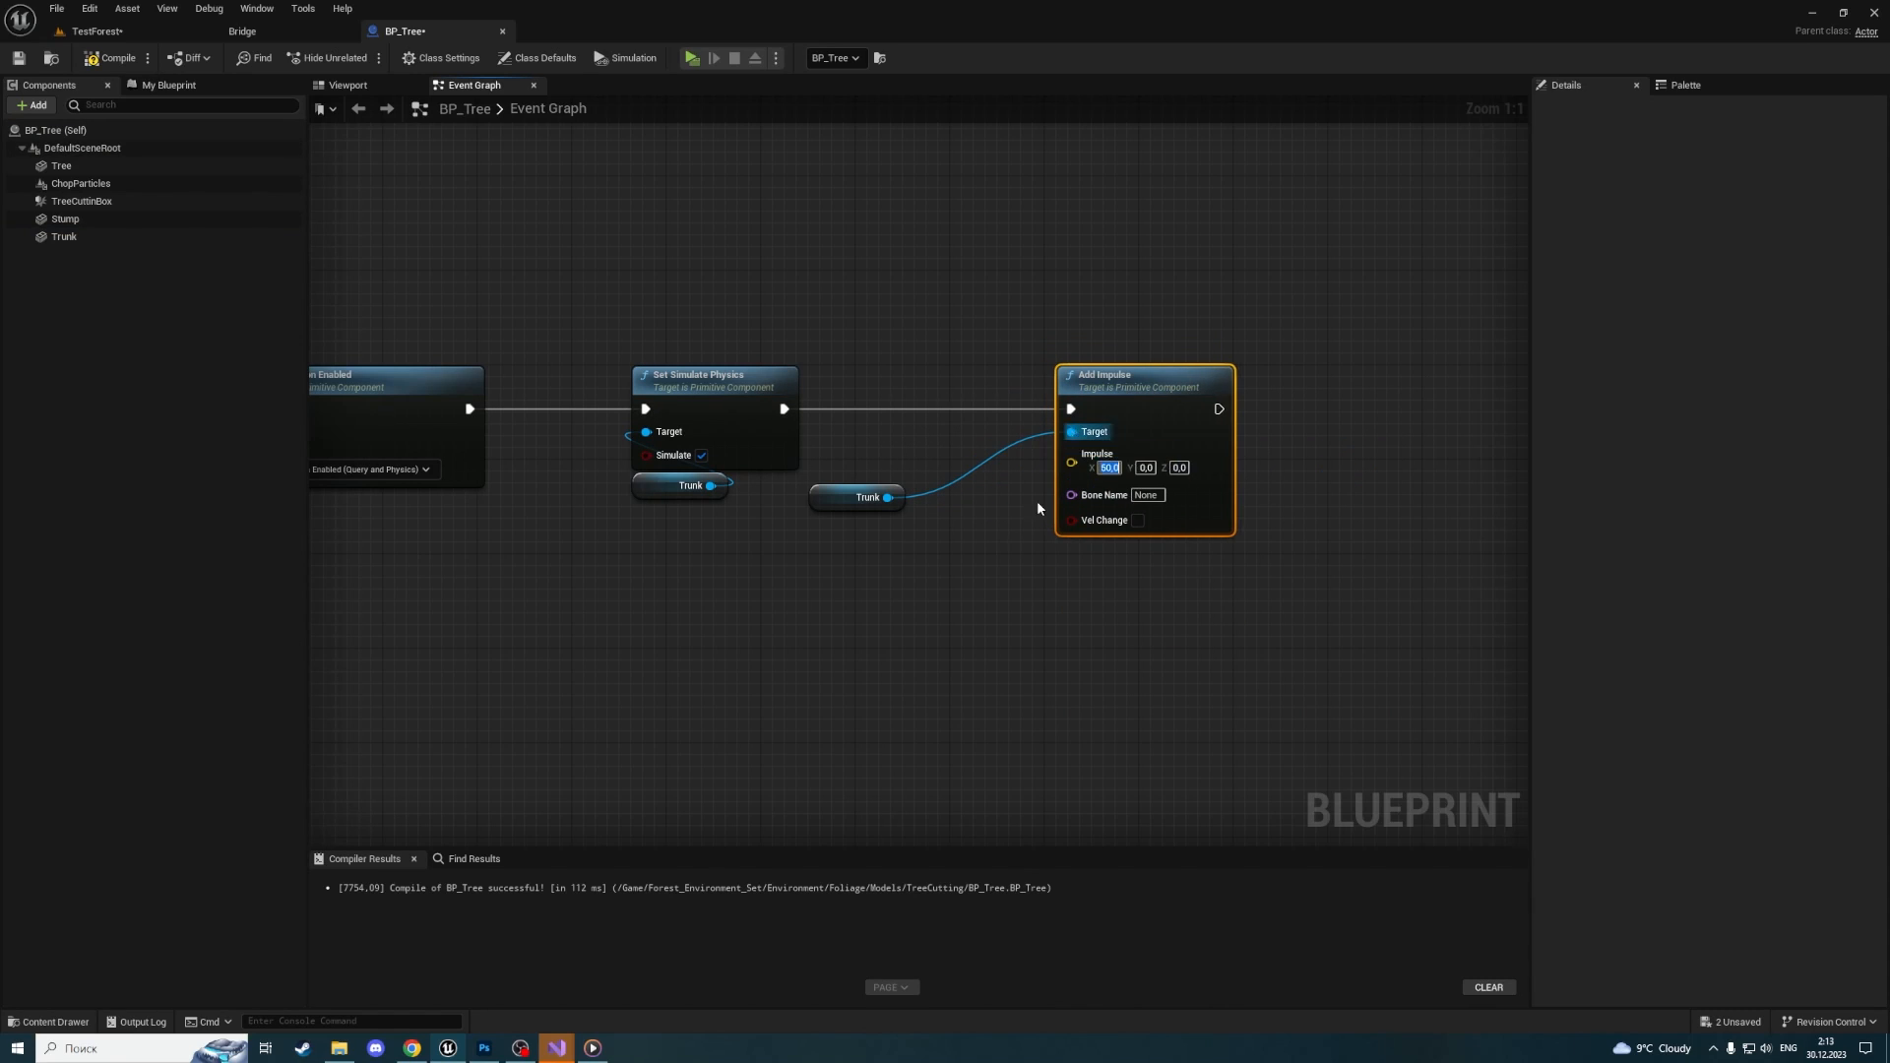
pyautogui.click(1139, 520)
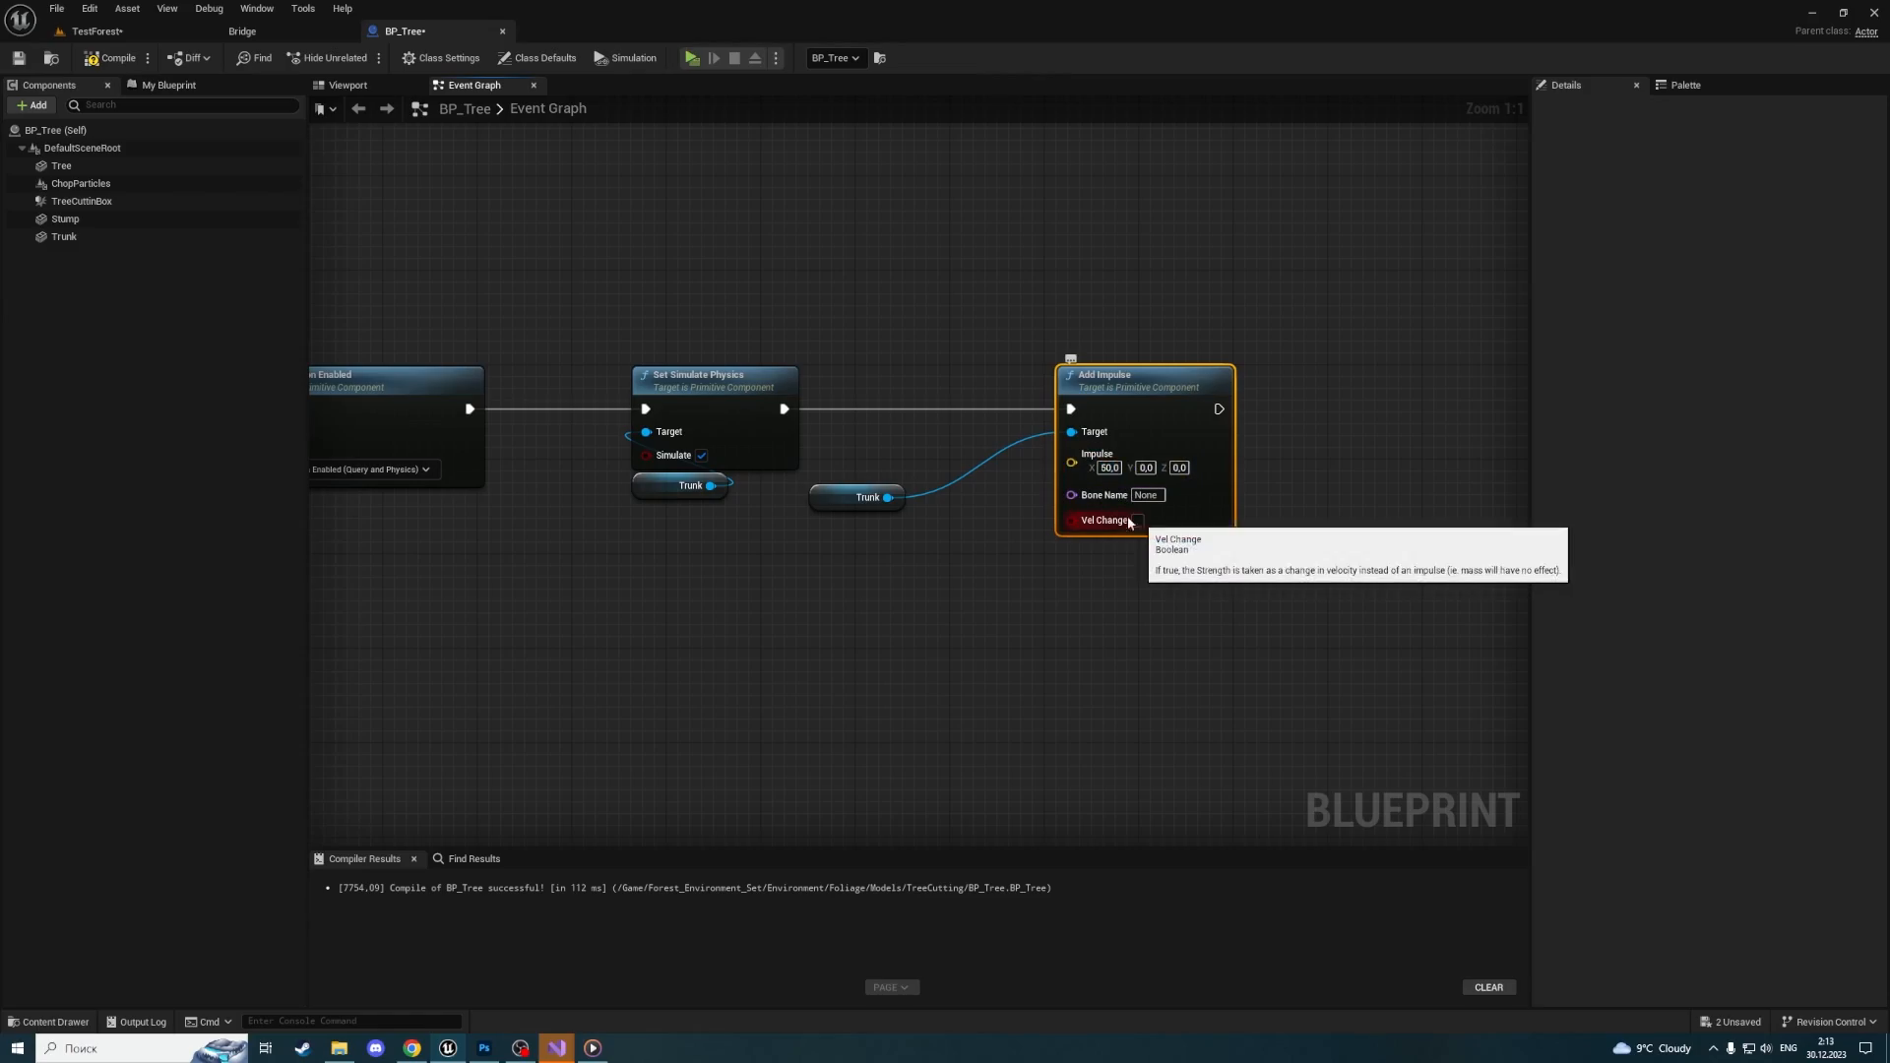
# Play-test TestForest by assigning the axe to quick slot 1 and felling the tree, end the session and close the Message Log
pyautogui.click(102, 39)
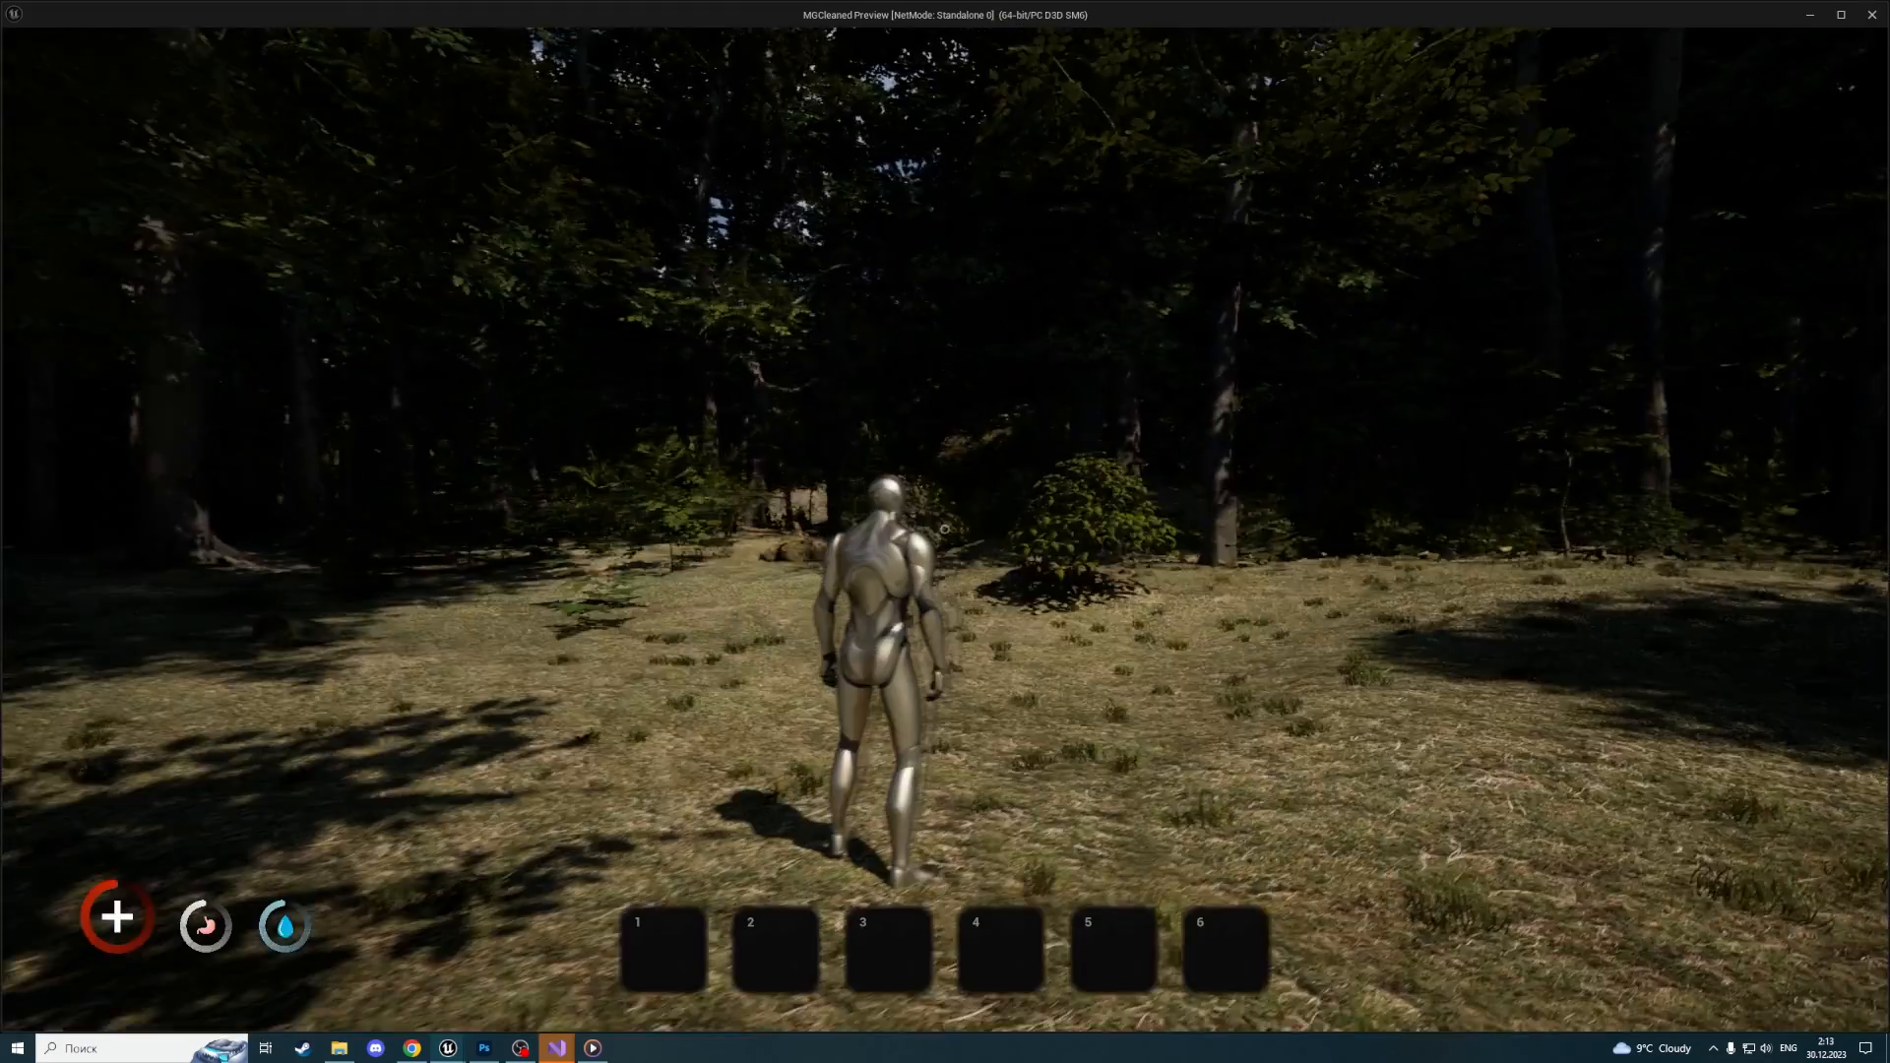
pyautogui.press('Tab')
pyautogui.moveTo(1145, 243); pyautogui.dragTo(1006, 197)
pyautogui.press('Tab')
pyautogui.press('w')
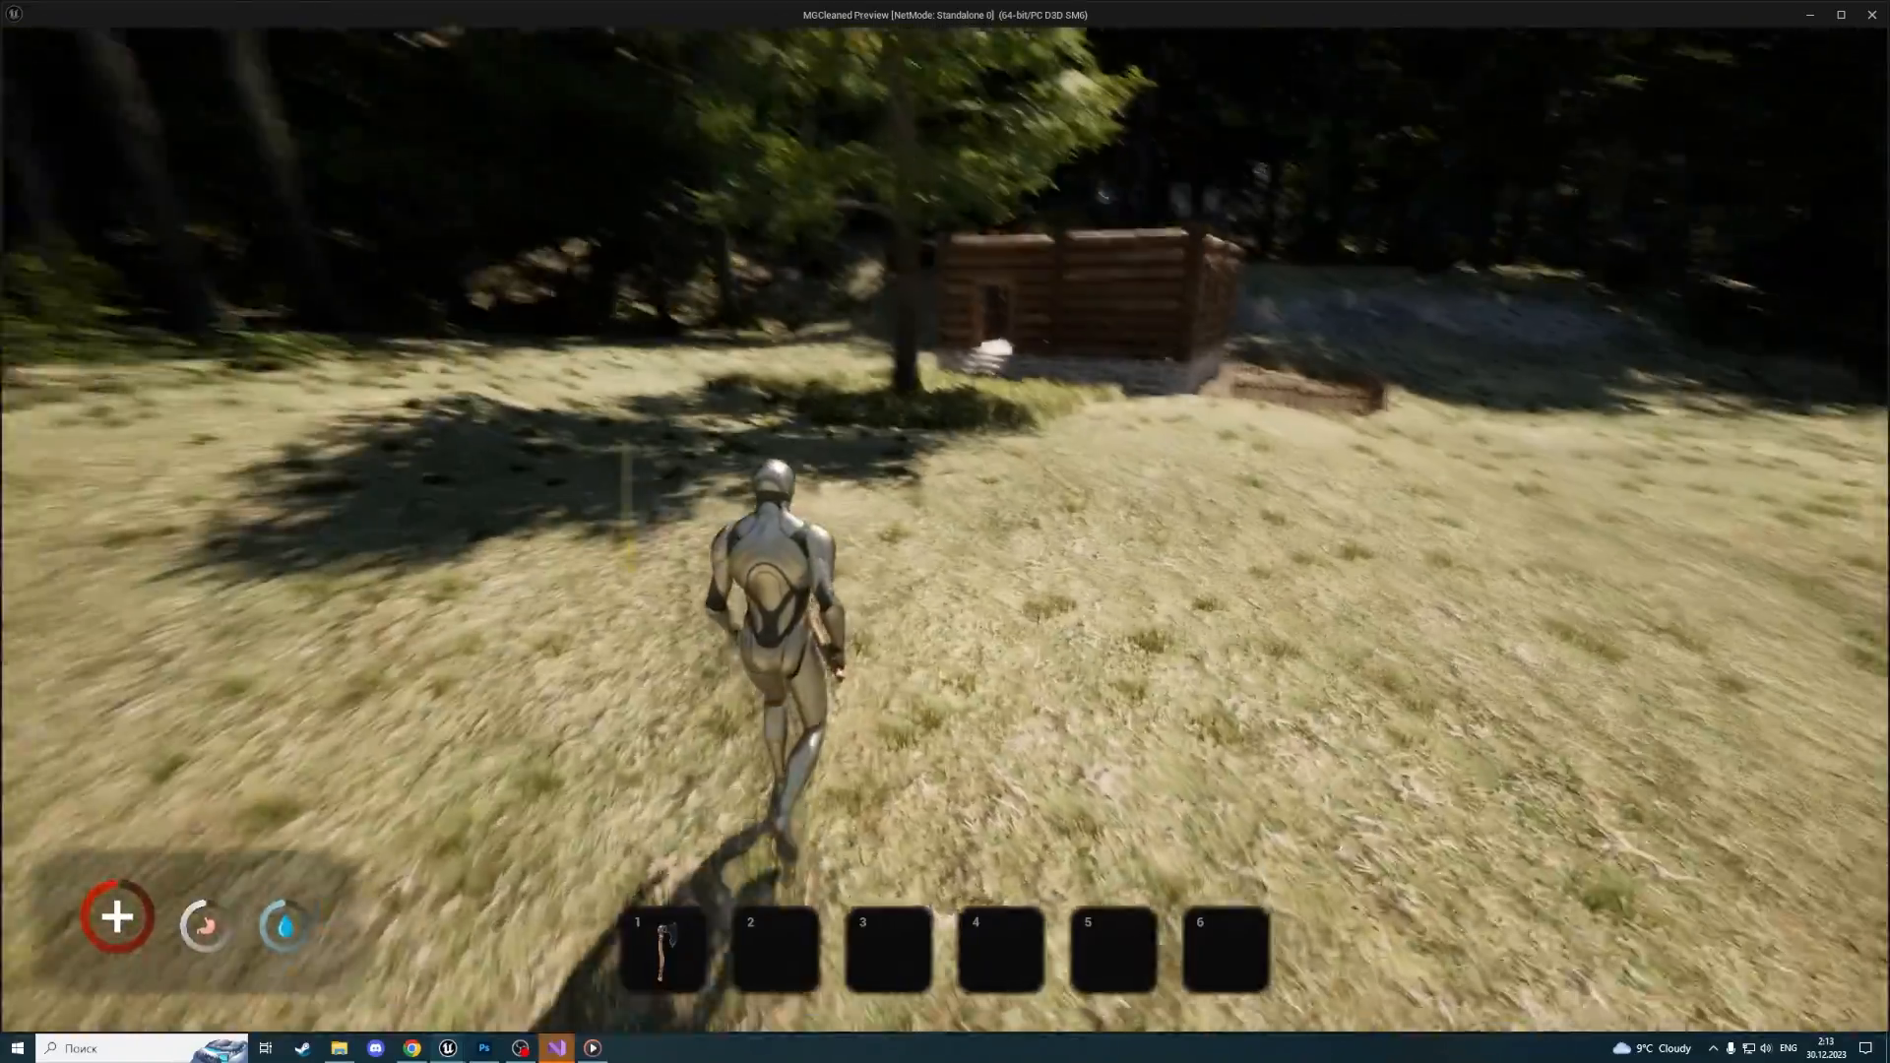
pyautogui.press('w')
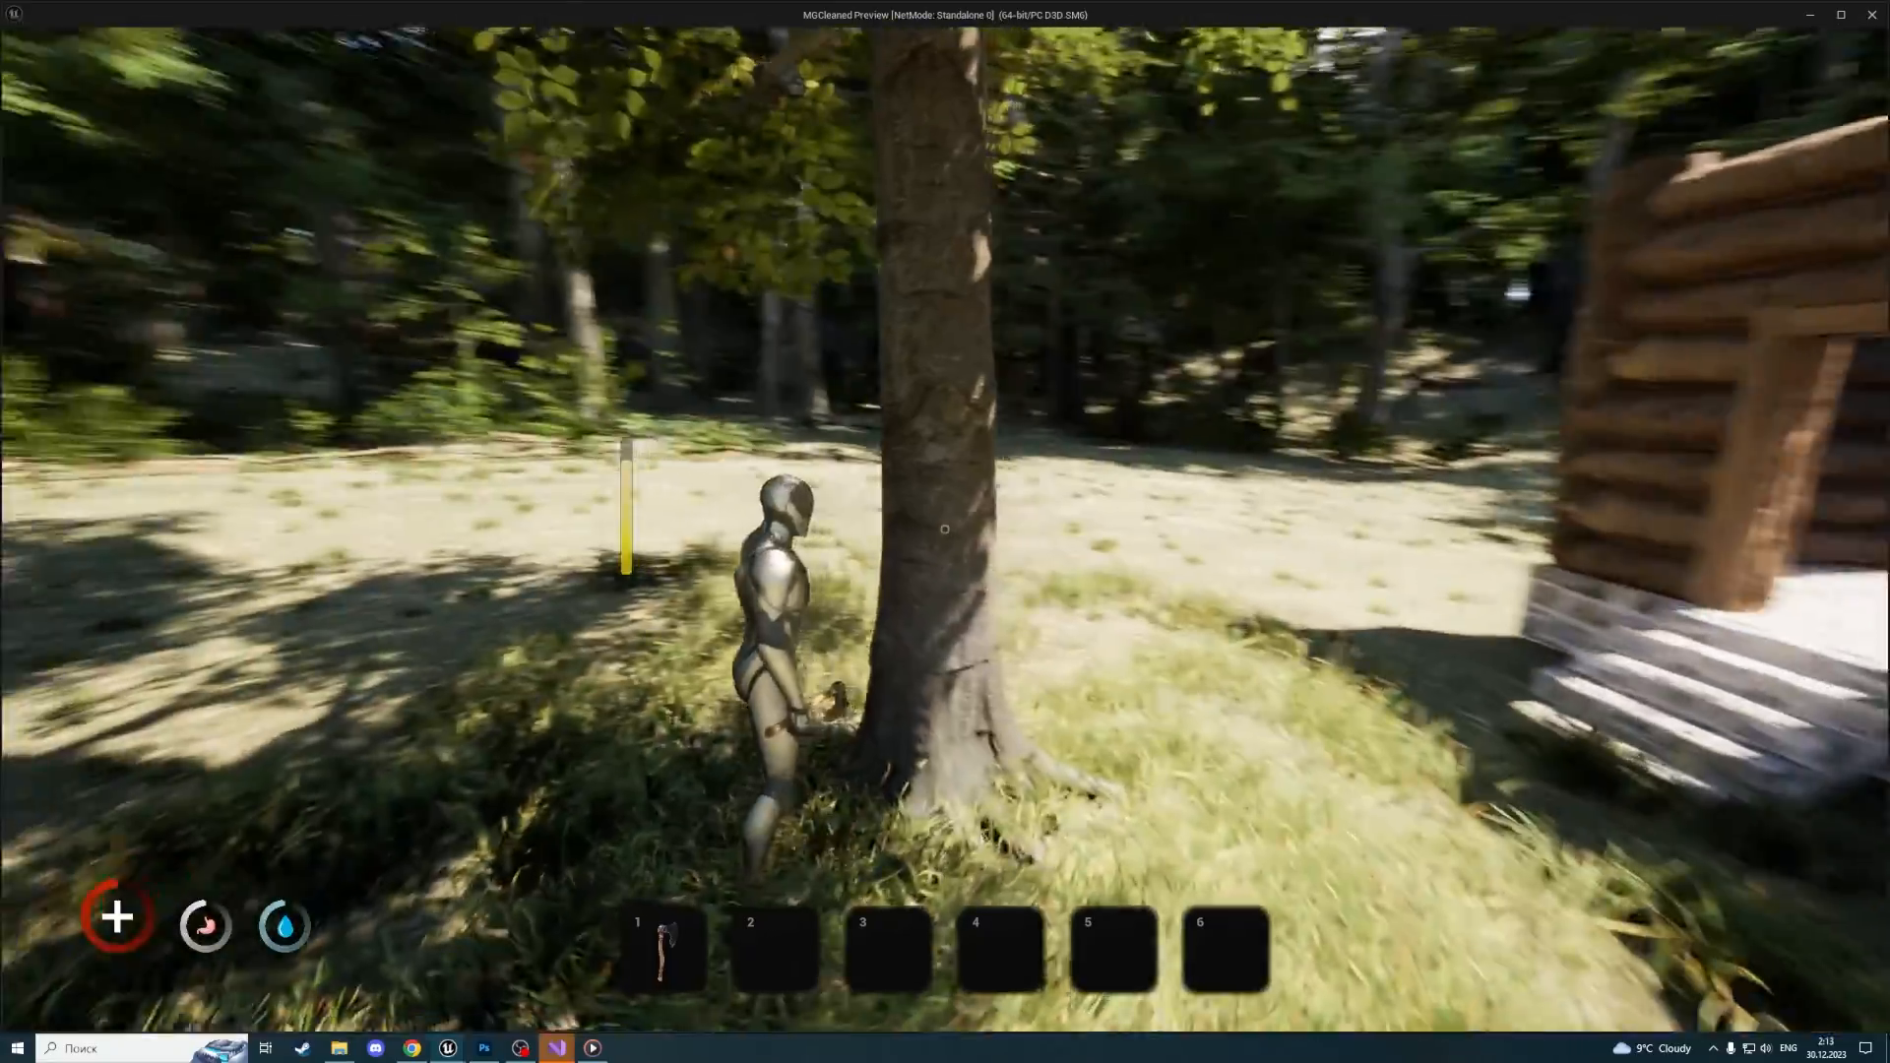
pyautogui.click(945, 529)
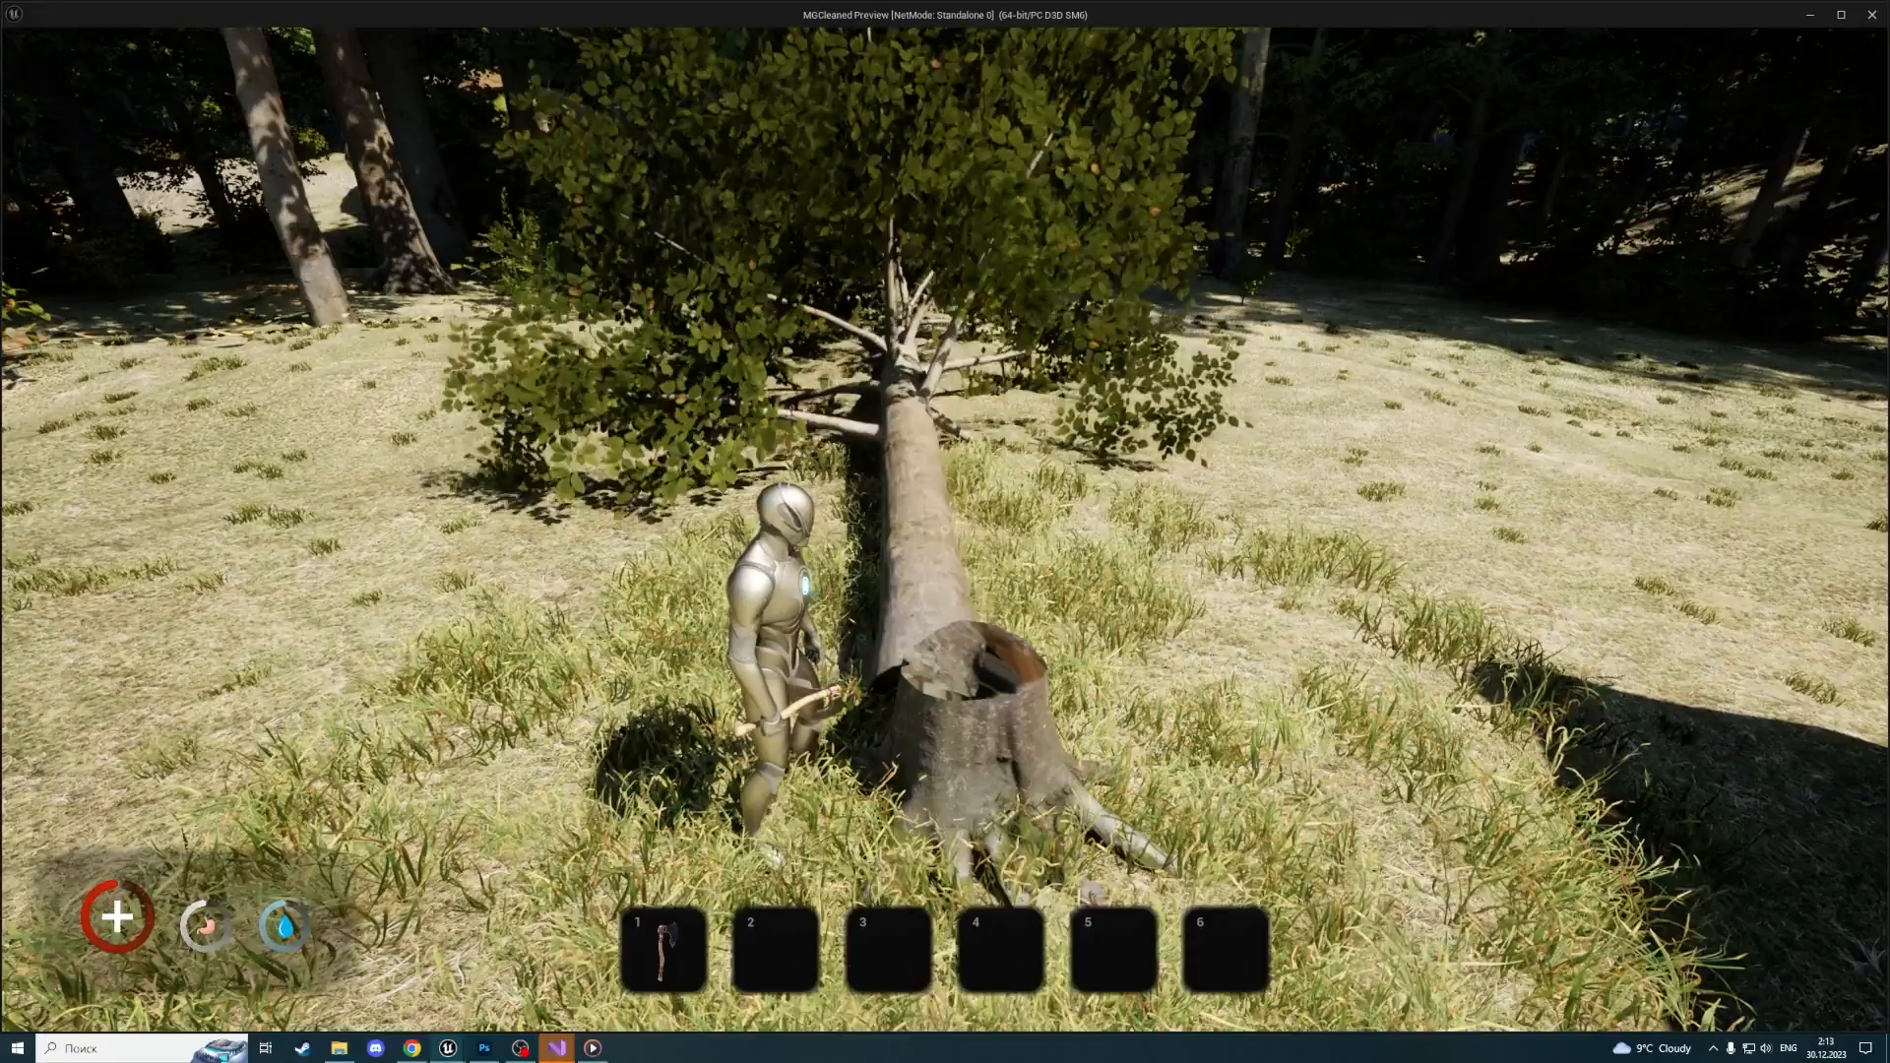
pyautogui.press('w')
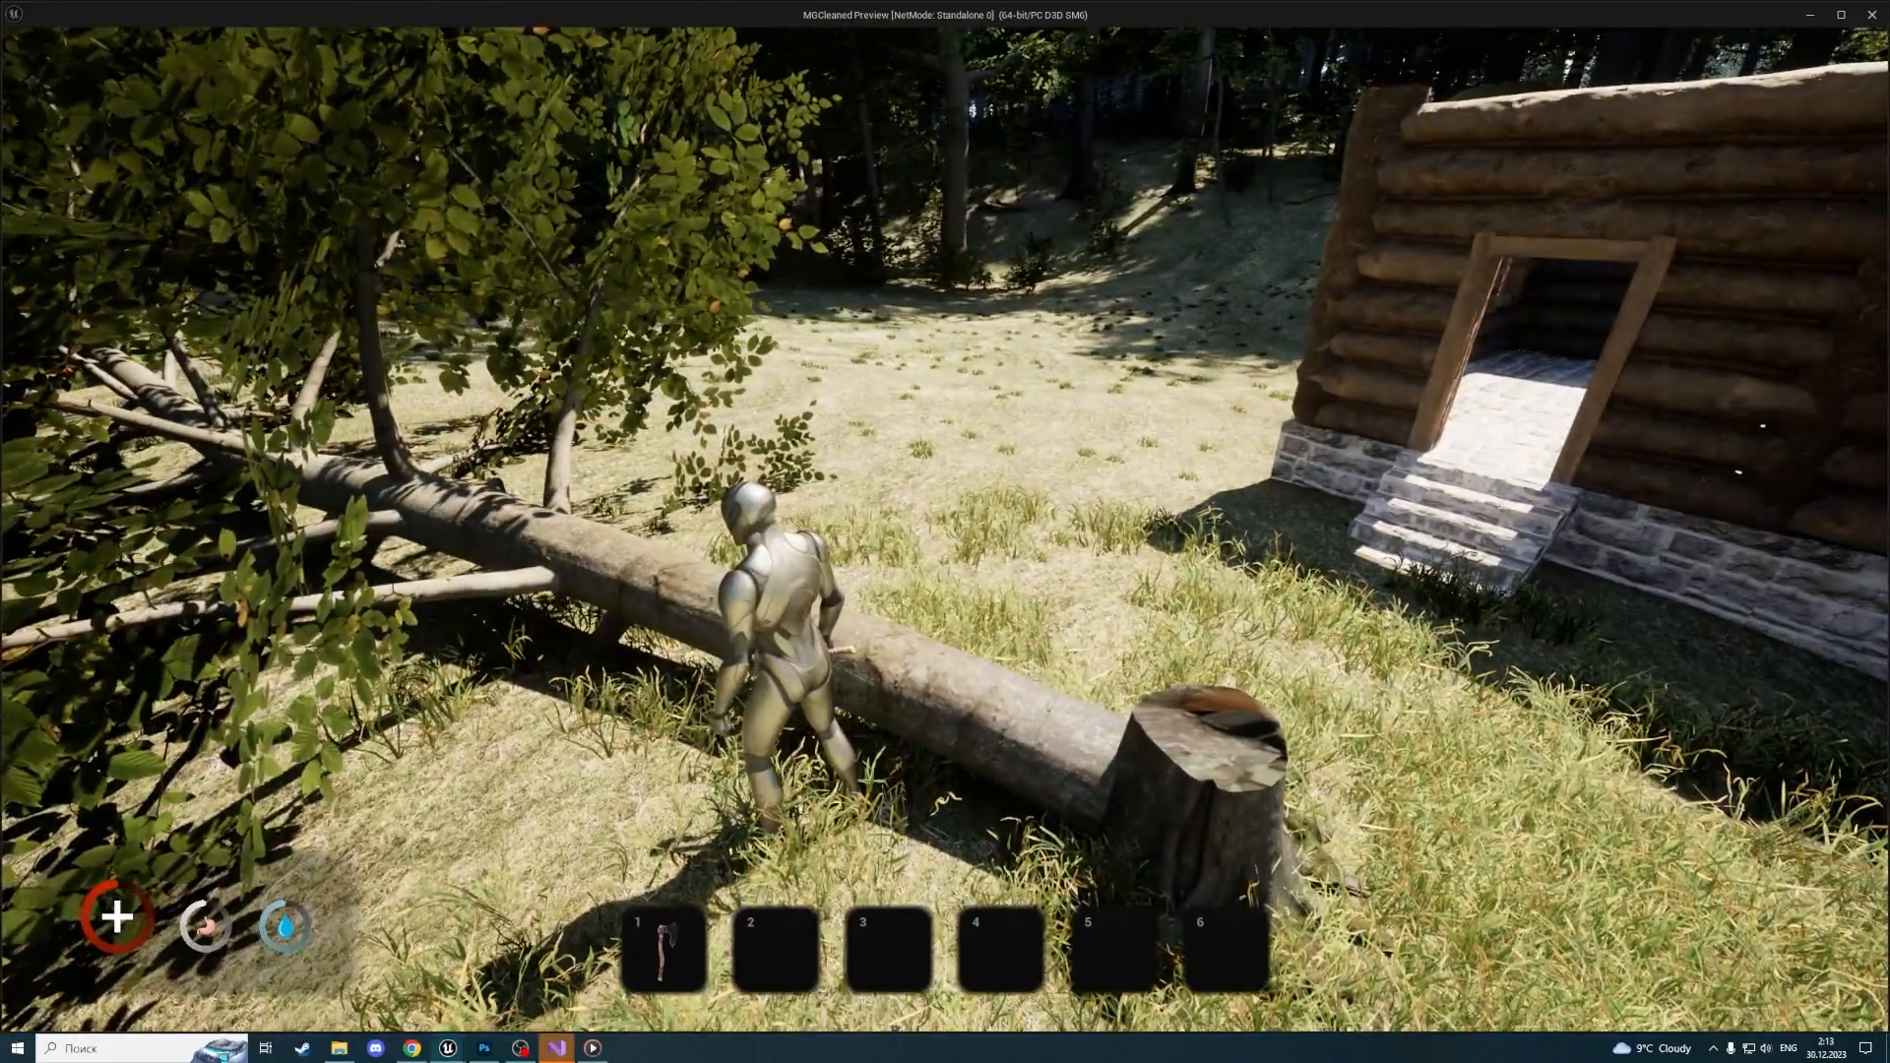
pyautogui.press('Escape')
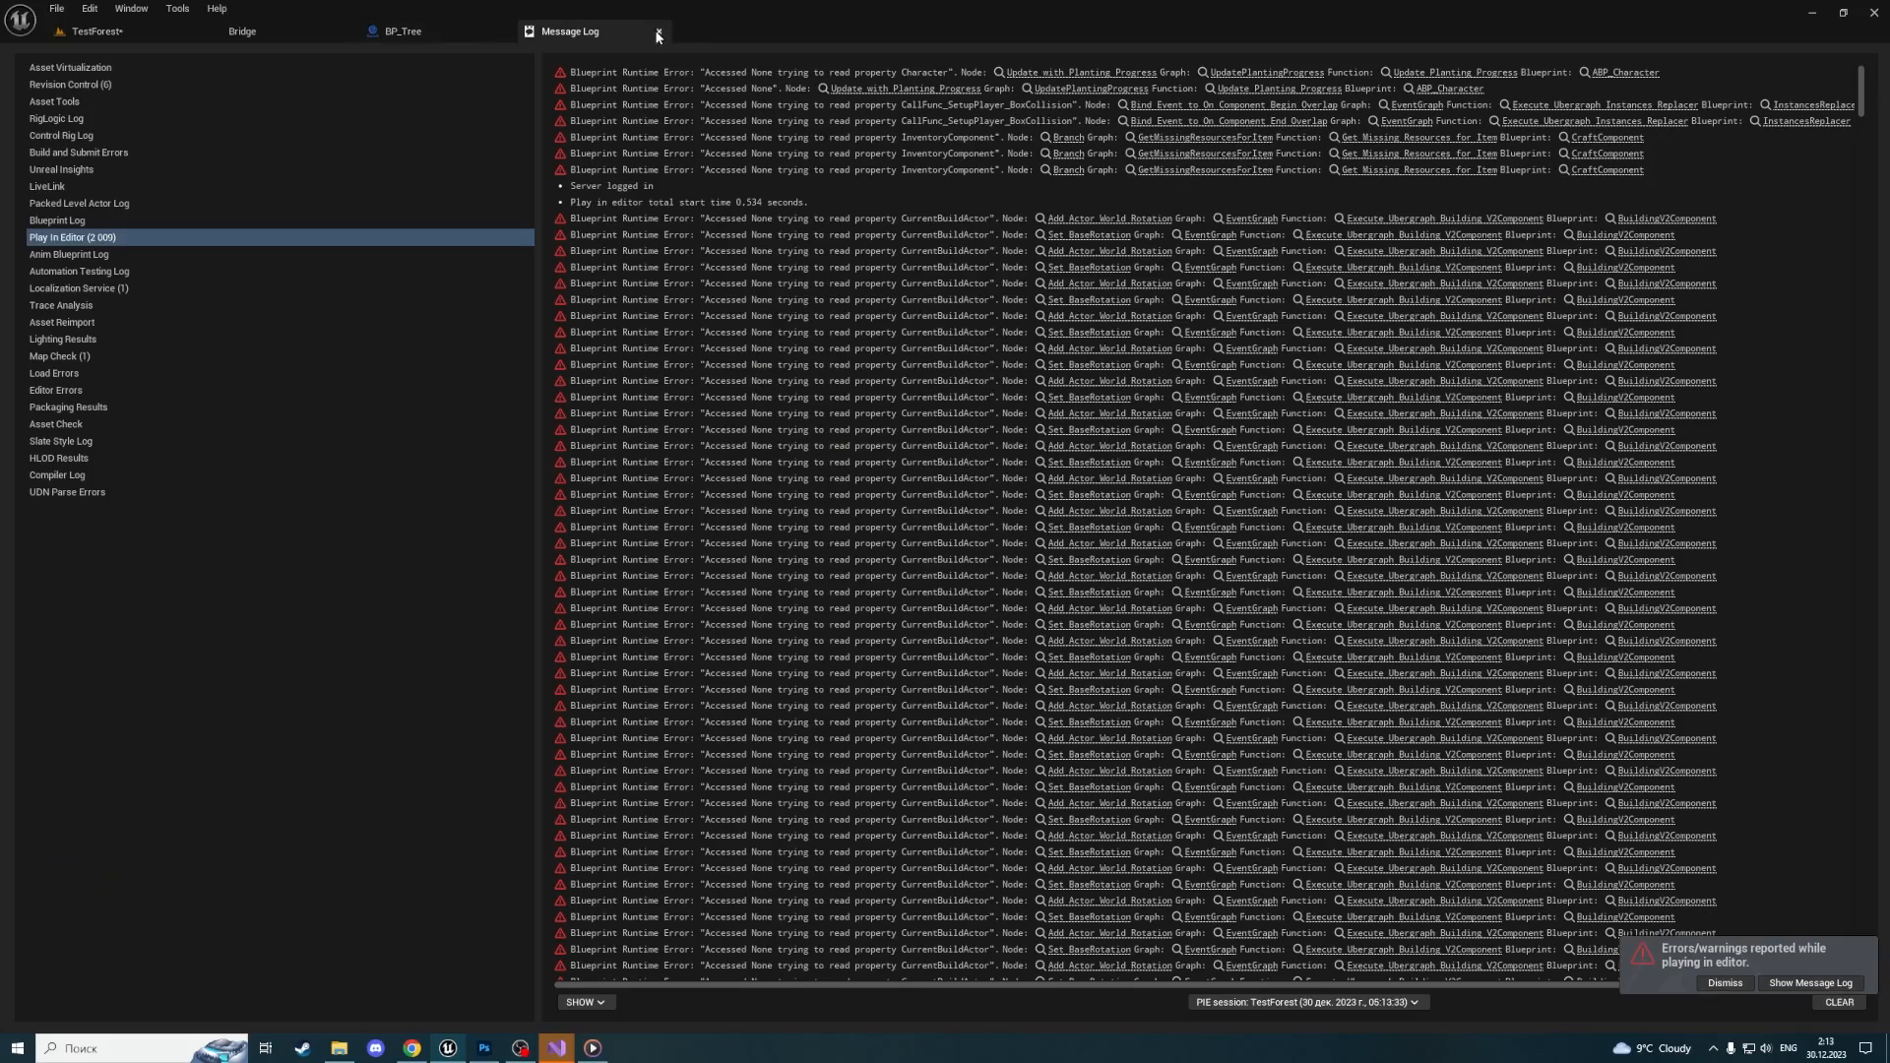
pyautogui.click(658, 35)
# Play-test TestForest again, assigning the axe to quick slot 1, running to the tree and chopping it down
pyautogui.click(139, 33)
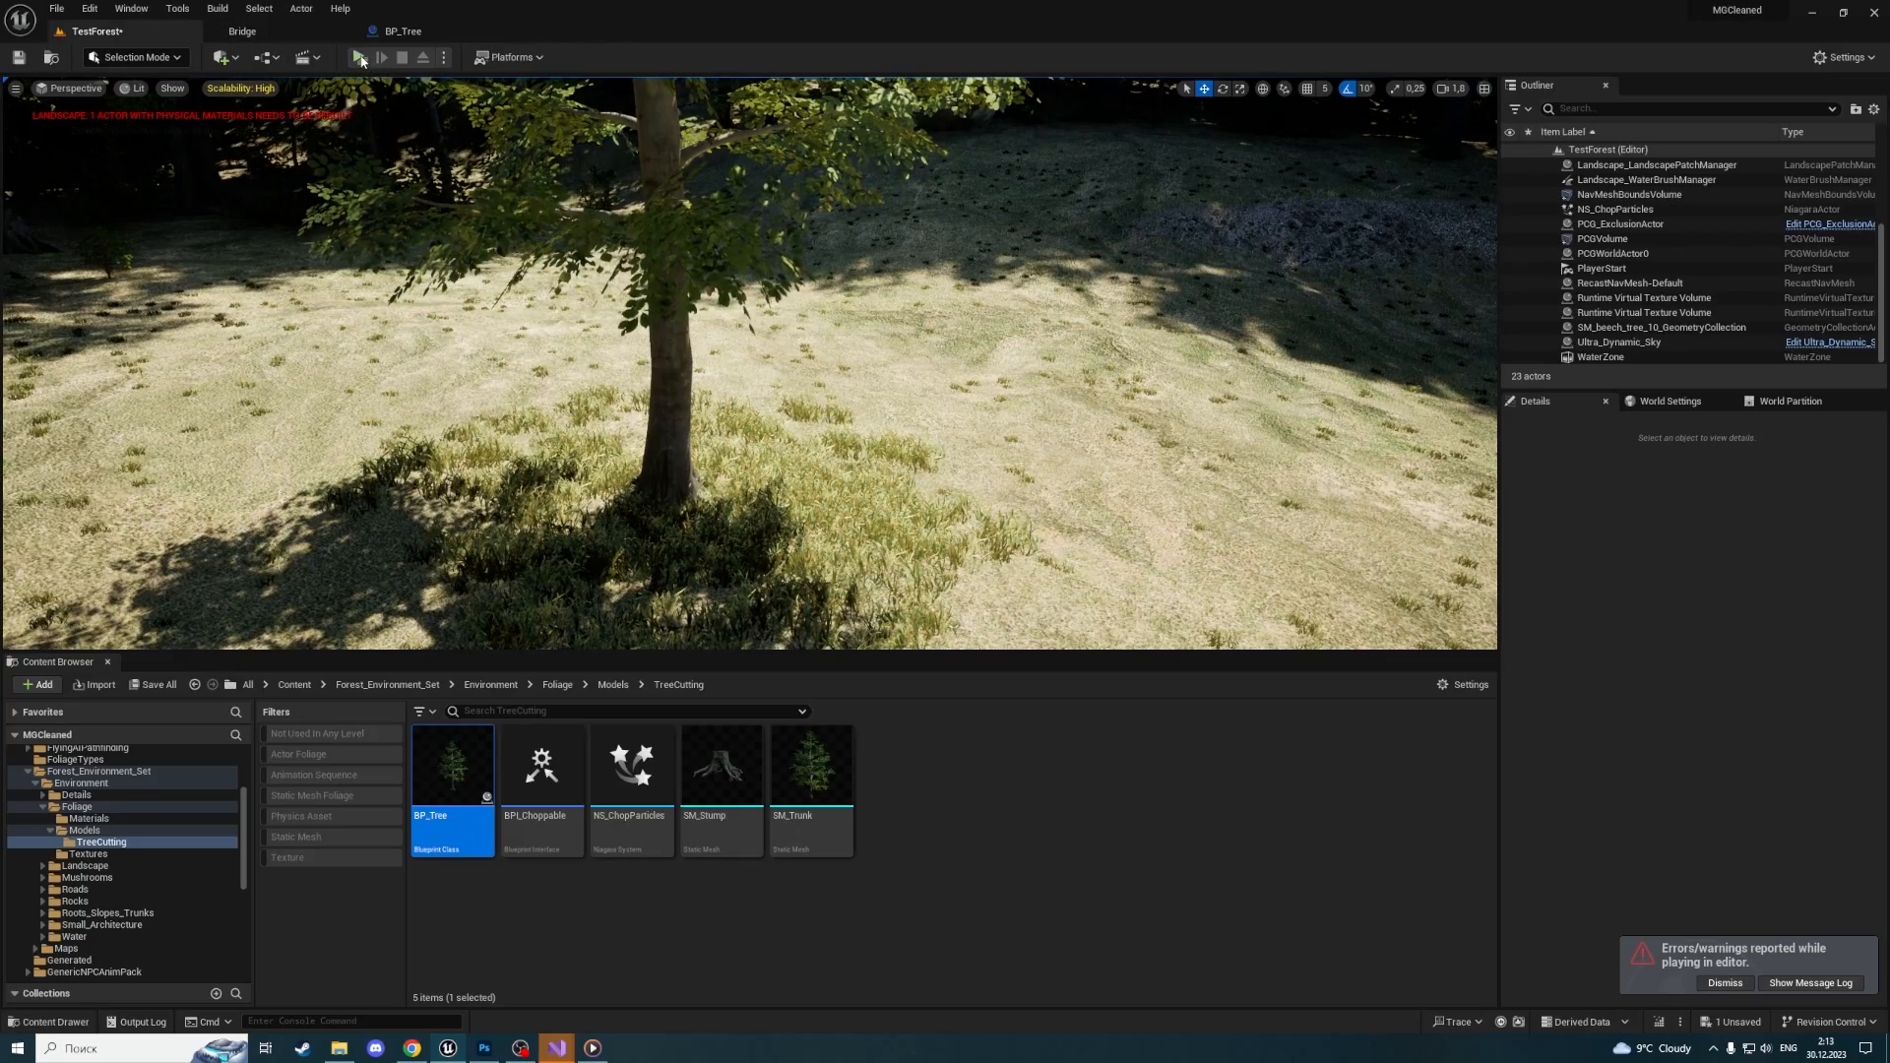
pyautogui.press('Tab')
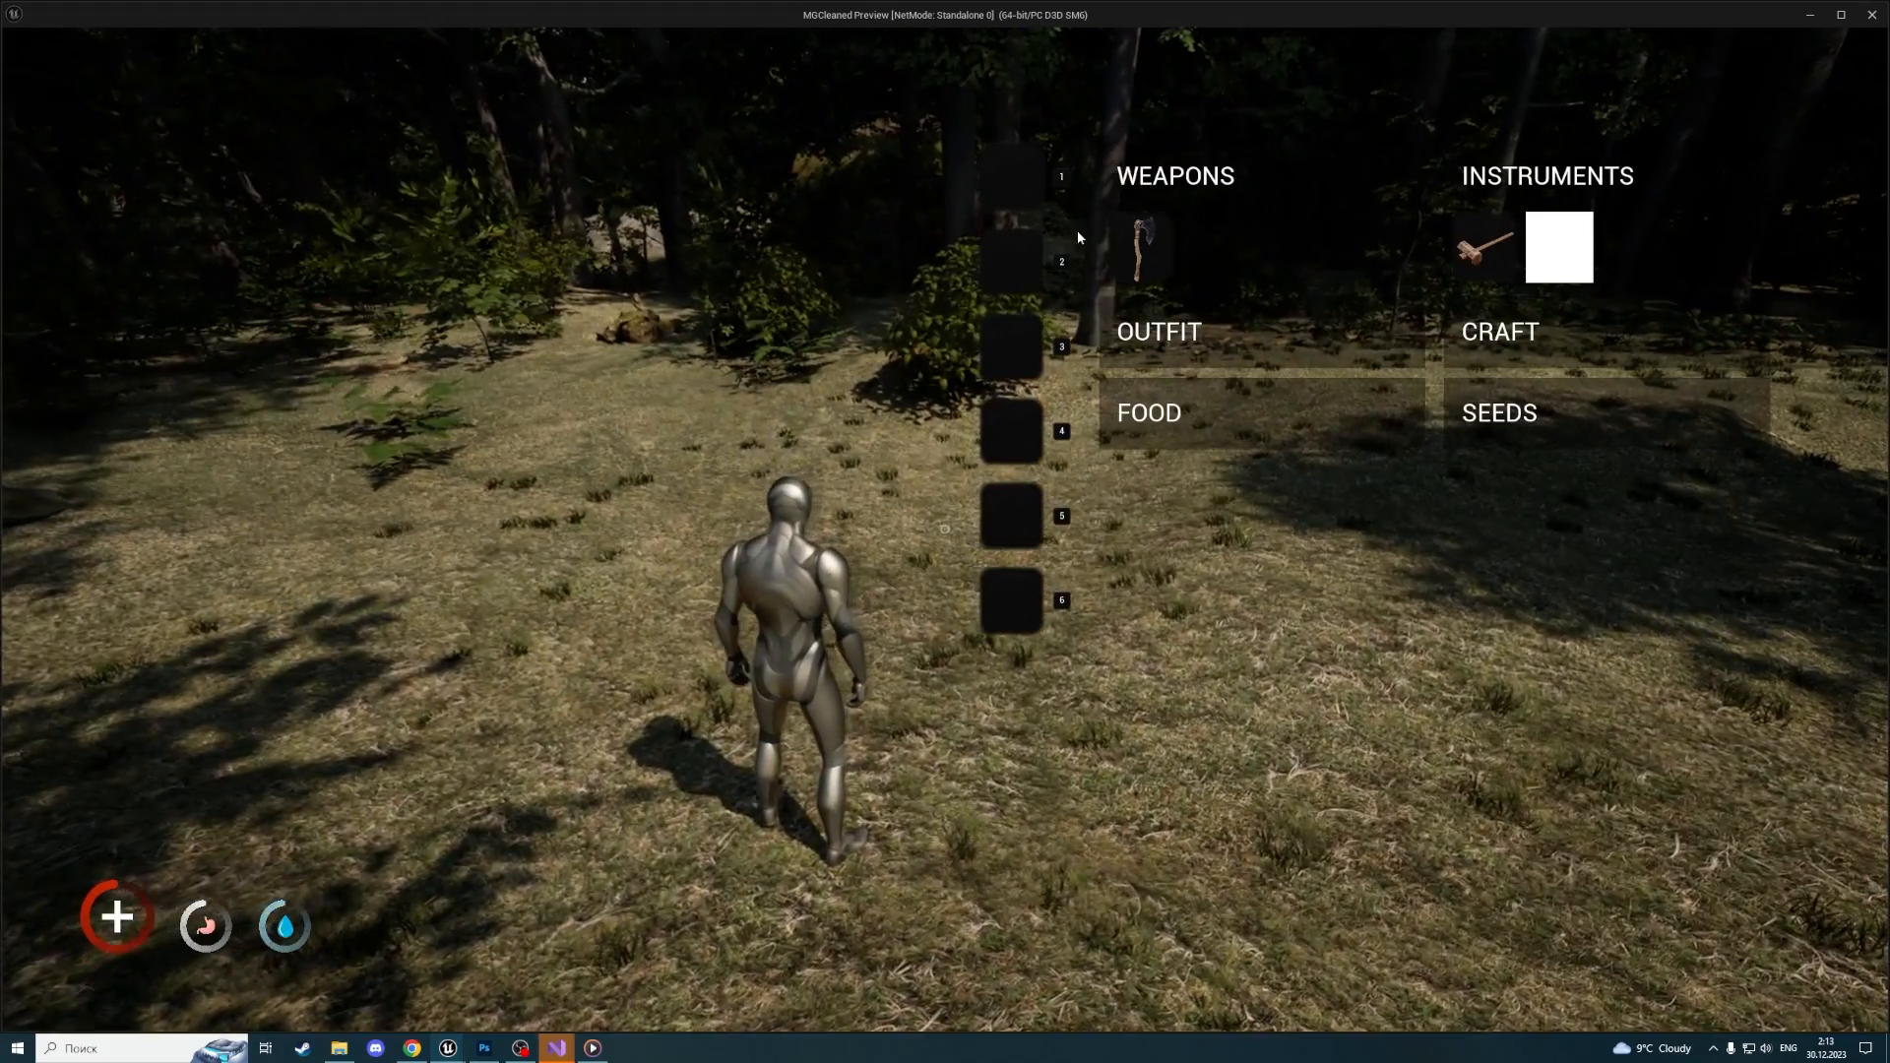
pyautogui.moveTo(1139, 253); pyautogui.dragTo(997, 193)
pyautogui.press('Tab')
pyautogui.press('w')
pyautogui.press('shift')
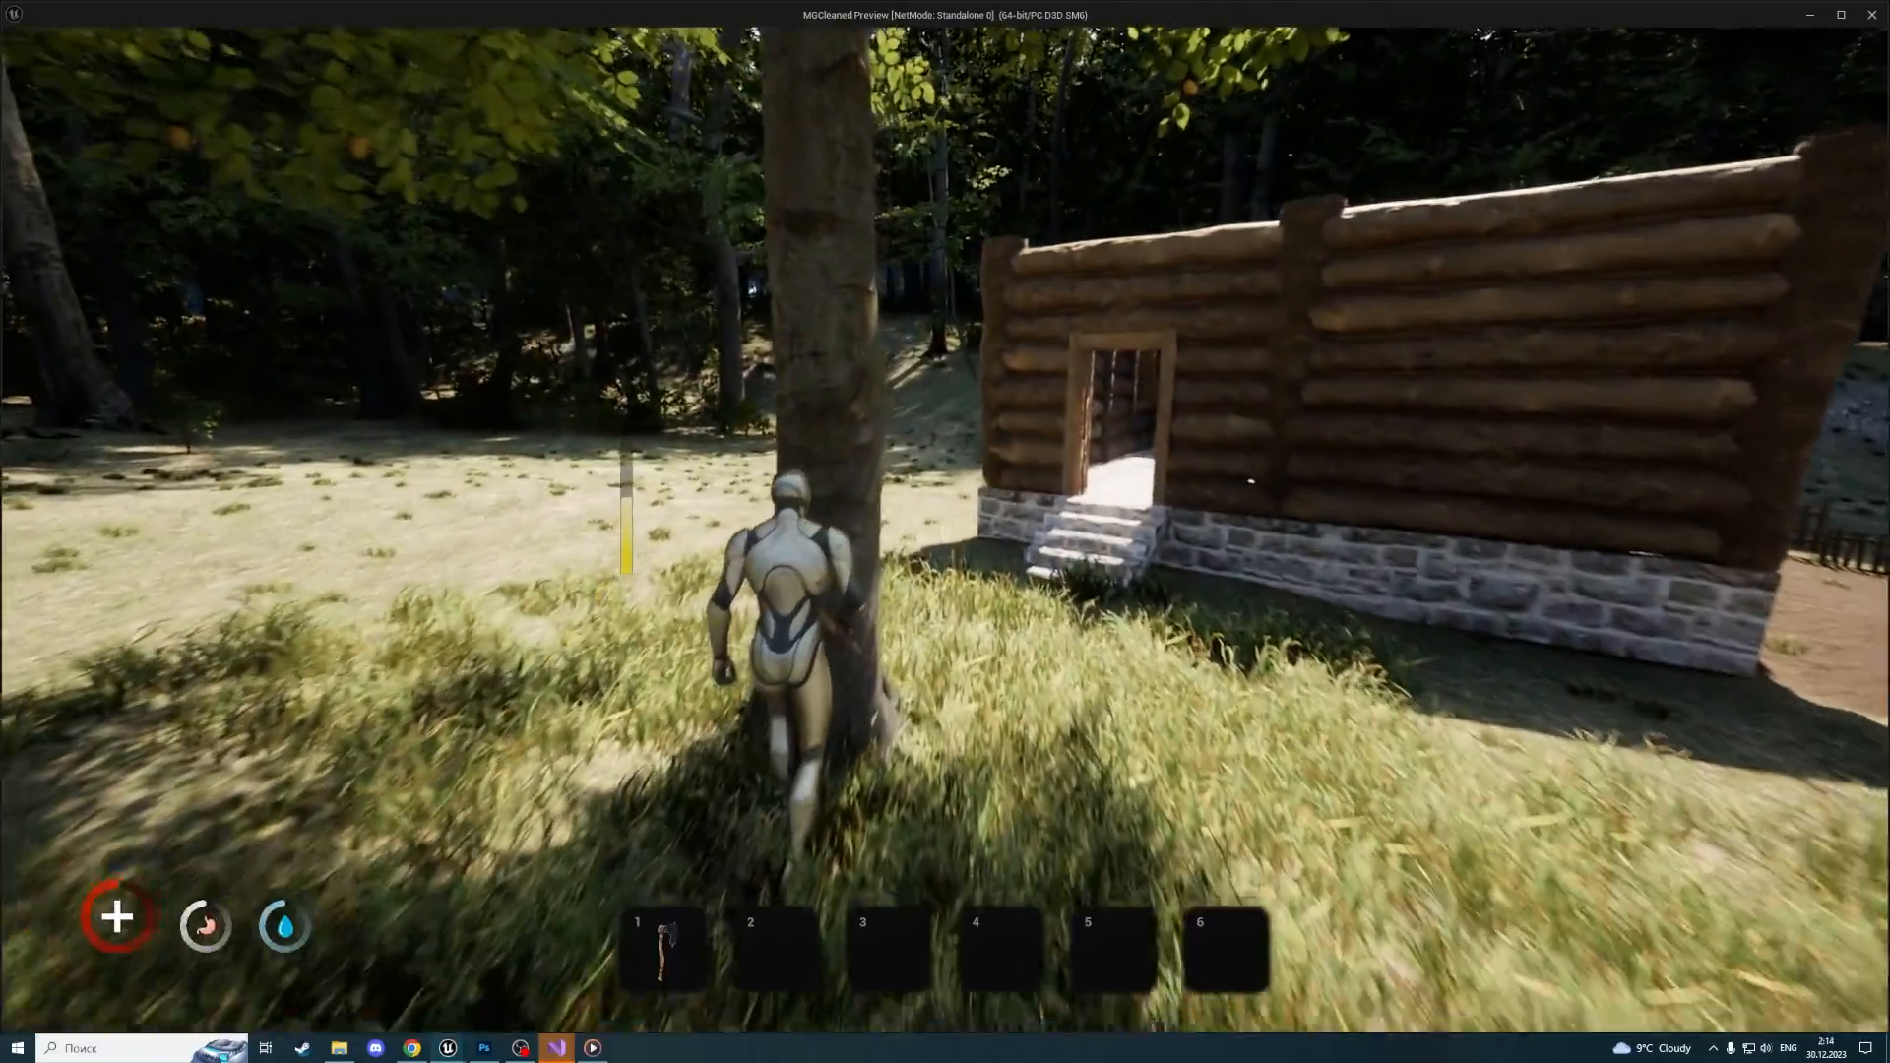
pyautogui.press('e')
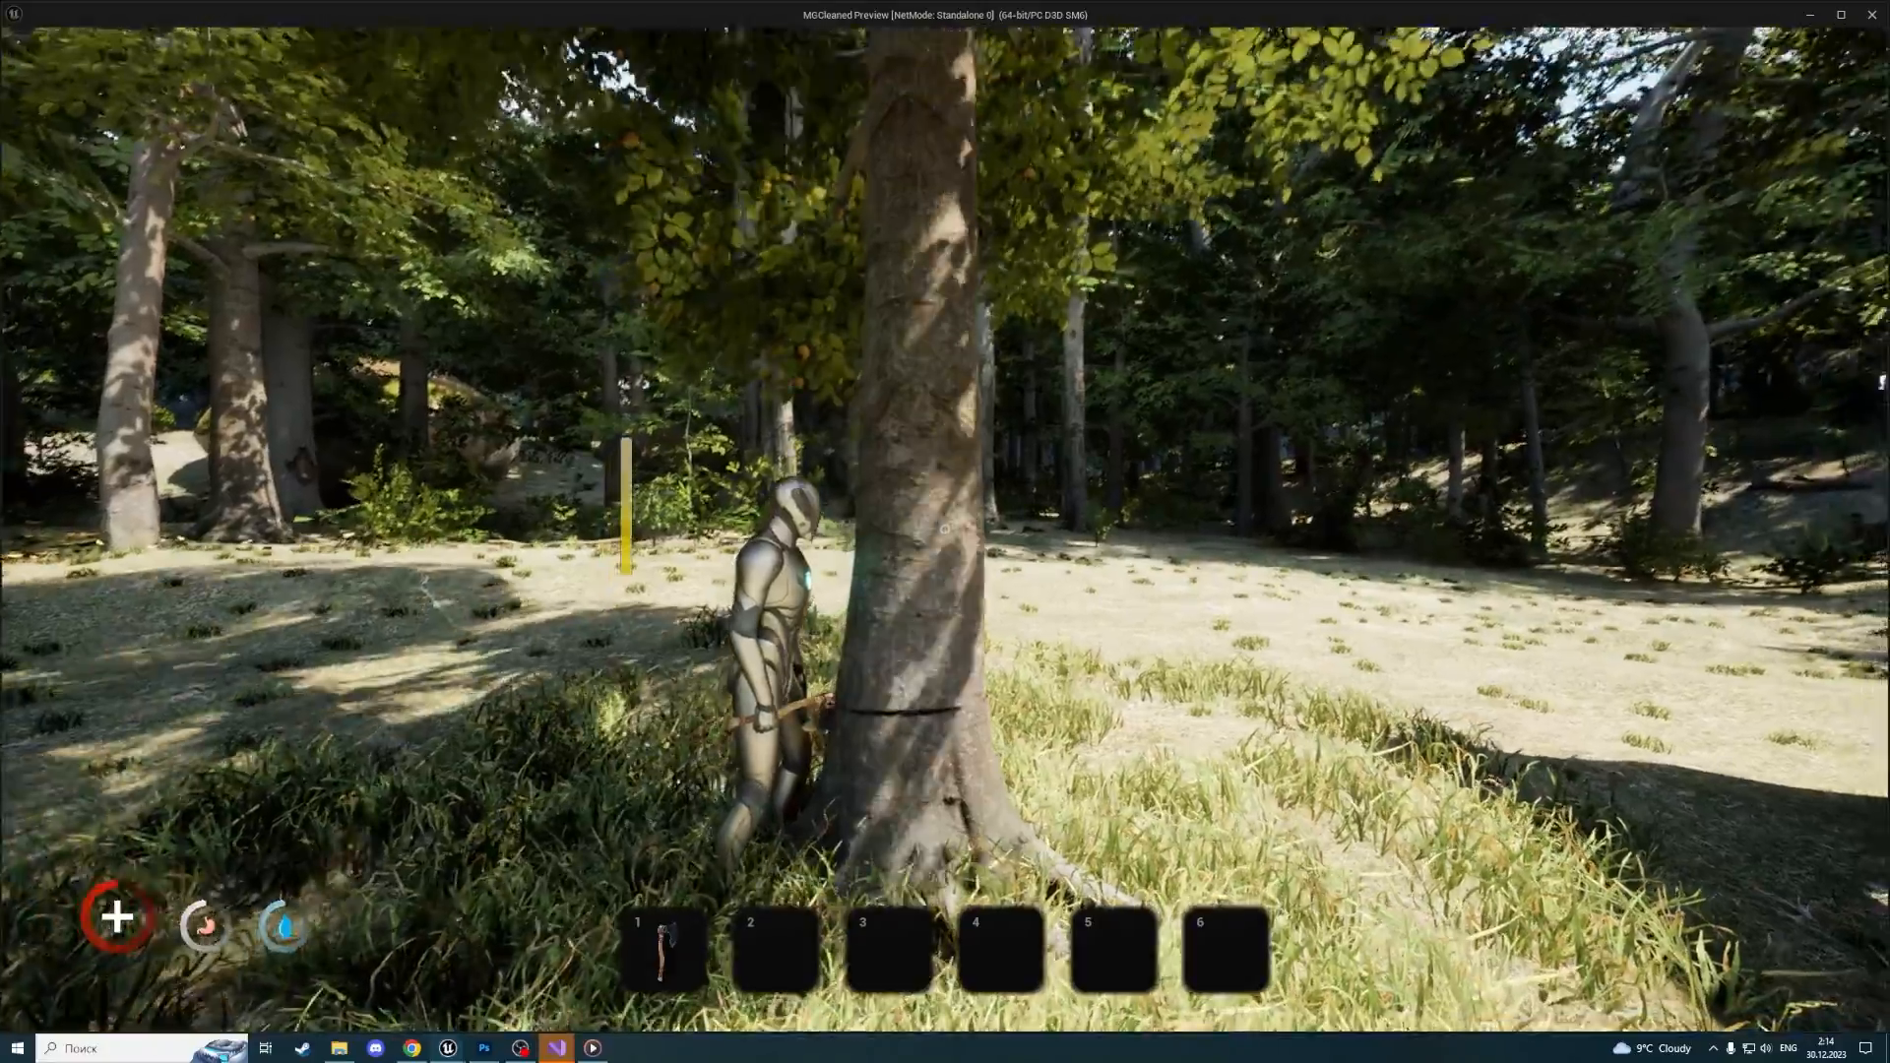
pyautogui.click(946, 528)
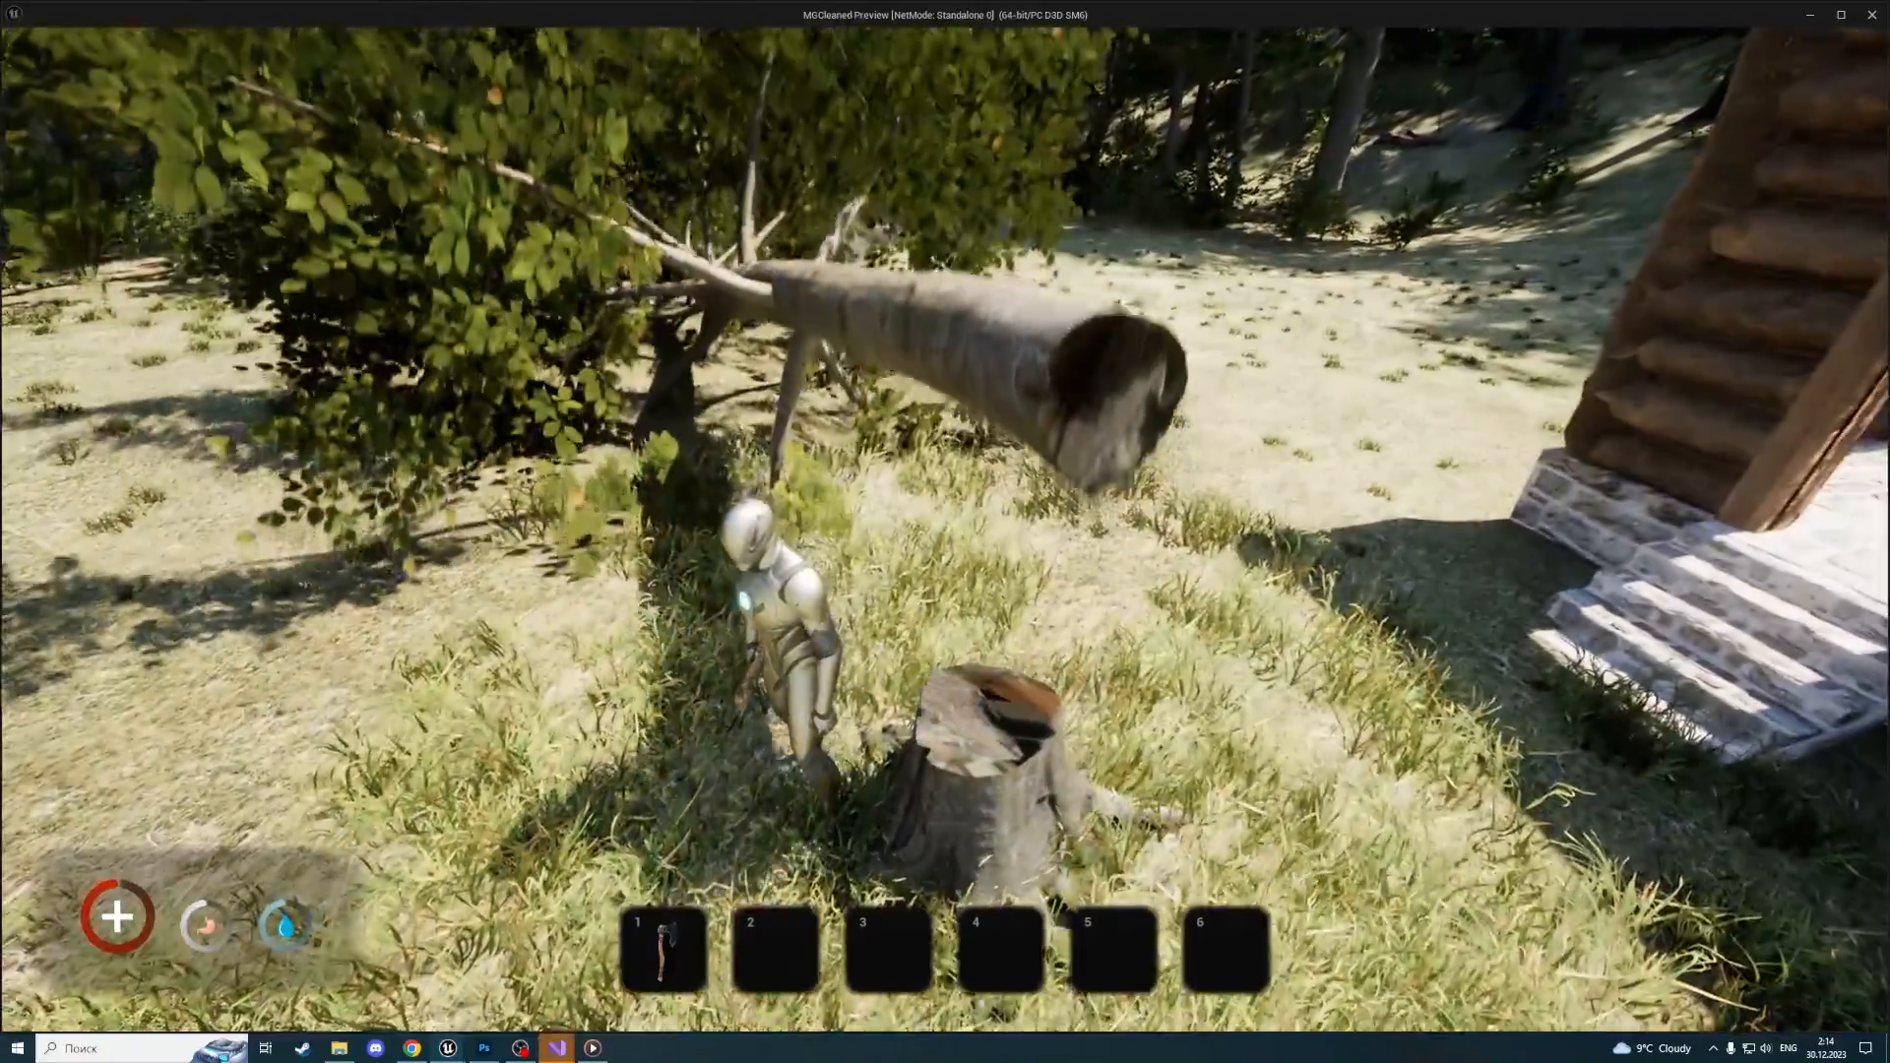
pyautogui.press('w')
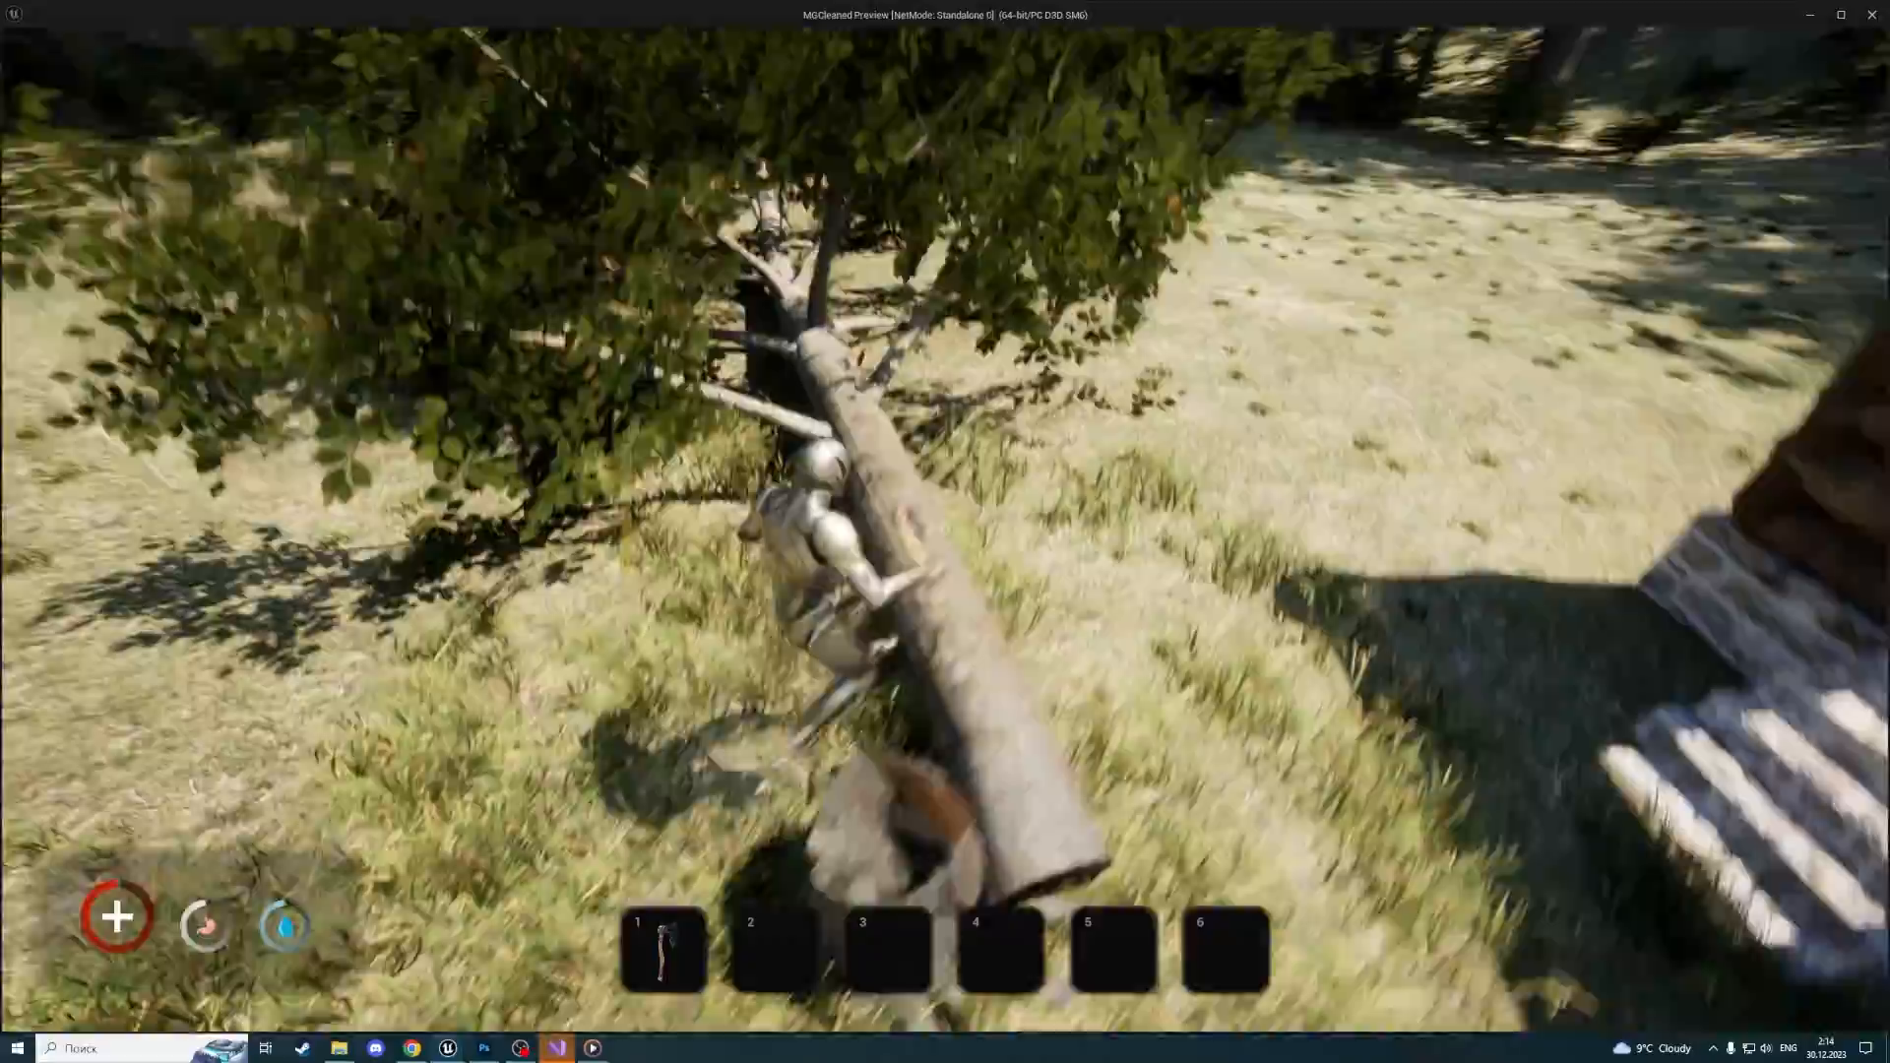
# Walk and jump around the fallen trunk to test its physics and collision, end the session and close the Message Log
pyautogui.press('space')
pyautogui.hotkey('shift', 'w')
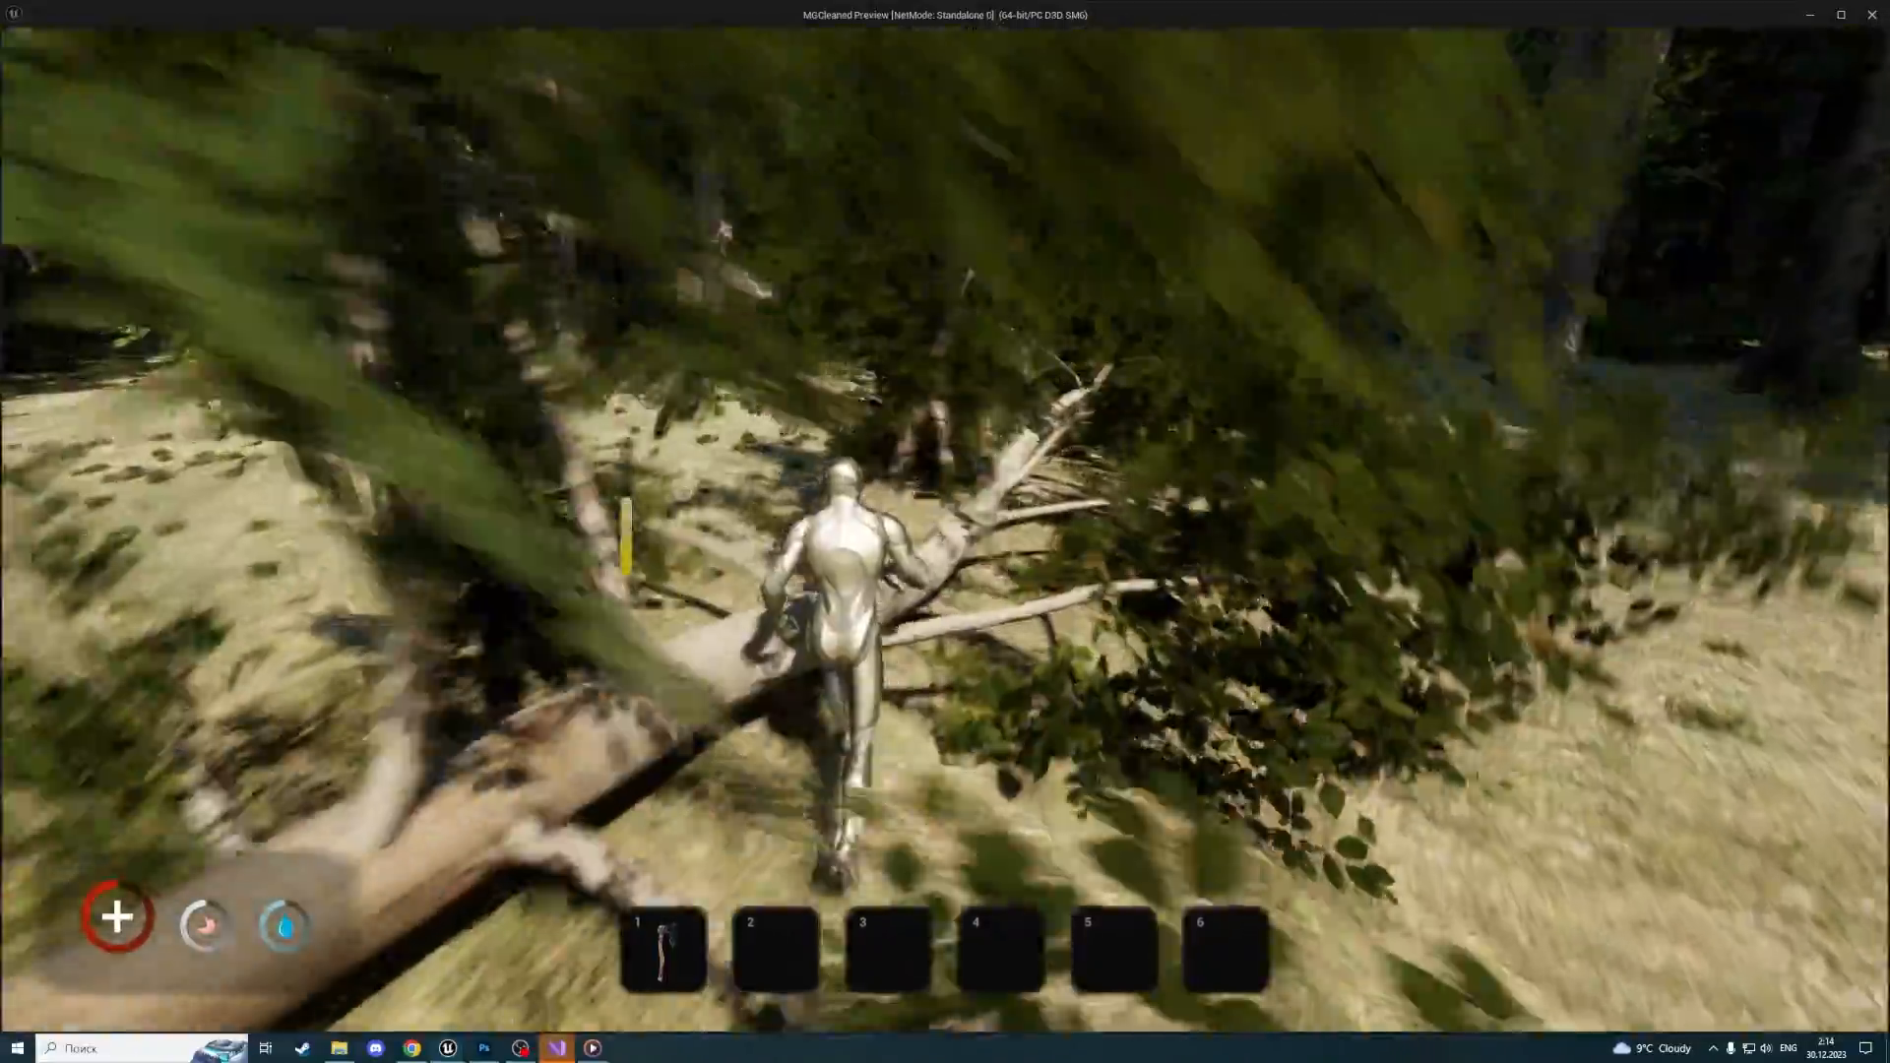
pyautogui.hotkey('shift', 'w')
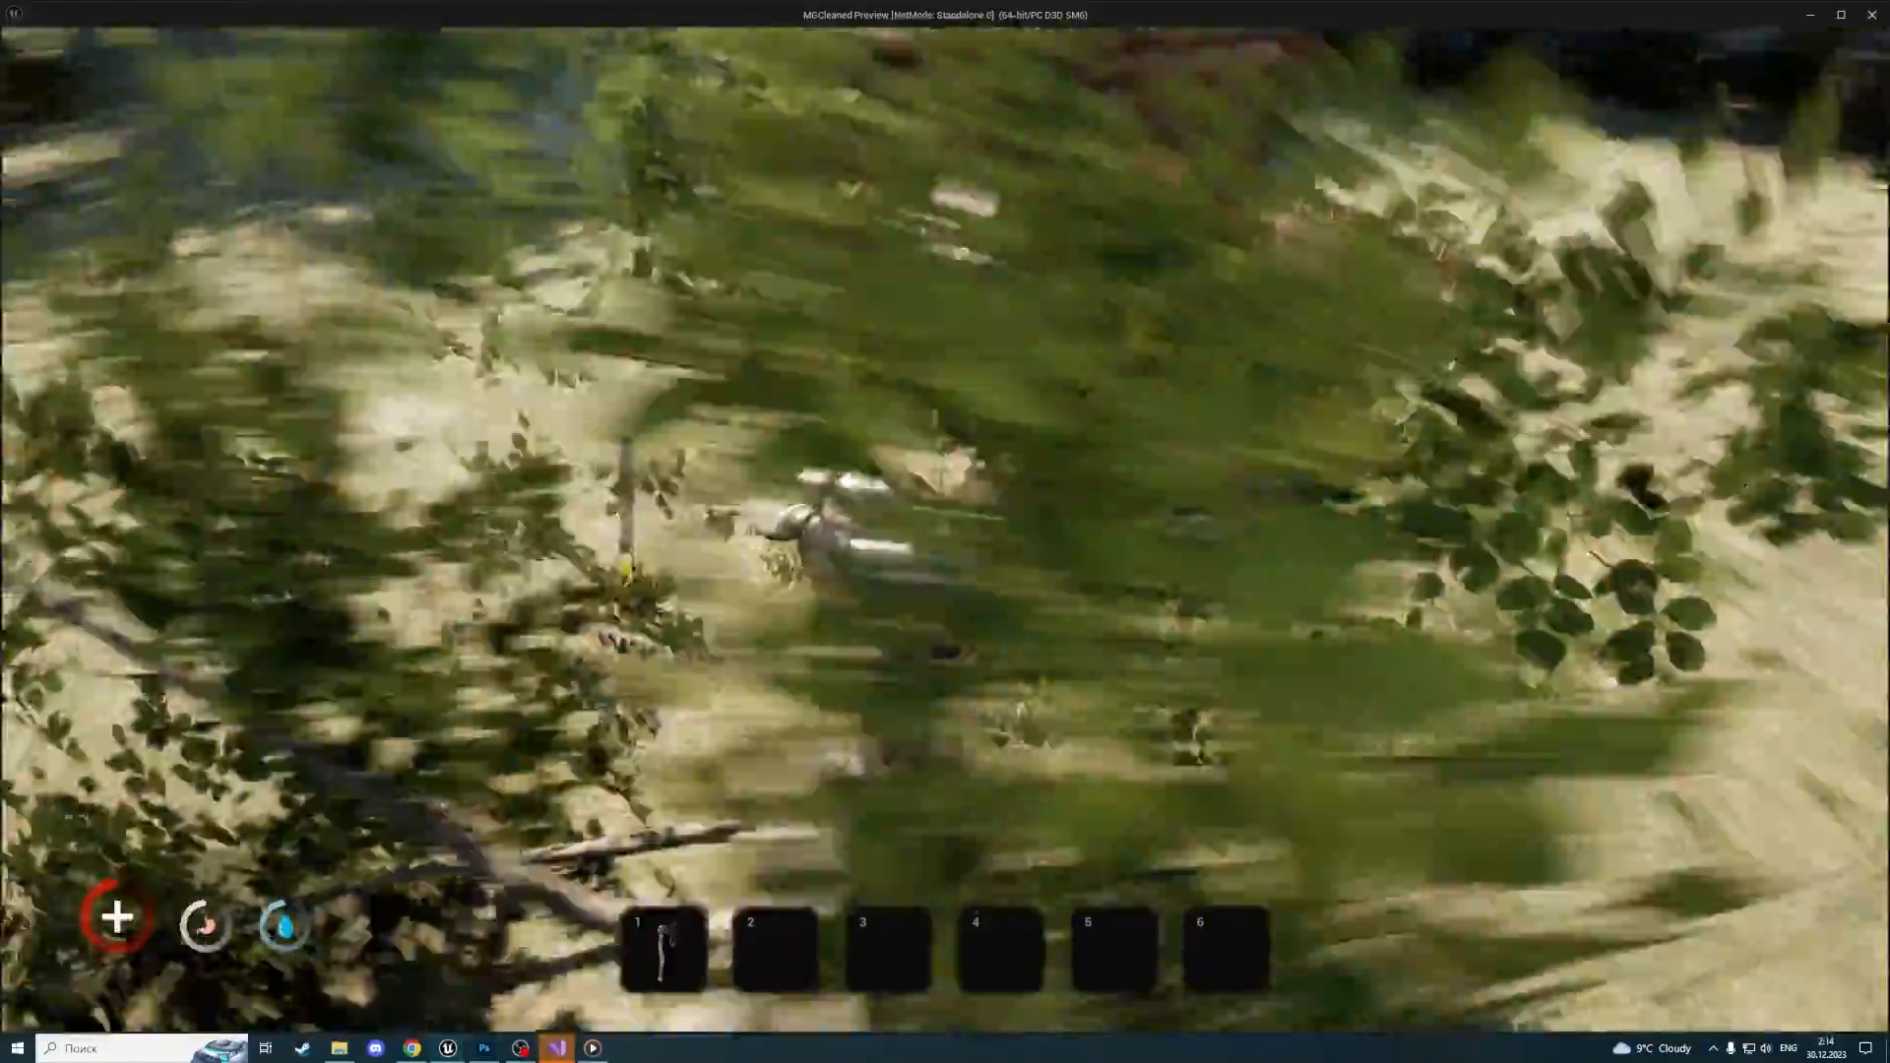
pyautogui.press('w')
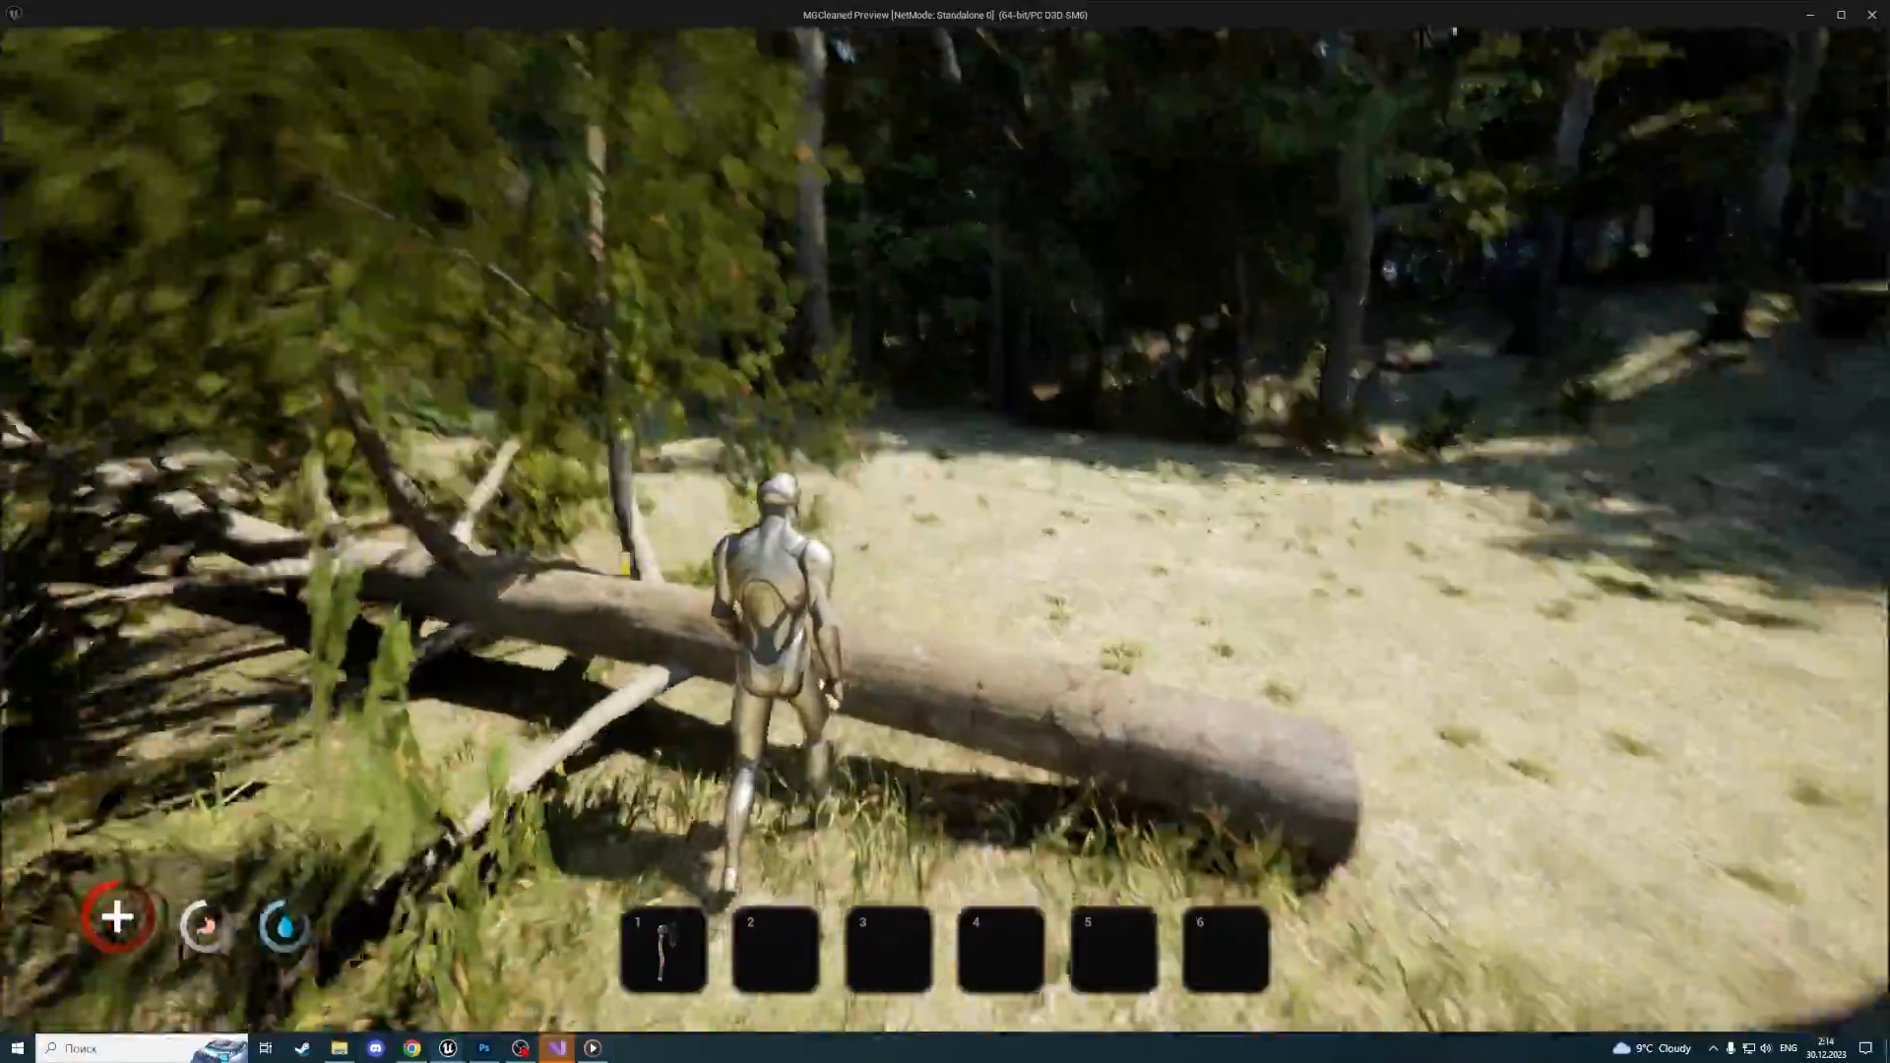
pyautogui.press('space')
pyautogui.press('w')
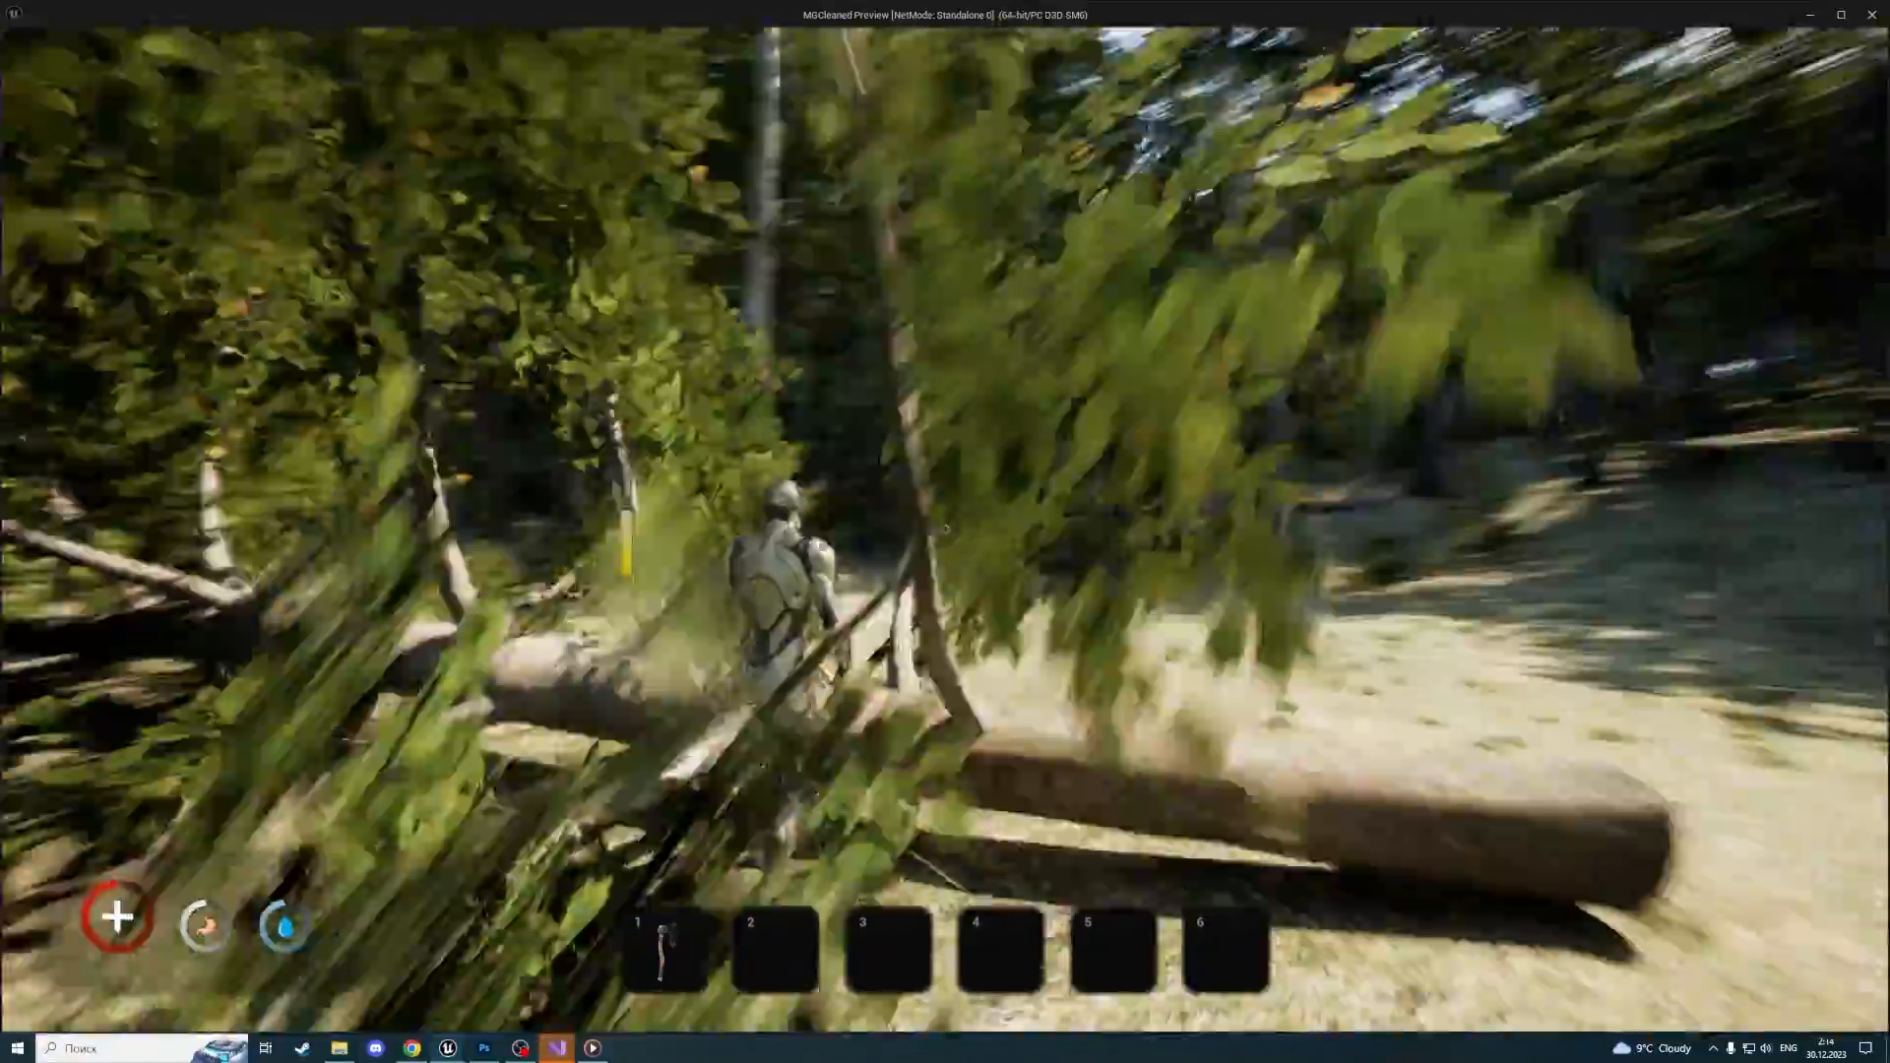
pyautogui.press('d')
pyautogui.press('w')
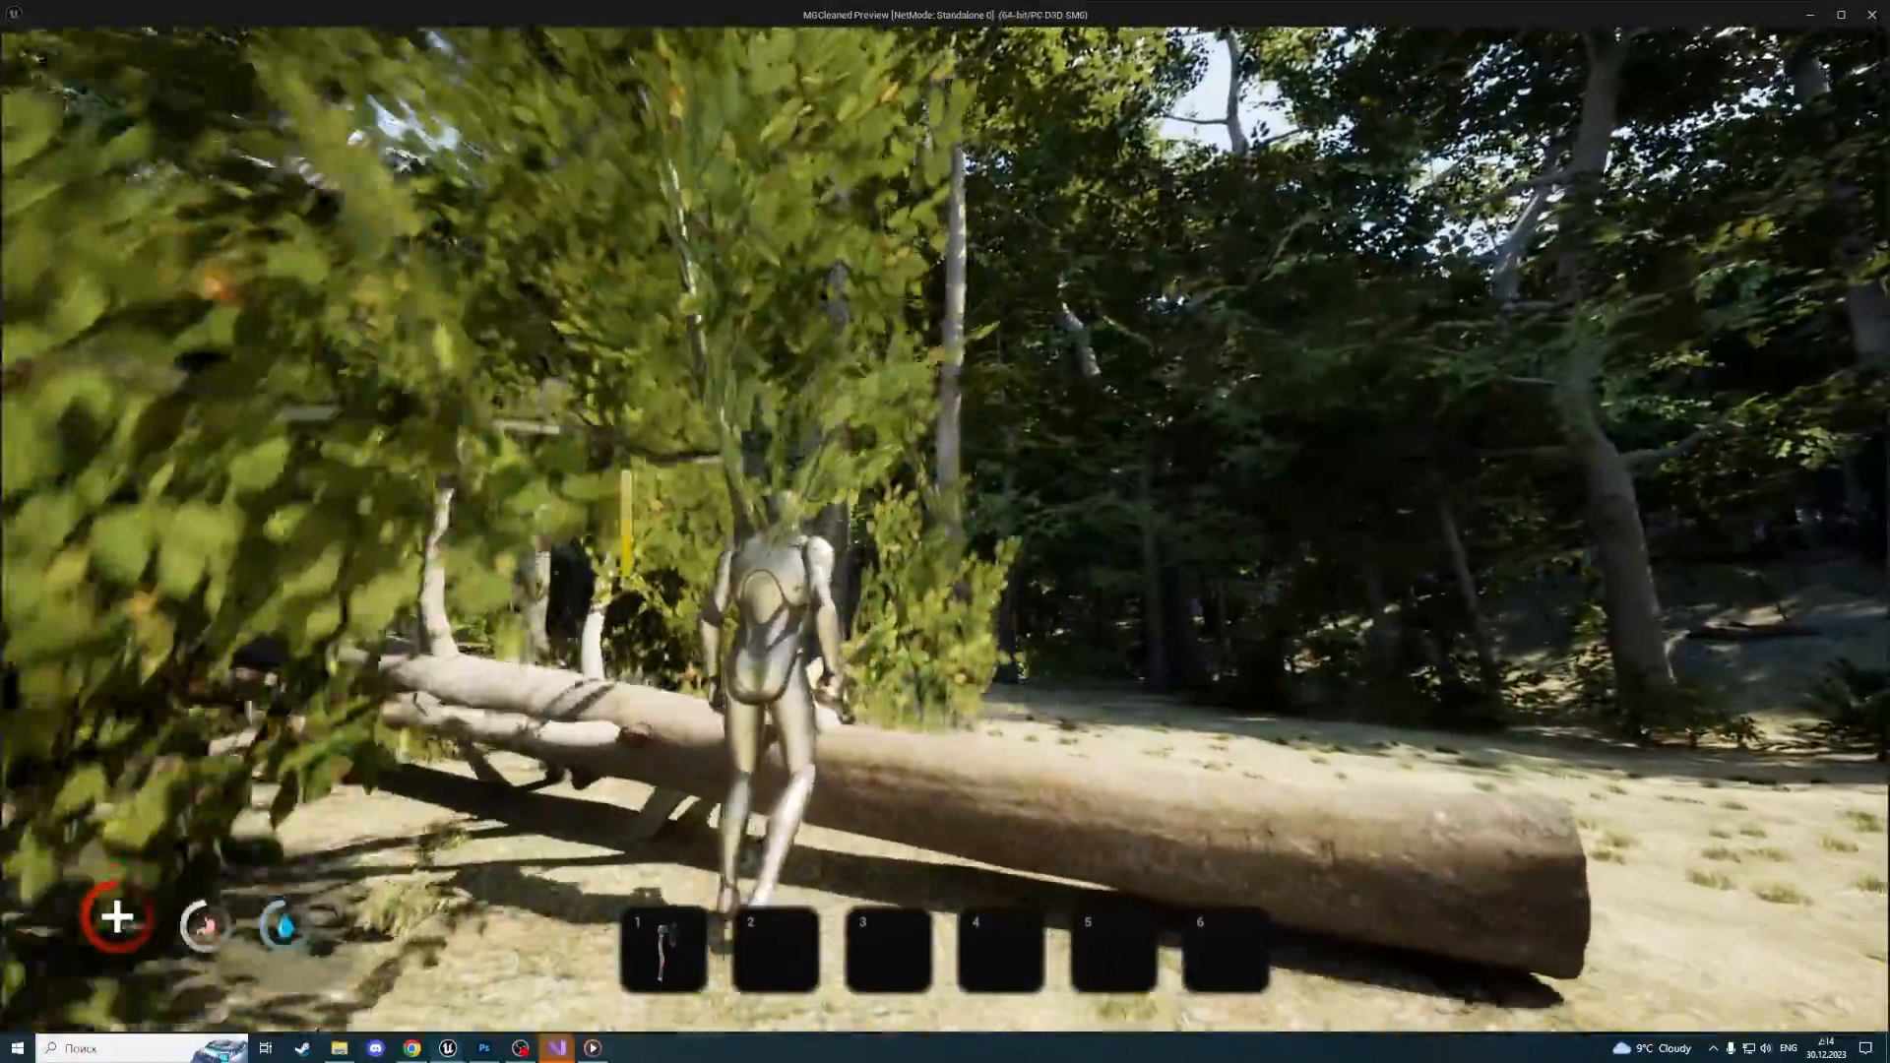
pyautogui.press('w')
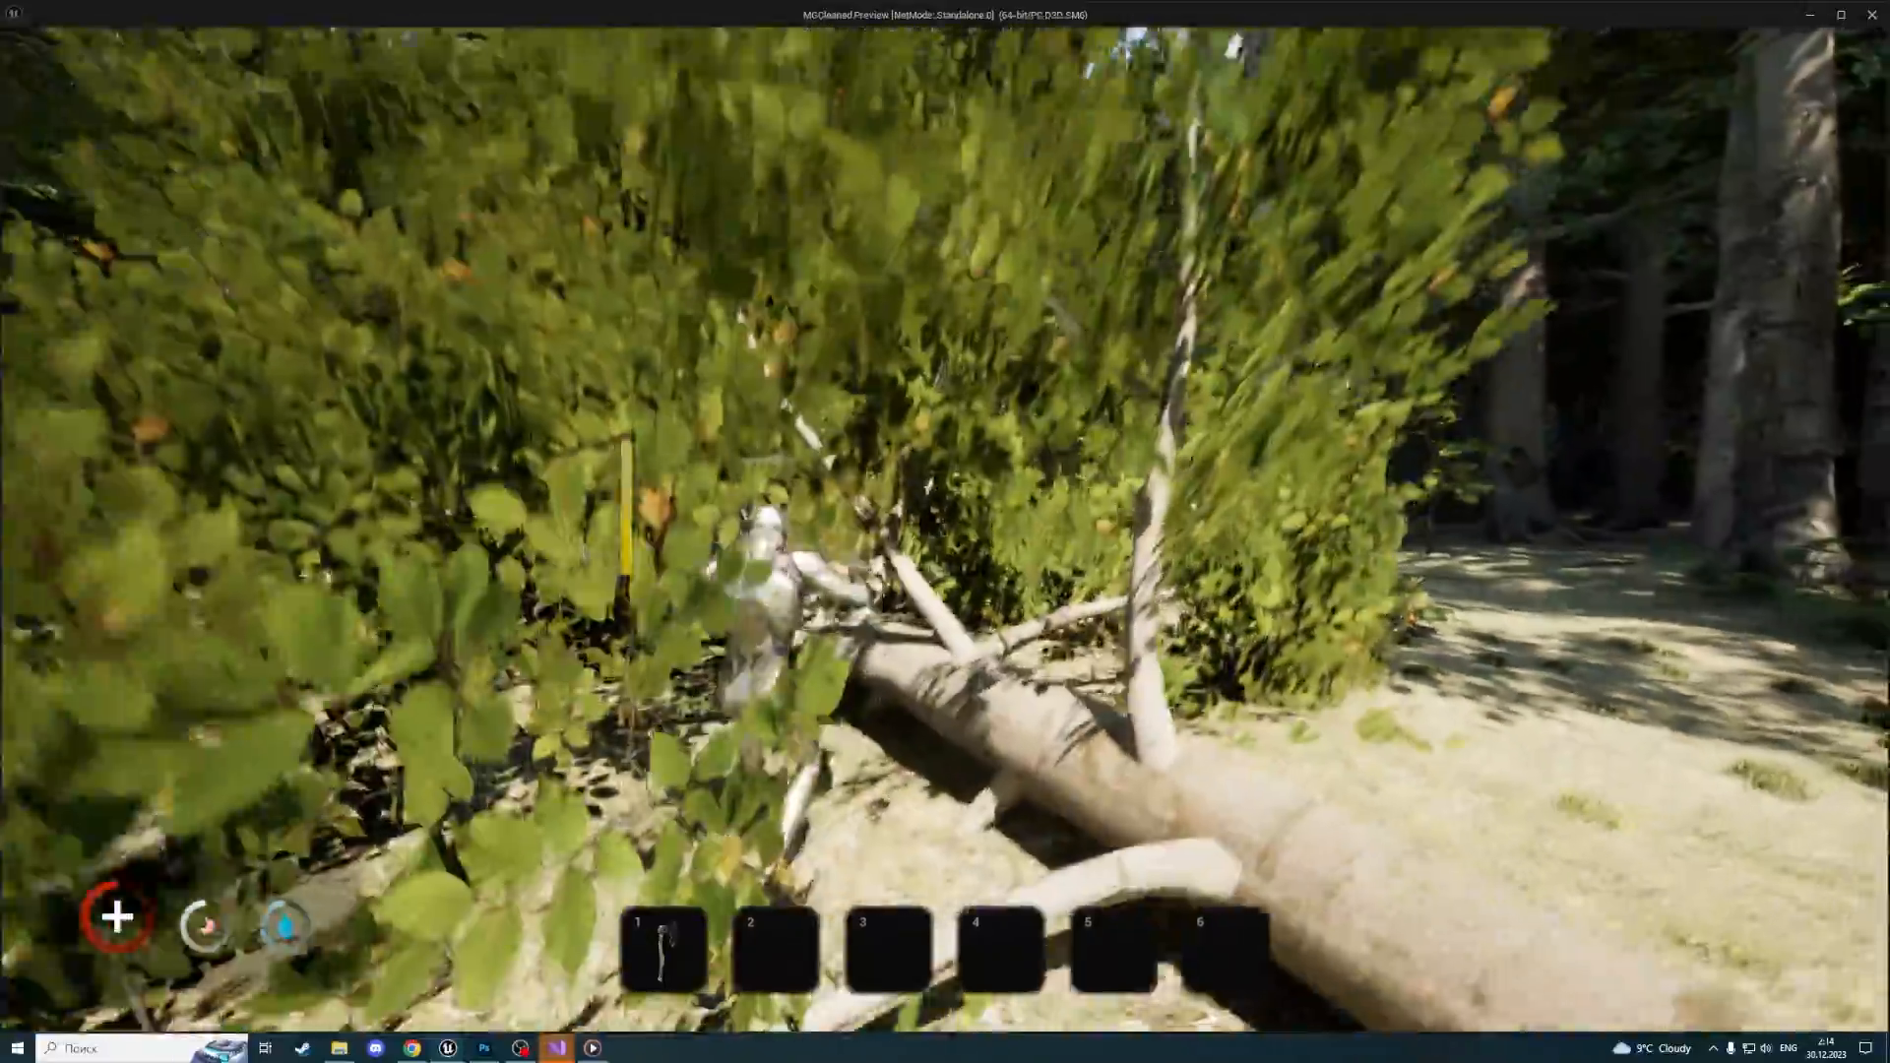
pyautogui.press('w')
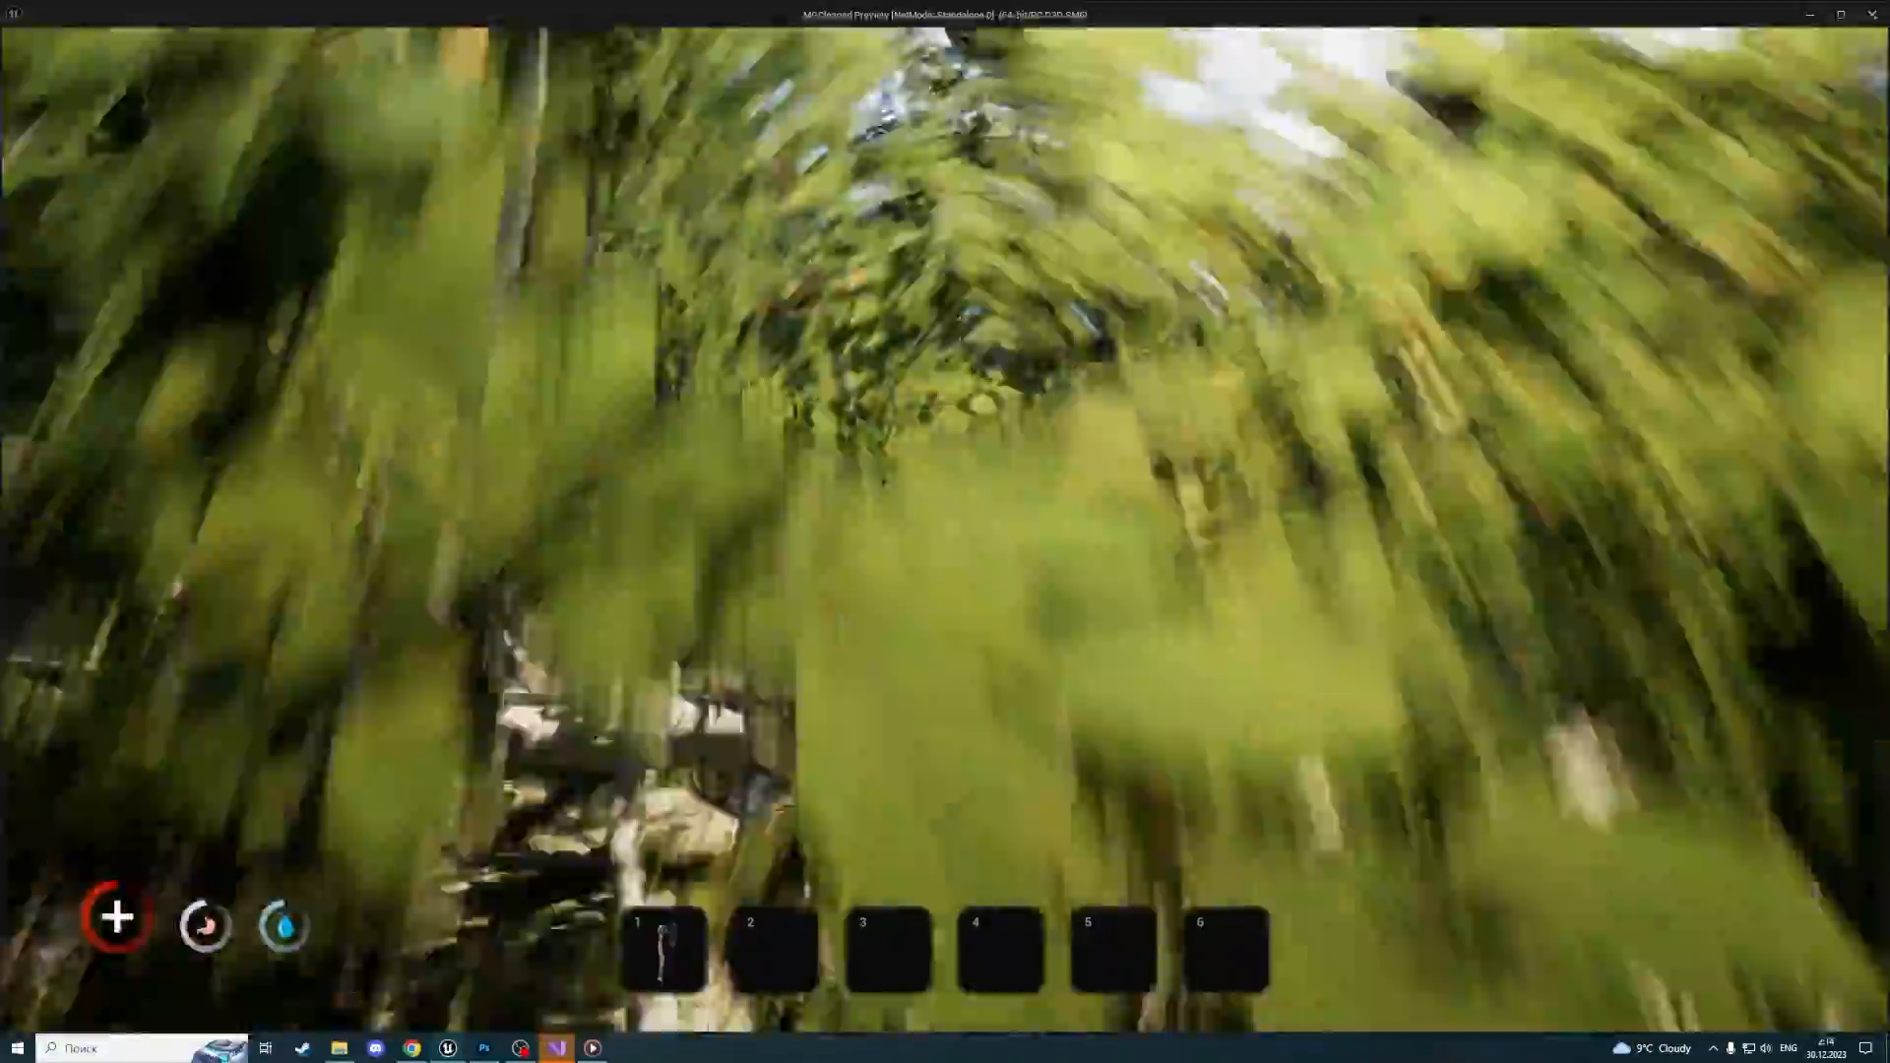
pyautogui.press('w')
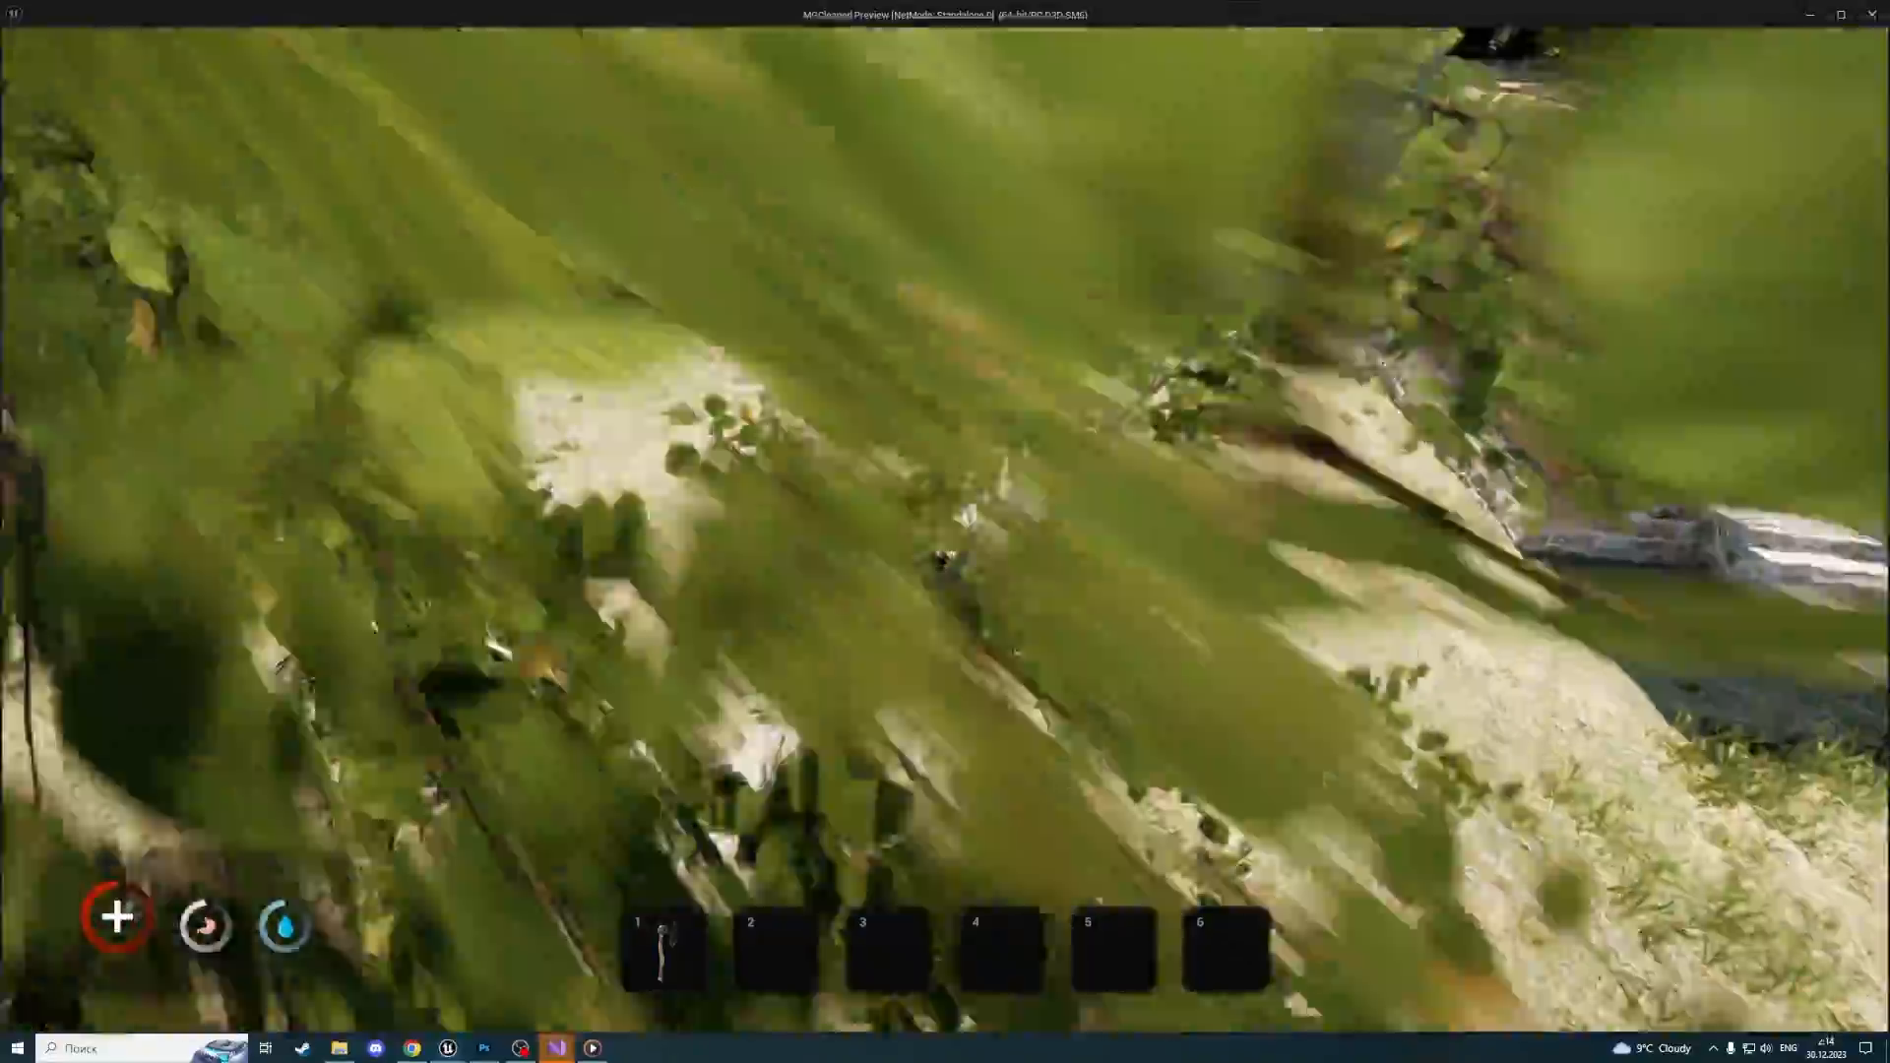
pyautogui.press('w')
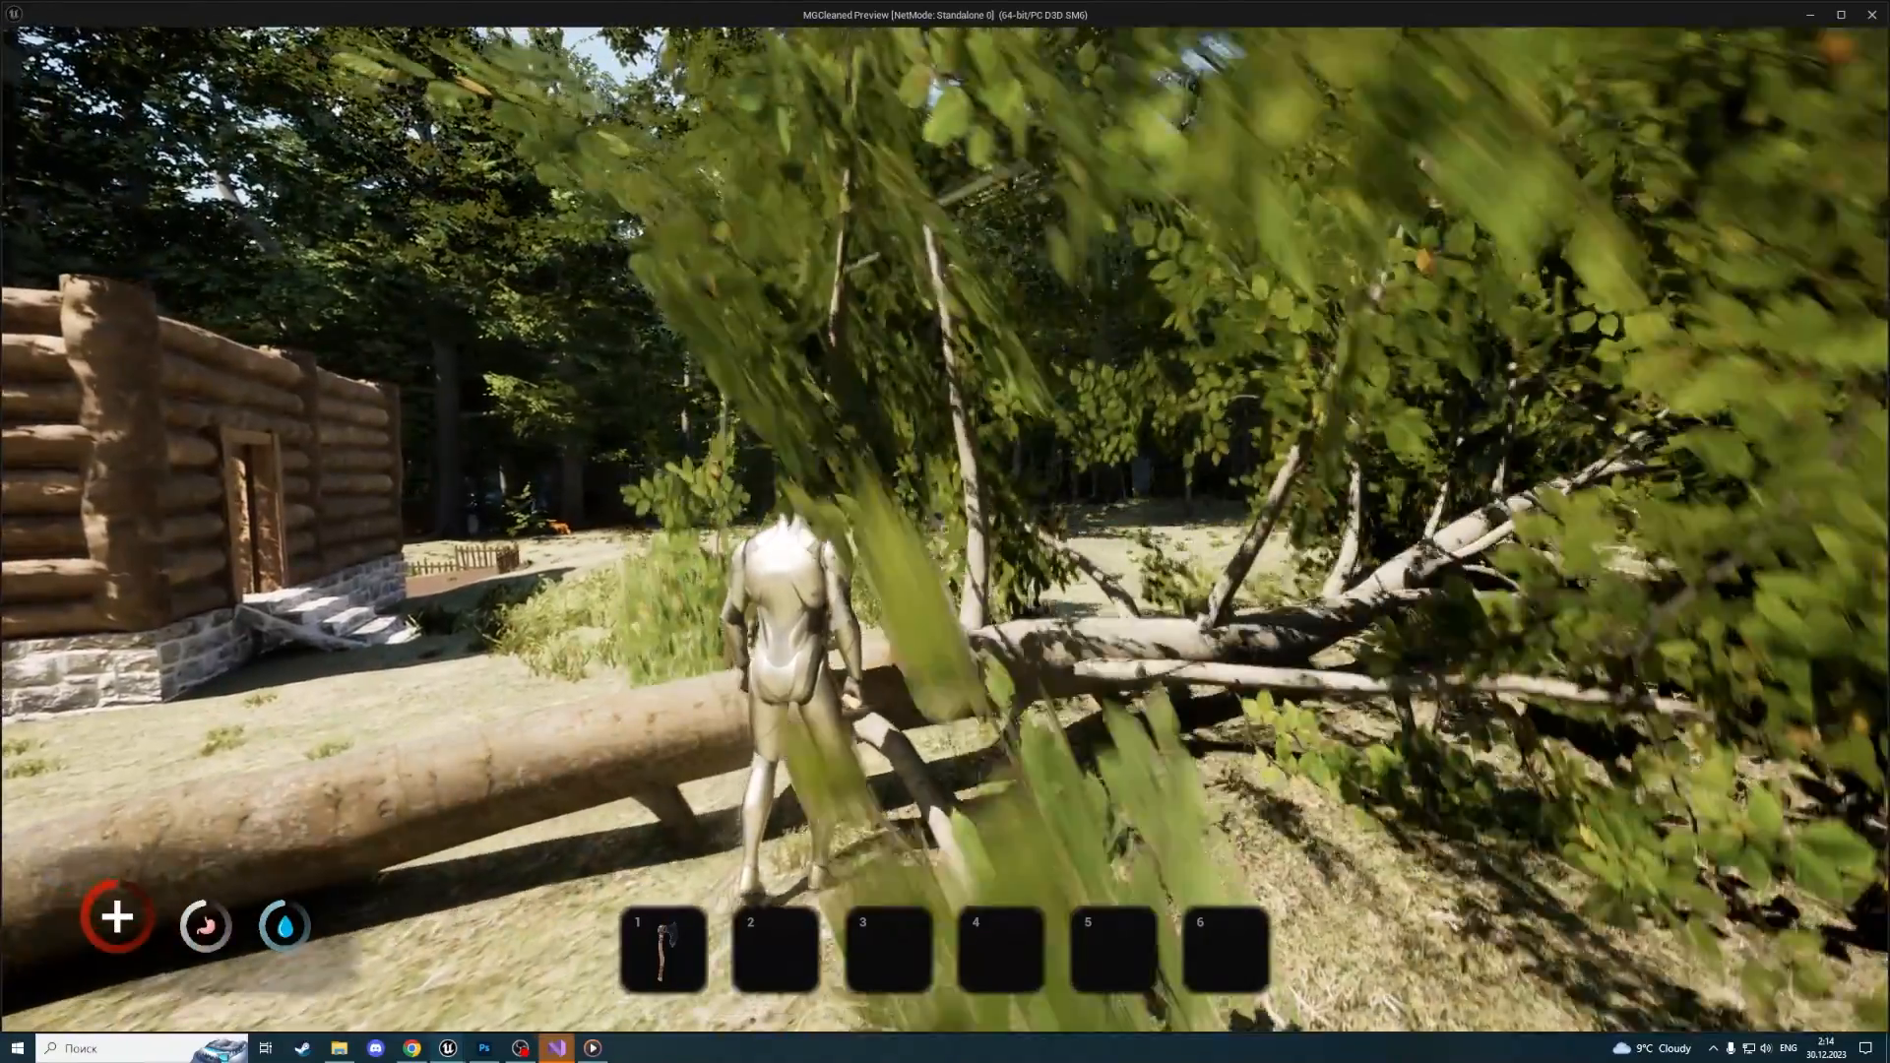
pyautogui.press('Escape')
pyautogui.click(658, 32)
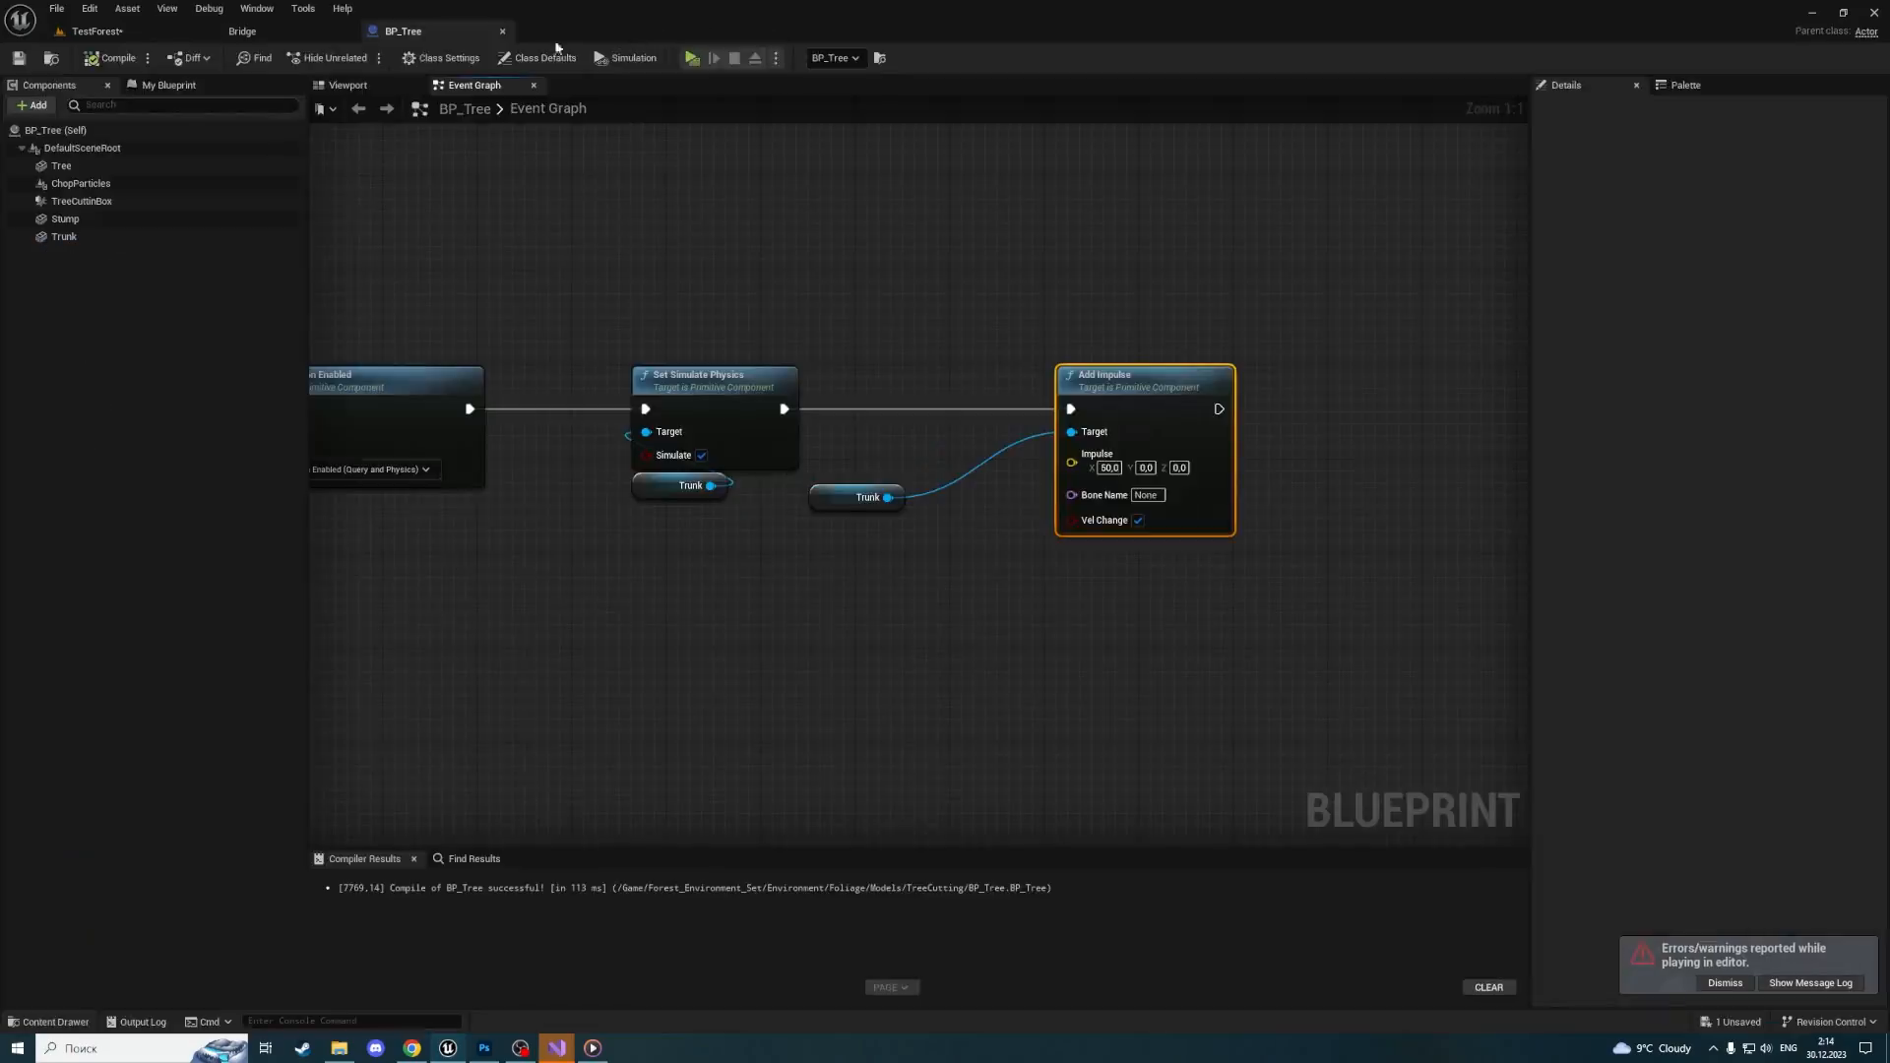
# Tuck the Trunk reference beneath the Add Impulse node, switch to the blueprint's 3D view, and compile and save BP_Tree
pyautogui.moveTo(877, 487); pyautogui.dragTo(1124, 668)
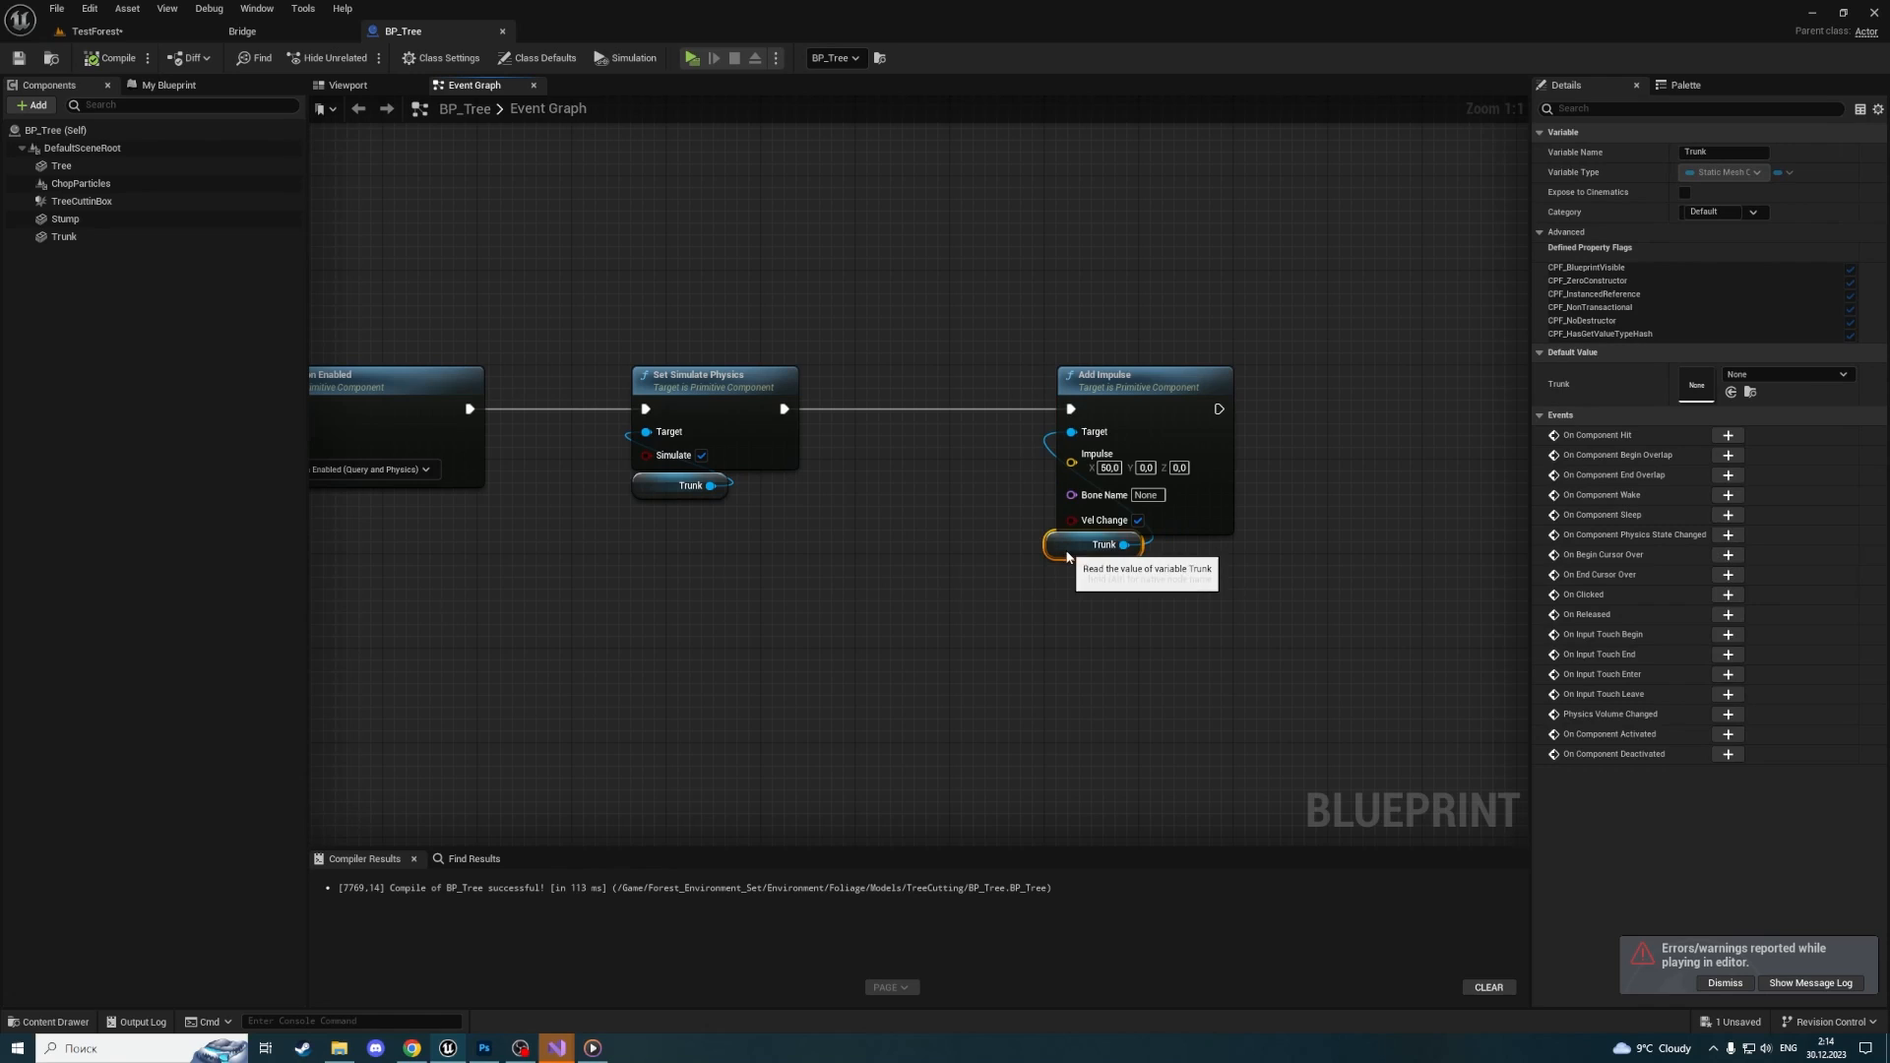
pyautogui.click(372, 92)
pyautogui.click(112, 58)
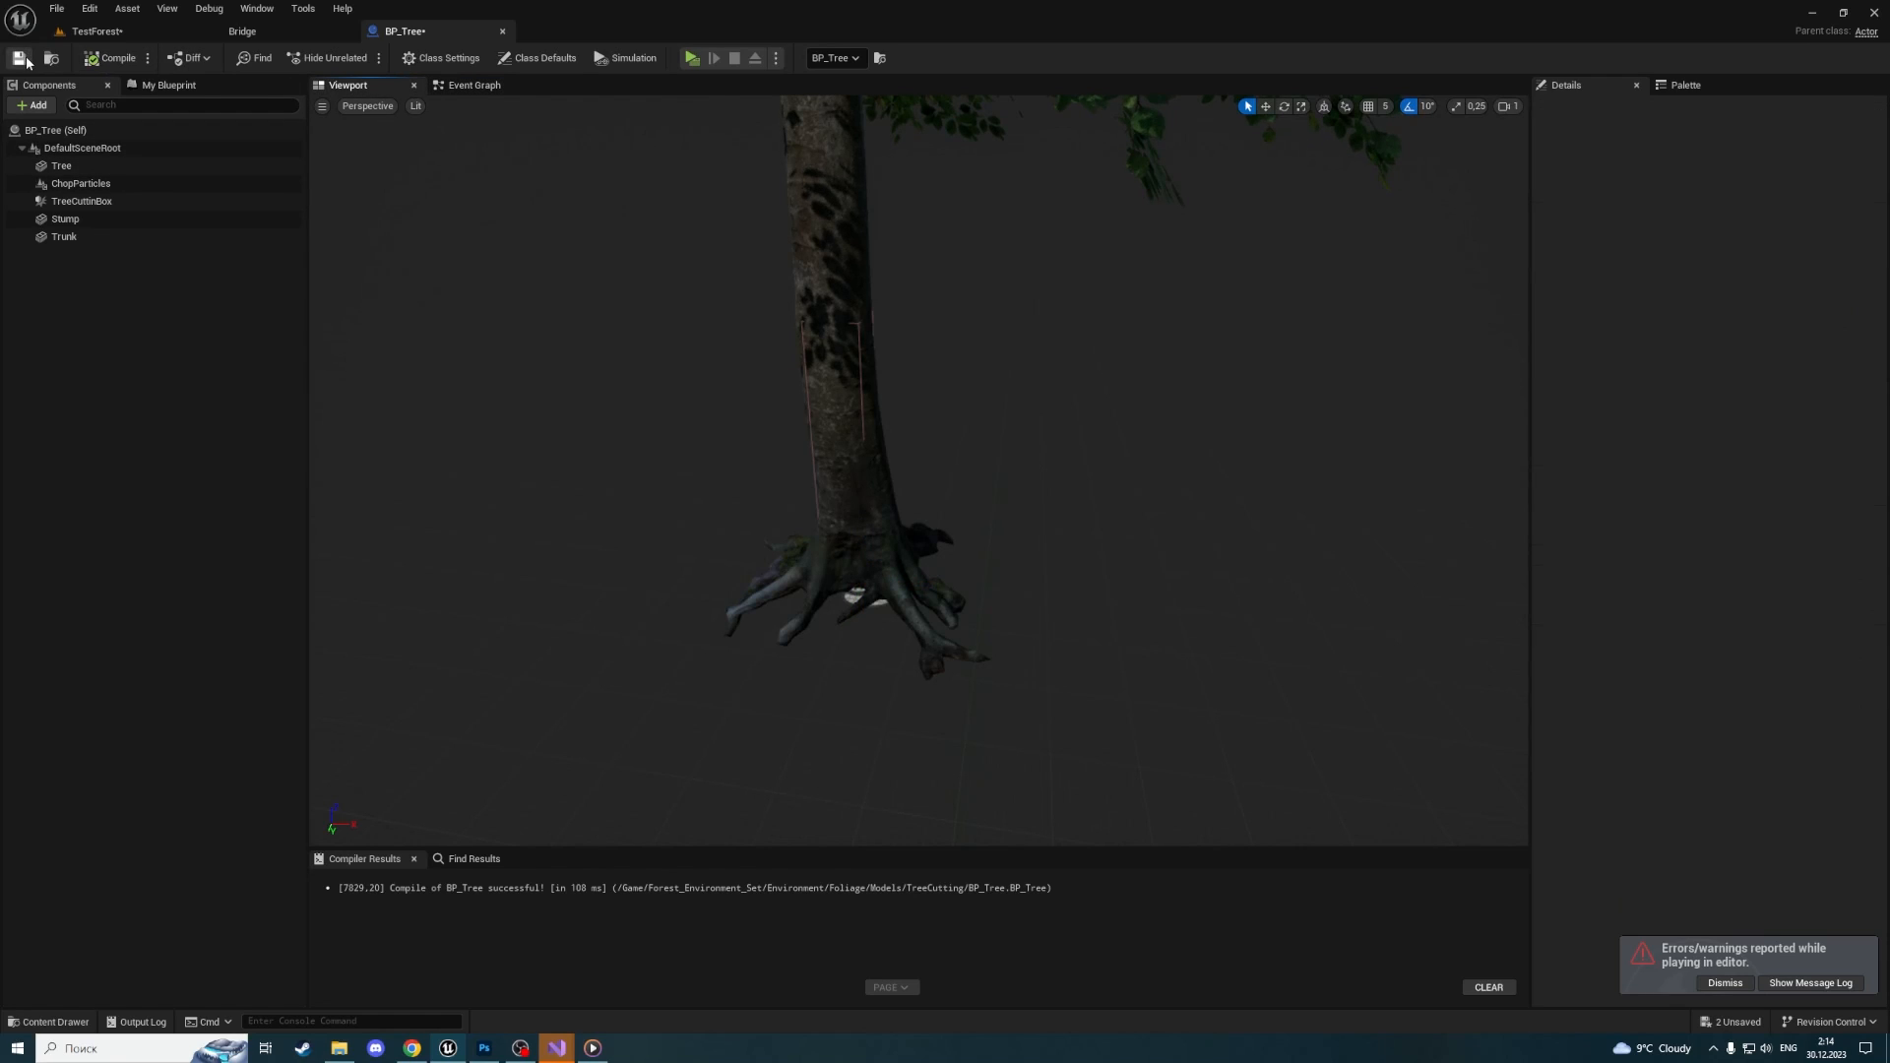
# Examine the Stump's and Trunk's physics and collision settings, including the choices for the Trunk's physical material override
pyautogui.click(86, 219)
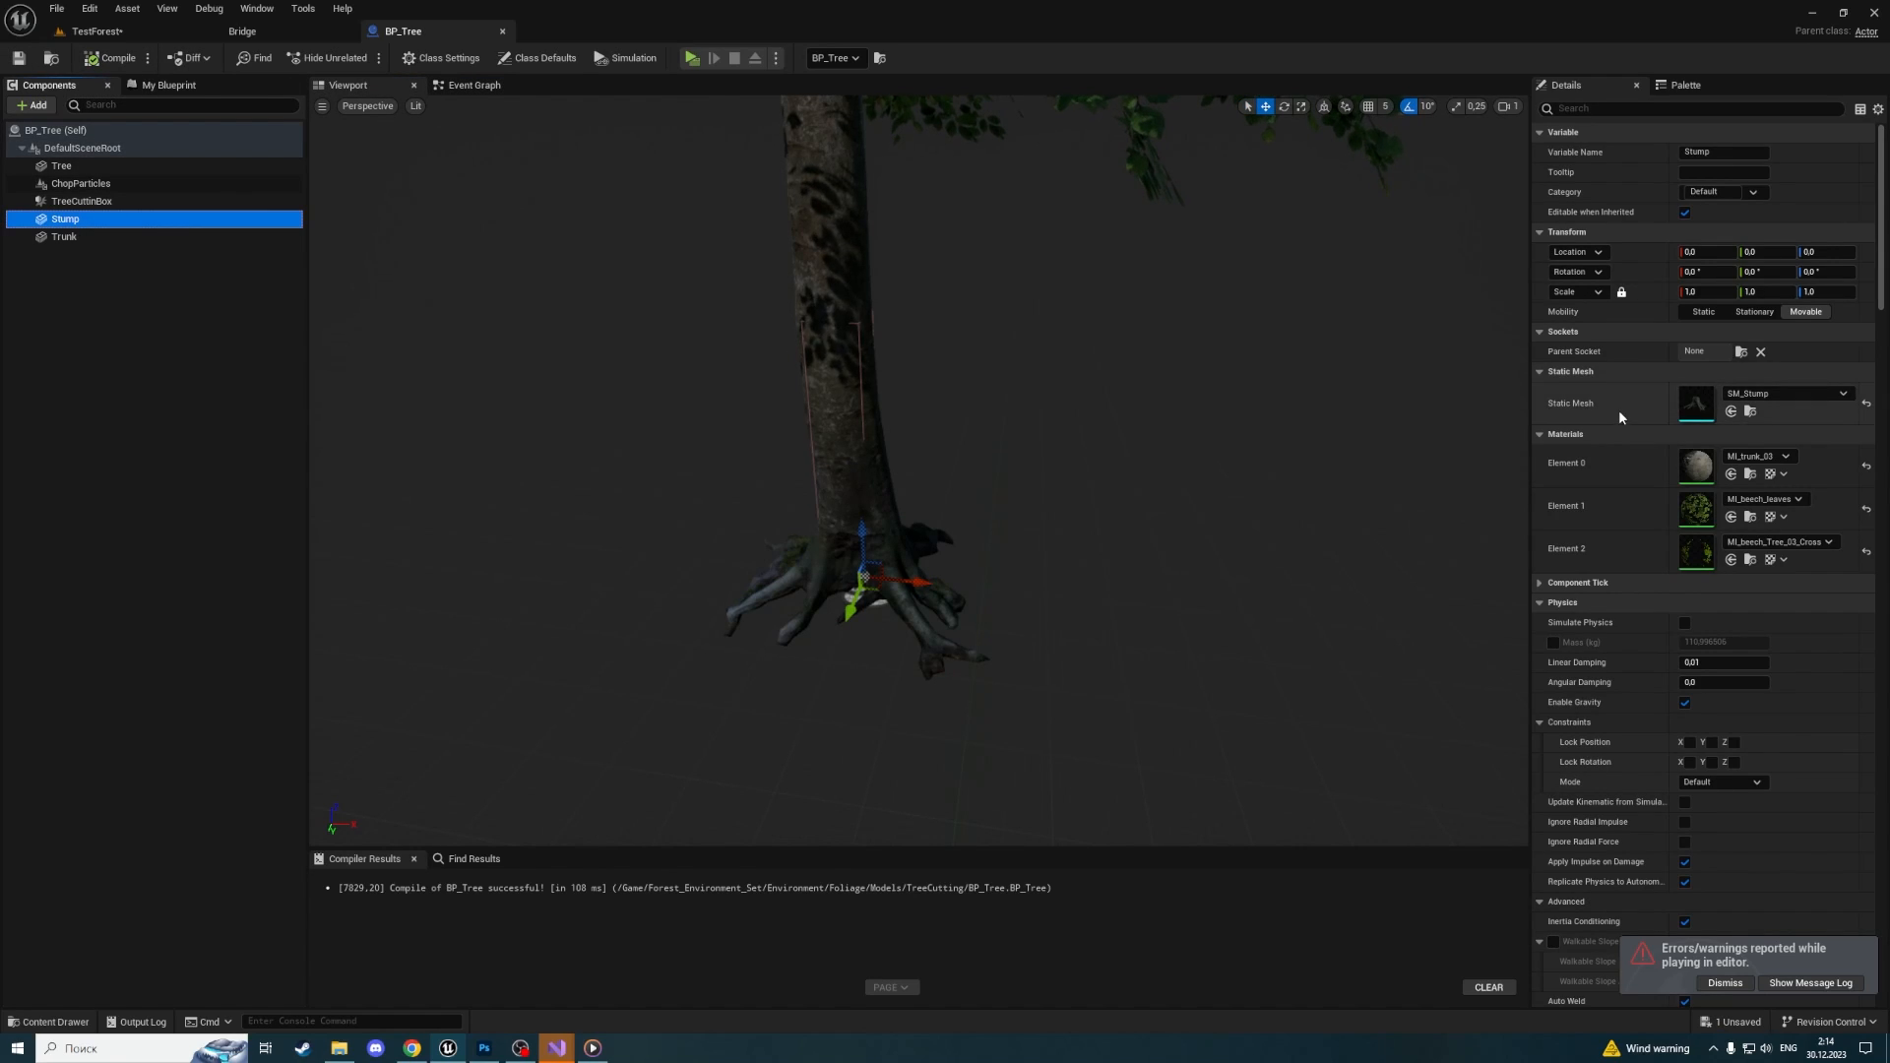
pyautogui.scroll(-2, 1619, 410)
pyautogui.click(117, 239)
pyautogui.scroll(-5, 1707, 499)
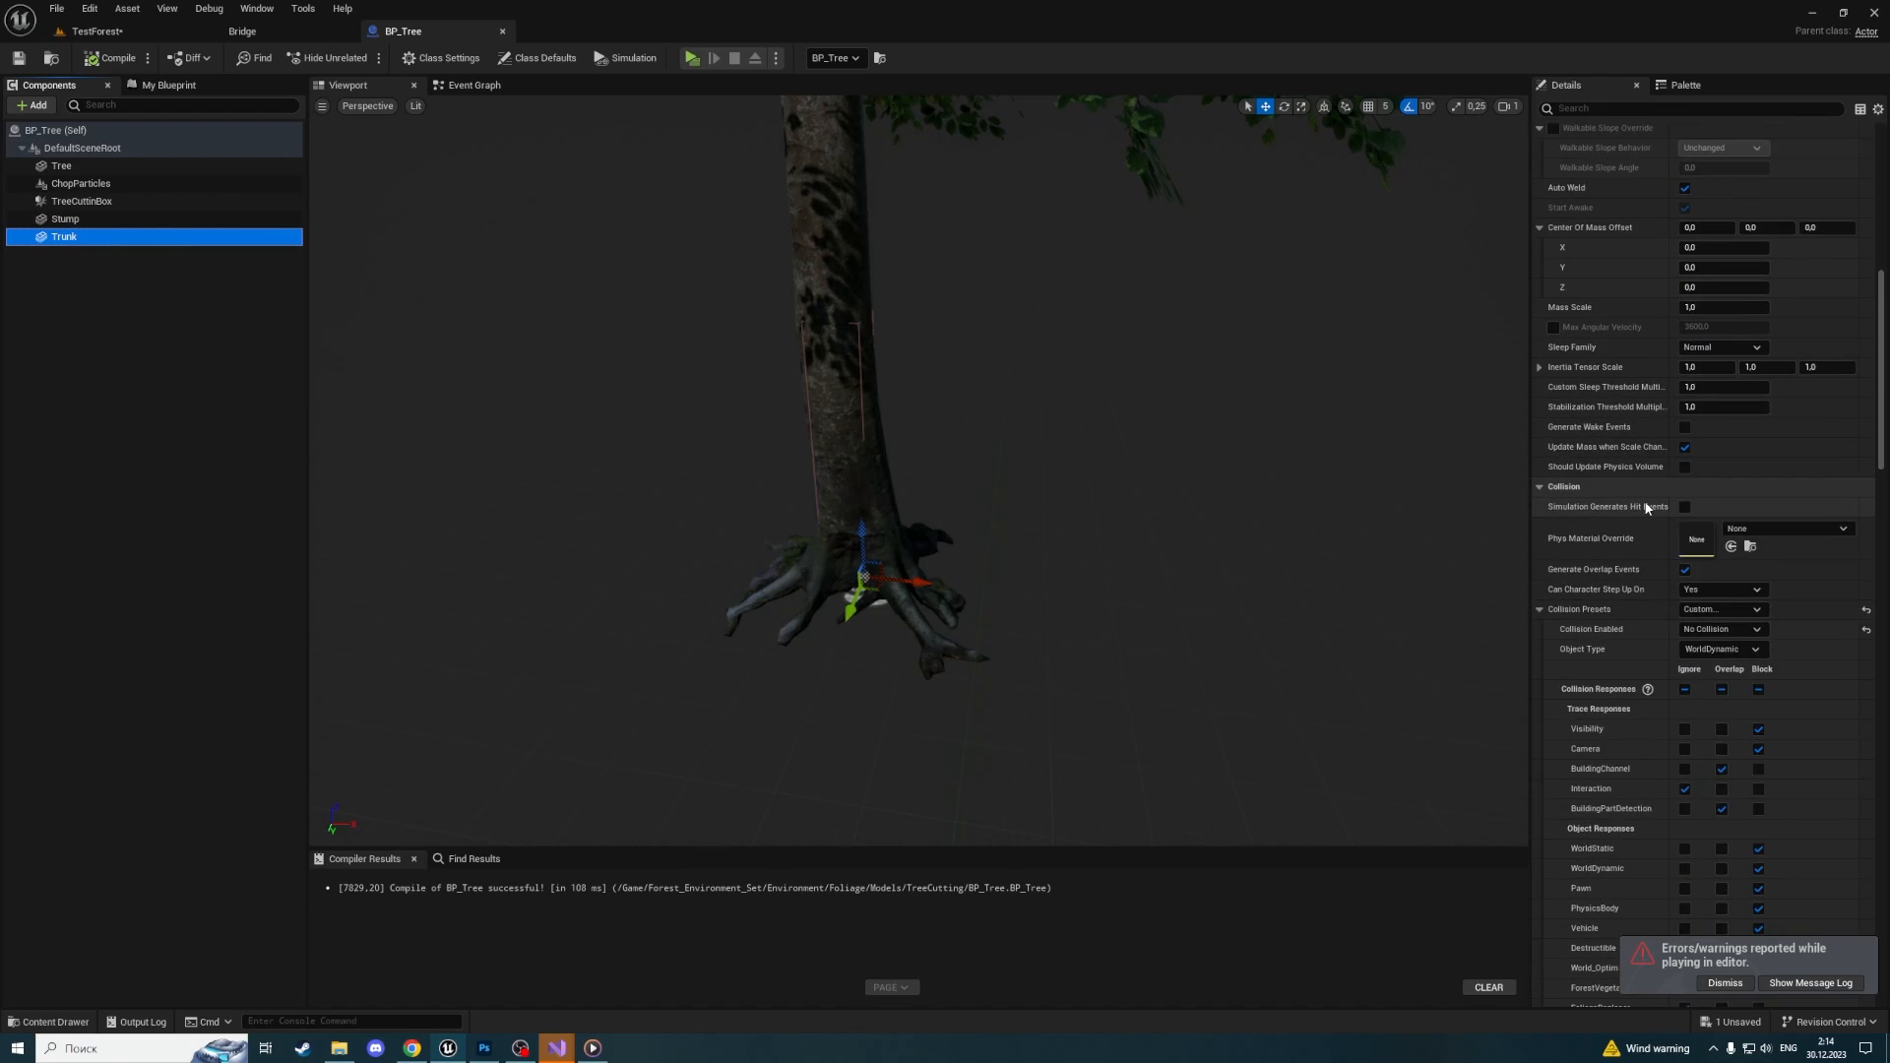
pyautogui.scroll(5, 1657, 481)
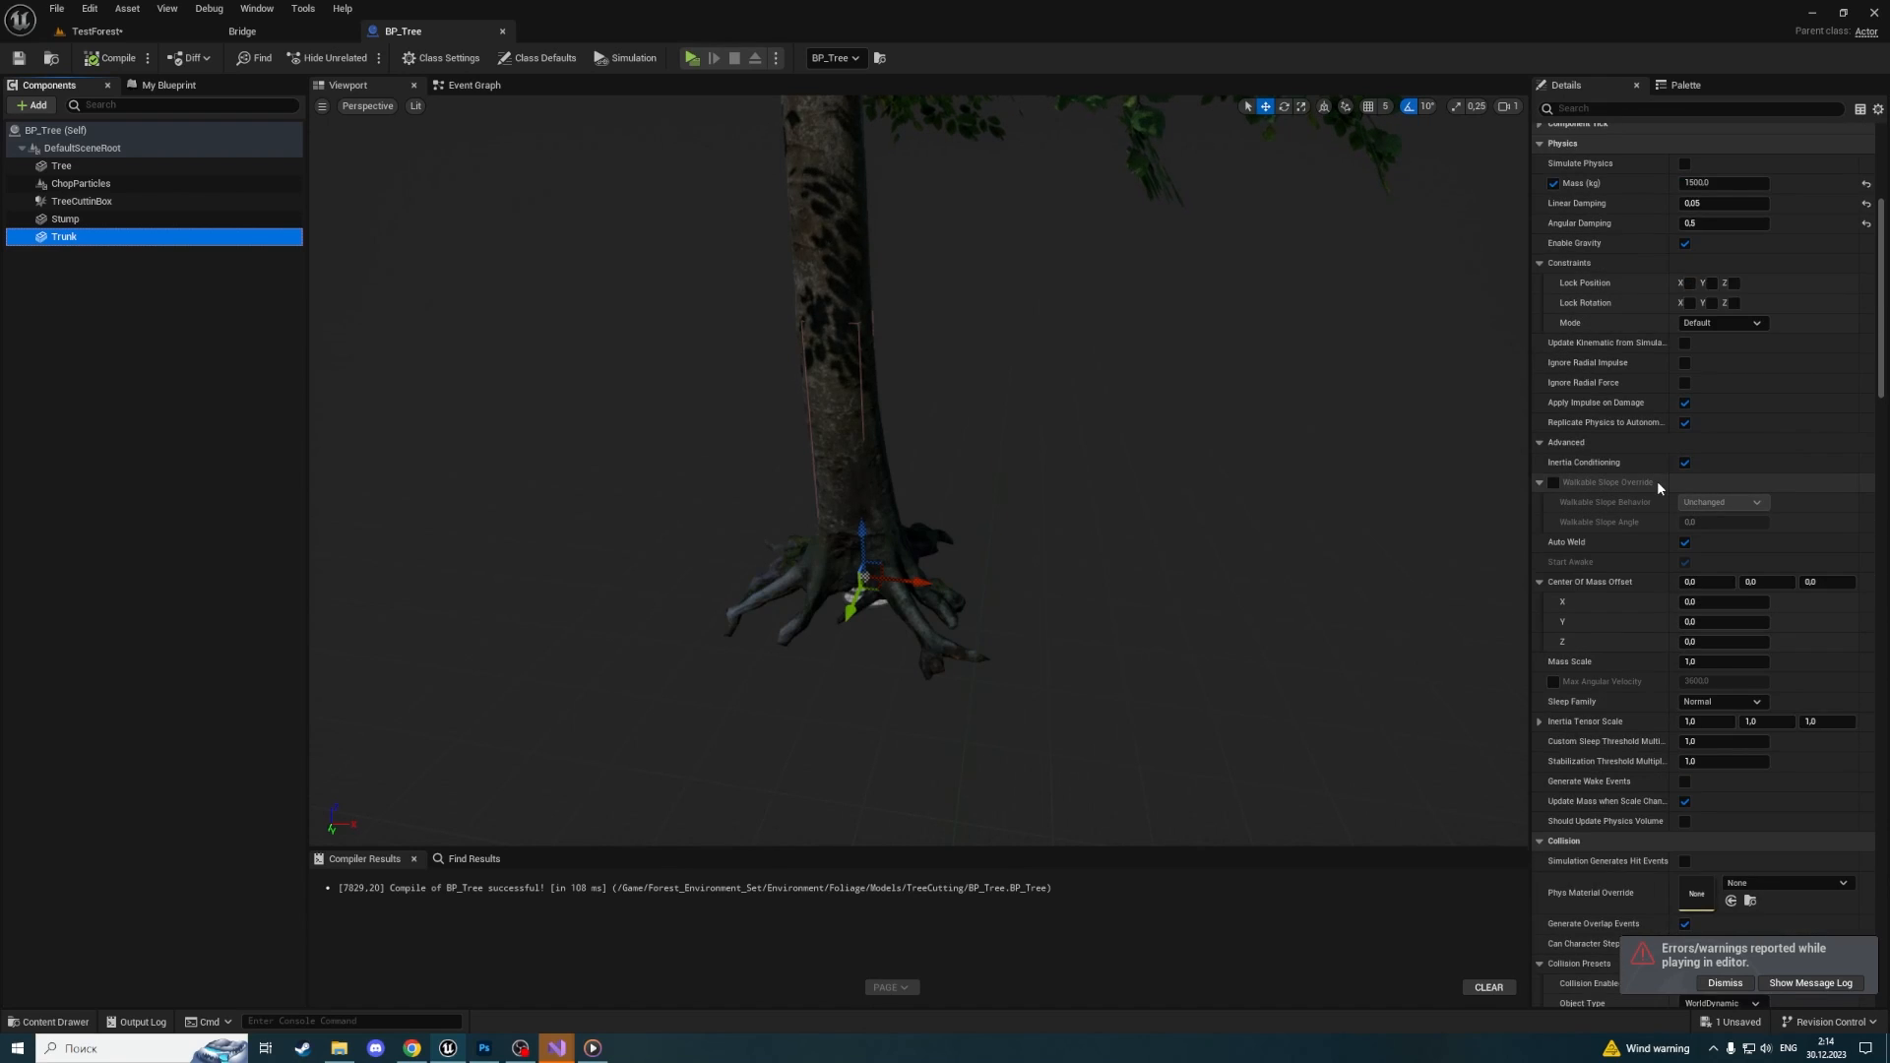
pyautogui.scroll(-5, 1658, 476)
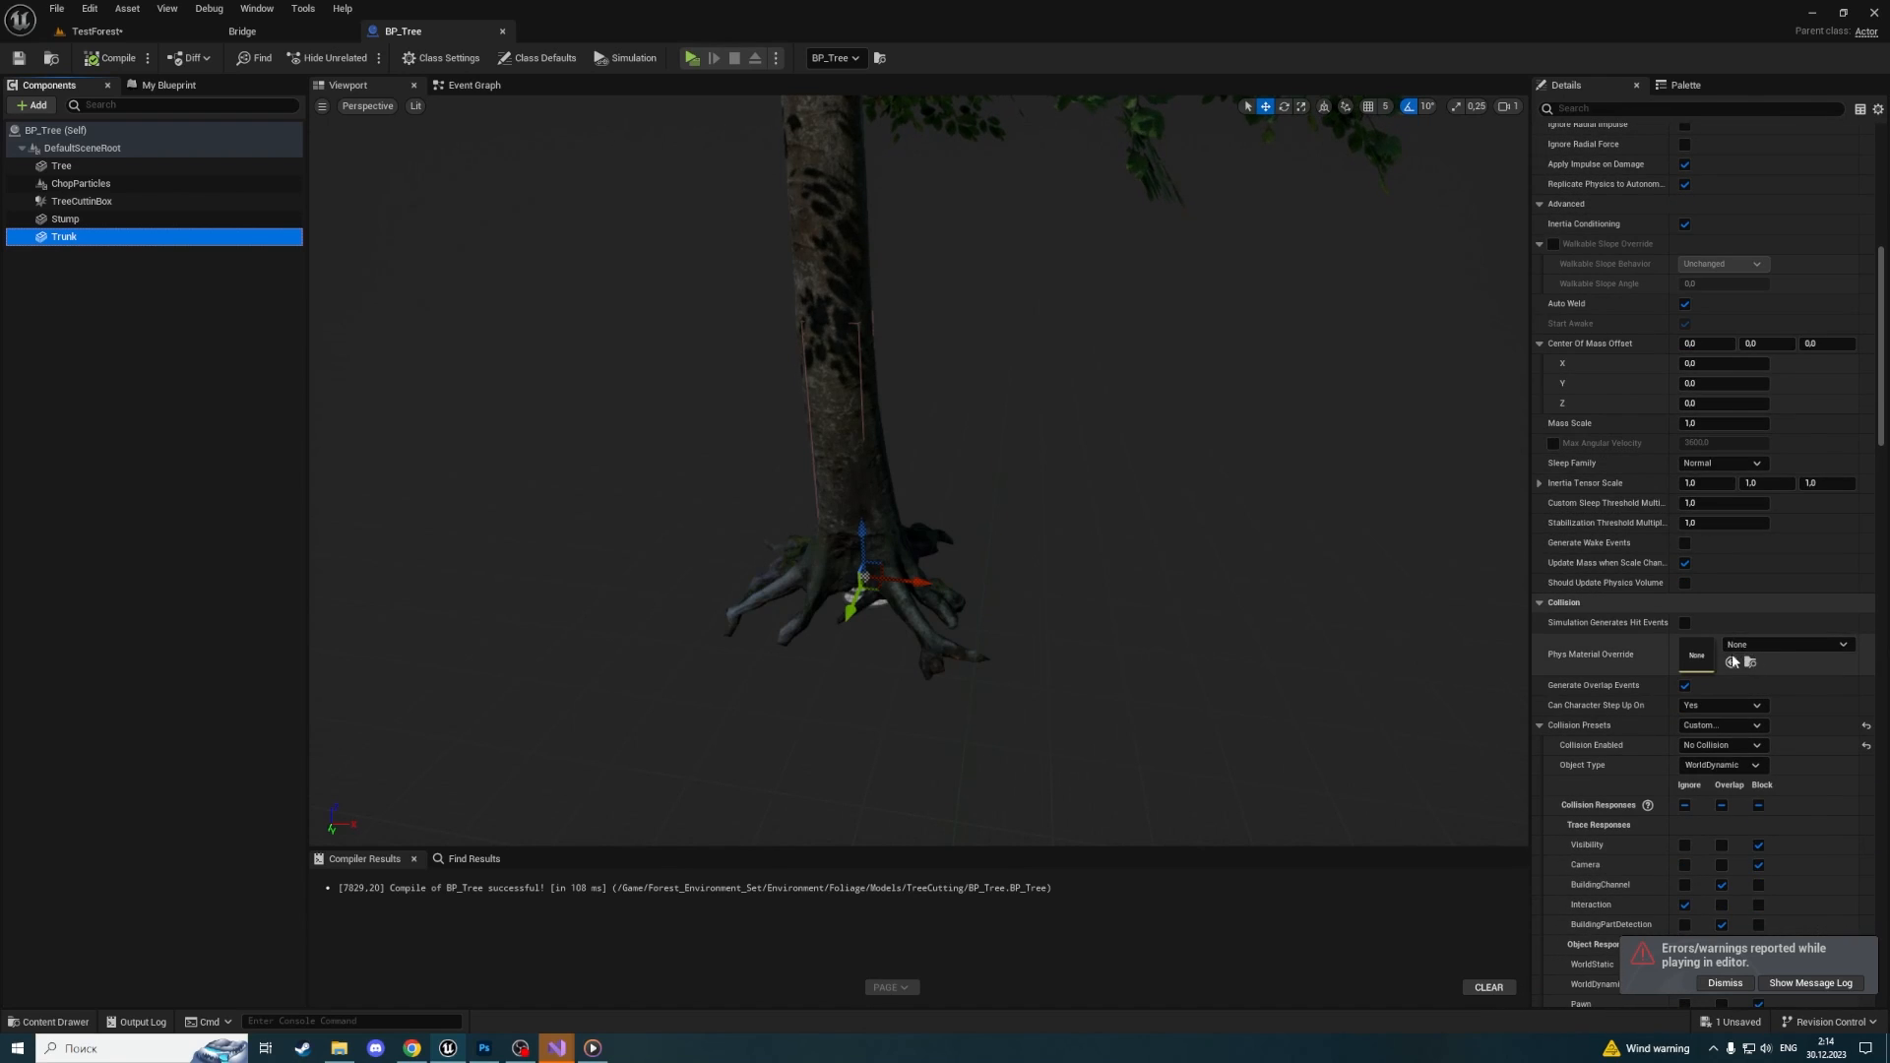
pyautogui.click(1762, 645)
pyautogui.click(1764, 648)
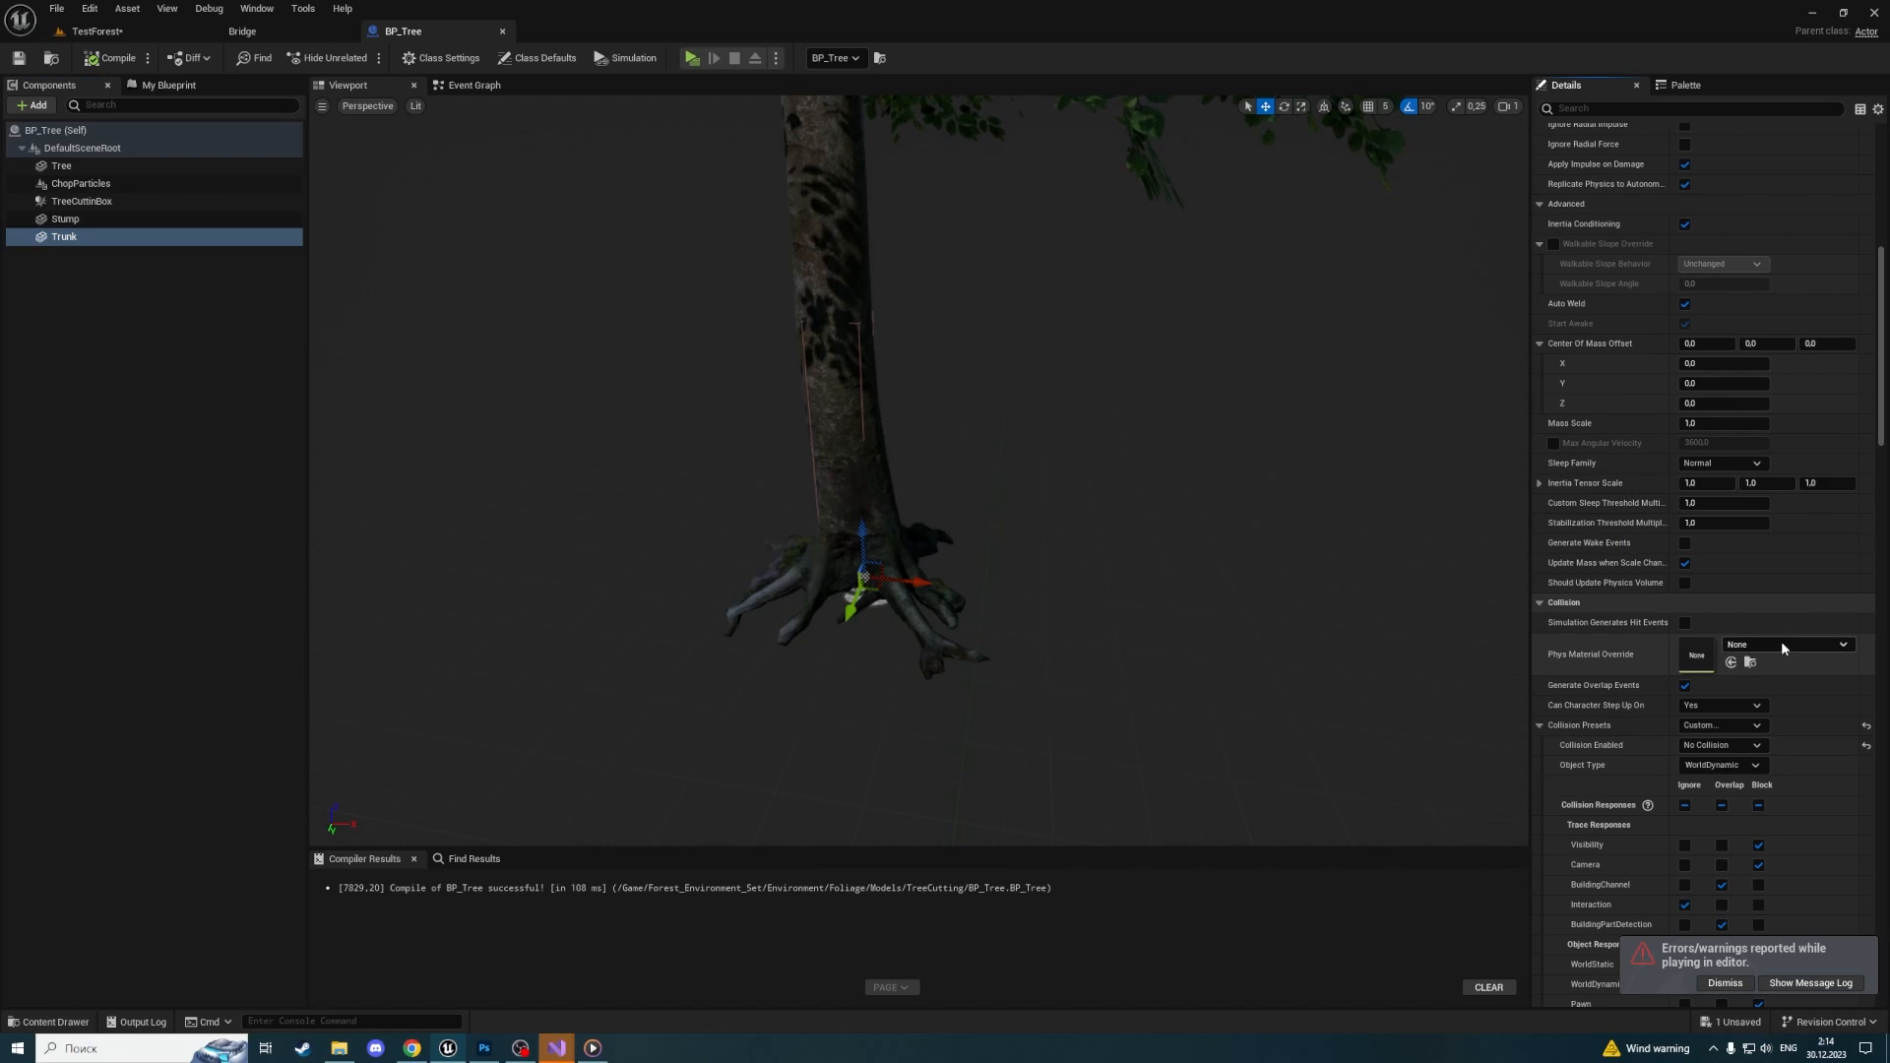
pyautogui.click(1784, 648)
pyautogui.click(1784, 647)
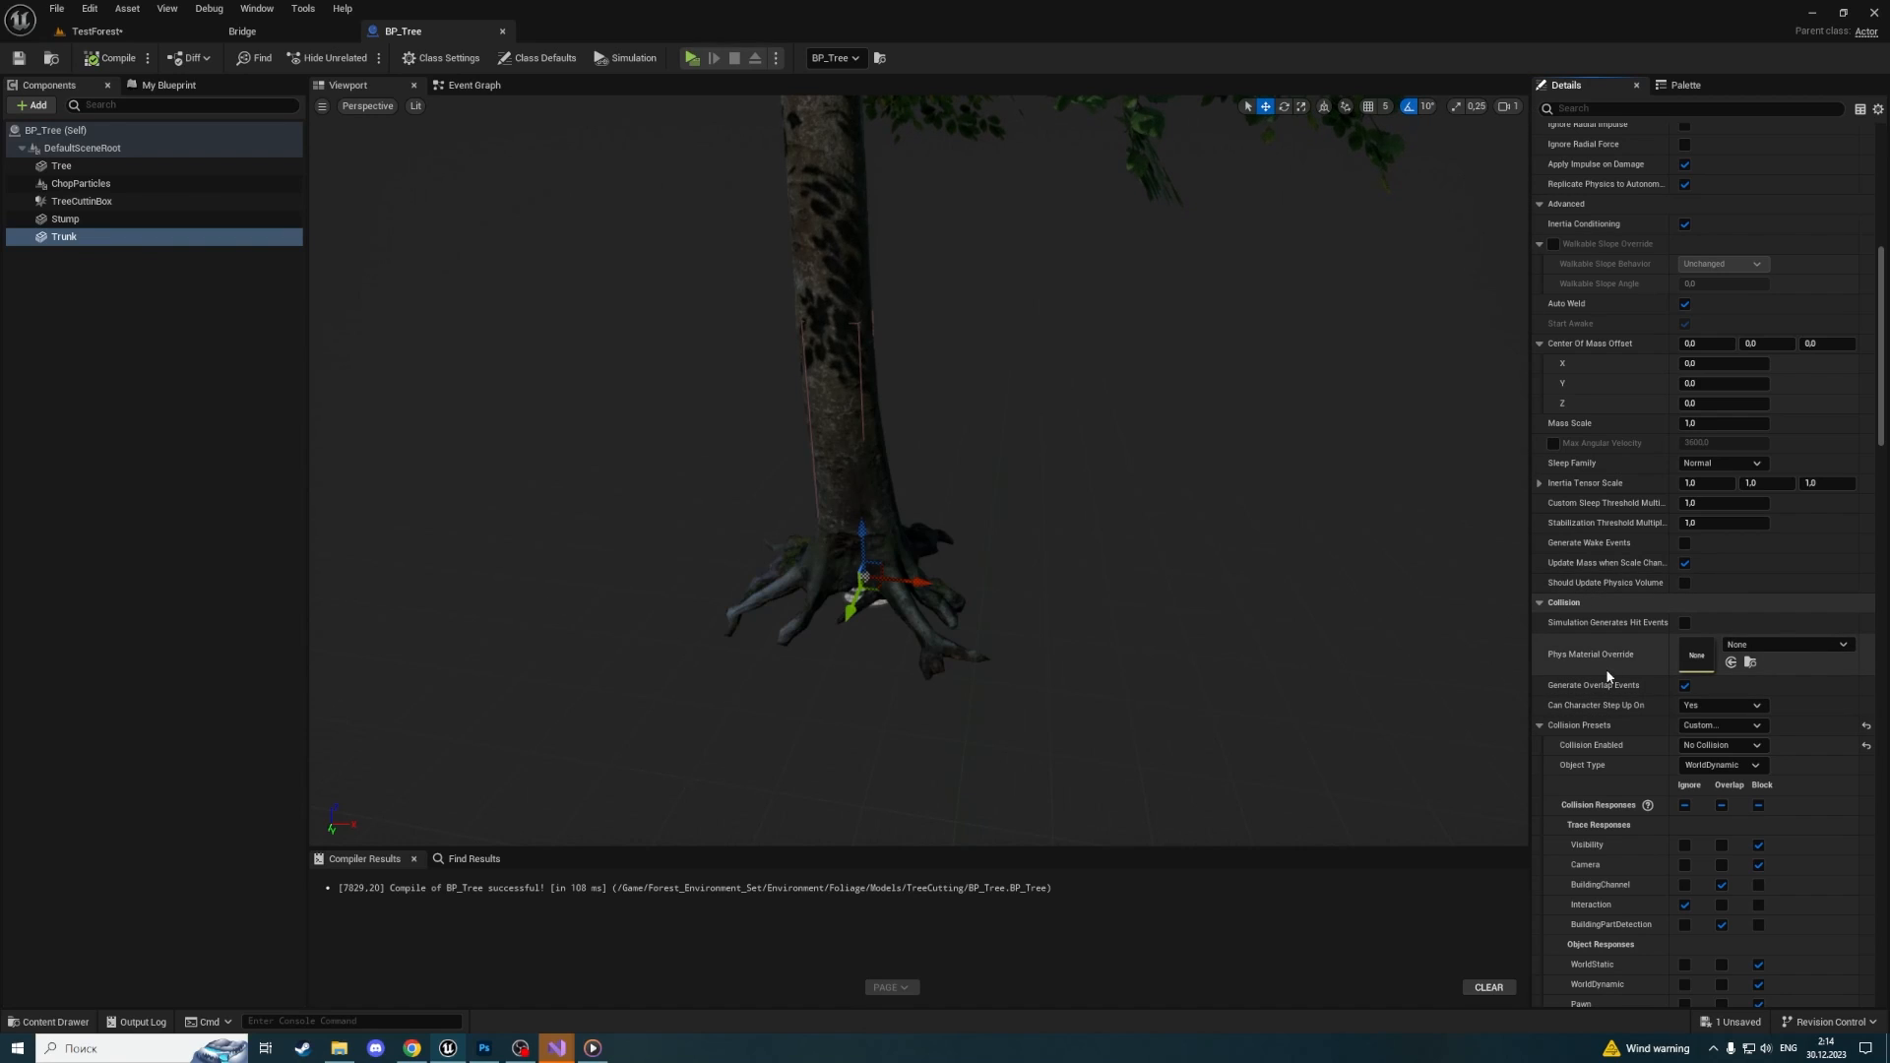
pyautogui.click(1801, 649)
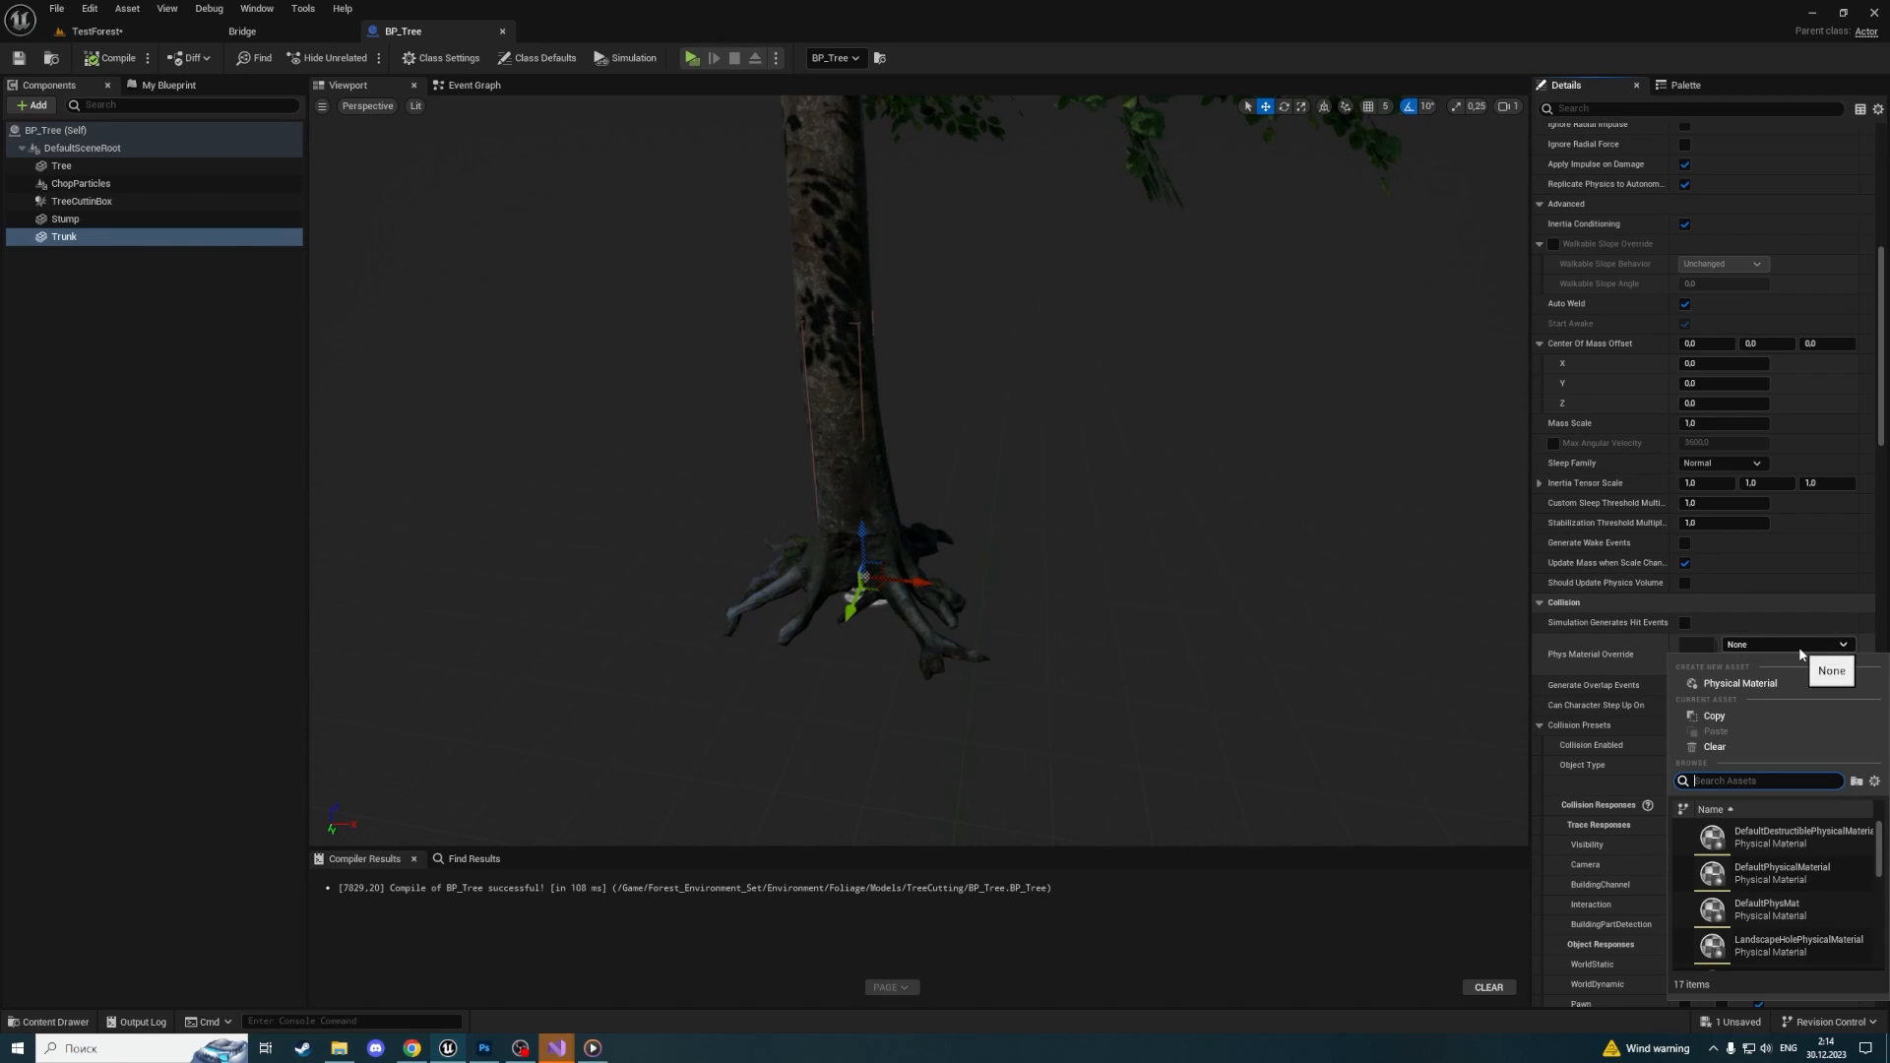
pyautogui.click(1739, 686)
pyautogui.scroll(-5, 976, 549)
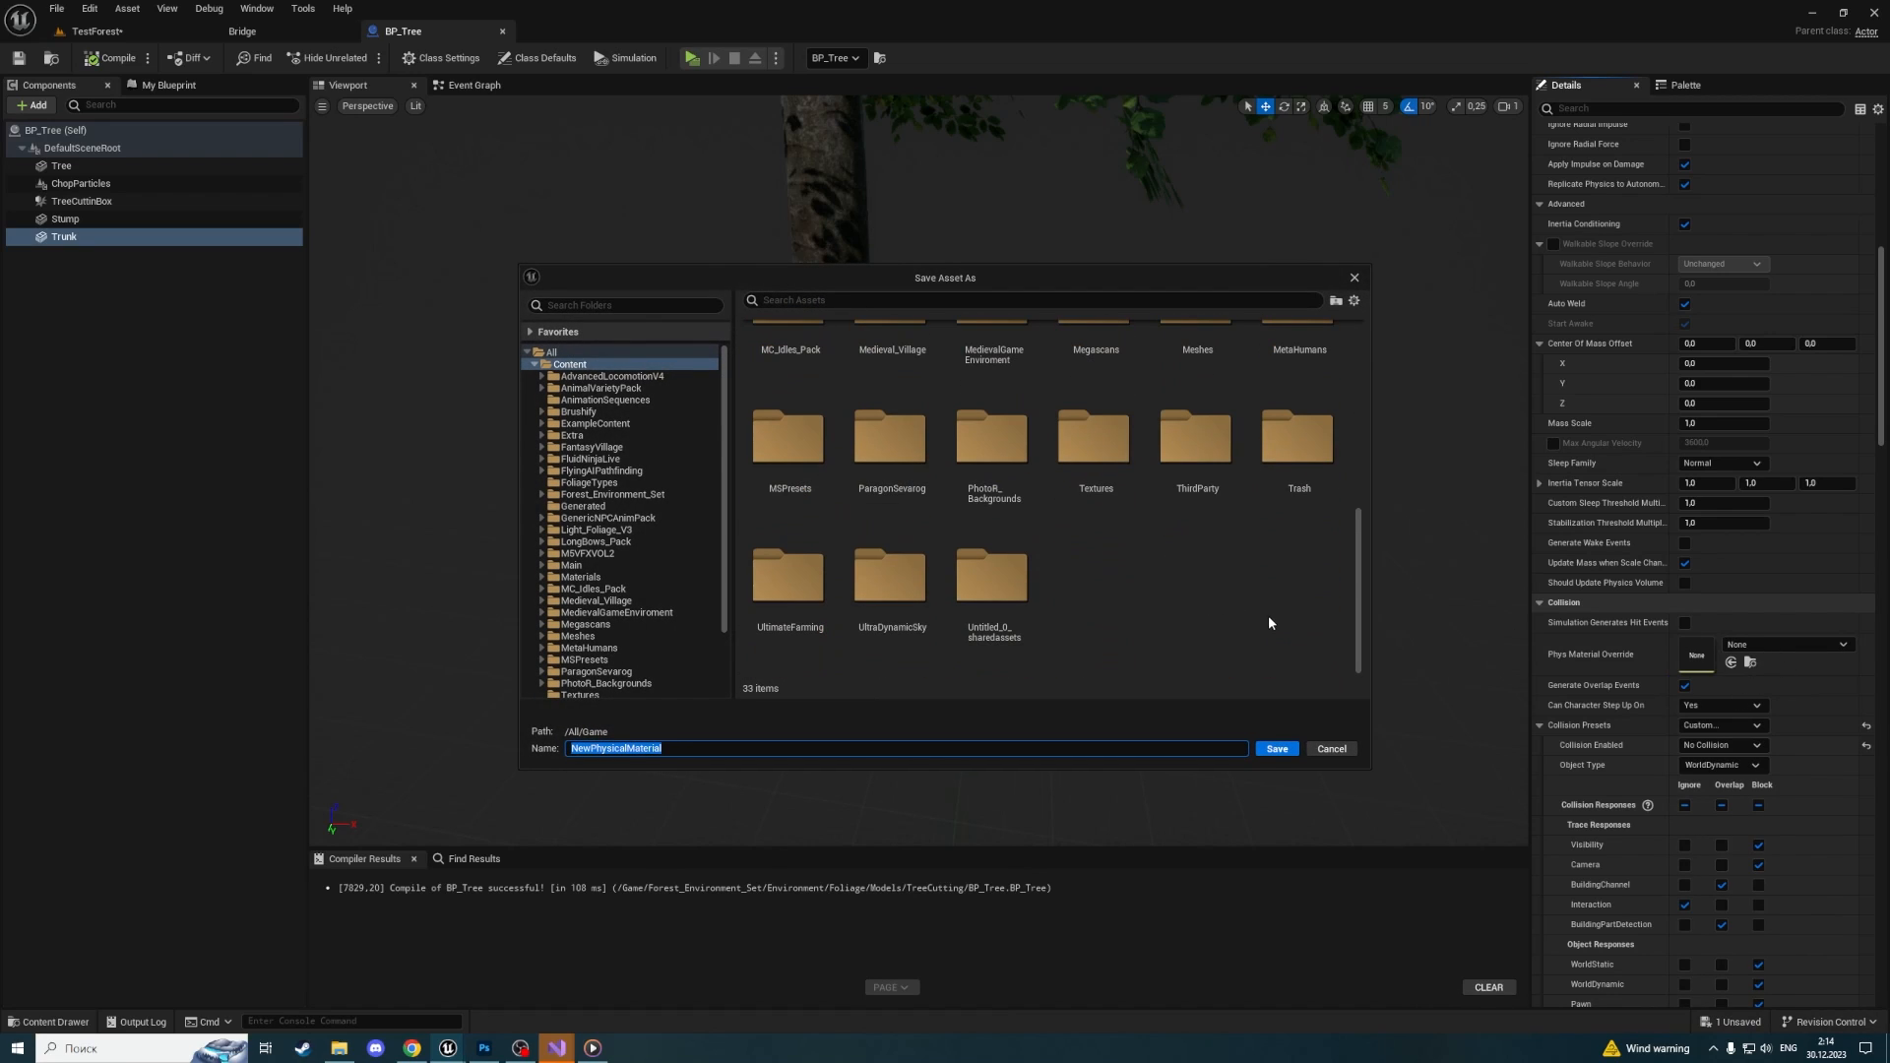
pyautogui.click(1333, 748)
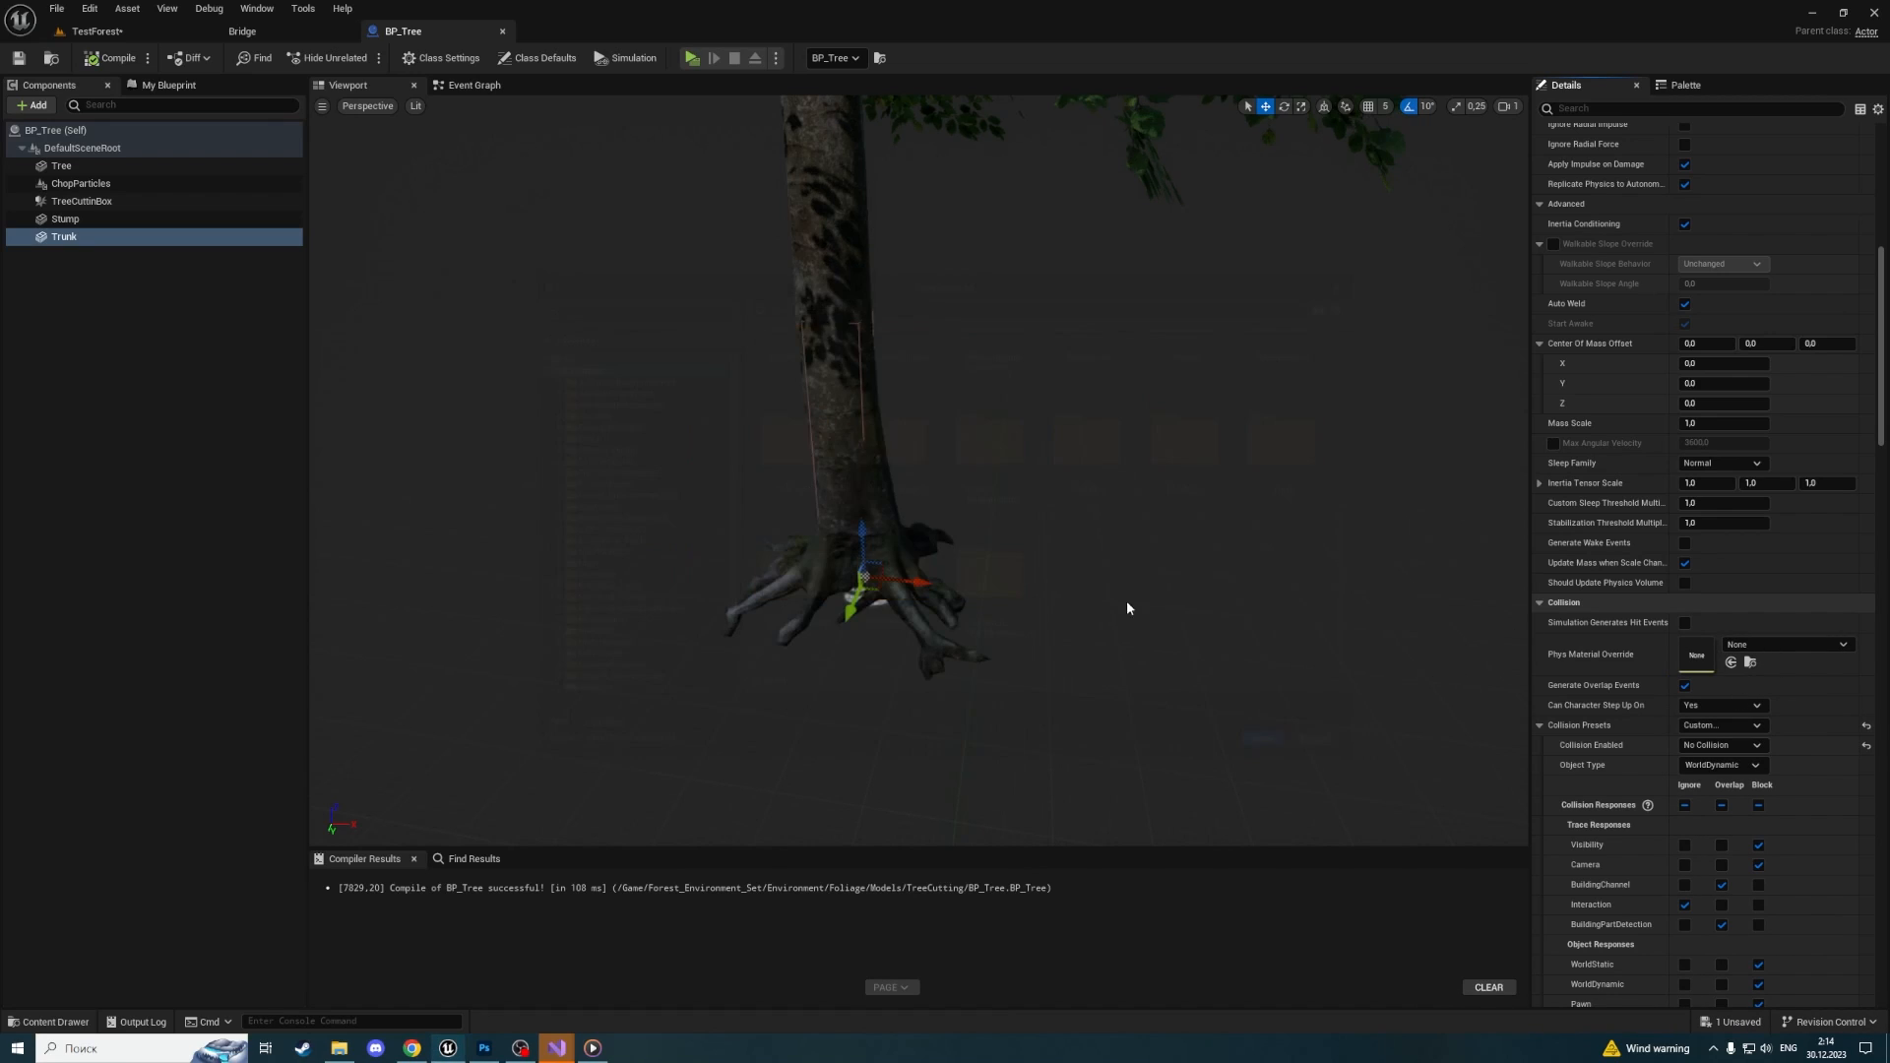
# Create a new Physical Material asset of class PhysicalMaterial in the TreeCutting folder
pyautogui.click(94, 31)
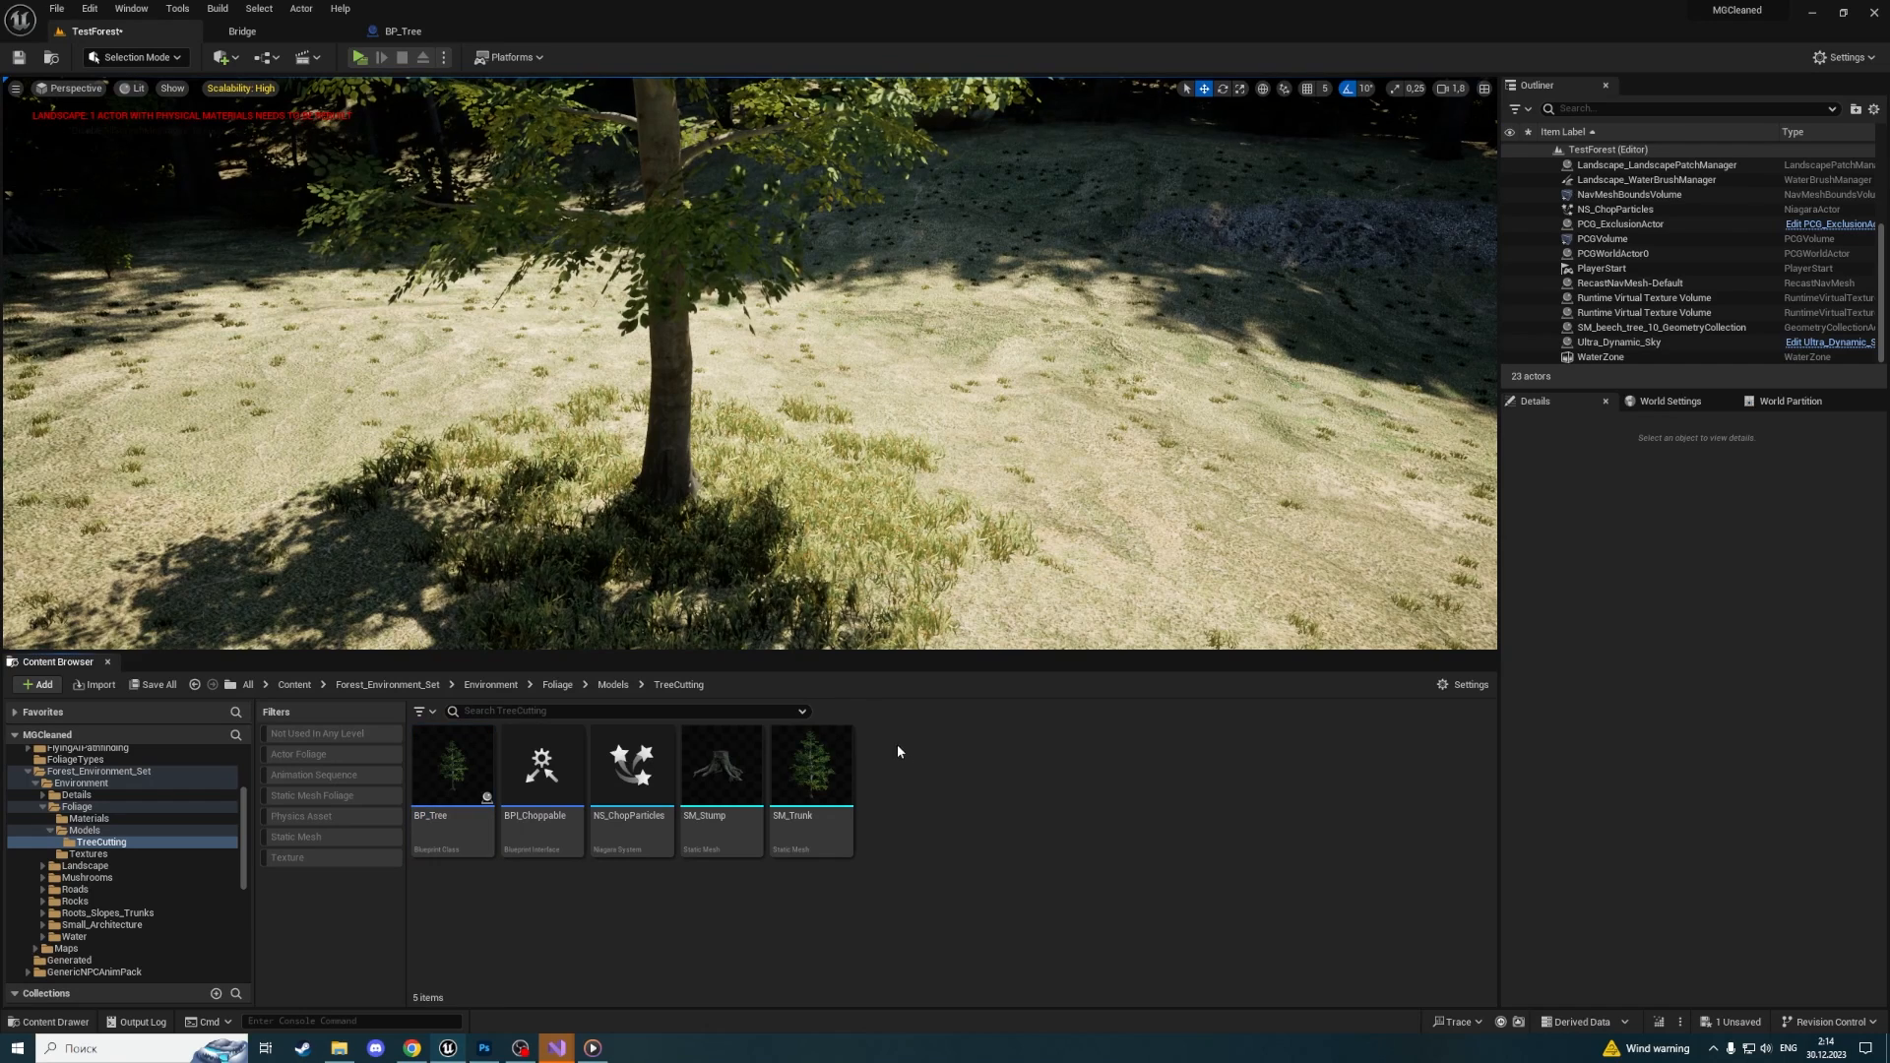
pyautogui.click(813, 778)
pyautogui.rightClick(820, 773)
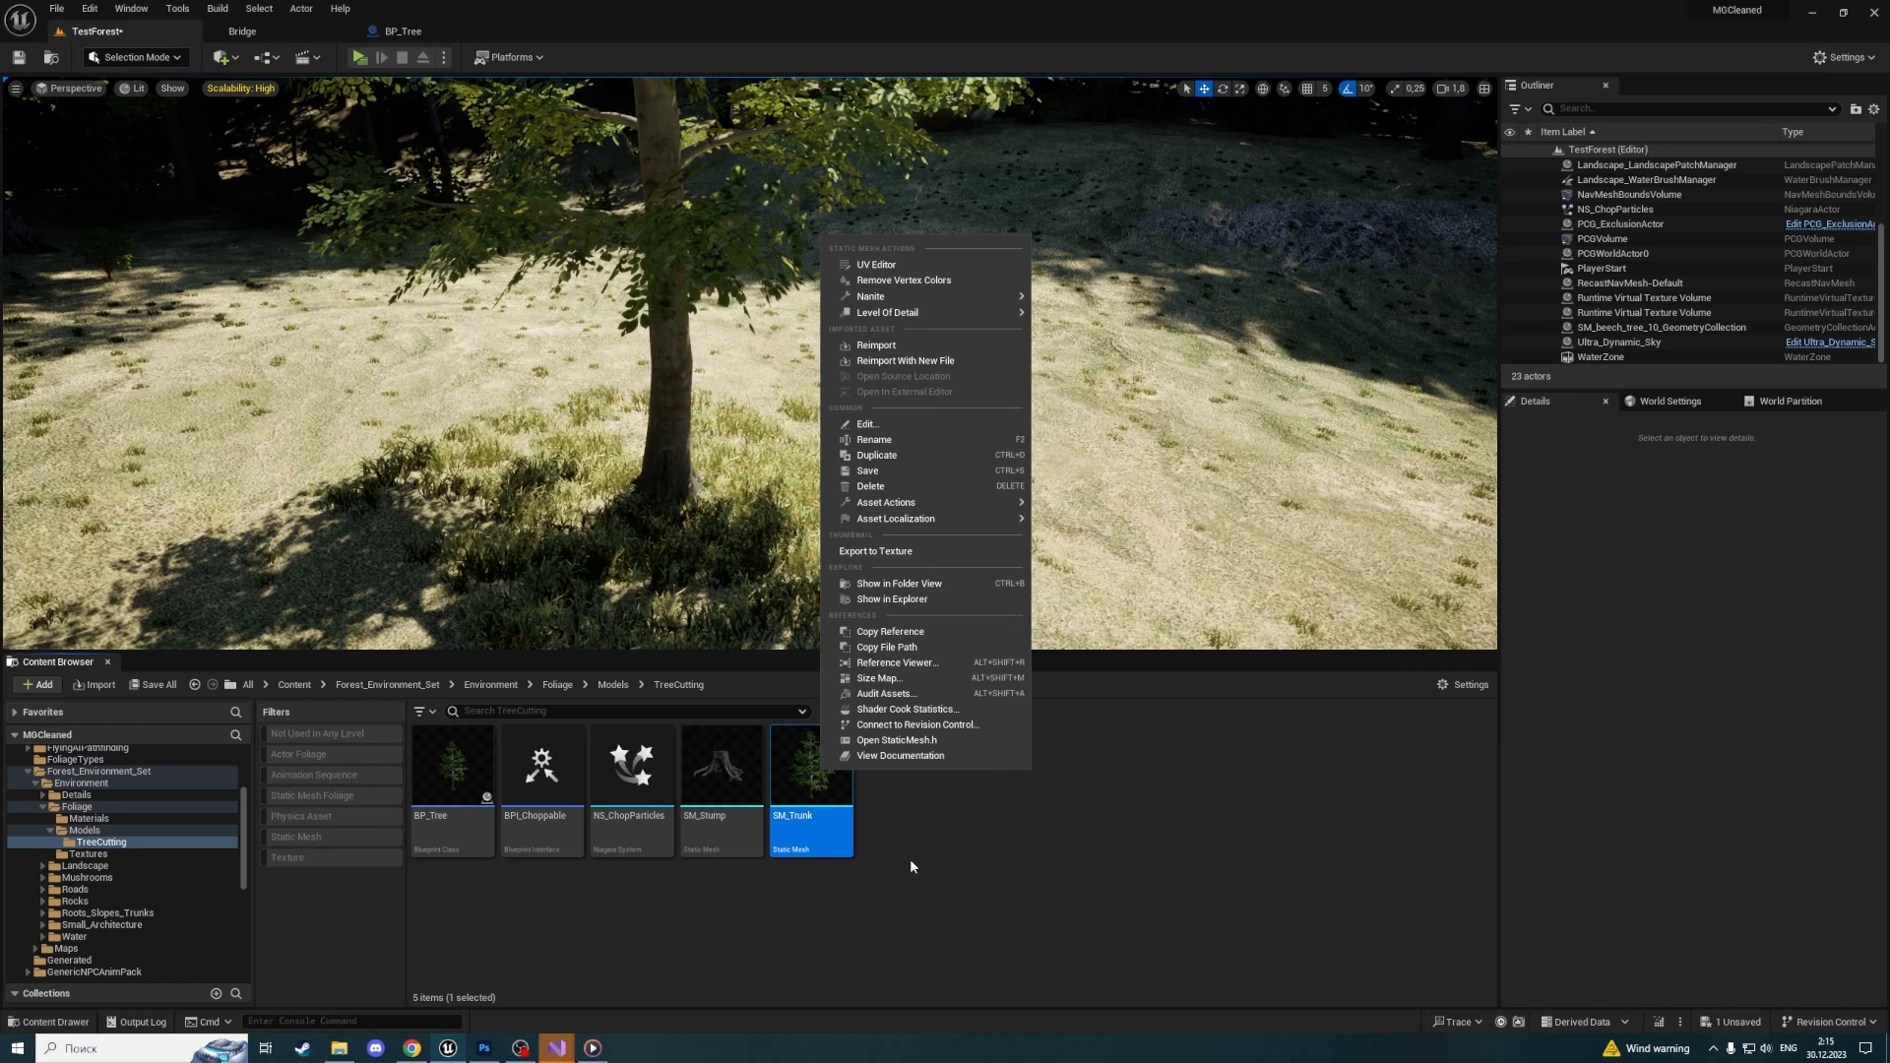
pyautogui.click(912, 854)
pyautogui.rightClick(915, 799)
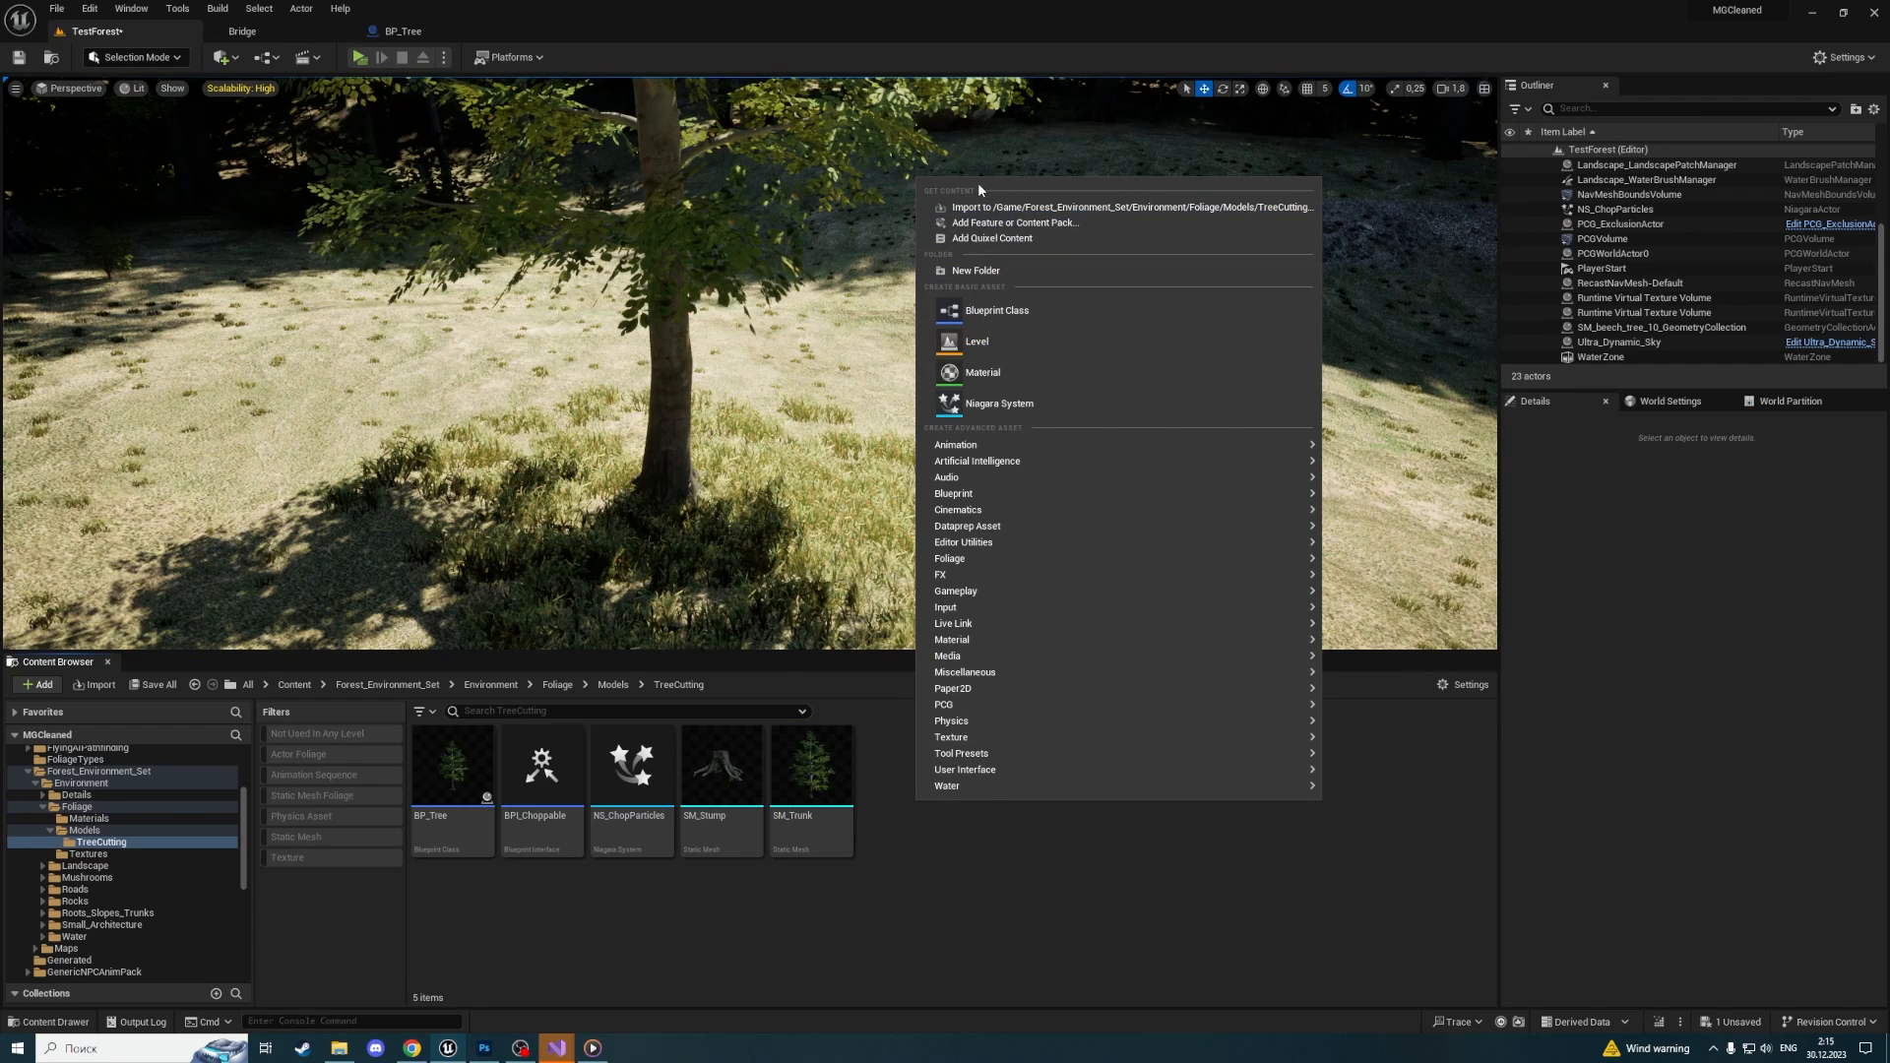
pyautogui.write('physi')
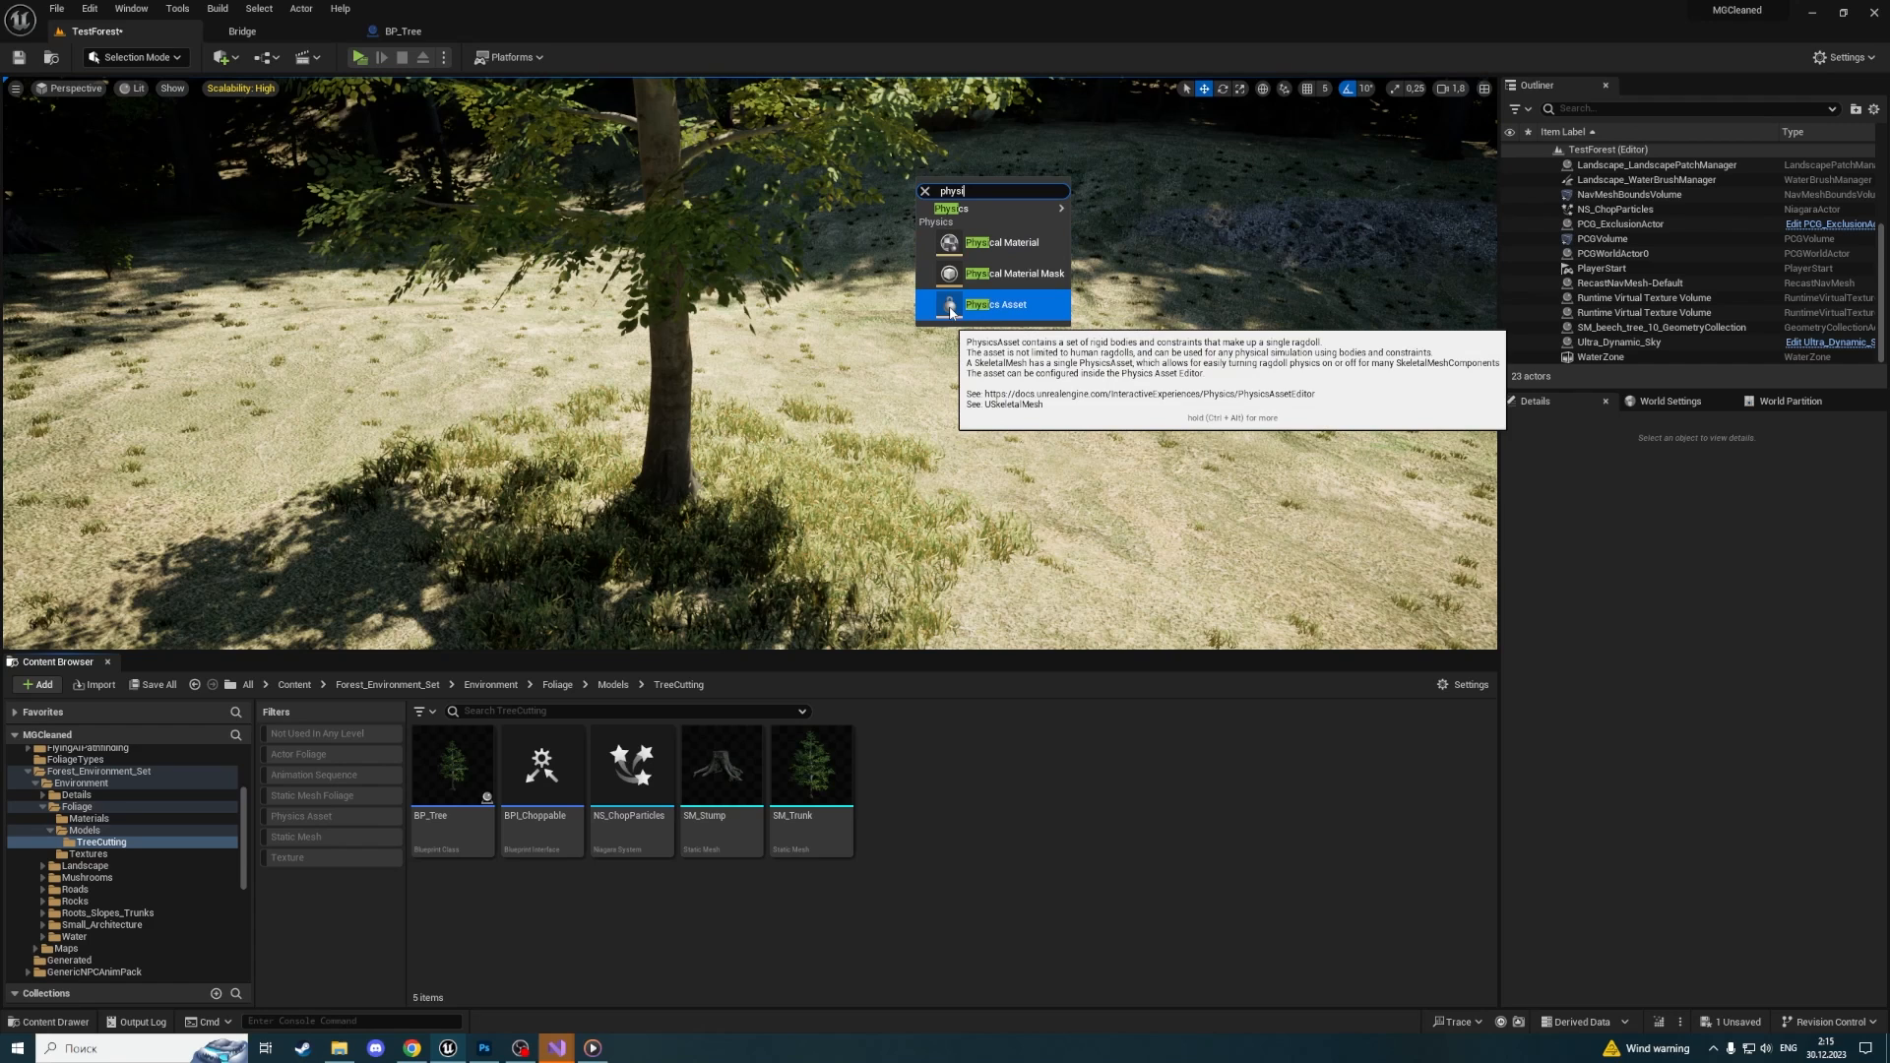
pyautogui.click(960, 242)
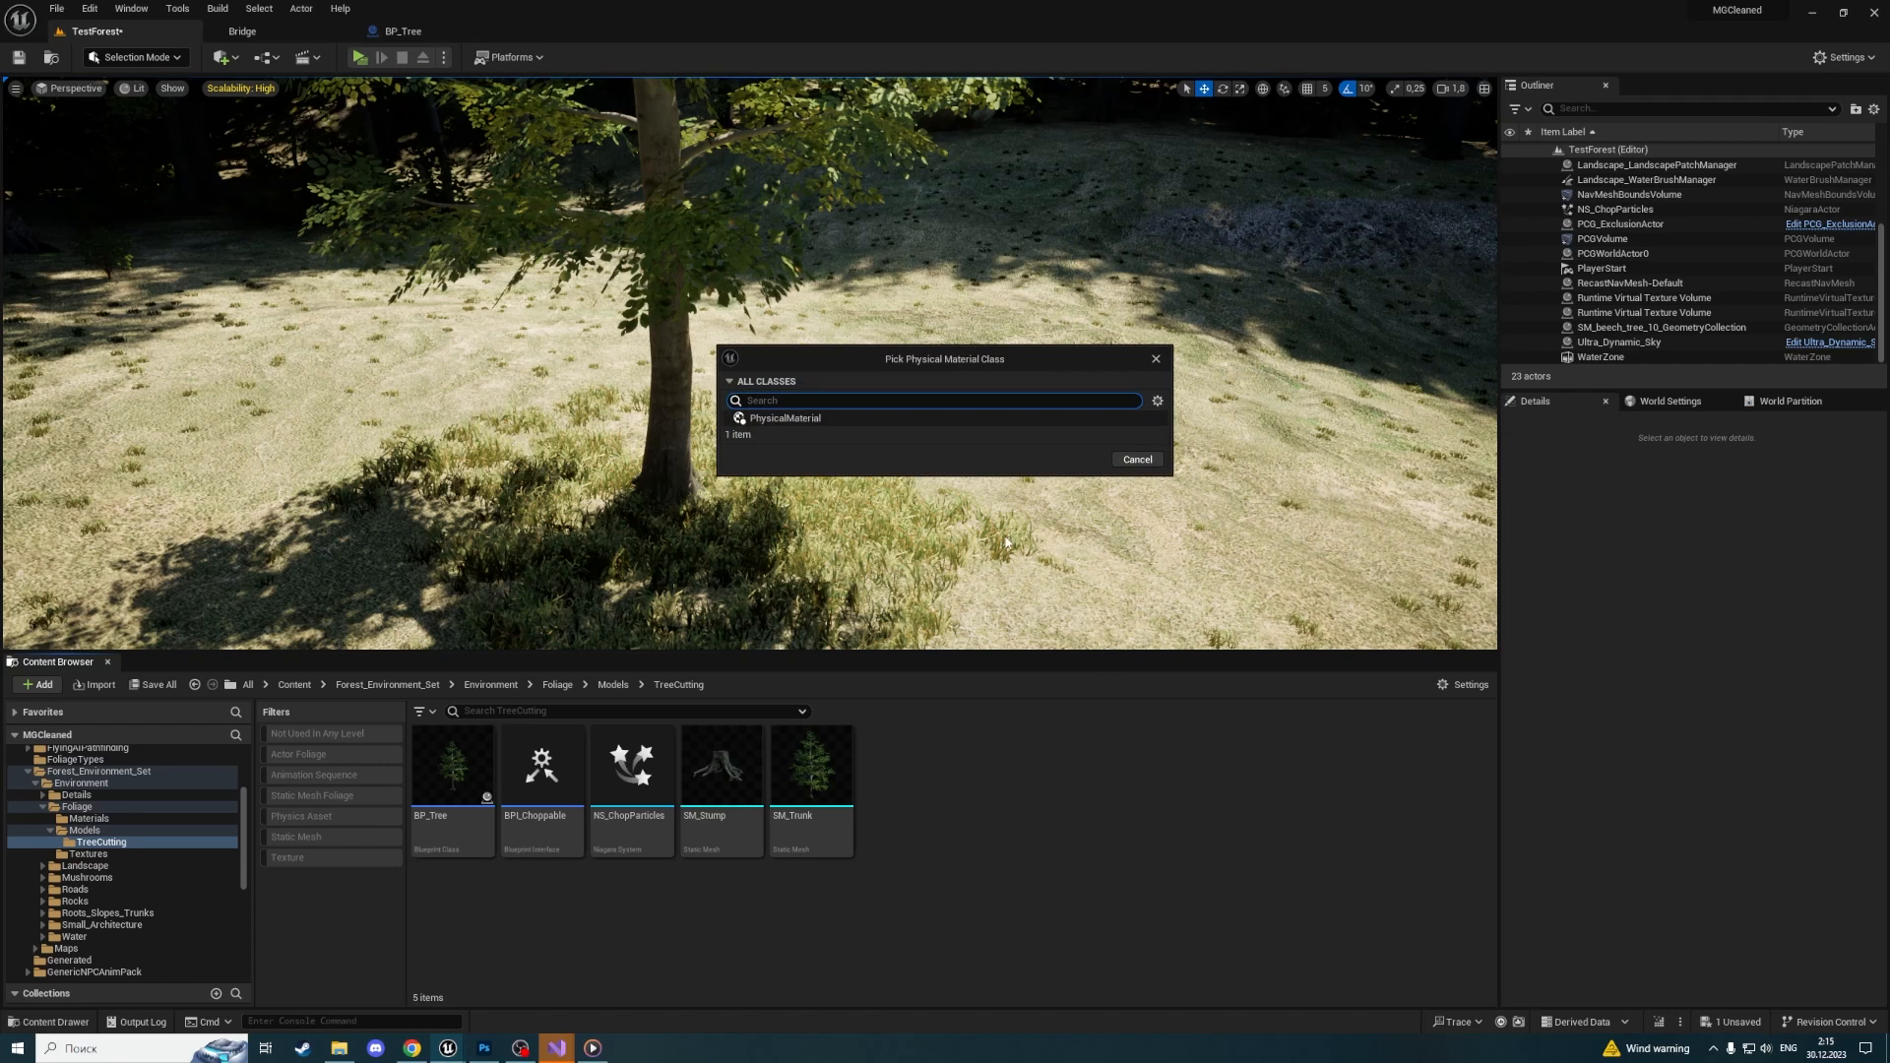
pyautogui.click(1080, 460)
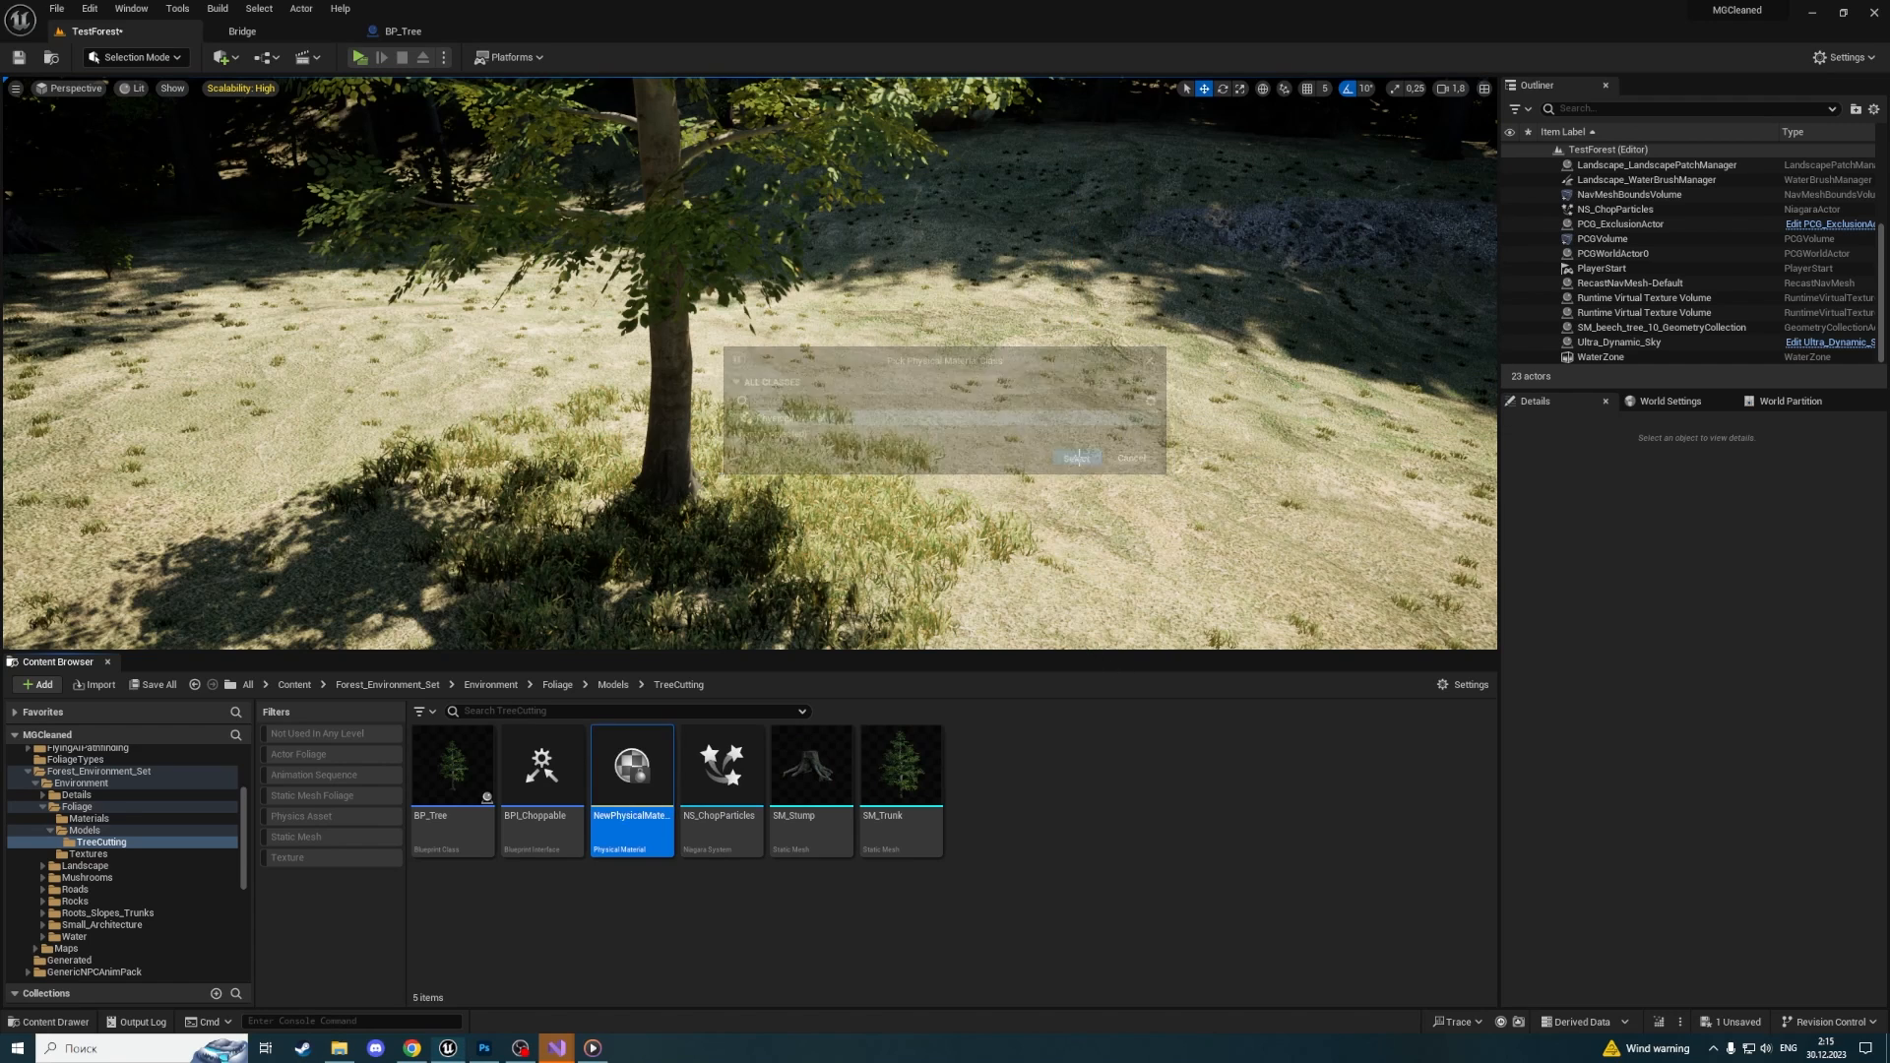
# Look into the new physical material's properties, close it and rename the asset PM_Trunk
pyautogui.doubleClick(631, 758)
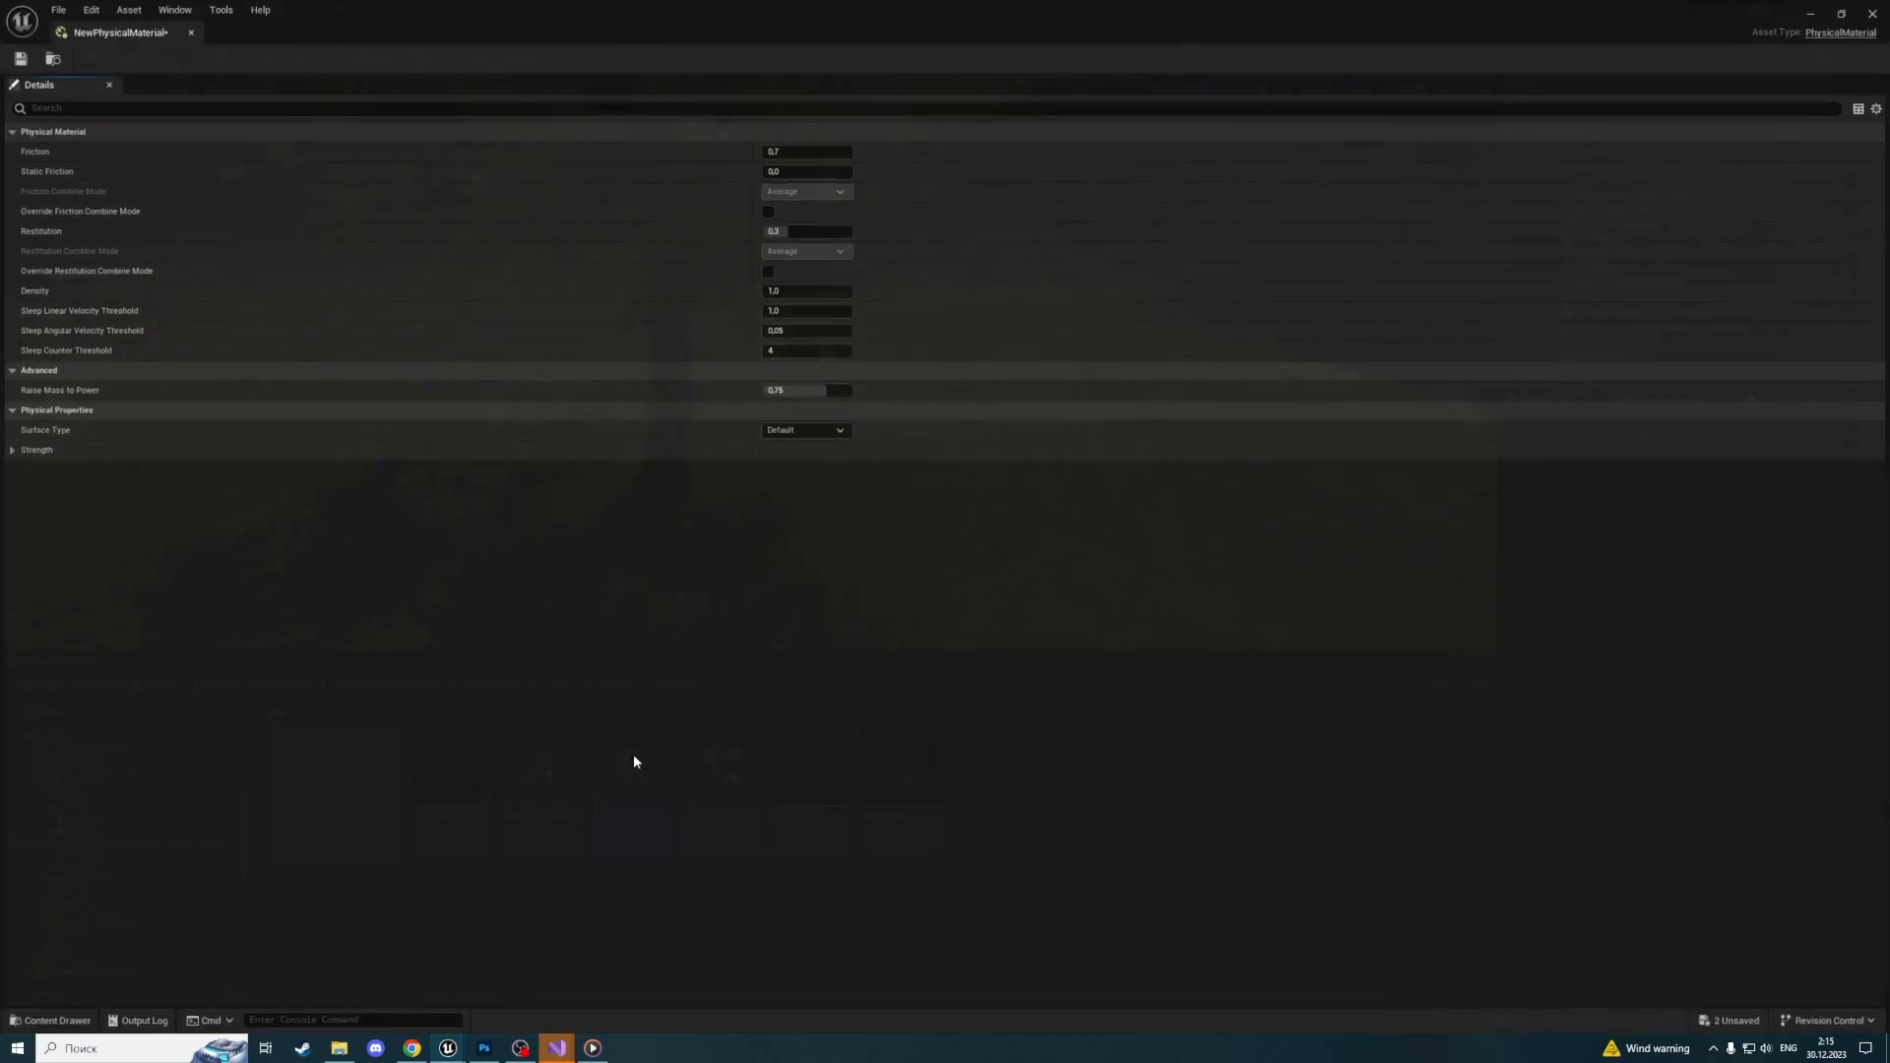
pyautogui.click(192, 32)
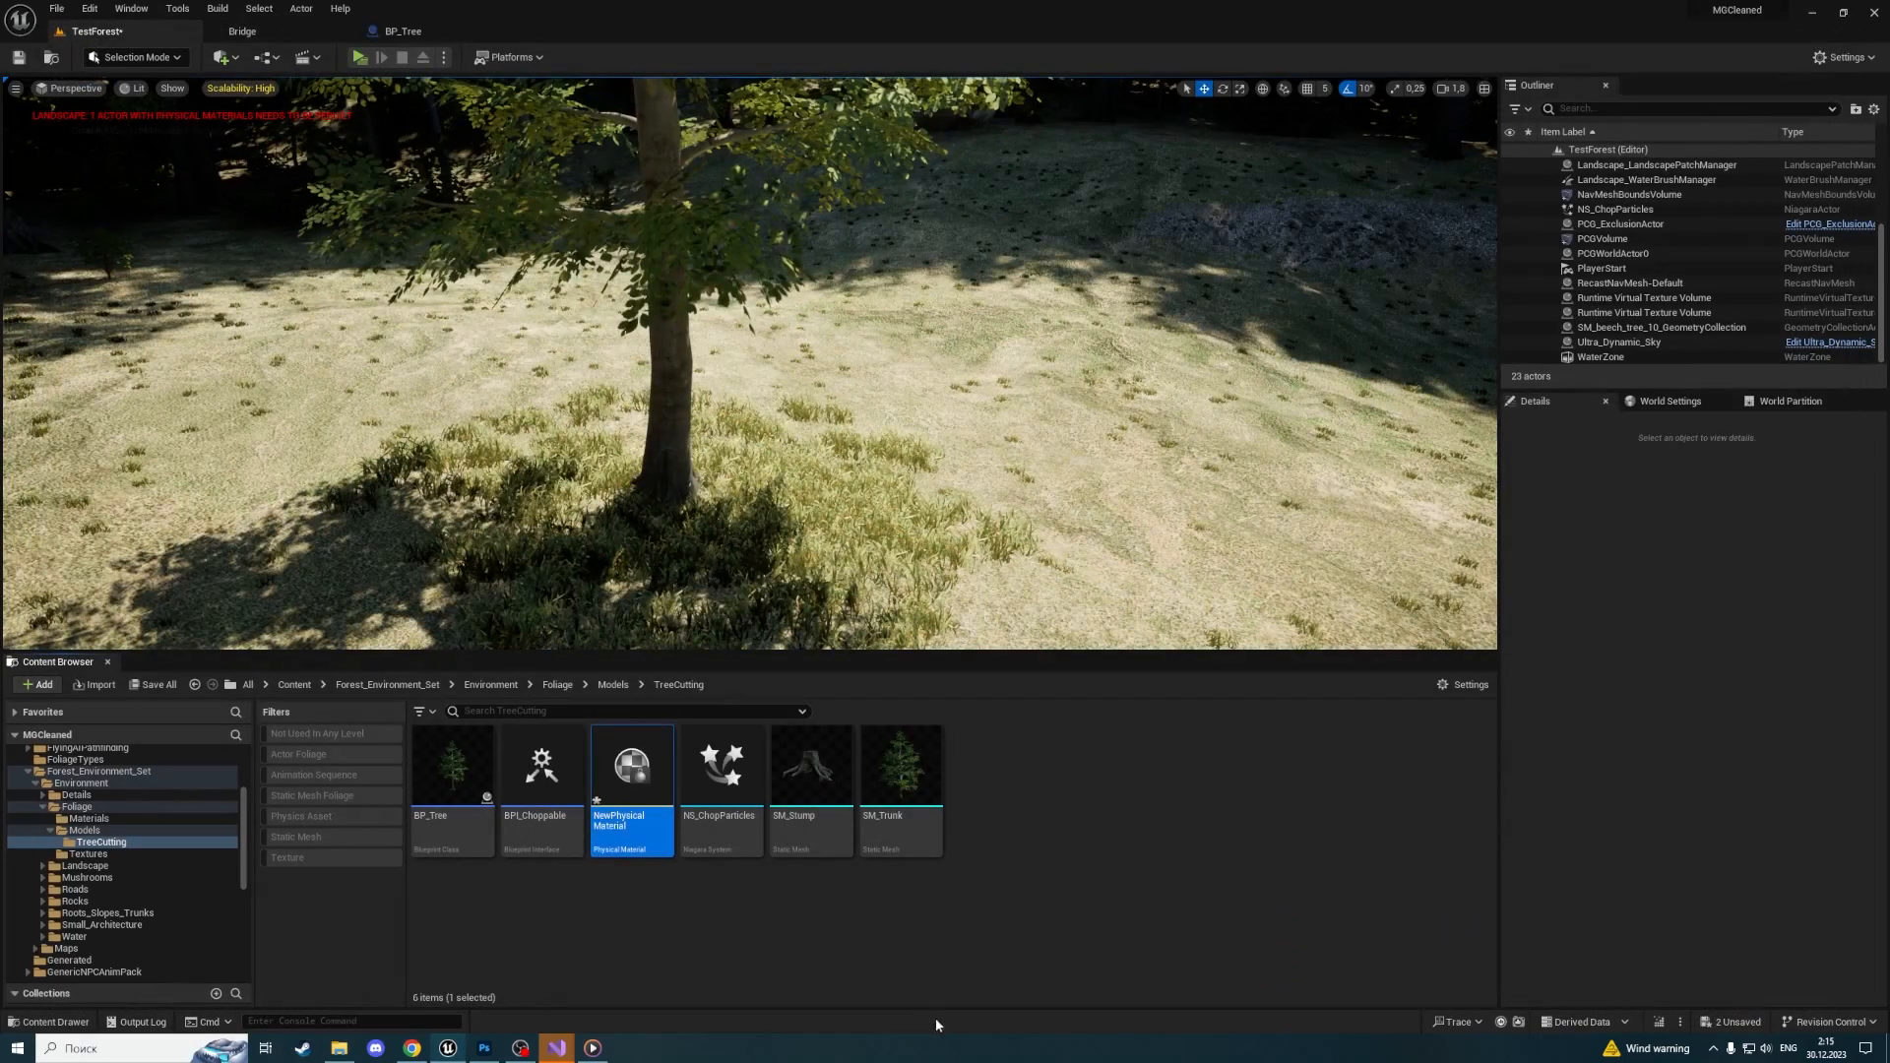
pyautogui.click(604, 795)
pyautogui.press('F2')
pyautogui.write('PM_Tru')
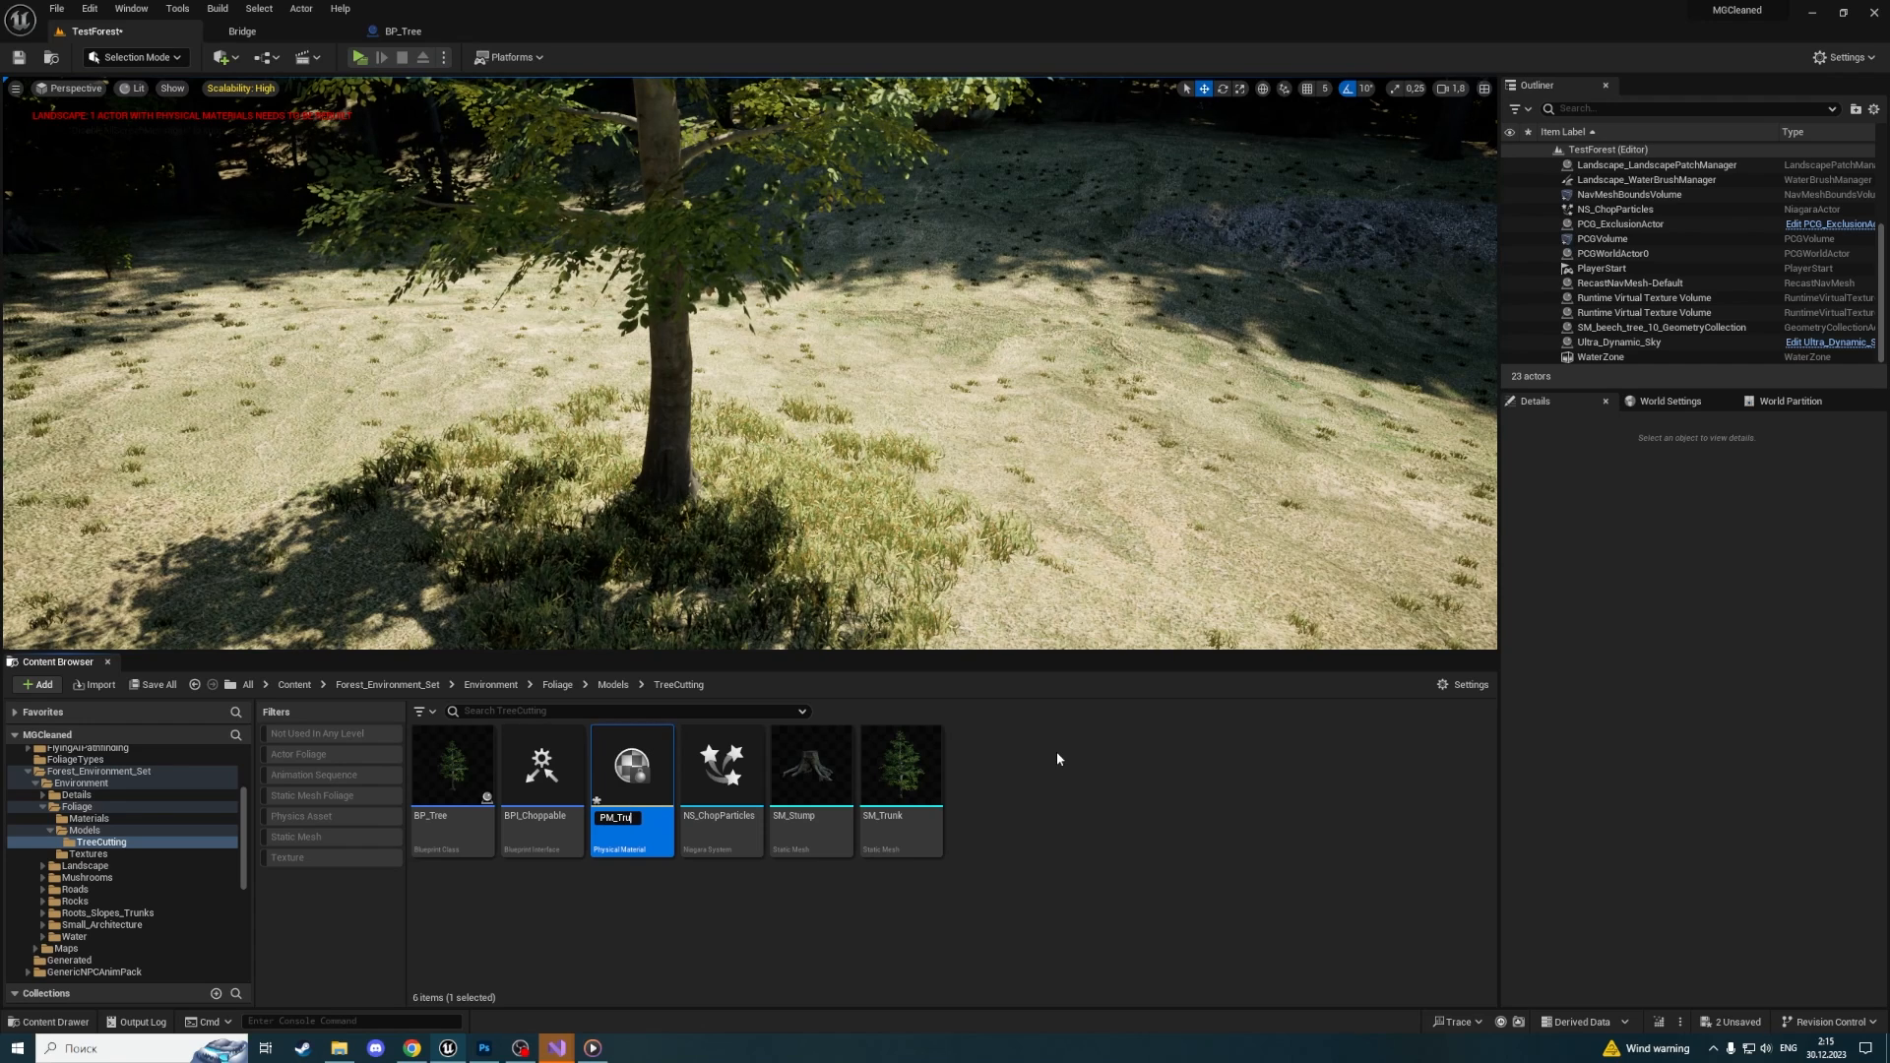
pyautogui.write('nk')
pyautogui.press('Return')
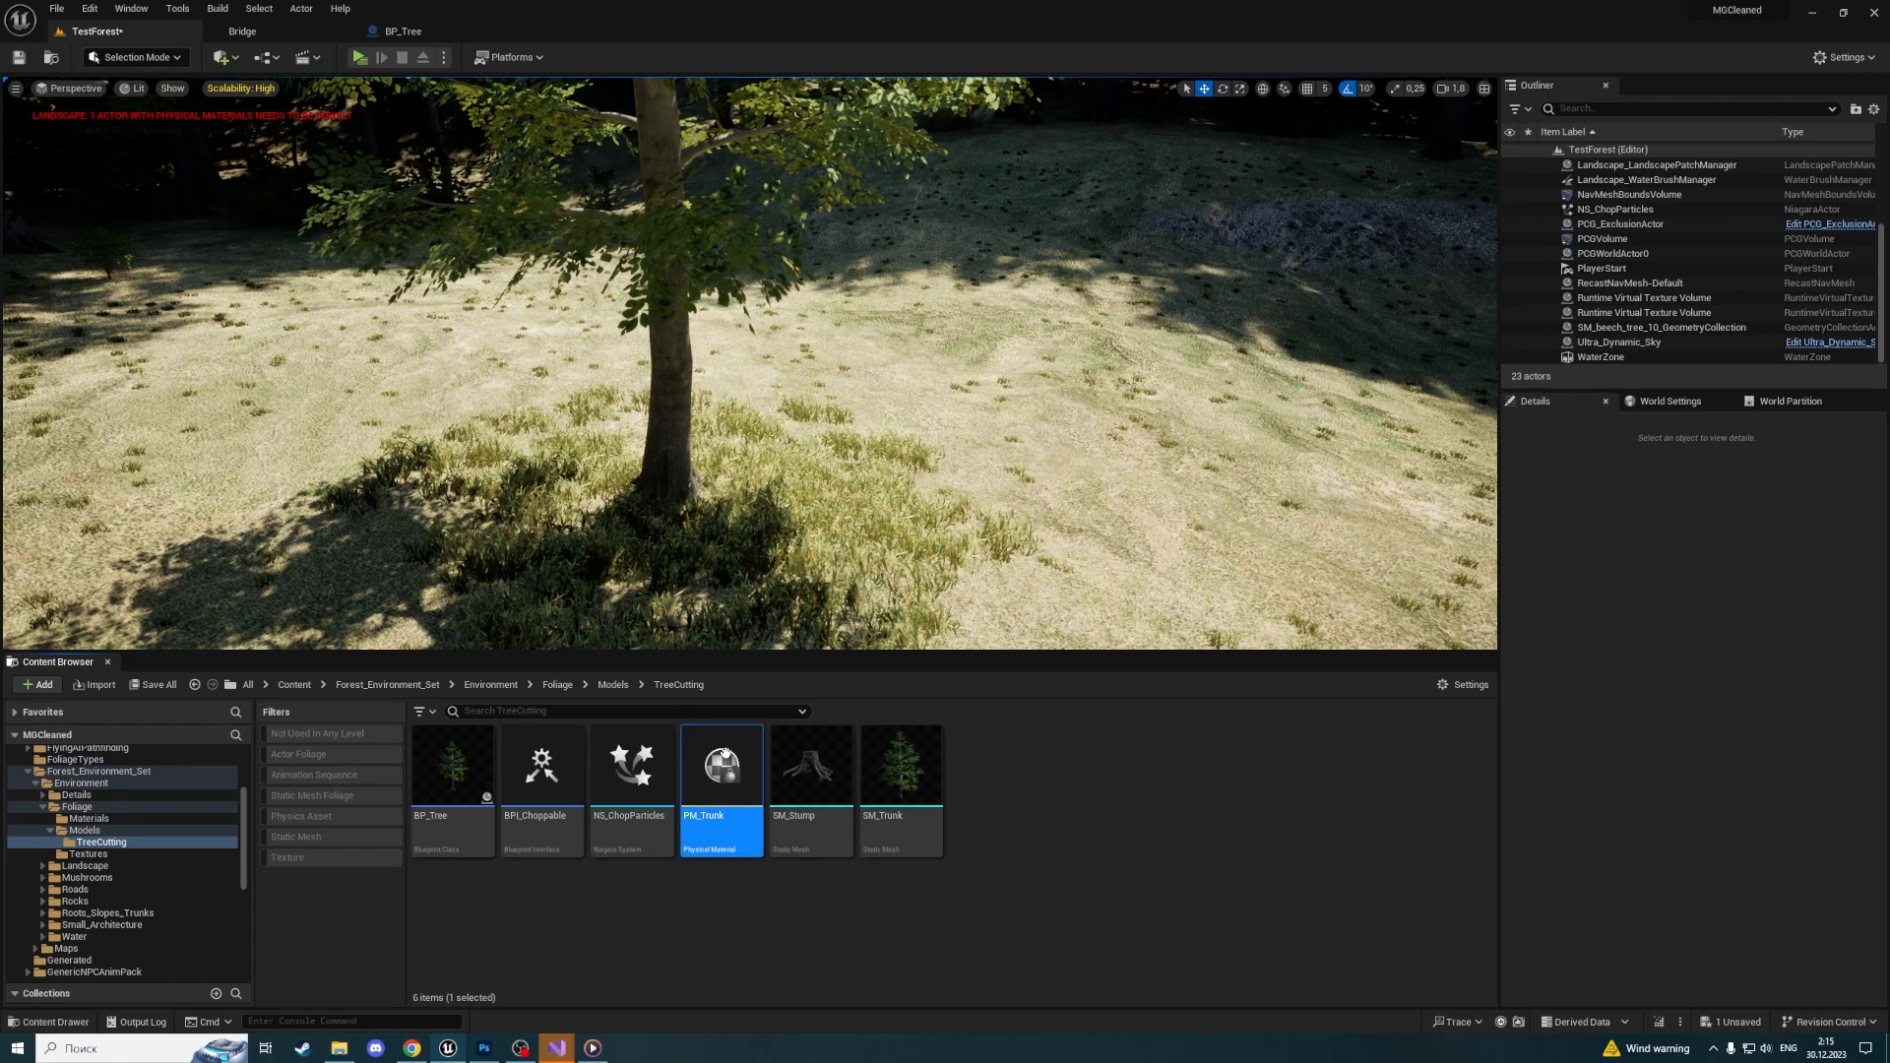
# Examine PM_Trunk's friction, restitution and density properties and the Trunk component's mass, damping and constraint settings in BP_Tree
pyautogui.doubleClick(725, 754)
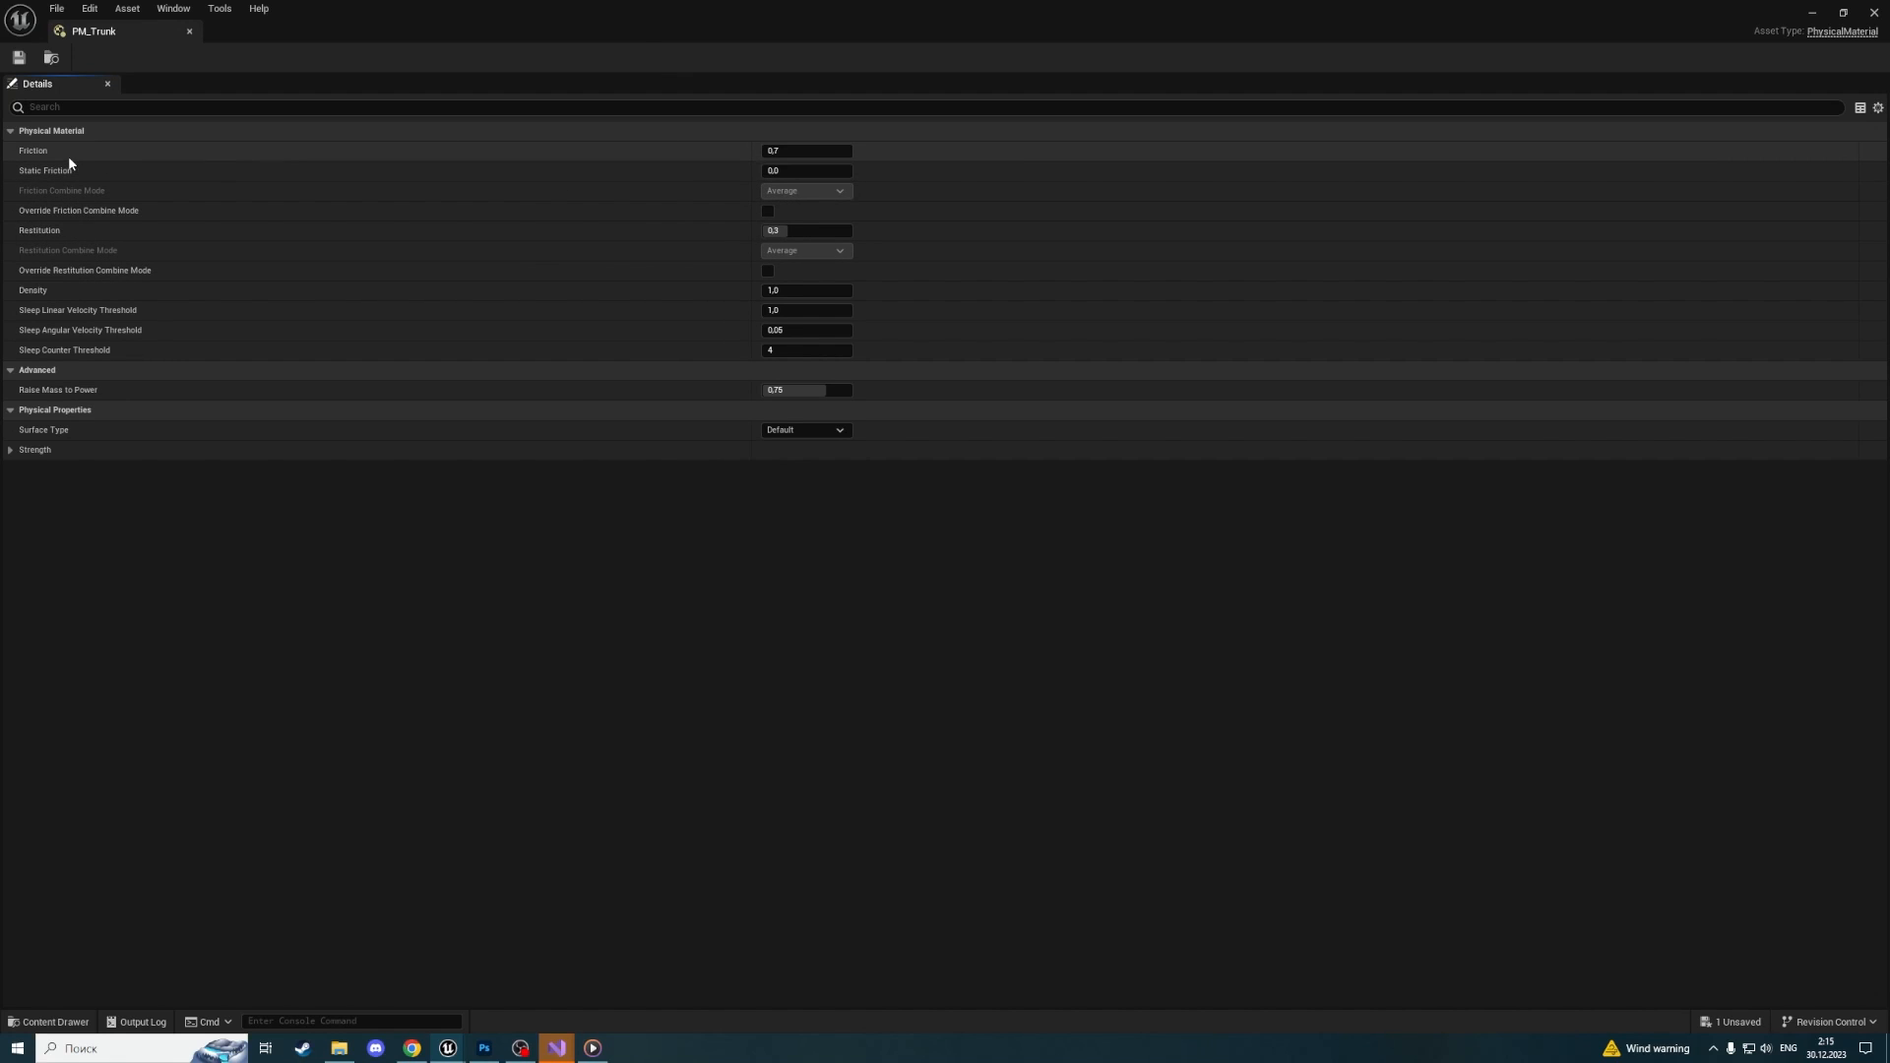
pyautogui.click(190, 33)
pyautogui.press('Delete')
pyautogui.click(892, 767)
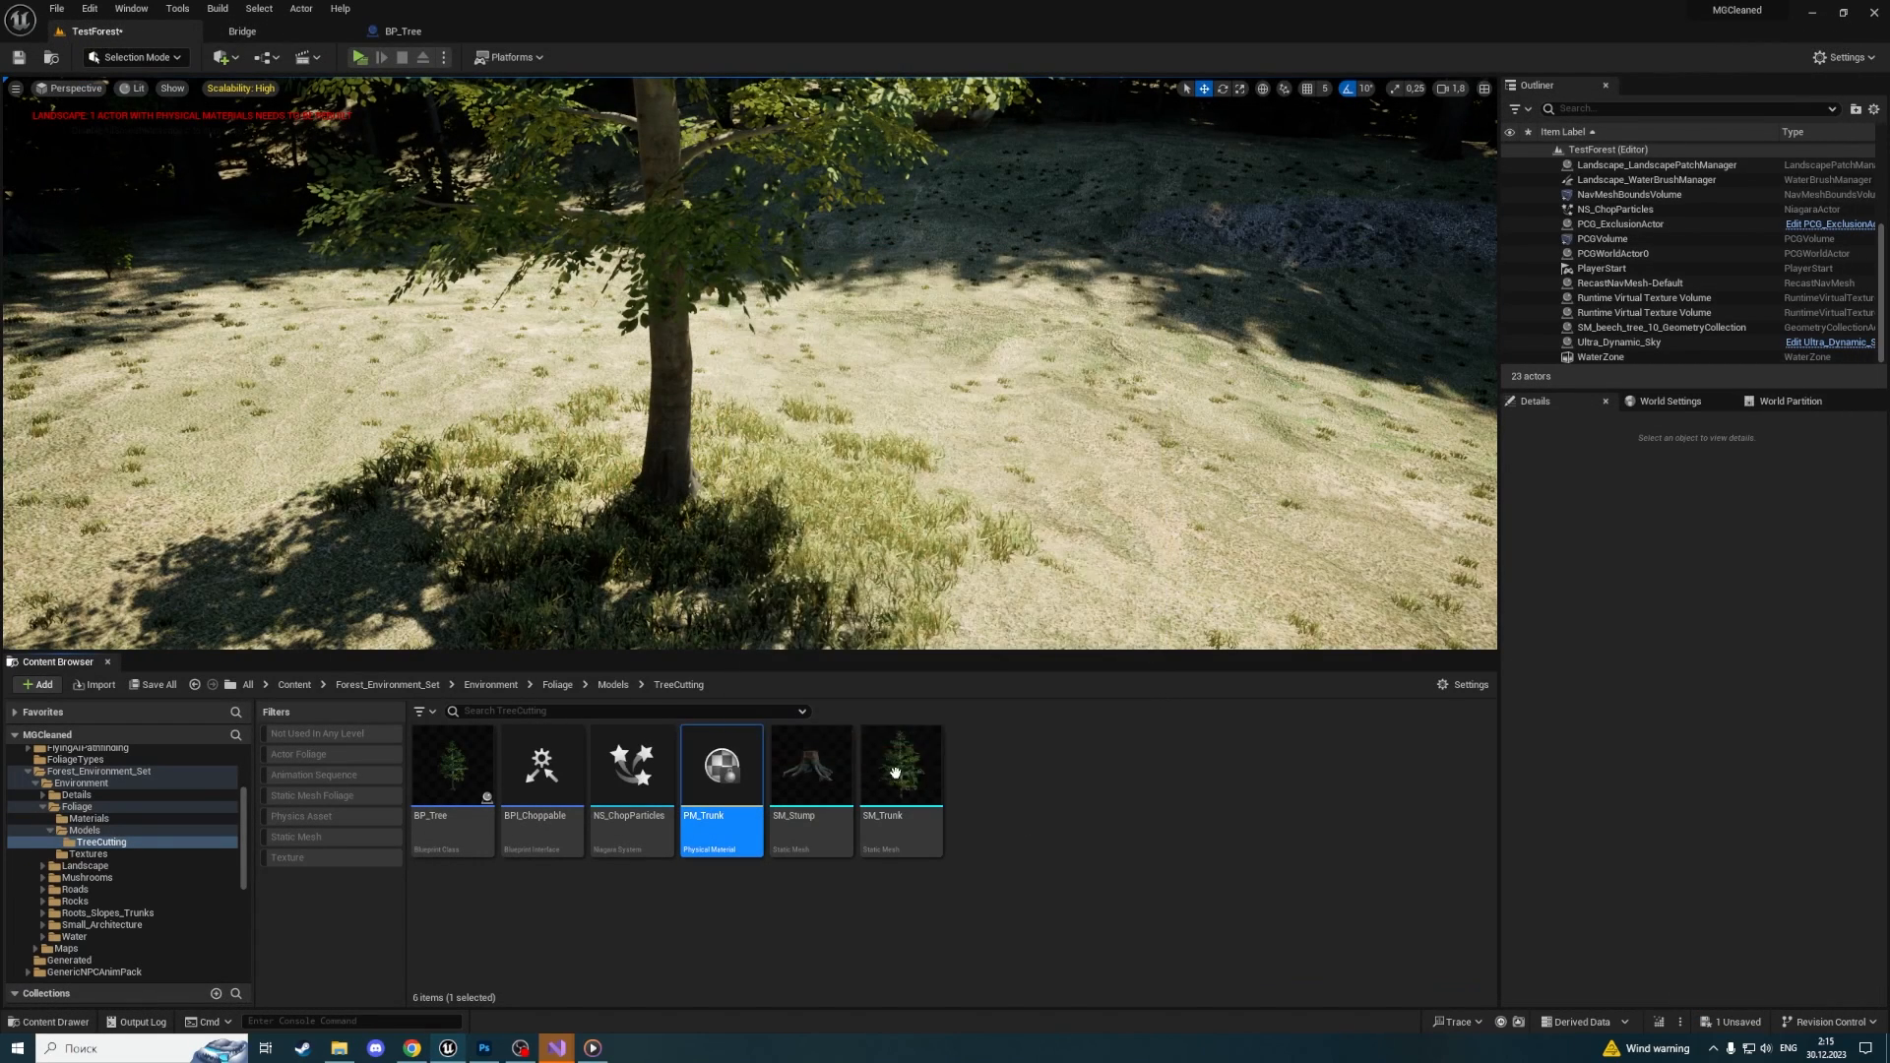
pyautogui.click(451, 36)
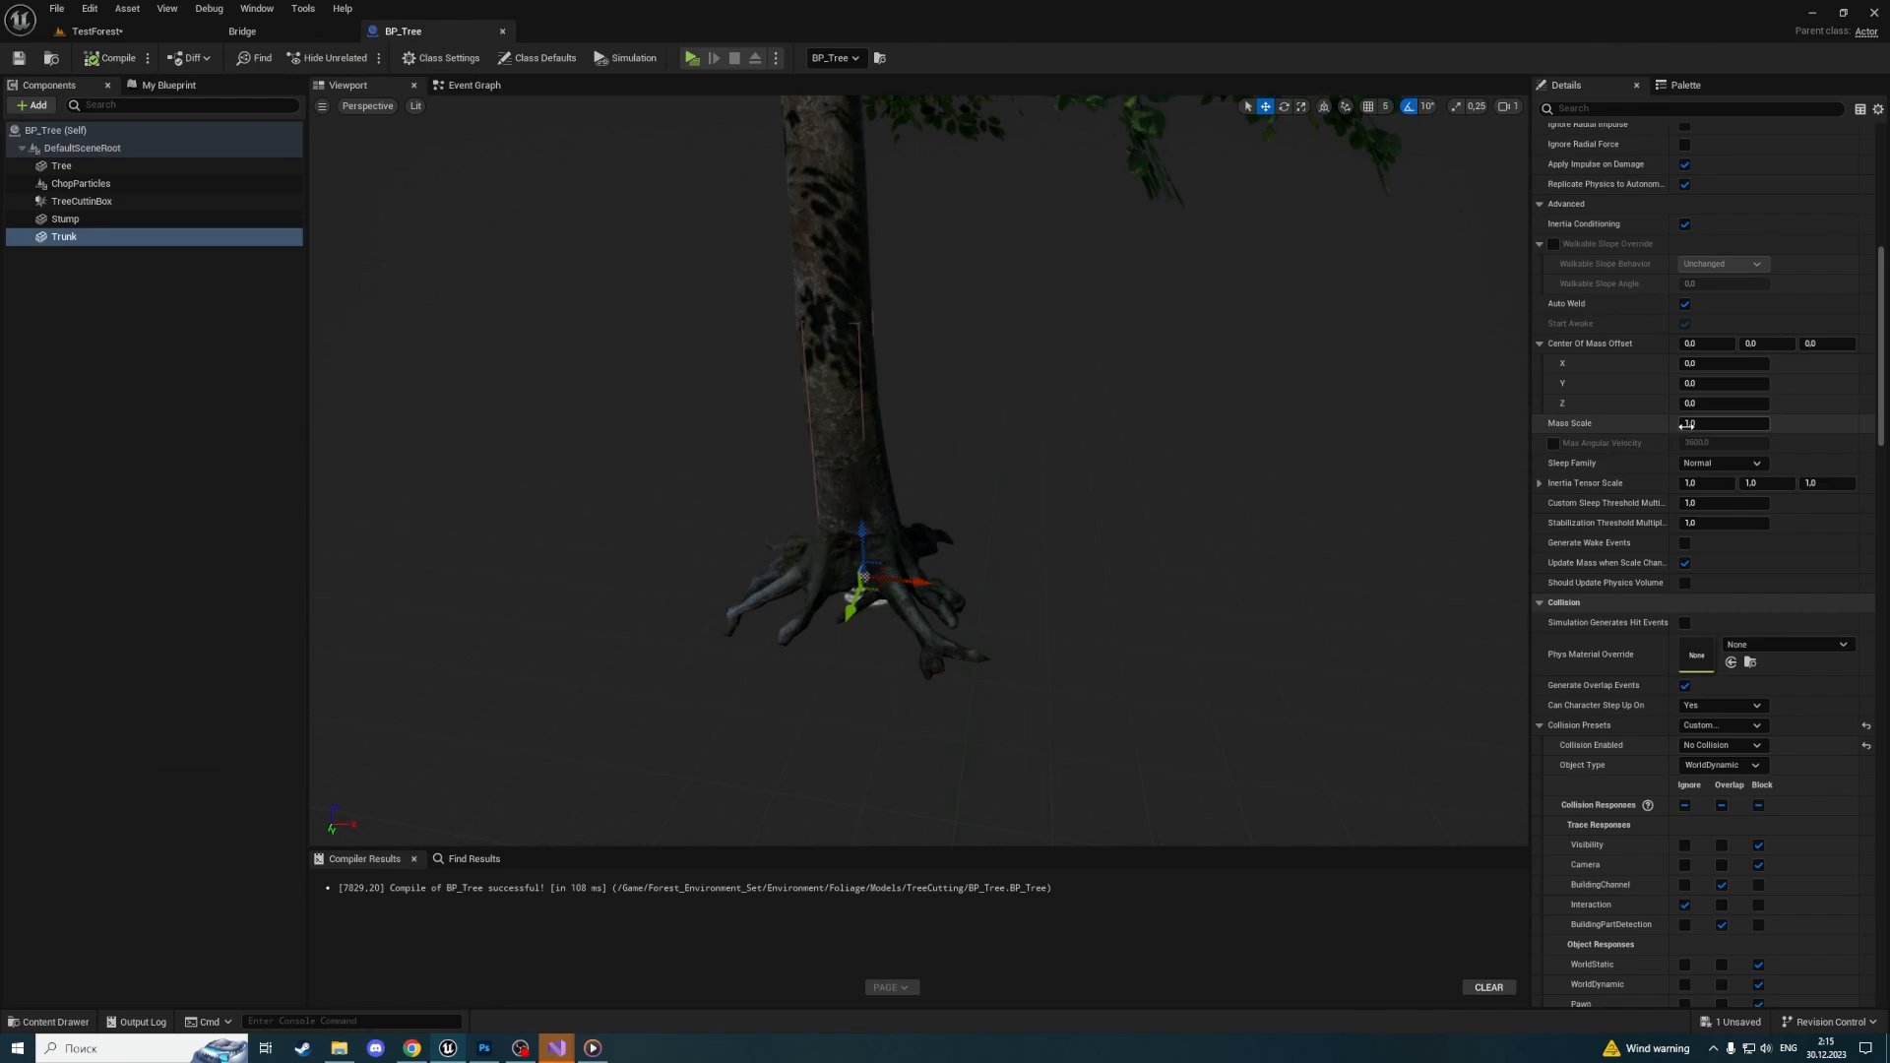
pyautogui.scroll(6, 1674, 424)
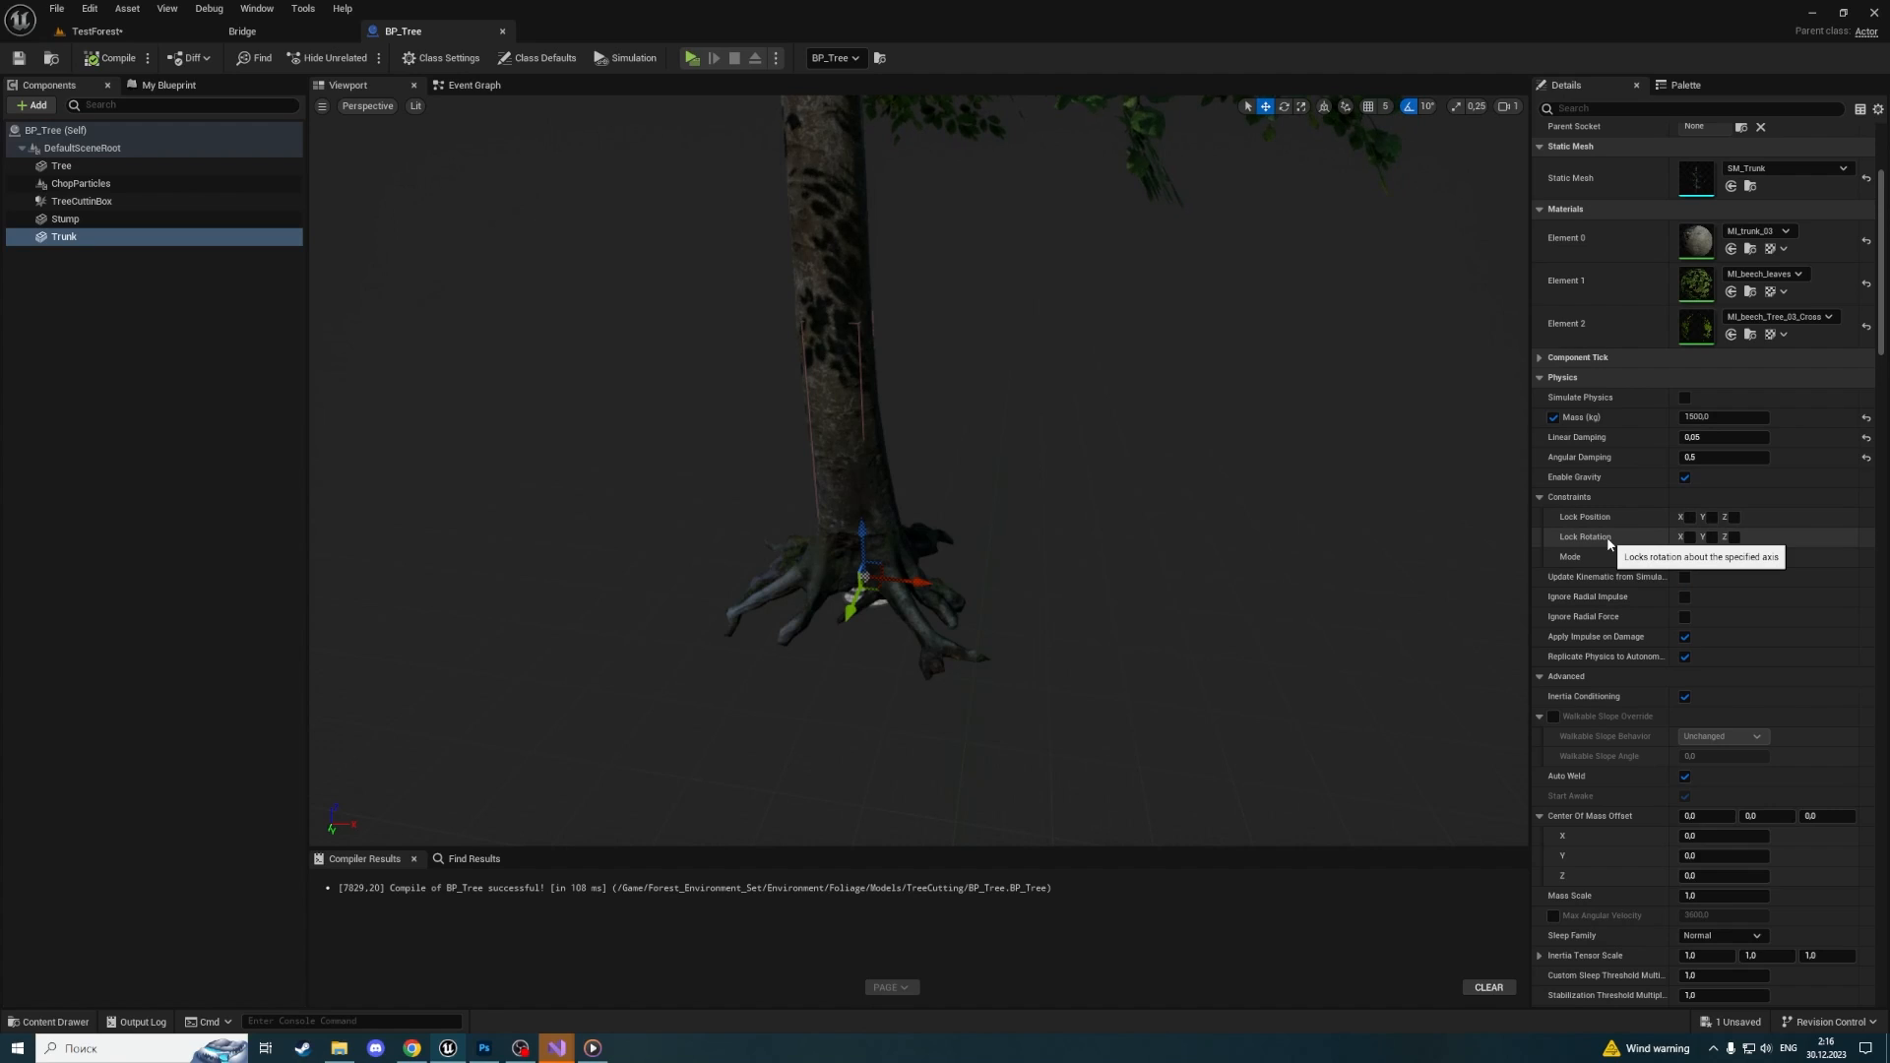
pyautogui.scroll(-3, 1621, 557)
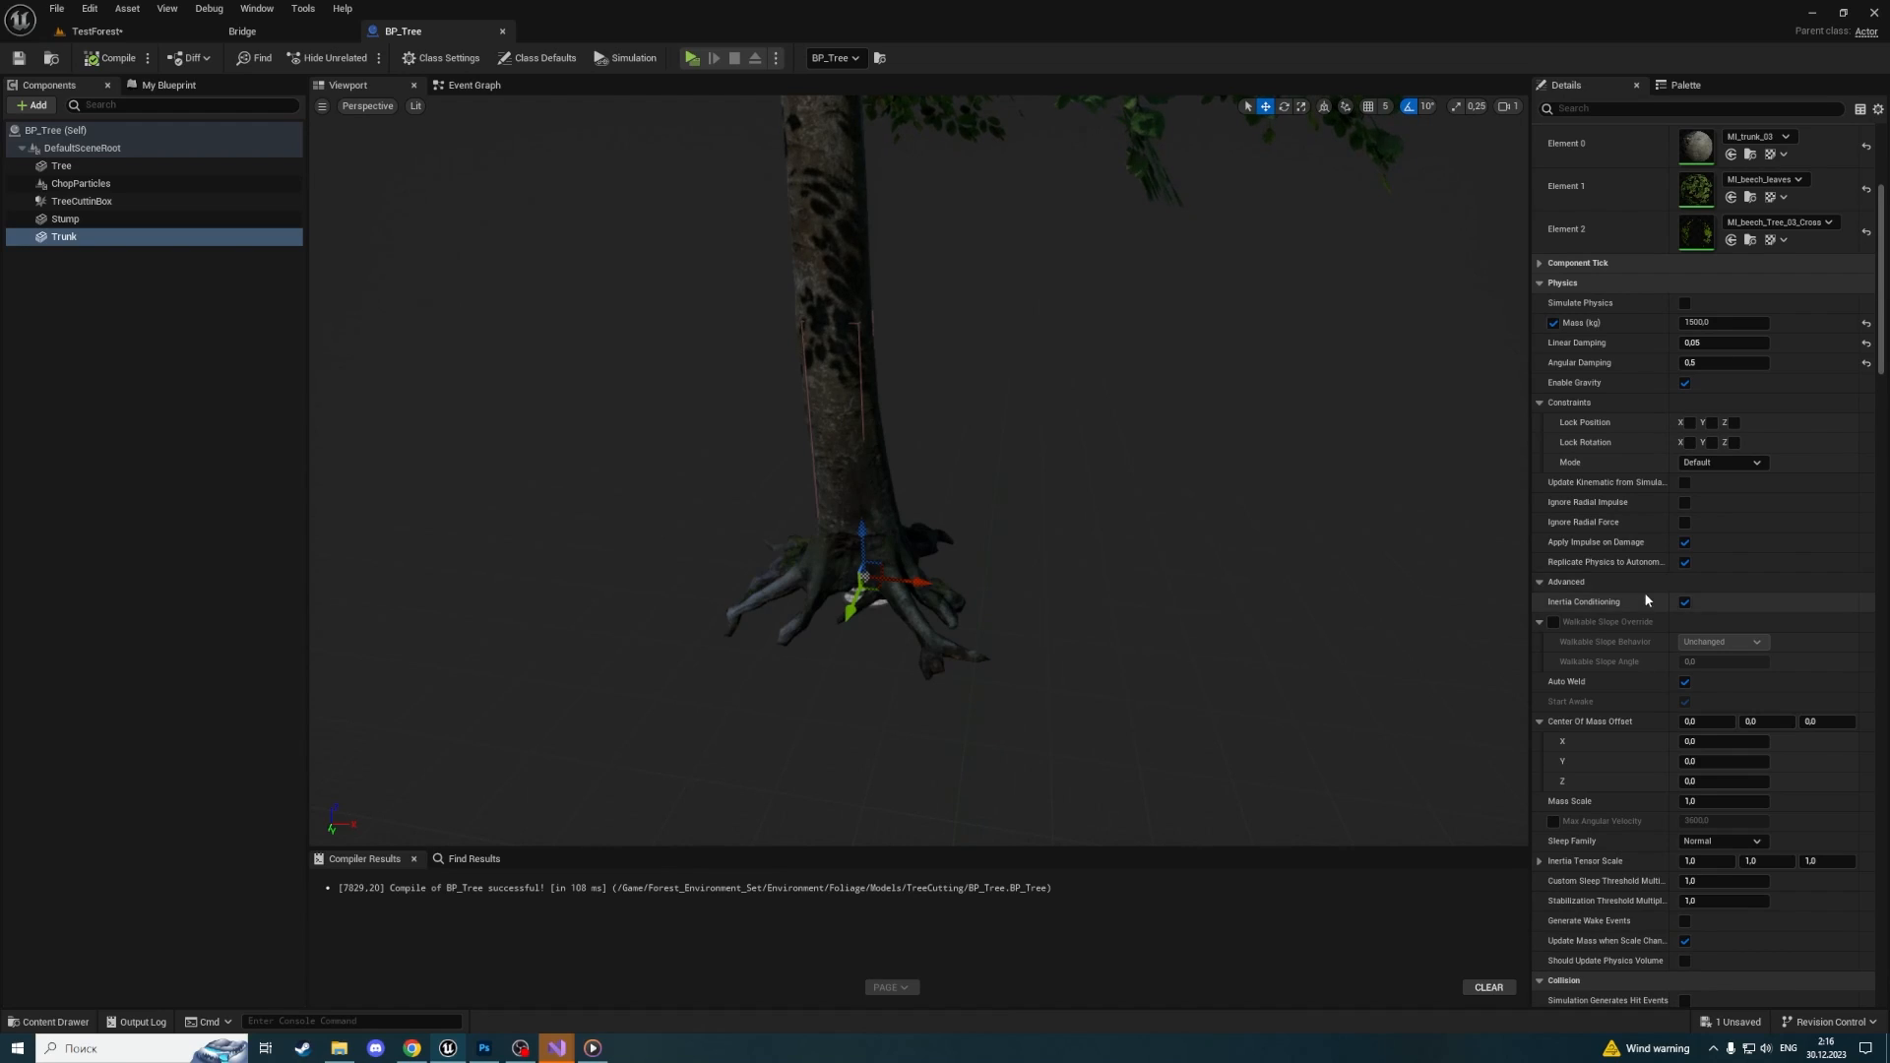
pyautogui.scroll(3, 1644, 592)
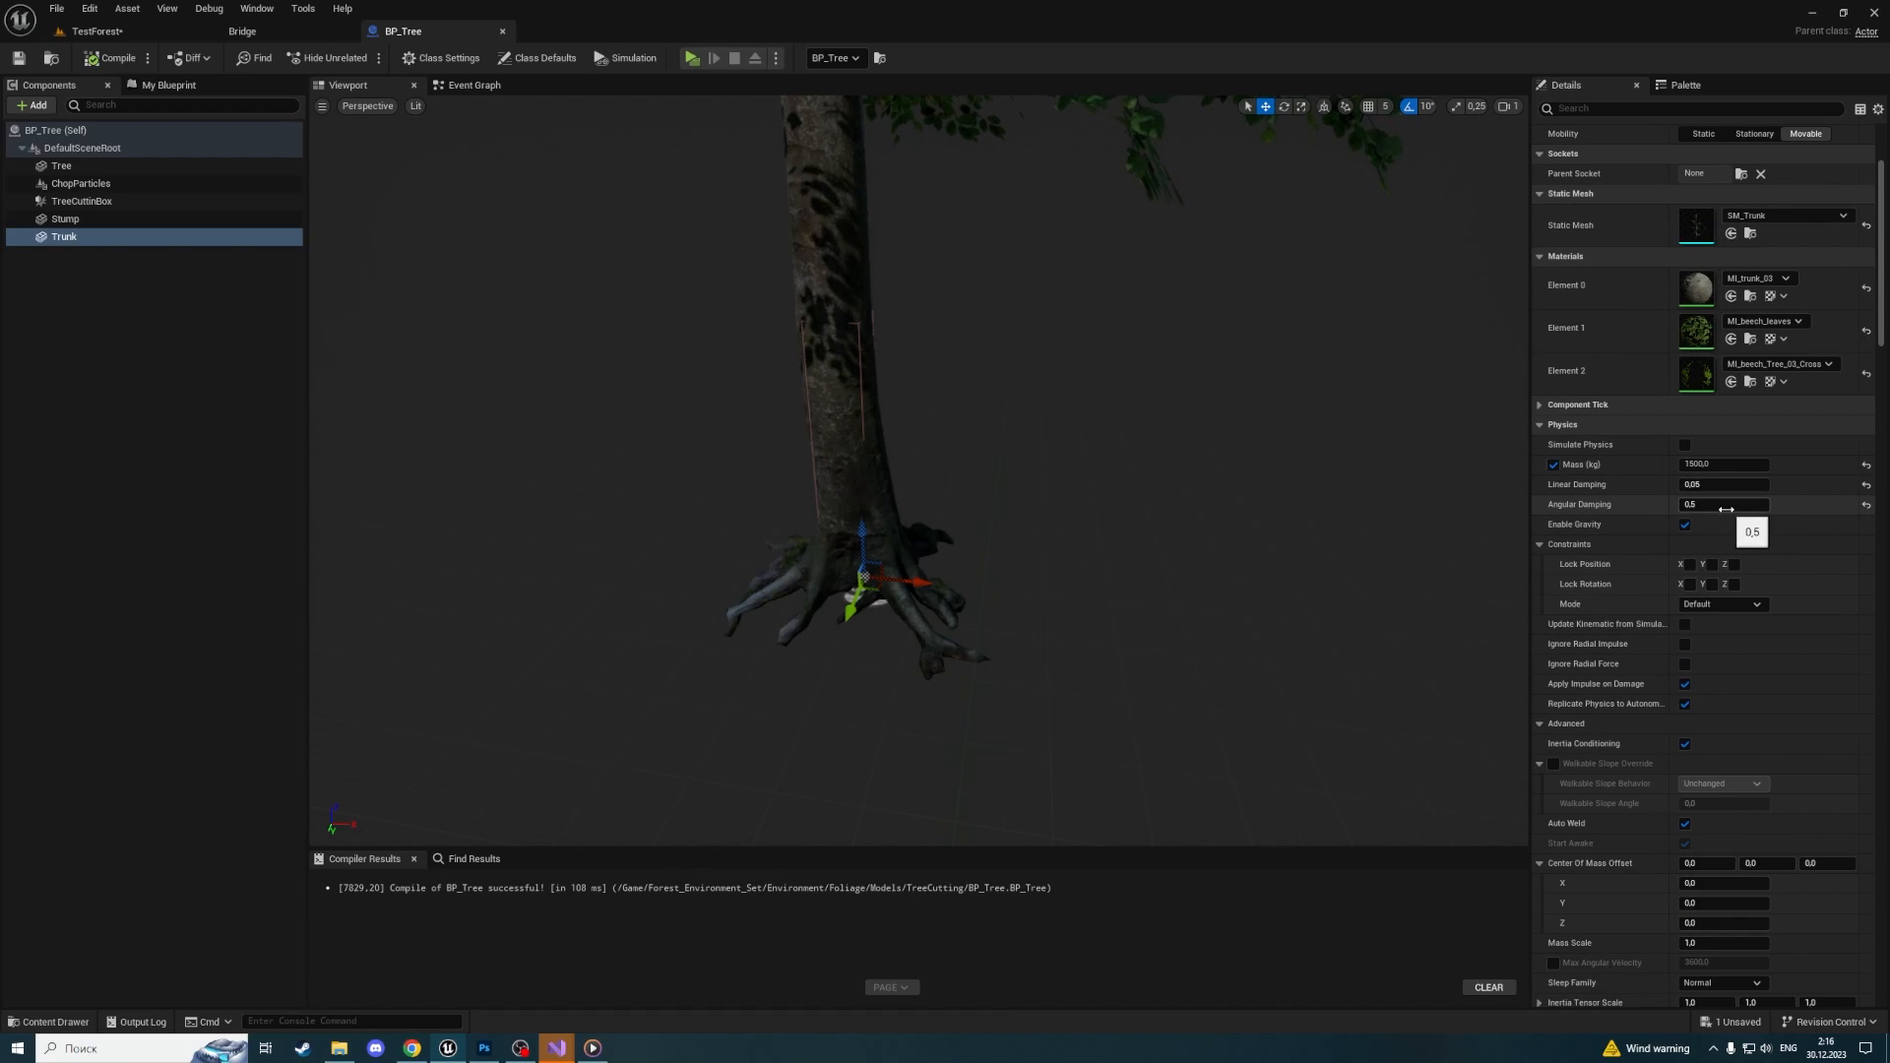
# In BP_Tree's Event Graph, move the Add Impulse node and its Trunk reference closer to Set Simulate Physics
pyautogui.click(475, 85)
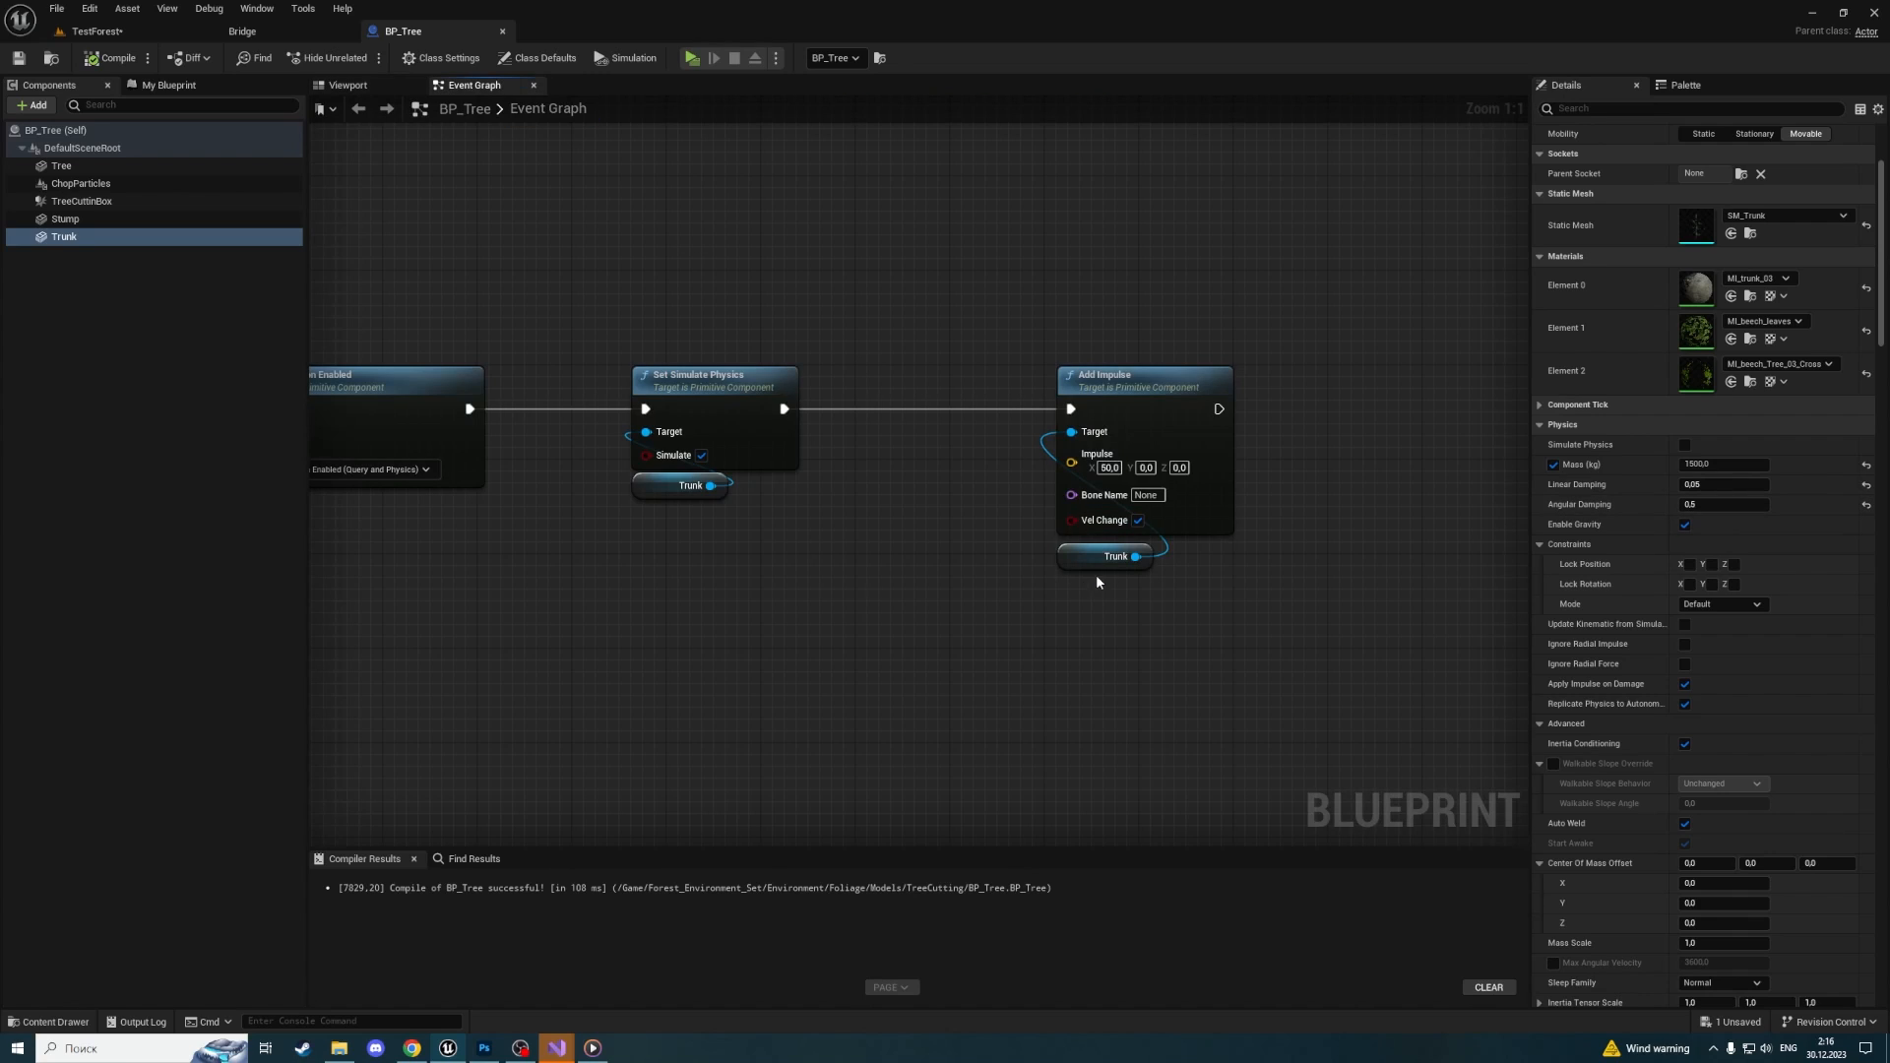
pyautogui.moveTo(1097, 583); pyautogui.dragTo(916, 544, button='right')
pyautogui.moveTo(805, 302); pyautogui.dragTo(1101, 652)
pyautogui.moveTo(979, 360); pyautogui.dragTo(814, 352)
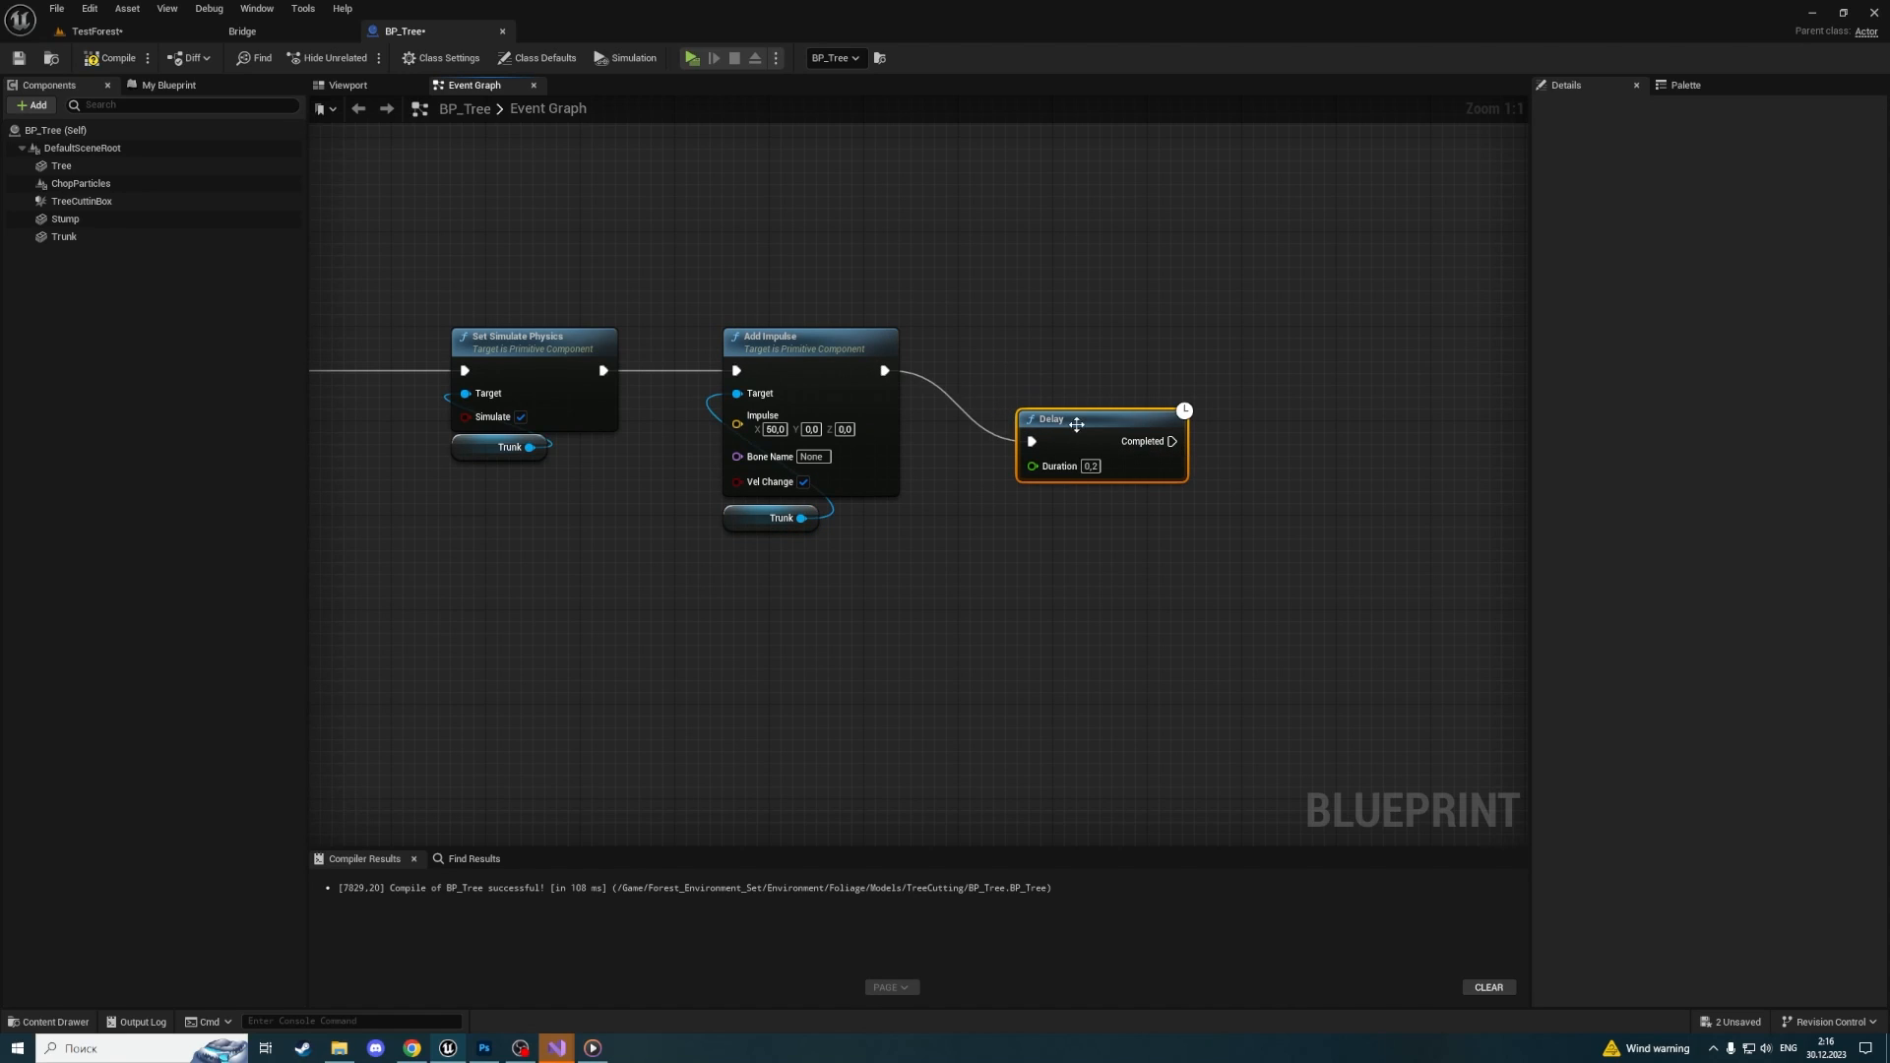
# Line up a Delay node after Add Impulse and set its duration to 3 seconds
pyautogui.moveTo(1078, 425); pyautogui.dragTo(1006, 353)
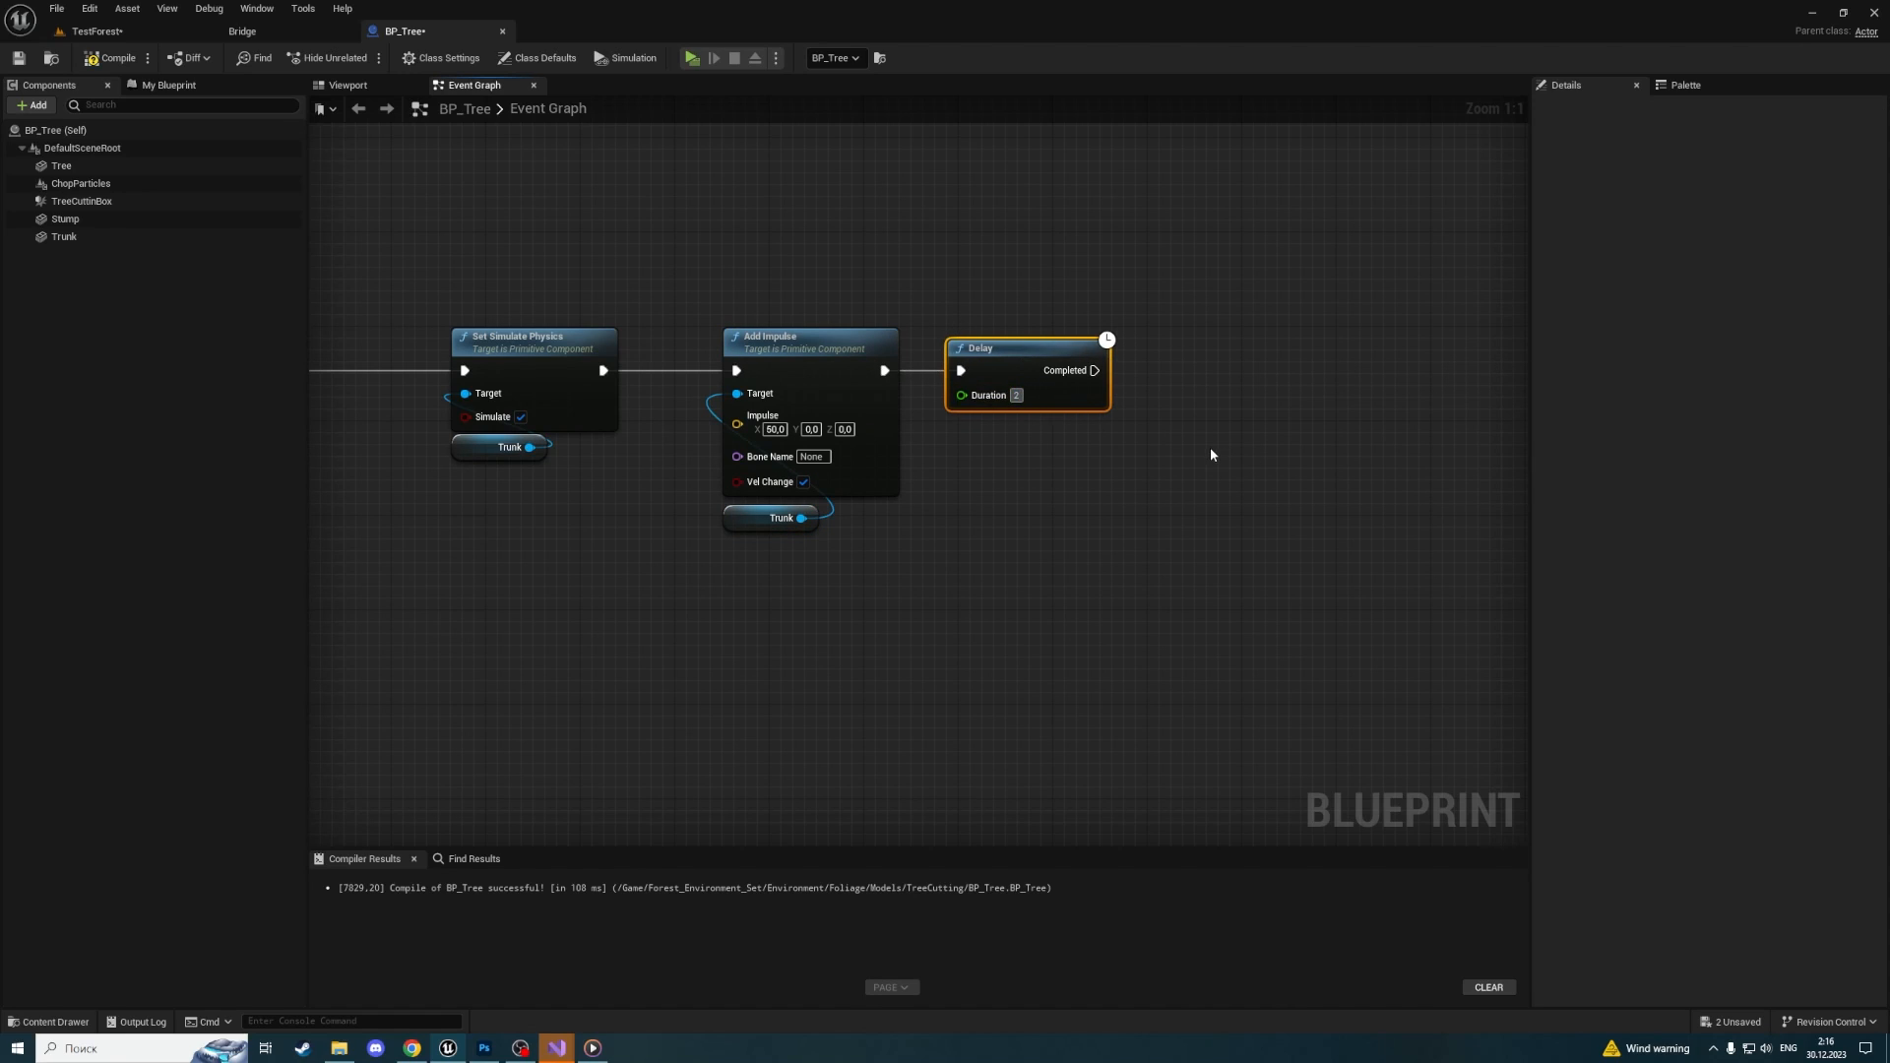
pyautogui.press('BackSpace')
pyautogui.write('3')
pyautogui.press('Return')
# Add a Set Angular Damping node after the Delay, using a new Trunk reference as its target
pyautogui.moveTo(86, 239); pyautogui.dragTo(1272, 423)
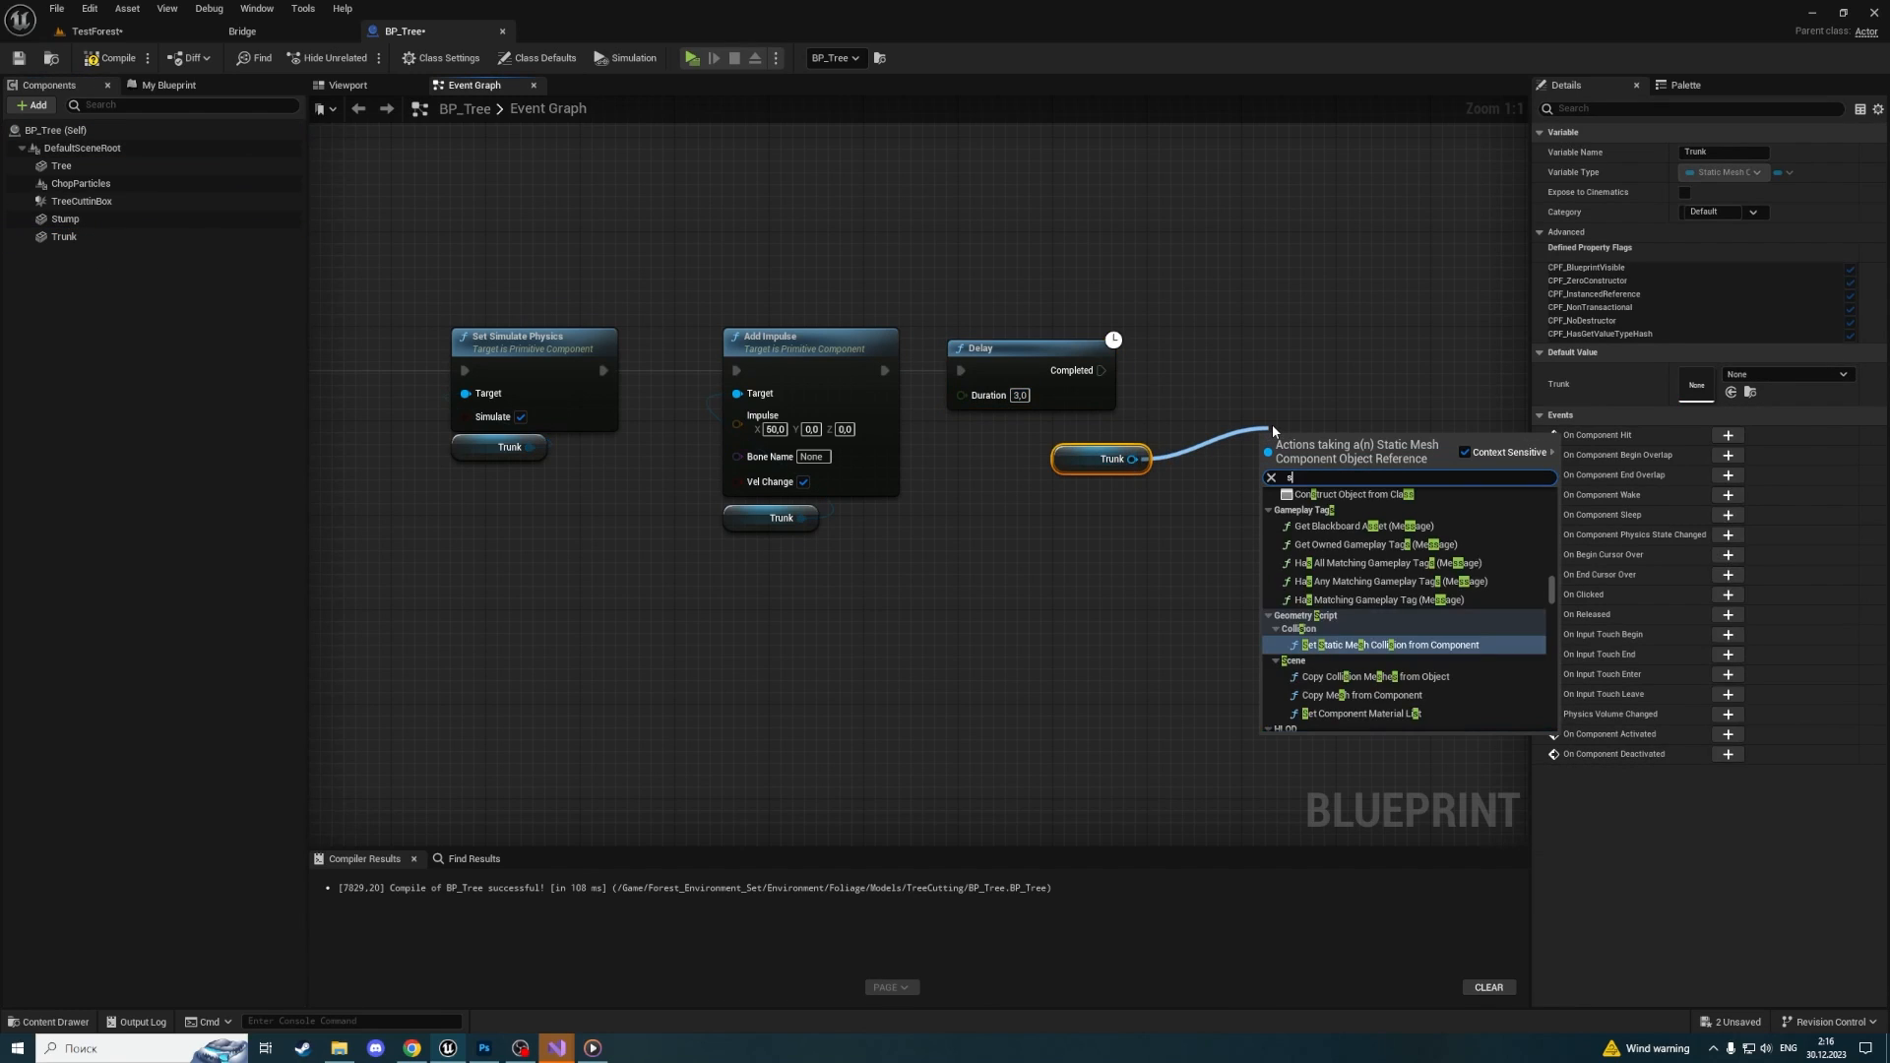
pyautogui.write('set angular')
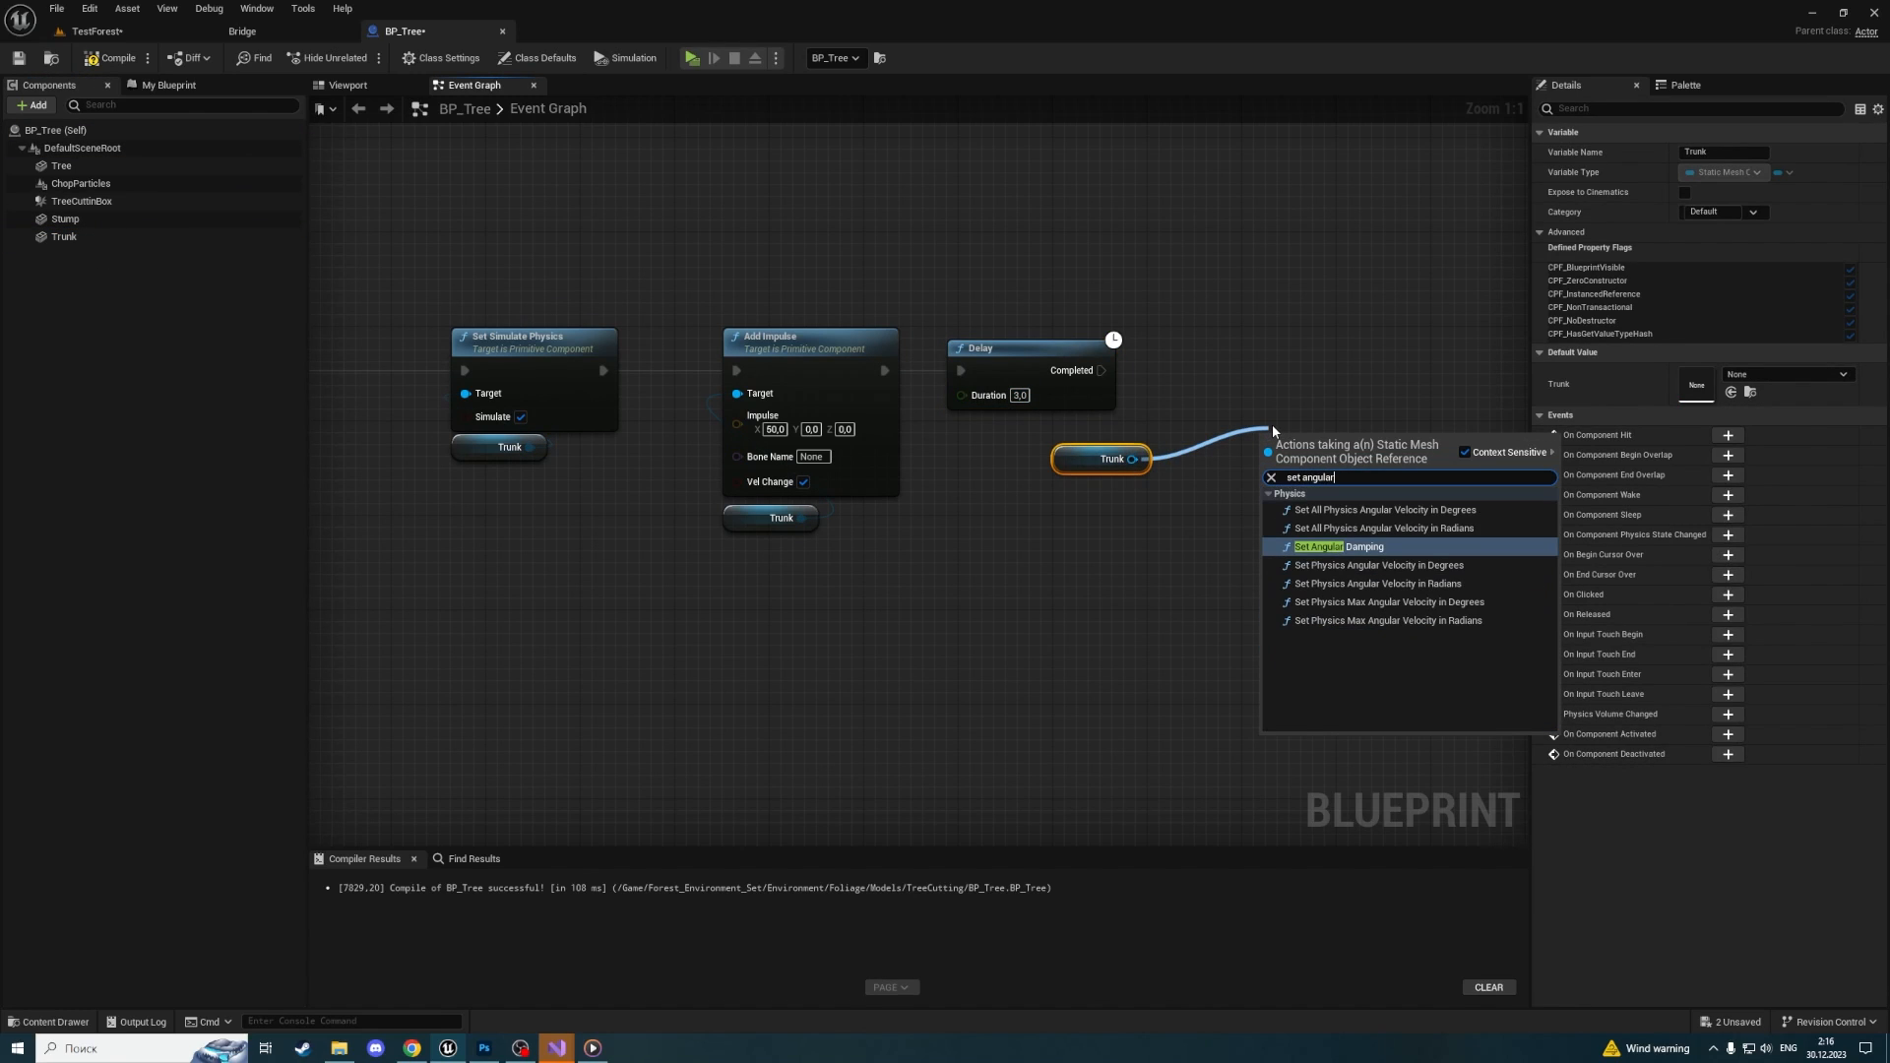
pyautogui.press('Return')
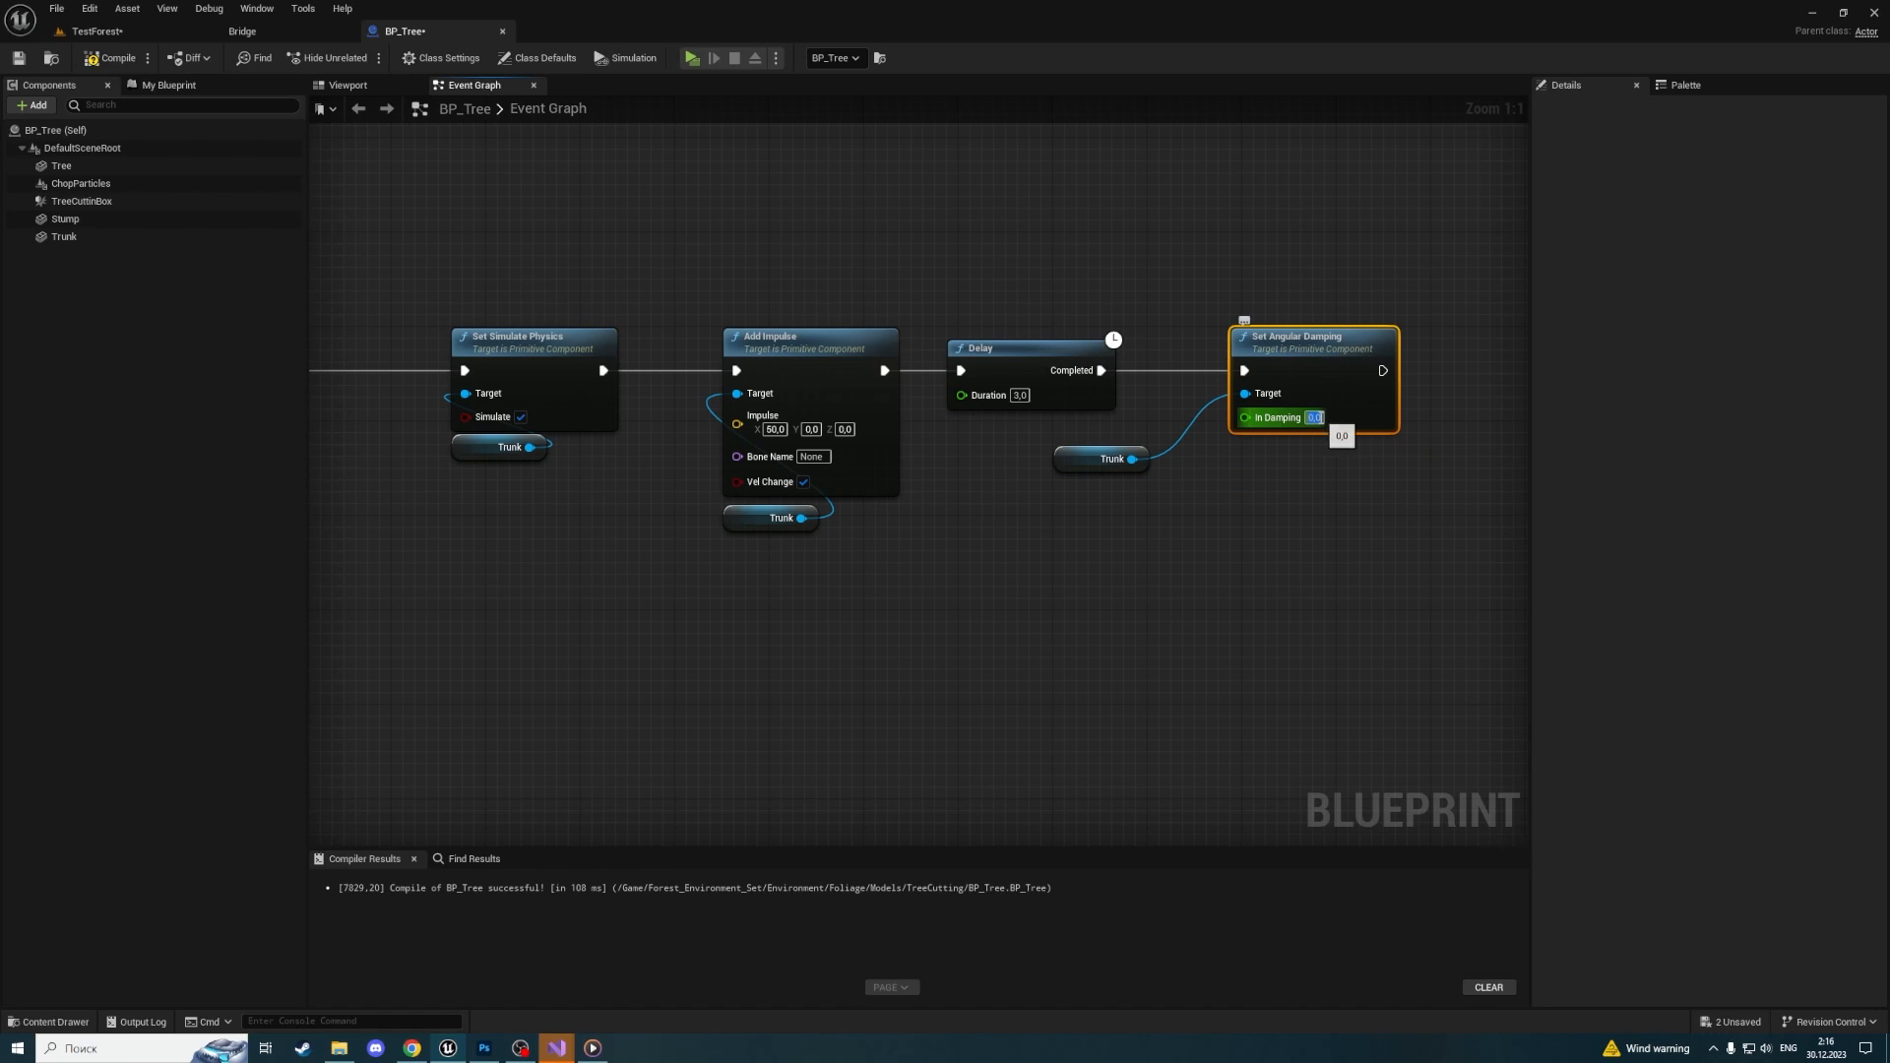
# Play-test TestForest with the delayed damping change, putting the axe in quick slot 1 and chopping down the tree
pyautogui.click(85, 33)
pyautogui.hotkey('alt', 'p')
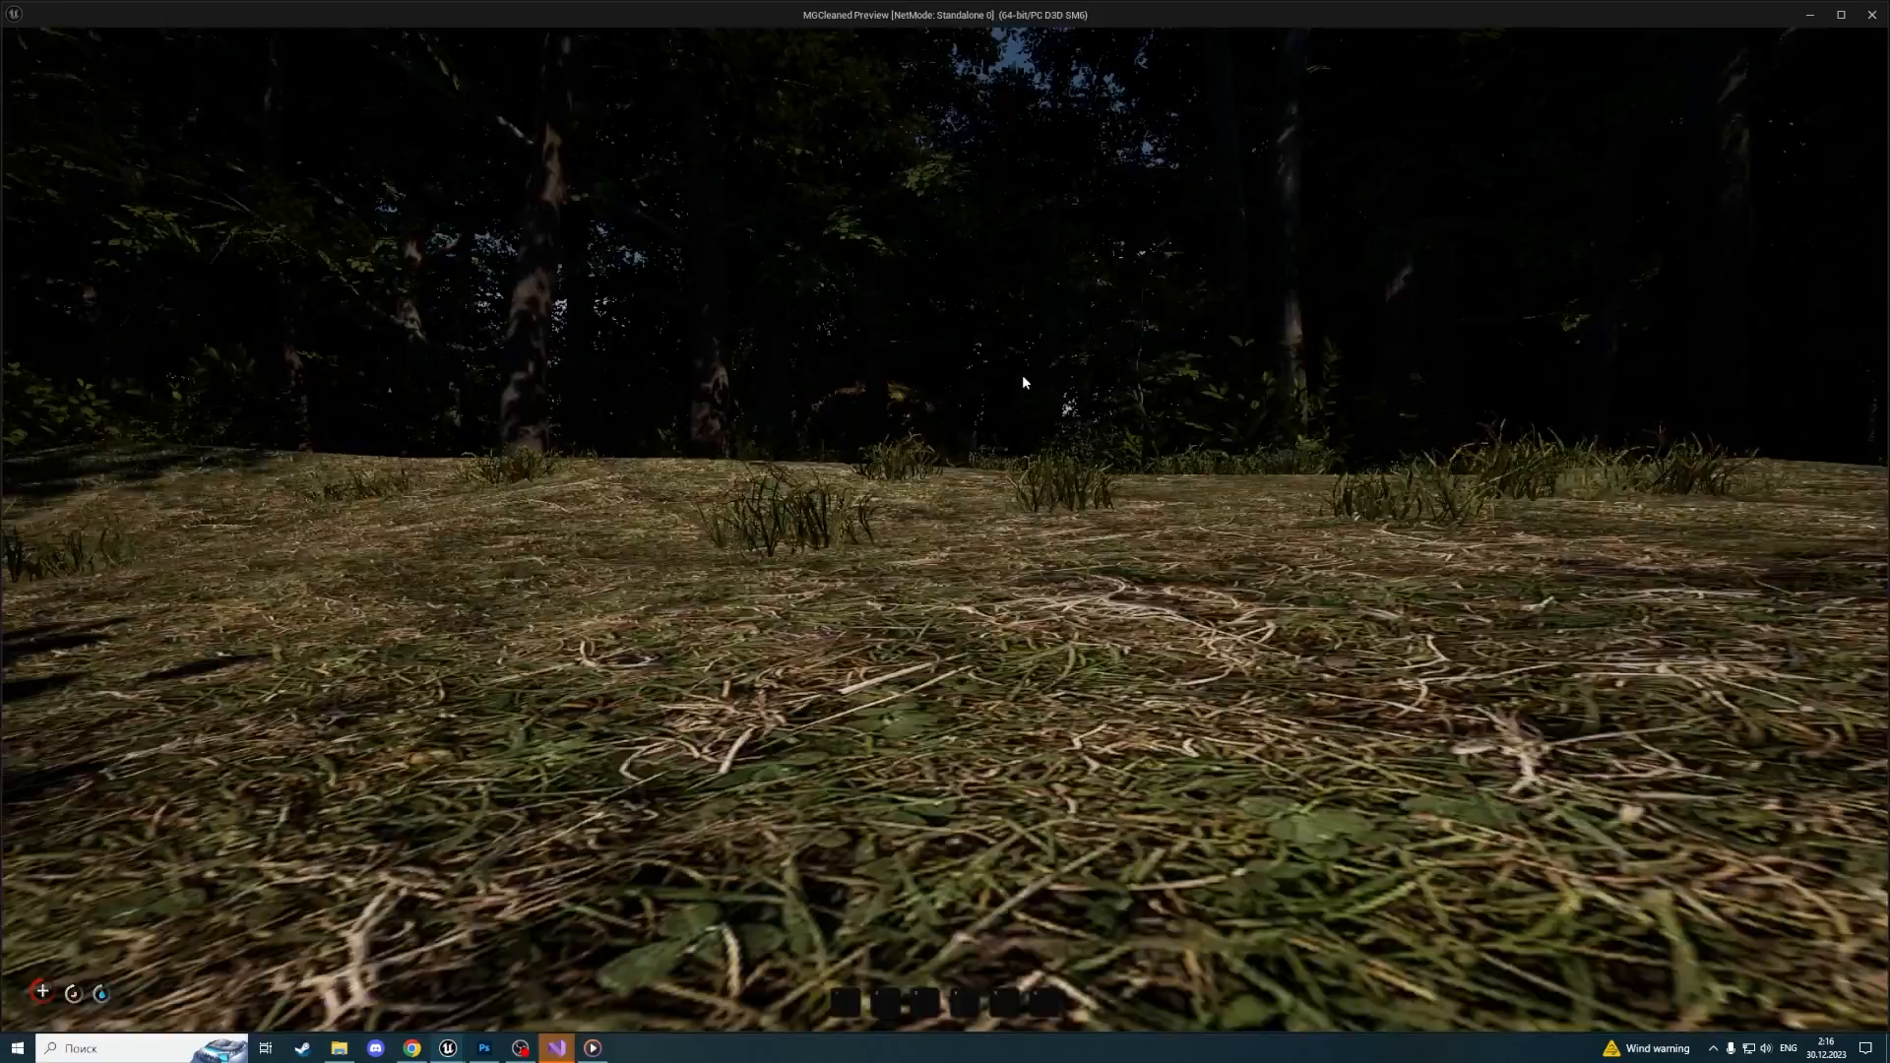
pyautogui.press('Tab')
pyautogui.moveTo(1143, 254); pyautogui.dragTo(1006, 179)
pyautogui.press('Tab')
pyautogui.press('w')
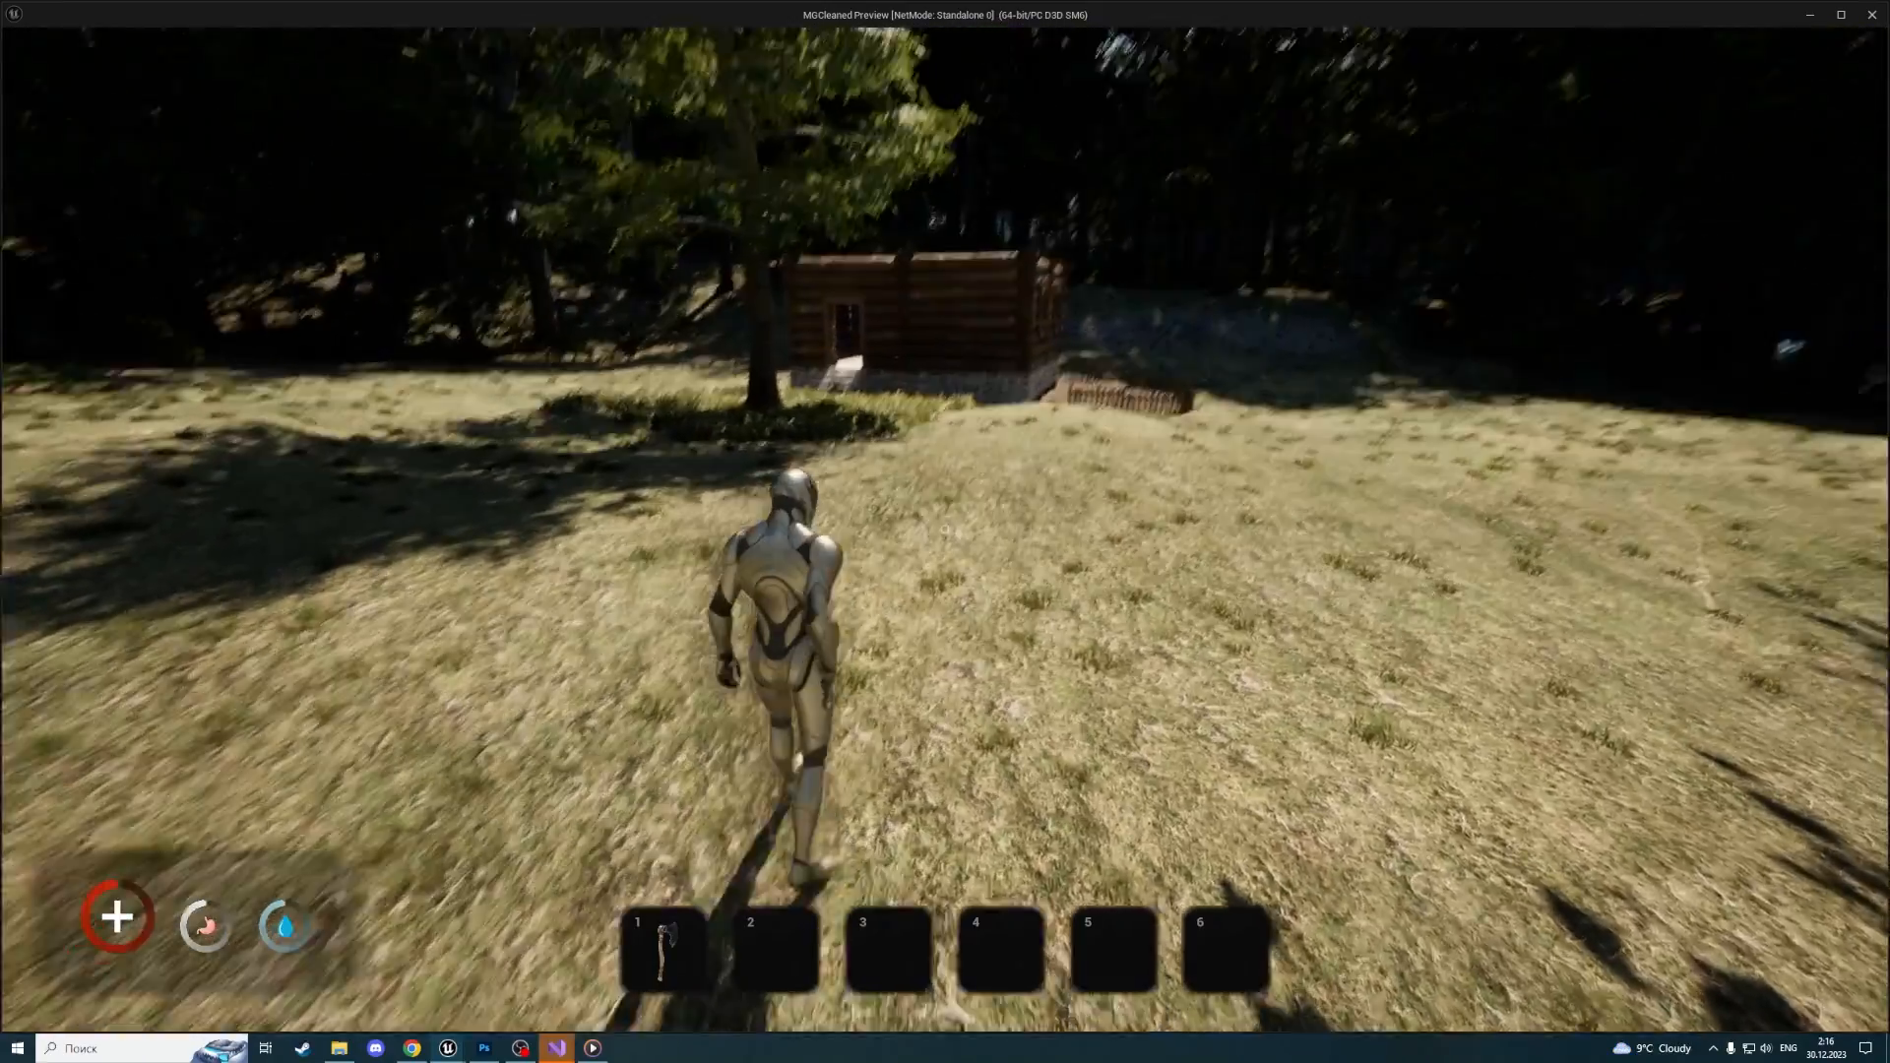
pyautogui.hotkey('shift', 'w')
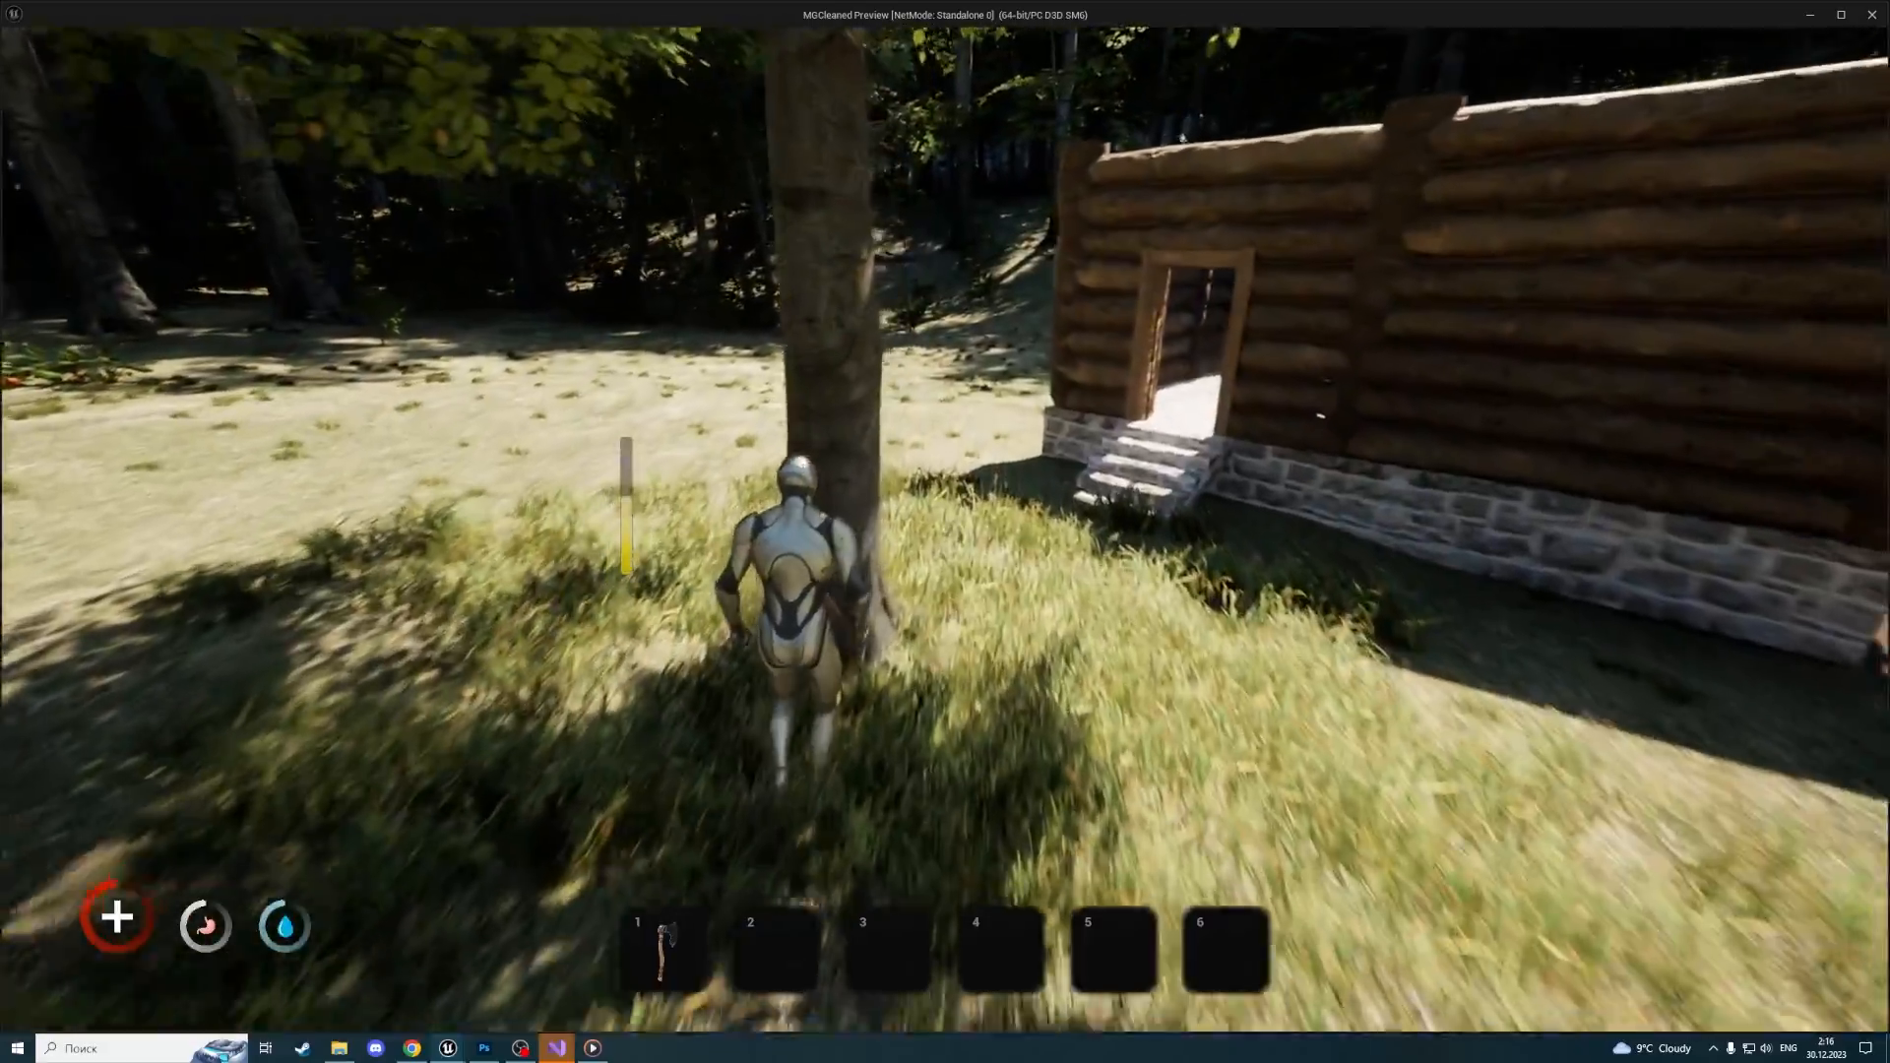
pyautogui.click(945, 530)
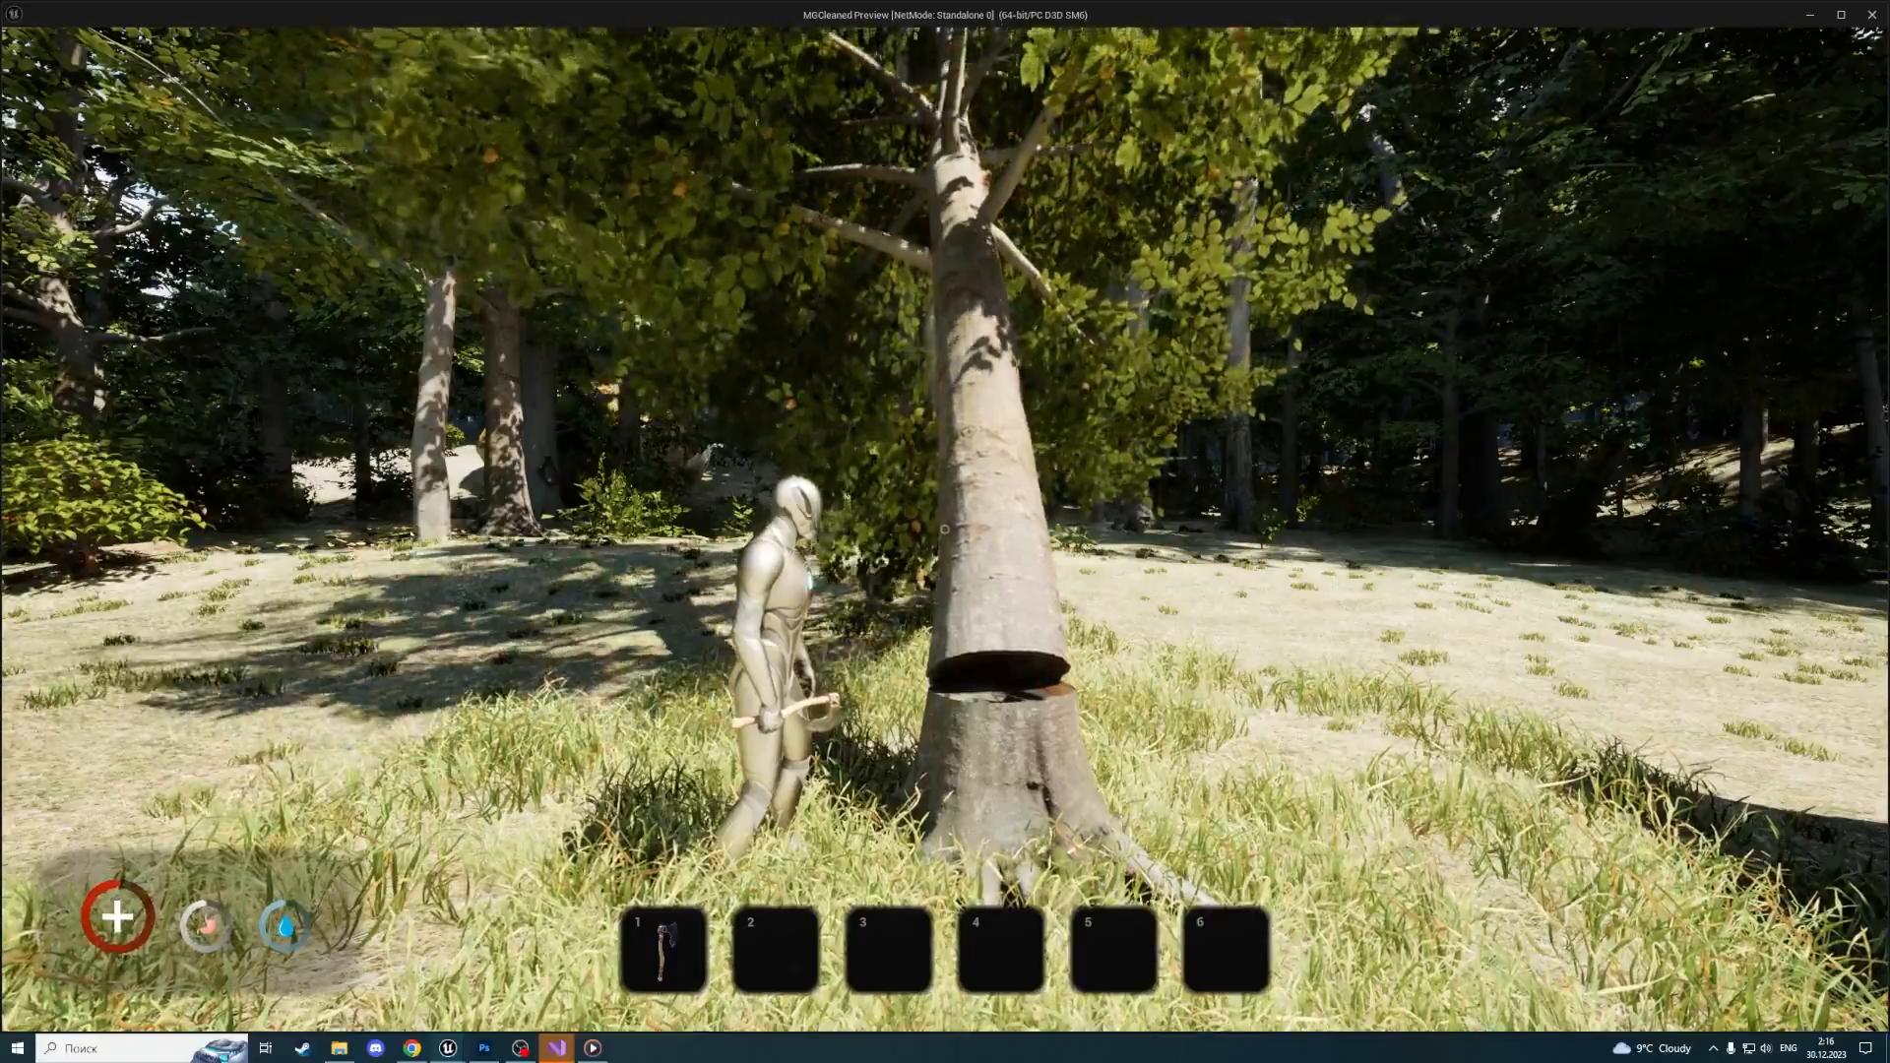
# Walk around and against the fallen Trunk to examine how it settles with the delayed damping, ending the play-test
pyautogui.press('a')
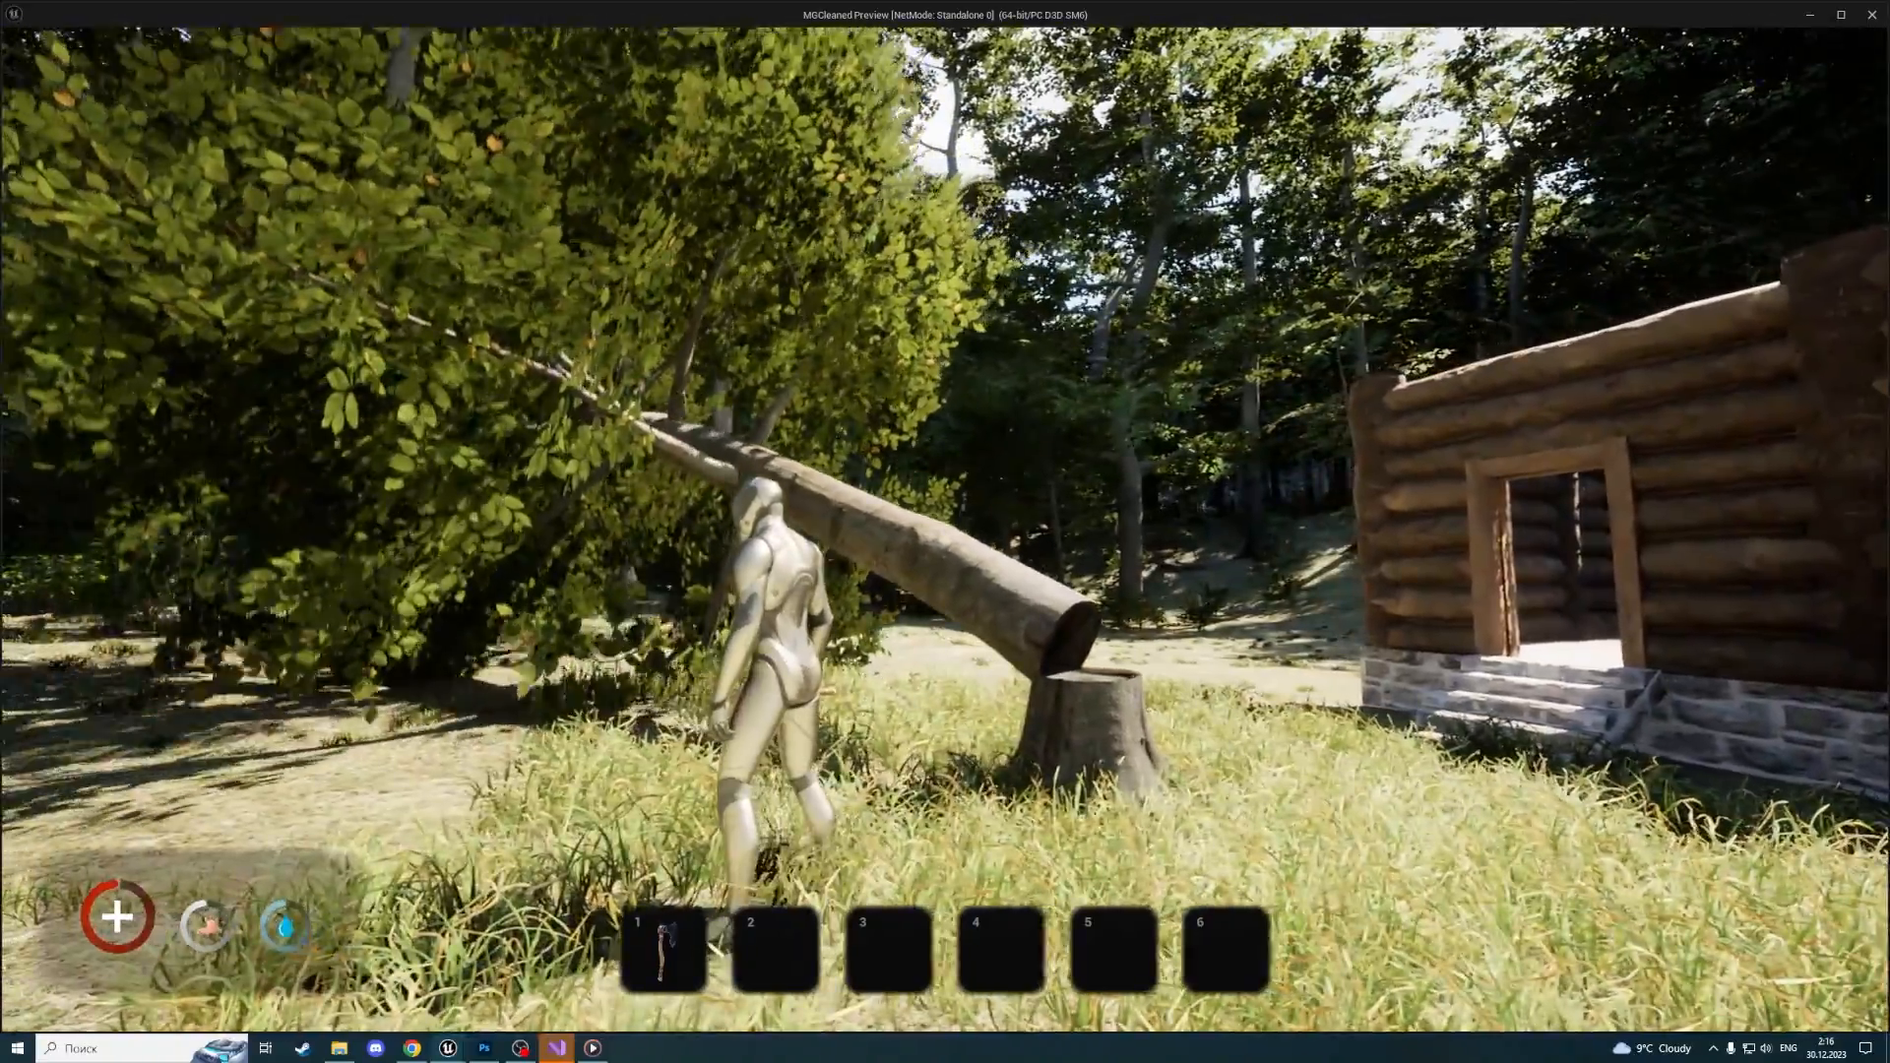
pyautogui.press('a')
pyautogui.press('w')
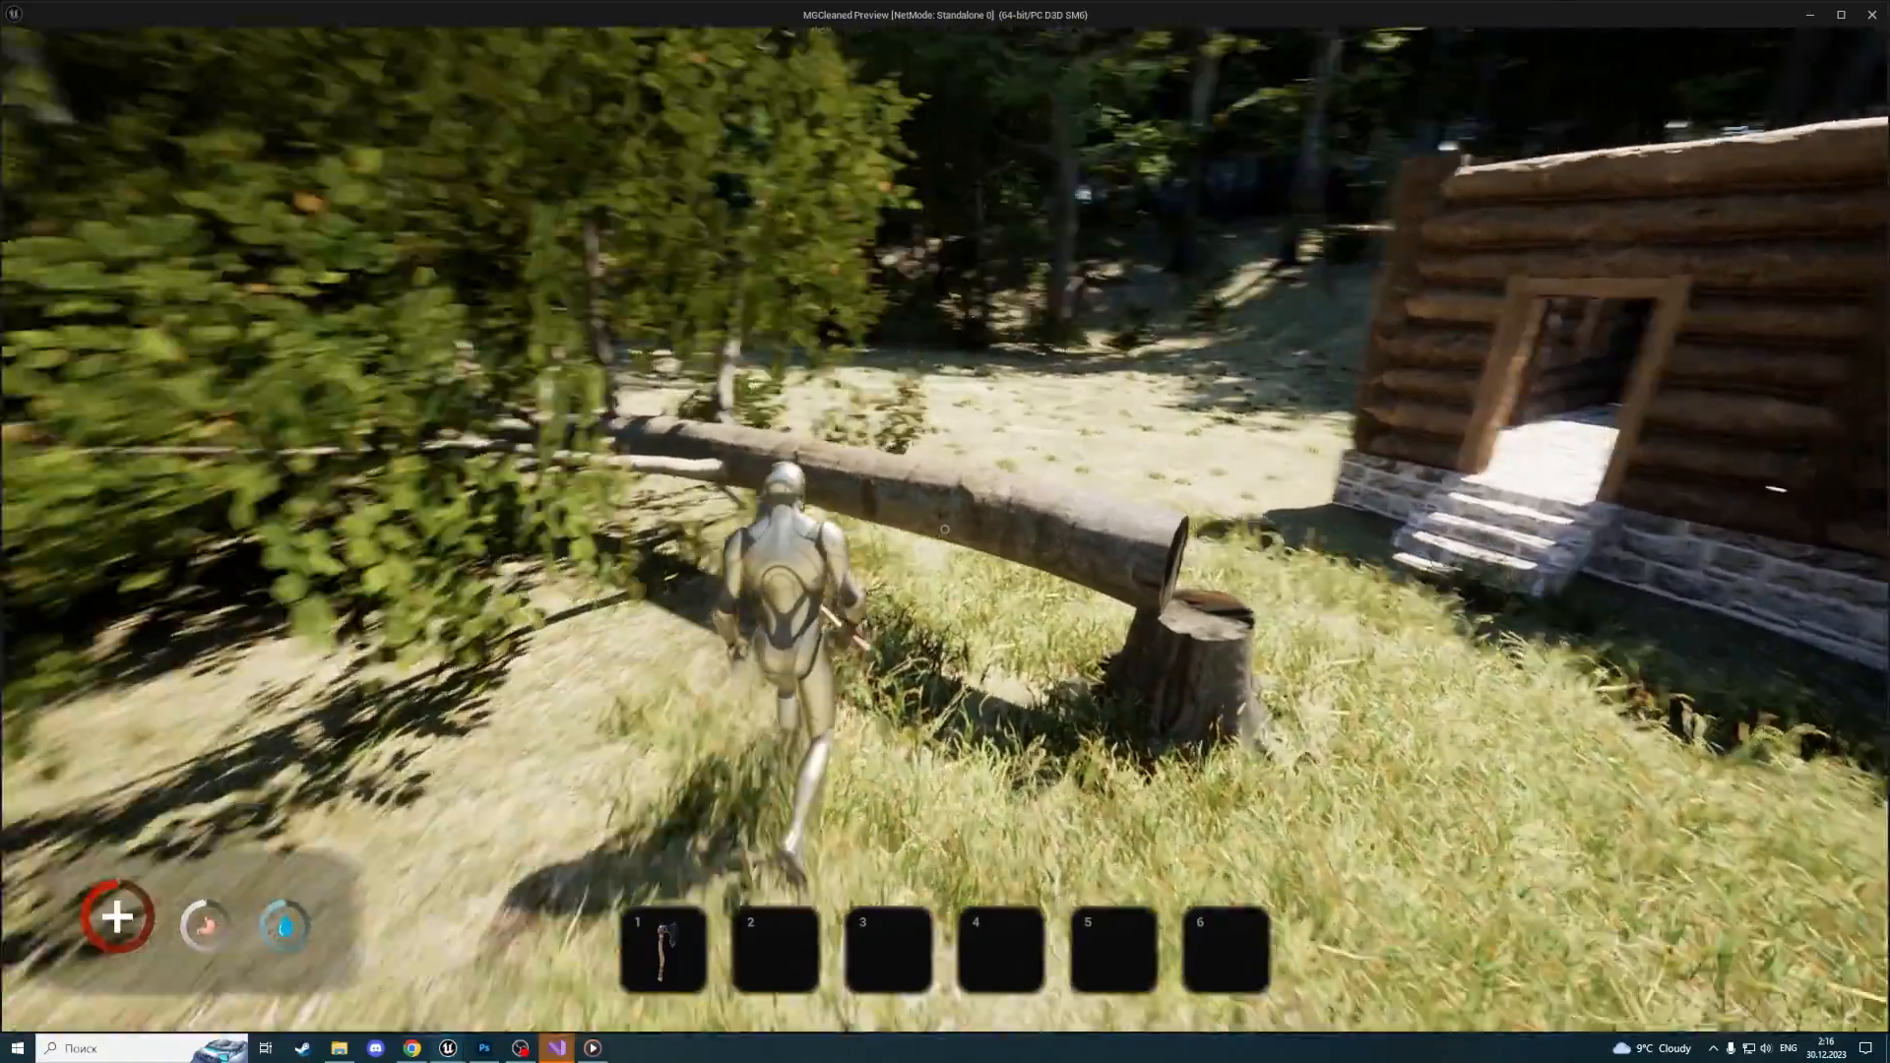
pyautogui.press('w')
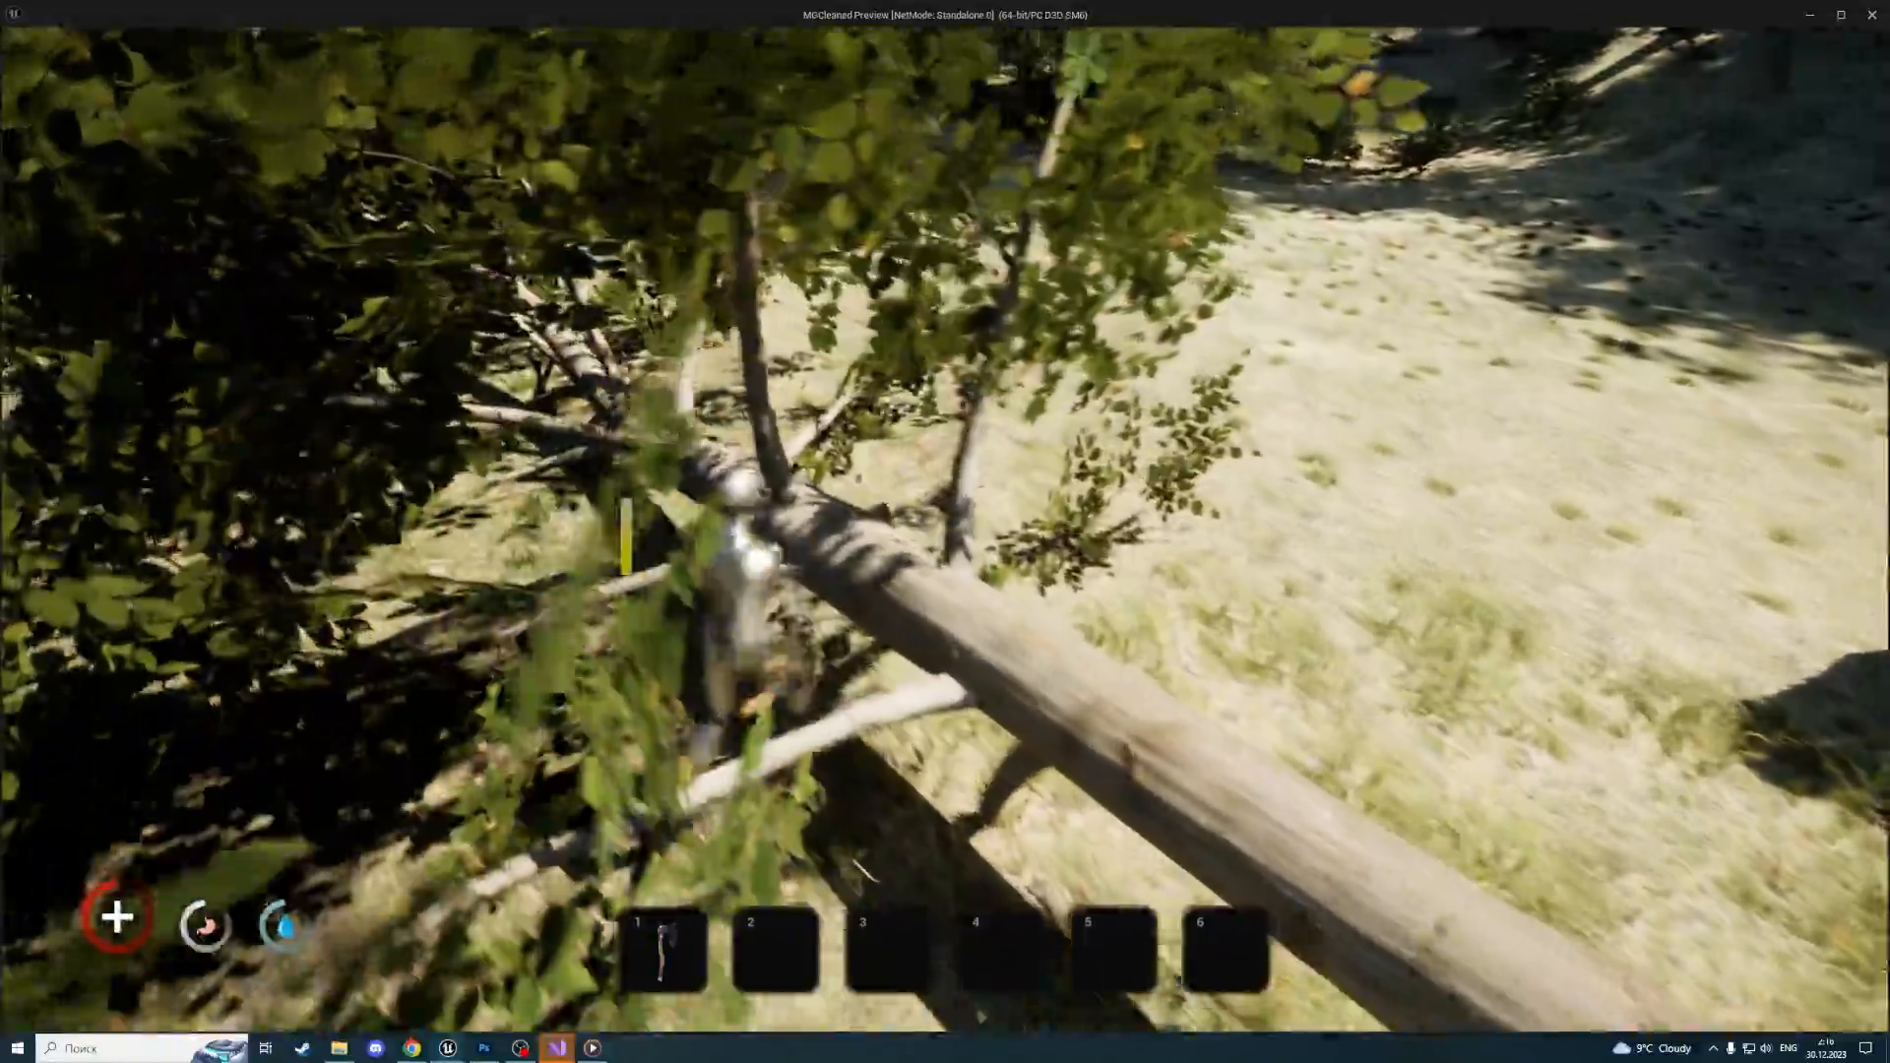
pyautogui.press('w')
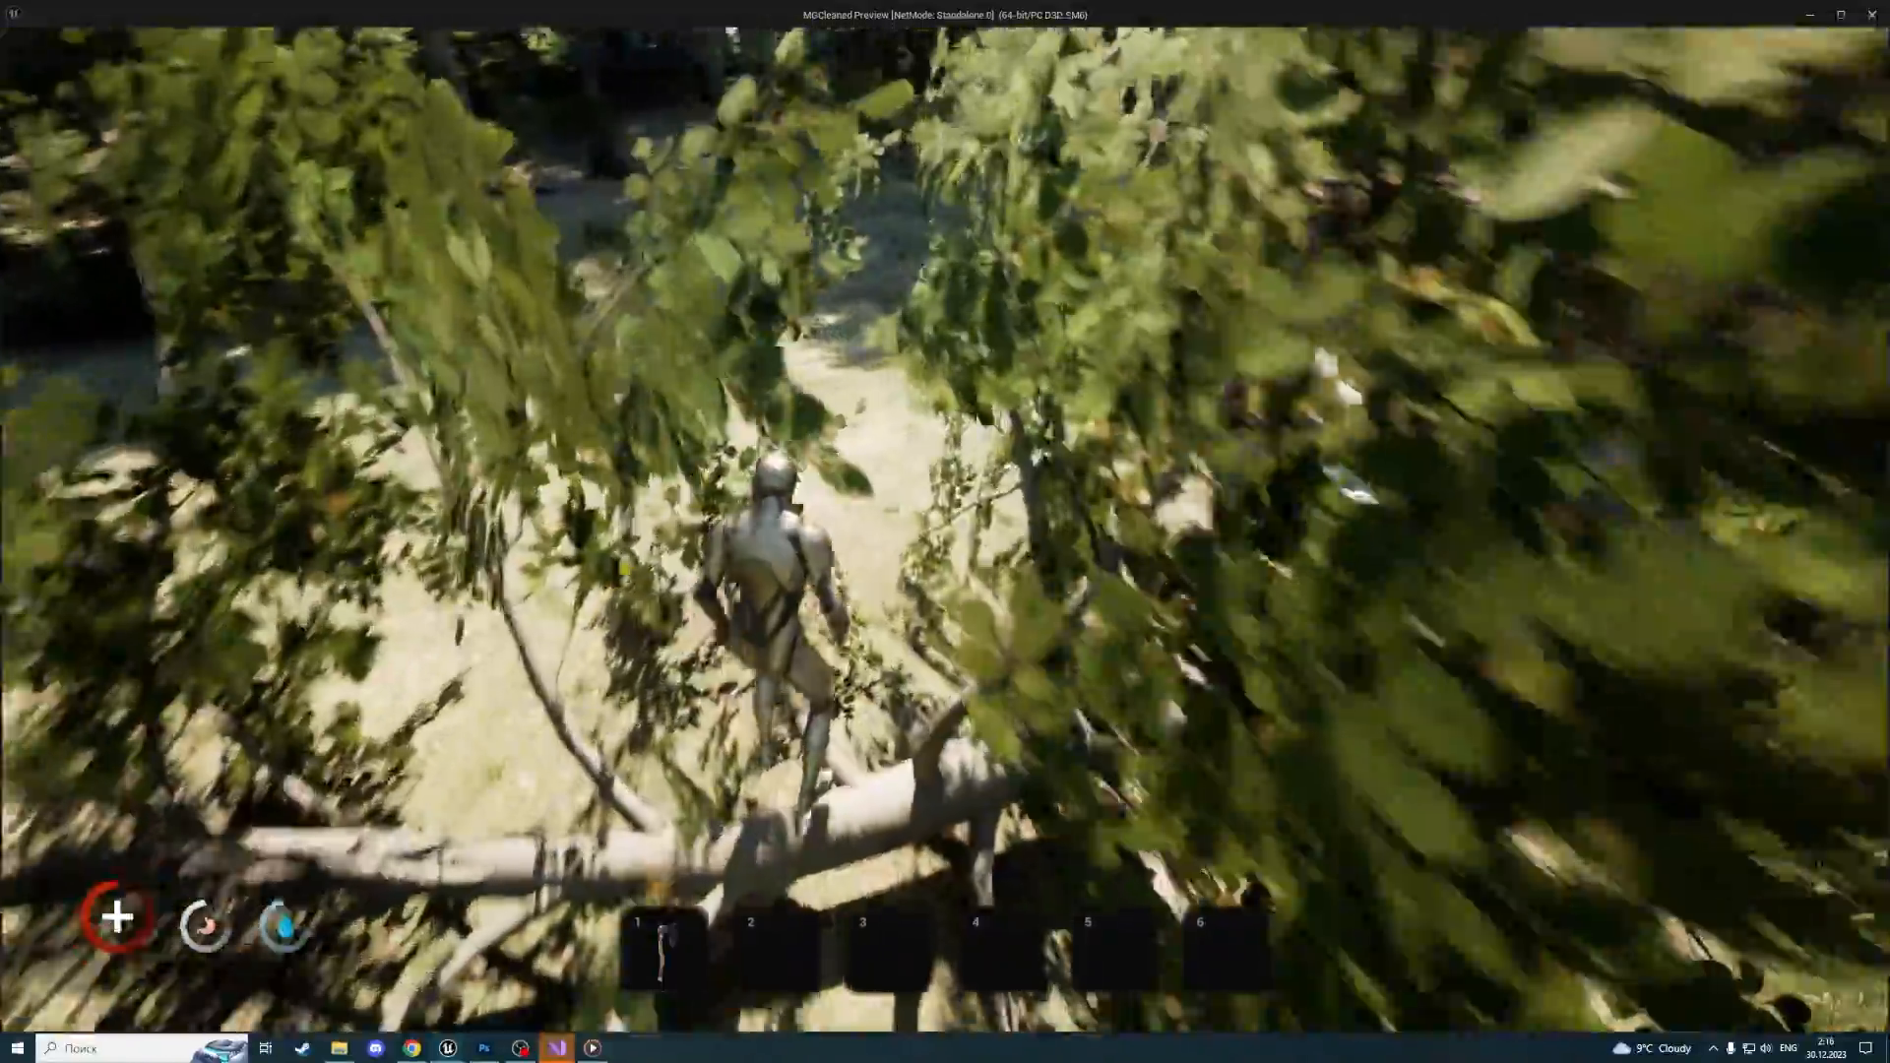
pyautogui.press('w')
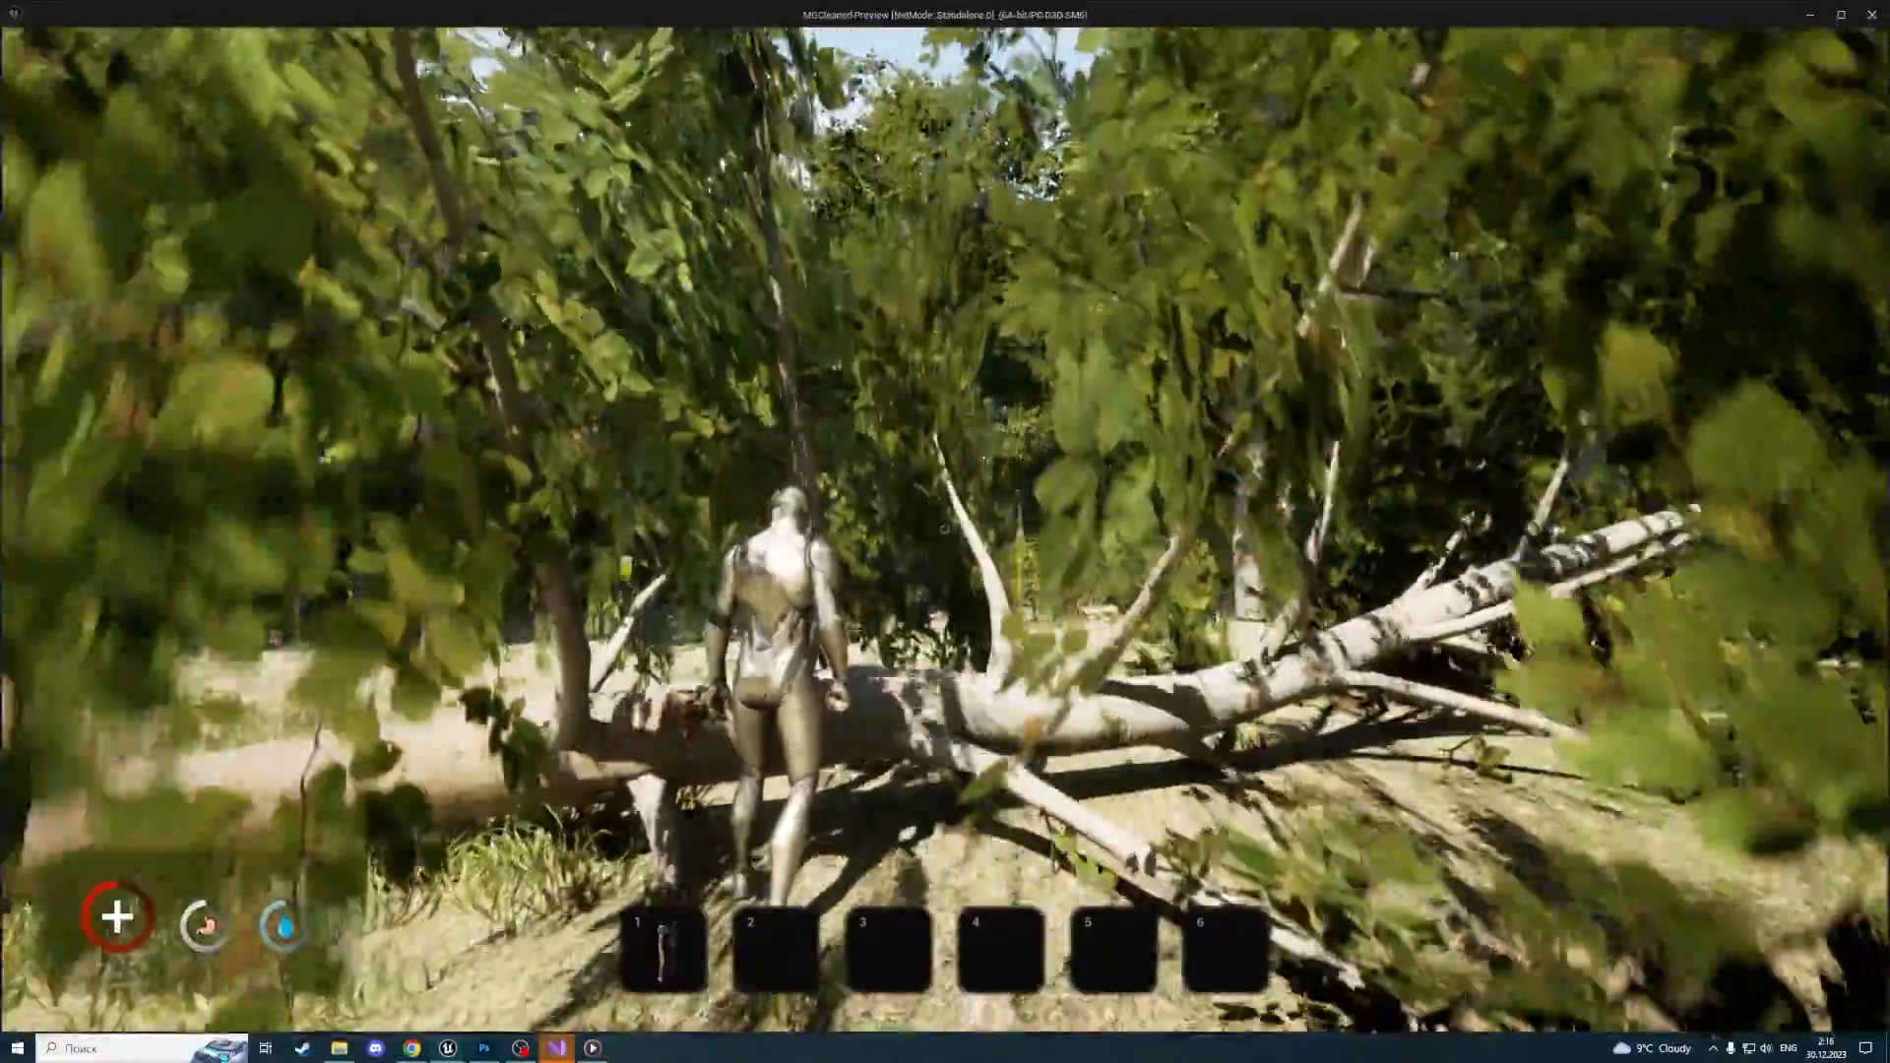
pyautogui.press('w')
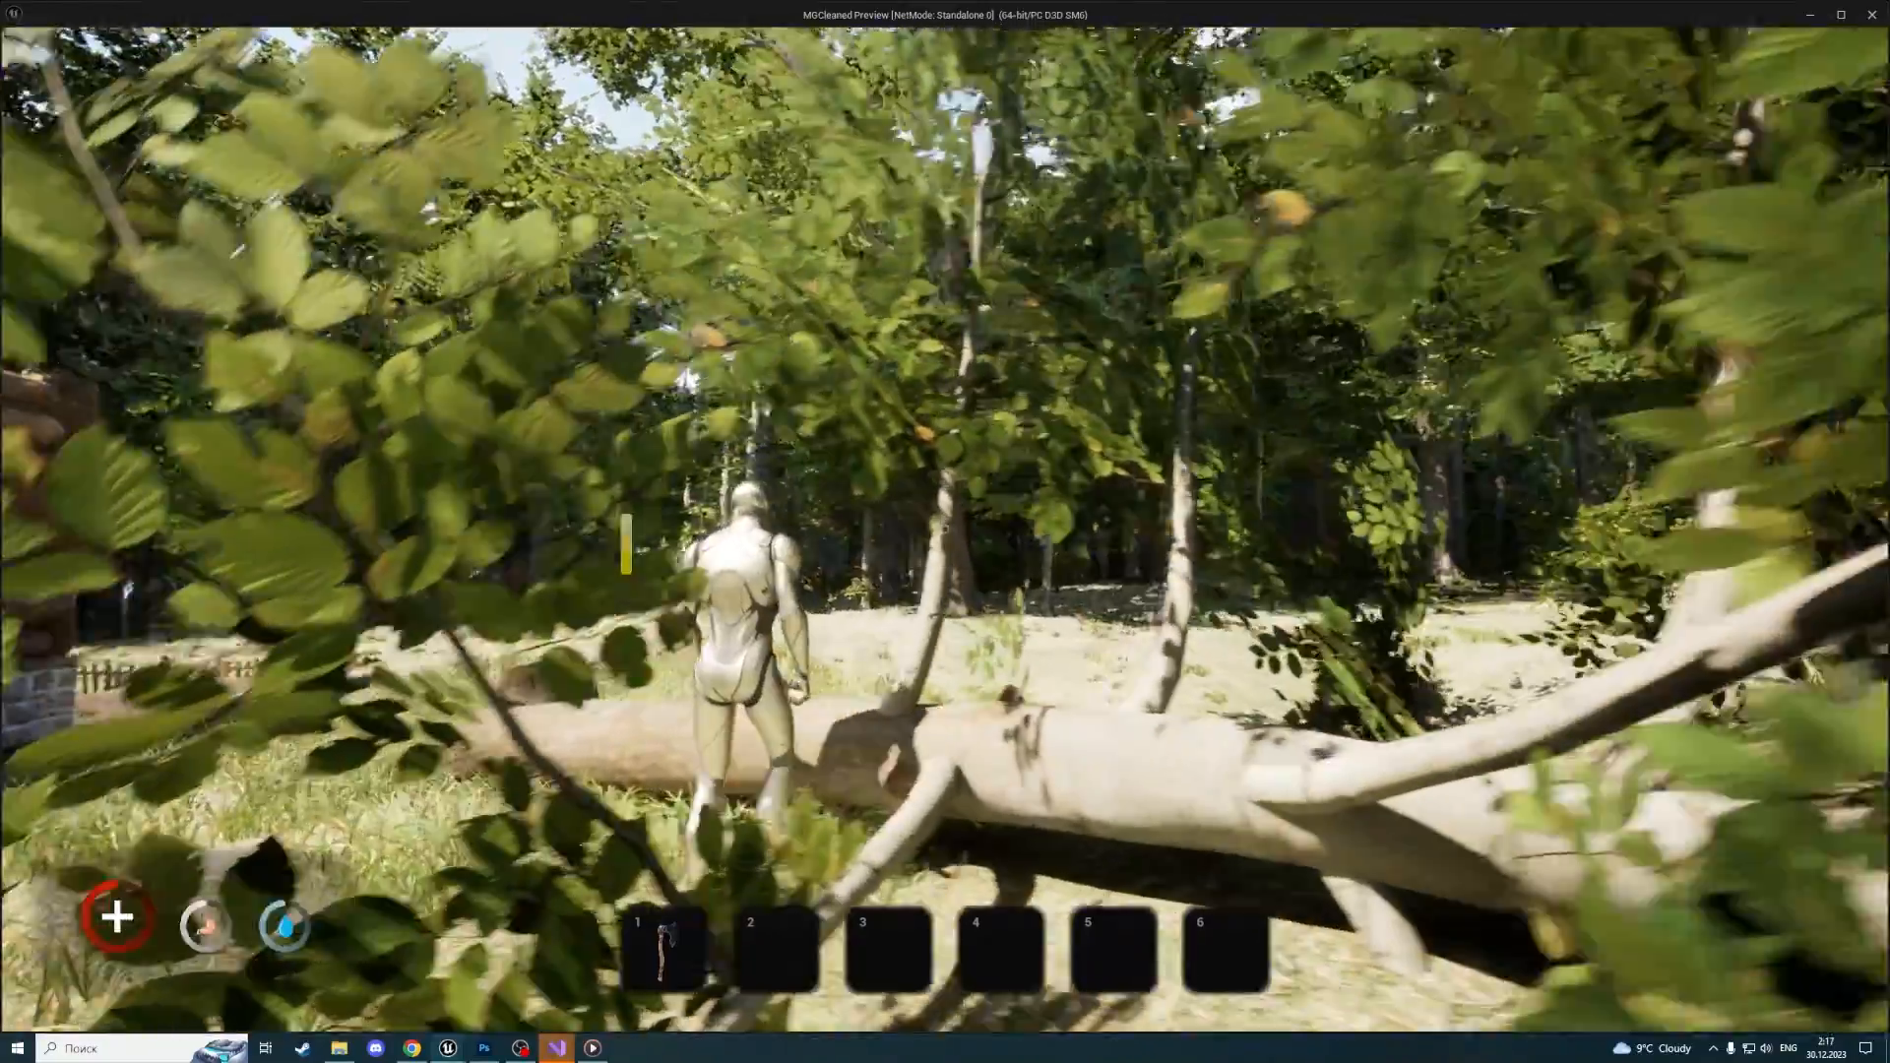
pyautogui.press('Escape')
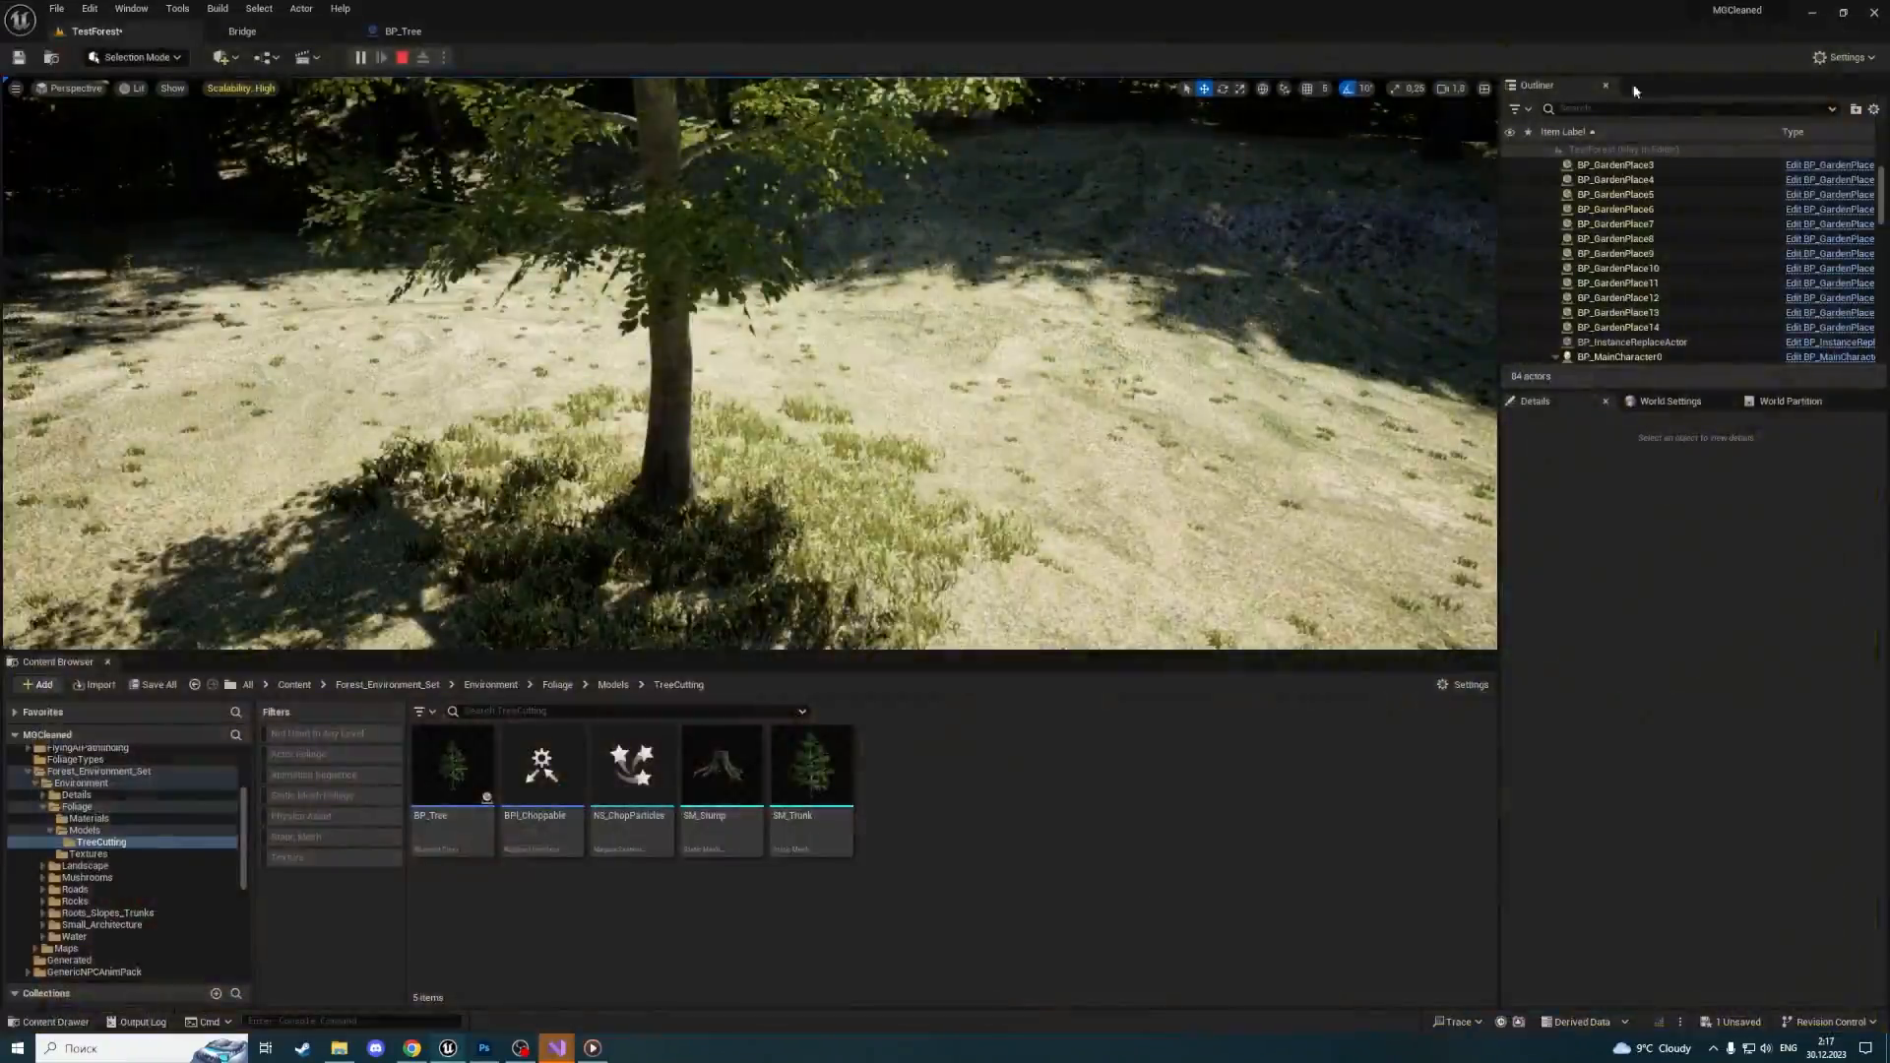
# Check BP_Tree's damping nodes and play-test TestForest again, equipping the axe from quick slot 1 and chopping down the tree
pyautogui.click(467, 33)
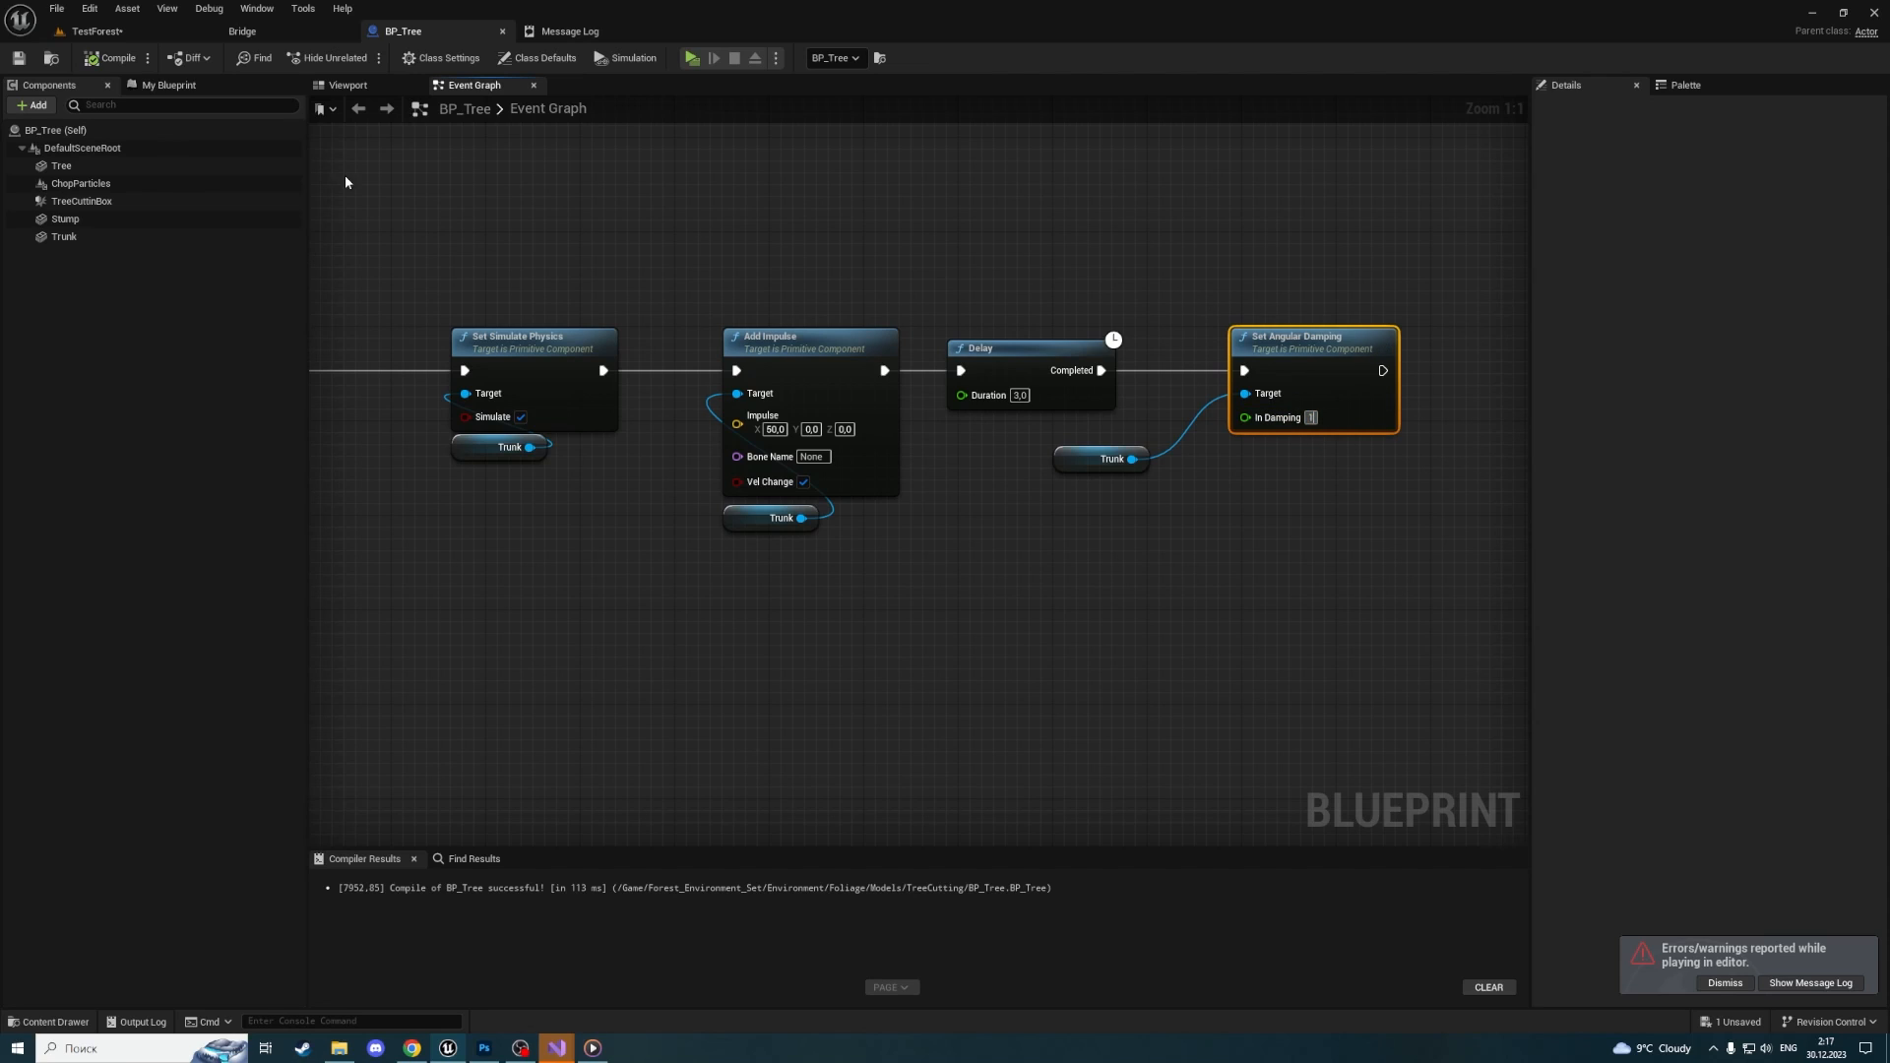
pyautogui.click(106, 39)
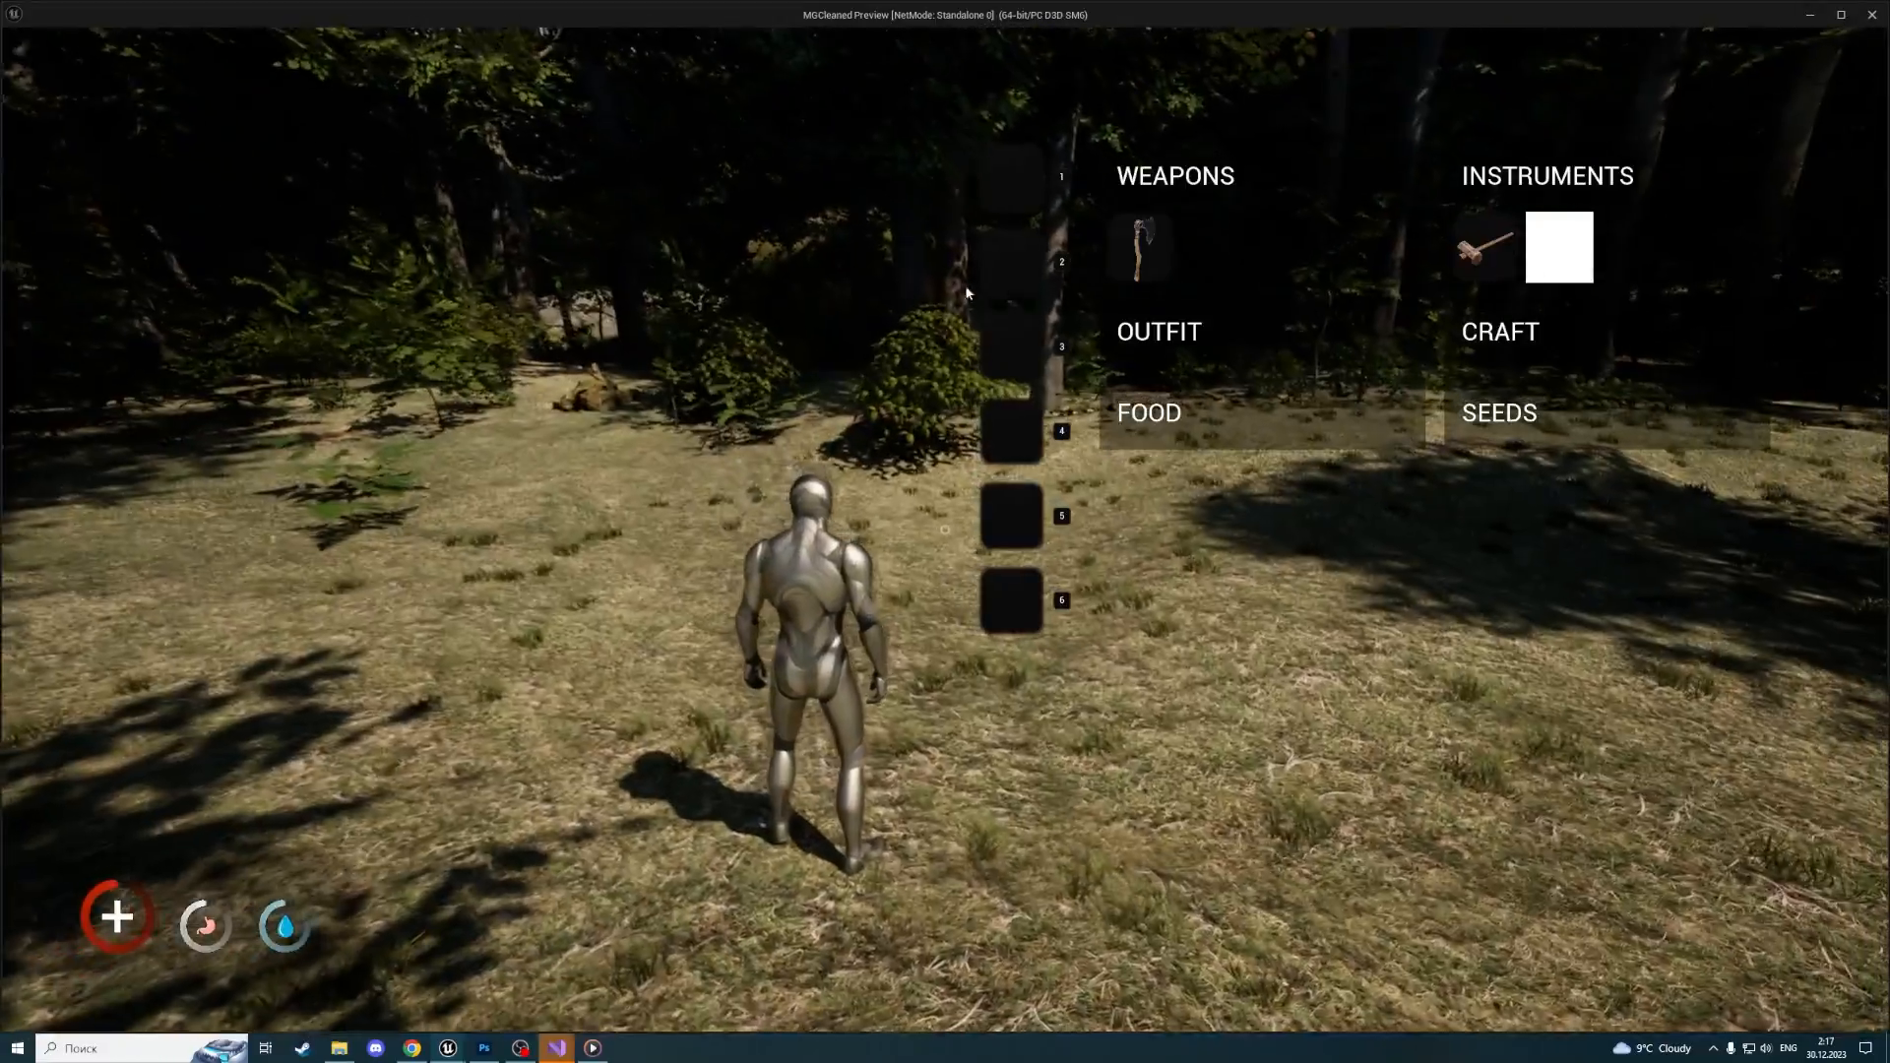
pyautogui.press('Tab')
pyautogui.press('w')
pyautogui.press('shift')
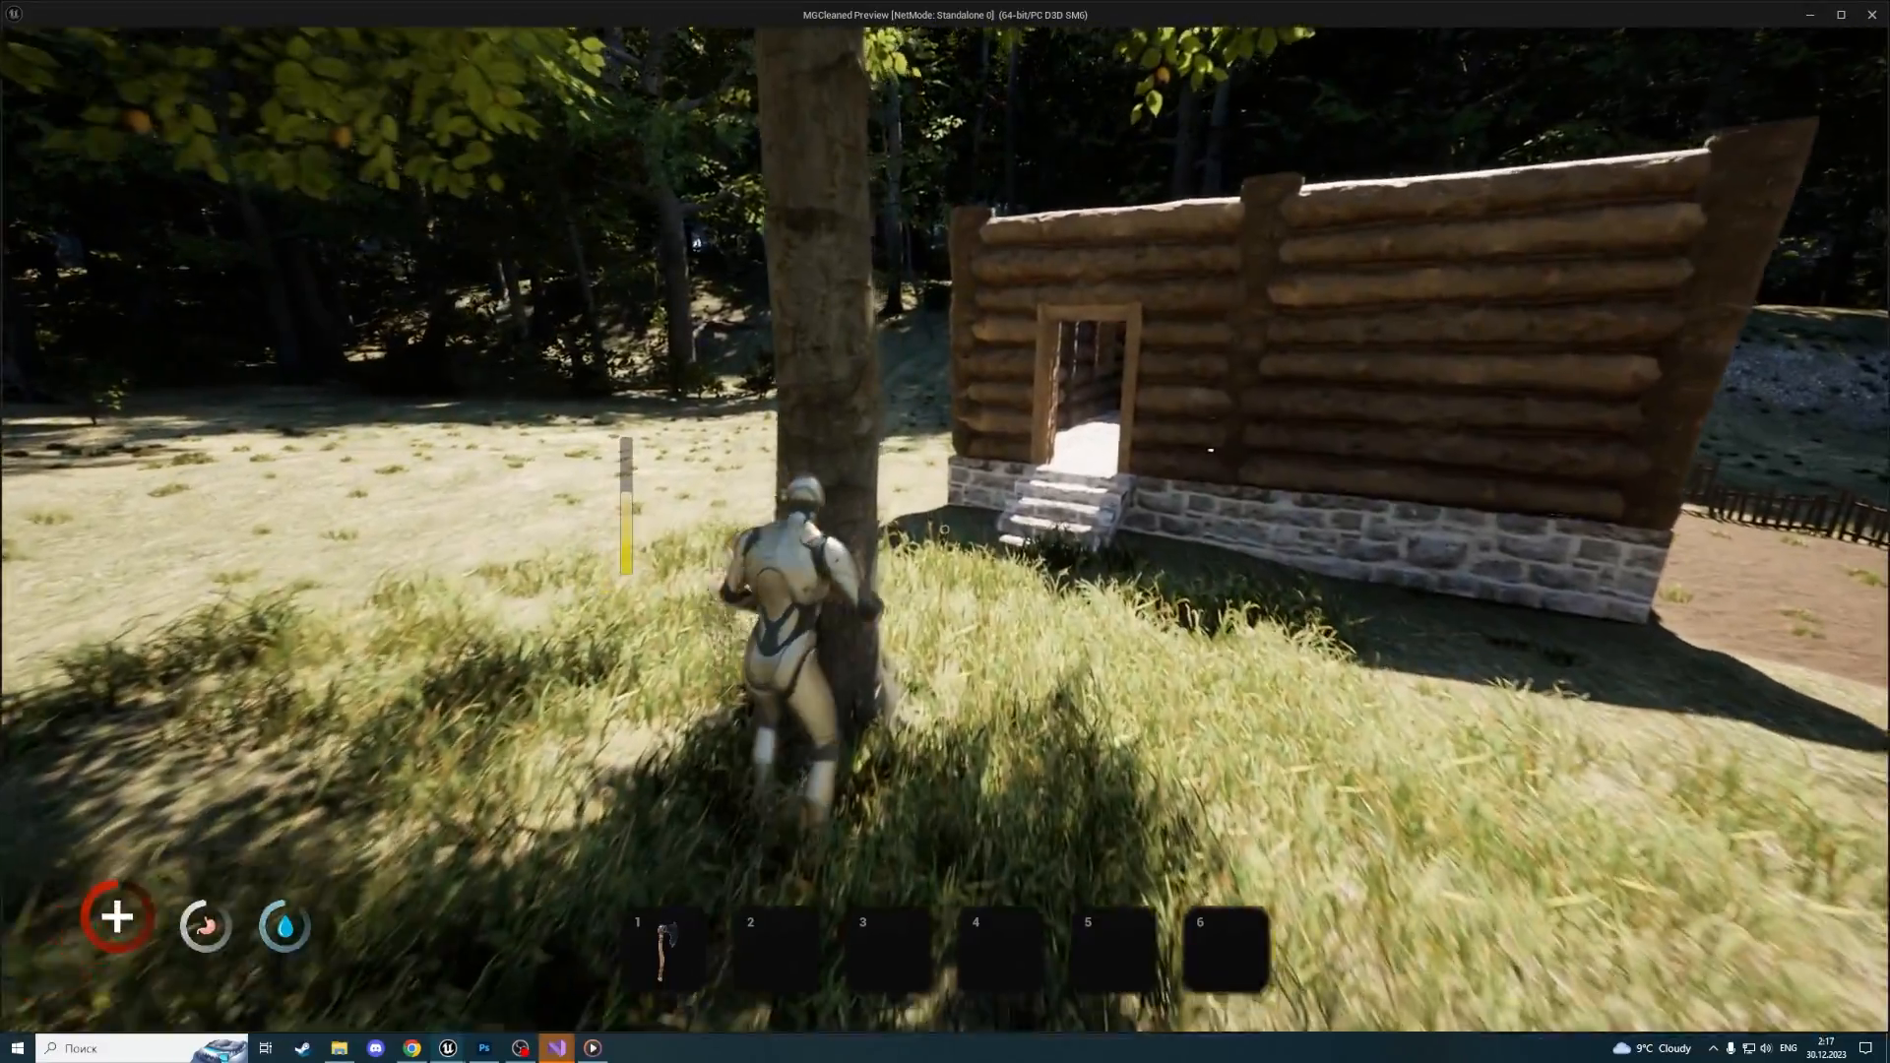
pyautogui.click(946, 529)
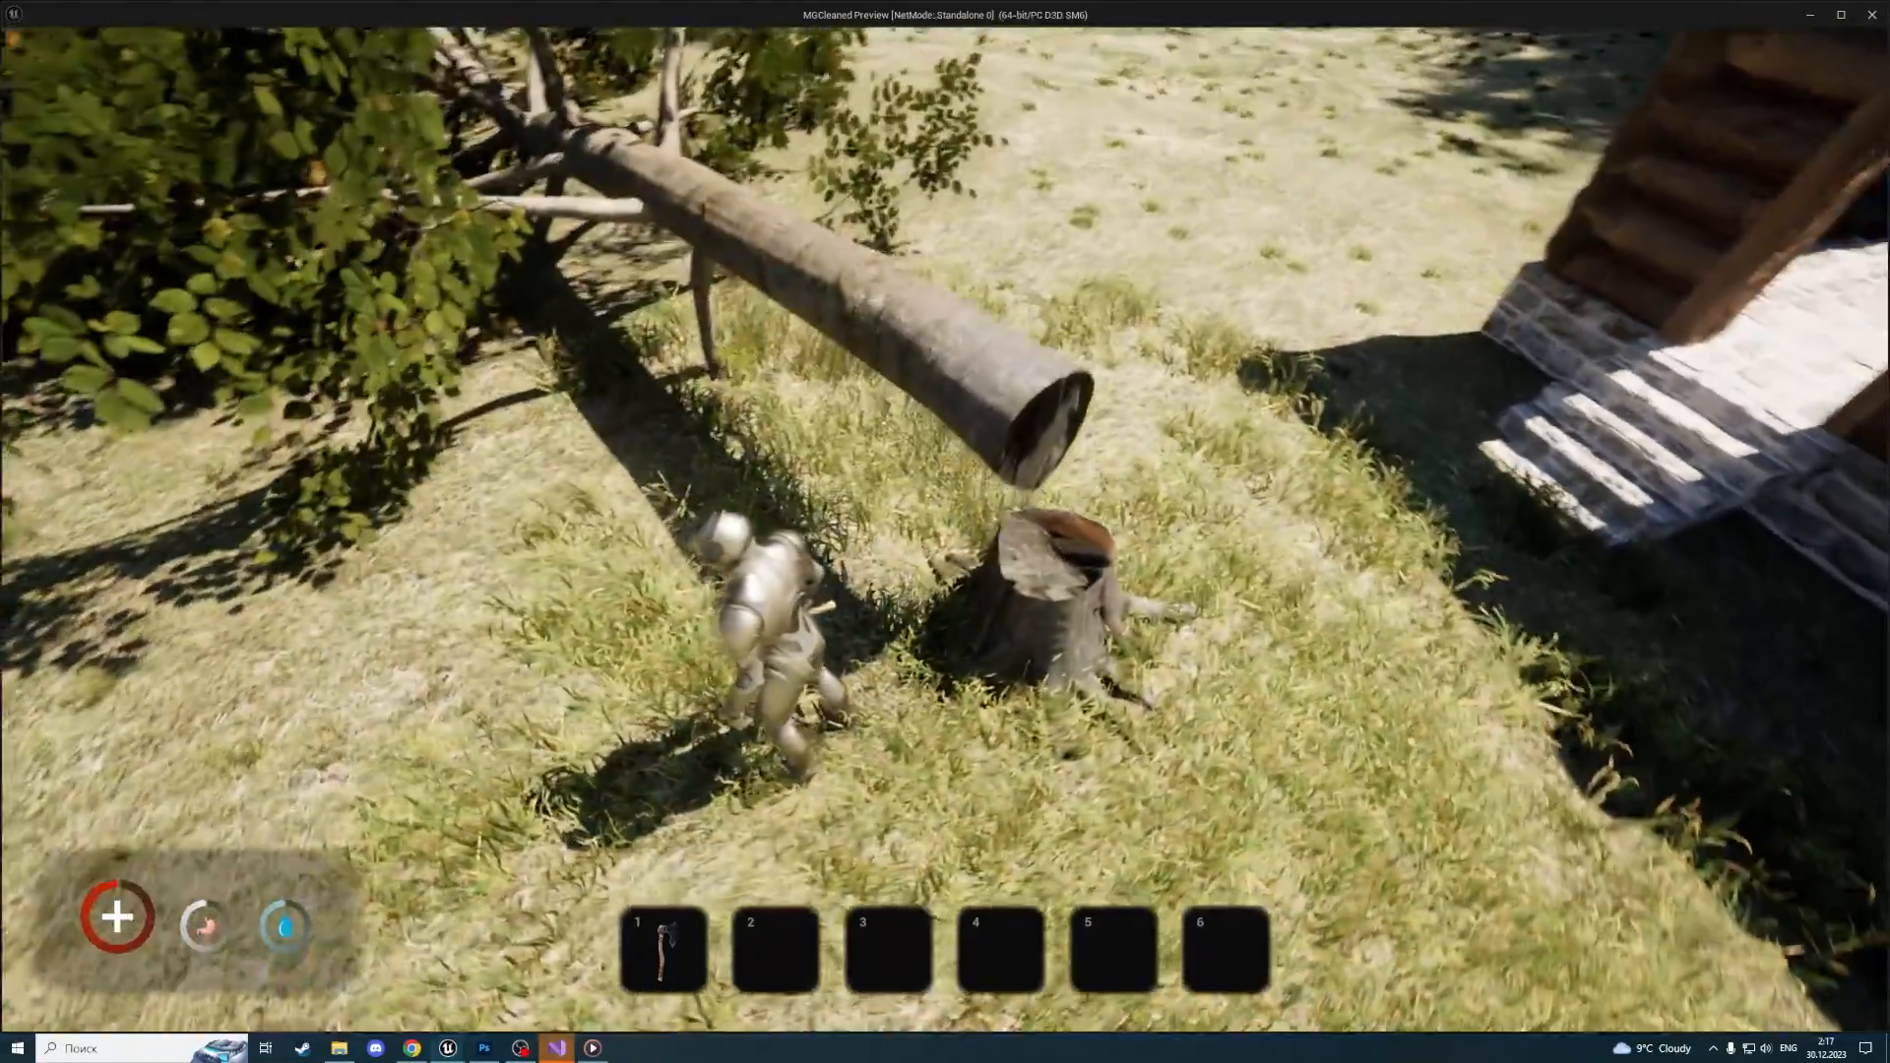
# Run into the fallen Trunk and jump onto it to test its collision and how it reacts to the character
pyautogui.press('w')
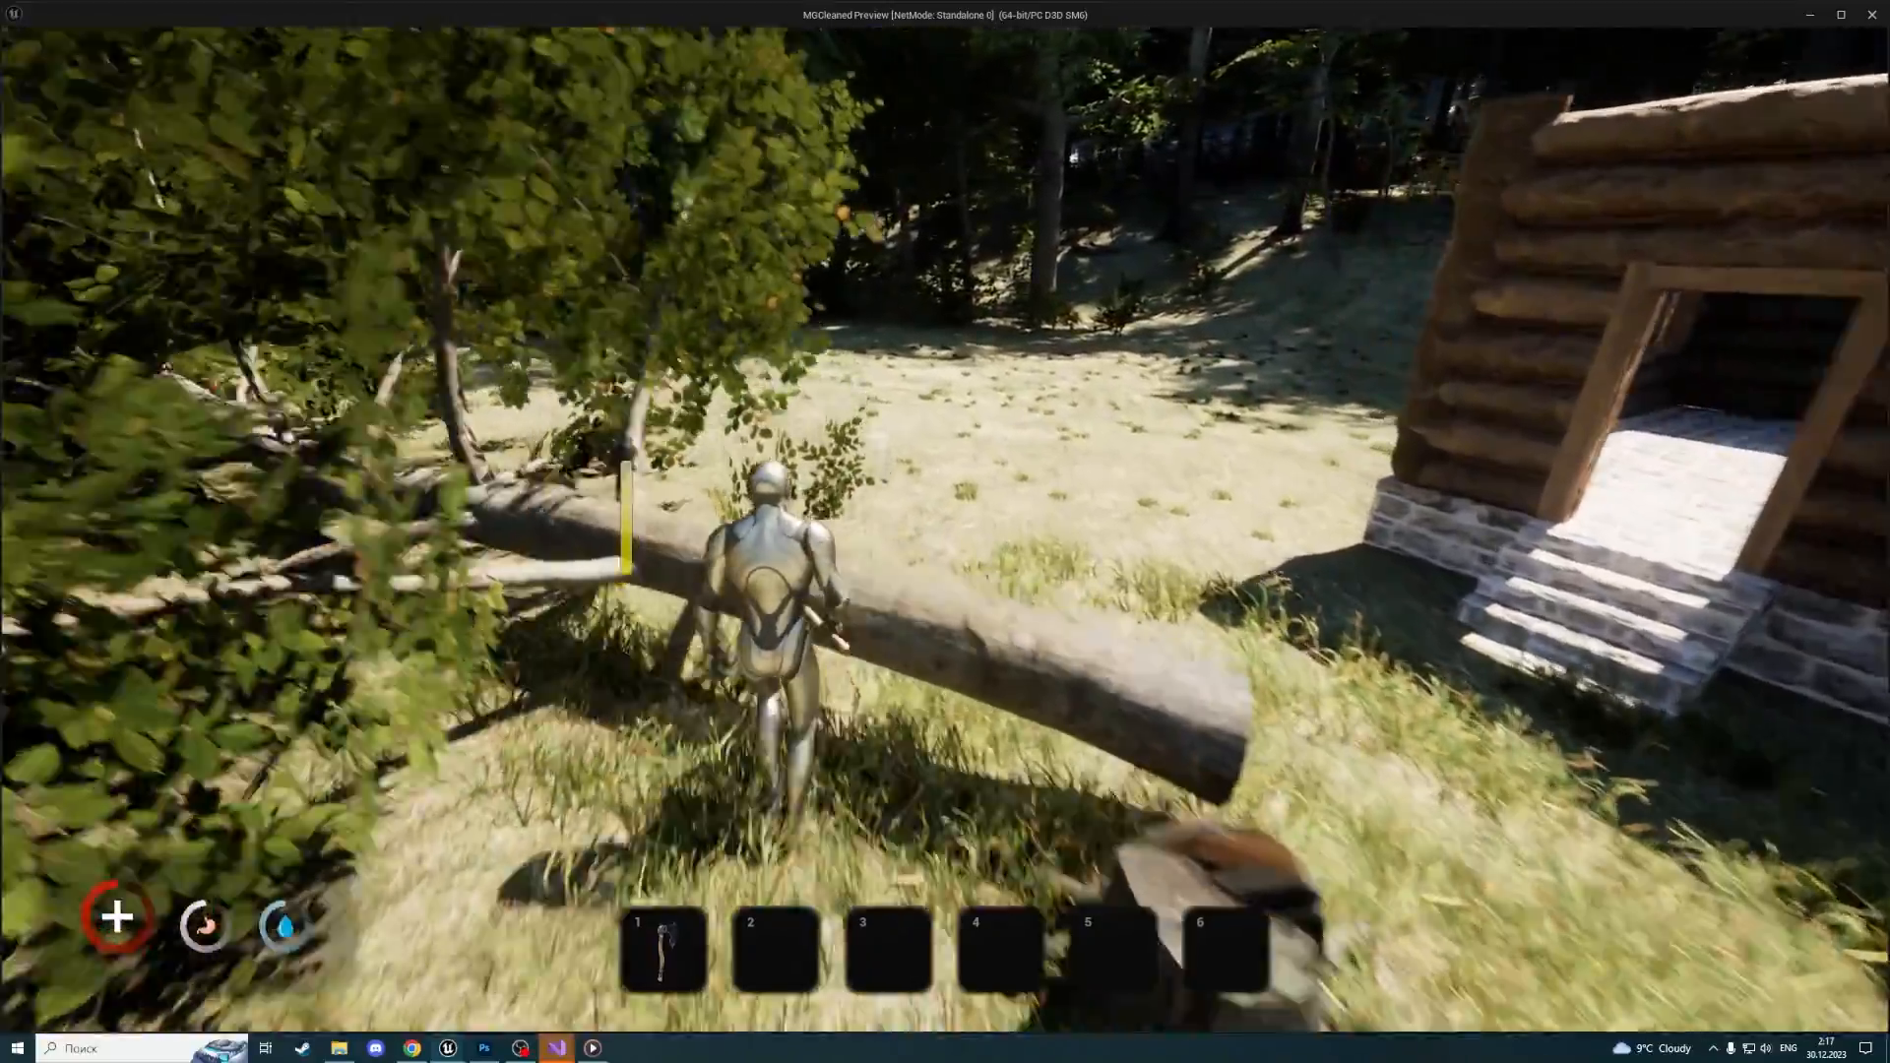
pyautogui.hotkey('shift', 'w')
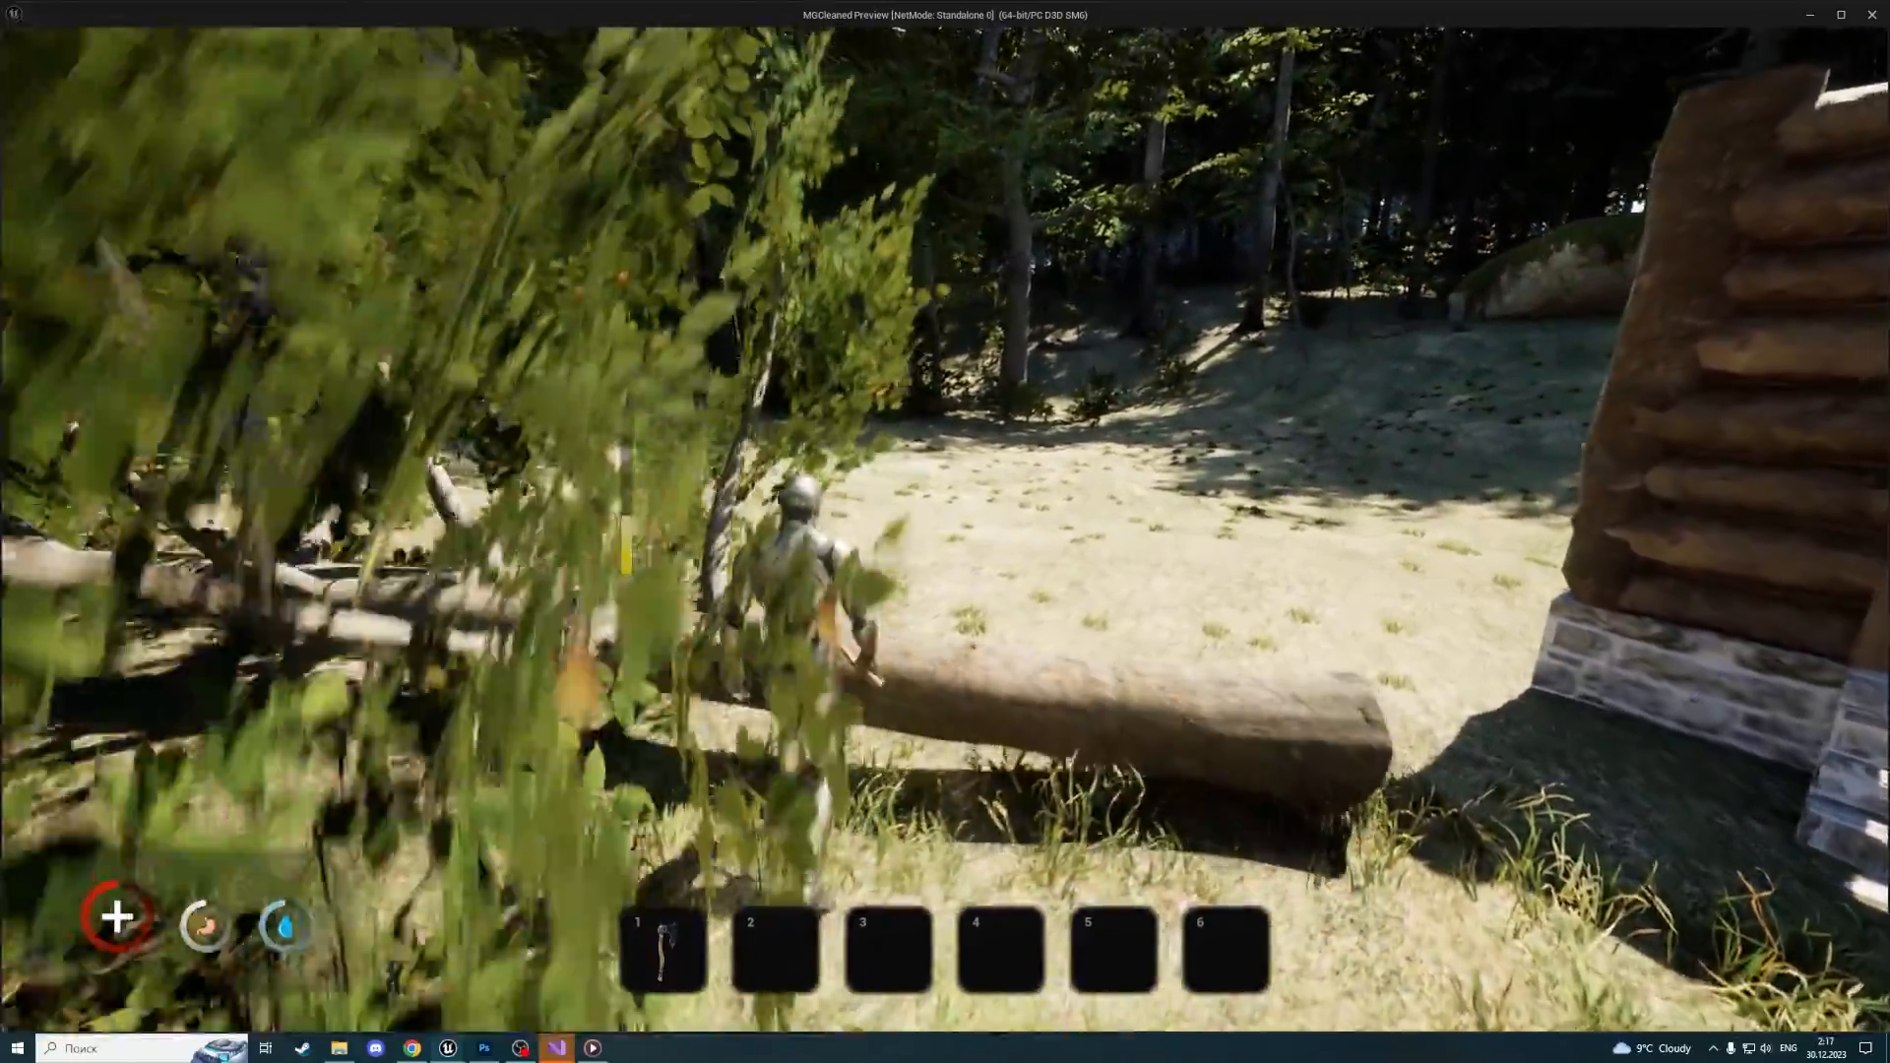
pyautogui.hotkey('shift', 'w')
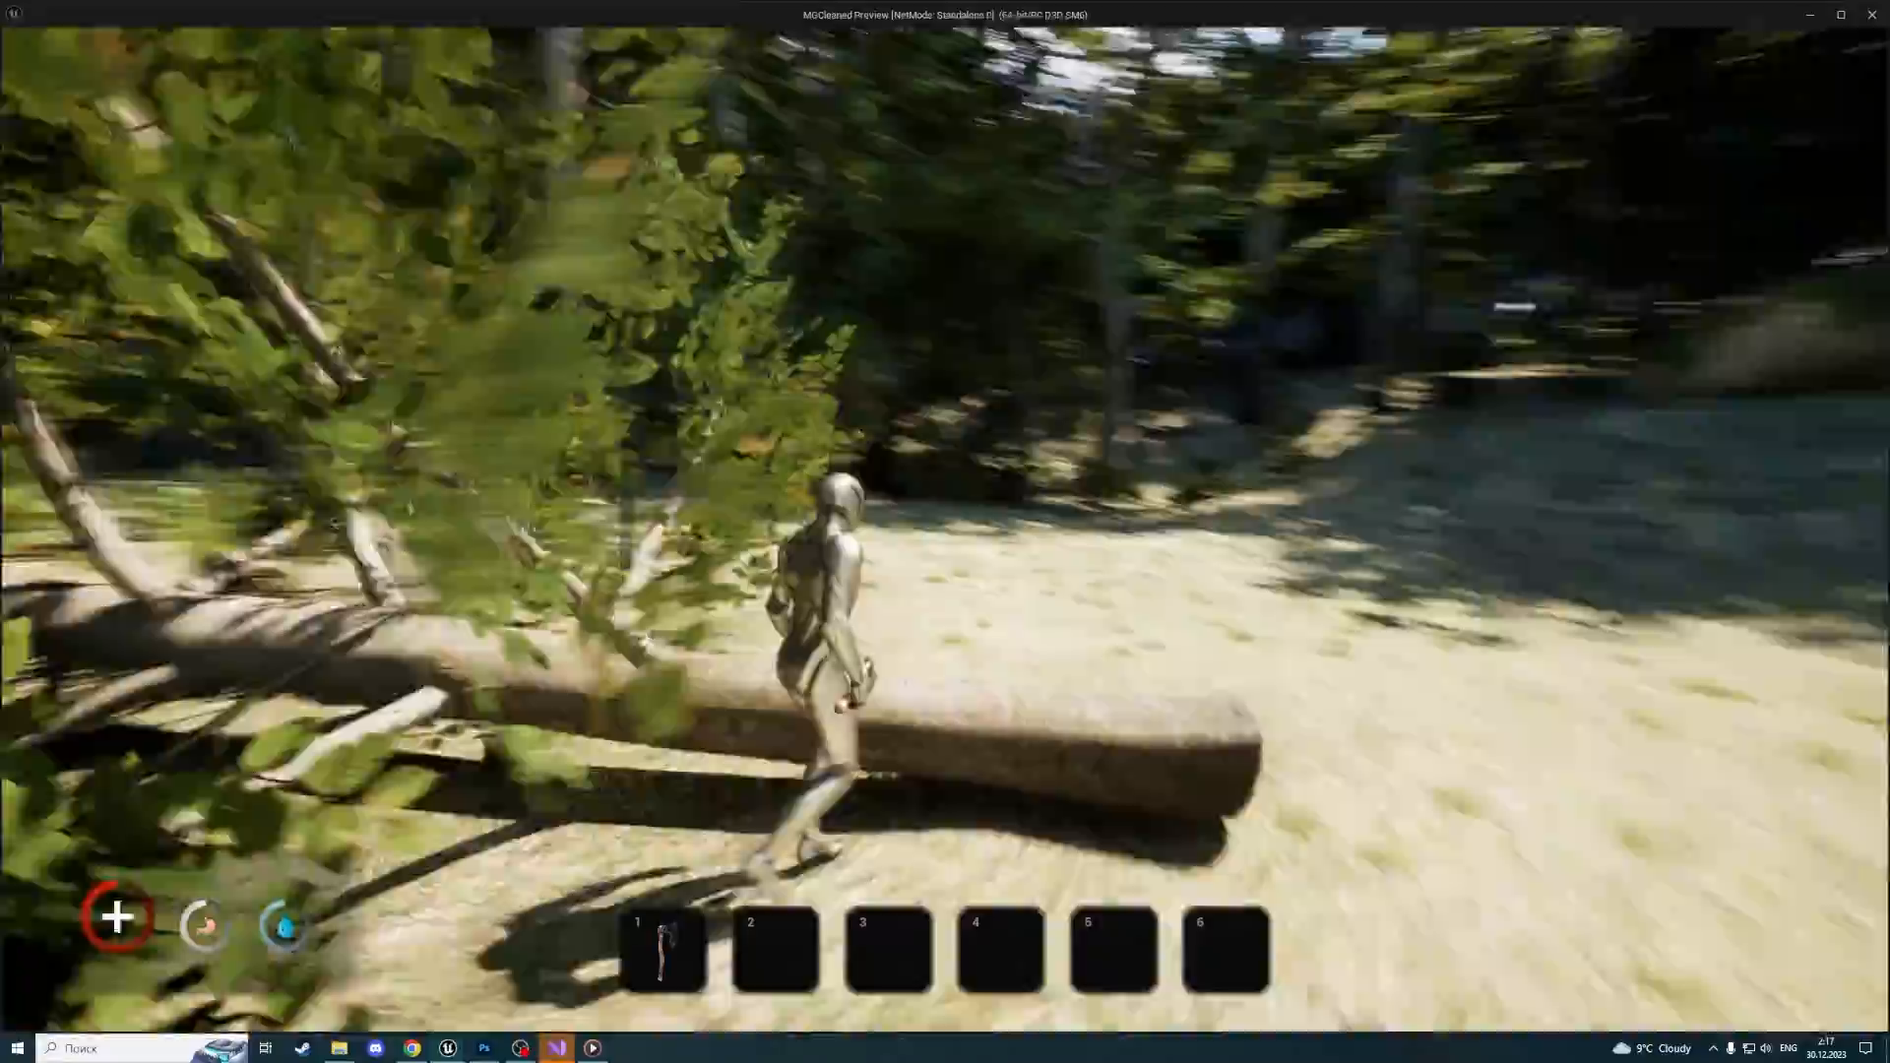
pyautogui.press('space')
pyautogui.press('w')
pyautogui.press('space')
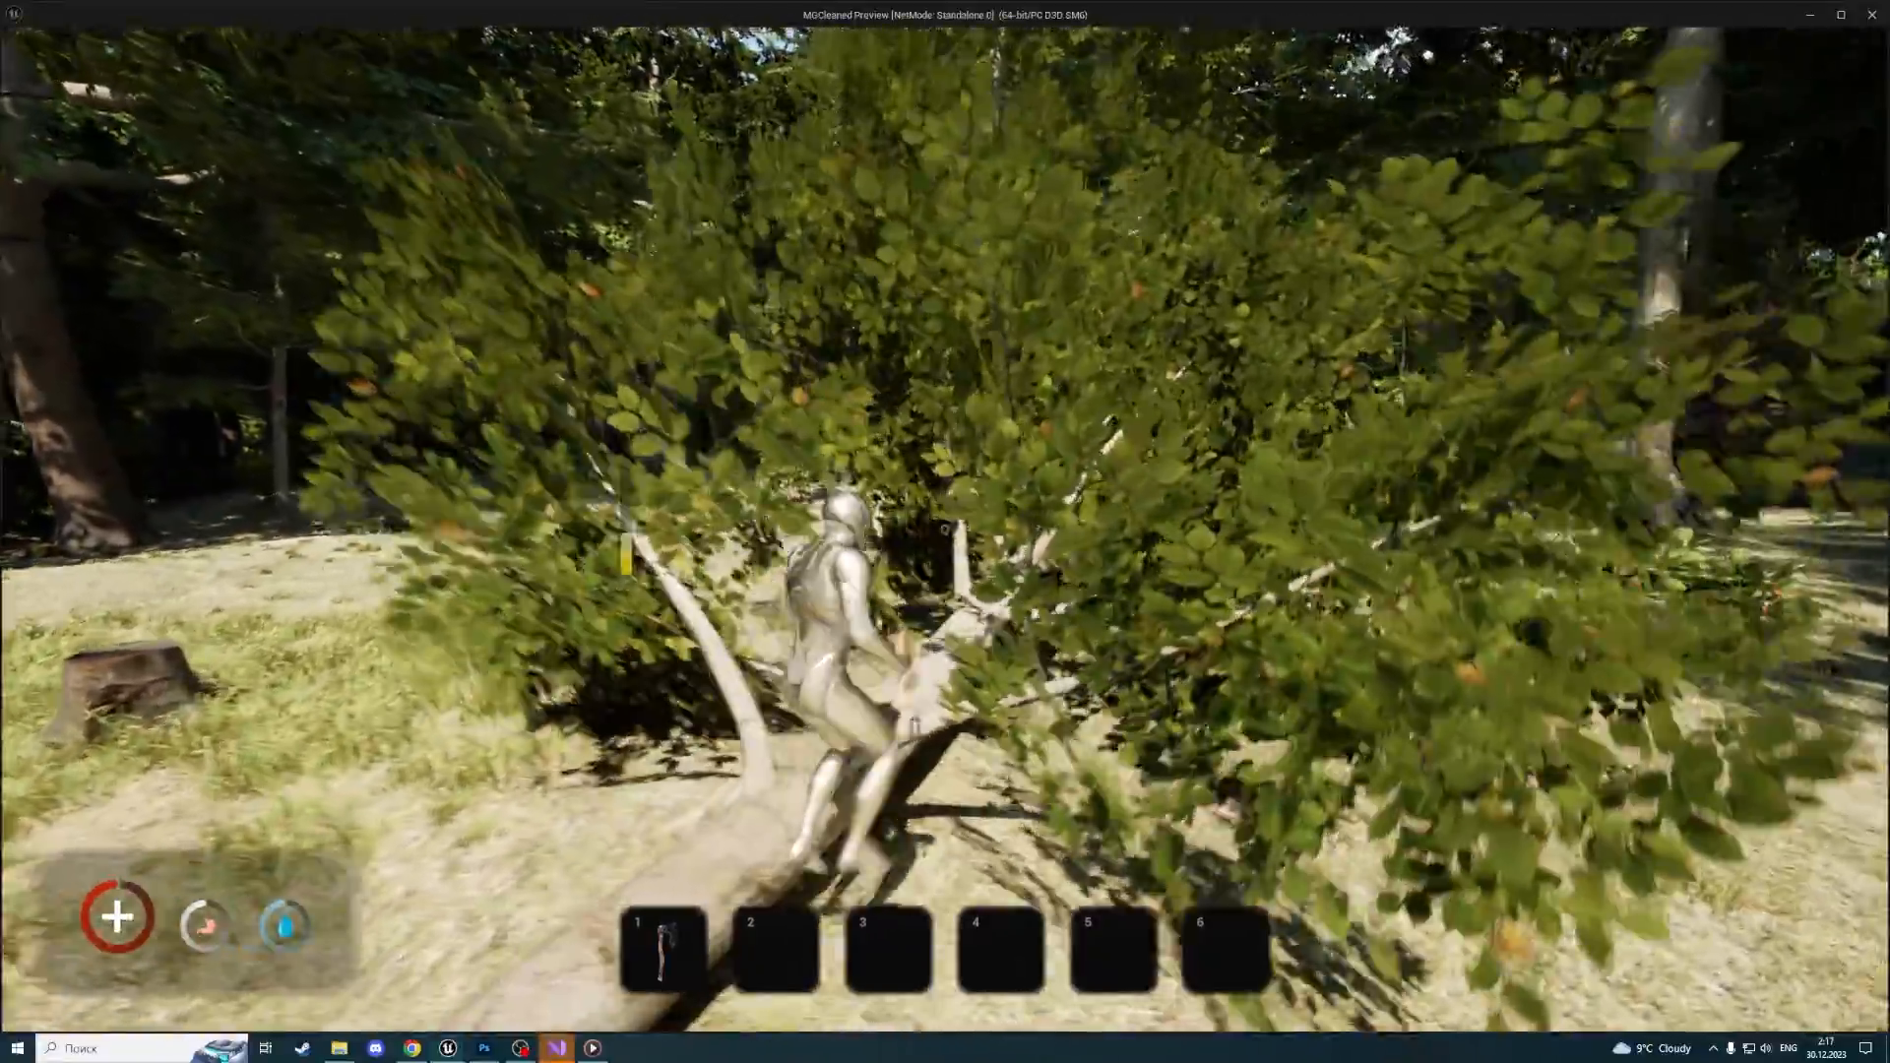
pyautogui.press('w')
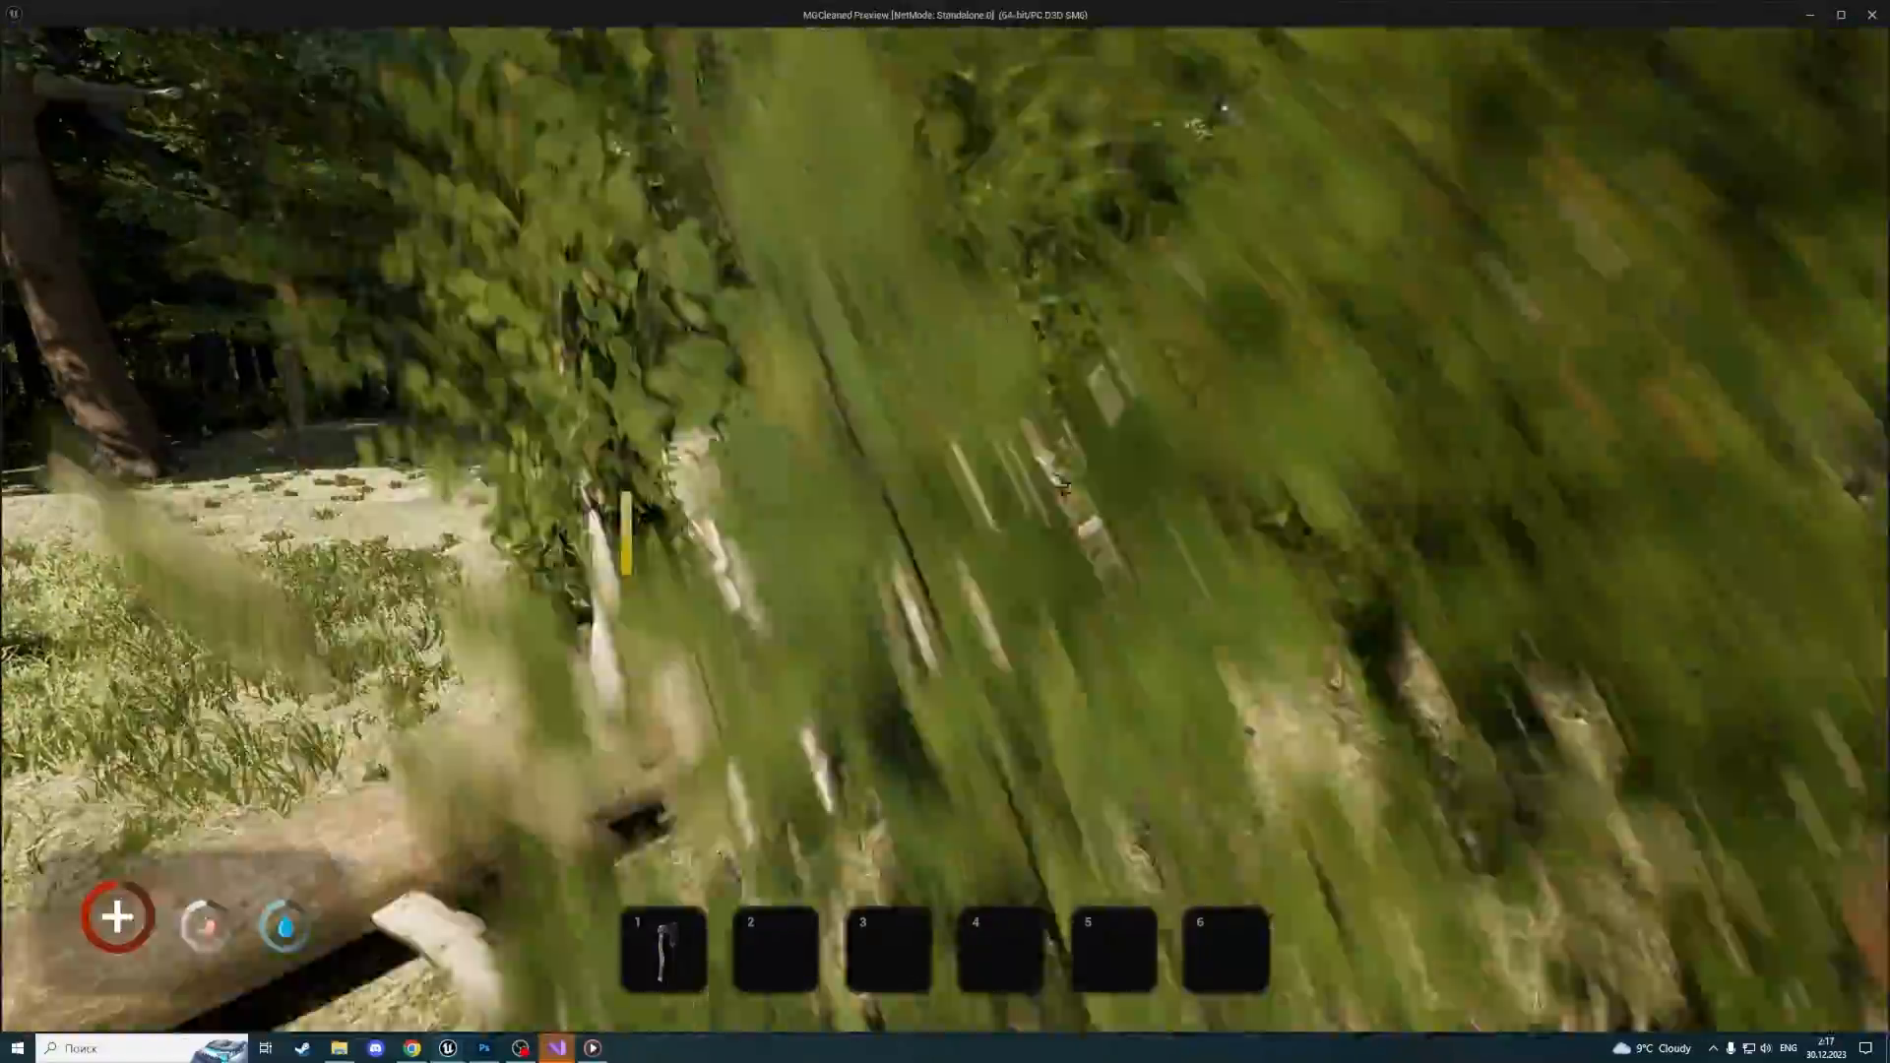
pyautogui.press('a')
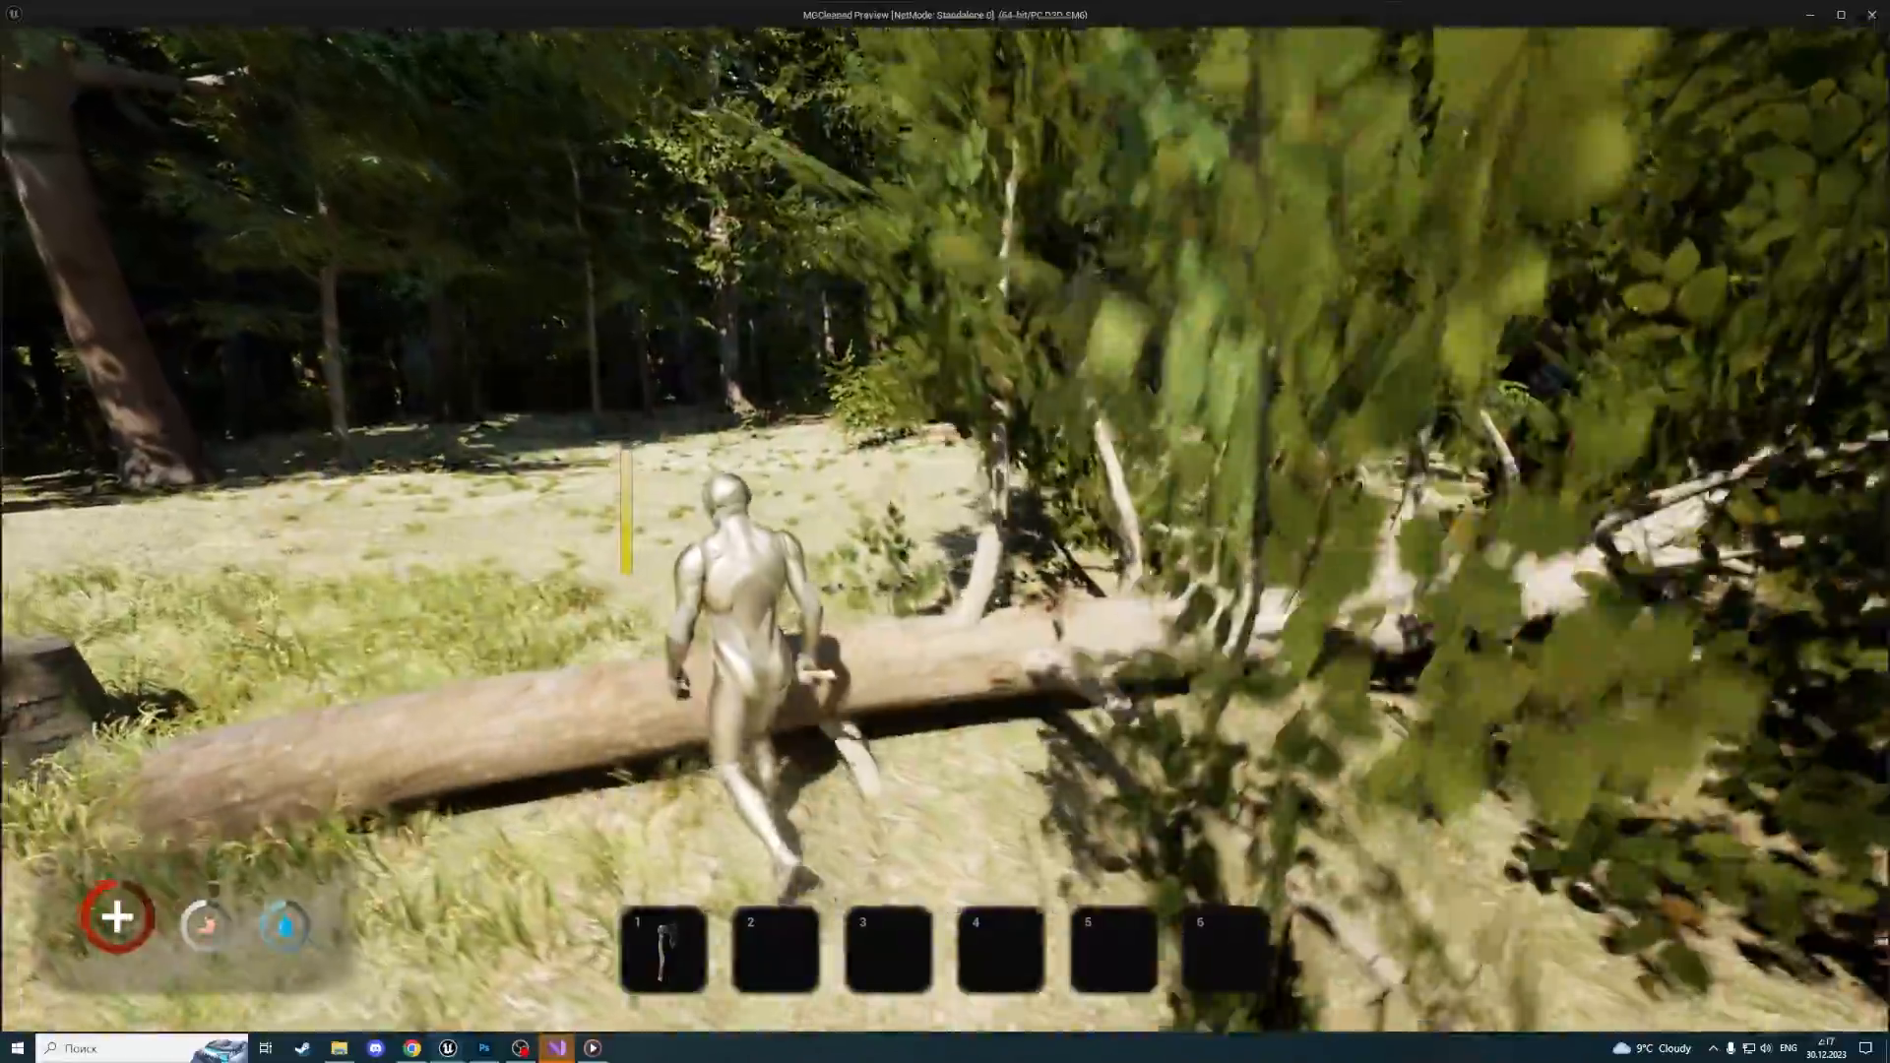
pyautogui.press('d')
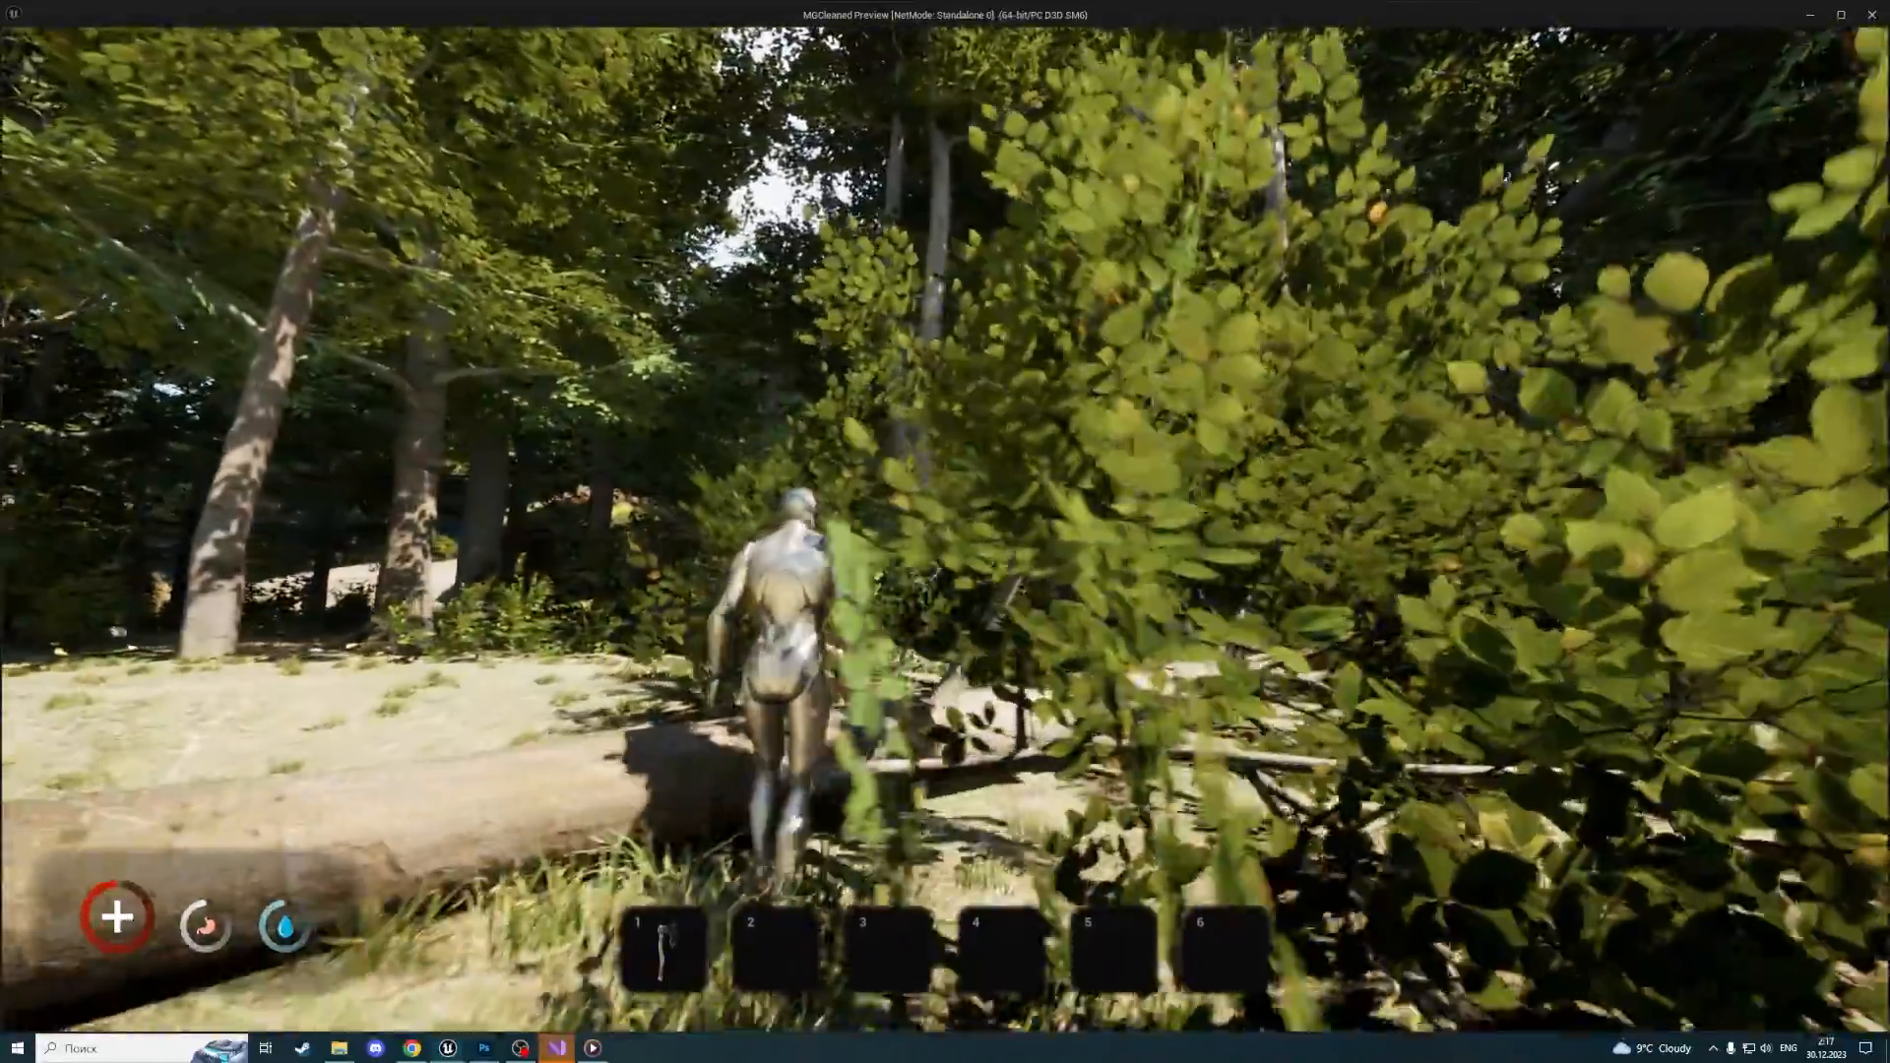
# Circle the fallen Trunk and run against its log and branches from several sides to examine how it moves and settles
pyautogui.press('s')
pyautogui.hotkey('shift', 'w')
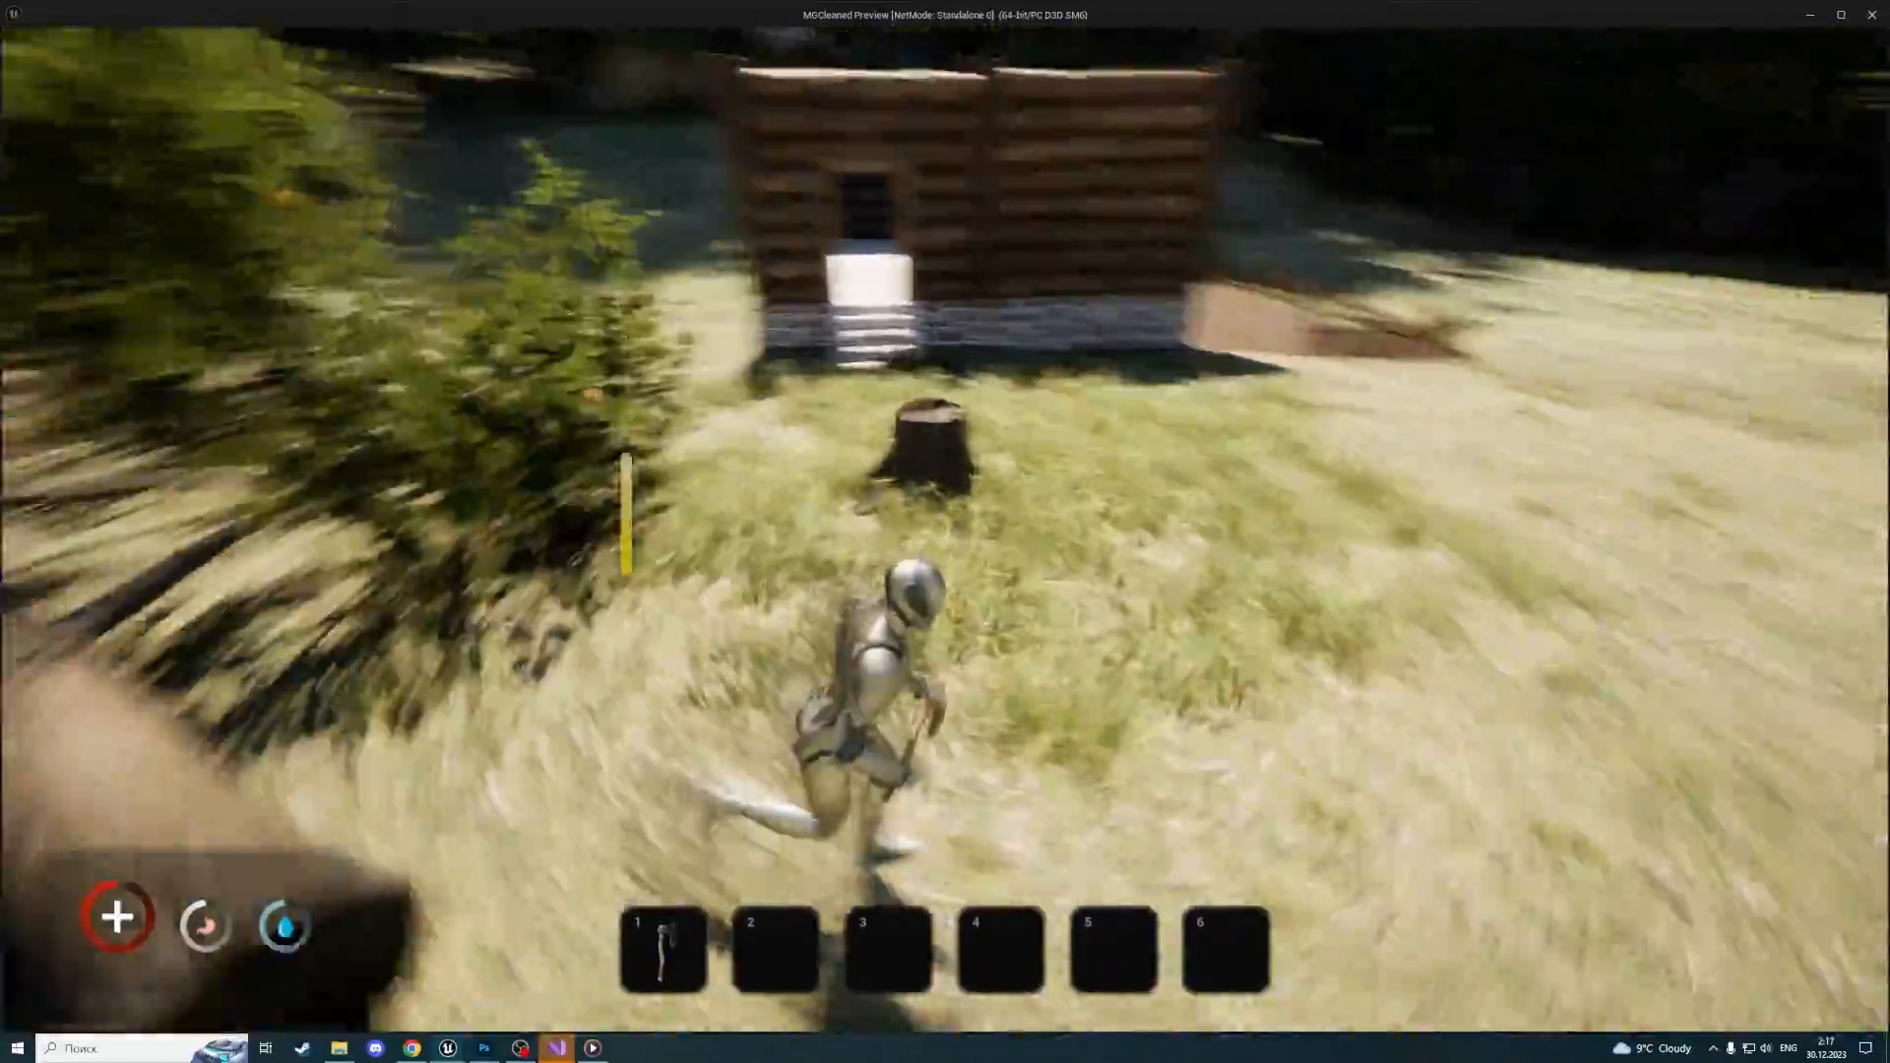
pyautogui.hotkey('shift', 'w')
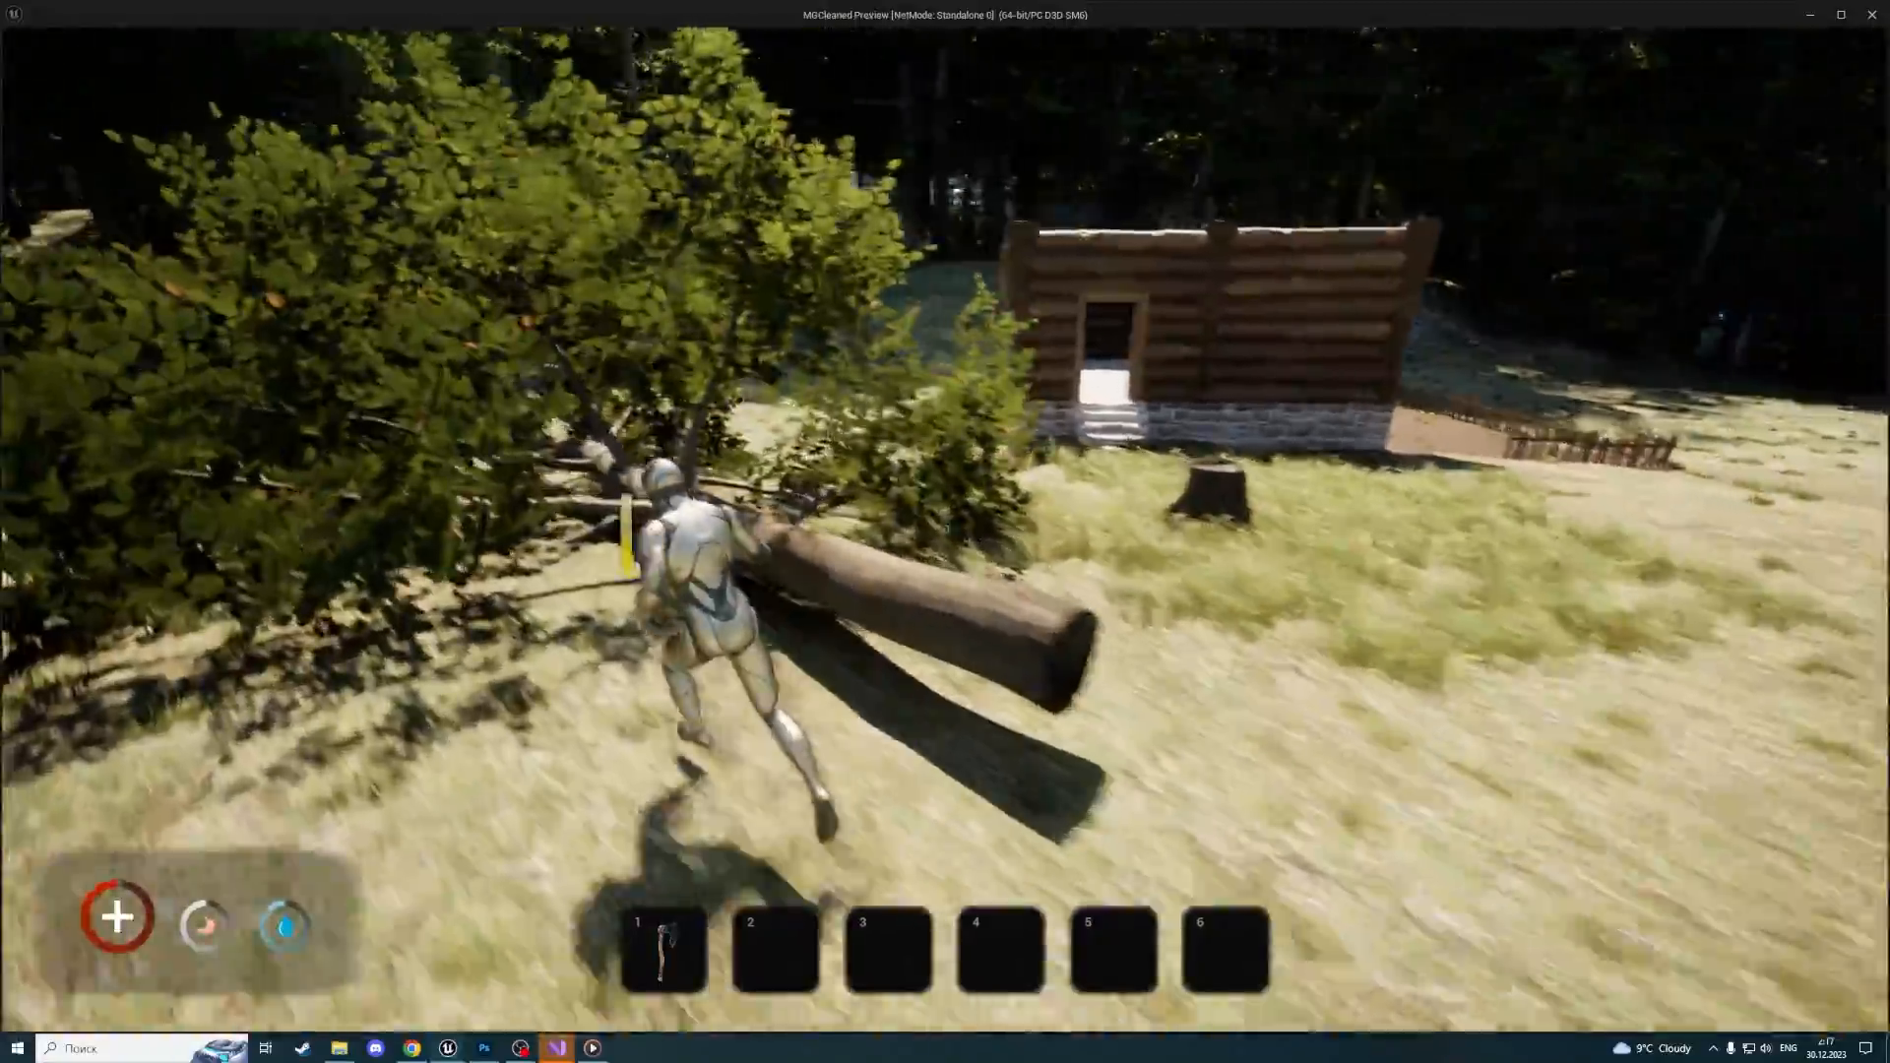
pyautogui.hotkey('shift', 'w')
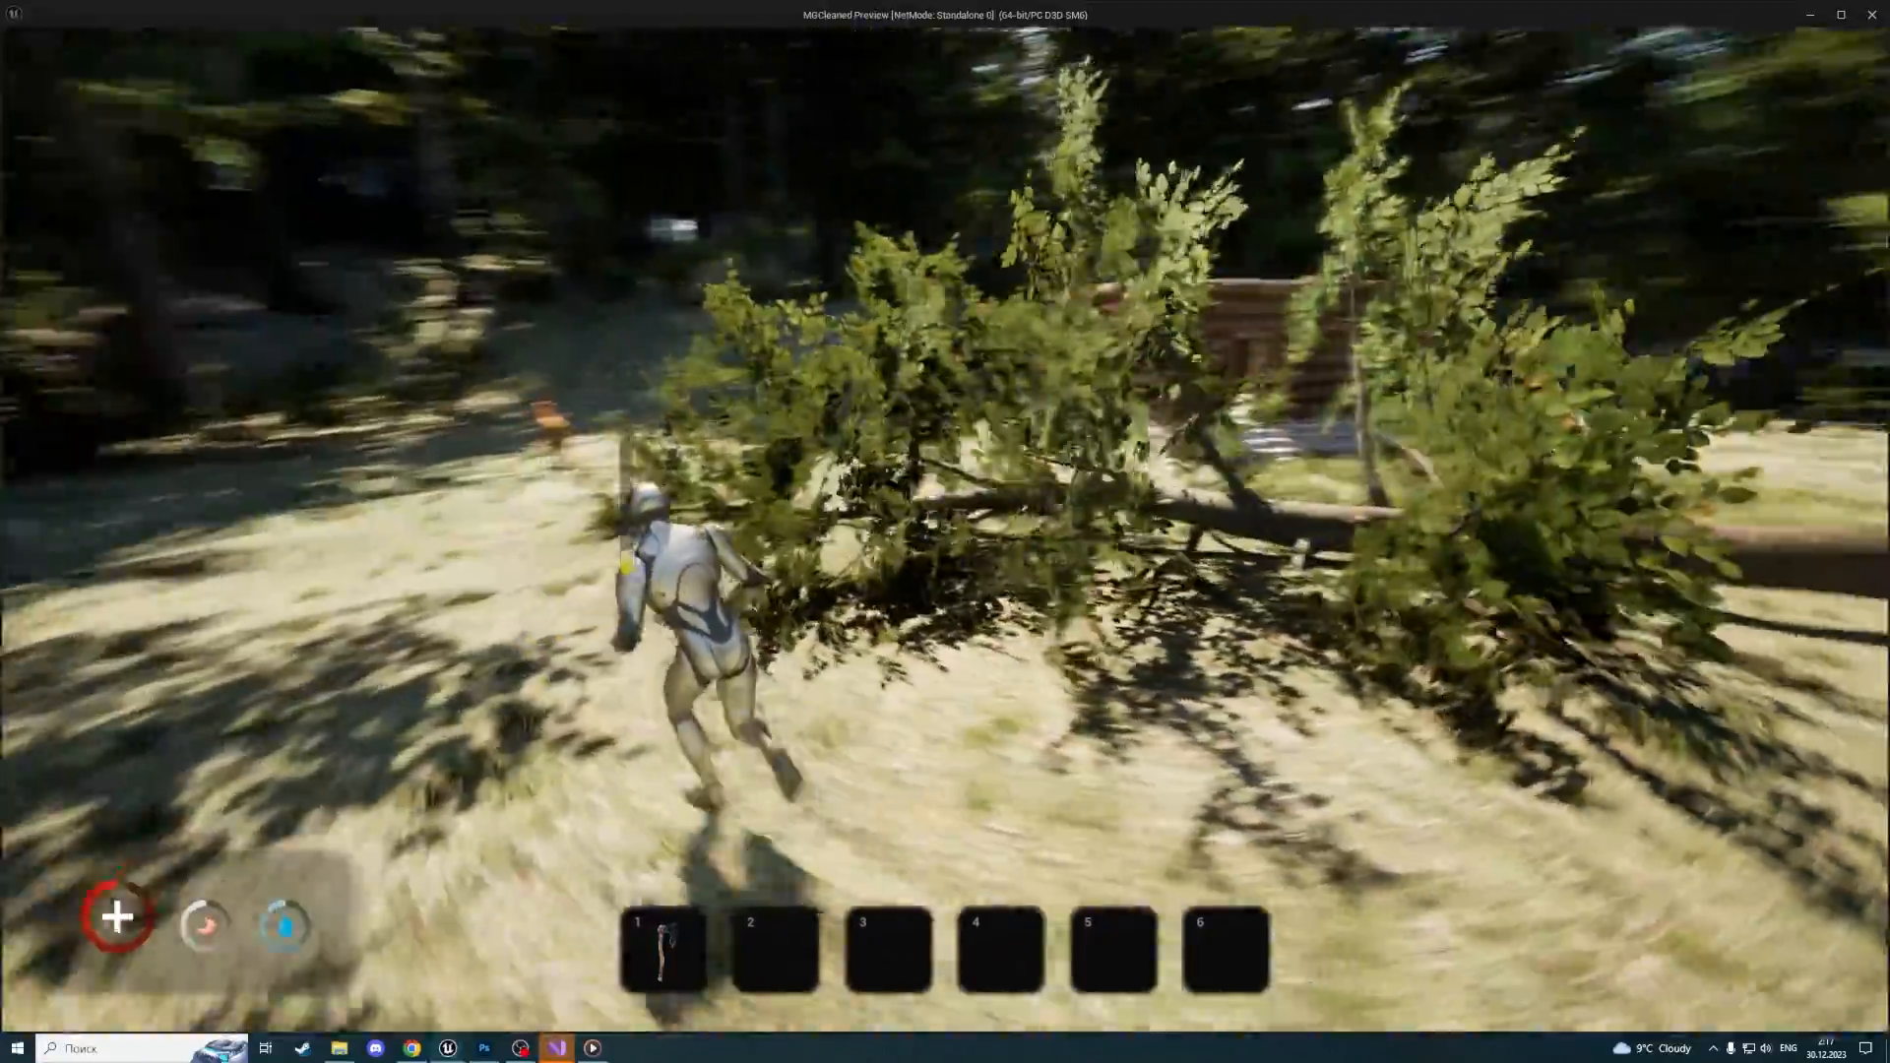
pyautogui.hotkey('shift', 'w')
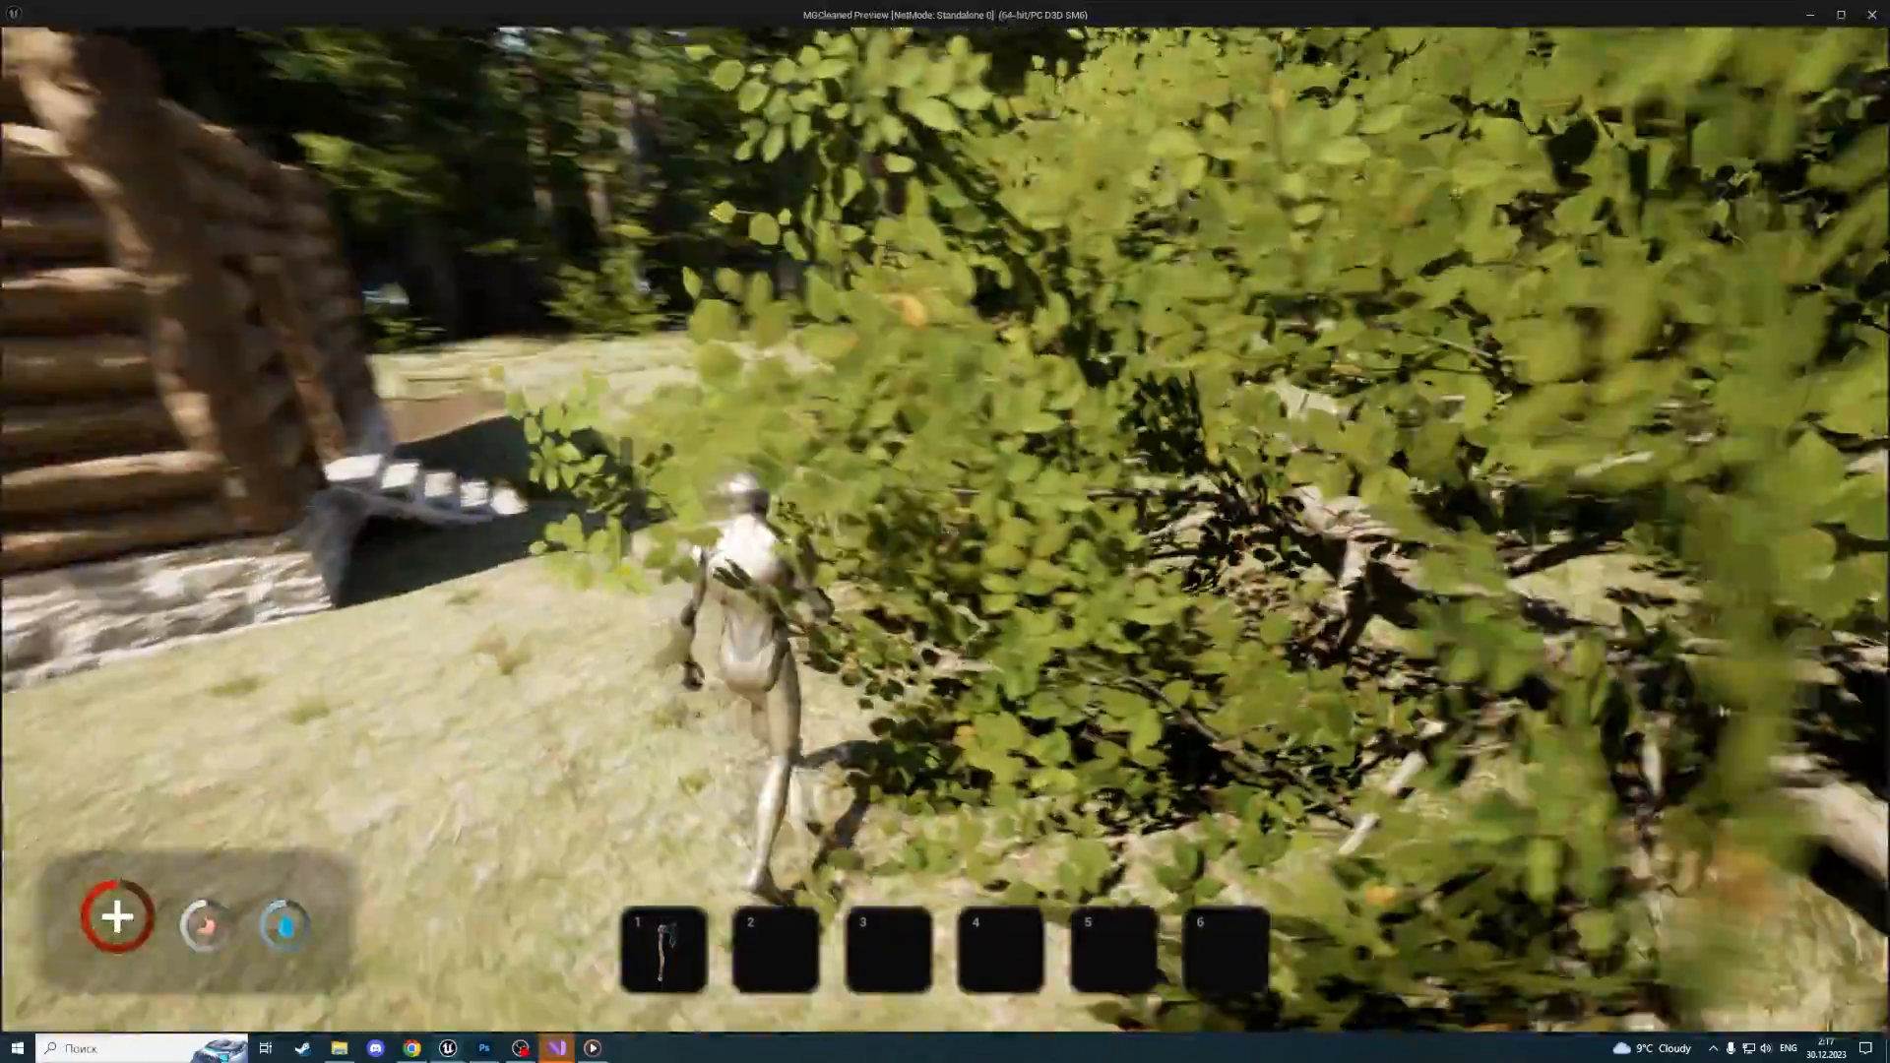
pyautogui.hotkey('shift', 'w')
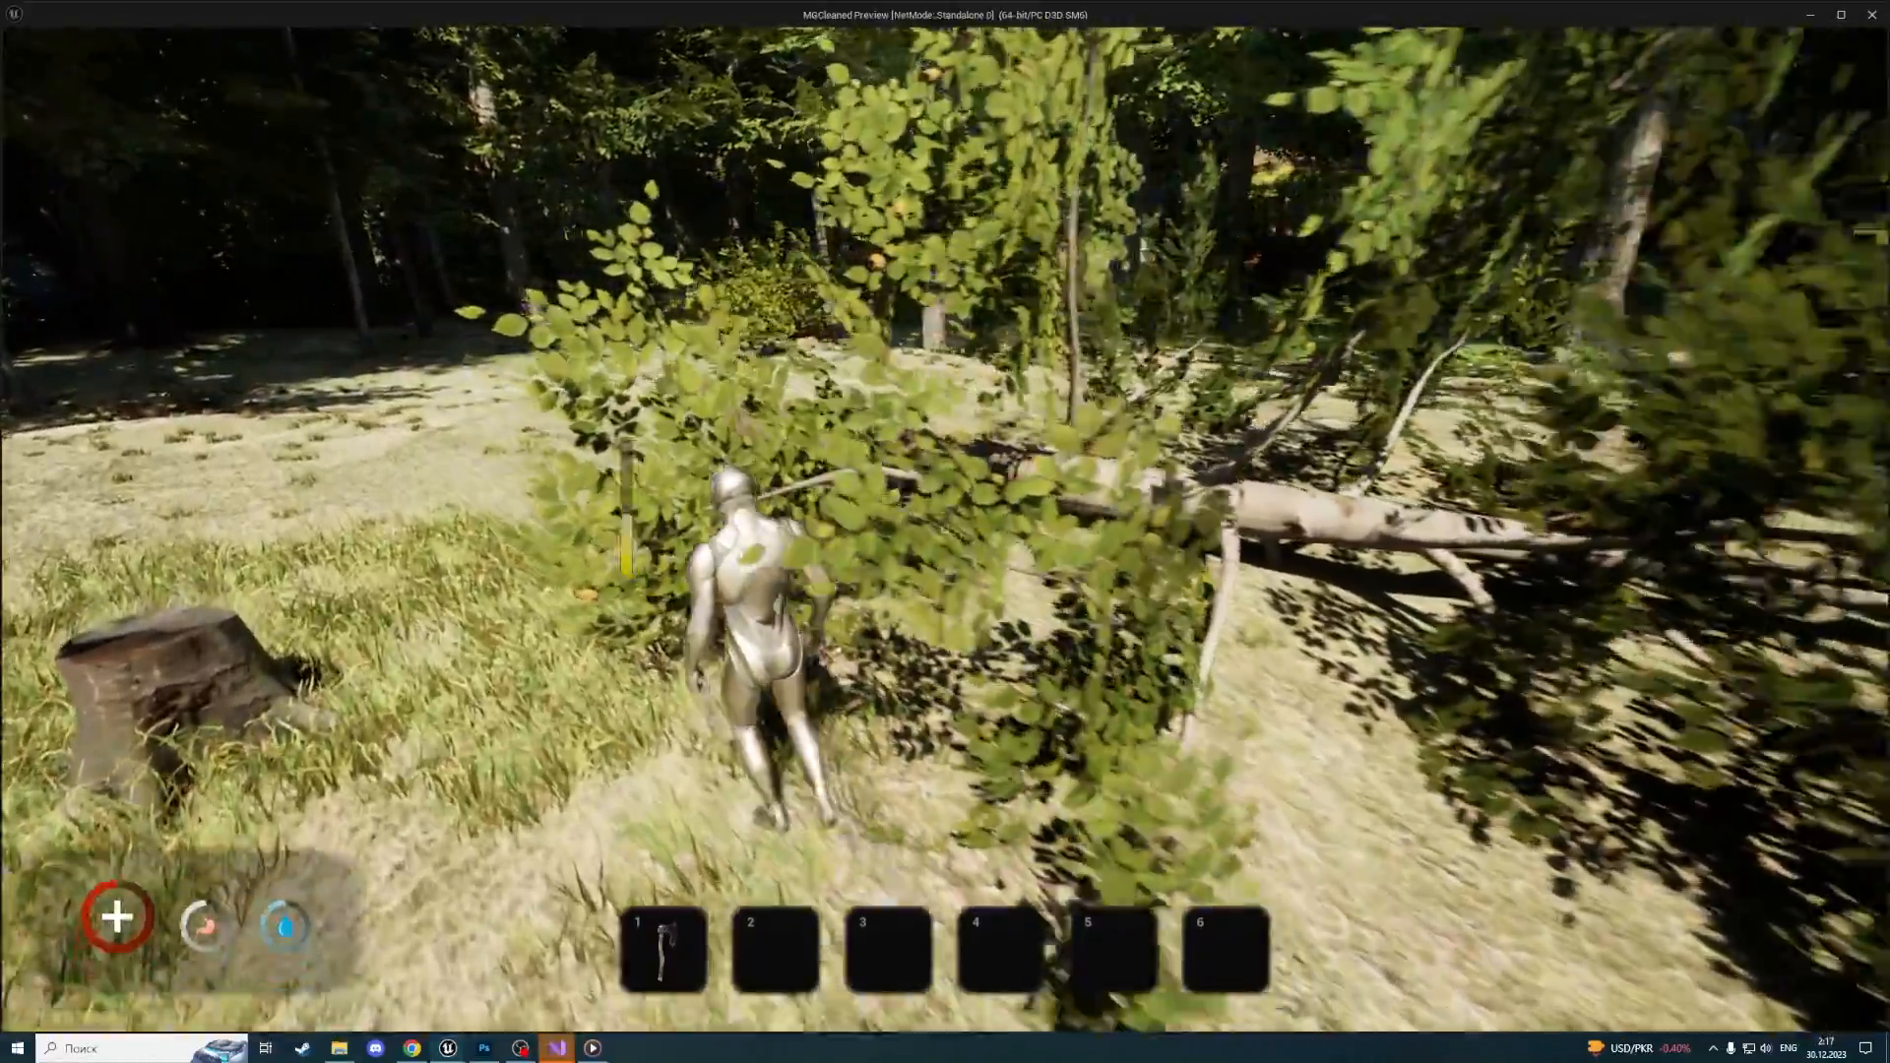
pyautogui.hotkey('shift', 'w')
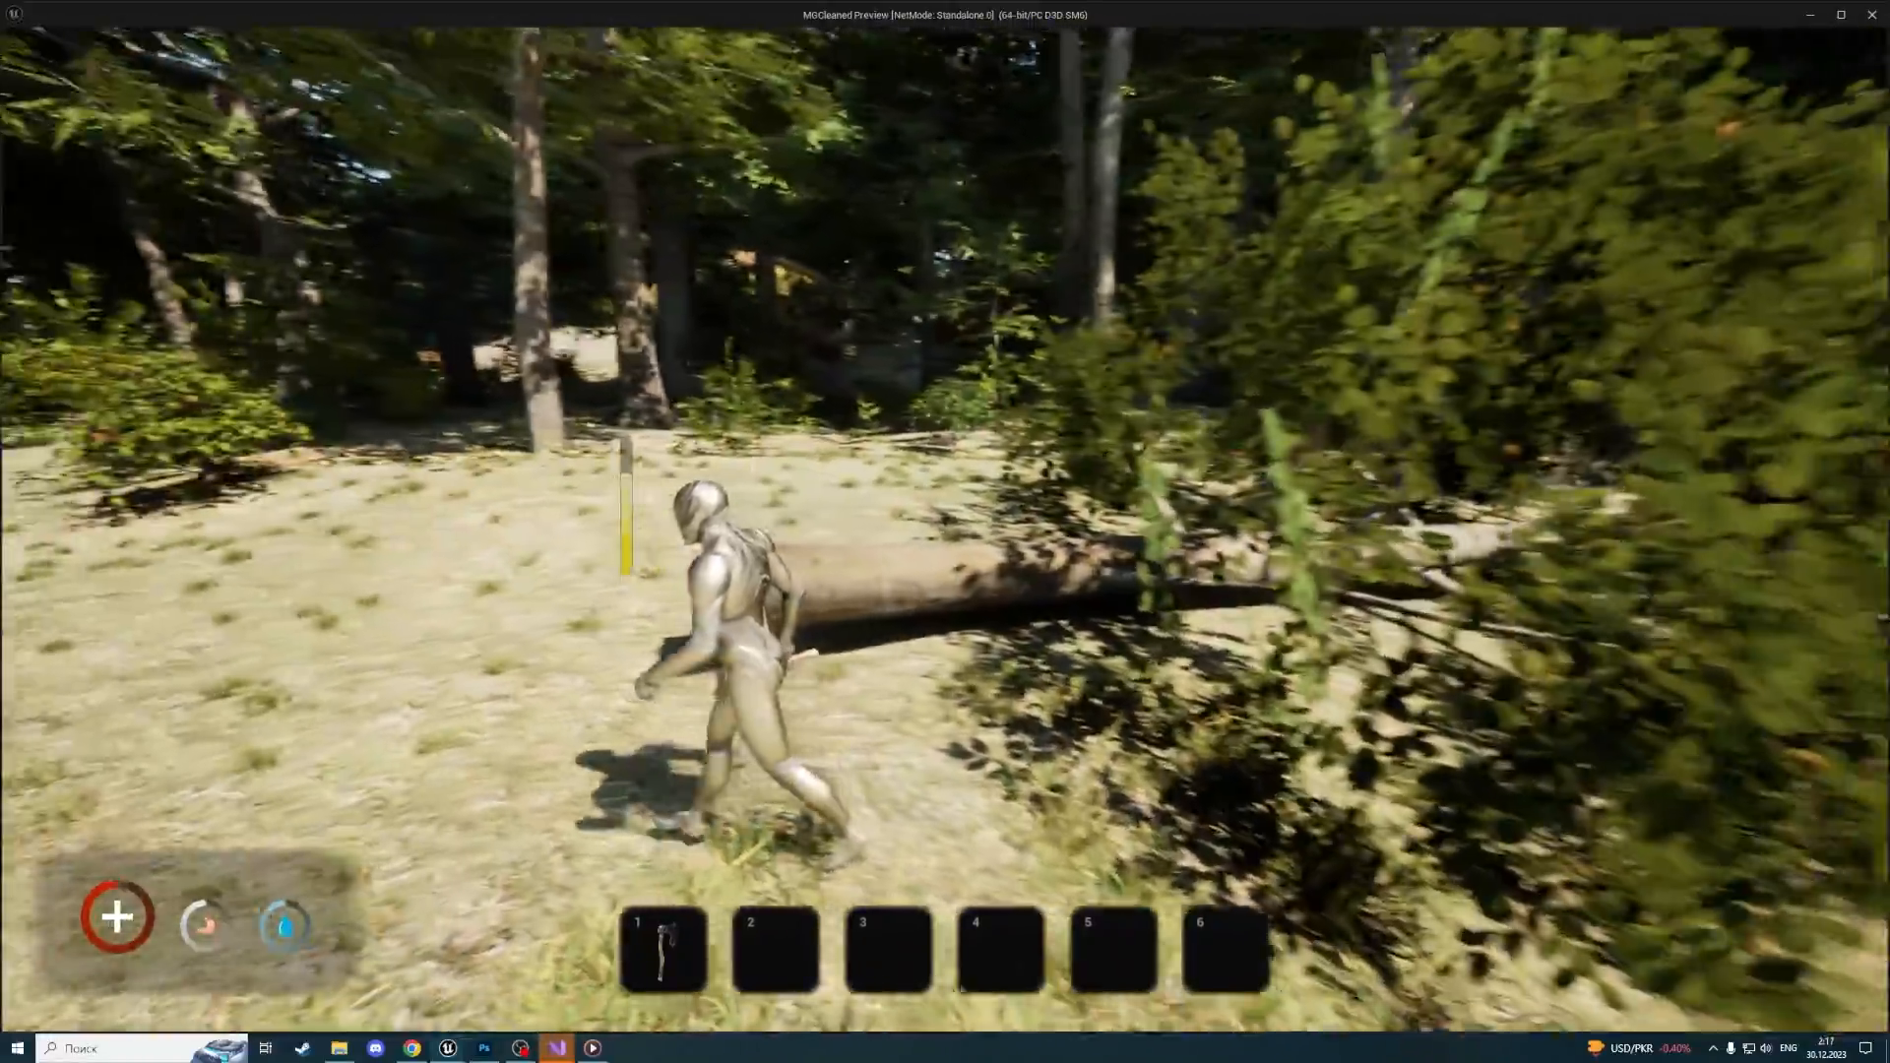
pyautogui.hotkey('shift', 'w')
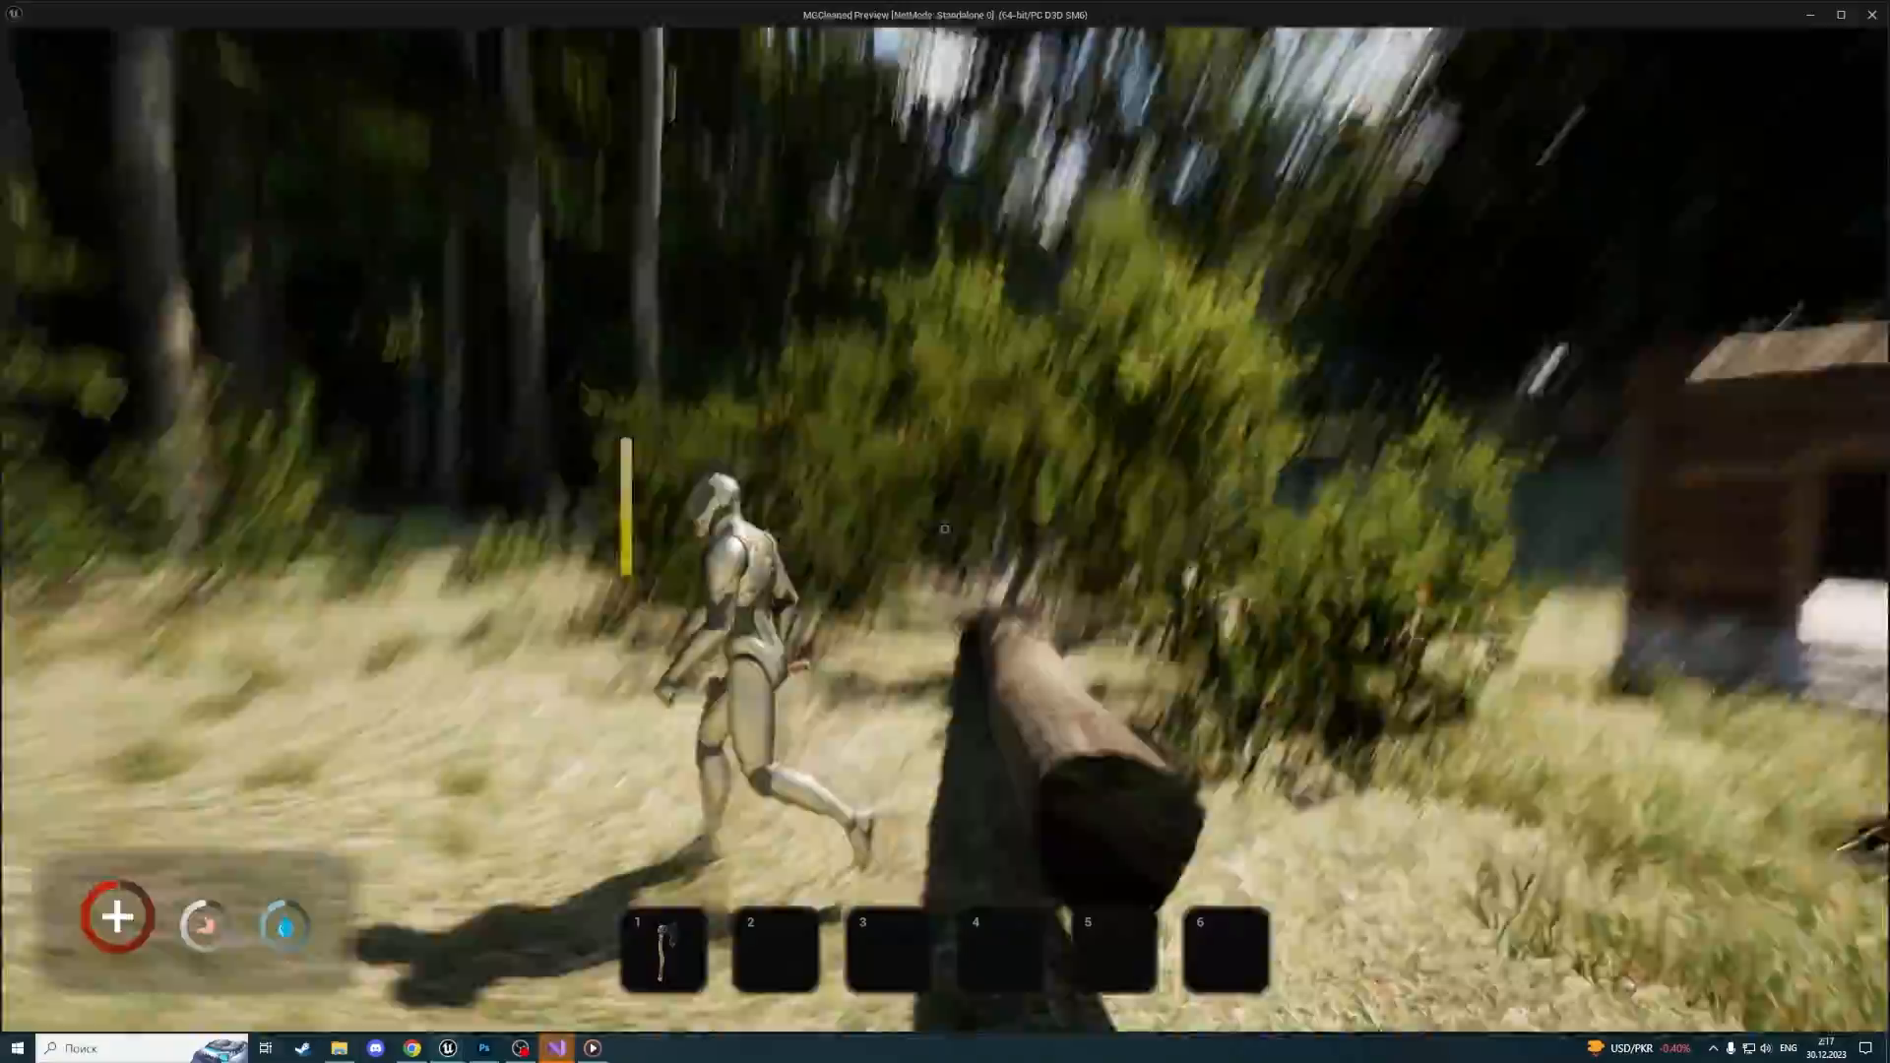
pyautogui.hotkey('shift', 'w')
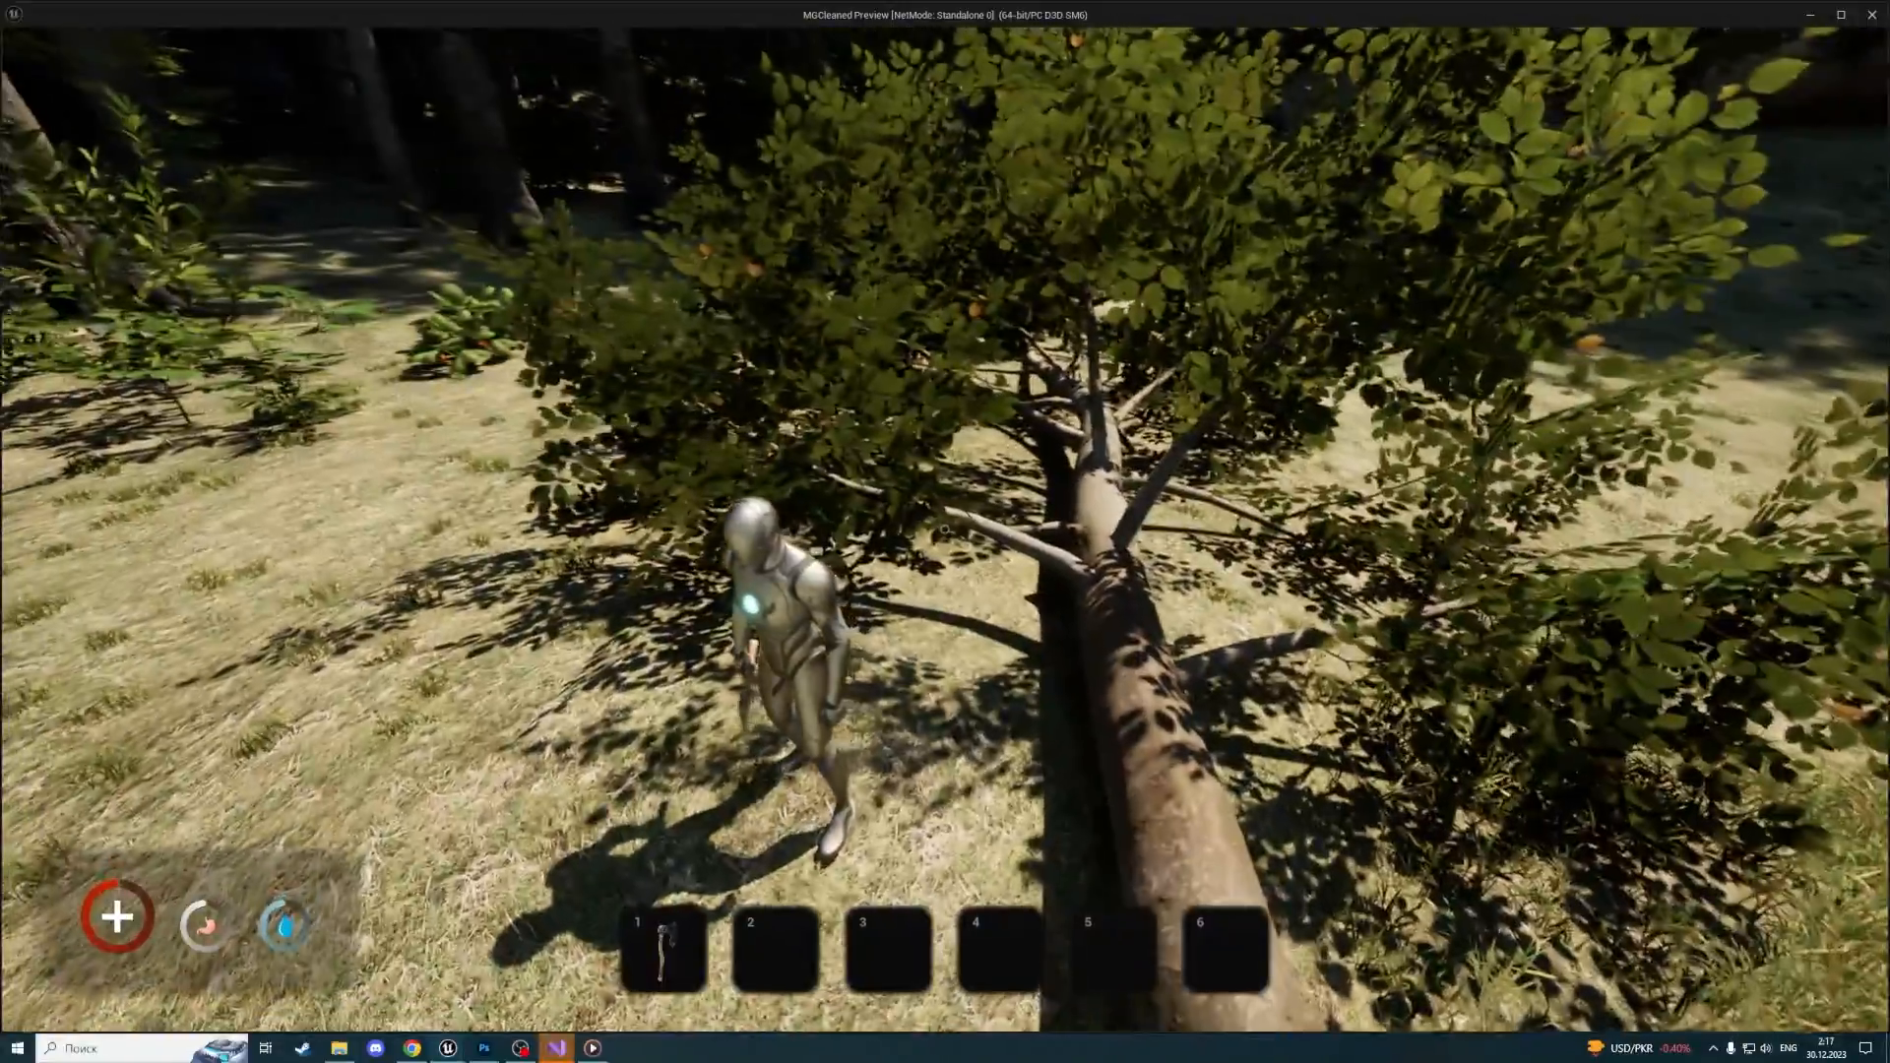
pyautogui.press('w')
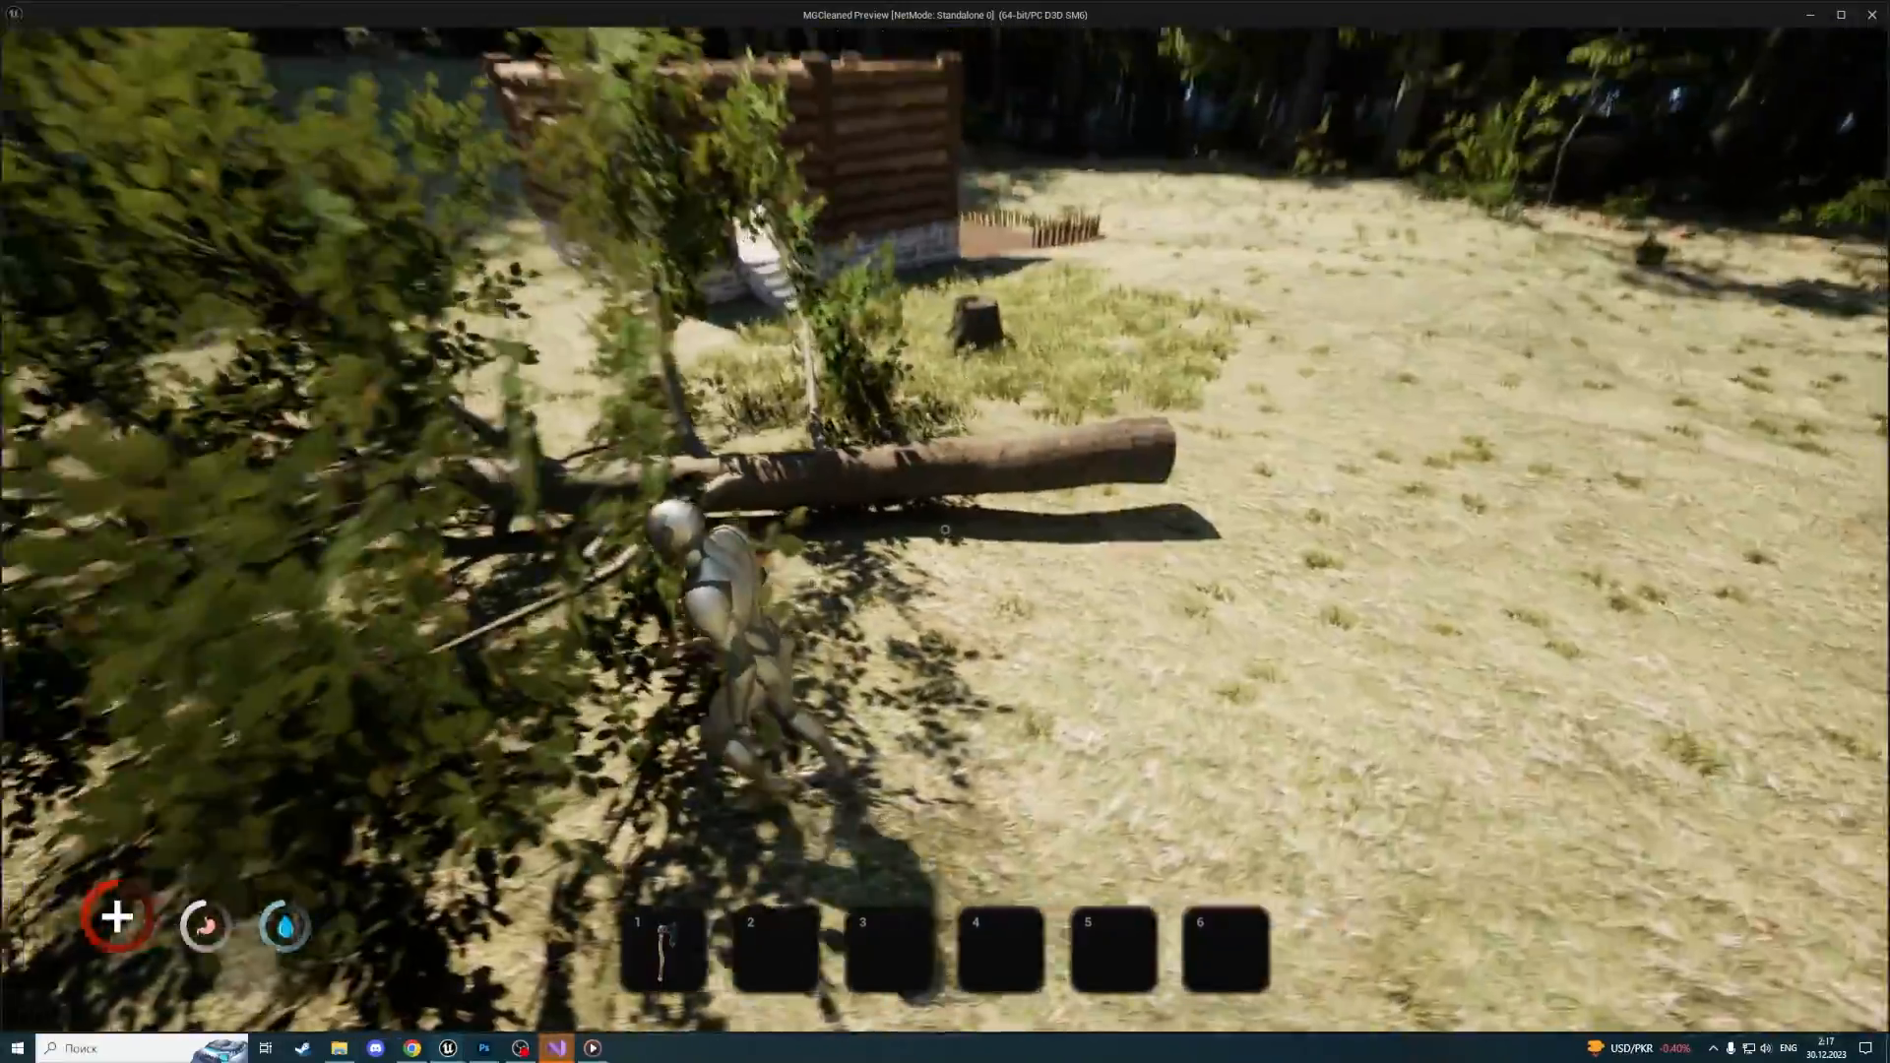
pyautogui.press('w')
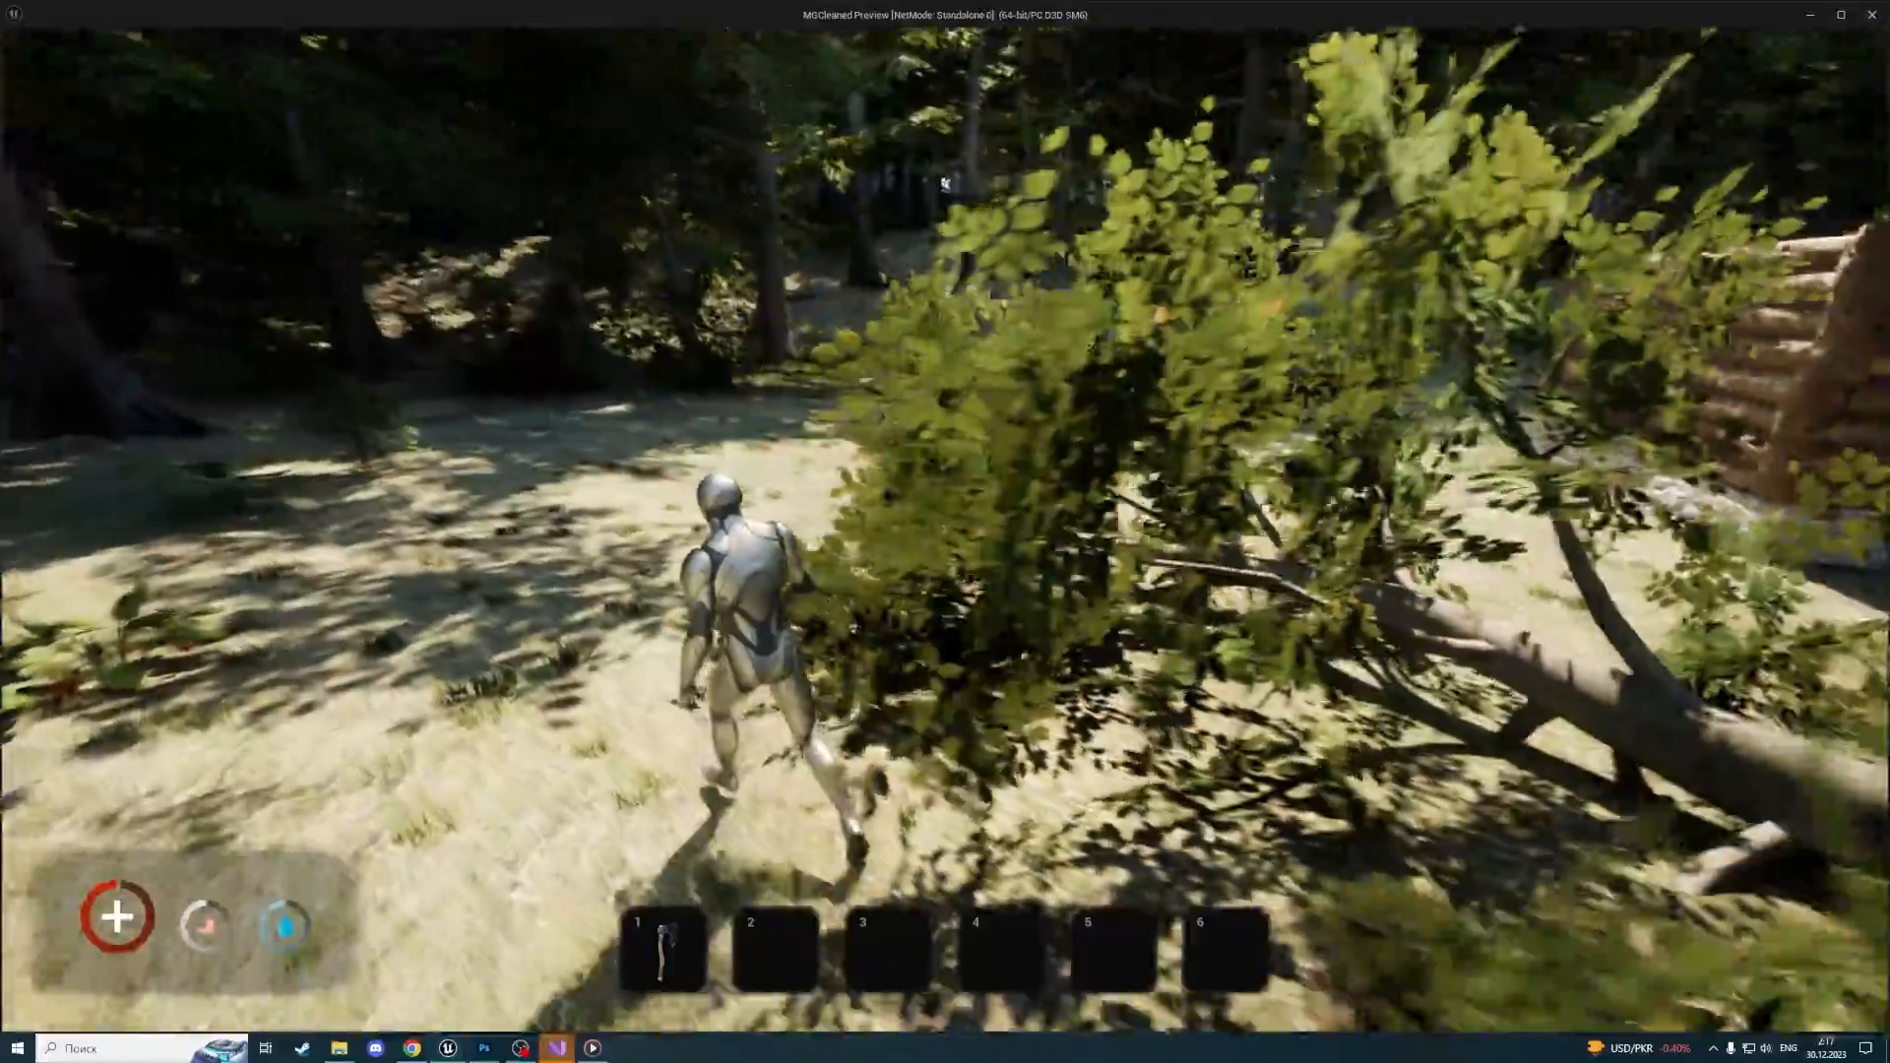
pyautogui.hotkey('shift', 'w')
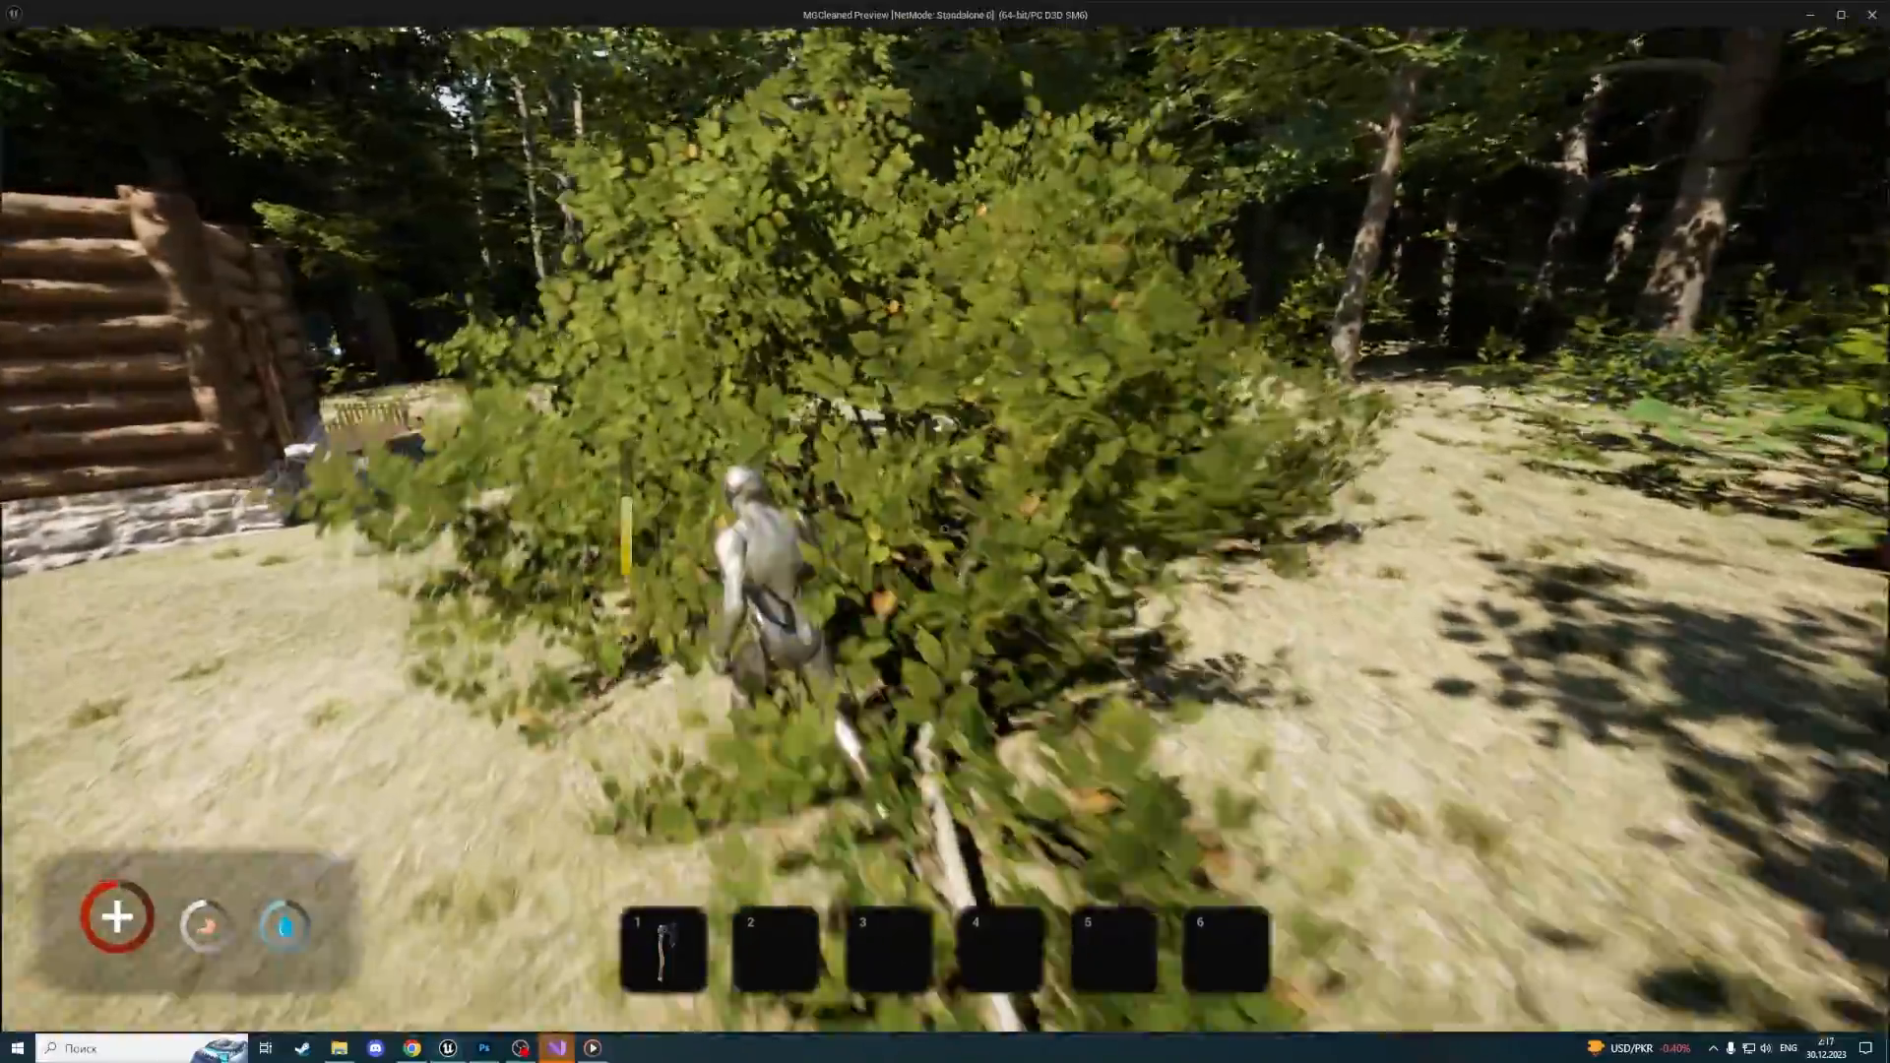
pyautogui.hotkey('shift', 'w')
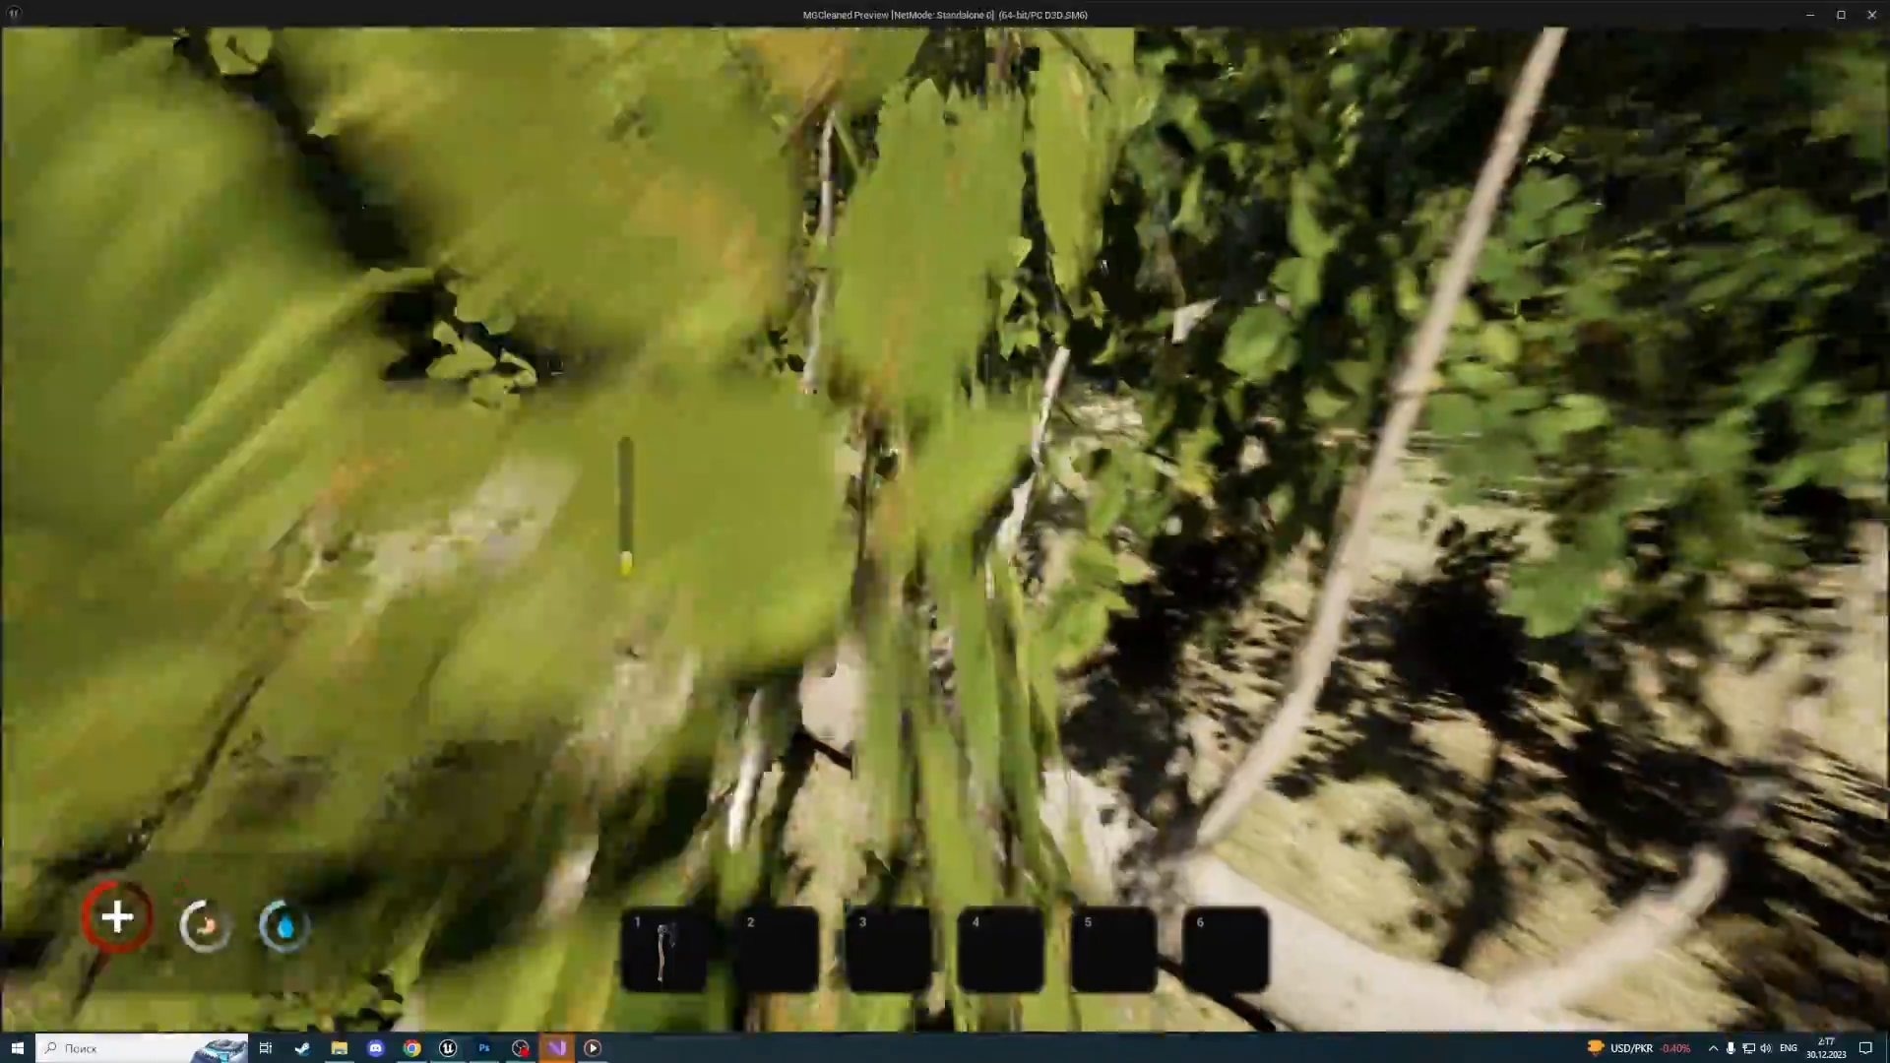
pyautogui.press('w')
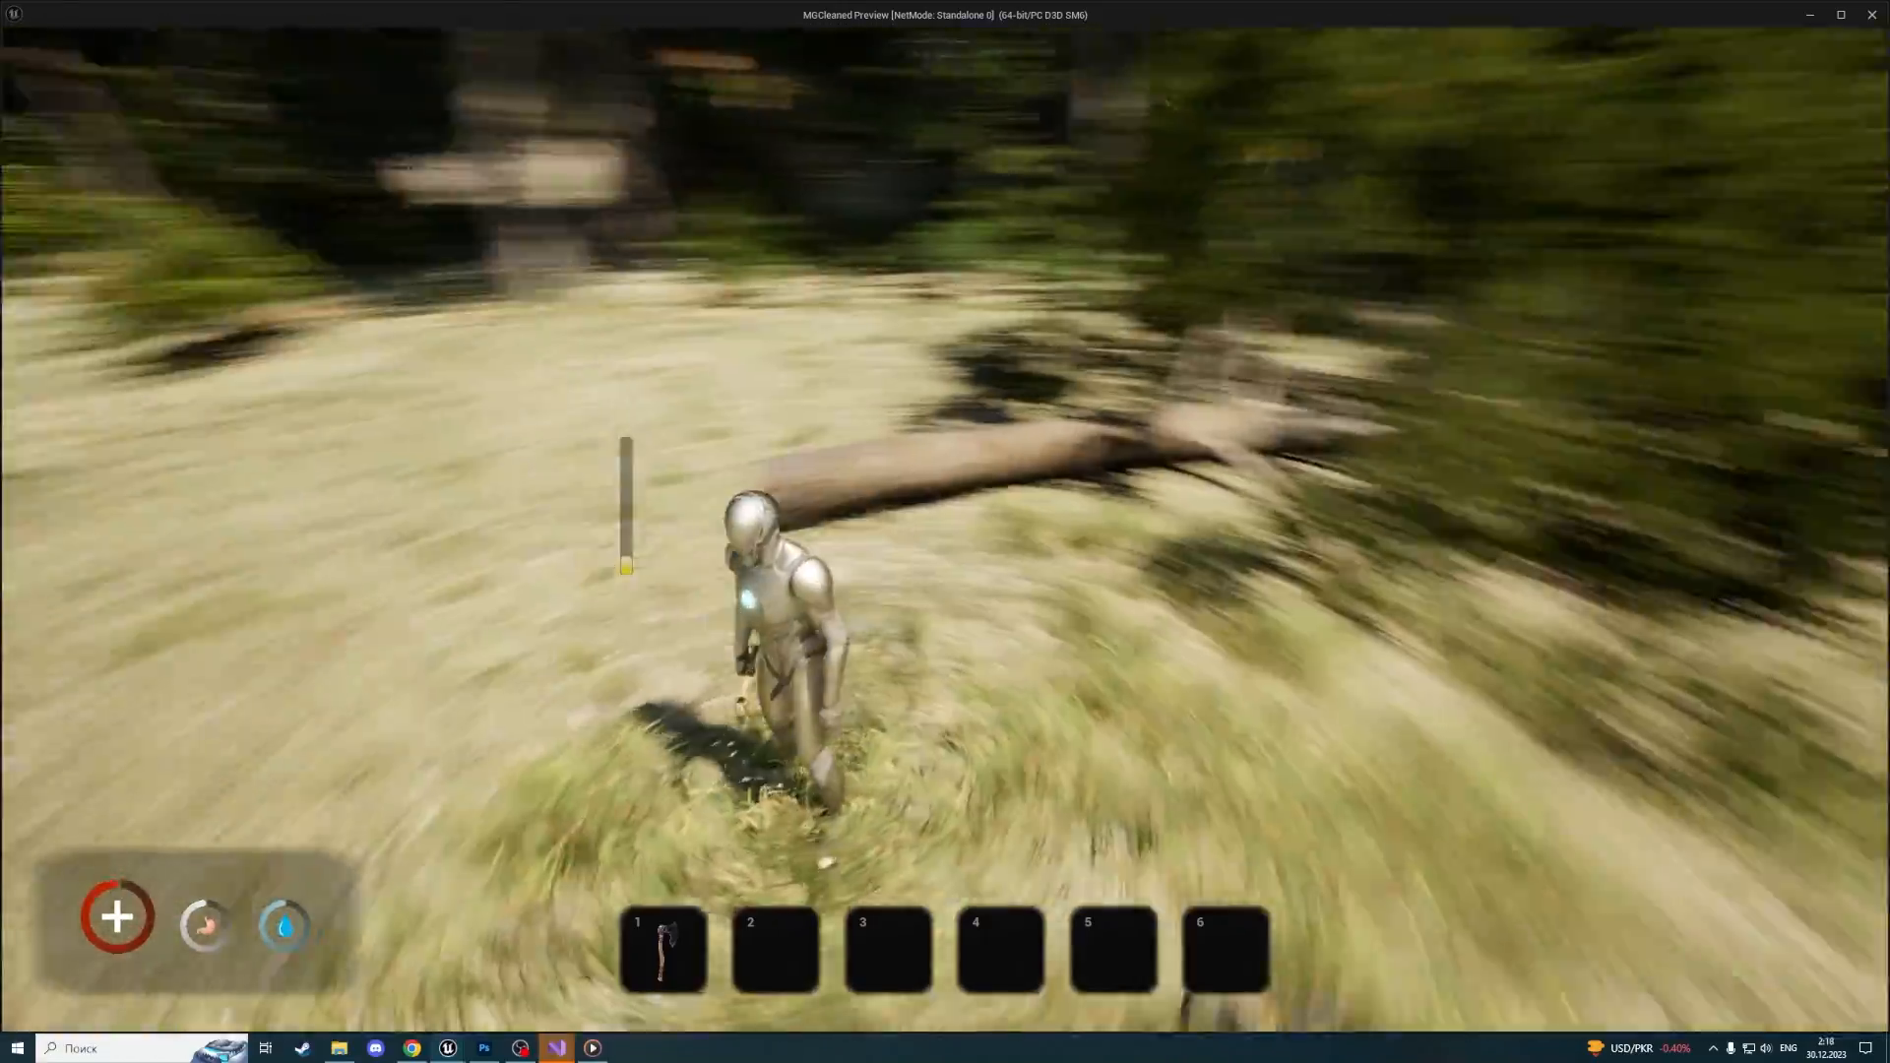